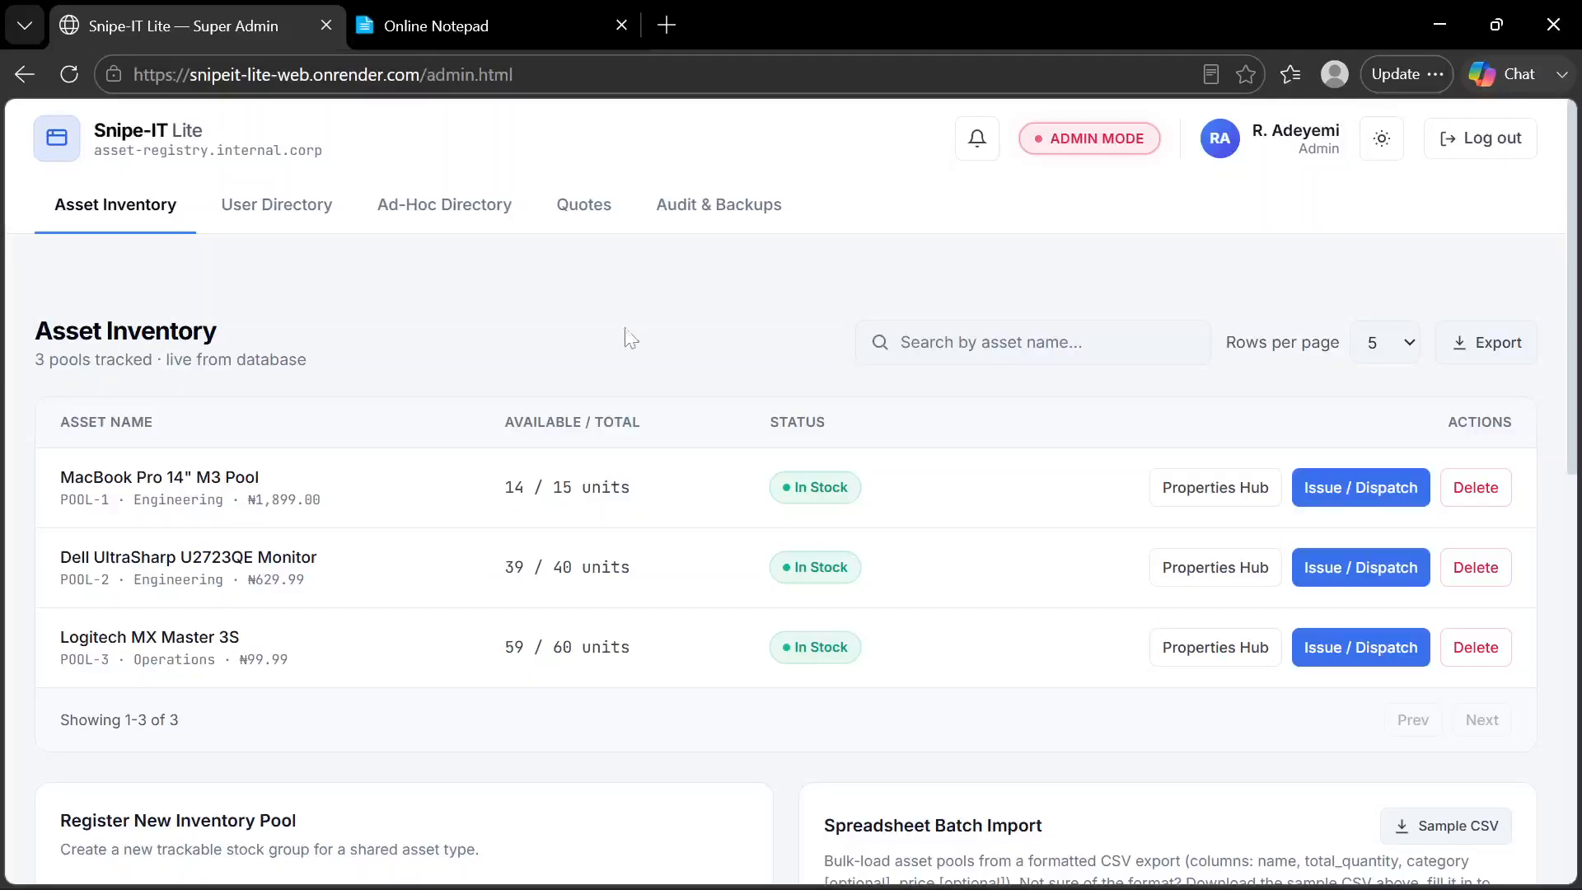
Switch to Online Notepad and read through the account roles and the feature list
scroll(526, 321, "down", 2)
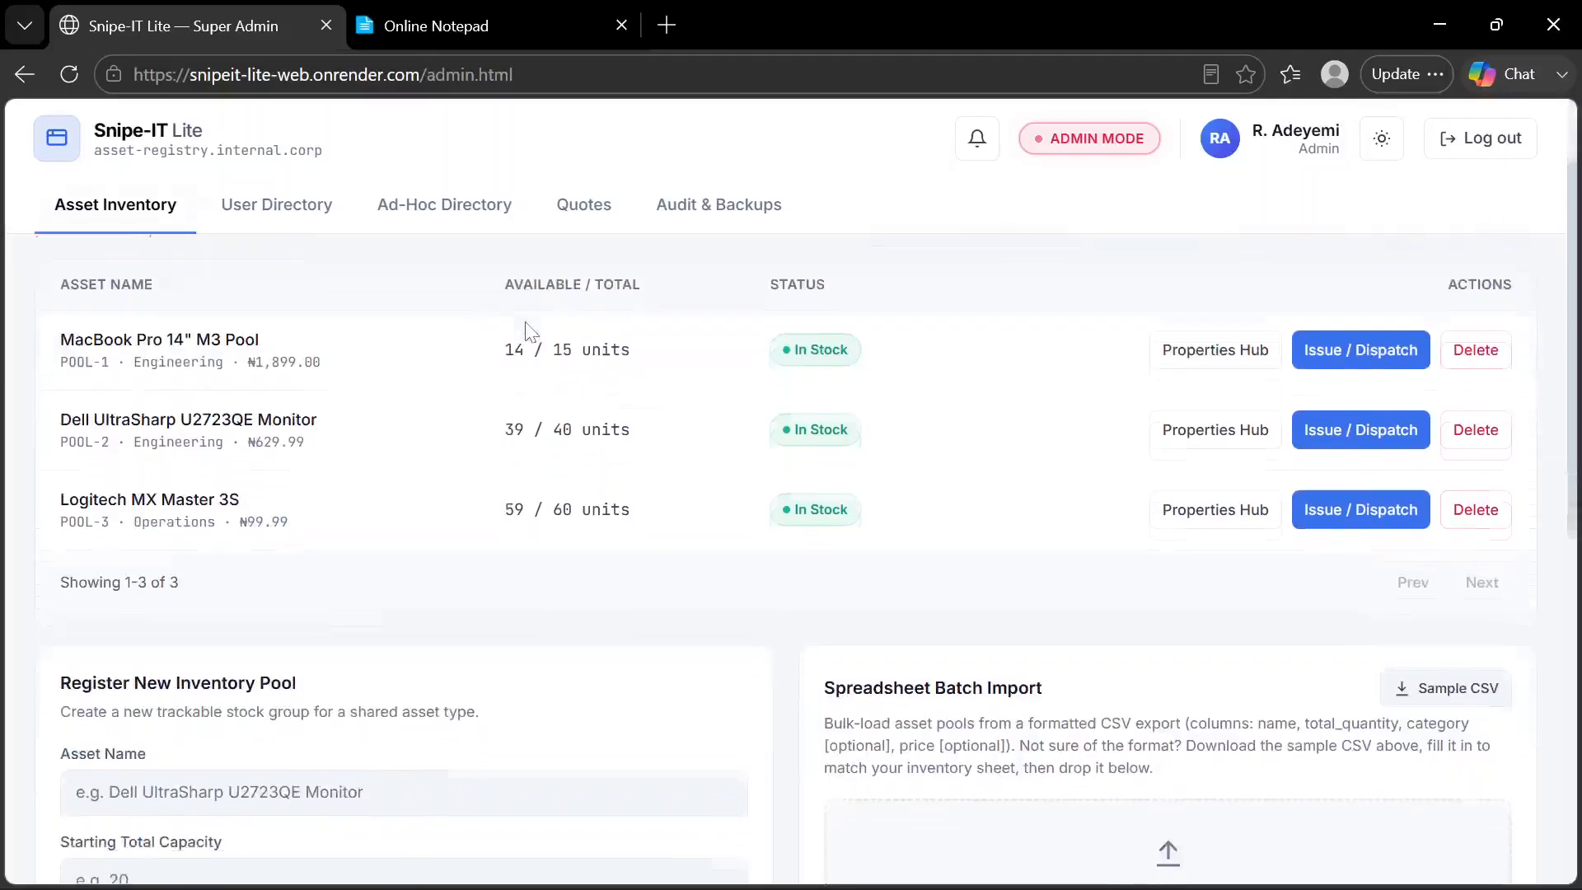
left_click(454, 30)
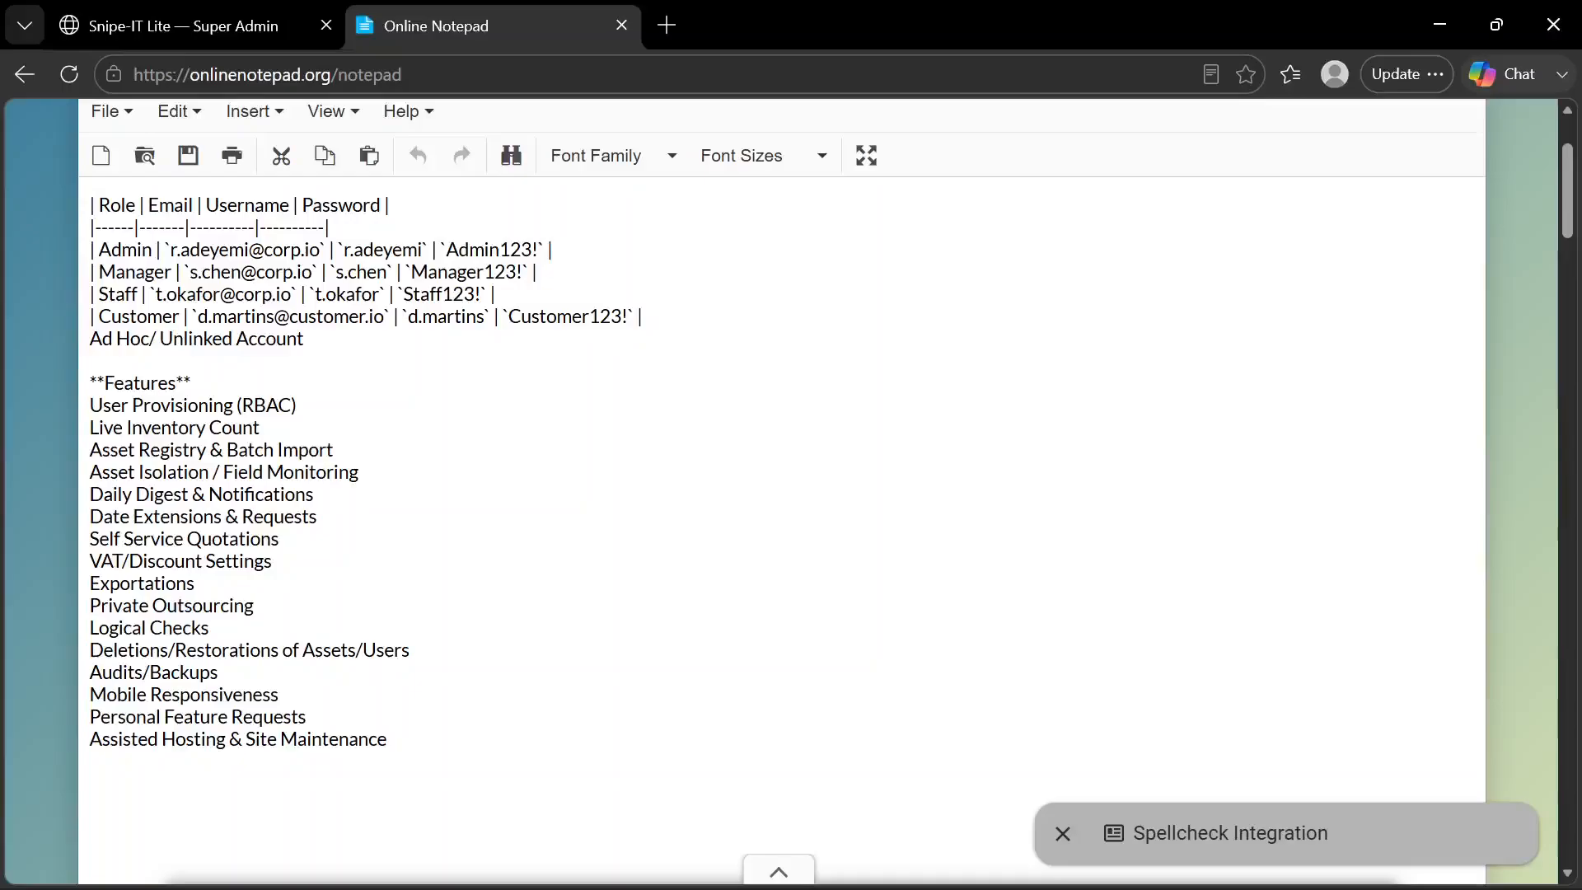
left_click(235, 29)
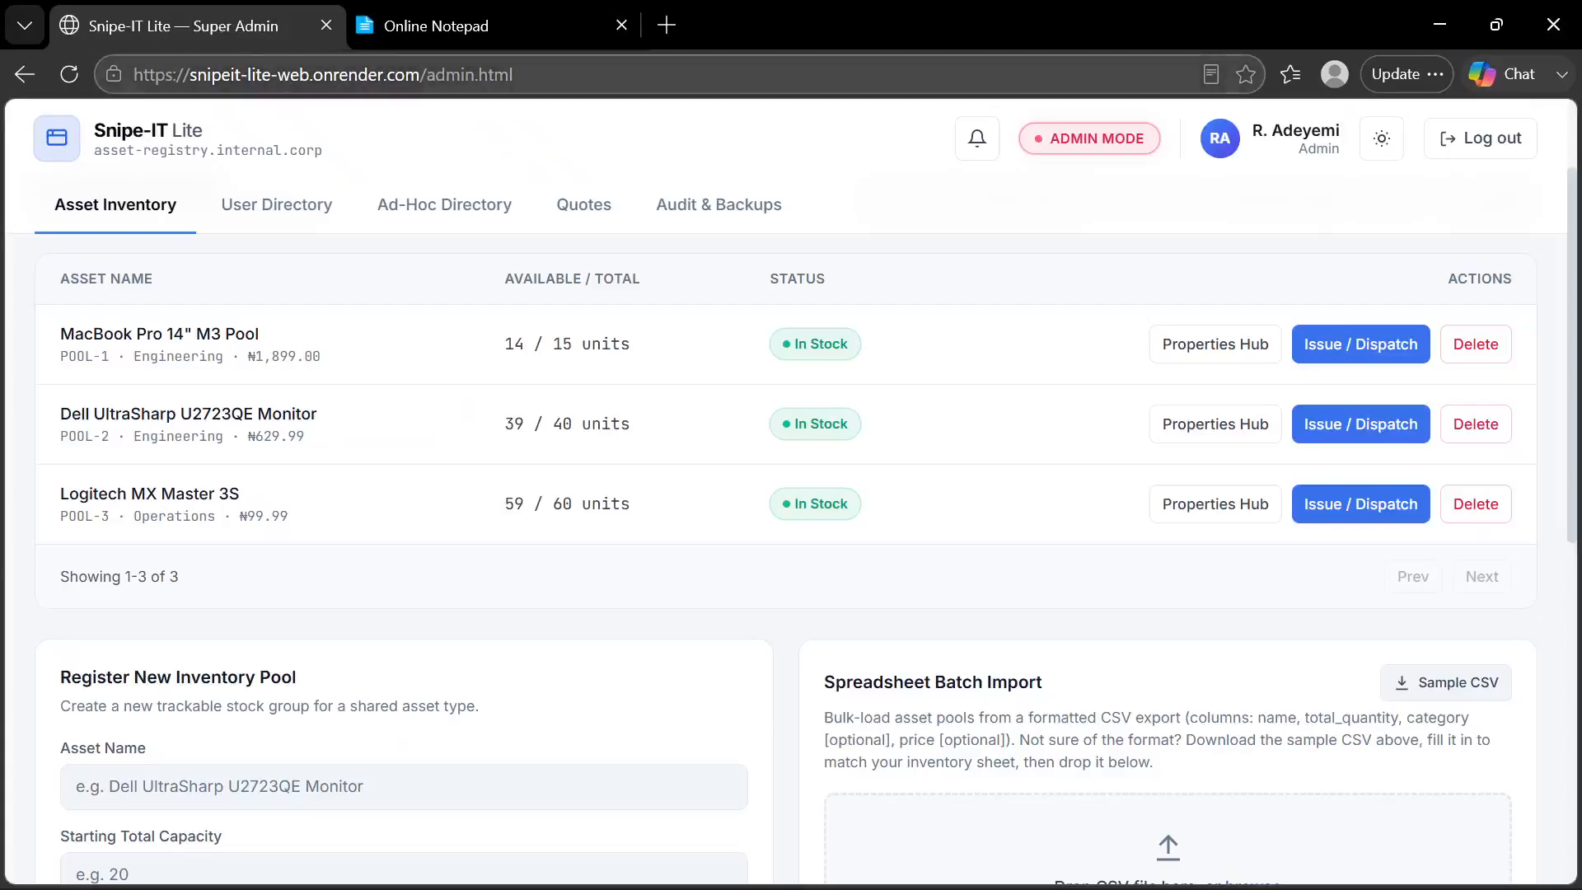
left_click(424, 76)
left_click(423, 79)
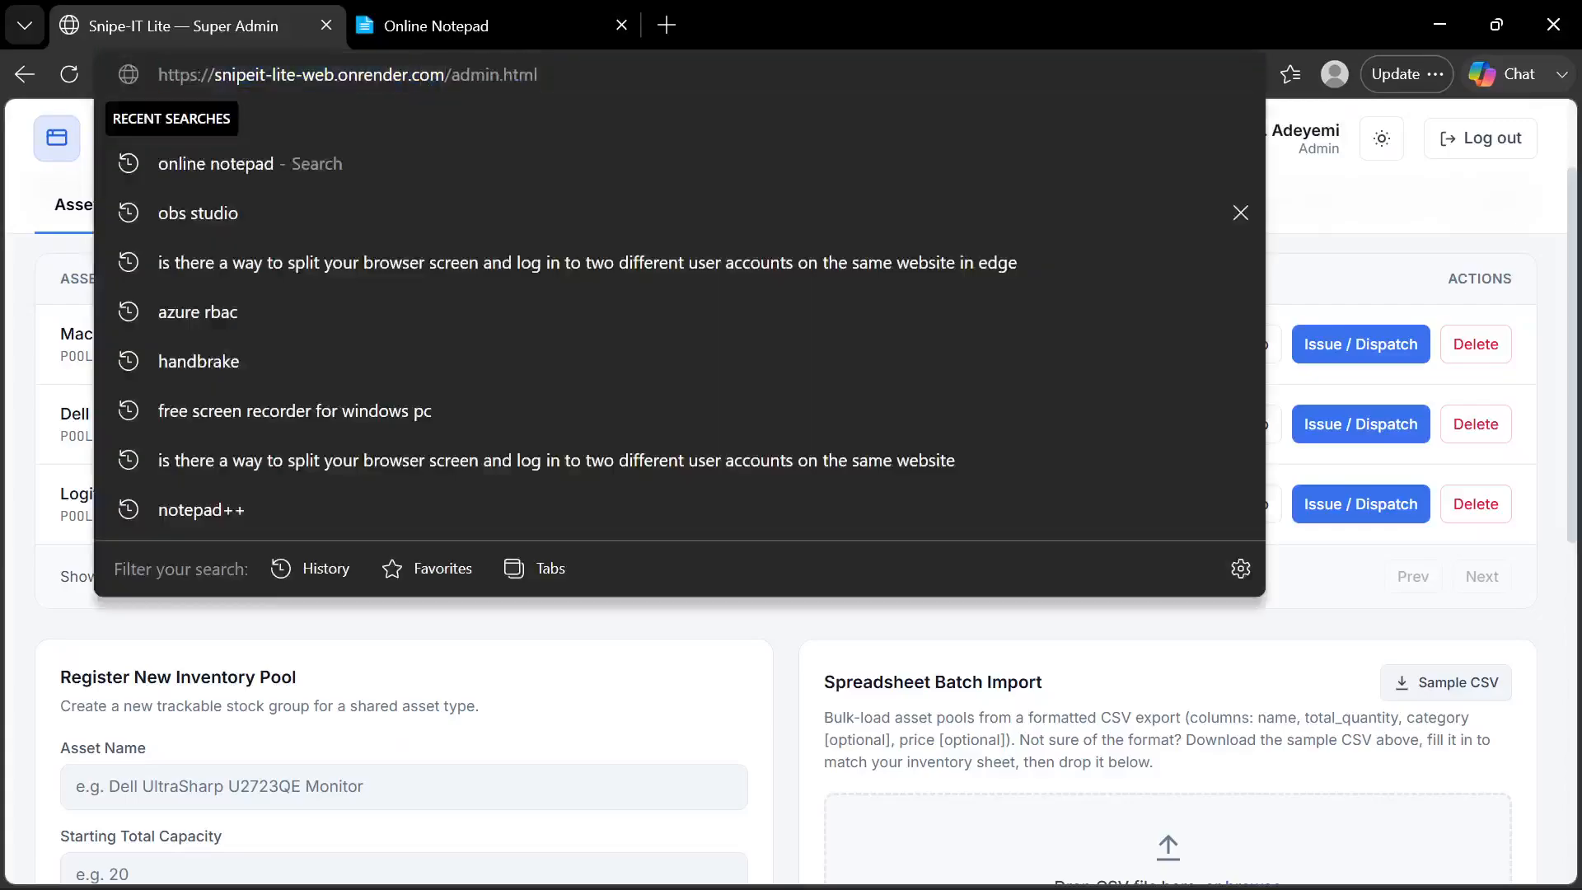
left_click_drag(431, 75, 158, 75)
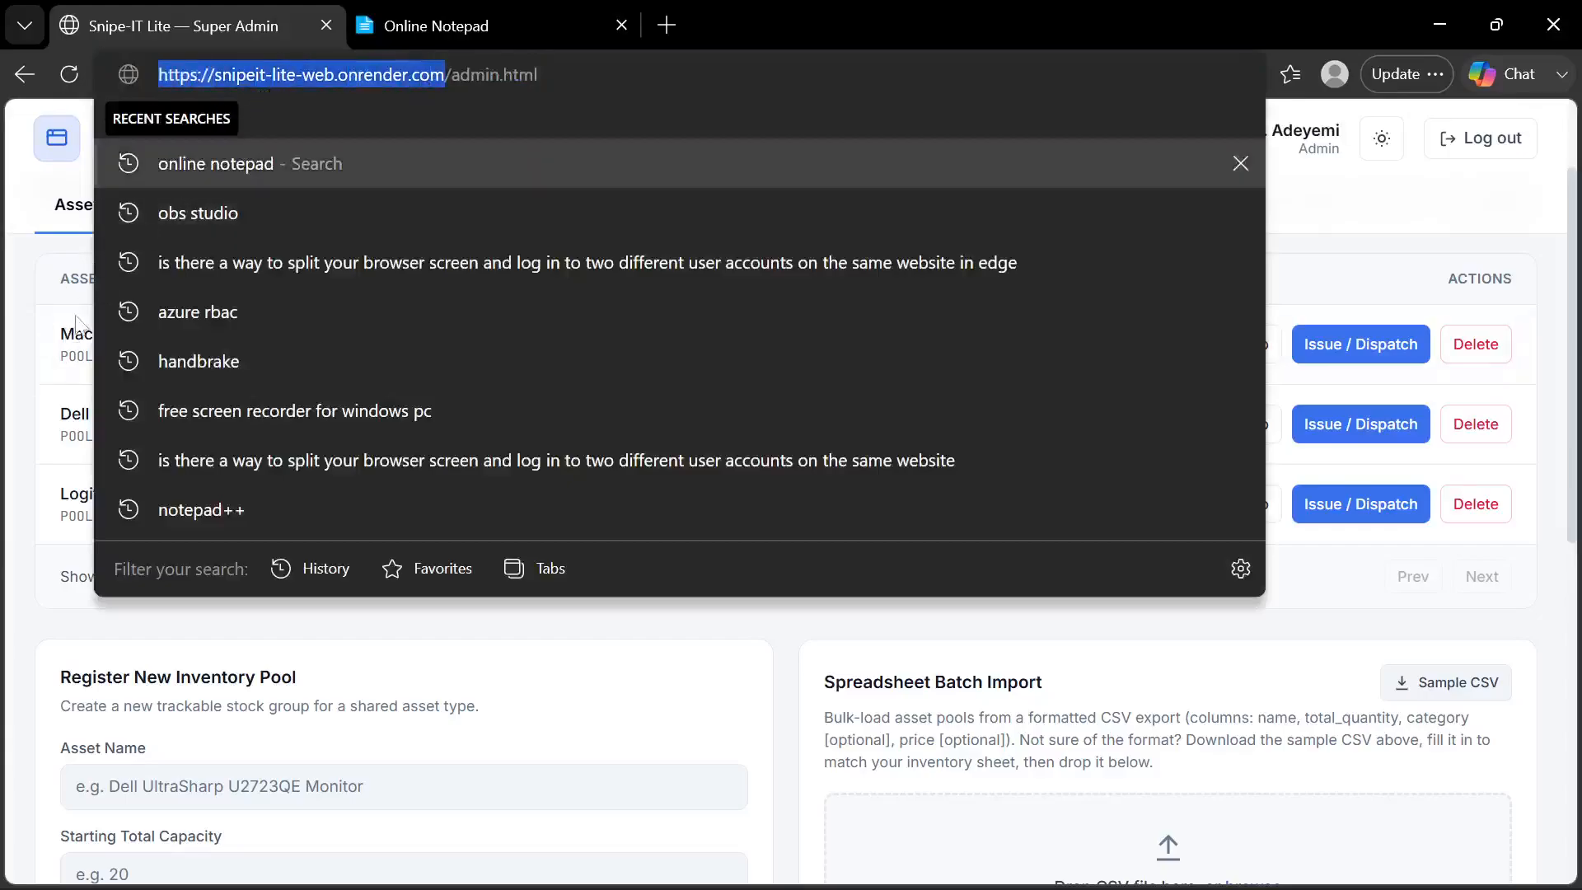
left_click(39, 430)
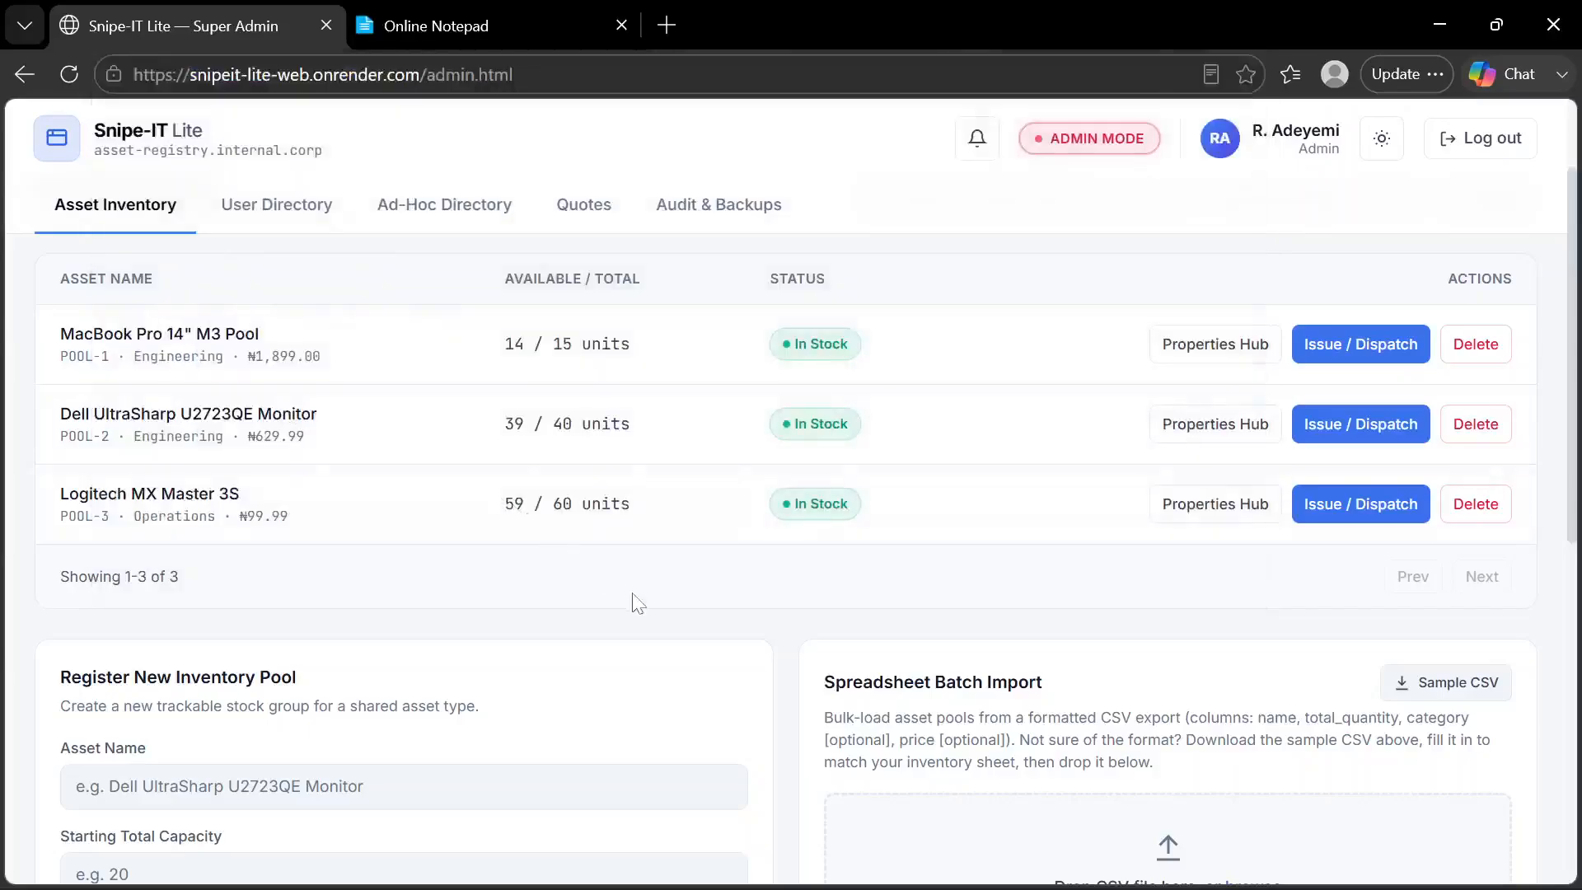
Examine the Asset Inventory page's pool list, new pool registration form, spreadsheet batch import and deleted assets section
scroll(639, 604, "down", 1)
scroll(639, 604, "up", 2)
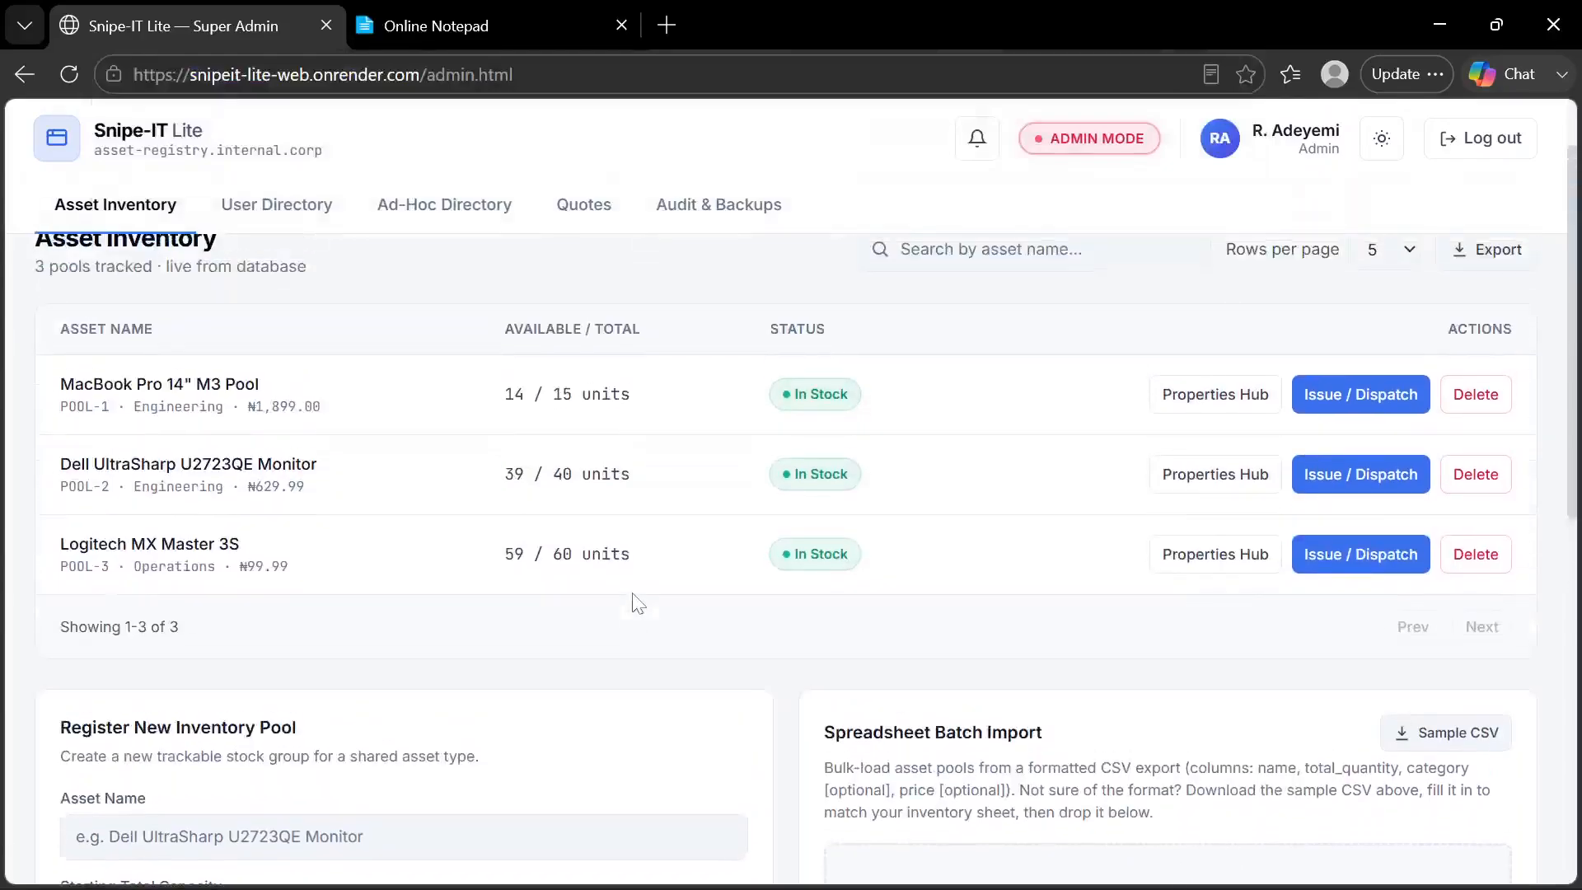
scroll(638, 605, "up", 1)
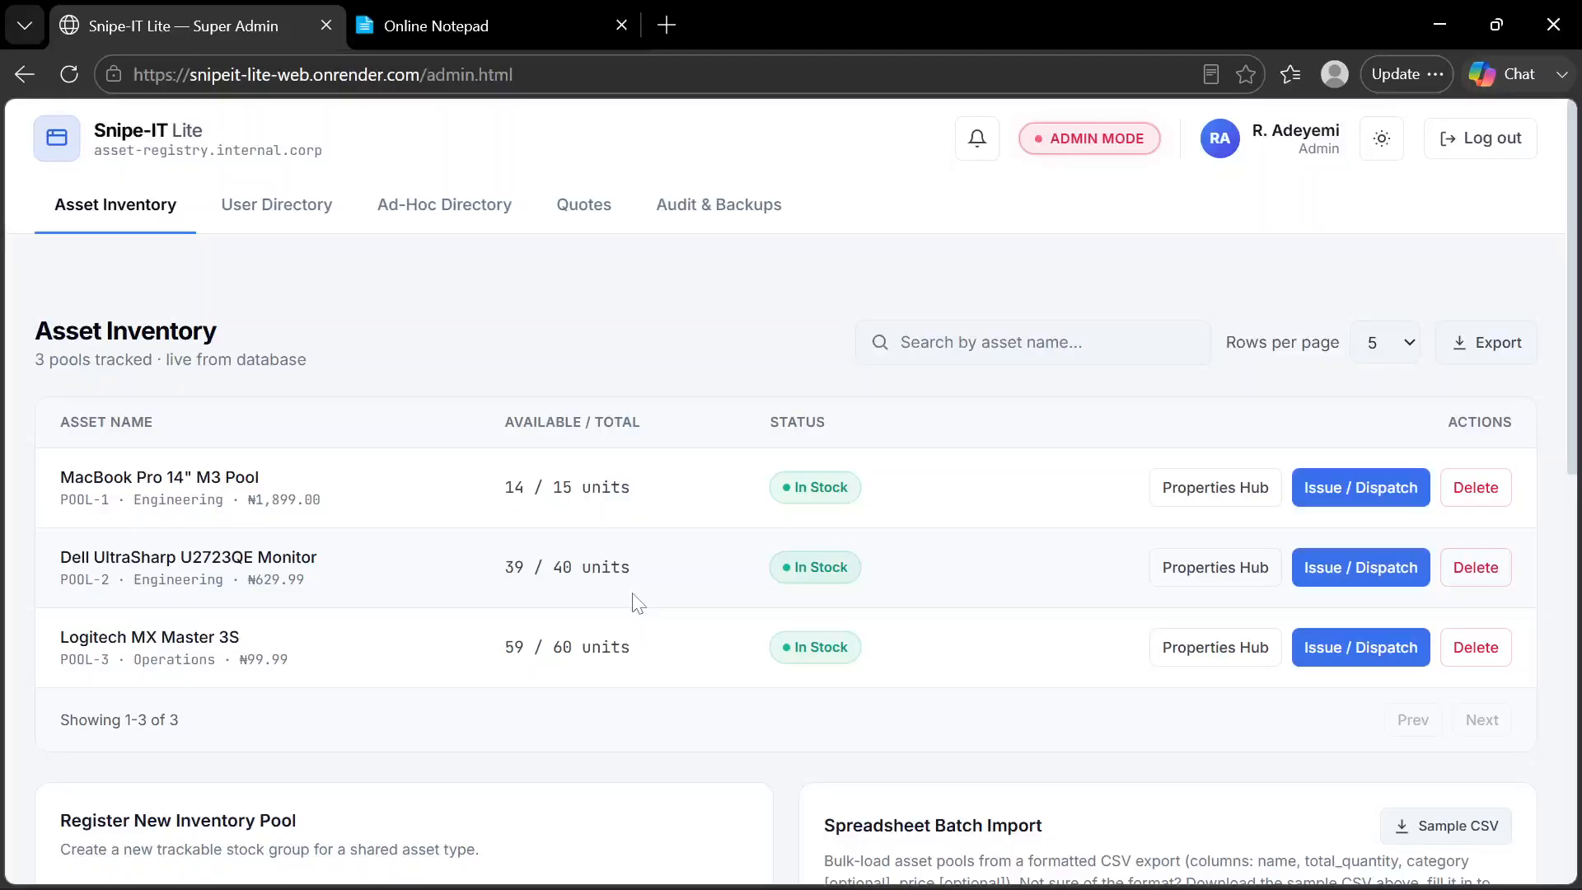
scroll(639, 604, "down", 3)
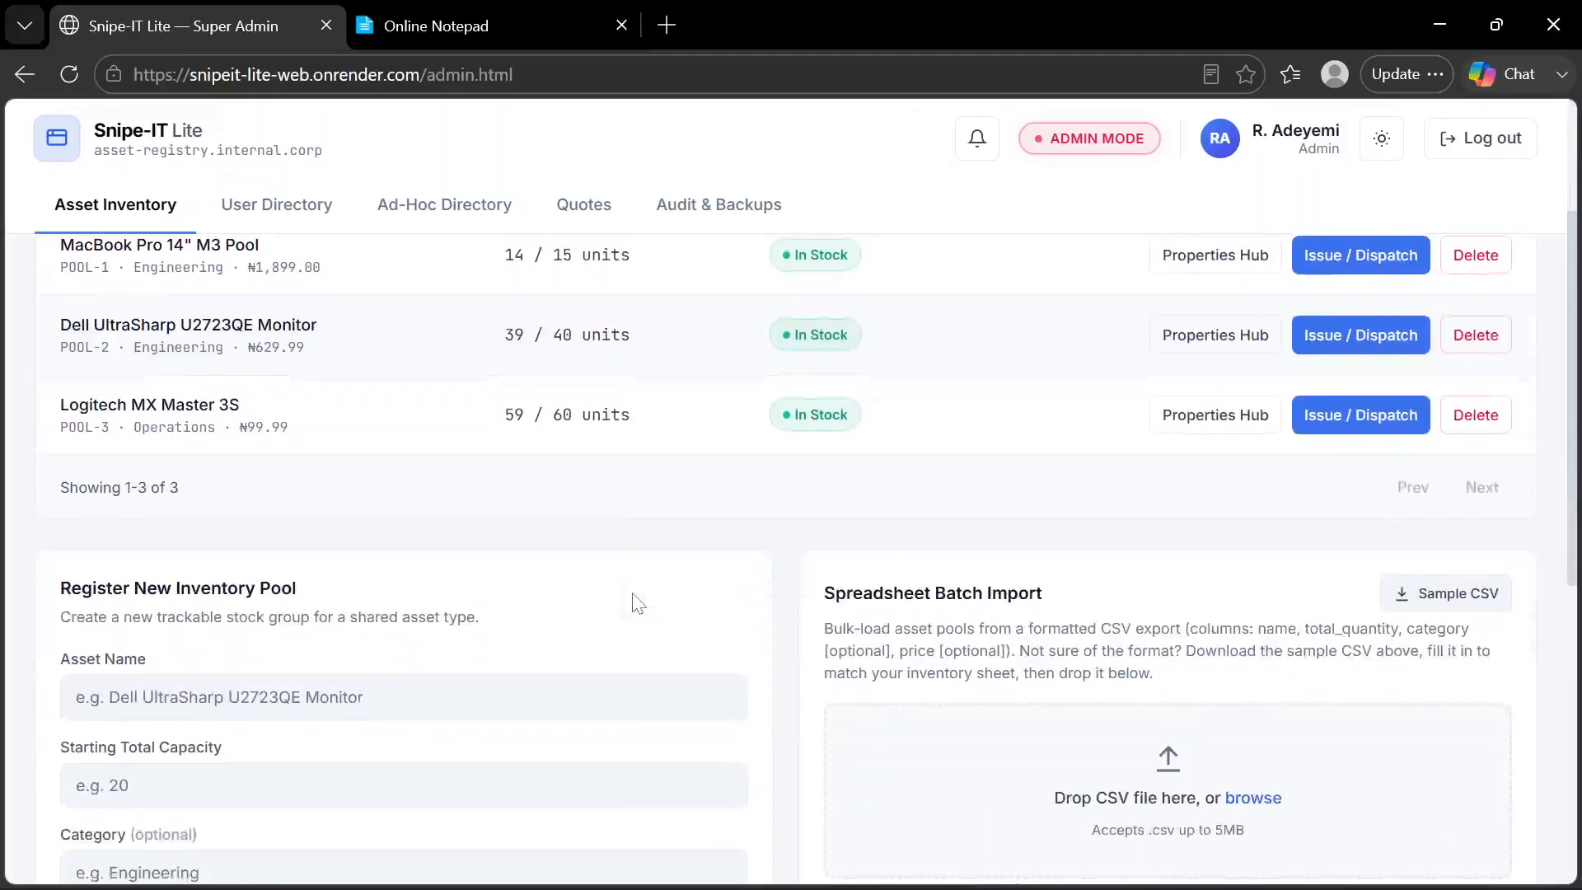
scroll(787, 664, "down", 8)
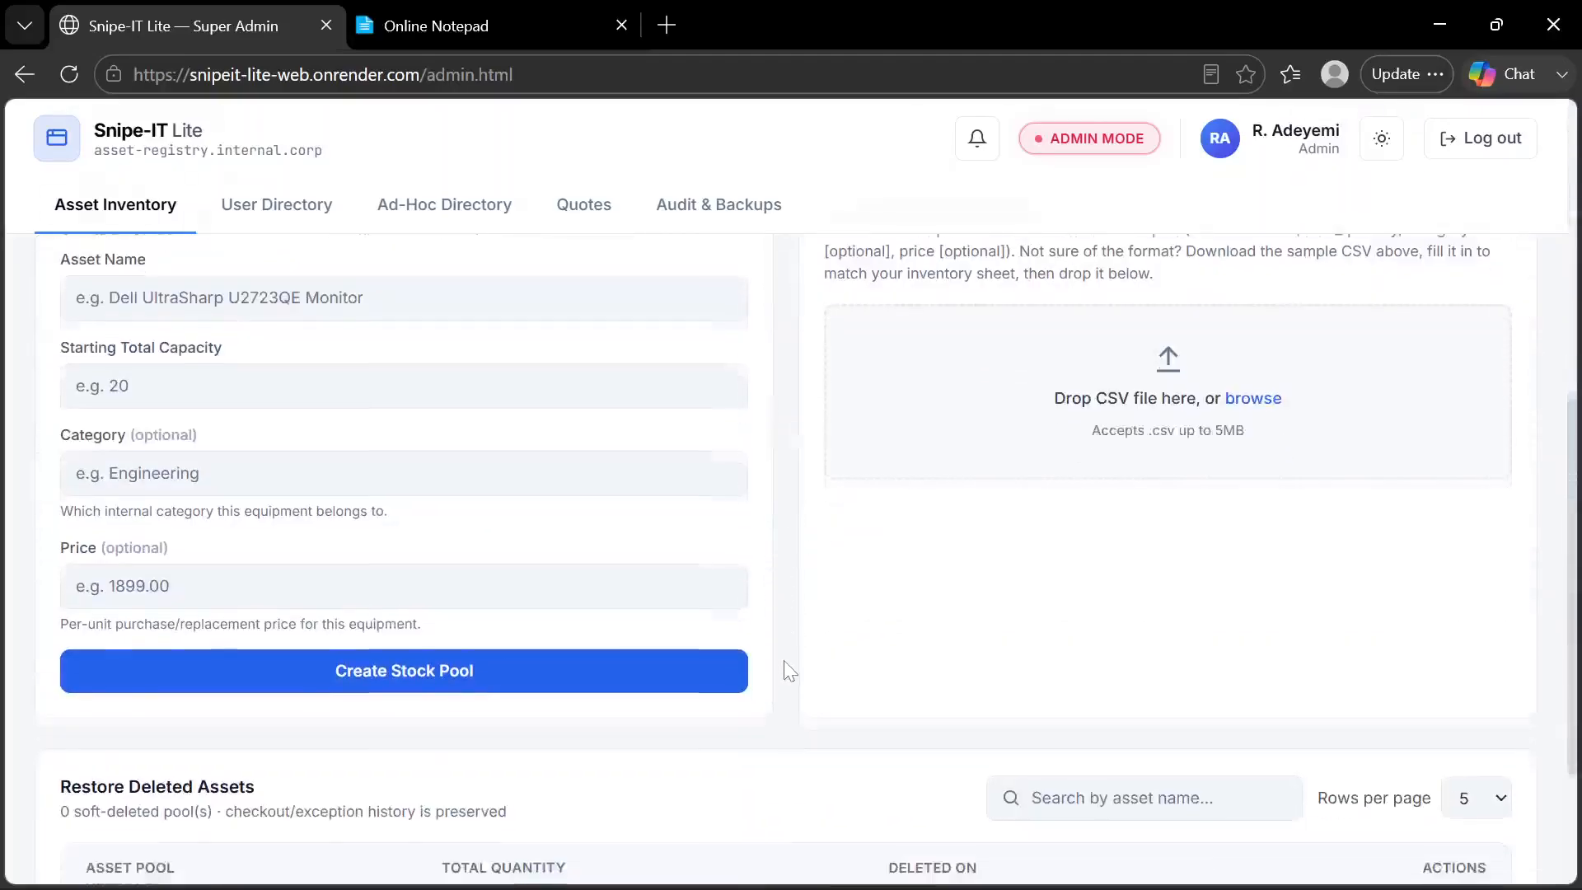
scroll(787, 672, "up", 7)
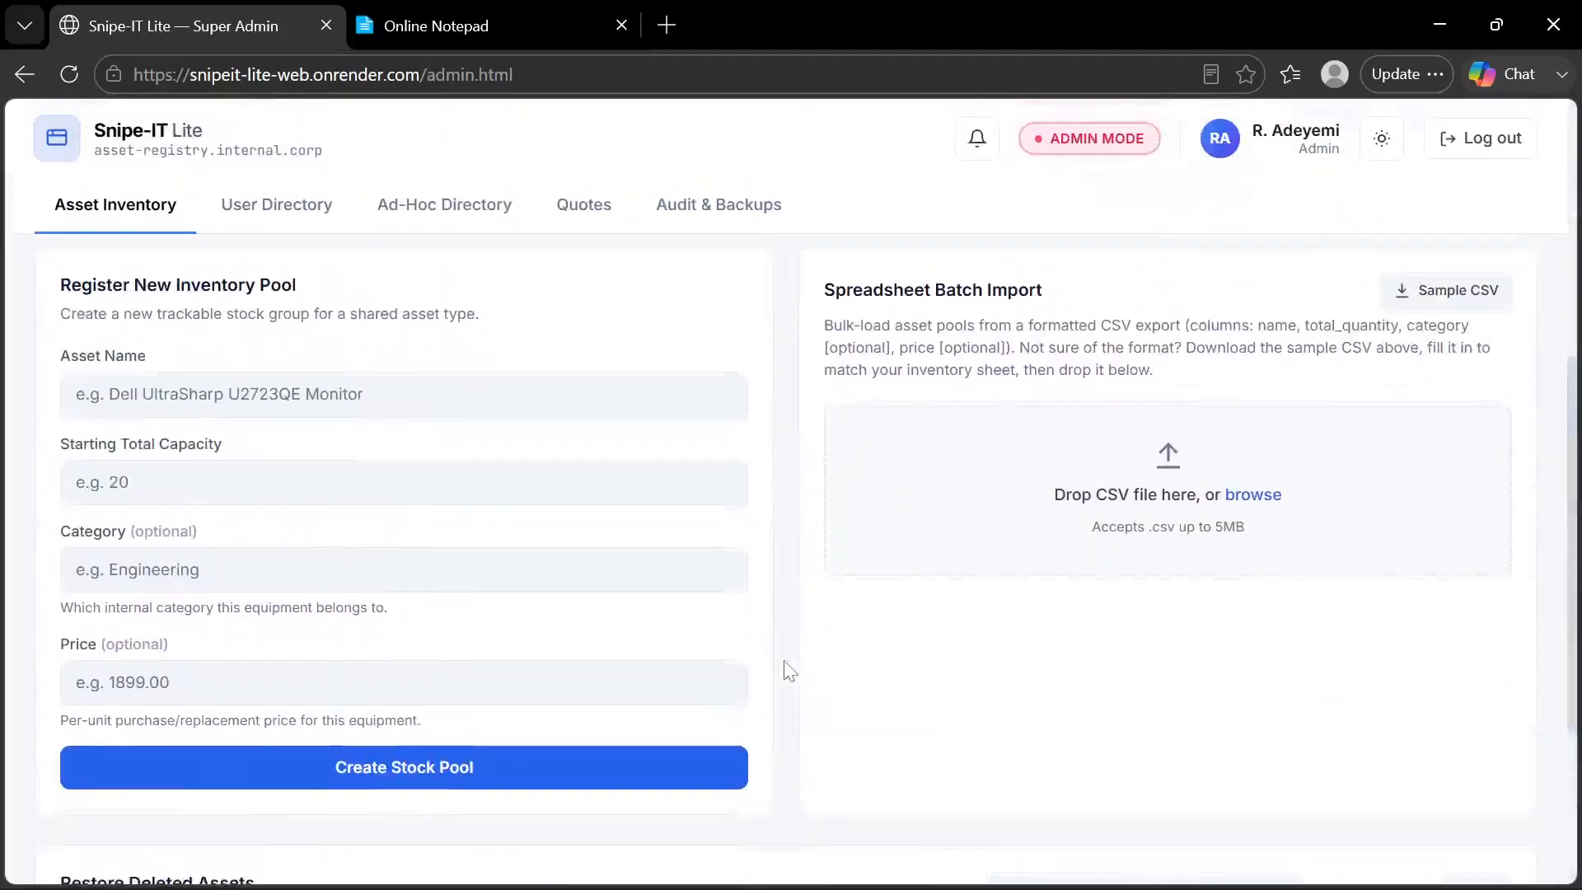
scroll(788, 670, "up", 3)
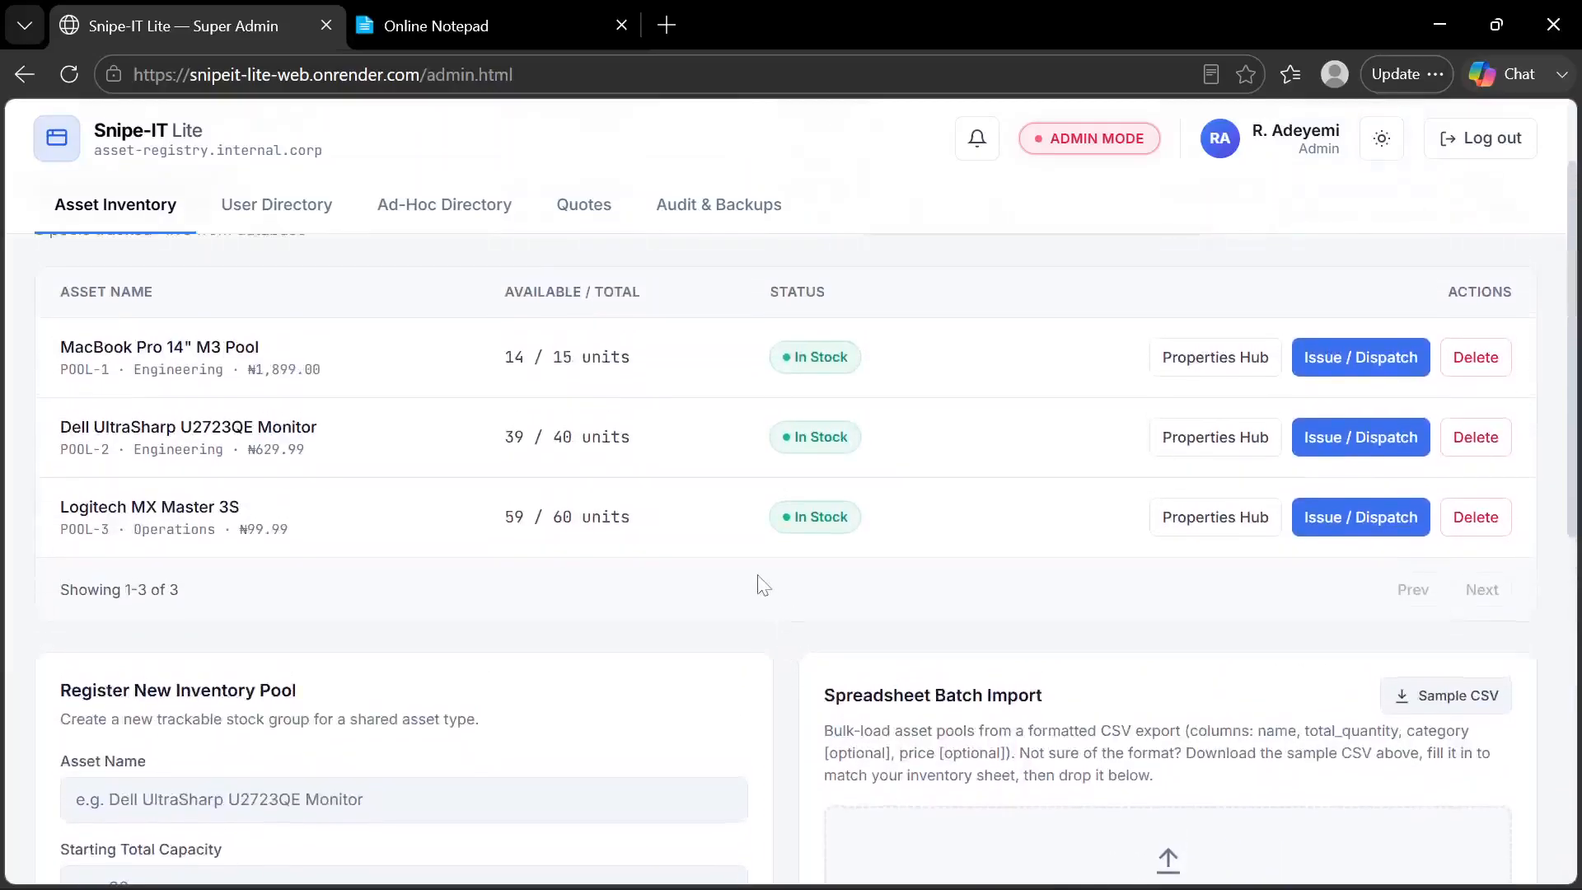
scroll(760, 581, "up", 2)
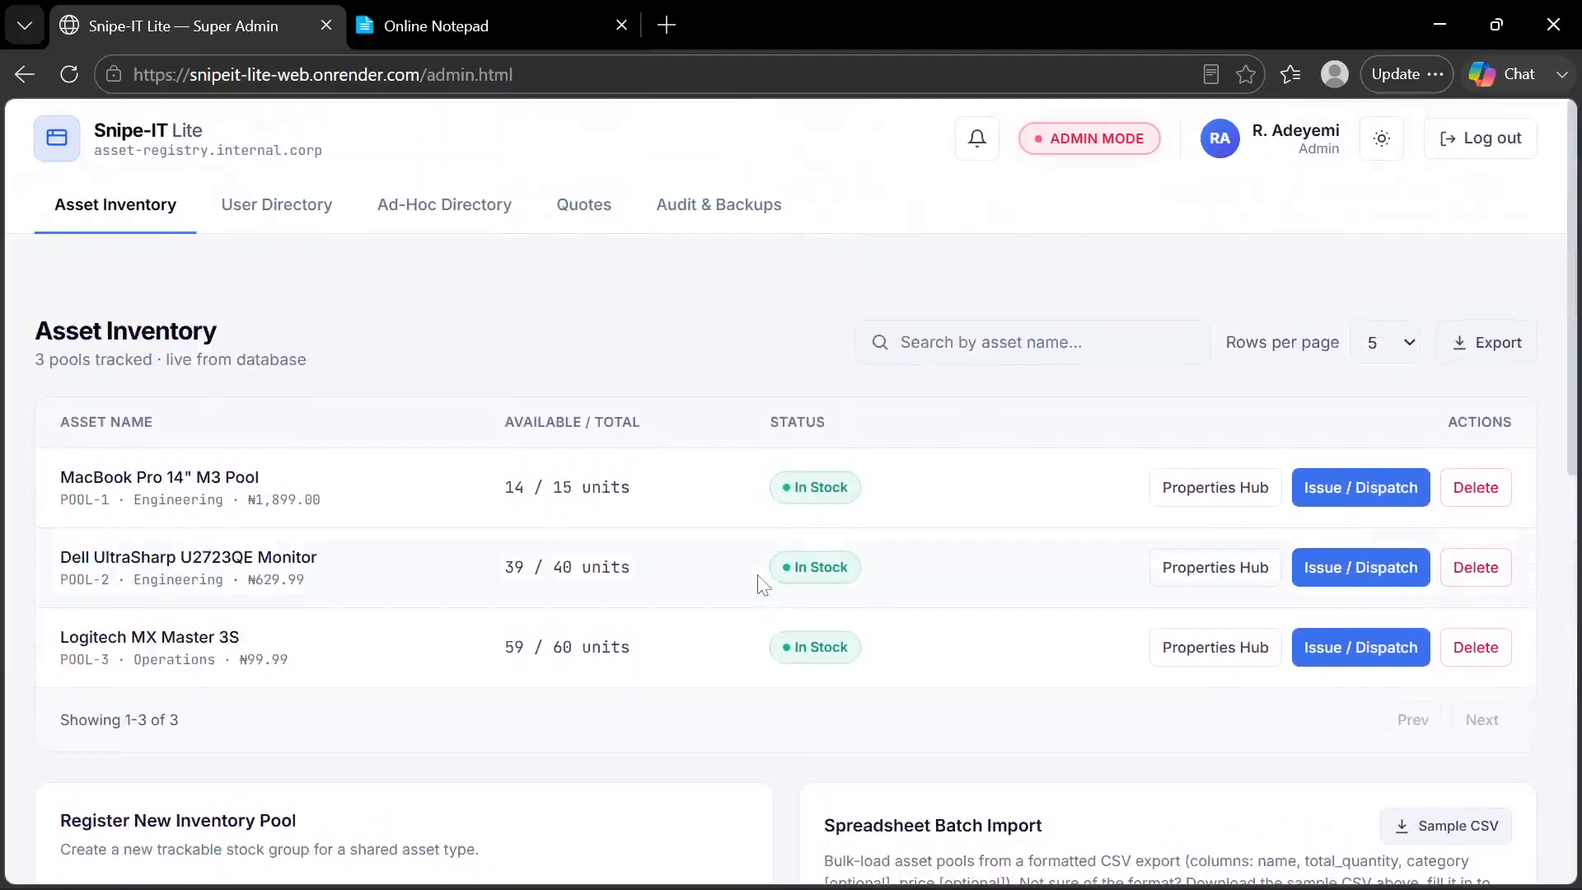
Switch to Online Notepad and go over the Admin, Manager, Staff and Customer roles in the account table
left_click(487, 26)
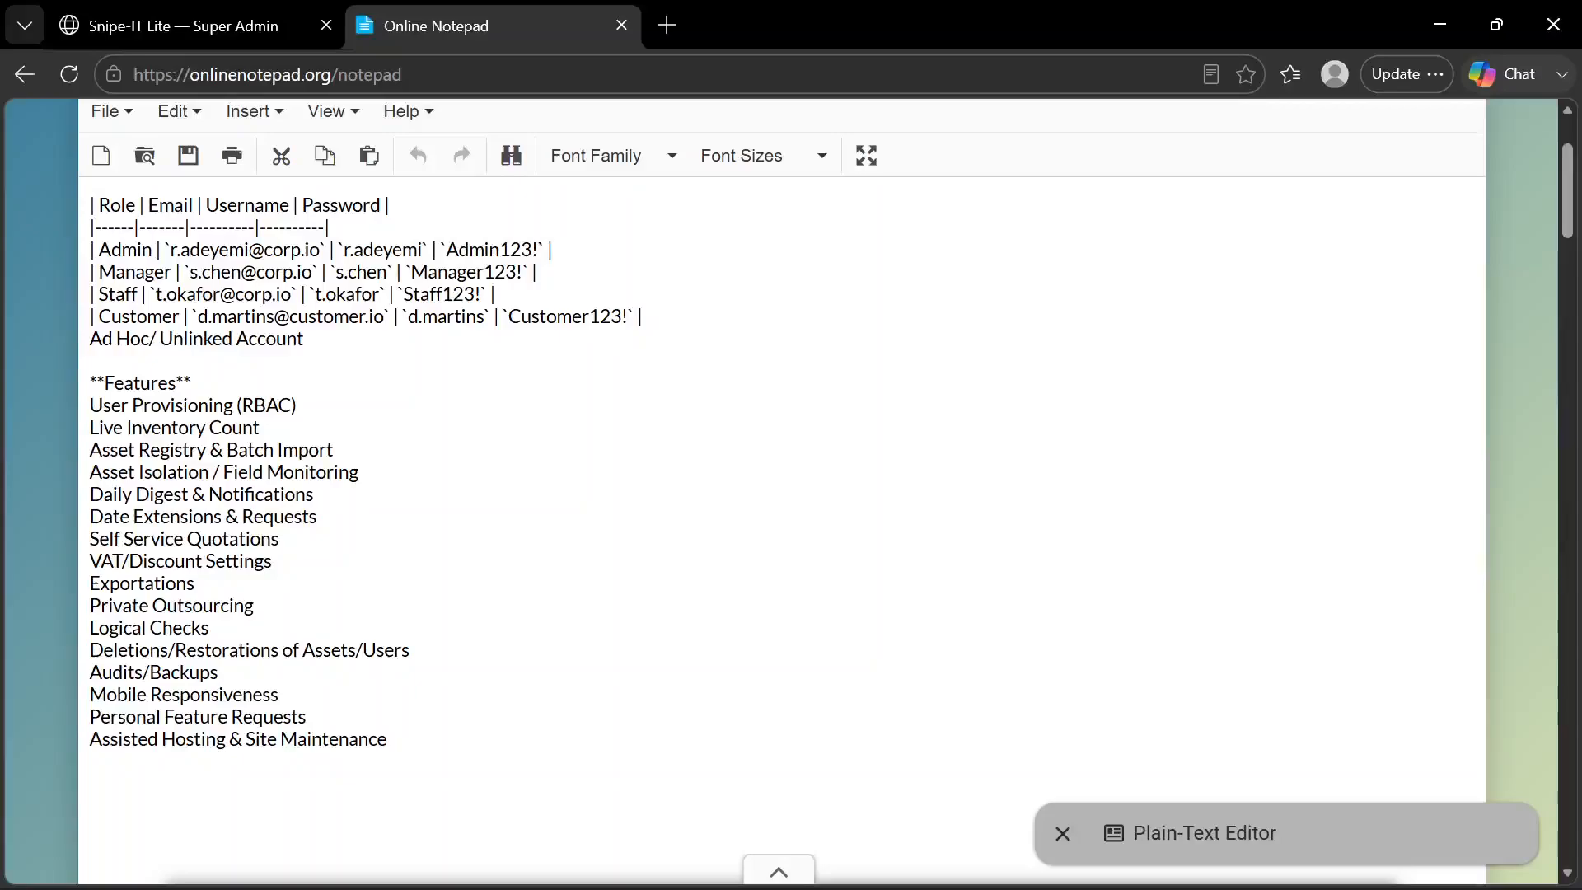
left_click(130, 249)
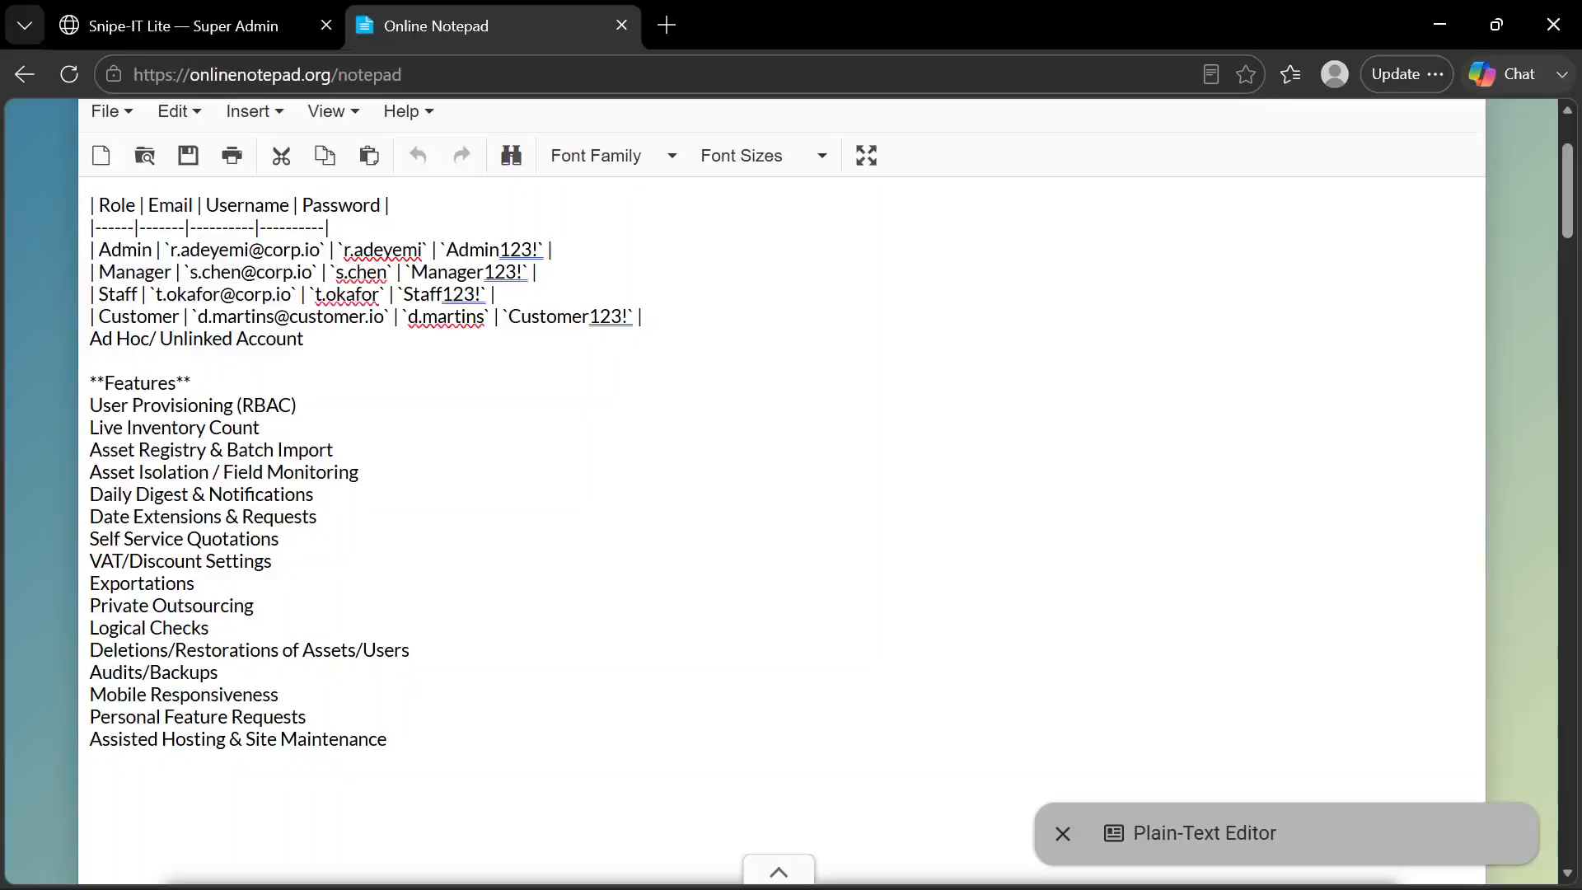
left_click(130, 316)
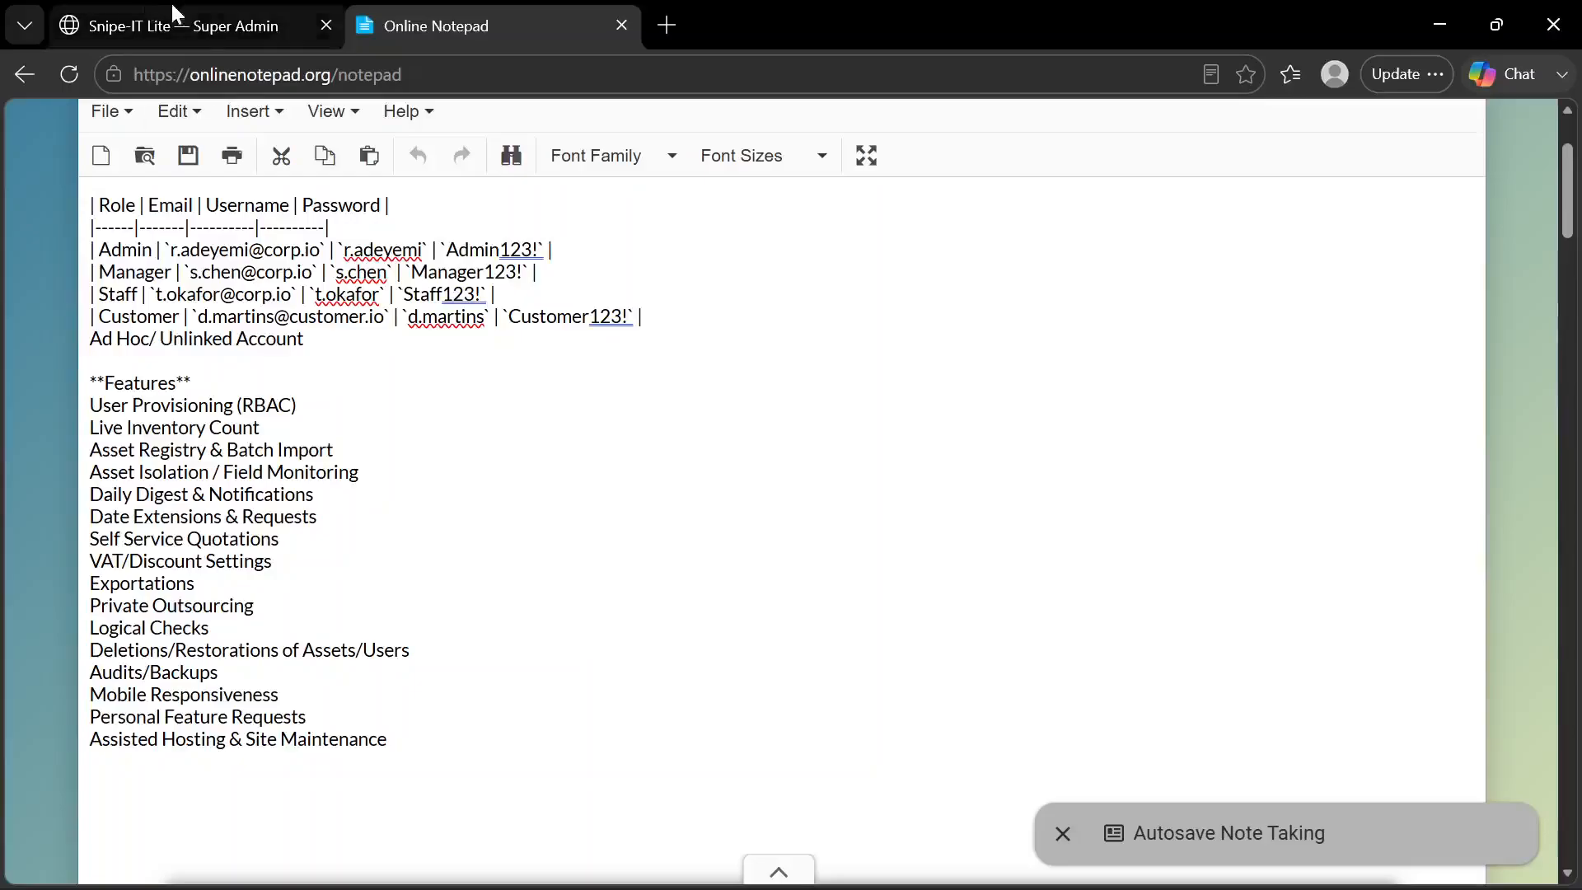
Switch back to Snipe-IT Lite and view the Ad-Hoc Directory and the User Directory
left_click(206, 26)
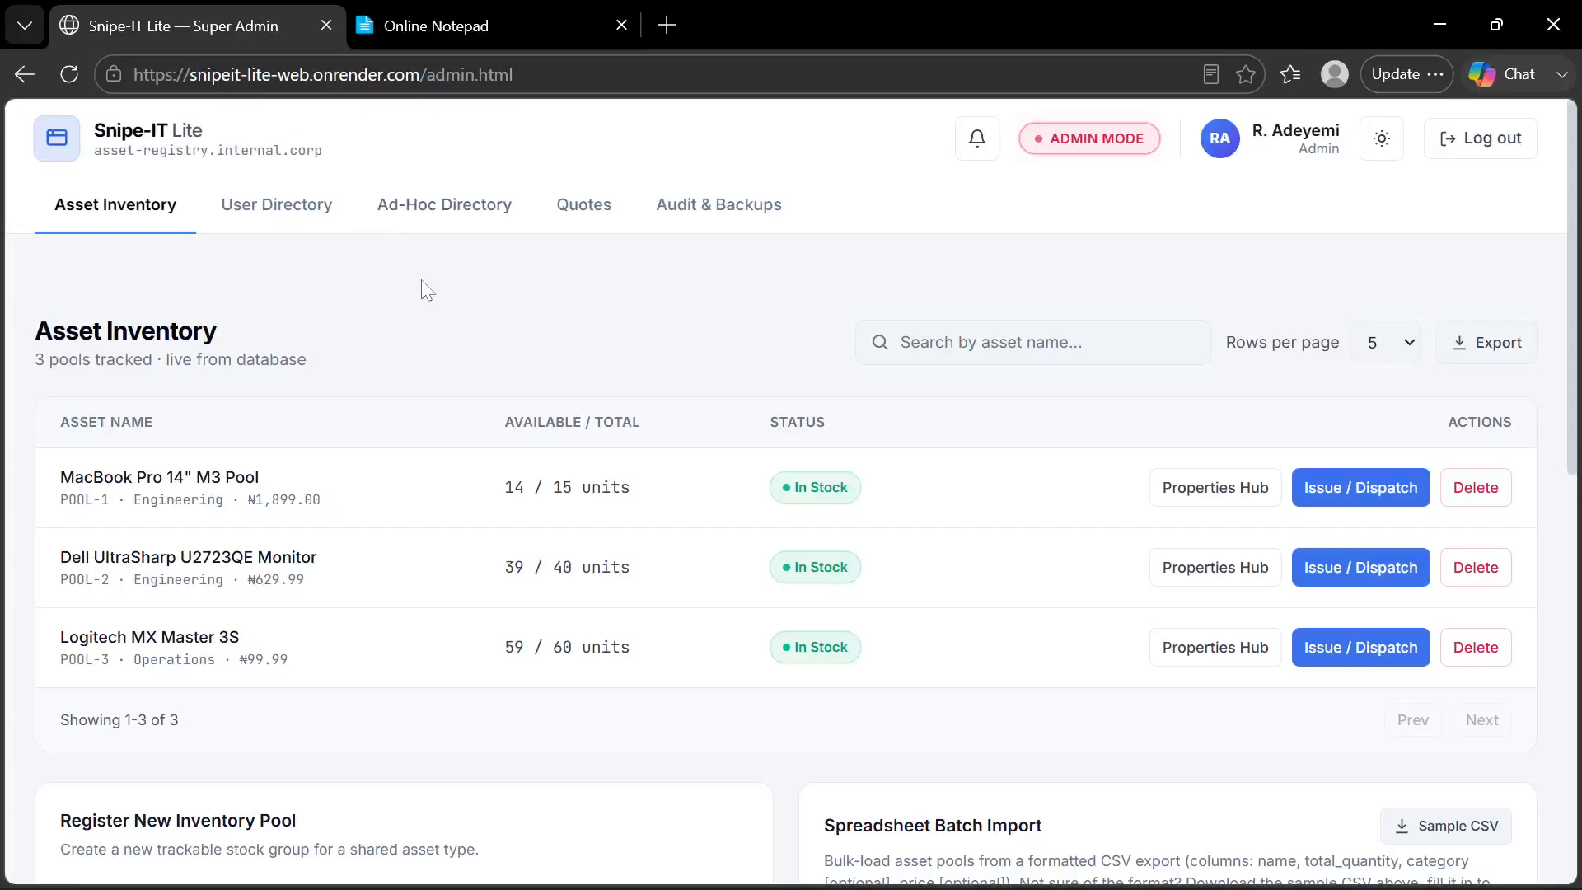
left_click(467, 207)
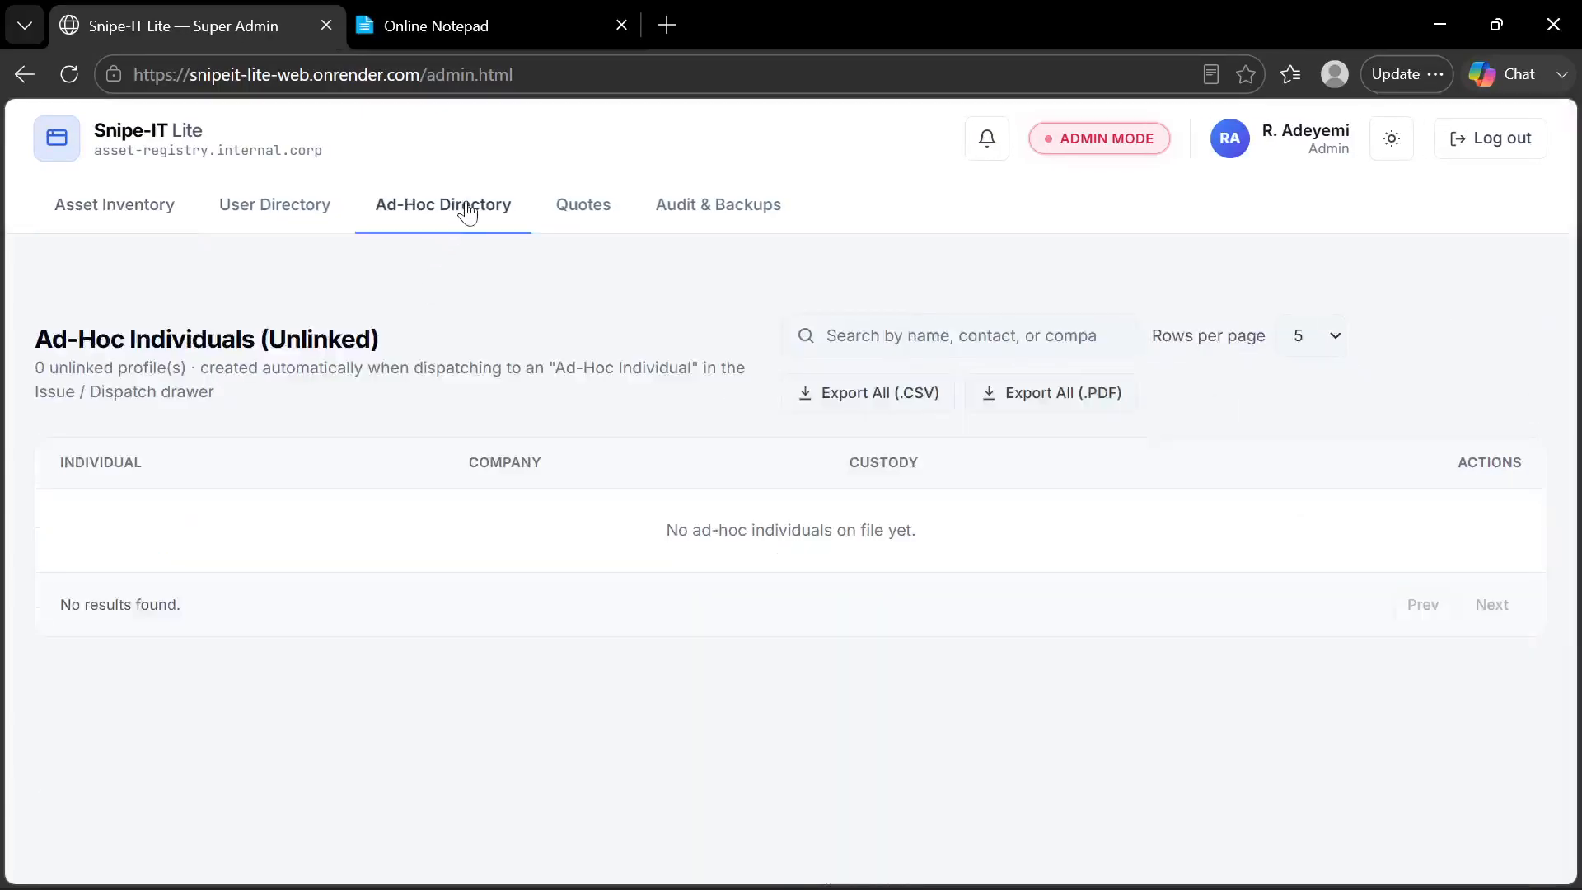
left_click(283, 216)
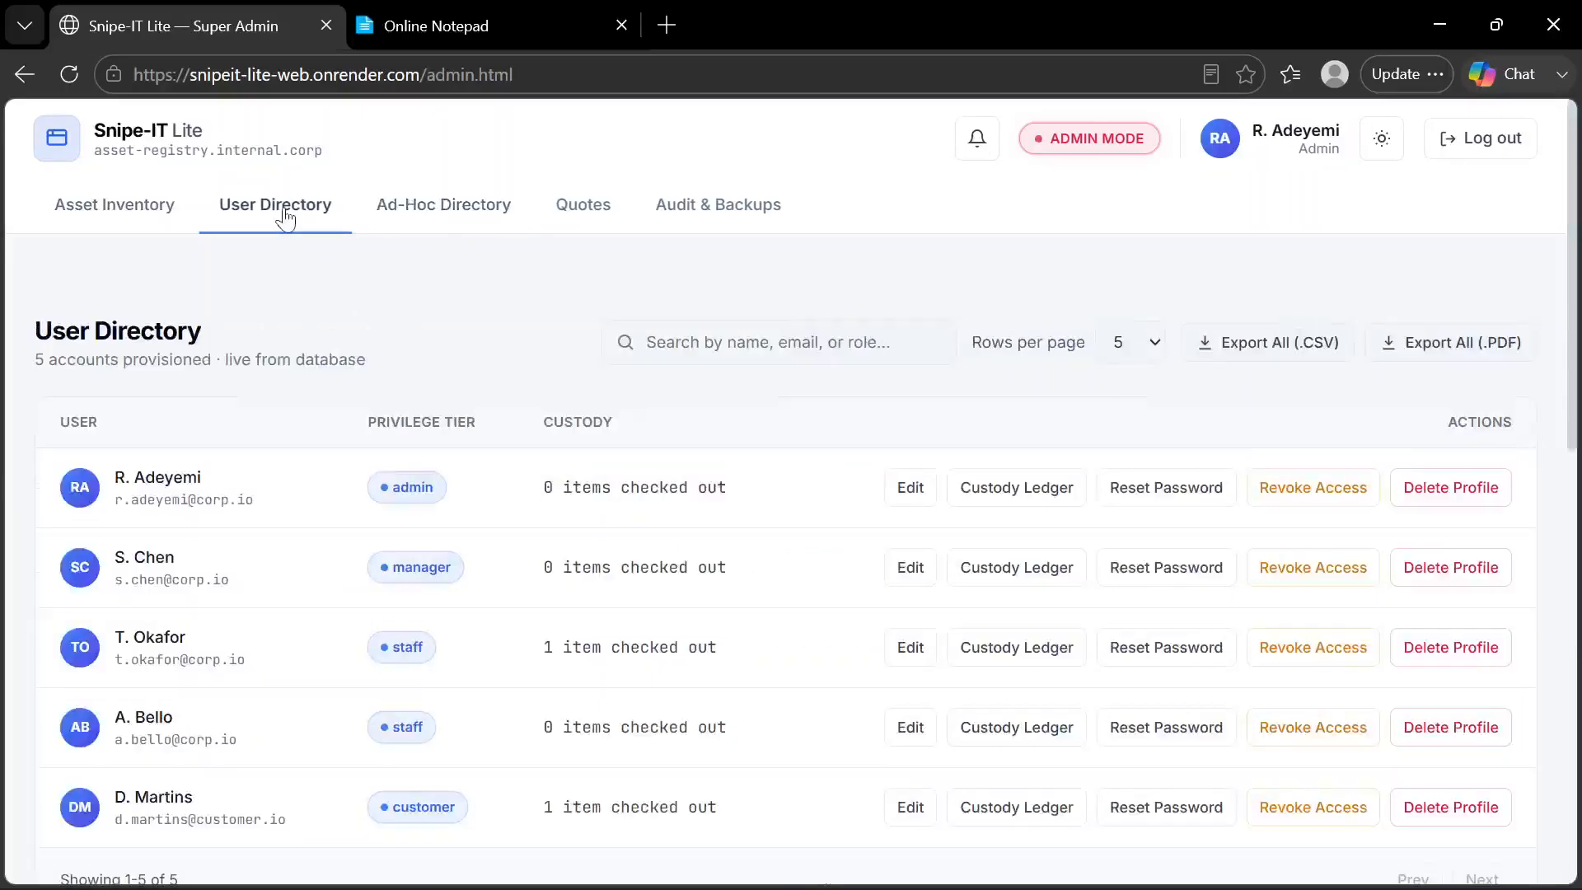
Return to the Asset Inventory and recheck the role and feature notes in Online Notepad
left_click(126, 218)
left_click(482, 20)
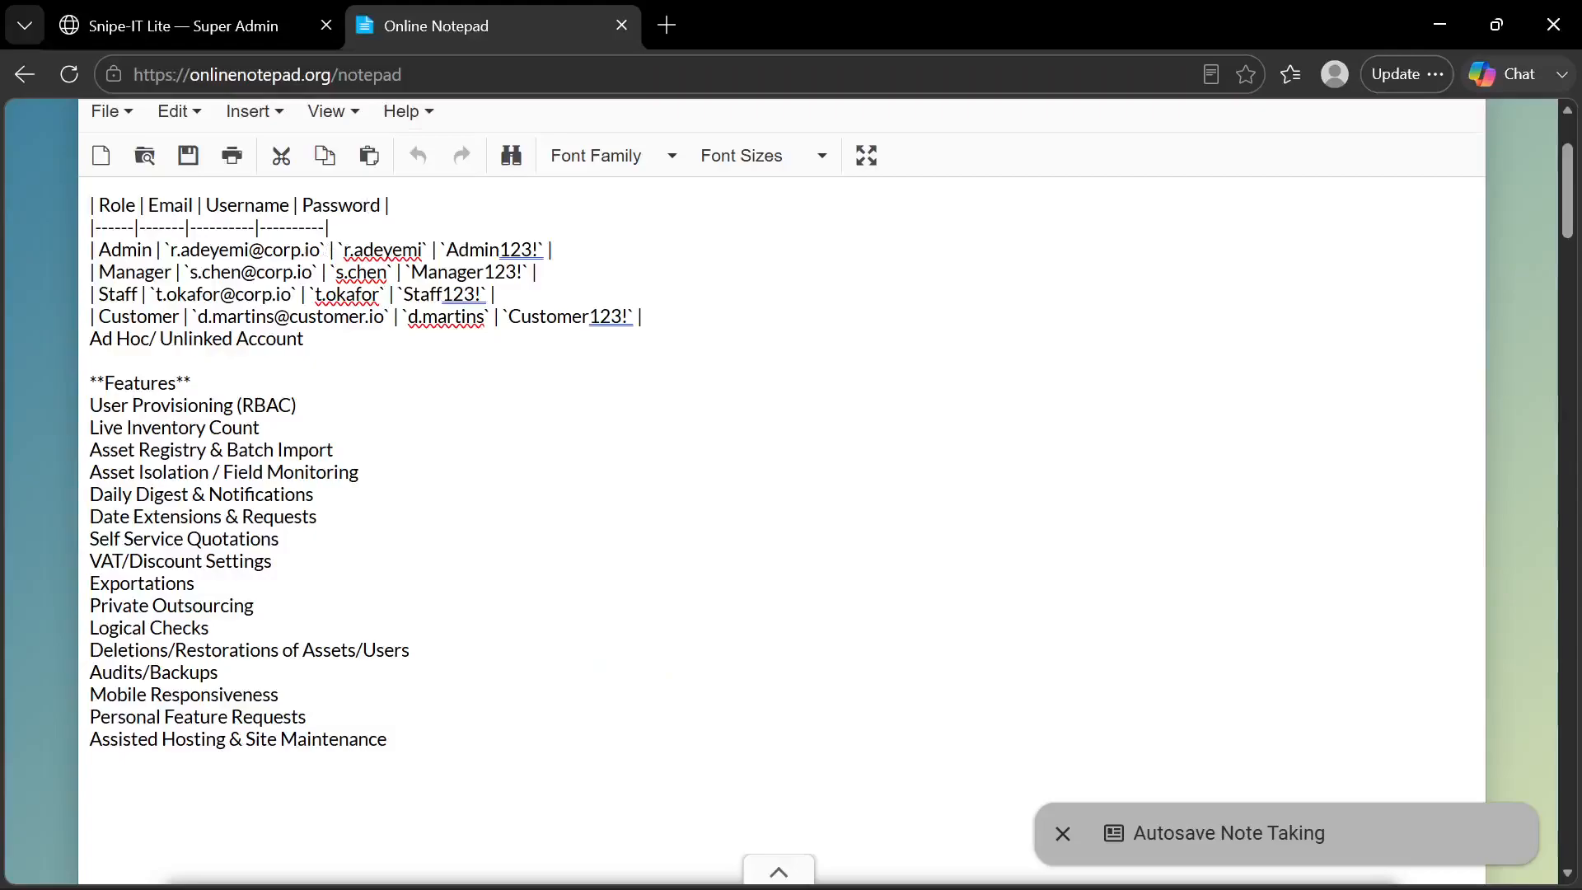
left_click(239, 43)
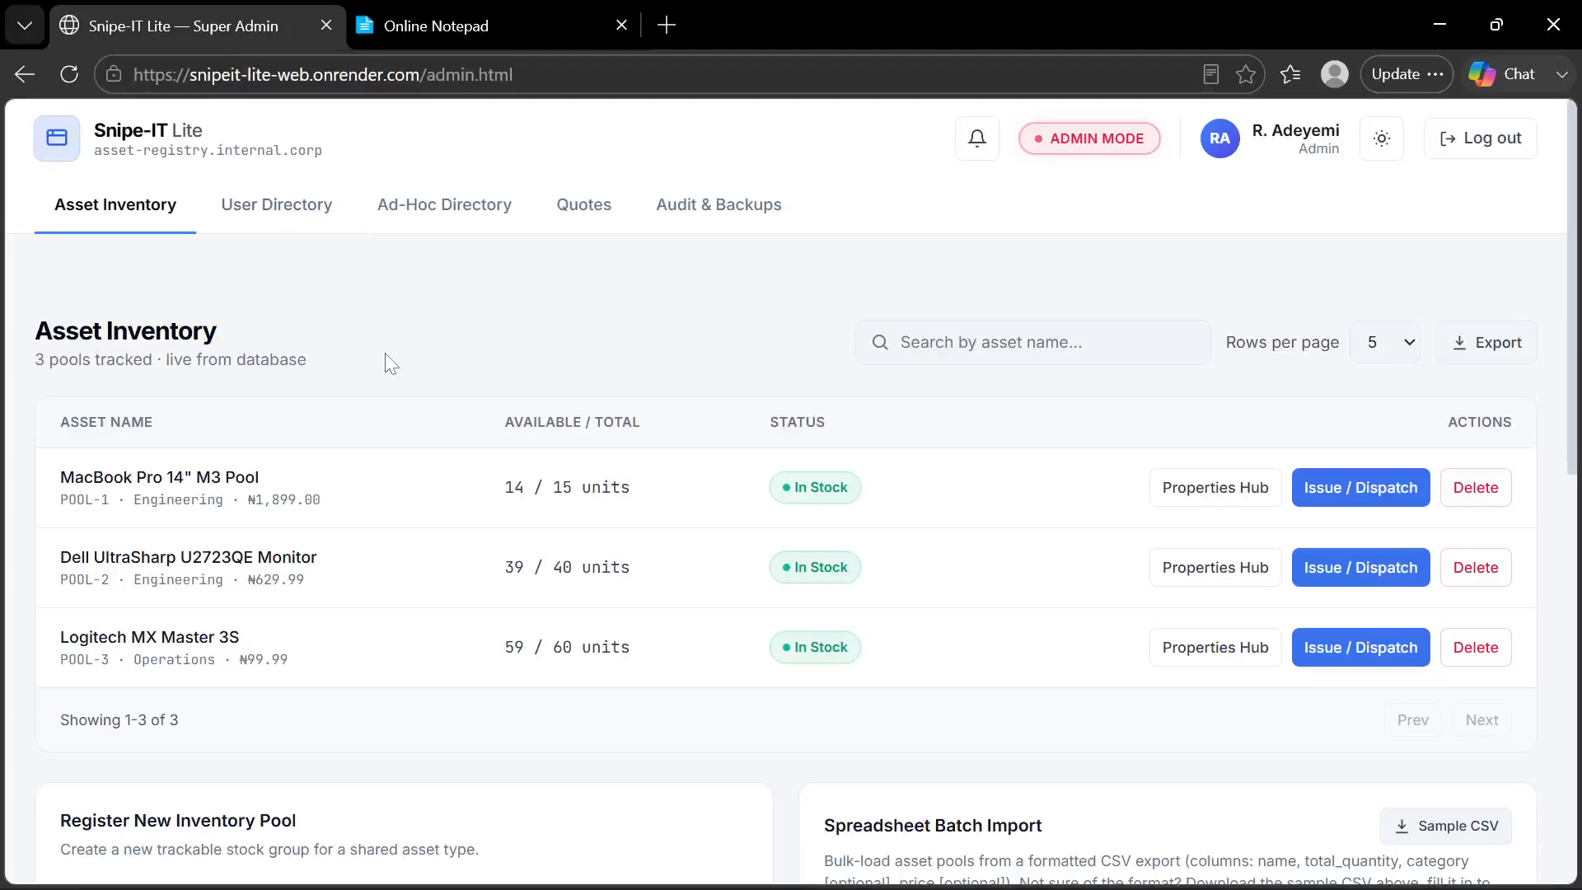
Go to the User Directory and inspect the signed-in admin's profile details and password change form
left_click(293, 211)
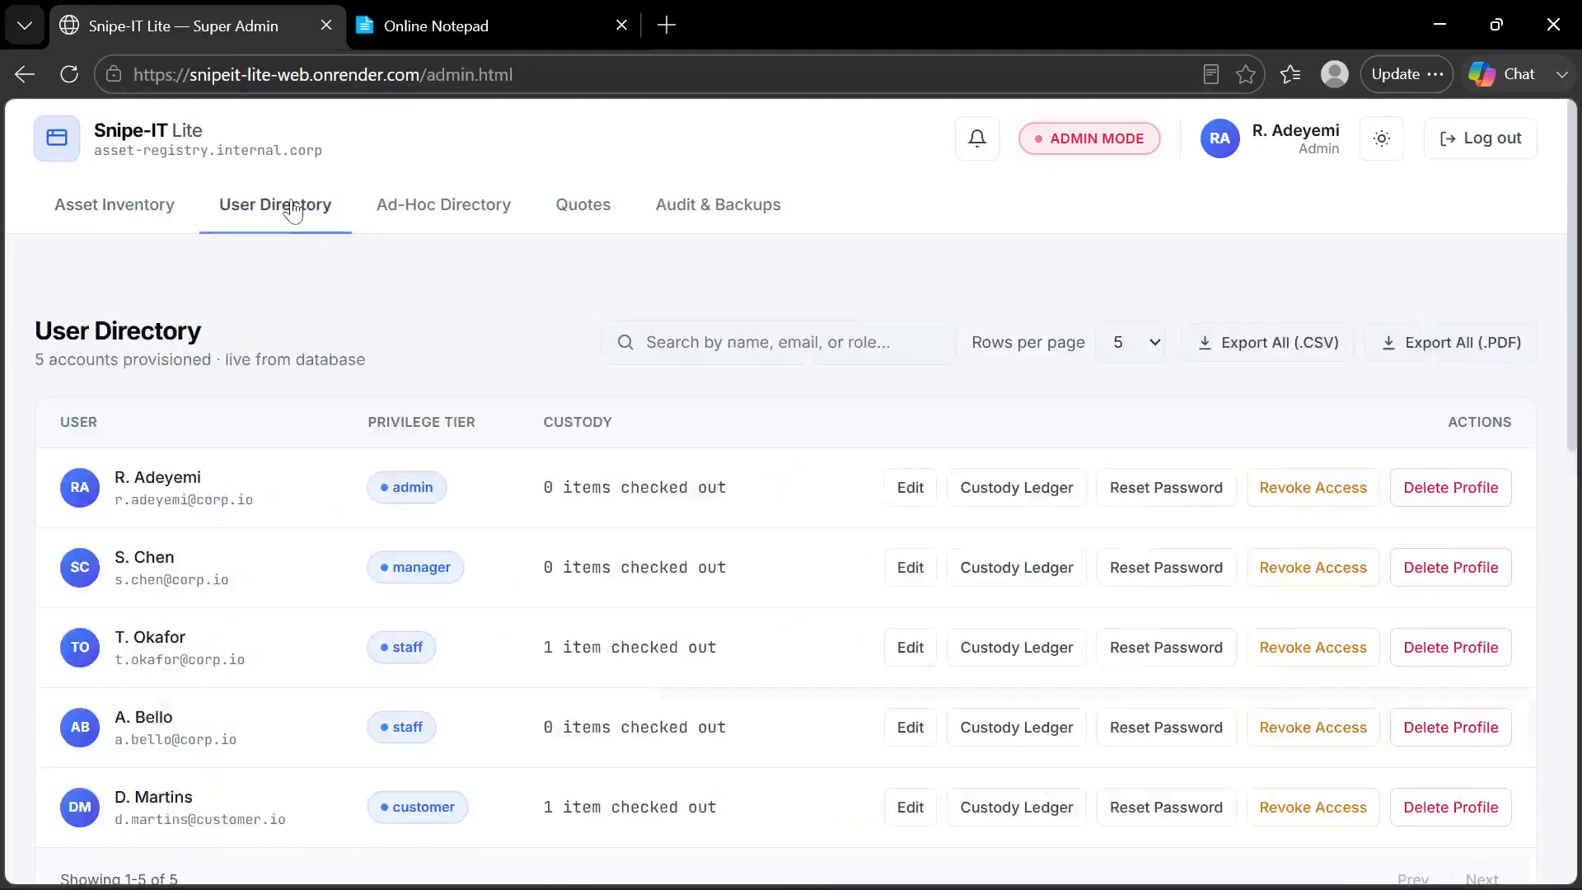
left_click(1219, 145)
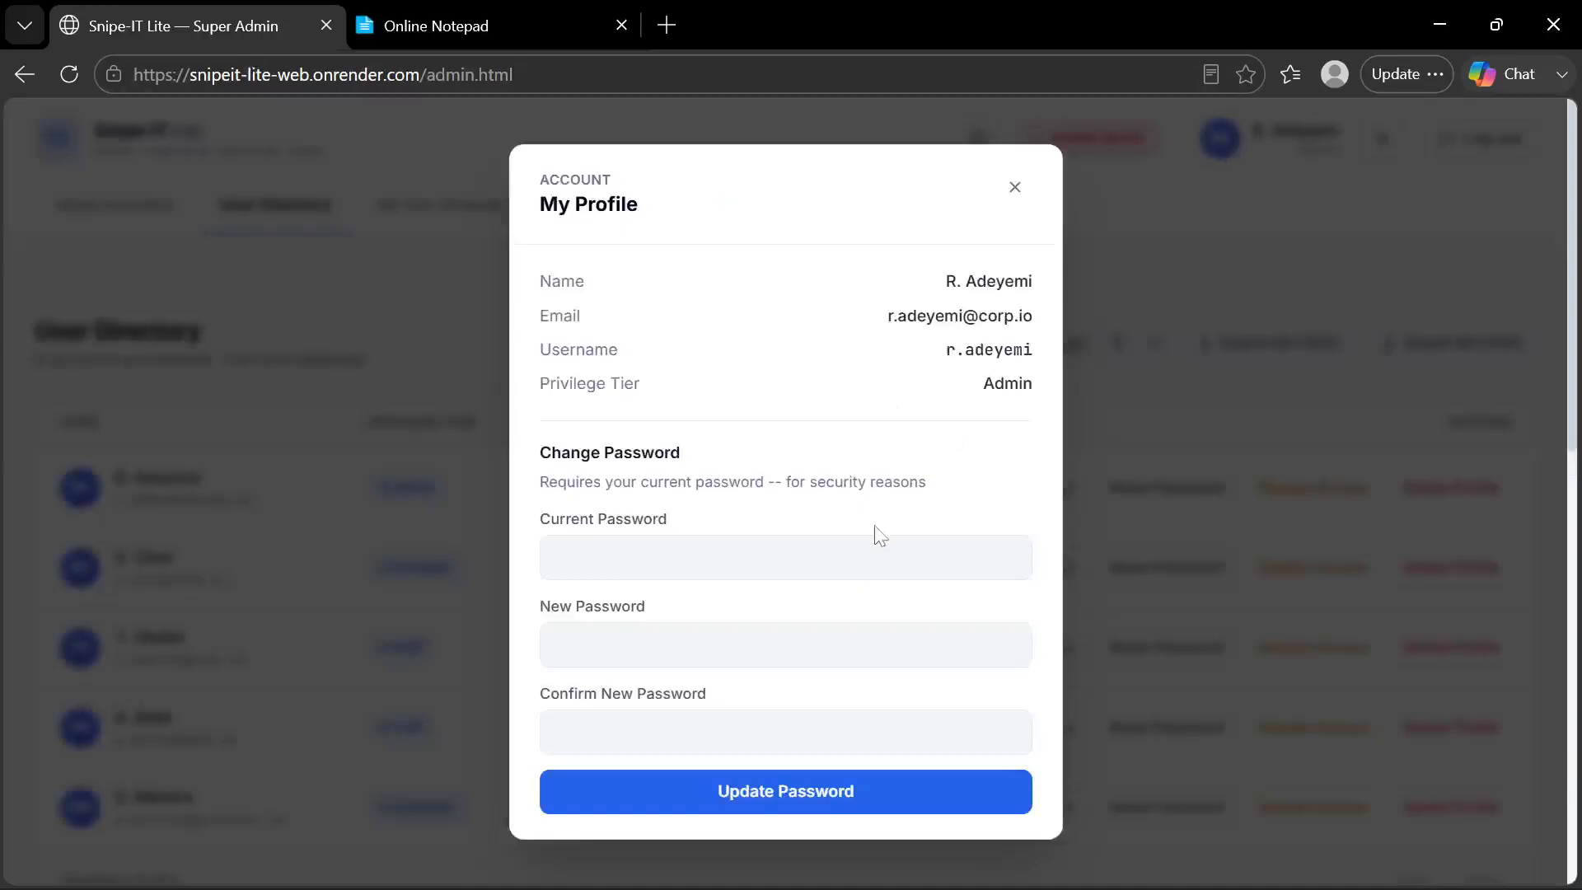
scroll(890, 455, "down", 3)
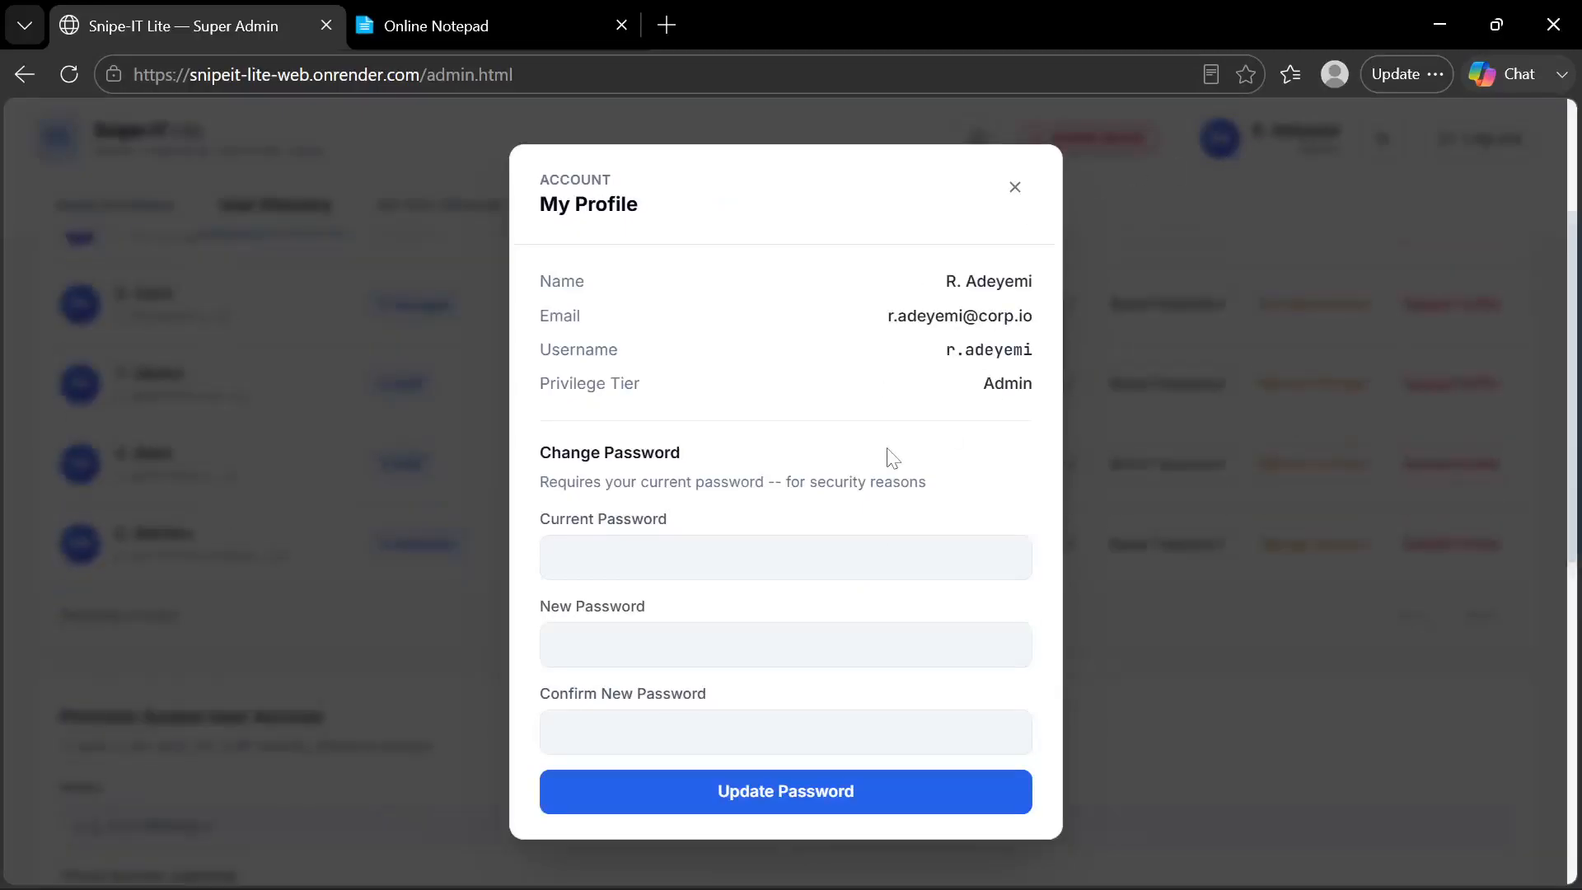
left_click(1014, 188)
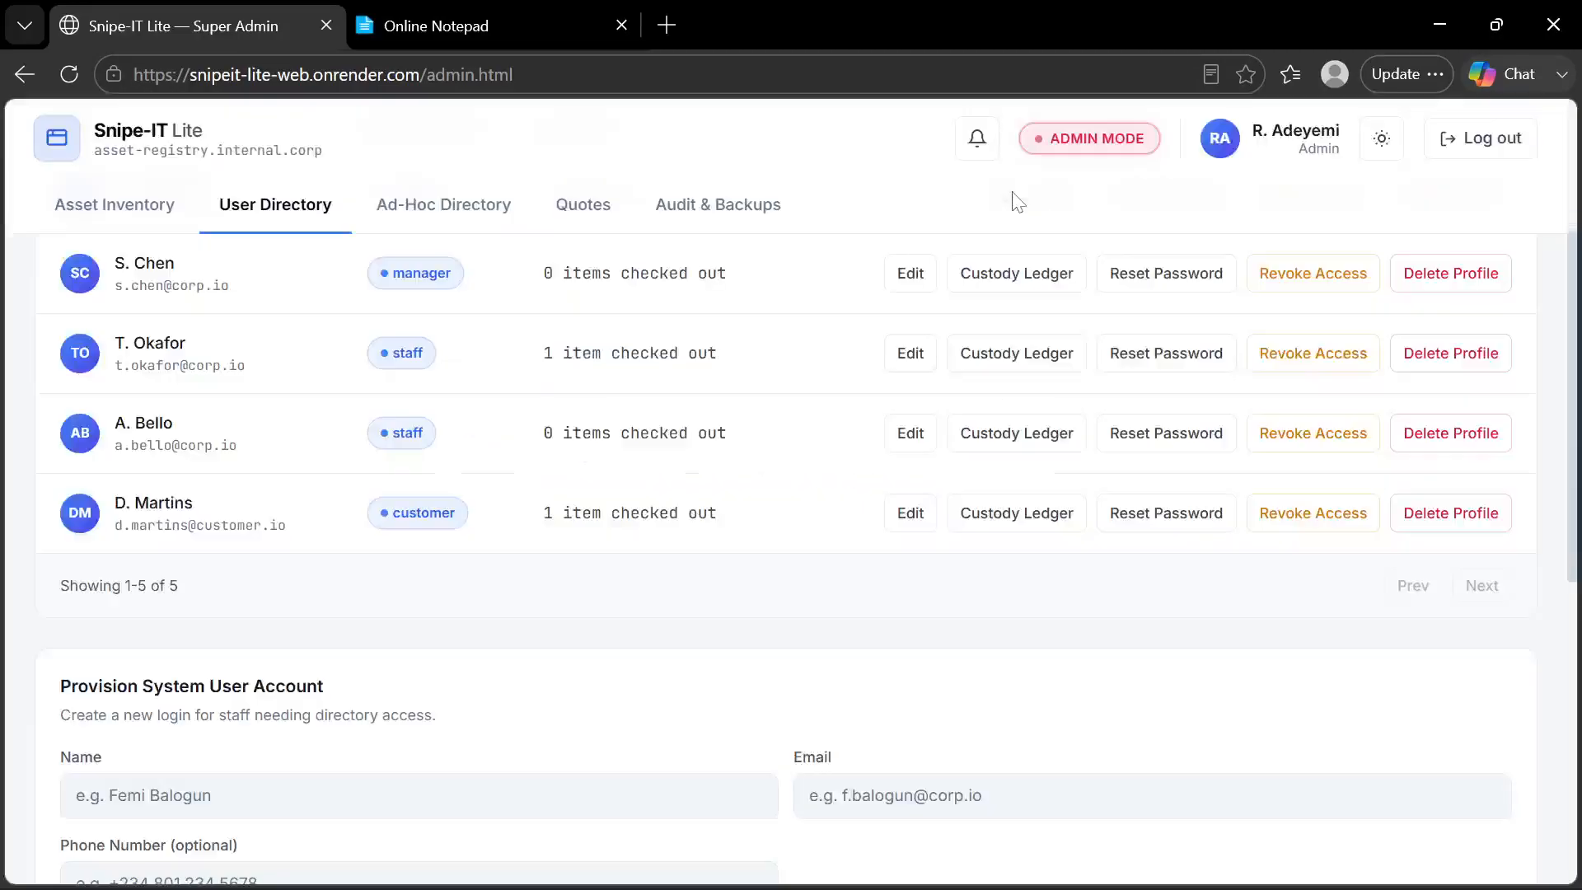
left_click(1220, 142)
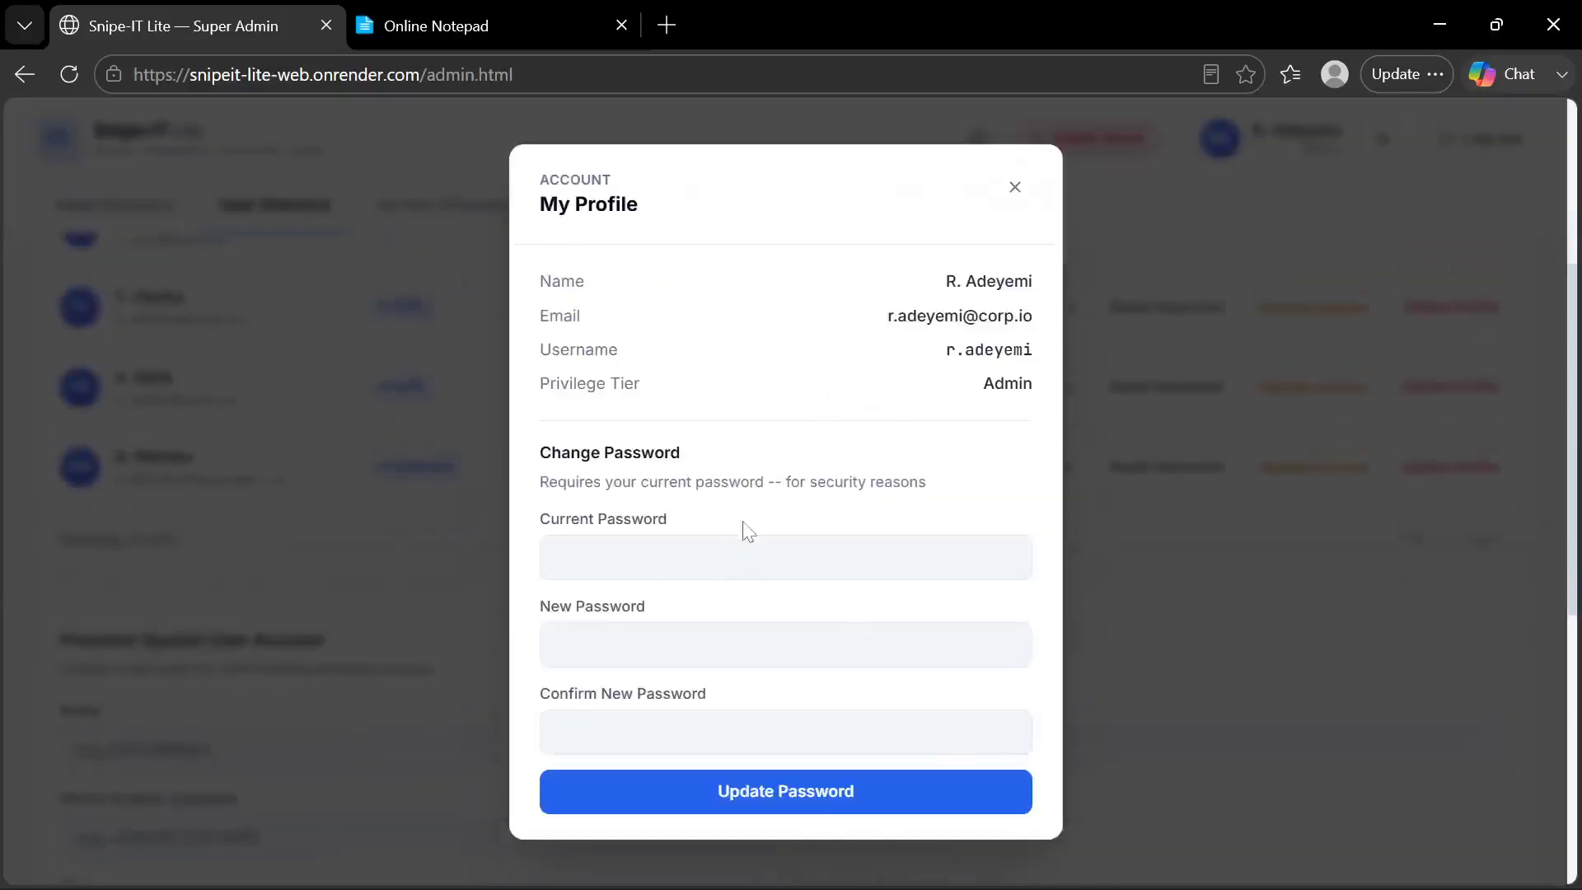
left_click(1027, 188)
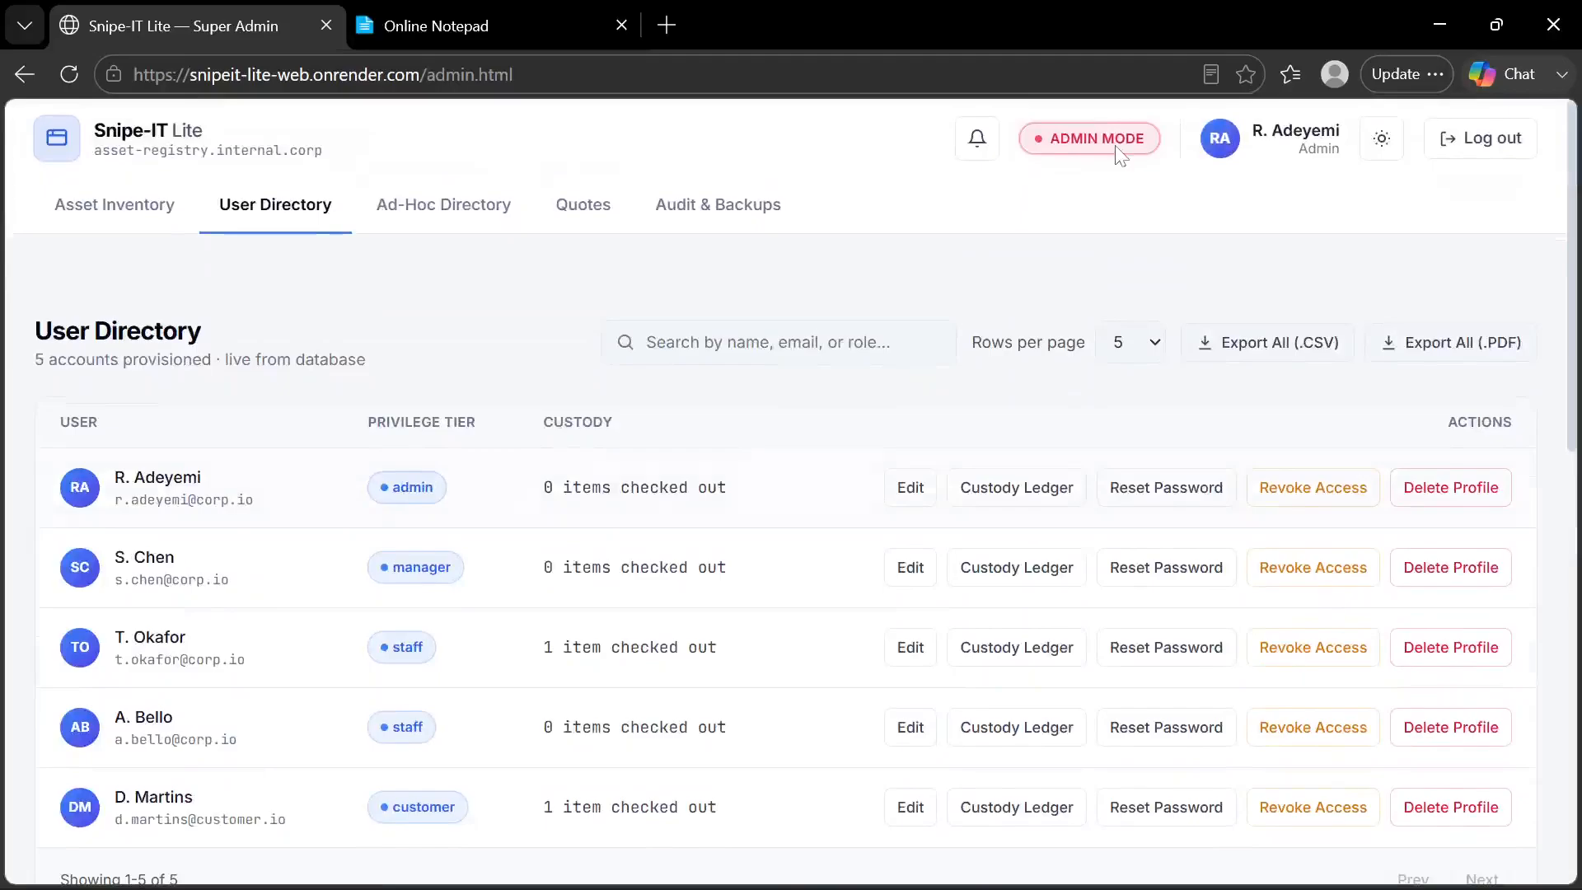
left_click(1205, 161)
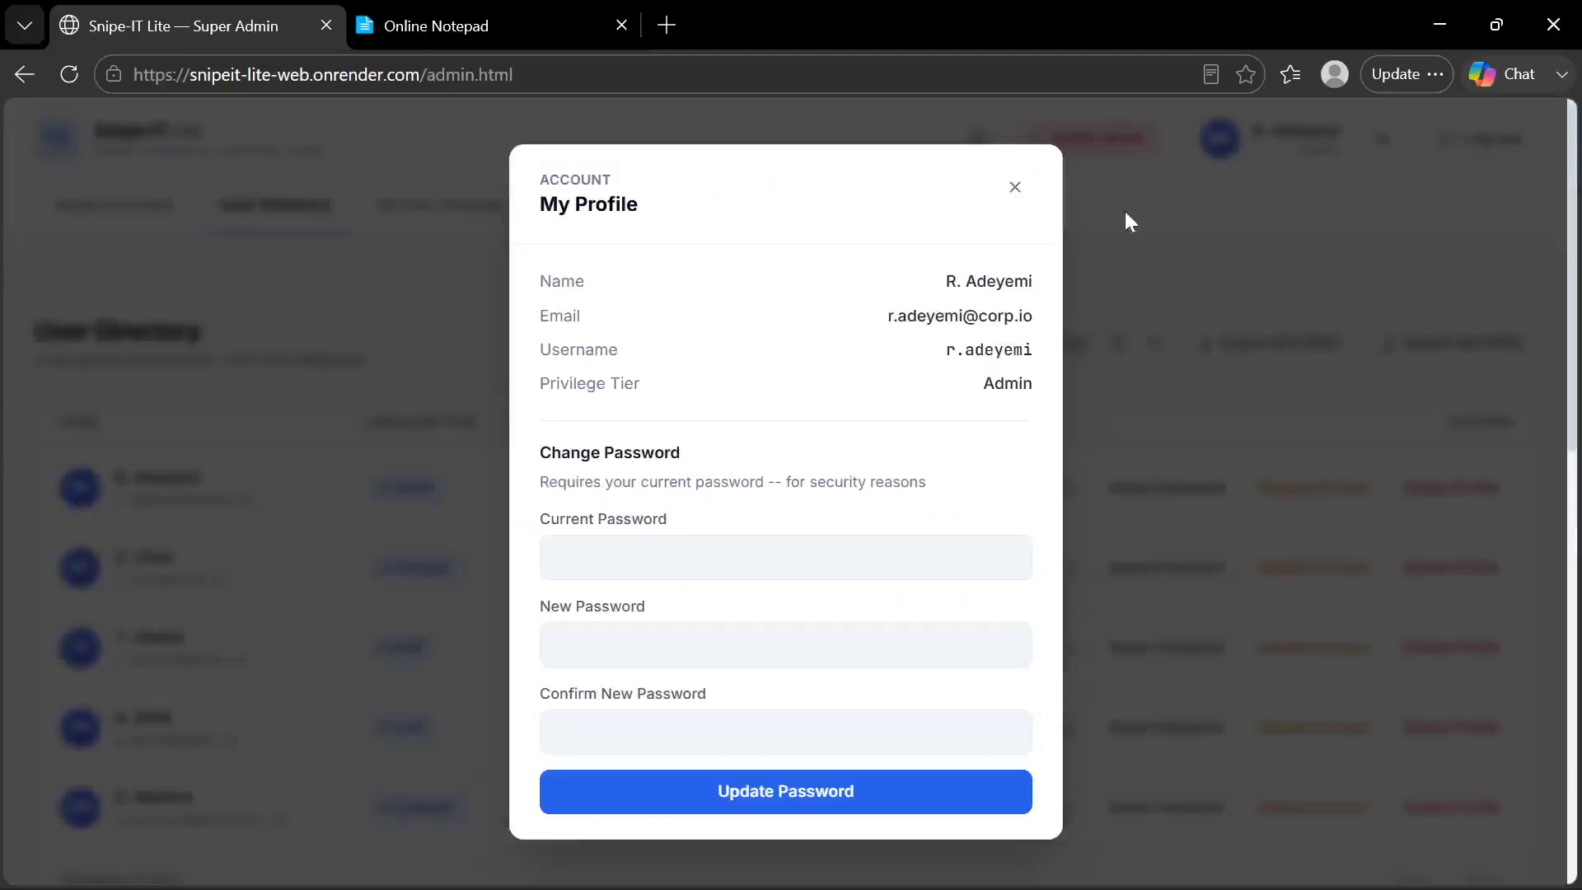
left_click(1172, 243)
Fill the Provision System User Account form with the saved name, email, phone number and temporary password
scroll(616, 443, "down", 10)
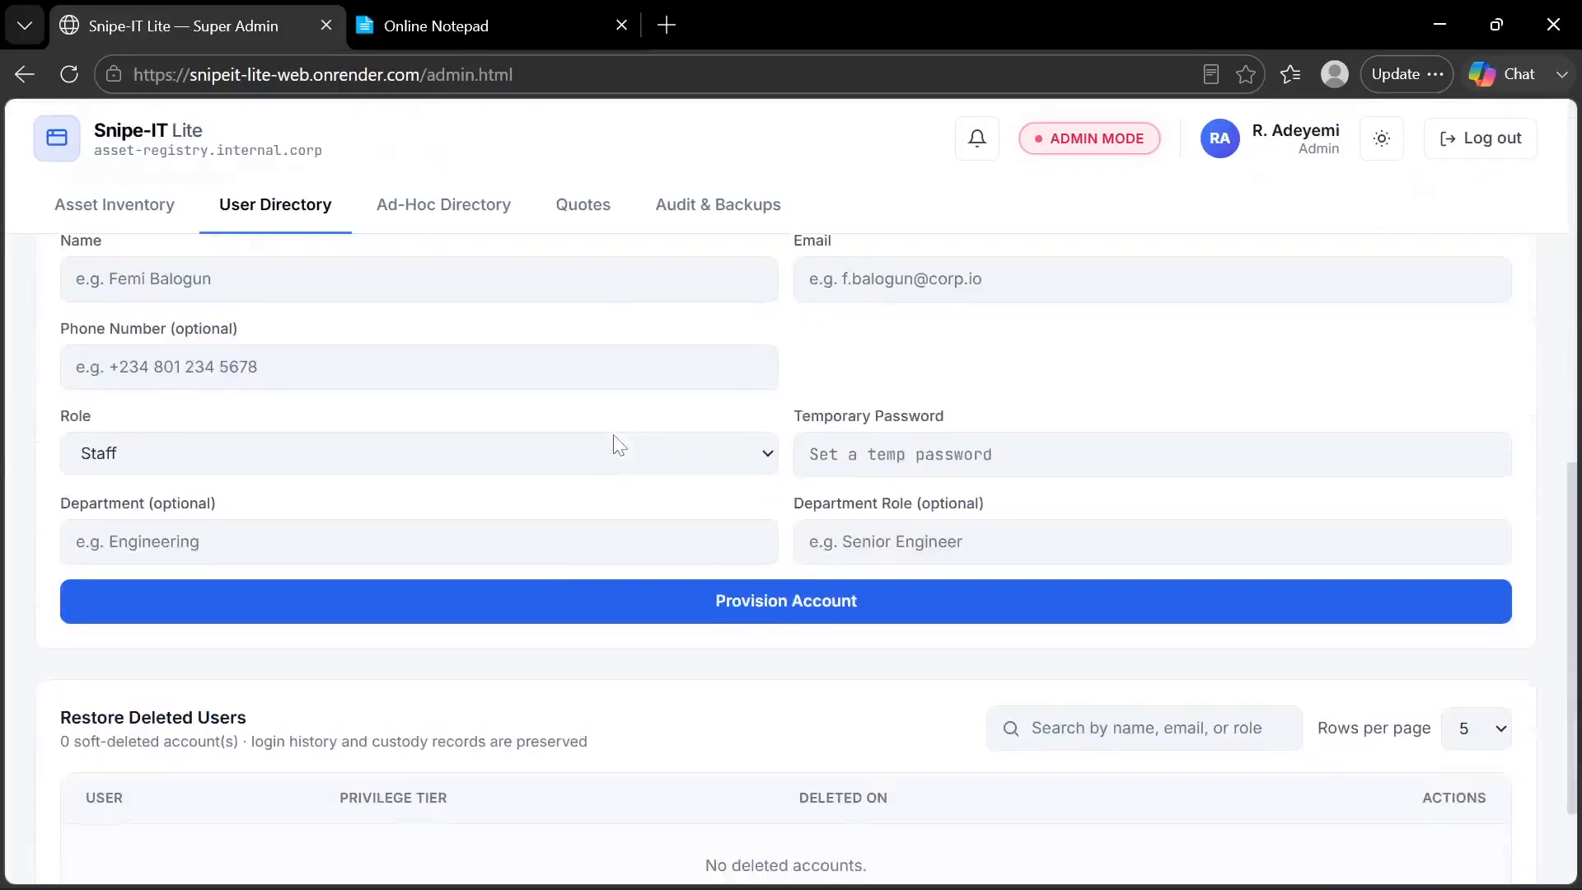
scroll(618, 445, "up", 2)
left_click(388, 400)
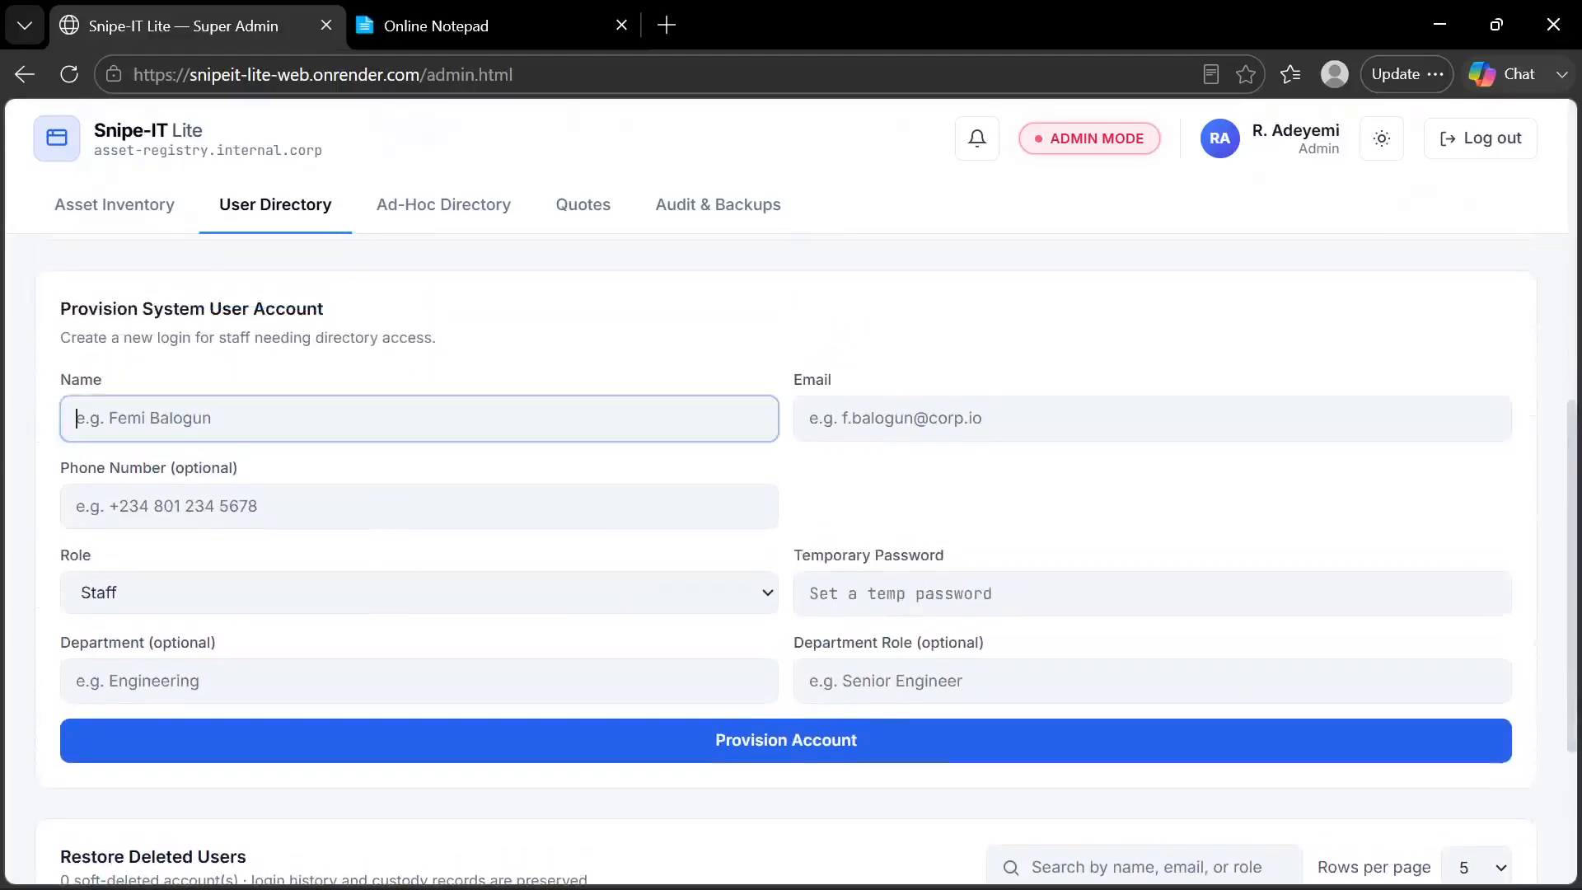
left_click(225, 522)
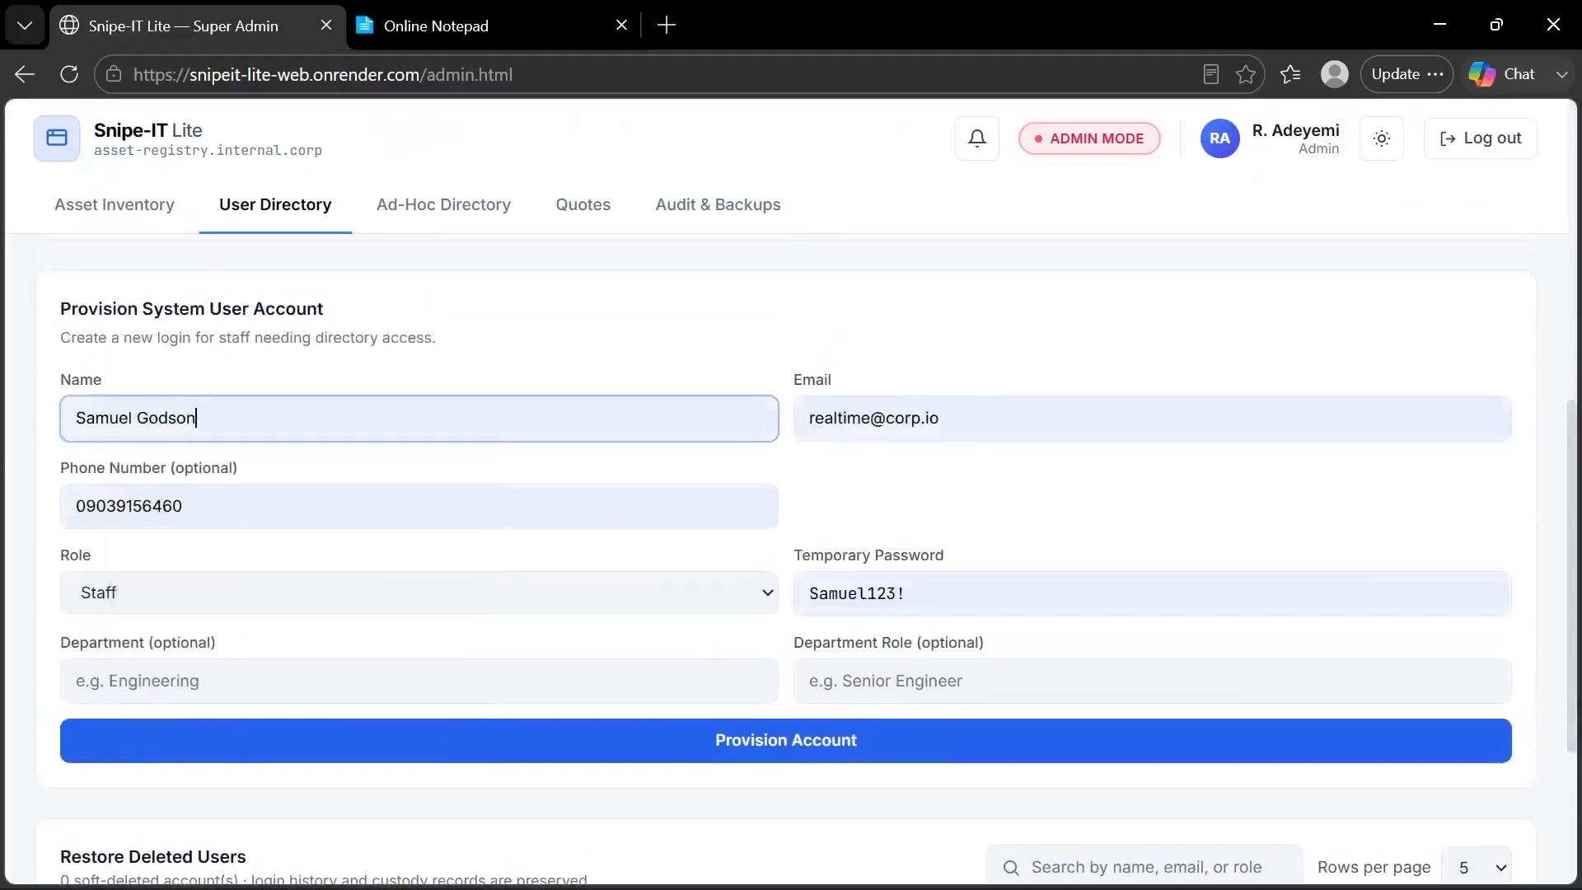
Set the new user's role to Customer and provision the account
scroll(495, 470, "down", 1)
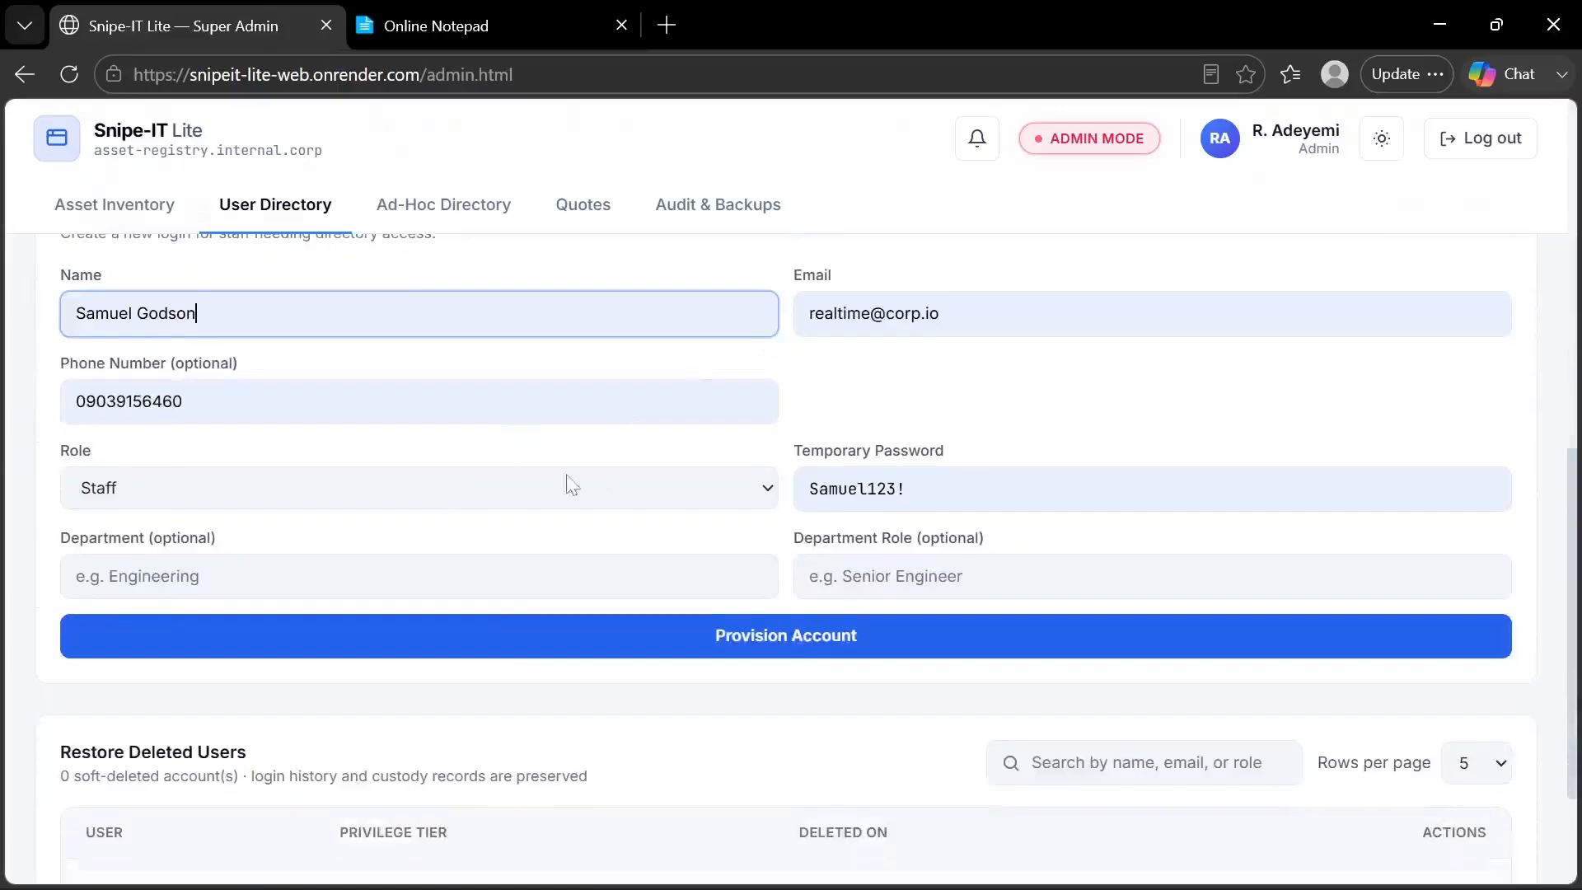
left_click(492, 495)
left_click(261, 631)
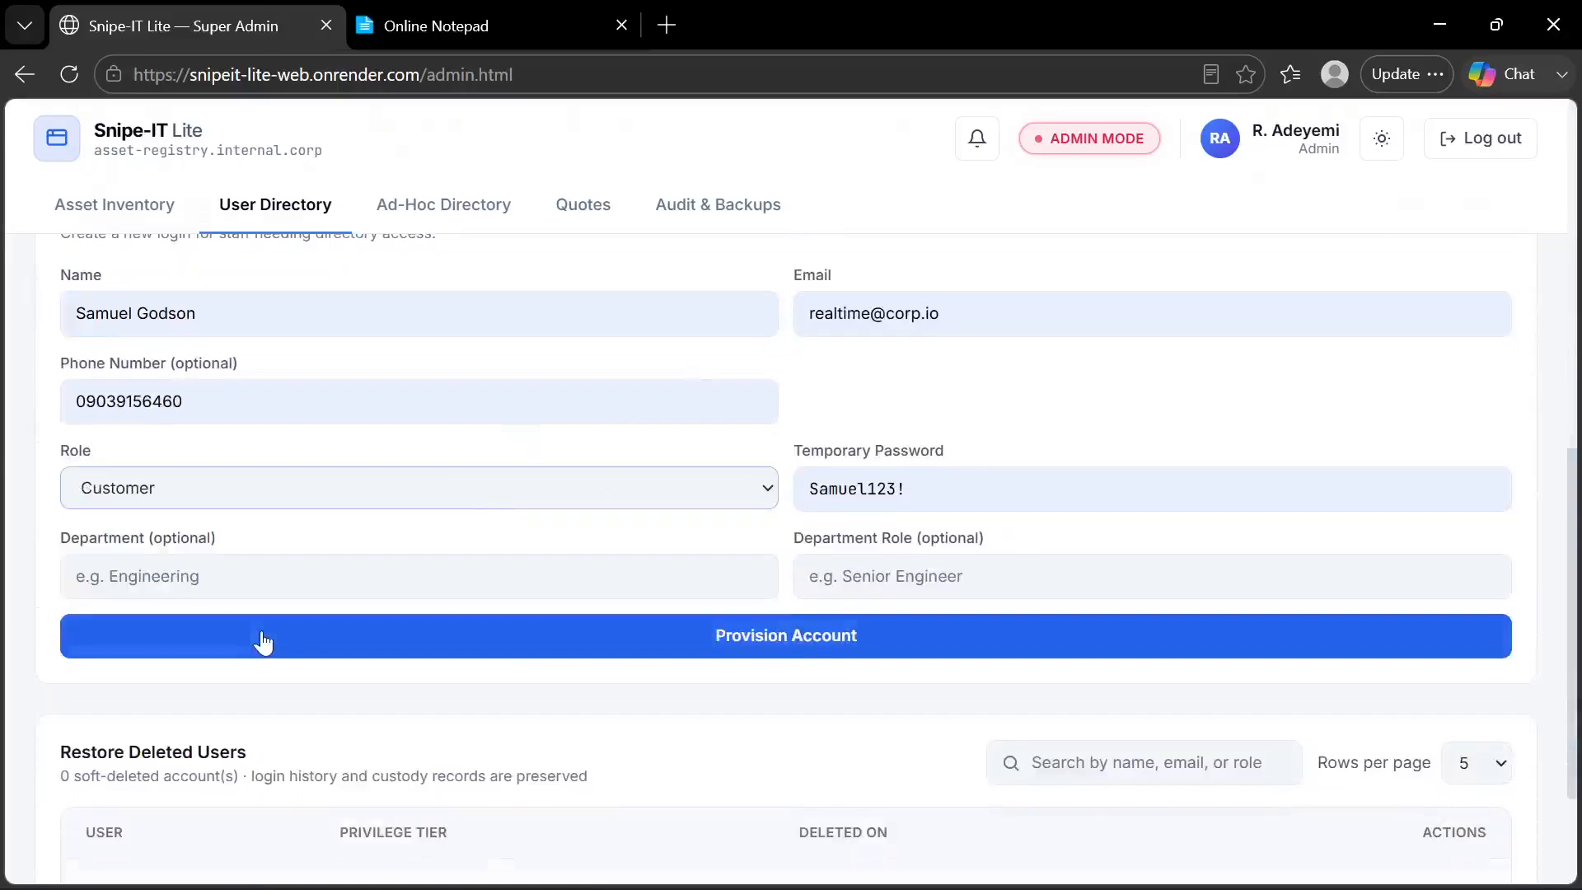
left_click(422, 653)
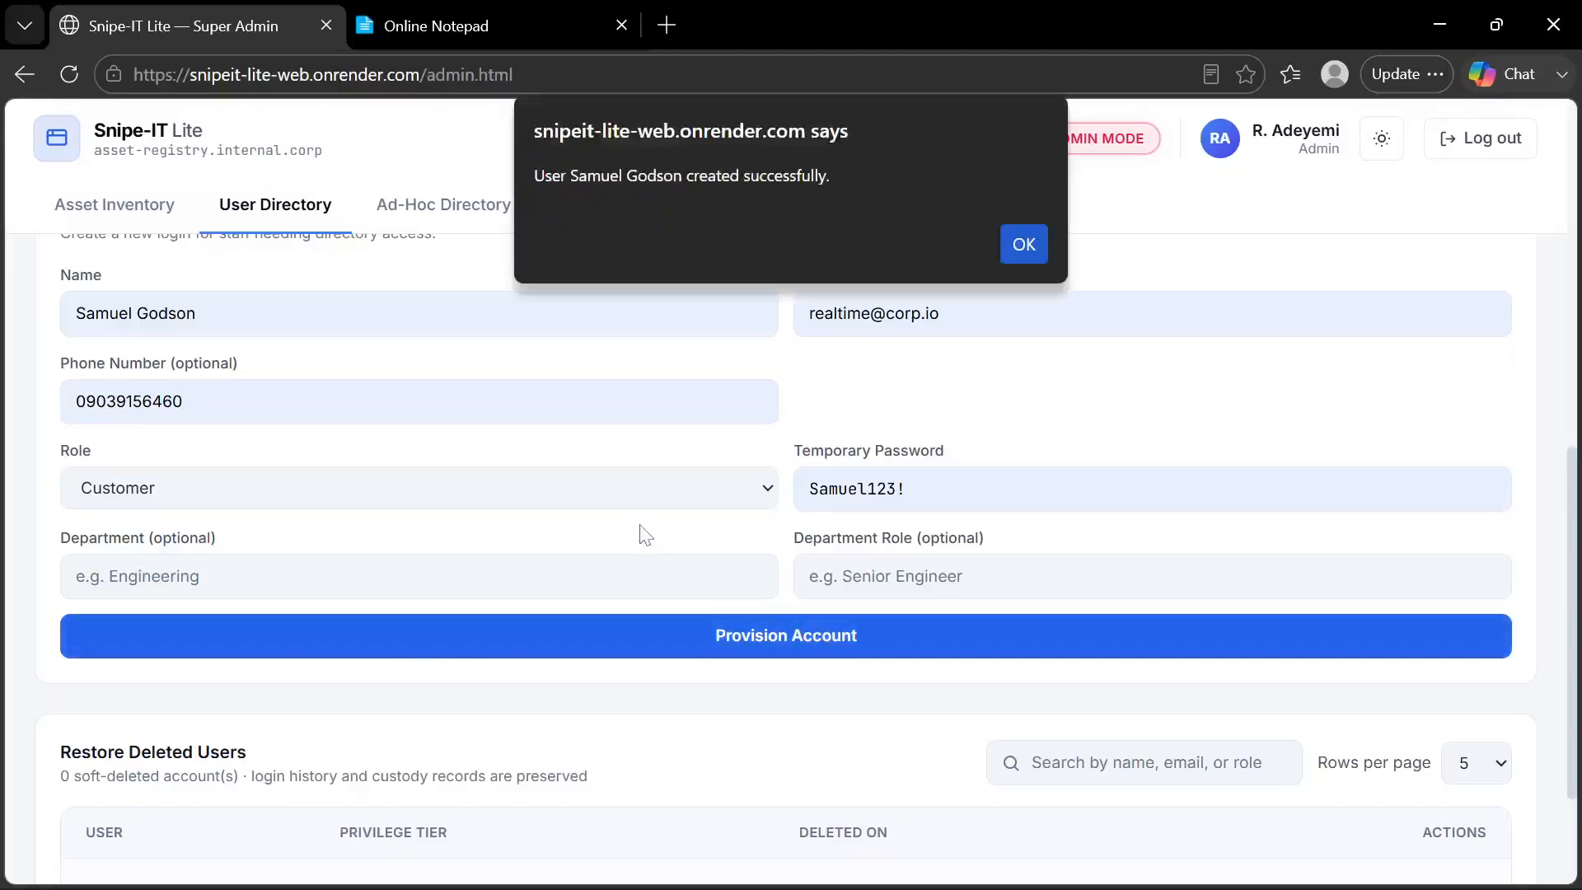
left_click(1023, 245)
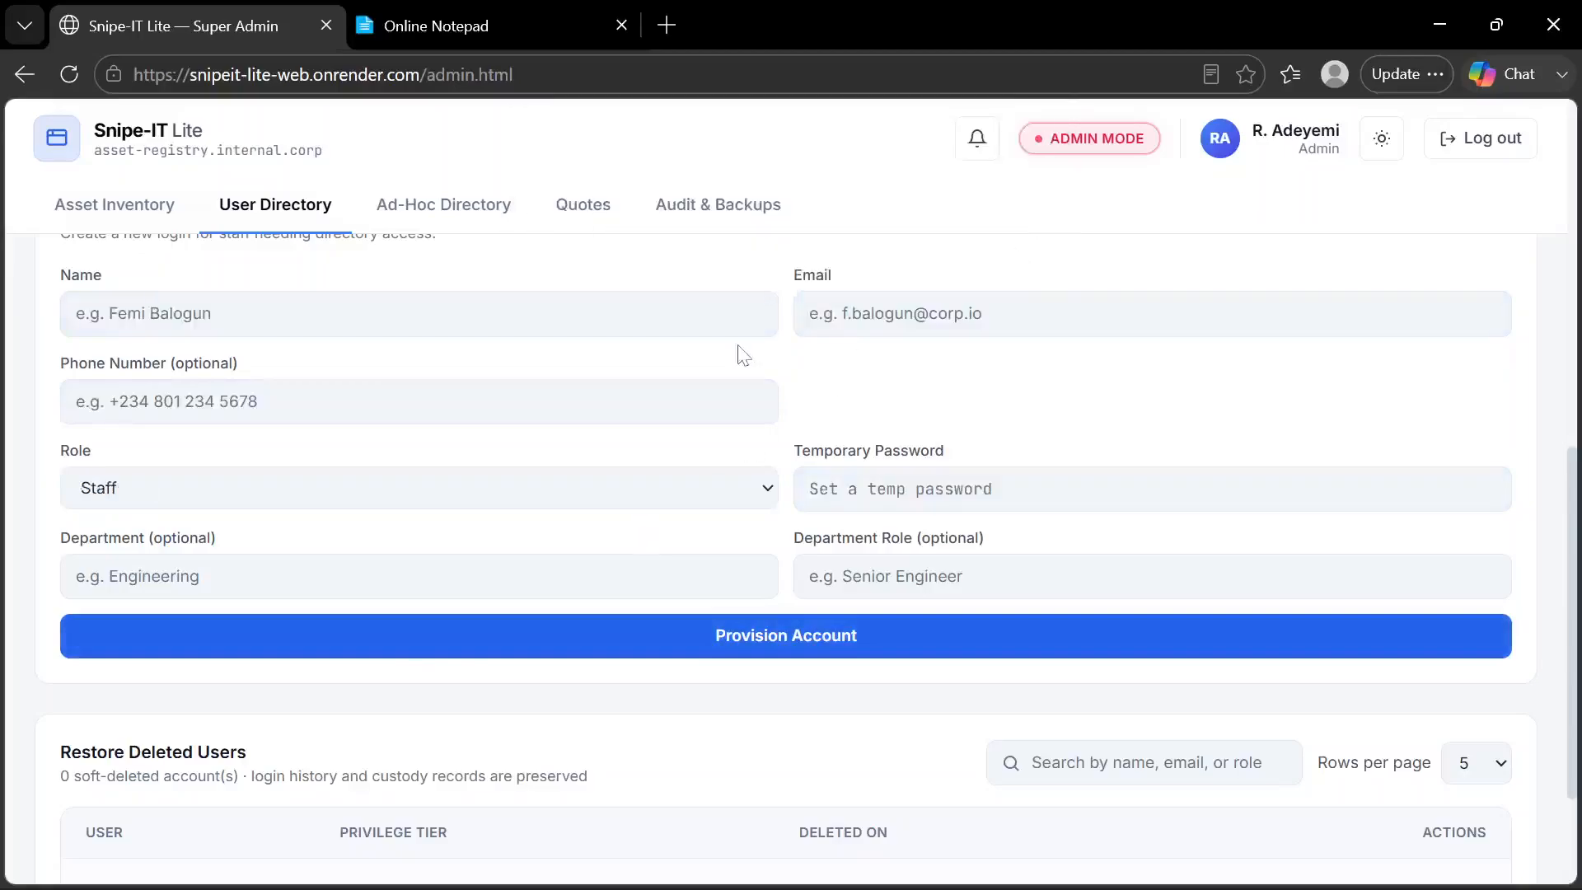
Review the available role options in the Provision System User Account form without changing the selection
scroll(742, 354, "up", 1)
left_click(709, 586)
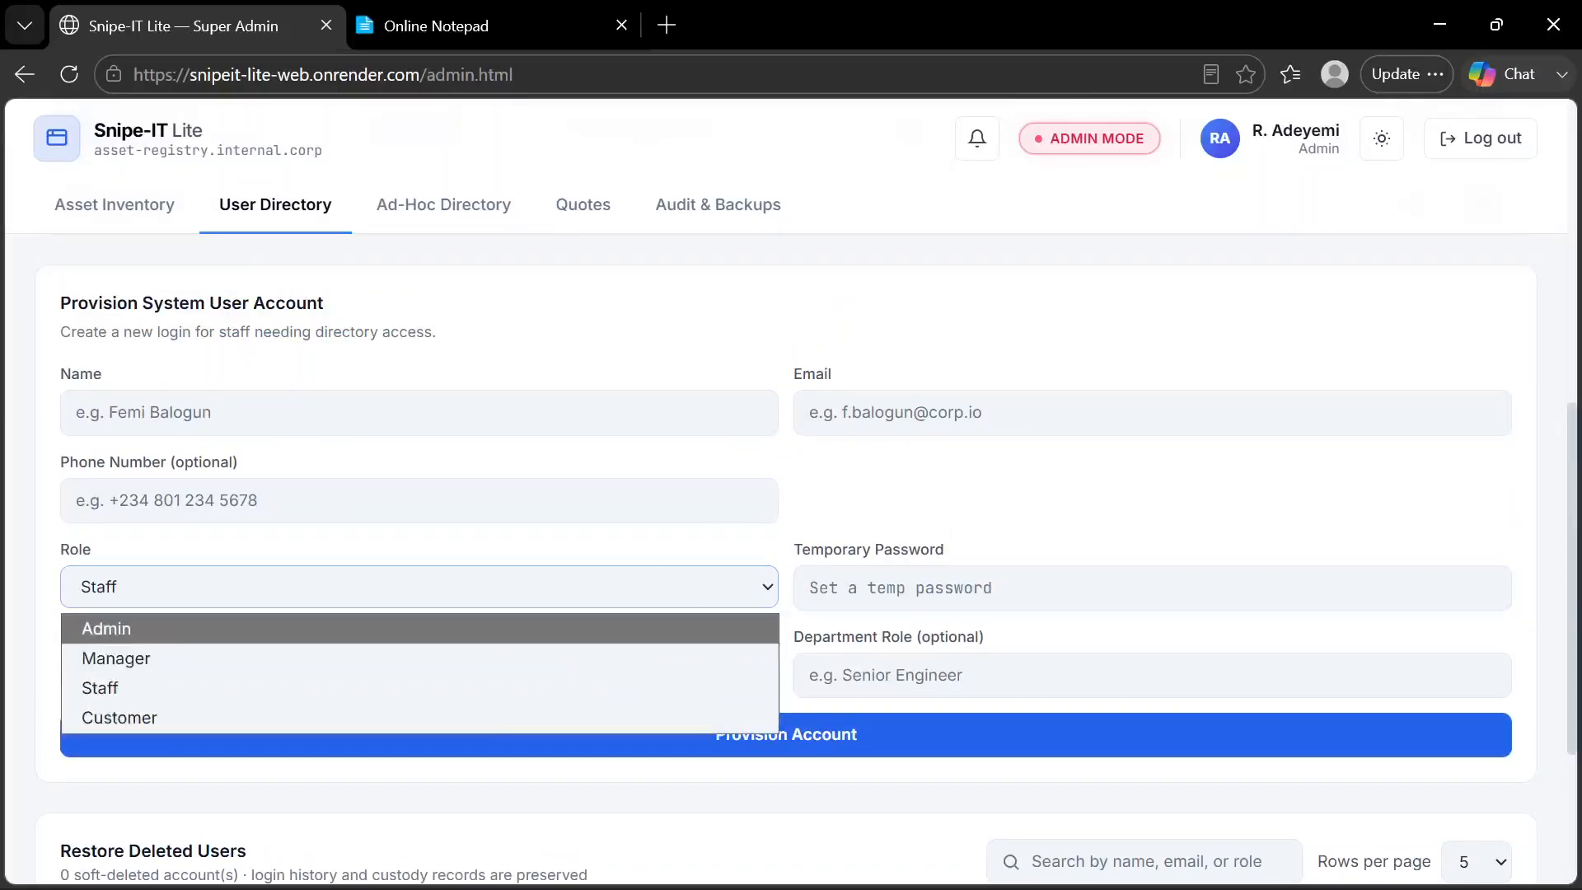
left_click(843, 496)
Set the User Directory to 10 rows per page and check the newly provisioned customer's entry
scroll(764, 457, "up", 6)
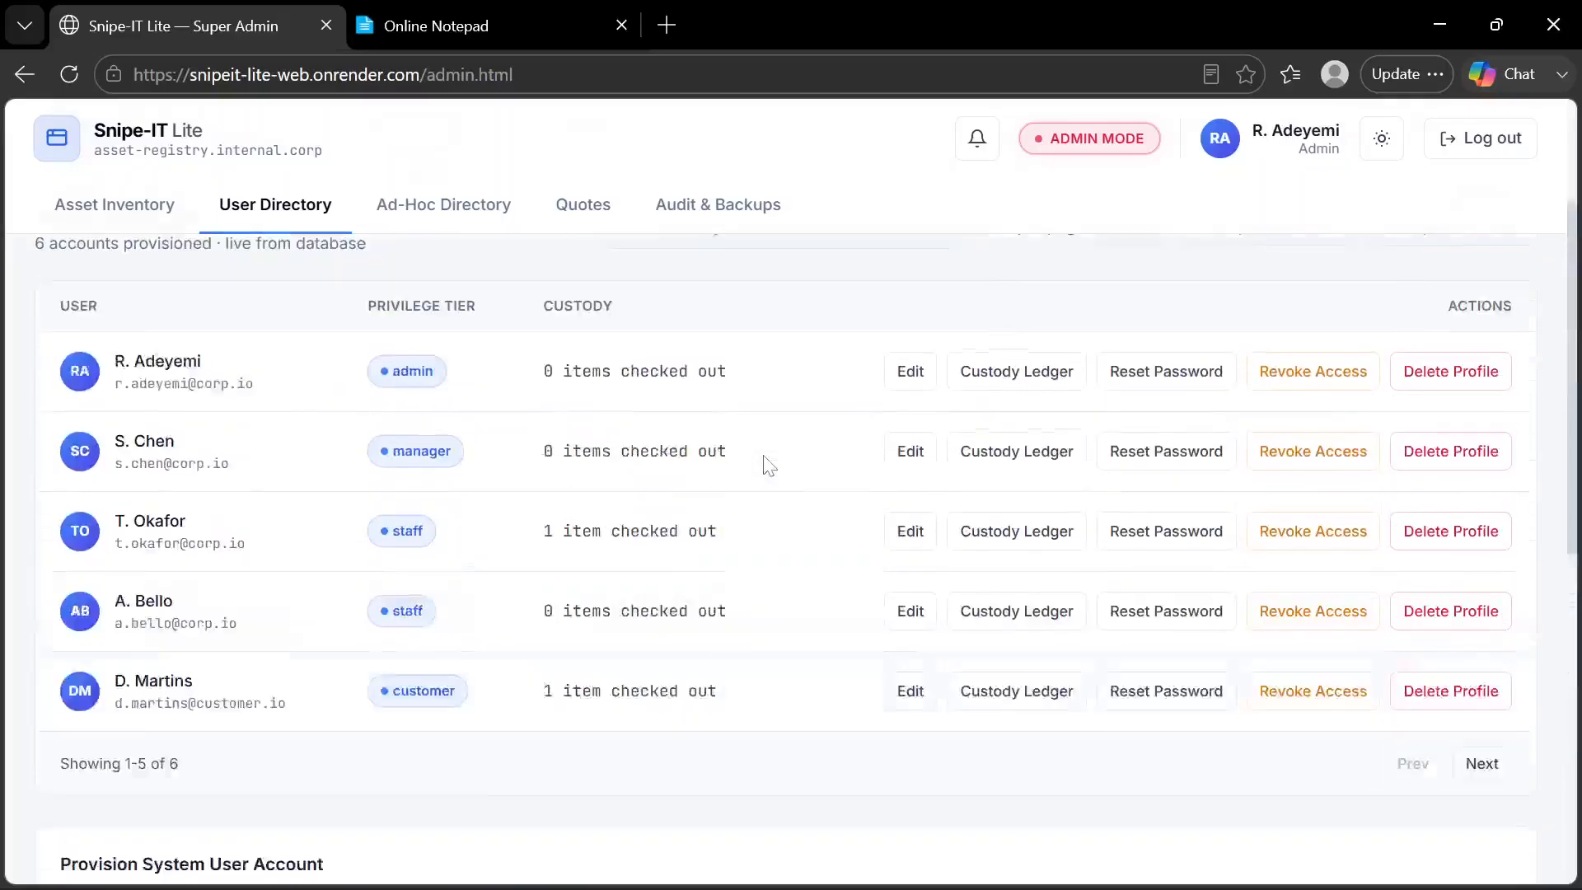
scroll(764, 462, "up", 2)
scroll(764, 463, "down", 2)
scroll(764, 463, "up", 2)
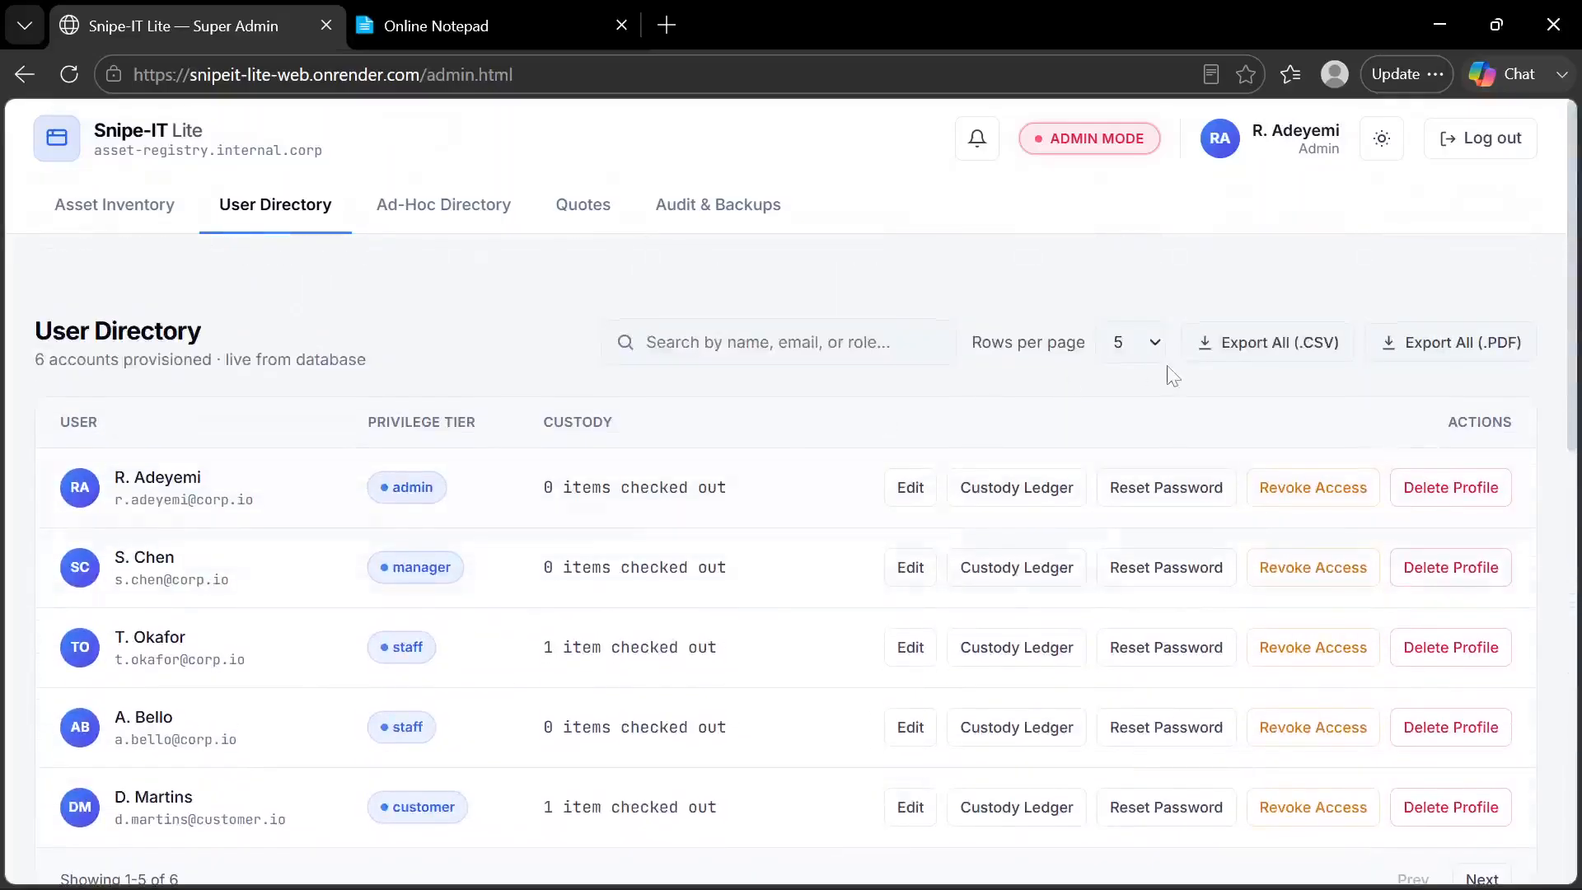
left_click(1155, 354)
left_click(1122, 414)
scroll(659, 607, "down", 2)
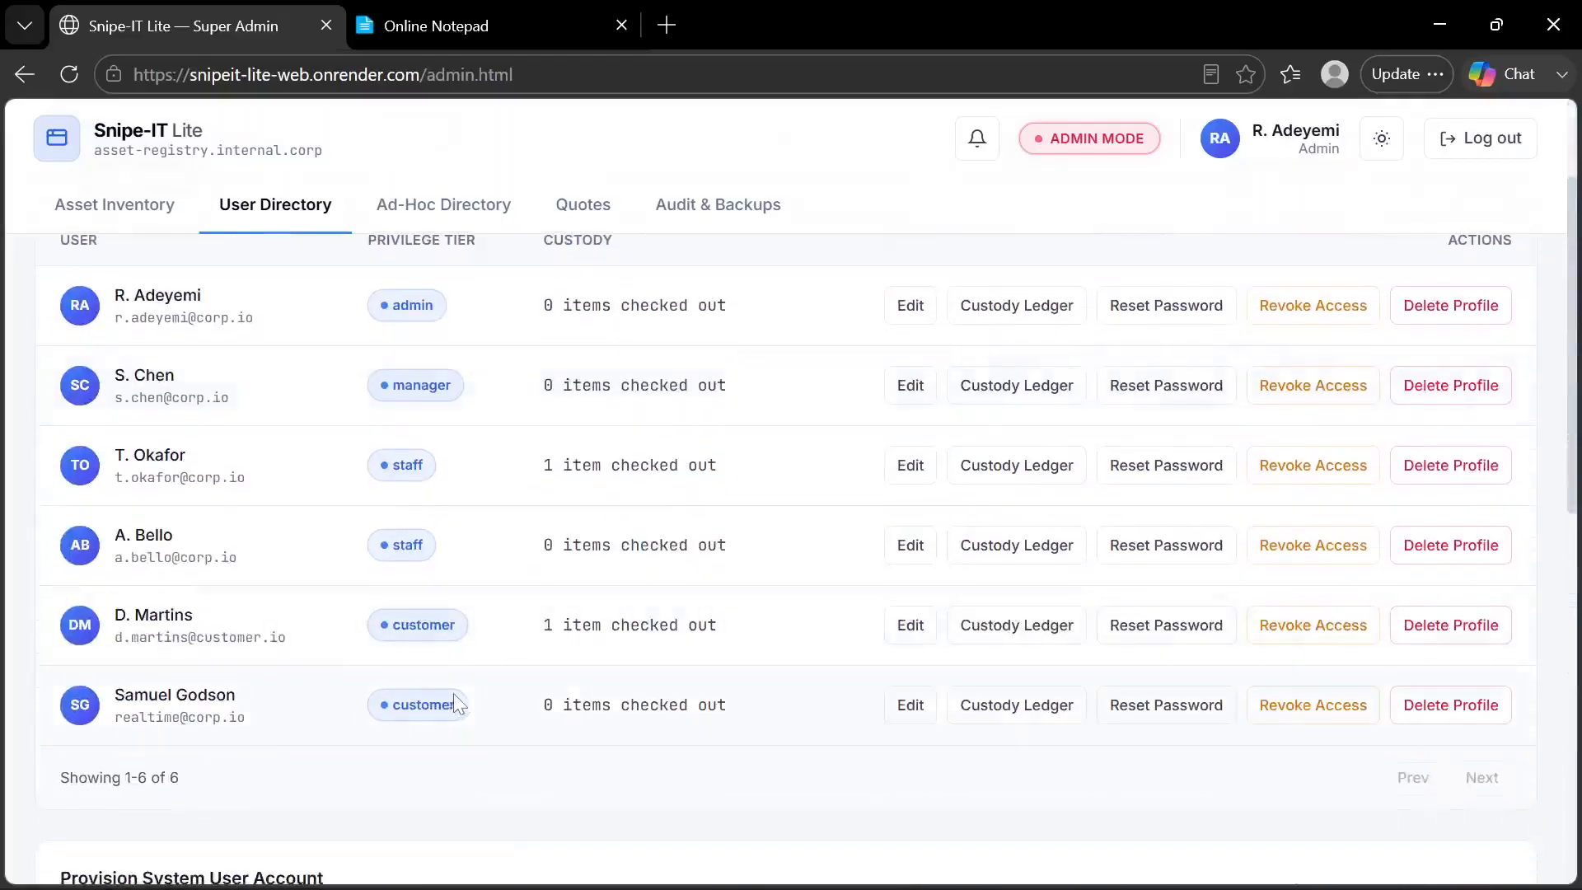
Switch to the Manager window and examine the role options in the User Directory's Provision Staff or Customer Account form
mouse_move(745, 882)
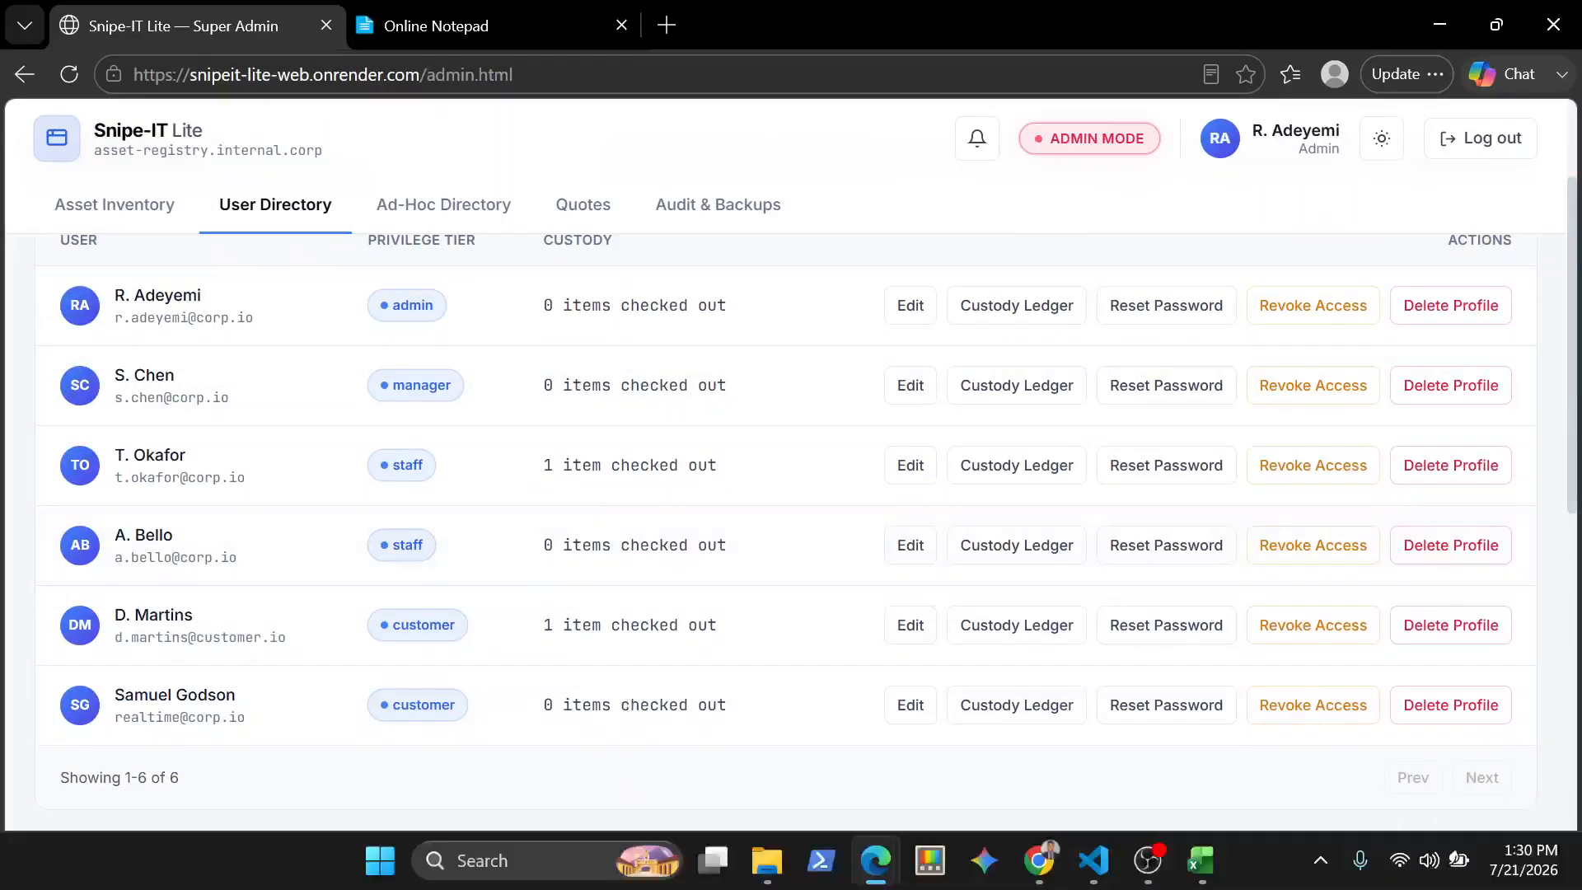
mouse_move(892, 882)
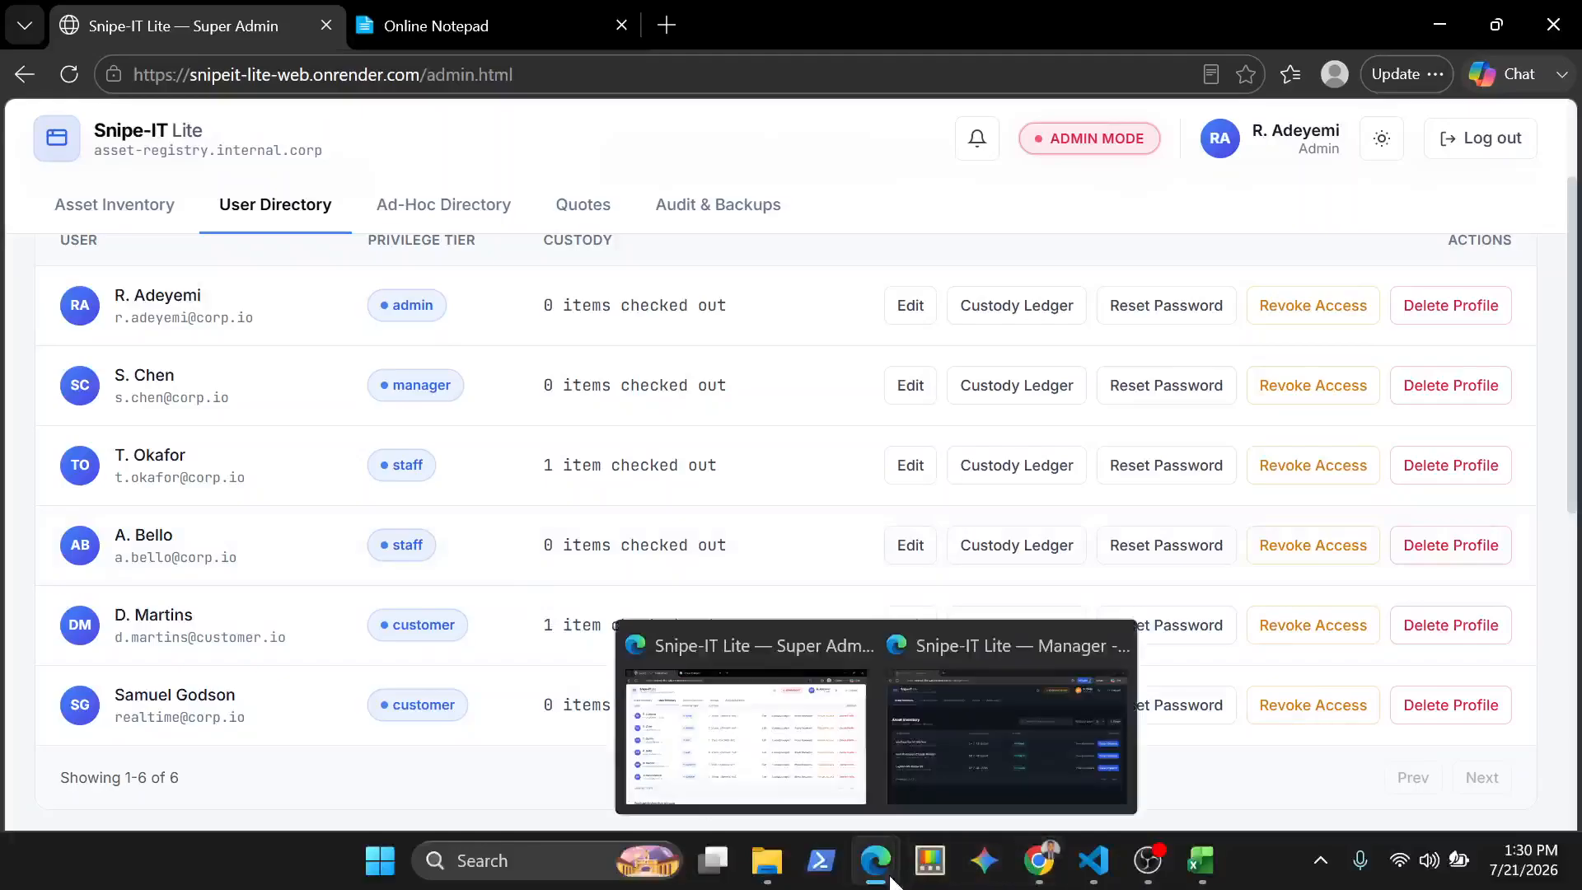
left_click(984, 760)
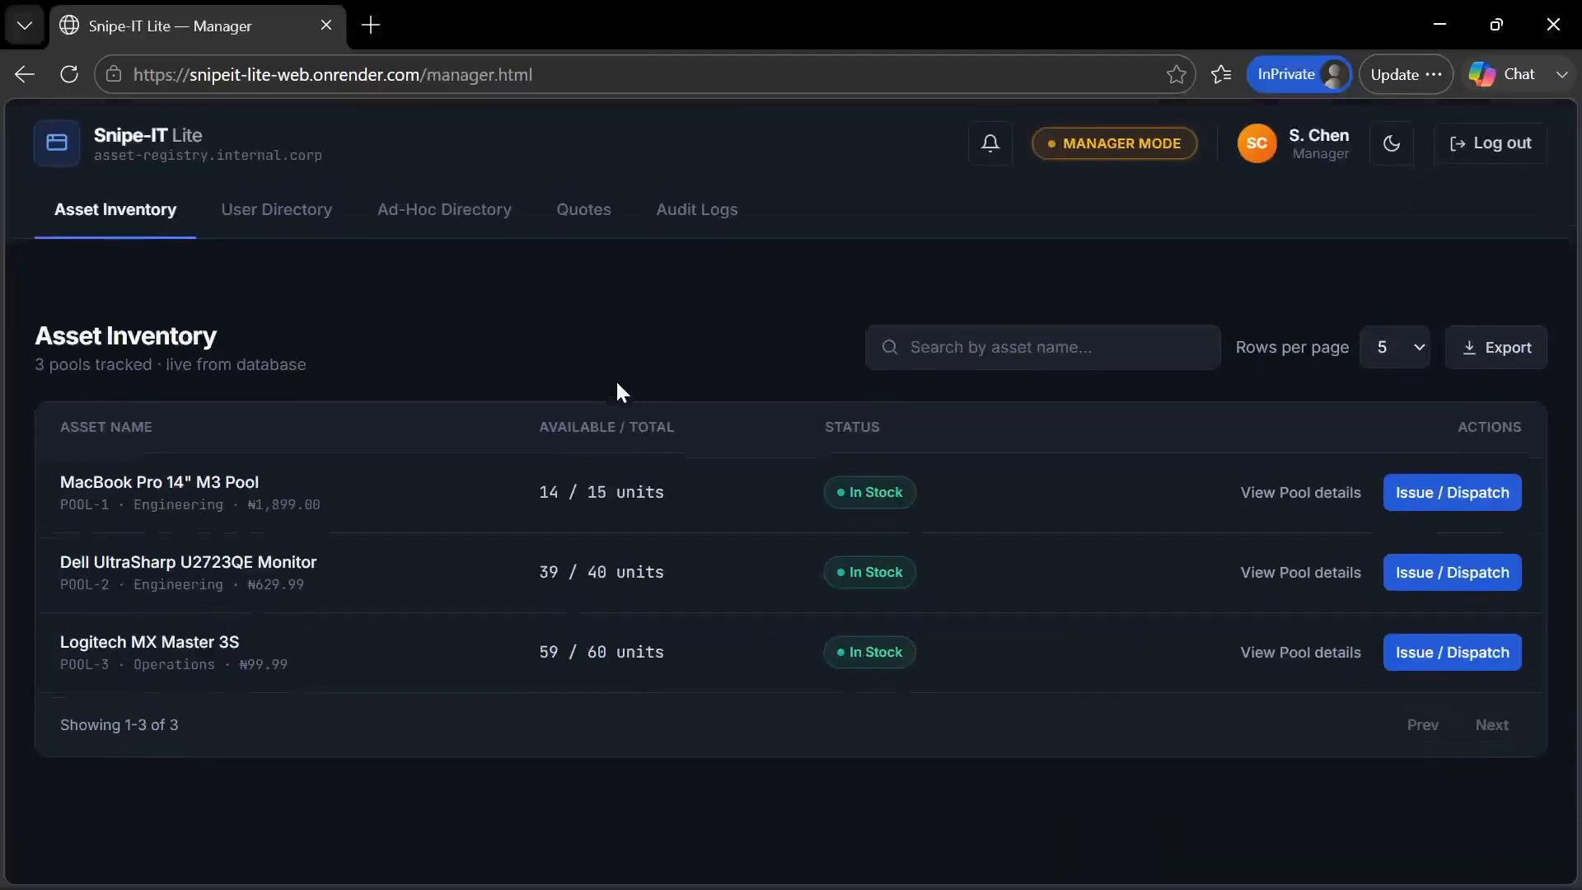
left_click(310, 222)
scroll(357, 481, "down", 5)
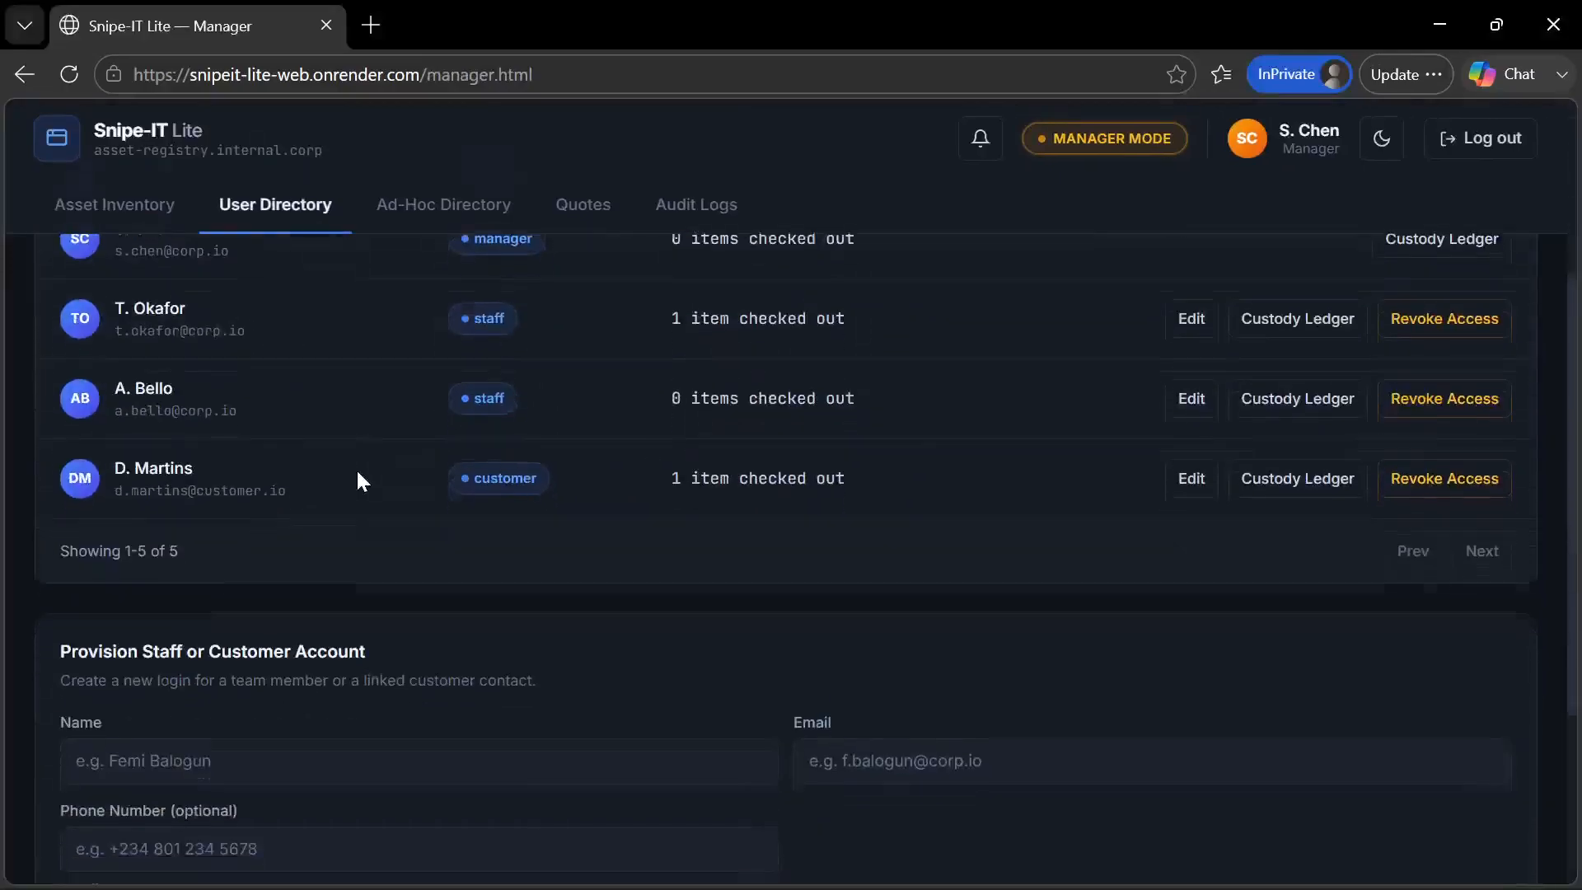
left_click(257, 740)
scroll(255, 740, "down", 1)
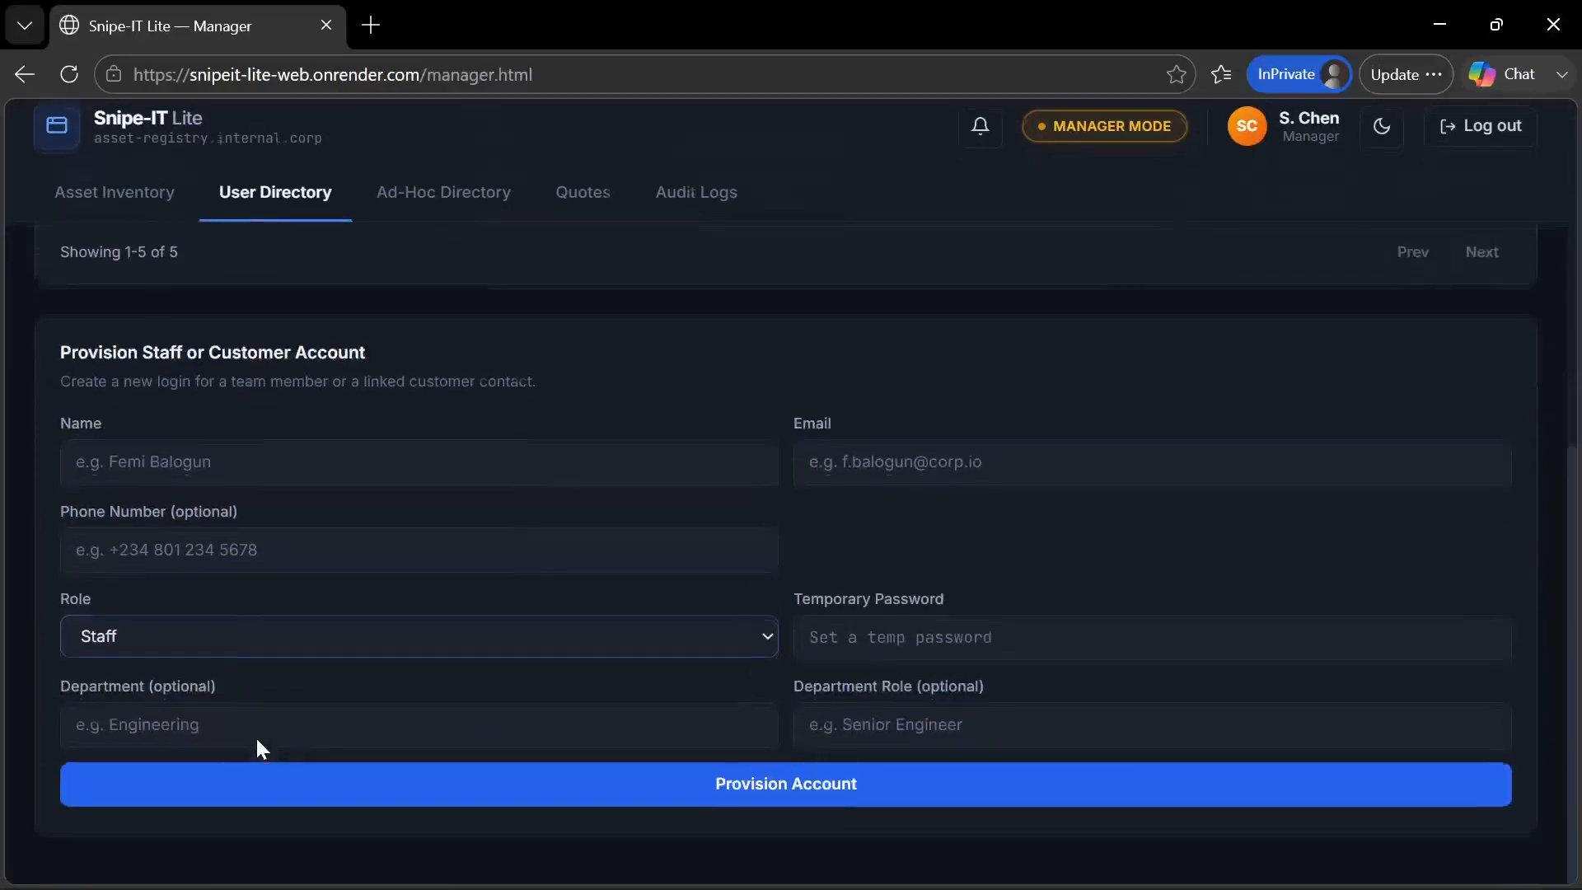
left_click(245, 651)
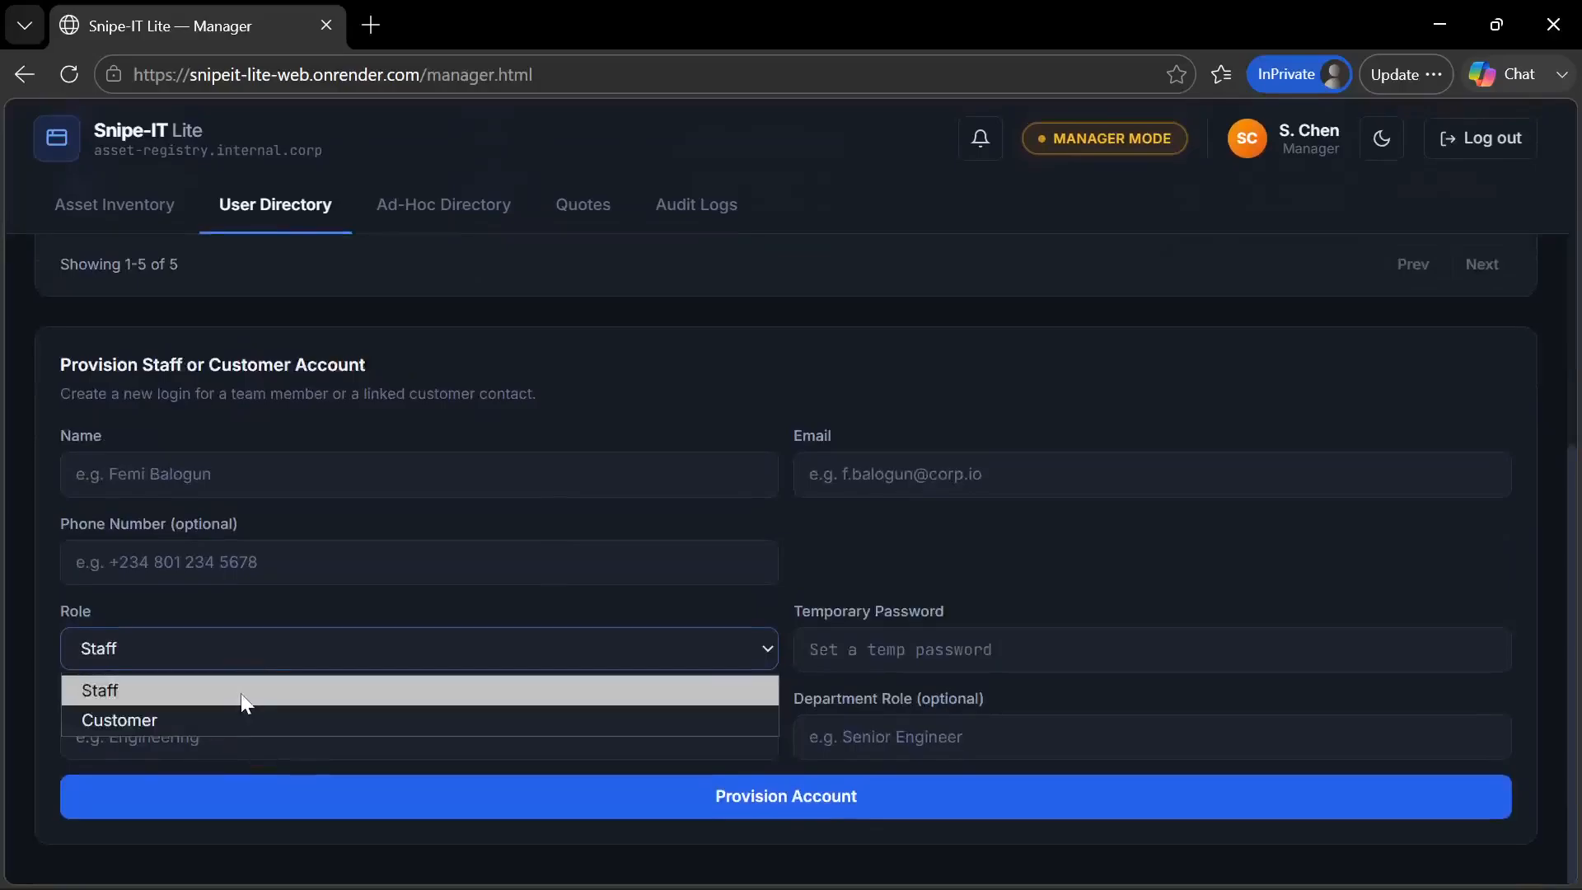
left_click(847, 563)
Review the manager's user list and inspect the Edit User Details form of the first staff member, leaving it unsaved
scroll(688, 351, "up", 5)
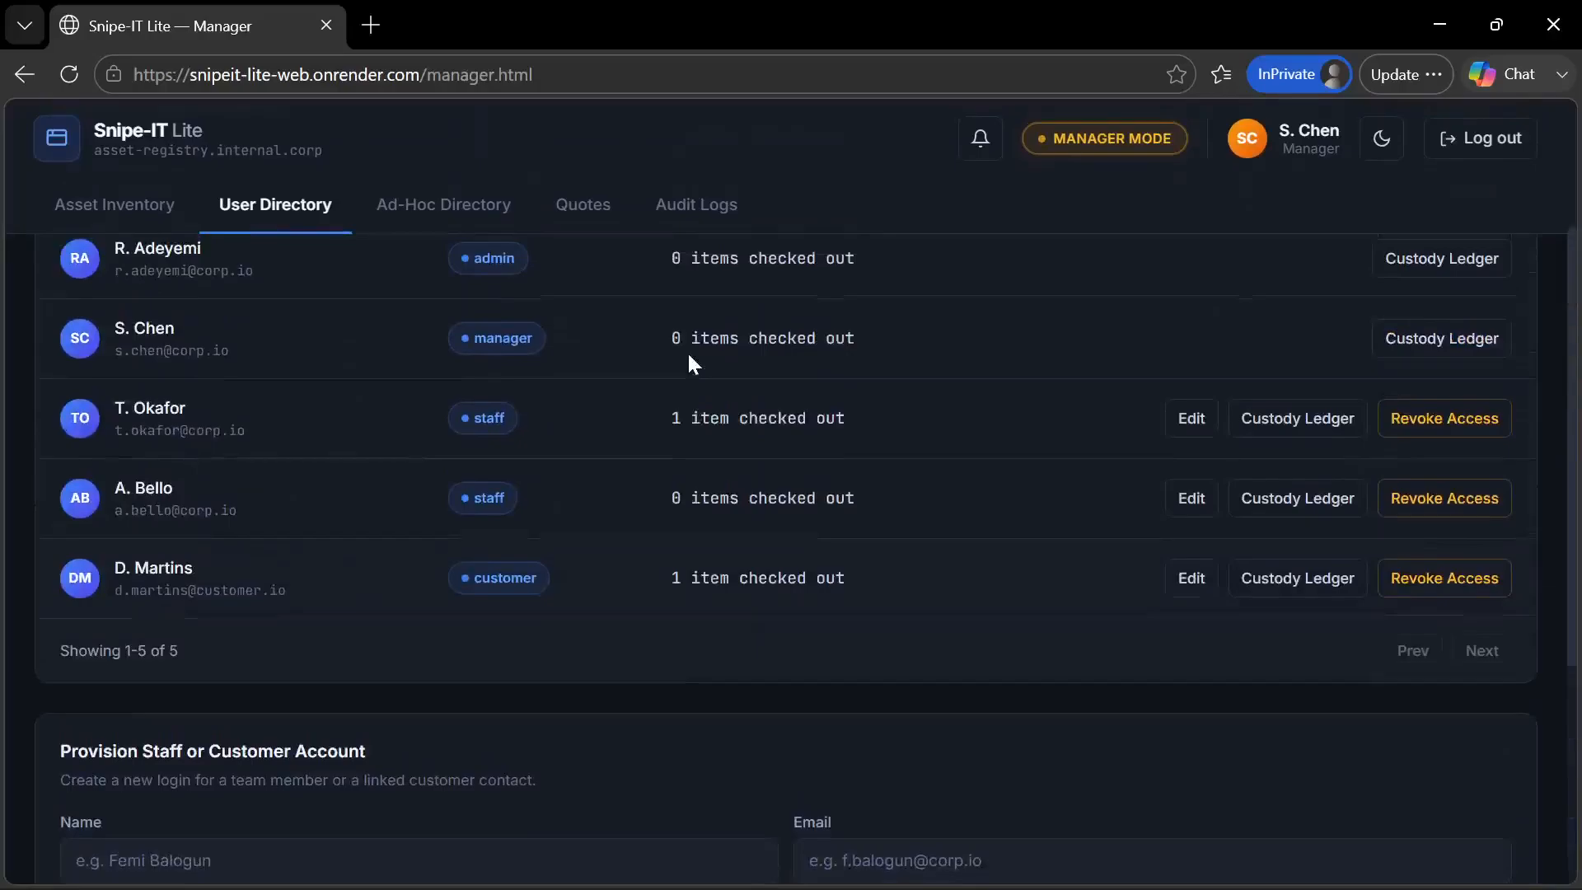
scroll(687, 351, "up", 2)
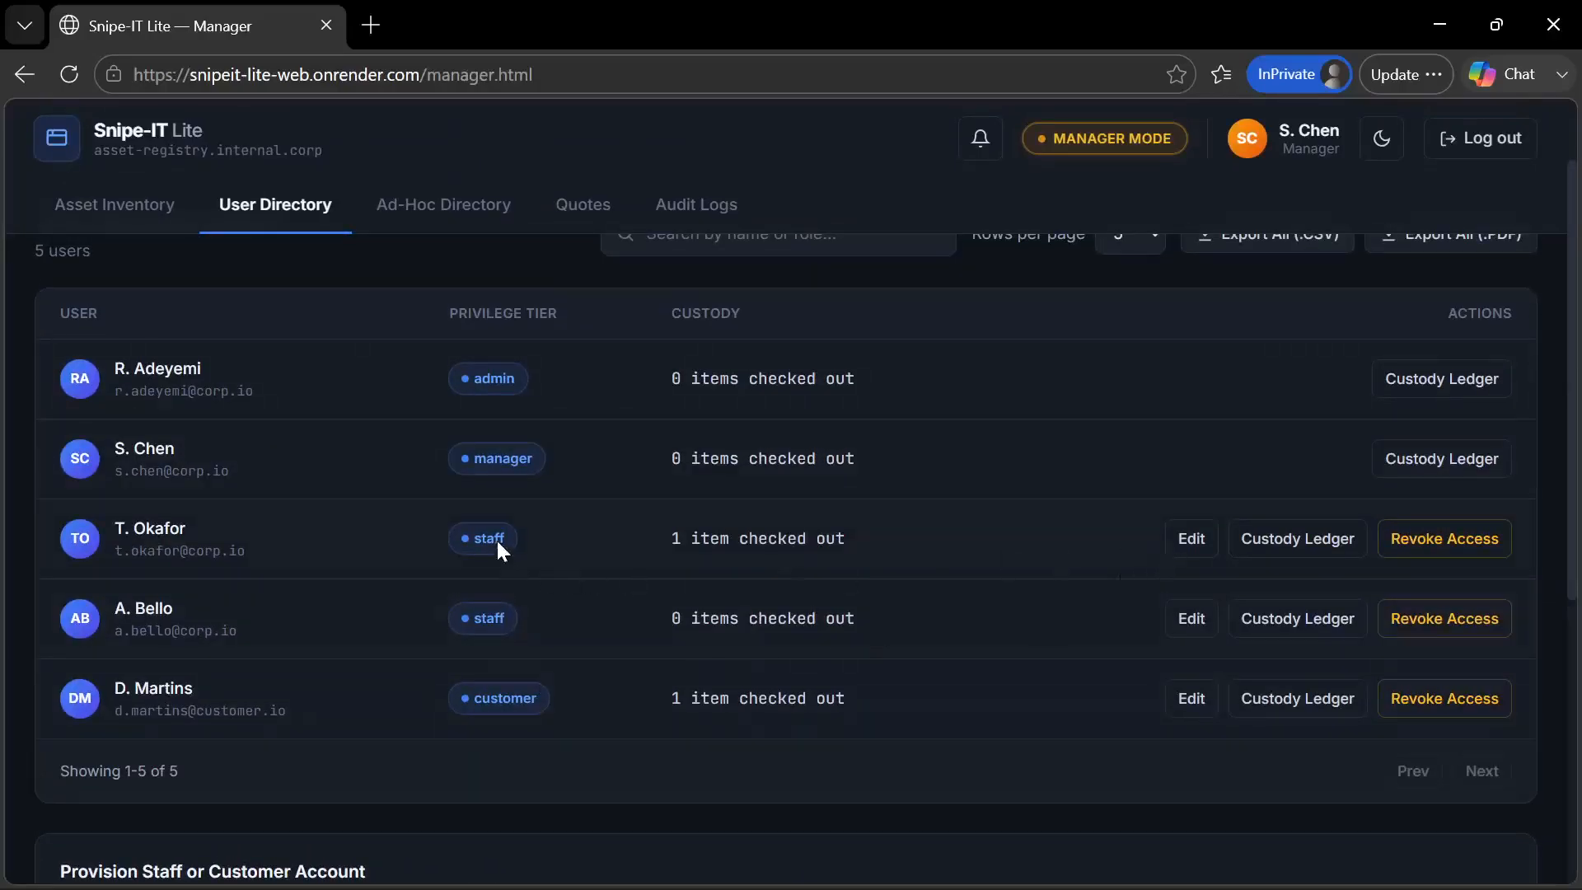
left_click(1195, 551)
scroll(824, 518, "down", 4)
scroll(824, 518, "up", 2)
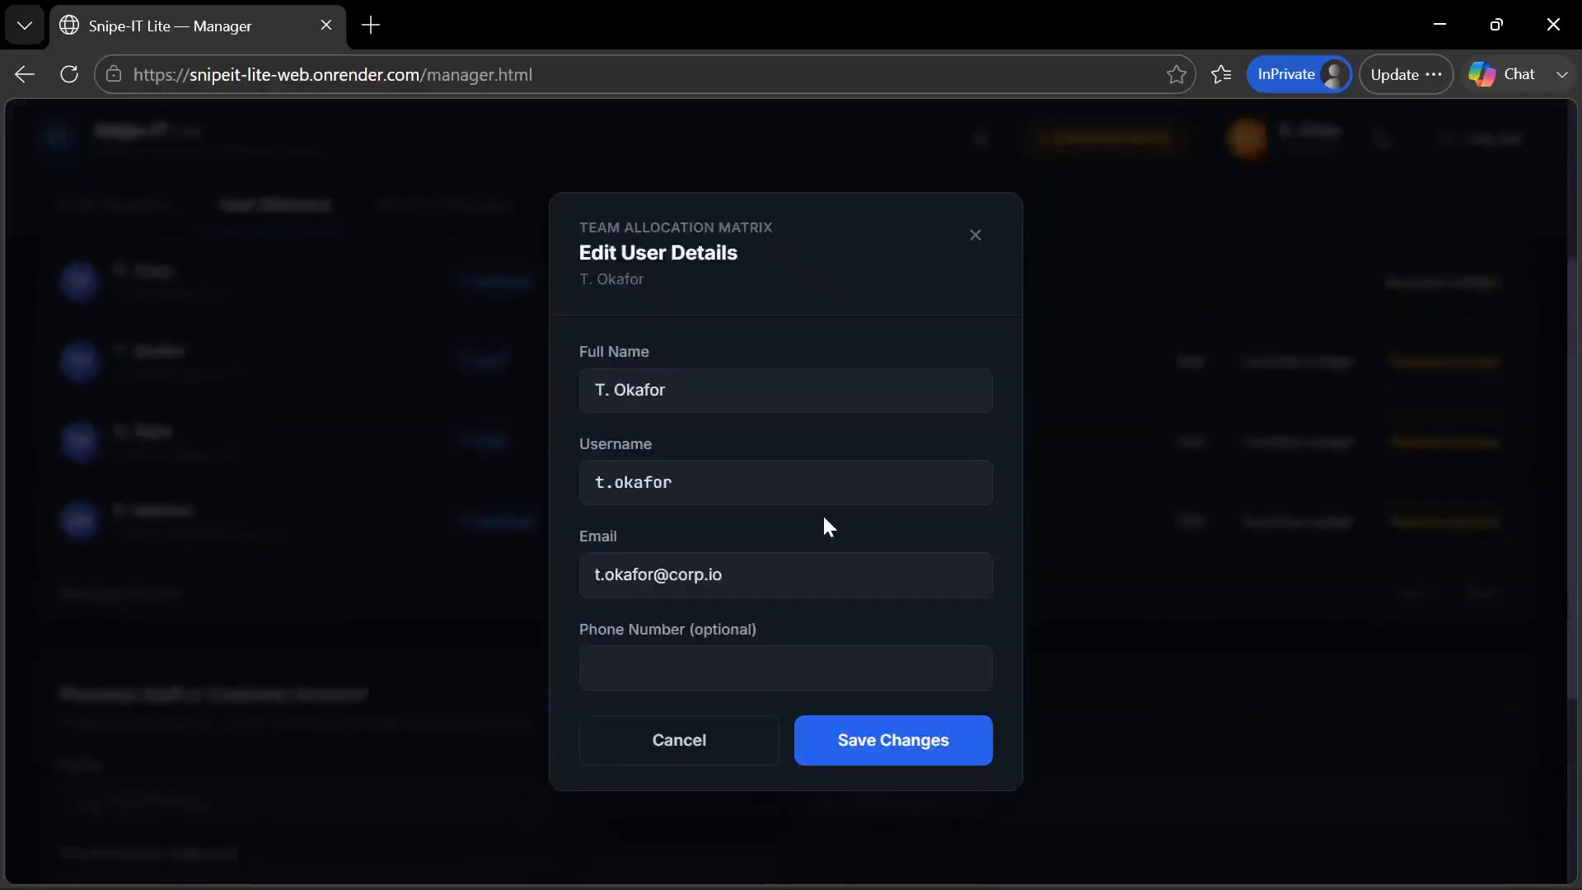
left_click(735, 725)
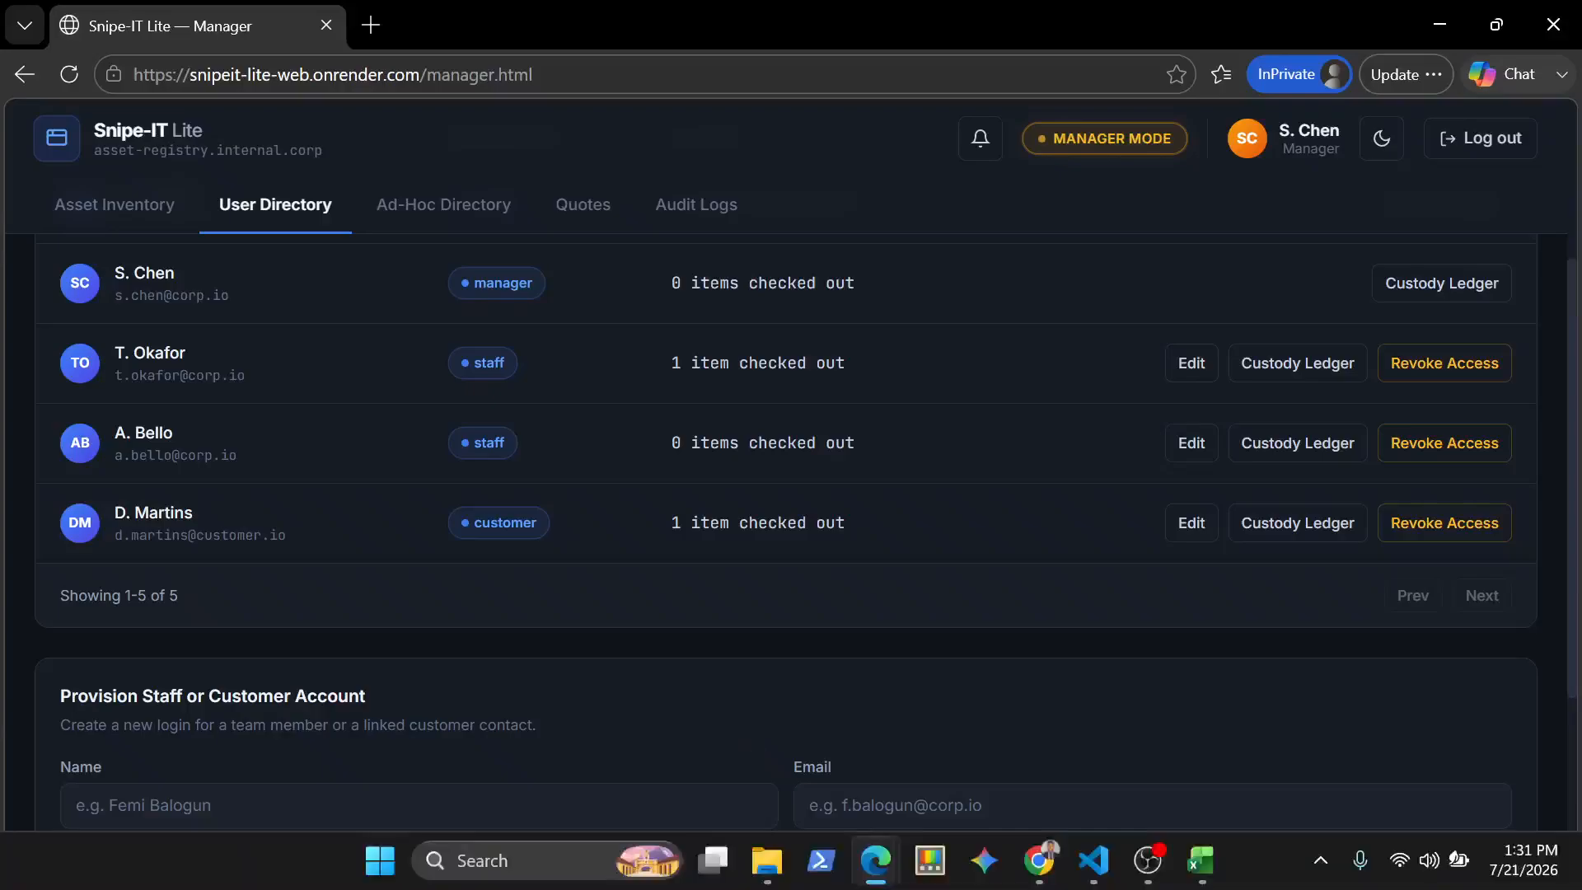
Switch back to the Super Admin window, preview the dark theme, restore the light theme and review the User Directory
mouse_move(876, 860)
left_click(744, 739)
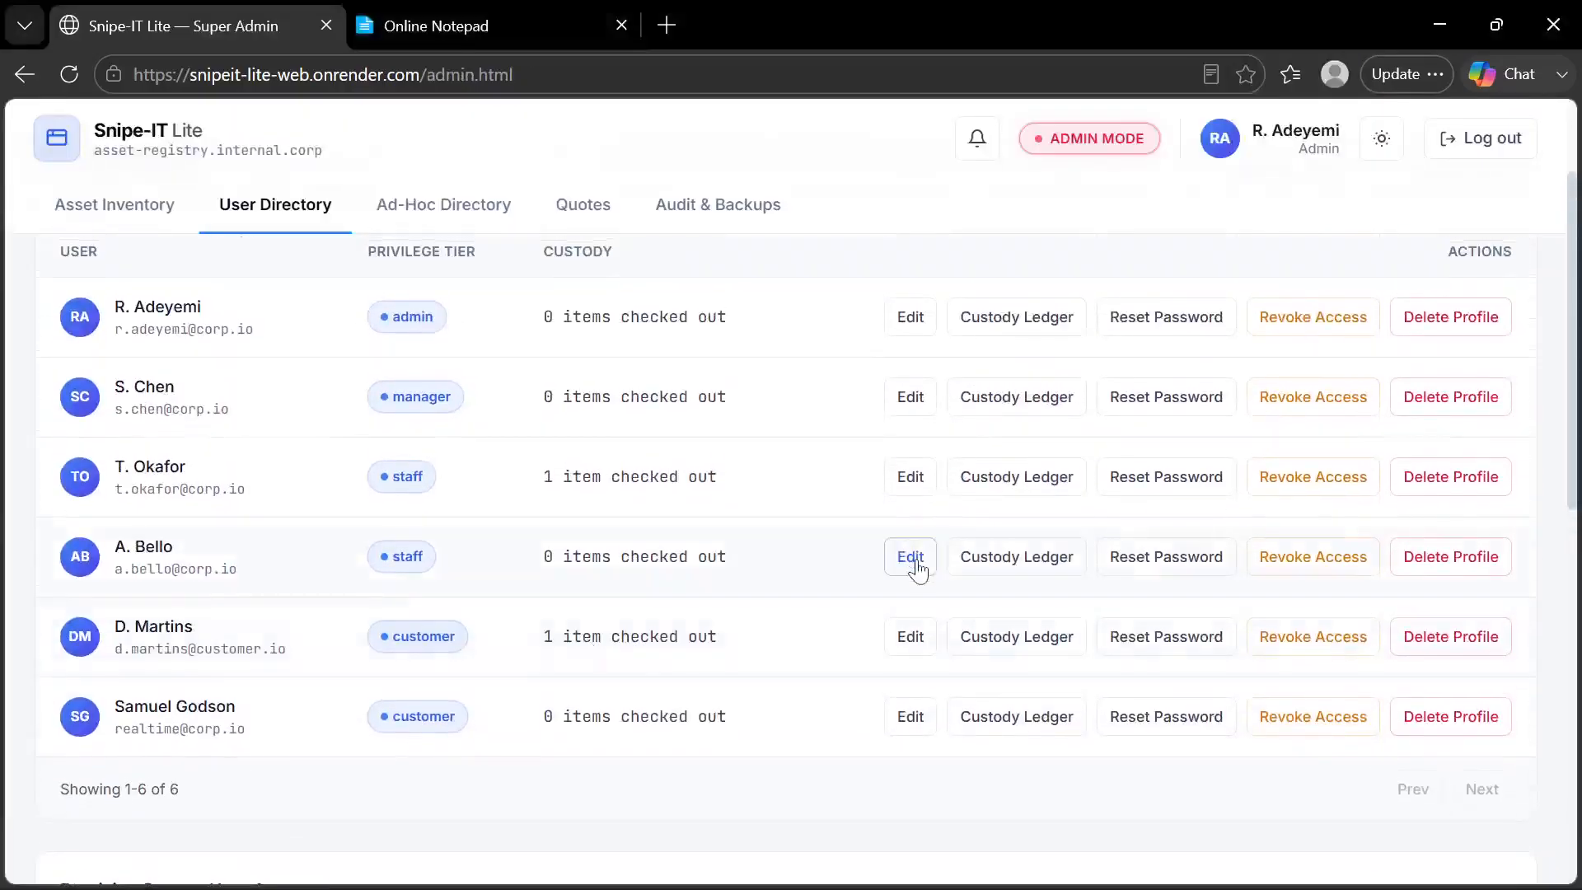
left_click(1382, 144)
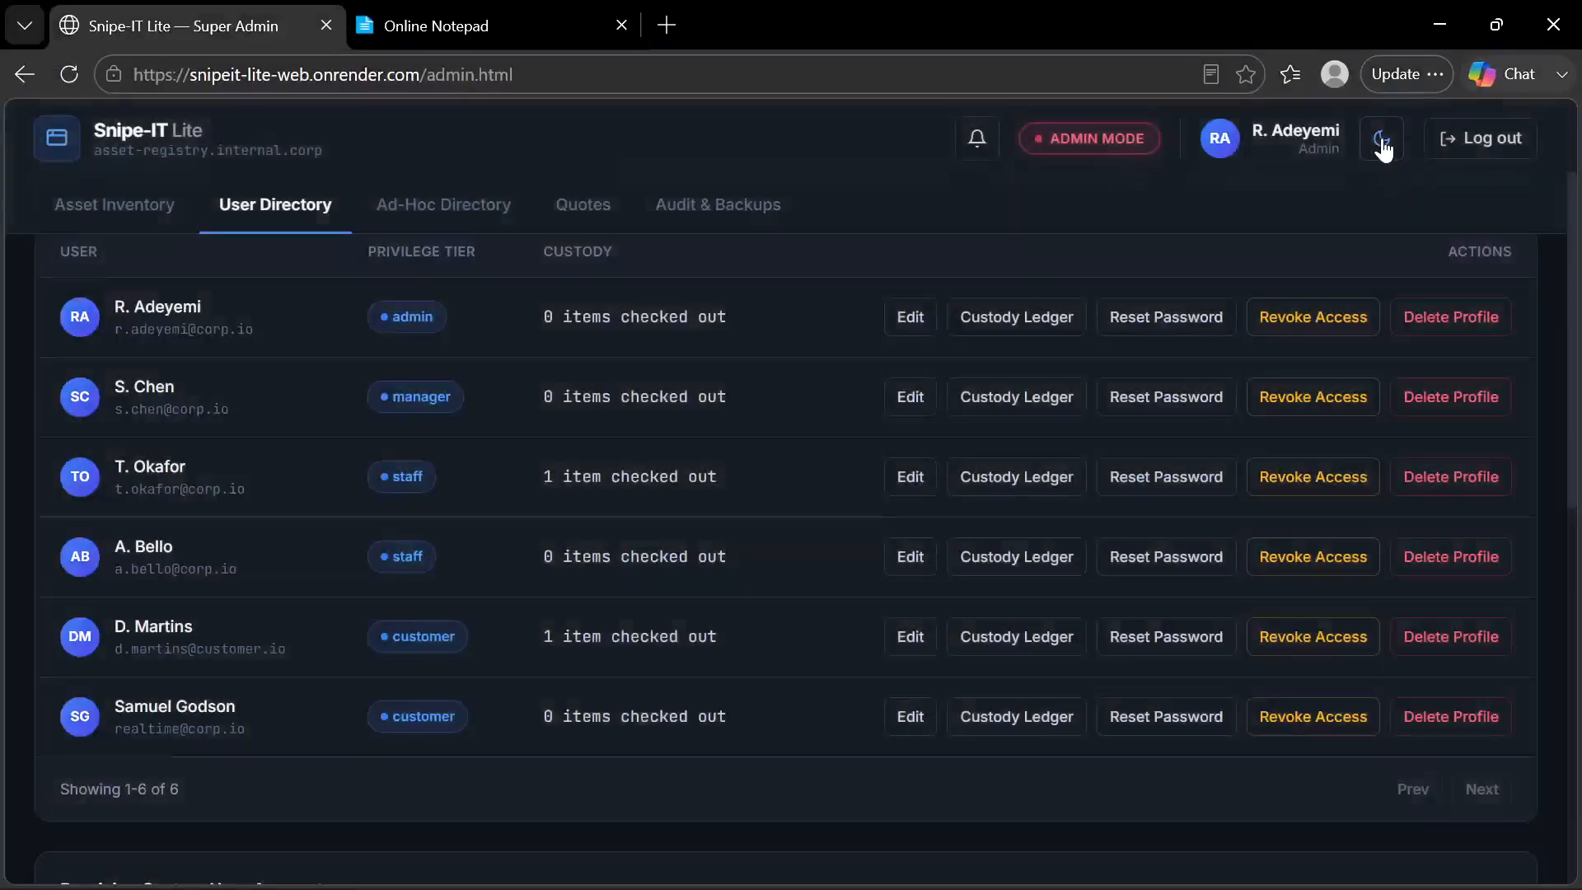
left_click(1383, 145)
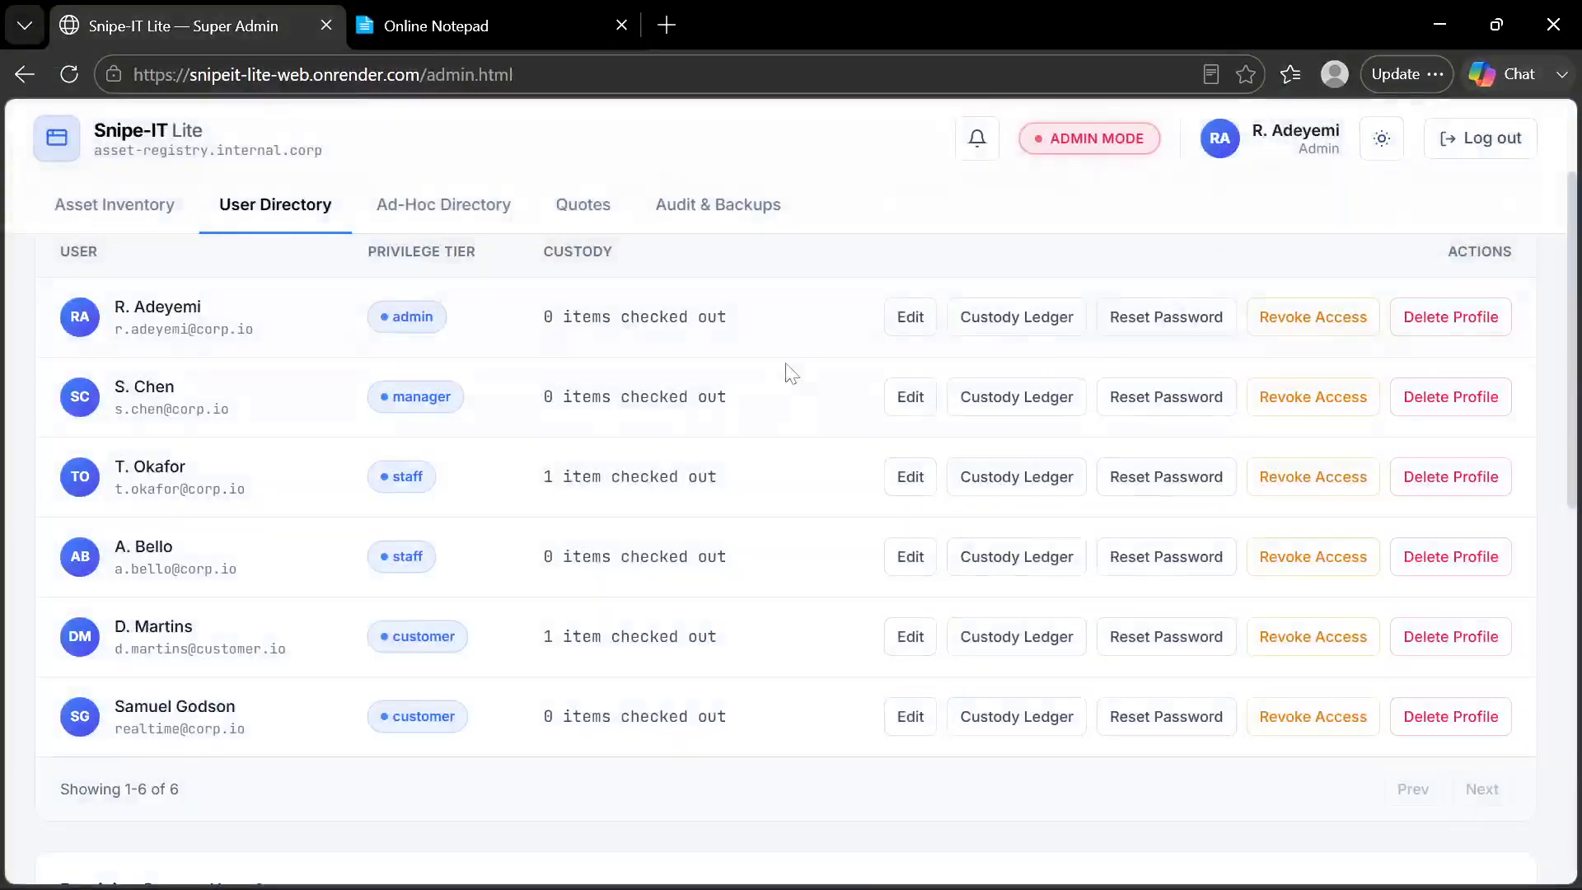
scroll(798, 412, "up", 2)
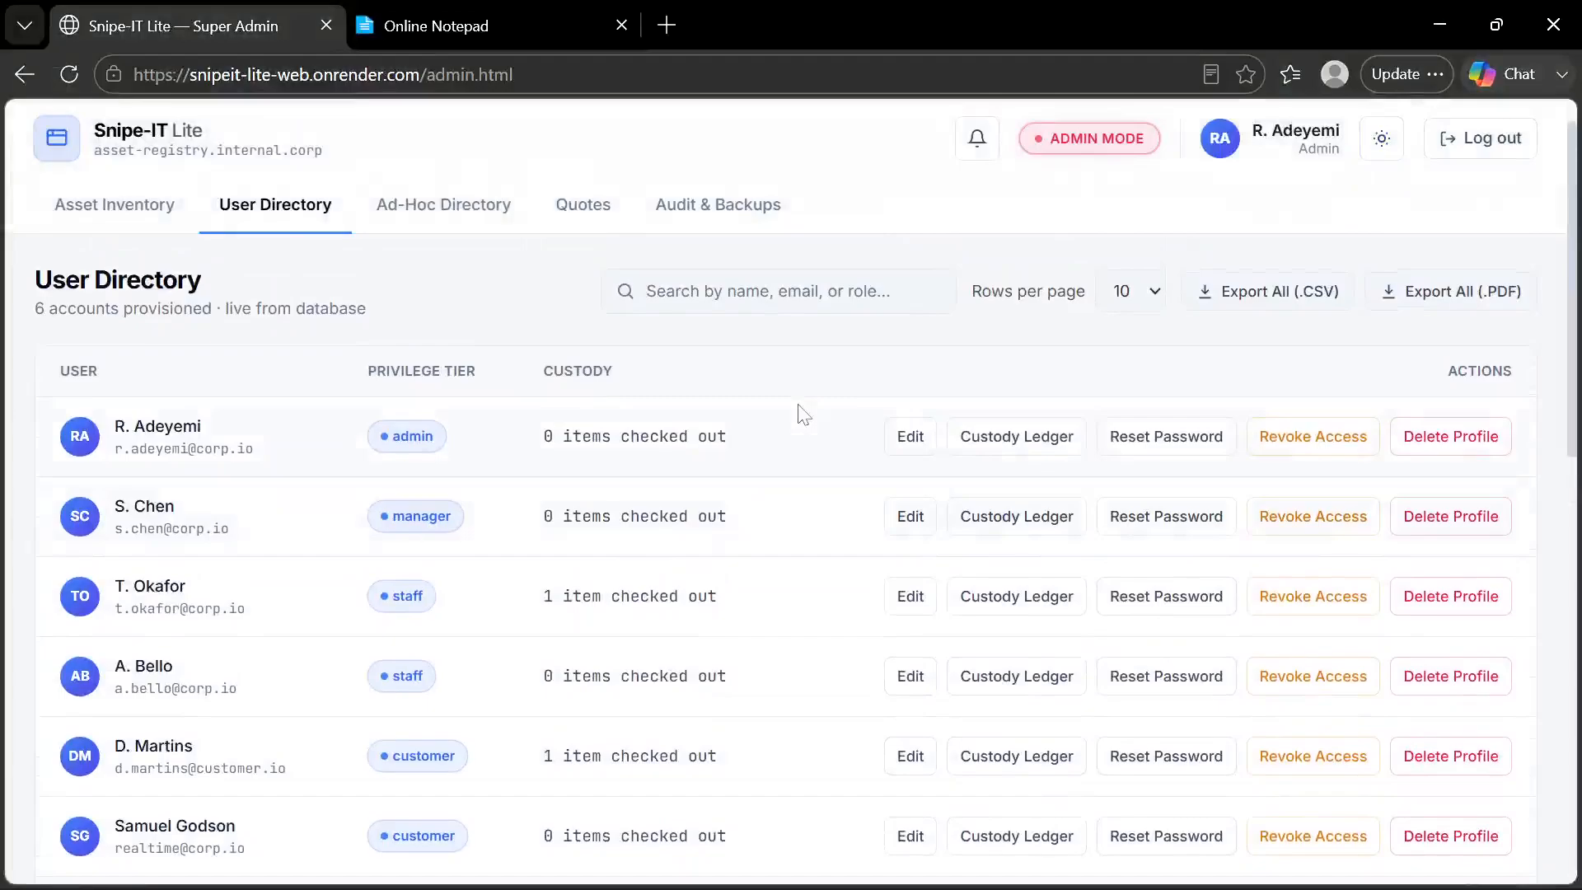
scroll(798, 413, "down", 1)
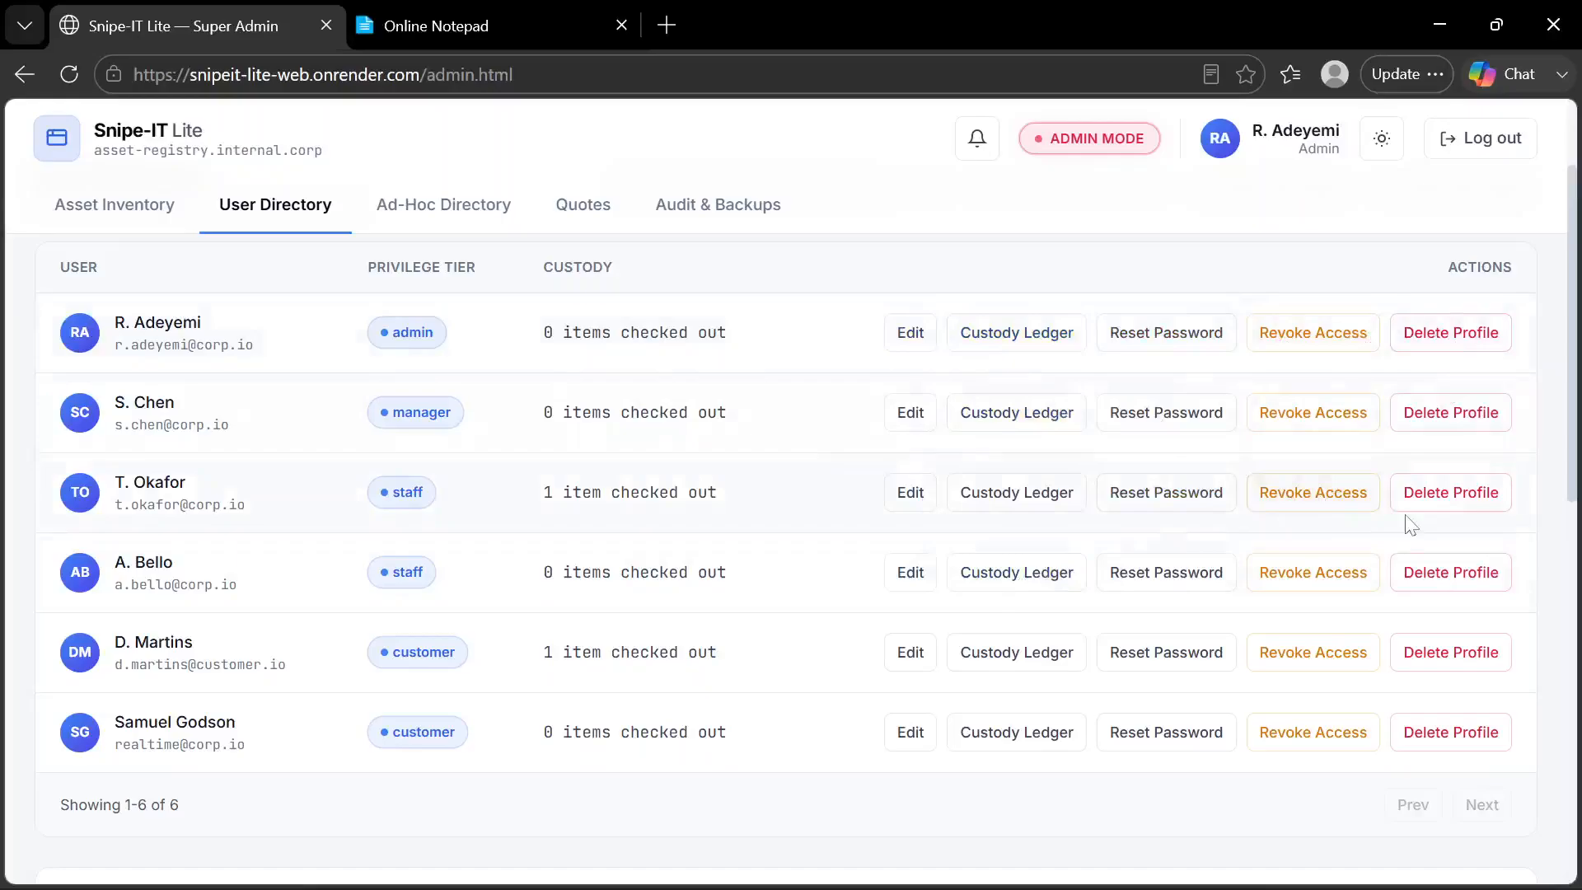
Inspect the admin account's Edit User Details form and Custody Ledger, closing each without changes
left_click(921, 338)
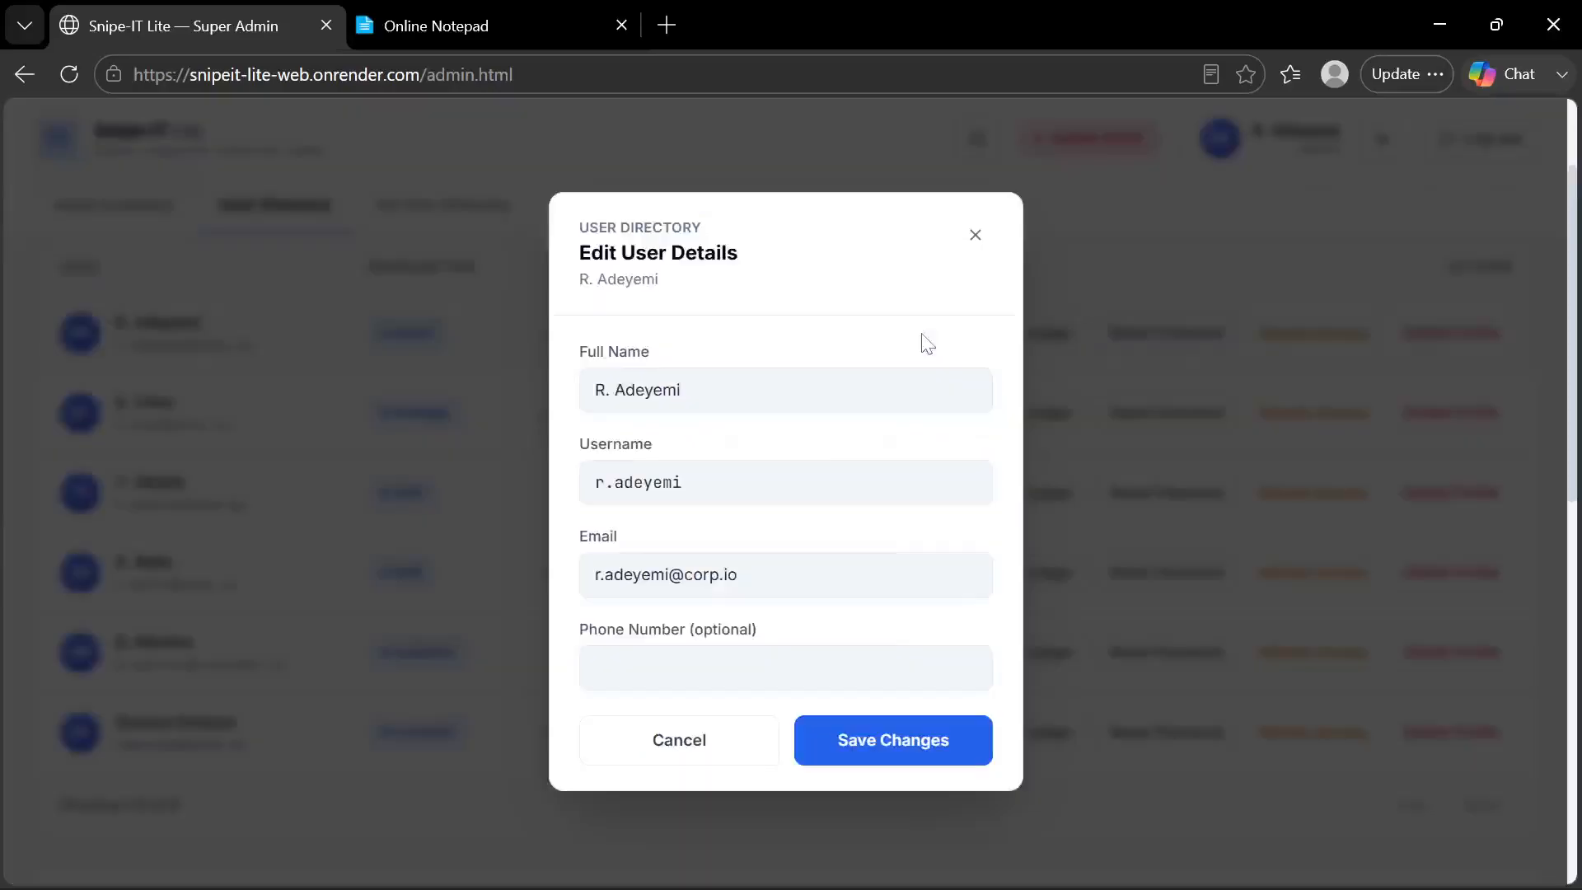
left_click(975, 237)
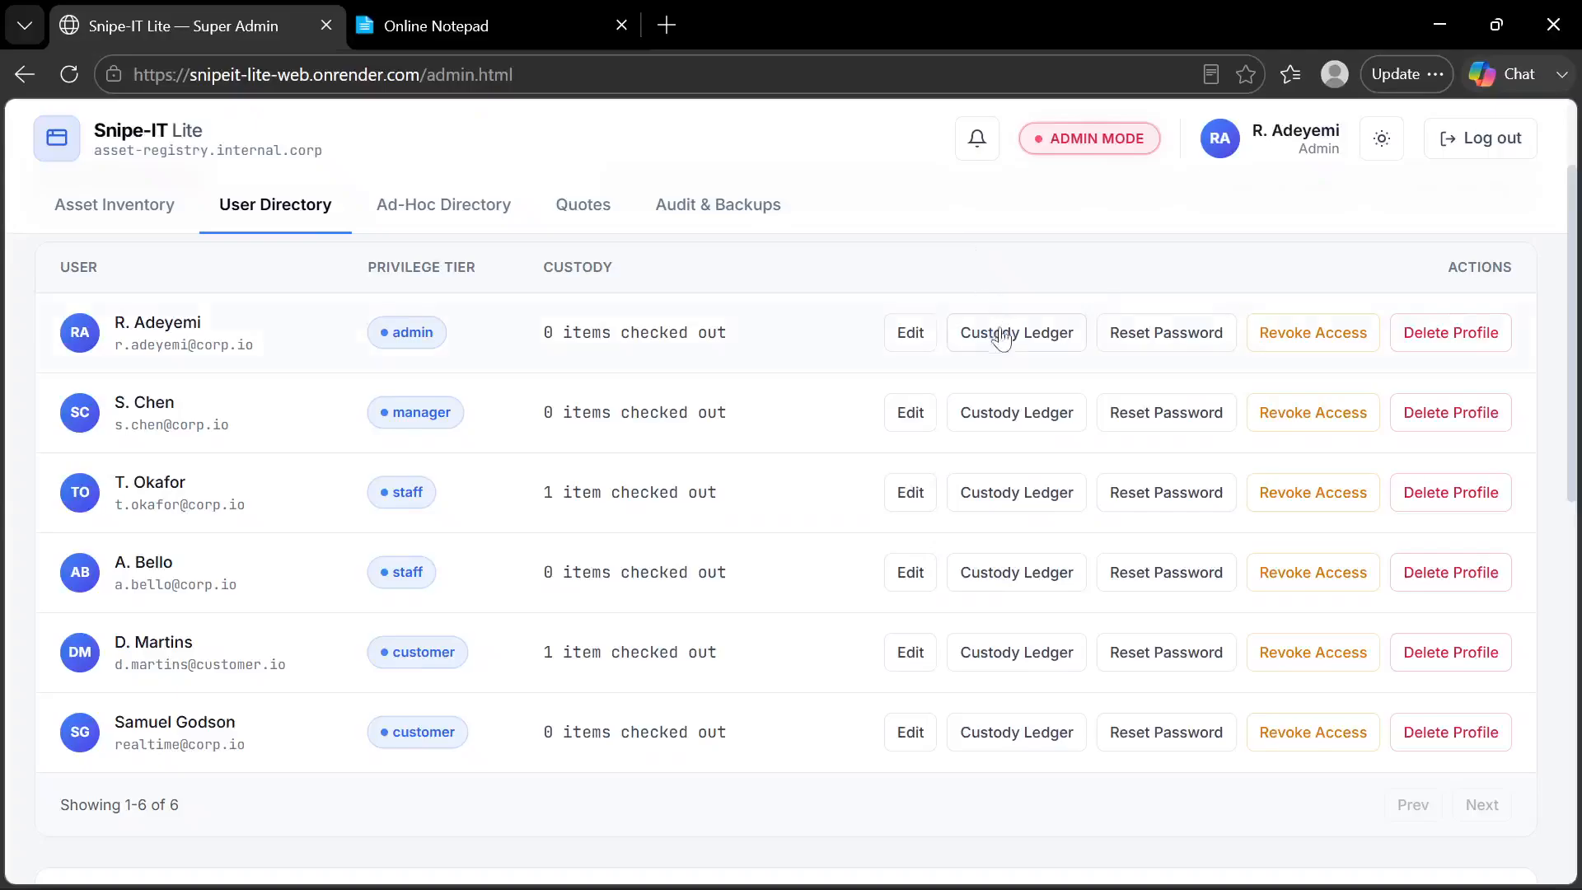
left_click(1037, 353)
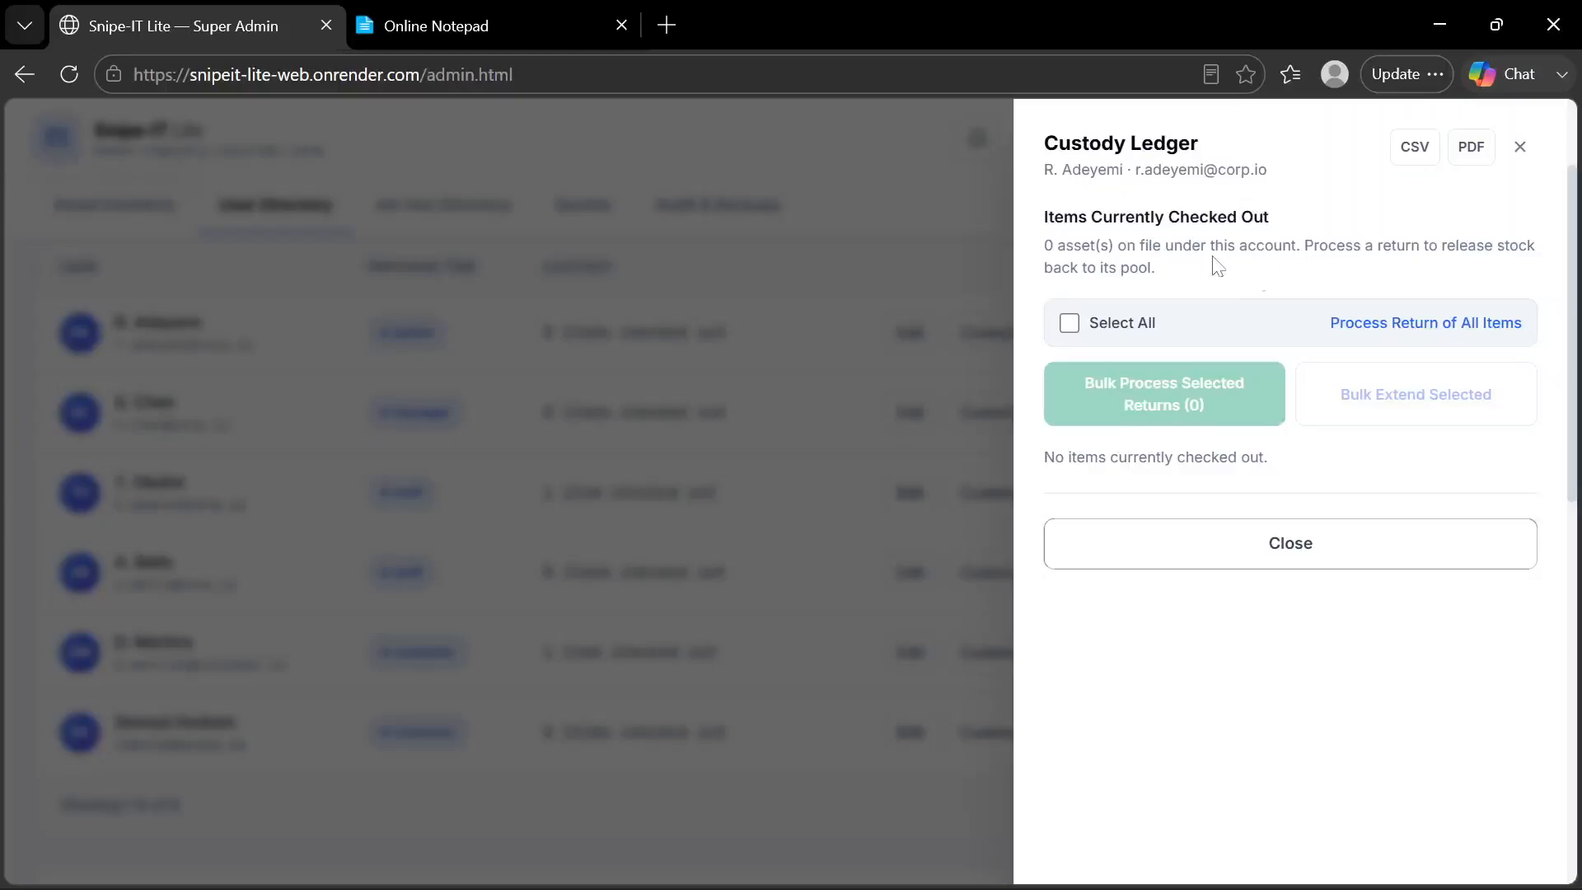
left_click(1208, 560)
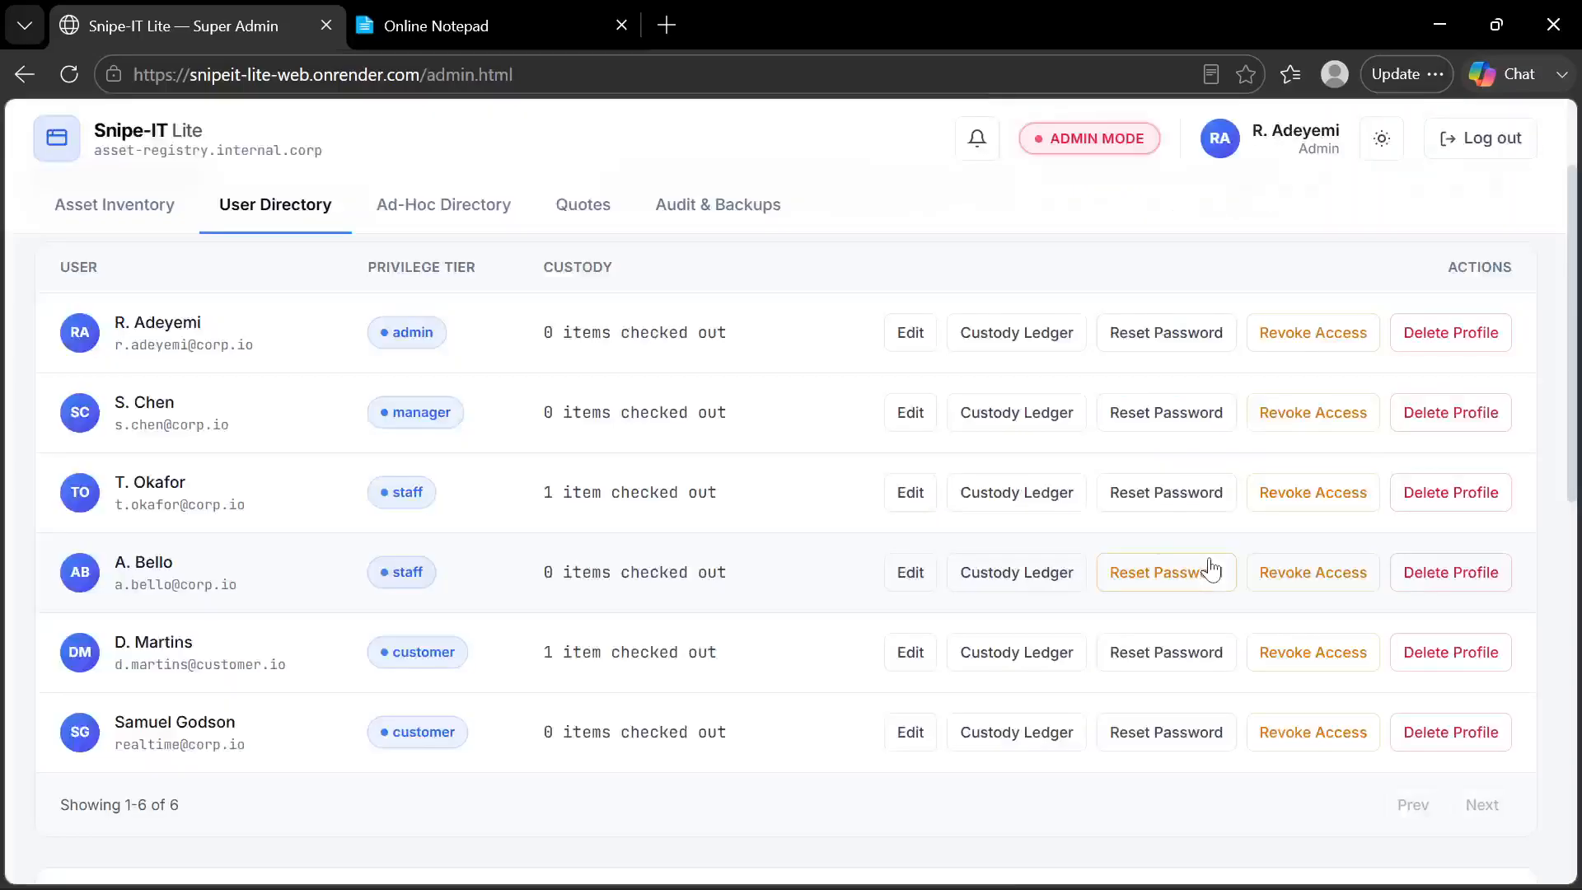
Examine the password fields in the admin account's Reset Password form and close it without resetting the password
left_click(1164, 345)
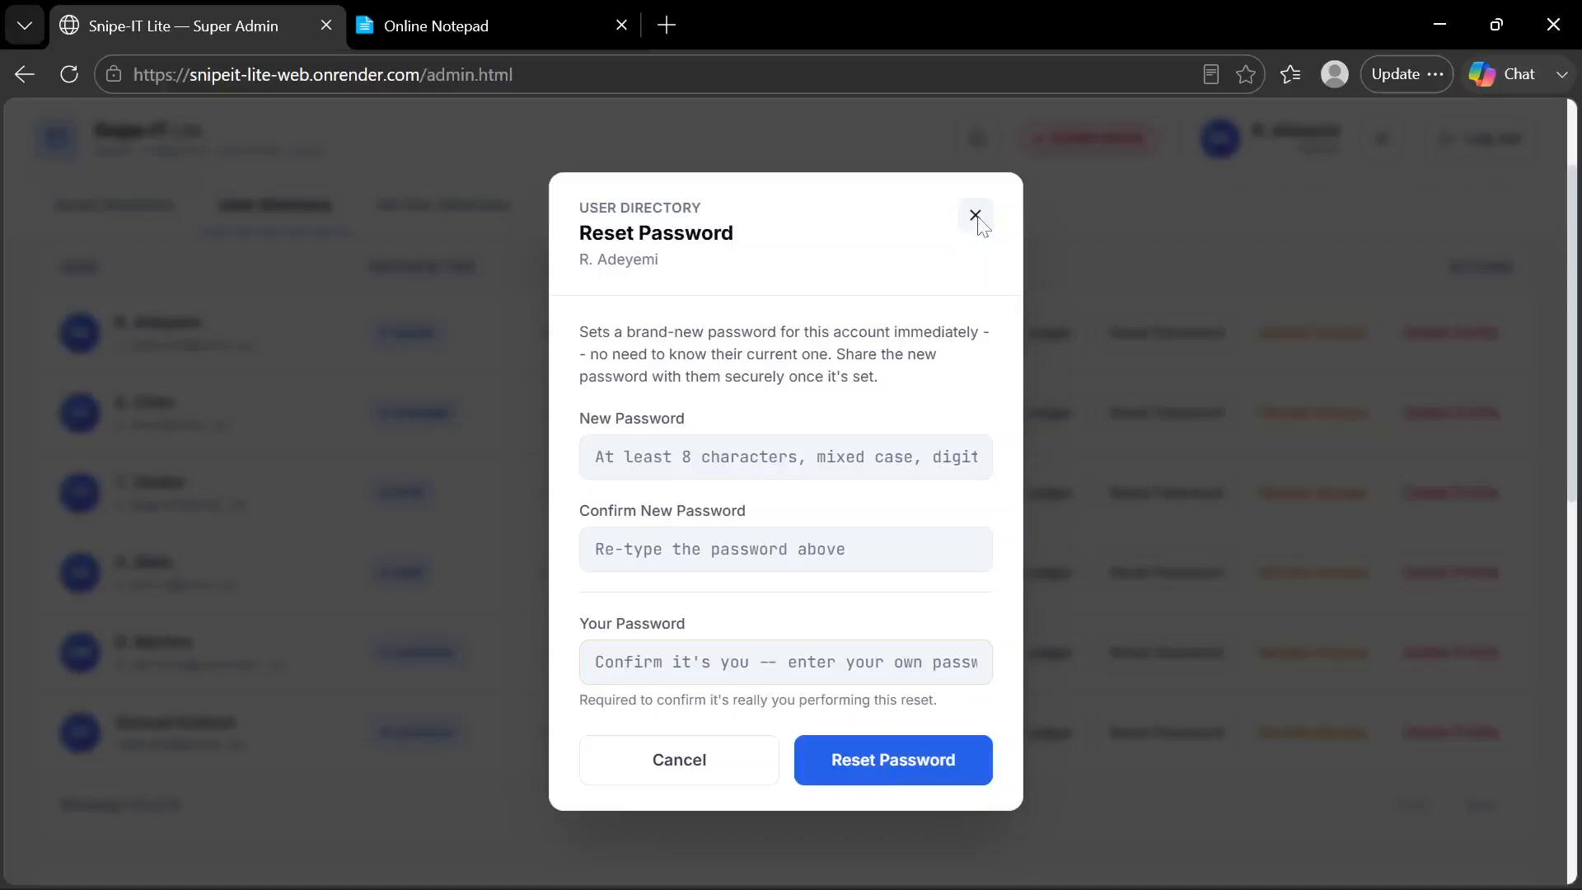
left_click(976, 219)
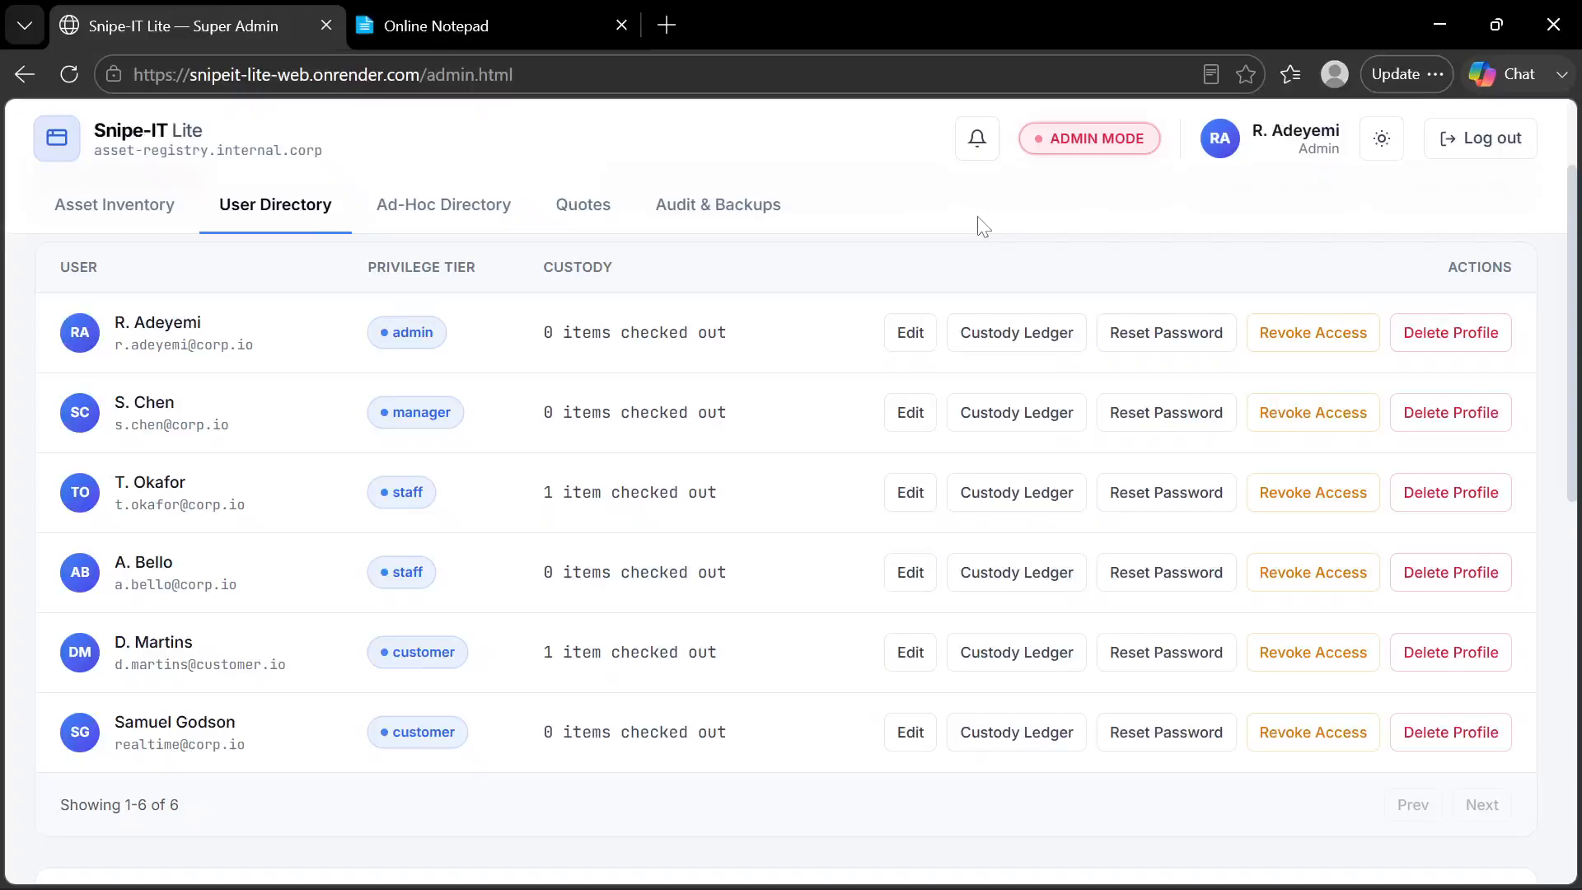
left_click(1147, 338)
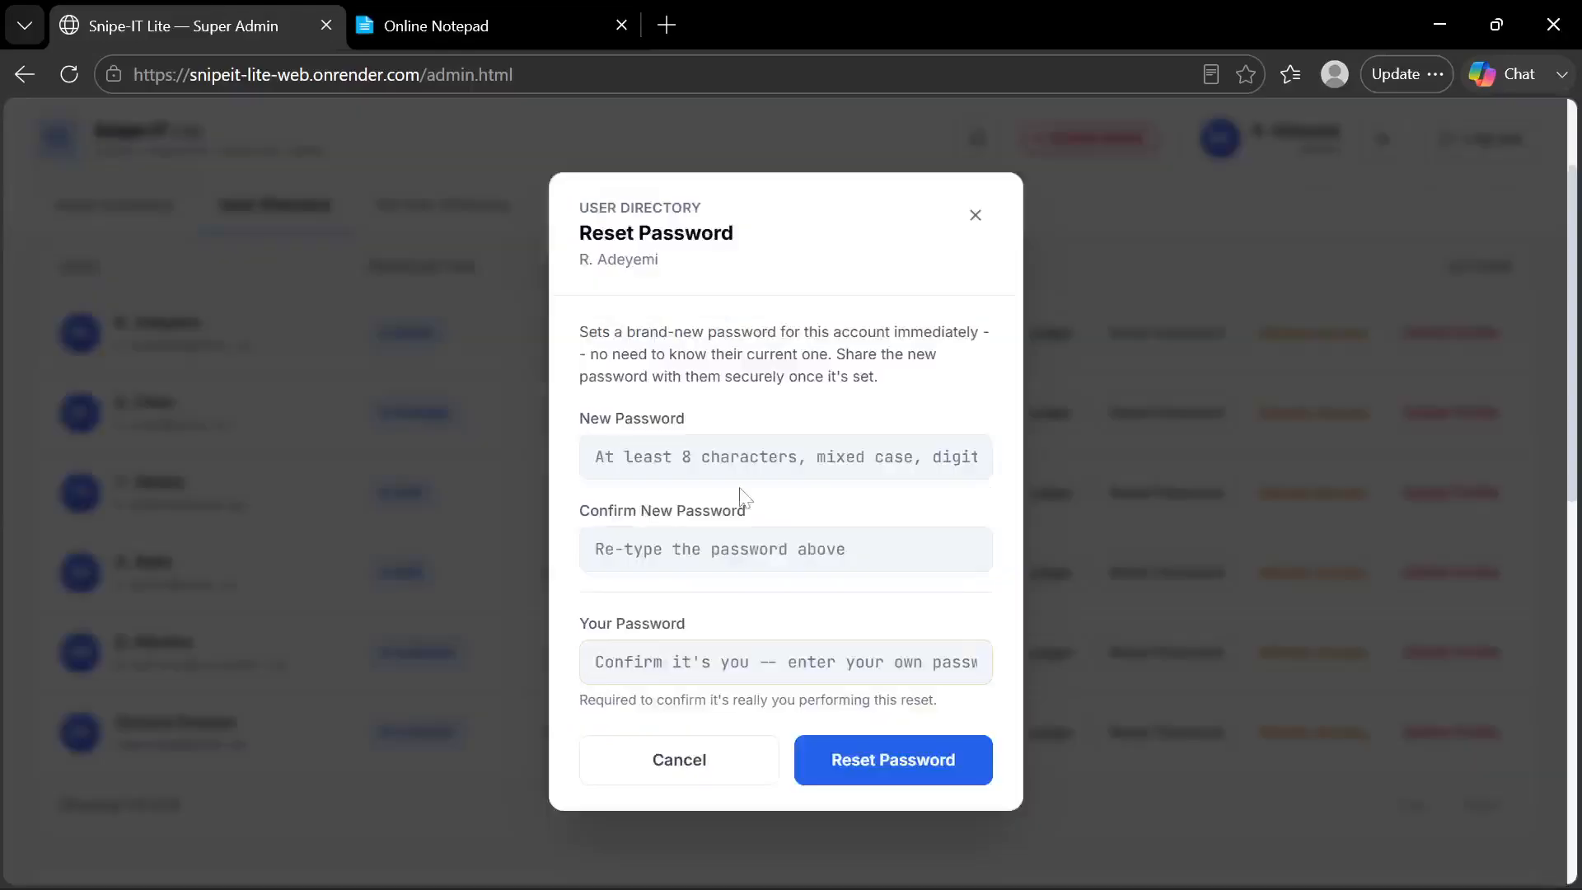
scroll(744, 494, "down", 2)
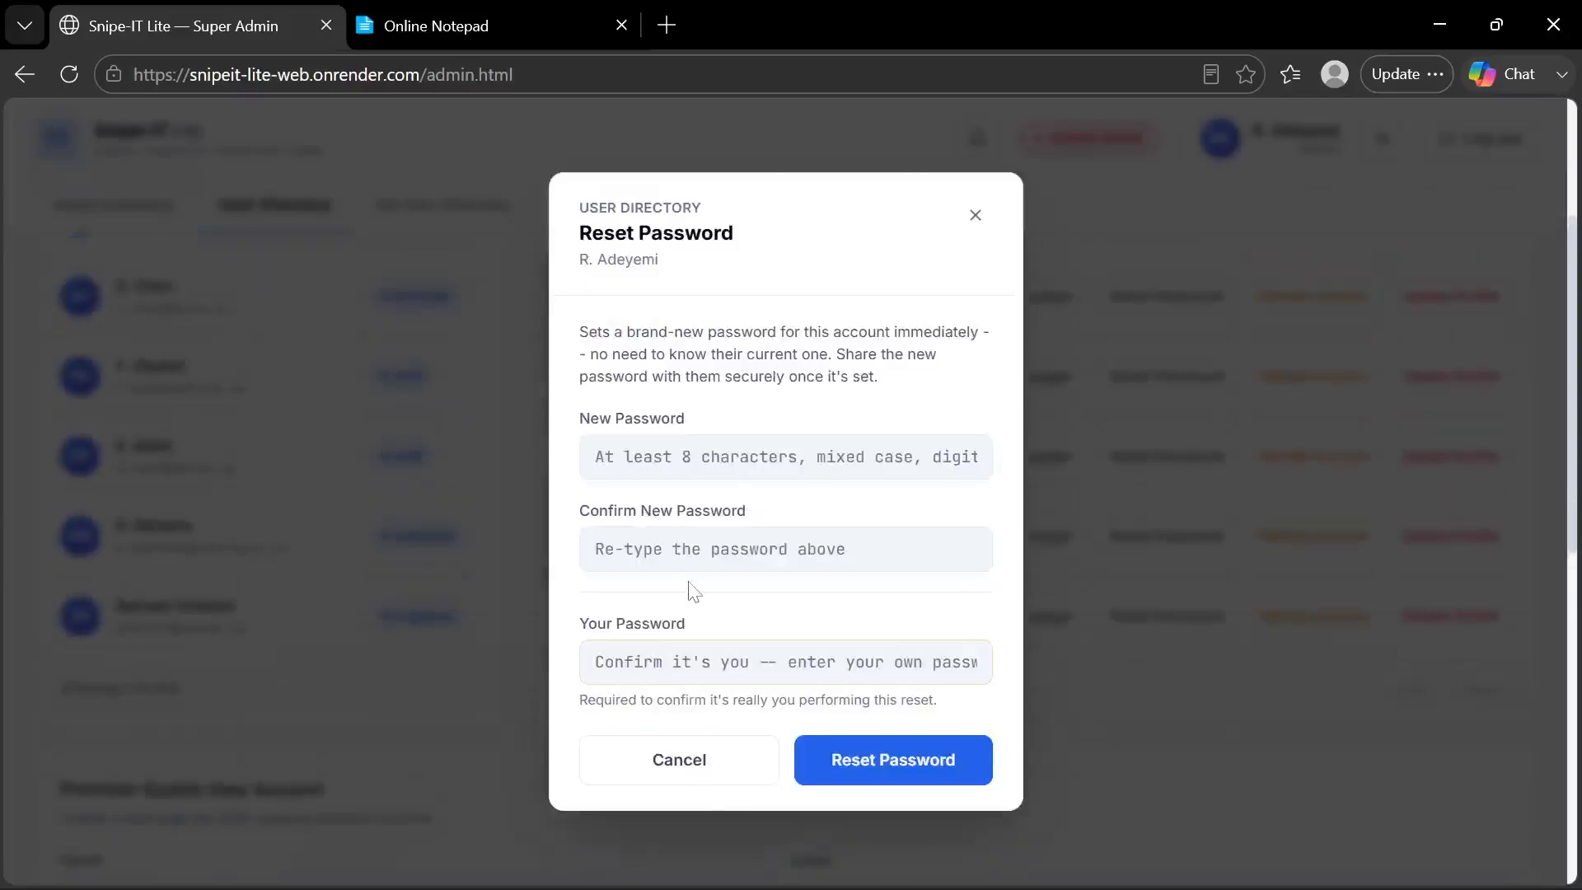
key("Return")
key("Return")
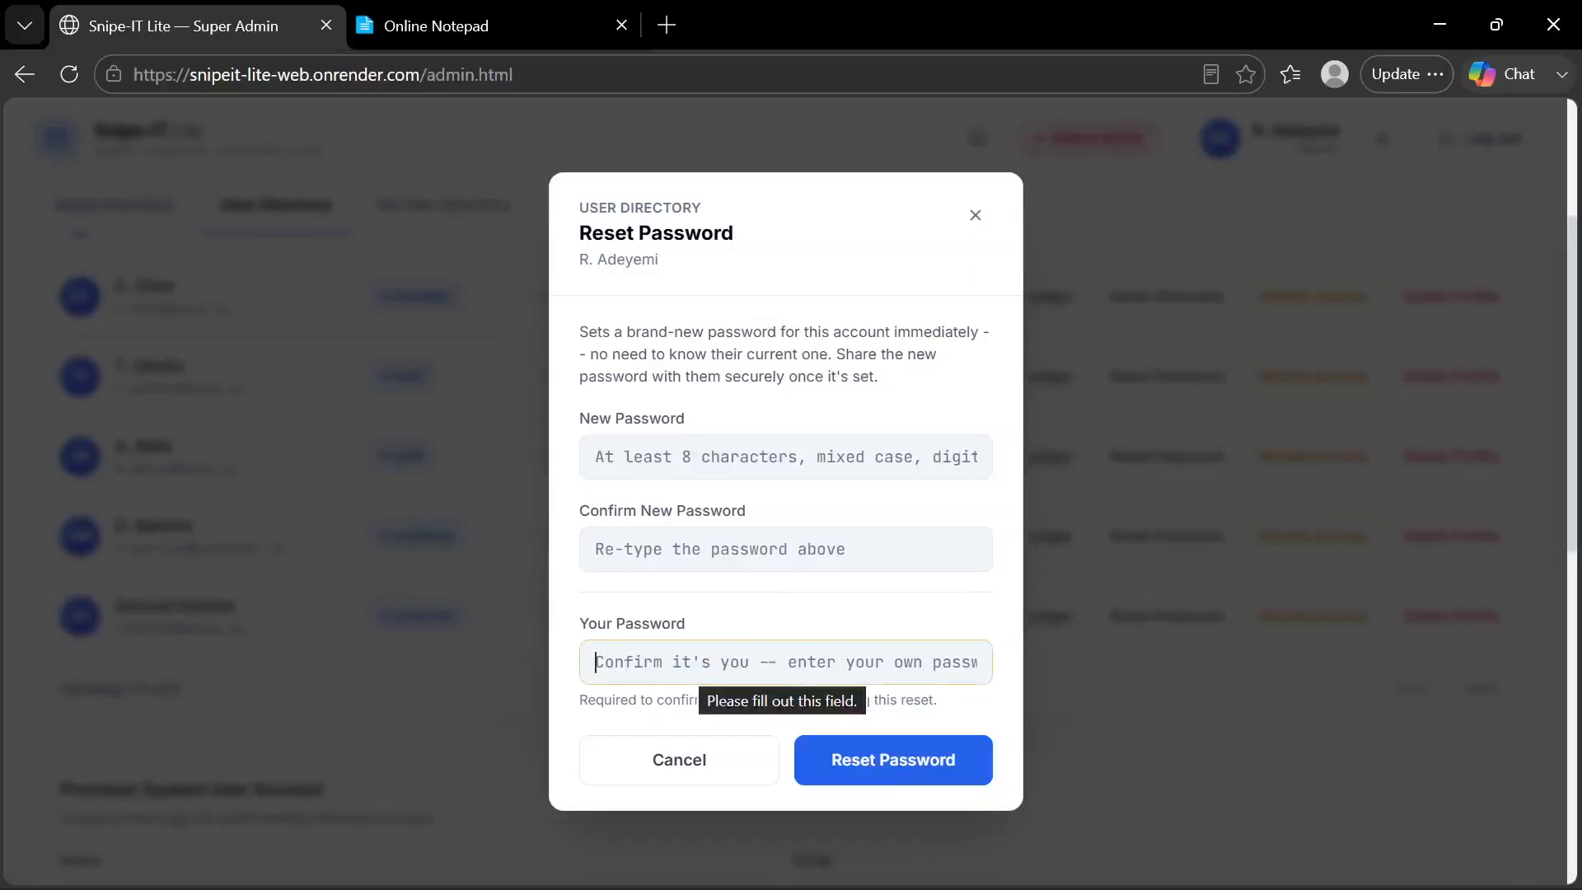
left_click(707, 763)
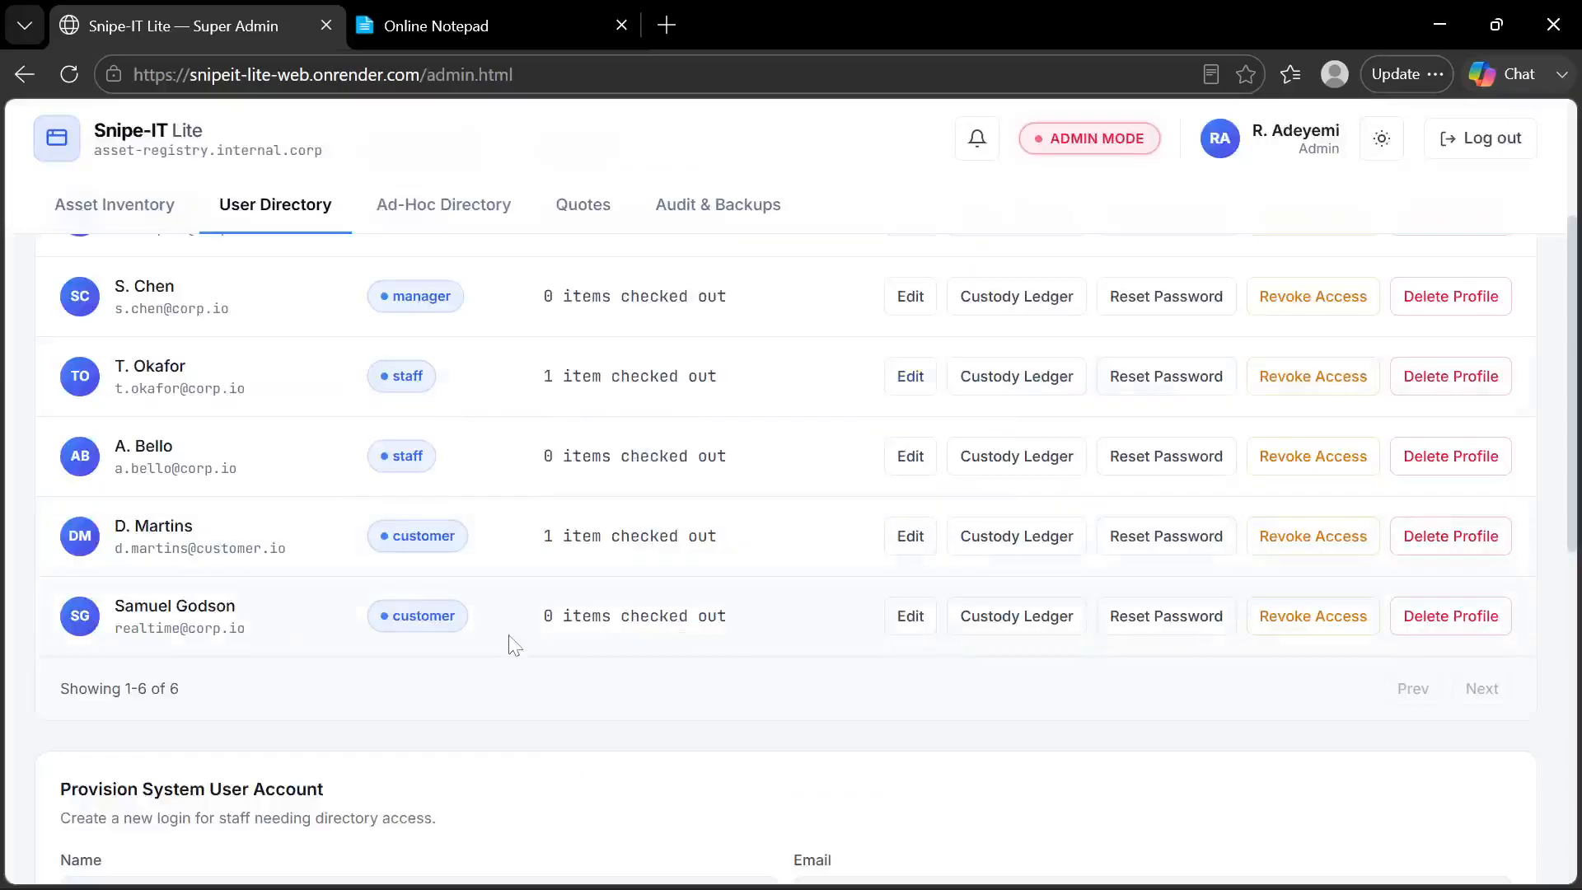
Revoke the newly provisioned customer's login access, keeping the prefilled contact details and leaving the company blank
left_click(1295, 624)
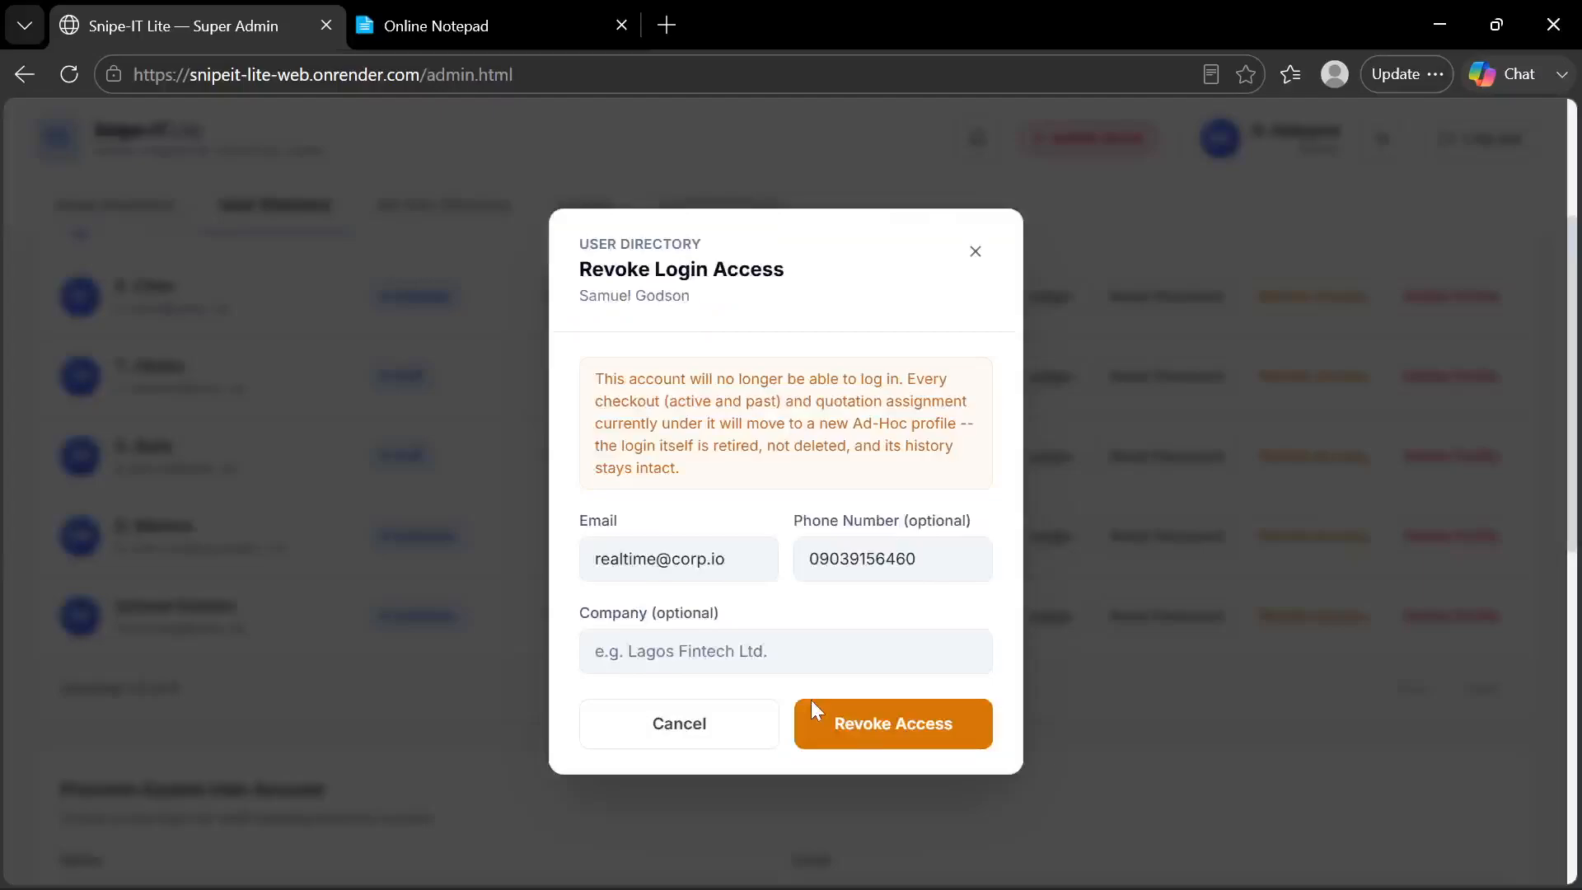
left_click(846, 740)
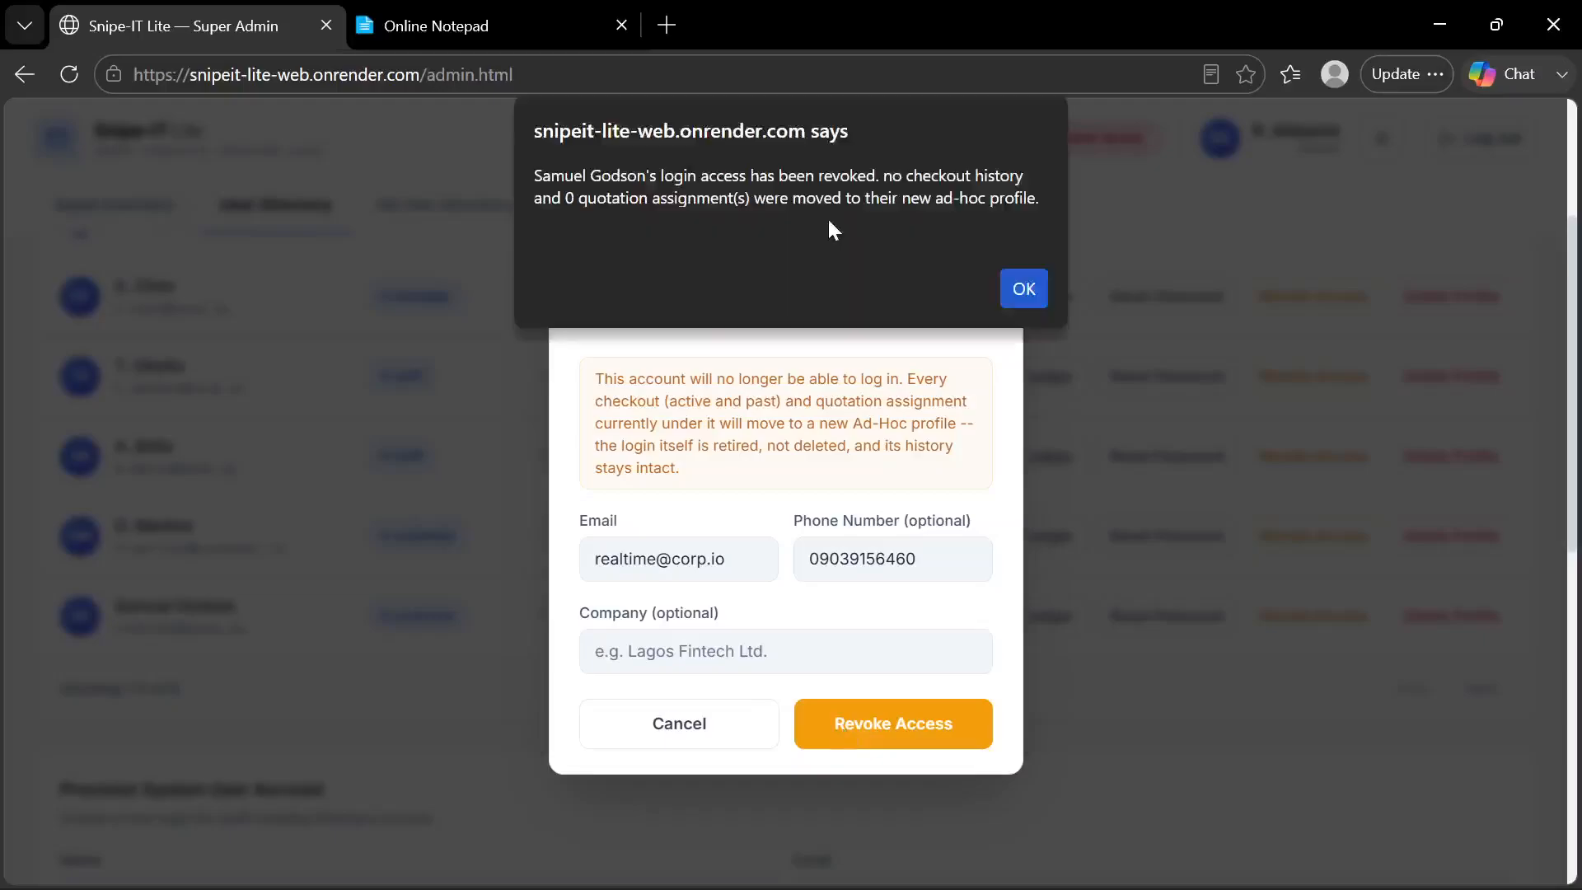
left_click(1022, 290)
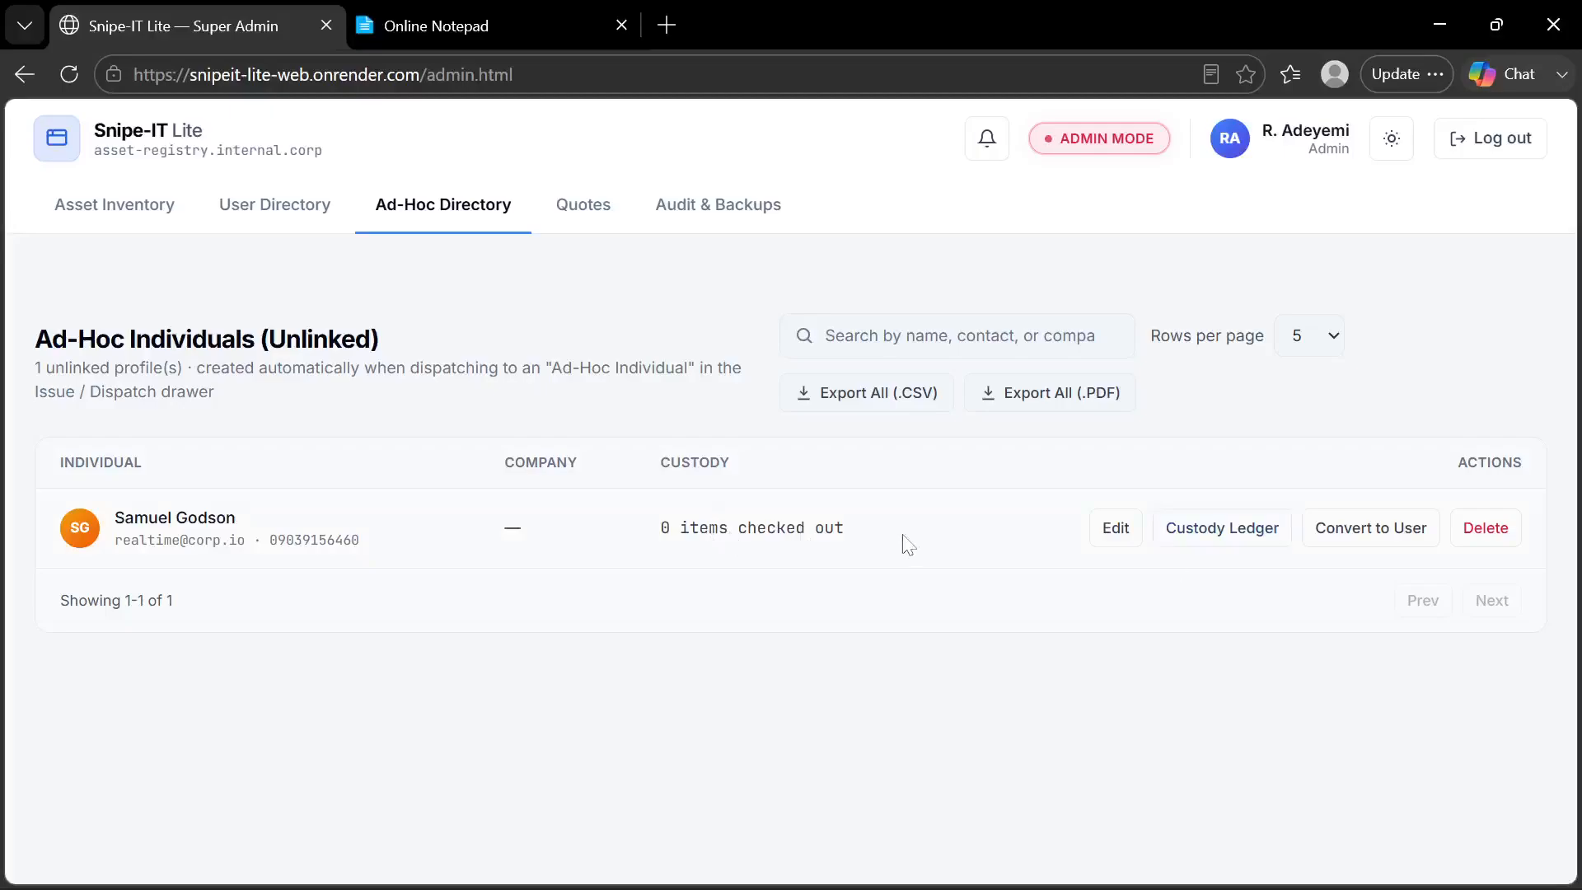
Check the User Directory for the revoked customer, and open that person's Custody Ledger from the Ad-Hoc Directory
left_click(290, 204)
scroll(705, 515, "down", 3)
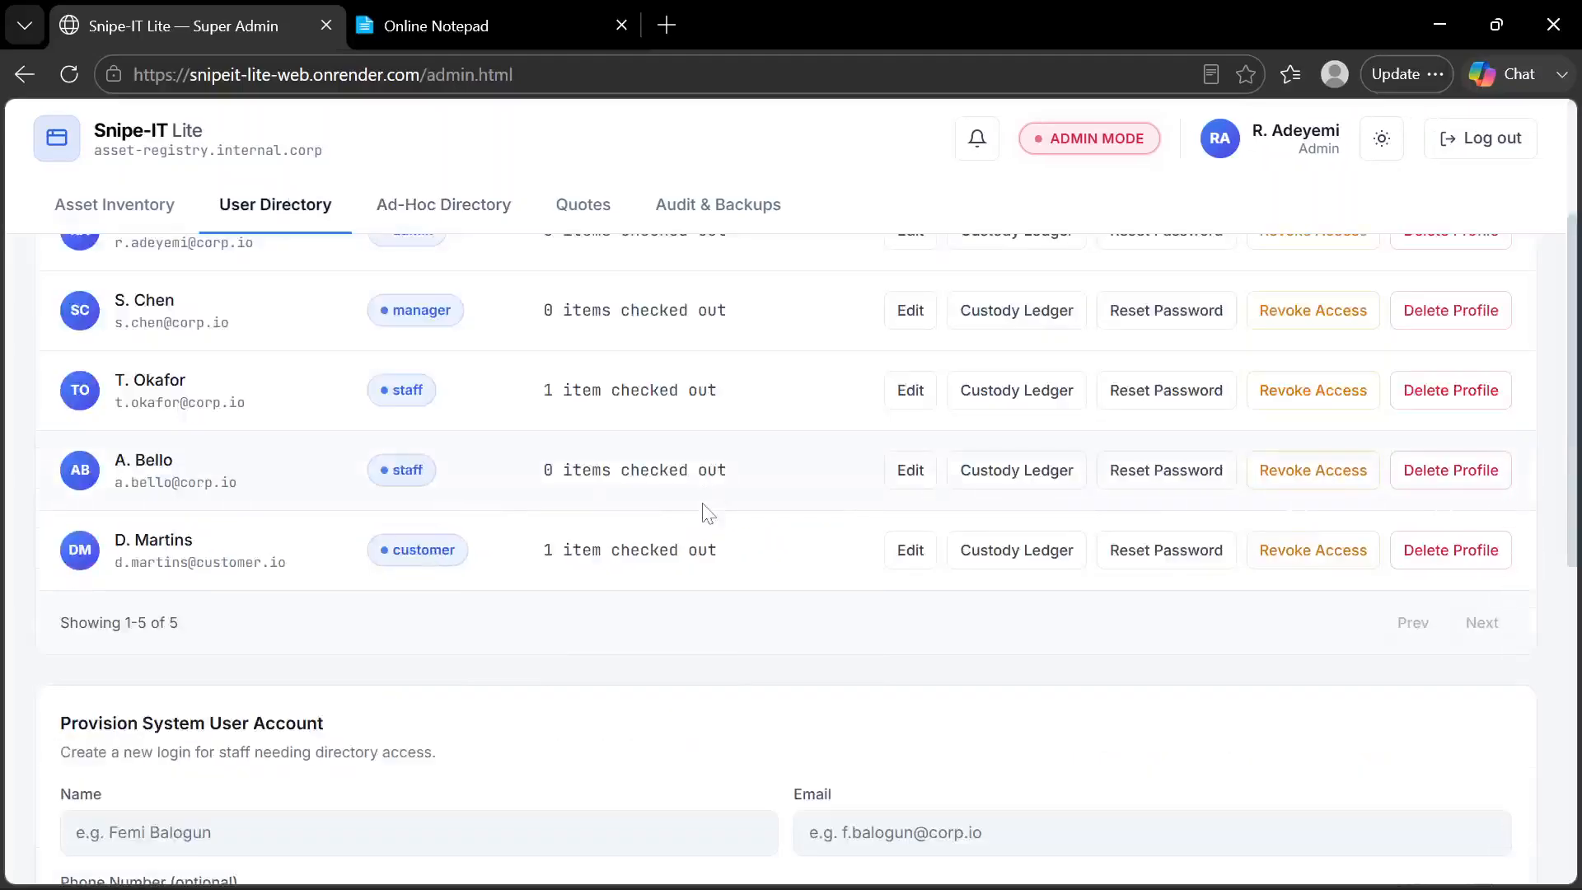
left_click(564, 206)
left_click(445, 233)
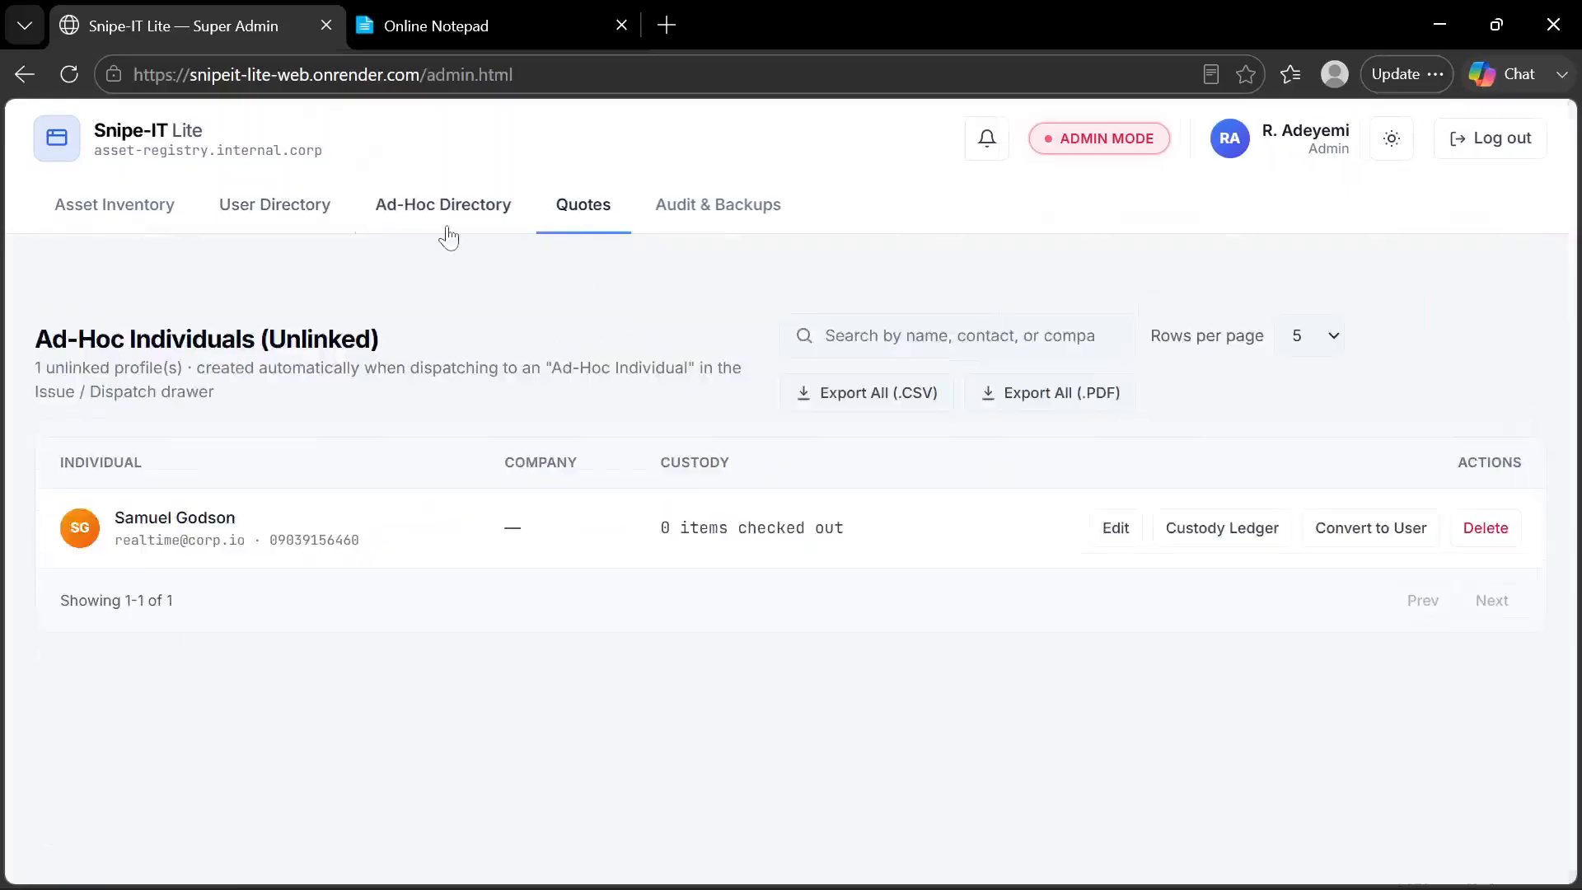
left_click(1244, 533)
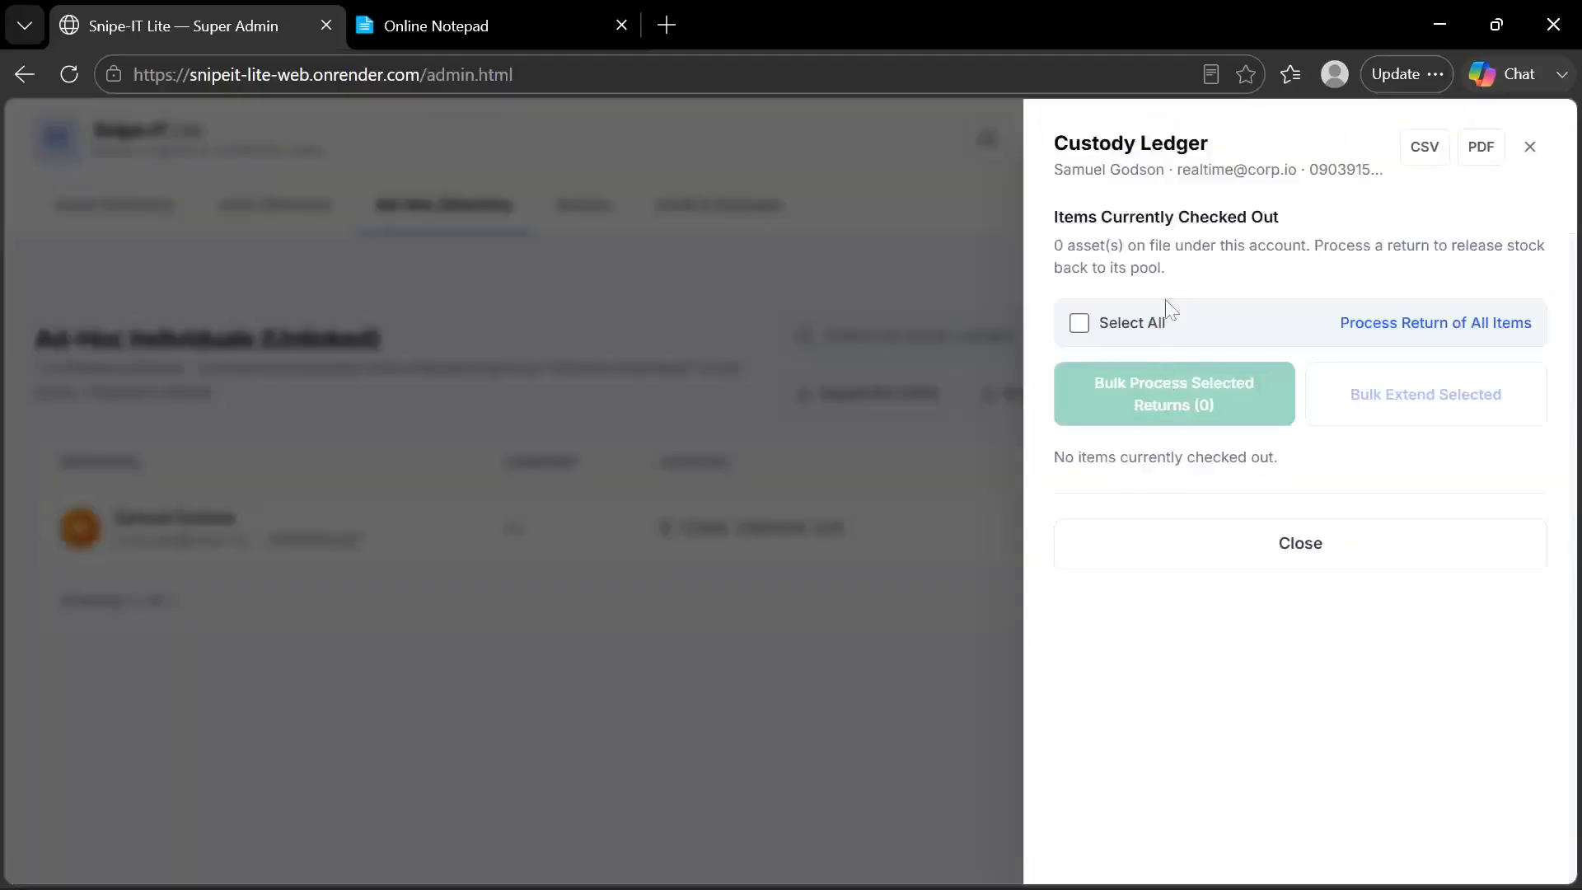
Close the ad-hoc individual's Custody Ledger and review the asset pools in the Asset Inventory
left_click(1174, 551)
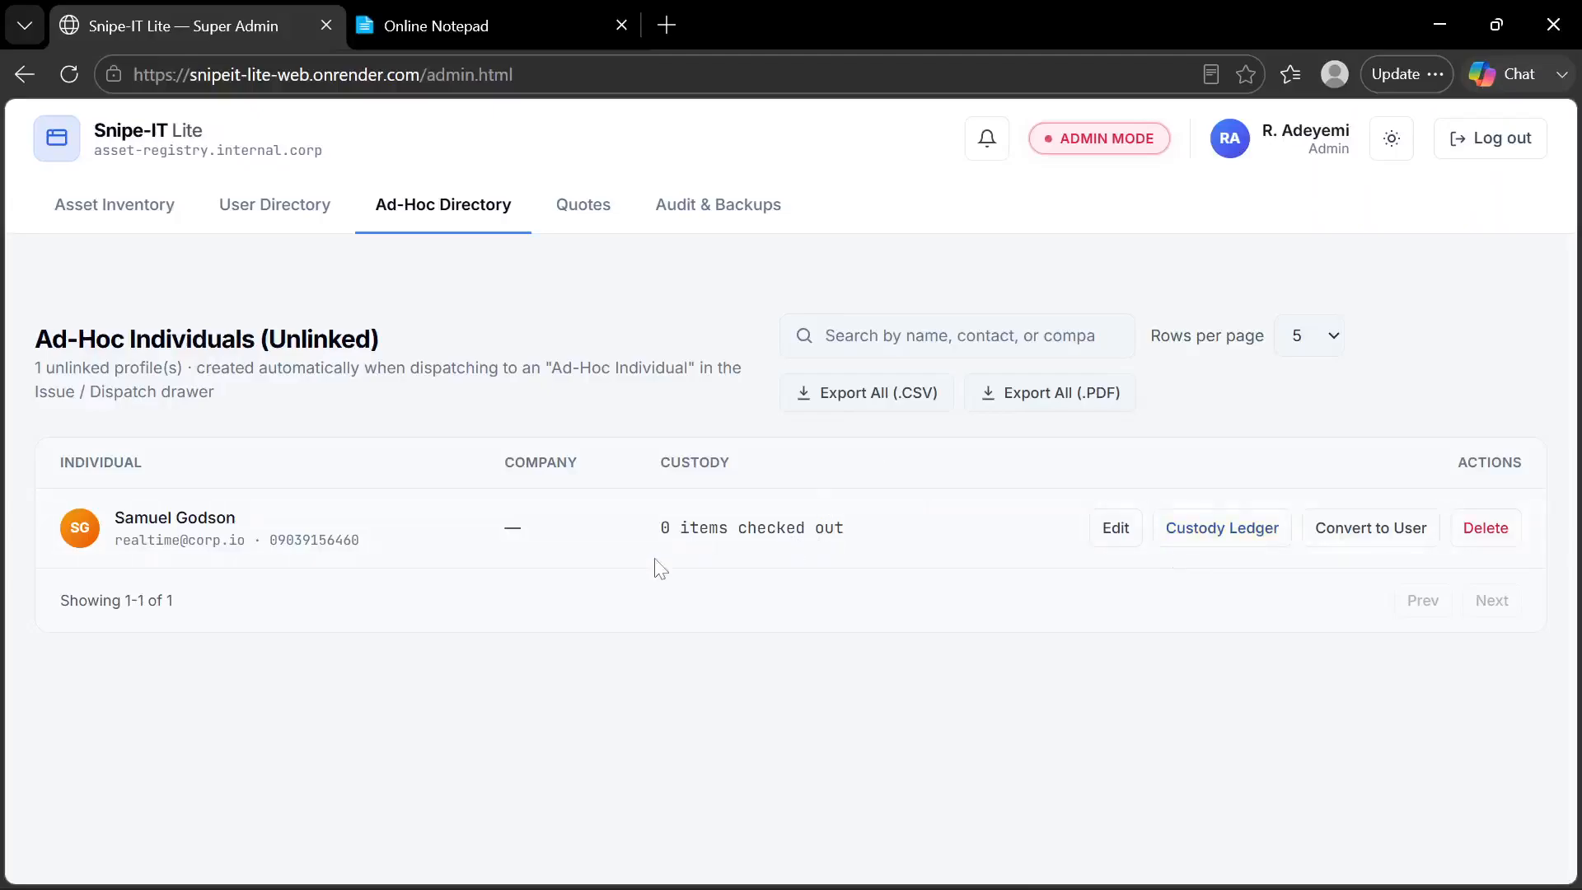
left_click(294, 542)
left_click(144, 220)
scroll(292, 497, "down", 2)
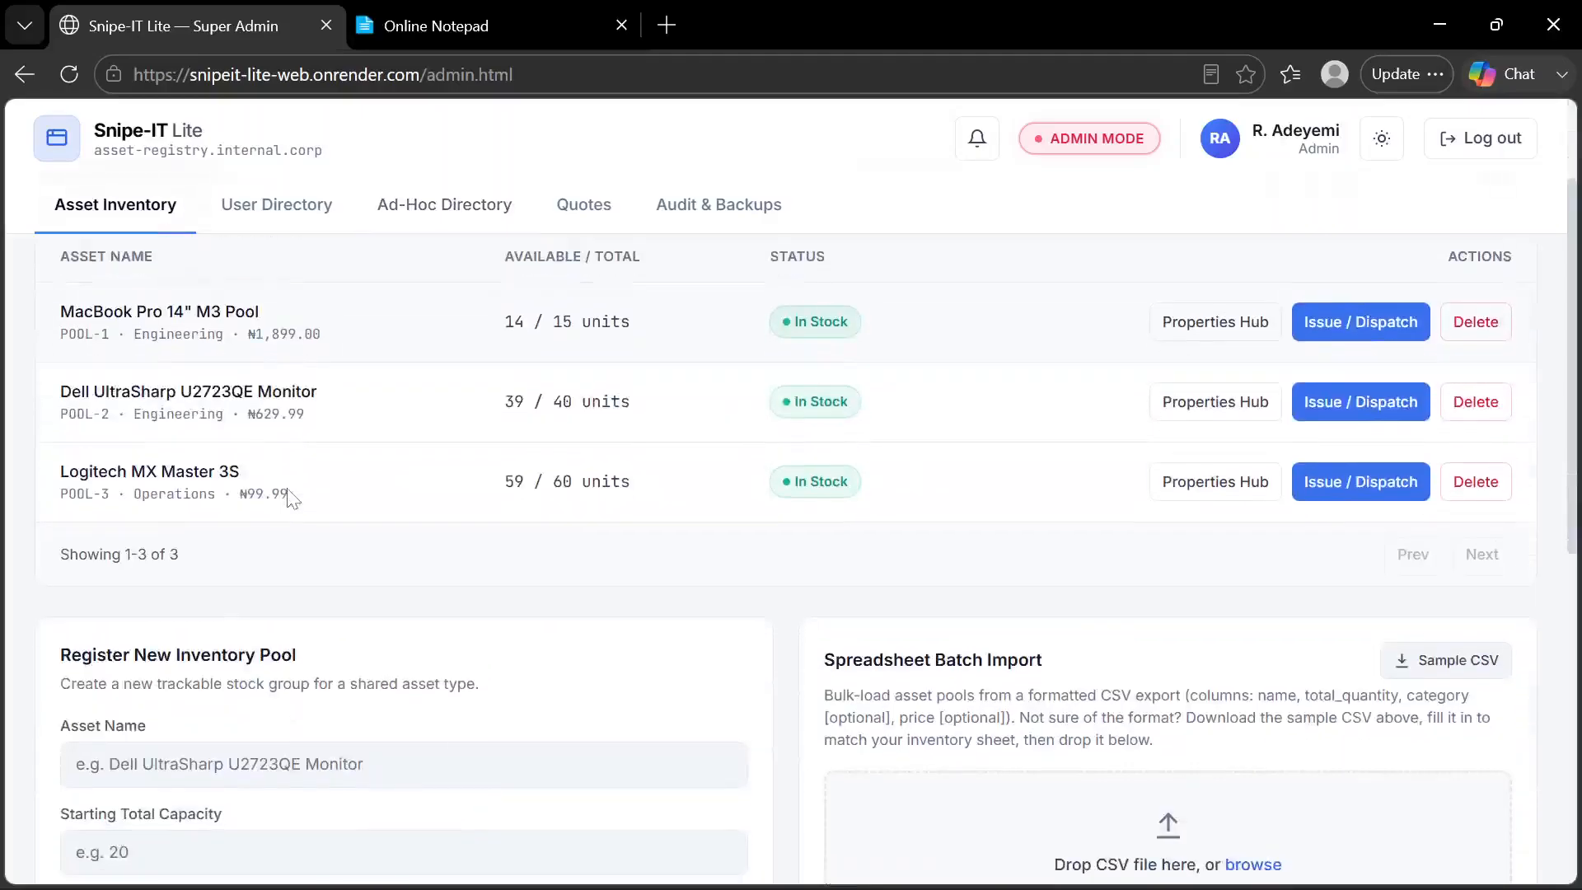
scroll(293, 497, "up", 2)
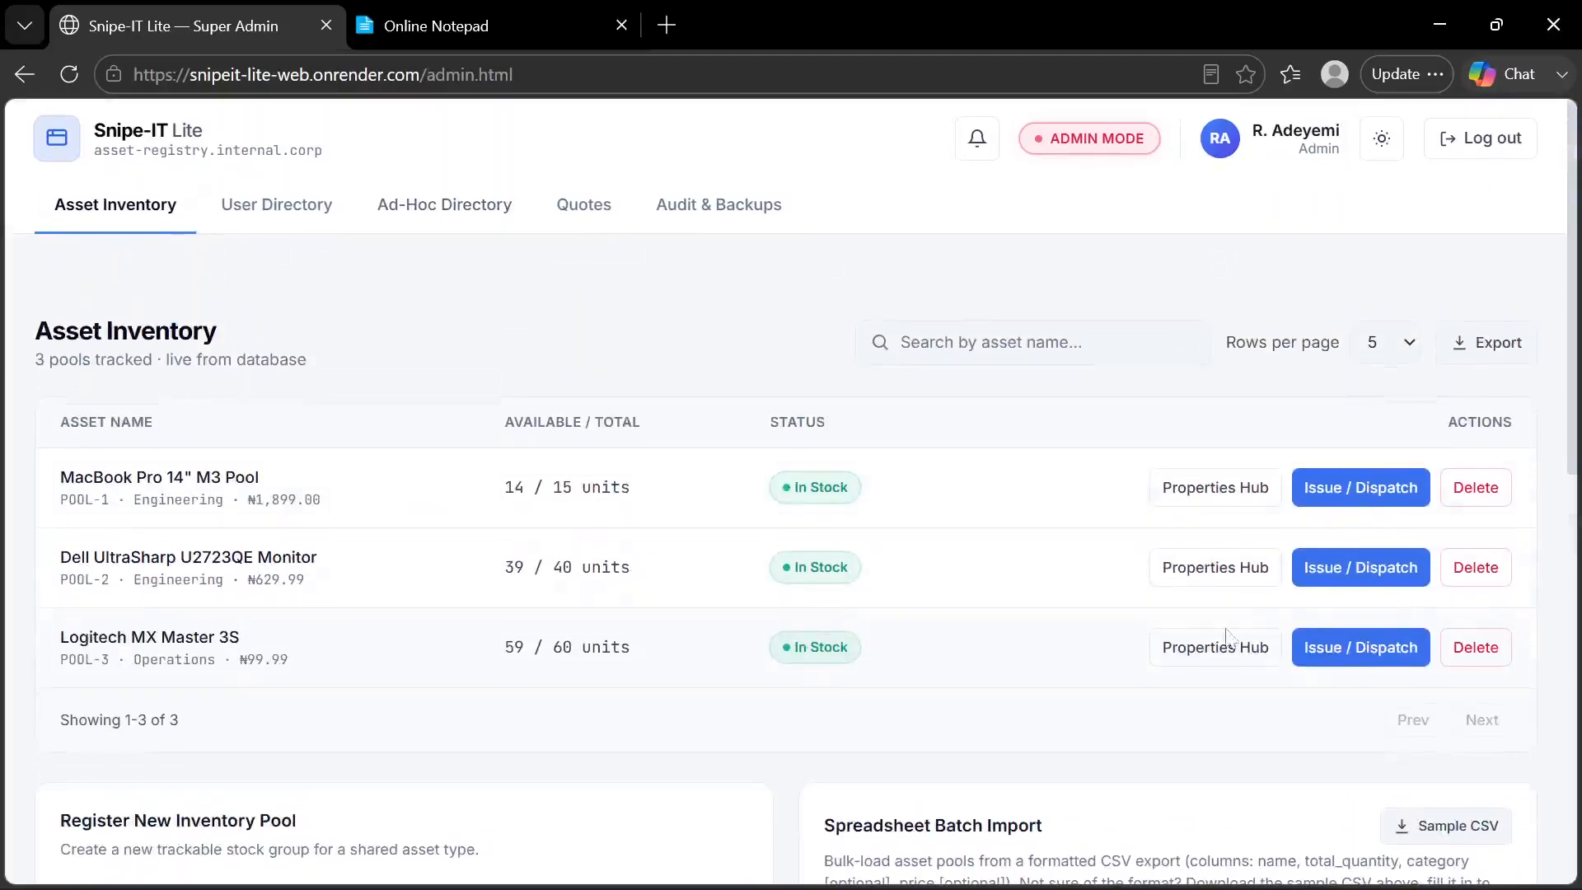
Start an outbound deployment of the Dell UltraSharp U2723QE Monitor, assigned to a Linked Customer Account with the preselected customer
left_click(1321, 579)
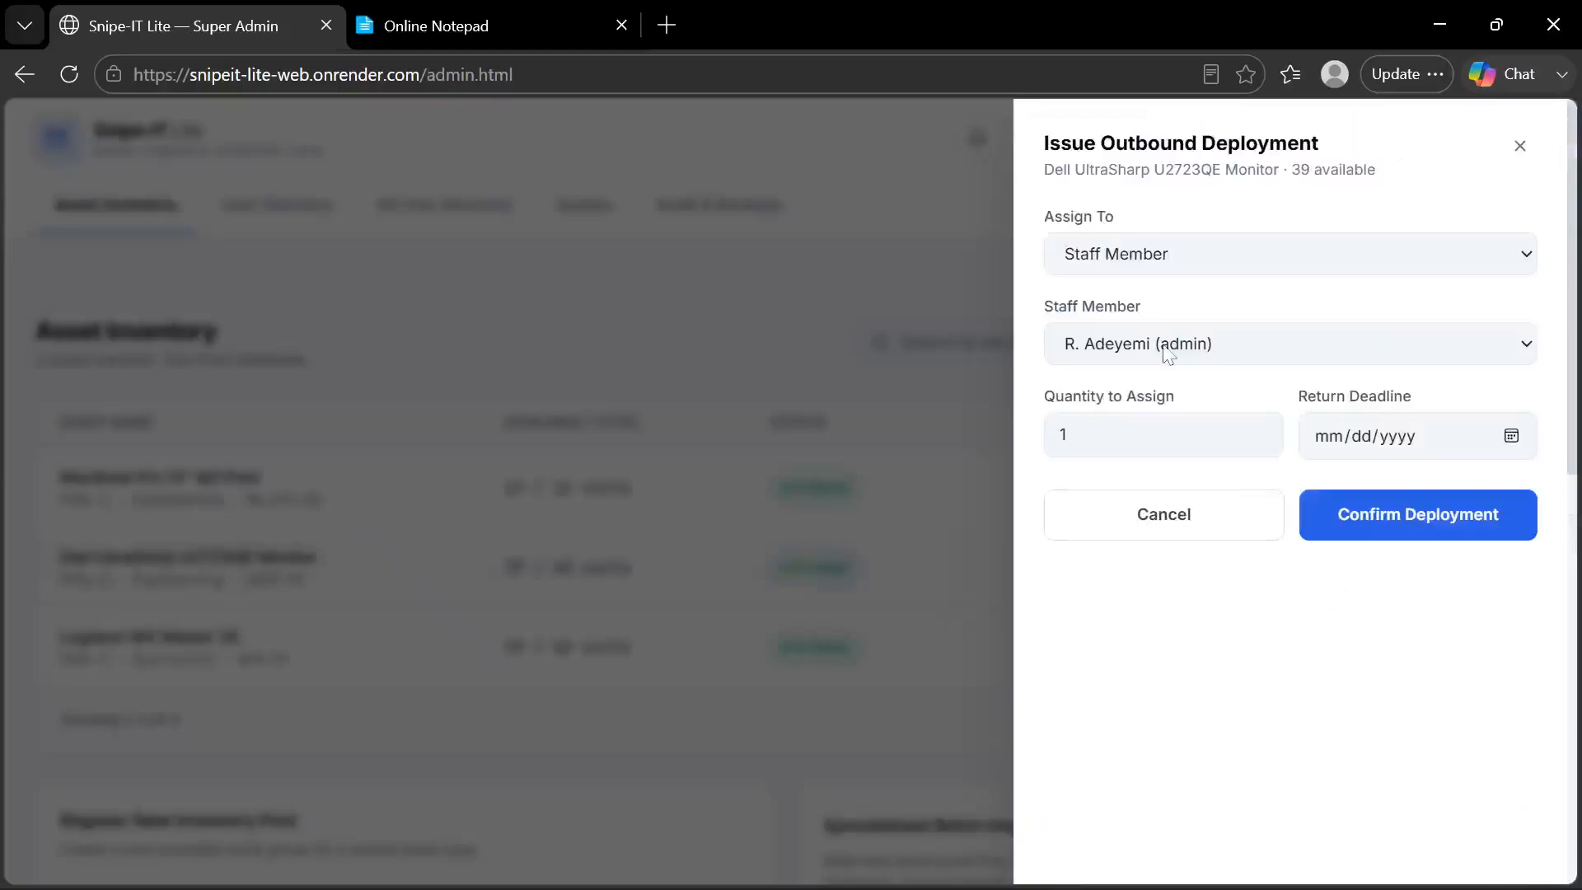
left_click(1200, 264)
key("Escape")
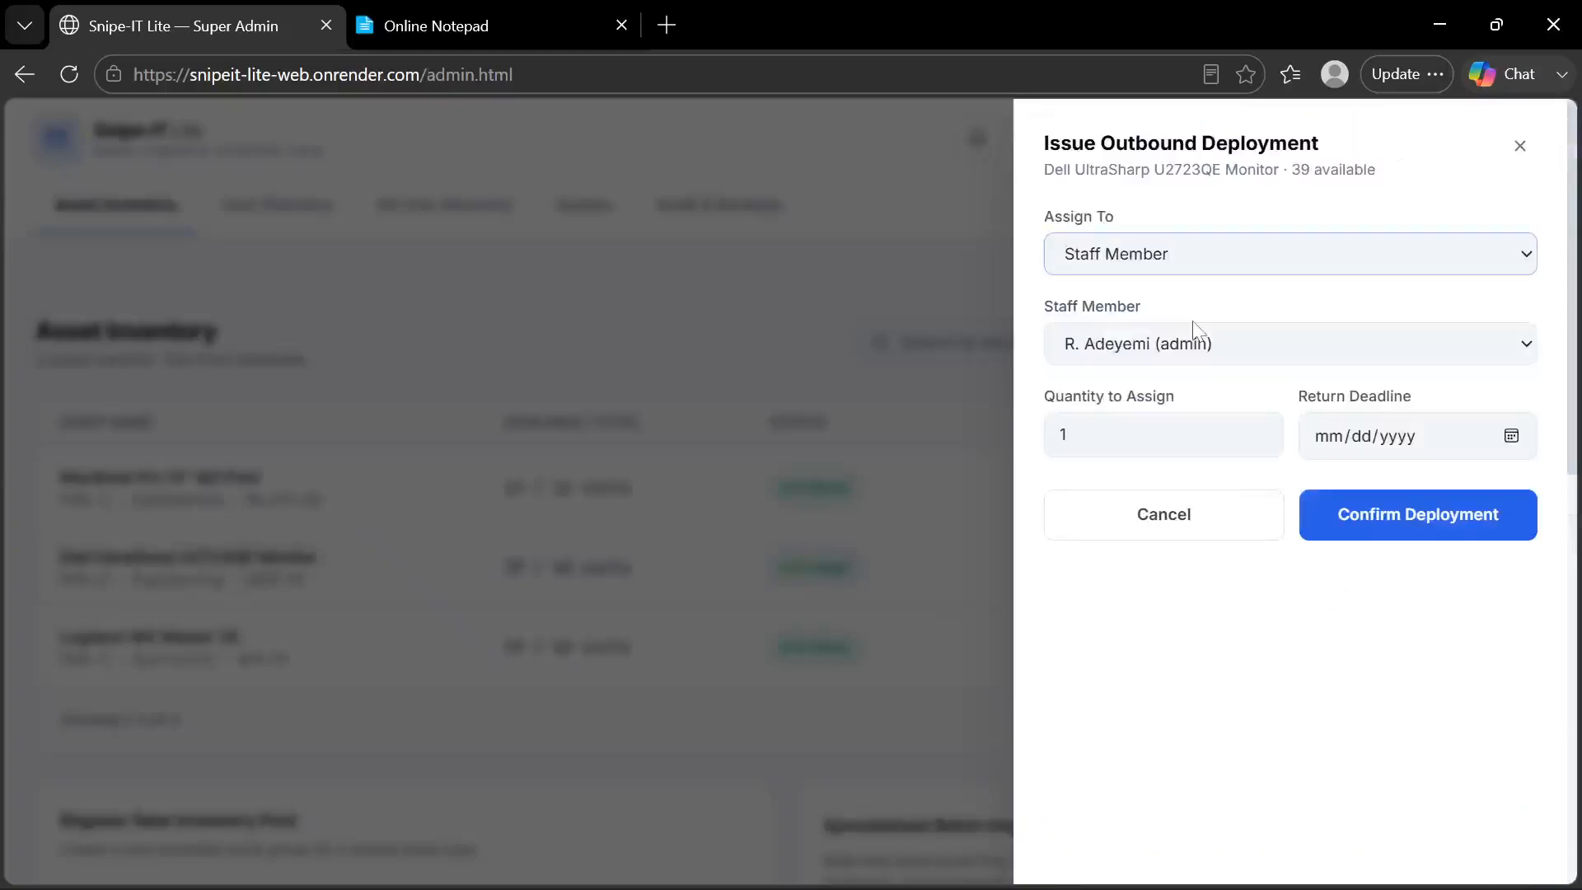
key("Down")
key("Tab")
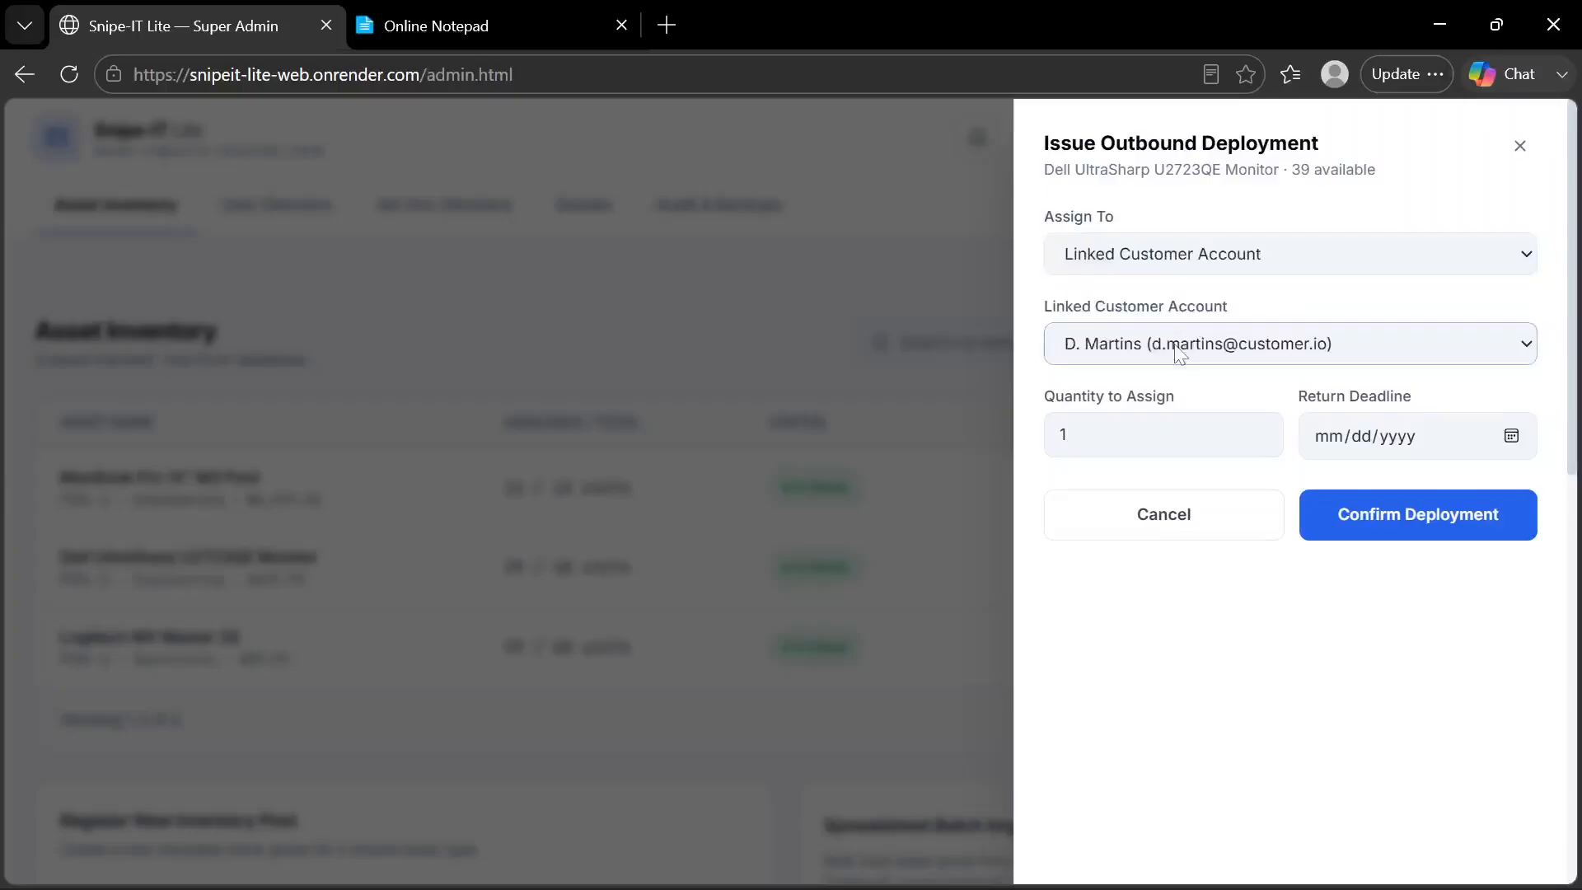
key("Tab")
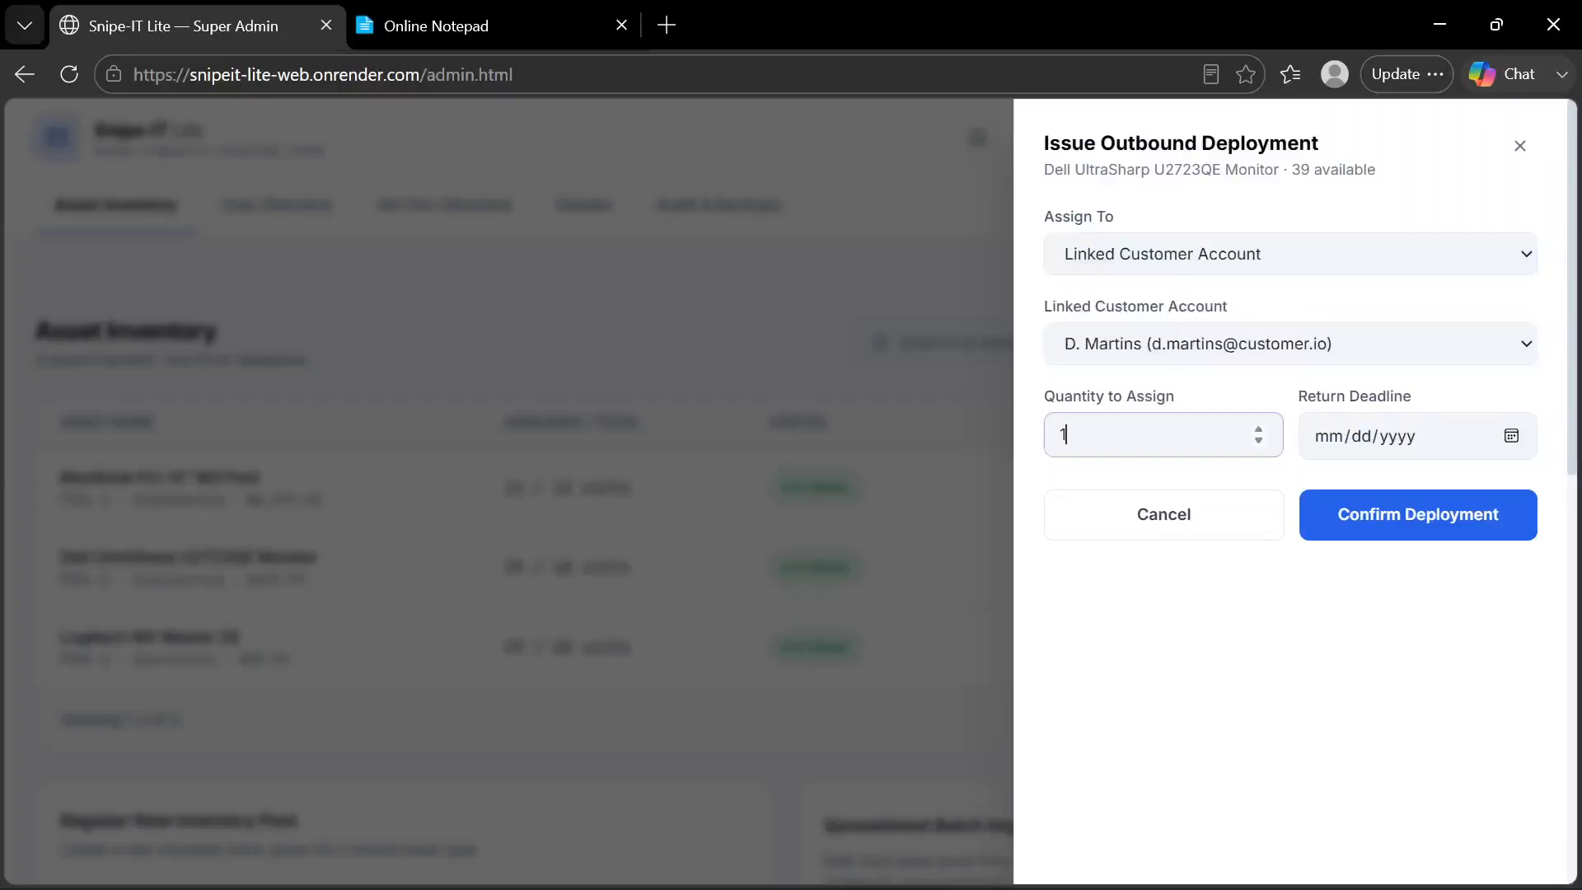
Set the deployment quantity to 5 and the return deadline to 07/21/2026, and confirm the deployment
key("BackSpace")
type("5")
left_click(1509, 446)
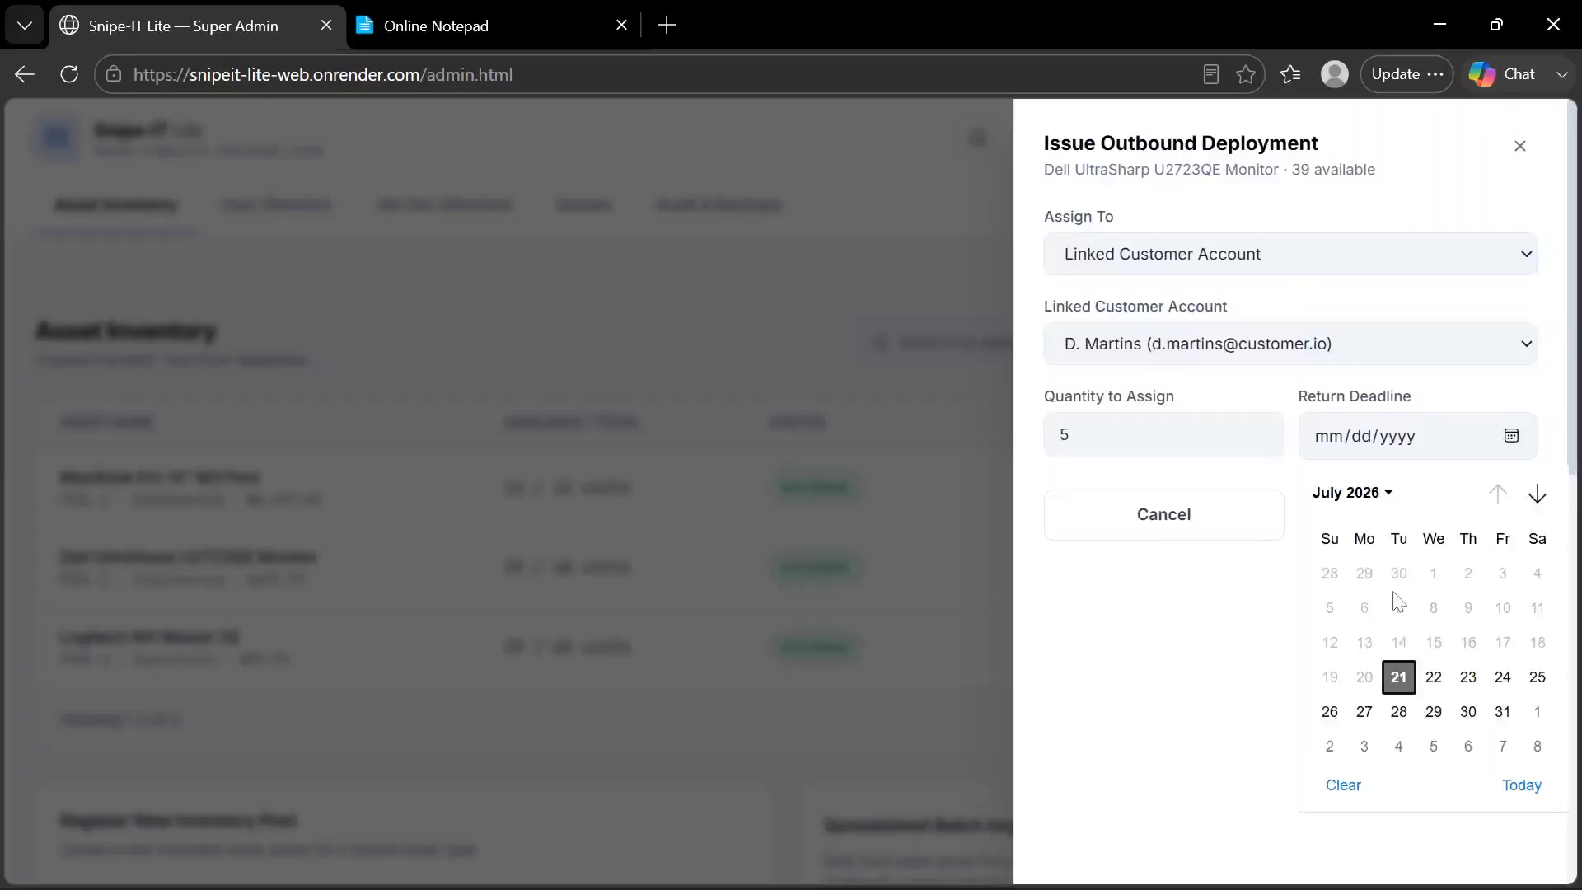
left_click(1398, 677)
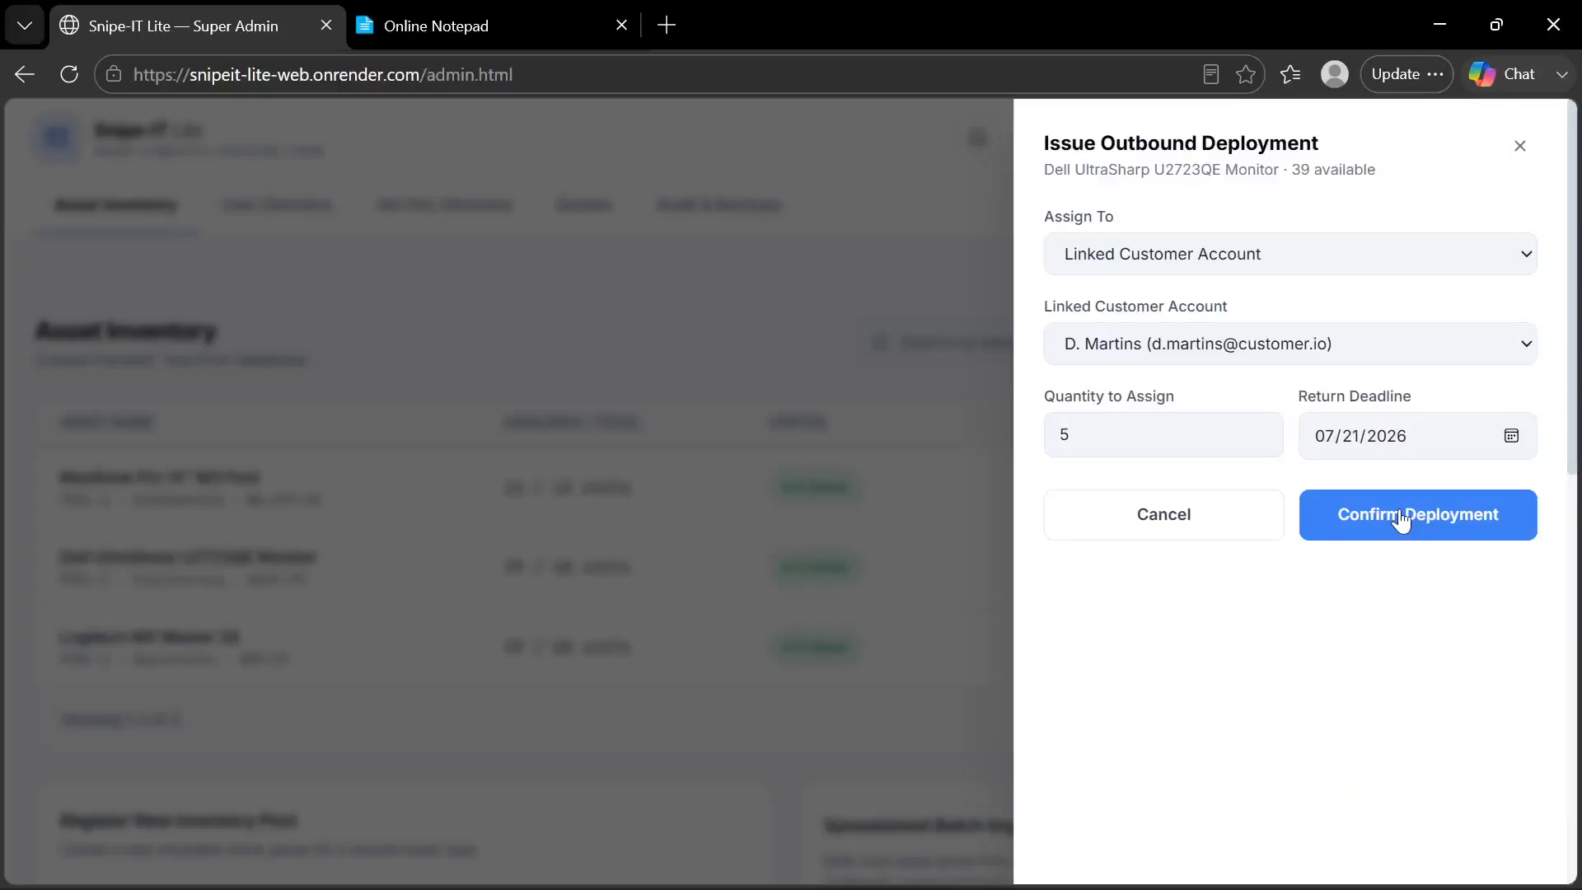
left_click(1398, 517)
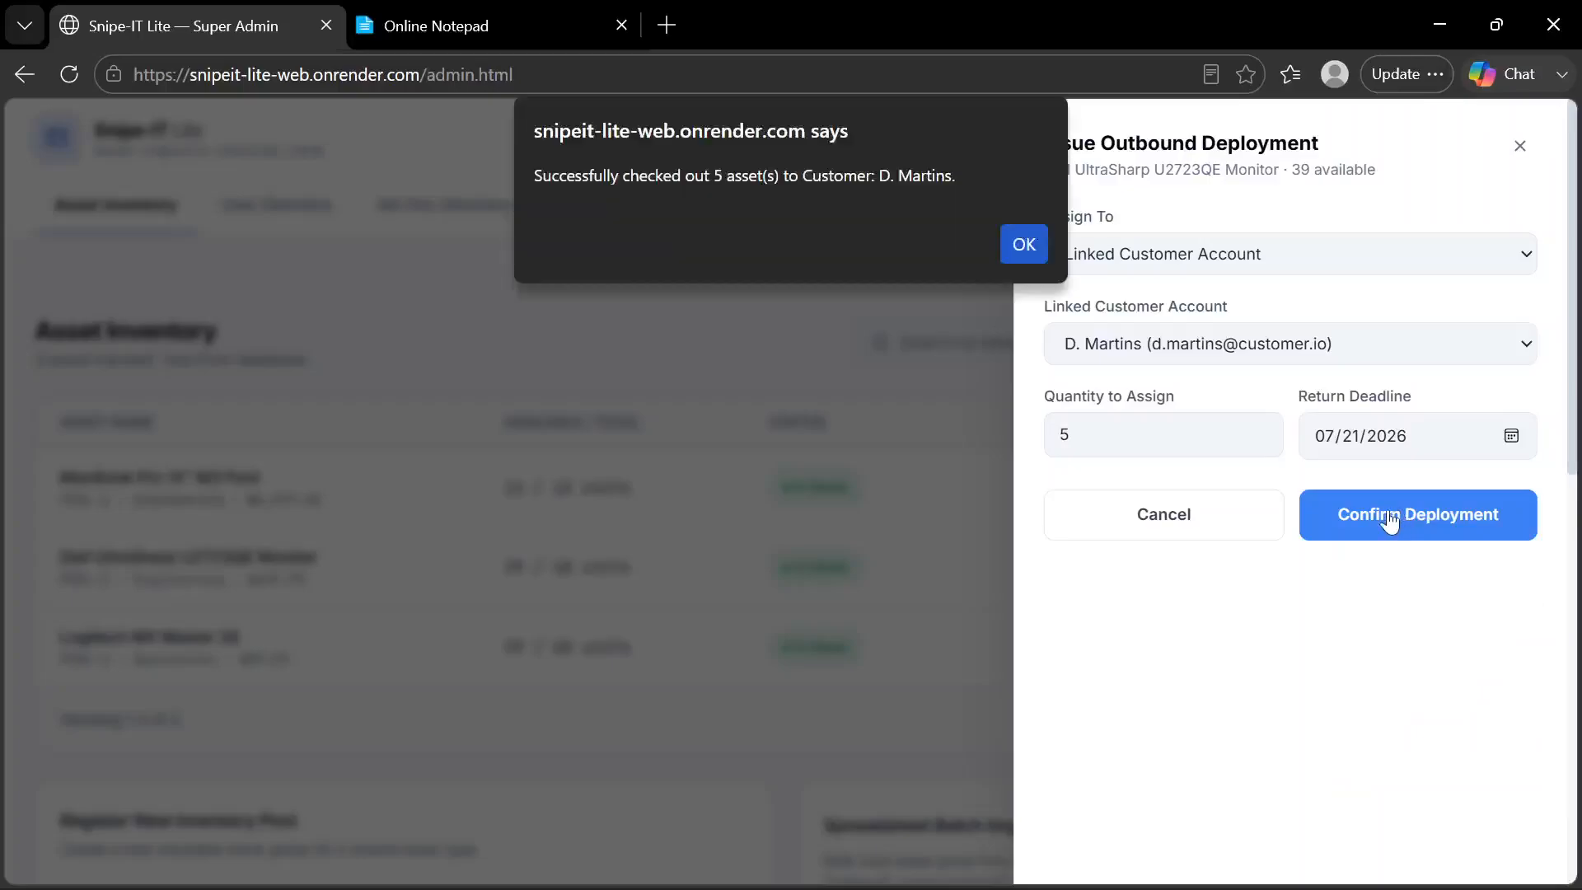
key("Return")
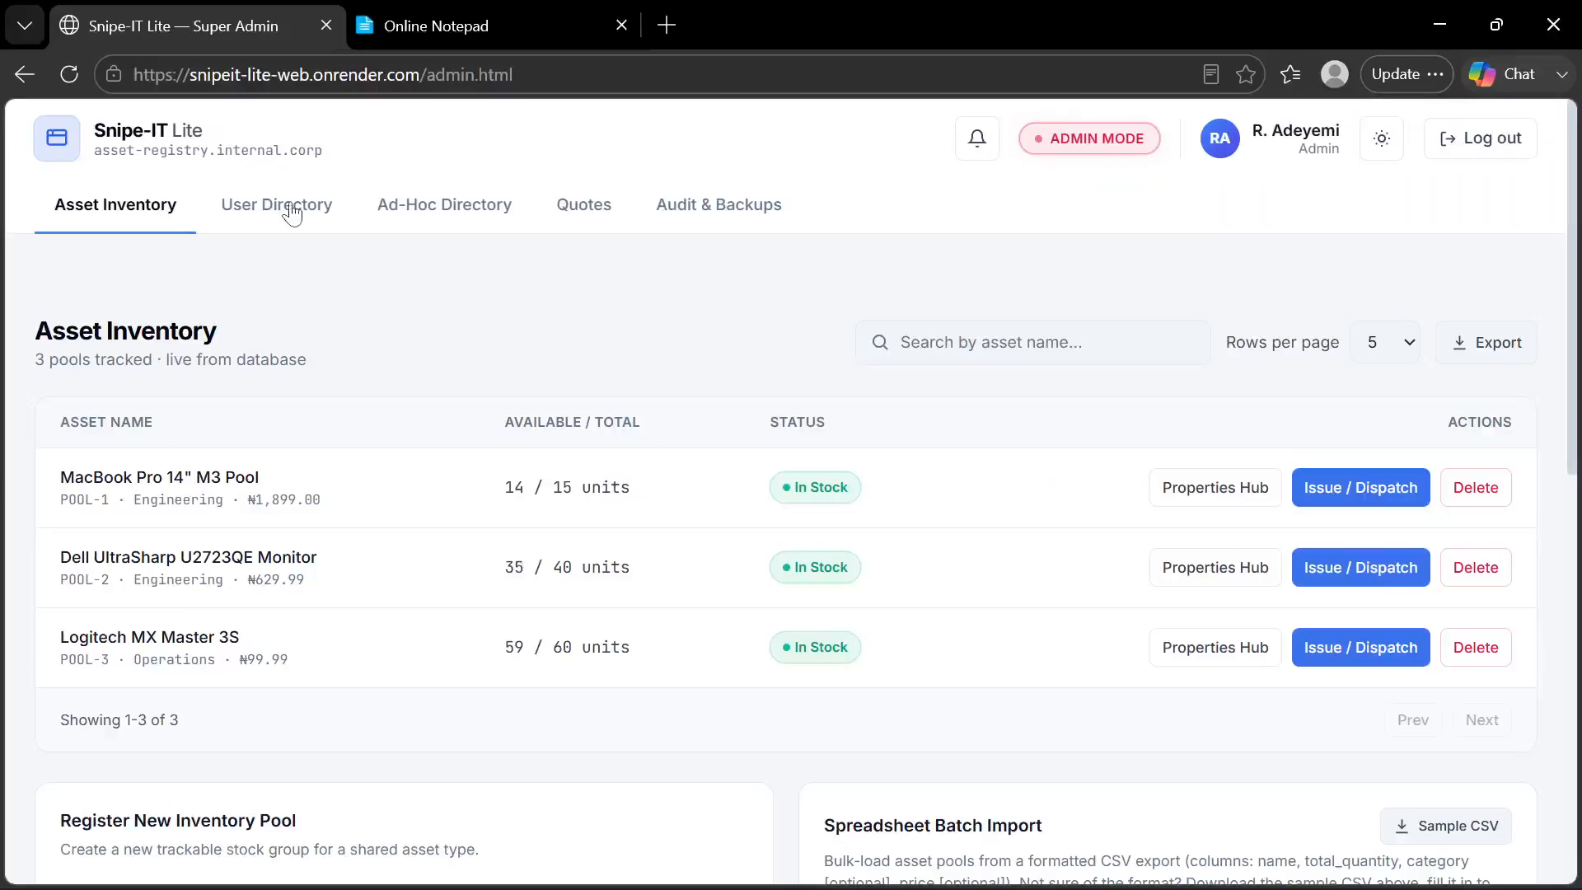
Check the customer's checked-out items in the User Directory and switch to the customer portal in Chrome
left_click(291, 212)
scroll(511, 445, "down", 3)
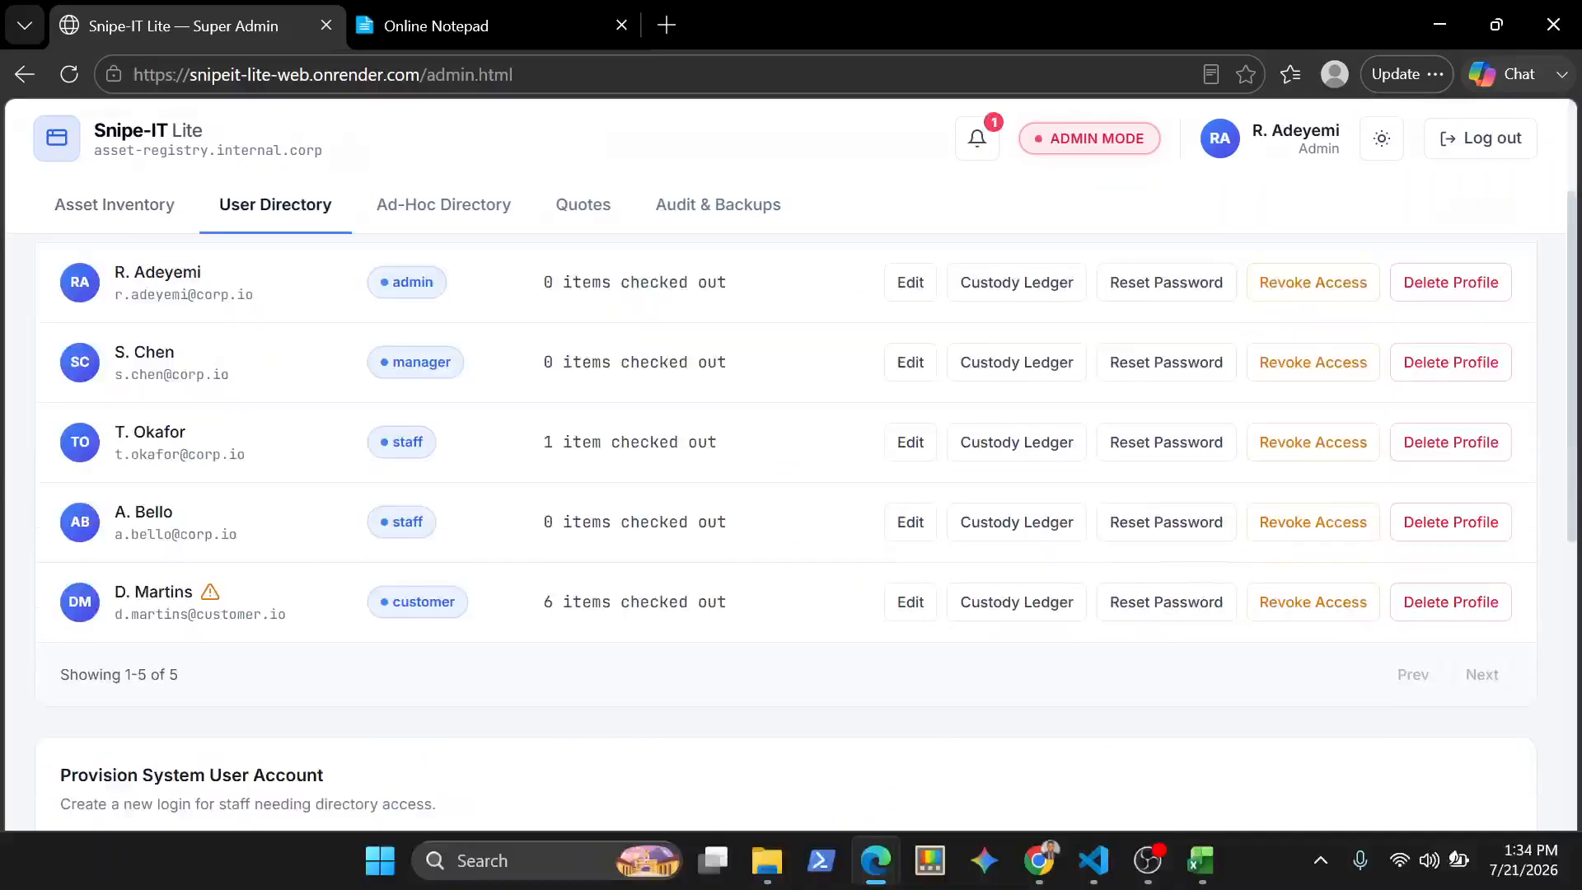
left_click(1039, 861)
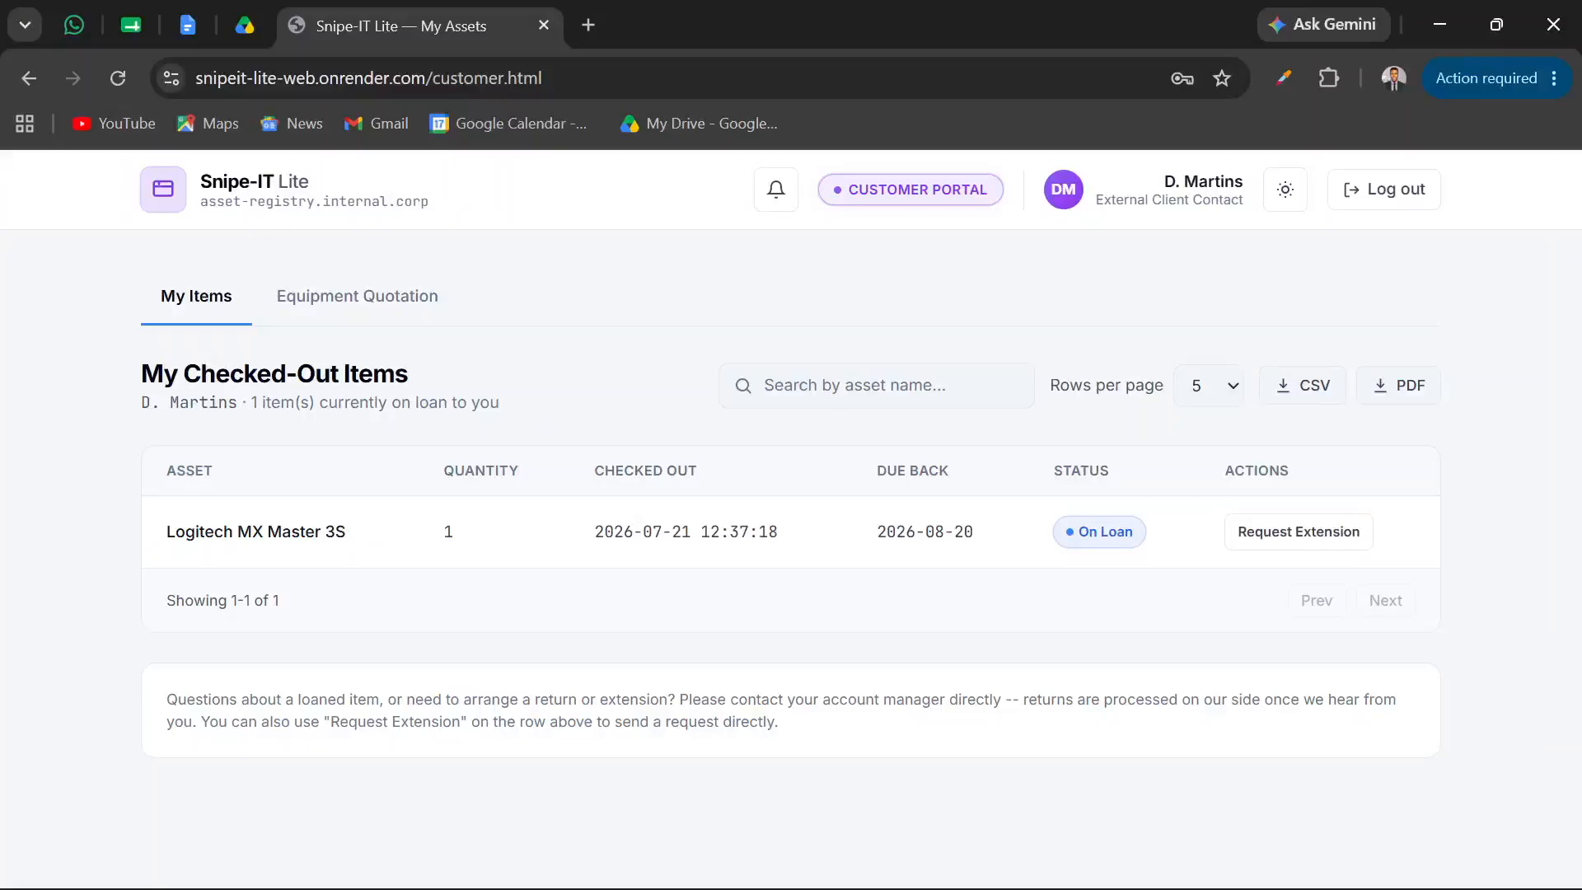
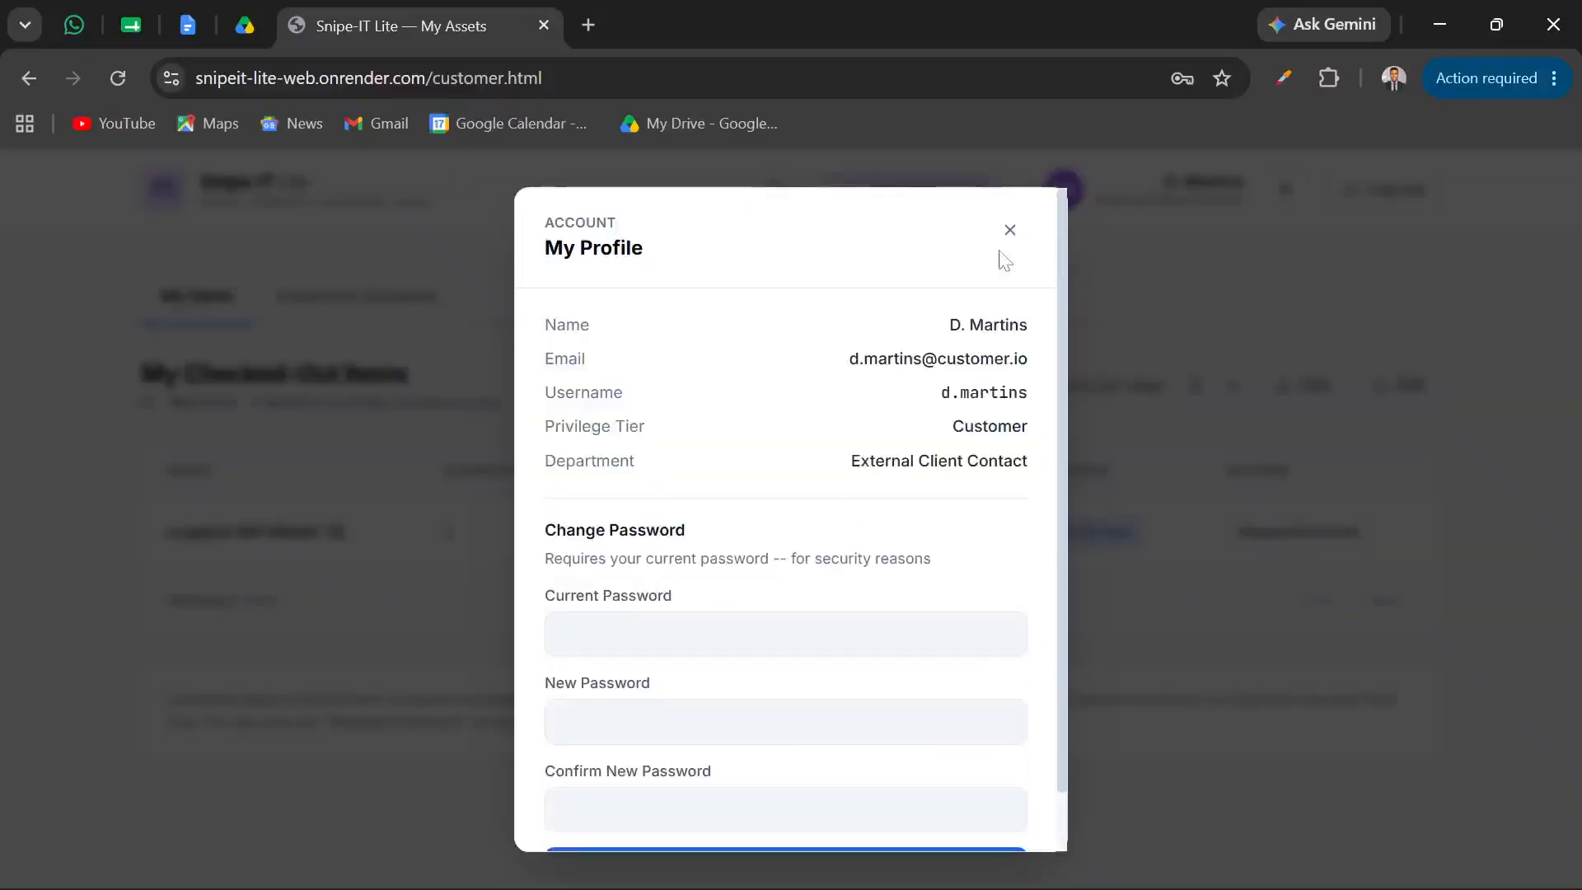
Close the customer's profile dialog and reload the customer portal to check the items currently on loan
left_click(1010, 231)
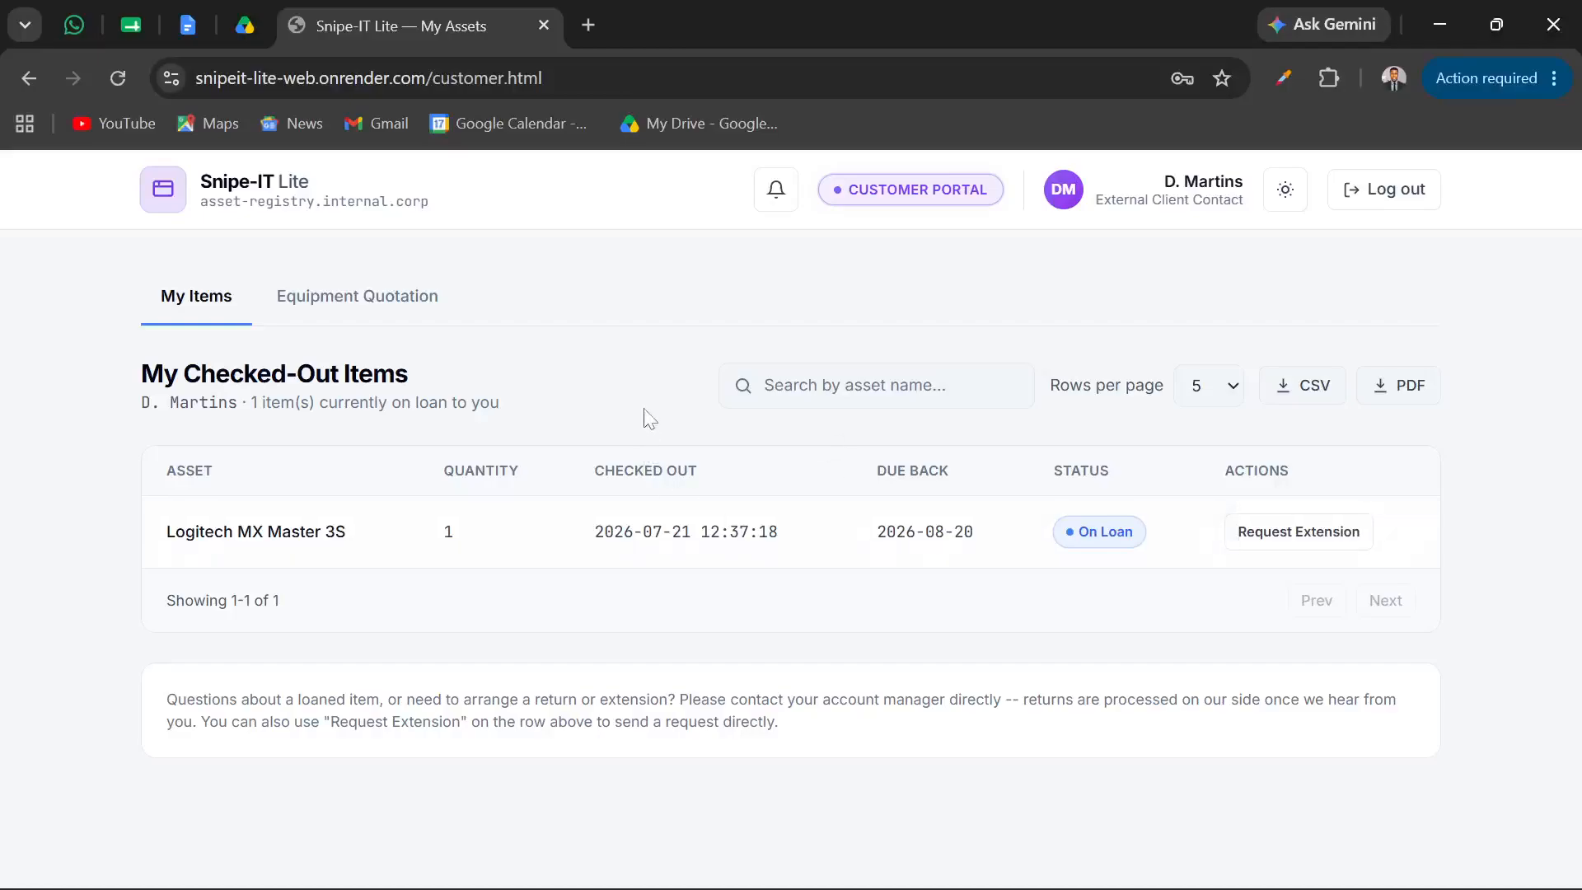
key("F5")
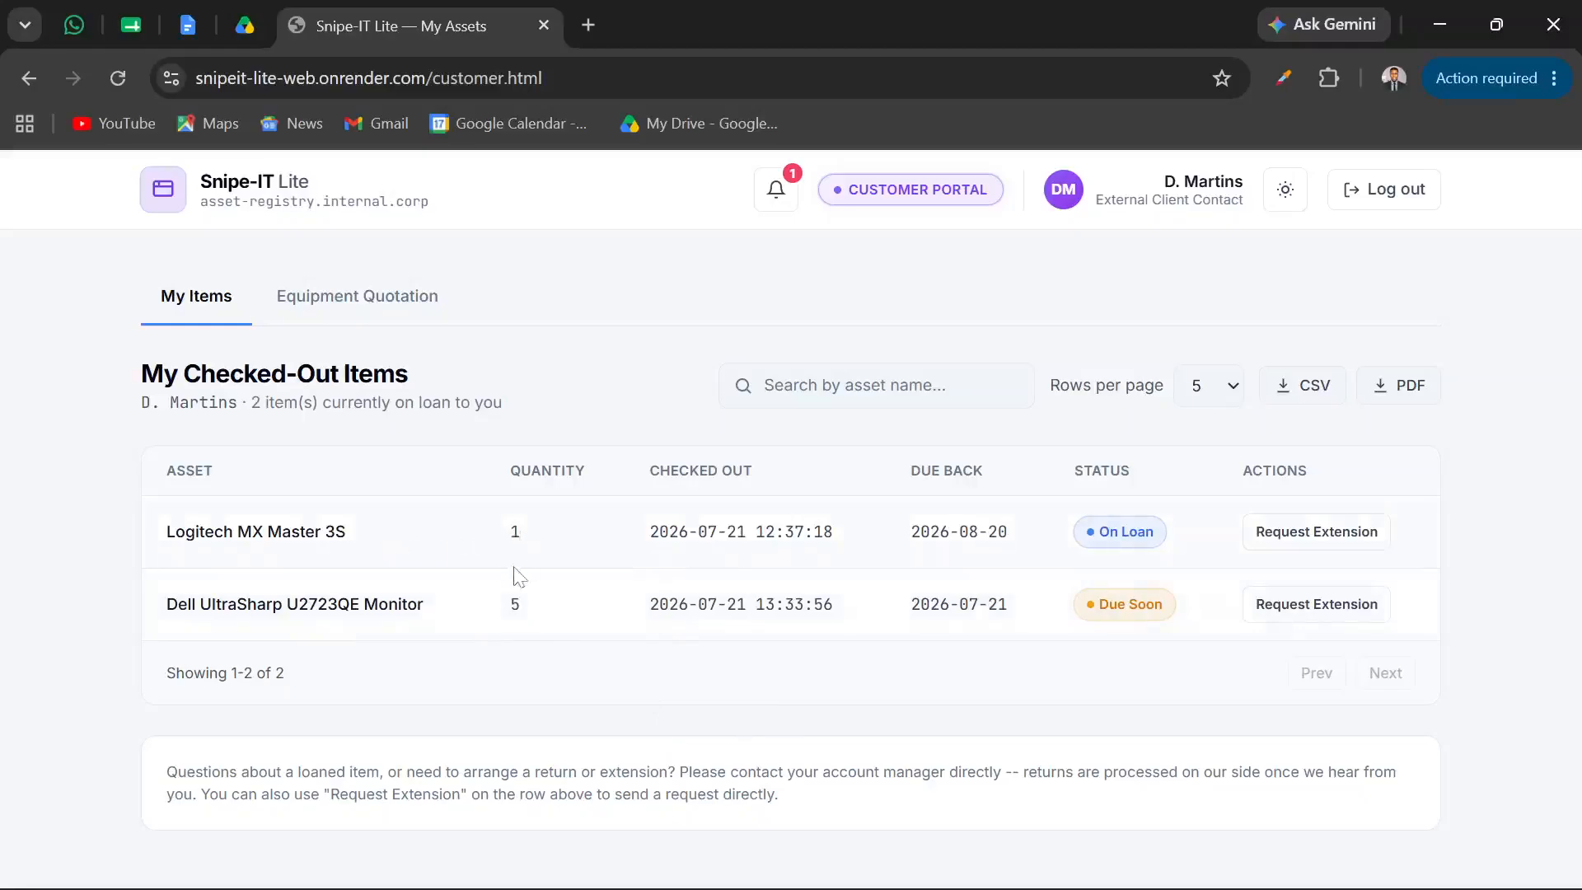
Switch to the Super Admin window in Edge and revoke the customer account's login access, leaving phone number and company blank
mouse_move(642, 889)
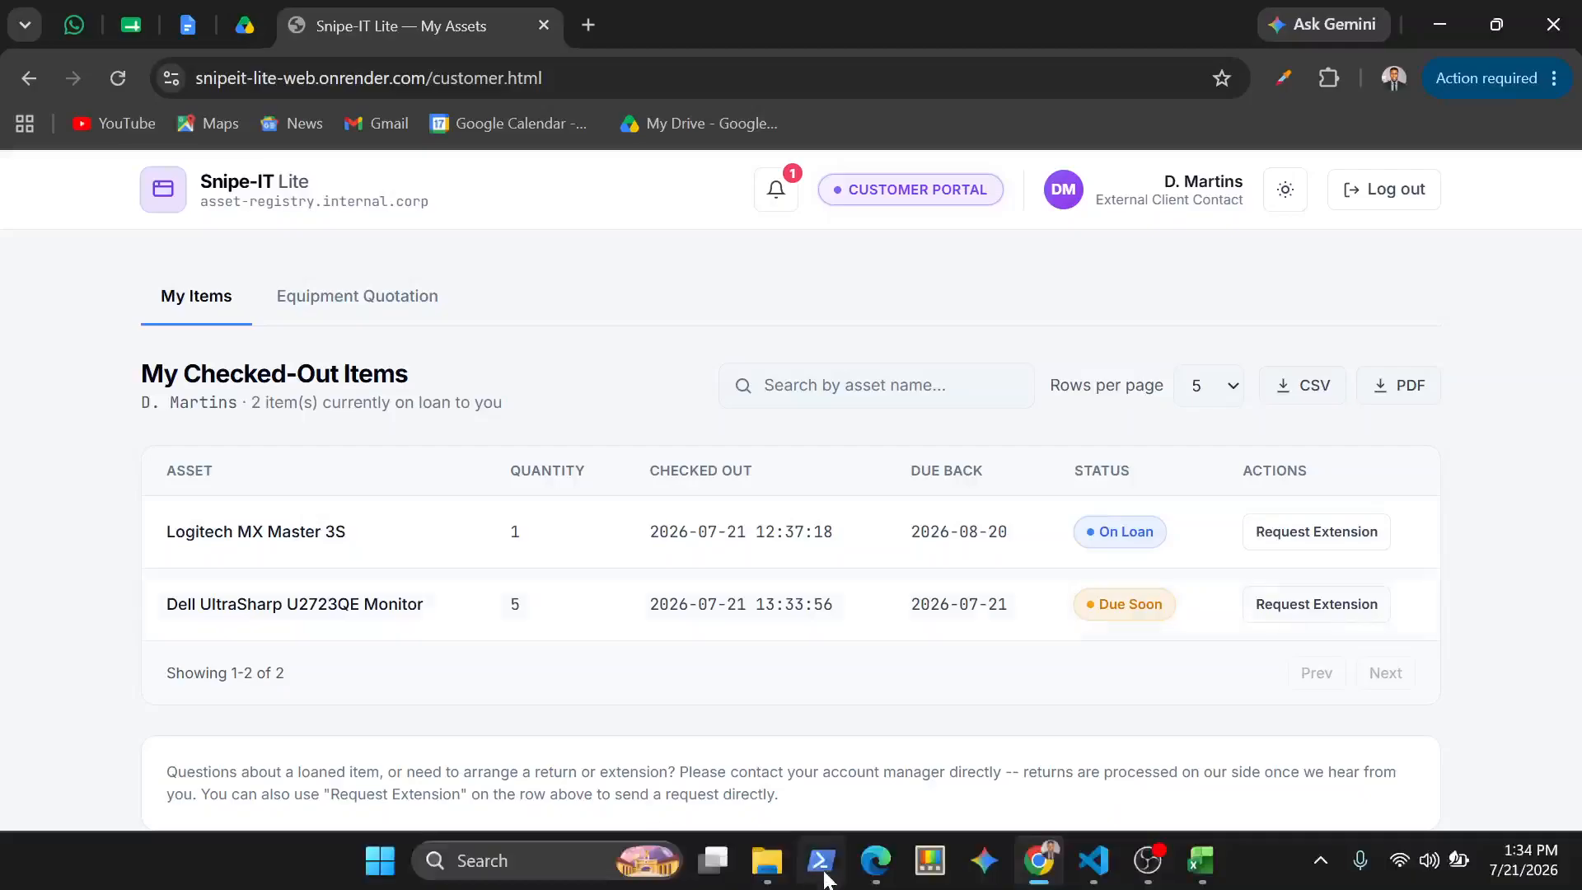
left_click(876, 860)
left_click(758, 684)
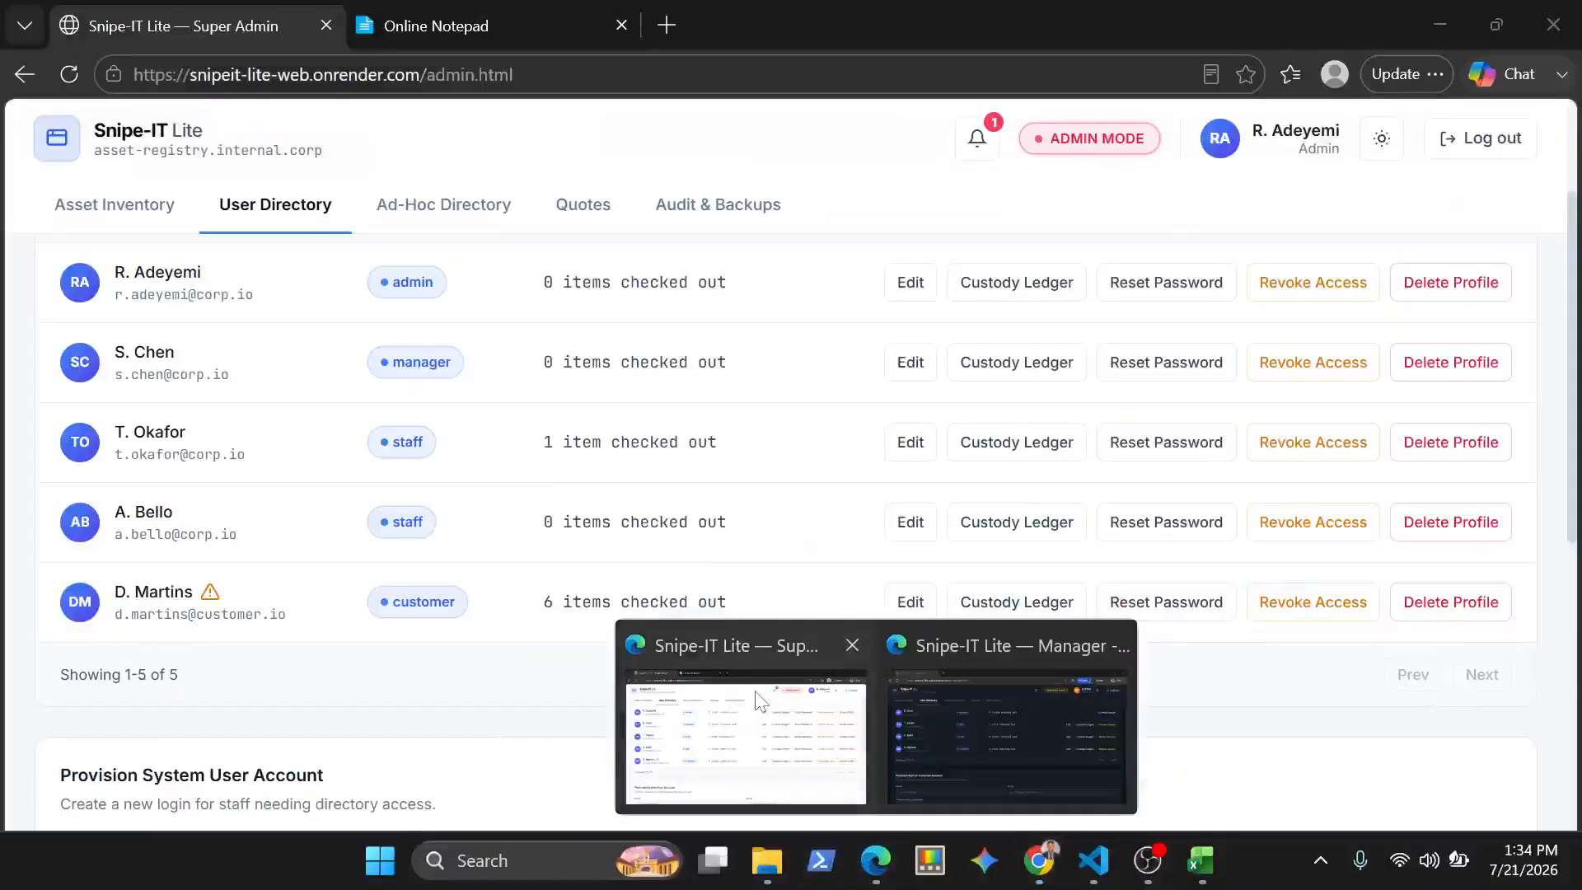
scroll(688, 374, "up", 2)
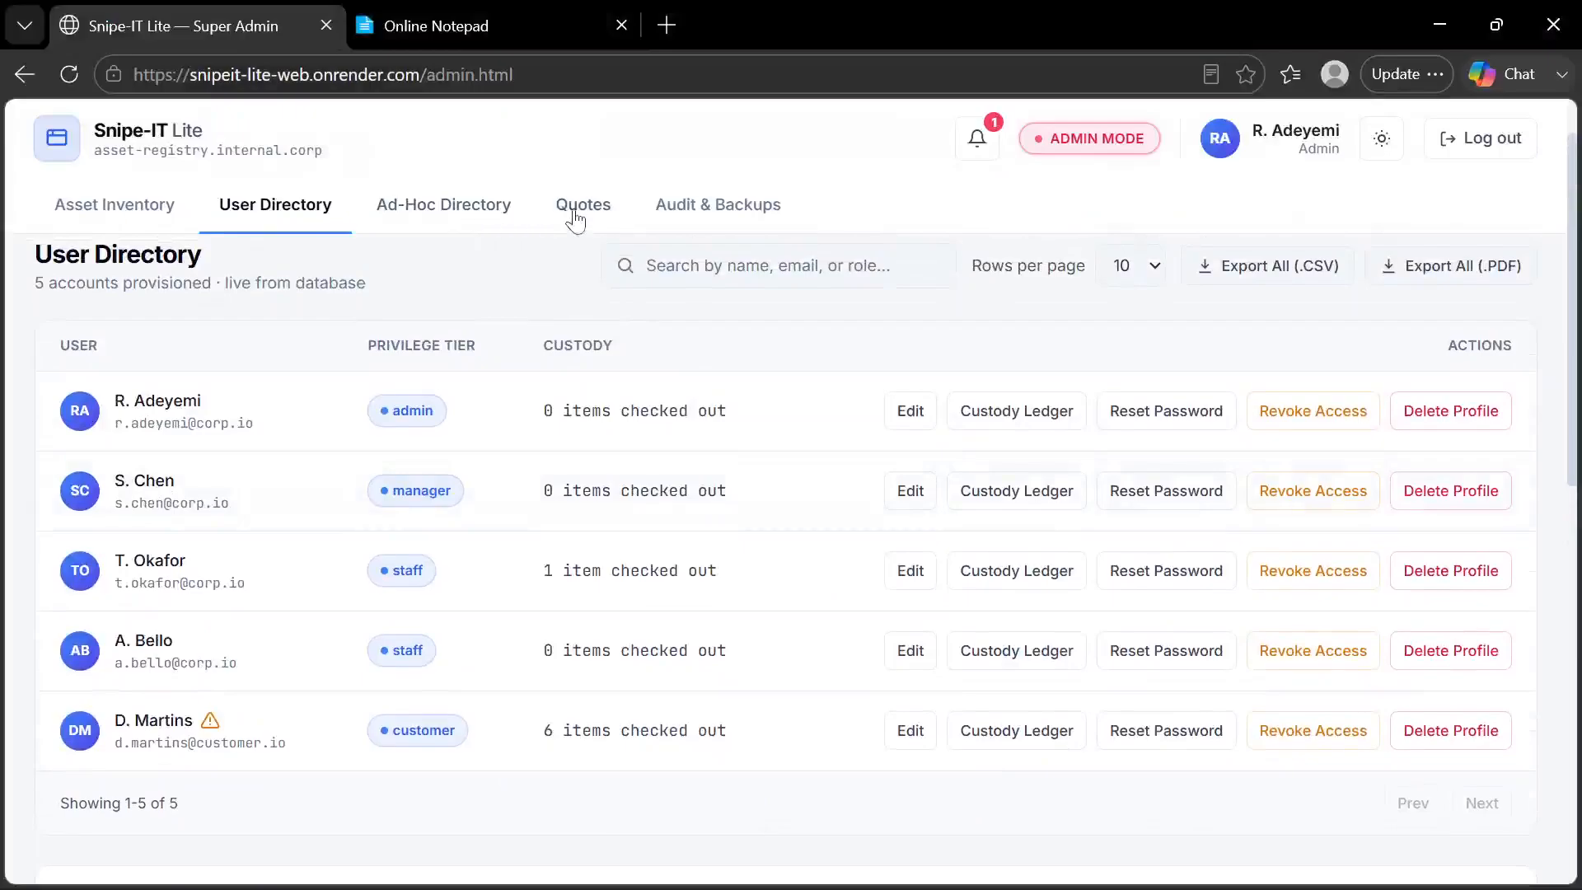
scroll(445, 519, "down", 2)
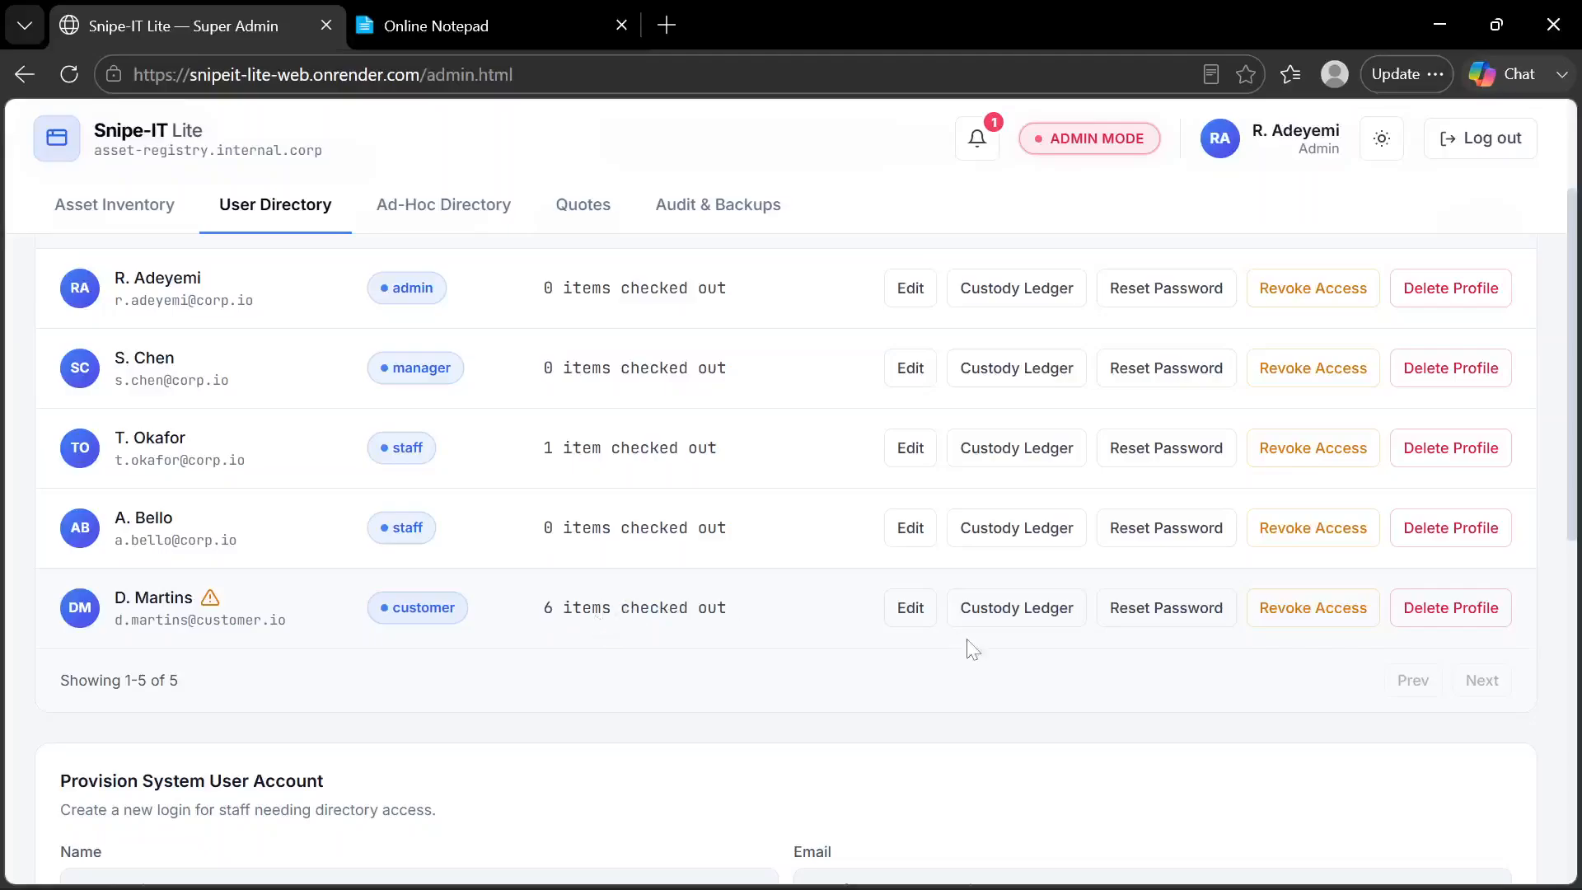
left_click(1269, 624)
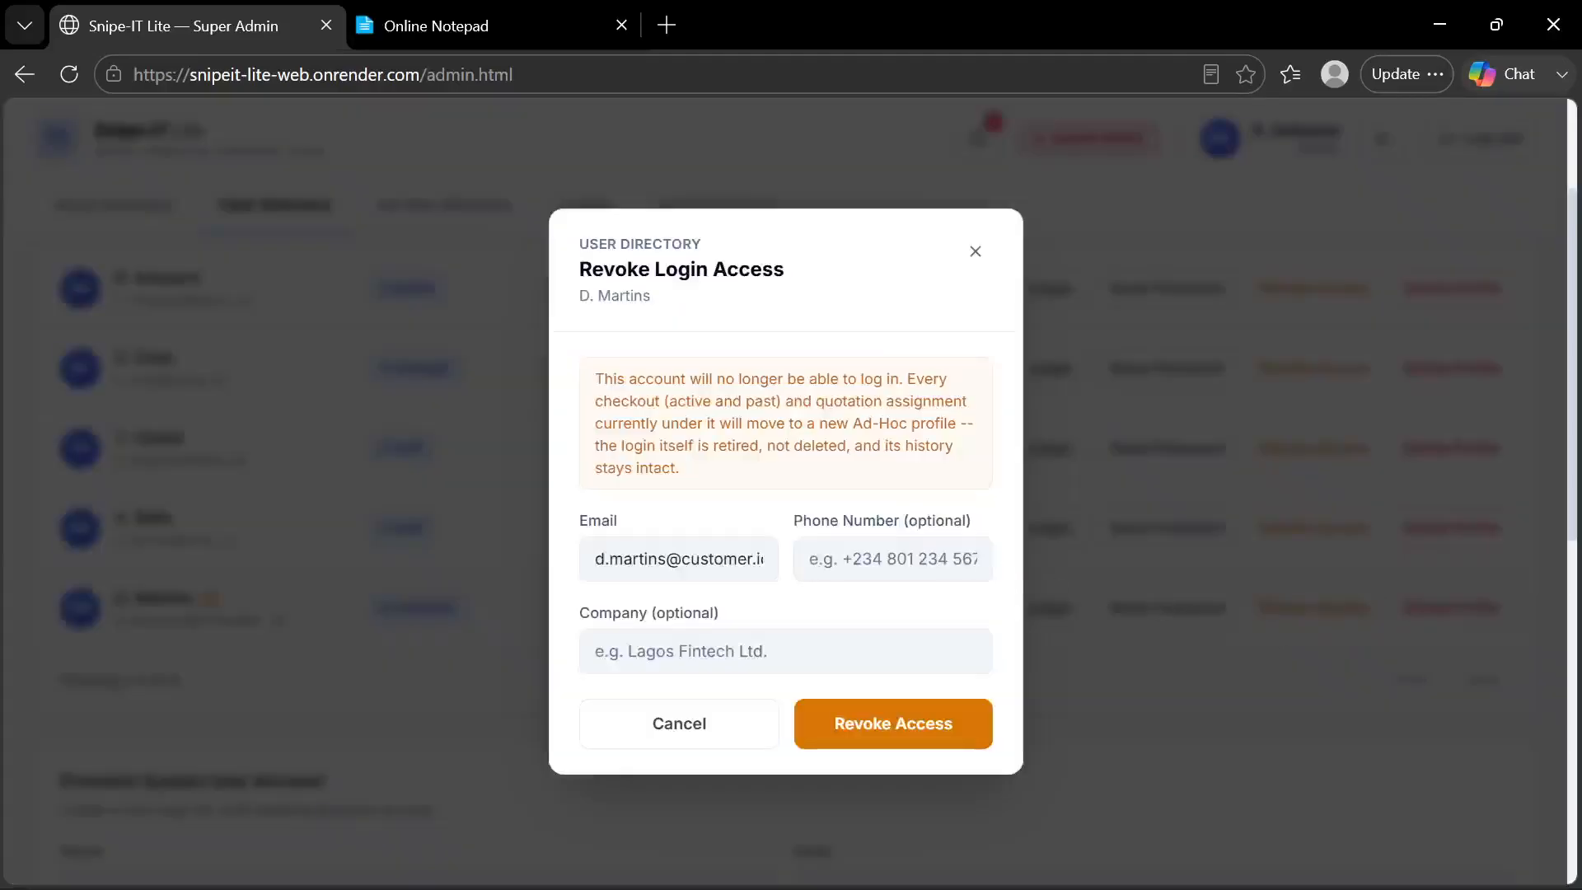
left_click(798, 561)
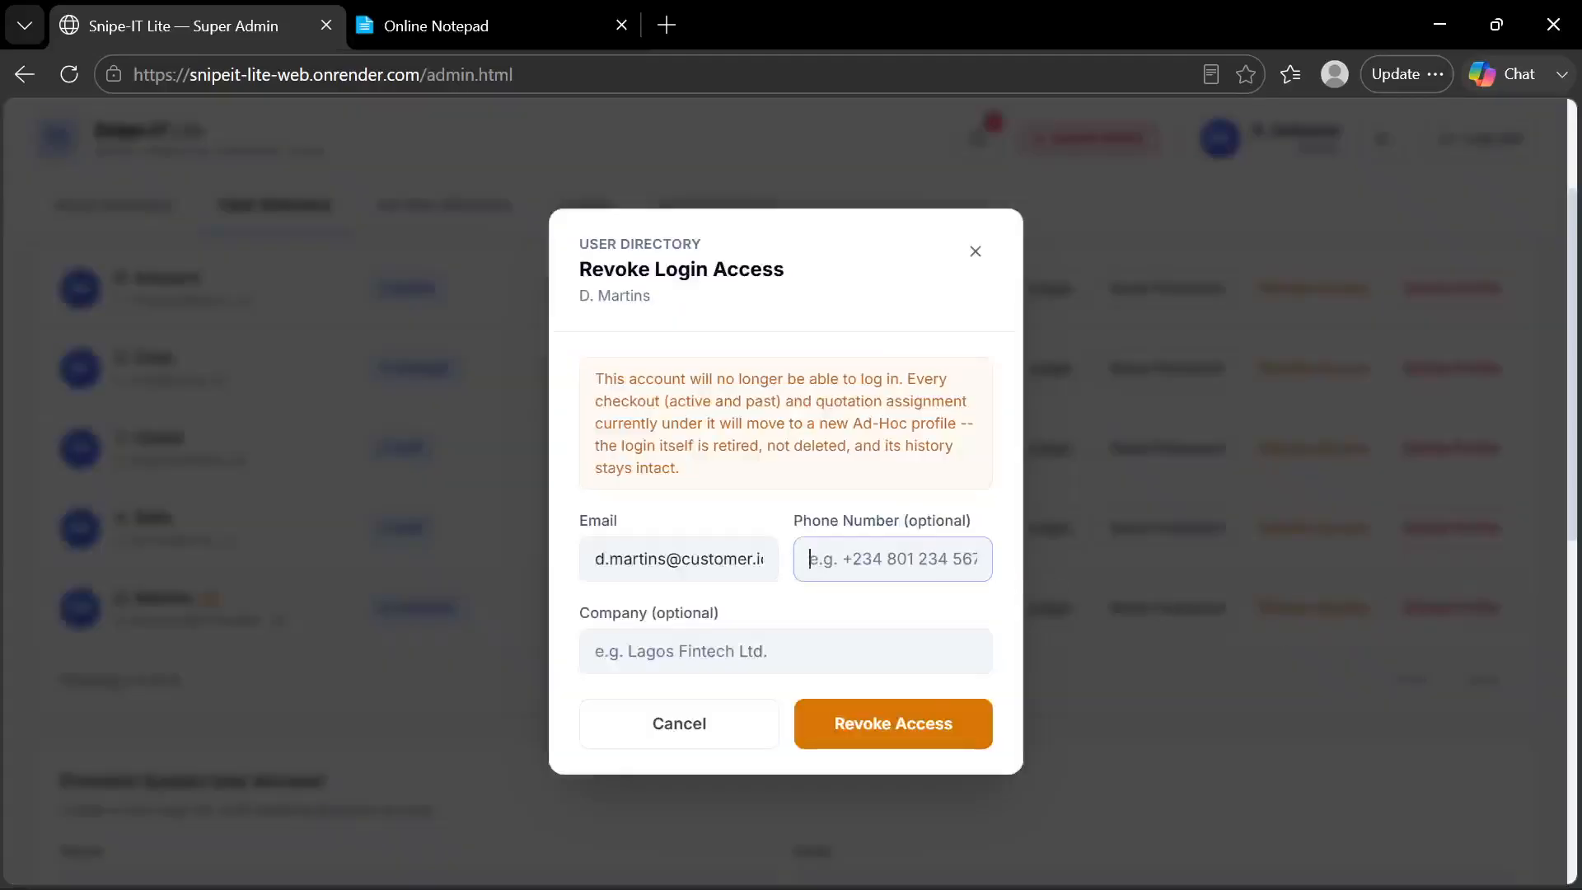
left_click(766, 624)
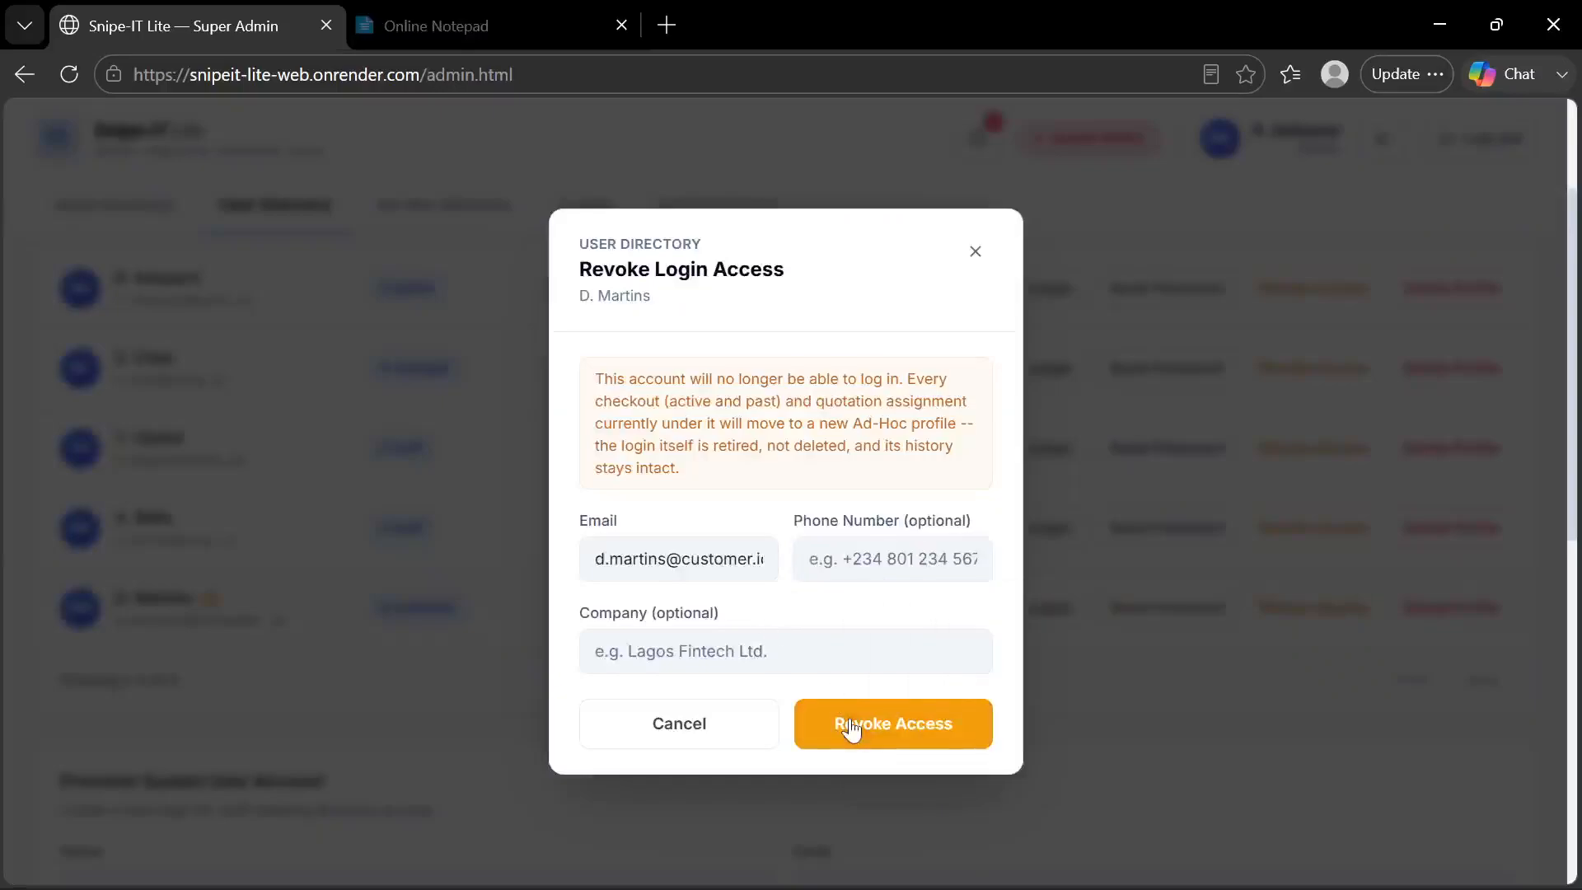
left_click(851, 726)
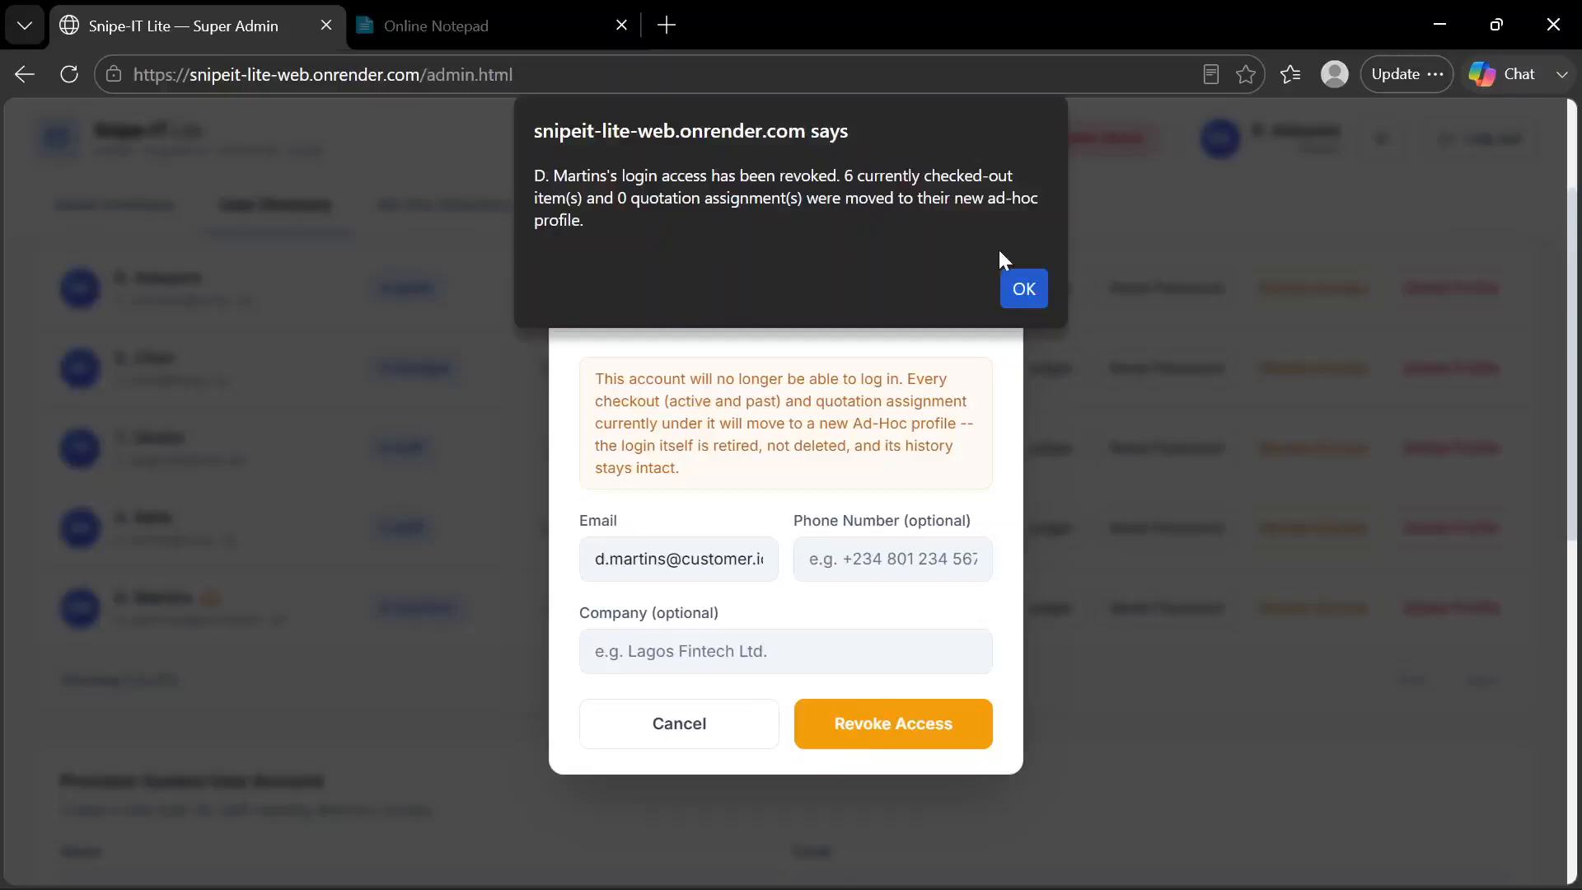
left_click(1024, 288)
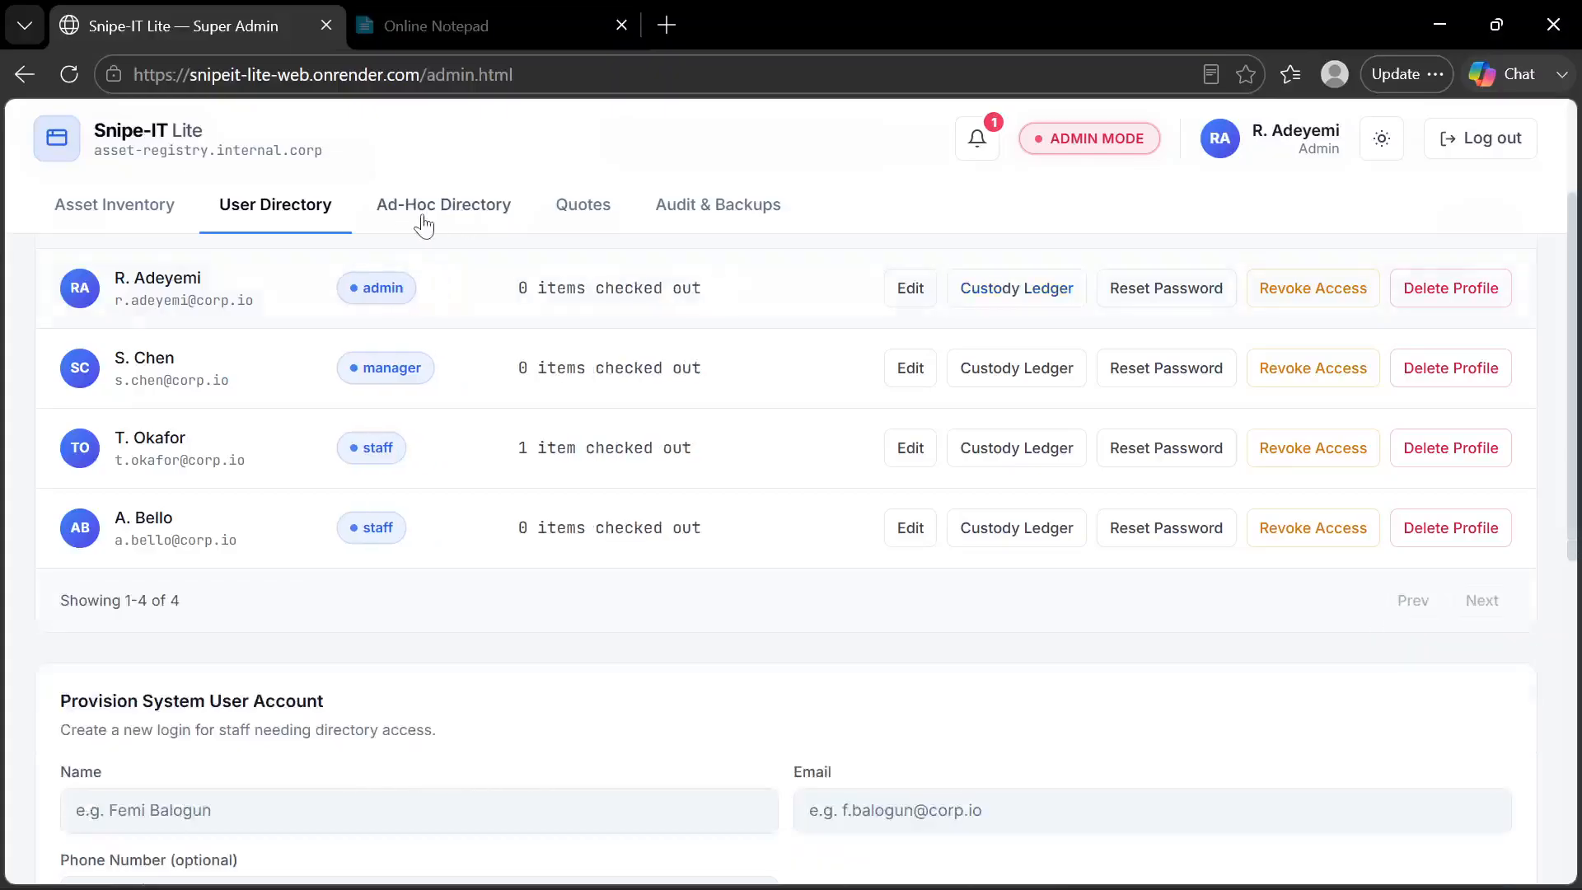
Review the revoked customer's checked-out items in the Custody Ledger of the Ad-Hoc Directory and close the ledger
left_click(422, 217)
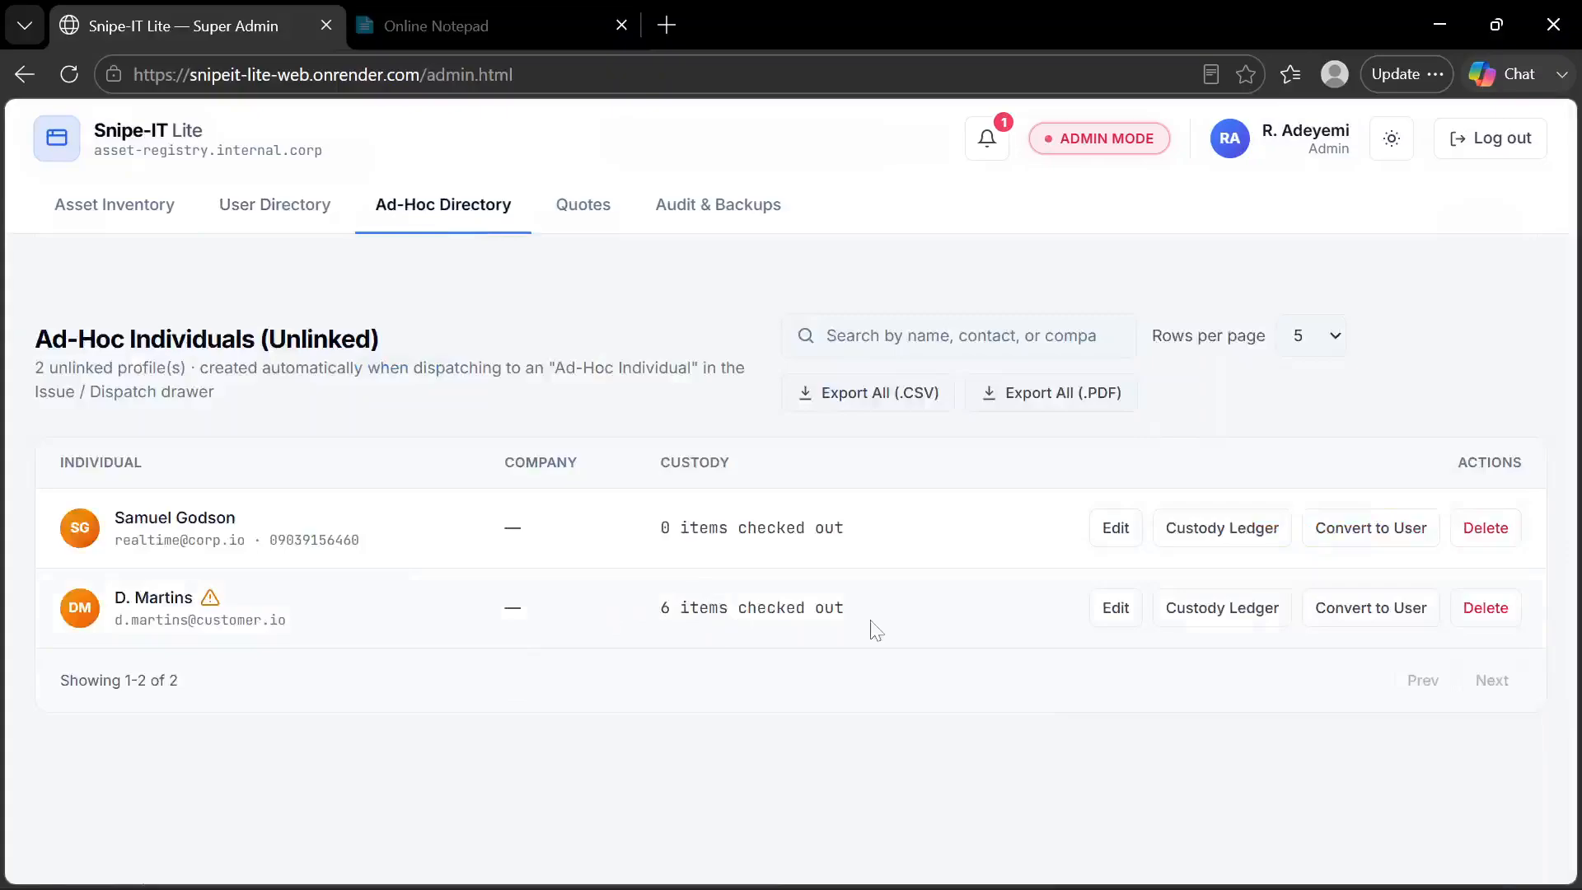
left_click(1205, 626)
scroll(1205, 628, "down", 1)
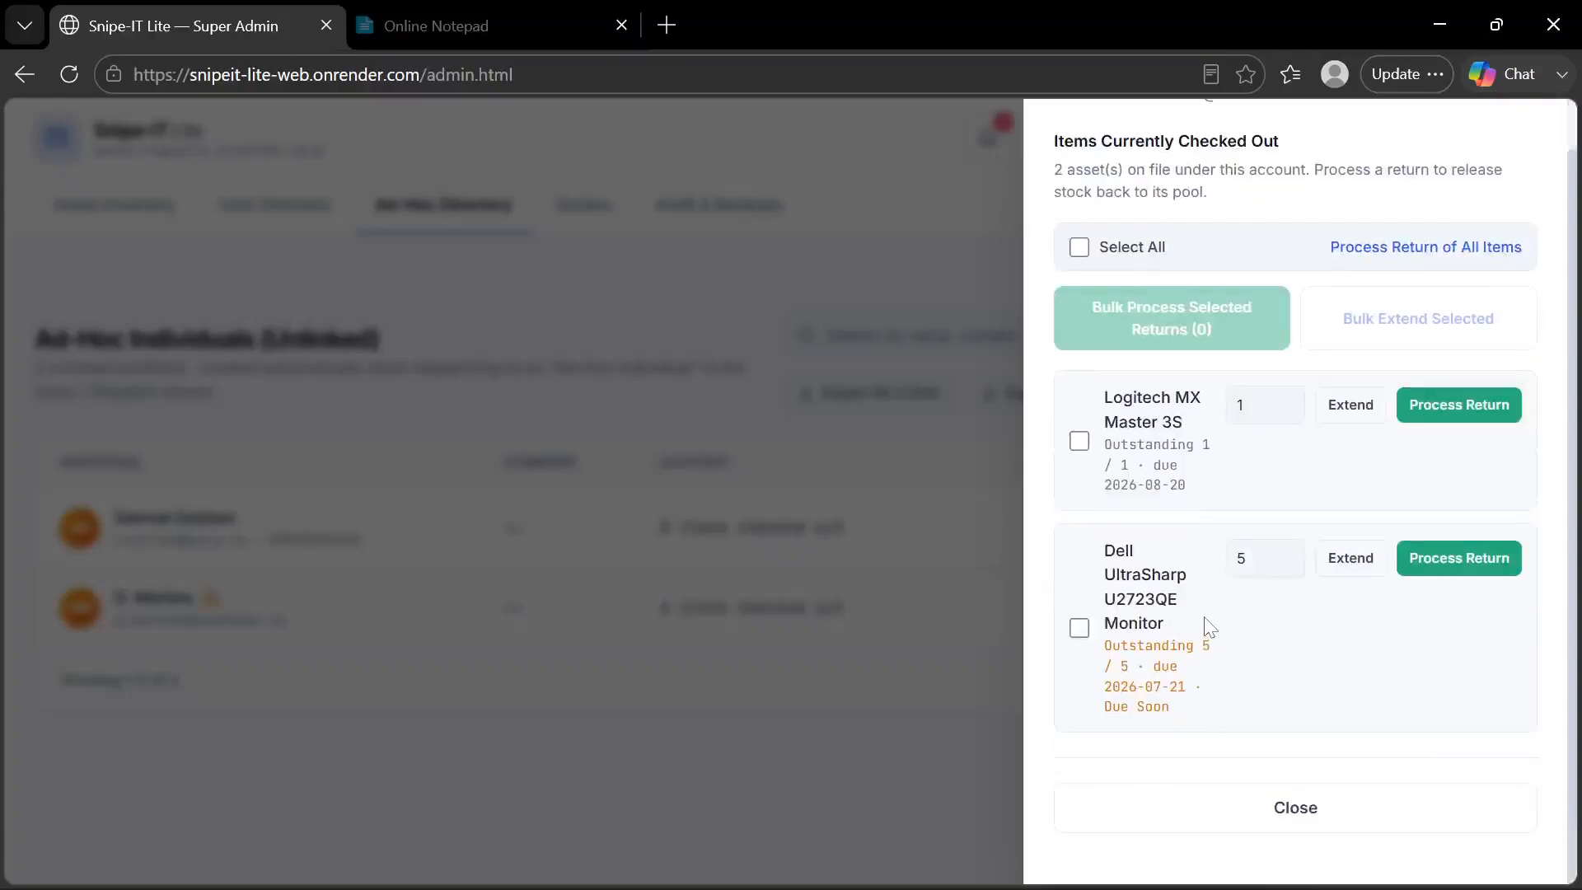
left_click(1217, 854)
Switch to the customer portal in Chrome and try to request an extension for the Logitech MX Master 3S
mouse_move(1218, 886)
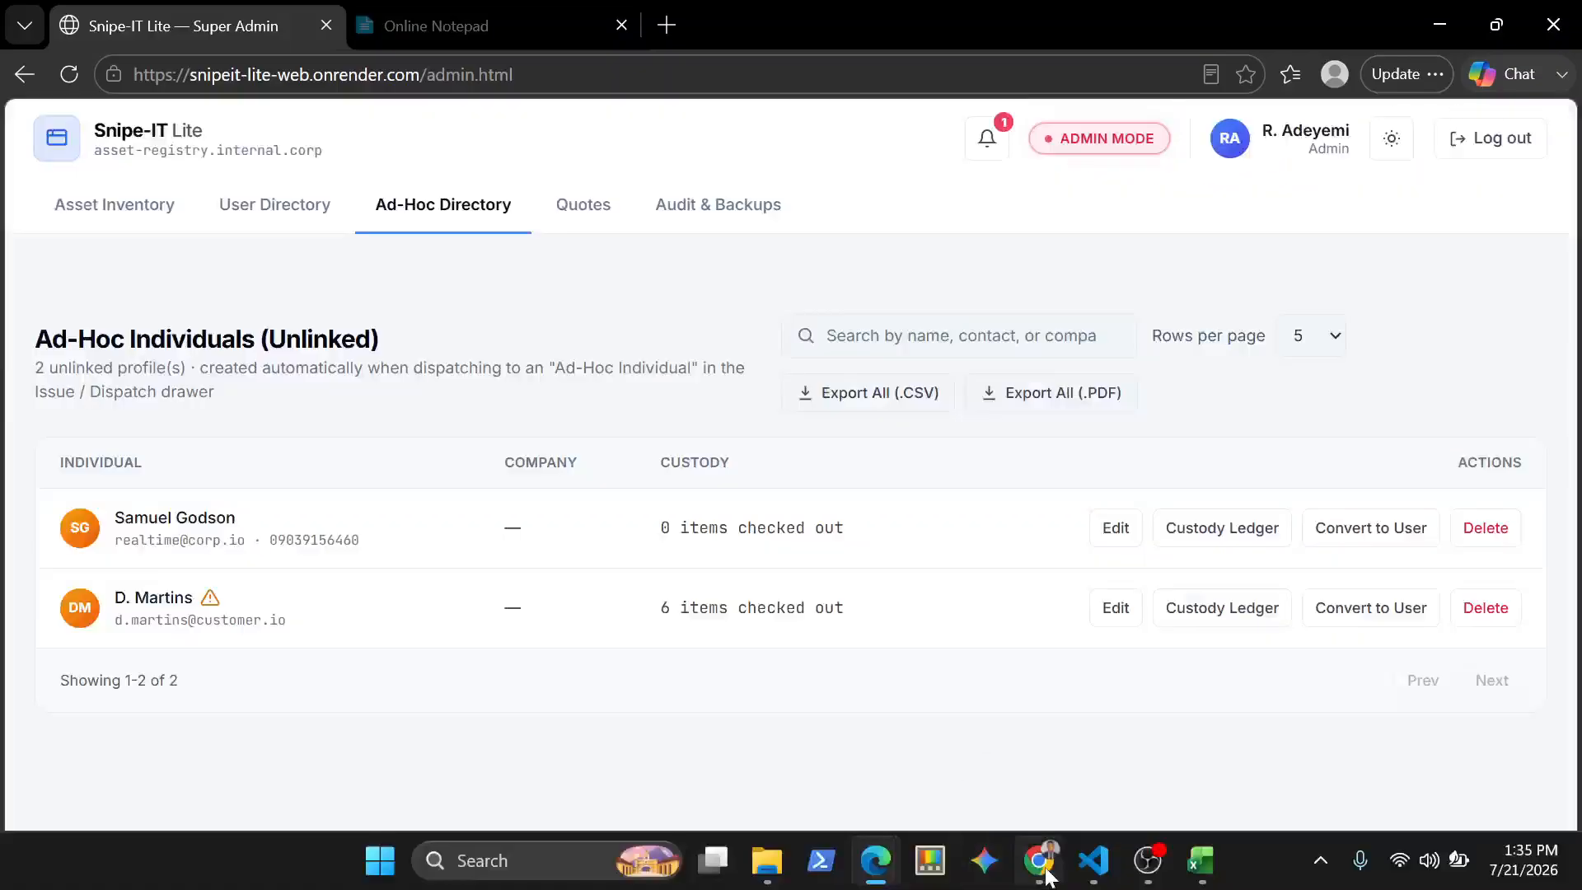
left_click(1048, 862)
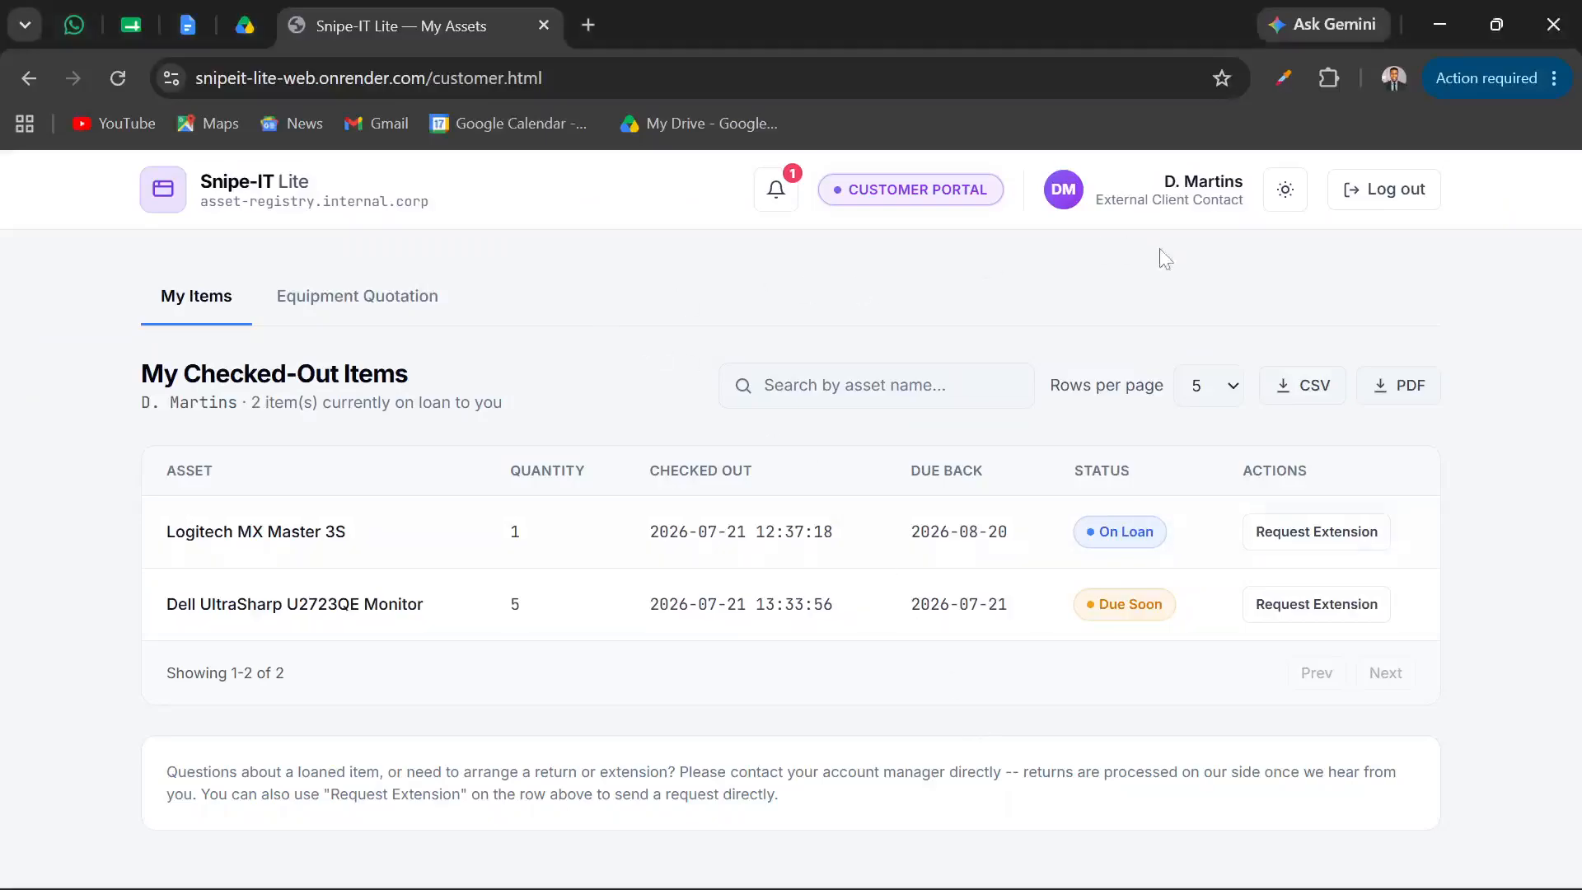
left_click(1269, 534)
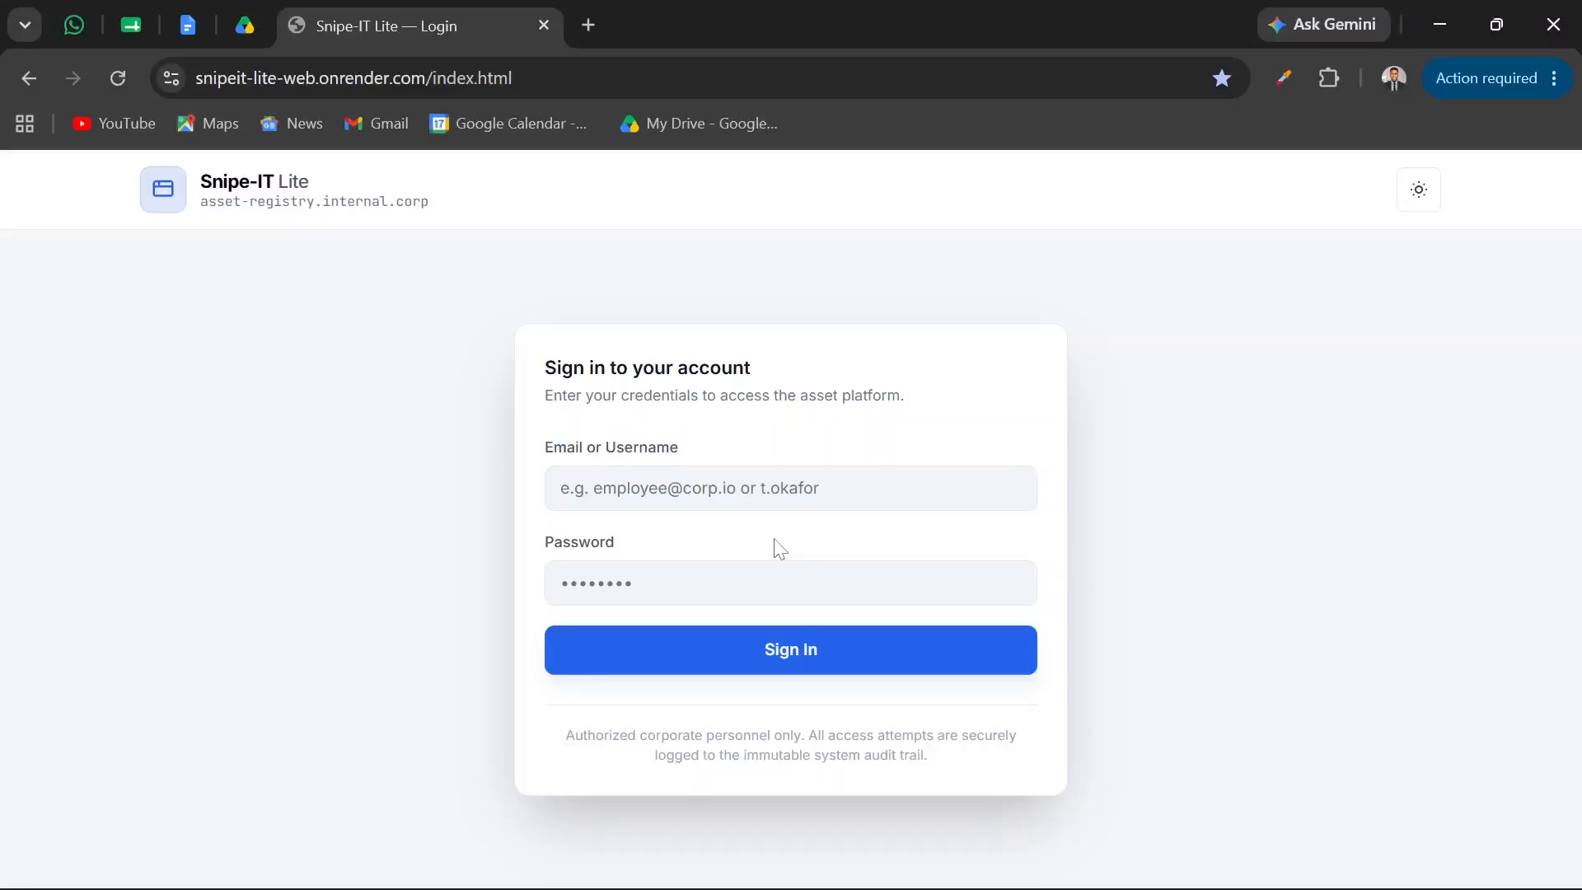
Fill in the customer's e-mail on the sign-in page and select the customer password in Online Notepad in Edge
left_click(692, 488)
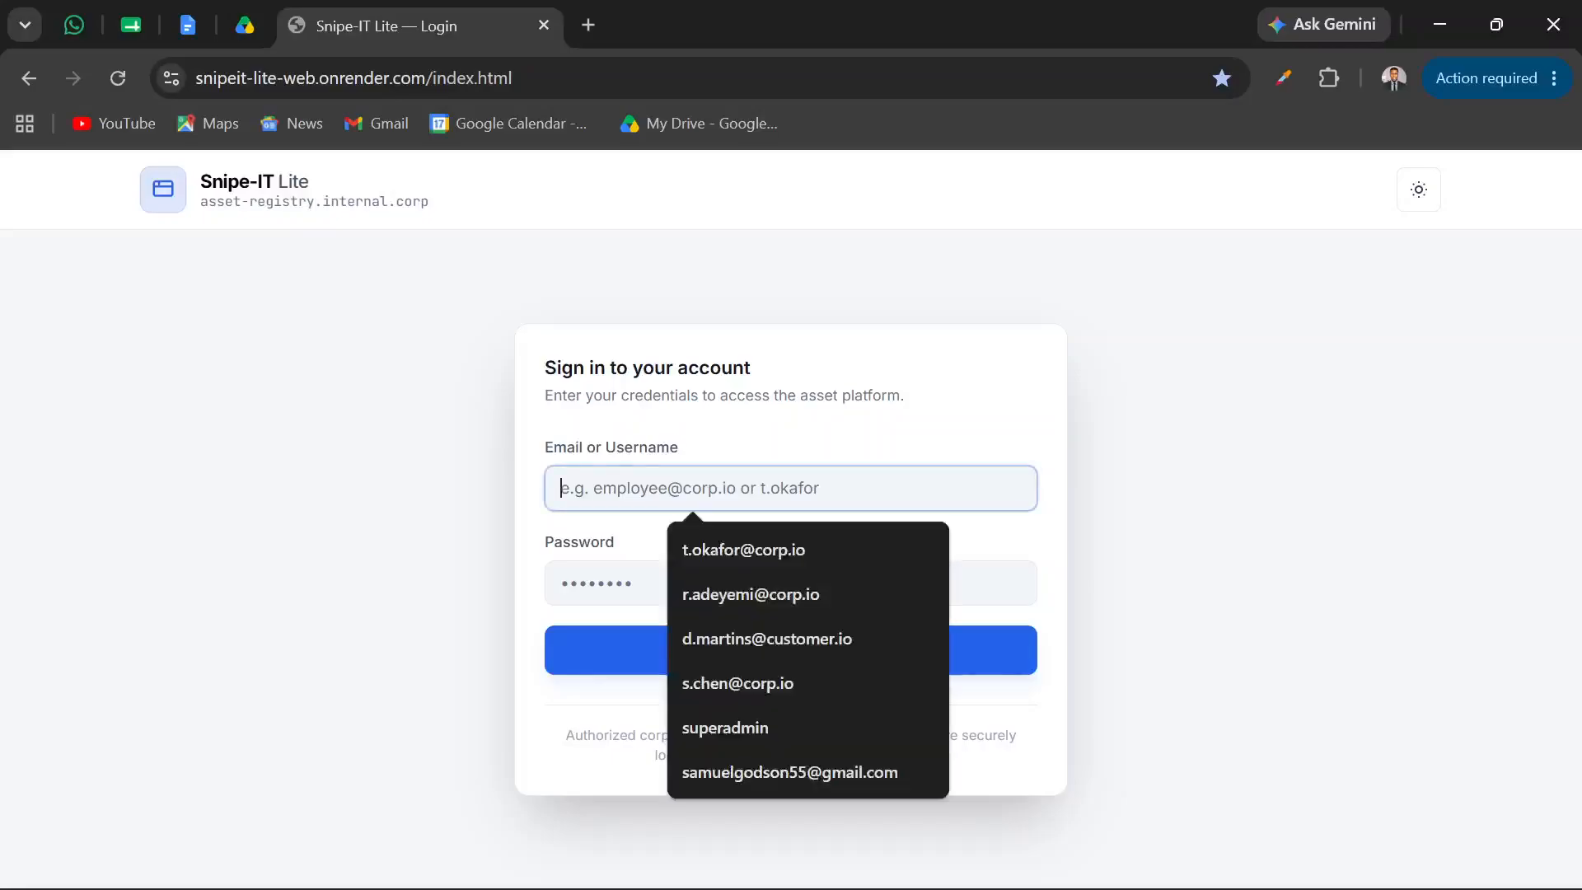
left_click(714, 635)
left_click(561, 583)
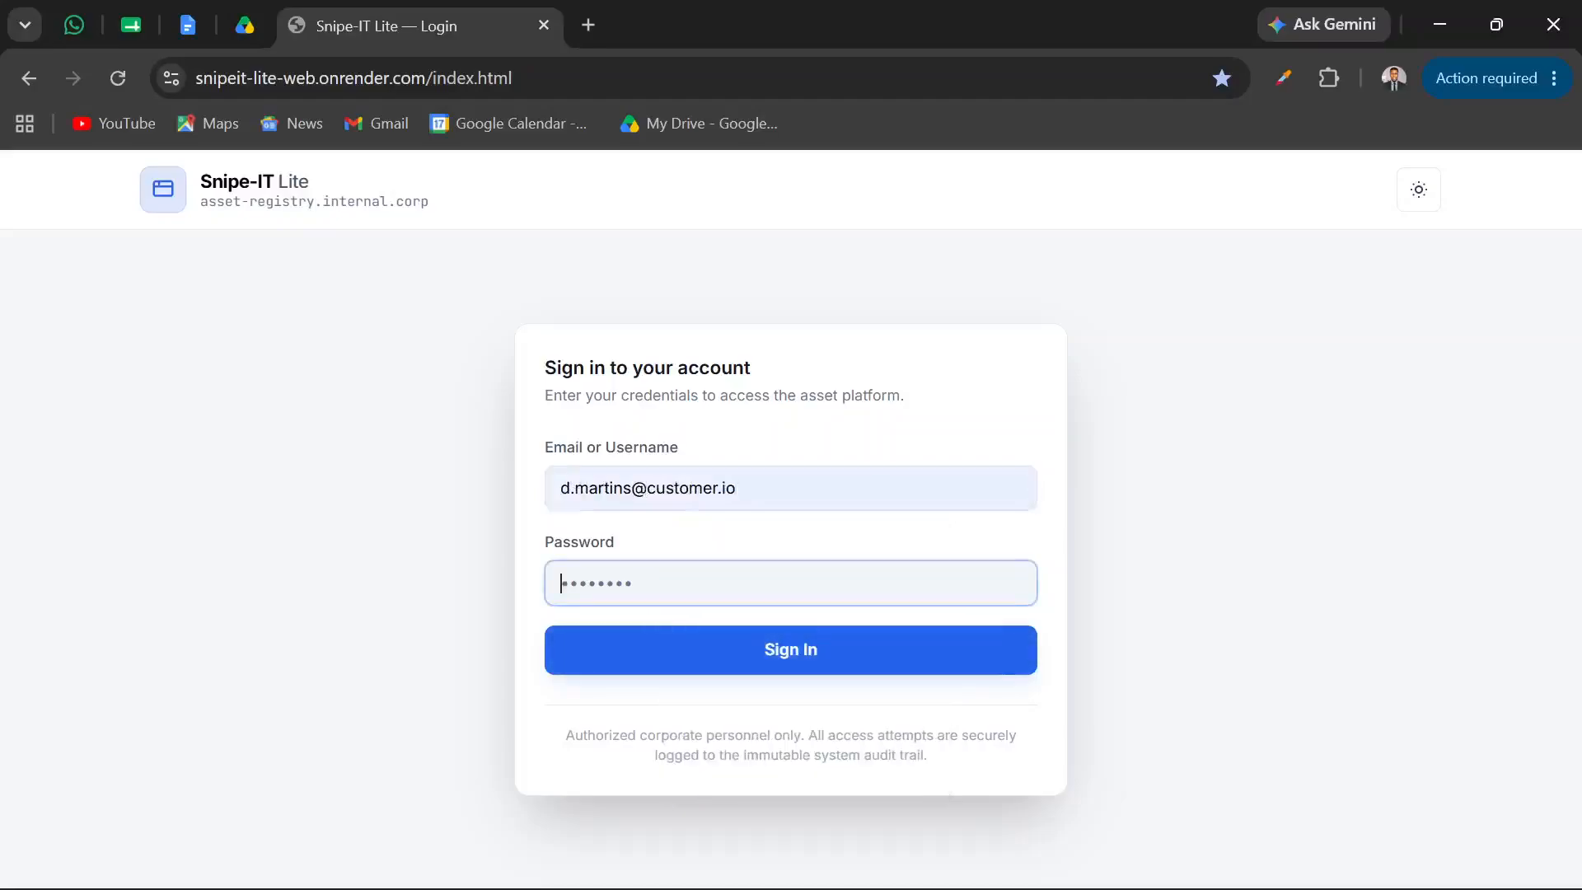
left_click(876, 861)
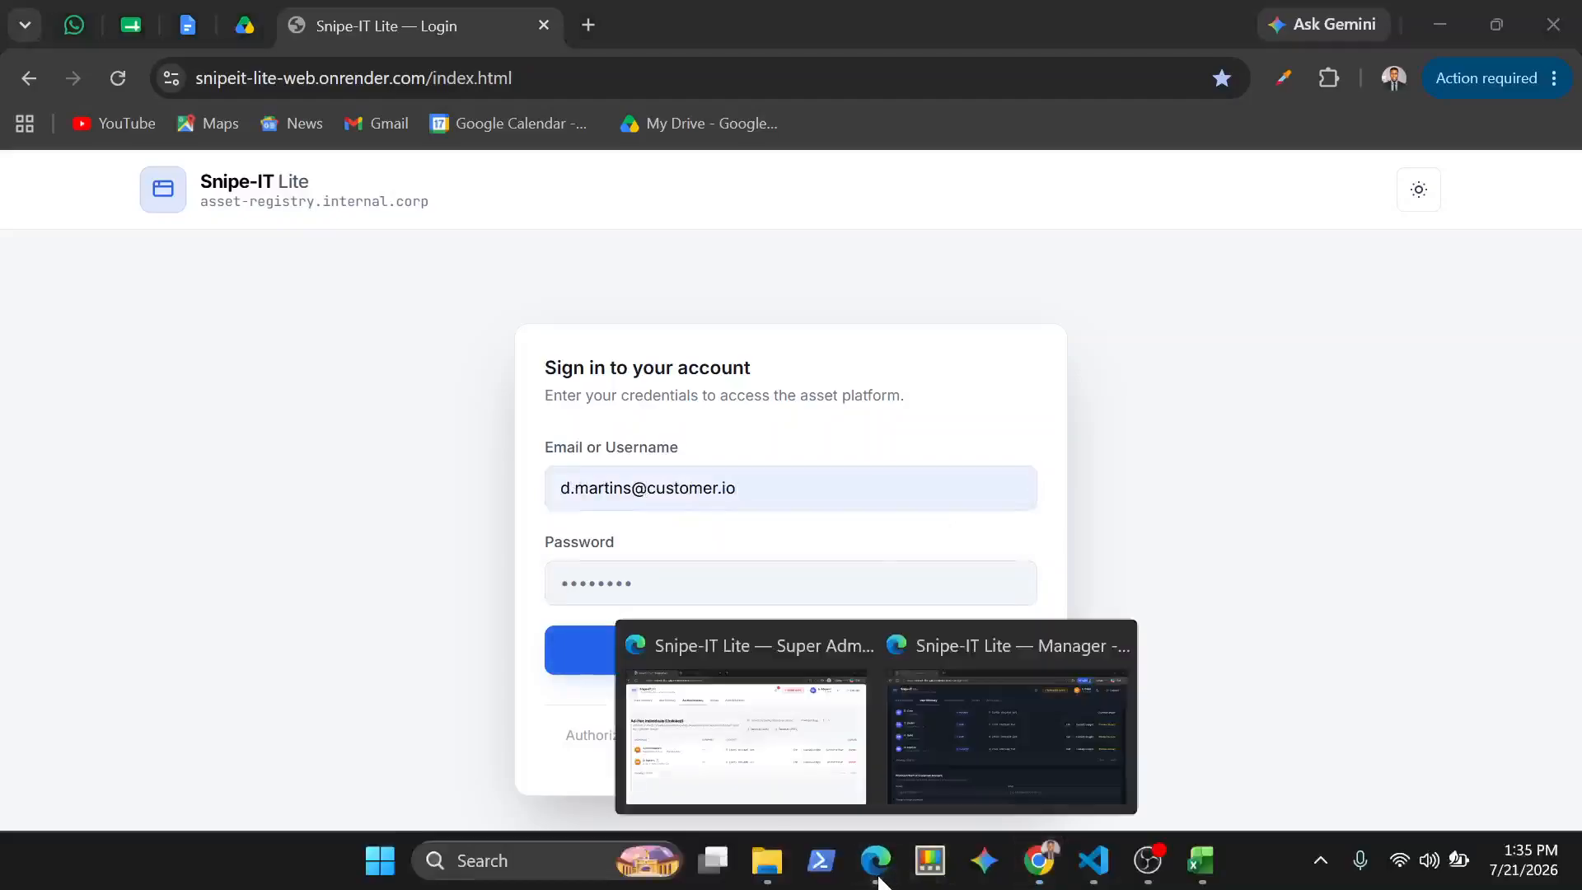
left_click(745, 733)
left_click(476, 35)
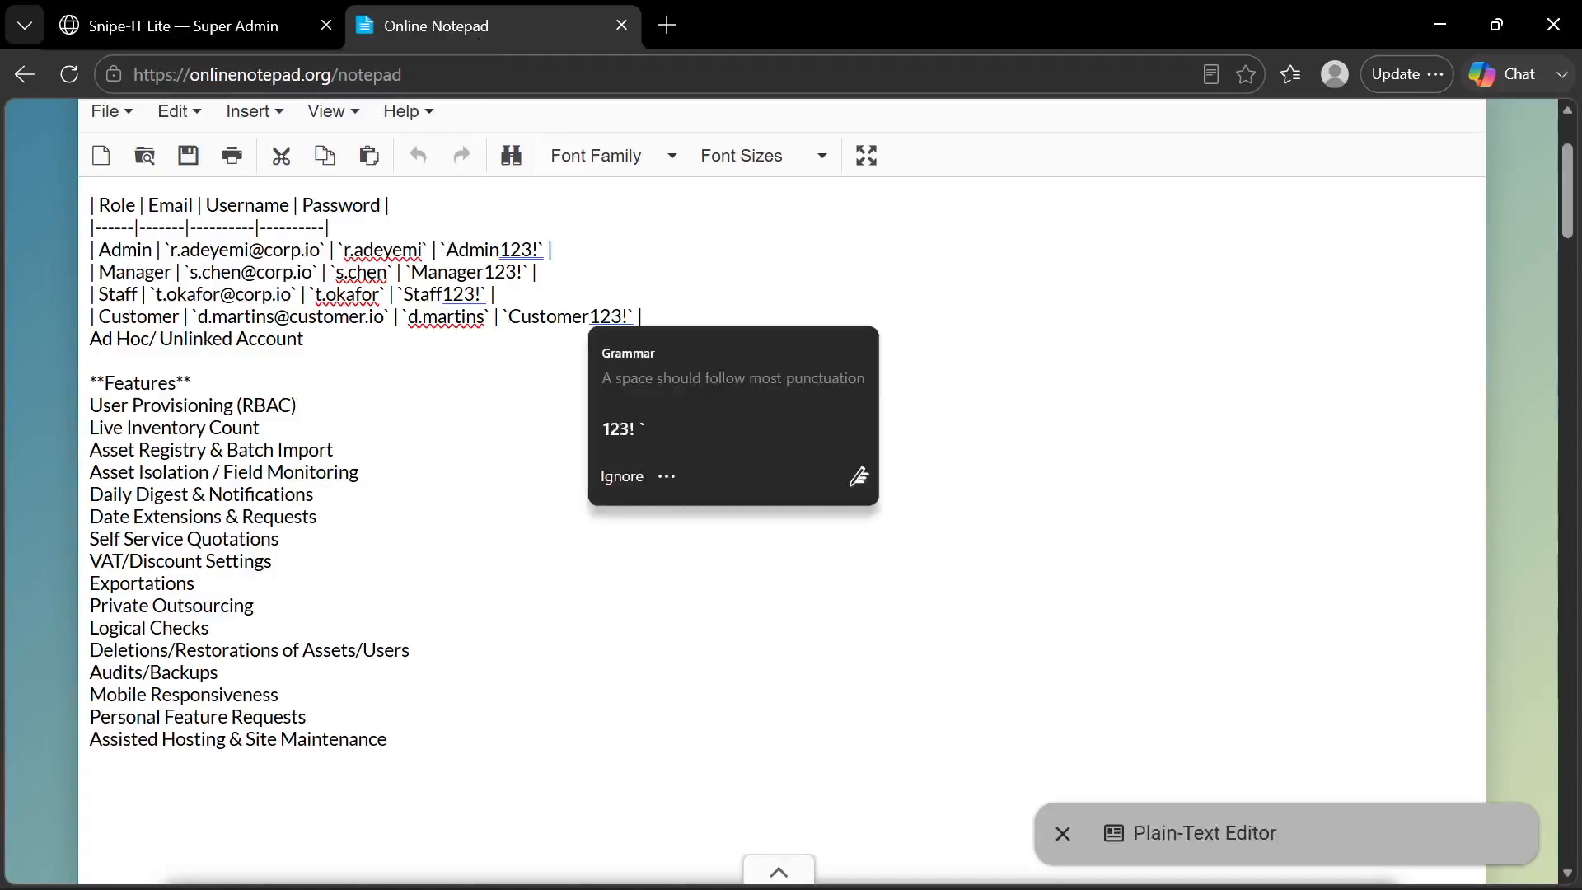
left_click_drag(509, 316, 628, 317)
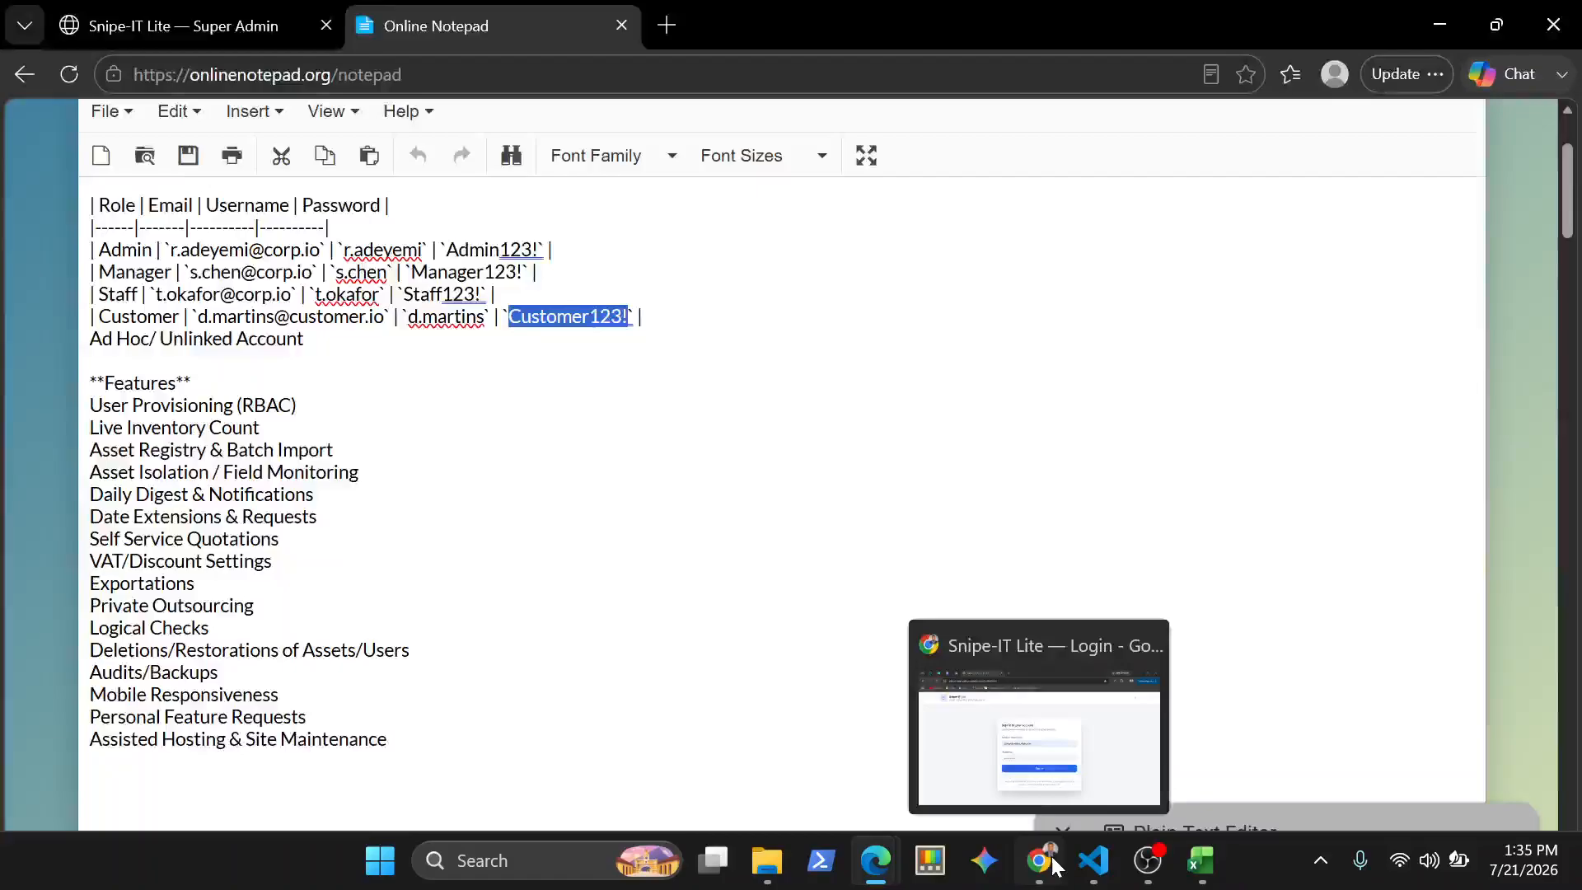
Return to Chrome, enter the customer's account password, try to sign in and dismiss the alert
left_click(1044, 857)
key("ctrl+a")
key("ctrl+v")
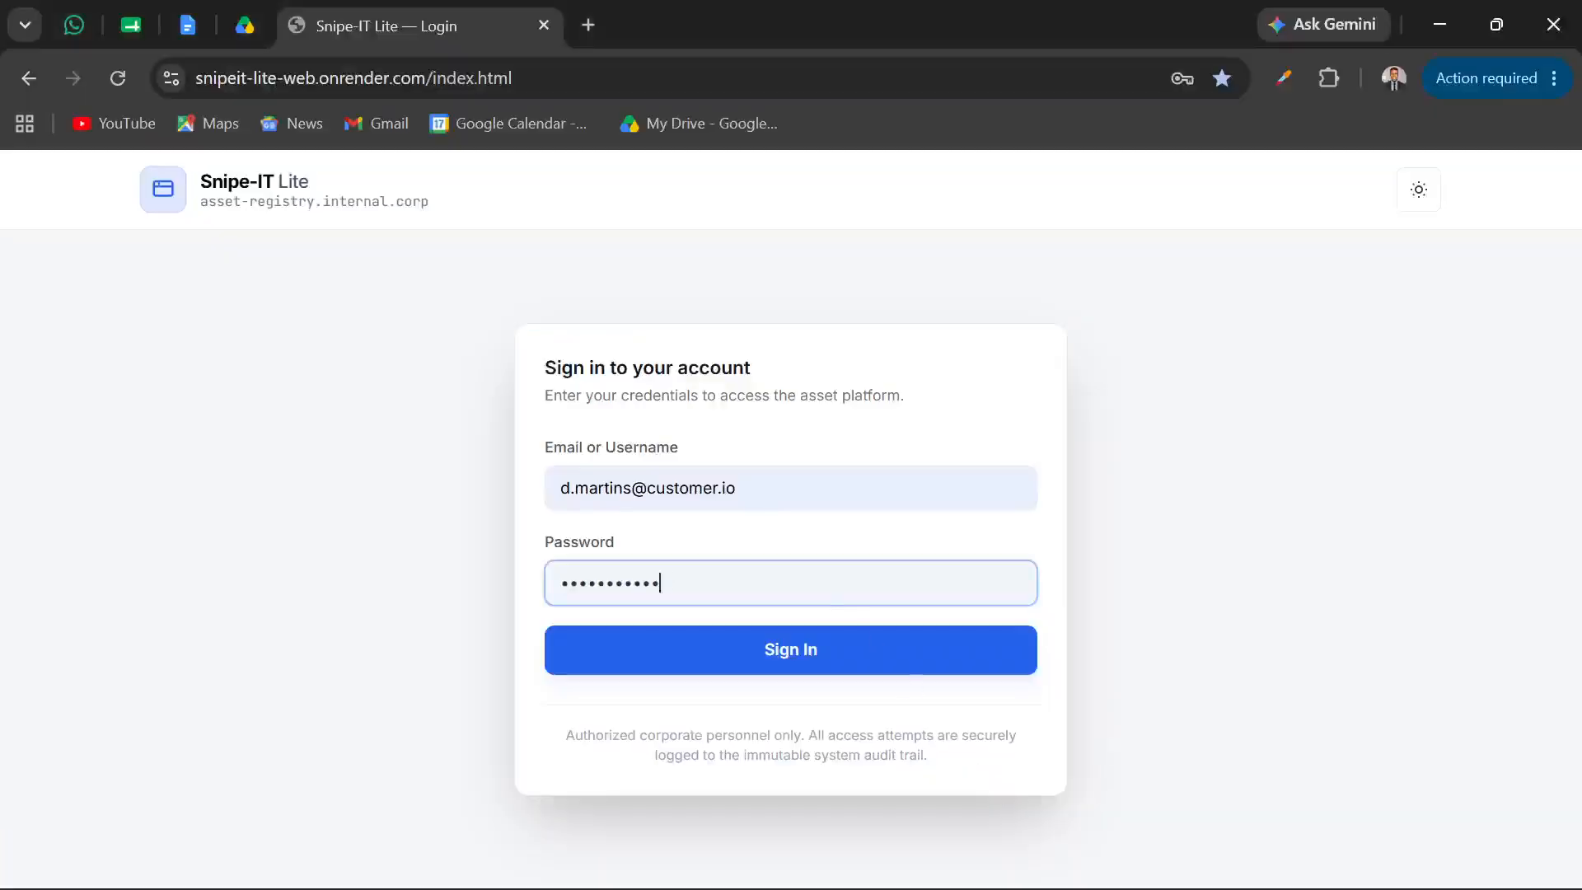
key("ctrl+a")
key("BackSpace")
type("••")
key("BackSpace")
key("BackSpace")
type("••••")
left_click(769, 659)
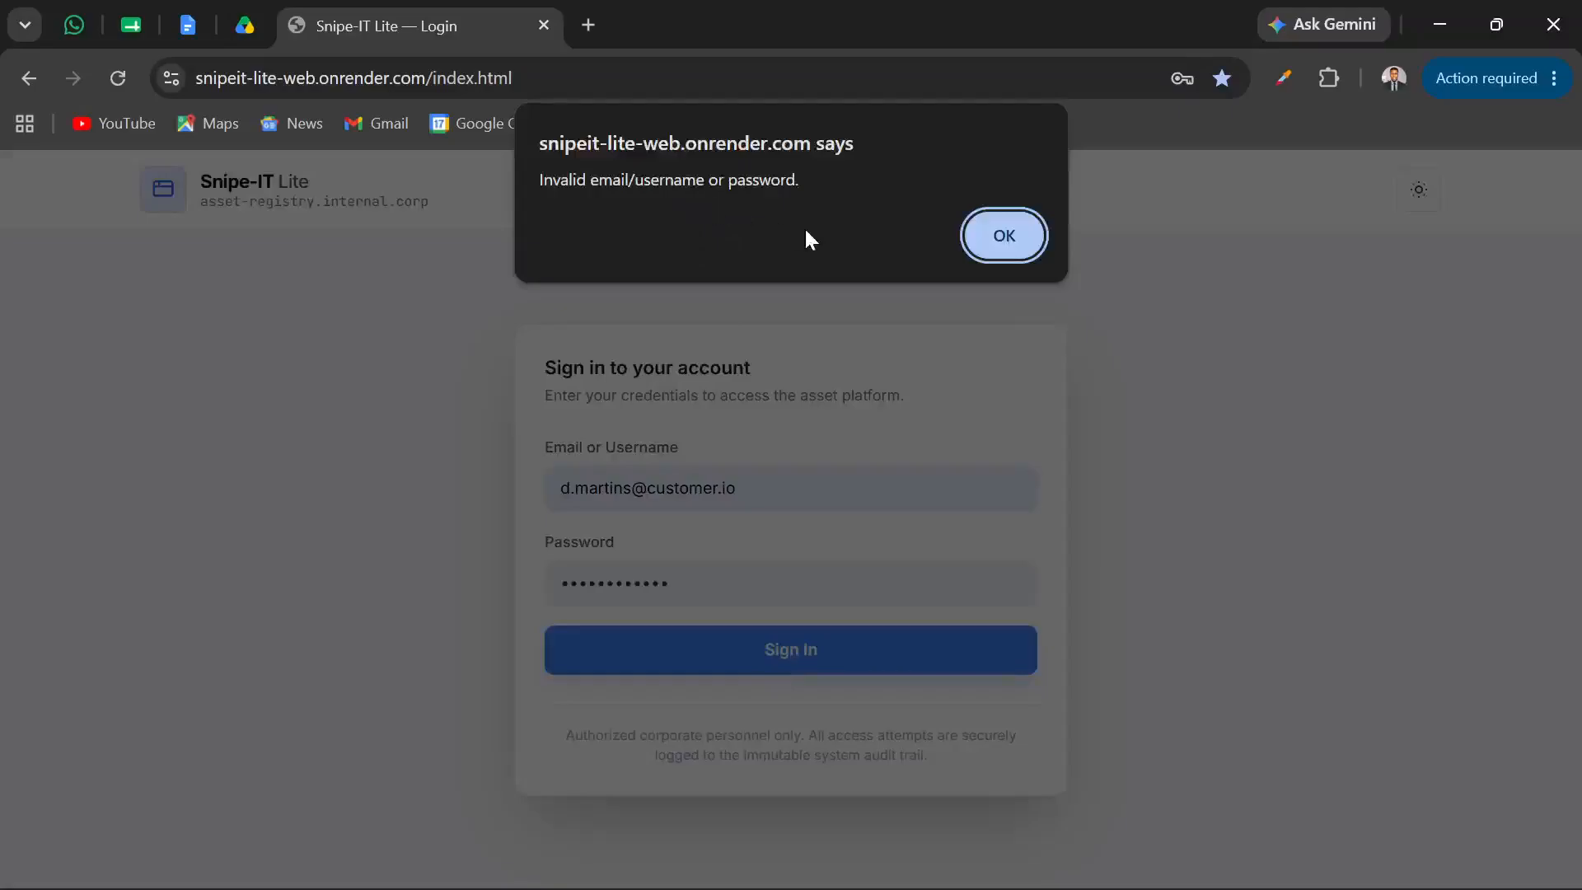
left_click(1001, 239)
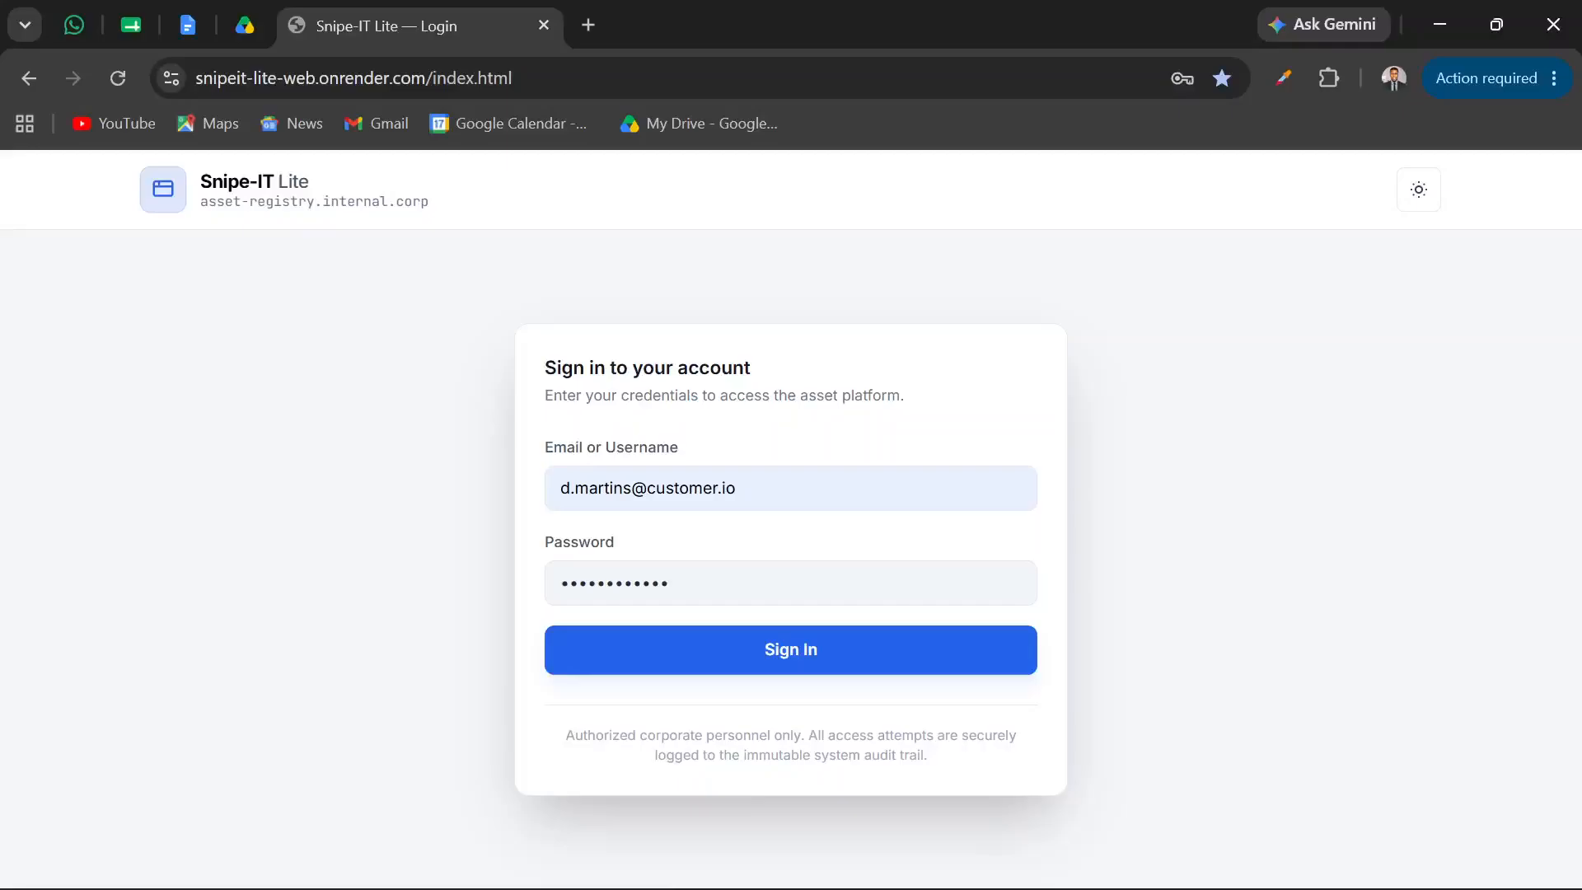
Return to the Super Admin tab in Edge showing the Ad-Hoc Directory
mouse_move(906, 882)
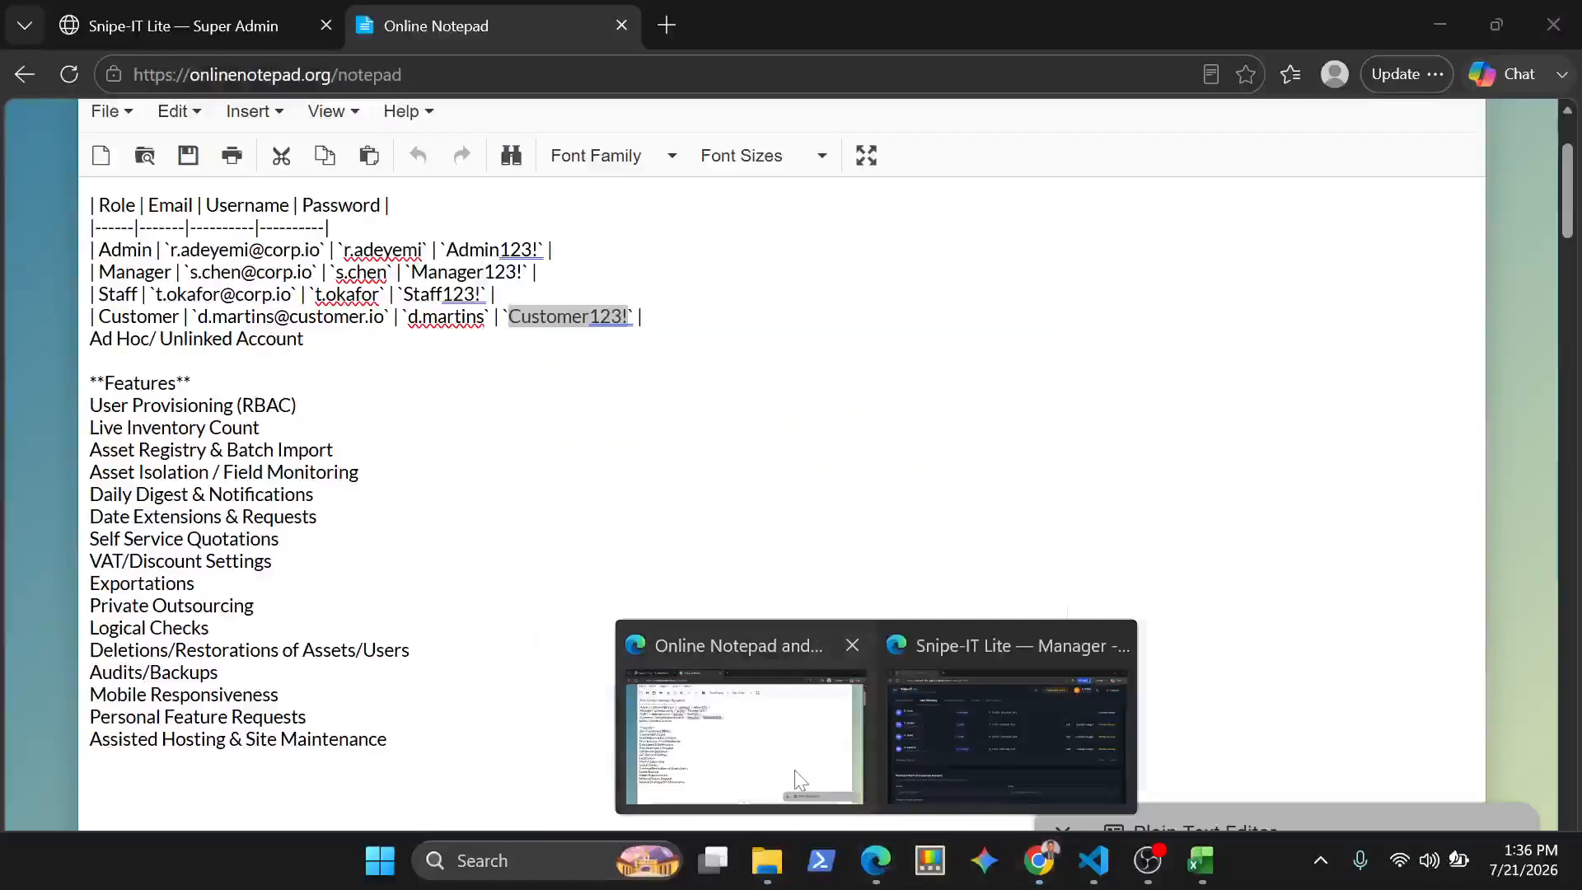
left_click(742, 742)
left_click(201, 27)
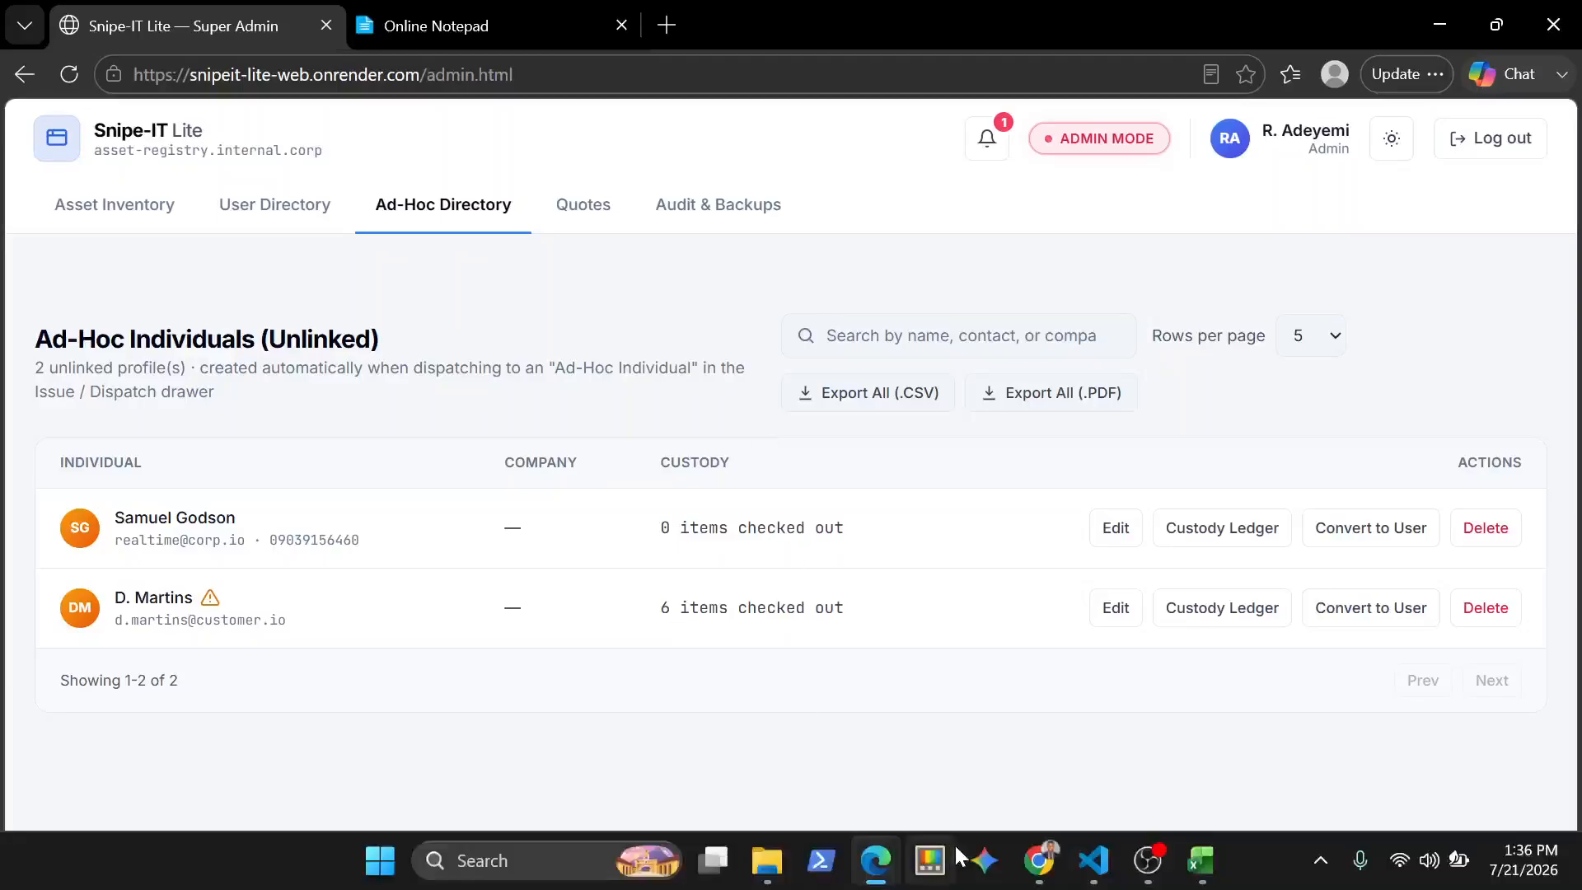
Switch to the manager's InPrivate window in Edge and examine the accounts in the User Allocation Matrix
mouse_move(1042, 867)
mouse_move(876, 861)
left_click(1015, 722)
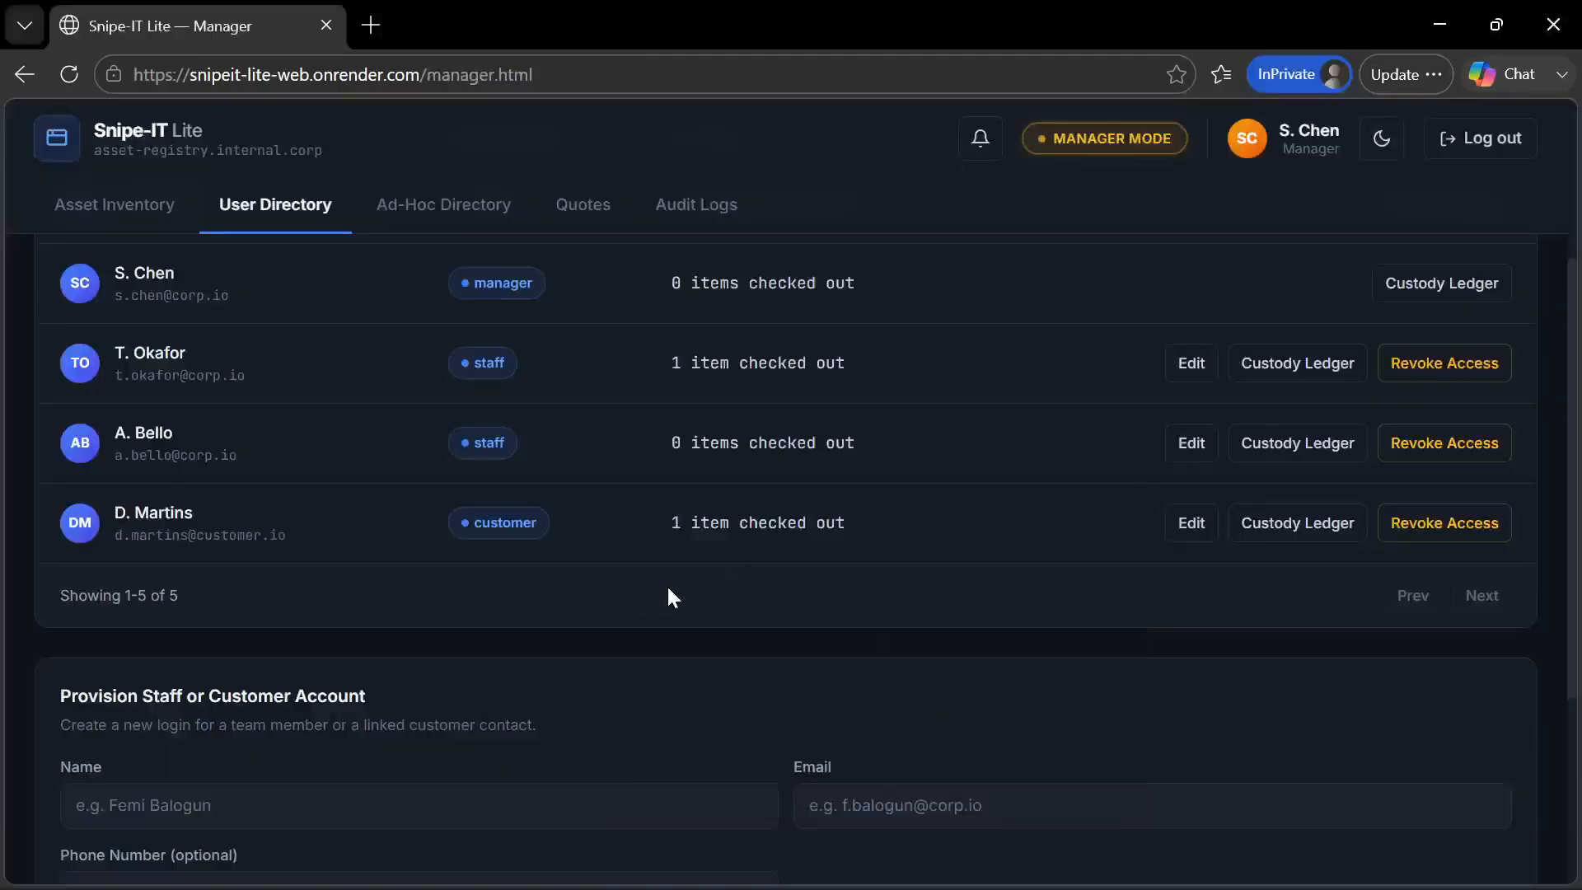
scroll(669, 590, "up", 3)
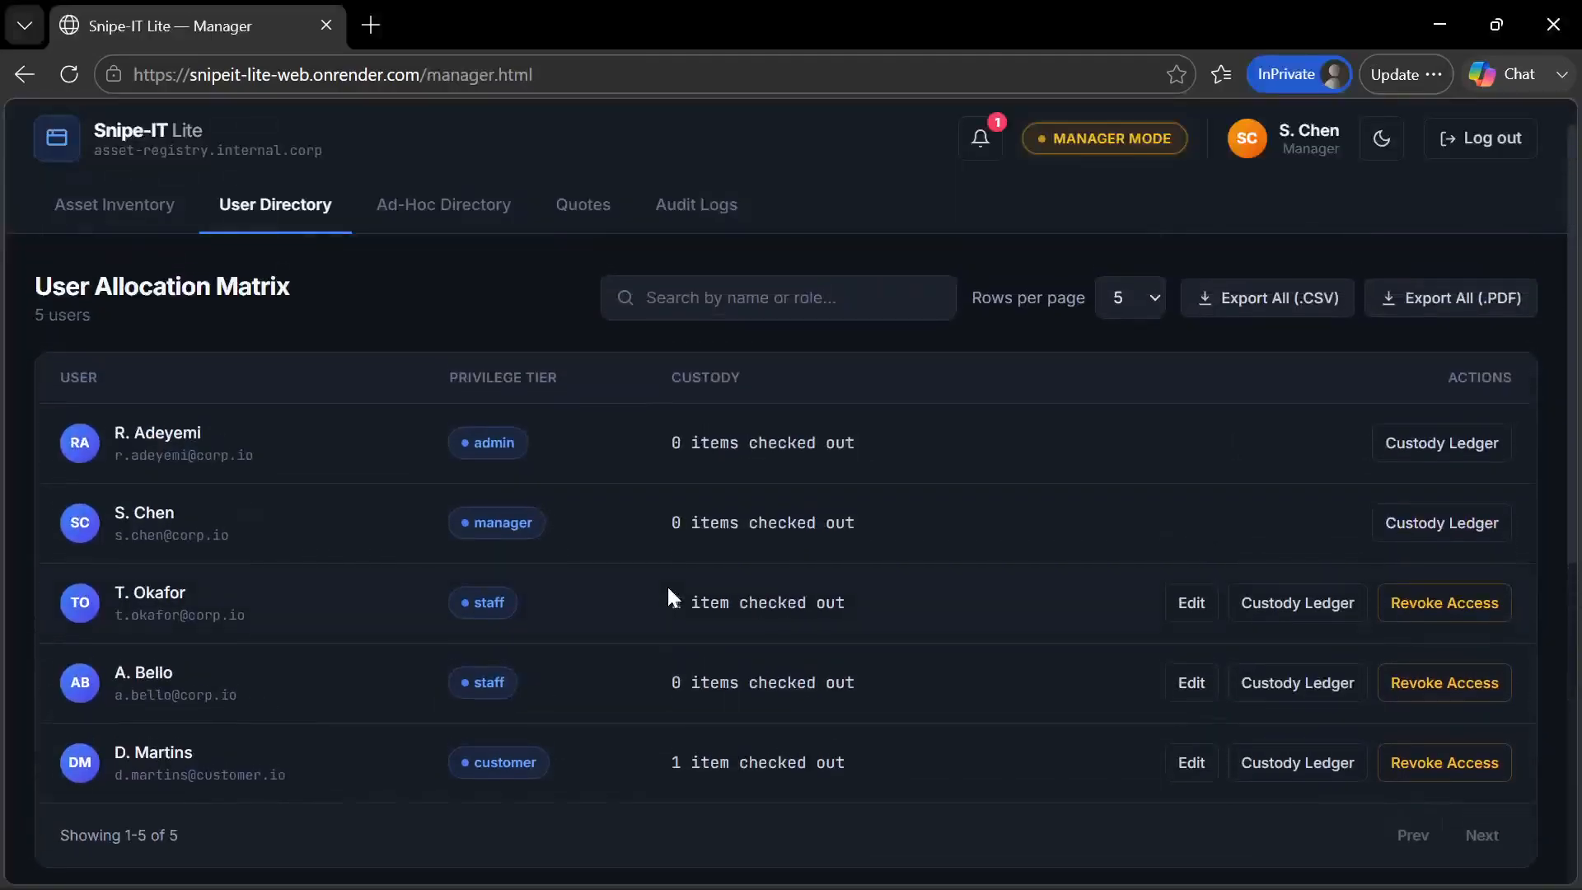
scroll(668, 589, "down", 1)
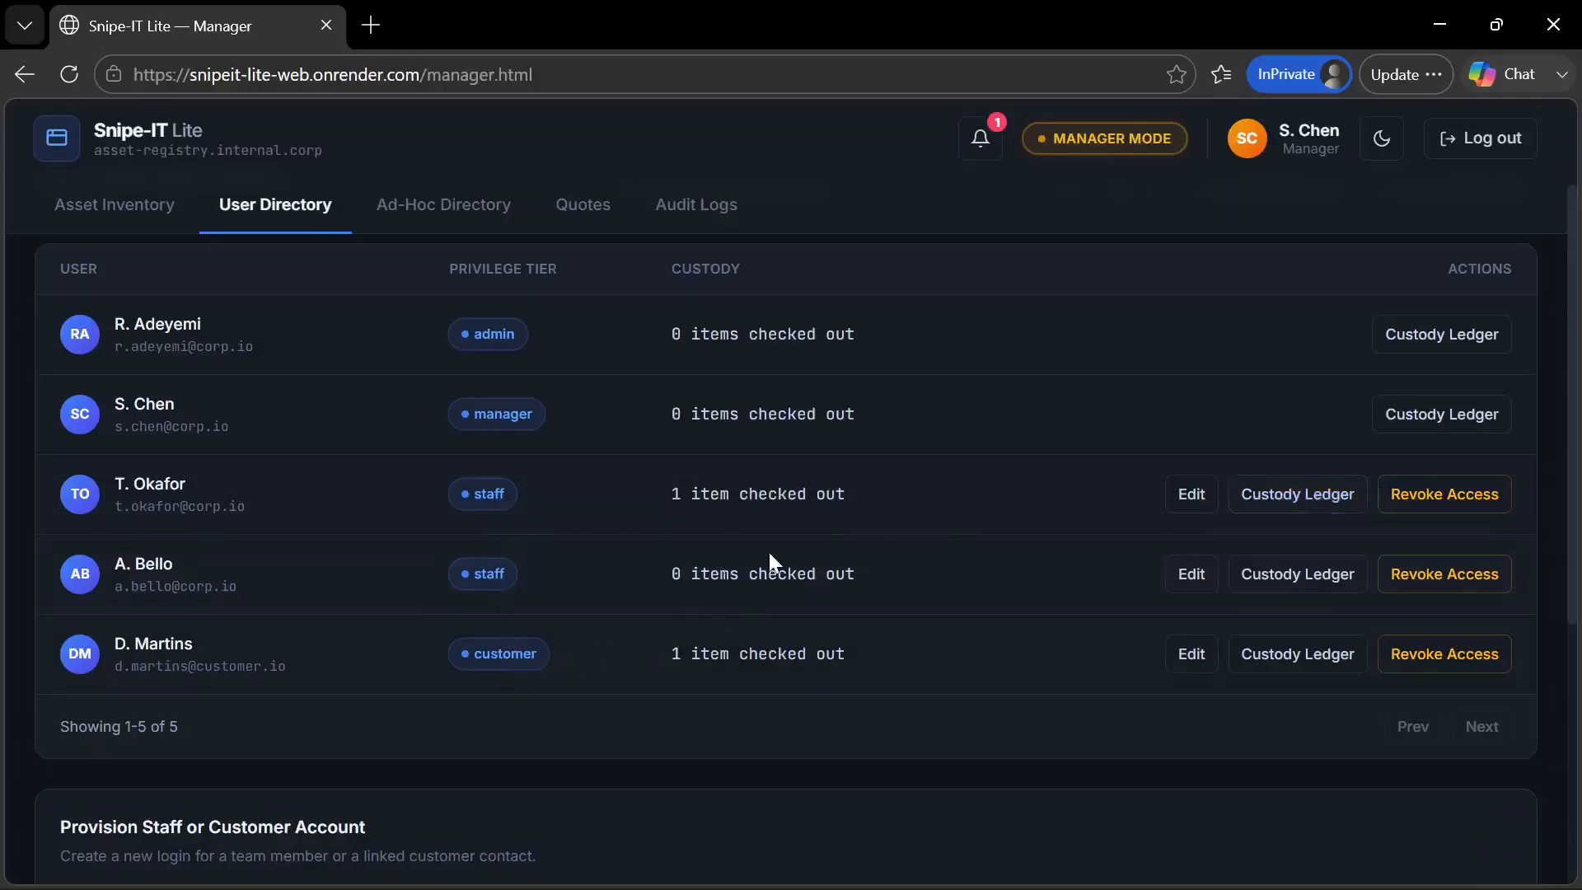
scroll(770, 557, "down", 1)
scroll(770, 558, "up", 1)
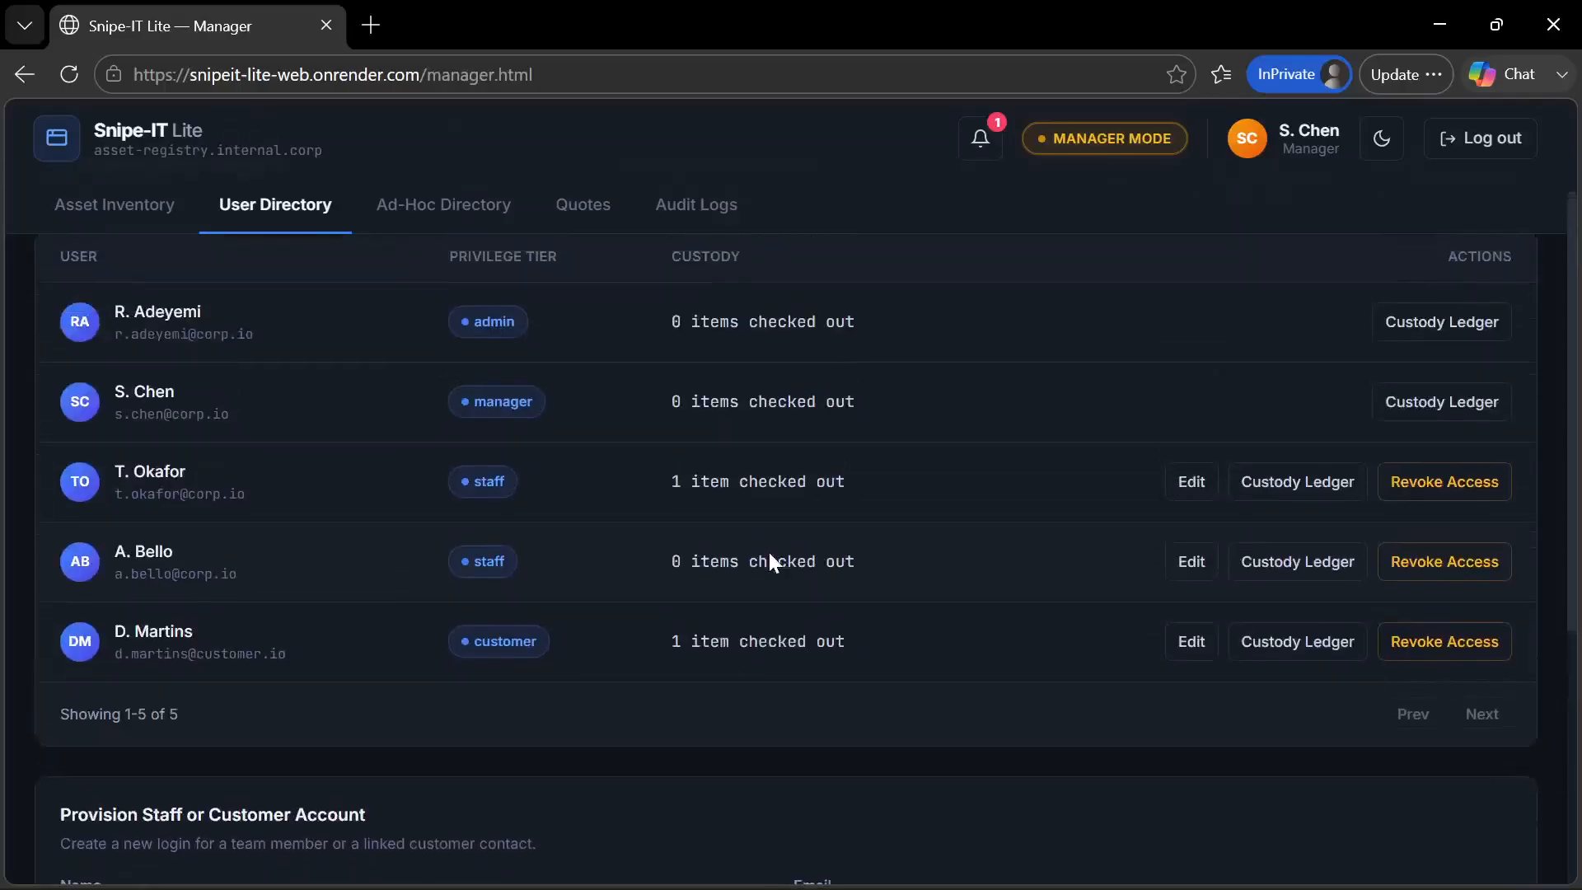
scroll(768, 549, "up", 1)
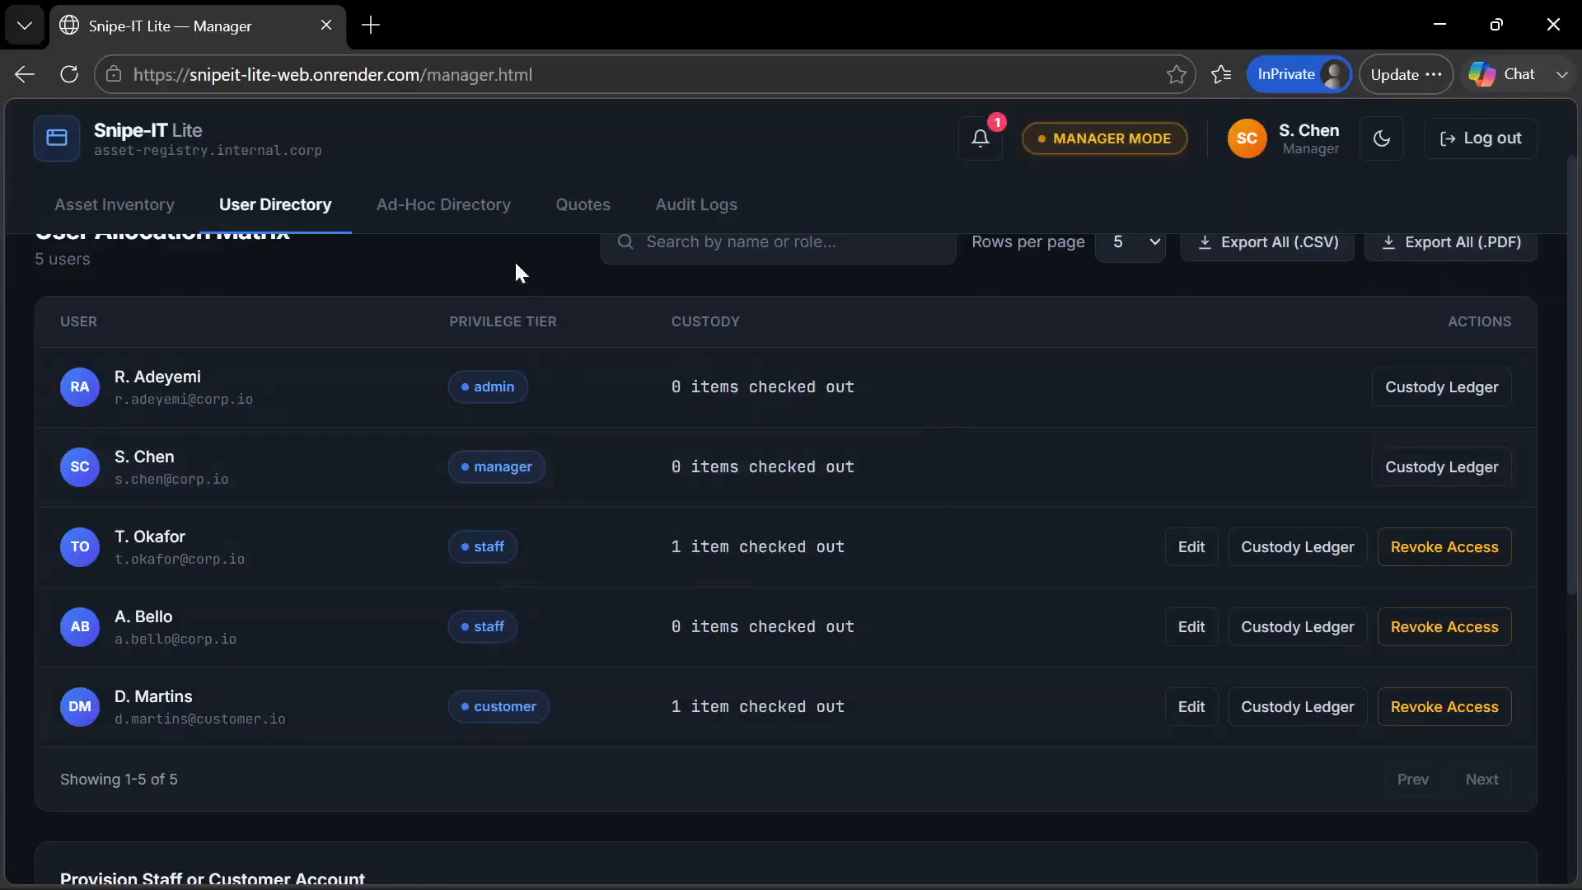
Reload the manager portal and view the ad-hoc individuals in the Ad-Hoc Directory
left_click(436, 216)
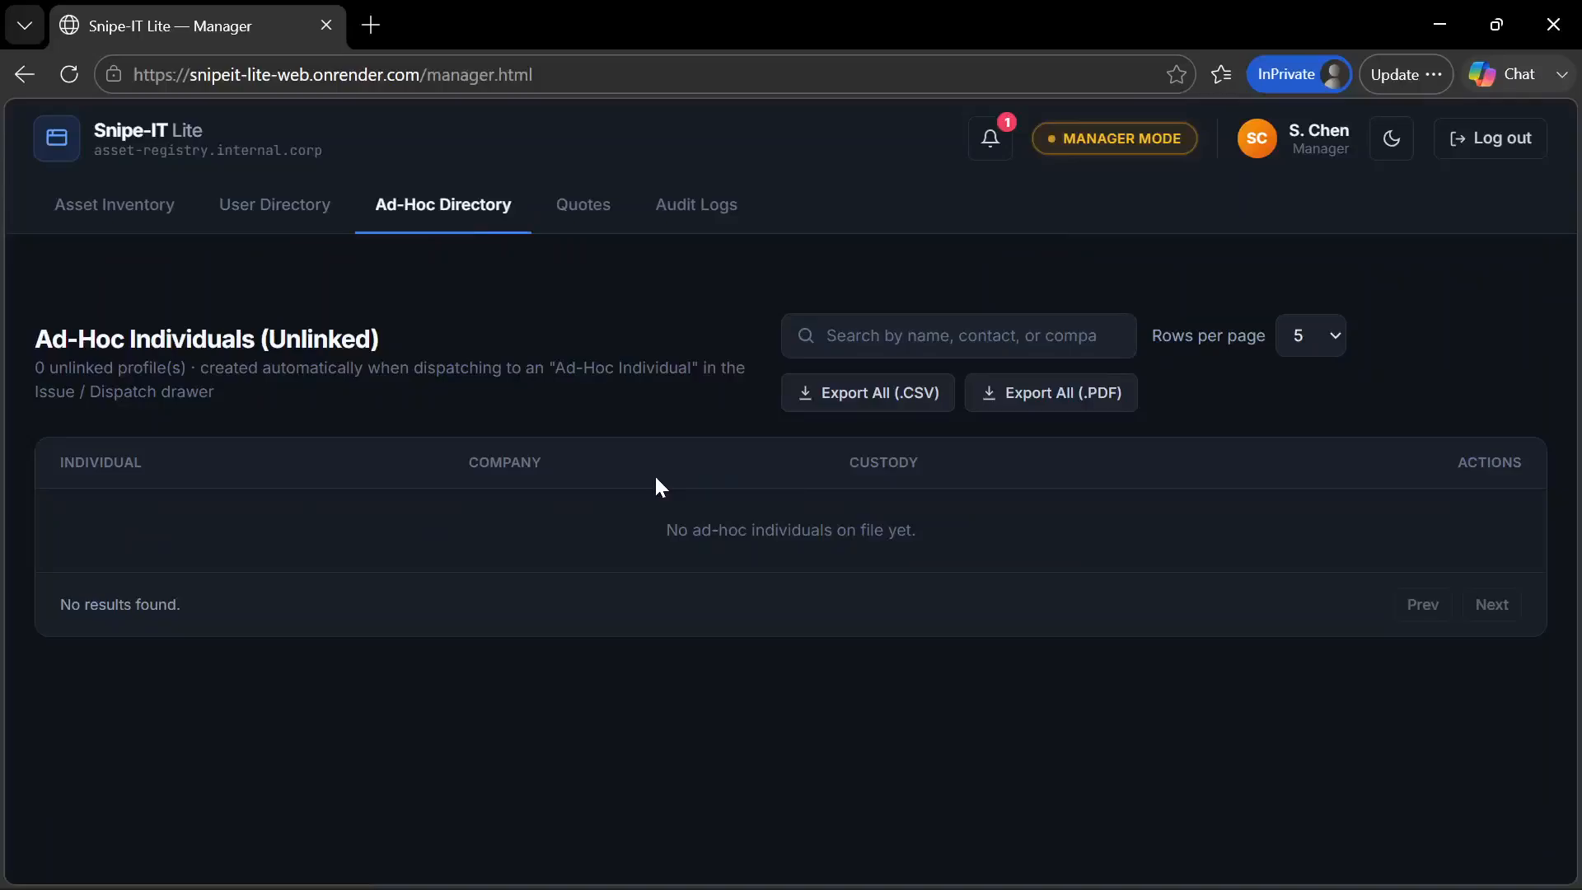
key("ctrl+r")
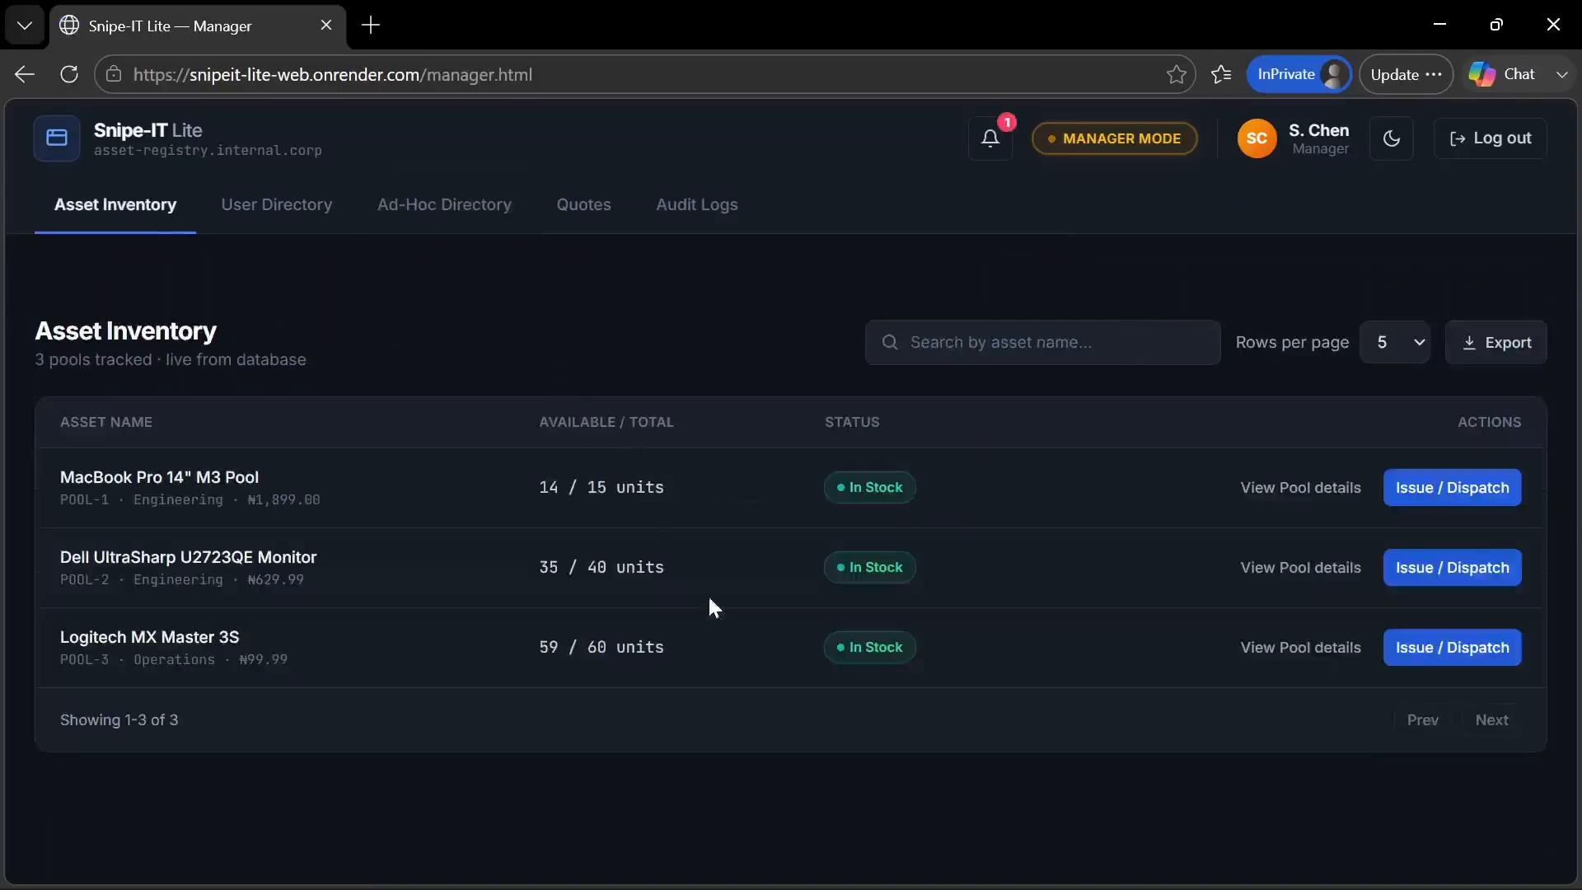
left_click(421, 204)
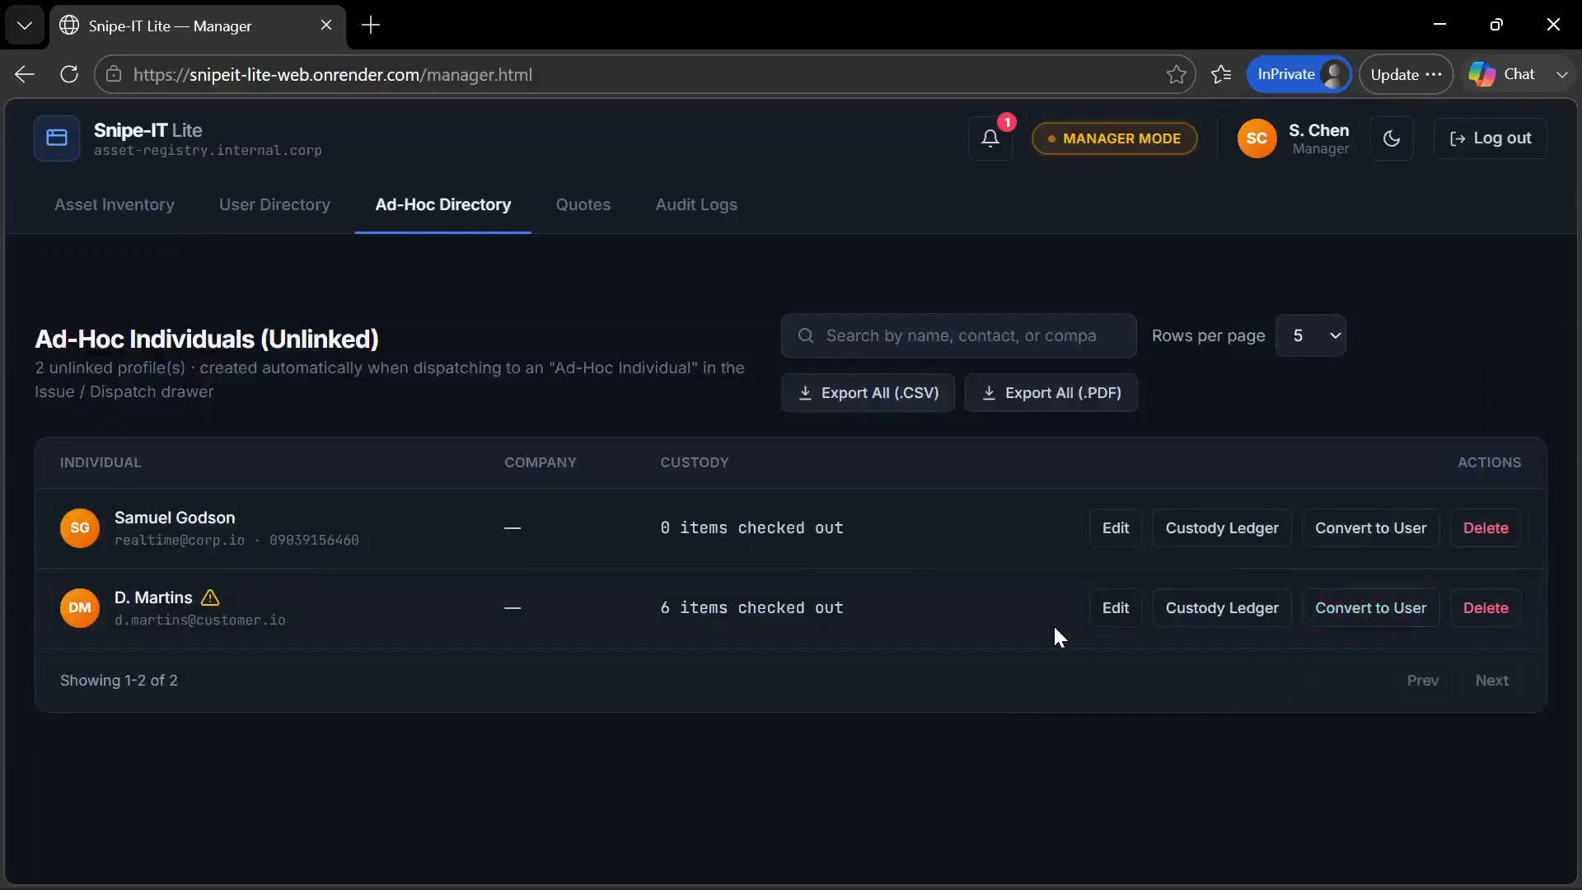
Convert the ad-hoc profile with six checked-out items to a real user with the Customer role and a temporary password, and dismiss the alert
left_click(1361, 620)
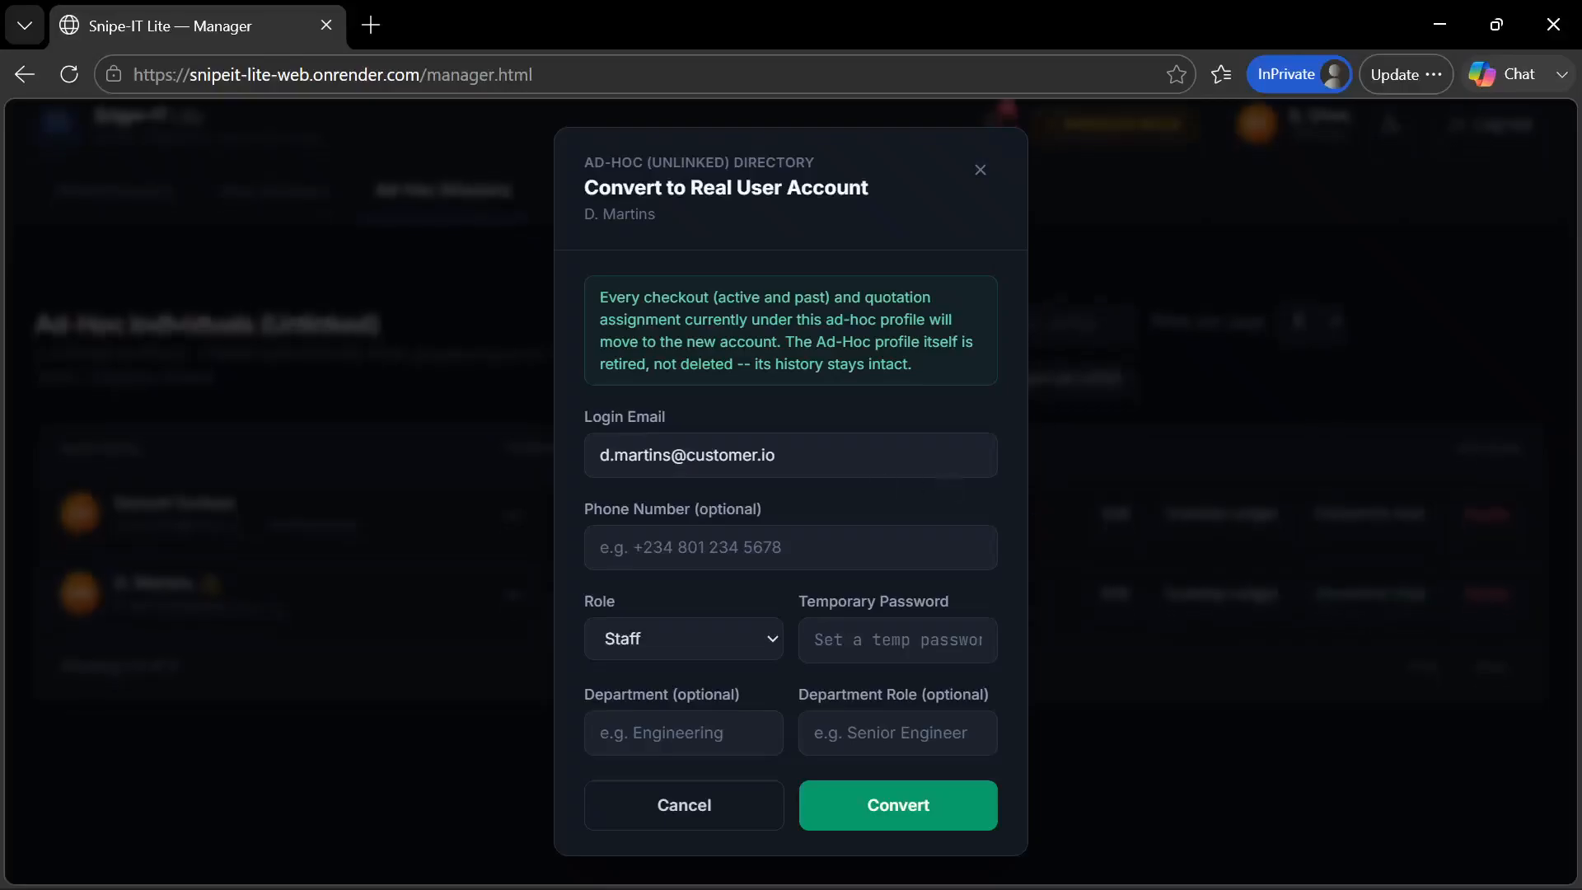
left_click(773, 641)
left_click(697, 714)
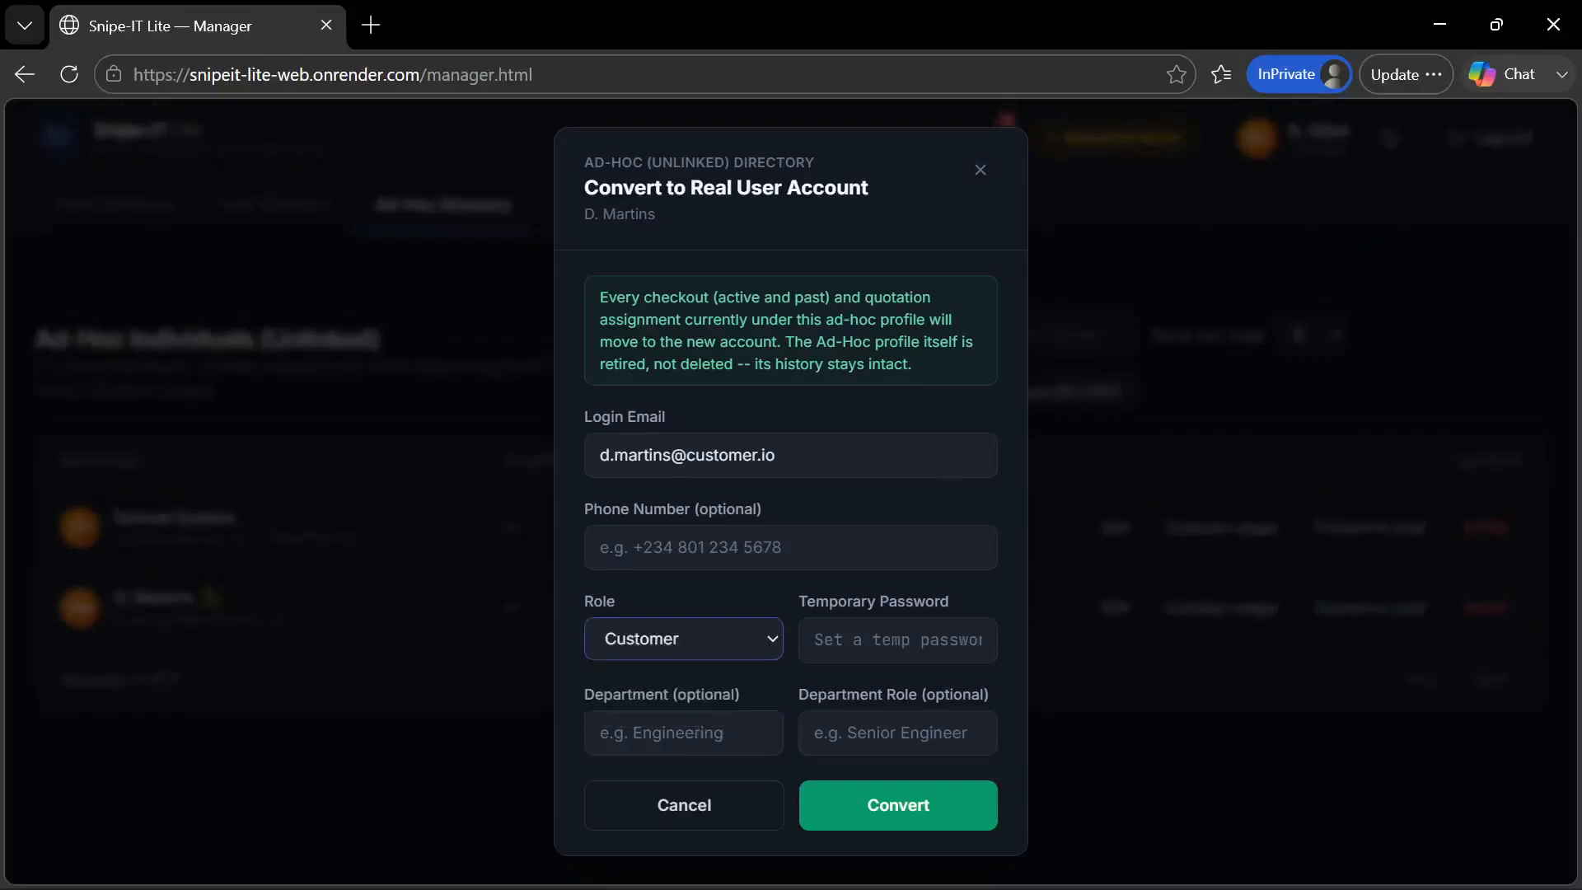
left_click(843, 638)
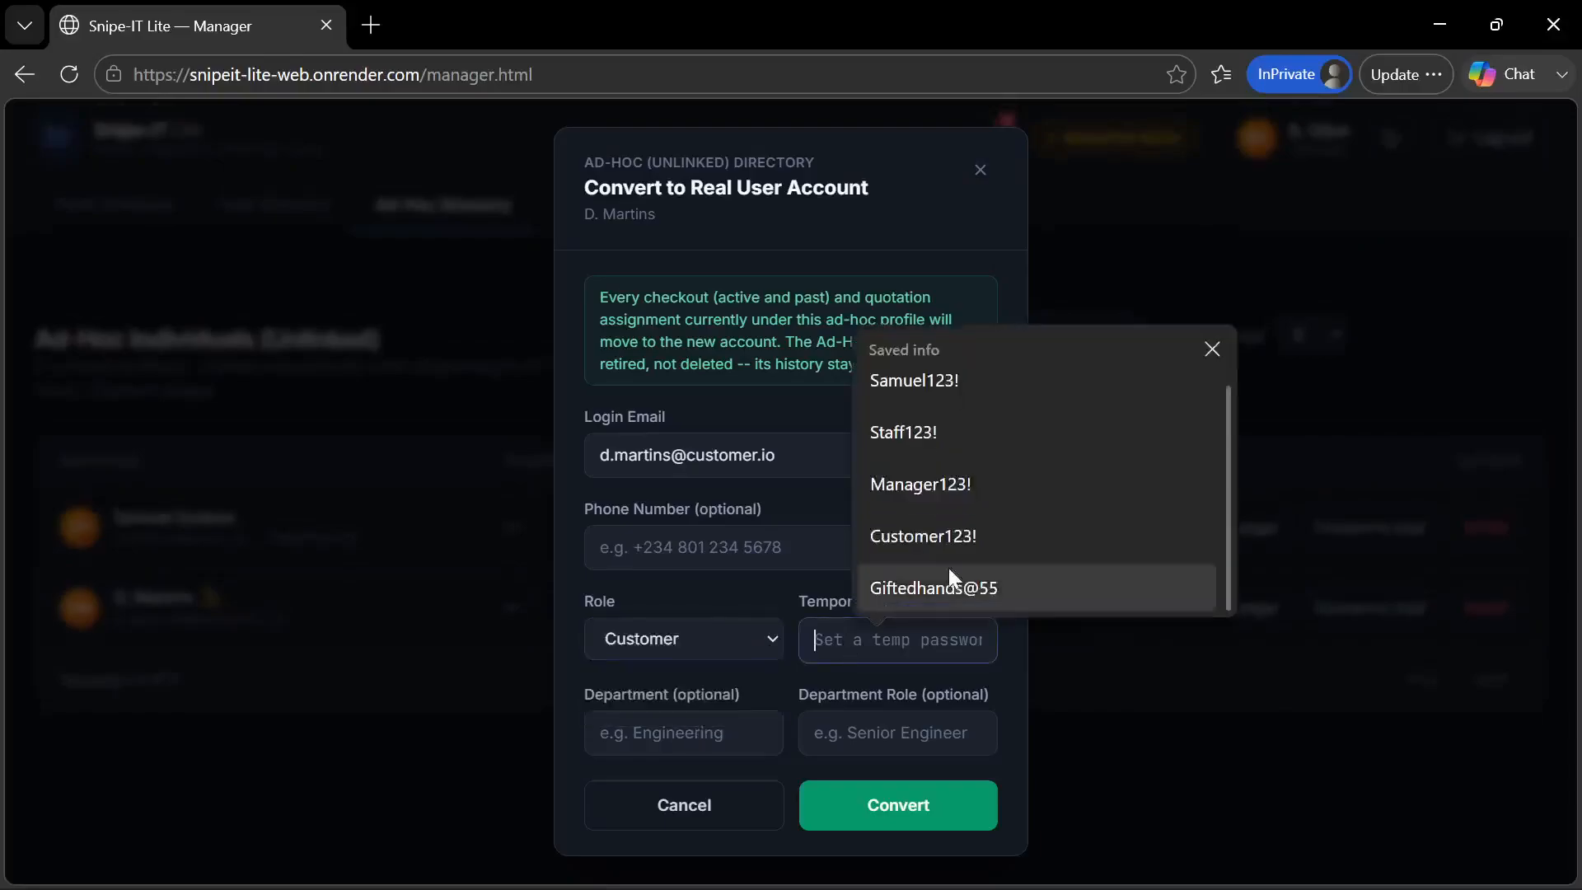
left_click(987, 537)
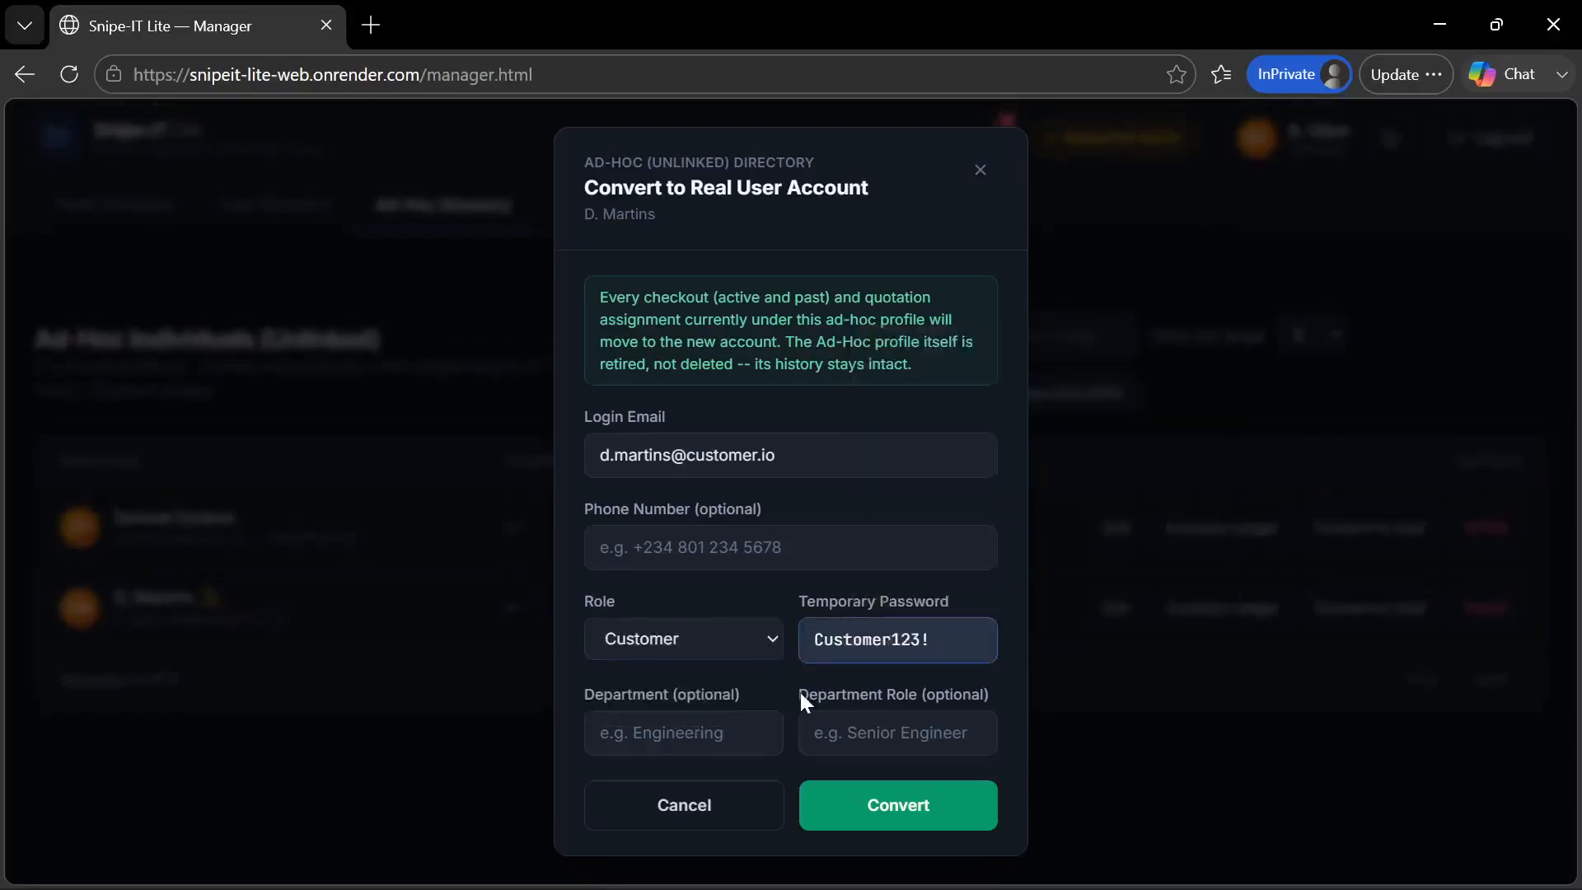
left_click(860, 807)
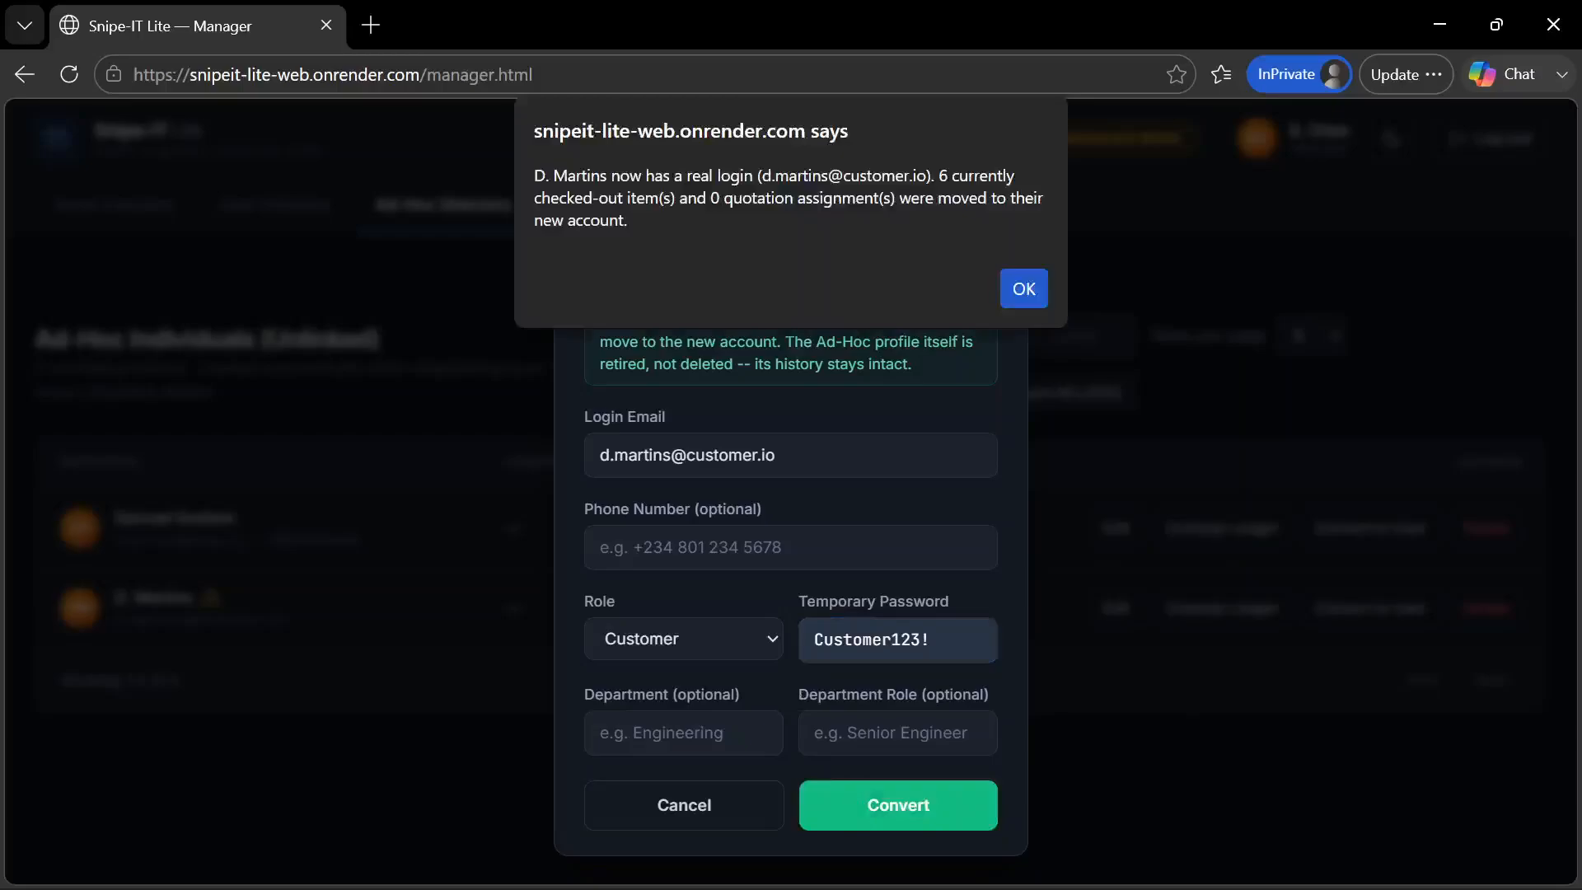
left_click(1022, 288)
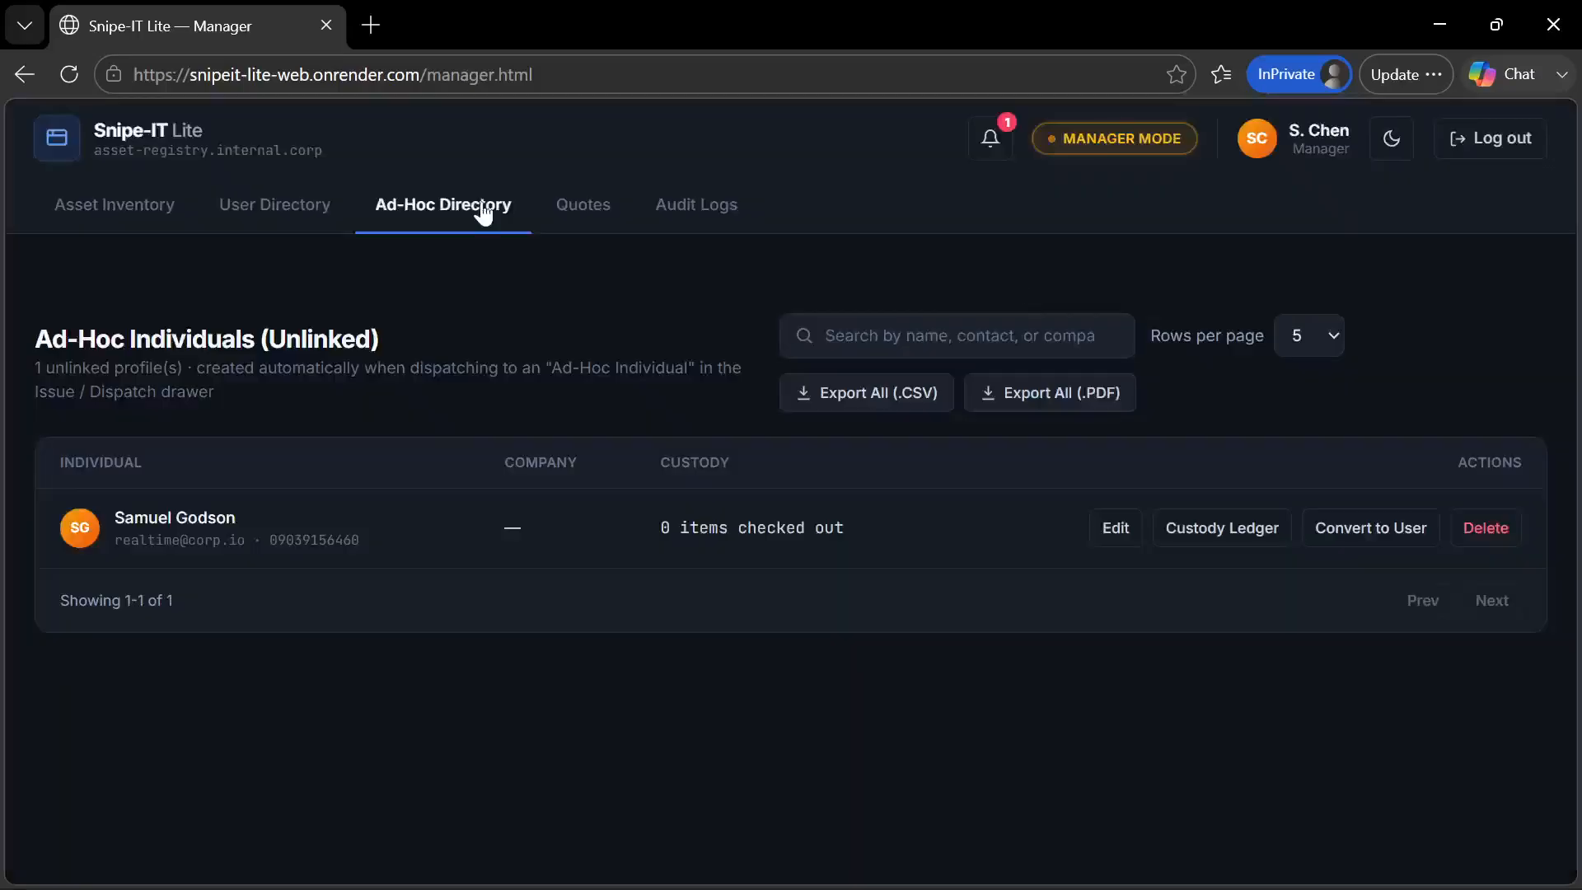
Open the User Directory, reload the manager portal and check the converted customer's account in the User Allocation Matrix
left_click(286, 212)
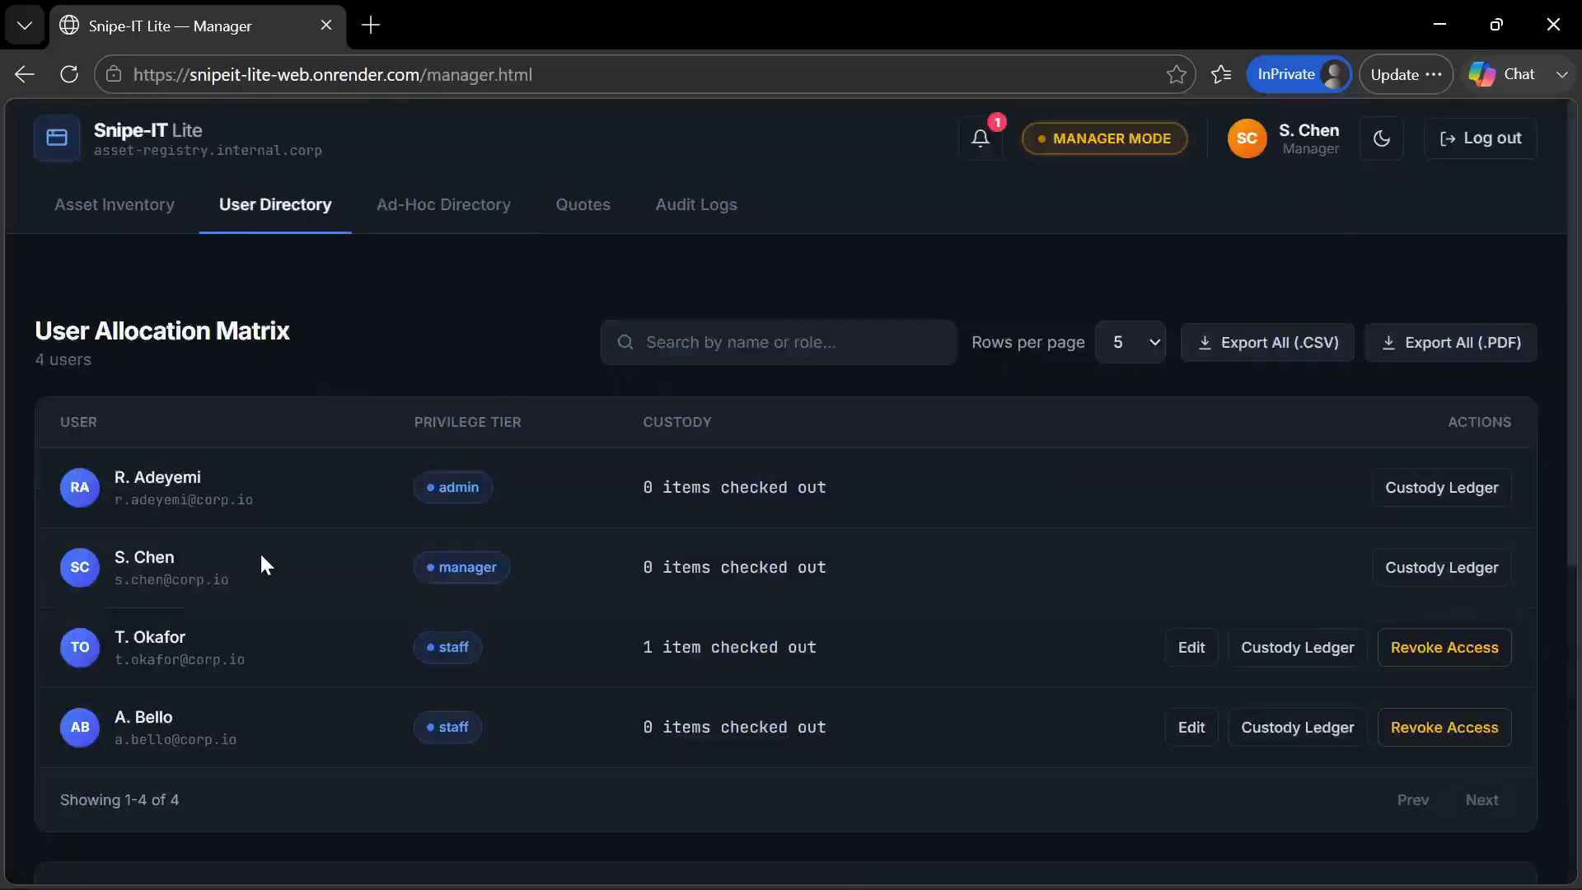
scroll(238, 687, "down", 3)
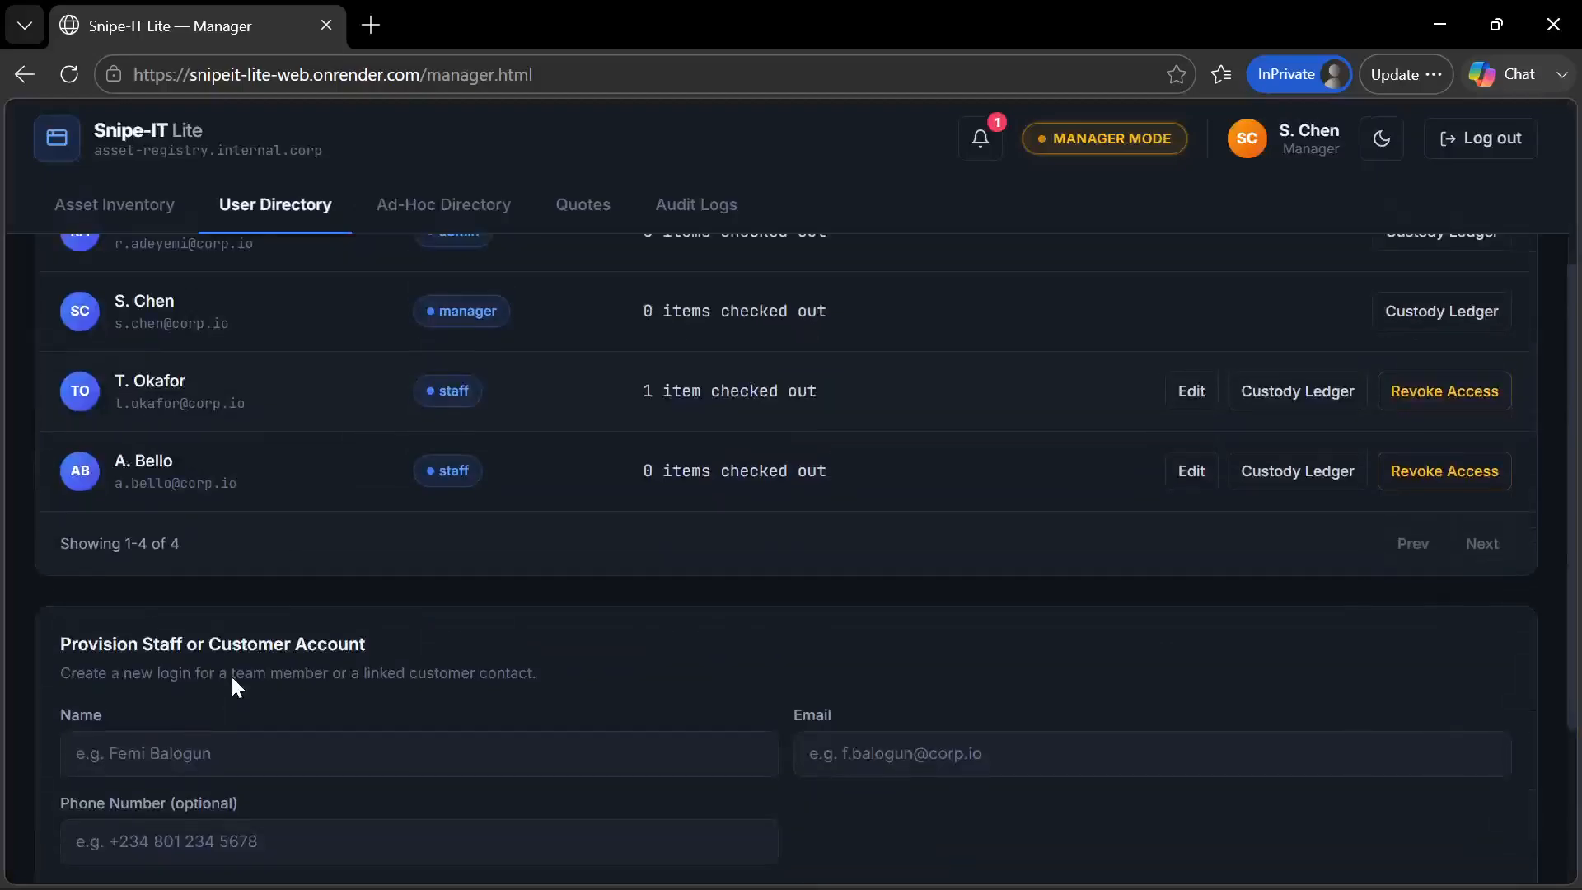
scroll(237, 687, "up", 2)
key("F5")
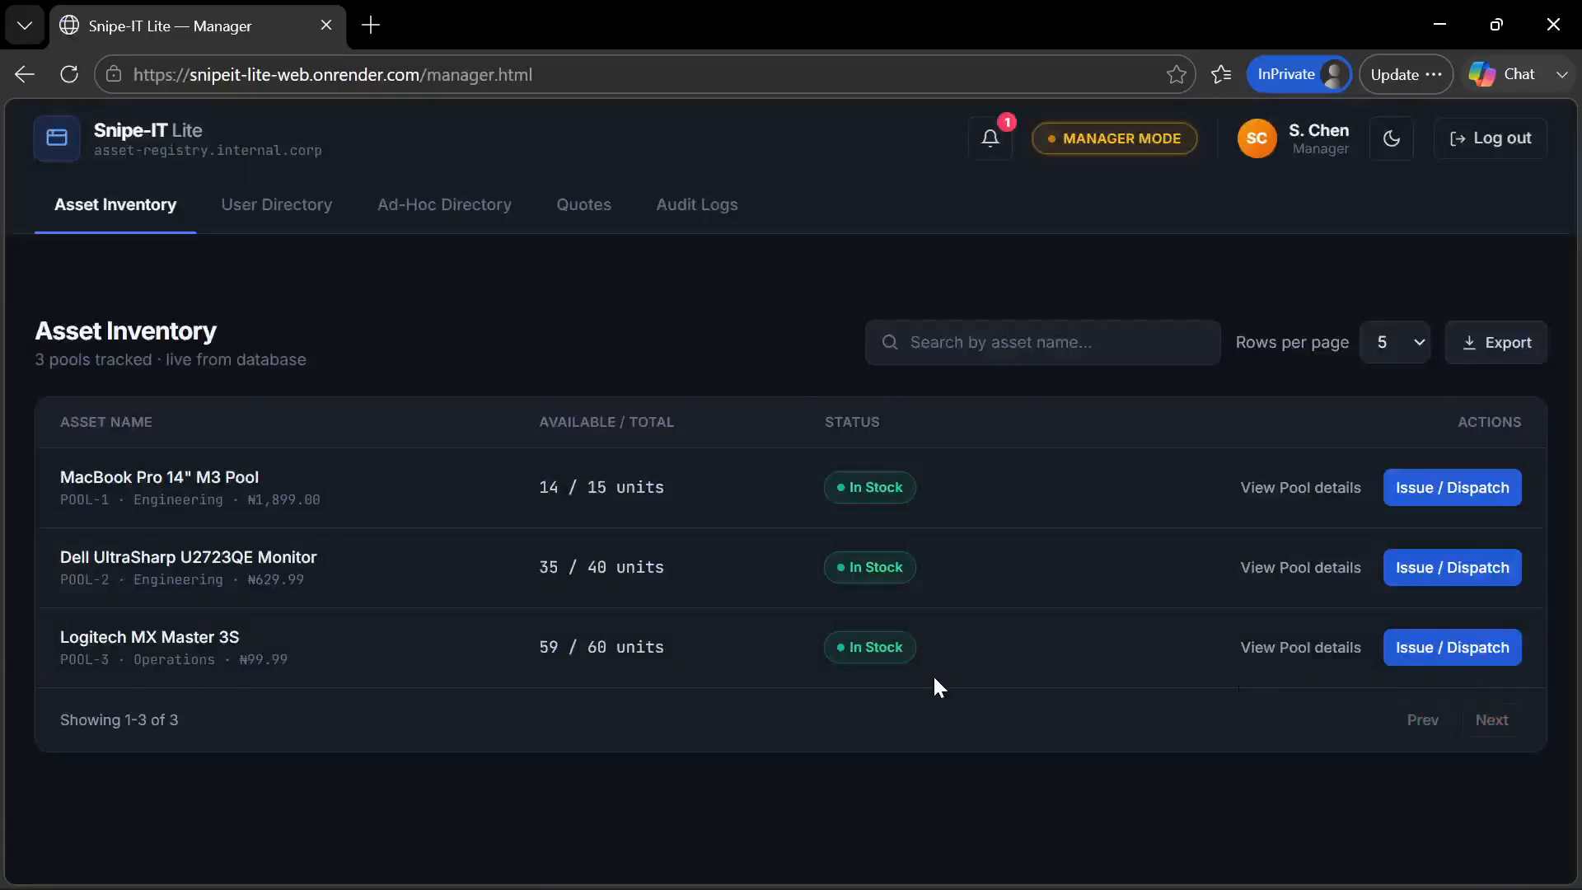
left_click(323, 210)
scroll(590, 540, "down", 3)
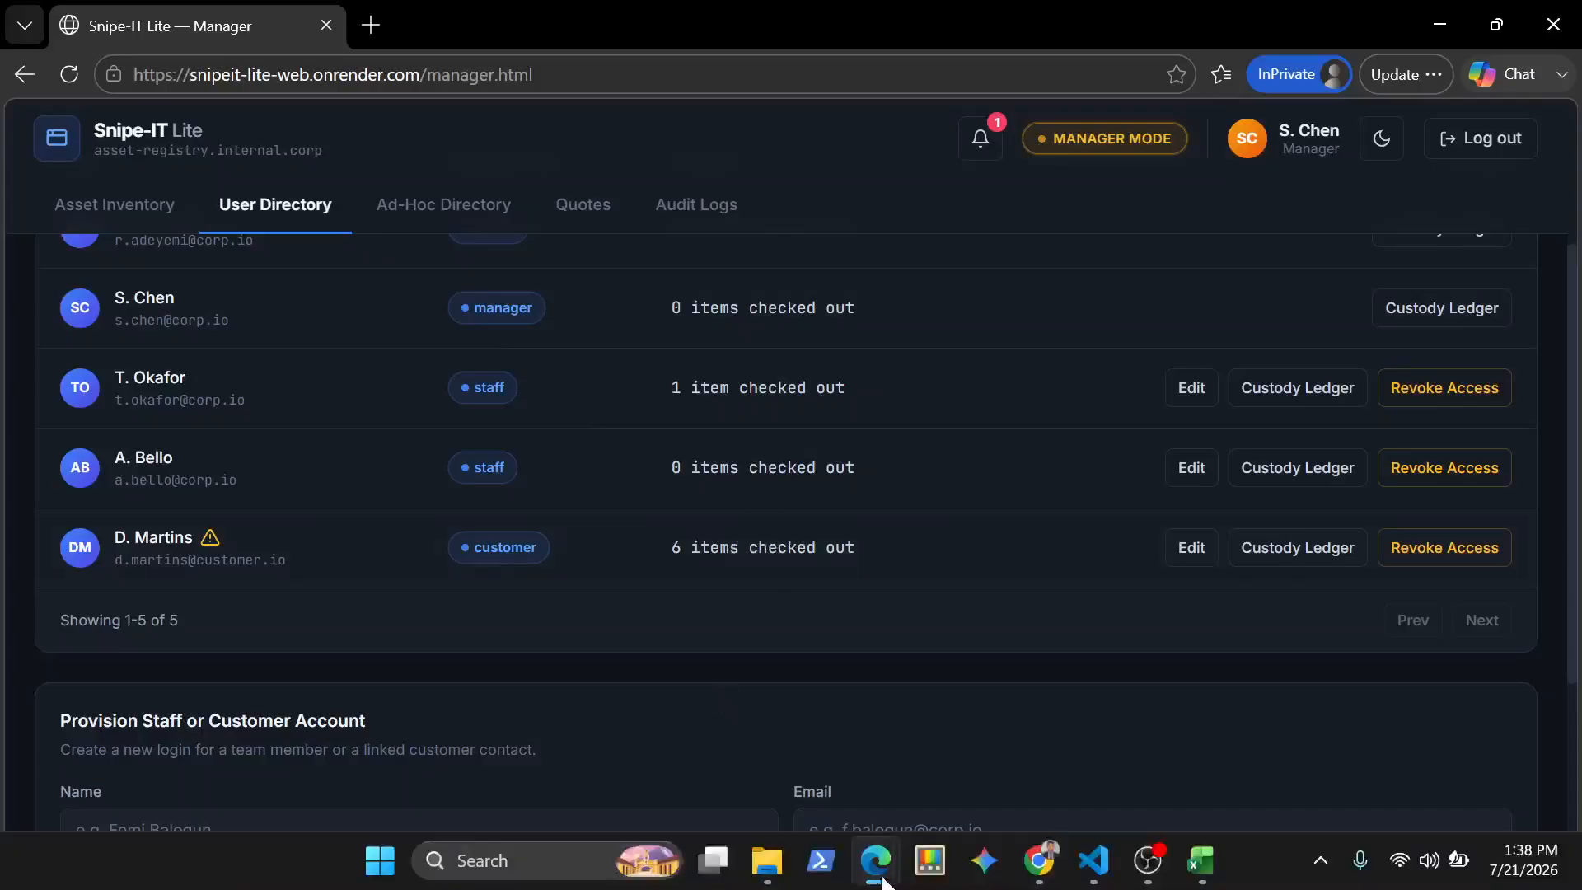
Switch to Chrome and sign in to the customer portal with the credentials already filled in
left_click(1039, 860)
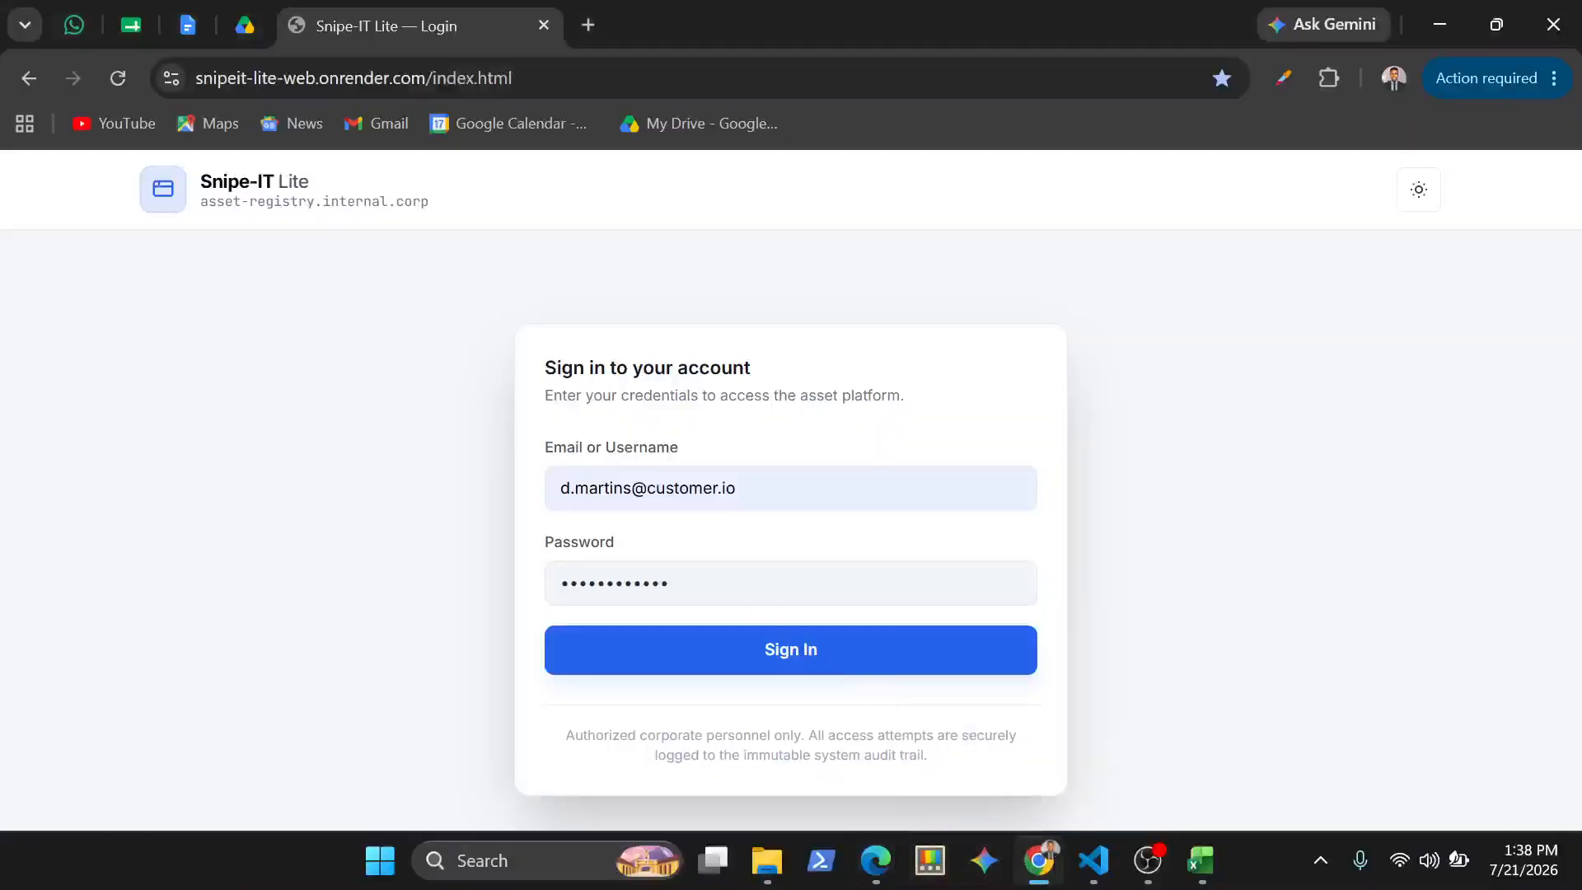
left_click(665, 655)
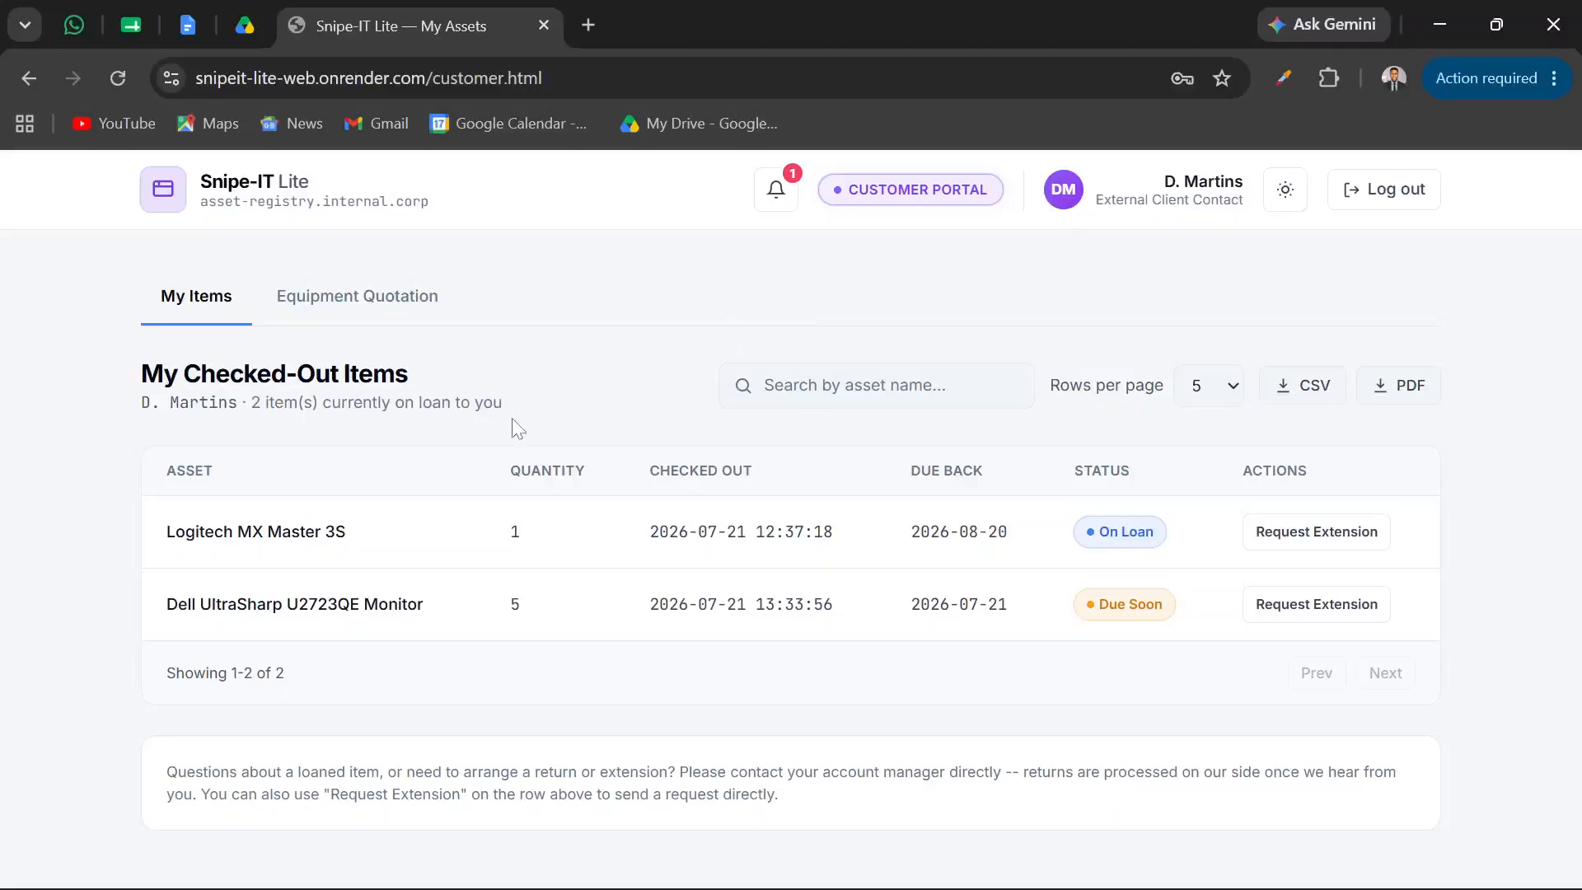
Switch to the Super Admin window in Edge and examine the System Immutability Audit Trail Logs under Audit & Backups
mouse_move(824, 885)
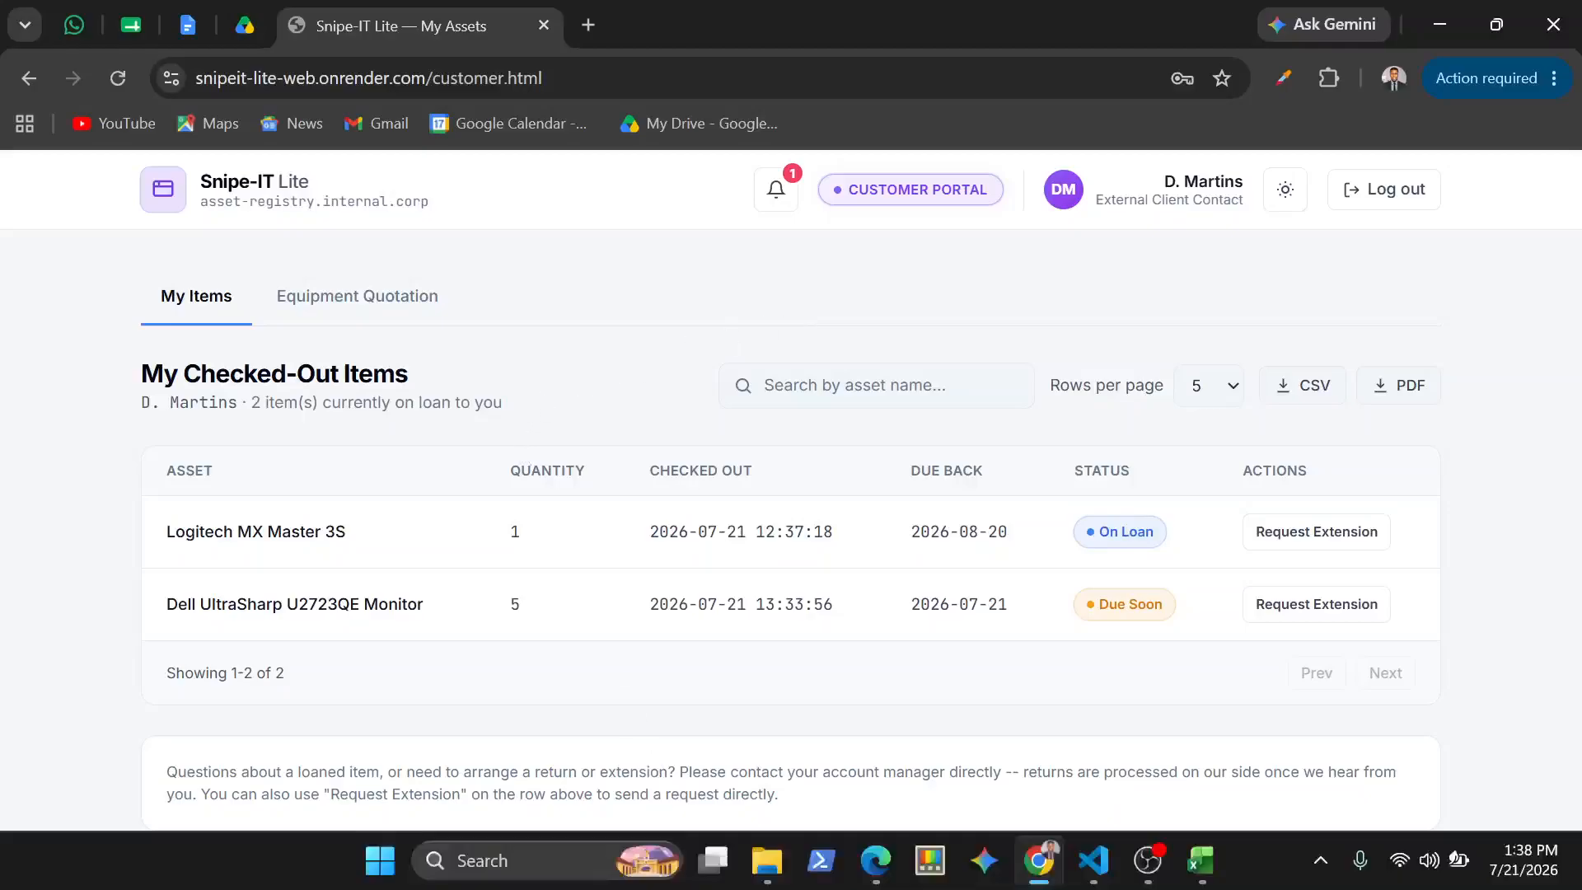
mouse_move(886, 861)
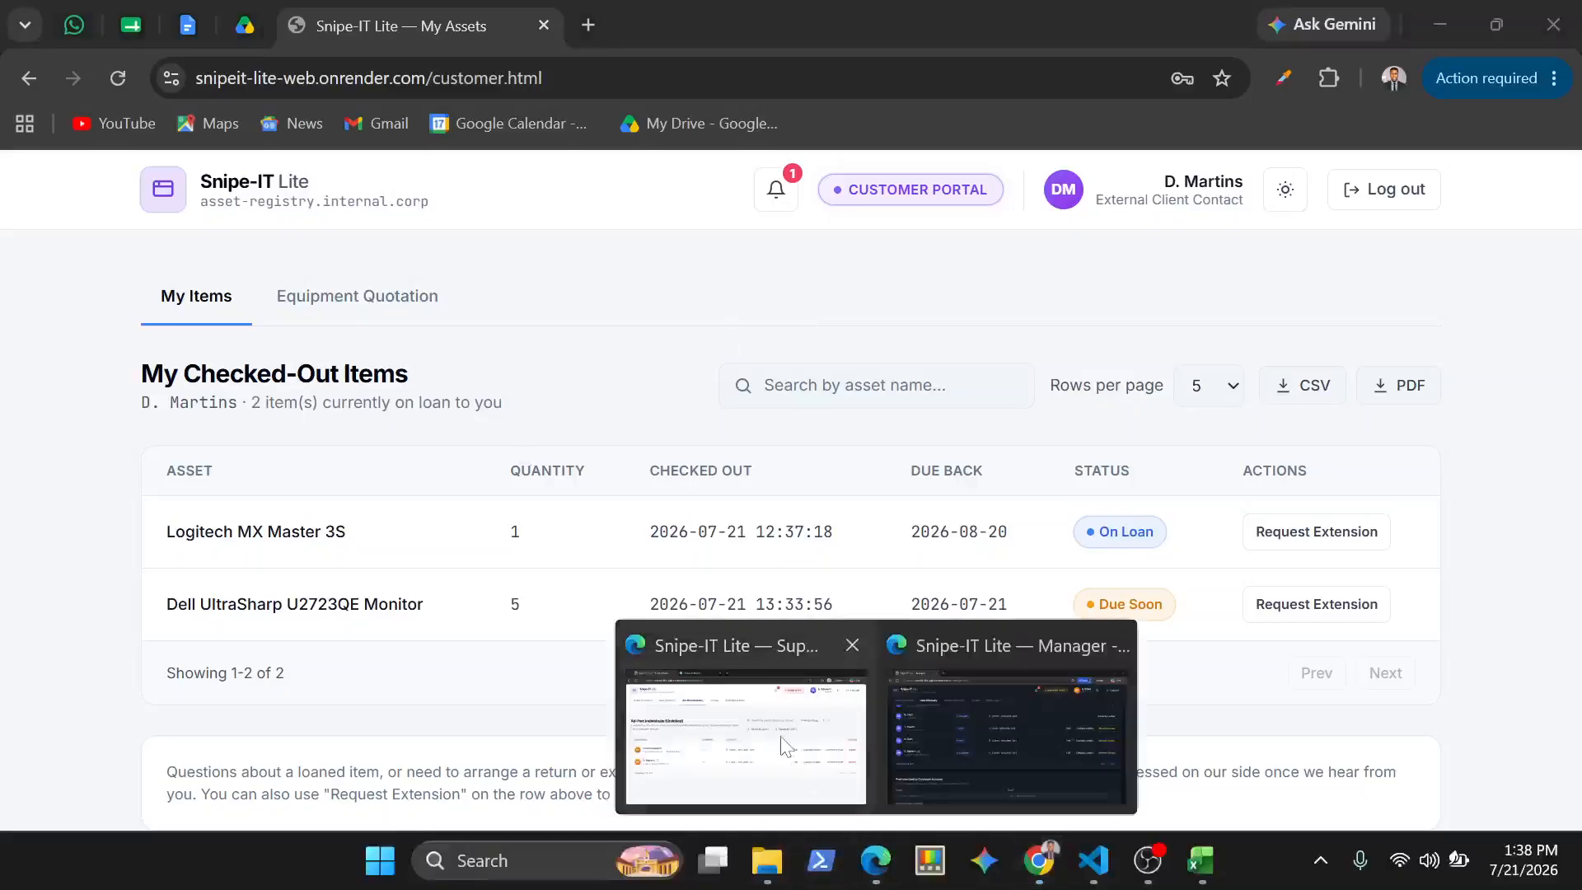
left_click(742, 684)
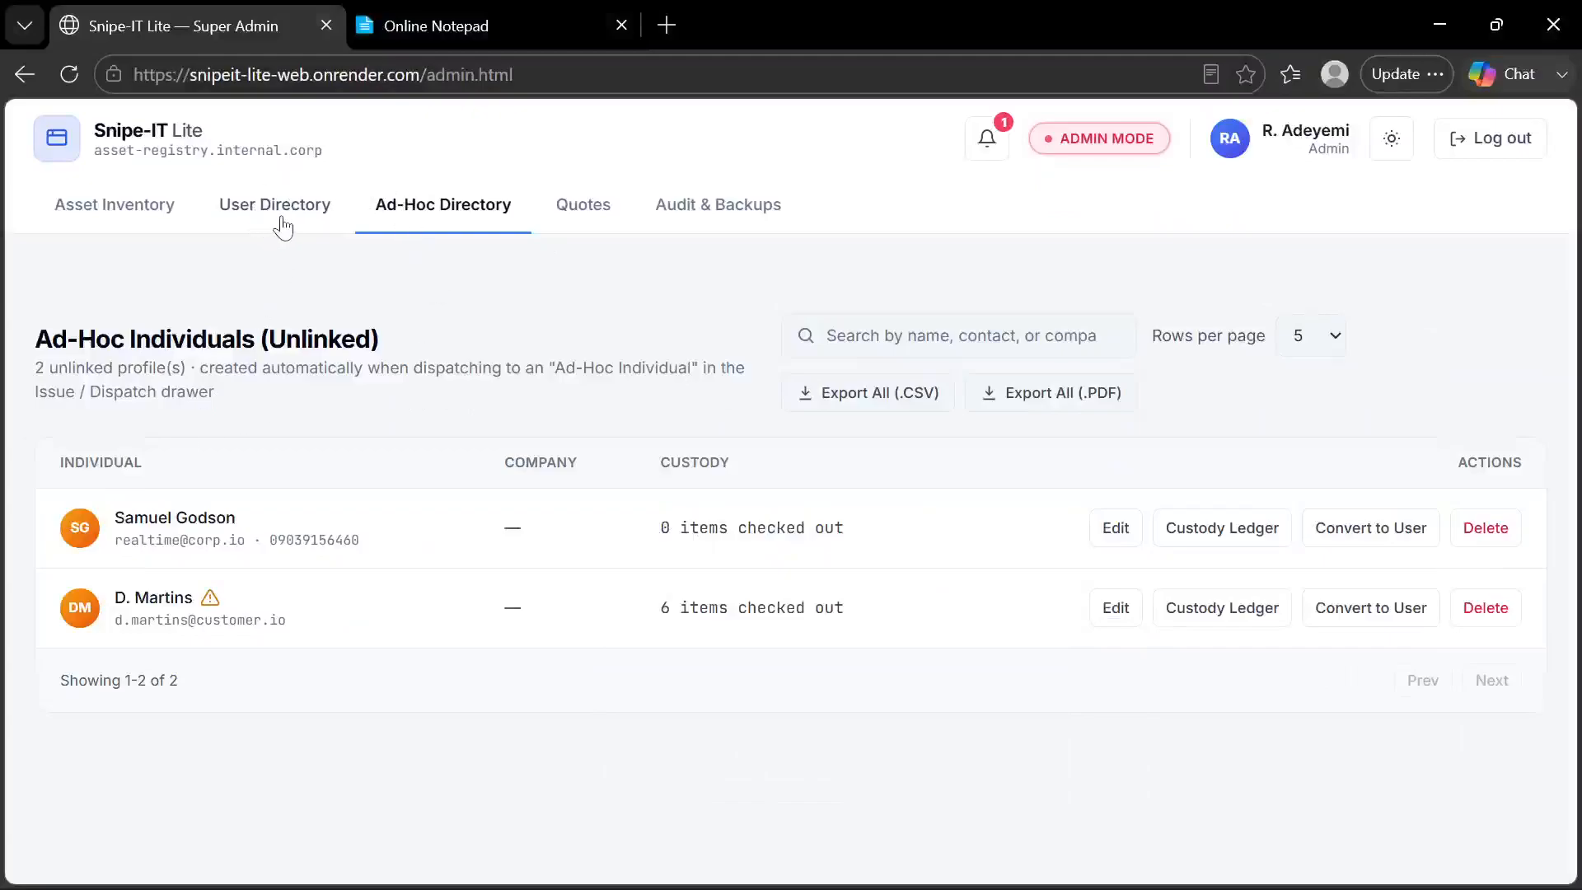
left_click(725, 210)
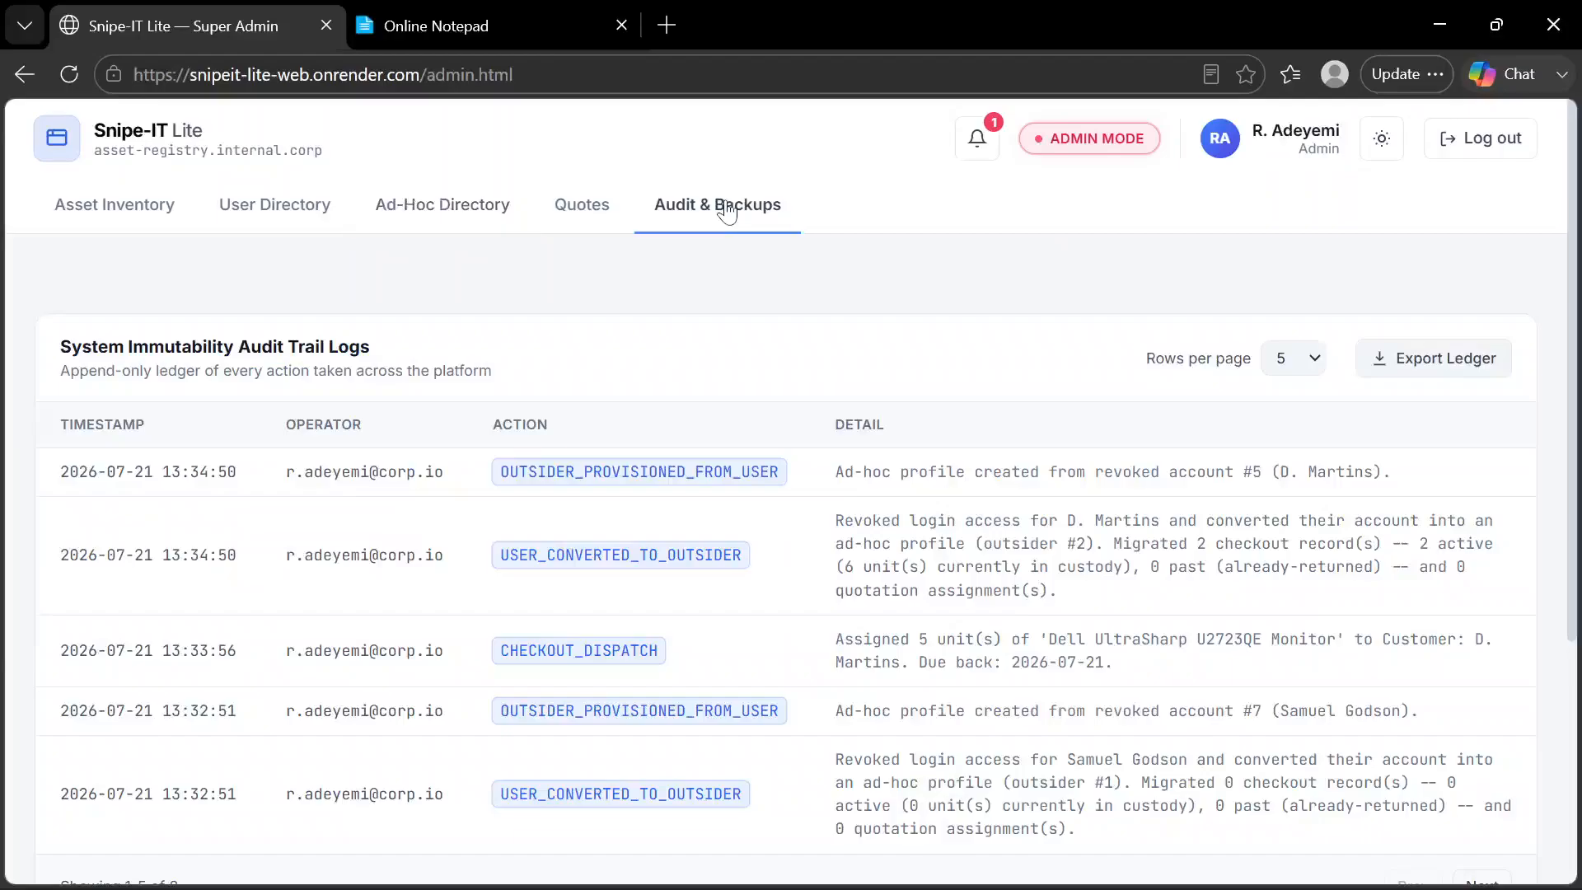
scroll(567, 471, "down", 1)
scroll(571, 473, "up", 1)
scroll(570, 473, "down", 3)
scroll(571, 473, "up", 3)
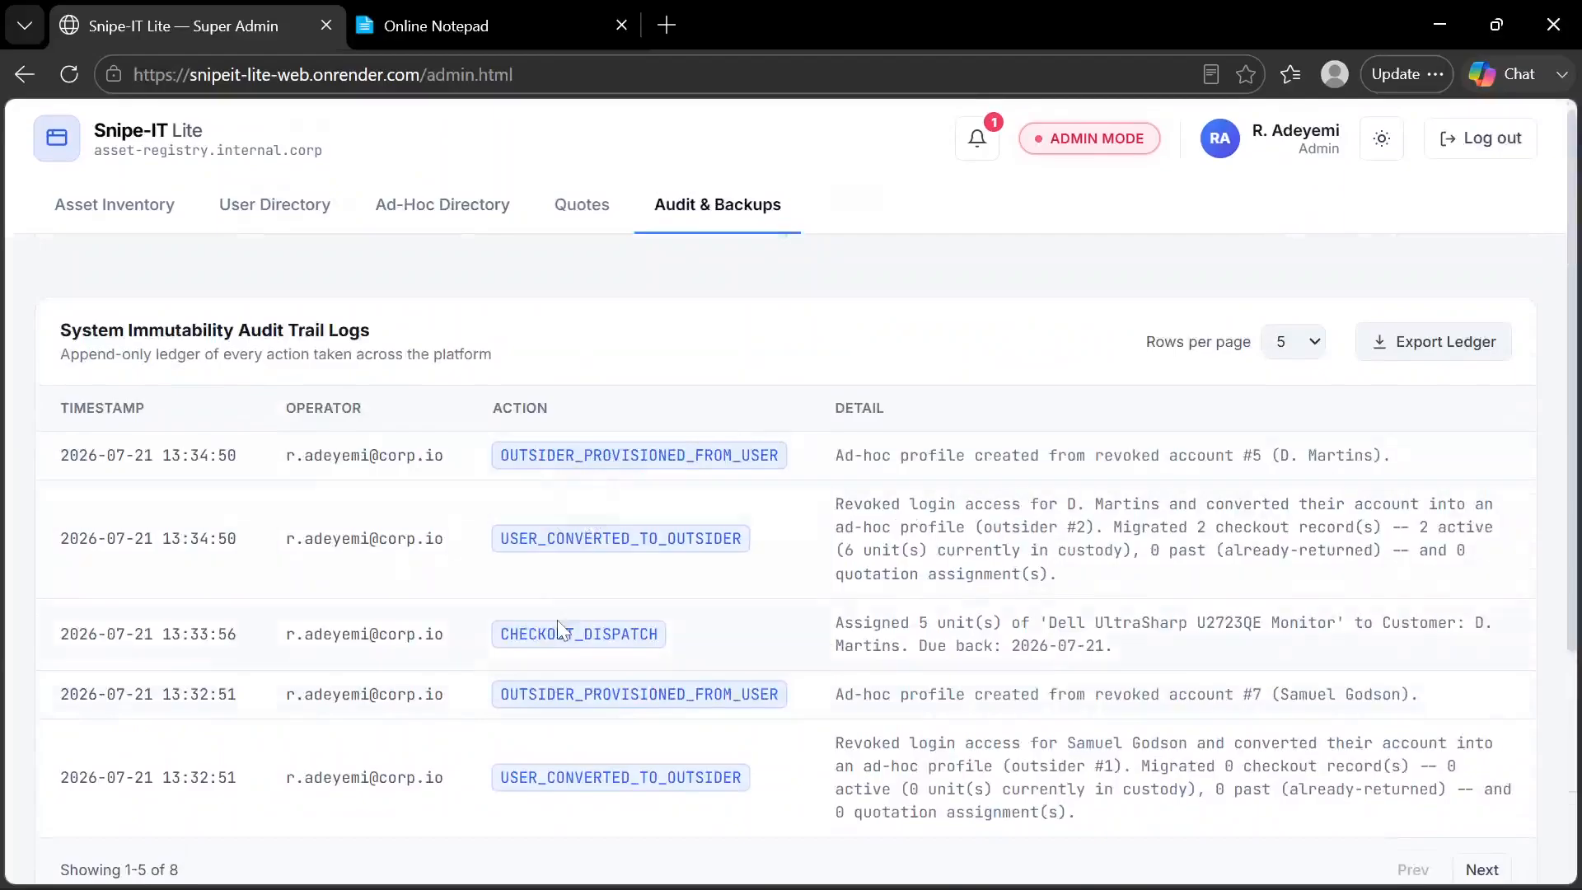
scroll(558, 574, "down", 2)
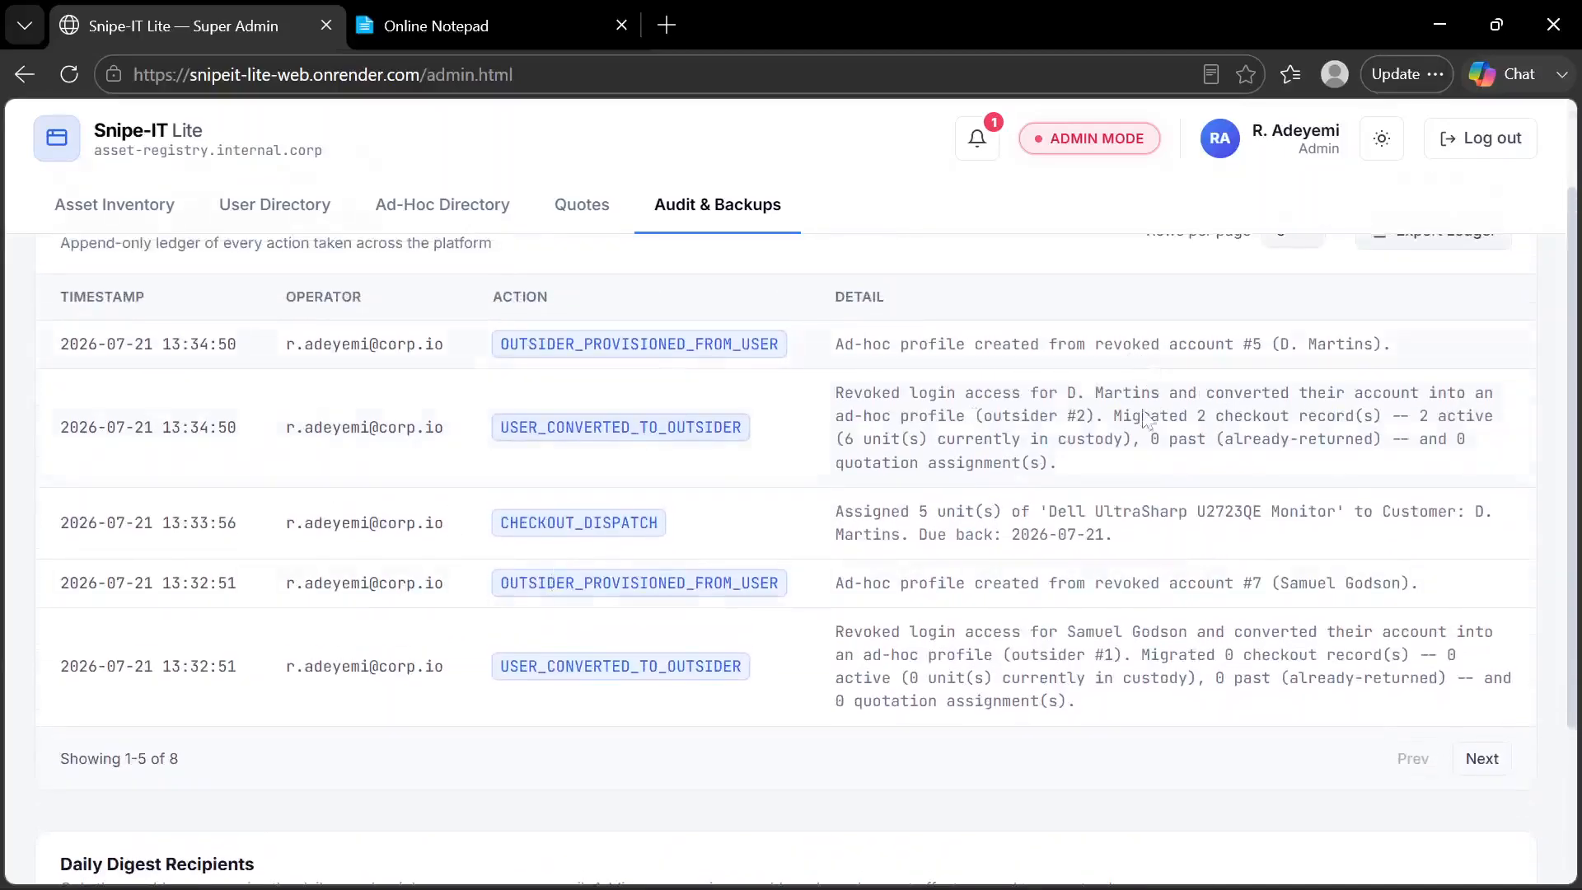
Set the audit trail log to show 10 rows per page
scroll(1147, 424, "up", 2)
left_click(1316, 359)
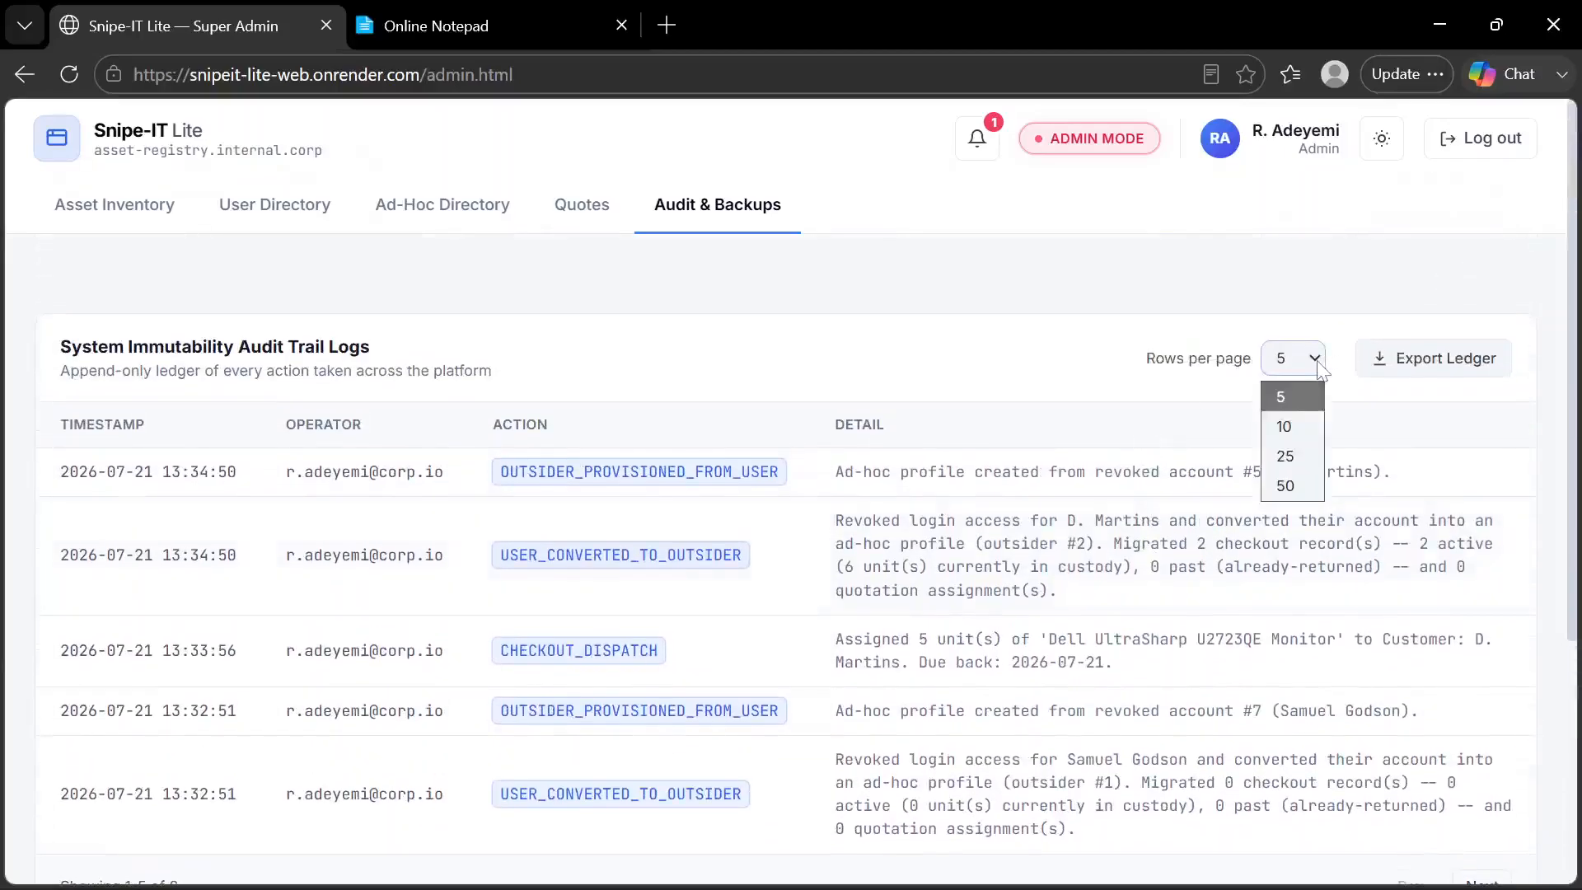
left_click(1306, 420)
Examine the expanded audit trail for the revocation, checkout dispatch and profile conversion entries
scroll(944, 523, "down", 10)
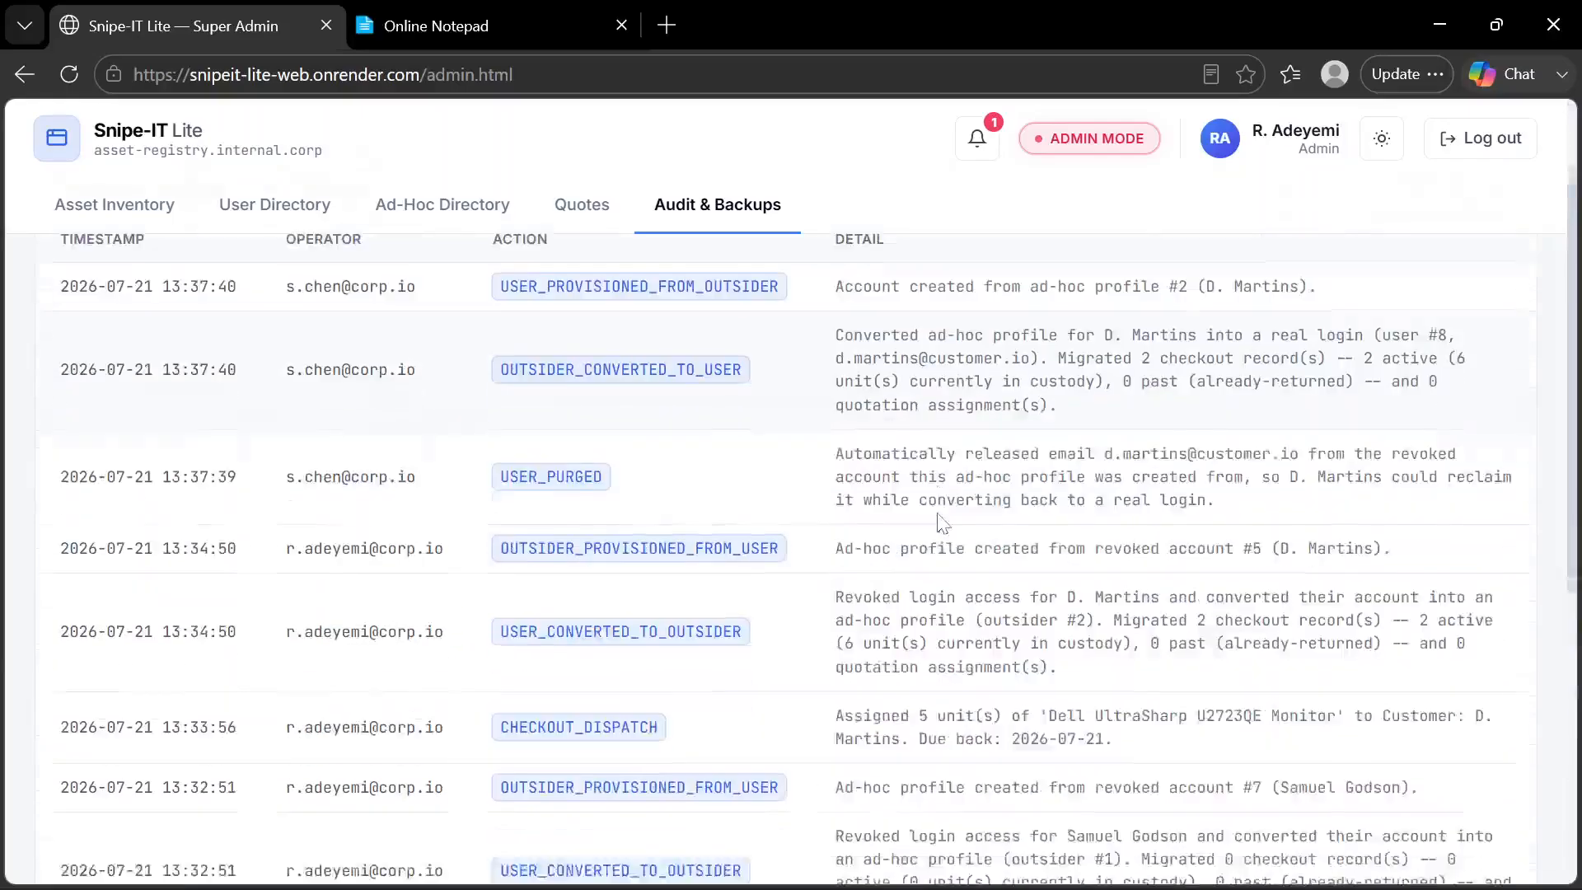
scroll(943, 524, "up", 6)
scroll(944, 523, "up", 3)
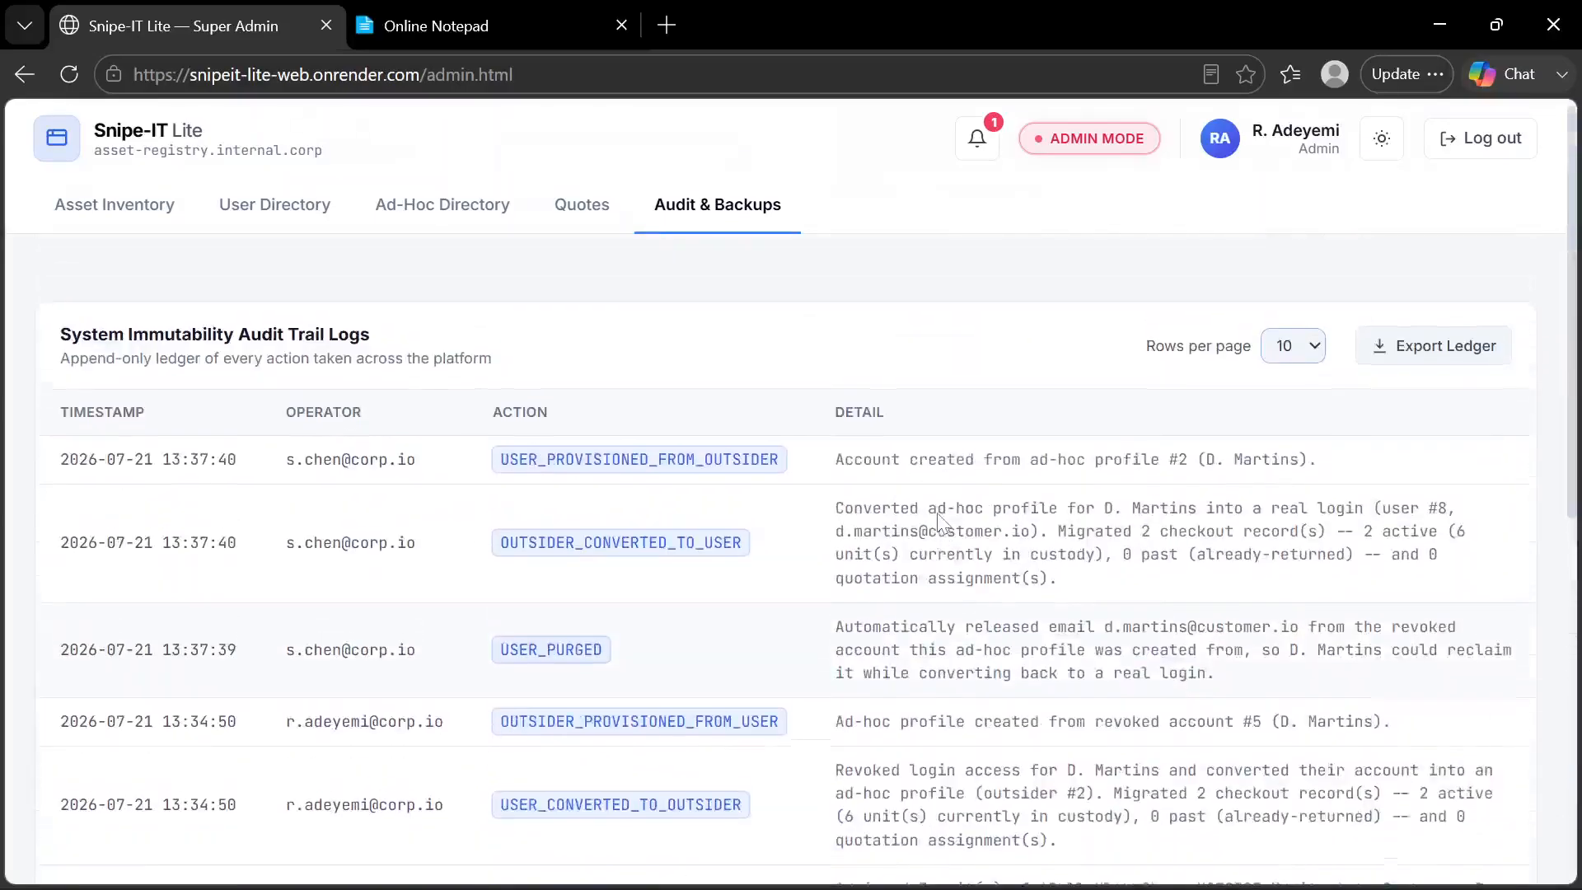
scroll(944, 523, "down", 2)
scroll(944, 523, "up", 2)
scroll(944, 523, "down", 1)
scroll(942, 521, "up", 1)
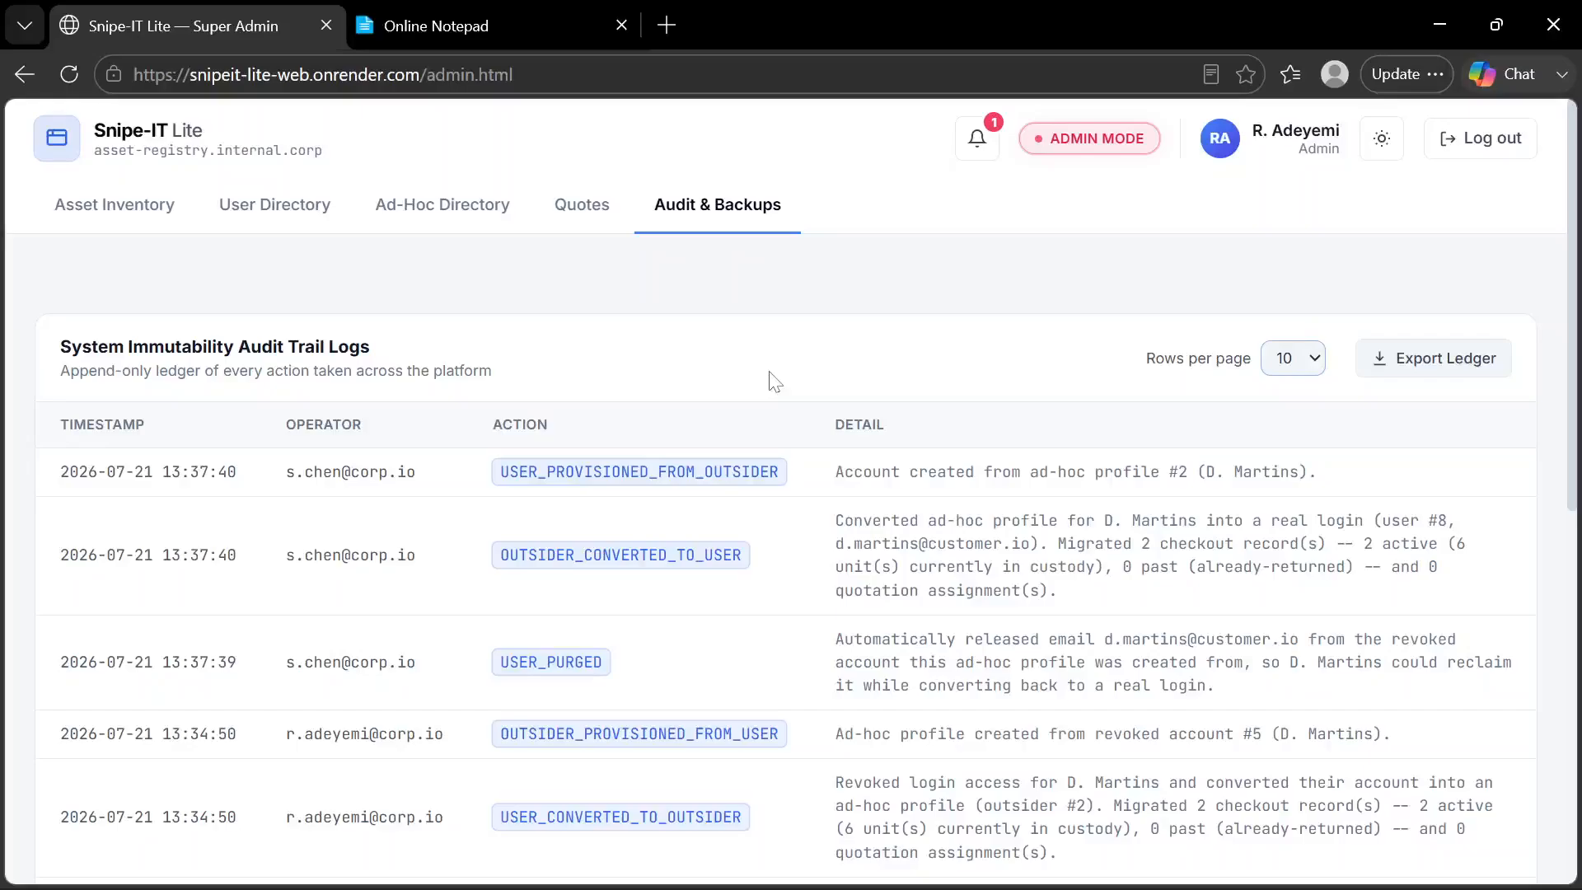
scroll(775, 382, "down", 1)
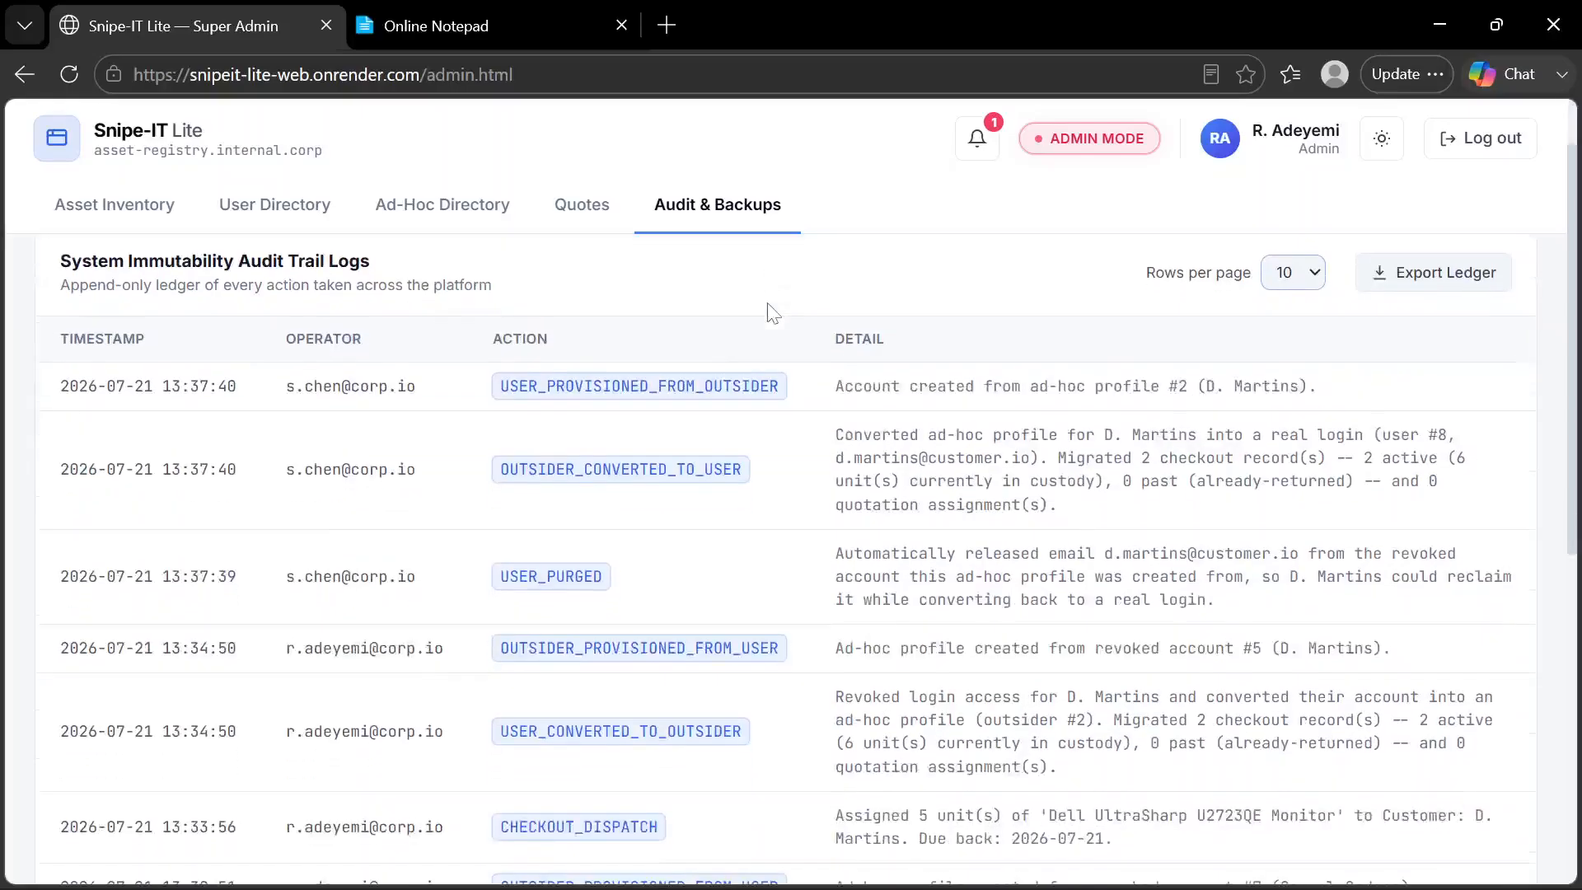
scroll(773, 313, "down", 7)
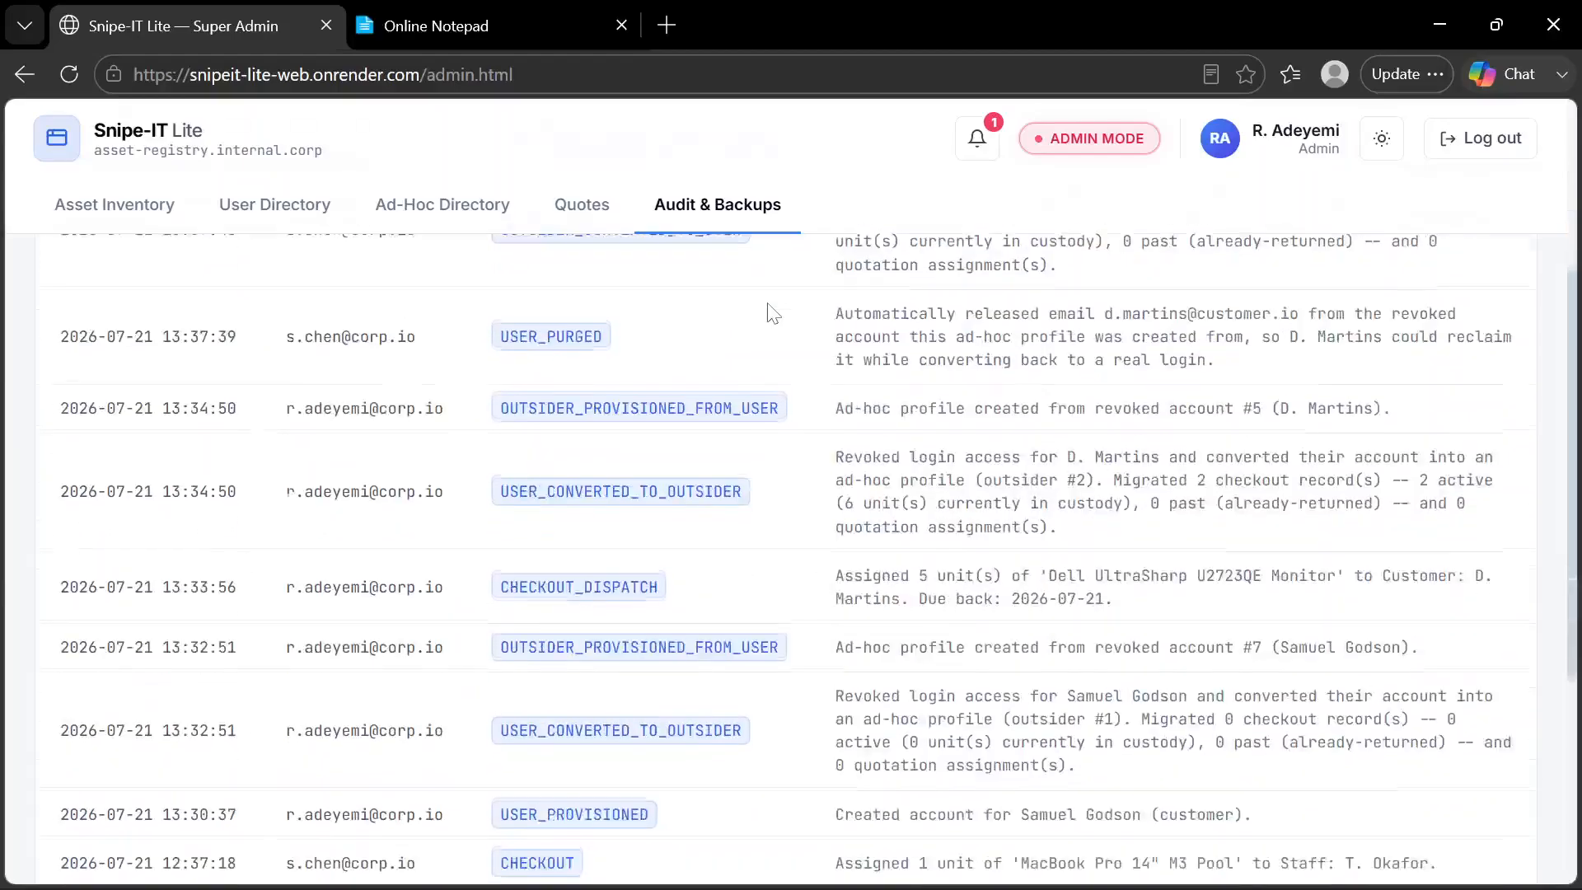
scroll(773, 314, "up", 6)
scroll(773, 313, "up", 3)
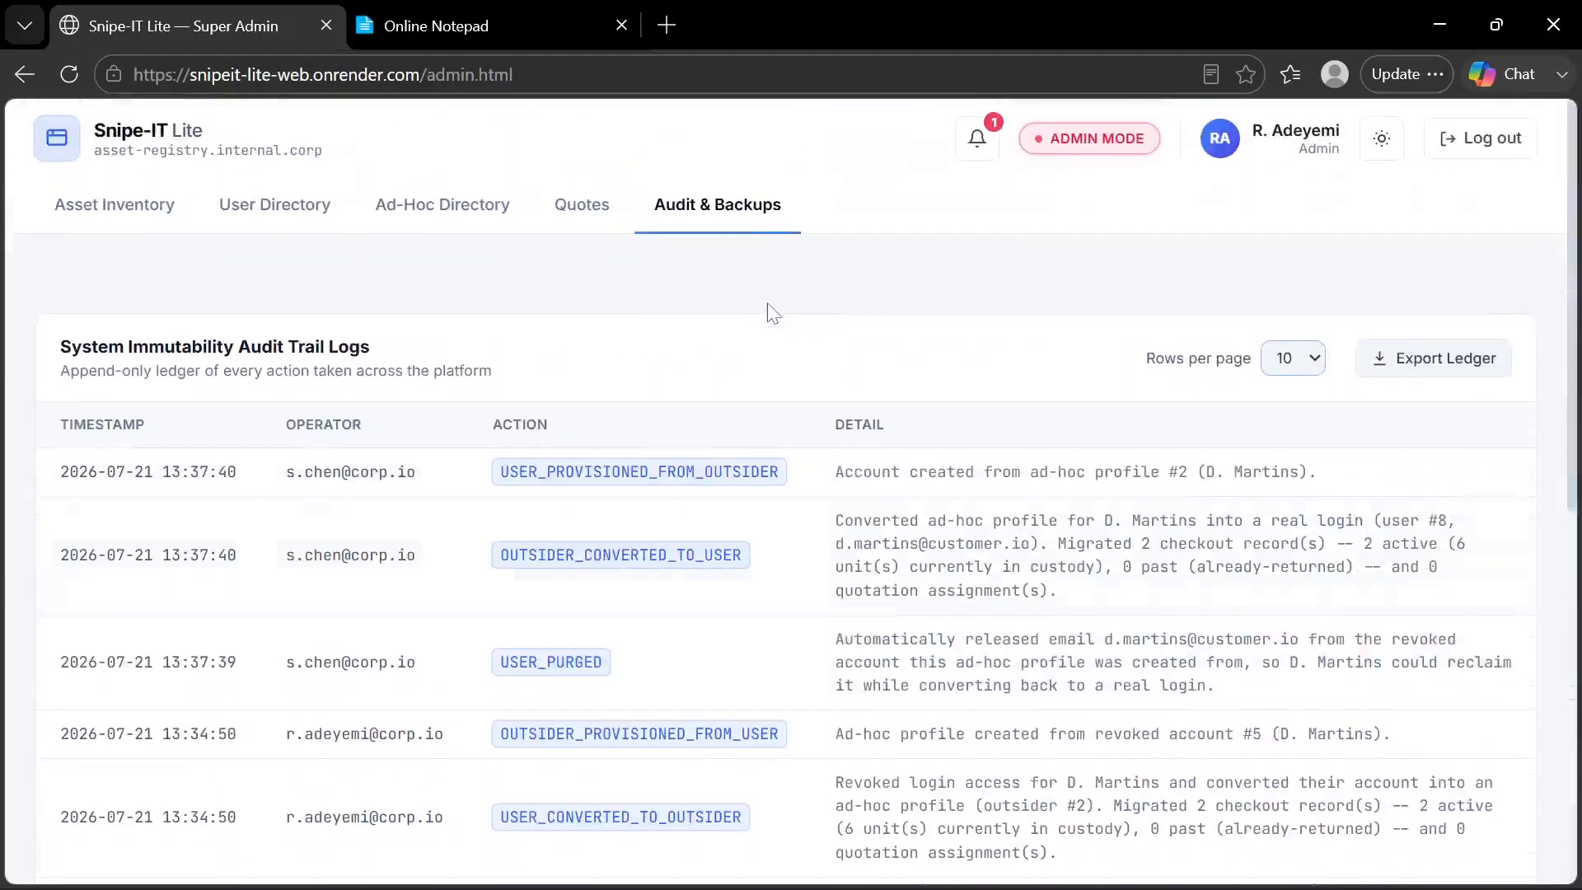
scroll(718, 564, "down", 5)
scroll(721, 567, "up", 2)
scroll(722, 567, "up", 4)
Open the ledger export options, try 07/21/2026 and 07/20/2026 as the start date, and clear the date
left_click(1414, 371)
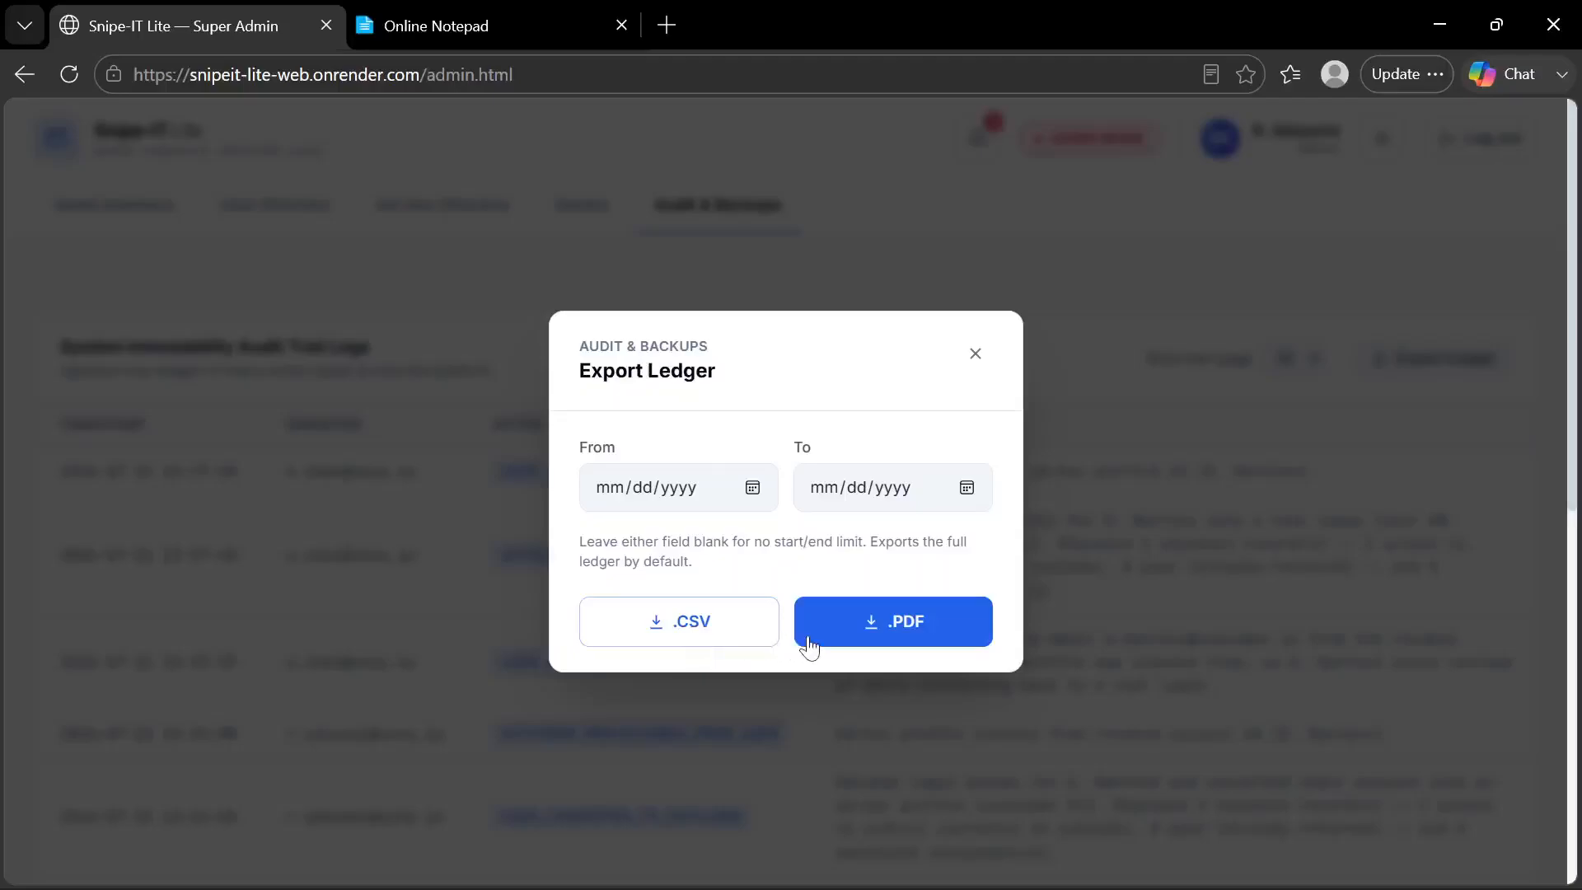
left_click(753, 491)
left_click(669, 728)
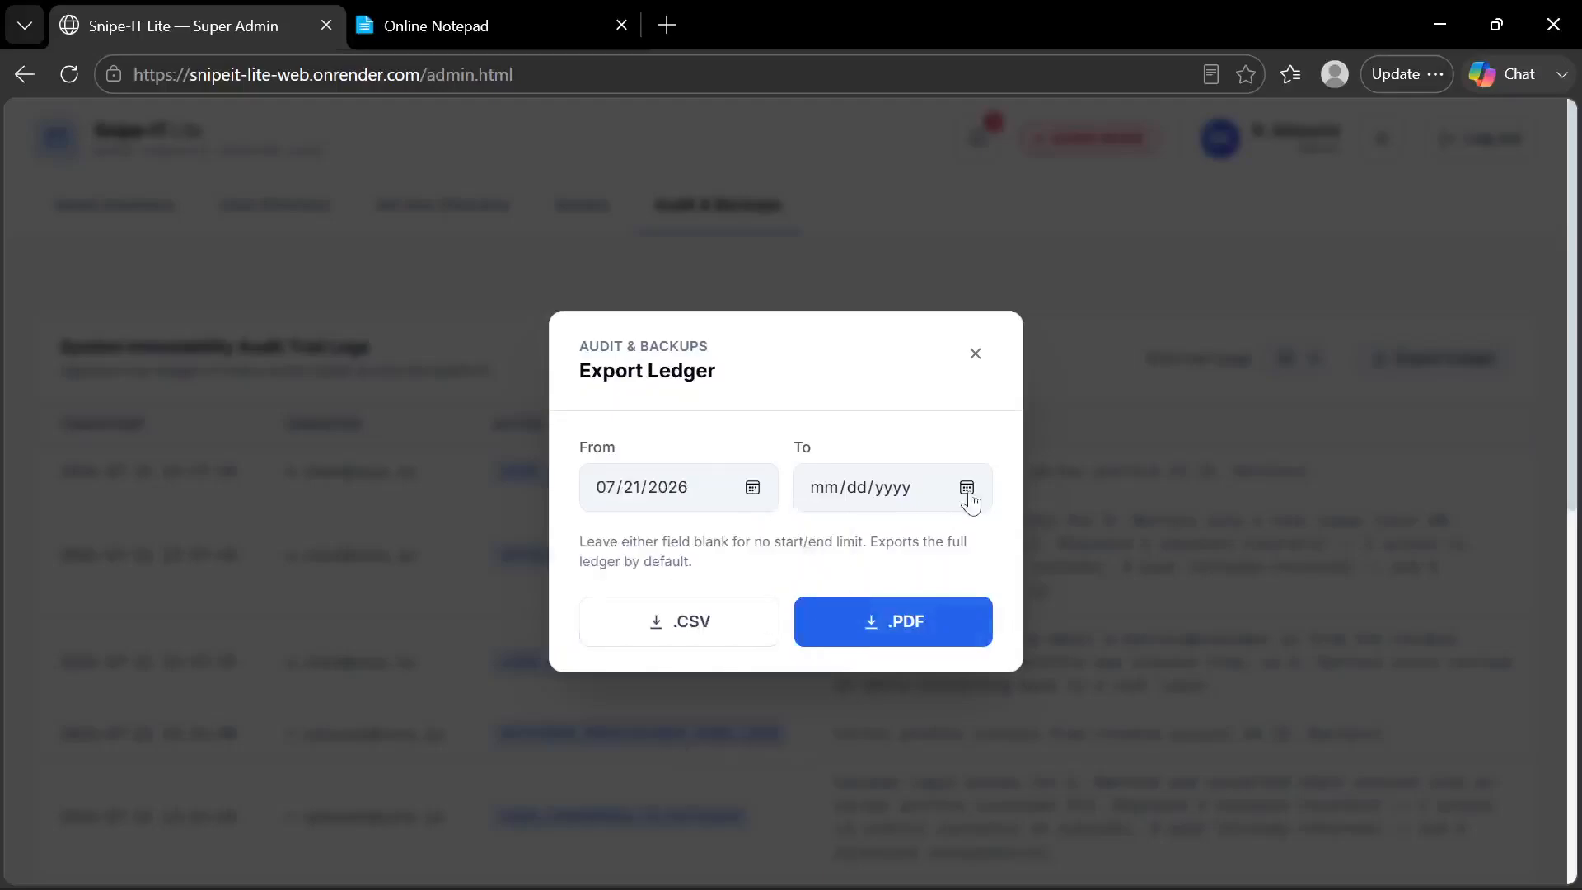
left_click(750, 502)
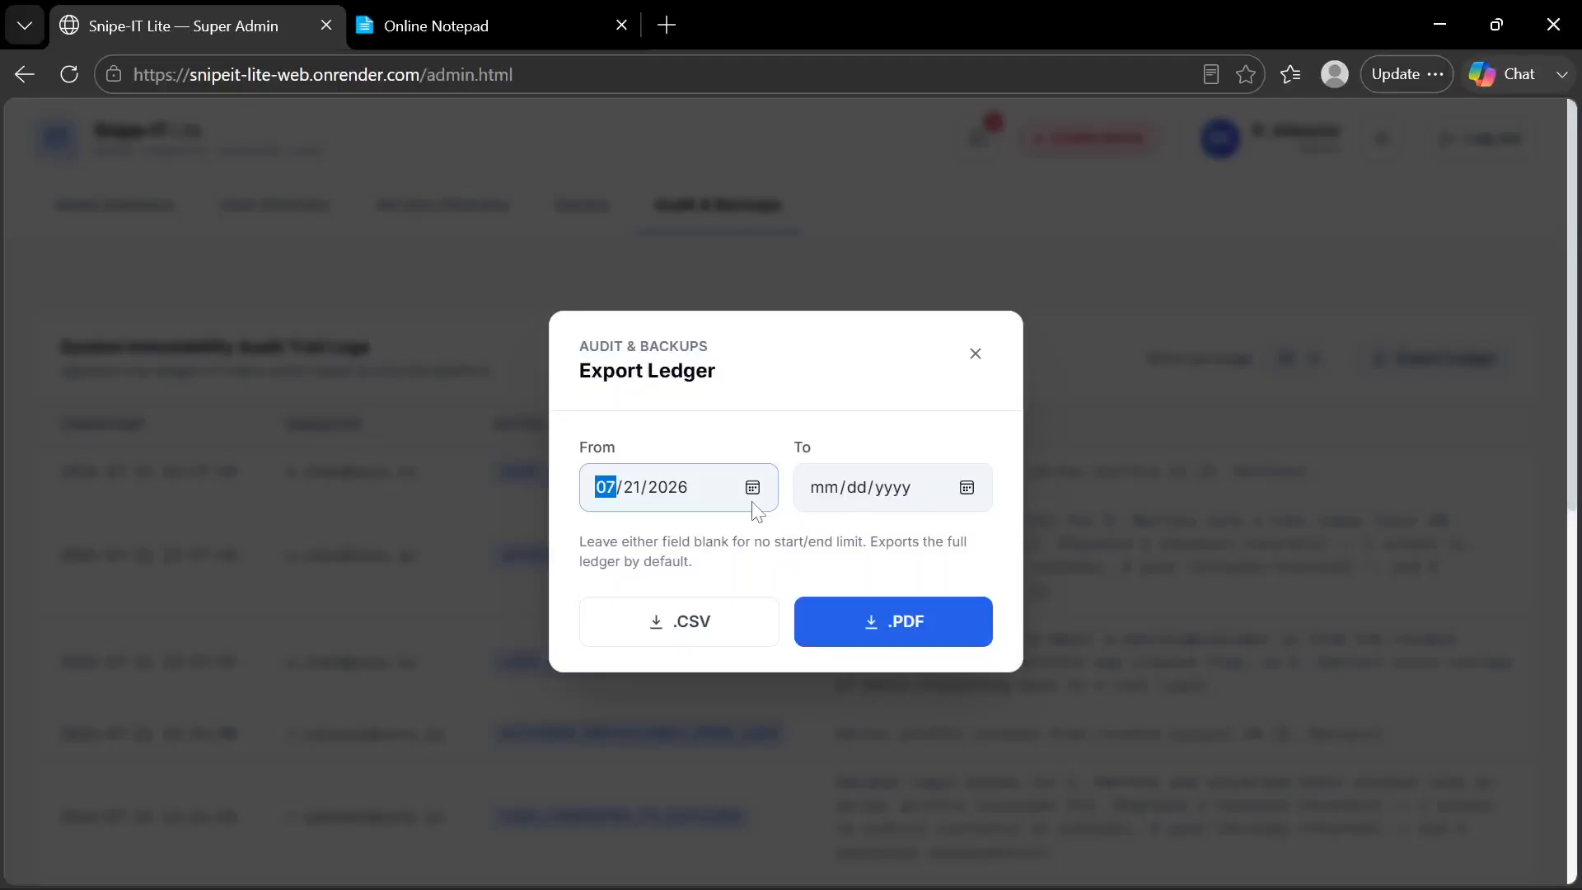
left_click(754, 492)
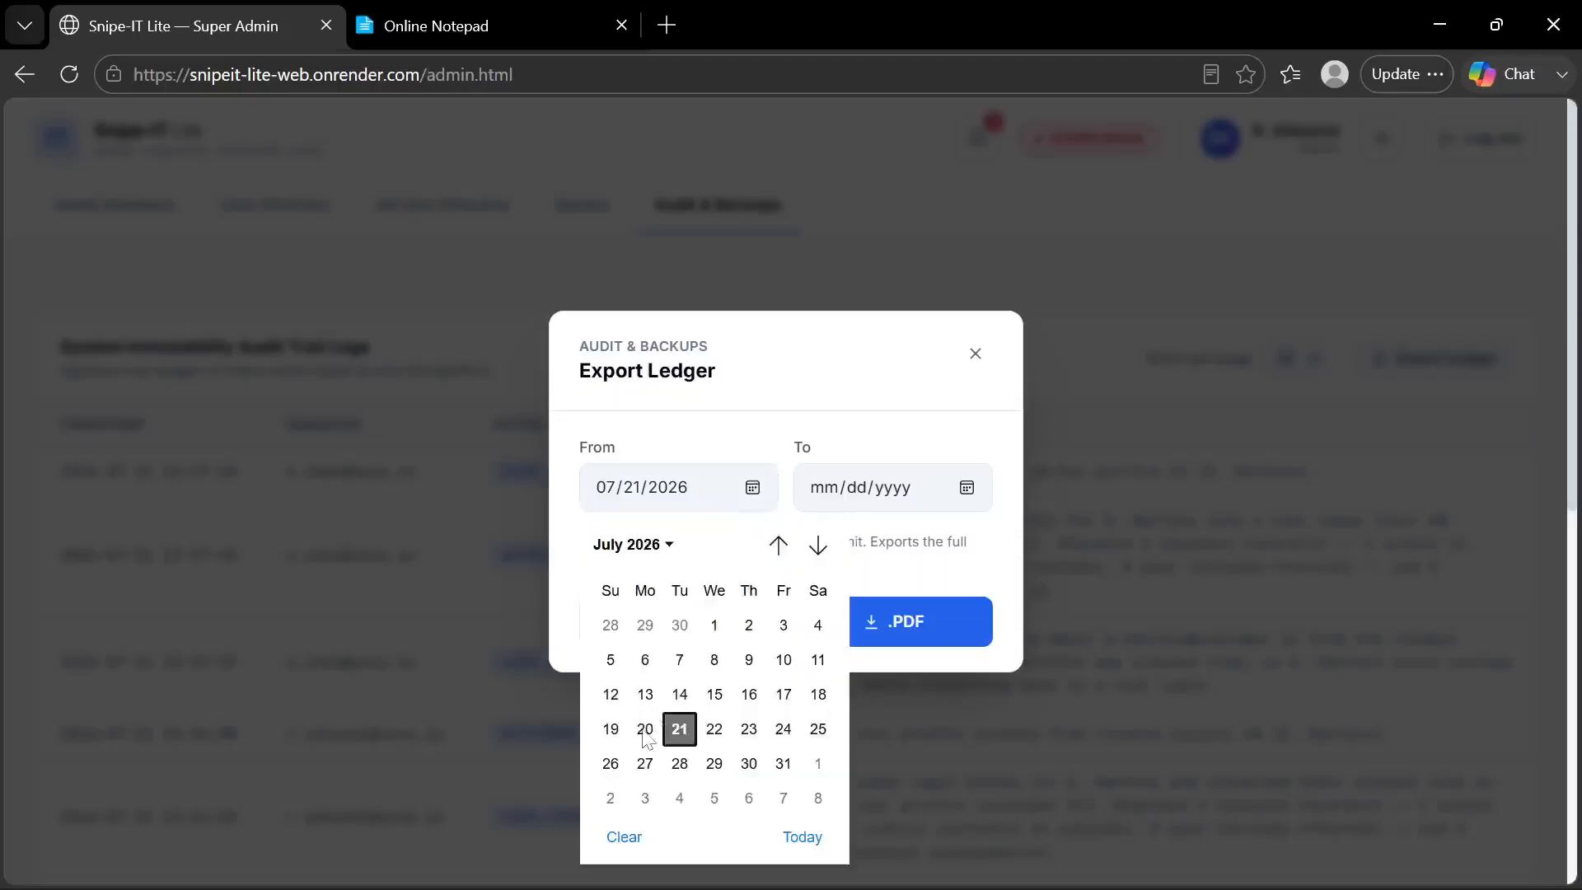
left_click(645, 730)
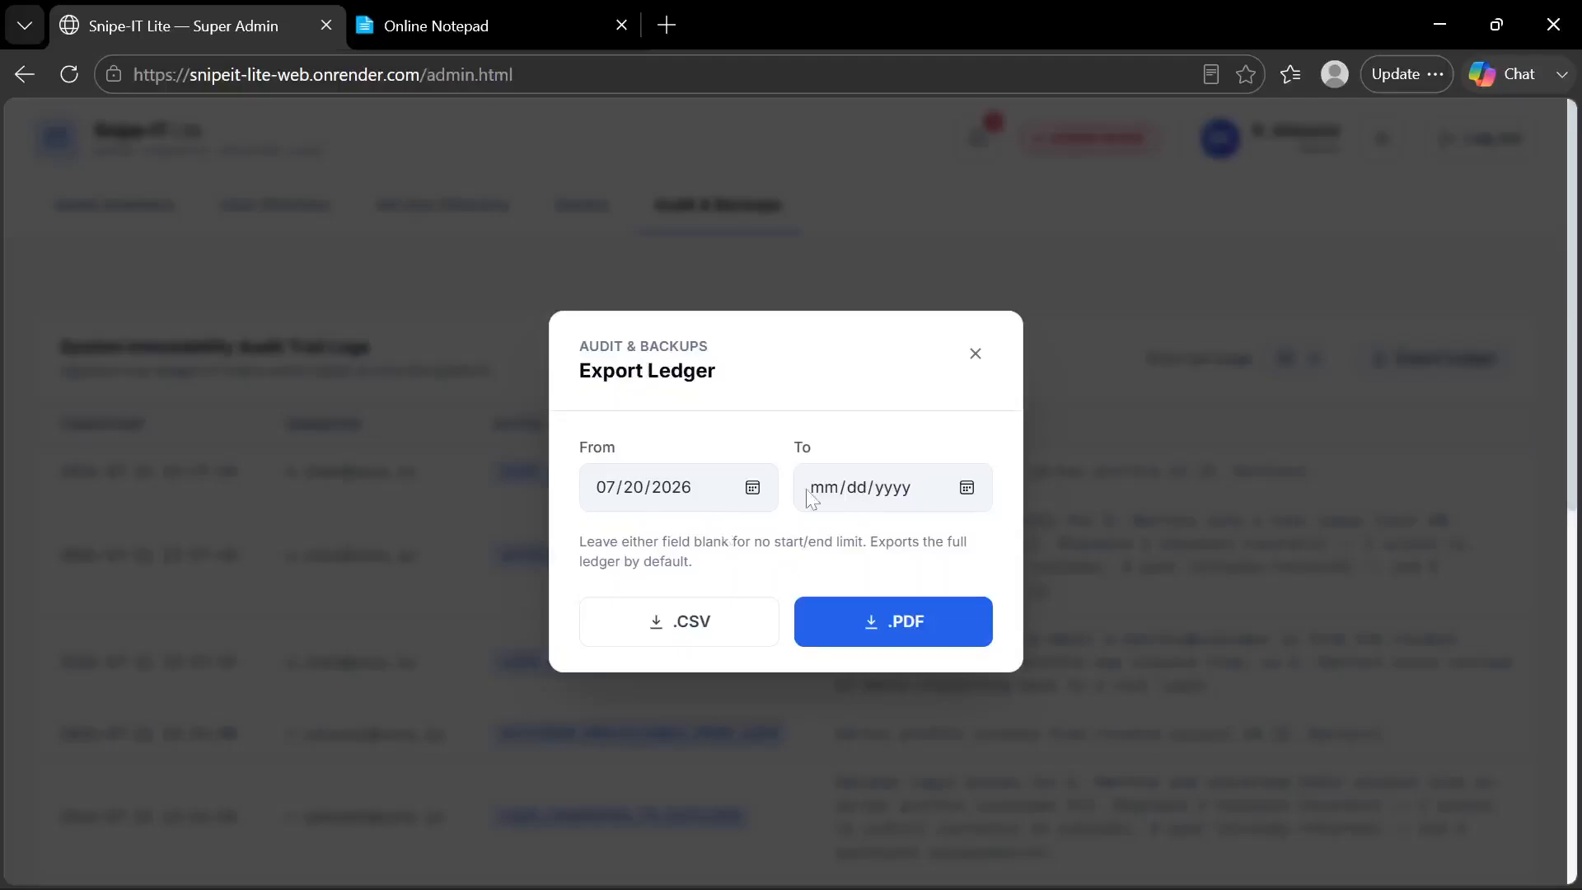
left_click(751, 492)
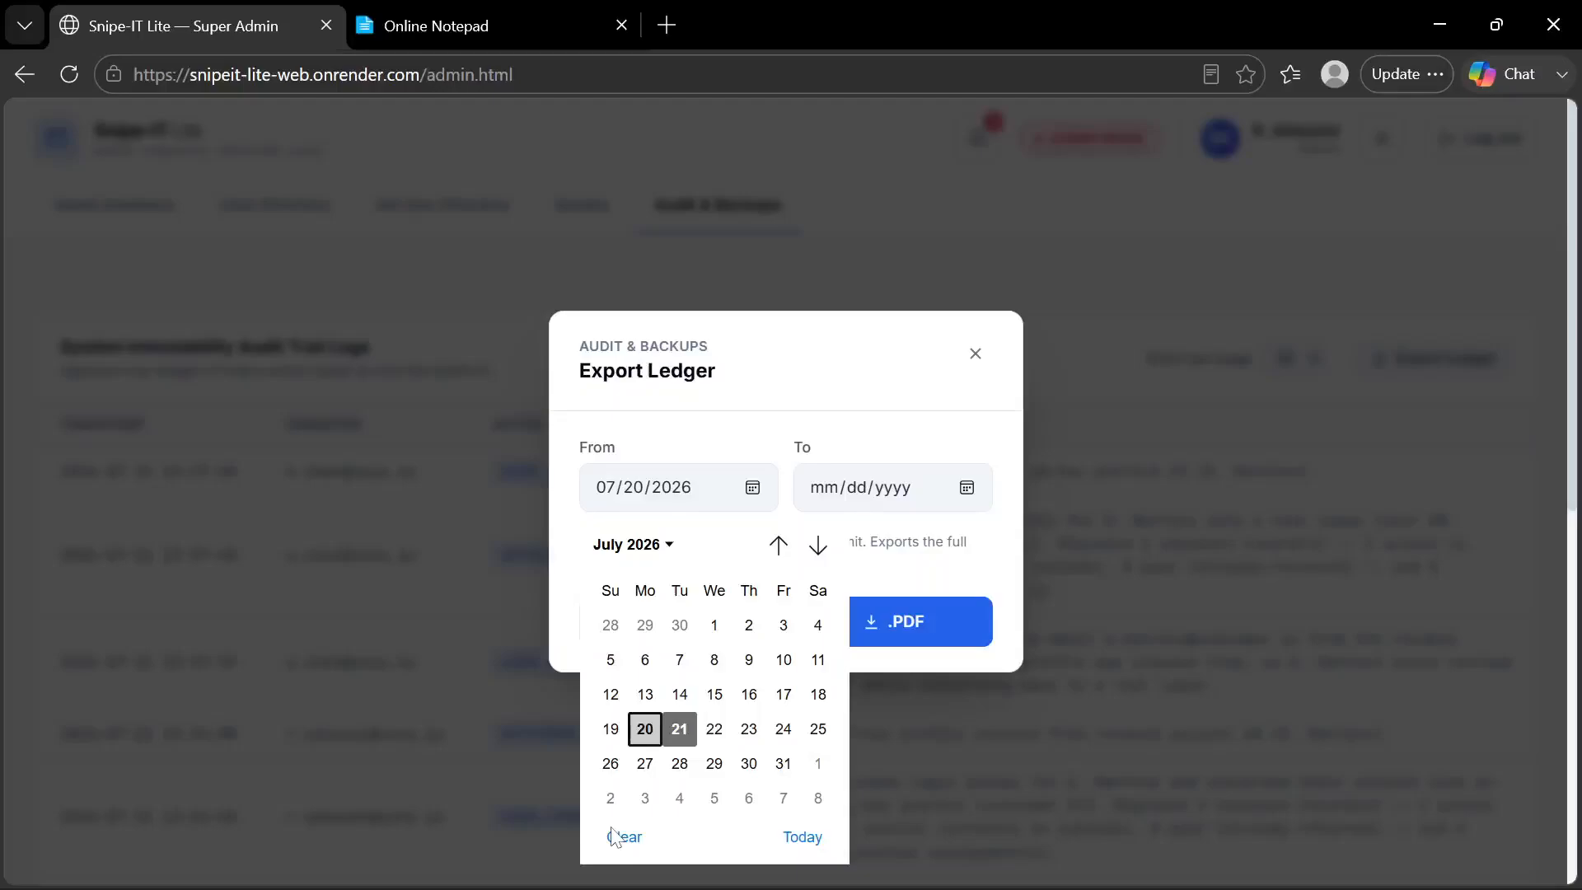
left_click(618, 836)
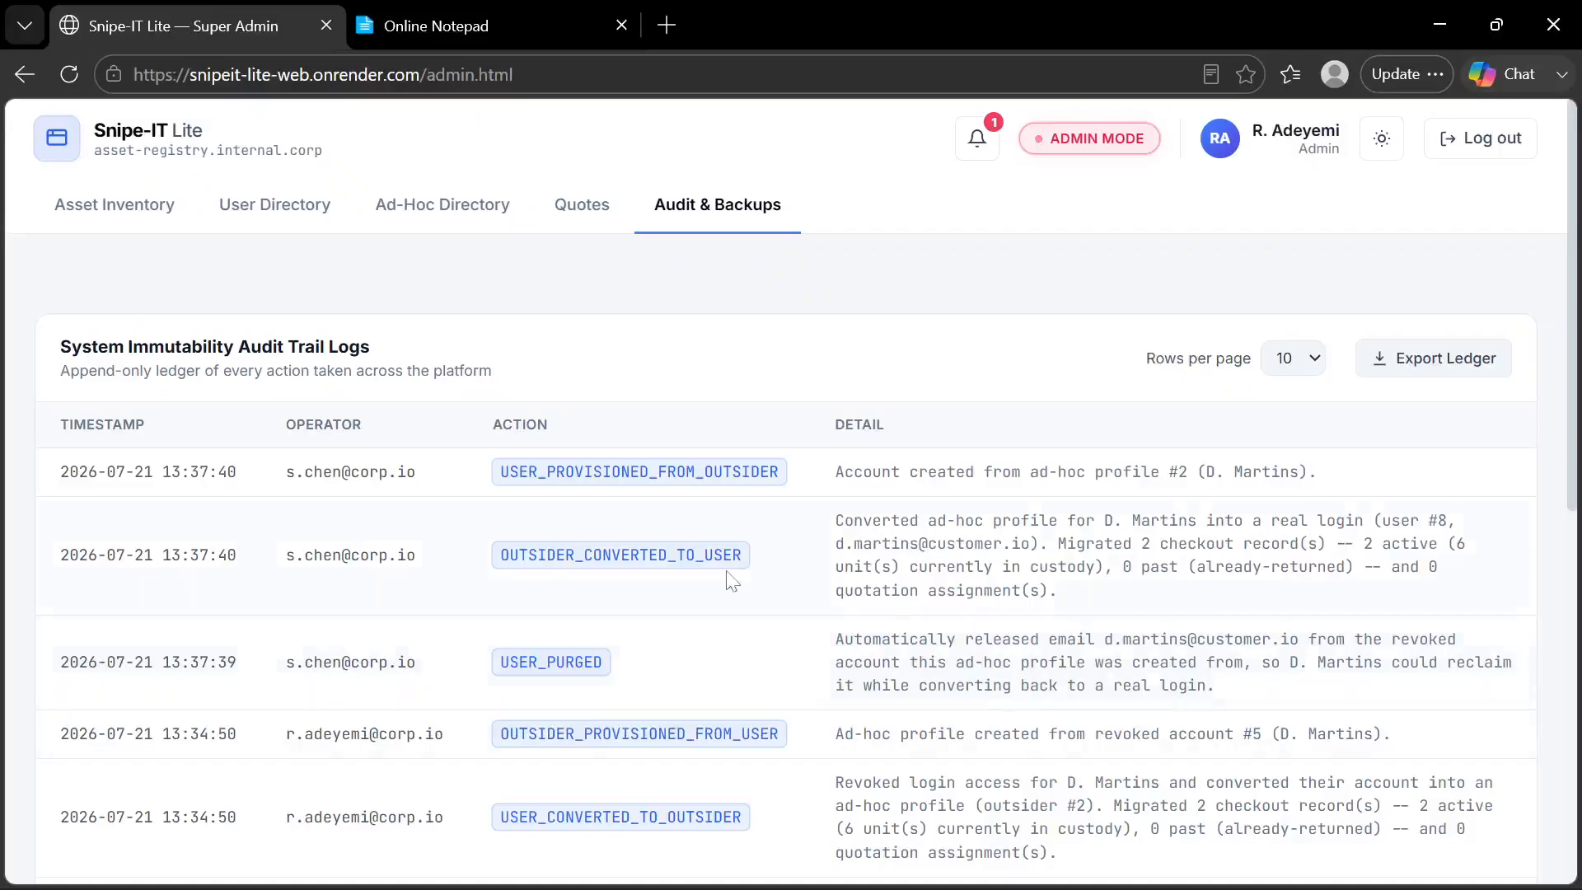
Examine the System Immutability Audit Trail Logs and look at the Export Ledger date and format options without exporting
scroll(732, 581, "down", 1)
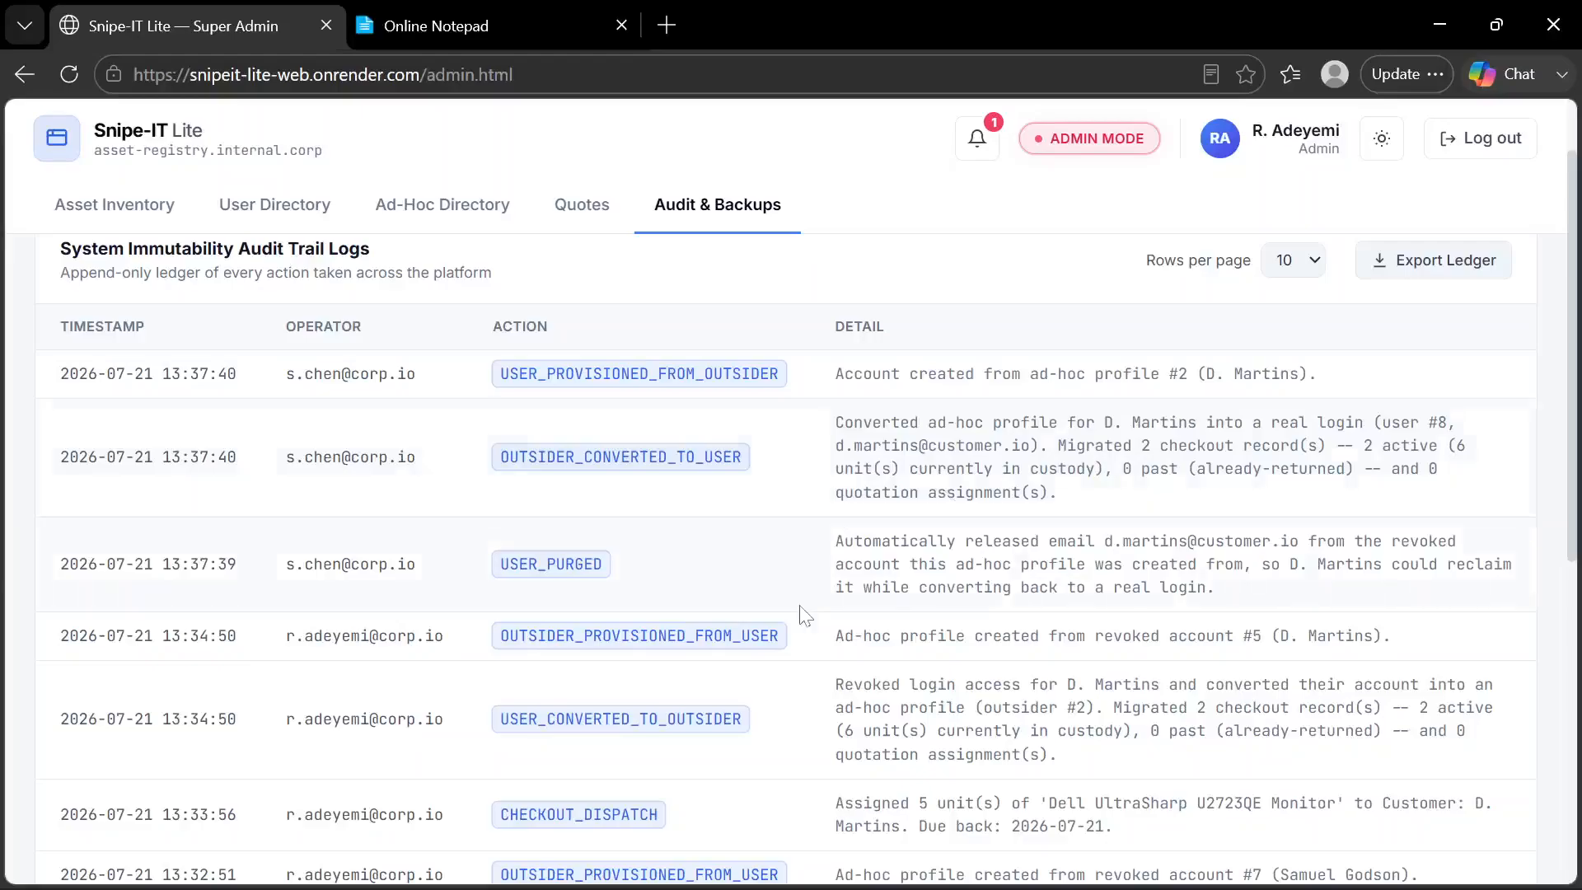
scroll(801, 614, "up", 1)
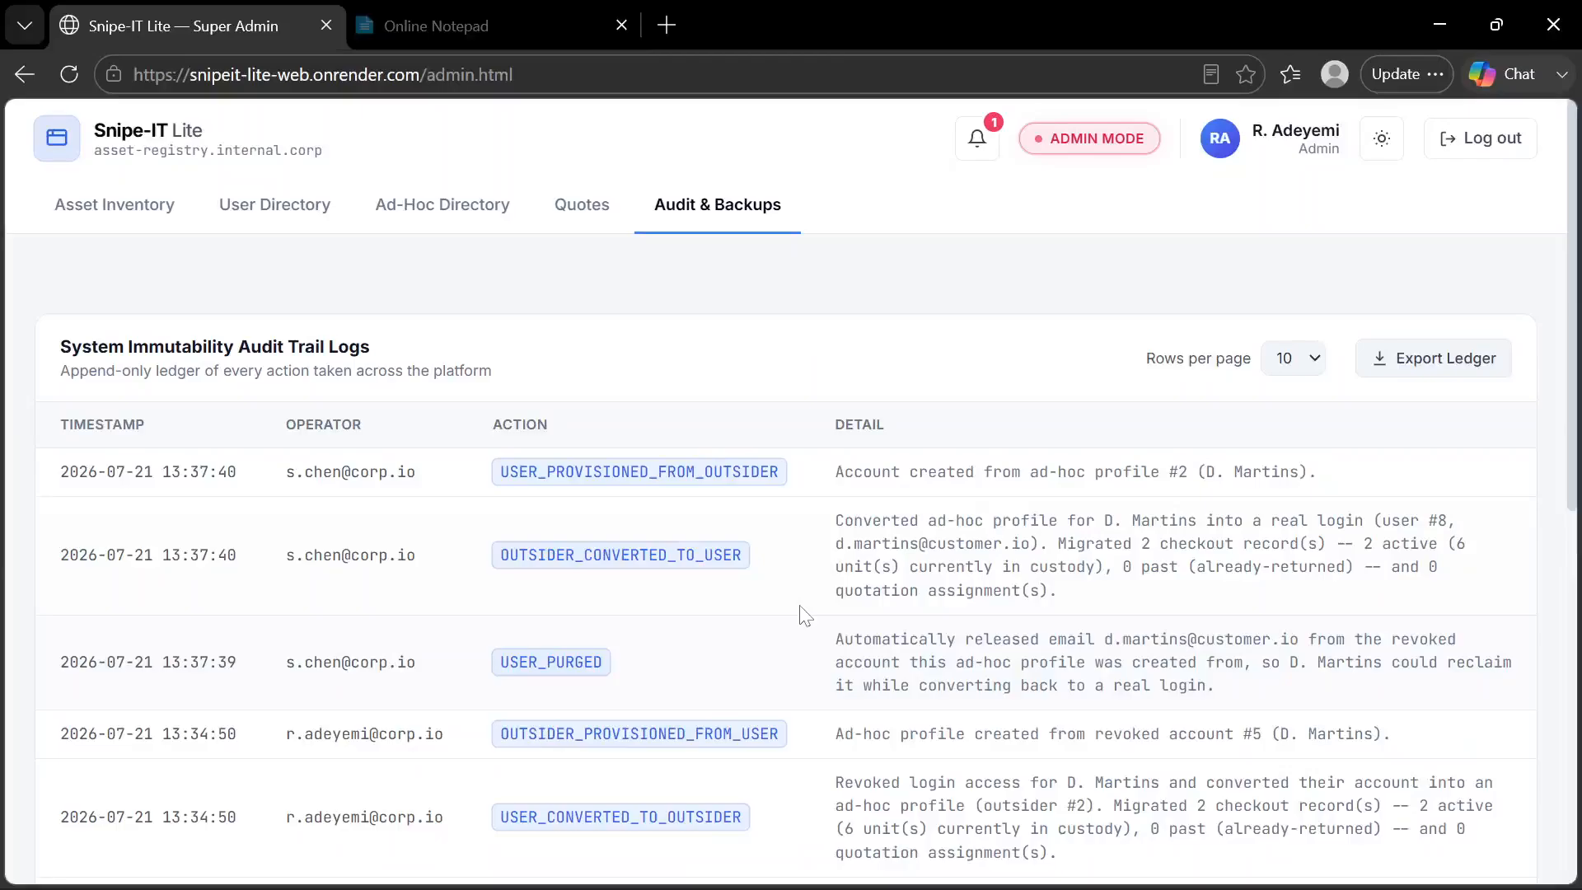
left_click(1432, 360)
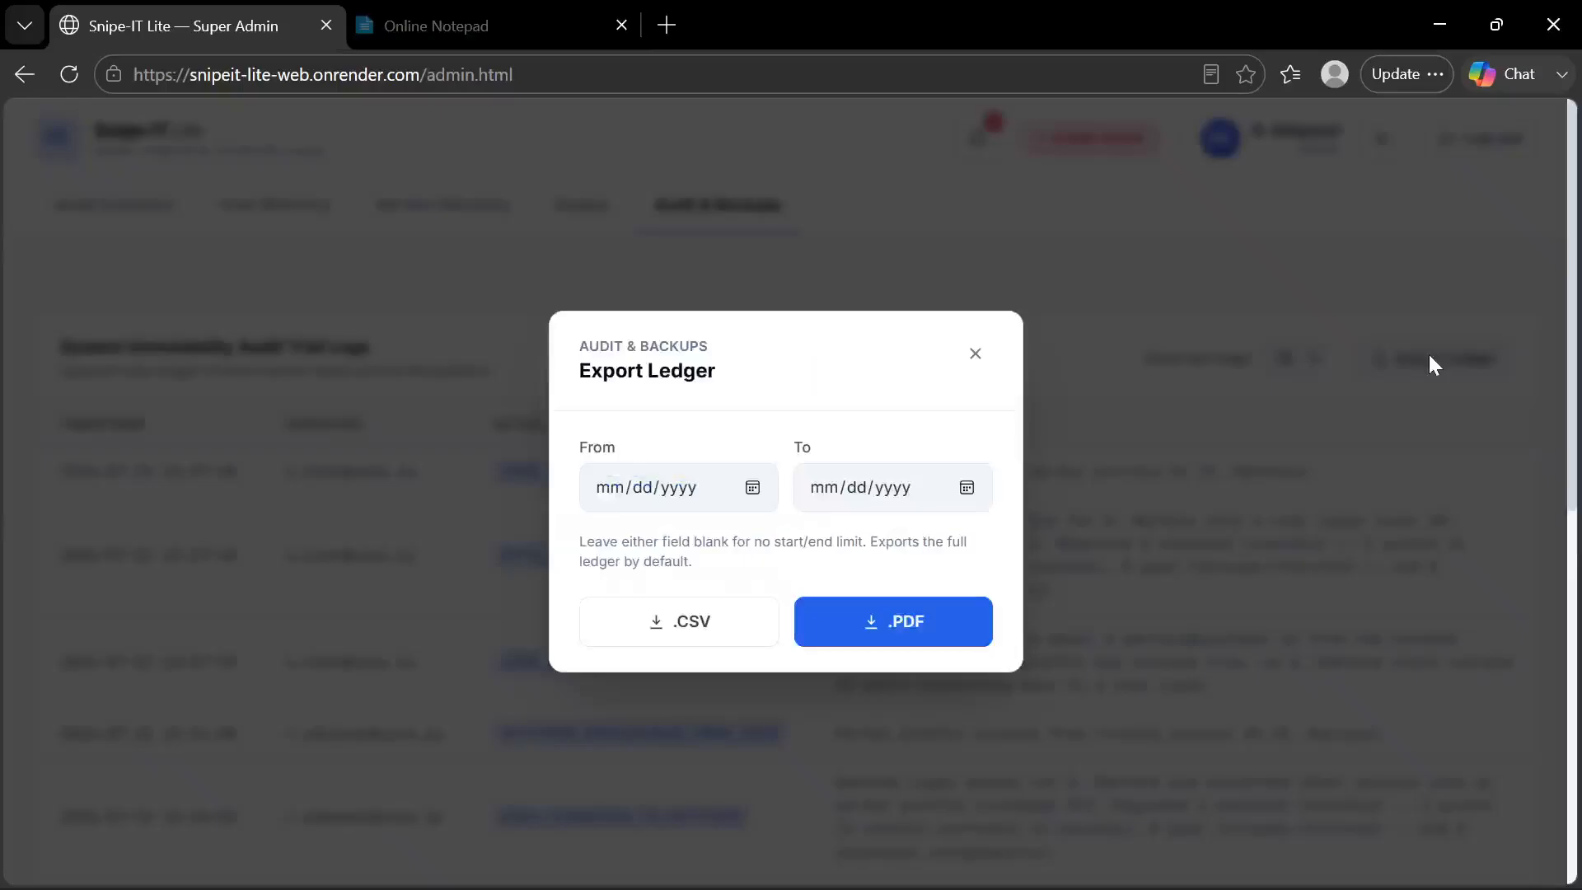
left_click(975, 354)
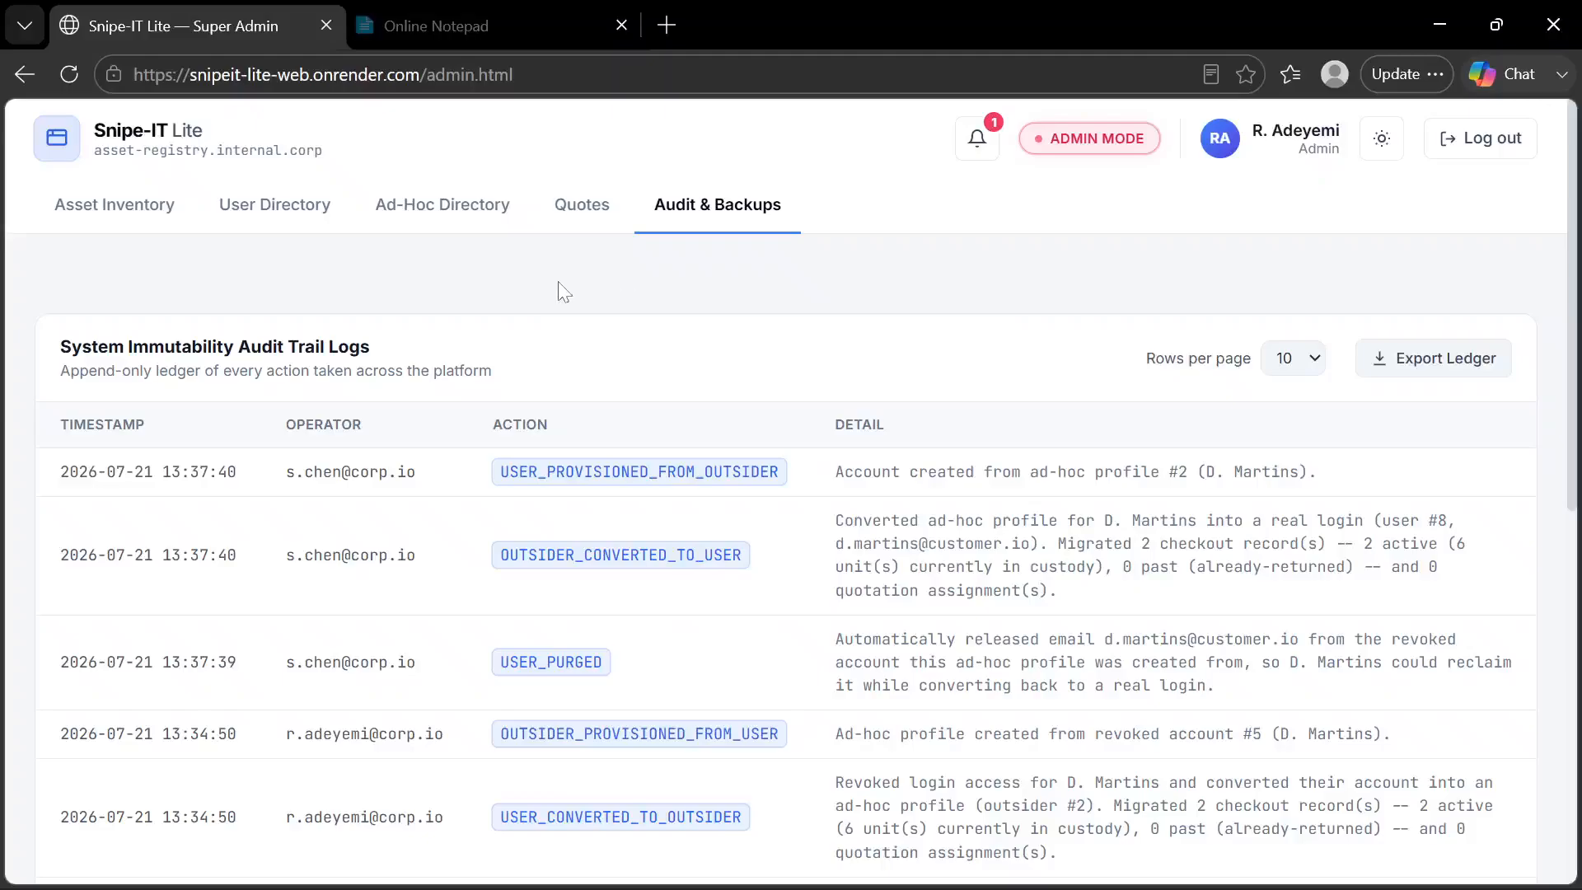
scroll(789, 453, "down", 3)
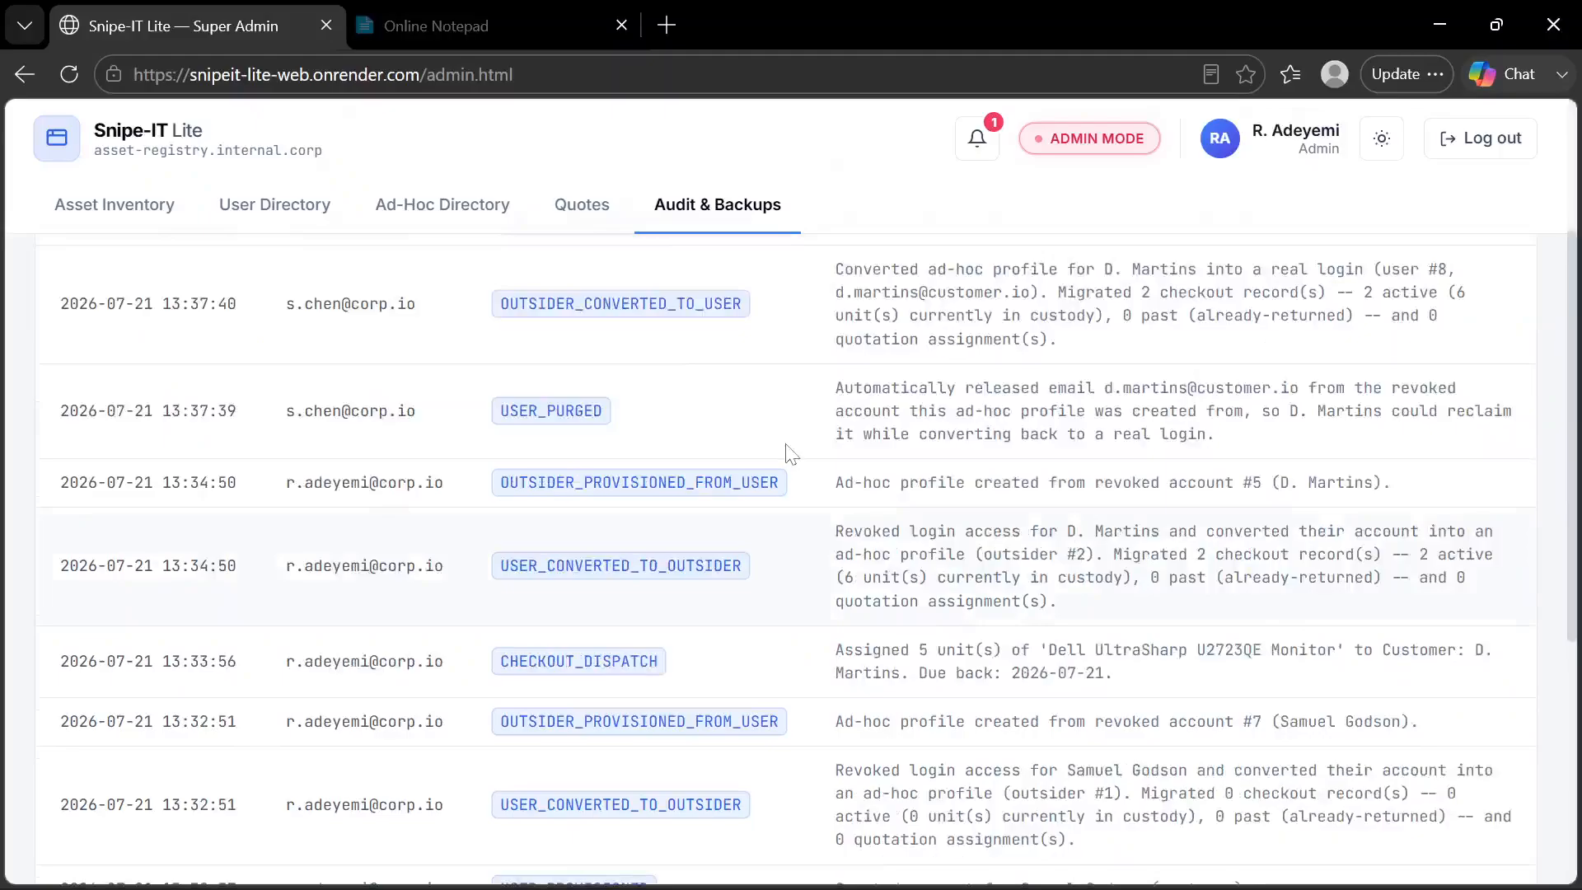
scroll(791, 453, "up", 3)
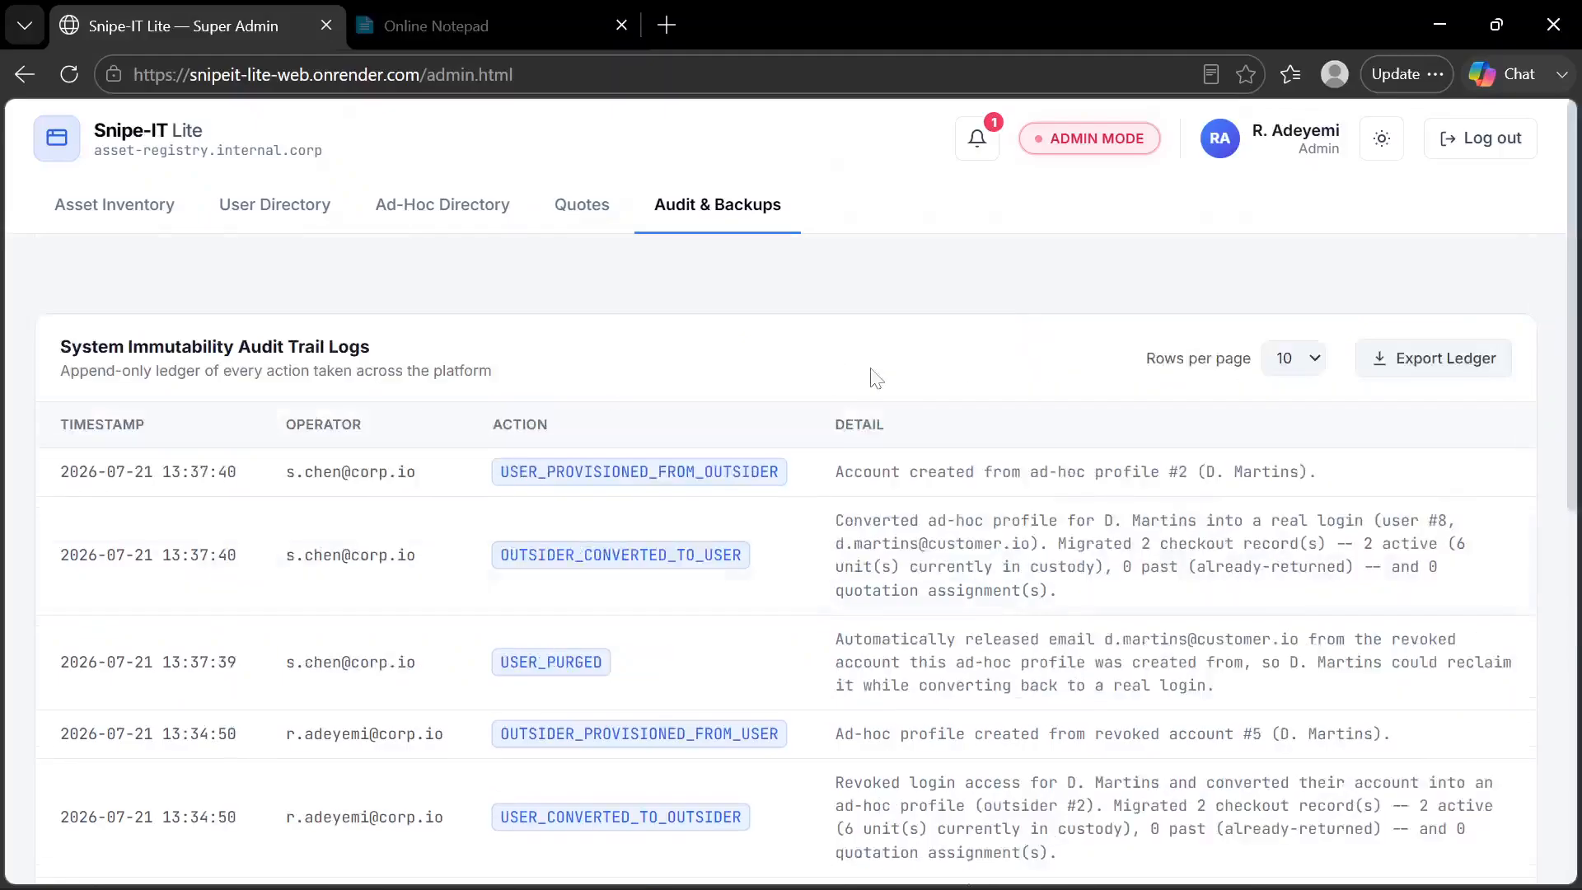
Switch to the Manager window and examine the audit trail under its Audit Logs
key("alt+Tab")
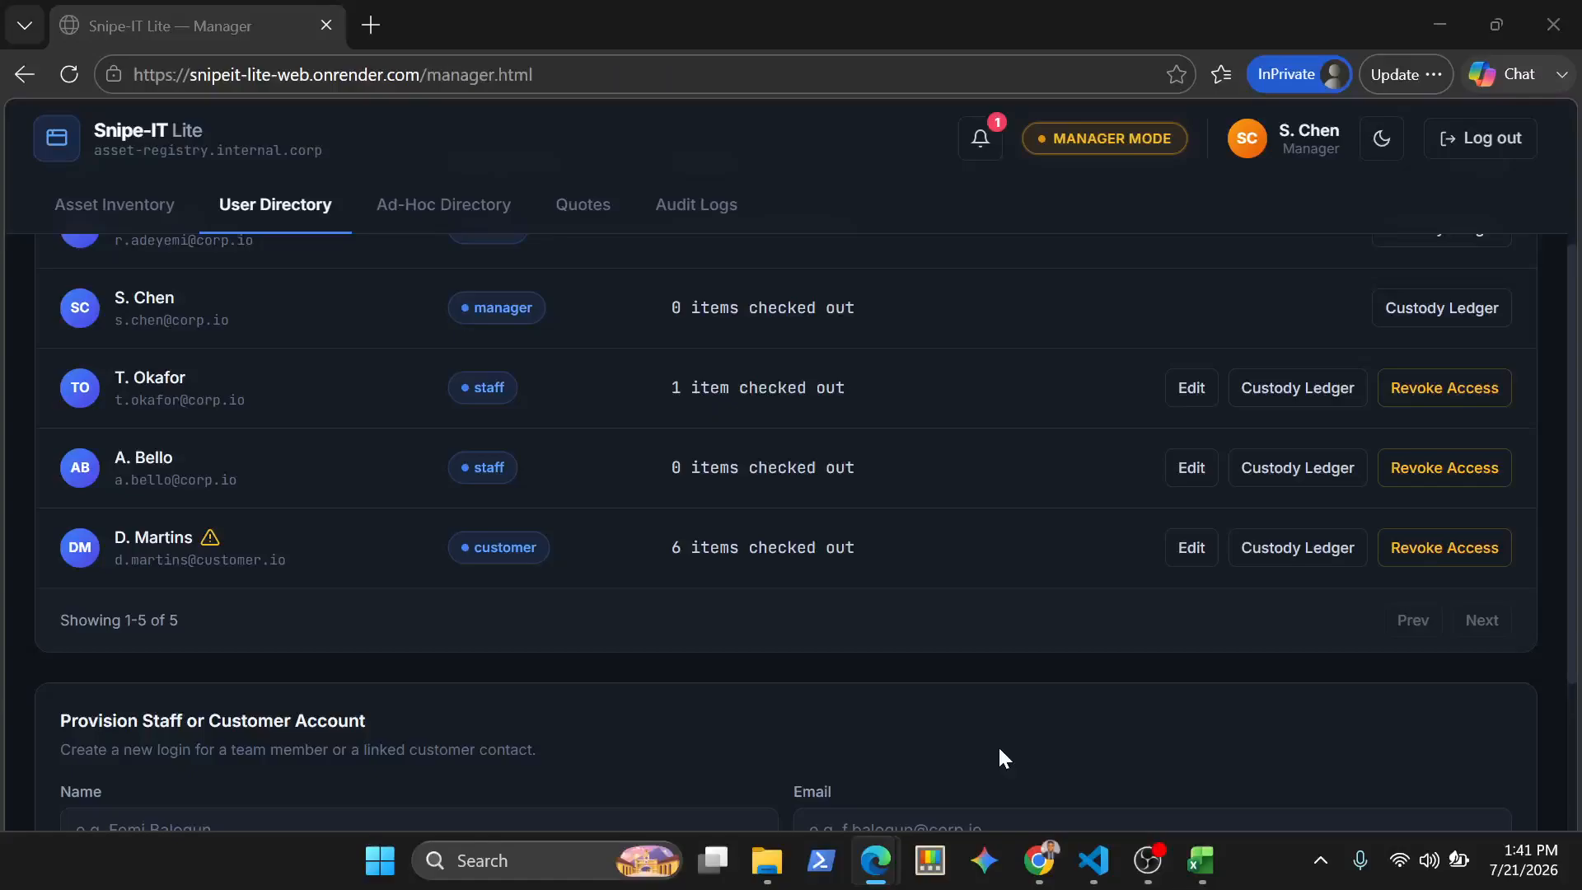
left_click(676, 205)
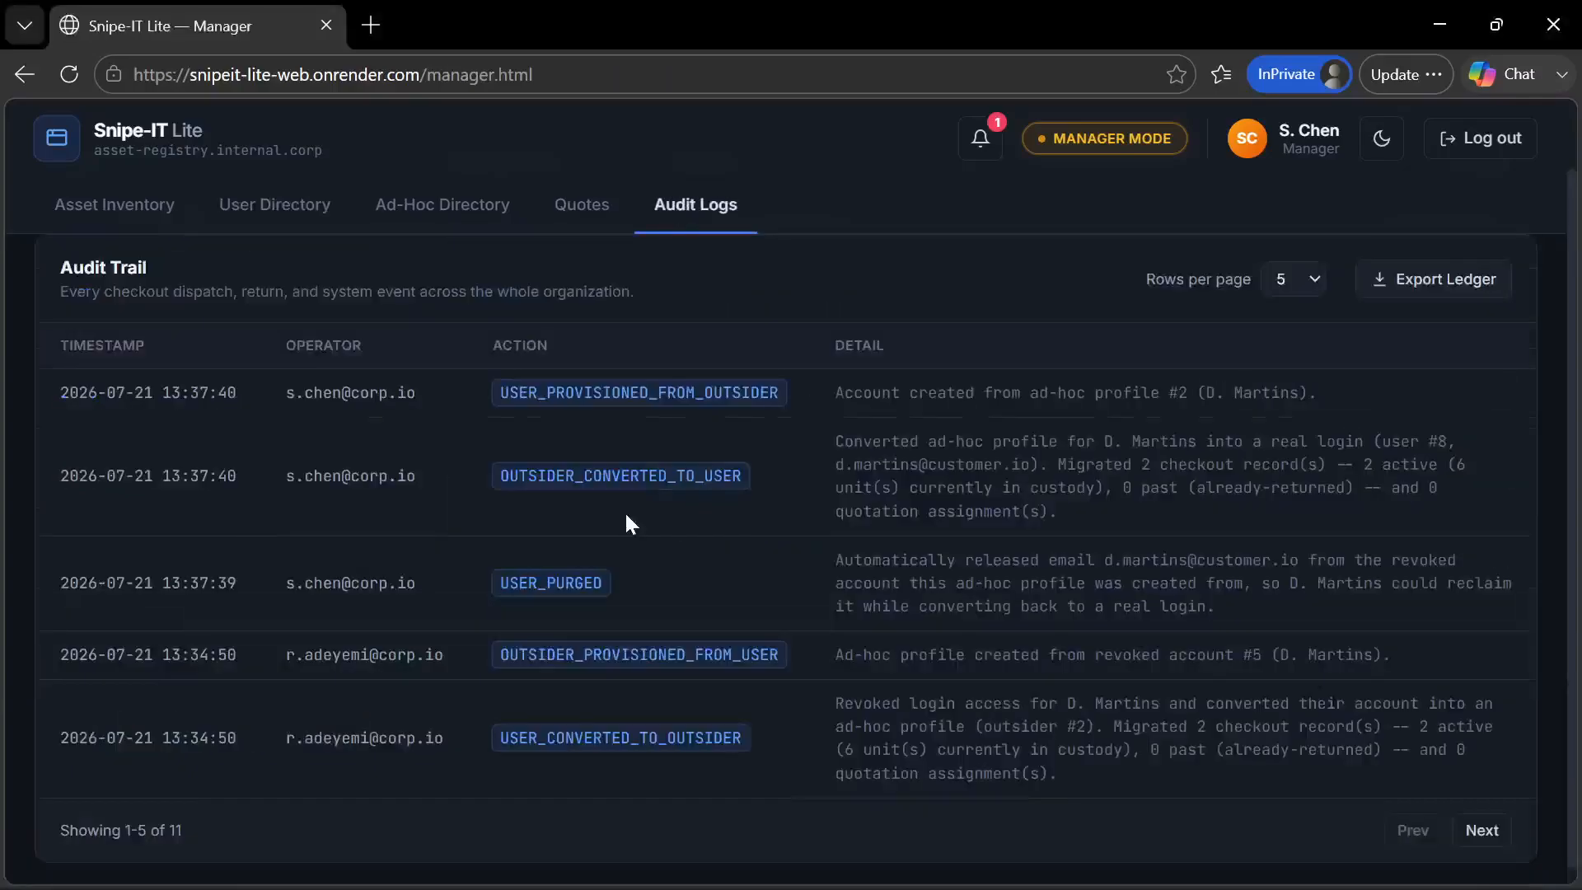
scroll(625, 515, "down", 1)
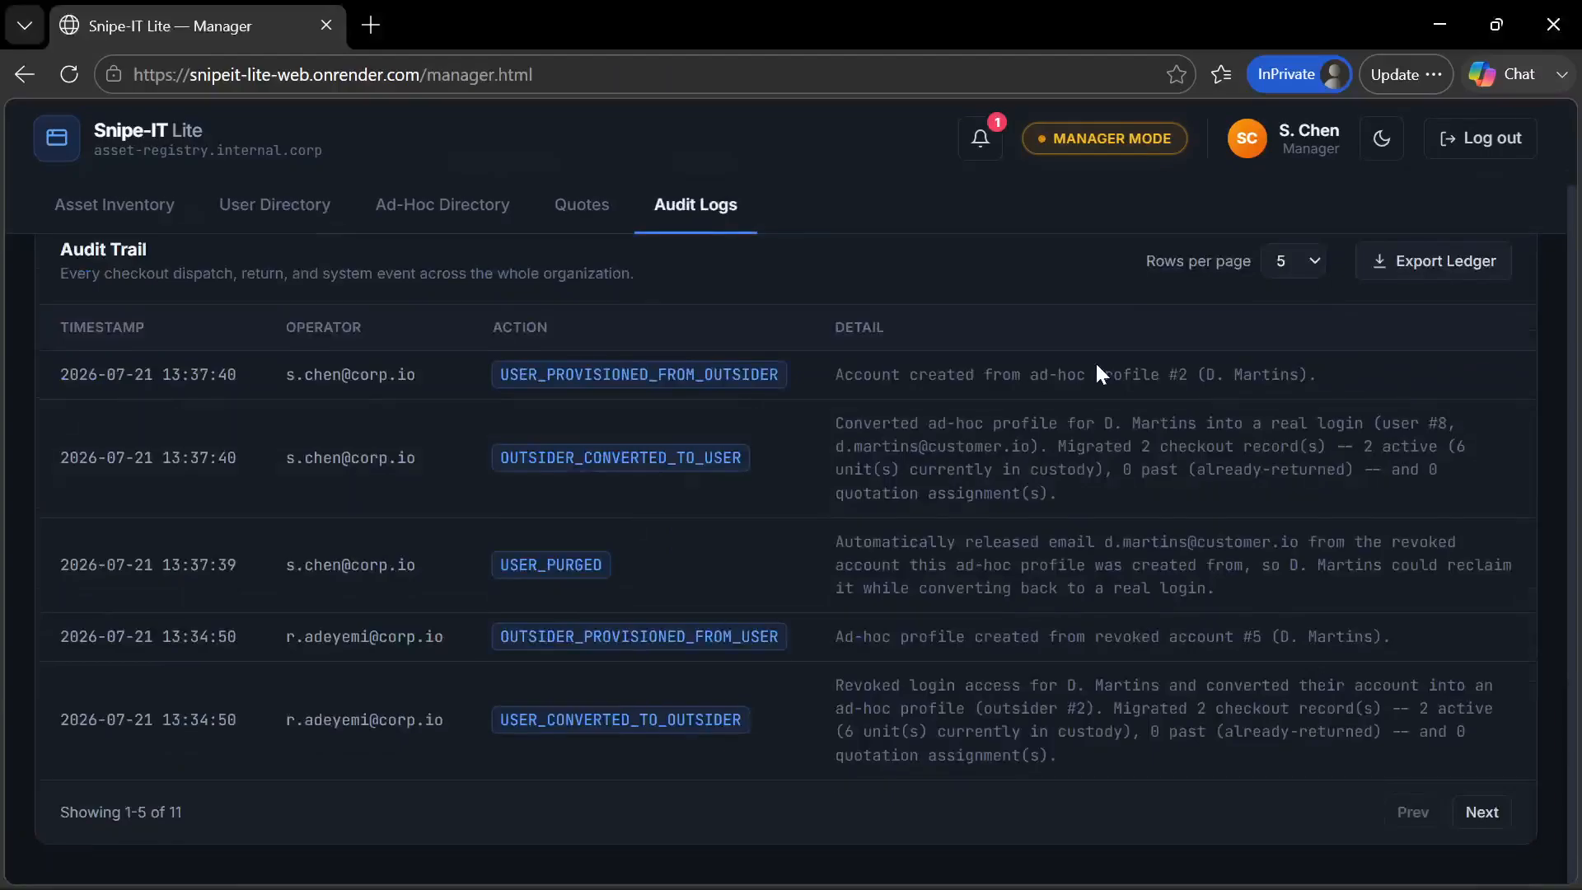
Return to the Super Admin window and export the audit ledger from 07/21/2026 to 07/21/2026 as a PDF
left_click(889, 874)
left_click(798, 774)
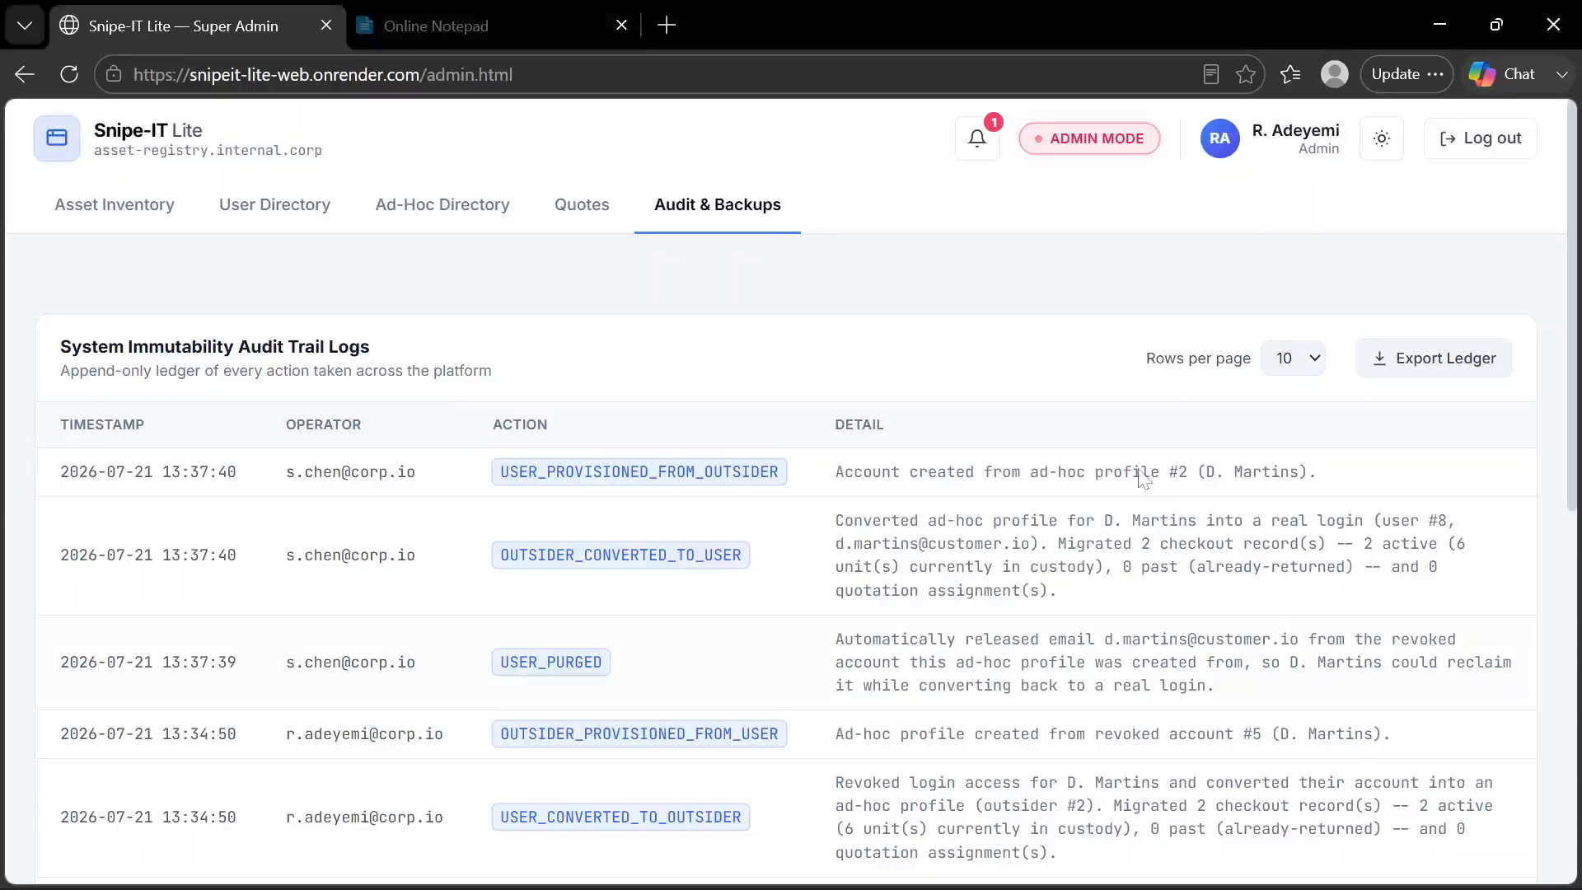
left_click(1434, 359)
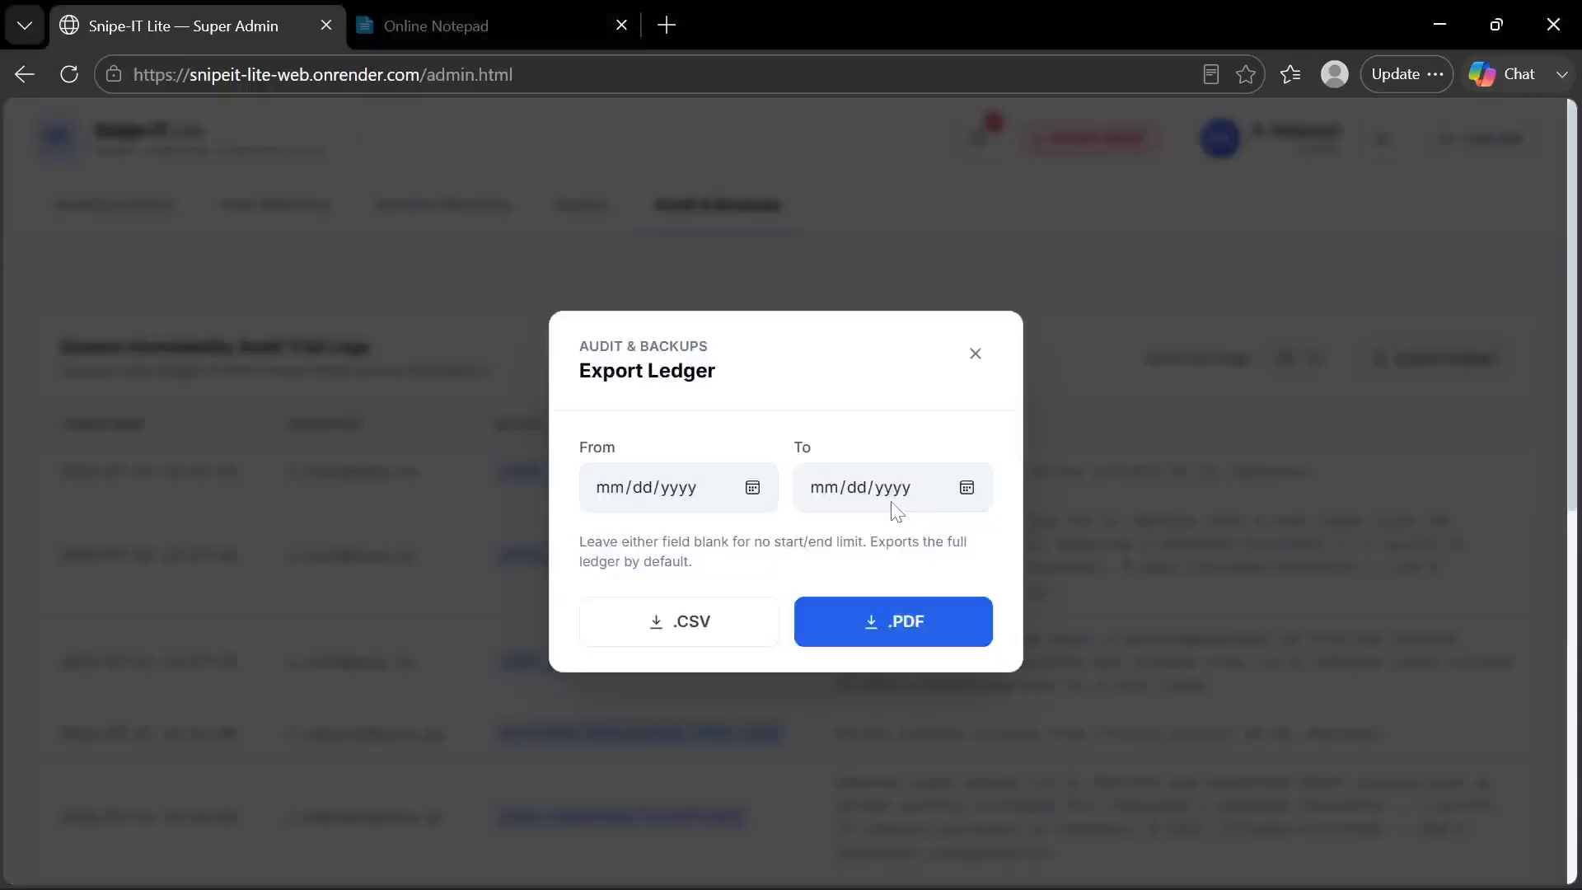
left_click(753, 490)
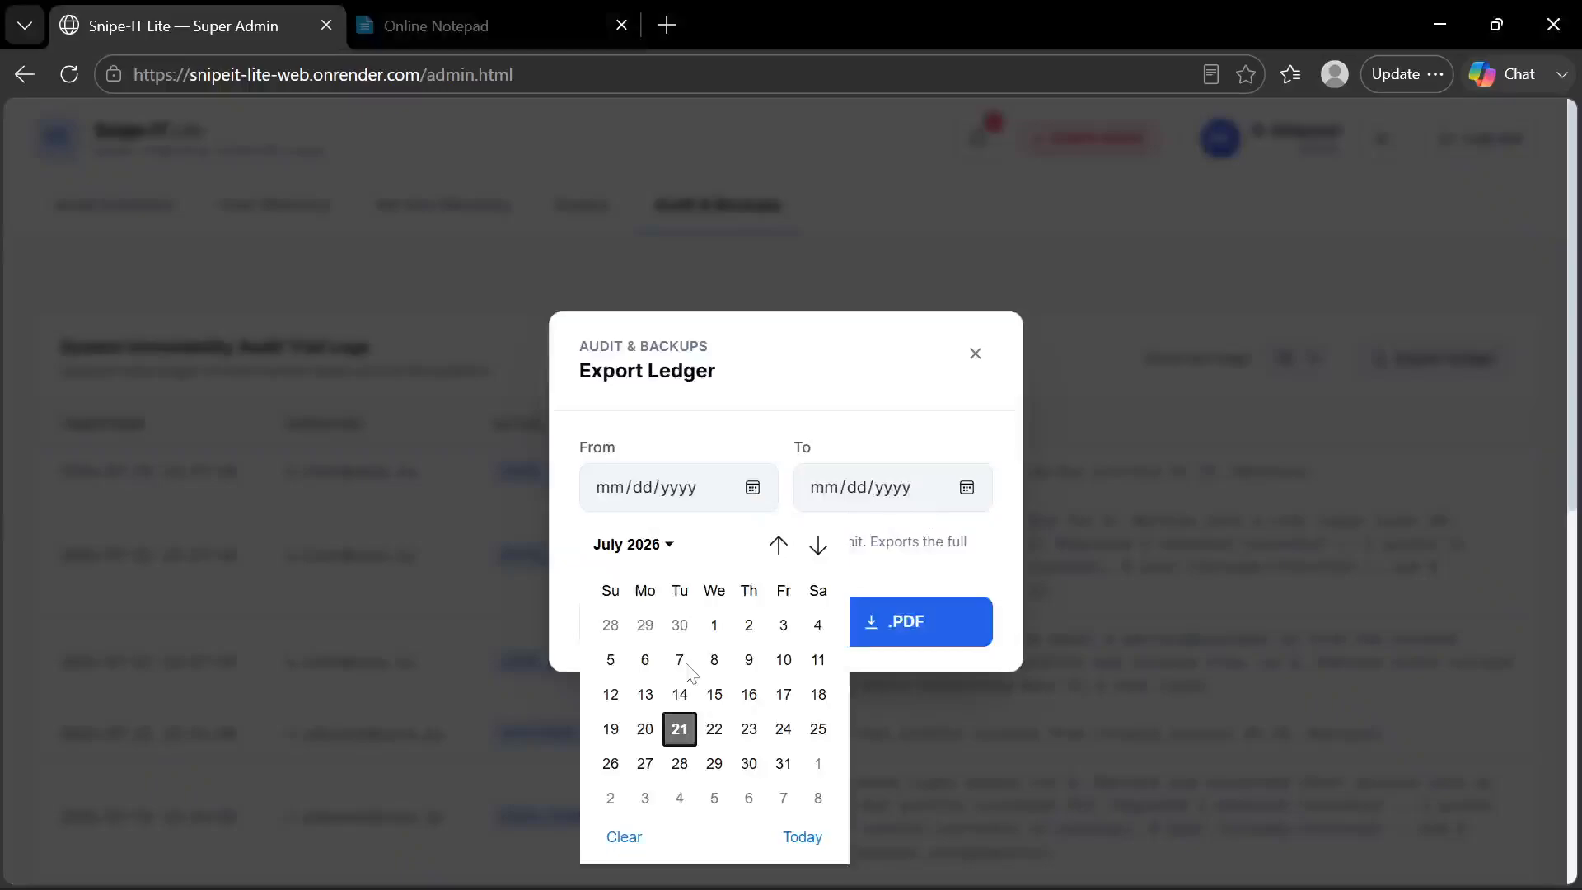
left_click(679, 728)
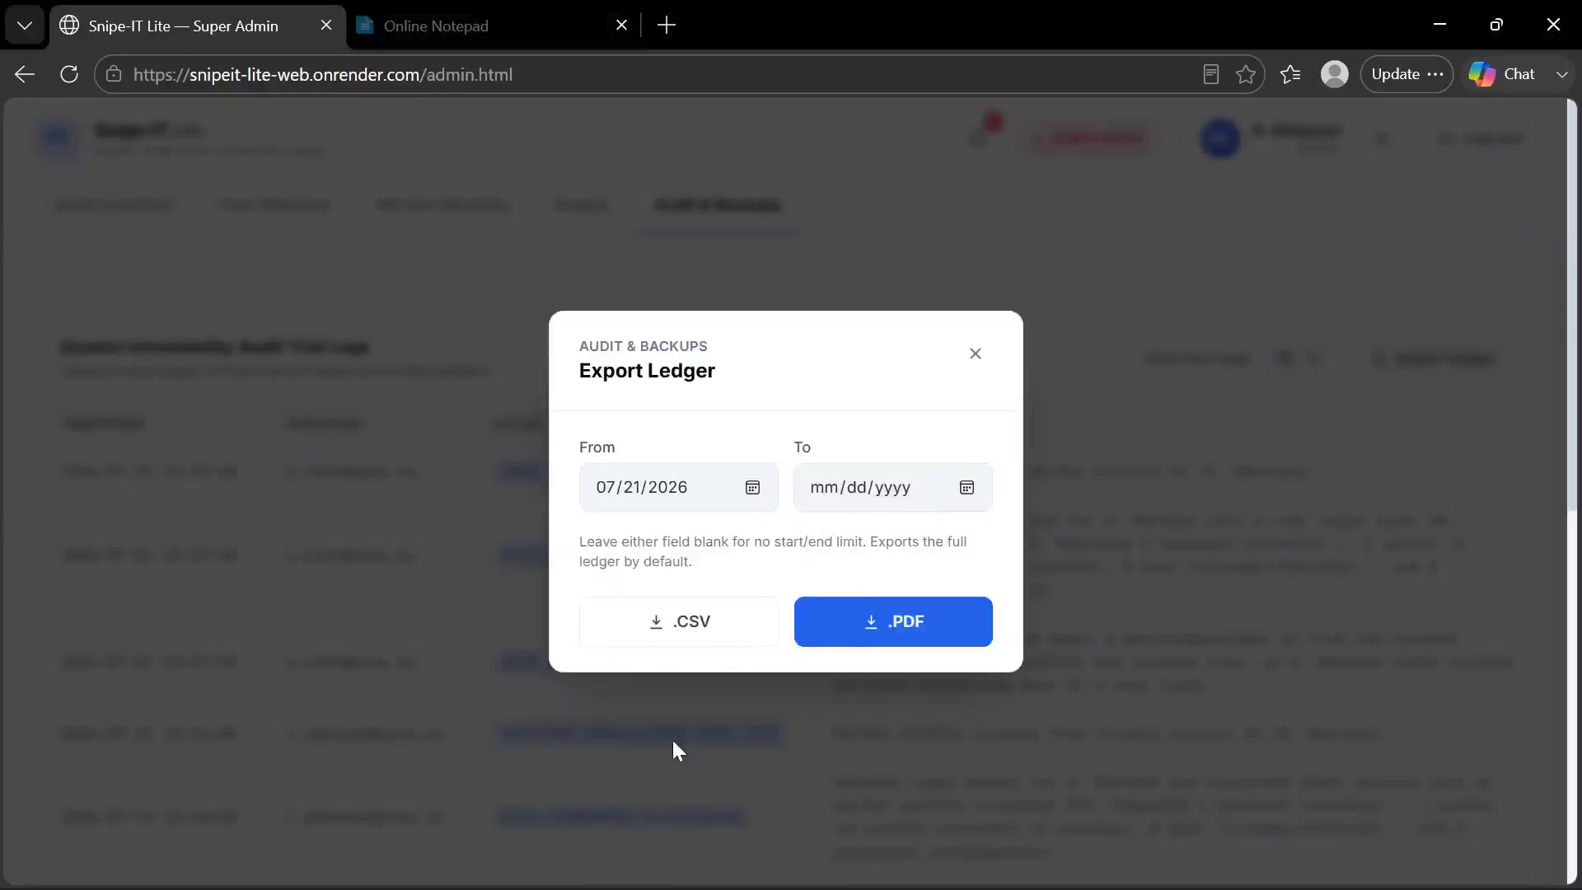
left_click(967, 488)
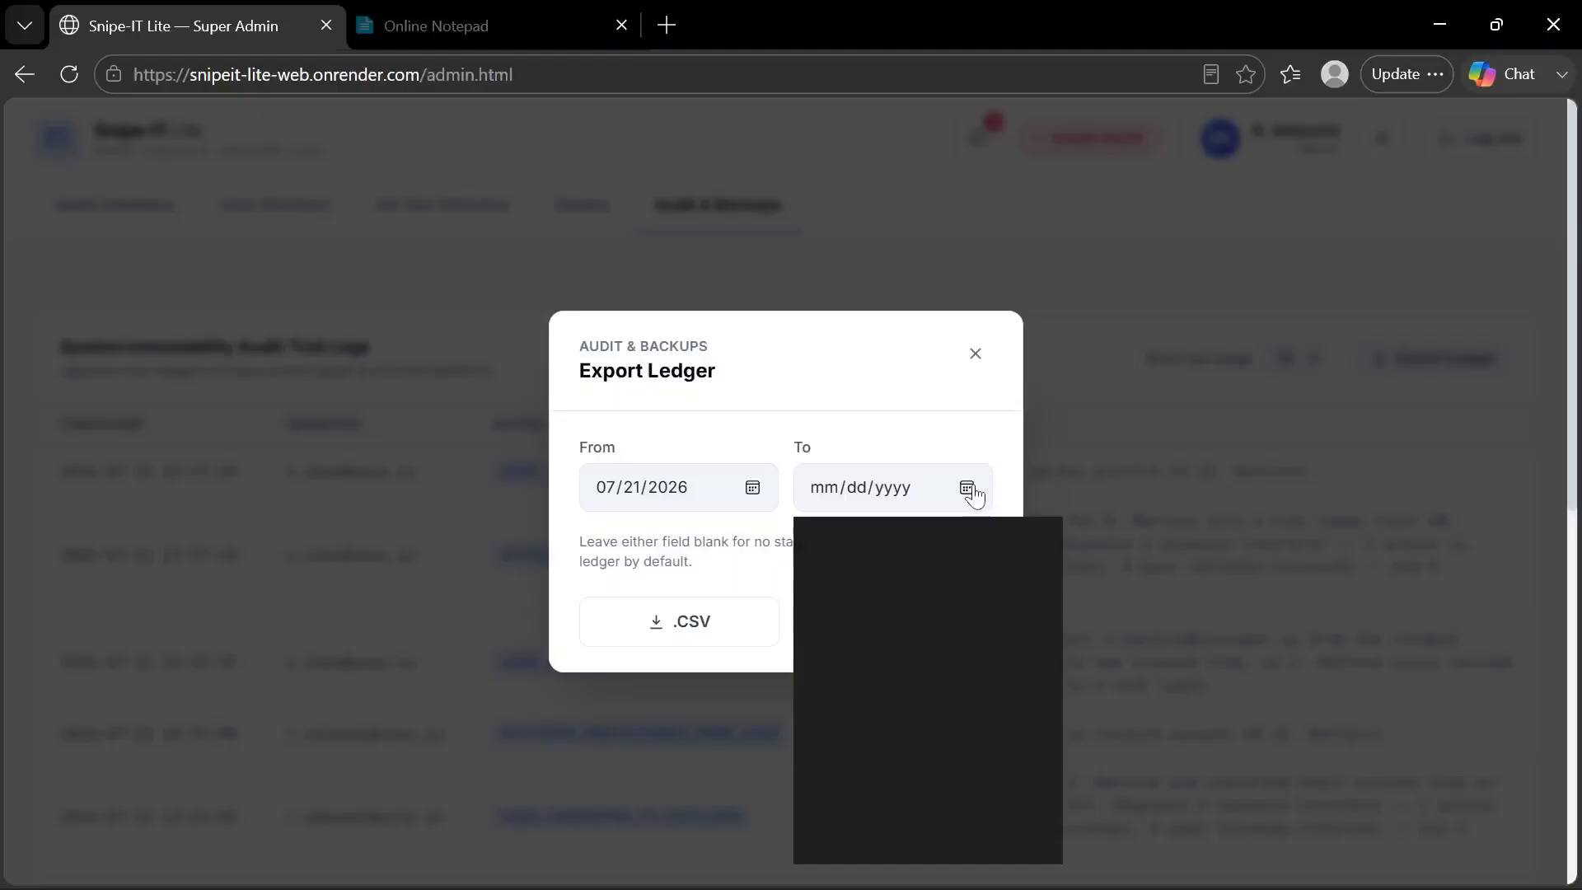
left_click(892, 727)
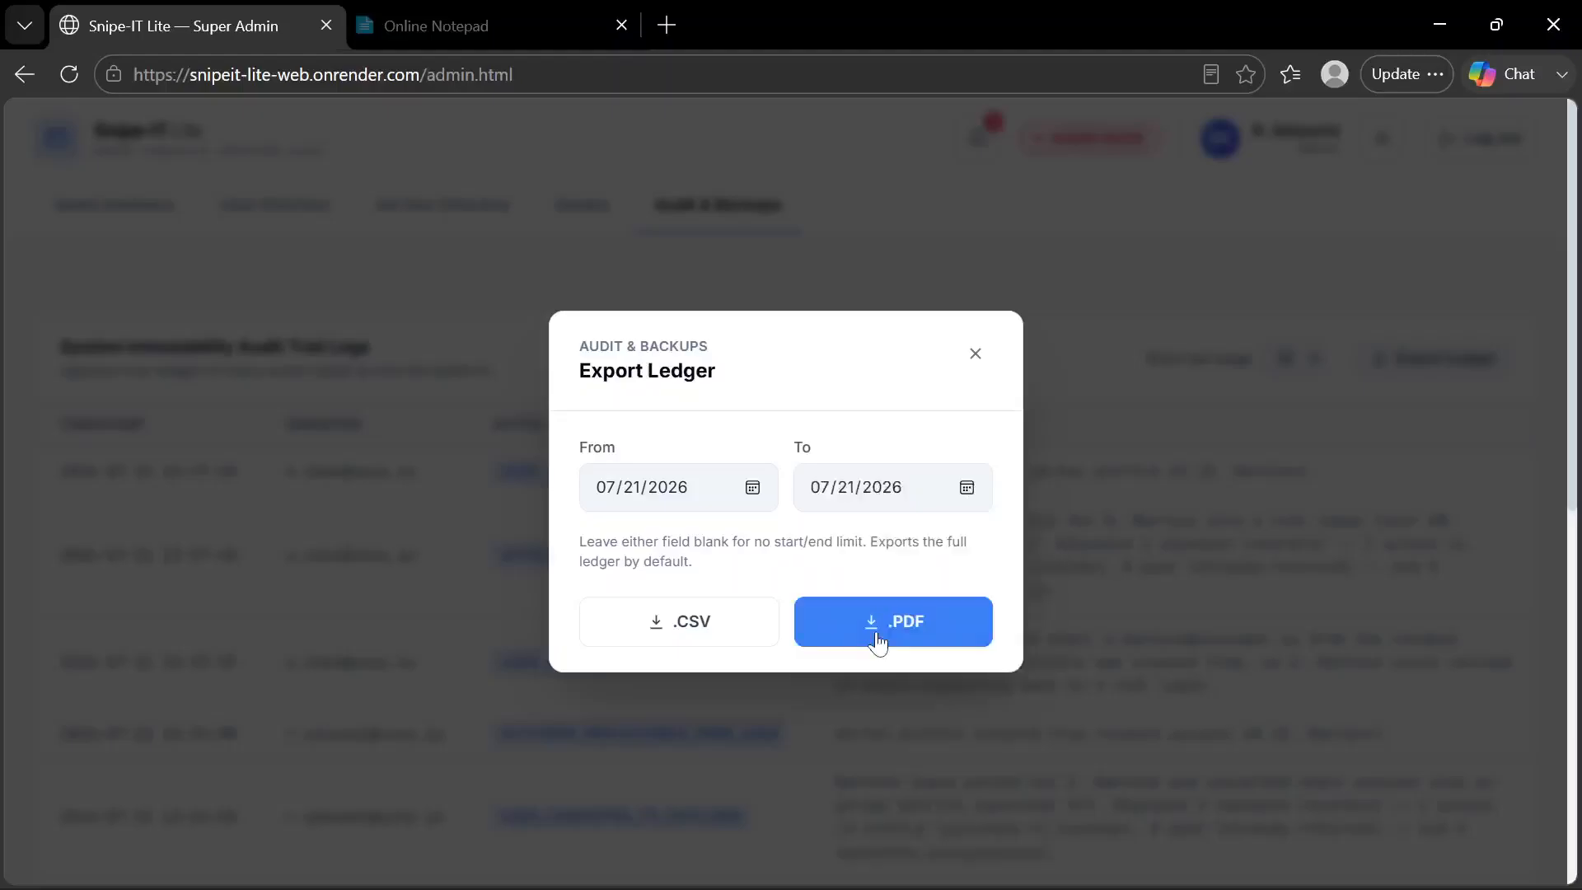
left_click(878, 642)
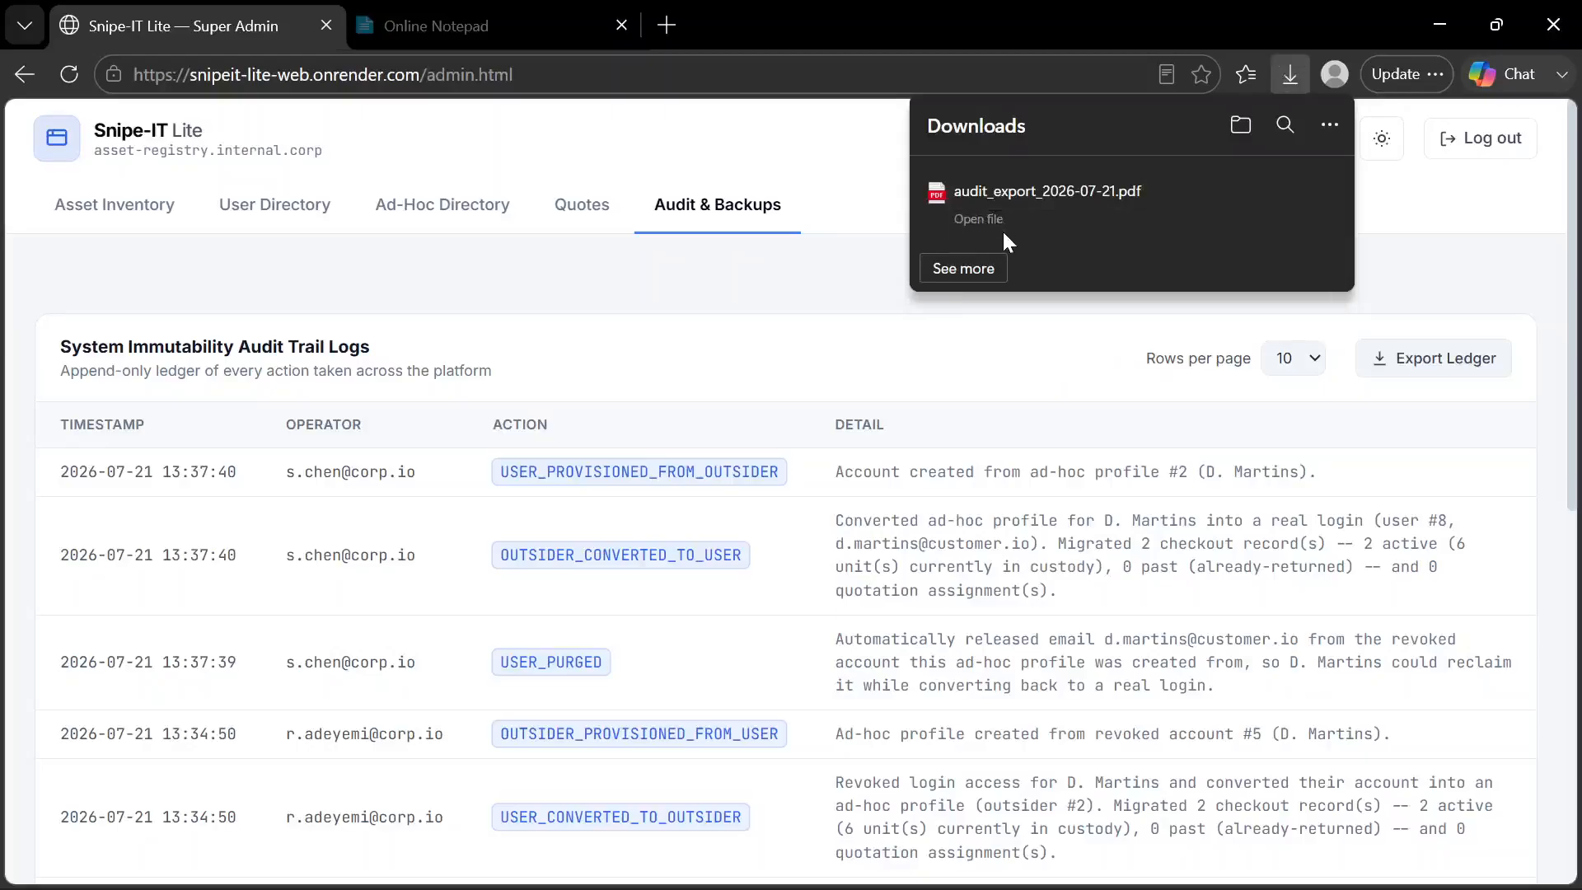
Open the downloaded audit_export_2026-07-21.pdf and examine its timestamp, operator, action and details entries
left_click(985, 223)
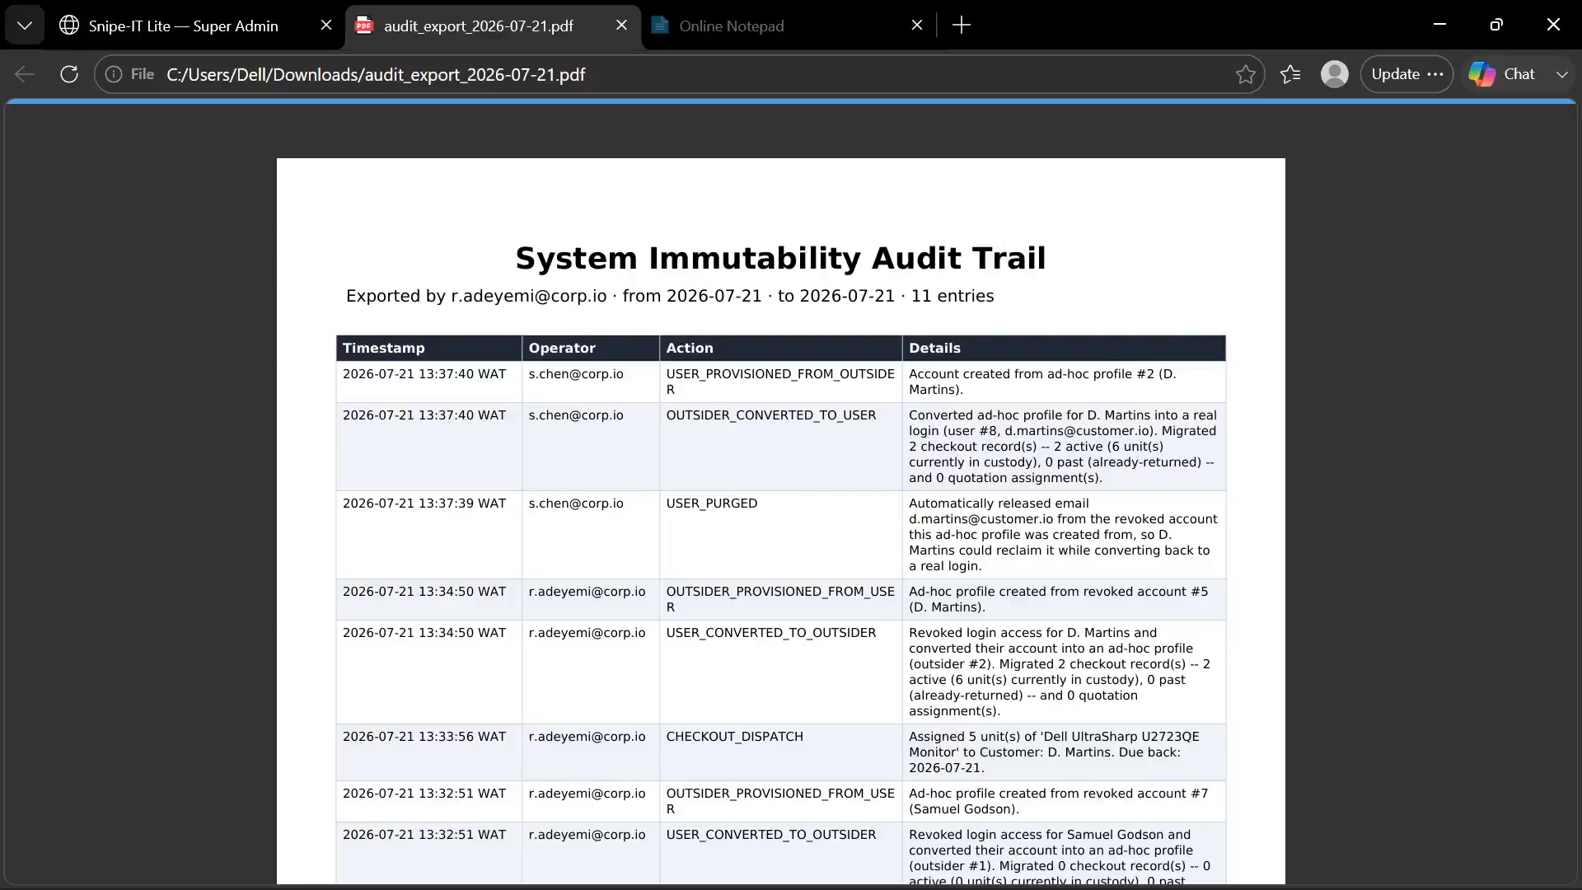
scroll(989, 230, "down", 2)
scroll(781, 511, "down", 4)
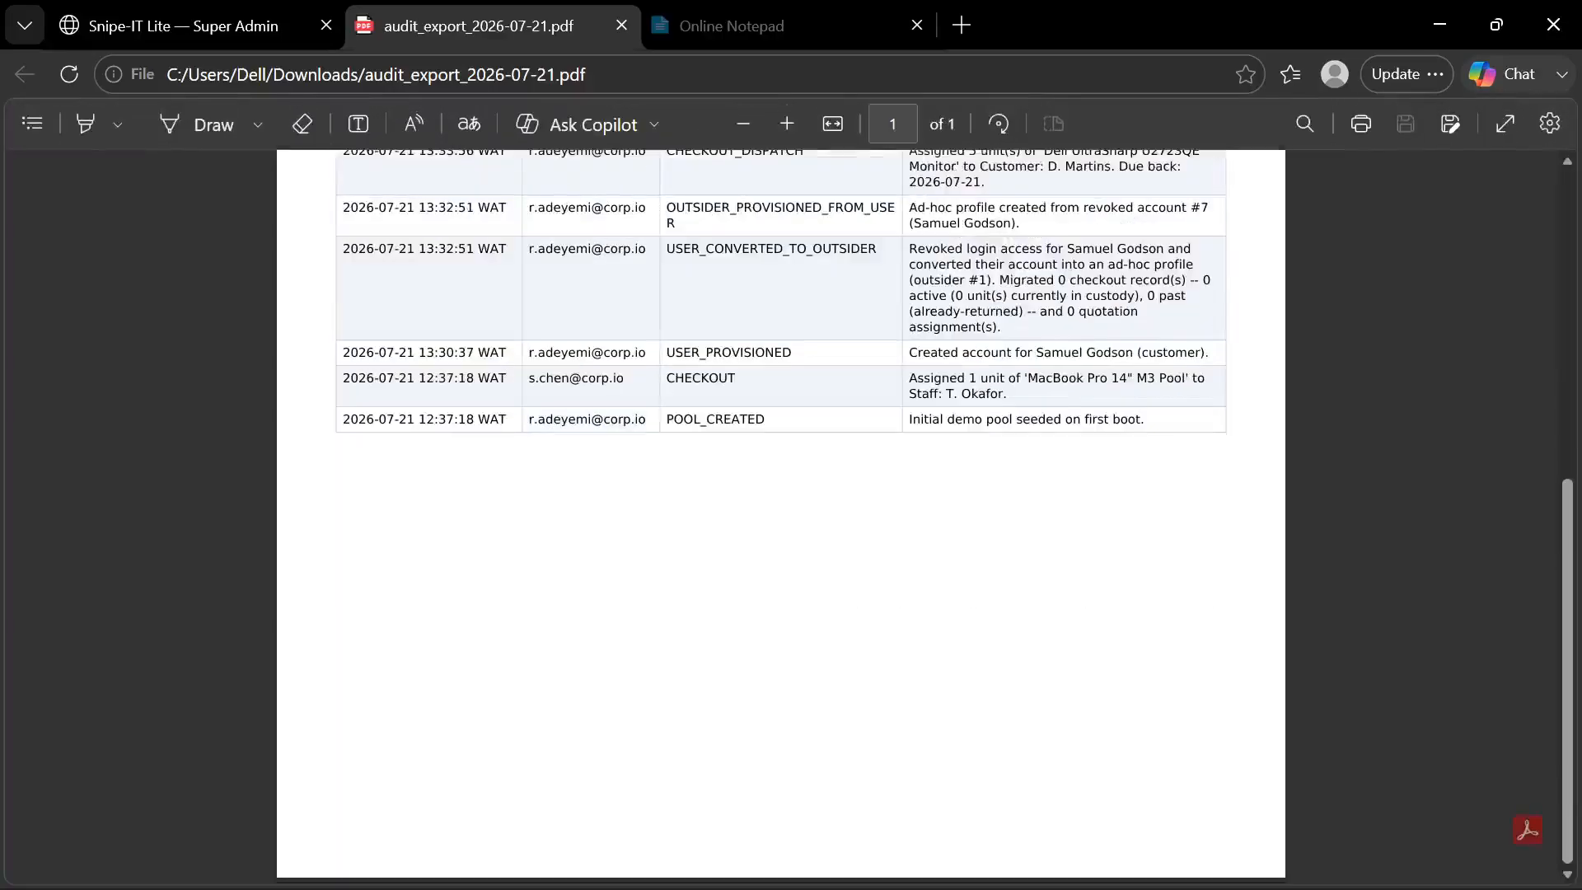
scroll(782, 511, "up", 3)
scroll(781, 511, "up", 3)
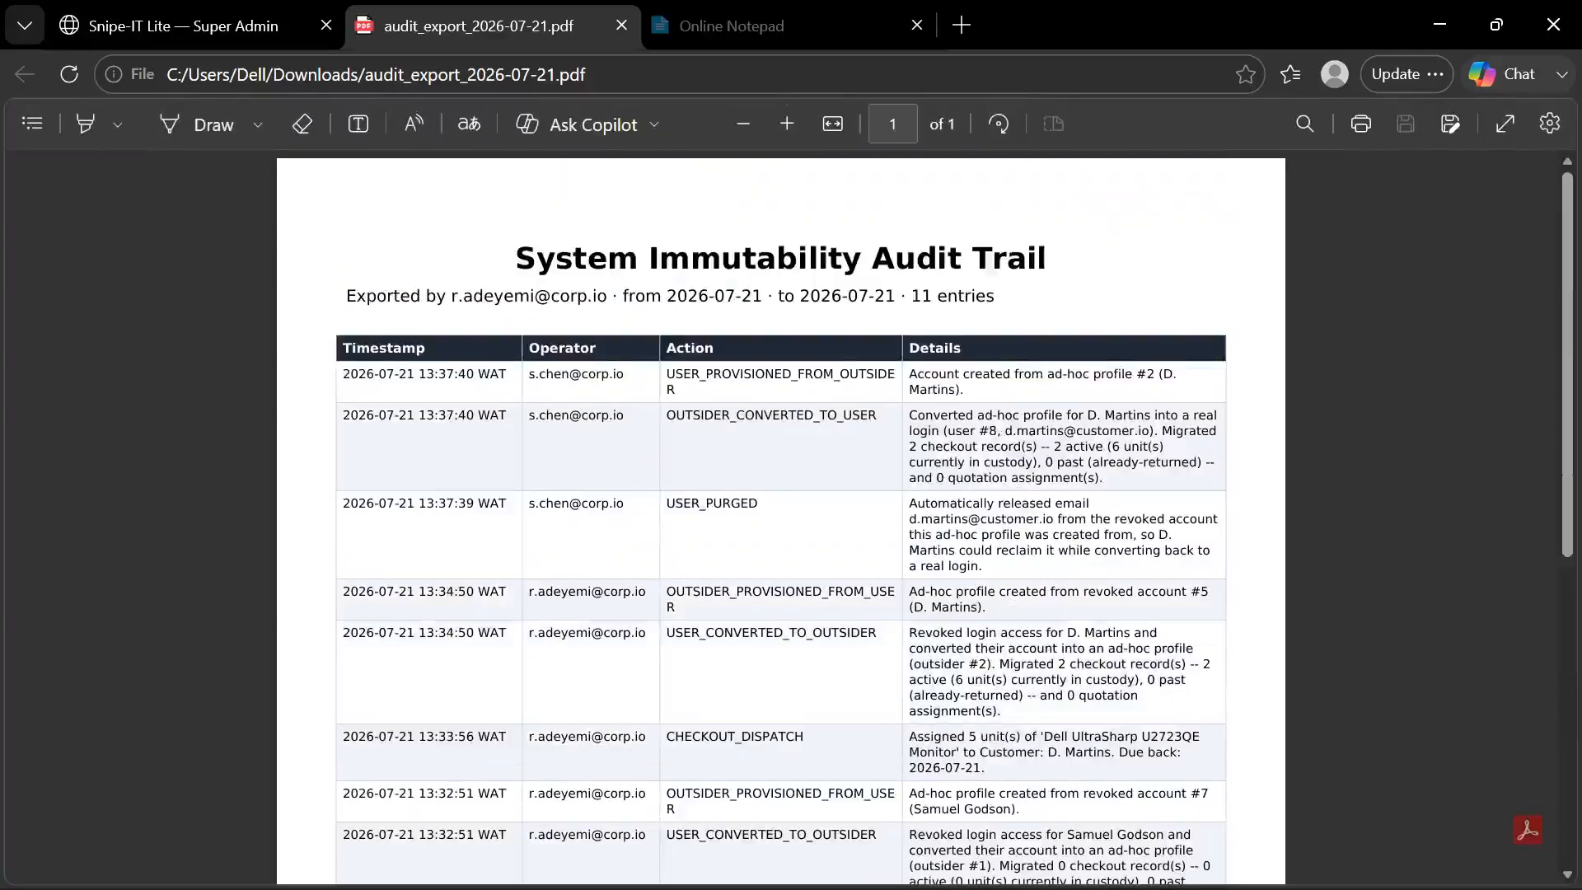
scroll(781, 511, "down", 4)
scroll(781, 511, "up", 3)
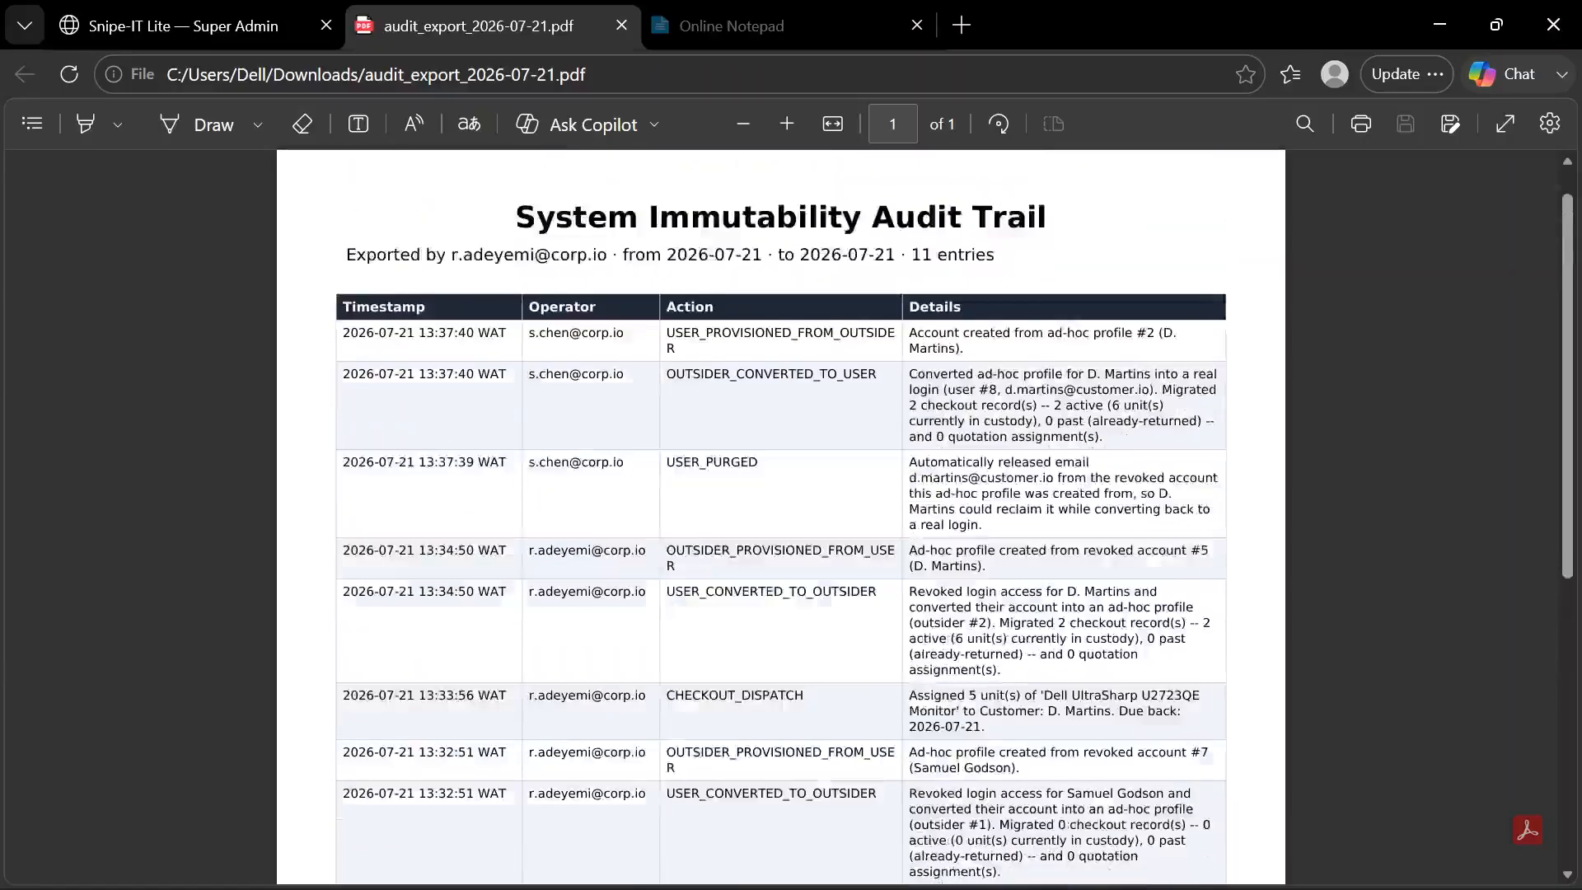
scroll(781, 511, "down", 4)
scroll(781, 511, "up", 2)
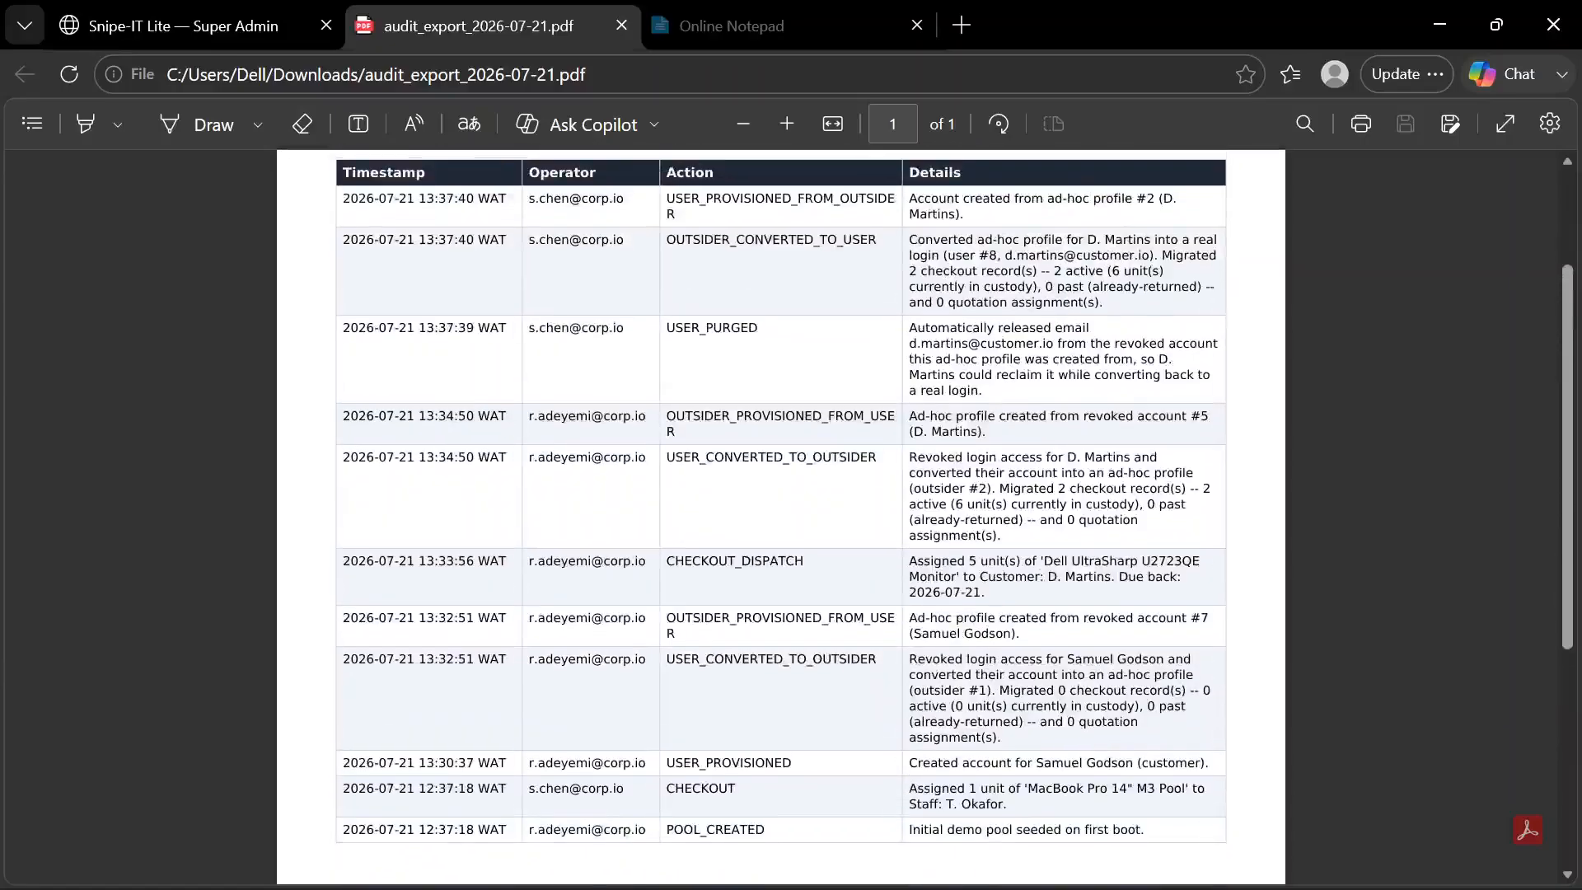
scroll(781, 511, "up", 3)
scroll(781, 511, "down", 6)
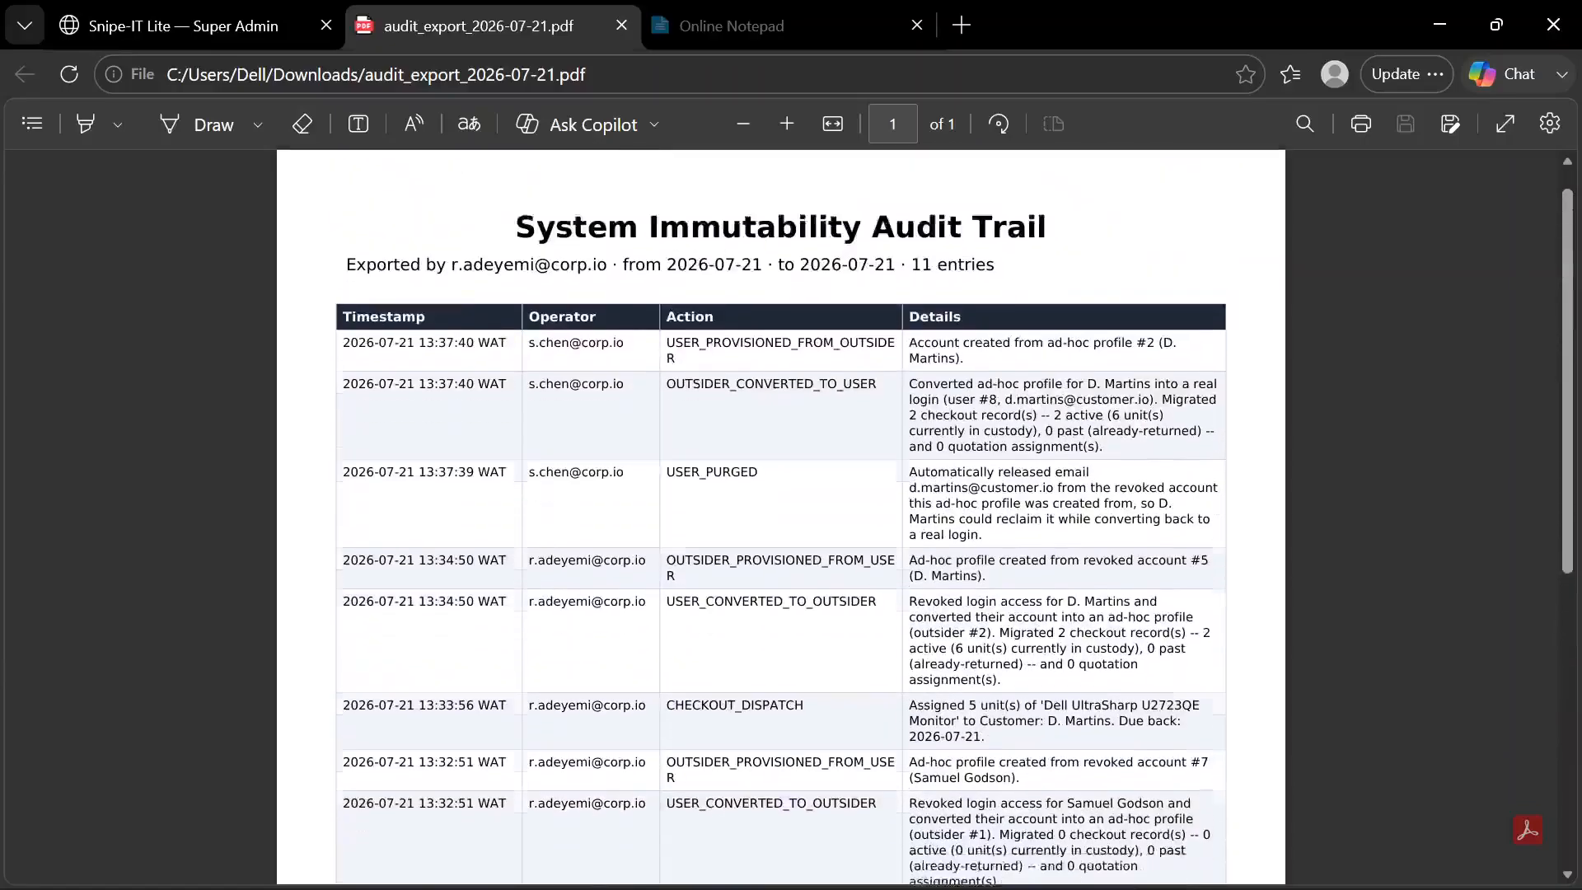
scroll(781, 511, "up", 6)
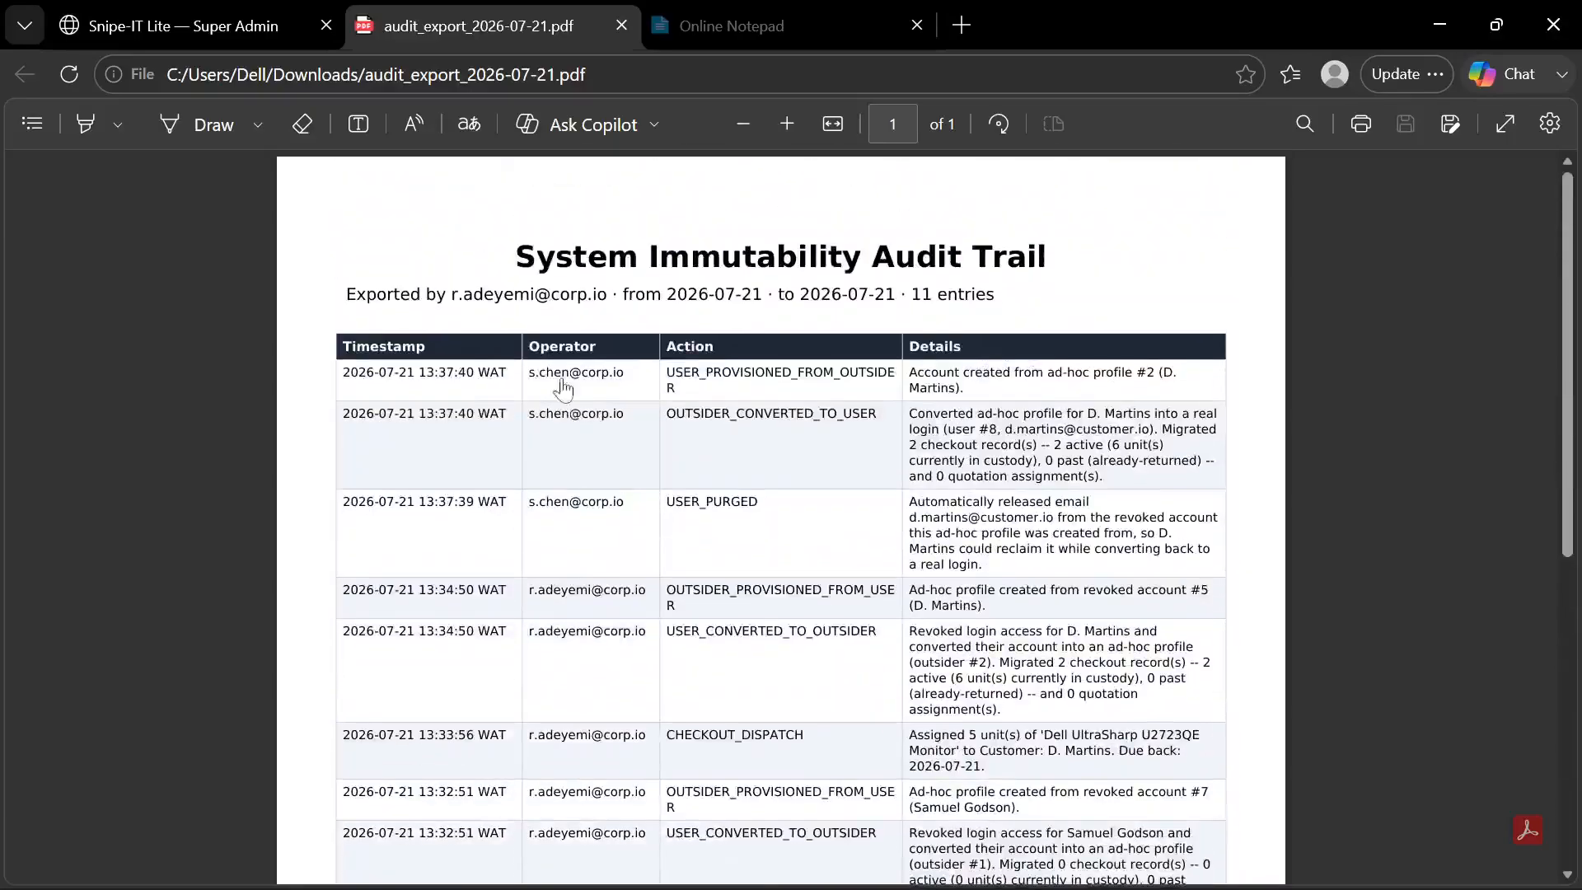
scroll(584, 554, "down", 4)
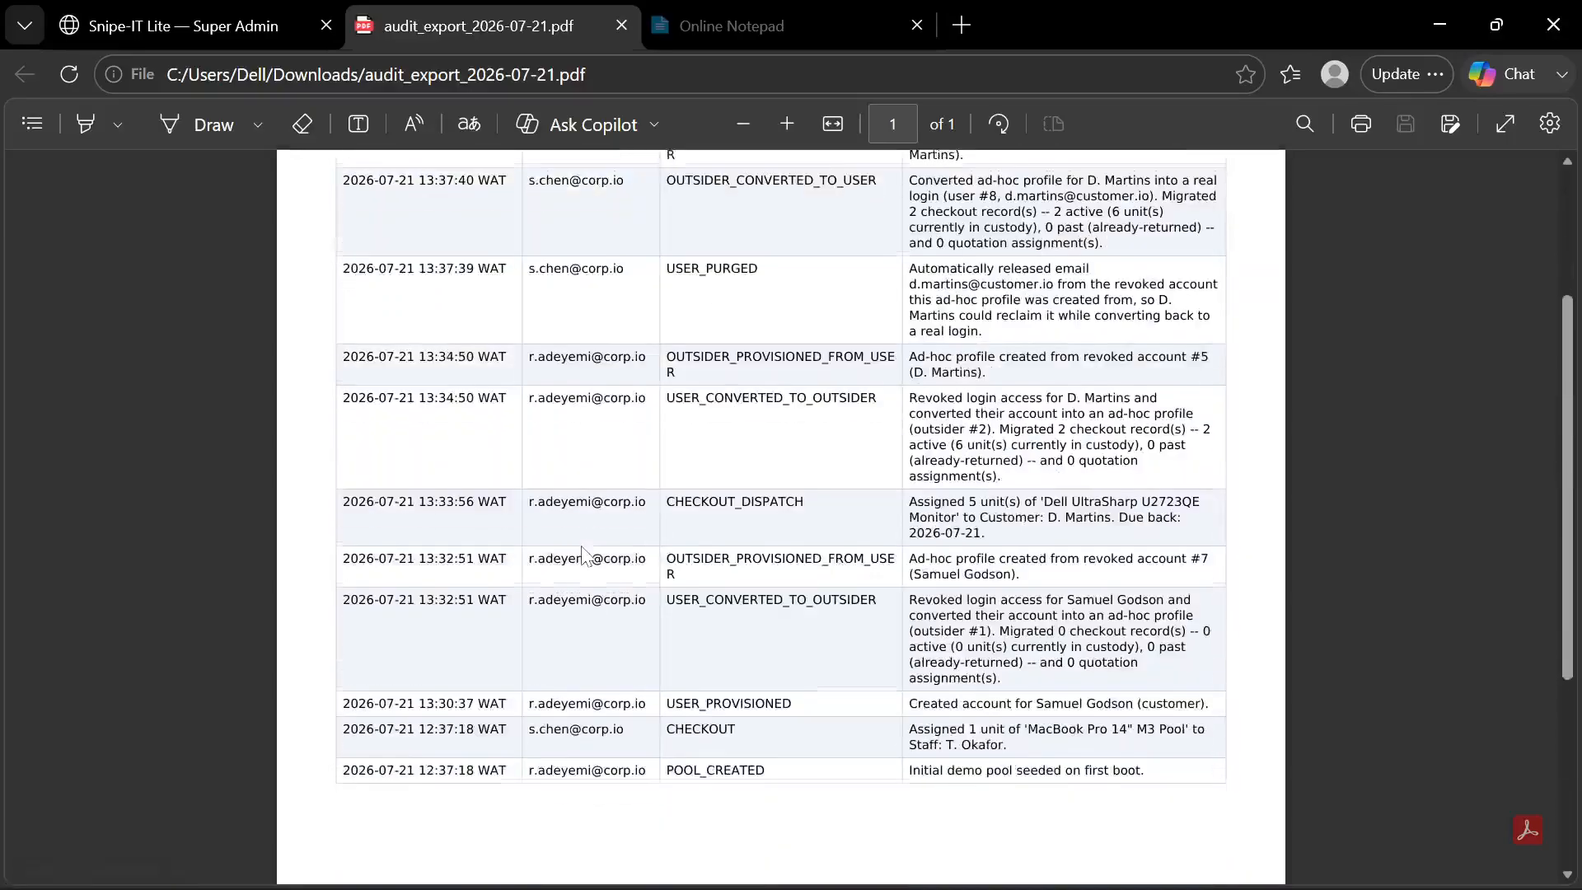
scroll(584, 554, "up", 3)
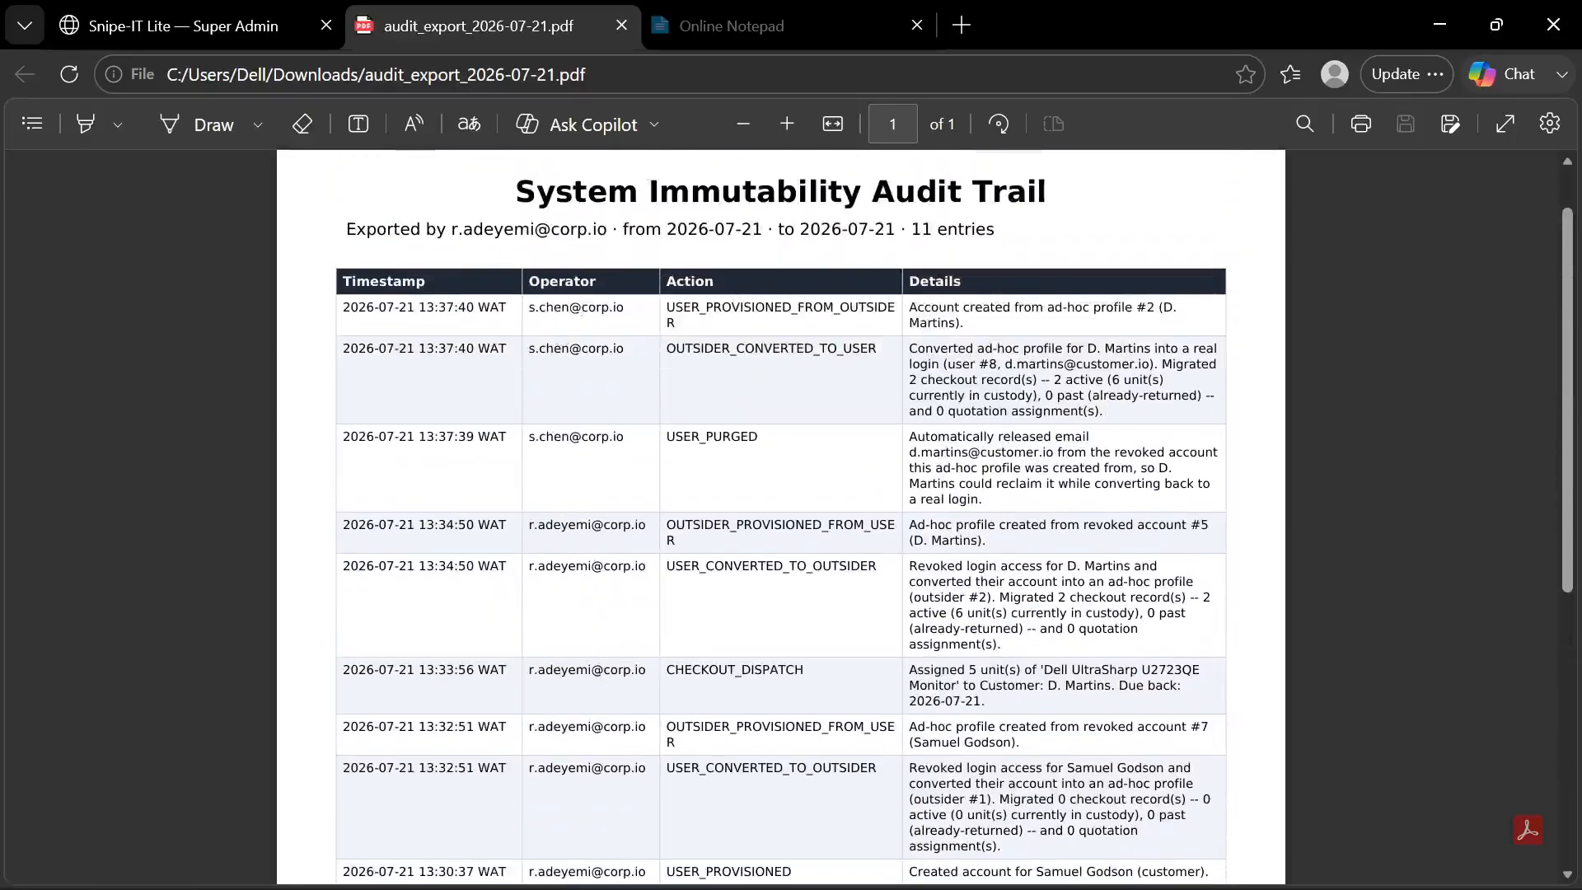
Close the exported PDF and delete audit_export_2026-07-21.pdf from the downloads
left_click(622, 26)
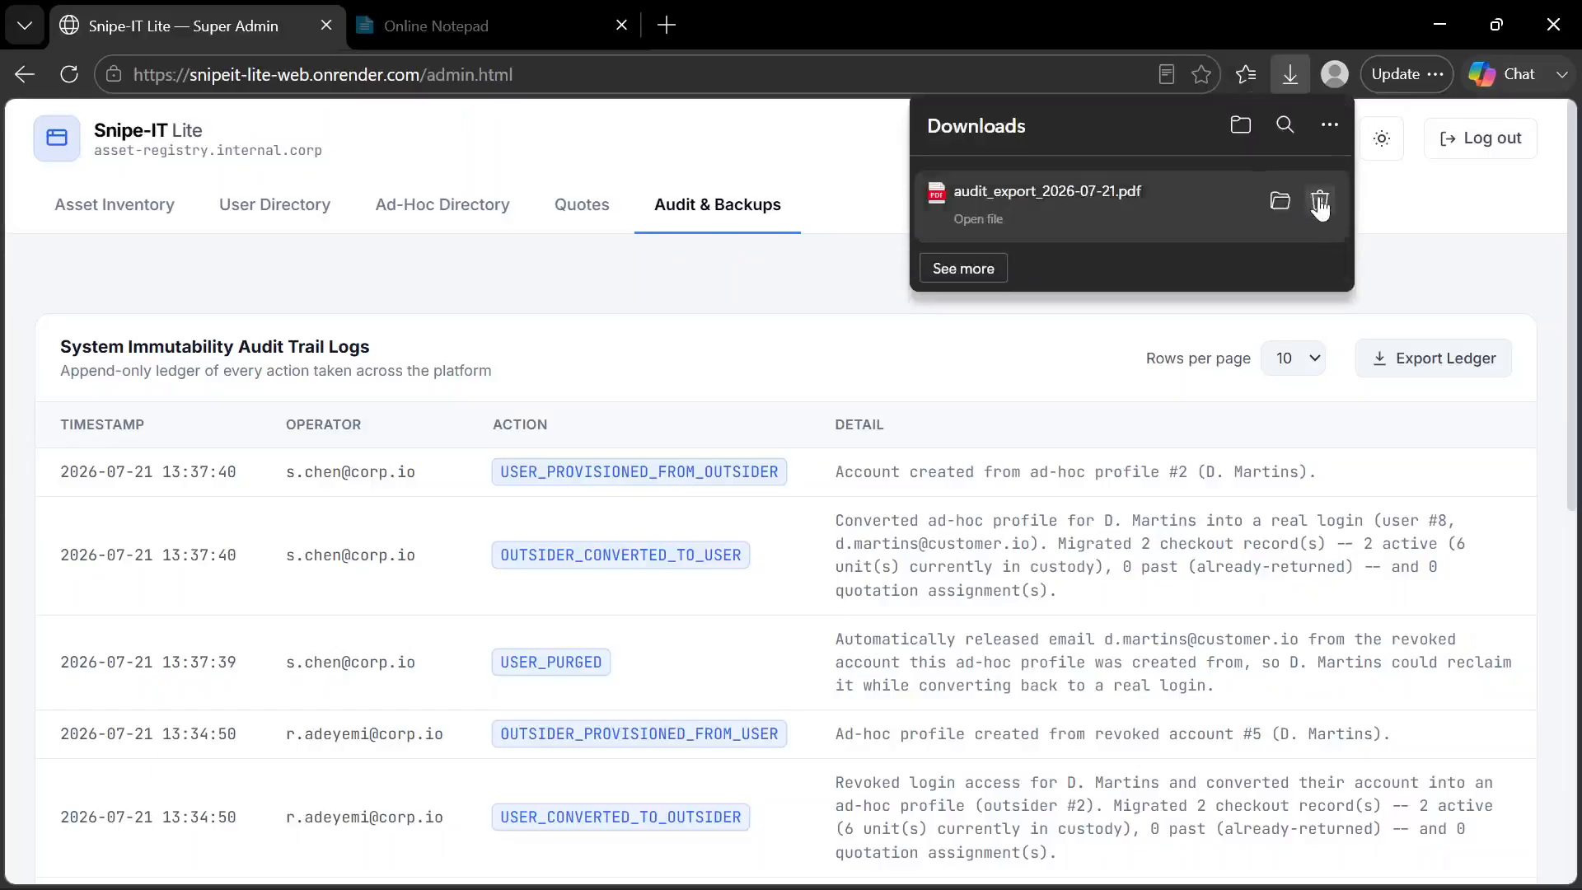
left_click(1320, 202)
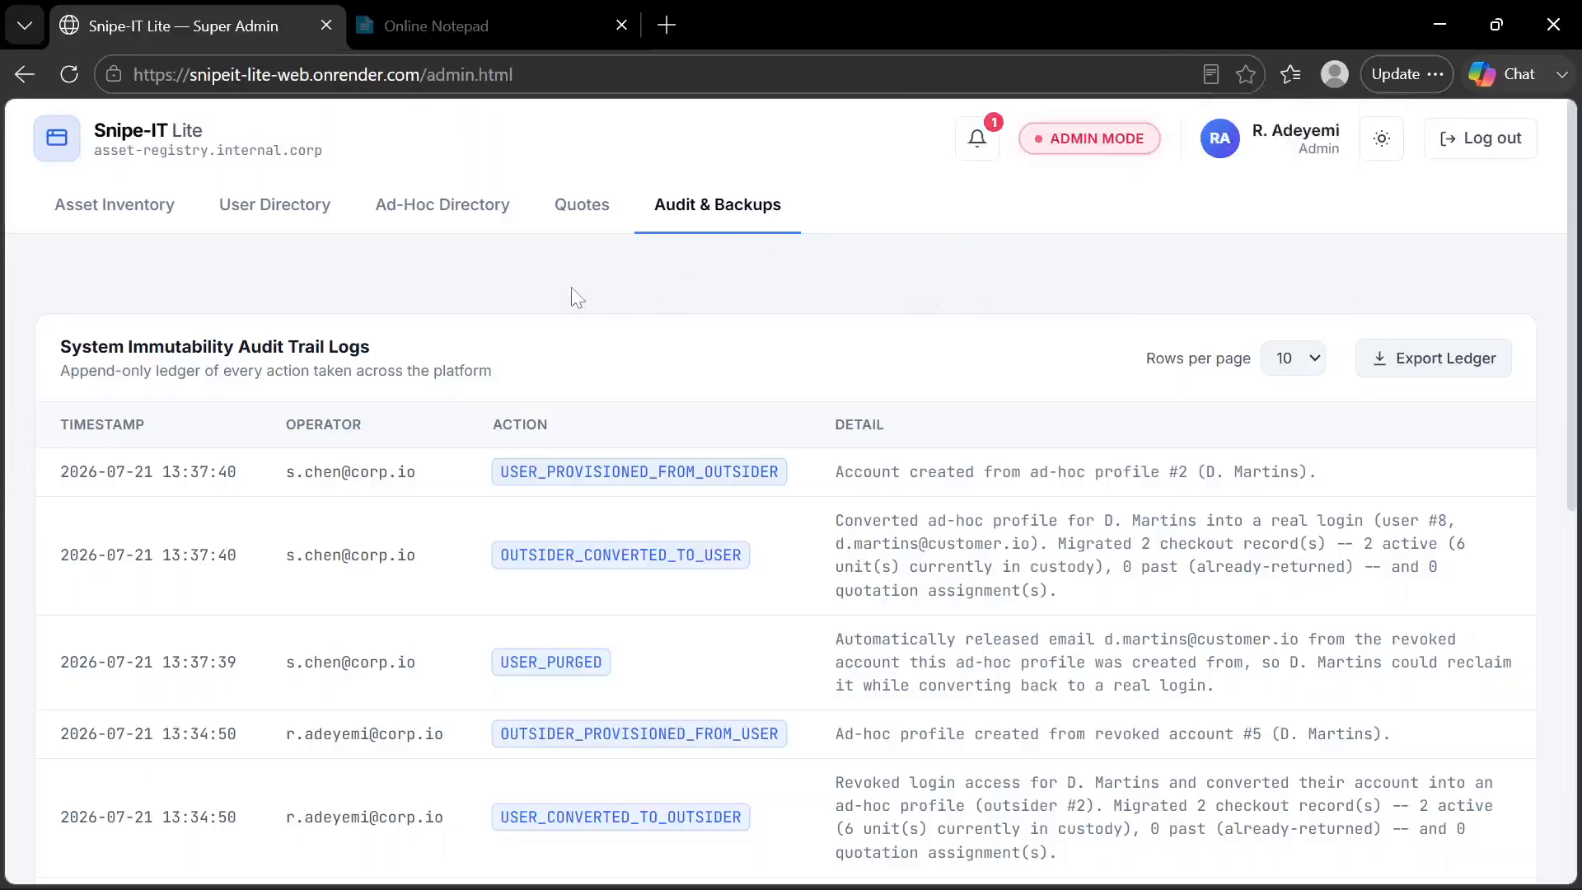
Highlight "Live Inventory Count" in the Online Notepad feature list, and return to the Super Admin page
left_click(458, 25)
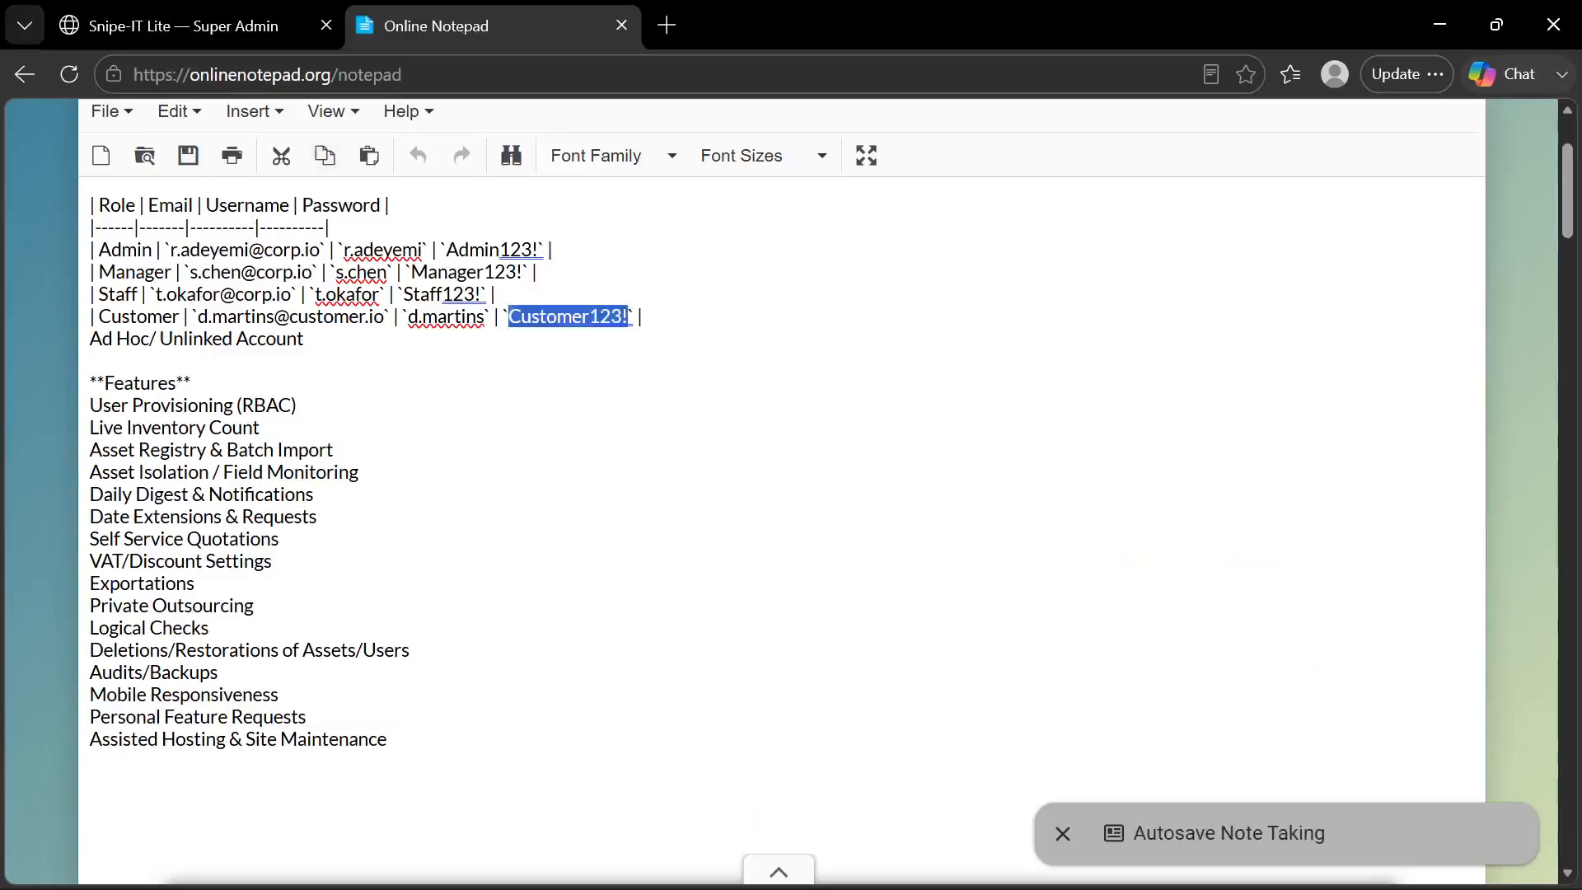
left_click_drag(261, 427, 90, 427)
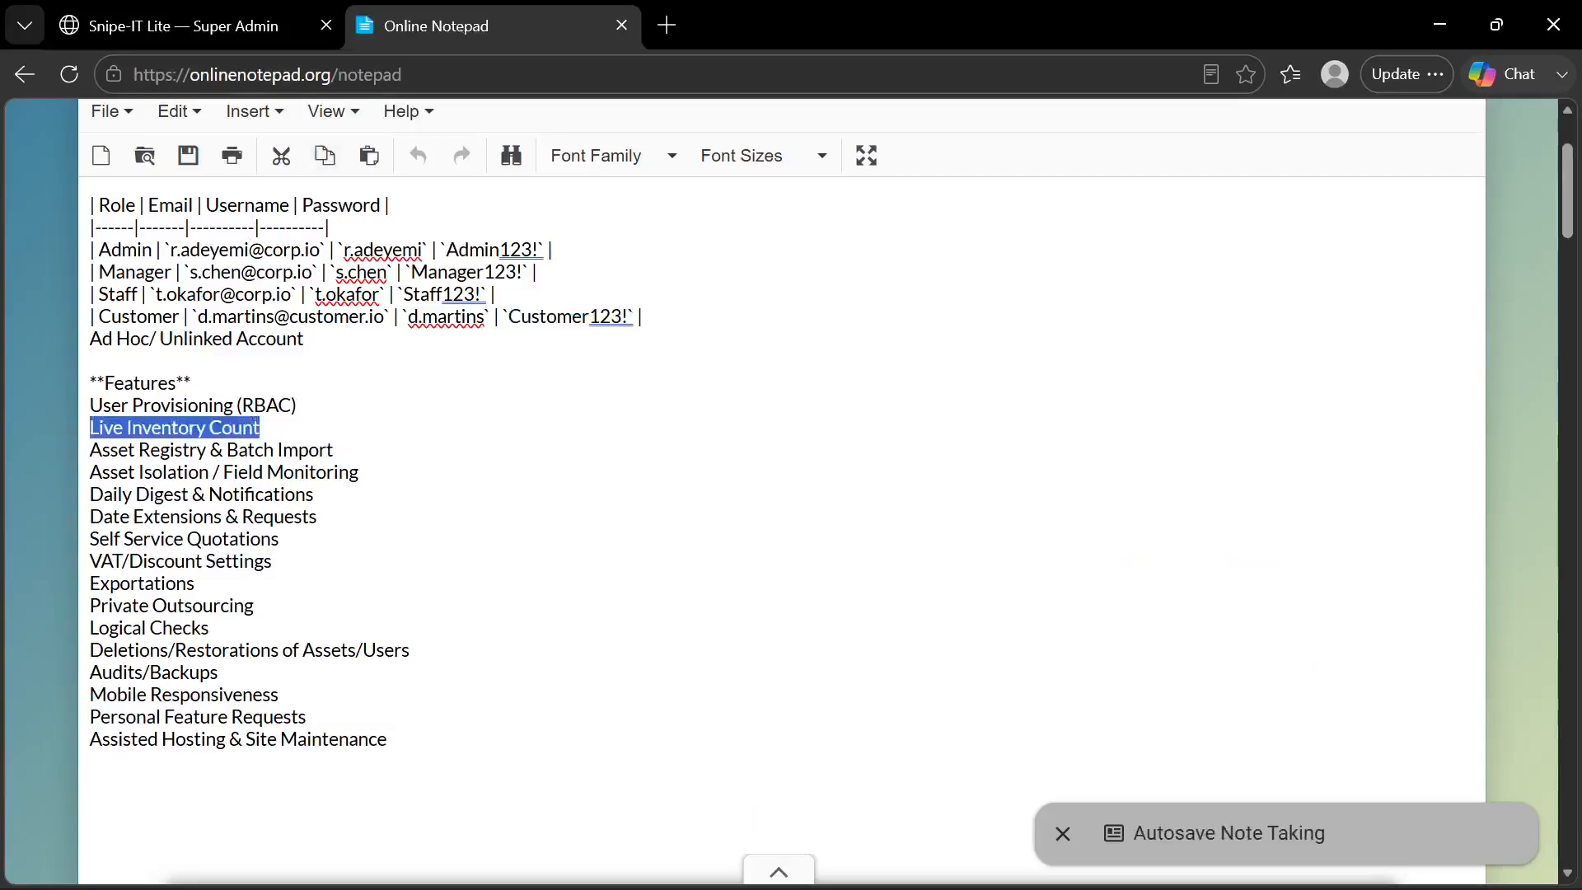
left_click(227, 27)
Open the Asset Inventory and examine the available and total units of the tracked asset pools
left_click(121, 198)
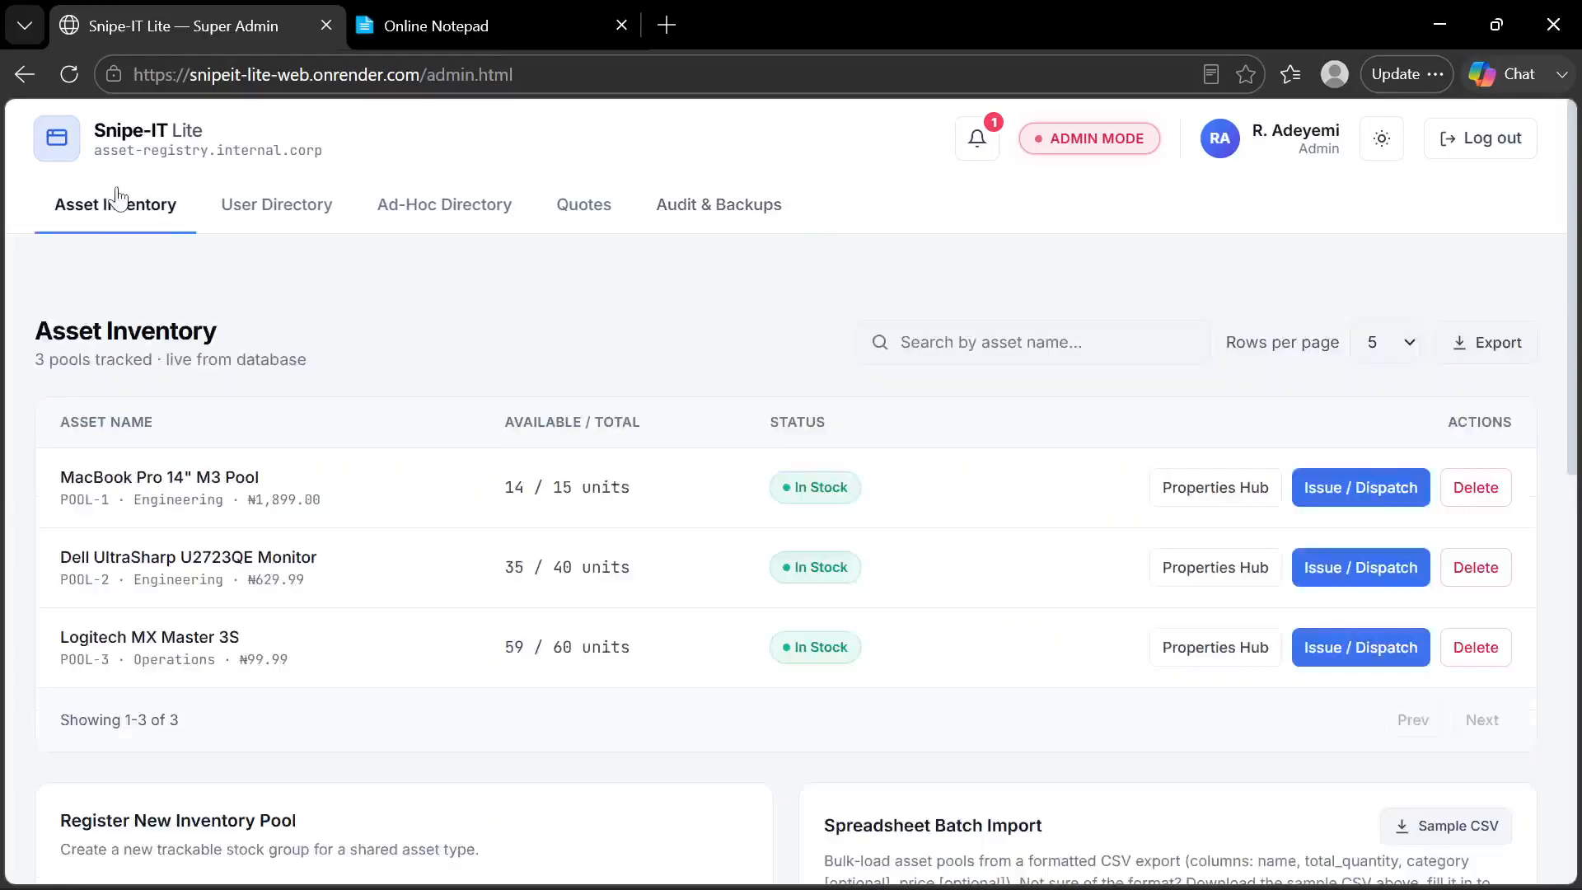
scroll(414, 398, "down", 2)
scroll(415, 398, "up", 2)
scroll(867, 575, "down", 2)
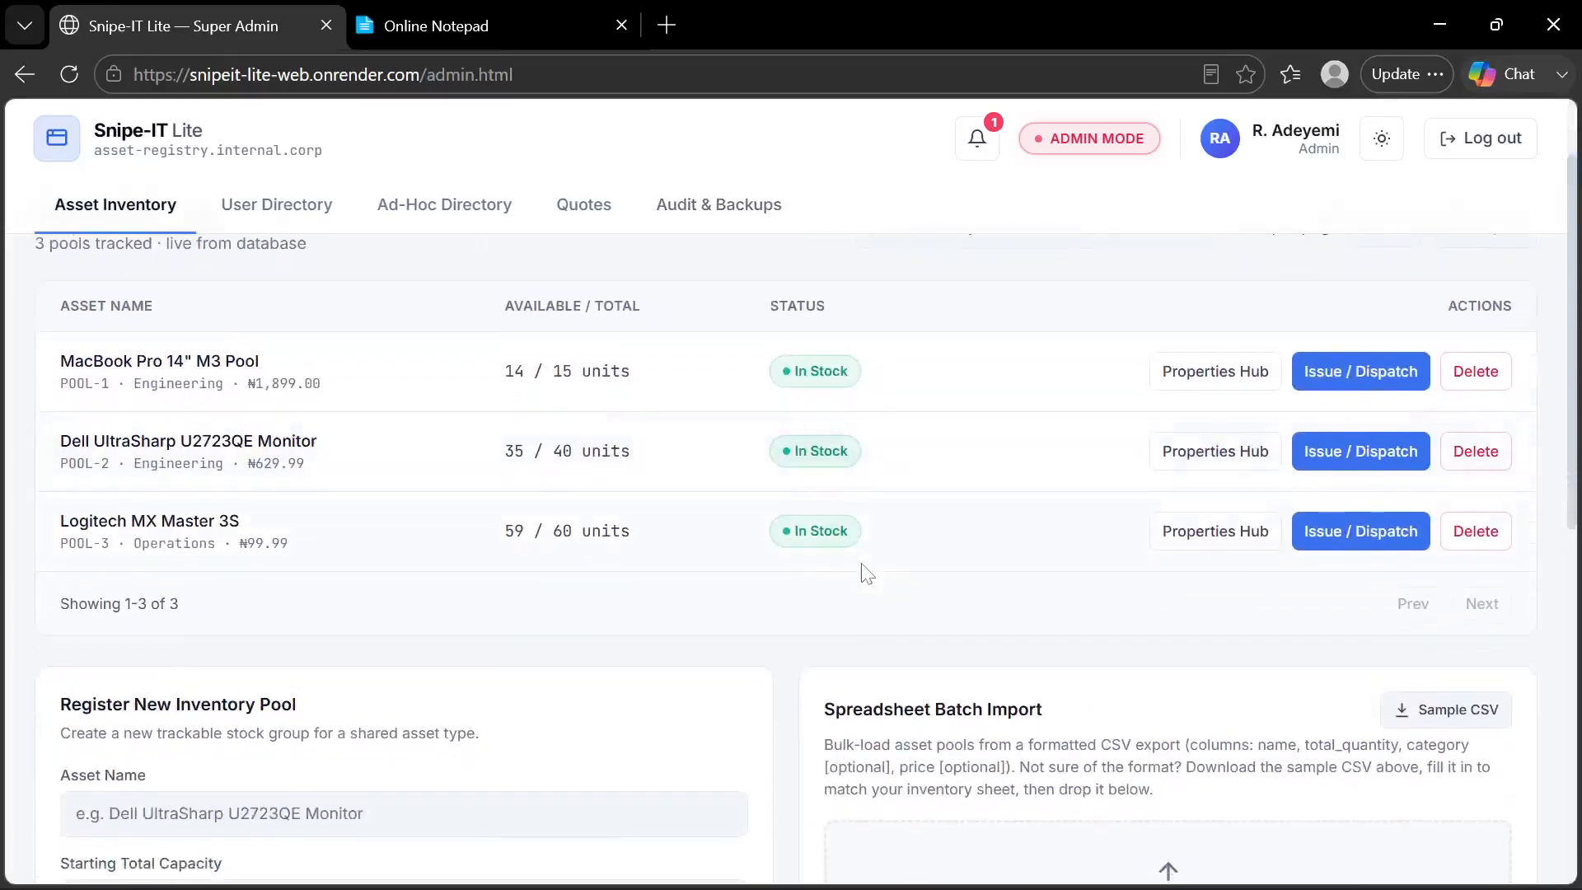
scroll(865, 573, "up", 2)
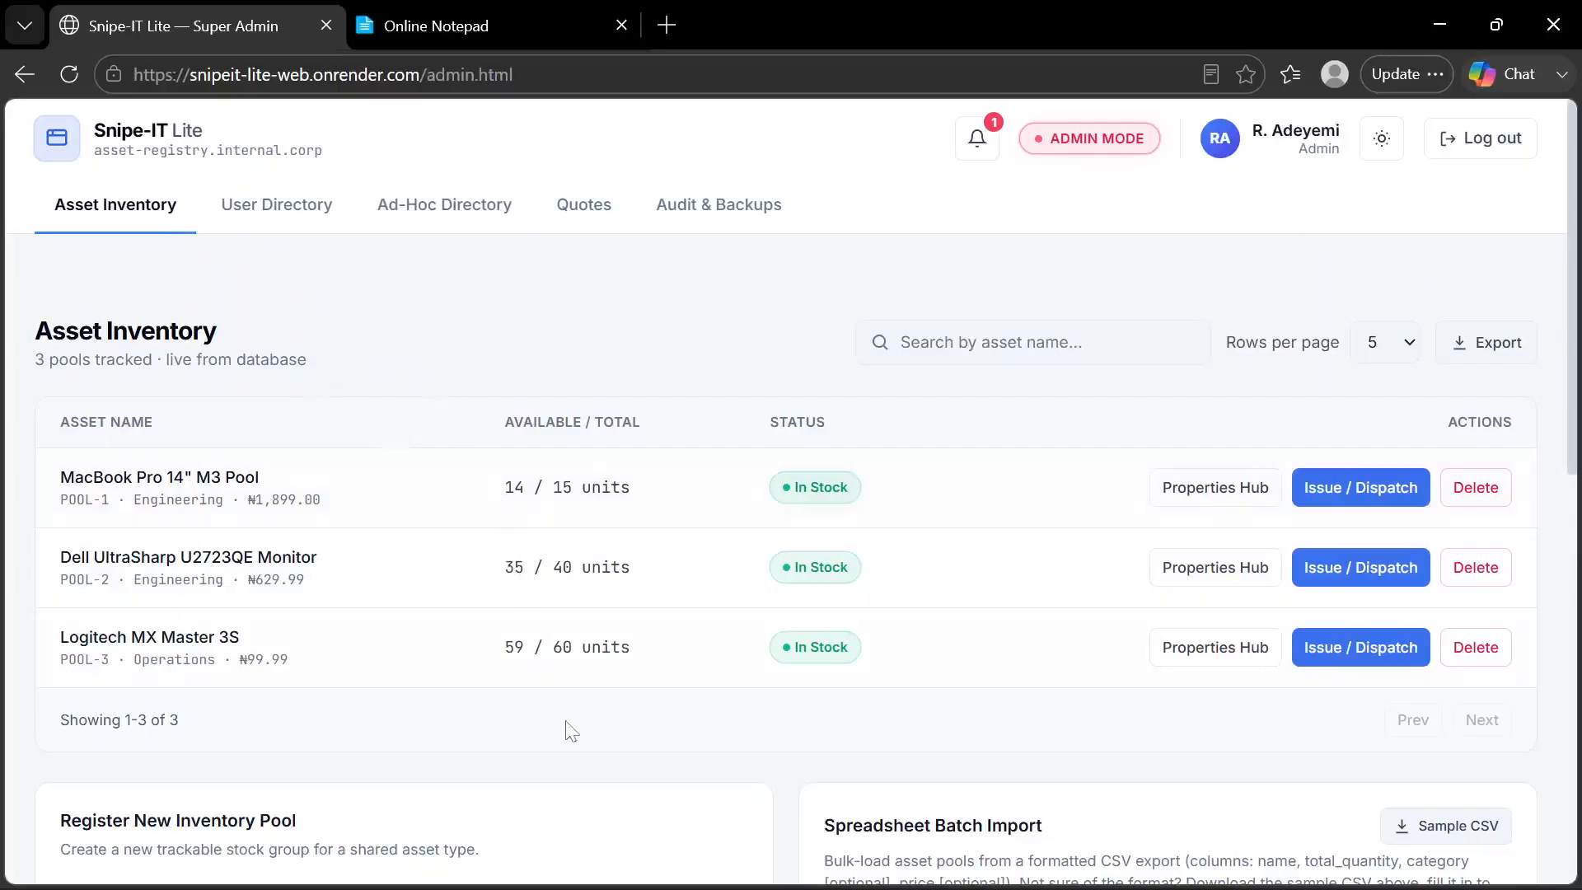
Open the Properties Hub of the MacBook Pro 14" M3 Pool, examine its capacity counts and field deployments, and close it
left_click(1230, 504)
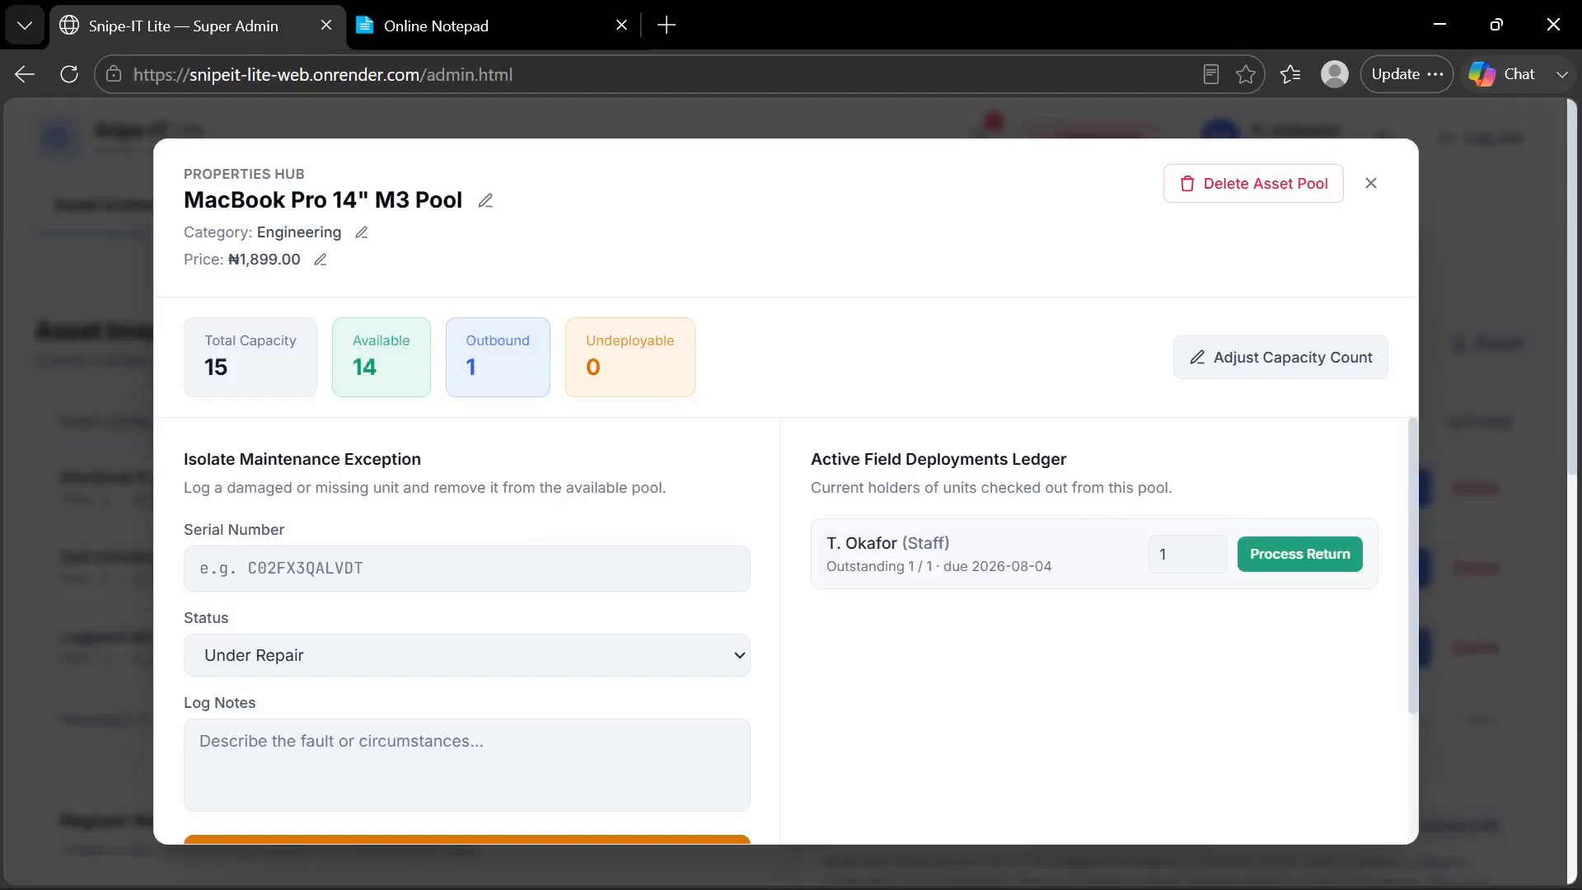
scroll(471, 459, "down", 1)
scroll(471, 459, "up", 1)
left_click(1244, 133)
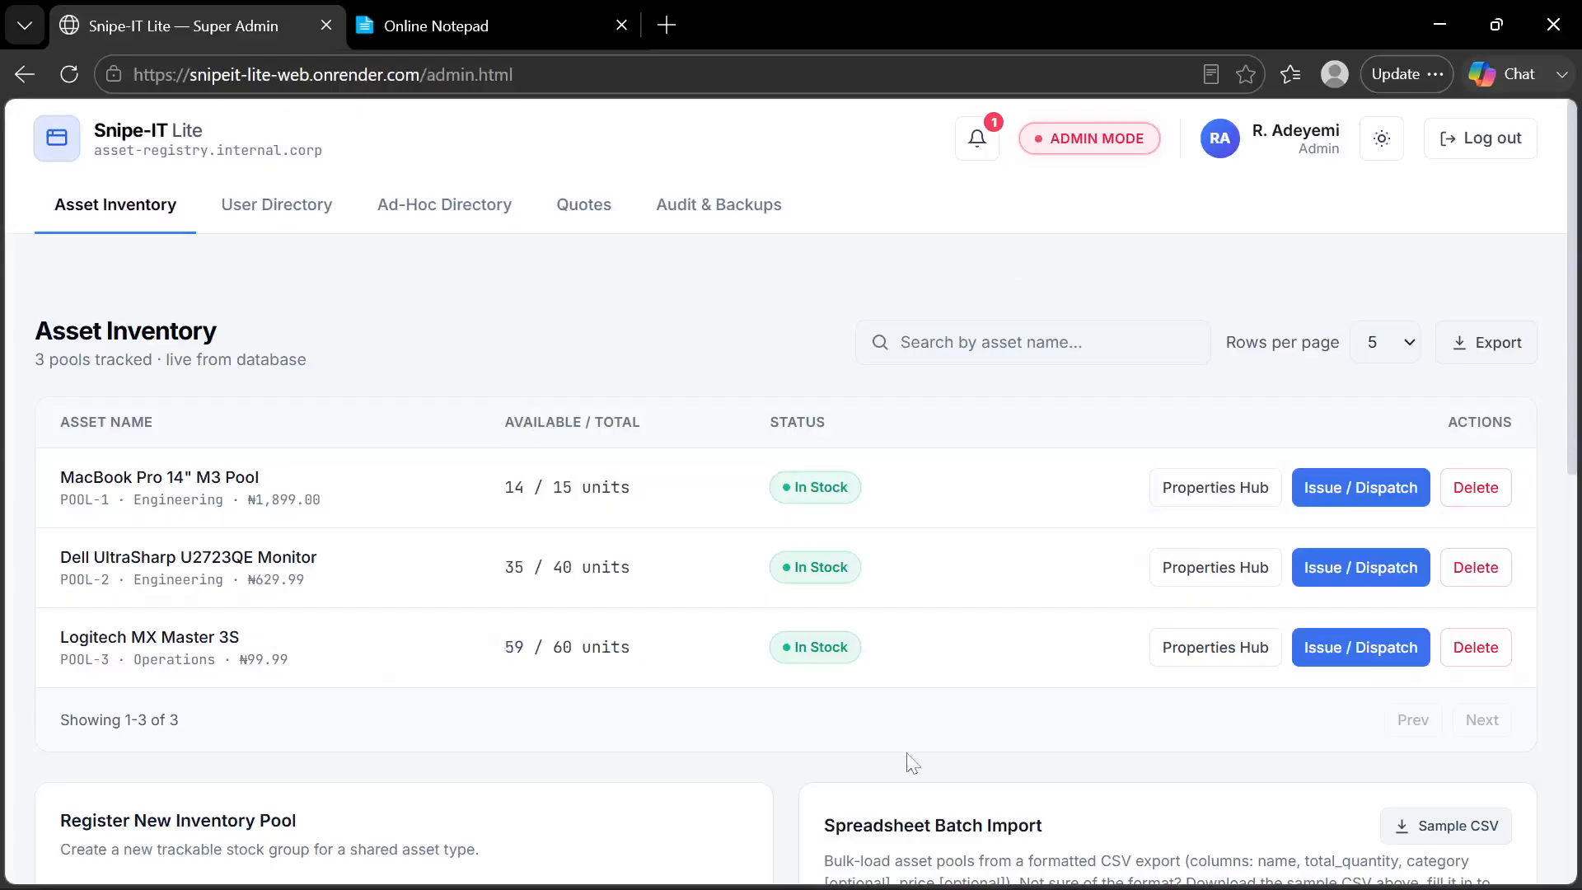
mouse_move(890, 874)
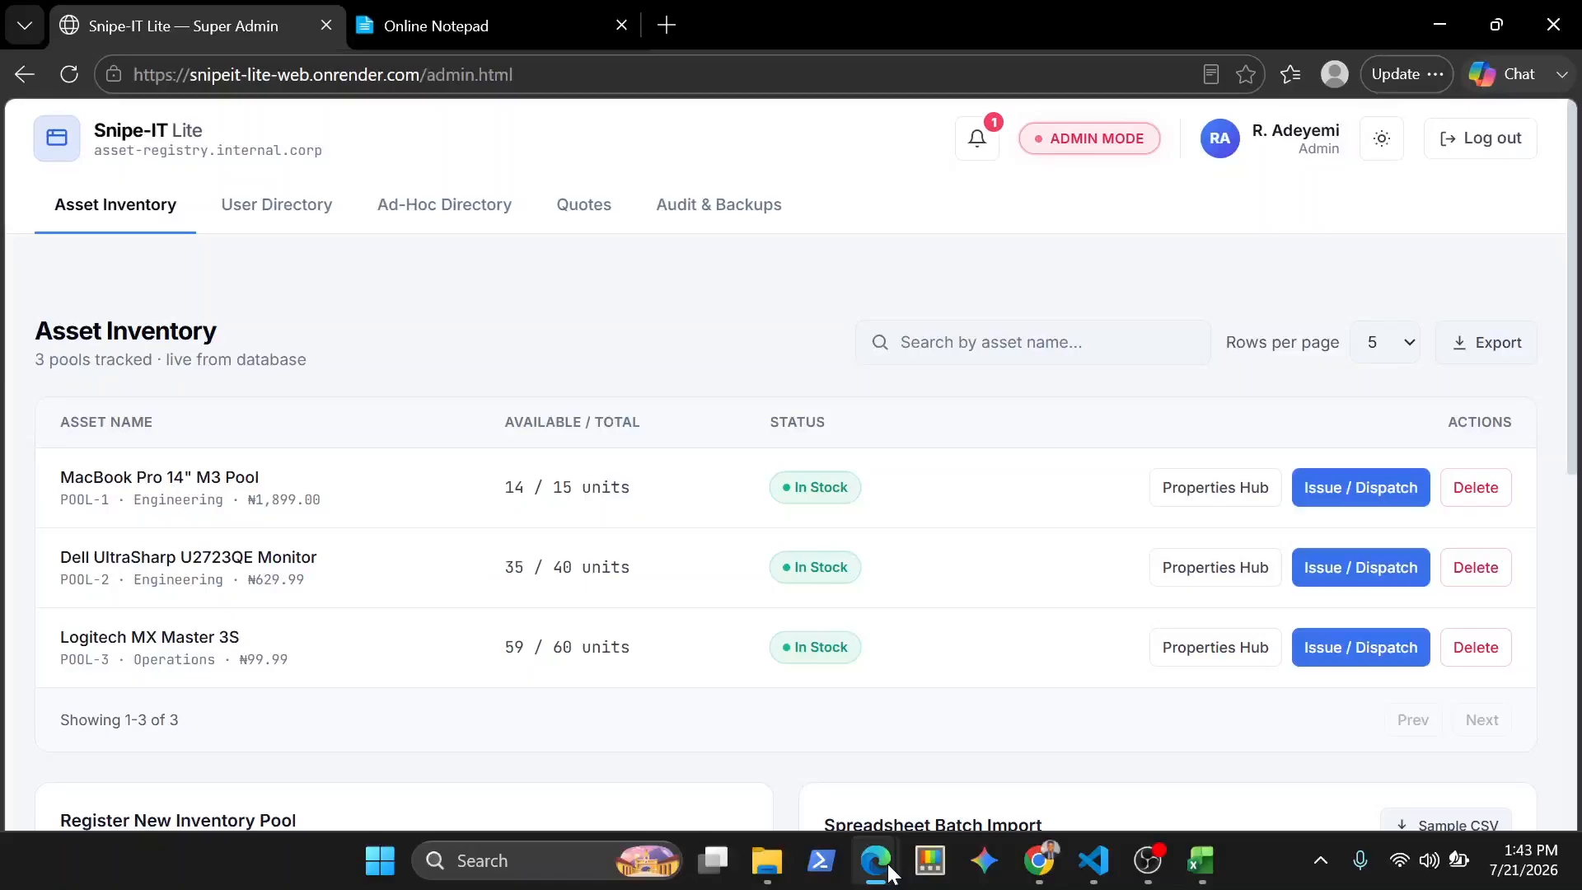
Check the customer portal's Equipment Quotation and My Items pages, and return to the Super Admin page
left_click(890, 870)
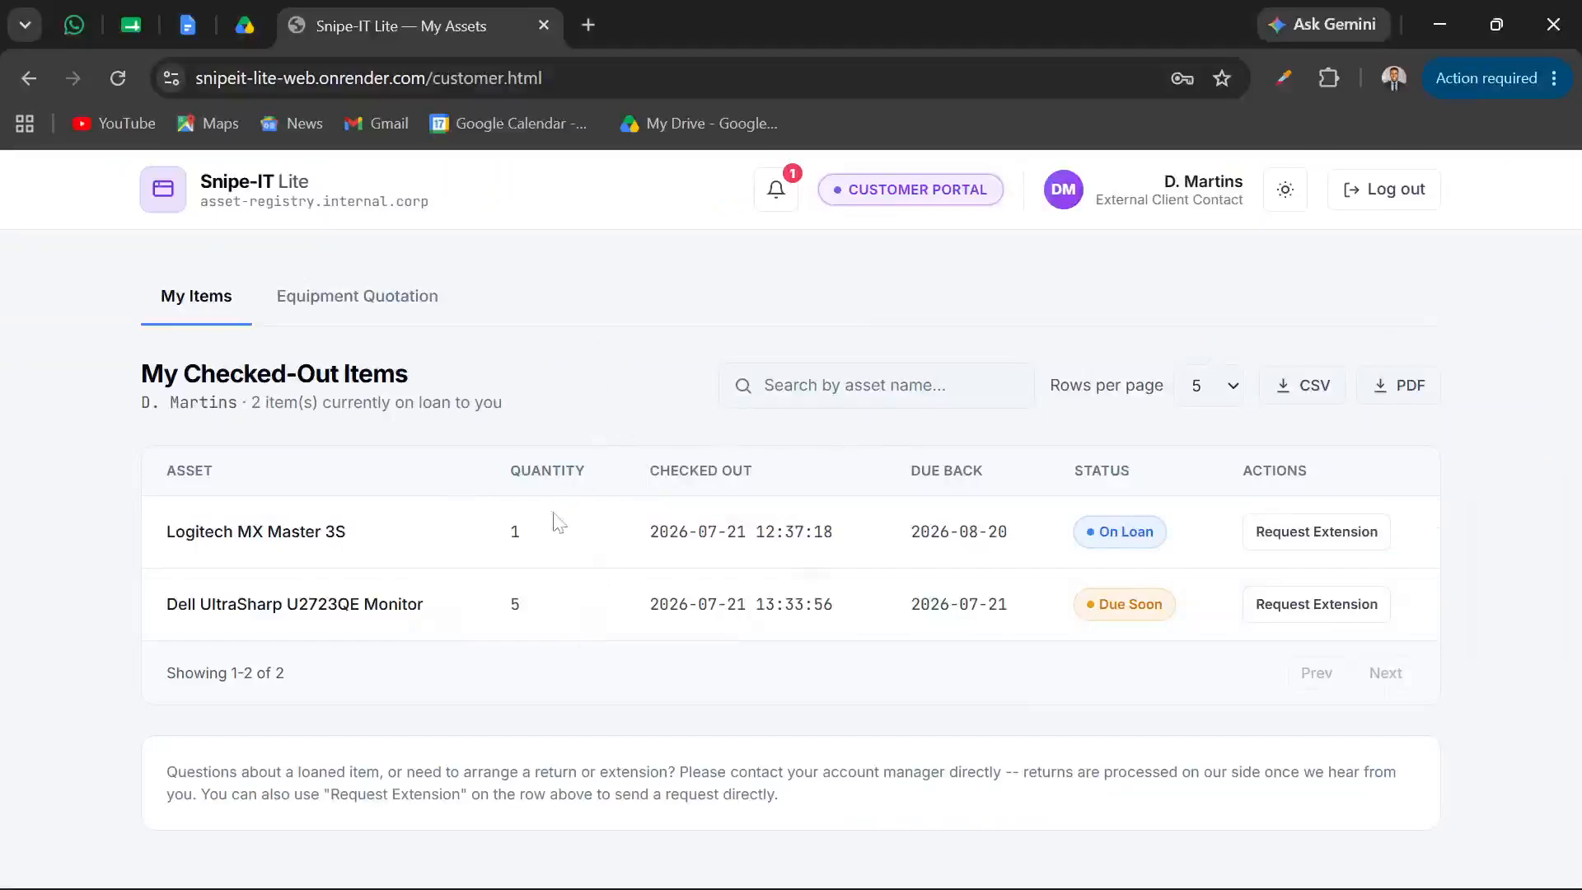
left_click(411, 311)
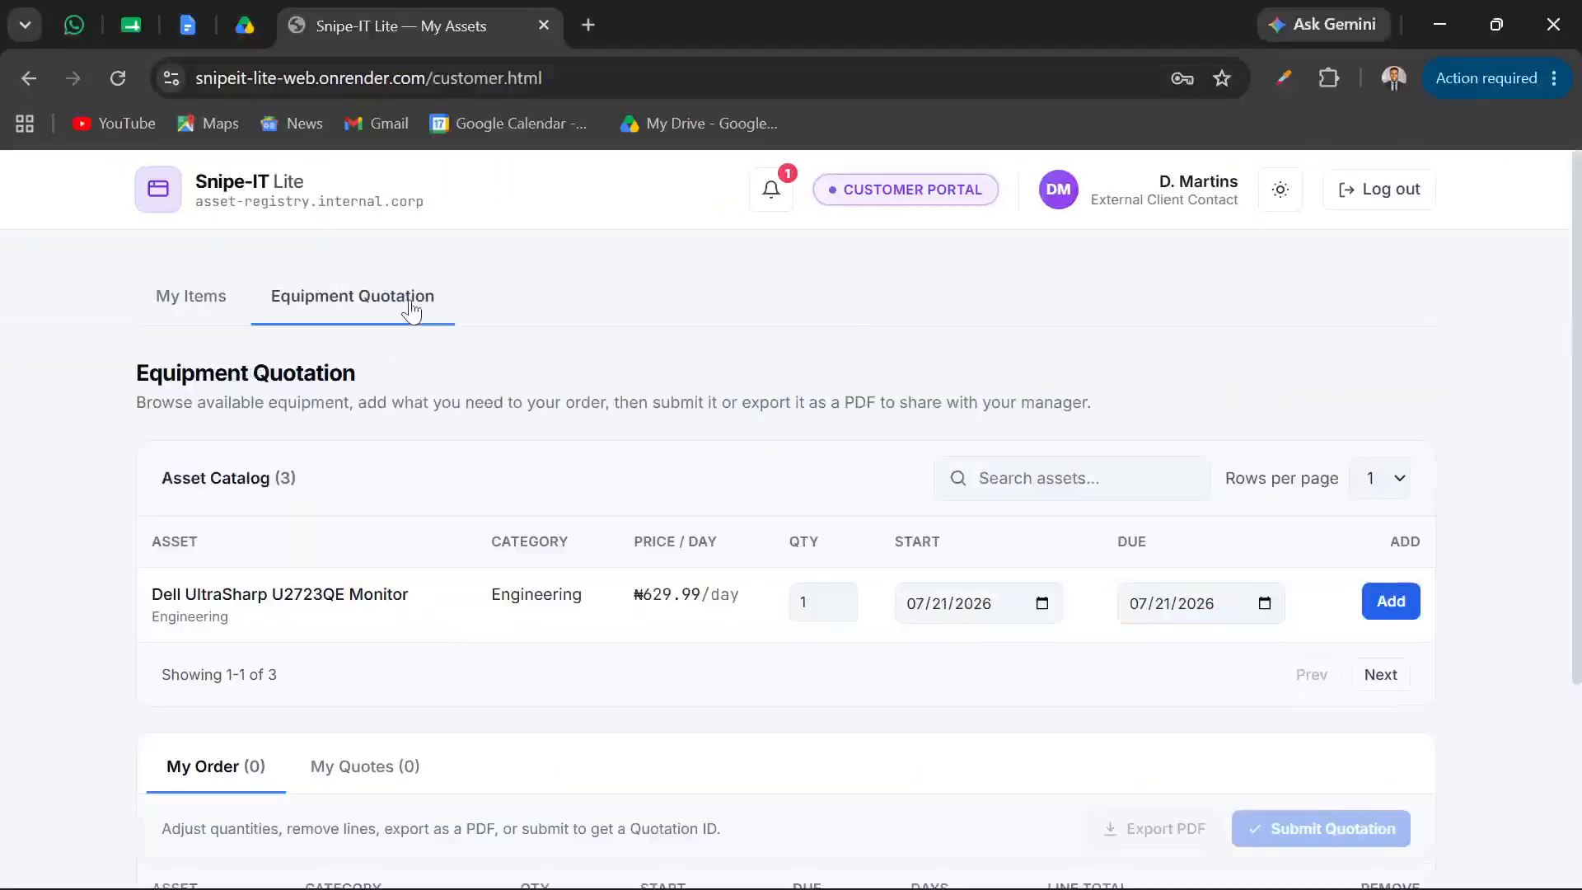
left_click(219, 310)
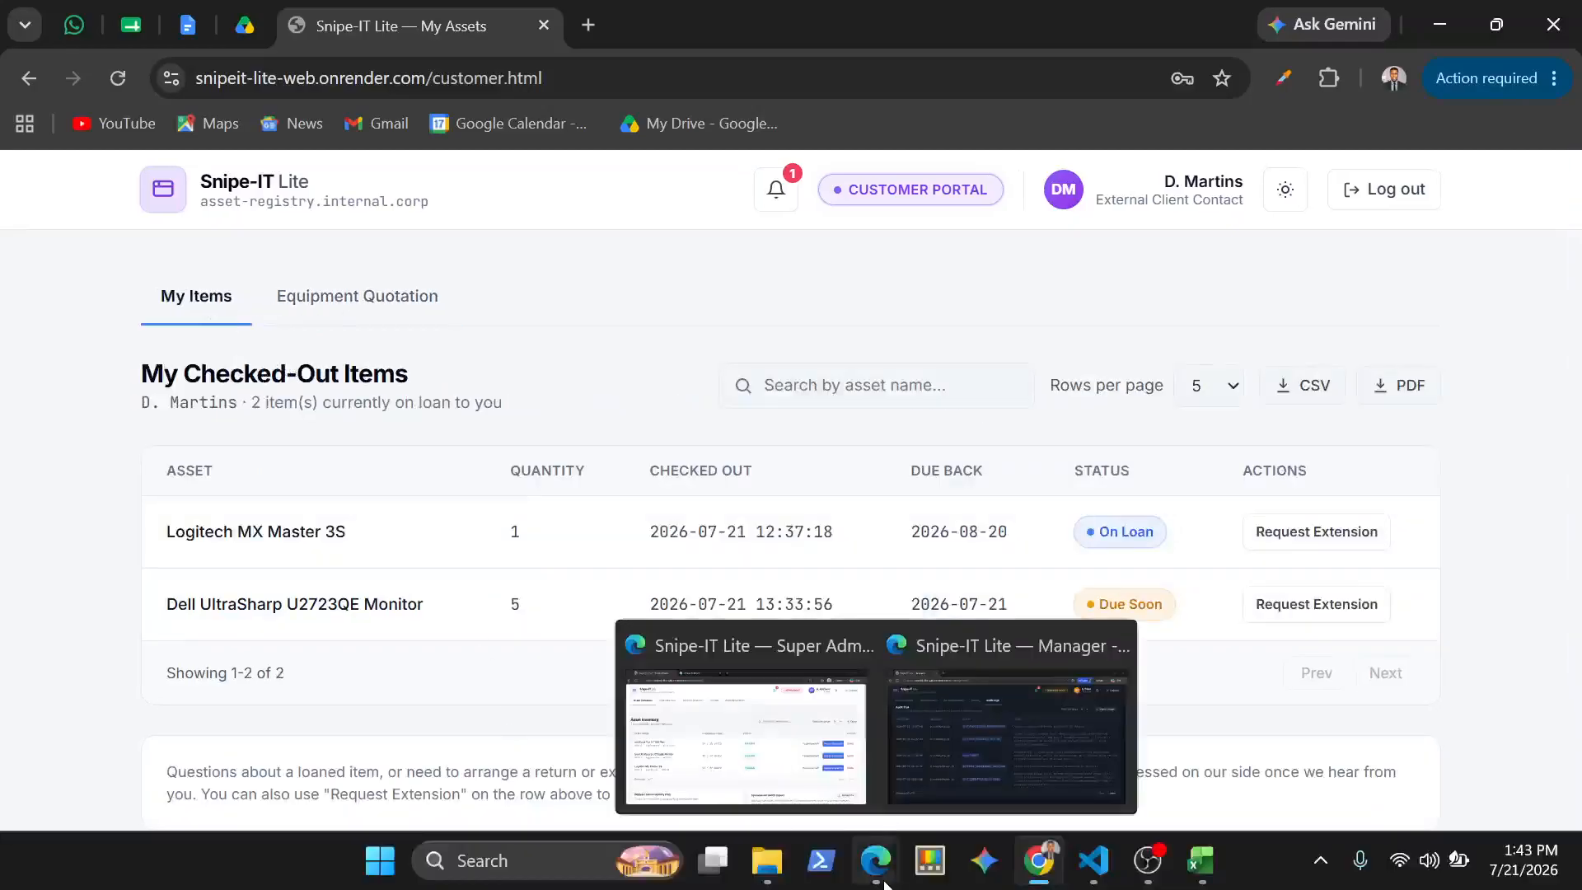
left_click(876, 861)
left_click(781, 766)
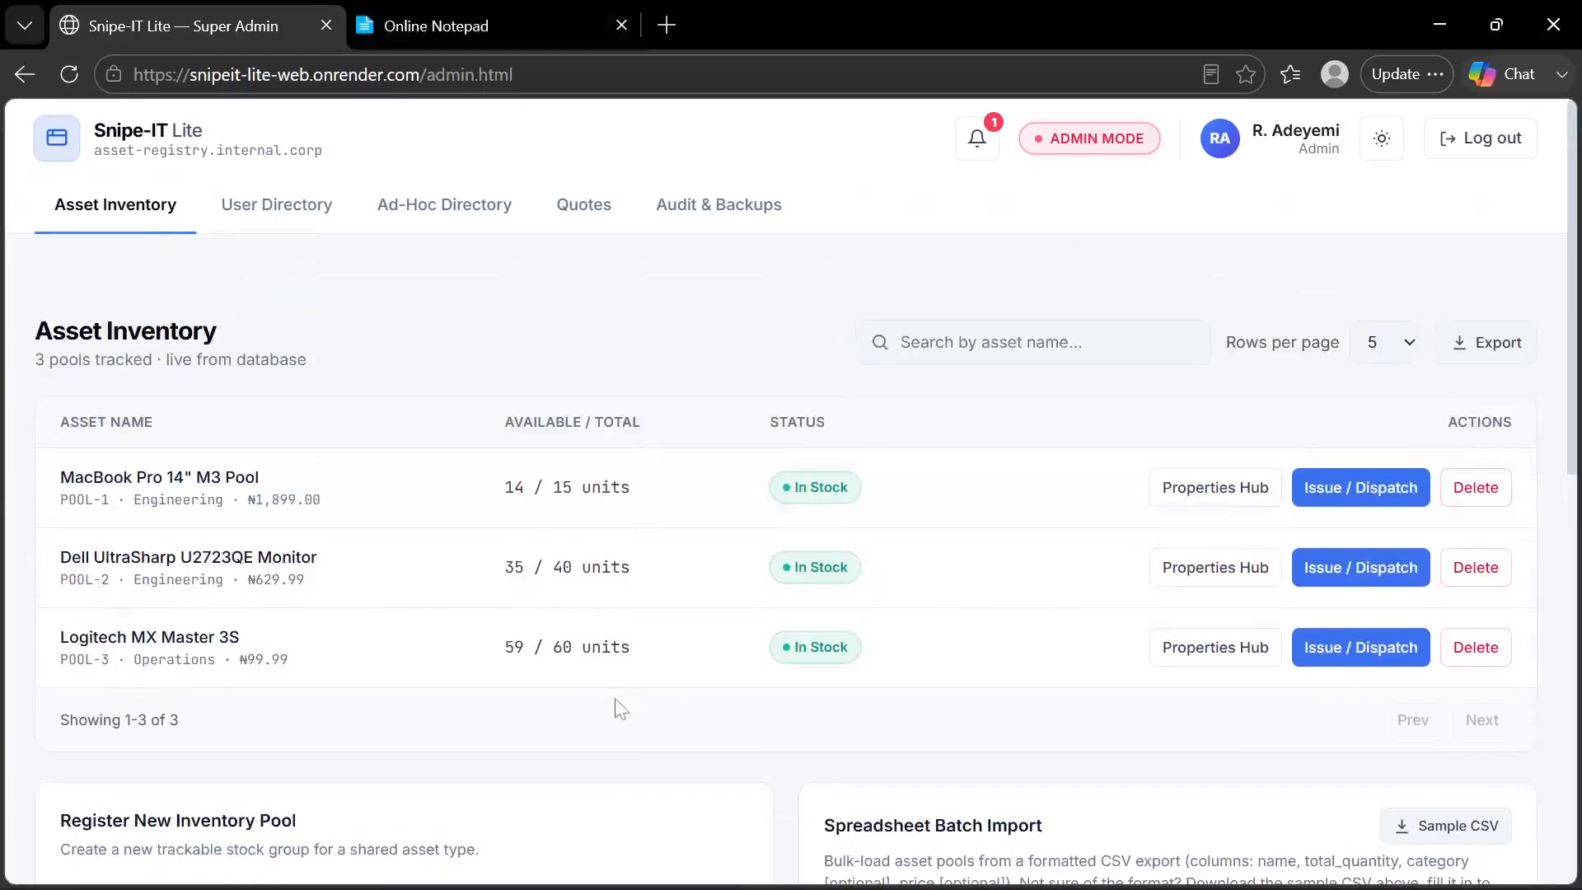
Look over the Asset Inventory and open the Properties Hub of the MacBook Pro 14" M3 Pool
scroll(620, 709, "down", 1)
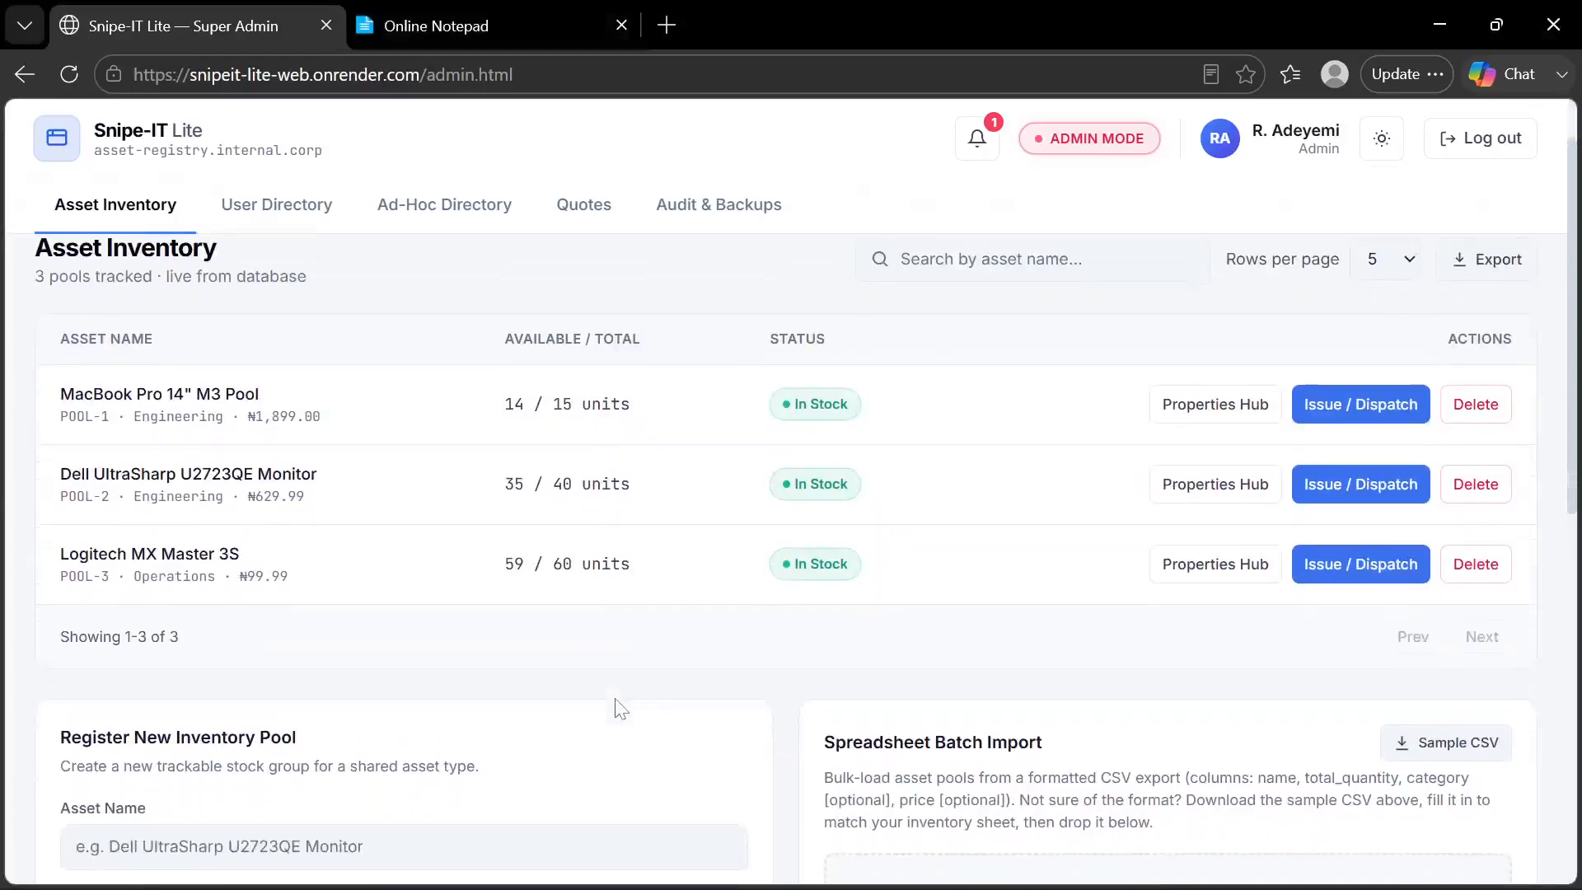
scroll(620, 709, "up", 1)
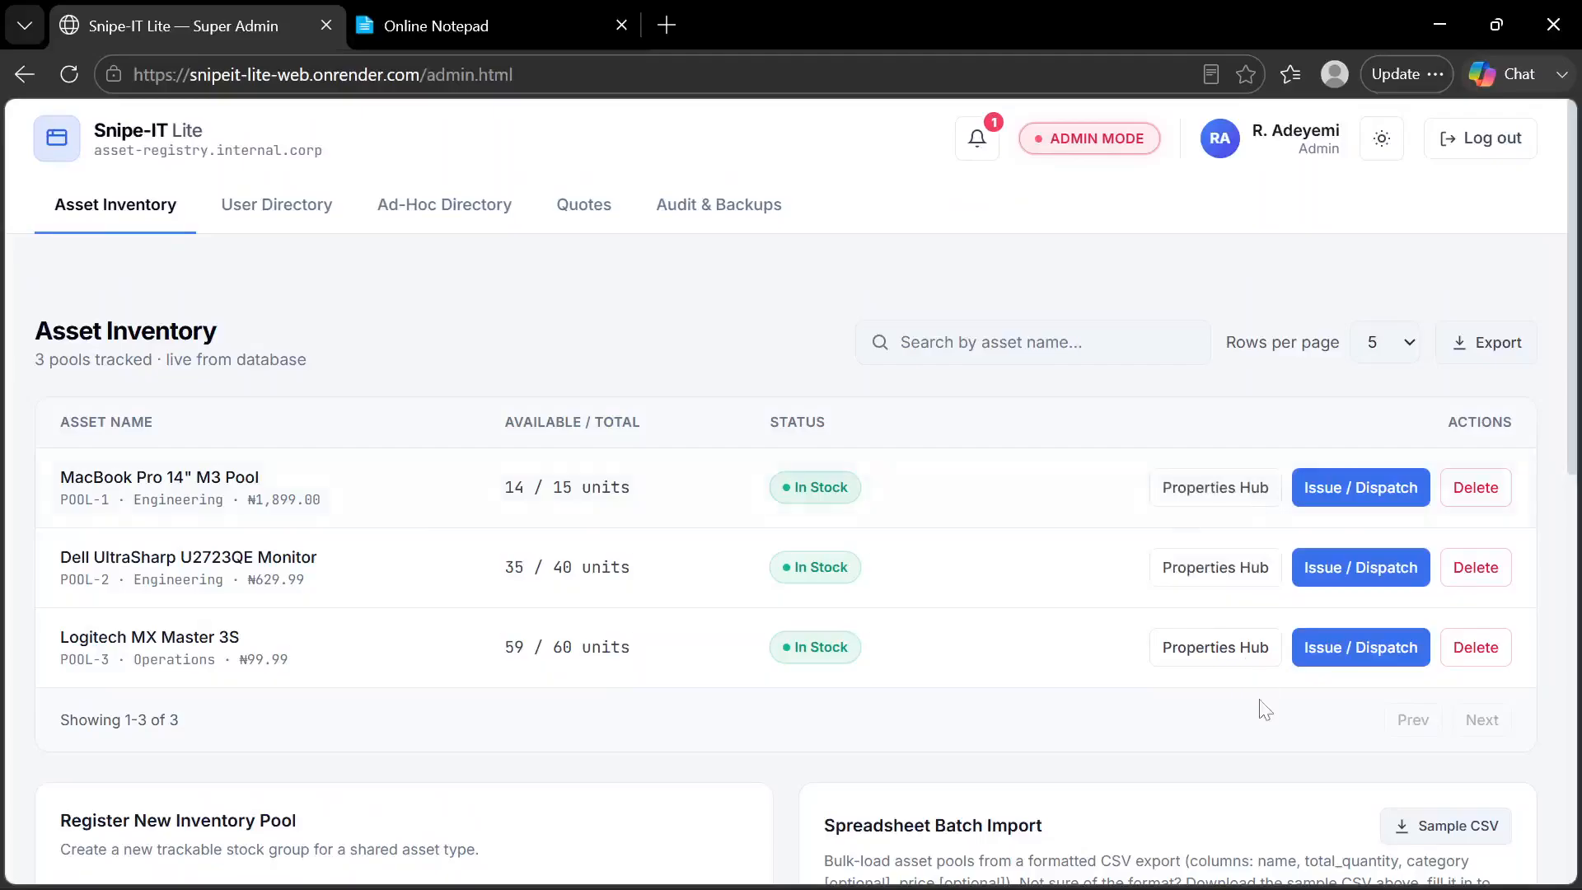
scroll(1261, 706, "down", 1)
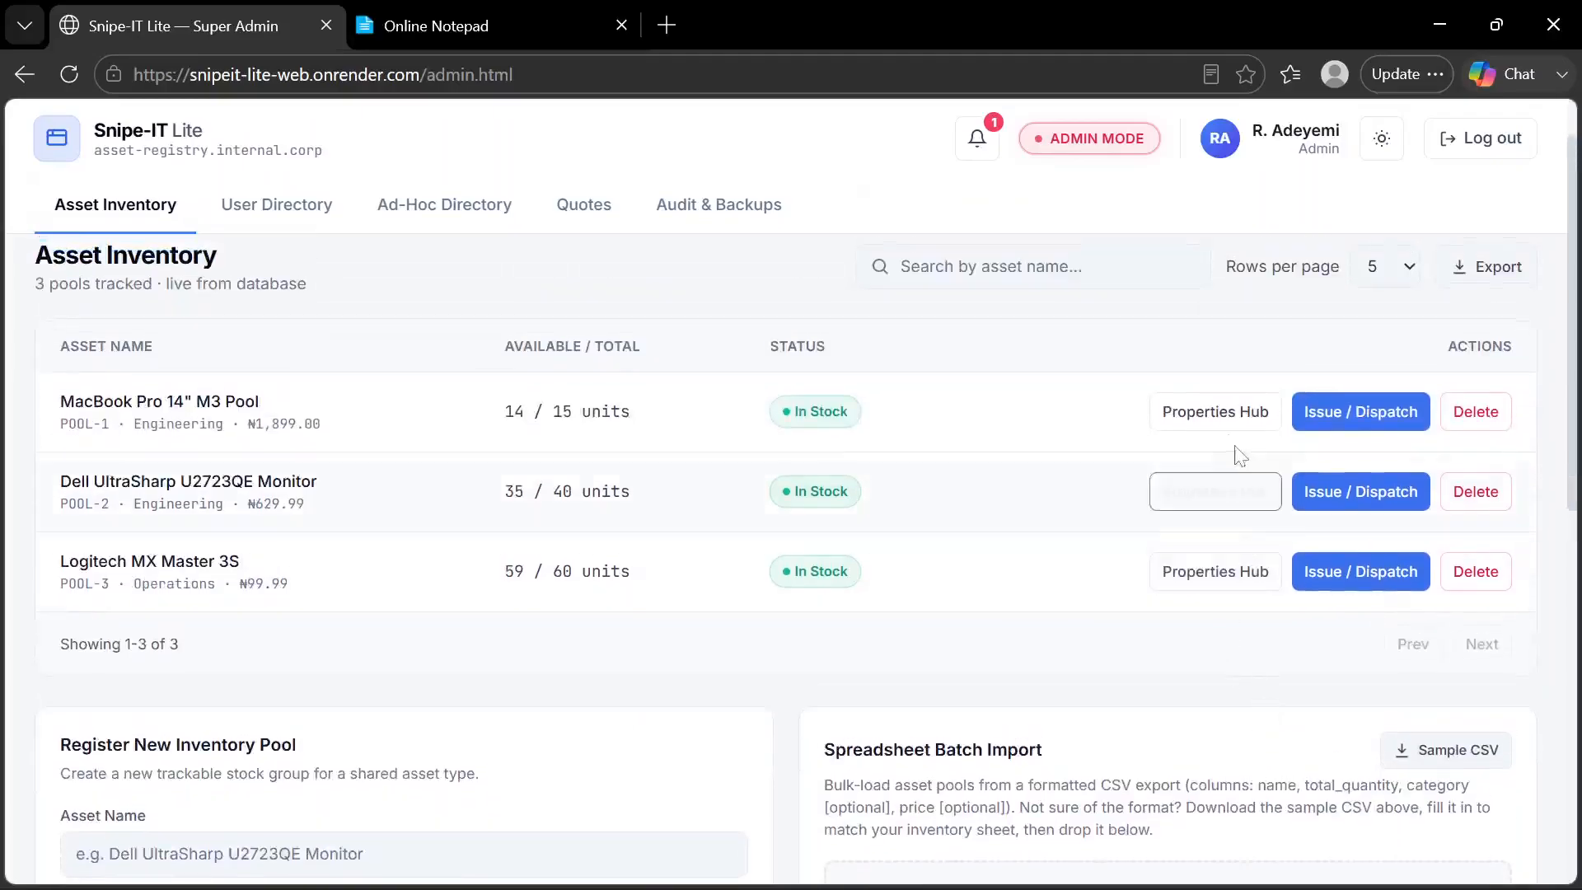
left_click(1222, 415)
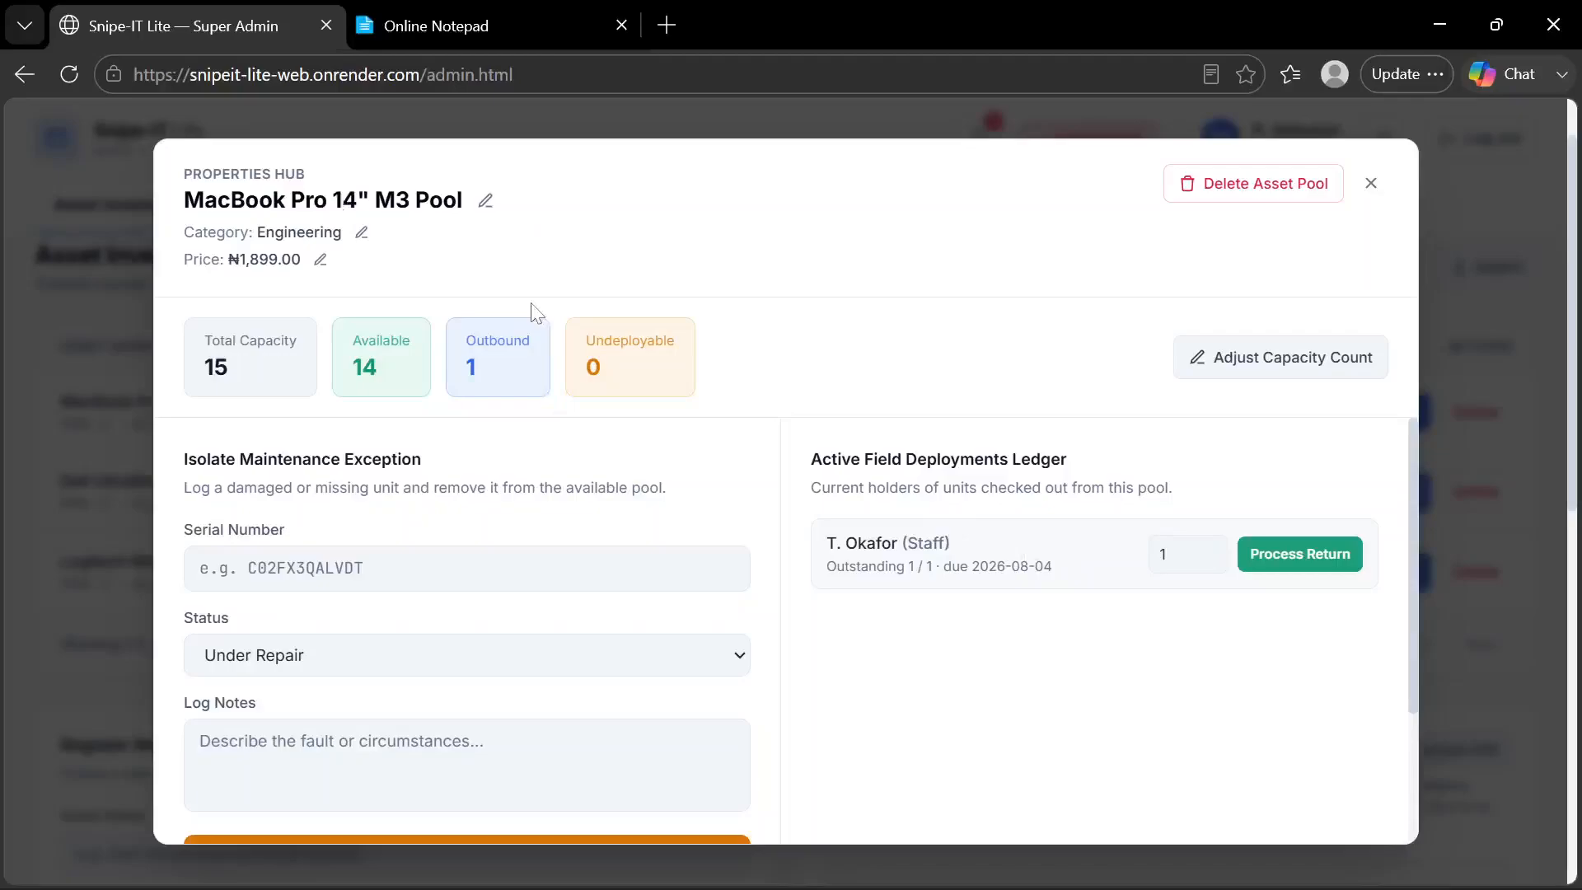
Open the pool's name, category and price editors one after another, closing each without entering a new value
left_click(486, 203)
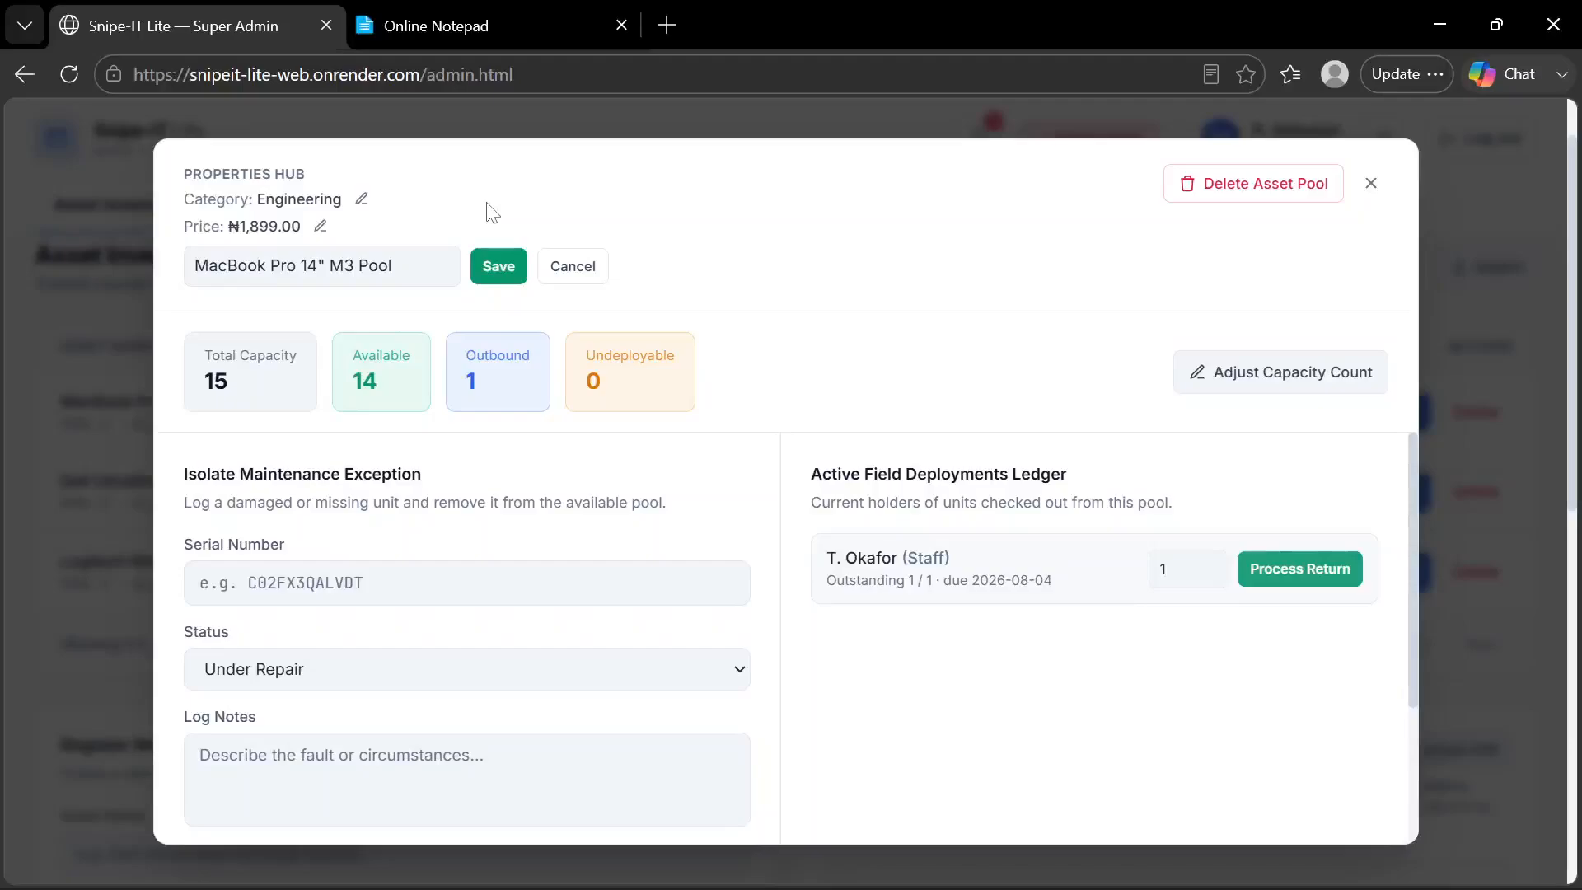
left_click(573, 266)
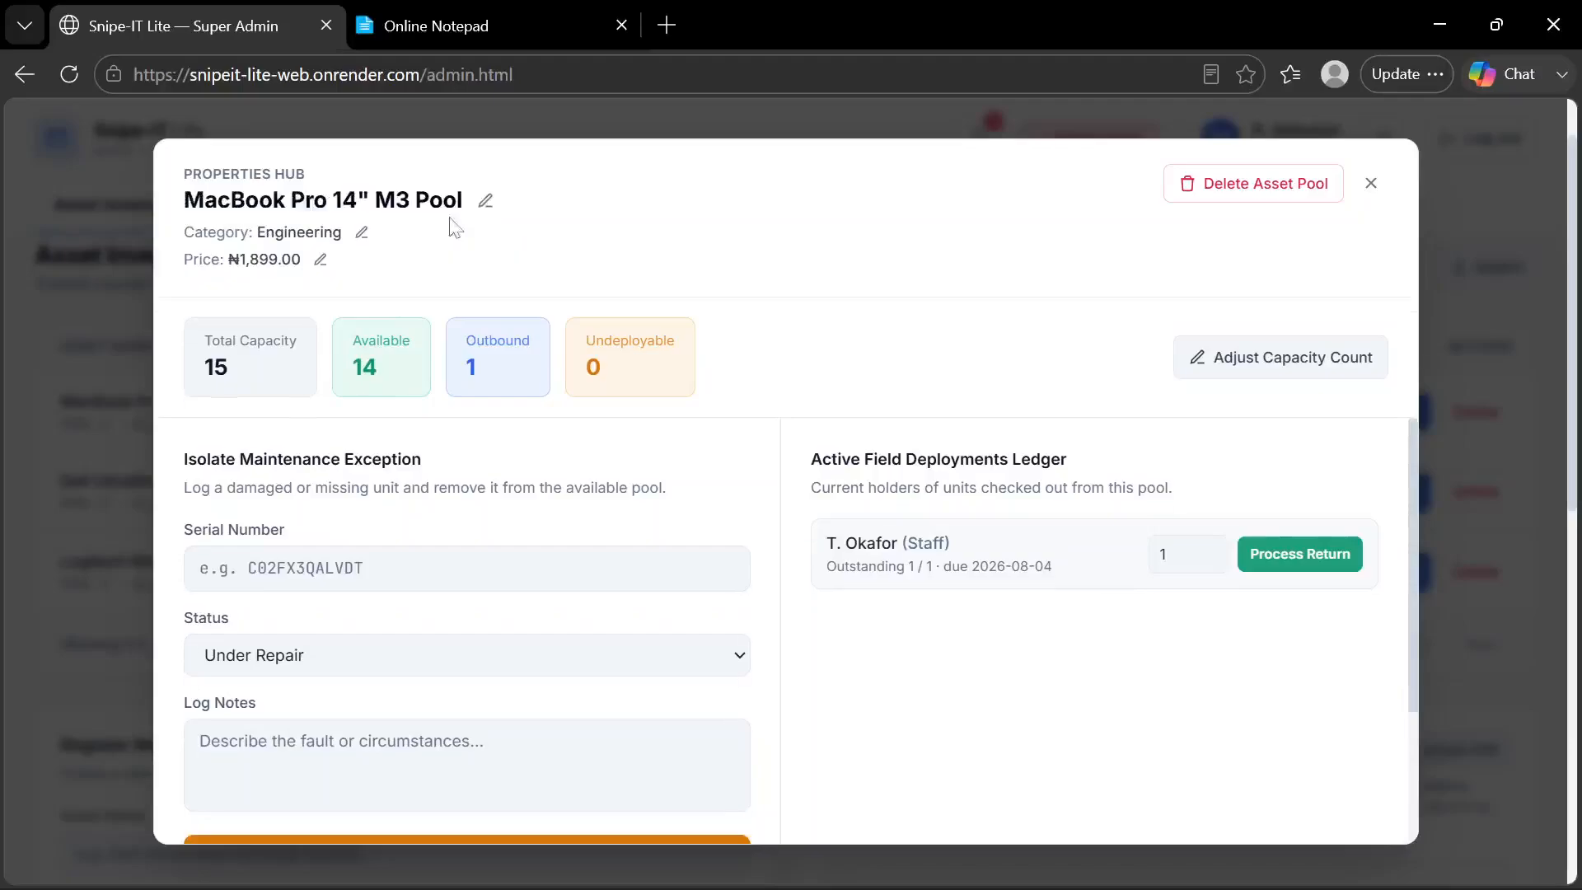
left_click(361, 233)
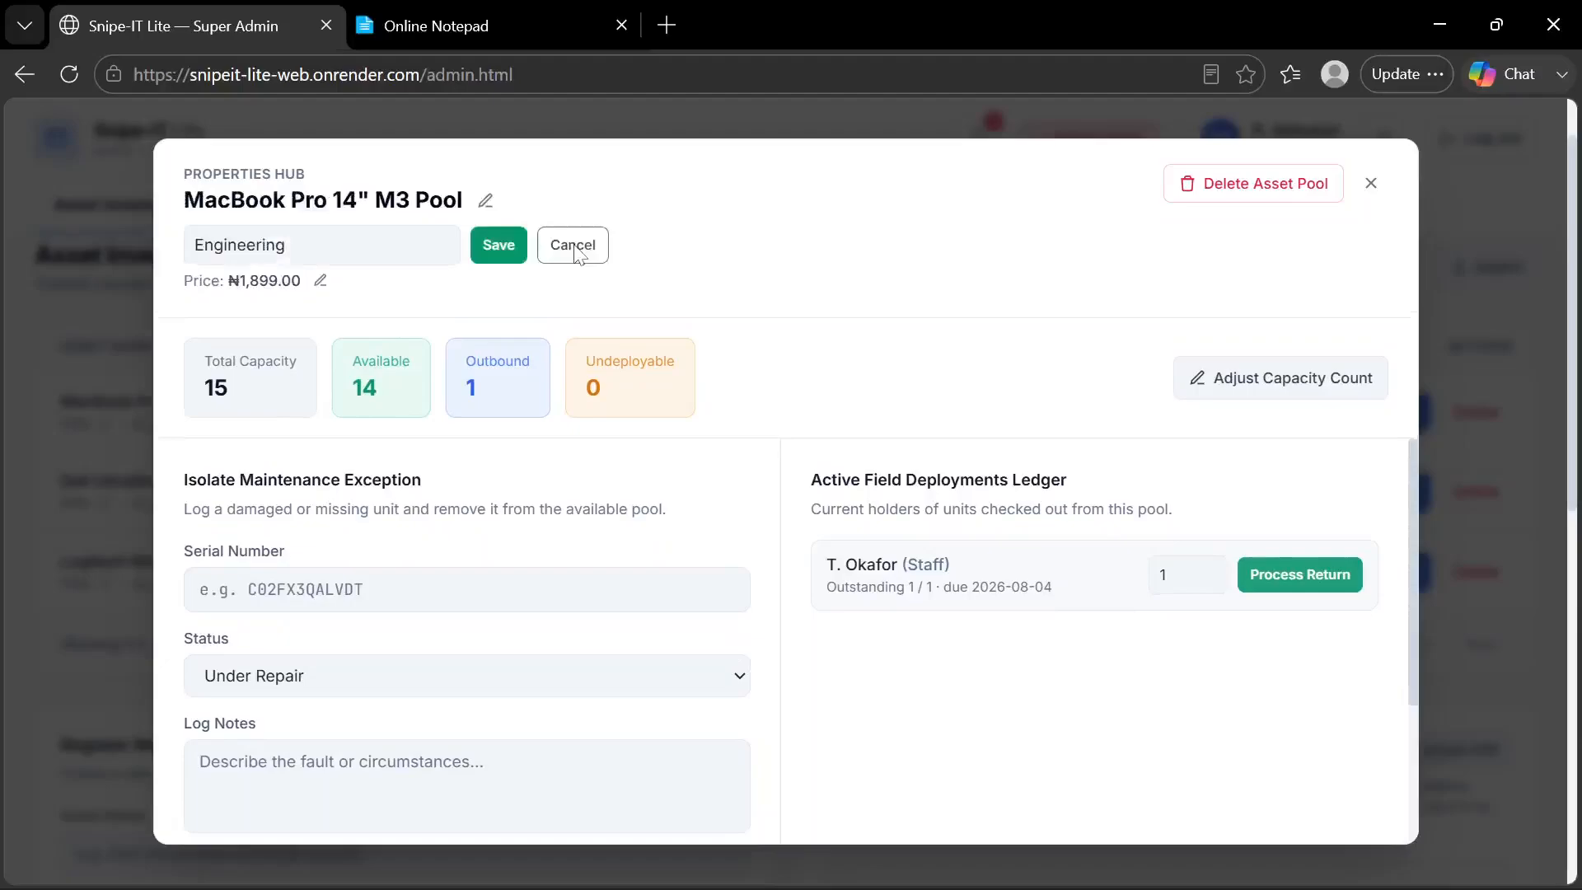
left_click(579, 244)
left_click(319, 260)
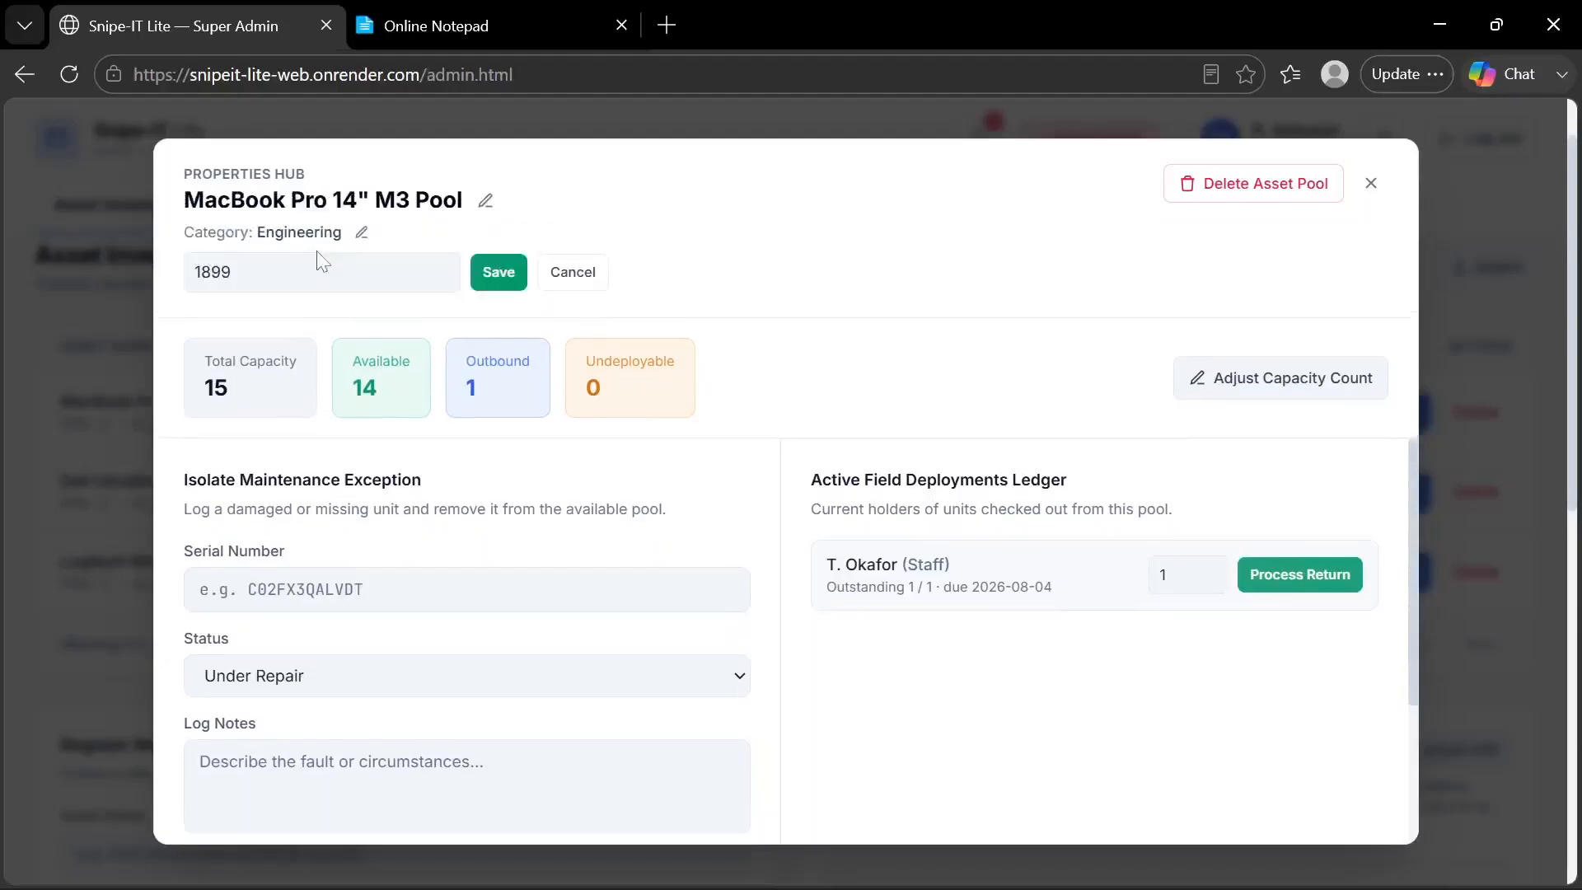
left_click(498, 272)
Fill in the saved serial number S/NABC756577121 for the maintenance exception
scroll(770, 548, "down", 2)
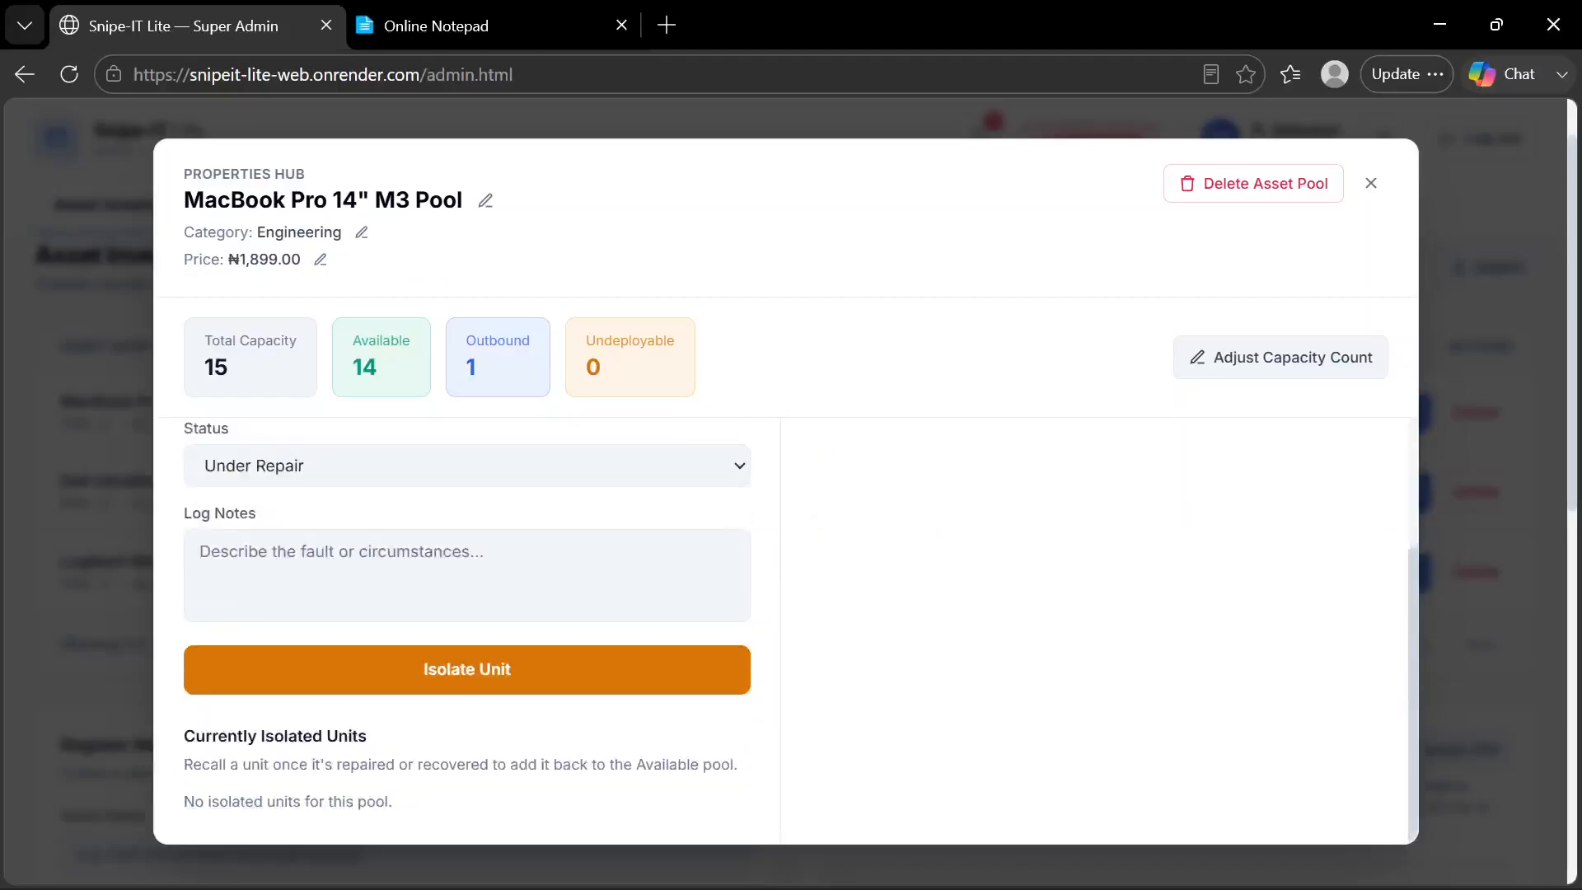
scroll(783, 630, "up", 2)
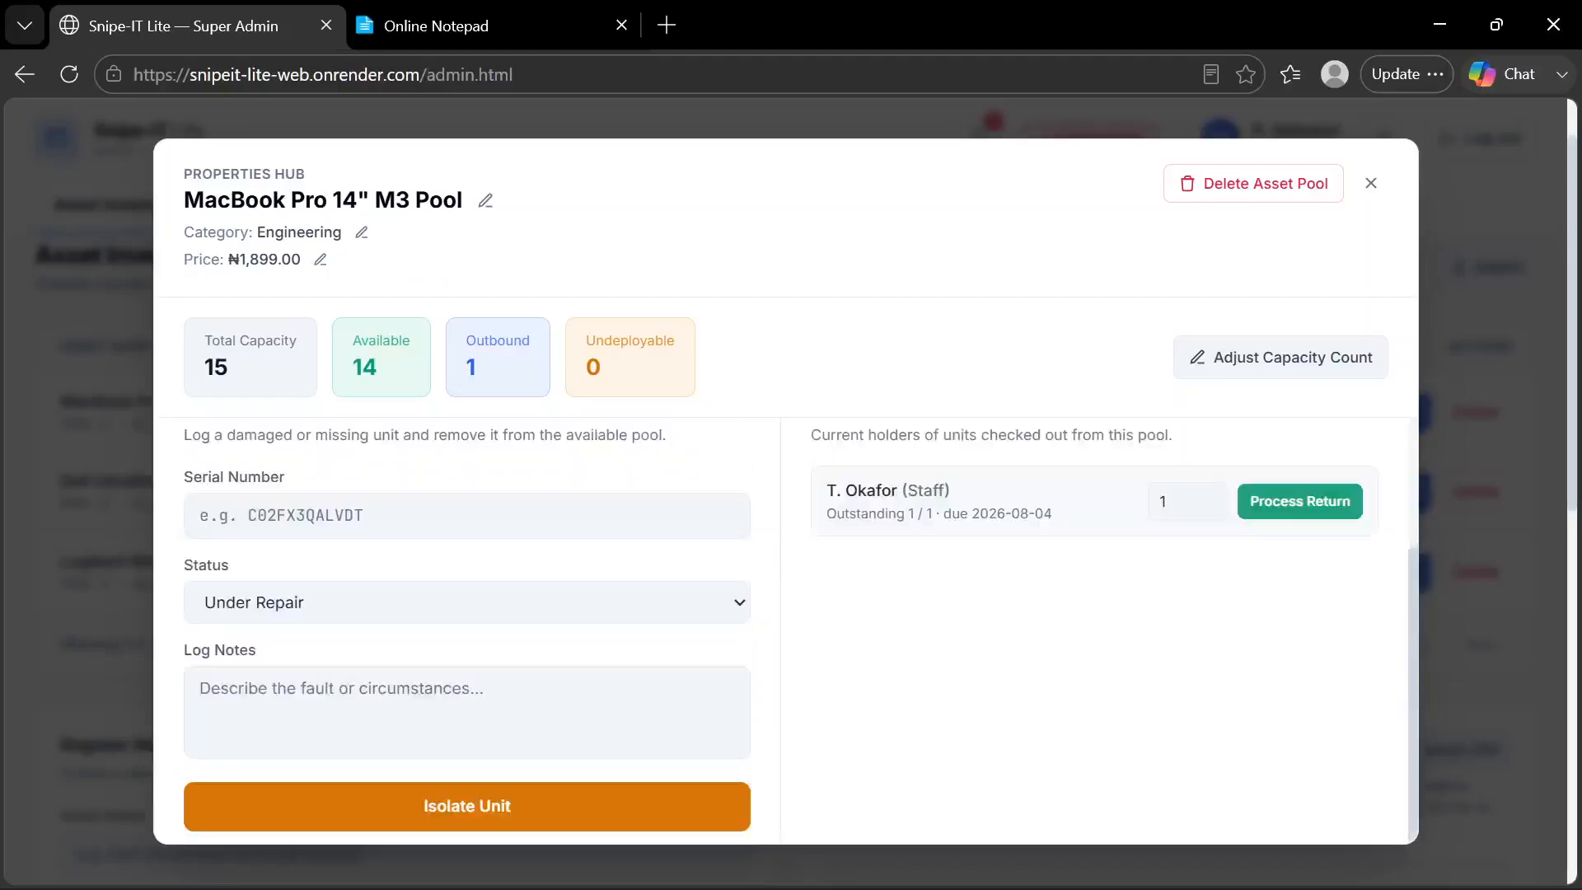
left_click(363, 559)
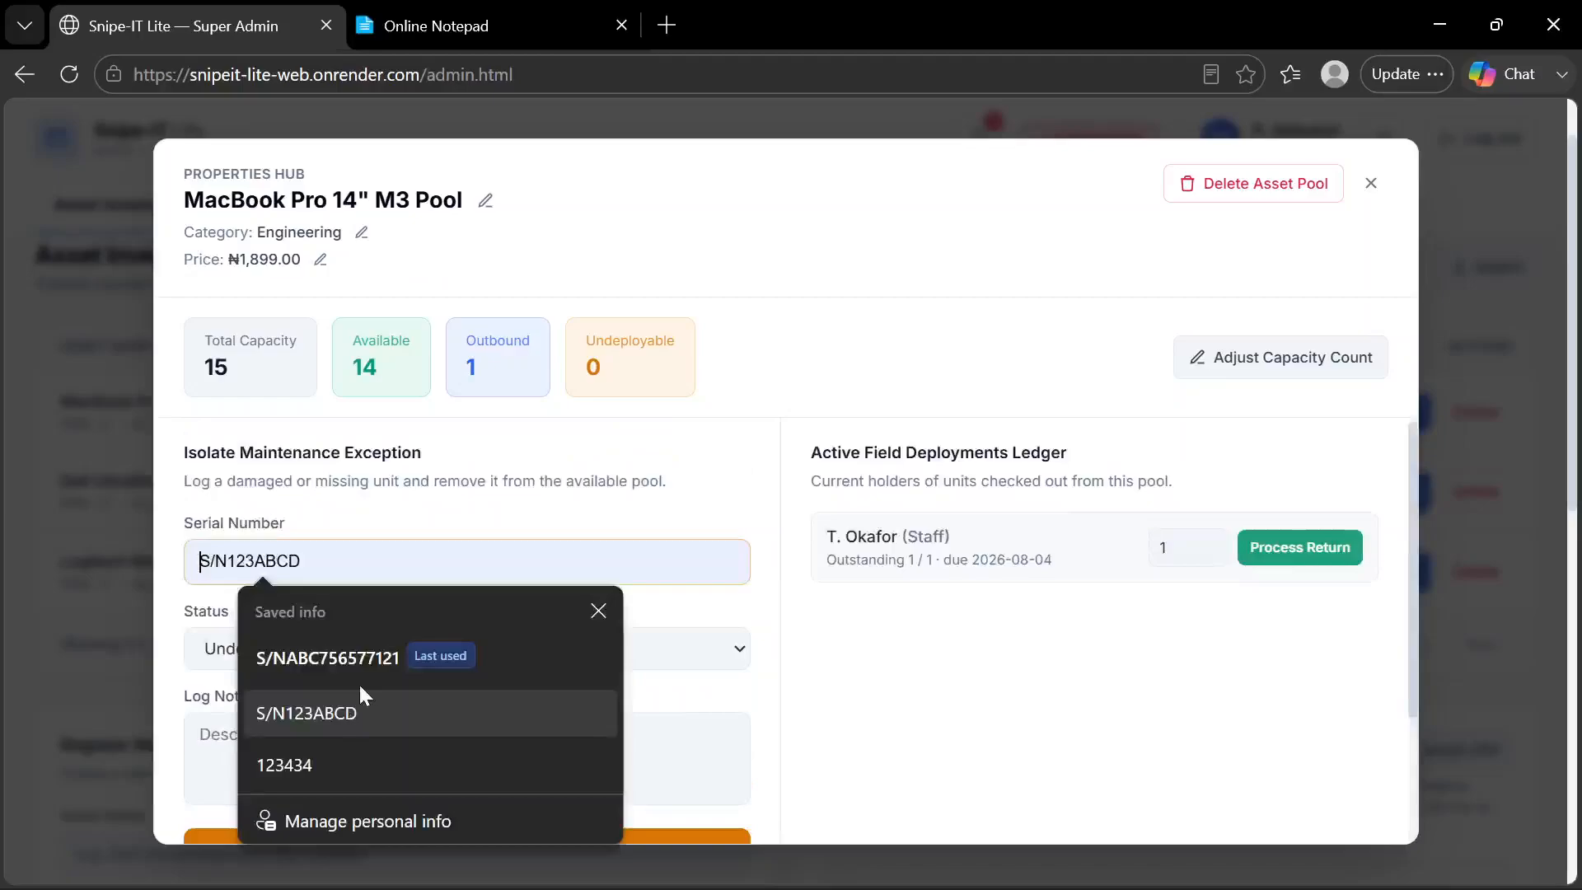
left_click(372, 662)
Isolate the unit as Under Repair with the log note "Water Ingress" and view the isolated units list
scroll(372, 665, "down", 1)
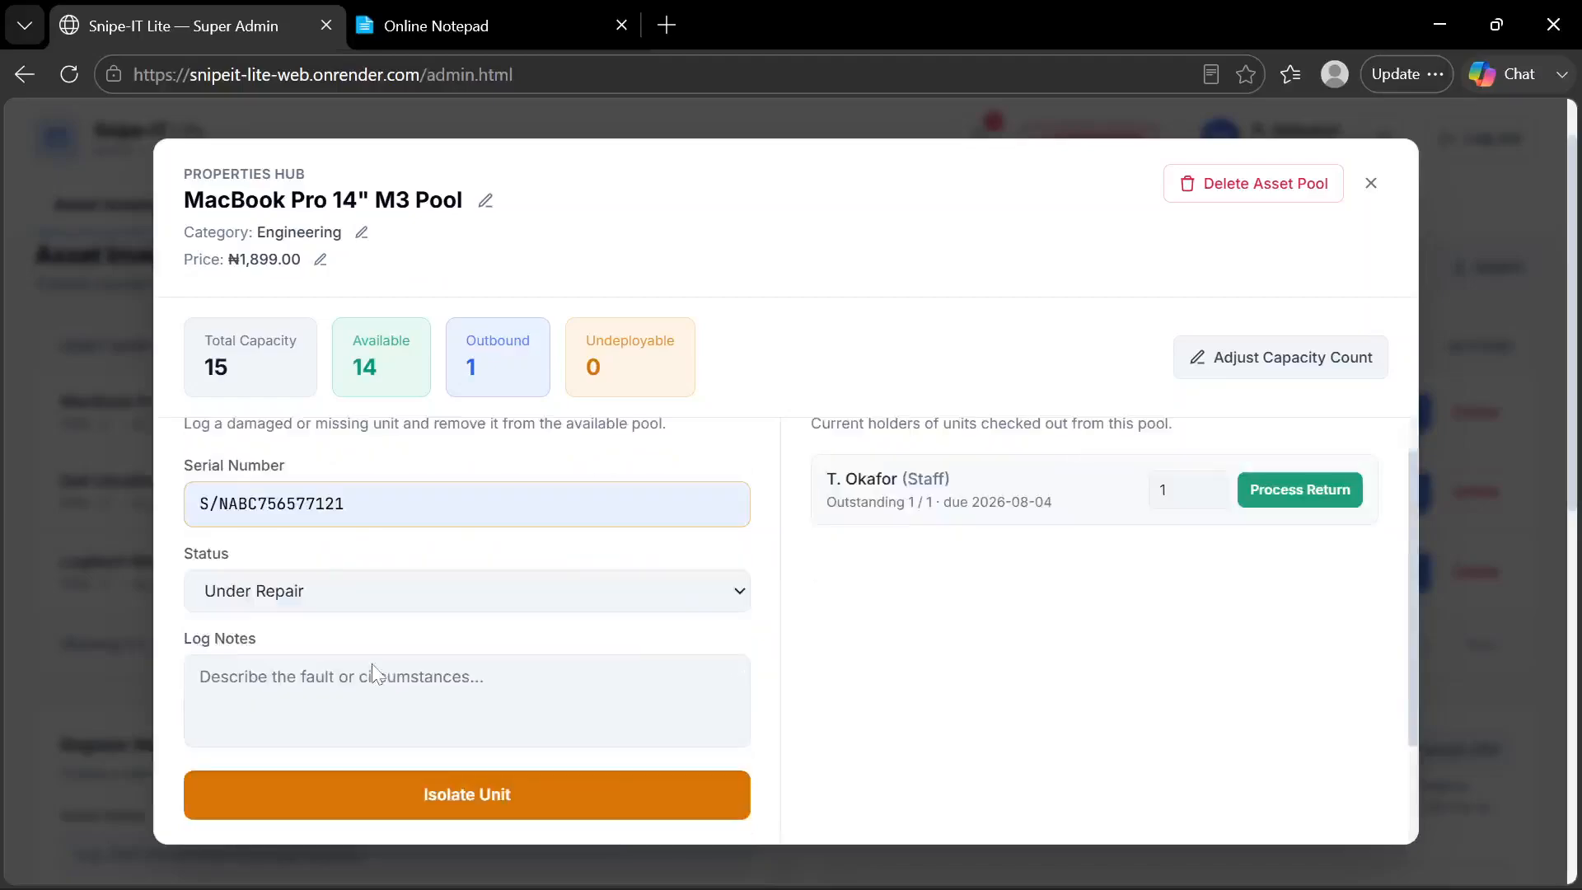
scroll(372, 664, "down", 2)
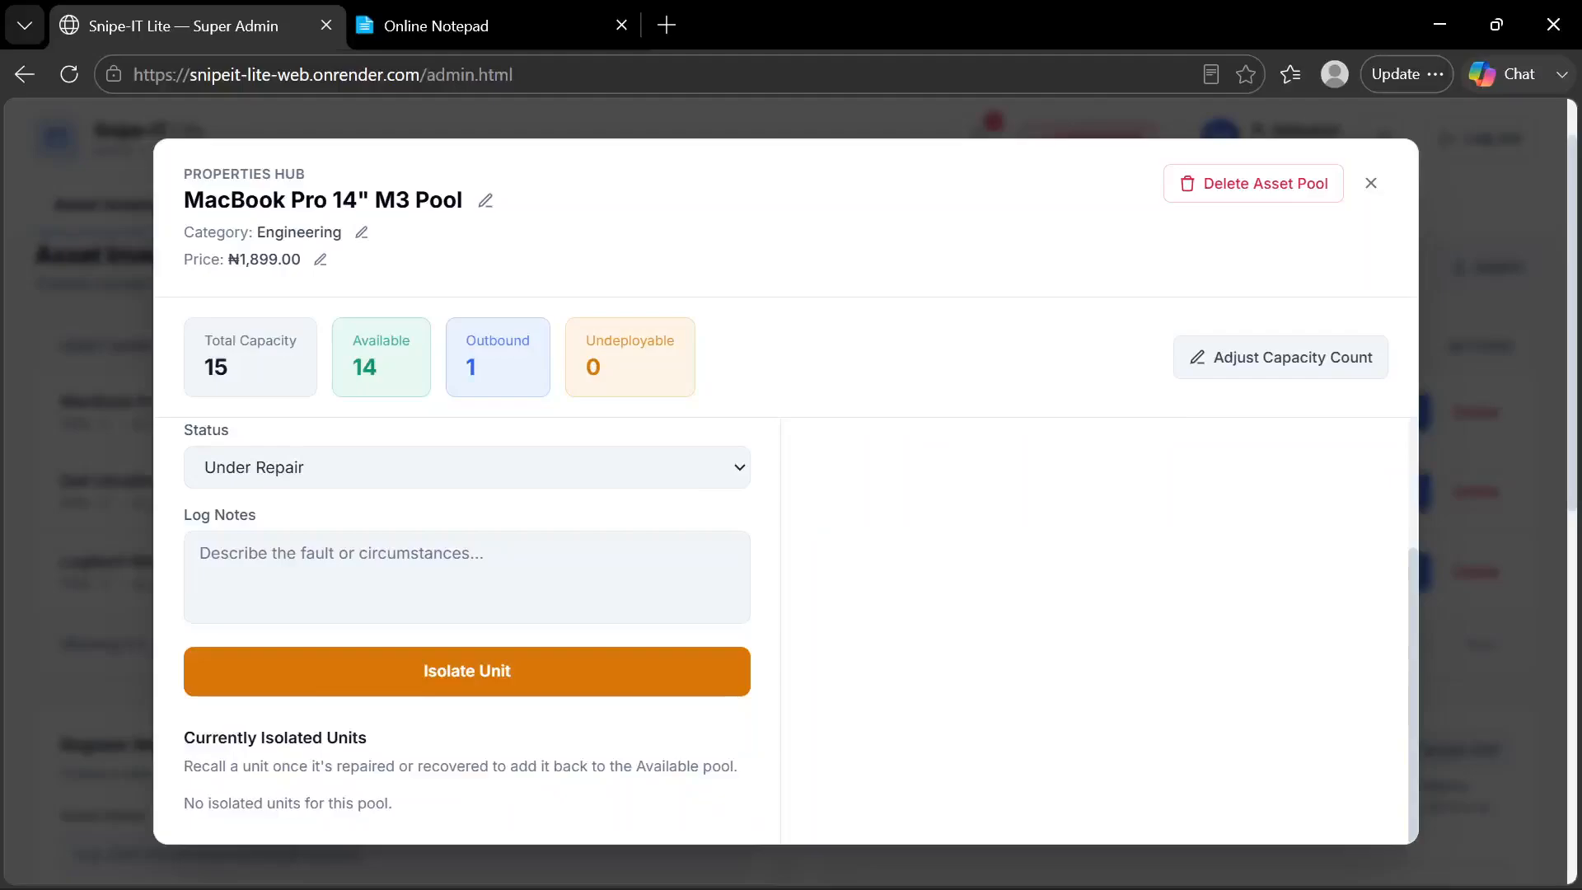
left_click(372, 577)
type("Water ")
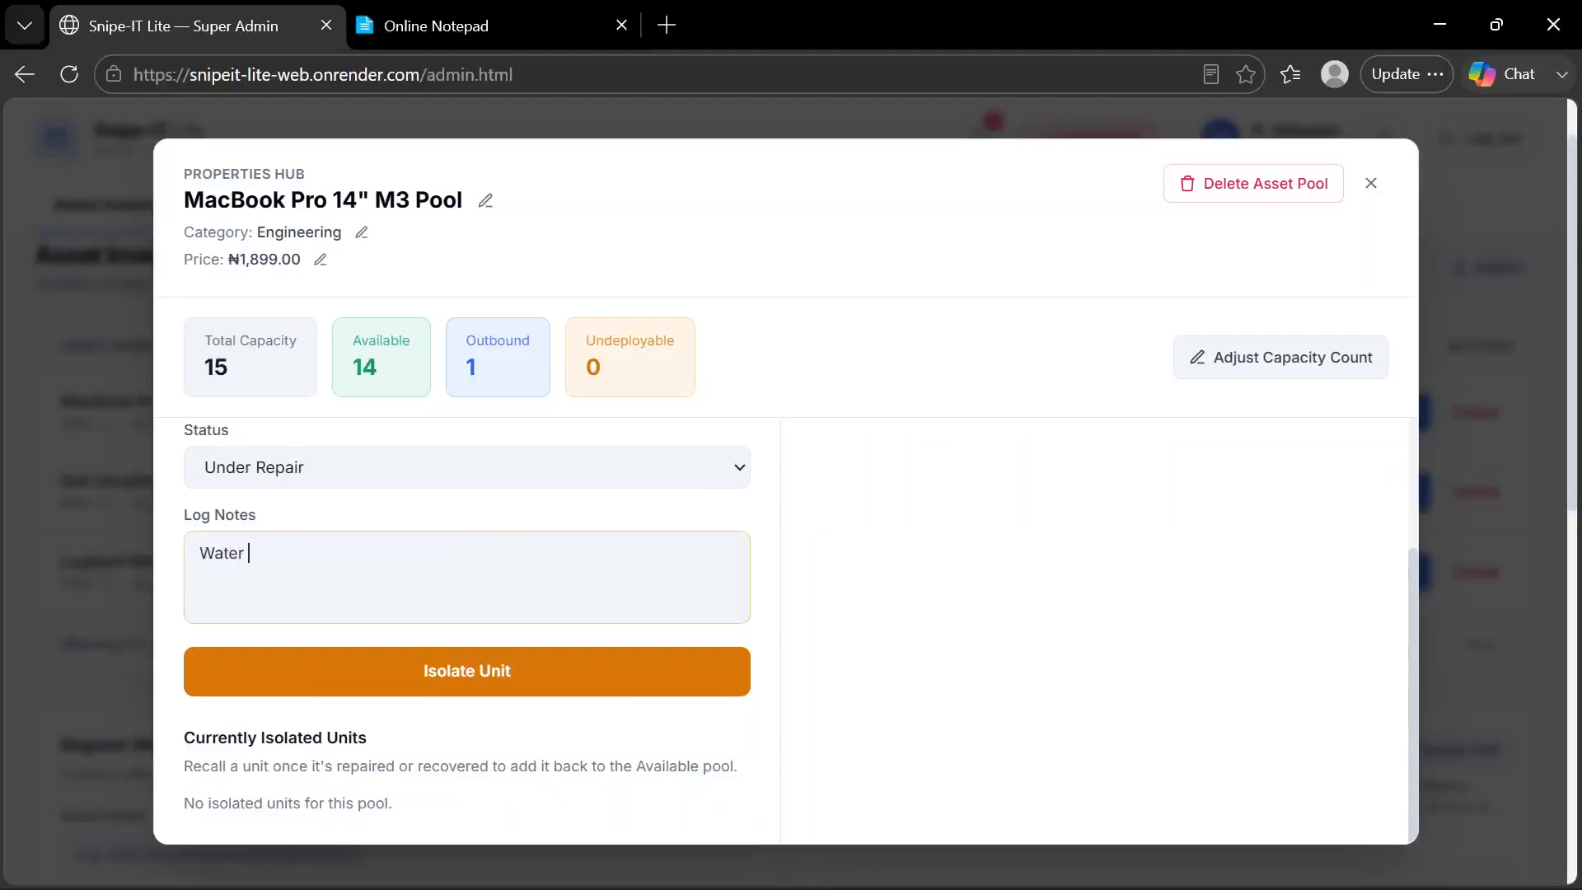
type("Ub")
key("BackSpace")
key("BackSpace")
type("Ingress")
left_click(393, 694)
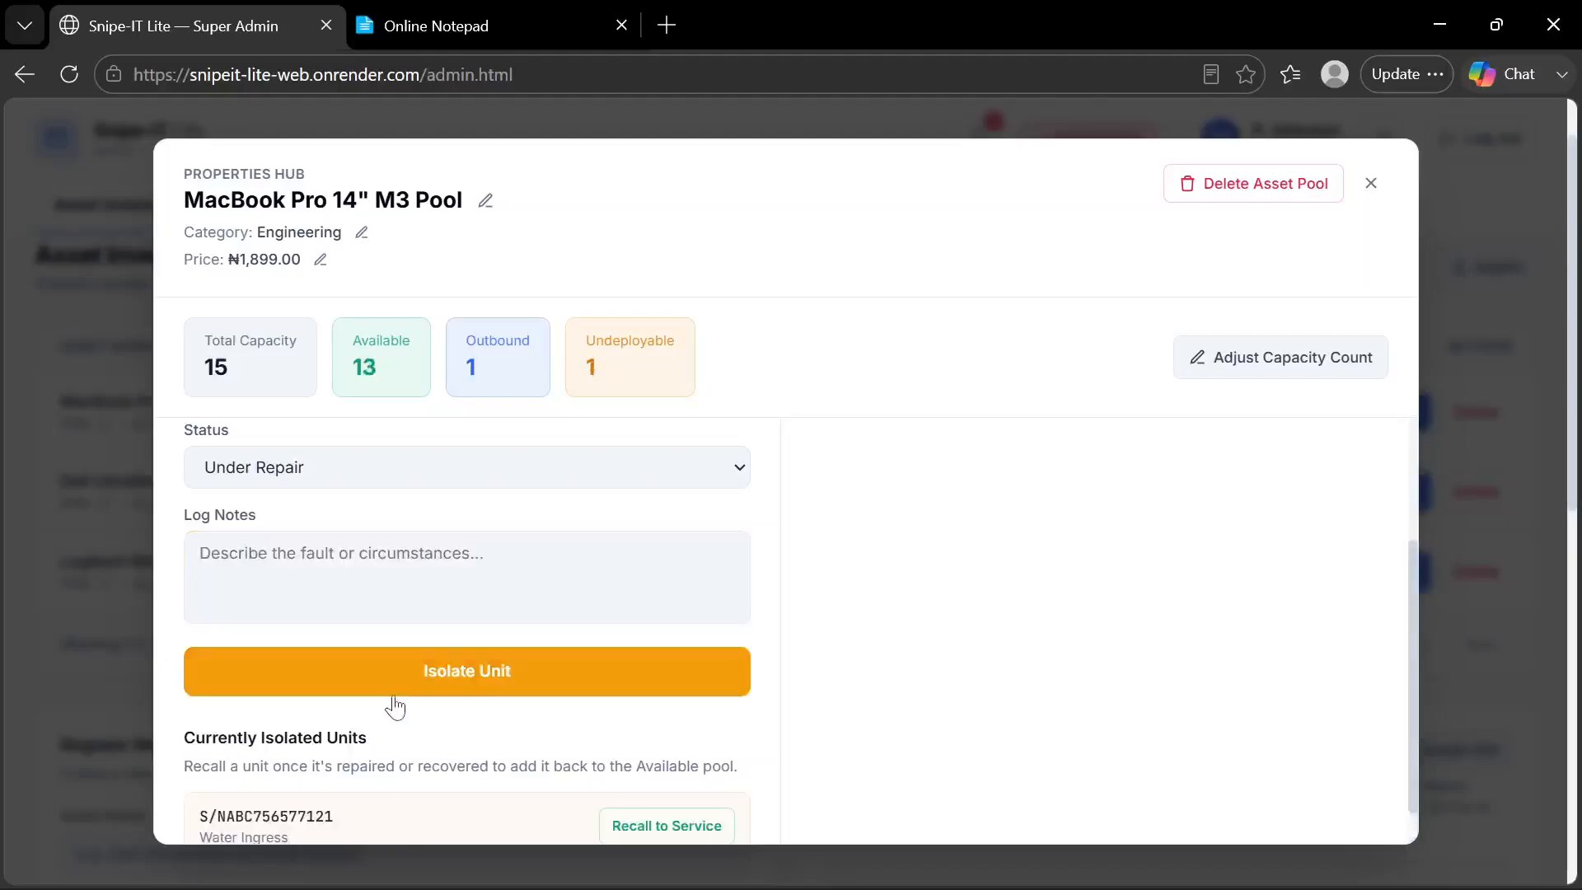
scroll(396, 707, "down", 1)
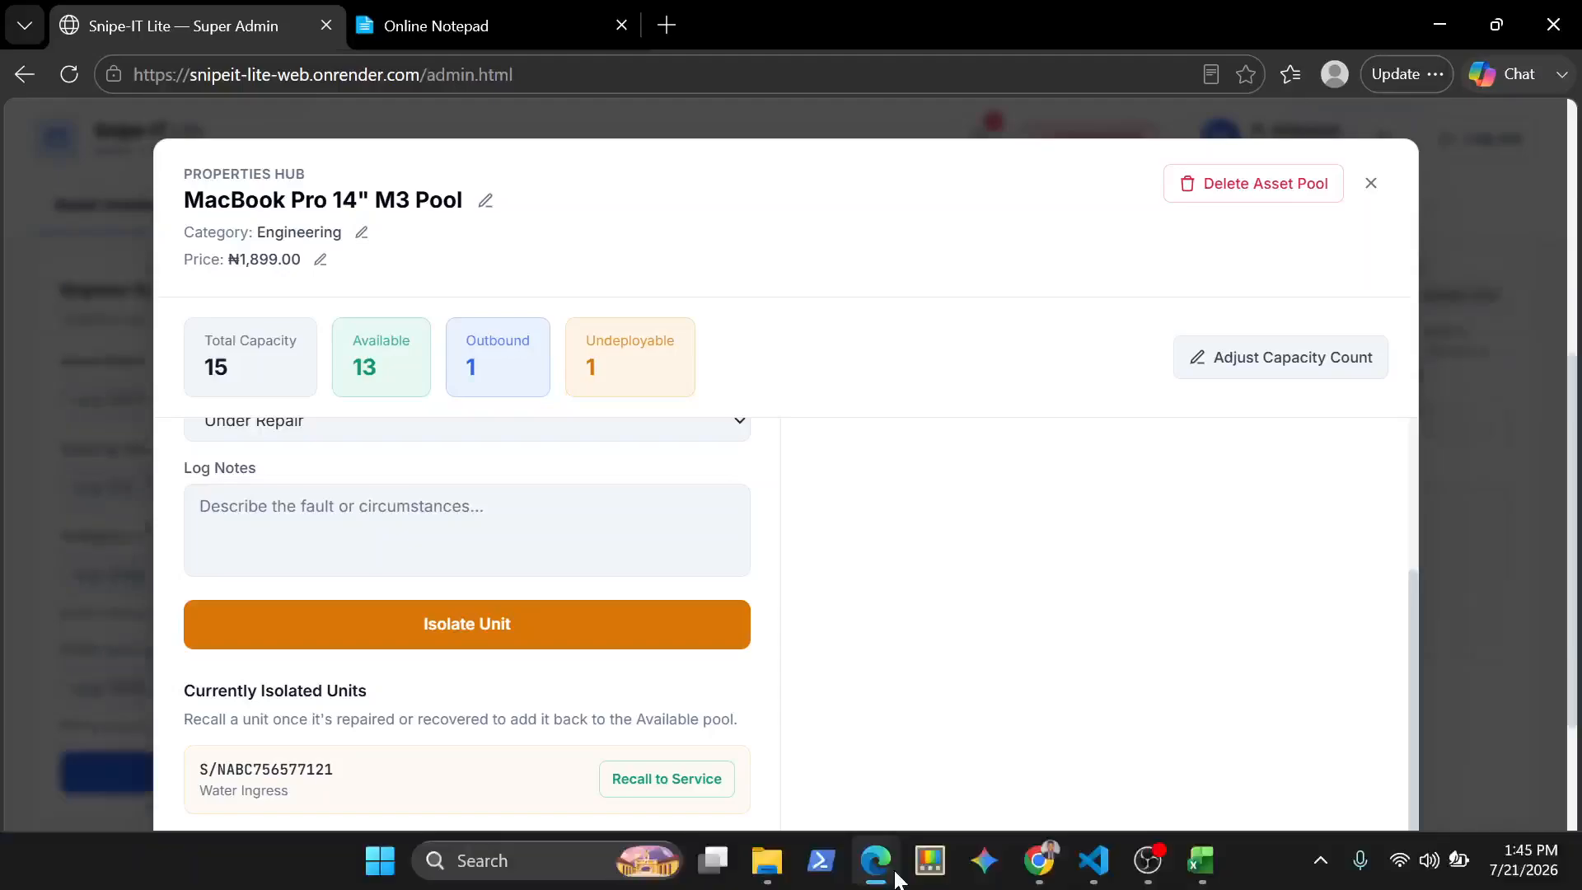
Switch to the Manager page's Asset Inventory, check the MacBook Pro 14" M3 Pool's capacity counts in its details, and close them
mouse_move(876, 858)
left_click(952, 725)
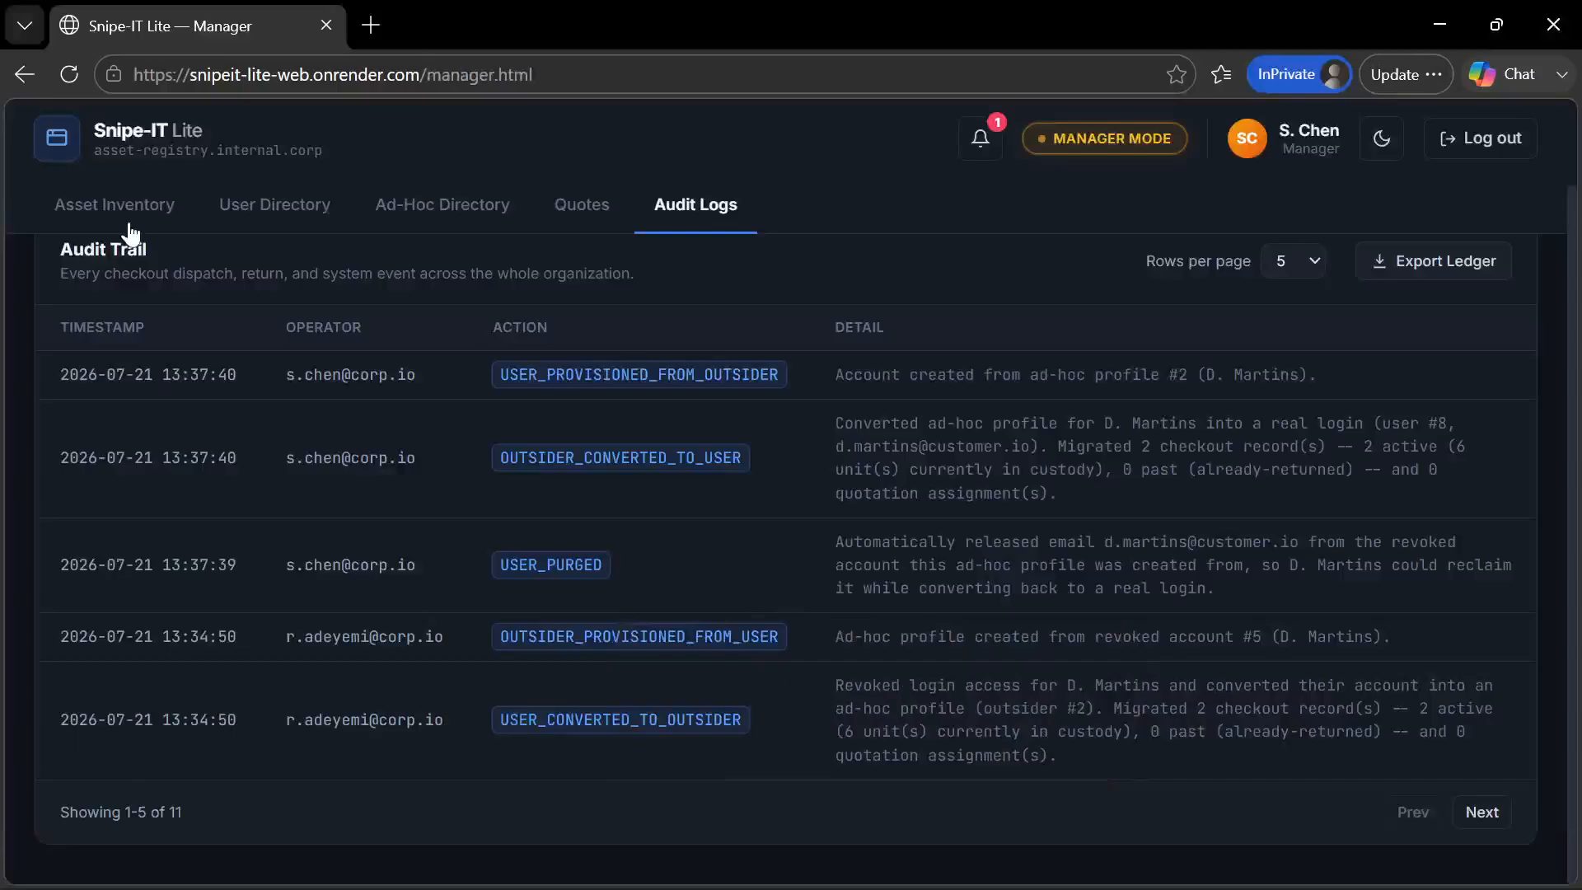
left_click(123, 208)
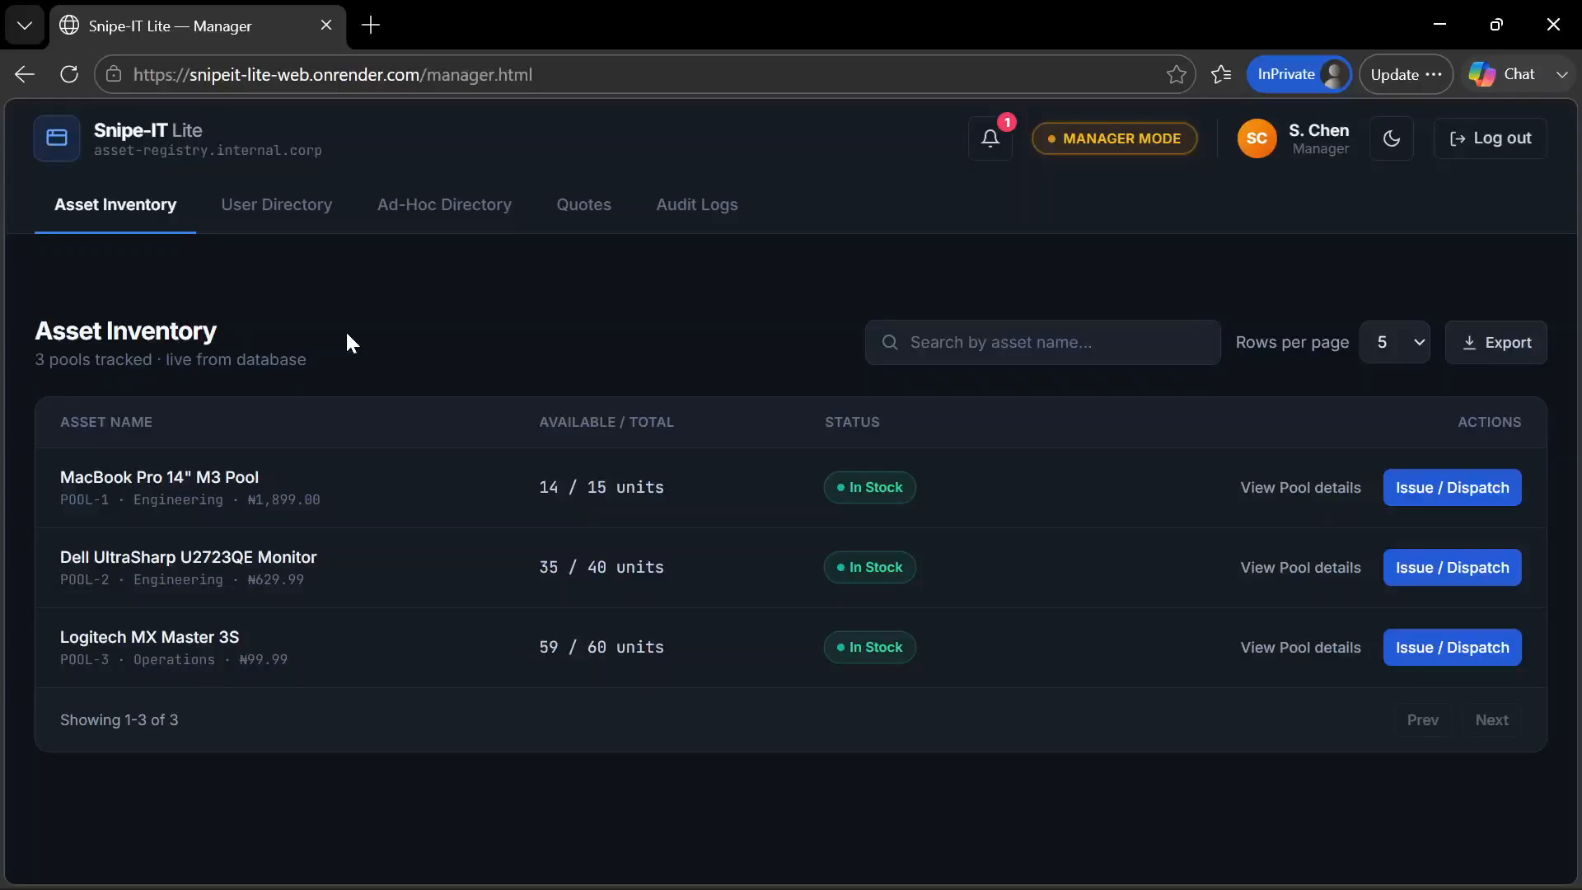
left_click(844, 486)
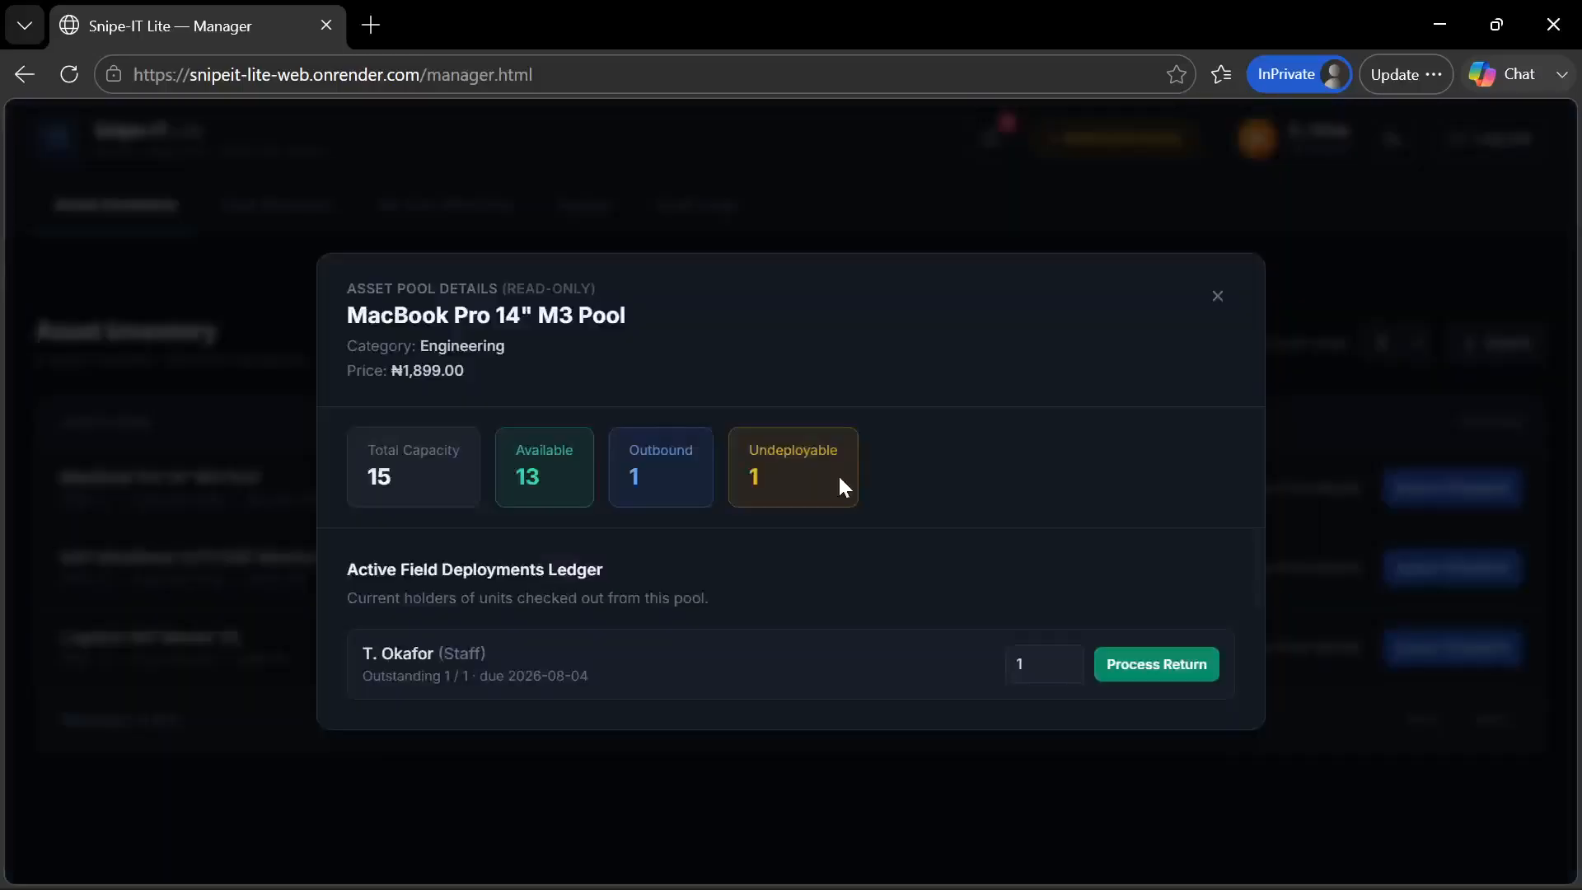
left_click(1219, 298)
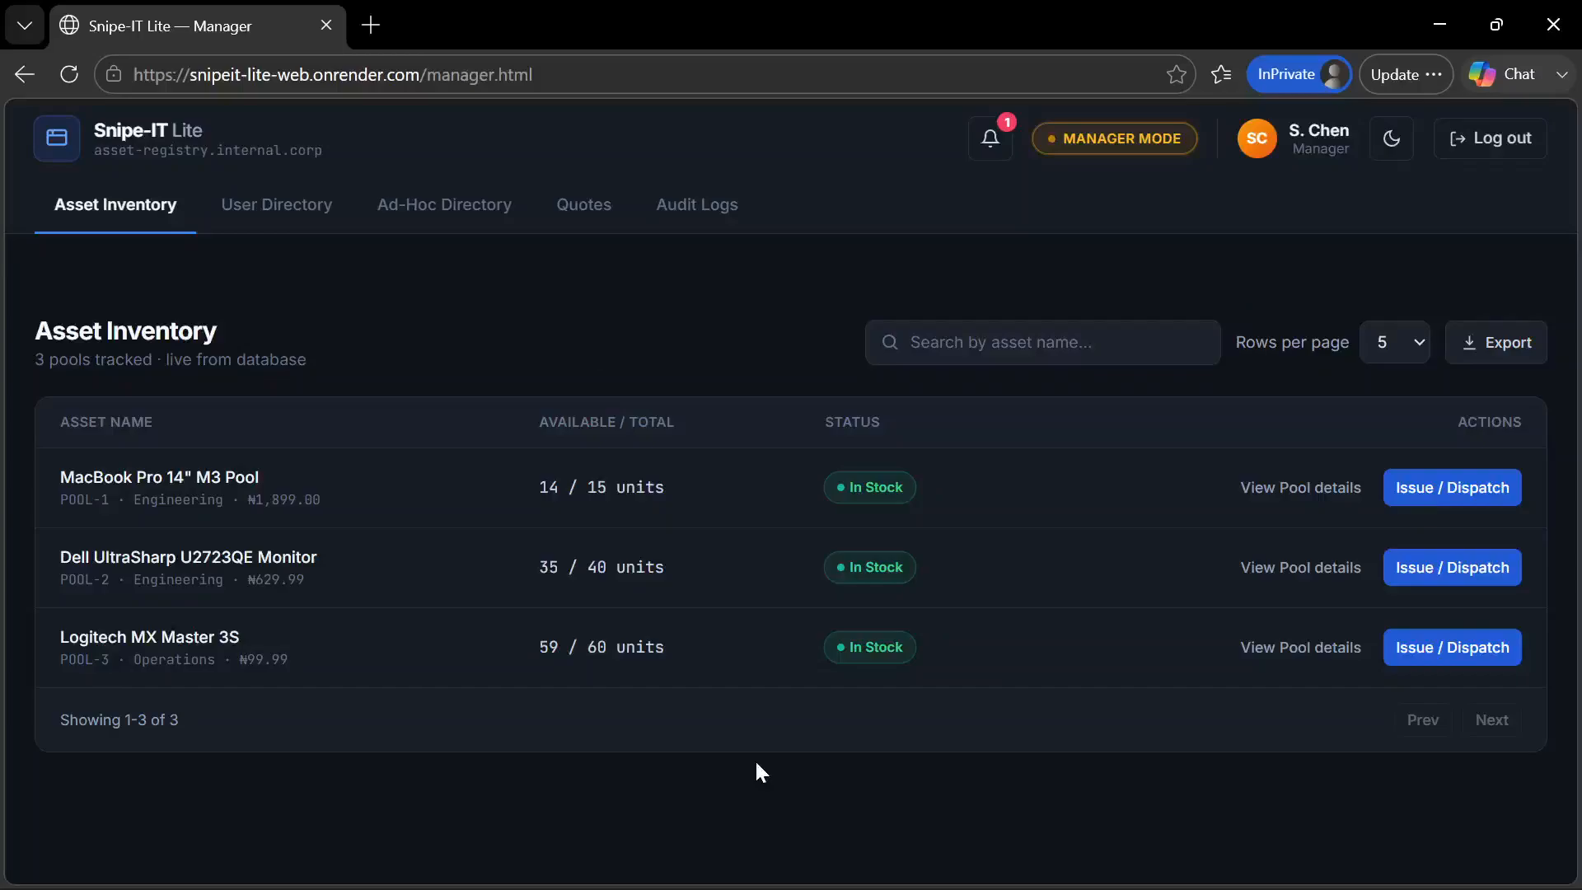
Return to the Super Admin page and recall the isolated unit S/NABC756577121 to service
mouse_move(762, 889)
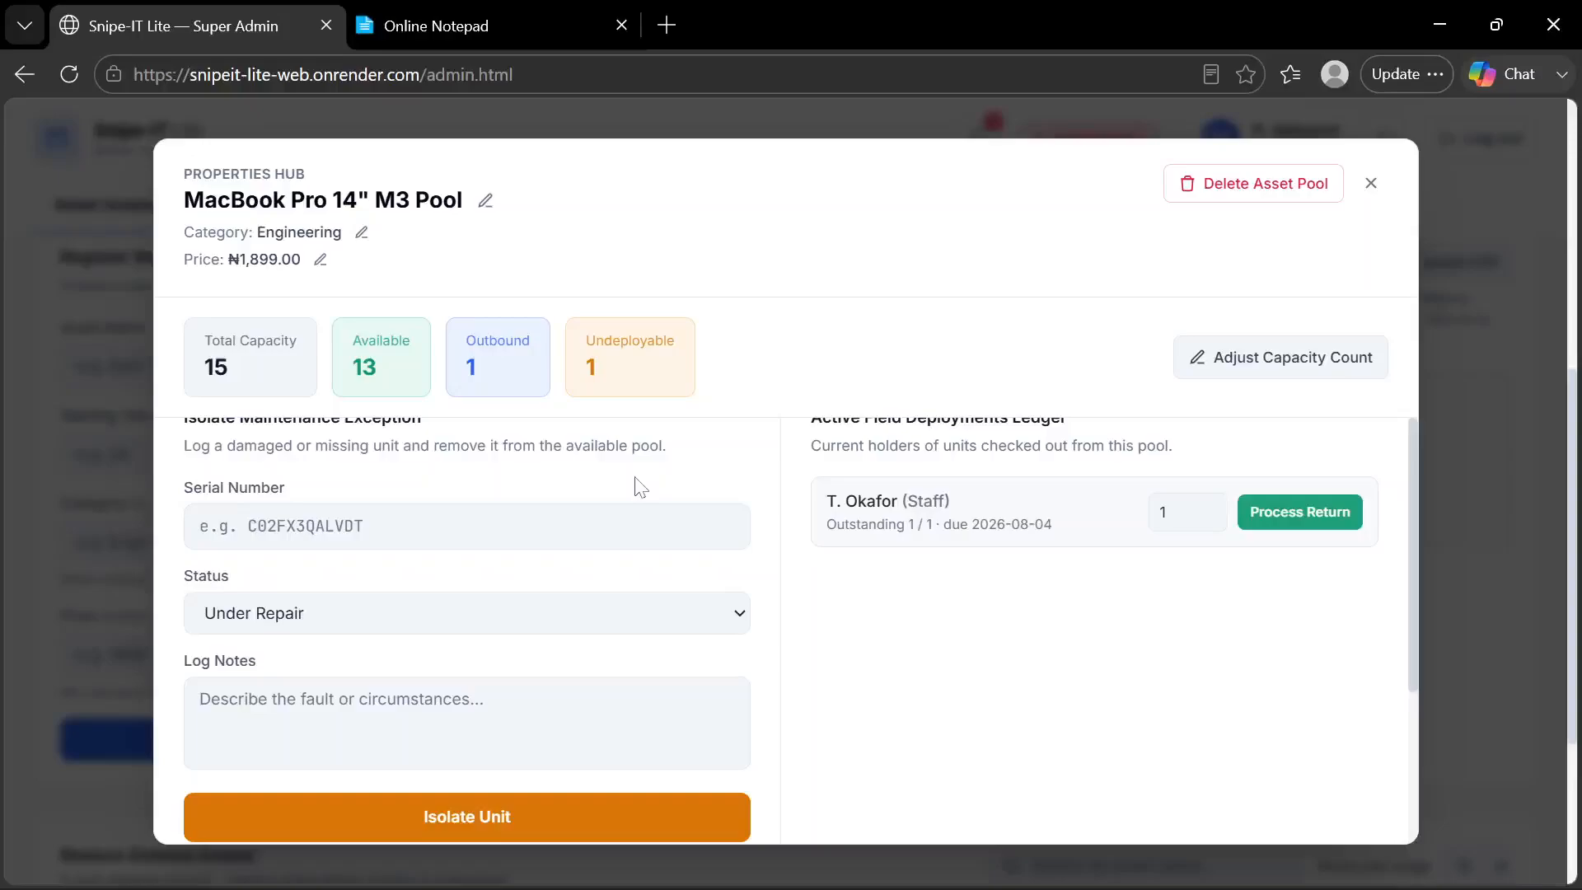
scroll(641, 486, "down", 2)
scroll(641, 486, "up", 3)
scroll(641, 486, "down", 3)
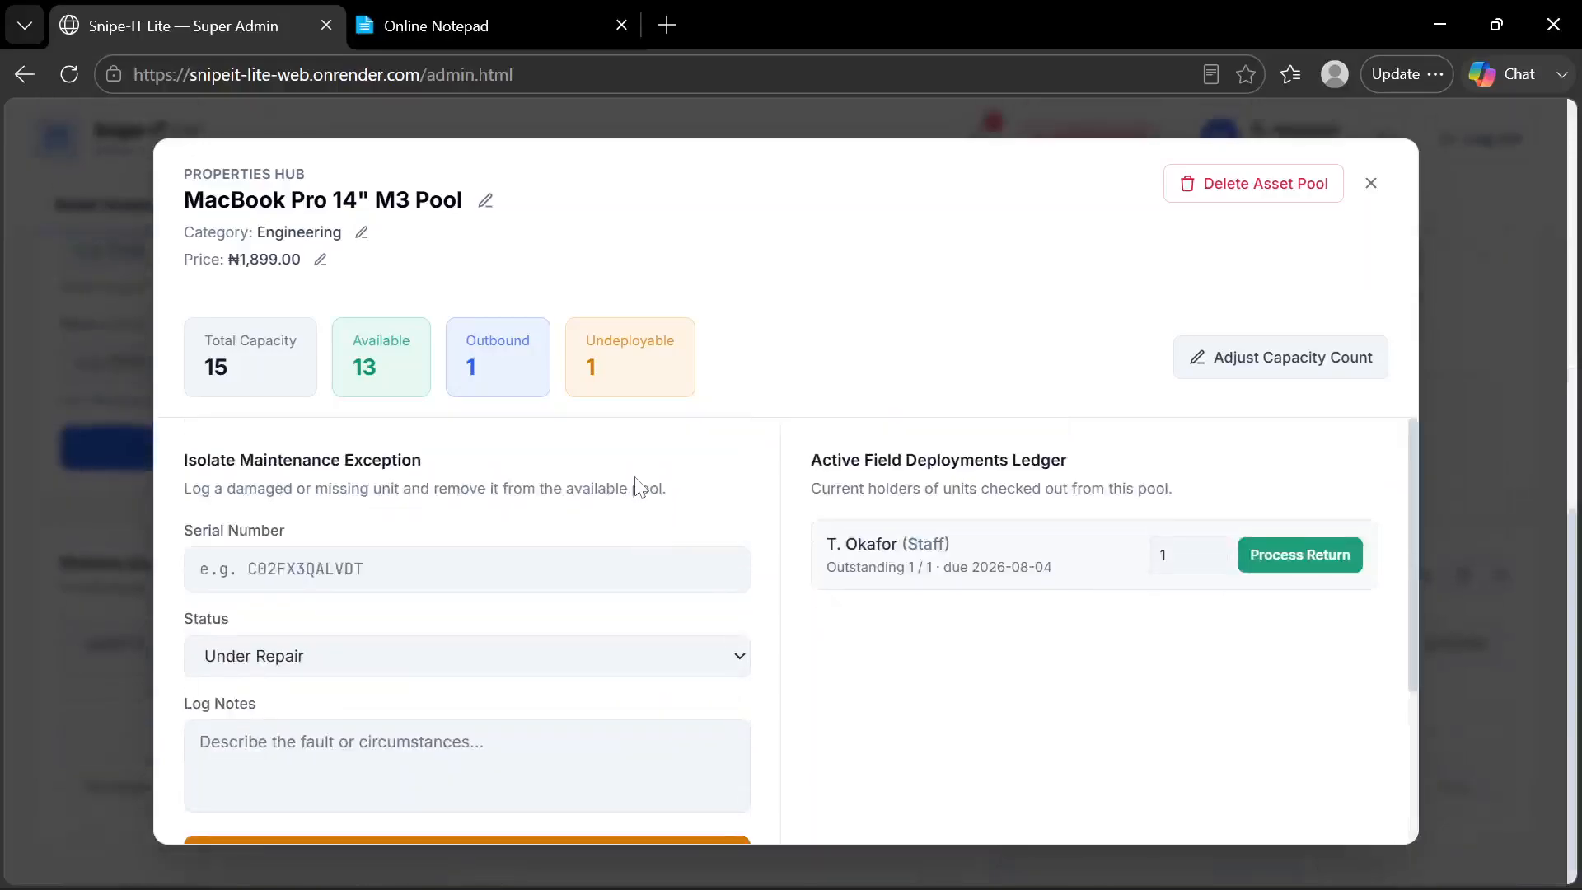
scroll(641, 487, "up", 1)
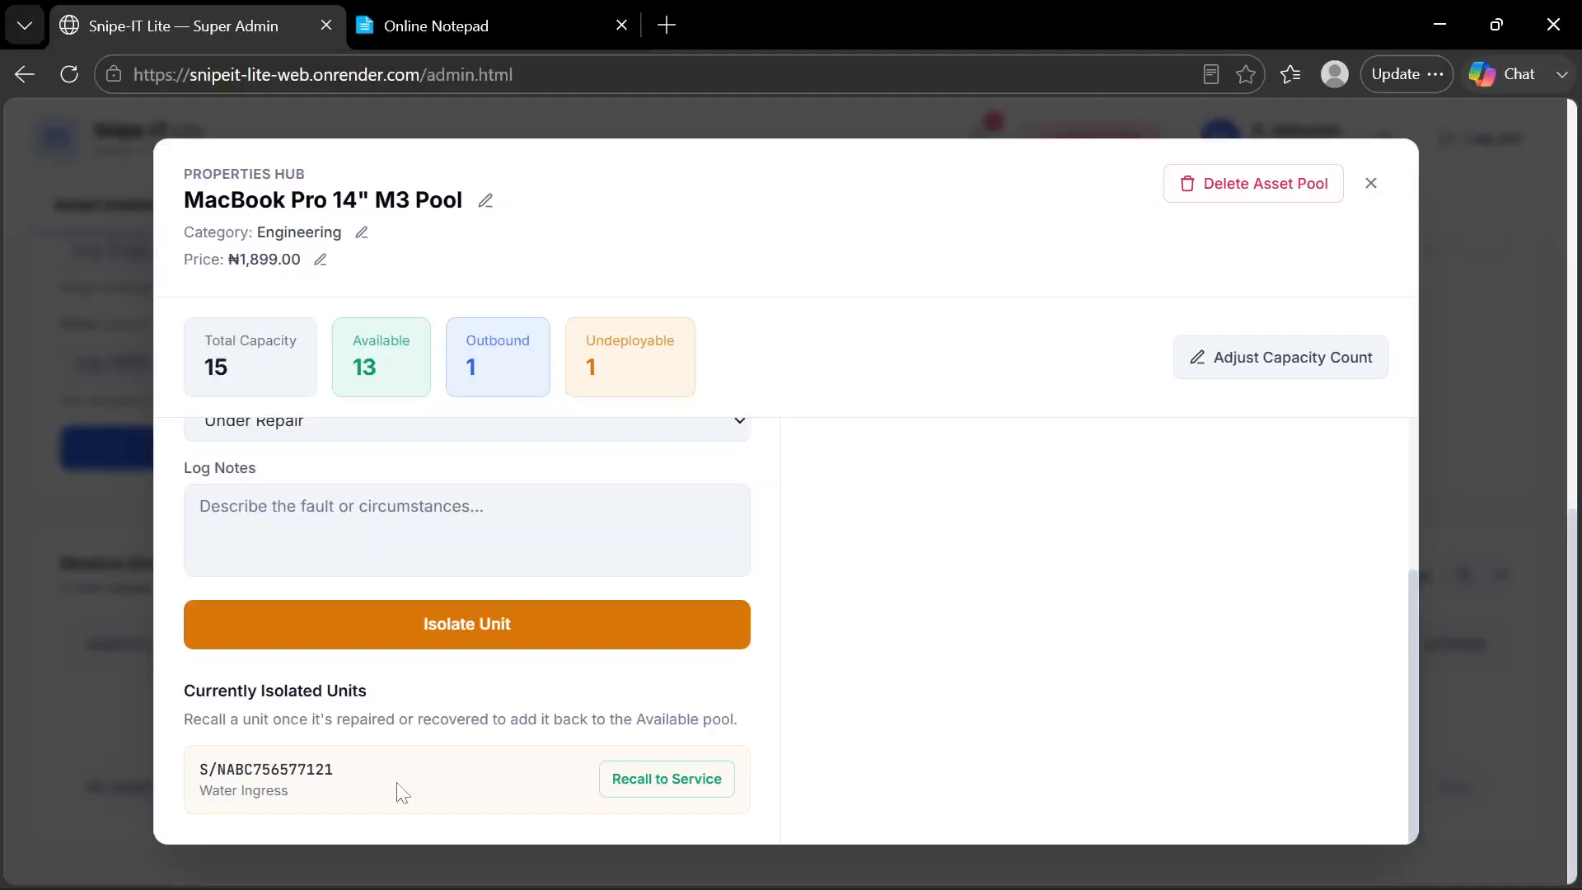
left_click(652, 789)
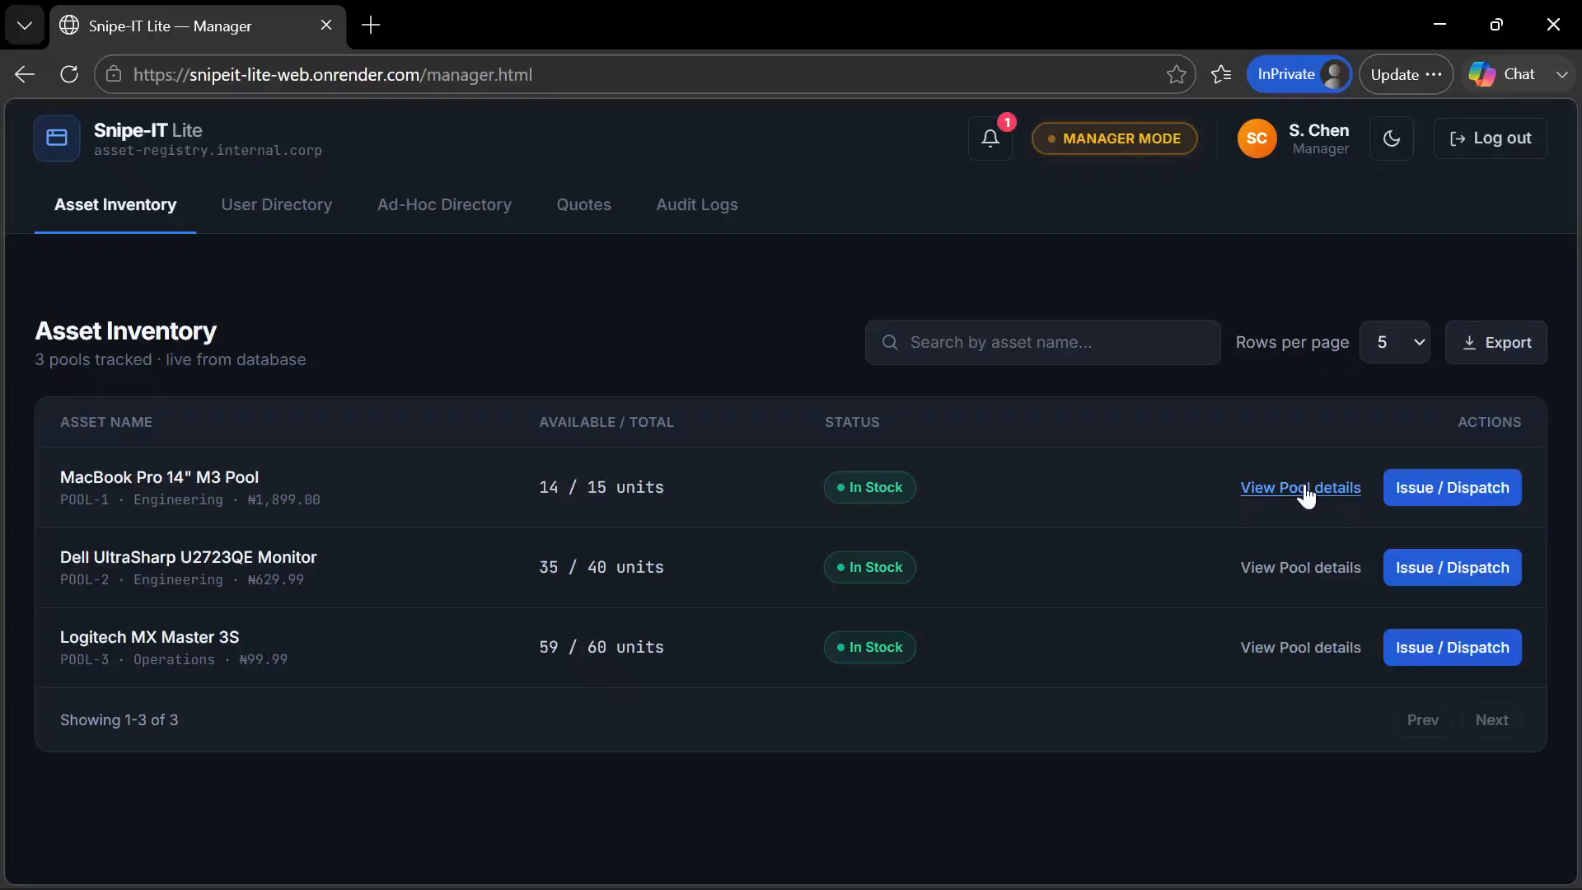
Recheck the MacBook pool's counts in the Manager page's pool details, and close the Properties Hub on the Super Admin page
left_click(1306, 490)
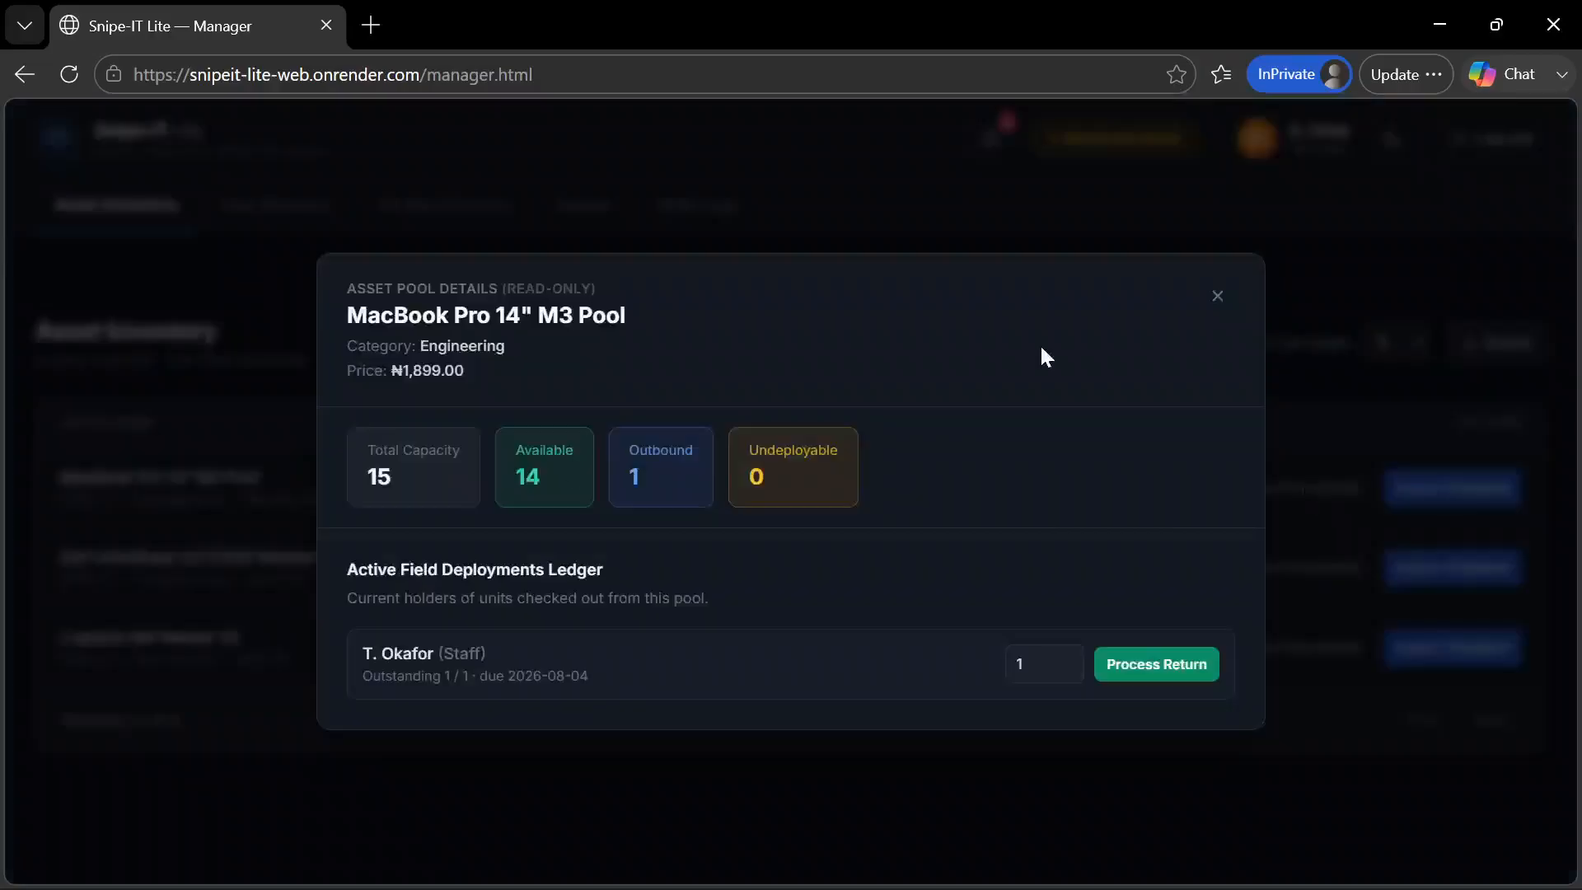
left_click(1217, 299)
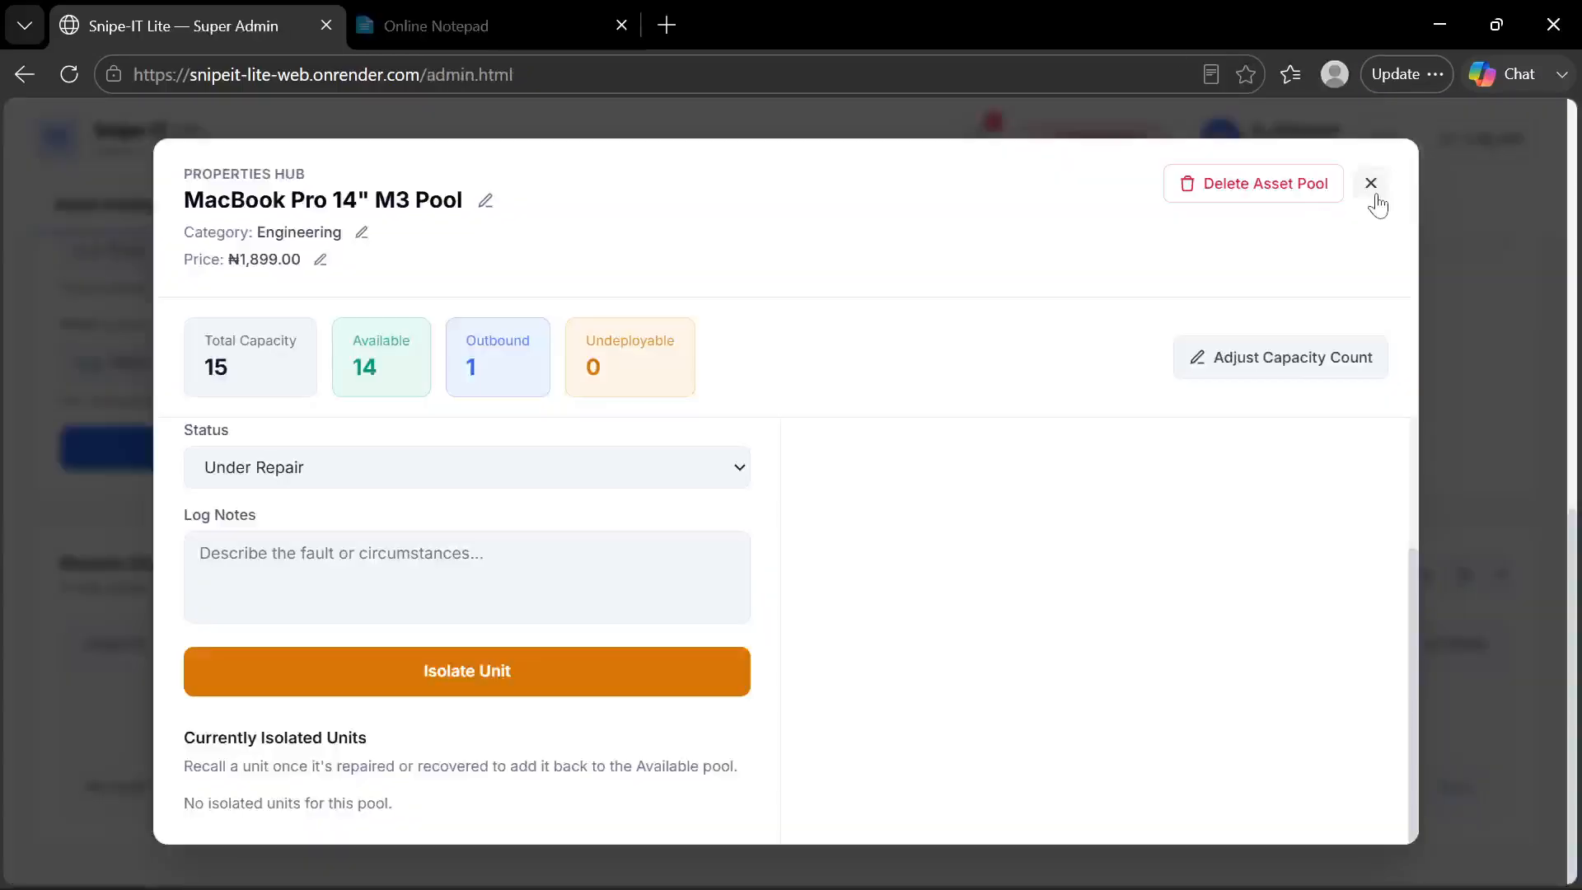
left_click(1372, 183)
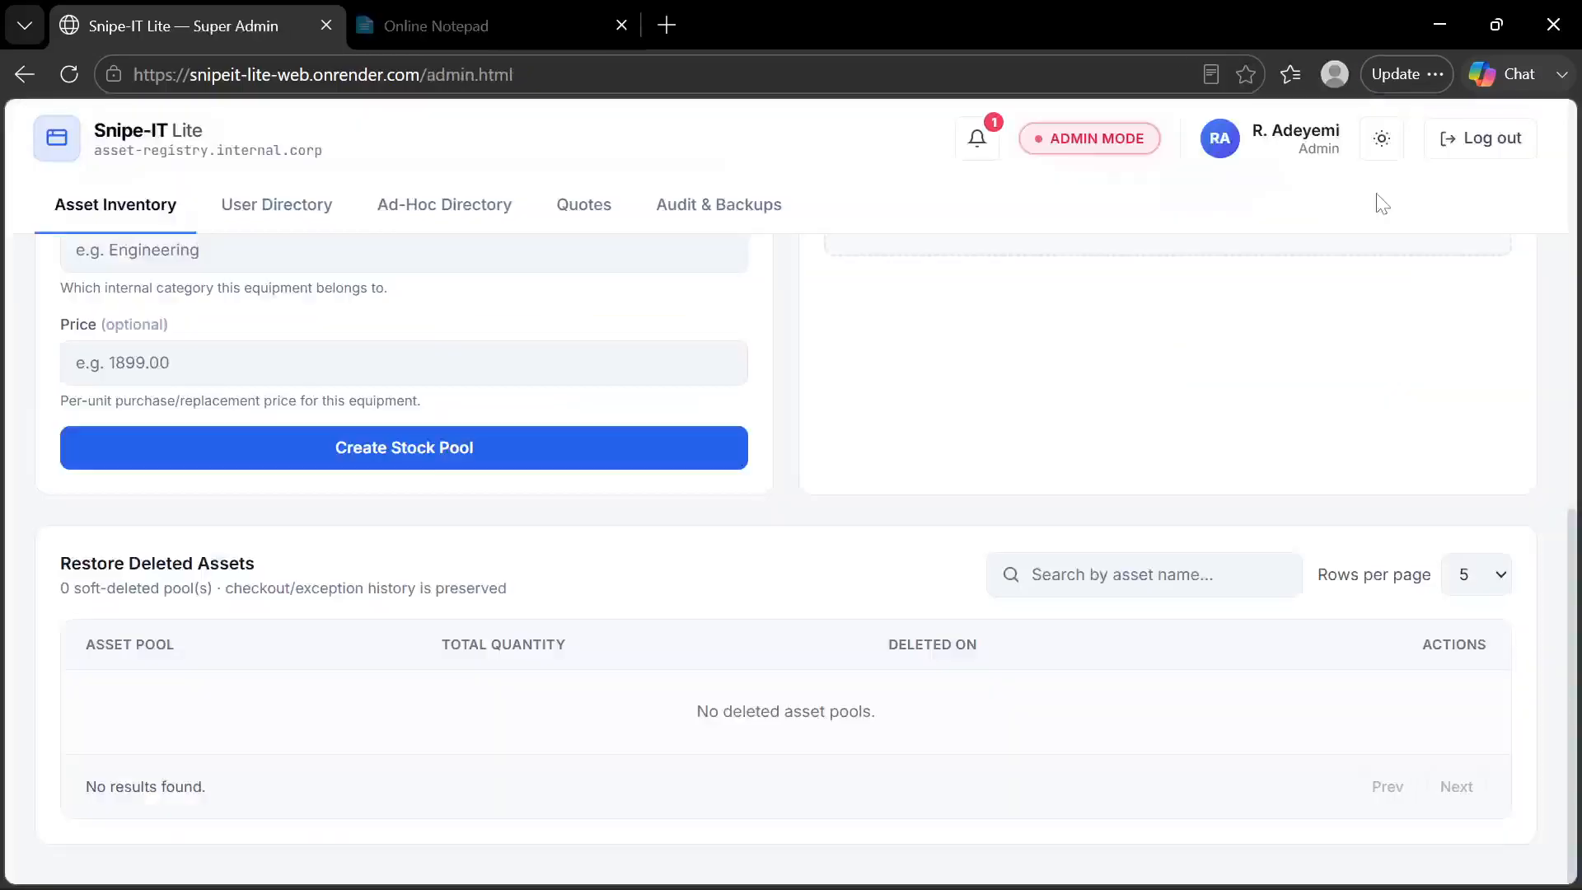
View the capacity adjustment option in the MacBook Pro 14" M3 Pool's Properties Hub, cancel it unchanged, and close the hub
scroll(1000, 449, "up", 5)
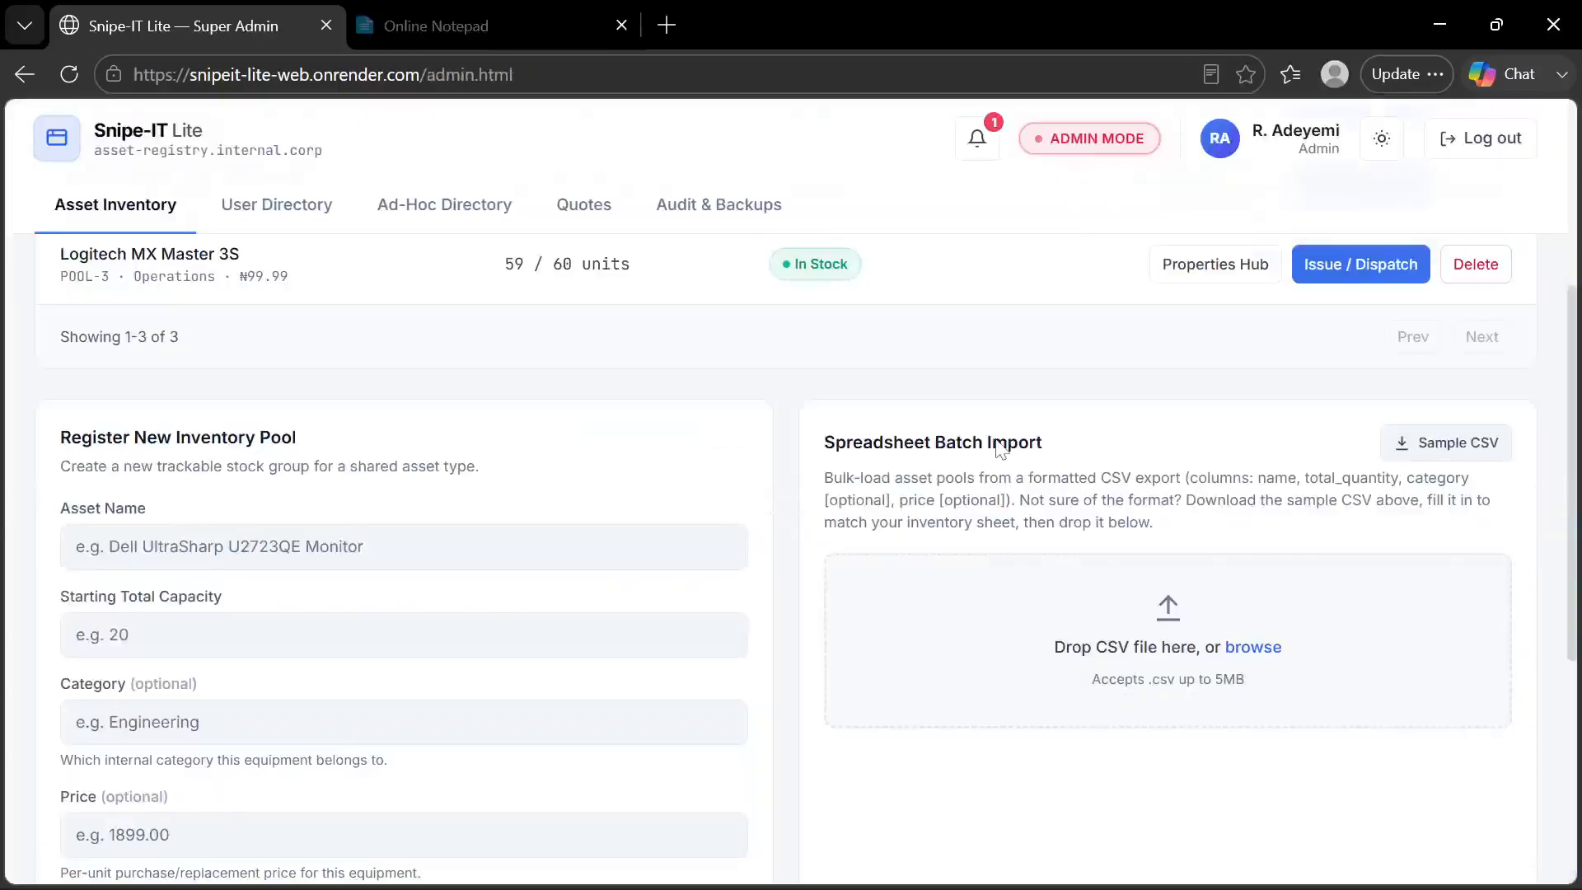
scroll(999, 449, "up", 4)
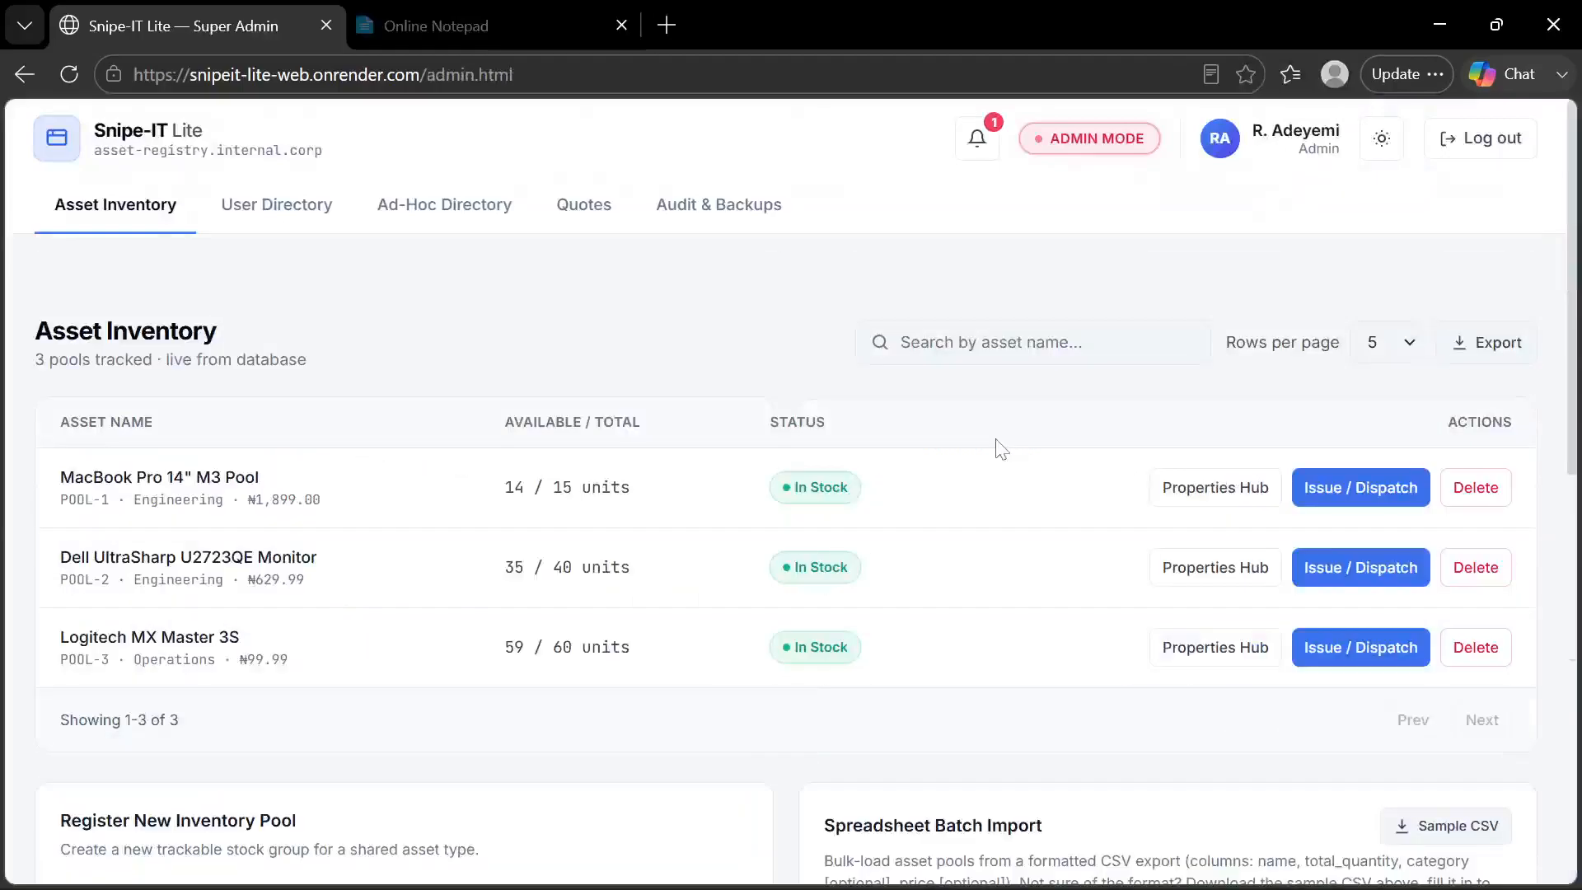
left_click(1245, 502)
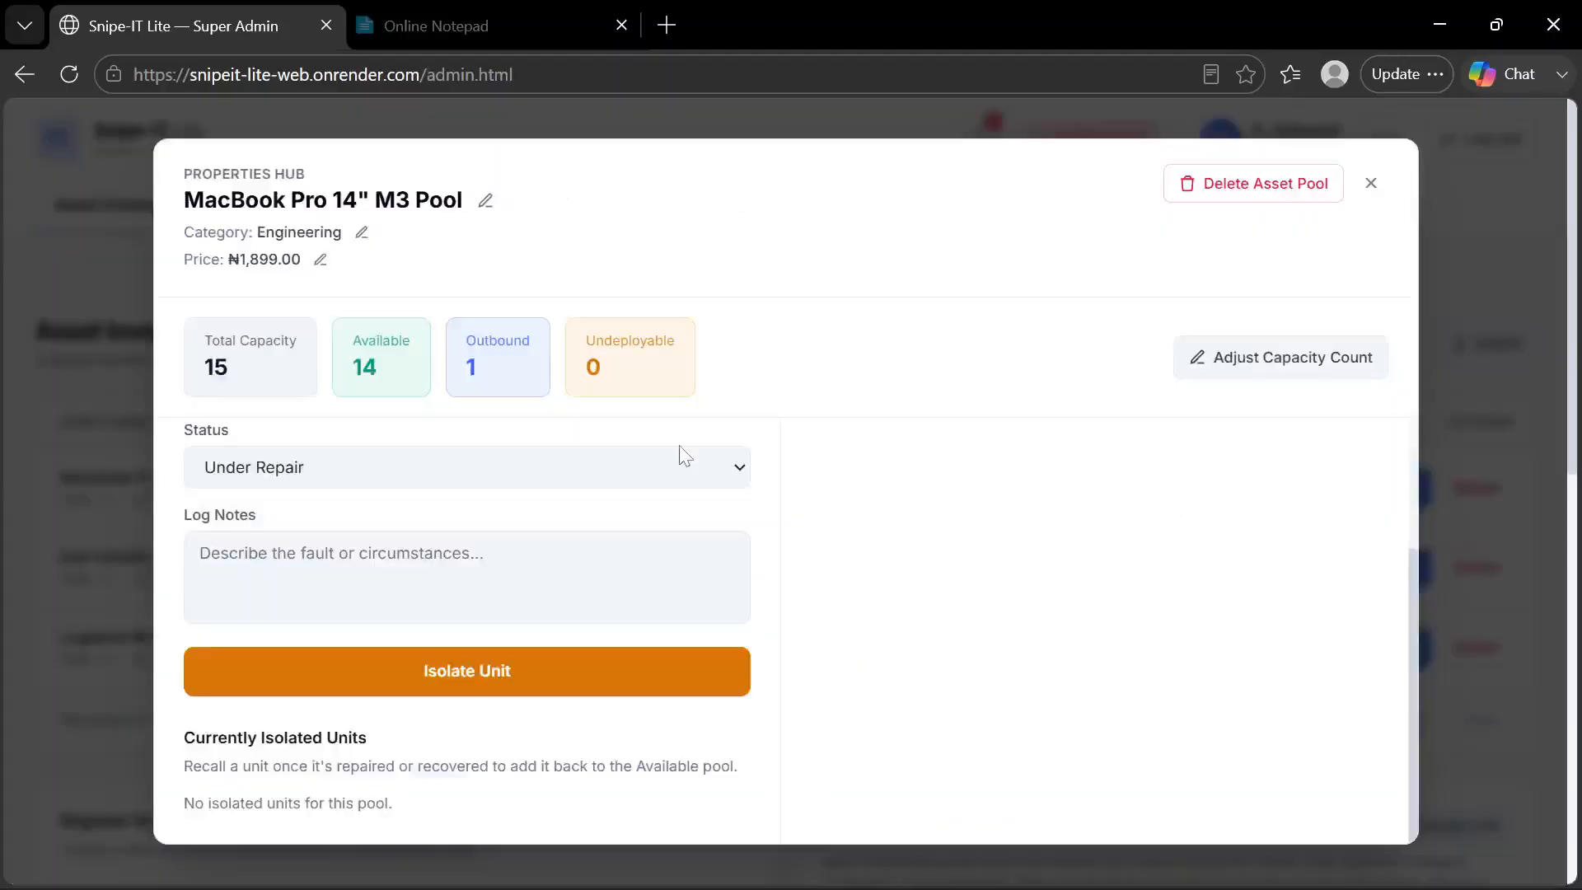
left_click(1236, 358)
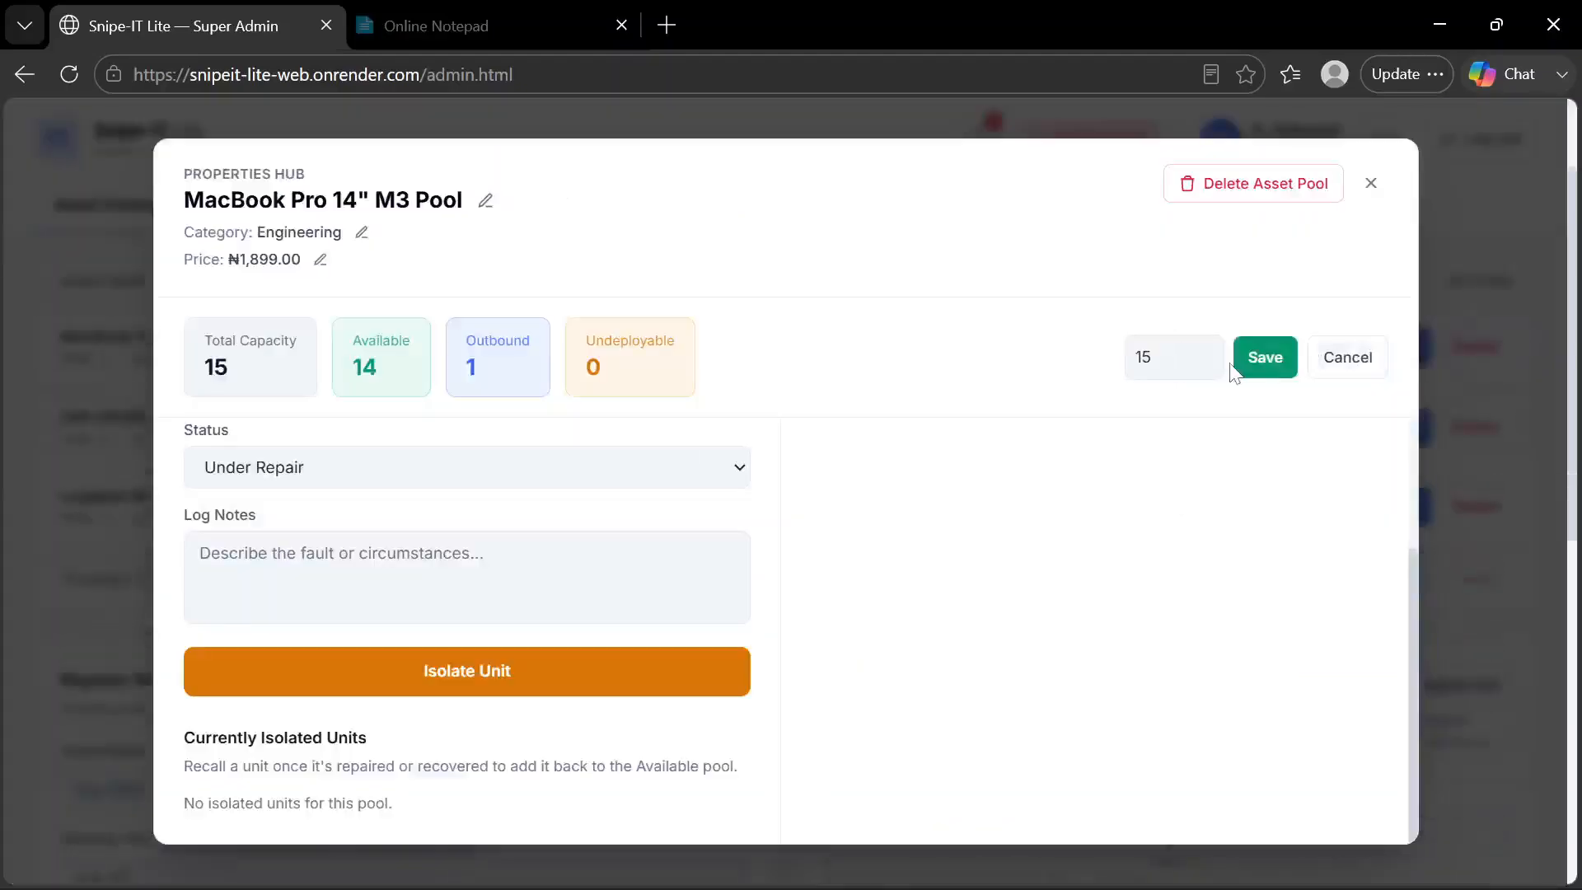
left_click(1331, 354)
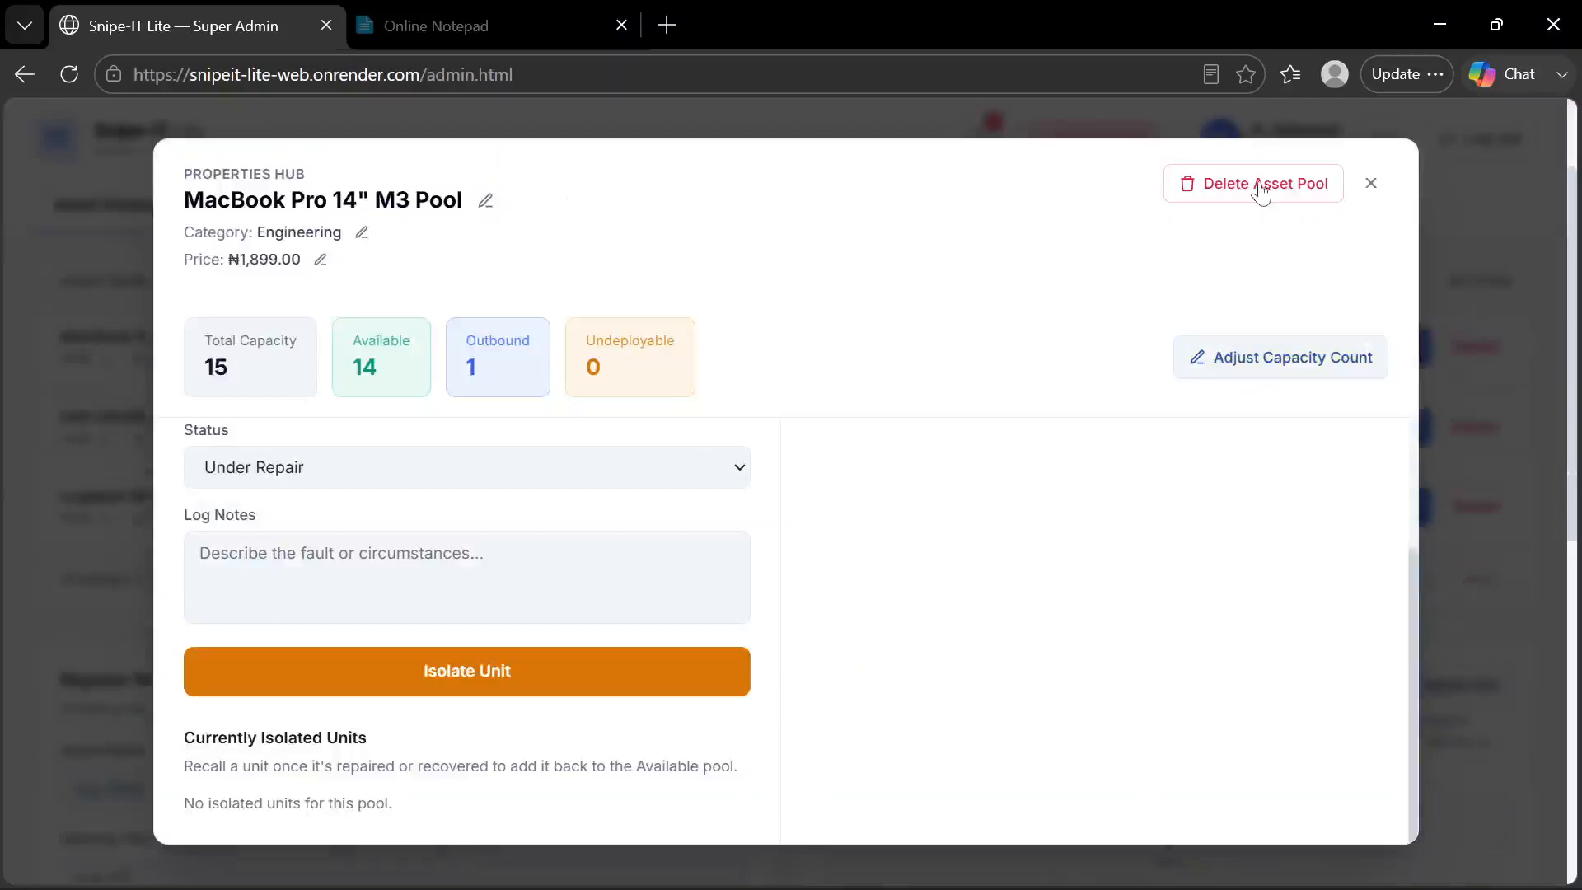
left_click(1371, 183)
Check the MacBook Pro 14" M3 Pool's capacity counts and deployments ledger in the Manager page's pool details, and close them
mouse_move(875, 860)
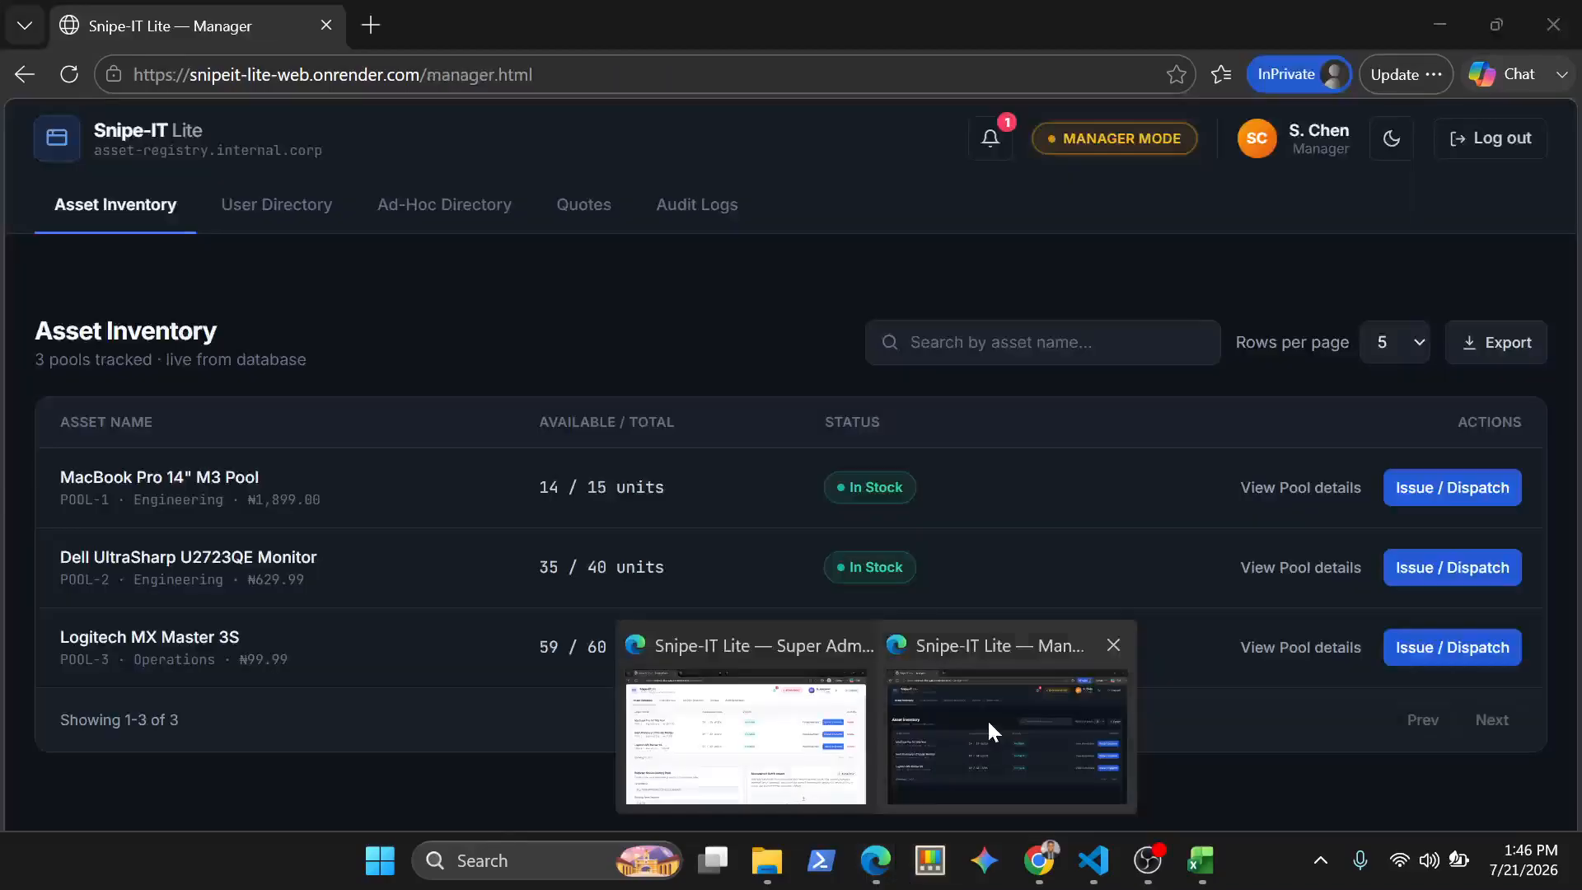
left_click(987, 718)
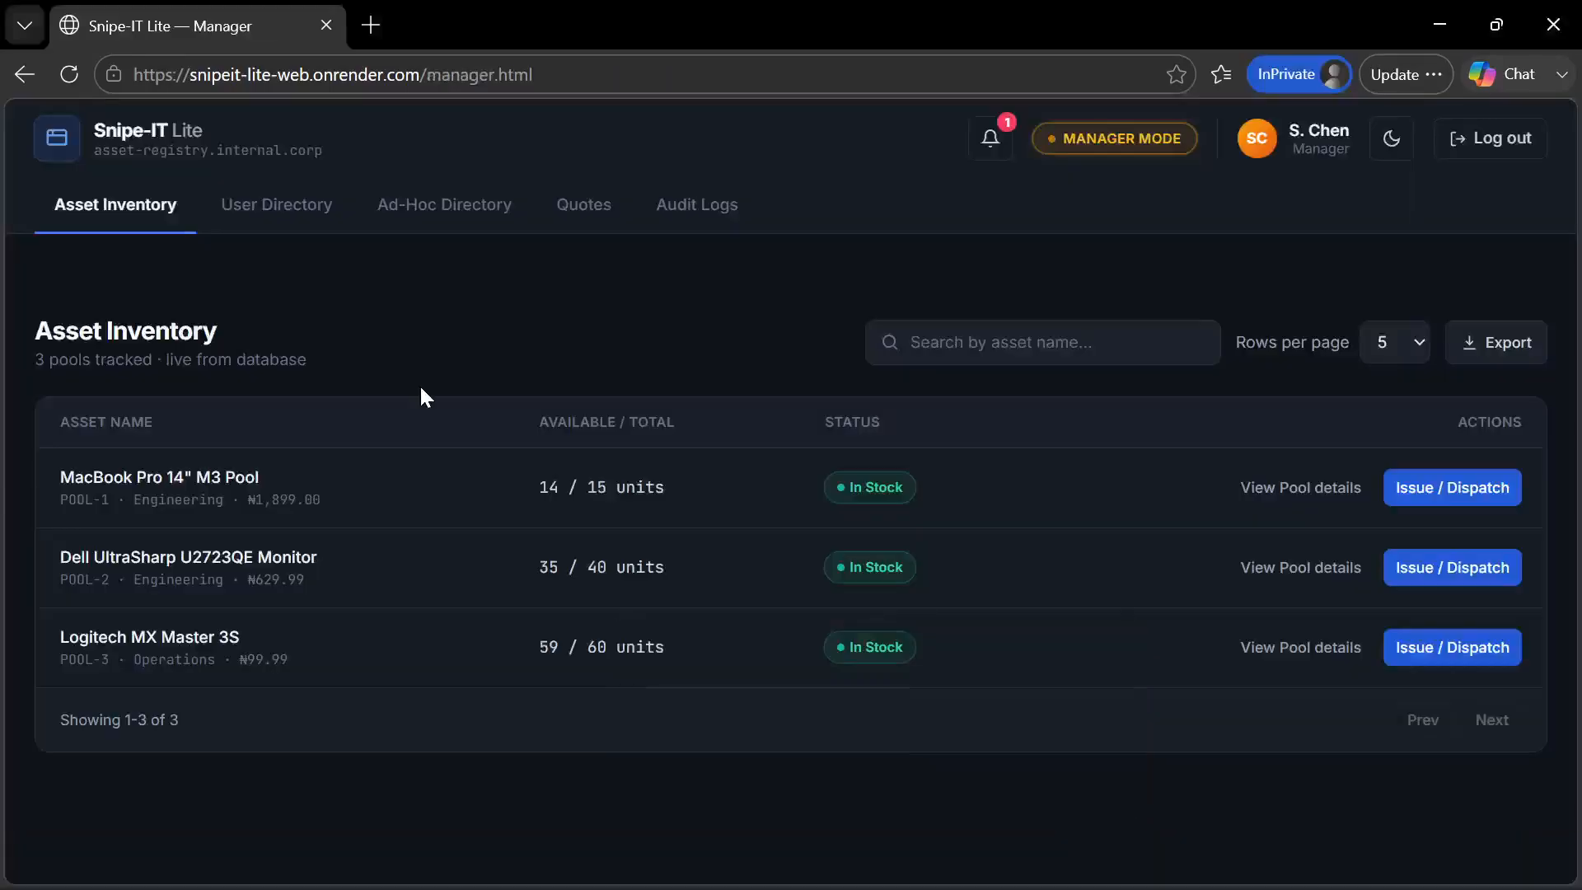
left_click(279, 466)
left_click(674, 587)
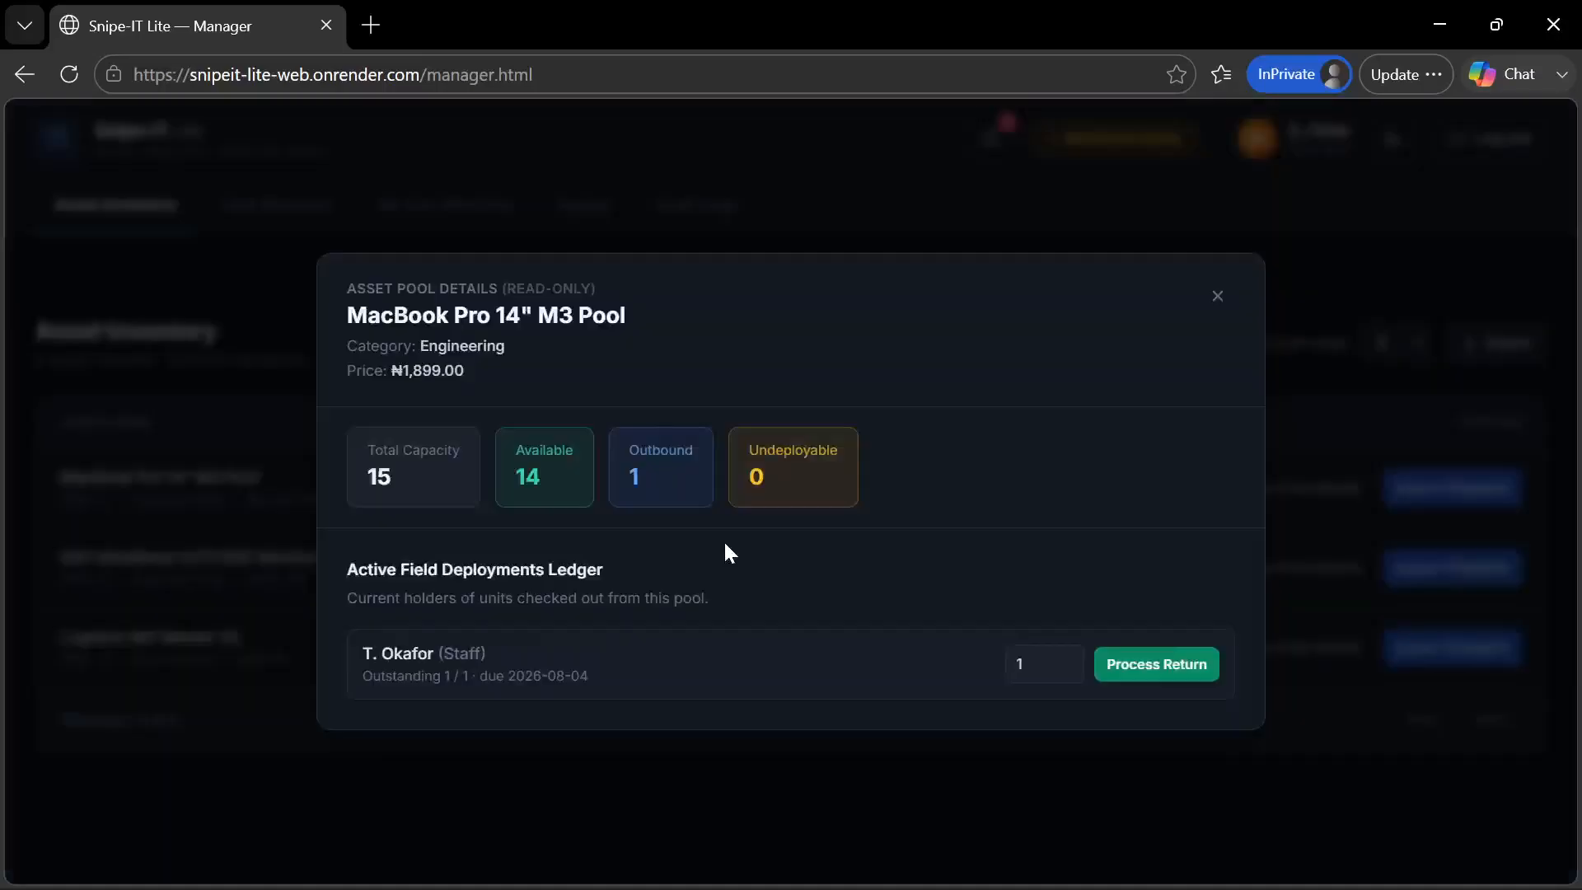
left_click(1218, 297)
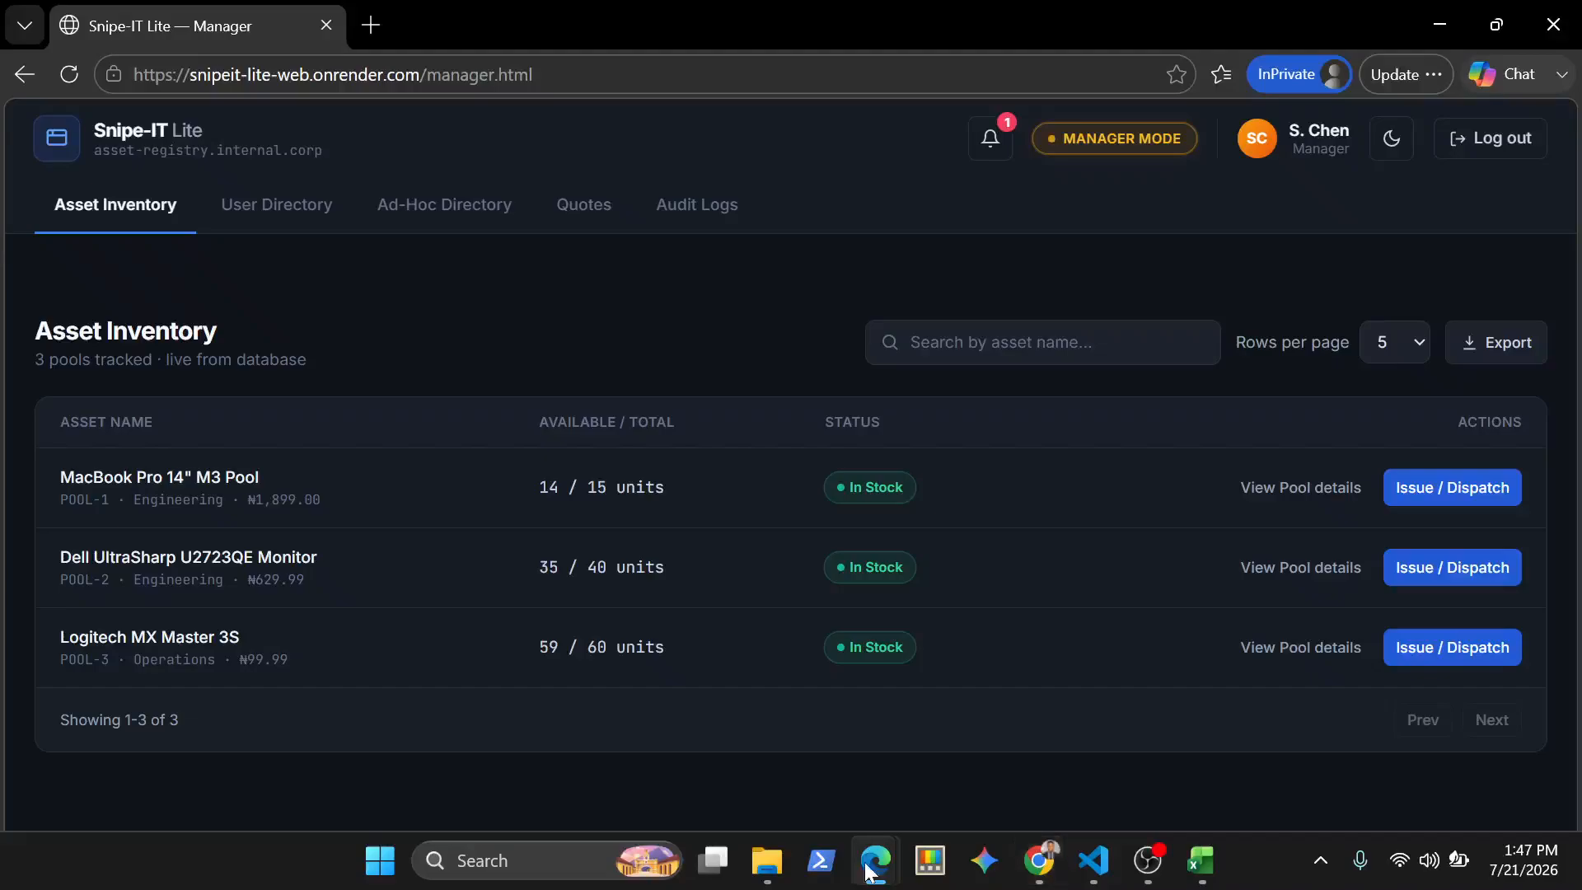
Return to the Super Admin page and try to delete the MacBook Pro 14" M3 Pool from the Asset Inventory table
mouse_move(868, 870)
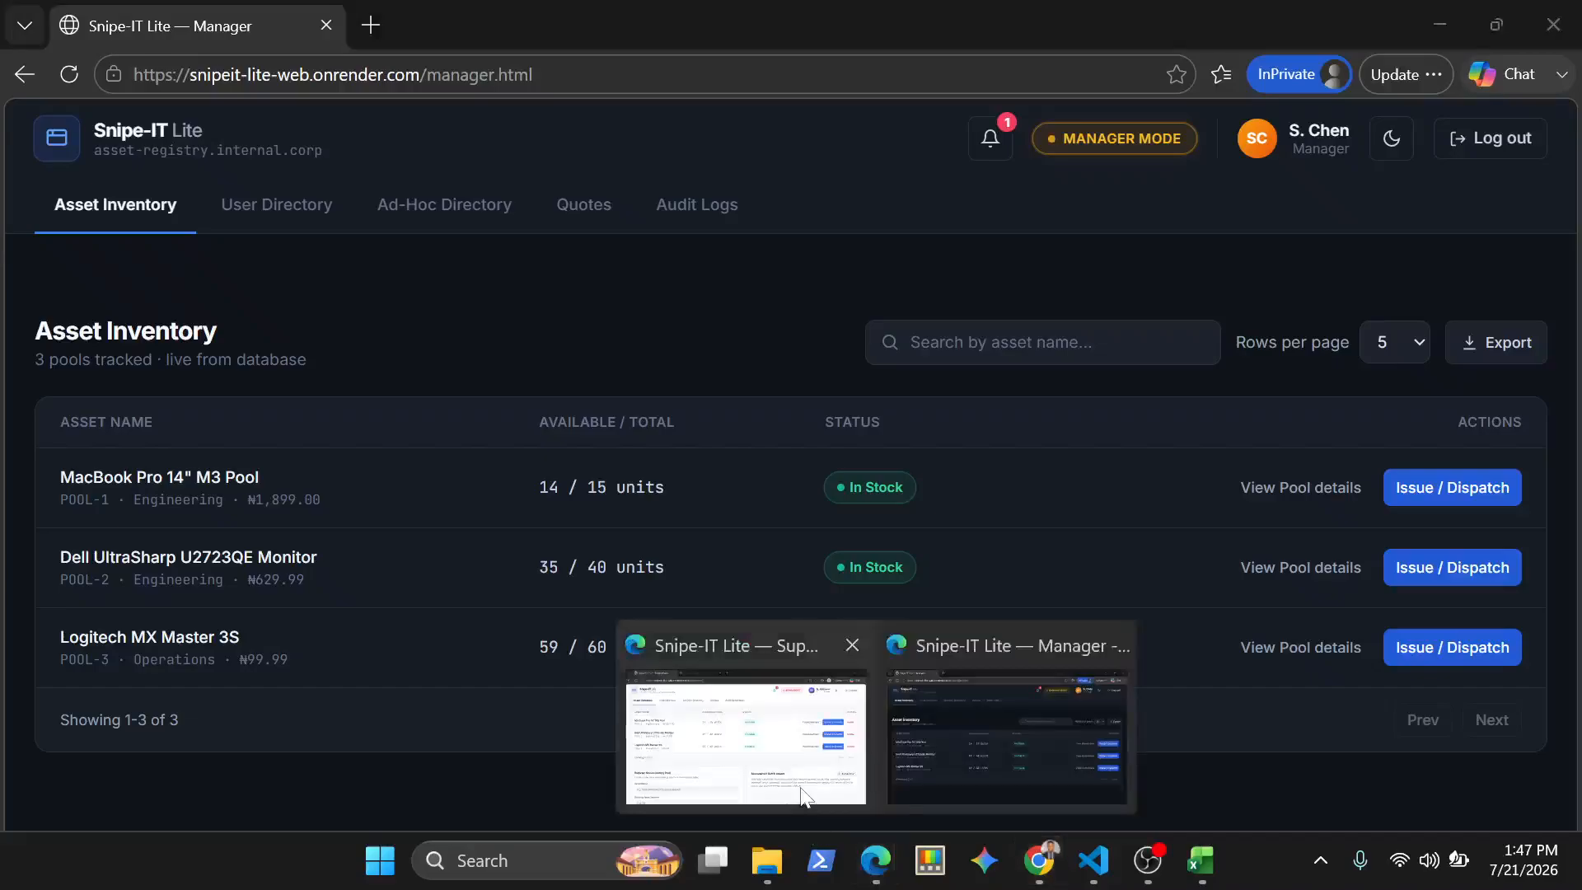
left_click(746, 737)
left_click(1465, 412)
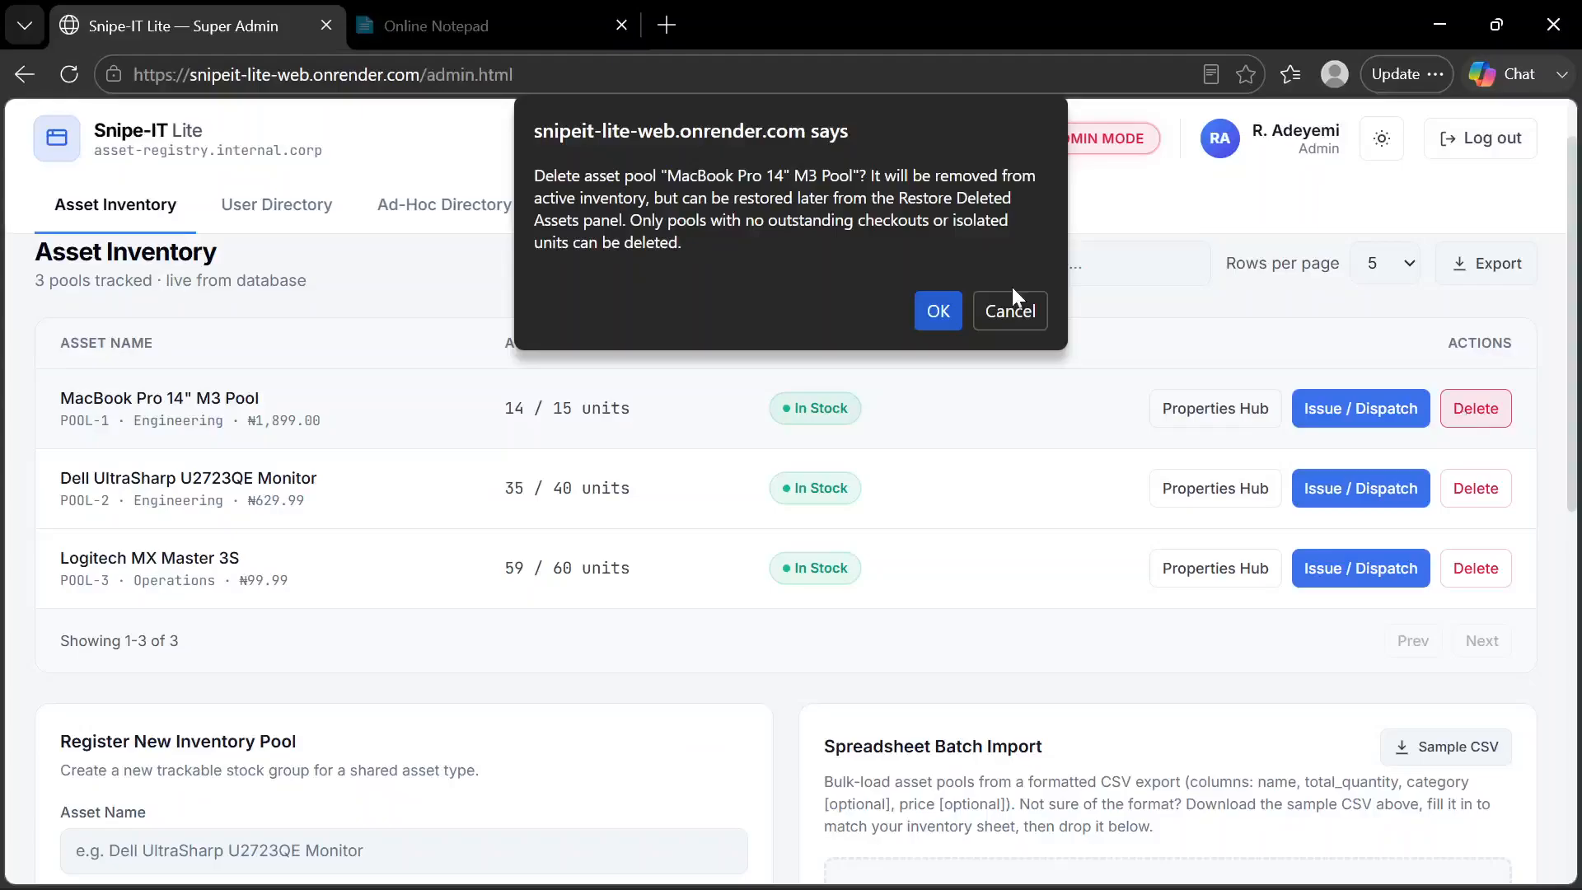
left_click(958, 309)
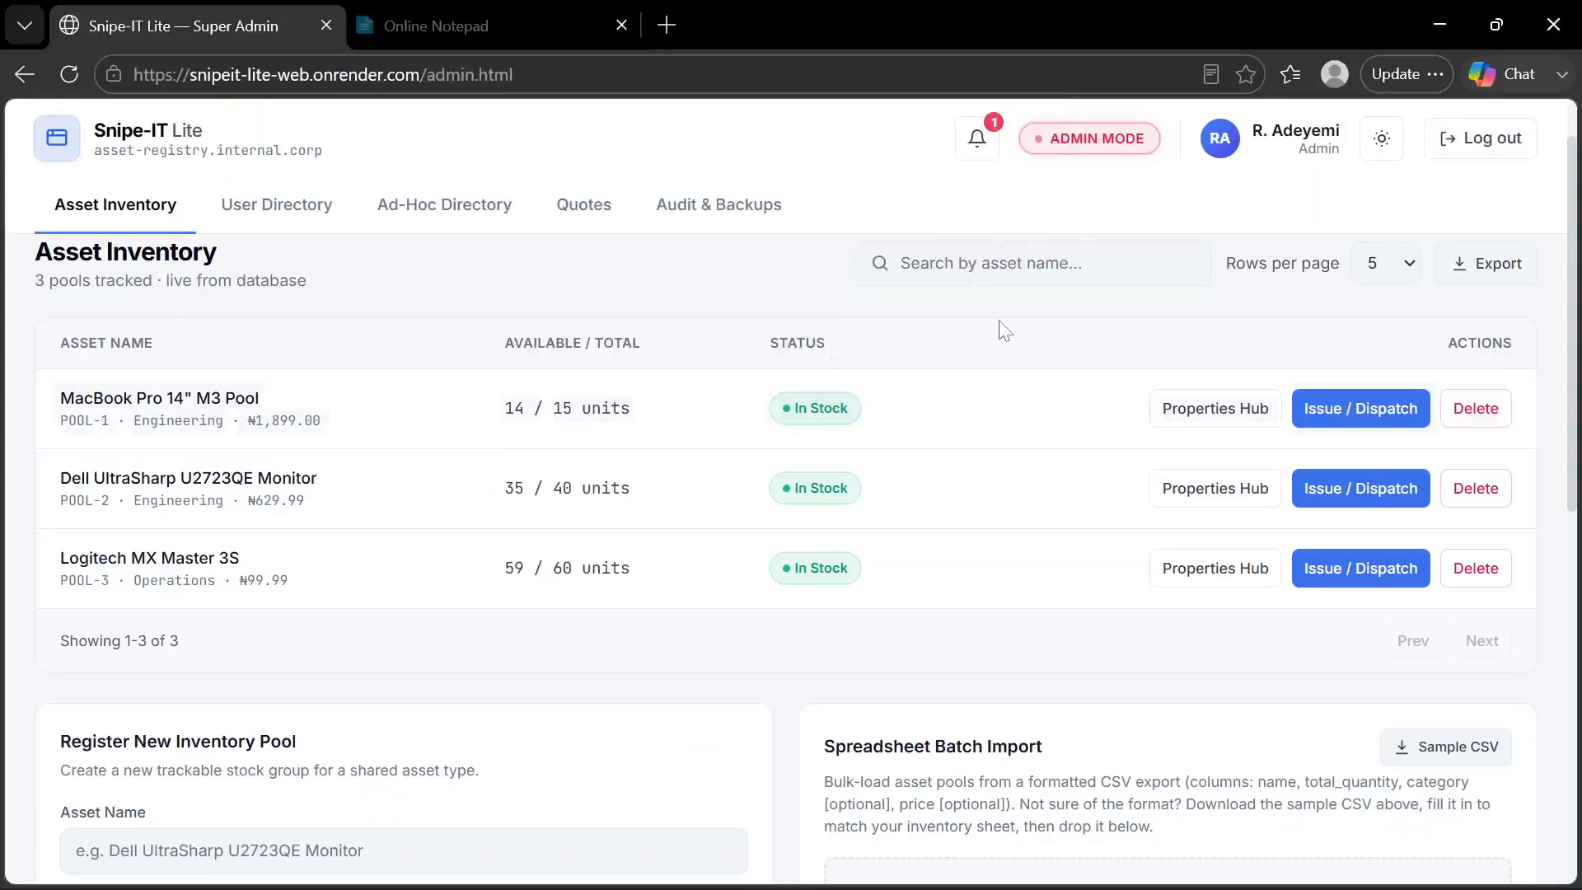
Examine the MacBook Pro 14" M3 Pool's Properties Hub for outstanding or isolated units, and close it
left_click(1215, 409)
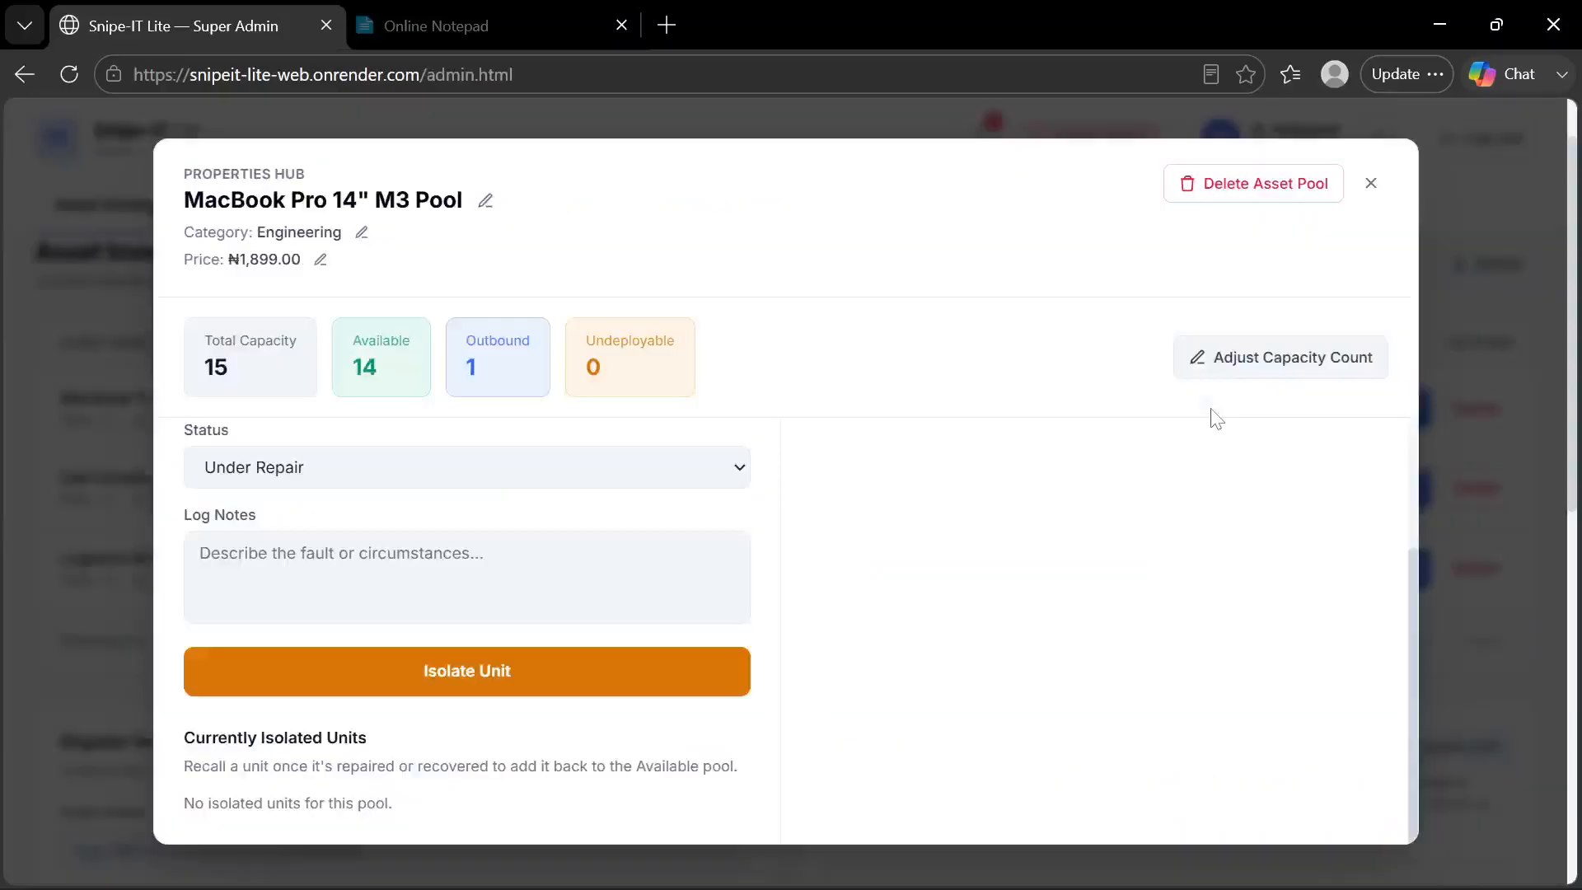
scroll(1212, 409, "down", 1)
scroll(1211, 409, "down", 3)
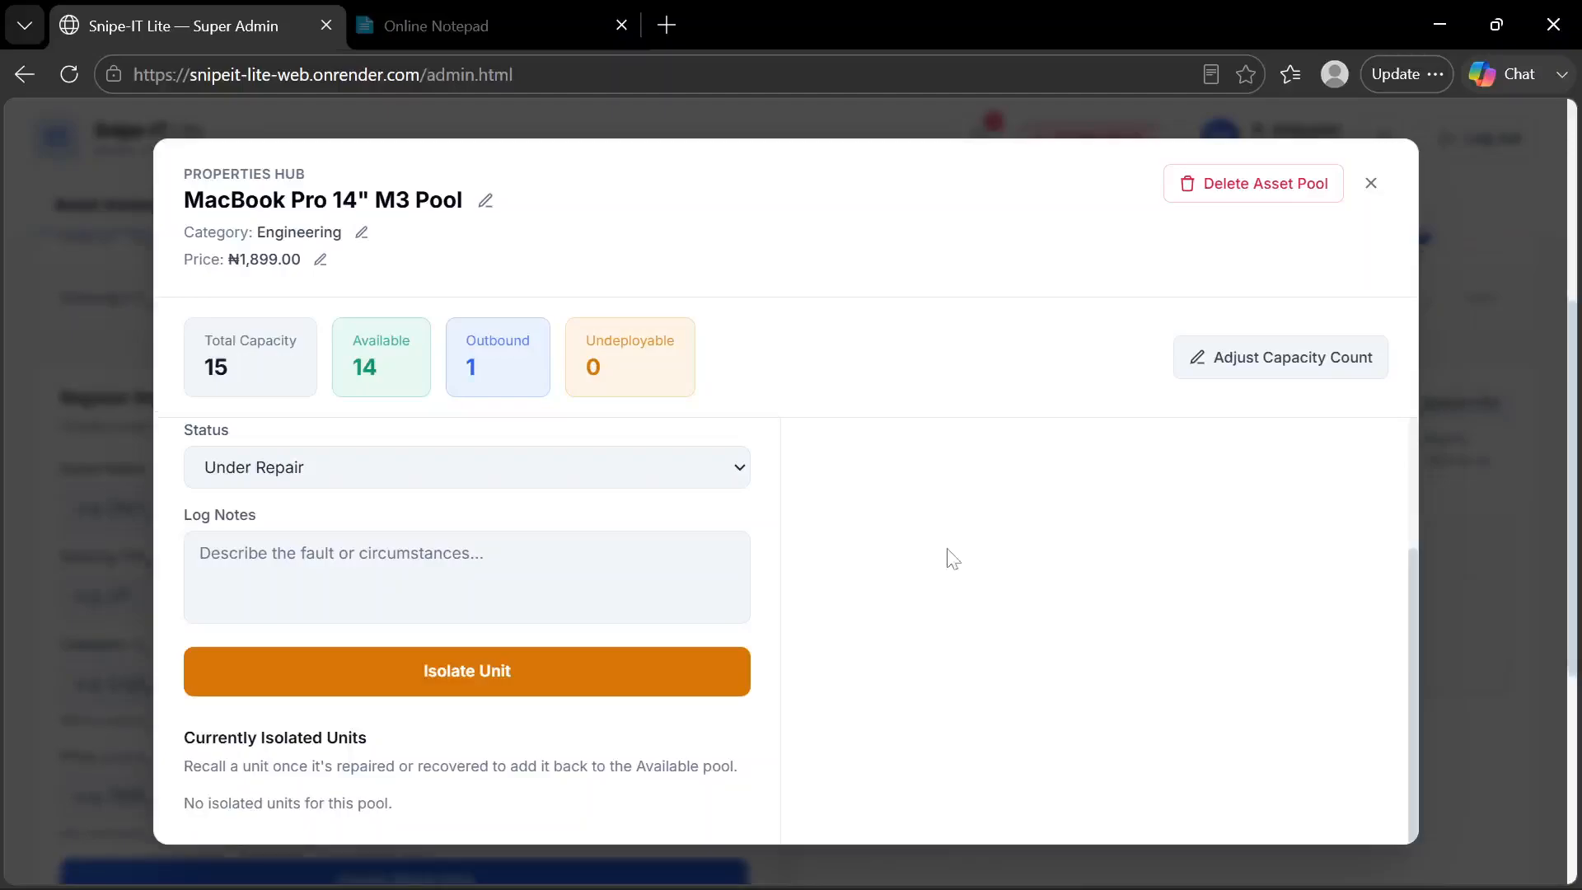
key("Escape")
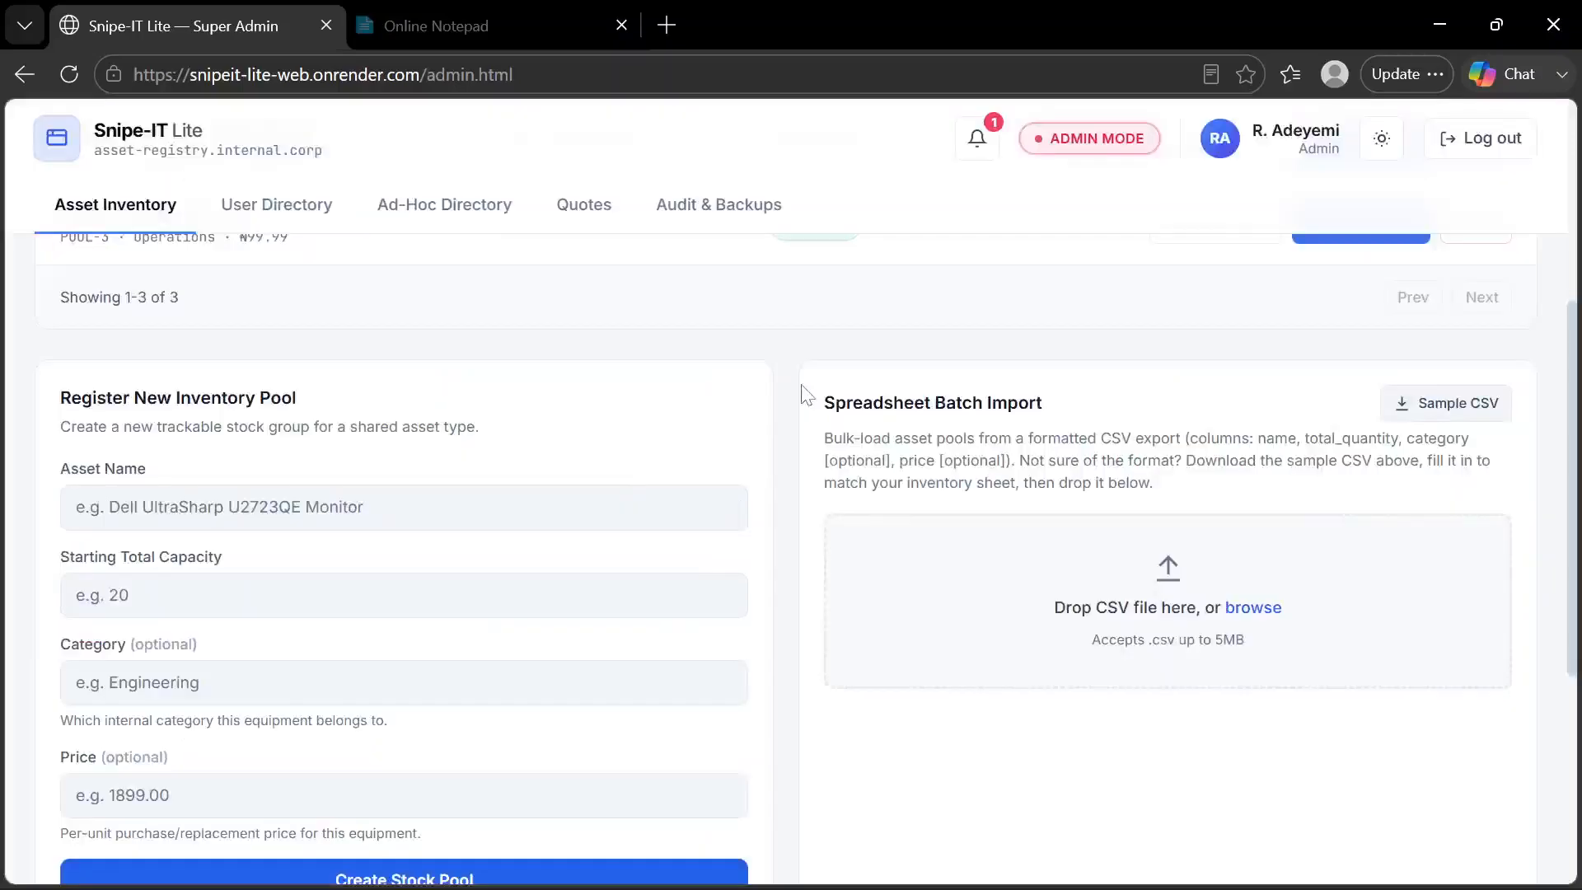
scroll(779, 371, "up", 5)
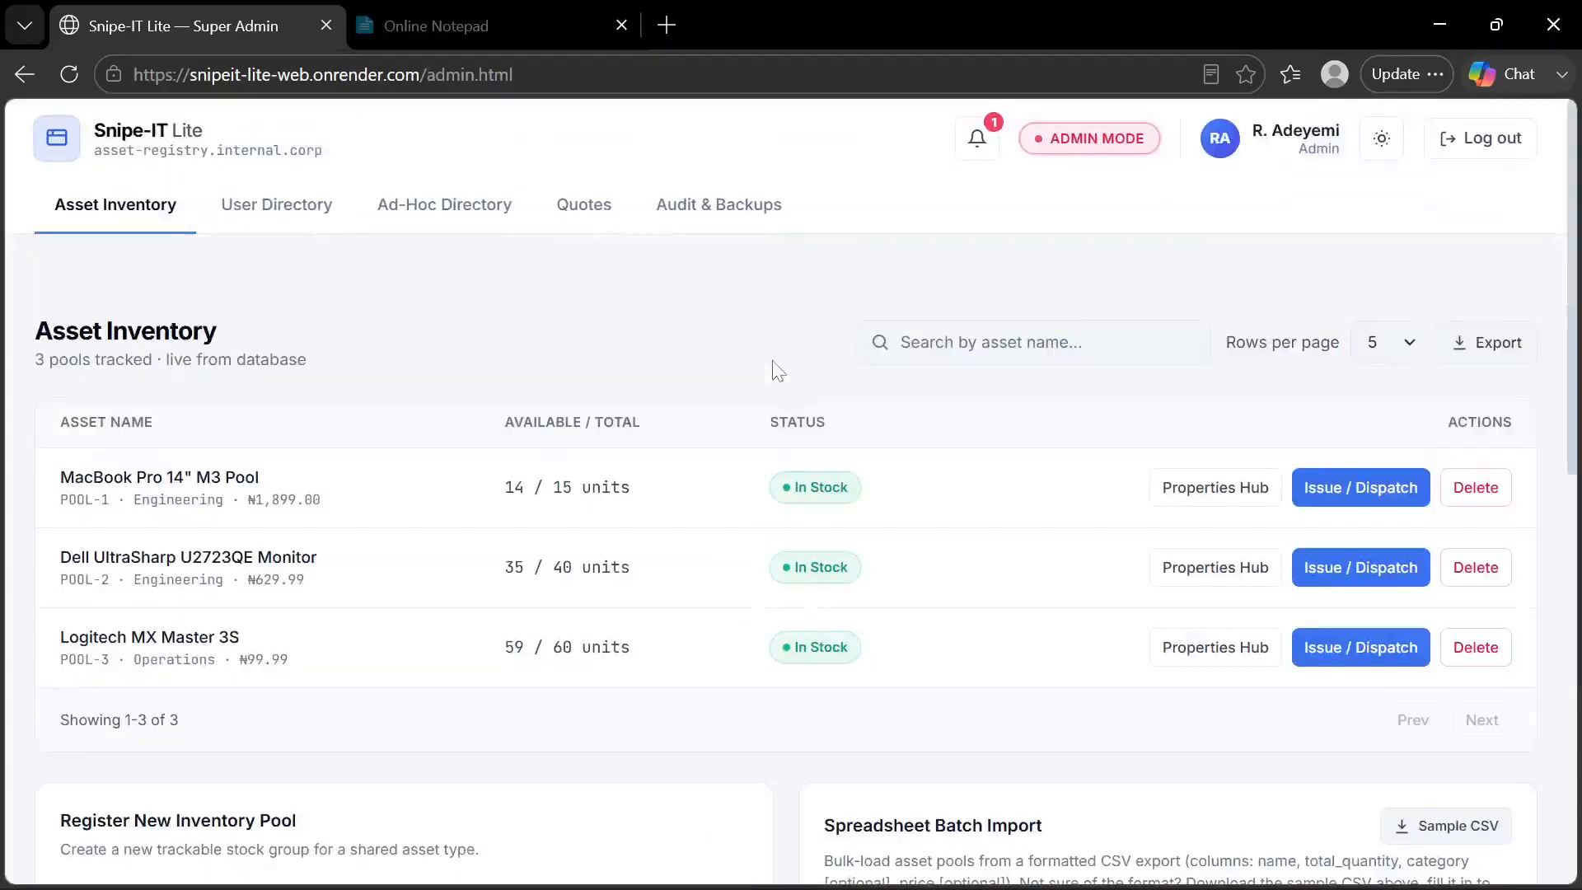
Reload the Super Admin page and process the return of the 1 outstanding unit in the MacBook pool's Active Field Deployments Ledger
key("F5")
left_click(1238, 501)
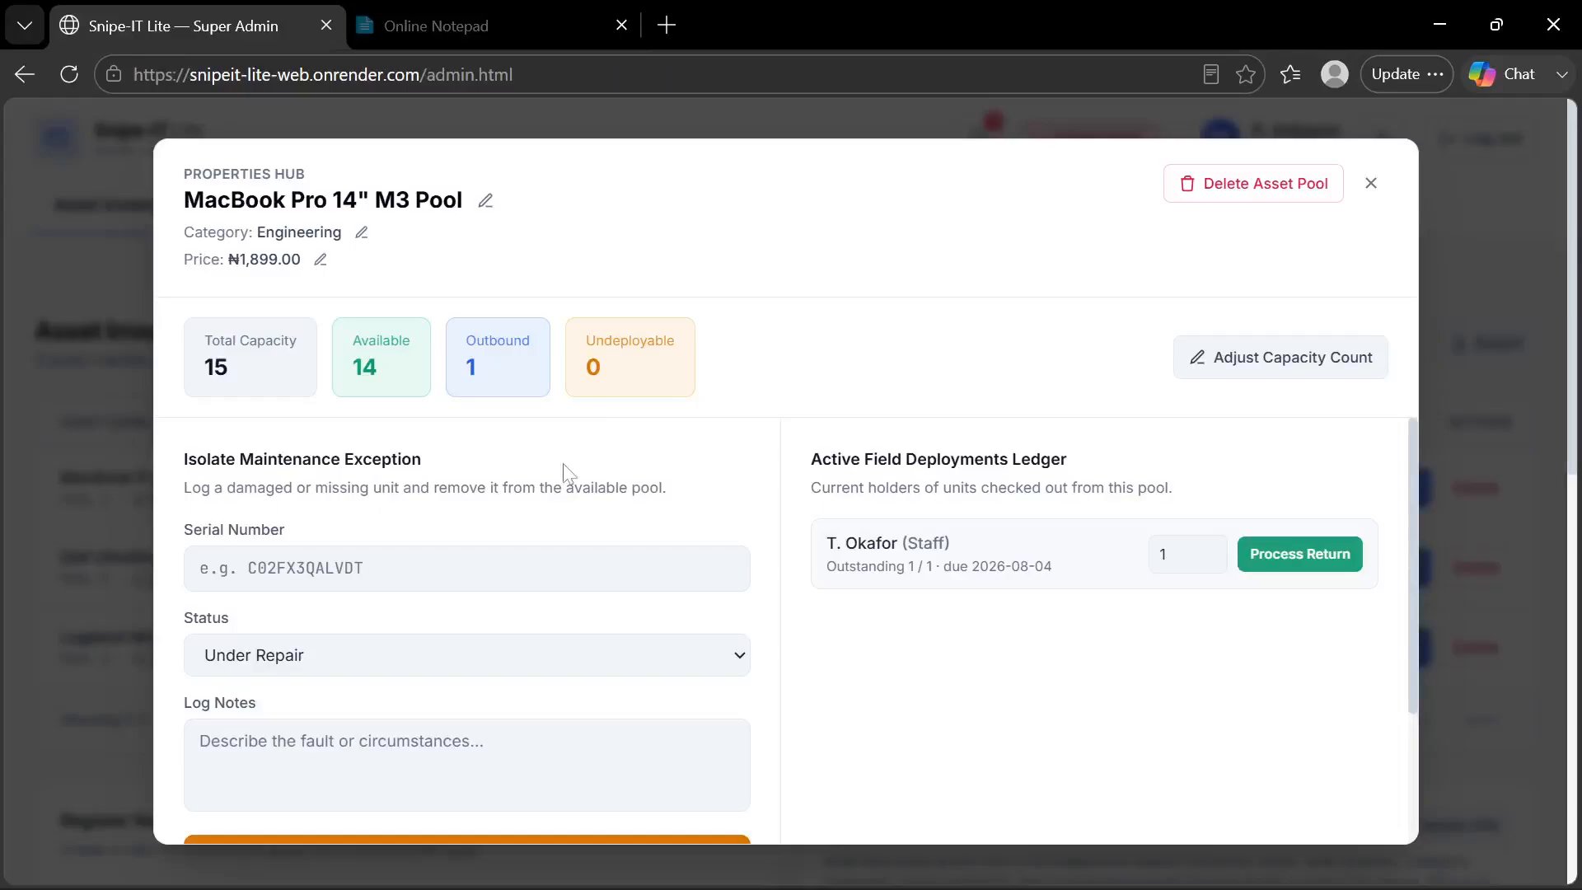
scroll(562, 463, "down", 2)
scroll(565, 470, "up", 1)
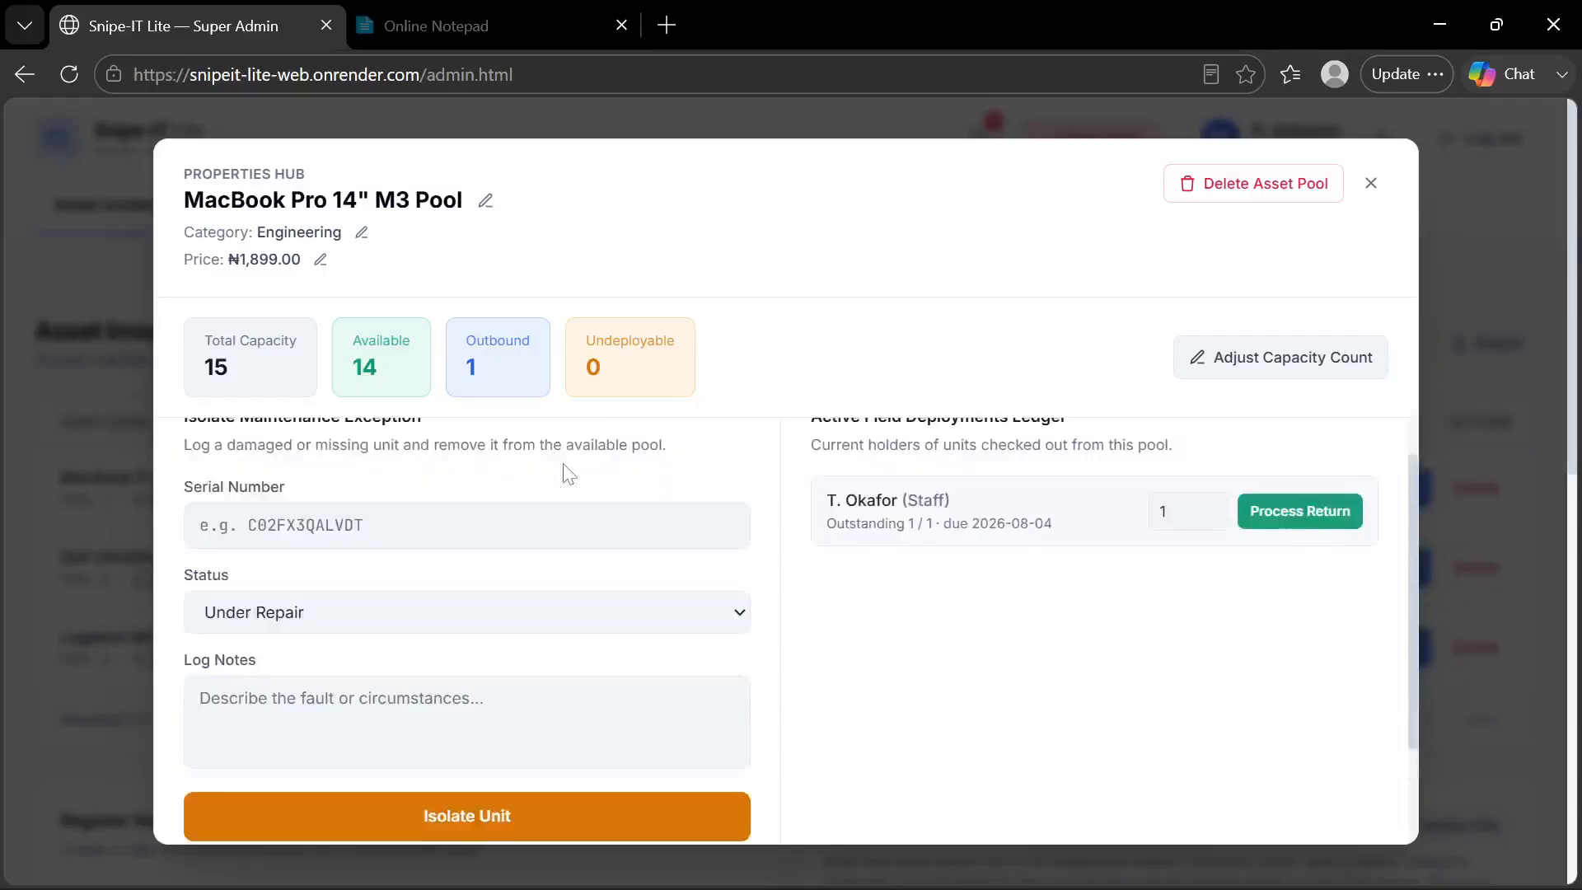
scroll(1276, 560, "up", 1)
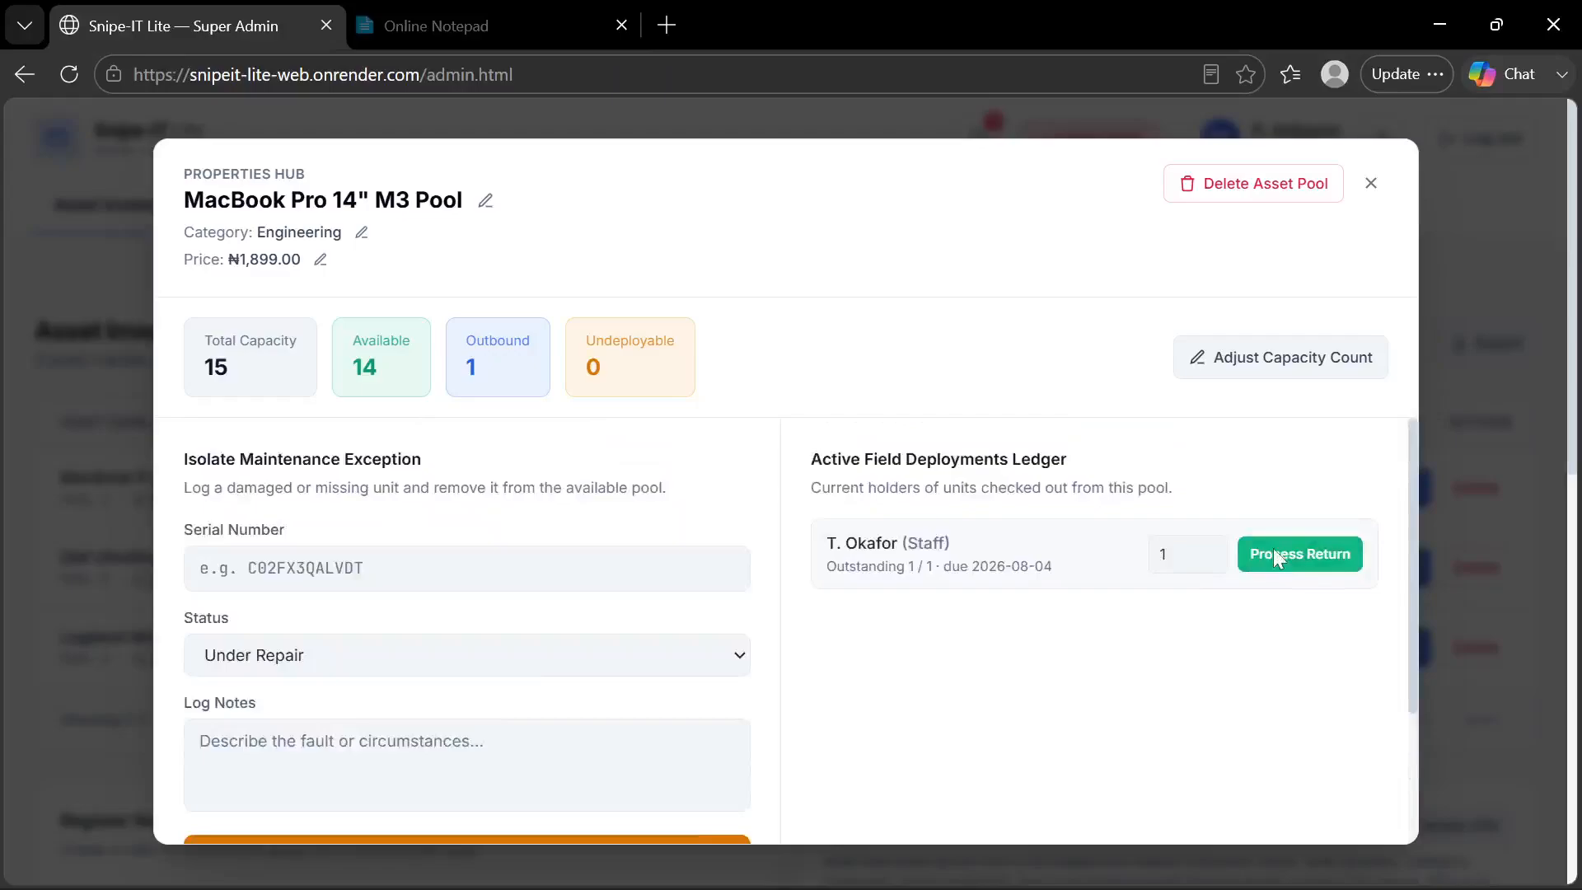
left_click(1275, 554)
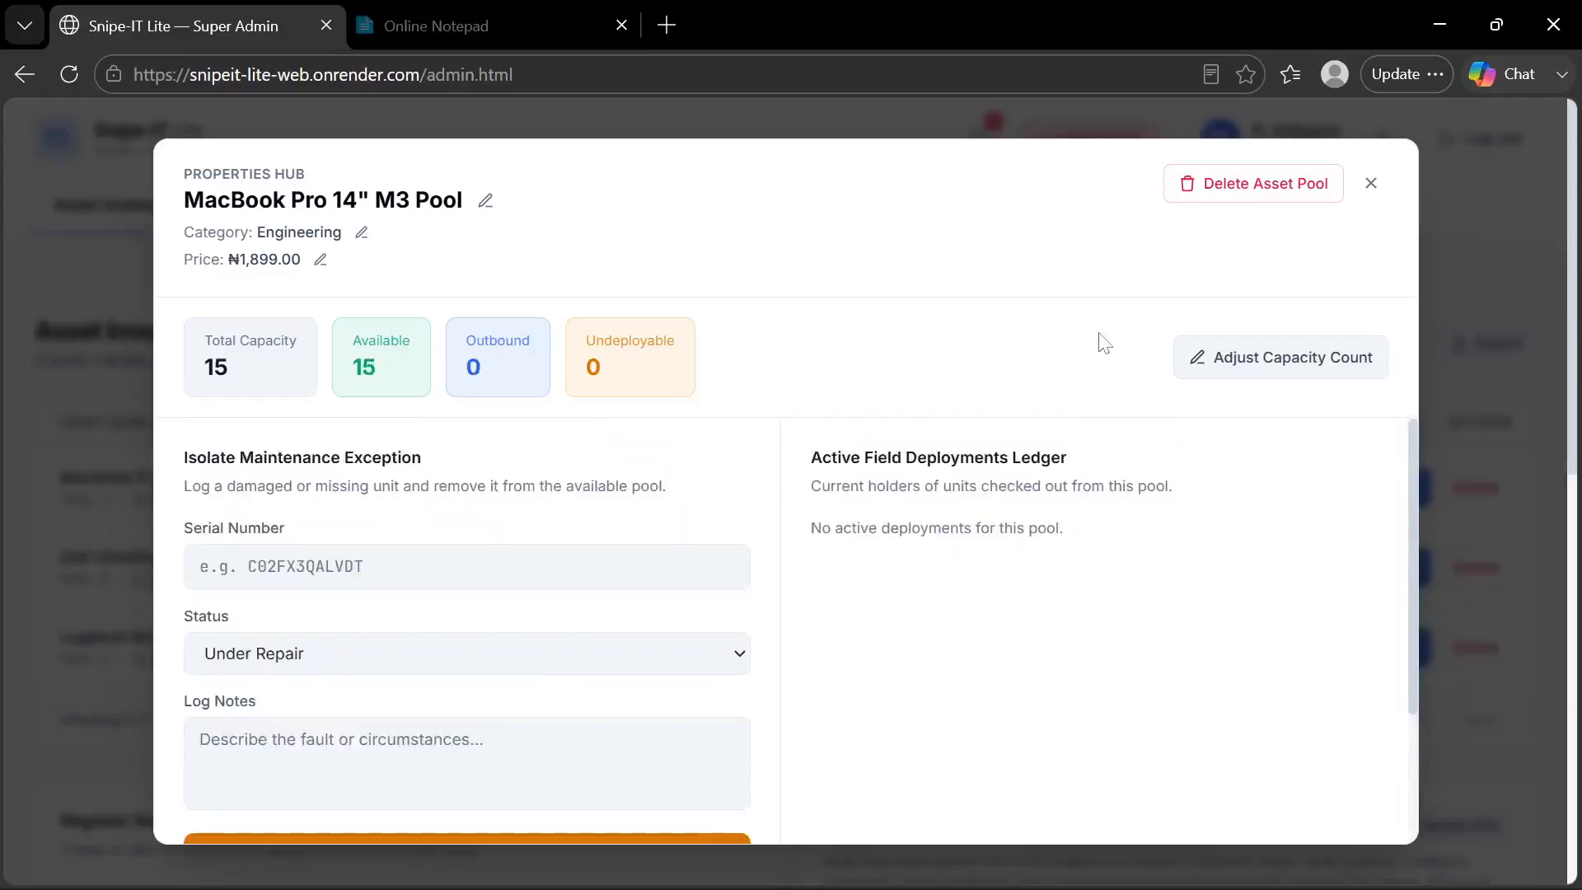
Delete the MacBook Pro 14" M3 Pool from its Properties Hub and confirm the deletion
left_click(1291, 195)
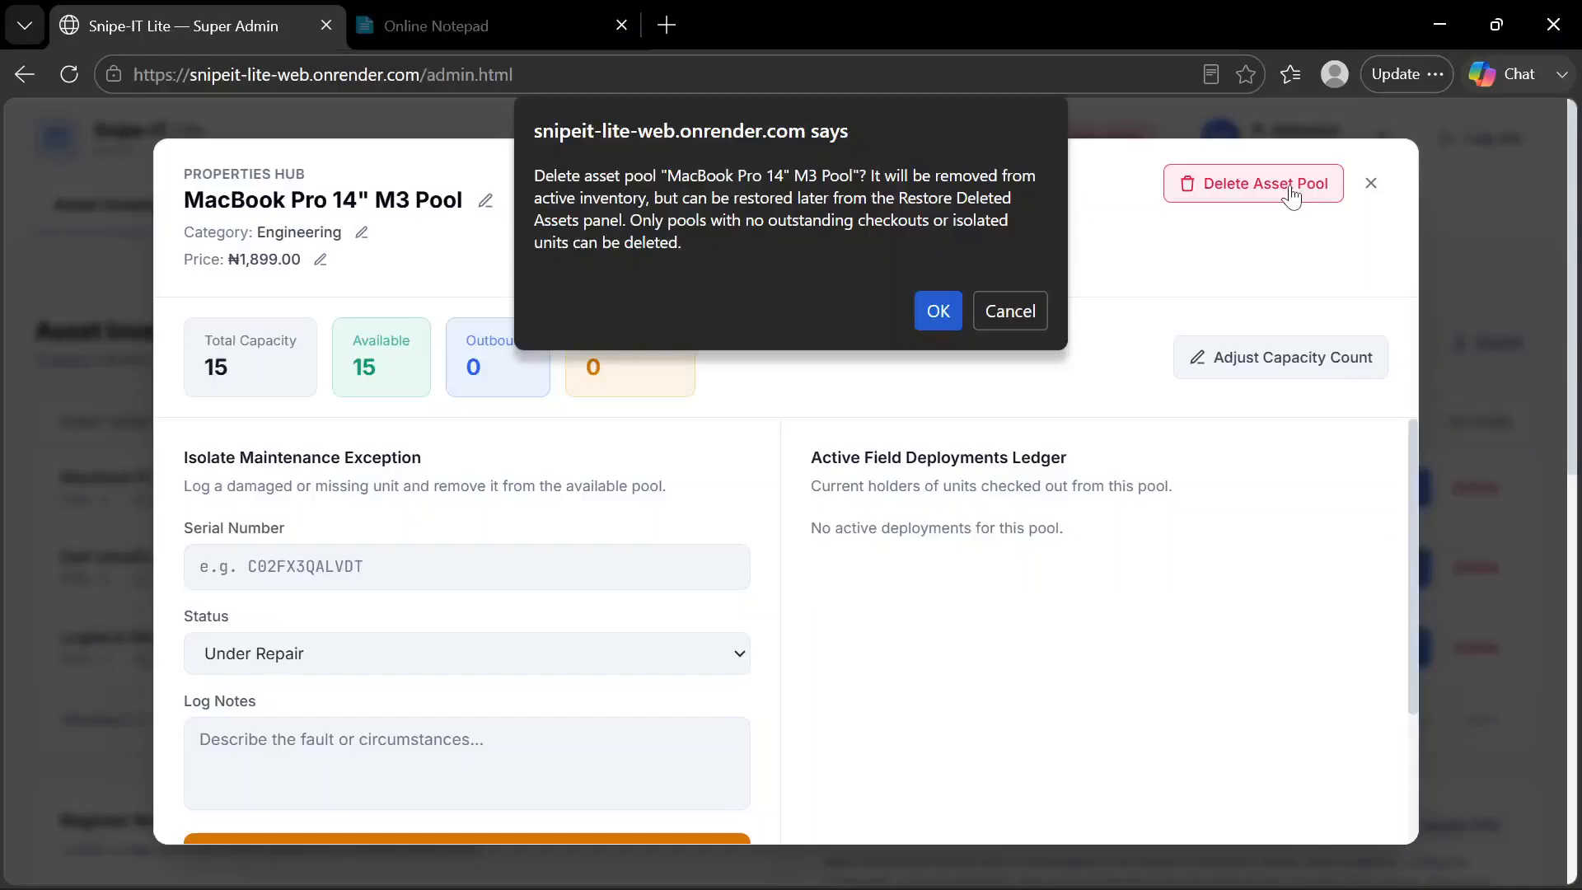
left_click(939, 312)
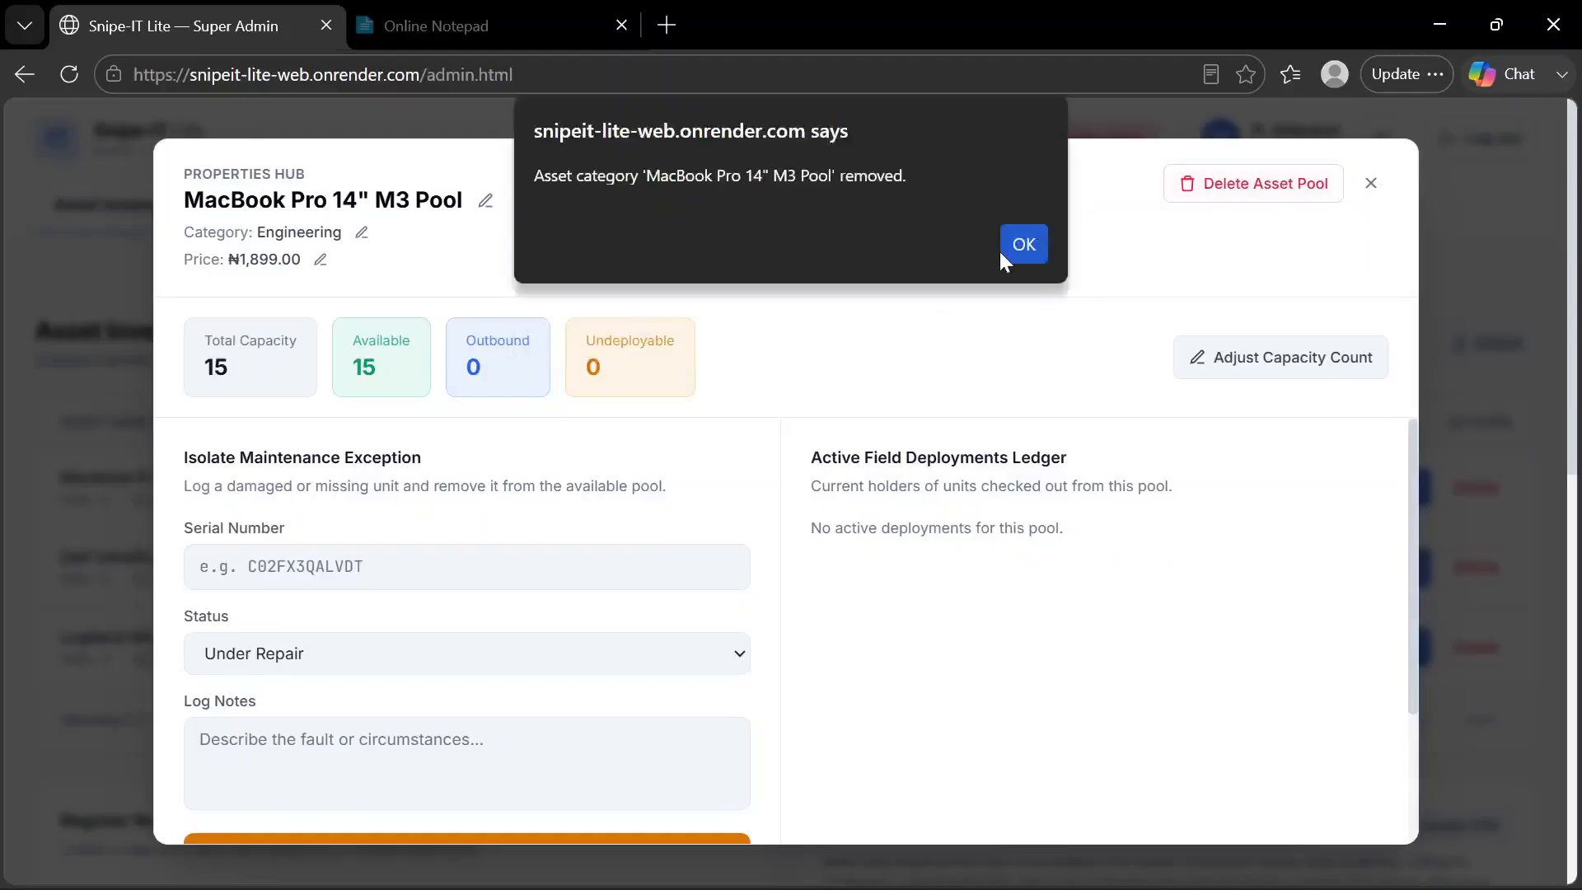
left_click(1020, 244)
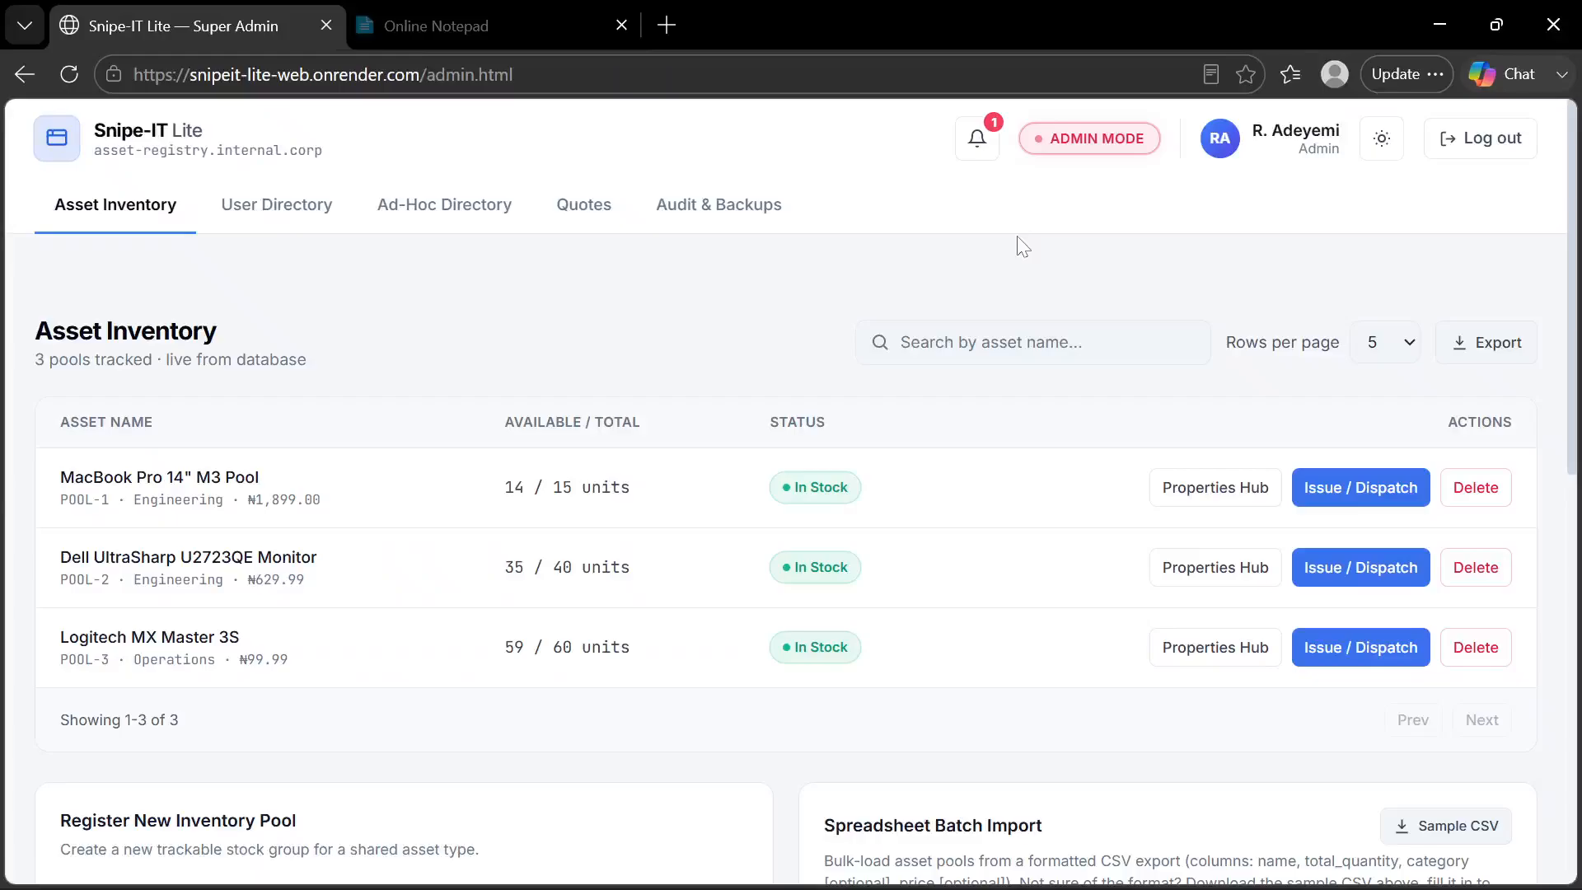
Review the active inventory and restore the MacBook Pro 14" M3 Pool from the Restore Deleted Assets section
scroll(647, 423, "down", 10)
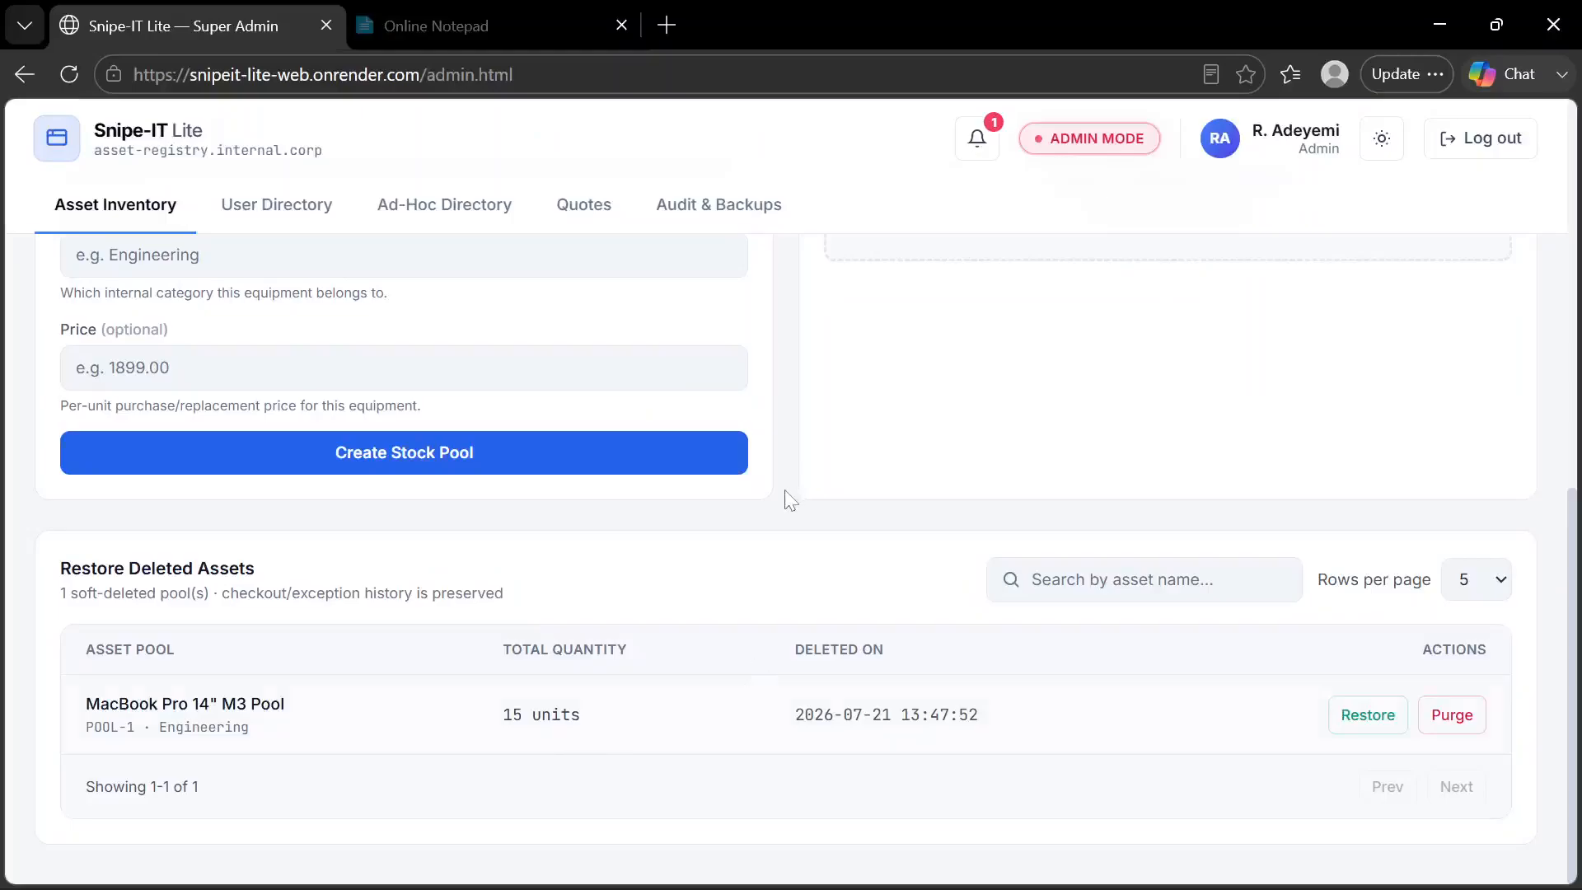
scroll(787, 498, "up", 9)
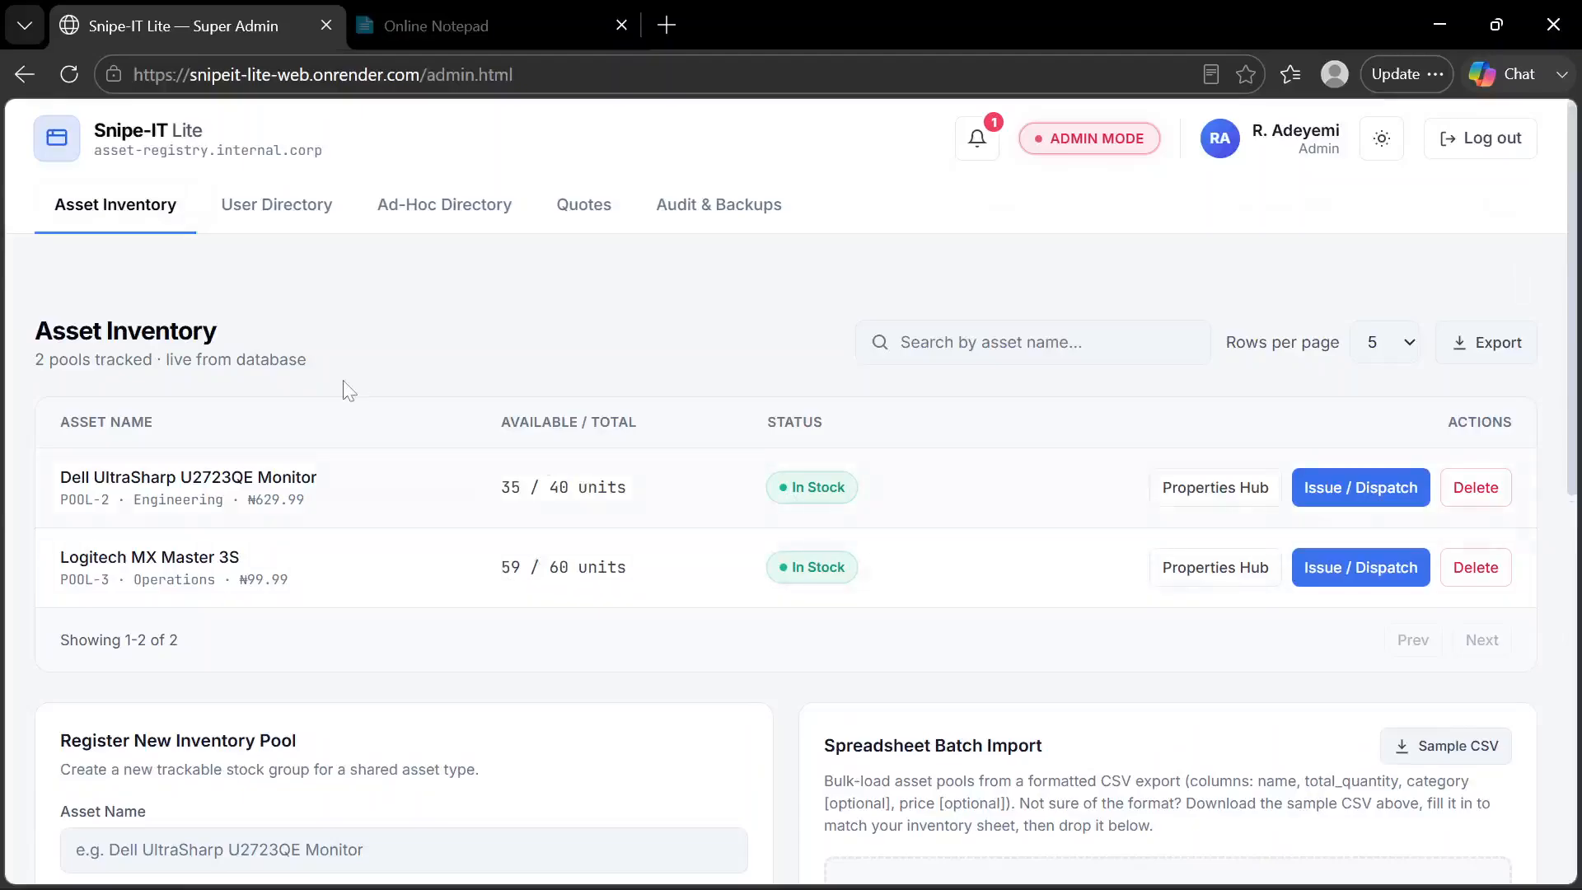
scroll(526, 569, "down", 1)
scroll(525, 568, "down", 9)
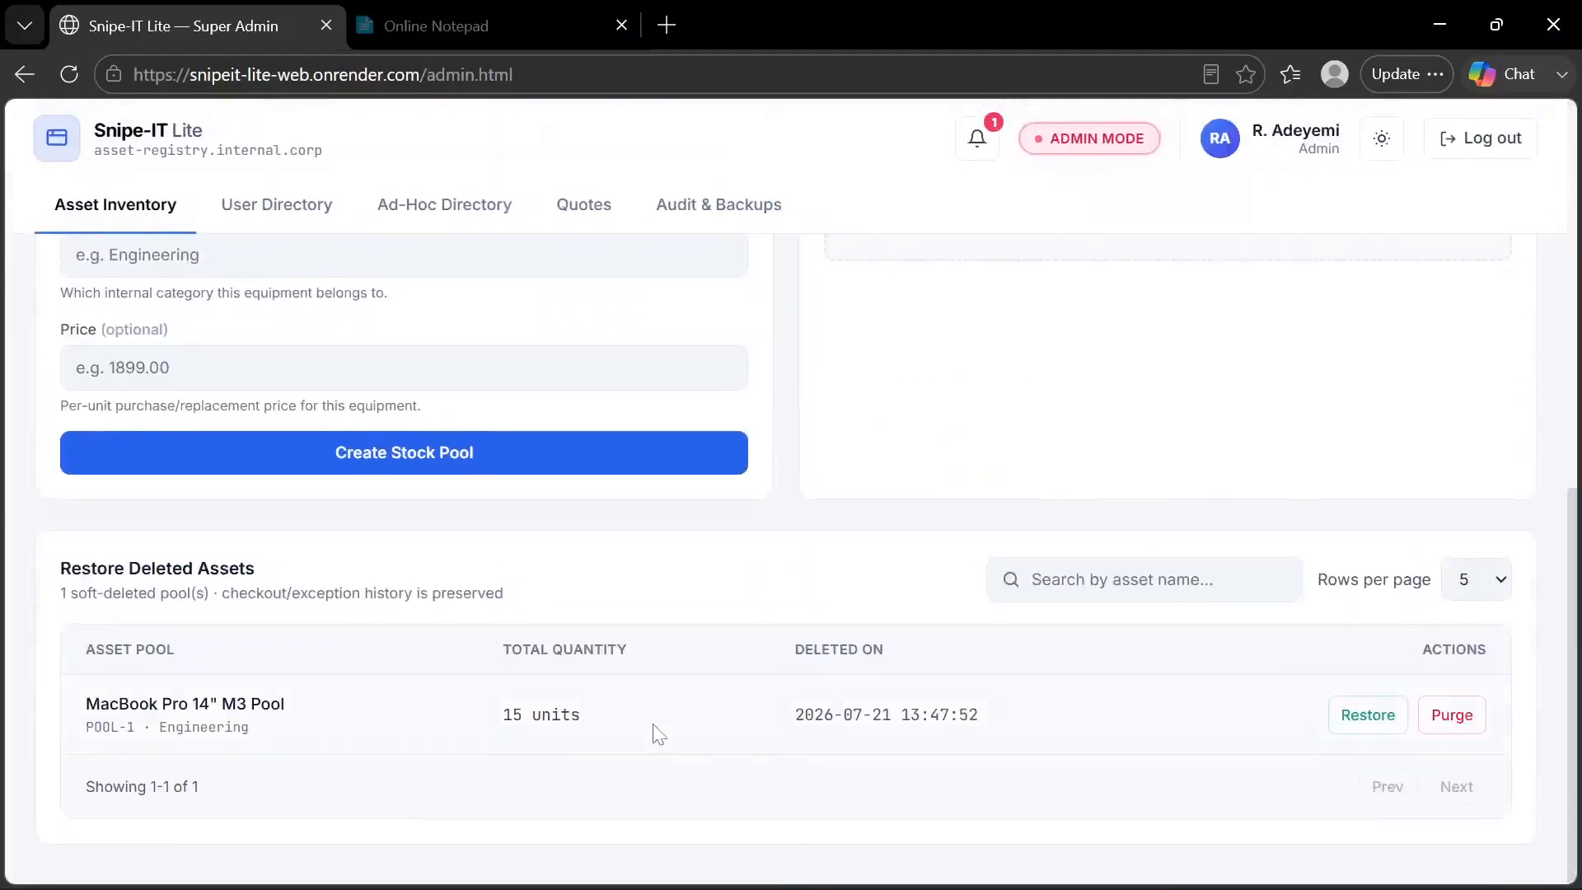
left_click(1369, 714)
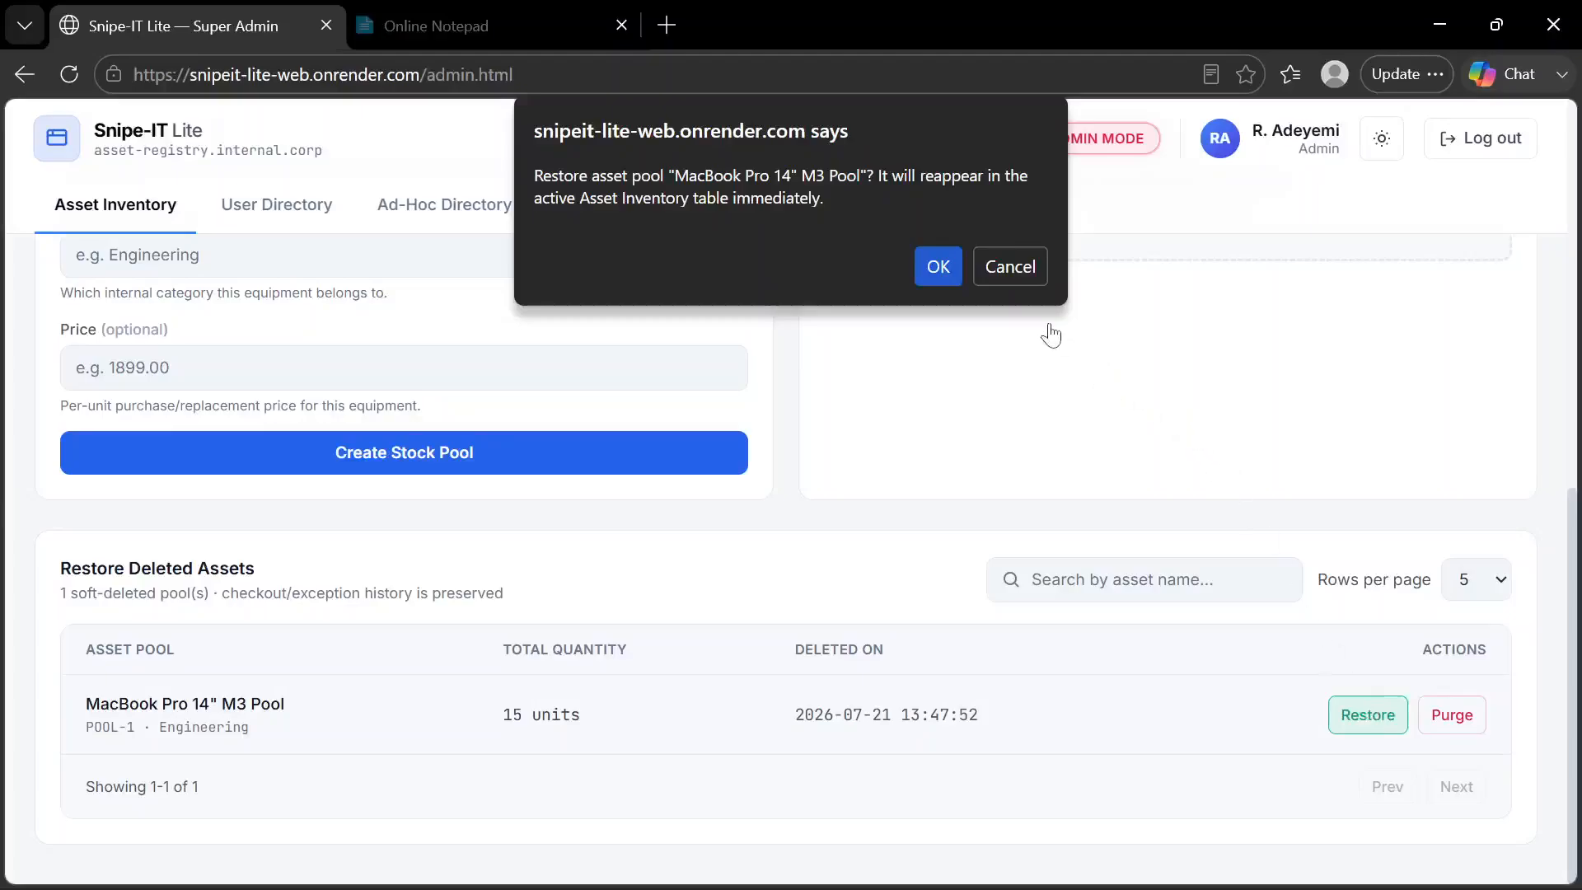
left_click(939, 266)
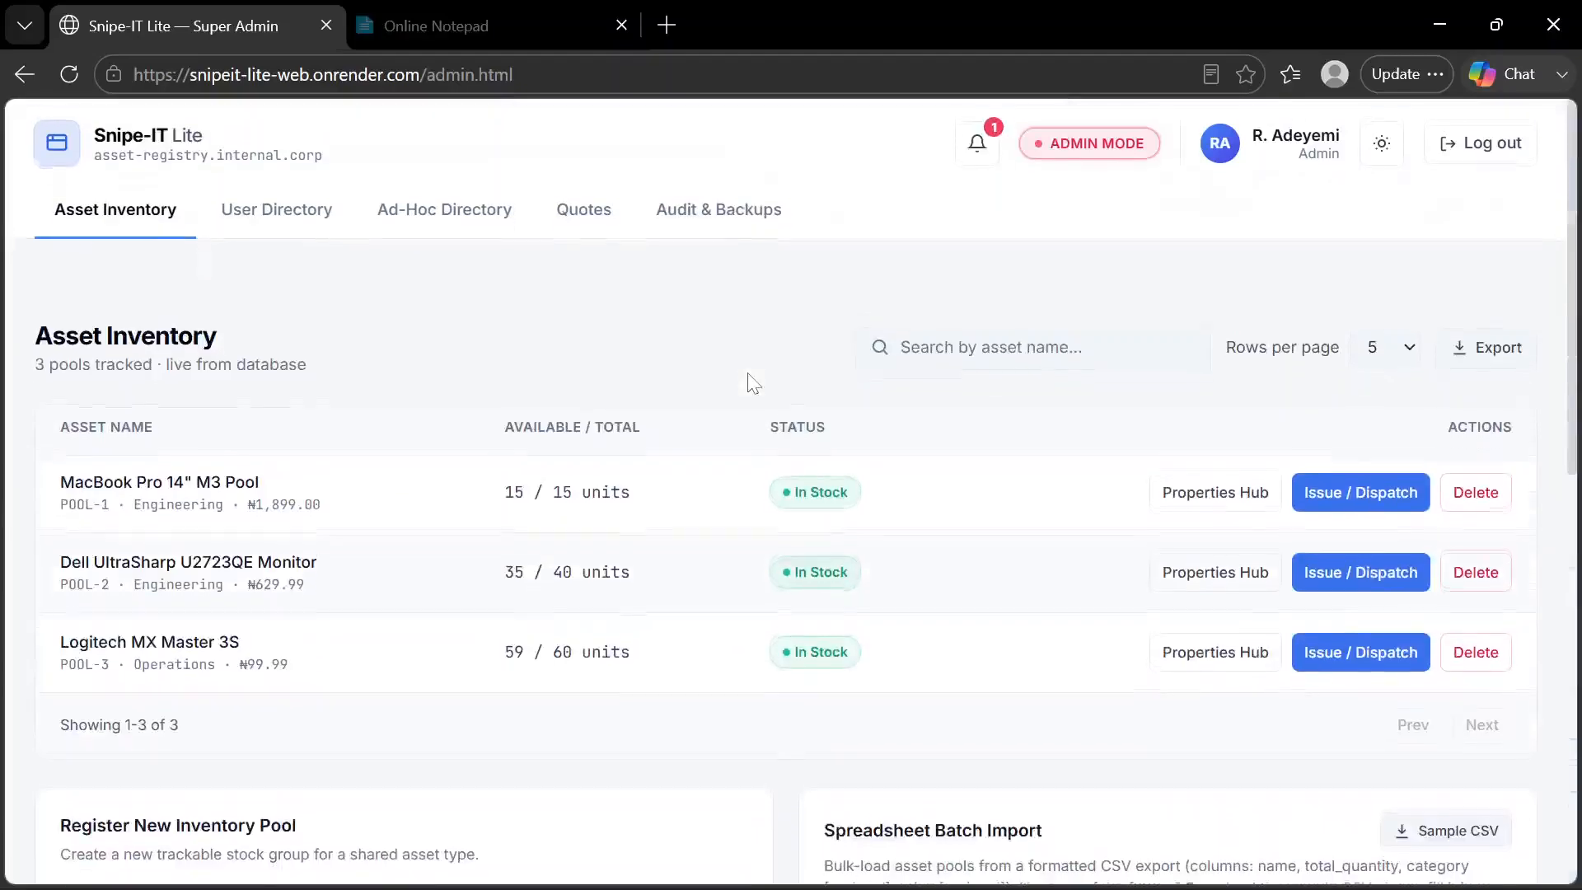
Check the Restore Deleted Assets section and delete the restored MacBook Pro 14" M3 Pool directly from its Asset Inventory row
scroll(752, 383, "down", 7)
scroll(753, 383, "down", 3)
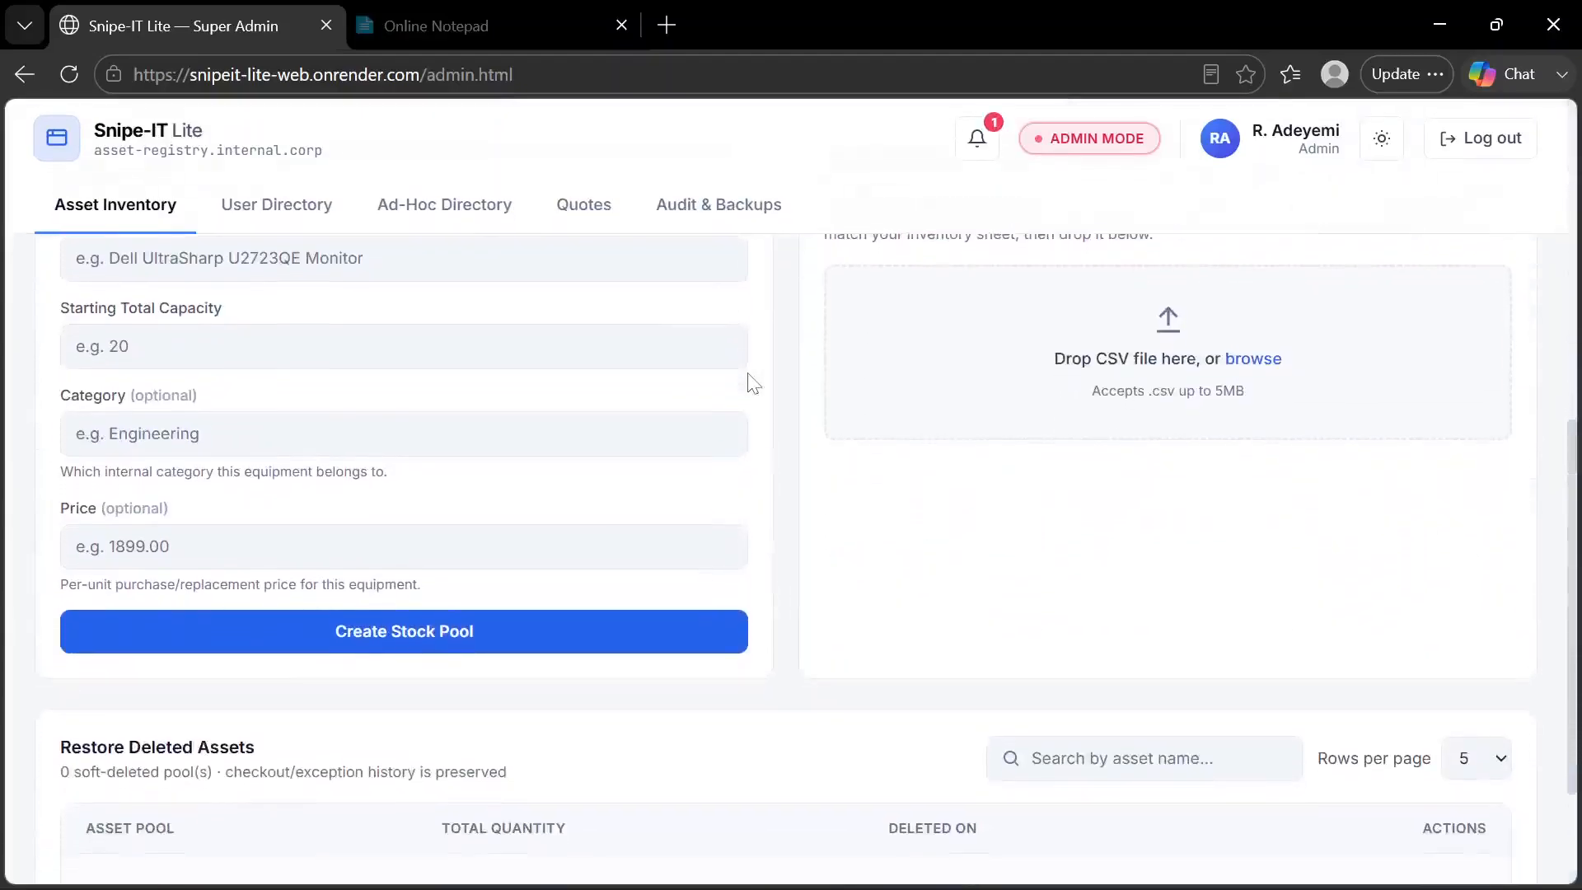
scroll(752, 383, "up", 7)
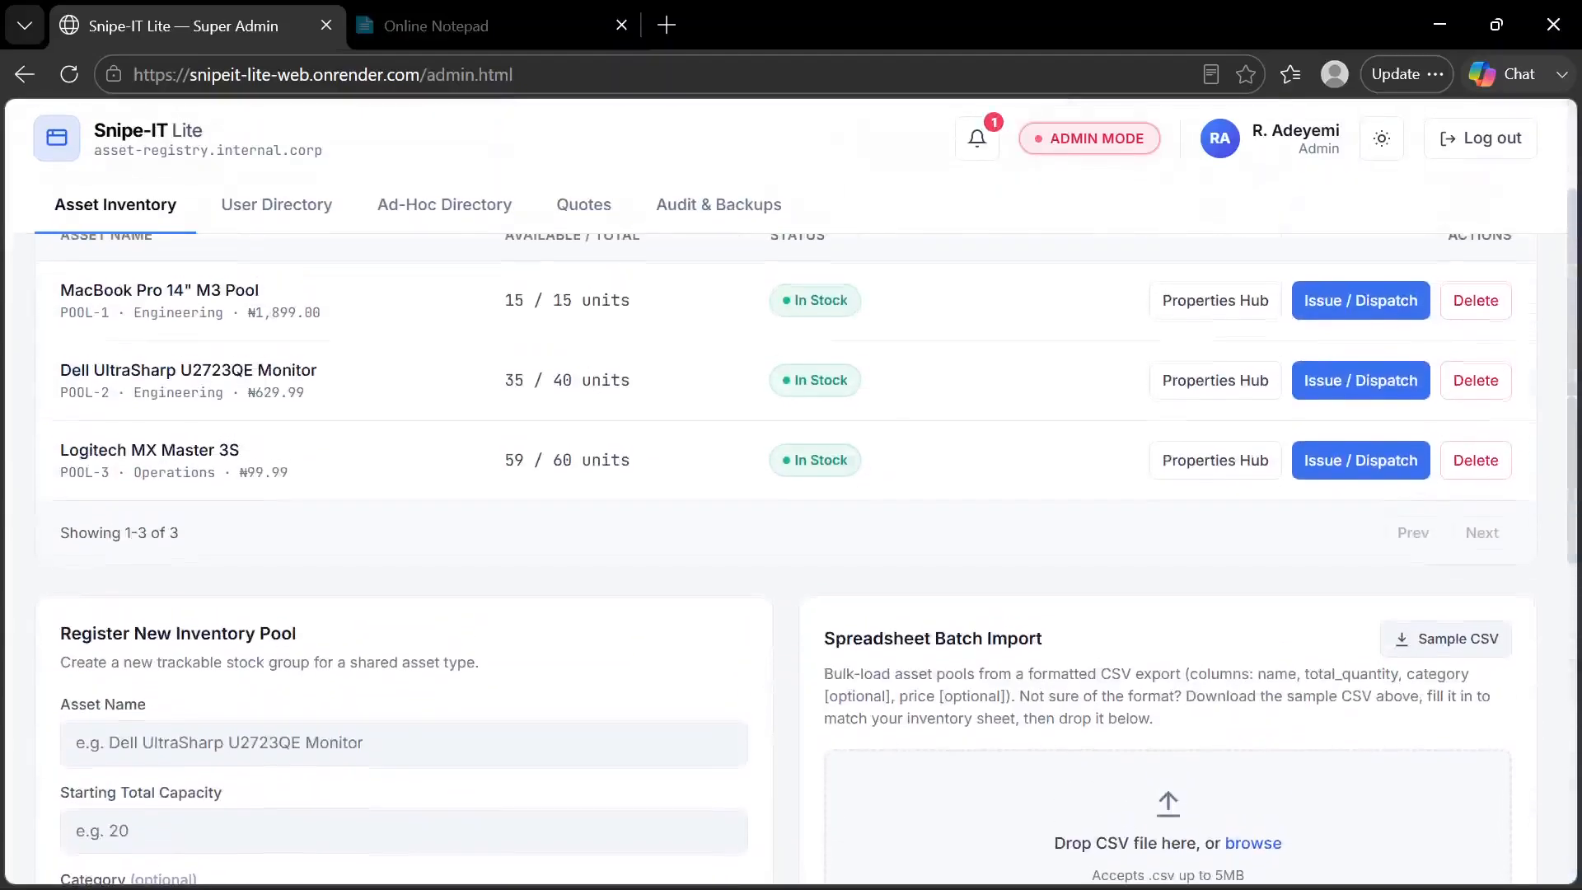
left_click(1471, 313)
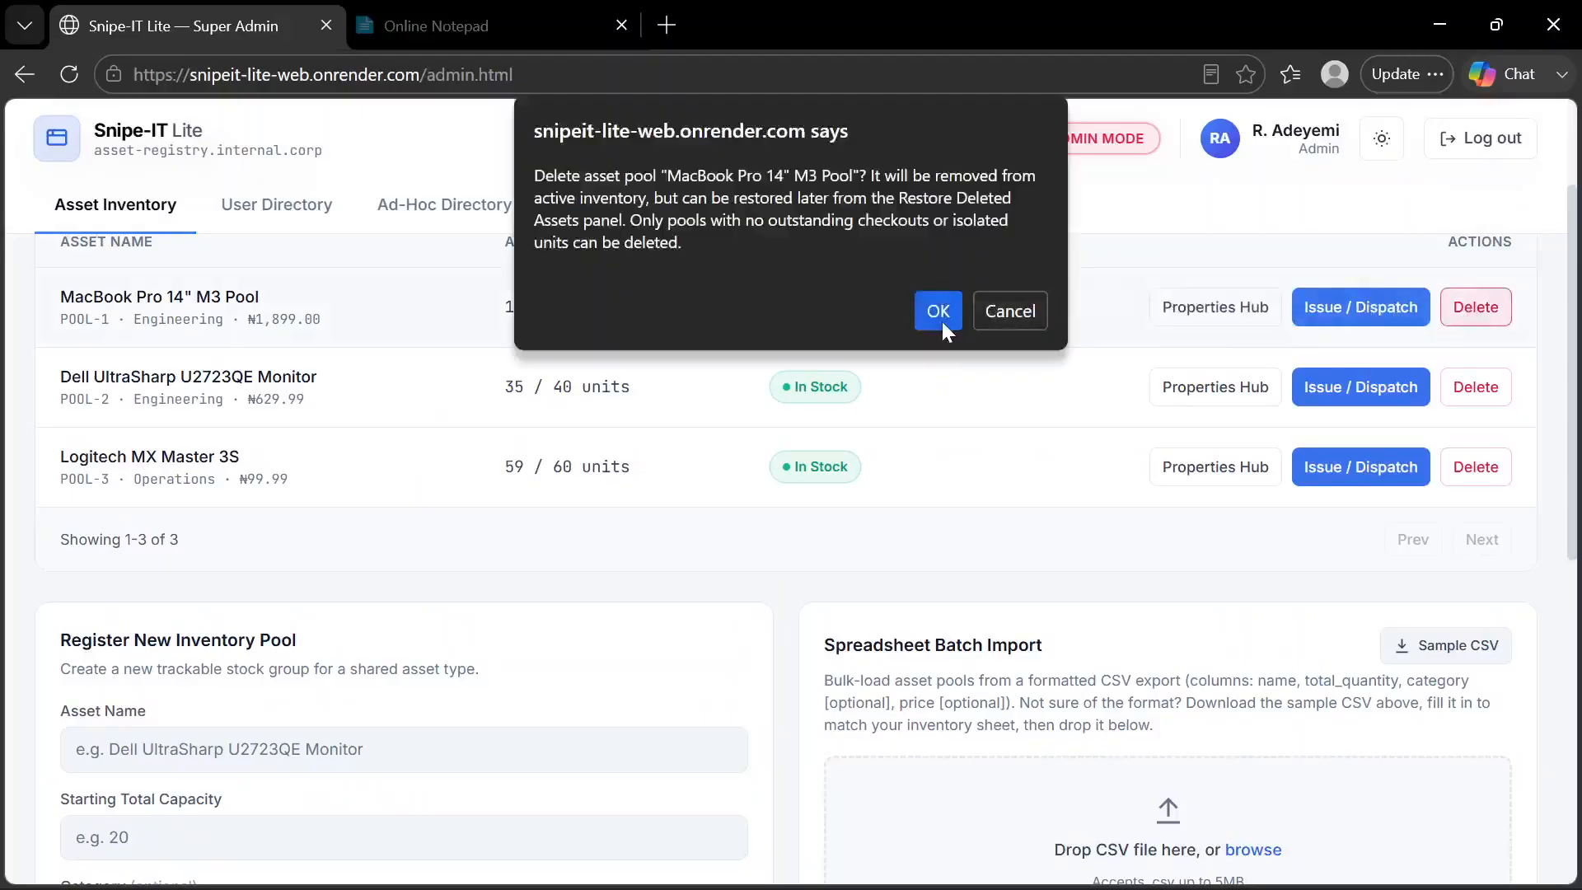
left_click(939, 313)
left_click(1013, 254)
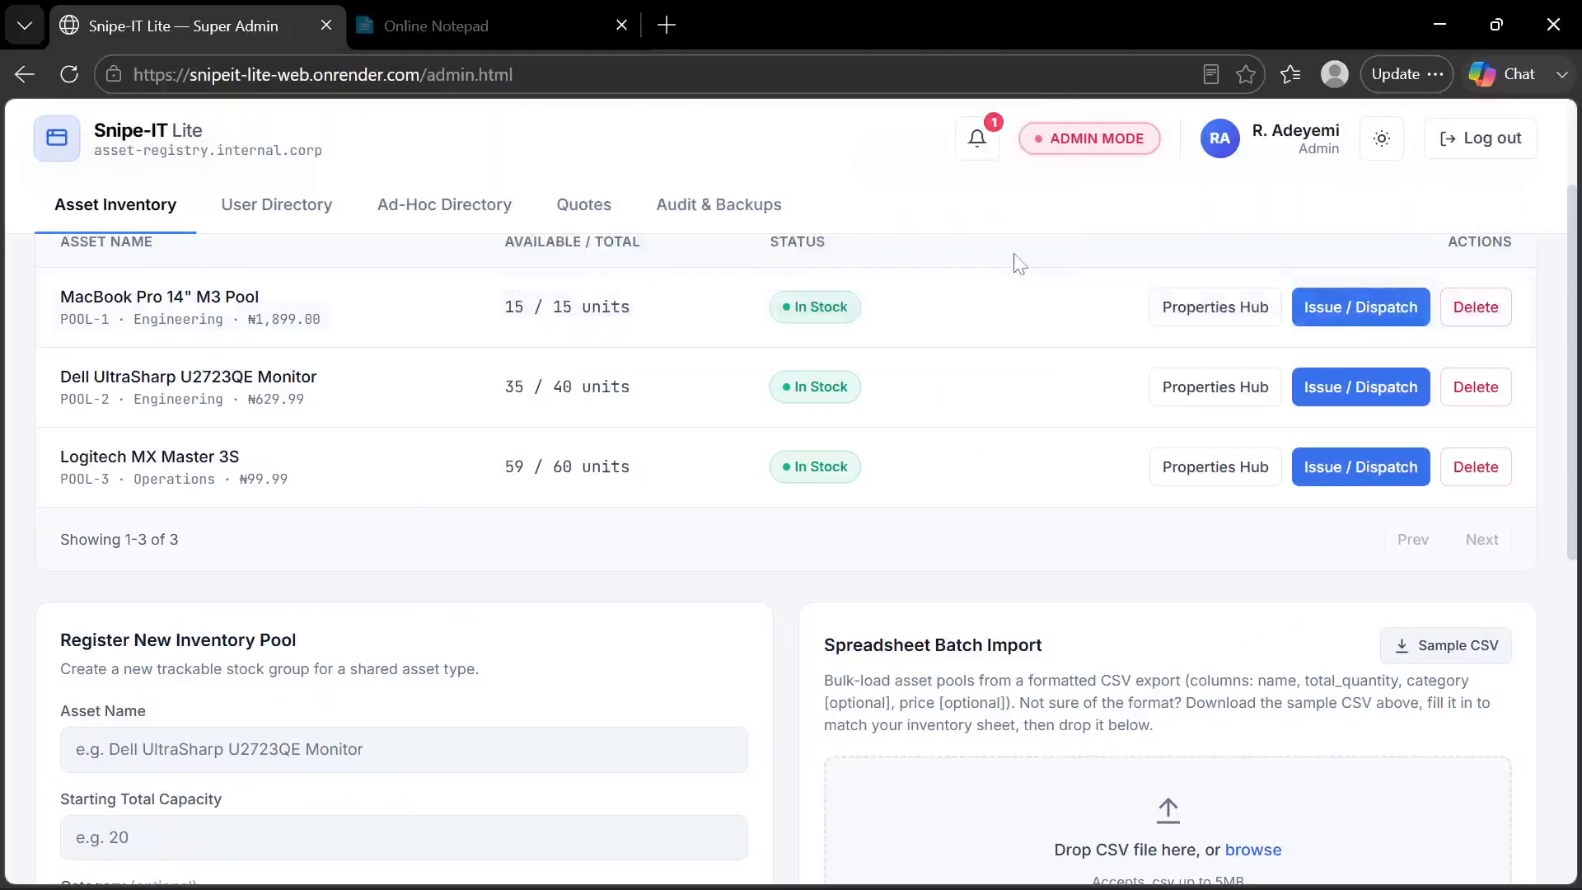
Switch to the Manager window and reload its Asset Inventory to check the listed pools
scroll(590, 398, "up", 2)
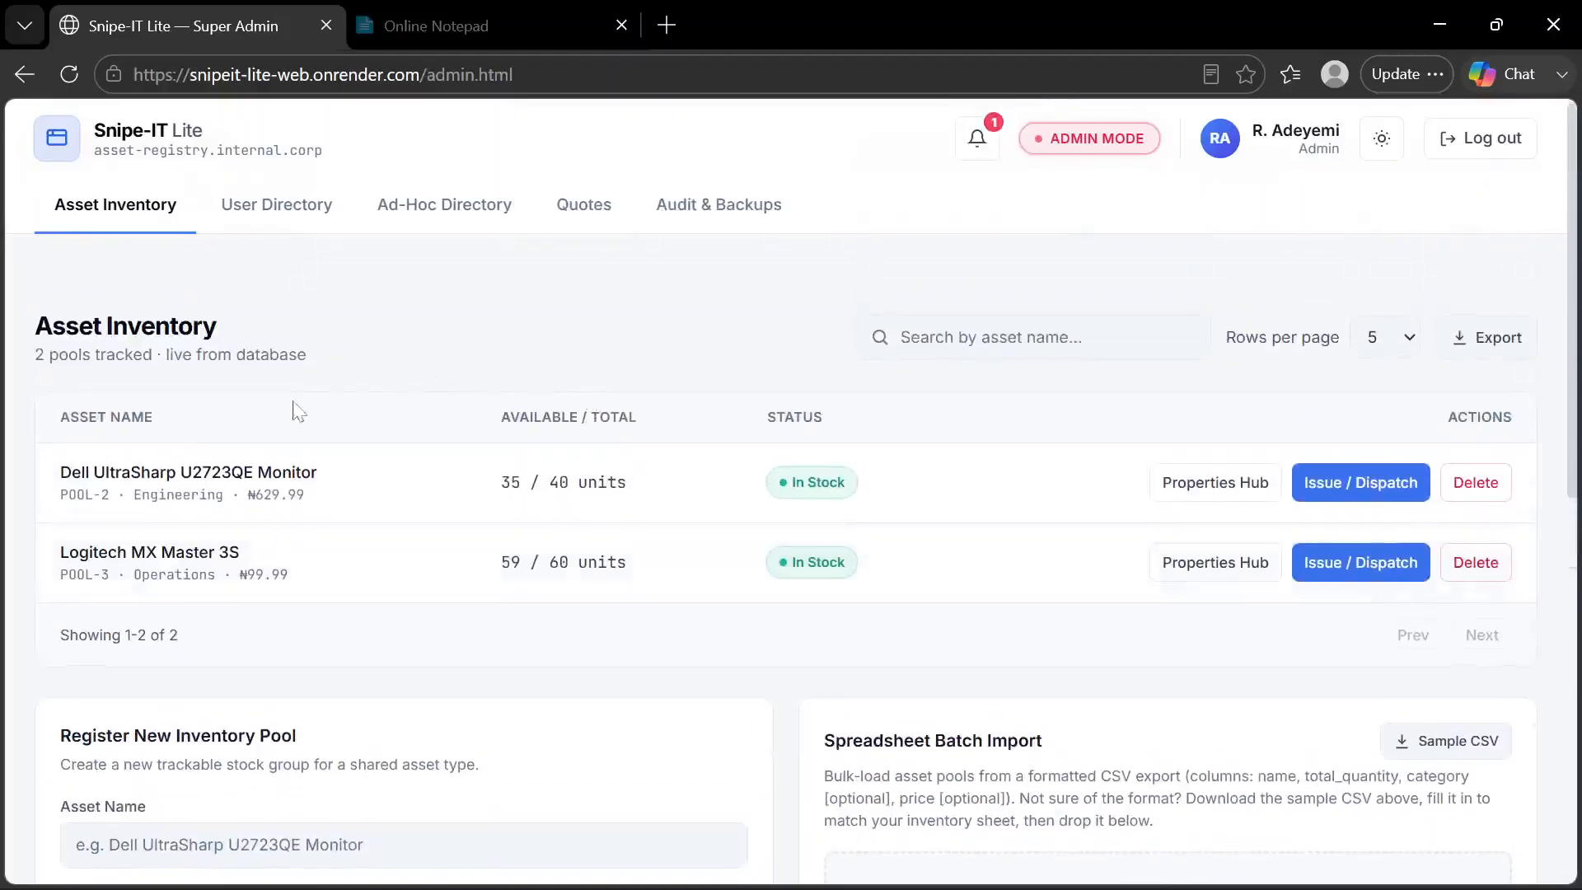
mouse_move(742, 882)
left_click(876, 860)
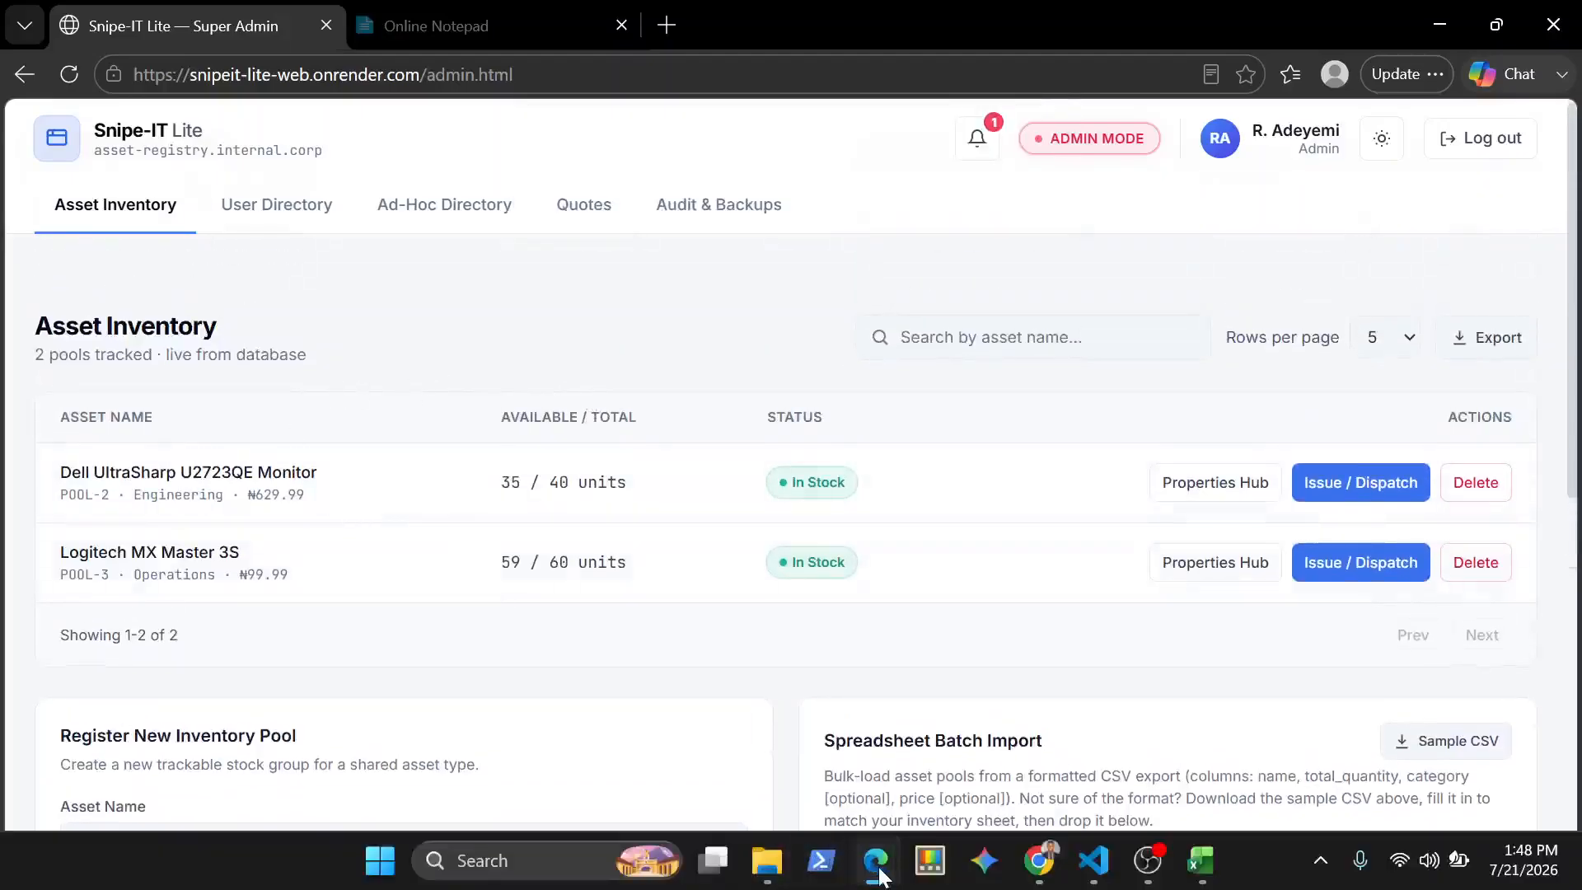
left_click(994, 735)
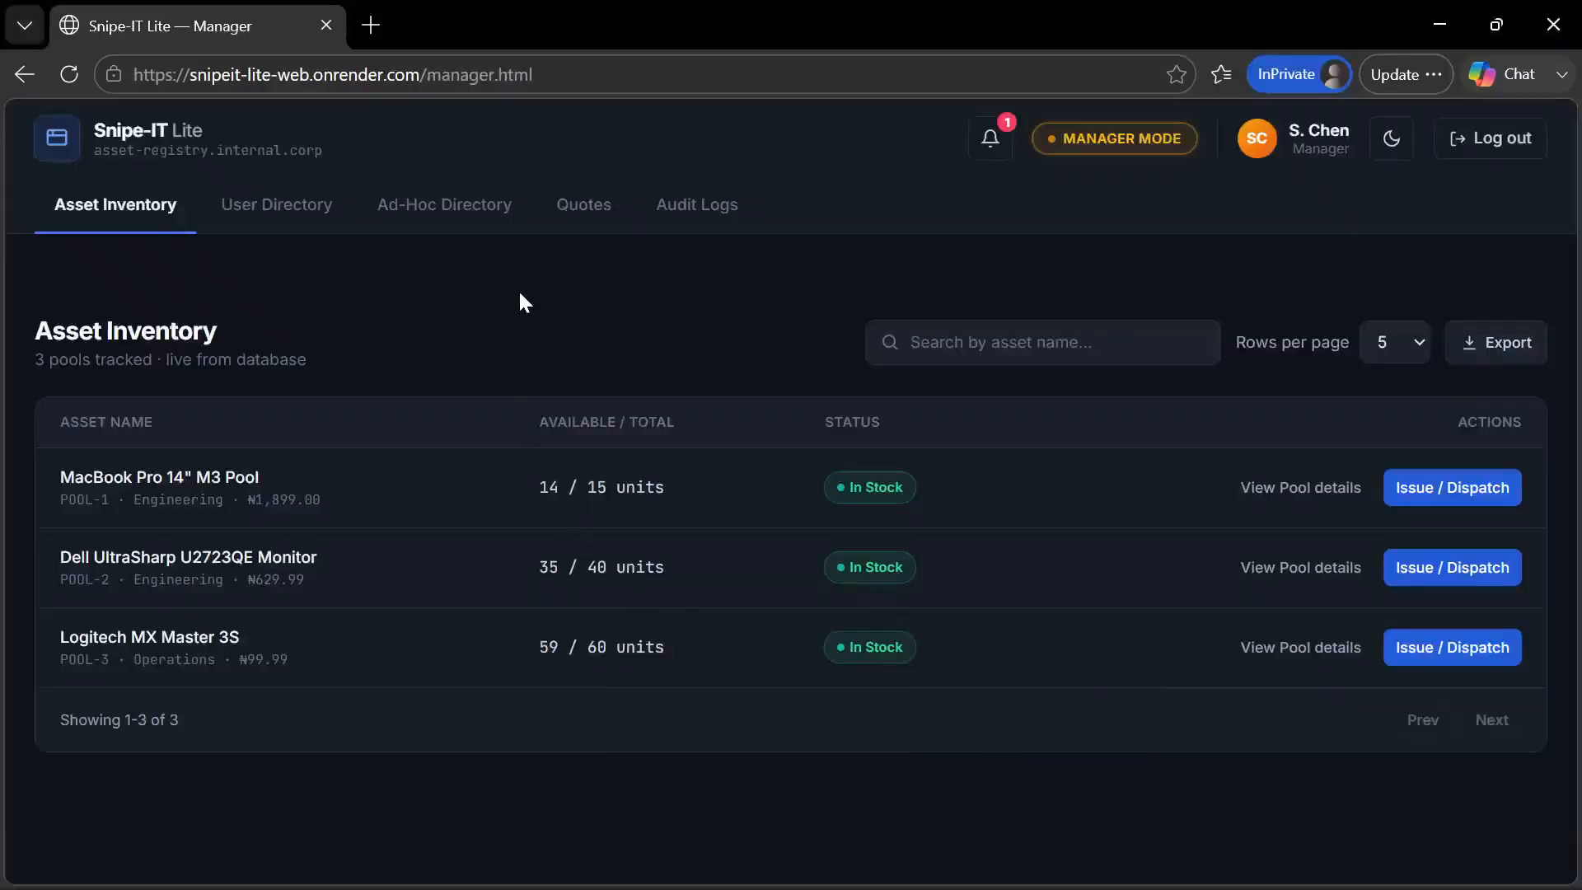
key("F5")
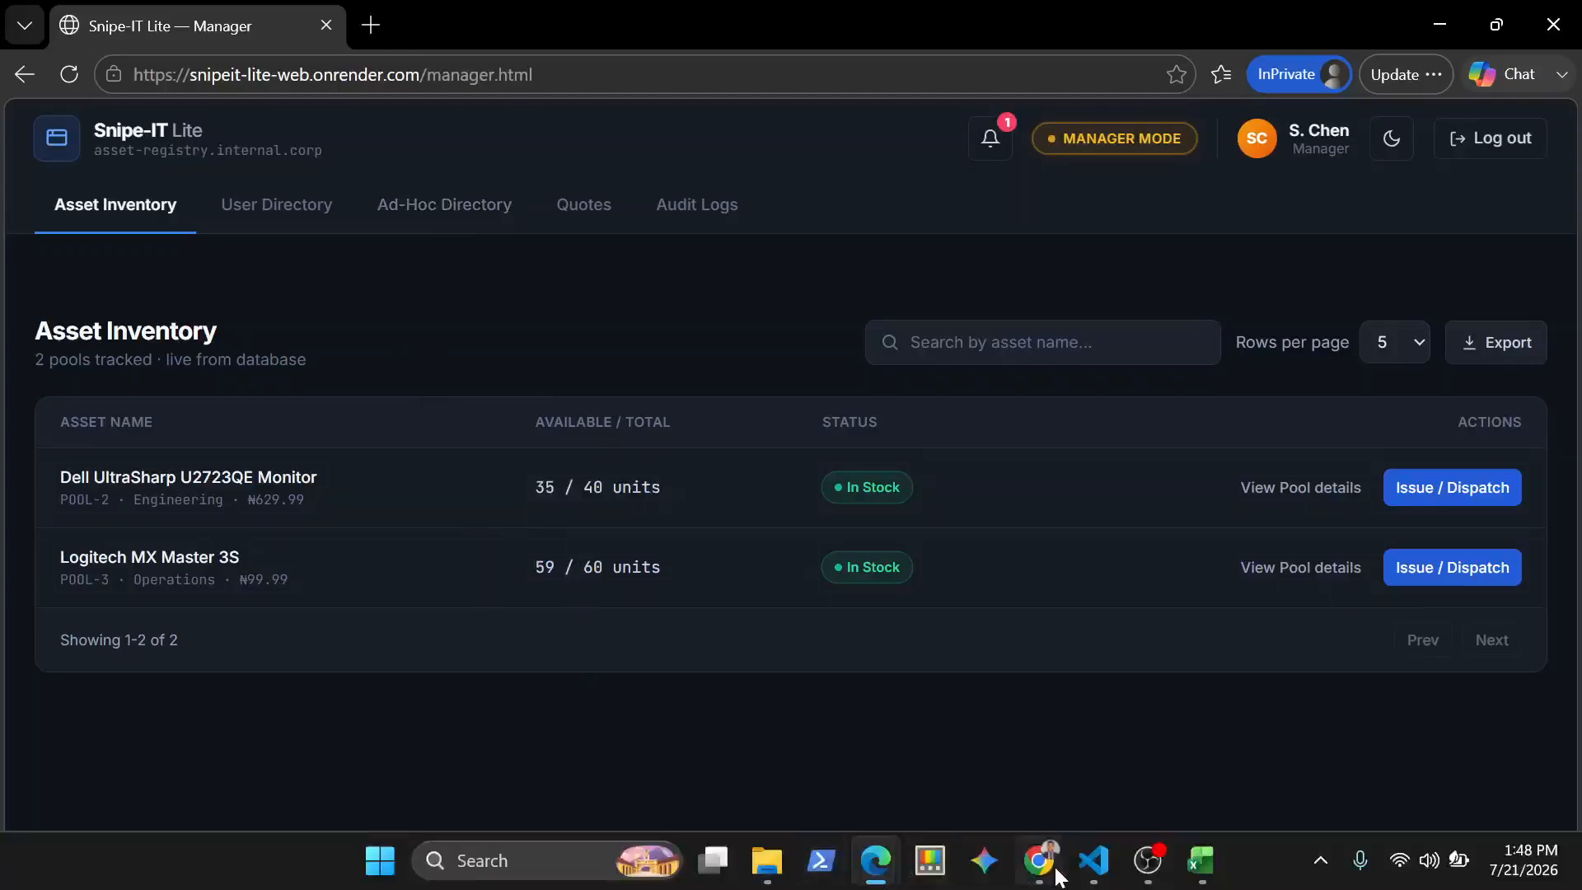
Check the Customer Portal's checked-out items in the Chrome window and return to the Super Admin window
left_click(1055, 870)
mouse_move(876, 861)
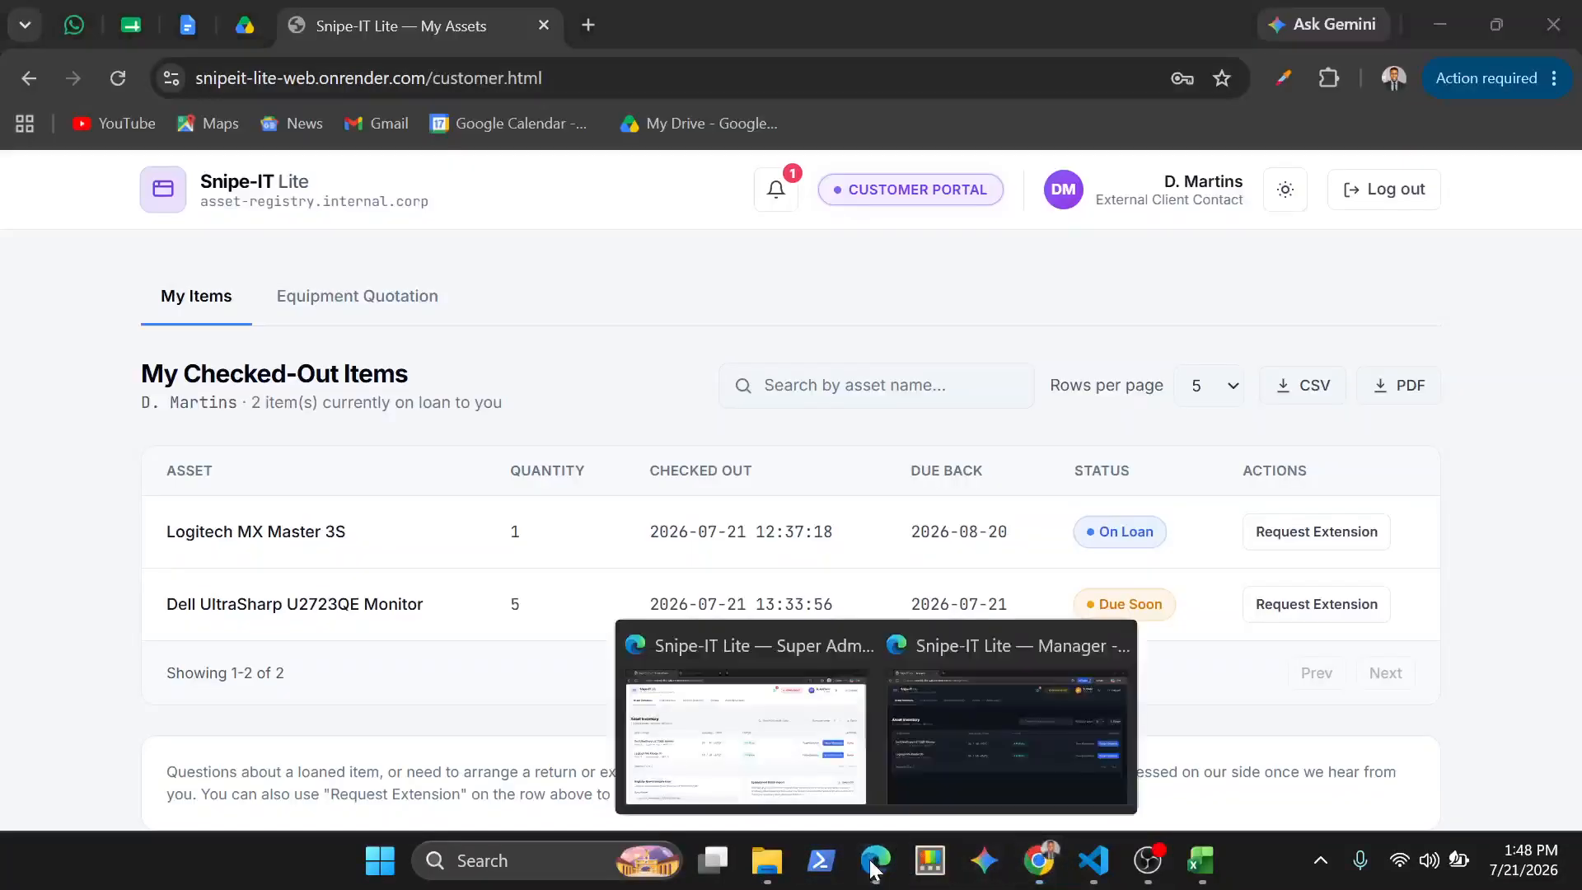
left_click(754, 733)
Compare the active Asset Inventory list with the MacBook Pro 14" M3 Pool entry in the Restore Deleted Assets section
scroll(473, 643, "down", 10)
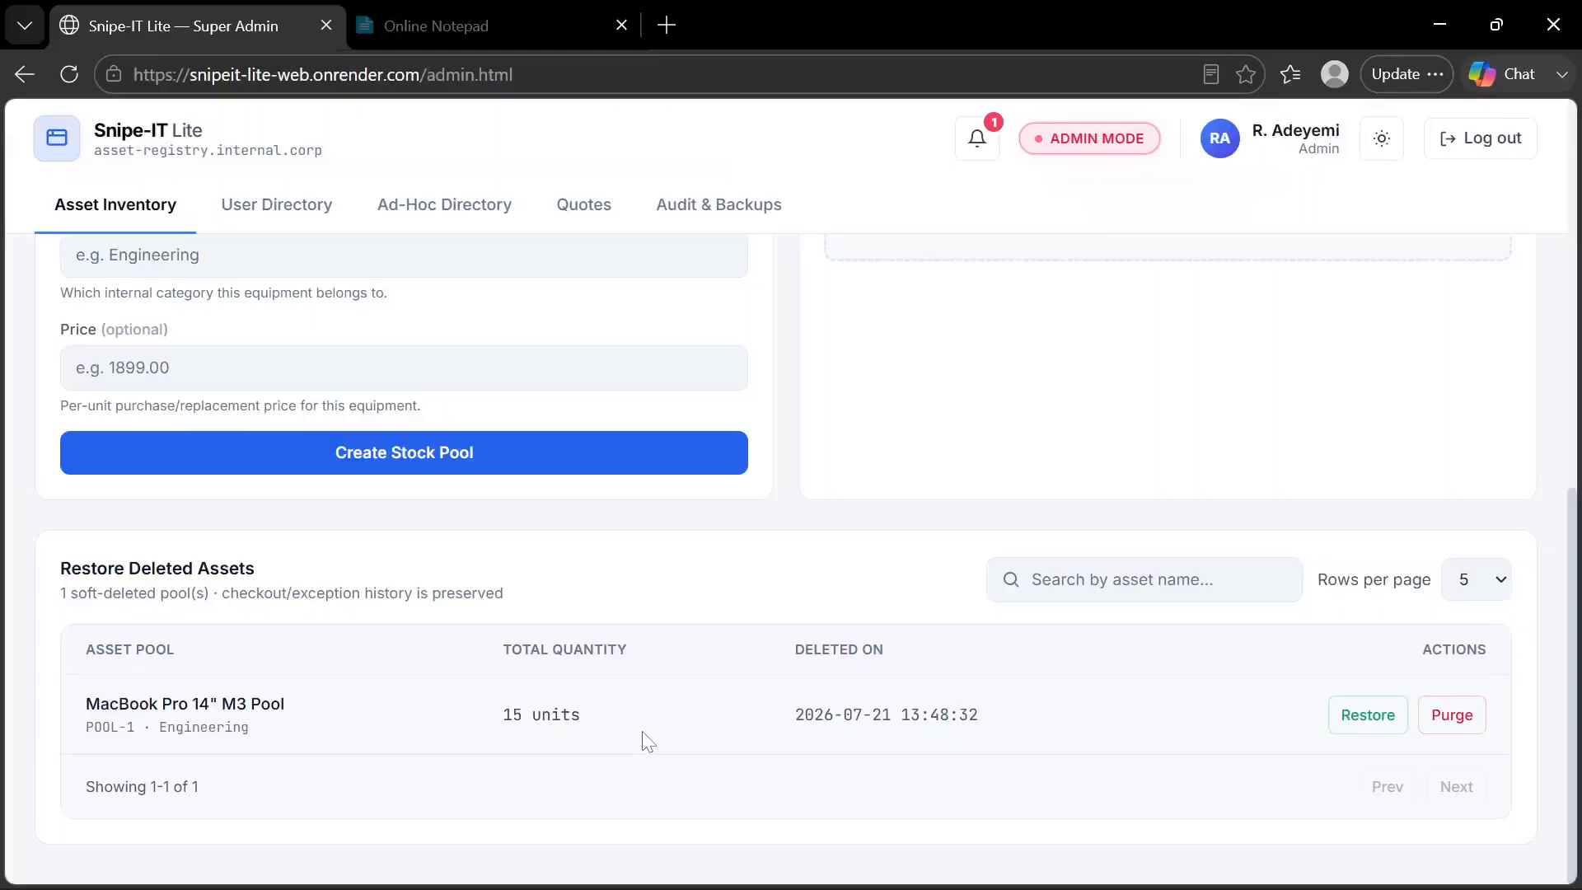
scroll(641, 730, "up", 7)
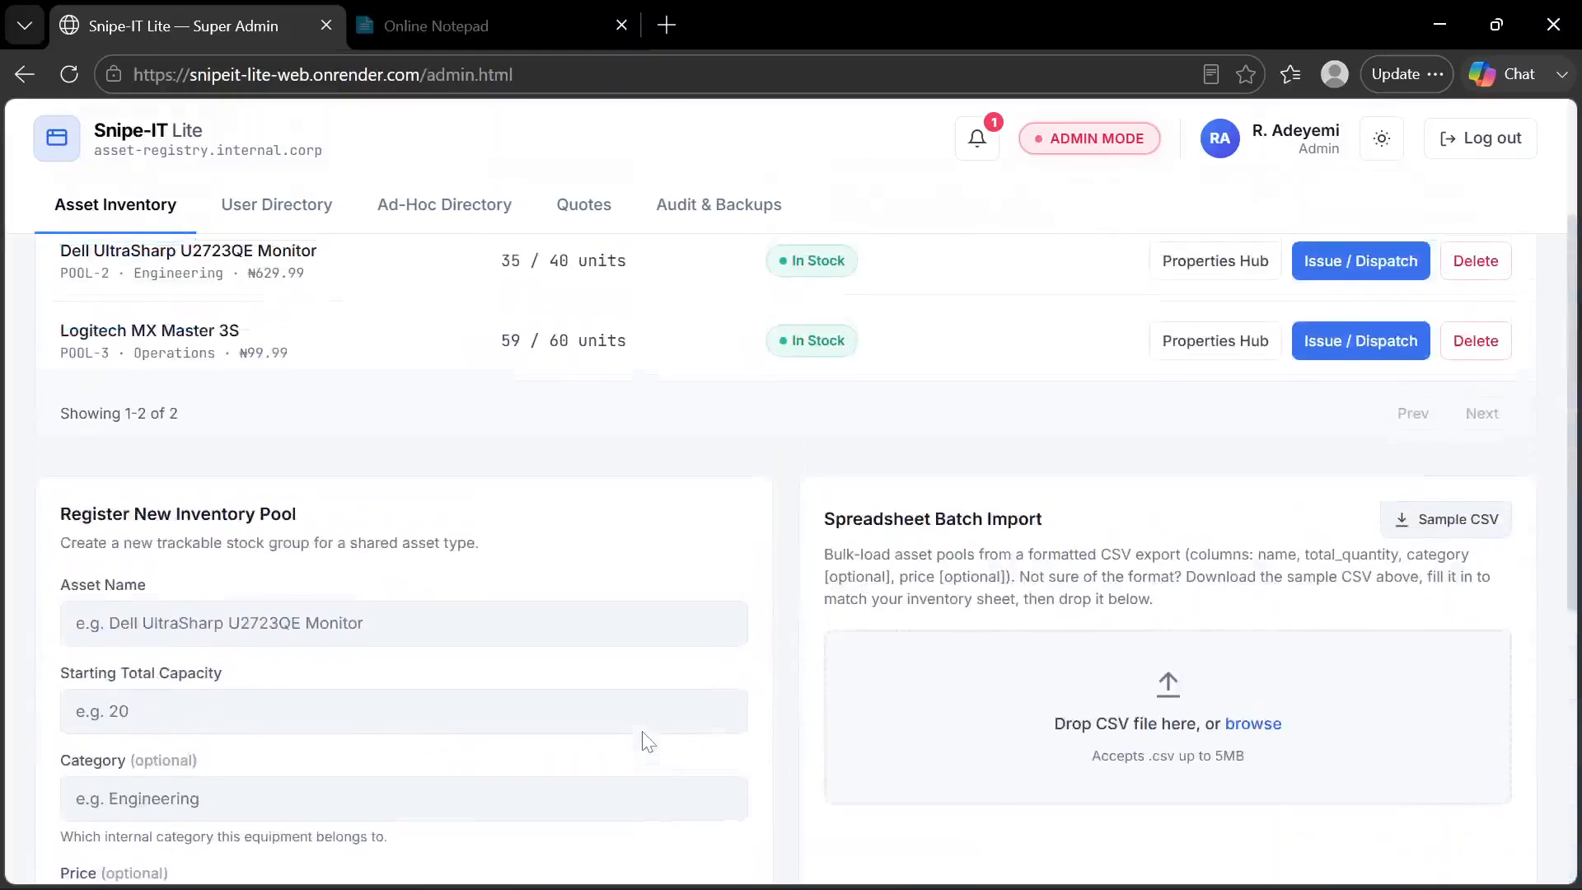
scroll(641, 731, "down", 7)
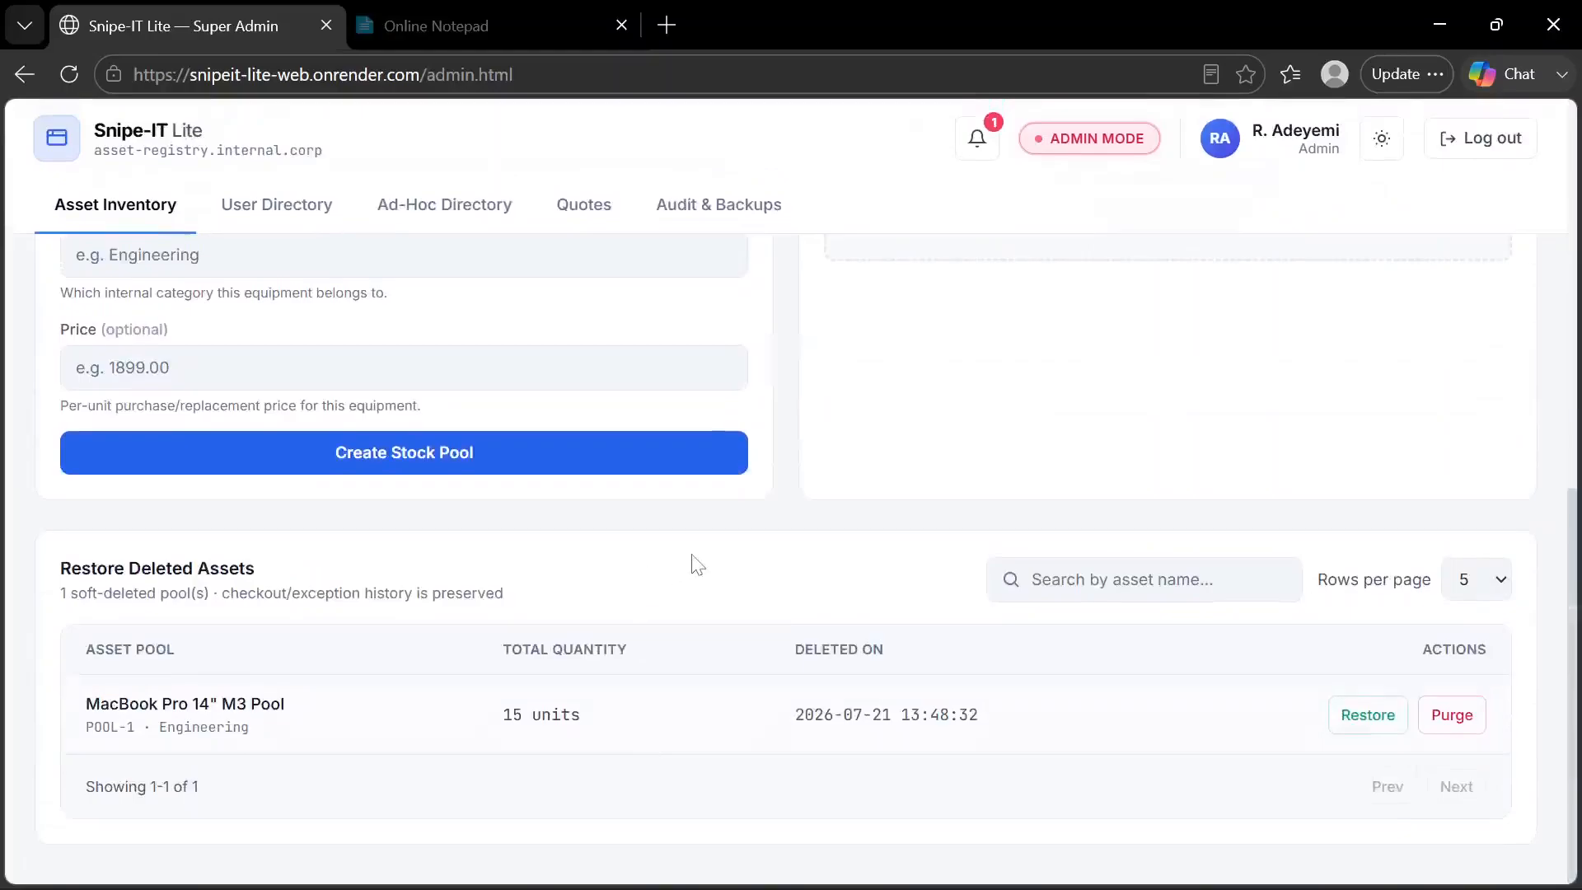
scroll(781, 384, "up", 3)
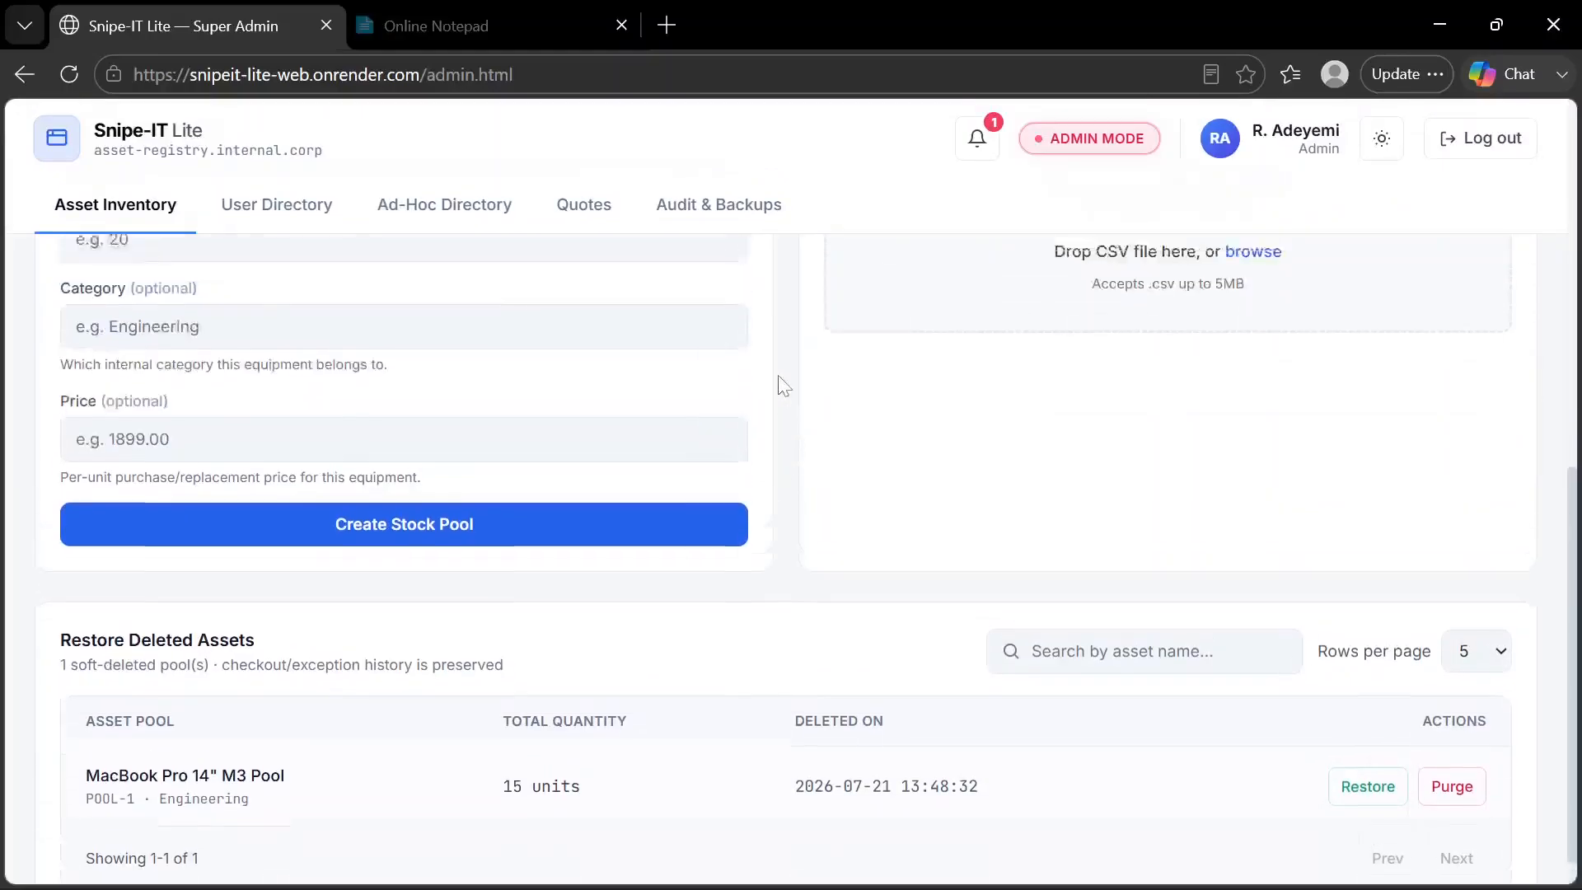
scroll(782, 384, "down", 3)
scroll(780, 386, "up", 9)
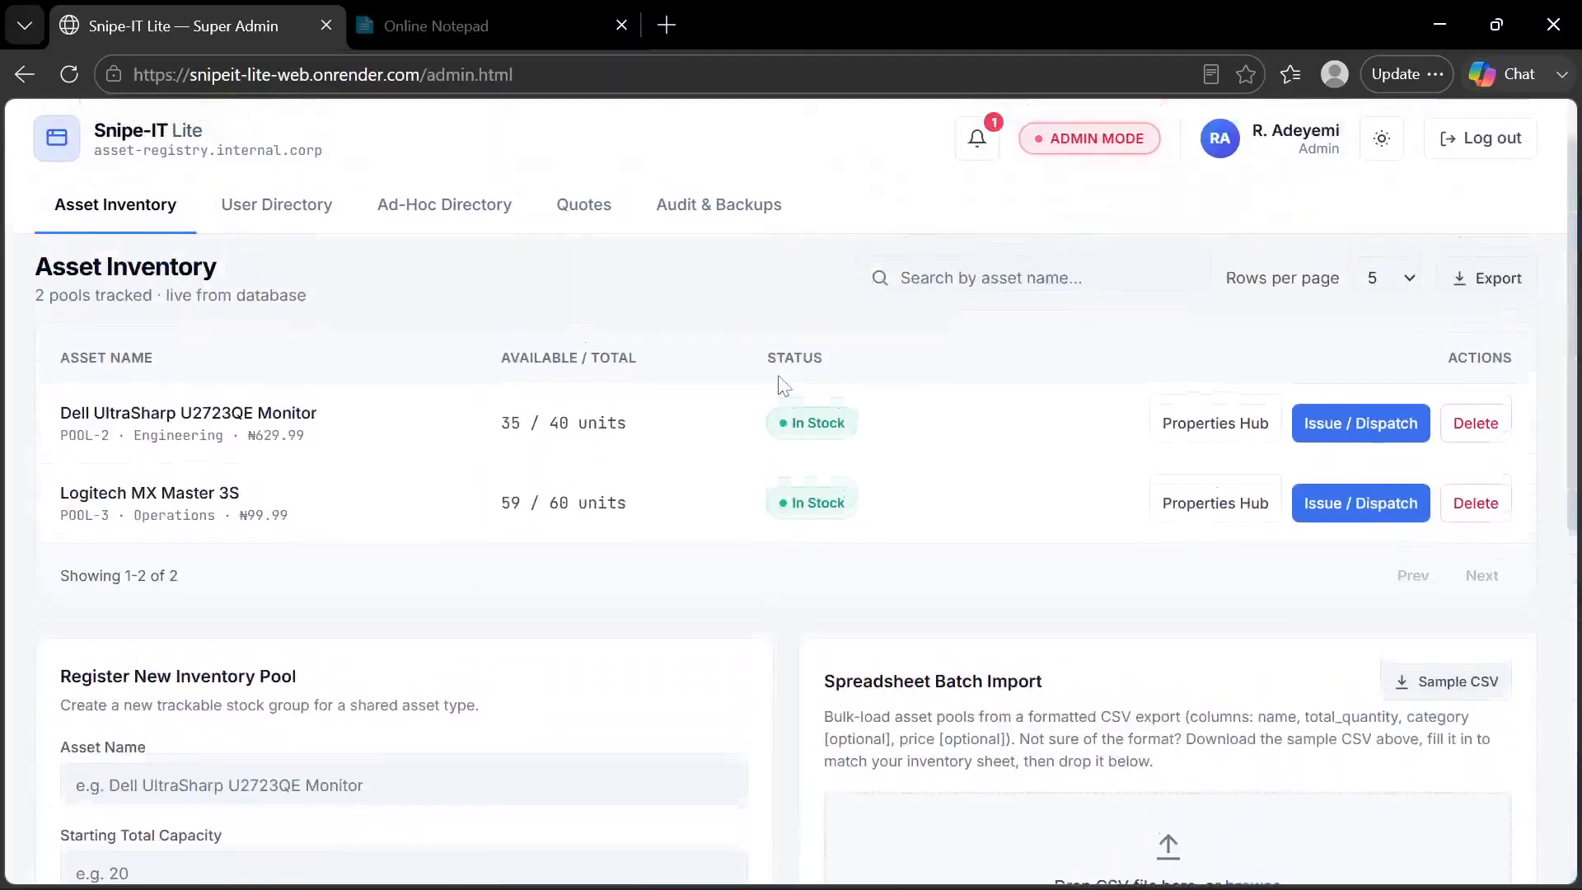
scroll(561, 470, "down", 7)
scroll(560, 470, "up", 6)
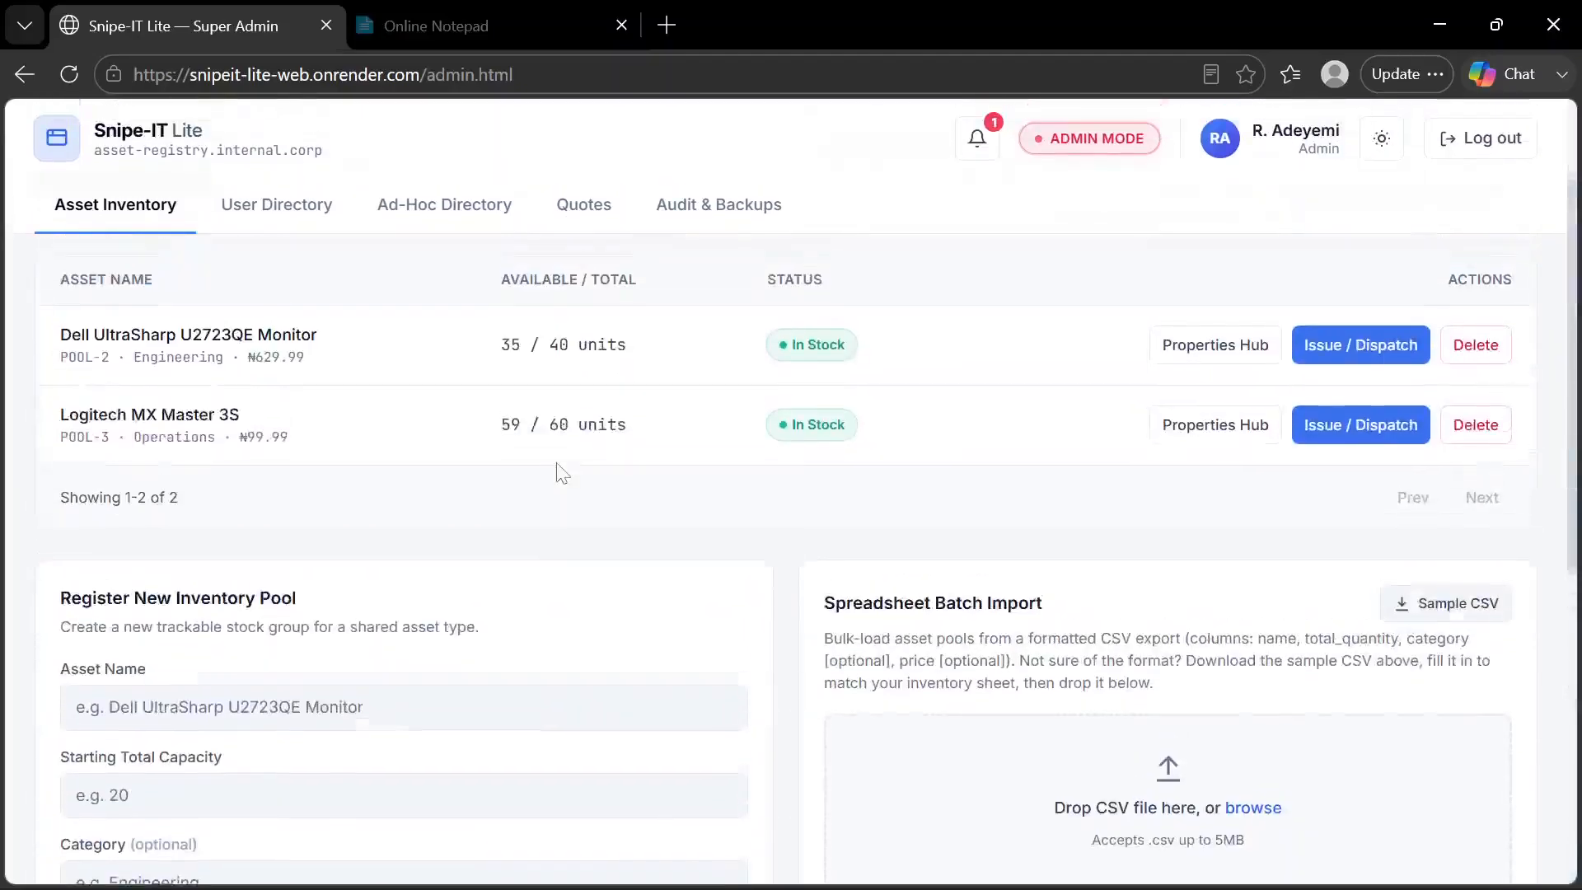
scroll(561, 472, "down", 7)
scroll(388, 445, "up", 6)
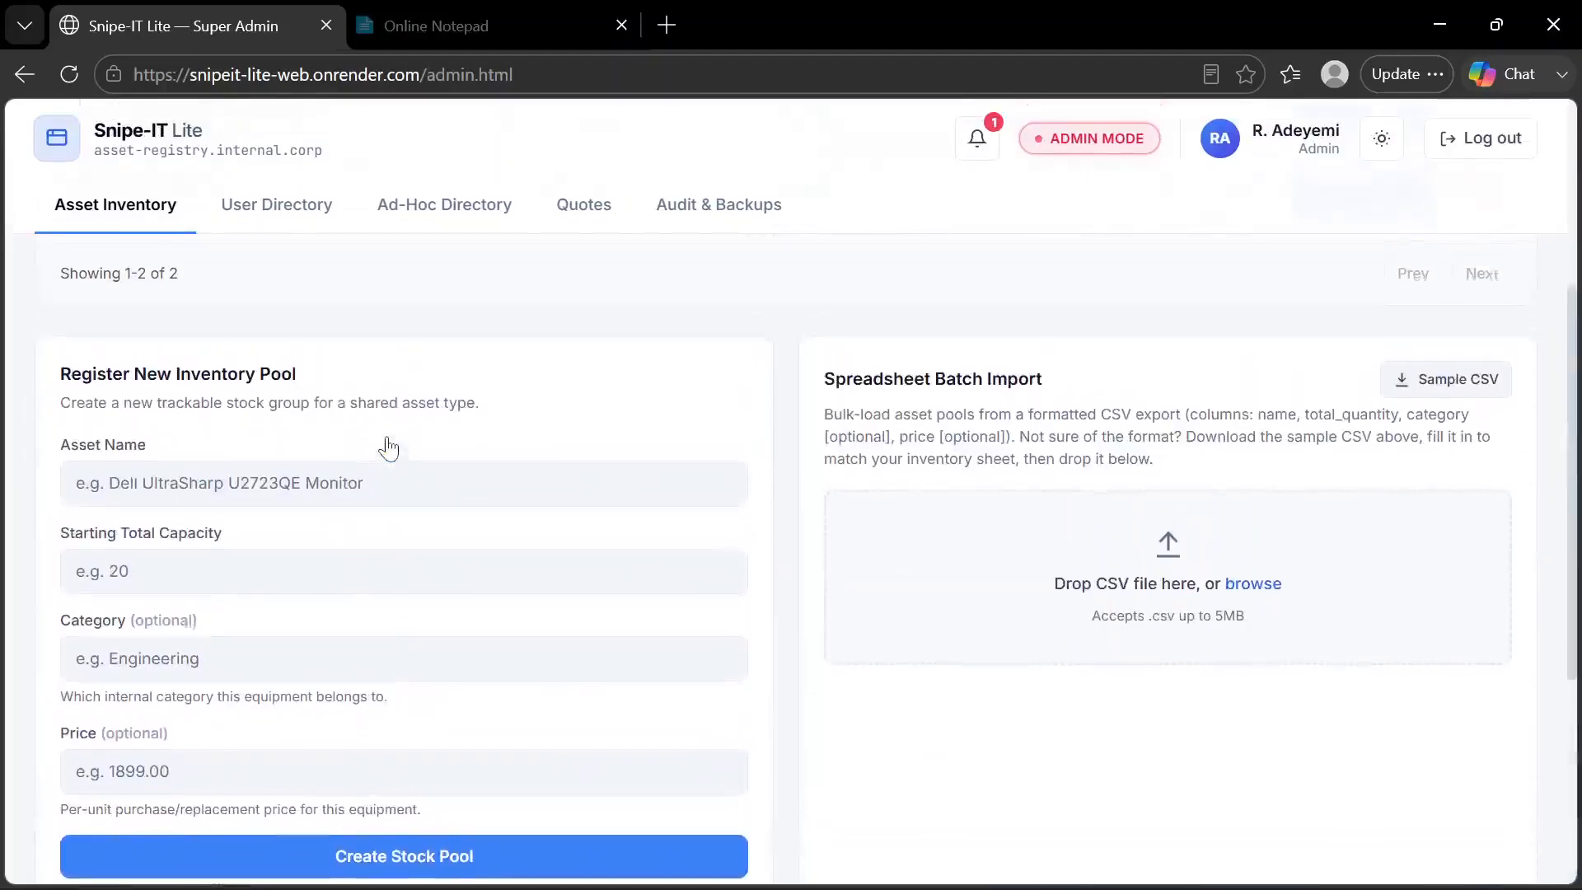
scroll(389, 445, "down", 7)
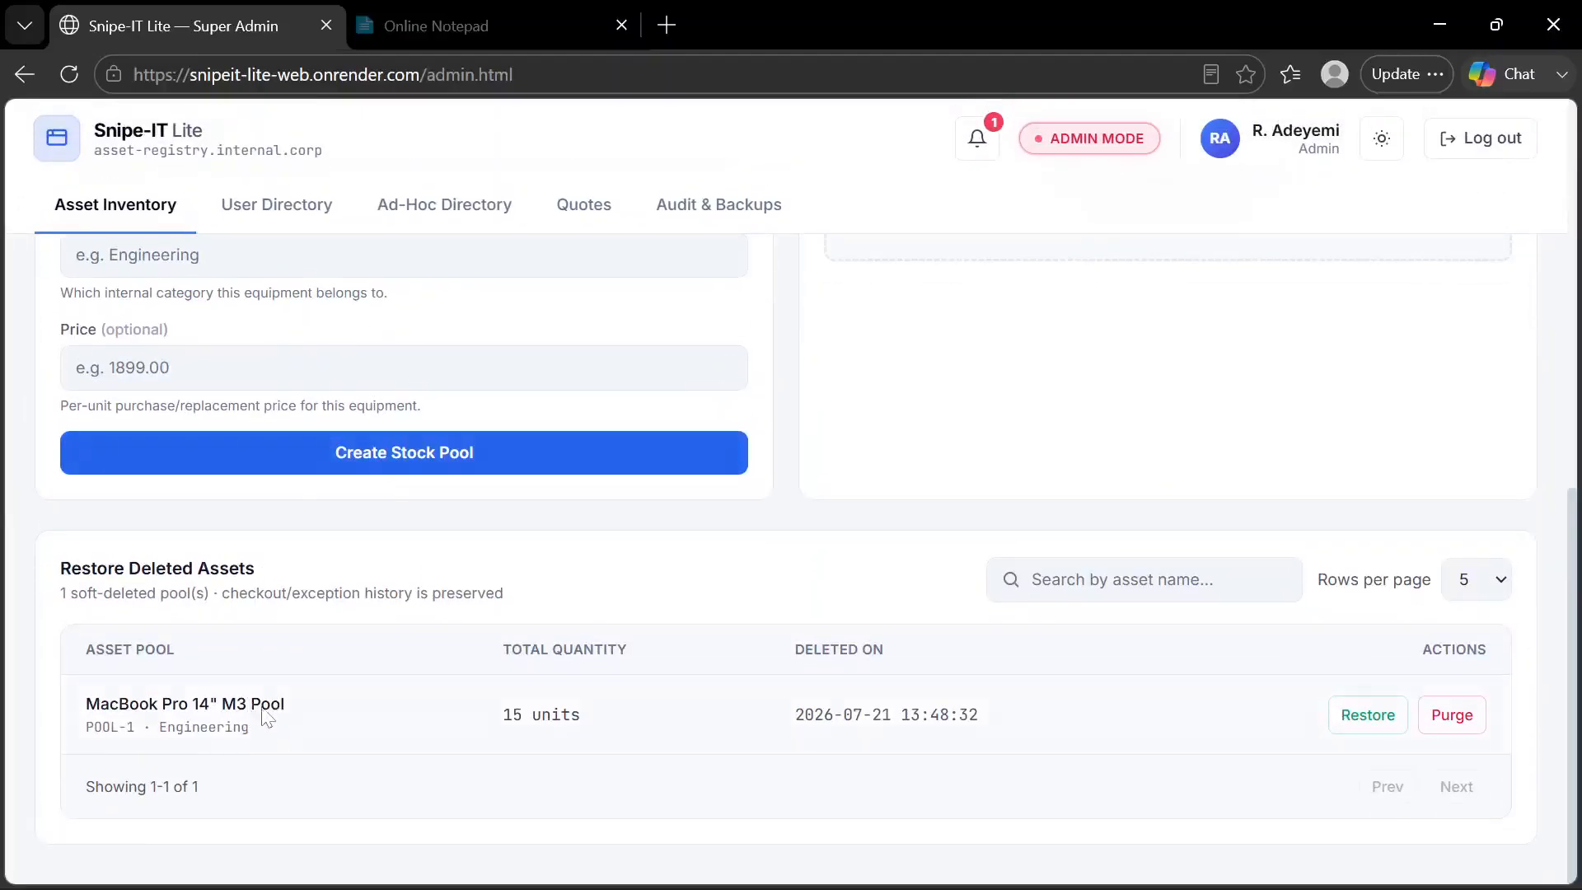
scroll(338, 657, "up", 7)
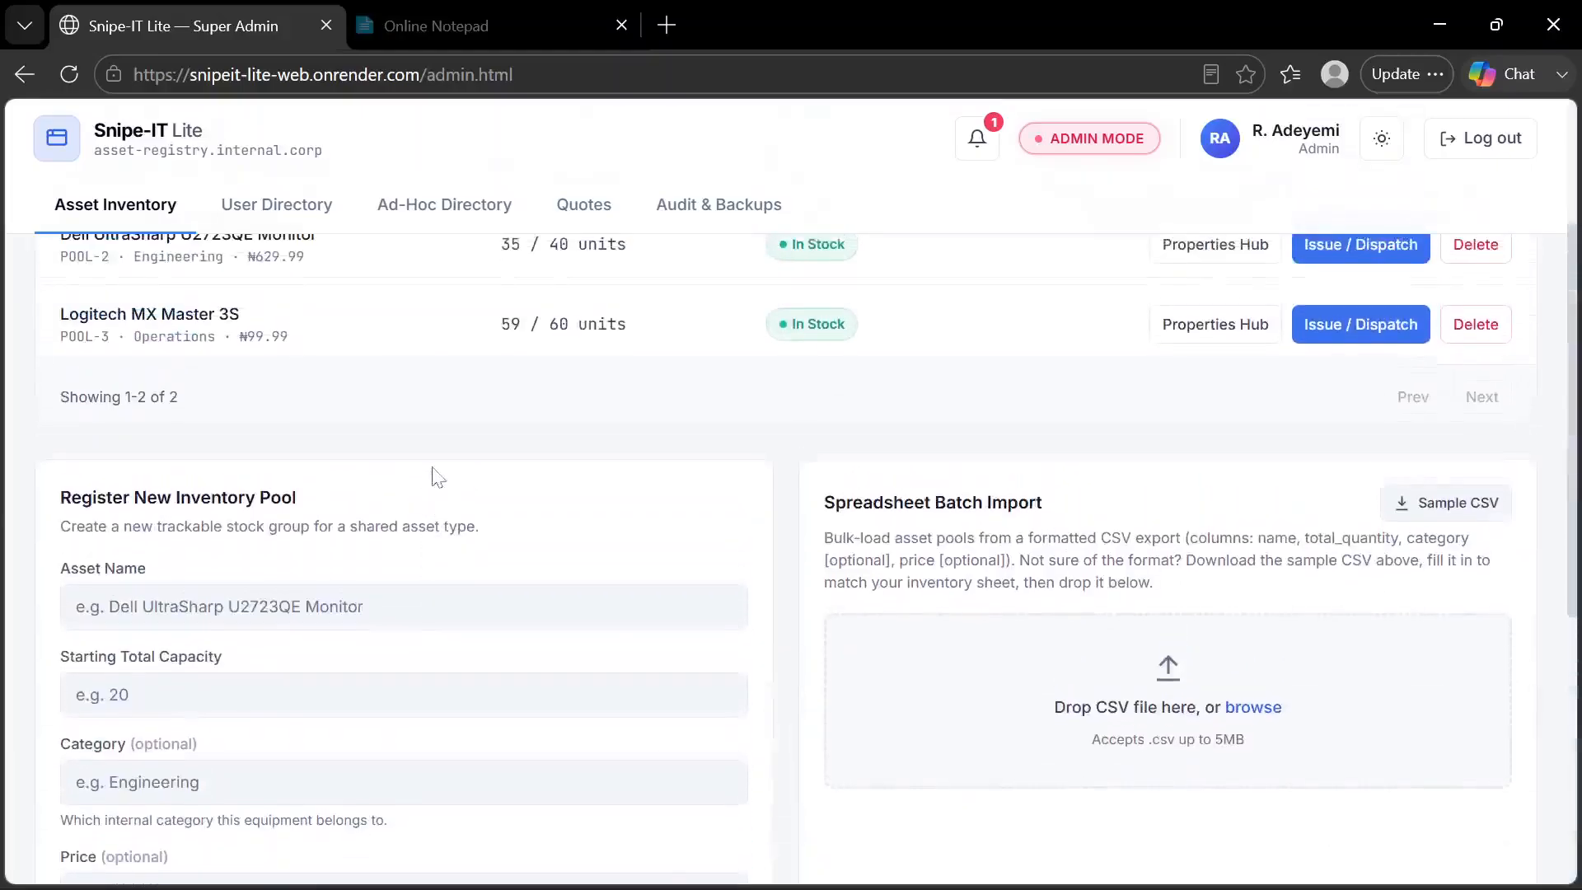
Enter the asset name Crane and a starting total capacity of 4 in the Register New Inventory Pool form
left_click(282, 620)
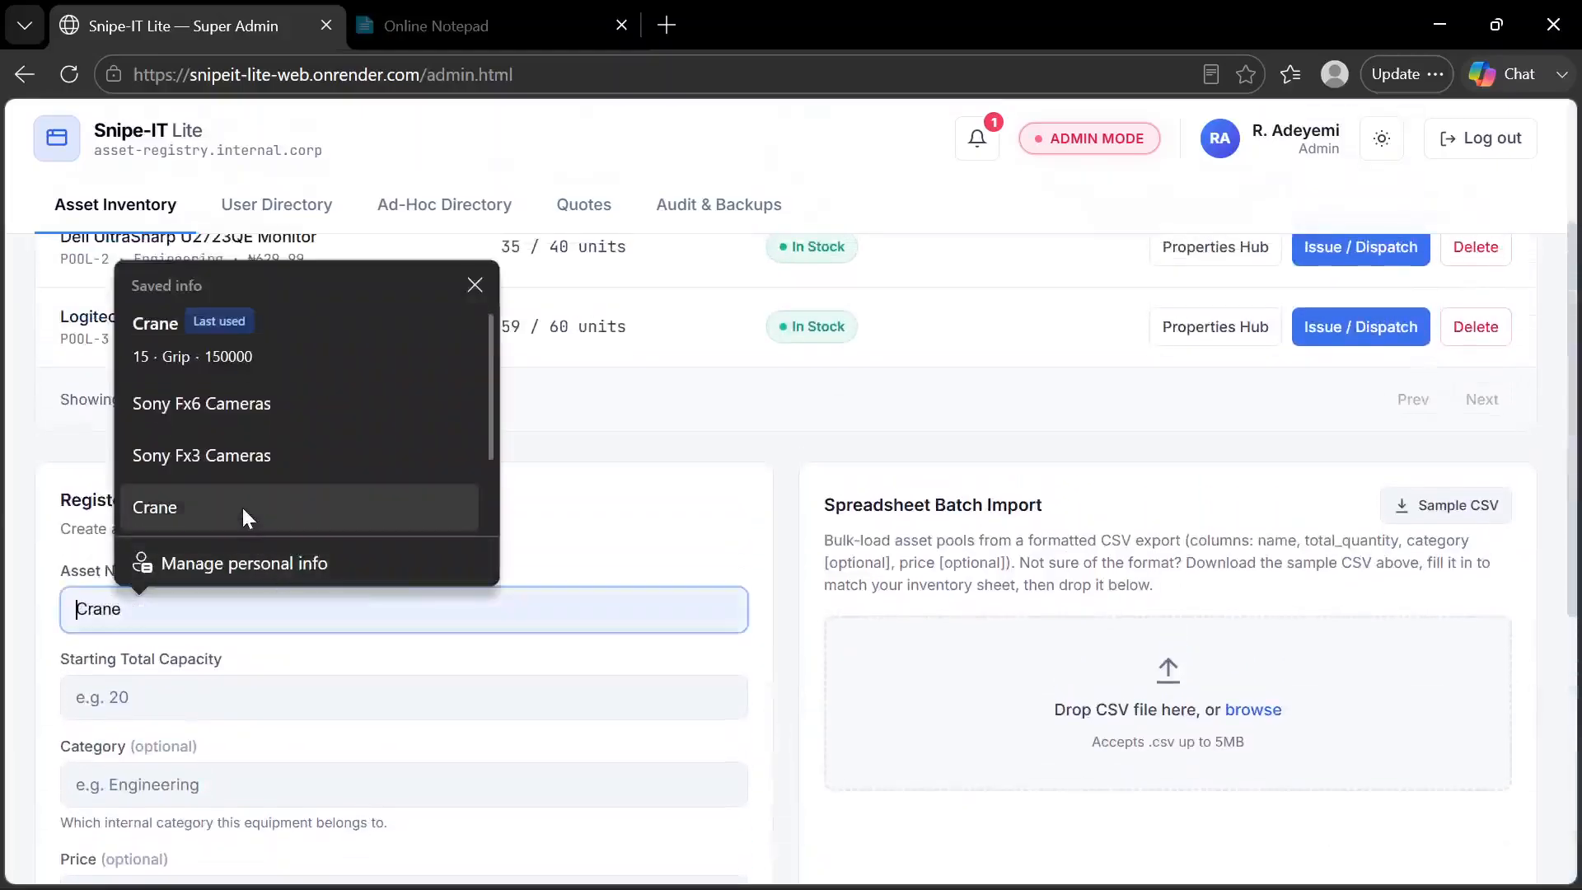
left_click(230, 508)
scroll(222, 651, "down", 1)
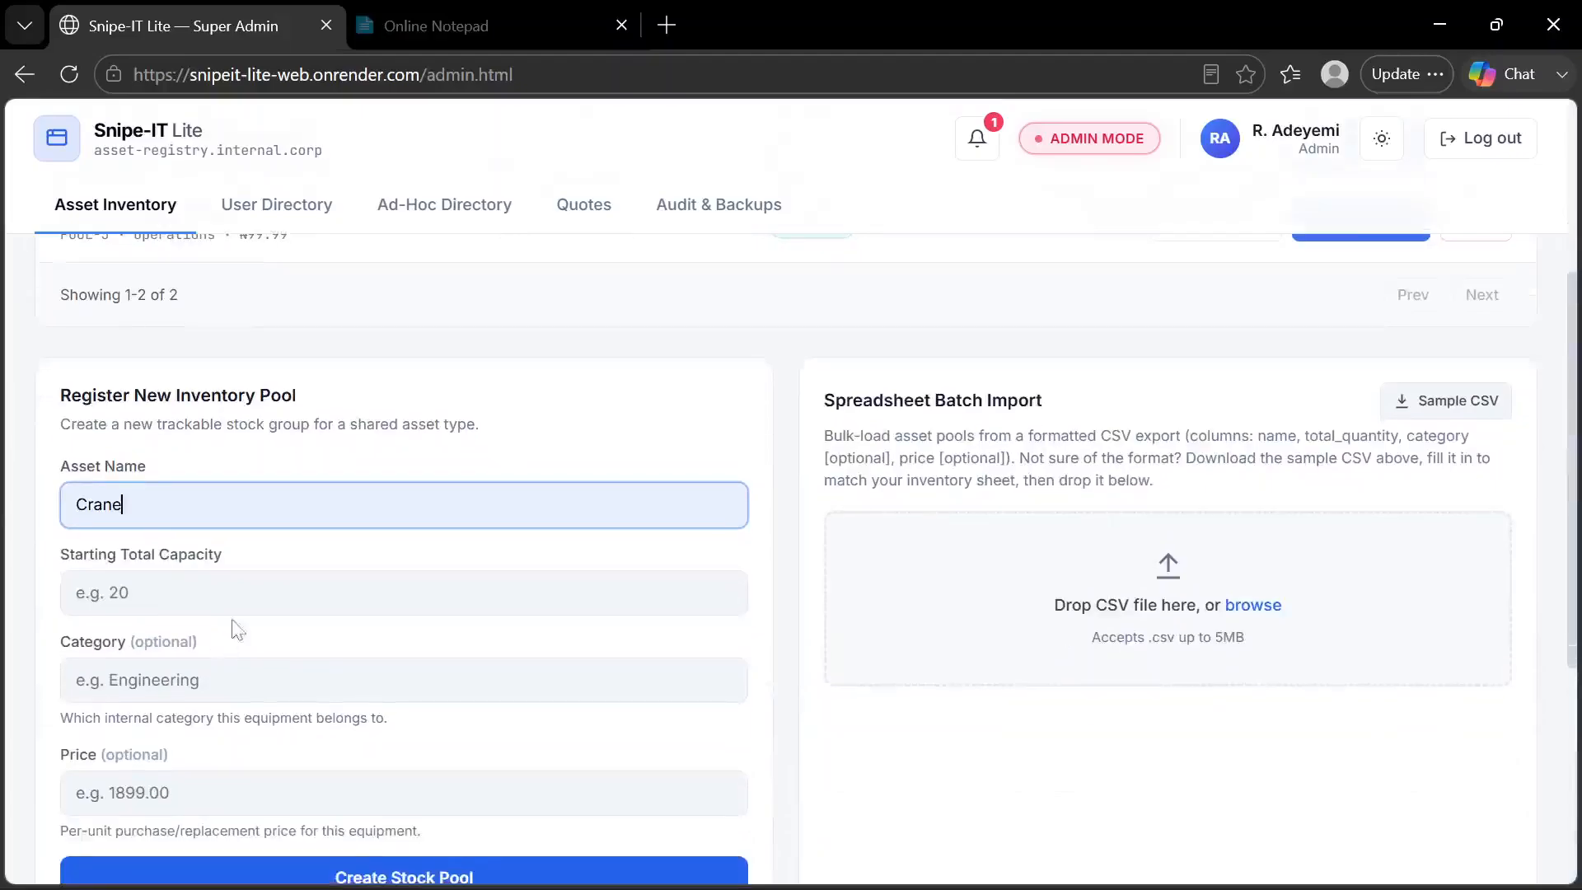
left_click(235, 593)
key("Return")
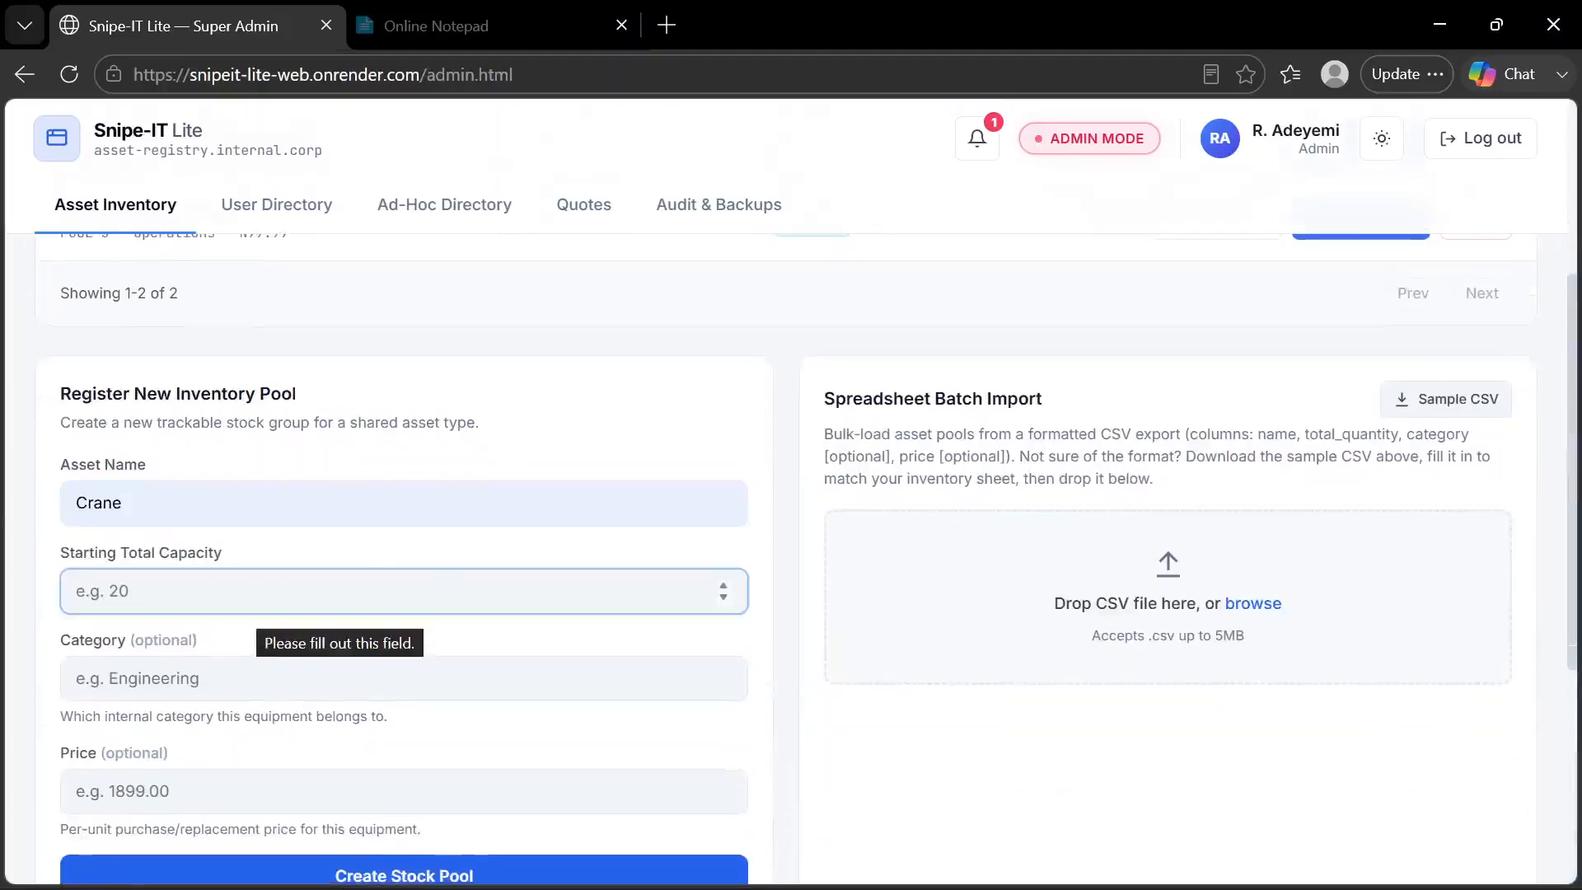
type("4")
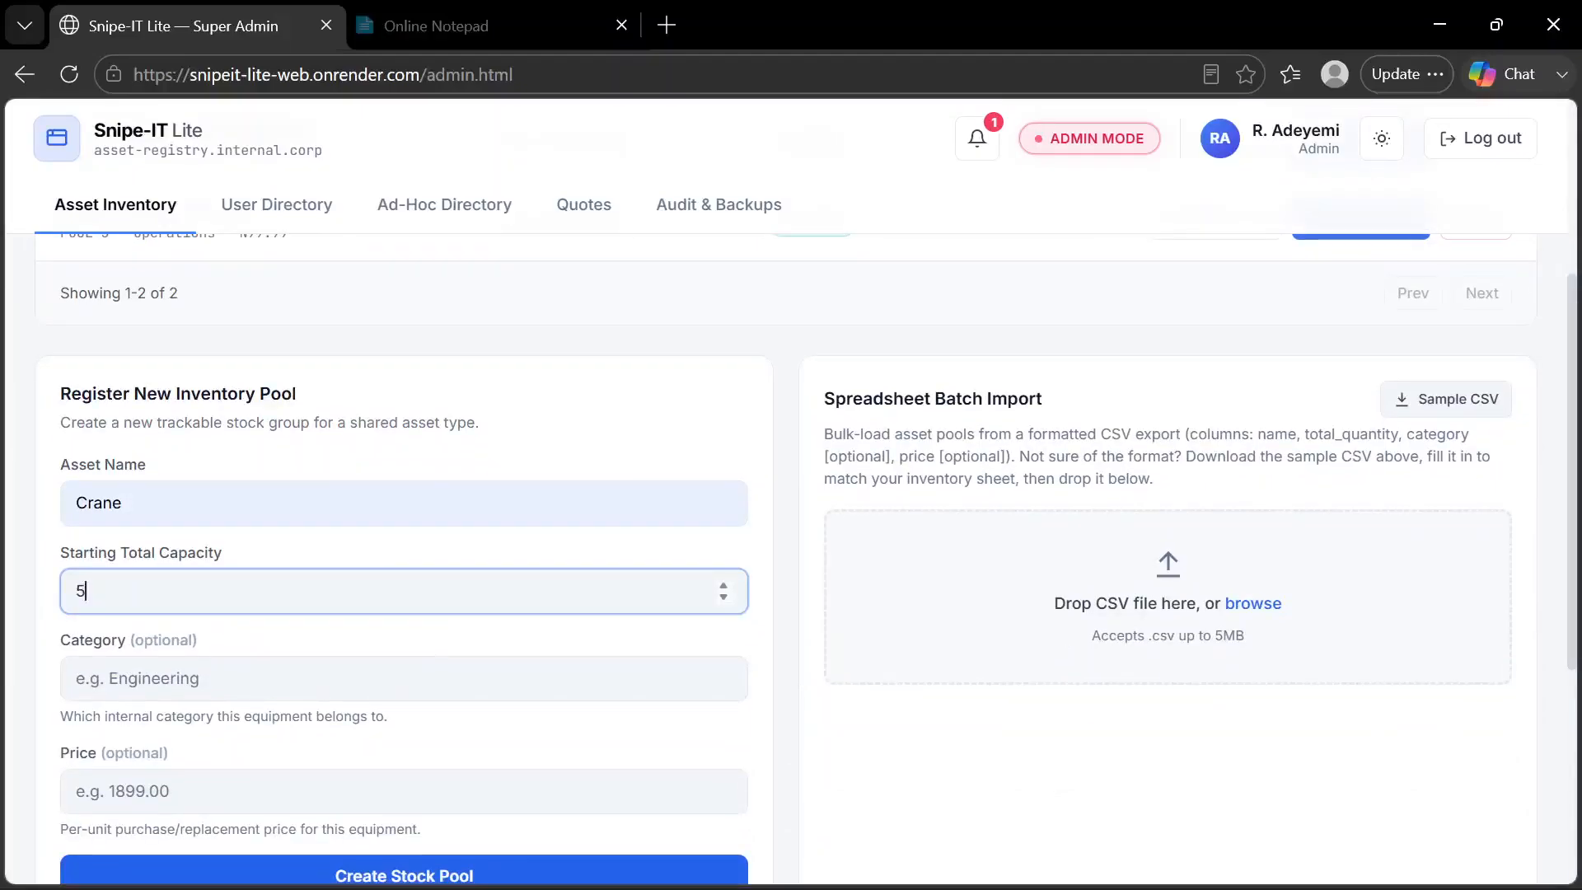
Set the new pool's category to Grip and price to 150000, then create the stock pool and acknowledge the message
scroll(787, 559, "down", 1)
left_click(244, 611)
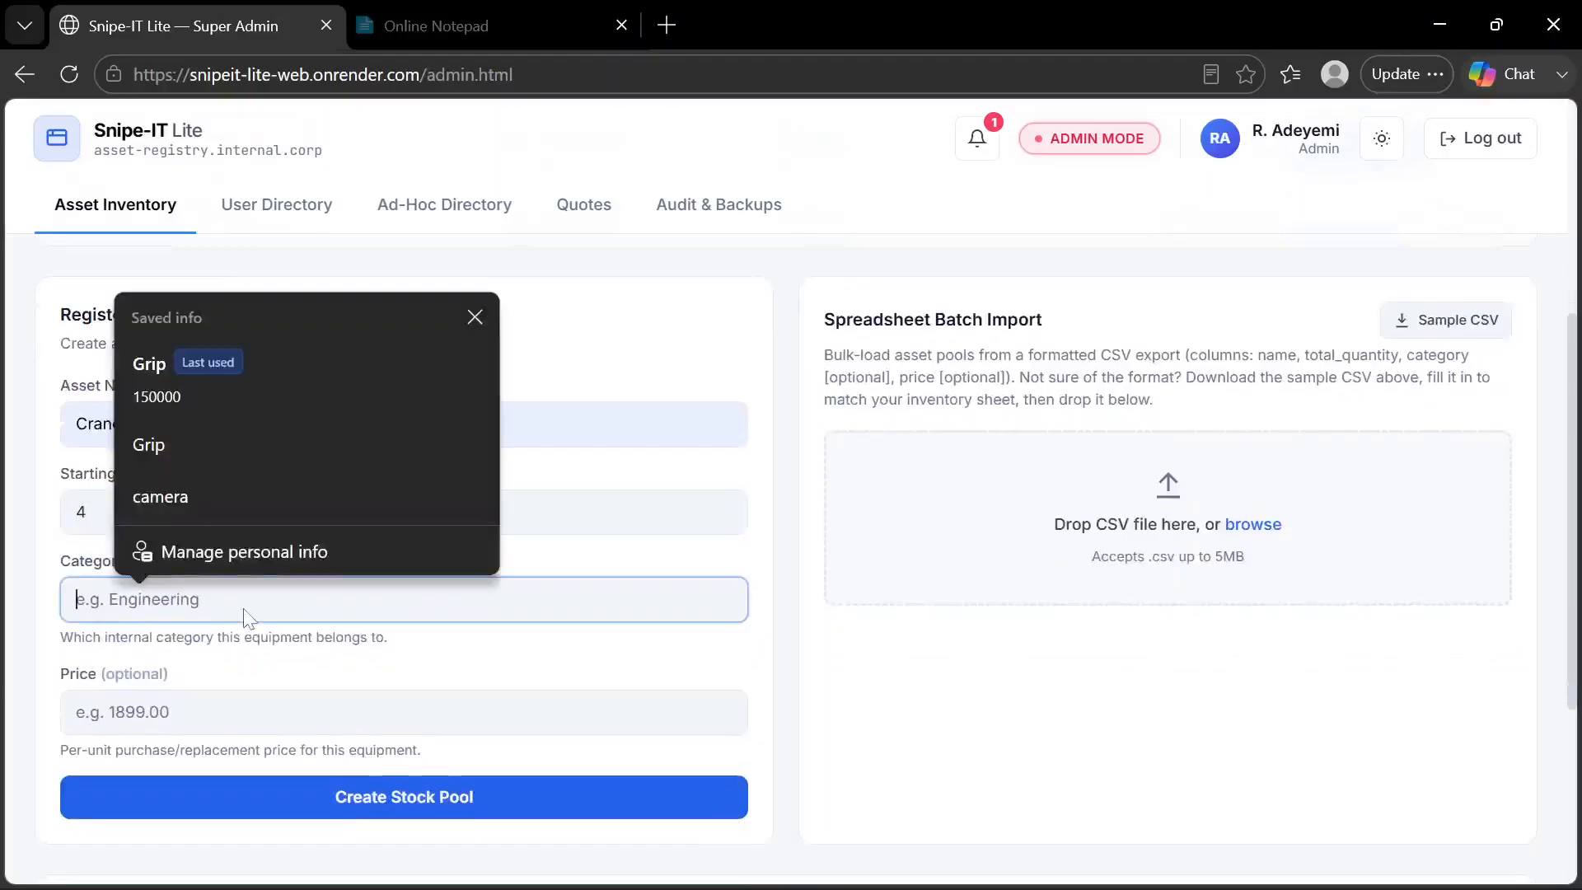
left_click(259, 453)
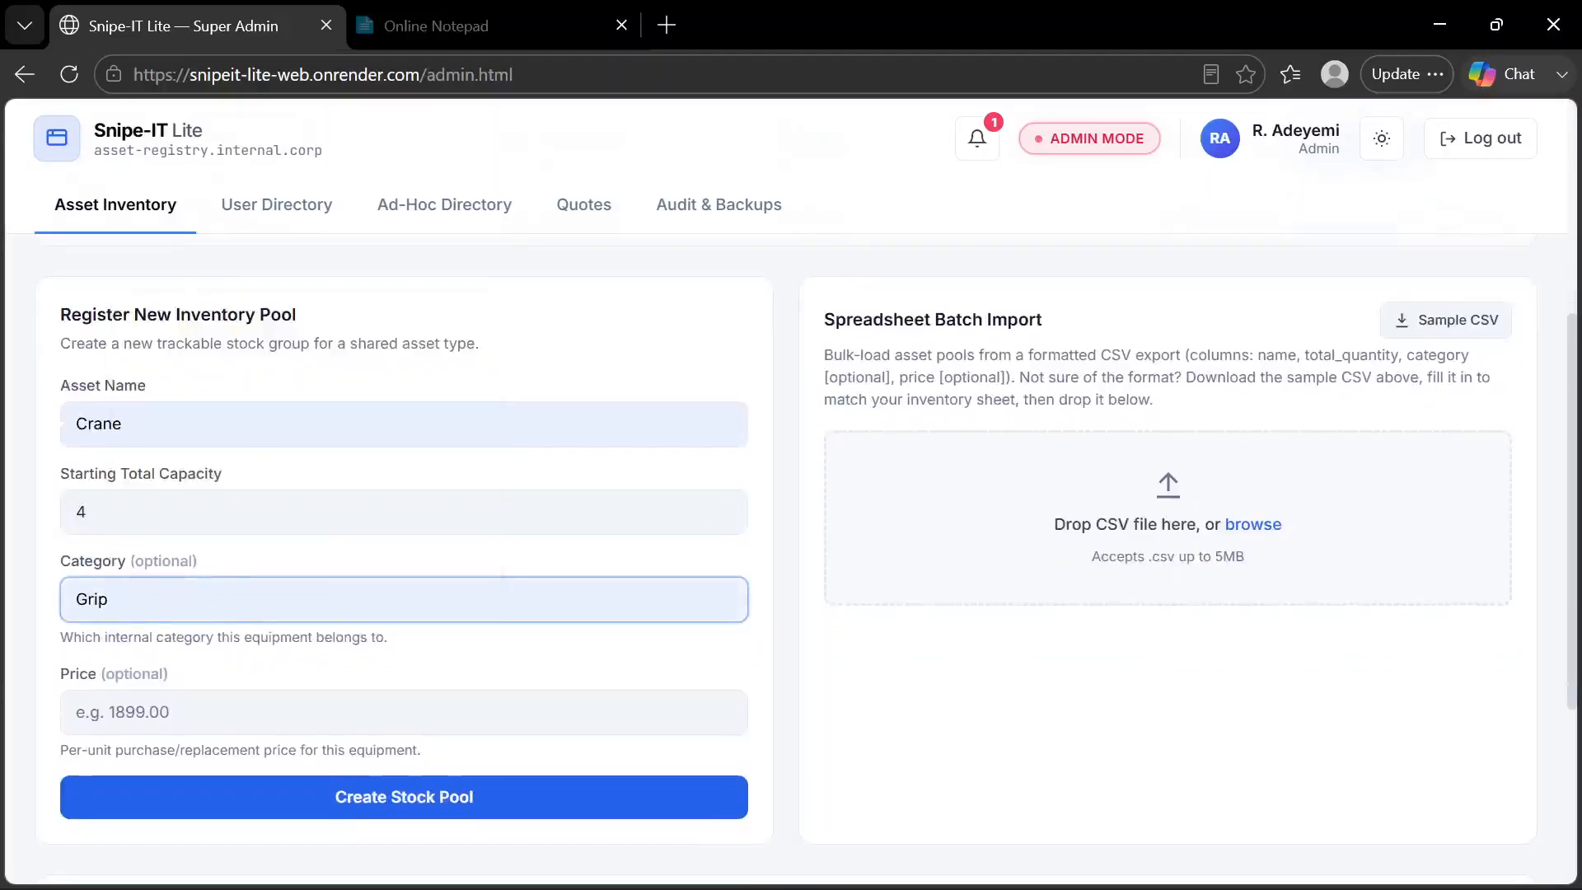
left_click(174, 683)
left_click(168, 707)
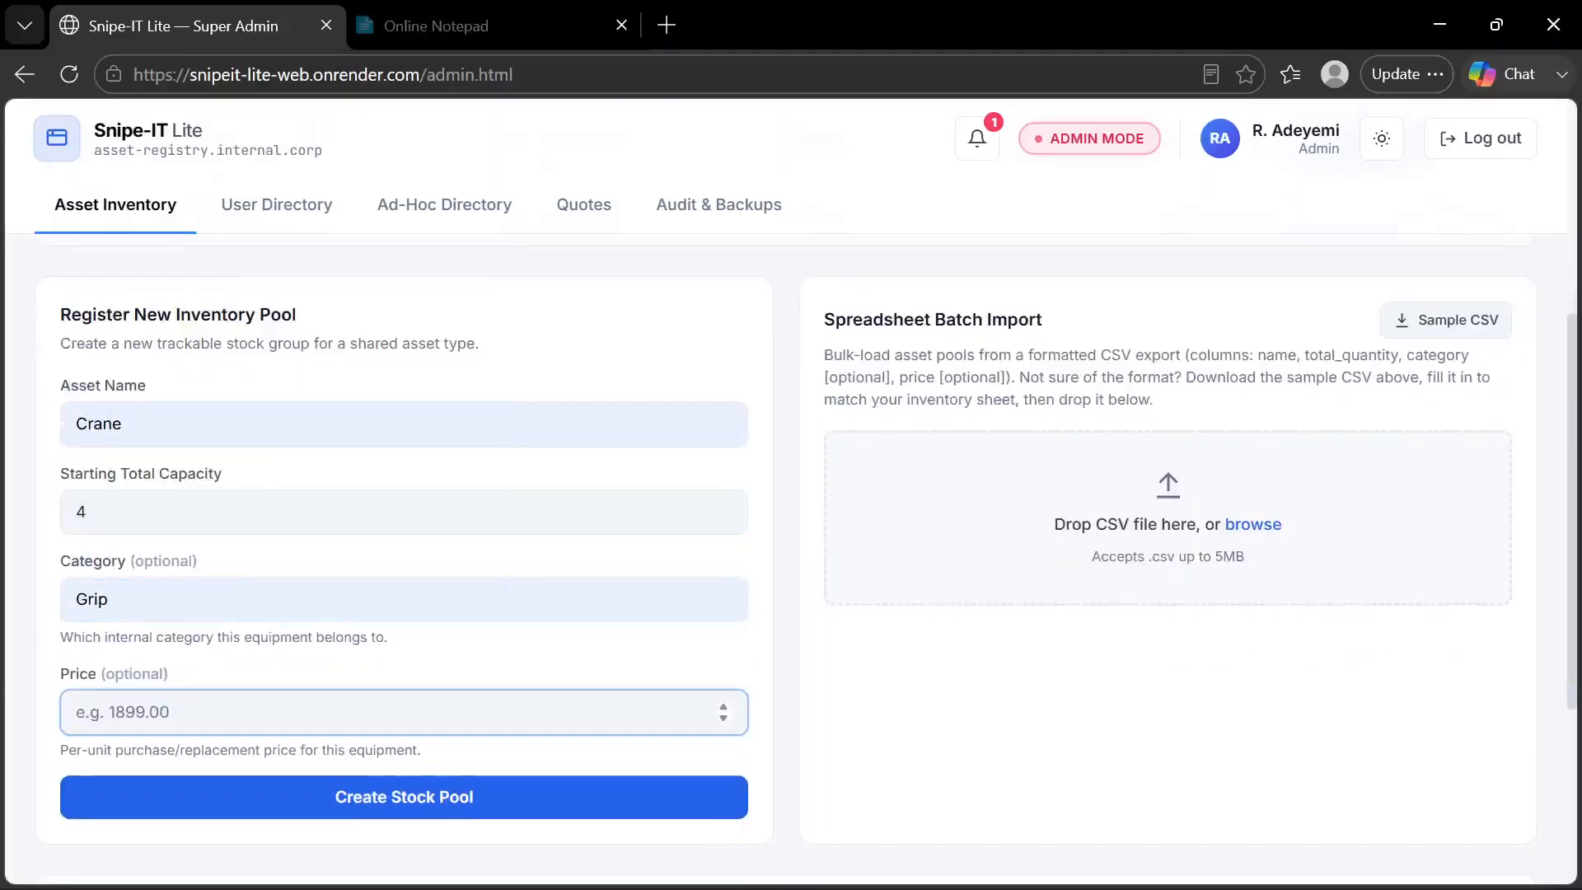
type("1")
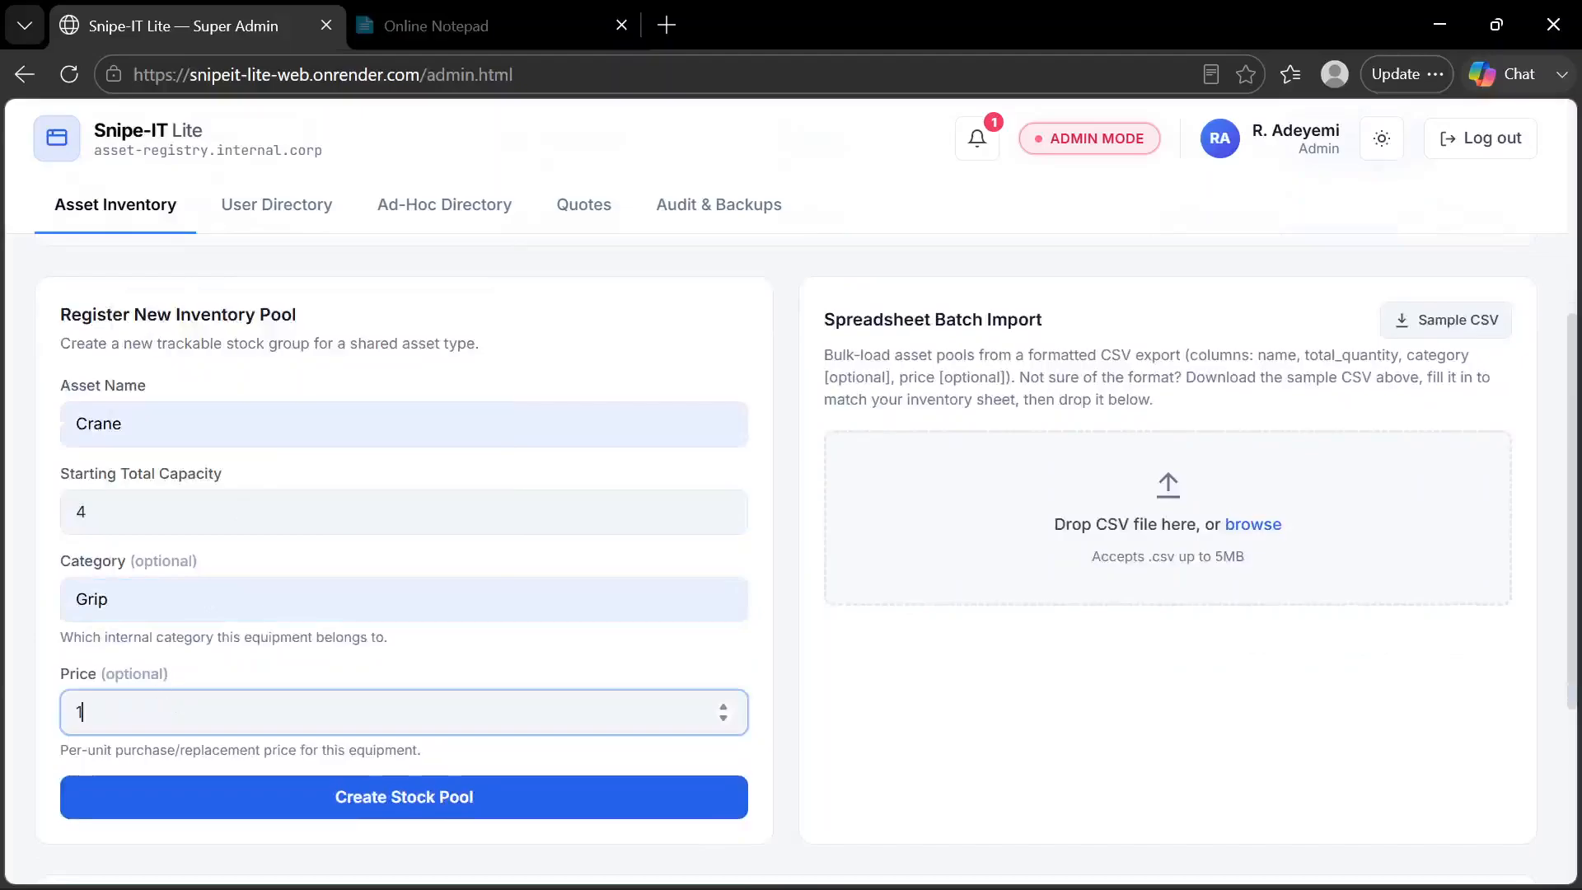
type("50000")
left_click(225, 796)
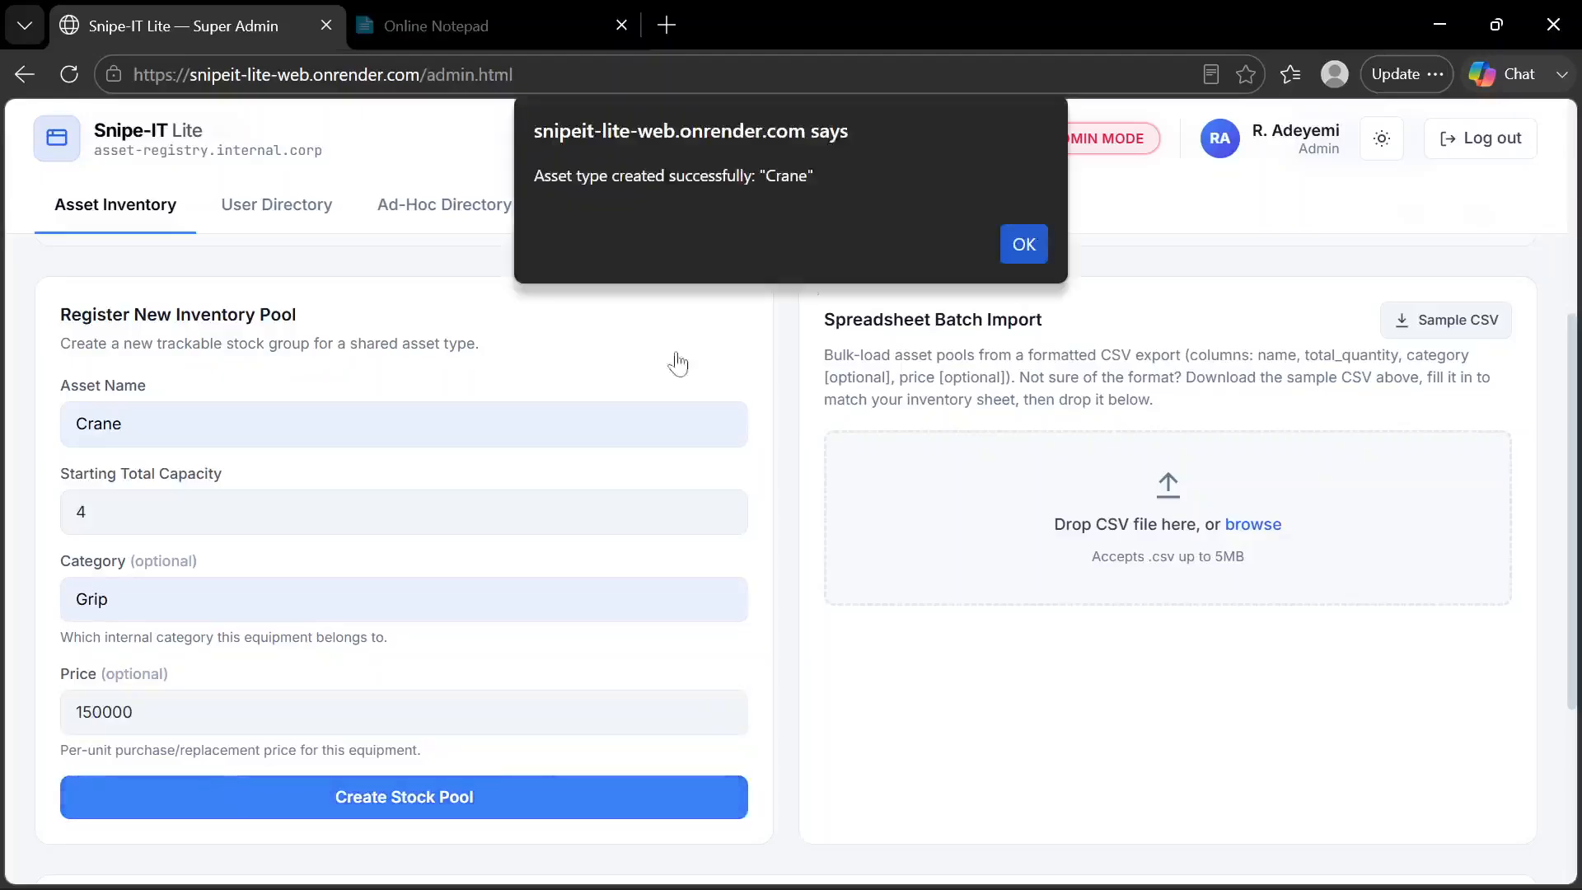
left_click(1040, 245)
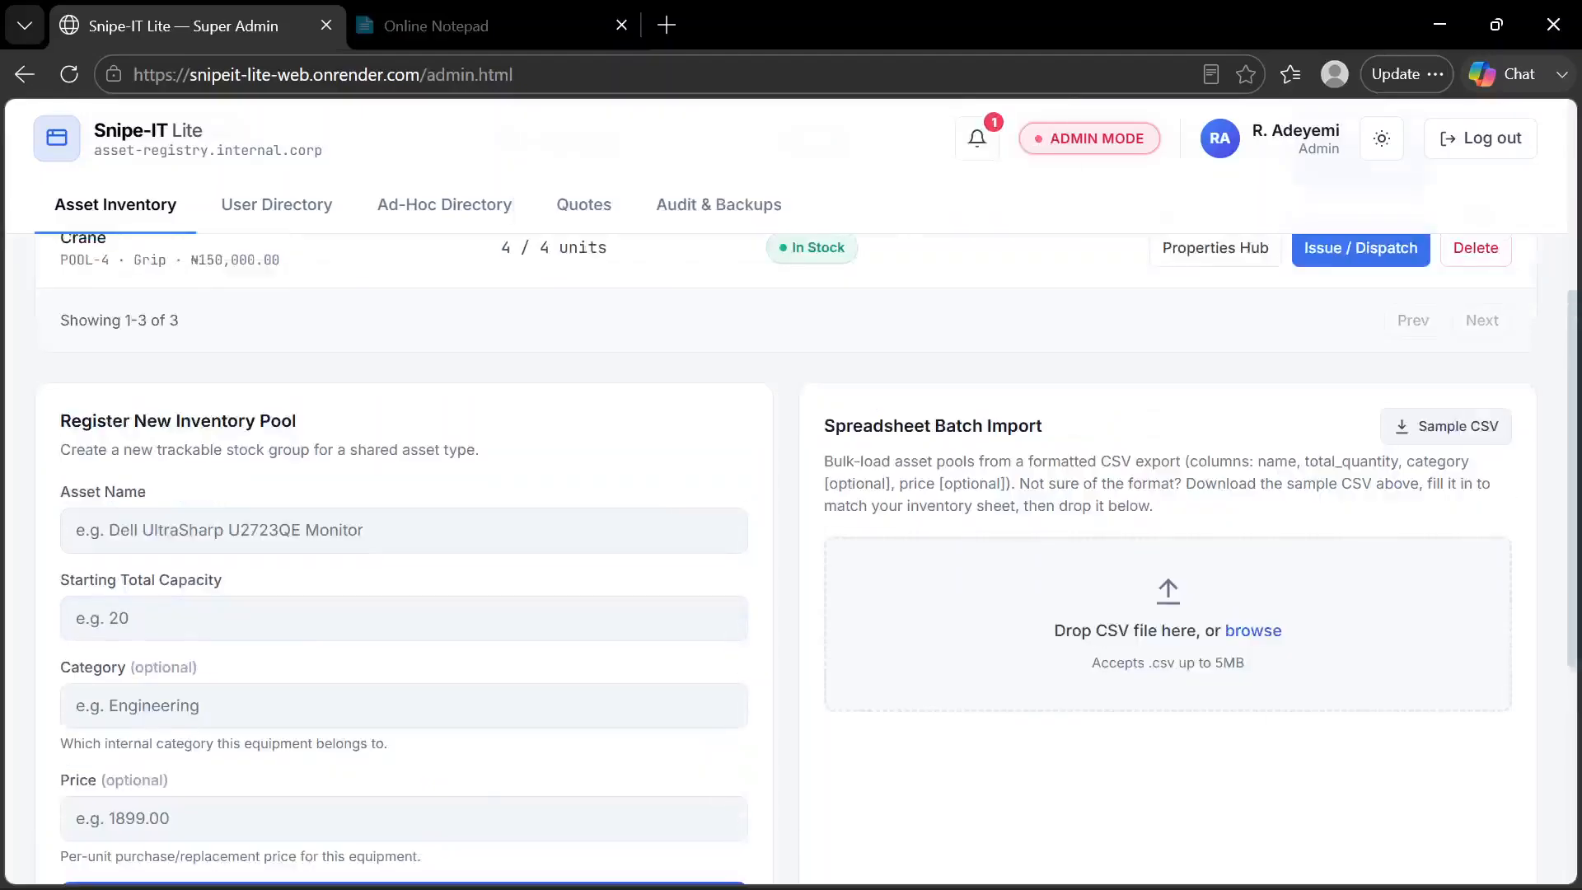
Delete the Crane pool from its Asset Inventory row and confirm the deletion
scroll(571, 506, "up", 5)
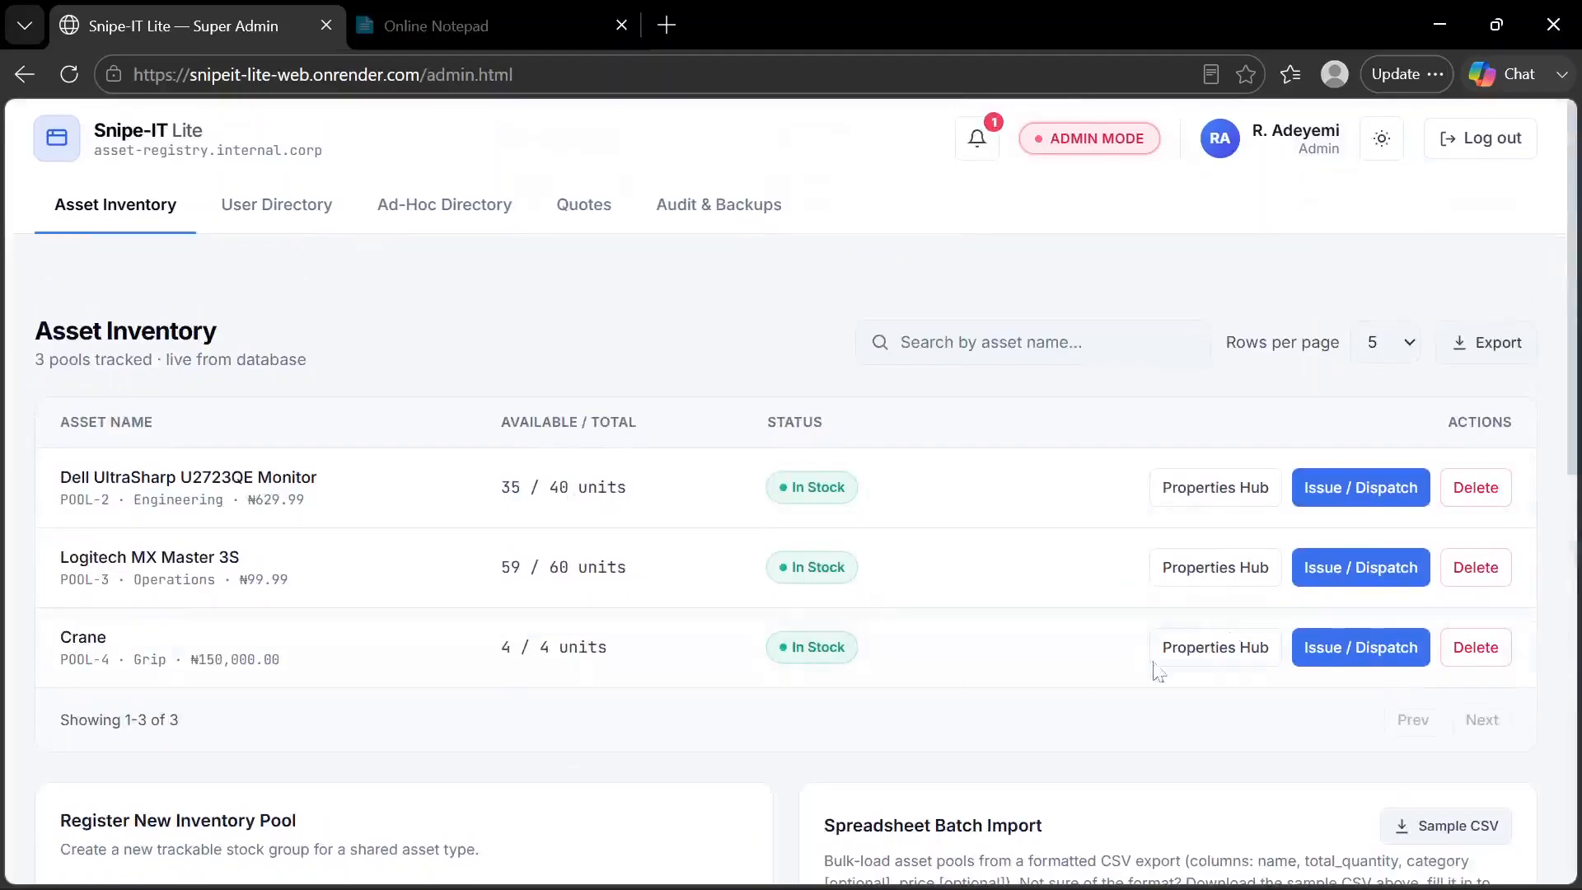
left_click(1462, 655)
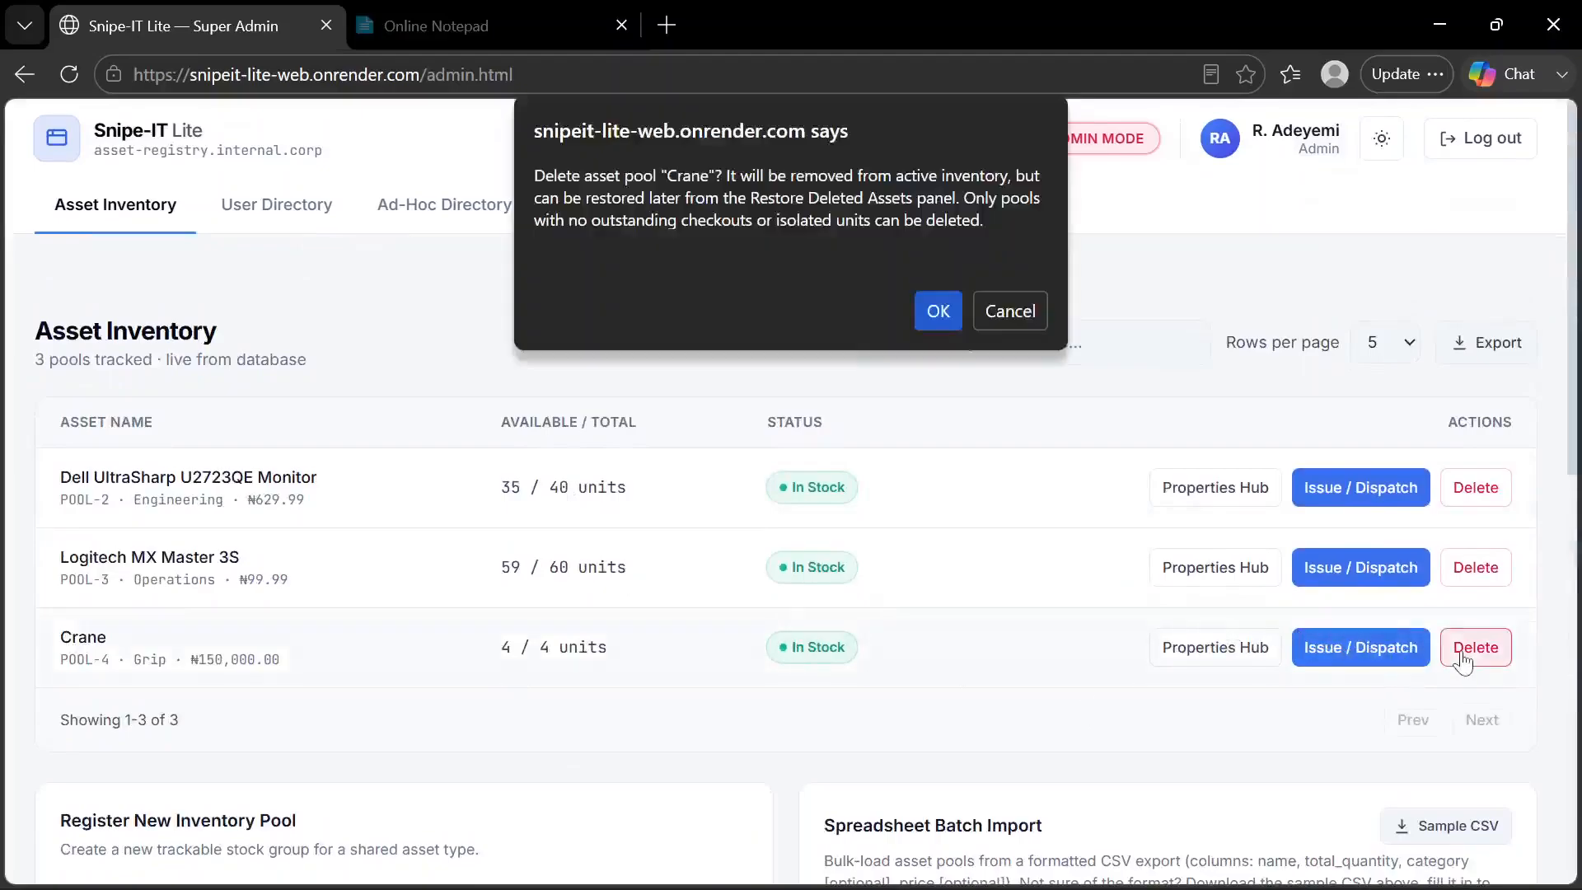
left_click(941, 312)
key("Return")
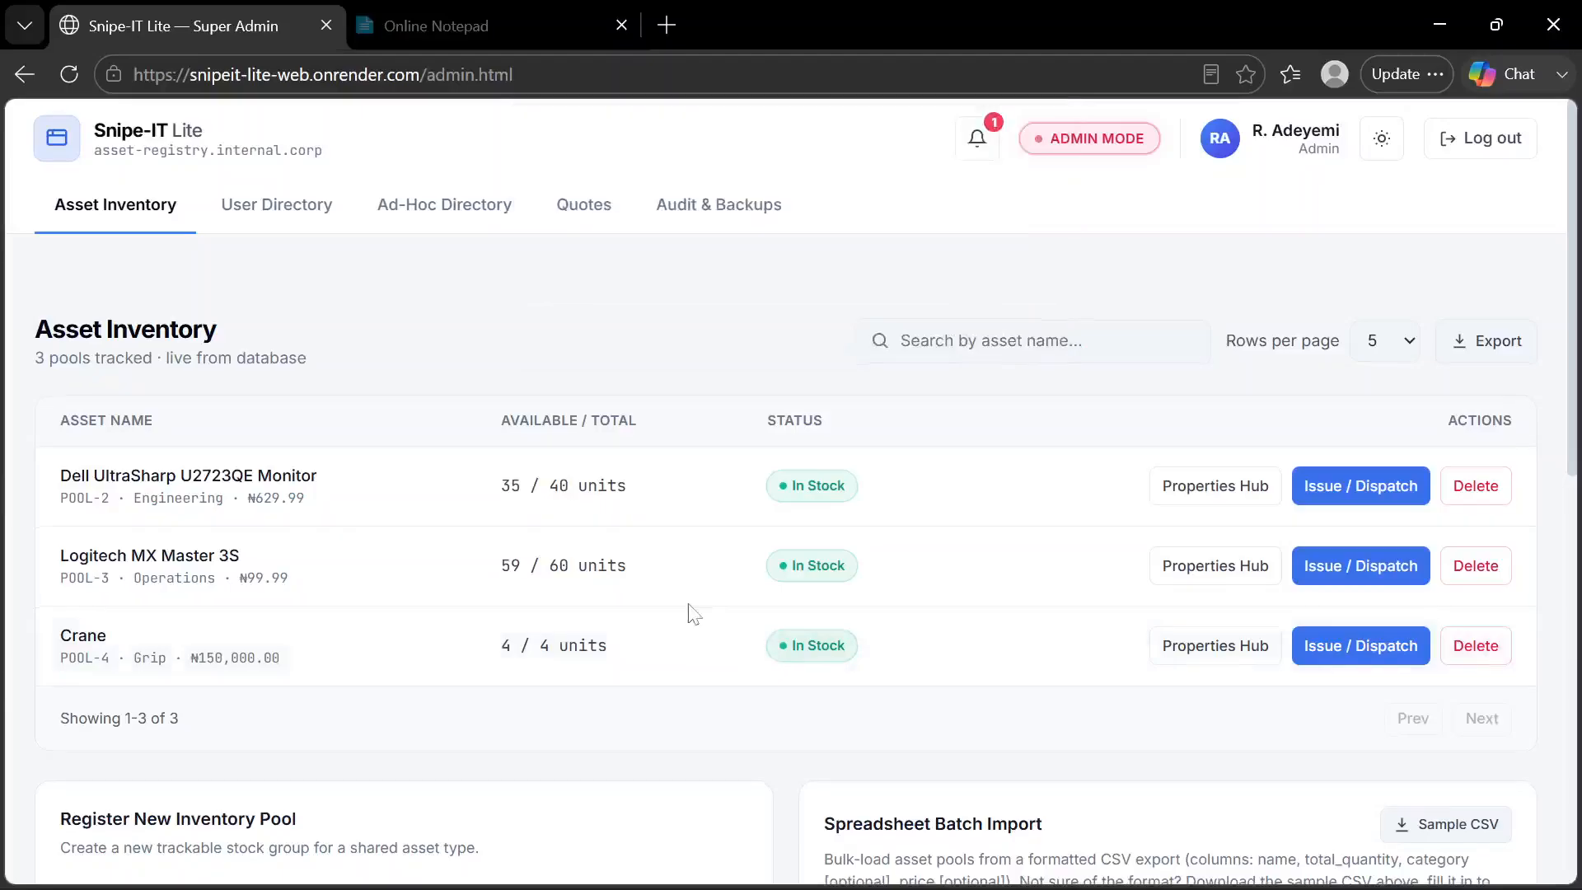
scroll(693, 611, "down", 10)
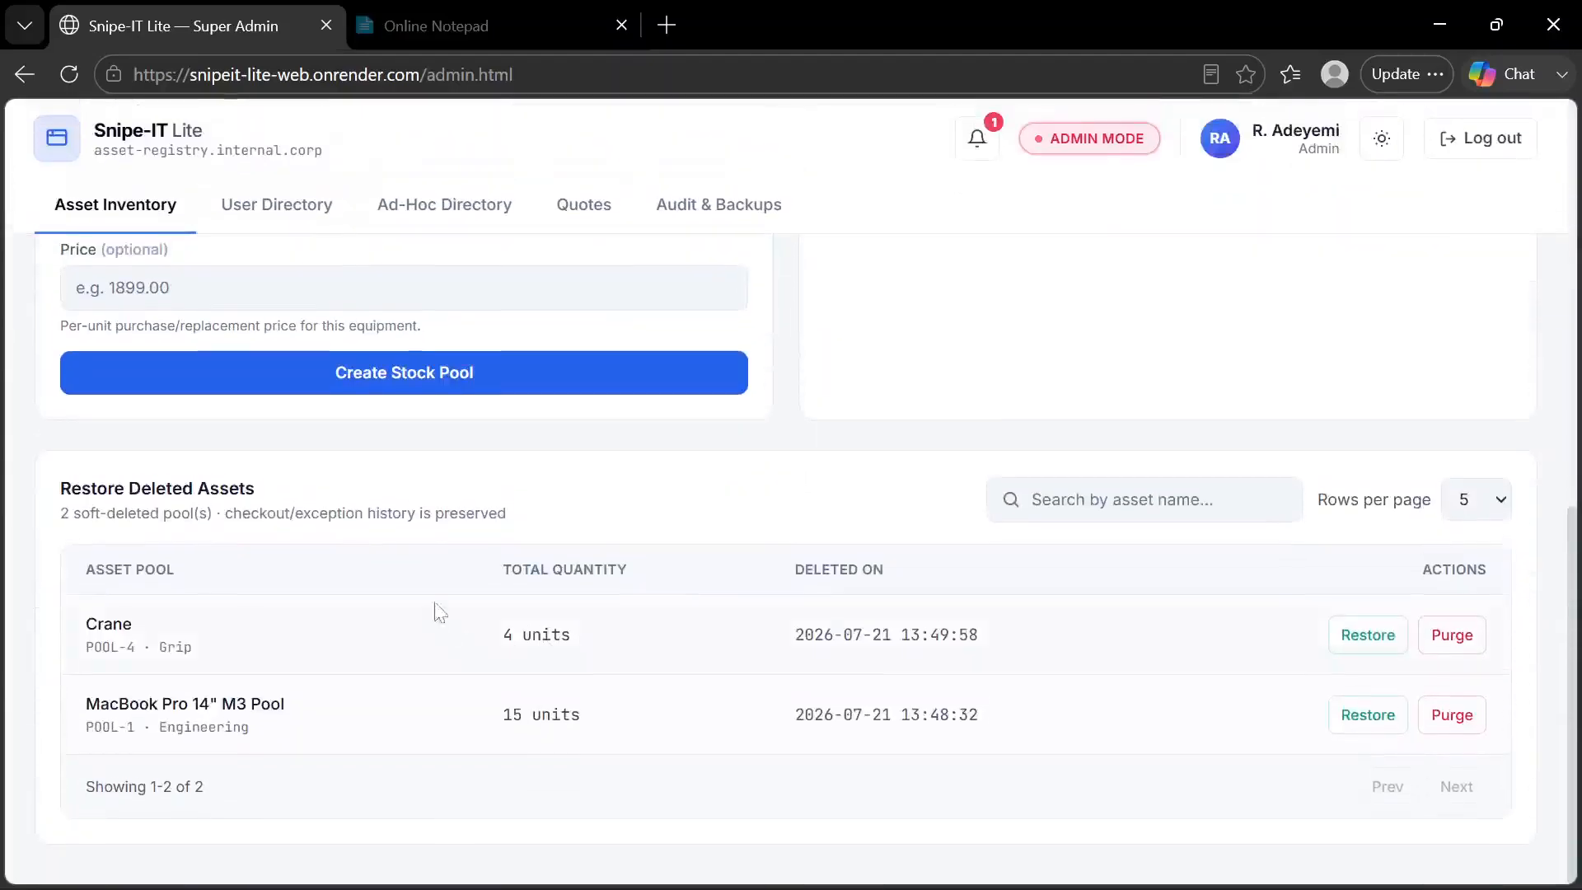
Try to register another Crane pool using the saved details of 4 units, category Grip and price 150000
scroll(437, 612, "up", 3)
scroll(448, 515, "up", 3)
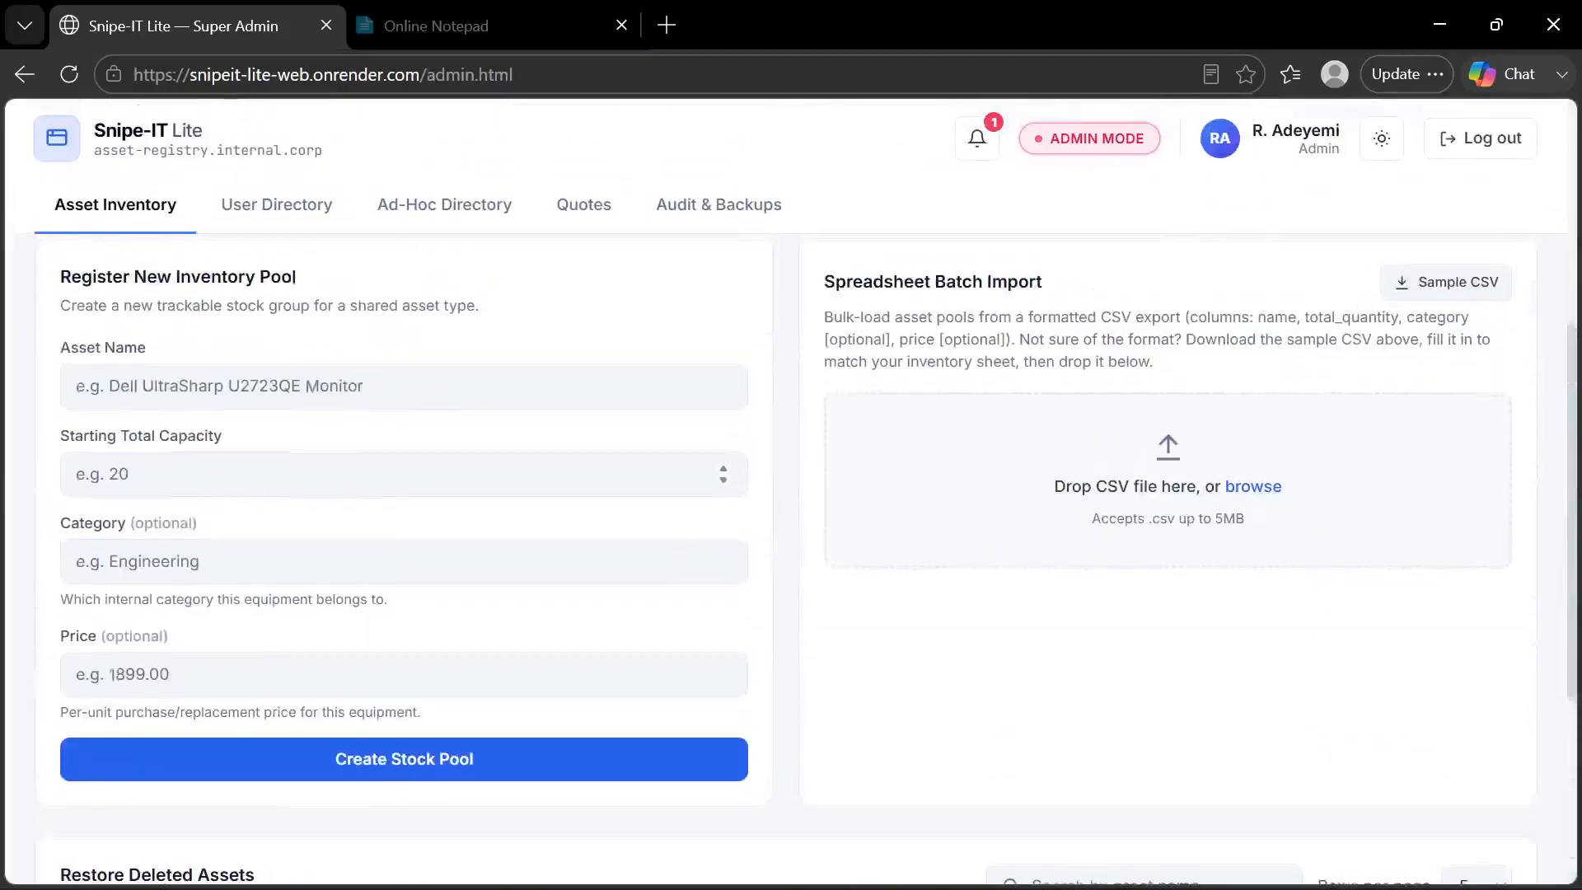
left_click(244, 388)
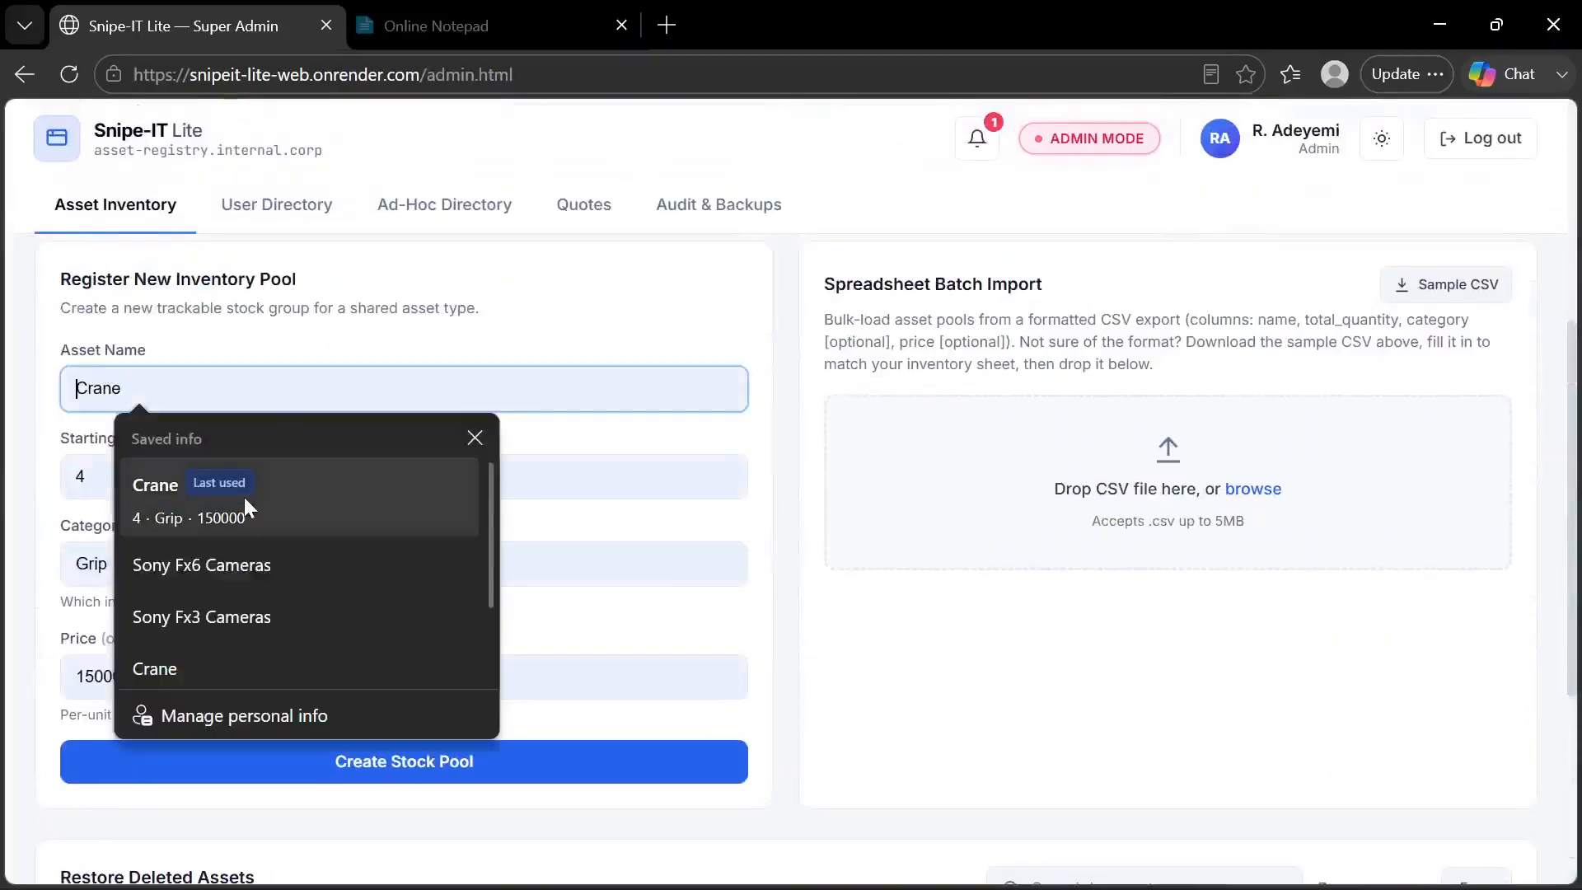
left_click(244, 497)
scroll(248, 506, "down", 3)
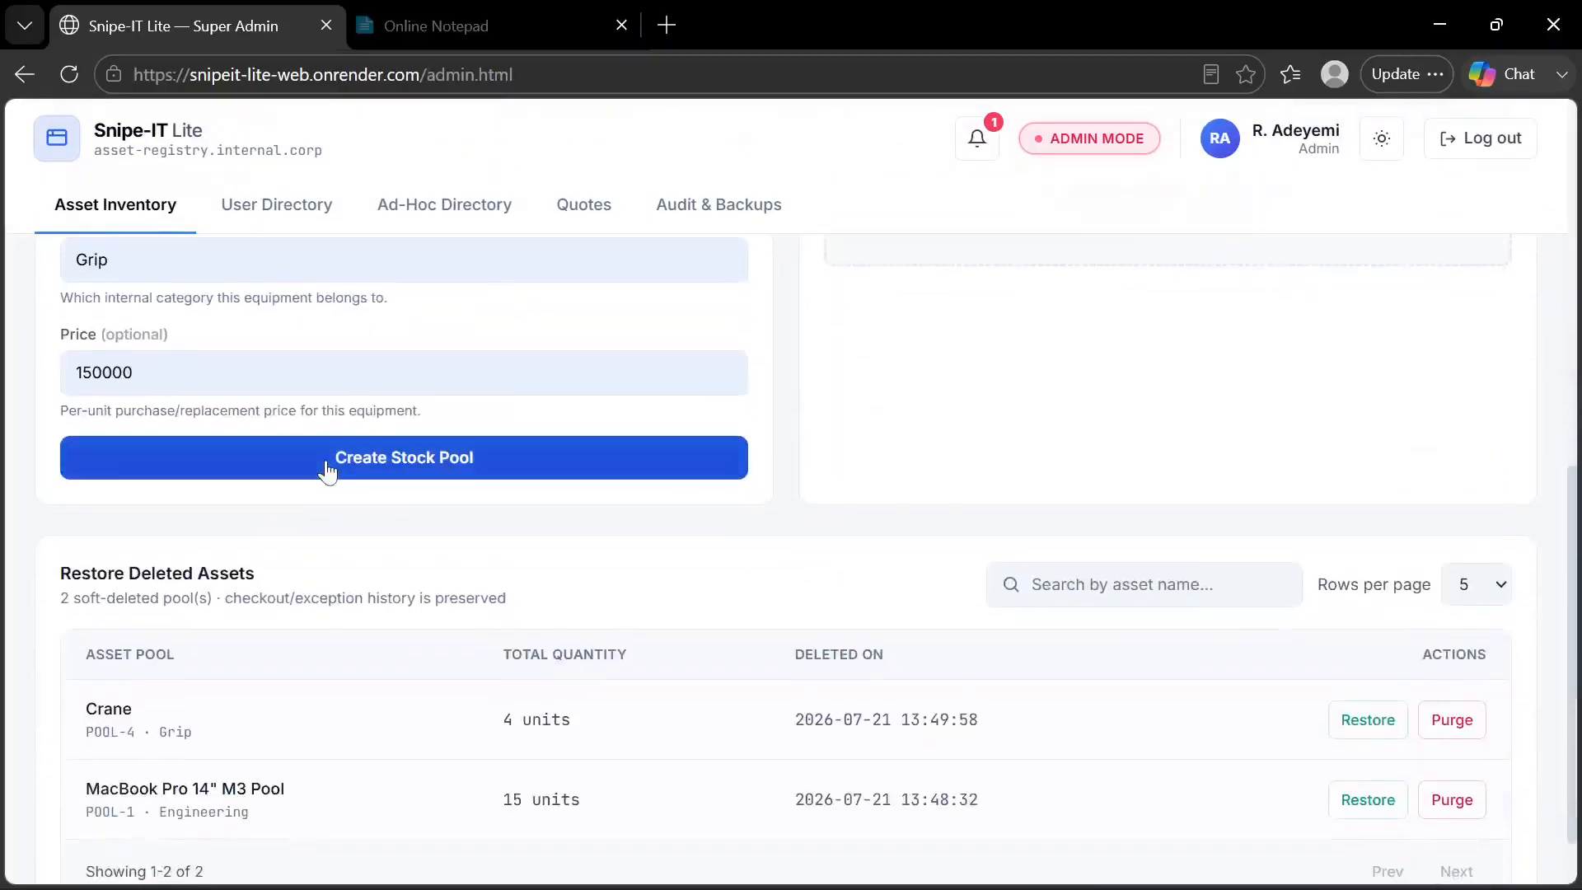
left_click(328, 470)
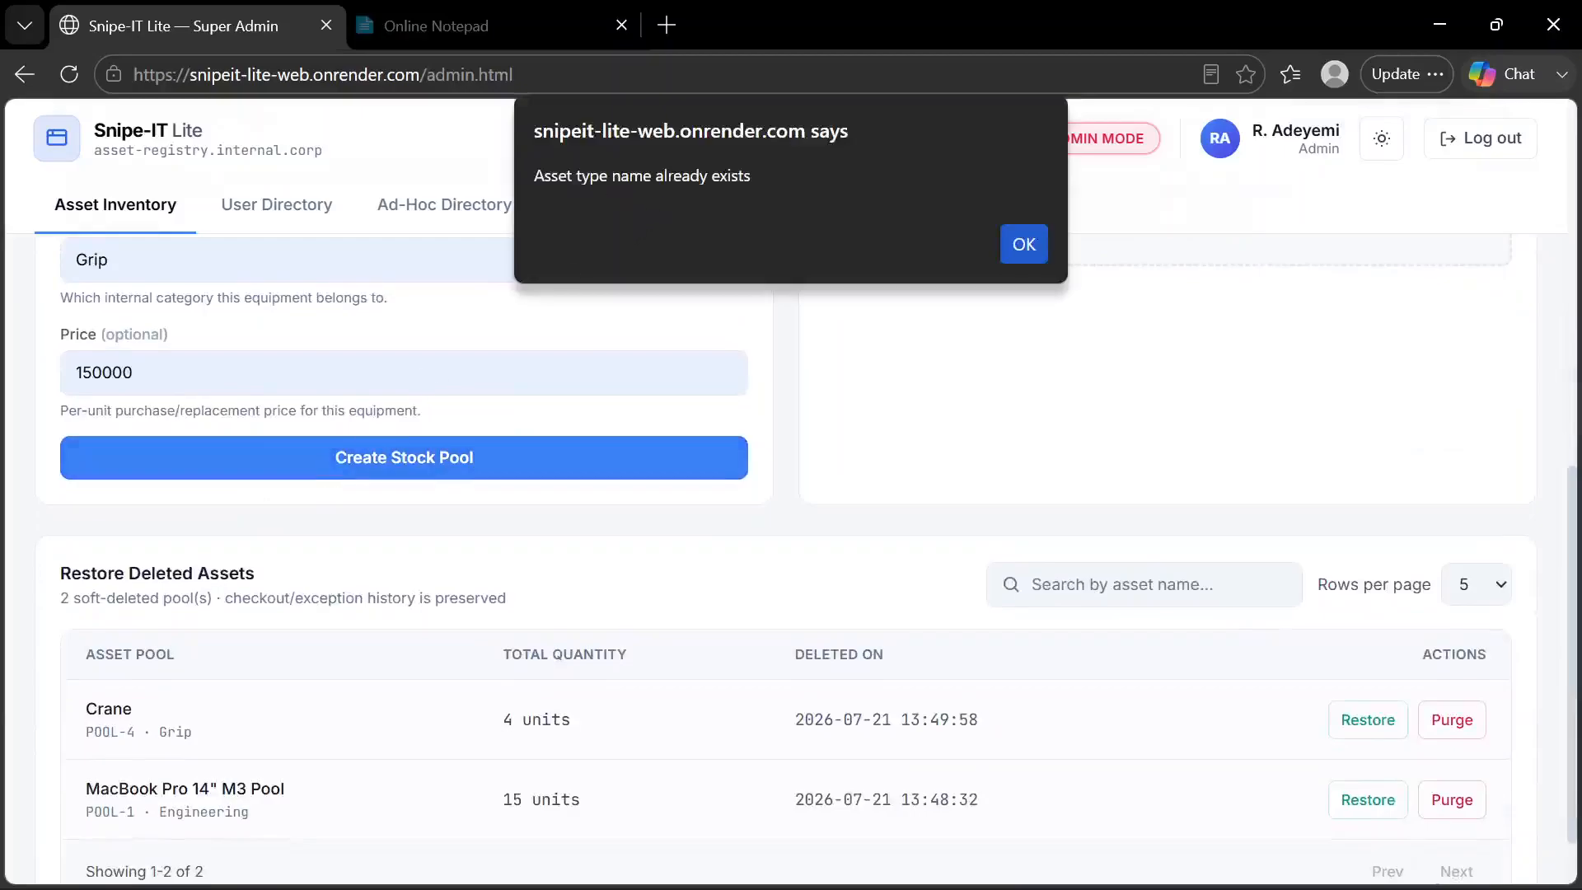
left_click(1023, 245)
Permanently purge the deleted Crane pool from the Restore Deleted Assets list and confirm the purge
scroll(823, 307, "up", 10)
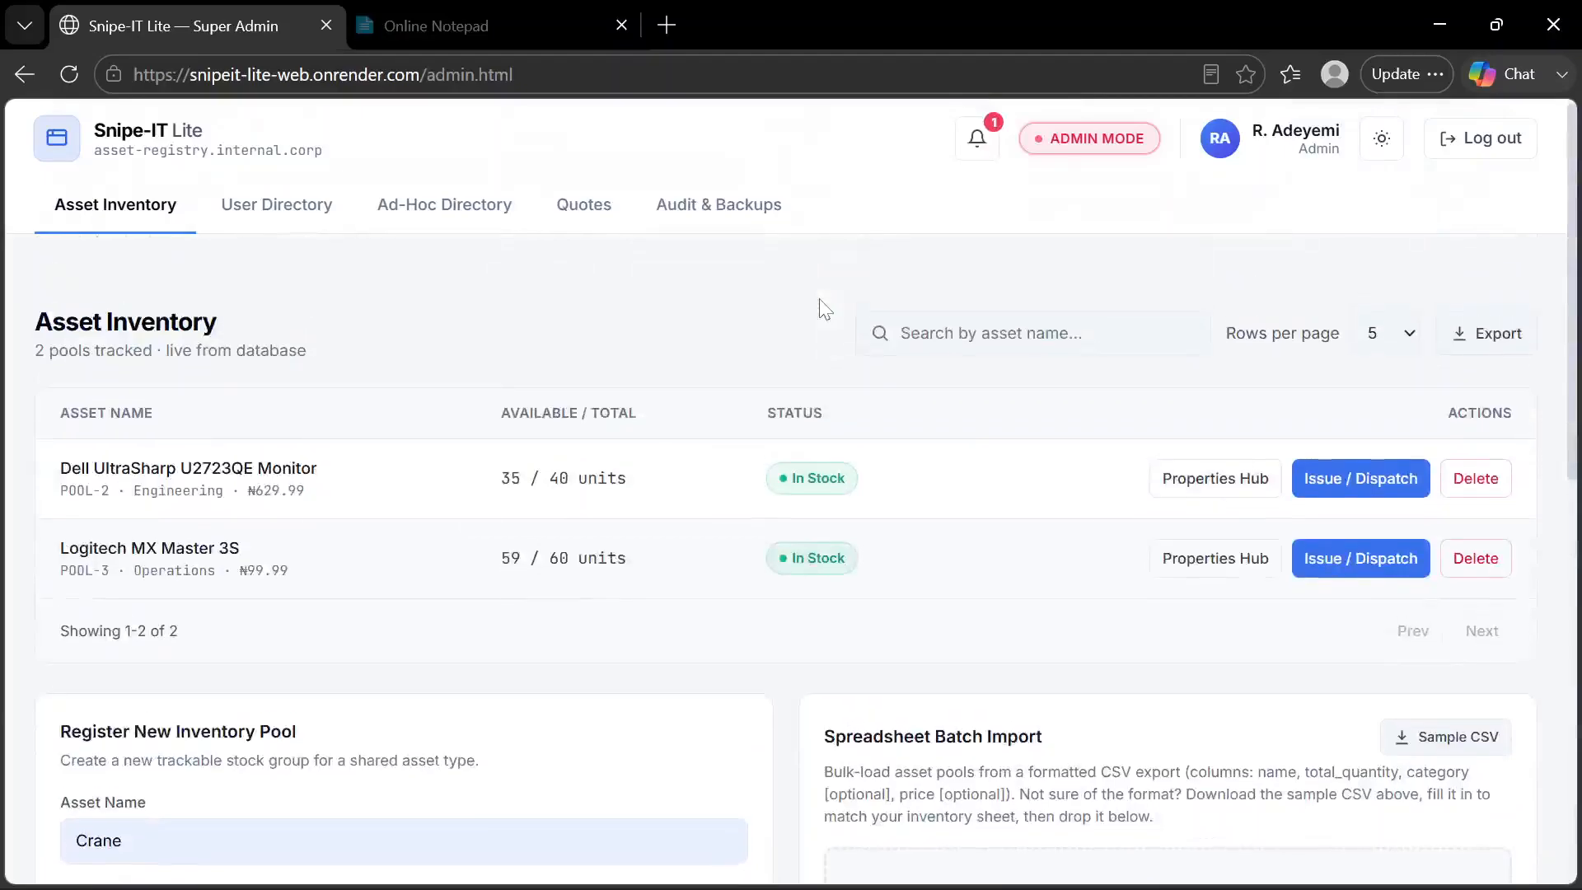
scroll(653, 495, "down", 10)
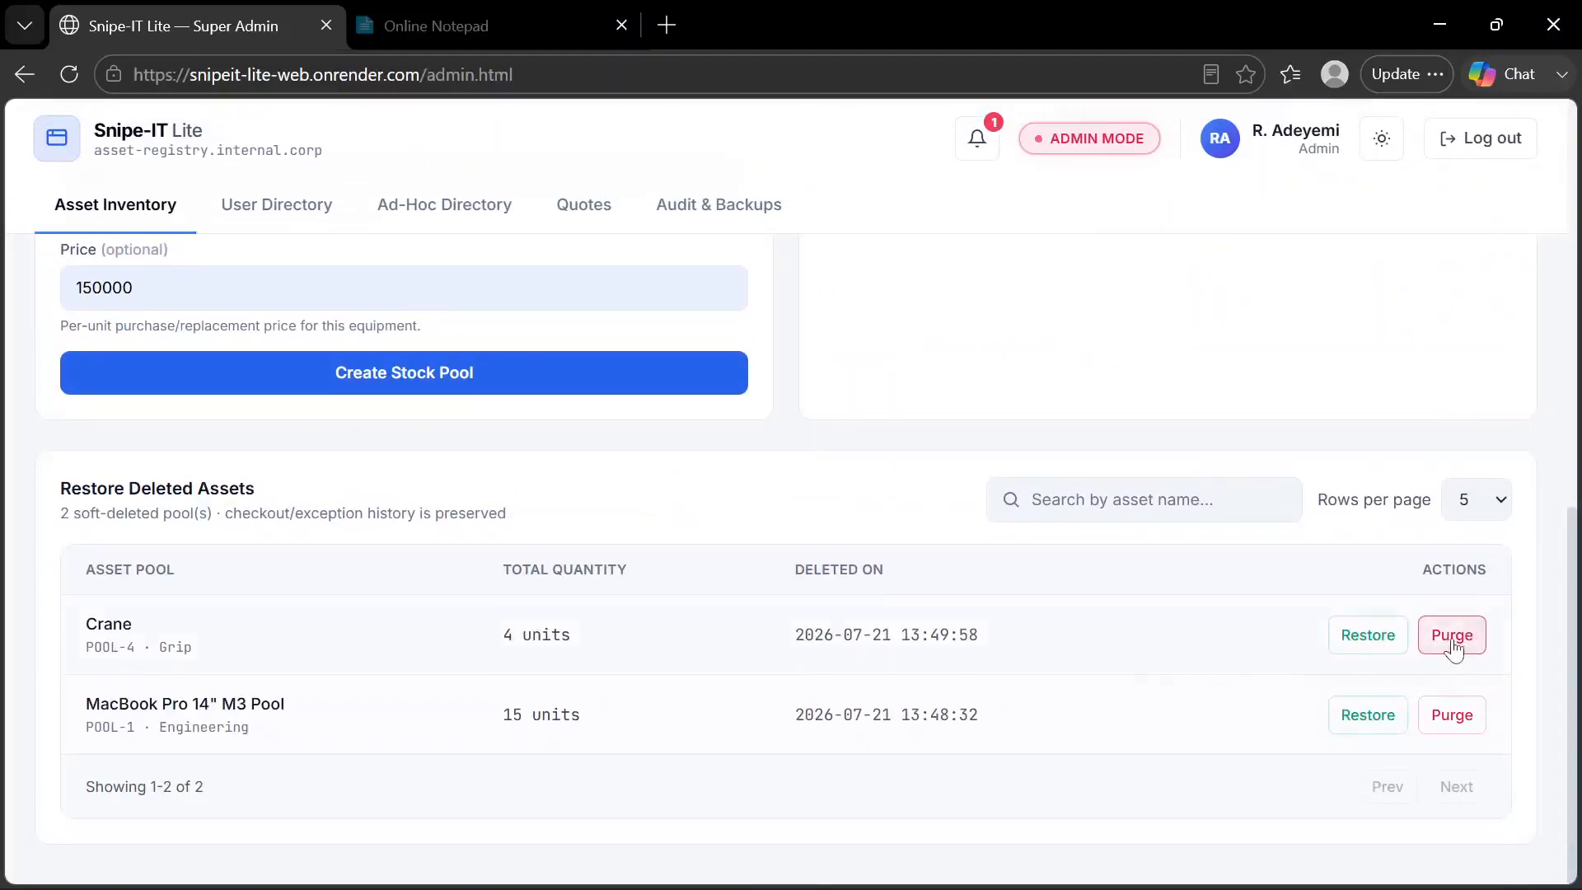
left_click(1452, 647)
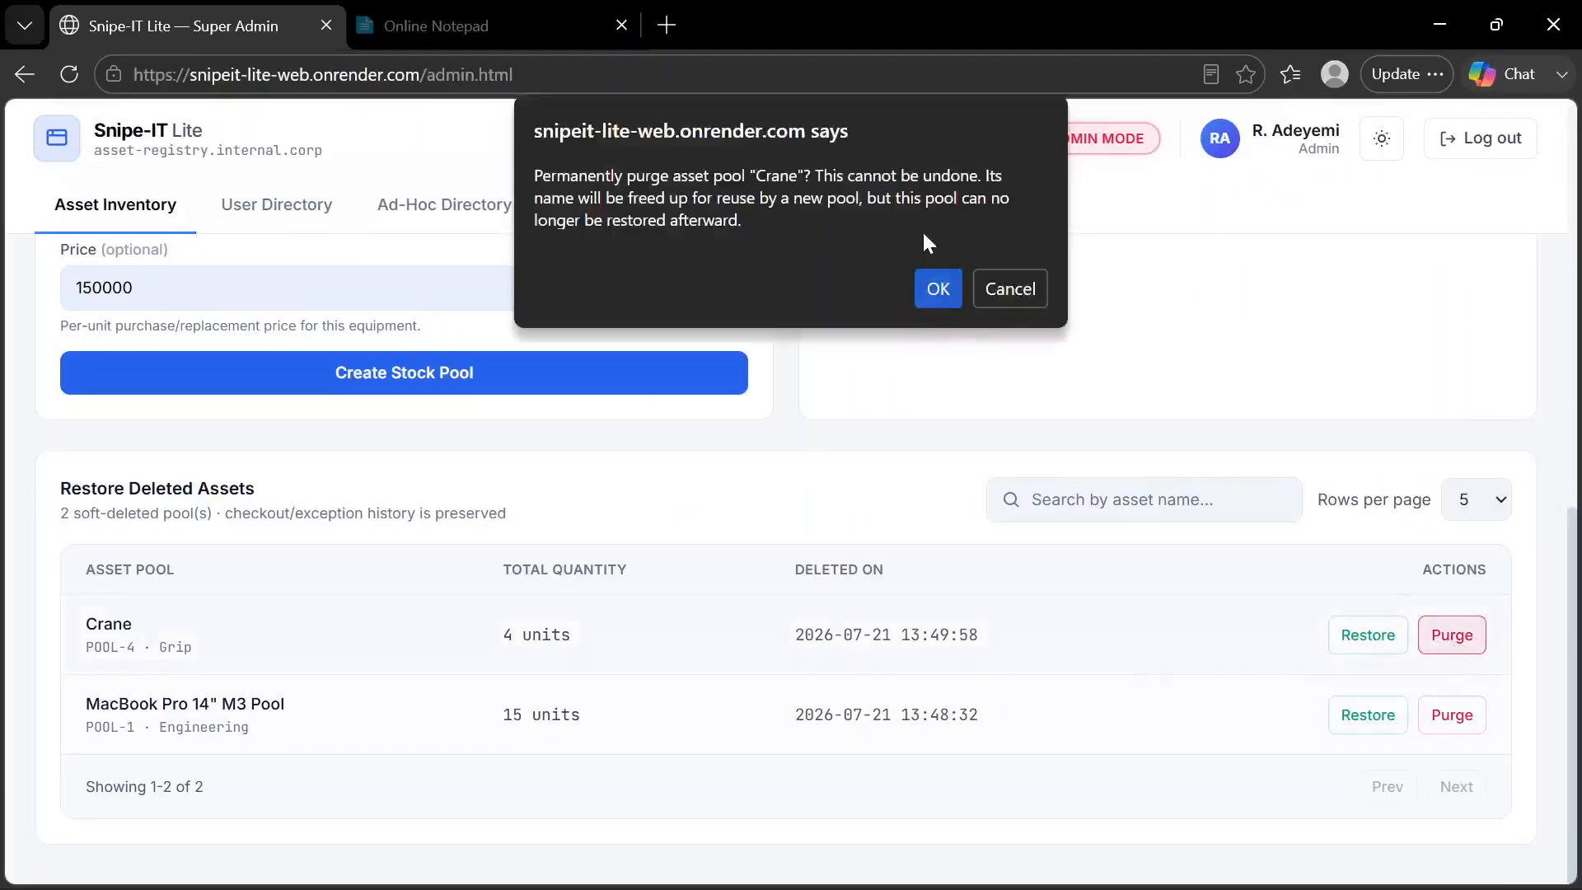
left_click(934, 288)
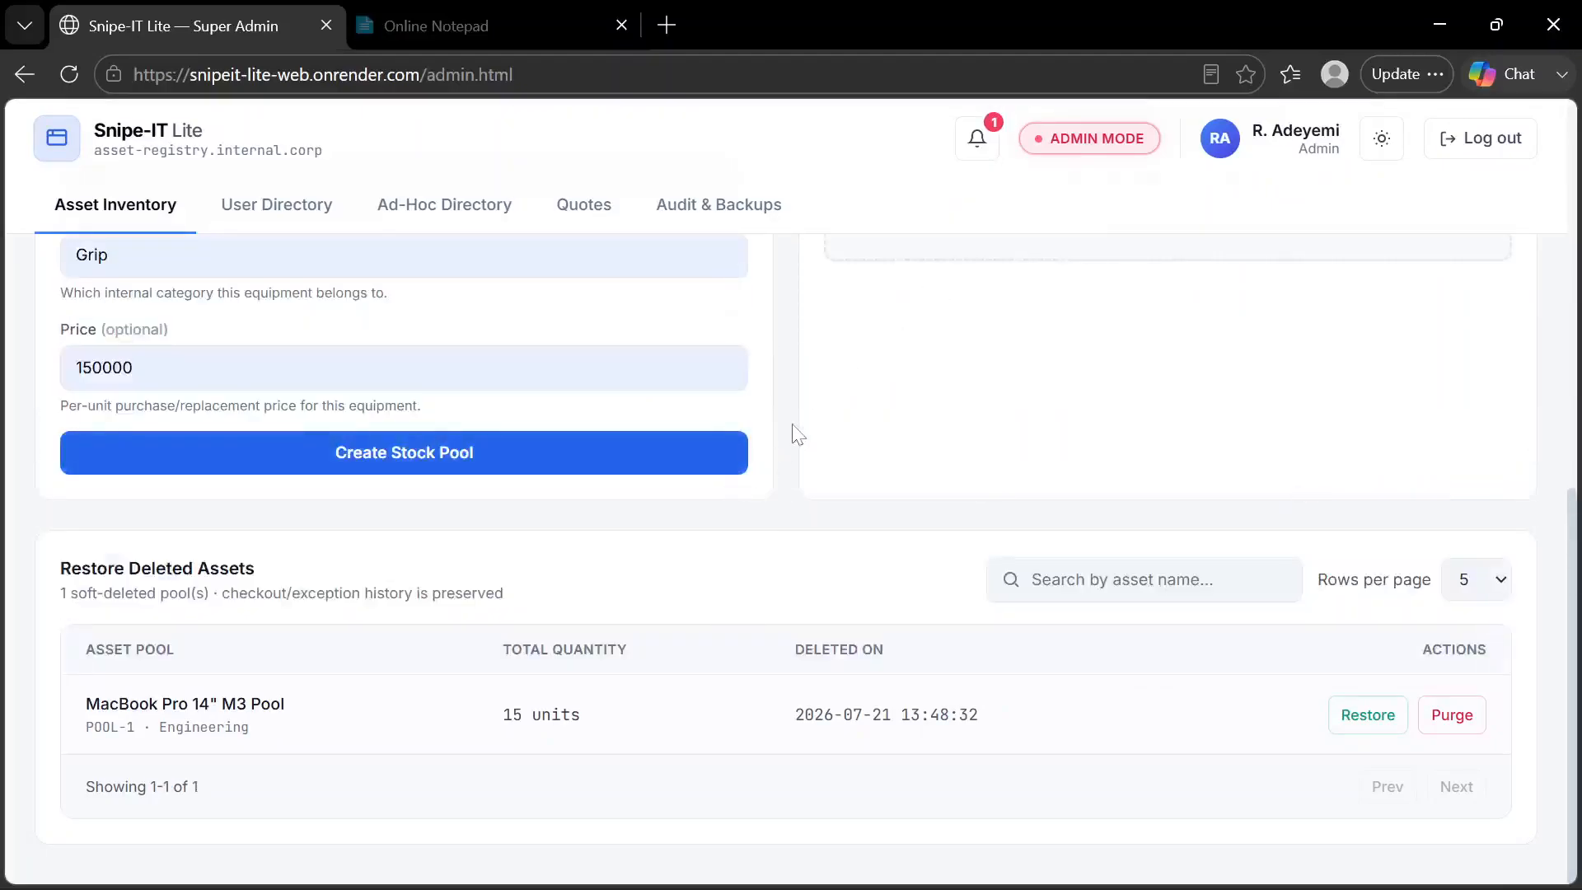
Create a Crane stock pool with capacity 4, category Grip and price 150000, and acknowledge the message
scroll(794, 425, "up", 5)
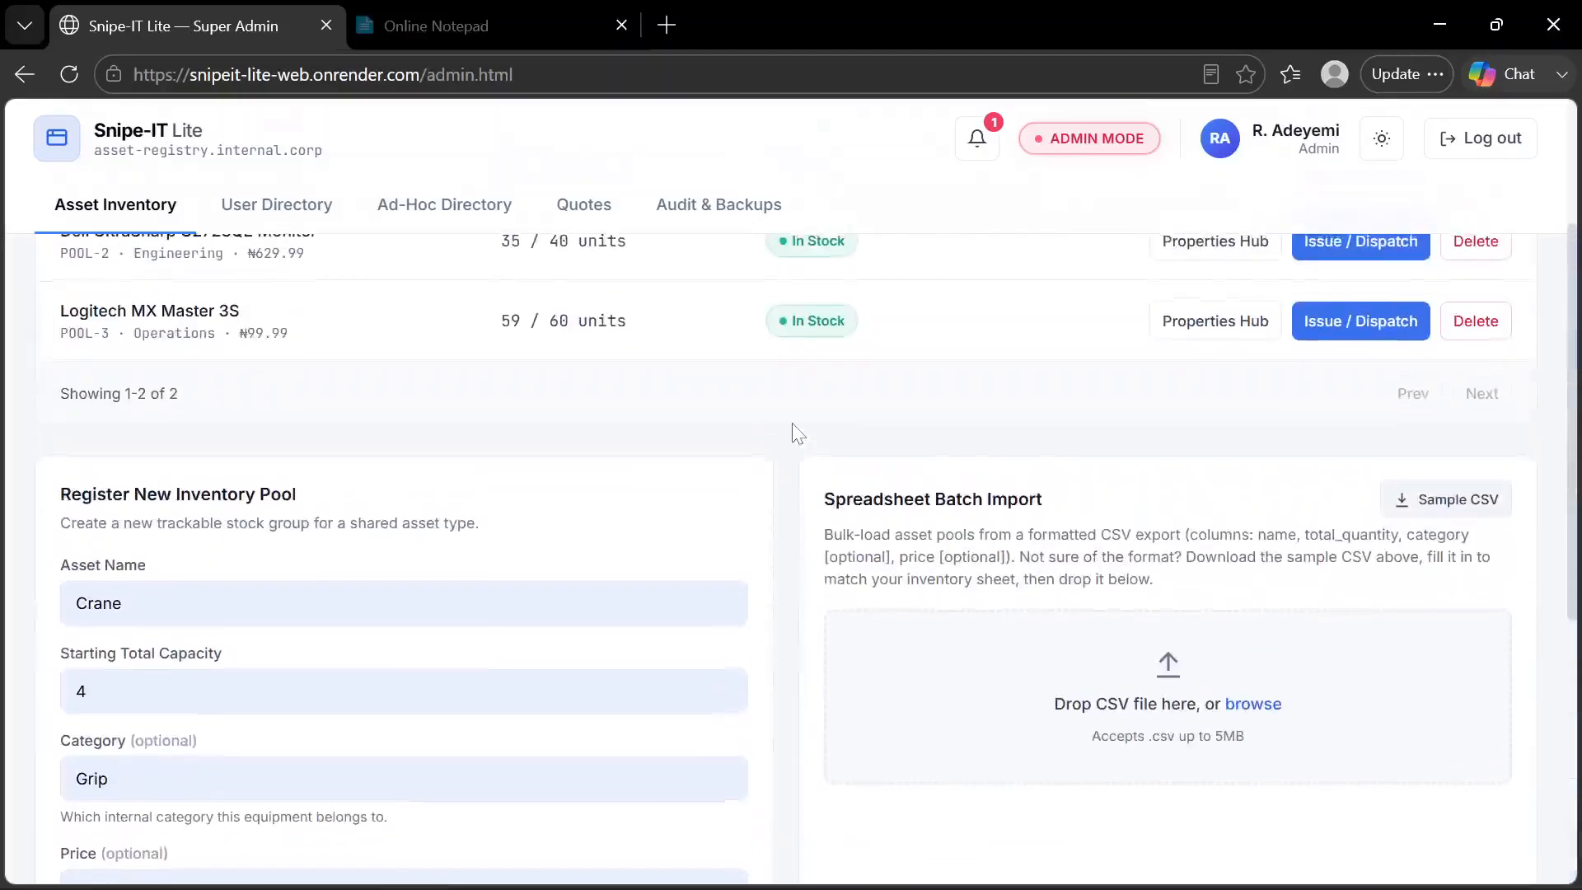
scroll(793, 423, "down", 1)
scroll(793, 422, "down", 2)
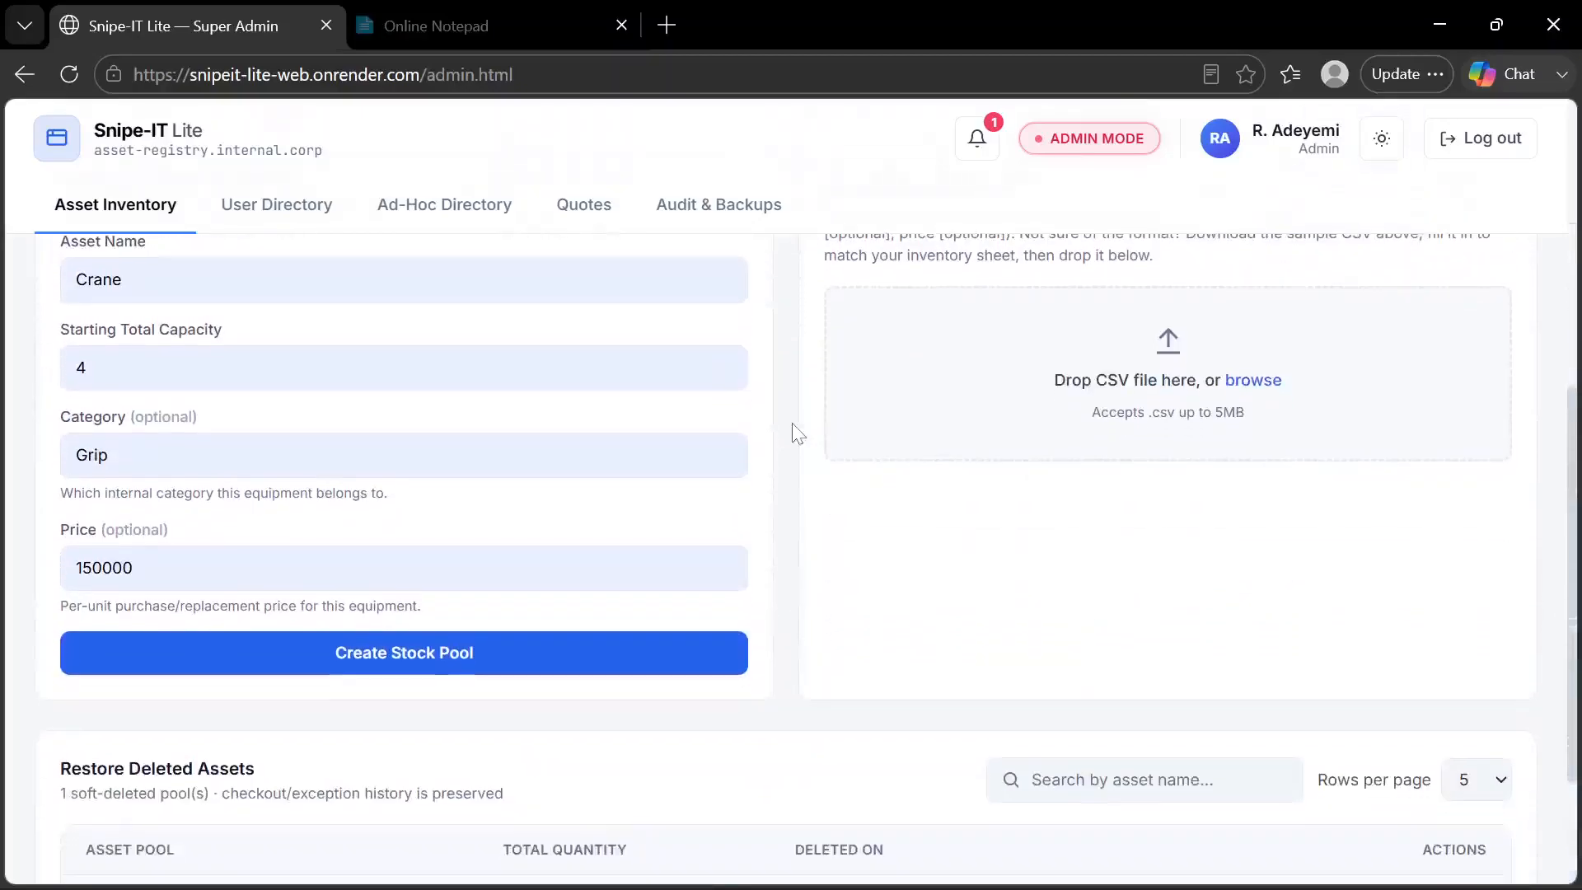
left_click(241, 657)
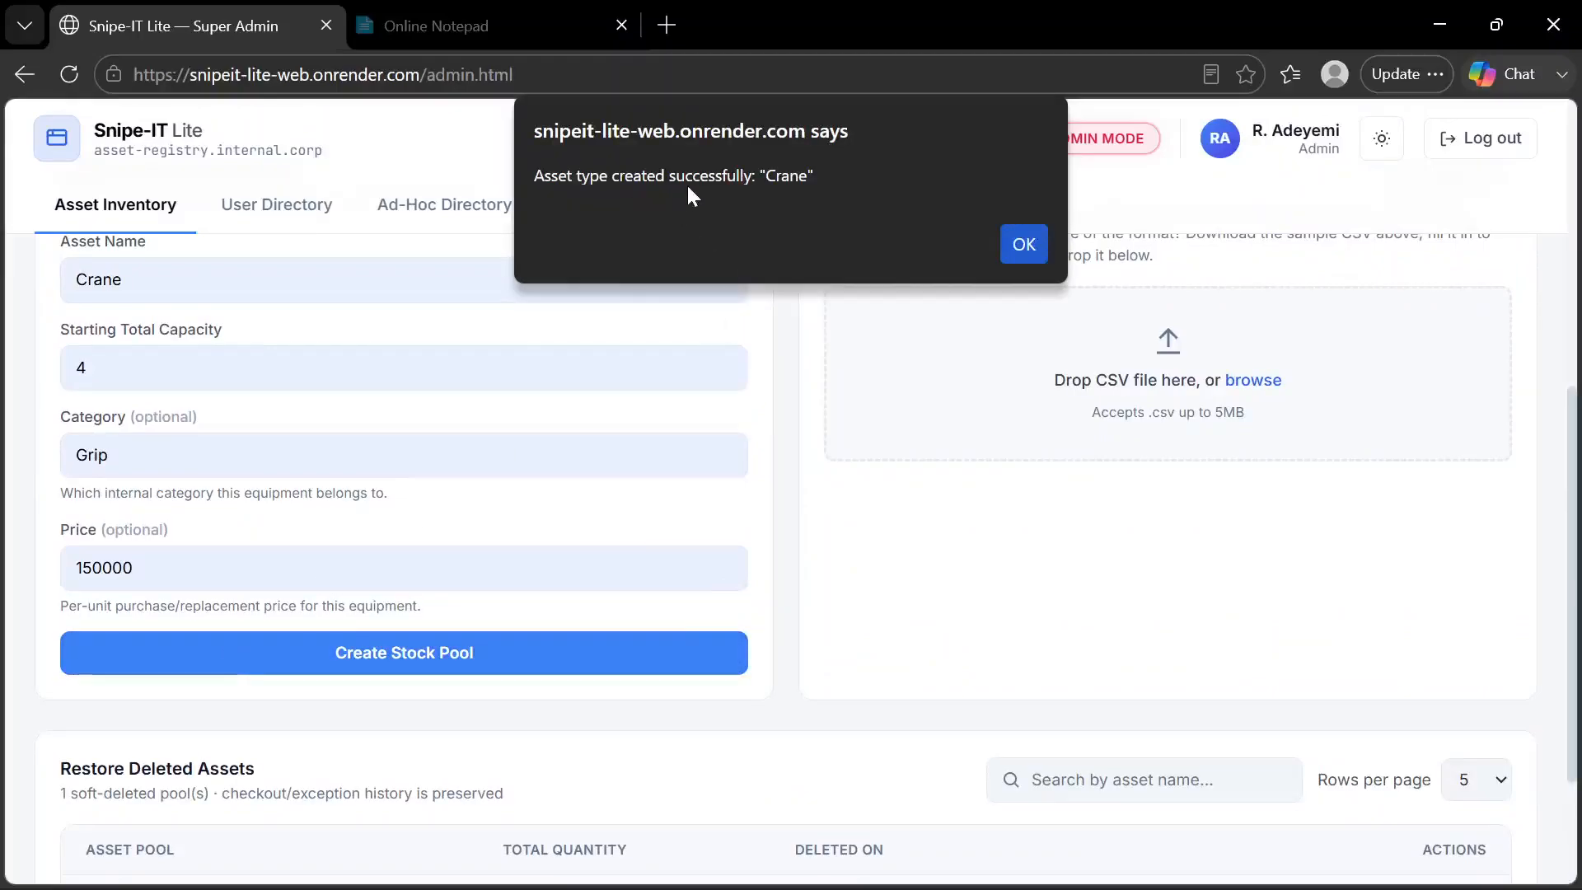
left_click(1021, 245)
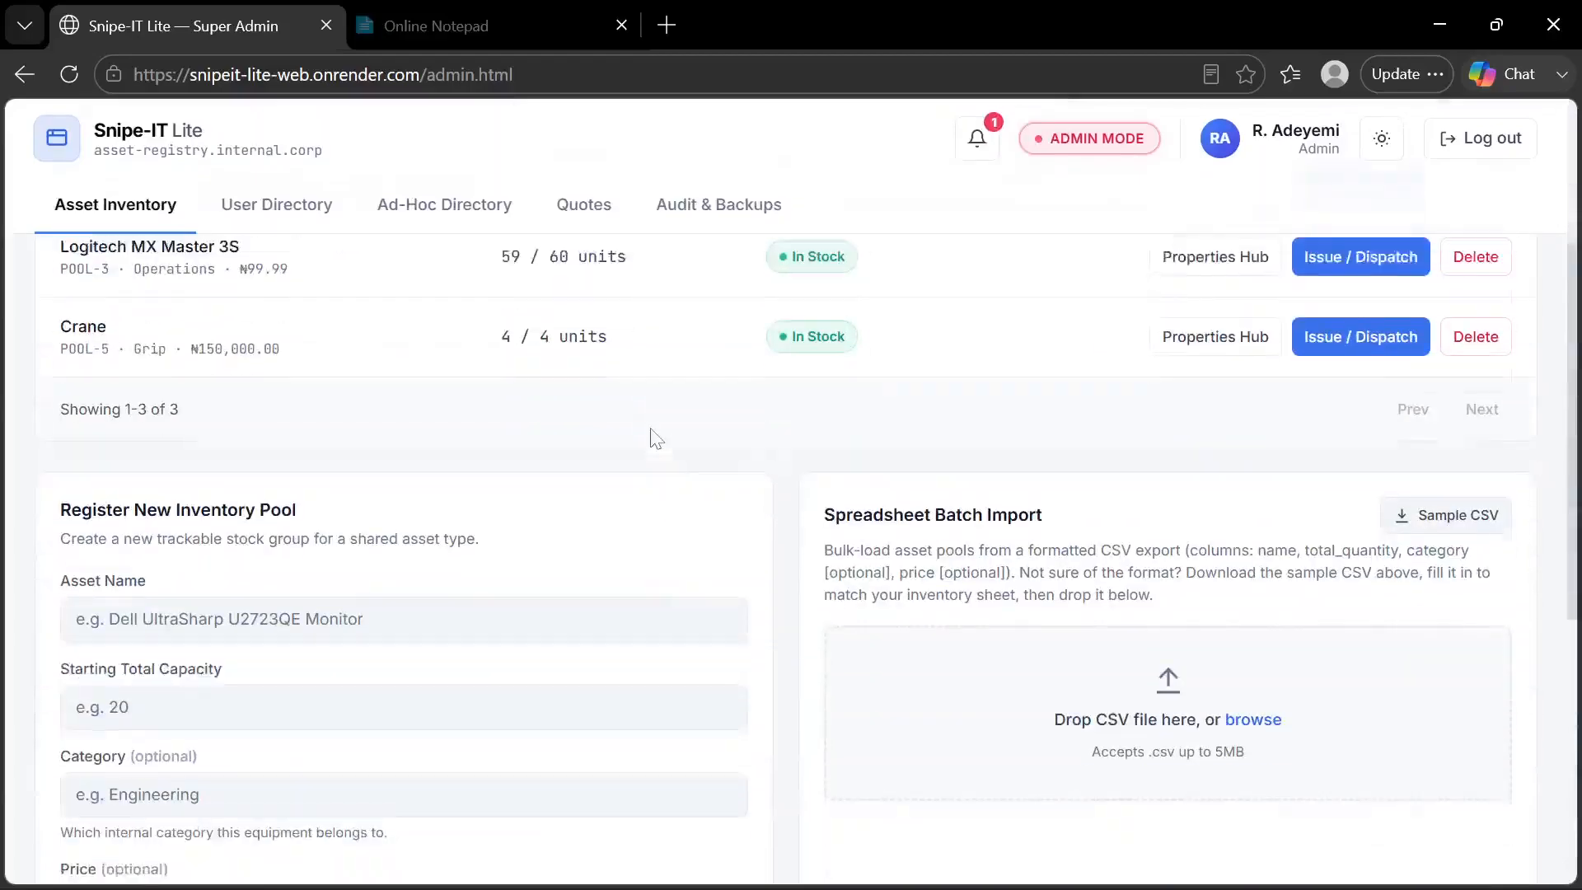
Review the inventory registration form and the pools remaining under Restore Deleted Assets
scroll(566, 478, "down", 4)
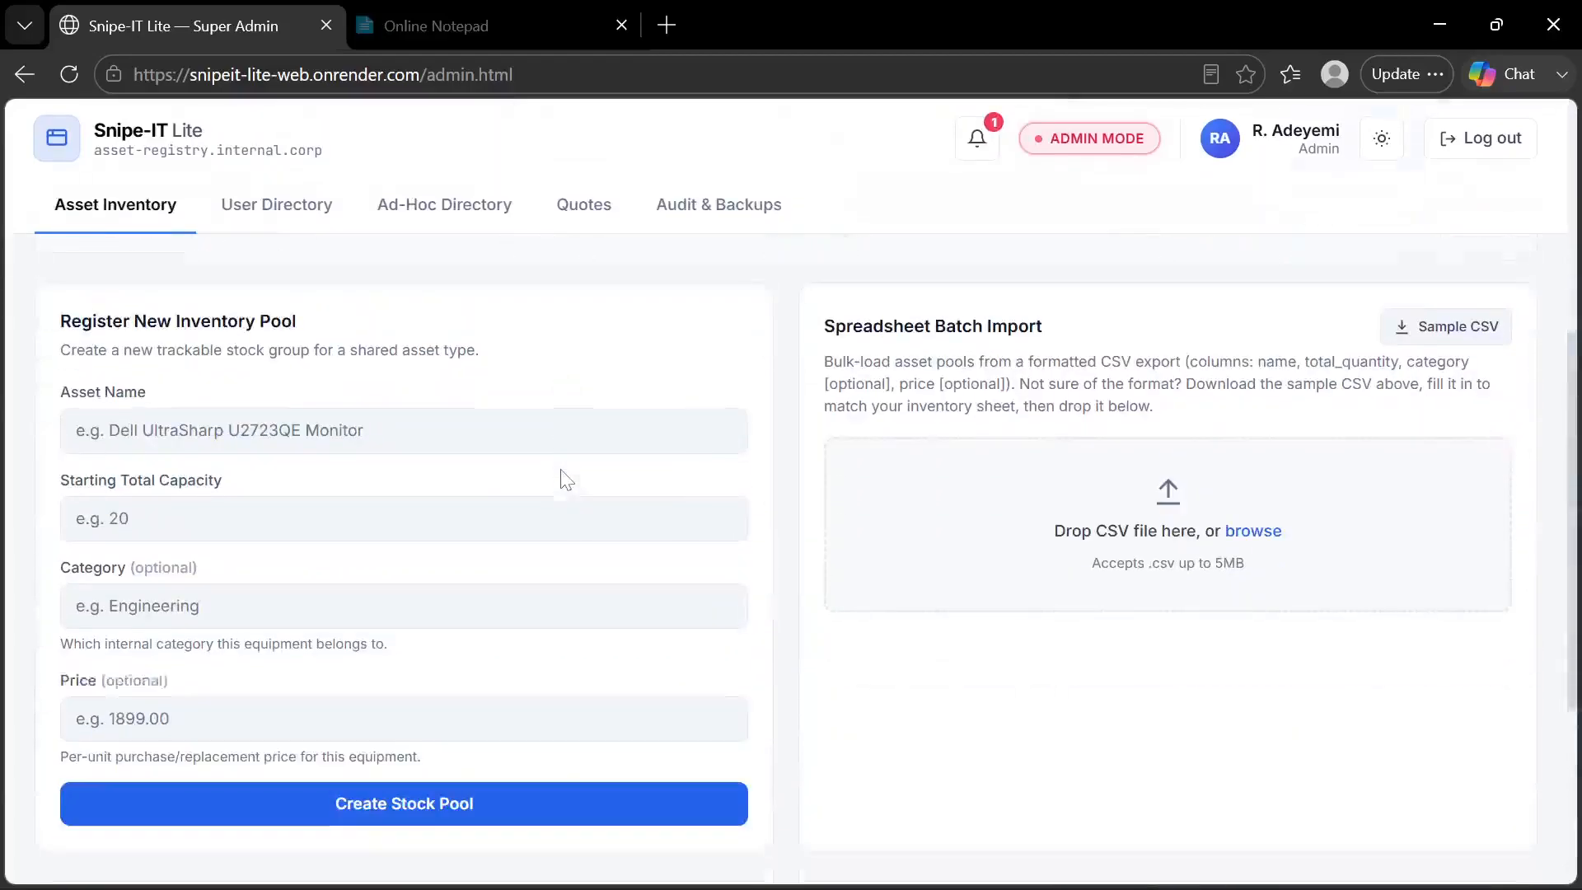
scroll(567, 478, "down", 4)
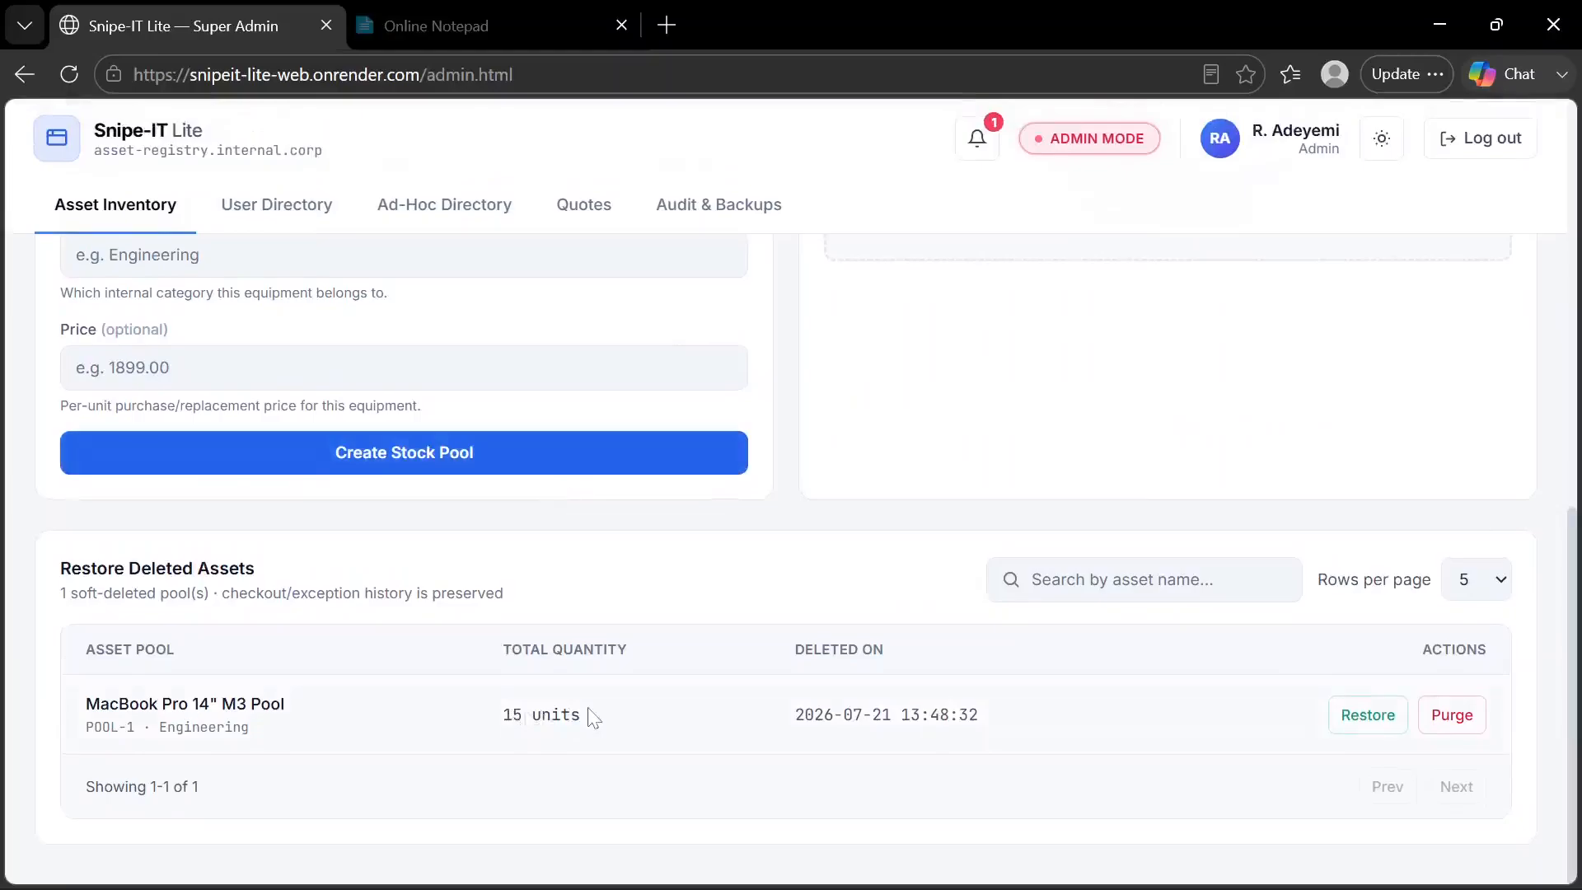
scroll(591, 717, "up", 3)
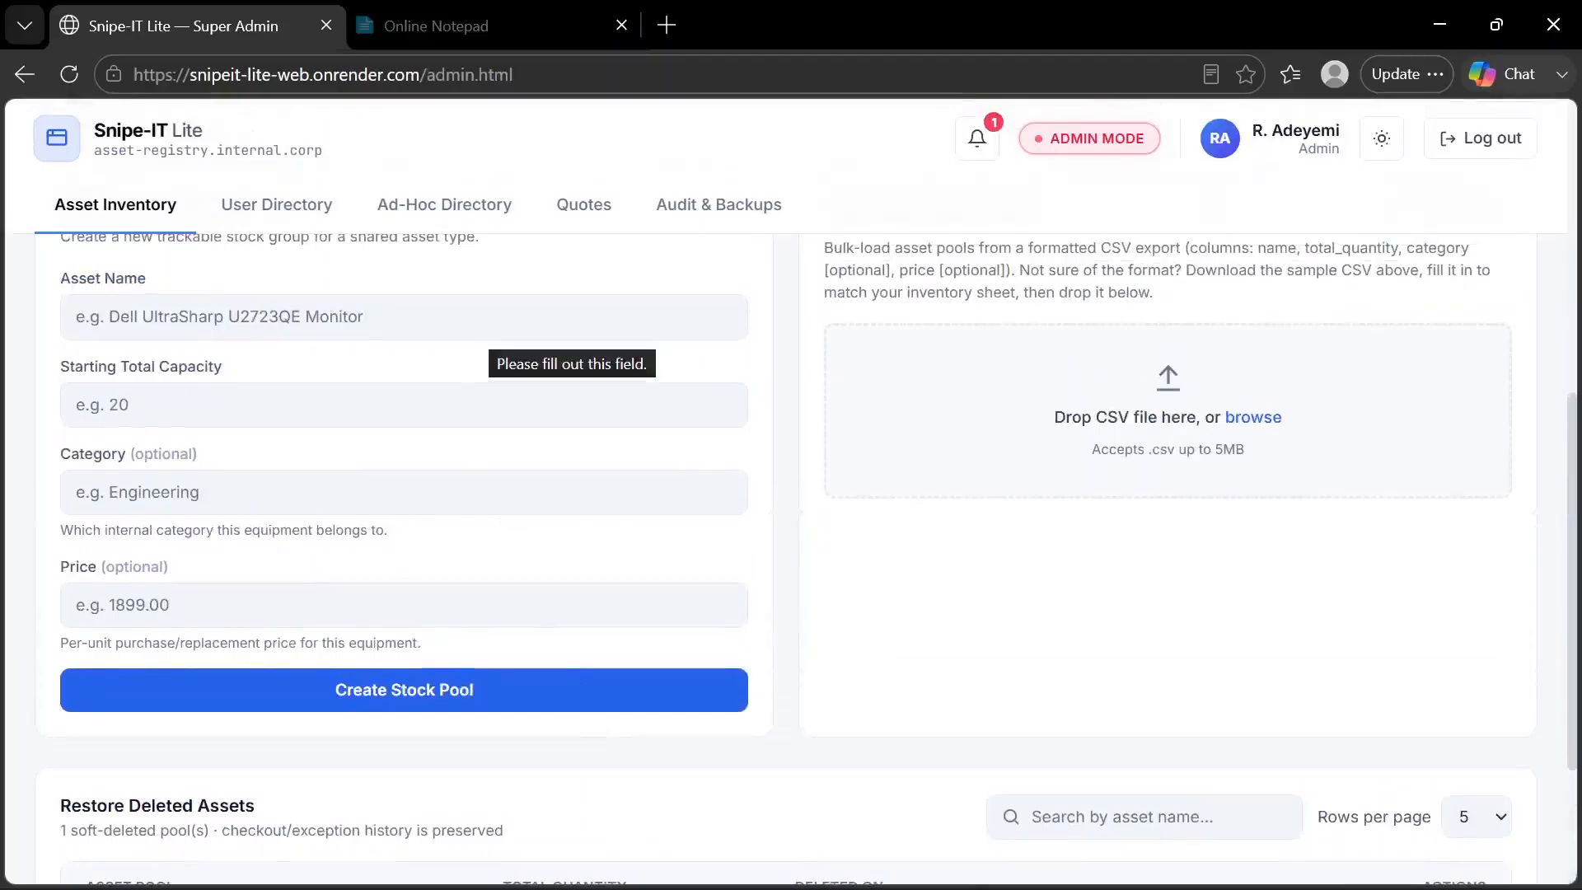
scroll(482, 338, "up", 1)
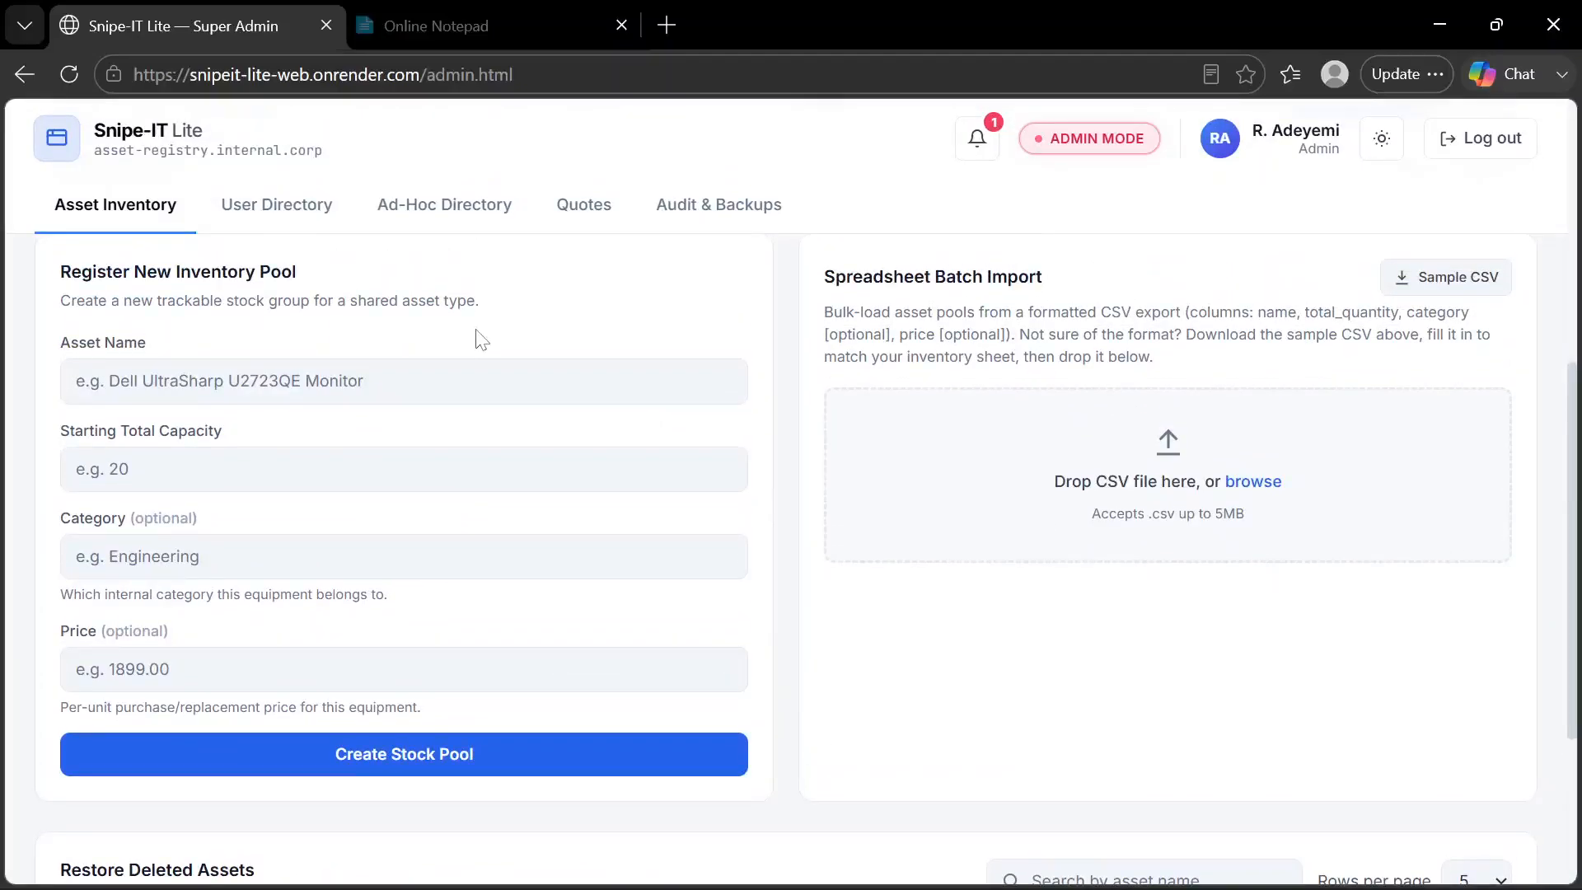
scroll(482, 339, "down", 3)
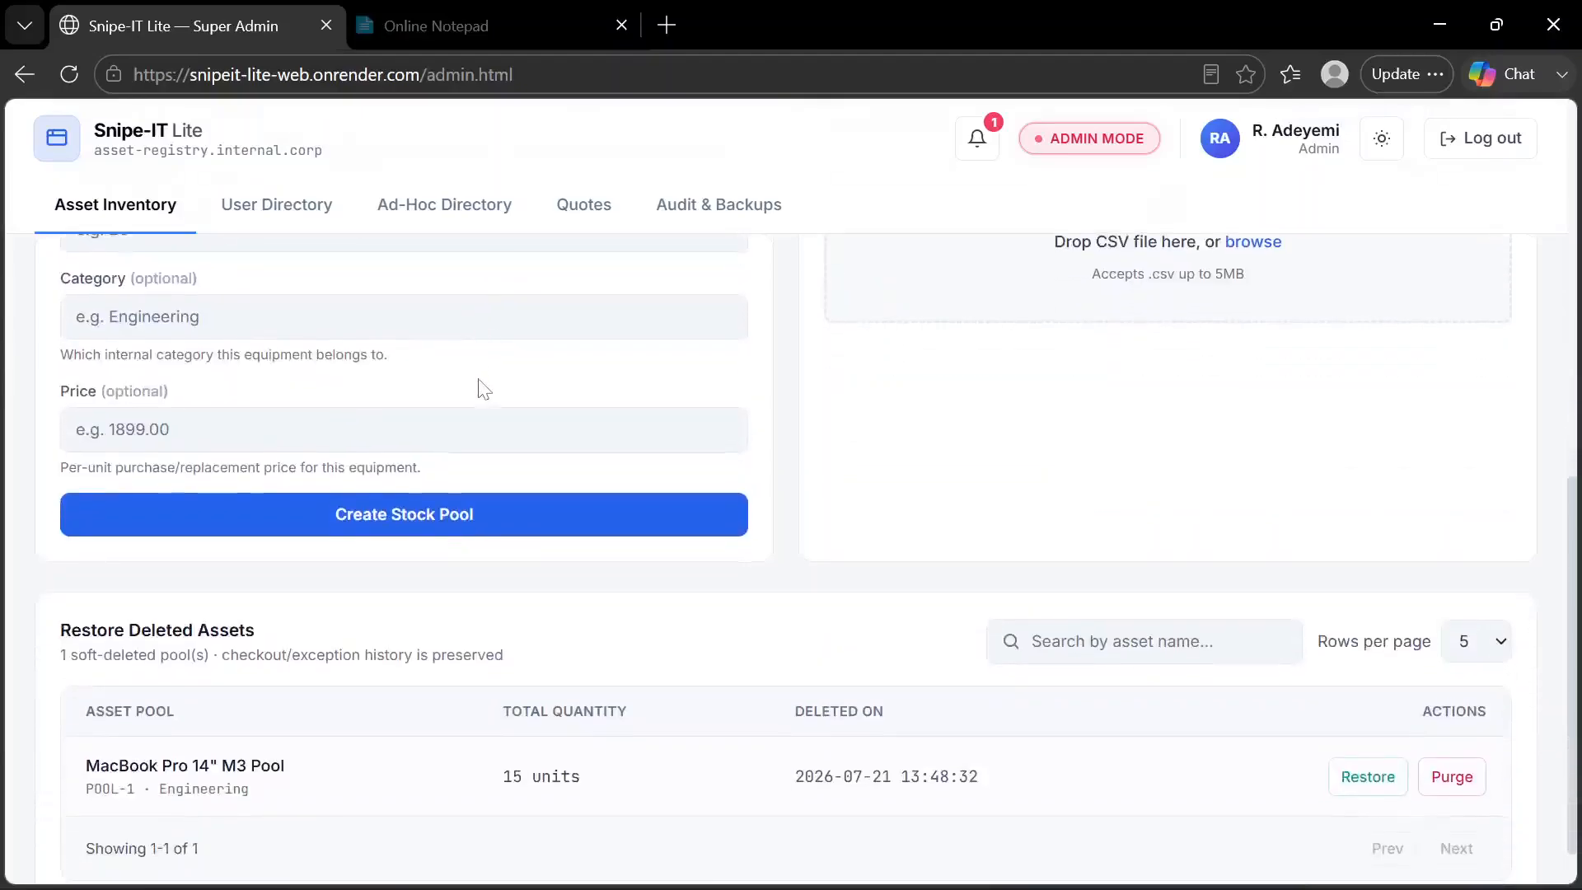
scroll(482, 387, "down", 1)
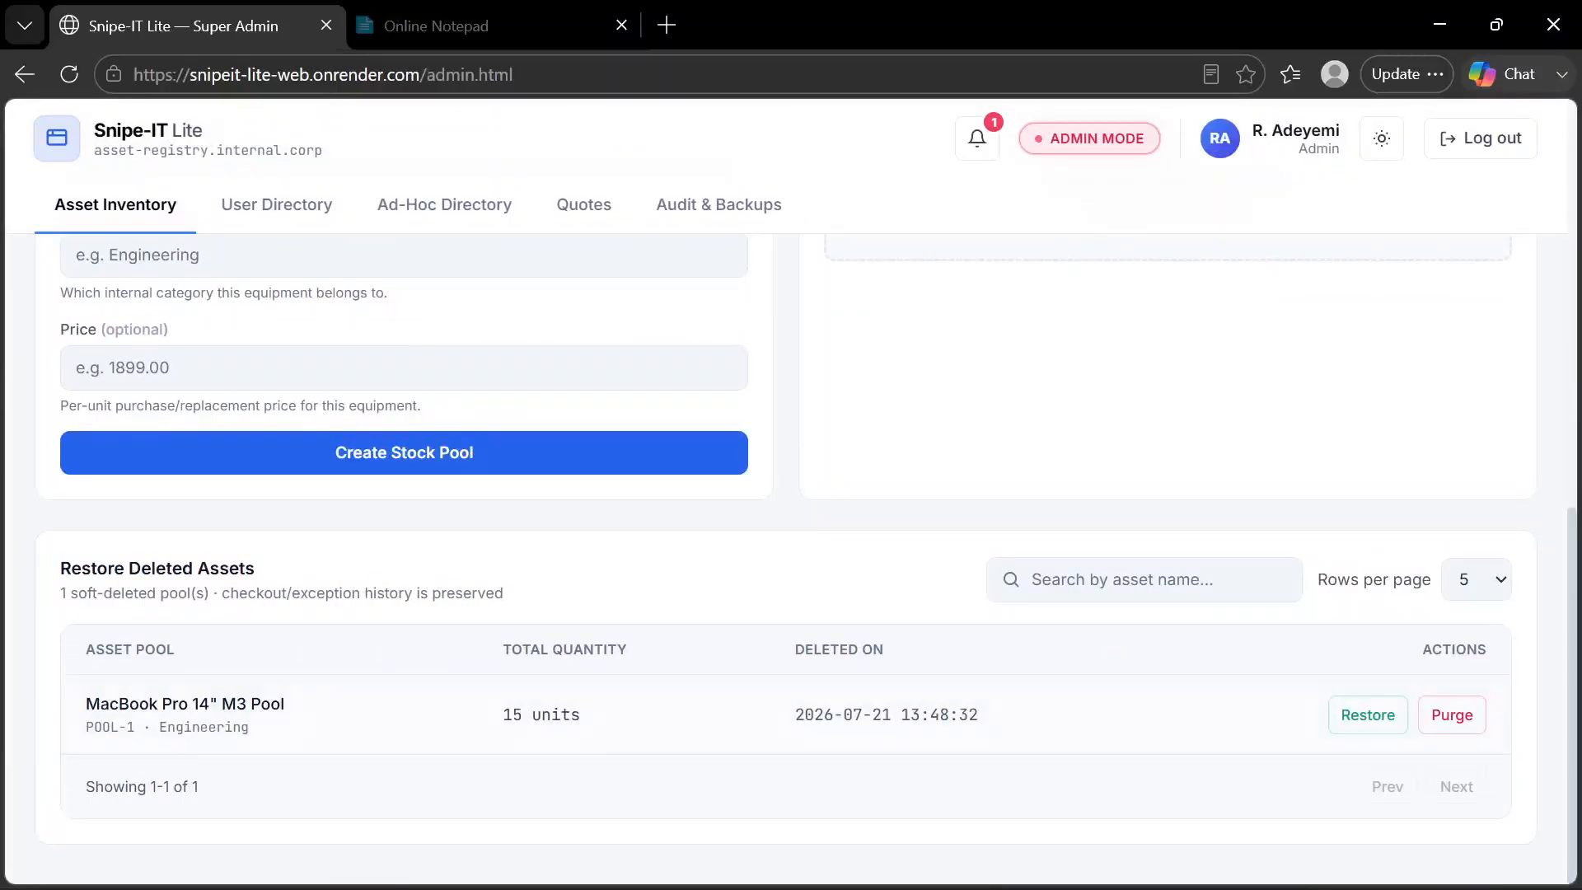
Examine the accounts, privilege tiers and checked-out items in the User Directory
left_click(299, 227)
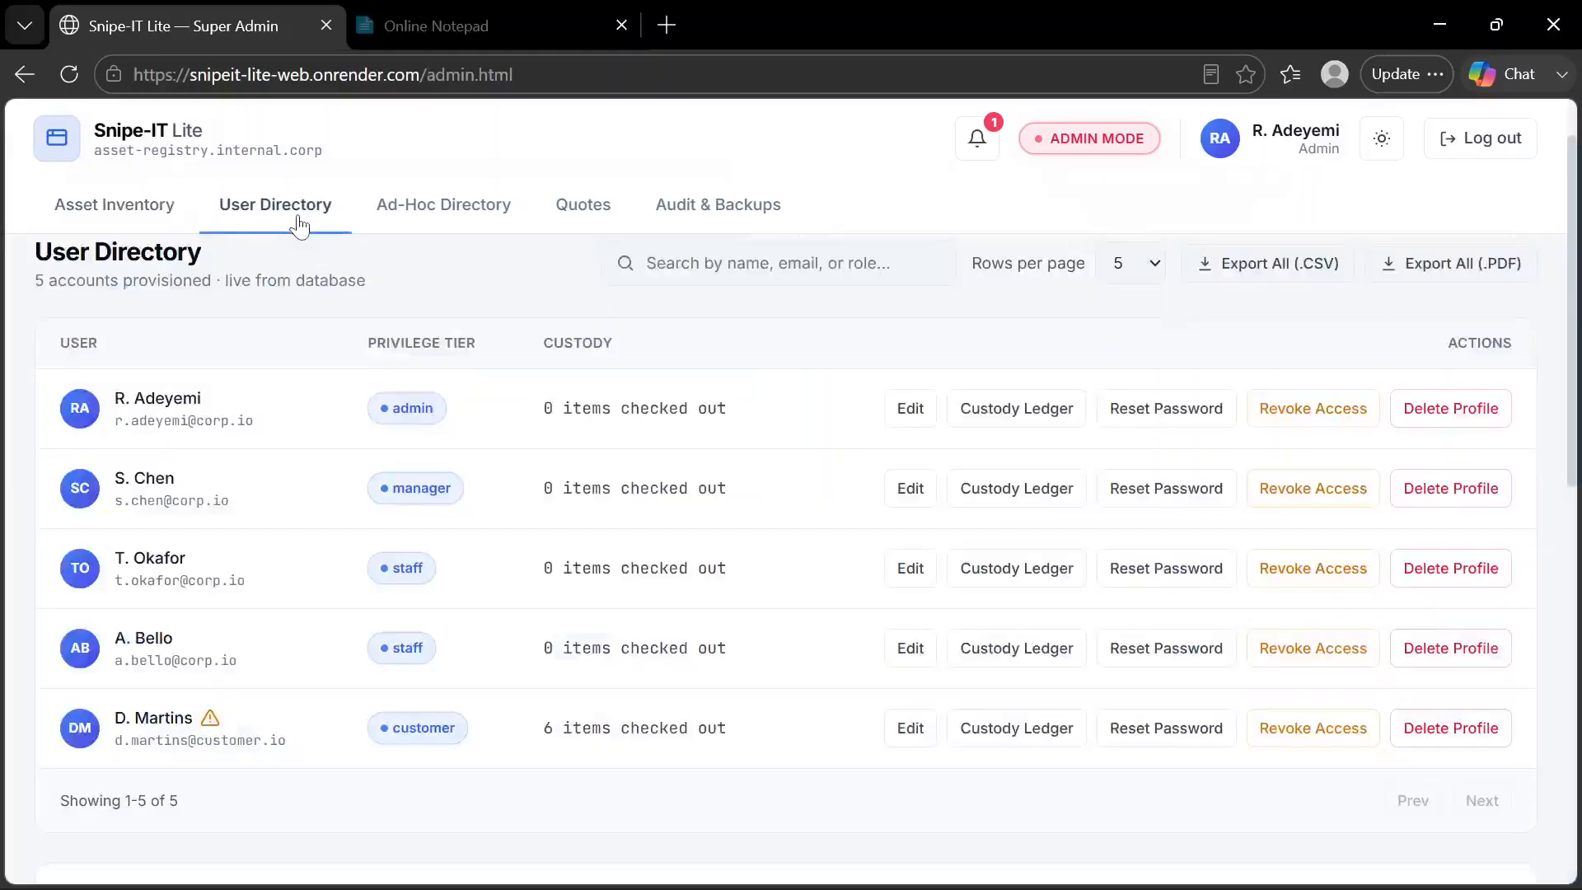
scroll(386, 387, "down", 2)
scroll(412, 425, "up", 3)
scroll(409, 425, "down", 2)
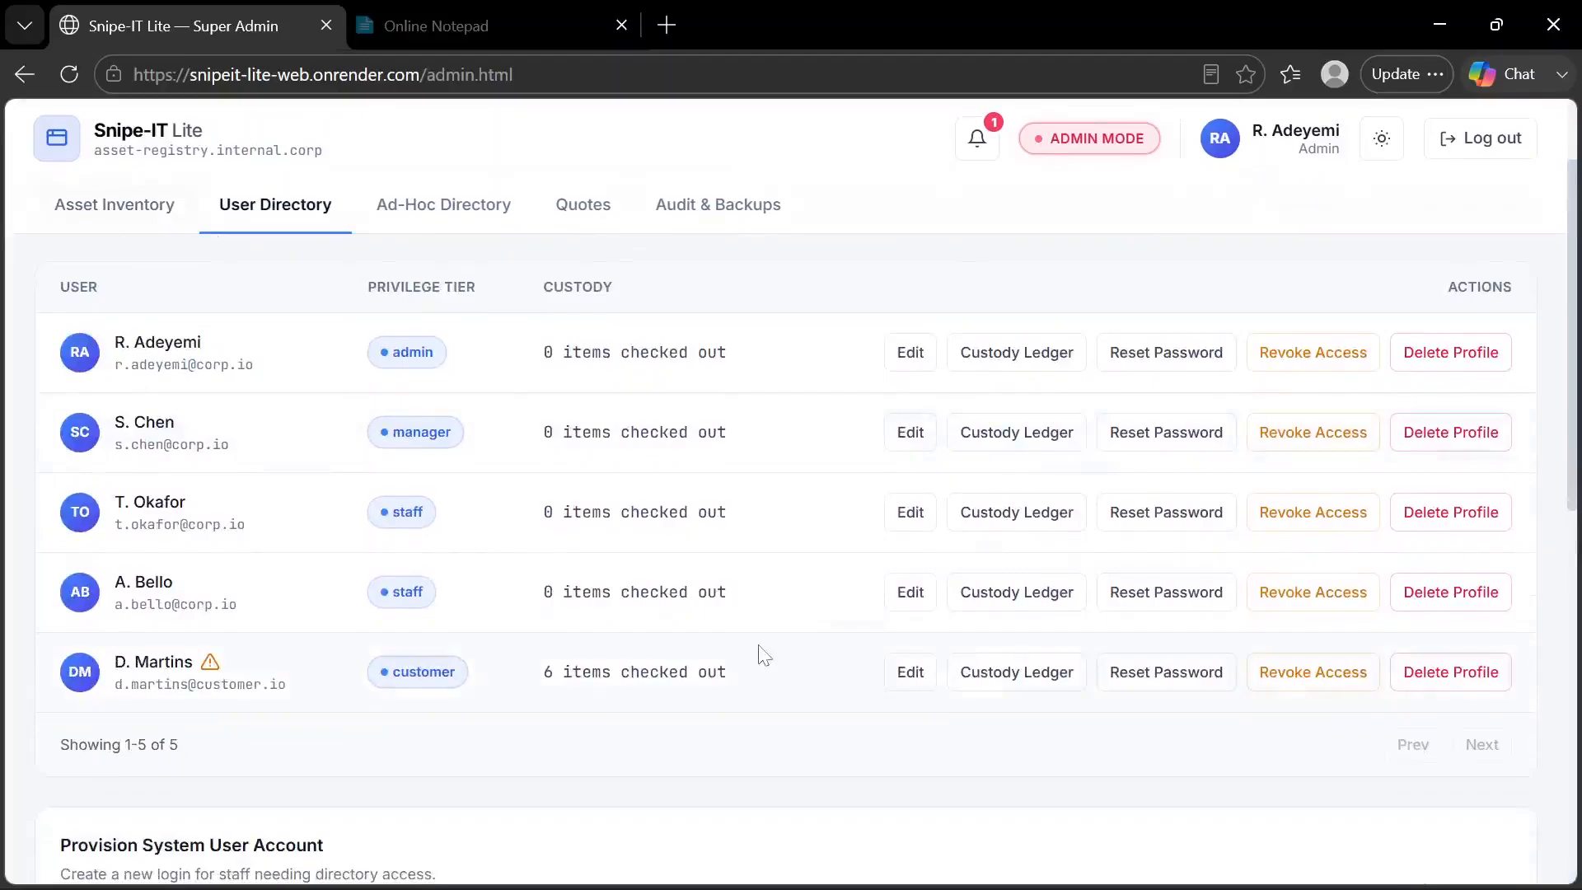
scroll(822, 585, "up", 1)
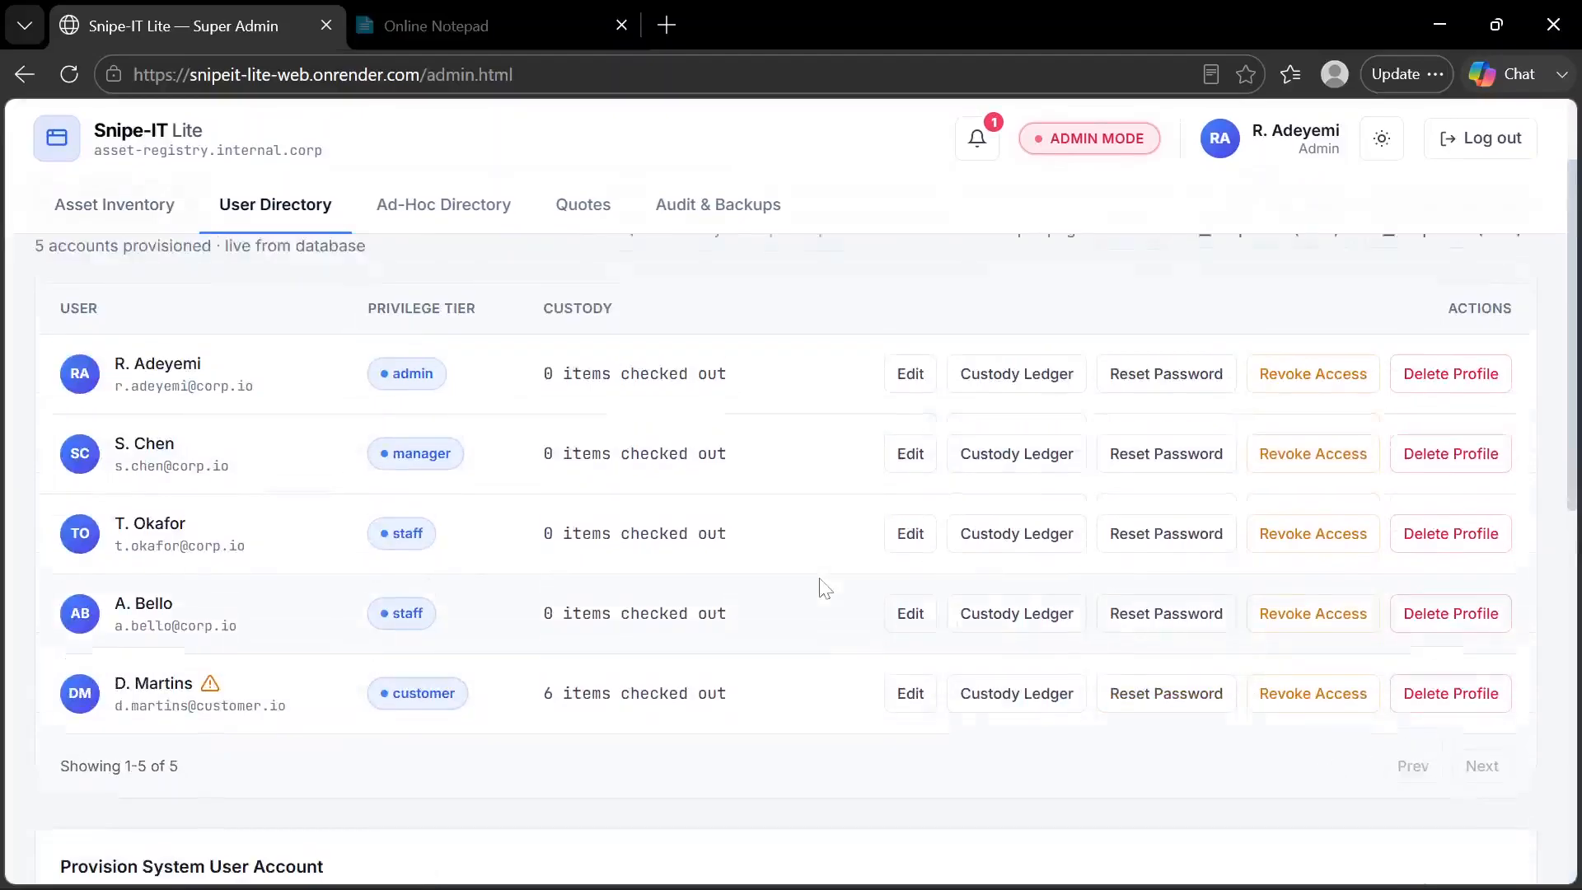
scroll(821, 587, "up", 2)
scroll(820, 586, "down", 2)
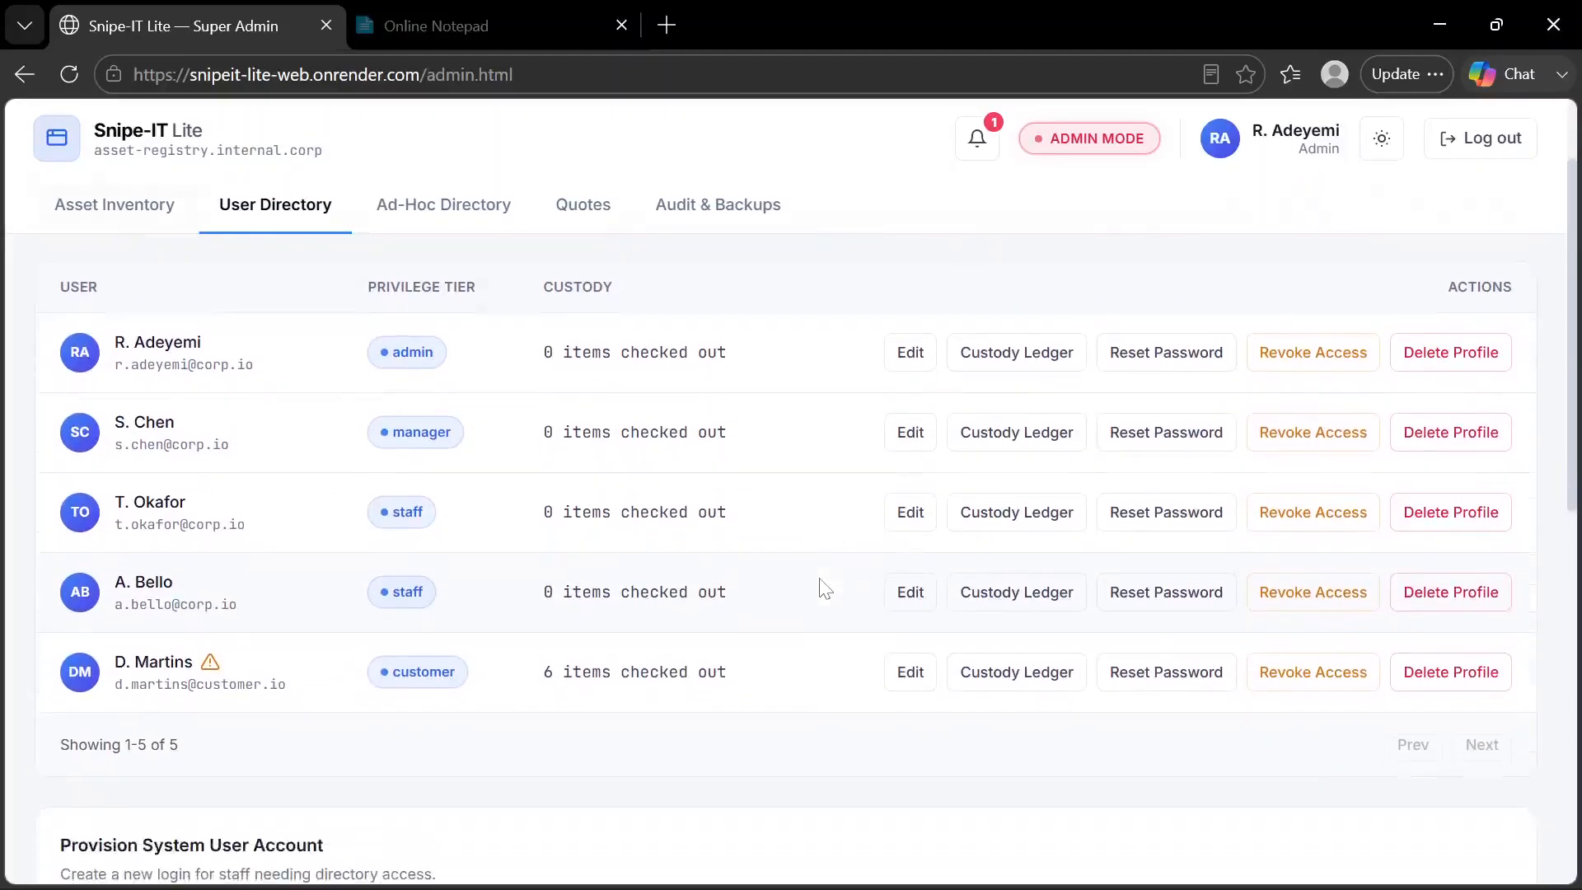
Convert the individual in the Ad-Hoc Directory to a real user account with the Customer role and a saved temporary password
left_click(444, 210)
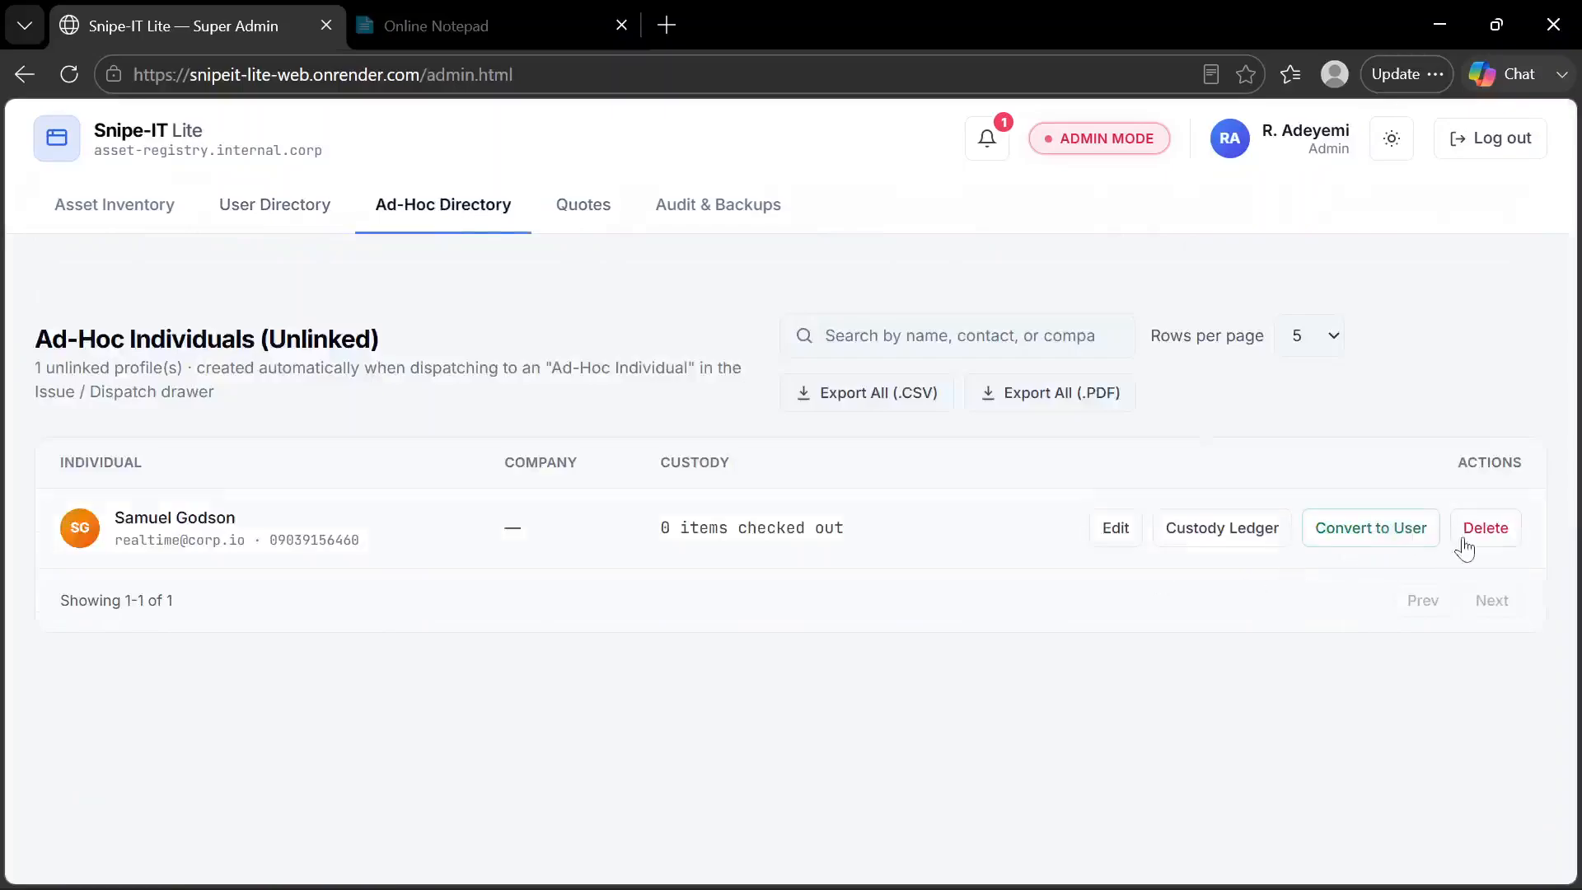
left_click(1394, 544)
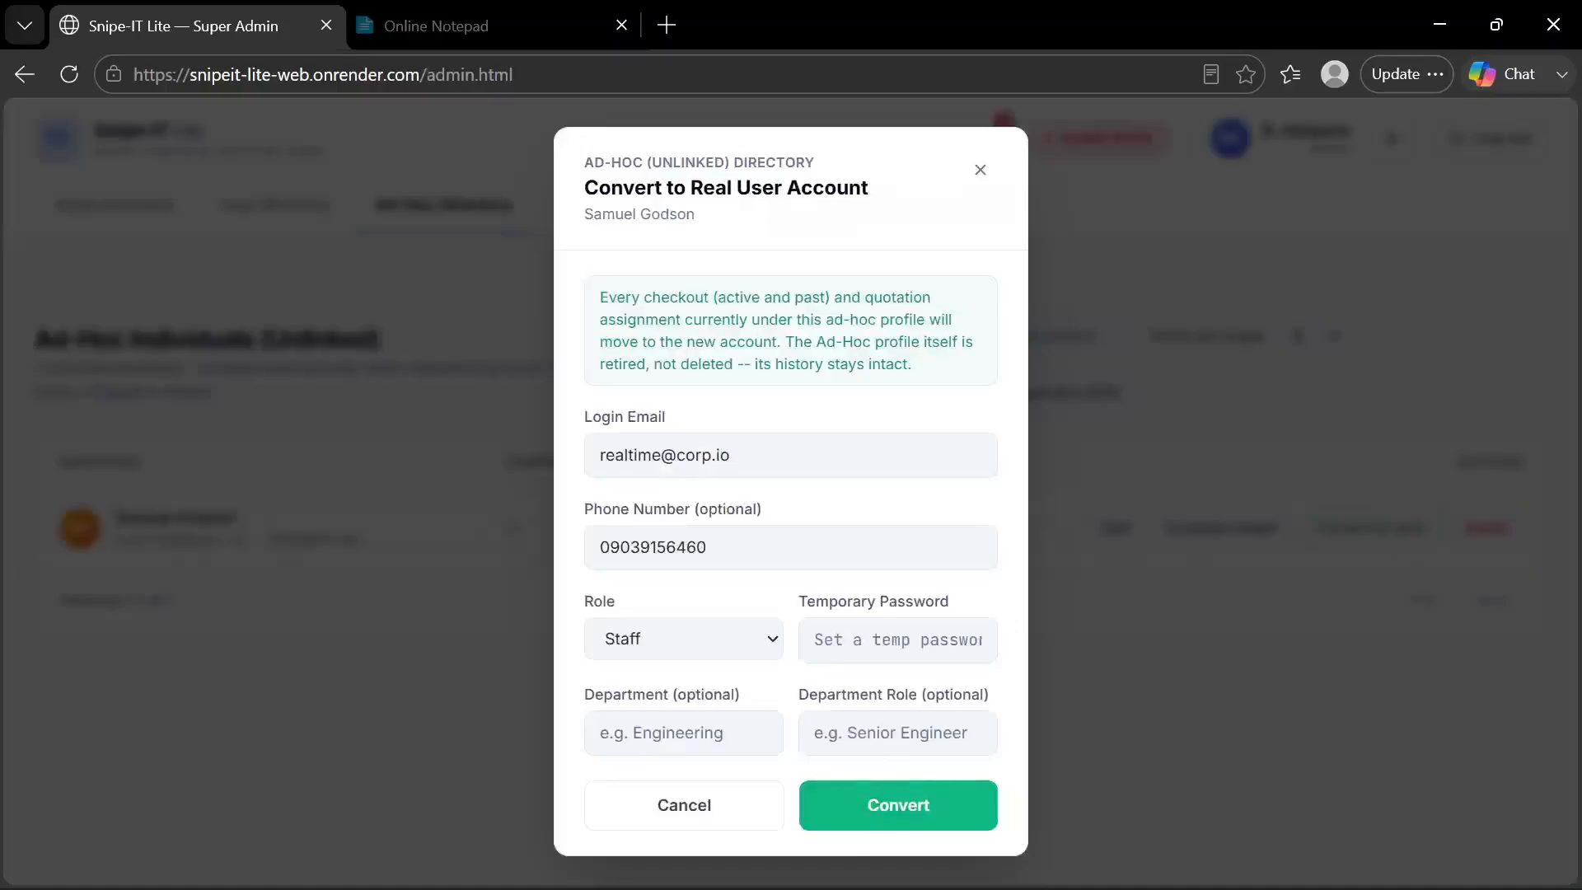
left_click(772, 645)
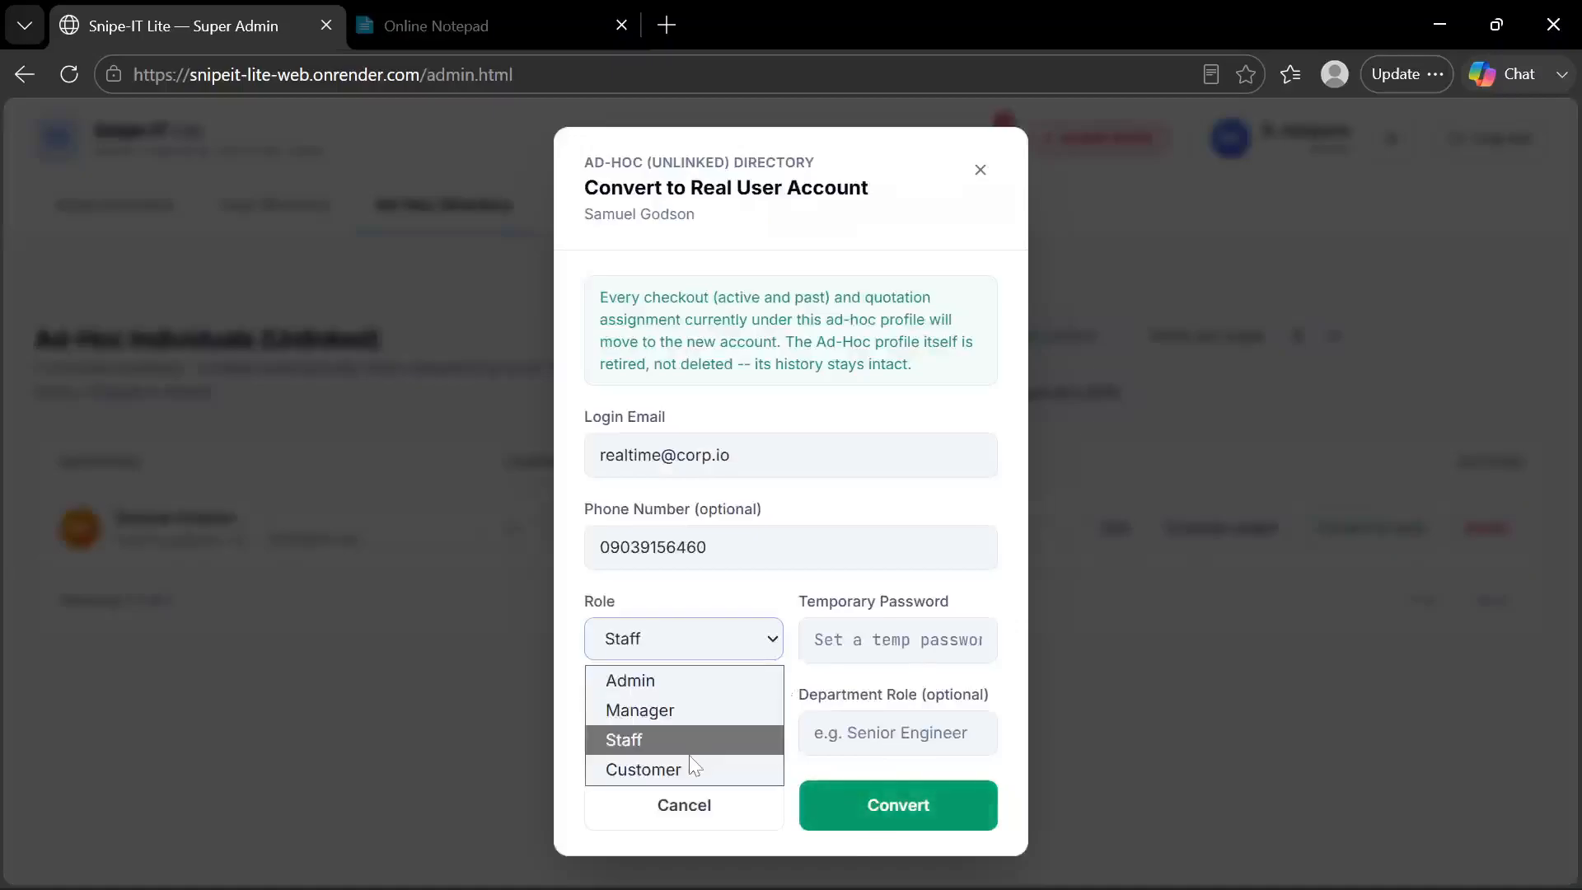
left_click(690, 765)
left_click(834, 641)
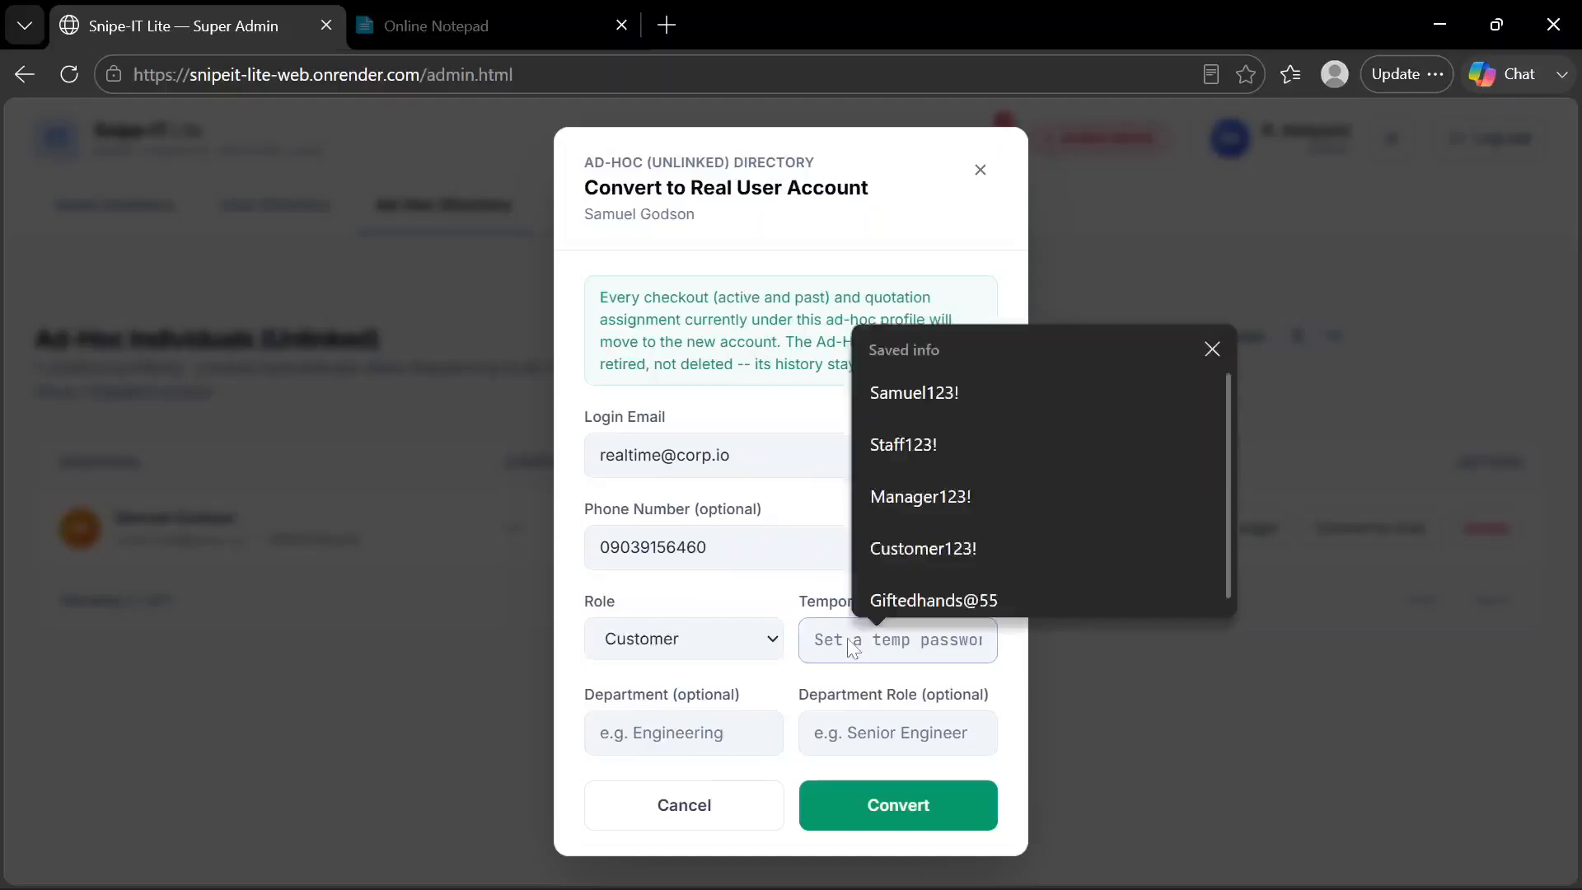
left_click(945, 391)
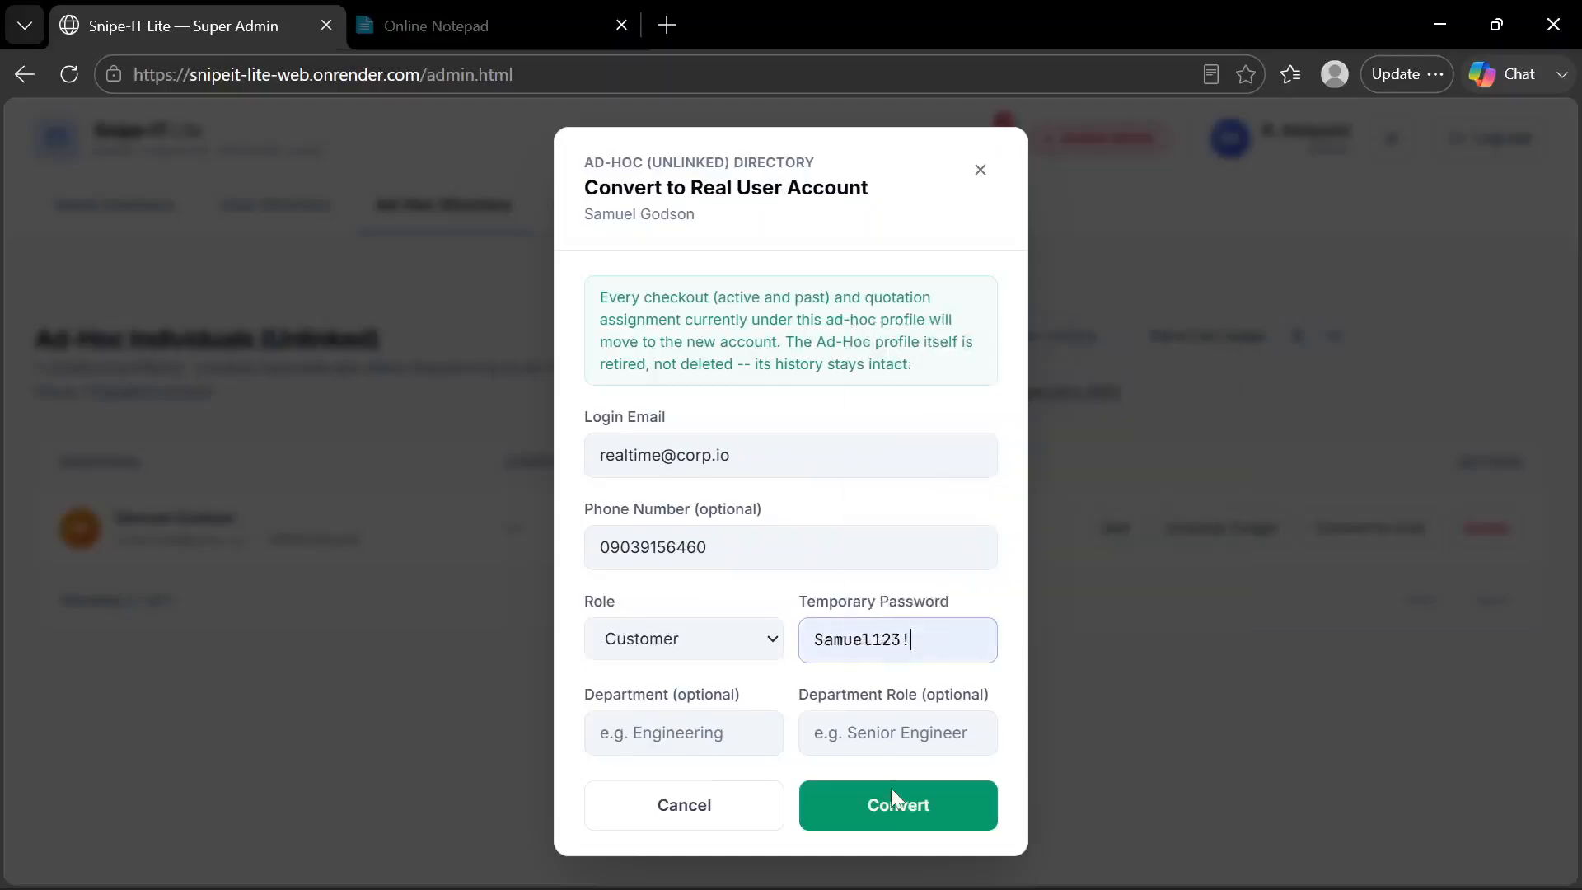
left_click(898, 808)
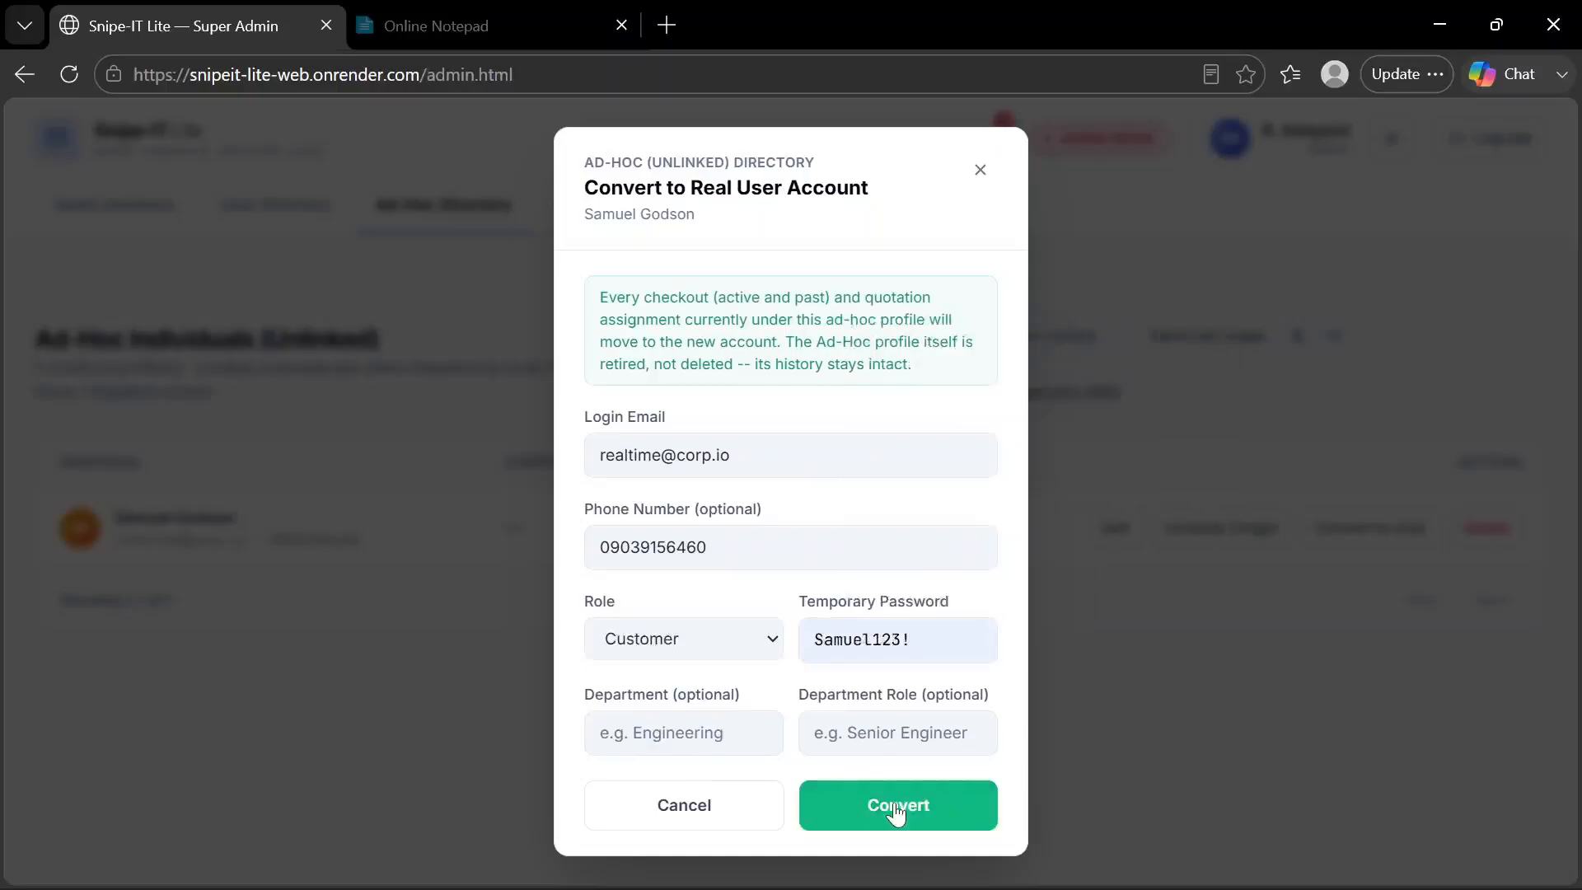
left_click(1009, 295)
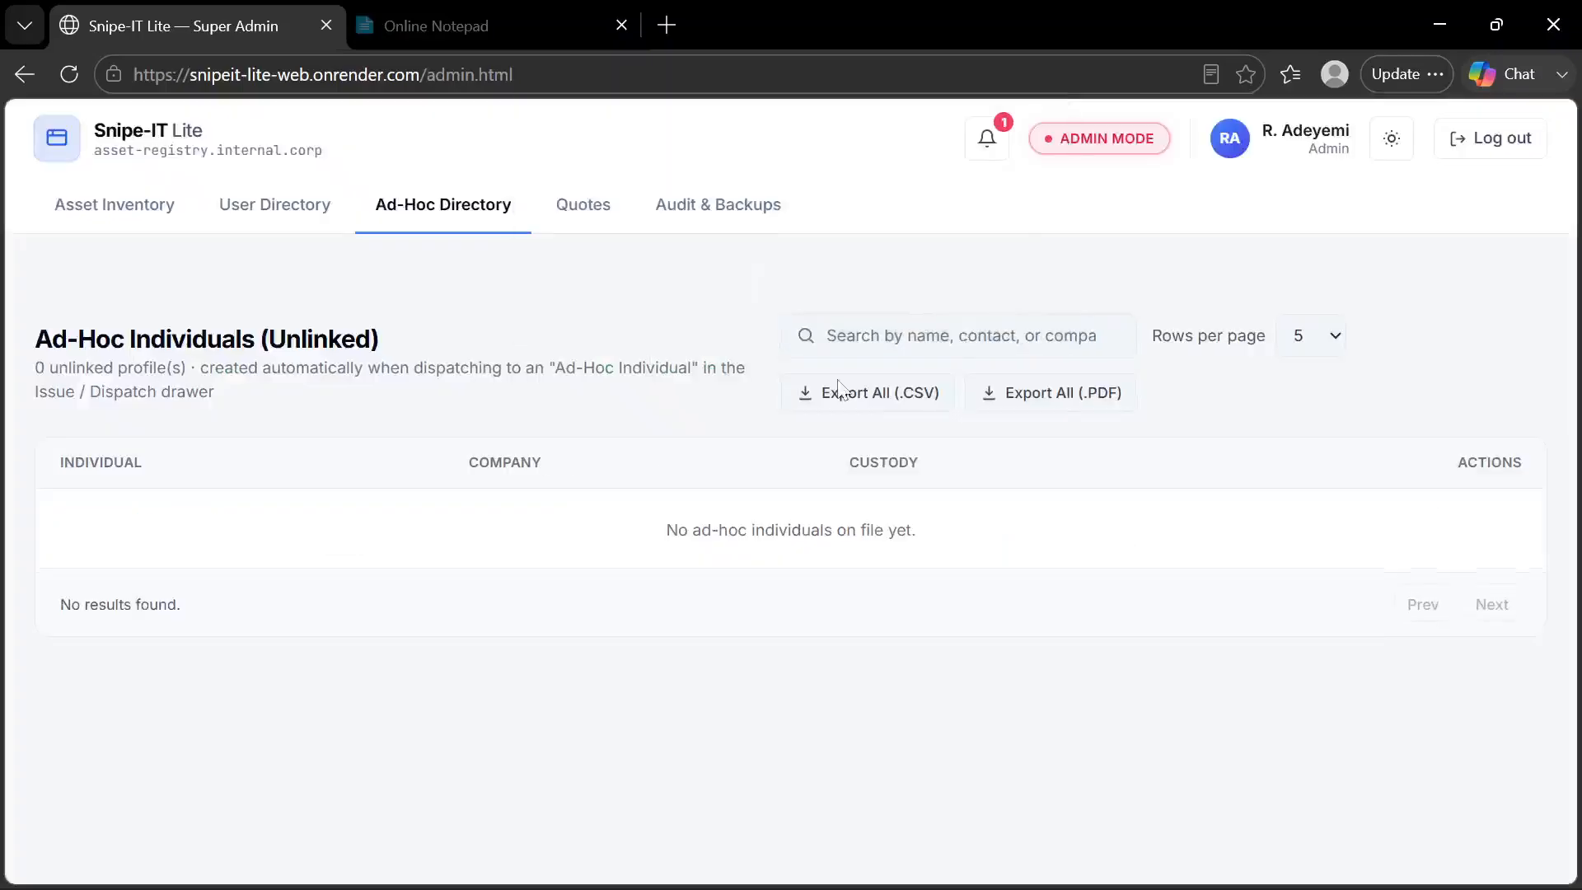
Reload the admin page and find the converted customer account on the second page of the User Directory
left_click(279, 211)
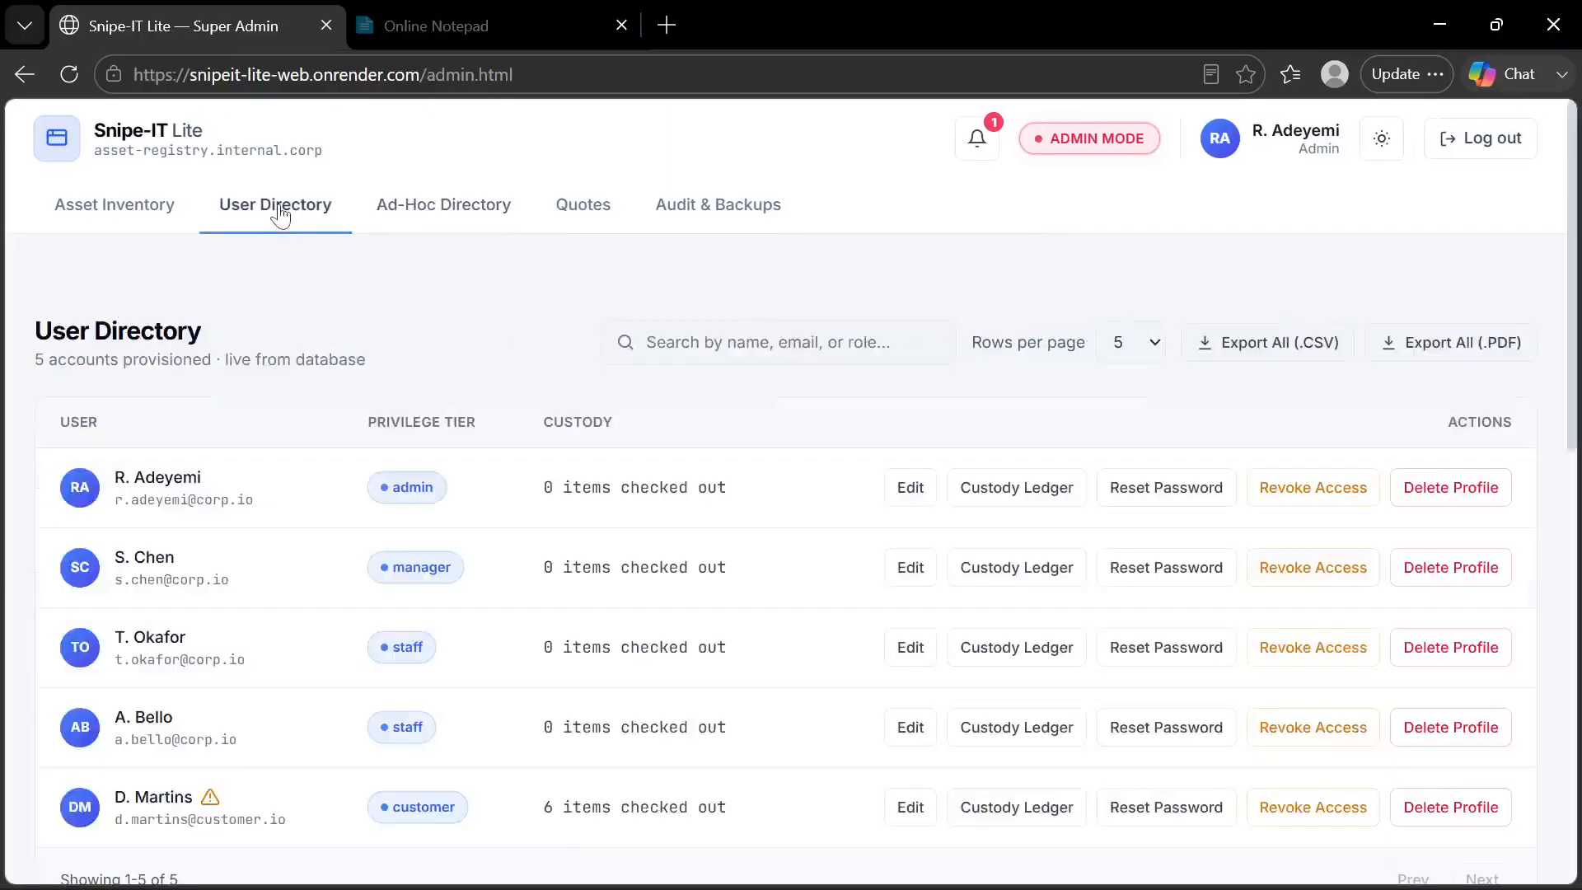
scroll(324, 611, "down", 3)
scroll(323, 612, "up", 2)
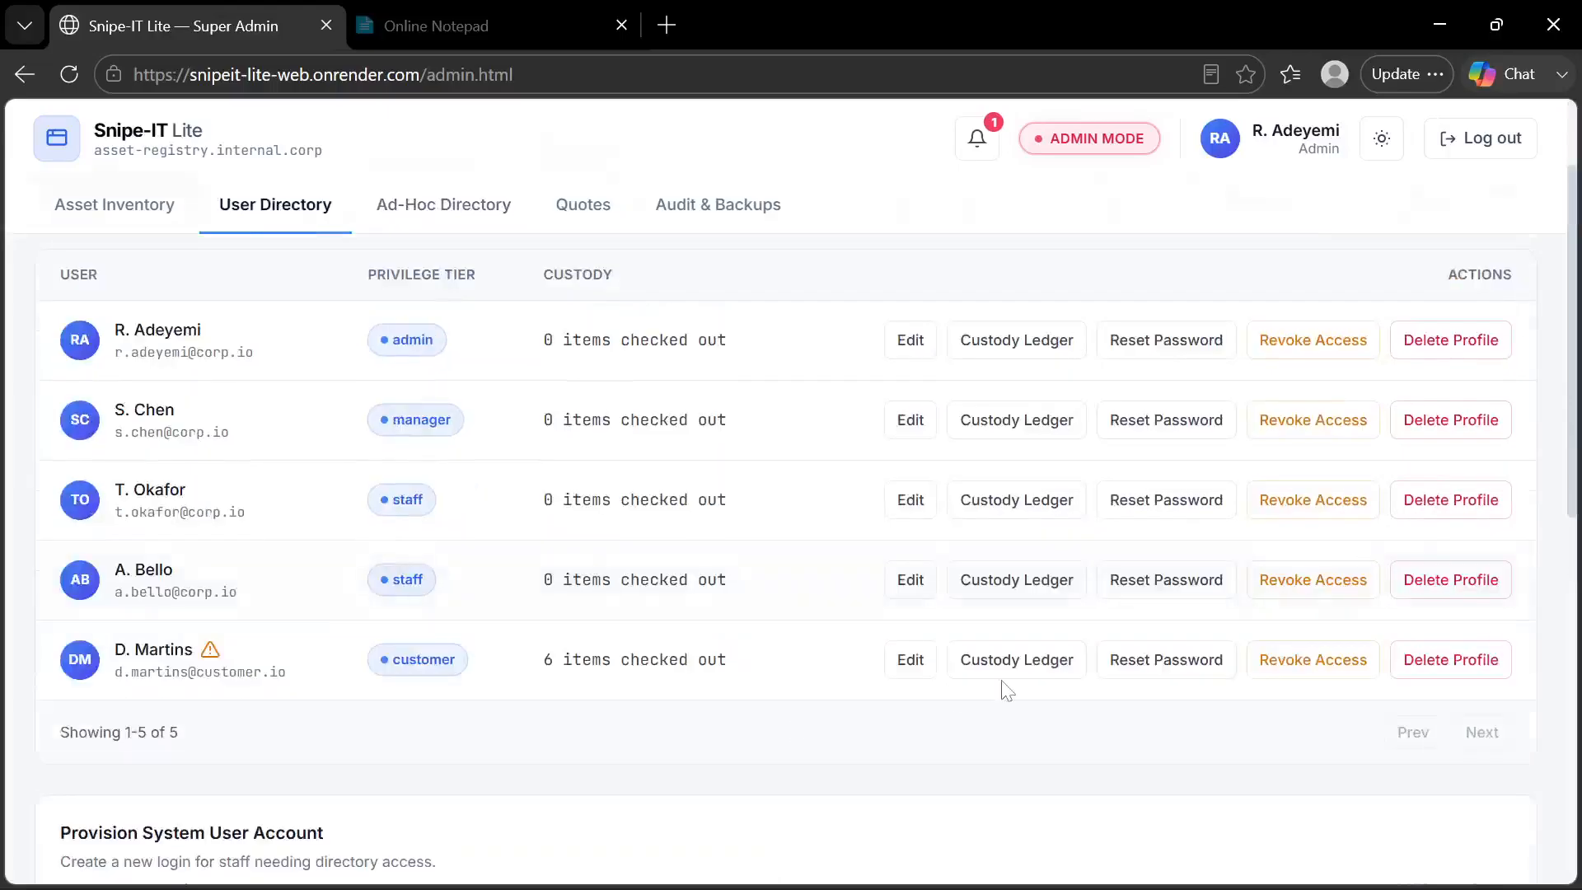
key("F5")
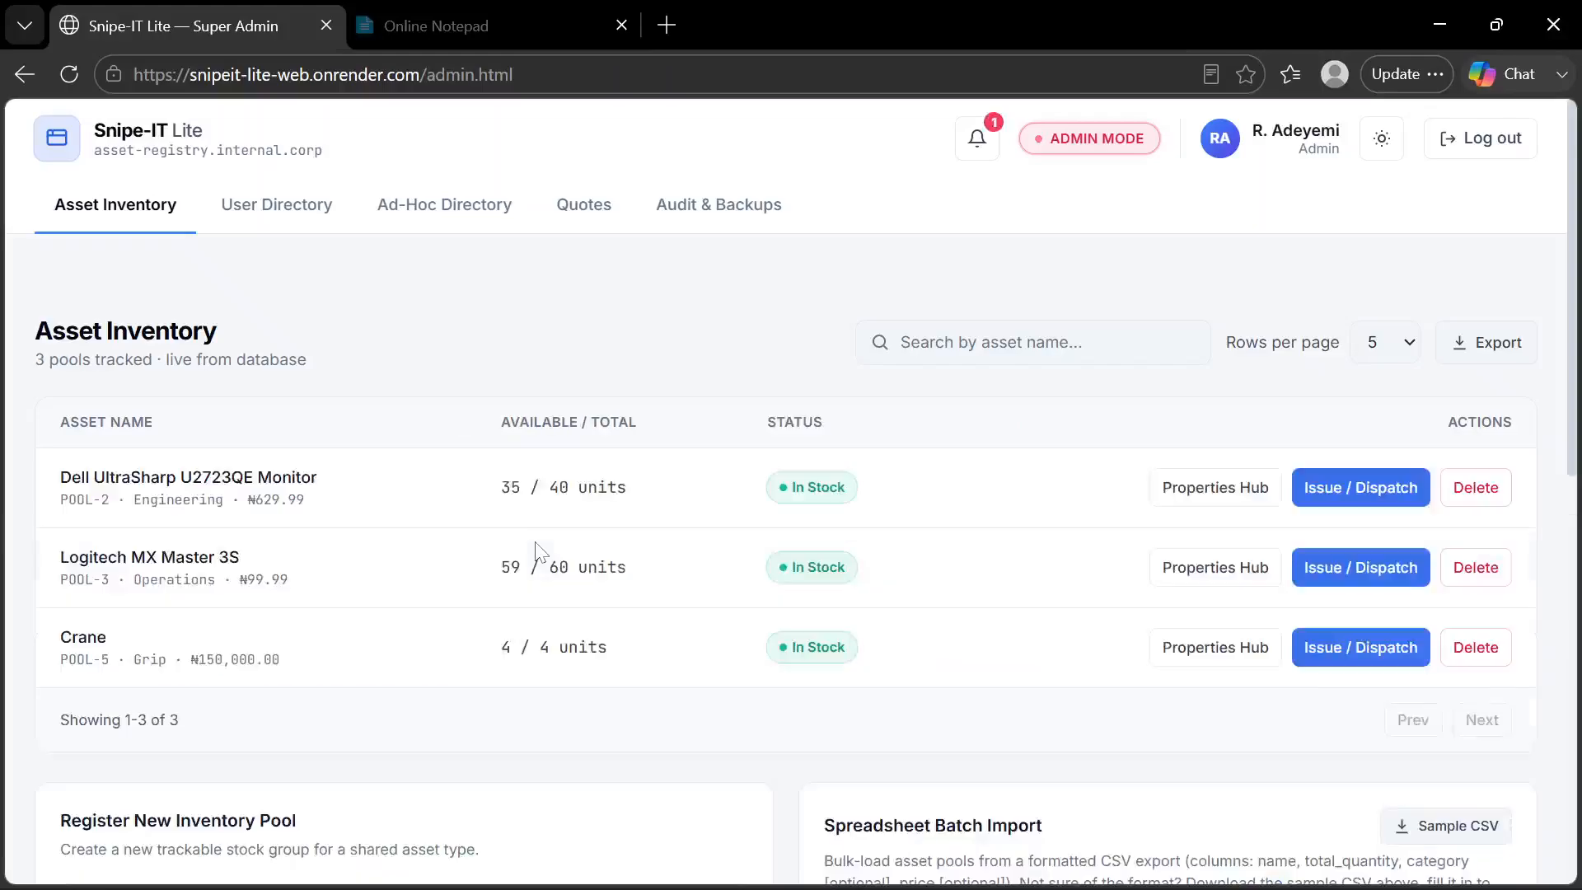
left_click(320, 202)
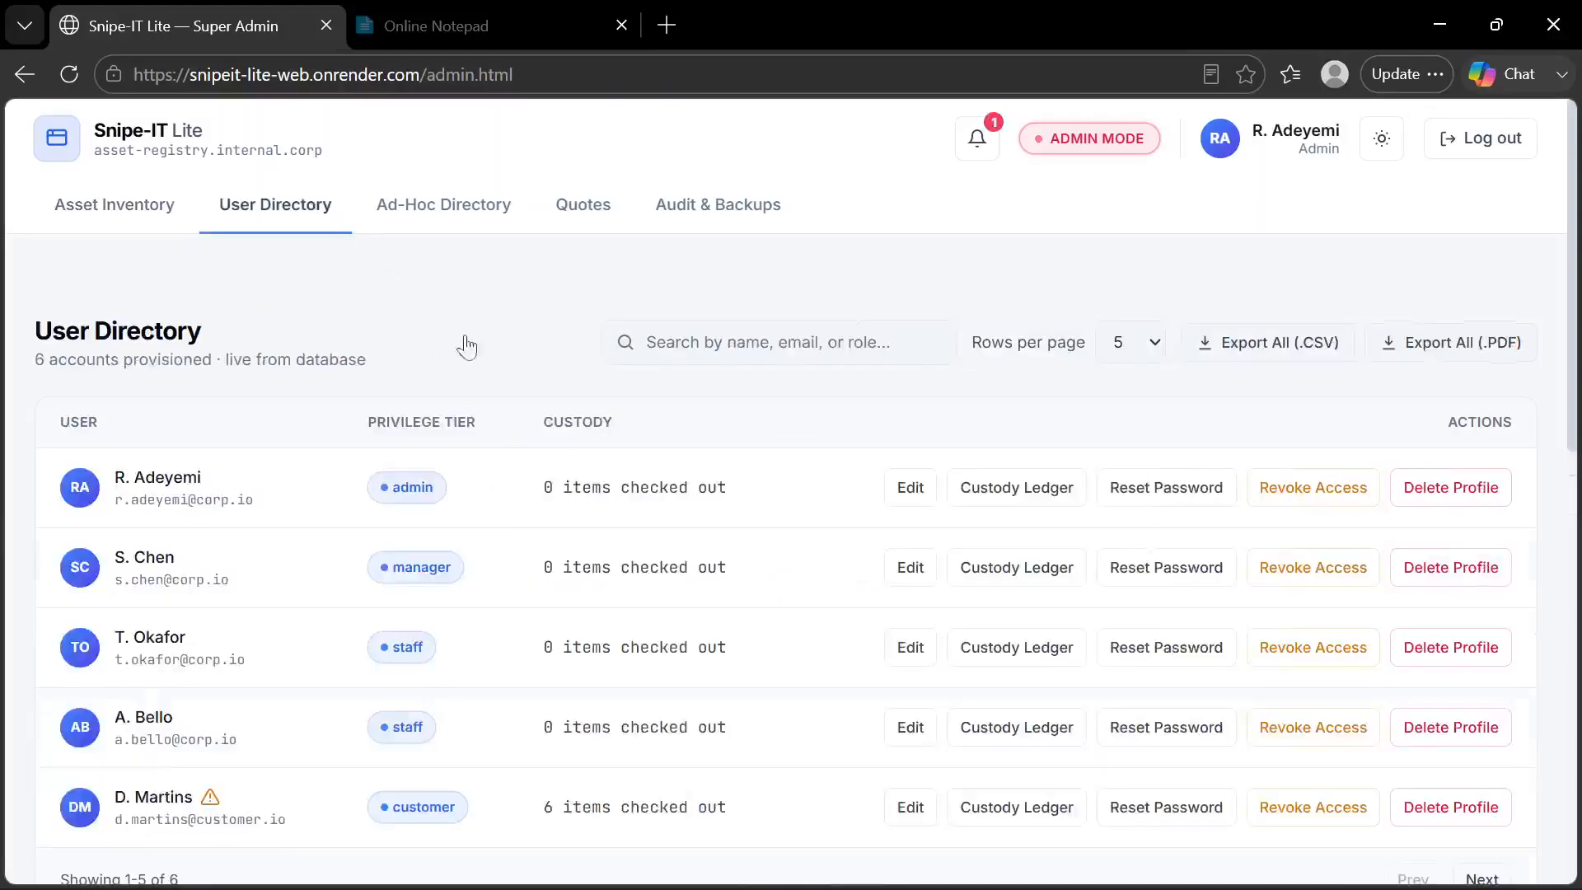
scroll(560, 540, "down", 2)
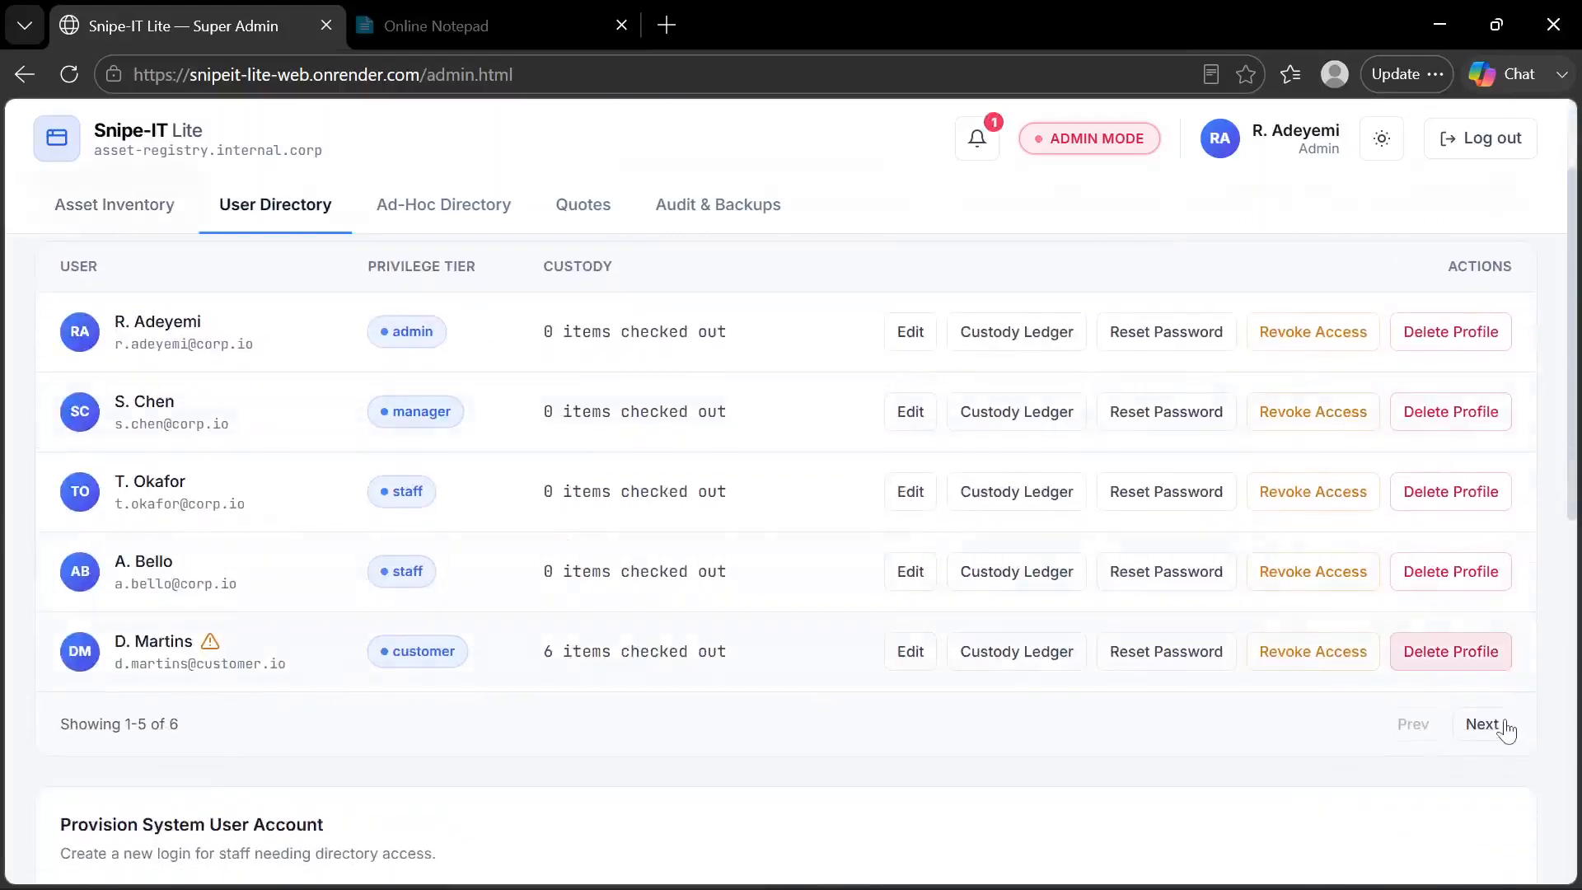
left_click(1482, 726)
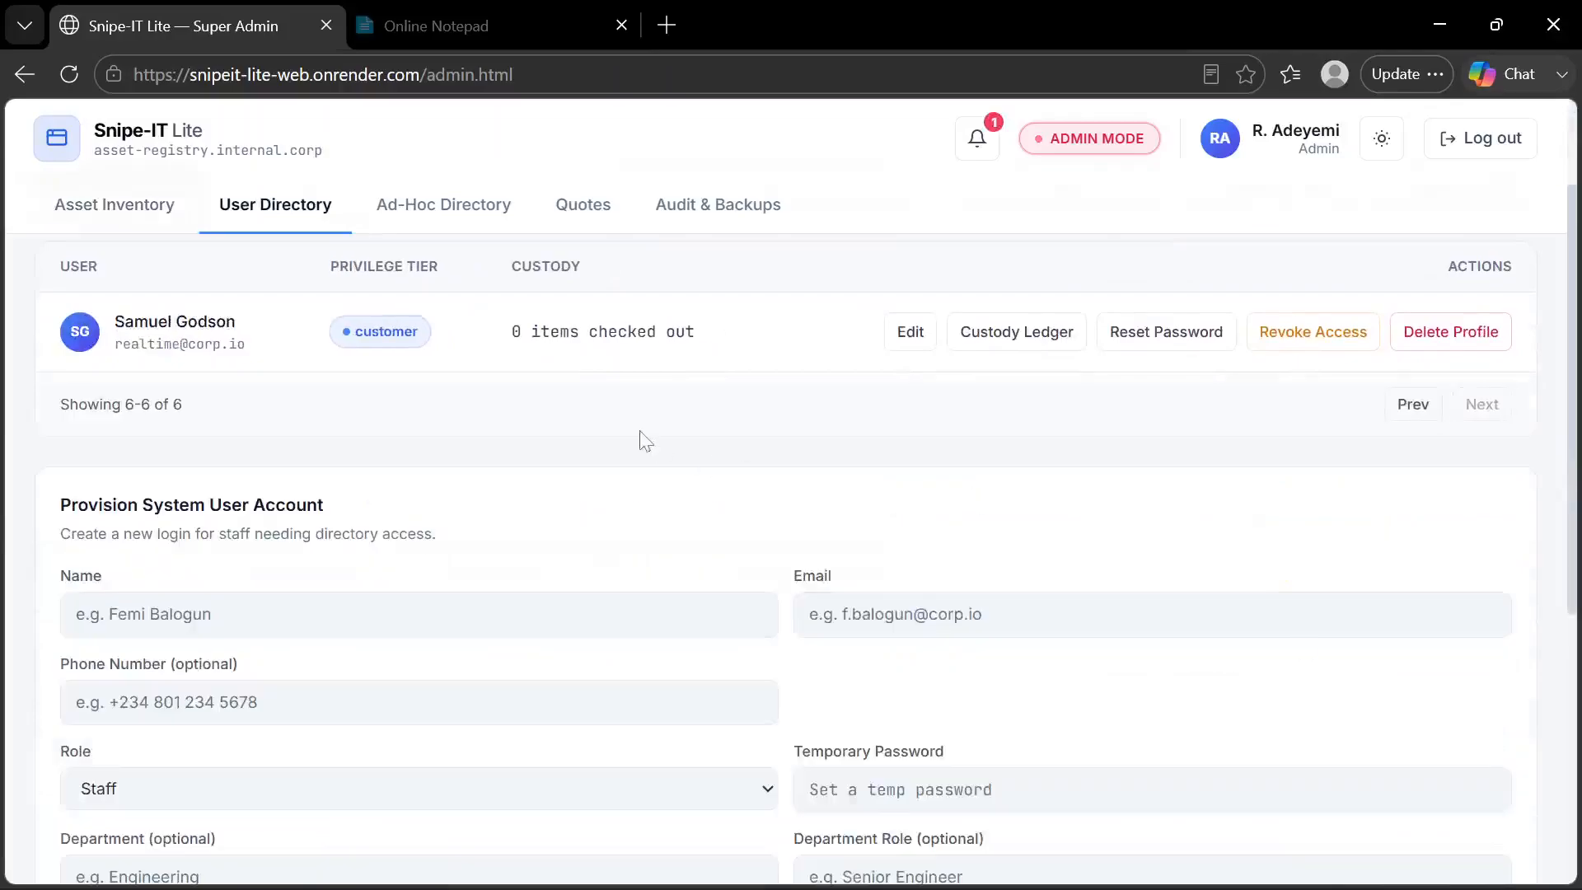
Delete the converted customer's profile, confirm the deletion, and check the Restore Deleted Users list
left_click(1452, 332)
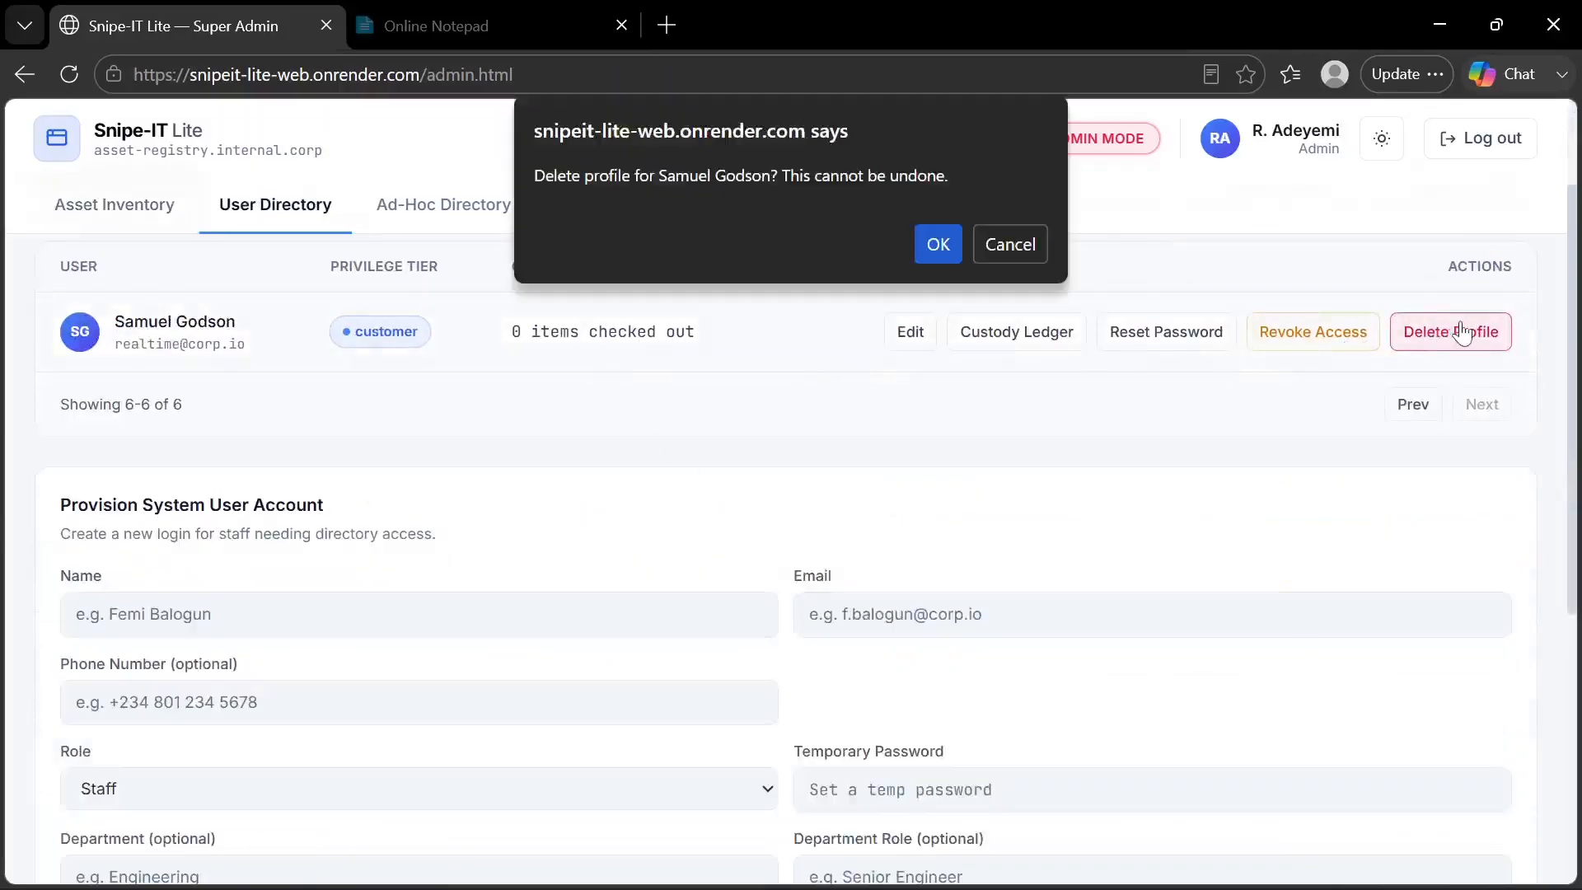
left_click(946, 246)
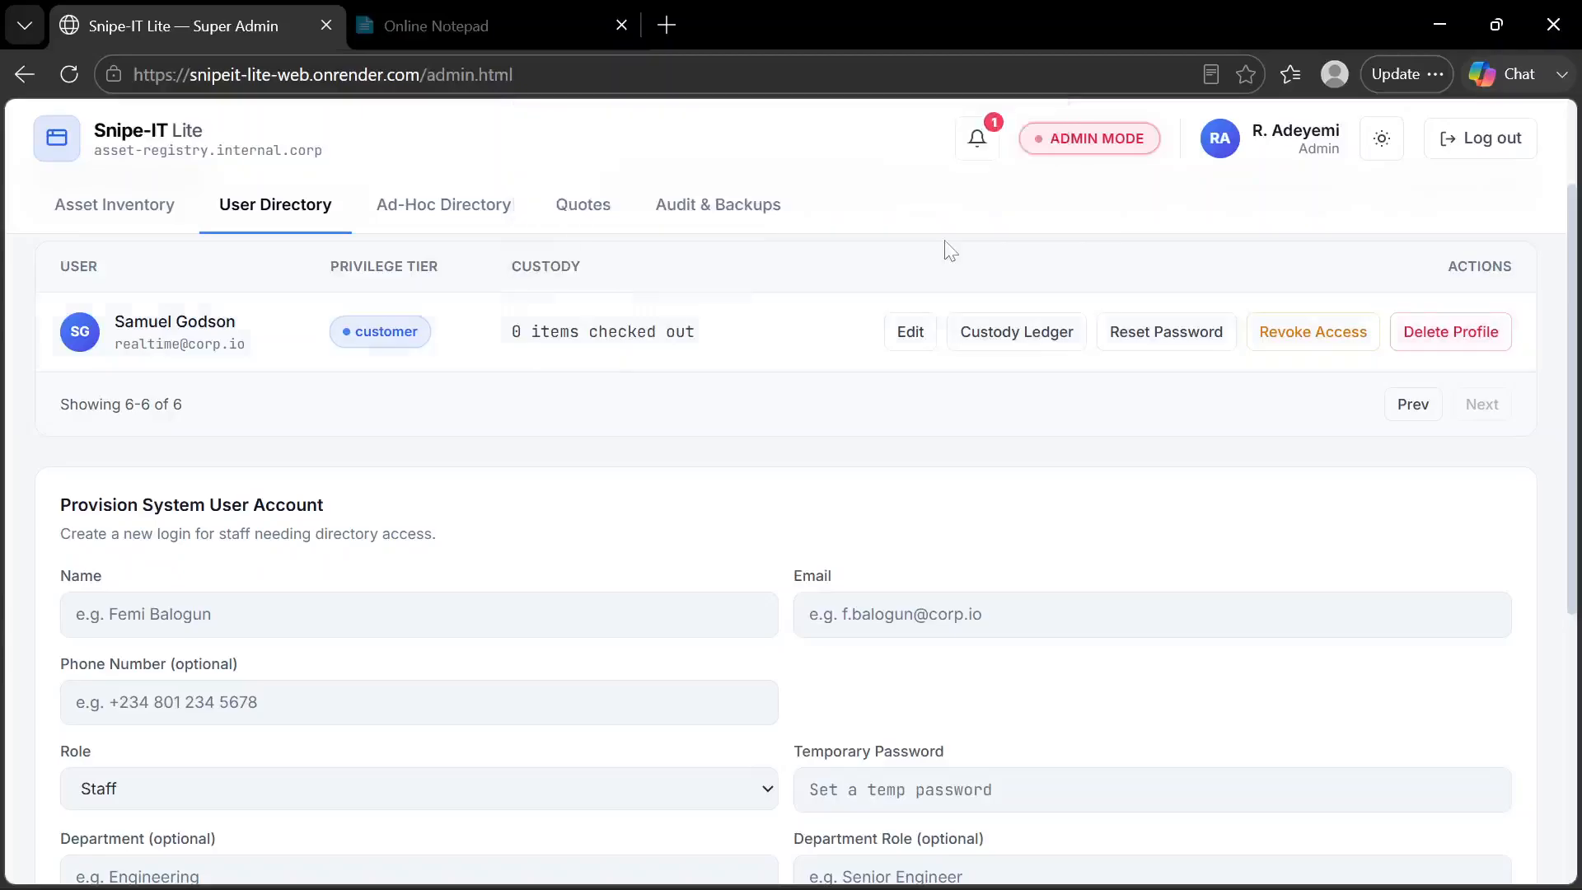
scroll(736, 481, "down", 5)
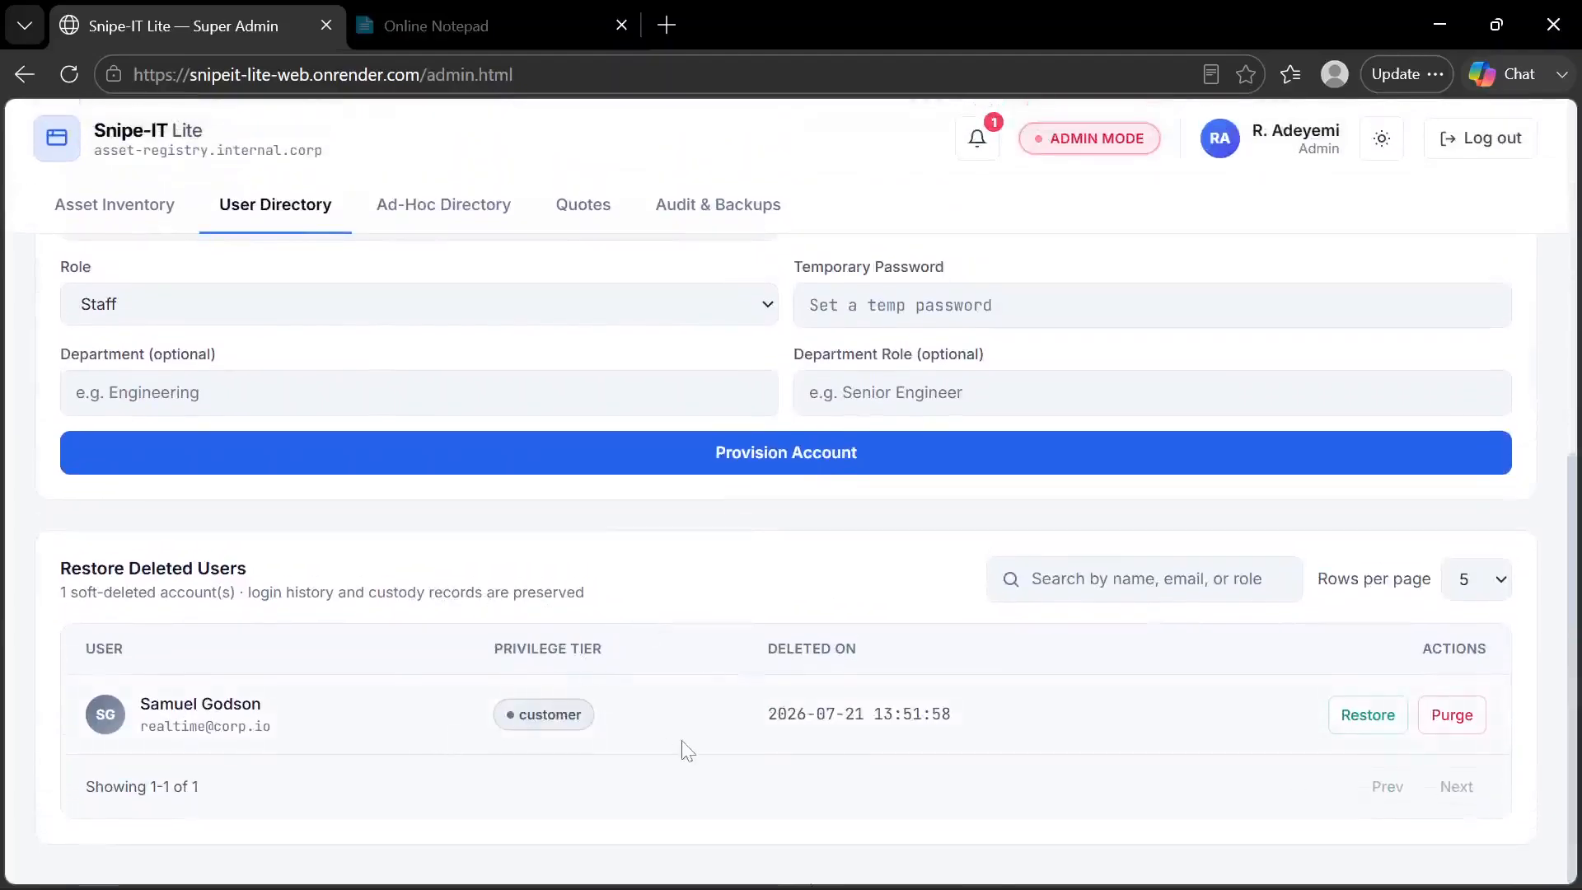
scroll(682, 749, "up", 7)
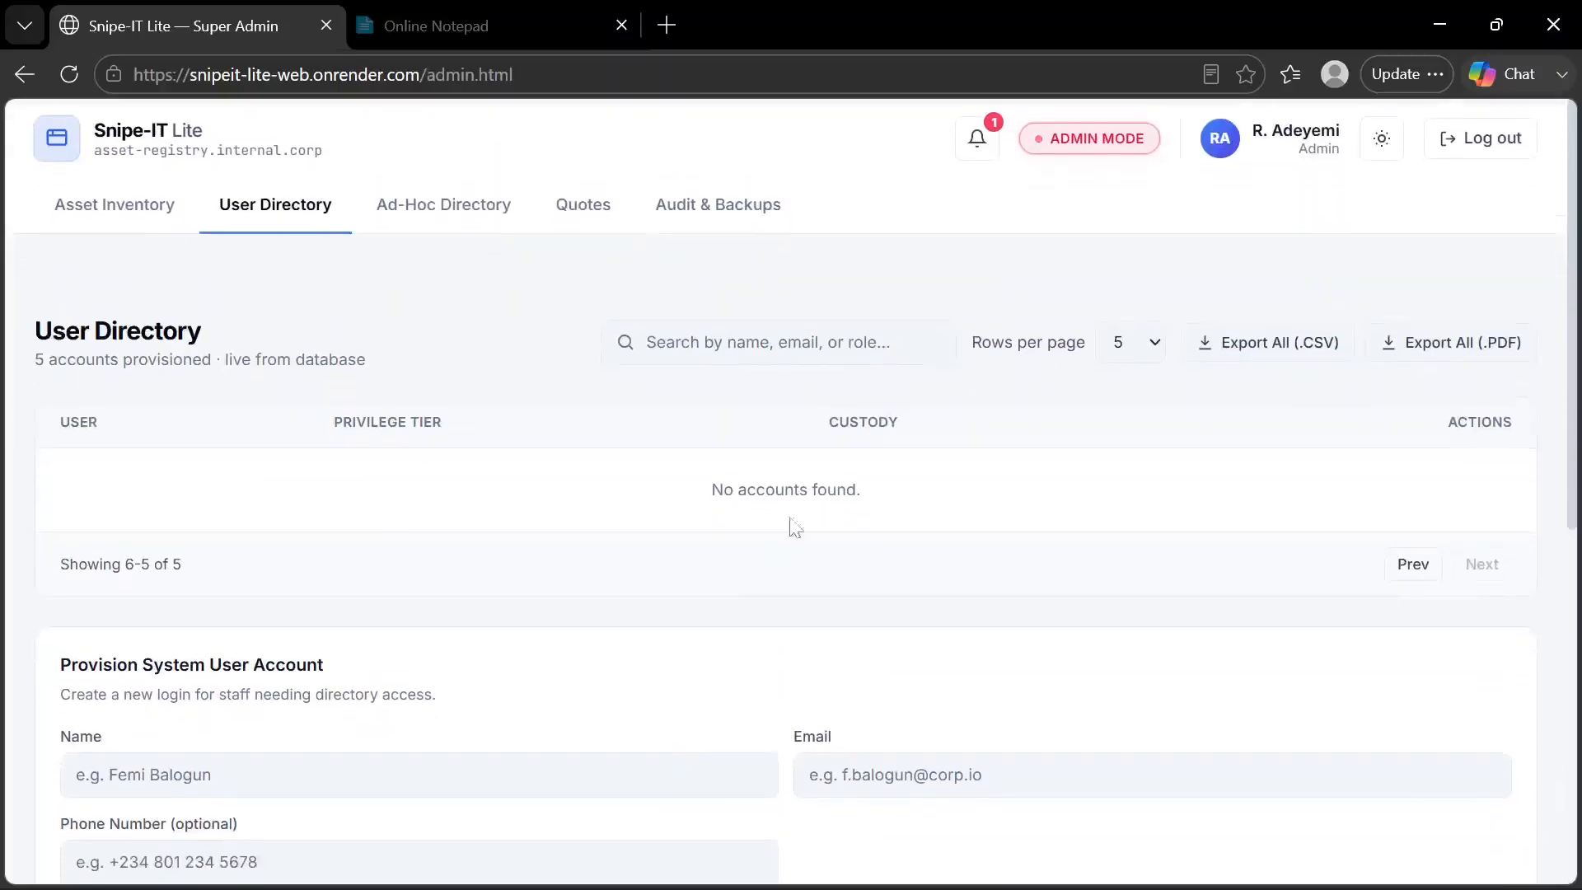
Set the User Directory to show 10 rows per page and bring up the list of accounts
left_click(1156, 342)
left_click(1135, 413)
scroll(858, 505, "down", 3)
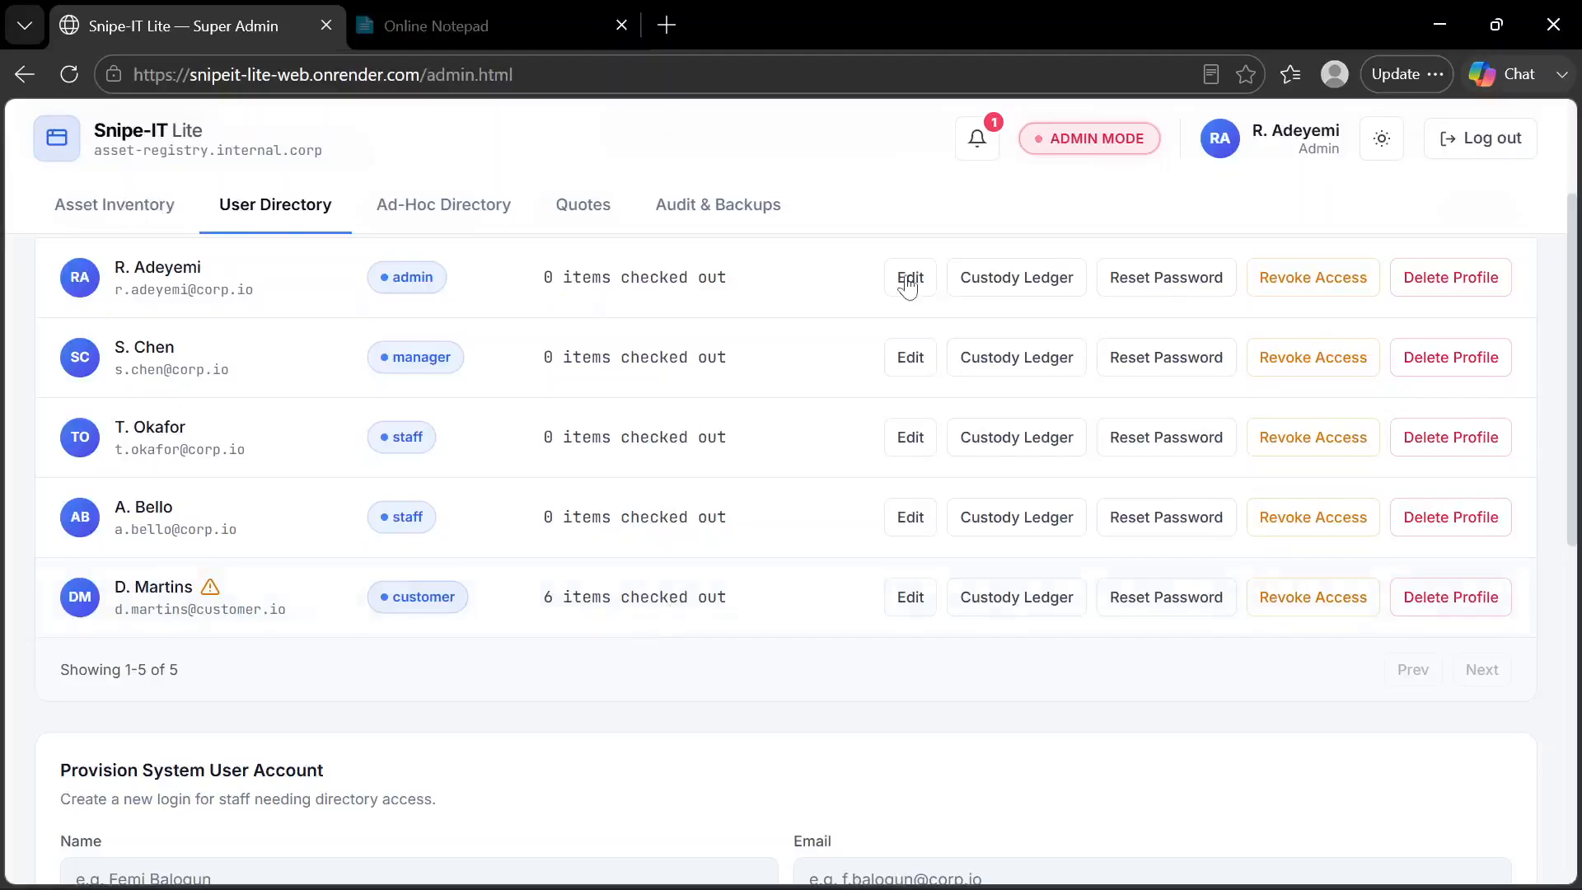
Try to delete the profile of the customer who has items checked out, confirming the deletion
left_click(1438, 606)
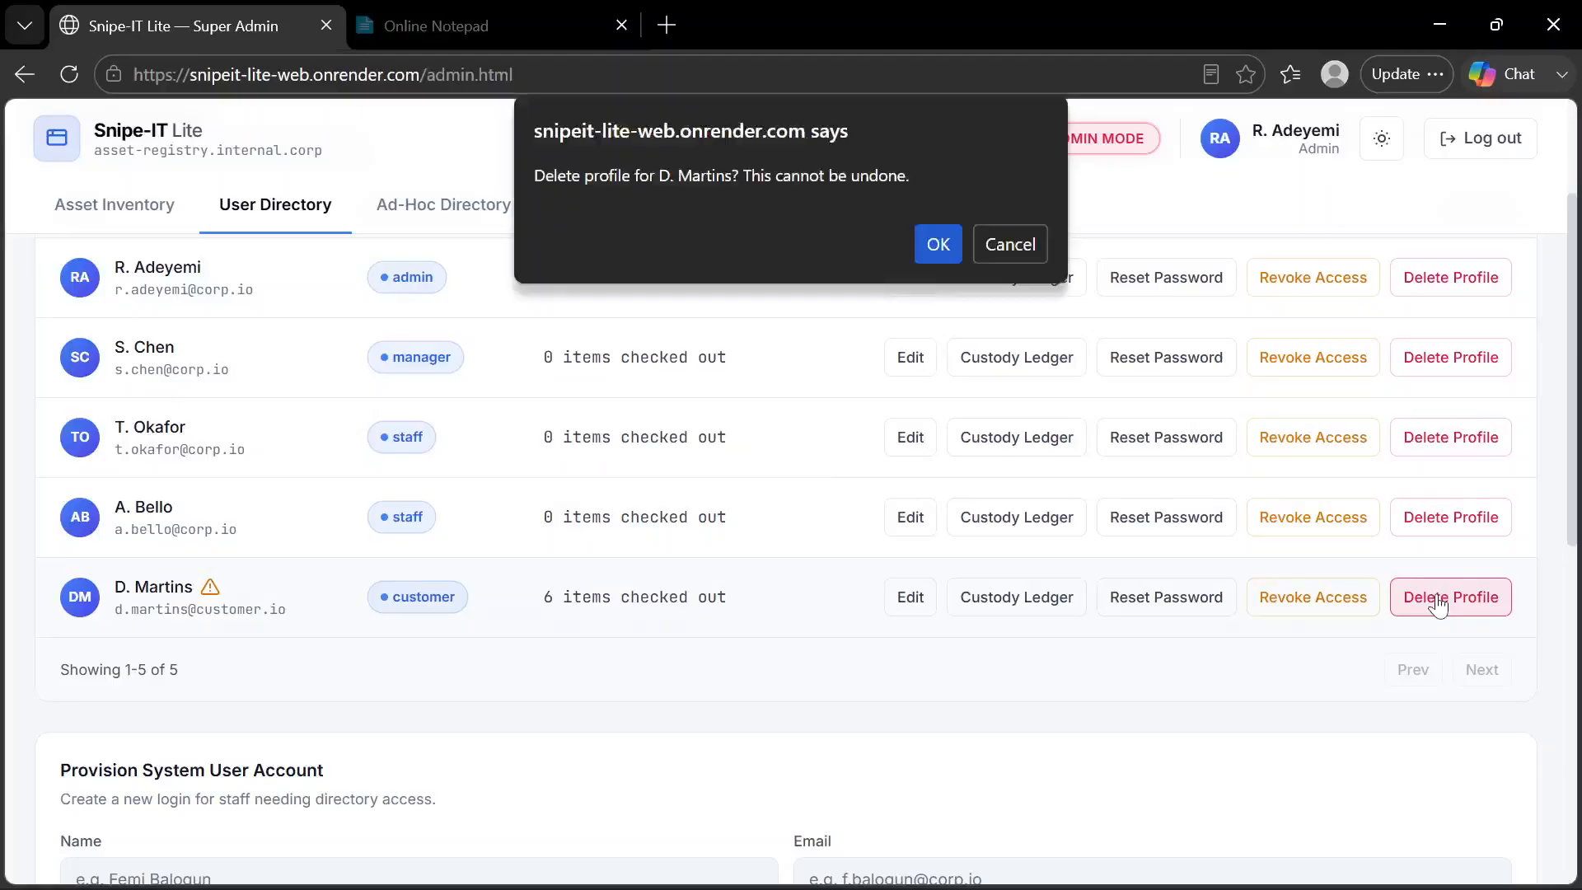
left_click(931, 262)
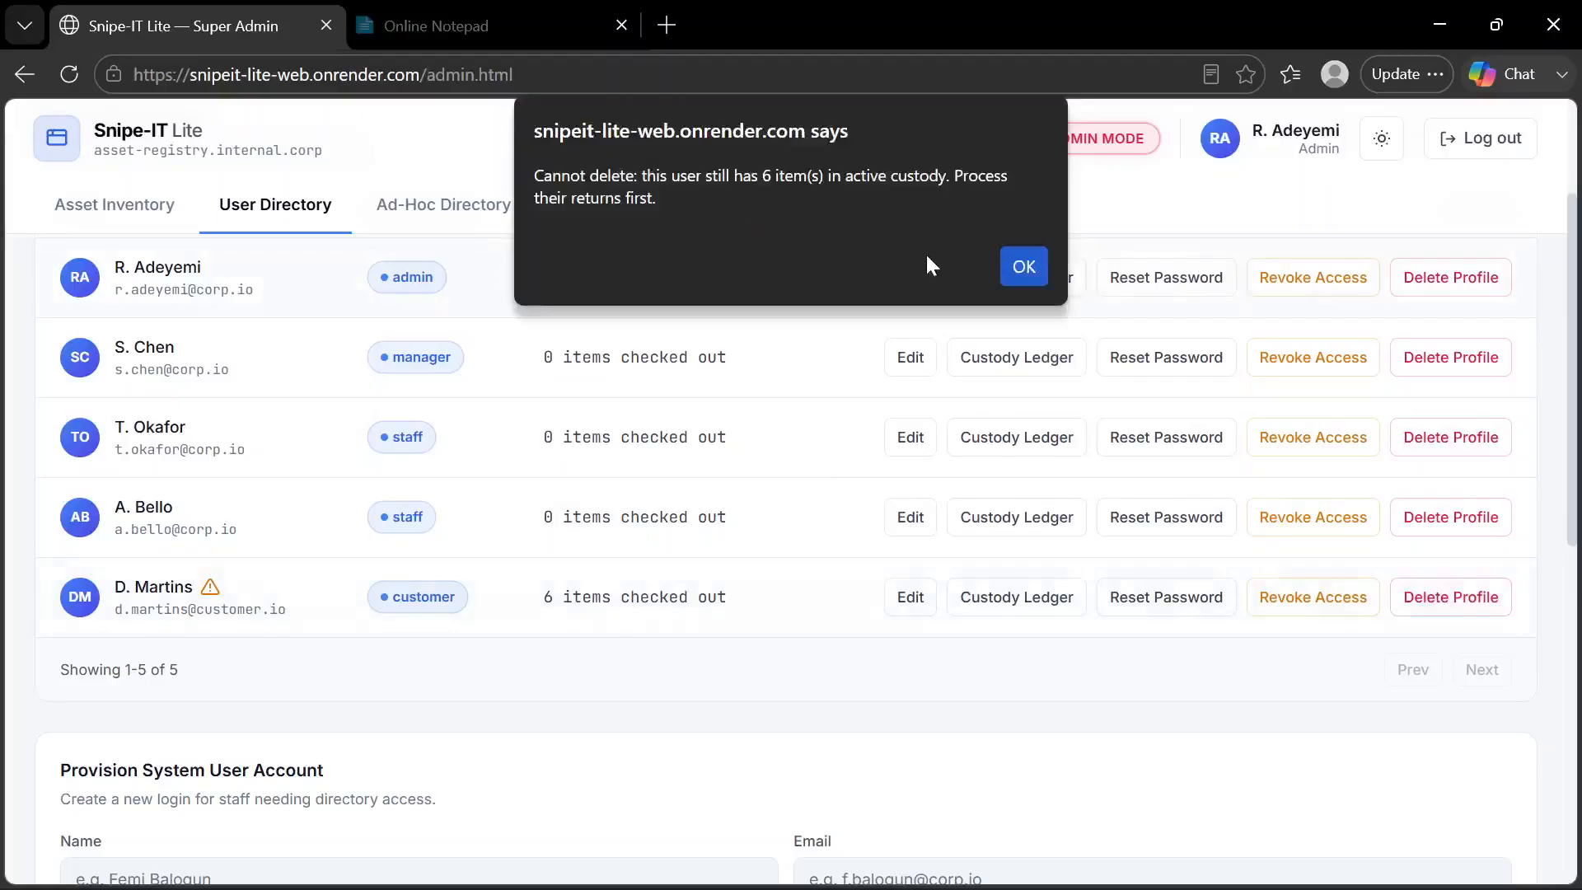
left_click(1024, 266)
scroll(861, 520, "up", 2)
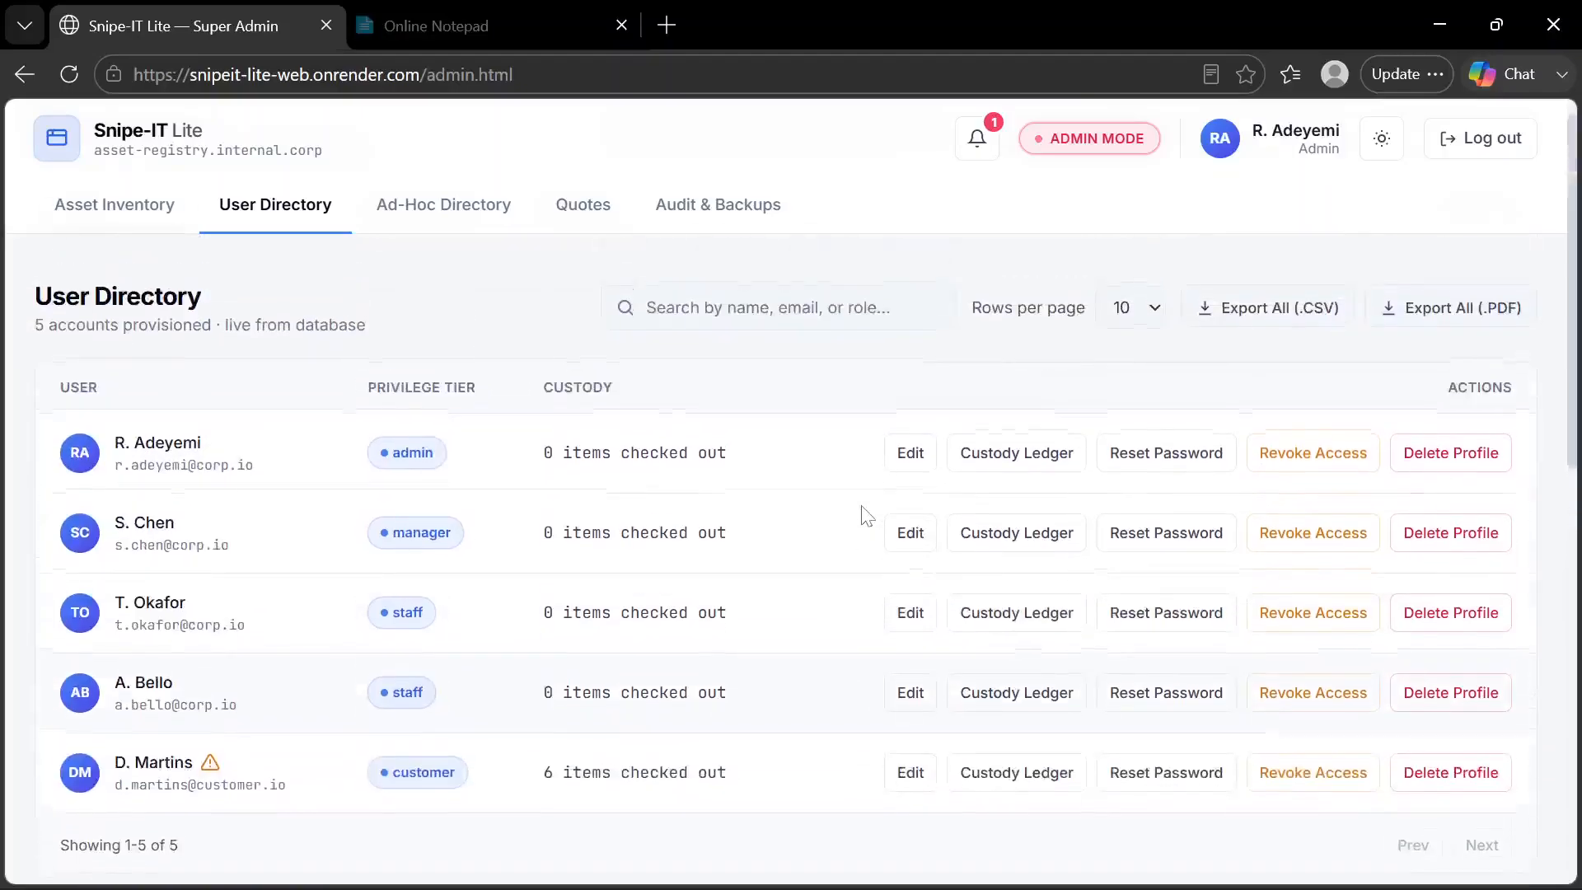
Permanently purge the soft-deleted customer account from Restore Deleted Users and confirm the purge
scroll(865, 515, "down", 7)
scroll(865, 515, "down", 6)
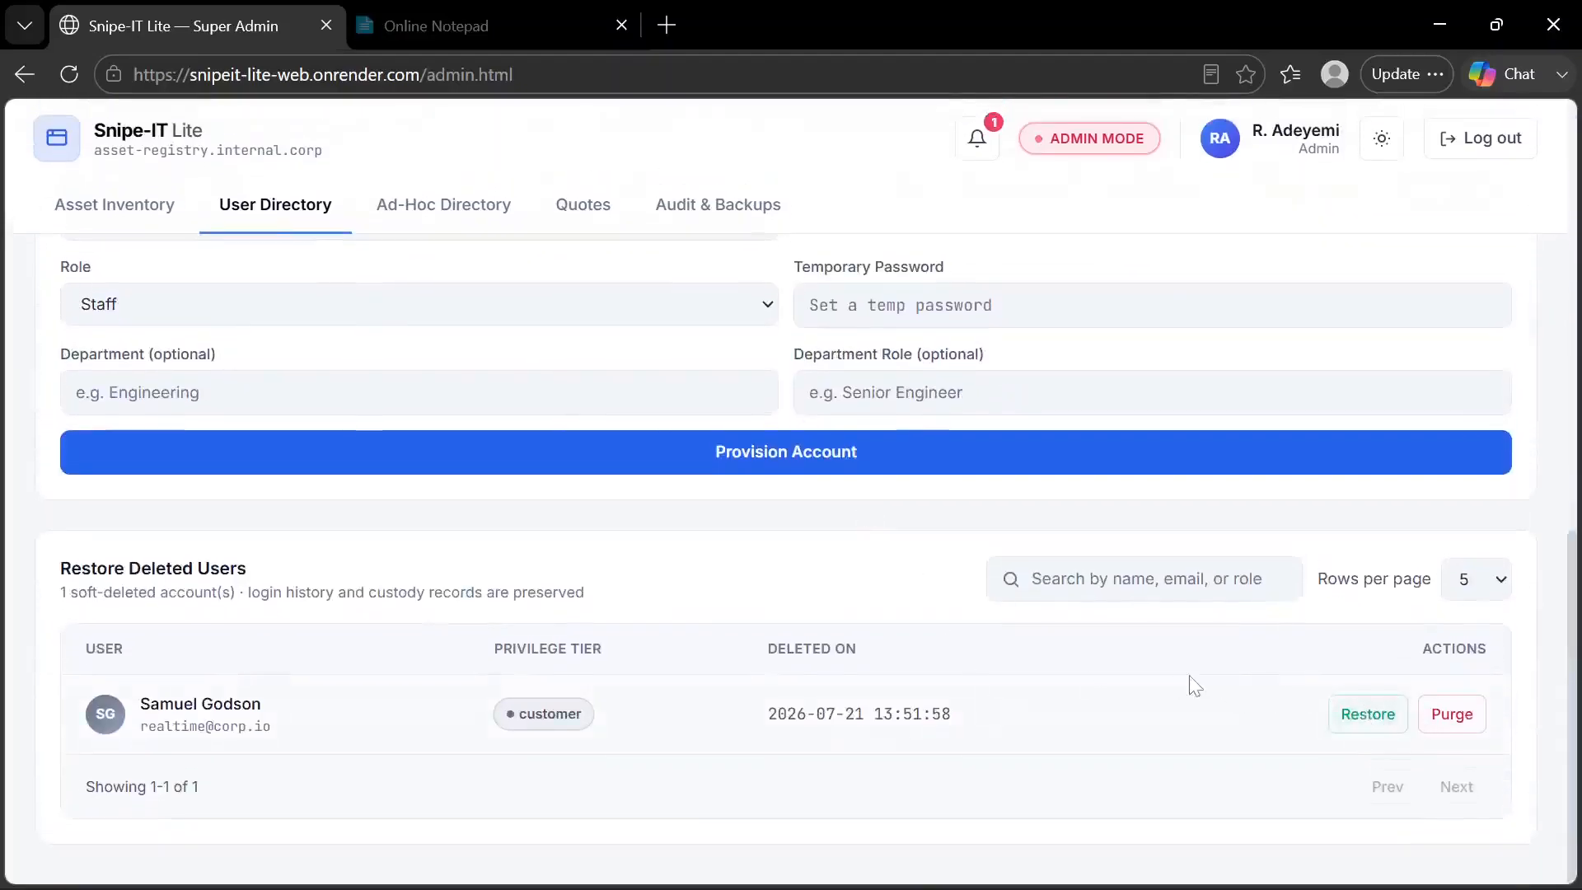
scroll(750, 639, "up", 2)
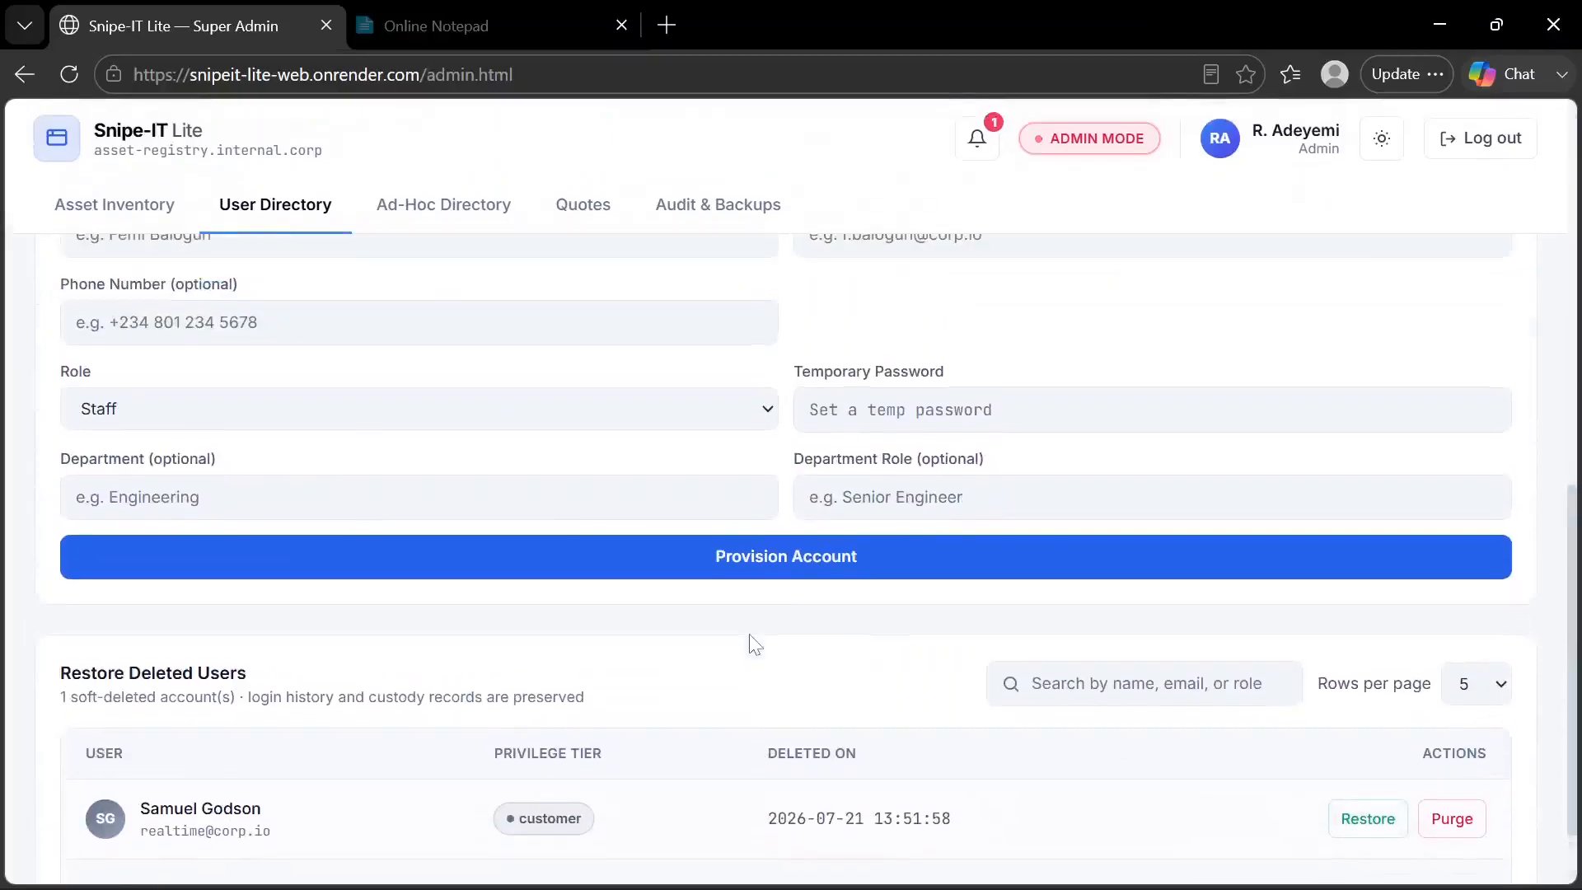
scroll(401, 684, "down", 2)
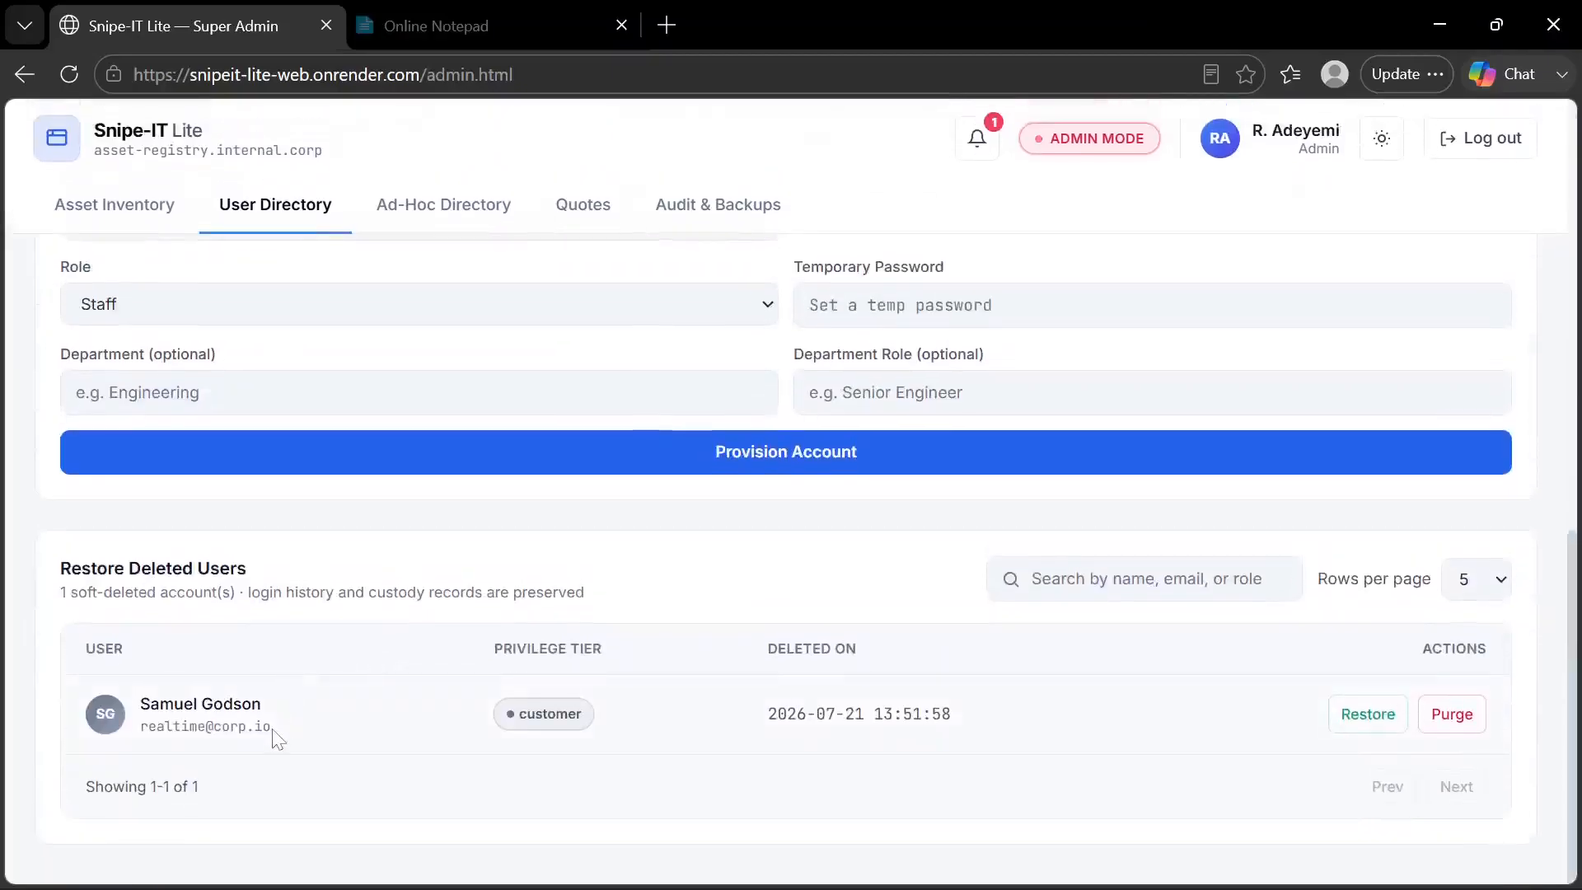
scroll(388, 445, "up", 6)
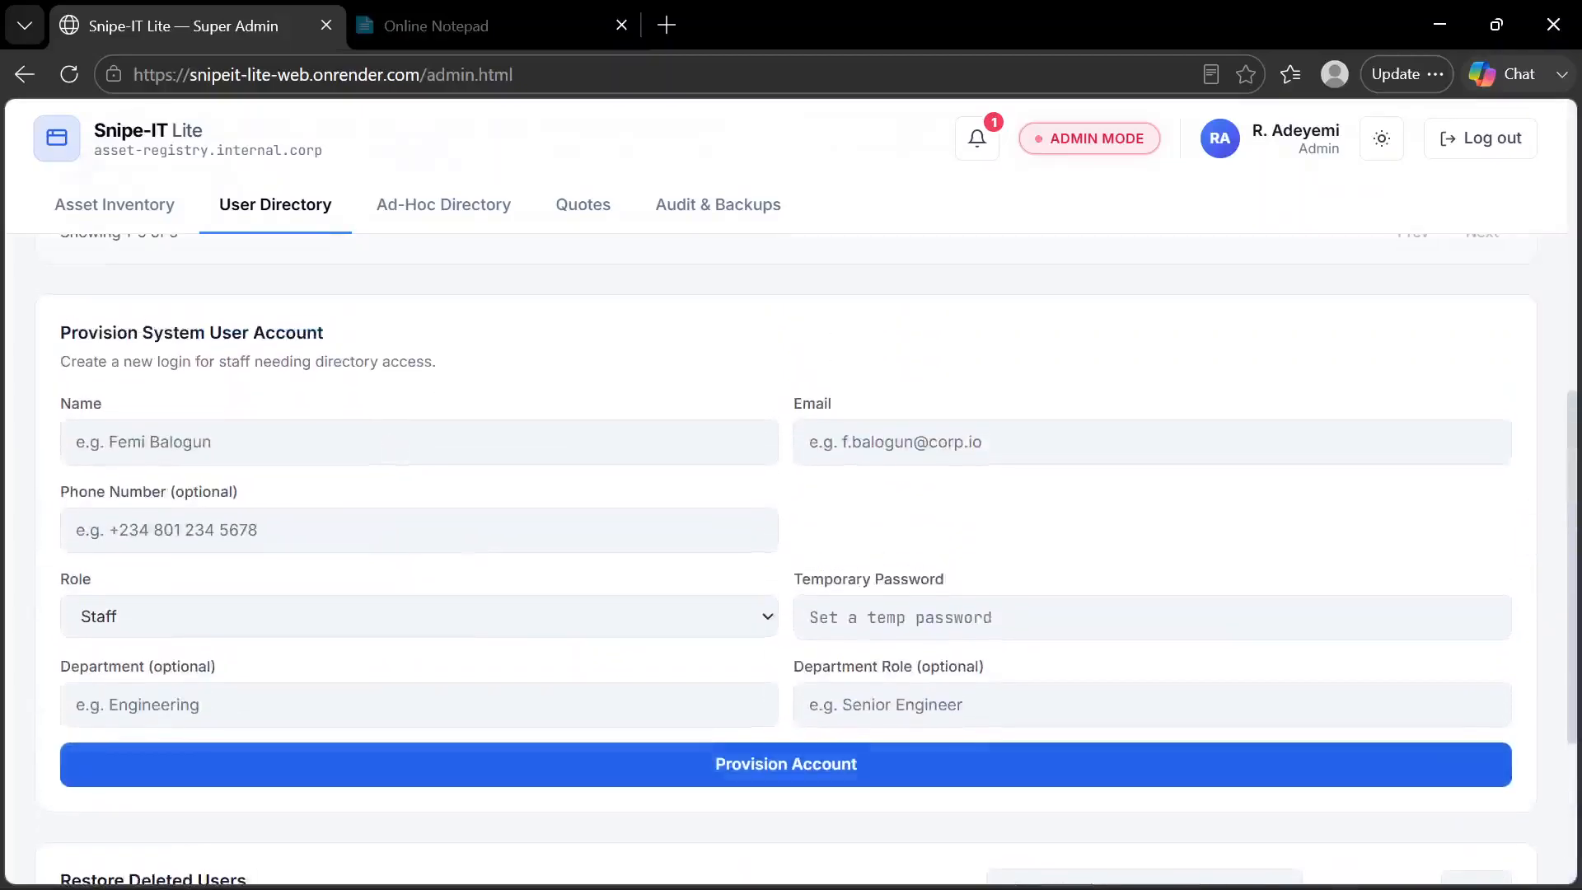
scroll(388, 445, "down", 6)
scroll(388, 445, "up", 3)
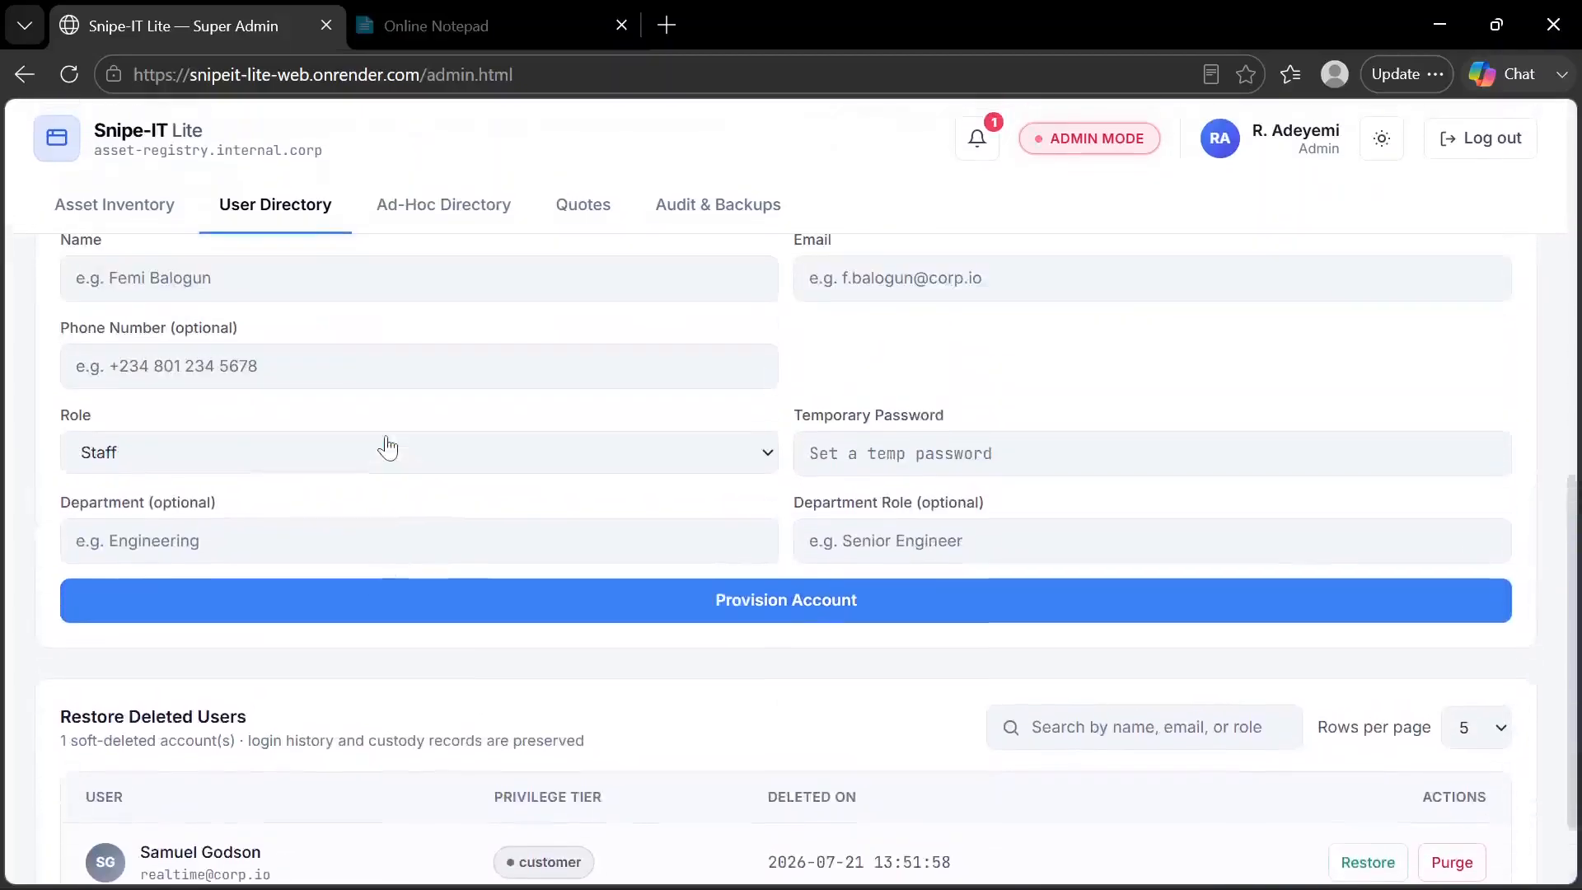
scroll(388, 445, "down", 3)
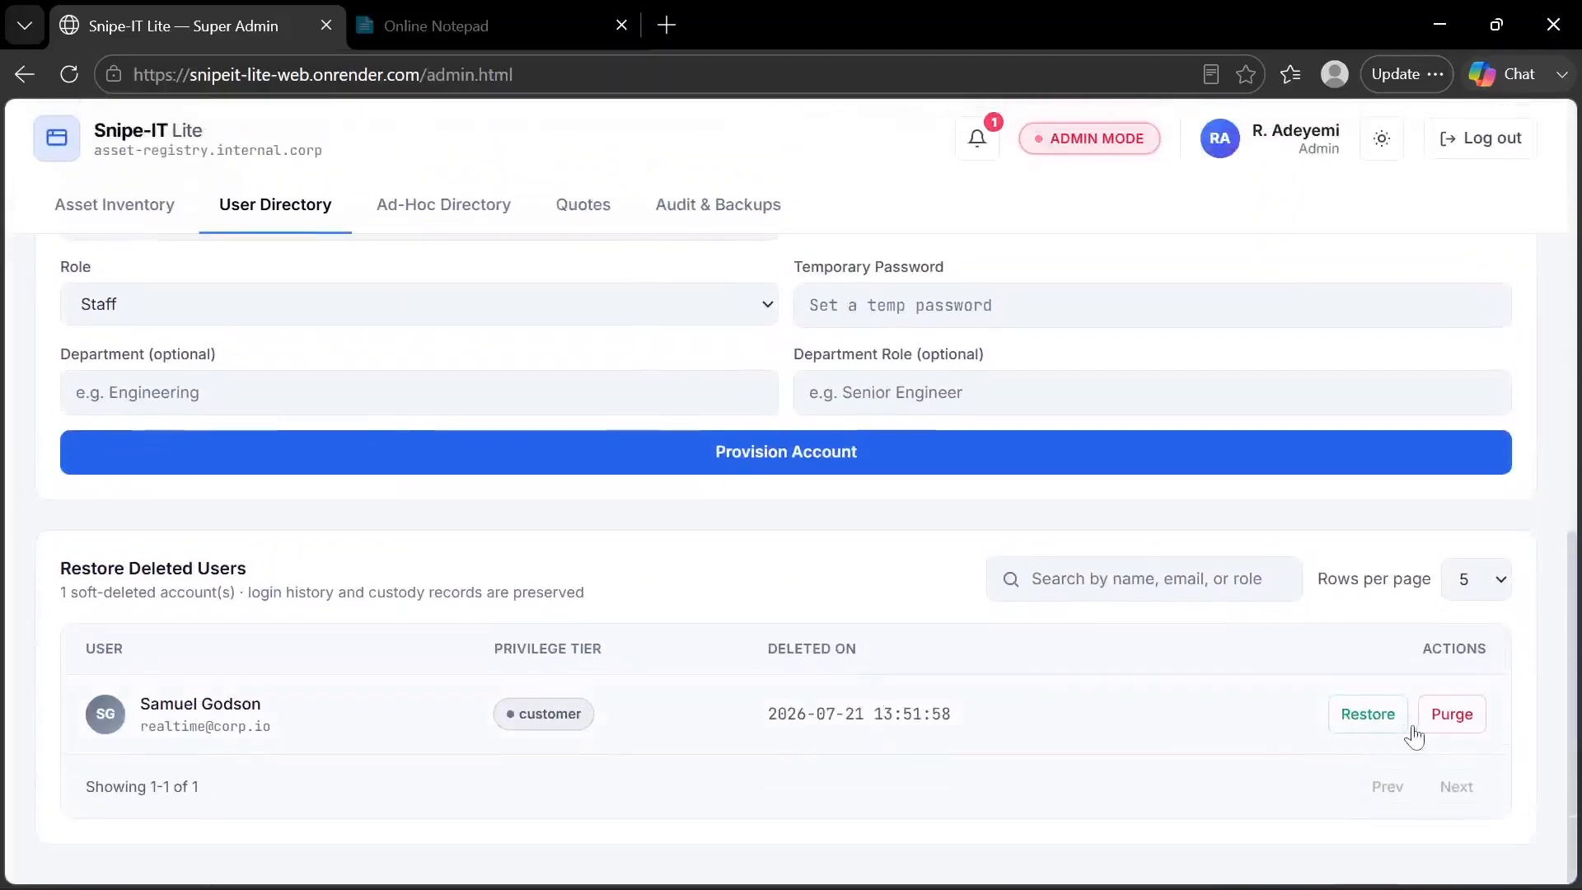
left_click(1452, 720)
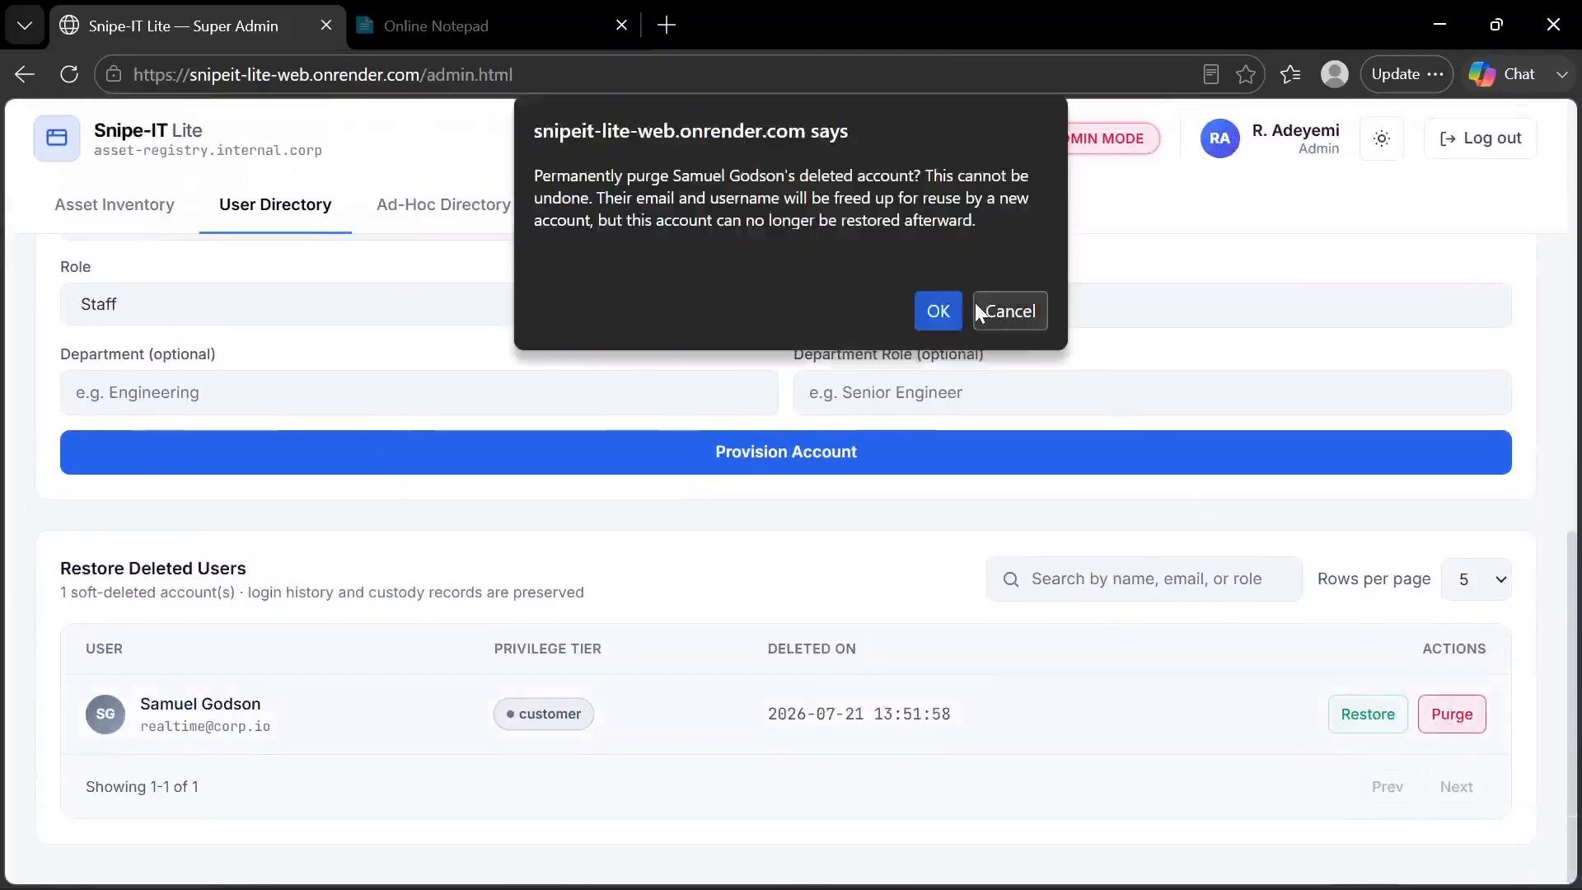
left_click(945, 316)
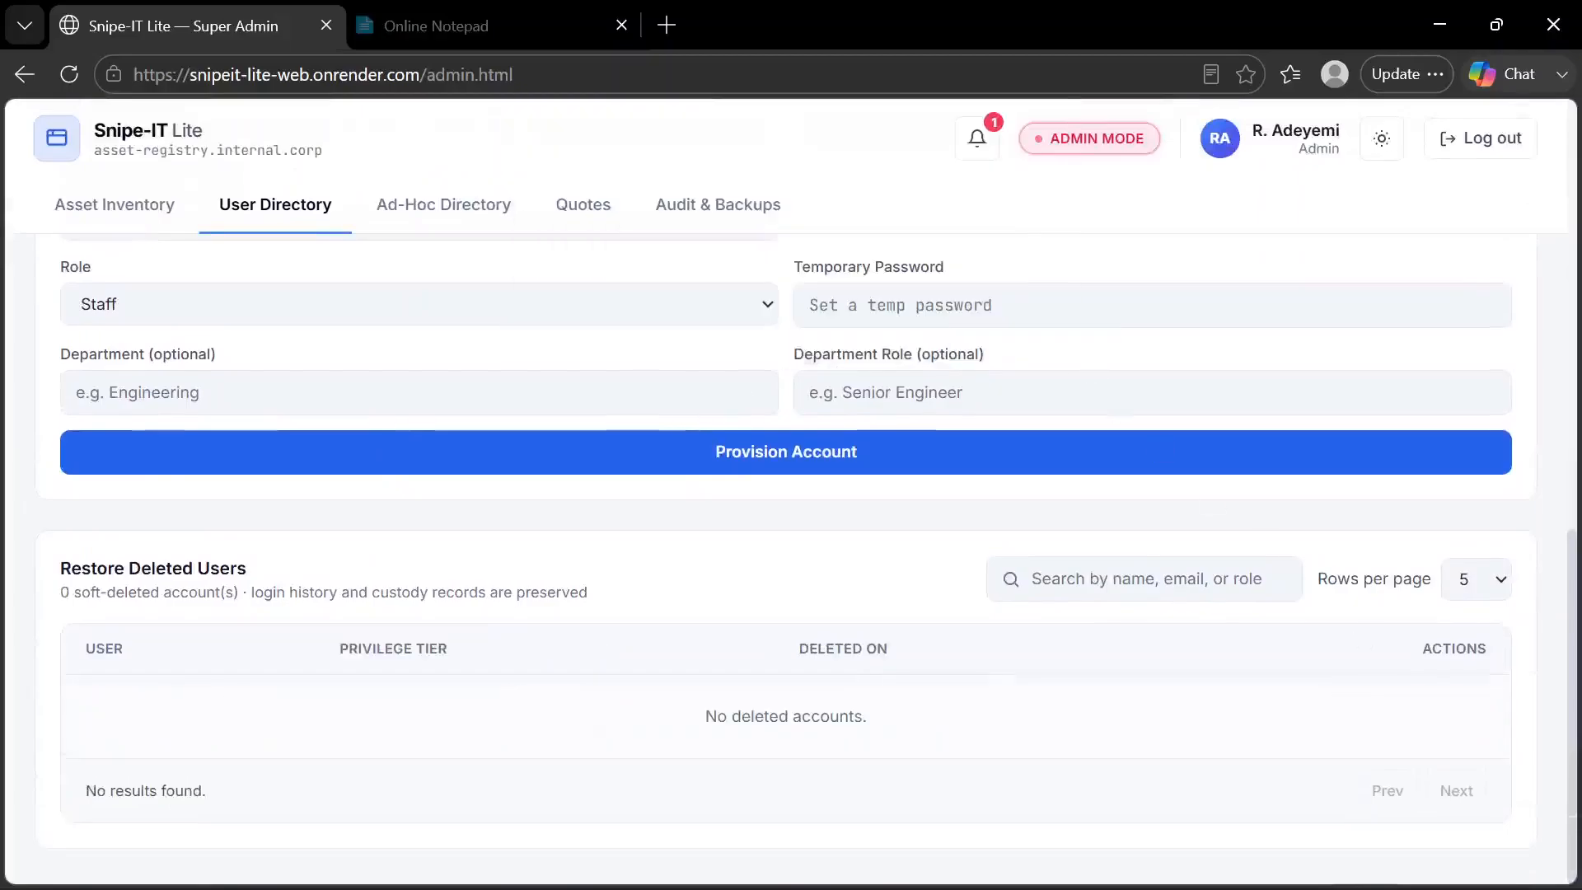
Check the remaining accounts in the User Directory and open the Asset Inventory's list of pools
scroll(672, 425, "up", 9)
scroll(672, 424, "up", 1)
scroll(672, 425, "down", 2)
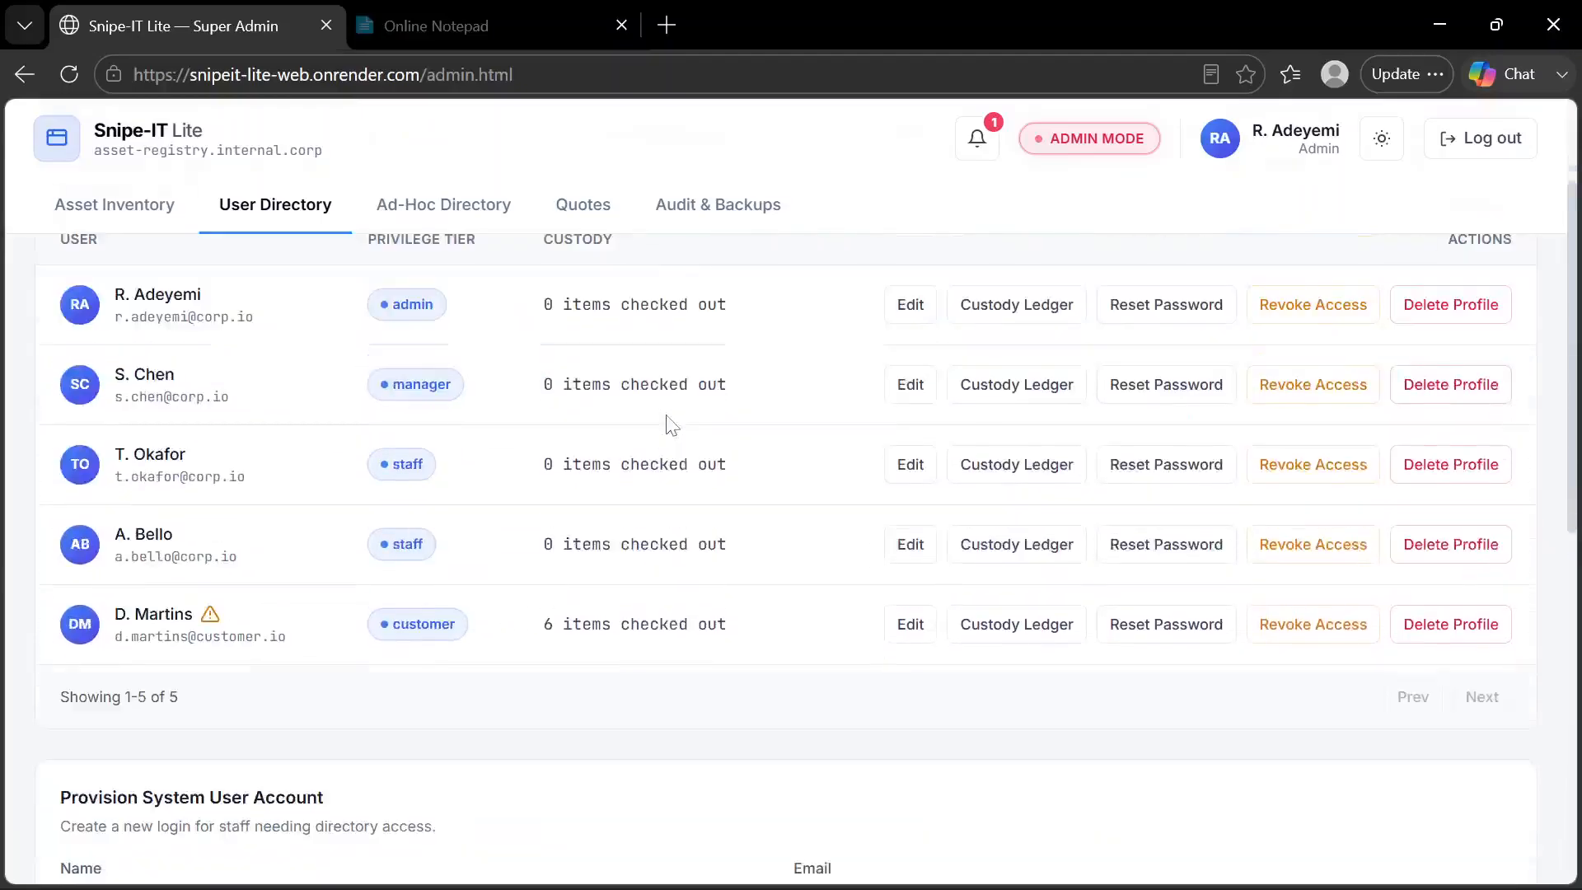
scroll(672, 425, "up", 3)
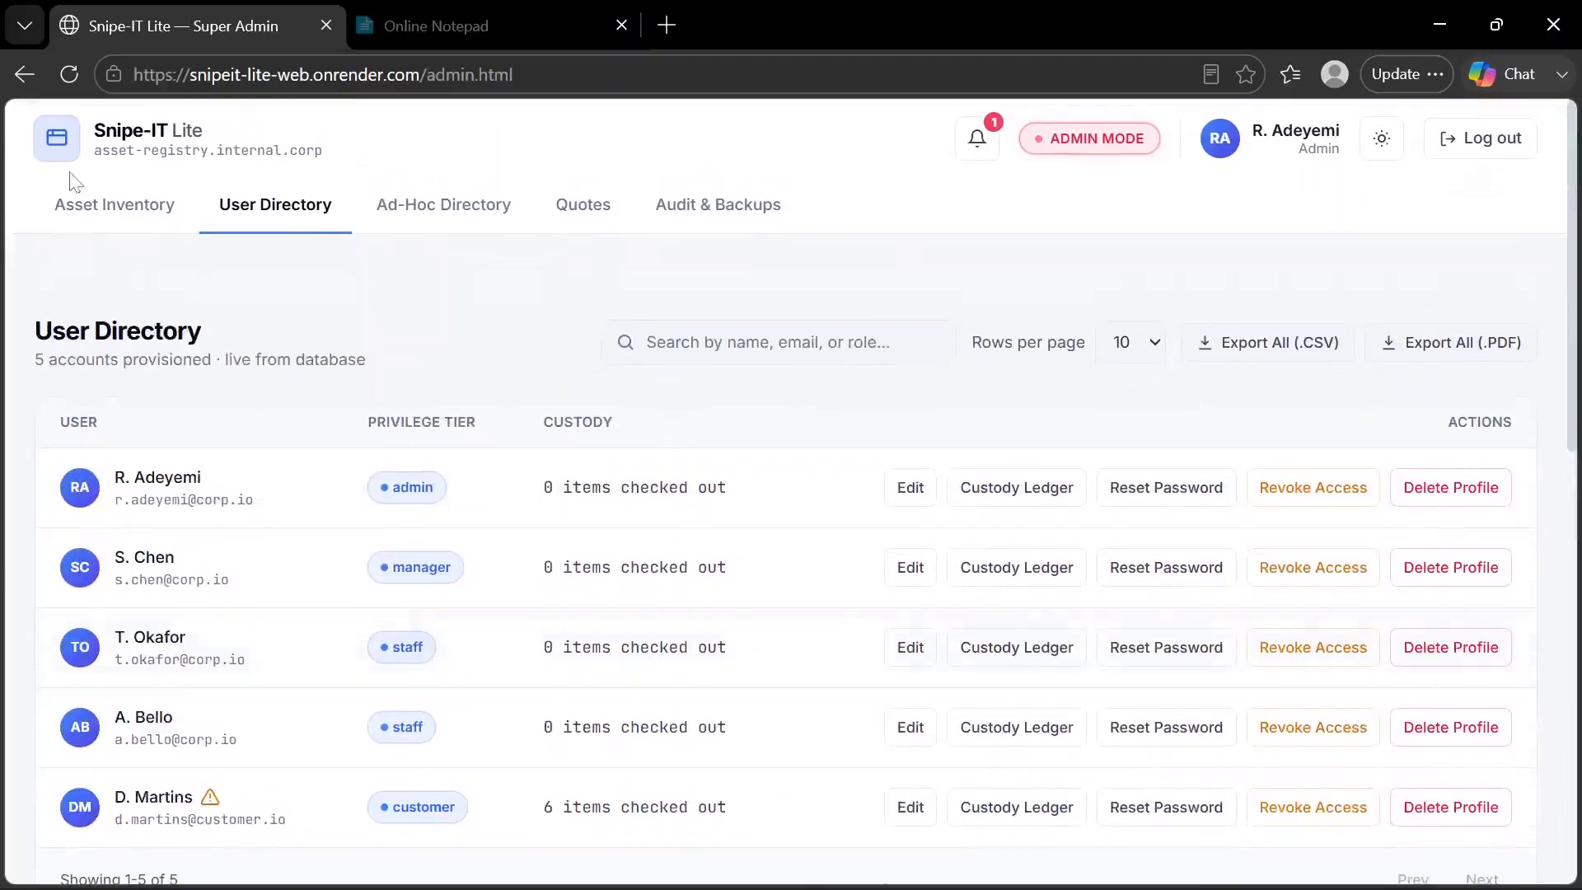
left_click(148, 216)
scroll(233, 303, "down", 2)
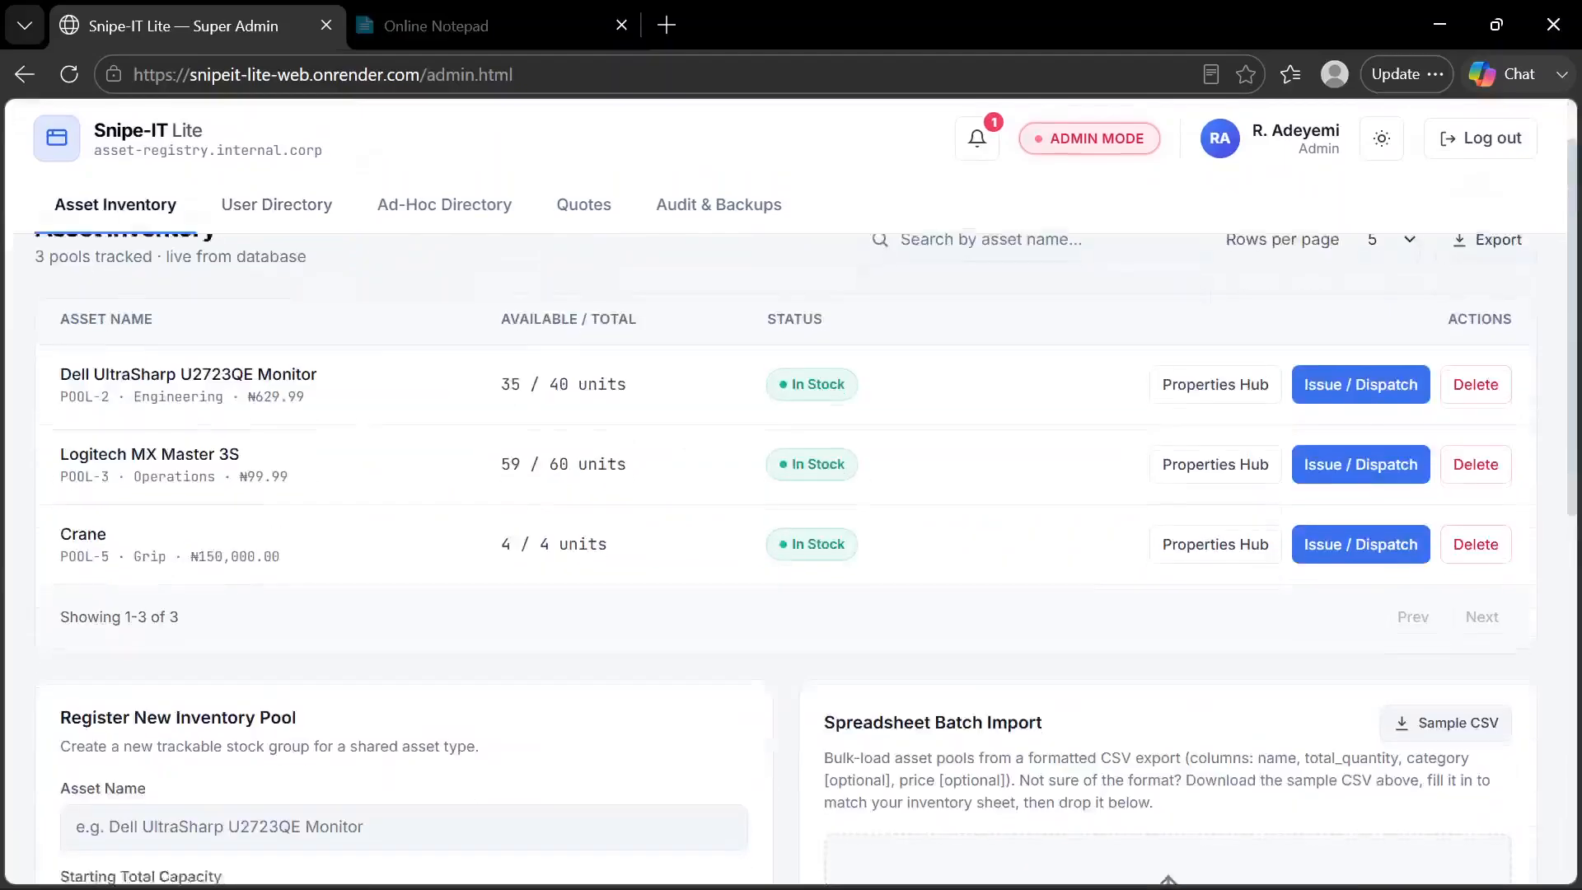
Switch to Online Notepad and place the cursor on "Asset Registry & Batch Import" in the features list
left_click(455, 25)
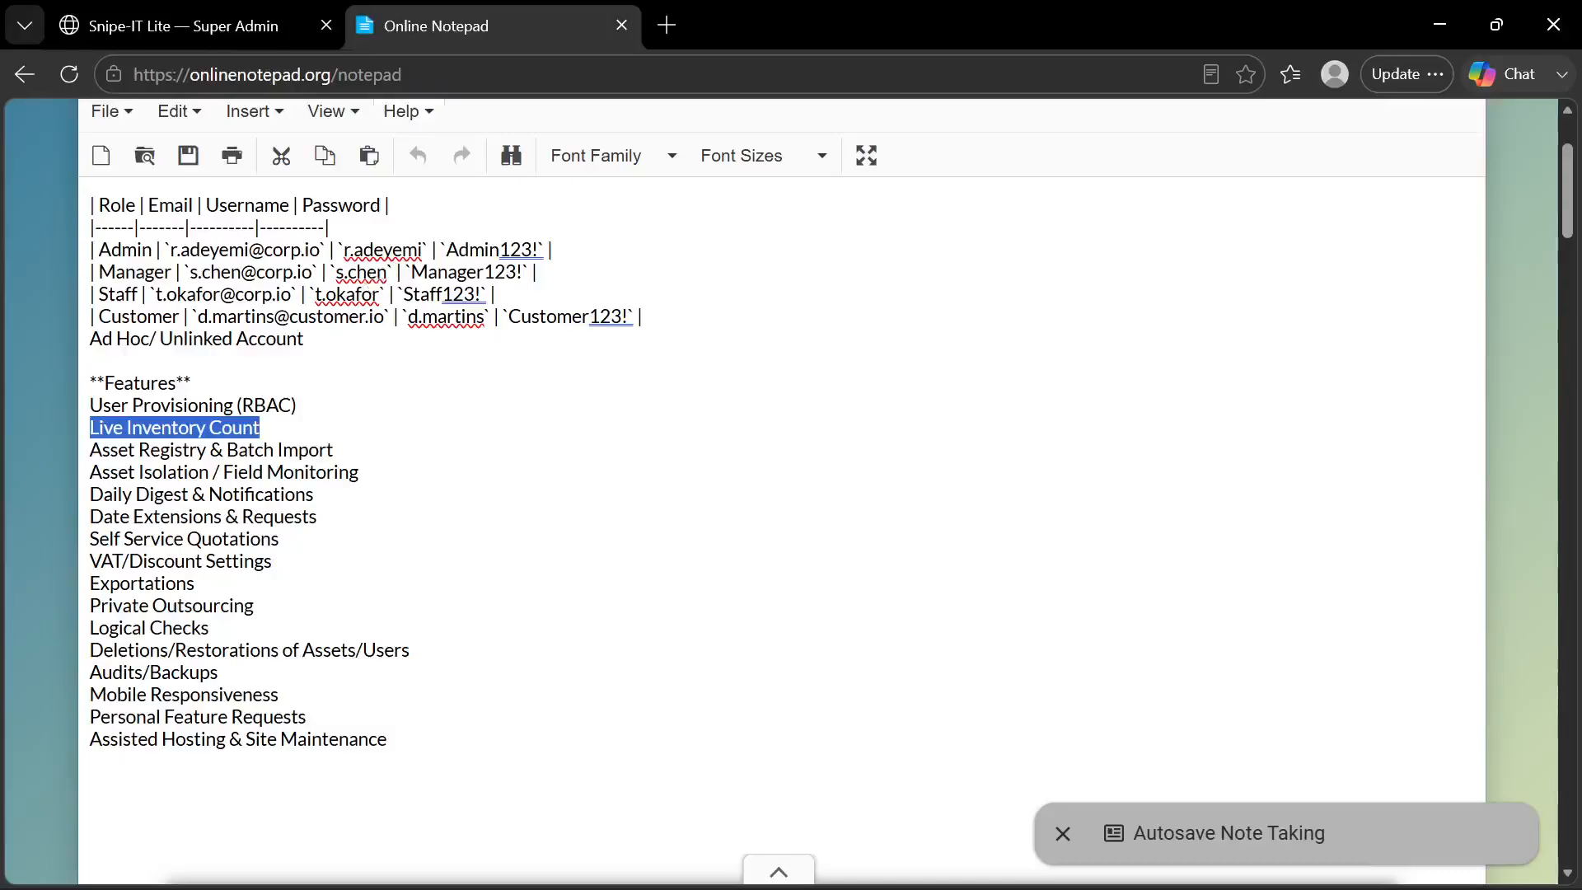
key("Right")
key("Down")
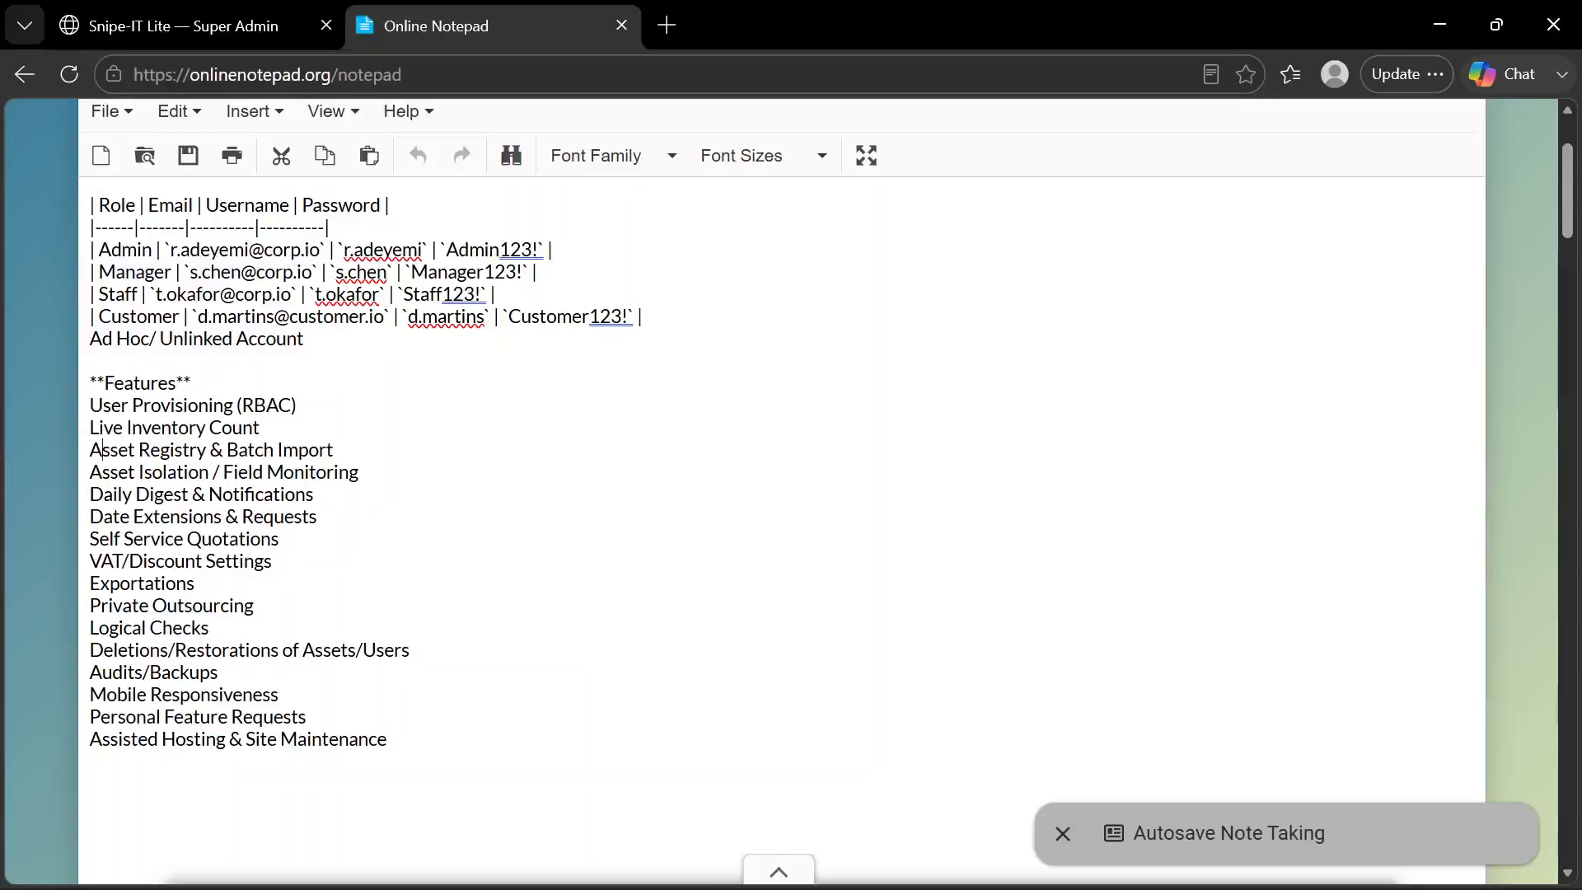
Return to Snipe-IT Lite and examine the Register New Inventory Pool form and the Spreadsheet Batch Import instructions
left_click(185, 28)
scroll(237, 435, "down", 1)
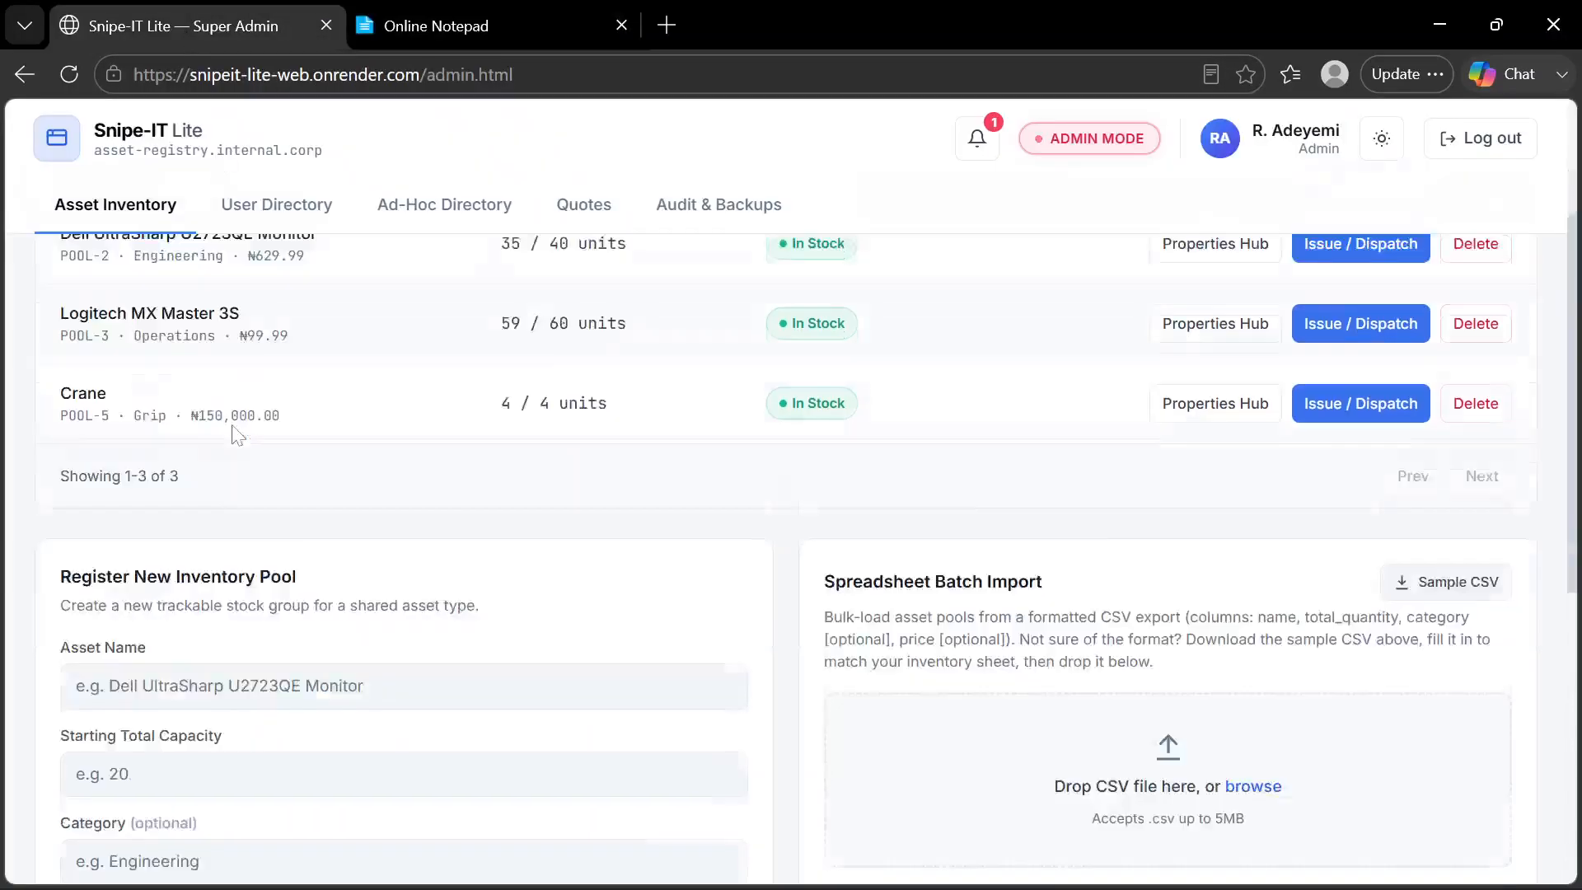
scroll(237, 435, "down", 6)
scroll(247, 395, "up", 4)
scroll(263, 359, "down", 2)
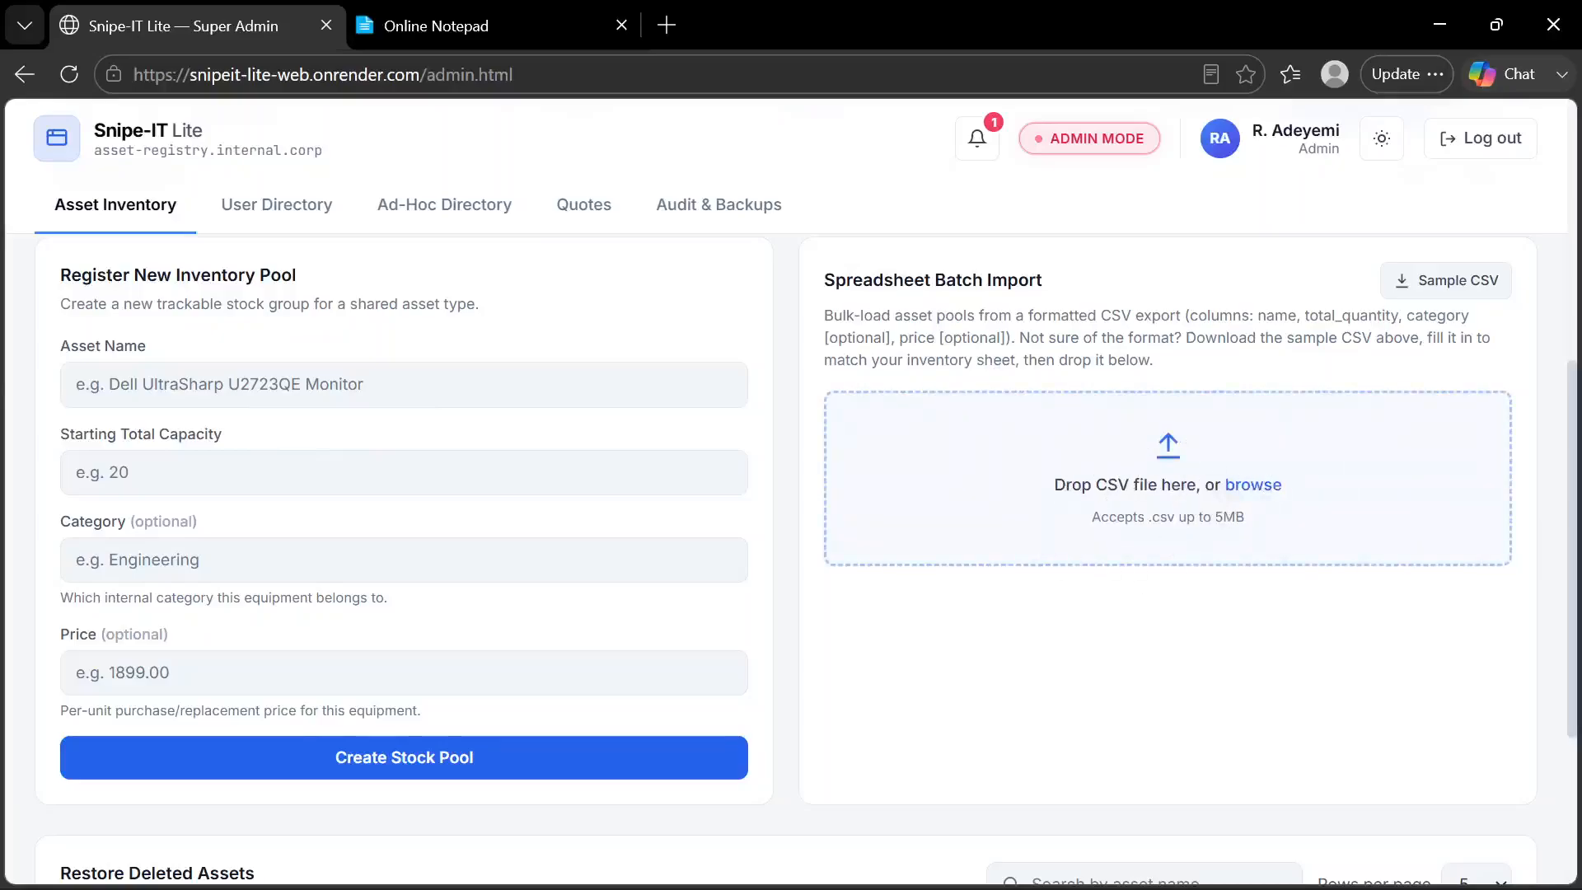
scroll(951, 381, "up", 1)
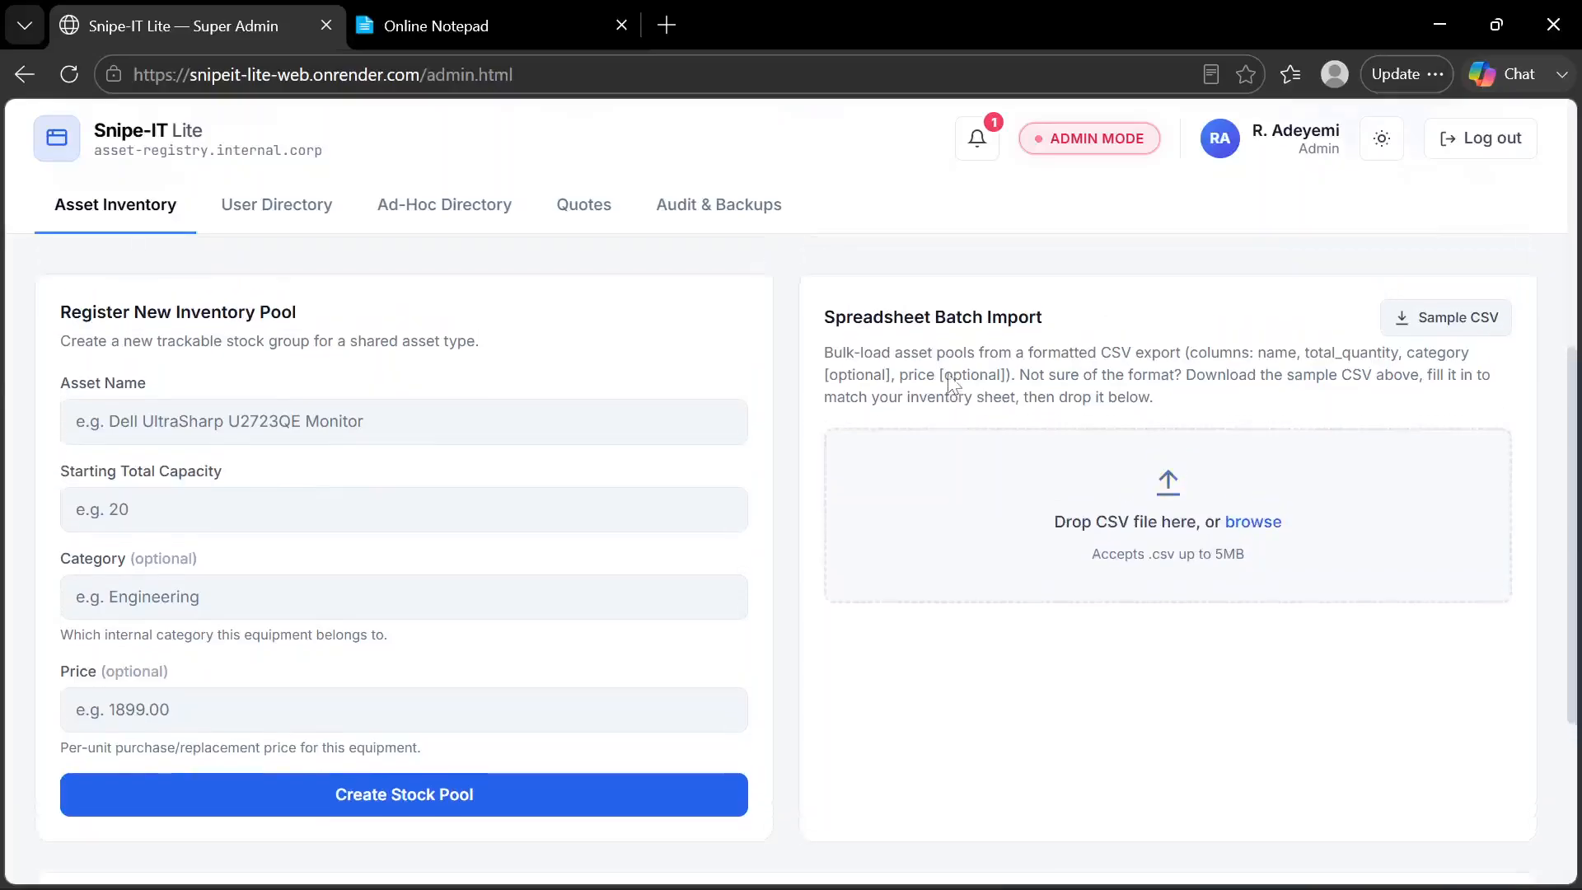
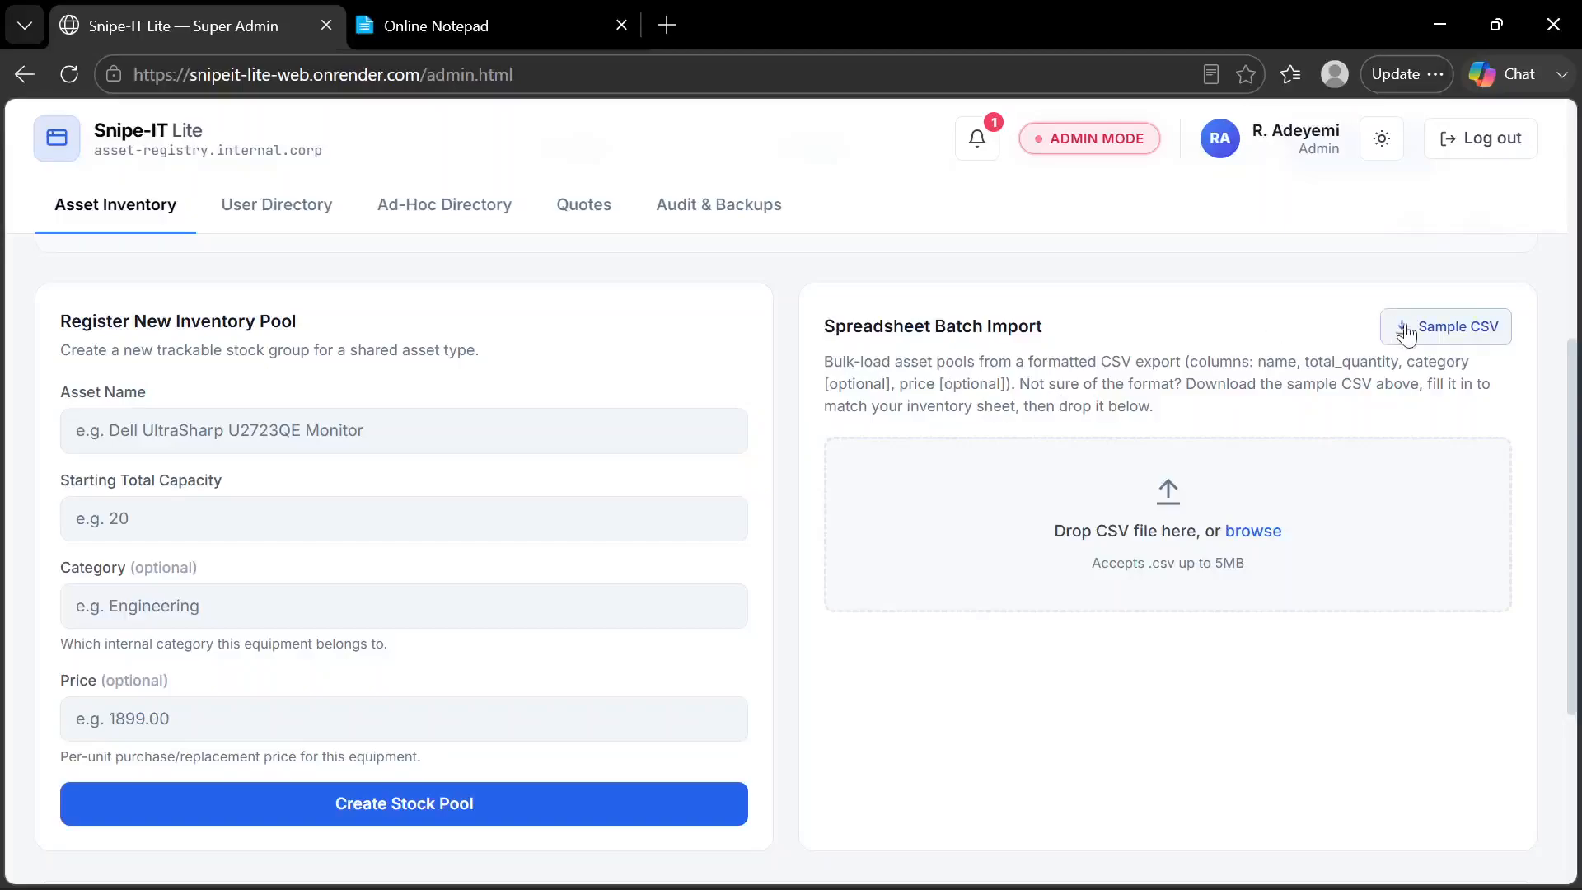
Download the sample CSV for Spreadsheet Batch Import, open it in Excel and examine its name column
left_click(1431, 333)
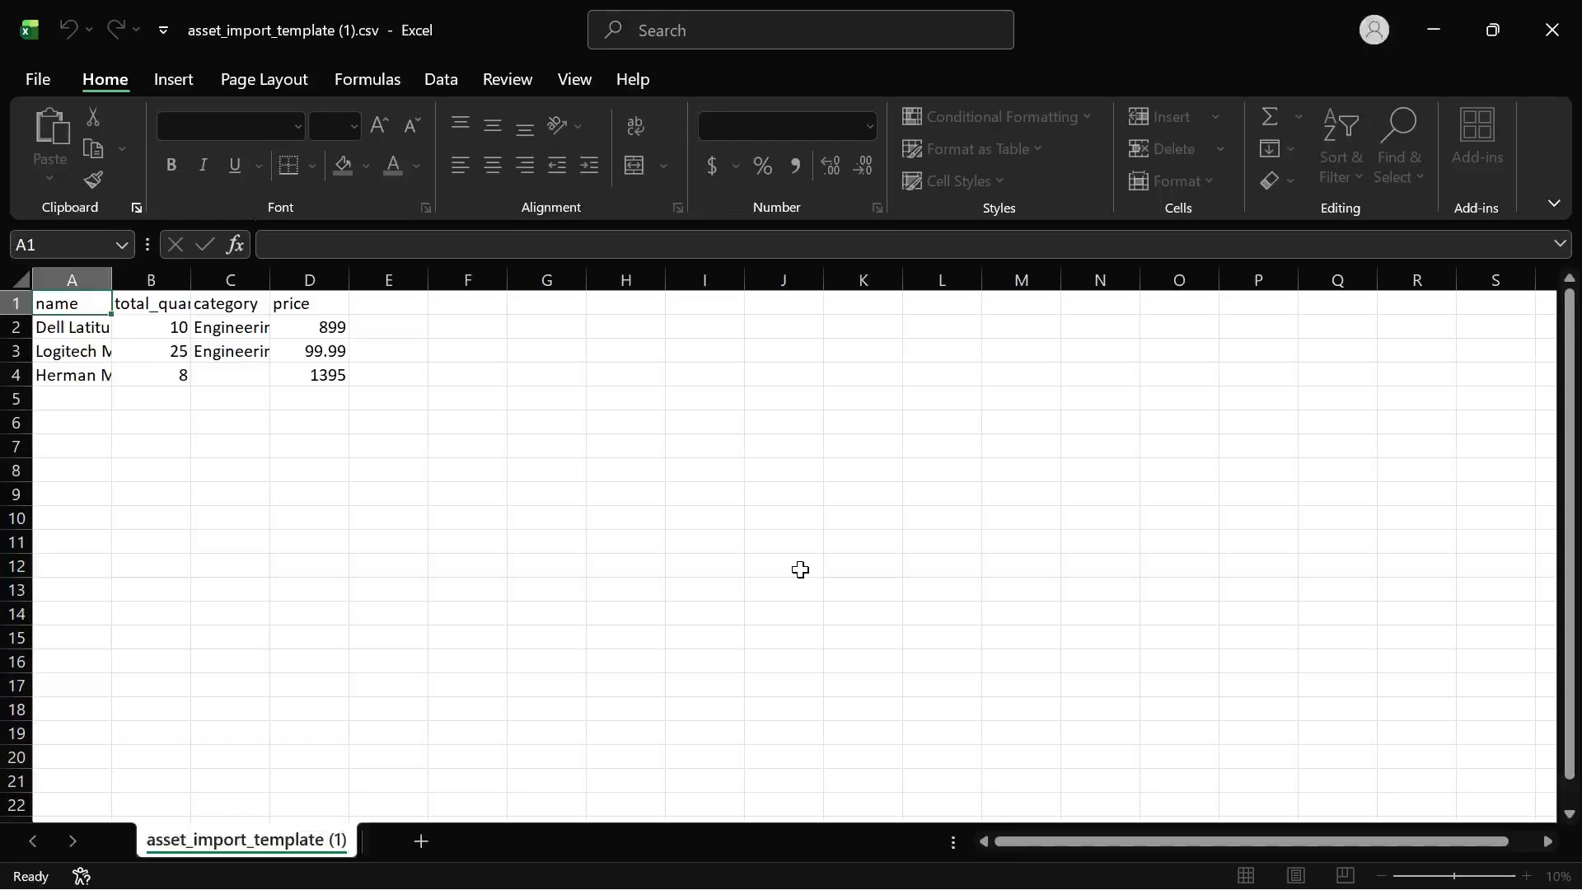
left_click(62, 362)
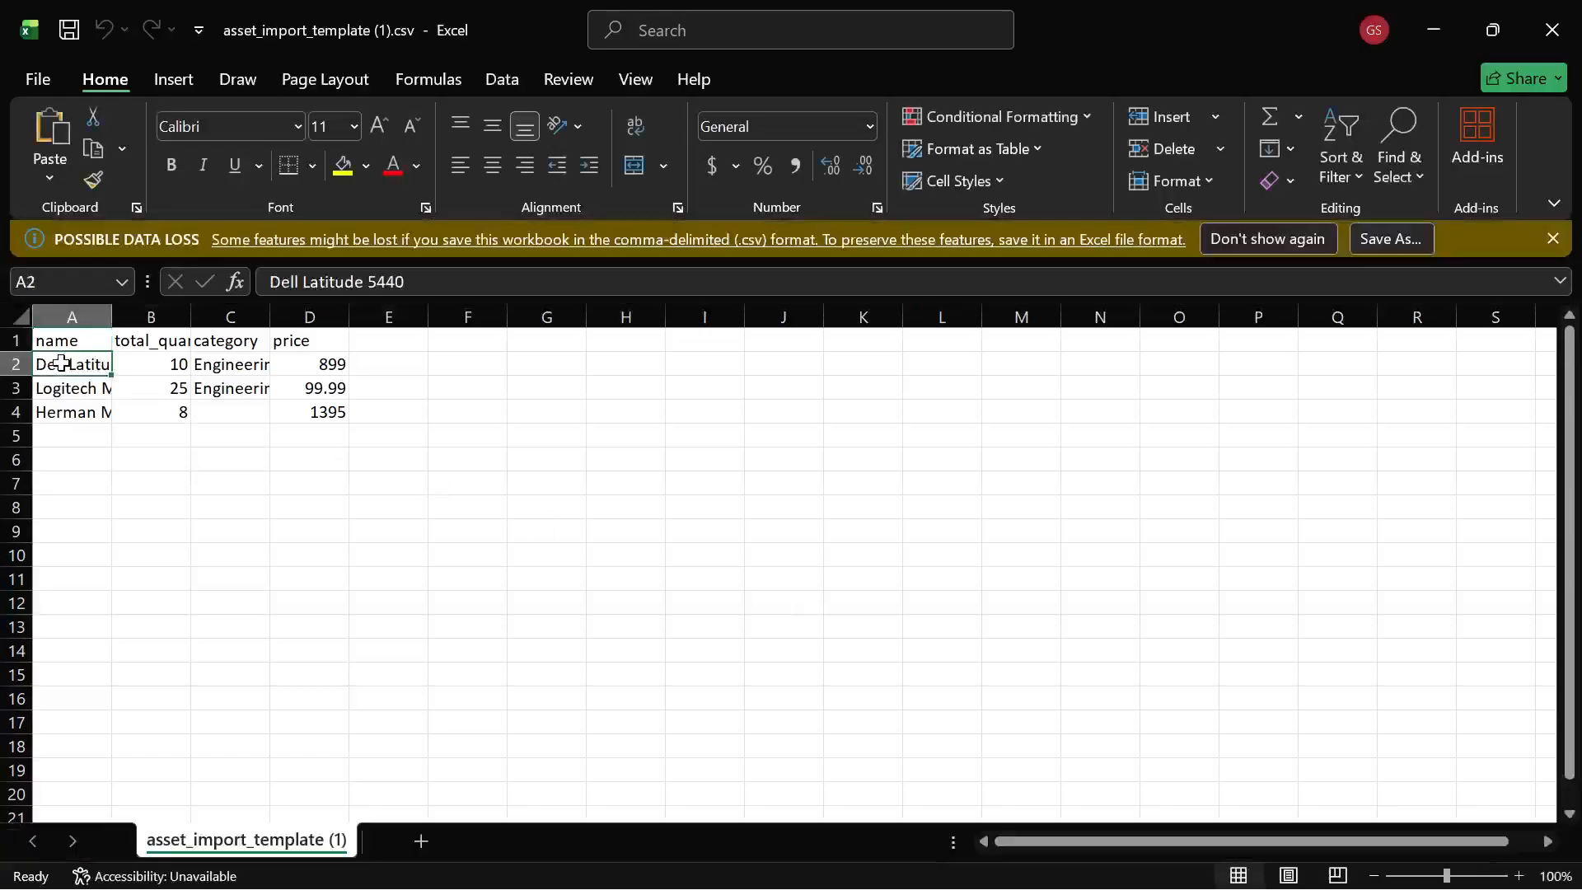
key("shift+Down")
key("shift+Down")
key("shift+Down")
key("shift+Down")
key("shift+Down")
key("shift+Down")
key("shift+Down")
key("shift+Down")
key("shift+Down")
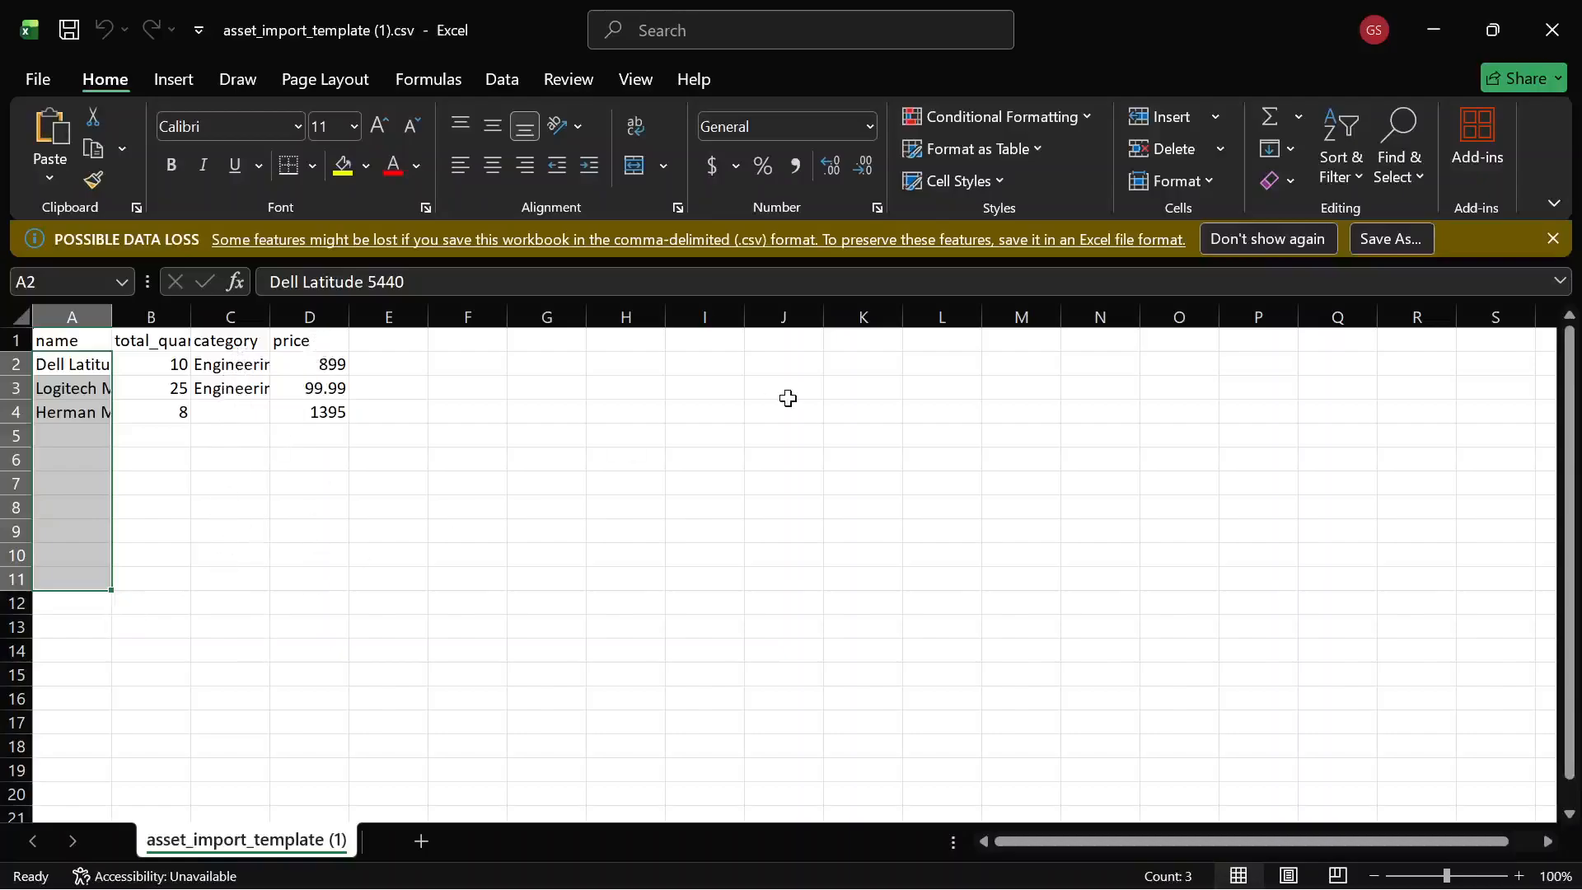
left_click(1110, 506)
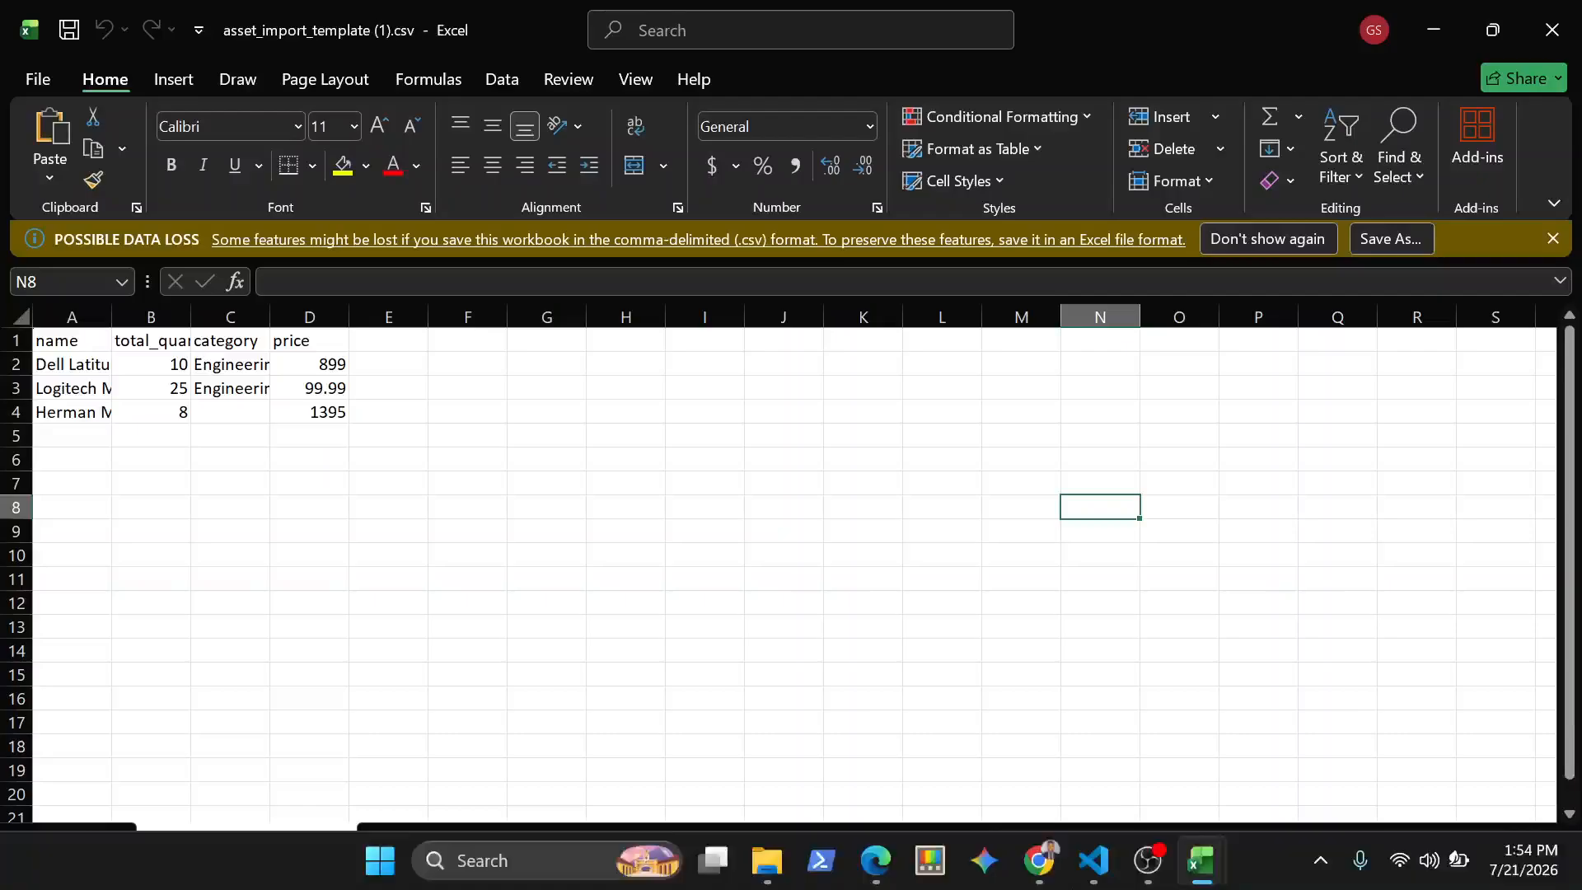
Switch back to Snipe-IT Lite and batch-import asset_import_template.csv from the Desktop's development folder
mouse_move(875, 861)
left_click(808, 742)
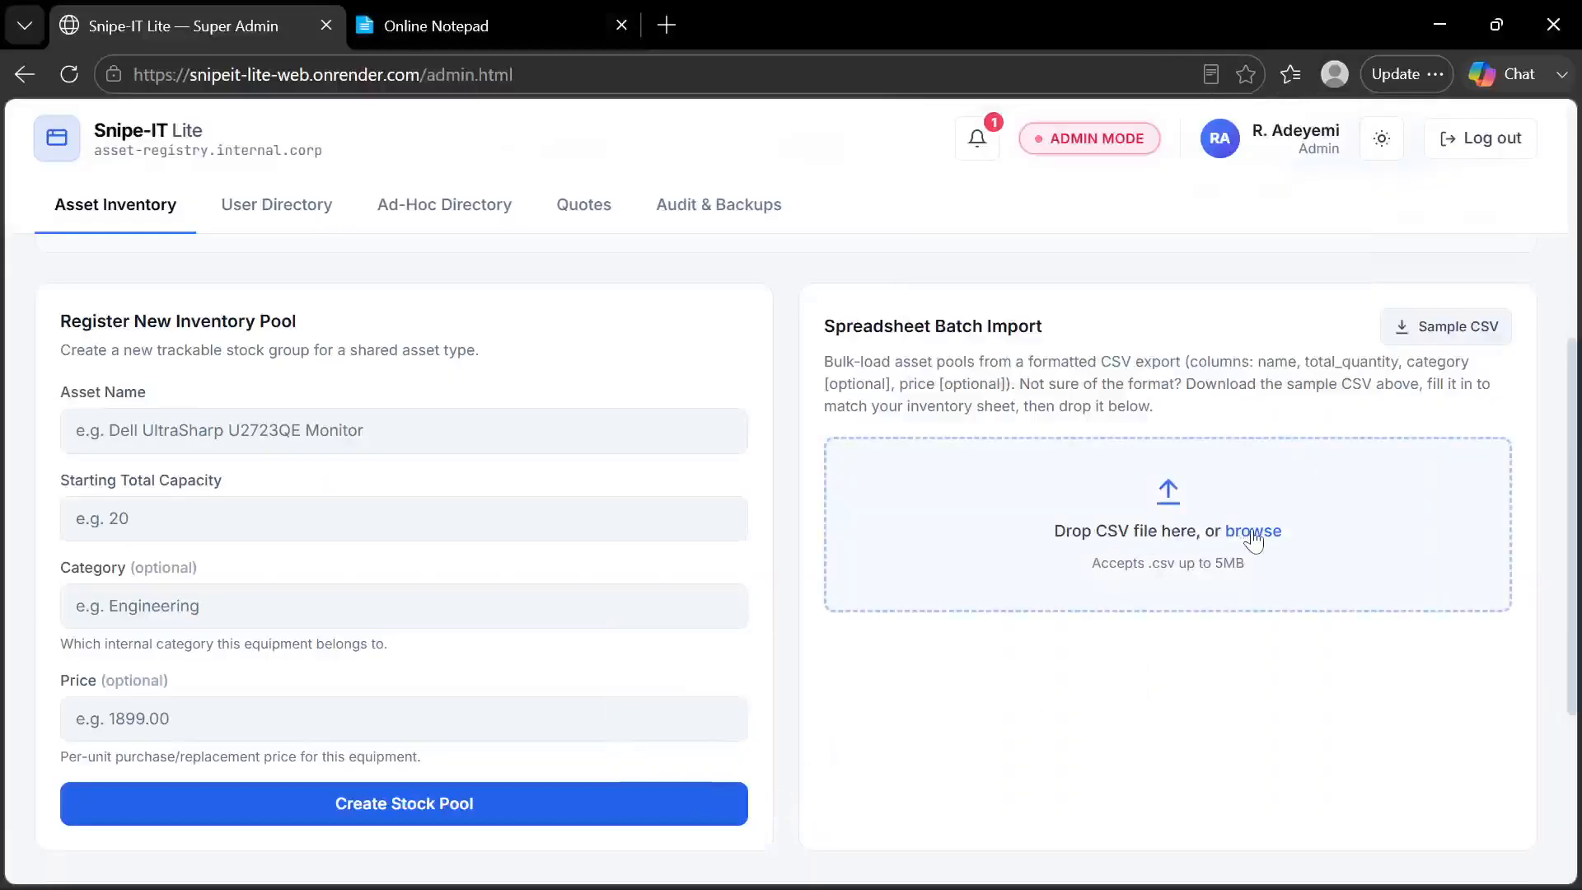
left_click(1254, 532)
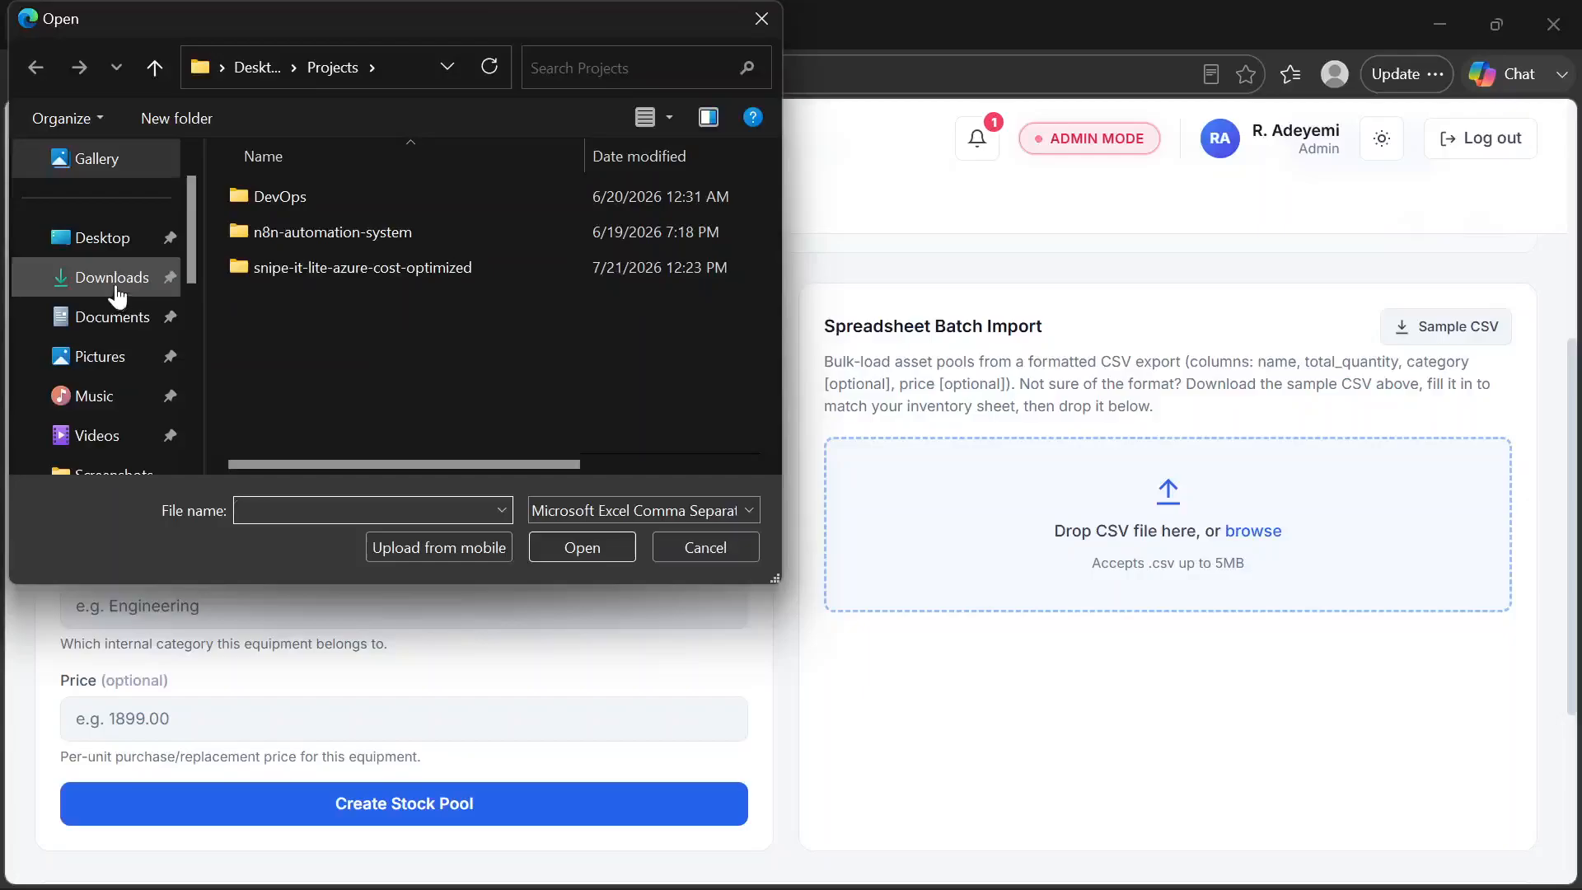
left_click(118, 287)
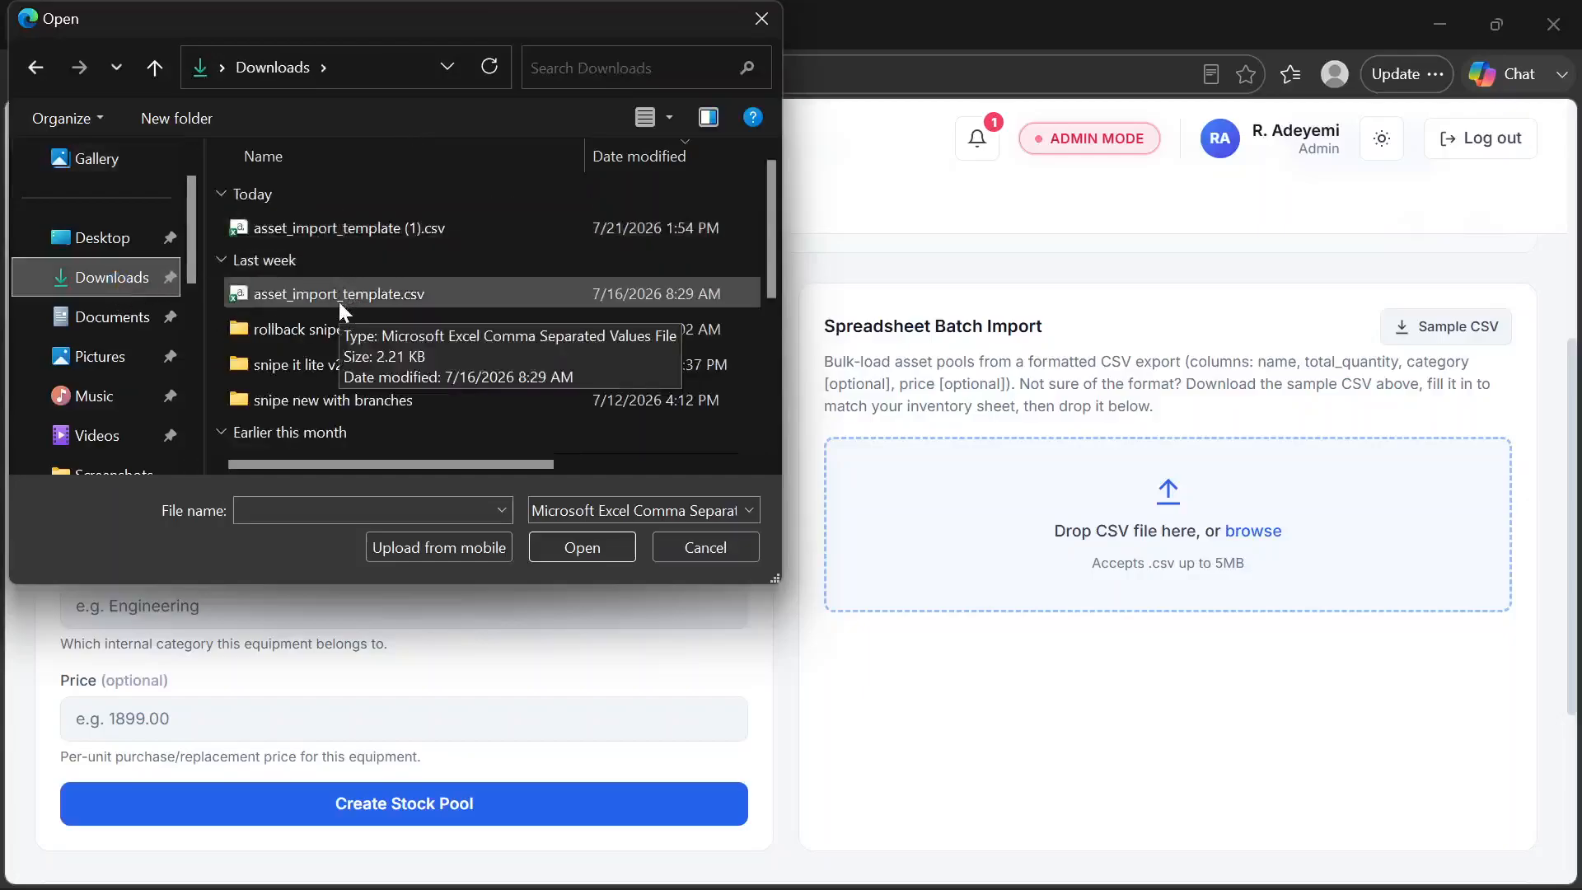
scroll(328, 364, "down", 2)
scroll(328, 371, "down", 1)
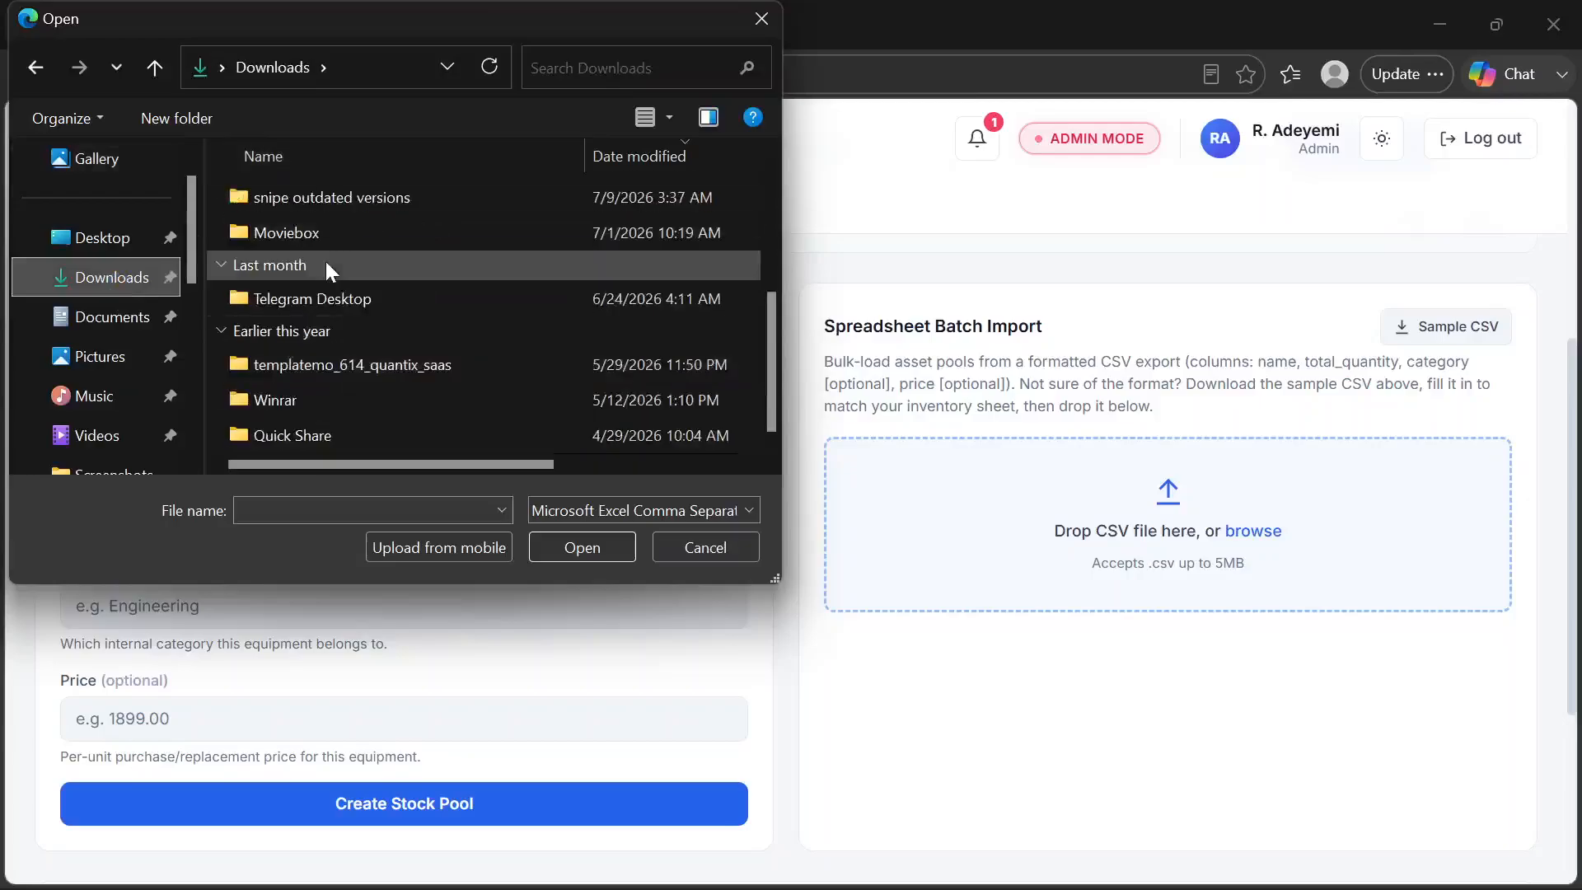
scroll(326, 264, "up", 3)
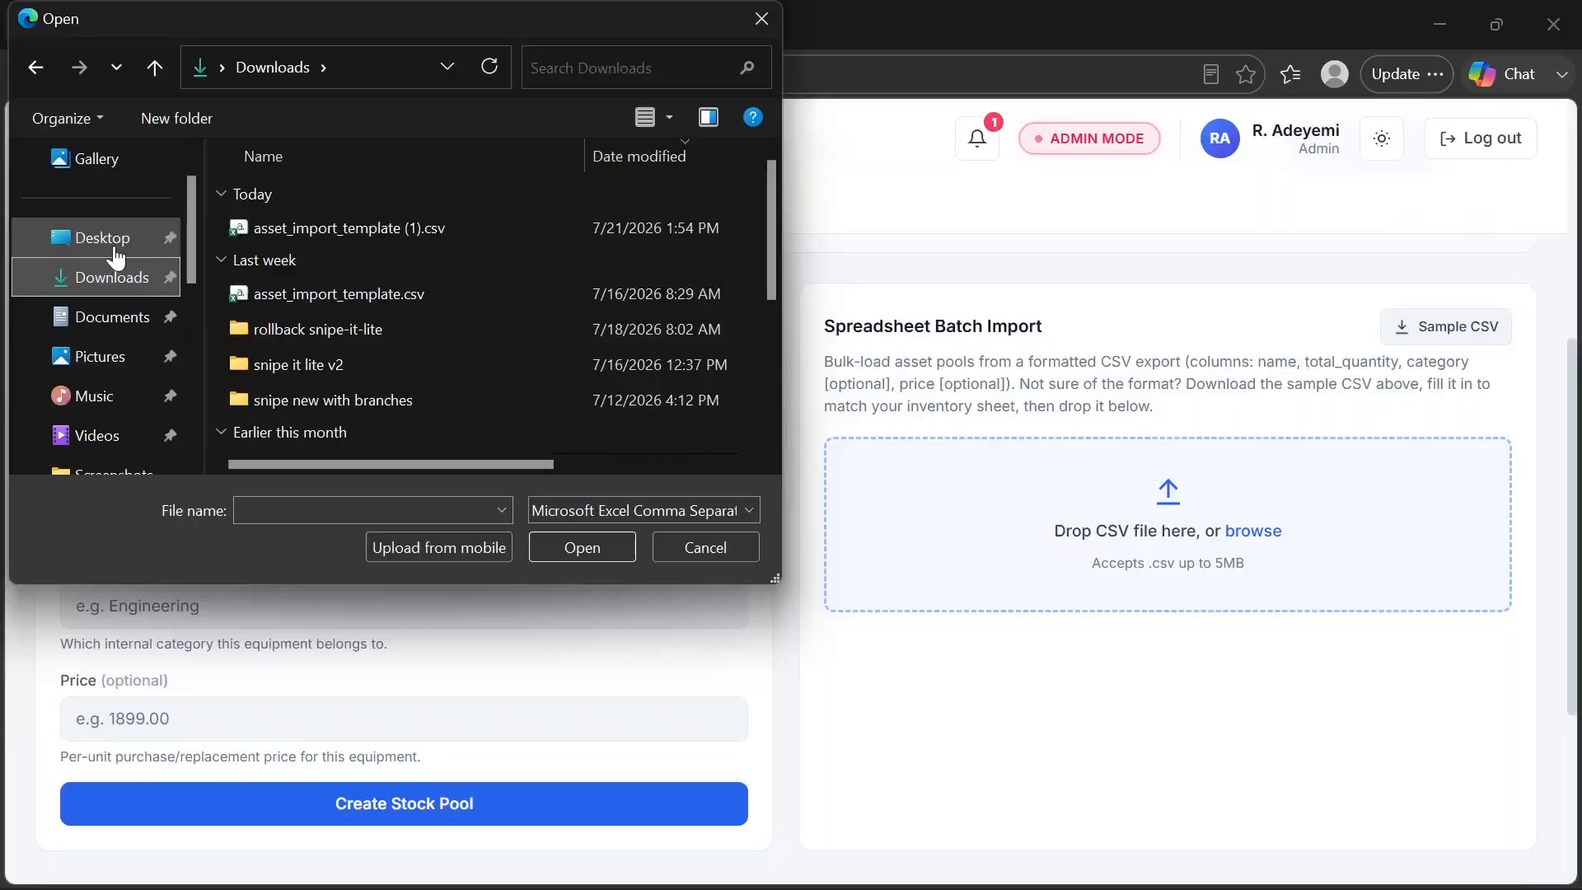
left_click(113, 240)
left_click(363, 271)
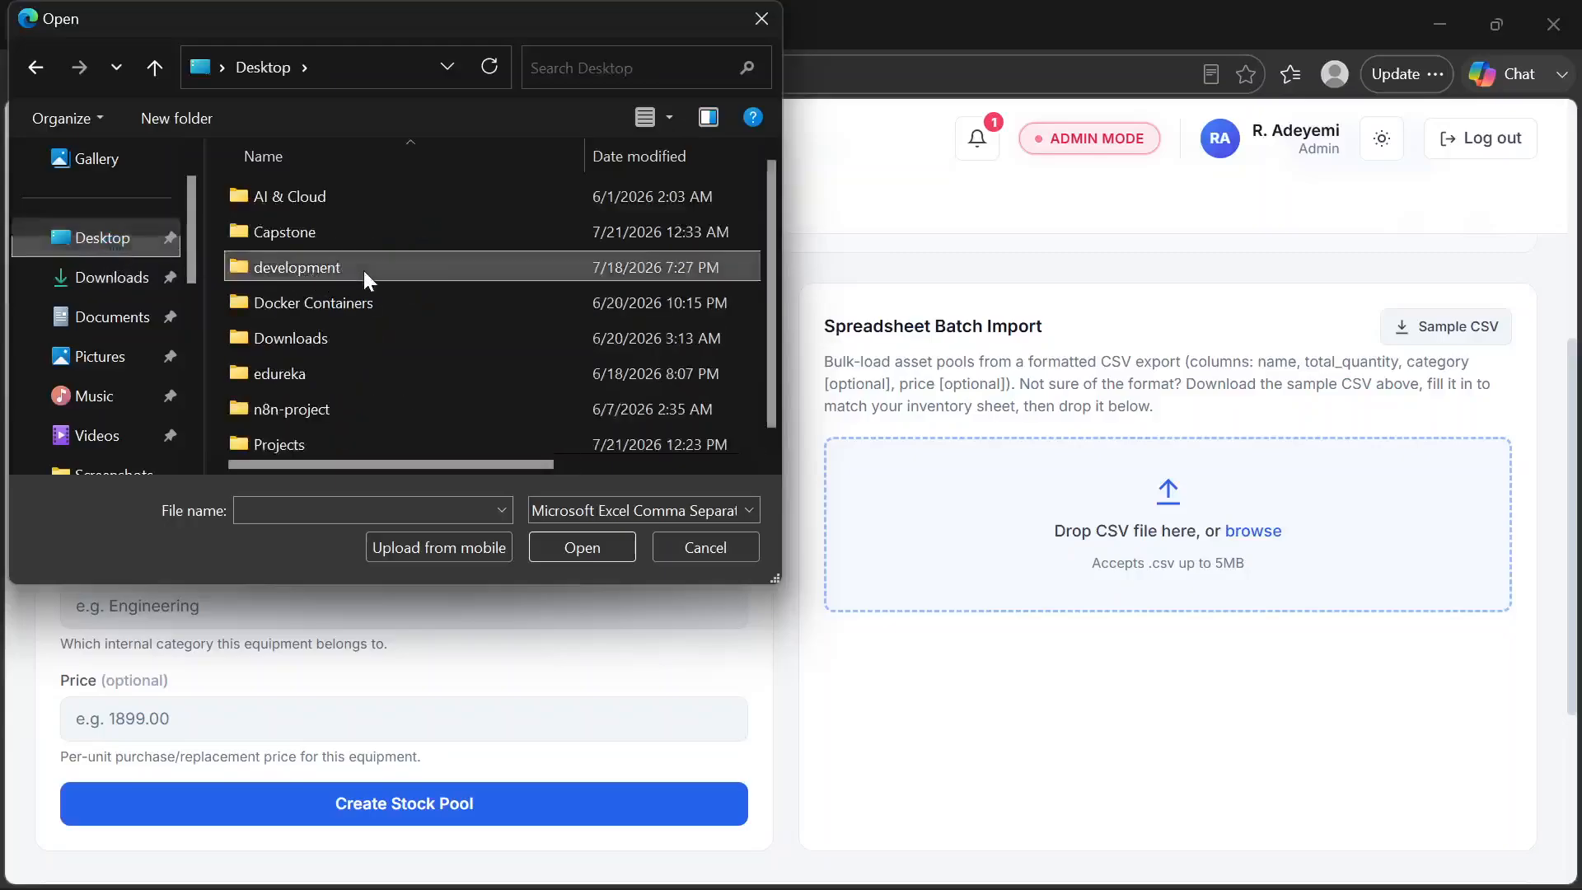
double_click(363, 270)
left_click(326, 333)
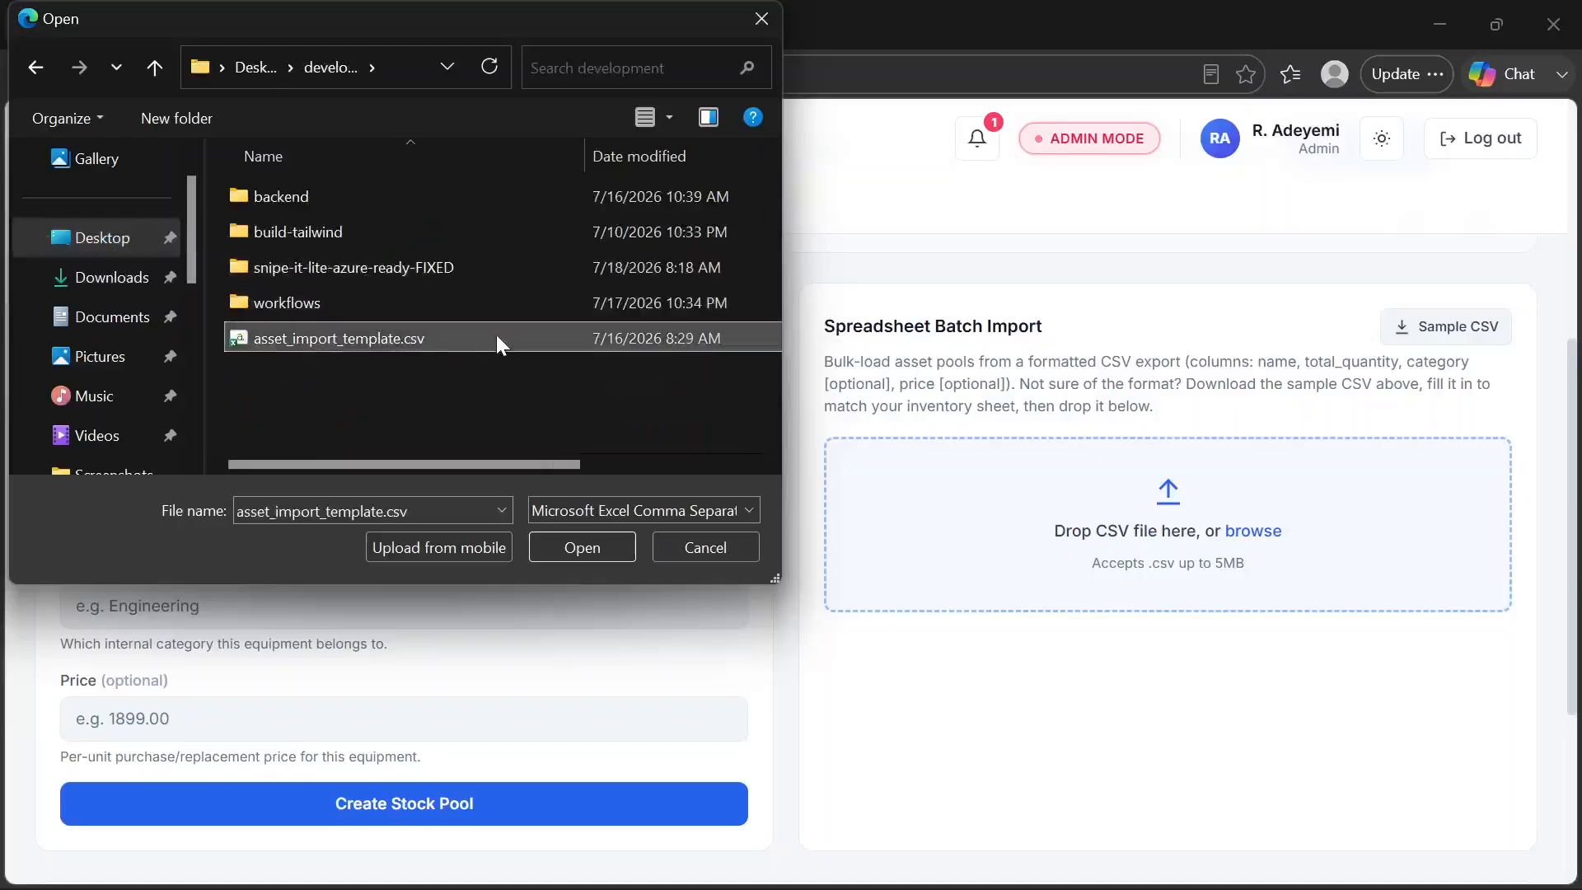
left_click(570, 547)
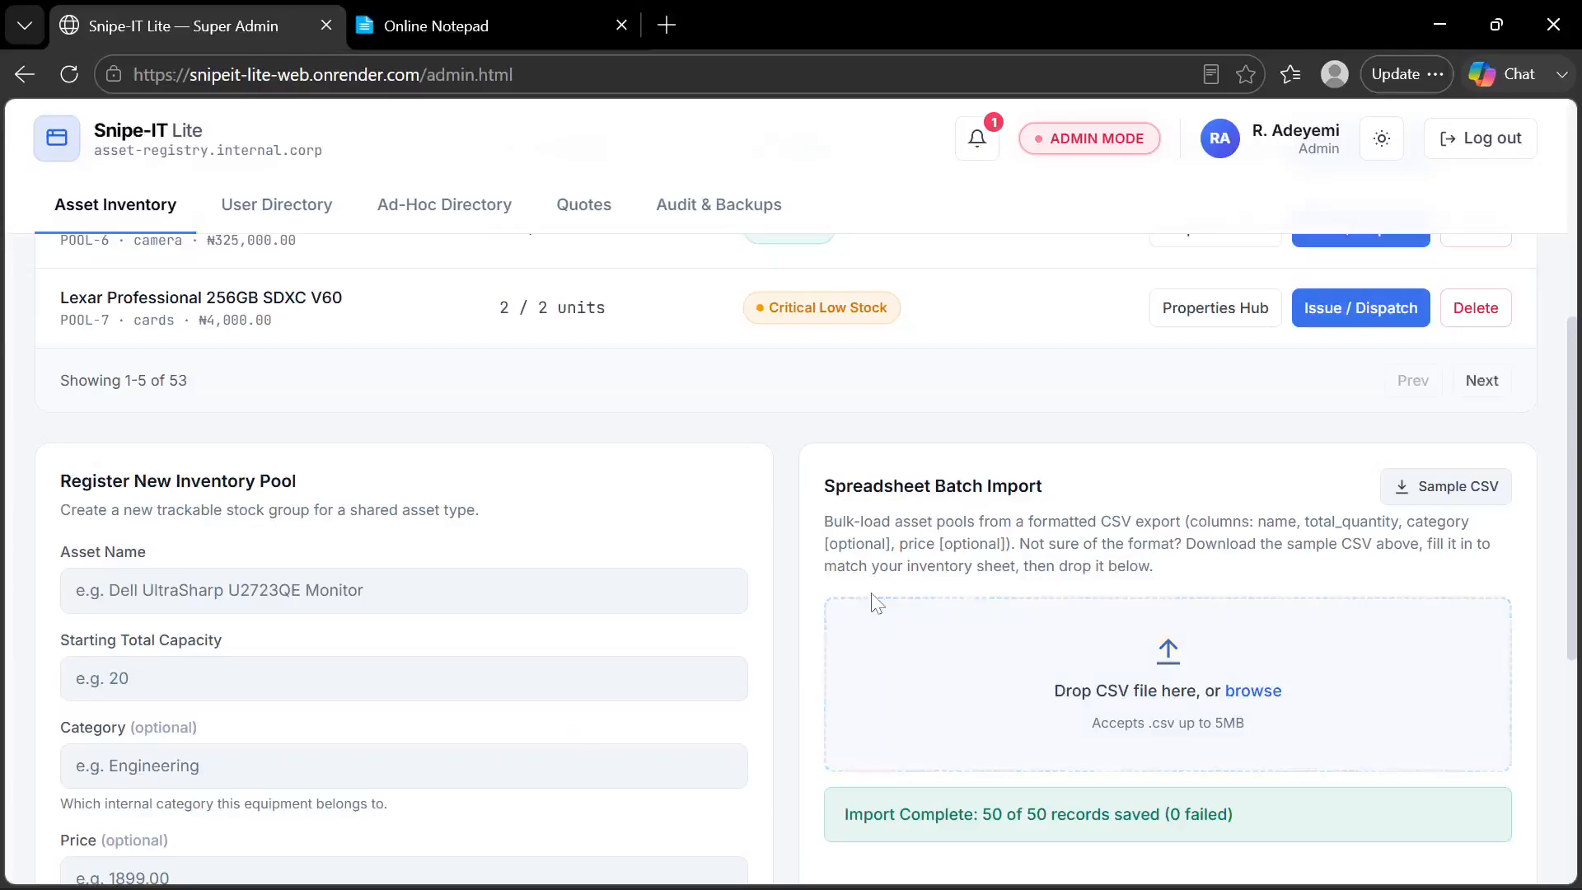
Check the batch import result, the Restore Deleted Assets list and the updated Asset Inventory pools
scroll(871, 603, "down", 3)
scroll(886, 568, "down", 2)
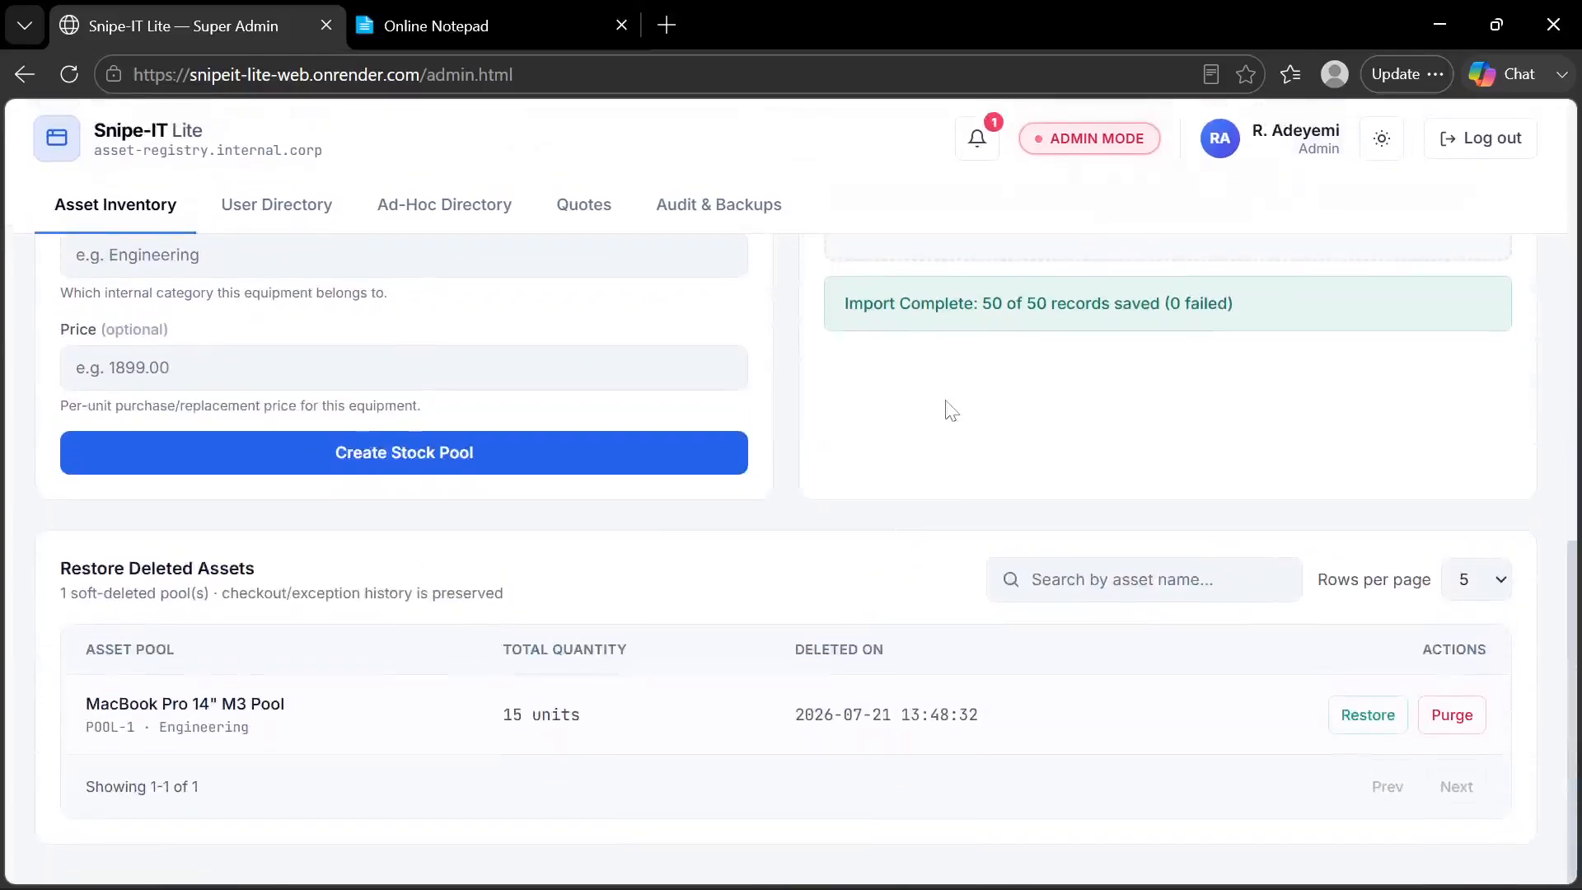
scroll(945, 408, "up", 3)
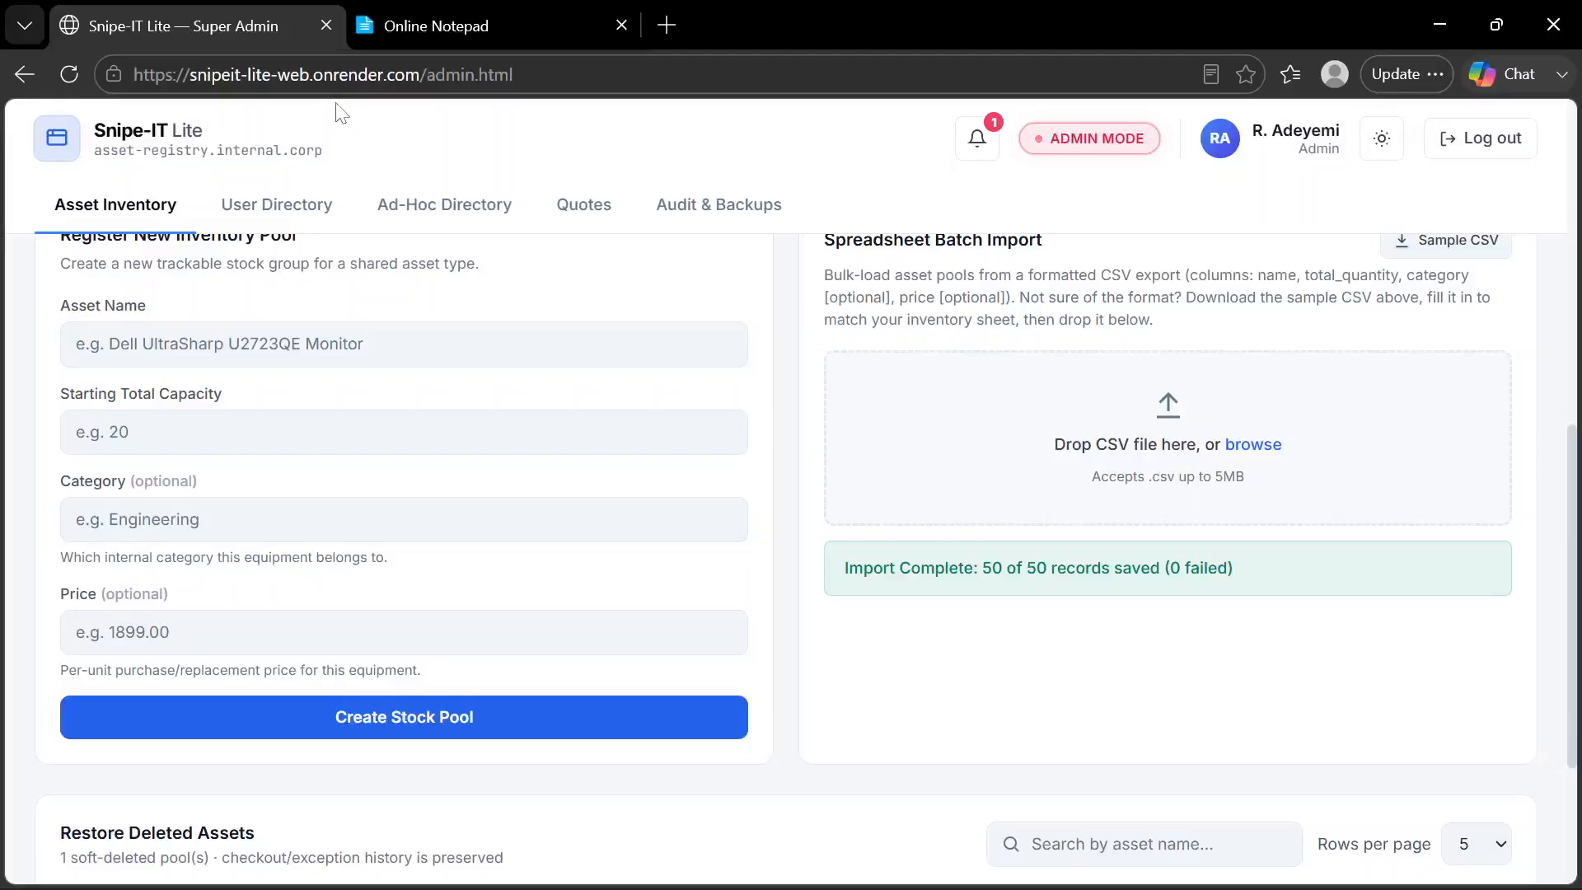
scroll(774, 314, "up", 10)
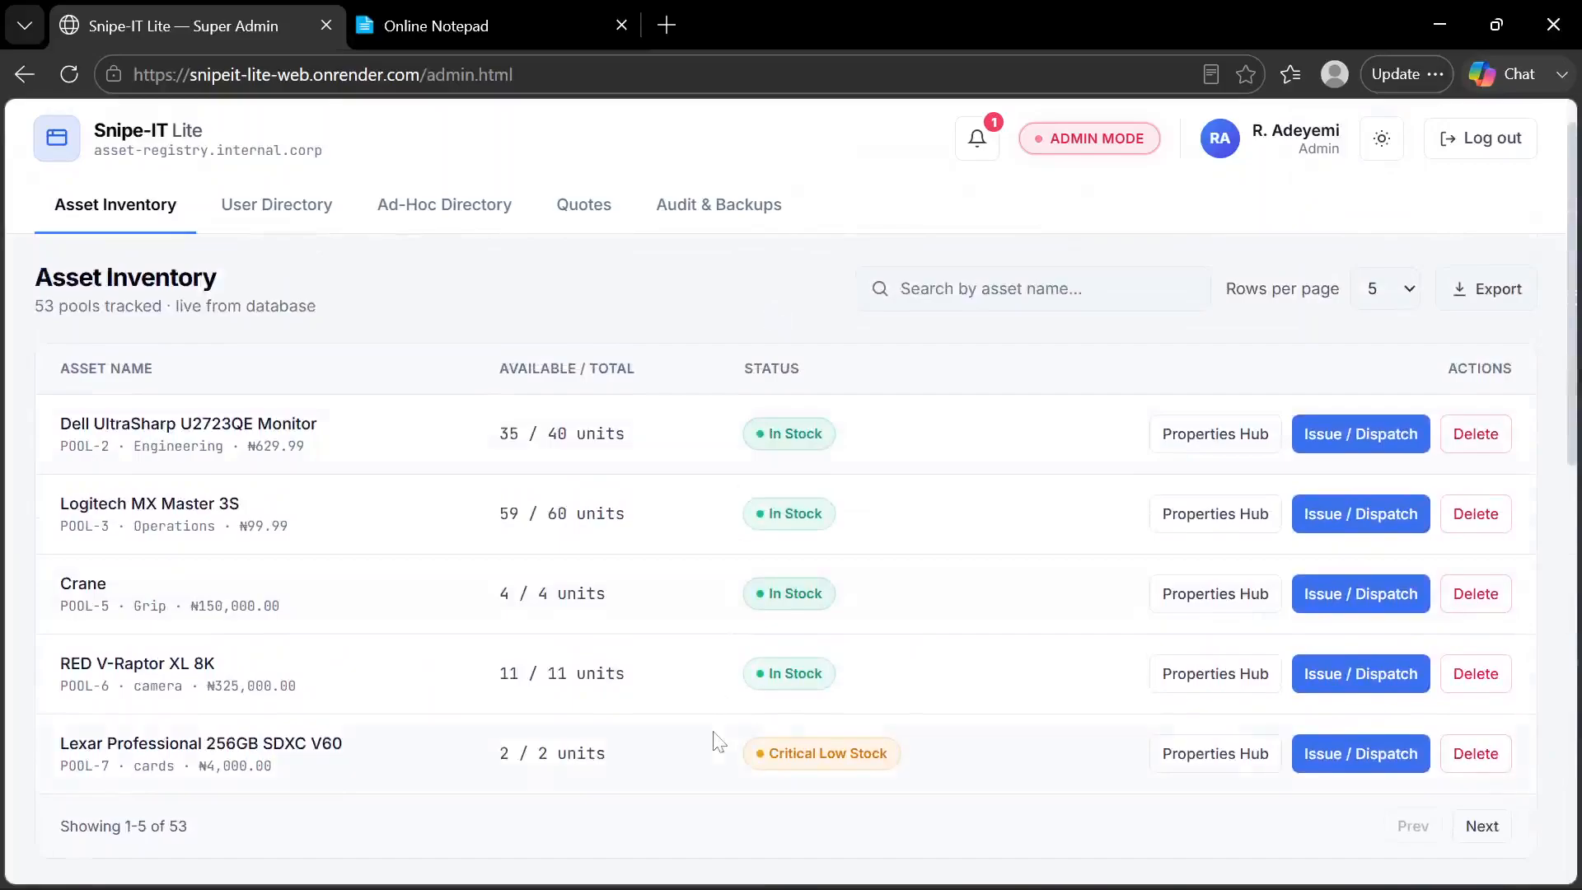
scroll(715, 741, "down", 5)
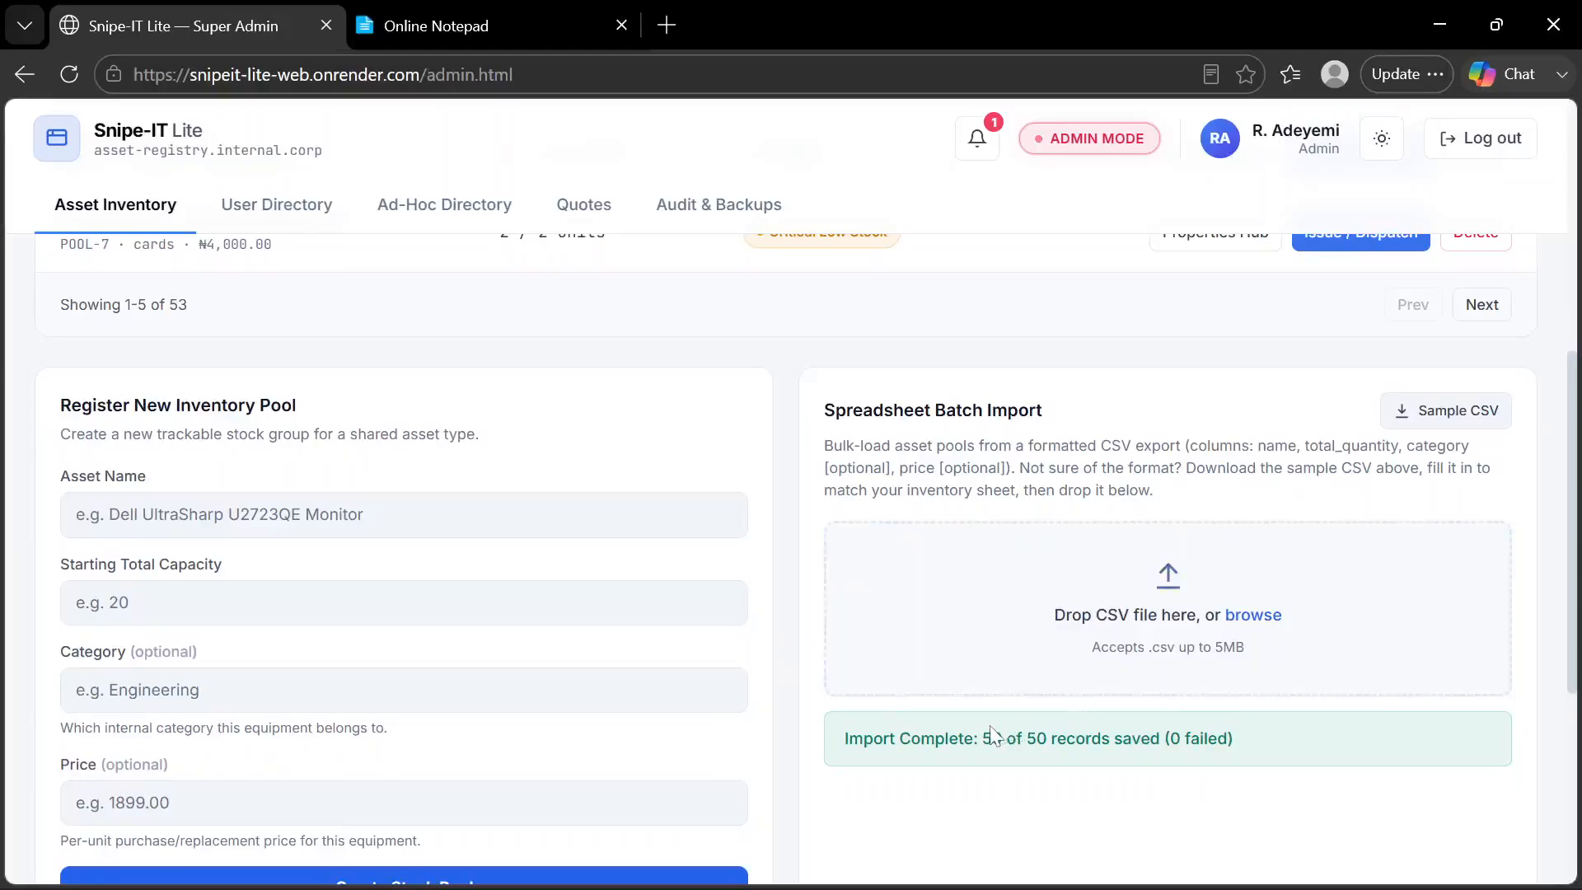
Batch-import sample_import_mixed_valid_invalid.csv from the fixtures folder under backend/tests in snipe-it-lite-azure-ready-FIXED
scroll(993, 734, "down", 1)
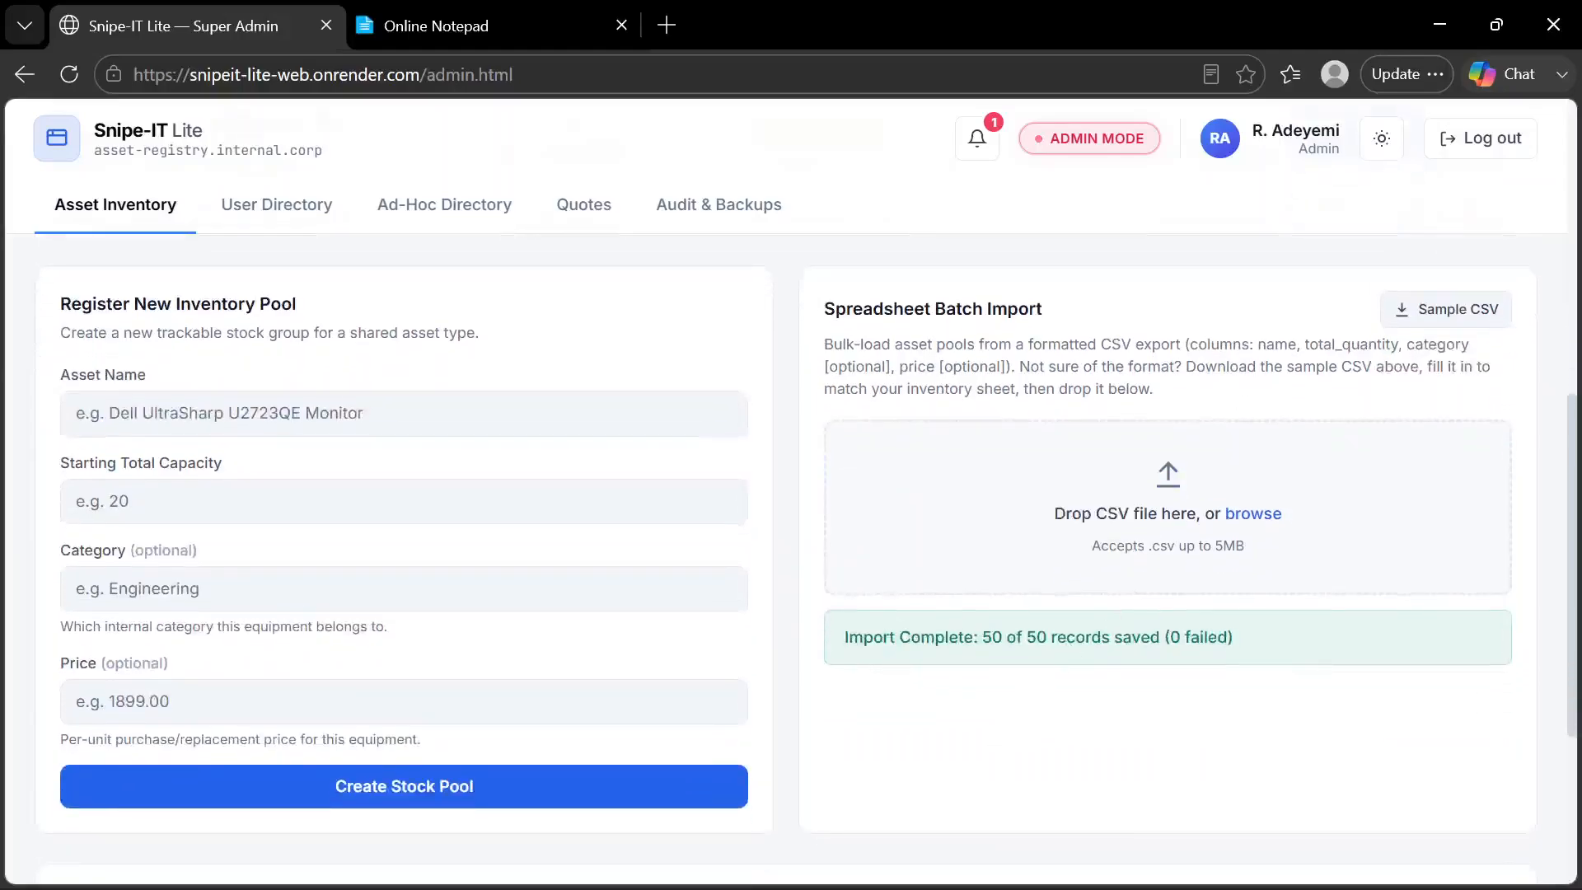
left_click(1250, 515)
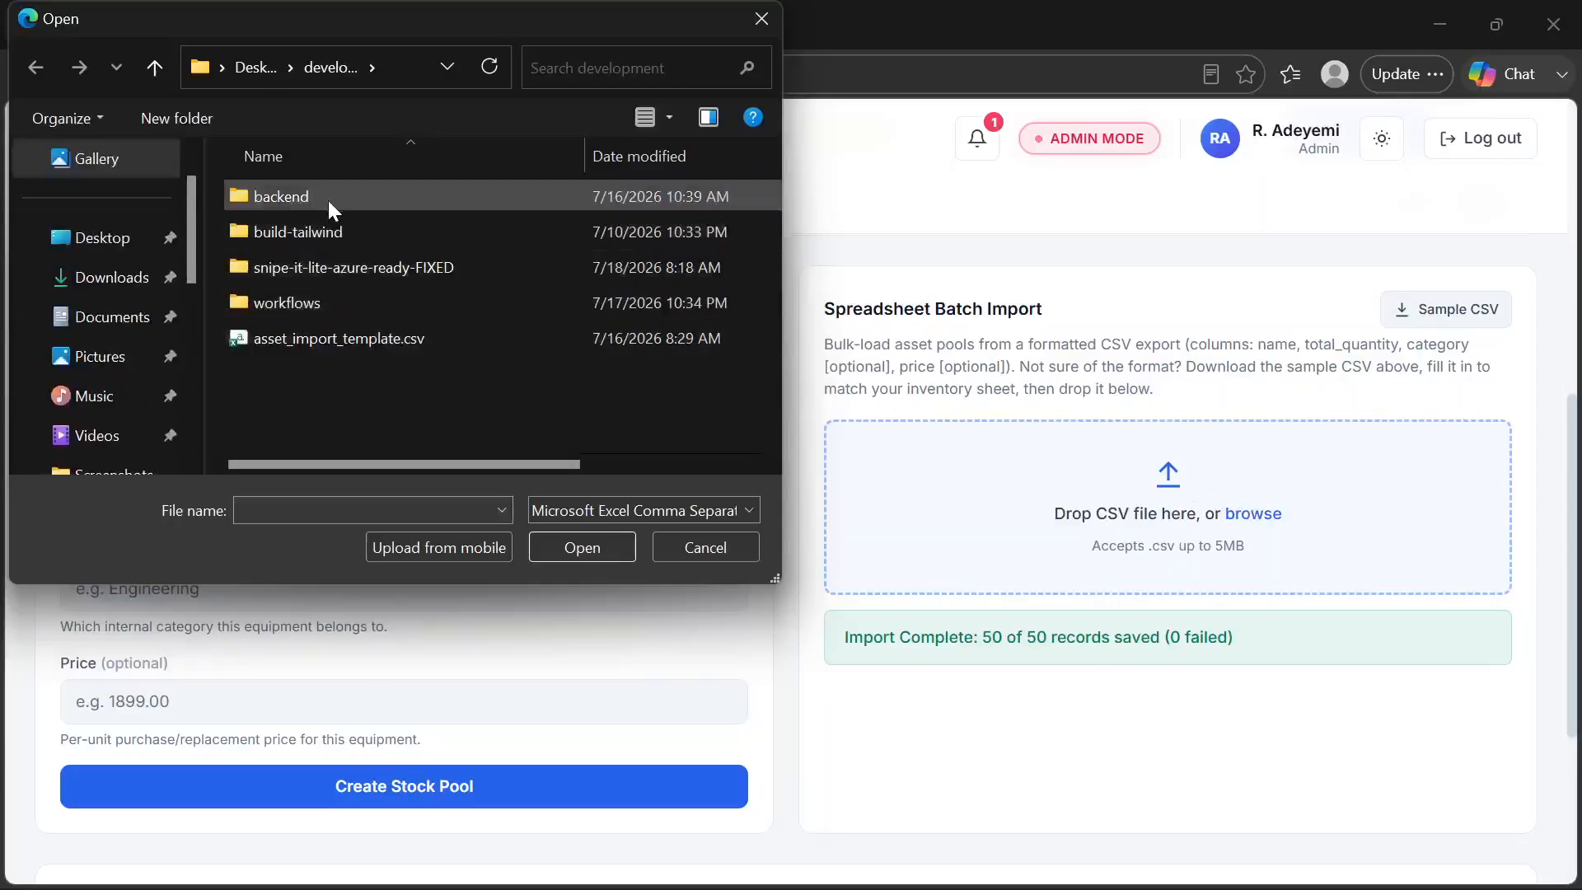
left_click(314, 267)
double_click(314, 267)
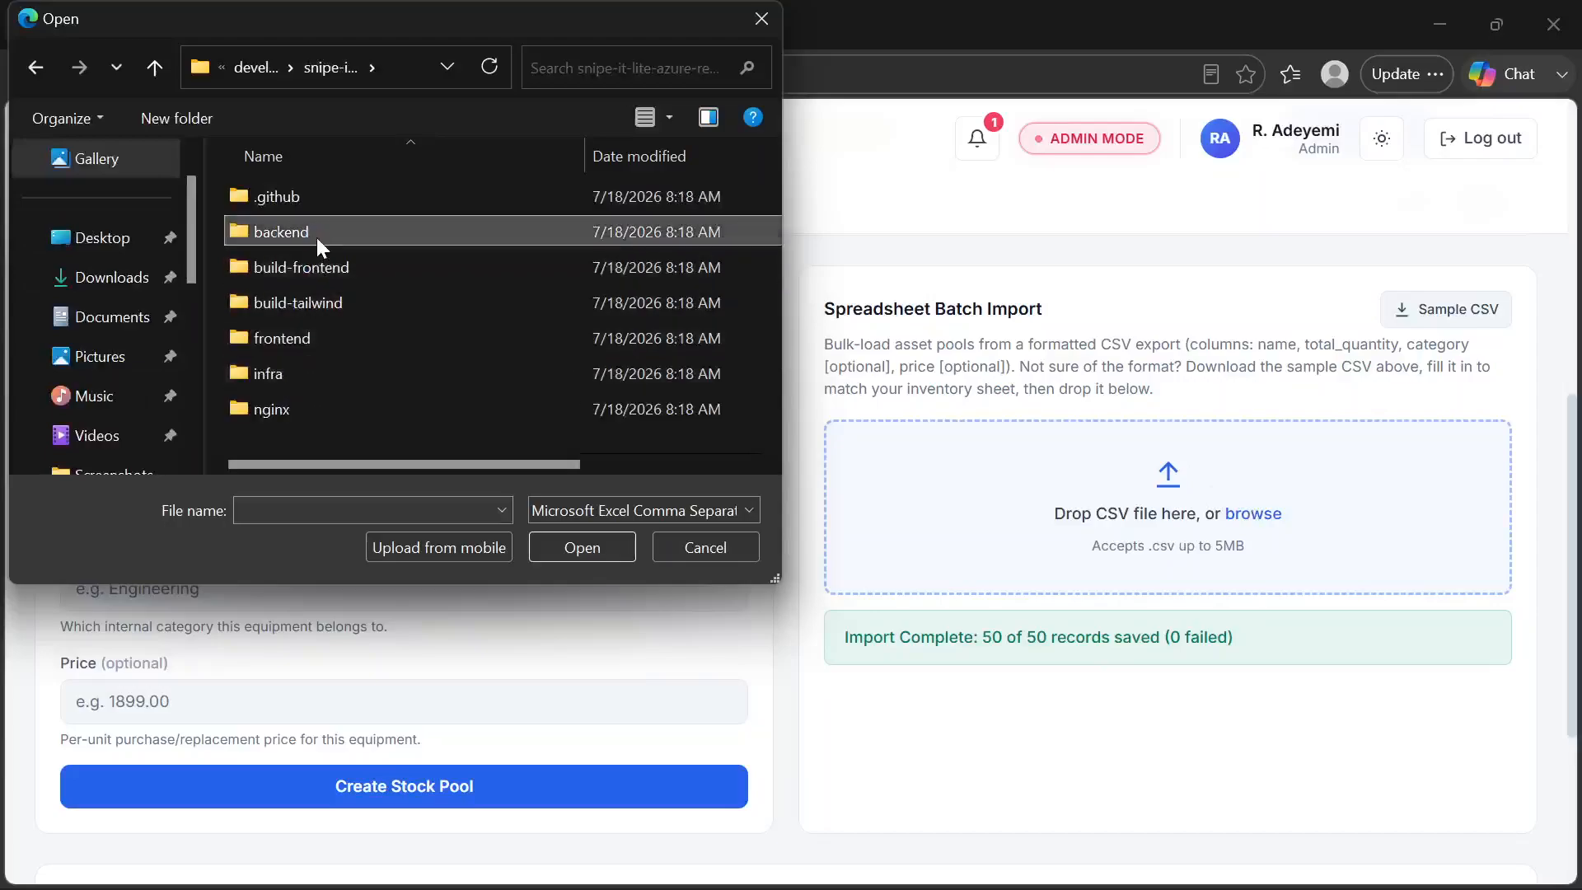
double_click(316, 235)
scroll(308, 313, "down", 1)
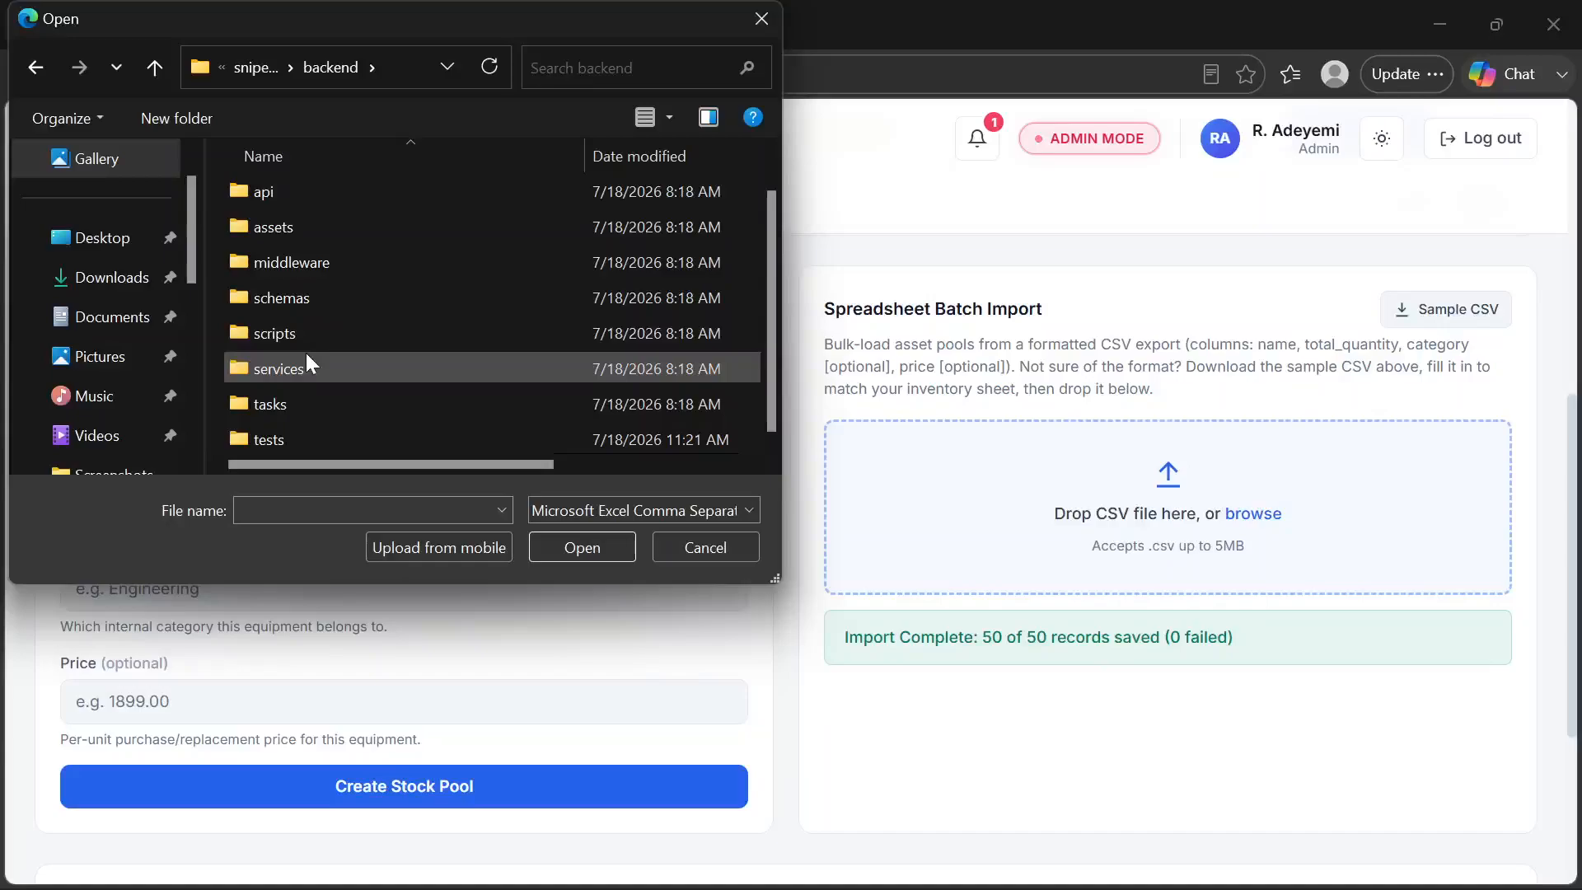
double_click(315, 429)
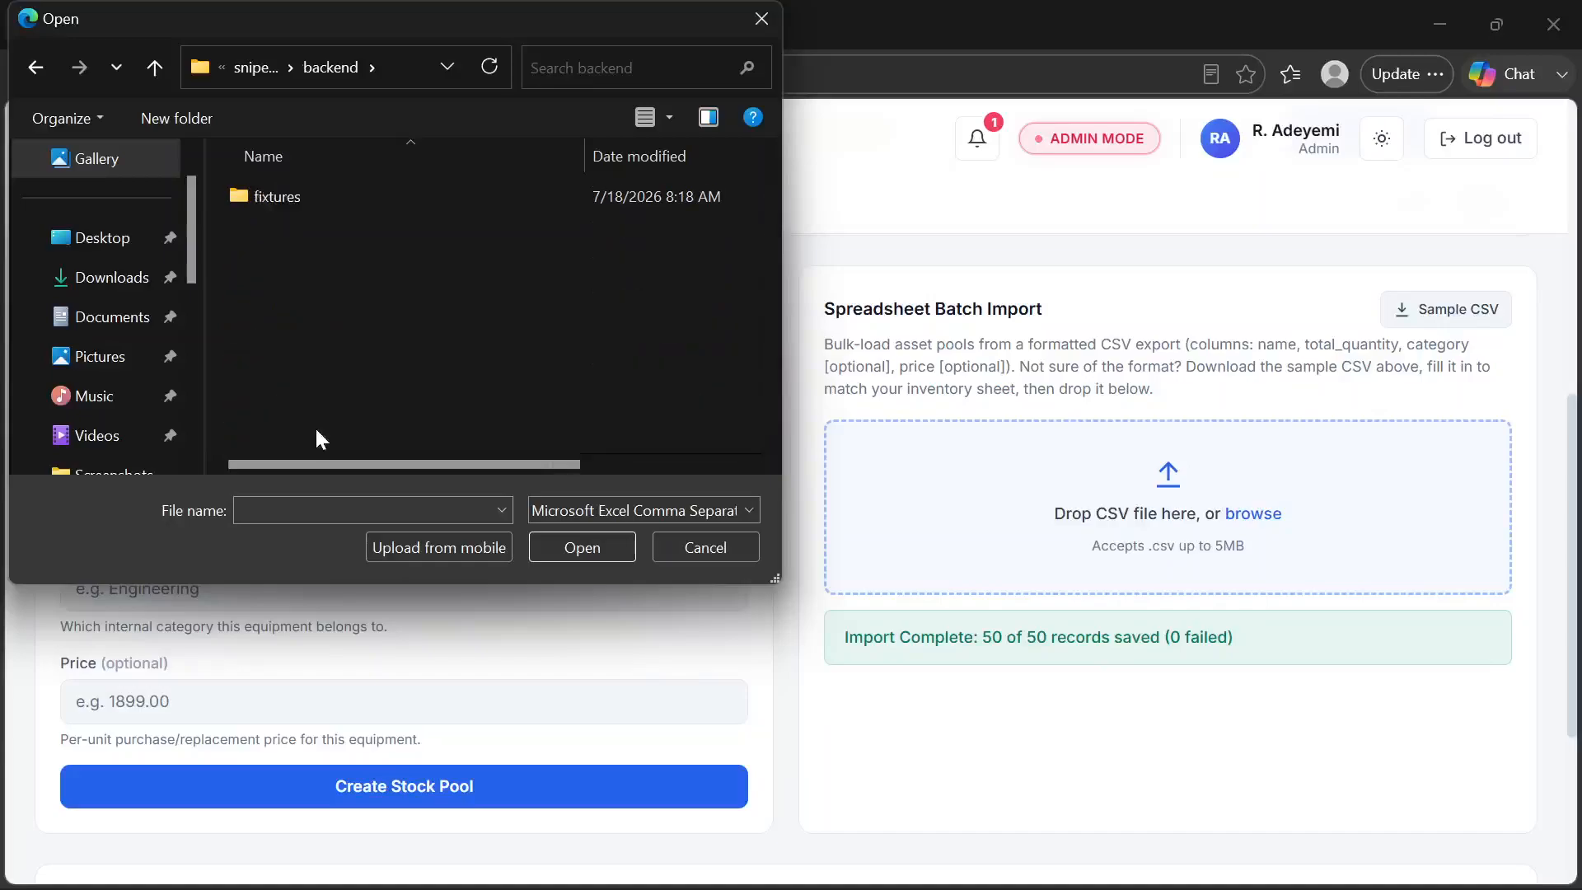
double_click(341, 194)
left_click(346, 203)
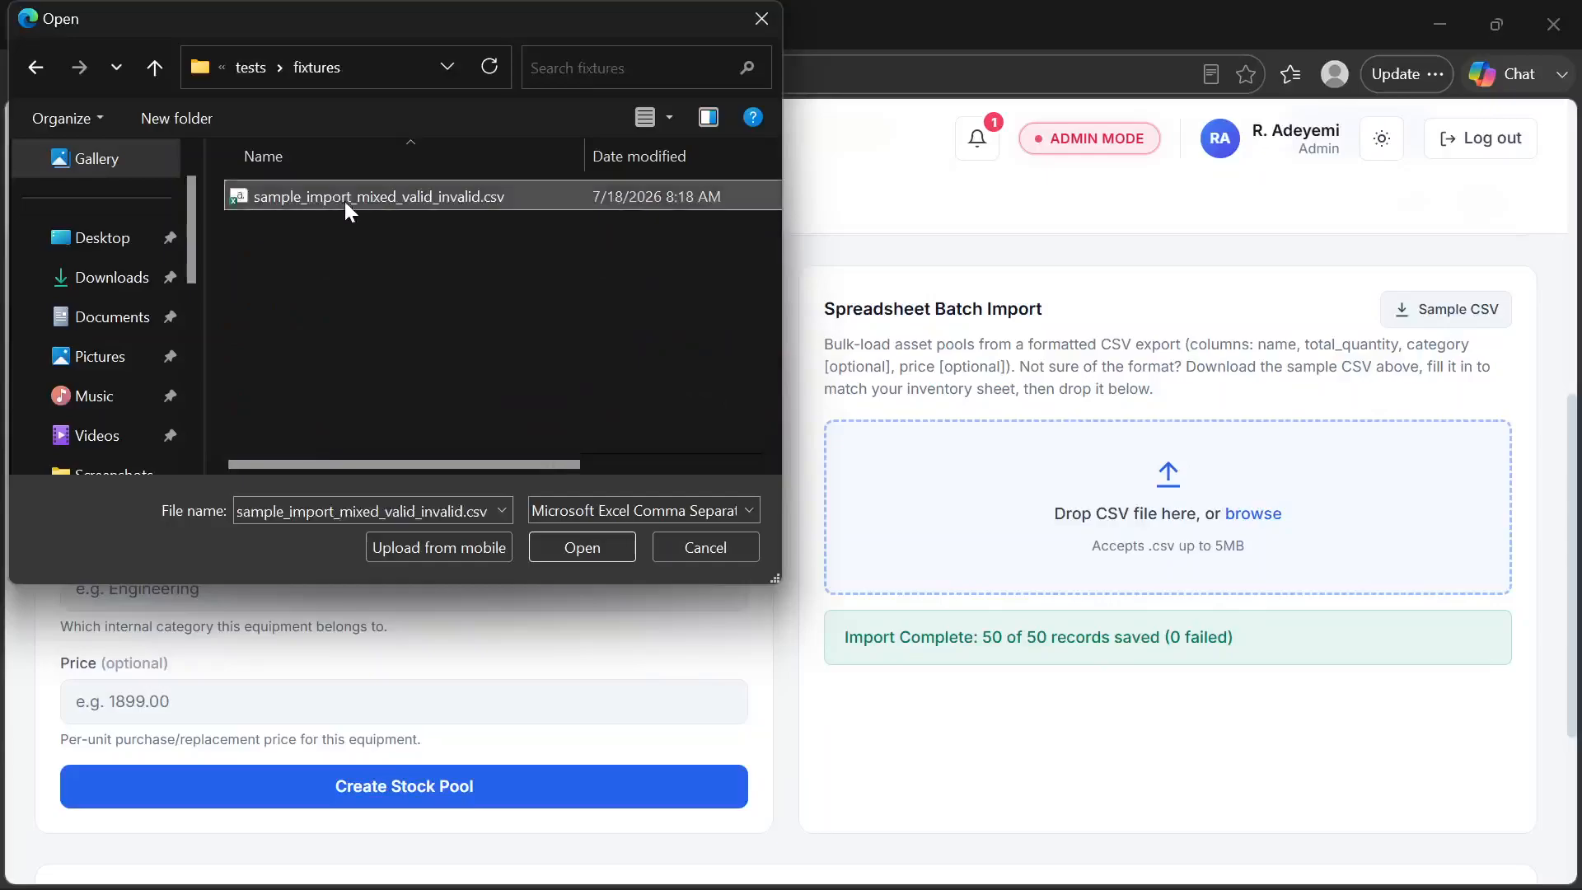
left_click(579, 547)
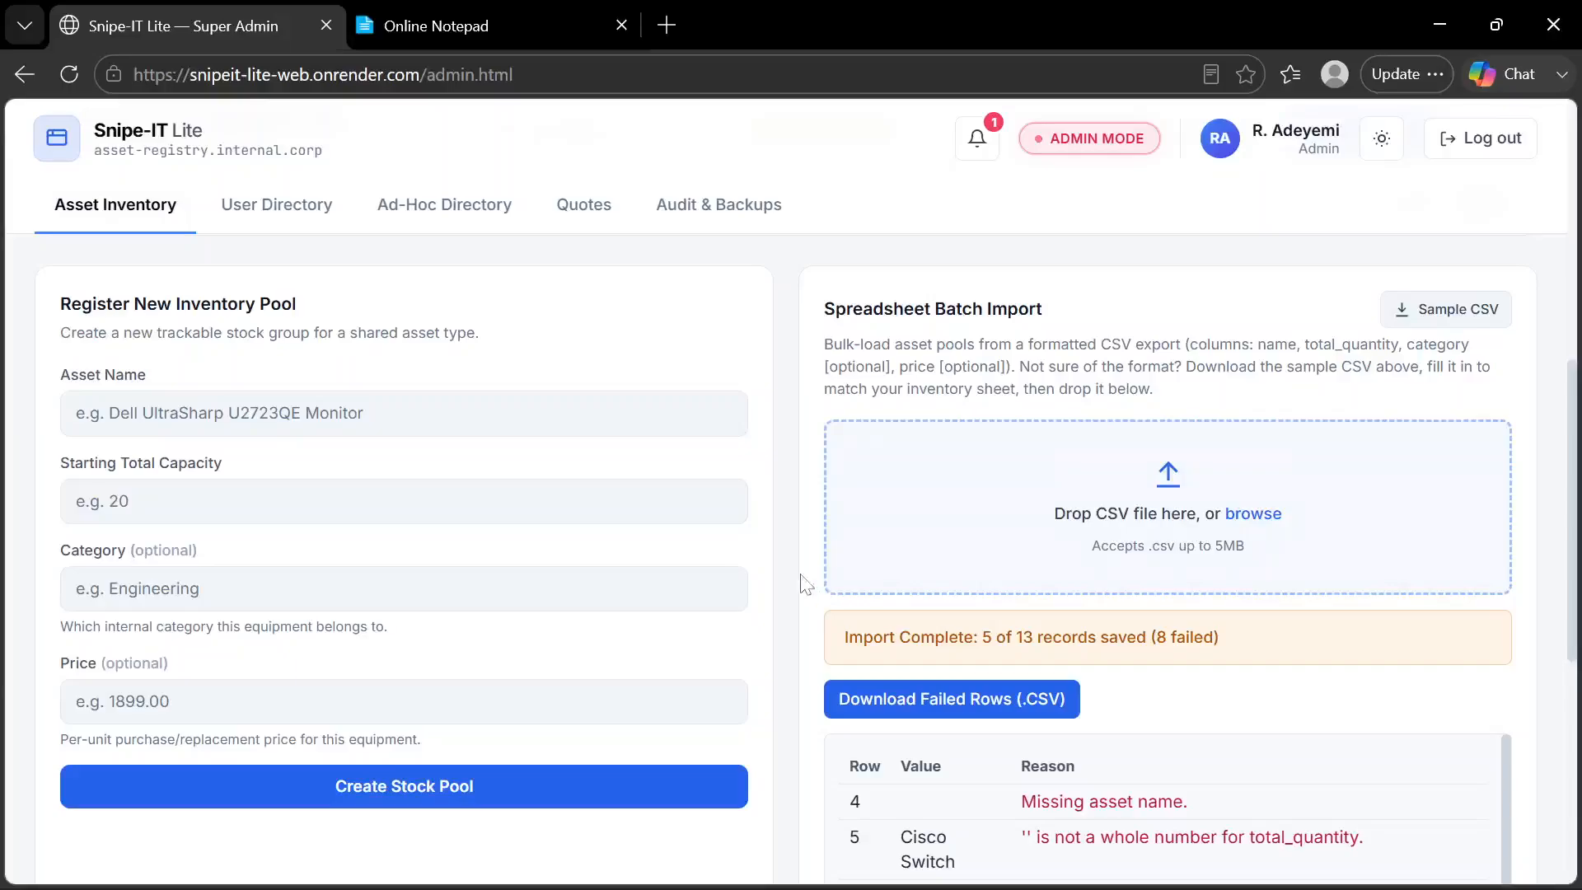
Review the rejected rows of the import, download them as a CSV and open failed_import_rows_2026-07-21.csv in Excel
scroll(805, 584, "down", 2)
scroll(805, 584, "down", 3)
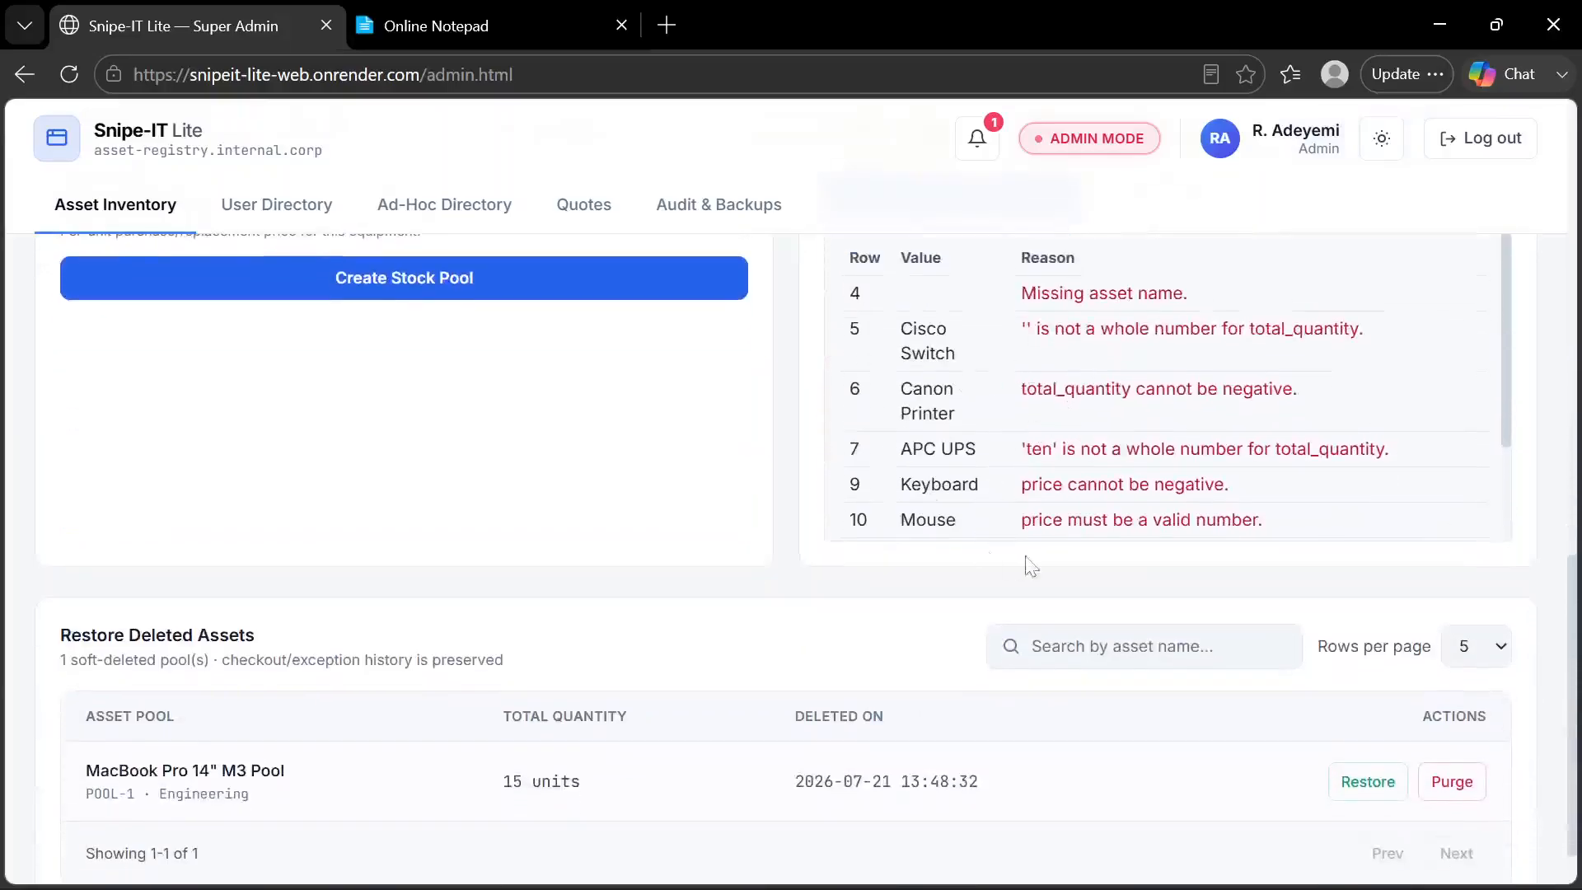
scroll(1008, 478, "up", 1)
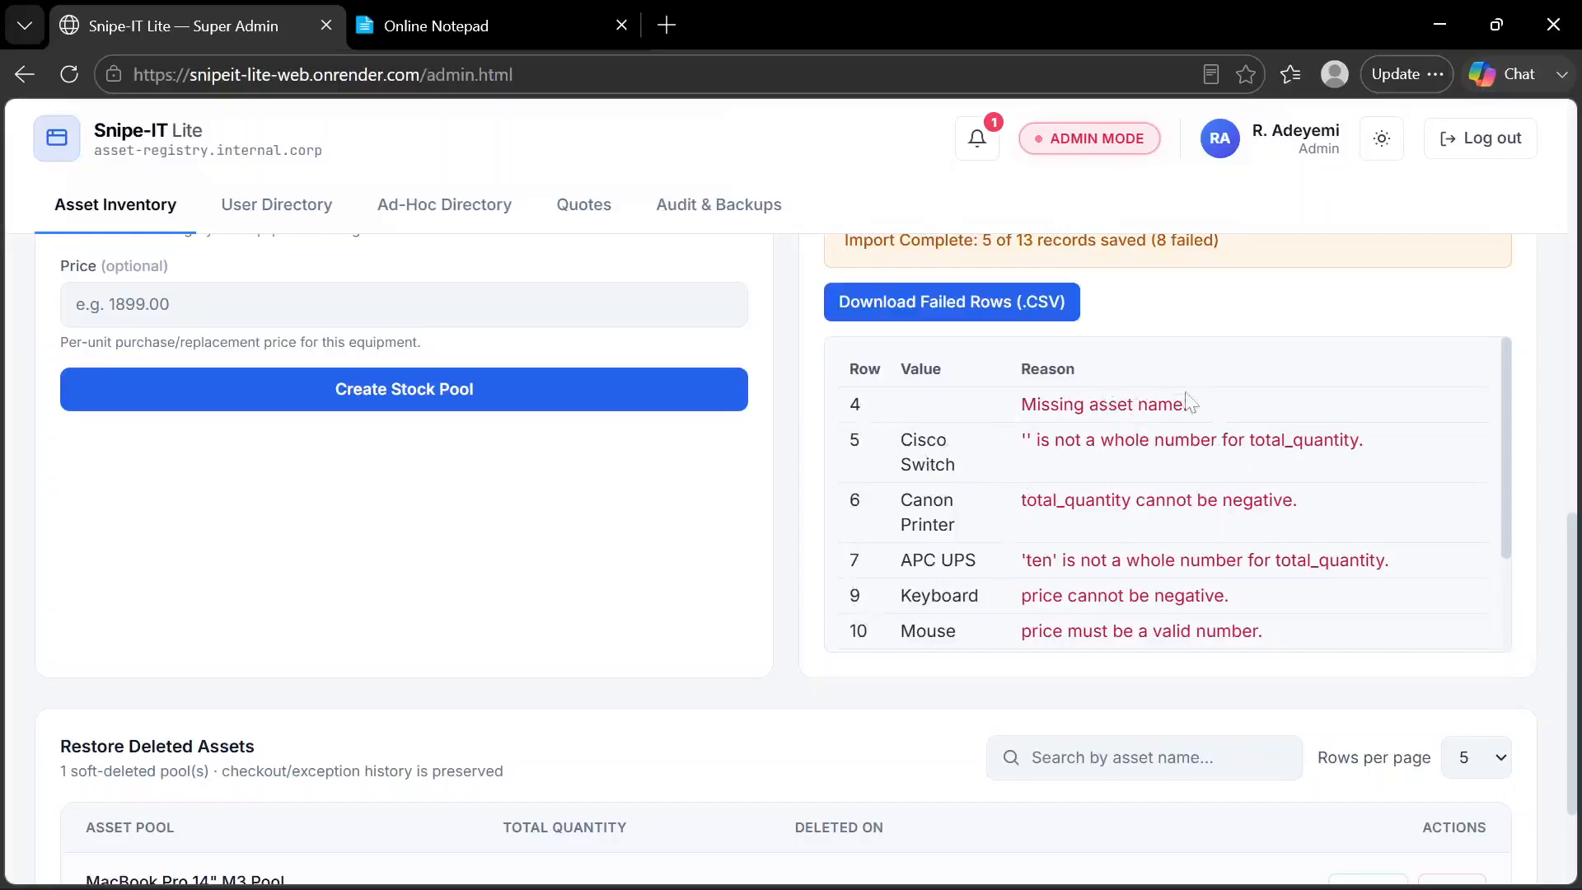
scroll(997, 412, "up", 1)
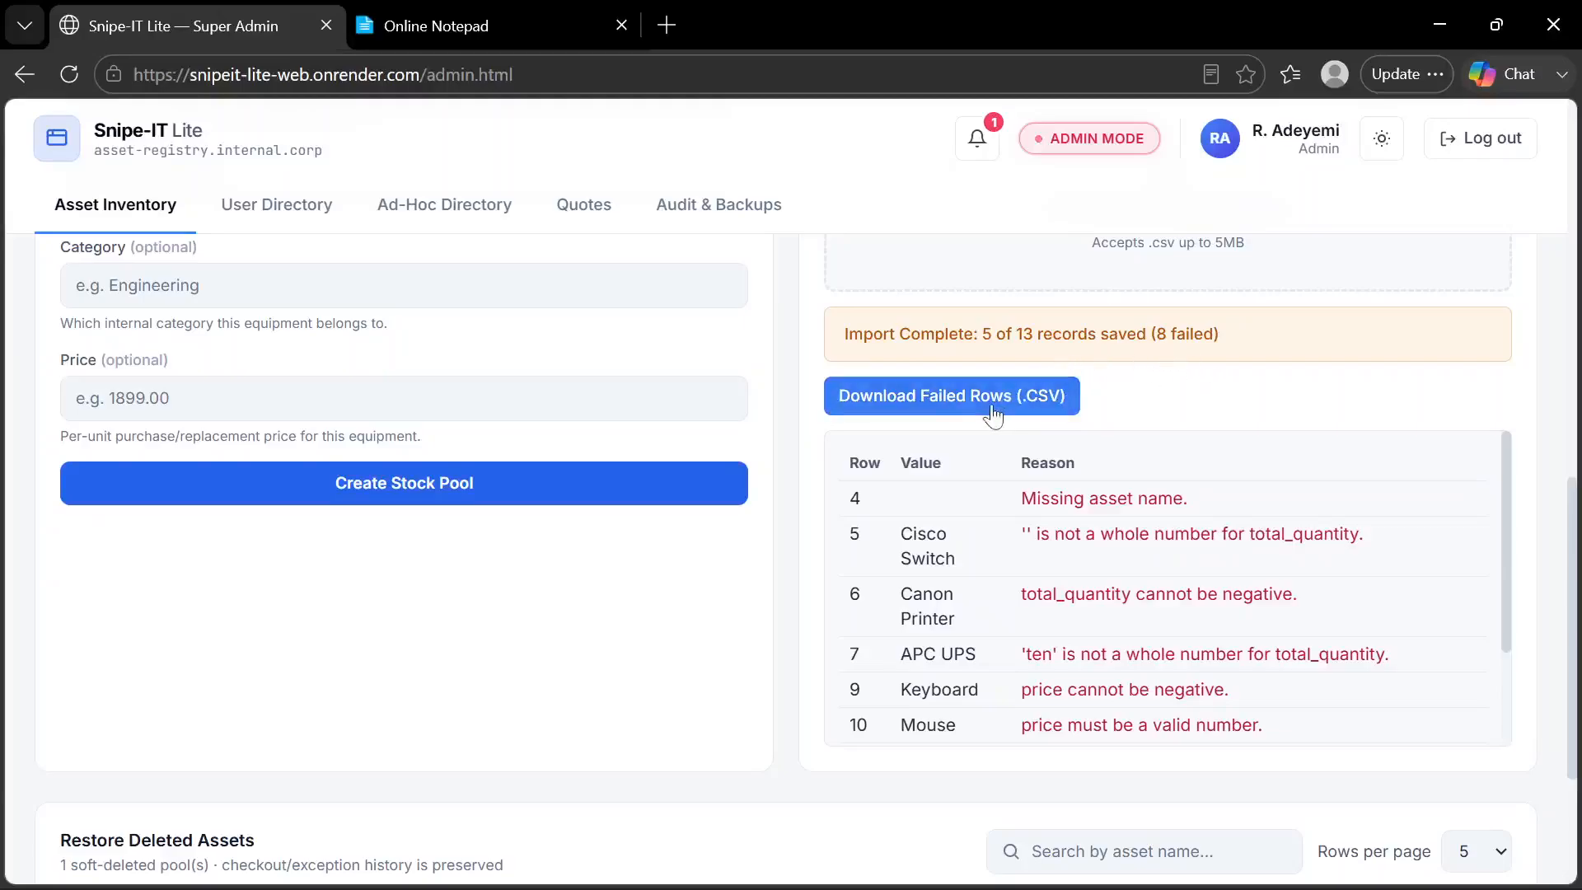
left_click(992, 410)
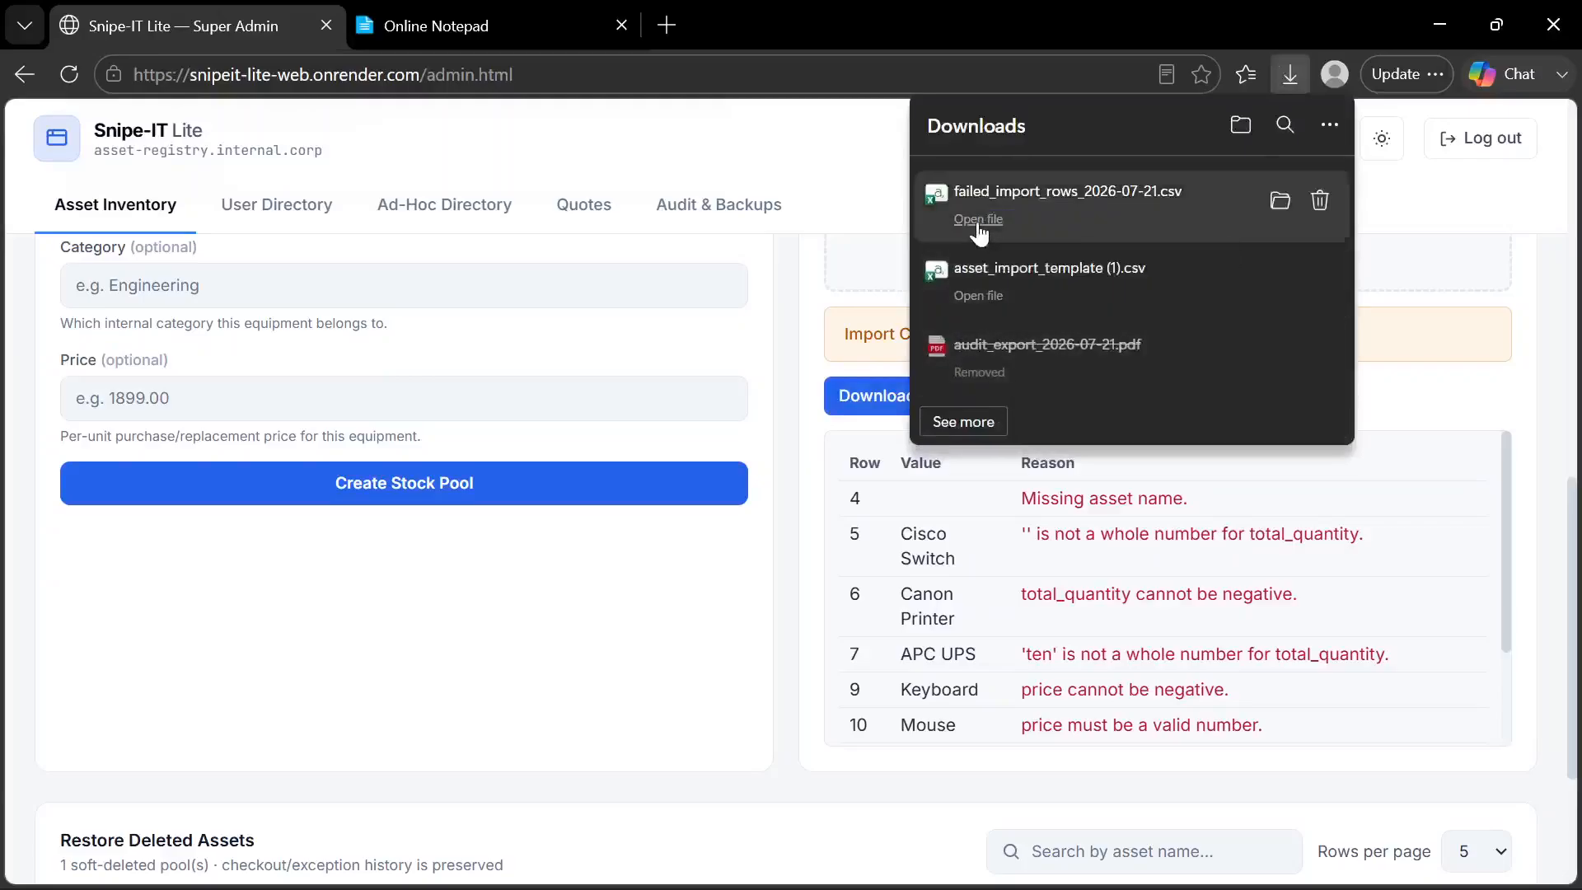
left_click(935, 255)
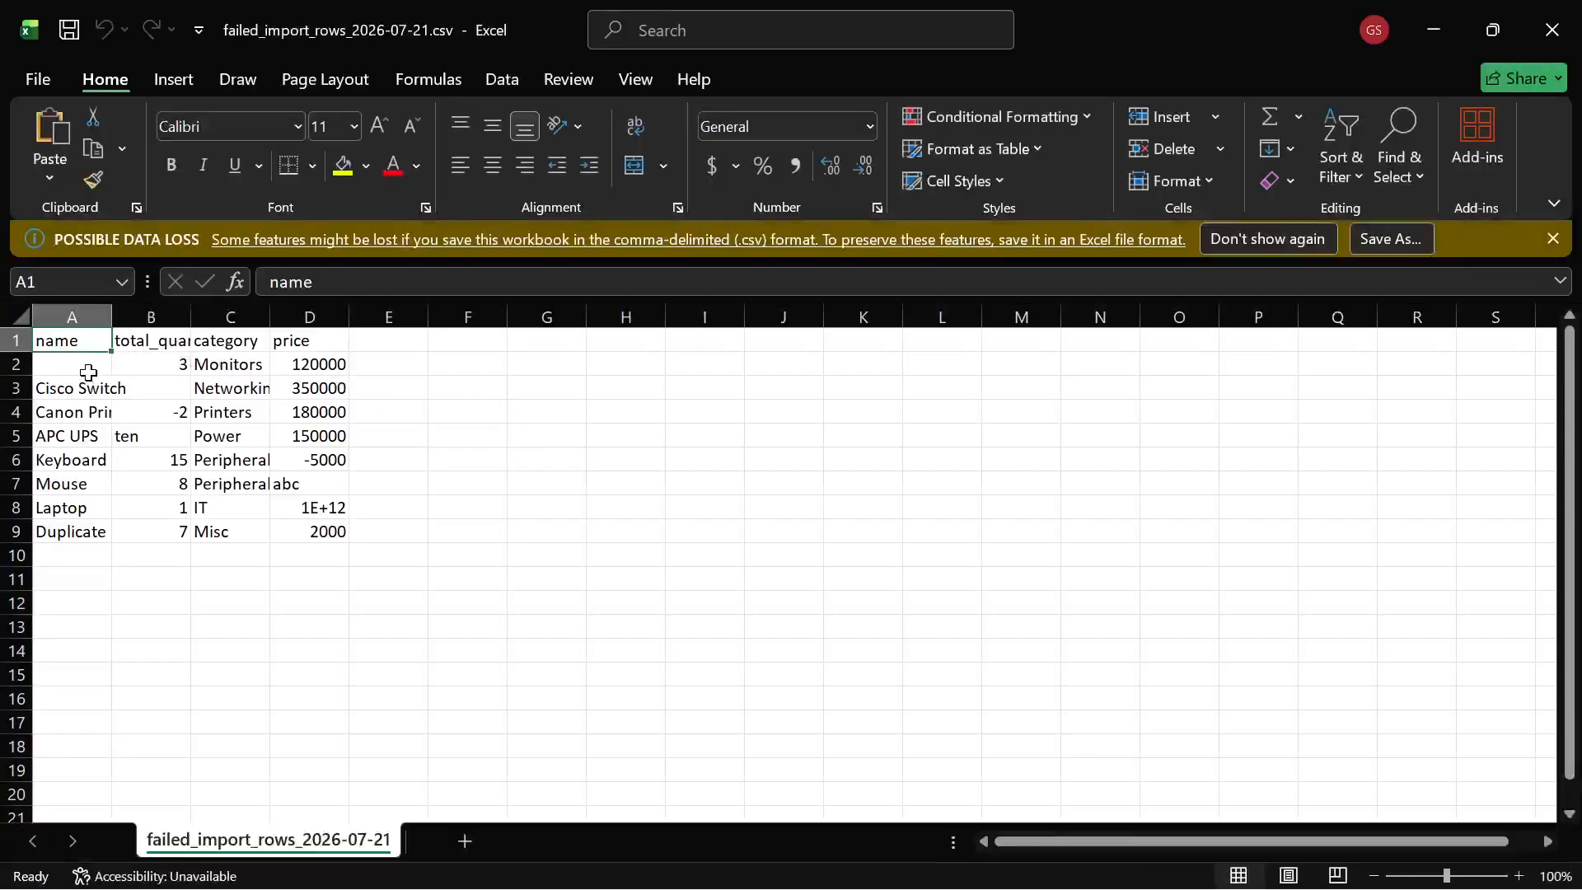
Inspect the missing name and the total_quantity values in the failed-rows CSV and return to Snipe-IT Lite's Super Admin page
left_click(88, 368)
left_click(165, 415)
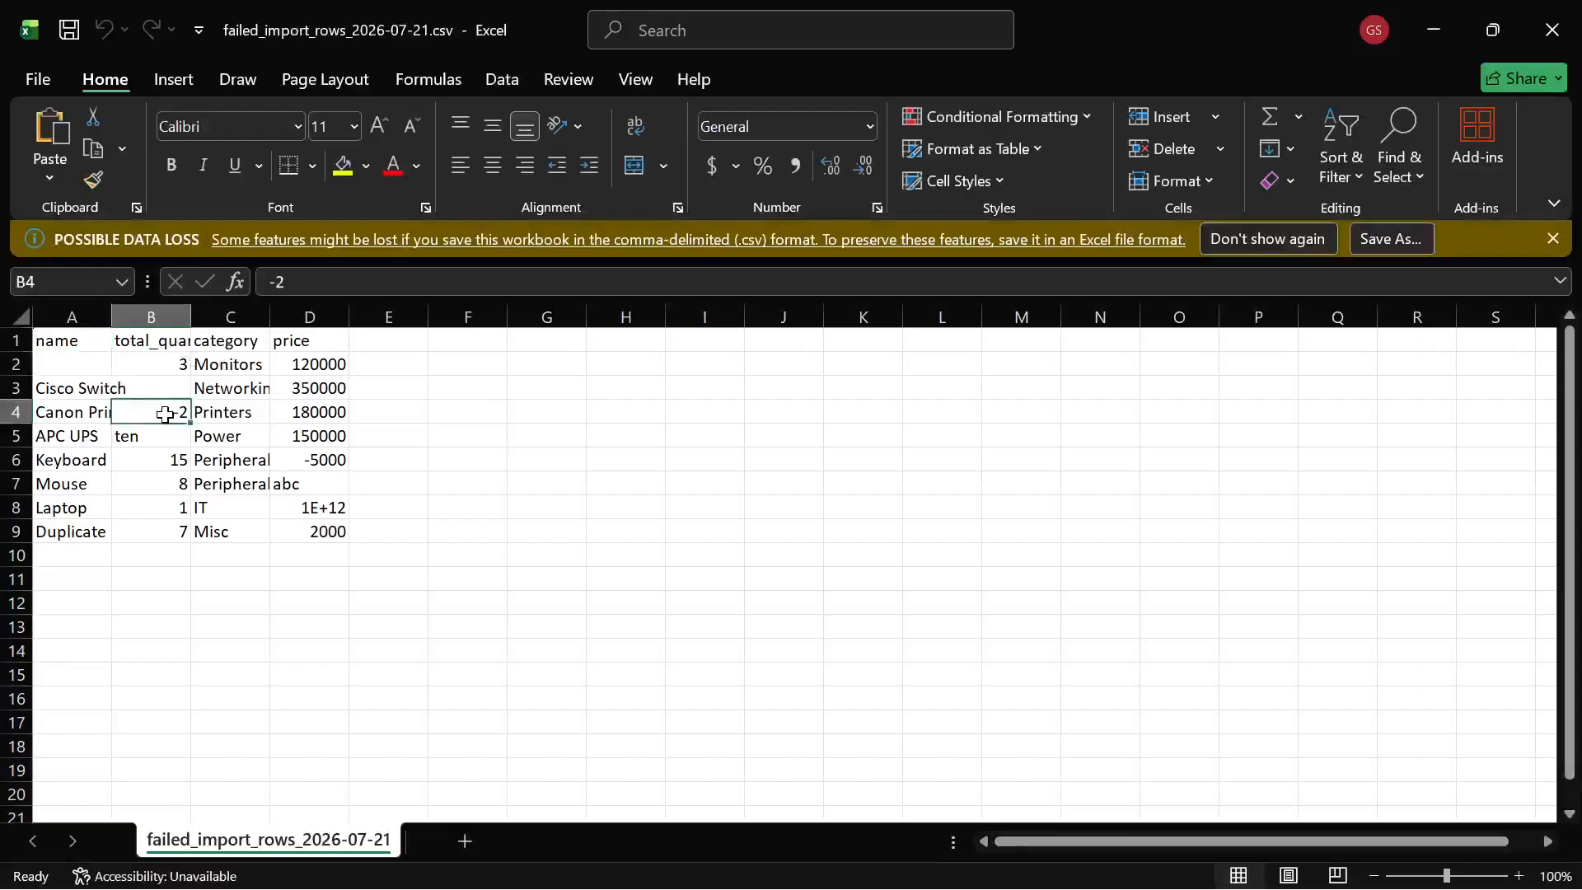
left_click(152, 439)
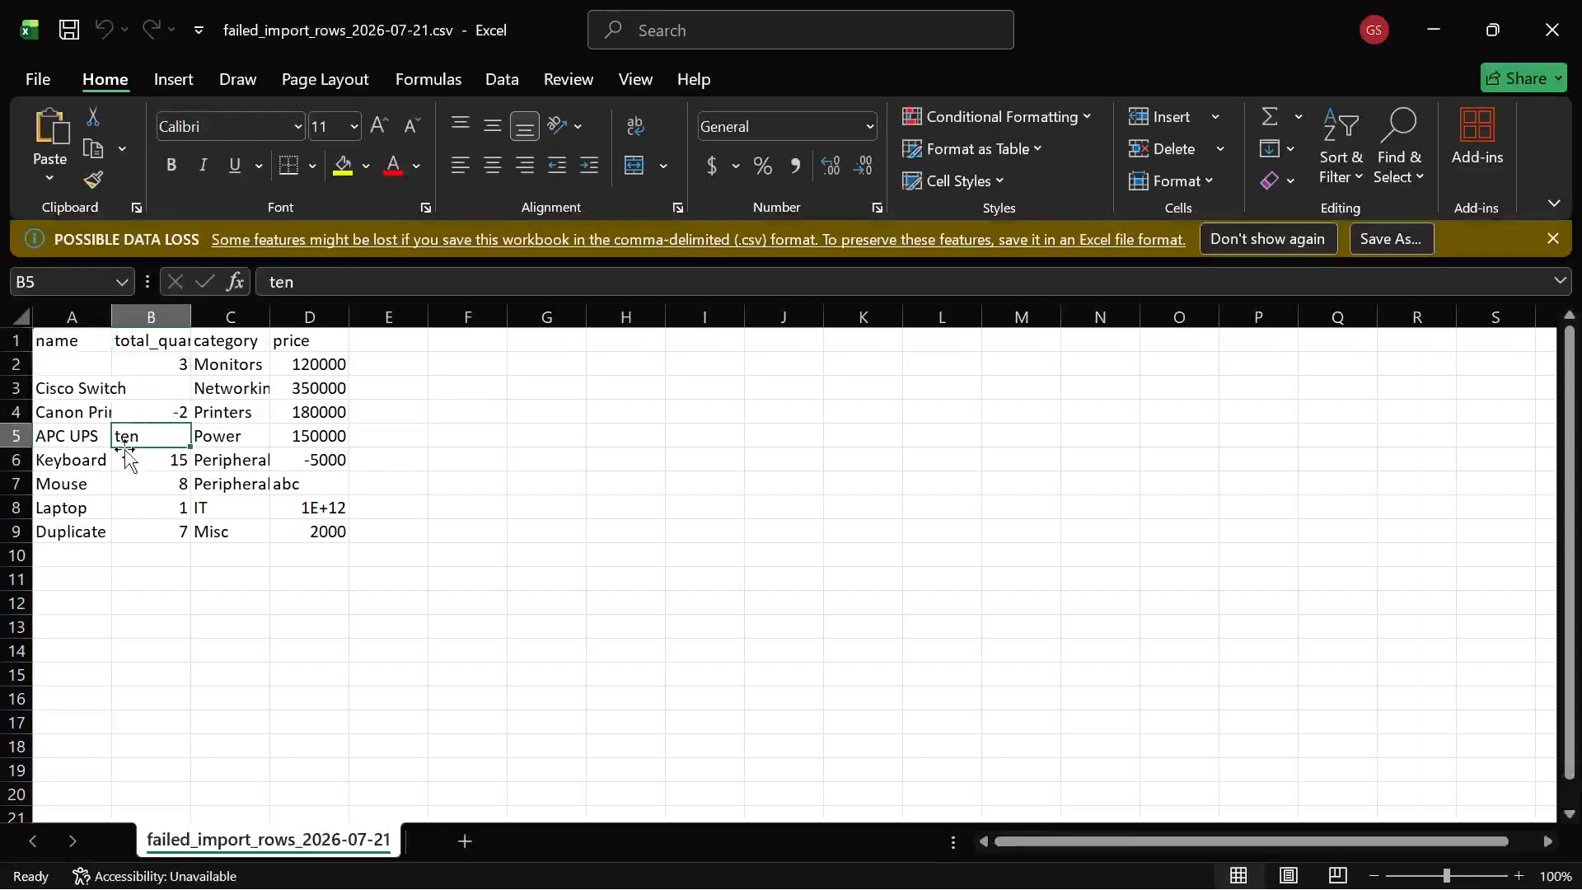
left_click(153, 463)
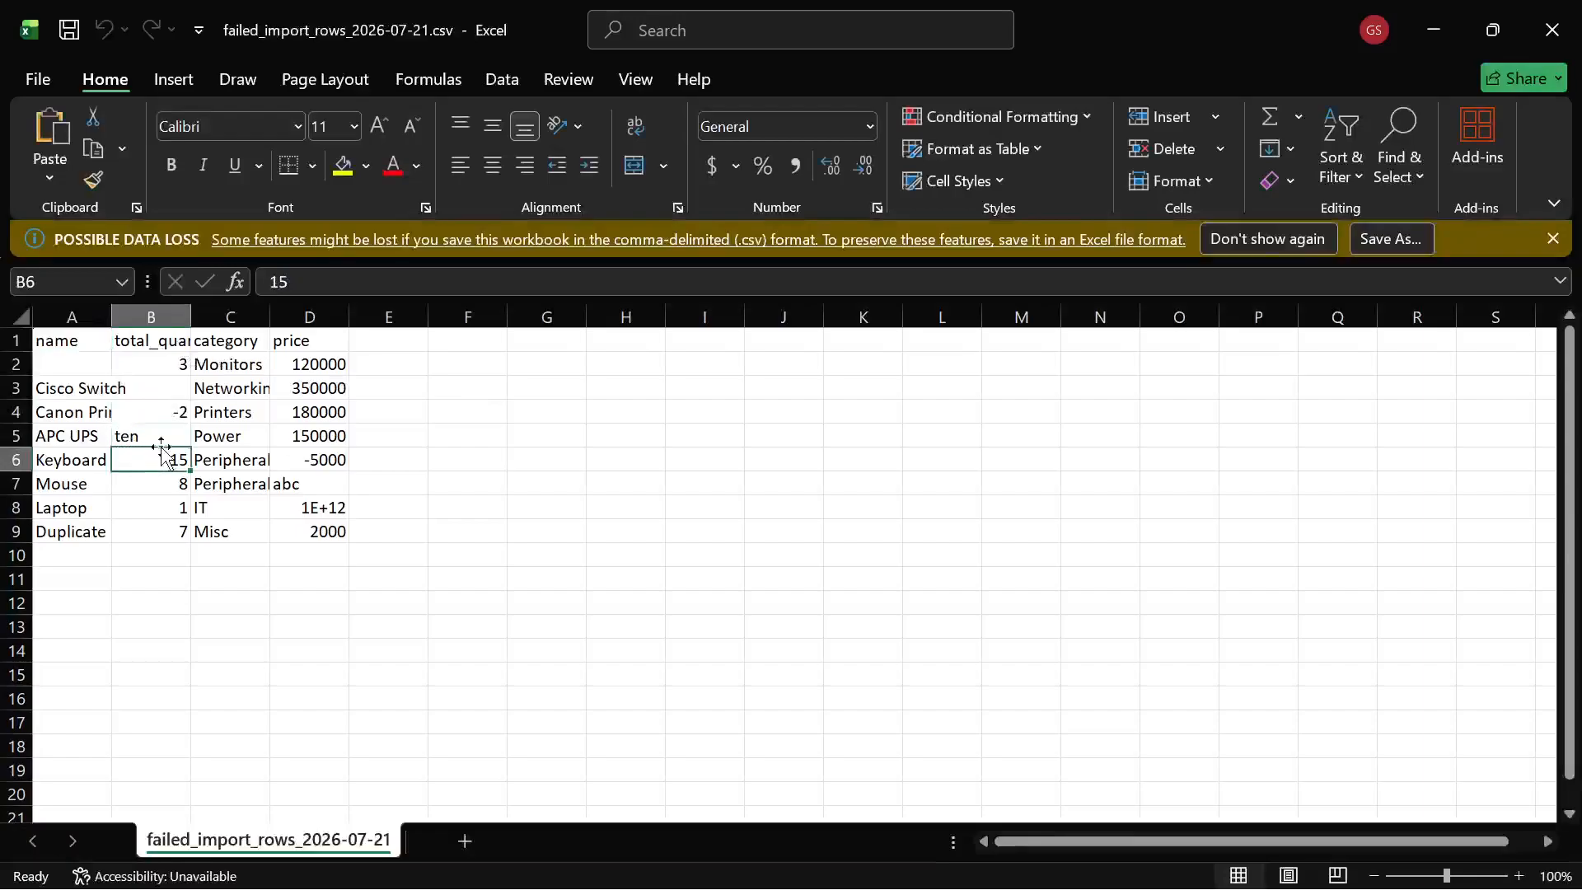
left_click(174, 438)
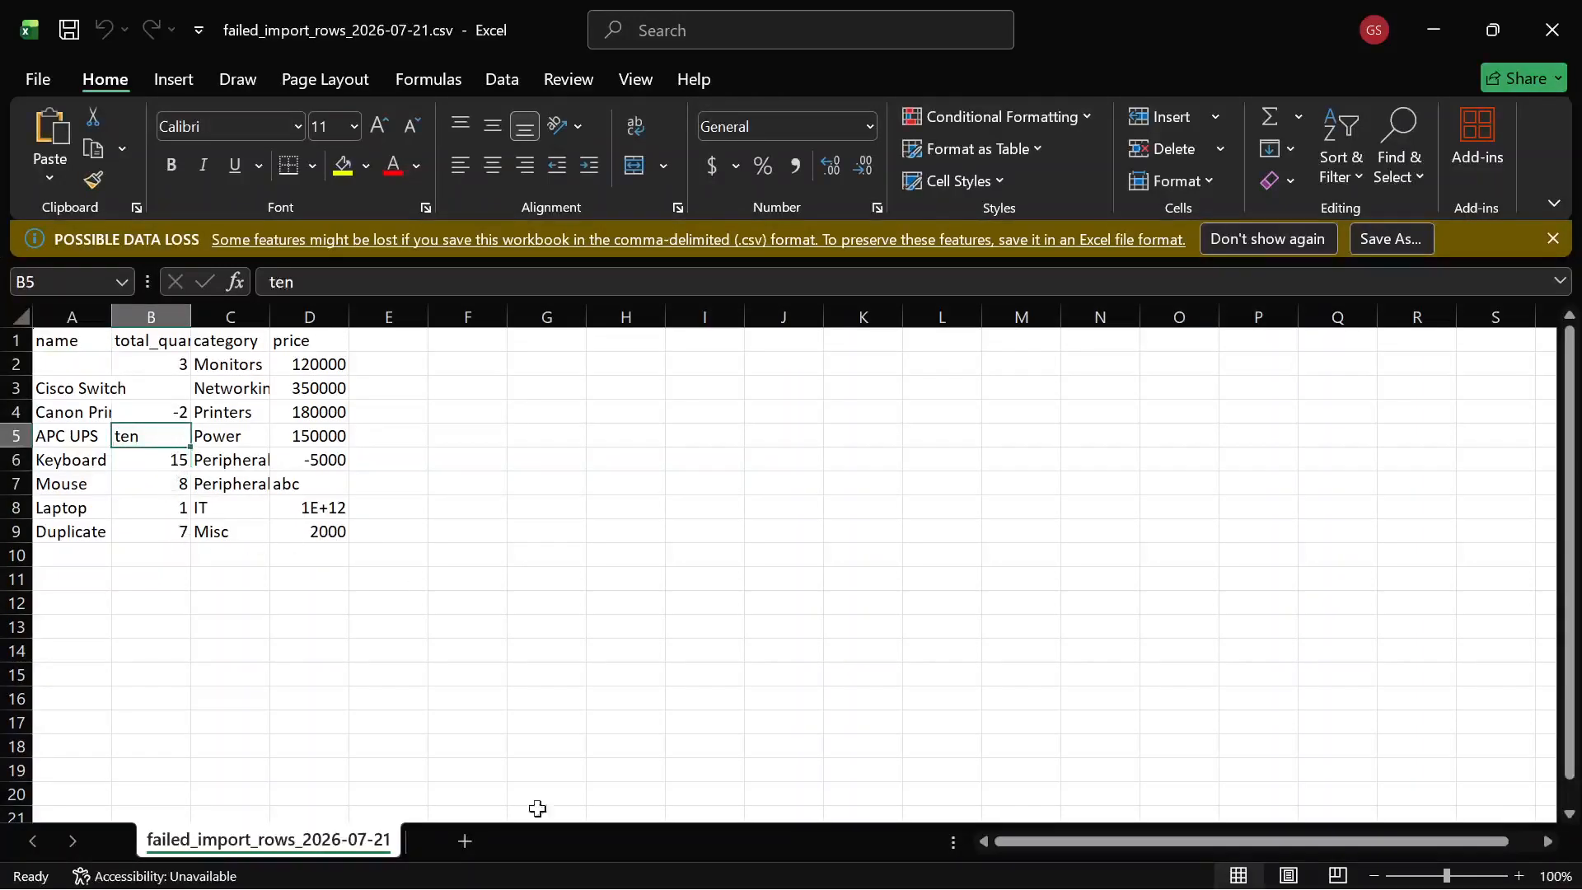
mouse_move(955, 827)
mouse_move(876, 861)
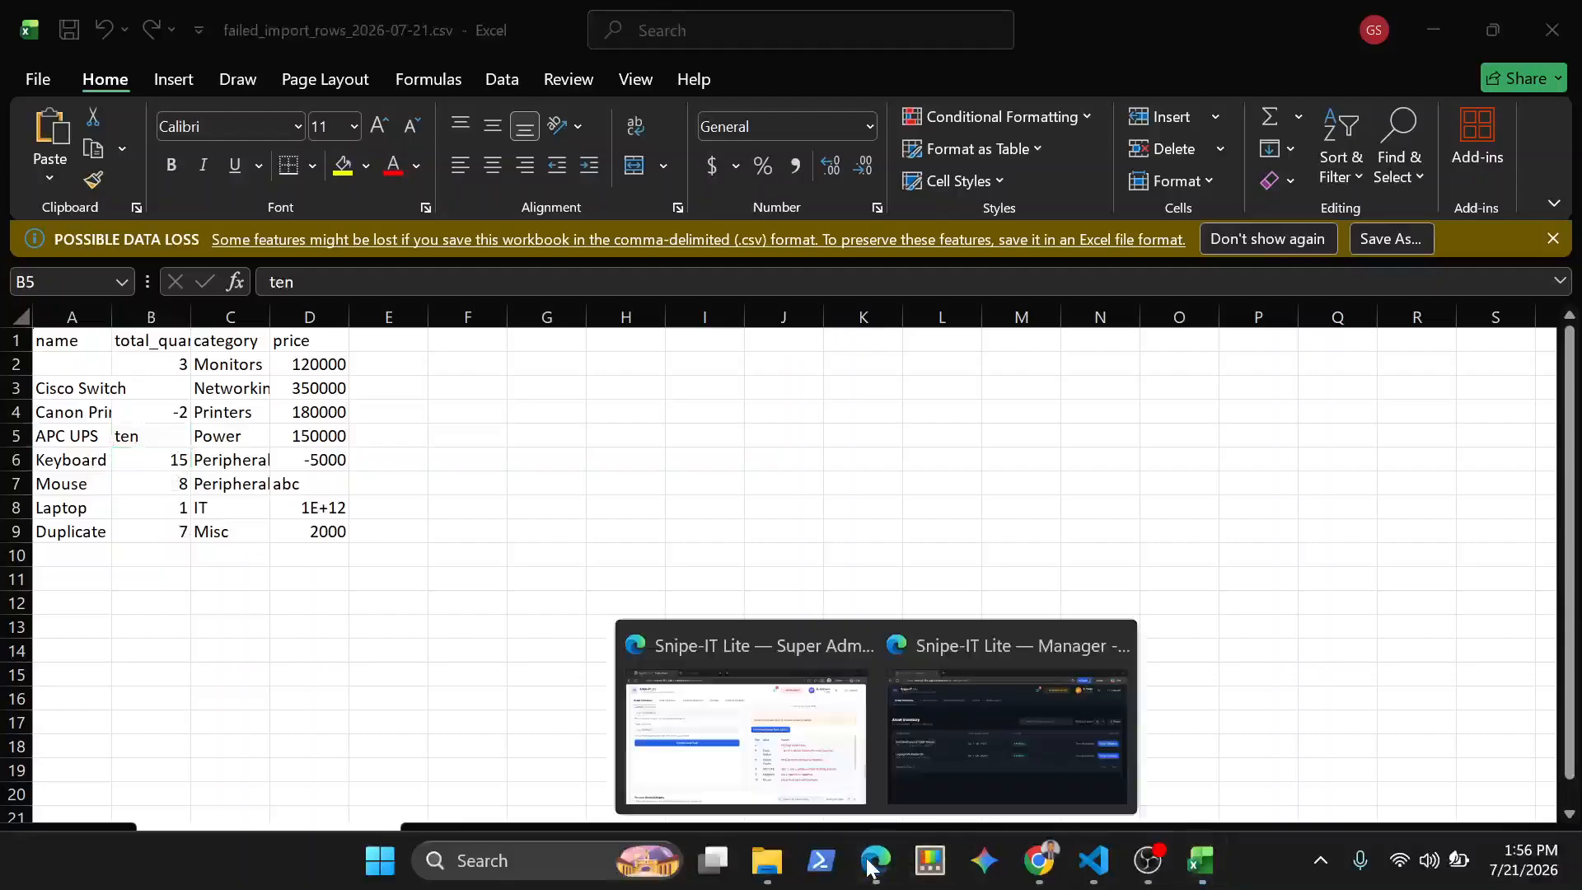
mouse_move(791, 770)
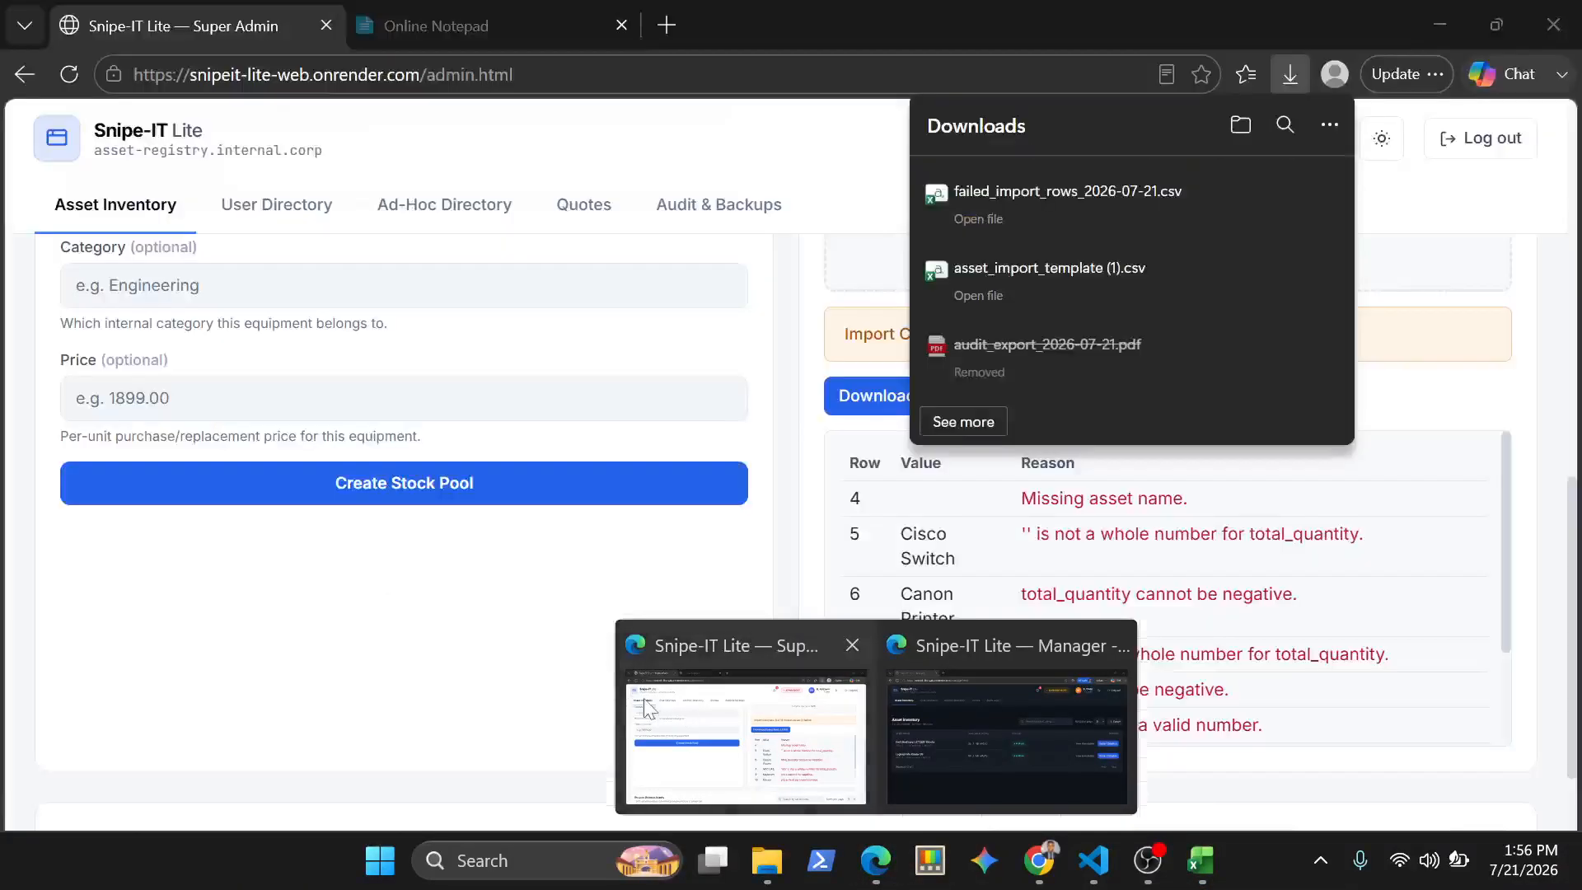
left_click(672, 719)
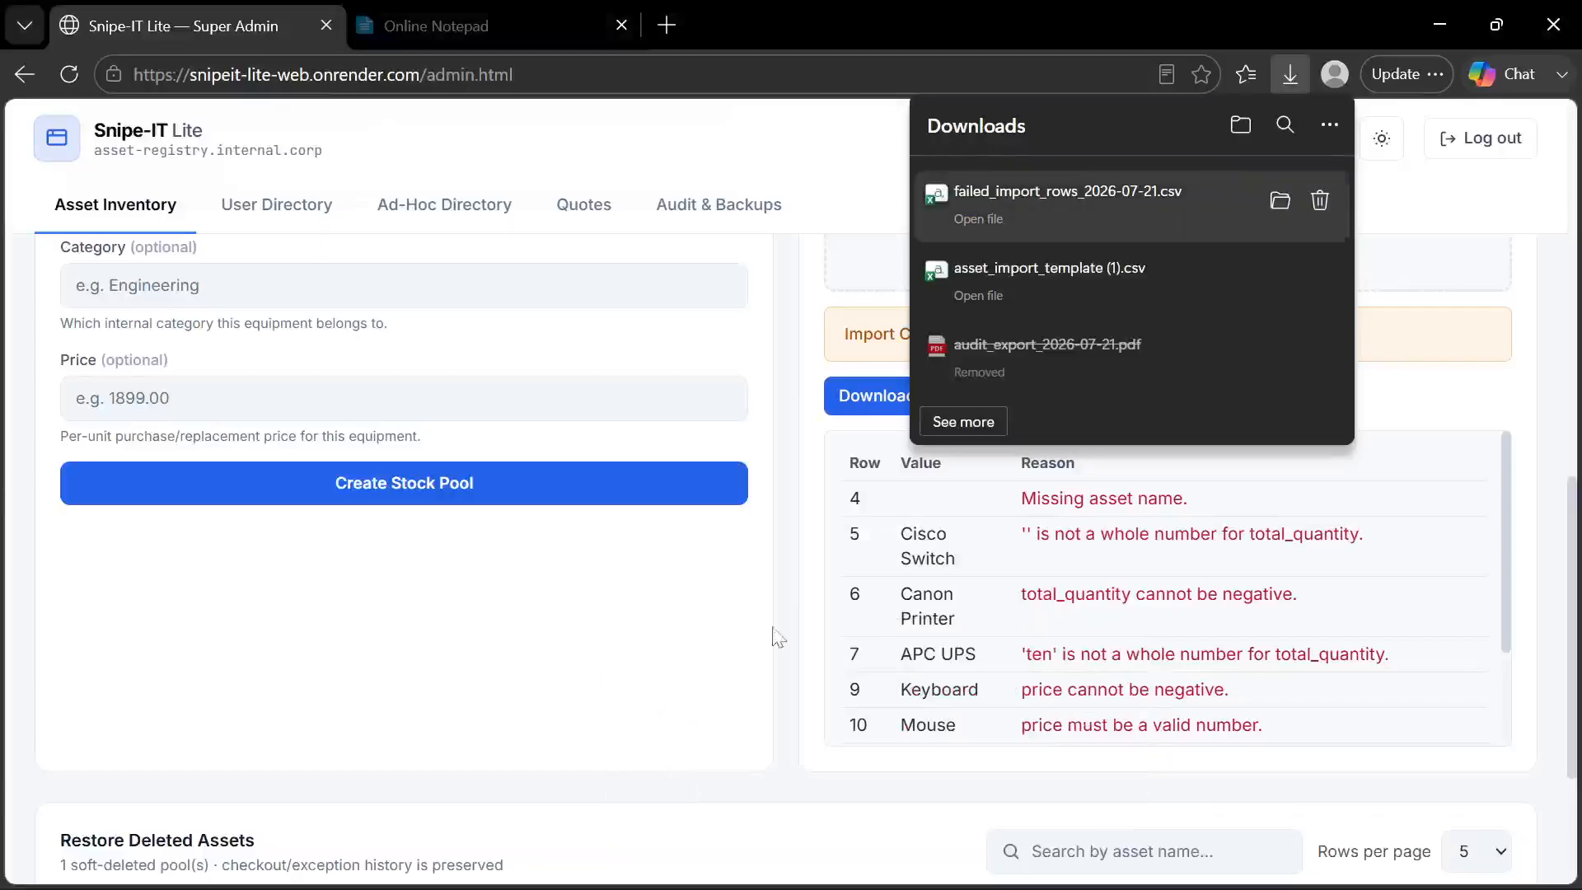
Dismiss the downloads list and look over the batch import result and the Asset Inventory table
left_click(805, 548)
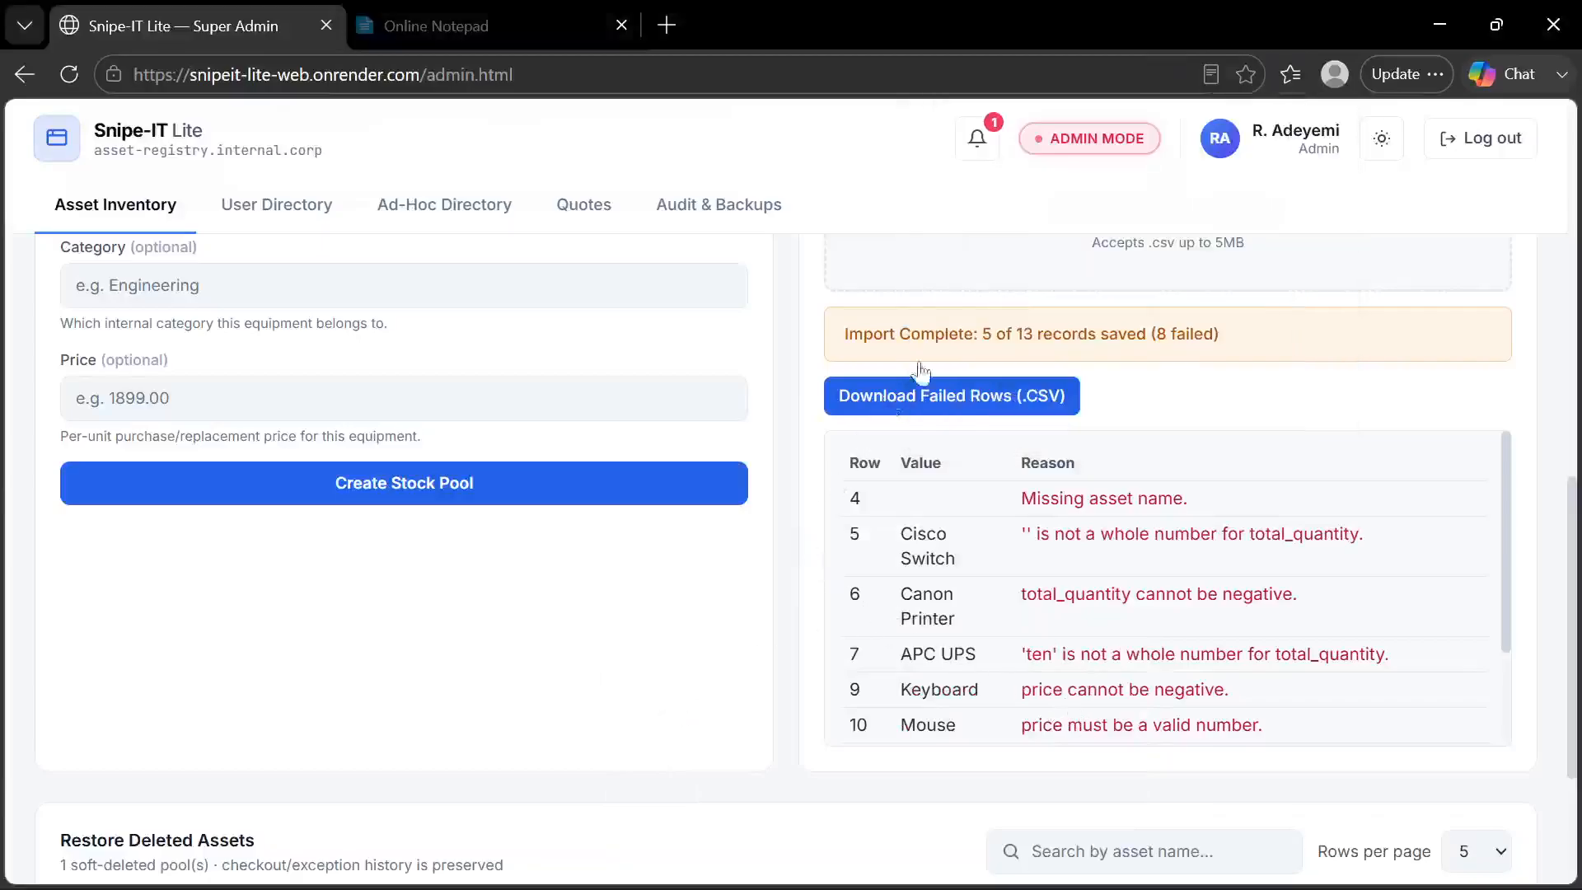
scroll(918, 363, "up", 4)
scroll(1053, 431, "up", 4)
scroll(1052, 431, "down", 9)
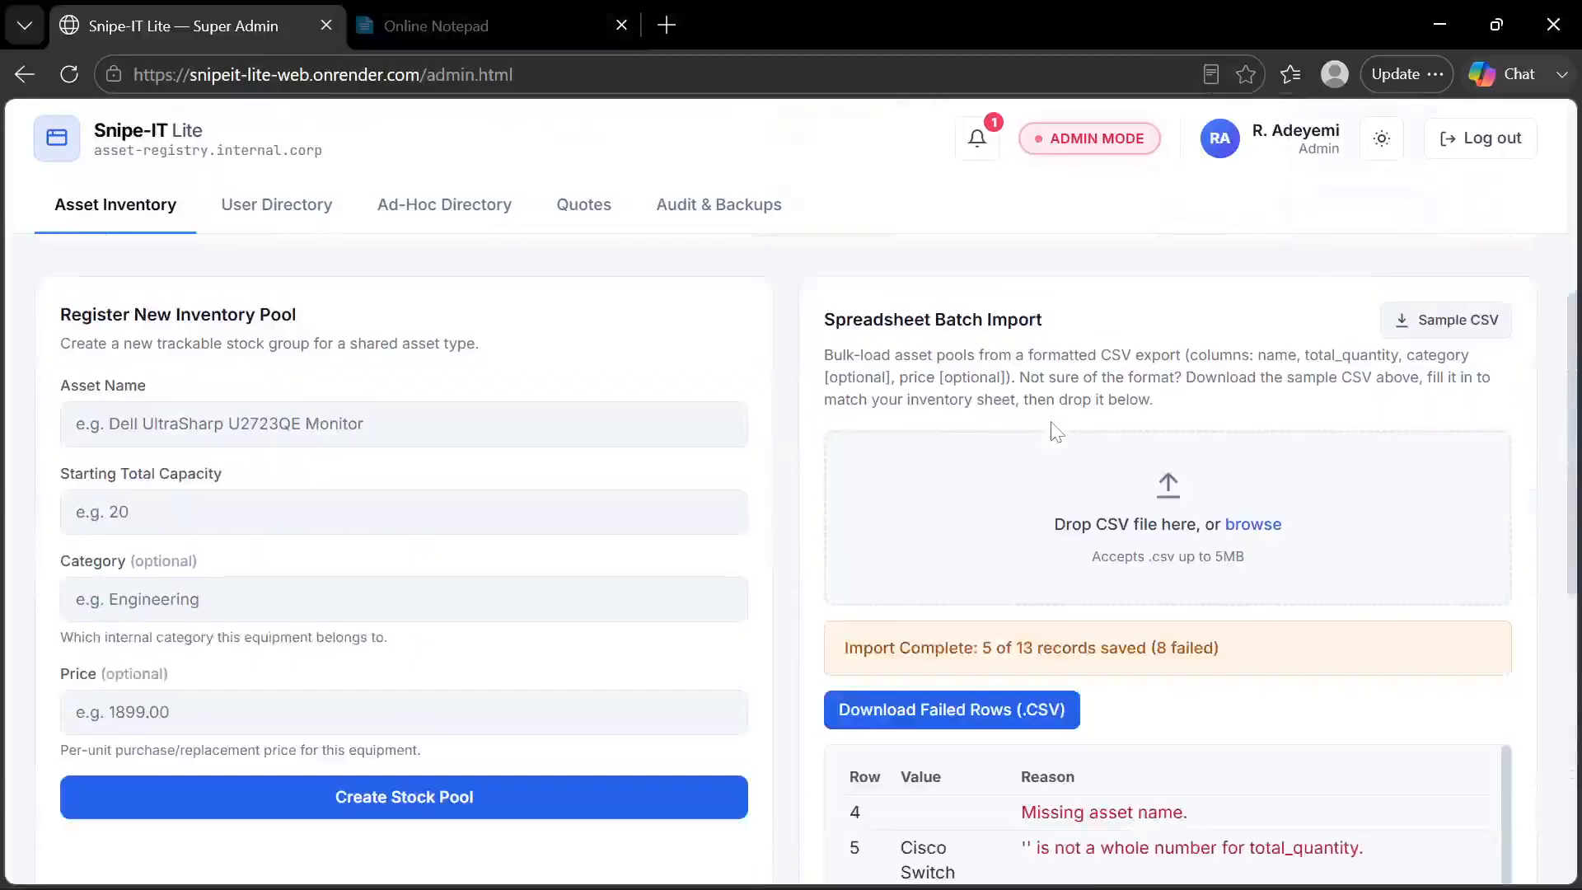
scroll(1052, 432, "up", 10)
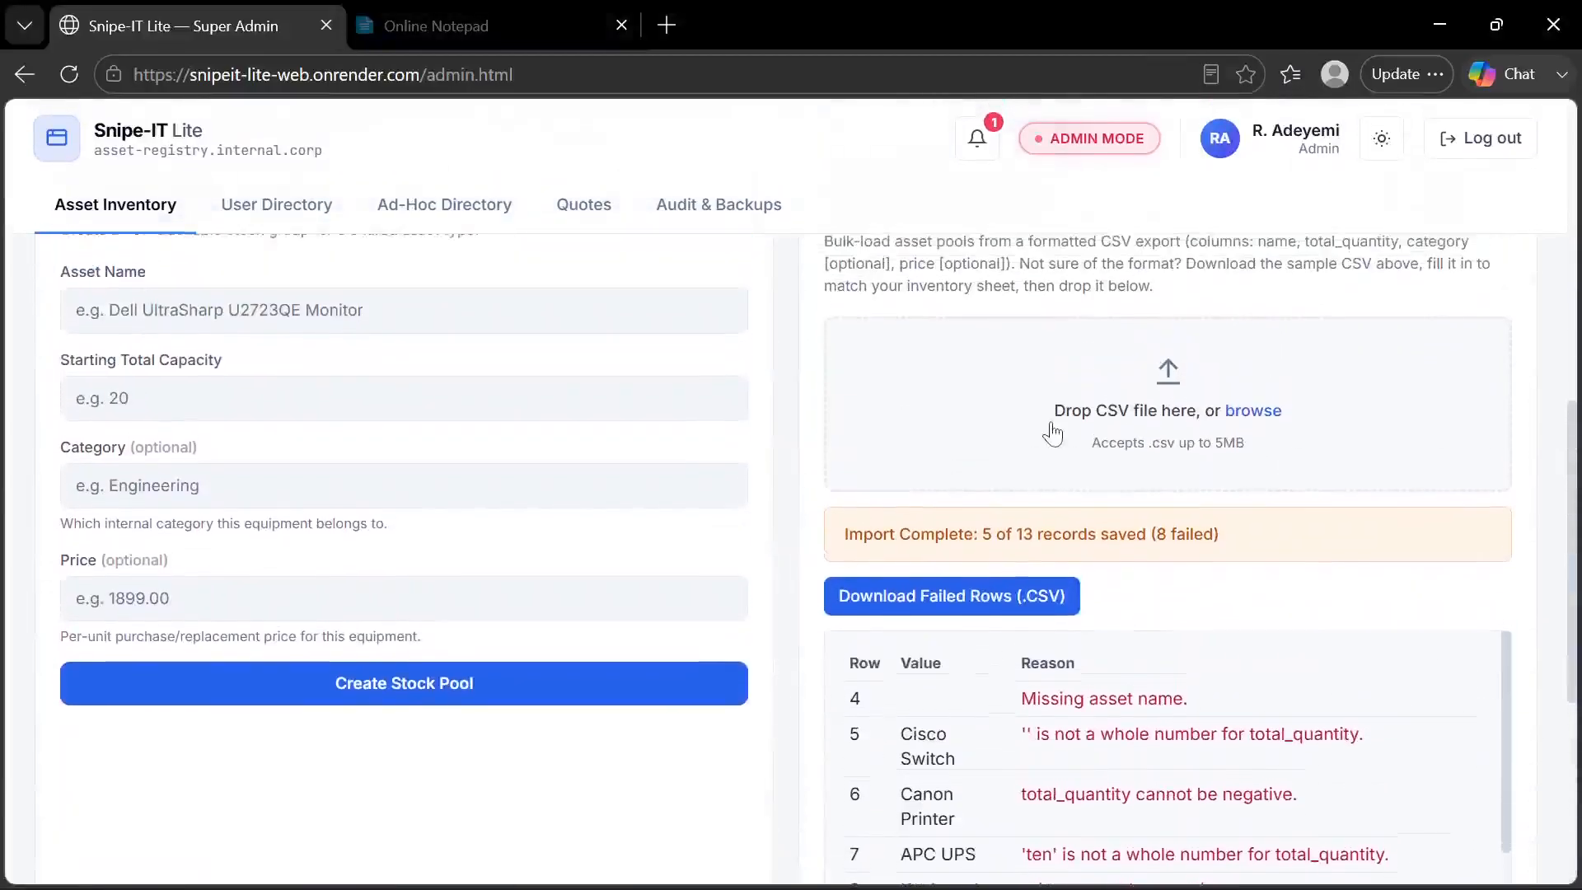
scroll(1052, 433, "up", 3)
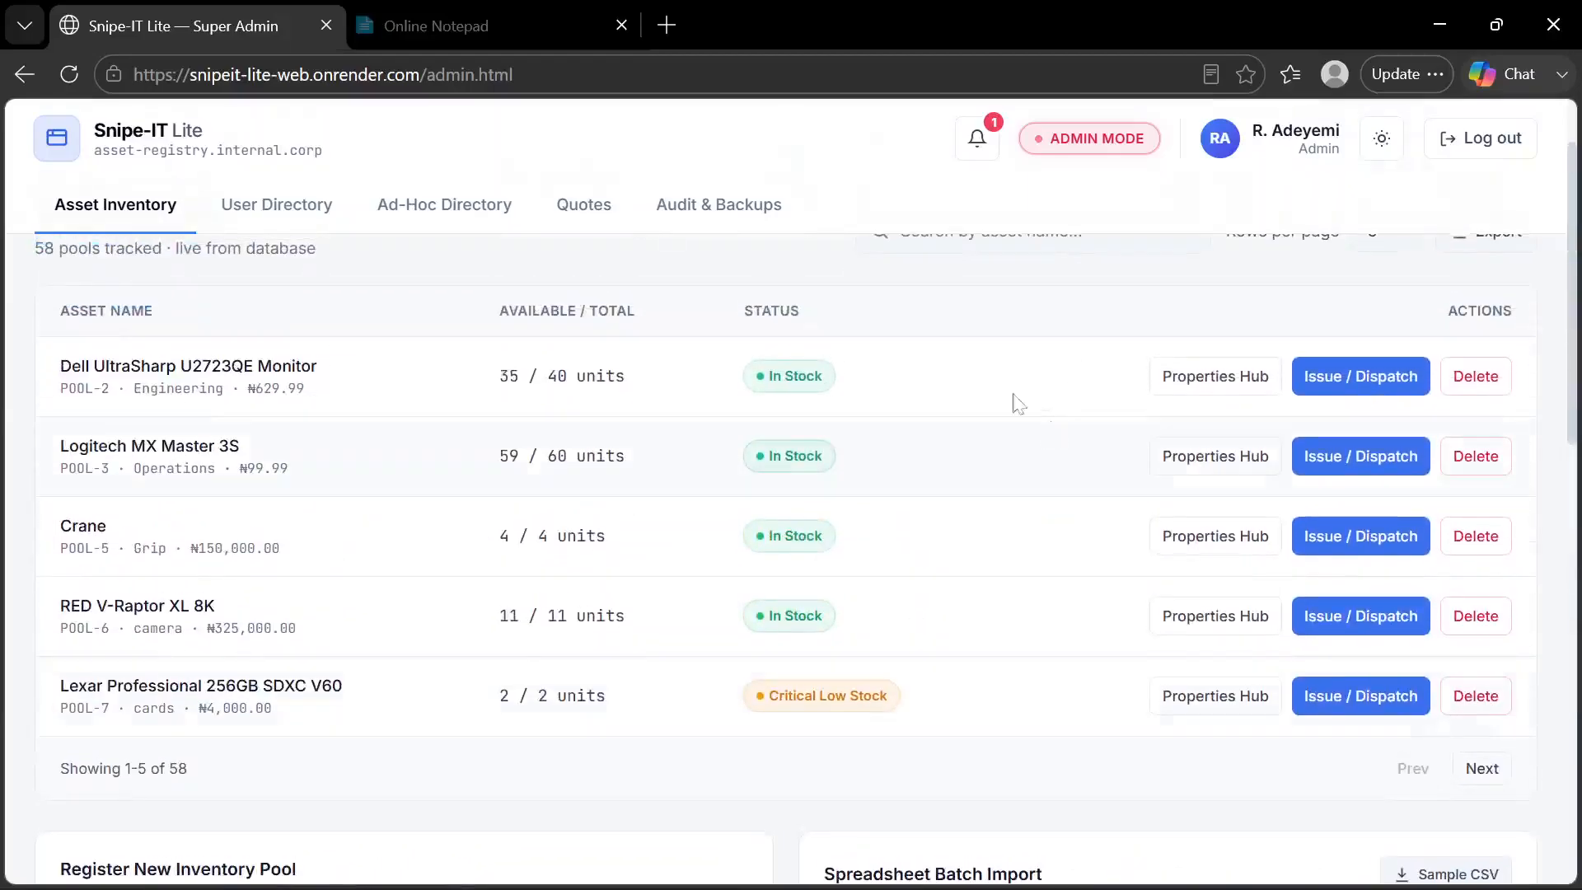
Consult the feature list in Online Notepad and view the Properties Hub of the Dell UltraSharp U2723QE Monitor pool
left_click(462, 25)
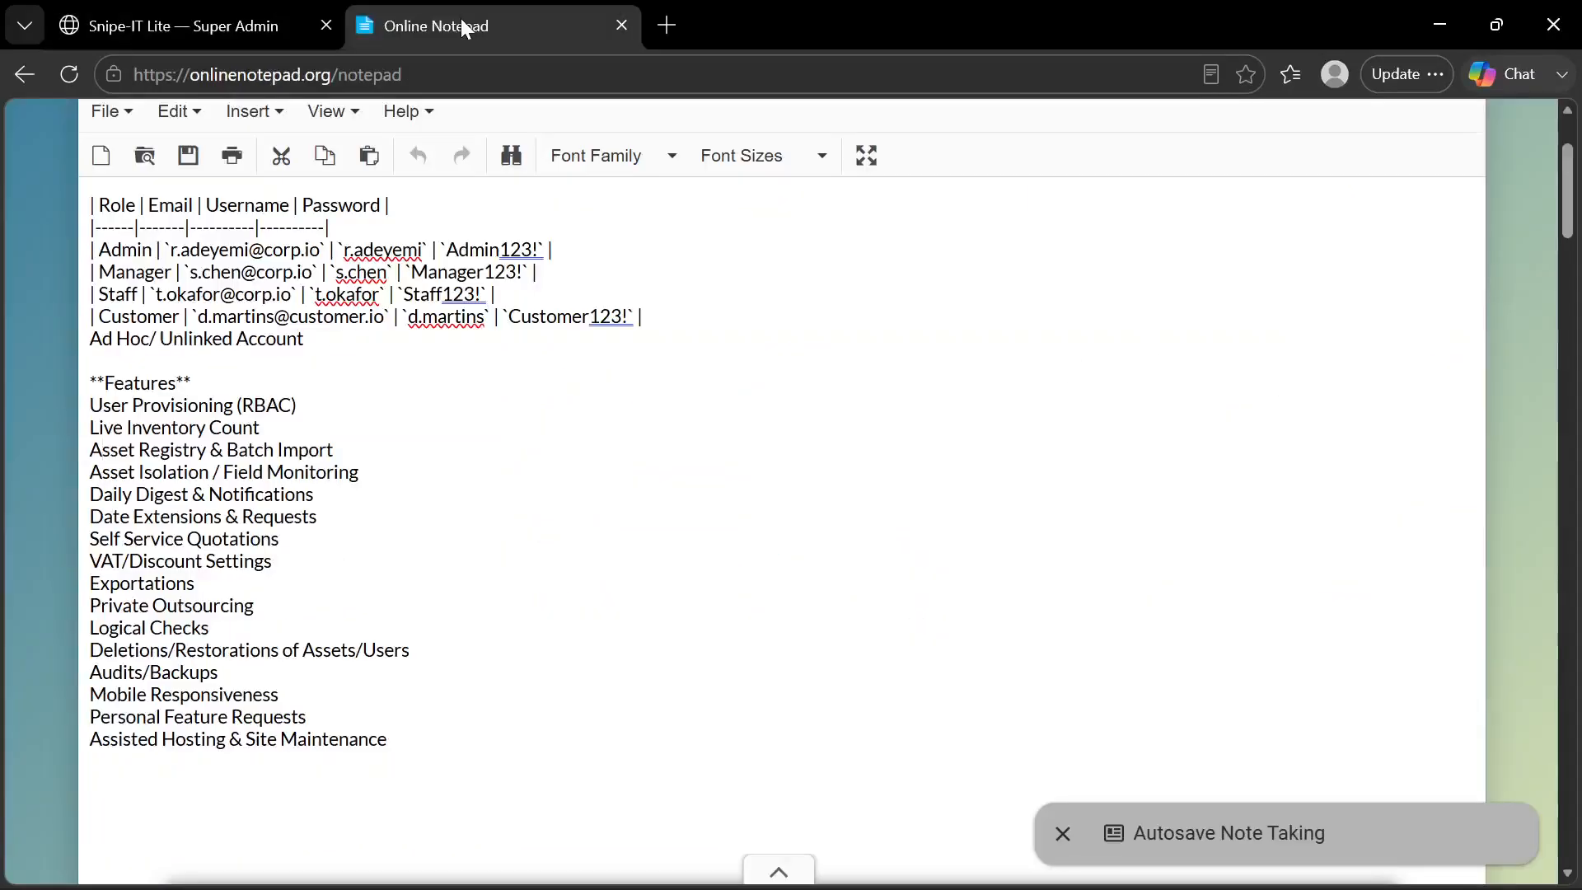
left_click(205, 36)
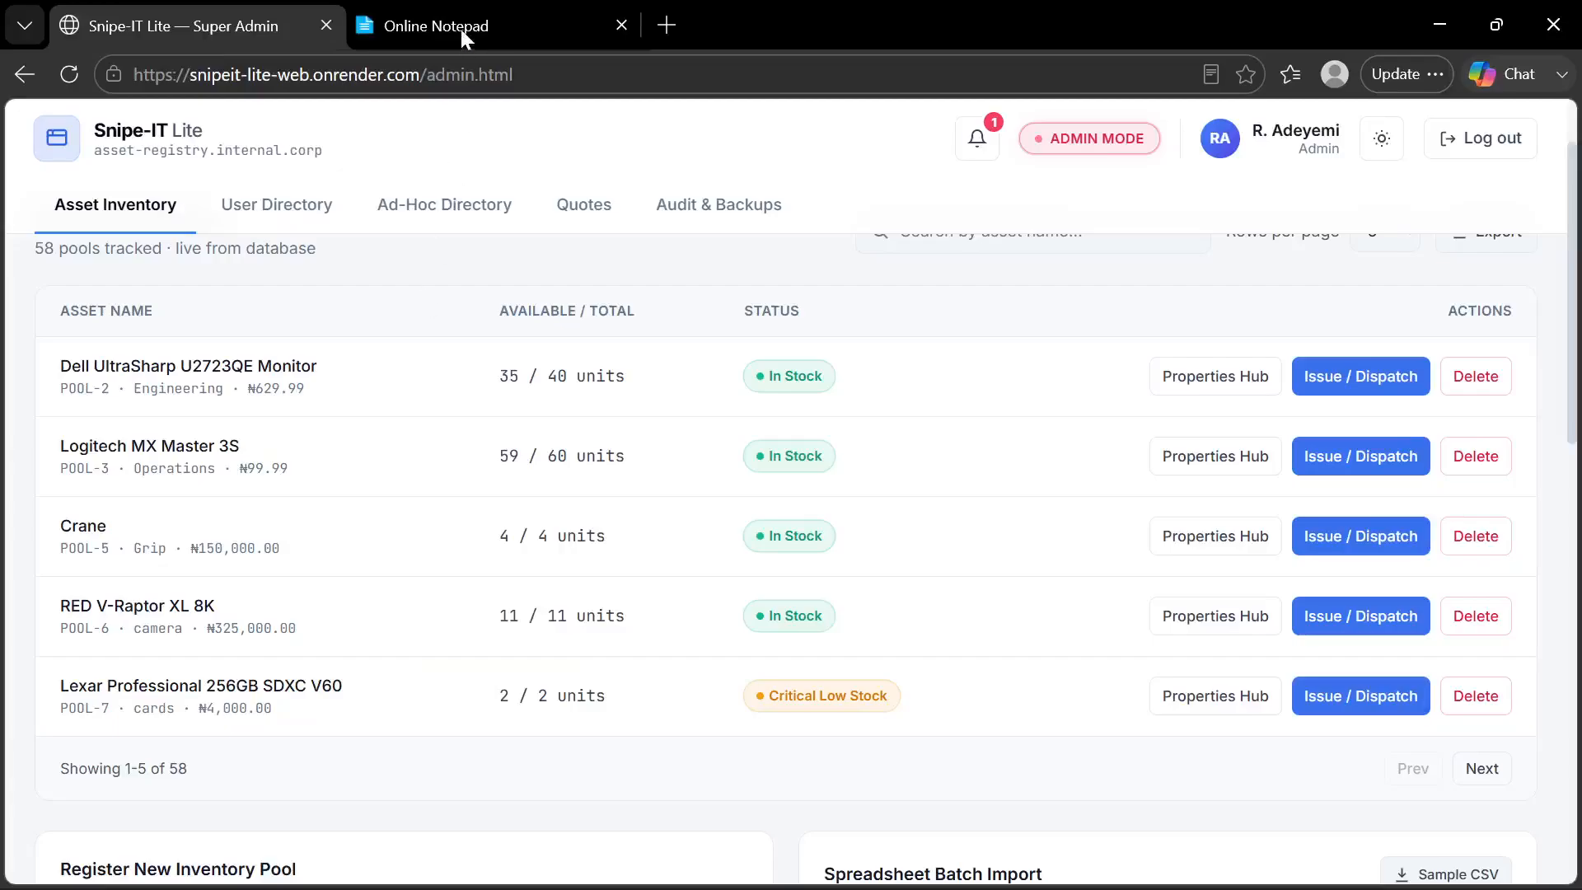
left_click(1220, 392)
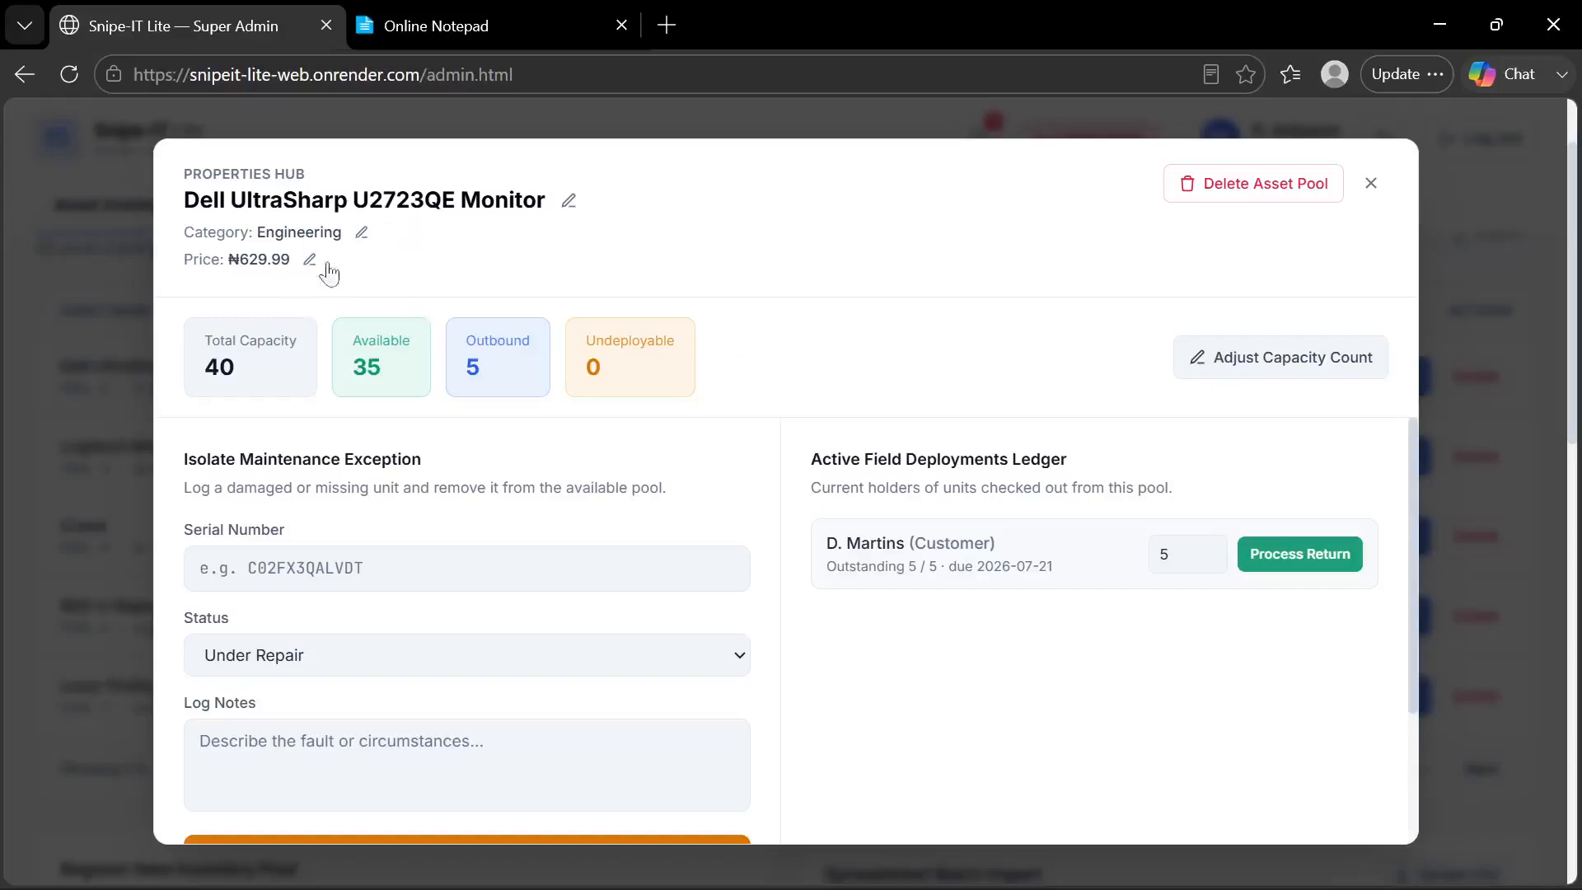
left_click(1372, 196)
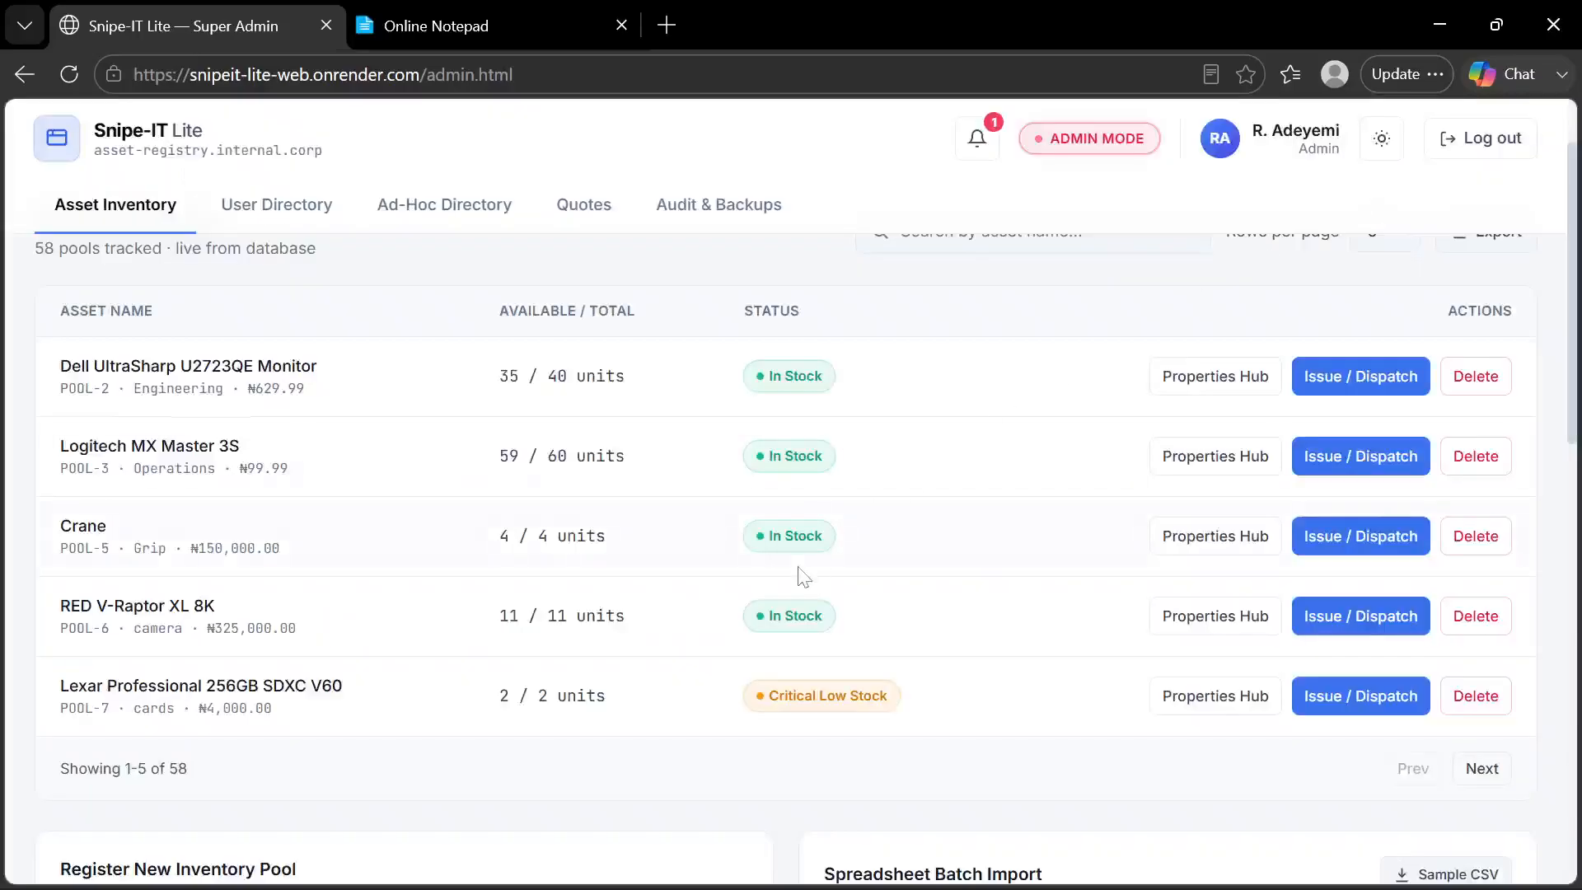
scroll(803, 577, "down", 3)
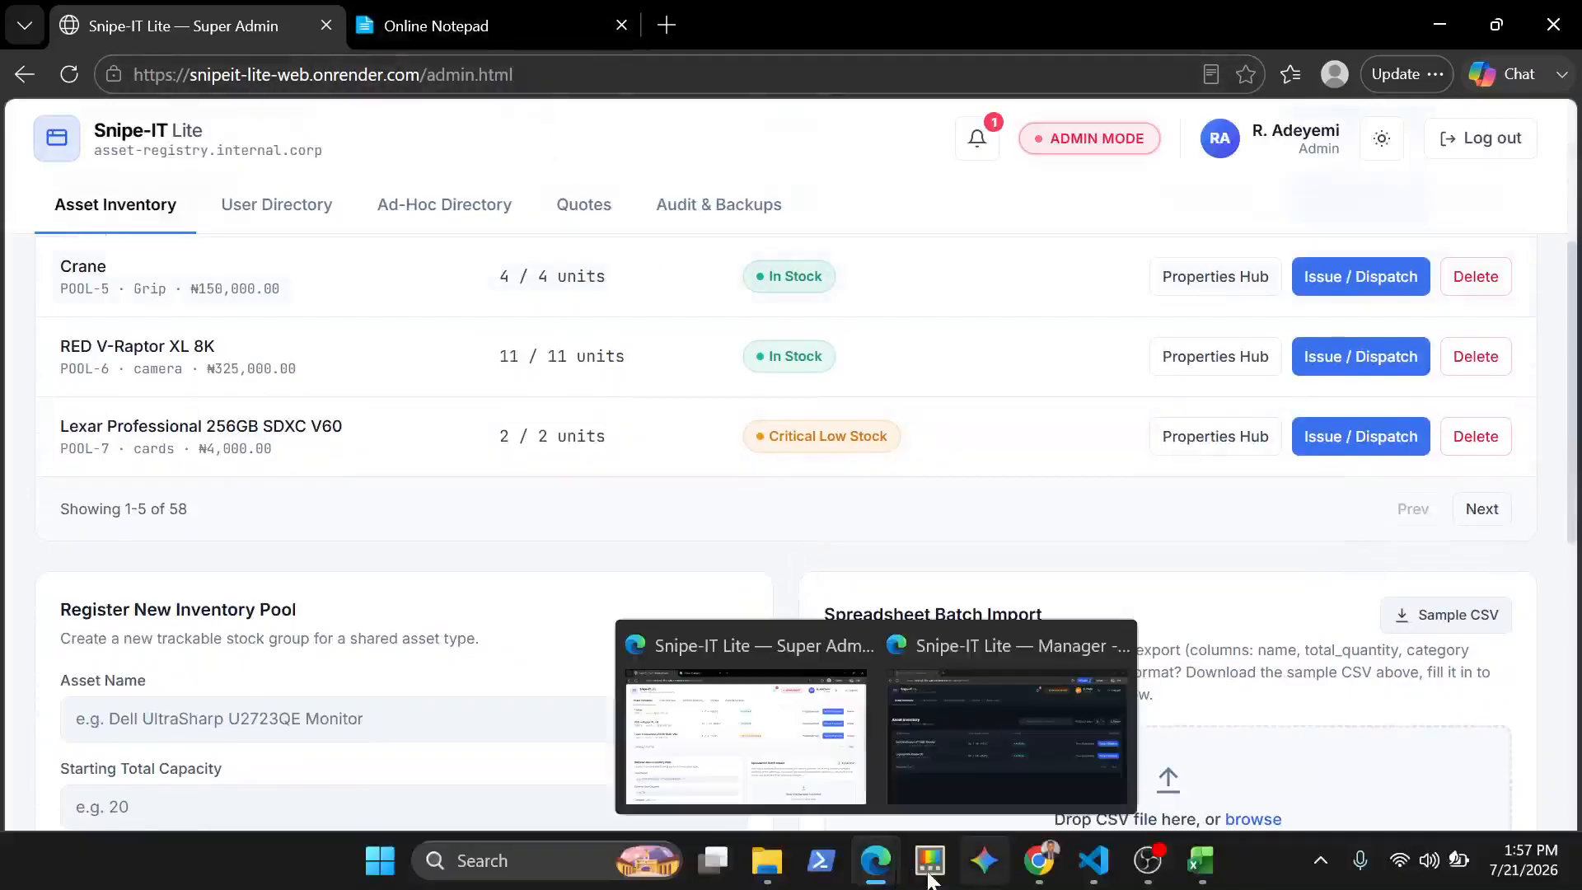
Switch to the Manager account's Snipe-IT Lite window, reload it and check its Asset Inventory
mouse_move(901, 882)
left_click(976, 694)
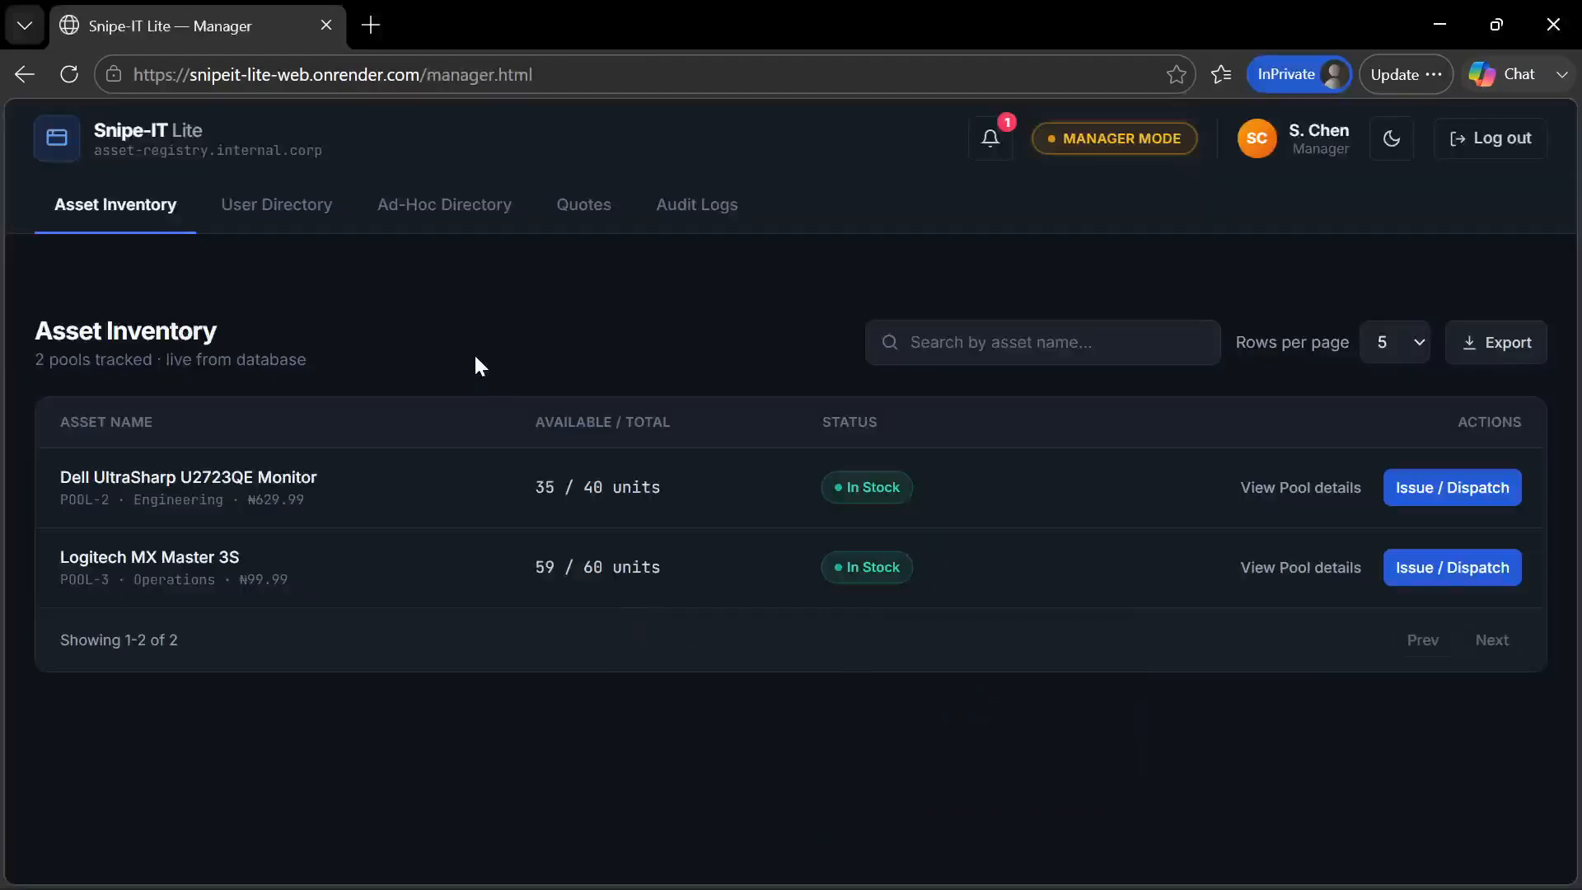
key("F5")
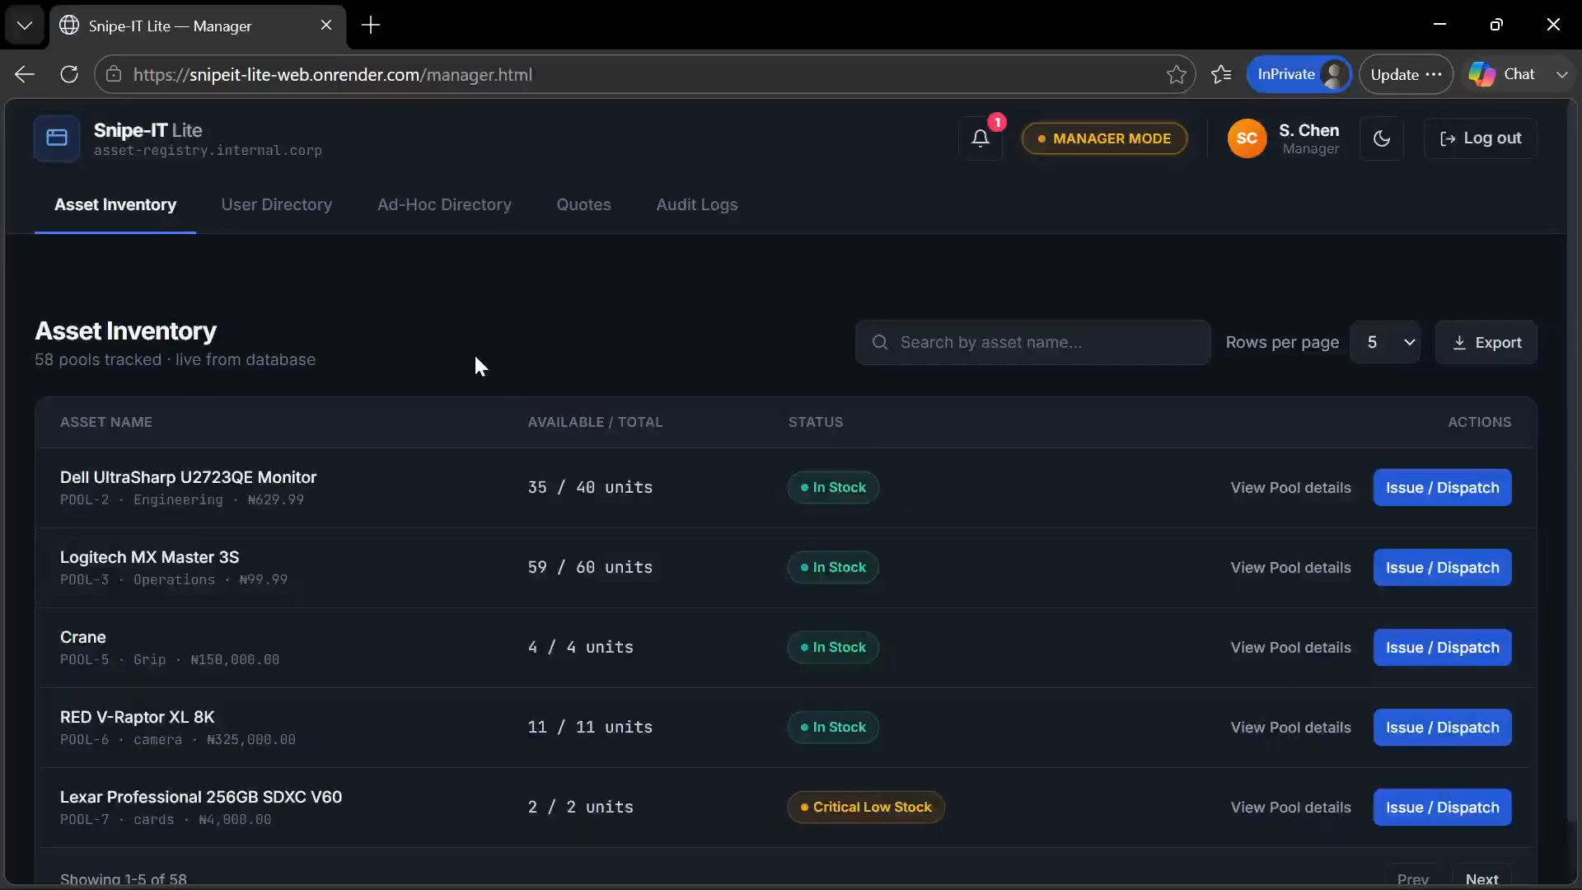
scroll(475, 364, "down", 1)
scroll(476, 365, "up", 1)
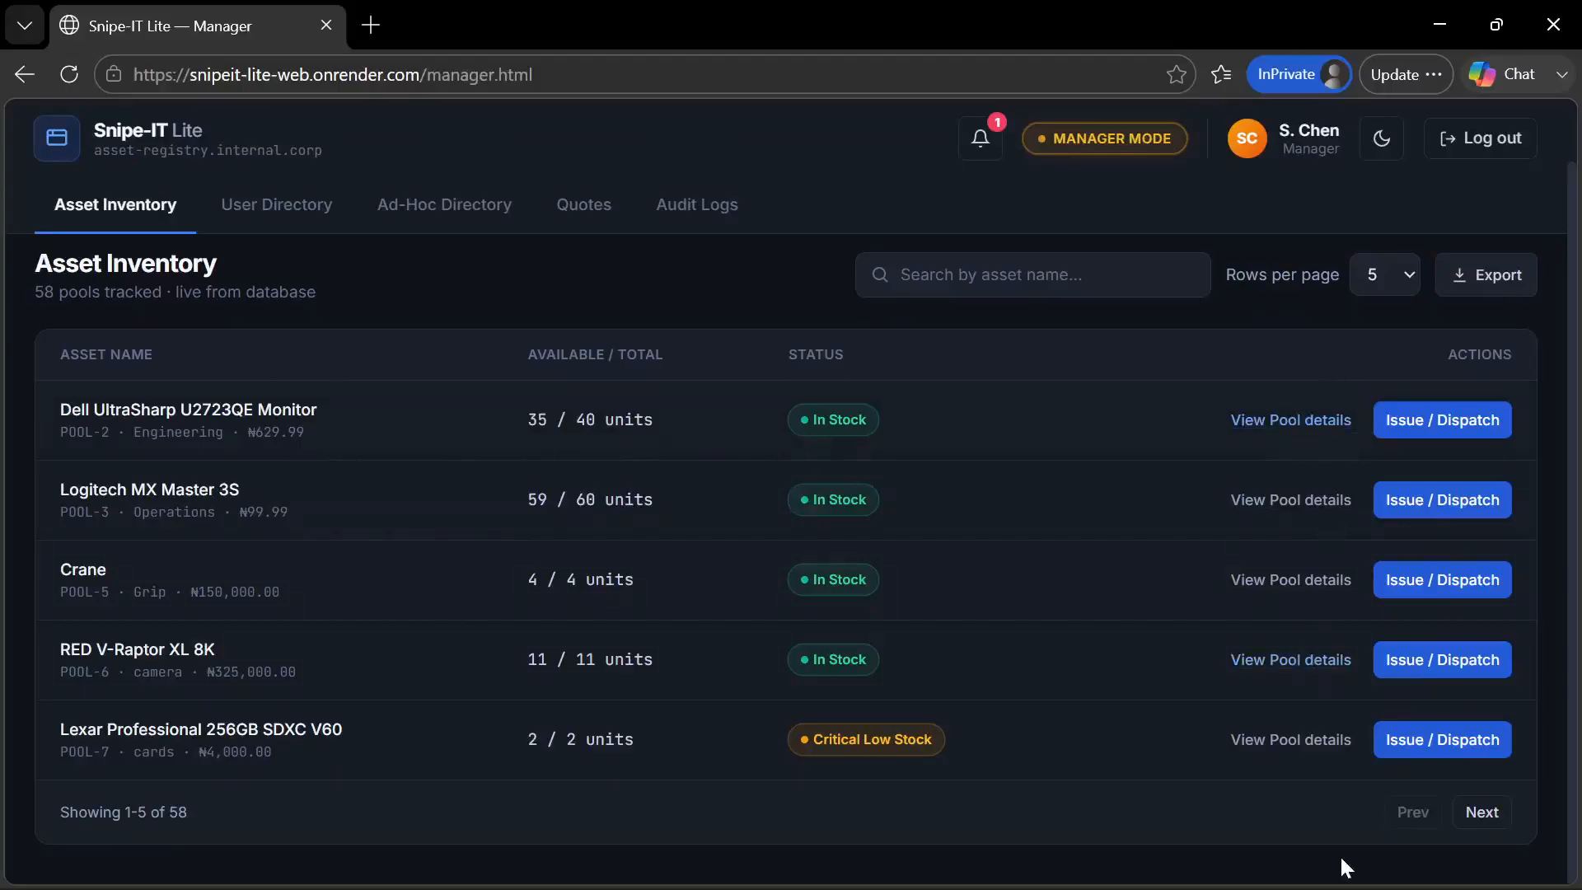
Inspect My Items and the Equipment Quotation catalog in the customer portal in Chrome, and return to the Super Admin page in Edge
left_click(1039, 864)
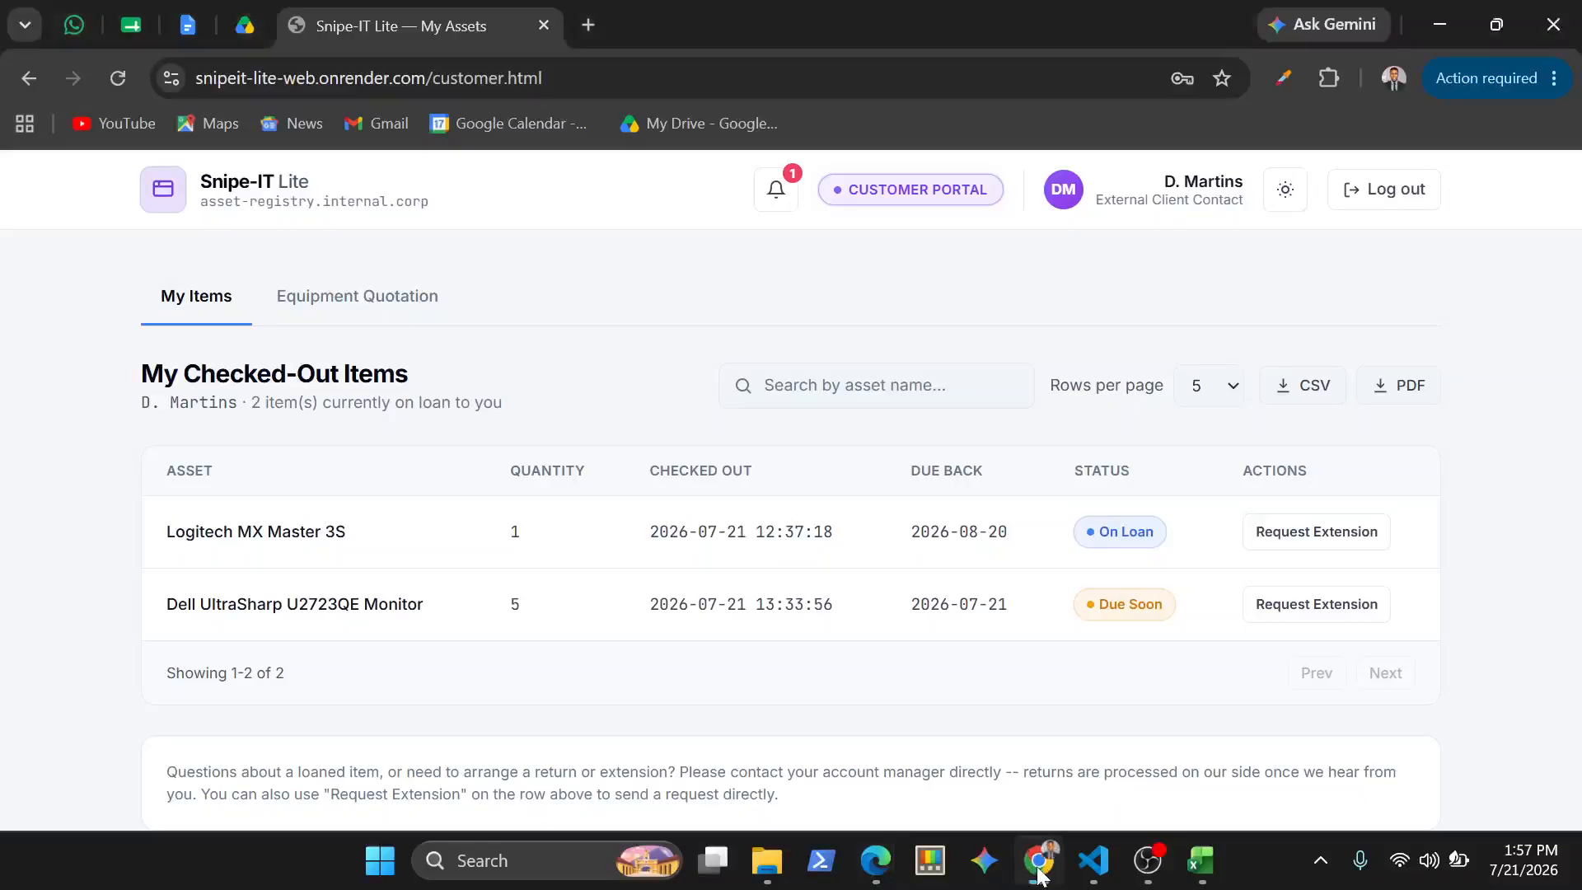
mouse_move(874, 859)
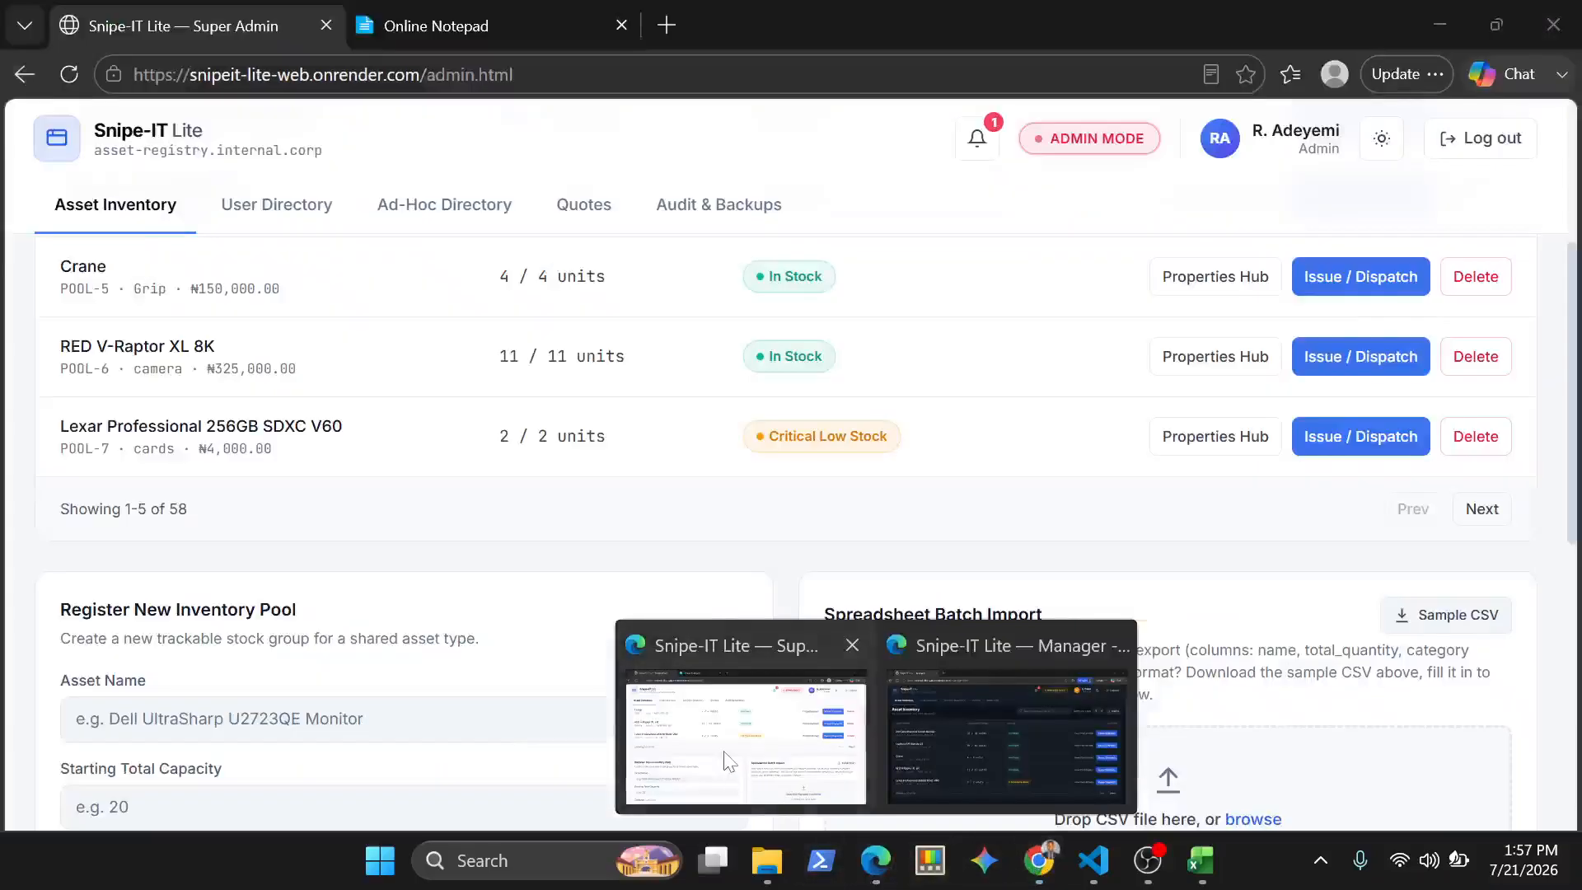
left_click(724, 759)
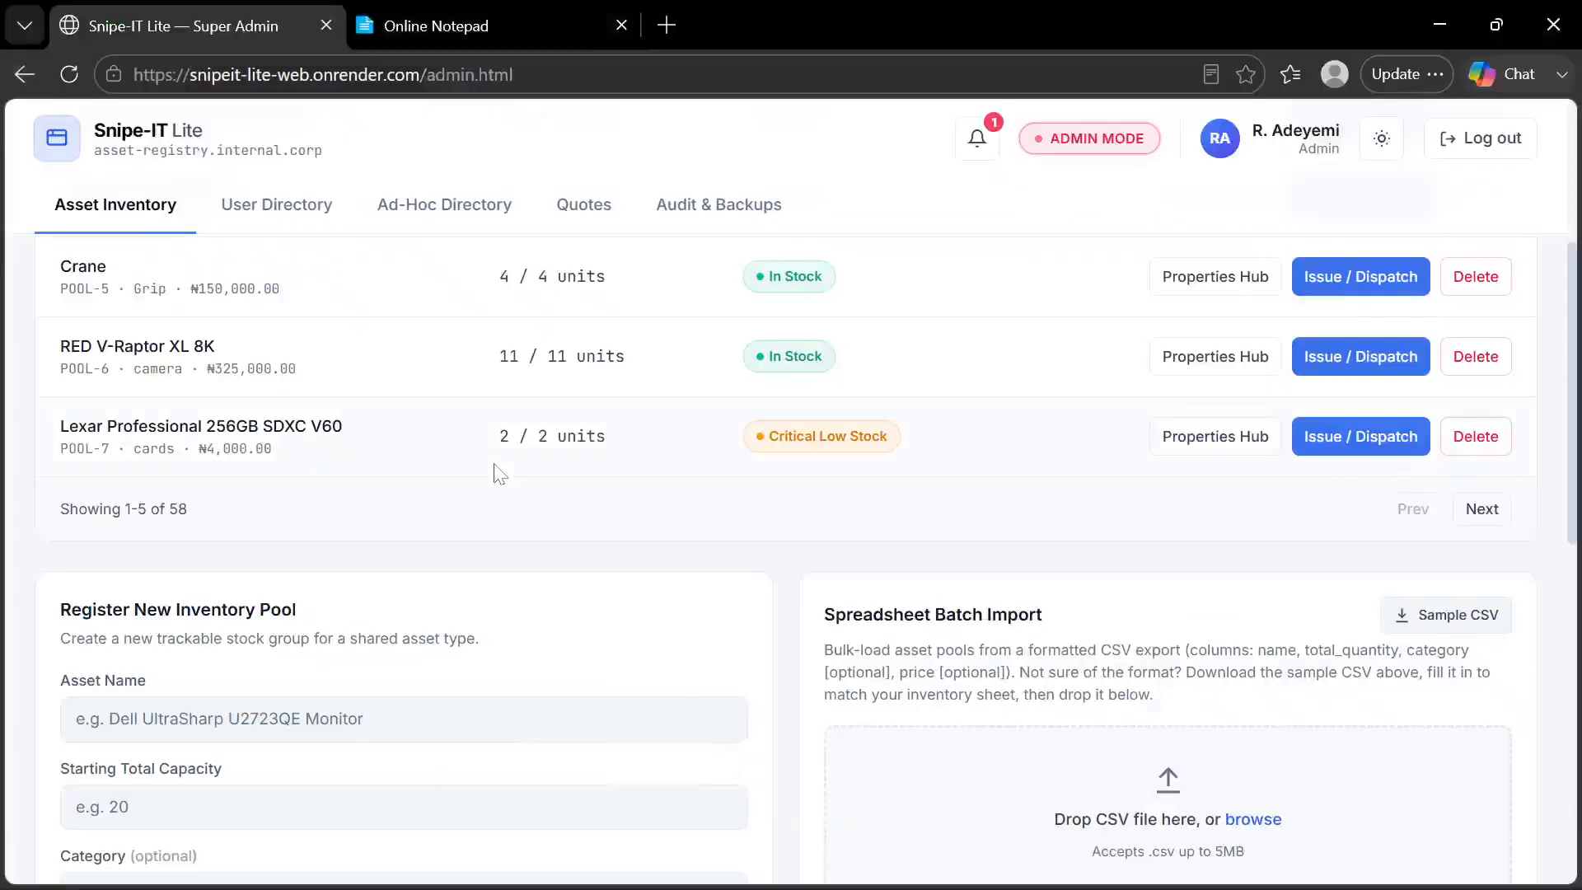
mouse_move(1042, 886)
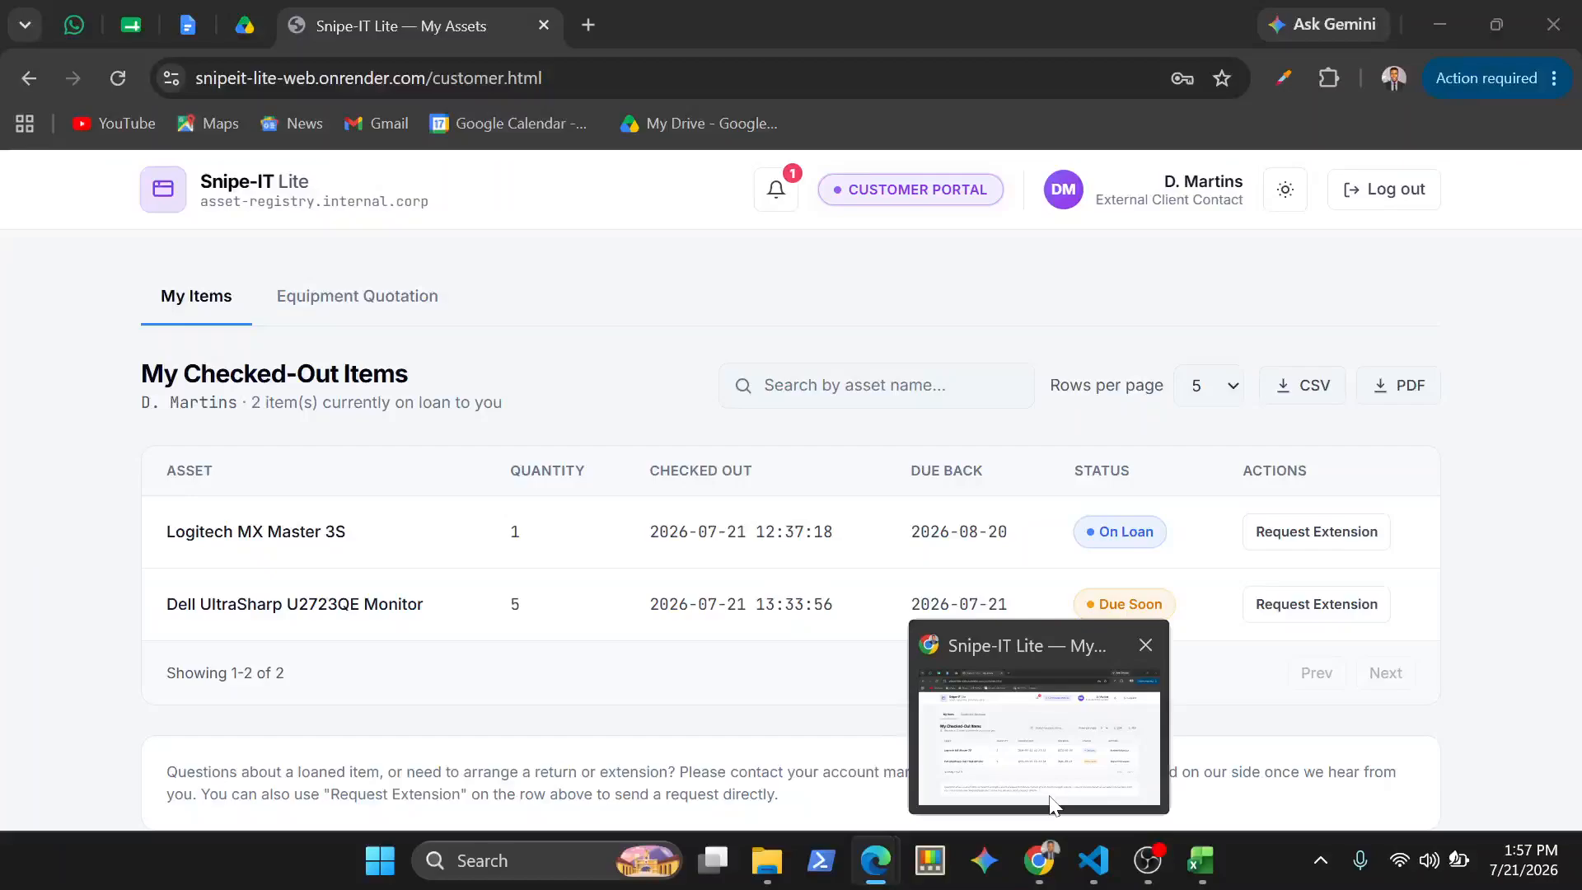
left_click(1047, 734)
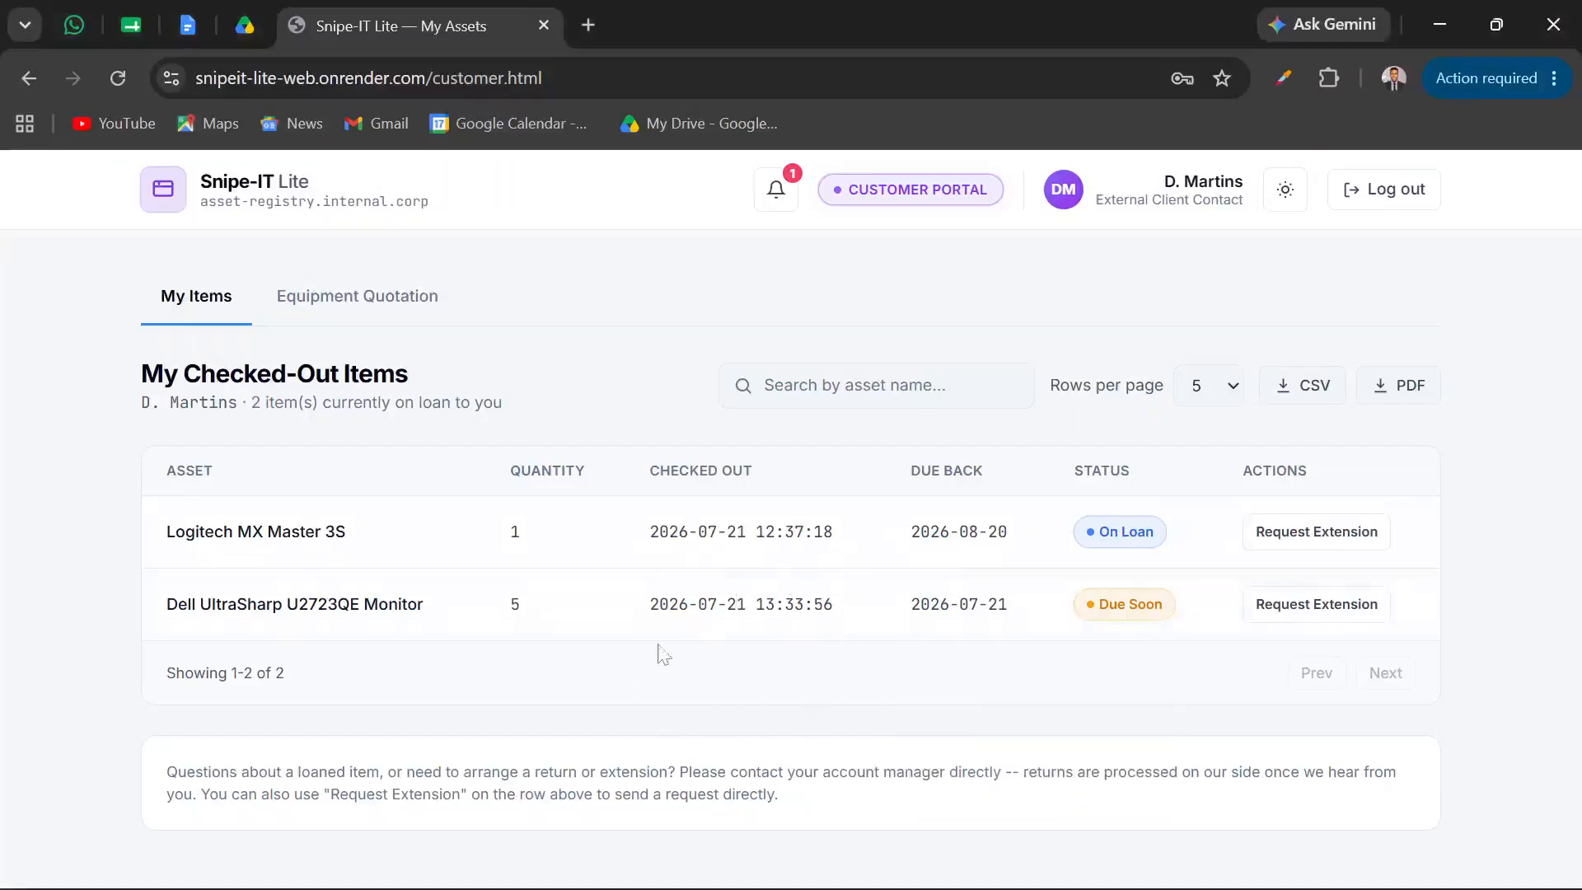
left_click(355, 305)
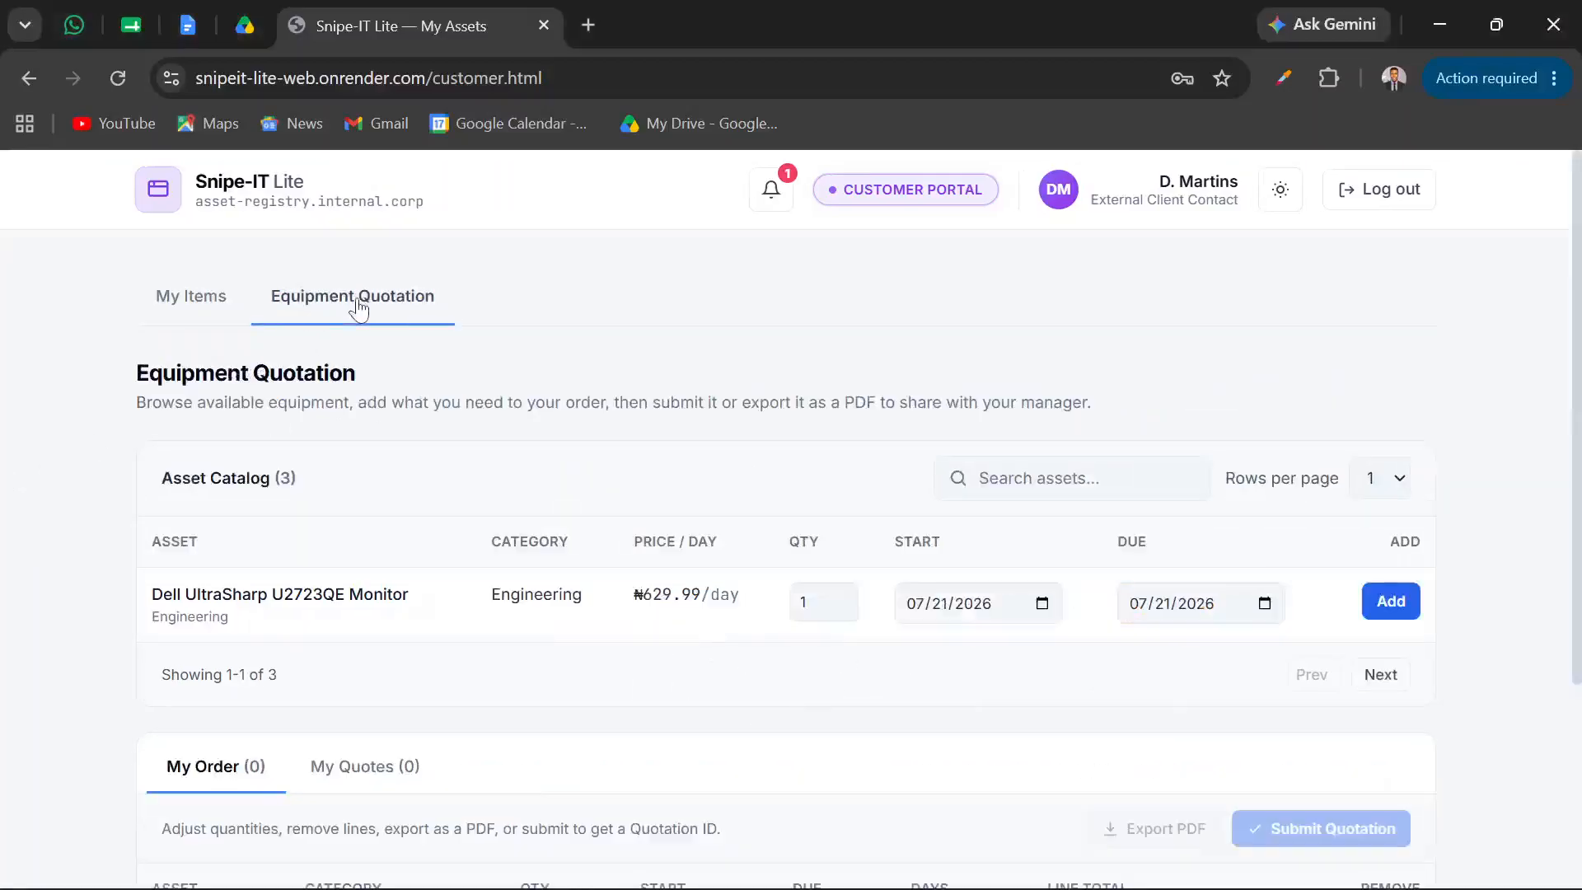
left_click(202, 305)
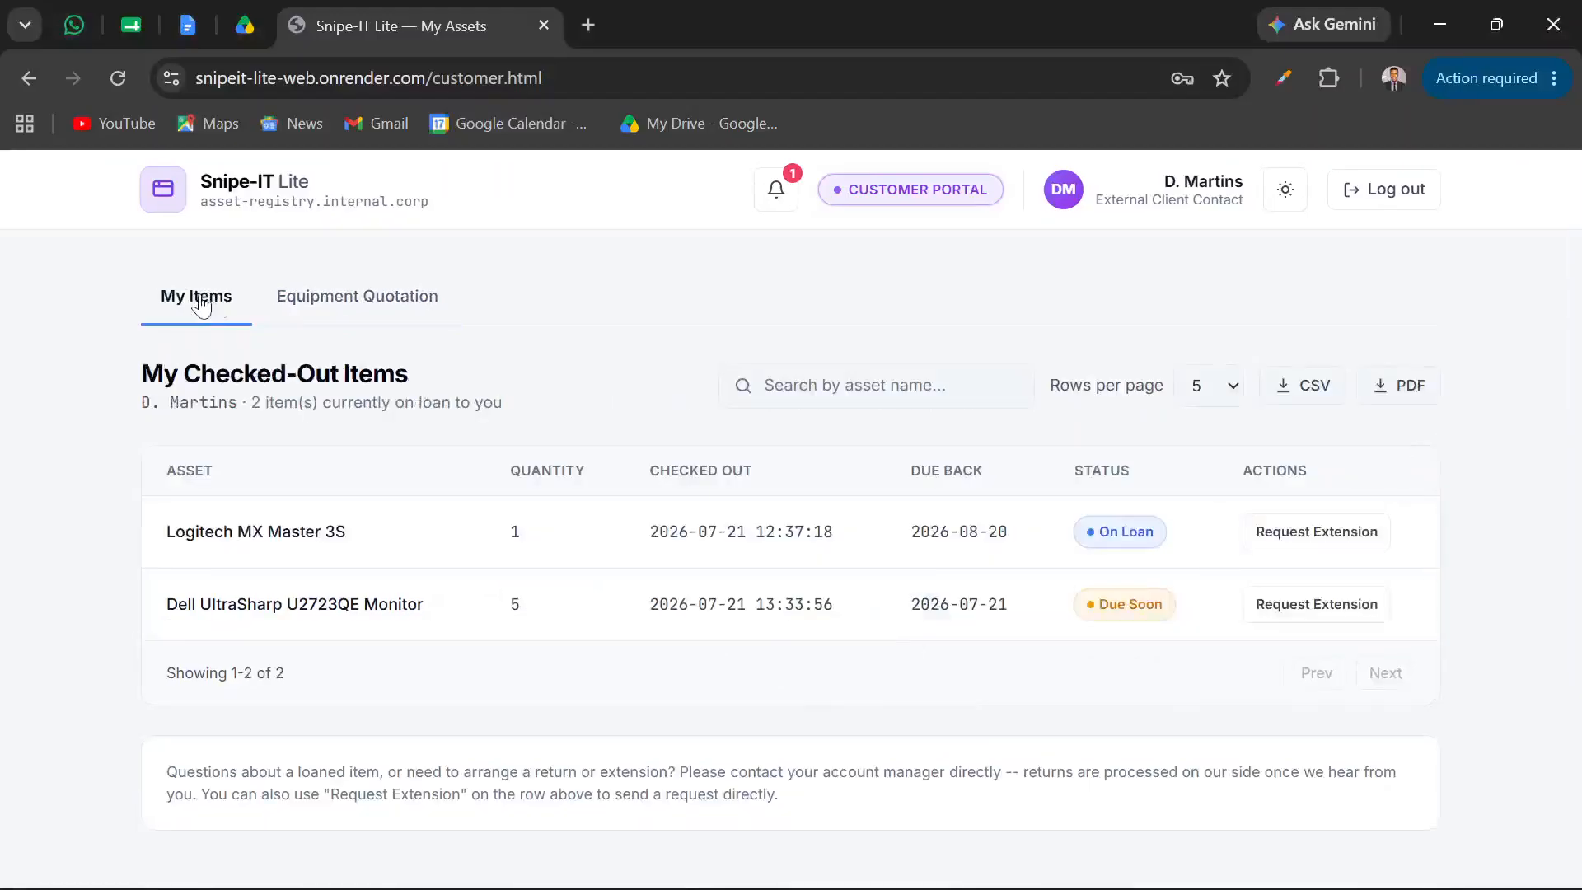
left_click(378, 320)
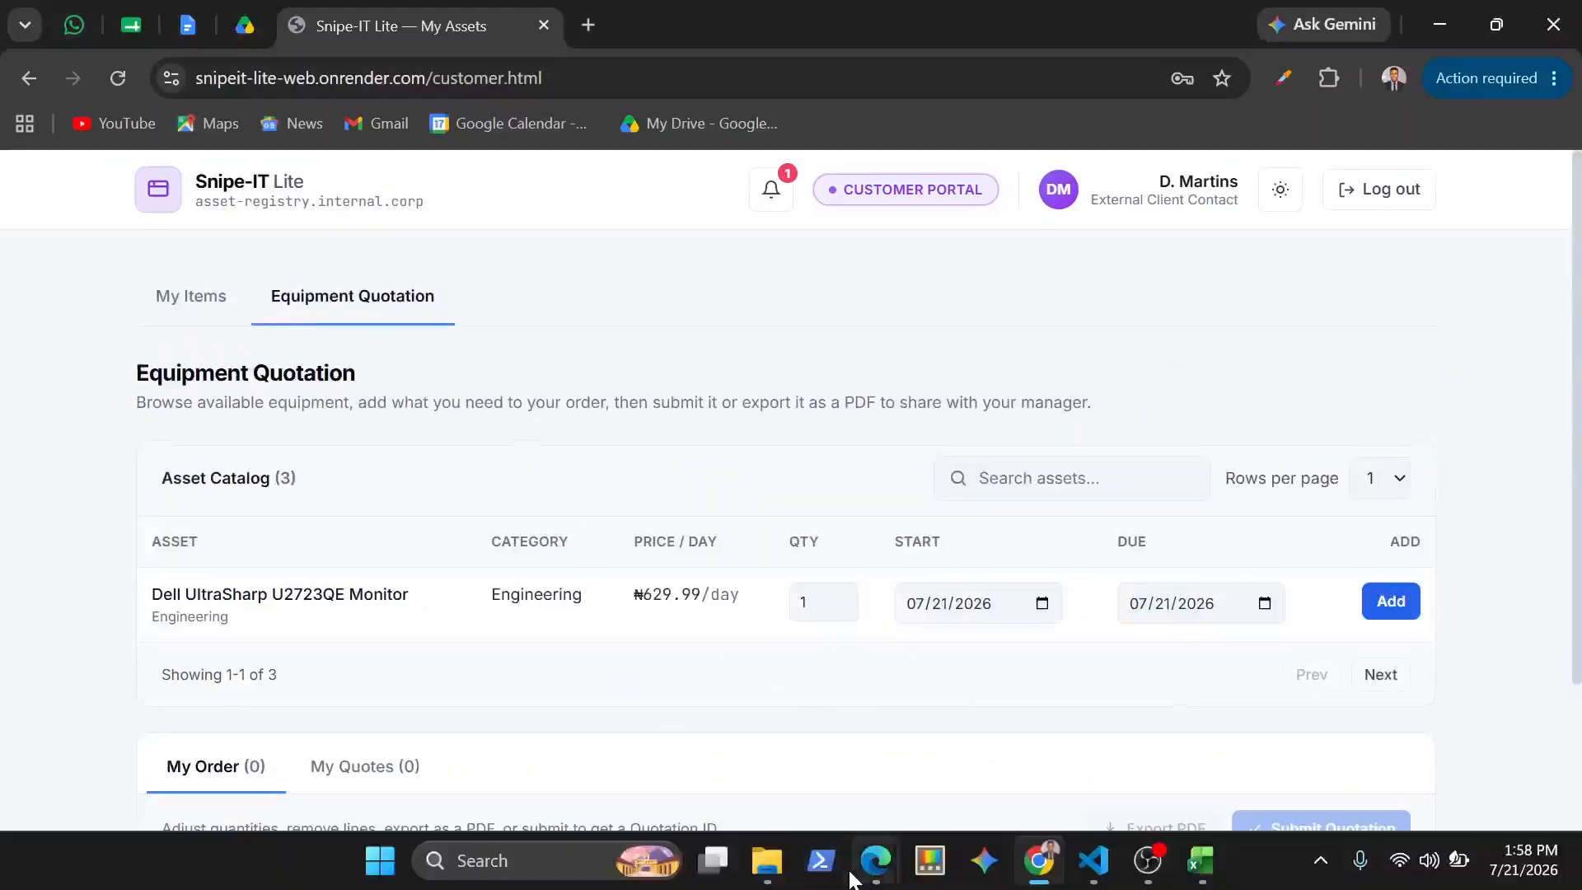
mouse_move(876, 861)
left_click(798, 770)
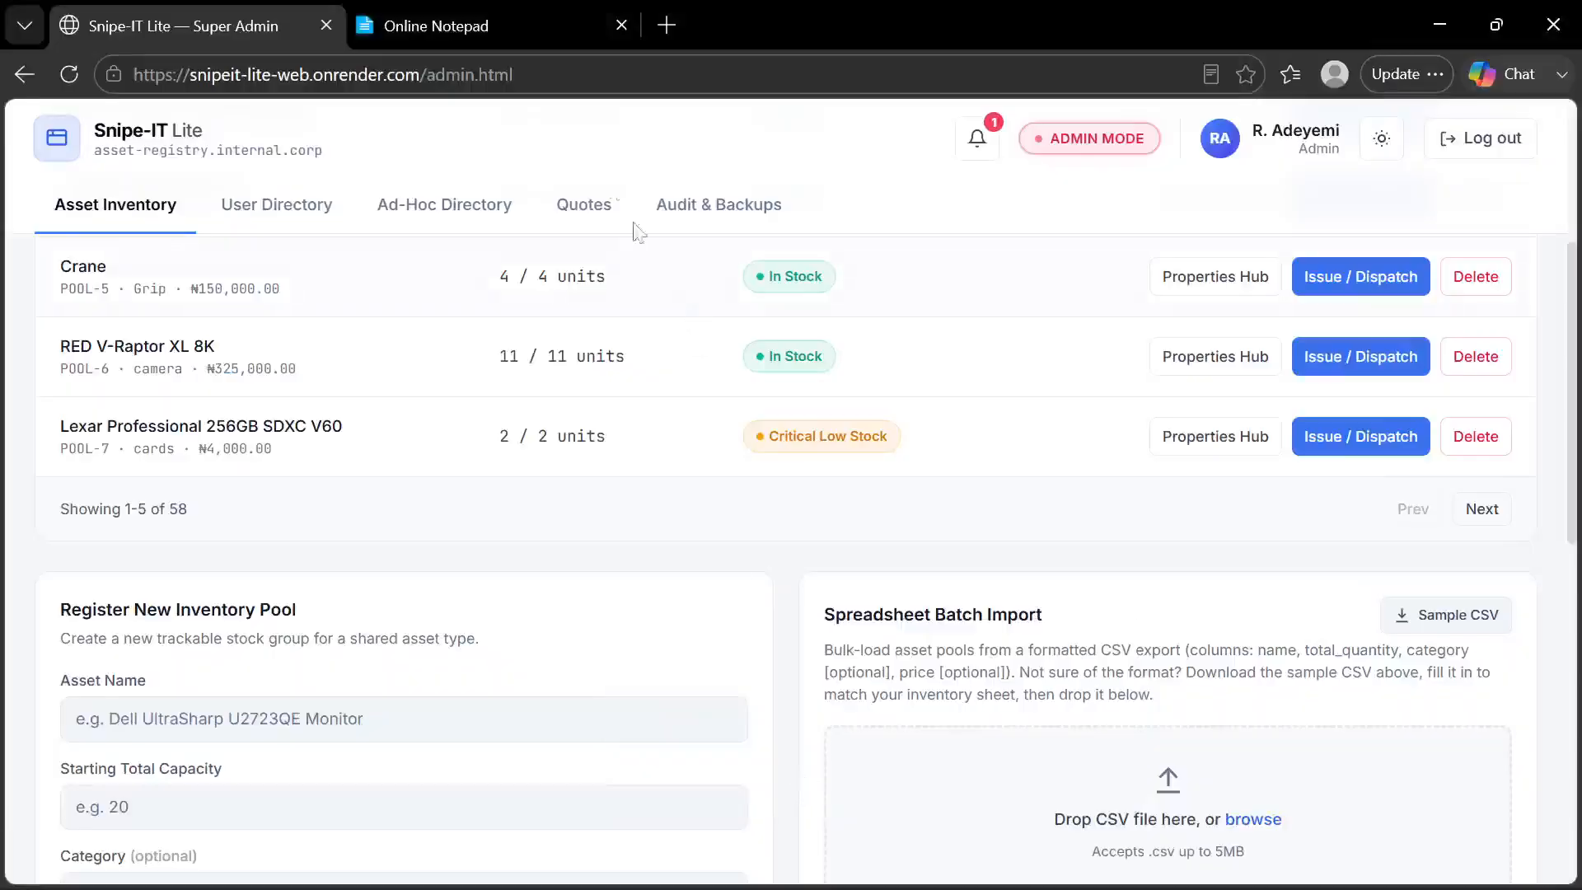
Look up the next feature to demonstrate in the Online Notepad list and return to the Super Admin page
left_click(563, 20)
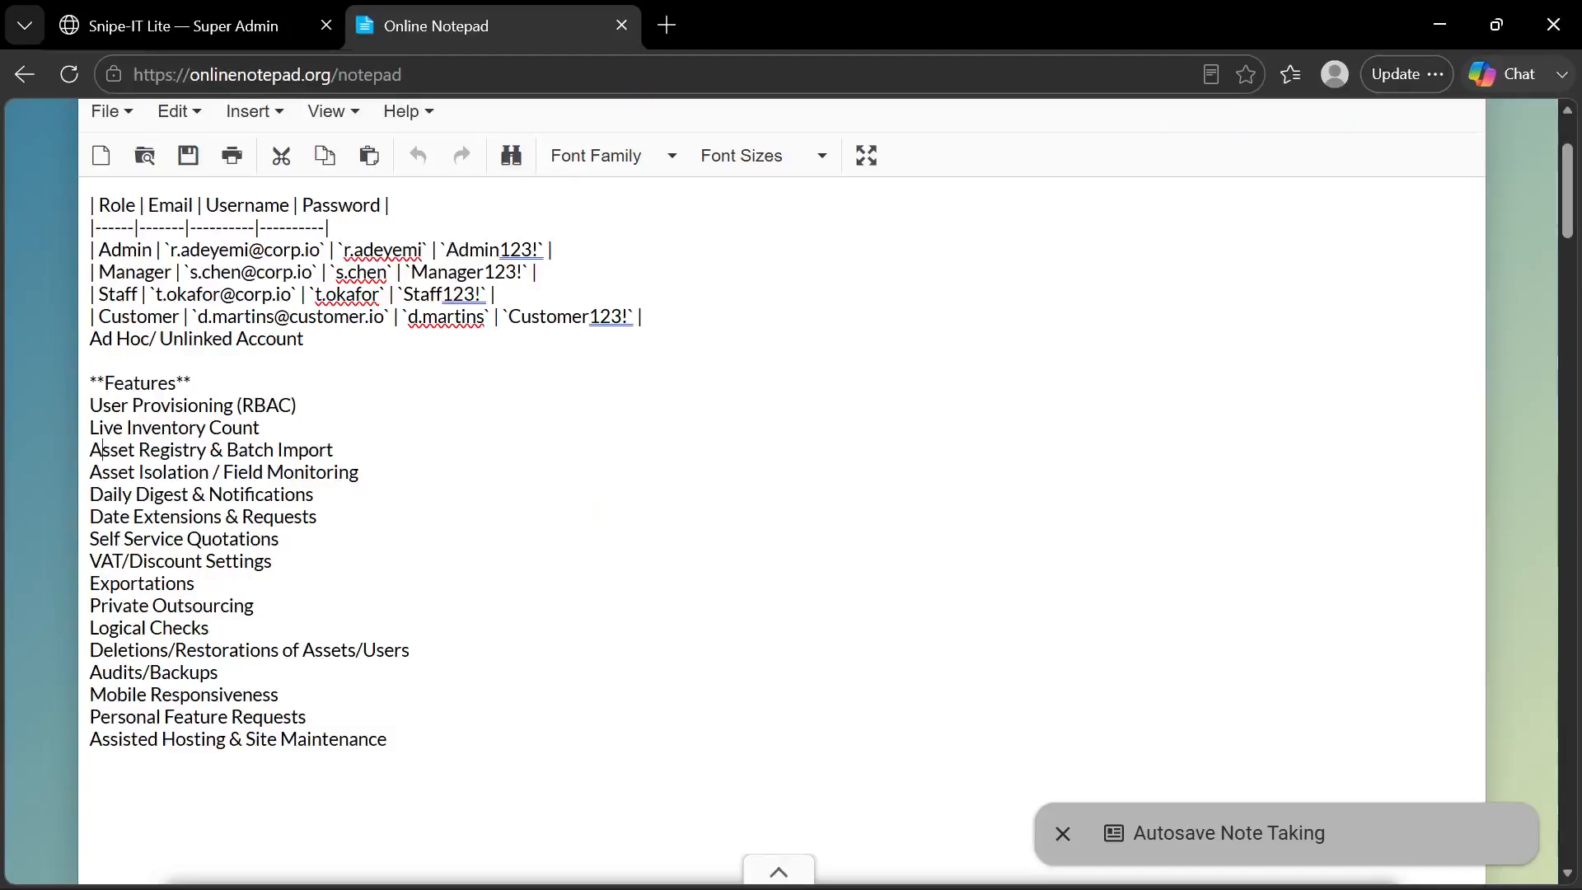
key("Down")
left_click(240, 15)
Open the Dell UltraSharp U2723QE Monitor pool's Properties Hub and enter S/N123ABCD as the serial number of the maintenance exception
scroll(694, 379, "up", 1)
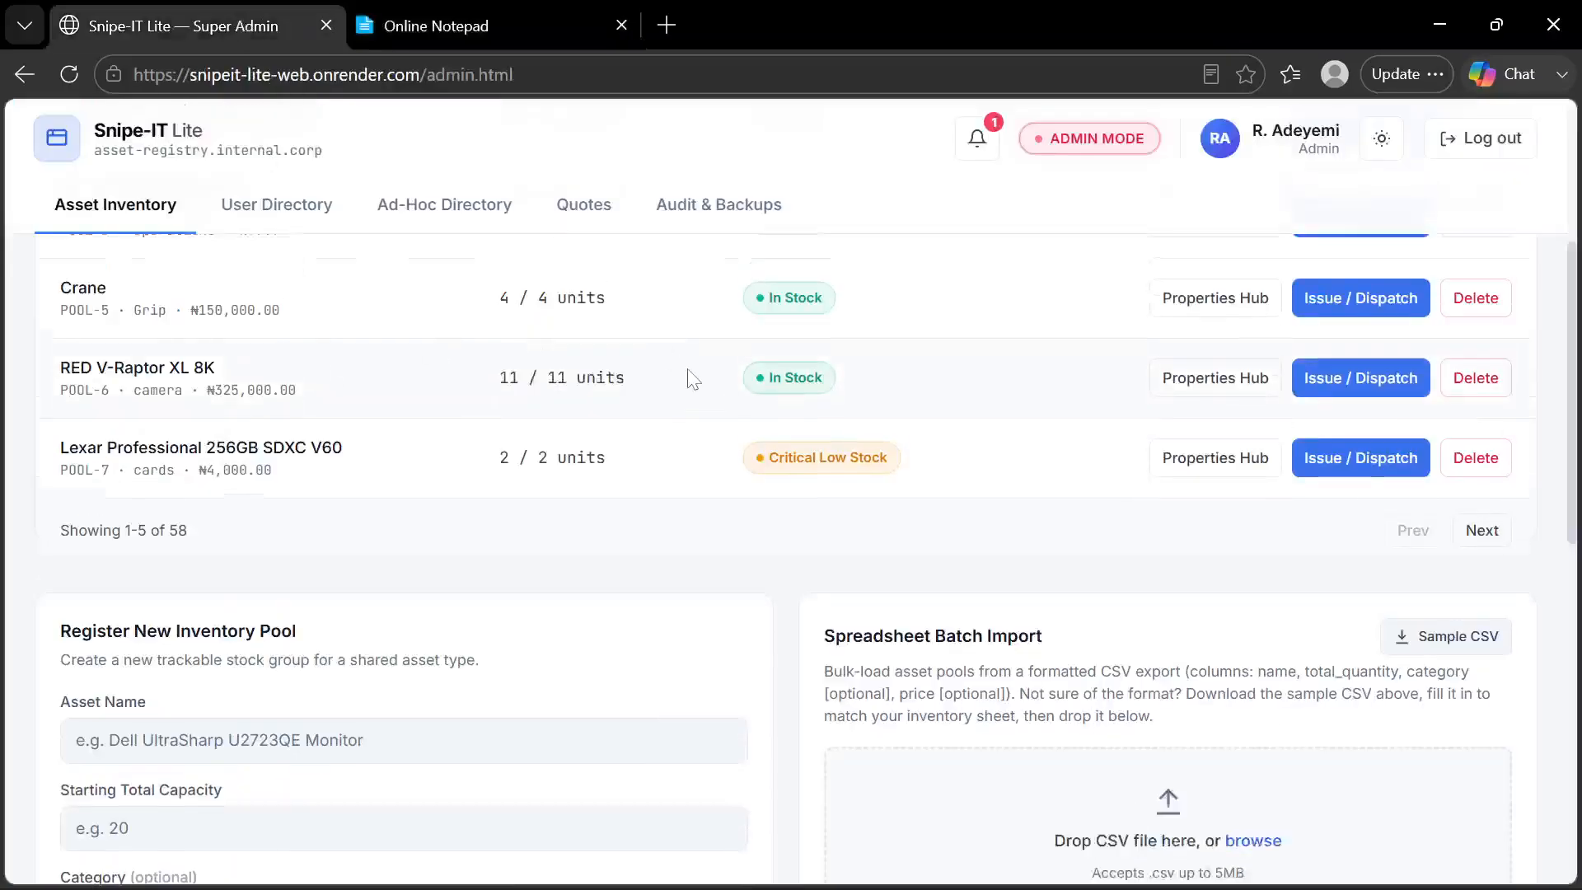
scroll(694, 379, "up", 2)
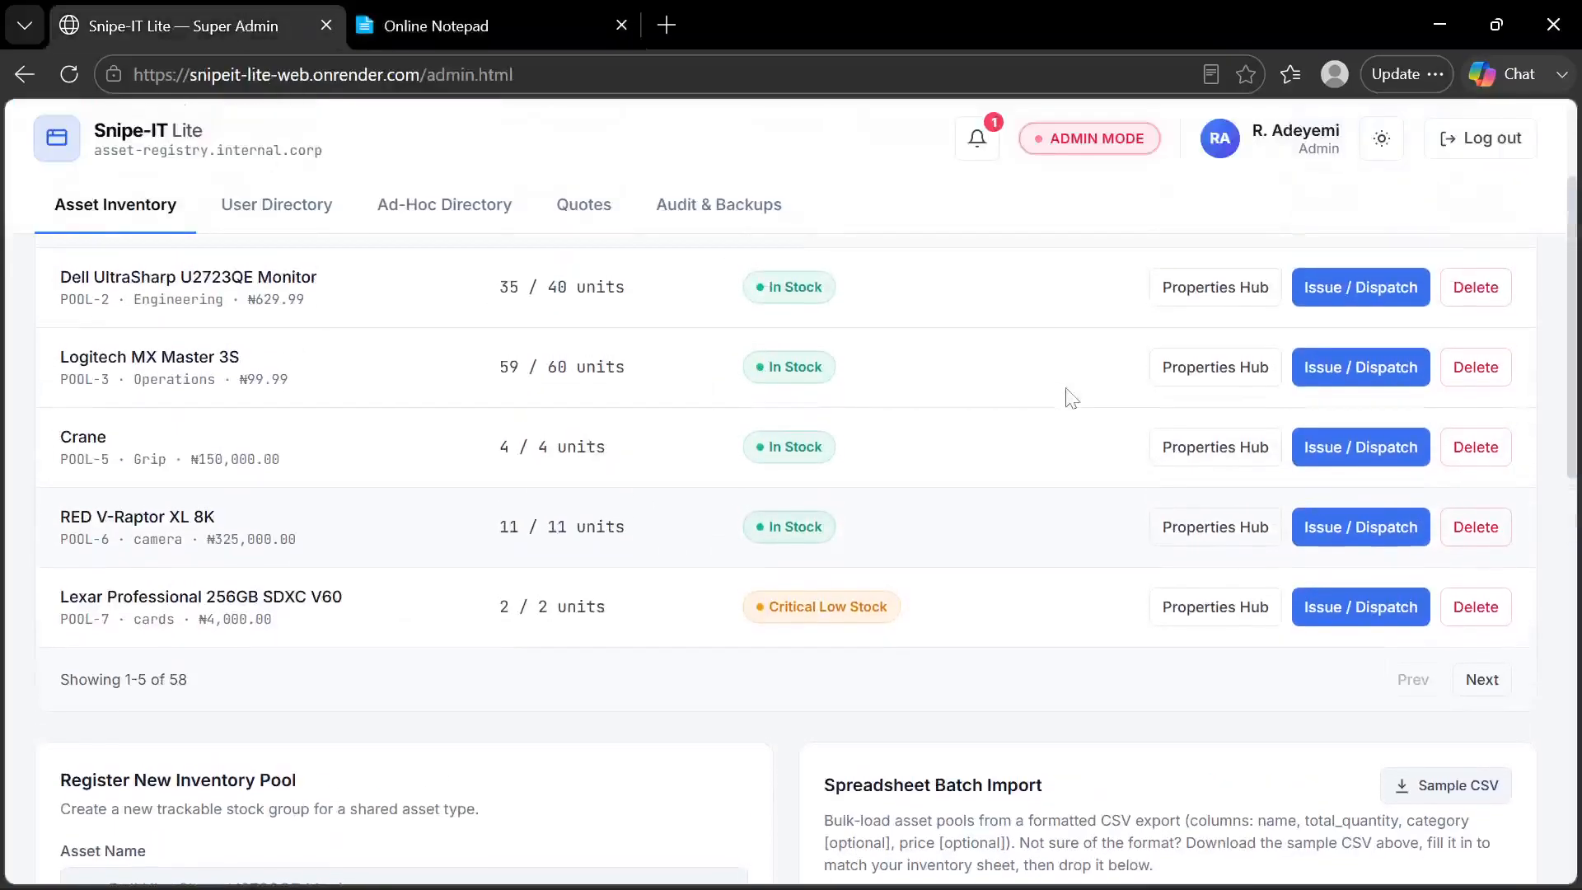
left_click(1225, 303)
scroll(452, 635, "down", 3)
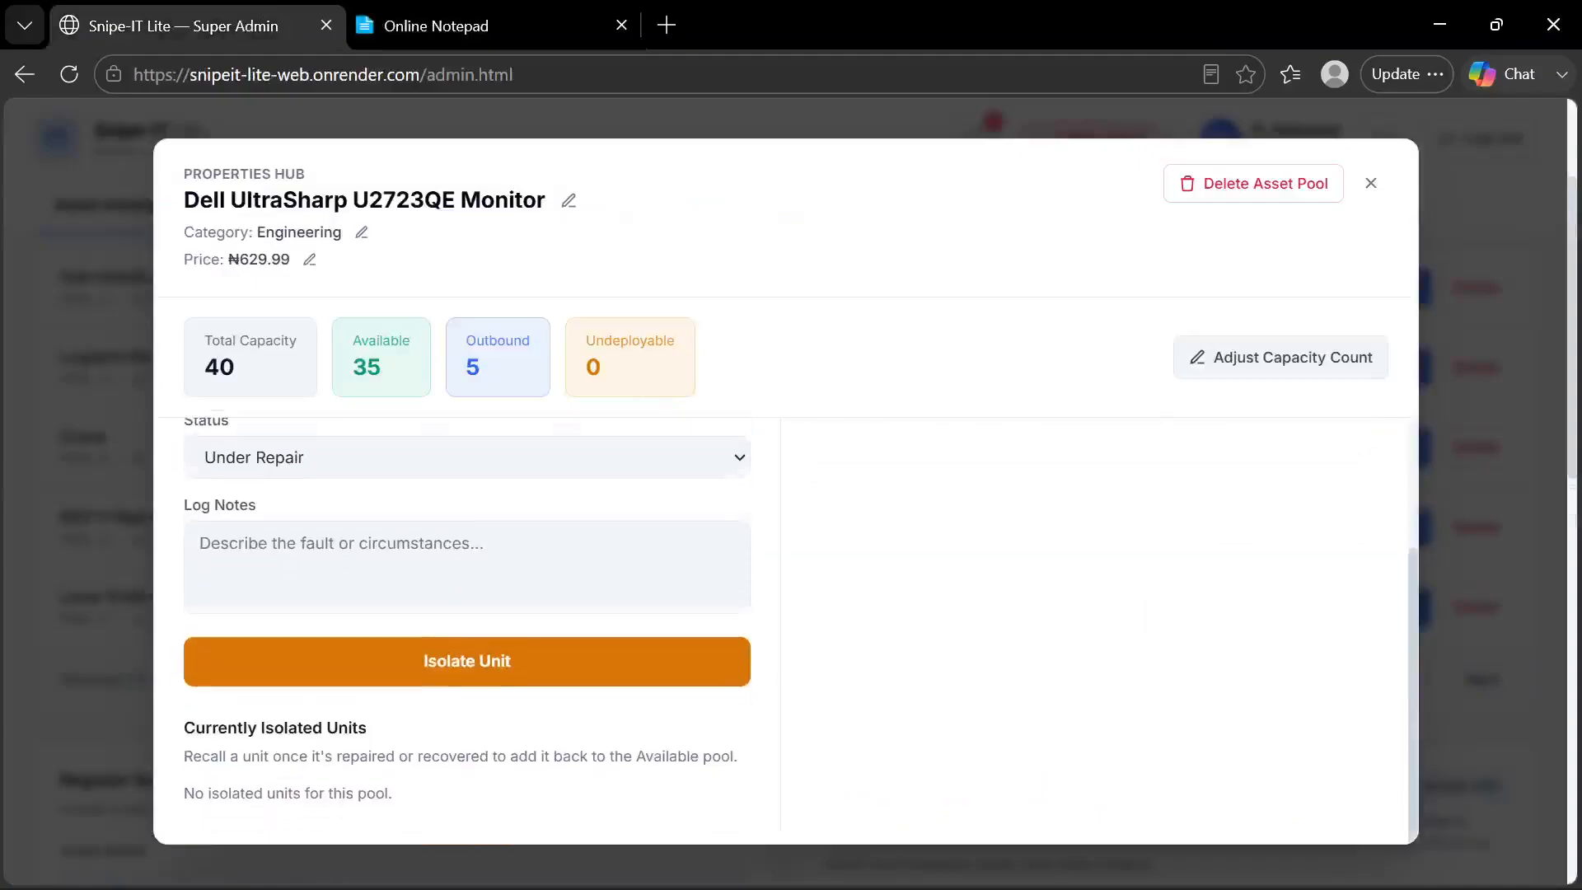
scroll(456, 632, "up", 3)
left_click(452, 558)
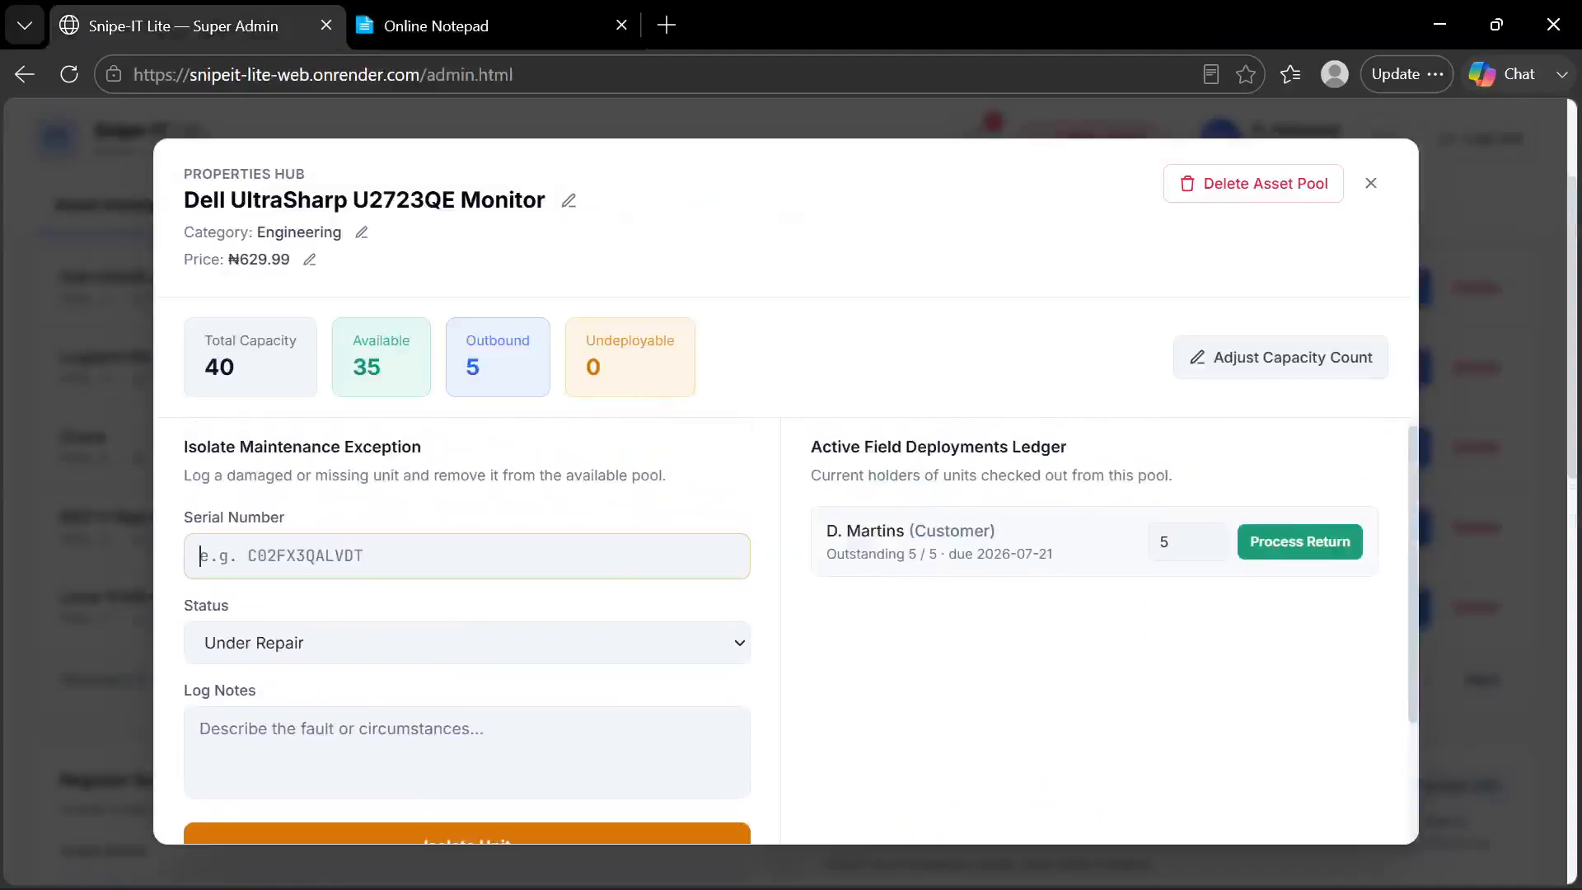
left_click(340, 710)
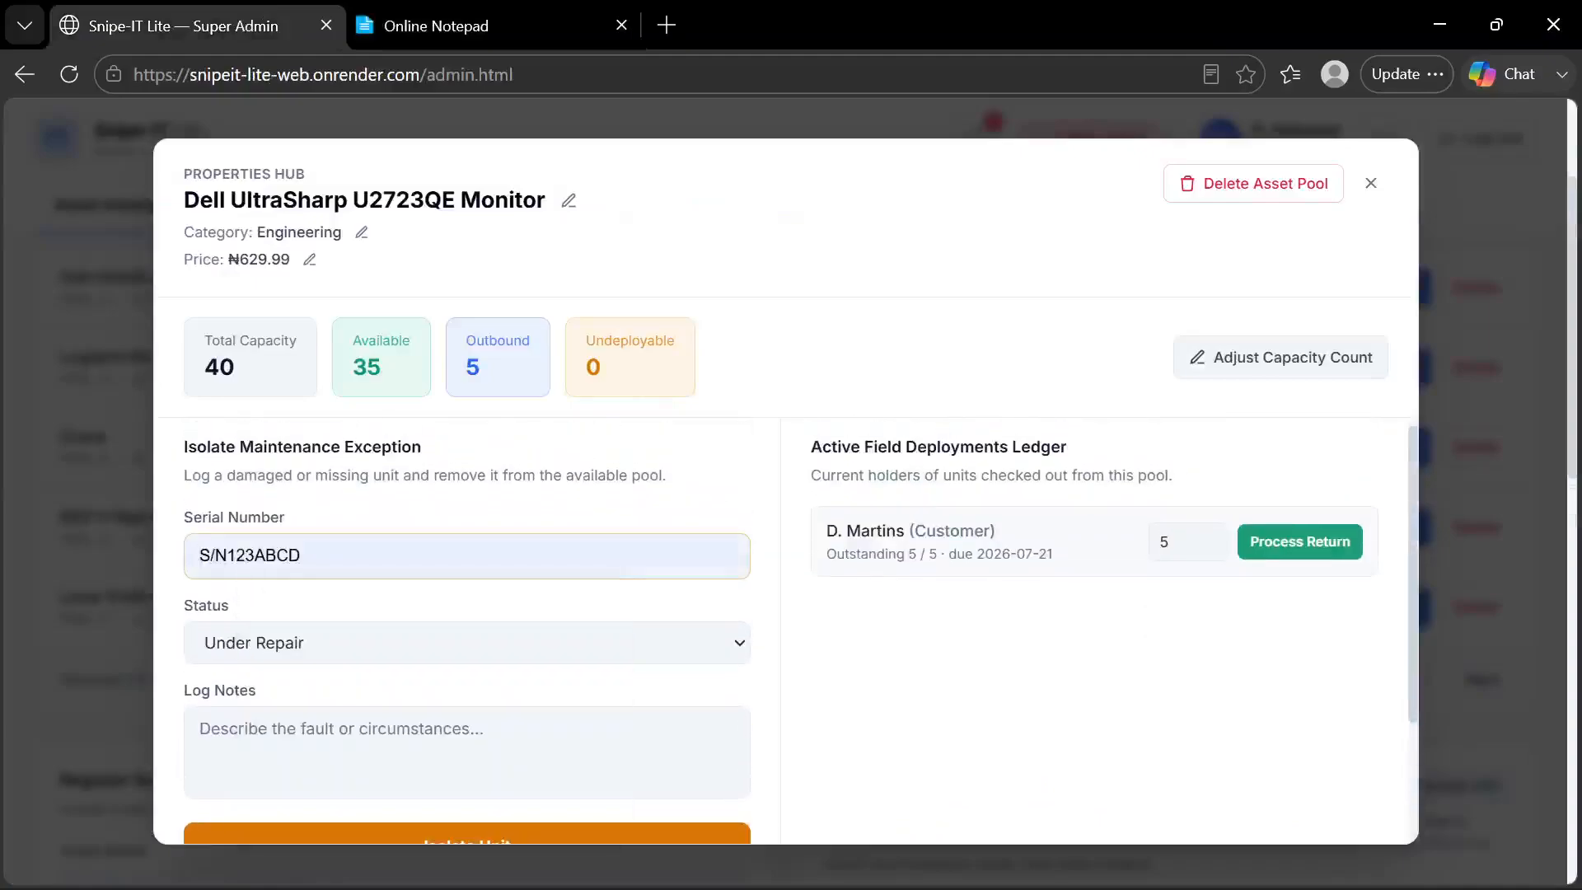
Set the maintenance exception's status to Missing / Stolen
left_click(408, 659)
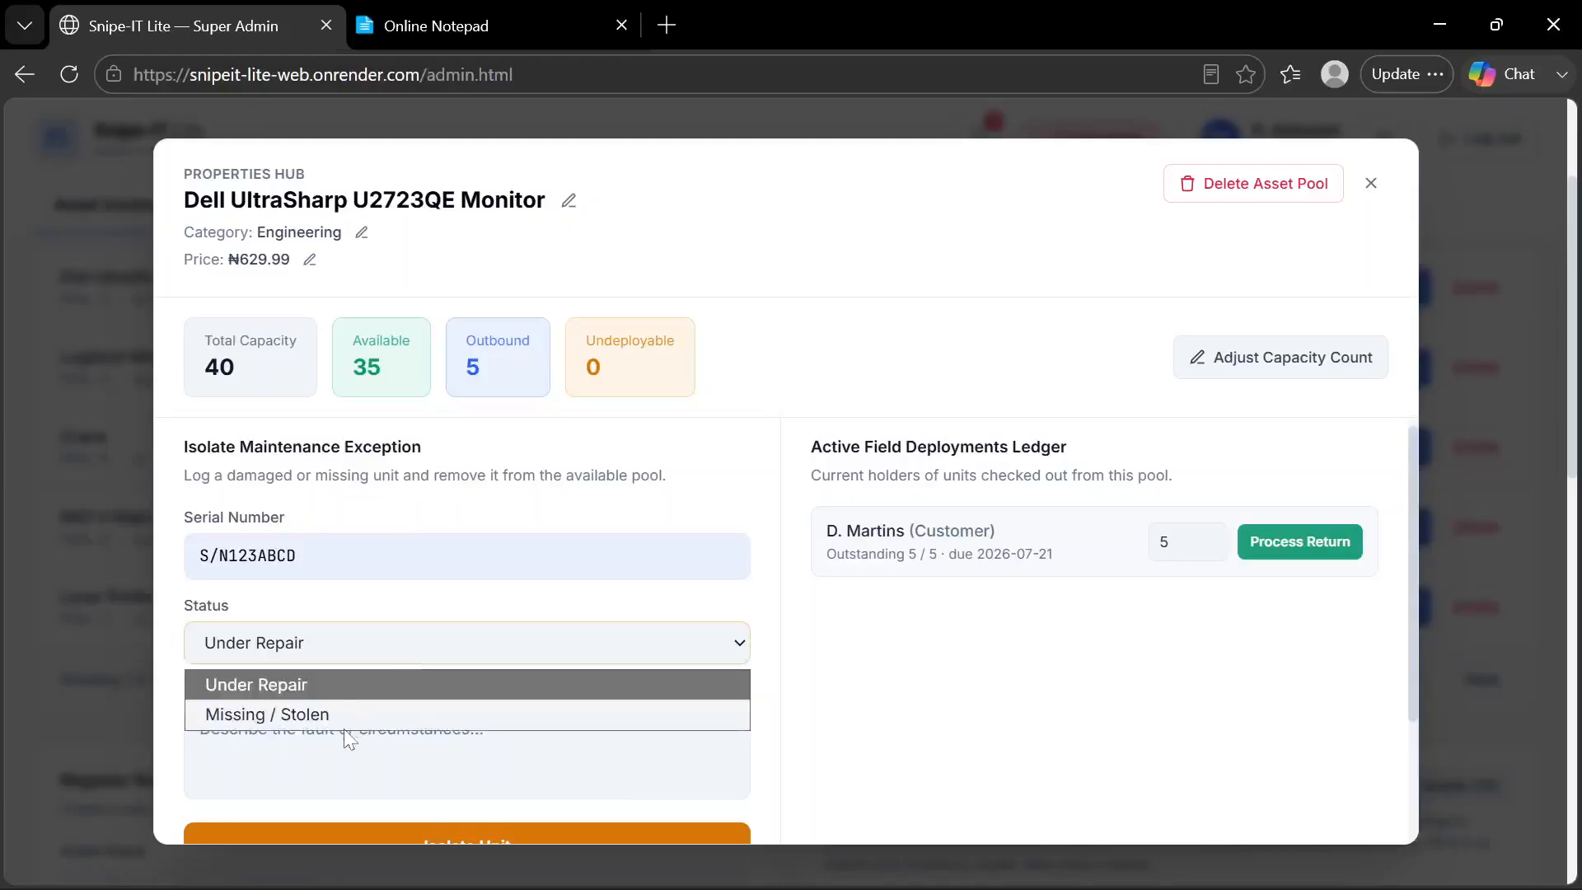
left_click(348, 732)
left_click(404, 654)
left_click(346, 710)
Enter "No explanation given by the field staff" in the maintenance exception's log notes
scroll(346, 722, "down", 2)
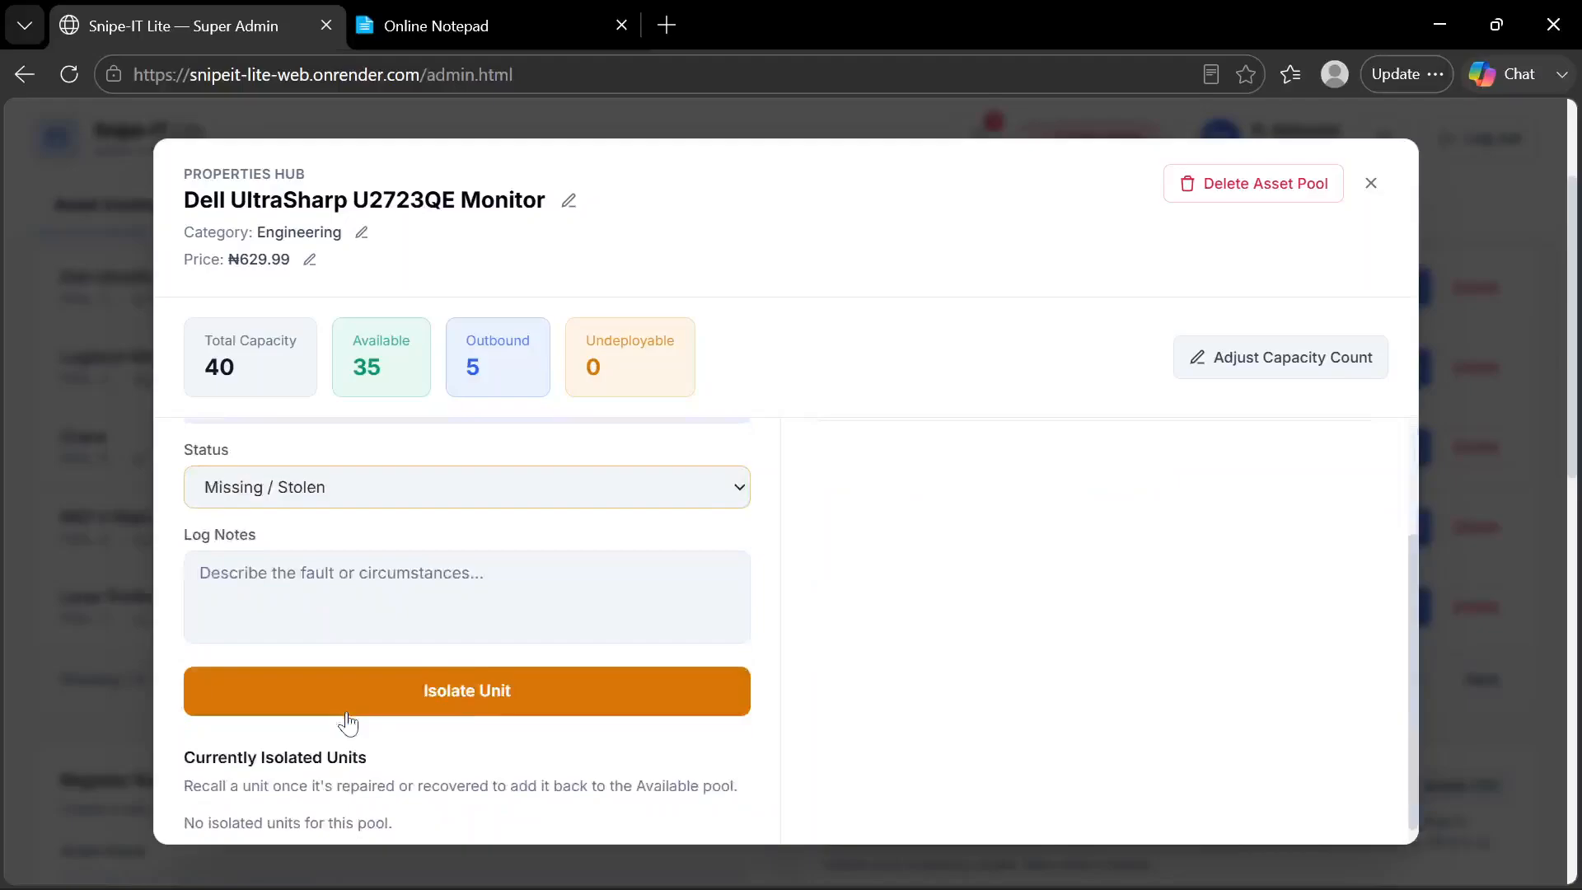
left_click(346, 614)
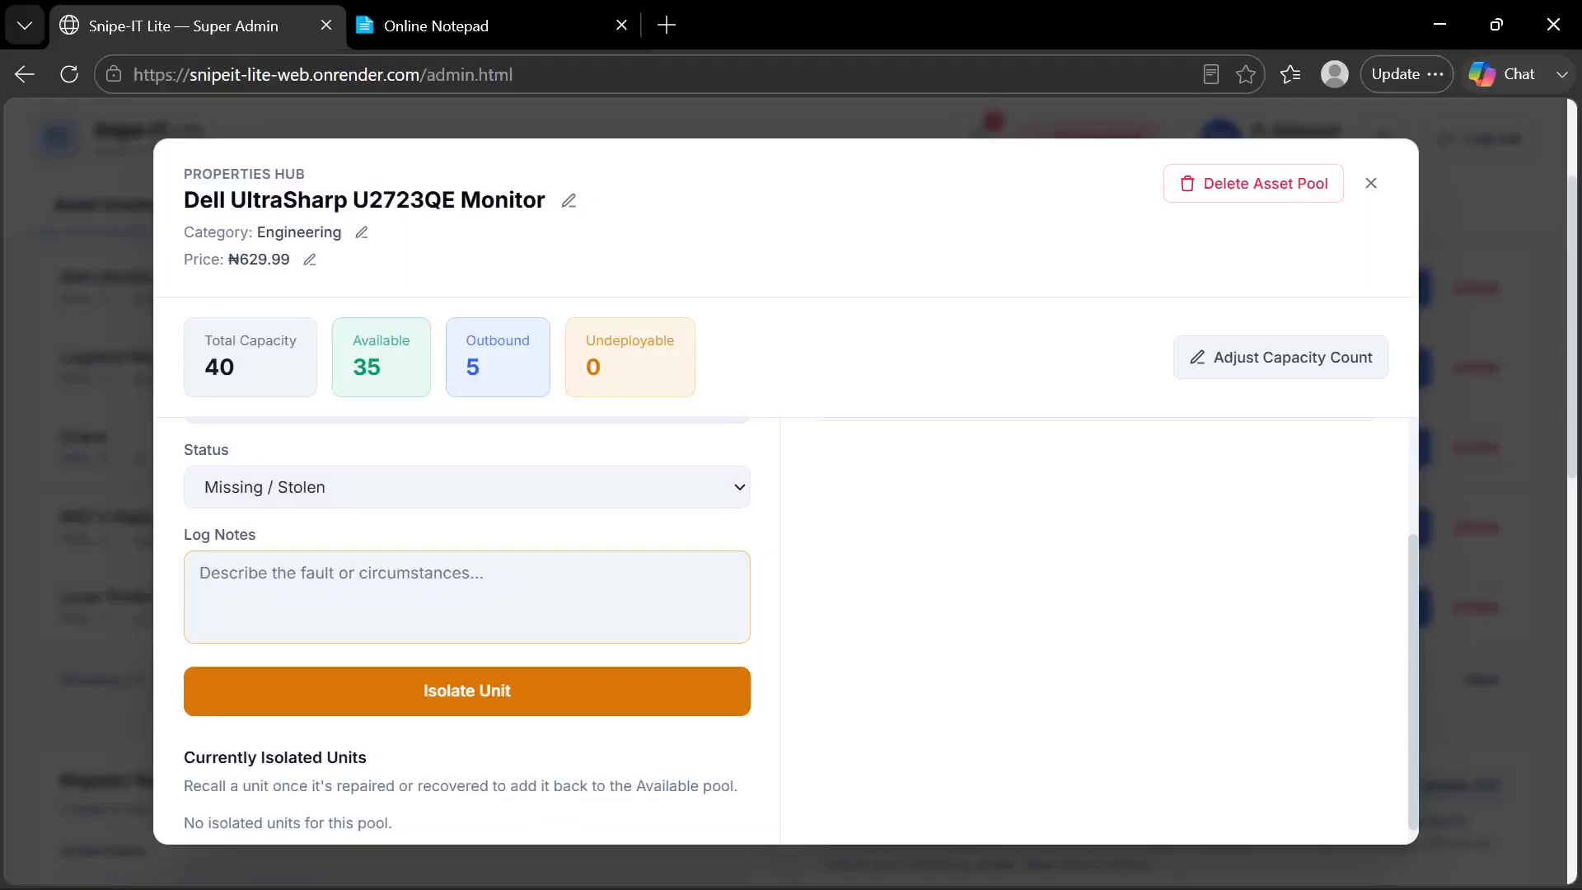
type("No ")
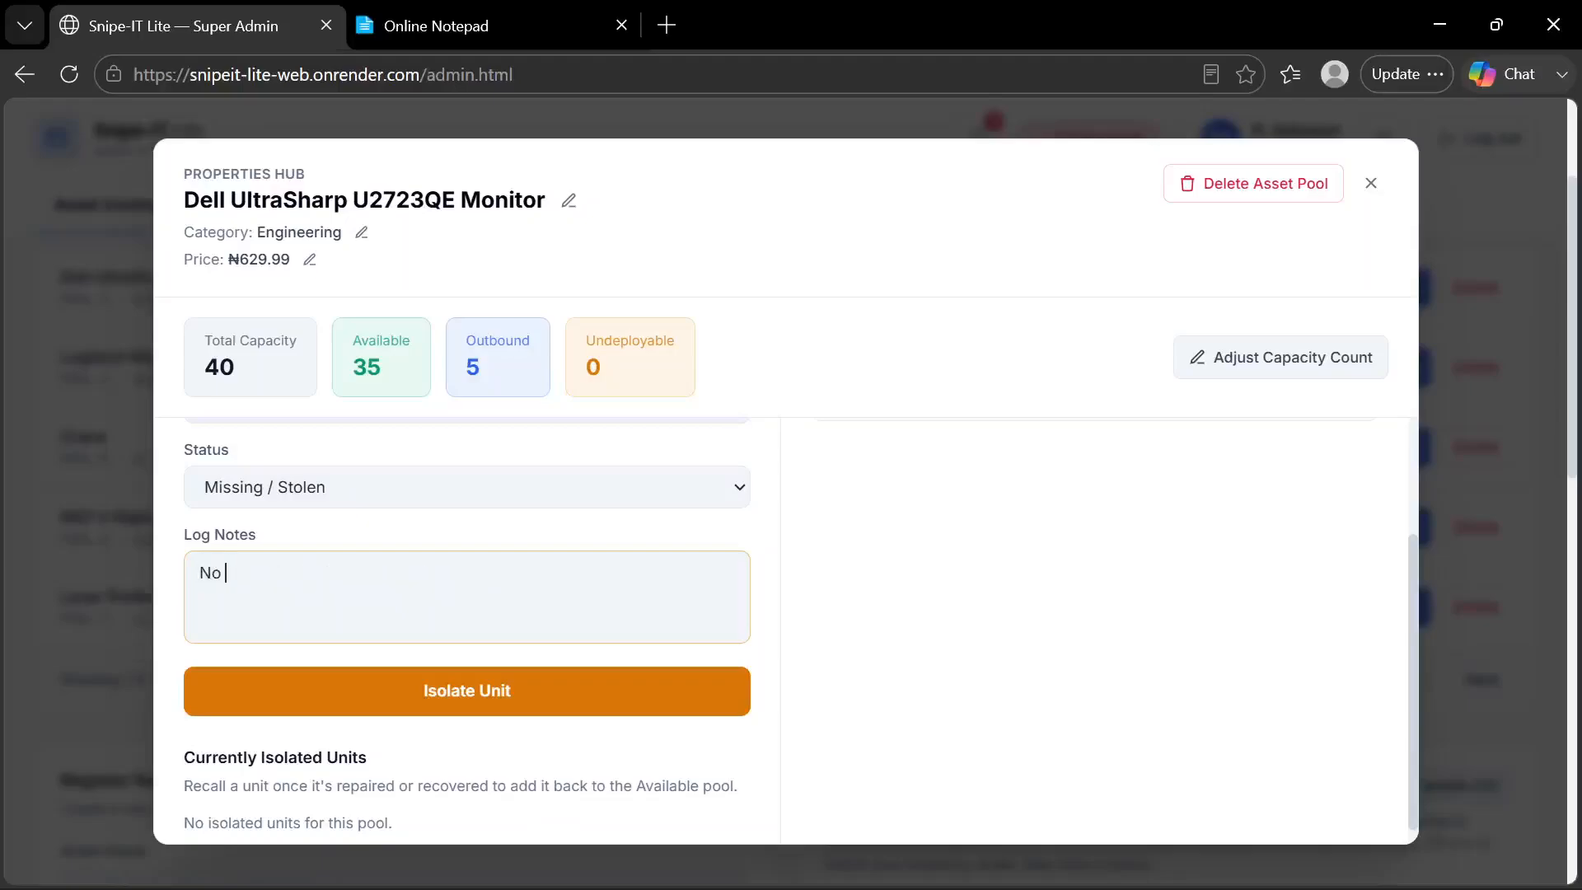
type("explanation given by ")
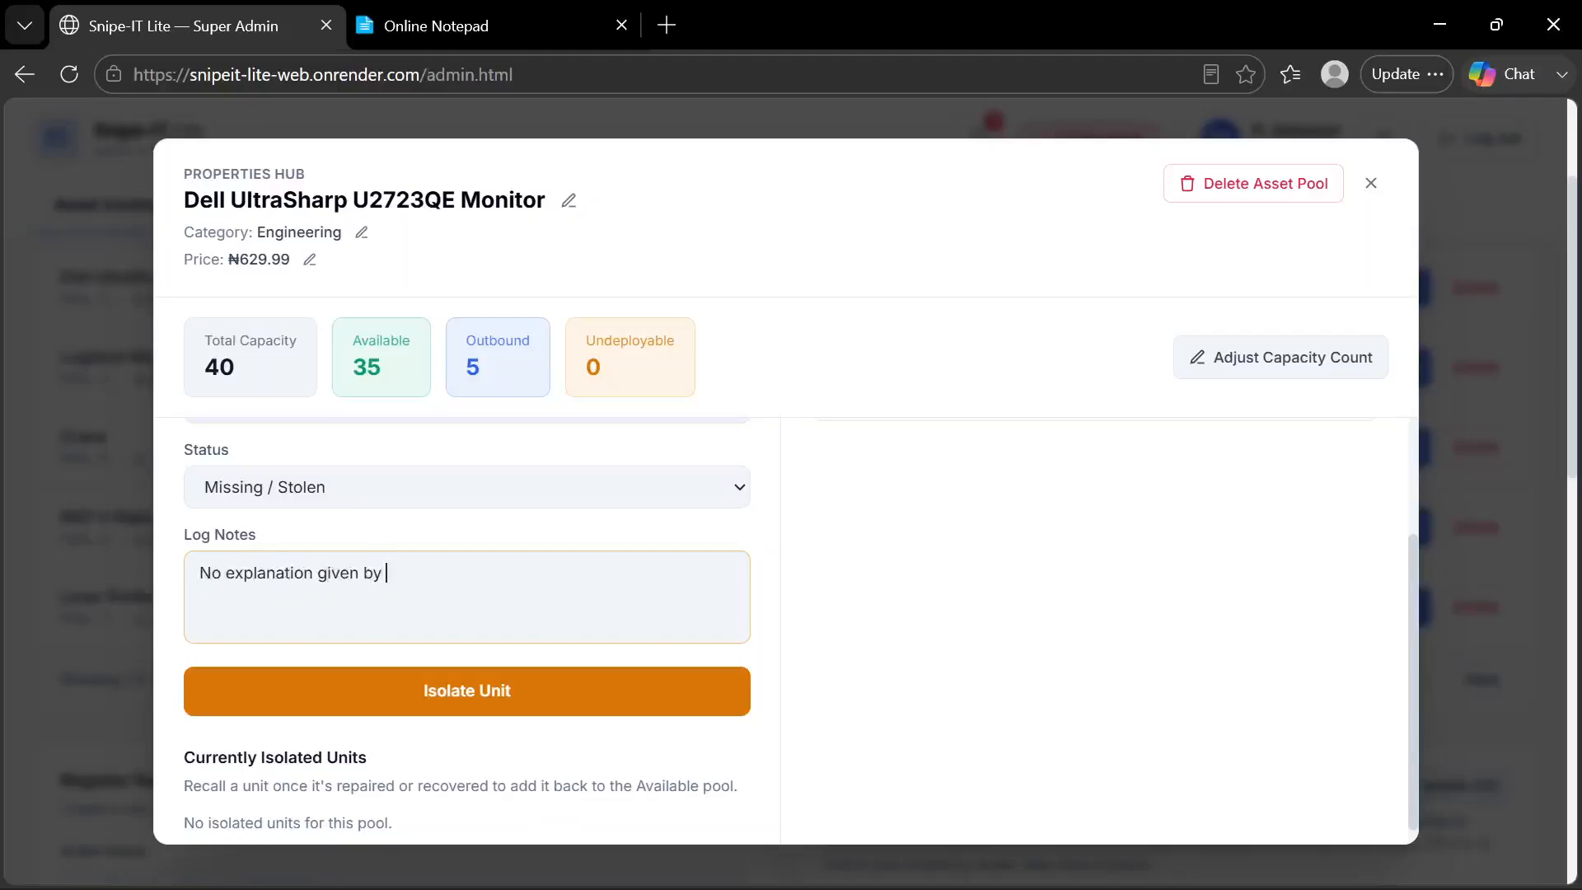
type("the fiedl staff")
left_click(449, 573)
key("BackSpace")
type("l")
Isolate the unit from the monitor pool and review the Currently Isolated Units and Active Field Deployments Ledger
left_click(466, 708)
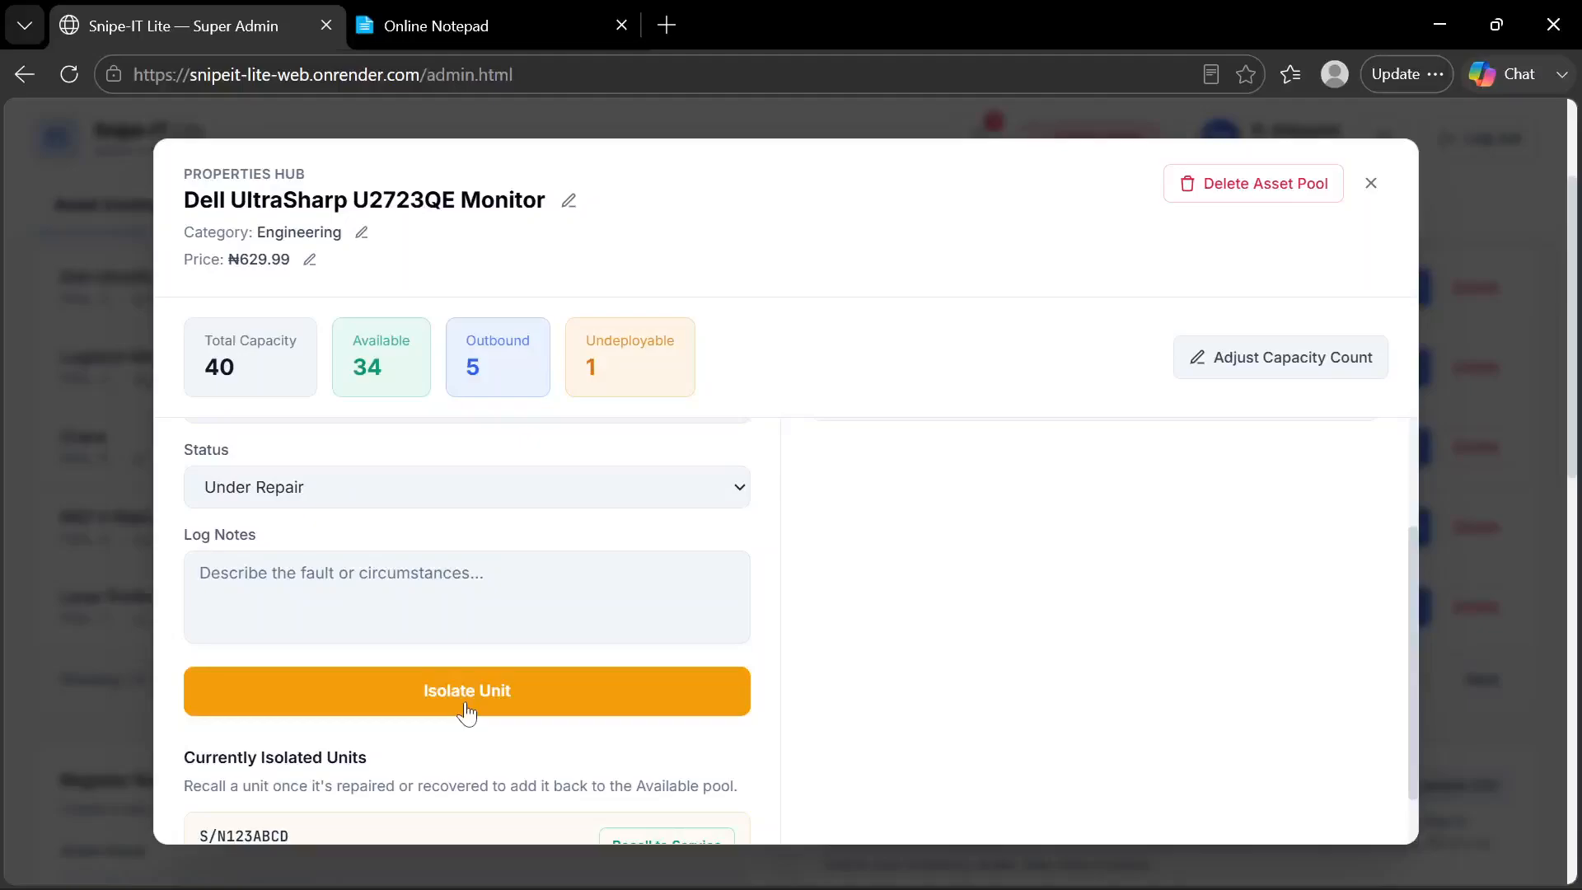
scroll(466, 714, "down", 1)
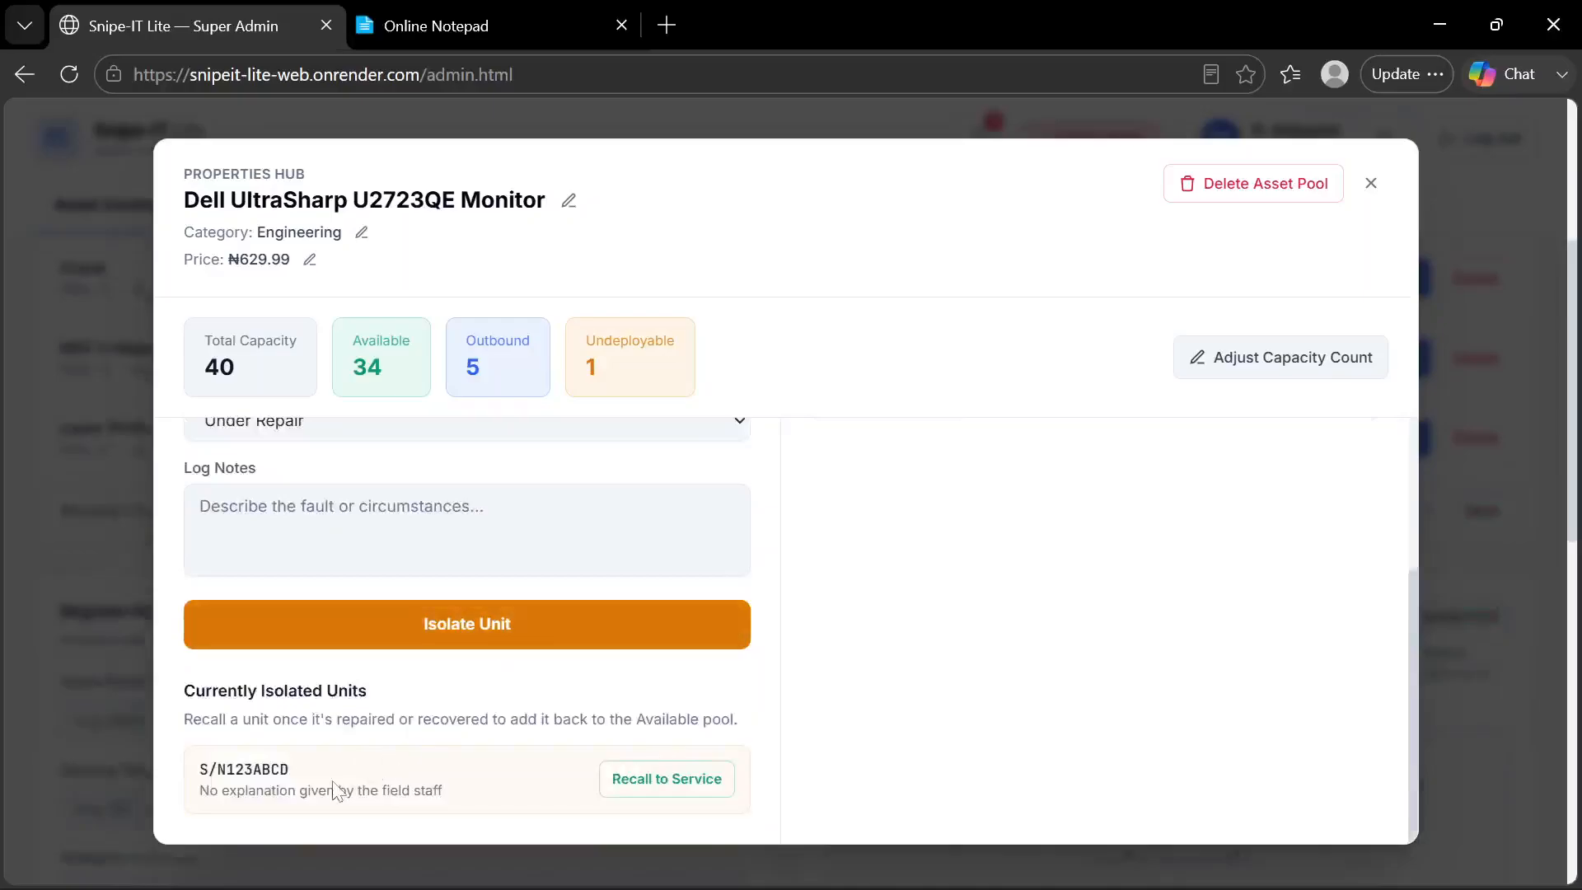
scroll(334, 790, "up", 3)
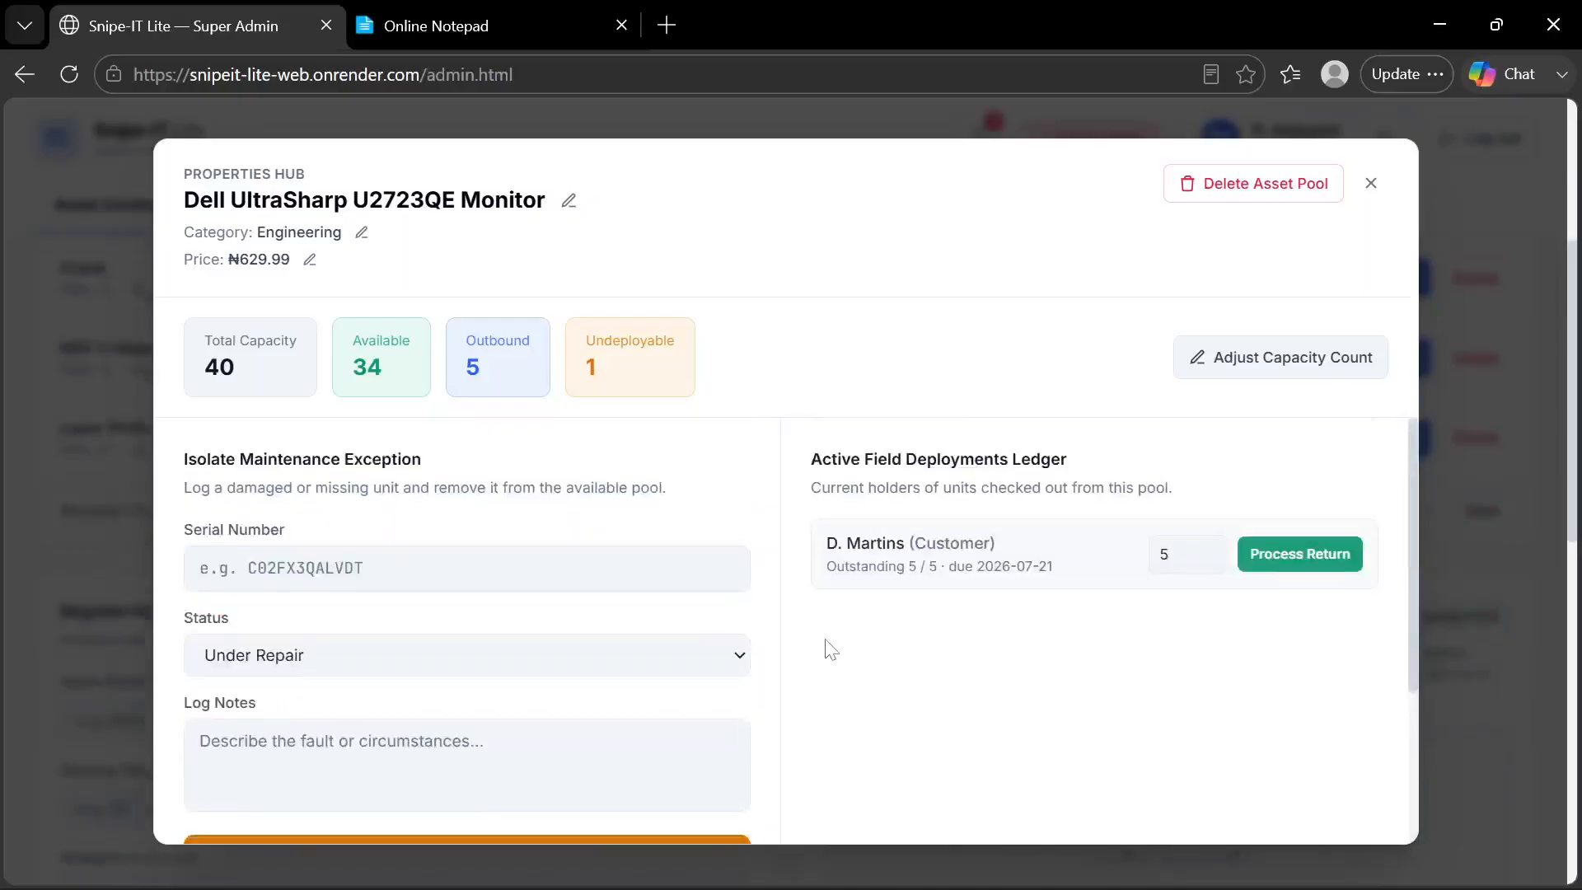
Close the monitor pool's Properties Hub and check the audit trail logs for the isolation entry before returning to Asset Inventory
left_click(1370, 178)
left_click(718, 205)
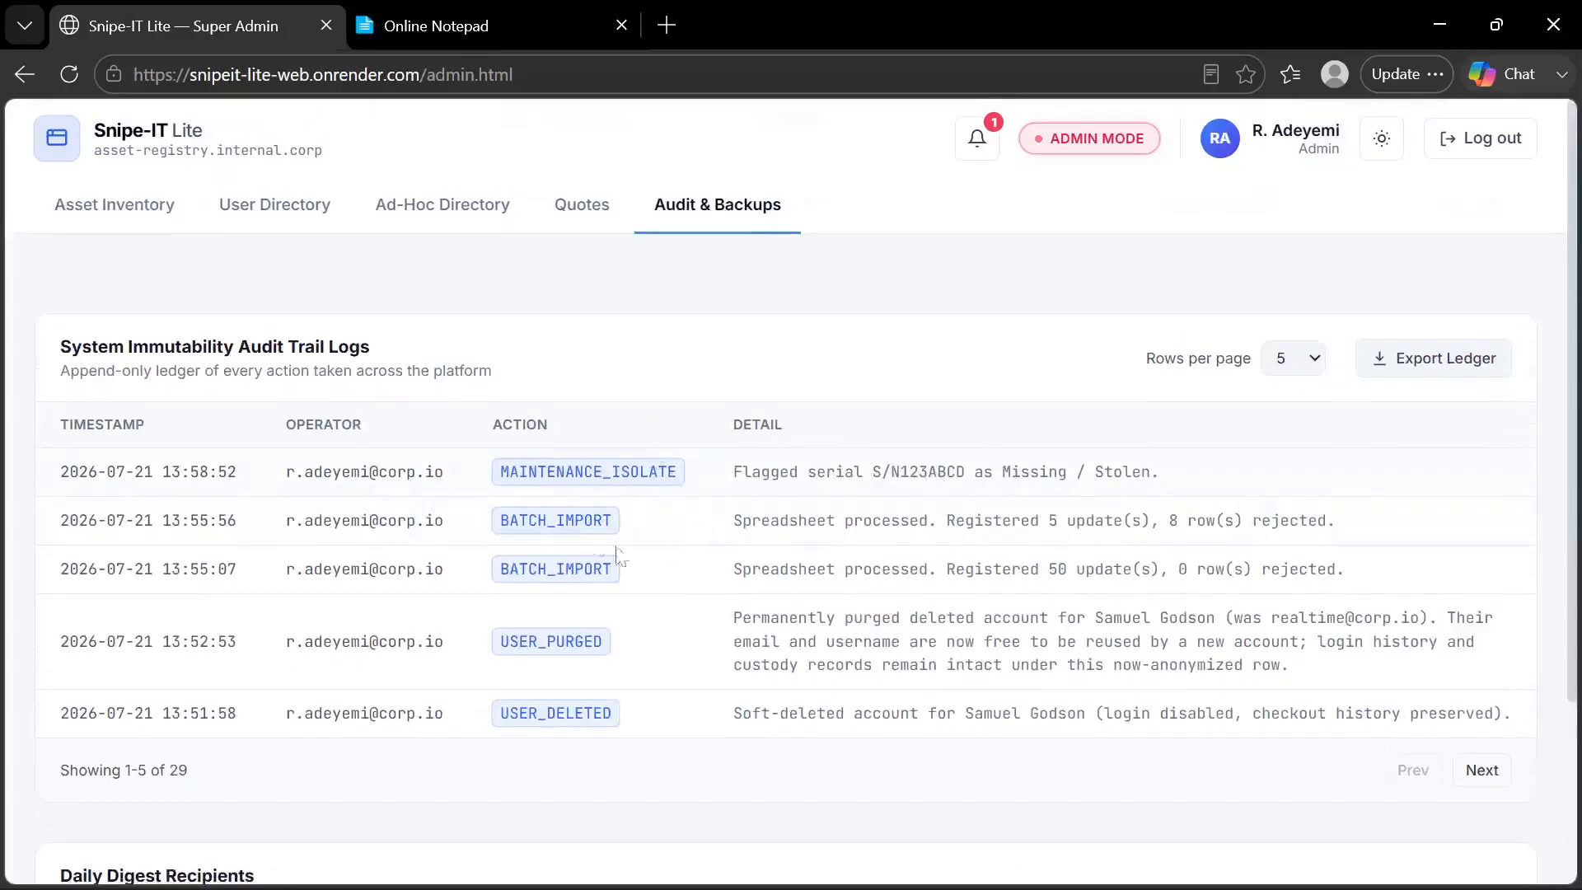
left_click(172, 208)
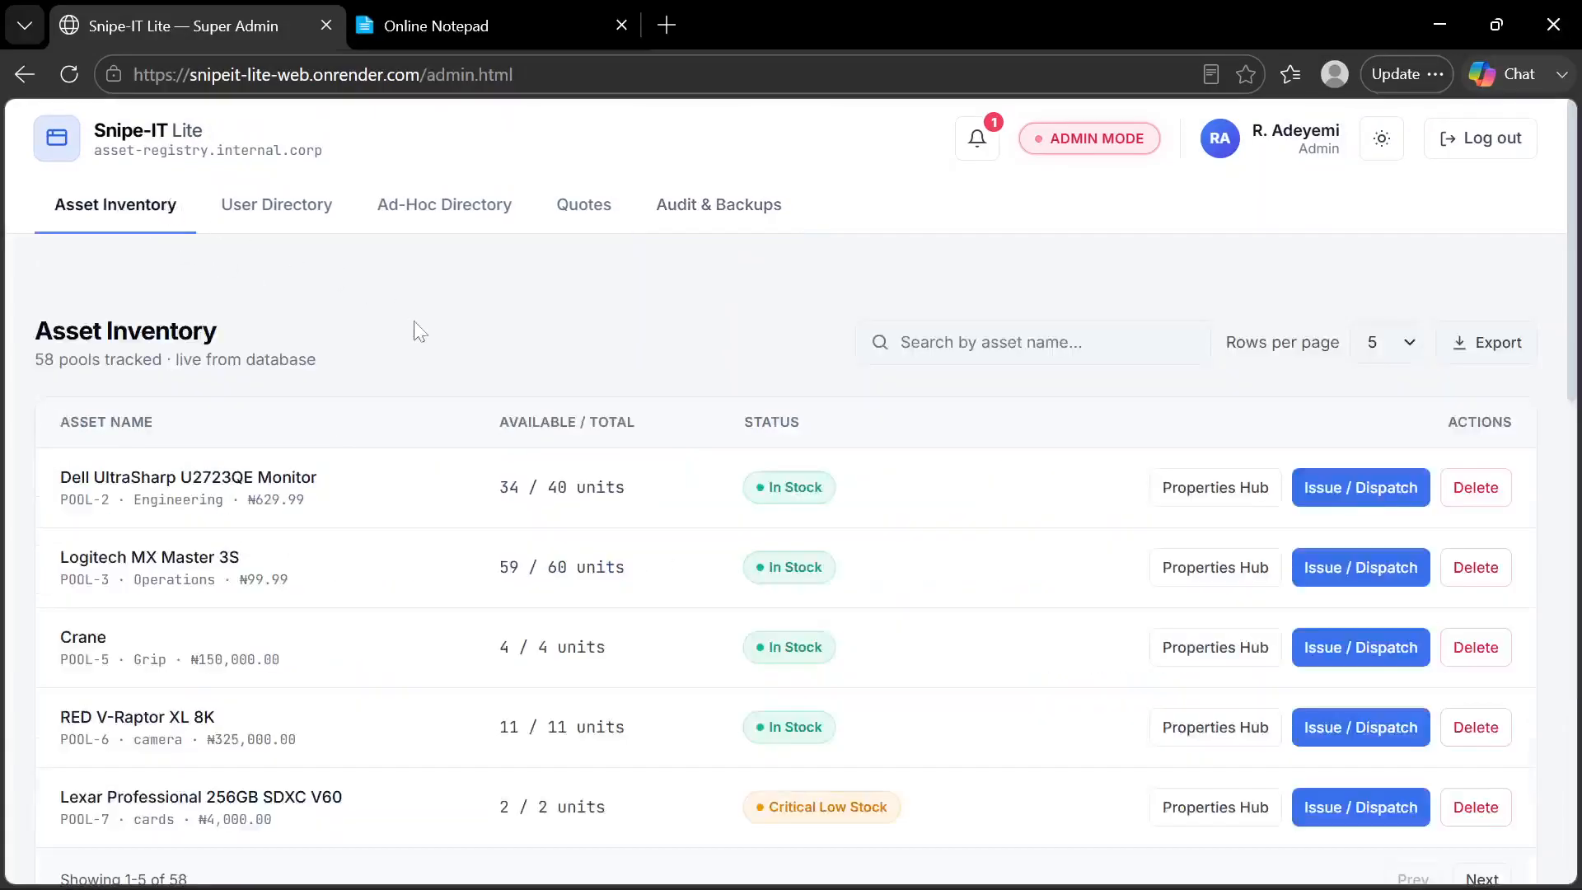
Consult the feature list in Online Notepad and return to Snipe-IT Lite to look over the Asset Inventory page
left_click(483, 21)
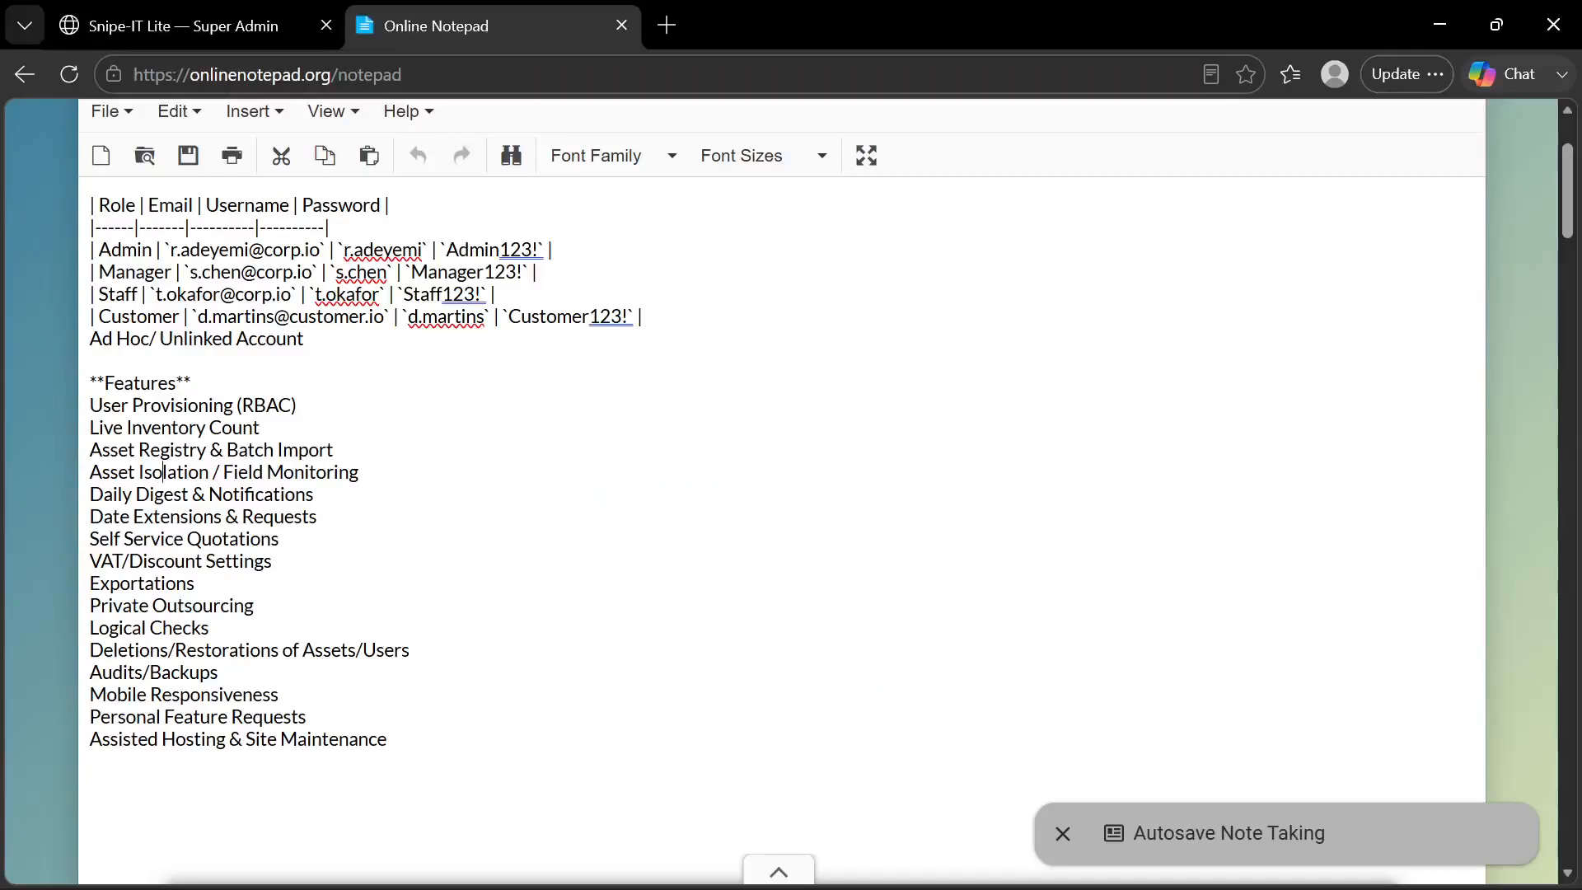
left_click(241, 10)
scroll(335, 407, "down", 8)
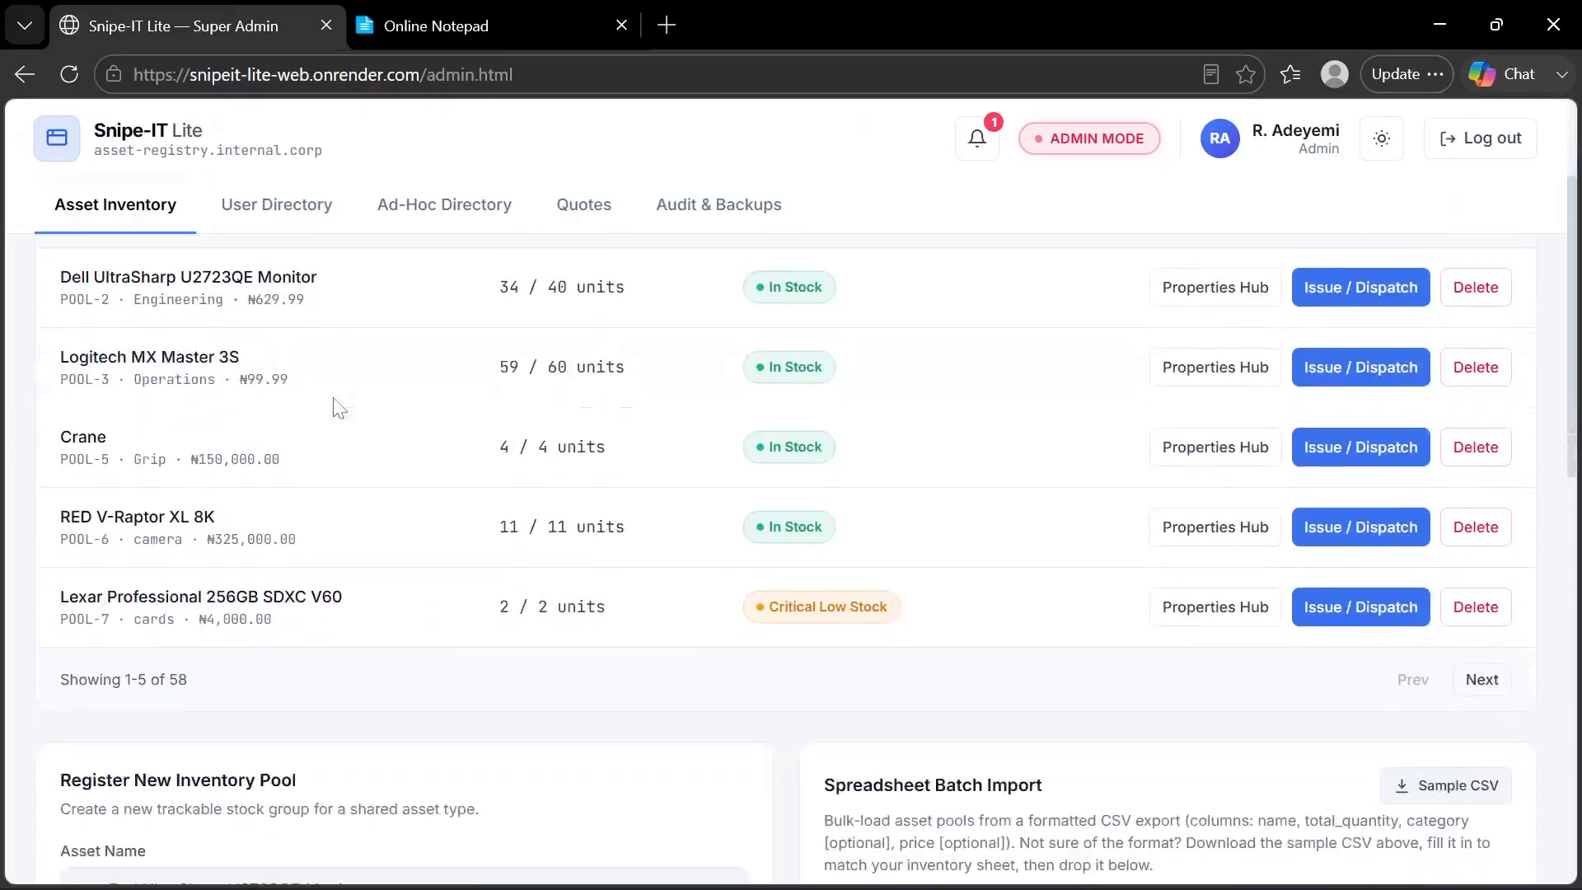
scroll(335, 406, "down", 3)
scroll(335, 406, "up", 10)
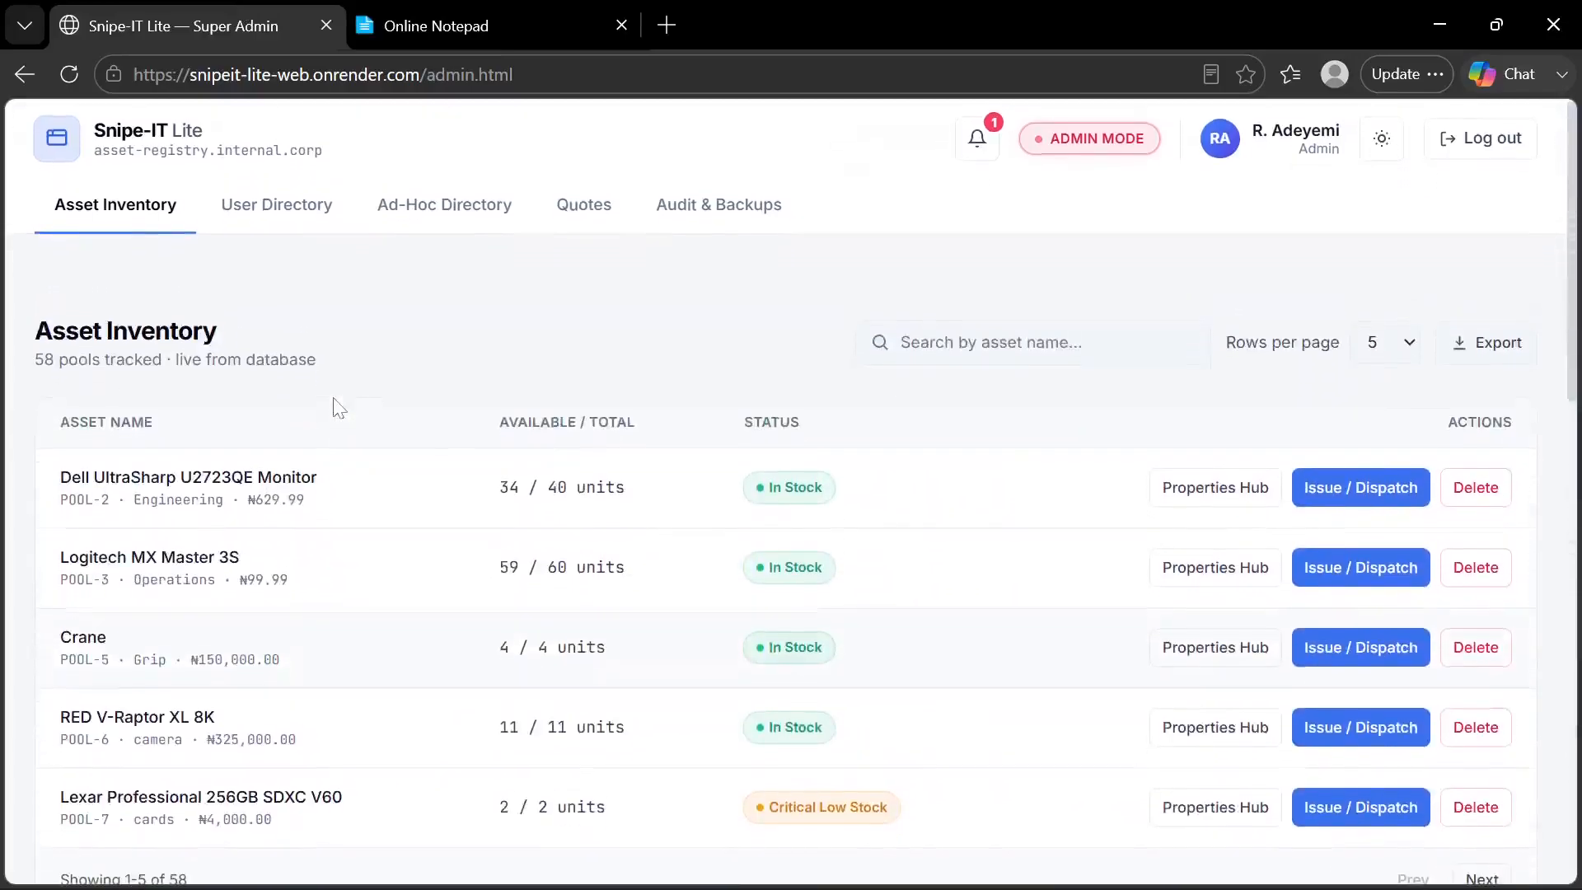
Add the saved email address to the Daily Digest Recipients in Audit & Backups
left_click(733, 202)
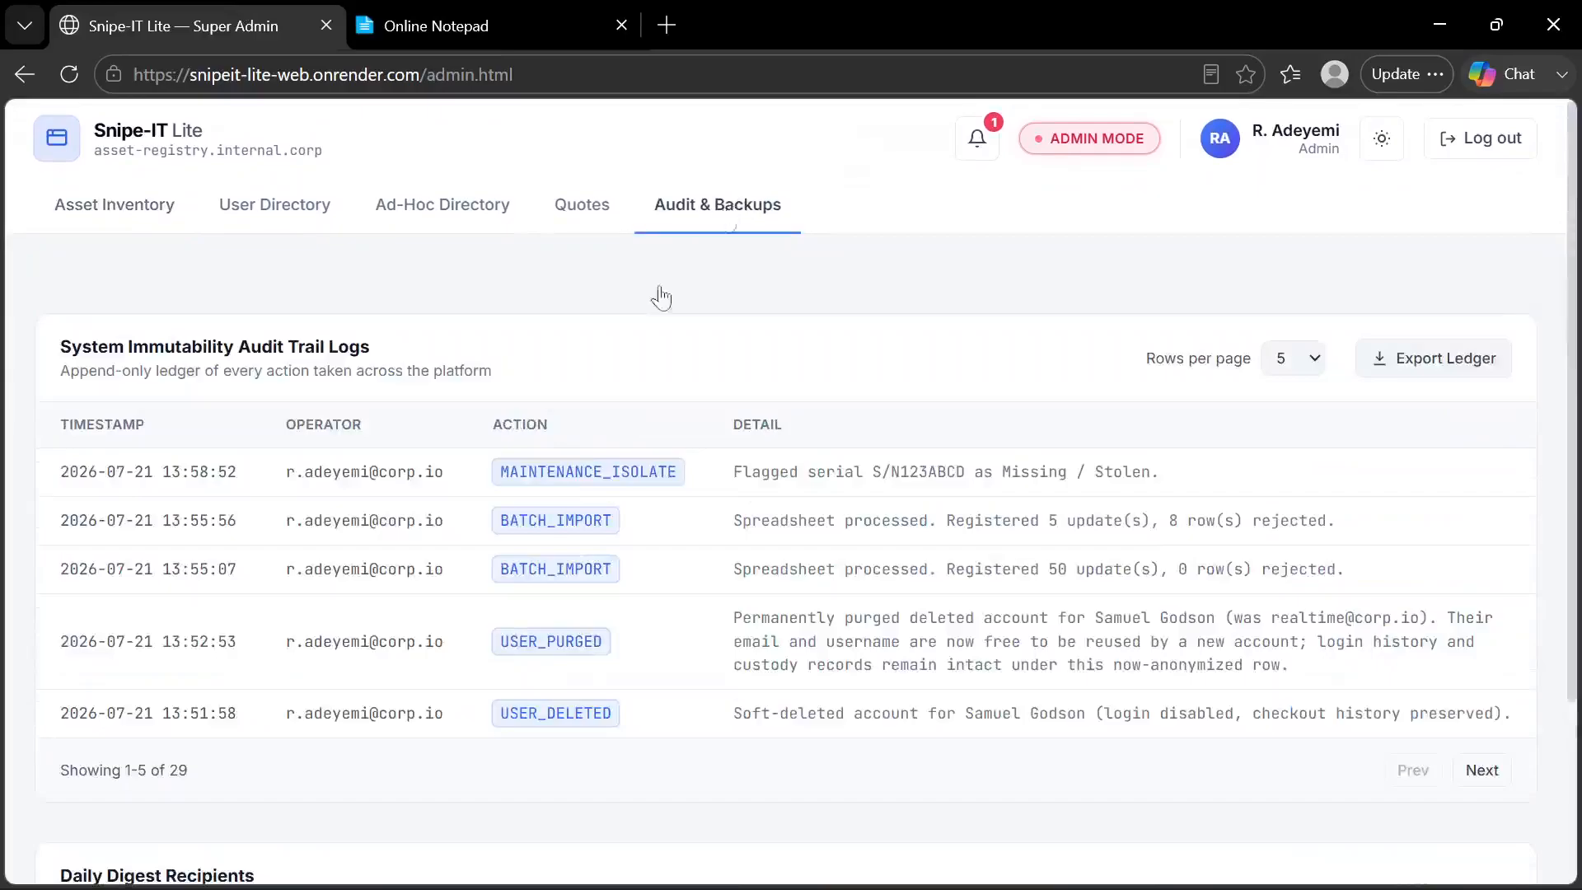
scroll(495, 474, "down", 3)
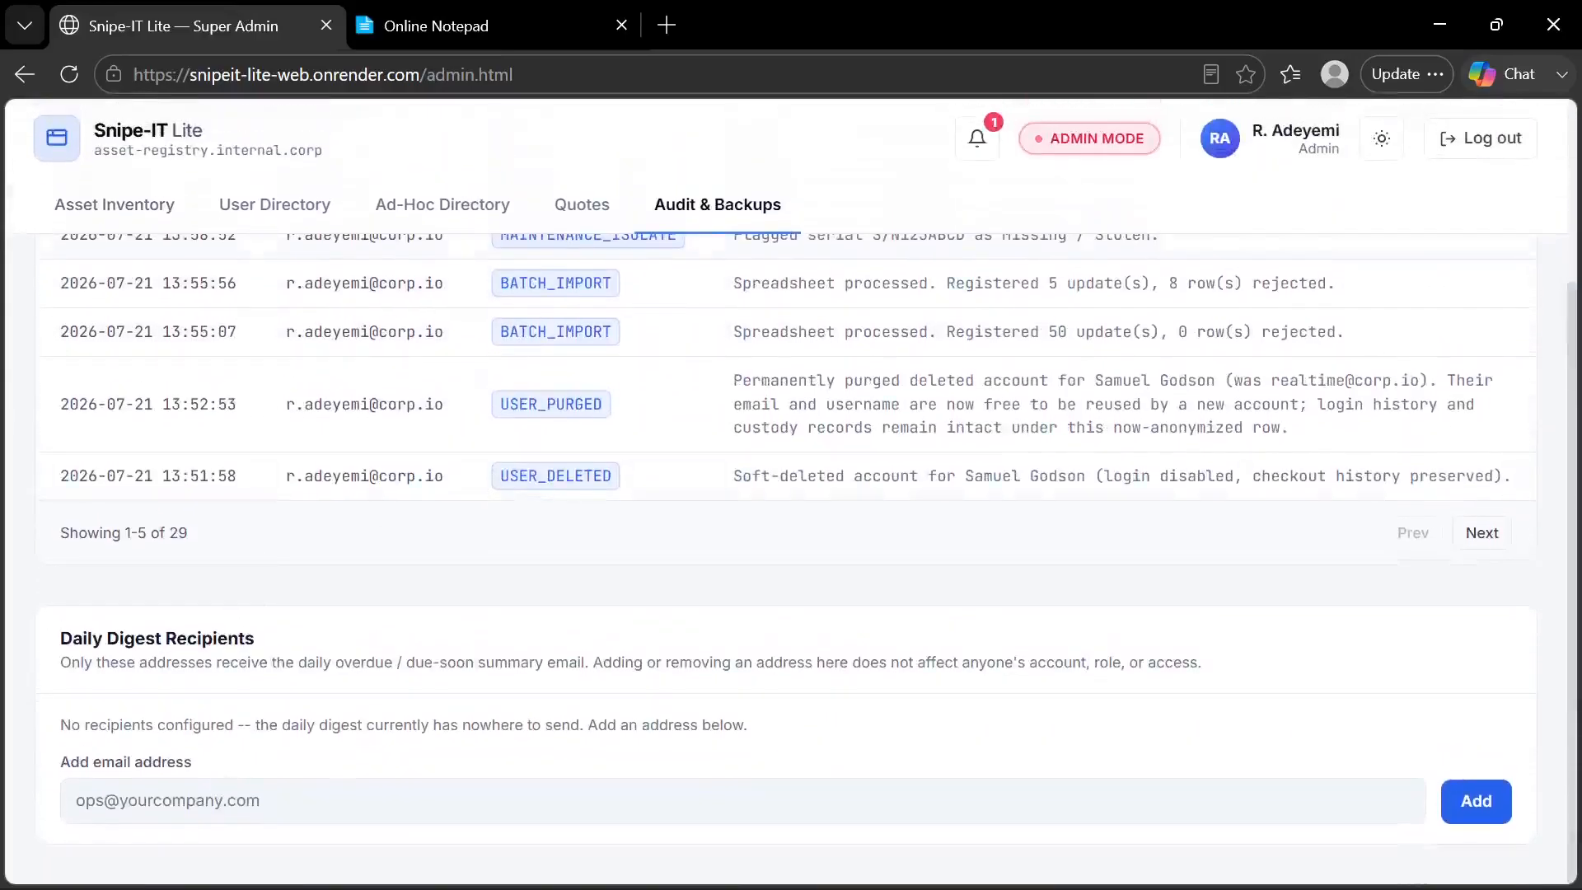
left_click(247, 801)
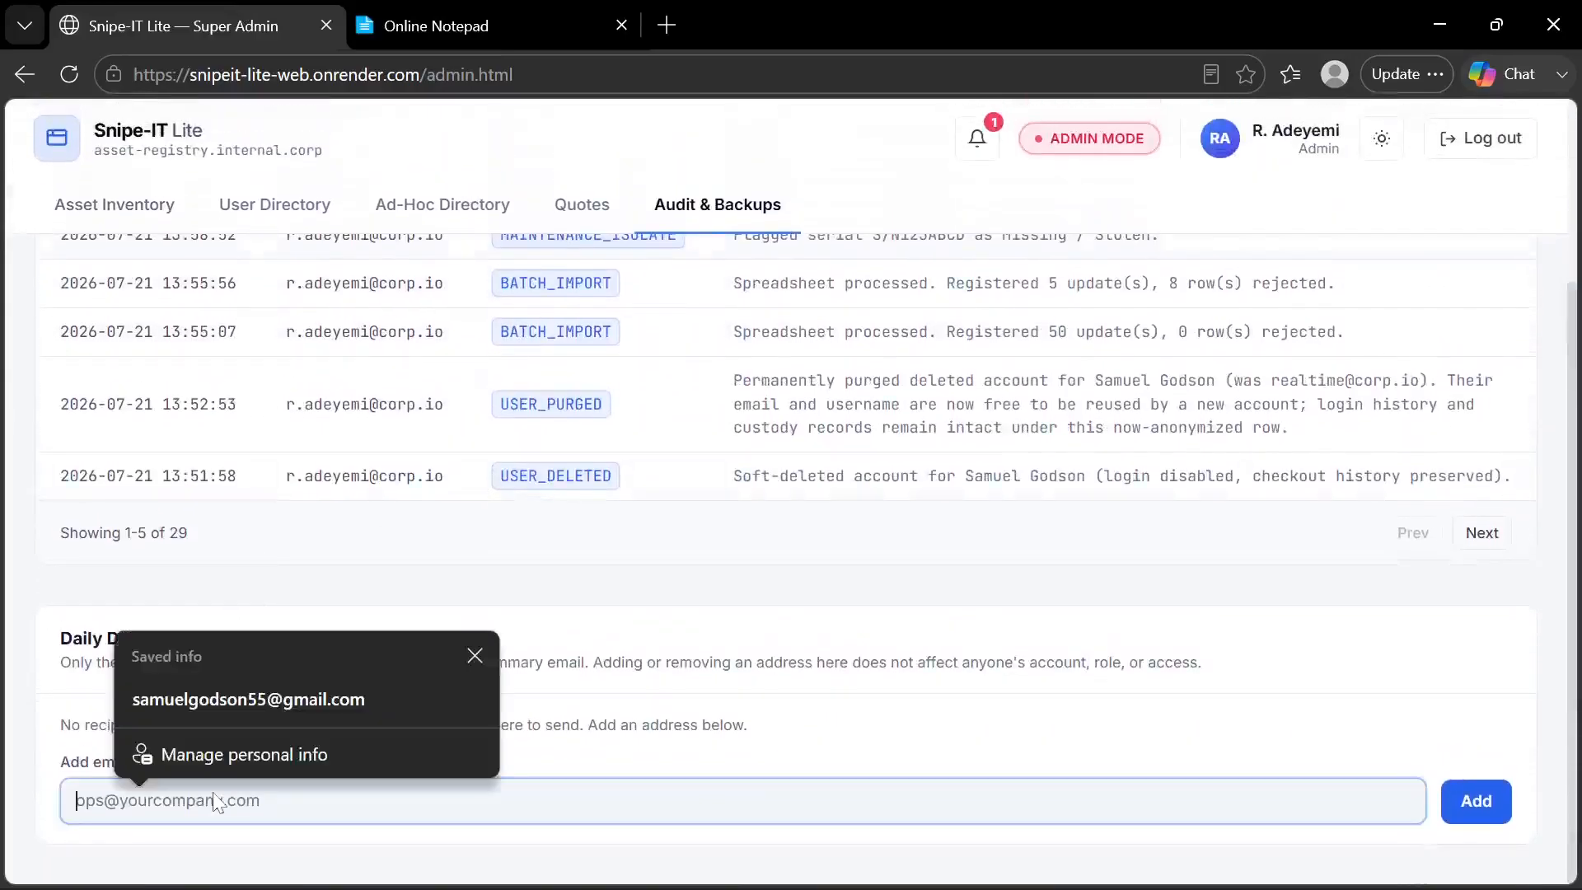
left_click(269, 686)
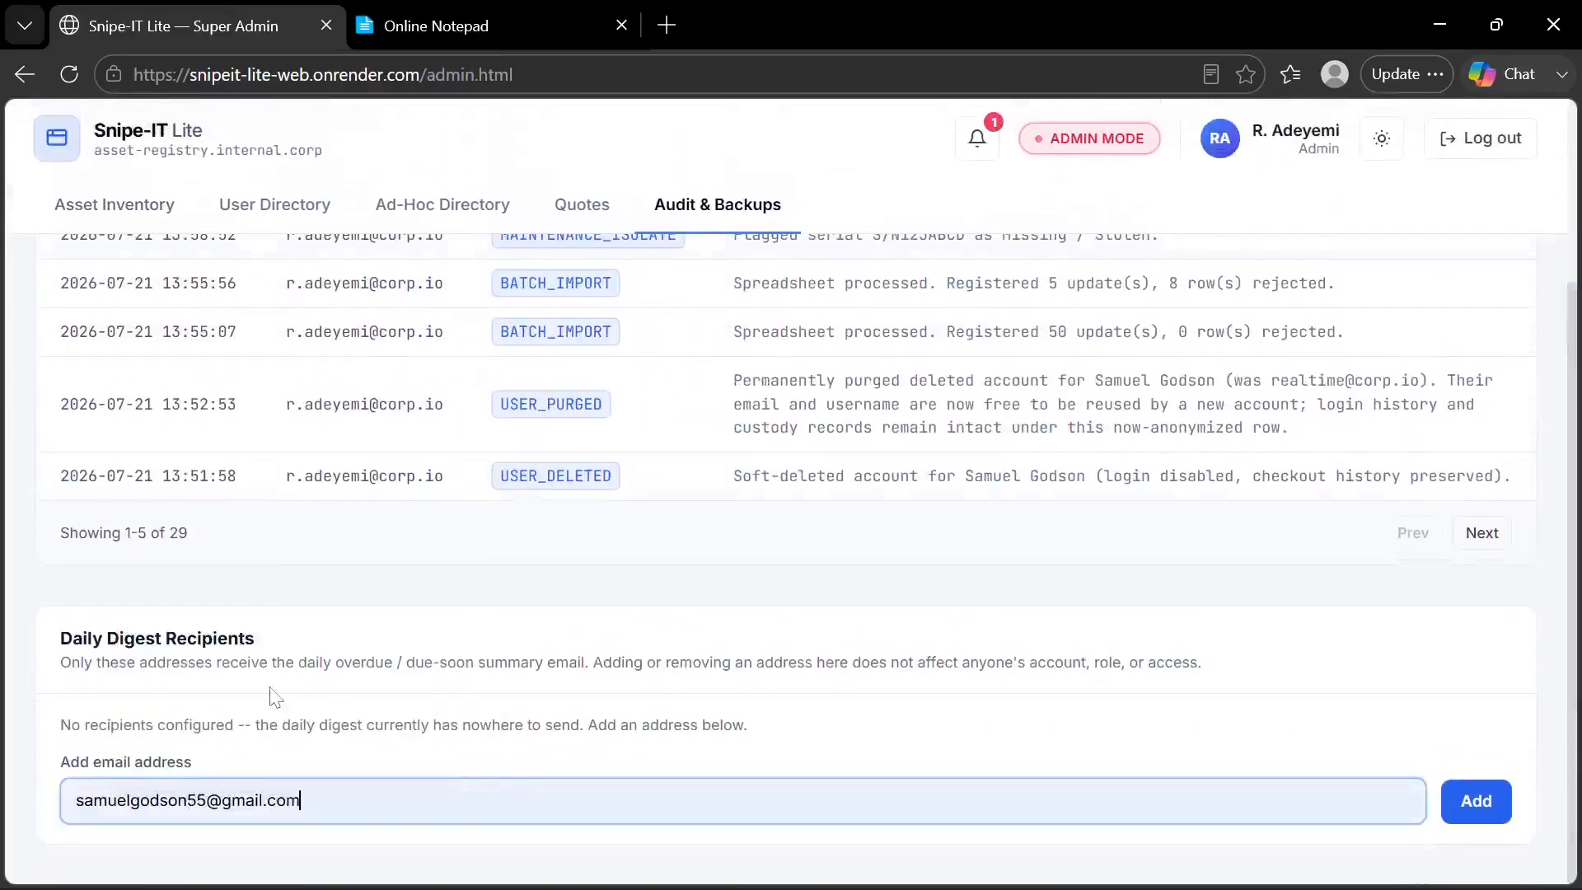
left_click(1476, 806)
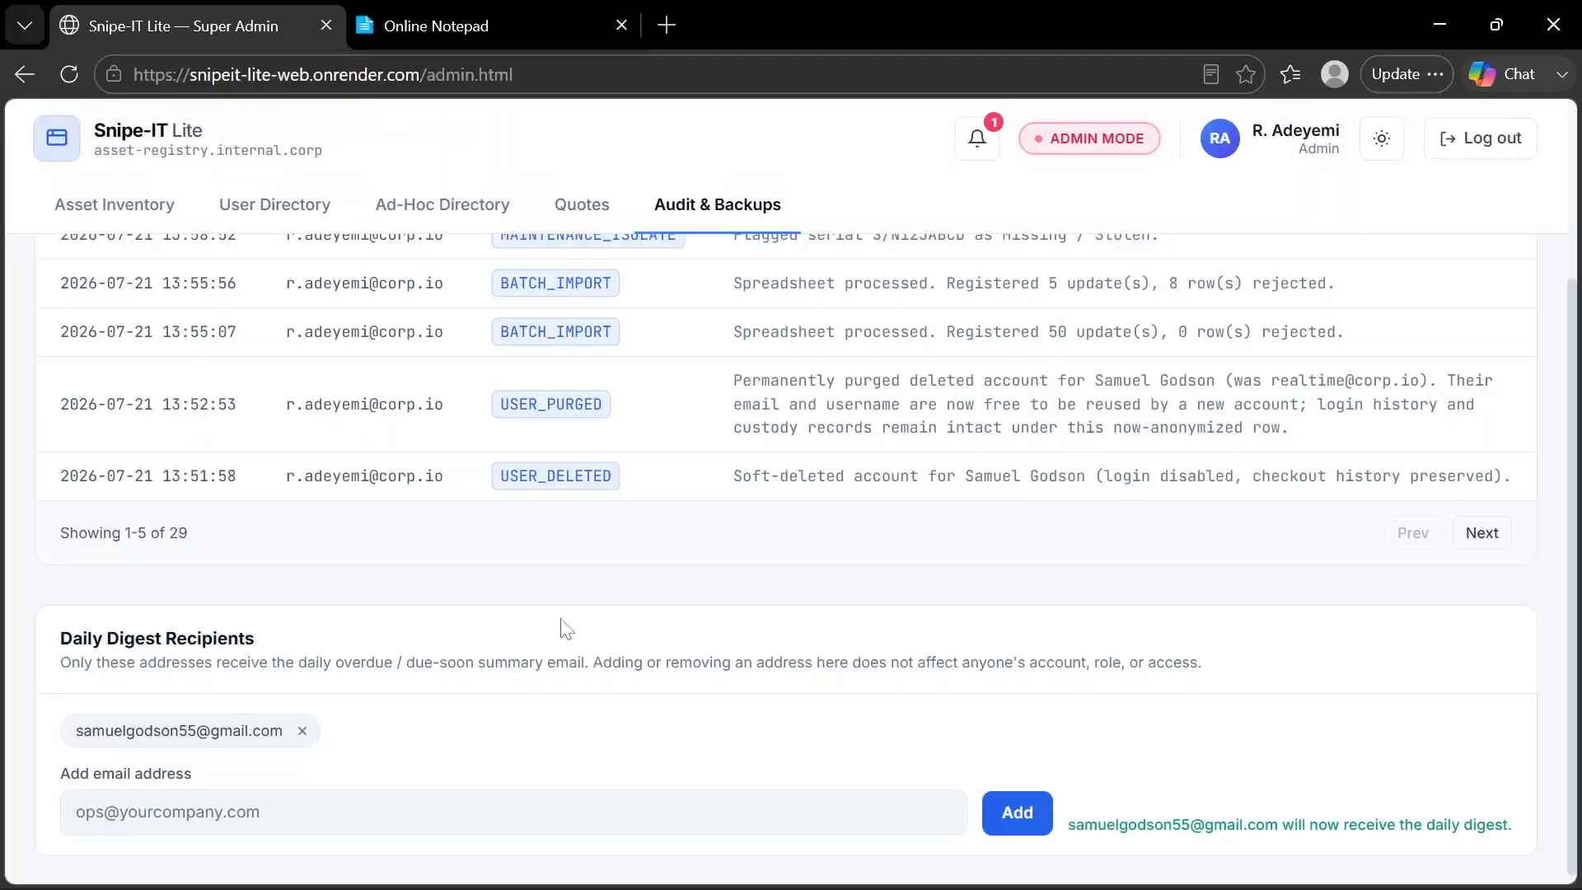
View the notifications for checkouts due soon and close them
scroll(560, 622, "up", 3)
scroll(561, 626, "down", 3)
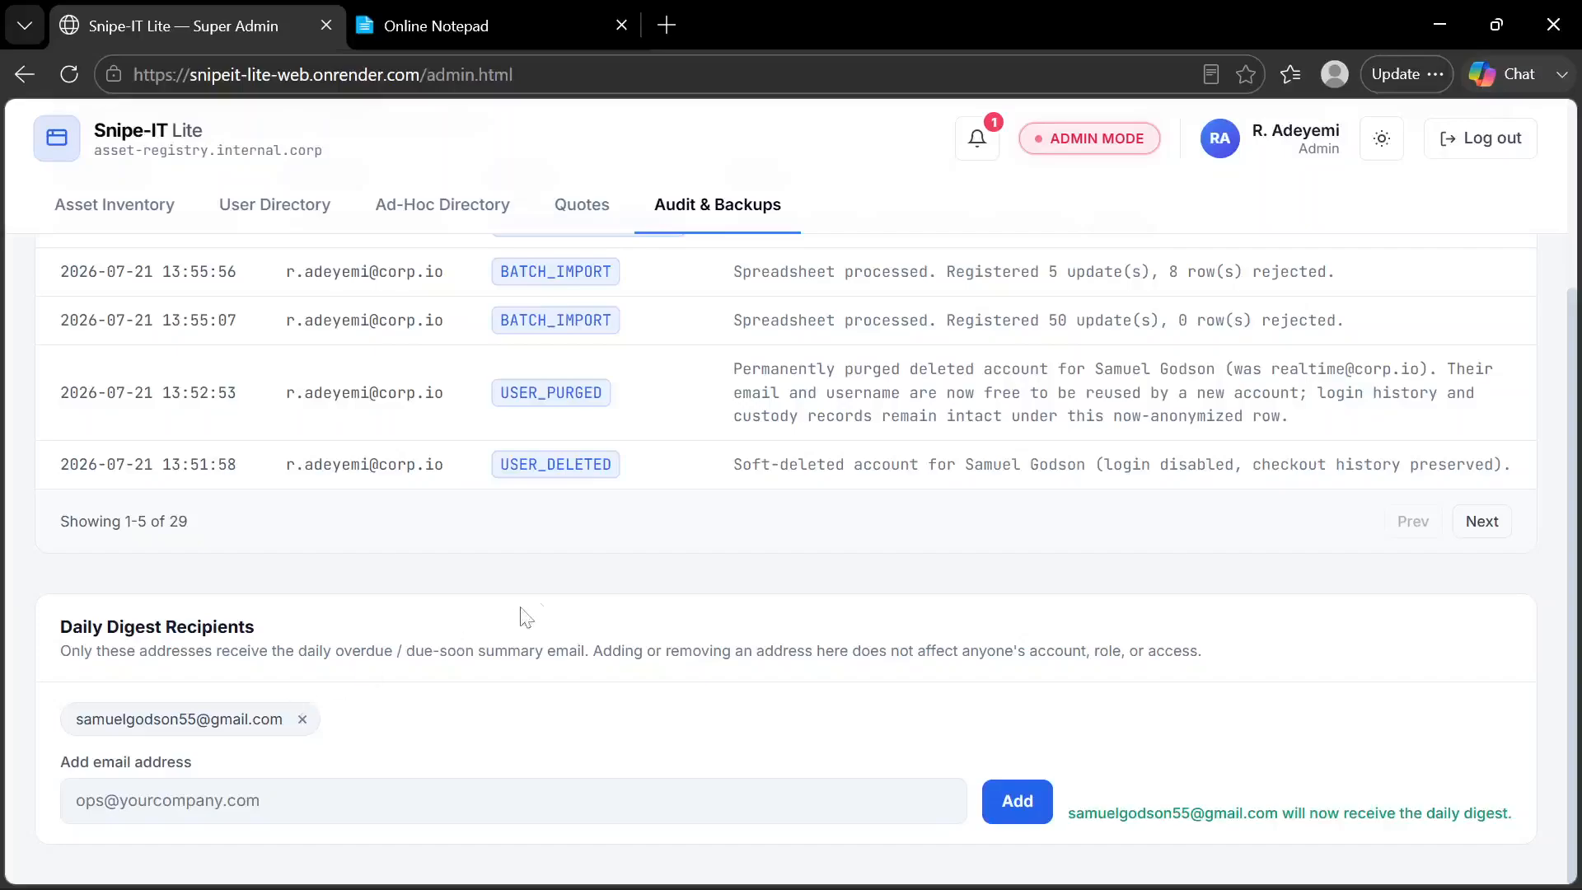
scroll(548, 590, "up", 3)
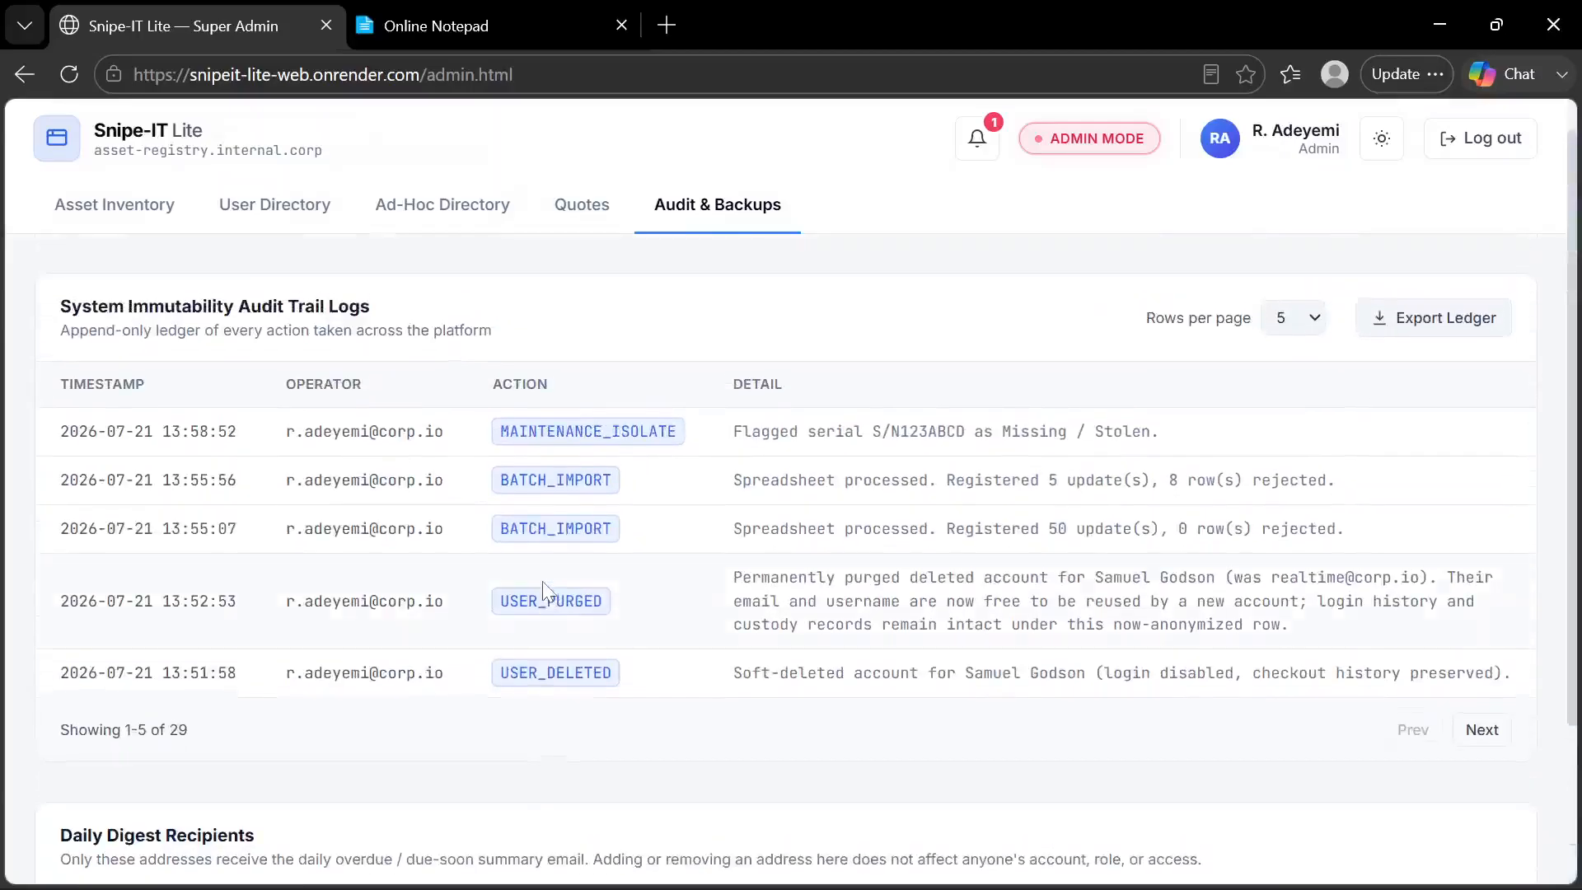
left_click(978, 149)
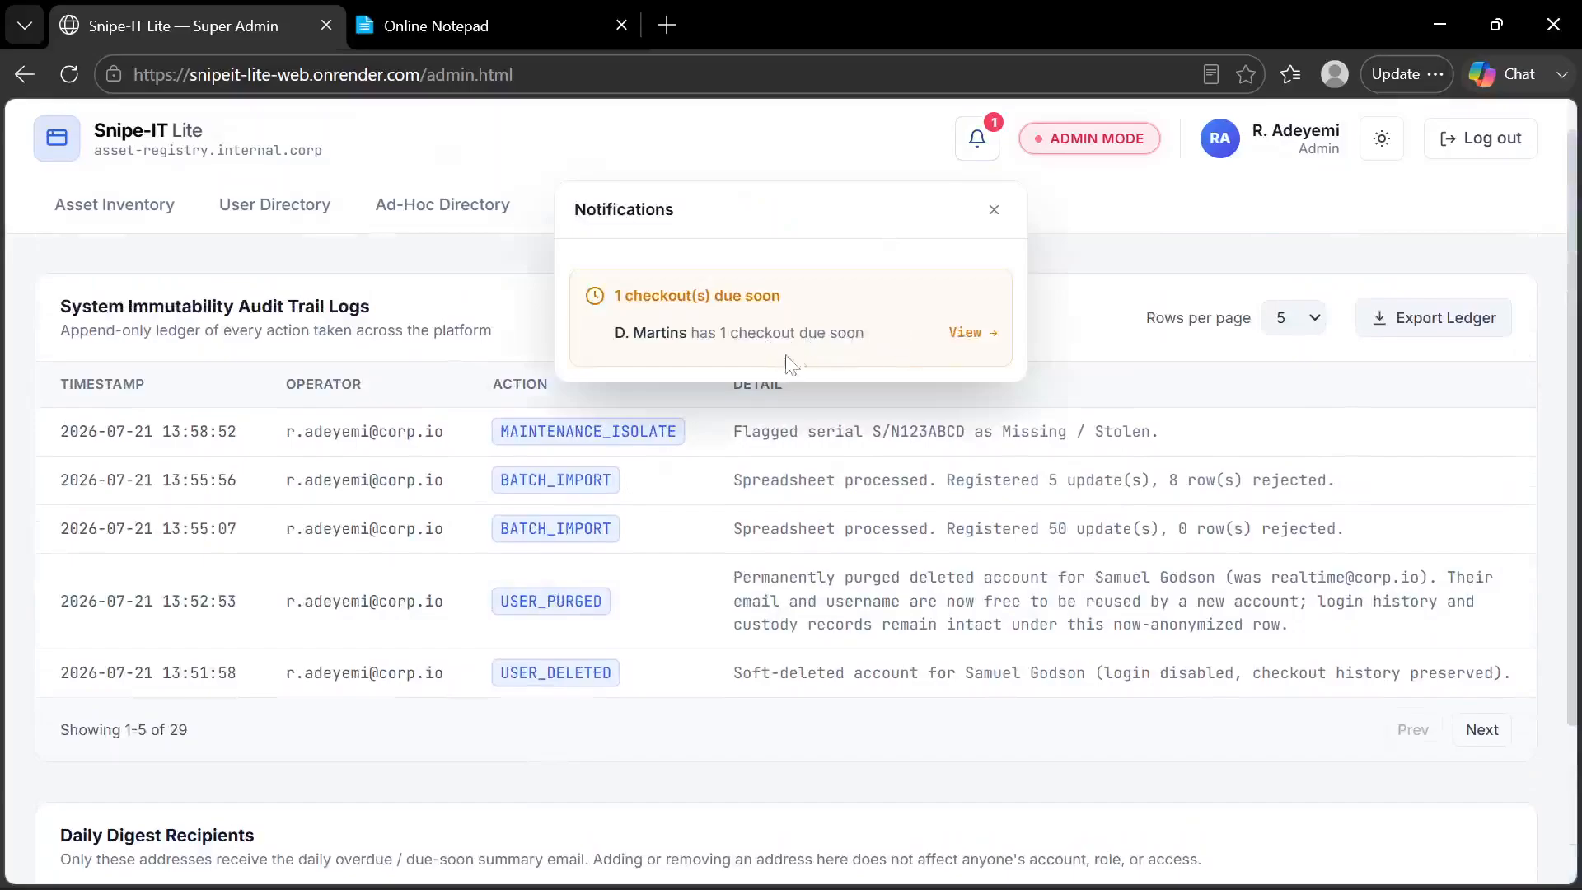
left_click(993, 211)
Examine the Daily Digest Recipients section, highlighting "due-soon" in its description, along with the field for adding email addresses
scroll(408, 671, "down", 3)
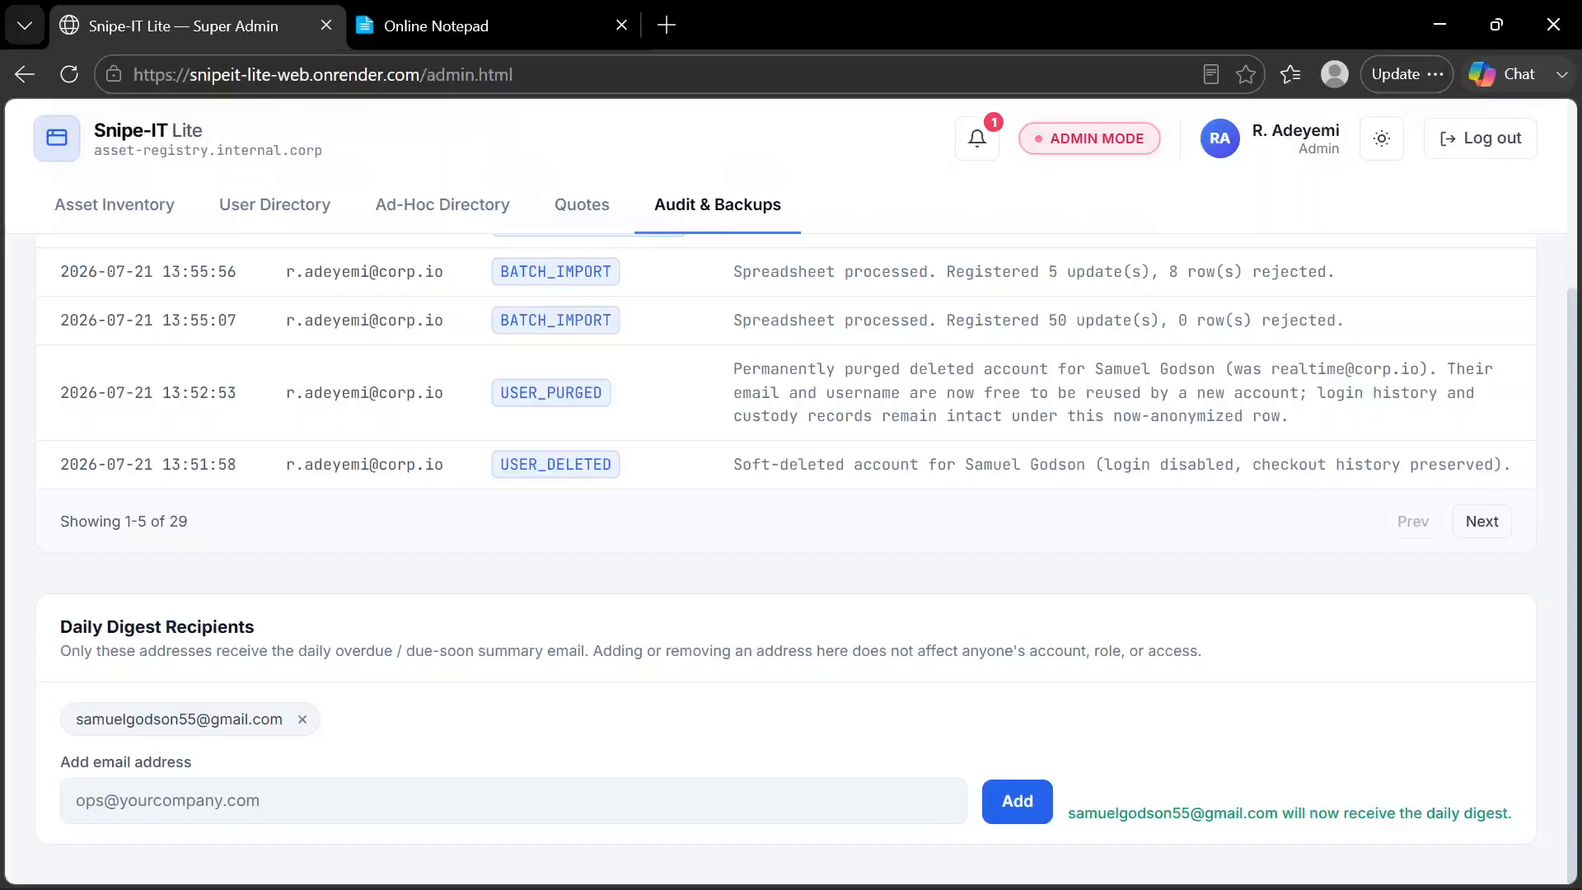
left_click_drag(475, 651, 416, 651)
left_click_drag(416, 651, 406, 651)
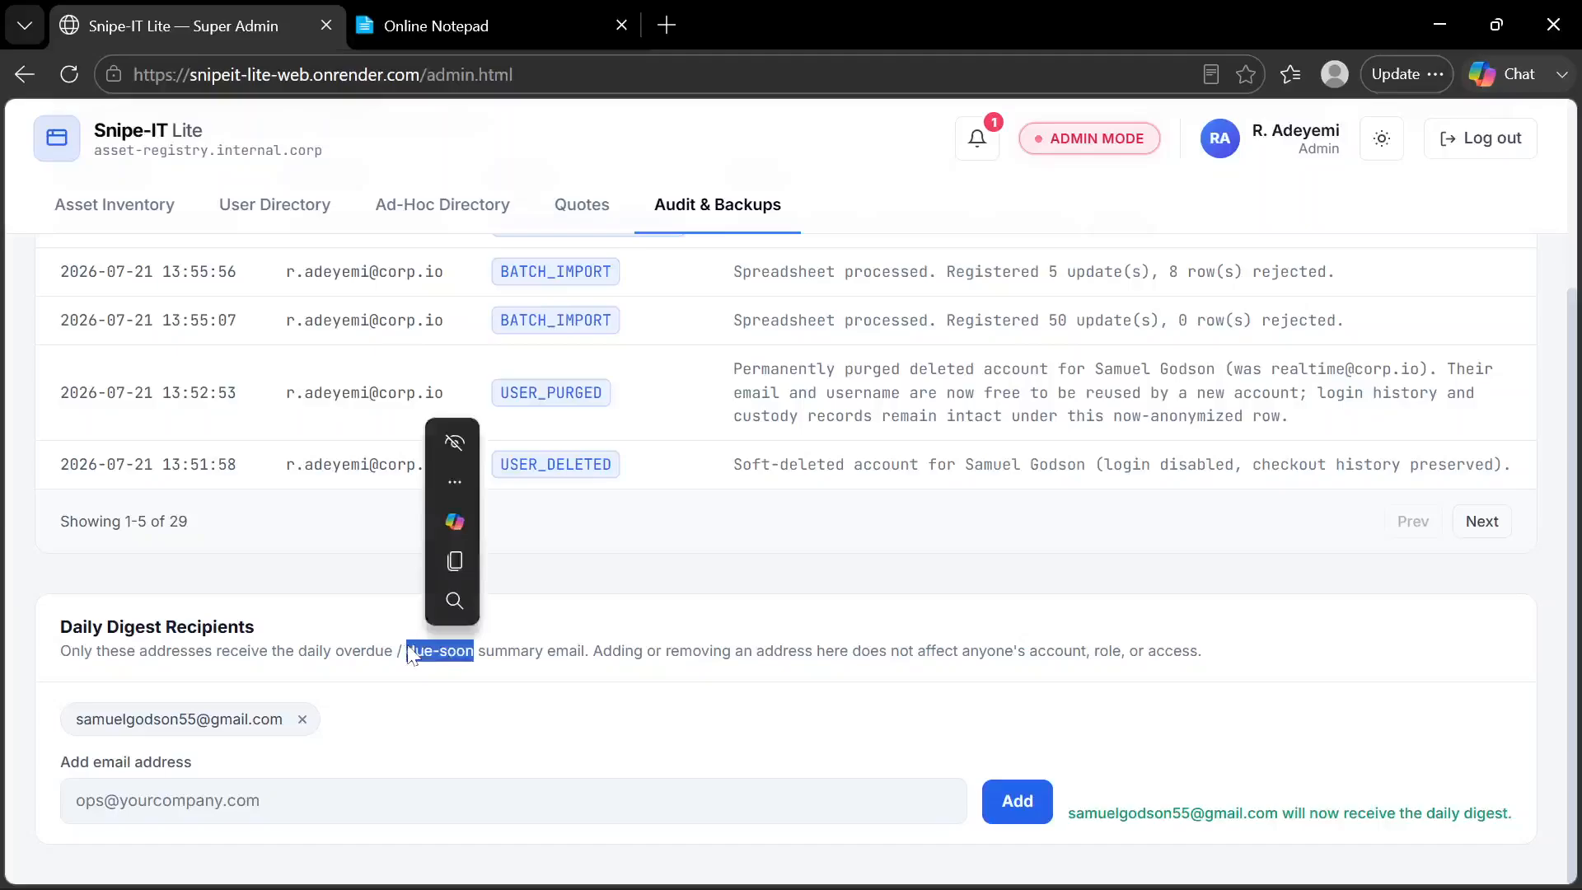
left_click(428, 656)
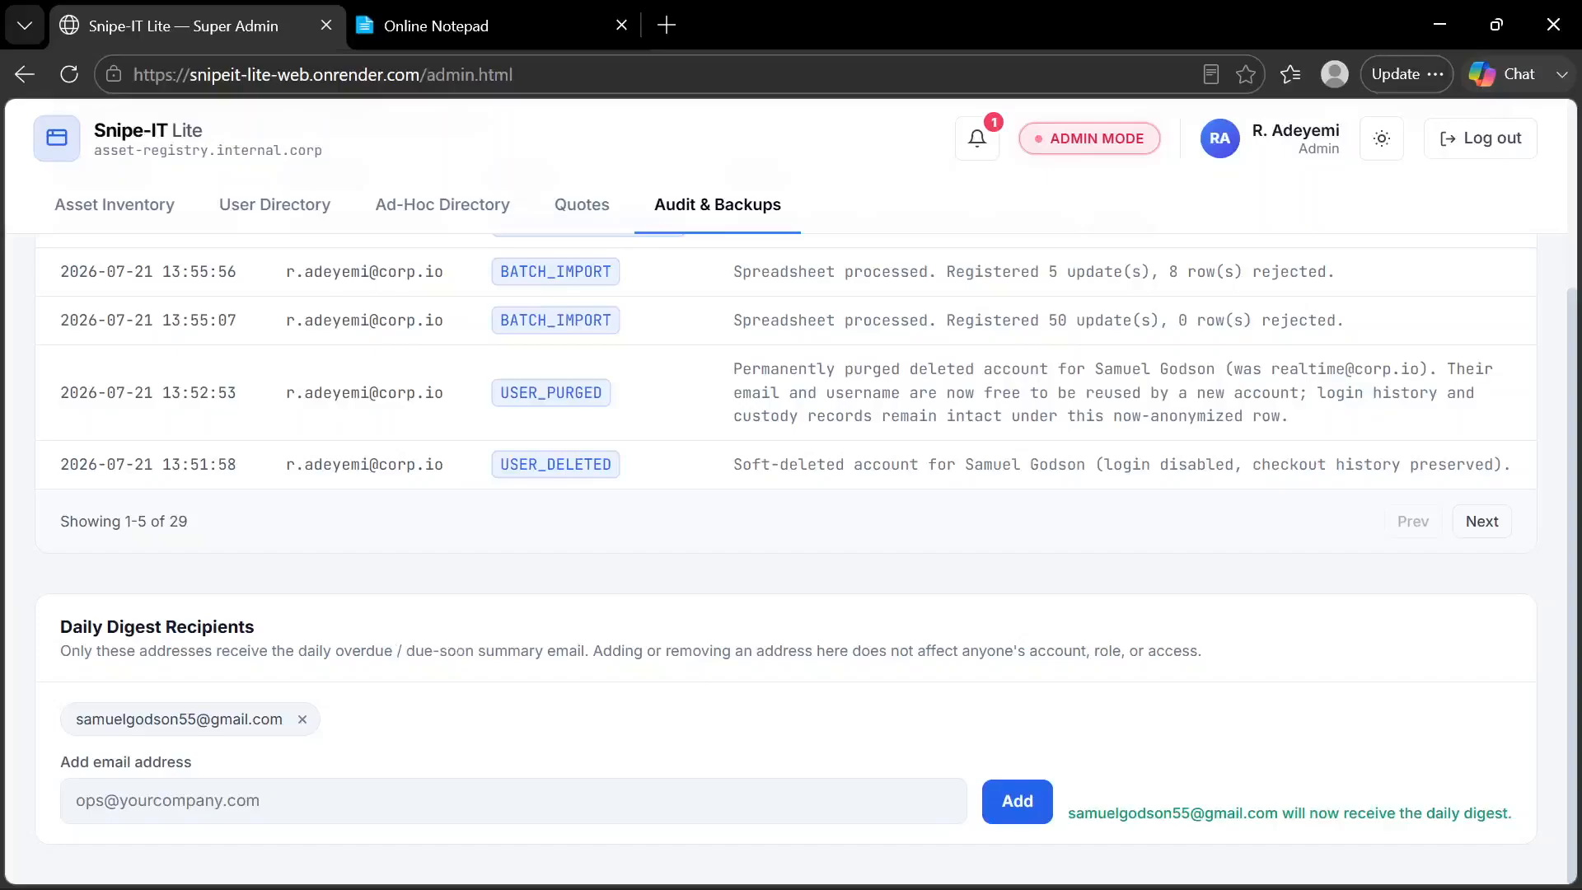
left_click(260, 794)
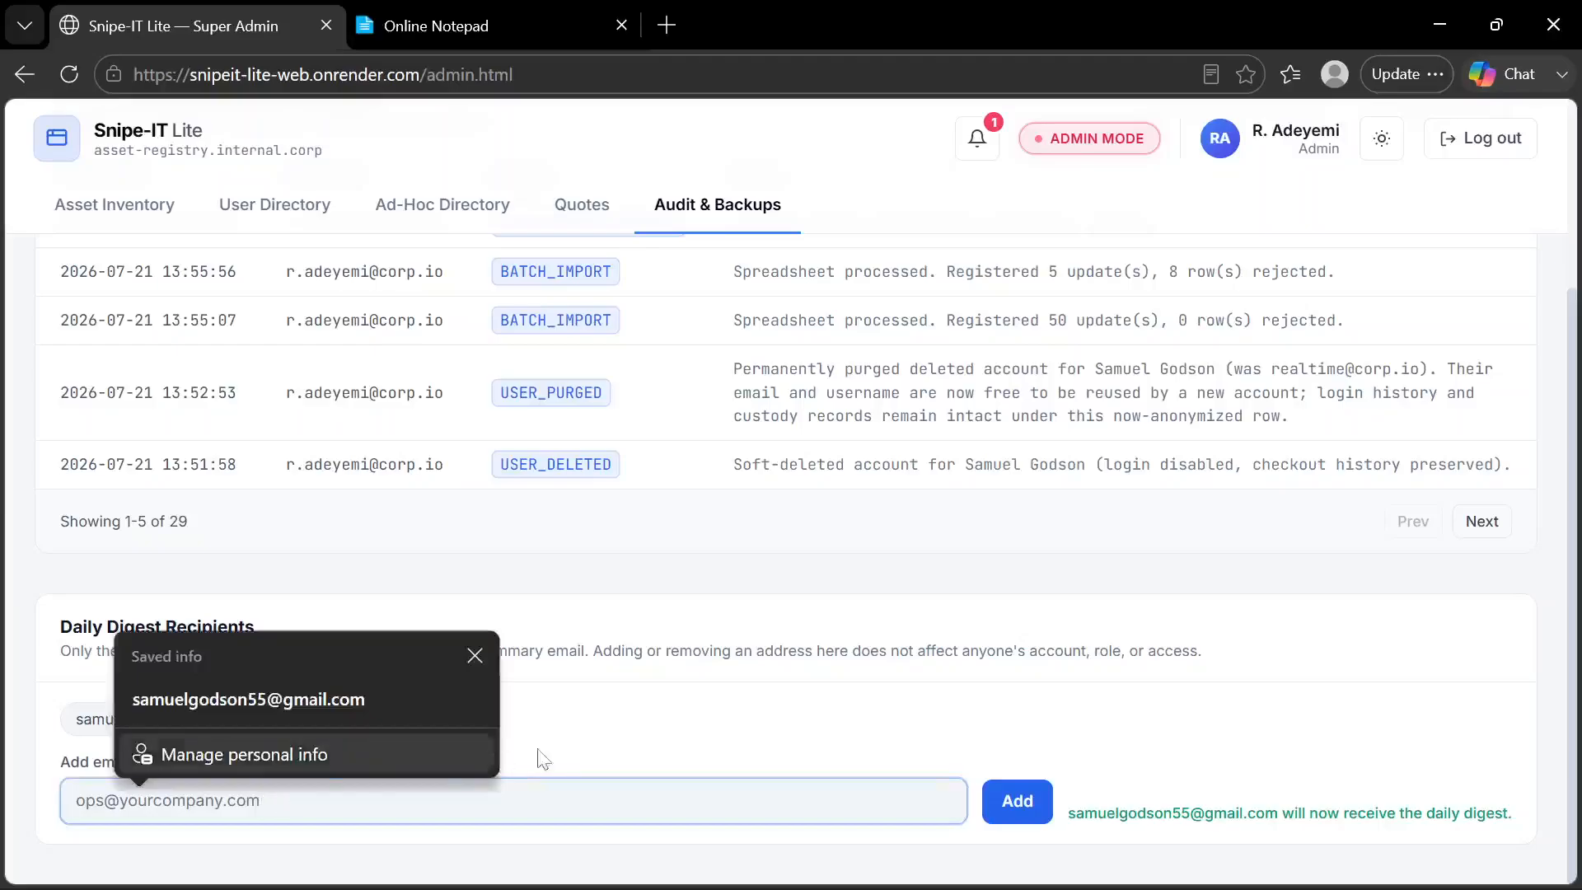
left_click(565, 754)
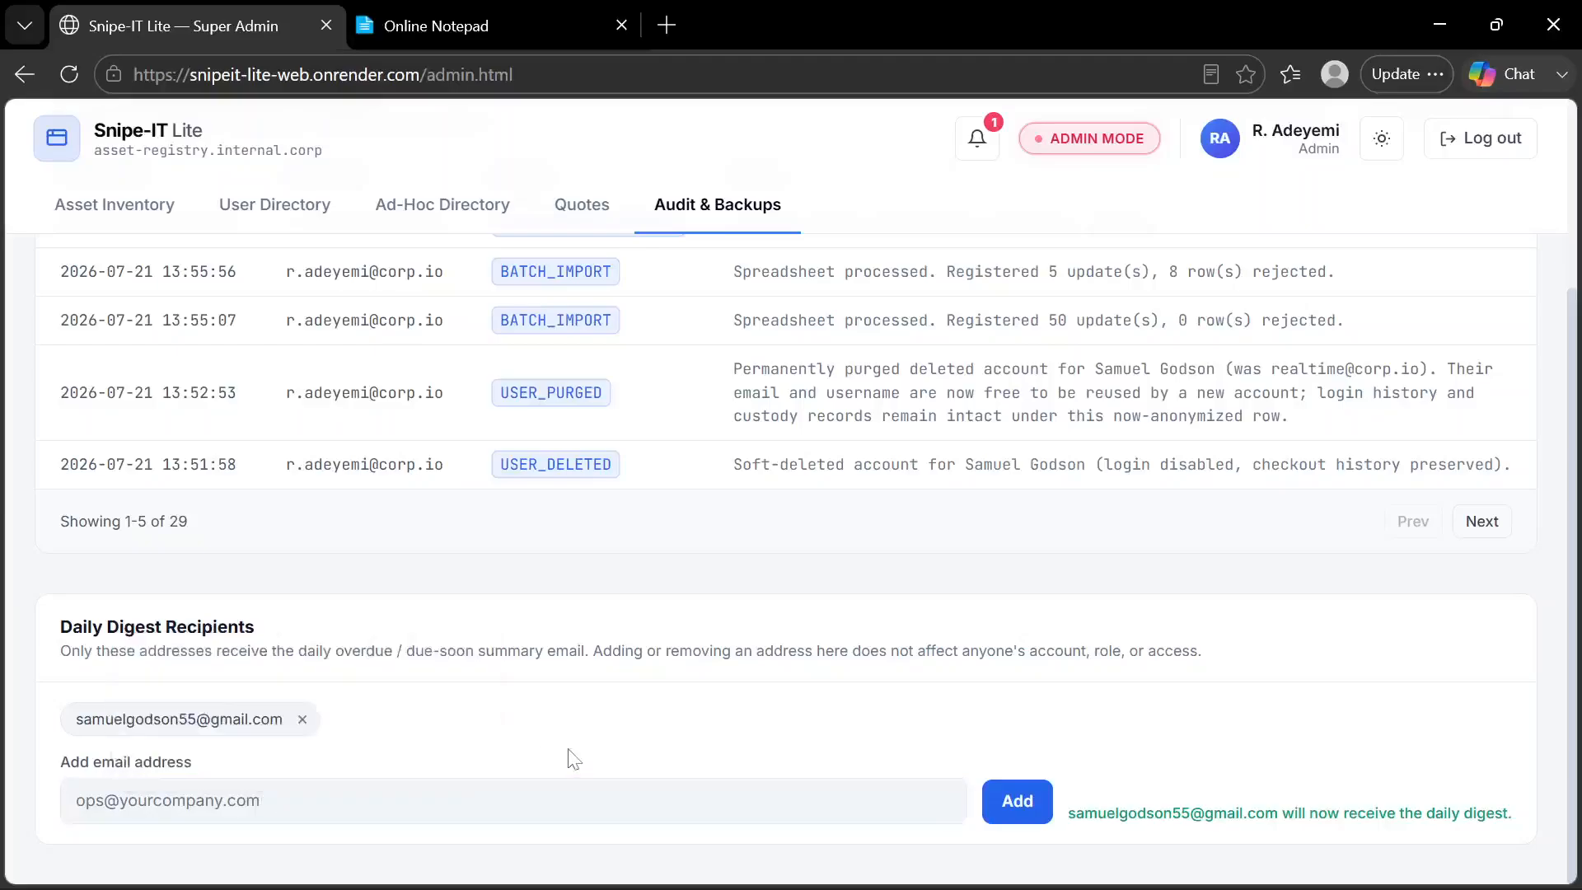
scroll(574, 758, "up", 2)
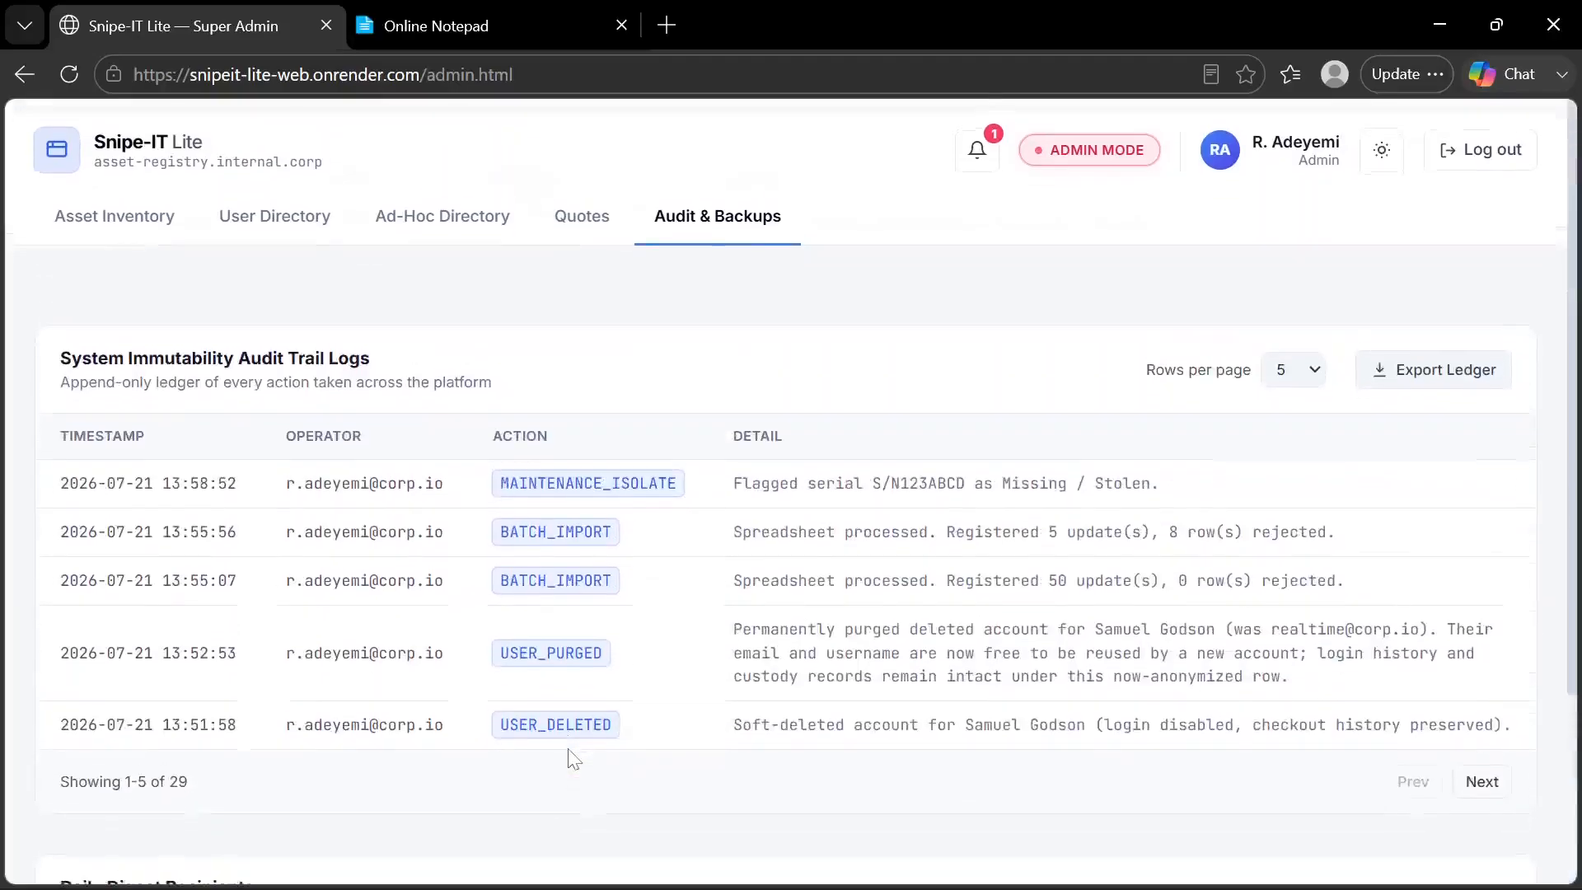
scroll(575, 759, "down", 2)
scroll(575, 759, "up", 3)
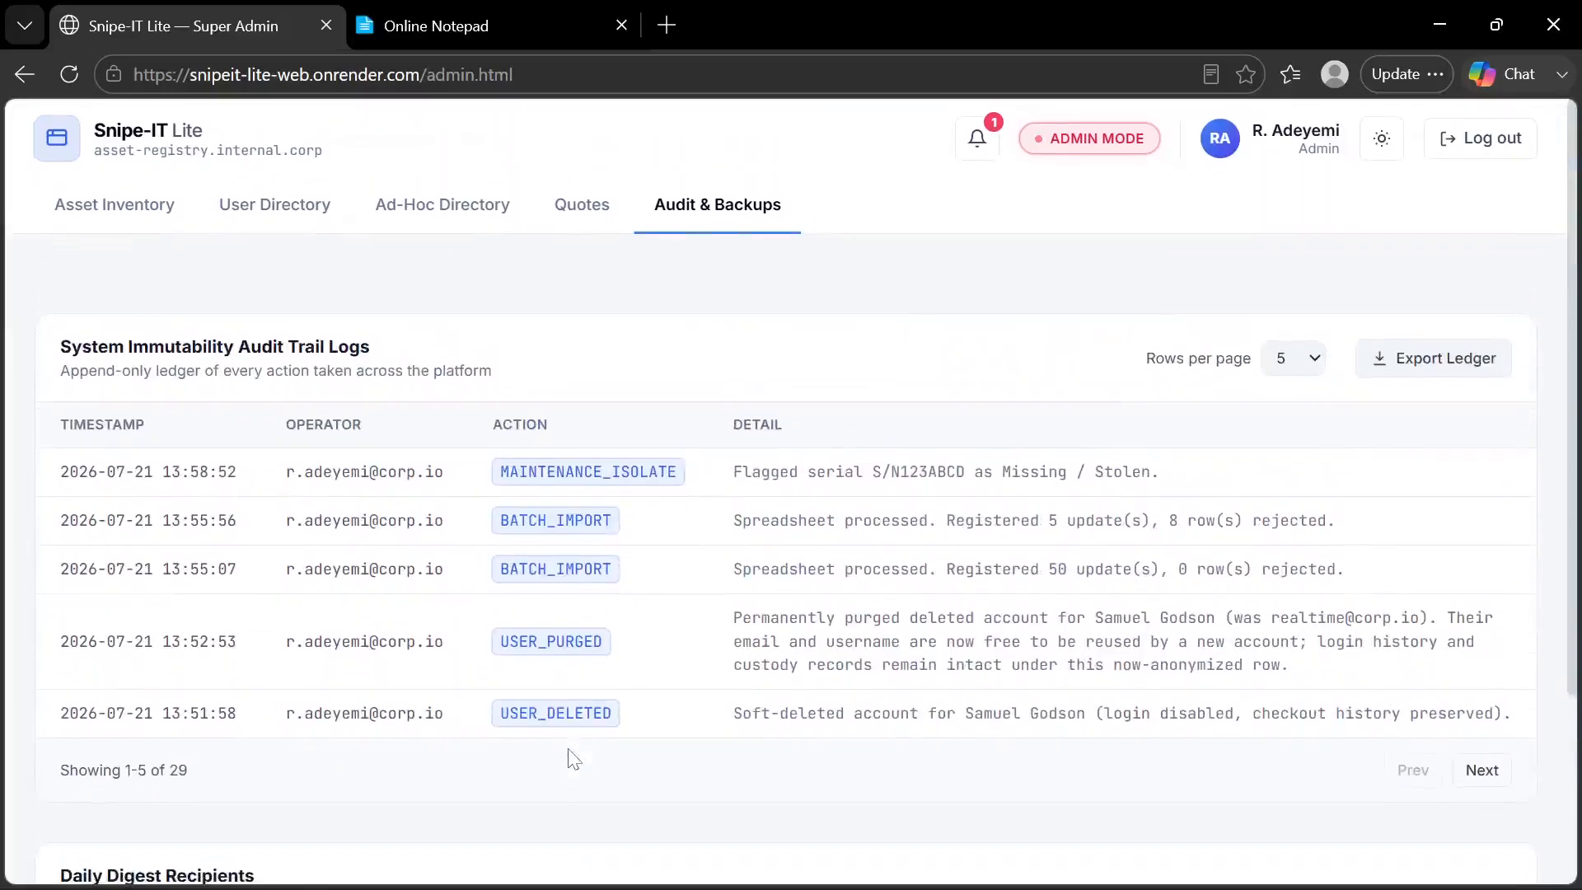
scroll(568, 751, "down", 1)
scroll(569, 751, "up", 1)
Go to Asset Inventory, check the next feature in the Online Notepad list, and return to Snipe-IT Lite
left_click(150, 215)
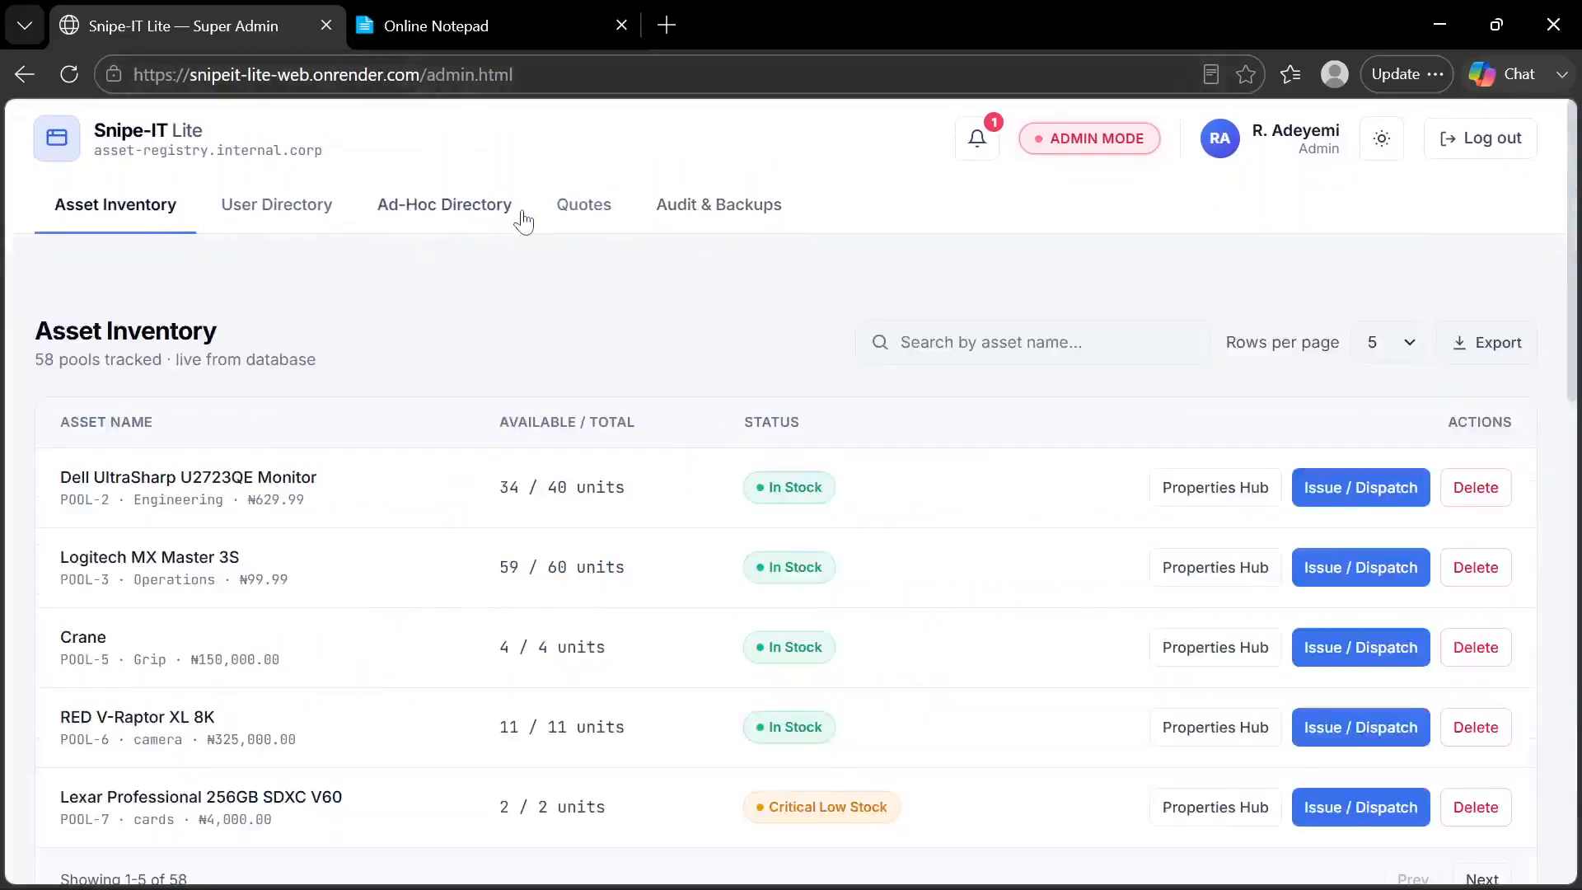
left_click(537, 18)
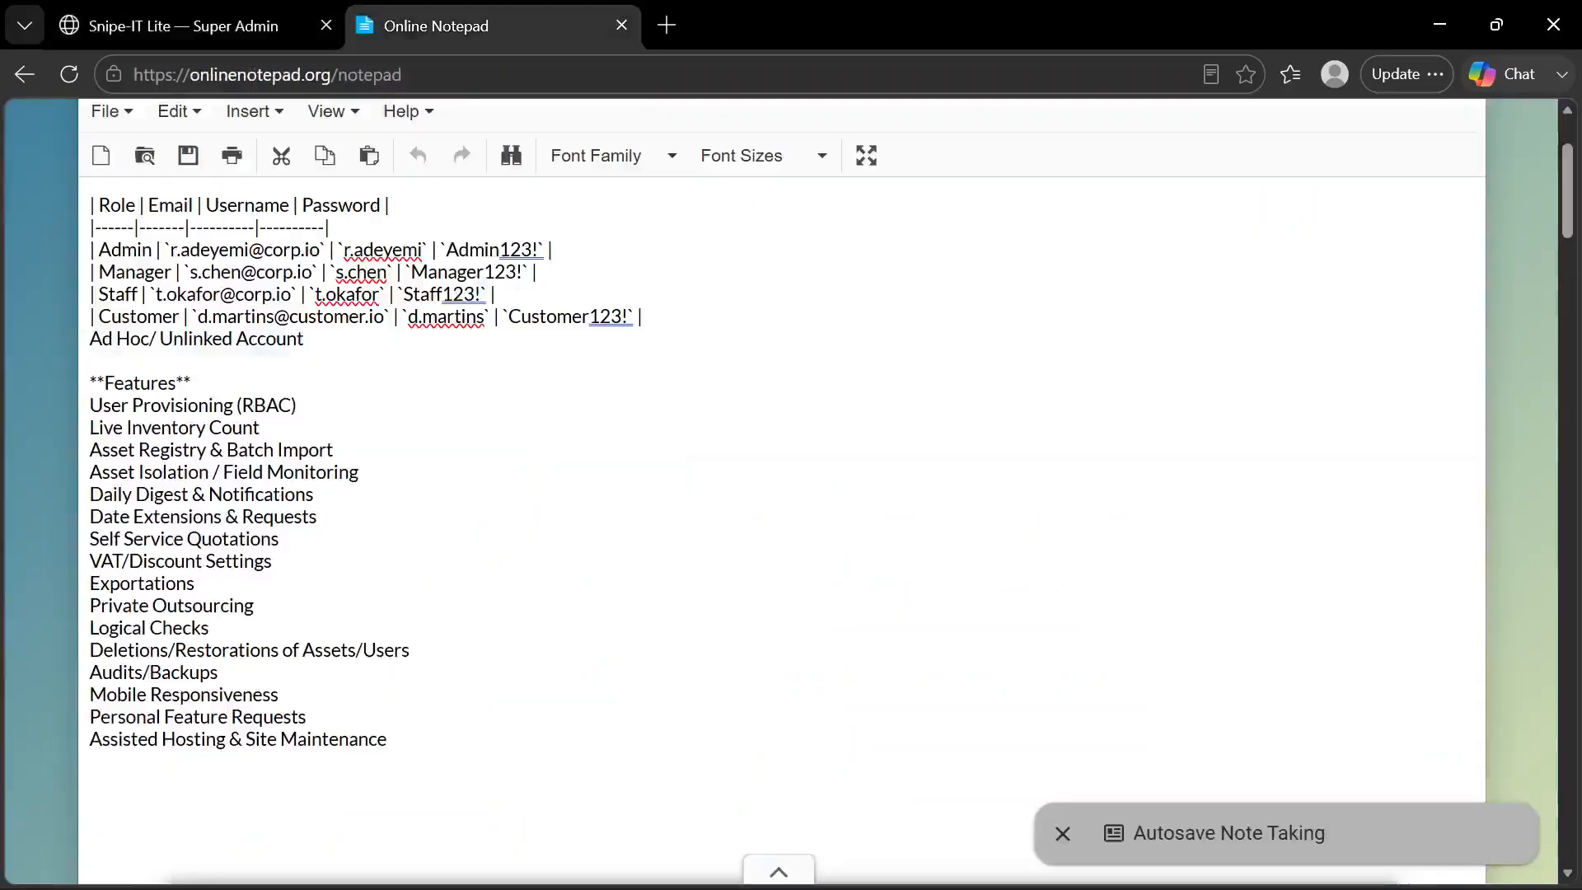
left_click(203, 26)
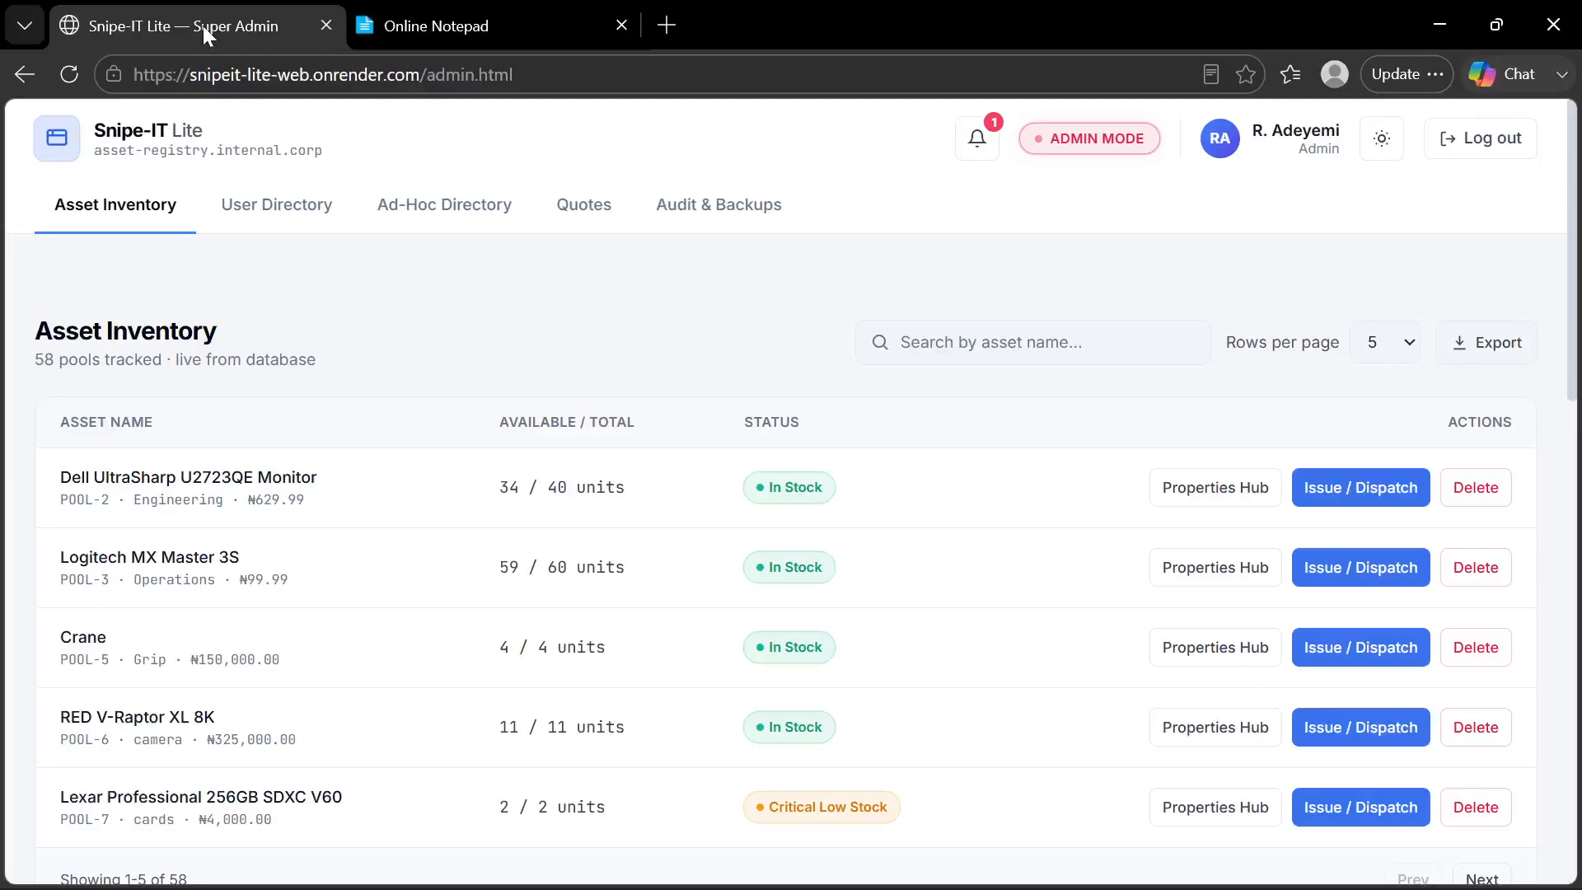
Switch to Visual Studio Code, hide the file explorer, and examine the SMTP settings in the .env file
mouse_move(709, 871)
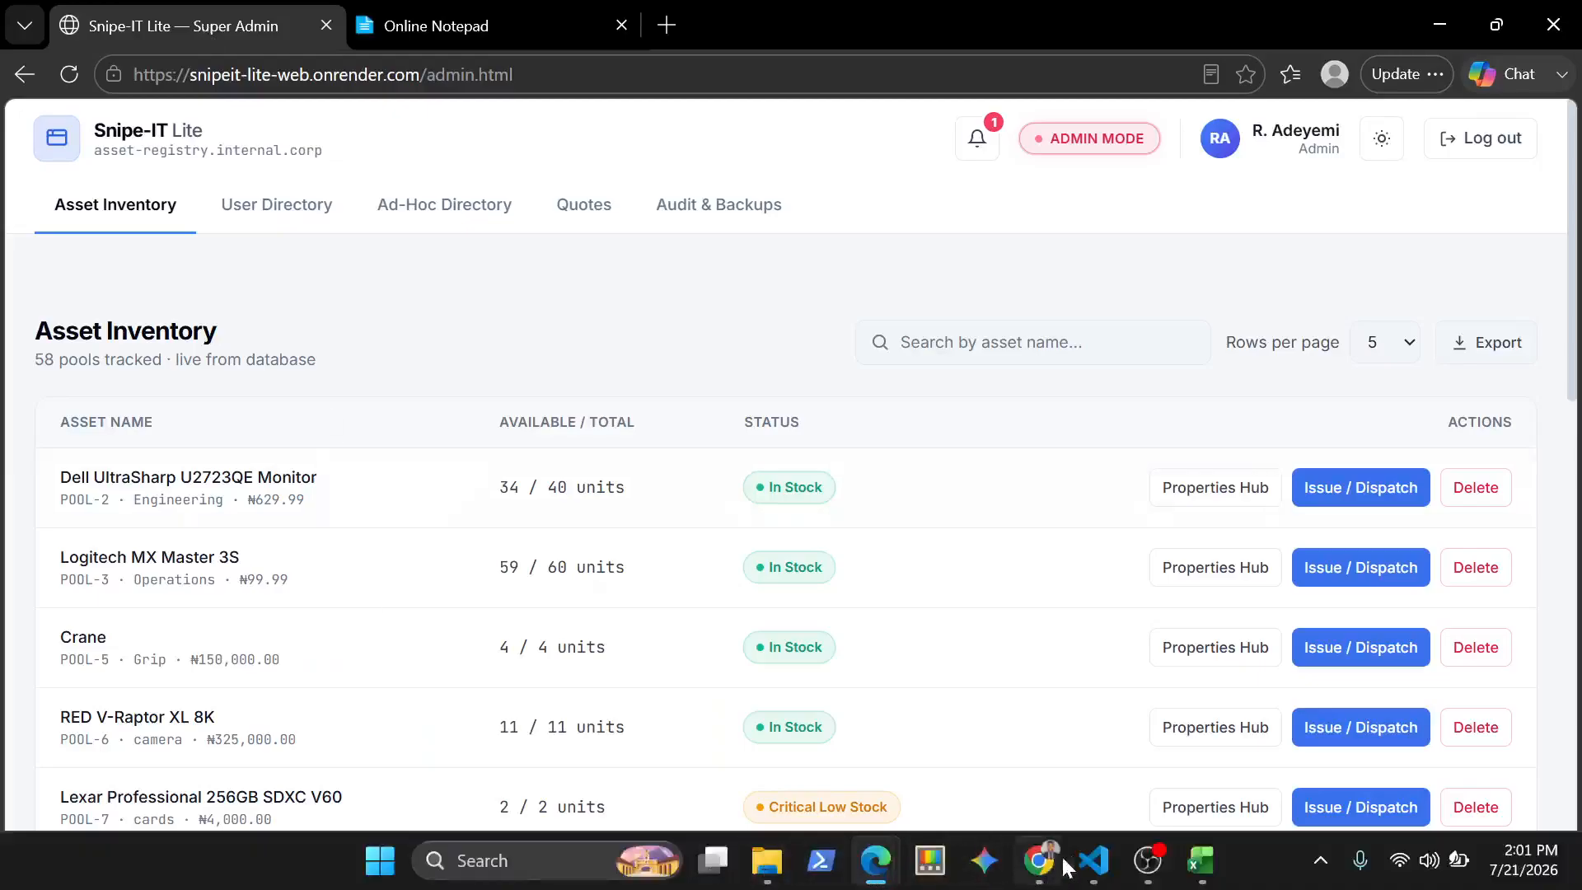
left_click(1093, 861)
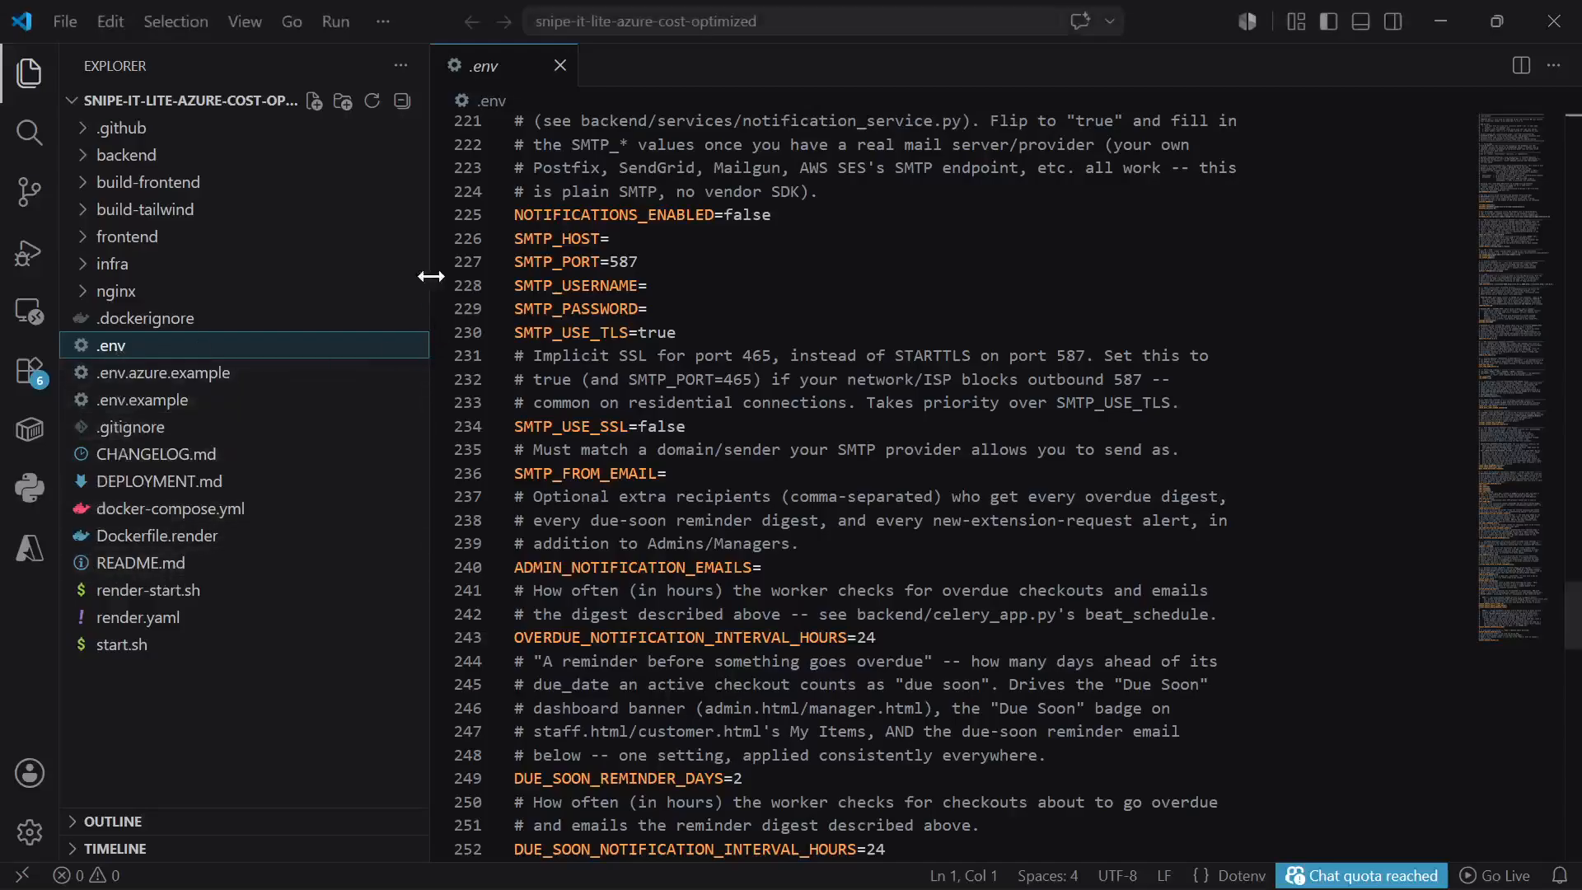
left_click(29, 72)
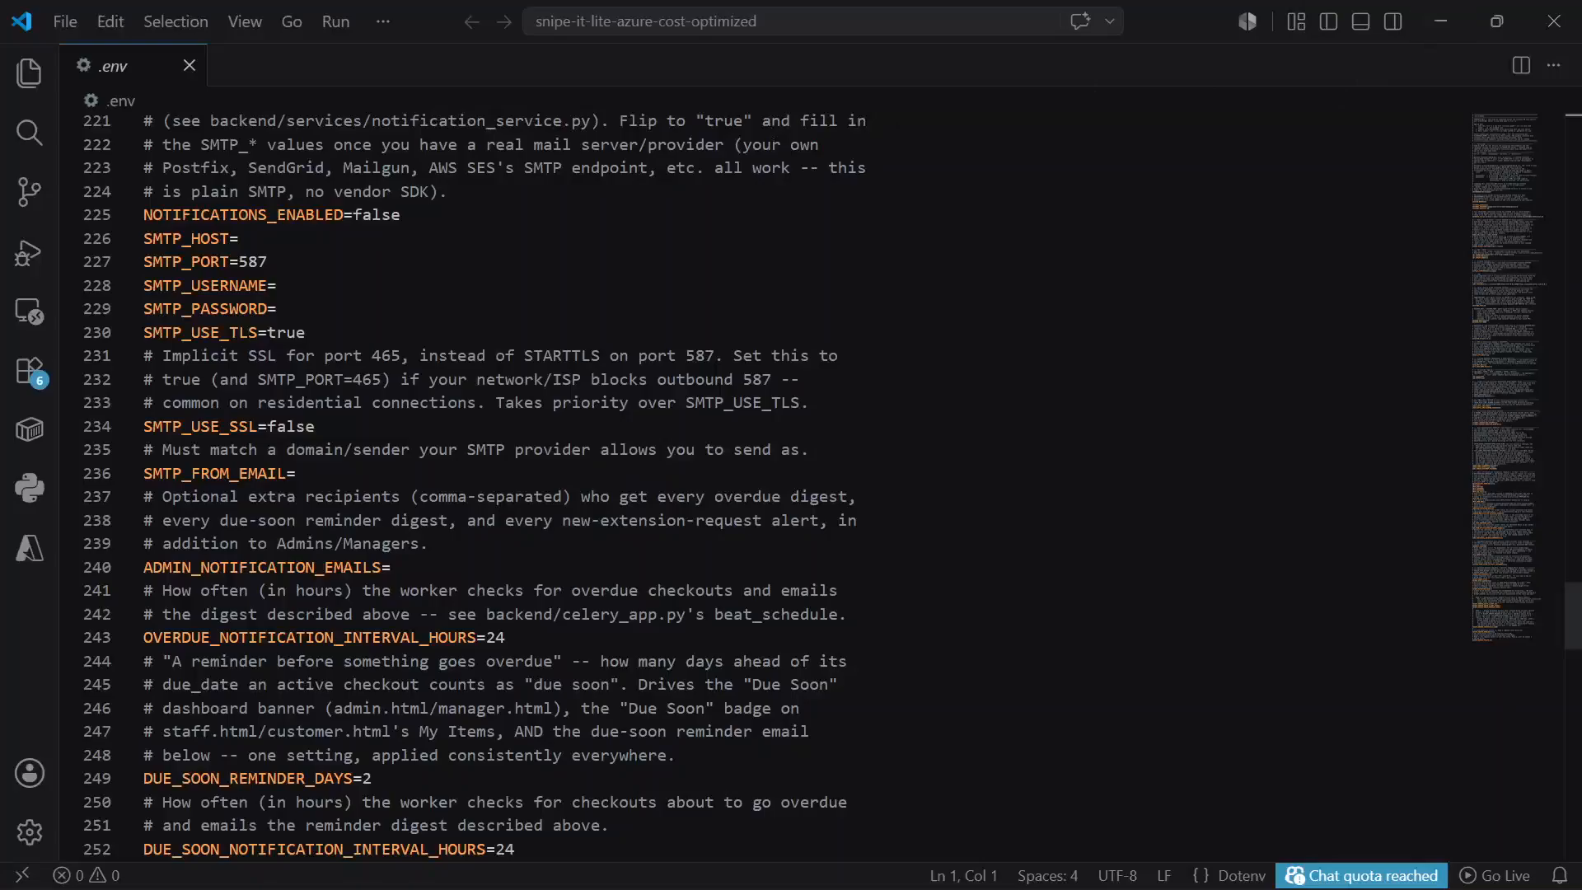
left_click(268, 286)
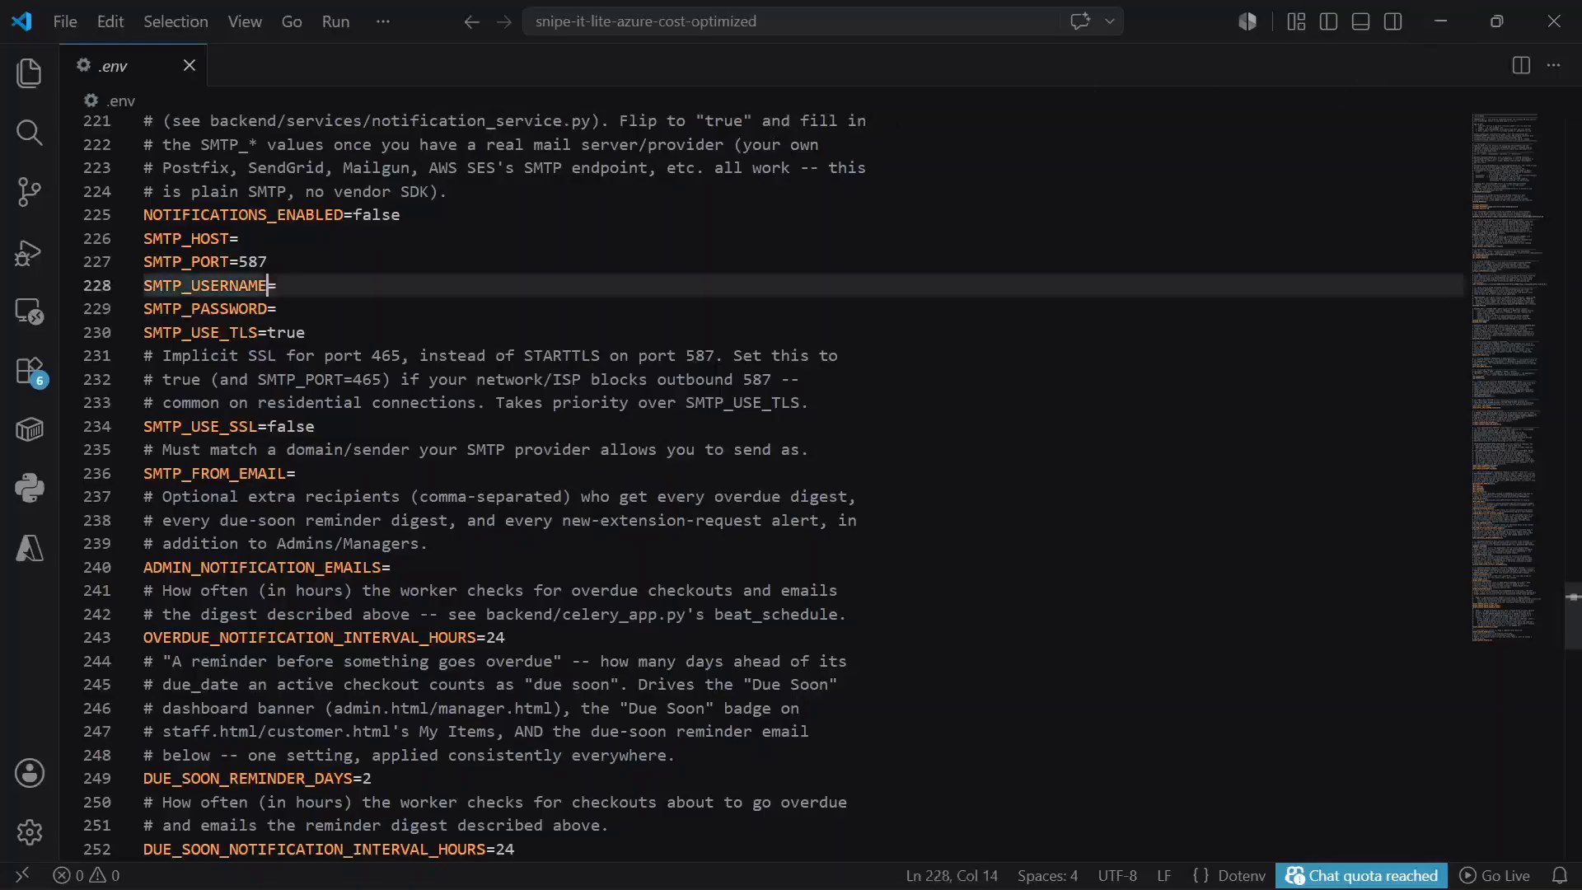
left_click(278, 286)
Examine the .env file's due-soon and individual holder reminder settings, then minimize Visual Studio Code
scroll(792, 486, "down", 2)
scroll(791, 486, "down", 3)
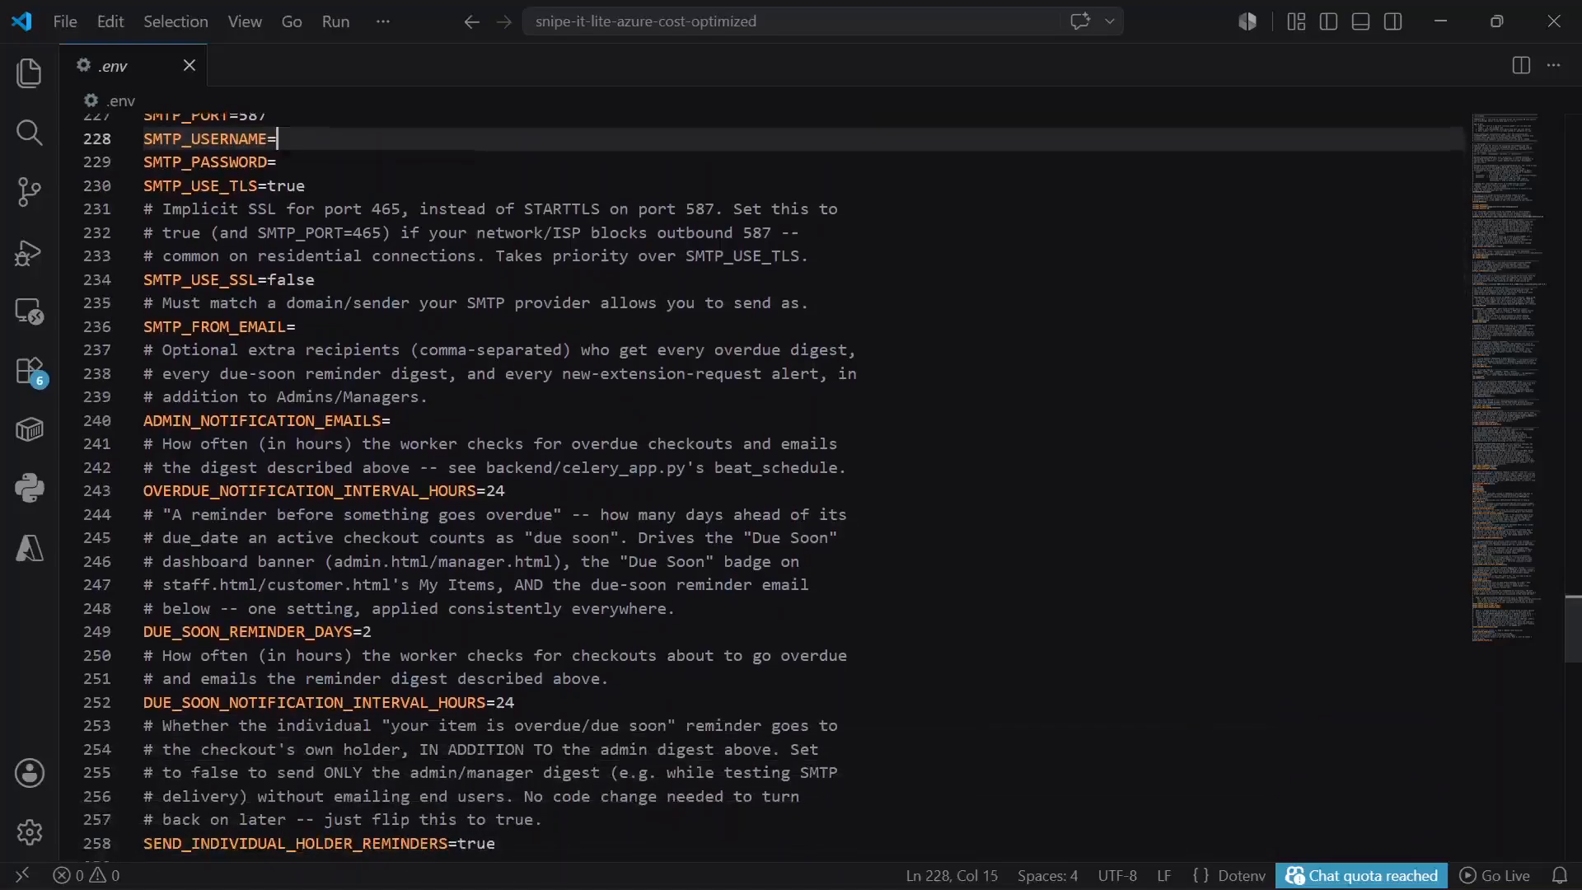
left_click(496, 766)
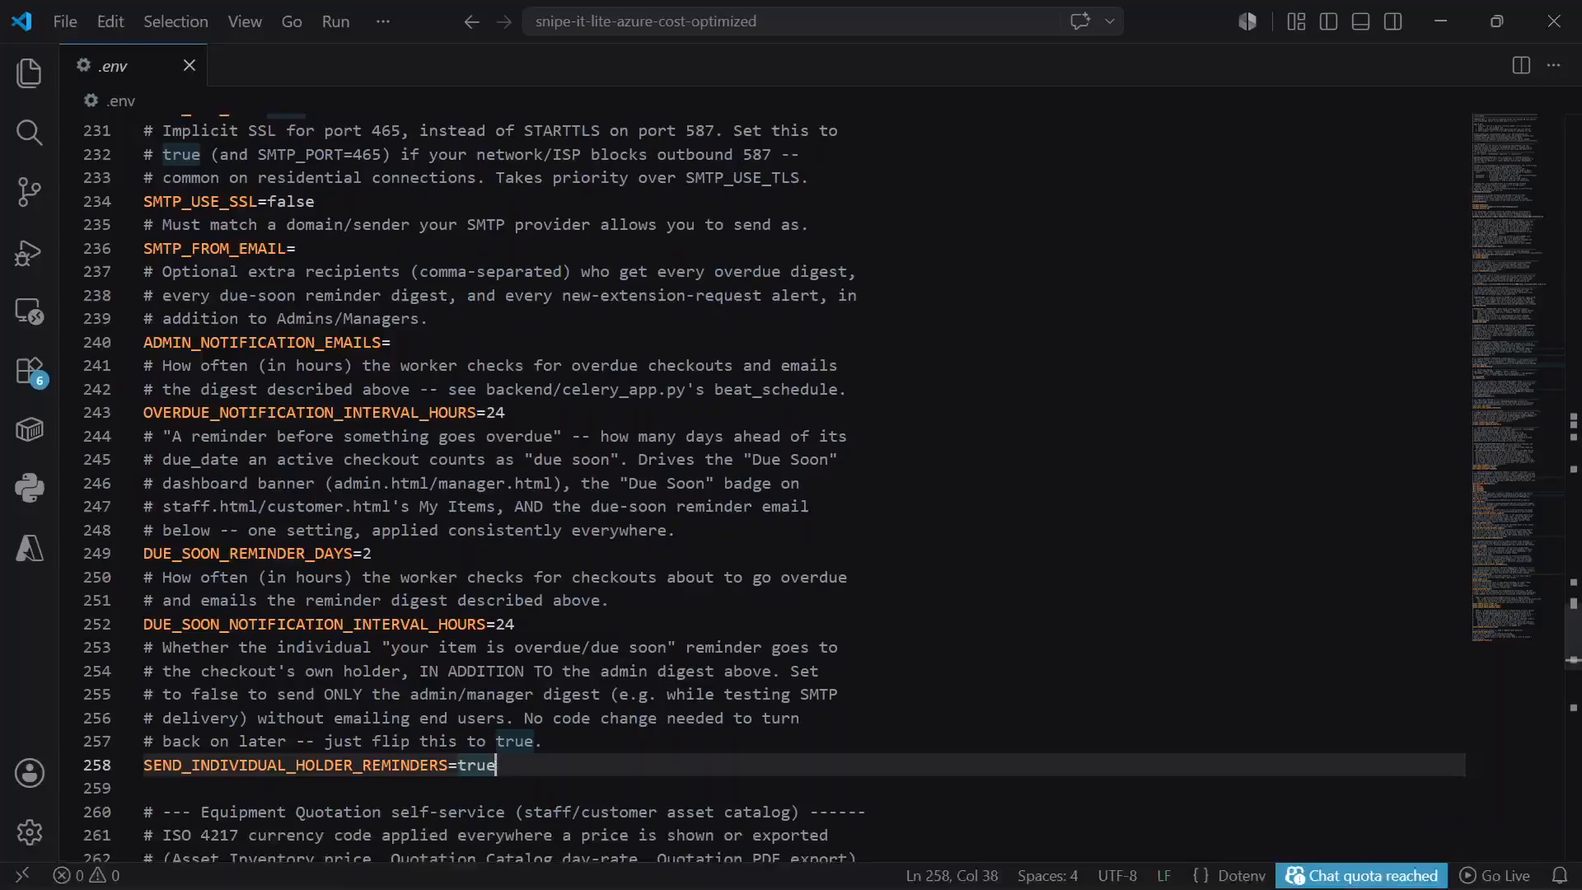
left_click(1446, 18)
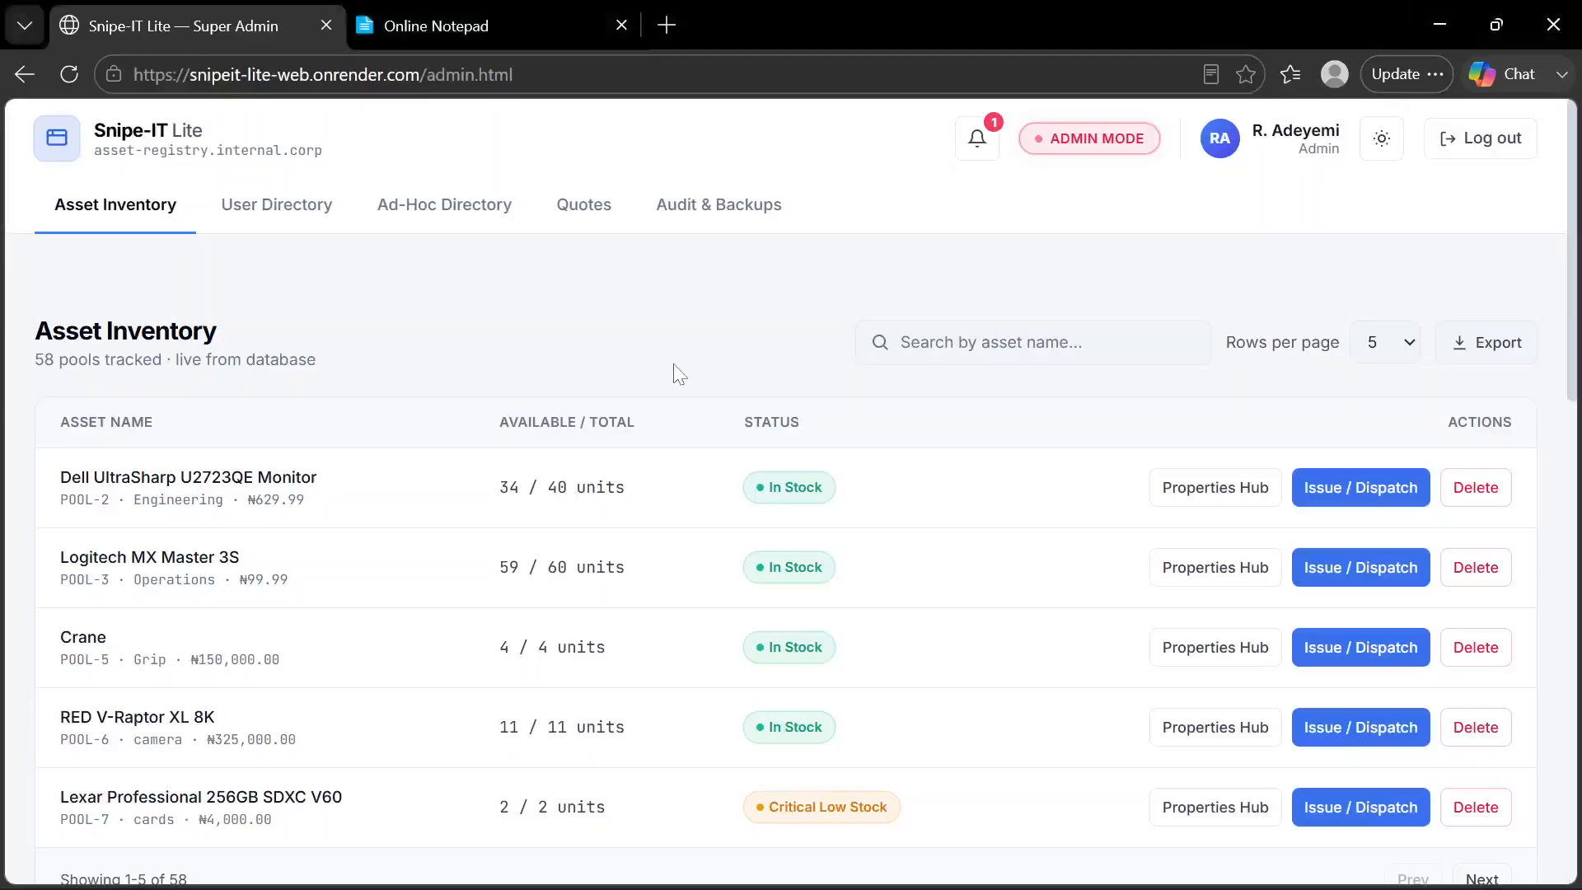
Look over the Asset Inventory page and consult the feature list in Online Notepad for the next topic
scroll(674, 365, "down", 8)
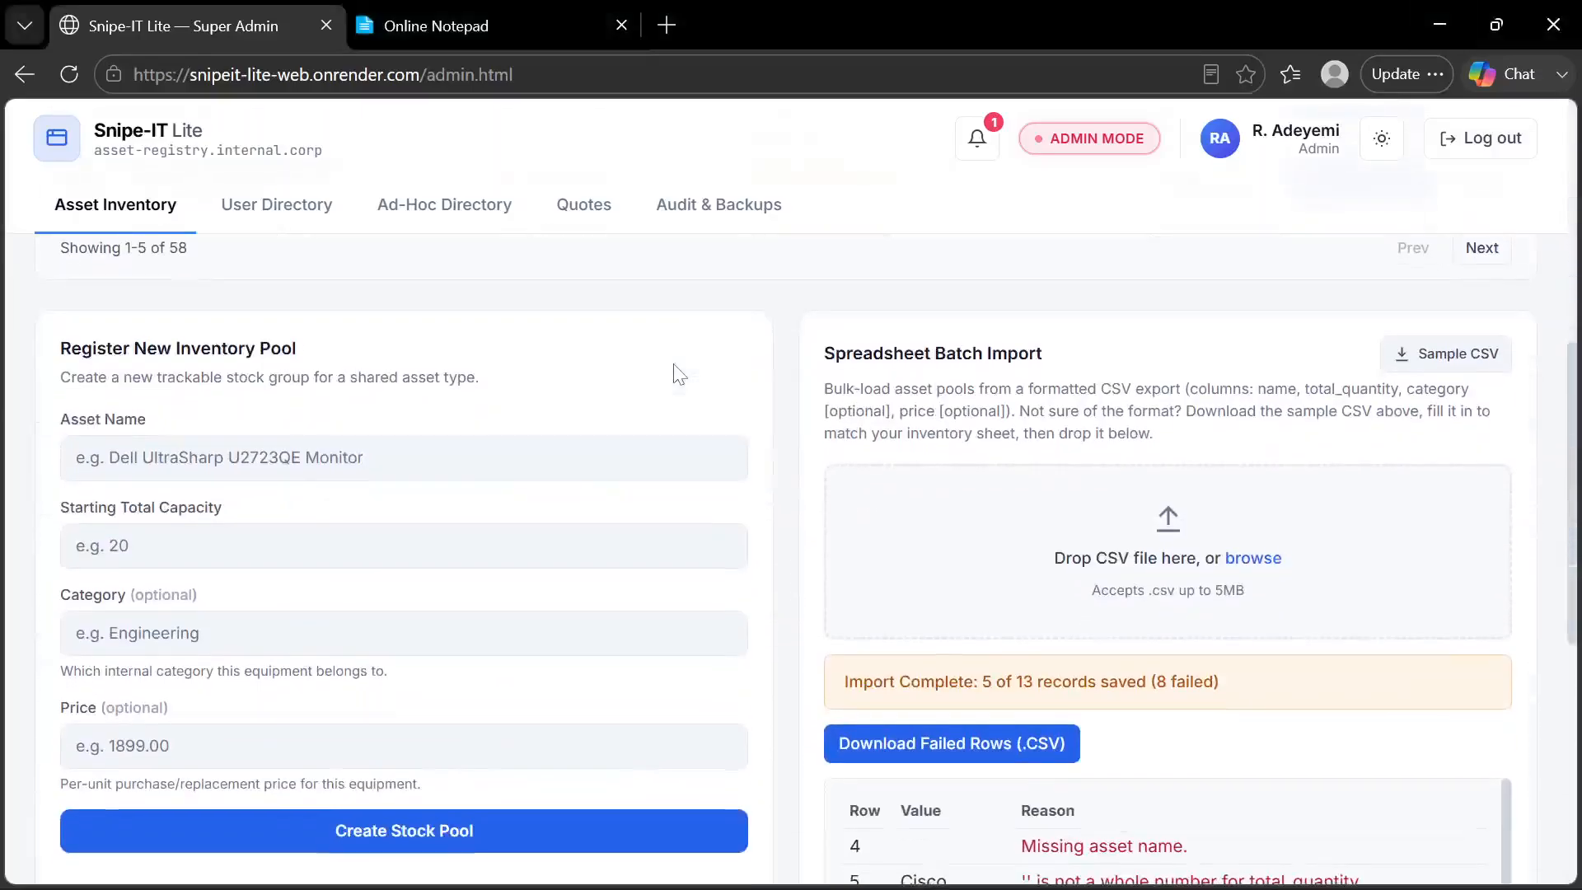
scroll(674, 373, "down", 7)
scroll(674, 373, "up", 15)
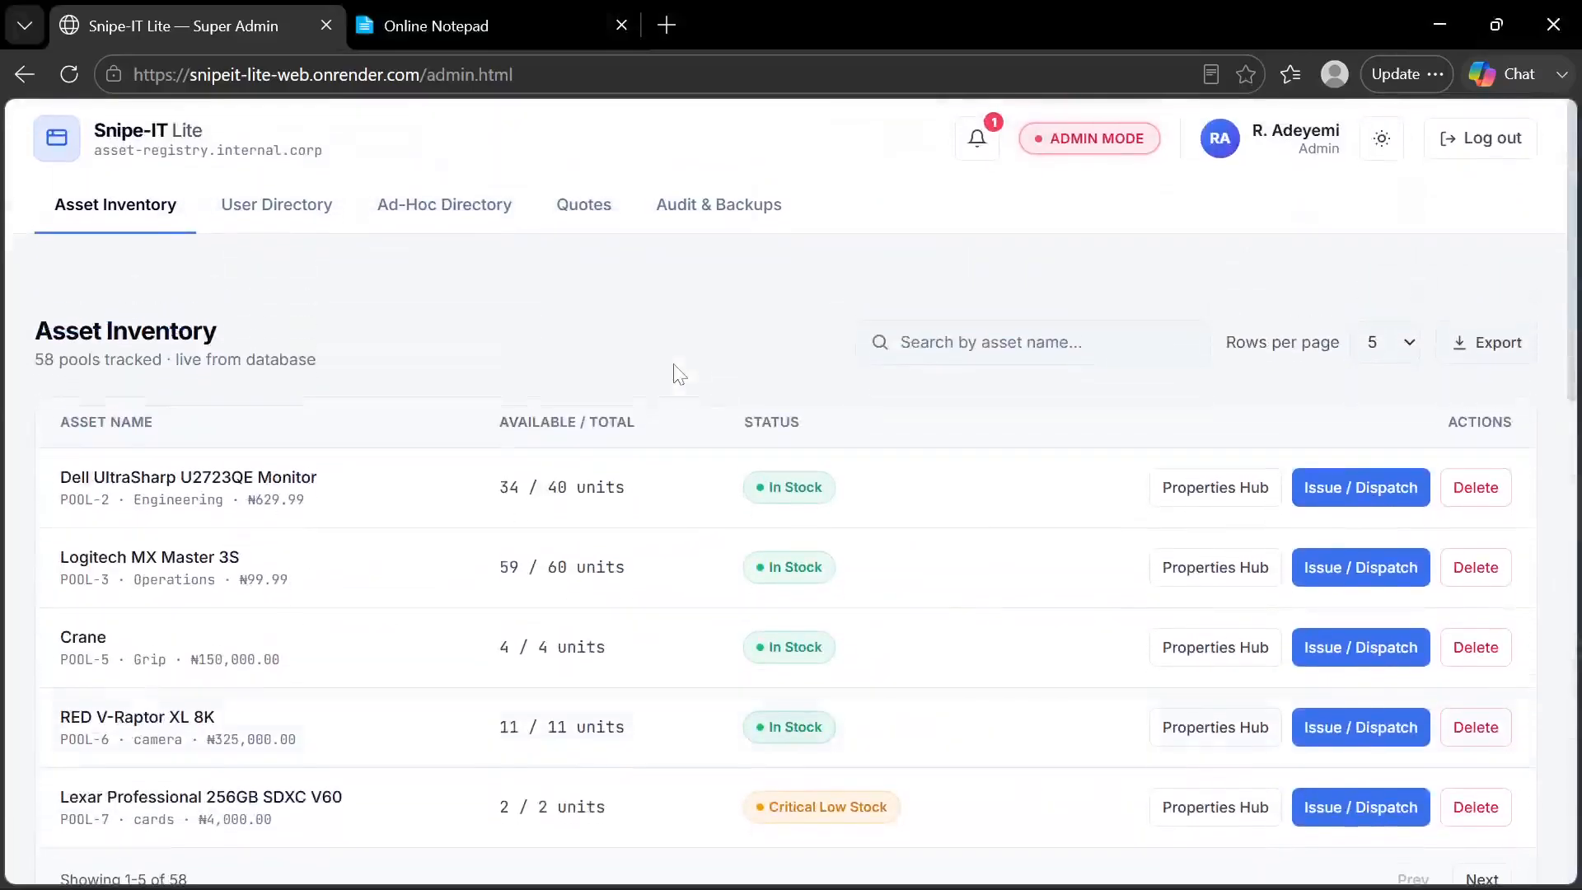
left_click(496, 32)
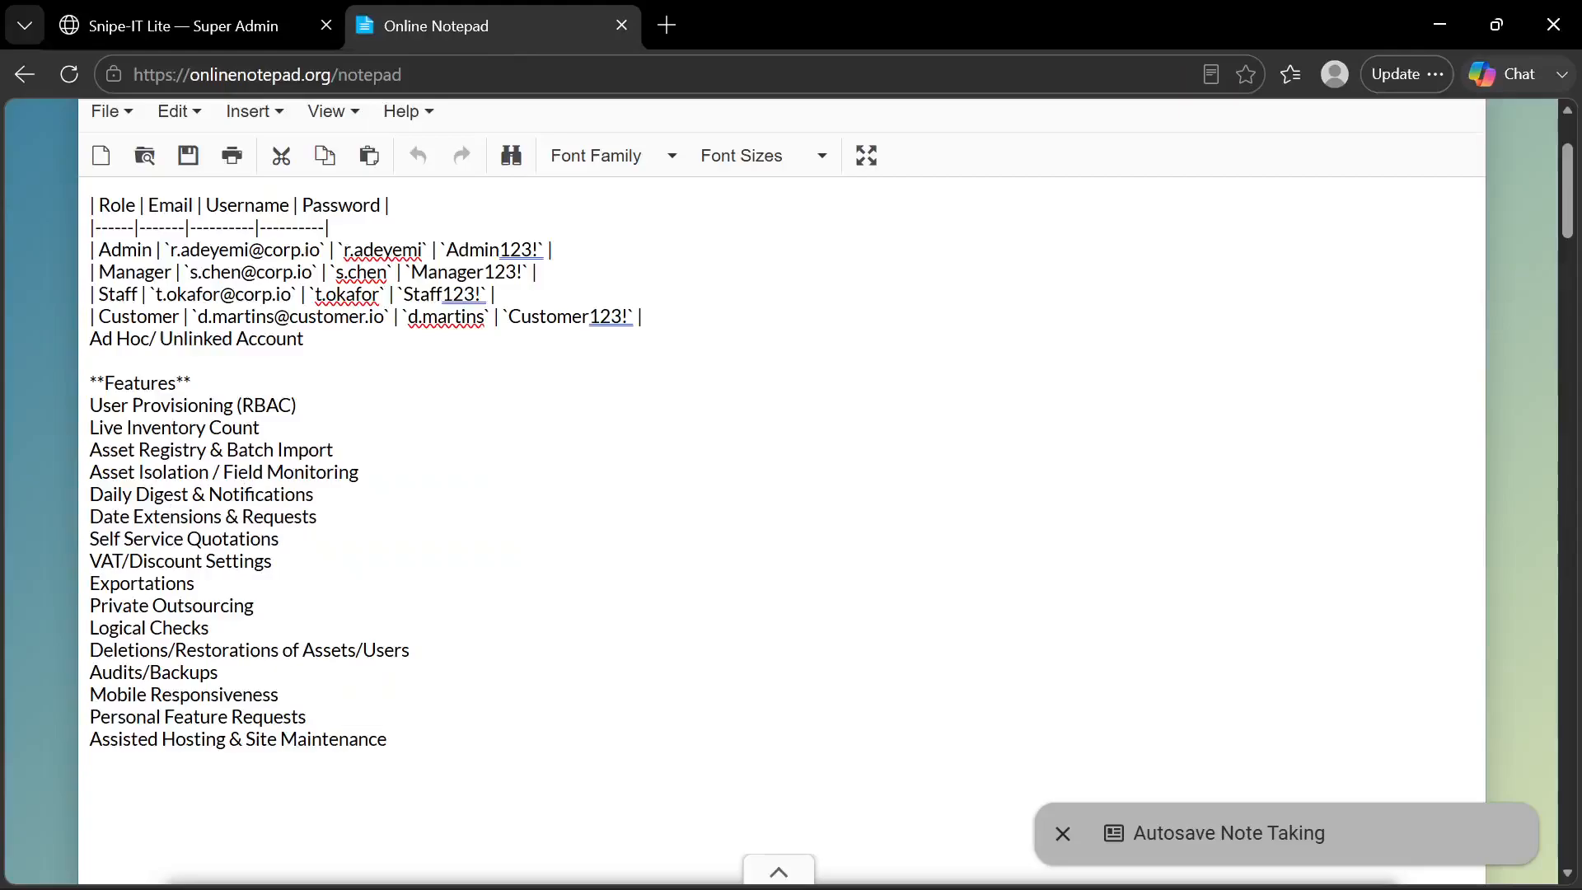
Return to Snipe-IT Lite's Asset Inventory and open the notifications for checkouts due soon
left_click(254, 28)
scroll(397, 319, "down", 2)
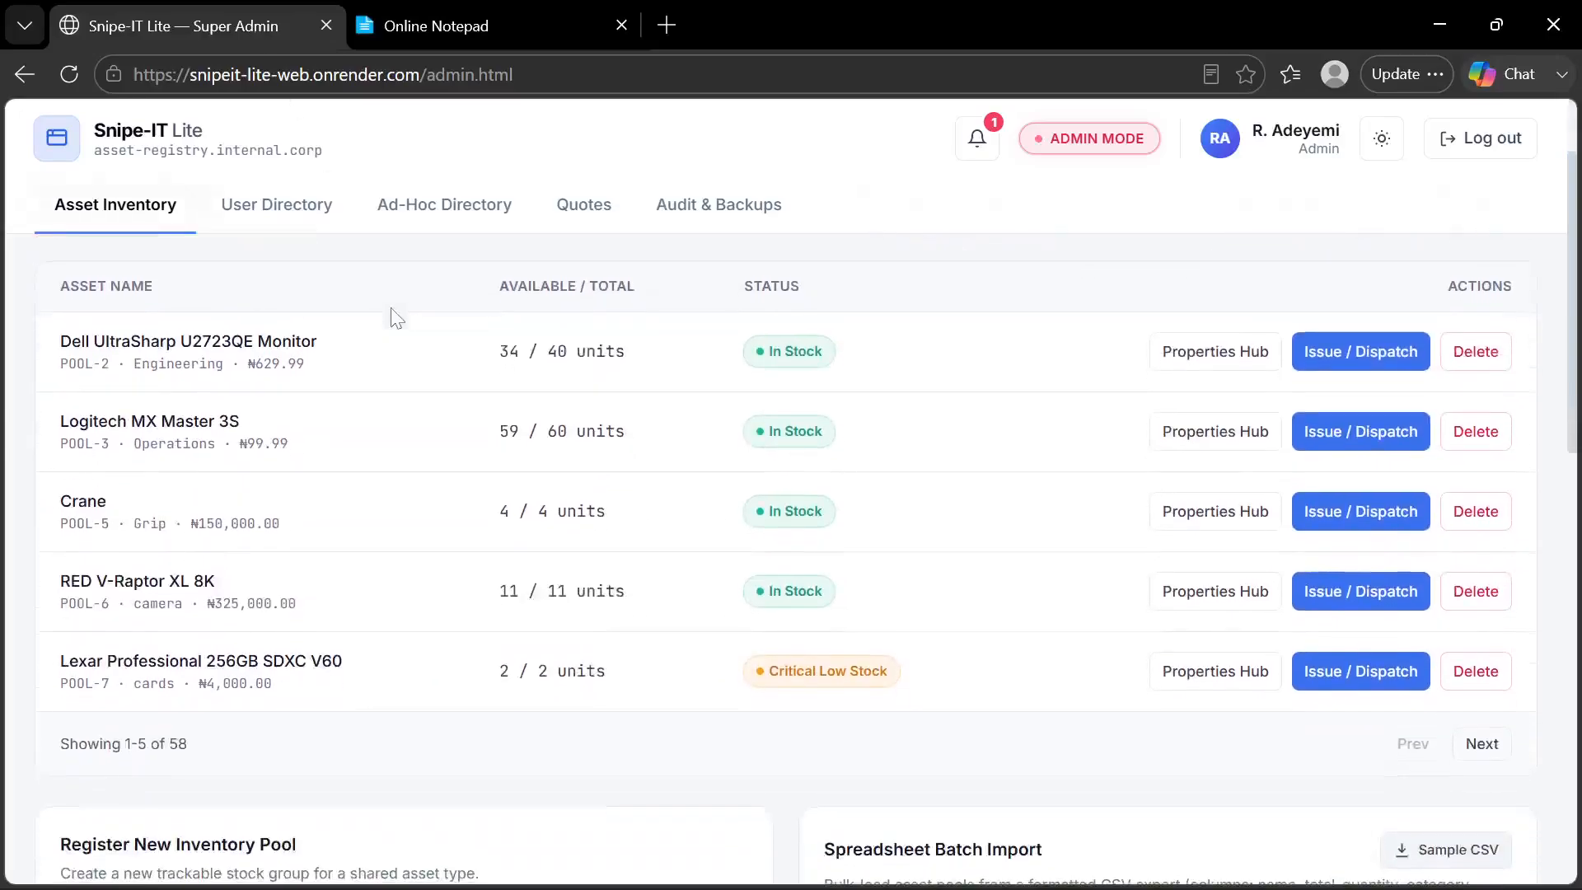
scroll(397, 319, "up", 2)
left_click(977, 148)
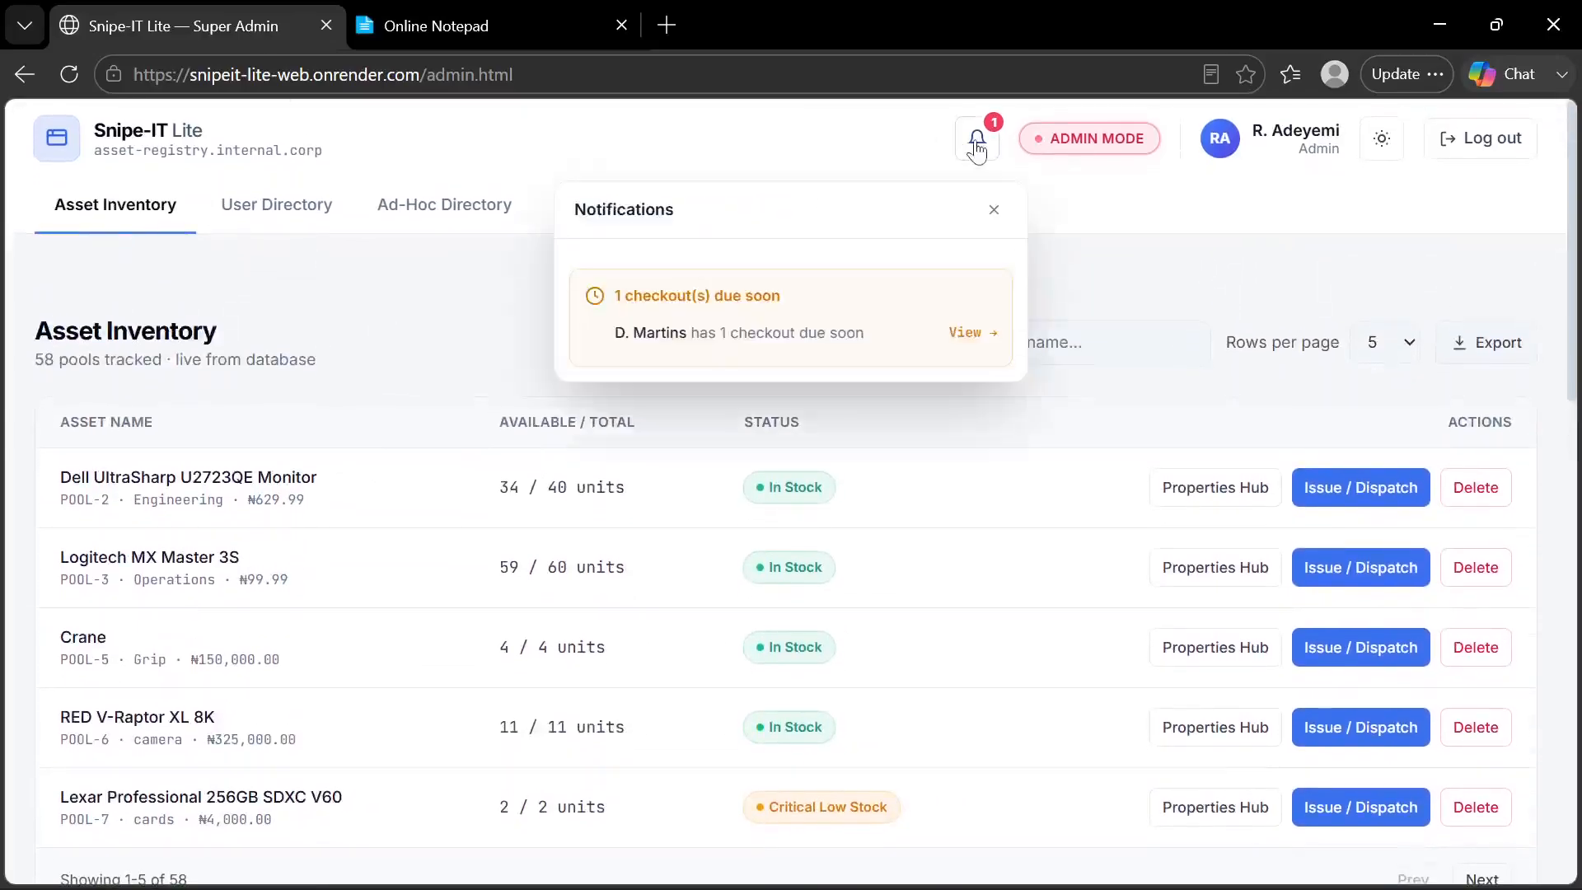
Review the customer's custody ledger from the due-soon notification, then switch to Chrome's customer portal and show the checked-out items
left_click(966, 333)
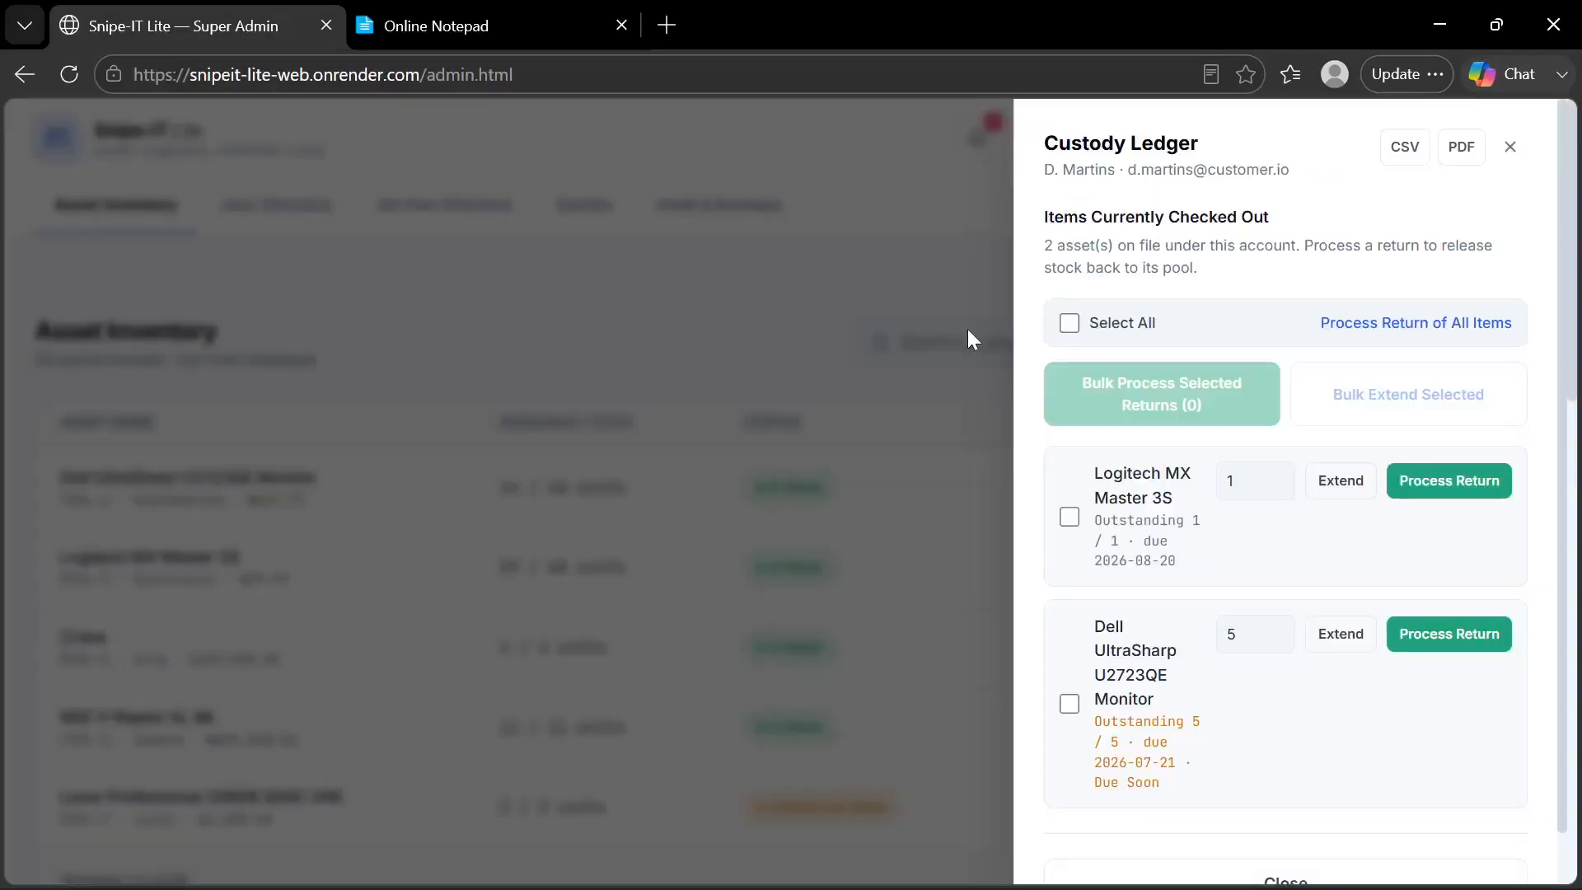
left_click(793, 367)
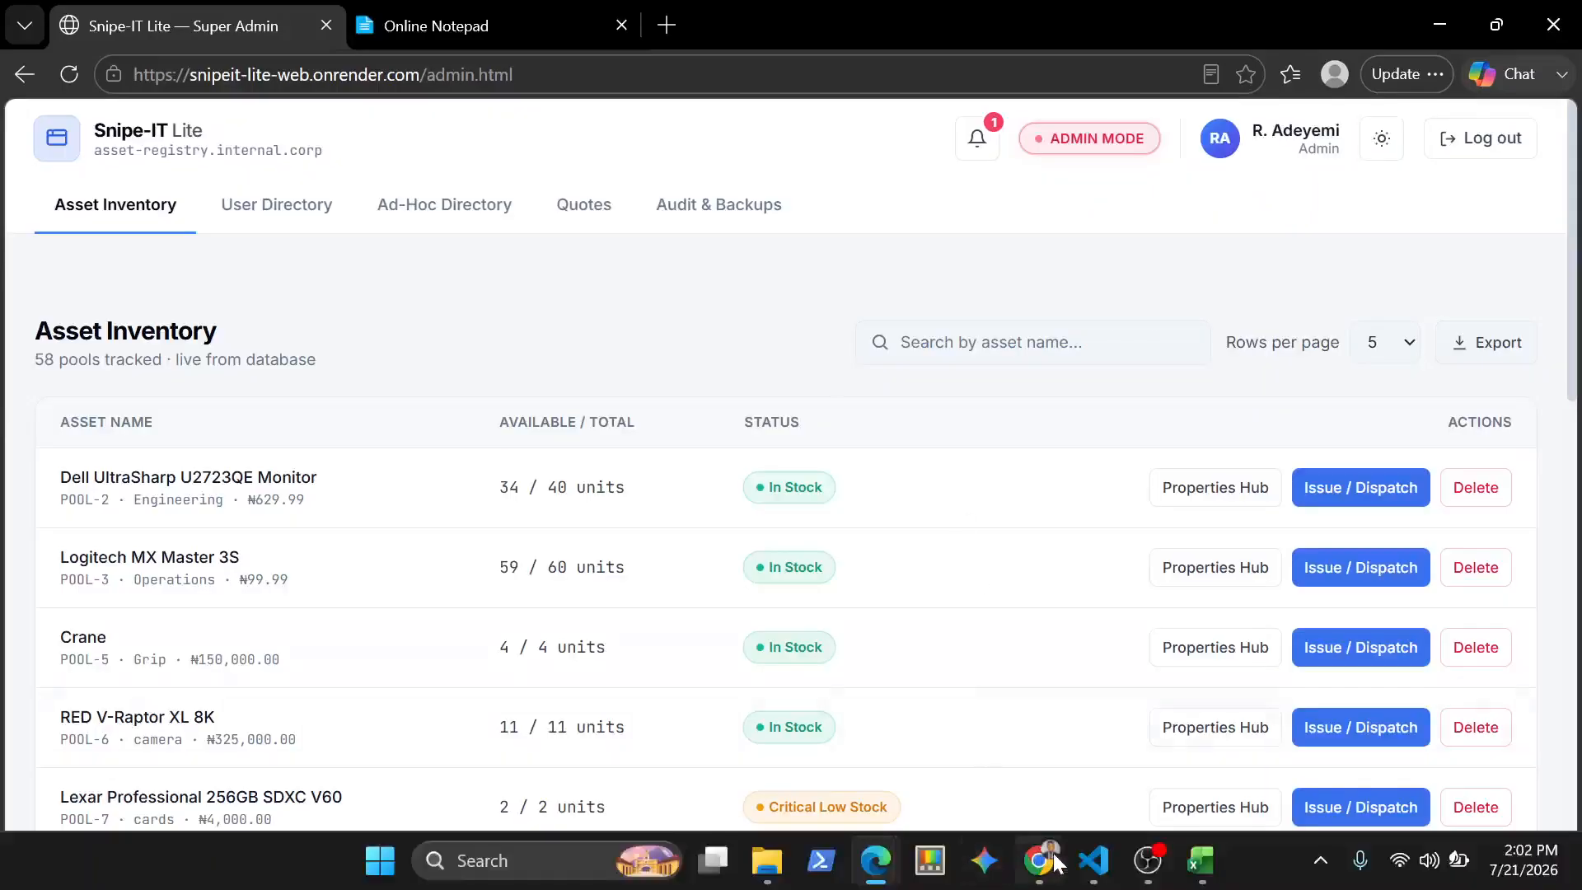
left_click(1055, 862)
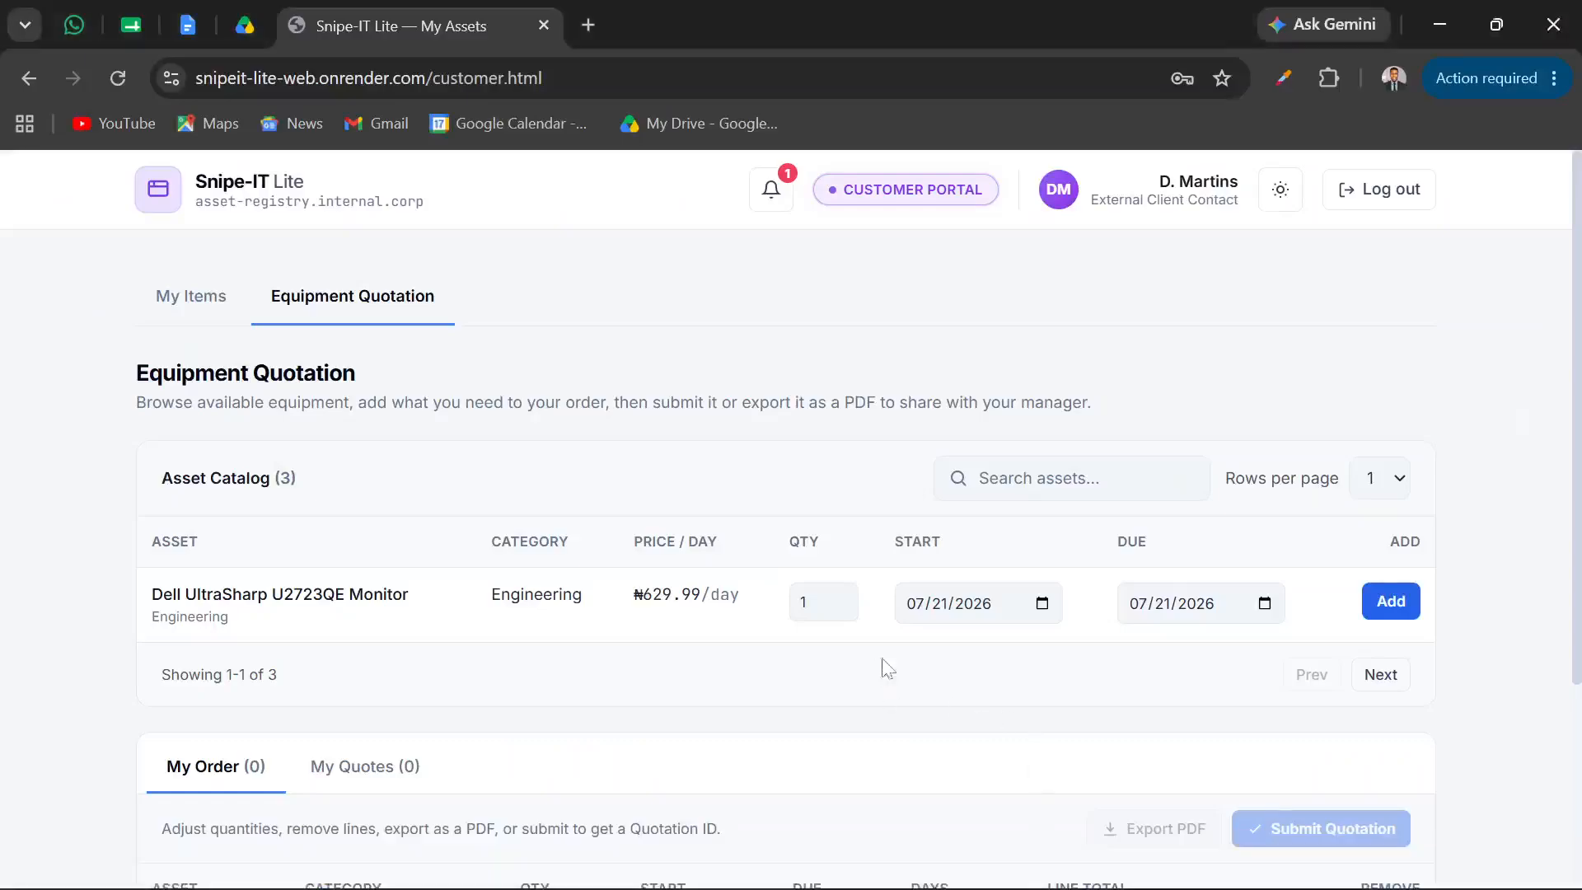
left_click(204, 300)
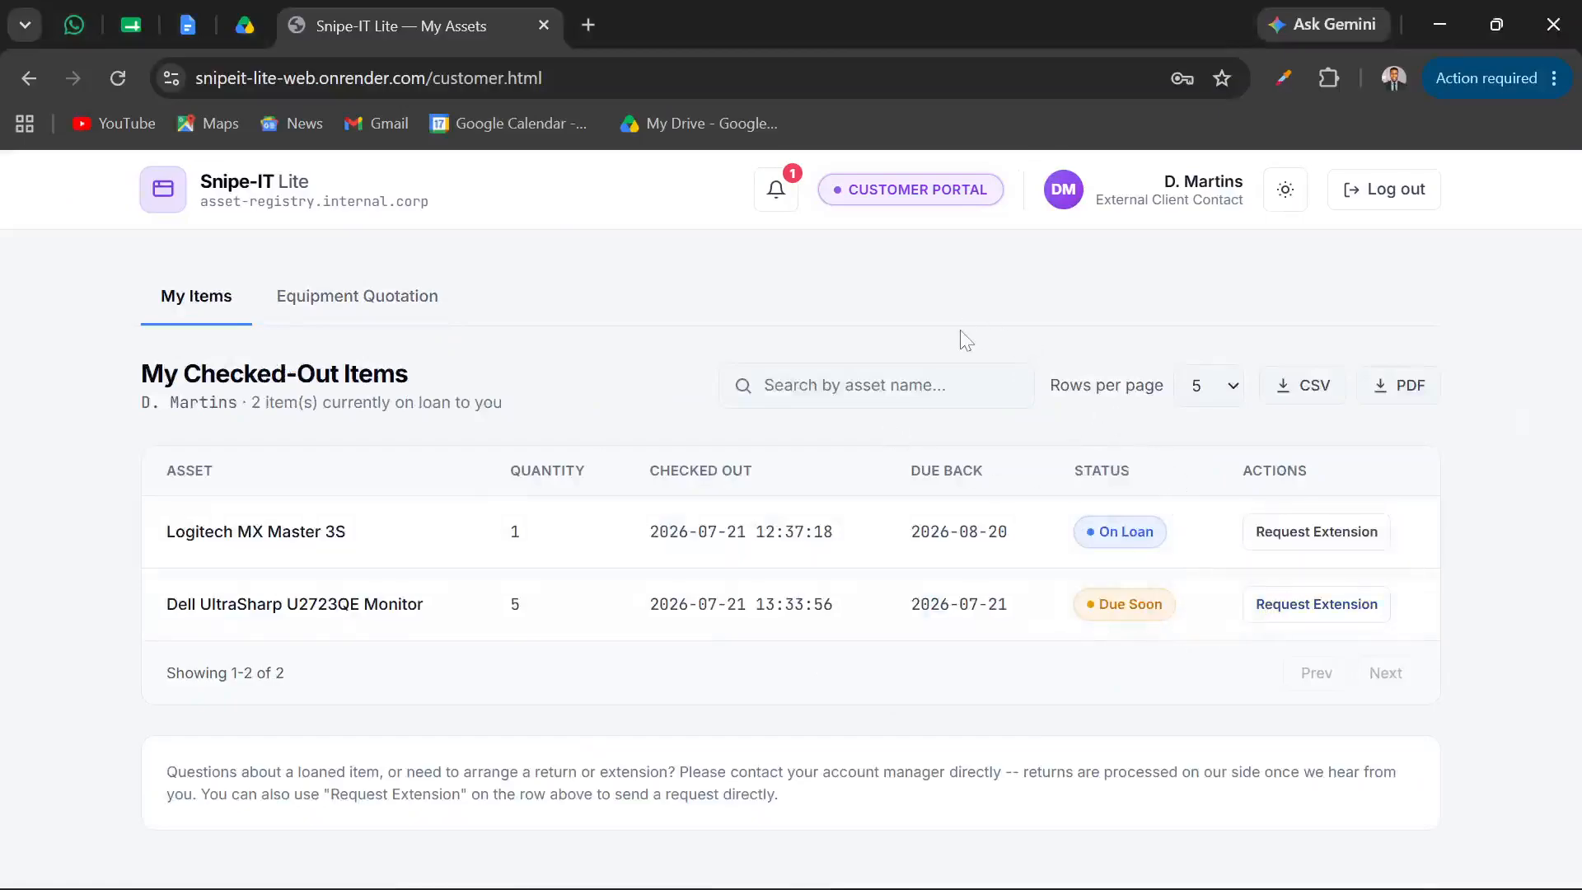
Start an extension request for the Dell UltraSharp U2723QE Monitor with 07/22/2026 as the requested new due date
left_click(1297, 614)
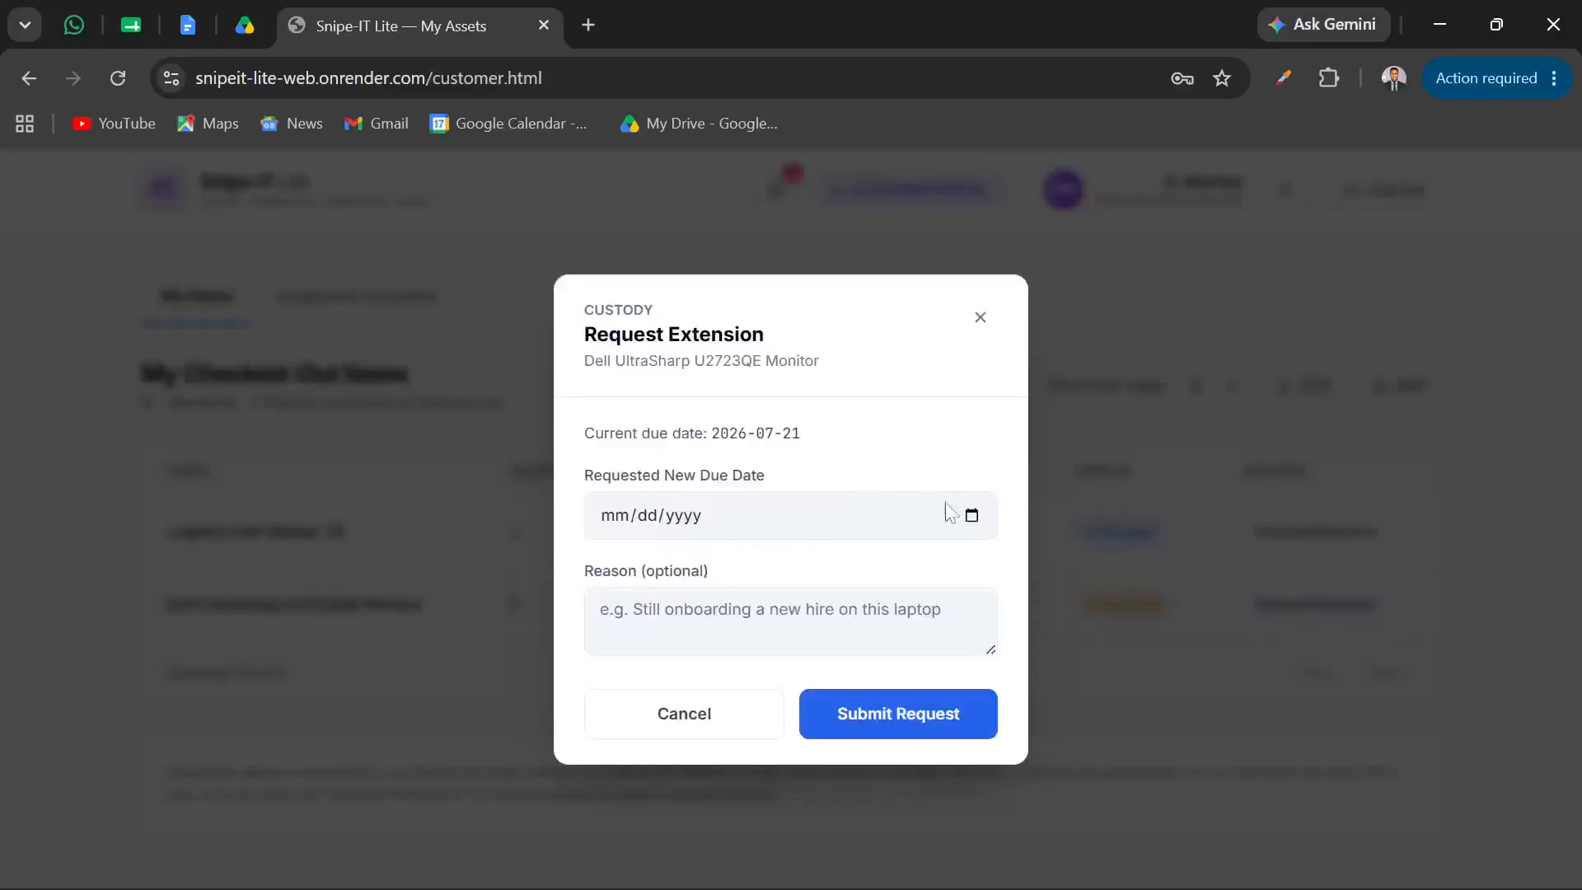
left_click(972, 516)
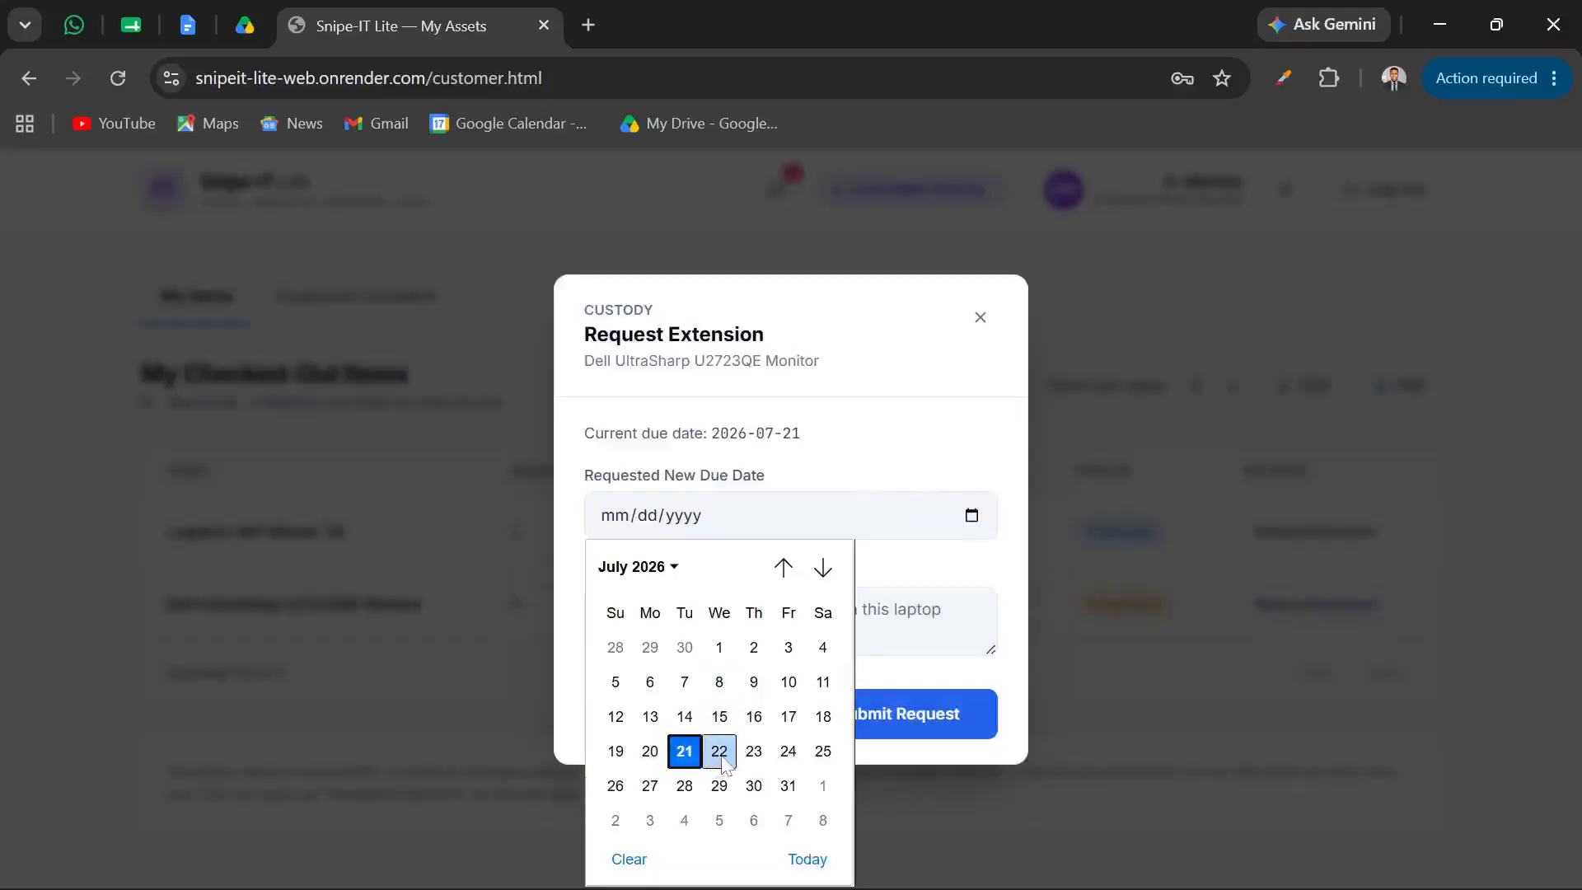
left_click(719, 752)
key("Tab")
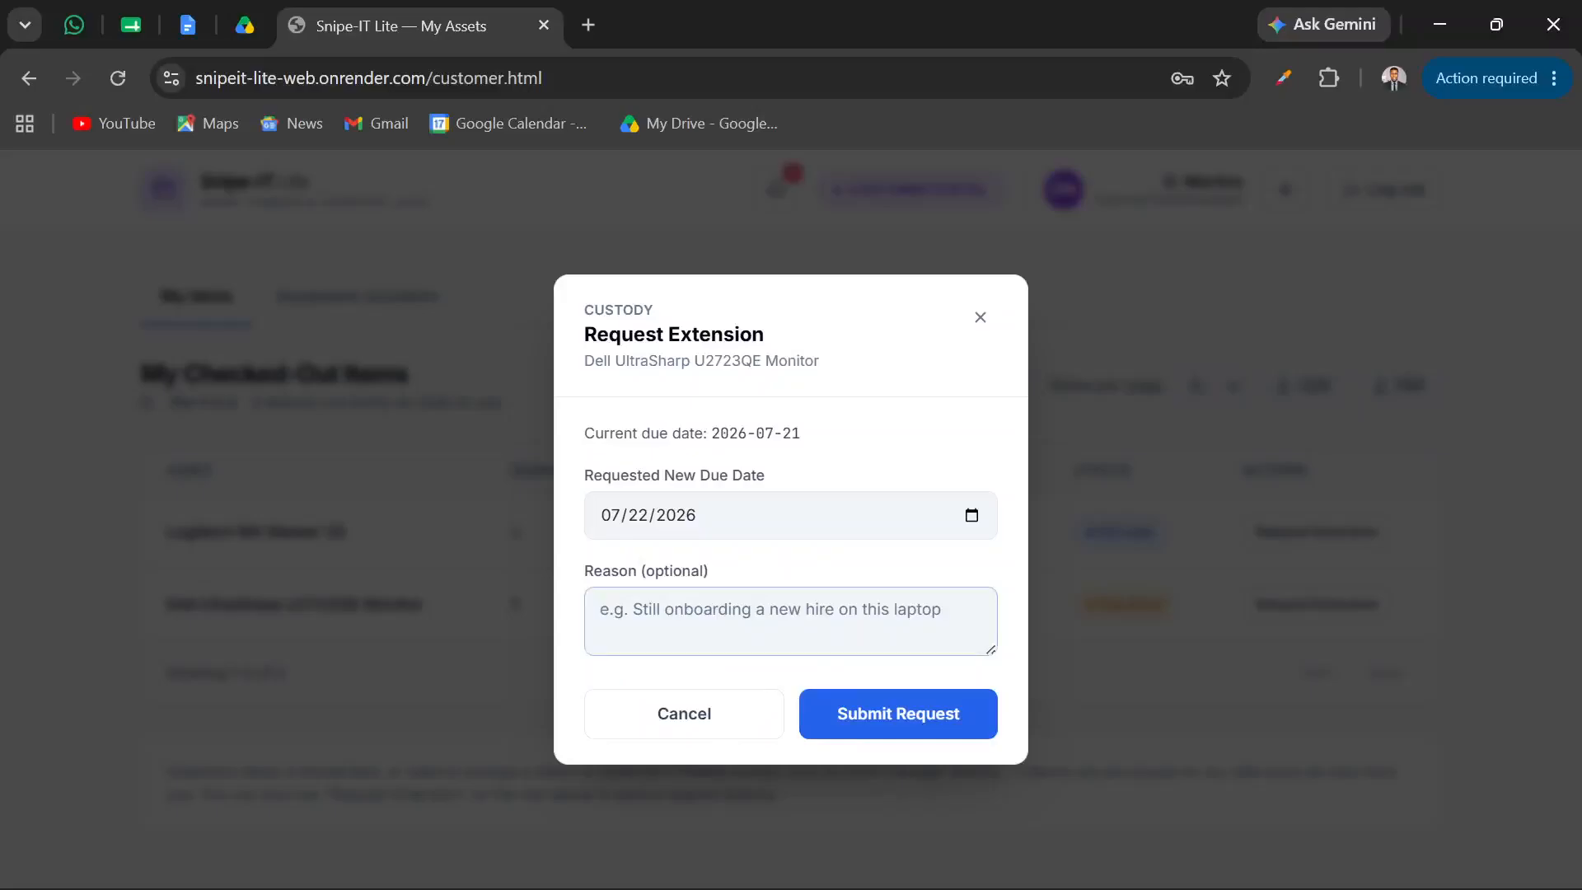
Give "Shoot Extension" as the reason, submit the extension request, and dismiss the confirmation message
type("Sho")
type("oc")
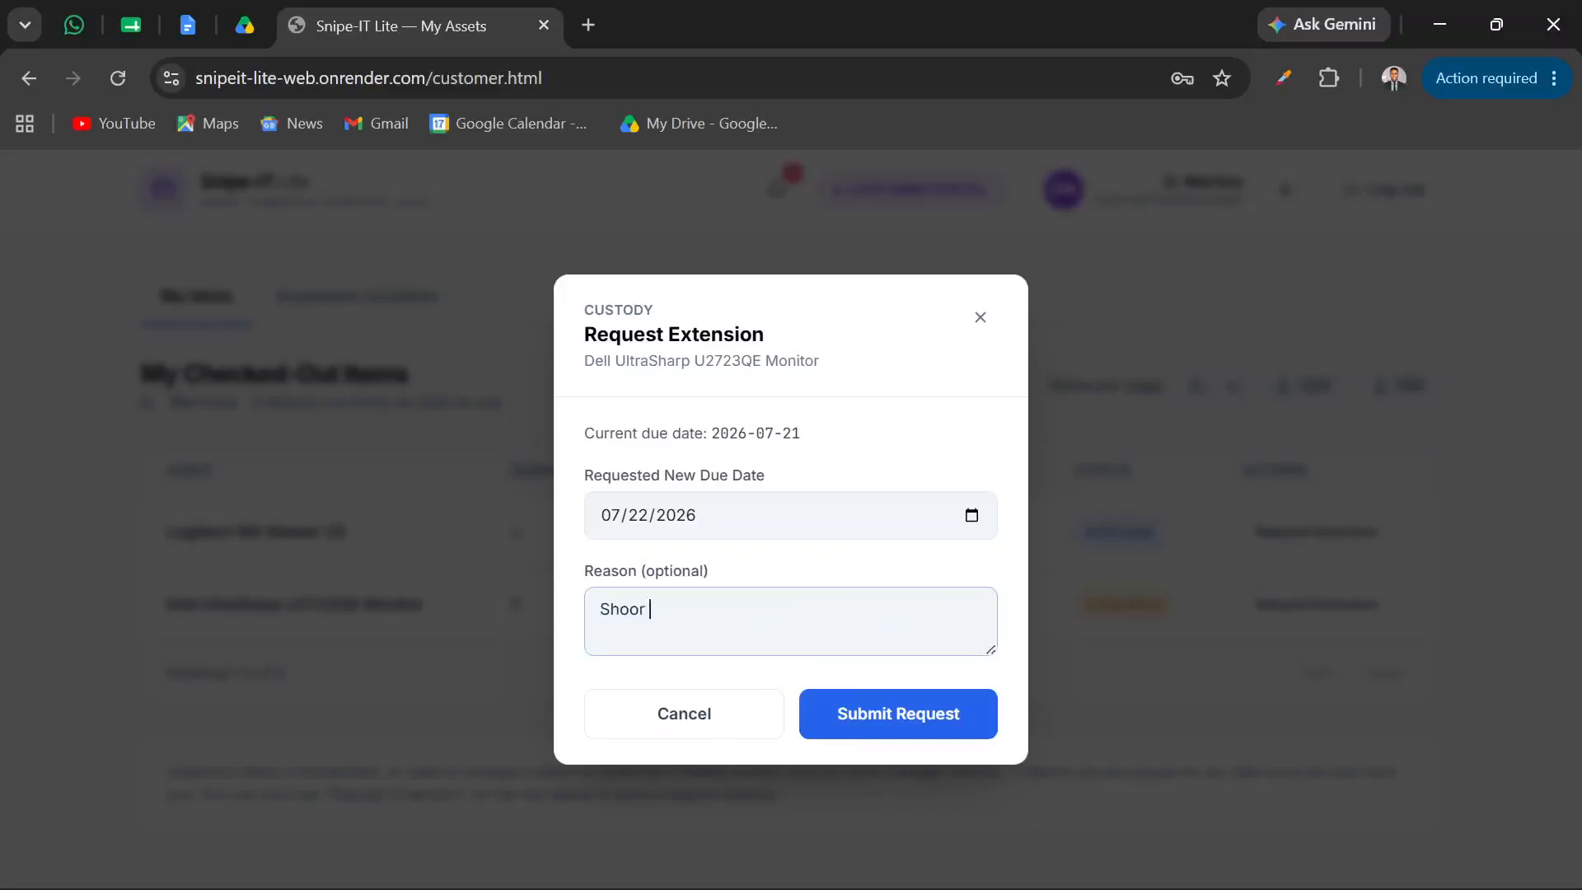
key("BackSpace")
type("t Extensu")
key("BackSpace")
type("ion")
left_click(898, 725)
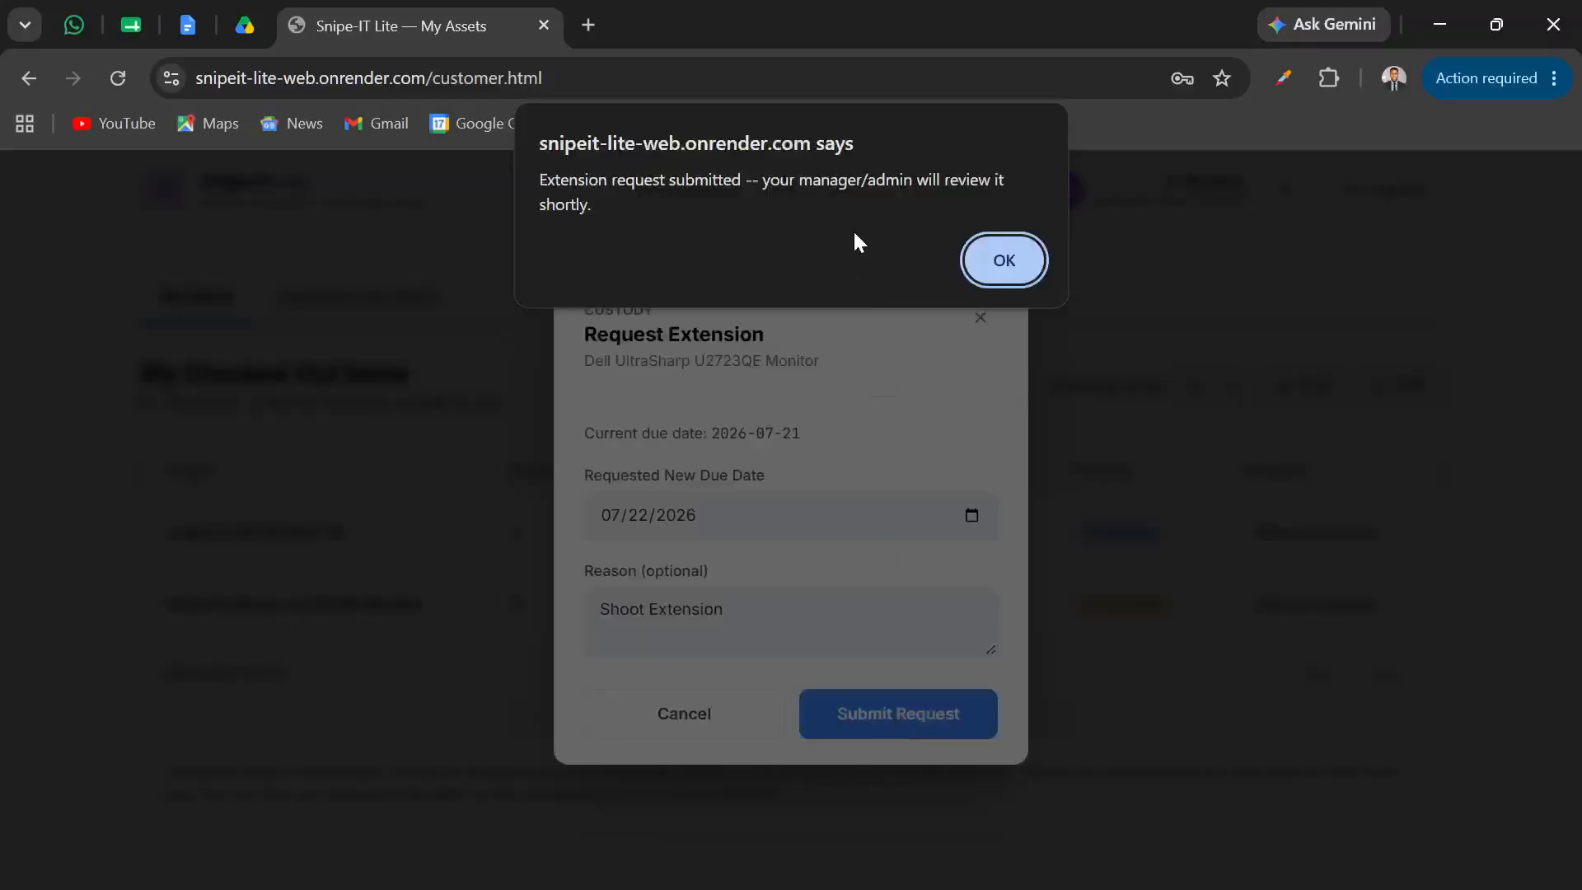
left_click(987, 246)
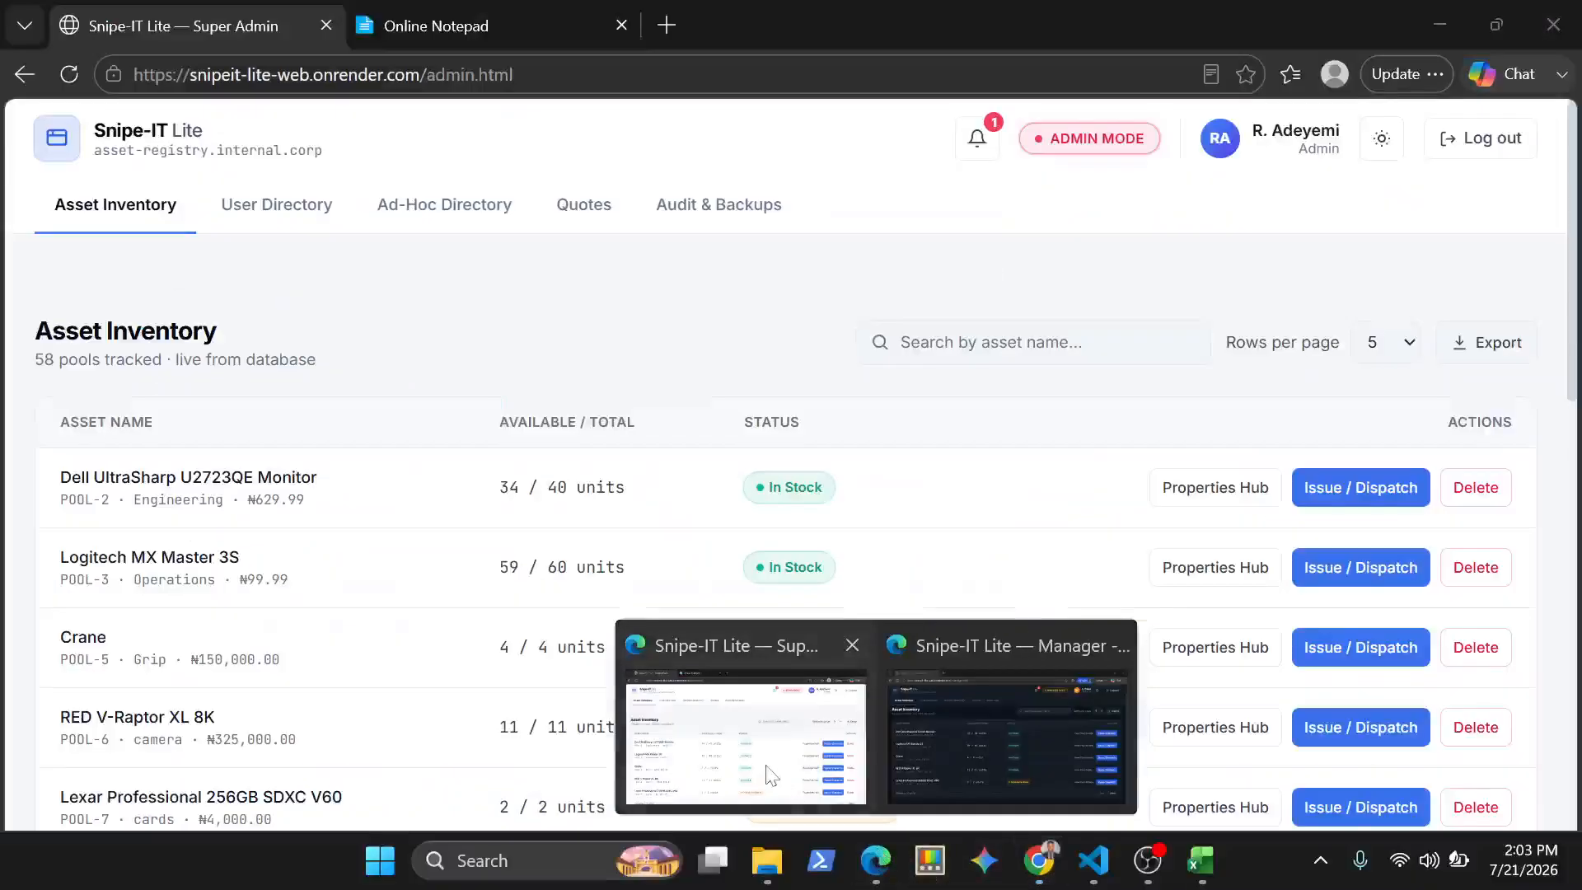
Return to the Super Admin window in Edge, refresh it, and open the custody ledger from the extension request notification
left_click(746, 709)
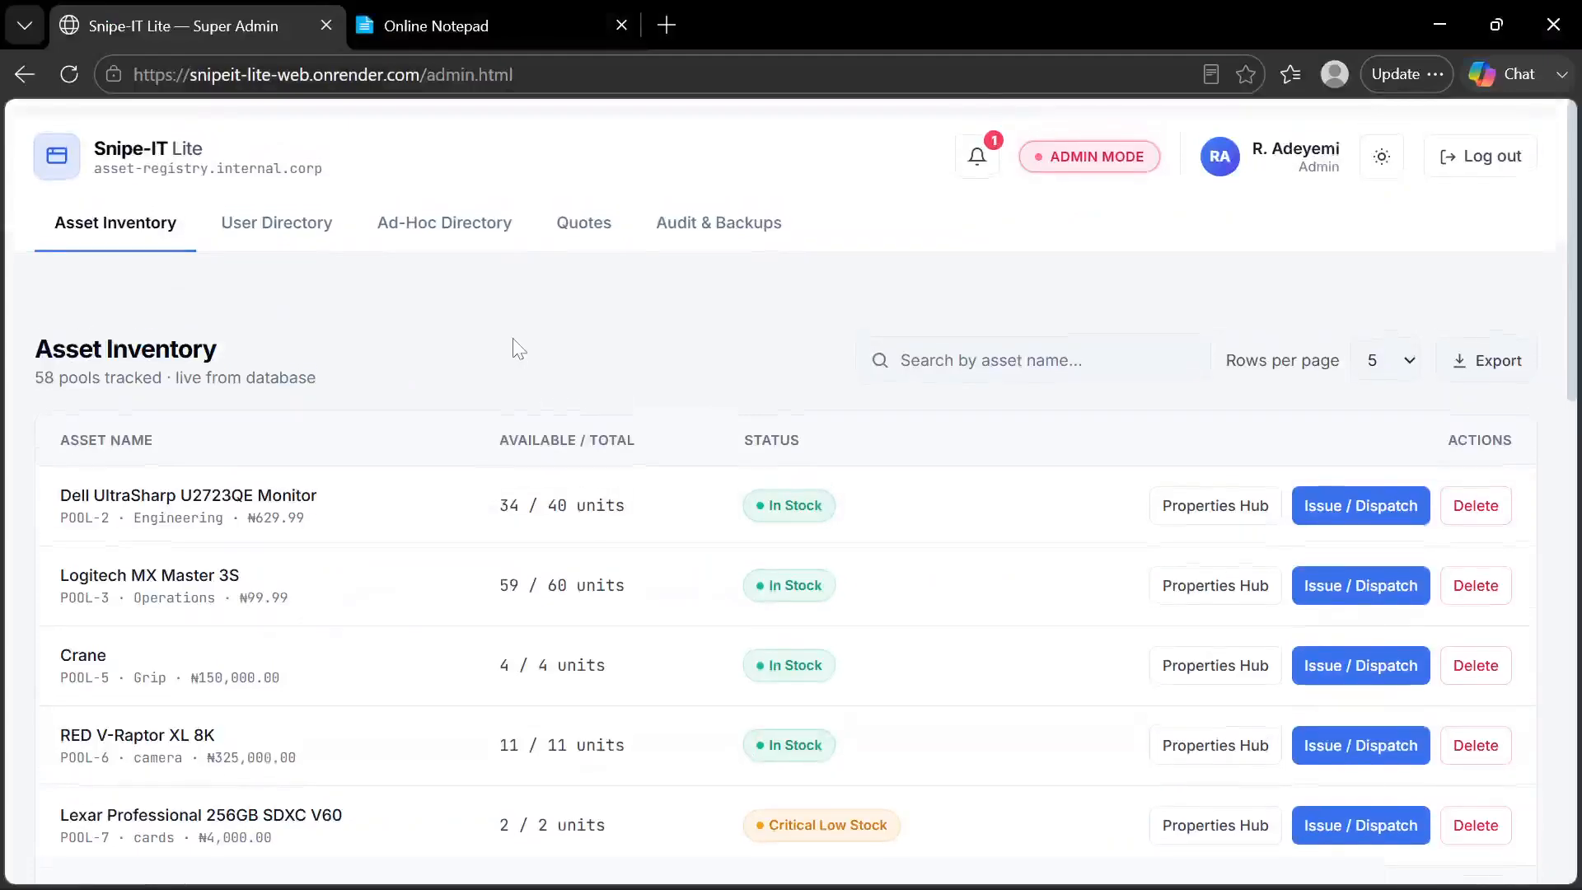
key("F5")
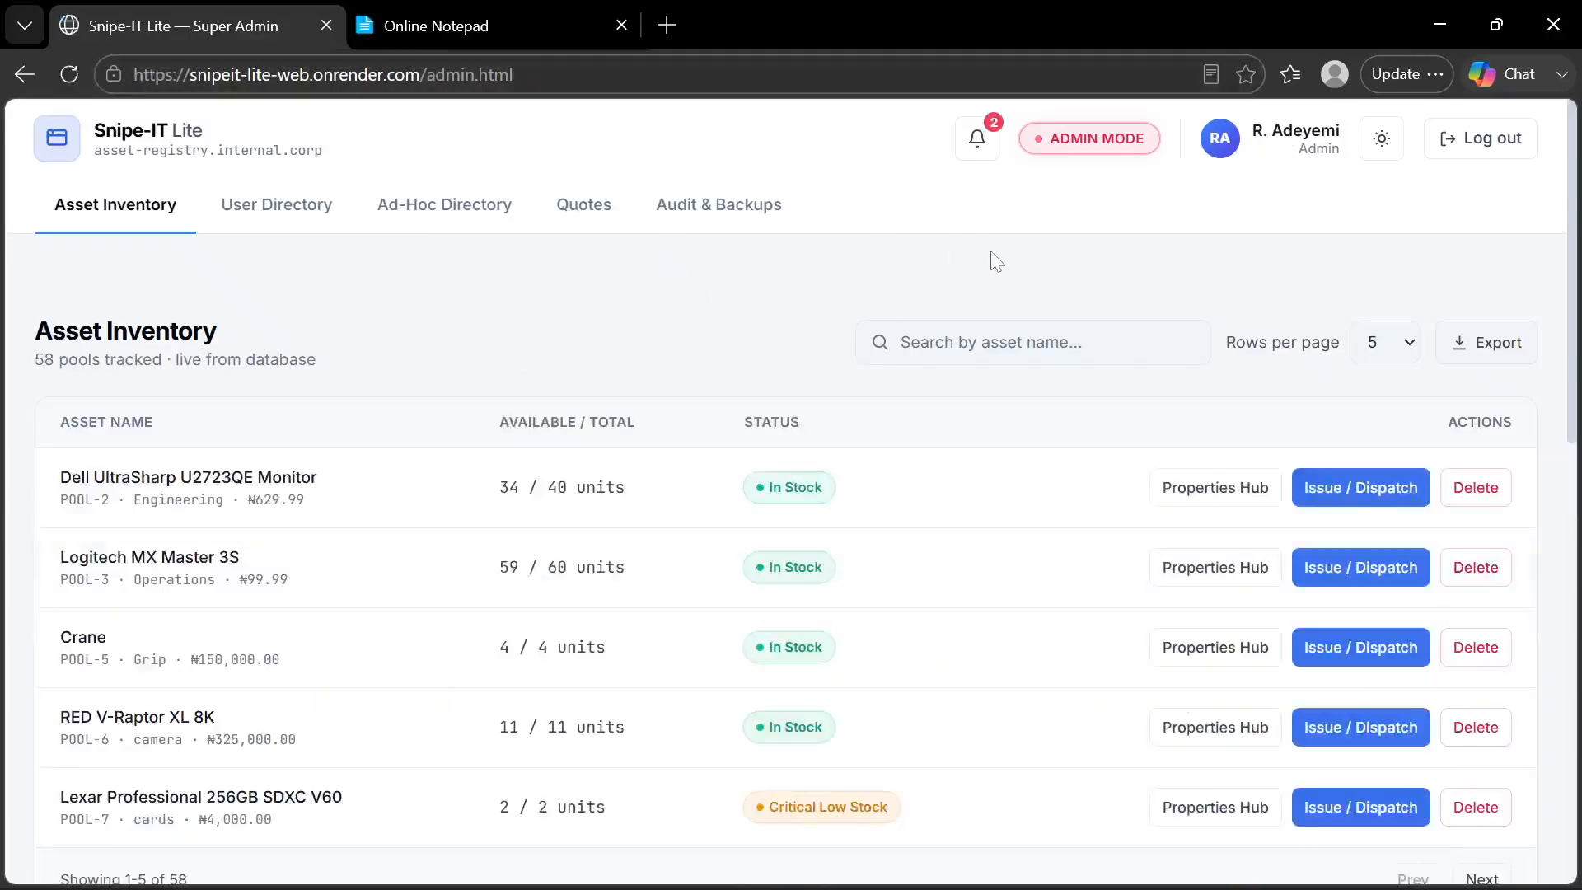
left_click(977, 140)
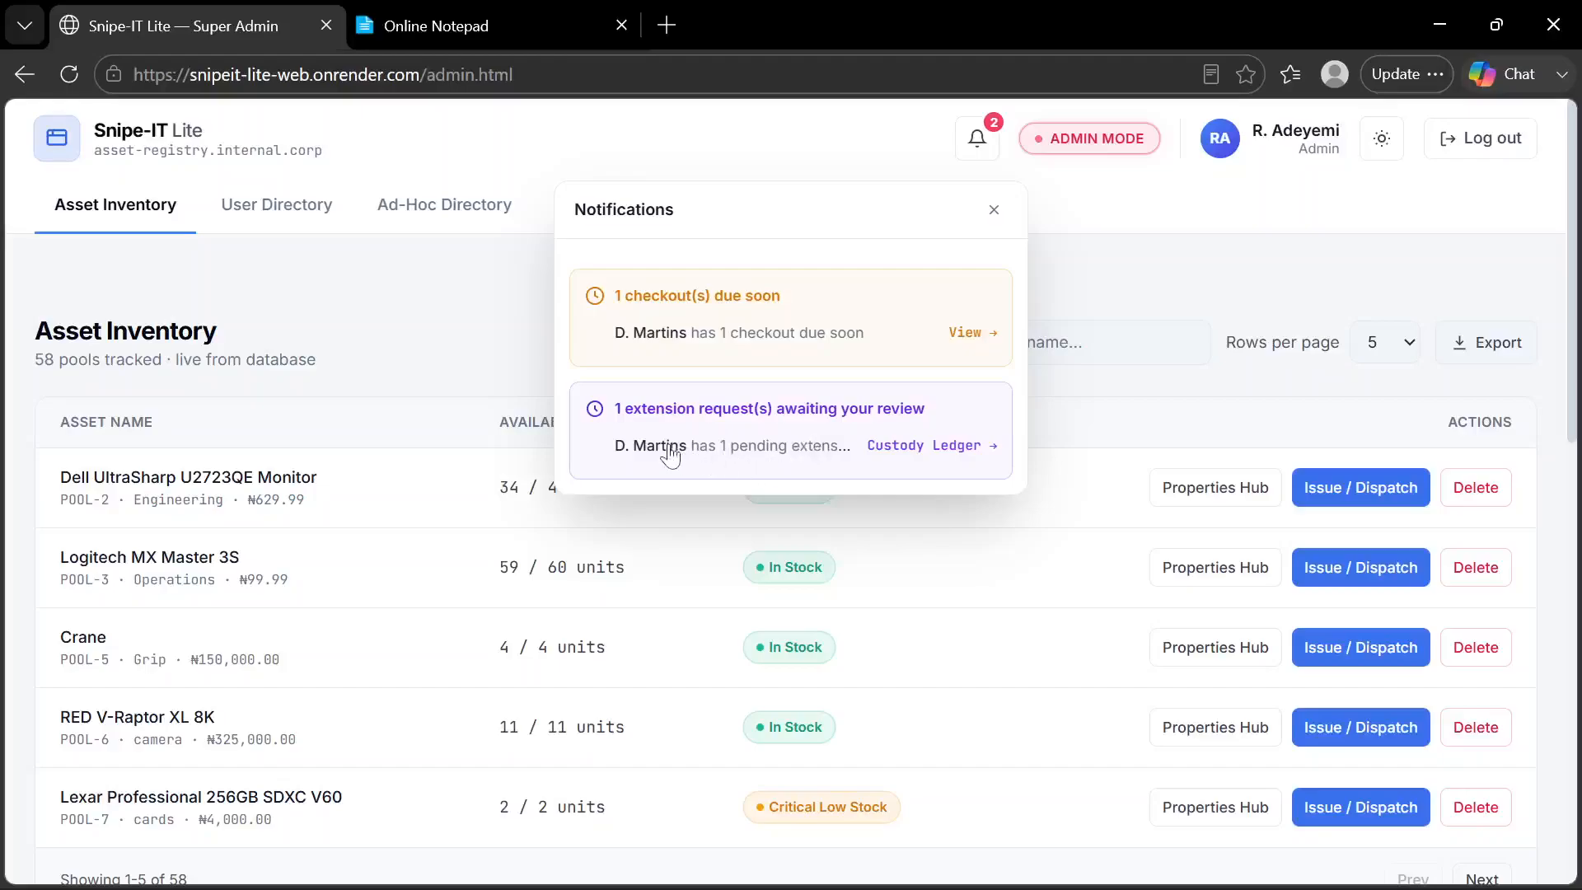
left_click(914, 448)
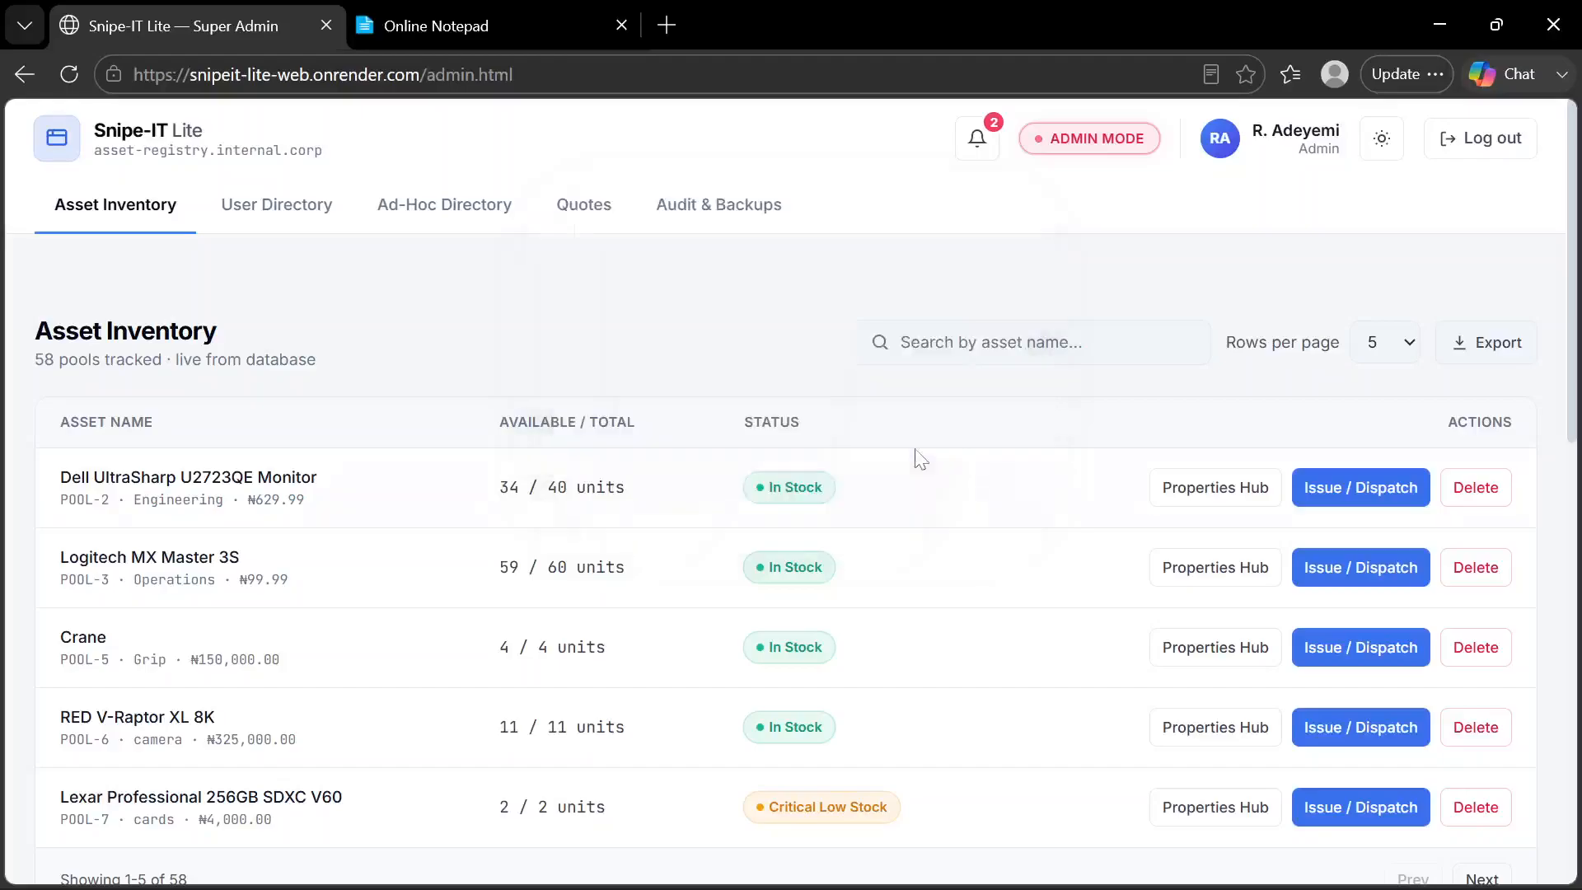
Approve the extension request for the Dell UltraSharp U2723QE Monitor and close the custody ledger
scroll(1198, 636, "down", 2)
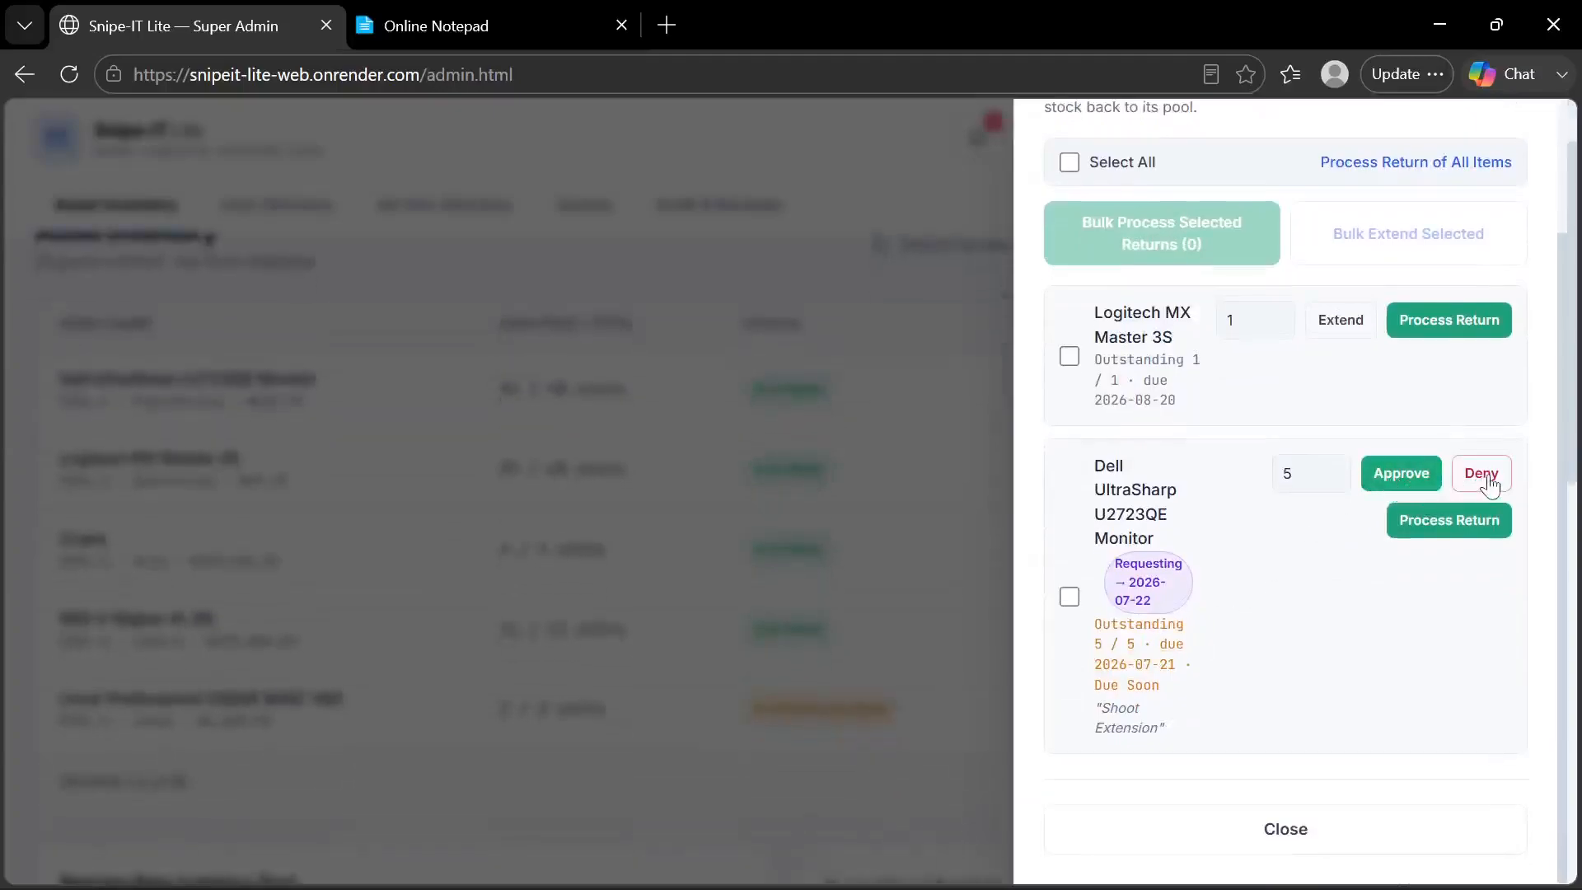
left_click(1403, 475)
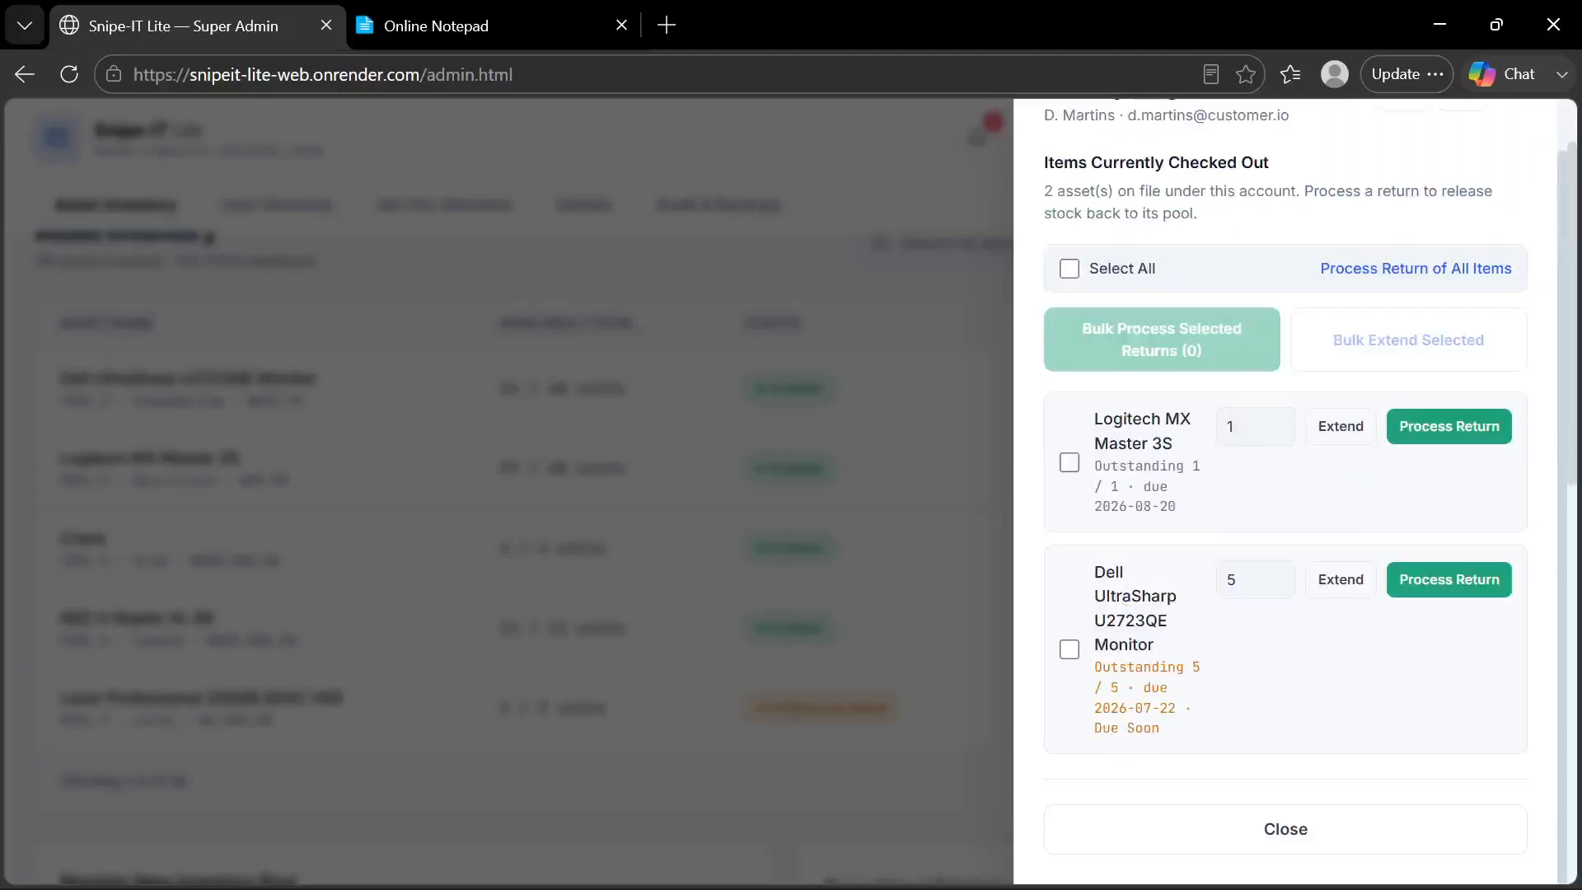
left_click(926, 354)
Switch to the customer portal in Chrome, refresh it, and check the notifications for the extension request update
mouse_move(979, 882)
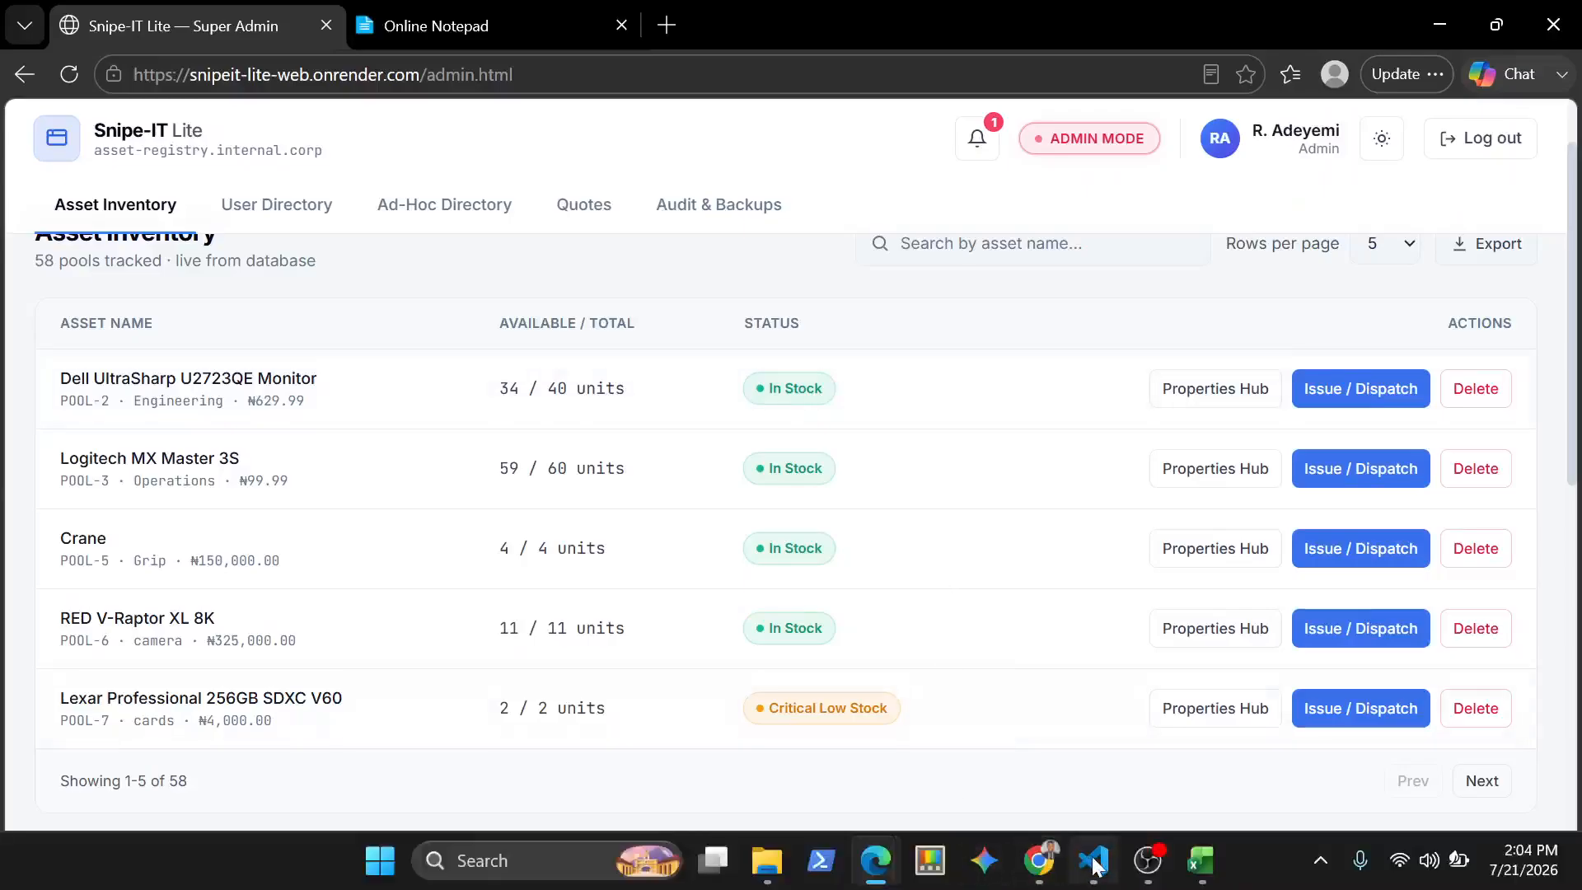
mouse_move(1048, 869)
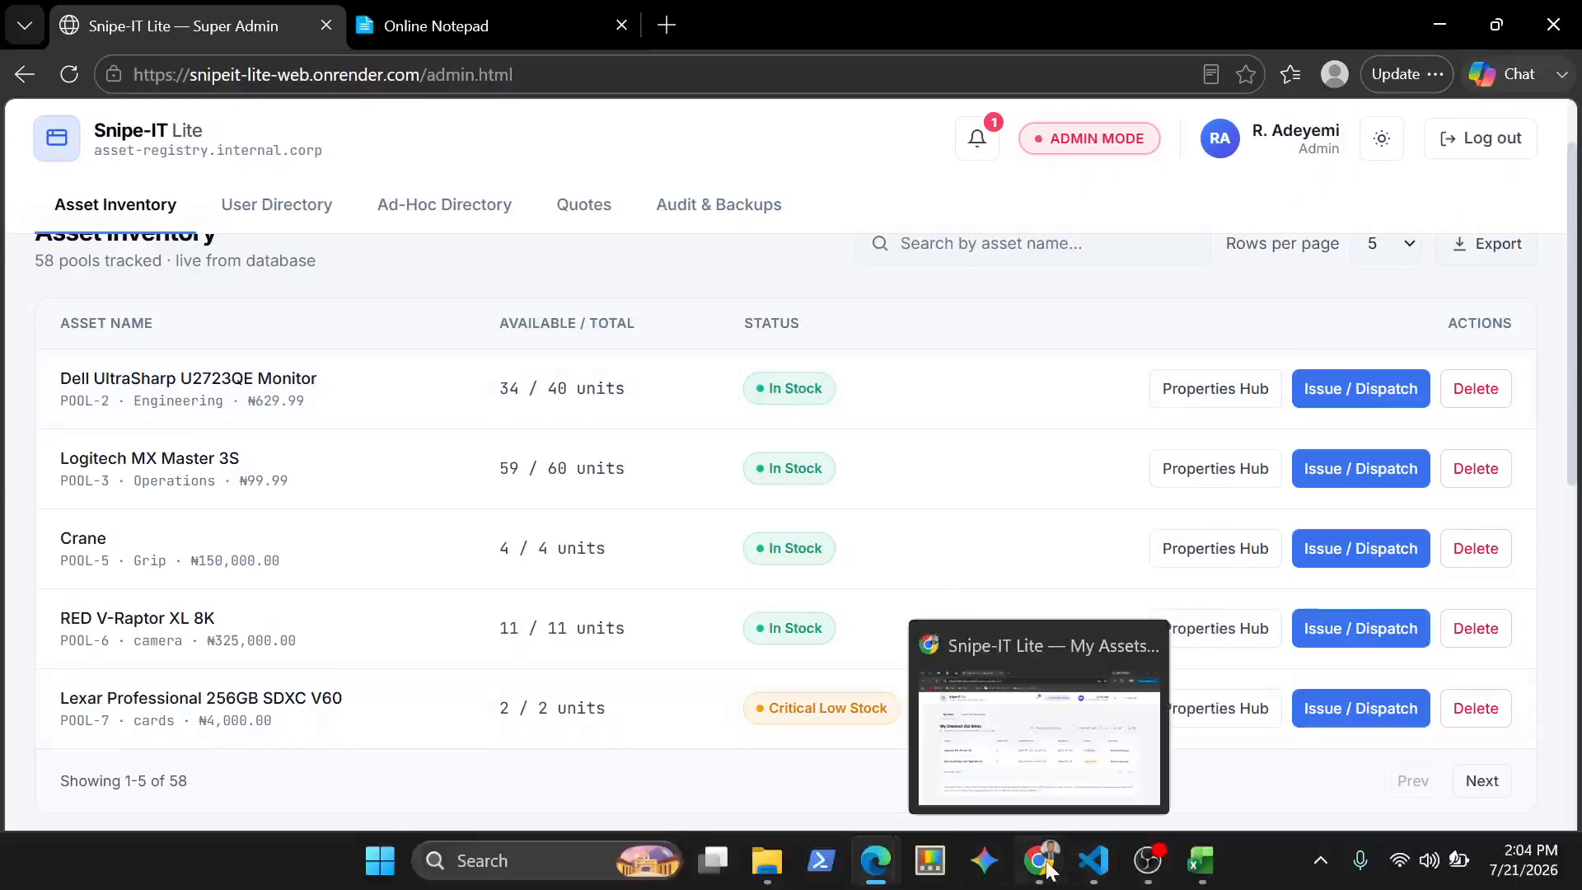
left_click(1033, 763)
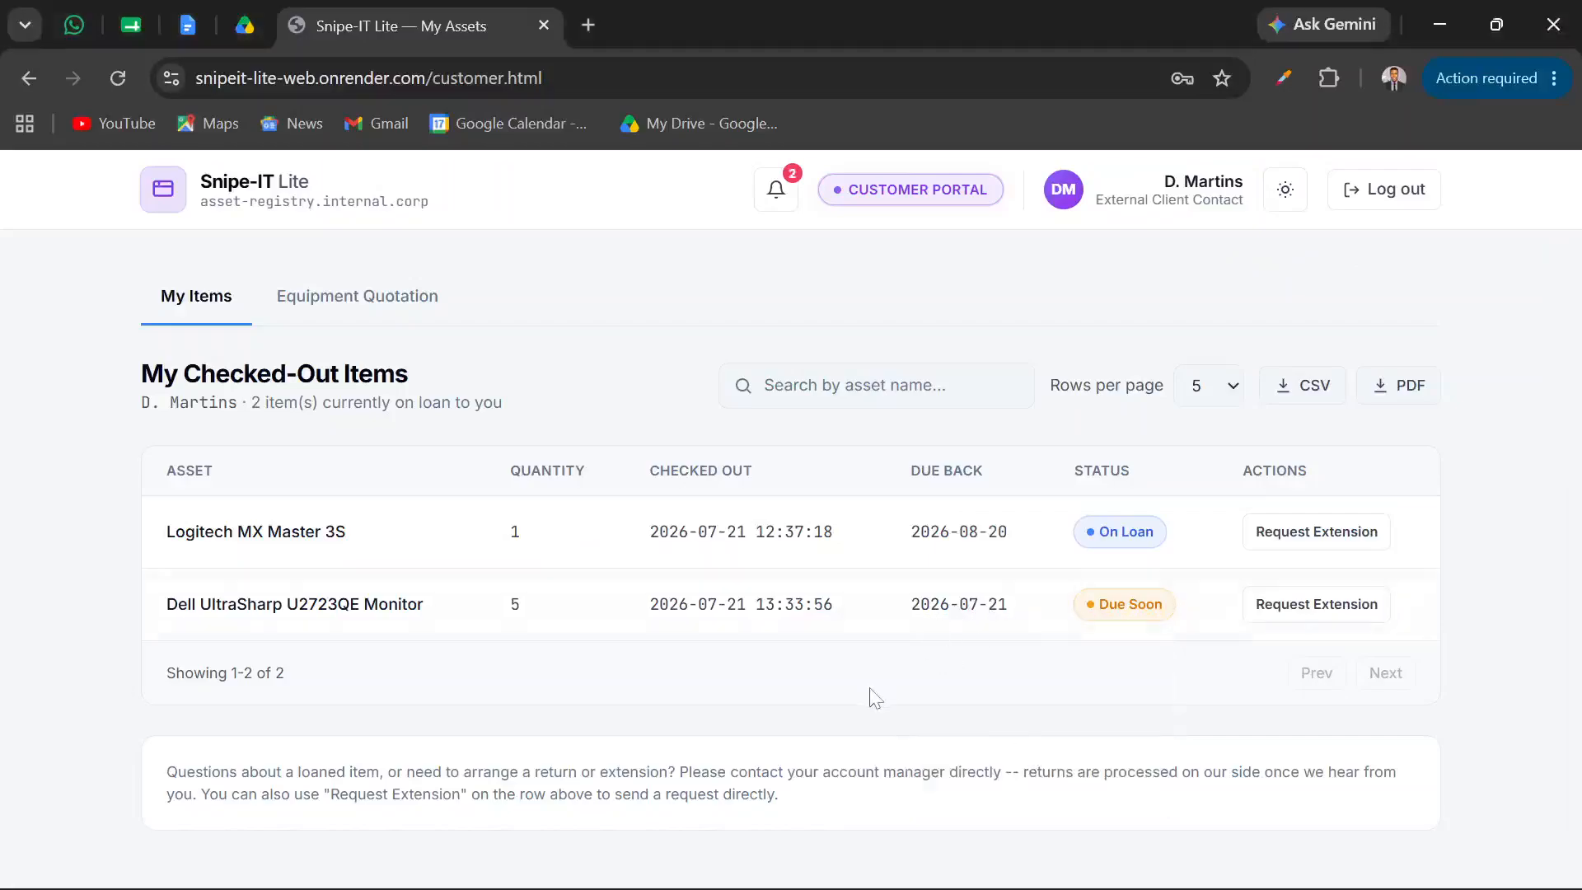
key("F5")
left_click(777, 192)
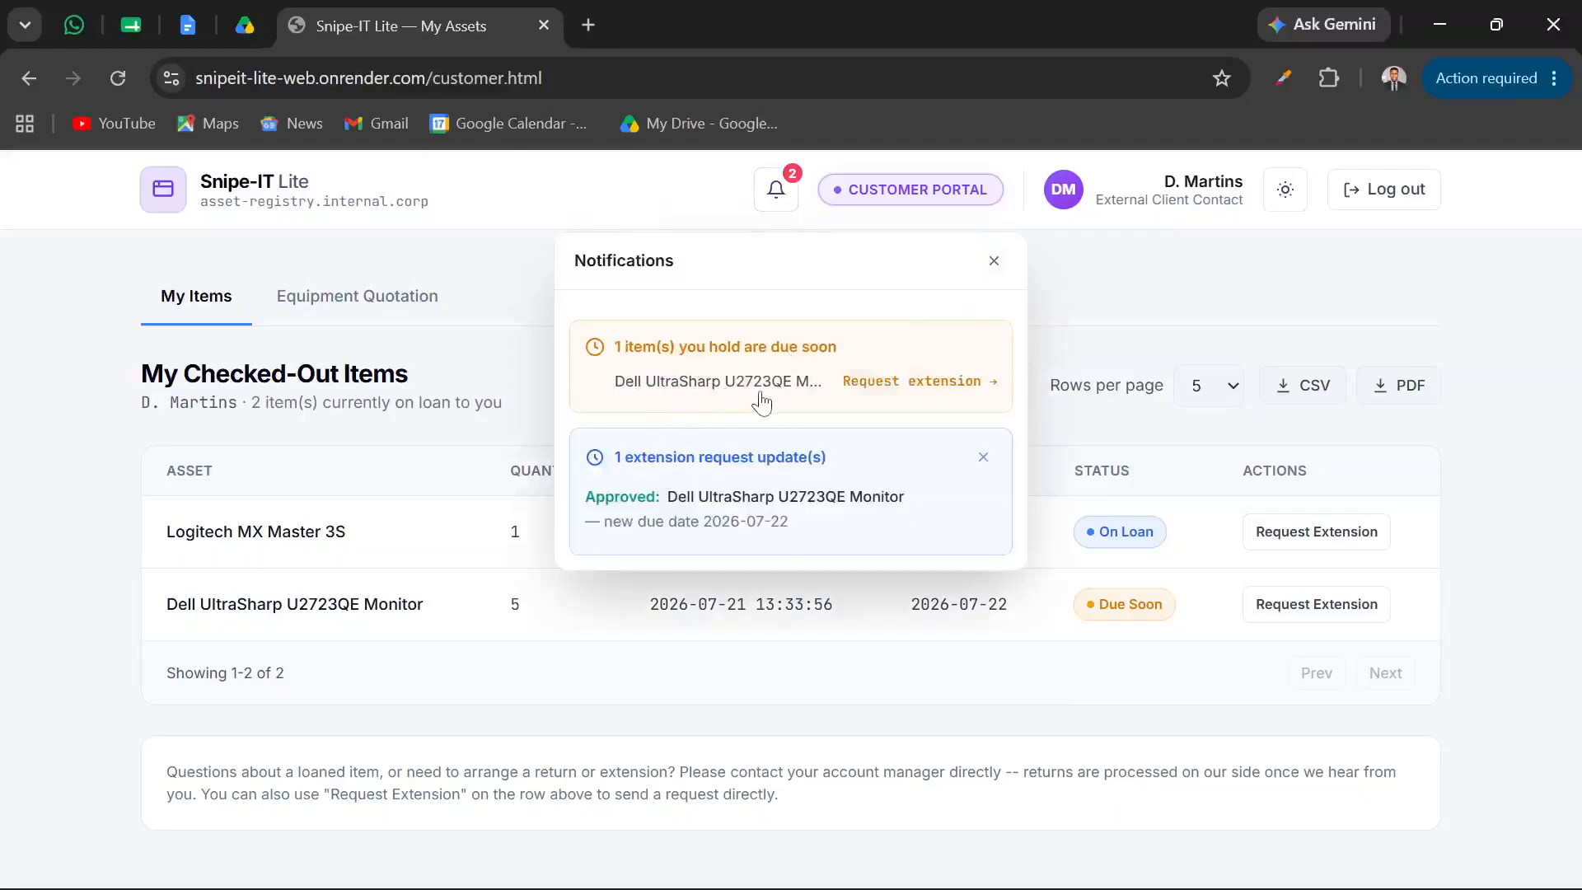
left_click(993, 262)
Switch to Visual Studio Code, examine the DUE_SOON_REMINDER_DAYS setting in the .env file, then minimize the editor
mouse_move(931, 878)
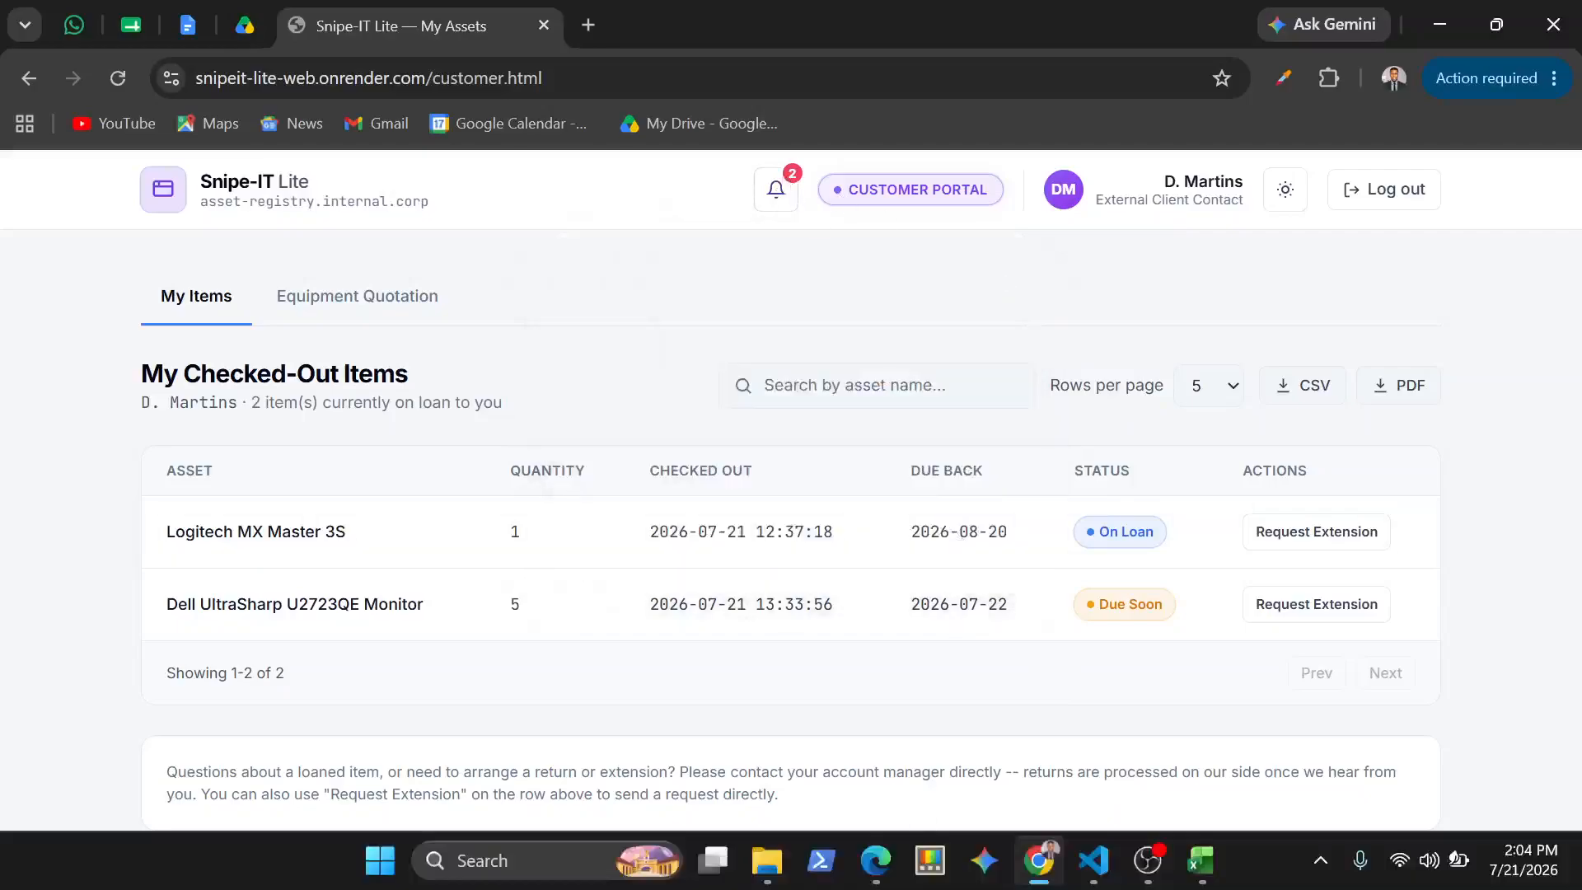
left_click(1093, 861)
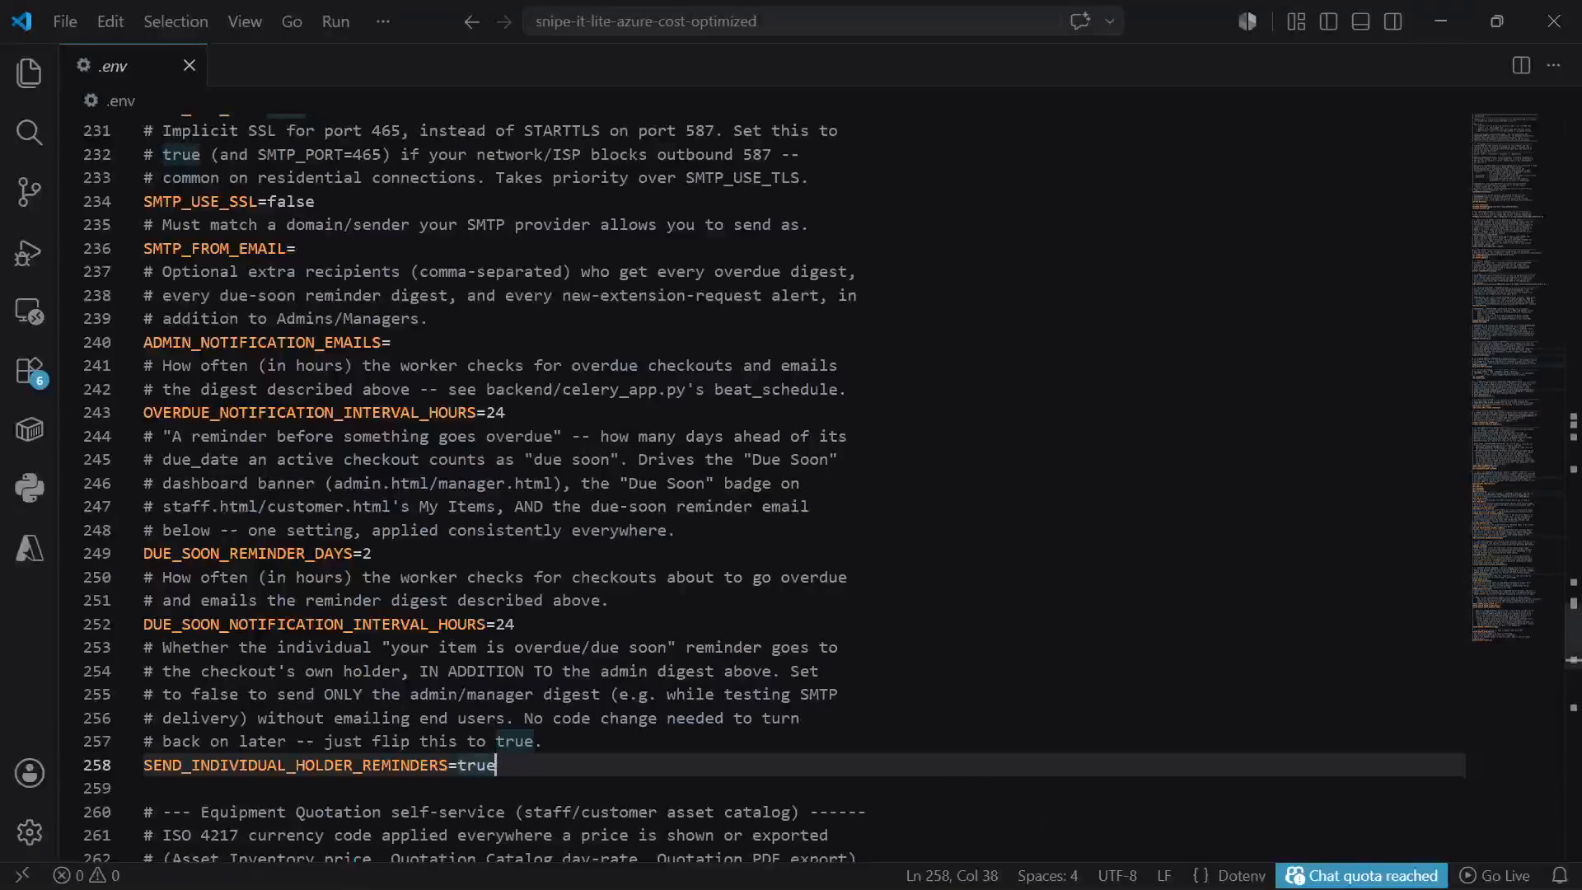
left_click(372, 553)
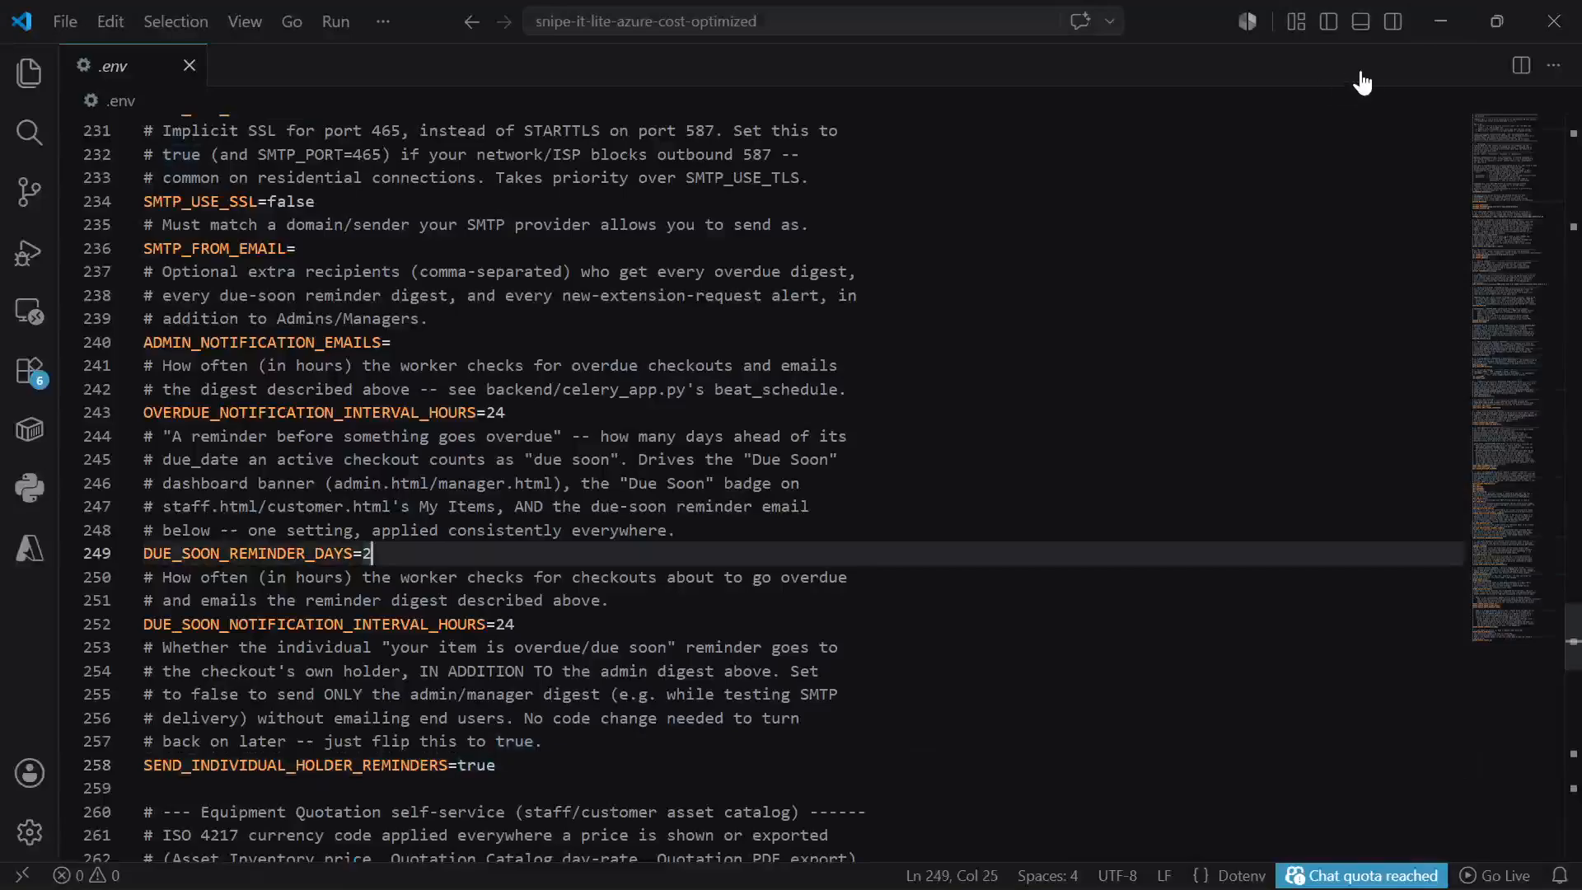
left_click(1442, 20)
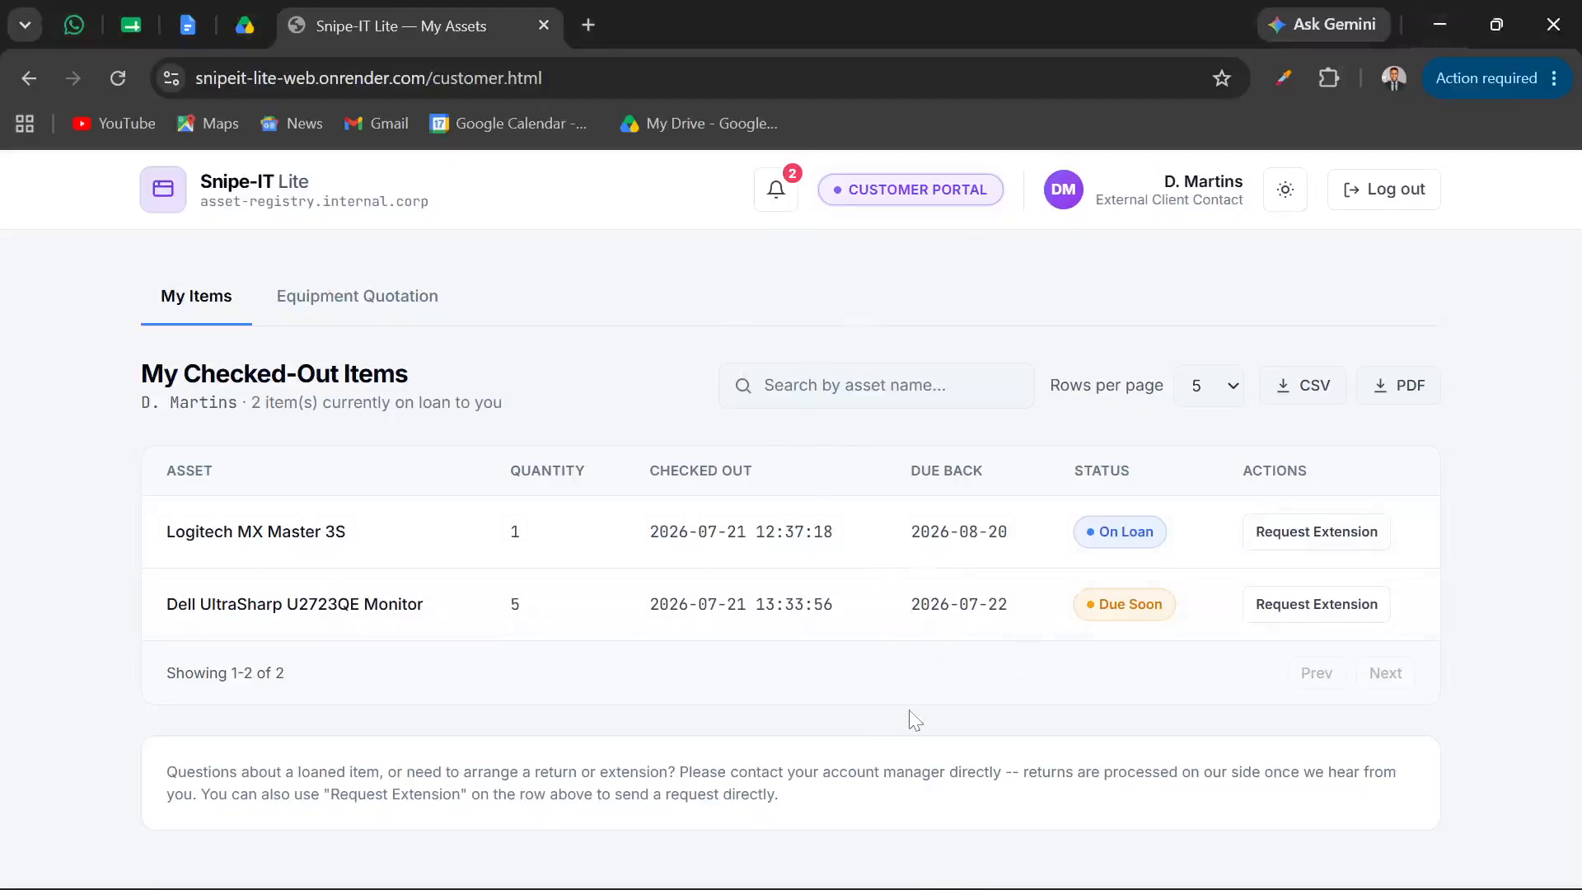
Return to the Super Admin window in Edge and show the User Directory
mouse_move(1059, 889)
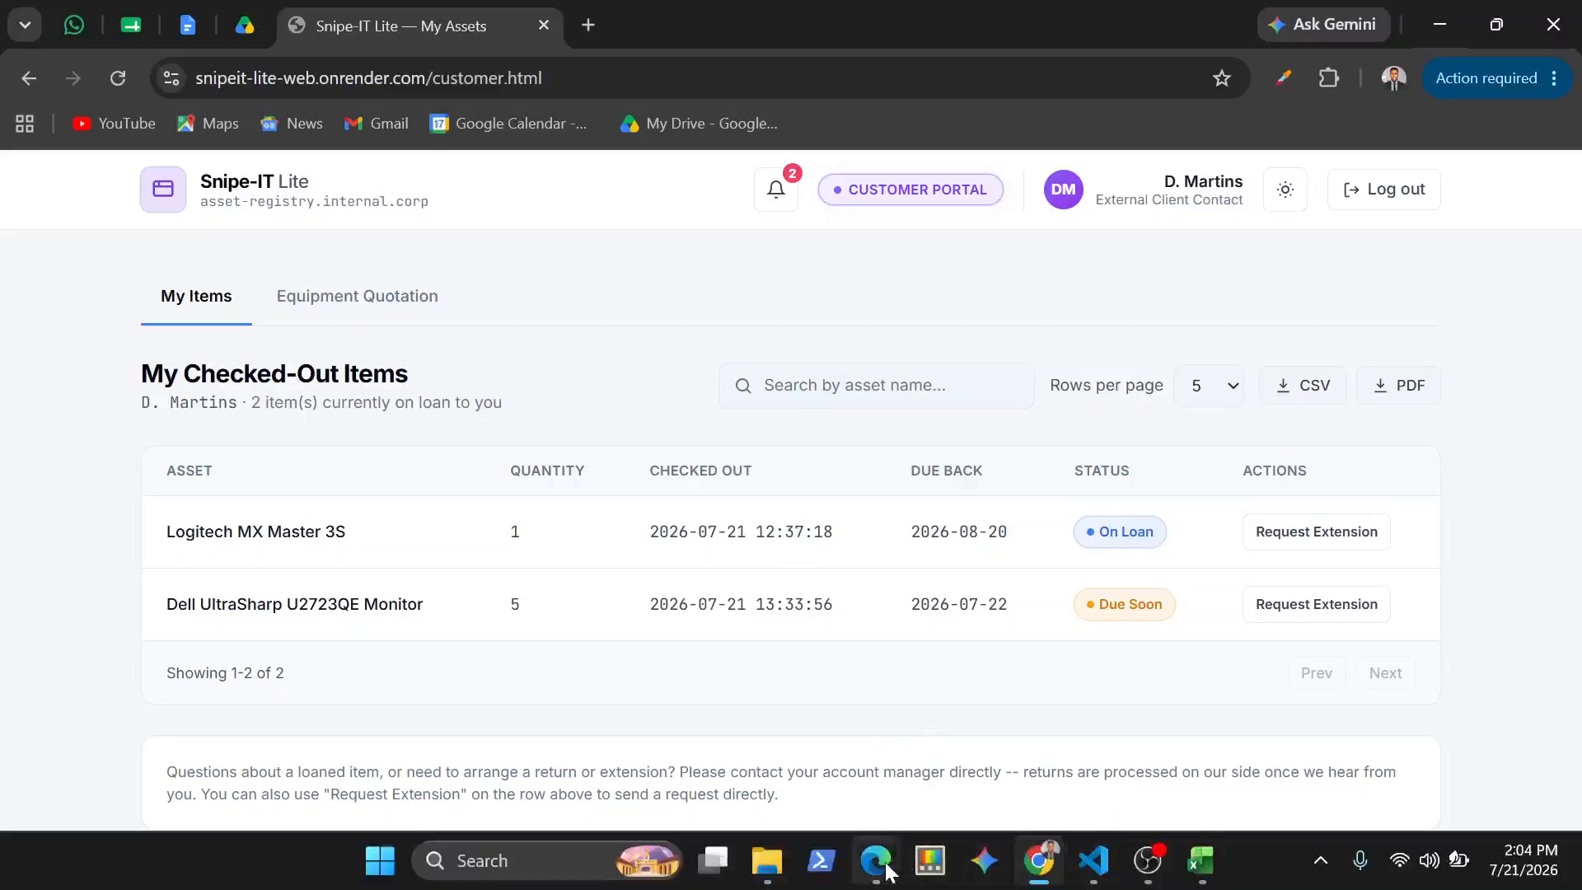
mouse_move(876, 860)
left_click(797, 758)
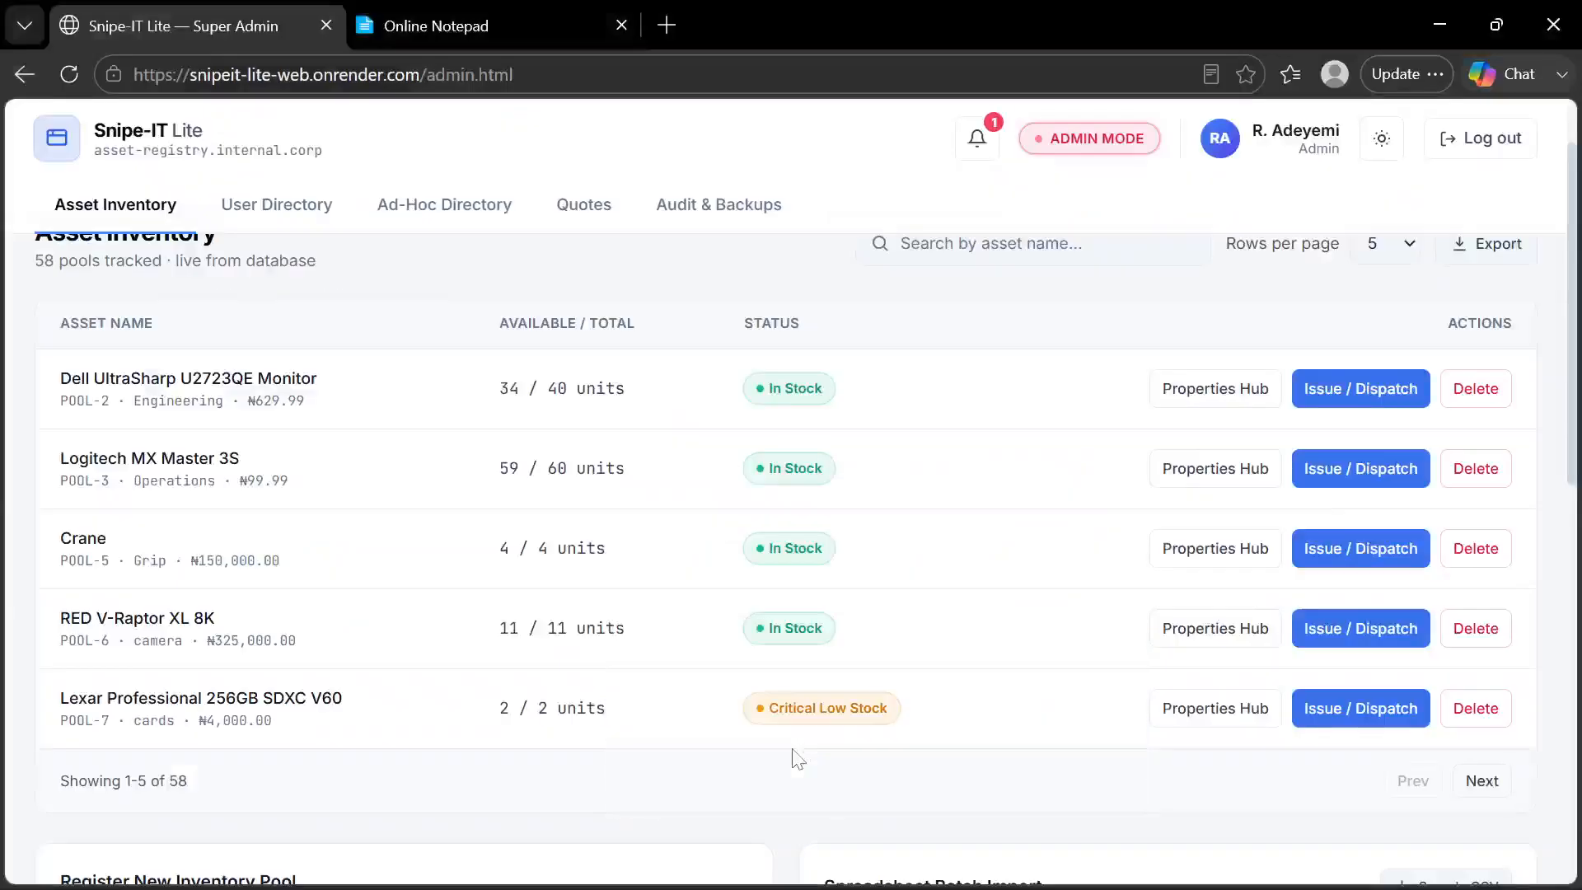
left_click(291, 218)
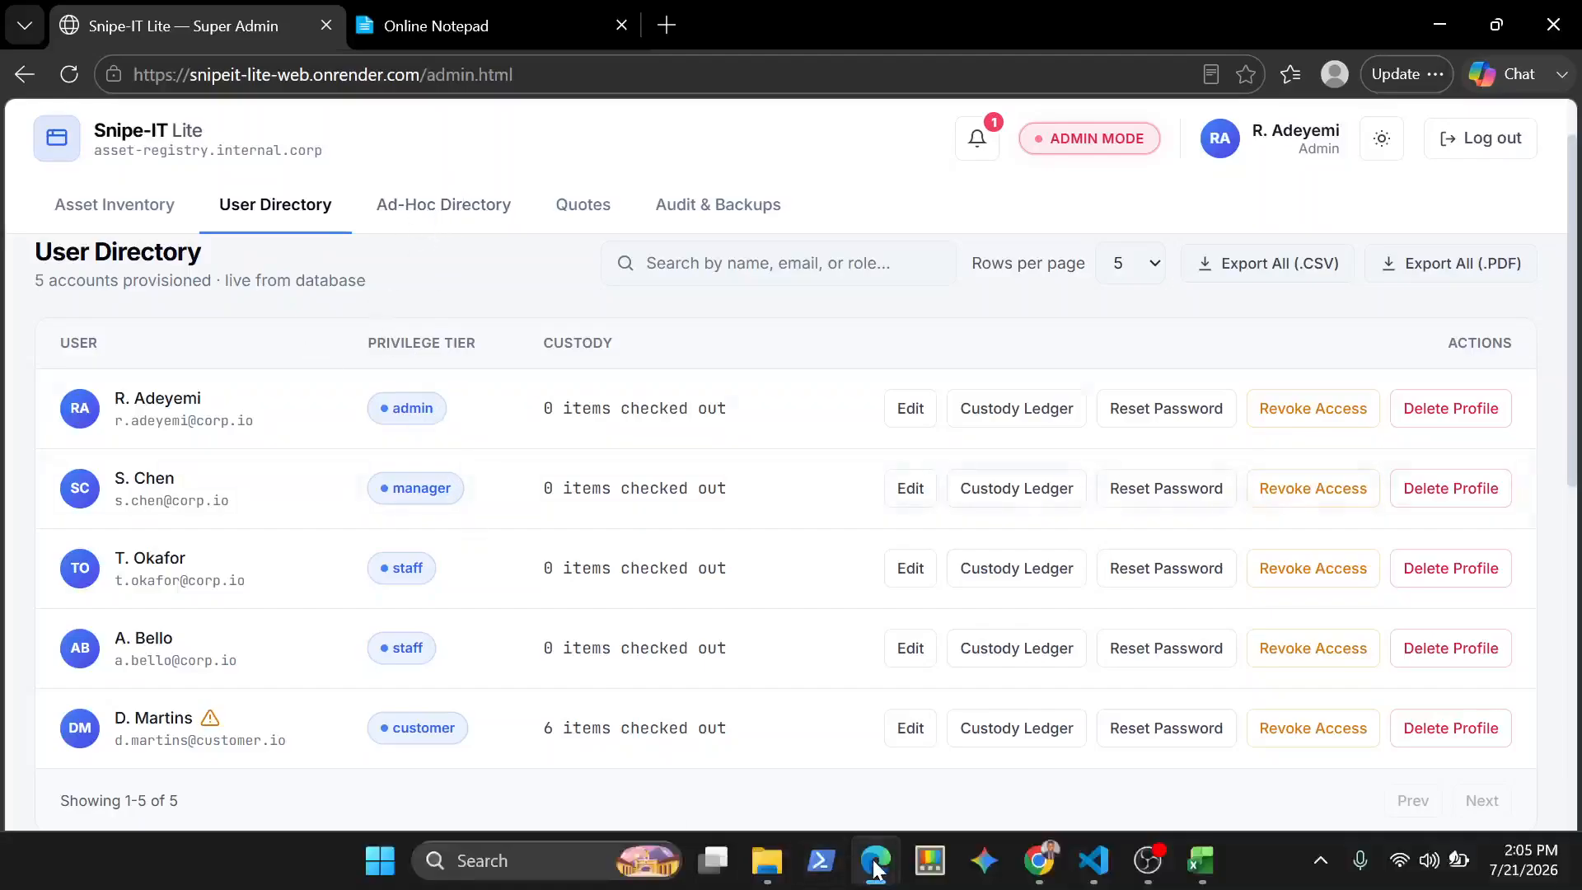
Switch to the Manager window in Edge and look over its User Directory and account provisioning section
mouse_move(873, 835)
left_click(942, 767)
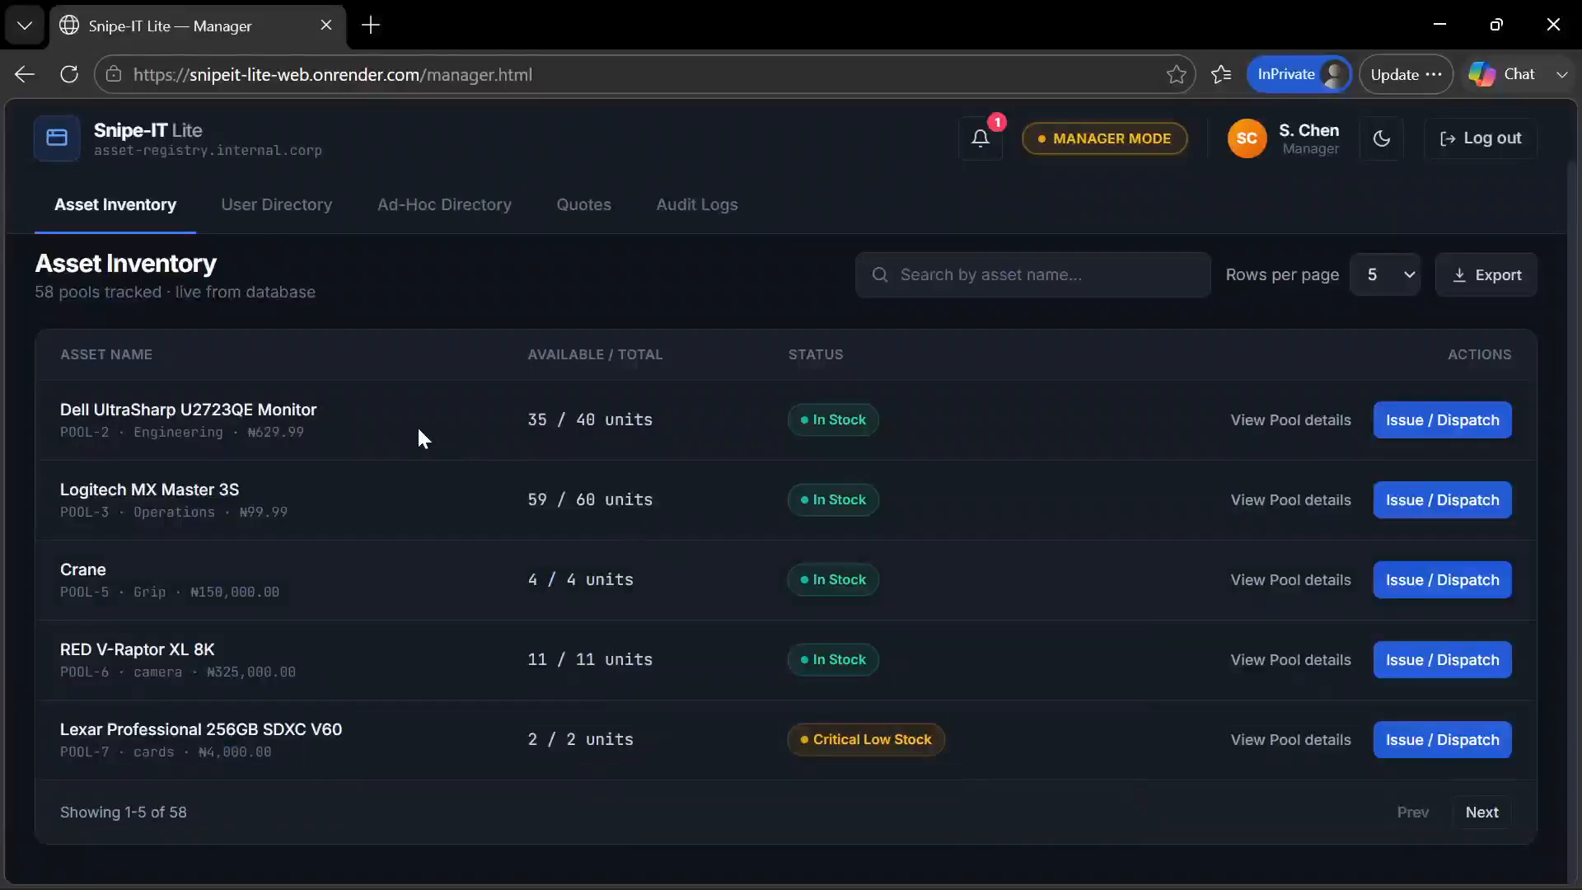
left_click(313, 202)
scroll(339, 547, "down", 3)
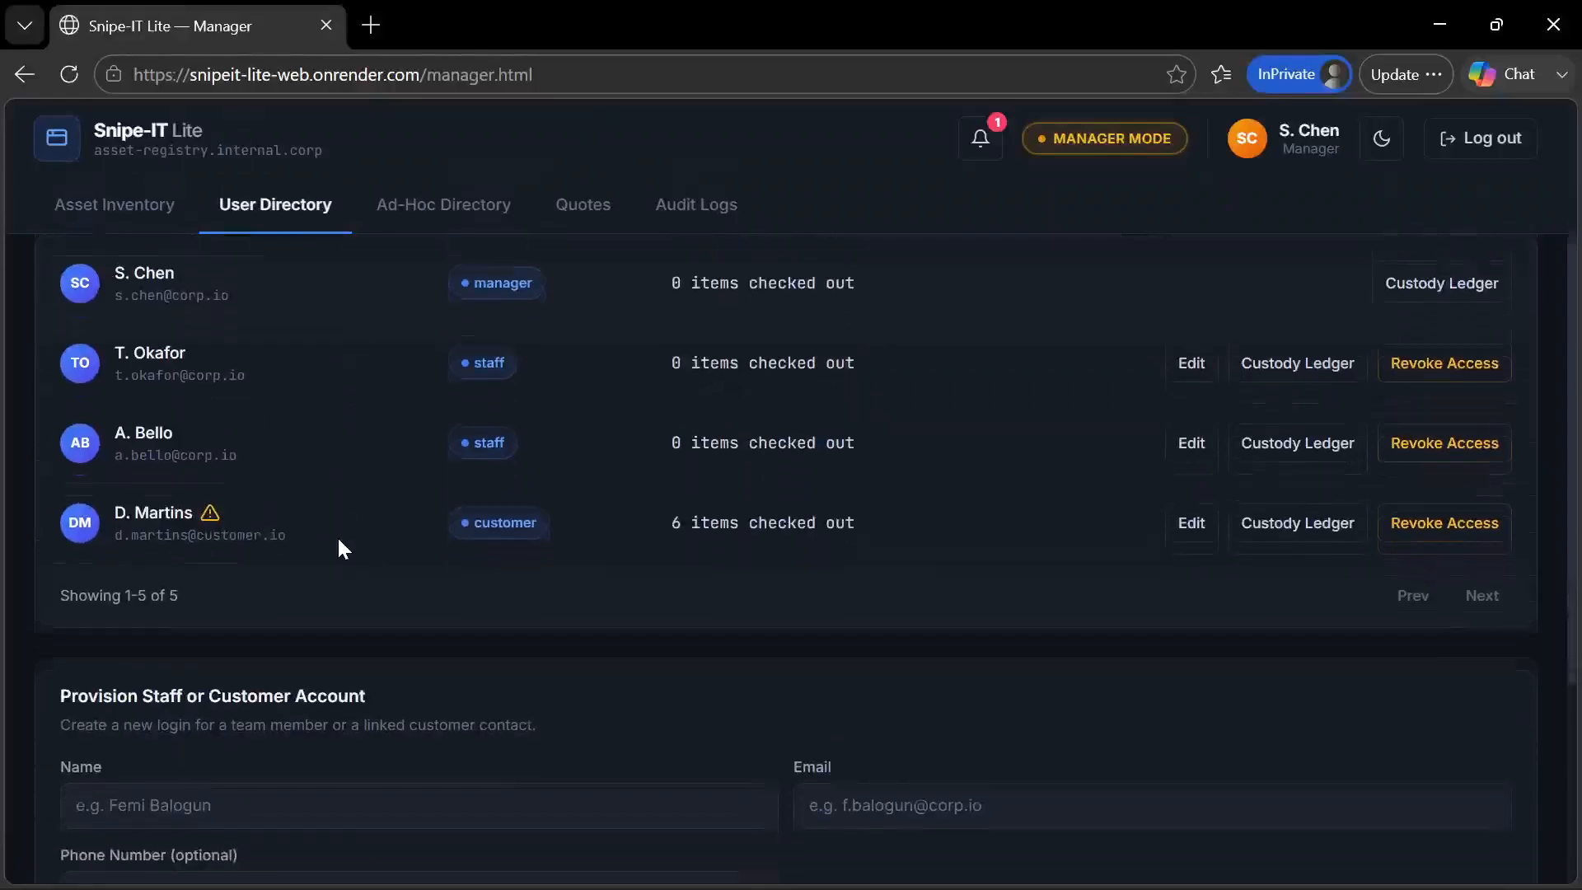
scroll(339, 547, "up", 2)
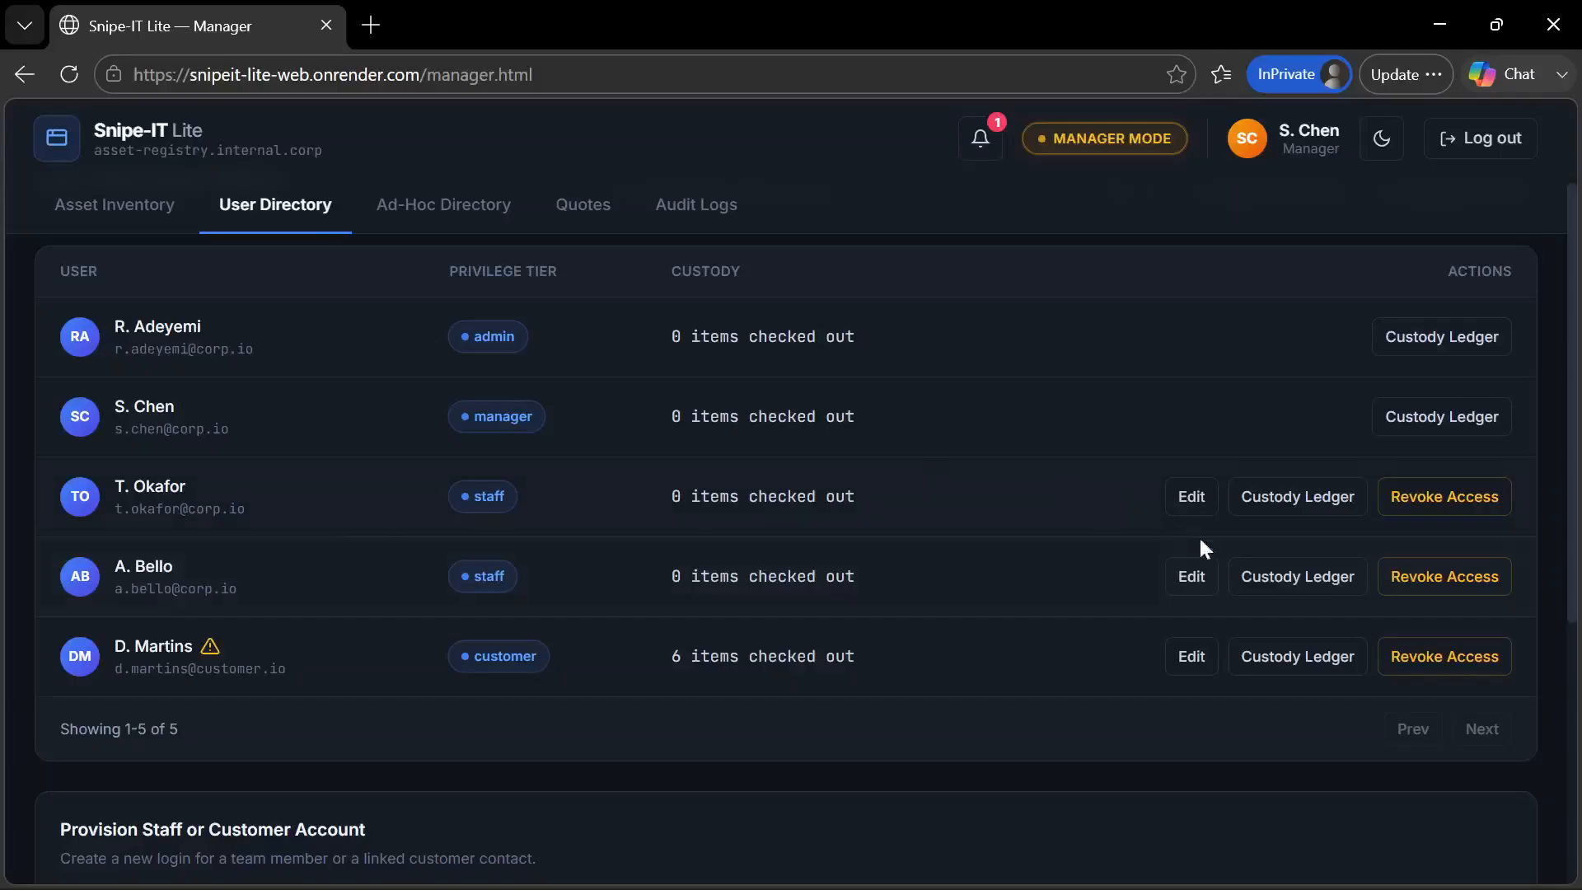
From the customer's custody ledger, try extending the Dell UltraSharp U2723QE Monitor's due date to 07/22/2026, then cancel and close the ledger
left_click(1296, 513)
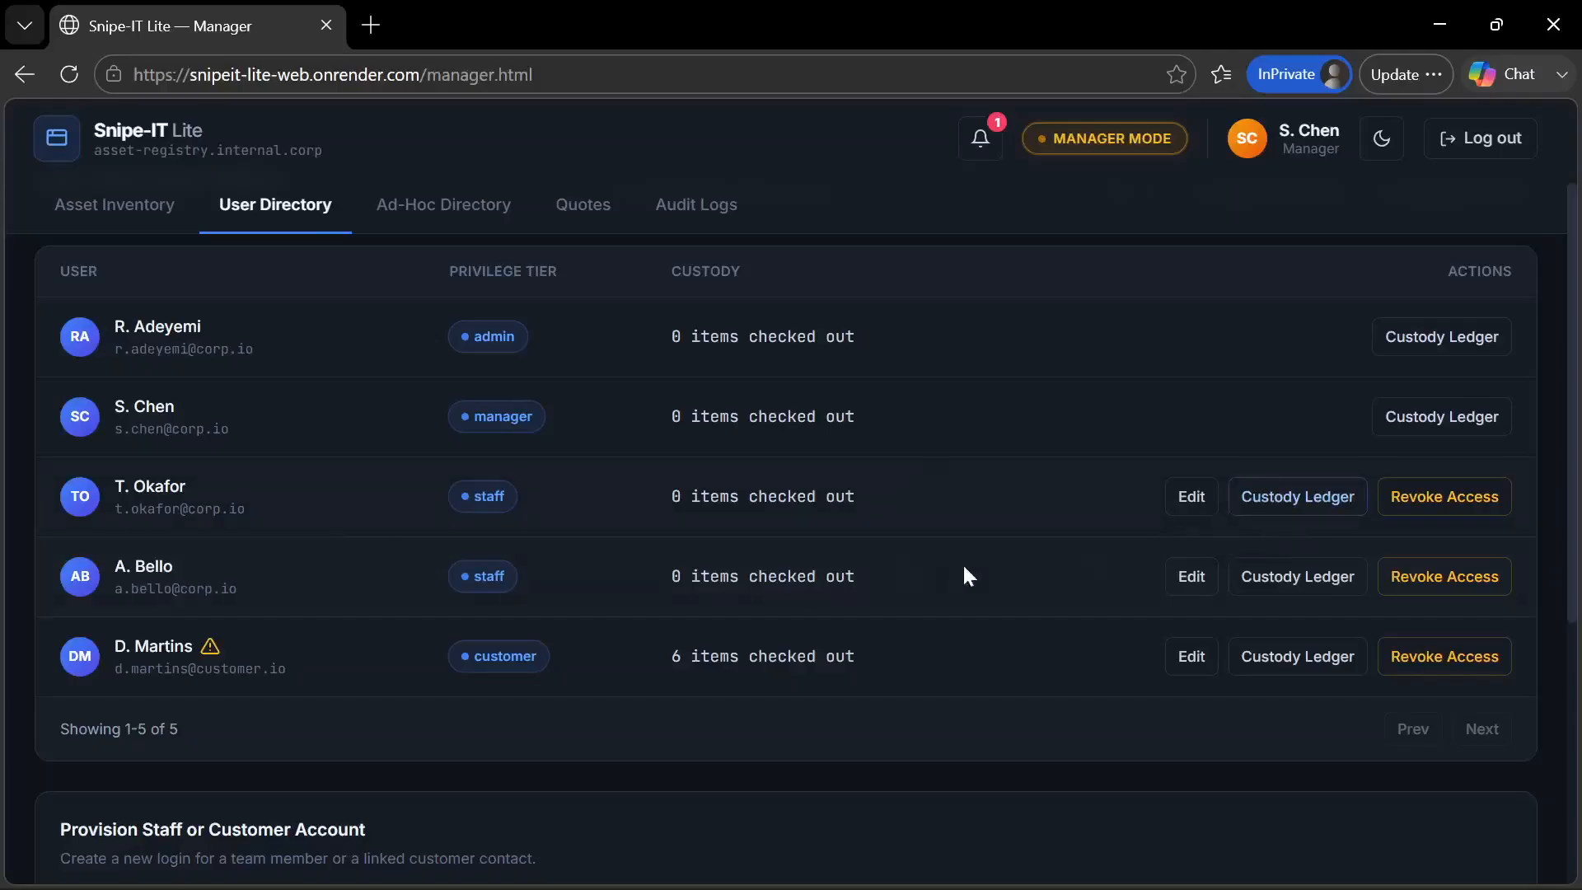
left_click(1286, 664)
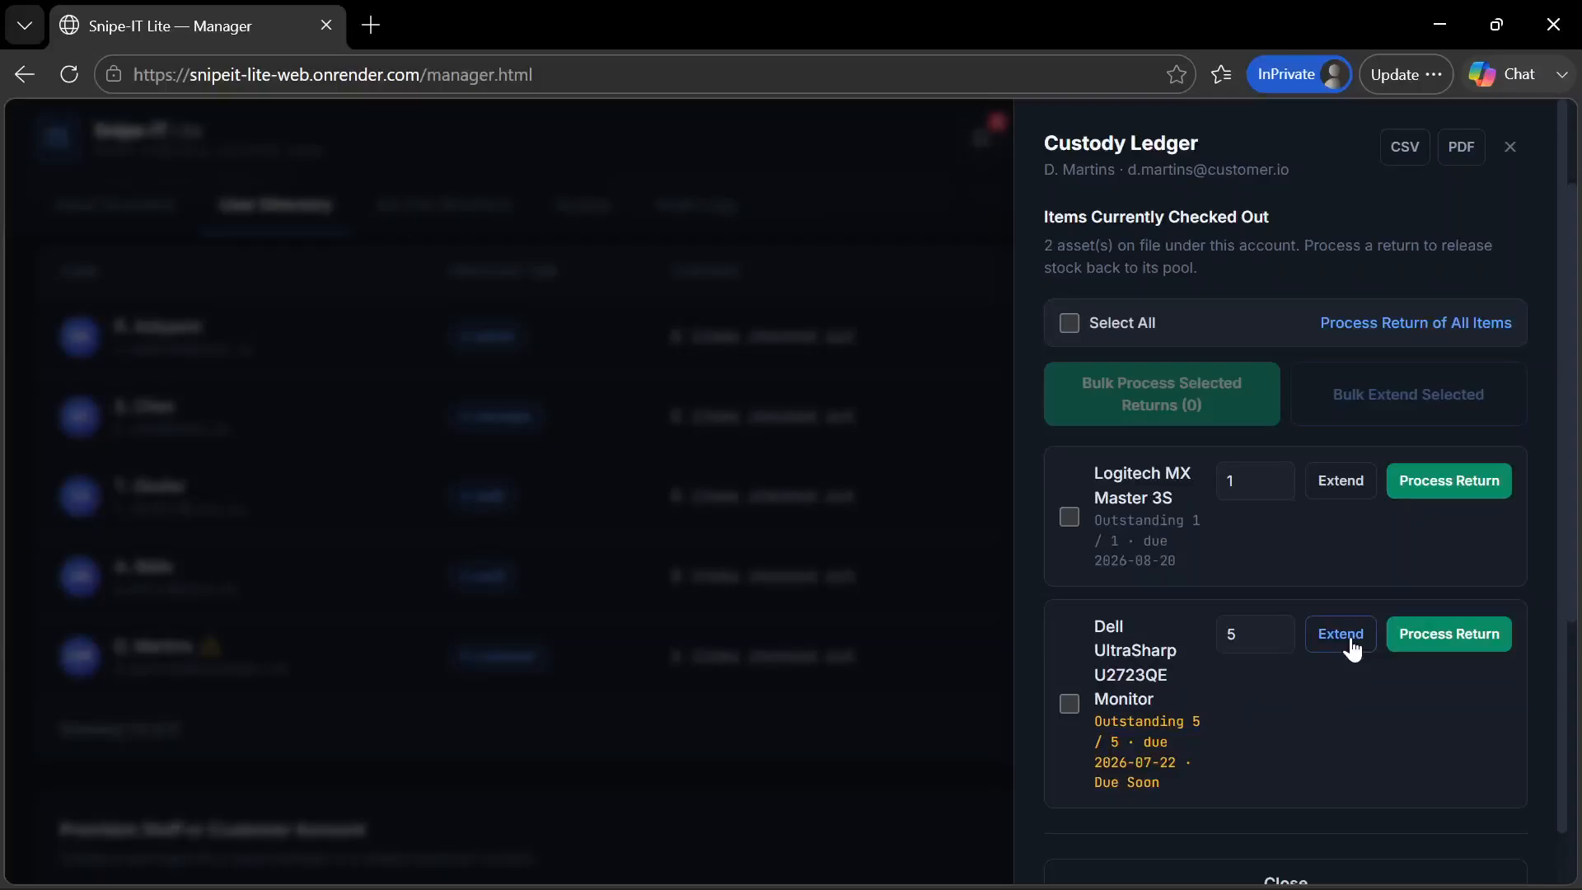
left_click(1341, 635)
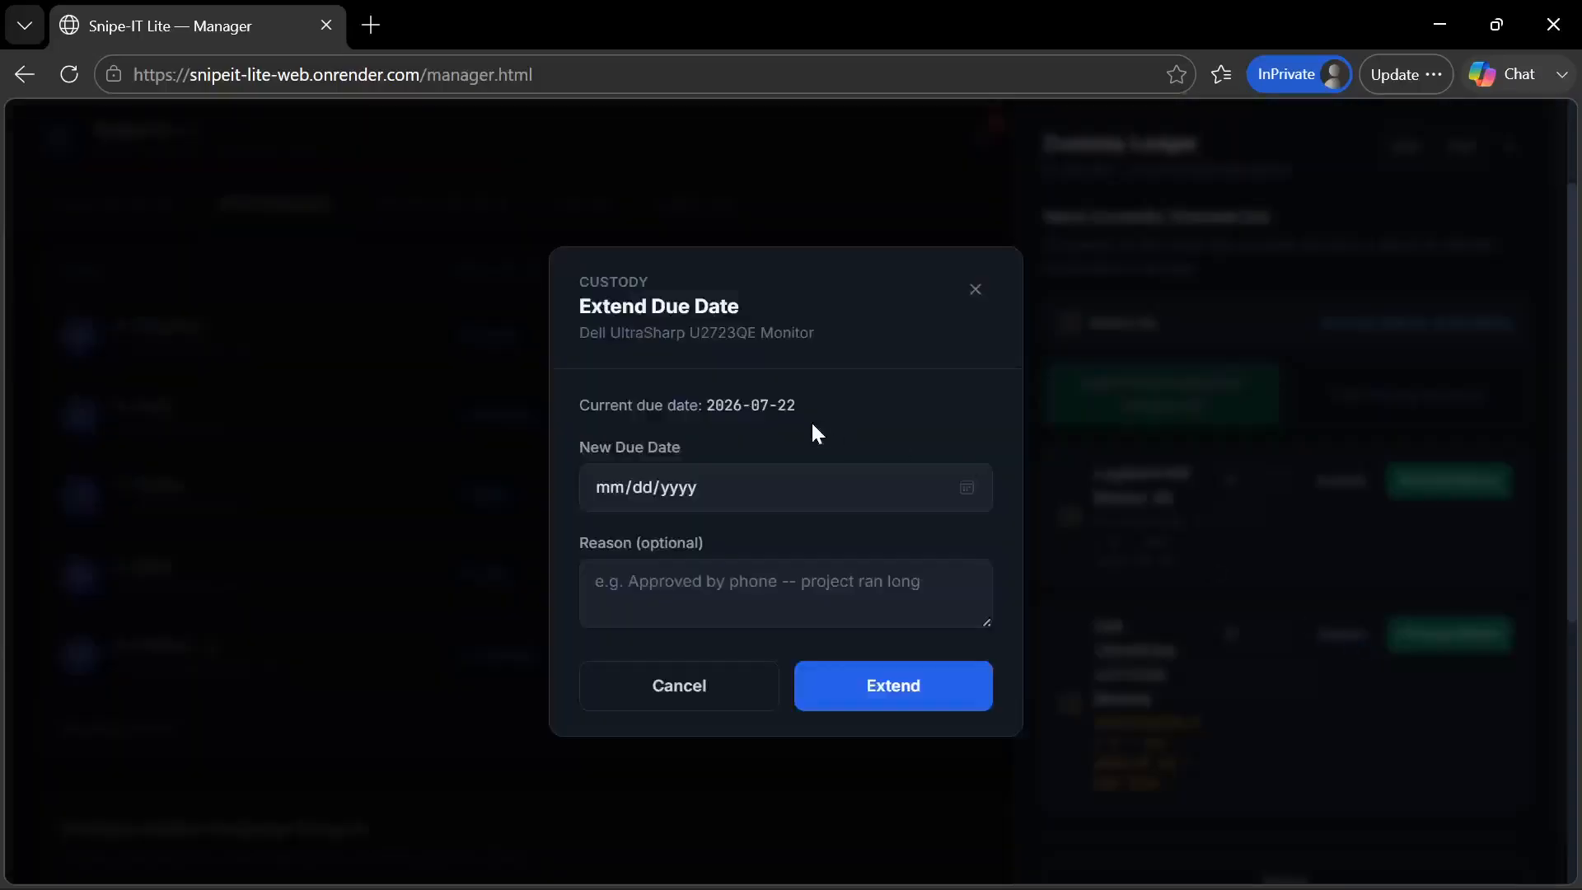
left_click(967, 489)
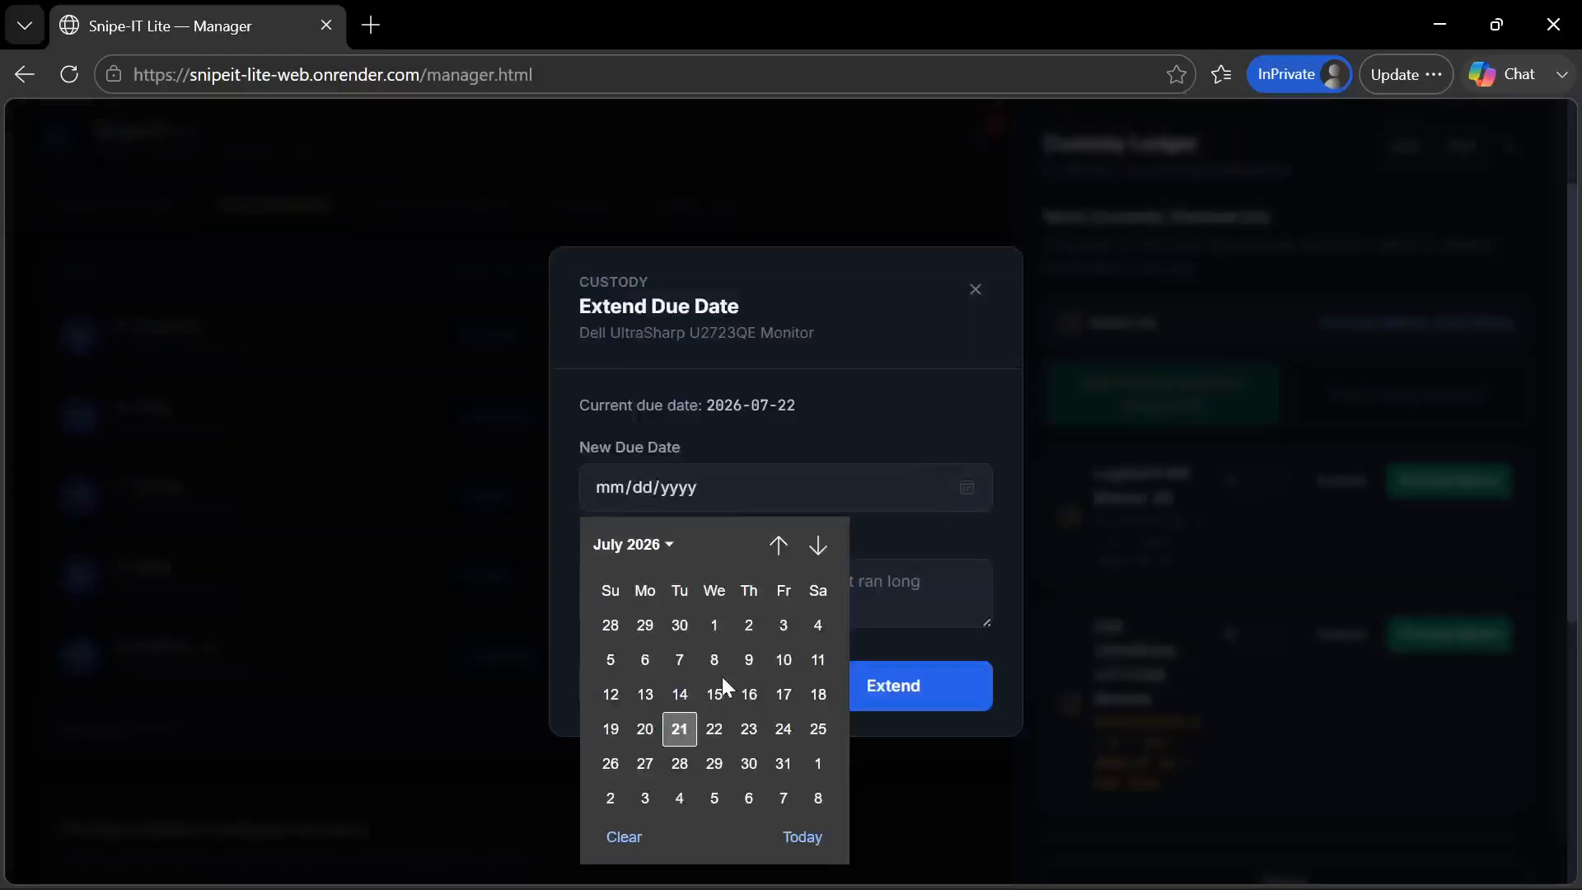
left_click(715, 730)
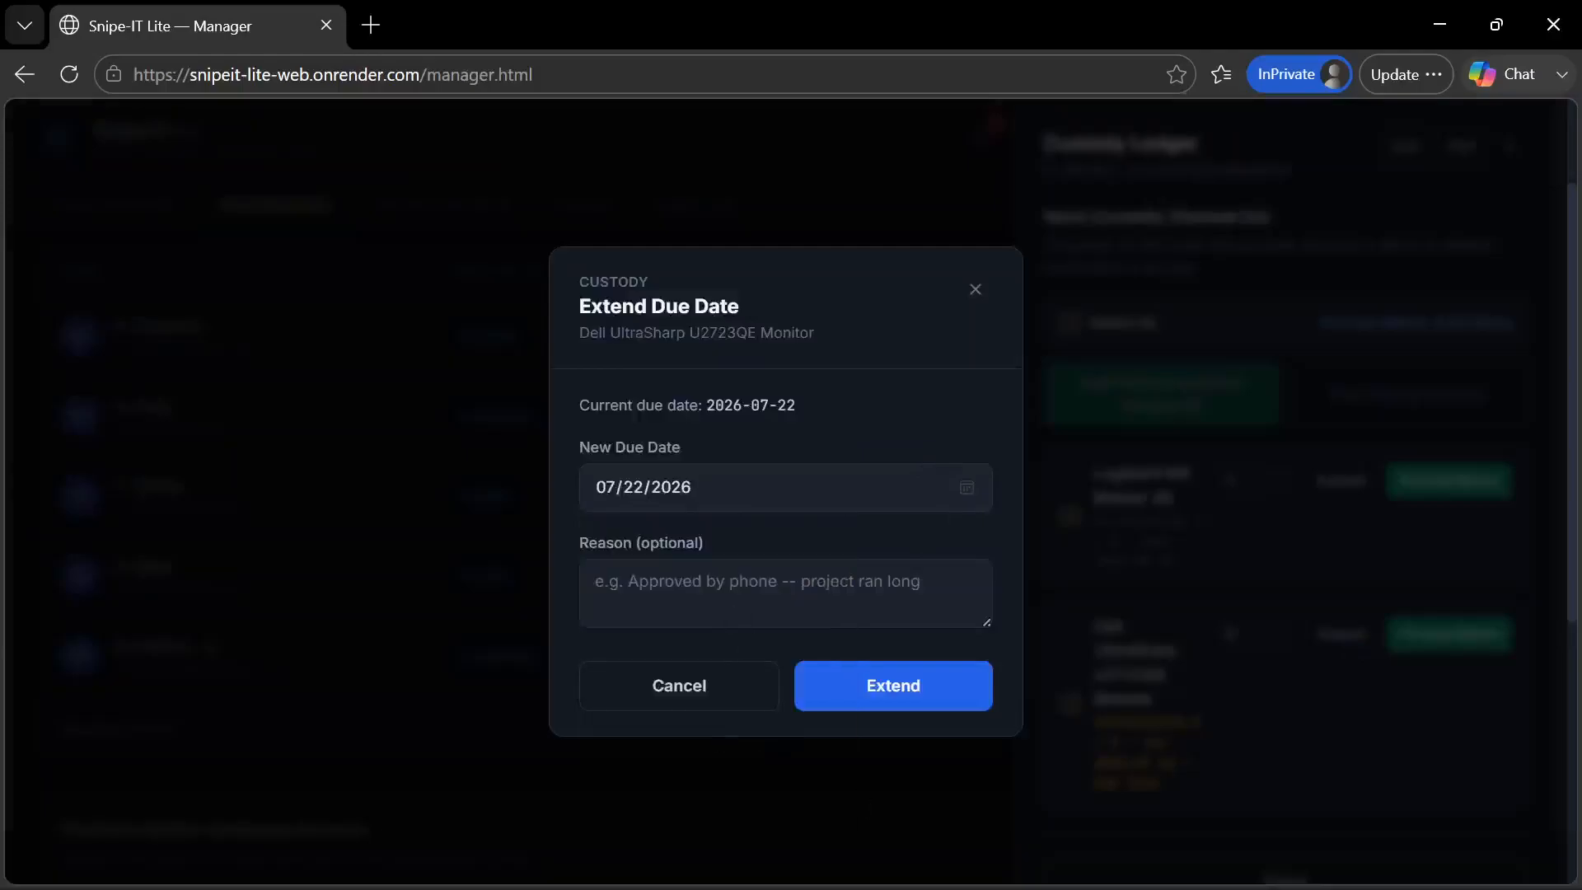
left_click(709, 686)
left_click(929, 387)
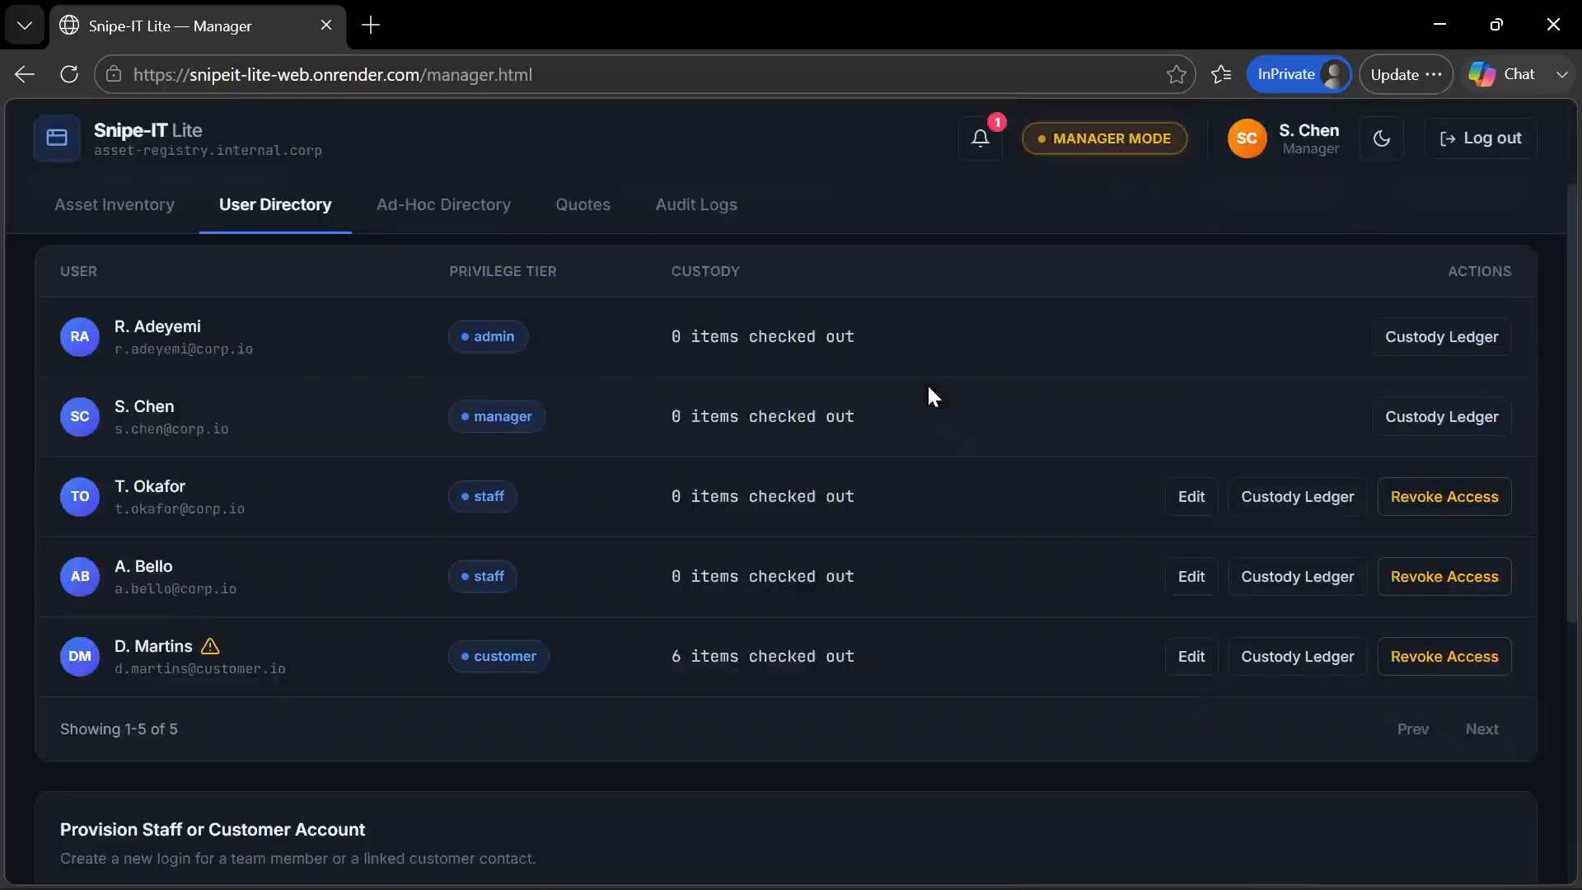
Reload the manager page and reopen the customer's custody ledger from the User Directory
key("F5")
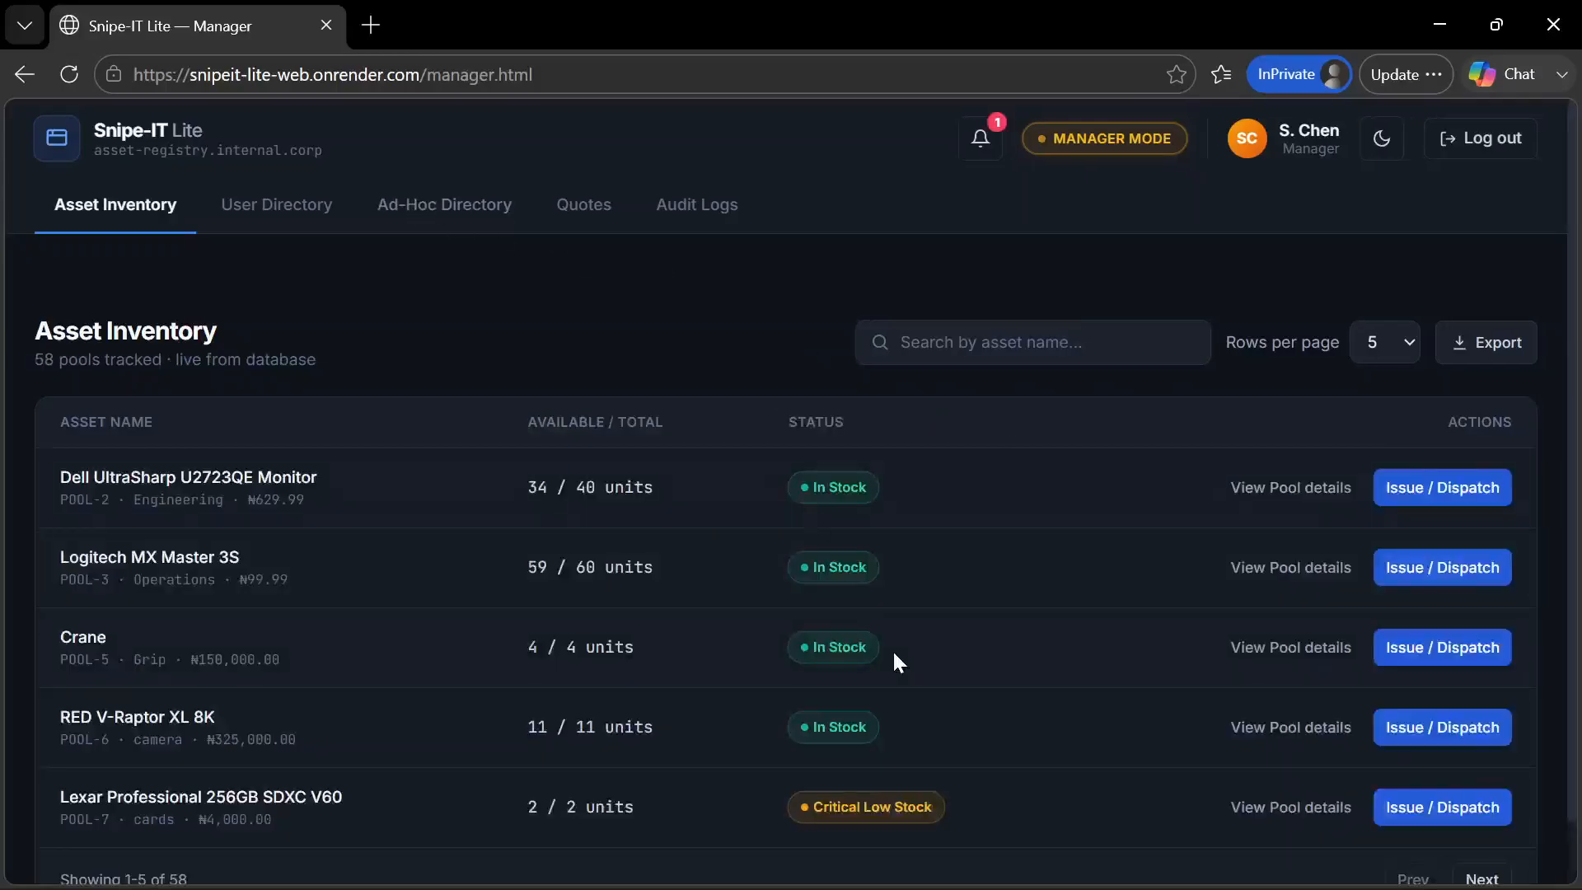
scroll(893, 650, "down", 1)
scroll(893, 649, "up", 1)
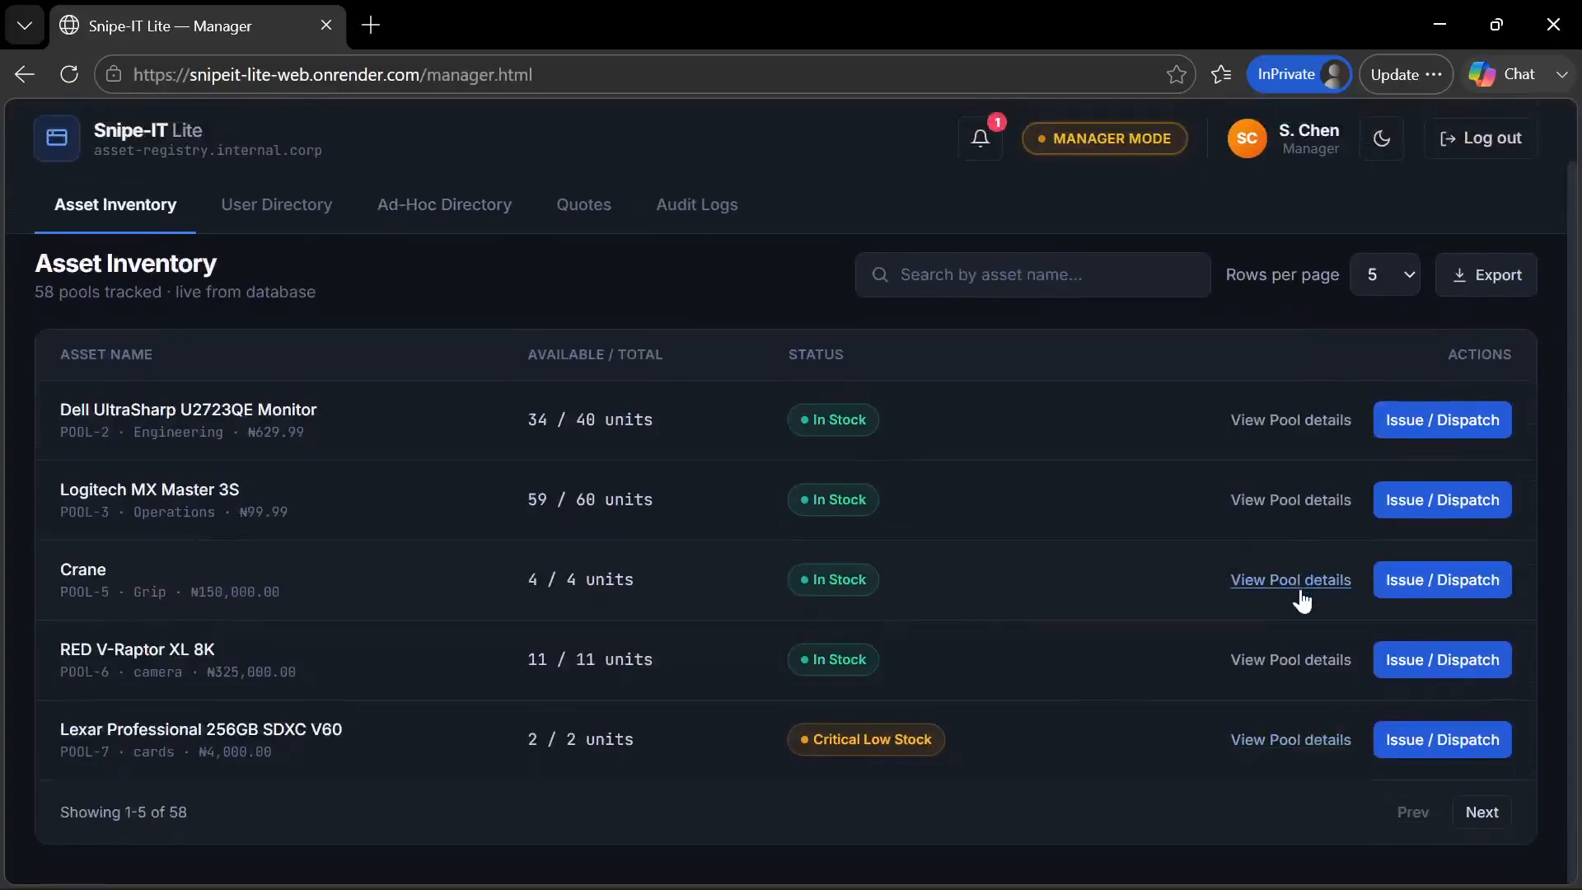
left_click(277, 211)
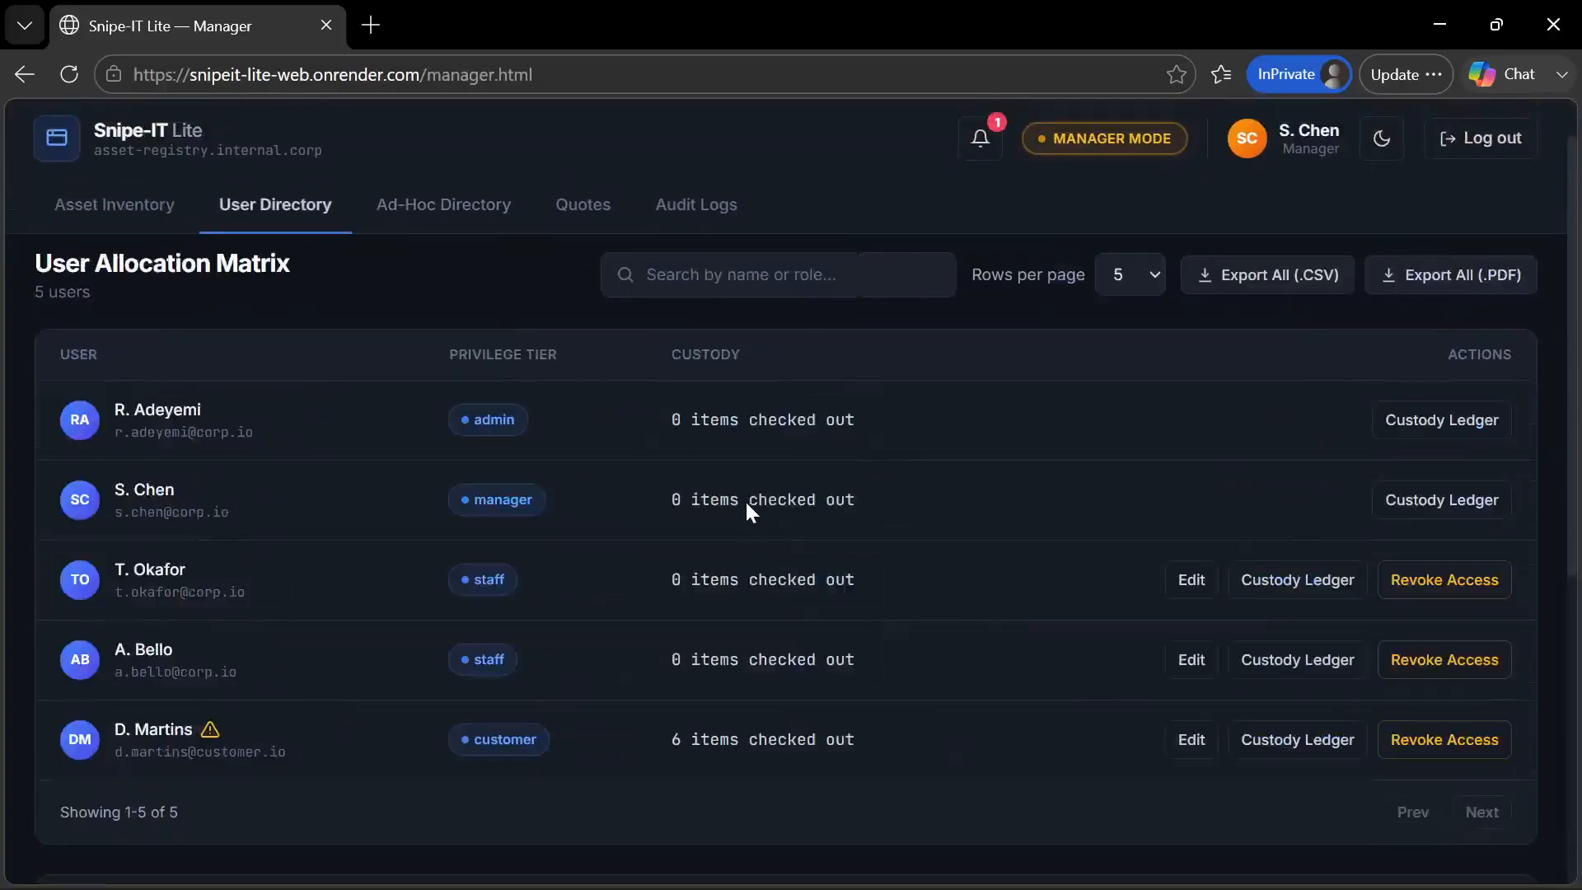
left_click(1288, 744)
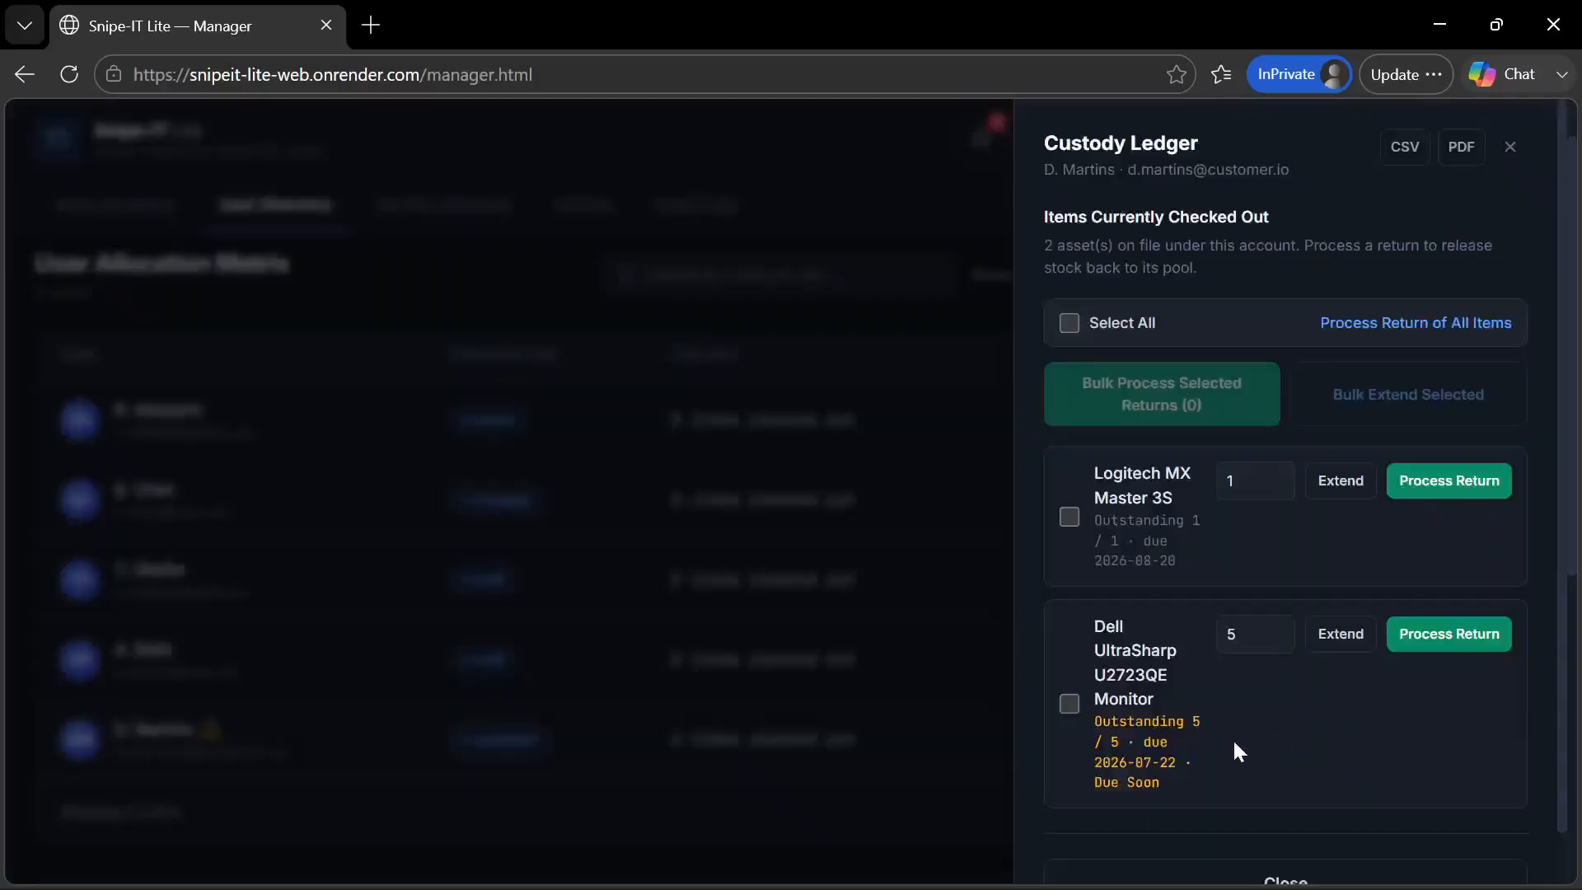
Extend the Dell UltraSharp U2723QE Monitor's due date to 07/23/2026 with reason "Approved by the phone", then close the custody ledger
left_click(1336, 637)
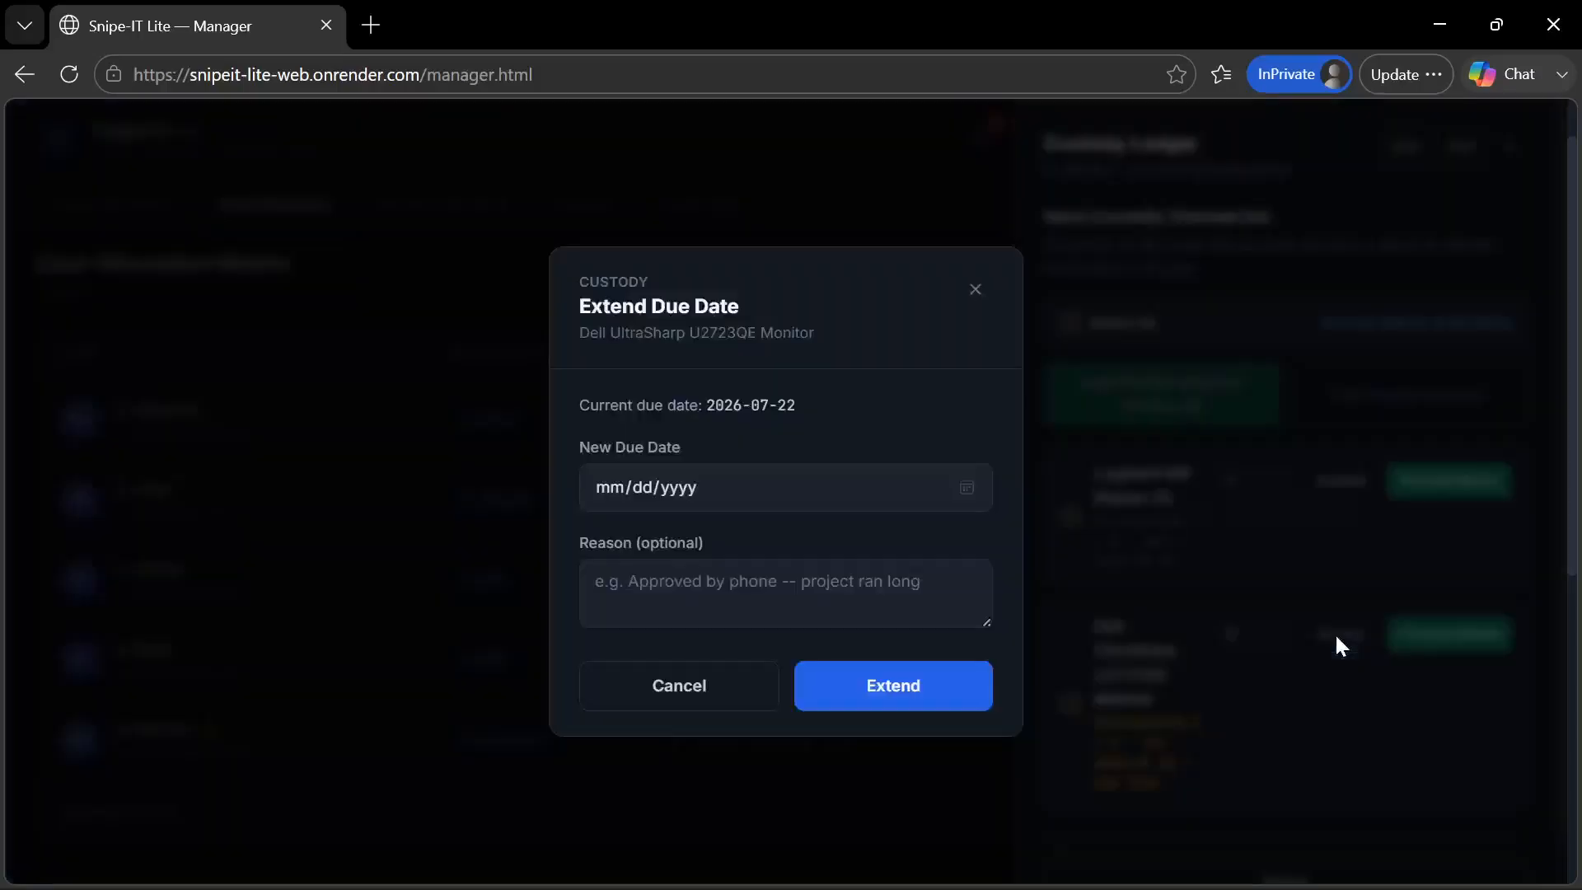
left_click(968, 490)
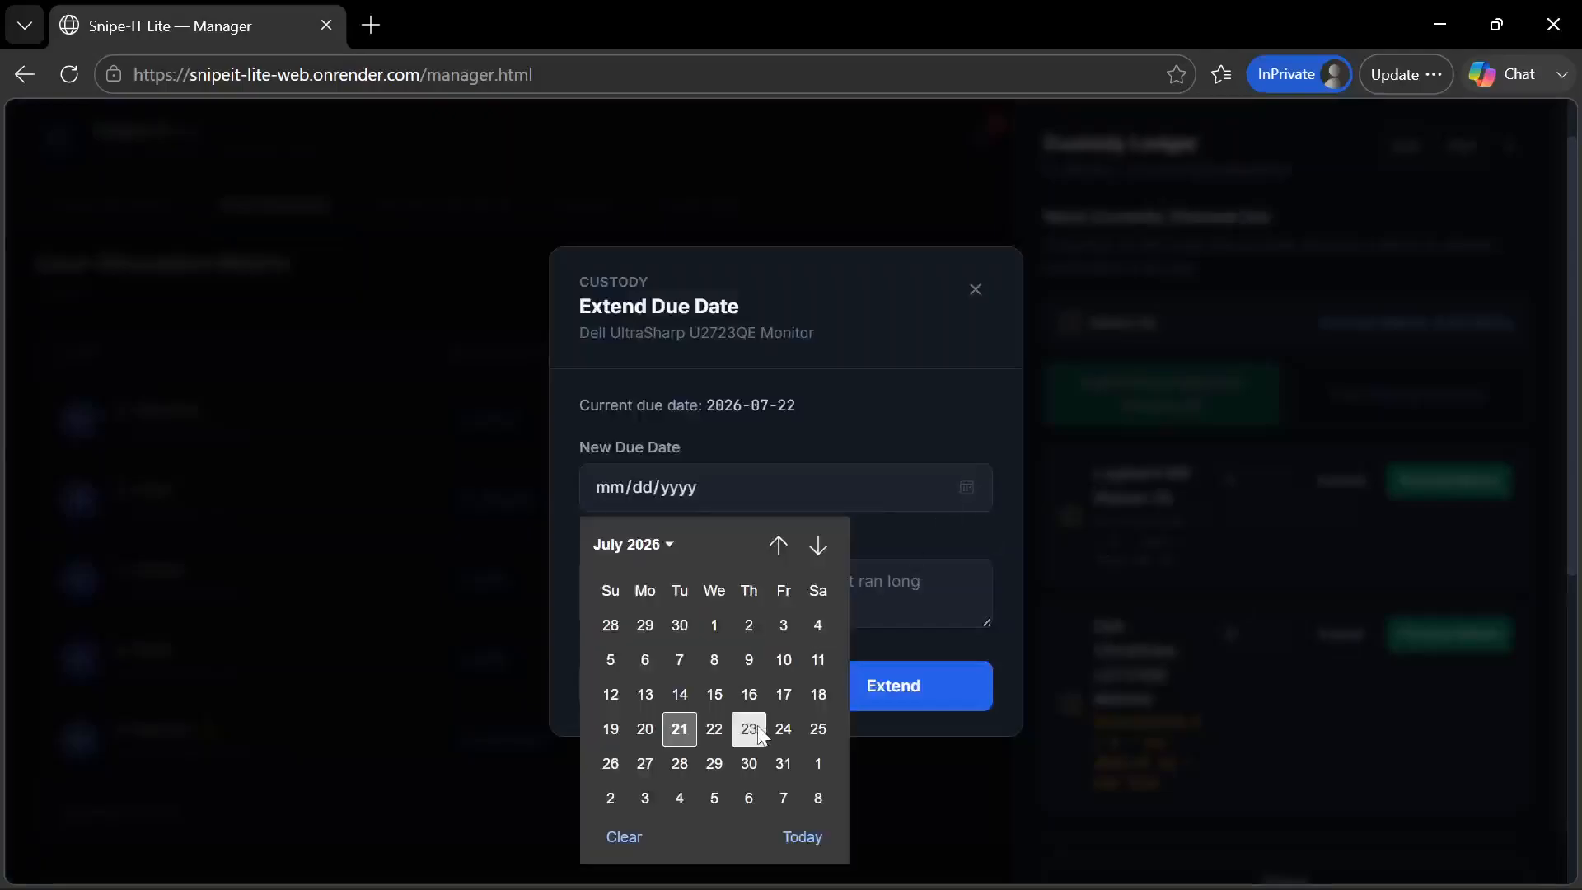
left_click(748, 729)
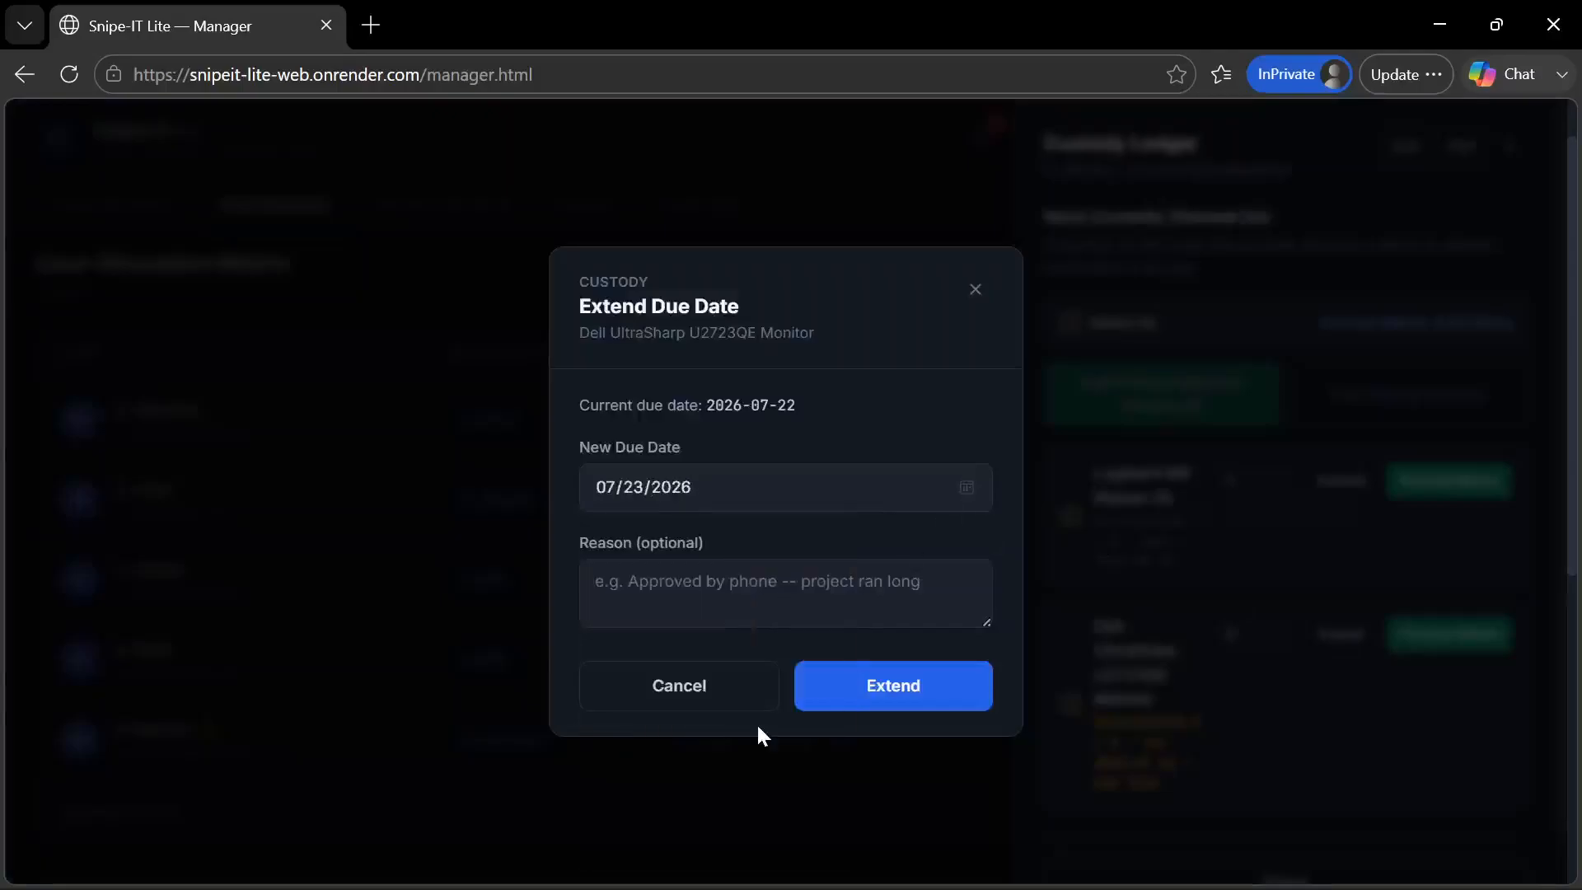
left_click(774, 592)
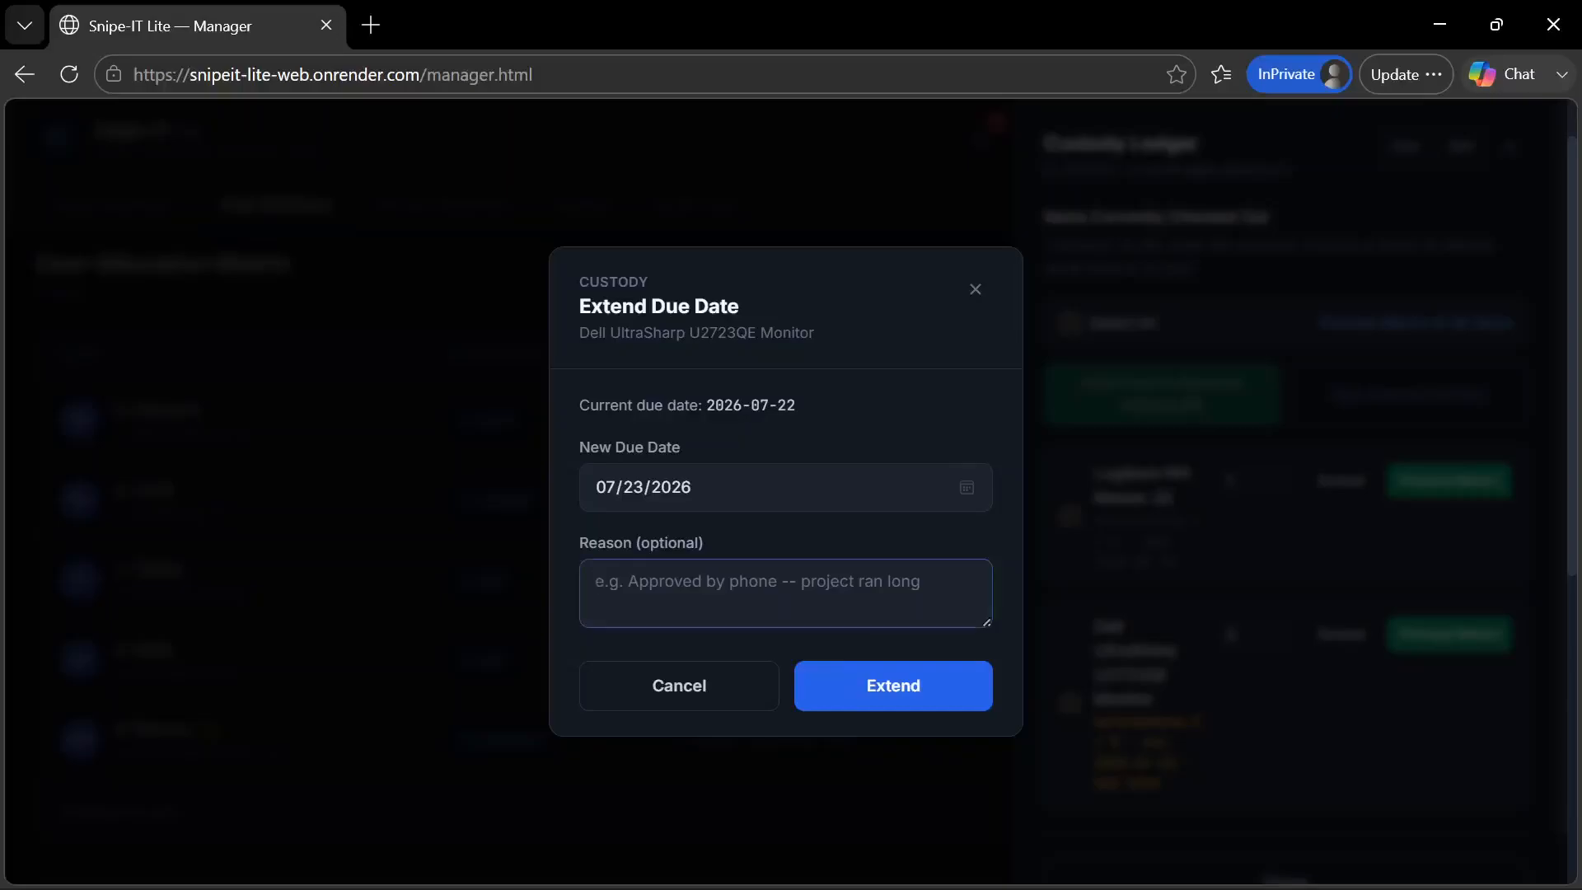
type("App")
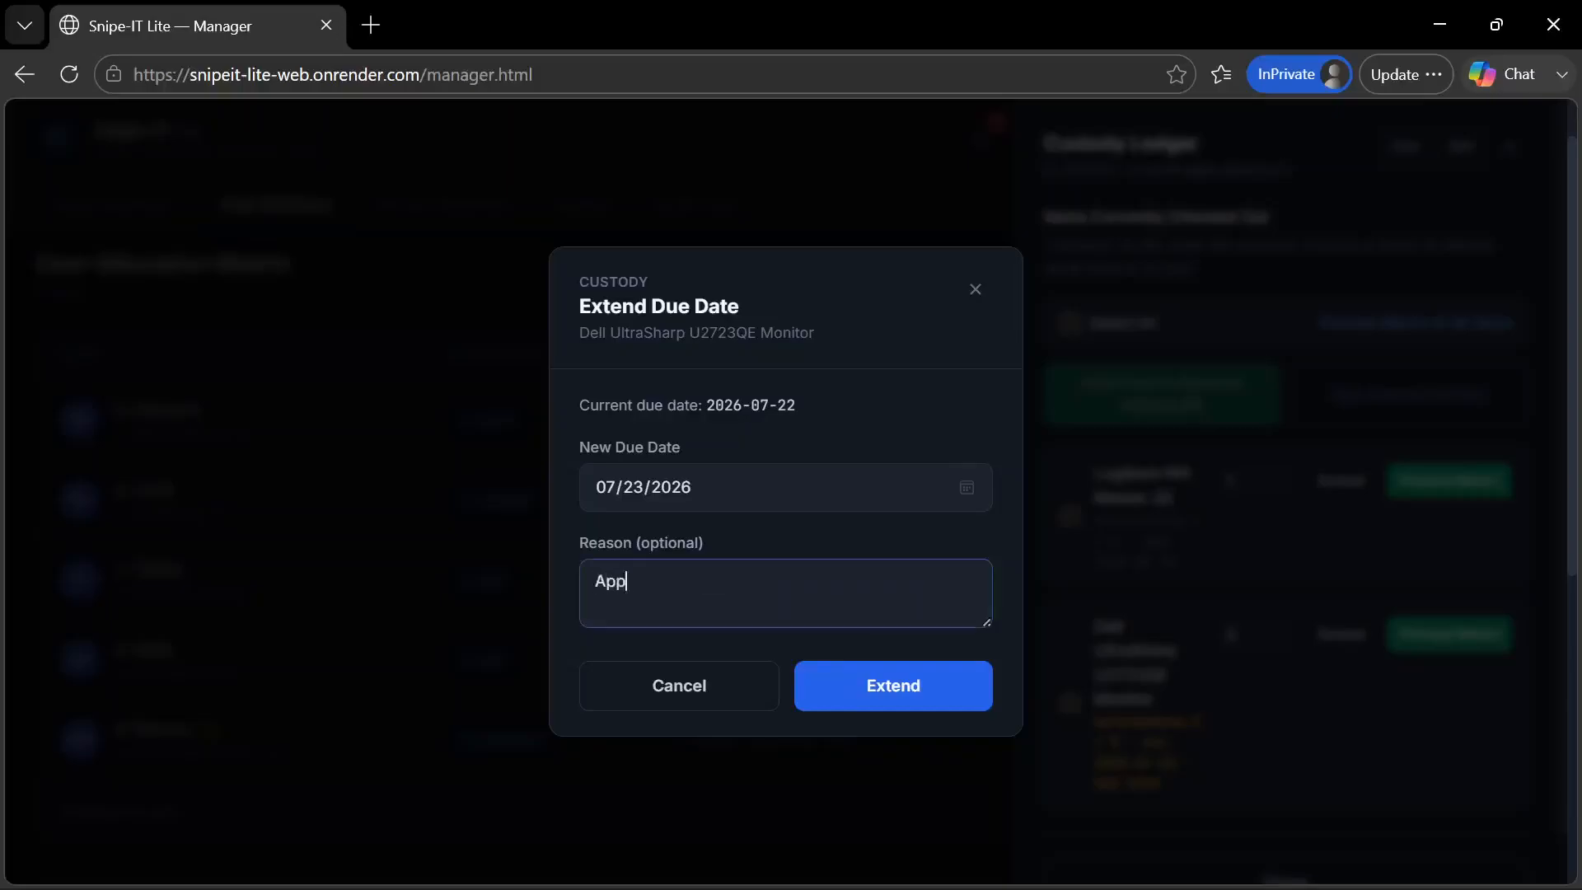
type("roved by the phone")
left_click(887, 697)
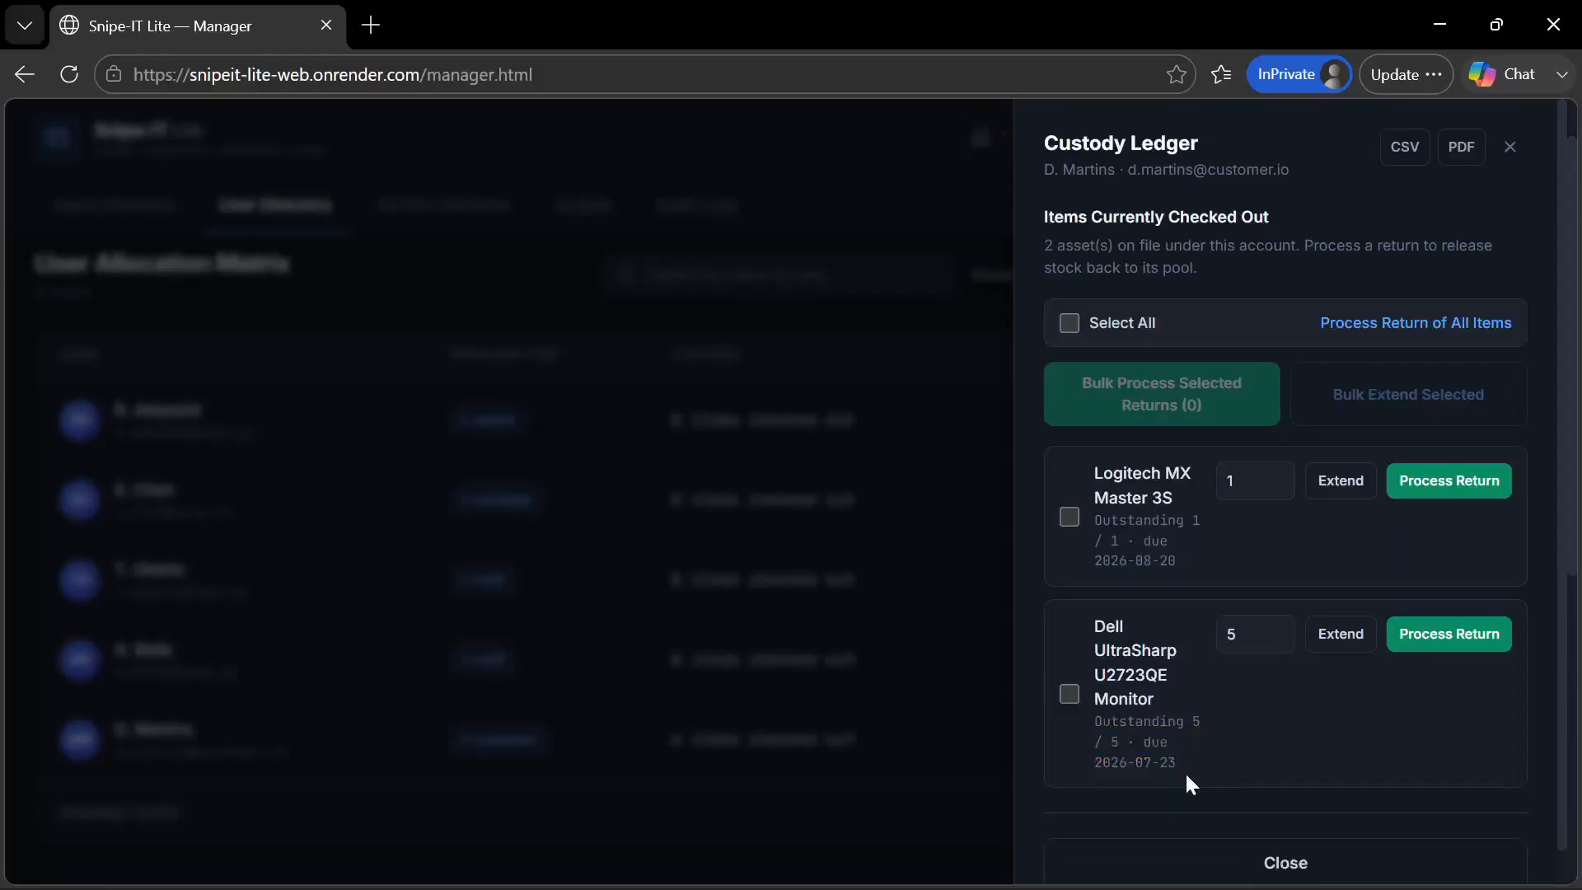
left_click(522, 256)
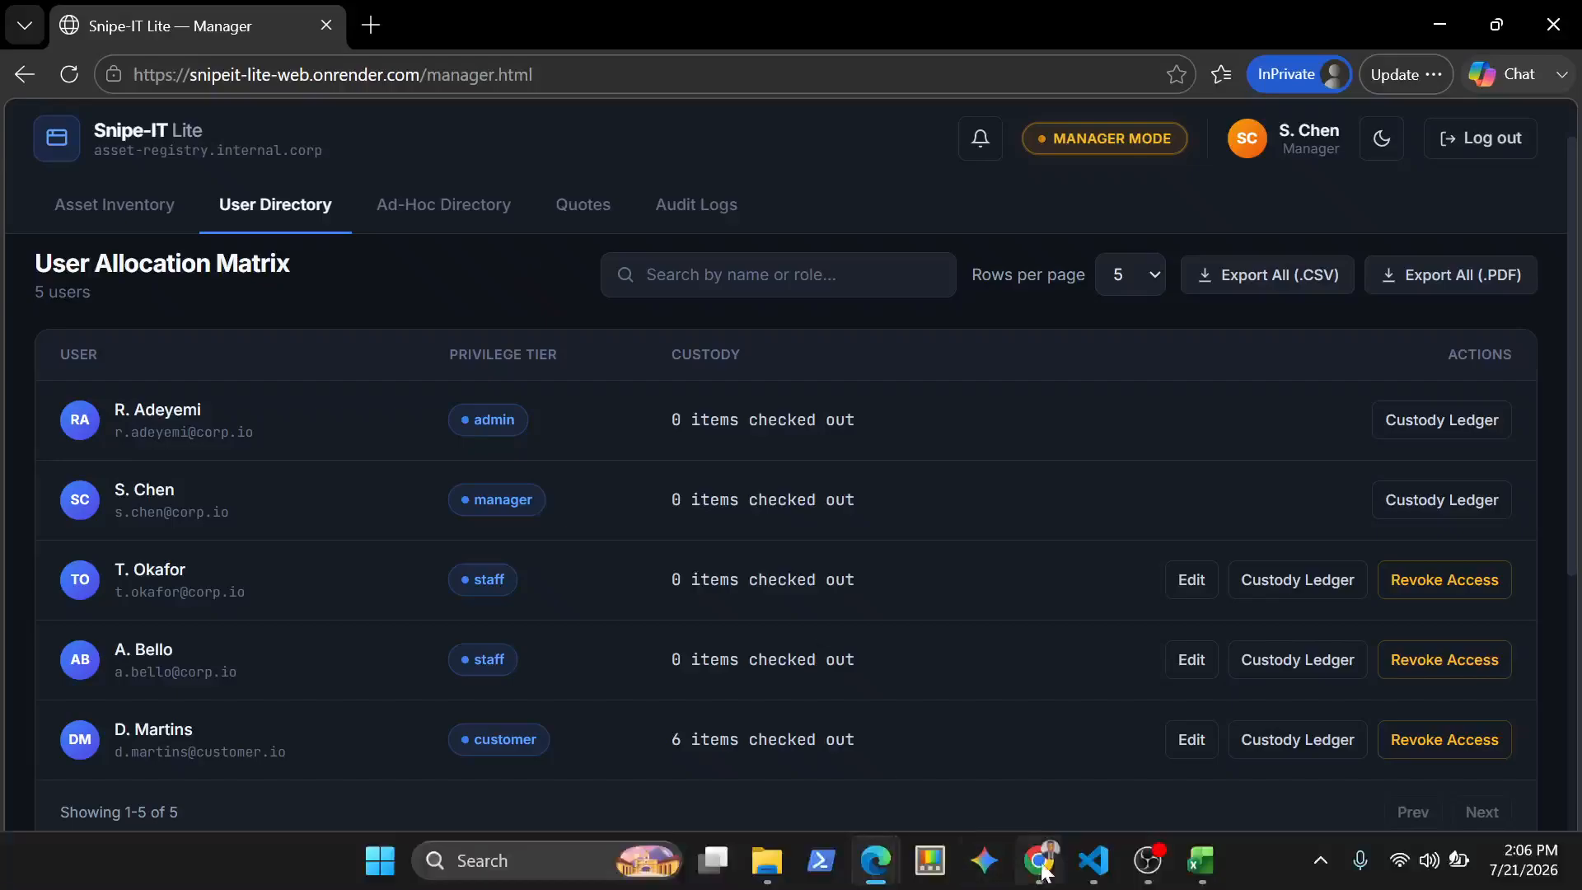
Switch to the customer portal in Chrome, reload it, check the updated checkout and extension notification, then dismiss the notification list
left_click(1048, 874)
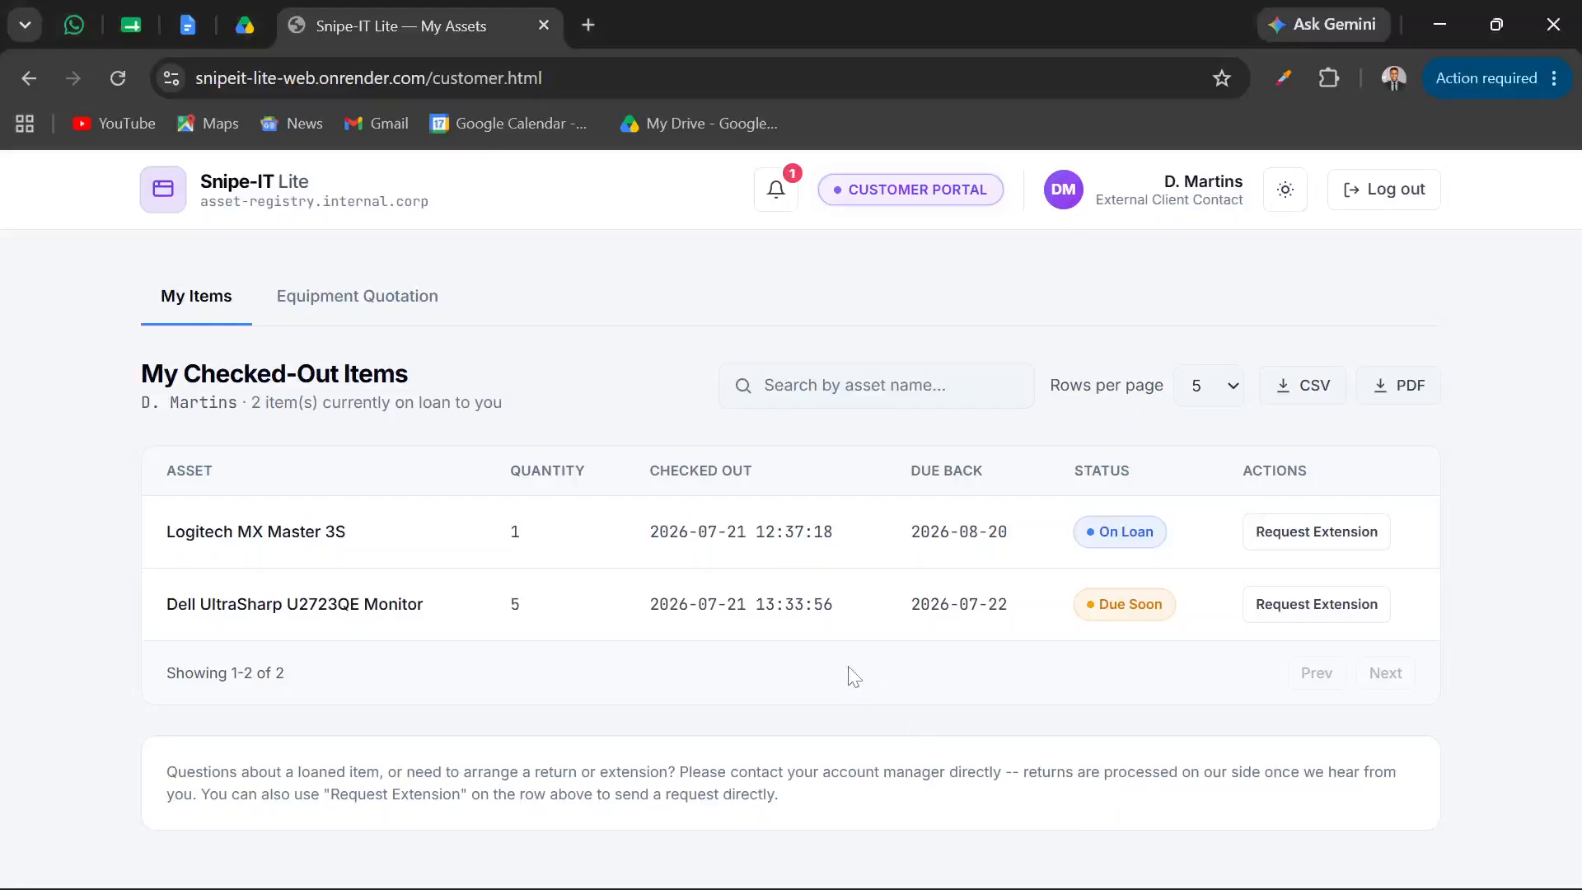
key("F5")
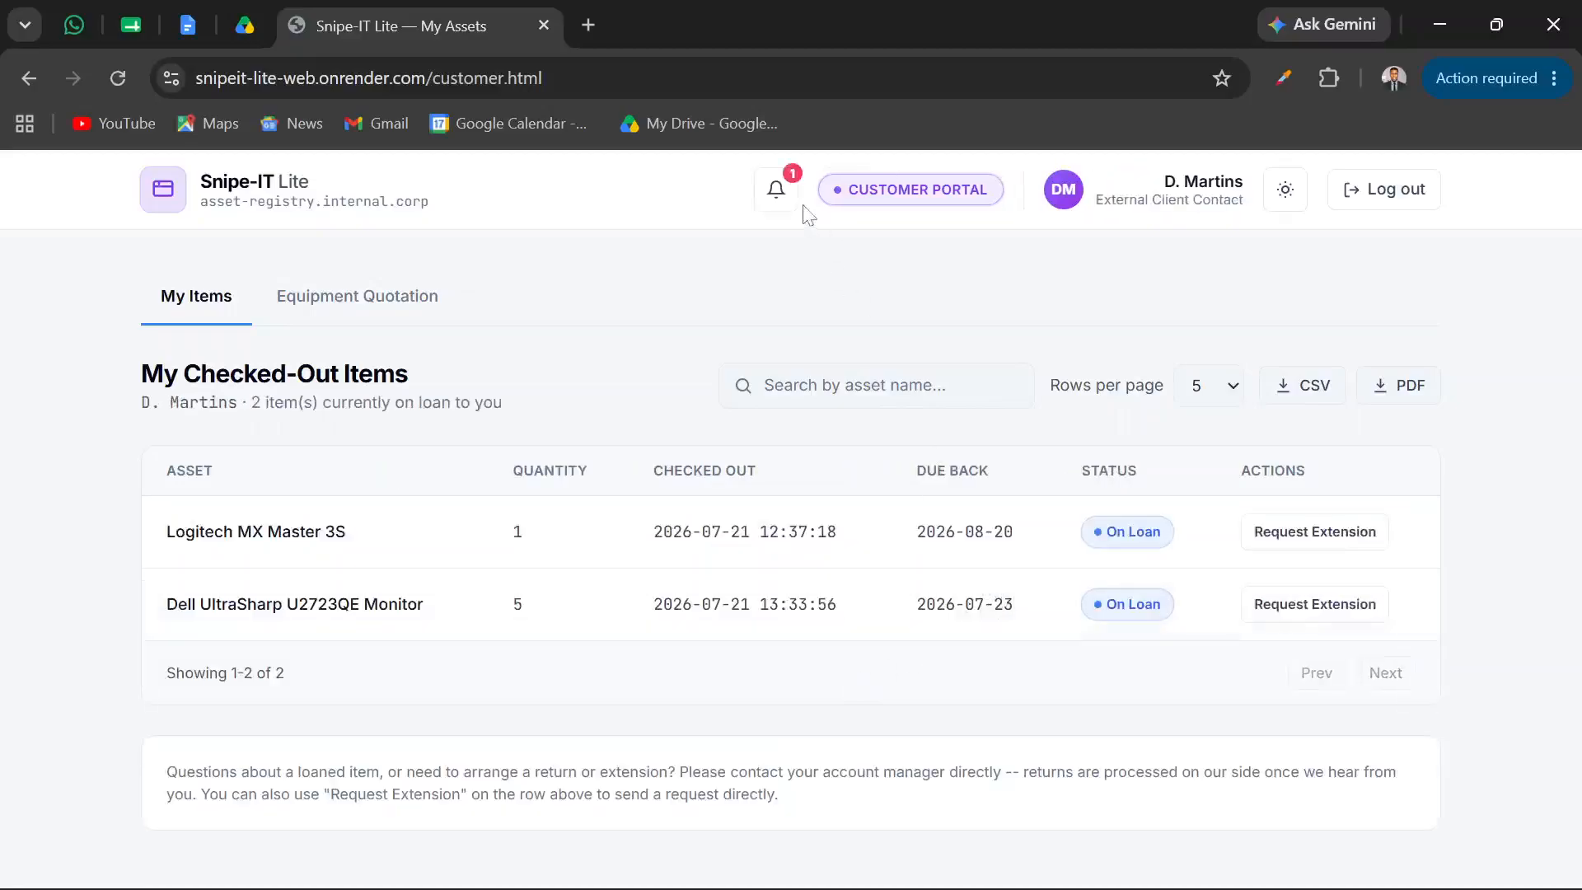
left_click(779, 194)
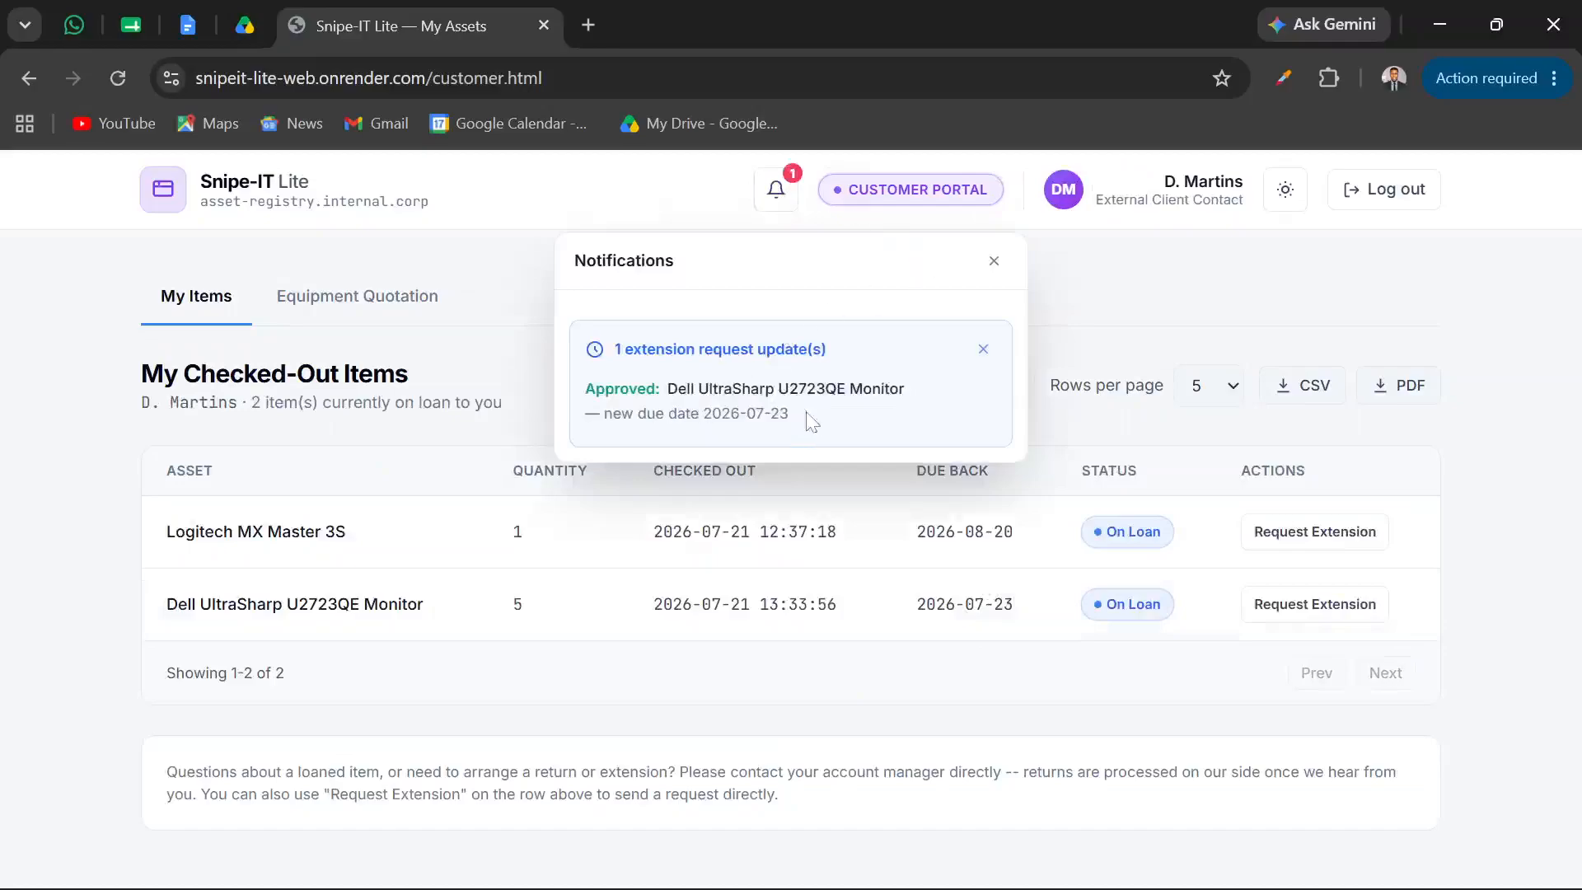
left_click(988, 262)
Switch to the Super Admin window in Edge, show the Asset Inventory, and consult the feature list in Online Notepad
mouse_move(861, 886)
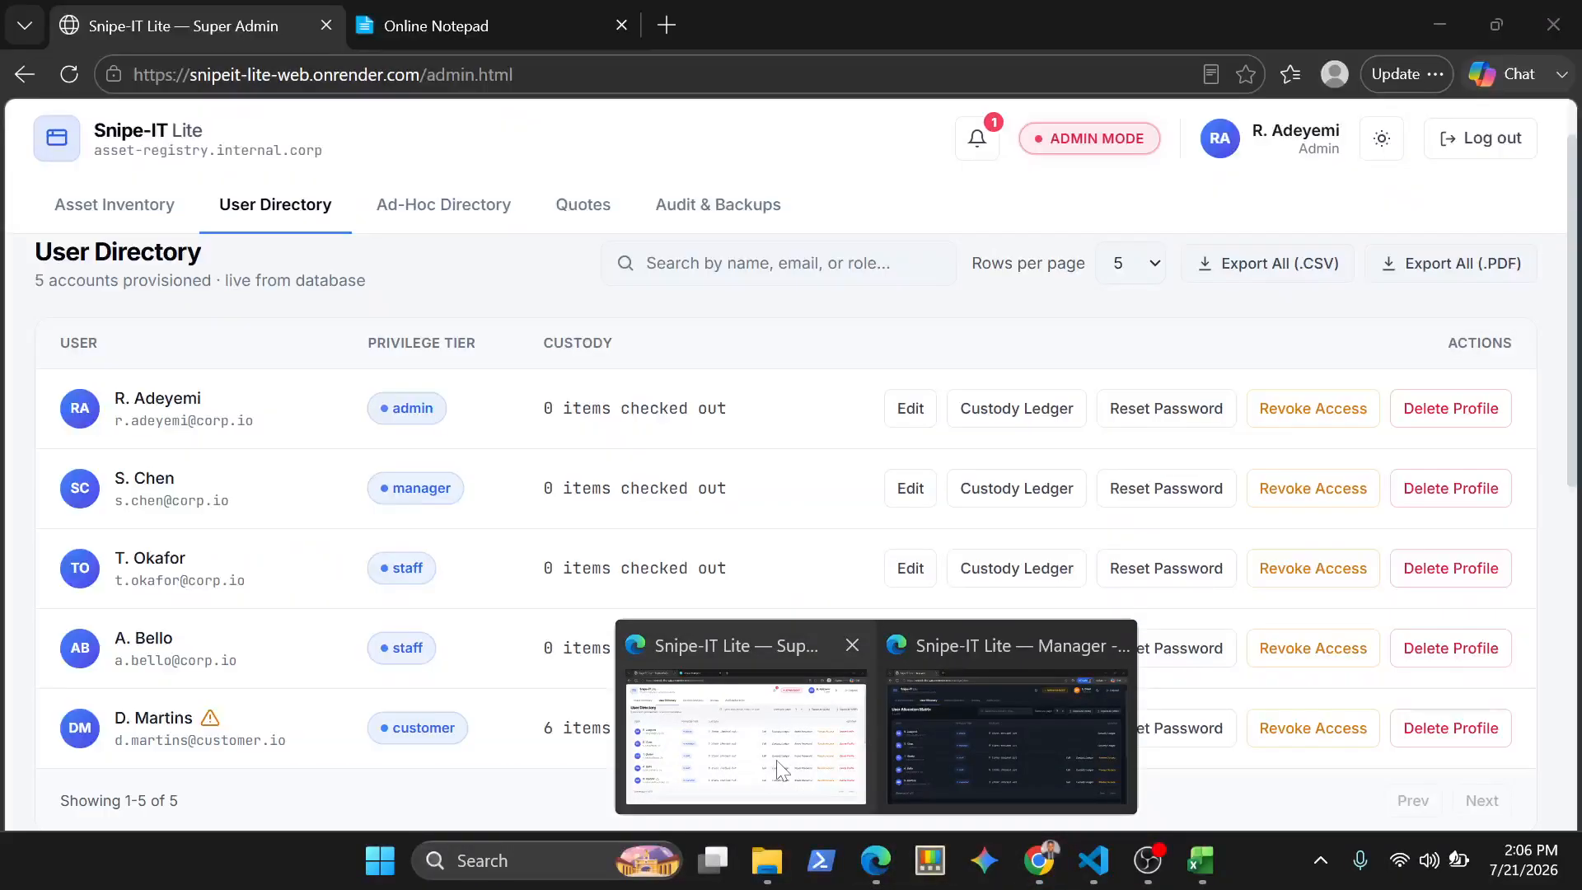
left_click(780, 770)
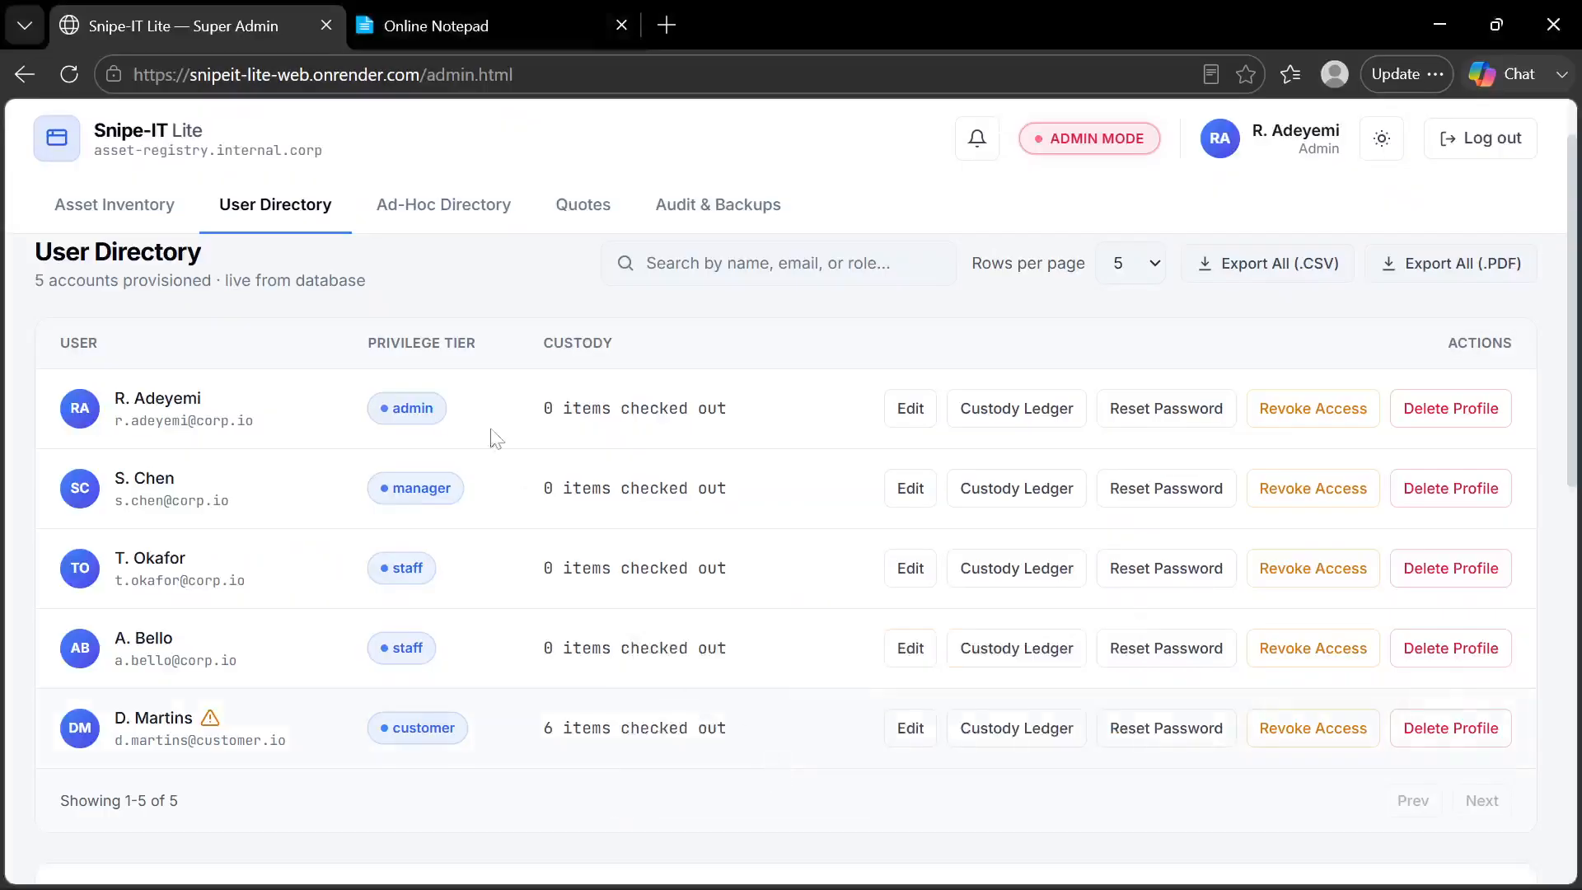
left_click(132, 212)
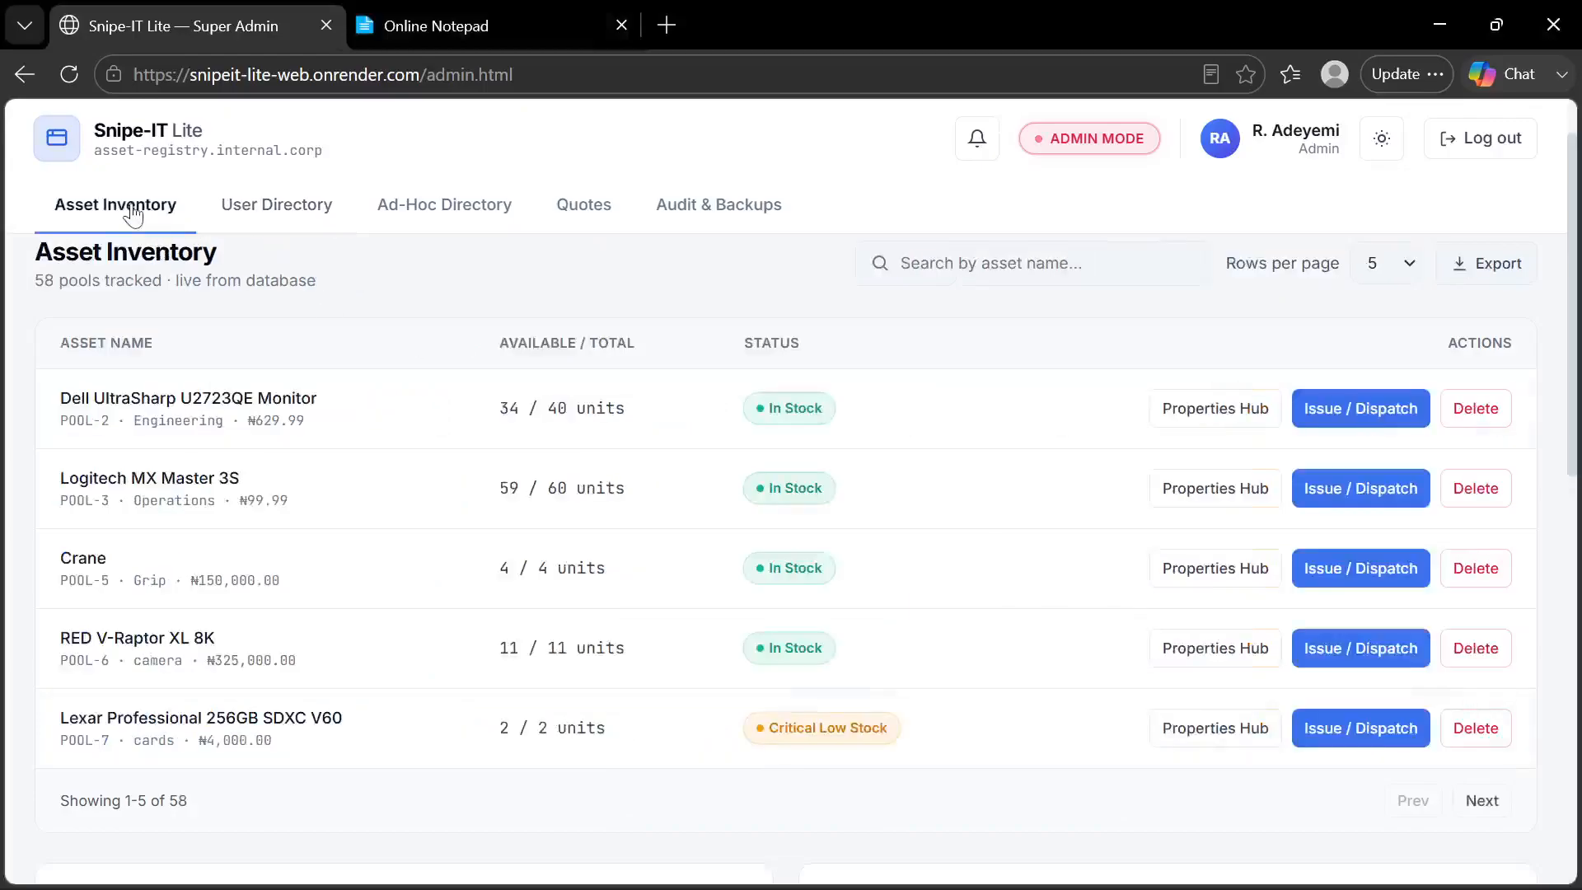
left_click(445, 23)
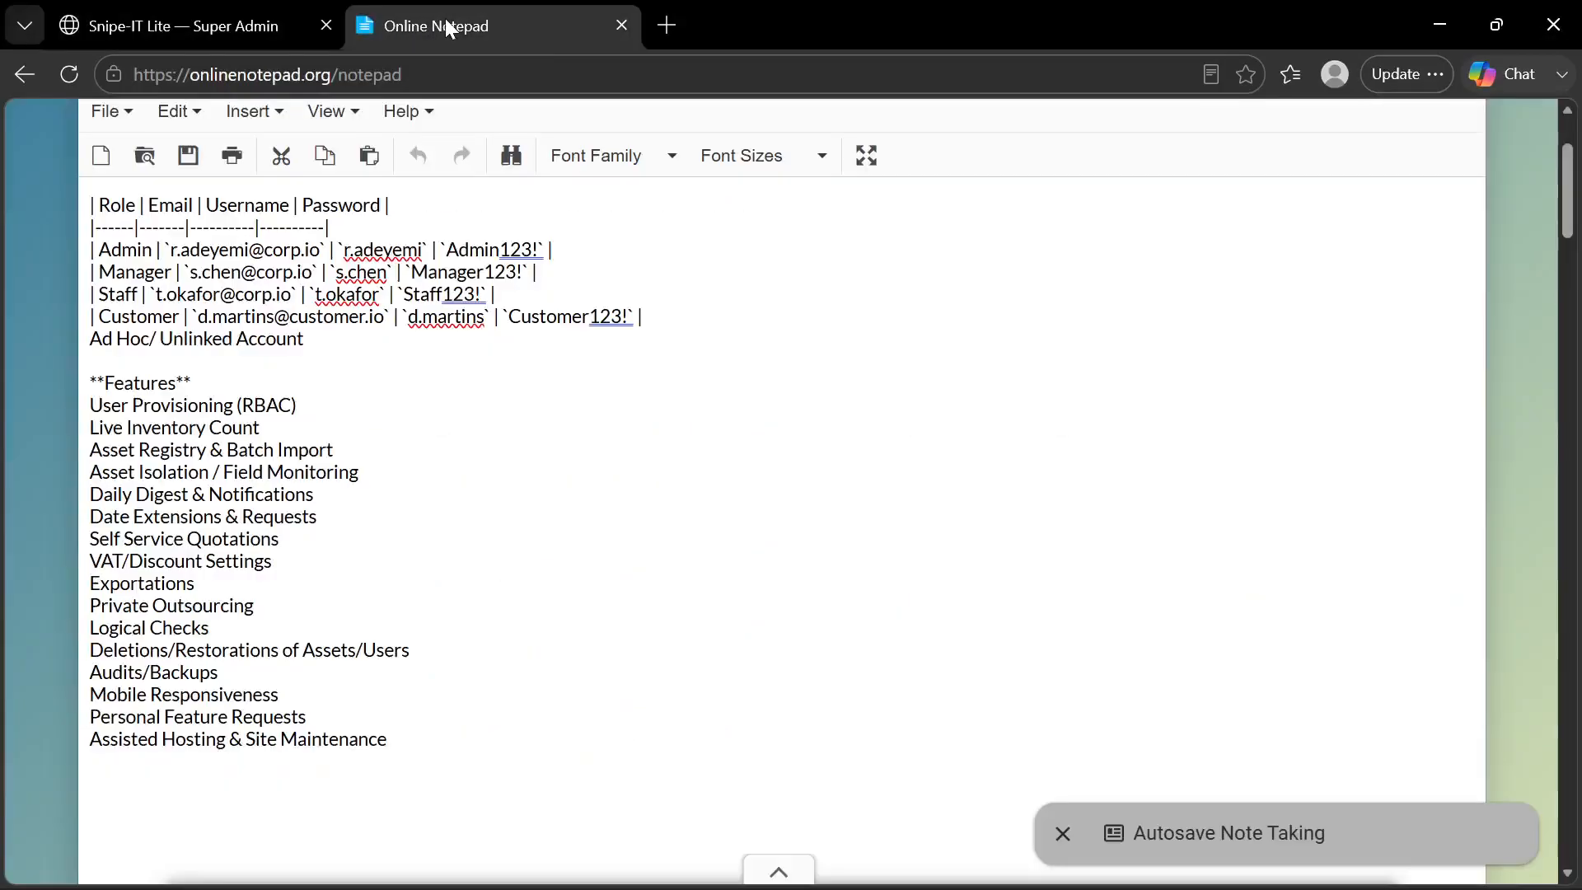
left_click(243, 517)
Return to the Super Admin page and save a global VAT of 7.5% in the Quotes section's Quotation Settings
left_click(242, 41)
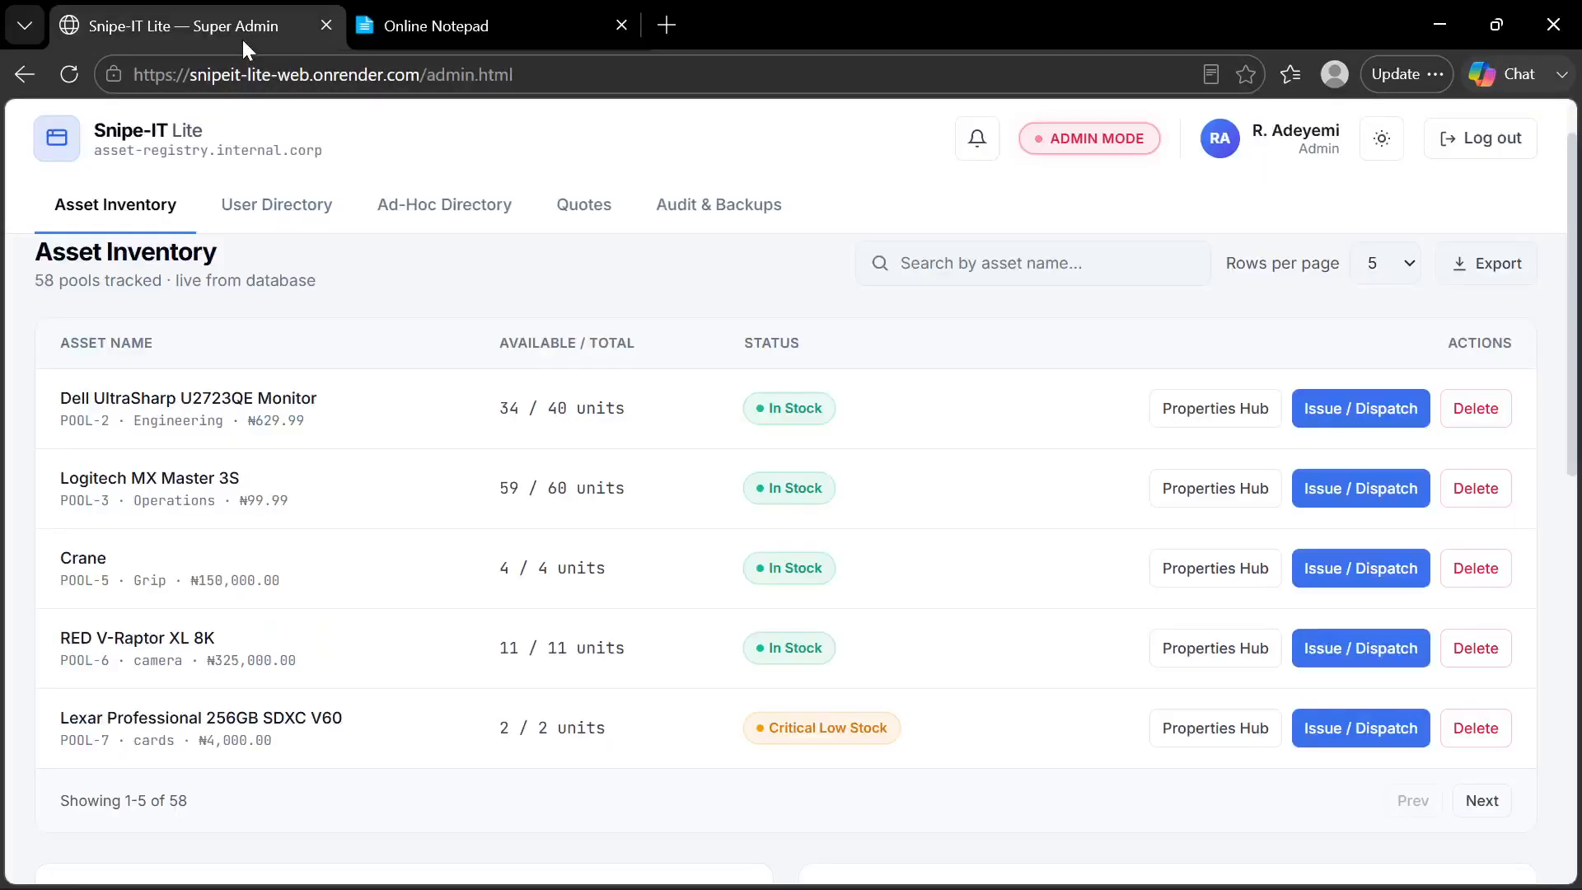
left_click(600, 206)
scroll(605, 639, "down", 2)
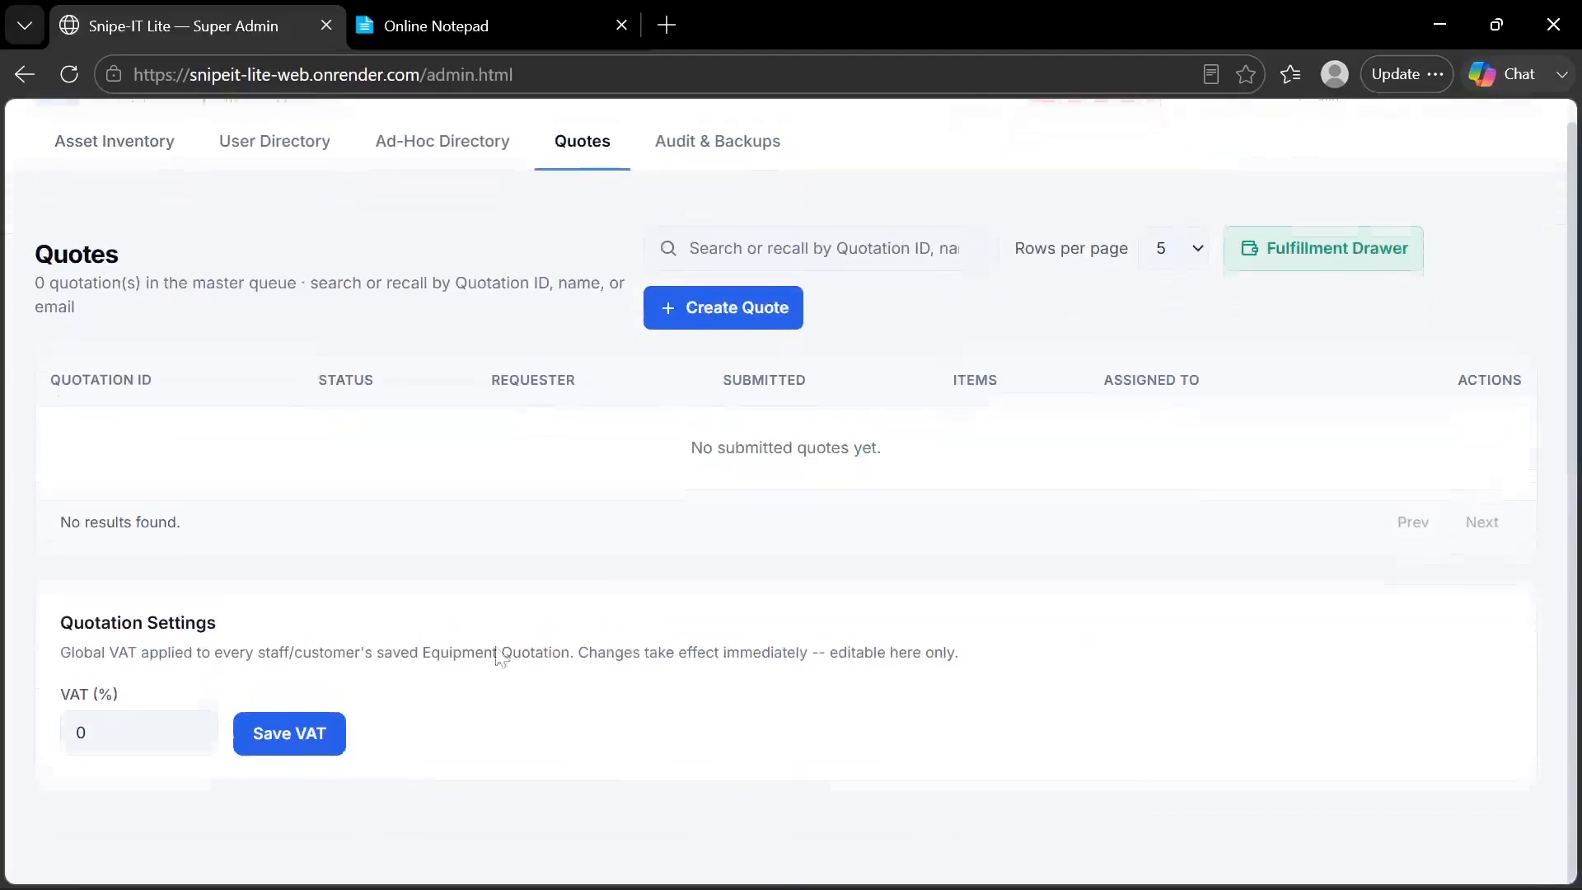
scroll(501, 653, "up", 2)
left_click(83, 796)
key("BackSpace")
type("7")
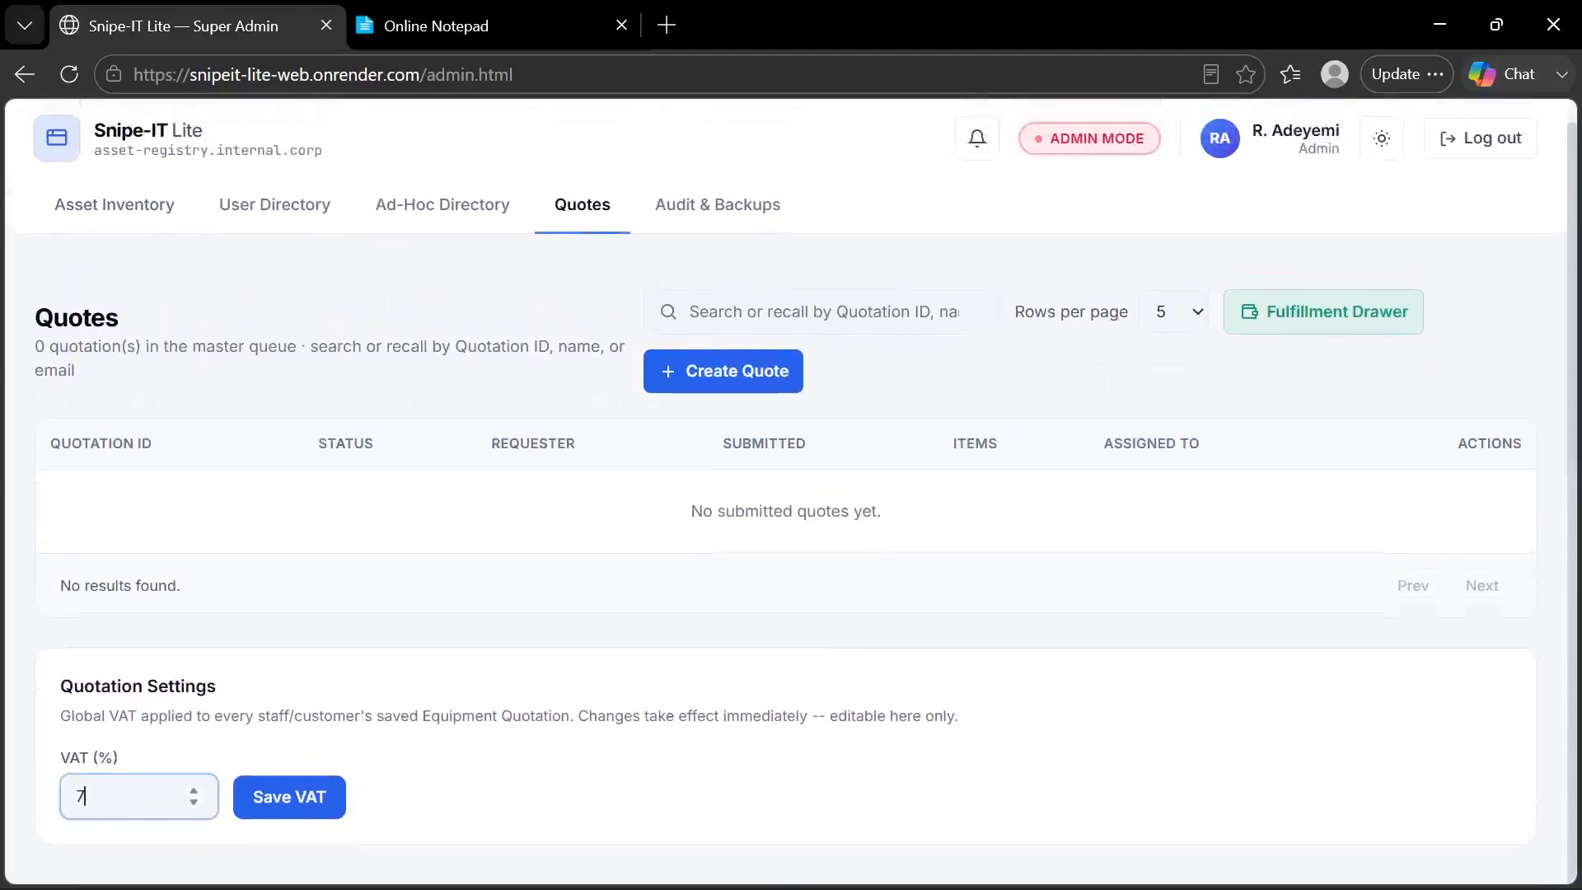
type(".5")
left_click(247, 793)
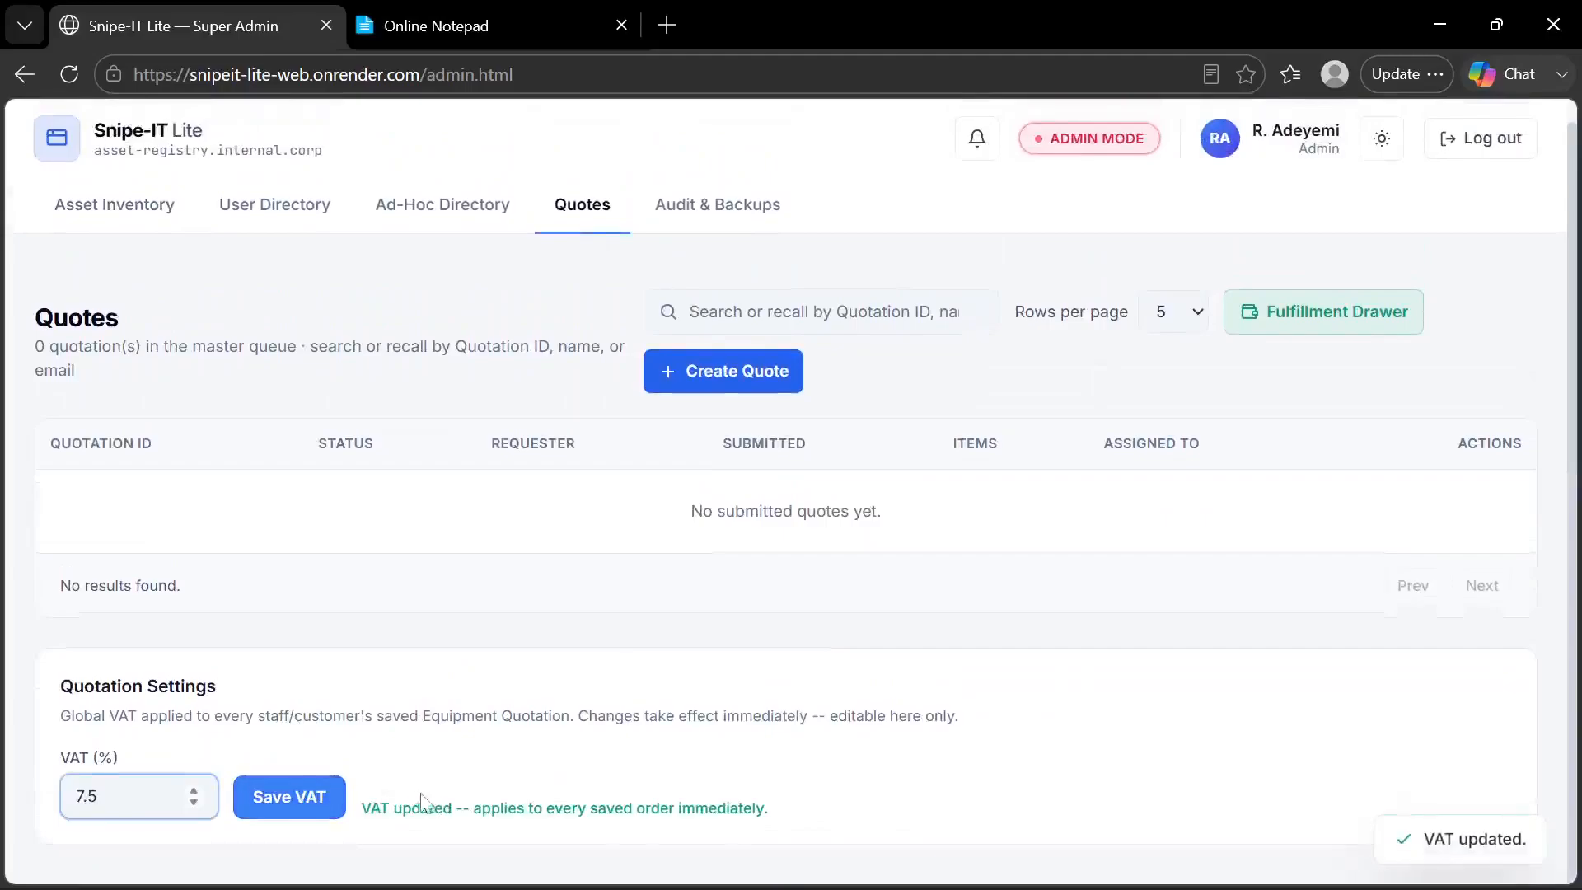
left_click(425, 534)
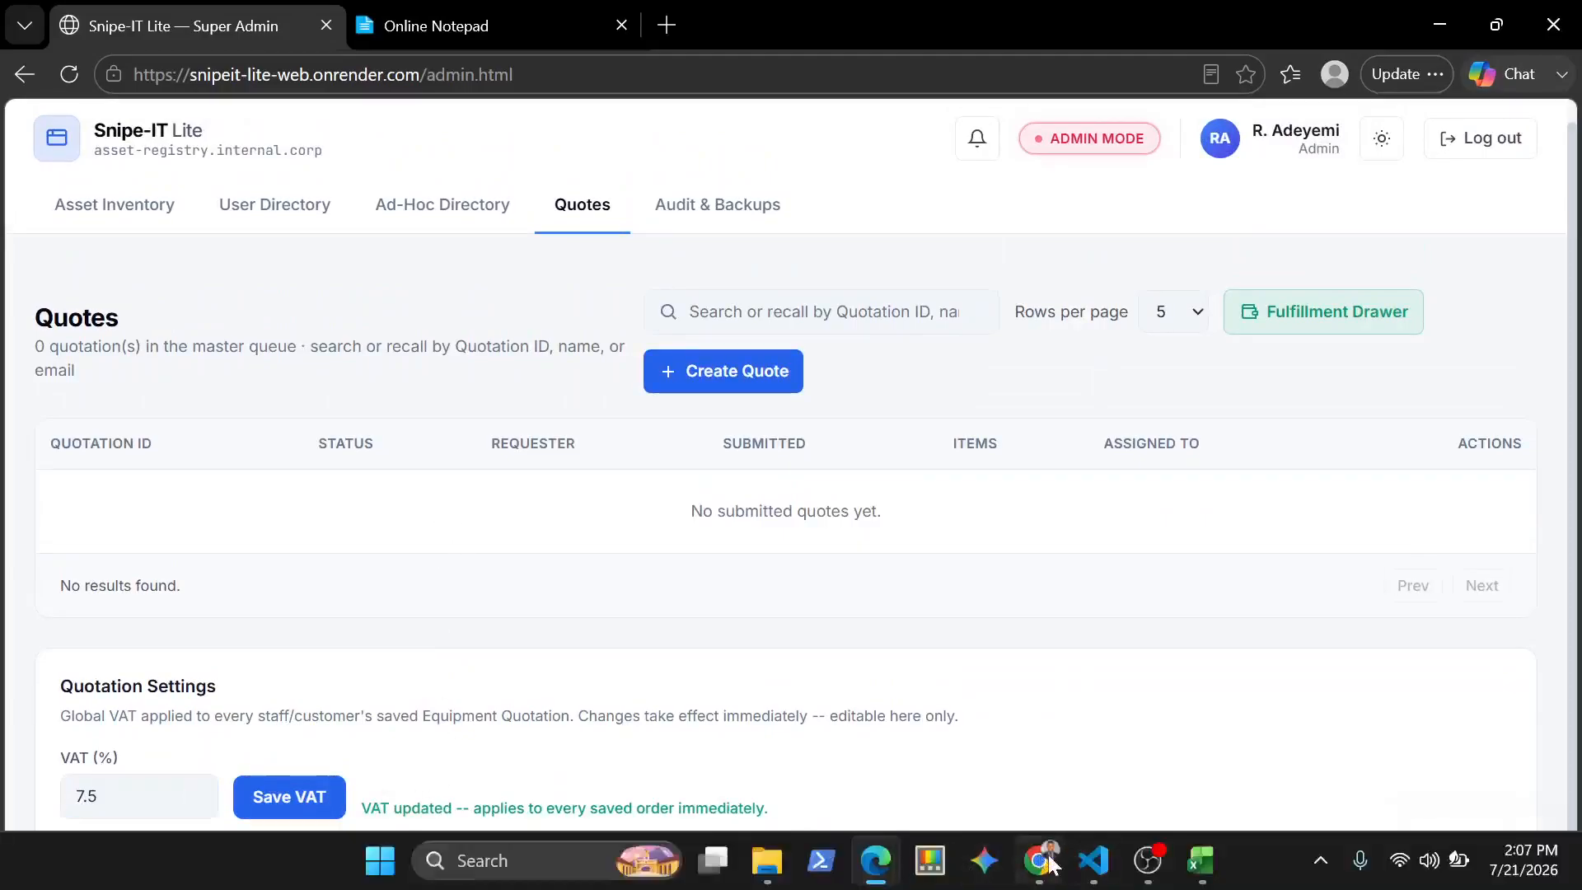
Switch to the customer portal in Chrome, reload it, and check the VAT rate in the Equipment Quotation order summary
left_click(1045, 861)
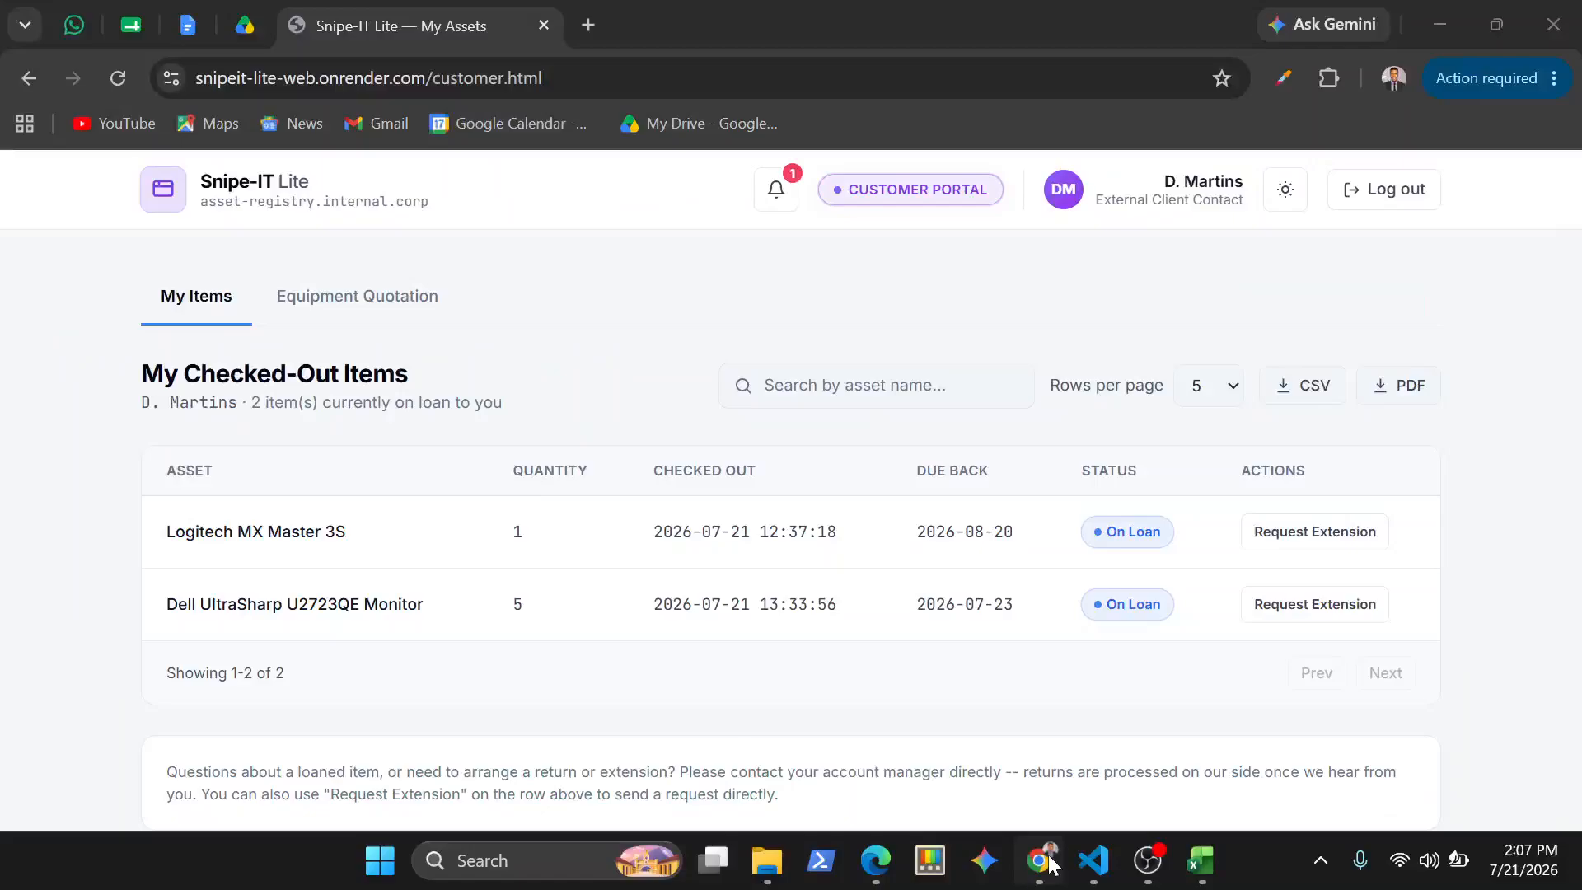
left_click(387, 312)
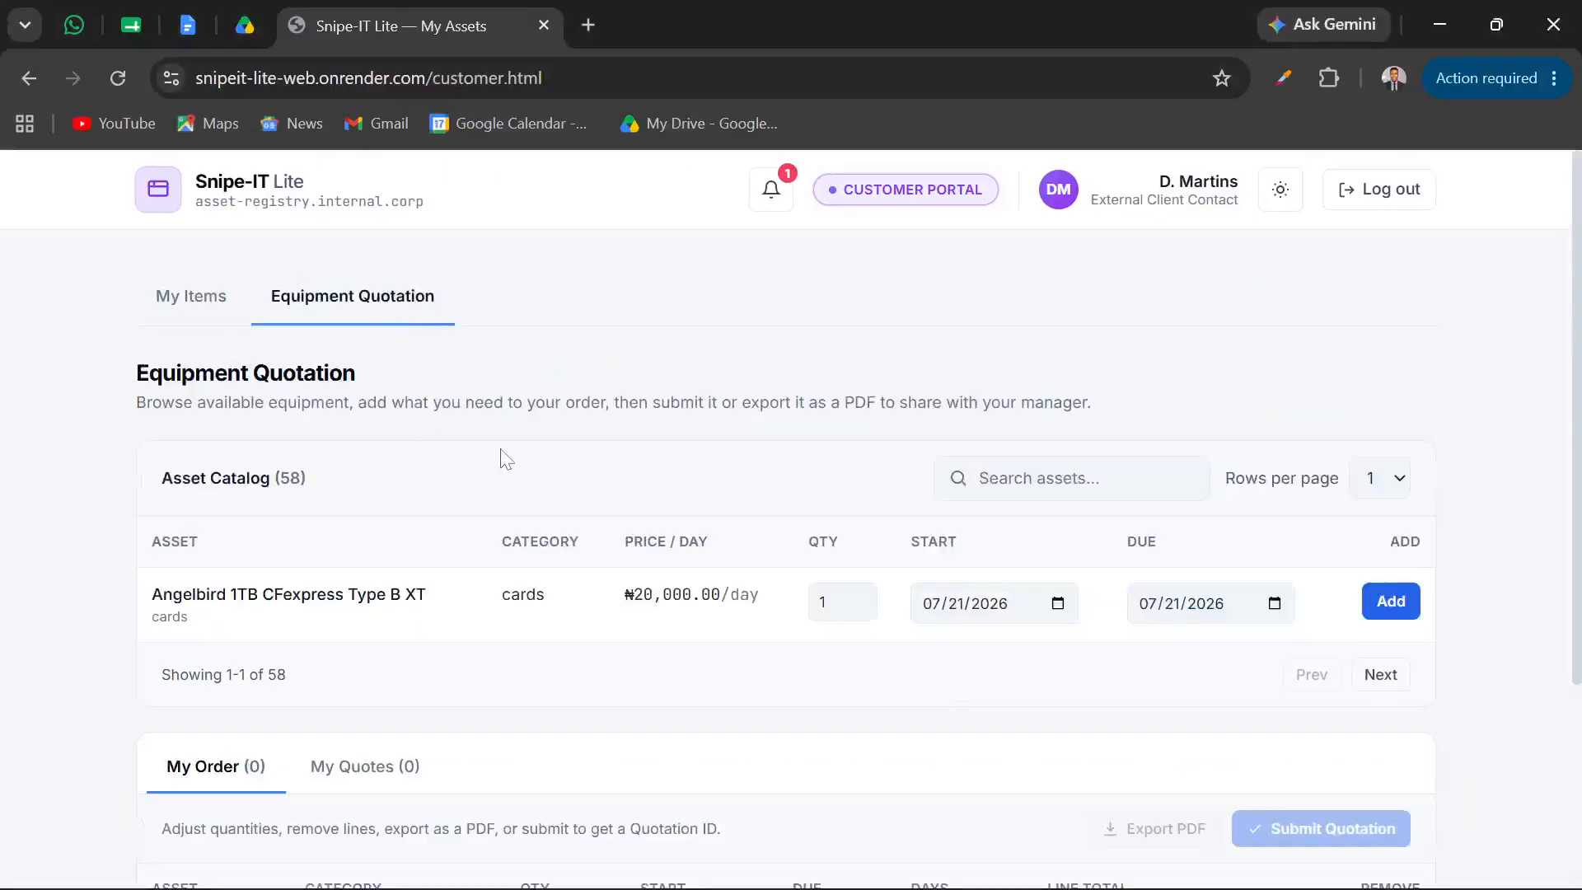
scroll(498, 457, "down", 3)
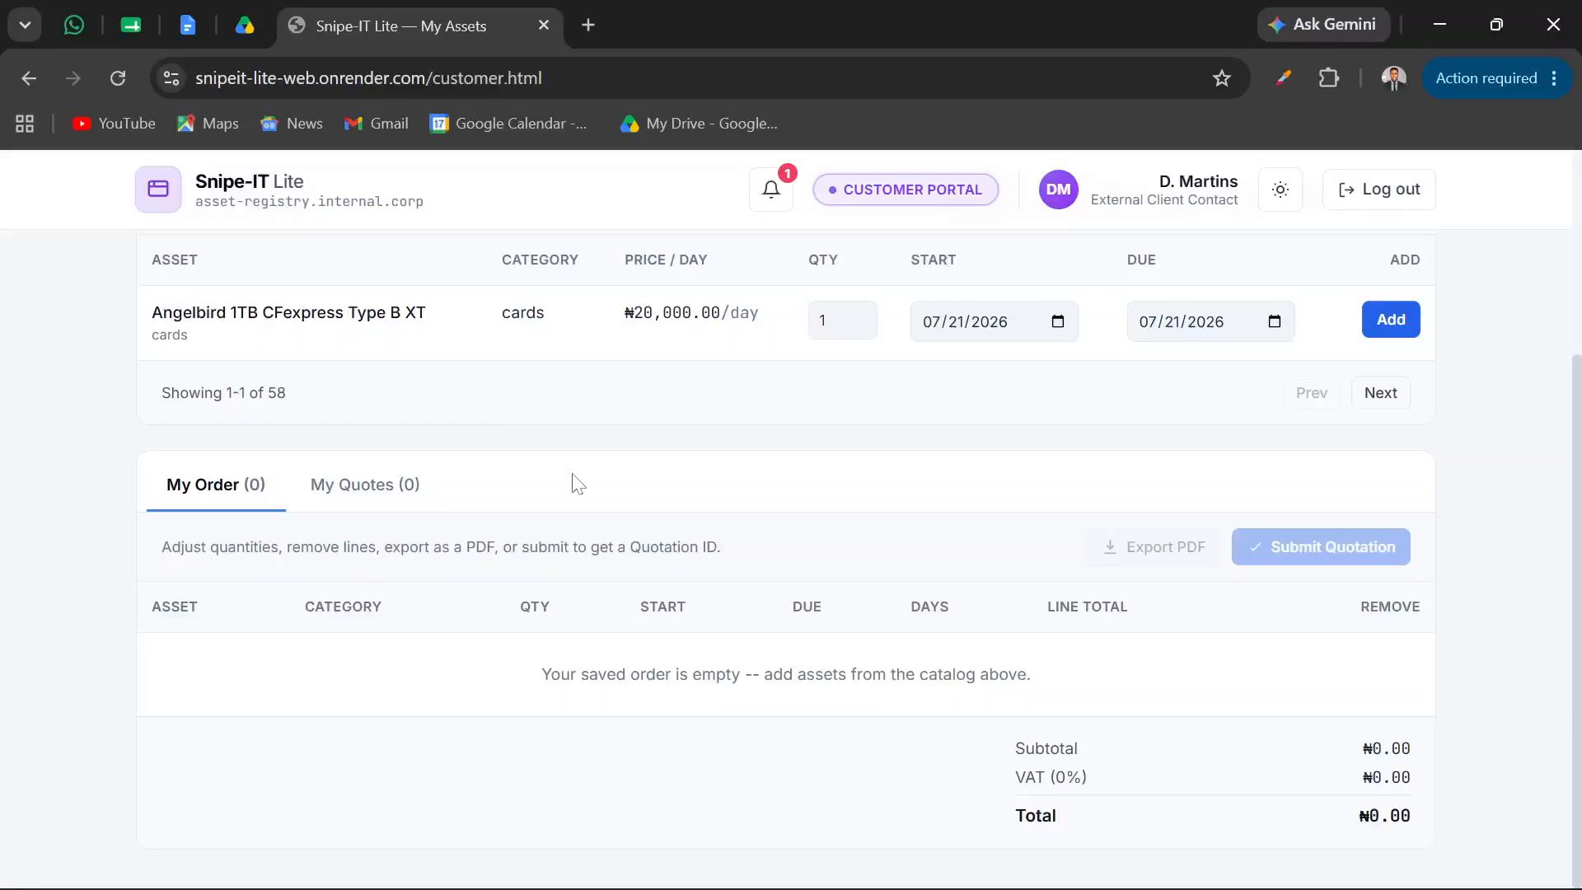
key("F5")
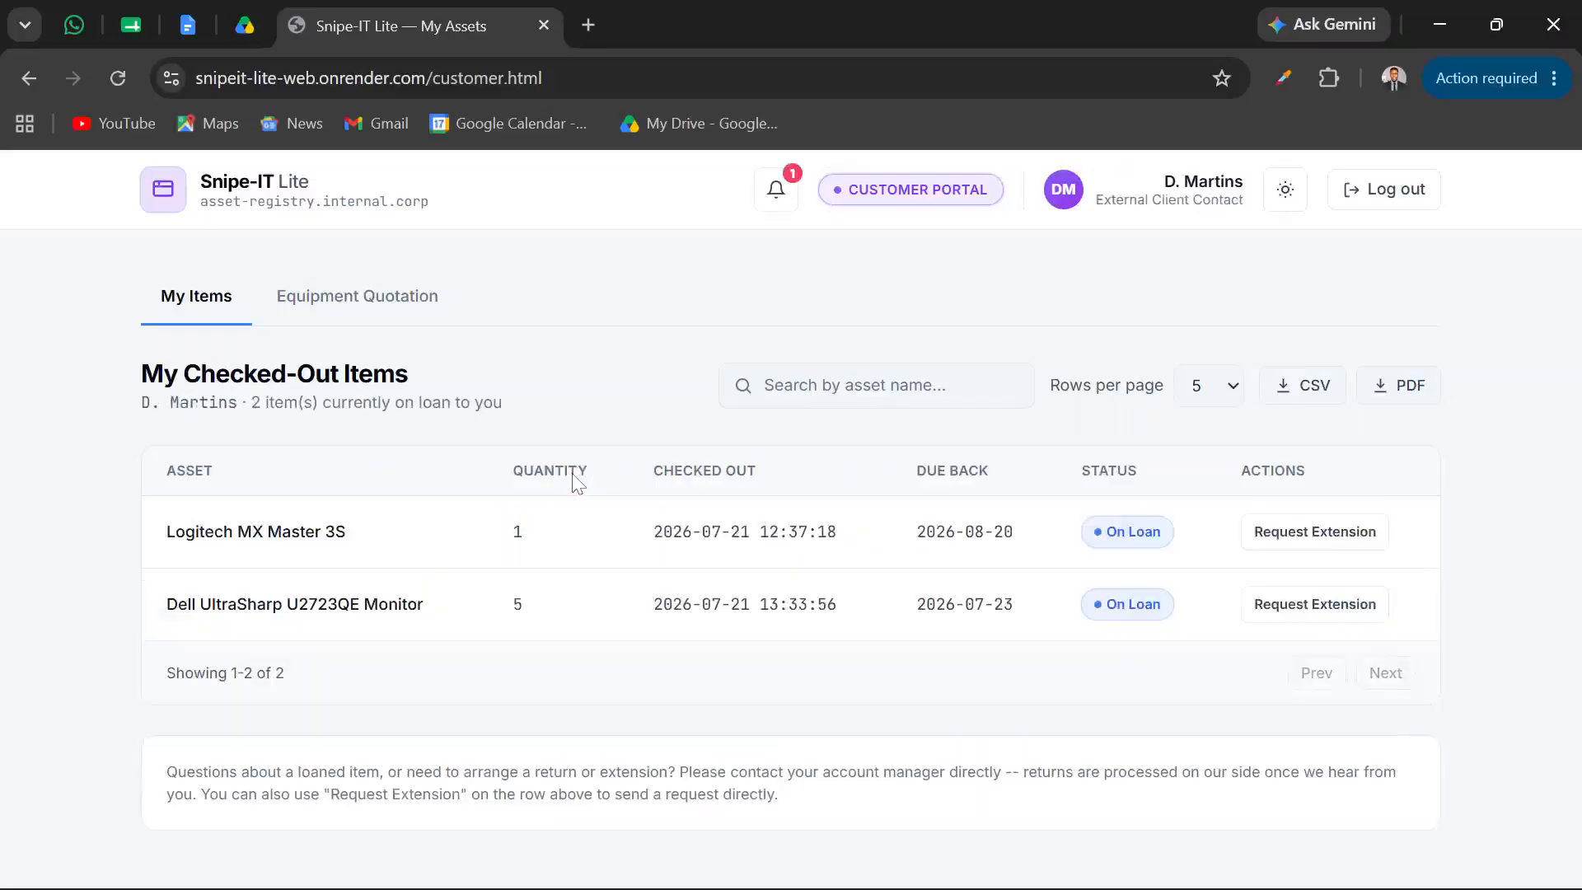
left_click(389, 310)
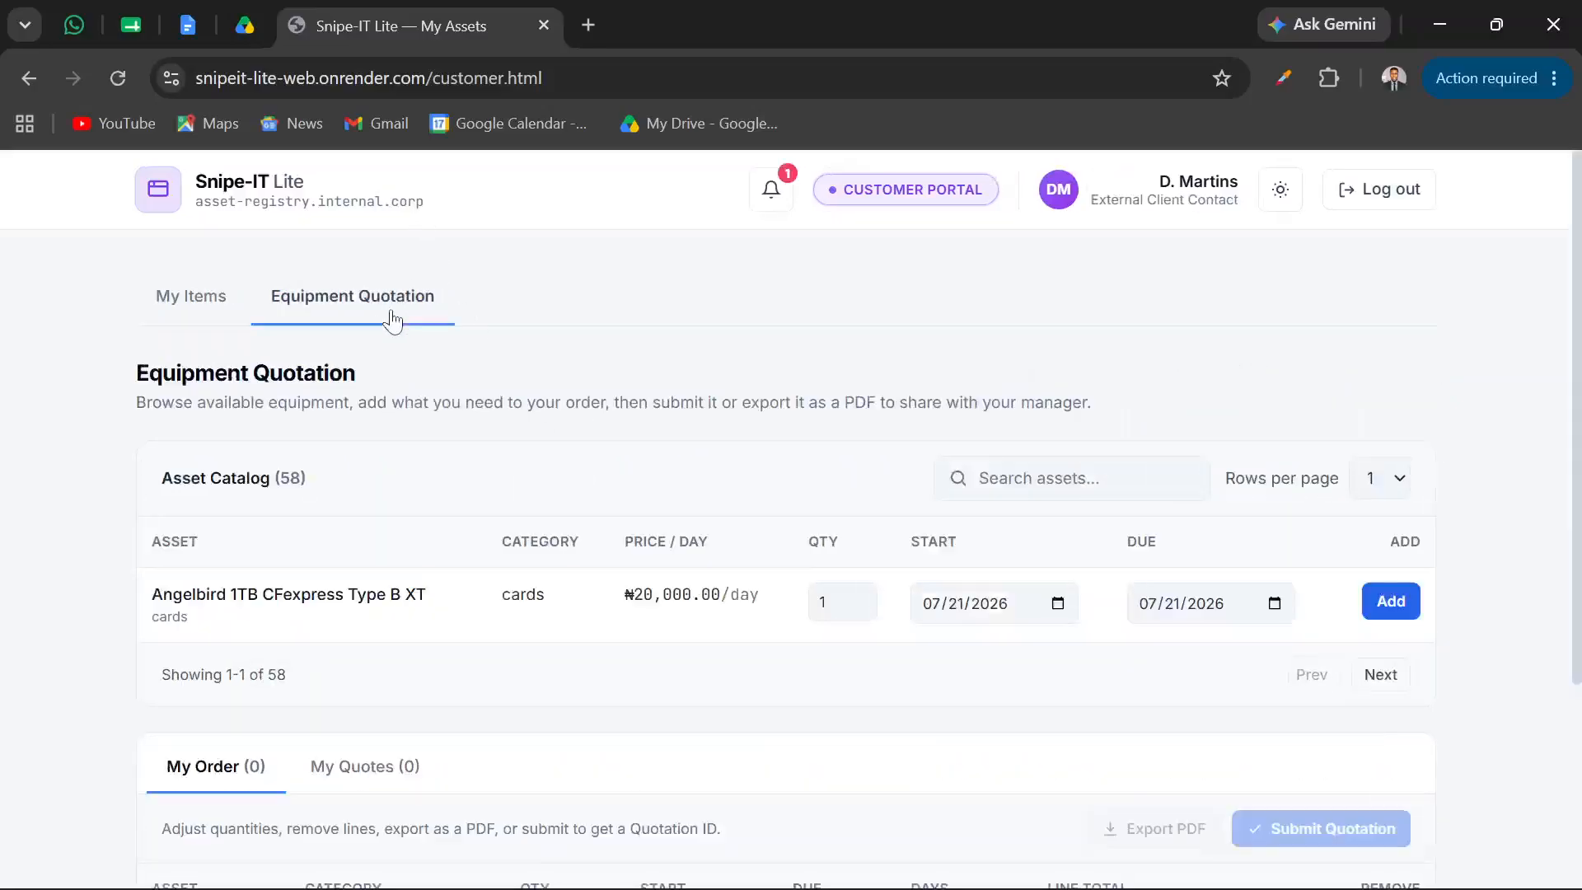
scroll(494, 558, "down", 3)
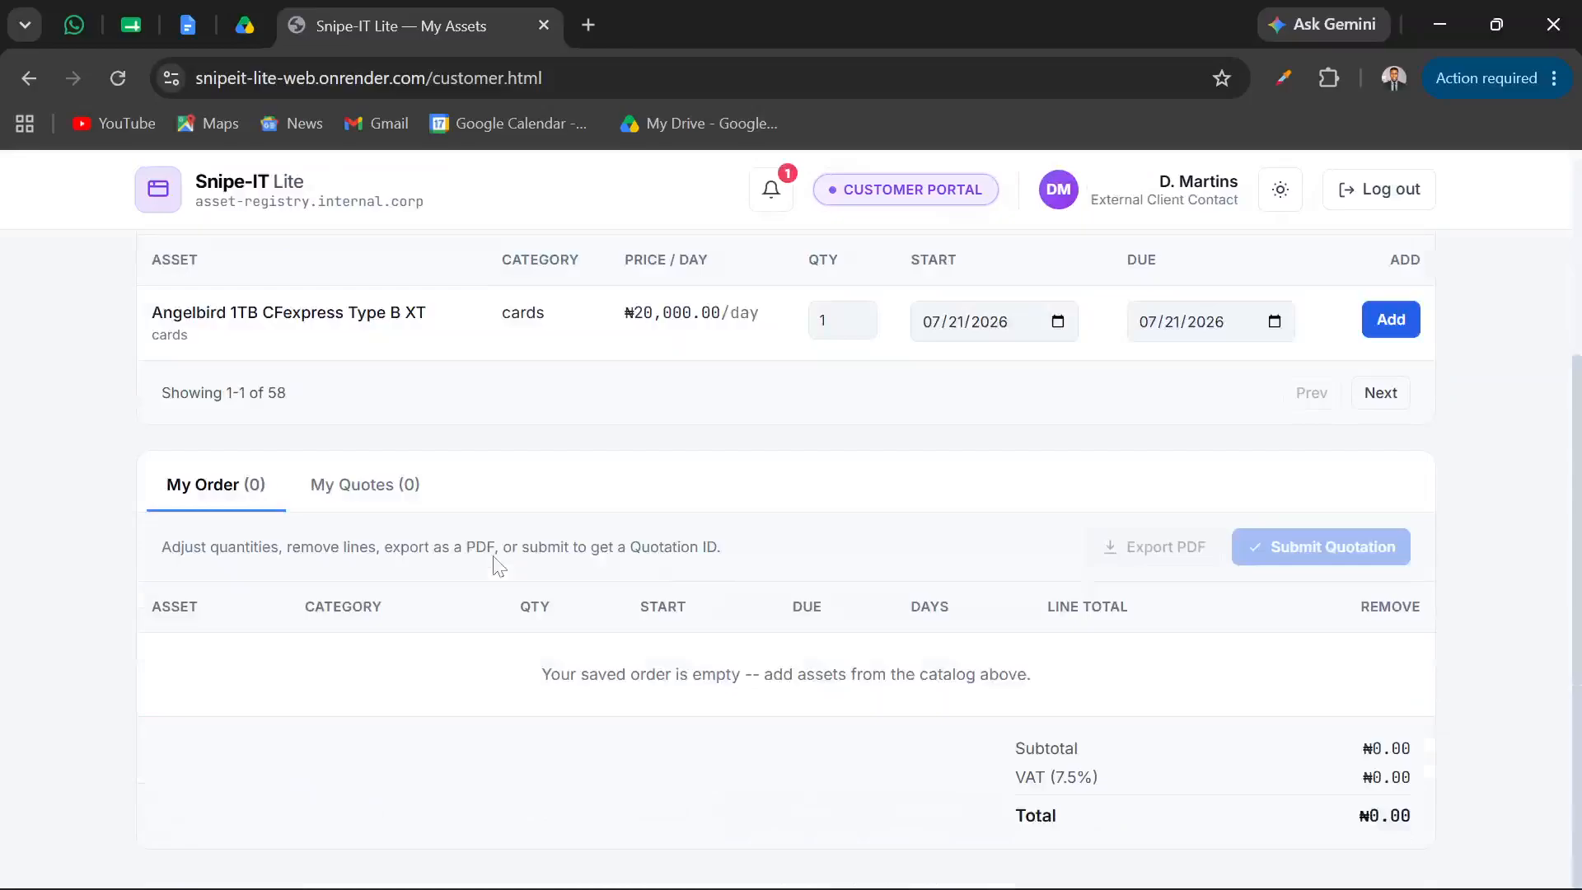
scroll(498, 566, "up", 2)
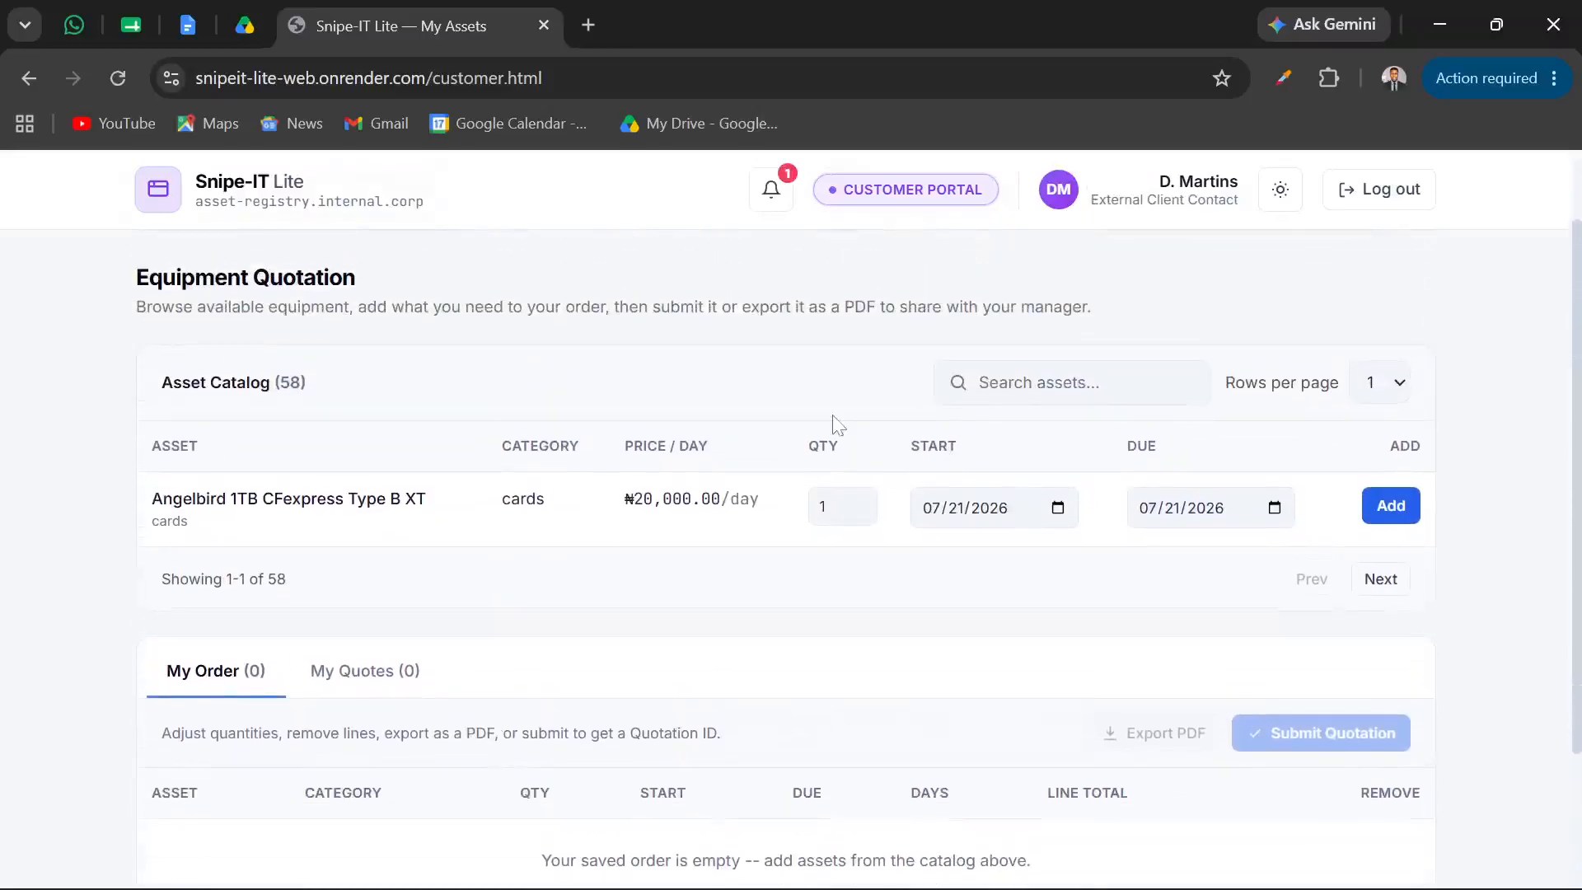
Set the asset catalog to 5 rows per page, look over its entries, and activate the asset search
left_click(1395, 382)
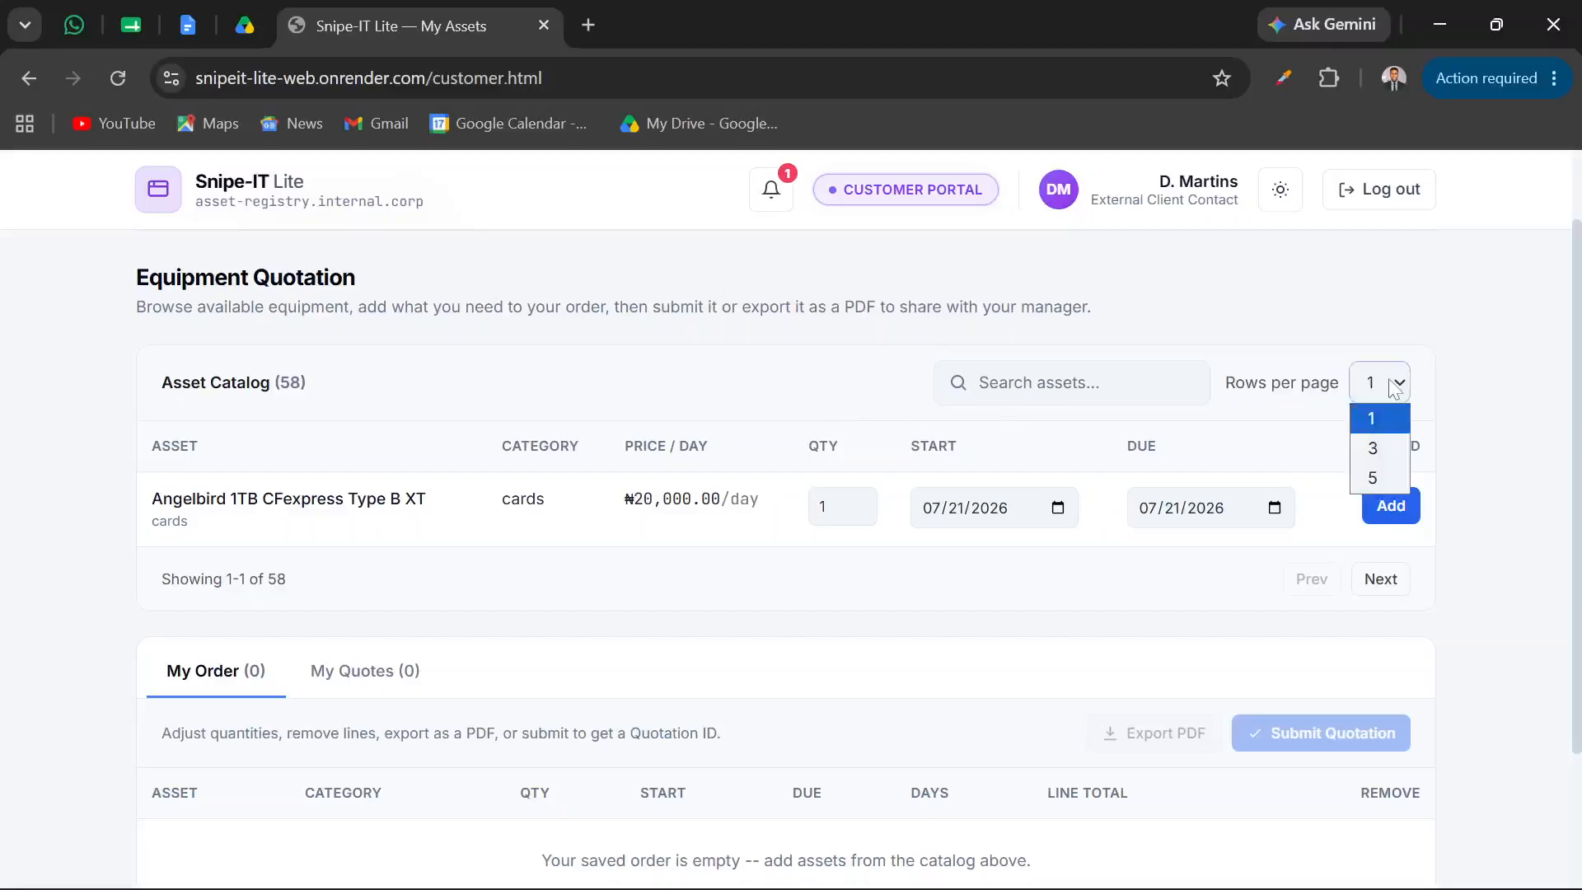
left_click(1373, 478)
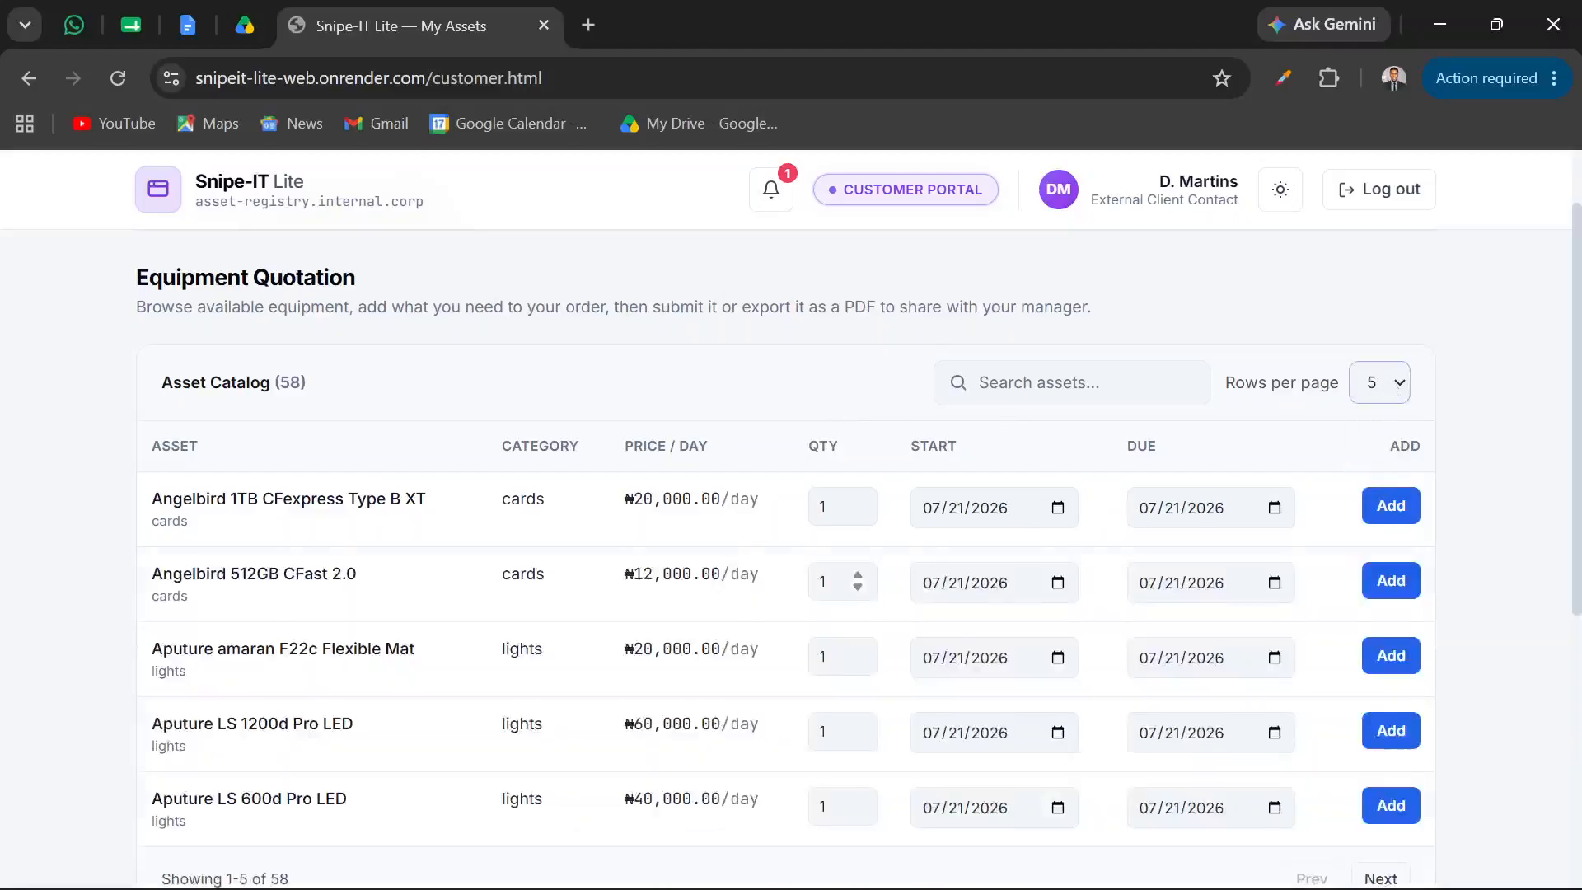
scroll(857, 581, "down", 2)
scroll(748, 561, "up", 2)
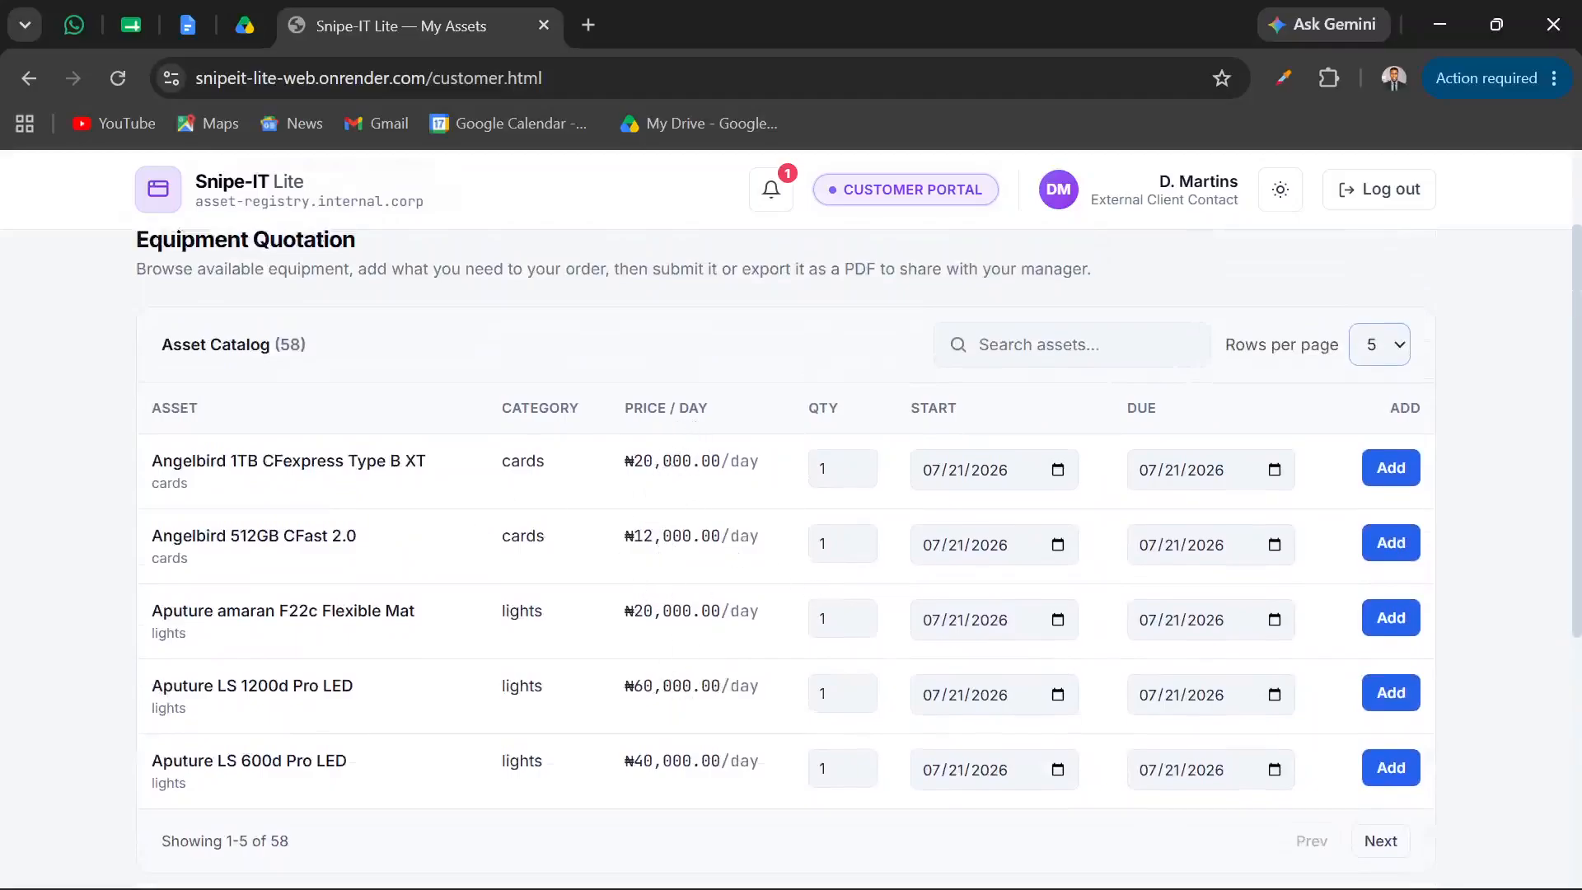
mouse_move(885, 881)
left_click(982, 345)
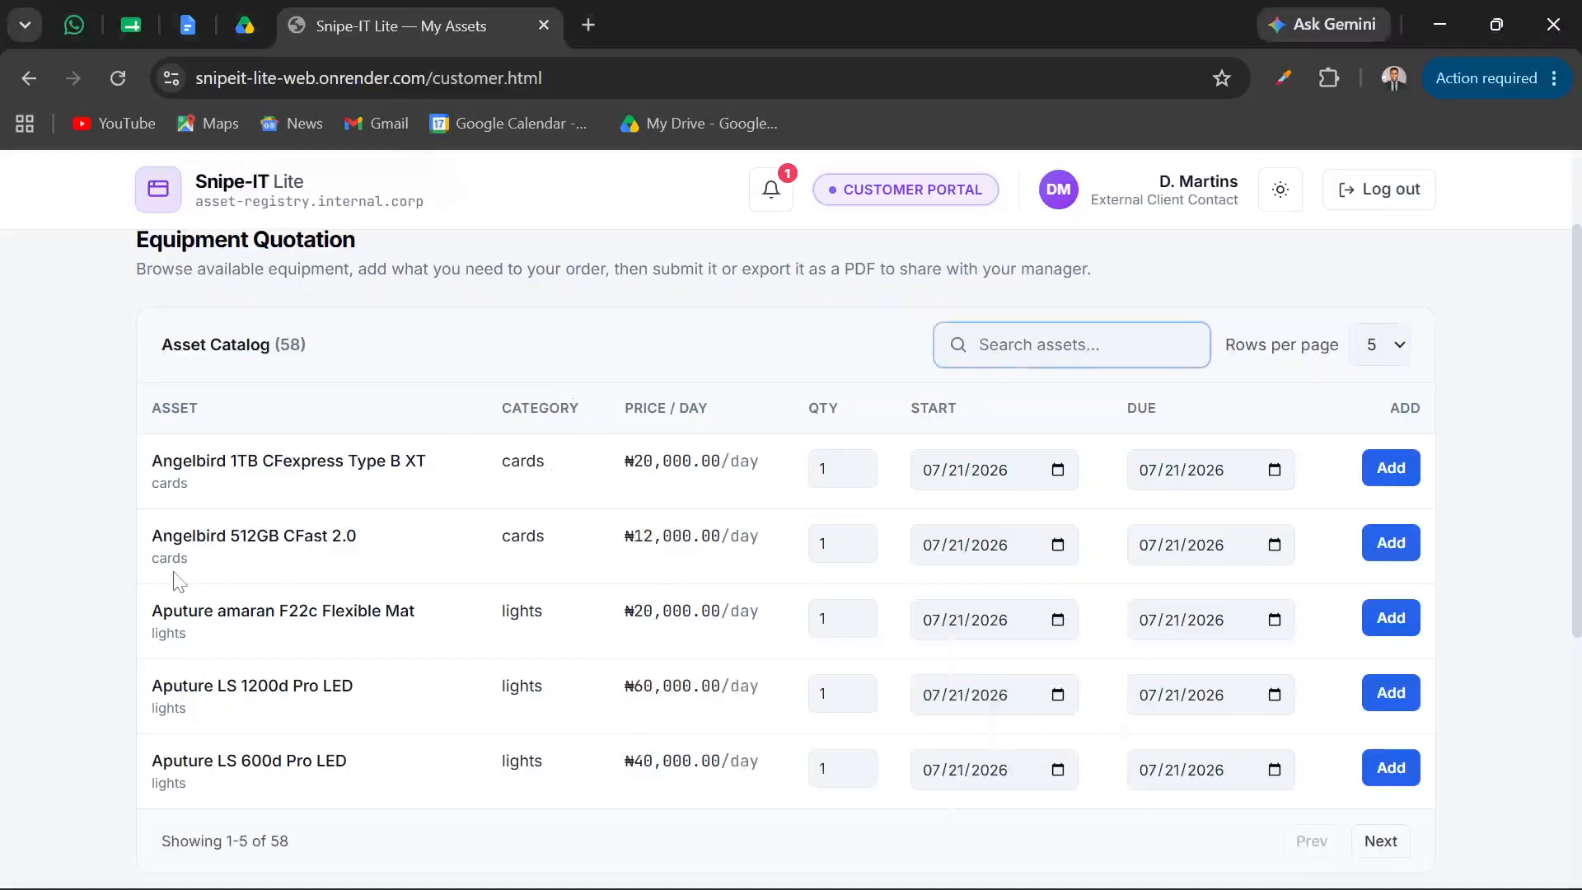
Search the customer portal's asset catalog for "fx3" and switch to the Super Admin window in Edge
type("fx3")
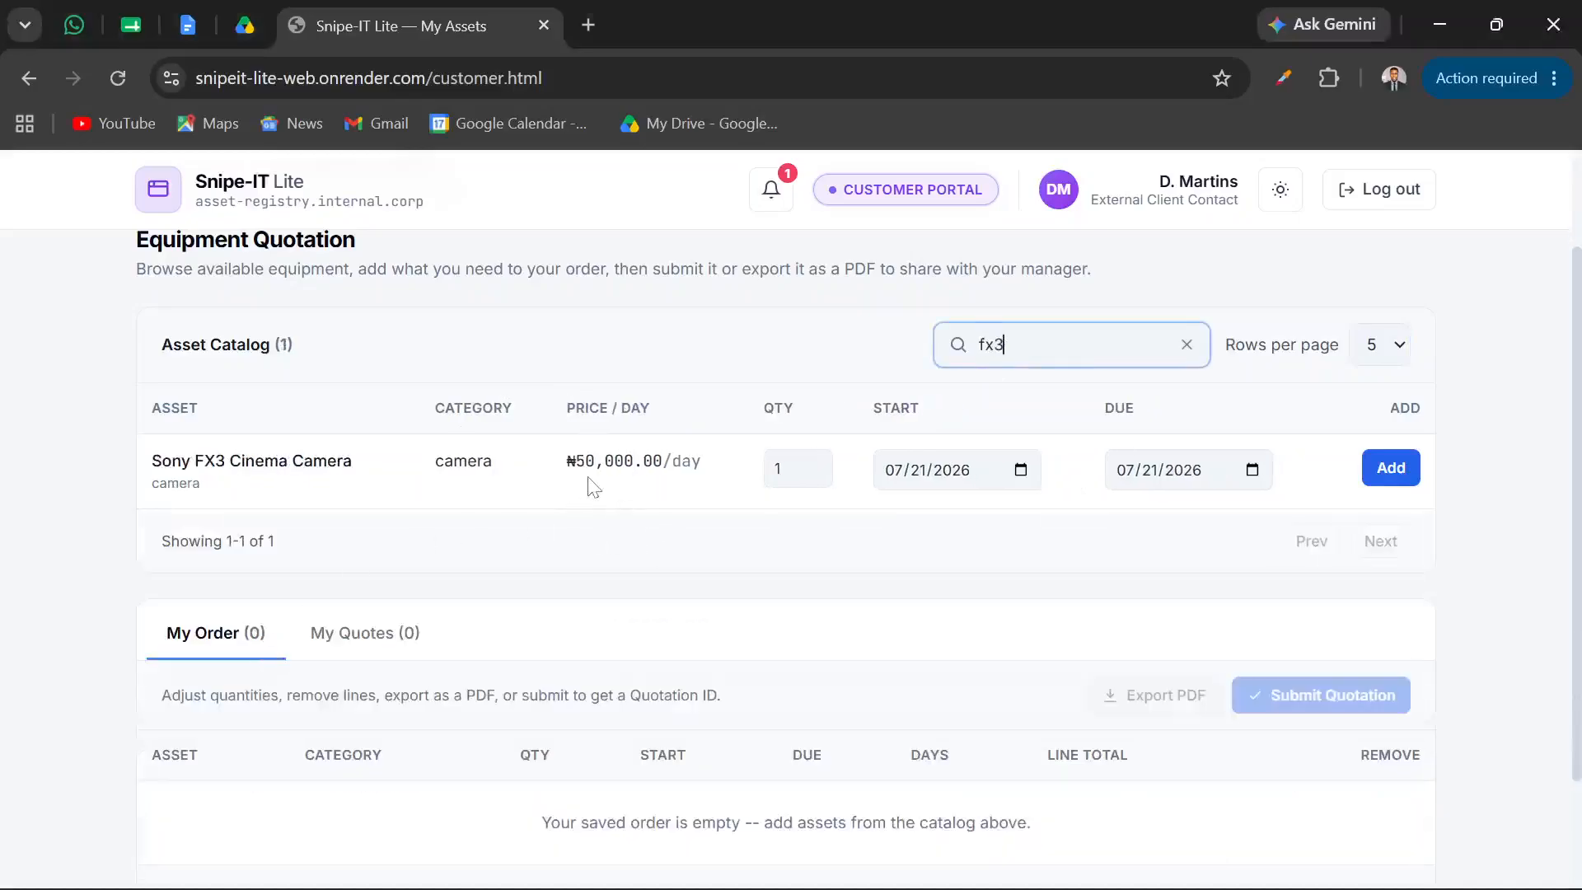
mouse_move(791, 889)
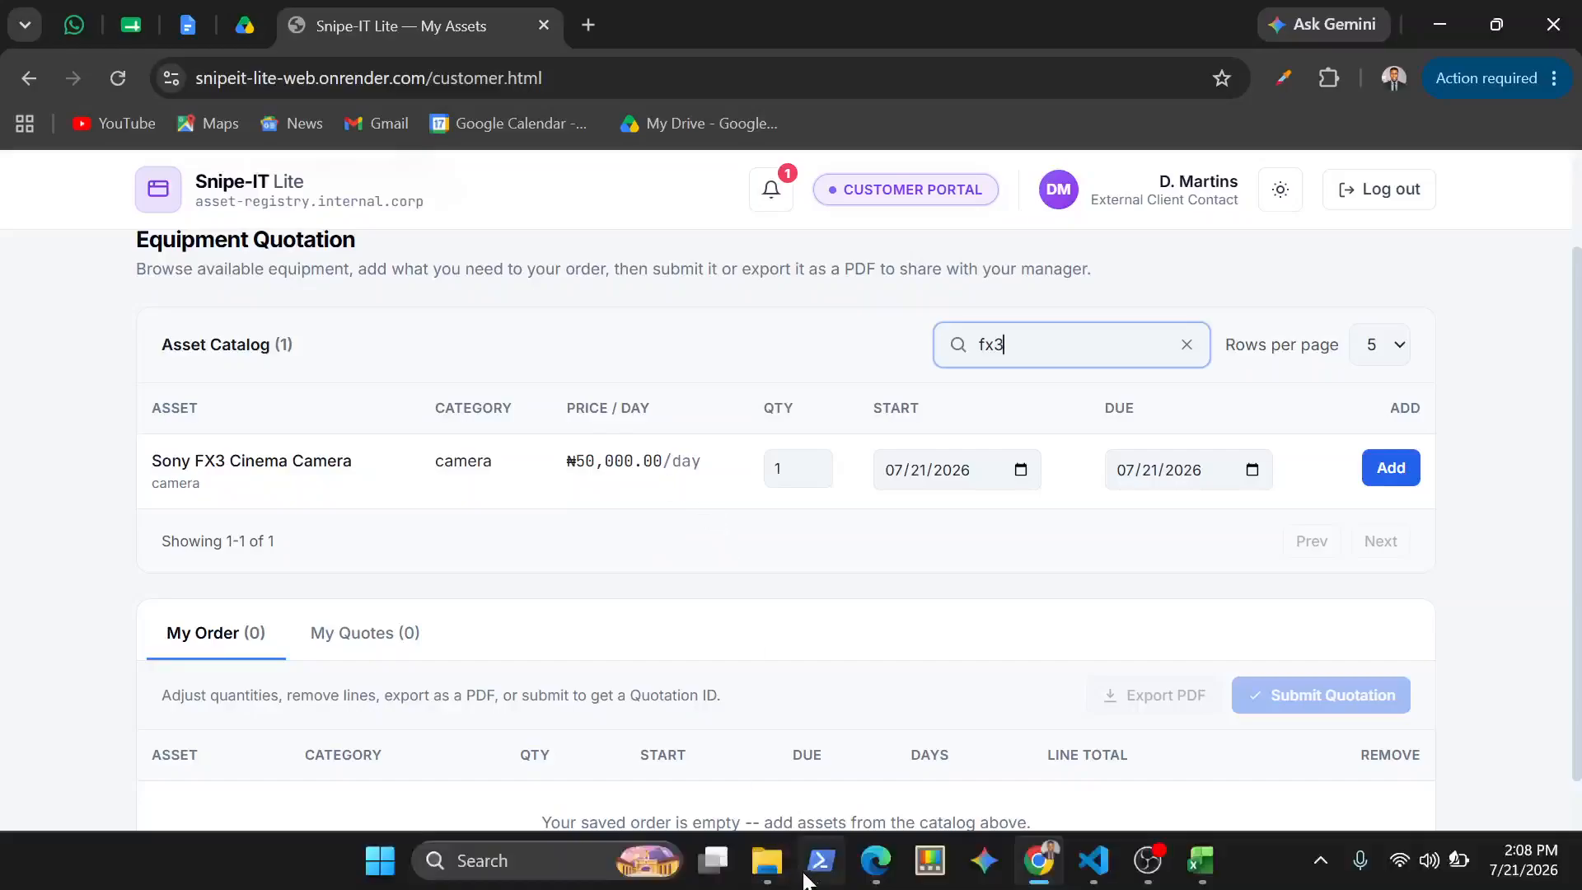
mouse_move(878, 881)
left_click(746, 791)
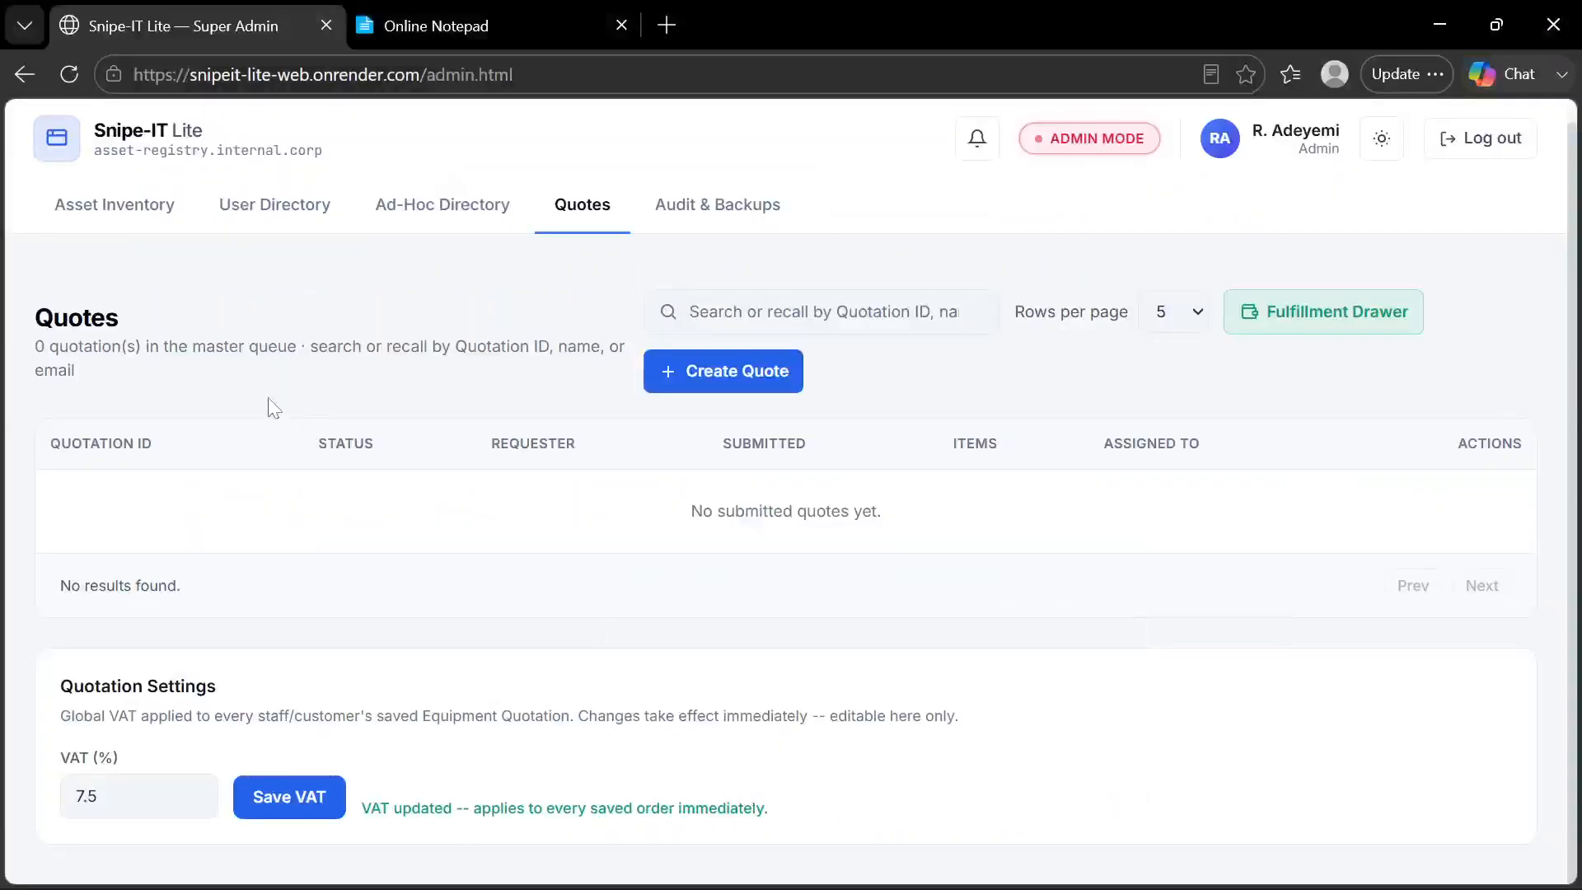
Find "fx3" in the Asset Inventory and save a price of 60000 for the Sony FX3 Cinema Camera in its Properties Hub
left_click(140, 216)
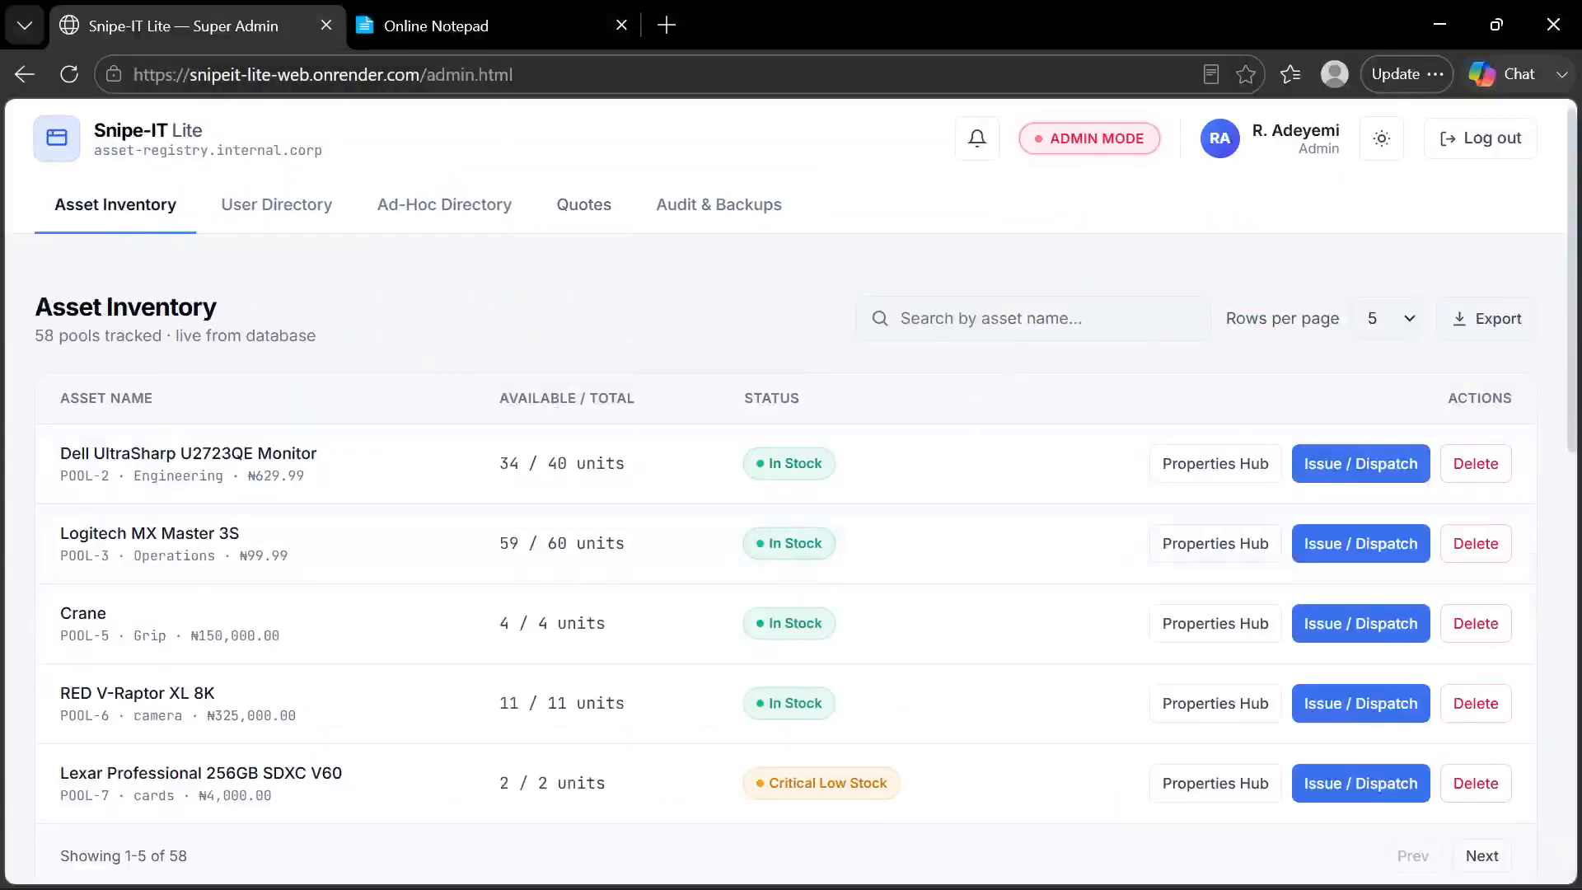
left_click(1034, 336)
type("fx3")
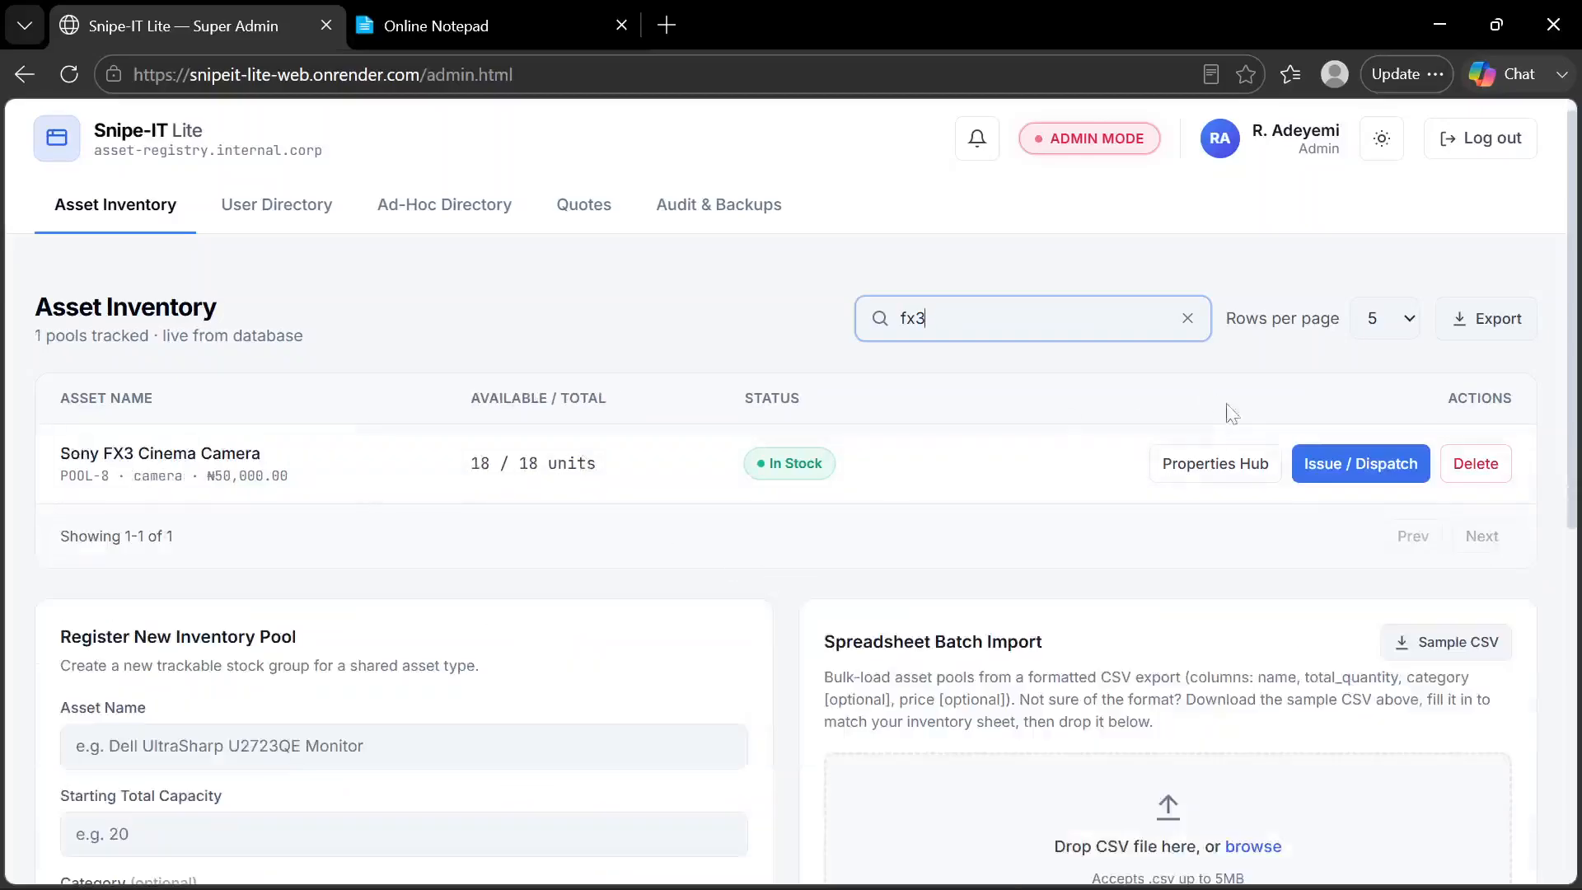
left_click(1228, 467)
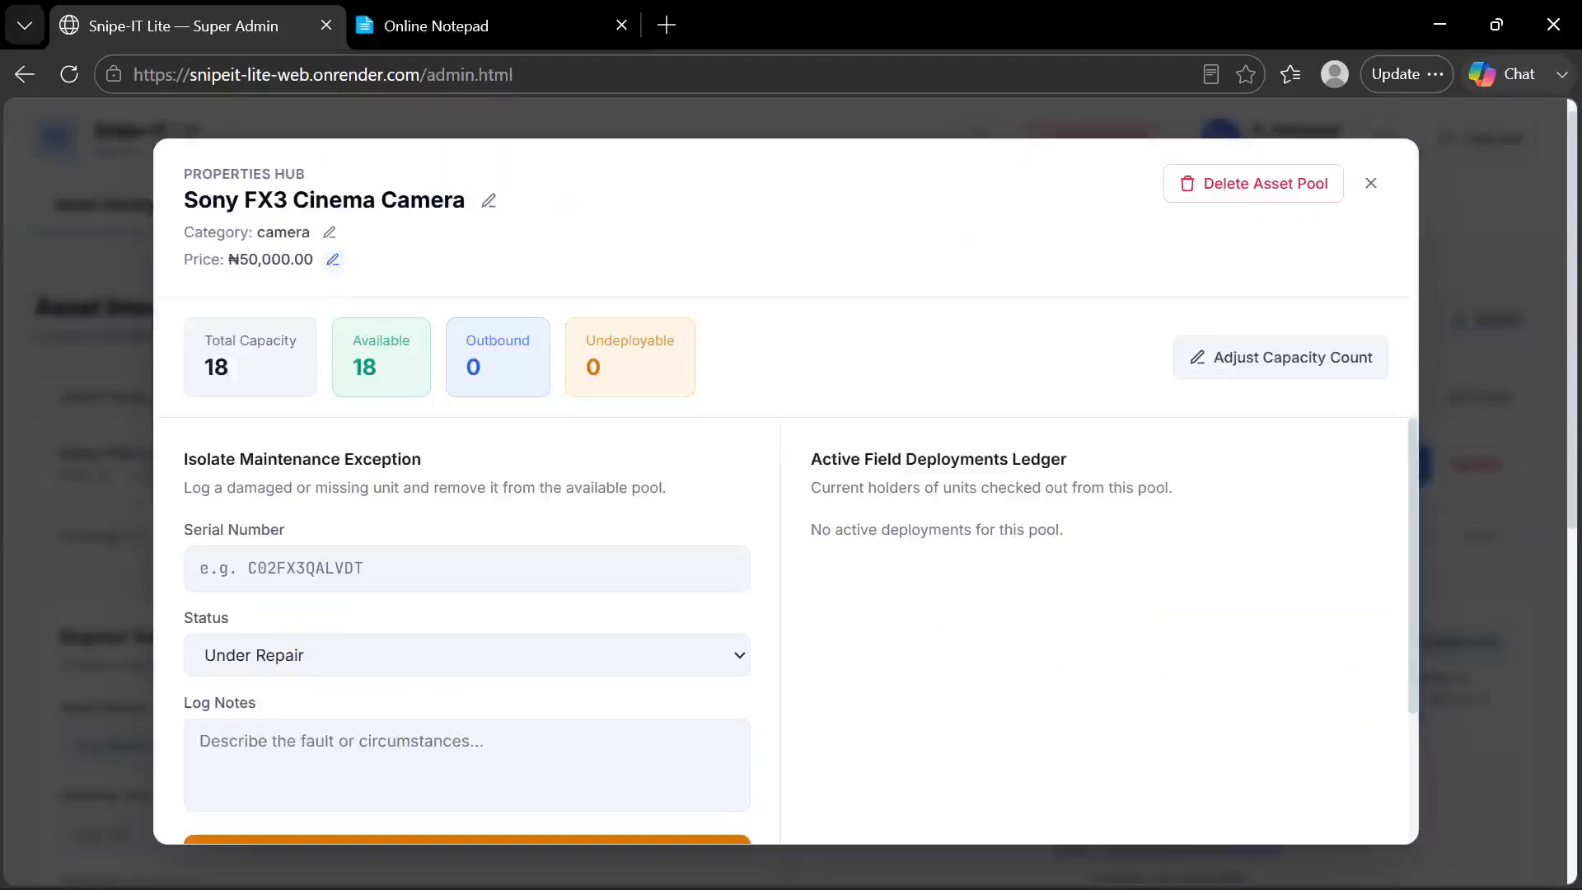
left_click(333, 259)
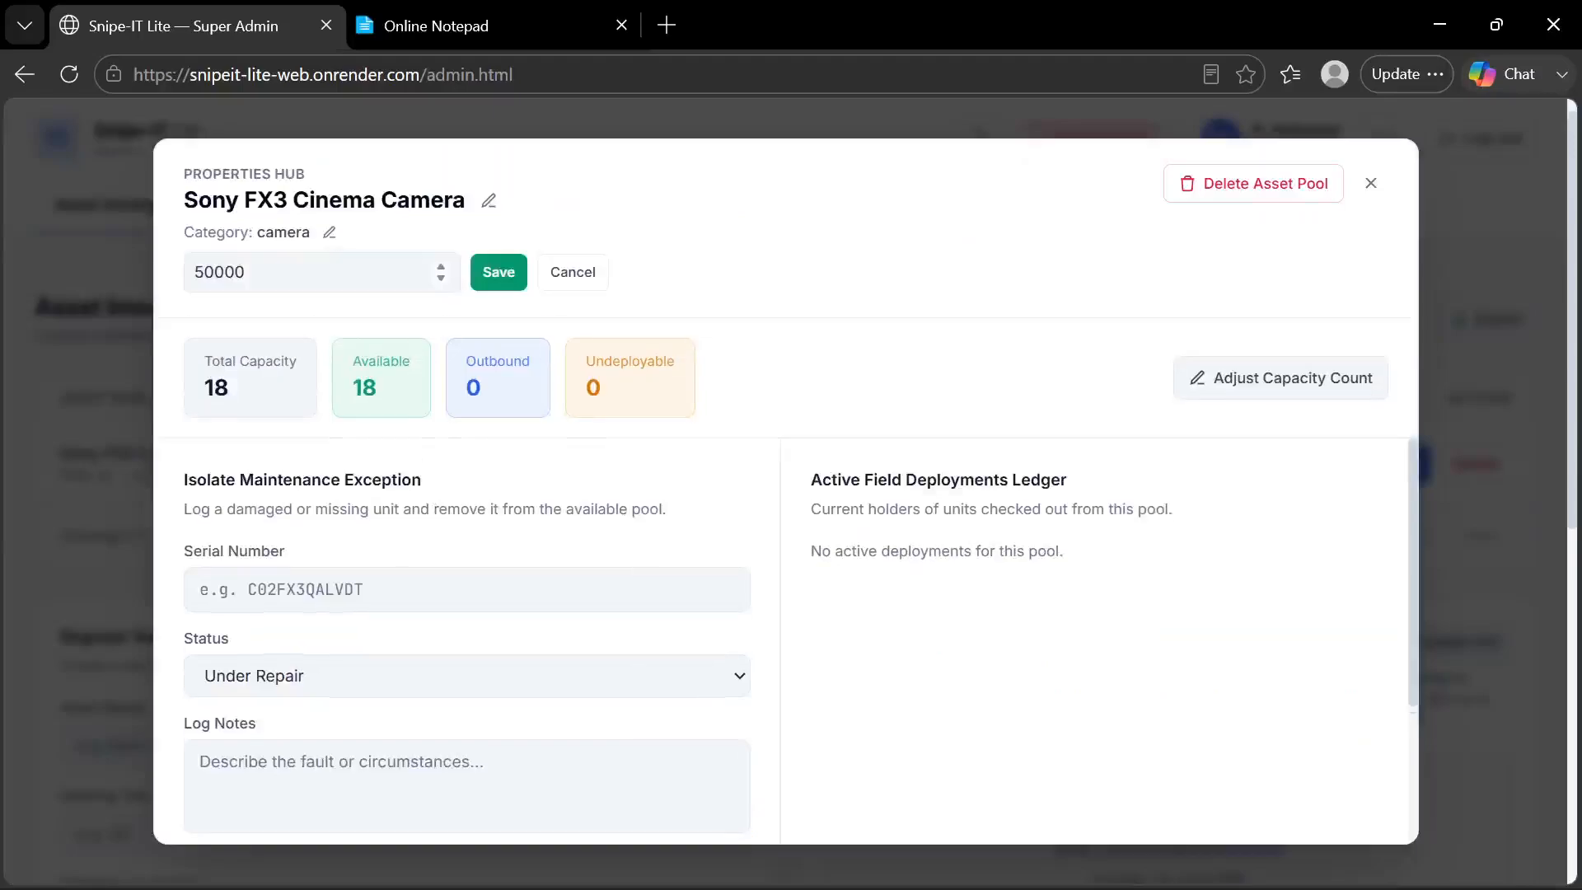
left_click(203, 272)
key("BackSpace")
type("6")
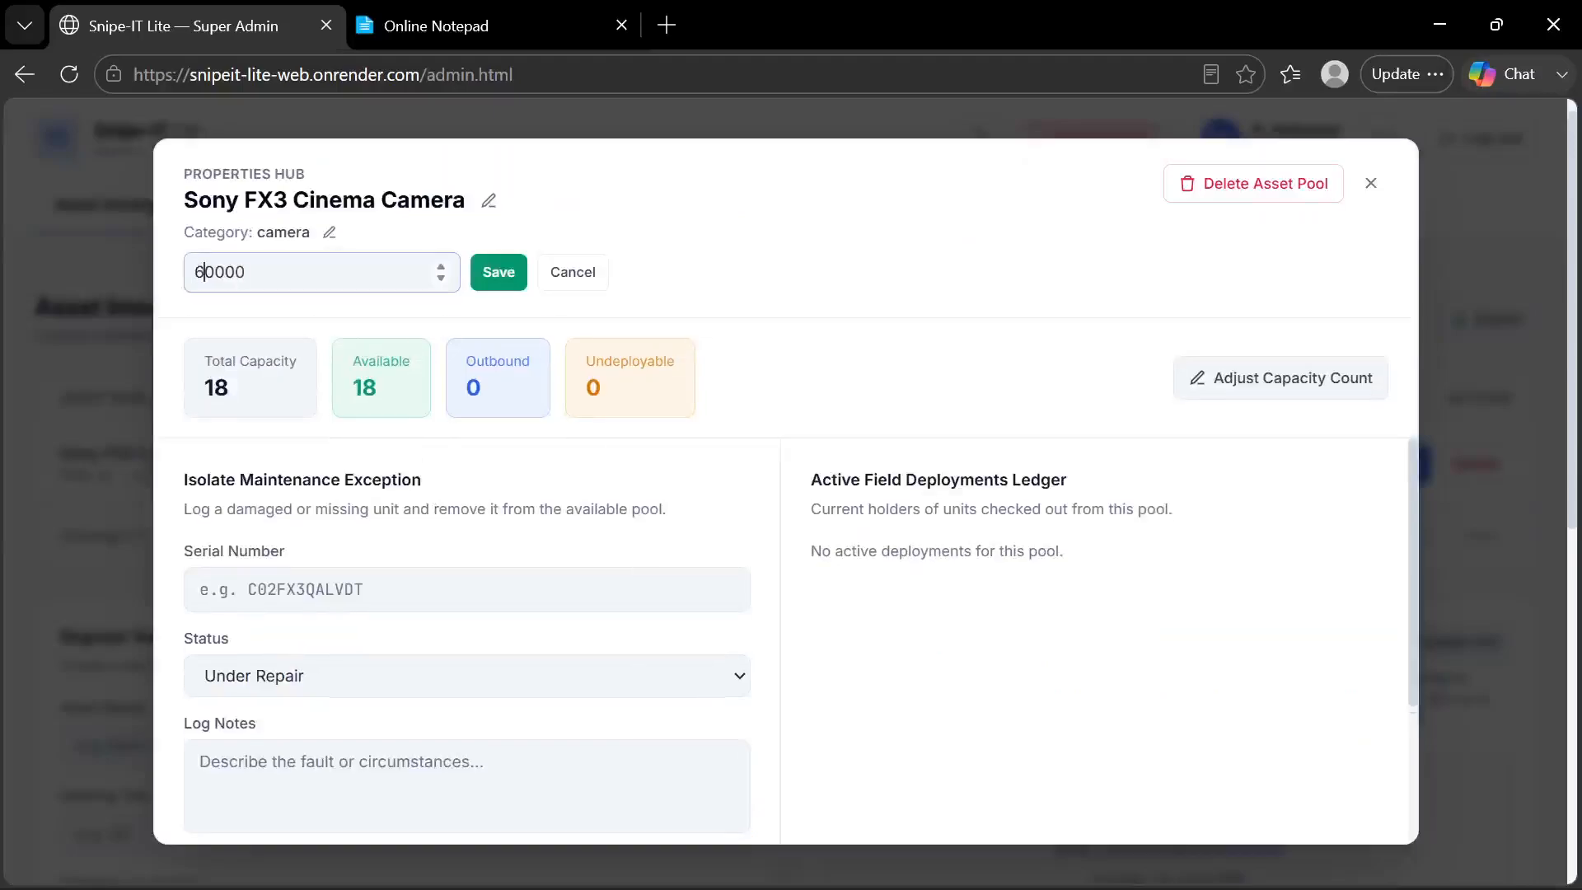
left_click(501, 271)
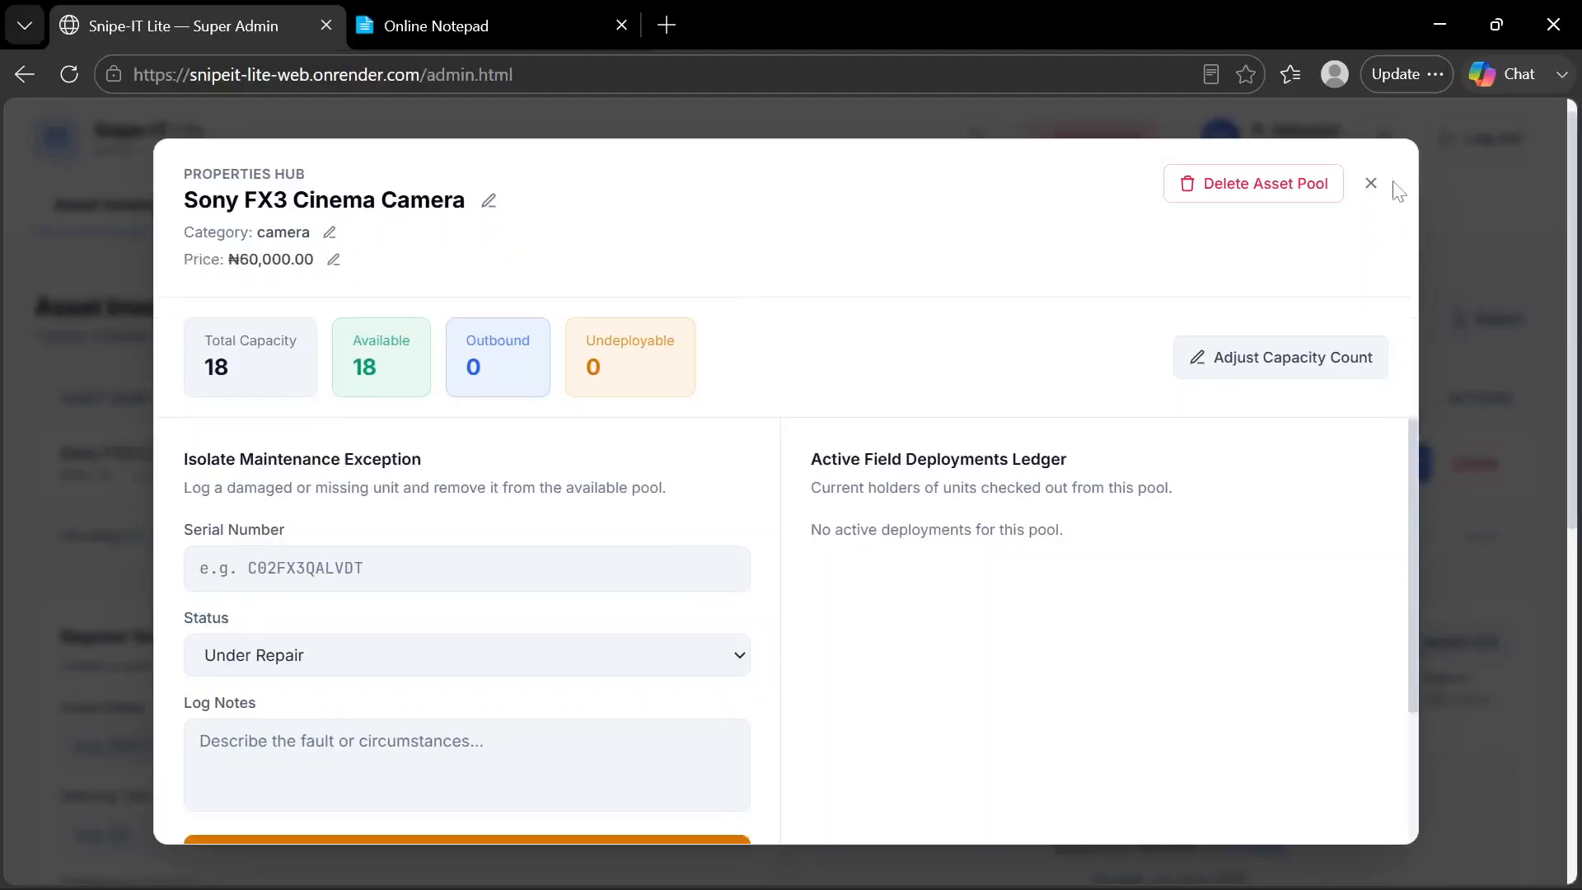
left_click(1373, 184)
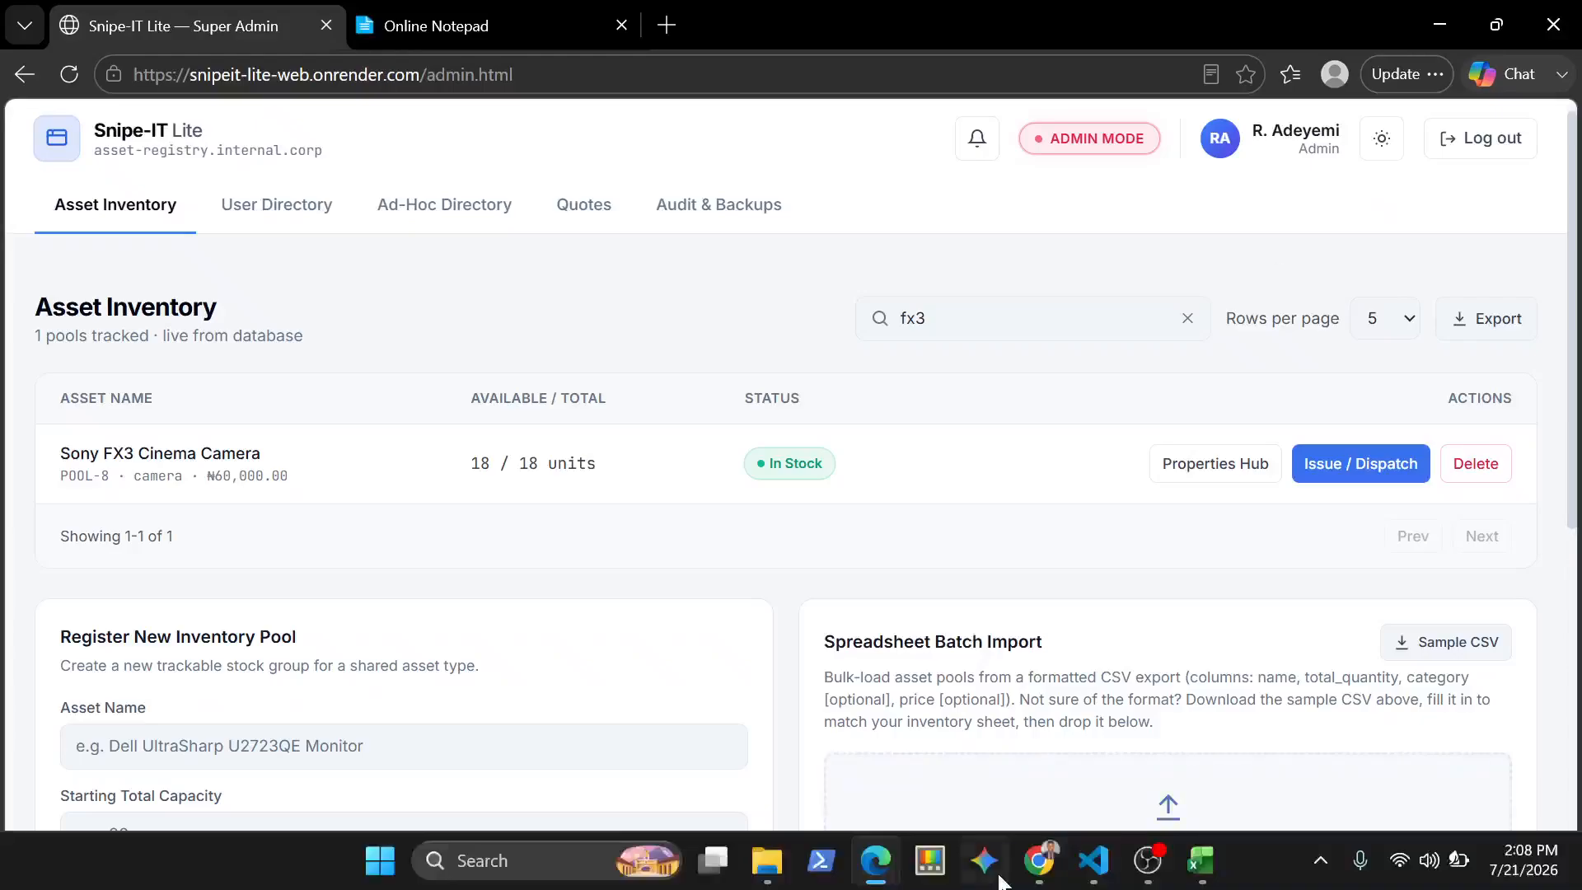
Switch to the customer portal in Chrome, reload it, and show the Equipment Quotation section
left_click(1040, 861)
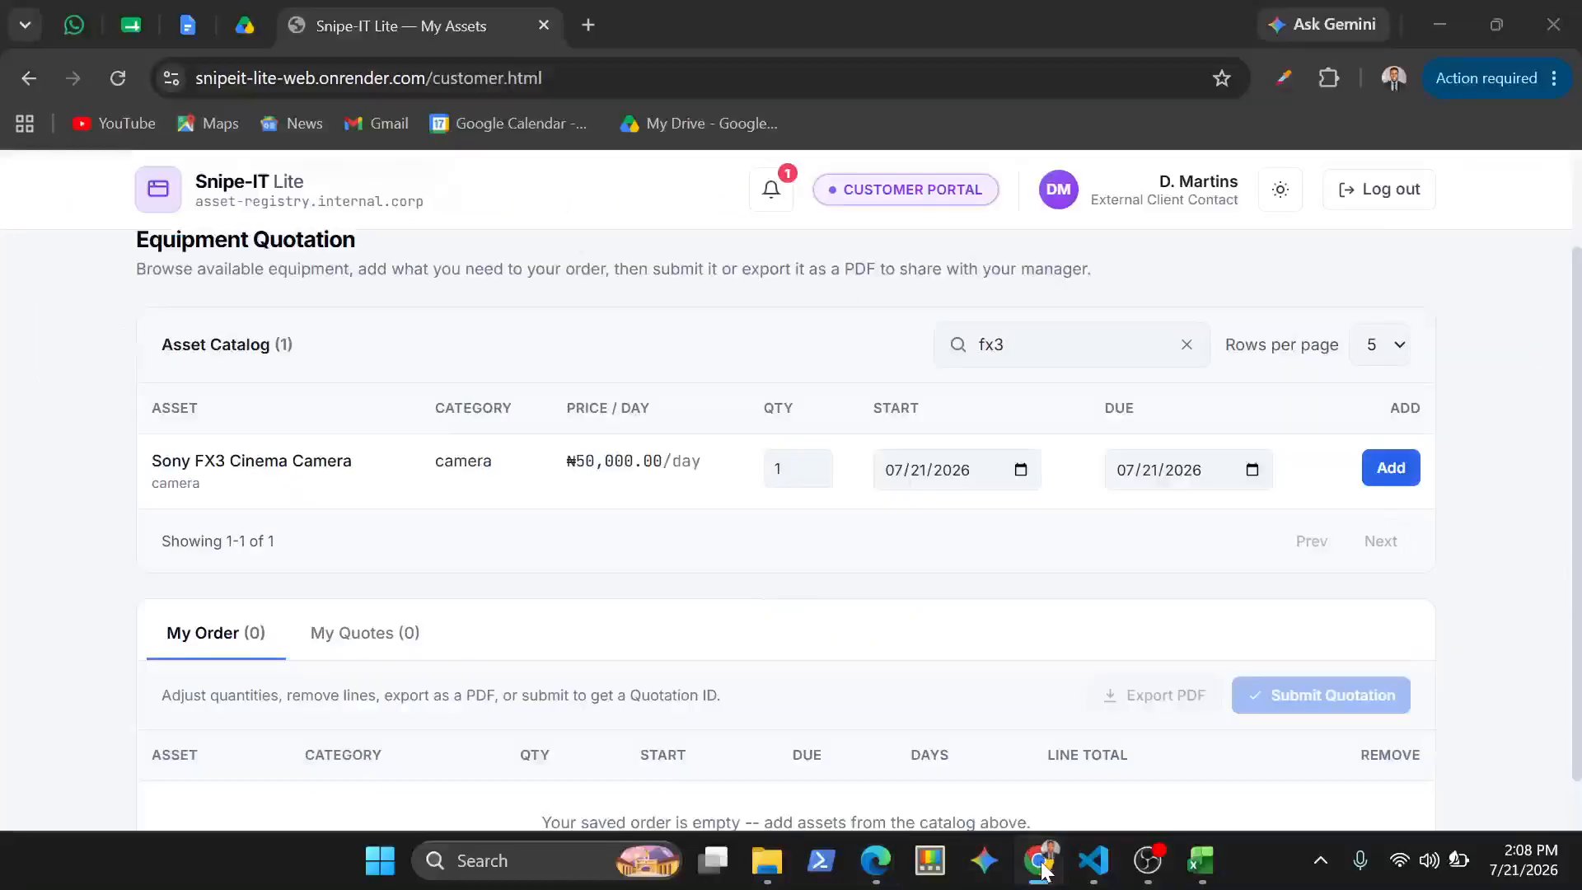
left_click(595, 512)
key("F5")
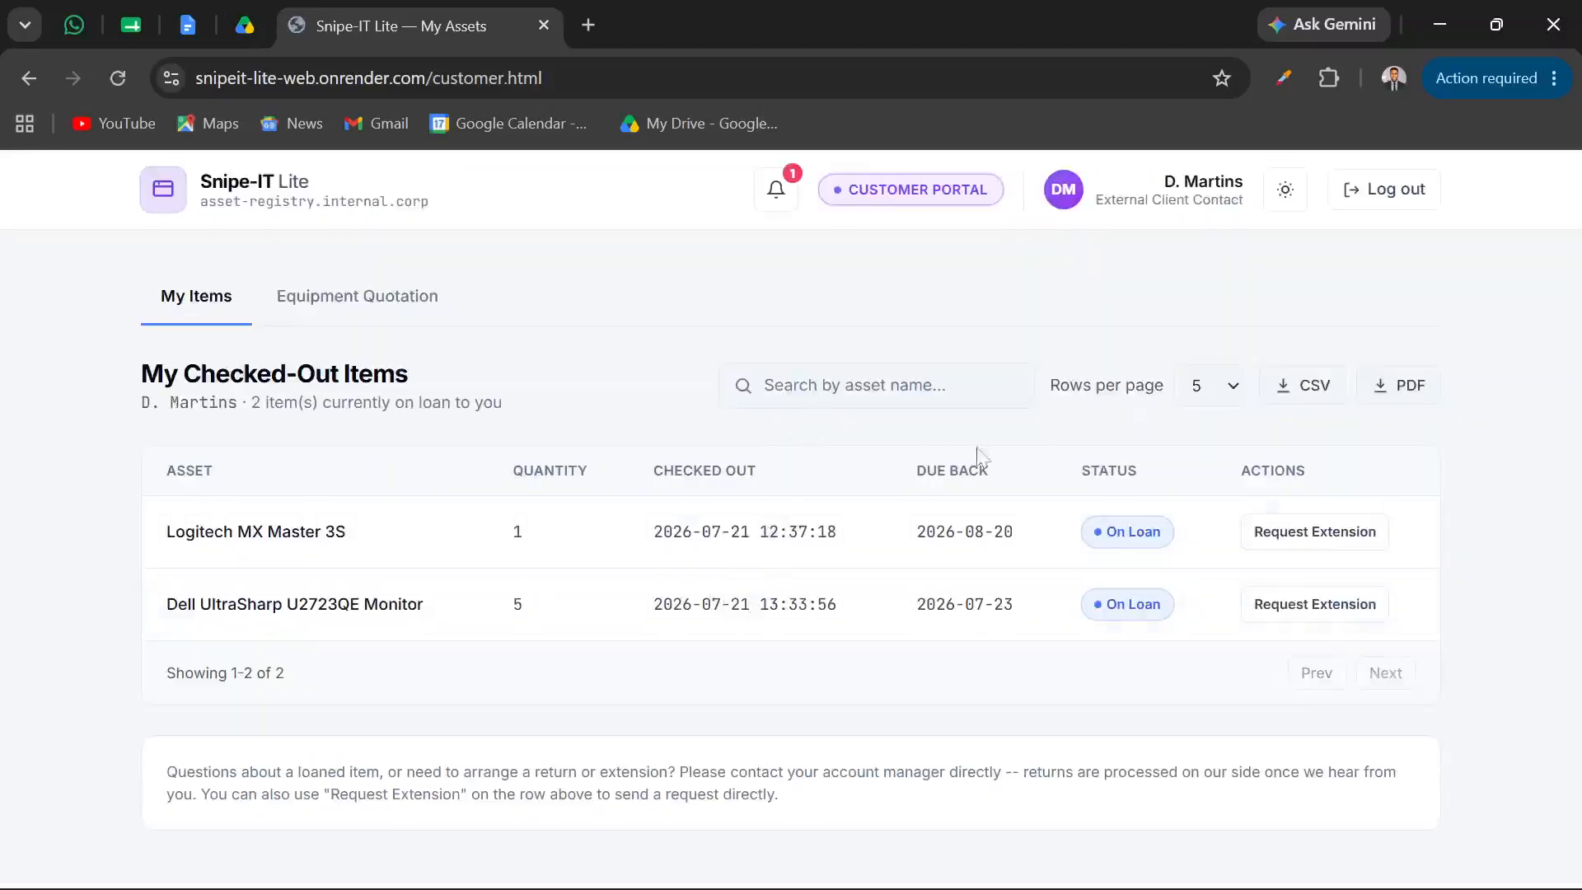
left_click(430, 306)
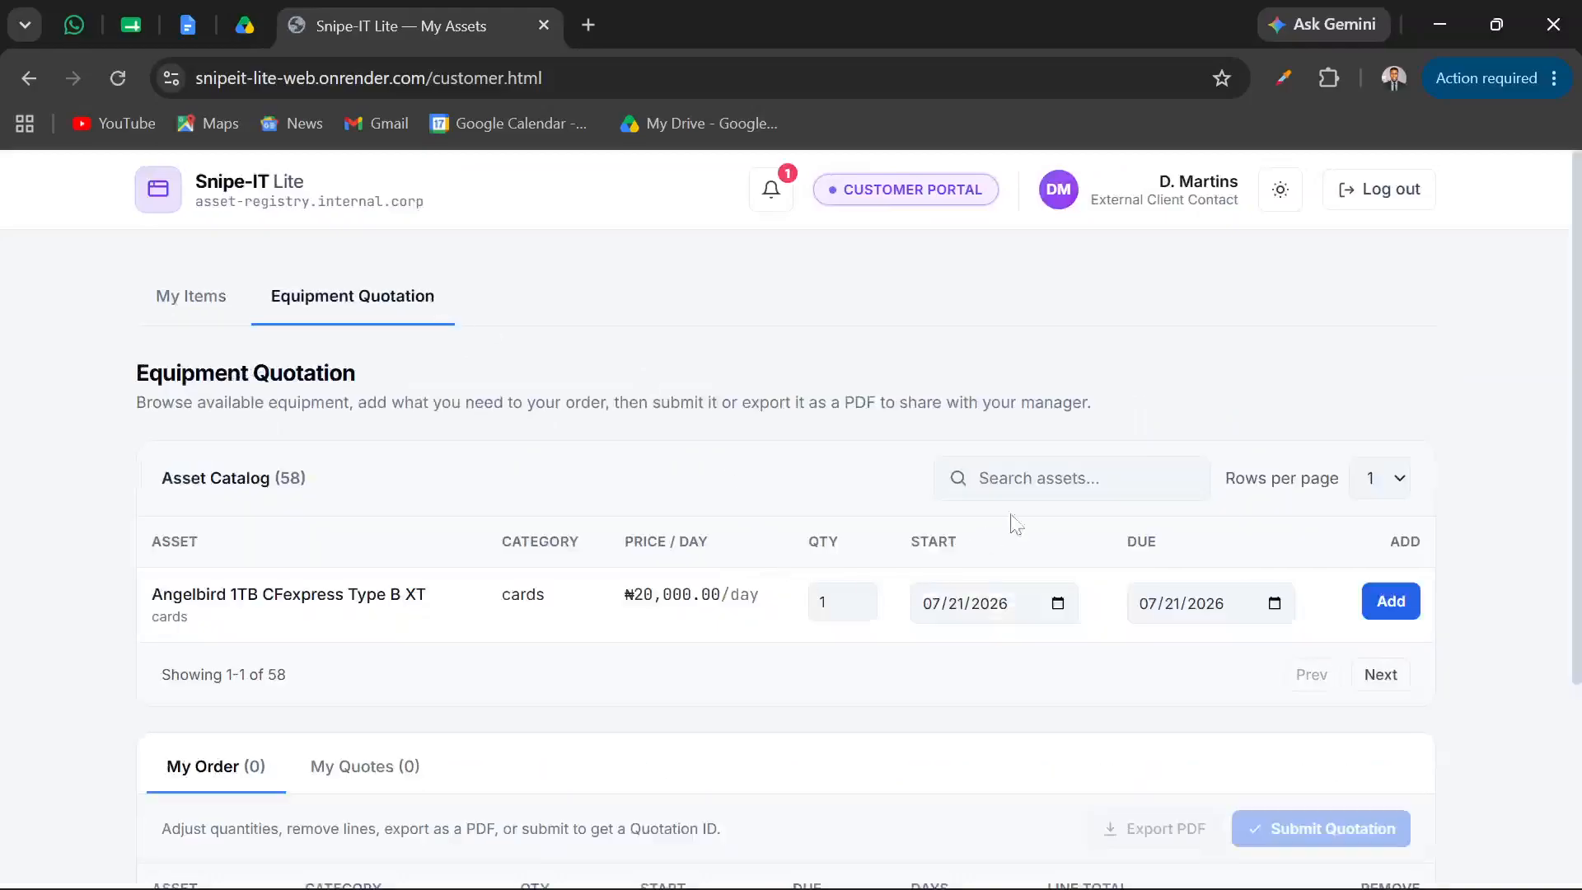
Set the asset catalog to 5 rows per page and search it for "fx"
left_click(1388, 481)
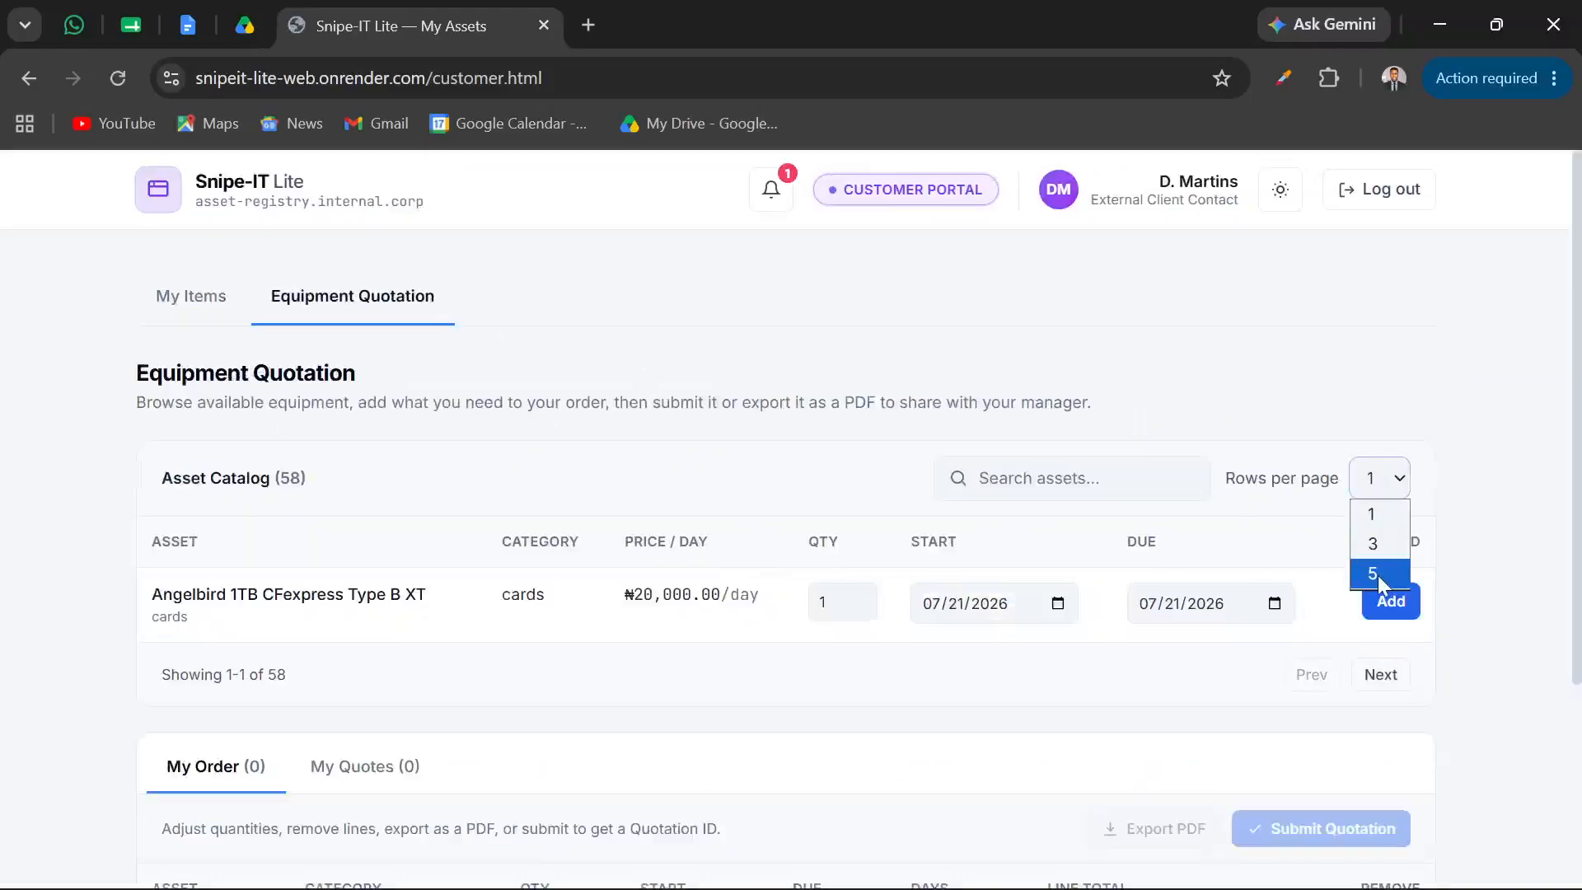
left_click(1378, 574)
left_click(1071, 478)
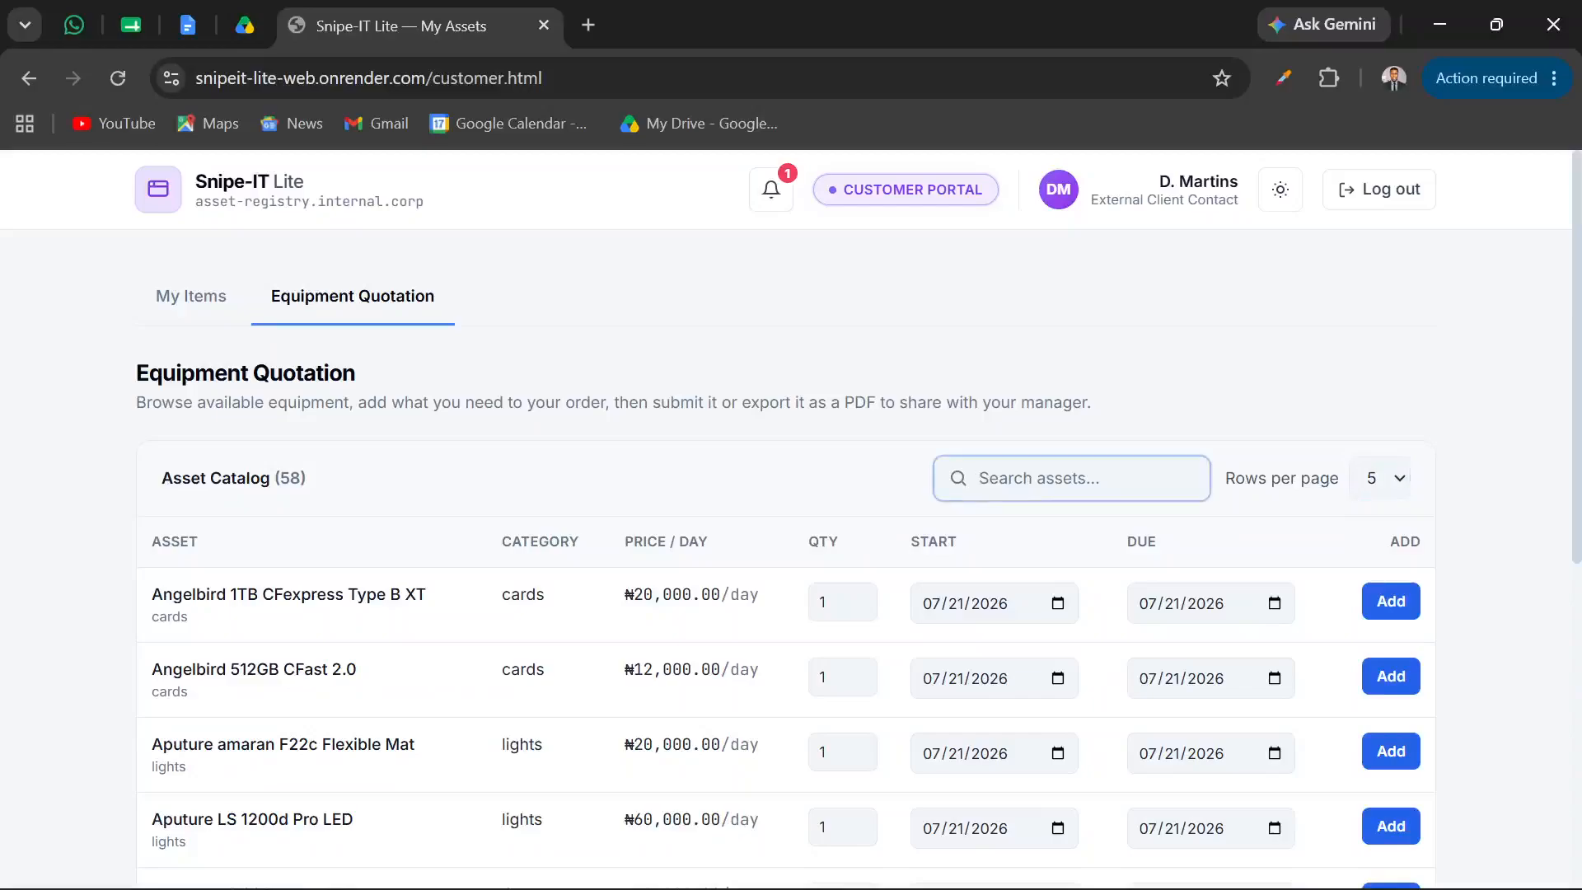
type("fx")
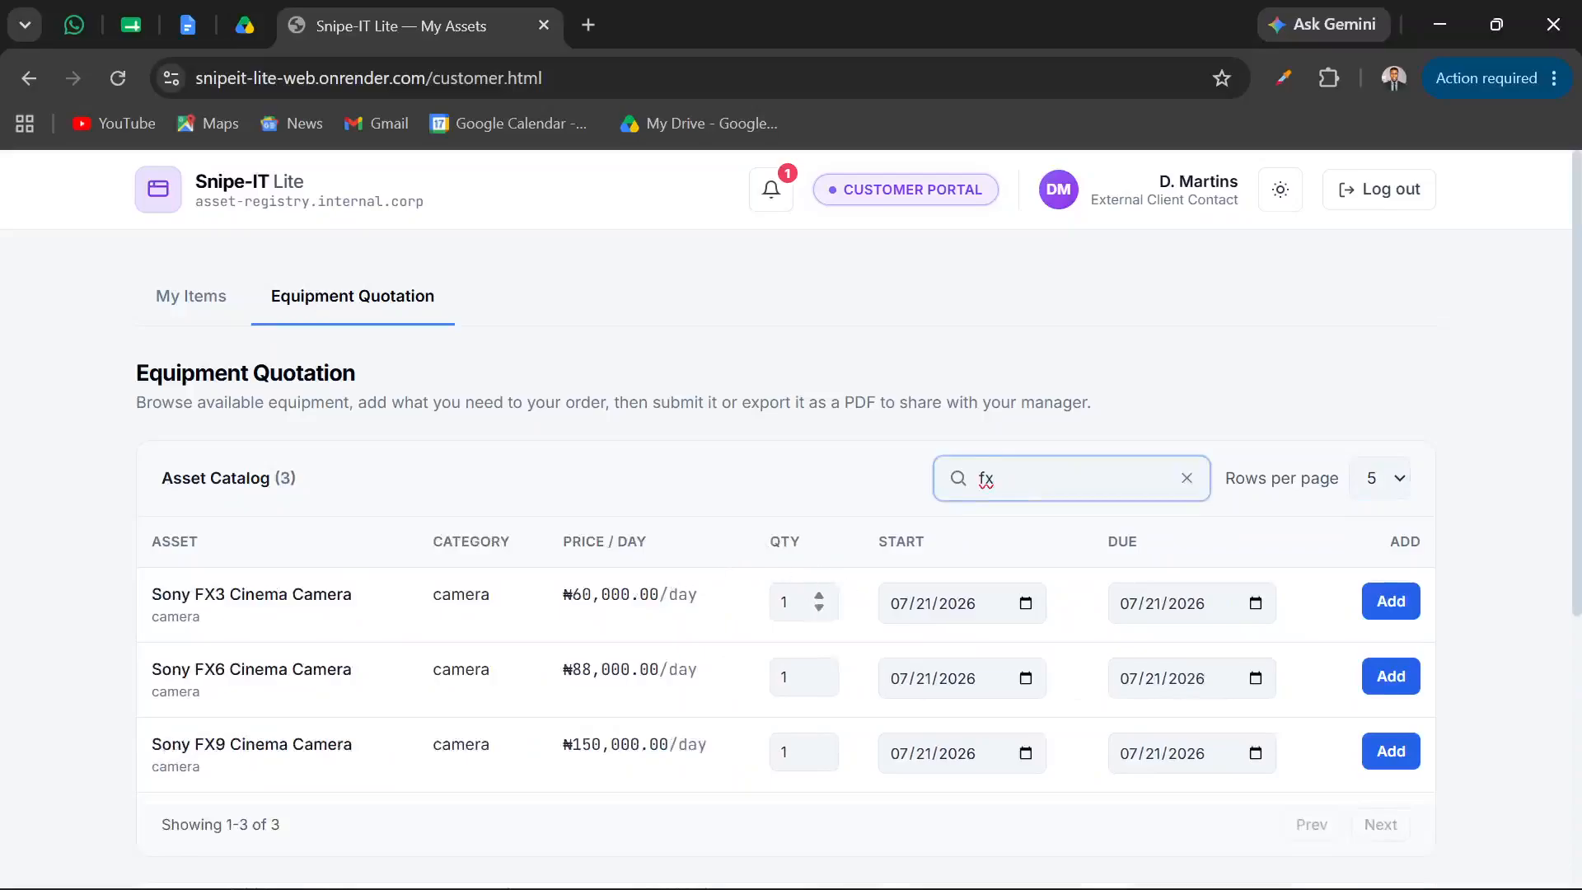
Add 5 Sony FX3 Cinema Cameras to the order with start and due dates of 07/21/2026
left_click(785, 601)
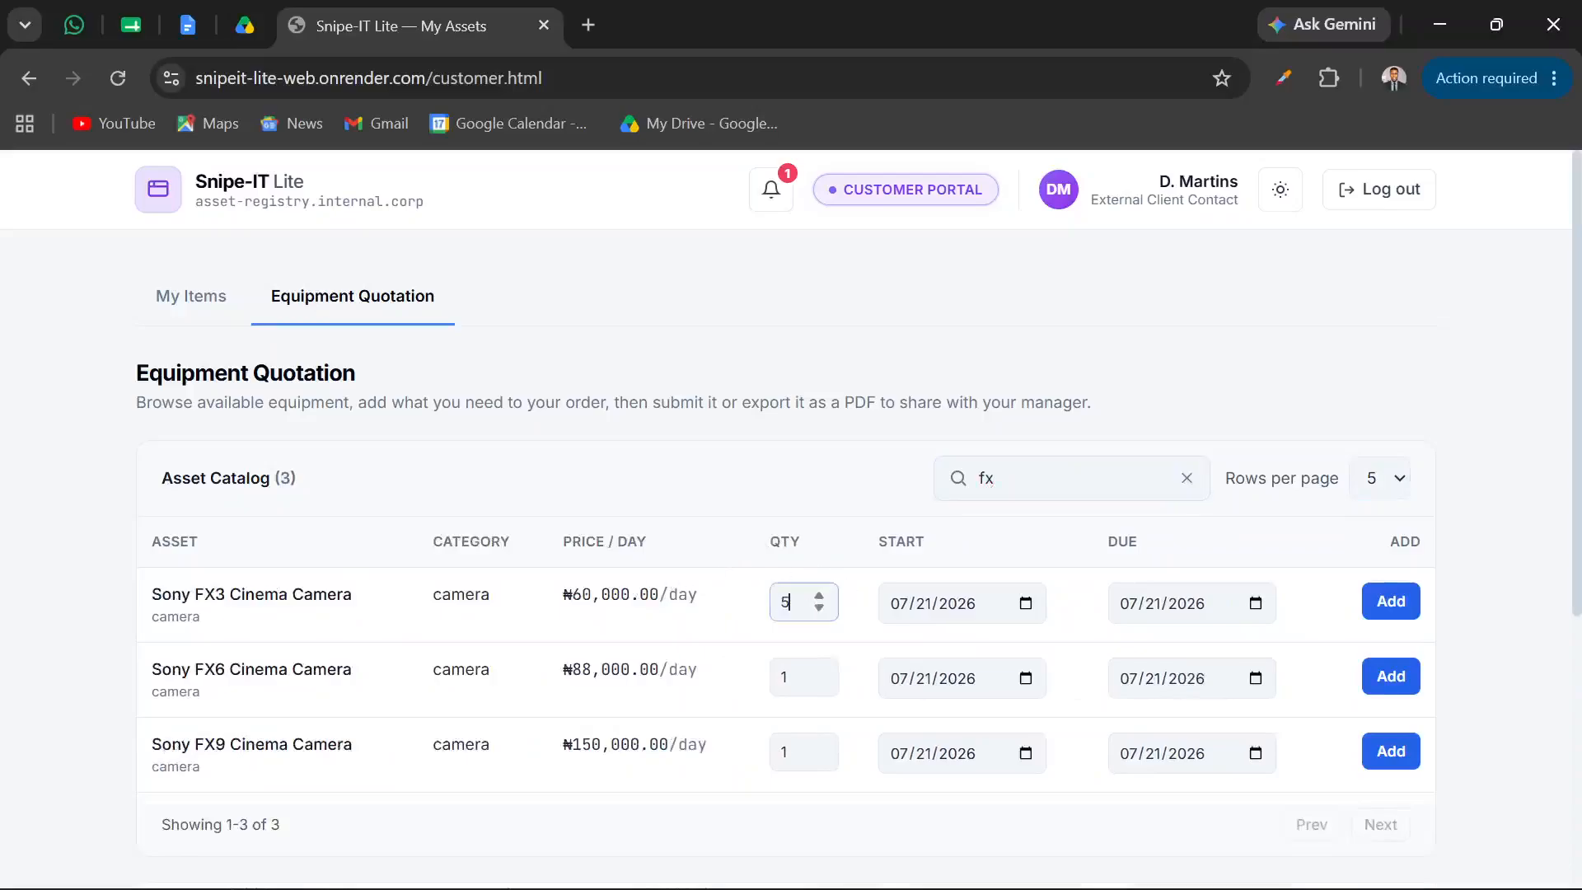
left_click(1027, 606)
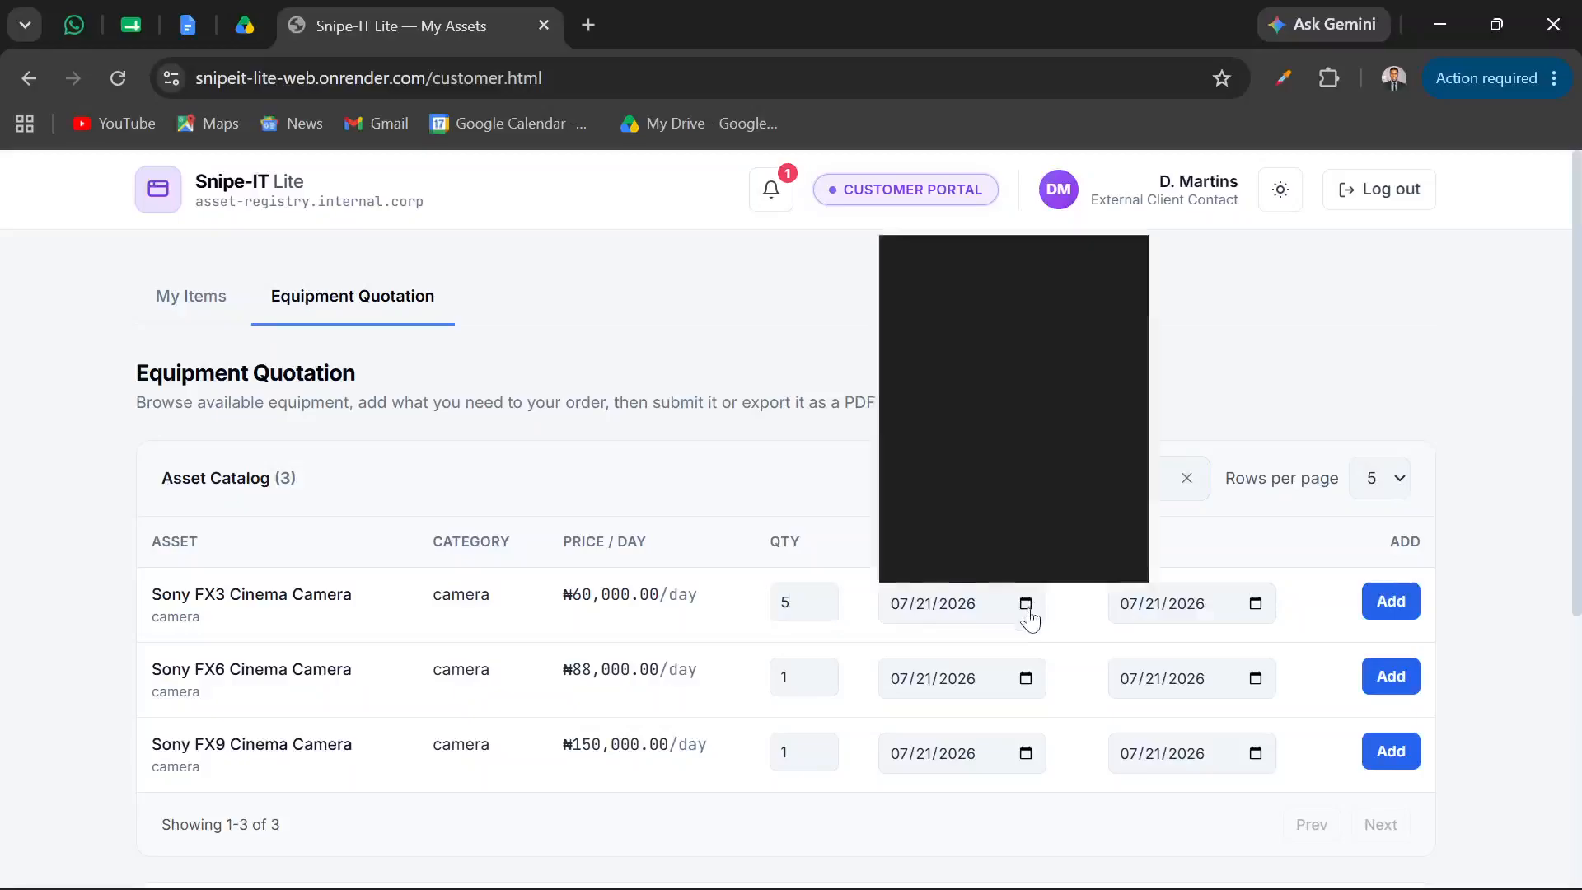
left_click(980, 449)
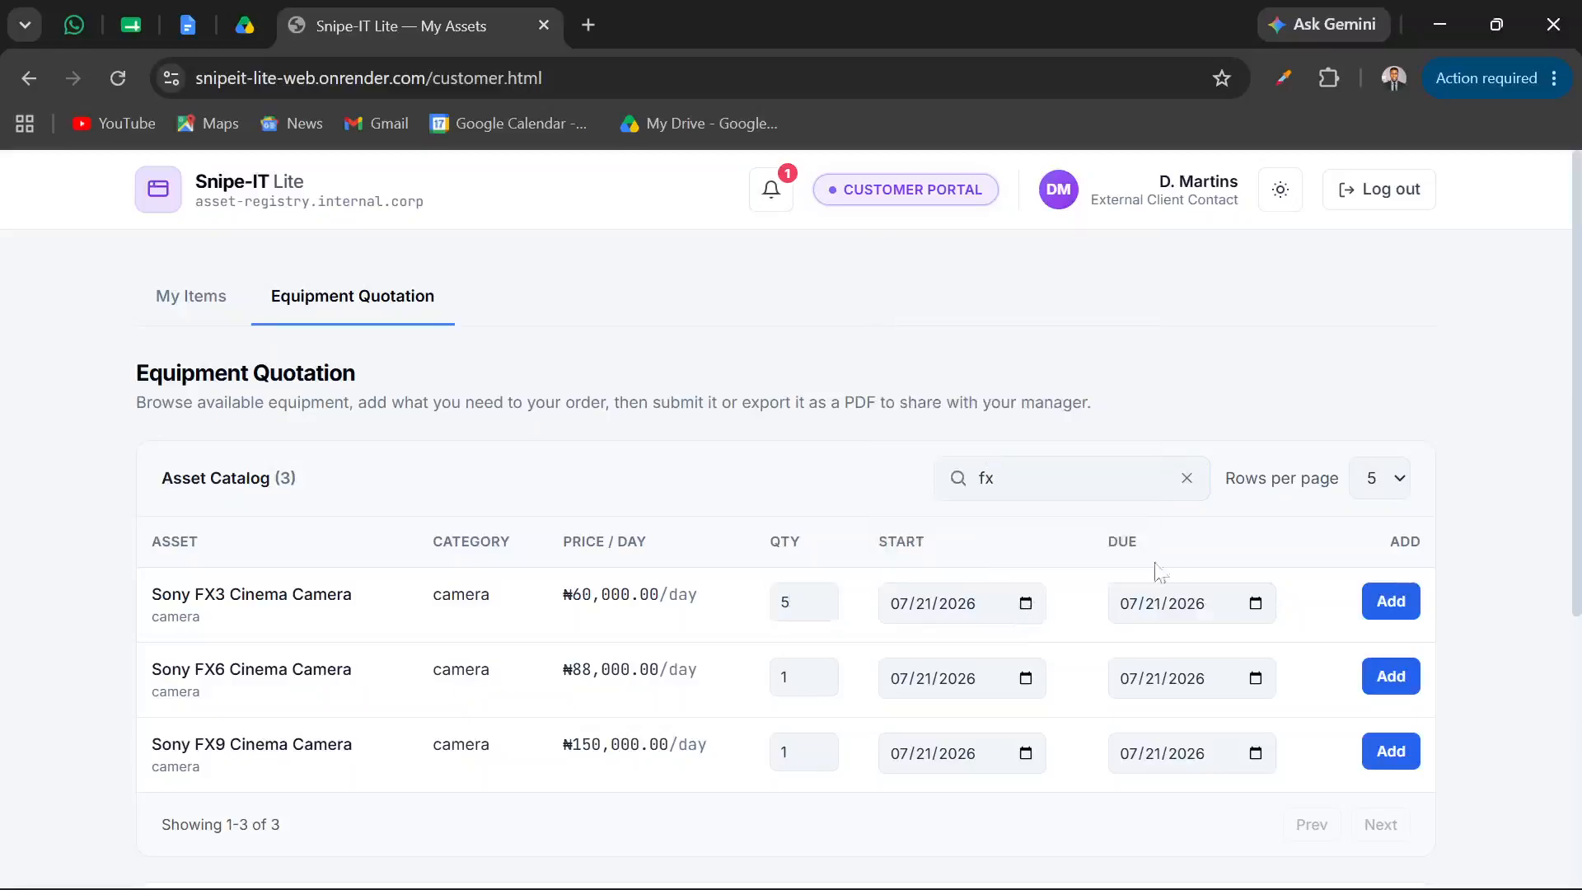
left_click(1256, 610)
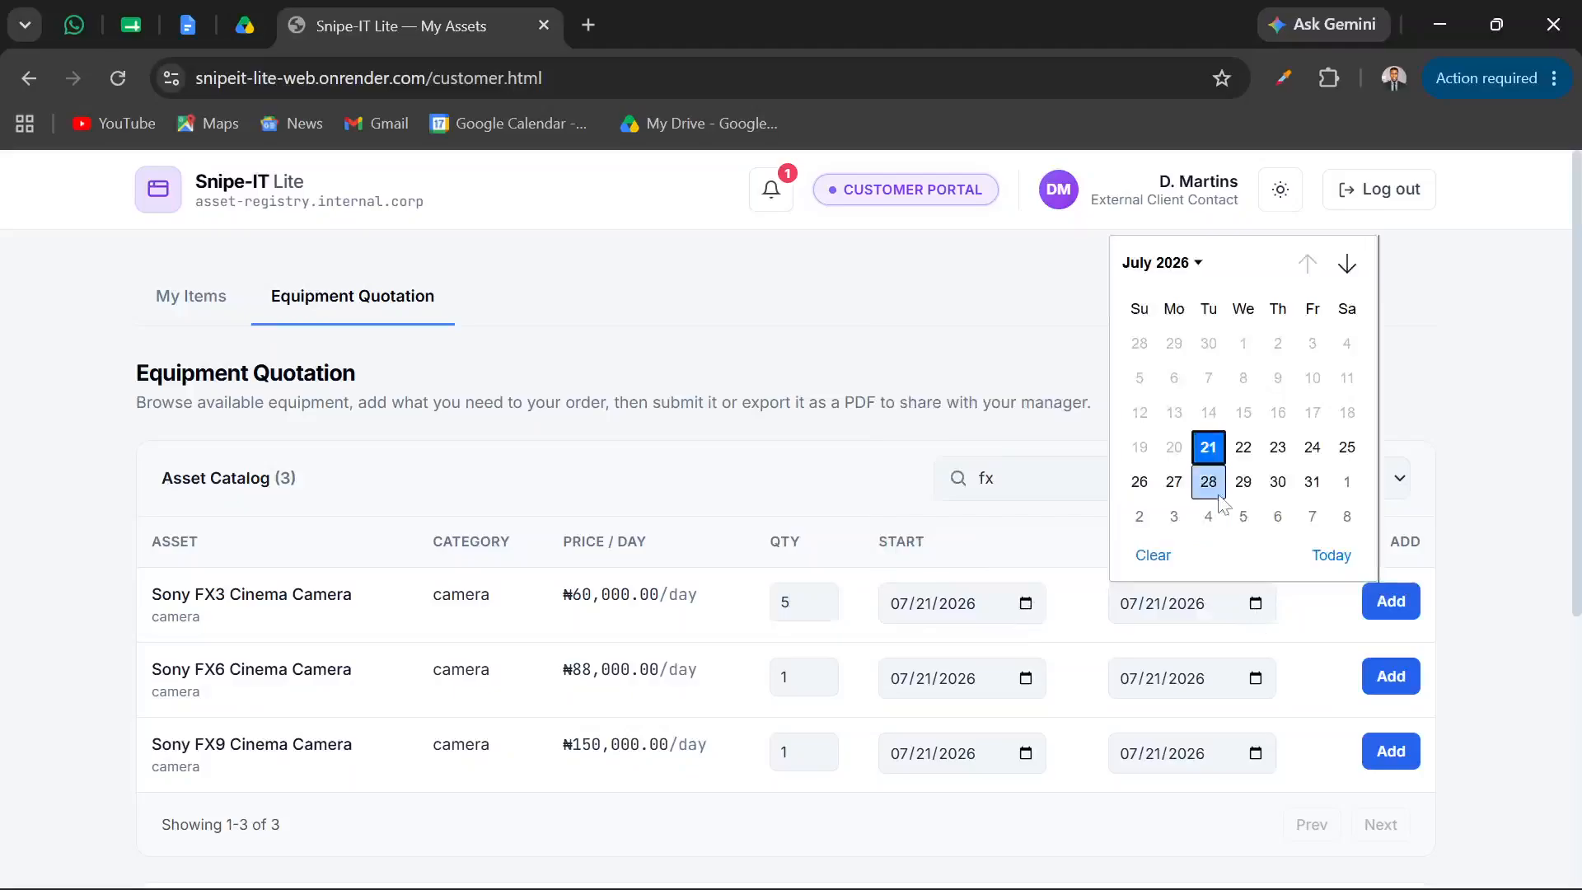
left_click(1210, 449)
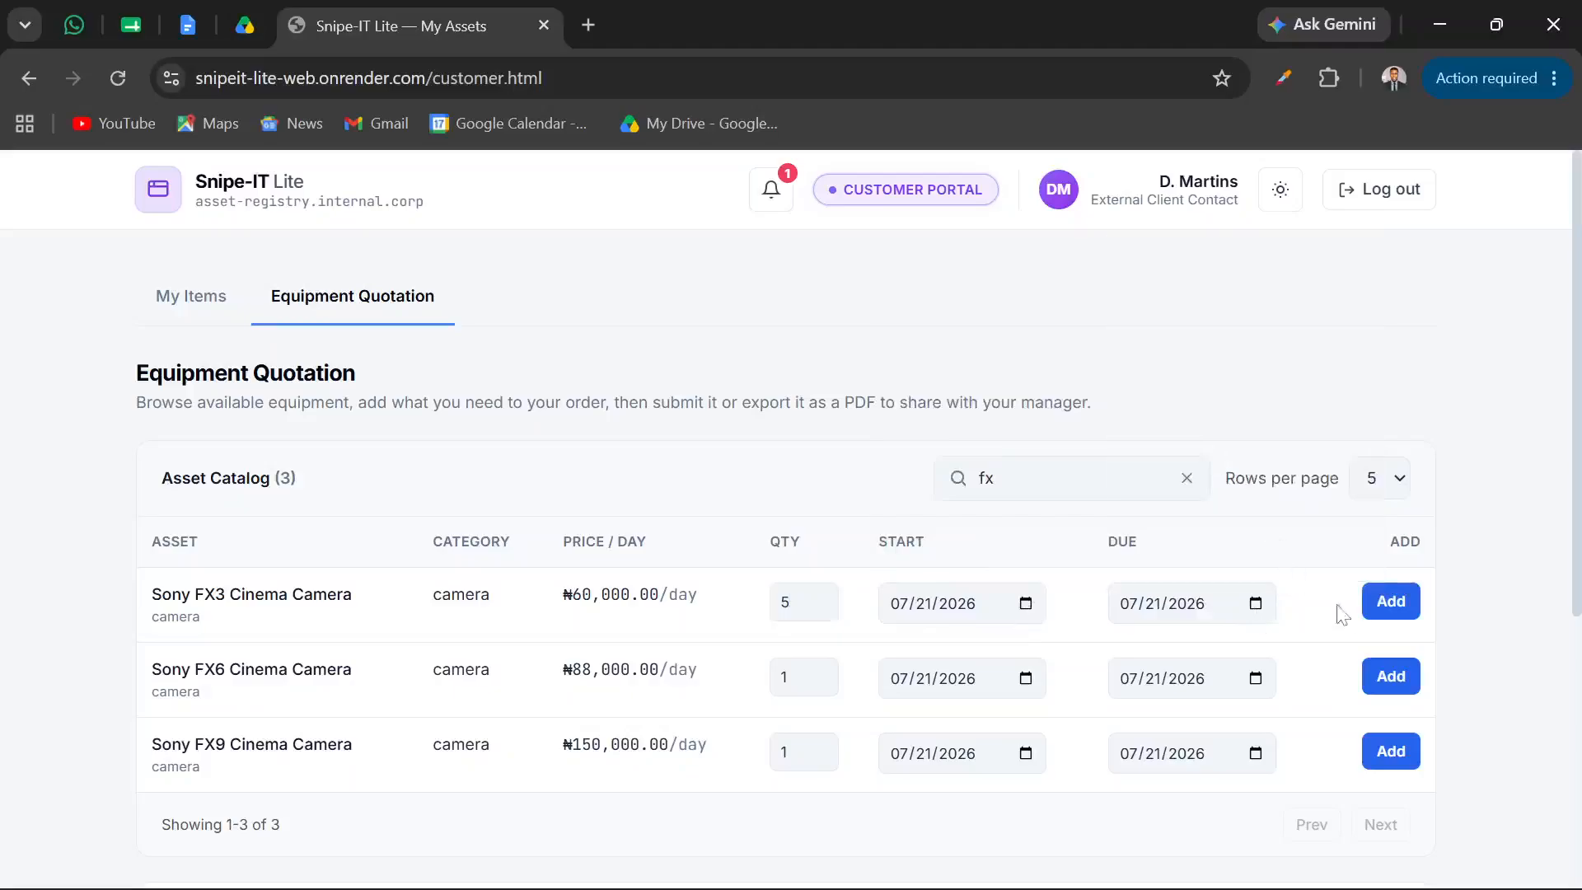
left_click(1381, 624)
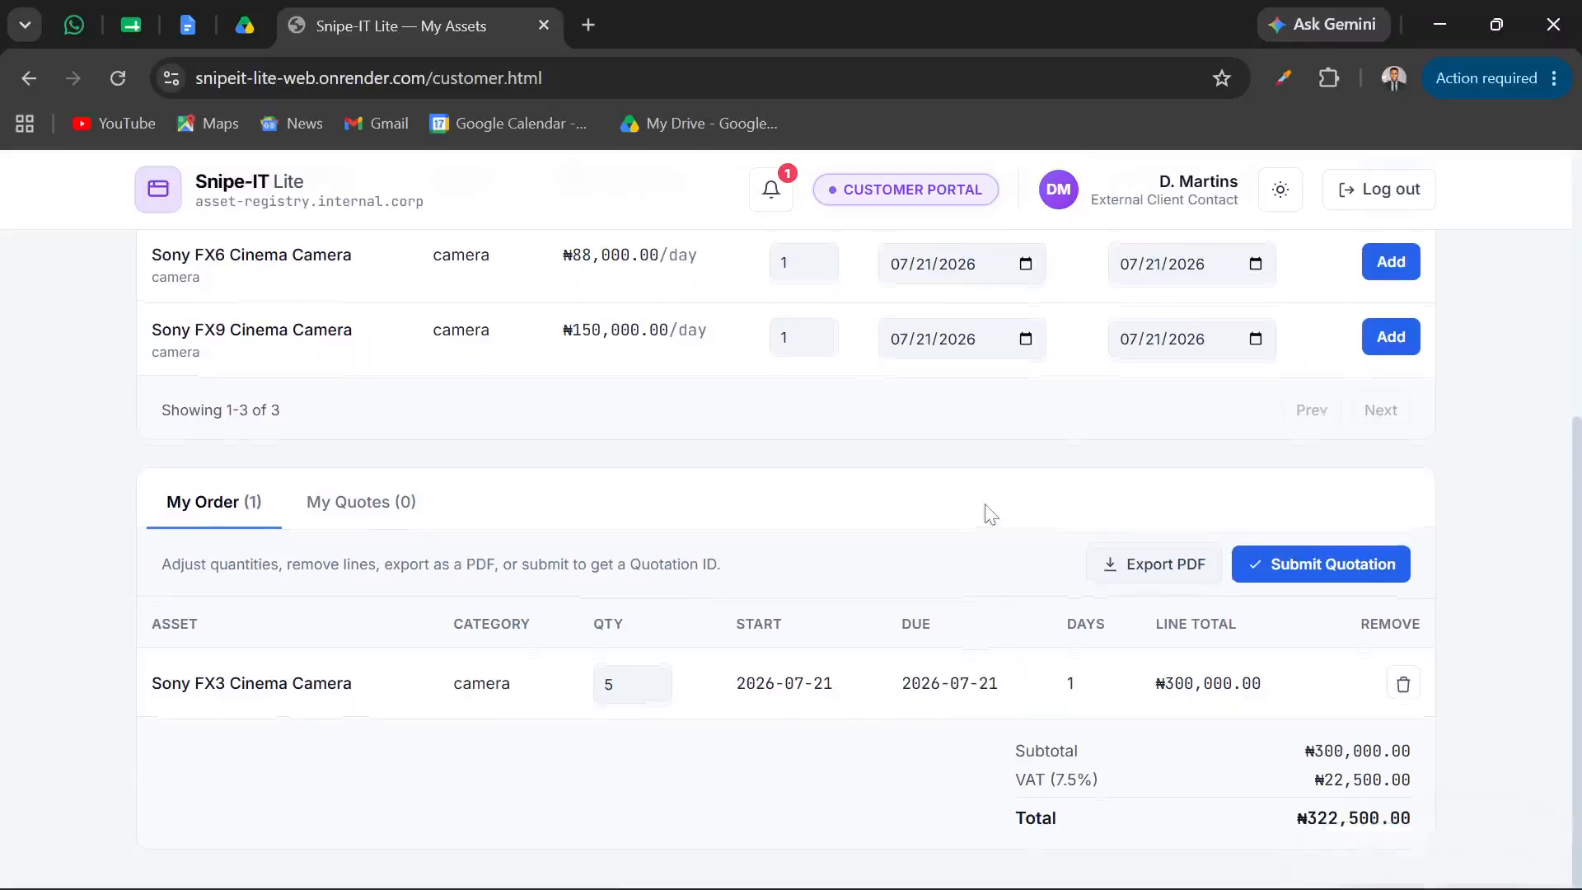
scroll(985, 506, "up", 2)
scroll(985, 506, "down", 2)
Add 2 Sony FX6 Cinema Cameras to the order with a due date of 07/22/2026
scroll(946, 459, "up", 4)
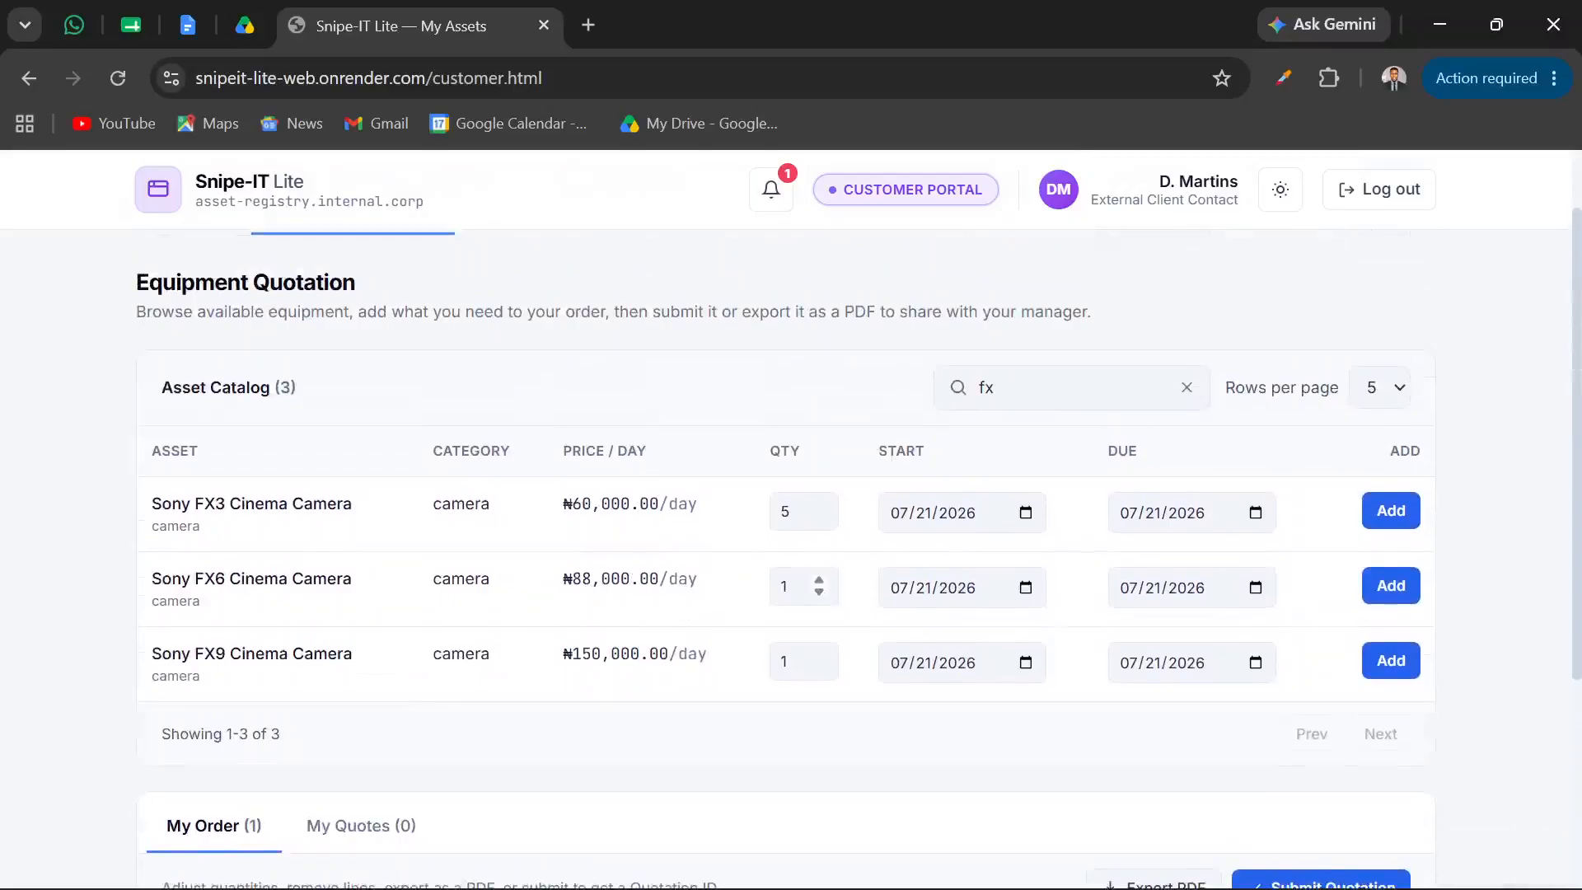
left_click(801, 587)
left_click(1253, 591)
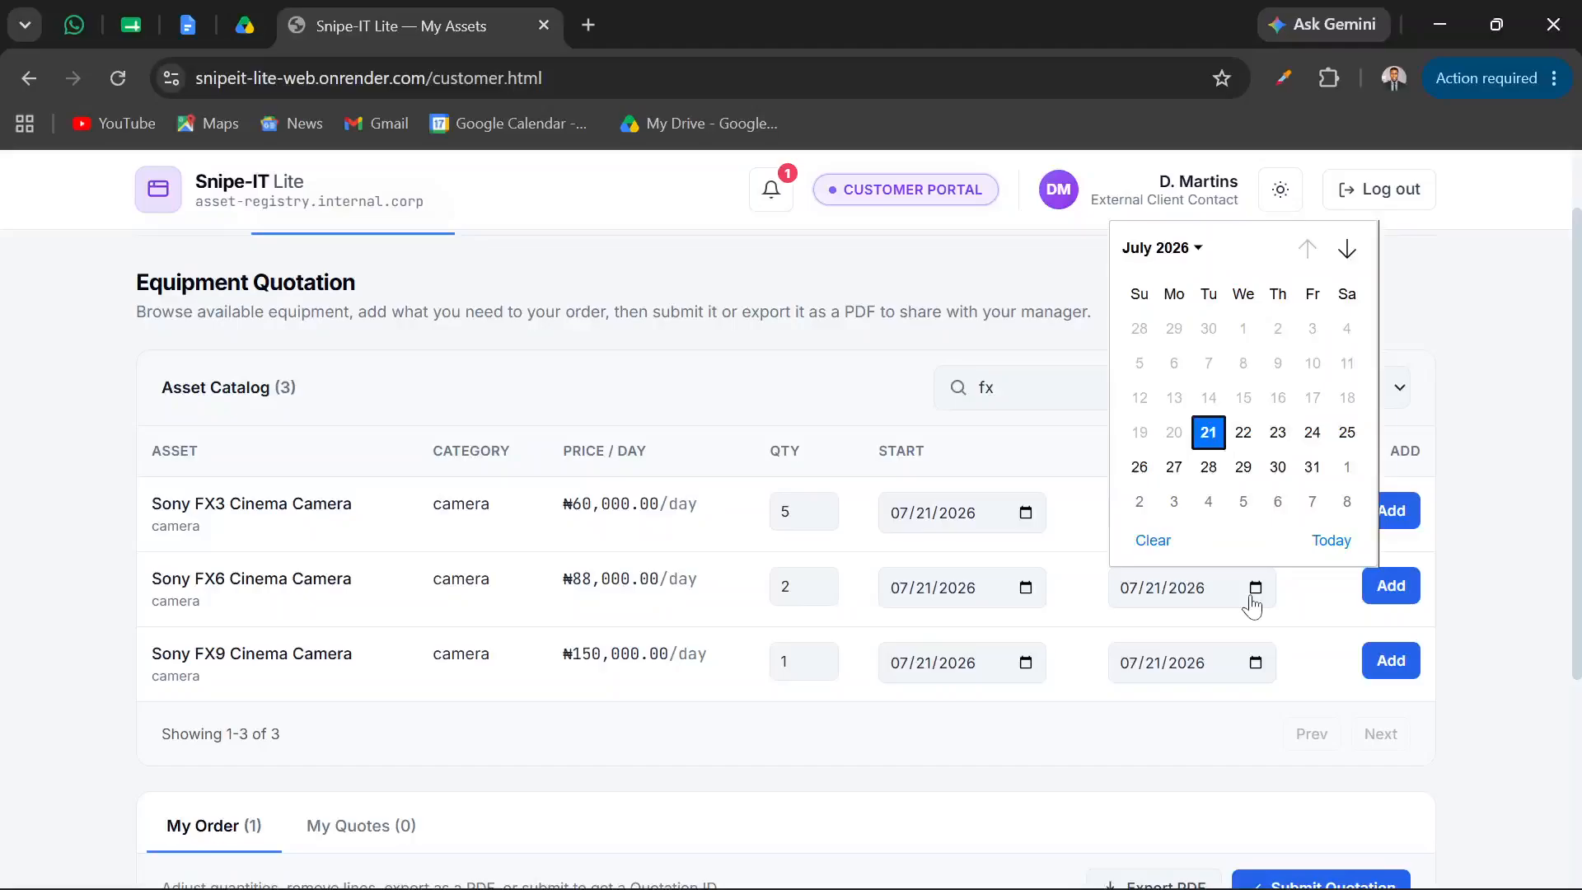
left_click(1244, 432)
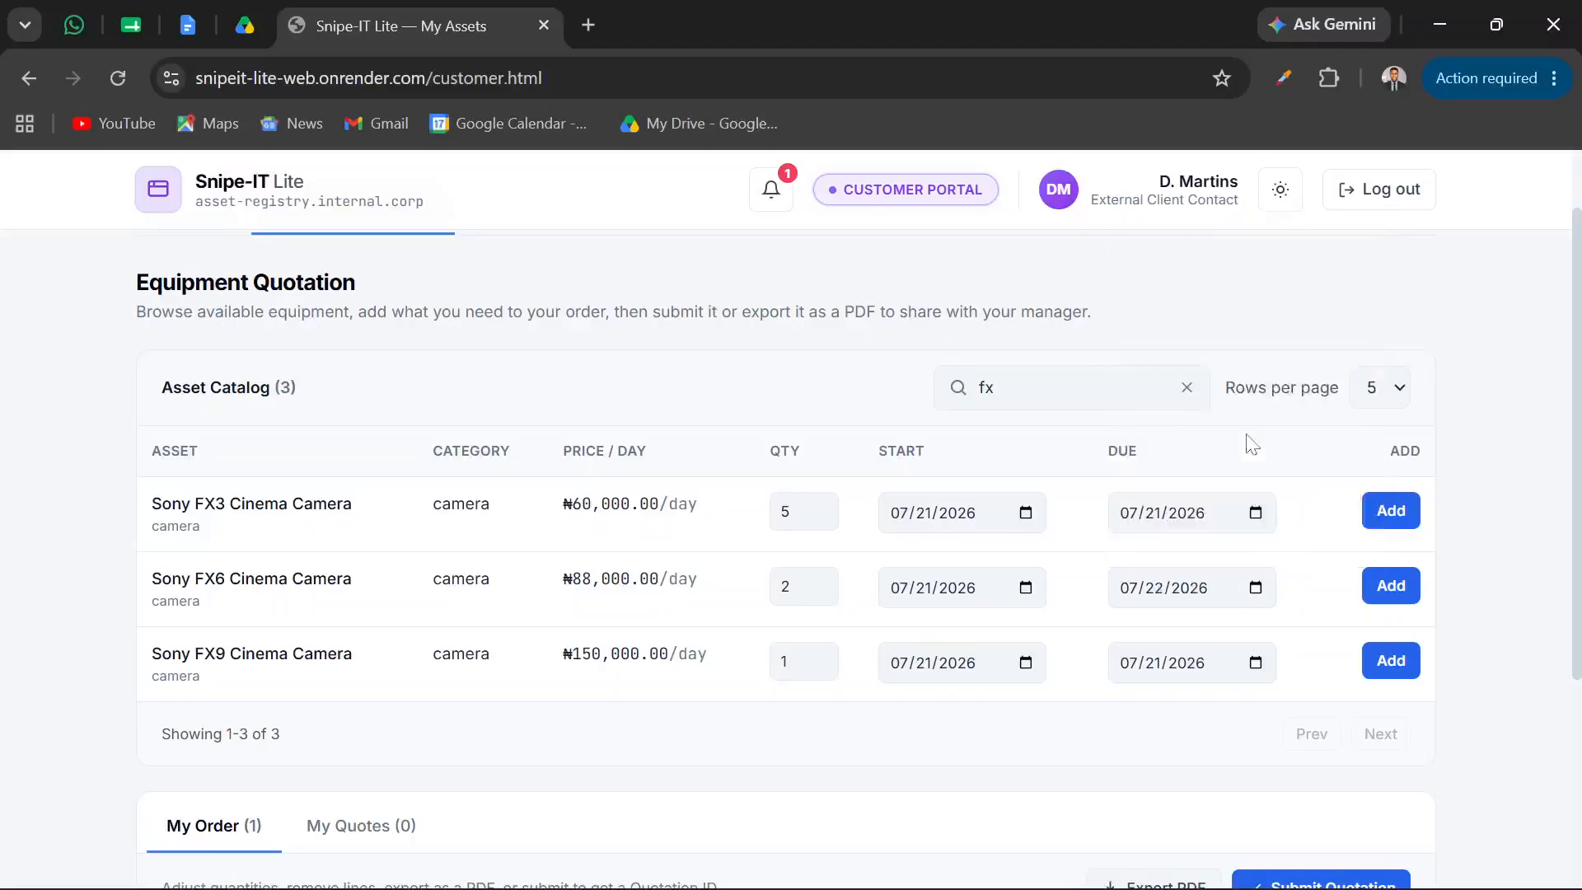
left_click(1381, 588)
scroll(1088, 688, "down", 5)
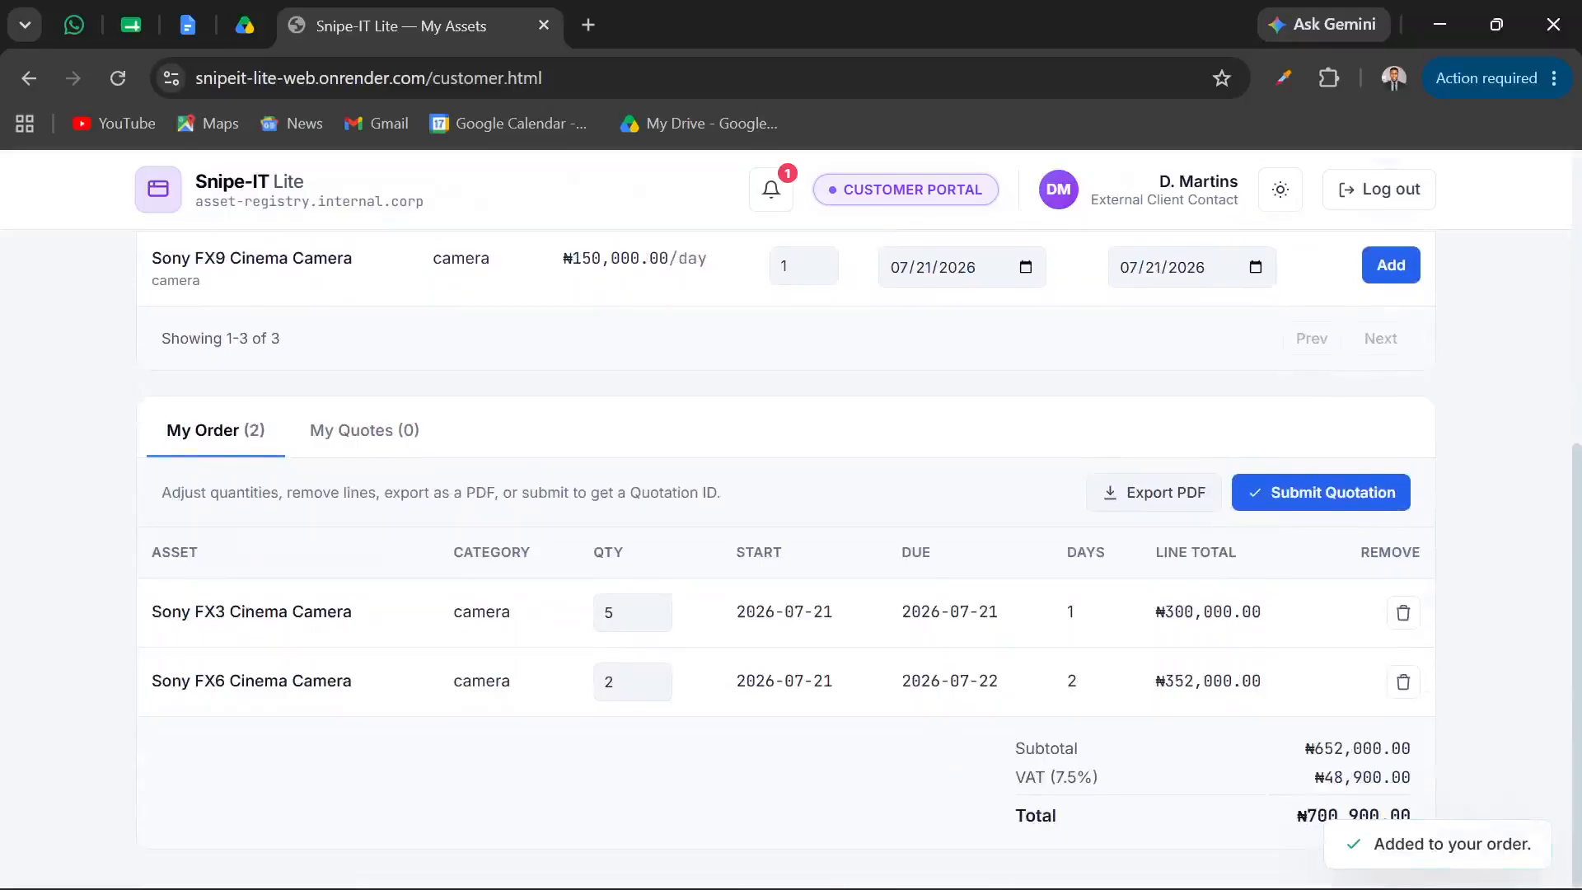
Replace the asset catalog search term with "card"
scroll(934, 647, "up", 4)
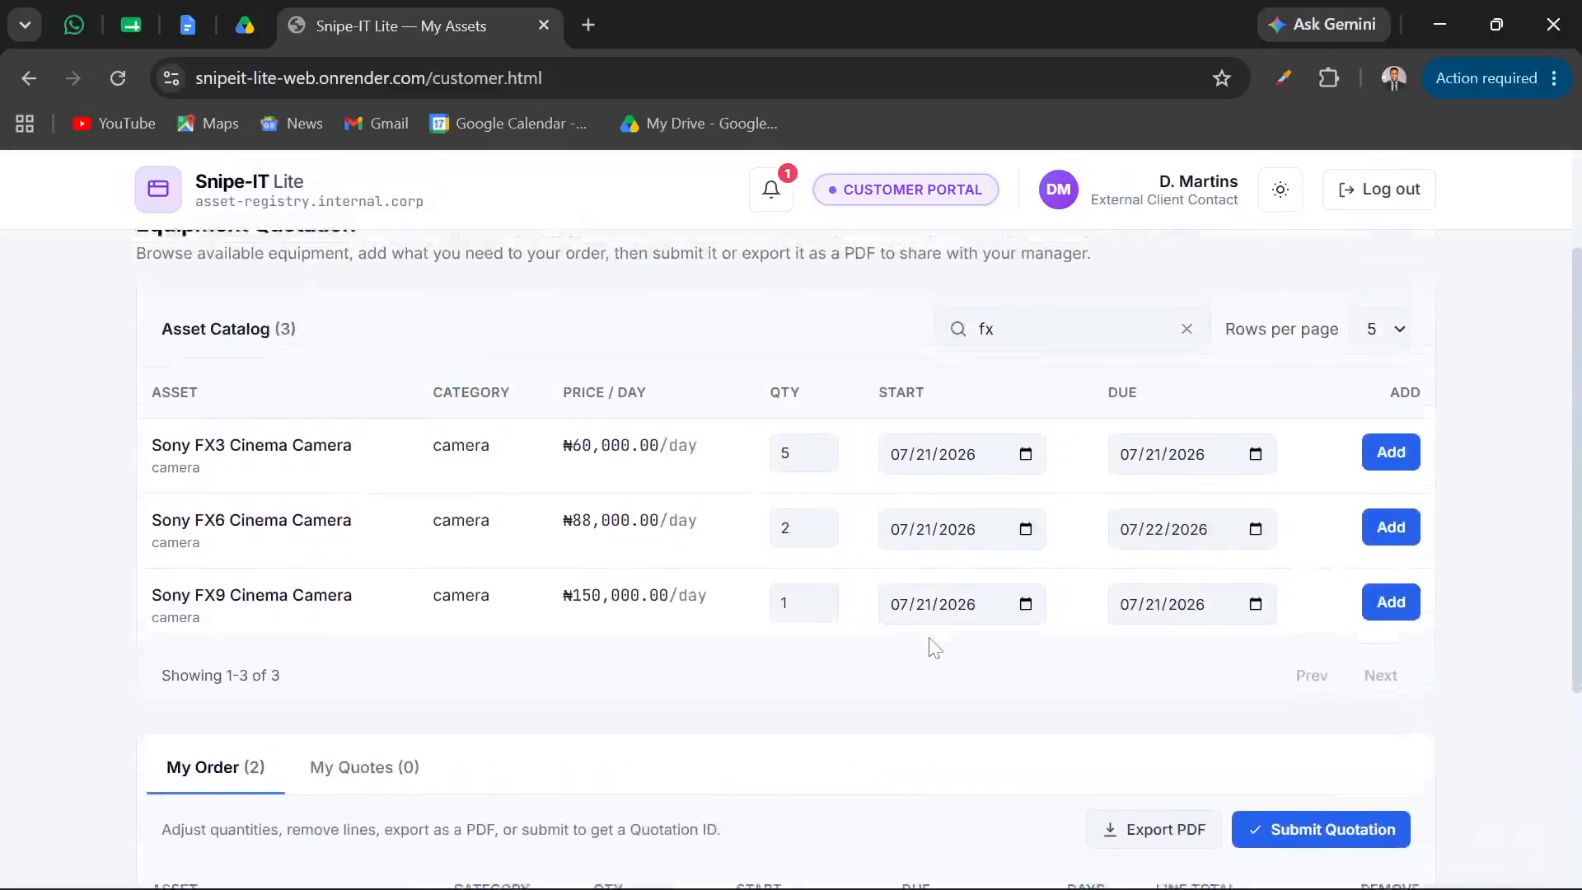
scroll(934, 647, "up", 1)
double_click(985, 406)
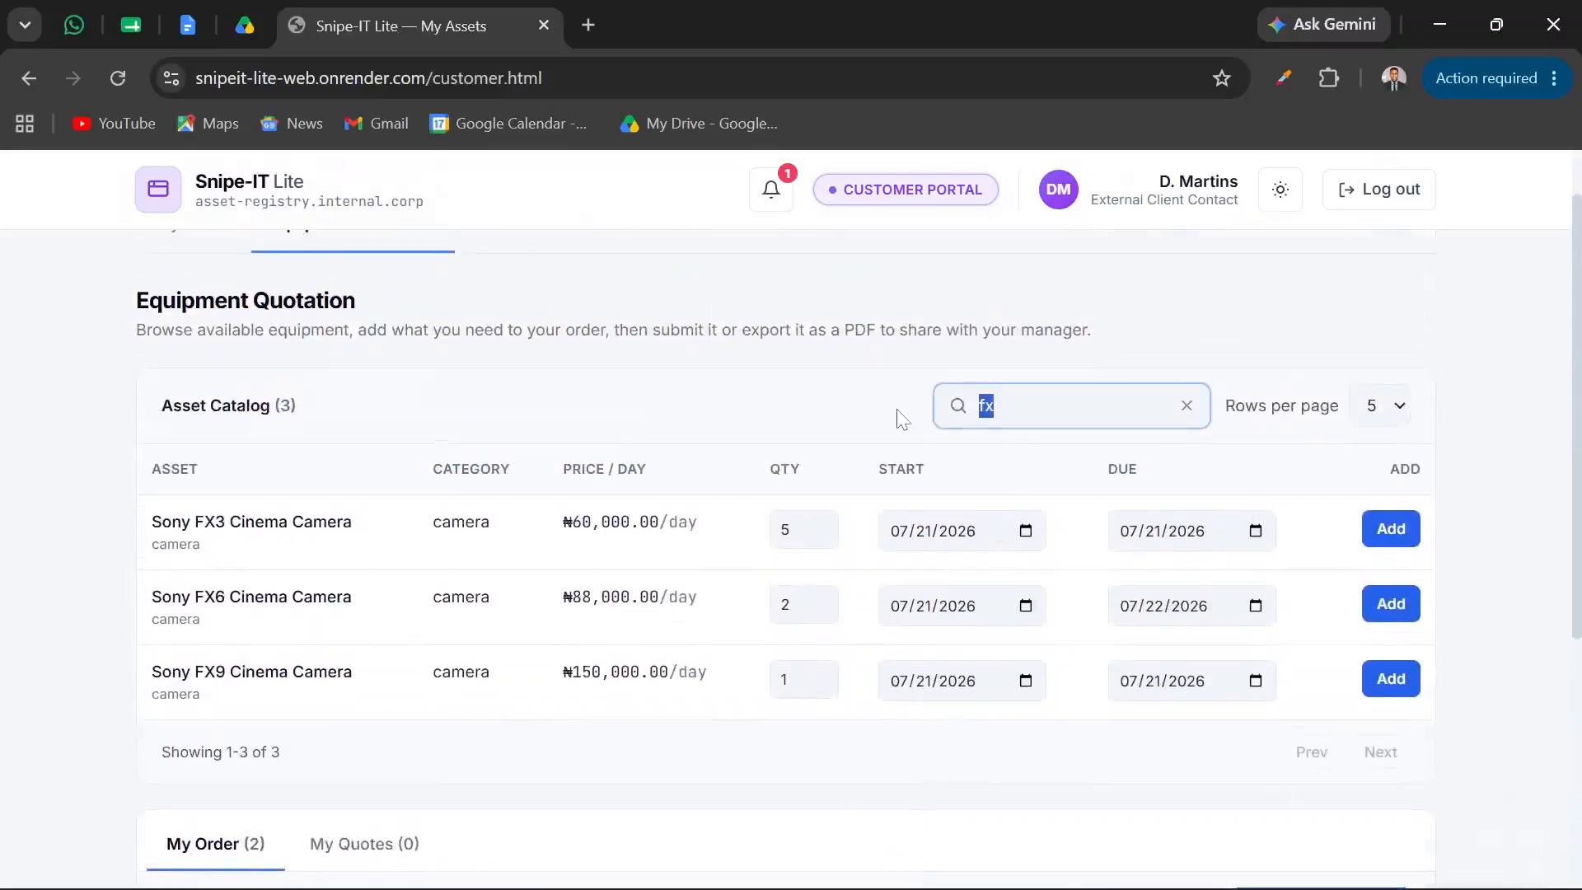
type("card")
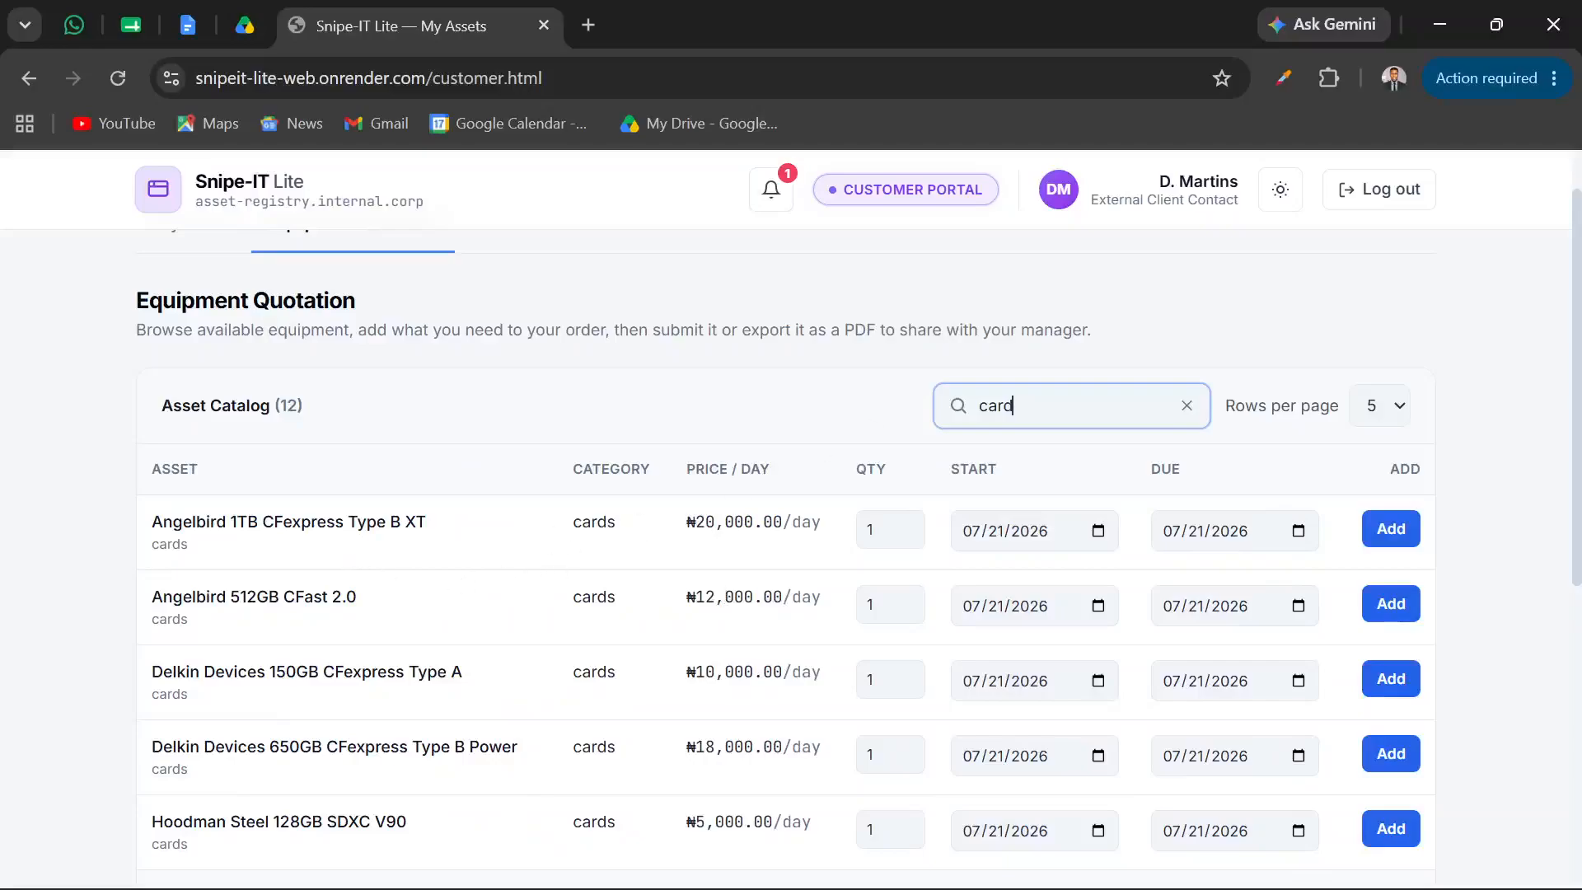
Add 3 Angelbird 1TB CFexpress Type B XT cards due 07/23/2026 to the order and review the order summary
left_click(869, 529)
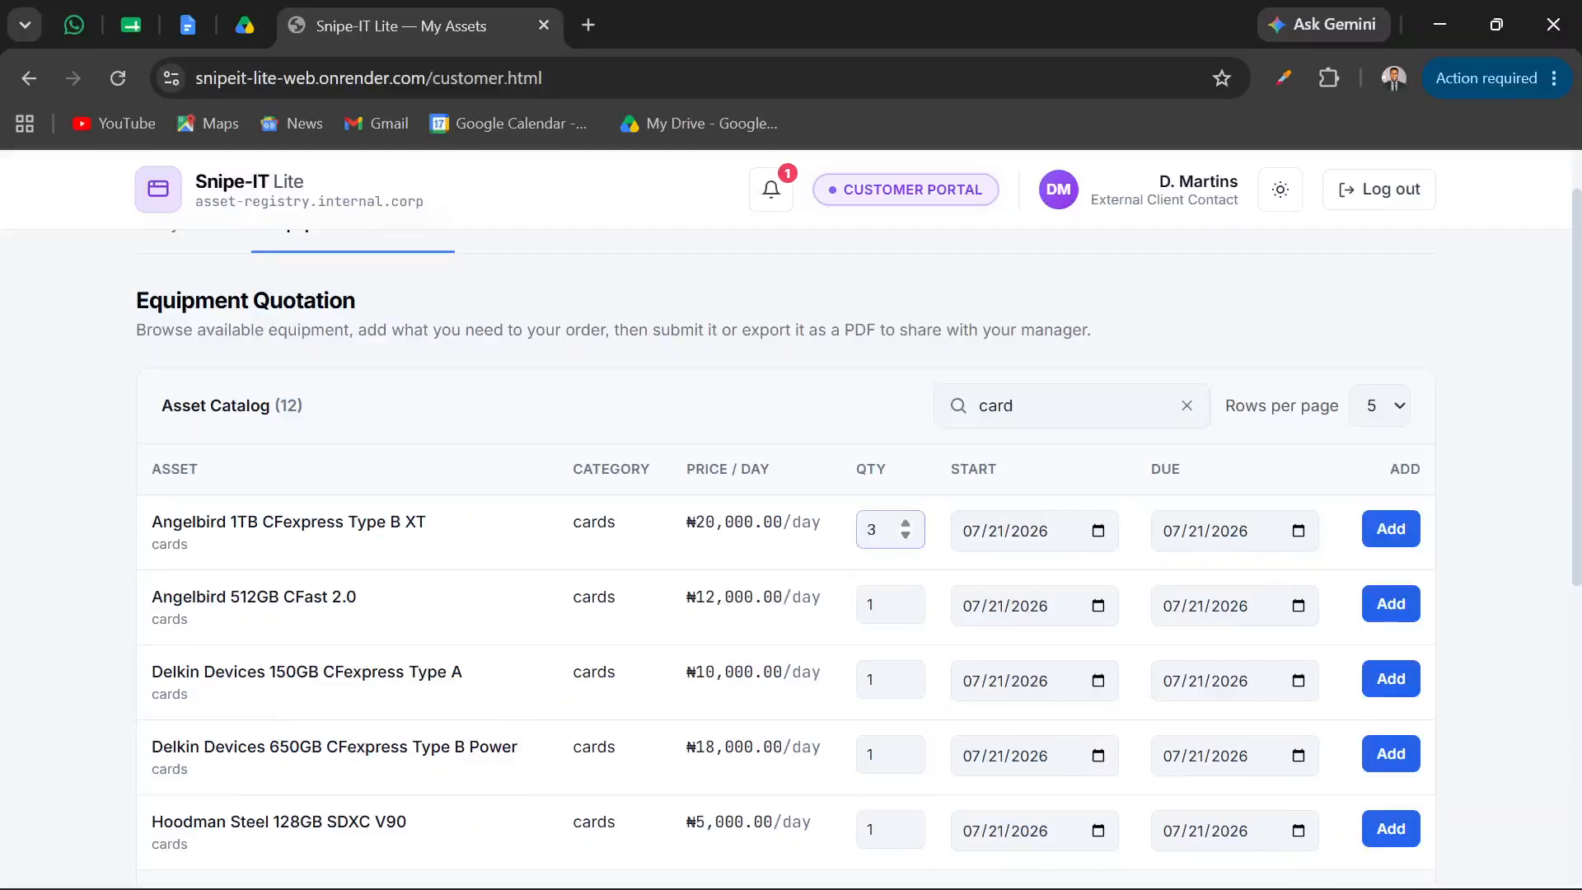
type("3")
left_click(1099, 530)
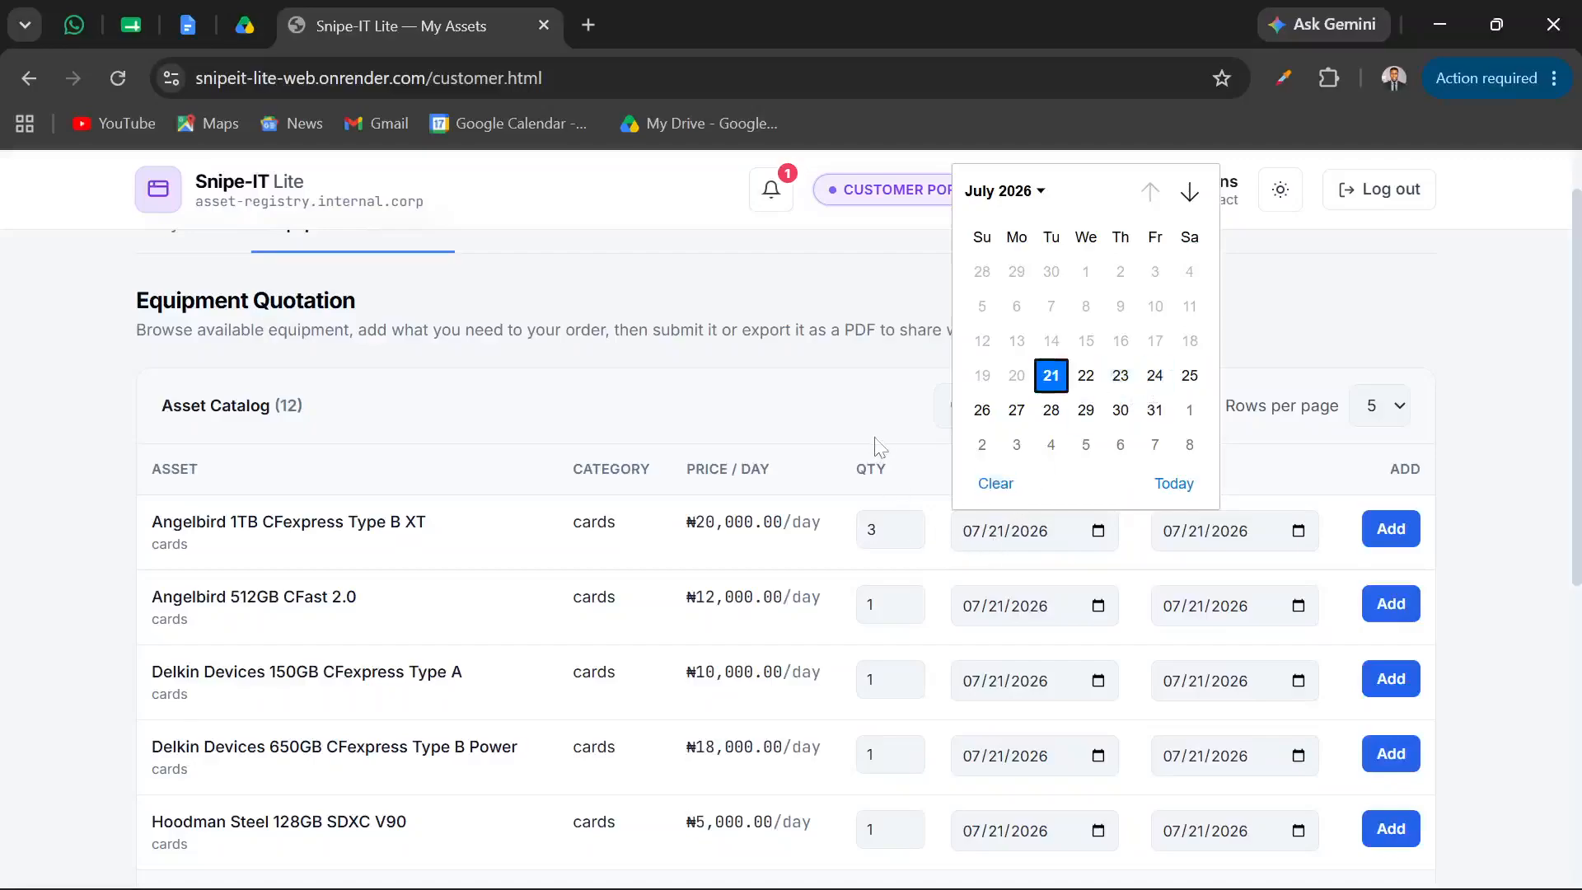
left_click(876, 439)
left_click(1298, 531)
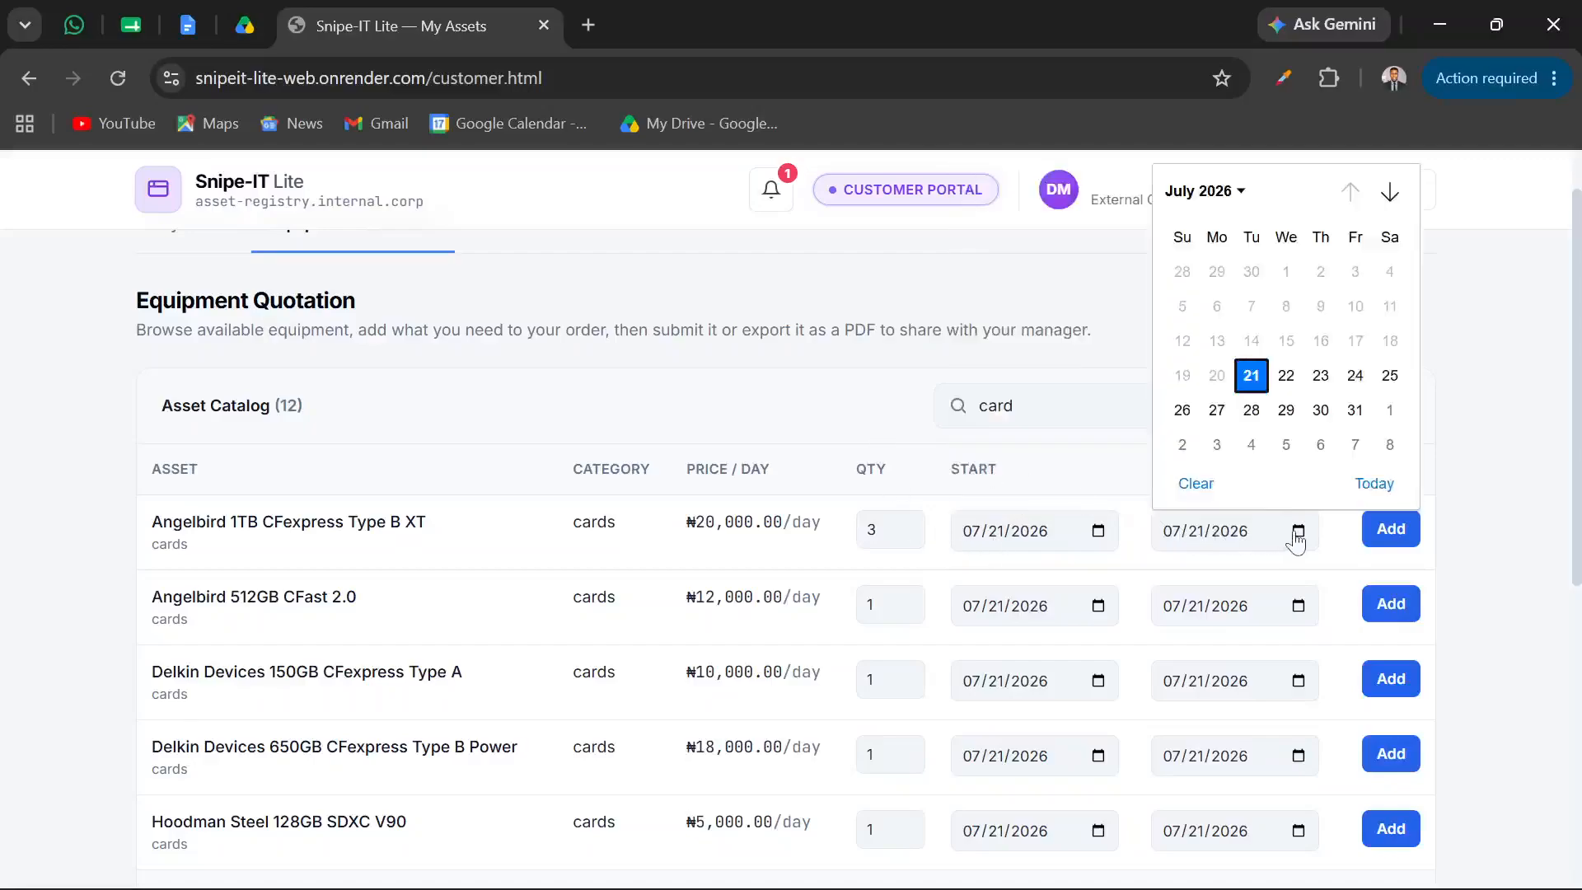
left_click(1321, 375)
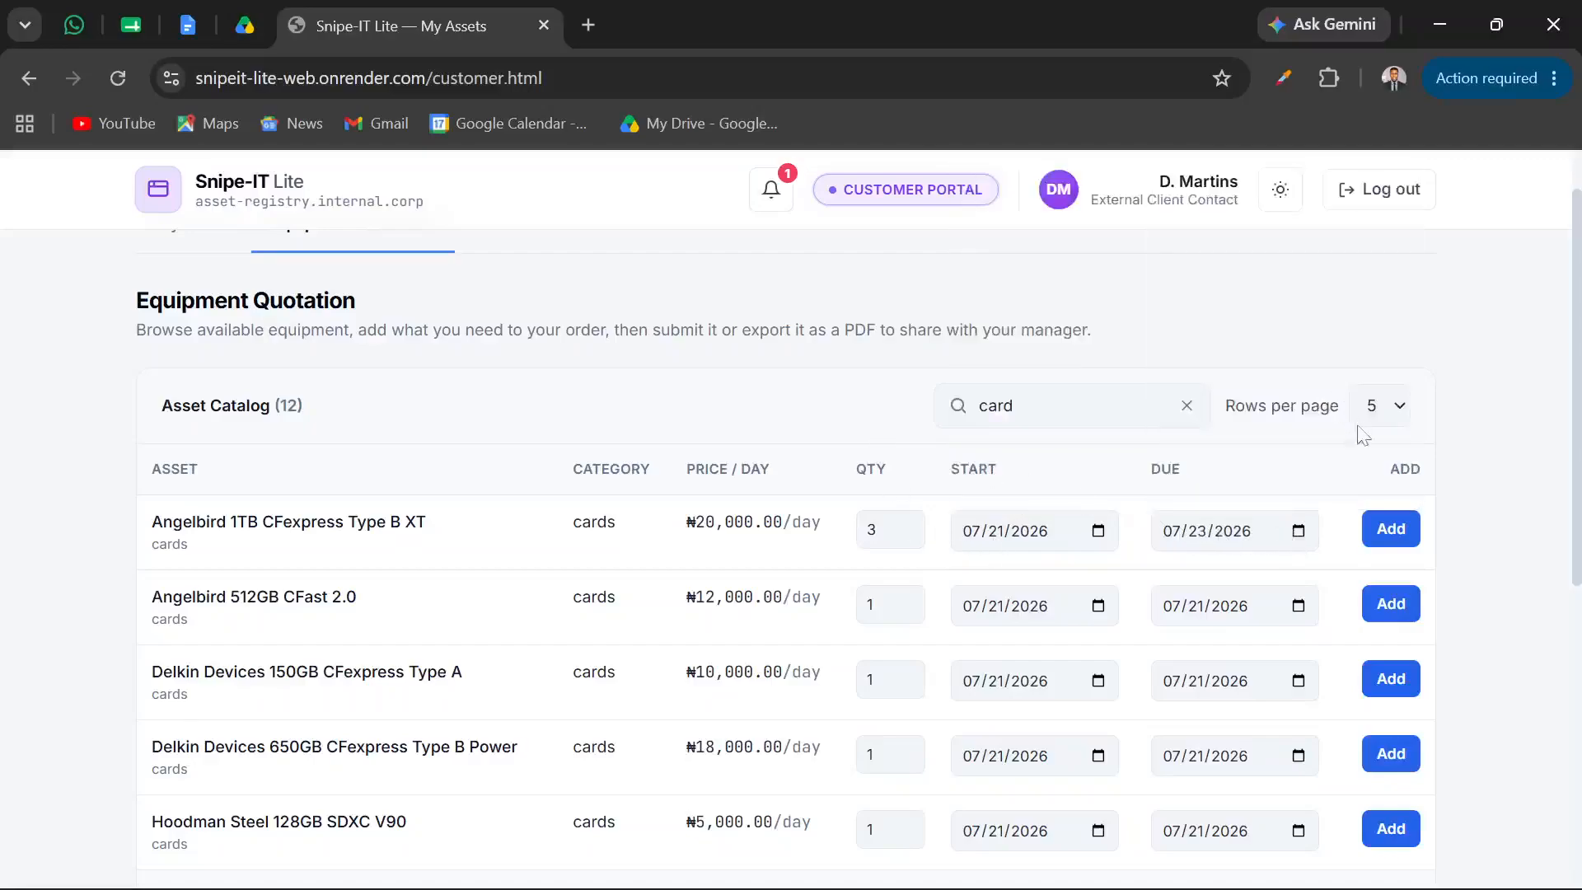
left_click(1391, 529)
scroll(1389, 536, "down", 7)
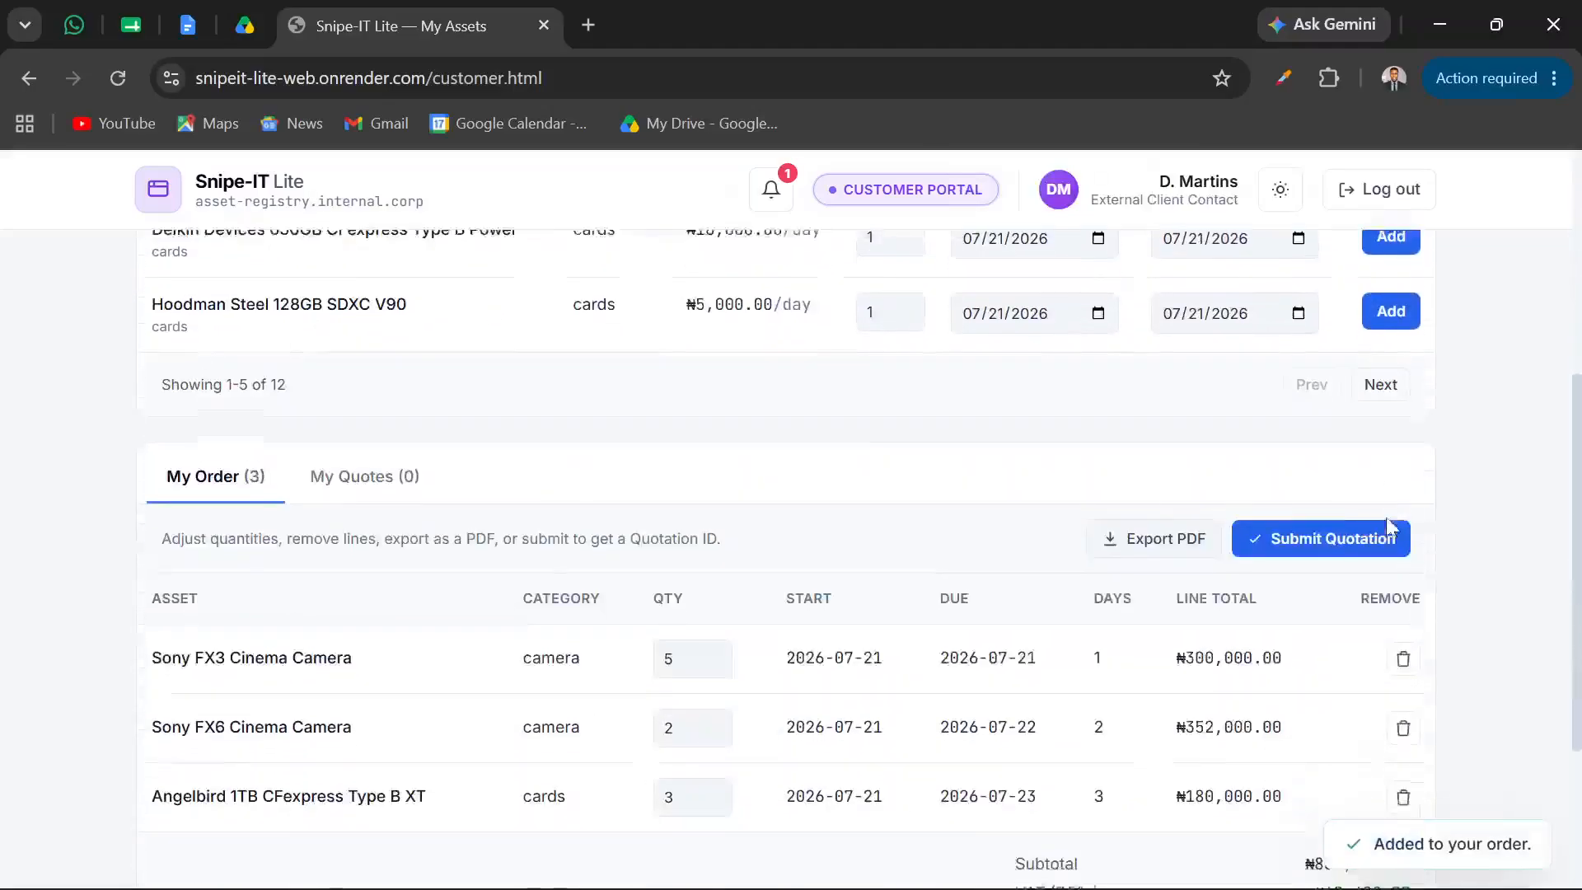
scroll(1372, 832, "down", 1)
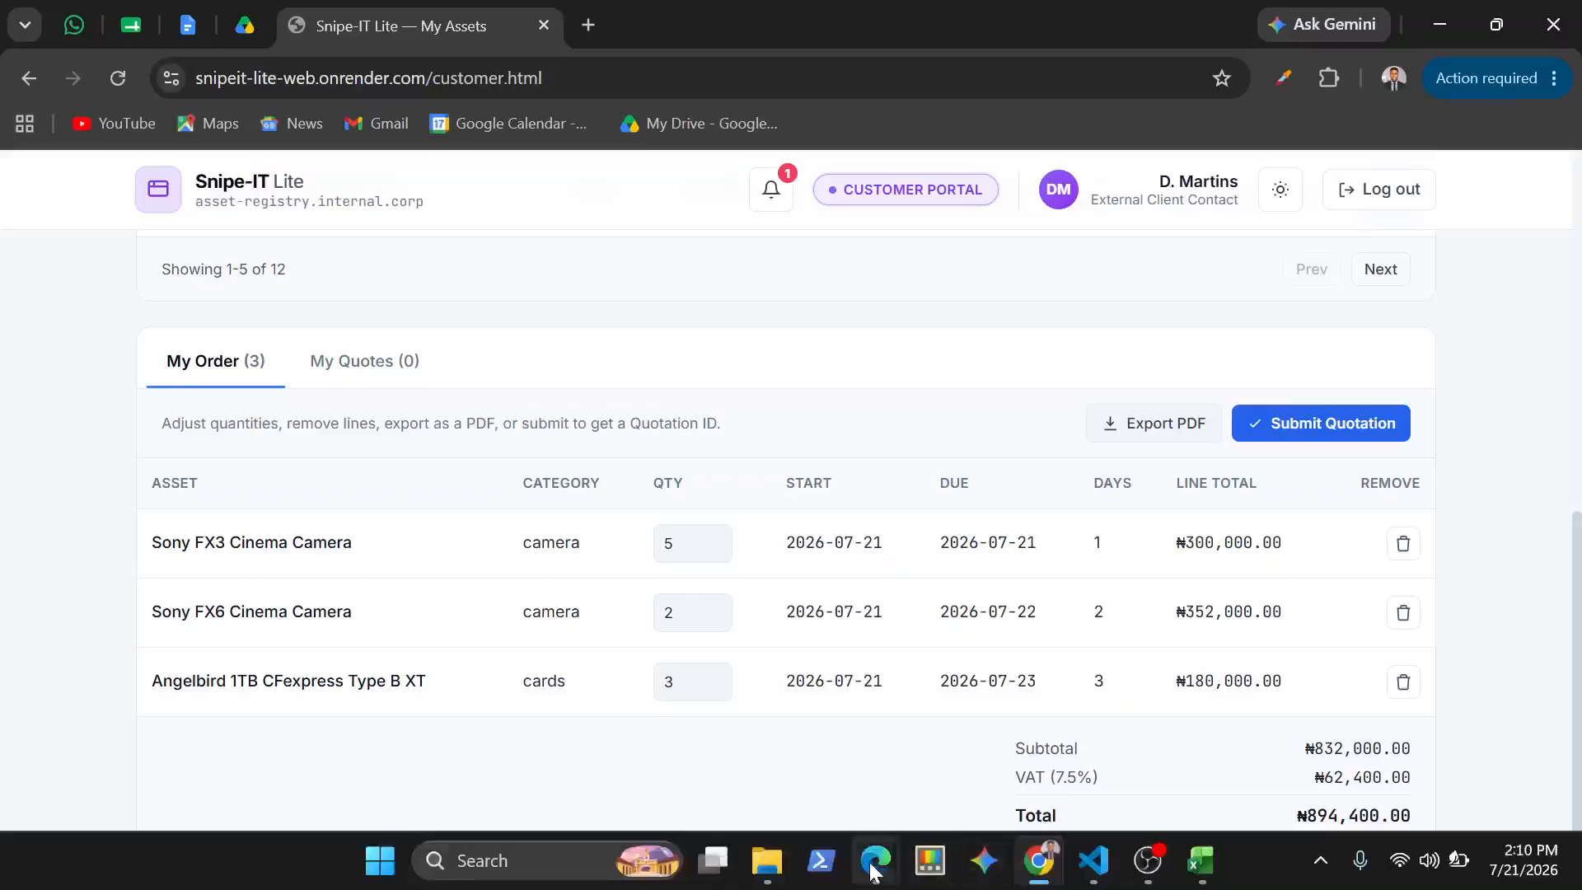
Switch to the Snipe-IT Lite admin window in Edge and clear the asset inventory search
mouse_move(876, 860)
left_click(758, 782)
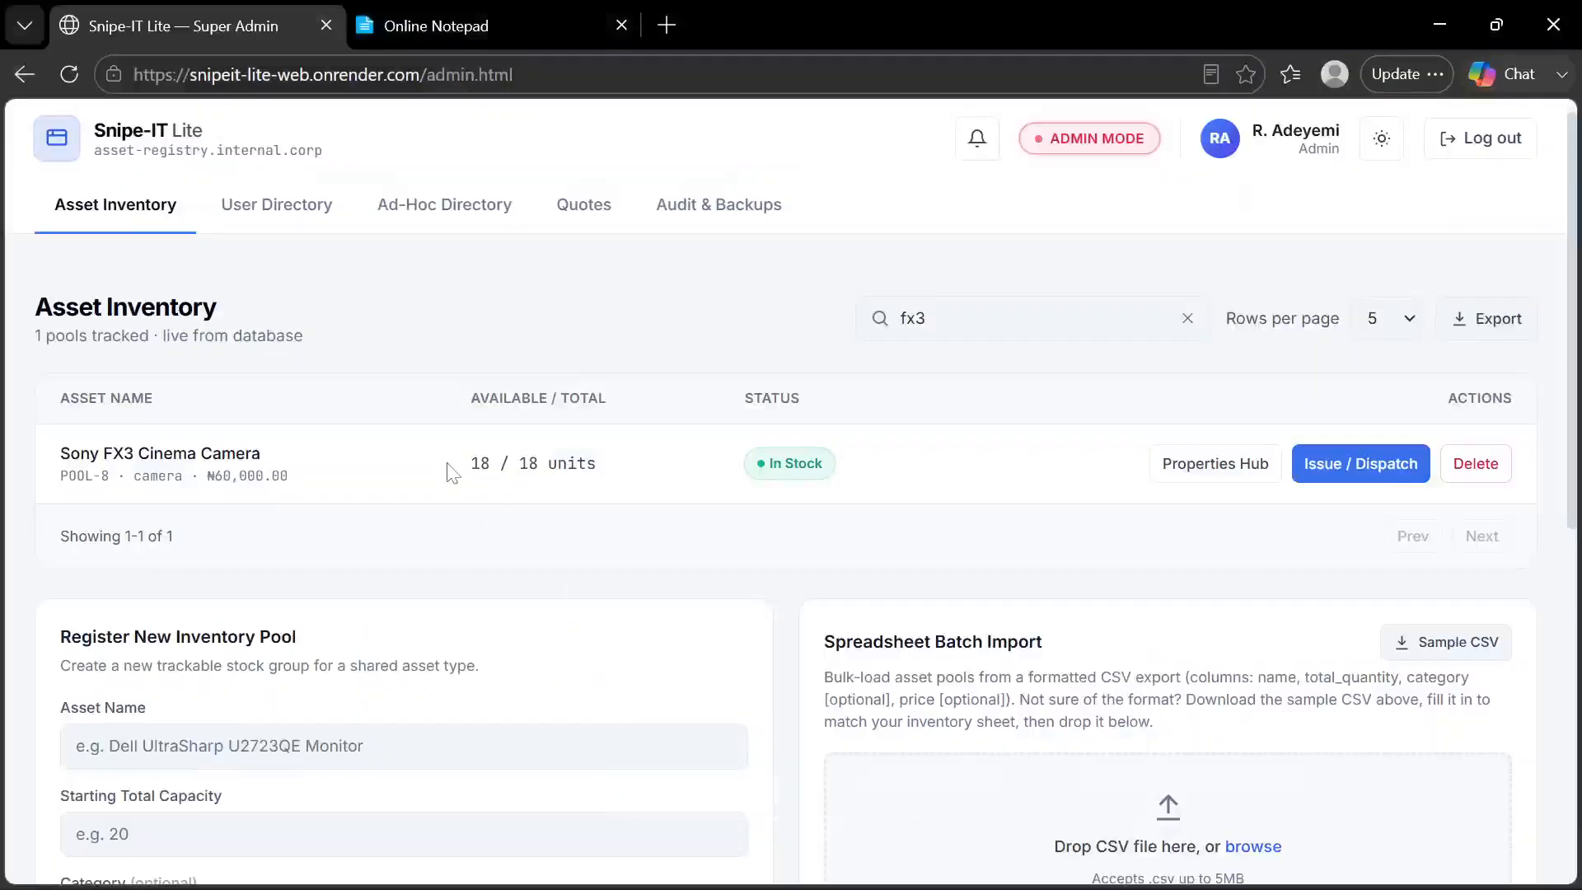
left_click(1187, 318)
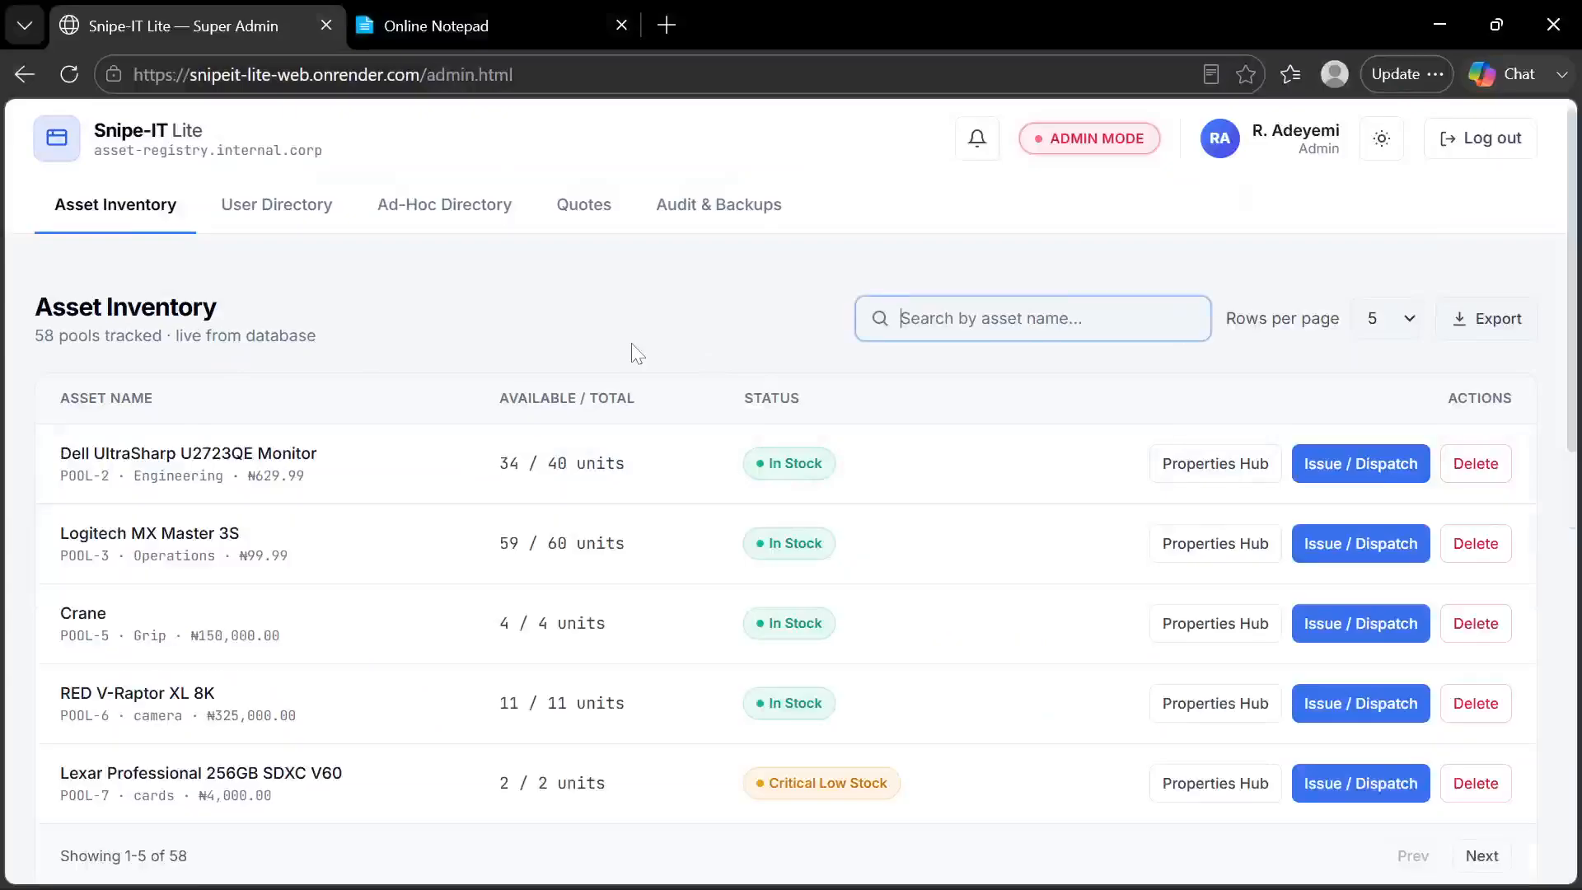
Check the feature list in Online Notepad, then return to the admin portal and look over its asset inventory
left_click(491, 23)
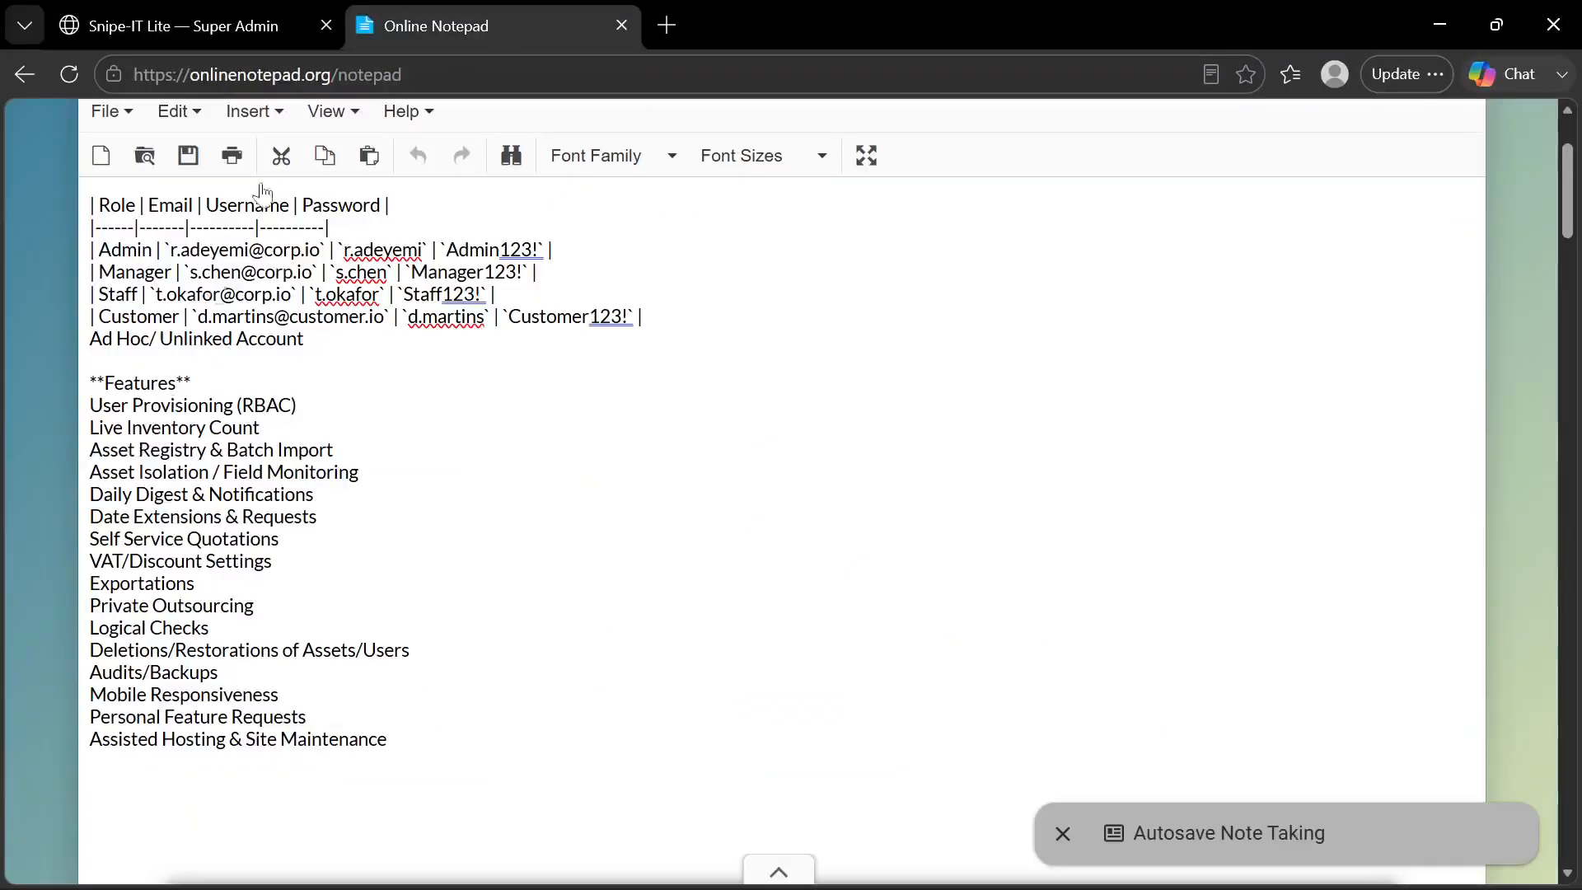
left_click(221, 23)
scroll(401, 408, "down", 2)
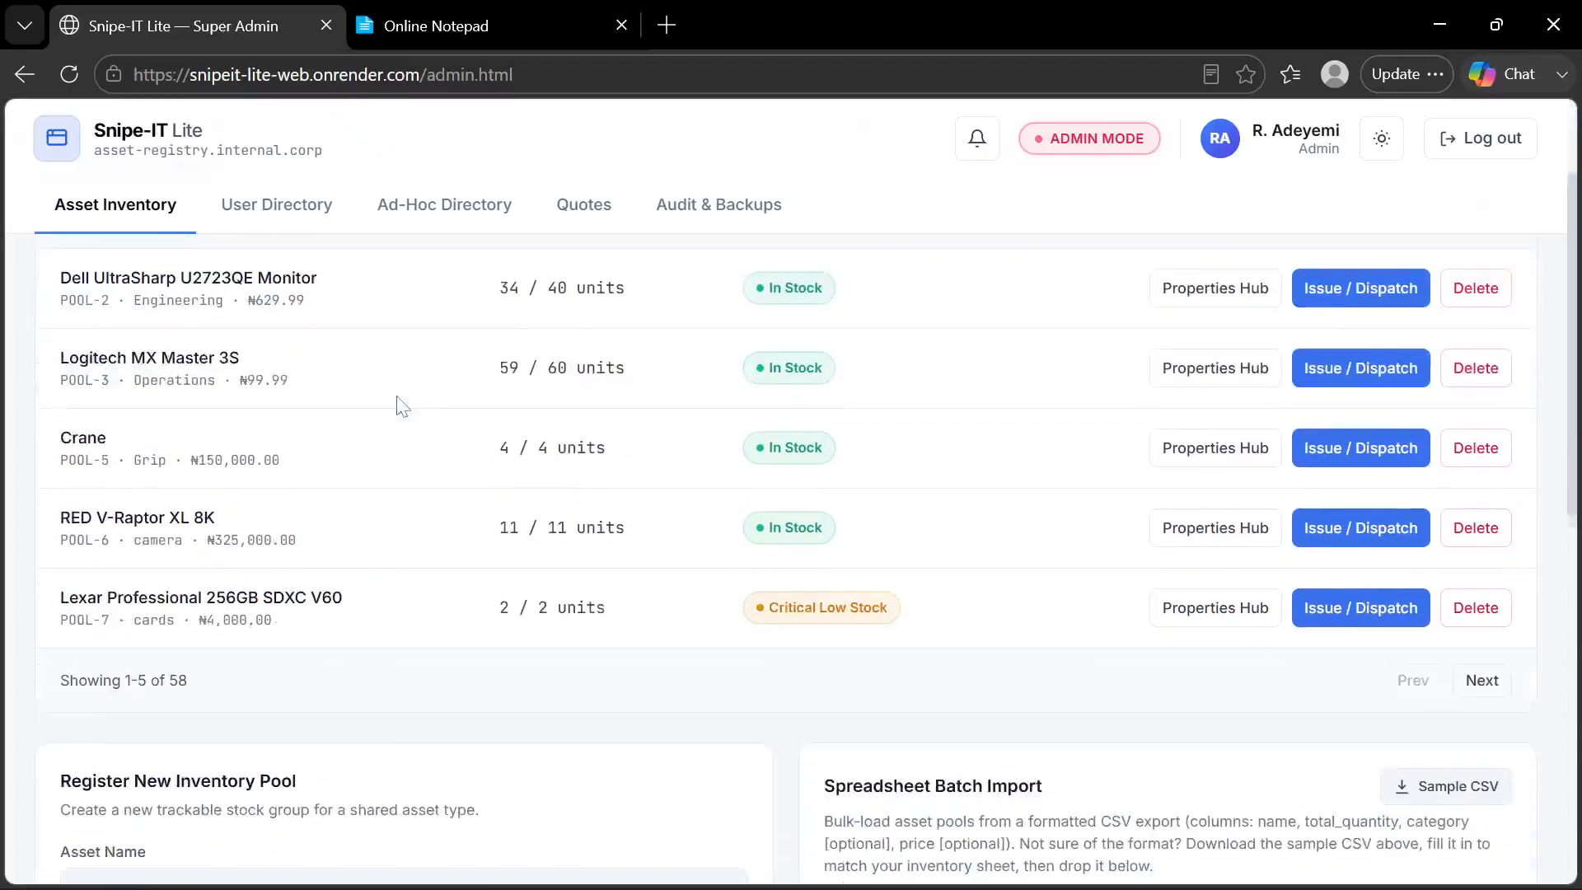
scroll(402, 407, "up", 1)
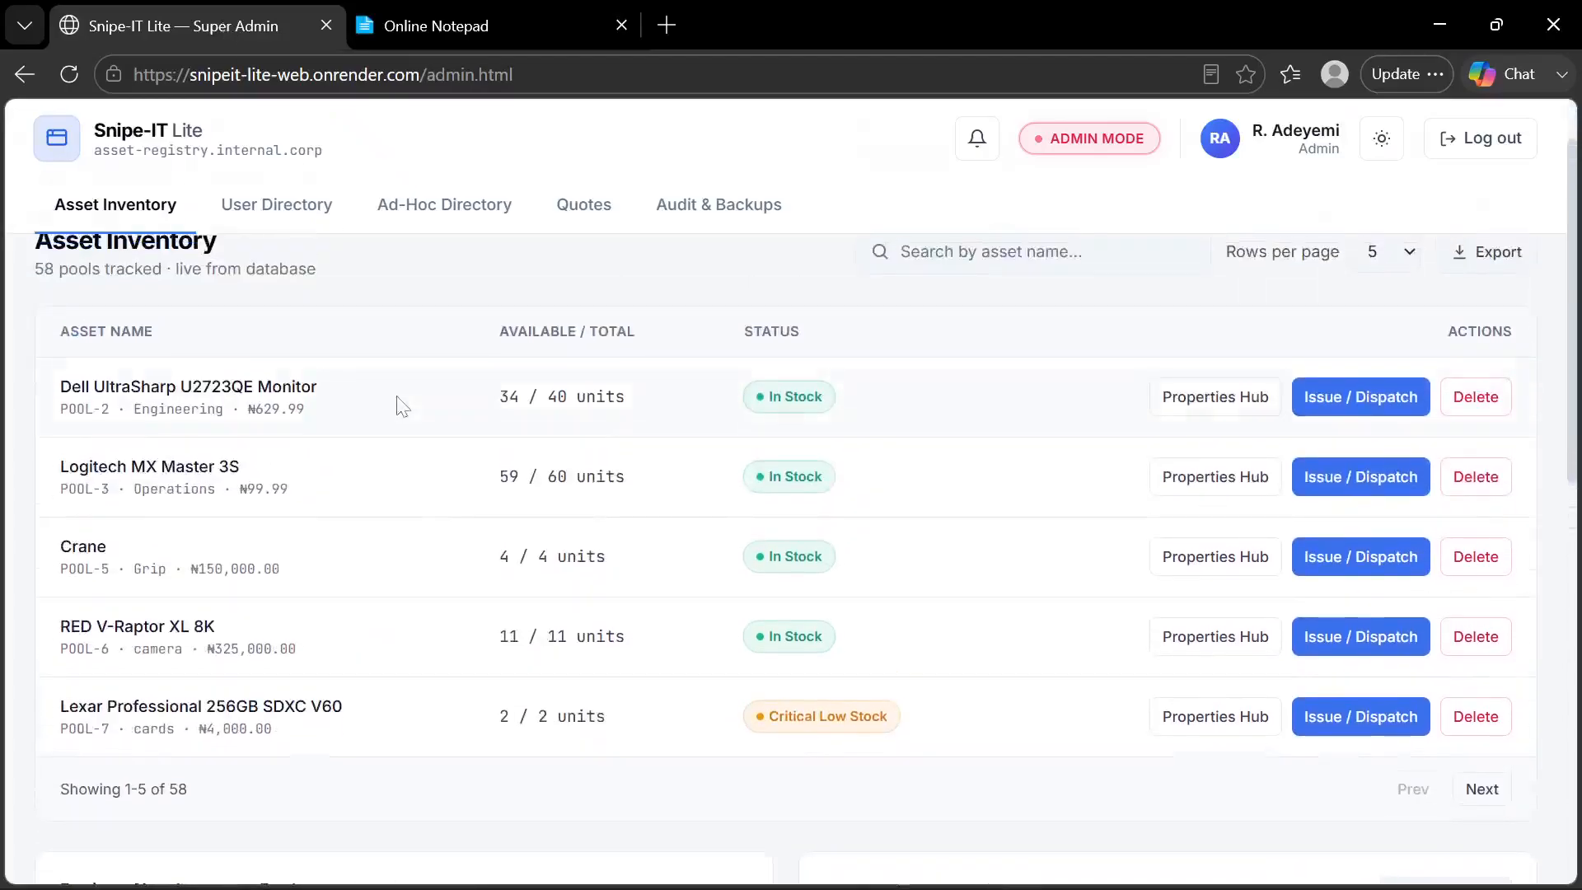
scroll(402, 408, "up", 1)
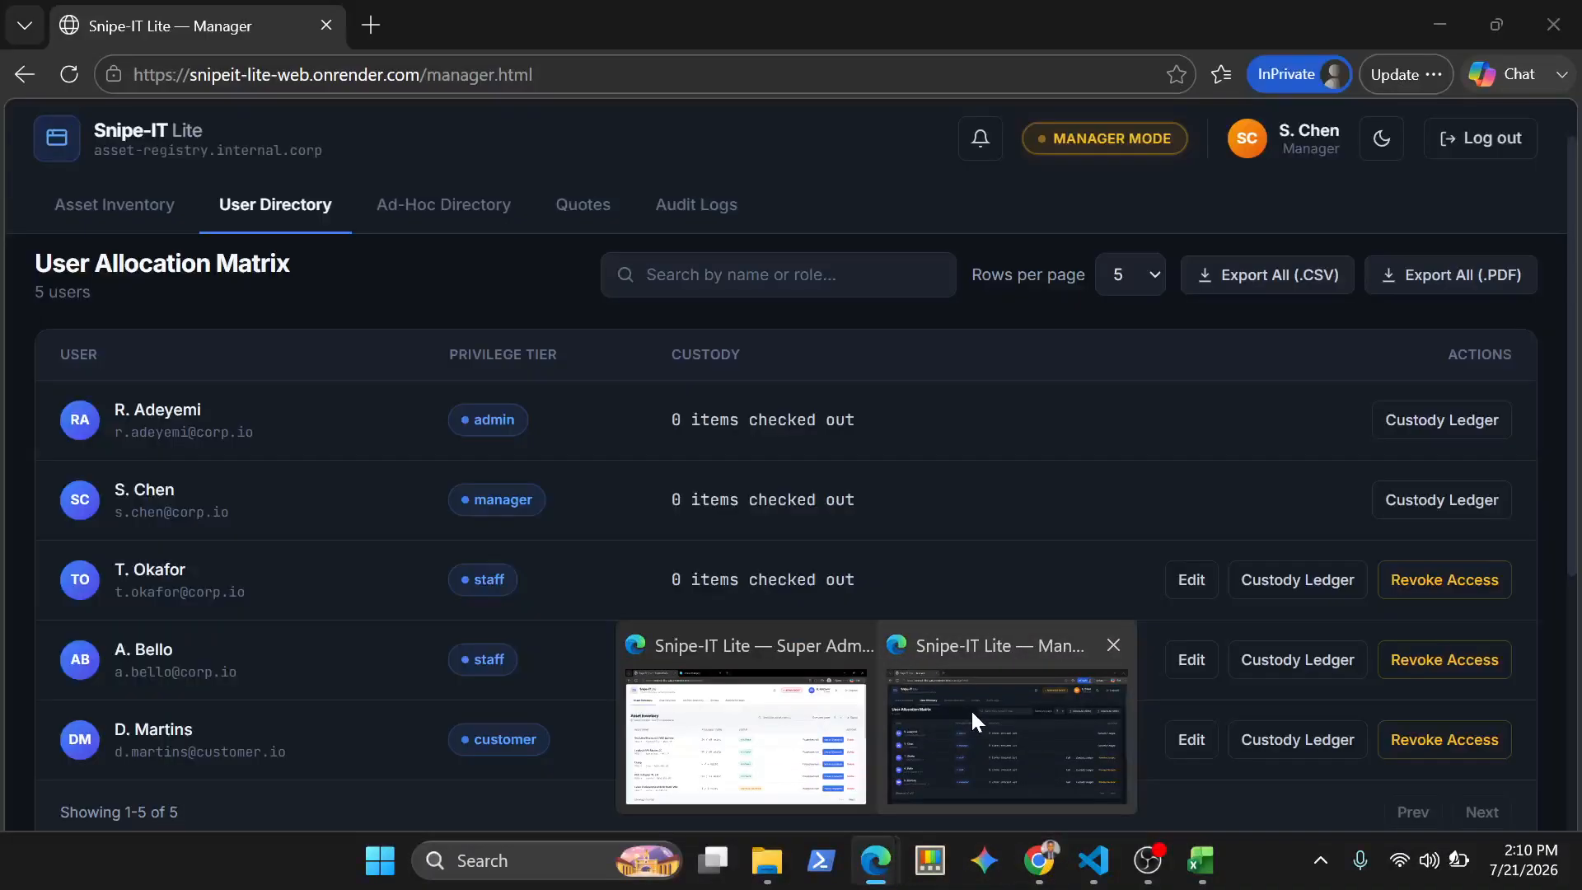
Switch to the manager portal window and show its Asset Inventory
left_click(971, 709)
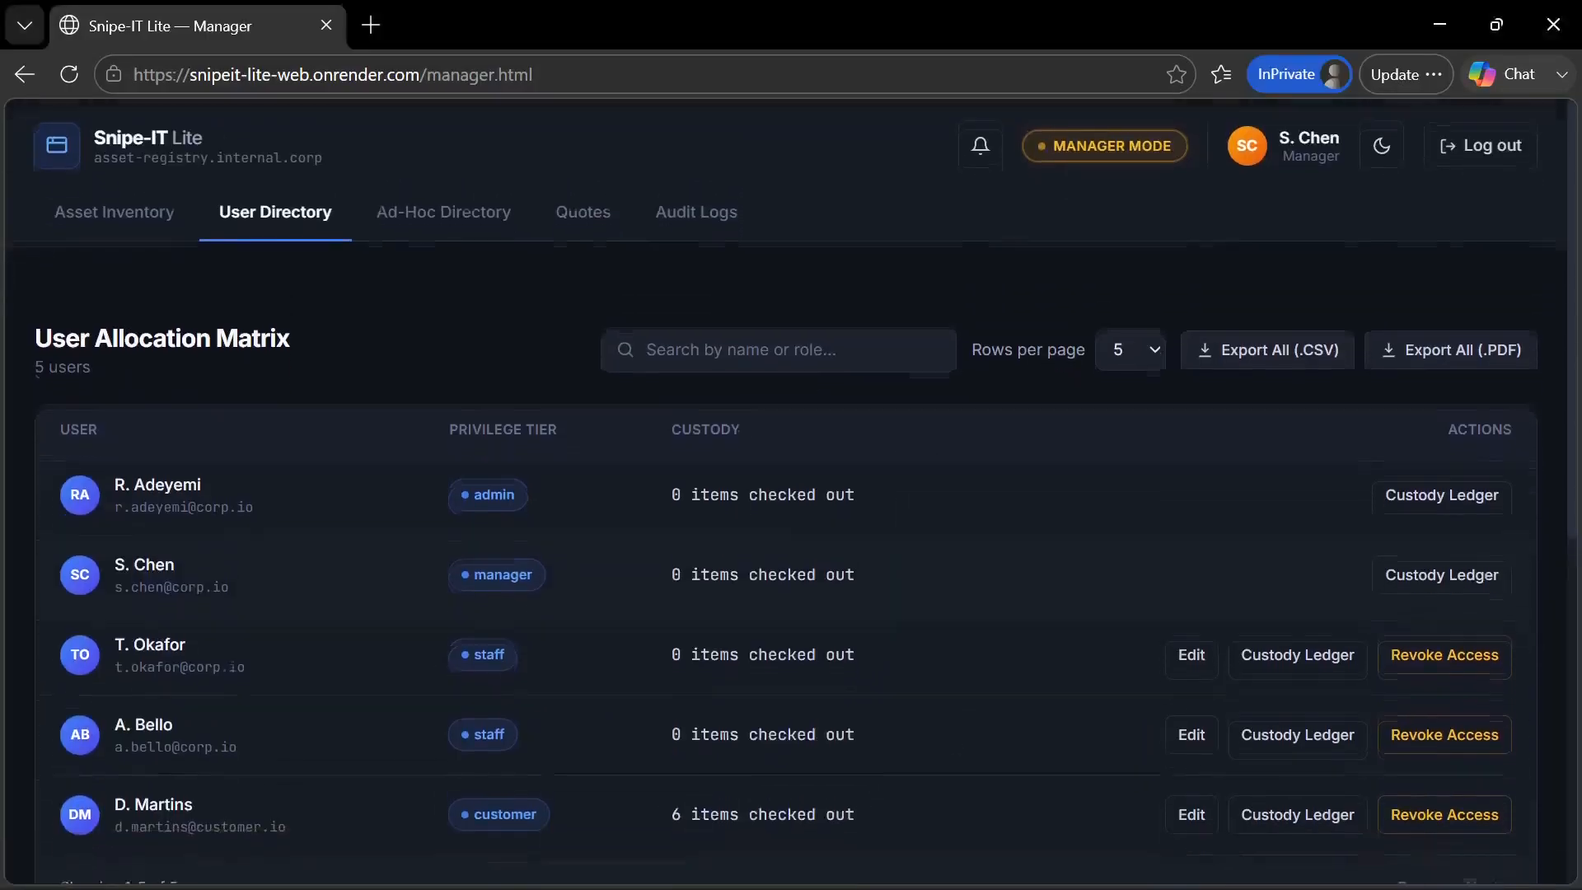
left_click(142, 211)
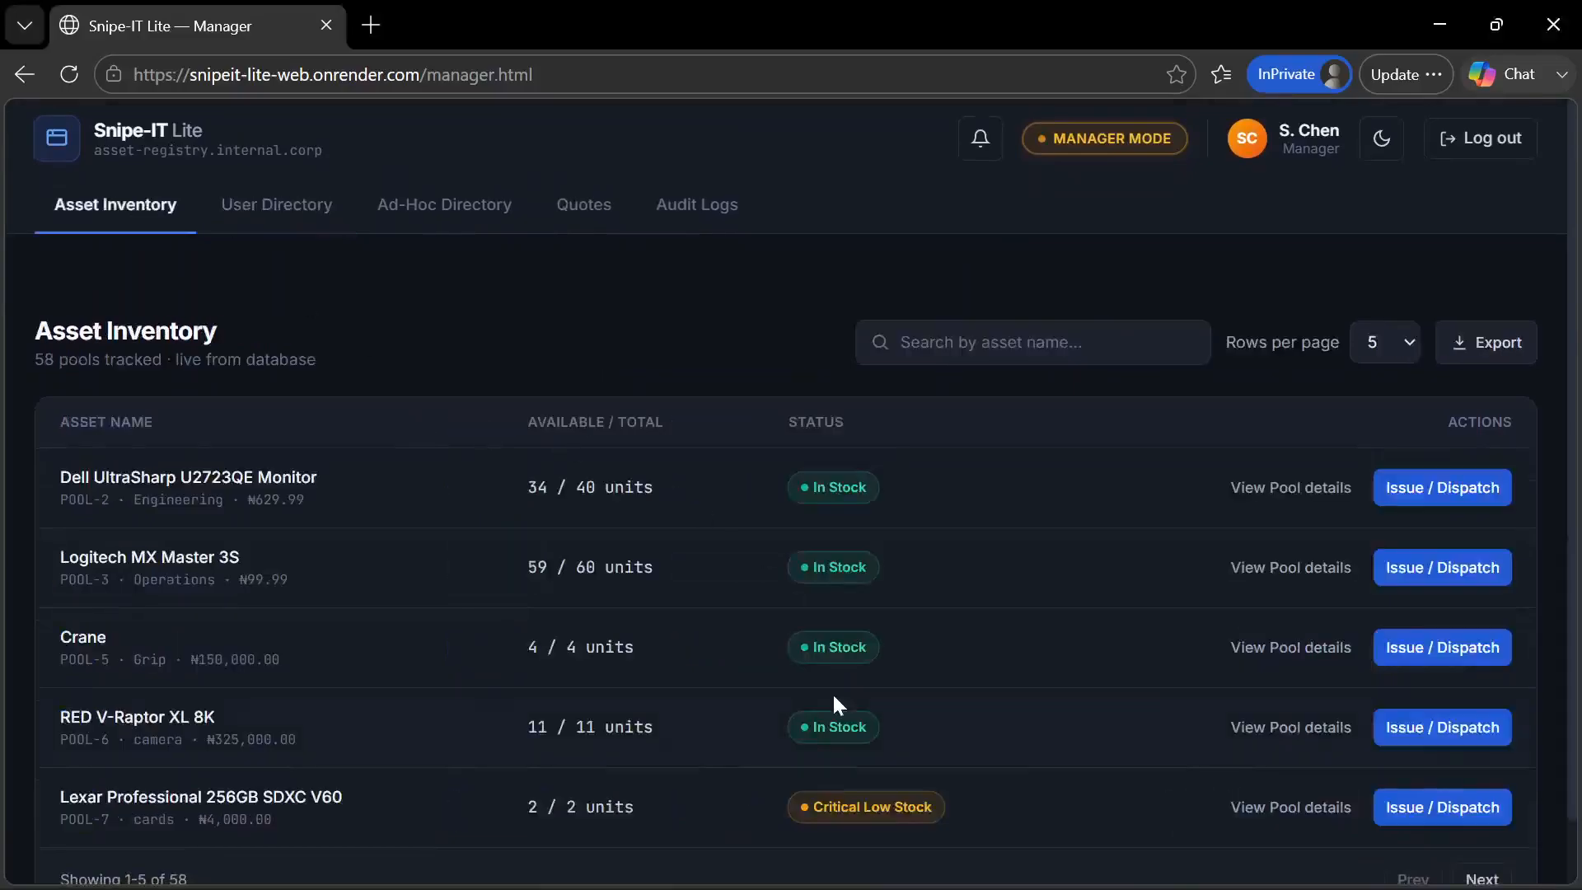
Switch back to the admin portal window and review the asset pools in its inventory
mouse_move(906, 889)
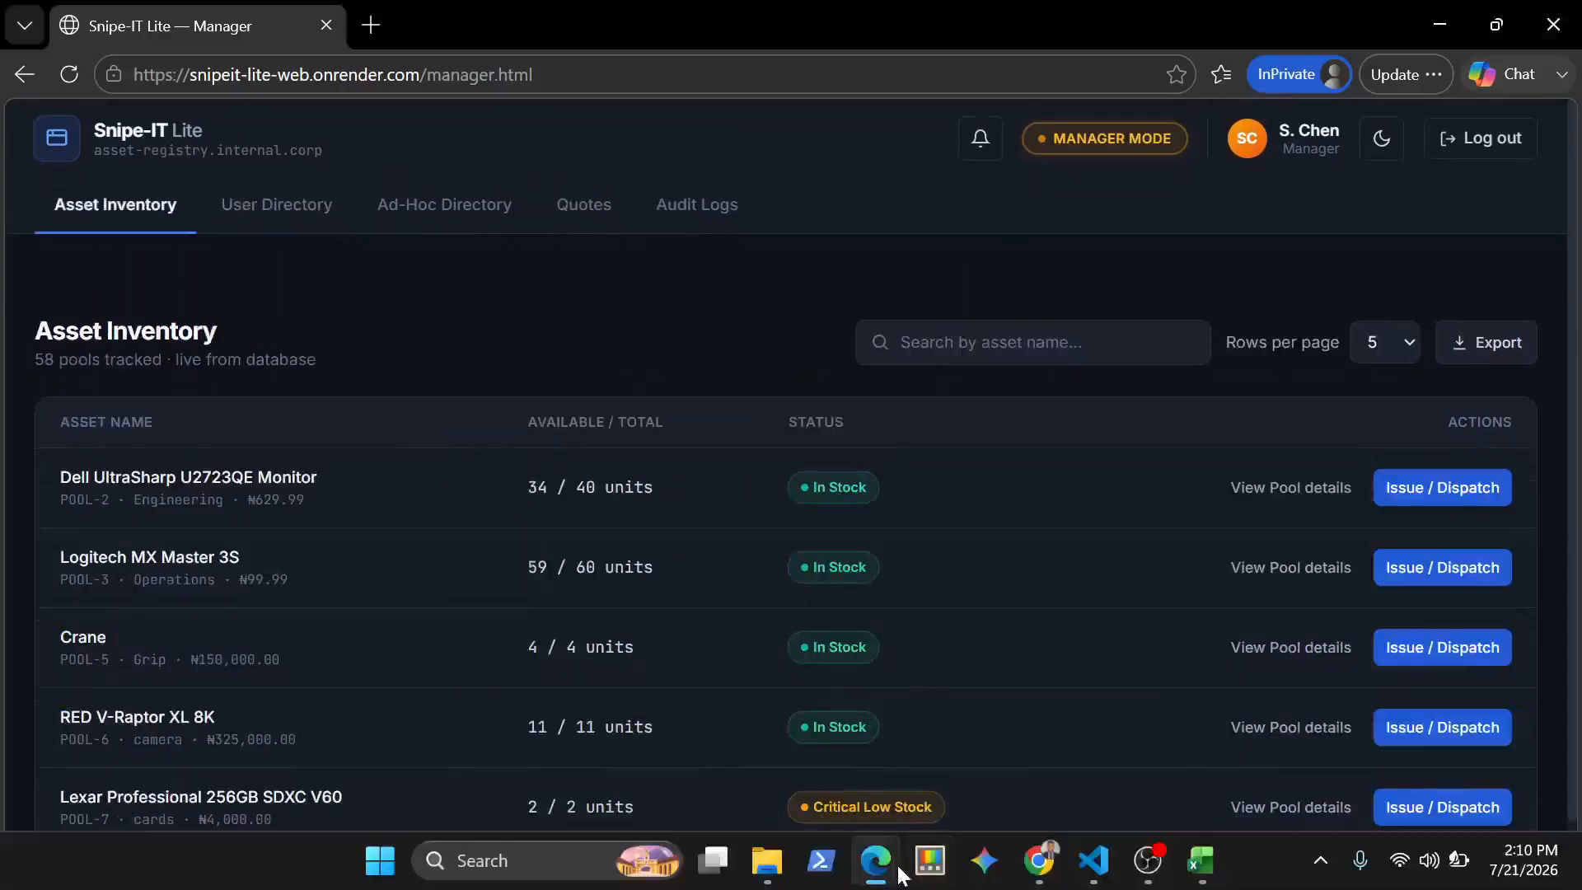
mouse_move(875, 861)
left_click(733, 771)
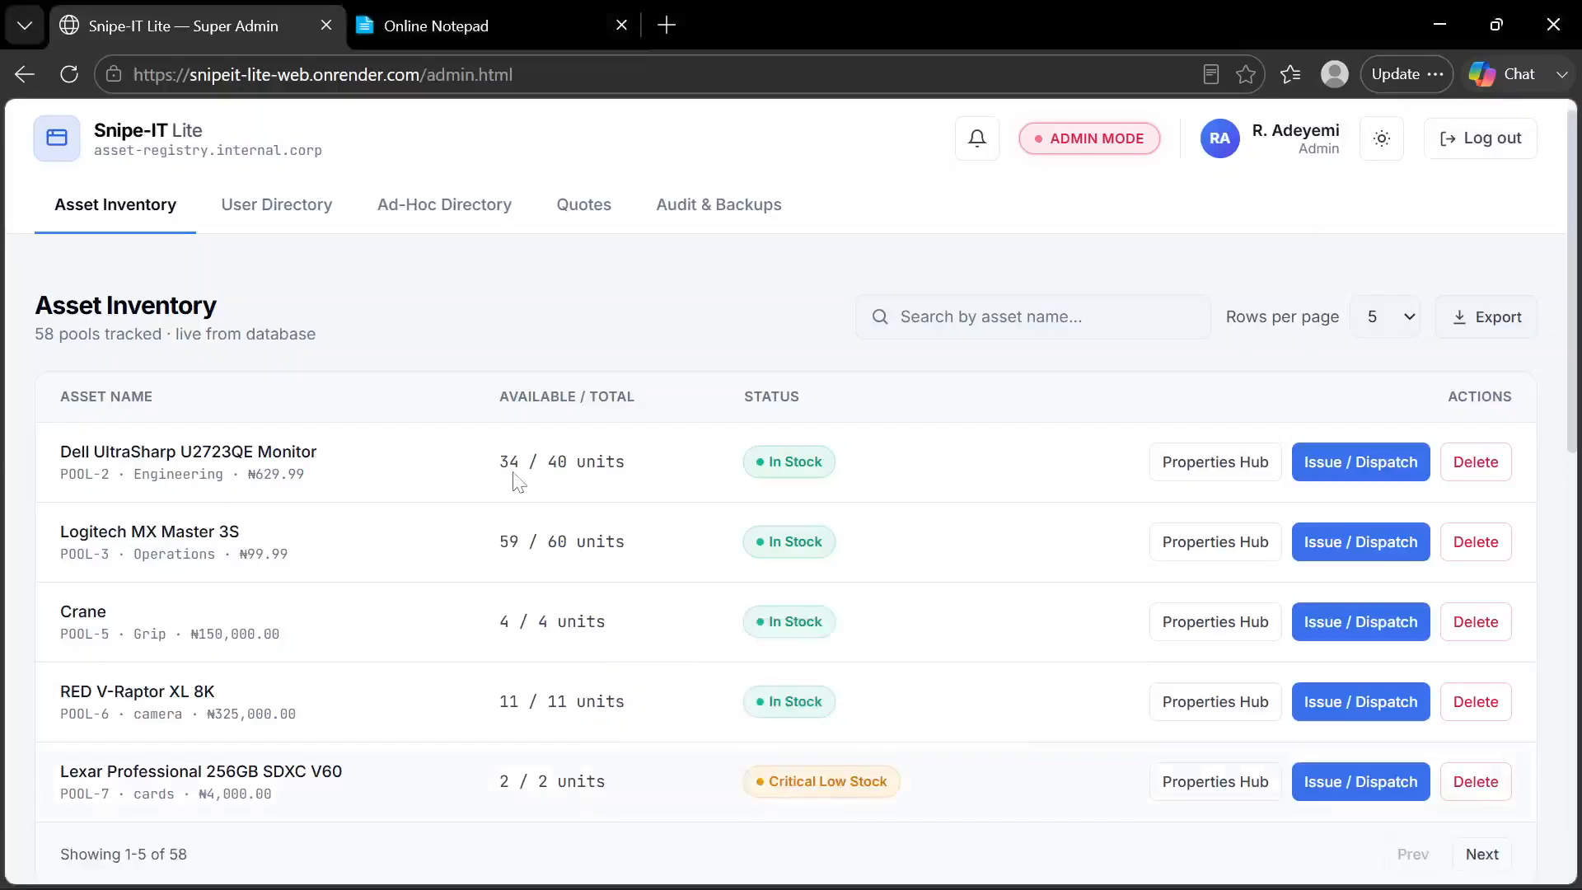
scroll(513, 474, "down", 2)
scroll(517, 482, "up", 1)
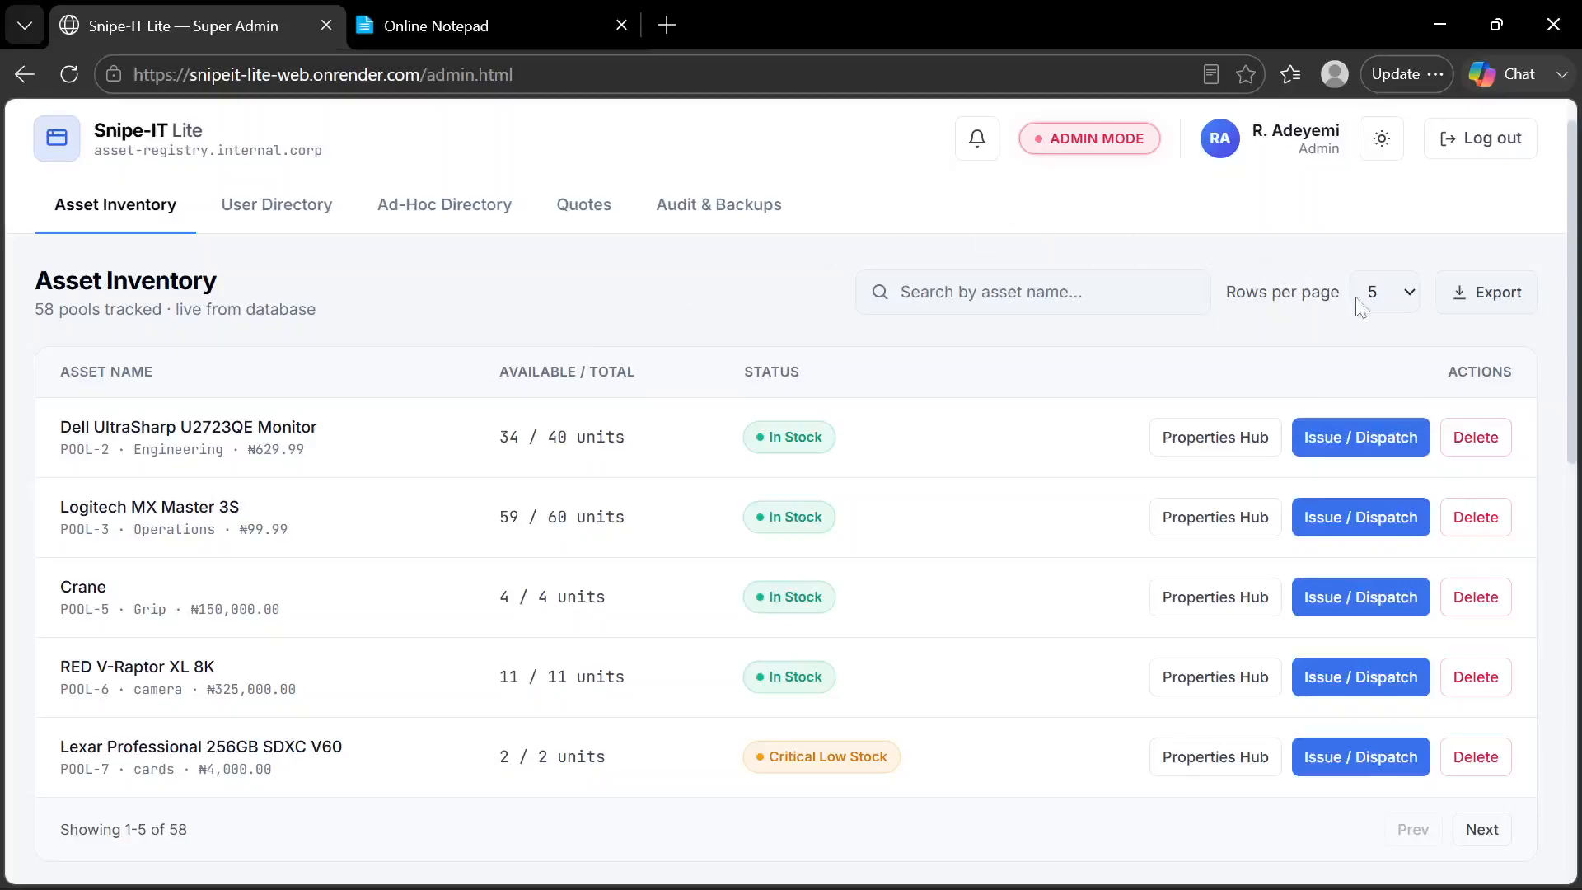
Export the camera category of the asset inventory as a PDF, then close the export dialog
left_click(1393, 303)
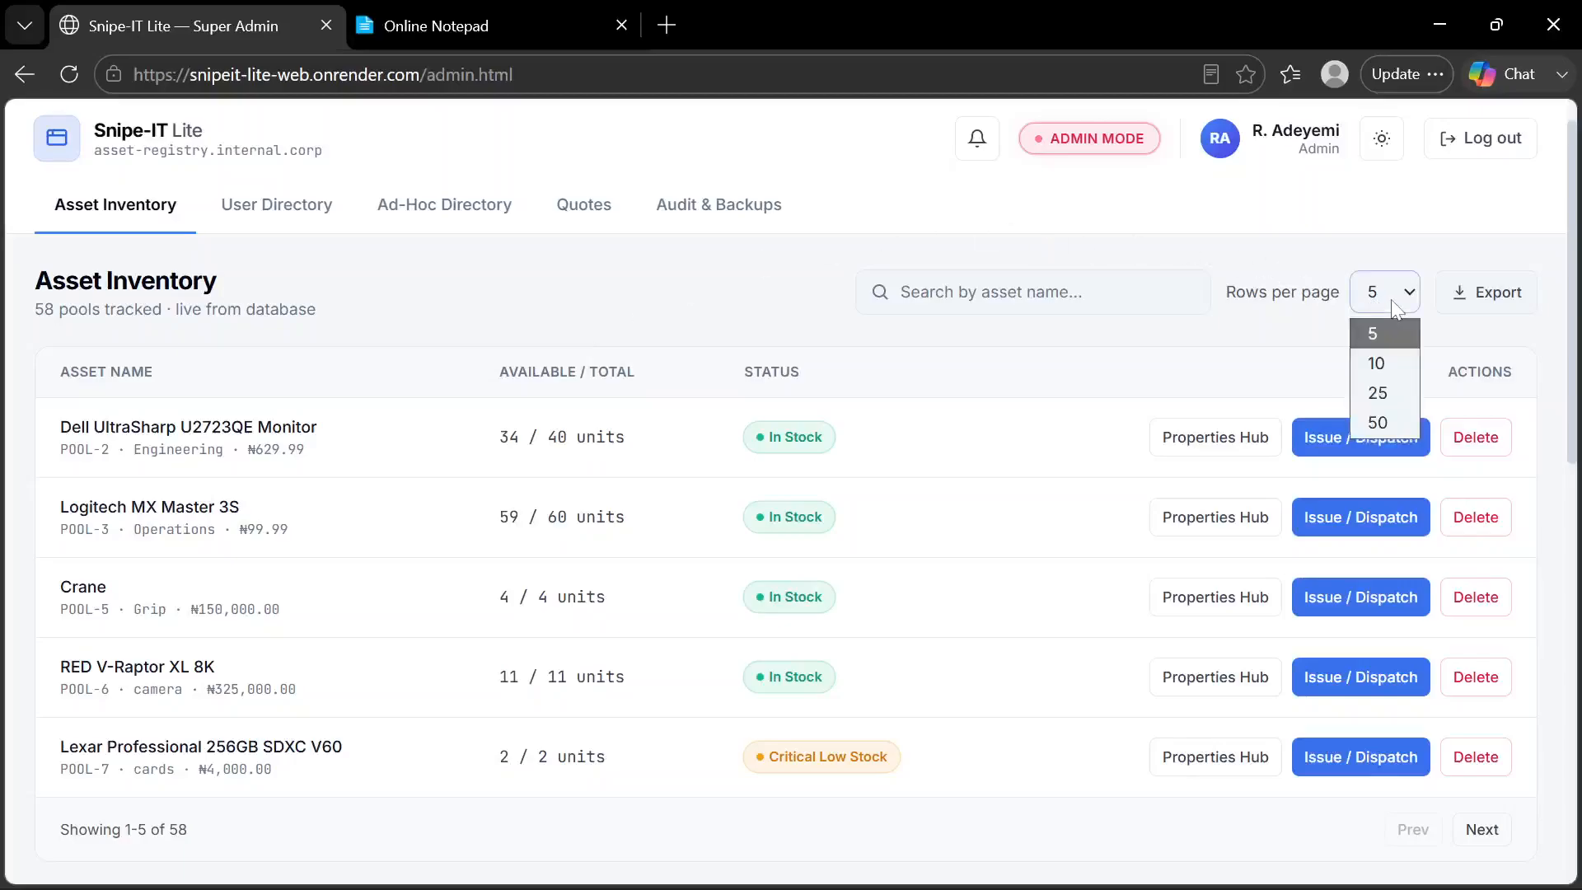
left_click(1393, 302)
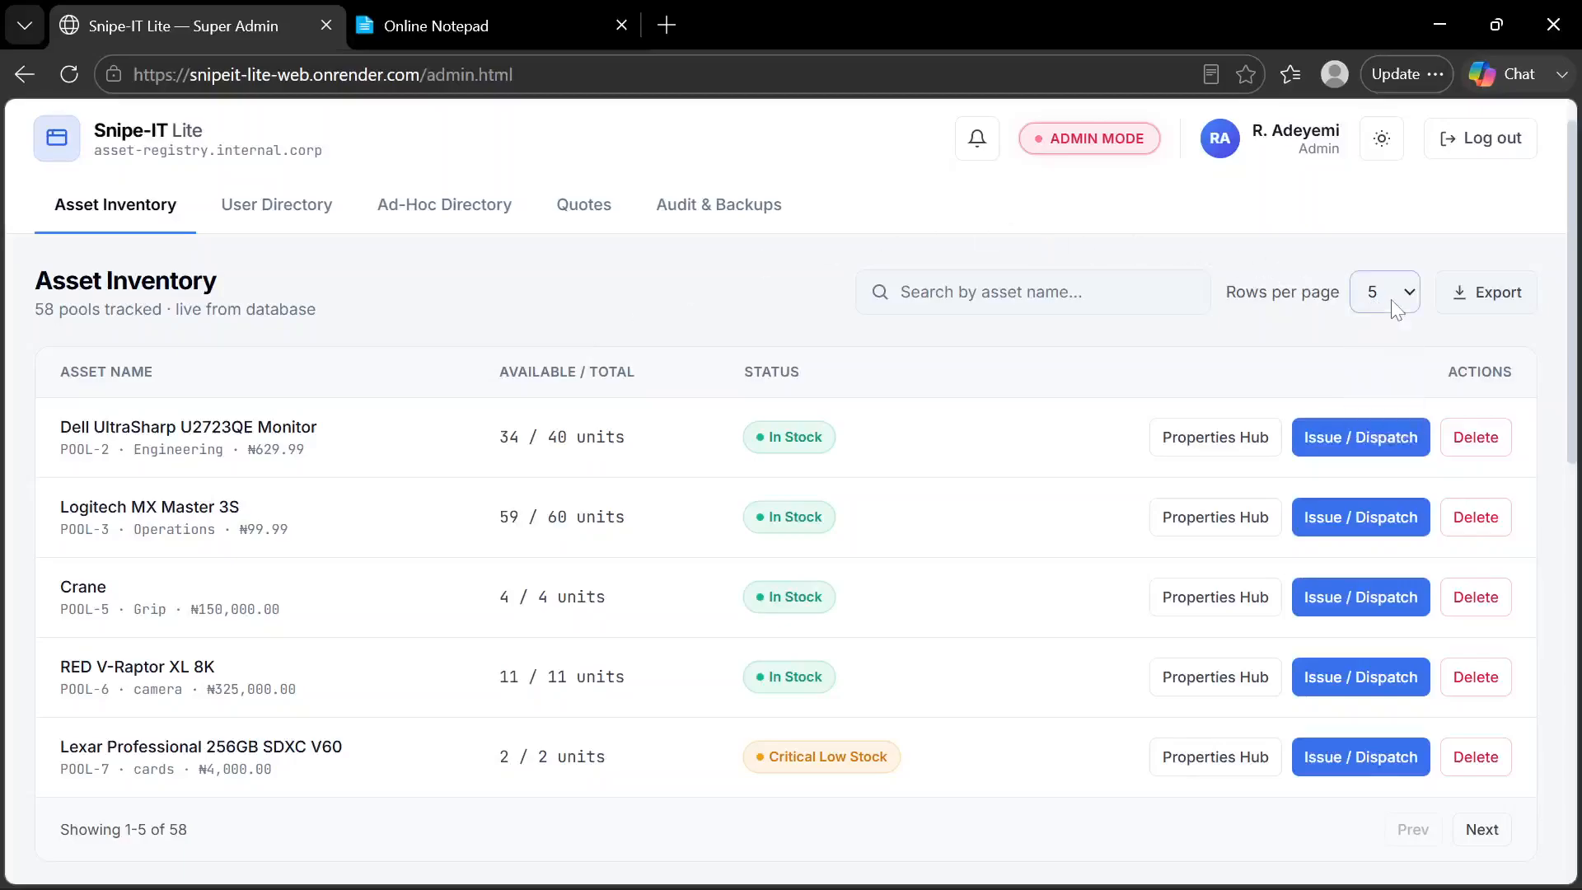
left_click(1484, 300)
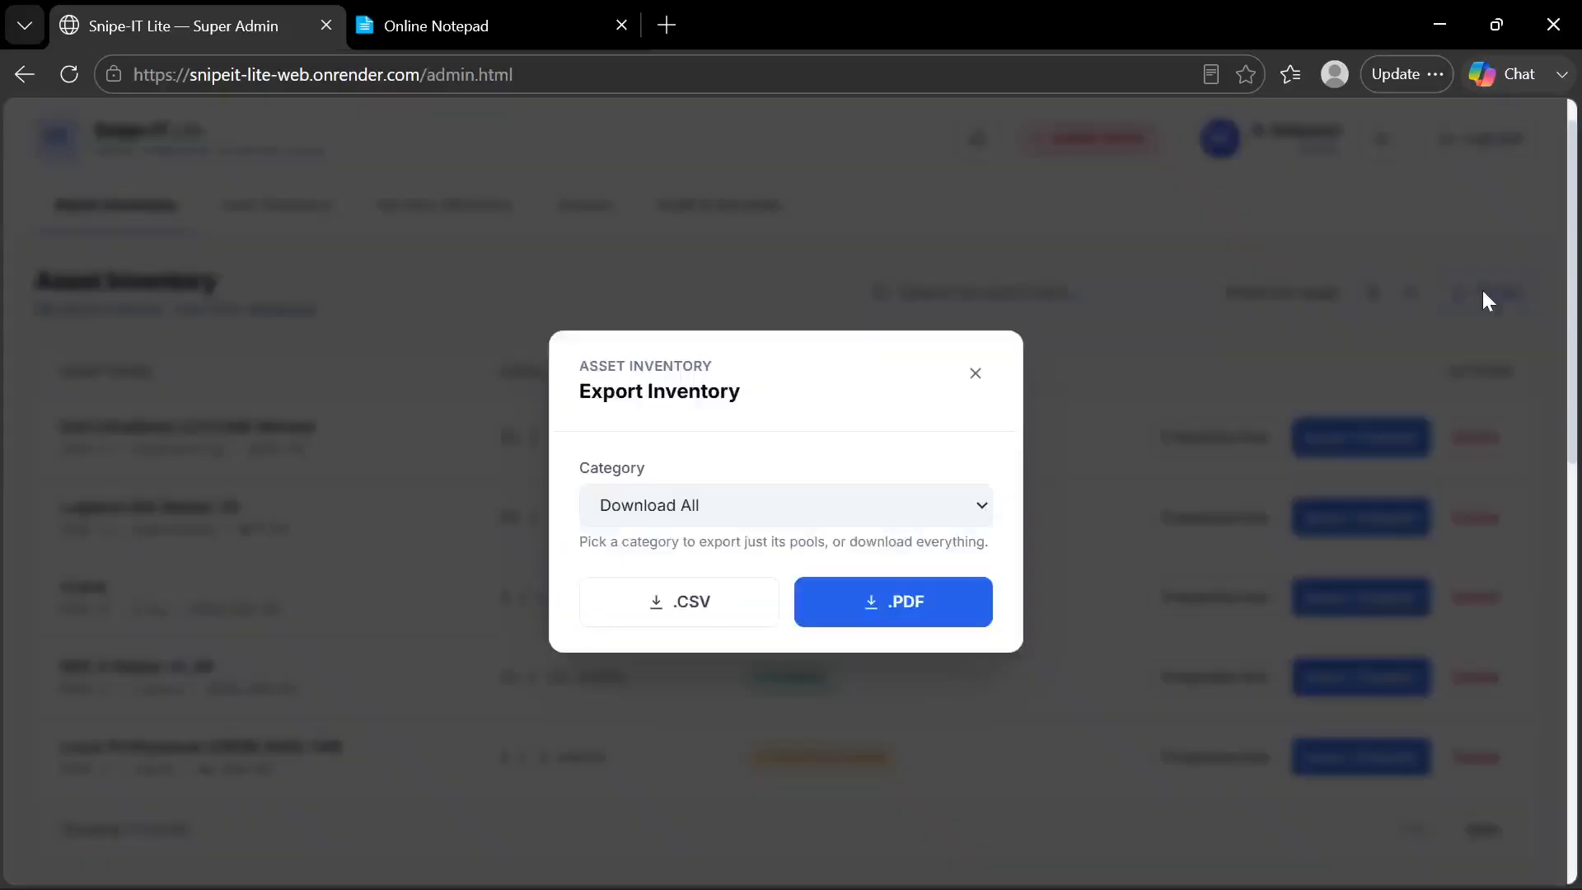
left_click(729, 515)
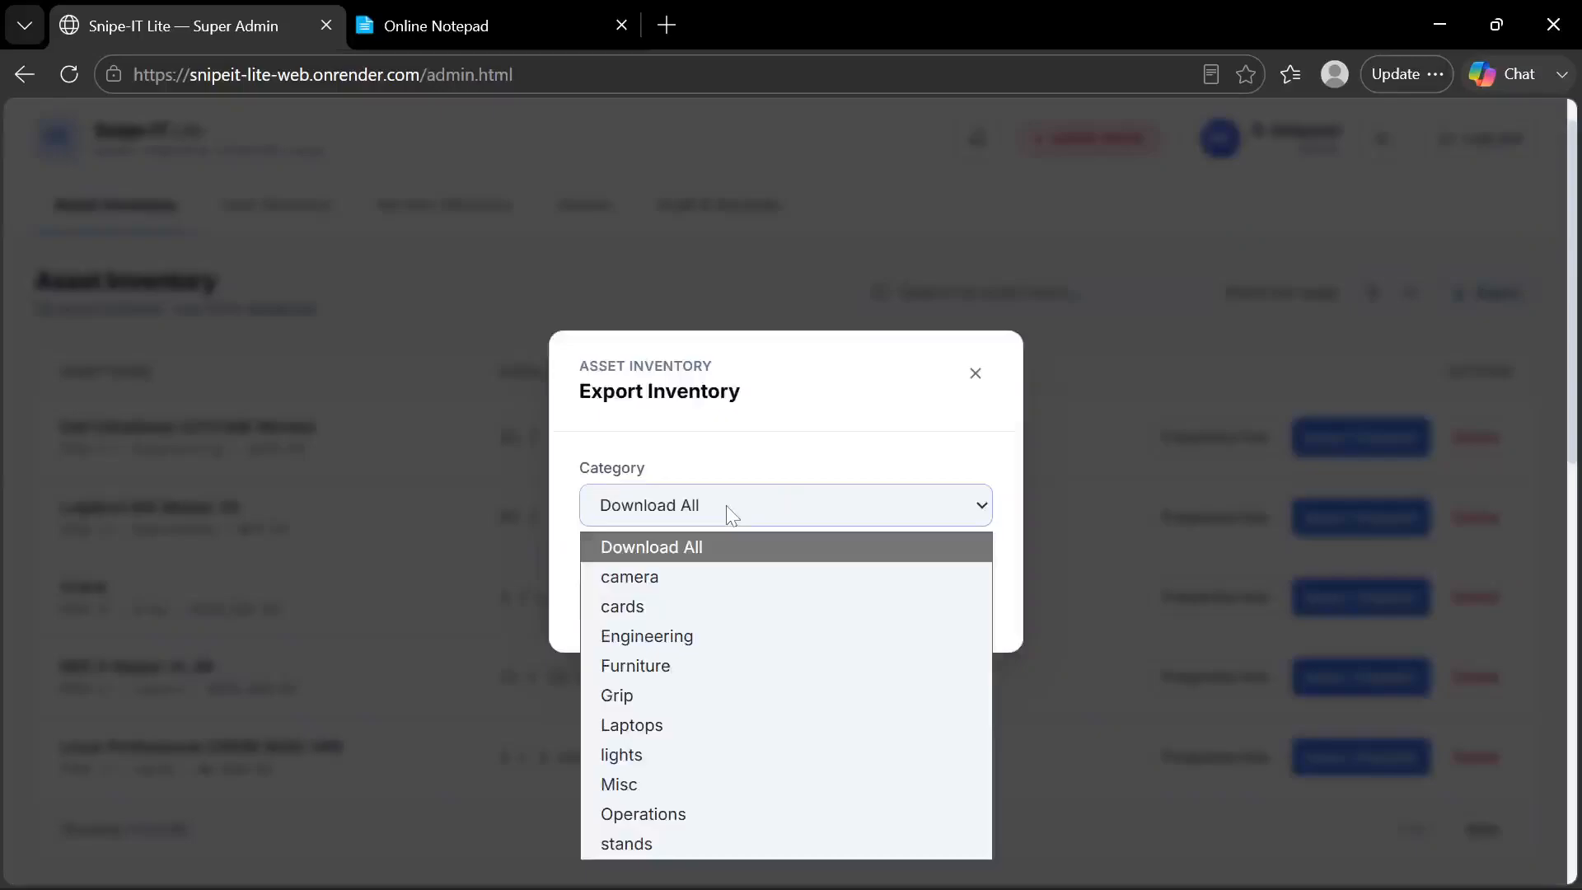
left_click(664, 574)
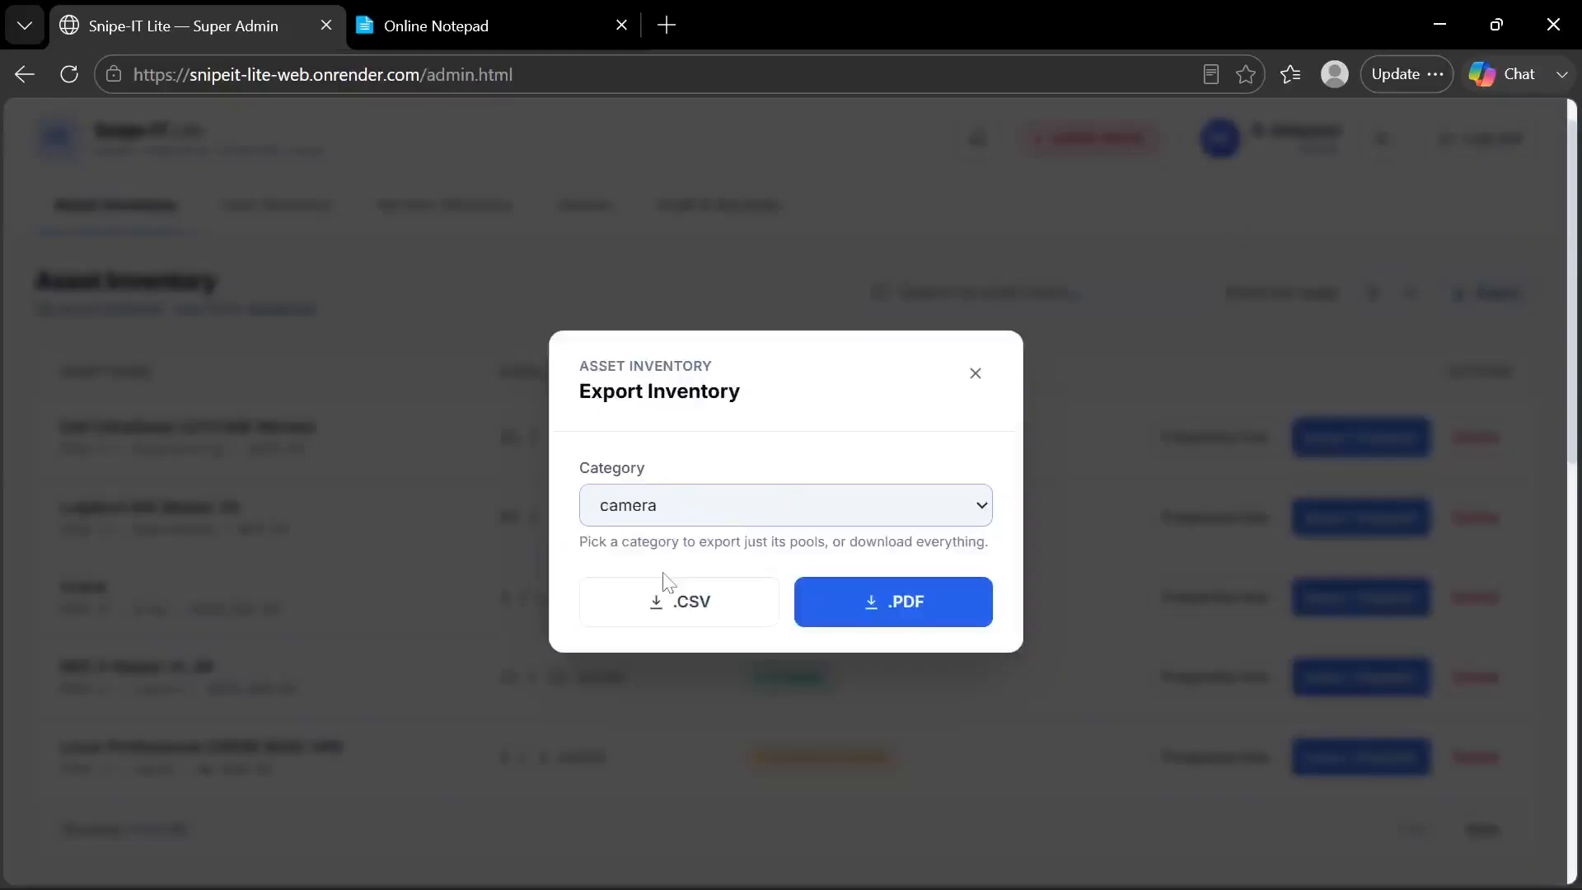
left_click(840, 610)
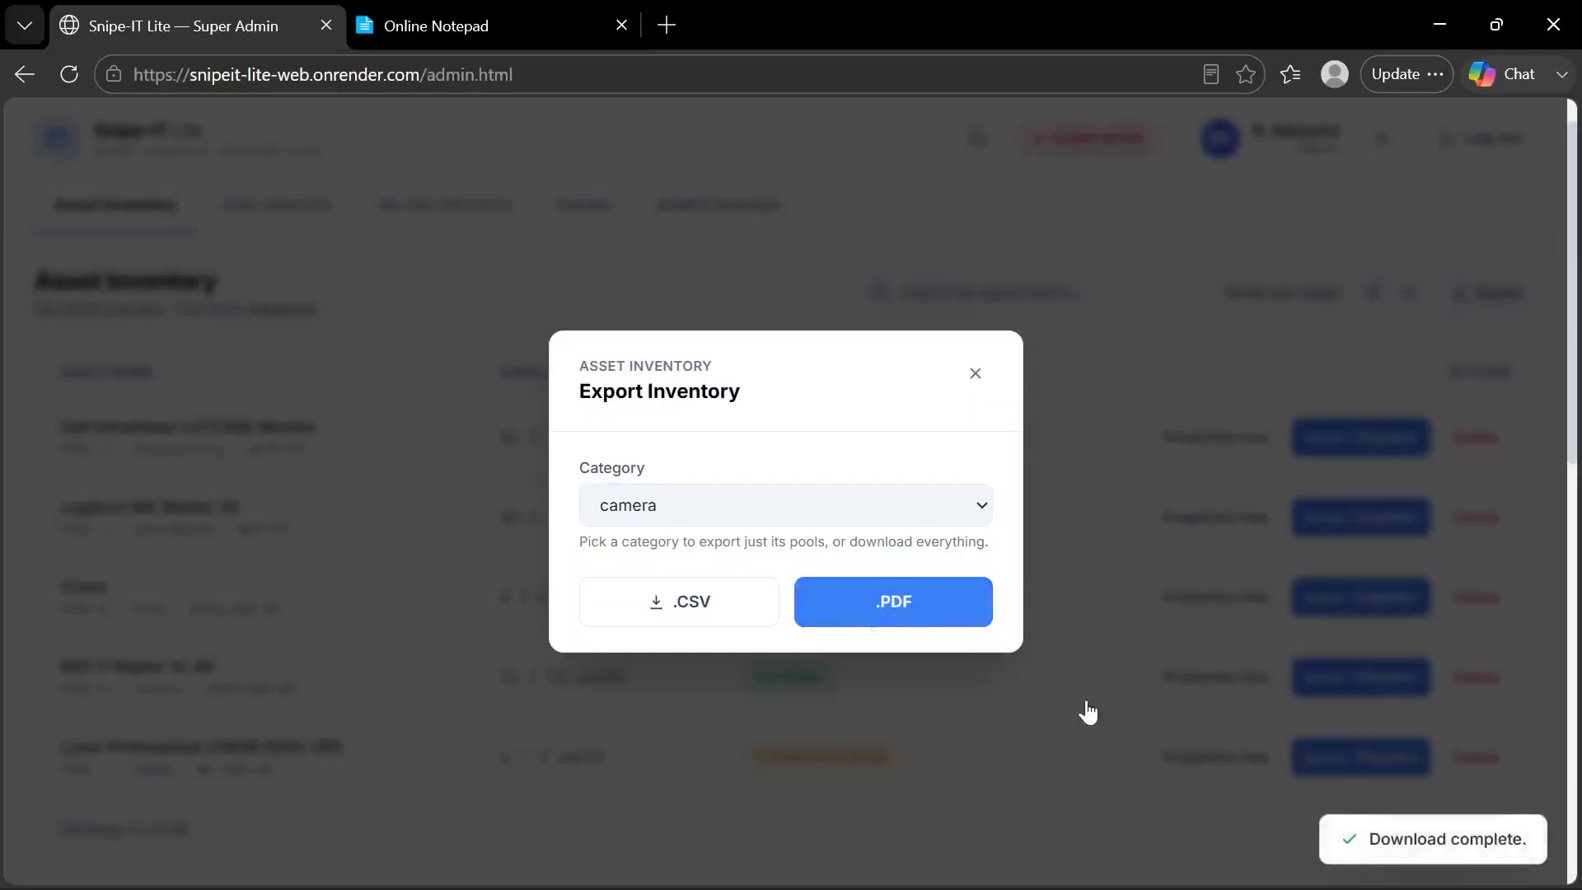
left_click(978, 380)
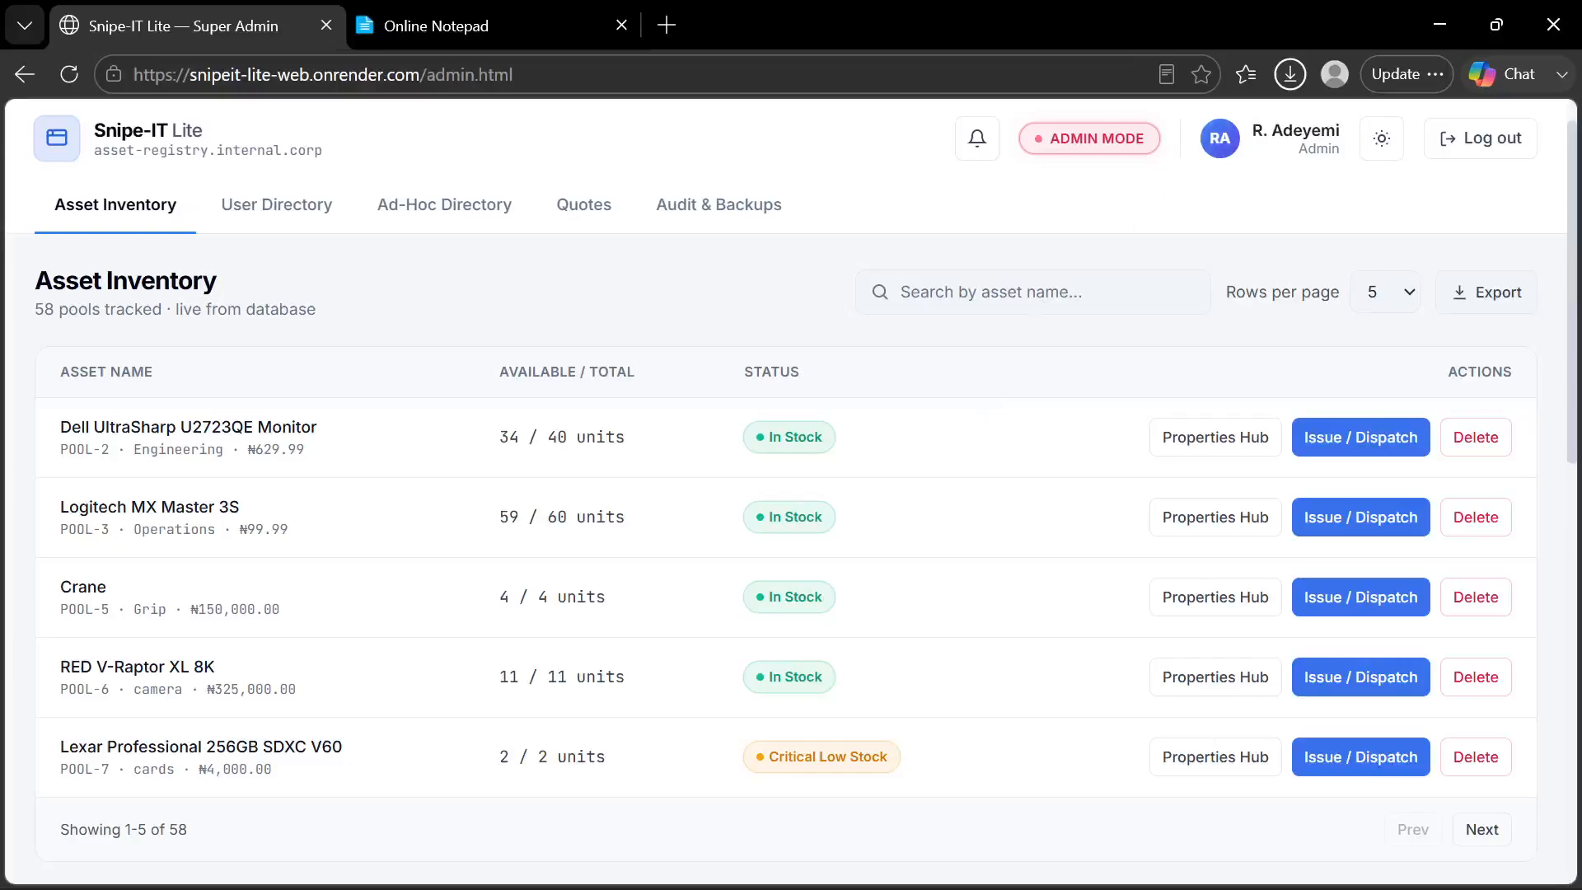
Open the downloaded asset_inventory_camera_2026-07-21.pdf, look through its camera pool table, and close the document
left_click(1290, 74)
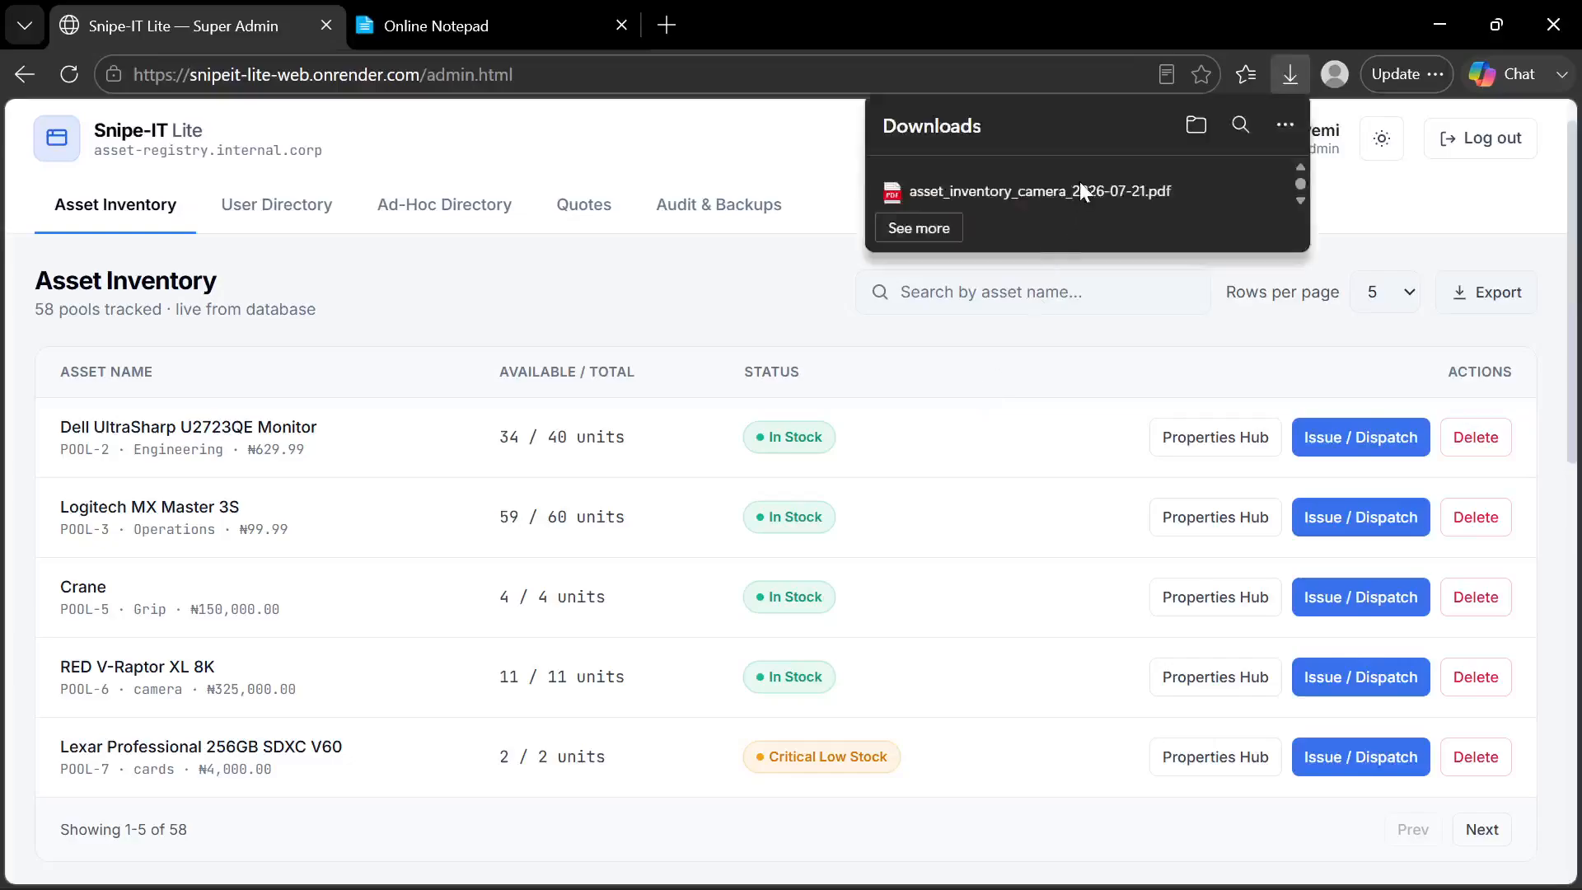
left_click(940, 221)
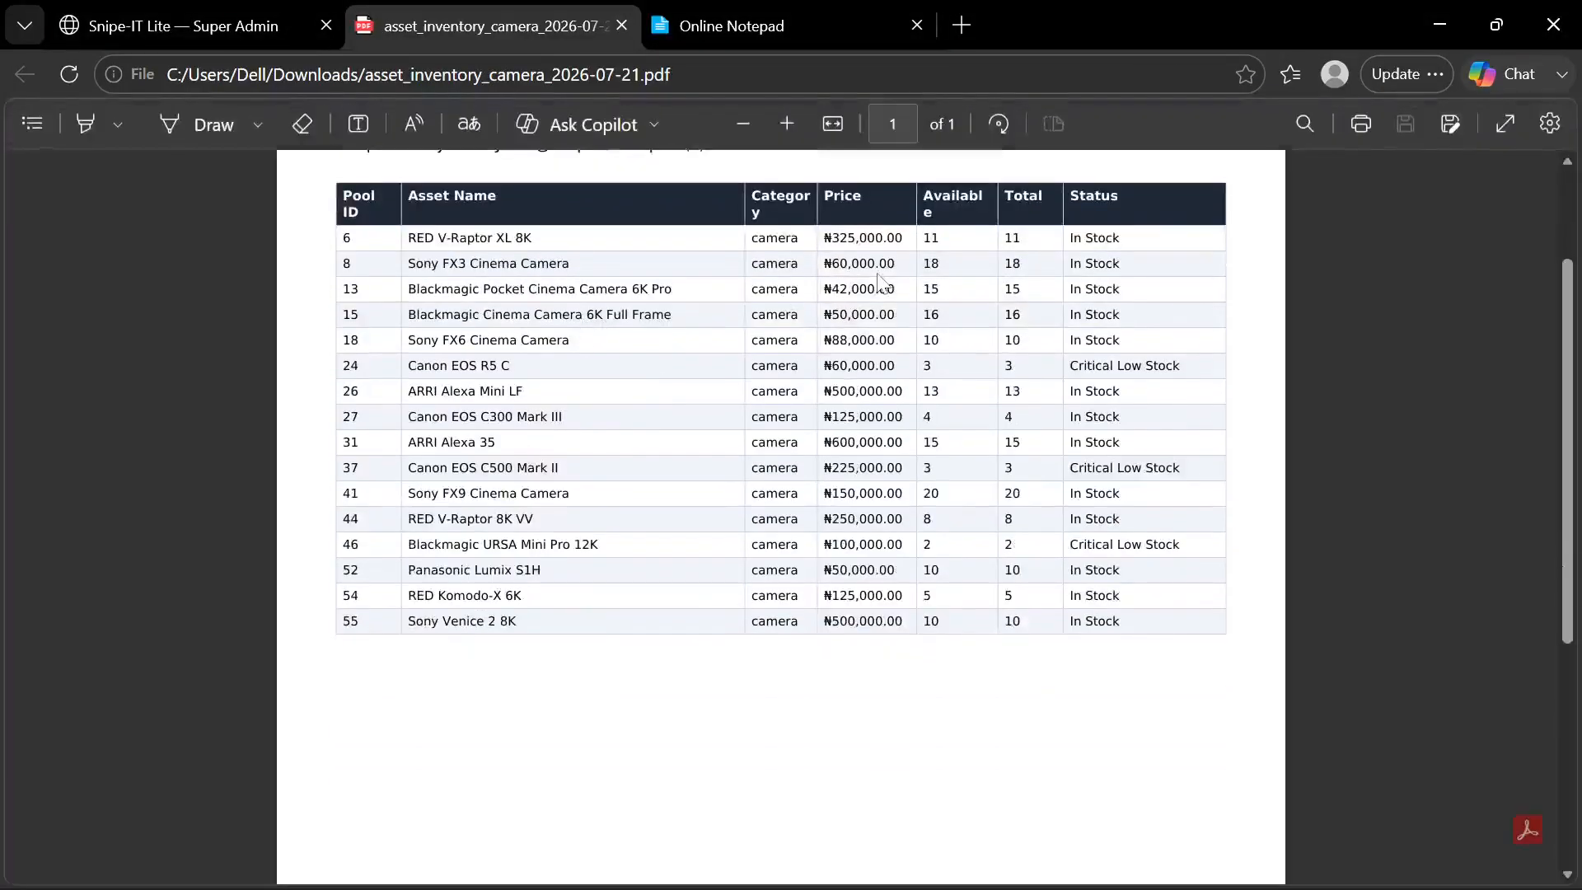
scroll(780, 511, "down", 1)
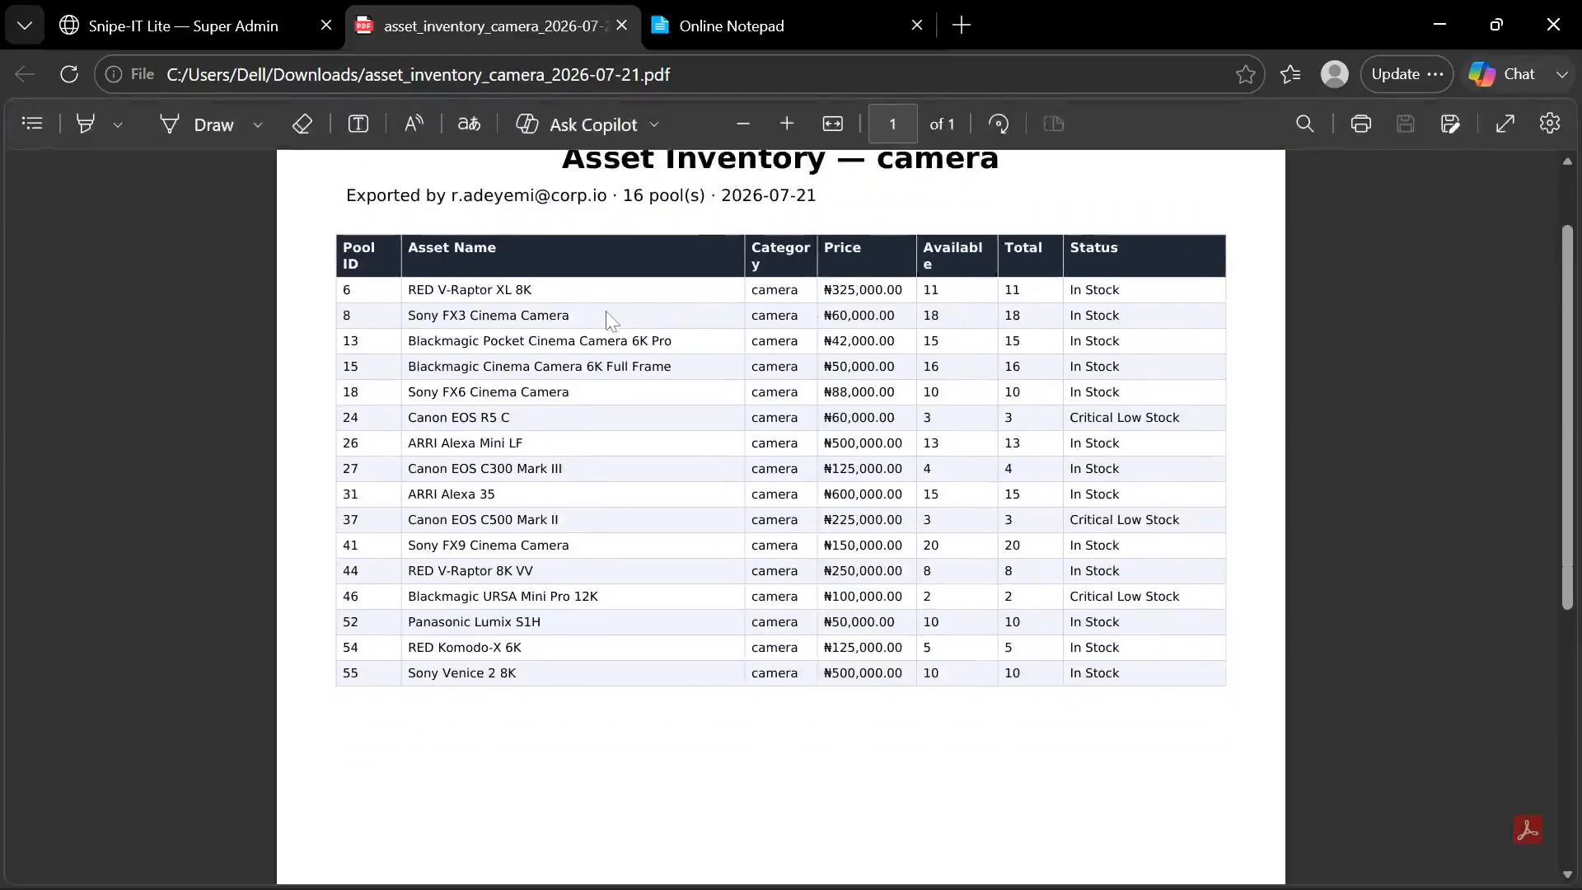
scroll(611, 319, "up", 1)
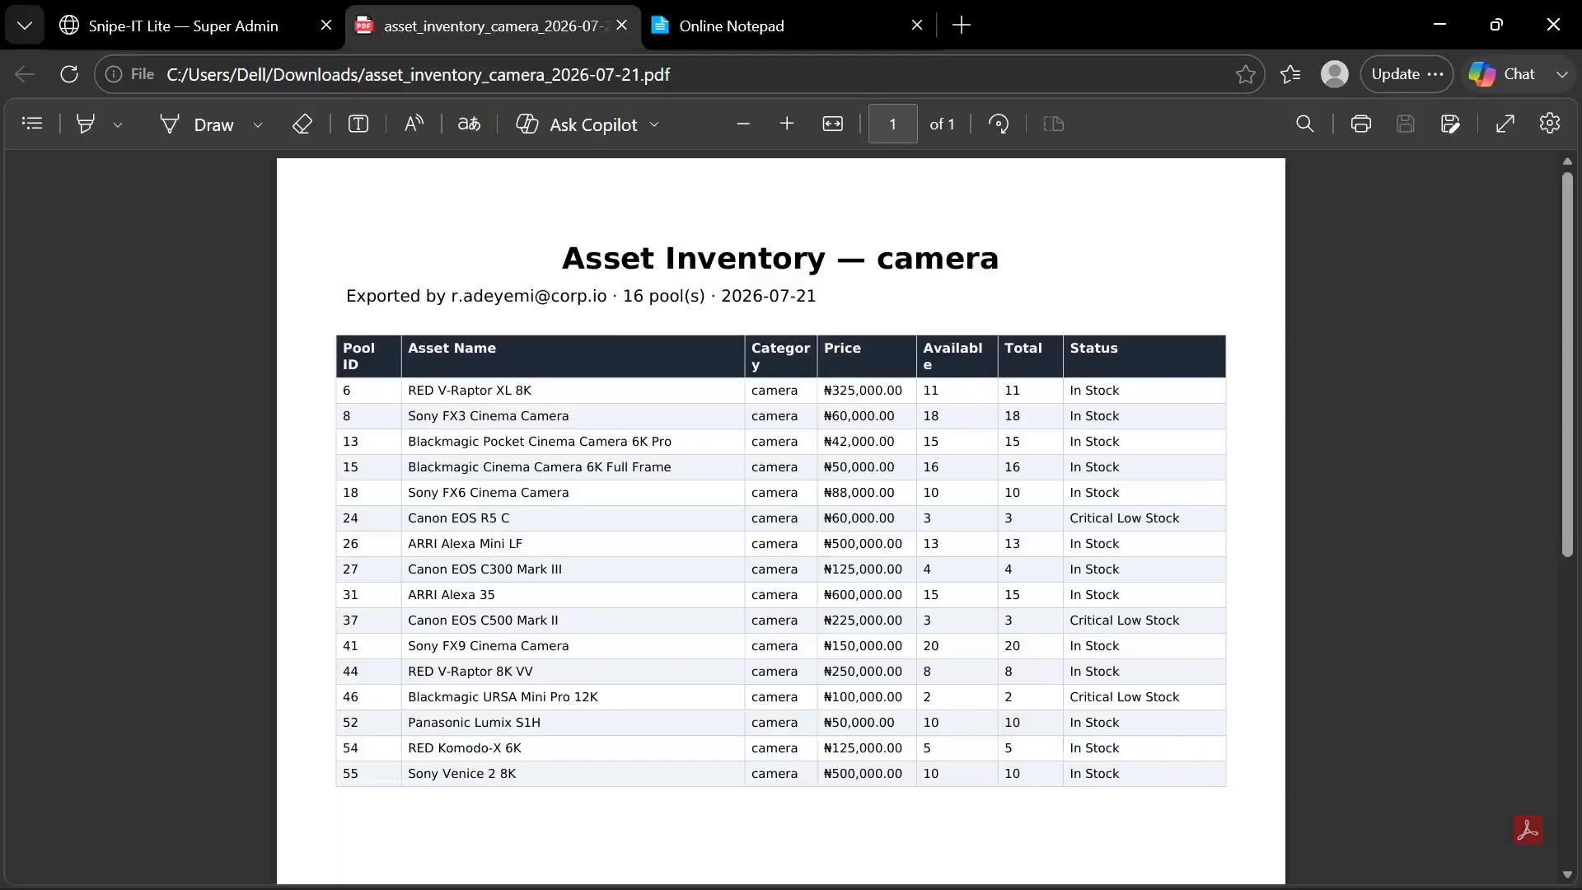
scroll(1154, 767, "down", 2)
scroll(1154, 766, "up", 2)
scroll(781, 519, "down", 5)
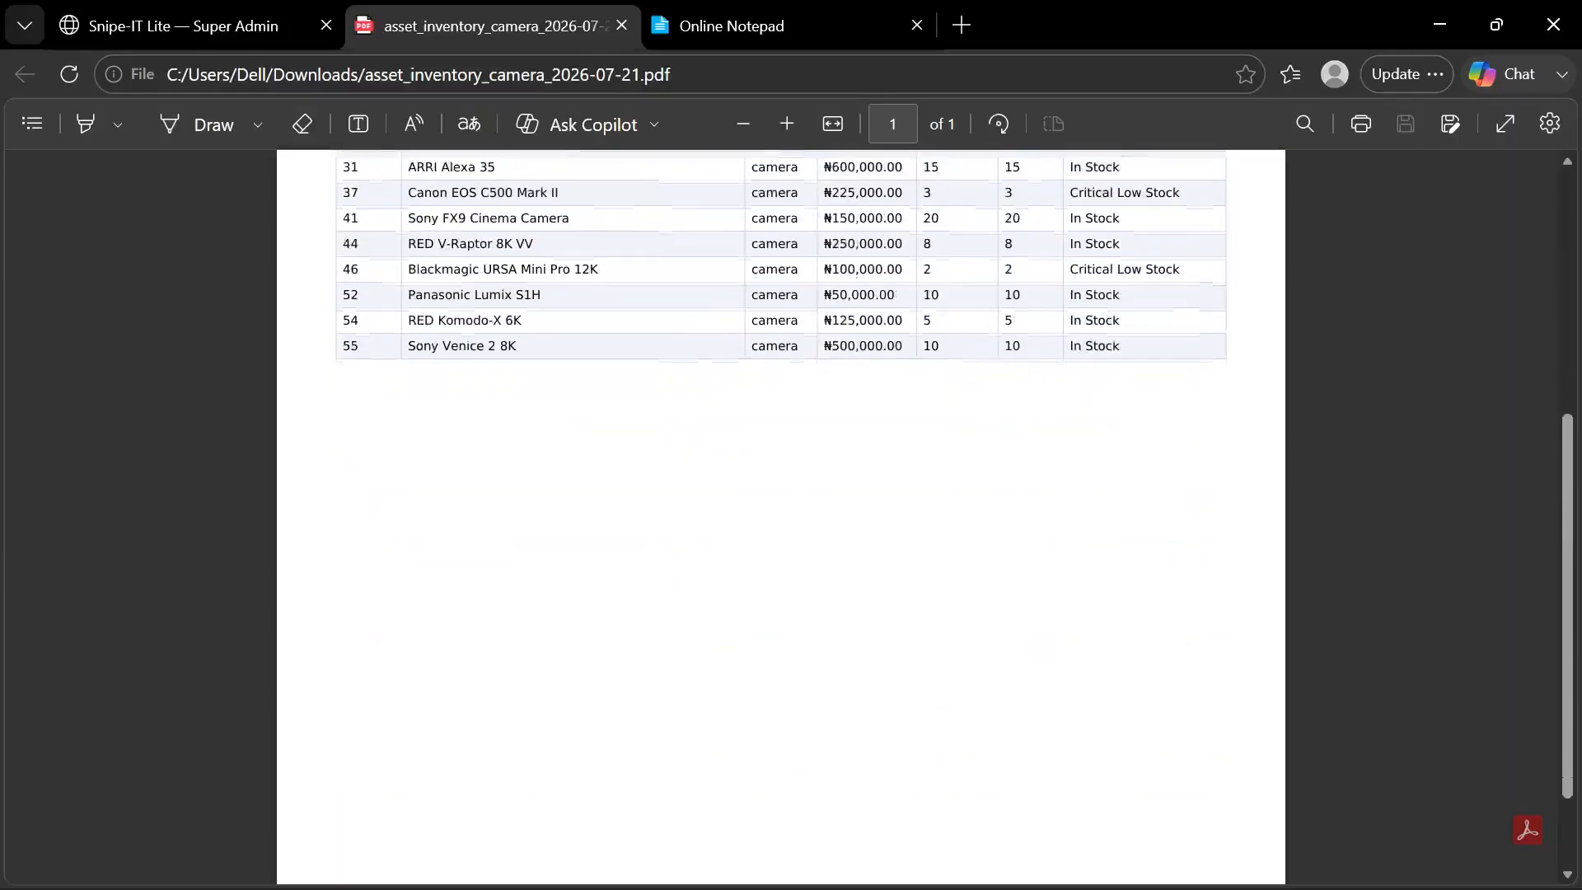
scroll(782, 519, "up", 5)
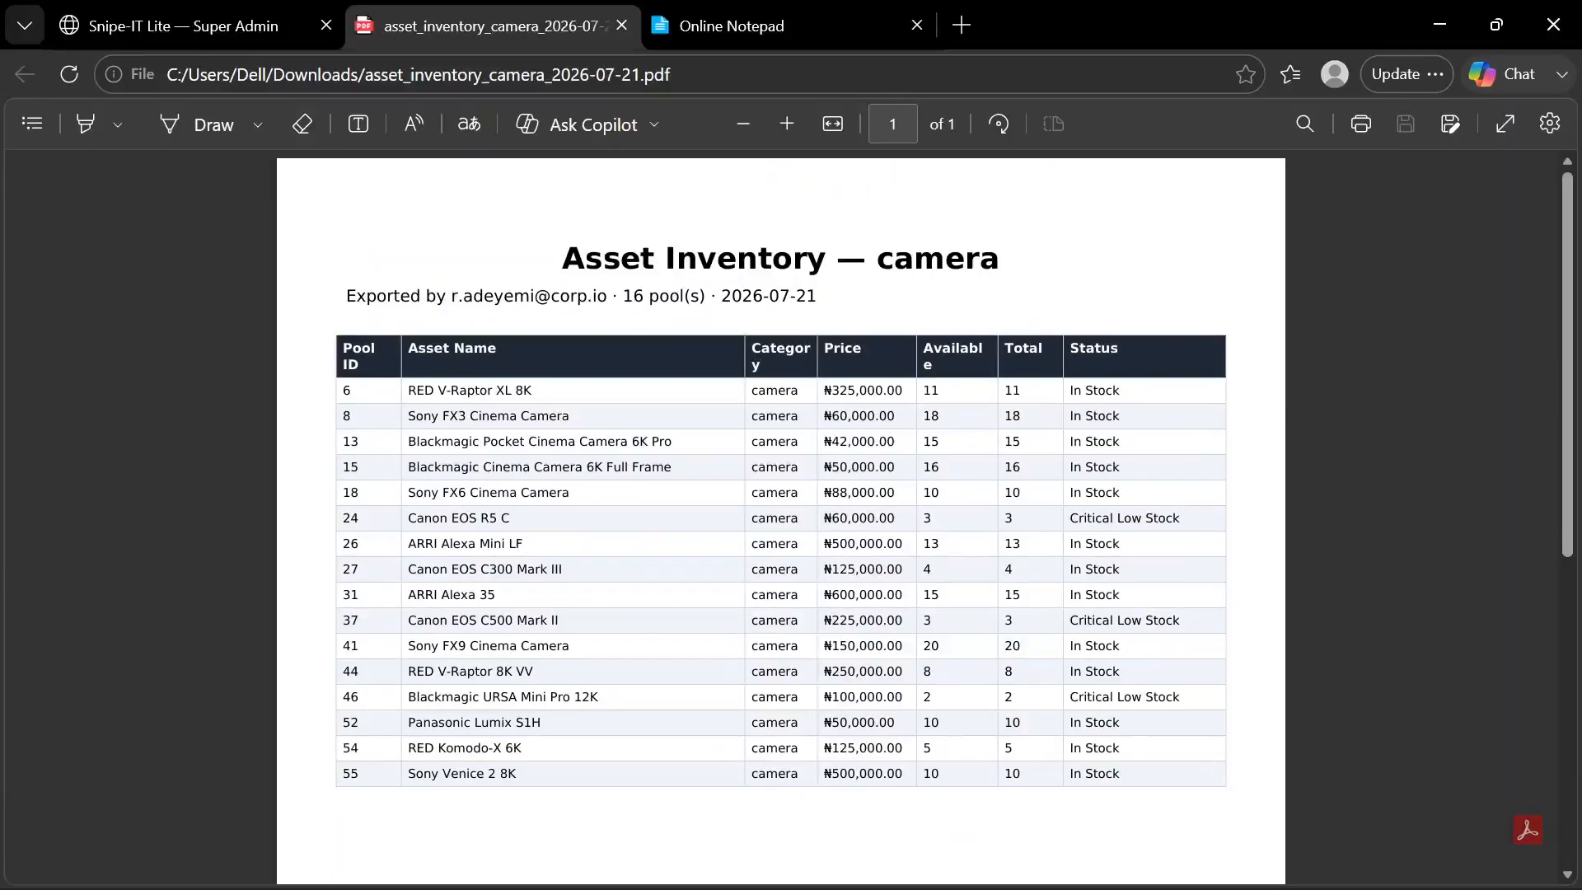
left_click(622, 26)
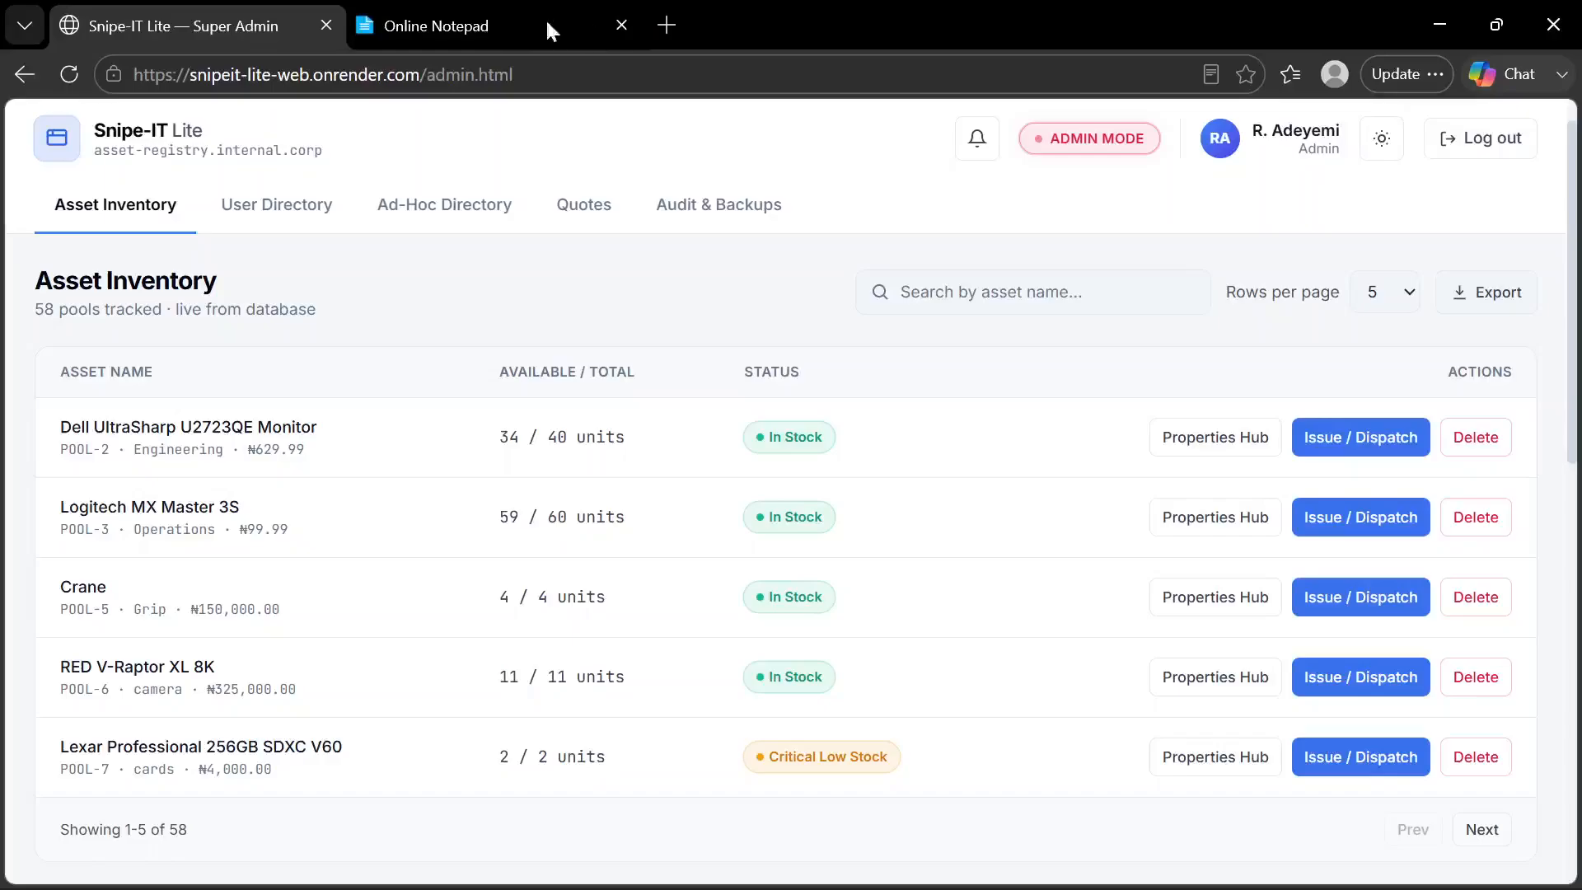
Switch to the customer portal window in Chrome and review the Equipment Quotation catalog and the items in My Order
scroll(607, 469, "up", 2)
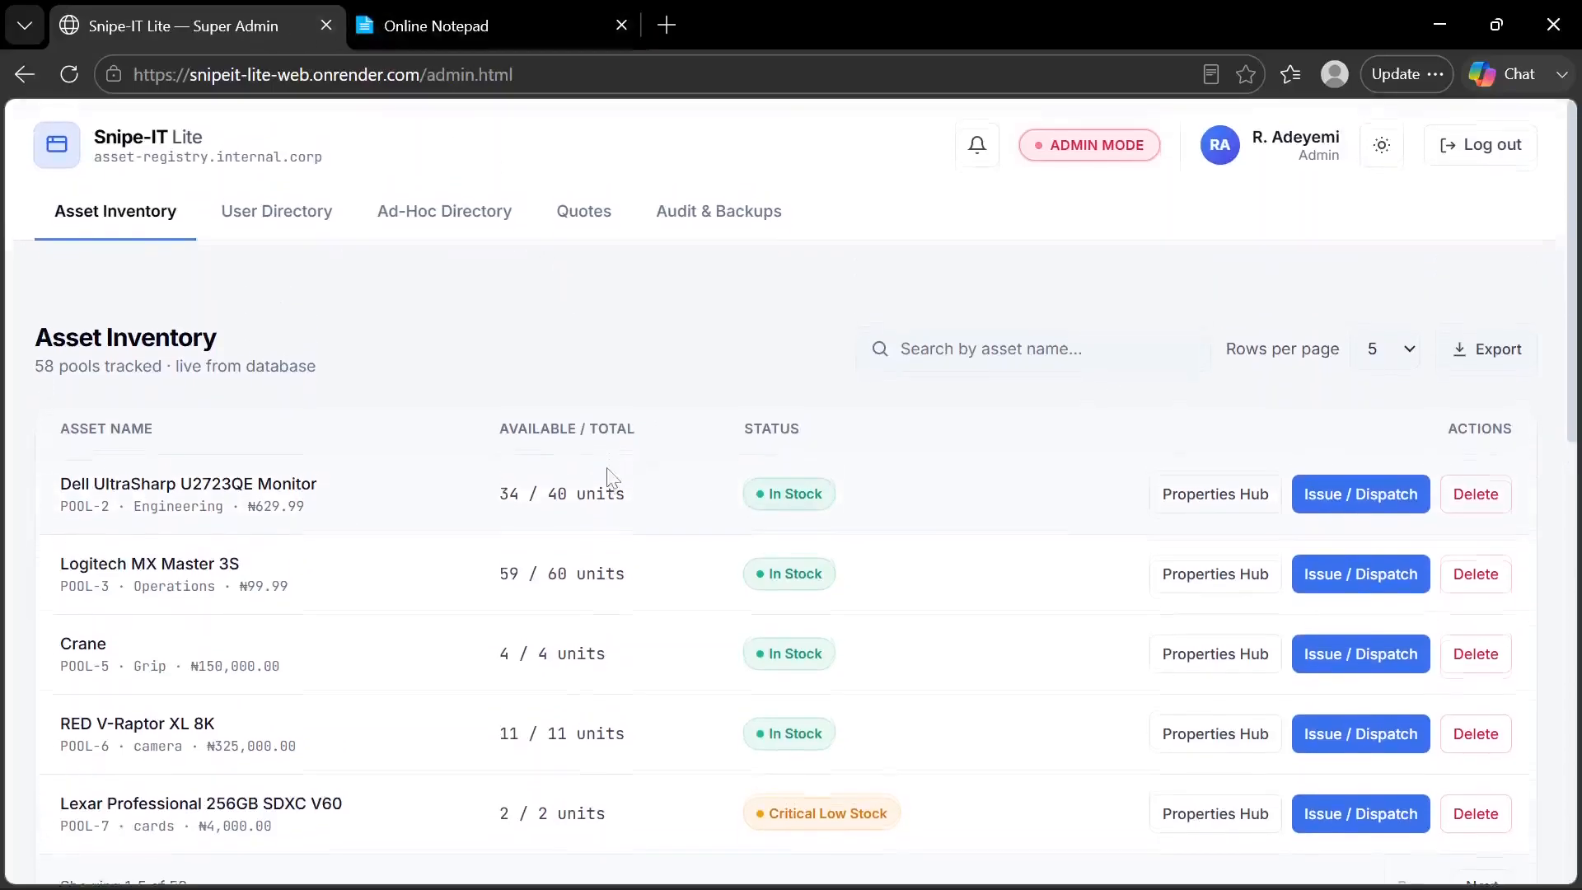
mouse_move(947, 888)
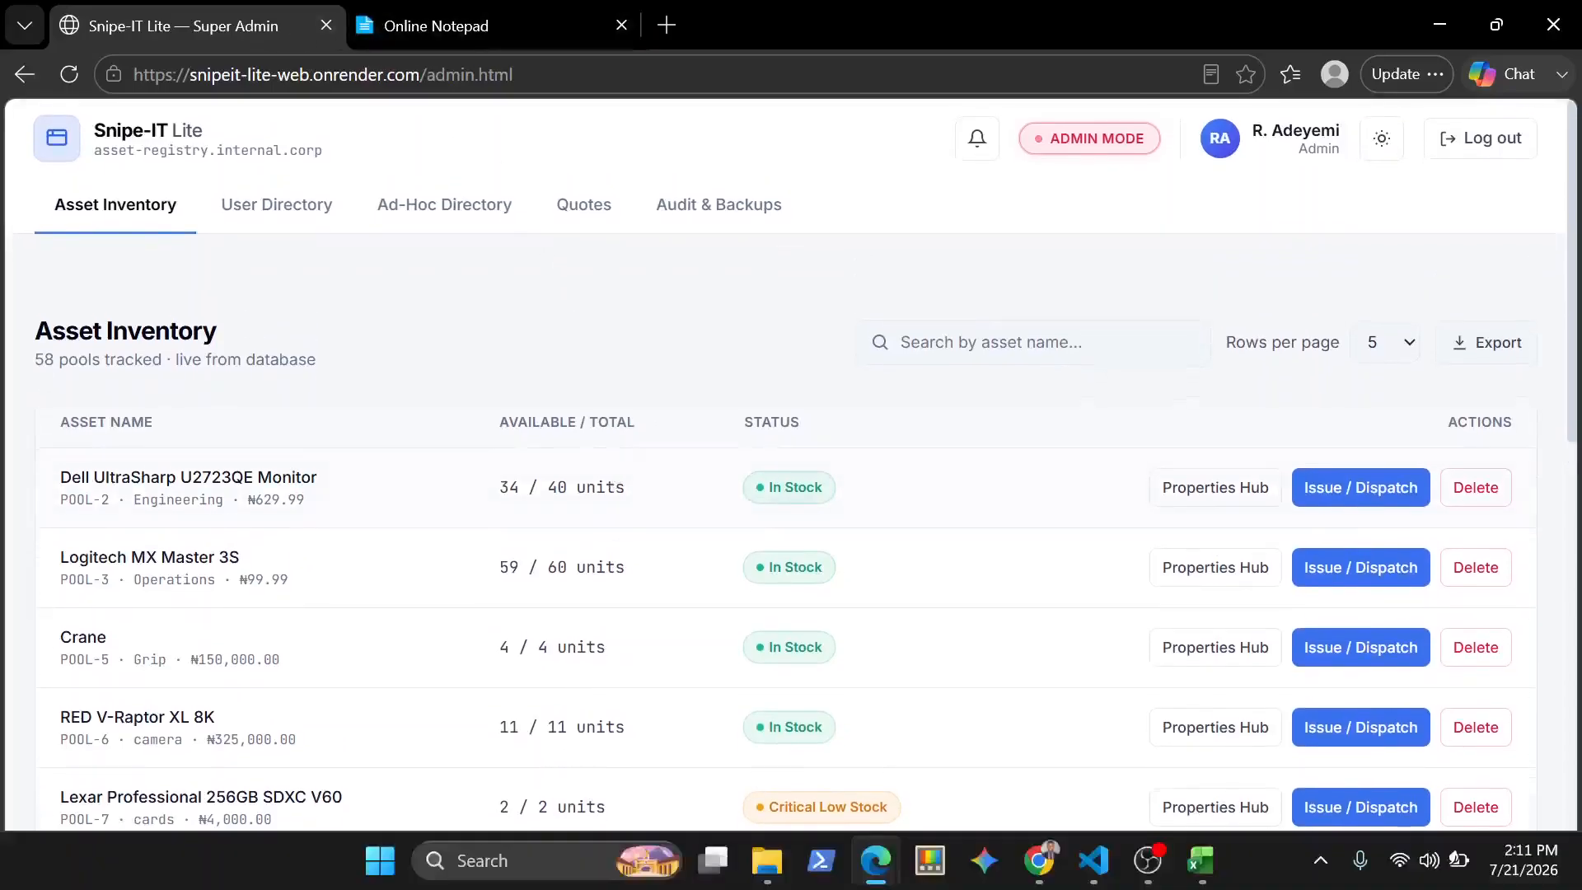
left_click(1039, 860)
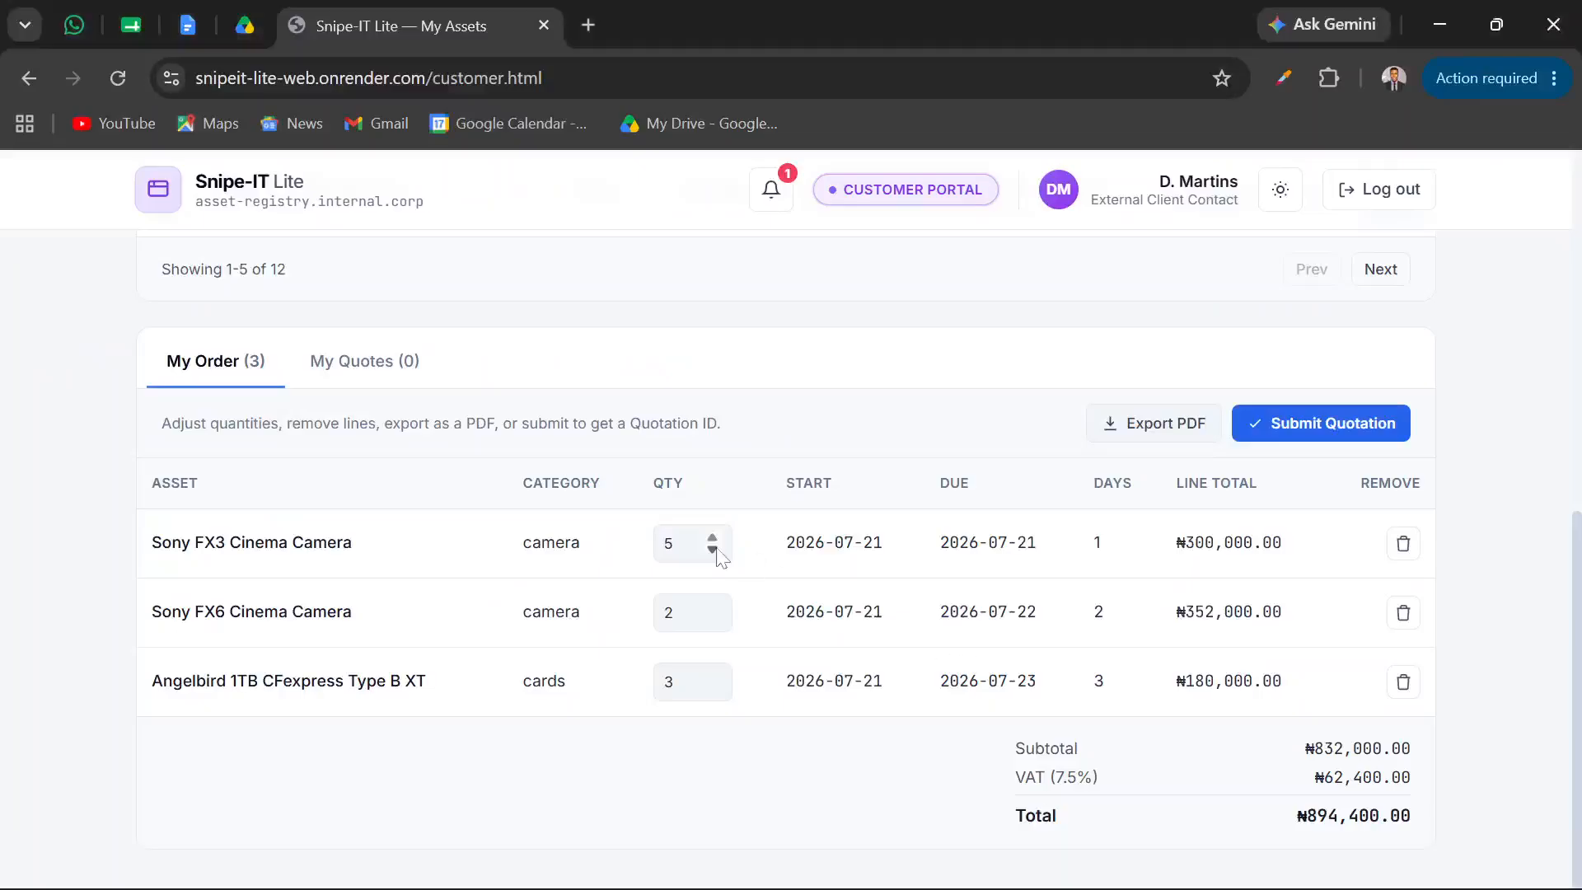
scroll(717, 549, "up", 3)
scroll(717, 549, "down", 3)
scroll(717, 549, "up", 5)
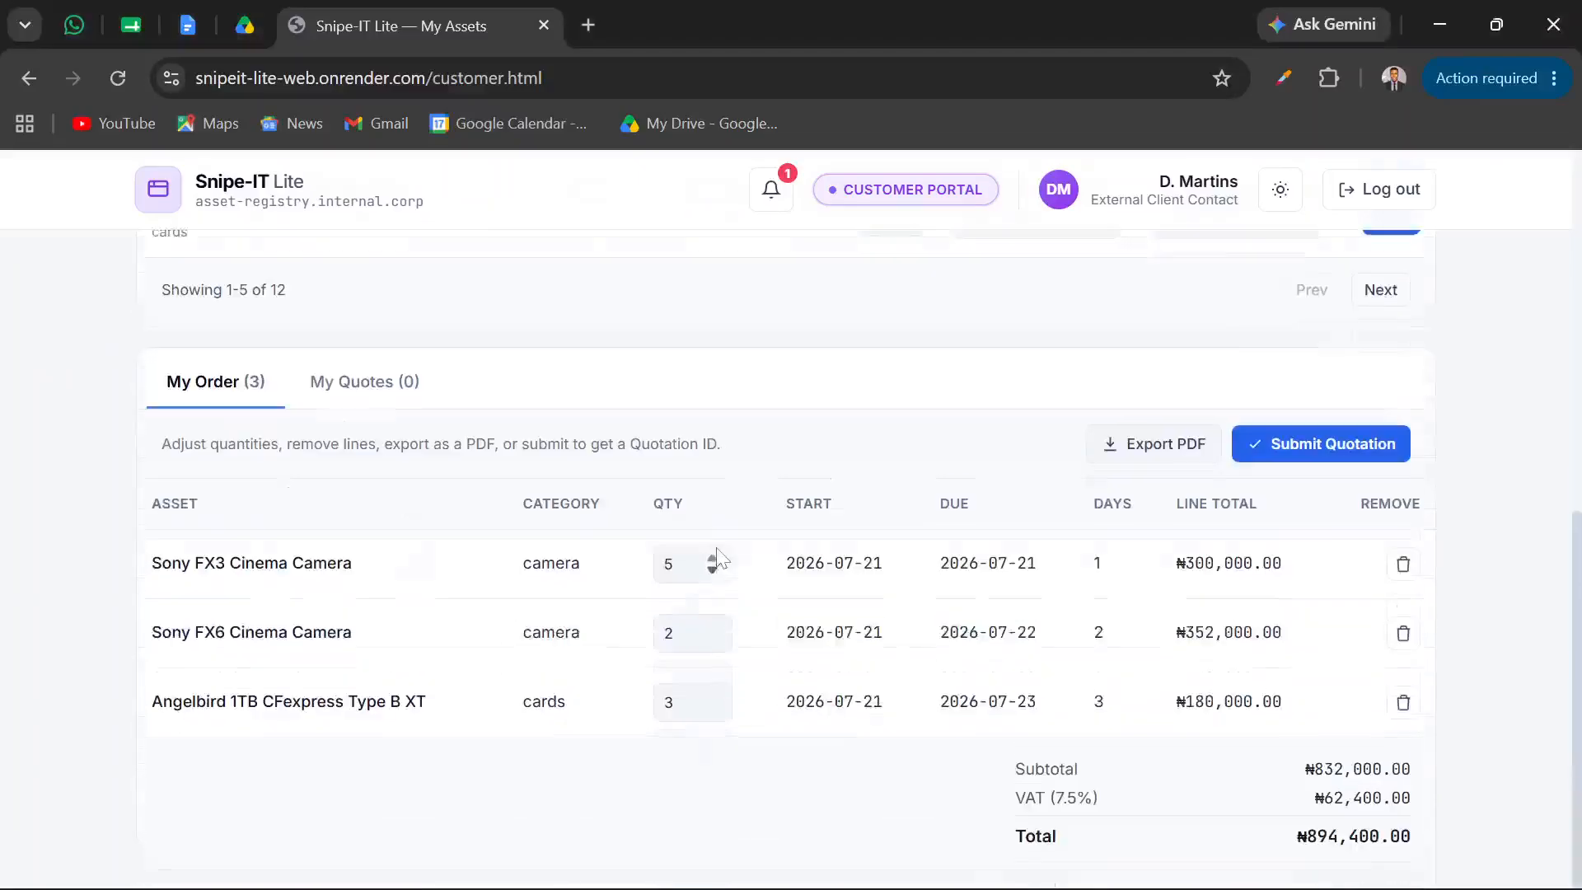
scroll(717, 549, "up", 2)
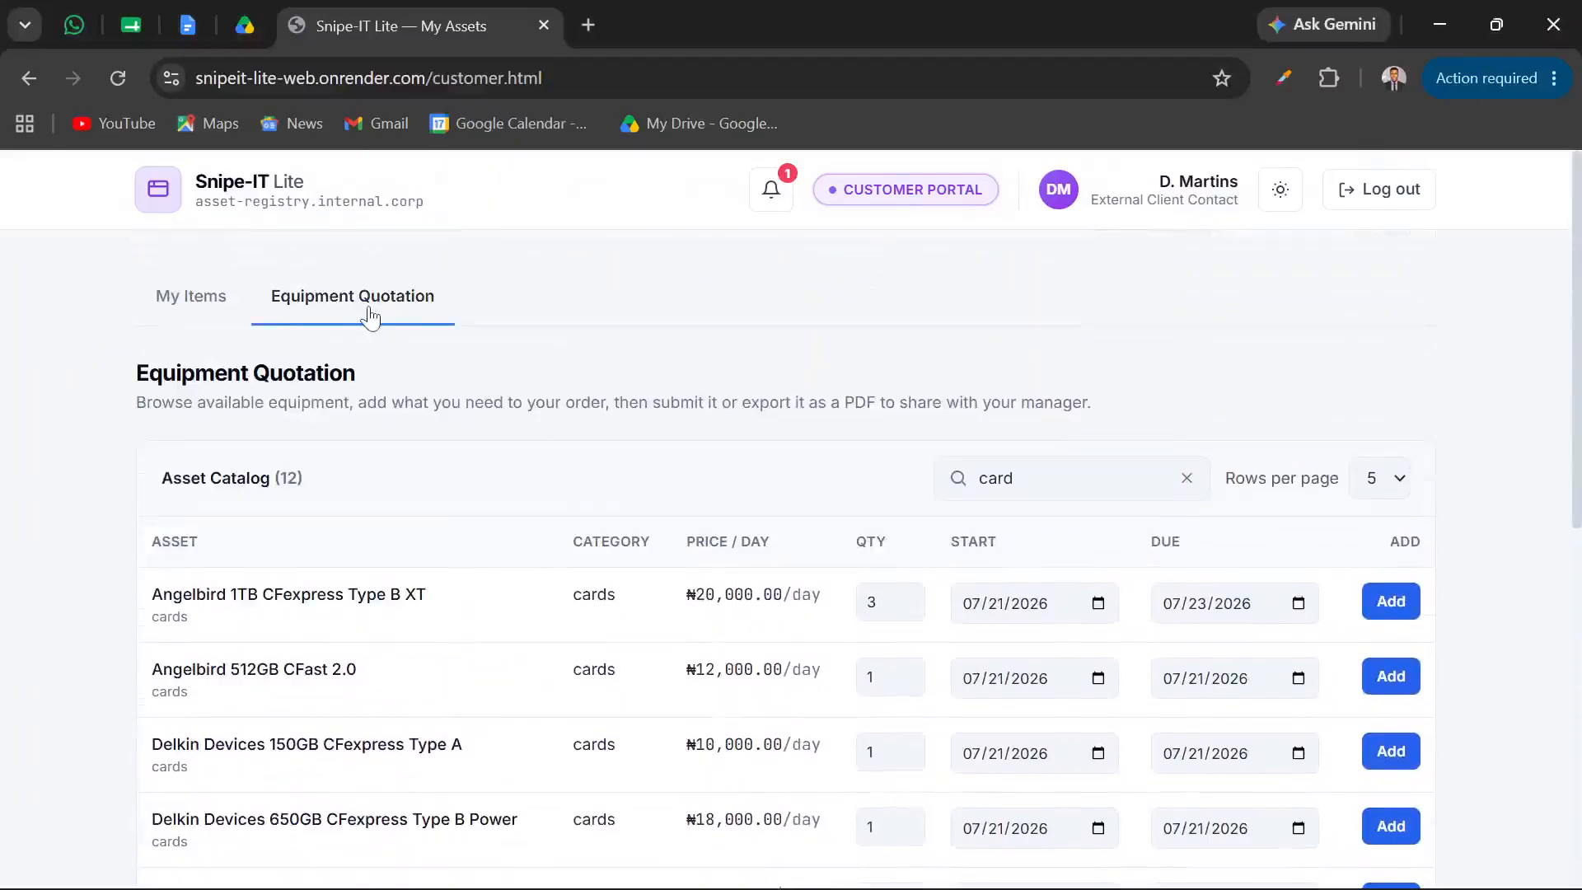
scroll(530, 537, "down", 8)
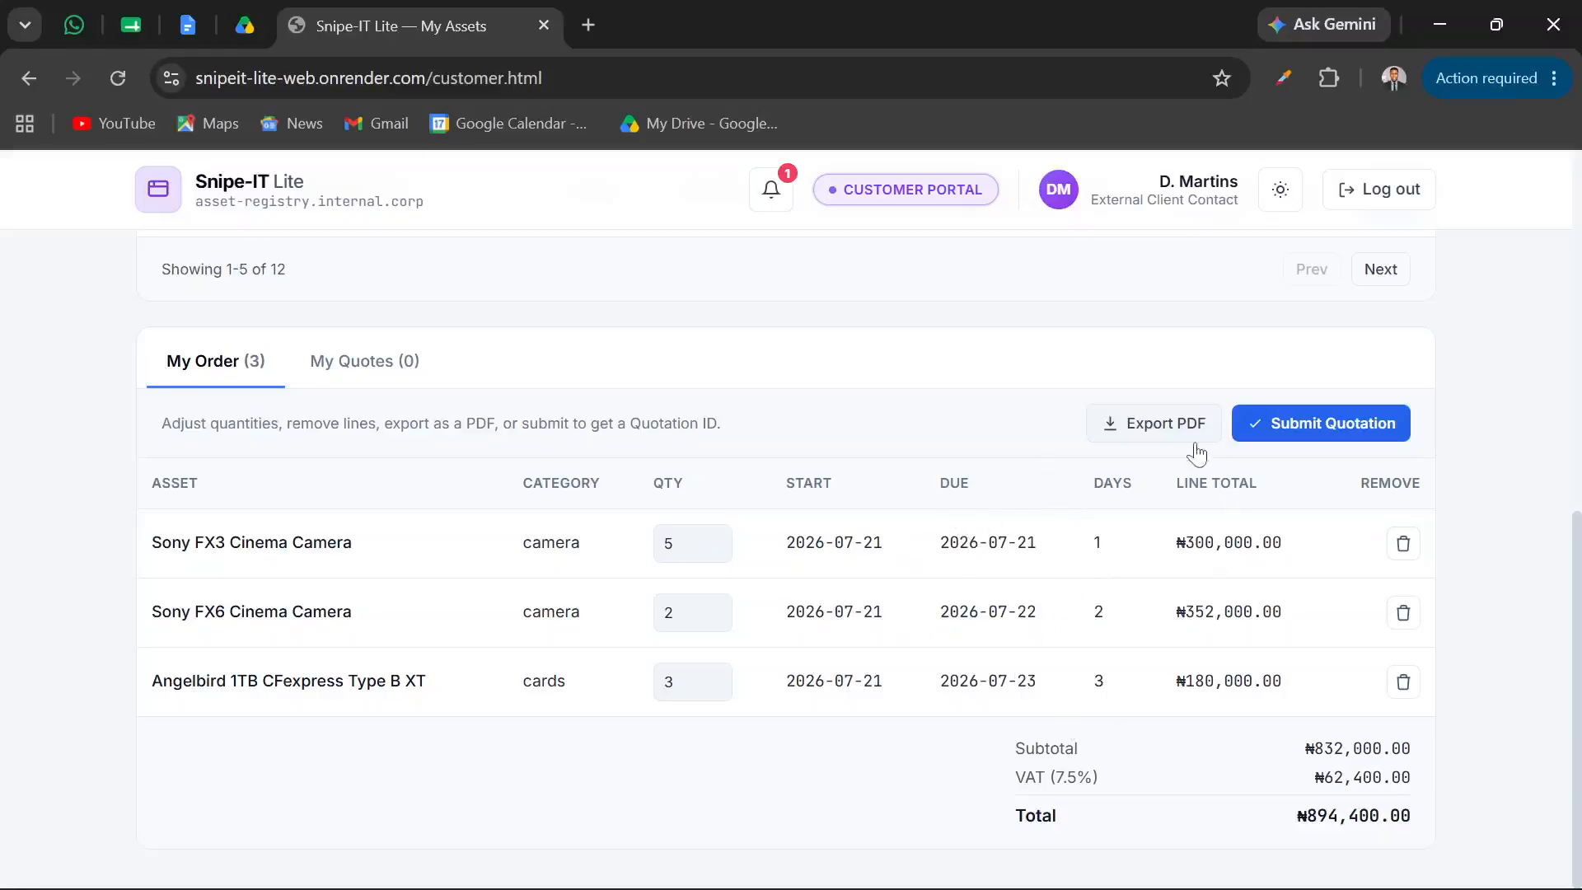
Export the order as equipment_quotation_2026-07-21.pdf to the Downloads folder and open the saved file
left_click(1180, 423)
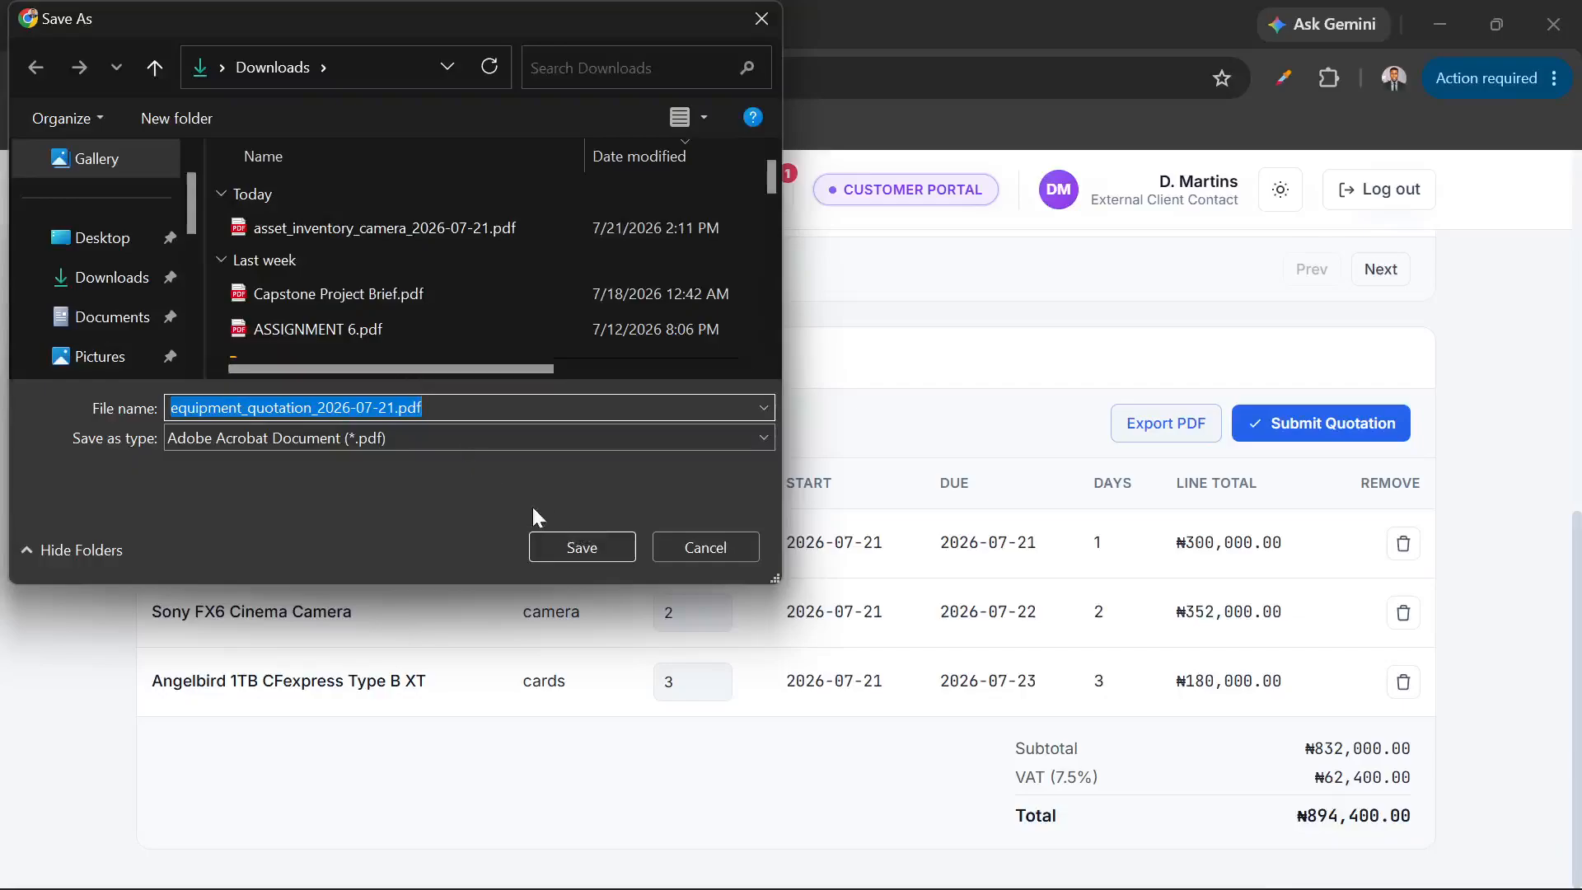
left_click(580, 544)
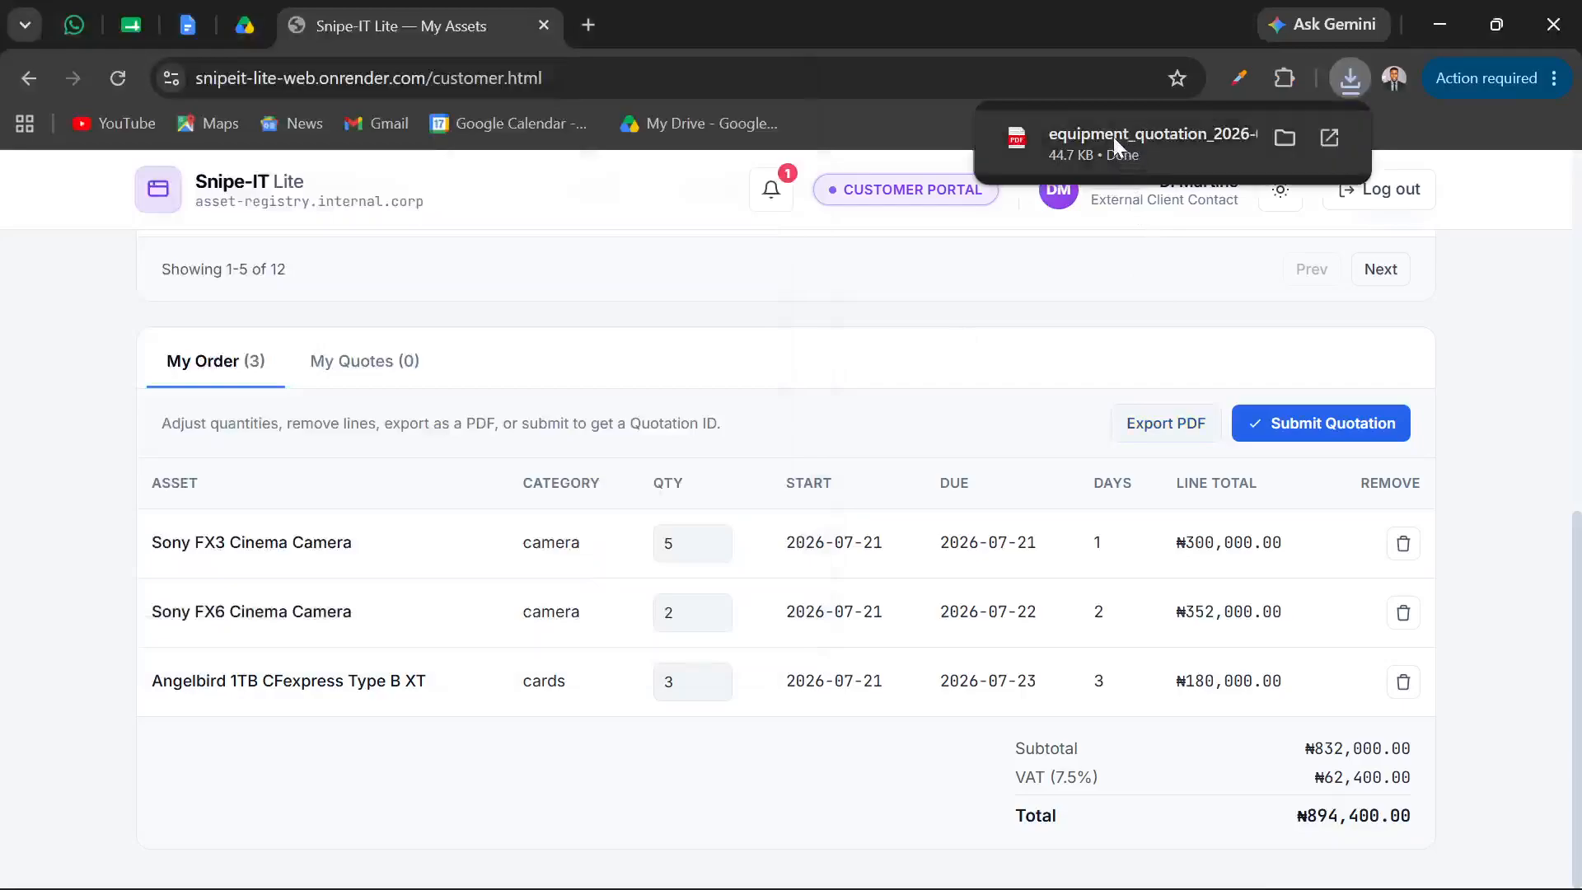
left_click(1114, 136)
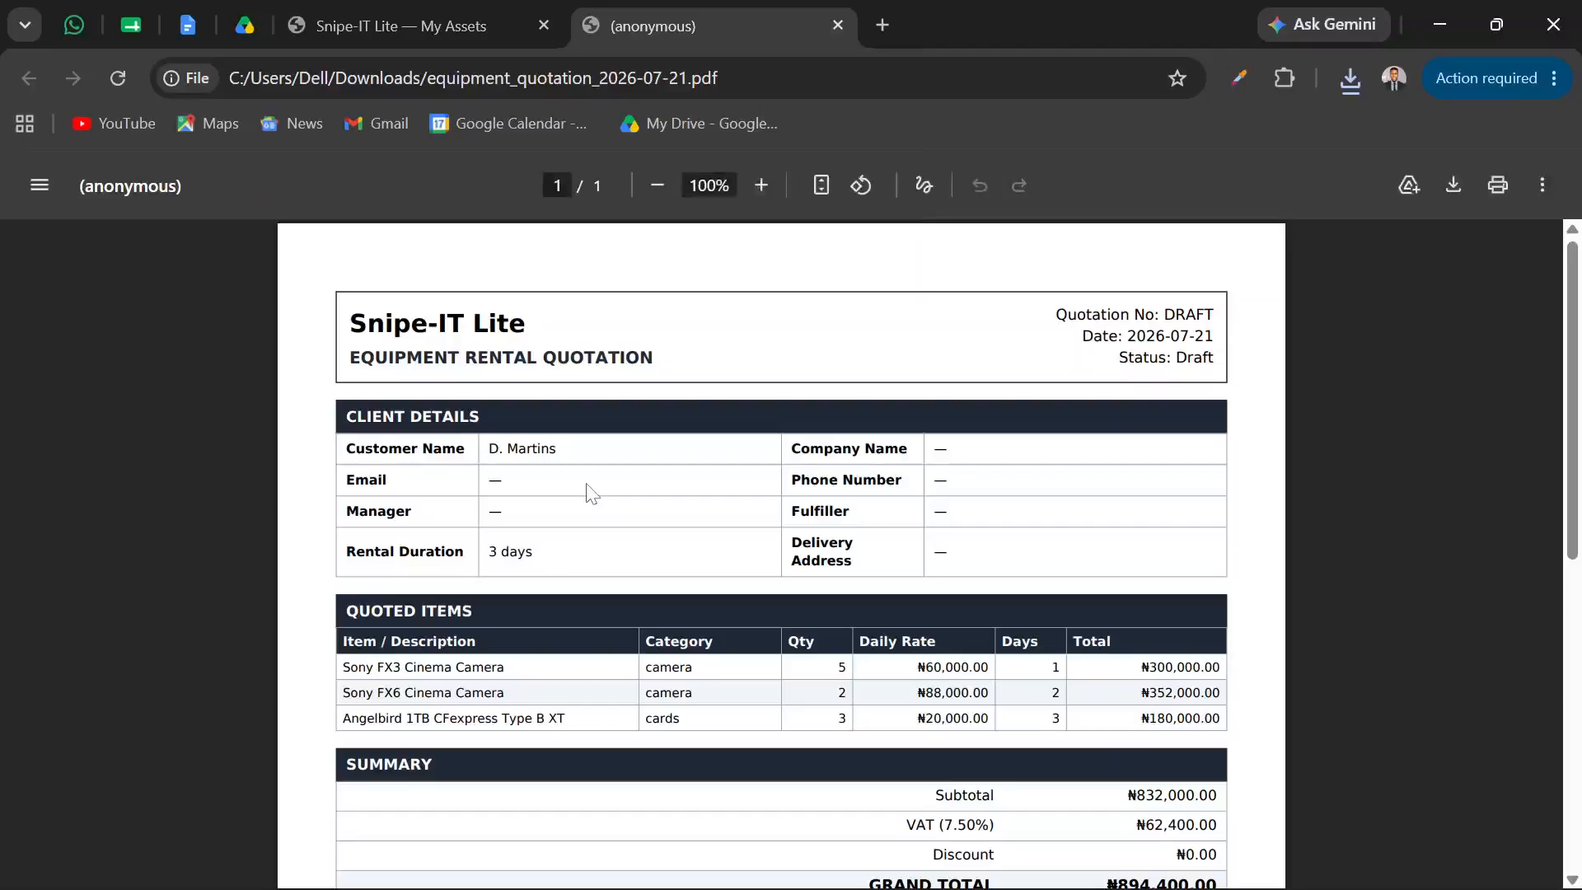
Examine the exported rental quotation's client details, quoted items, summary, special notes and signature section
scroll(592, 495, "down", 2)
scroll(592, 494, "up", 1)
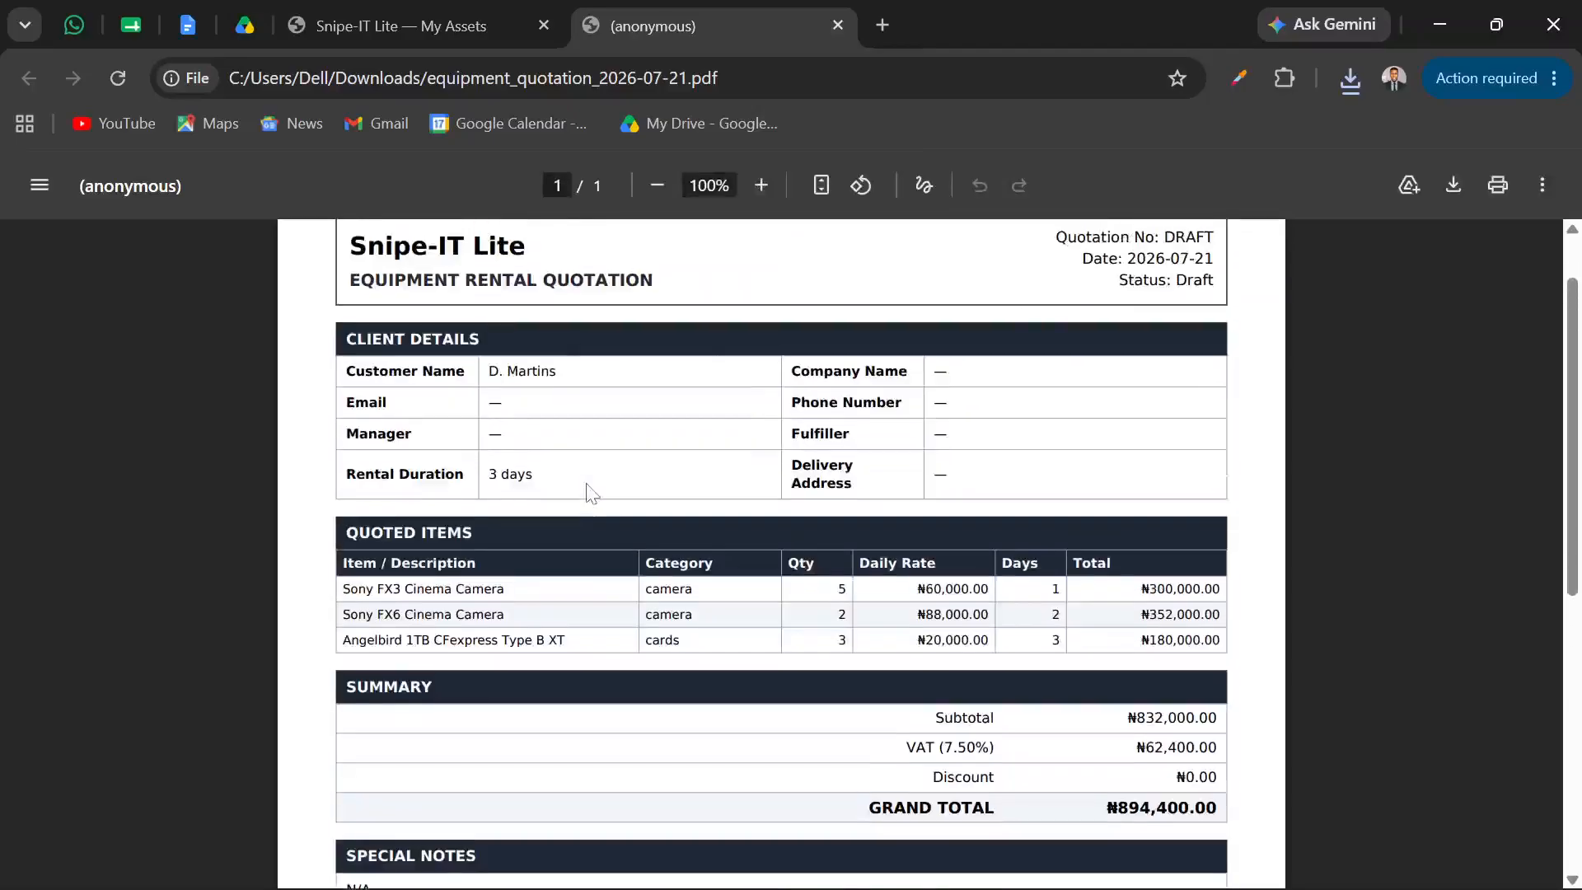
scroll(593, 495, "up", 1)
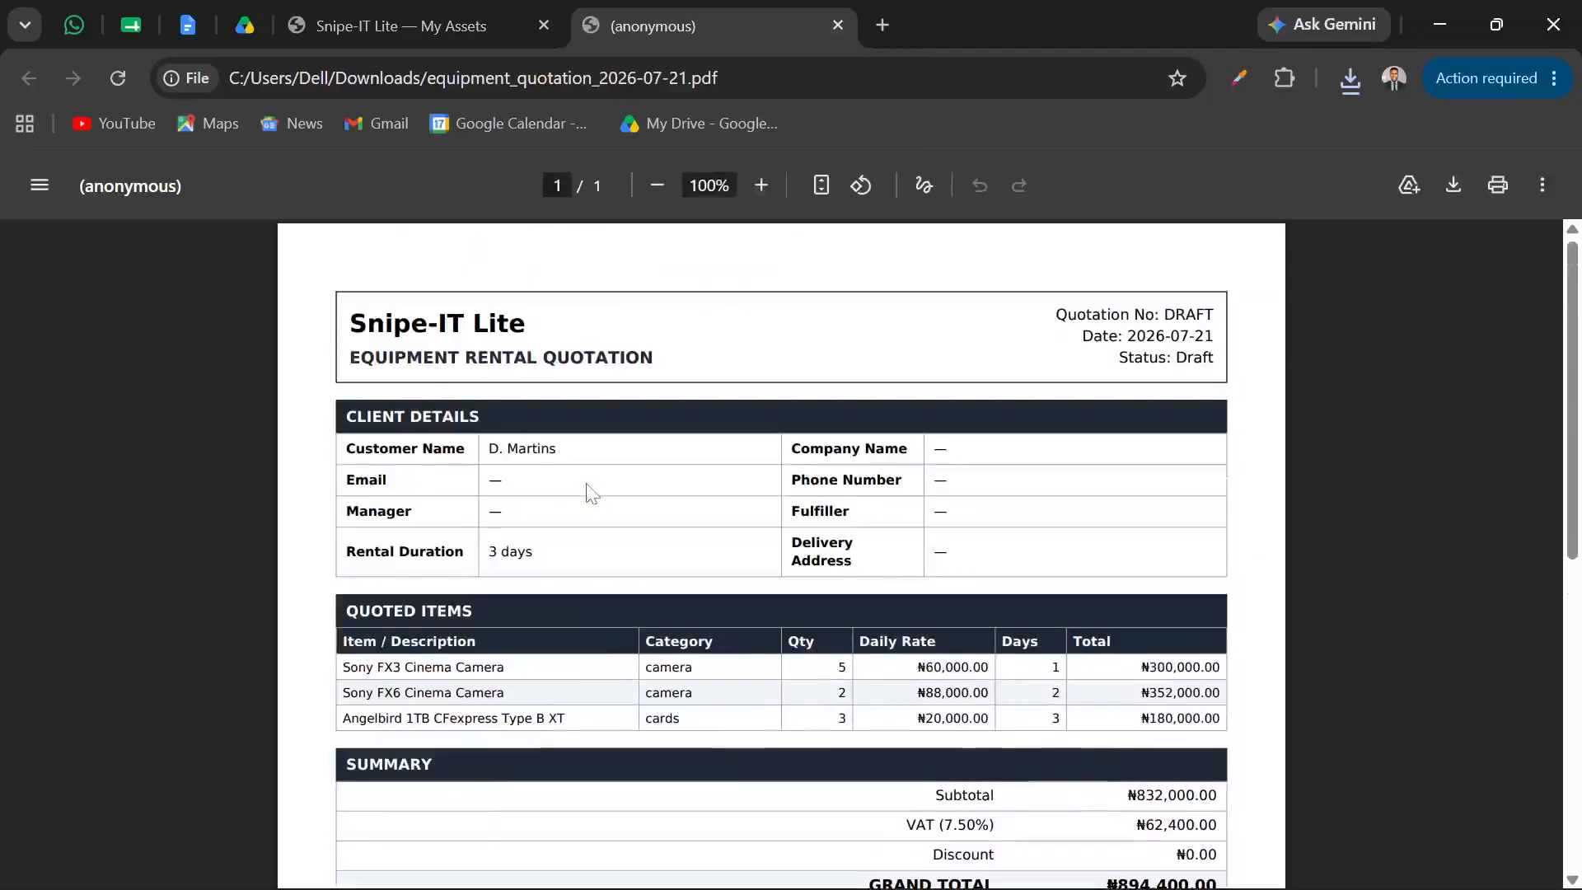
scroll(592, 495, "down", 8)
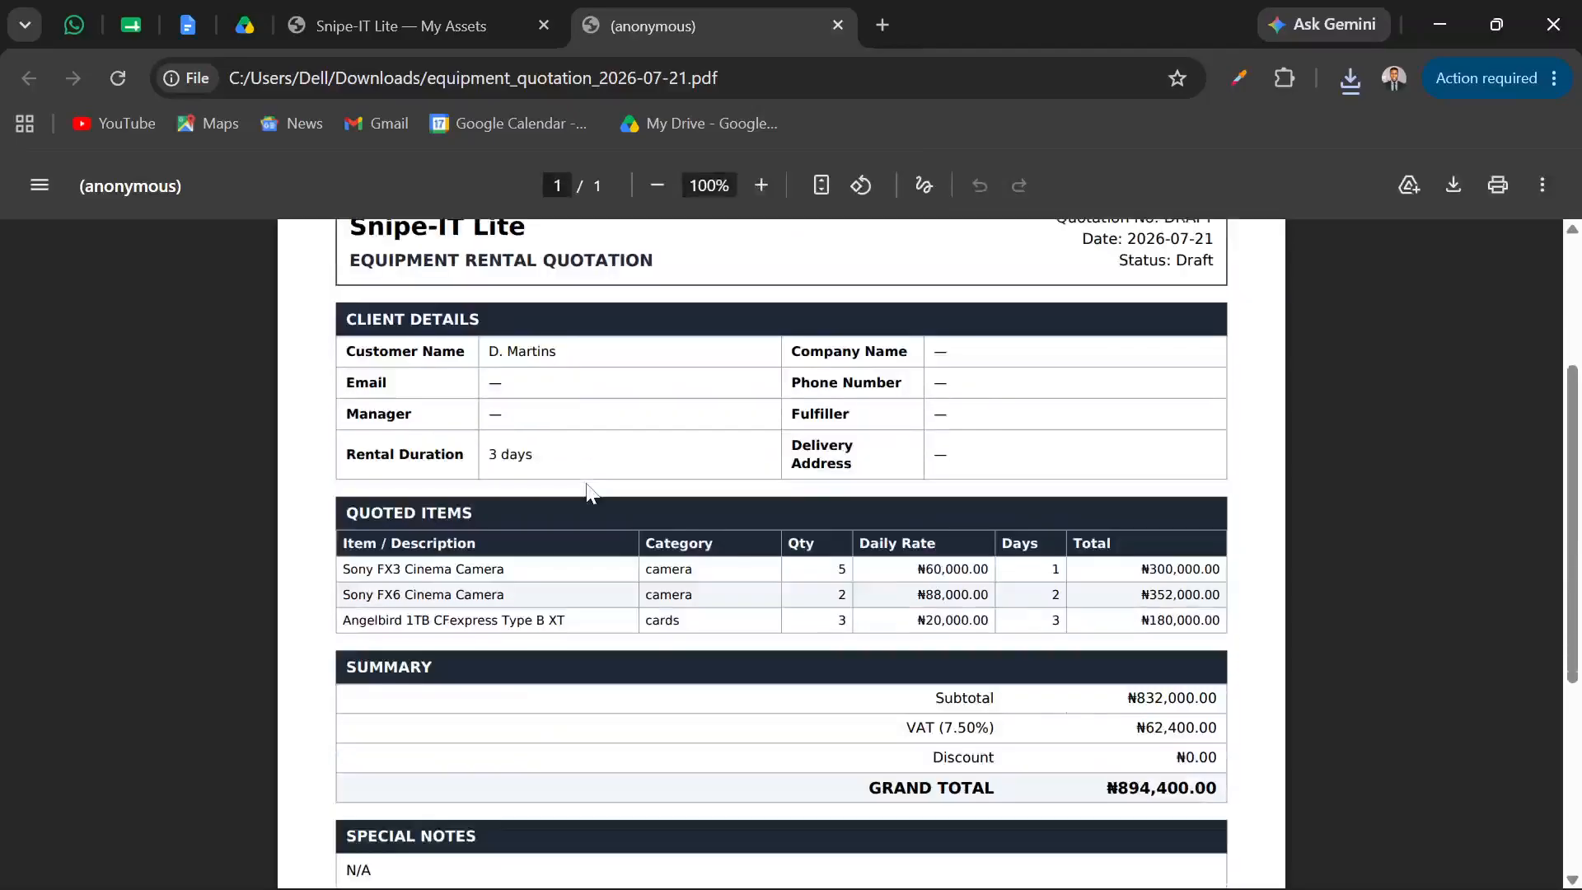
scroll(592, 495, "up", 5)
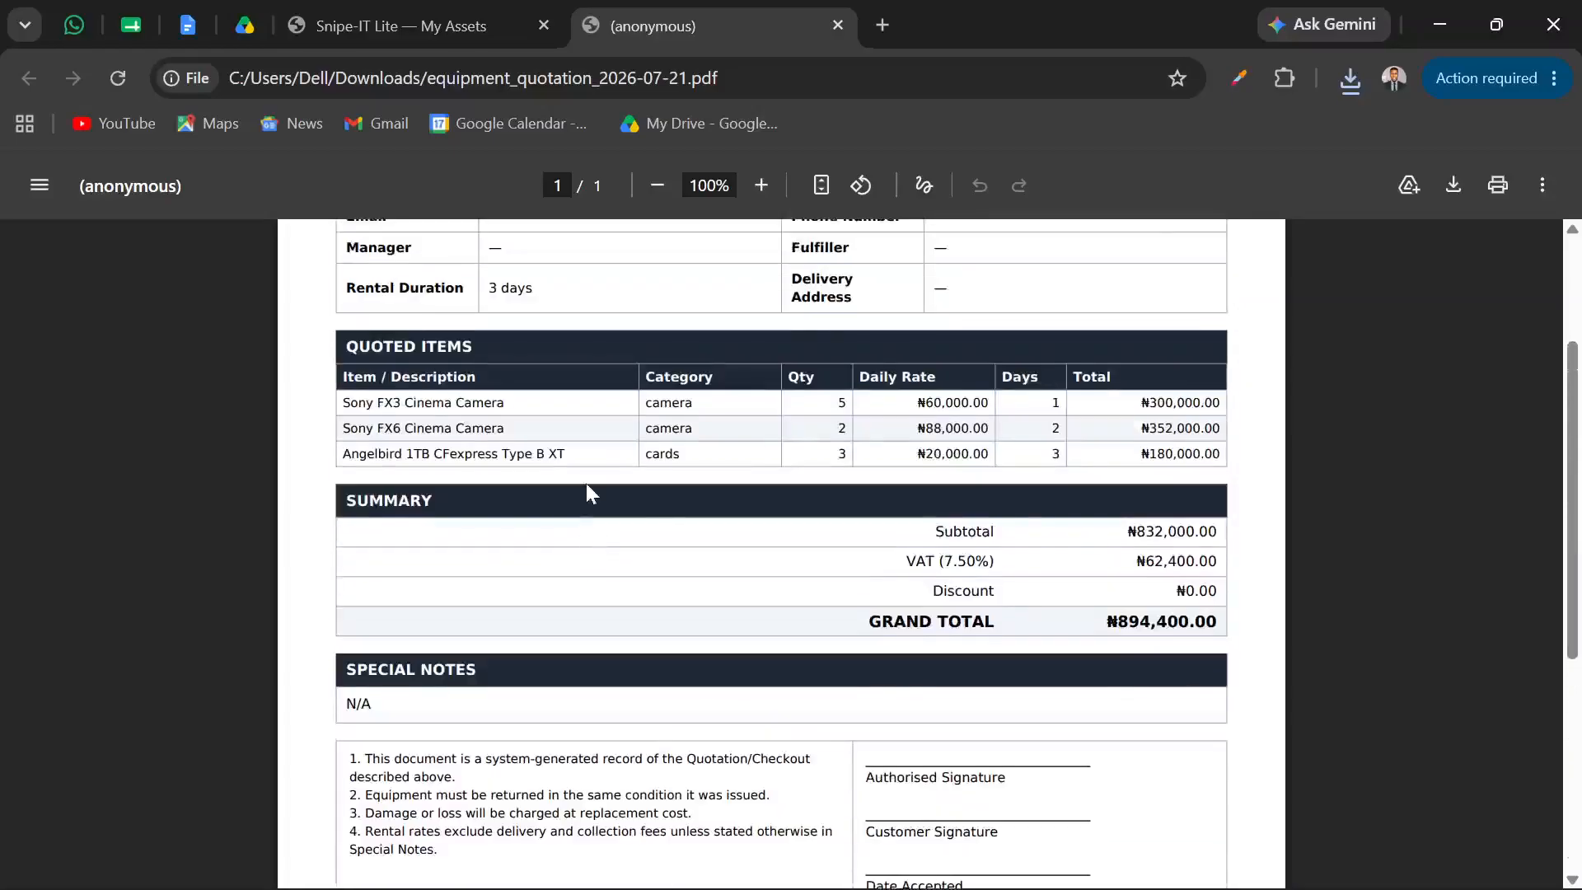
scroll(591, 493, "up", 1)
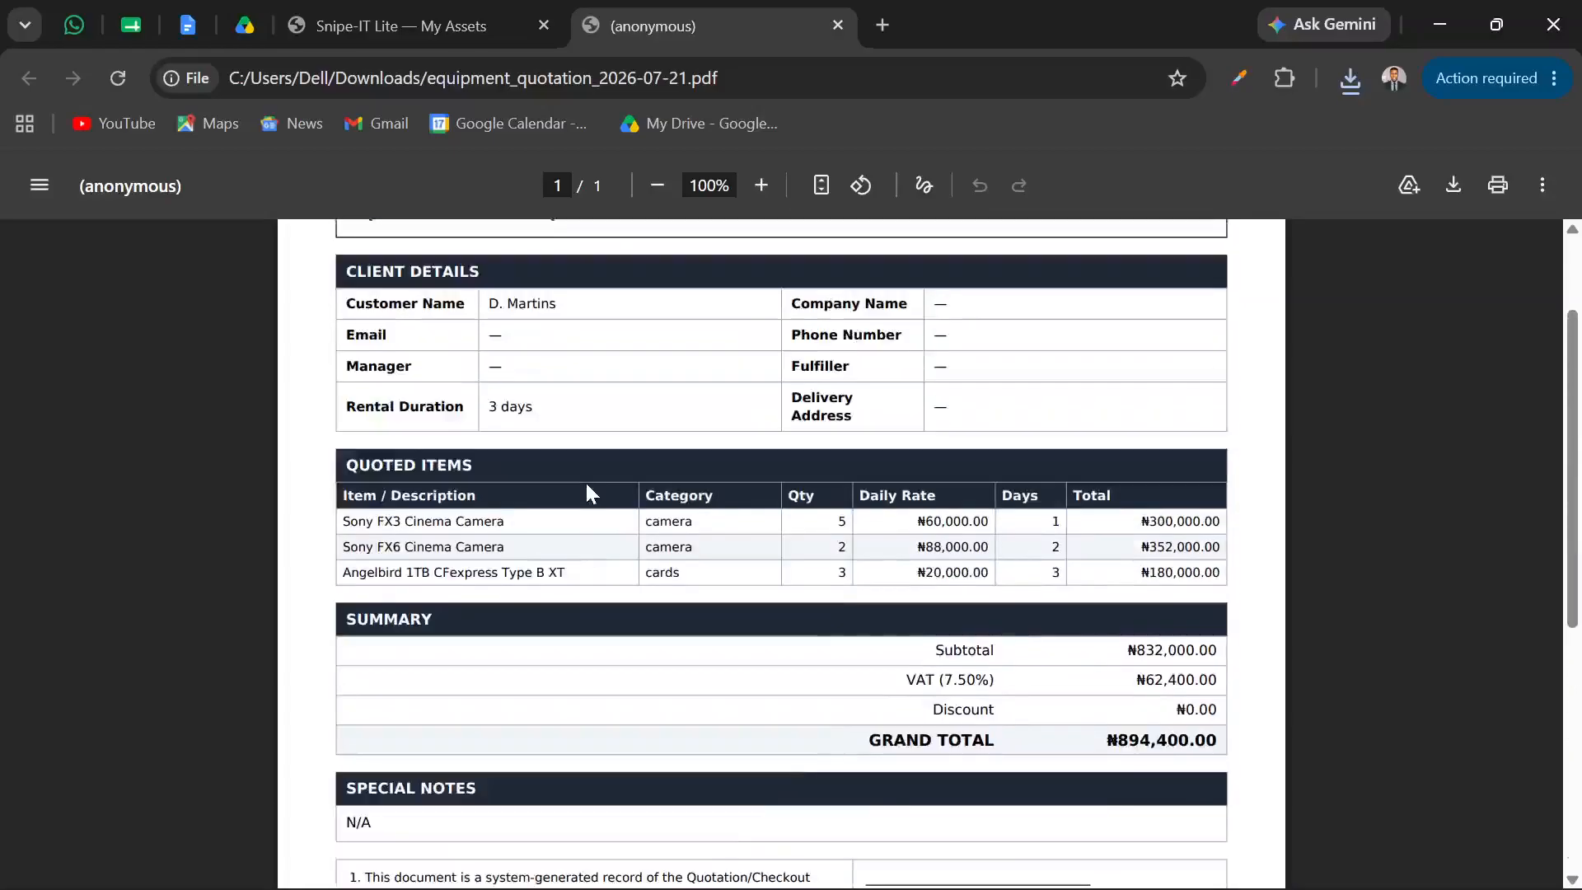
scroll(585, 483, "up", 1)
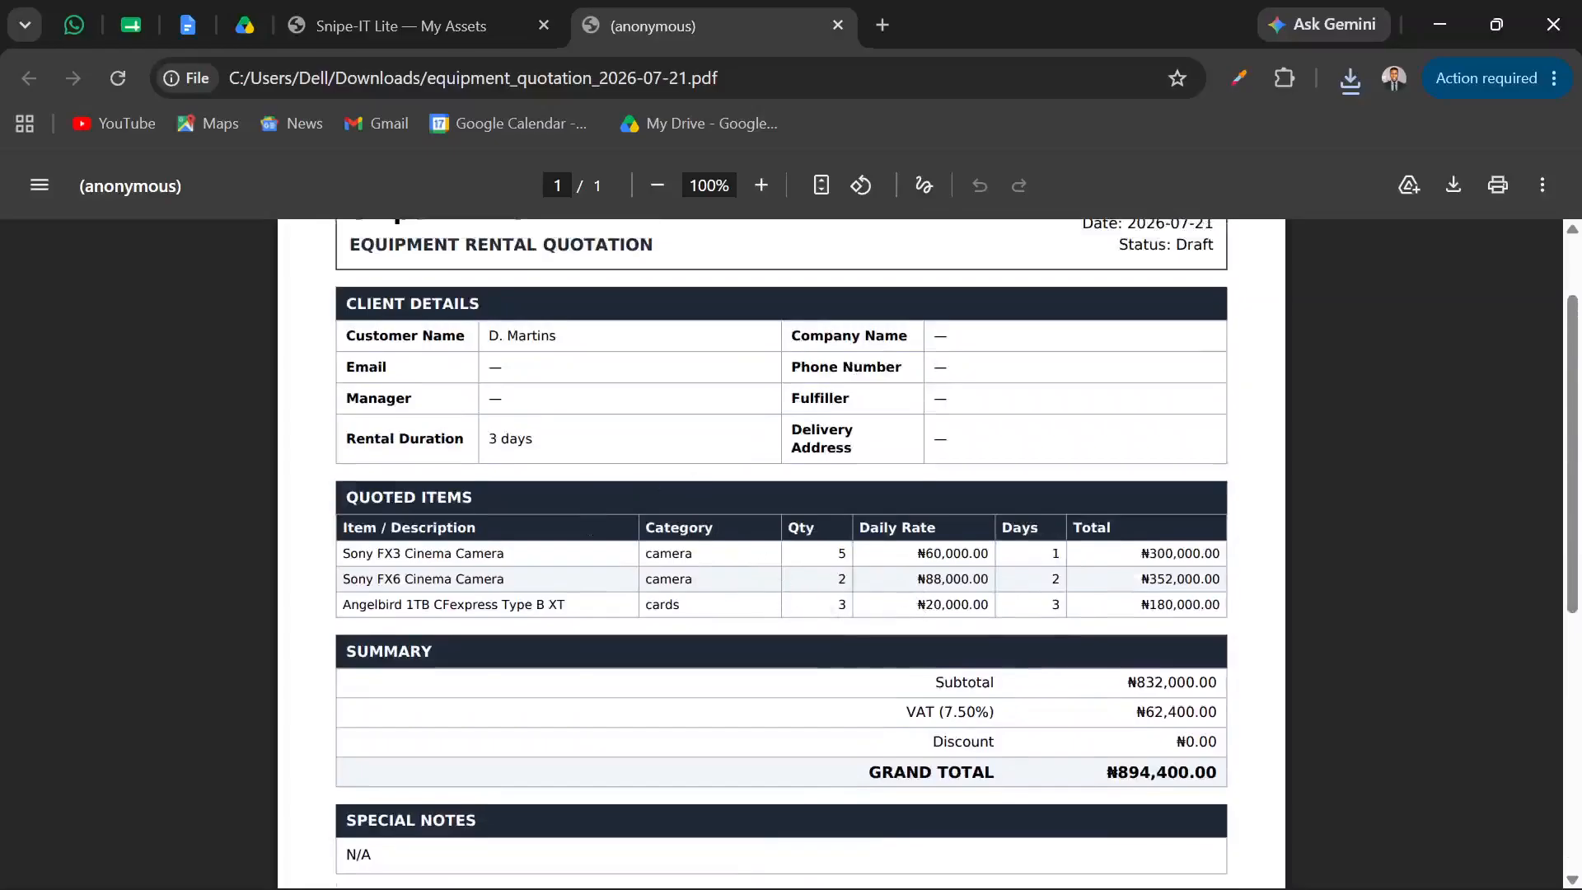
scroll(781, 552, "down", 3)
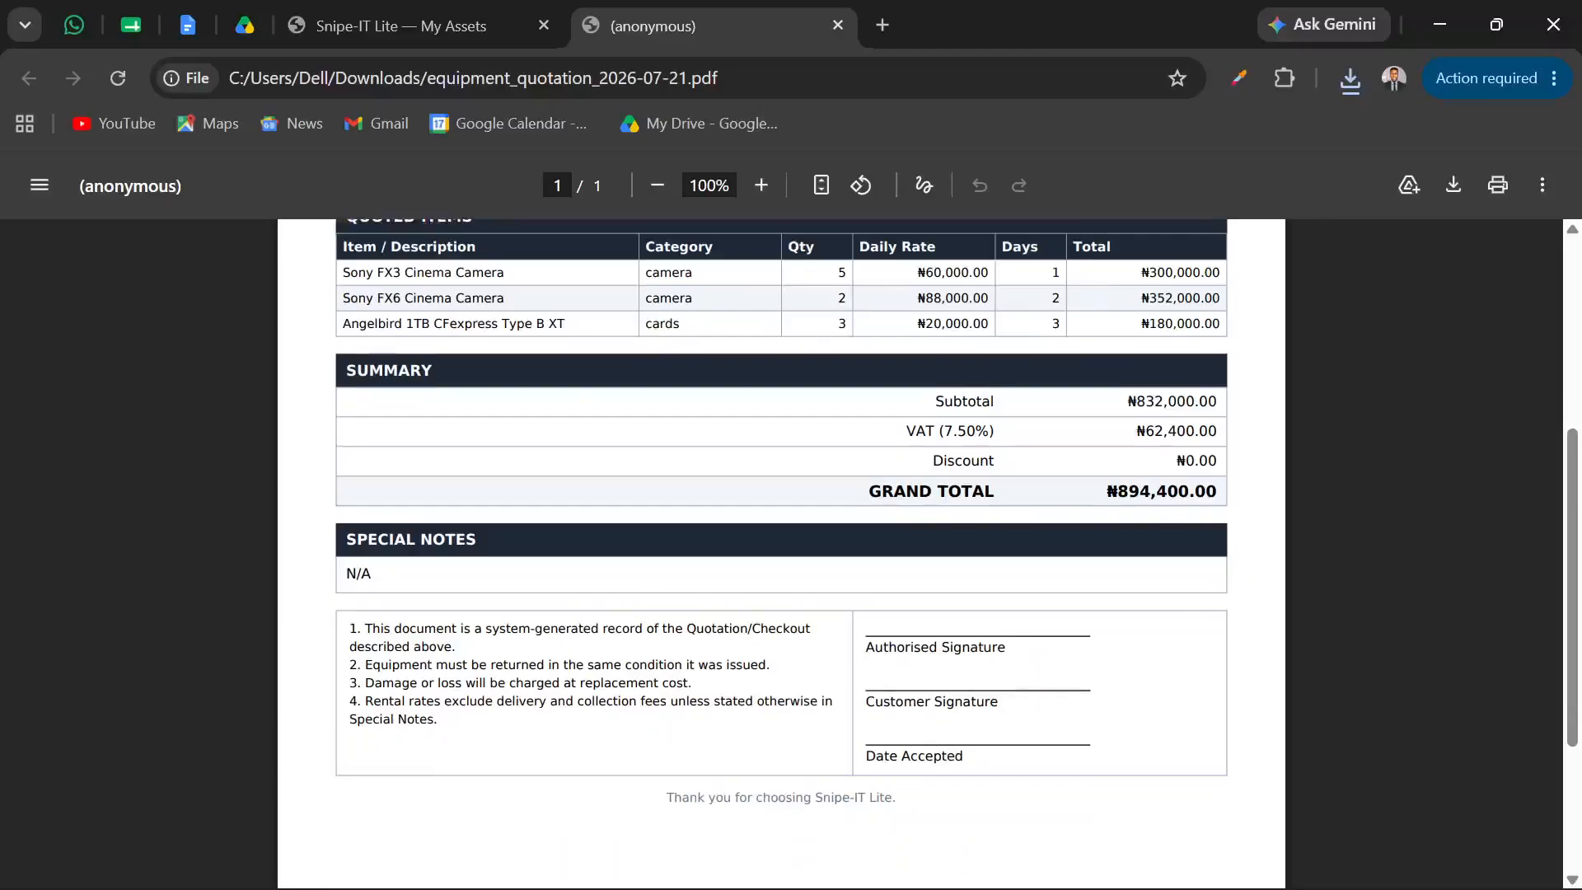
scroll(781, 552, "up", 4)
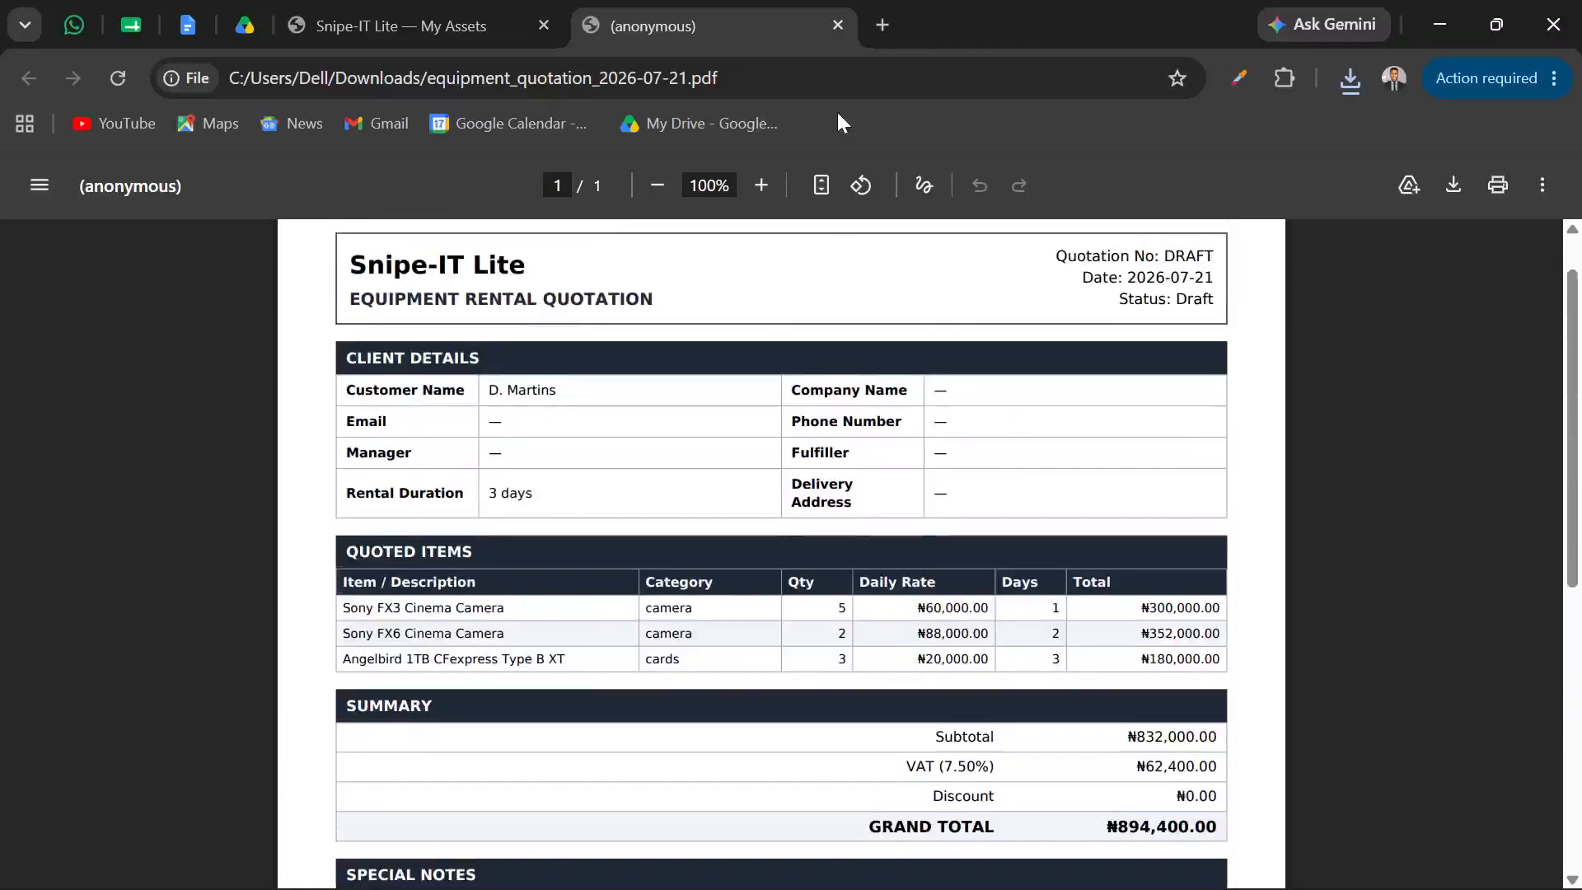
Return to the customer portal, remove equipment_quotation_2026-07-21.pdf from the browser's download history, and close the history page
left_click(513, 25)
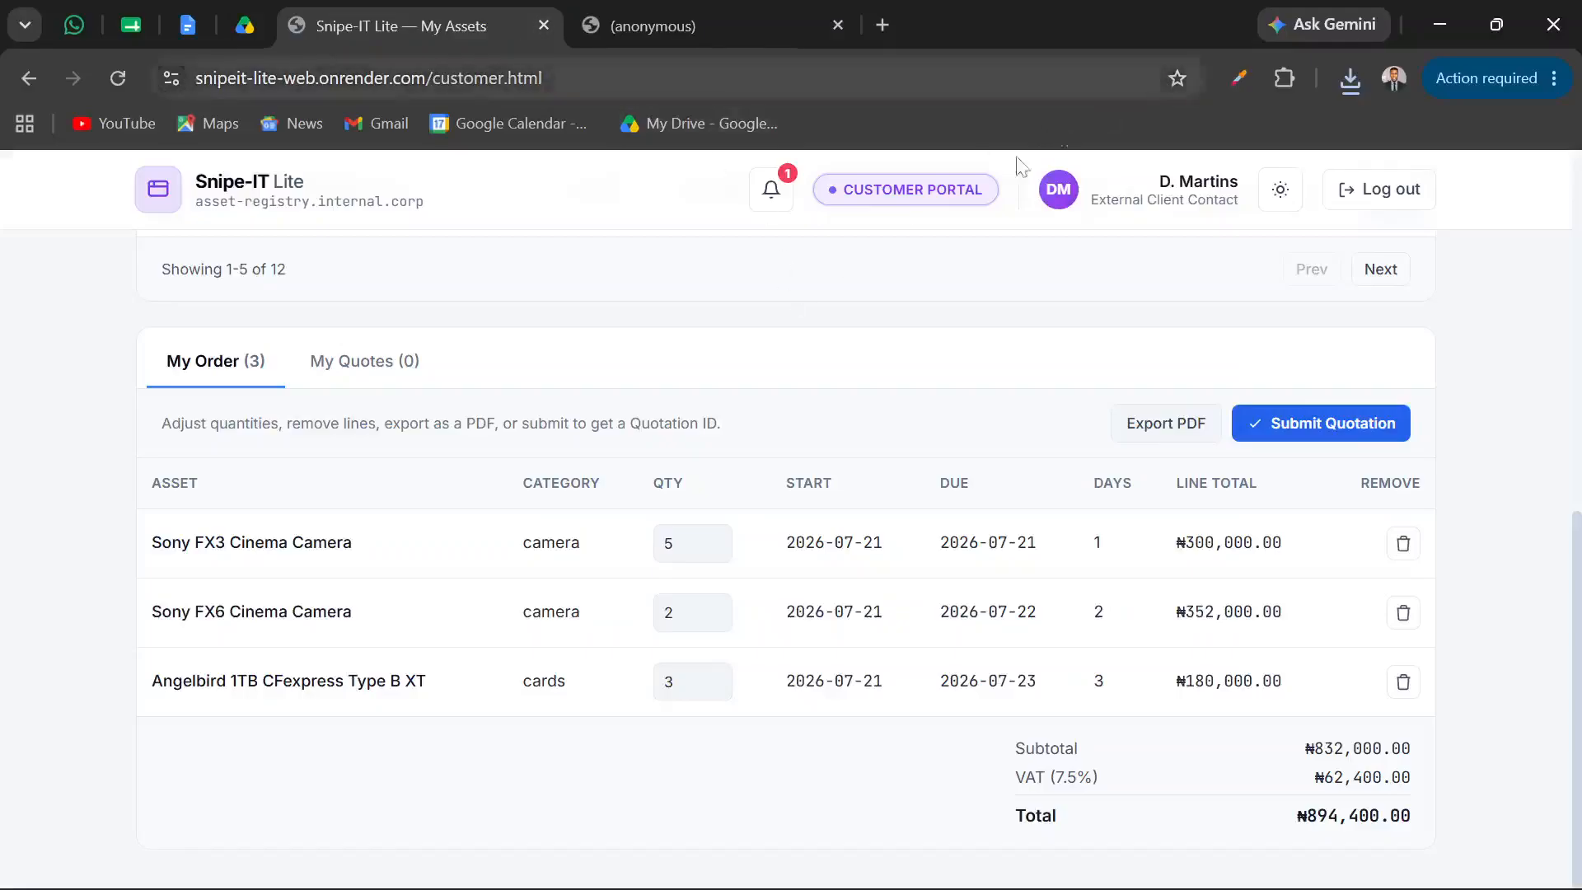
key("ctrl+j")
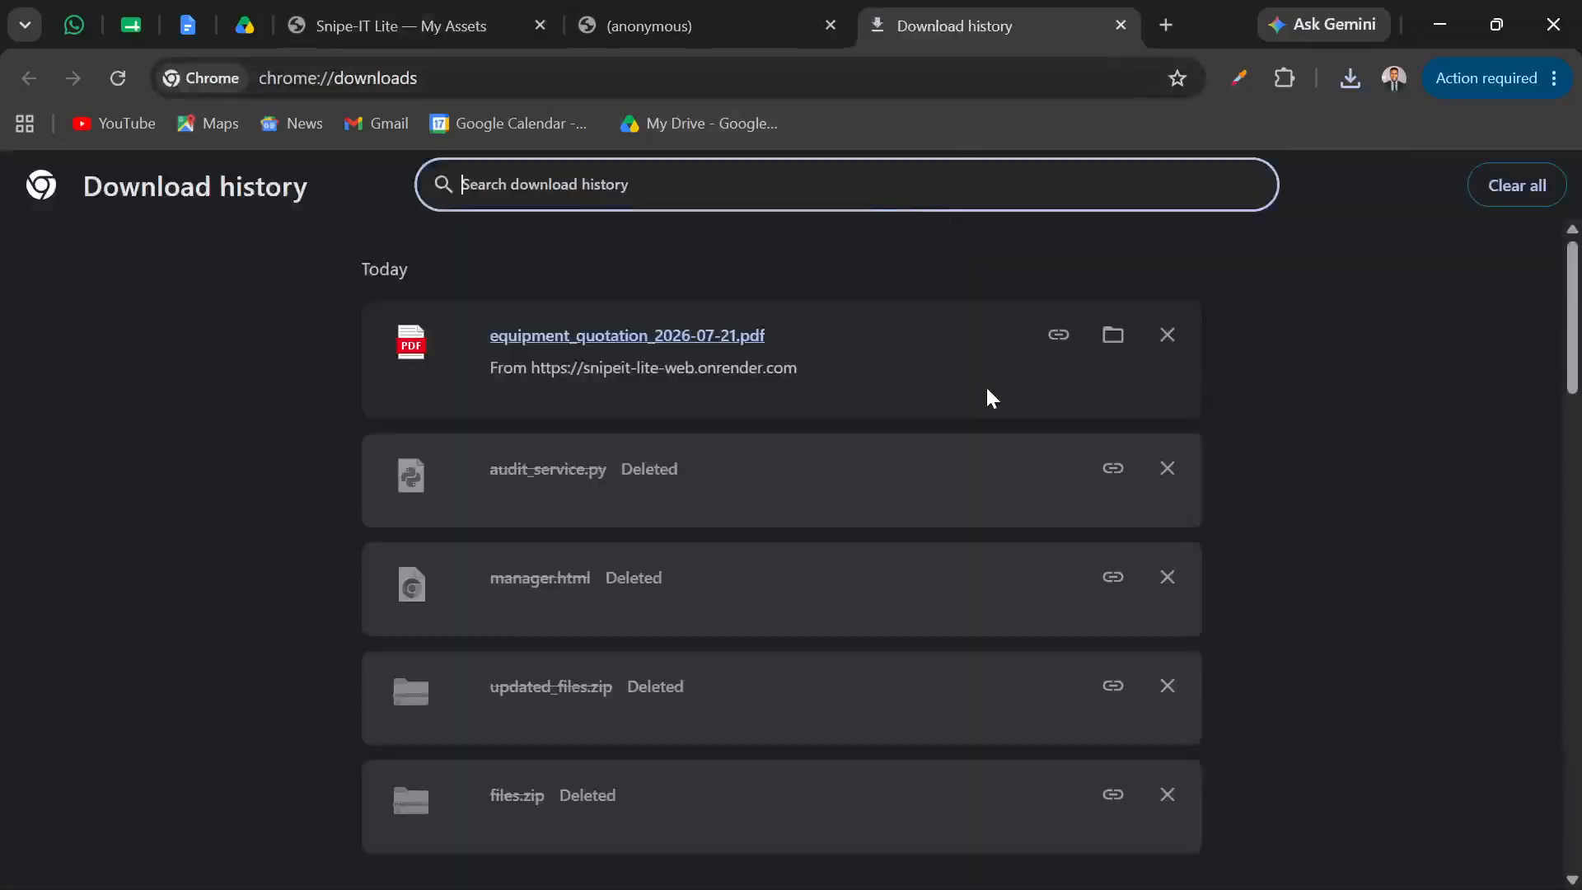
left_click(1168, 335)
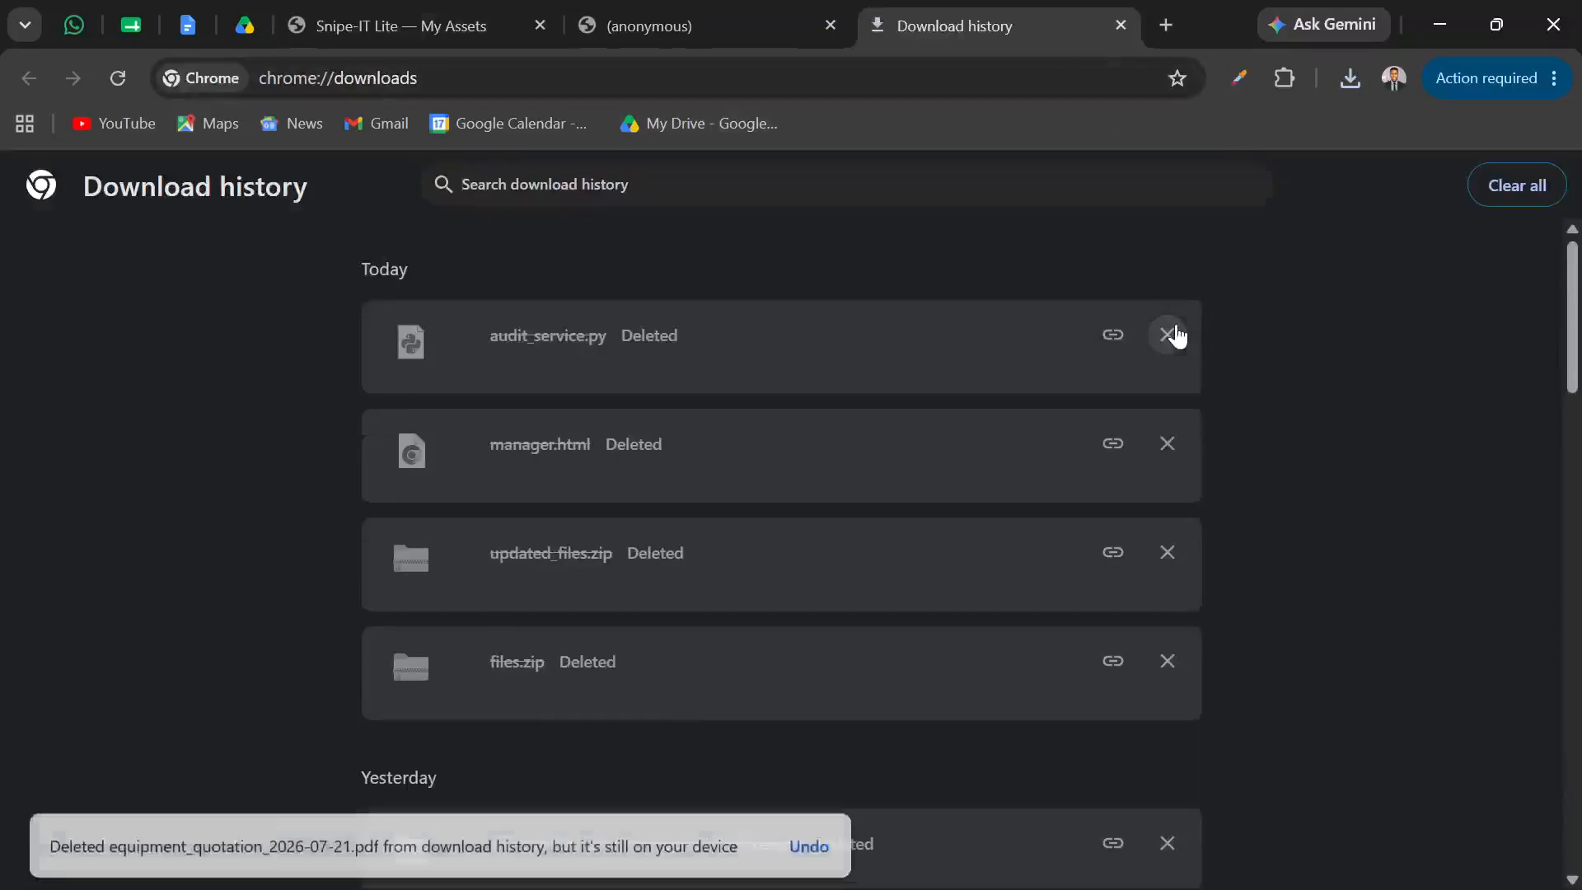
left_click(1120, 25)
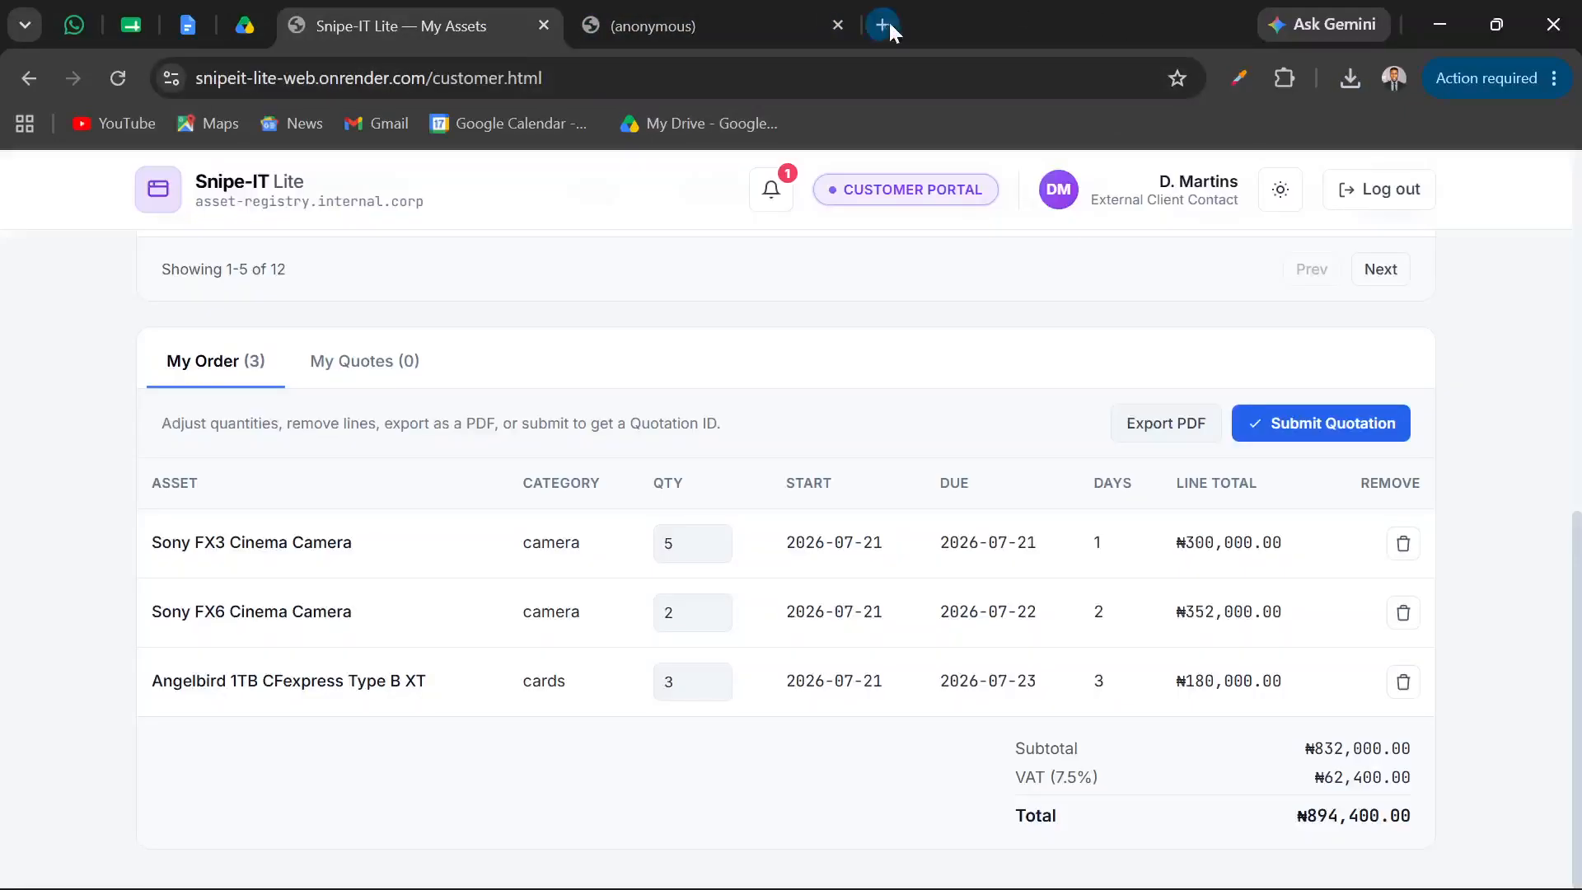
Close the leftover PDF tab, submit the three-item order as a quotation, and dismiss the confirmation
left_click(839, 25)
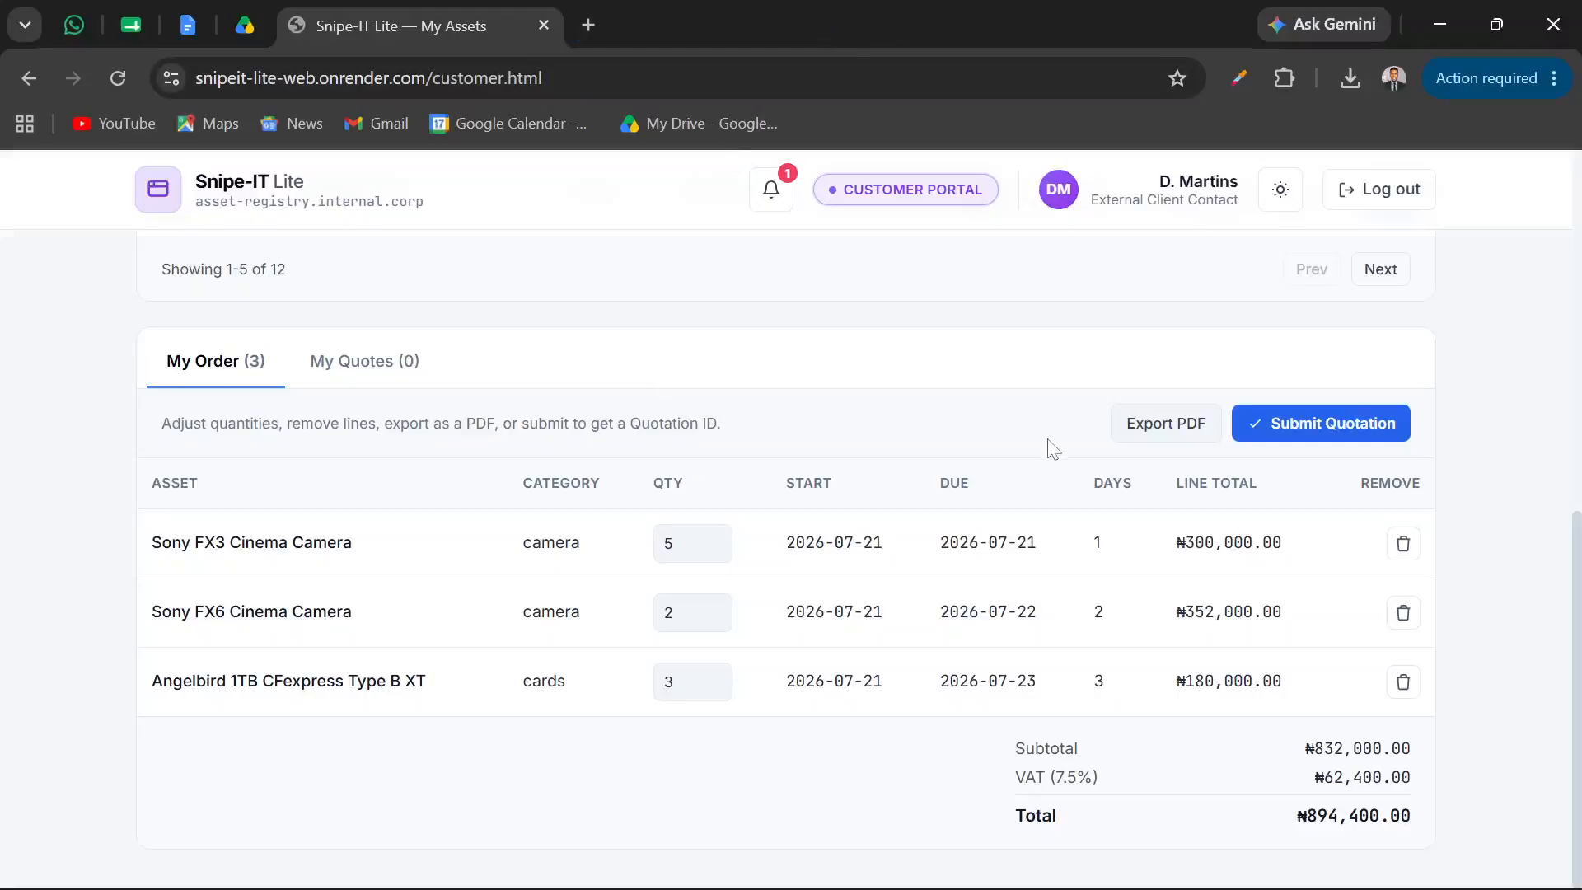
left_click(1310, 433)
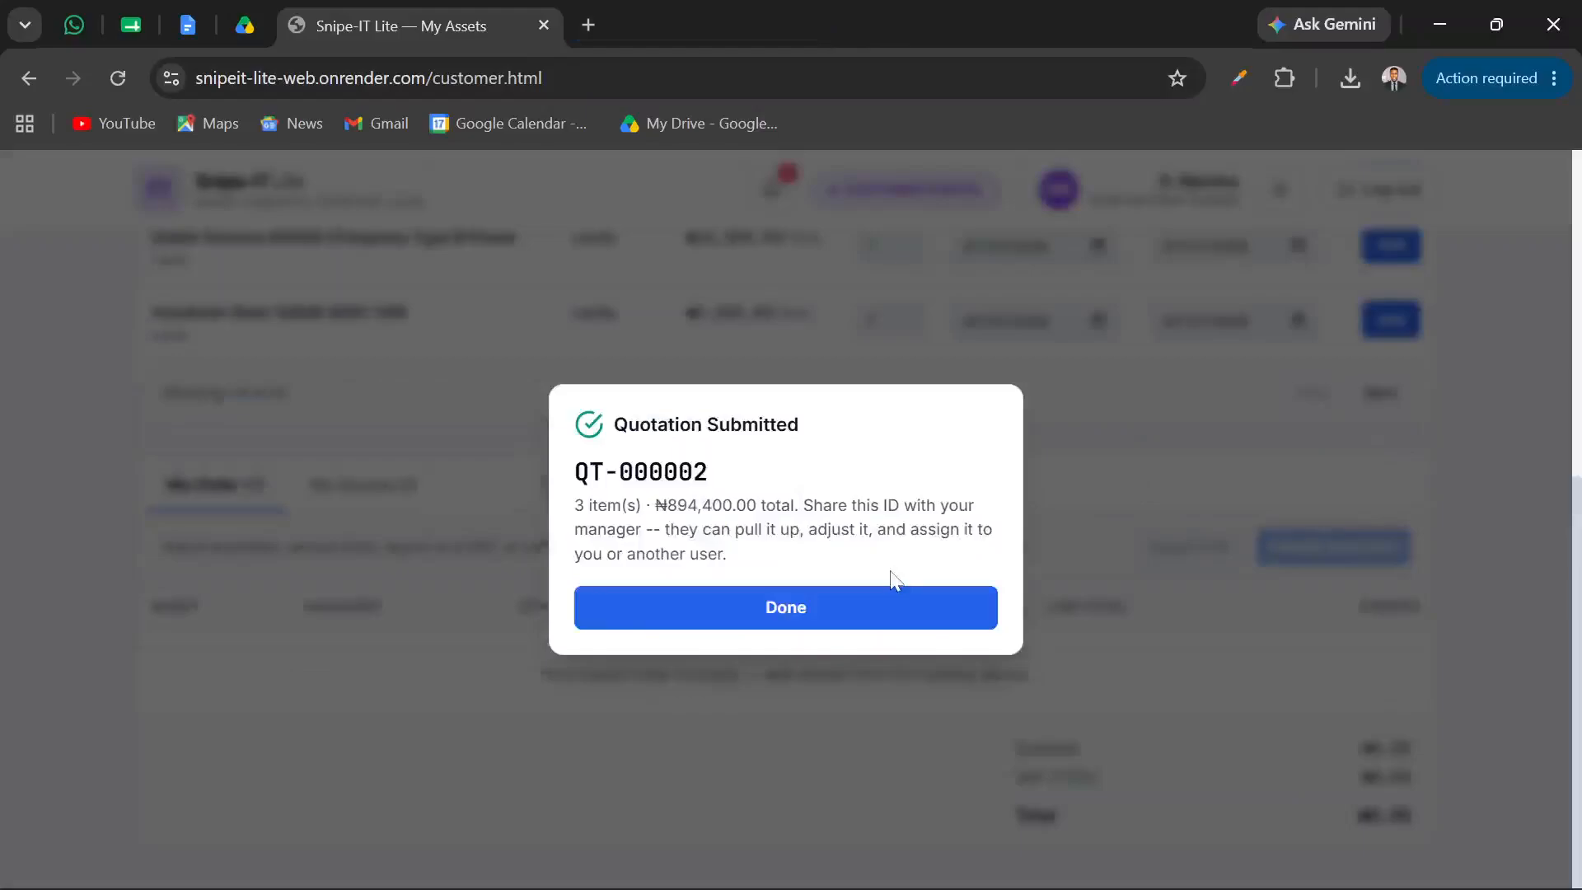
left_click(820, 620)
left_click(765, 610)
left_click(745, 604)
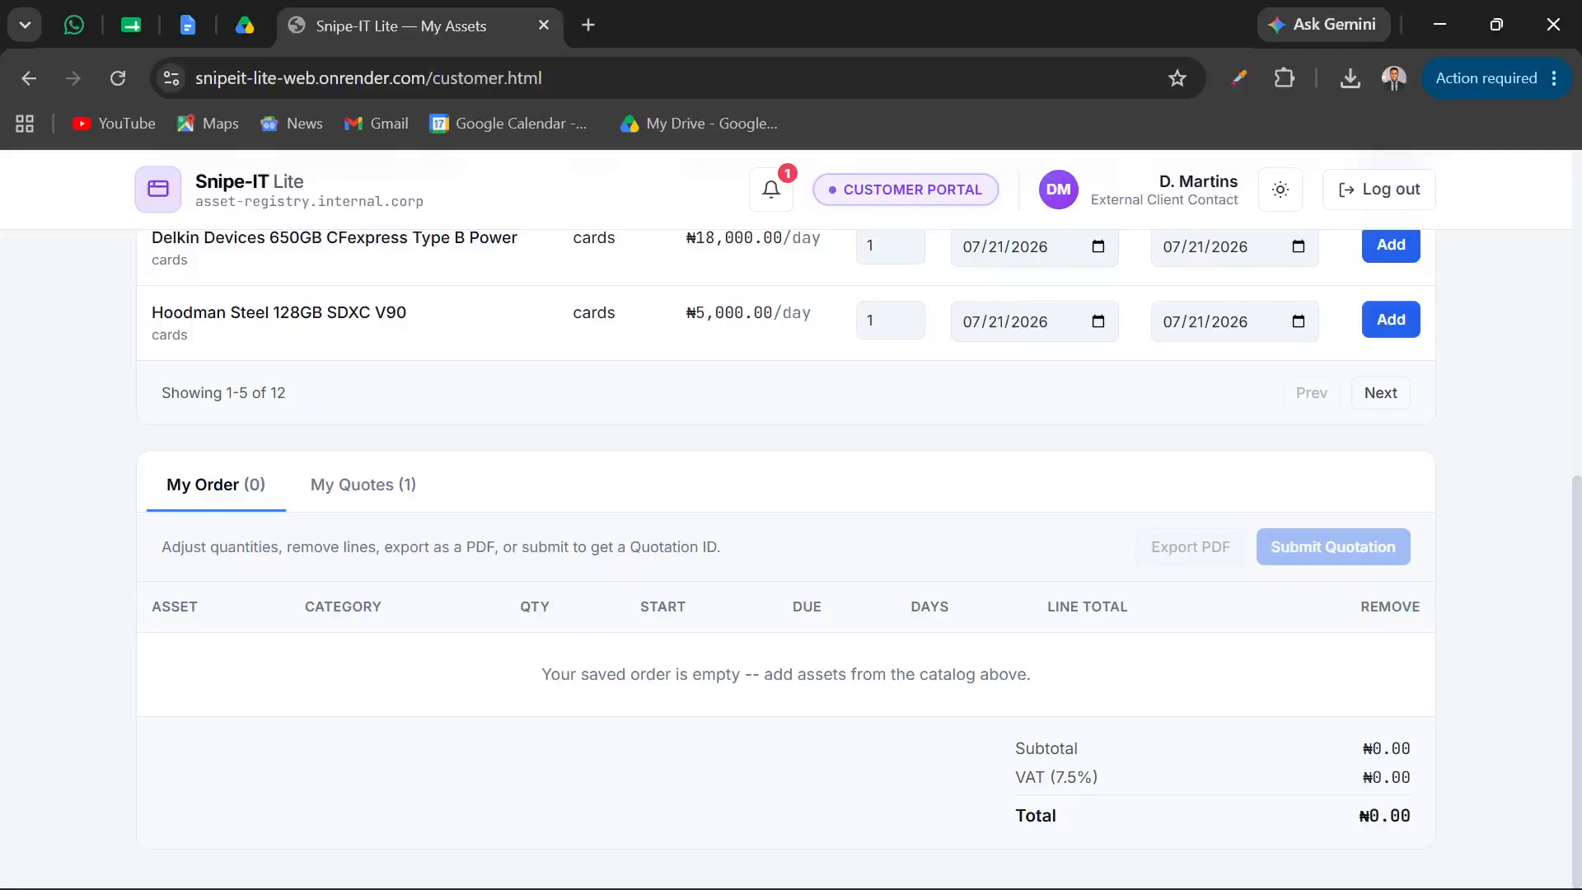
Switch to the Manager window in Edge and display the Quotes queue with its data refreshed
mouse_move(878, 868)
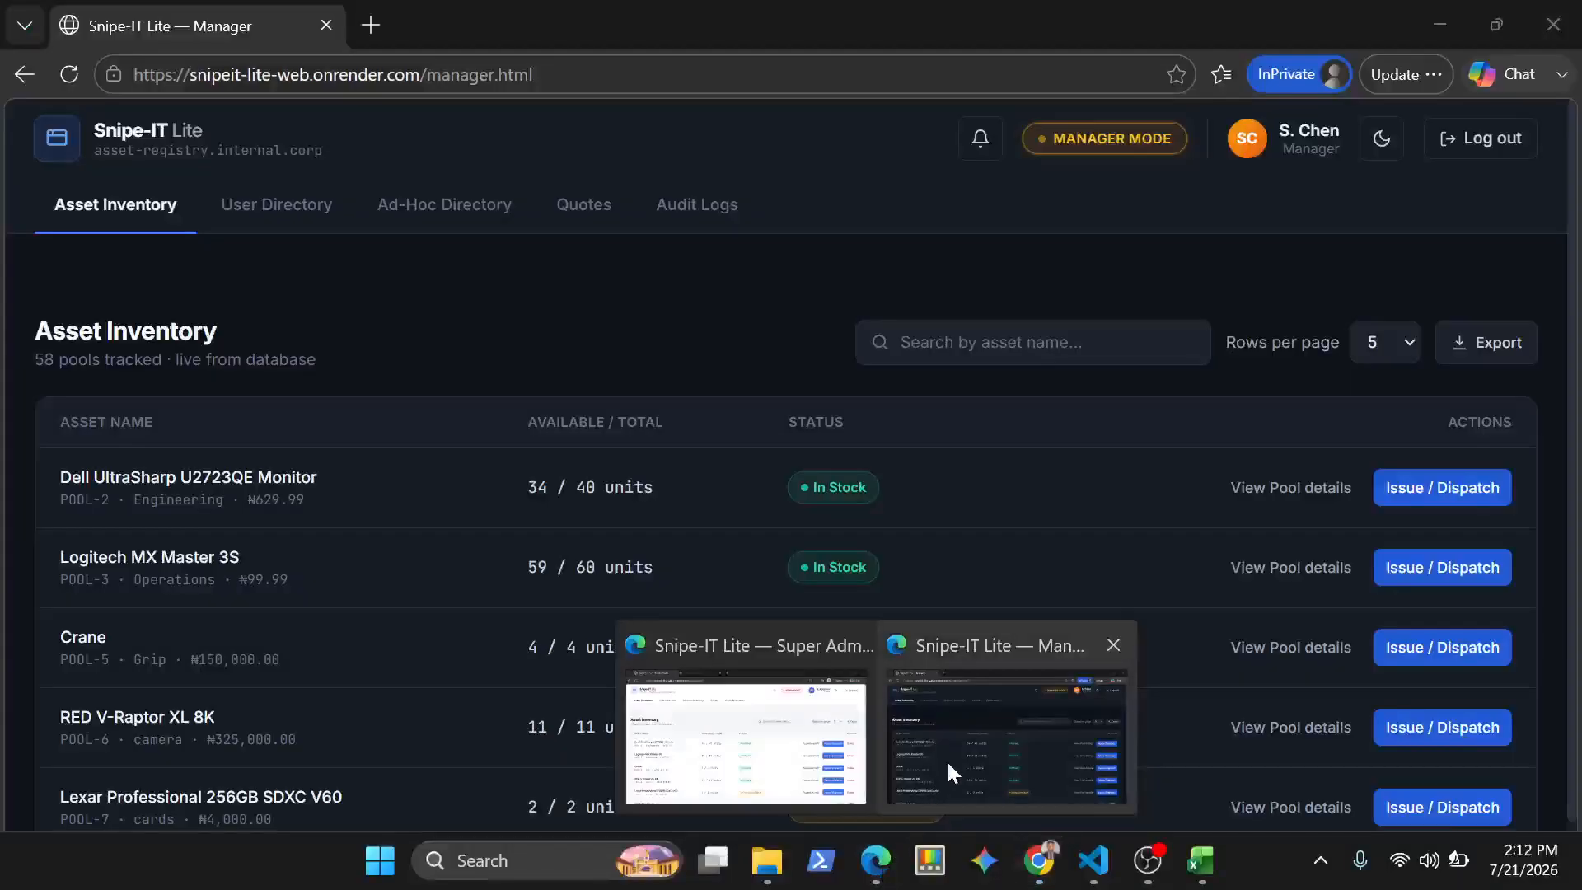
left_click(948, 767)
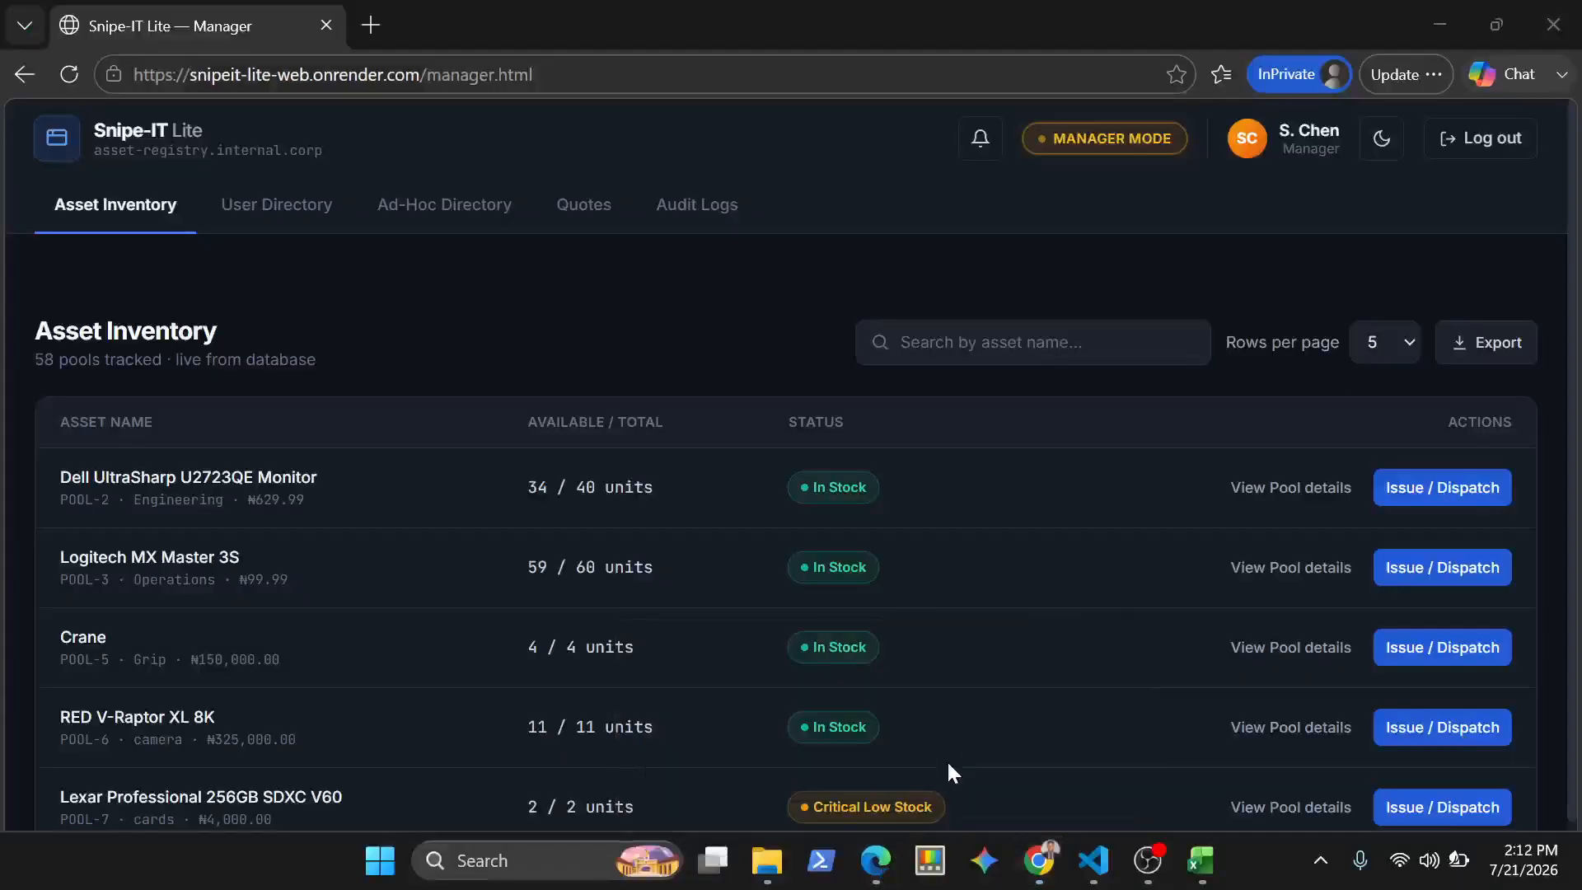
mouse_move(883, 865)
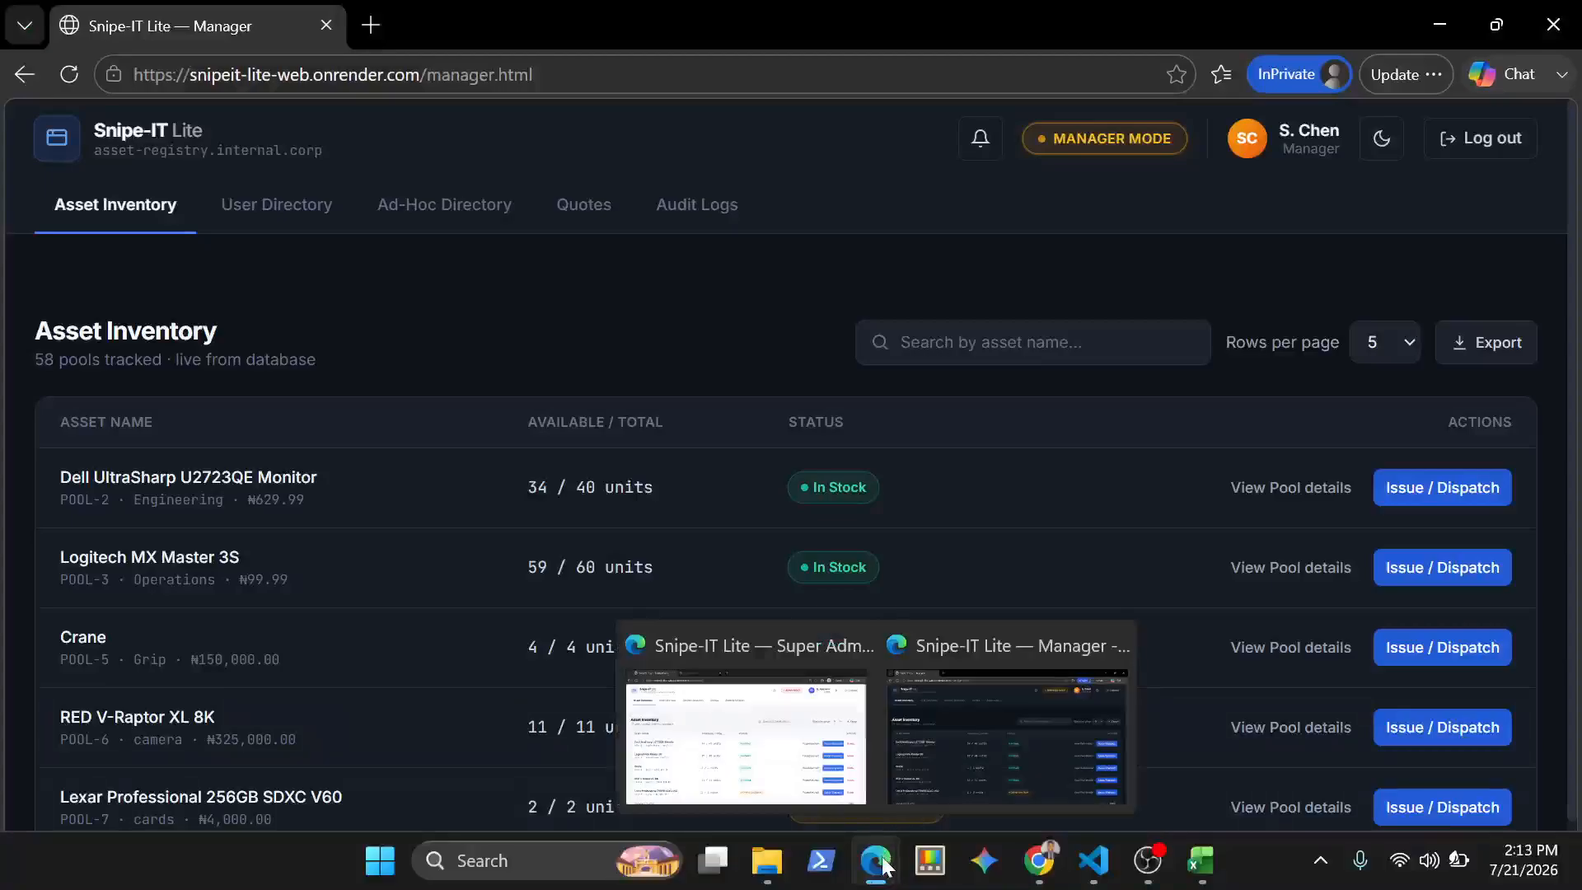
left_click(952, 739)
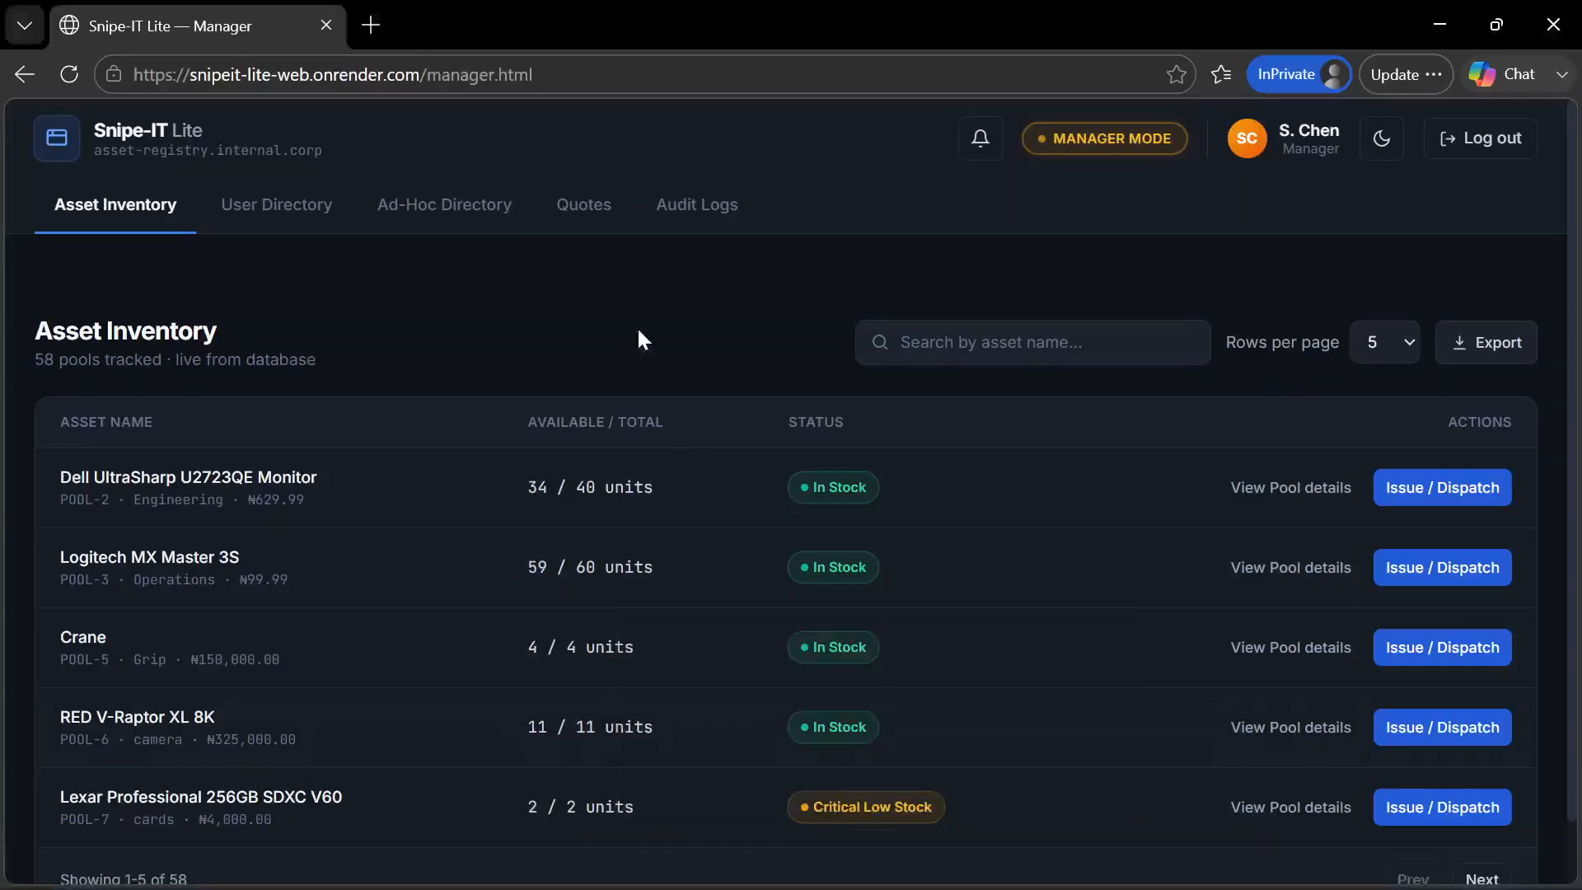
left_click(586, 203)
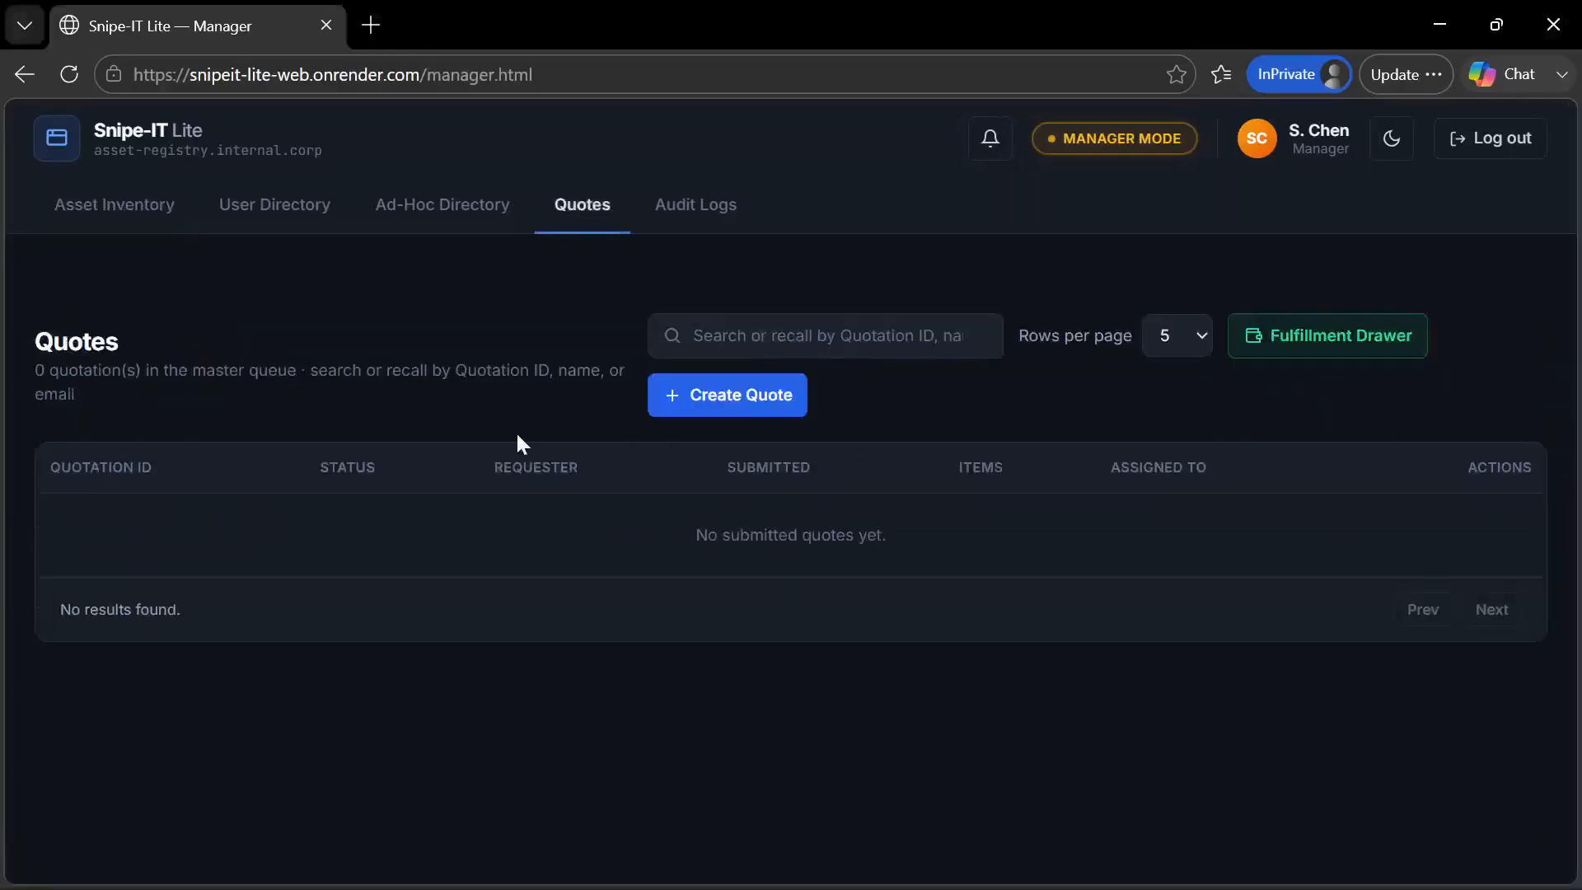
key("F5")
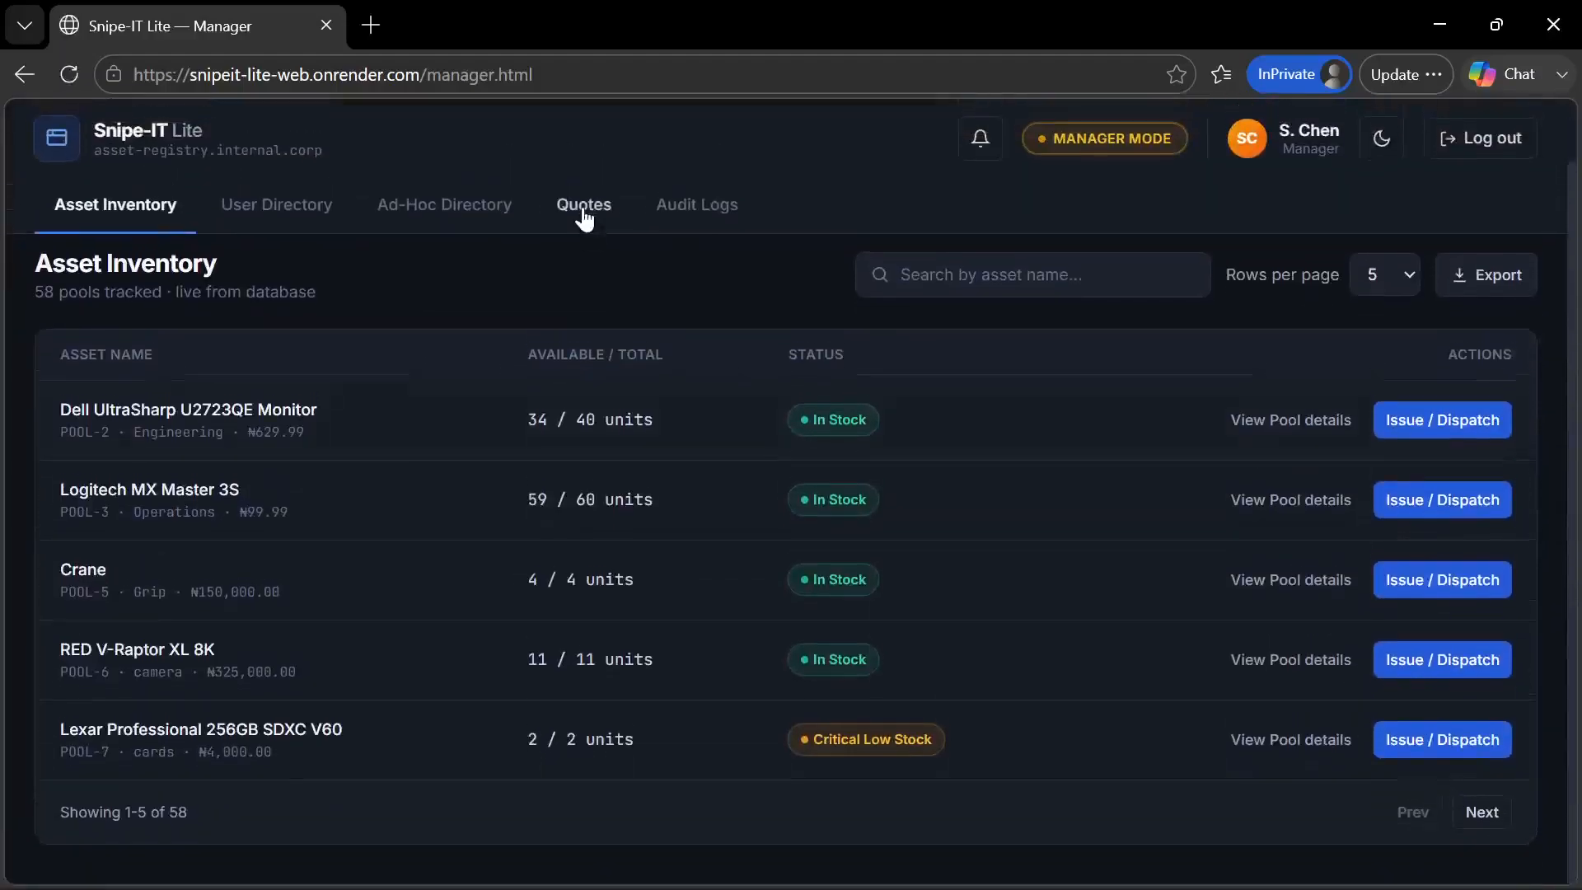
left_click(583, 208)
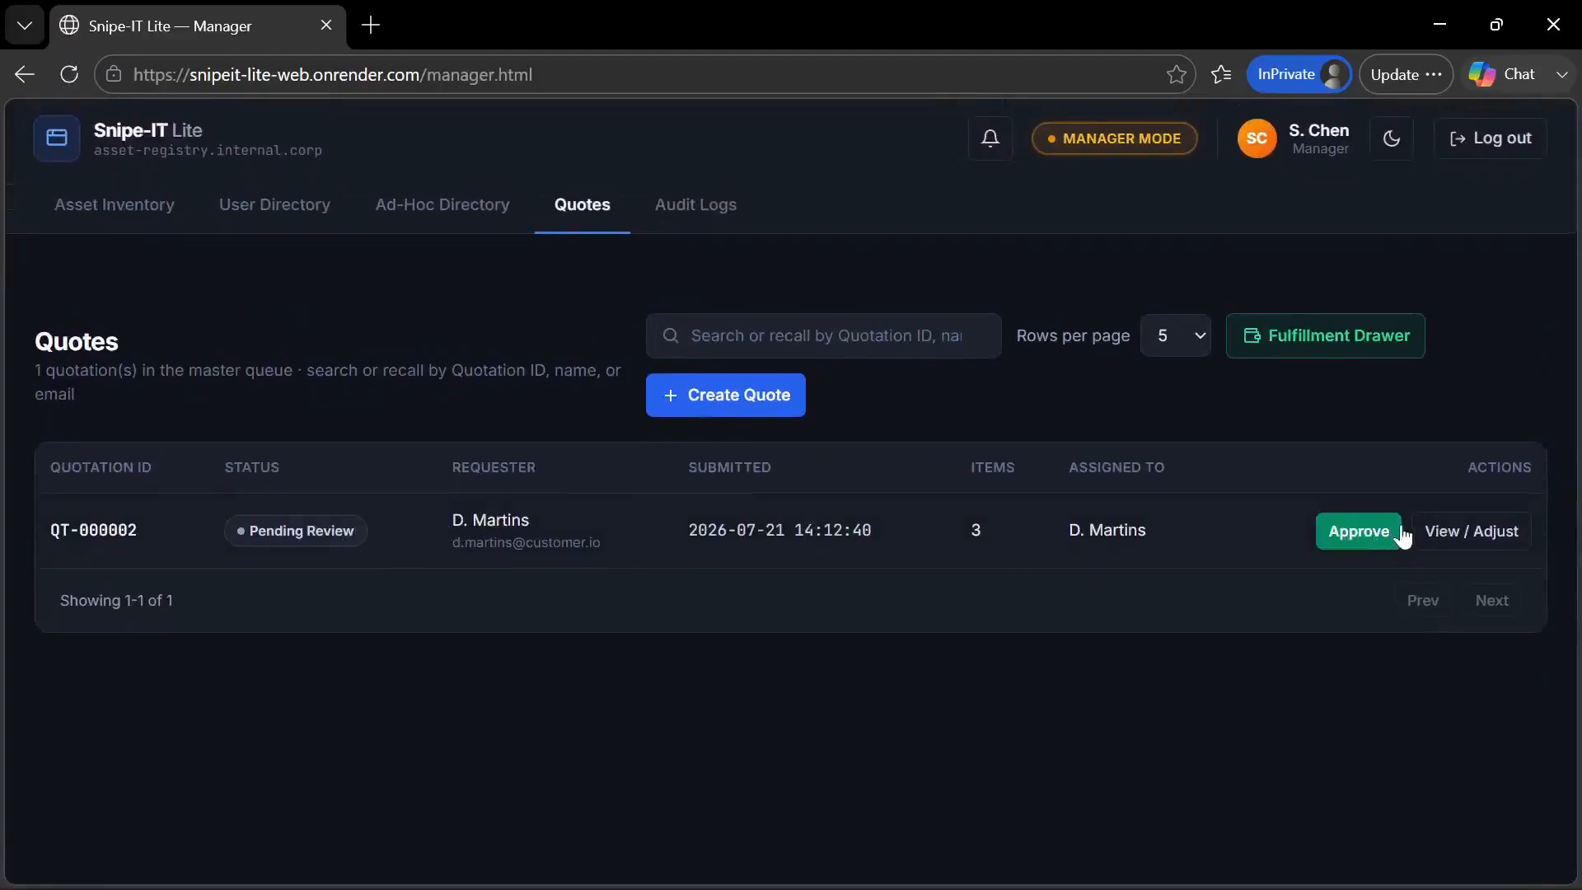
Open the pending quotation for adjustment and review its line items, outsourced-item fields, discount and totals
left_click(1460, 544)
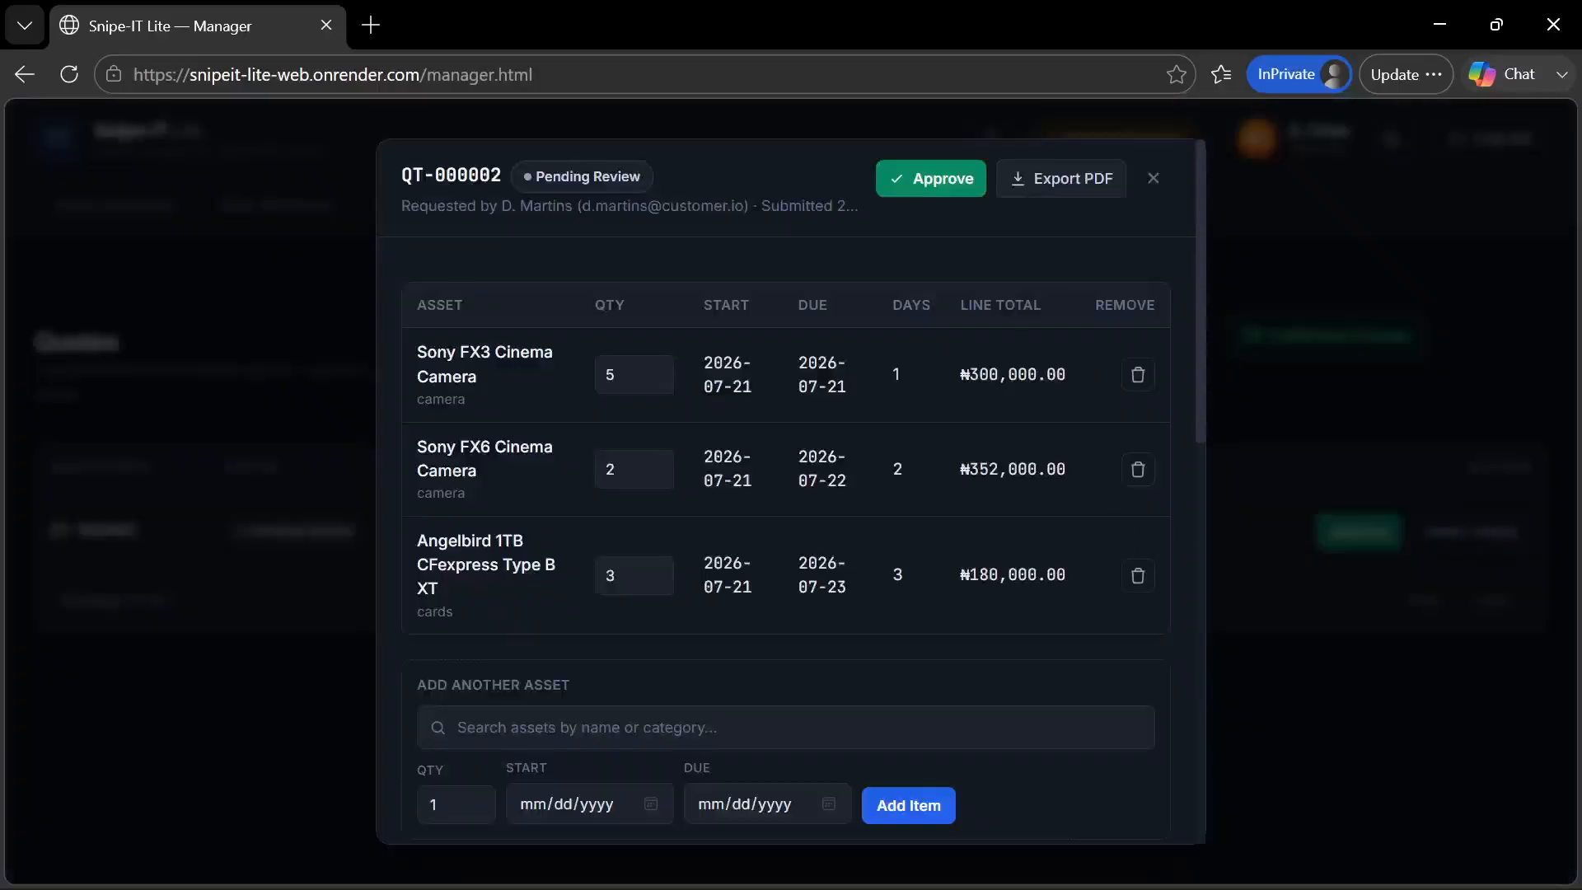
scroll(791, 494, "down", 2)
scroll(791, 494, "up", 2)
scroll(773, 419, "down", 8)
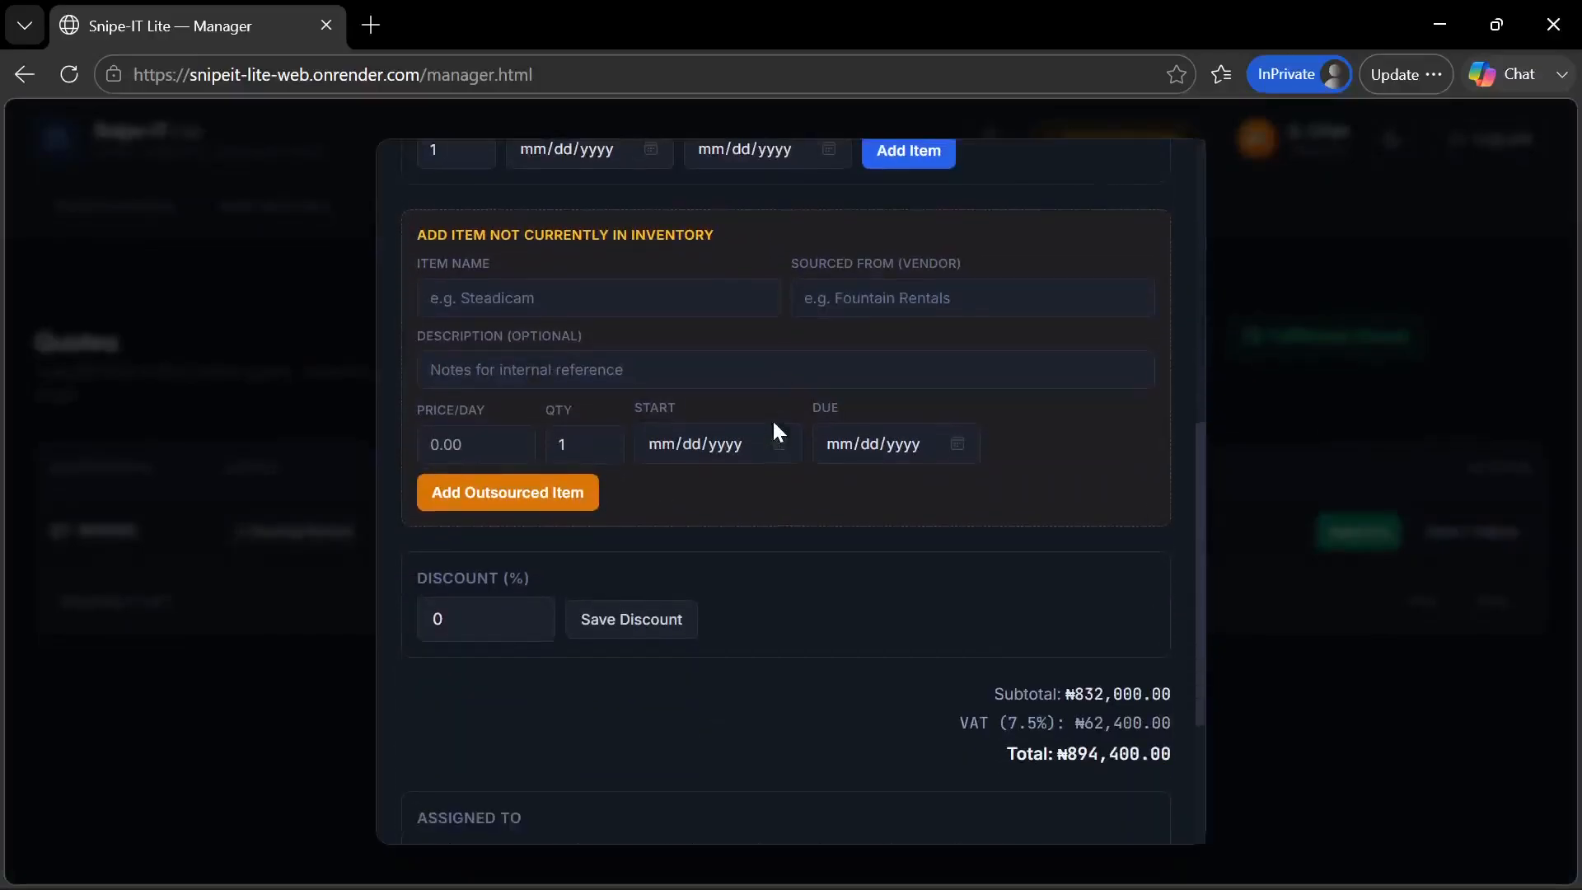
scroll(775, 425, "up", 8)
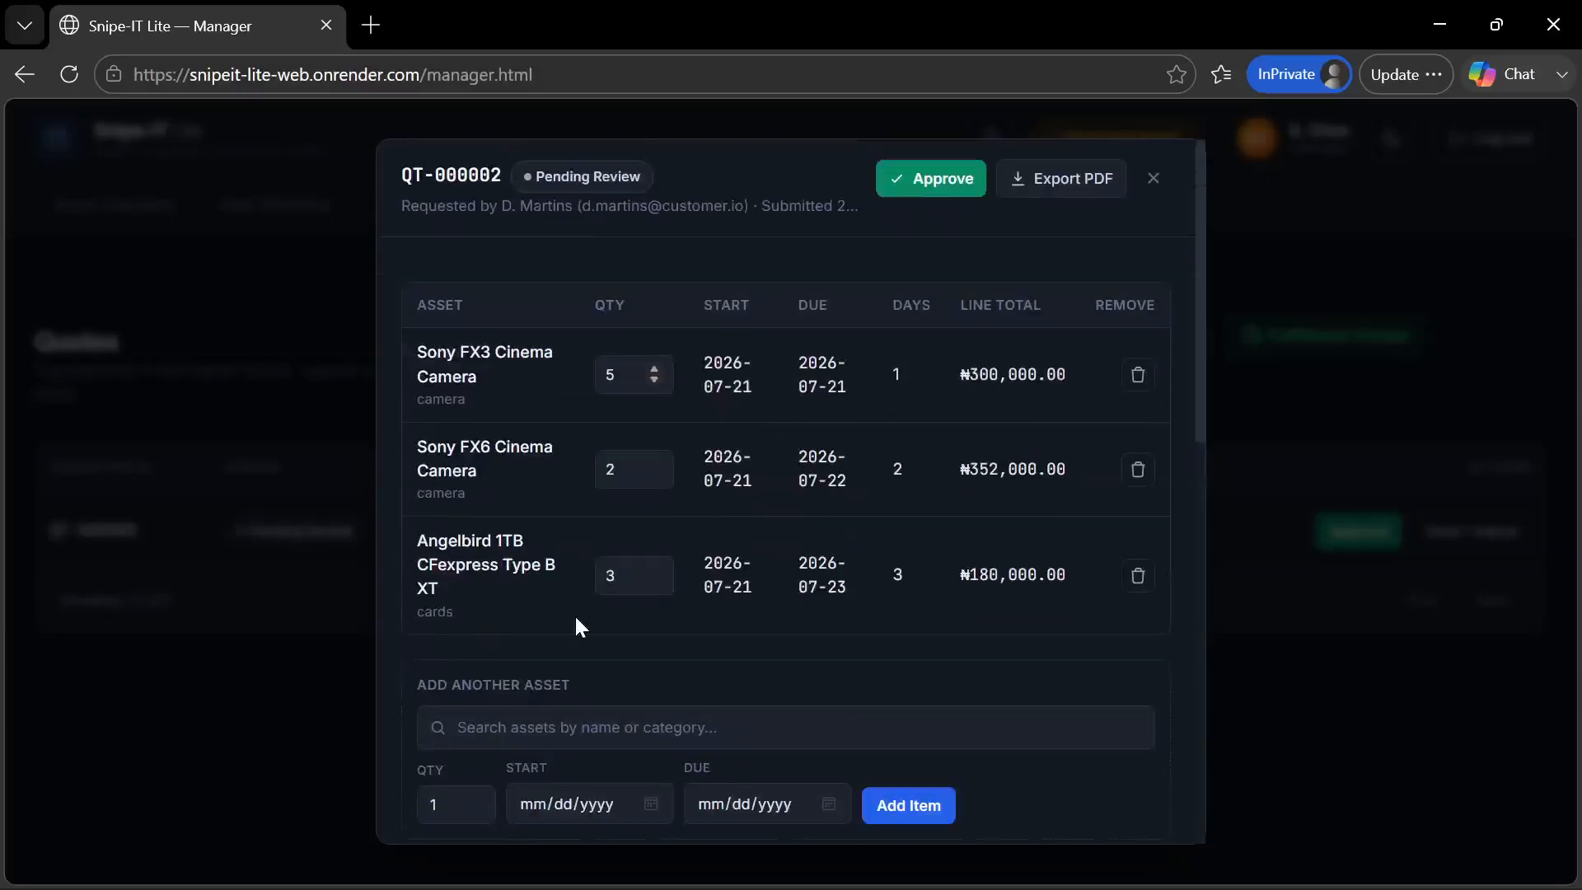
Select Lexar Professional 256GB SDXC V60 as another asset for the quotation, with a quantity of 4
left_click(785, 727)
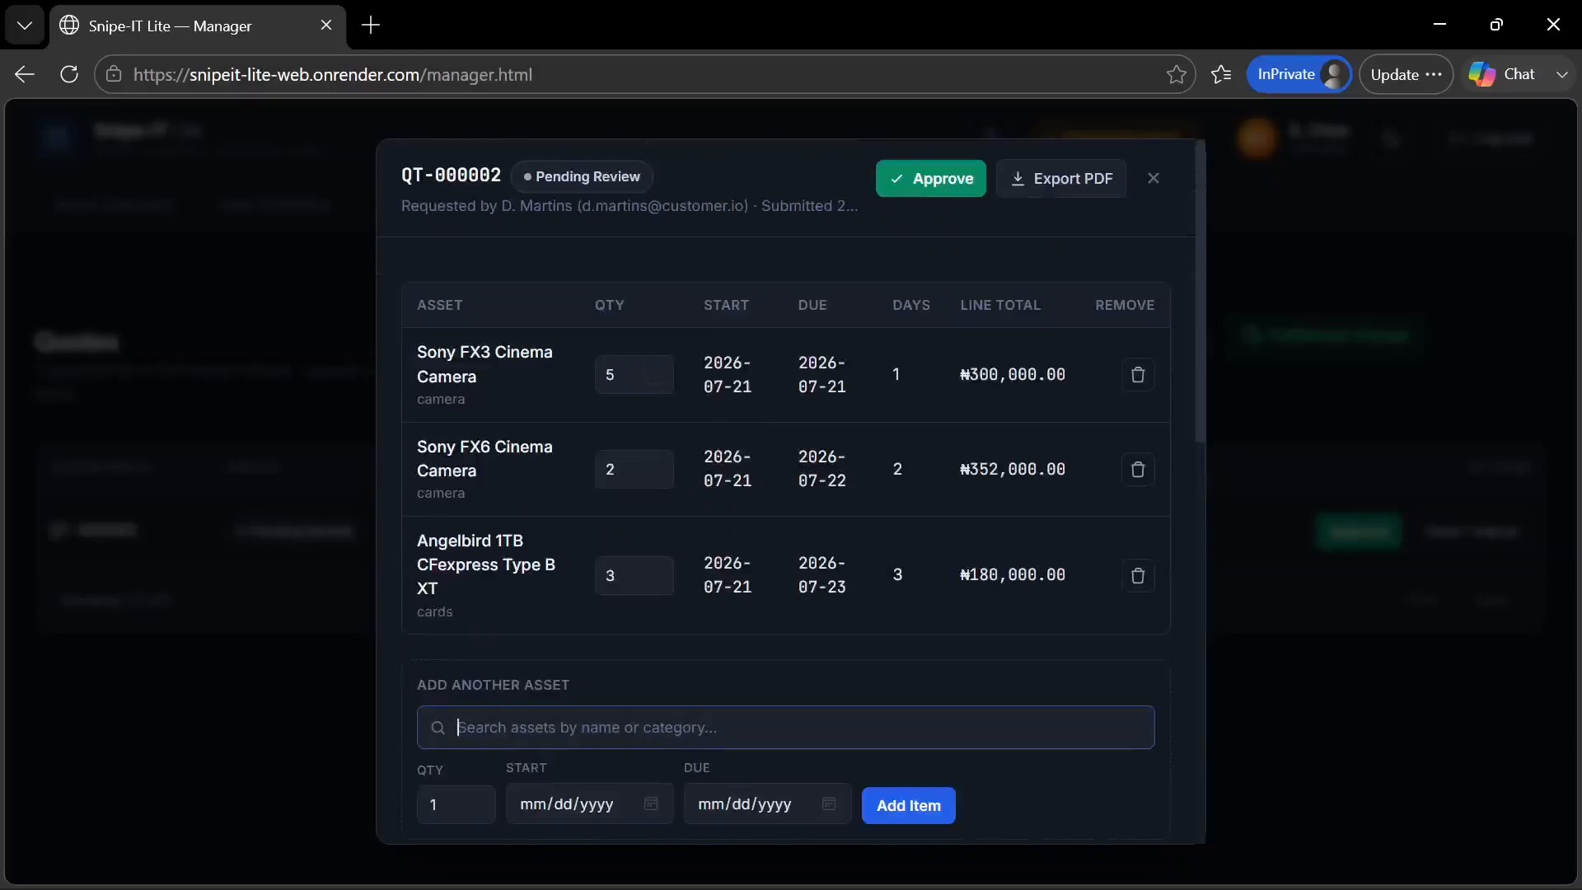
type("lex")
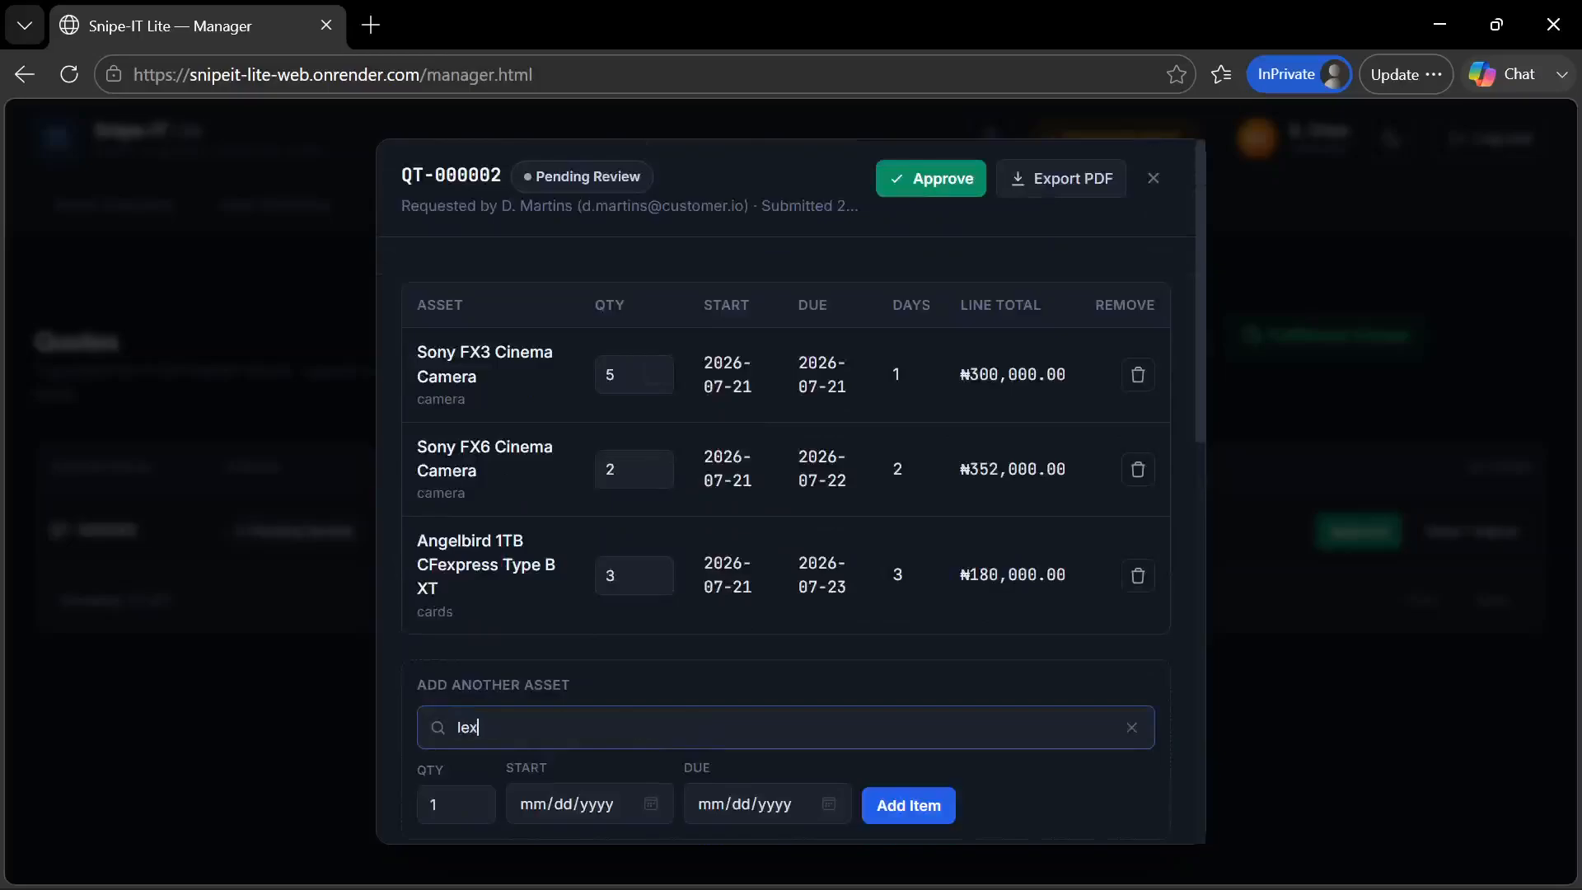
scroll(742, 746, "down", 2)
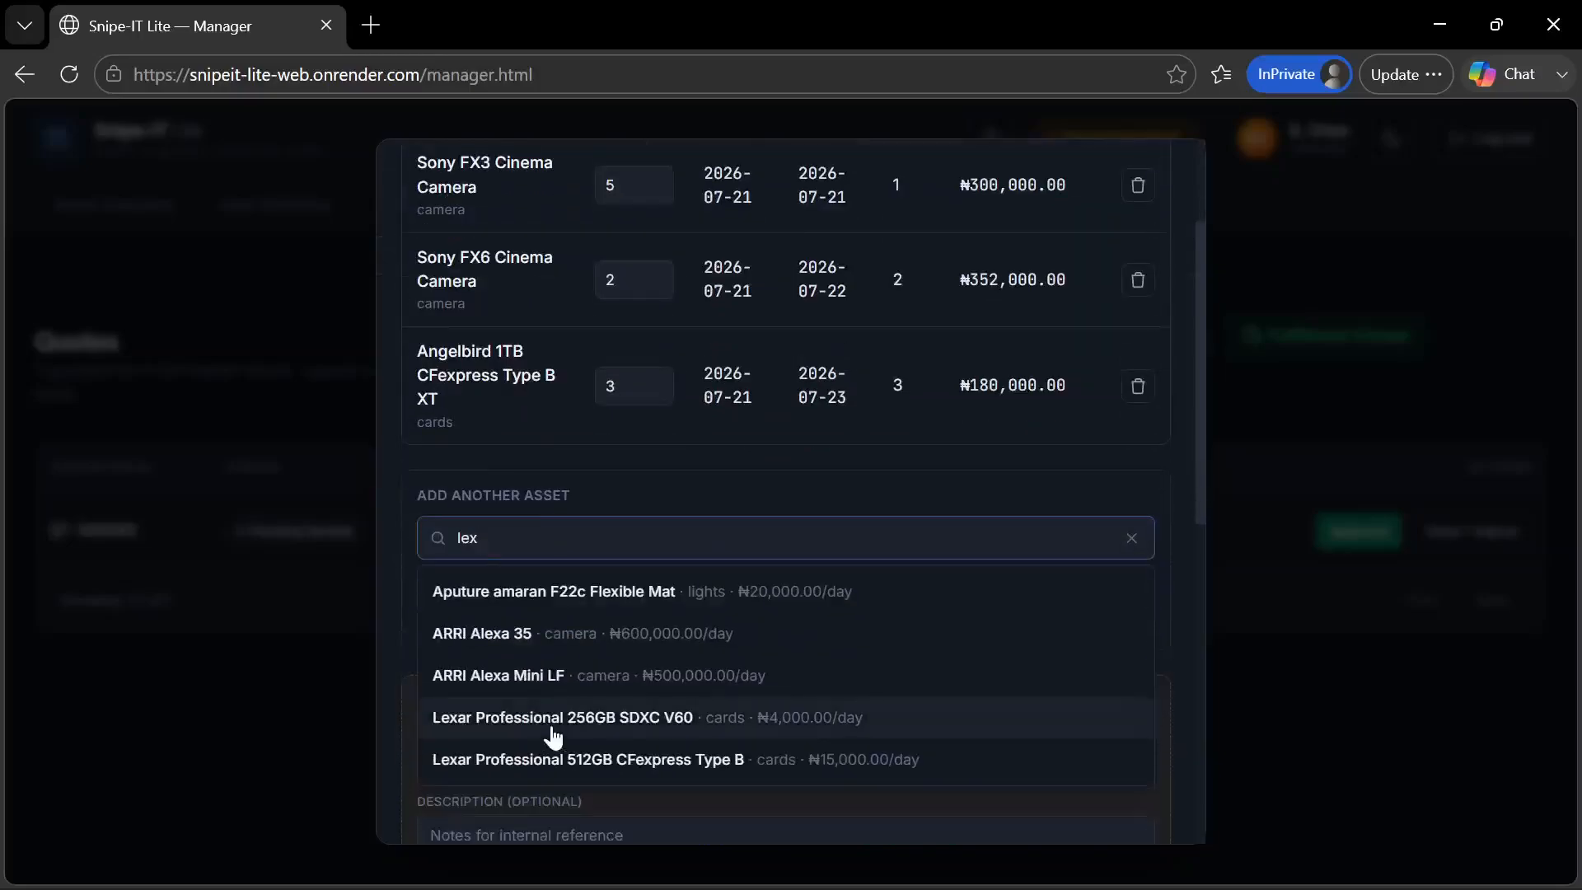
left_click(739, 735)
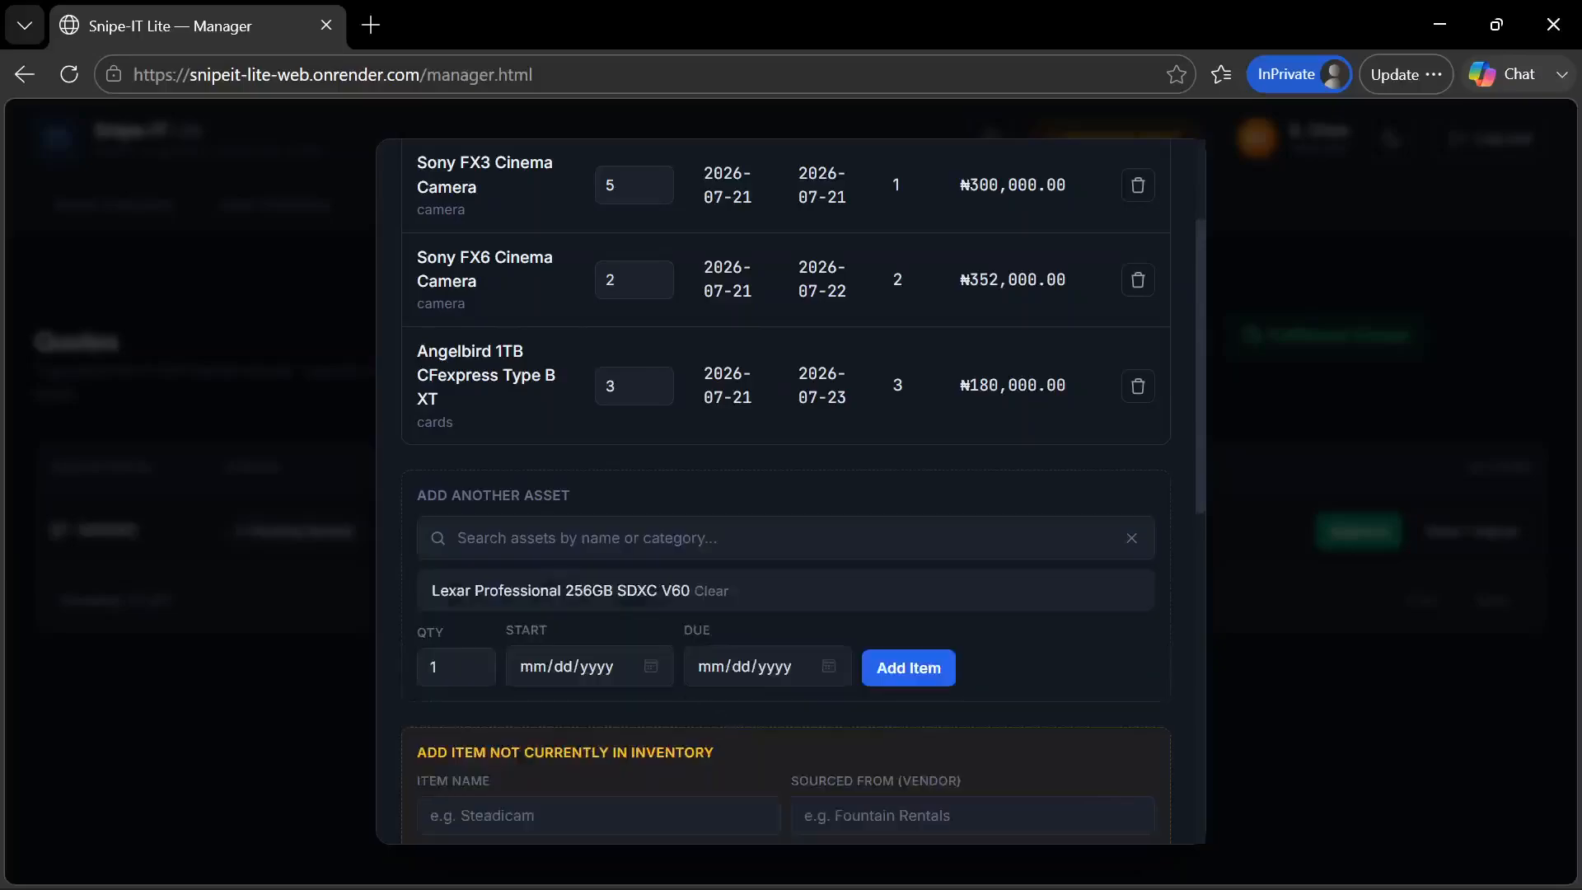
left_click(436, 667)
type("43")
Set the Lexar card's start date to 07/21/2026 and due date to 07/22/2026, add it to the quotation, and close the quotation
left_click(650, 666)
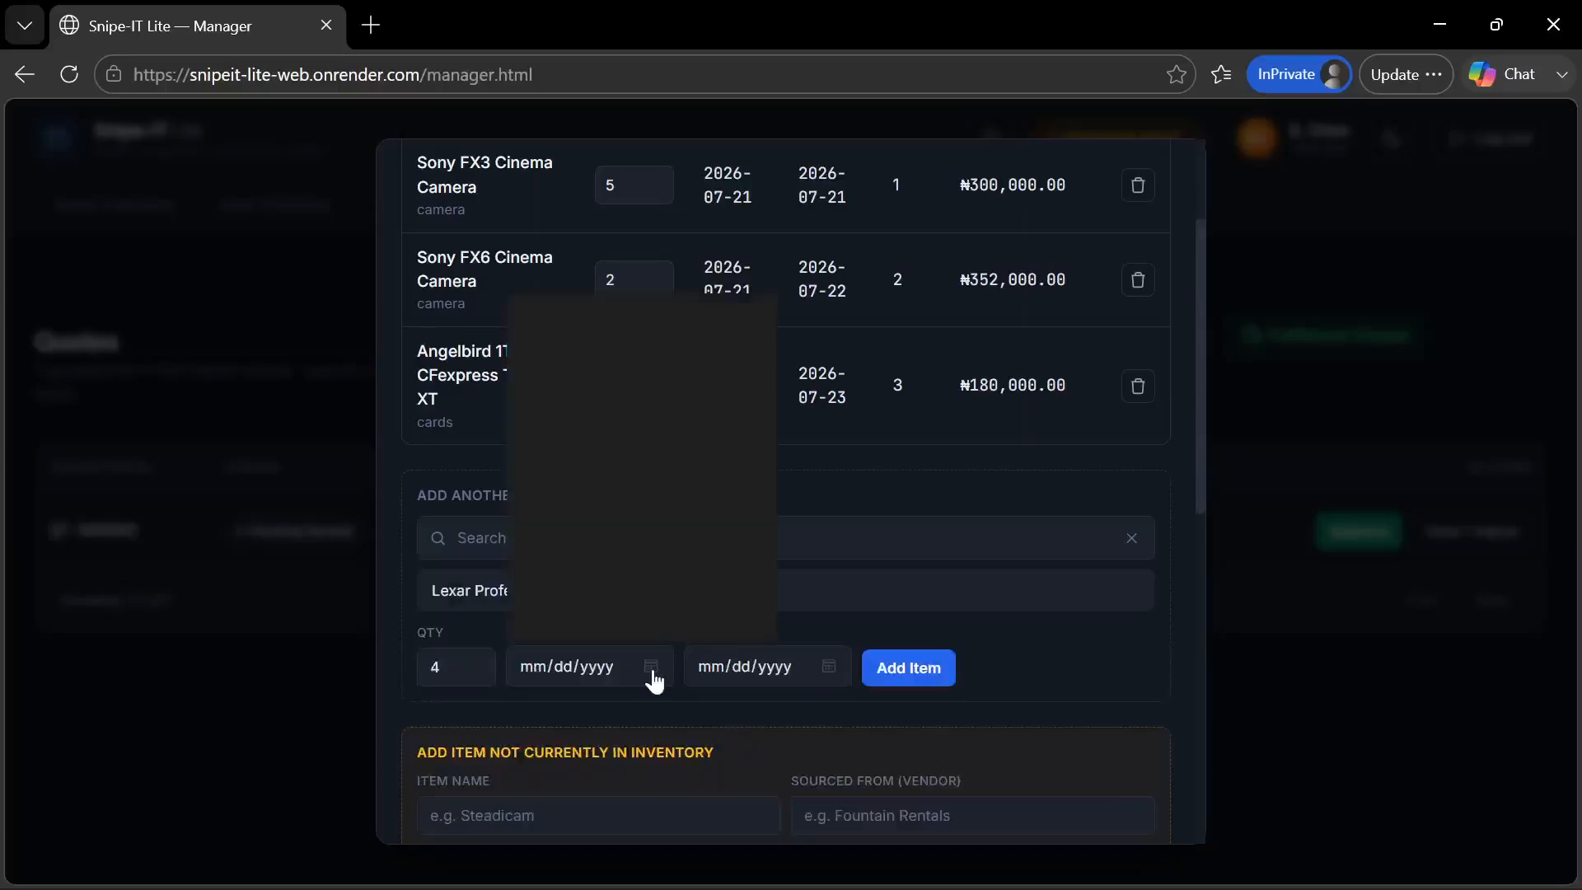
left_click(569, 509)
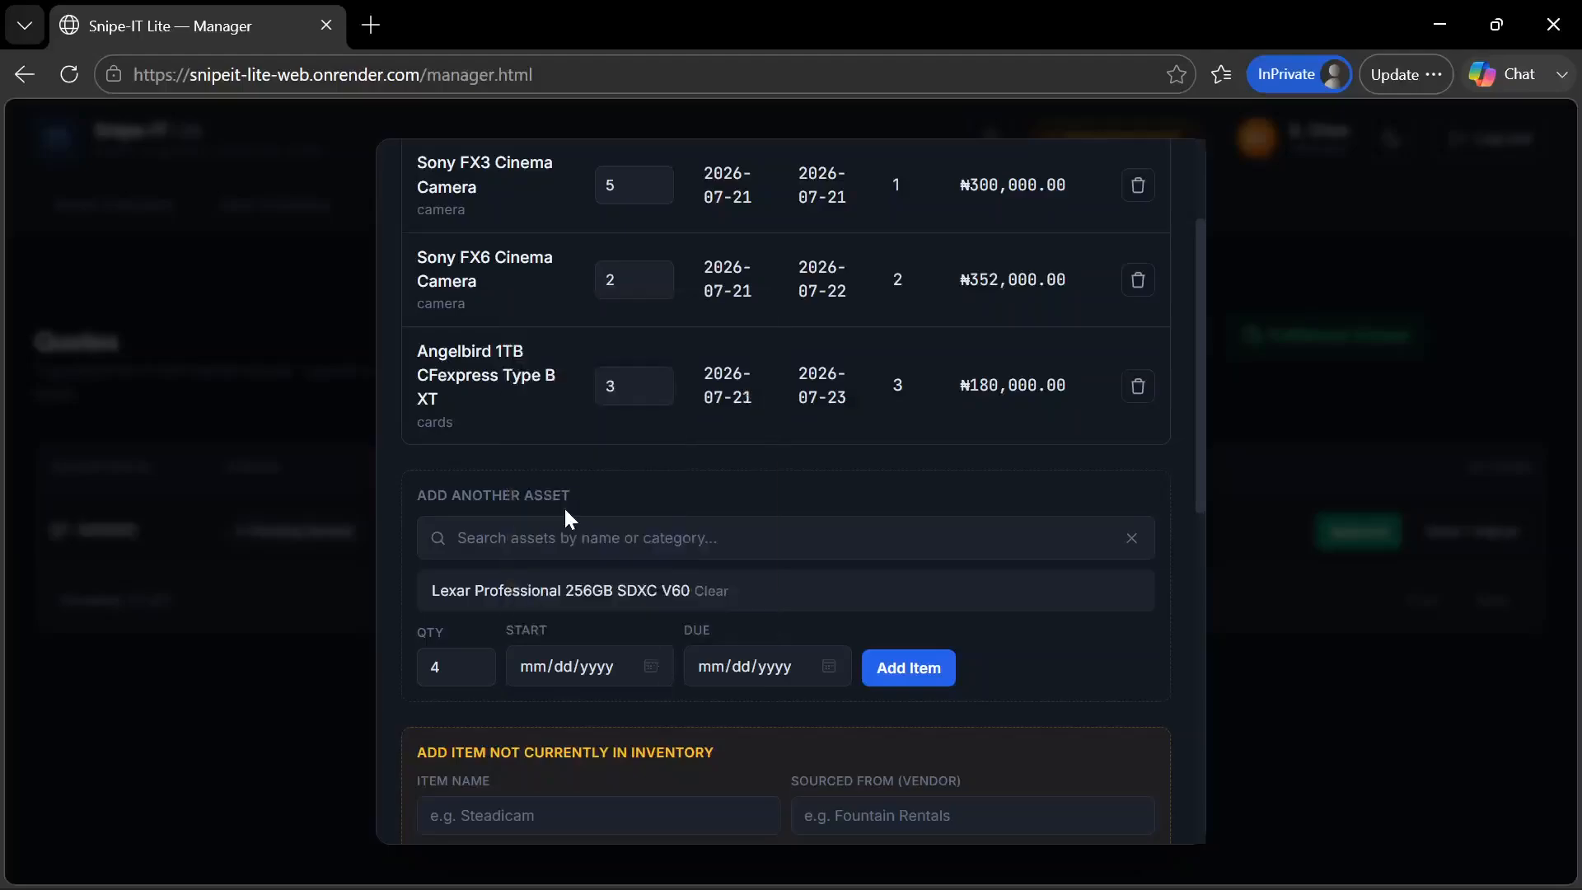
left_click(657, 668)
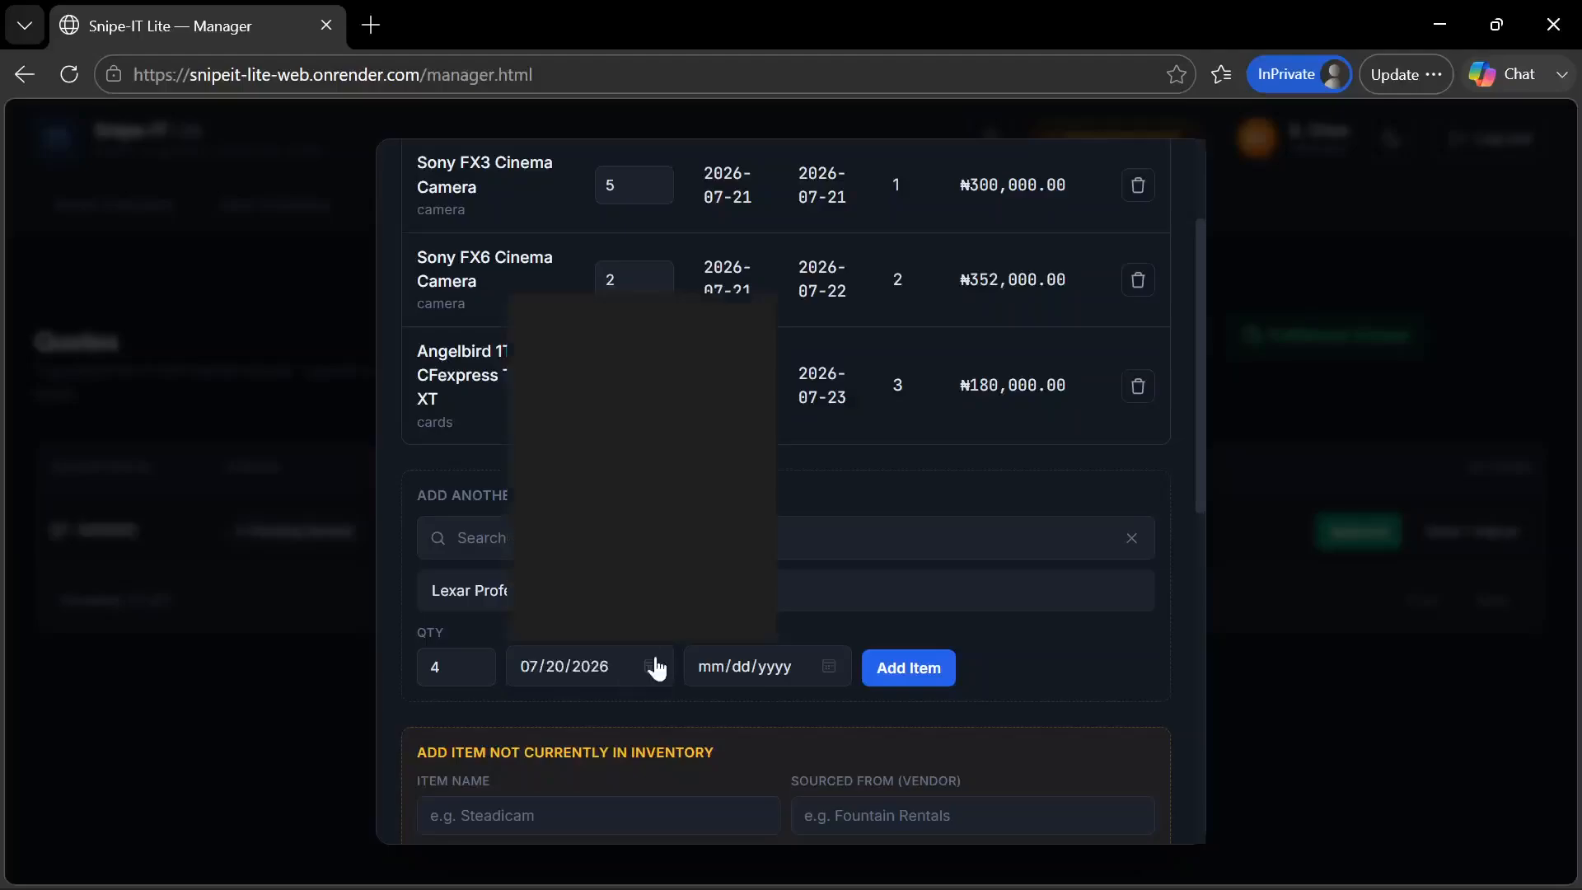
left_click(700, 696)
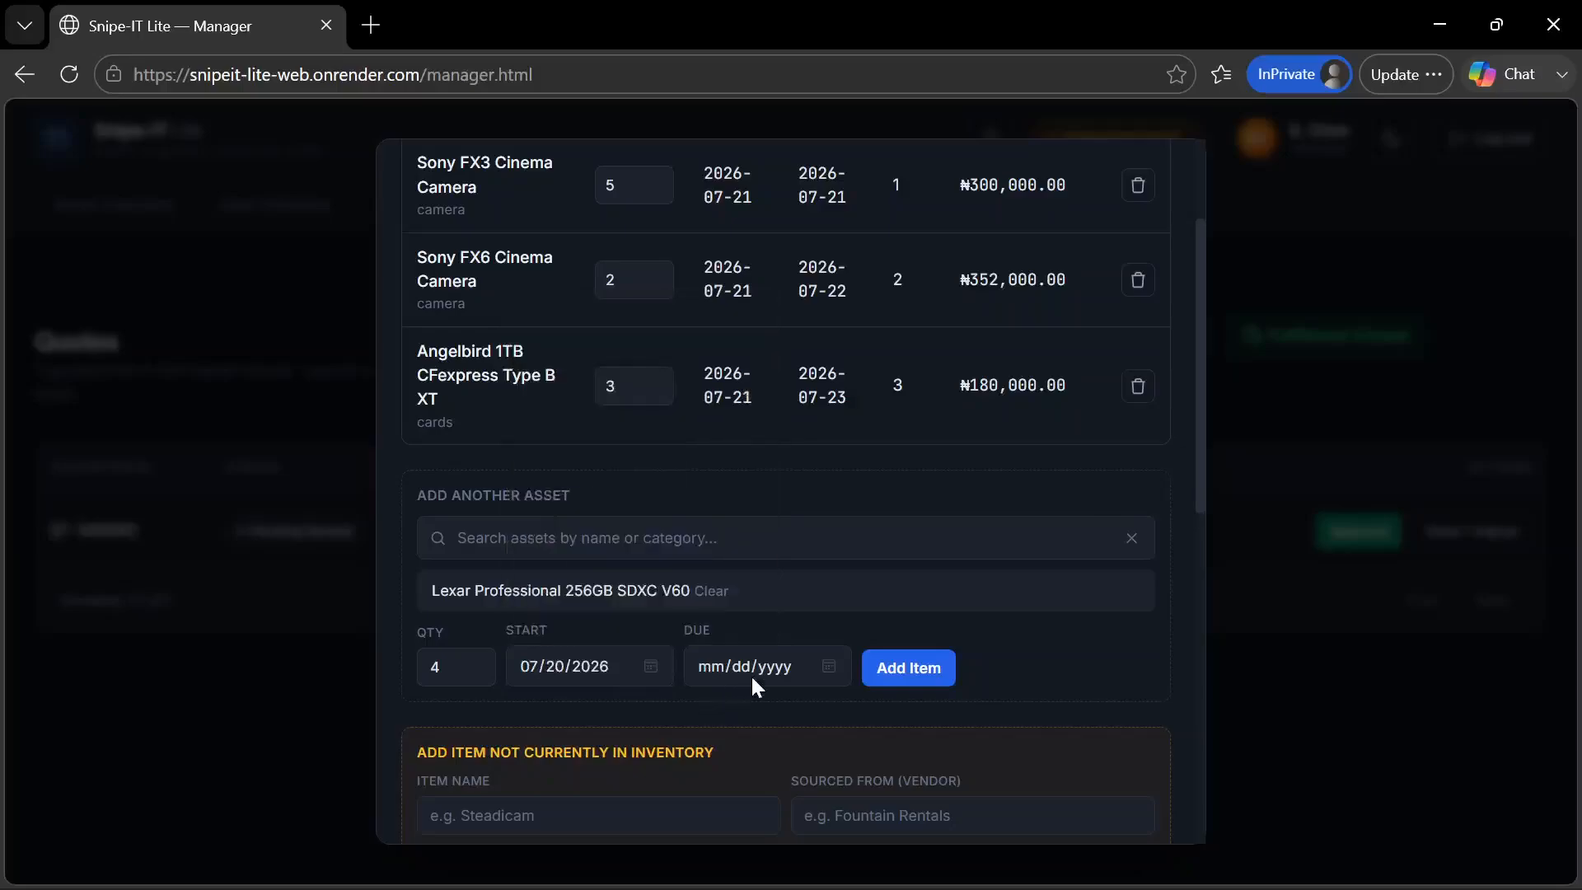
left_click(647, 670)
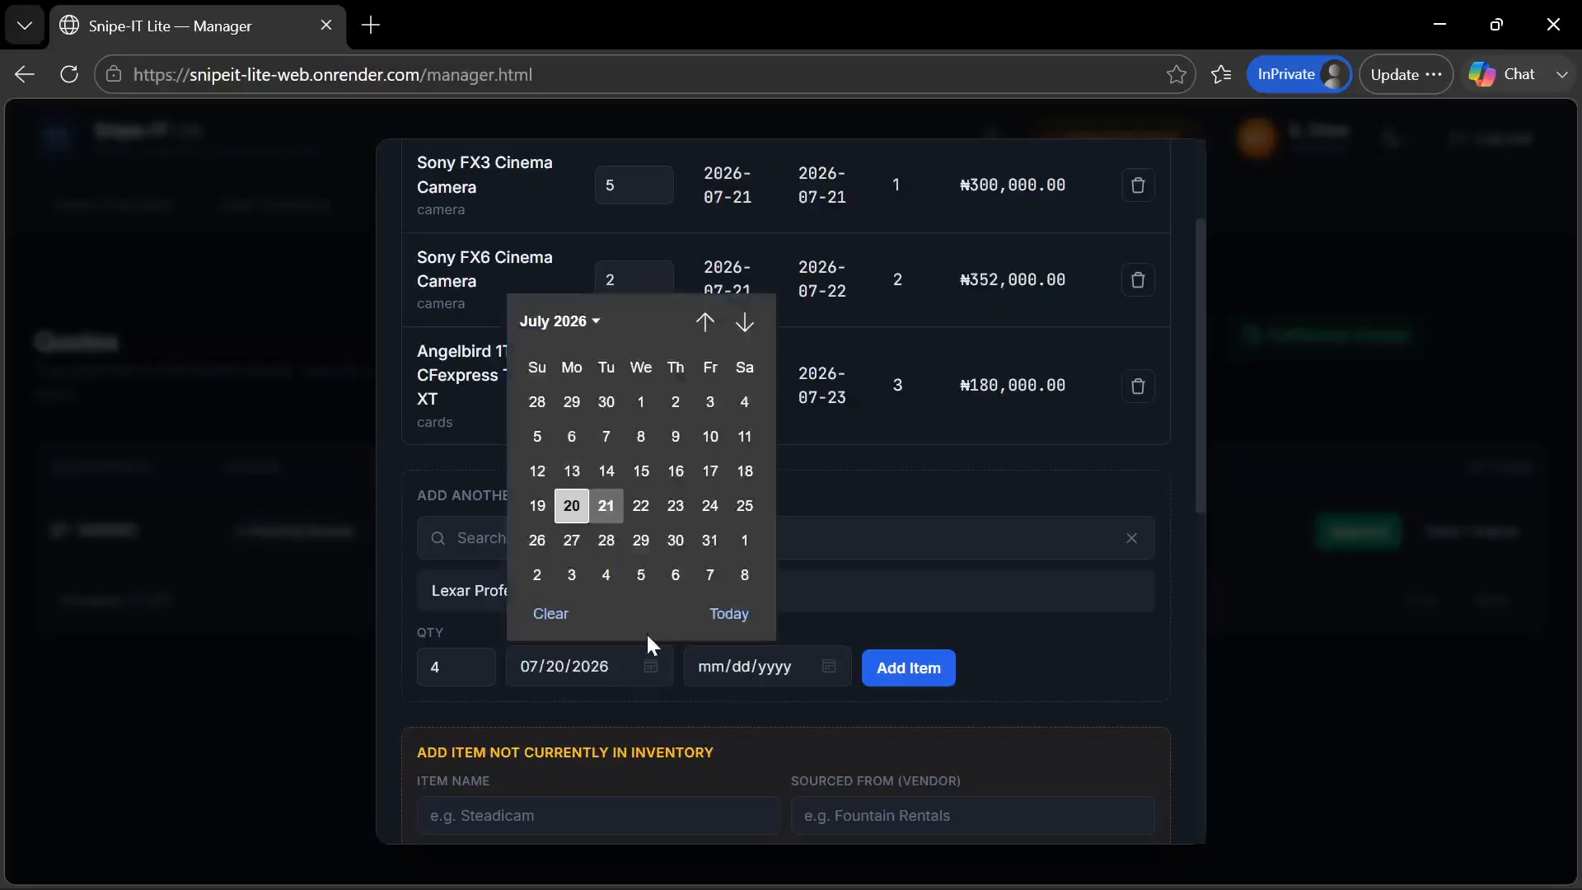
left_click(606, 505)
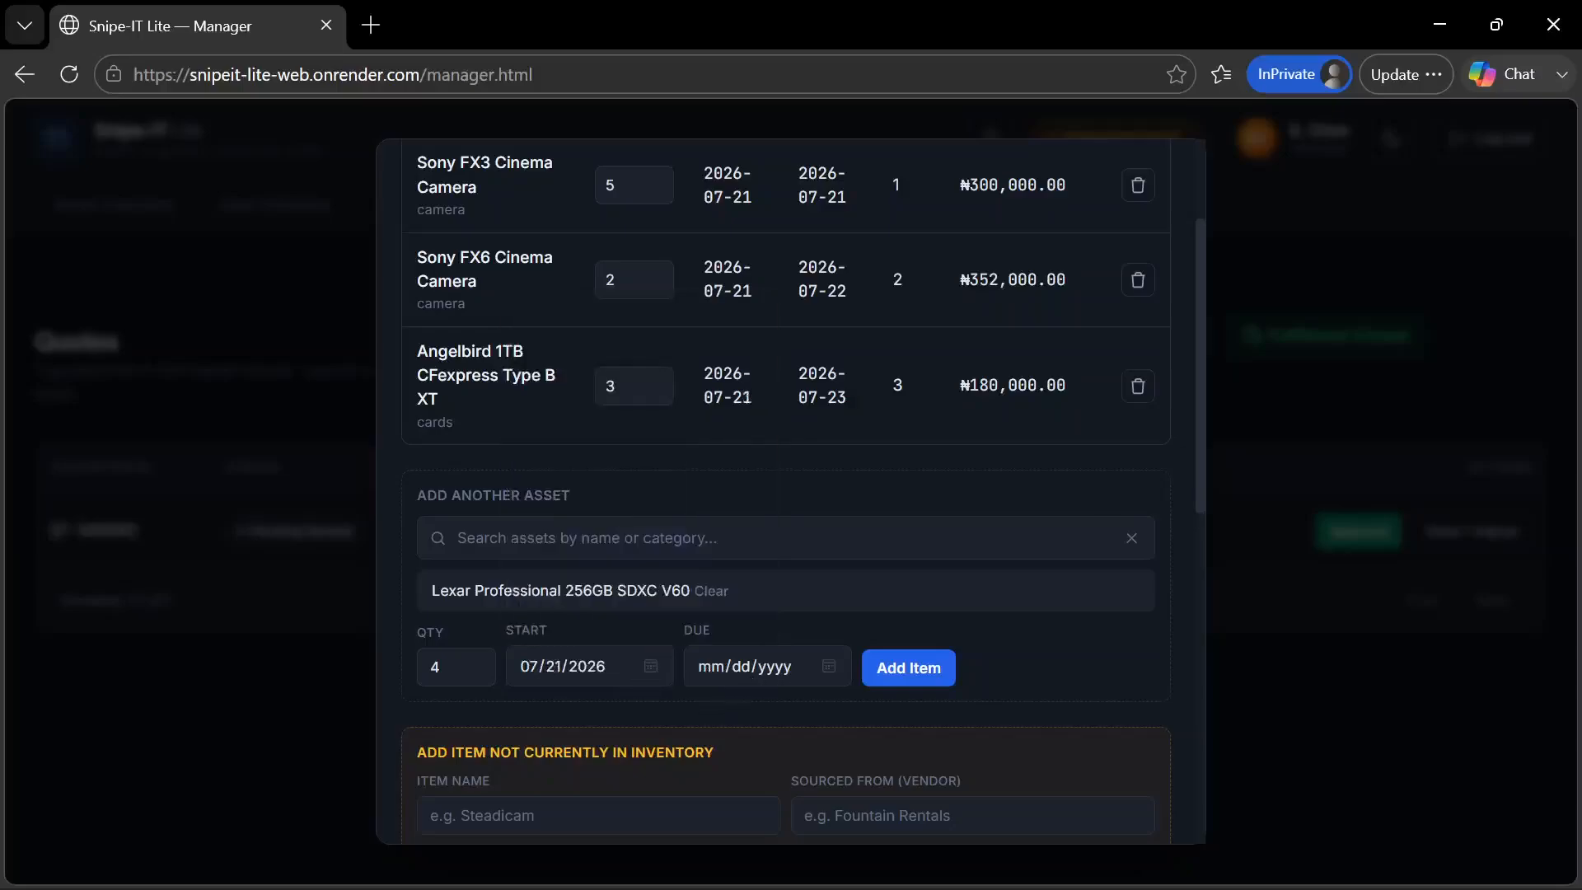
left_click(828, 667)
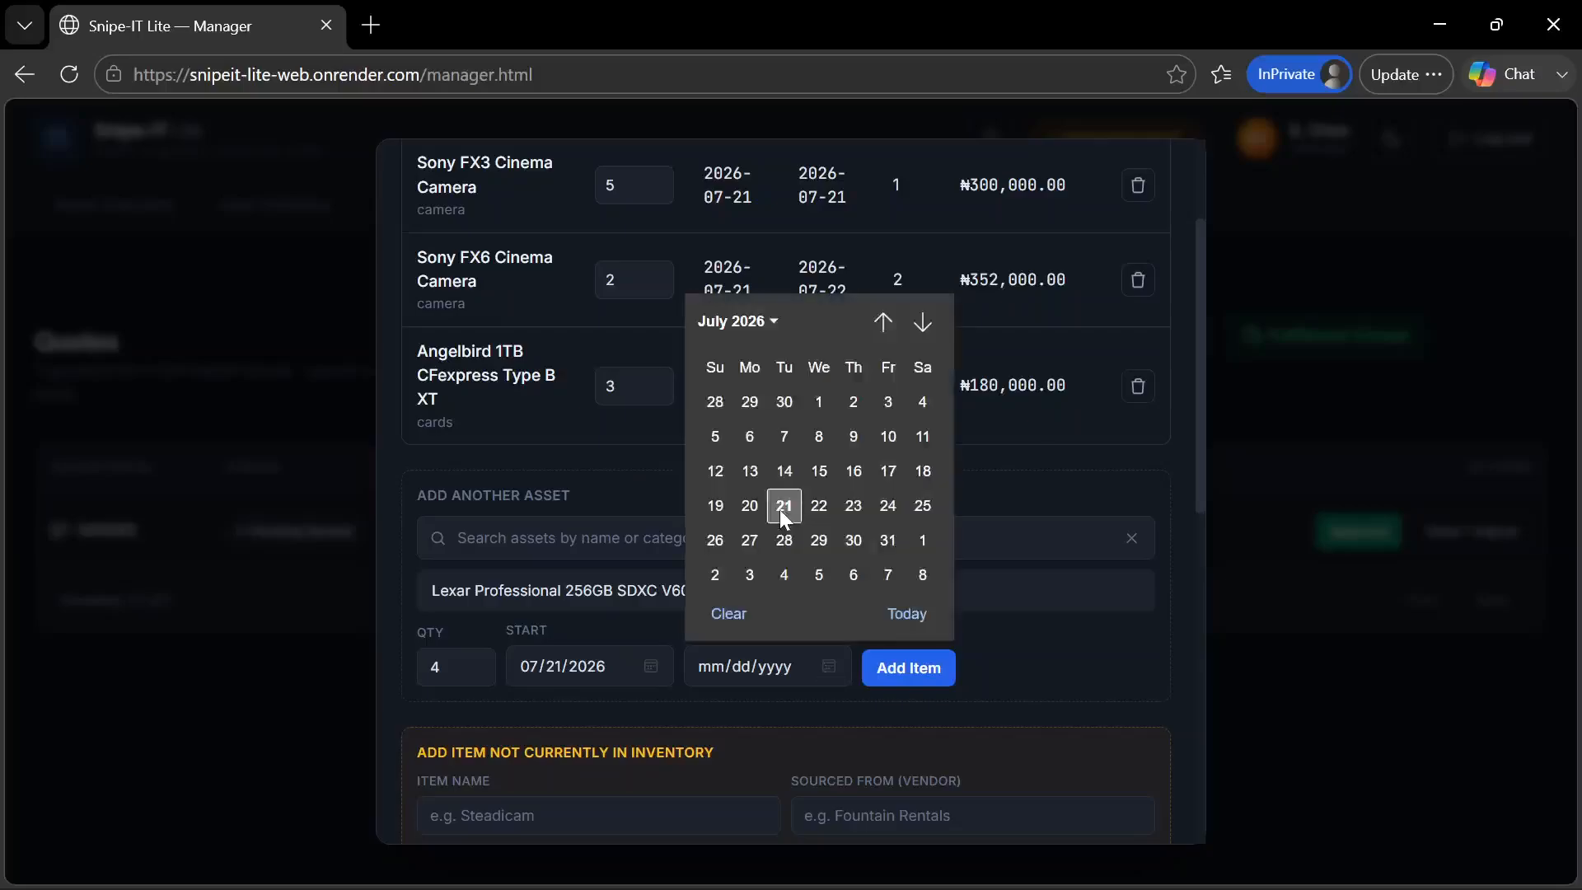
left_click(826, 505)
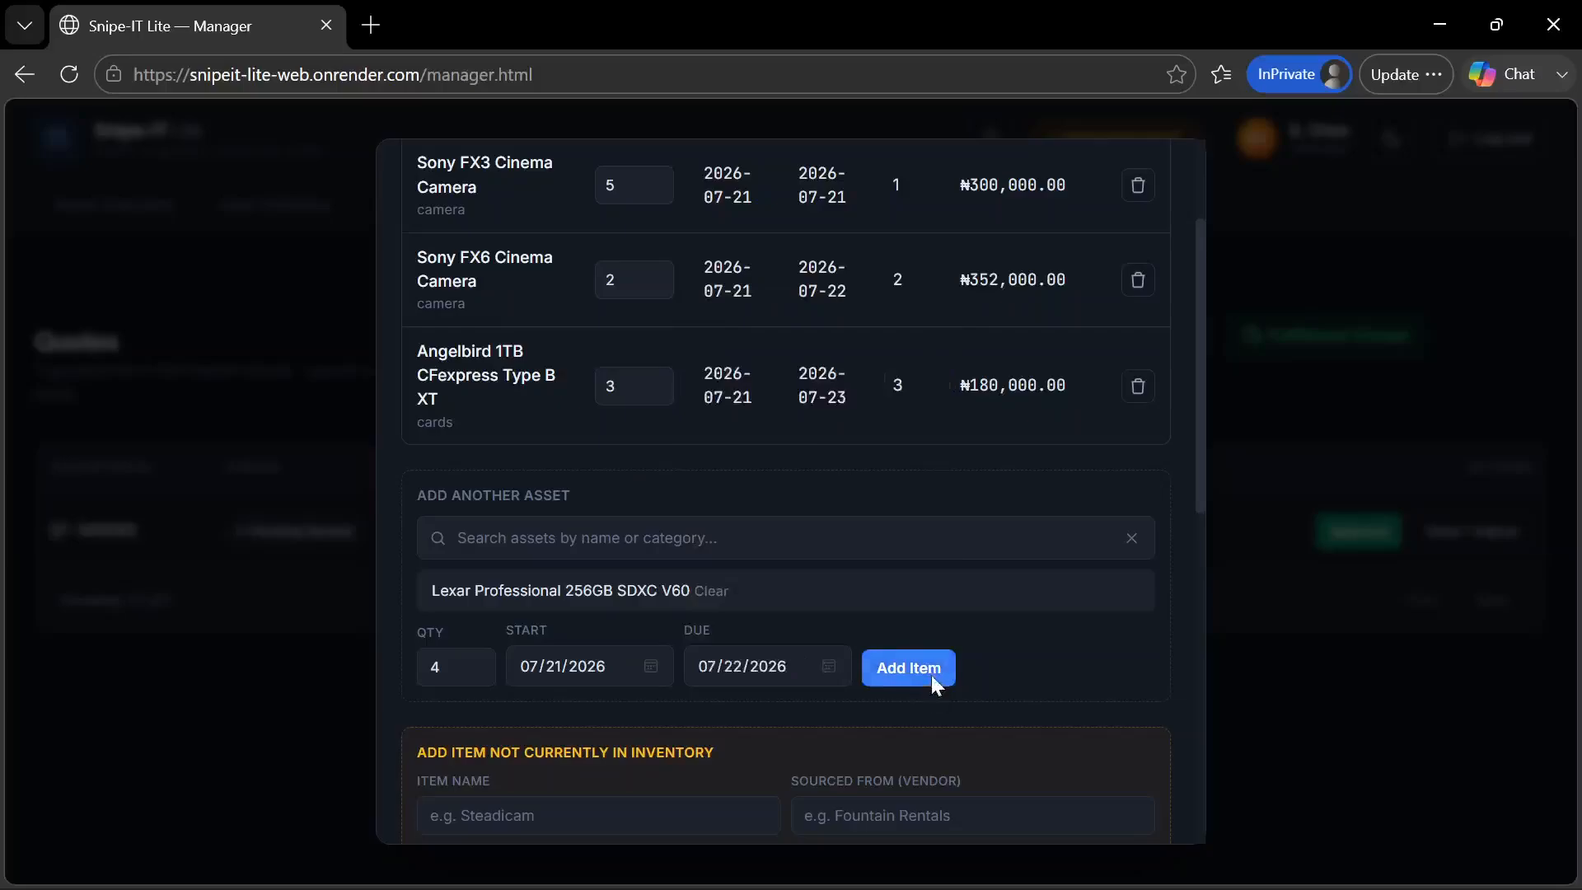
left_click(931, 677)
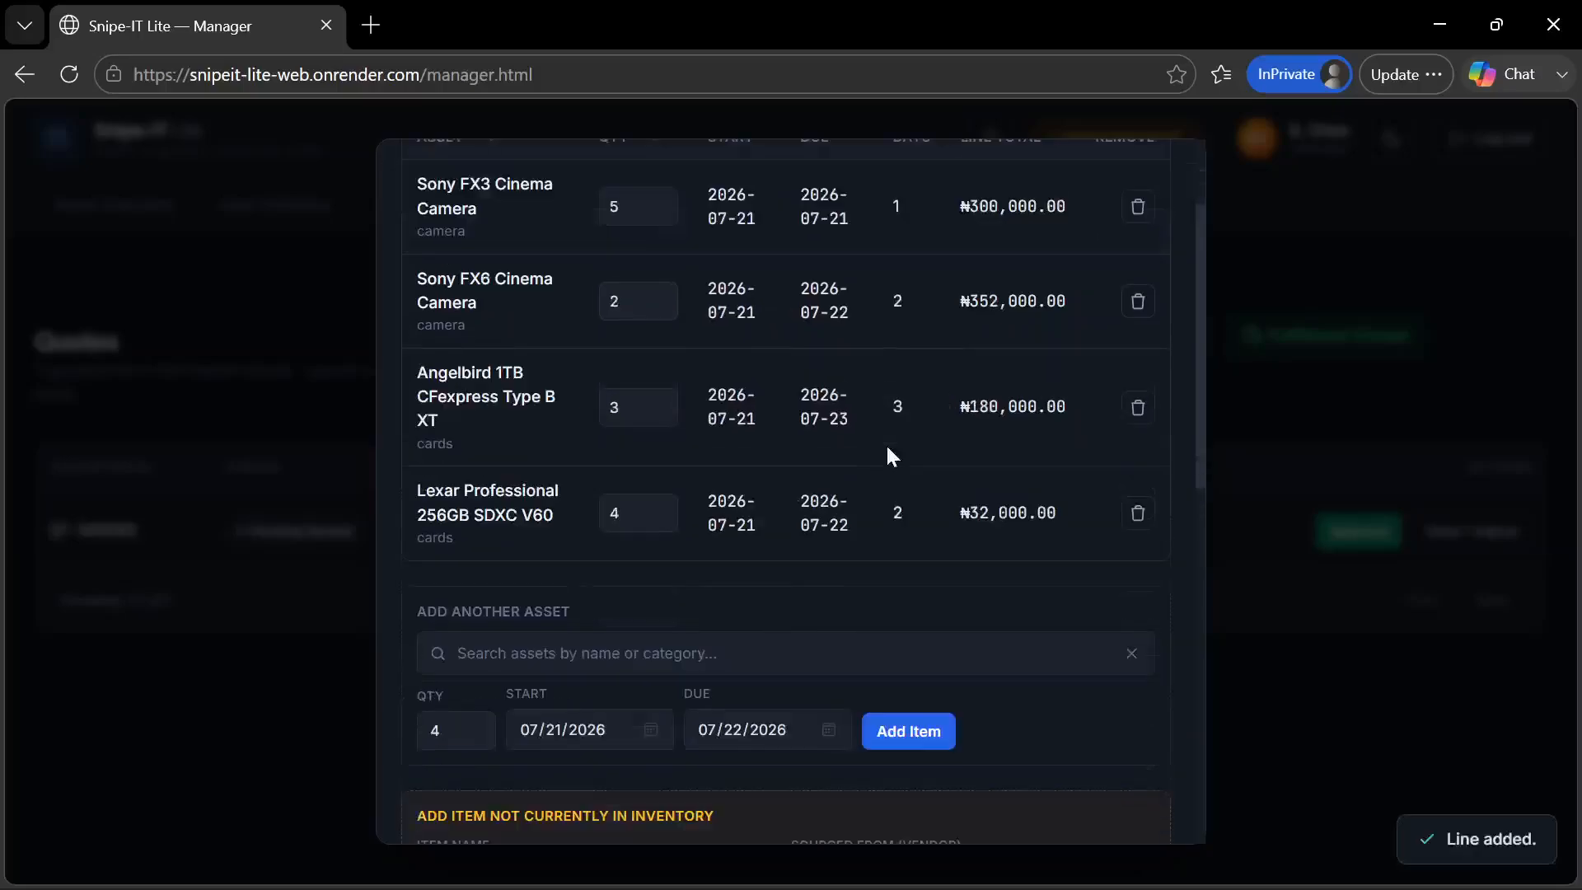
scroll(887, 449, "up", 3)
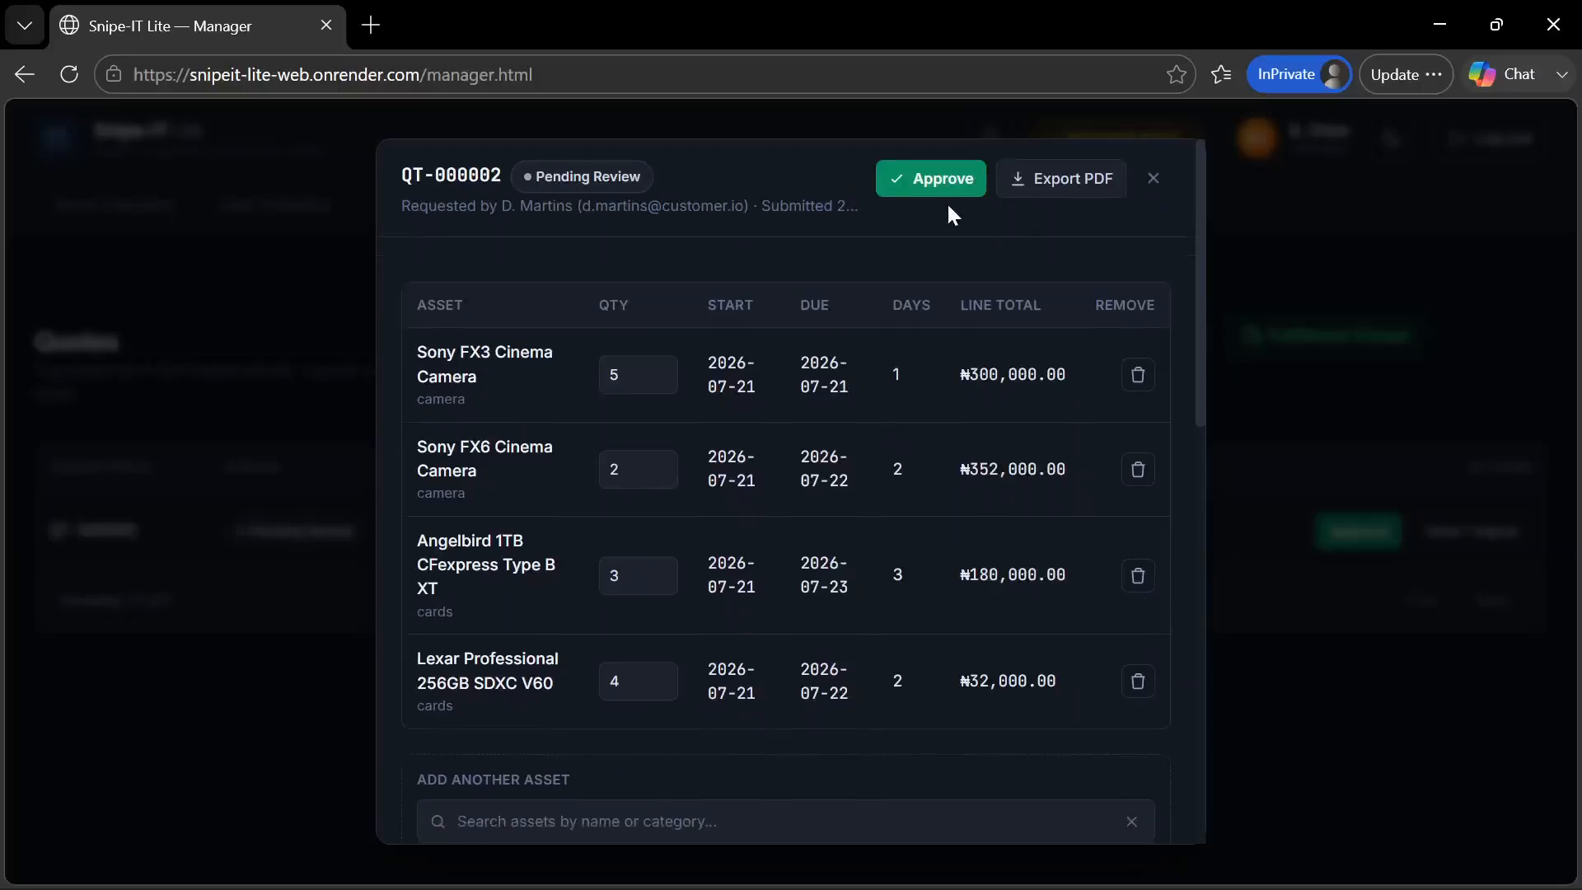
left_click(1156, 182)
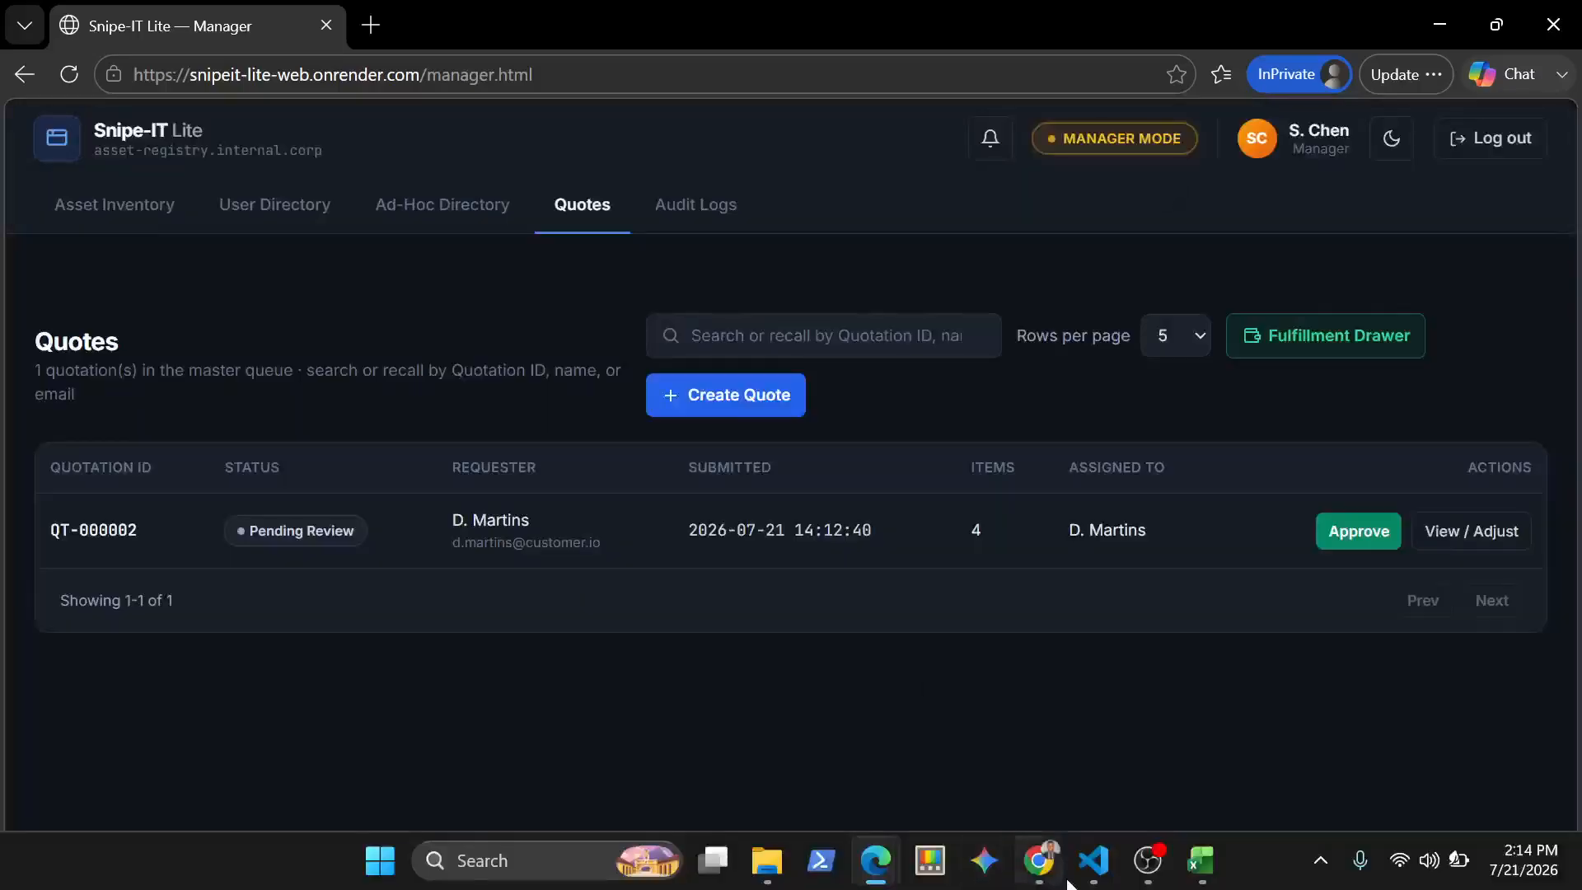
Switch to the customer portal in Chrome, open the pending quotation from My Quotes, and review its updated line items and totals
mouse_move(1040, 860)
left_click(947, 779)
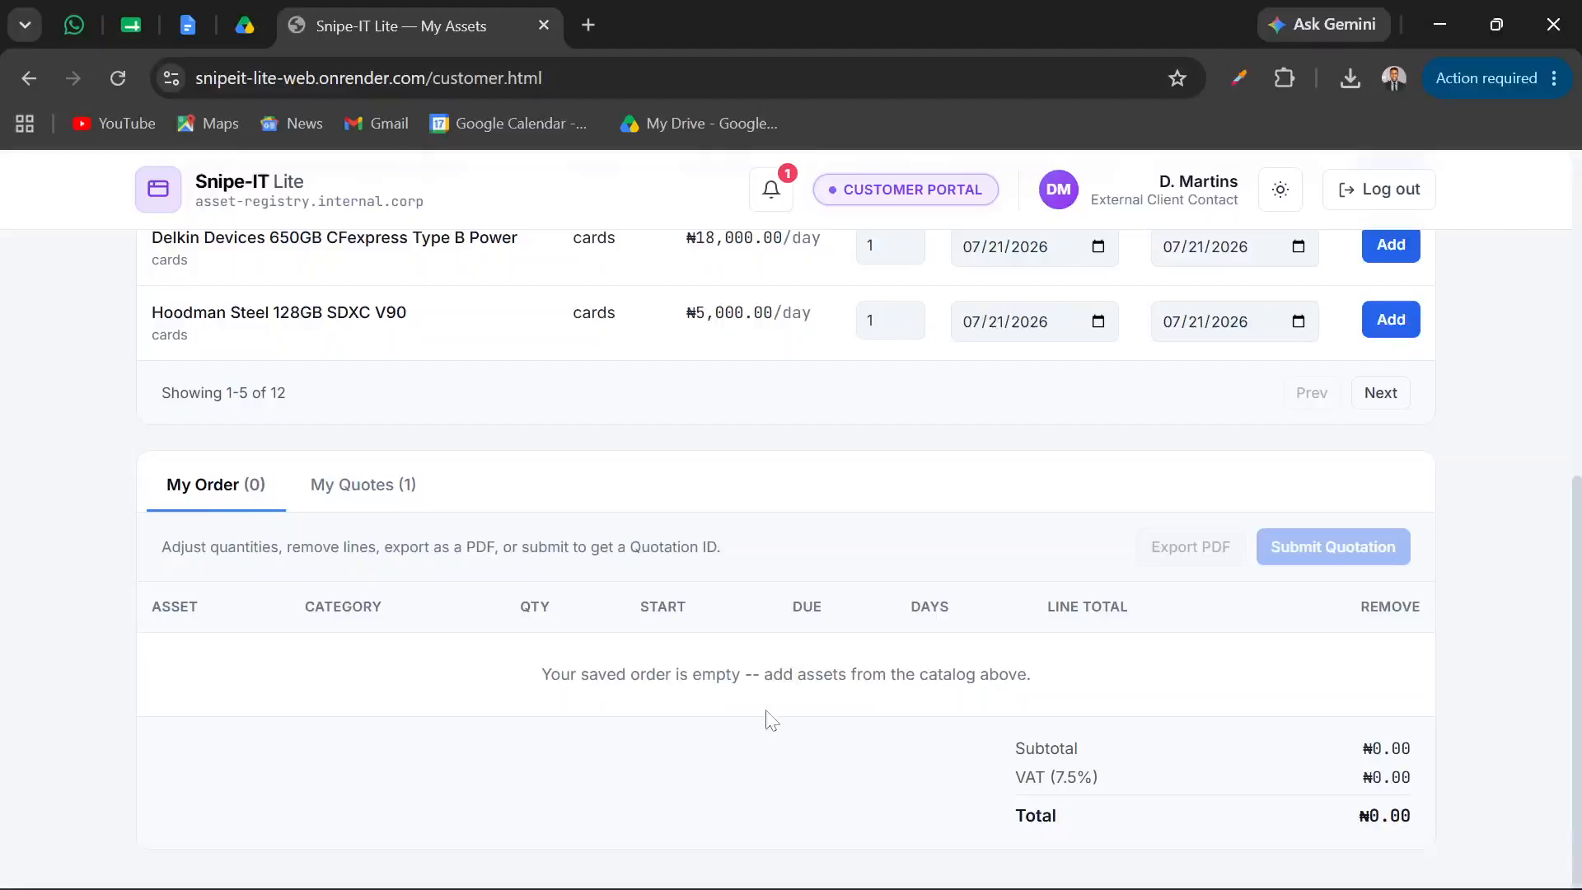
left_click(385, 494)
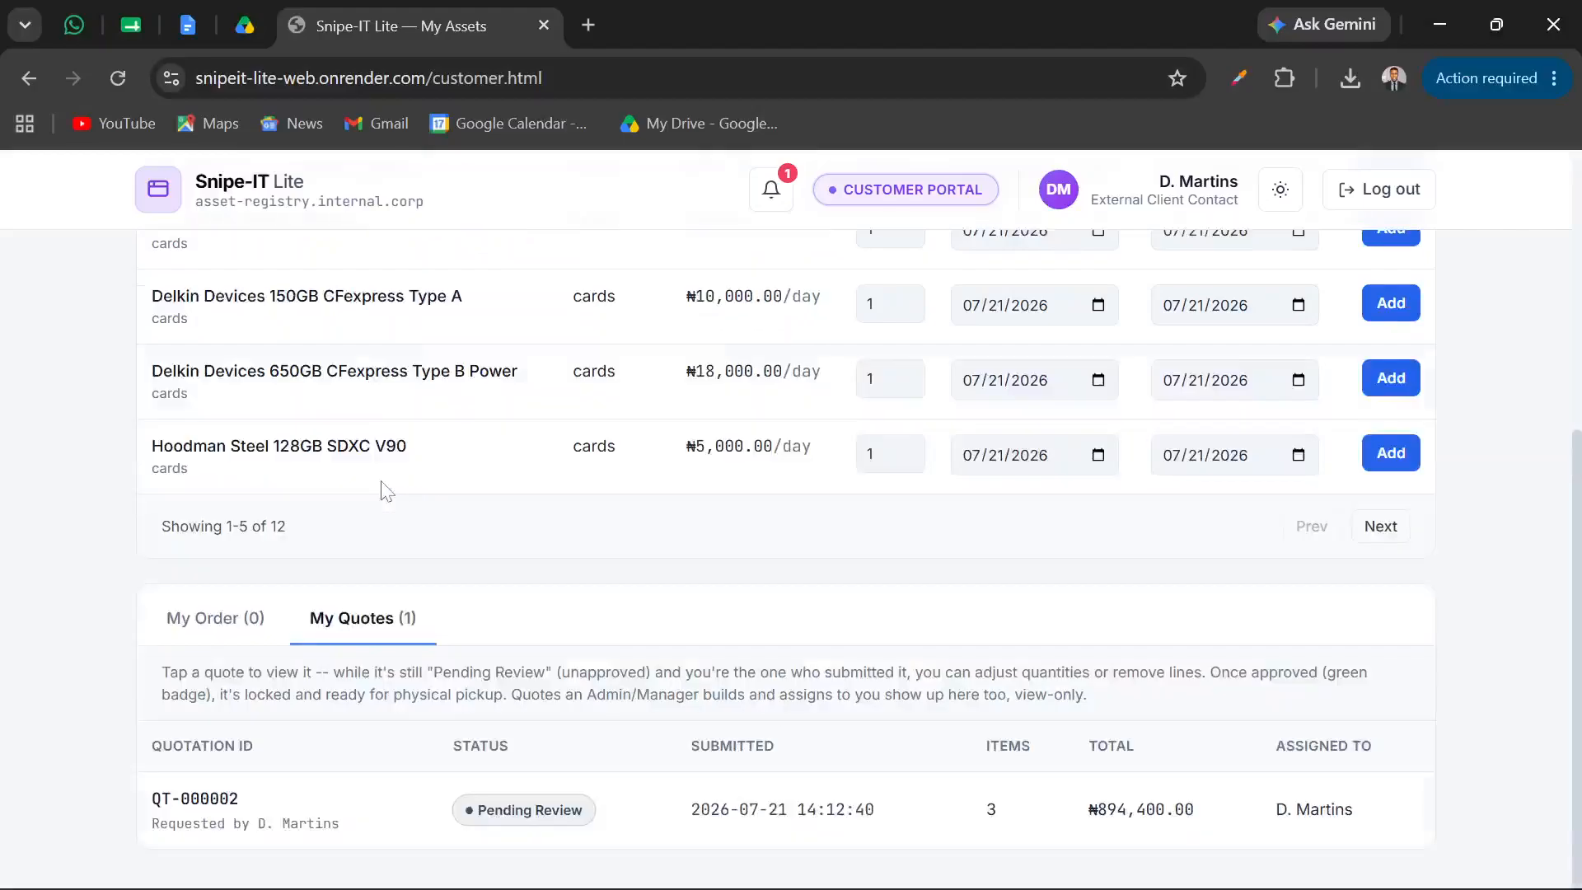
left_click(365, 817)
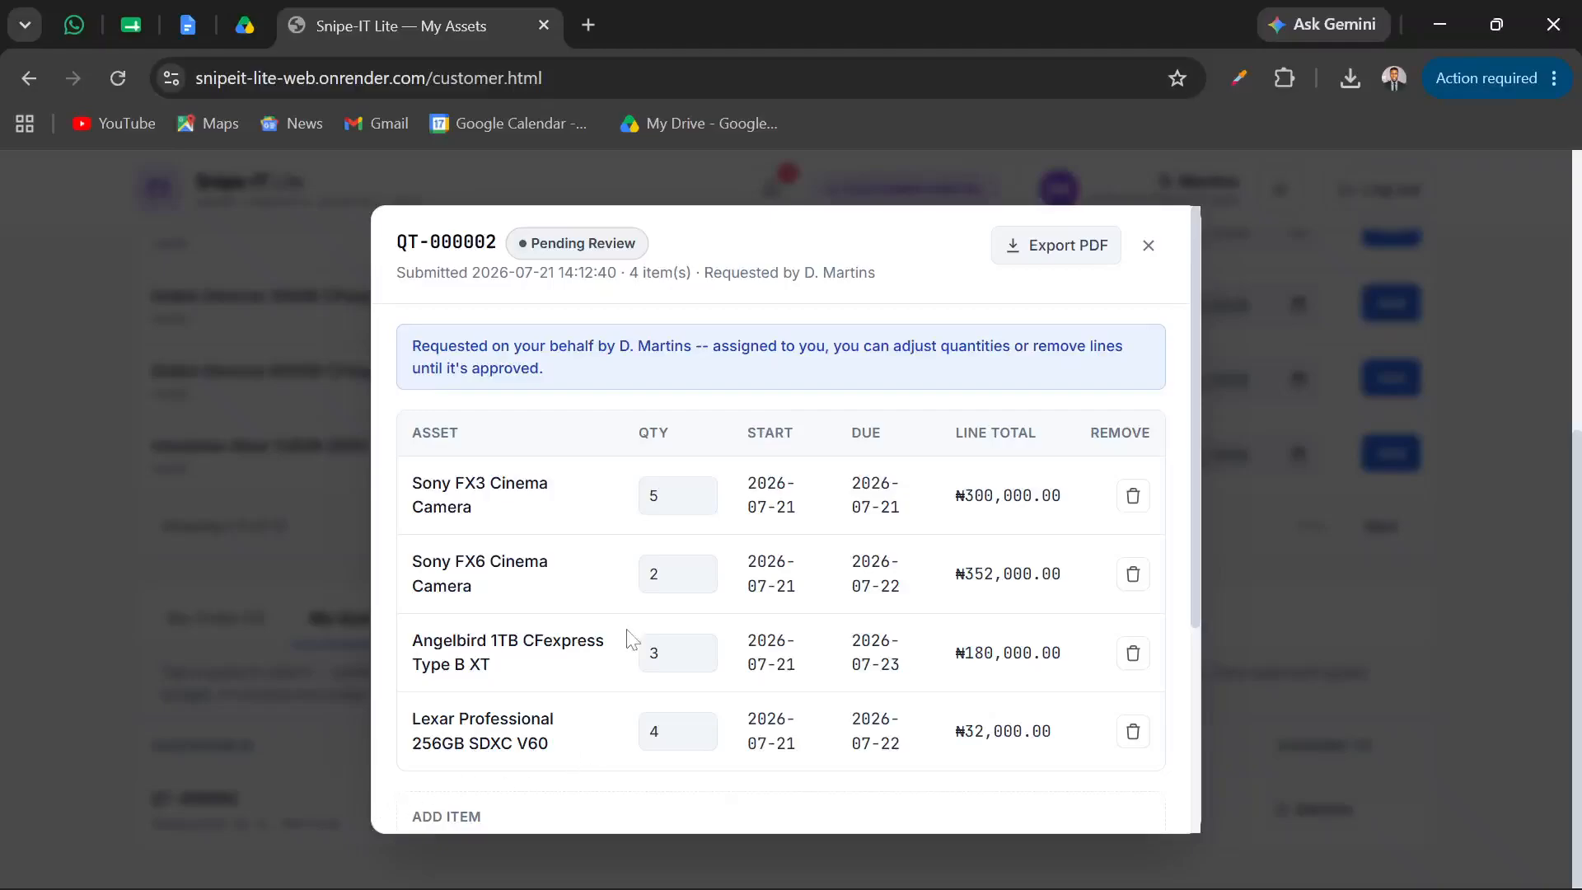
scroll(625, 640, "down", 3)
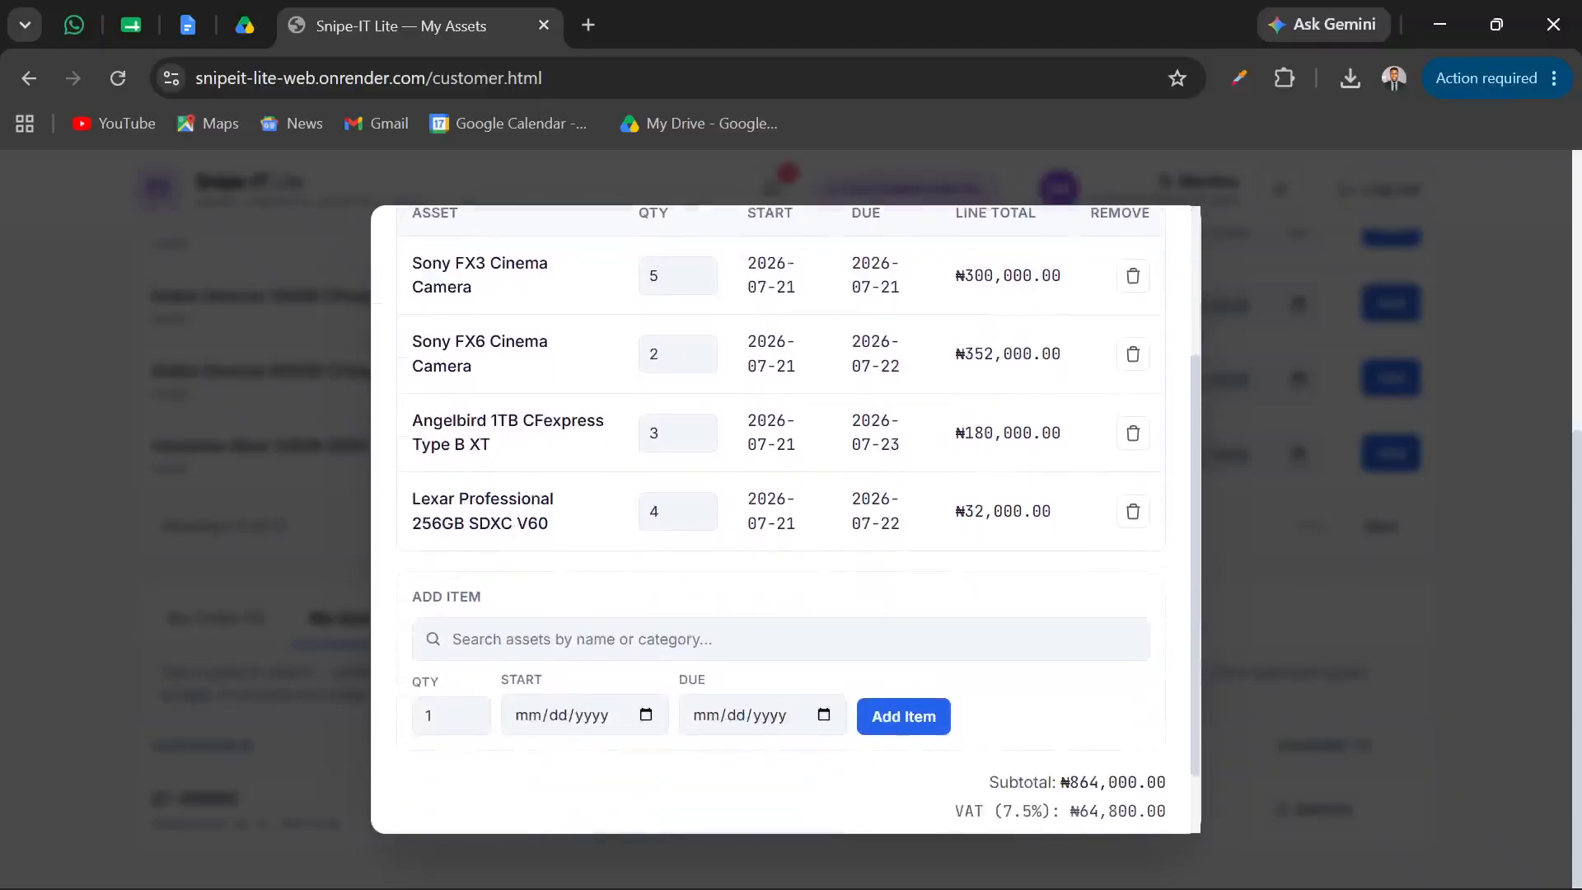
scroll(558, 531, "up", 3)
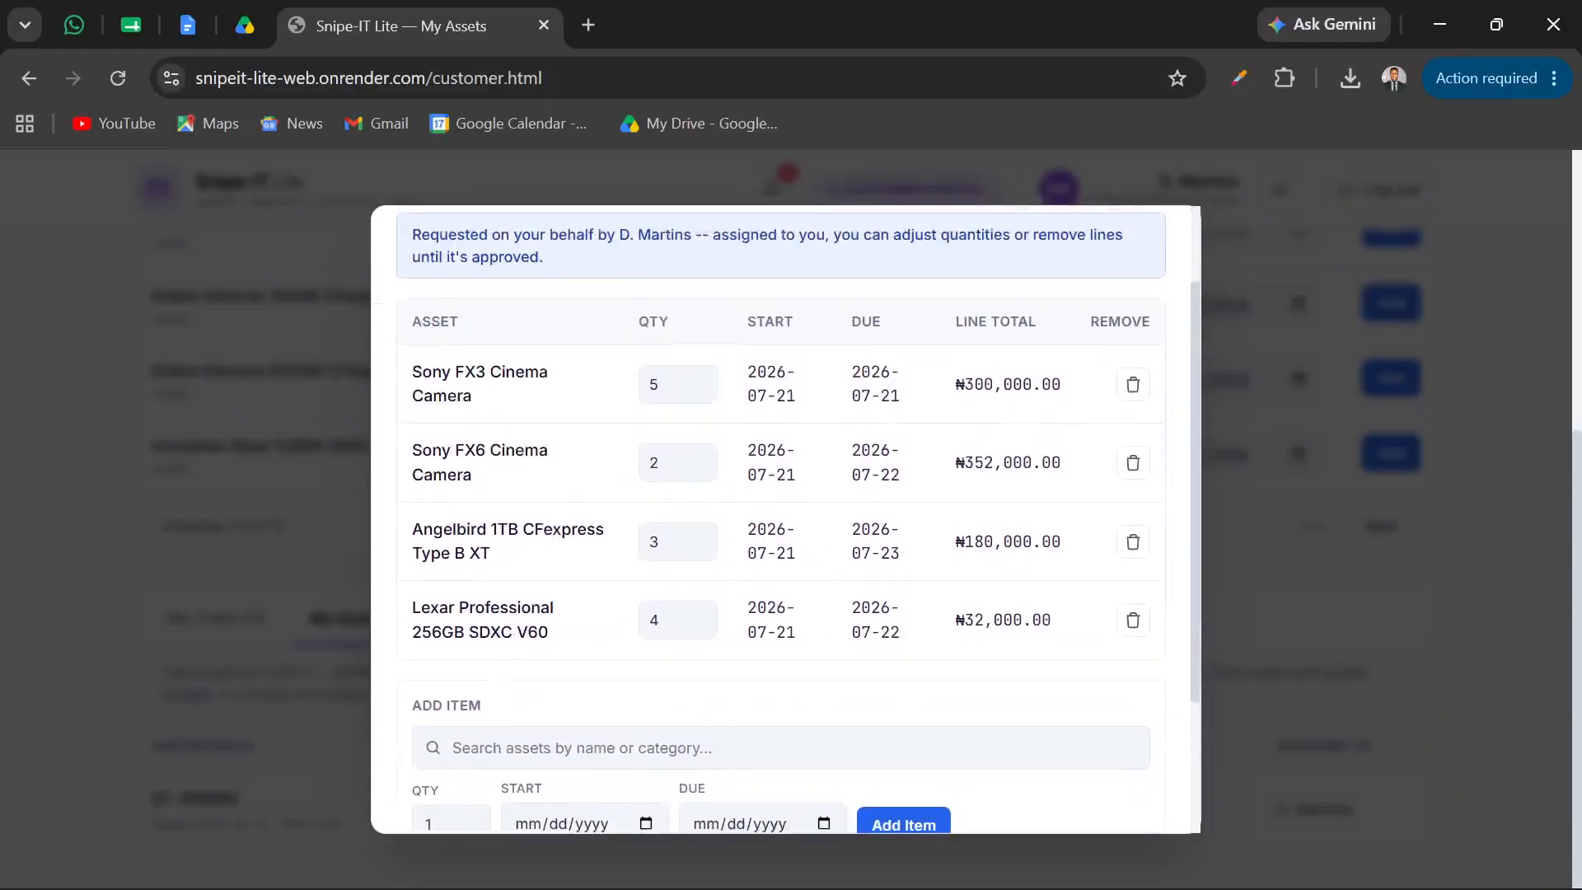
Review the open quotation's line items, add-item fields, VAT and totals in the customer portal, and close it
scroll(557, 531, "down", 1)
scroll(557, 531, "up", 1)
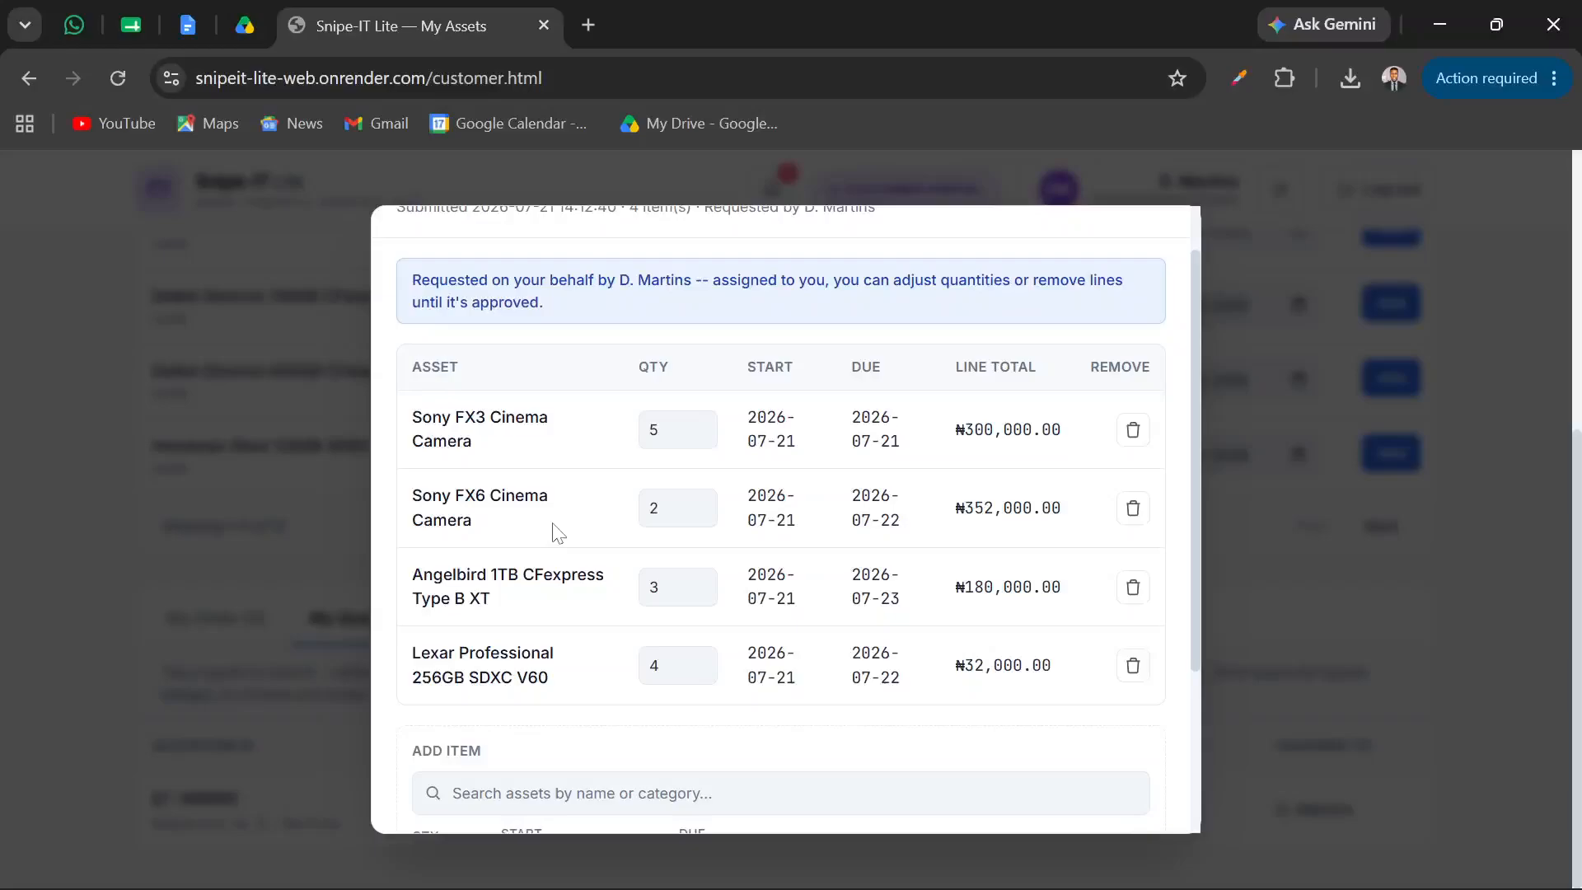
scroll(557, 532, "down", 1)
scroll(554, 530, "up", 1)
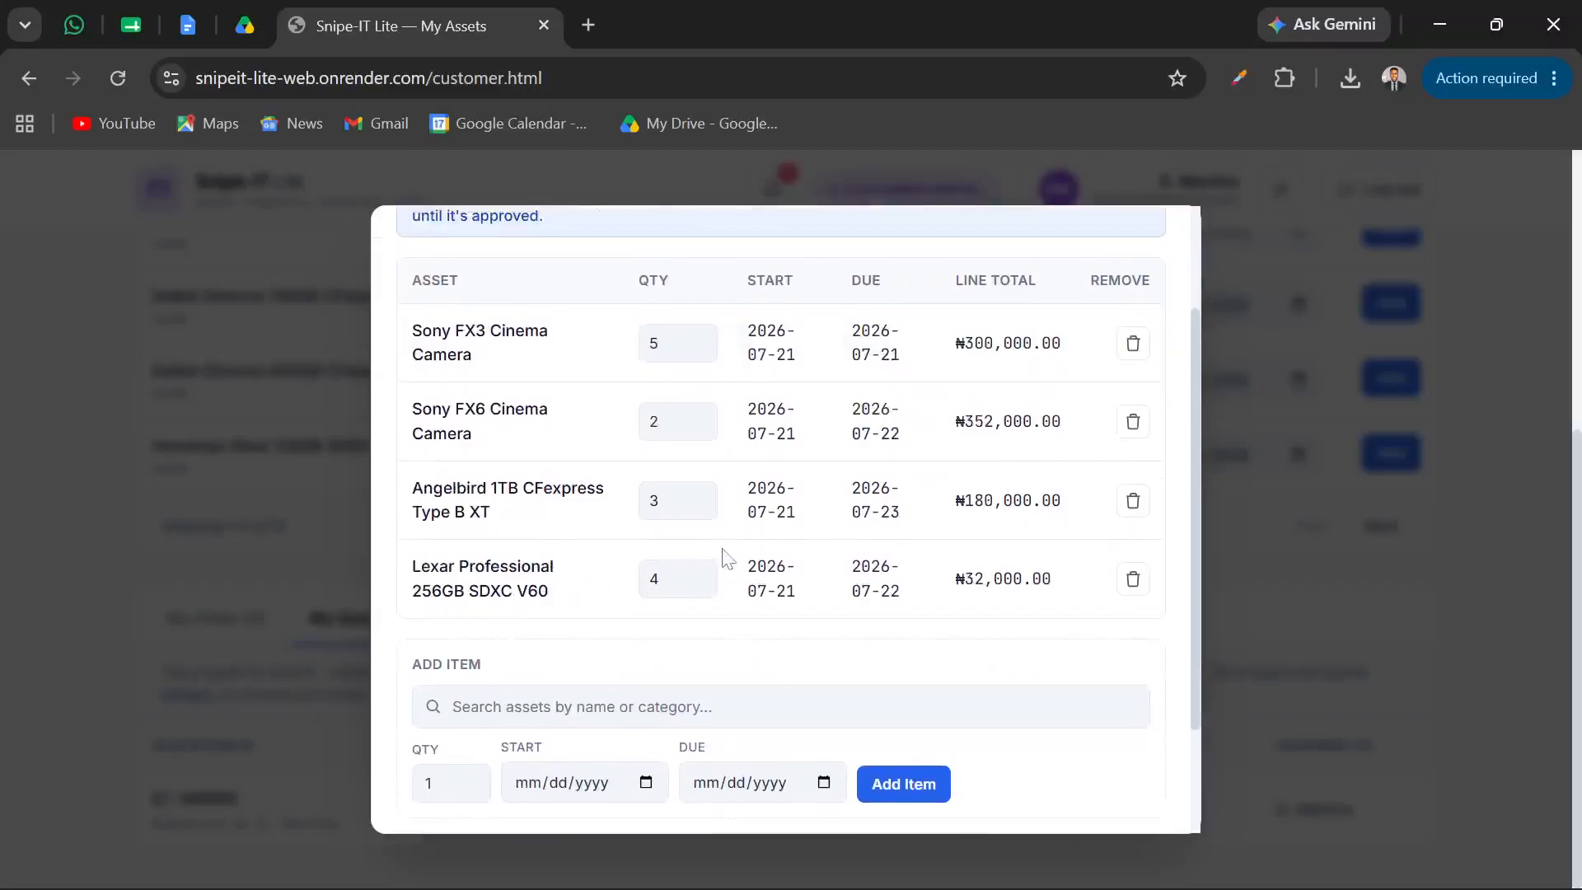
scroll(722, 556, "down", 1)
scroll(724, 557, "up", 1)
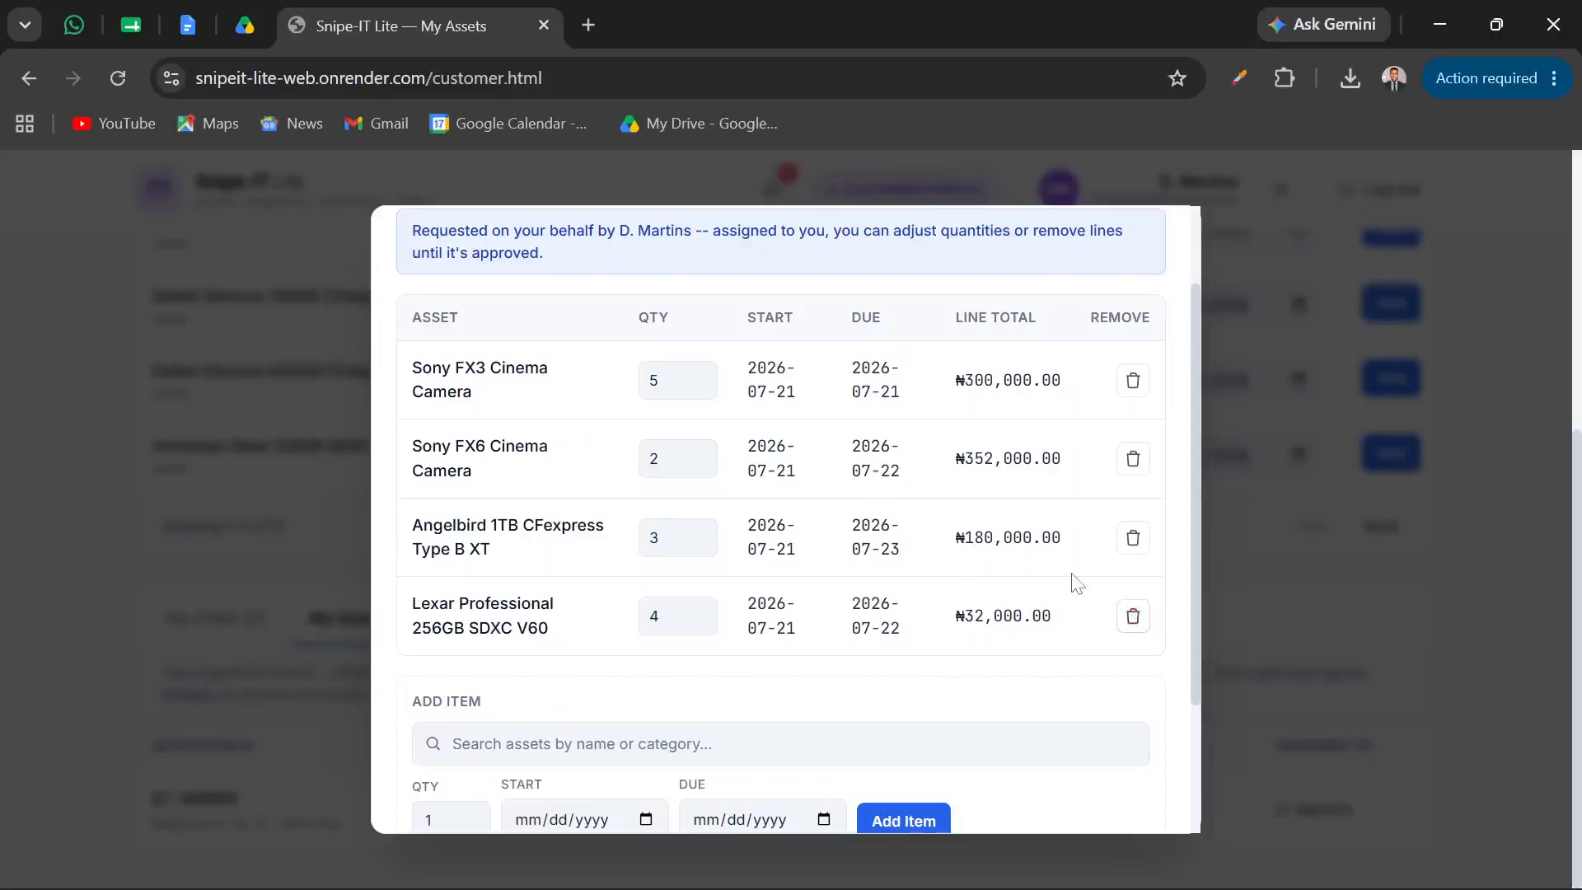
scroll(1075, 584, "down", 2)
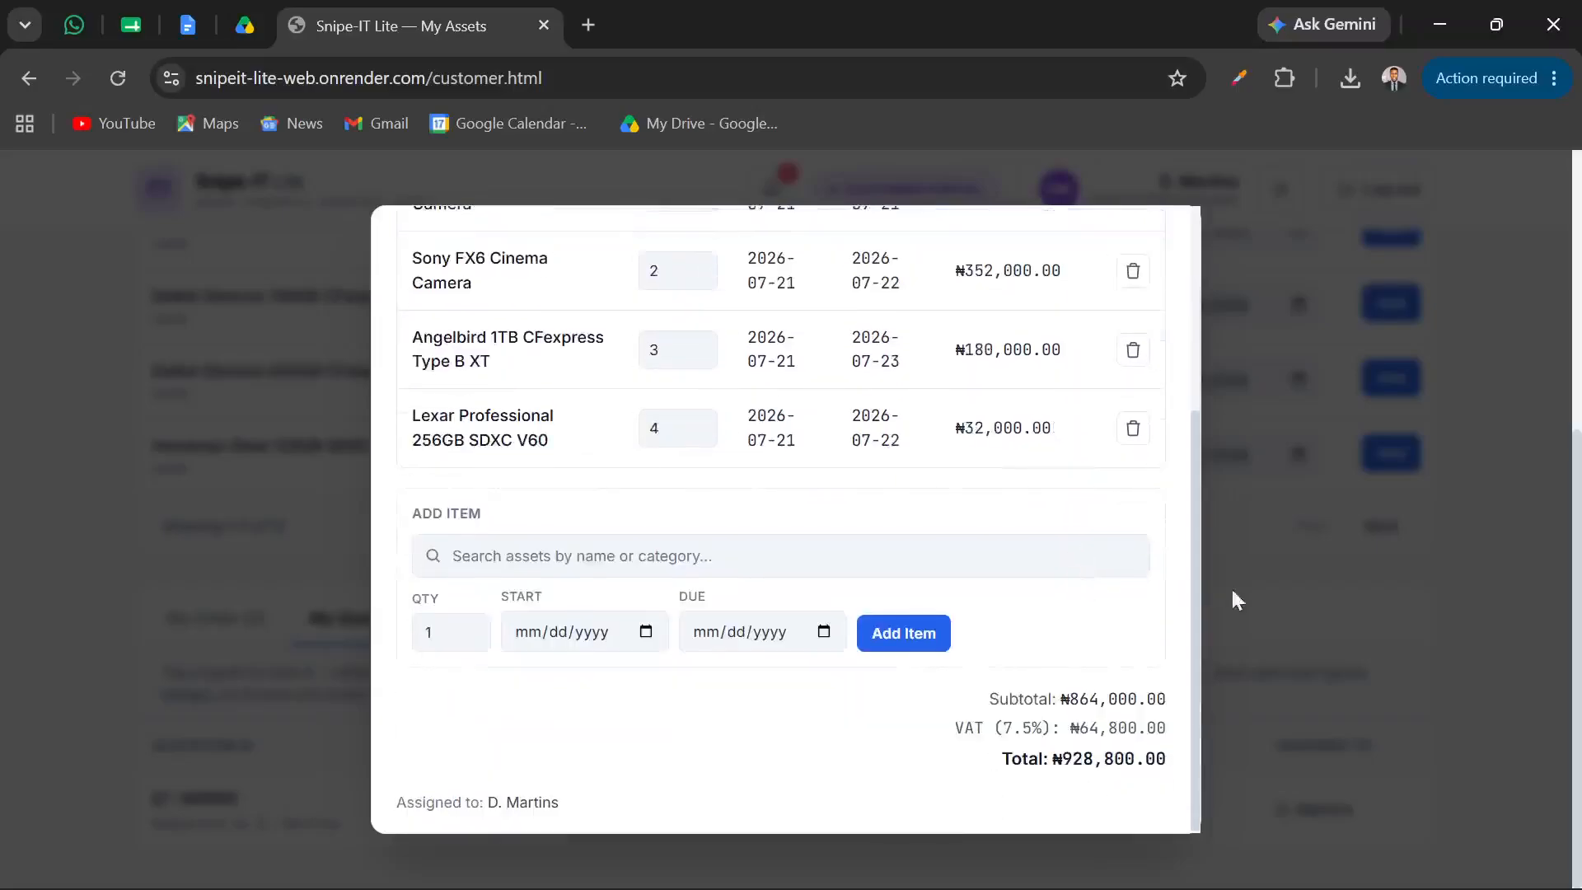
left_click(1320, 587)
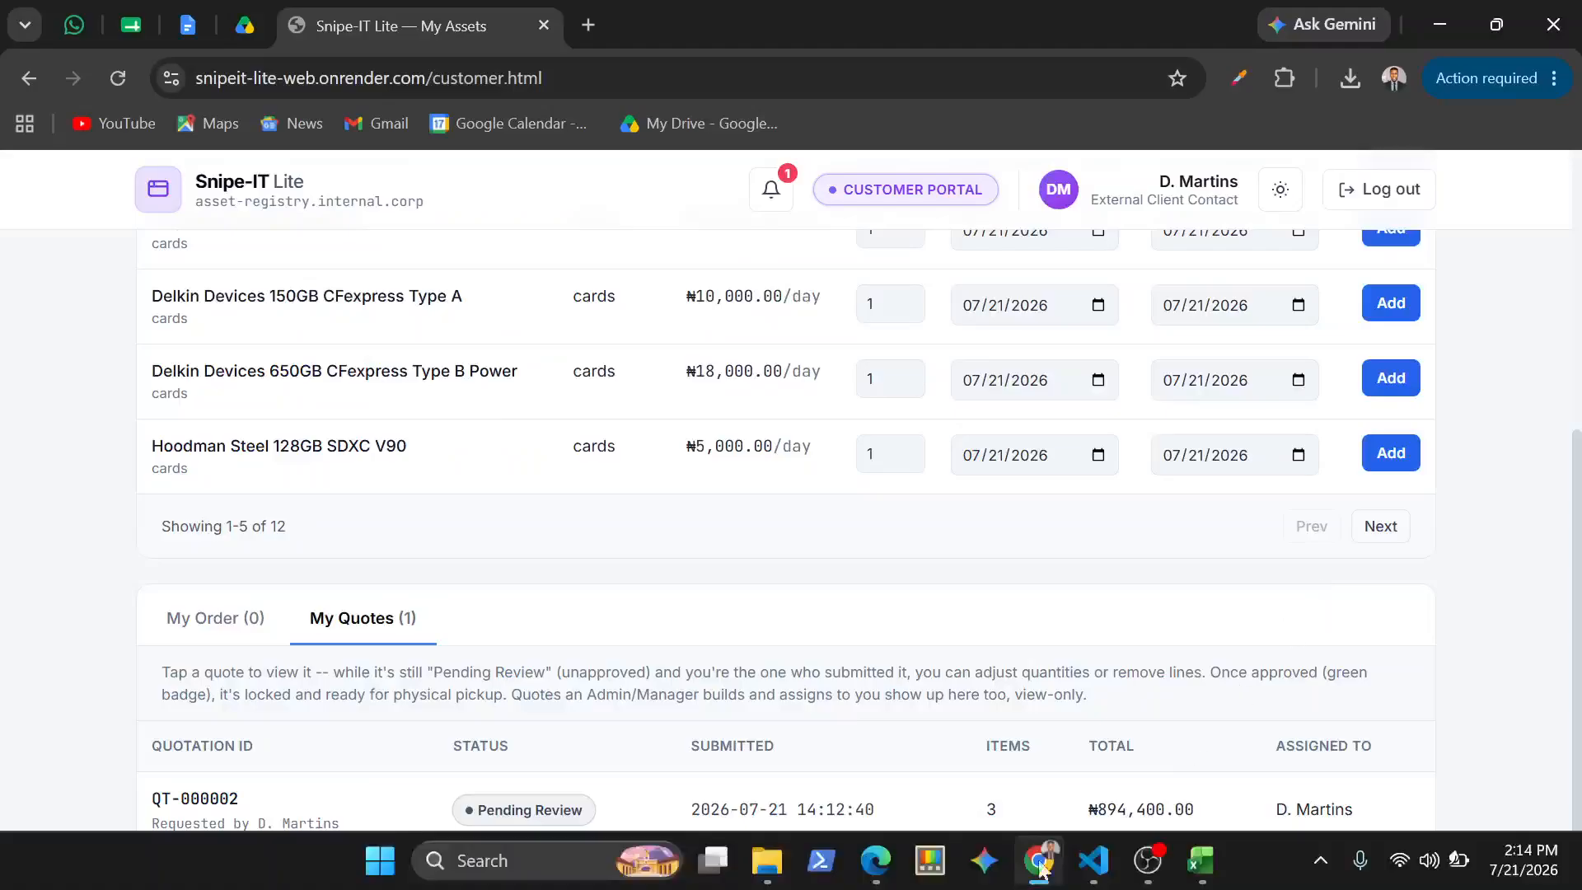
Switch to the manager page in Edge and open the pending quotation for adjustment
mouse_move(876, 861)
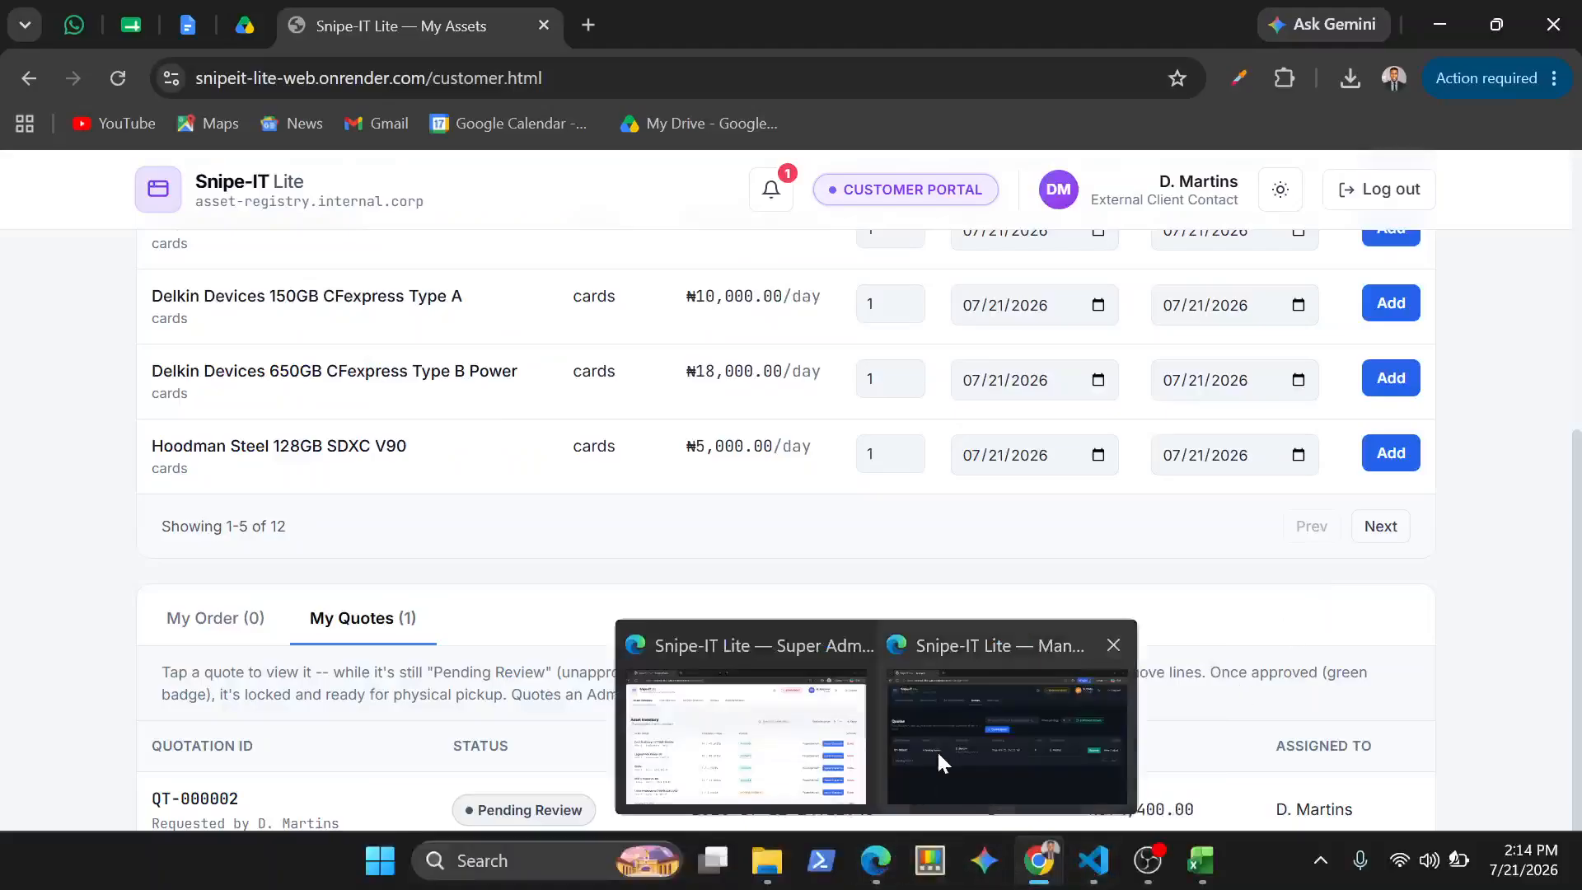
left_click(937, 750)
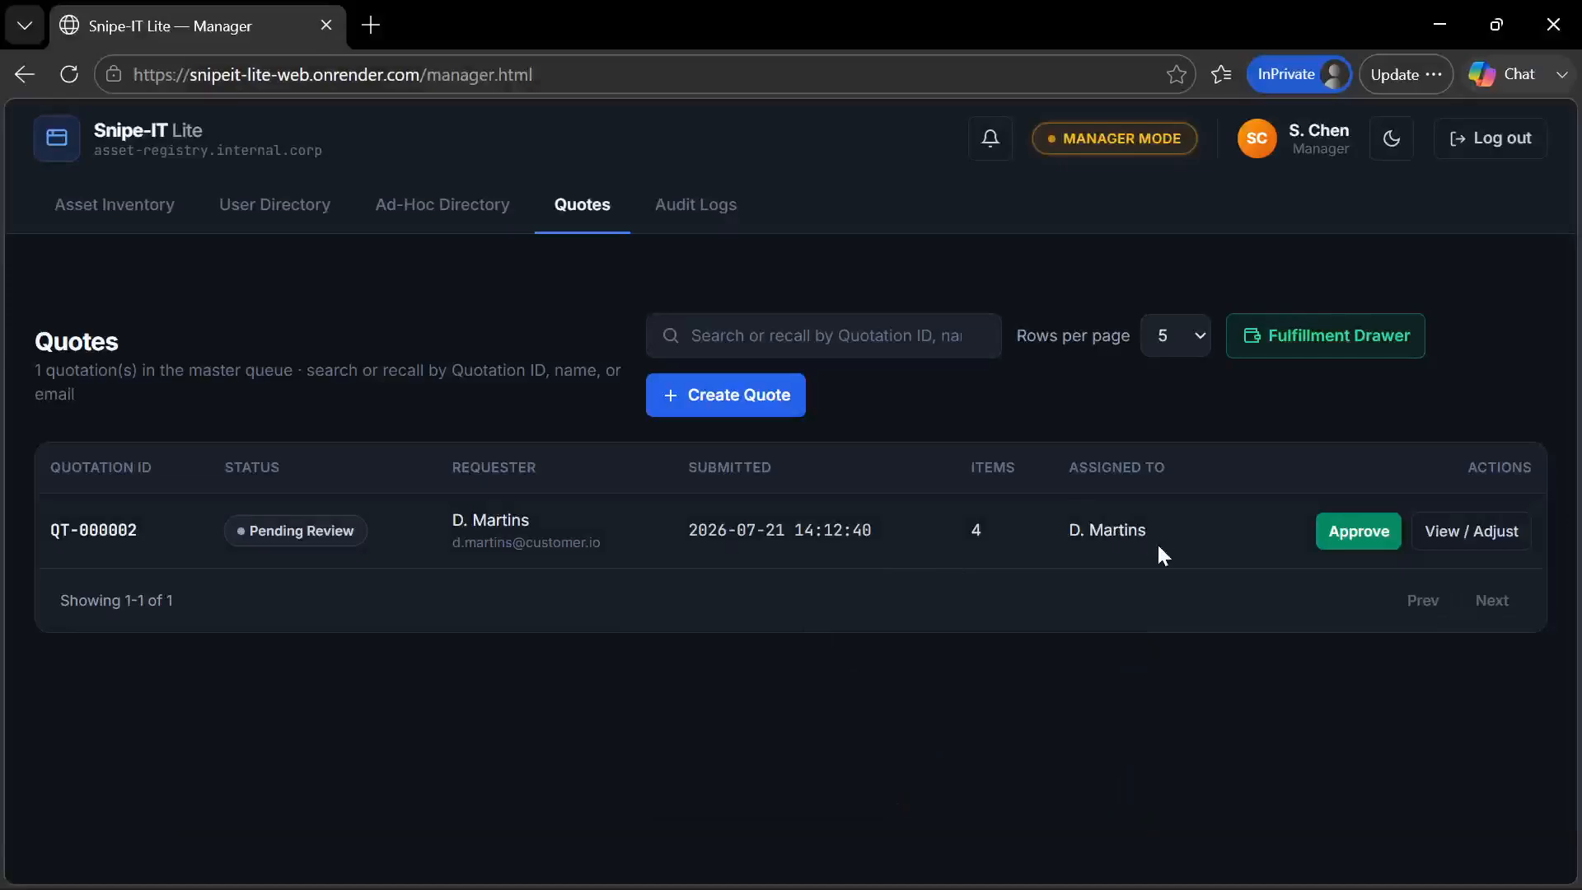
left_click(1449, 532)
scroll(868, 478, "down", 5)
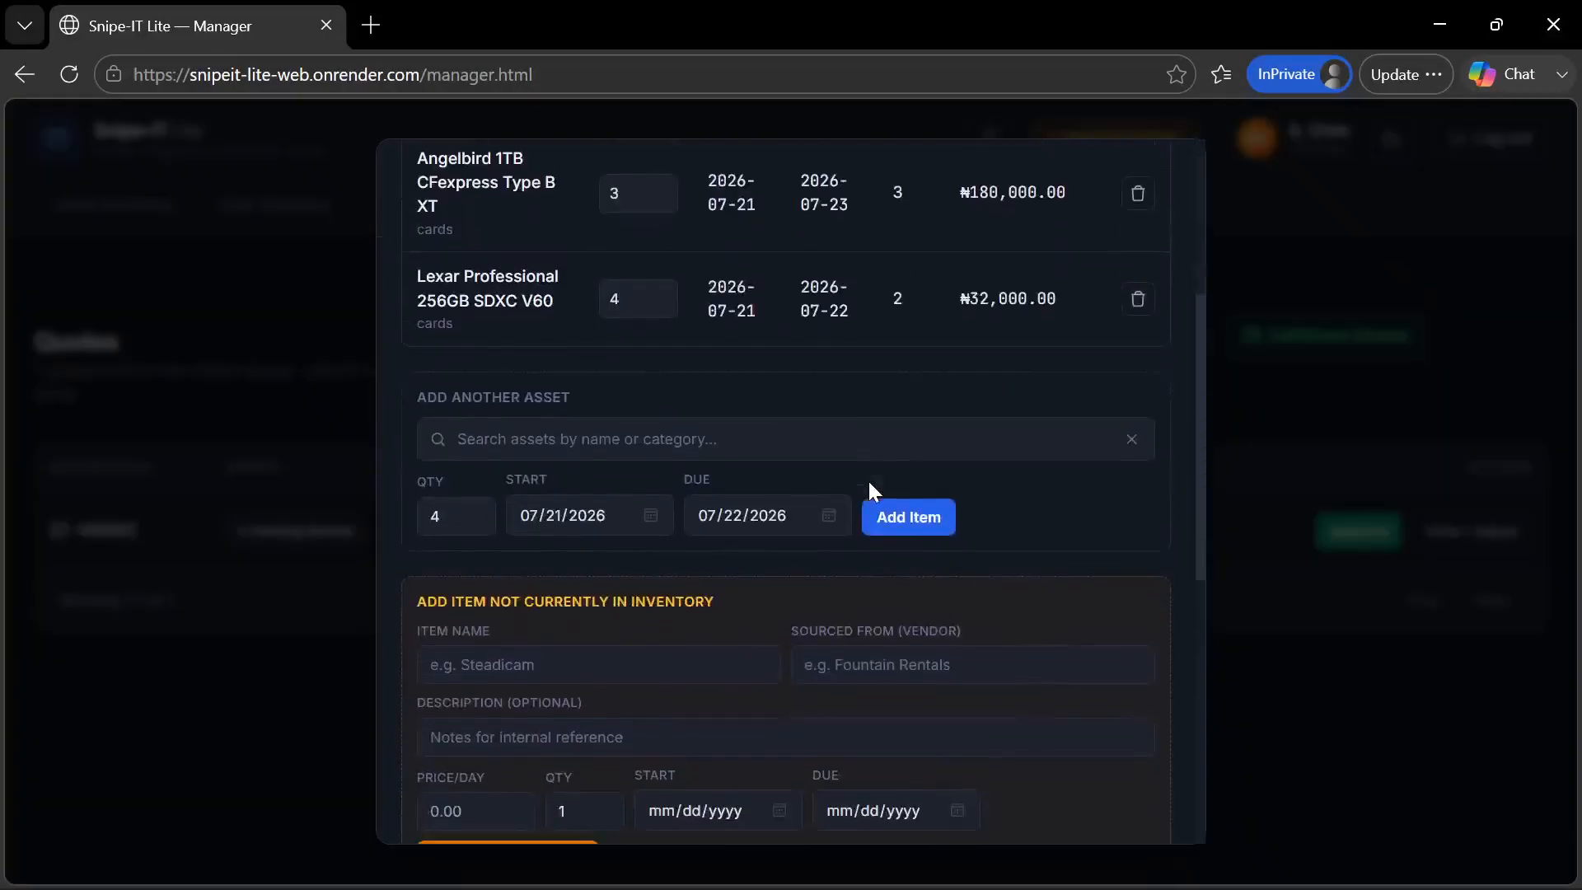
left_click(787, 439)
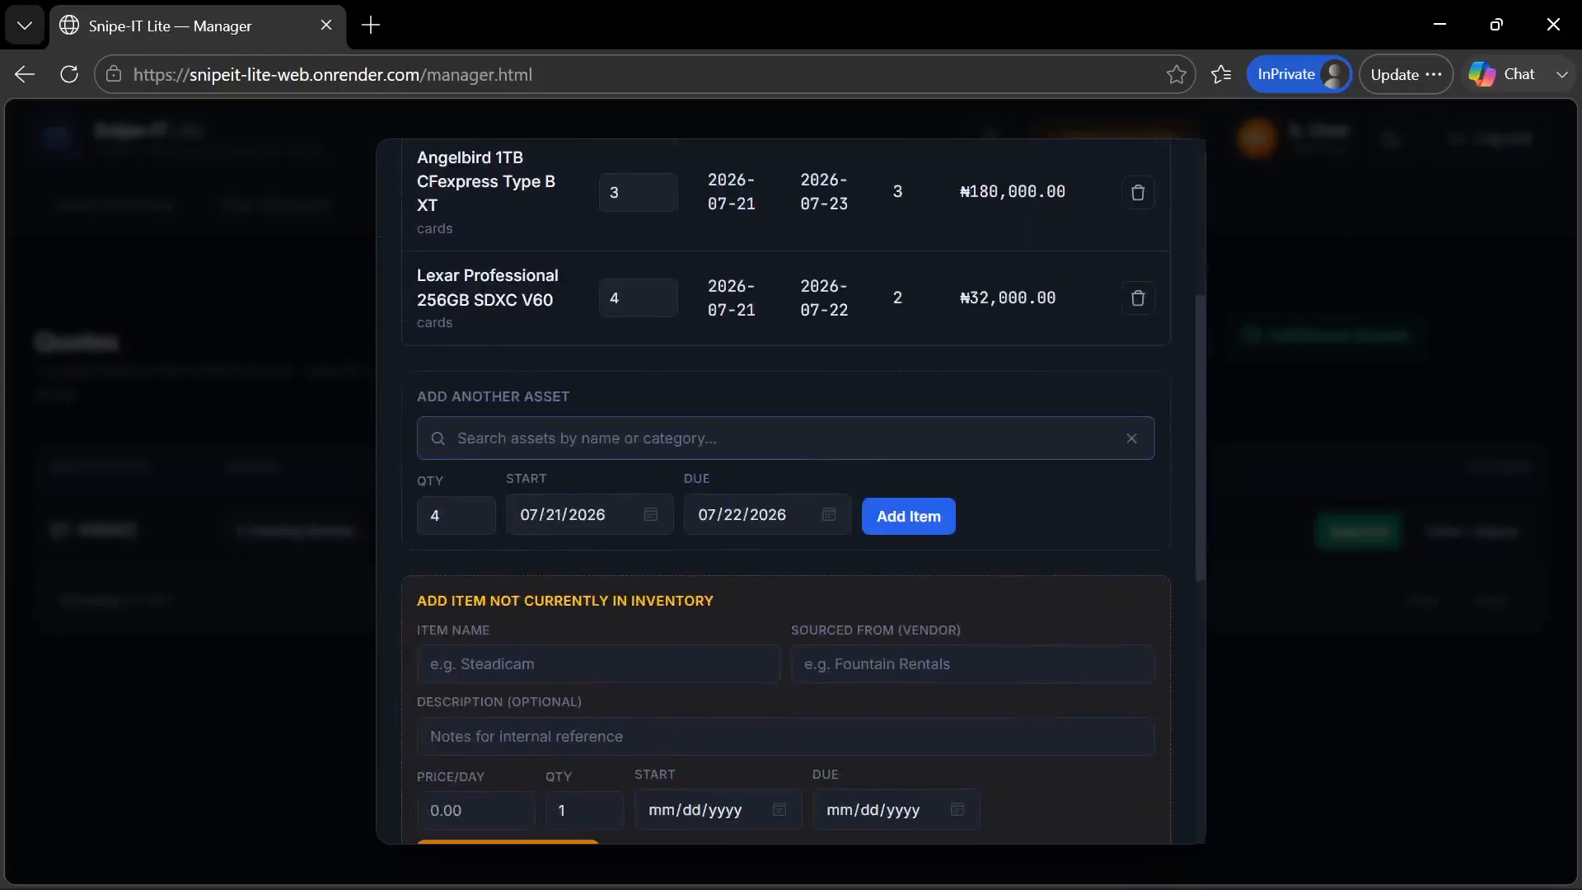
Enter Camera Operator as the name of an item not currently in inventory
left_click(598, 664)
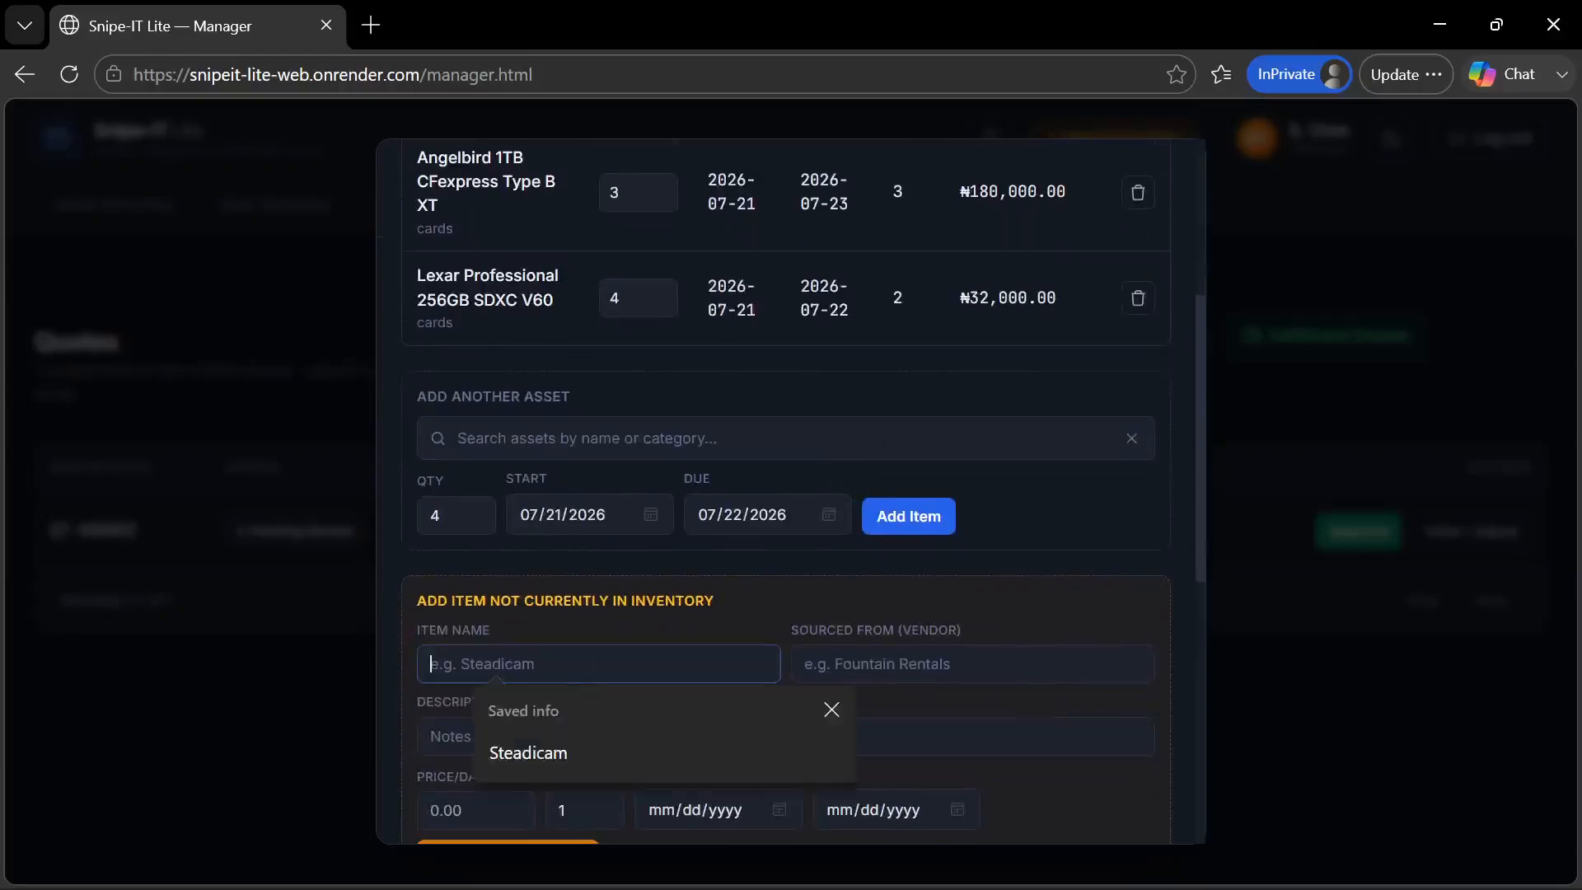
type("CA")
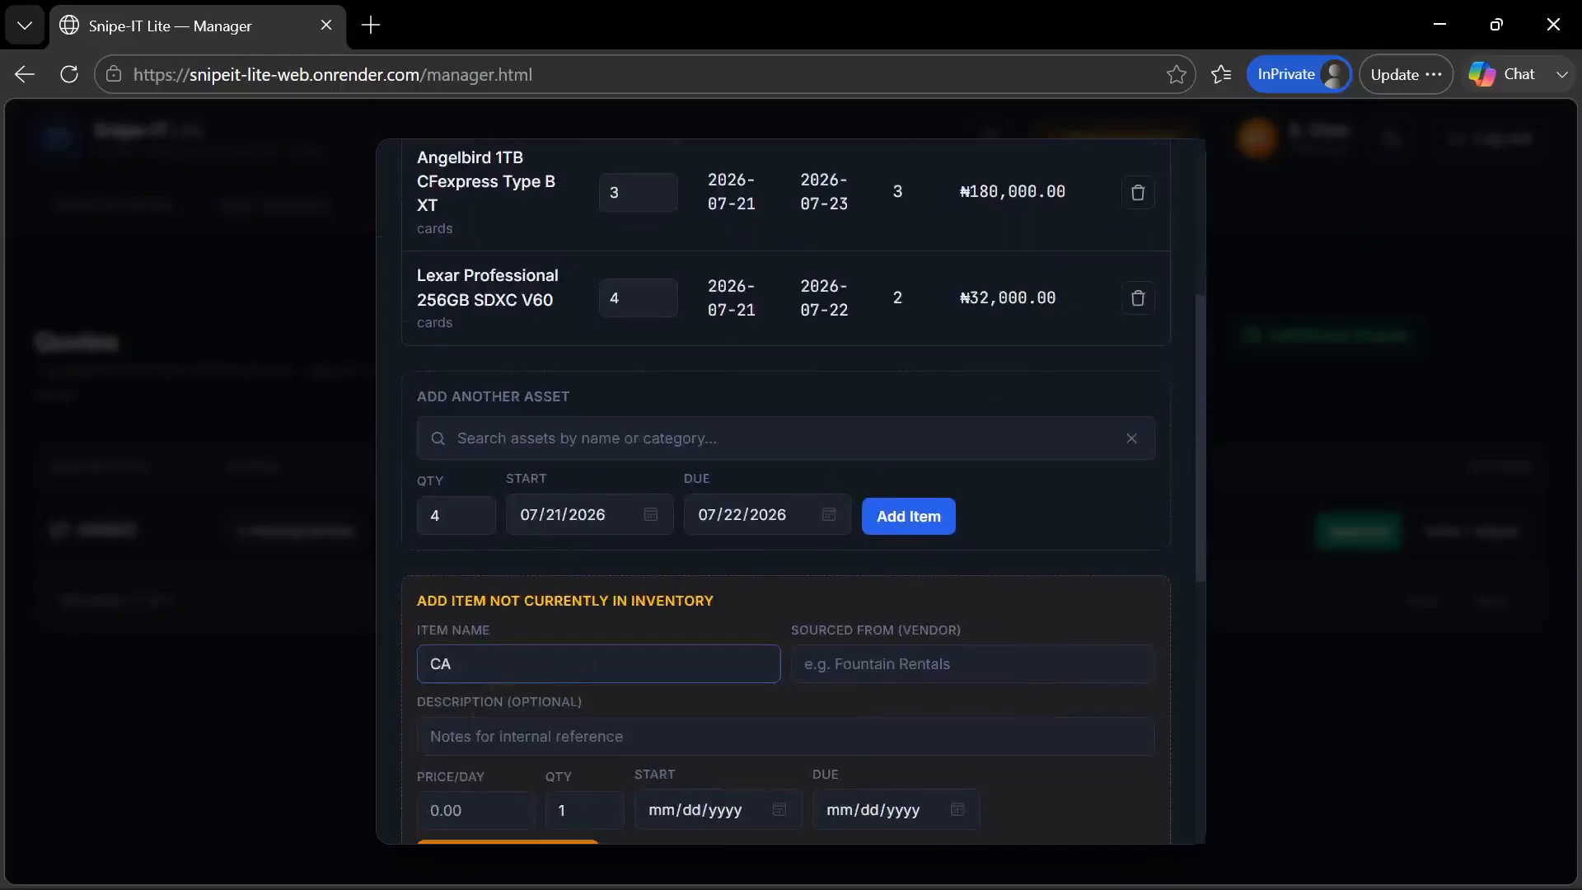
key("BackSpace")
type("amtech")
key("BackSpace")
key("BackSpace")
key("BackSpace")
key("BackSpace")
key("BackSpace")
type("mera Operator")
Enter Company as the vendor the Camera Operator is sourced from
left_click(872, 672)
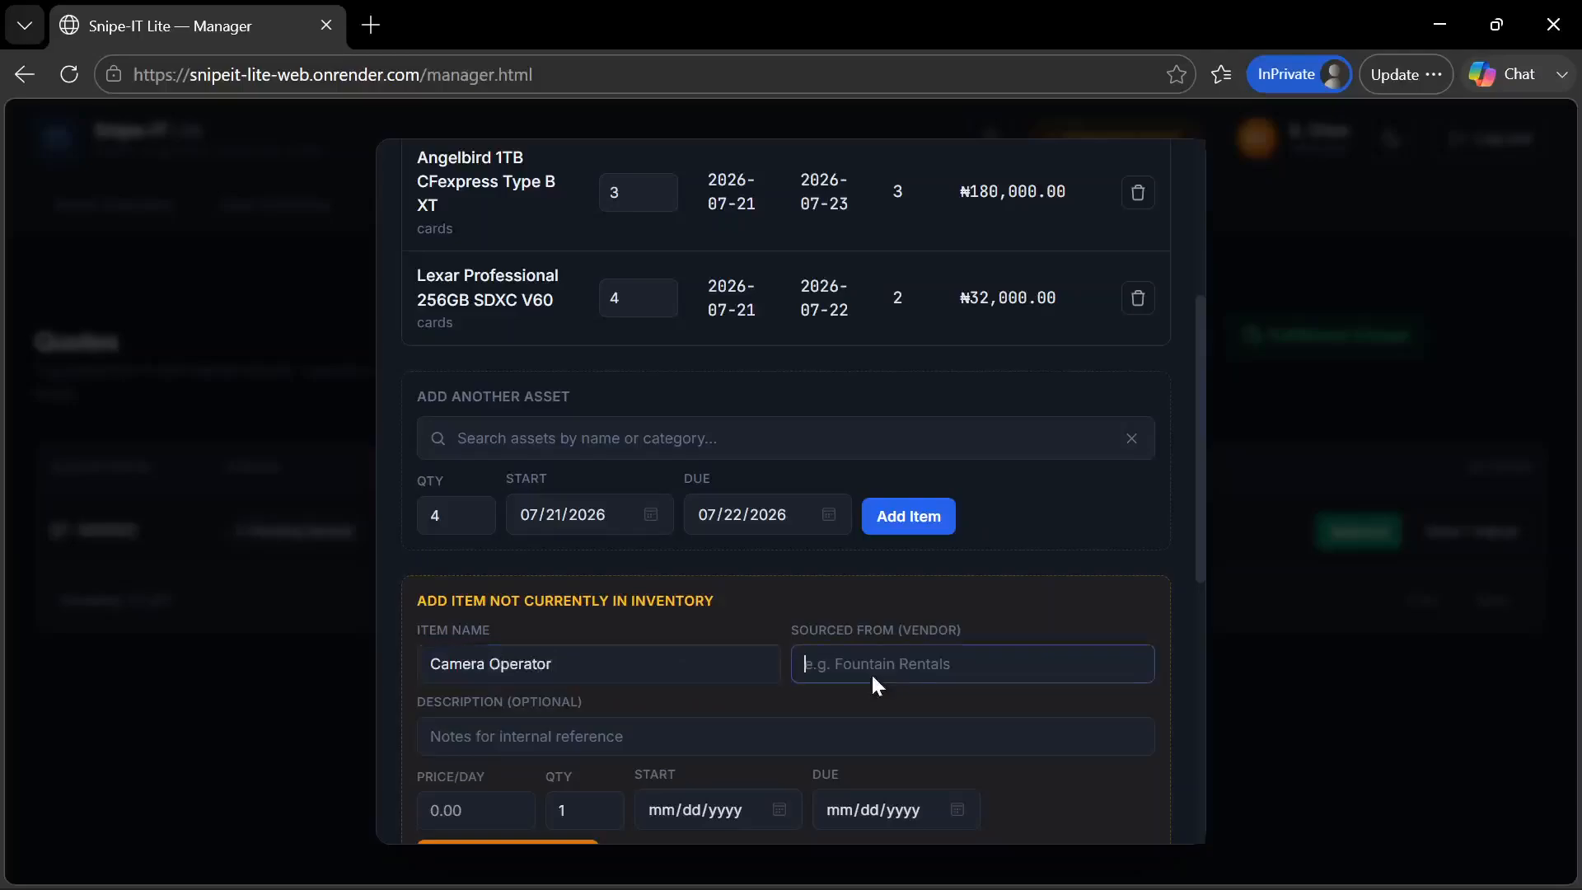
type("N")
key("BackSpace")
type("COmpa")
key("BackSpace")
key("BackSpace")
key("BackSpace")
key("BackSpace")
type("pm")
key("BackSpace")
key("BackSpace")
type("ompany")
Skip the optional description and set the Camera Operator's price per day to 50000
scroll(679, 659, "down", 1)
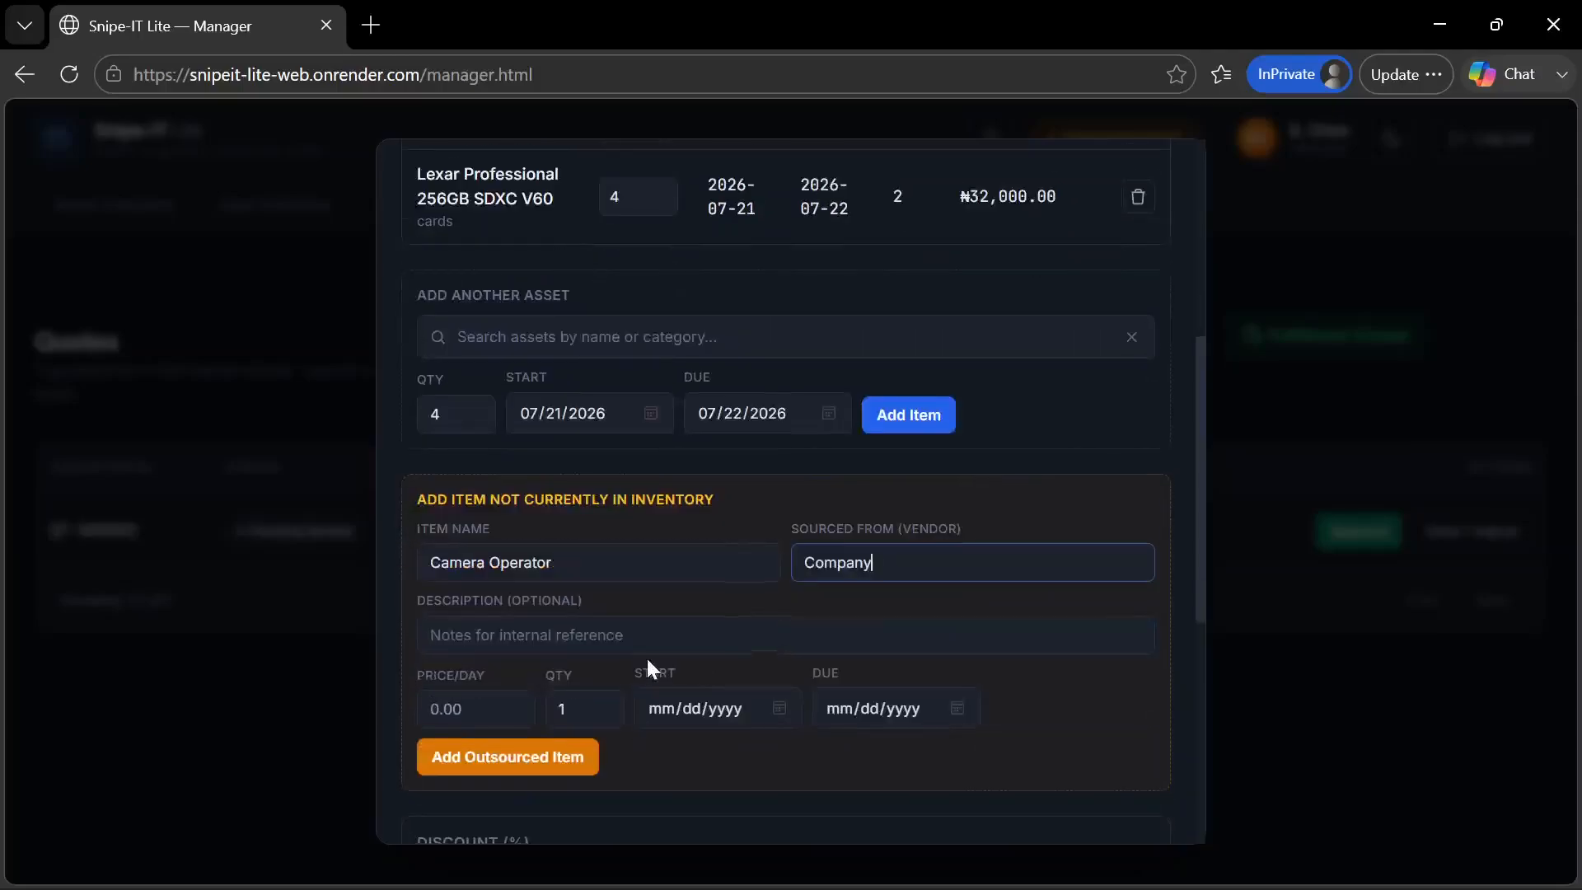
key("Tab")
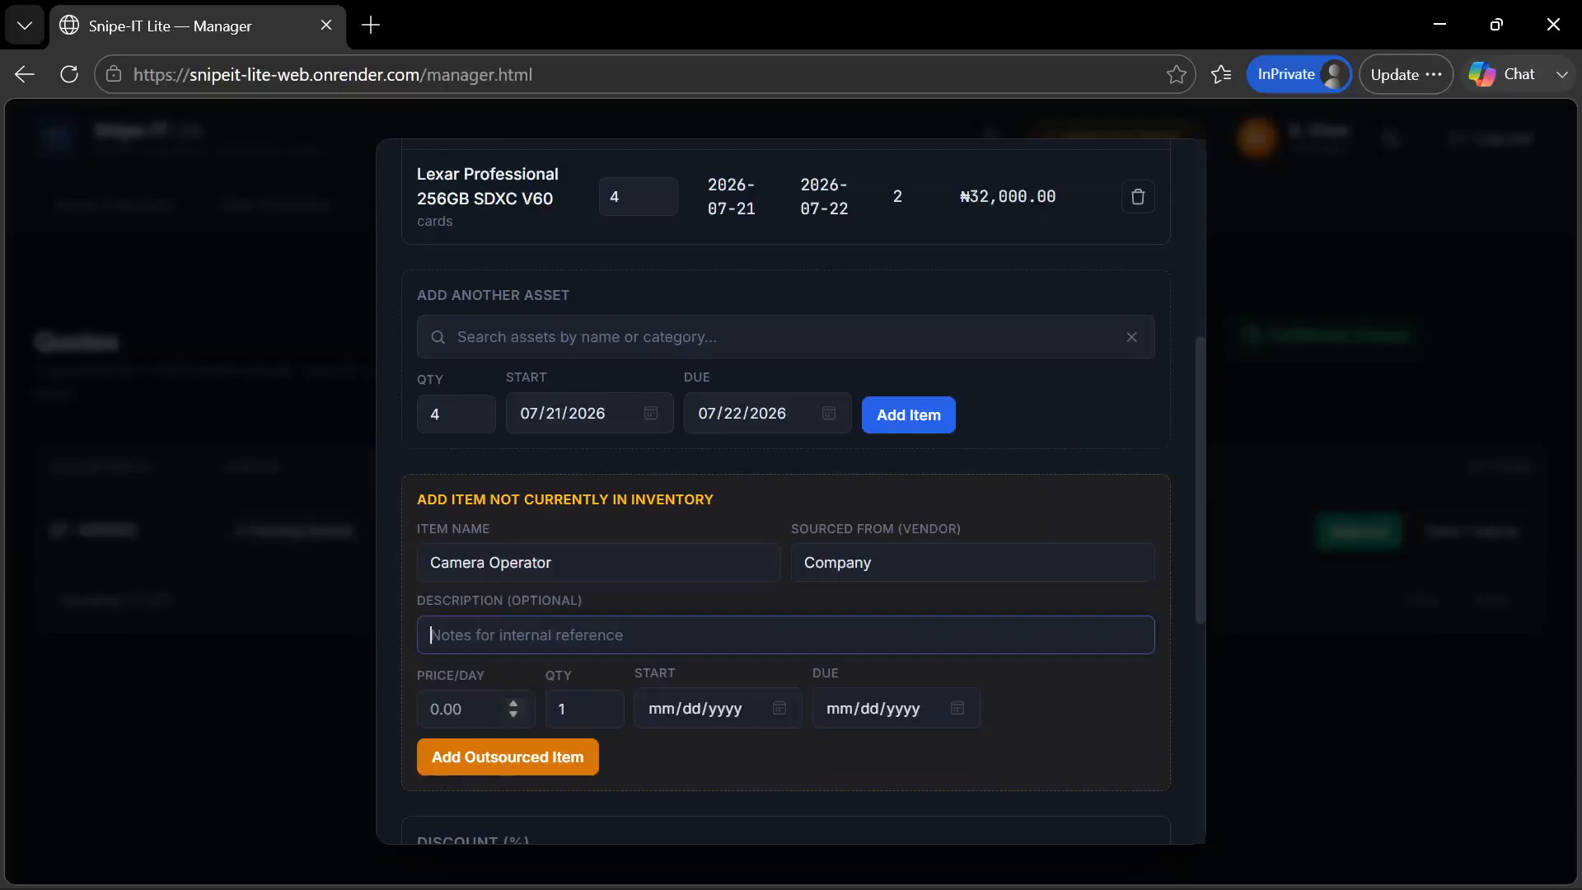
key("Tab")
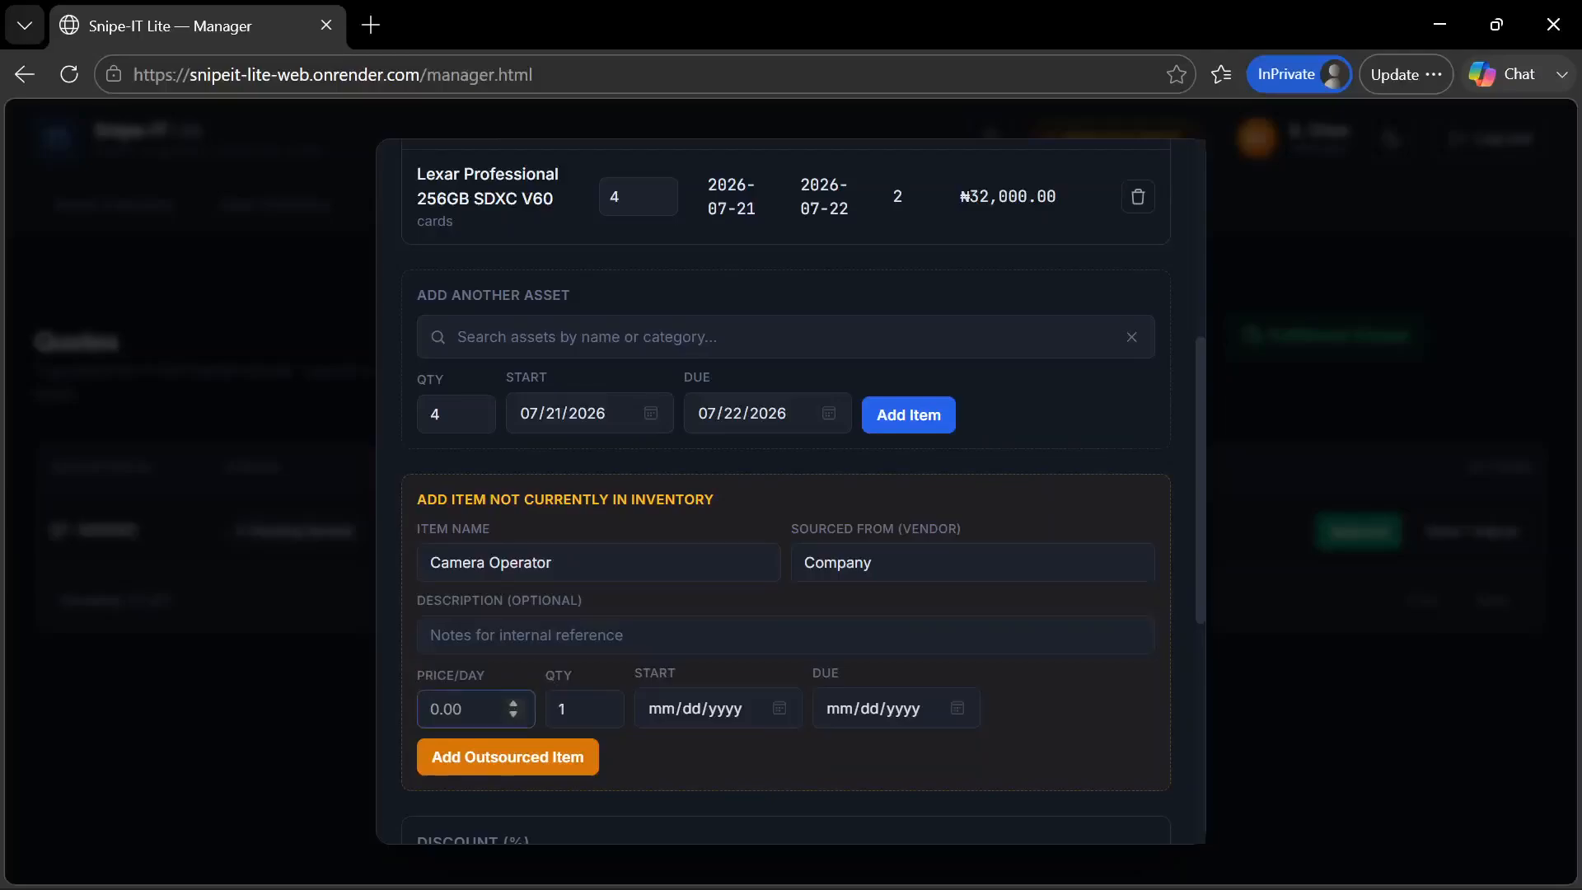
type("50000")
Set the Camera Operator's start date to 07/21/2026 and due date to 07/24/2026, and add it as an outsourced item
left_click(779, 708)
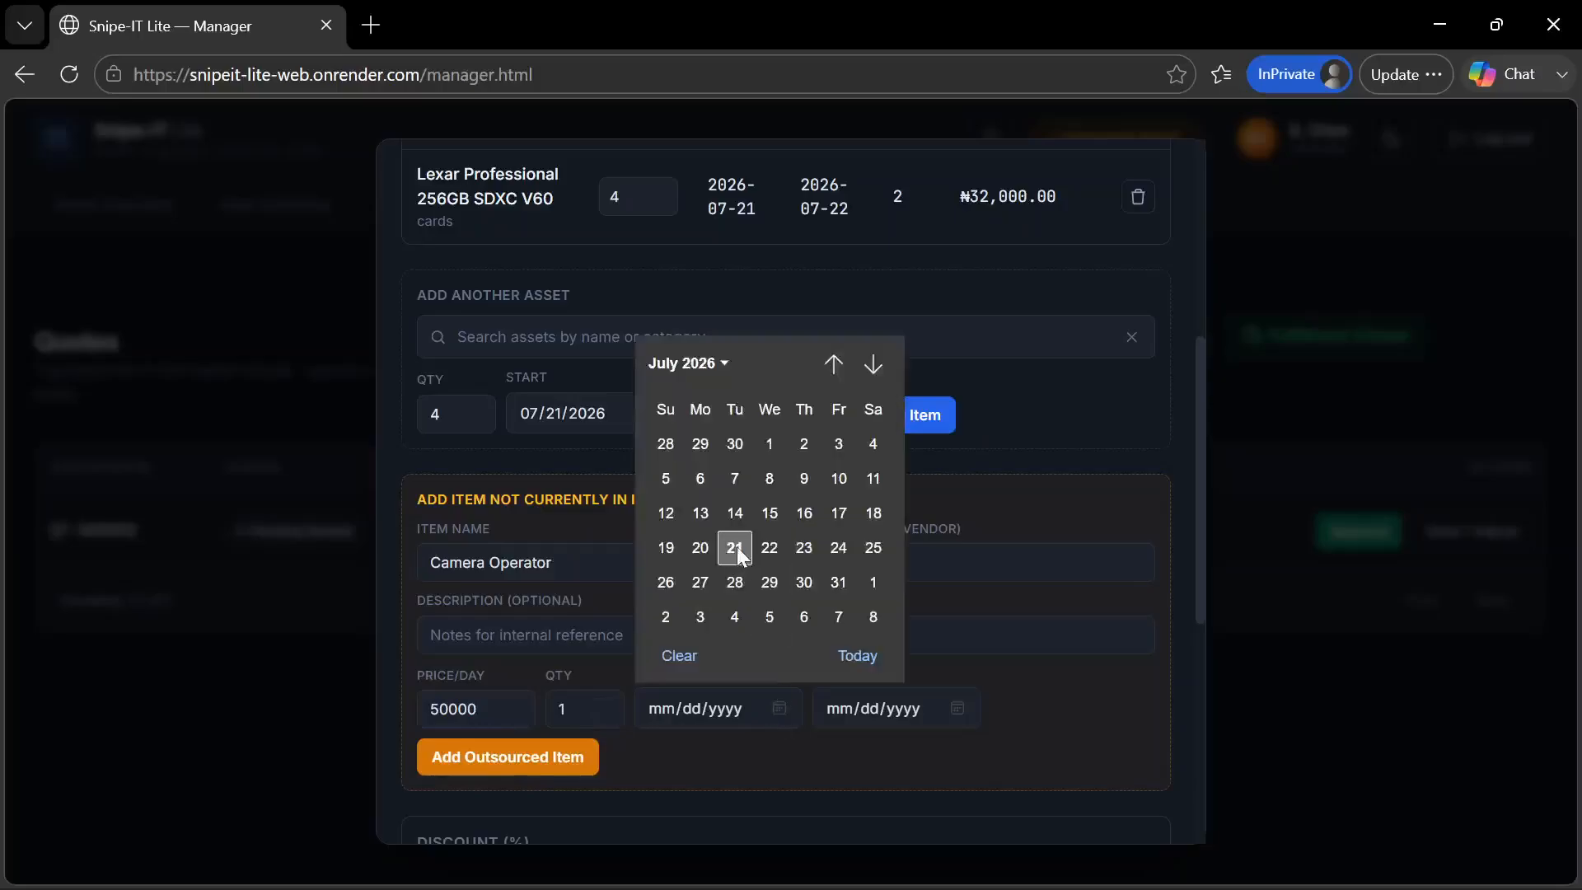
left_click(736, 546)
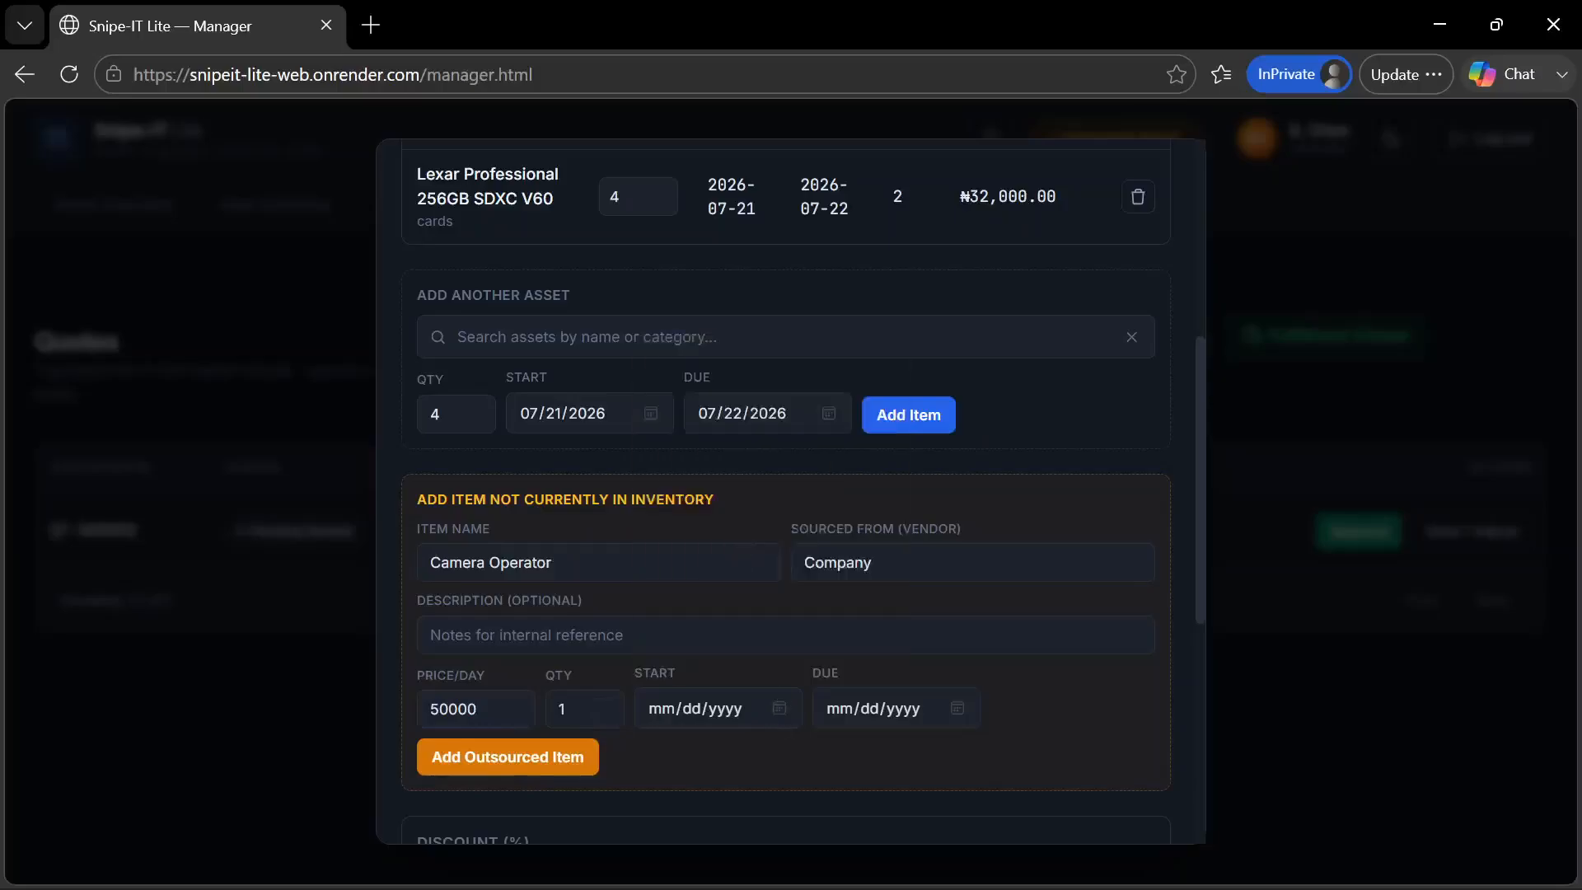
left_click(954, 712)
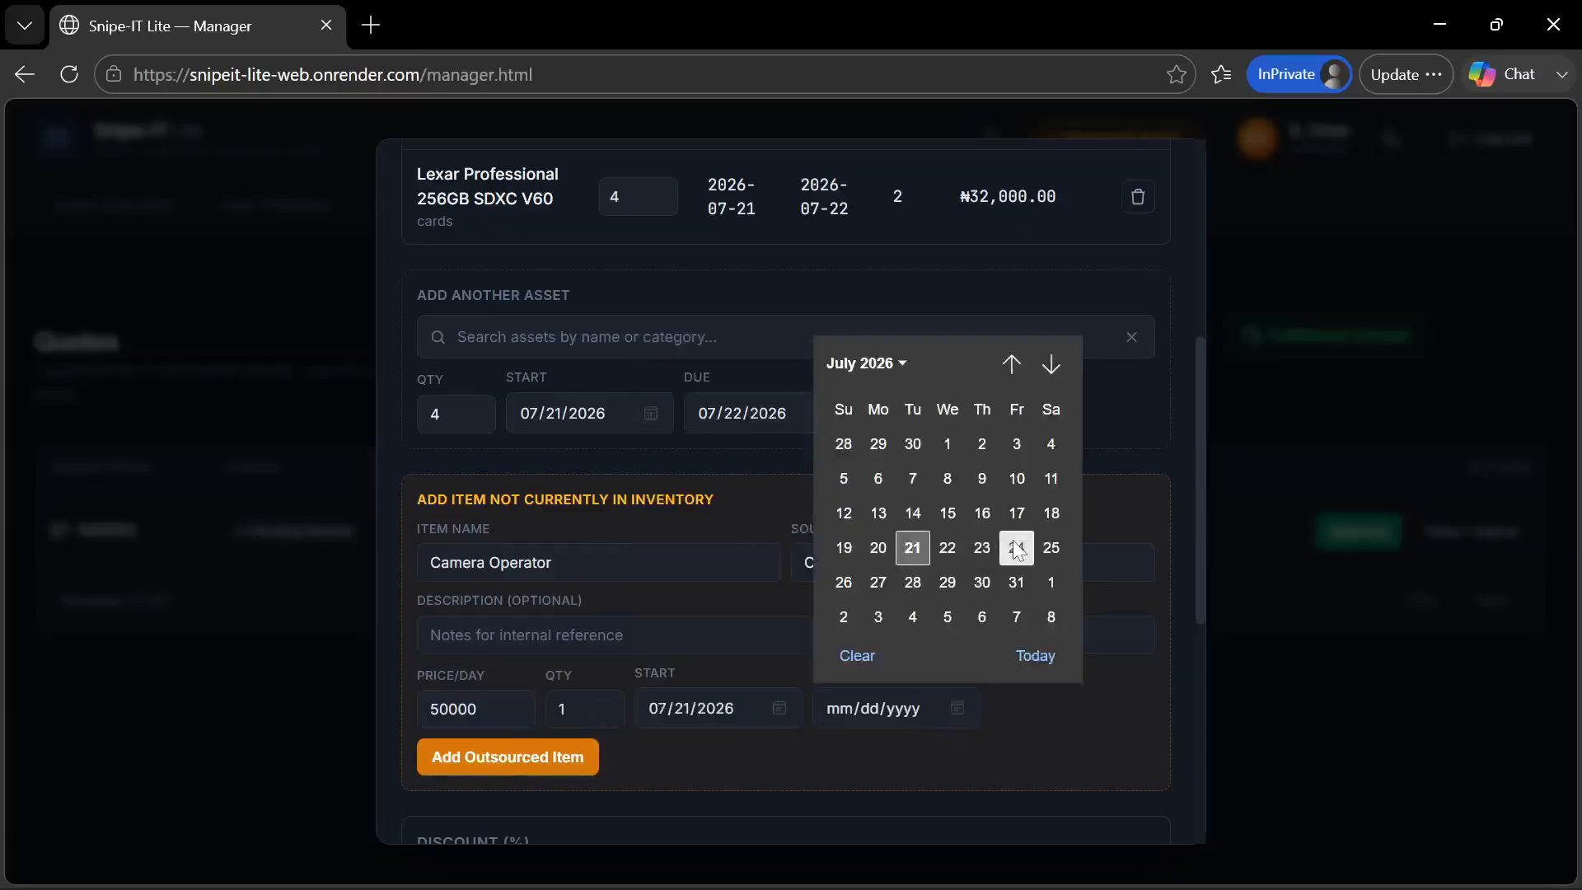
left_click(1016, 547)
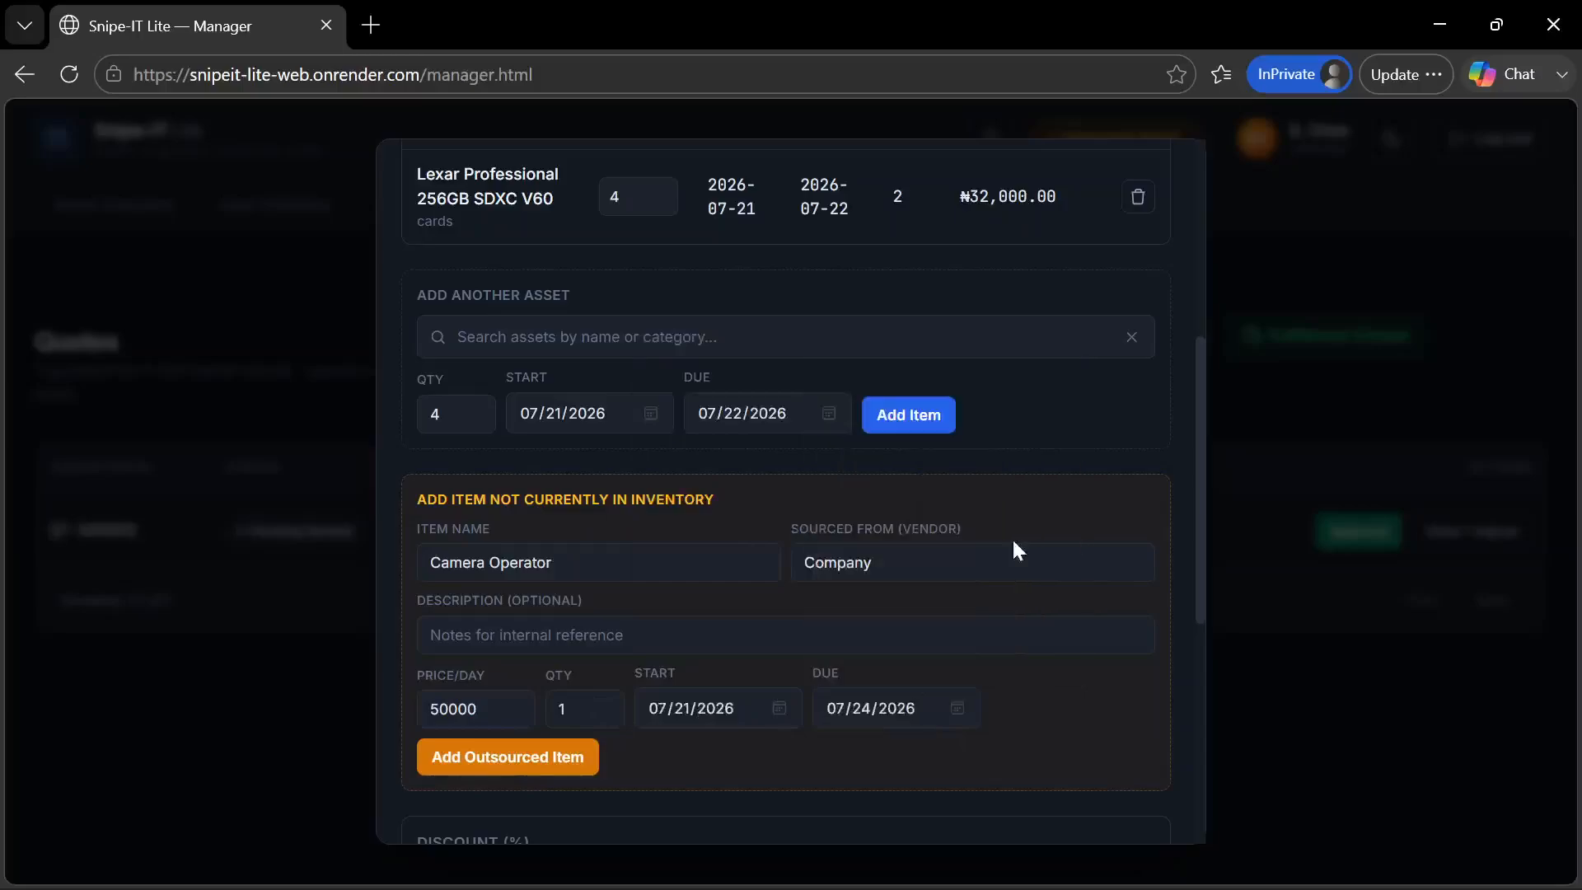
left_click(557, 762)
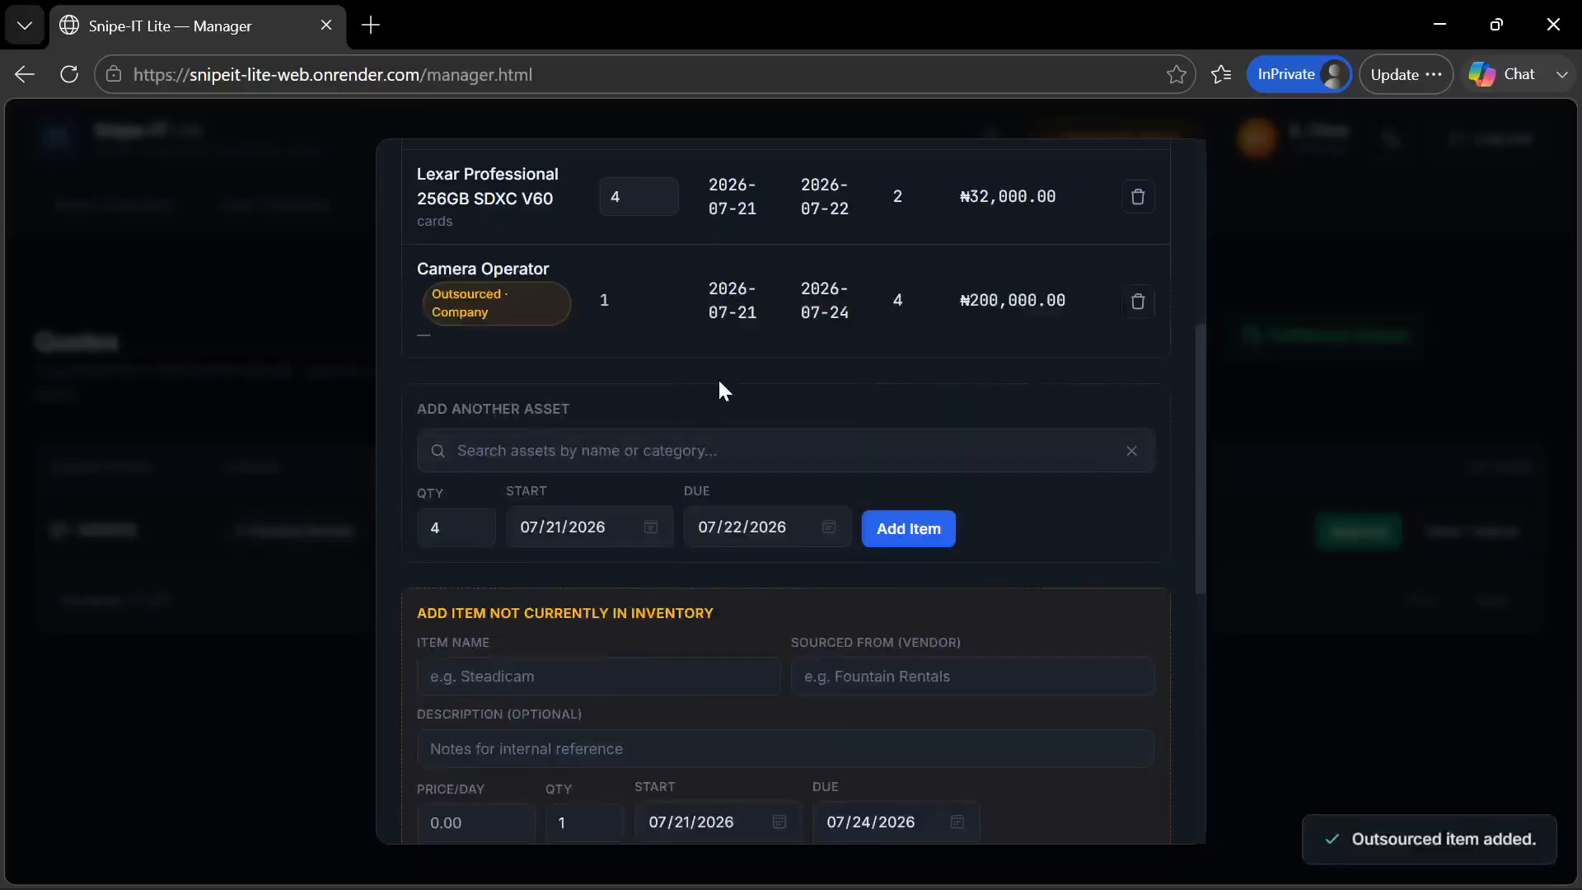
Review the quotation's line items including the outsourced Camera Operator and the discount section, and close the quotation
scroll(718, 377, "up", 2)
scroll(719, 378, "up", 3)
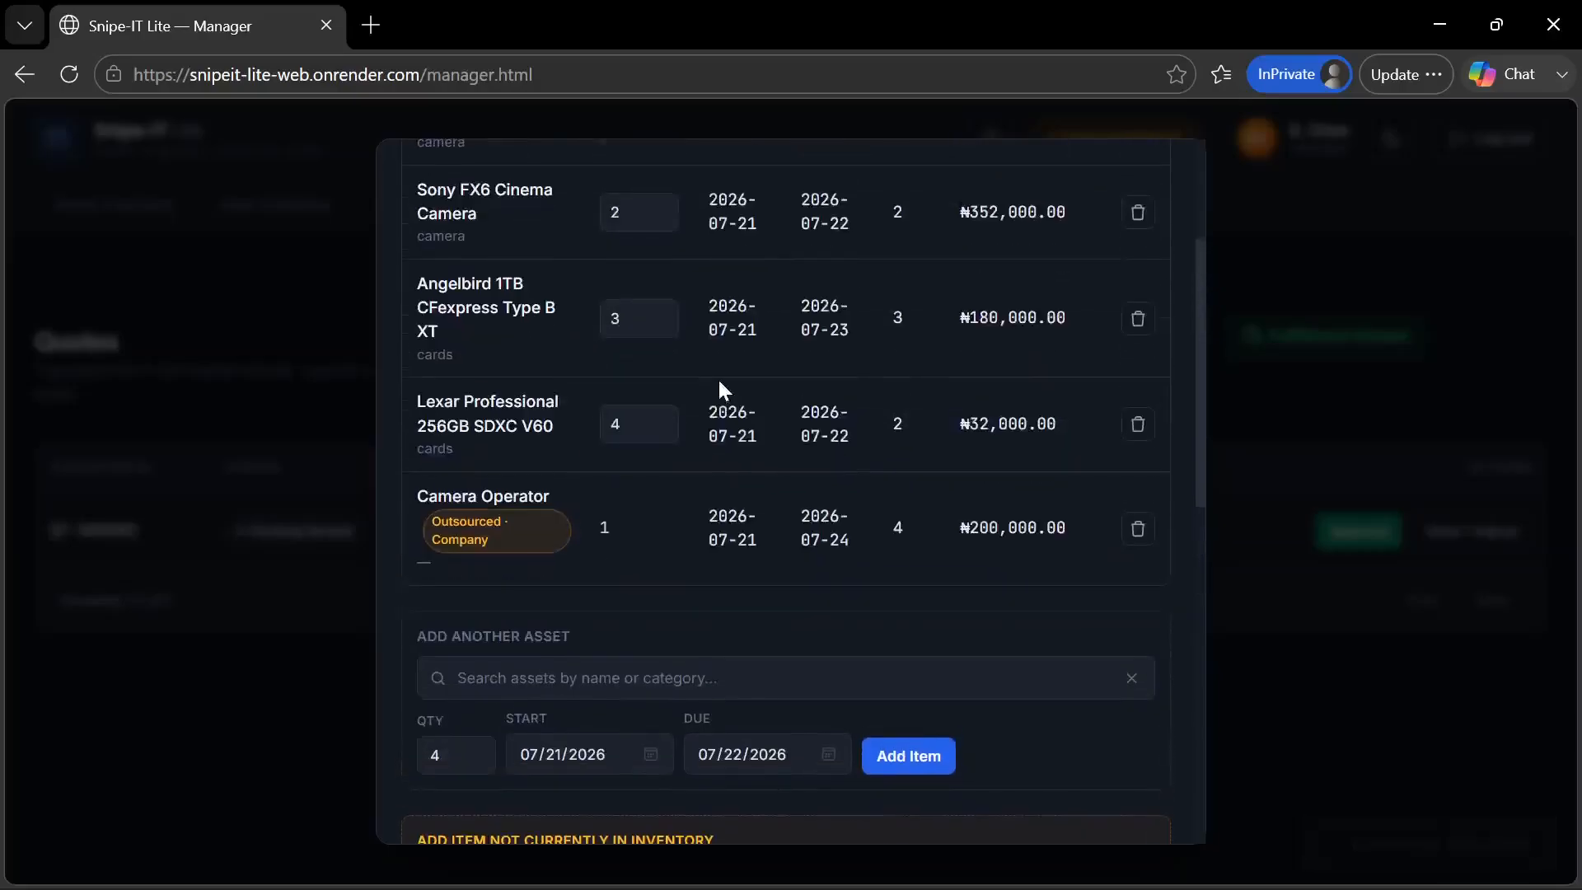
scroll(718, 378, "down", 1)
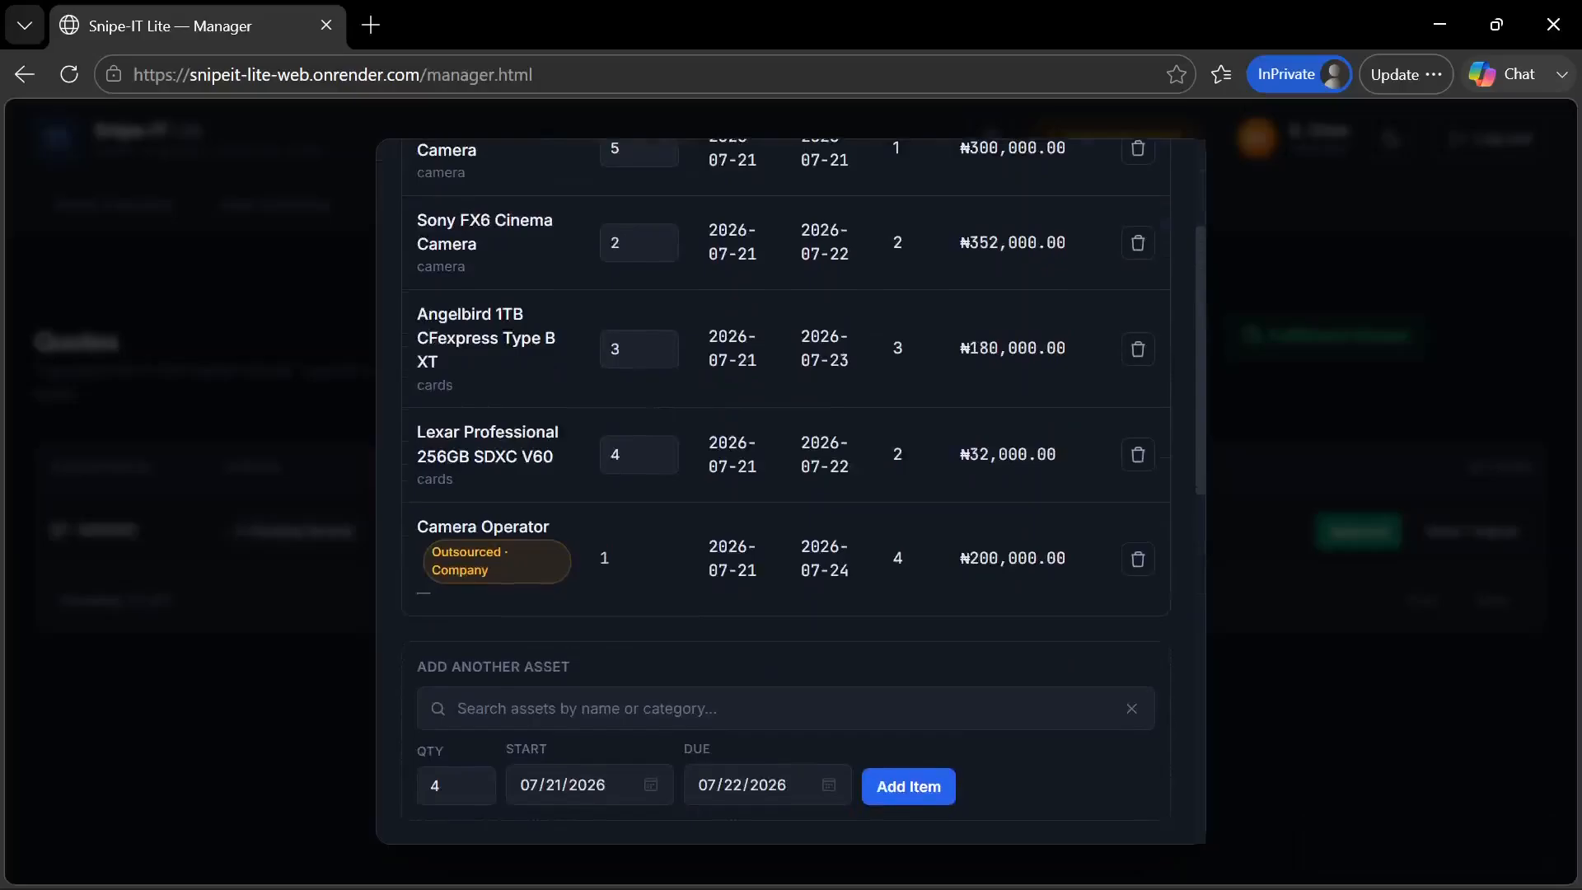
scroll(507, 557, "down", 2)
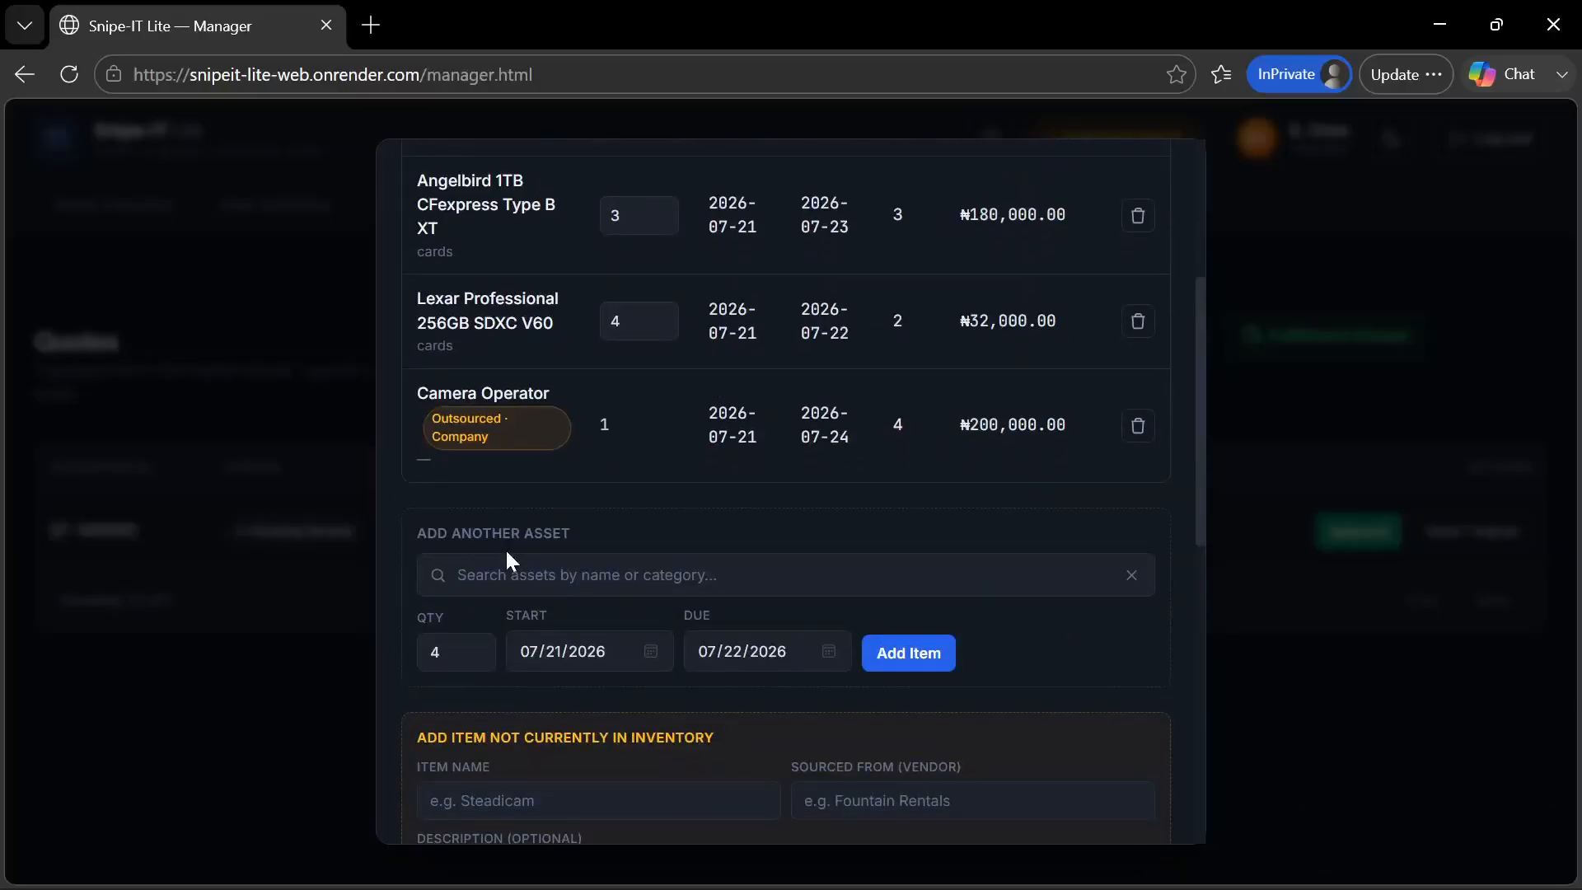
scroll(508, 557, "down", 2)
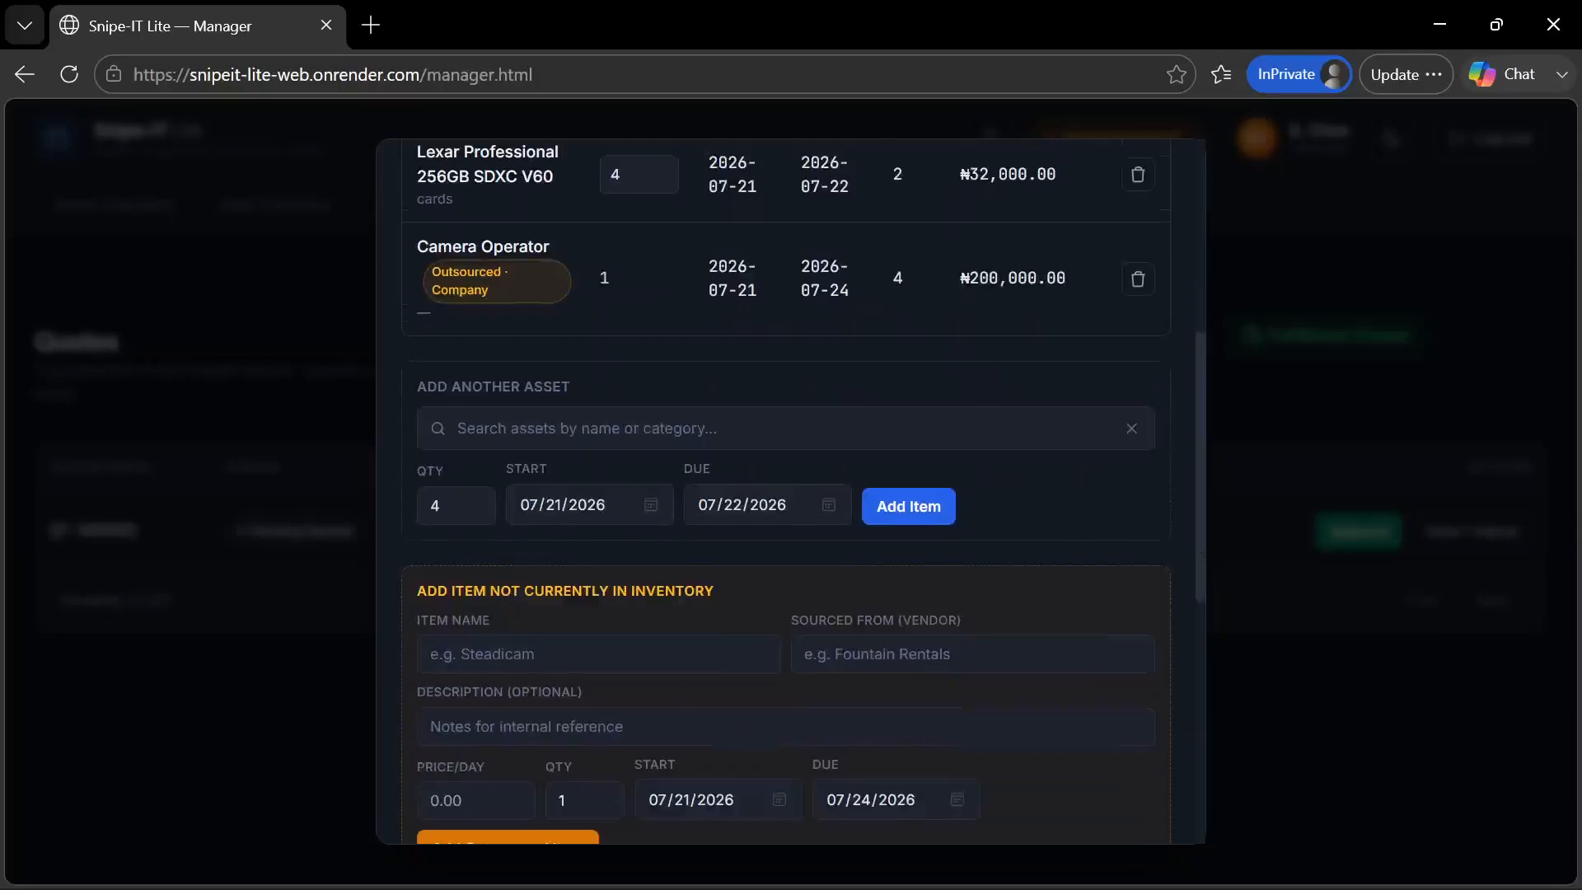
scroll(527, 668, "down", 2)
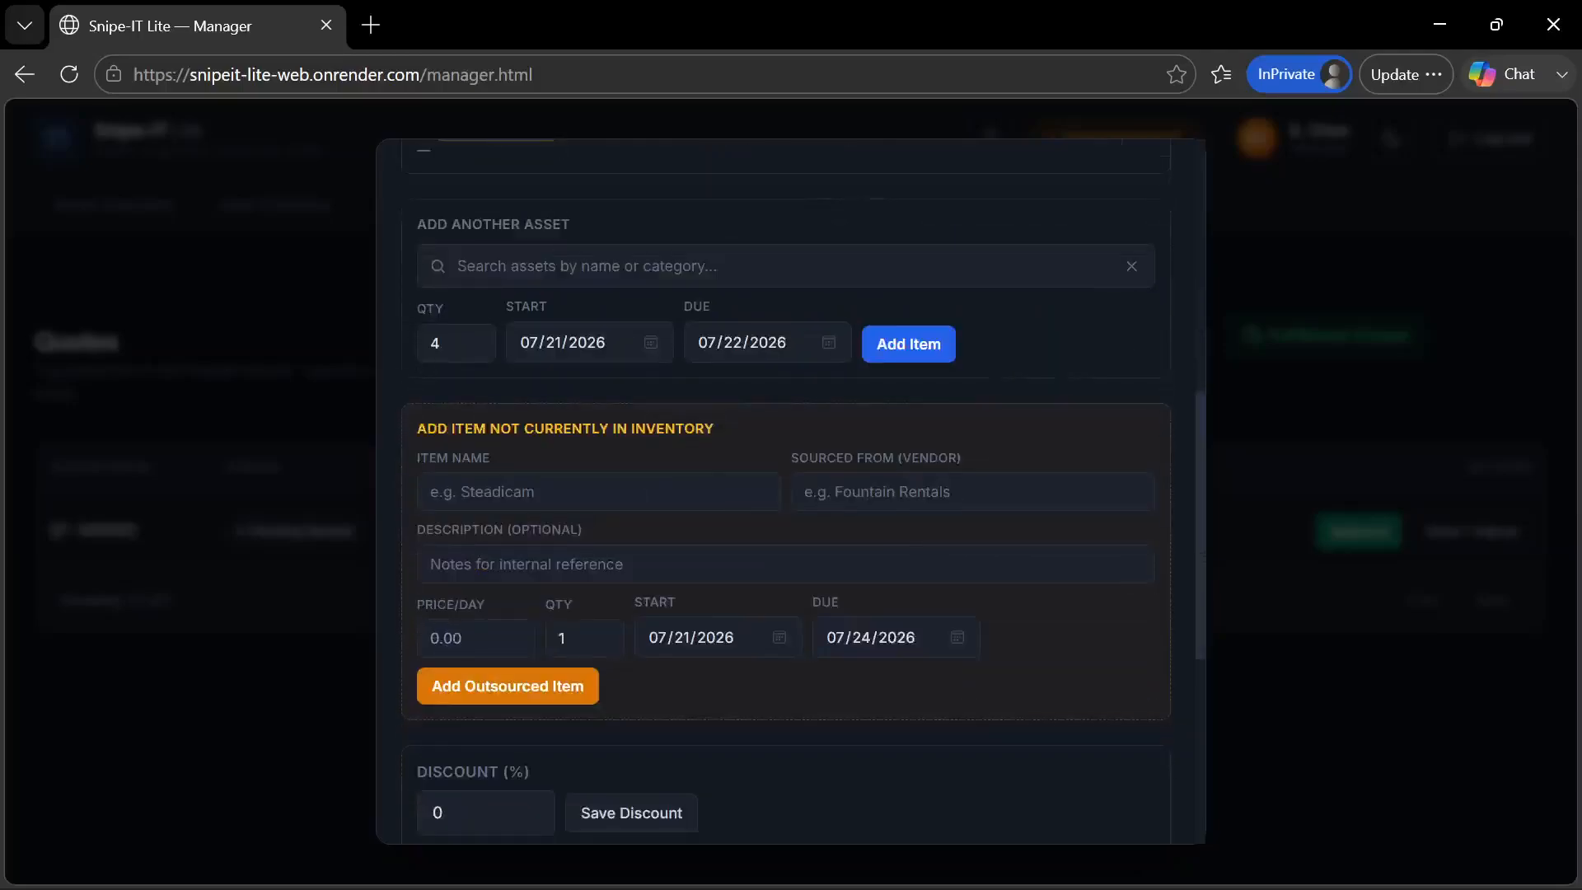
scroll(526, 667, "up", 4)
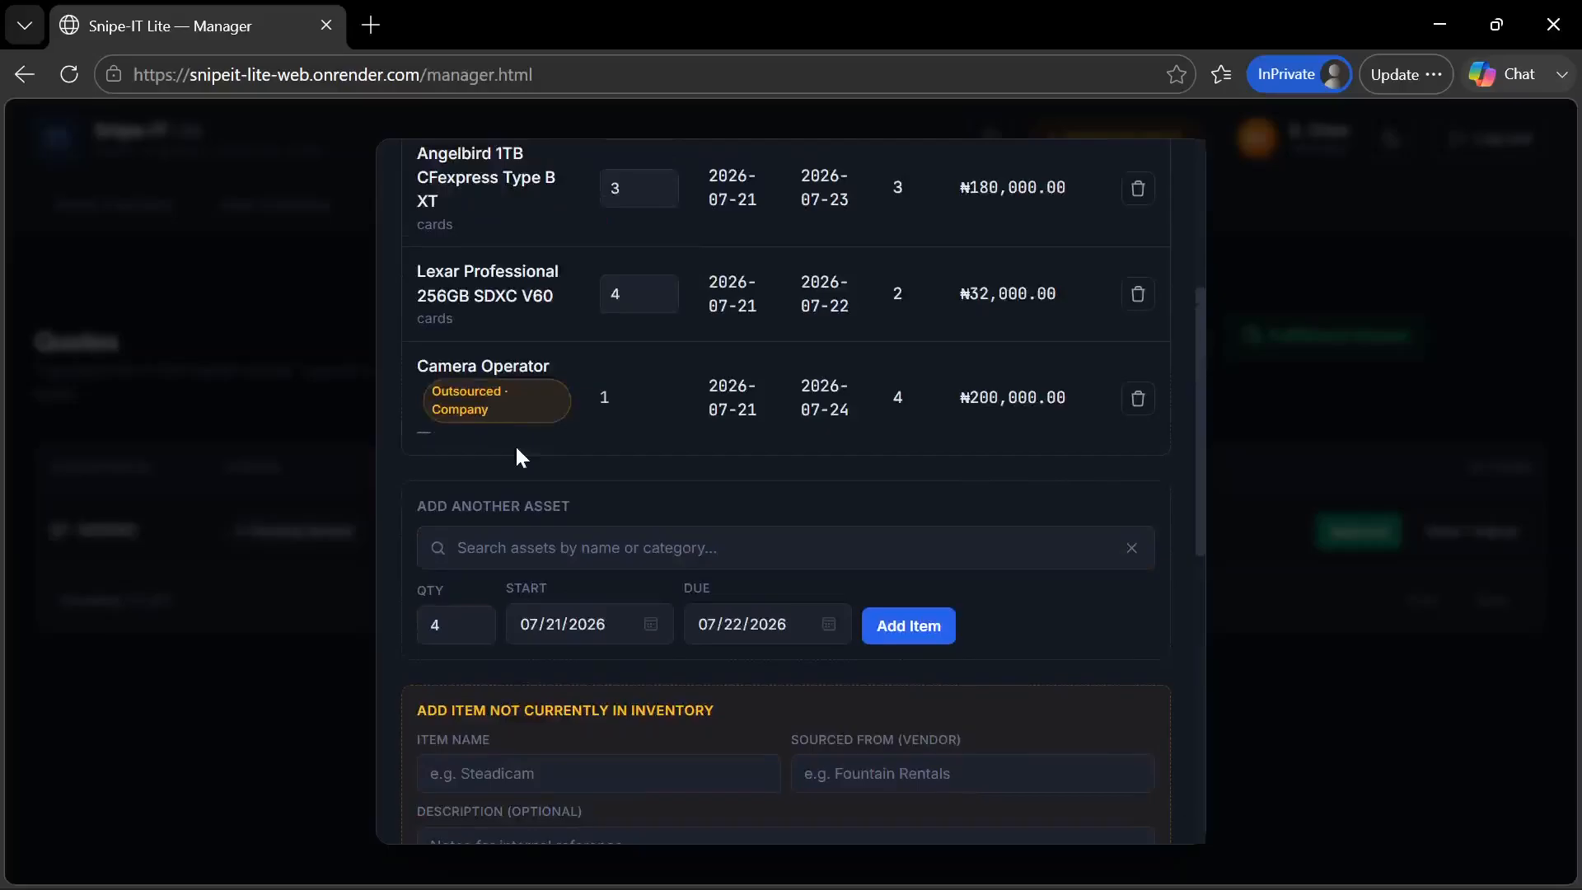
scroll(516, 443, "up", 3)
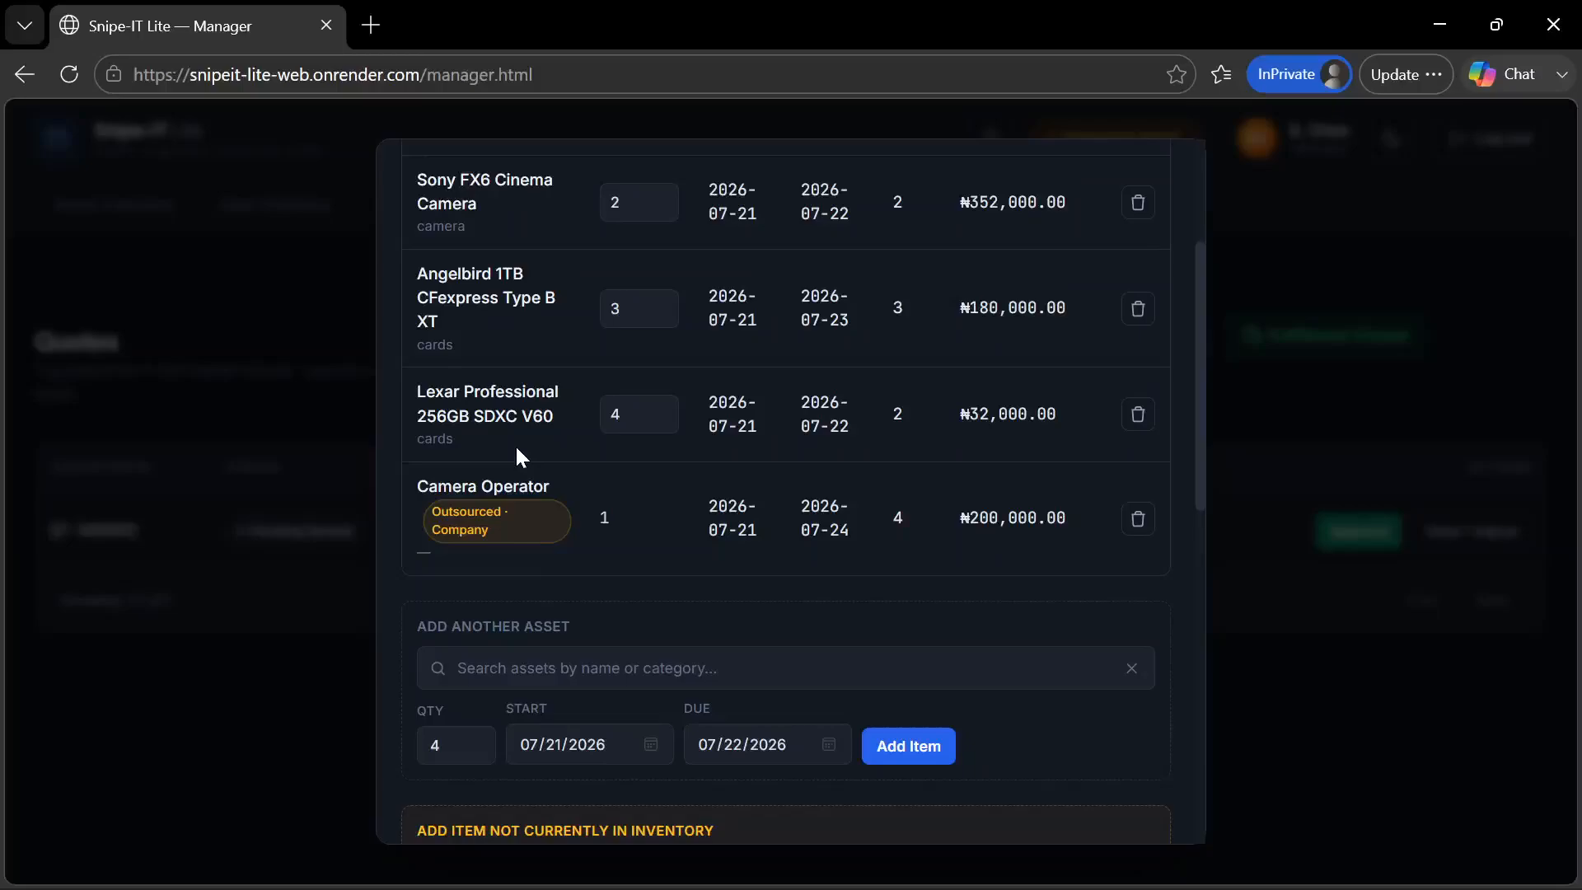
scroll(516, 444, "up", 3)
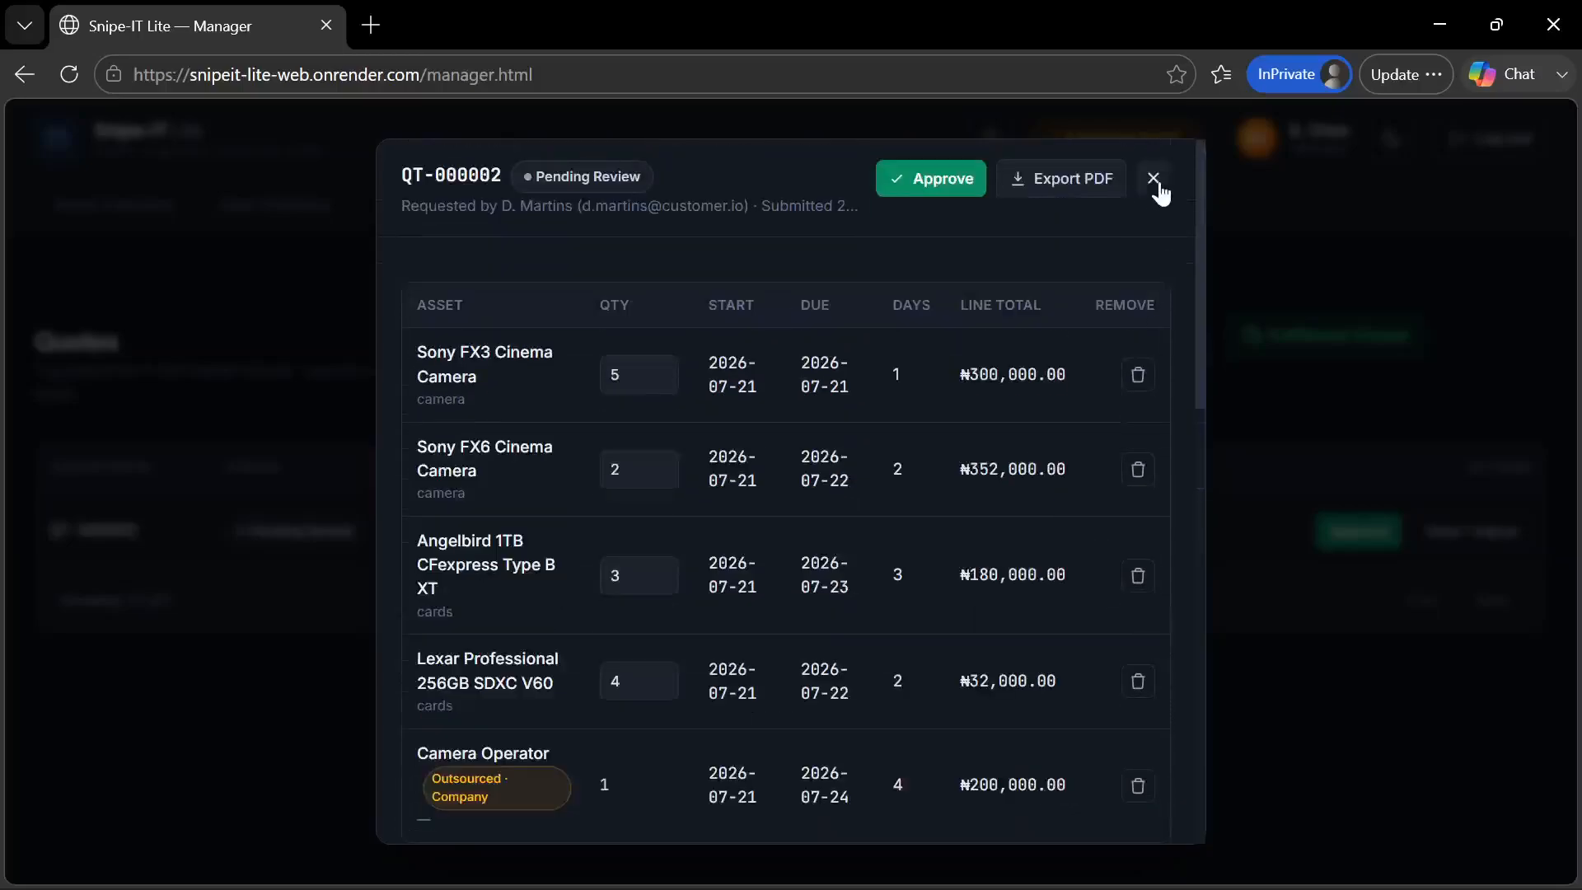
left_click(1154, 178)
Switch to the customer portal in Chrome, reopen the pending quotation, and review the Camera Operator line and the totals
mouse_move(987, 866)
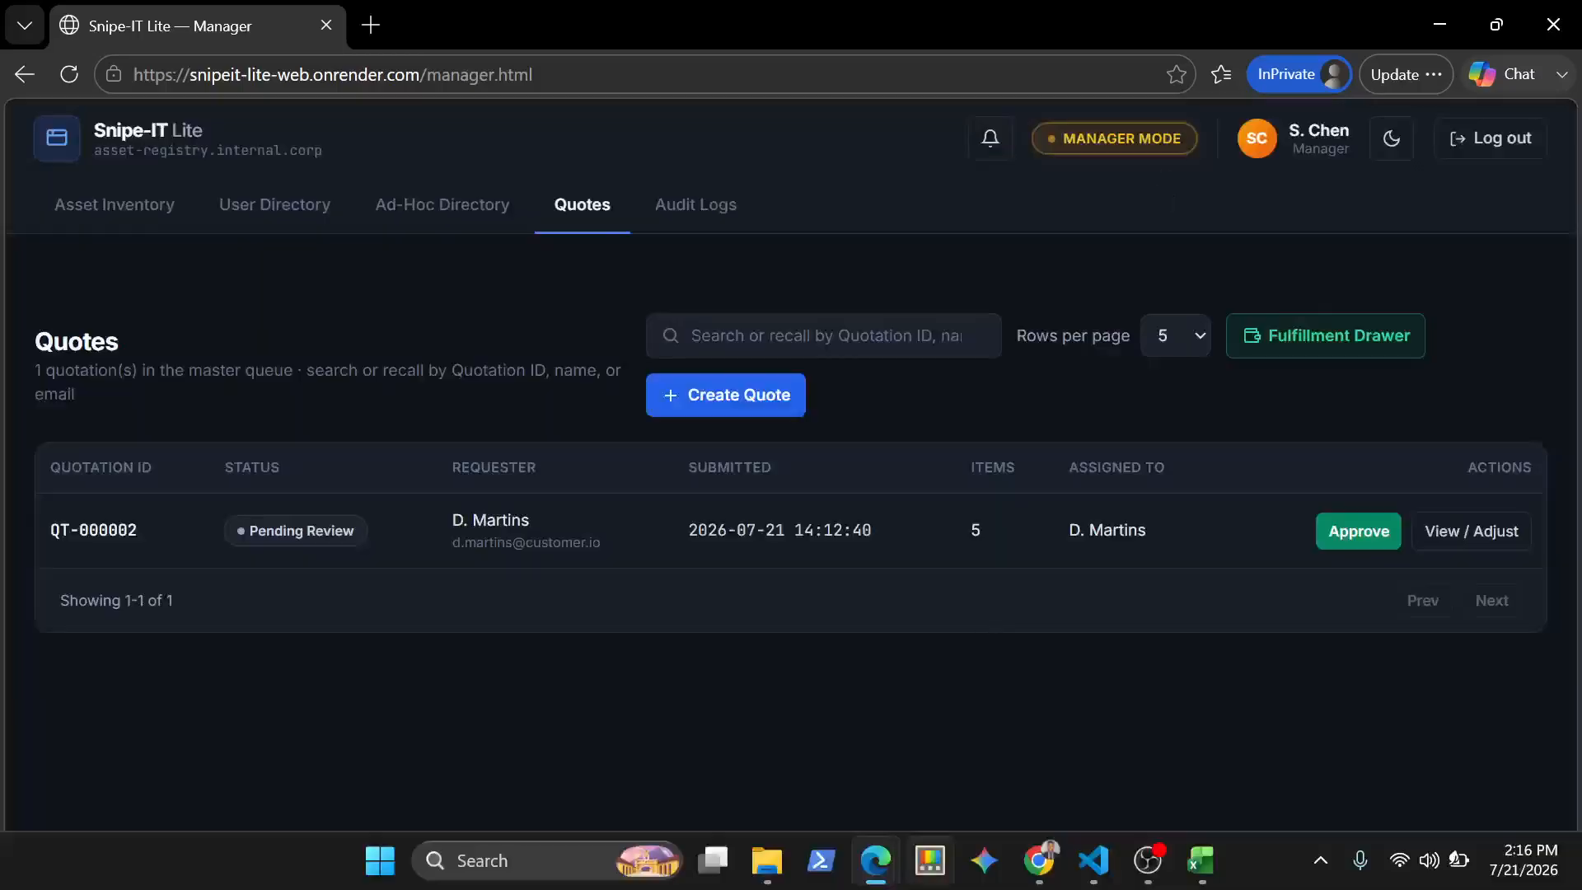
left_click(1039, 860)
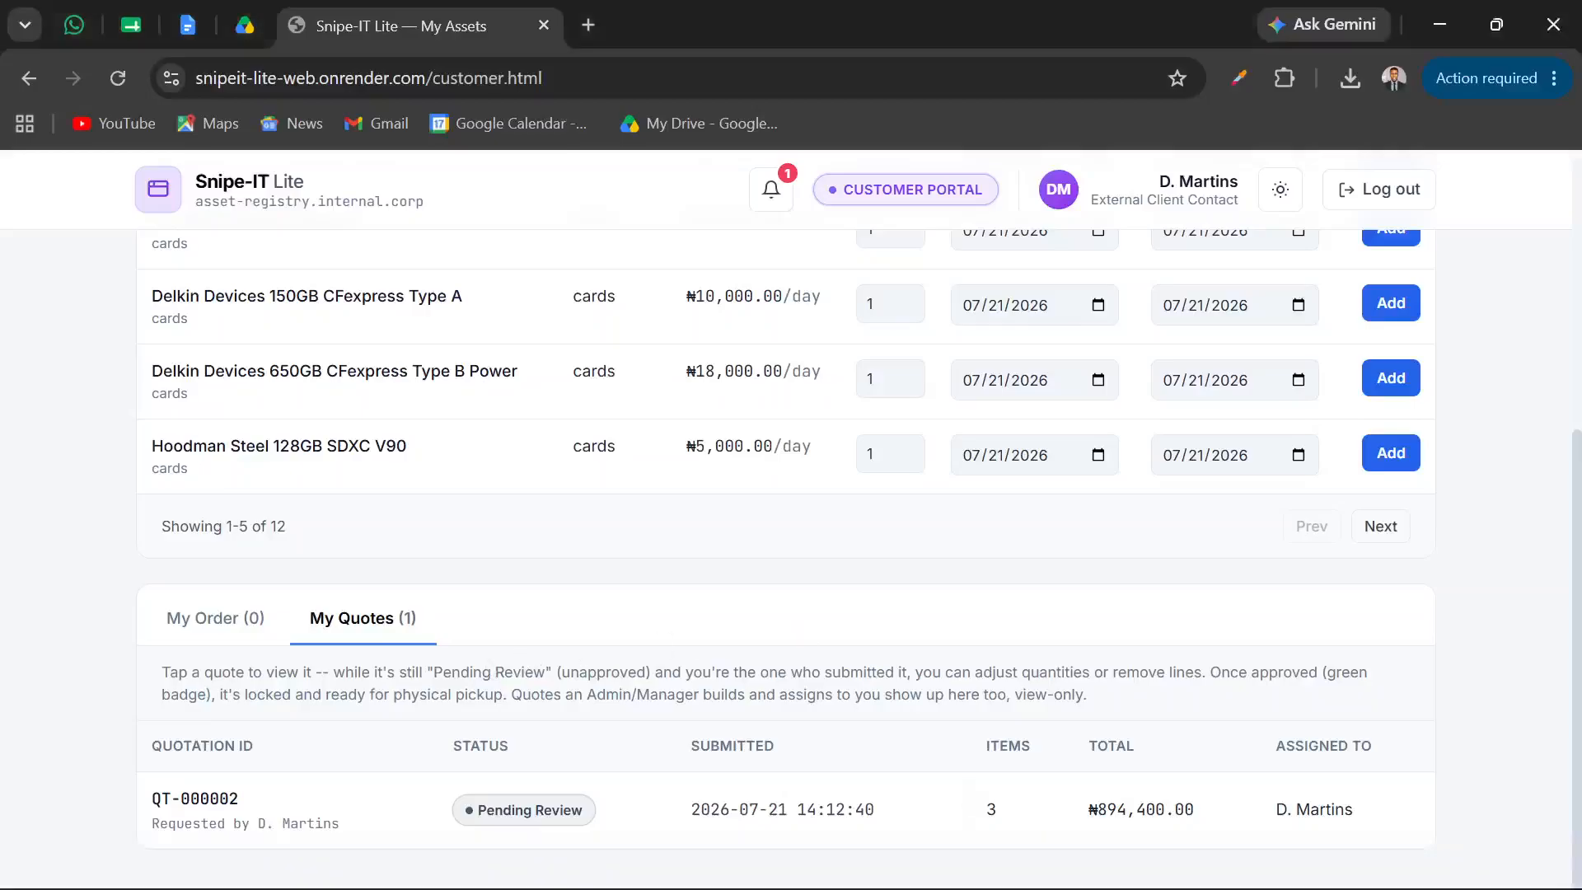
left_click(372, 803)
scroll(635, 505, "up", 2)
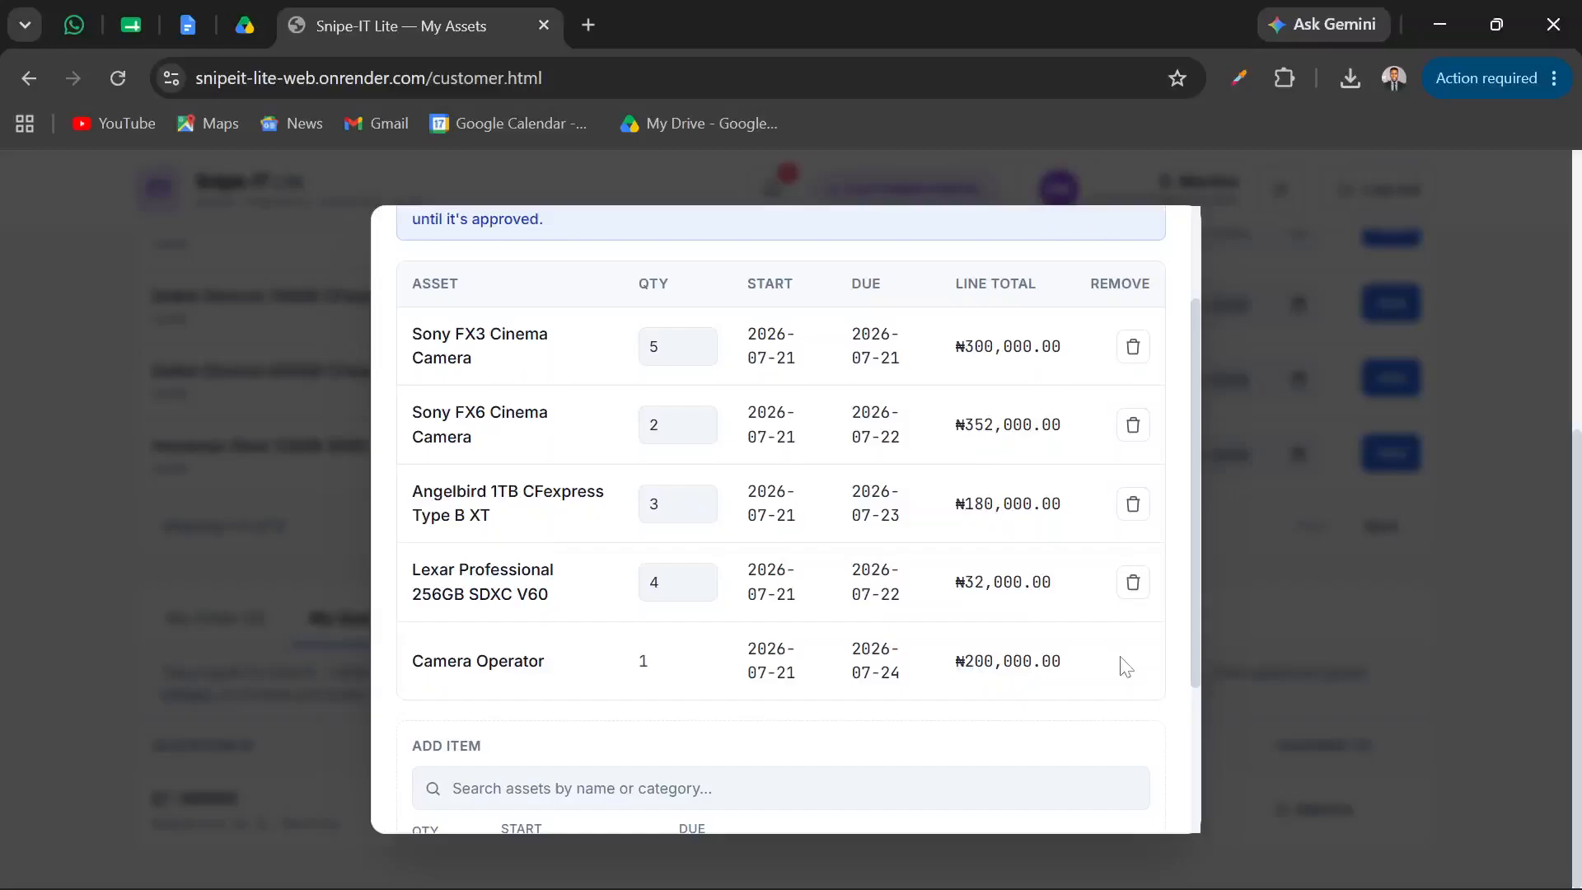
scroll(1125, 668, "down", 3)
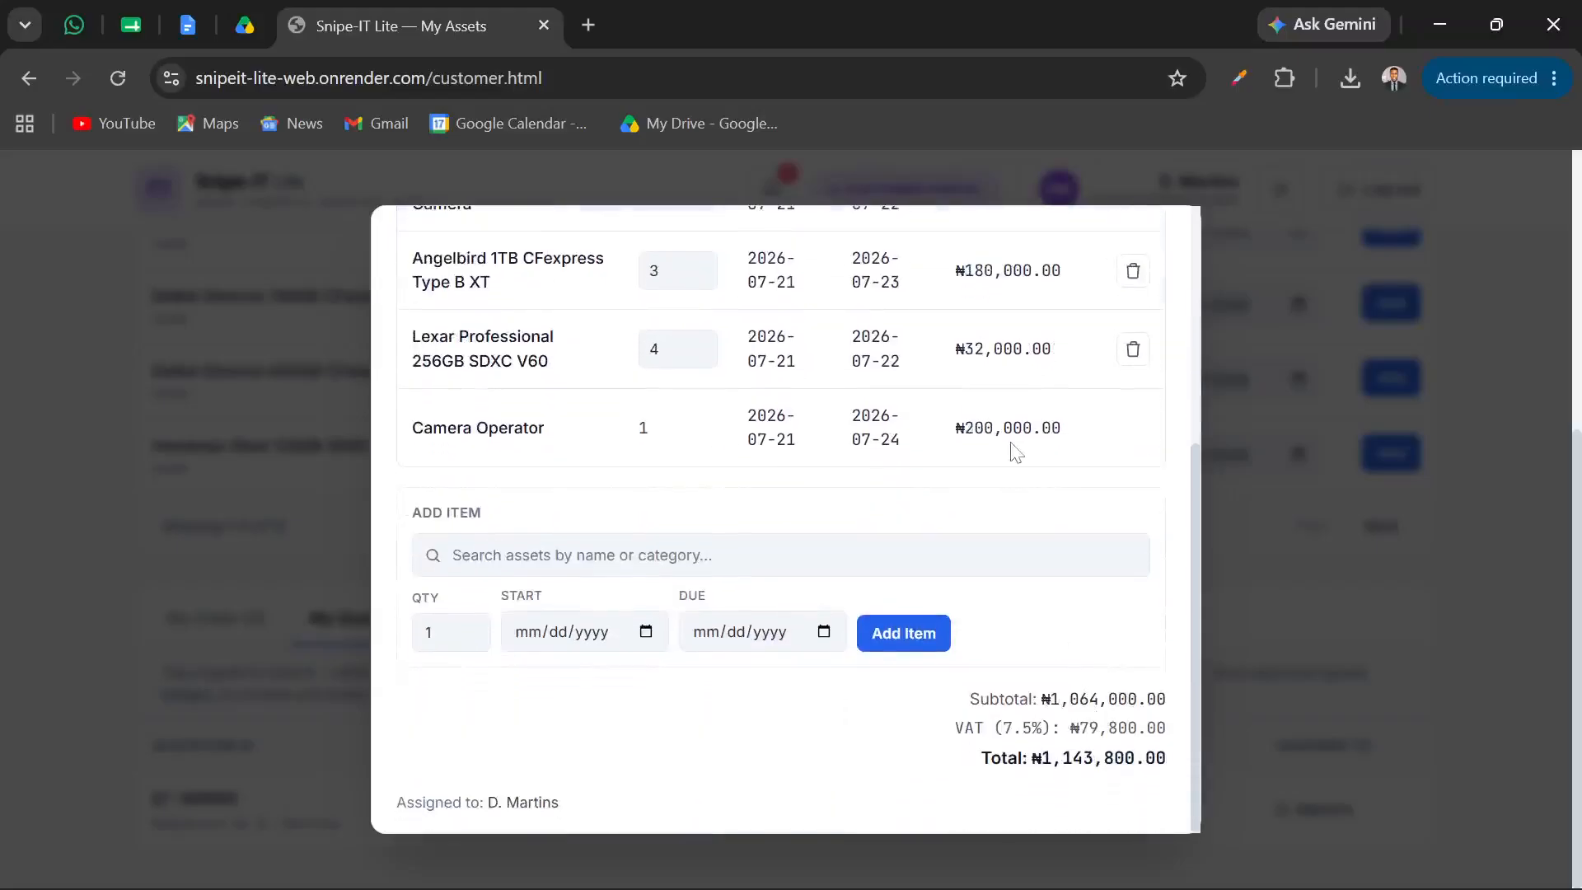
scroll(1013, 449, "up", 5)
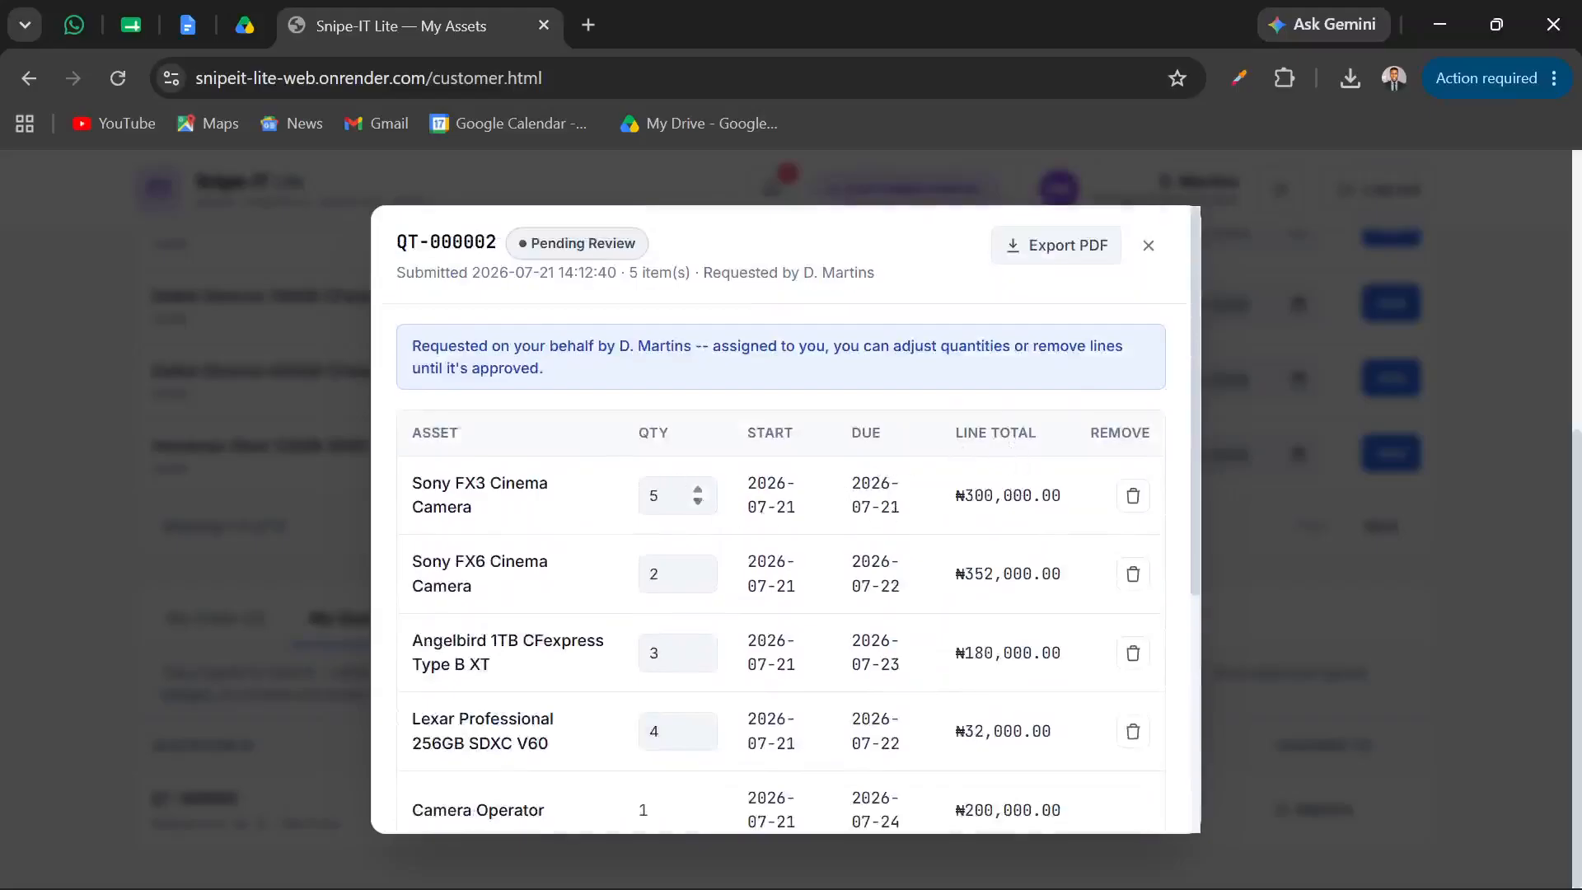
scroll(785, 434, "down", 1)
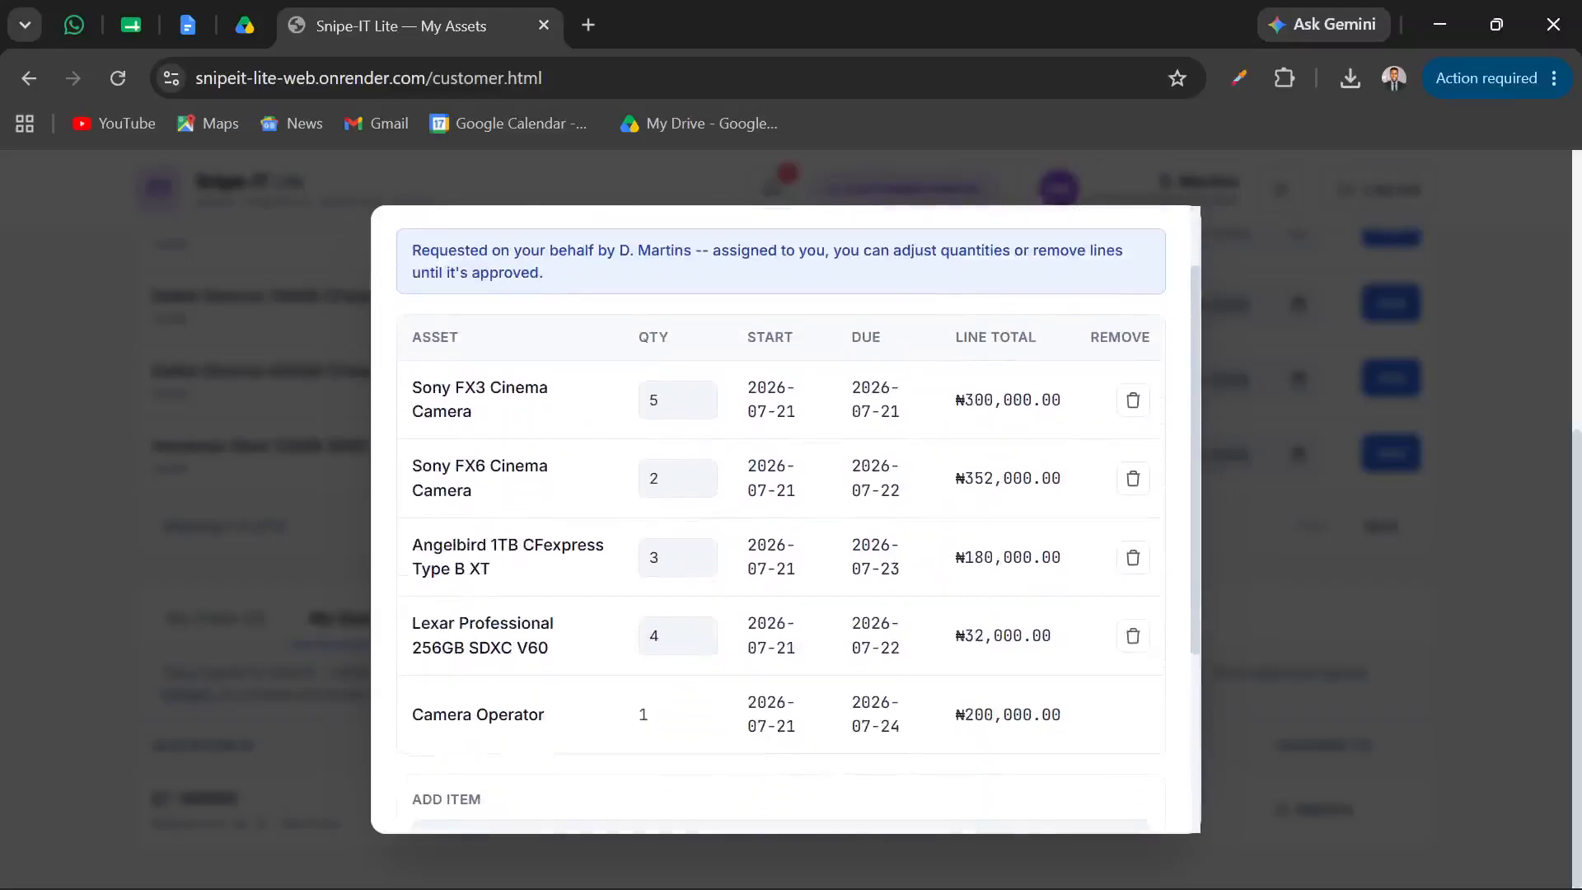
scroll(766, 436, "down", 1)
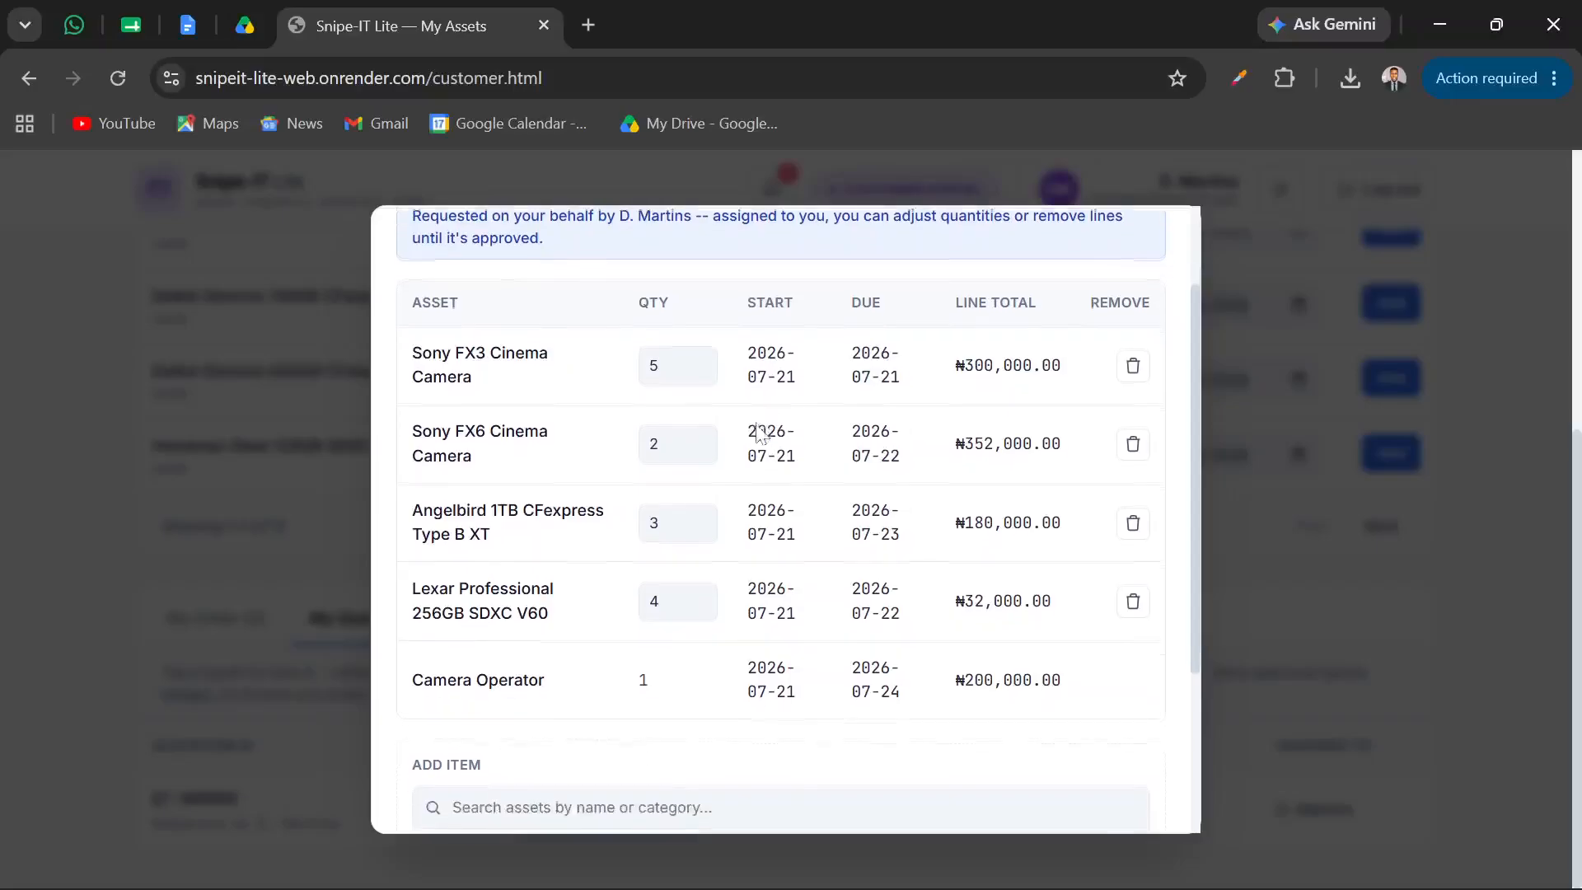
Review the pending quotation's line items and totals, close it, and look over the customer portal's asset and quote lists
scroll(816, 404, "up", 1)
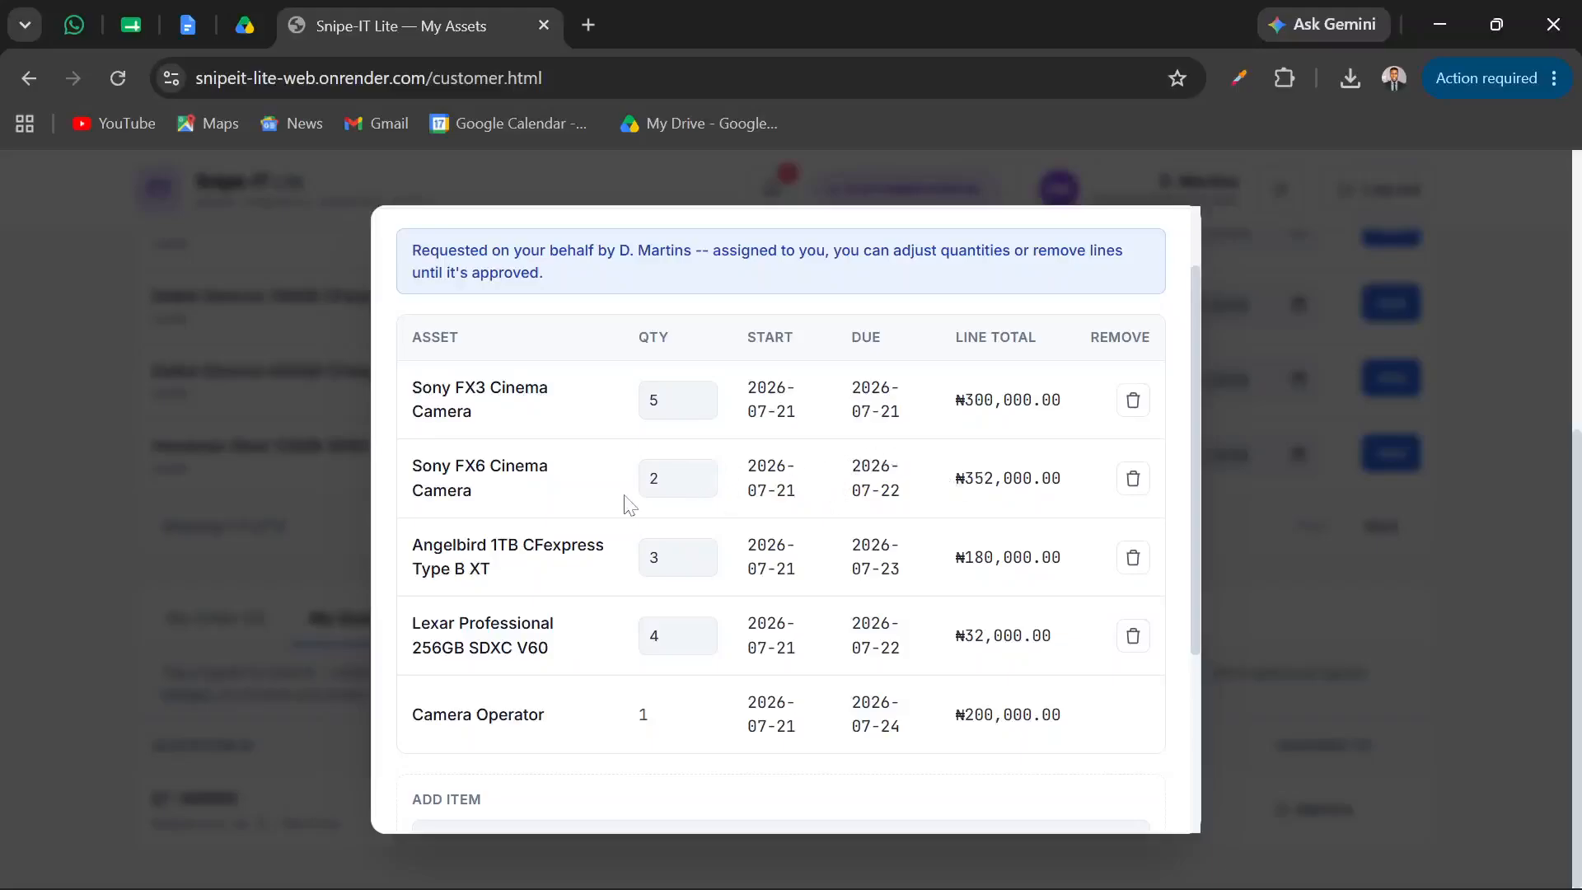
scroll(752, 611, "down", 3)
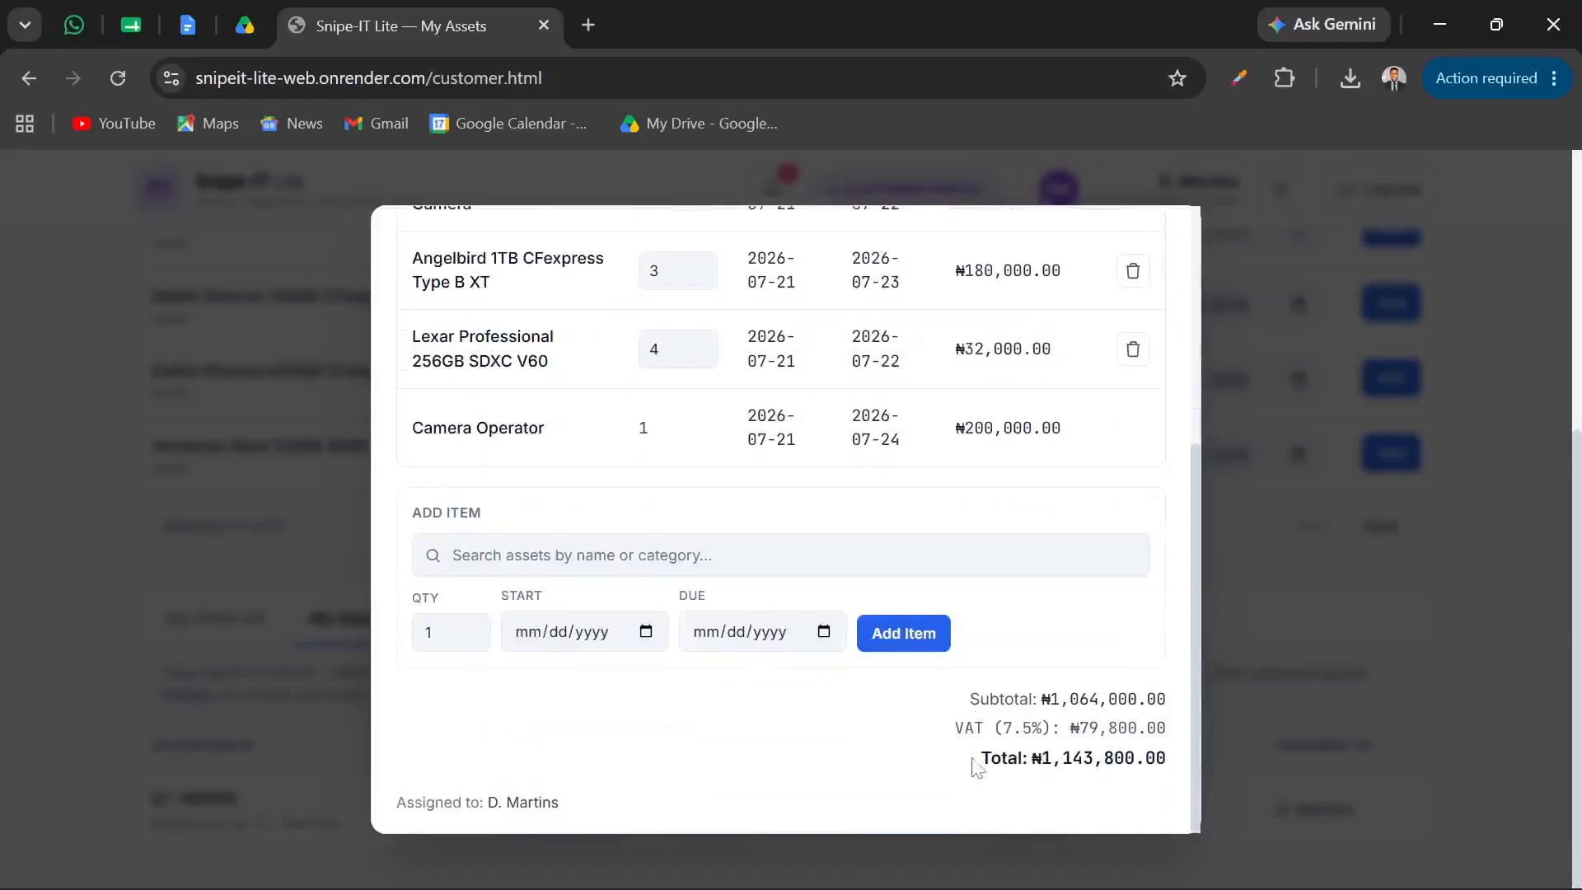
scroll(1080, 530, "up", 5)
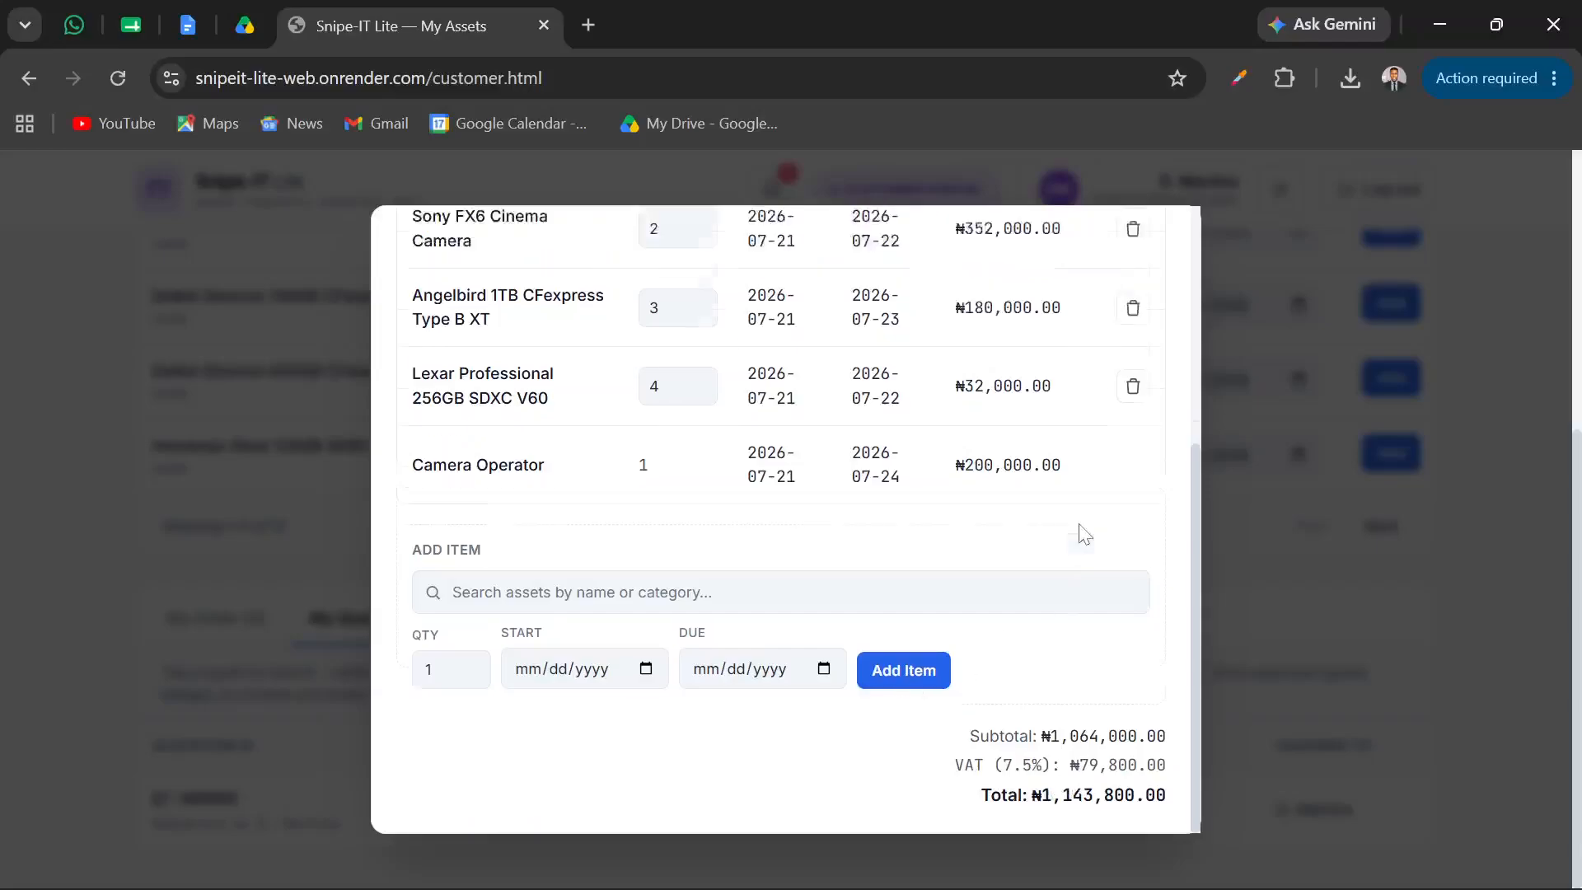
left_click(1148, 246)
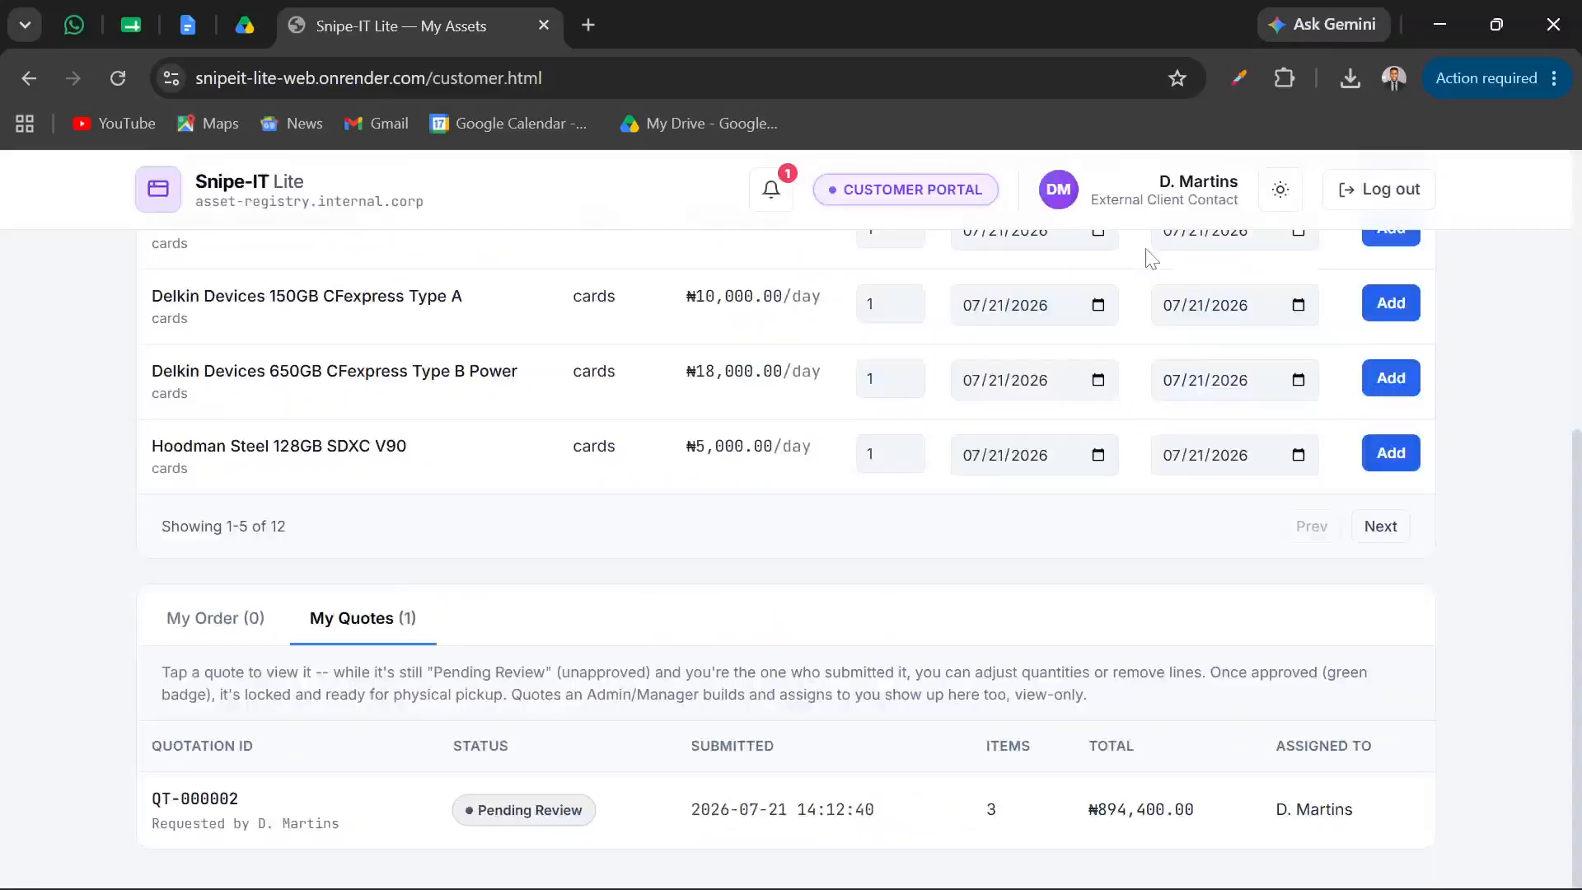
scroll(832, 562, "up", 1)
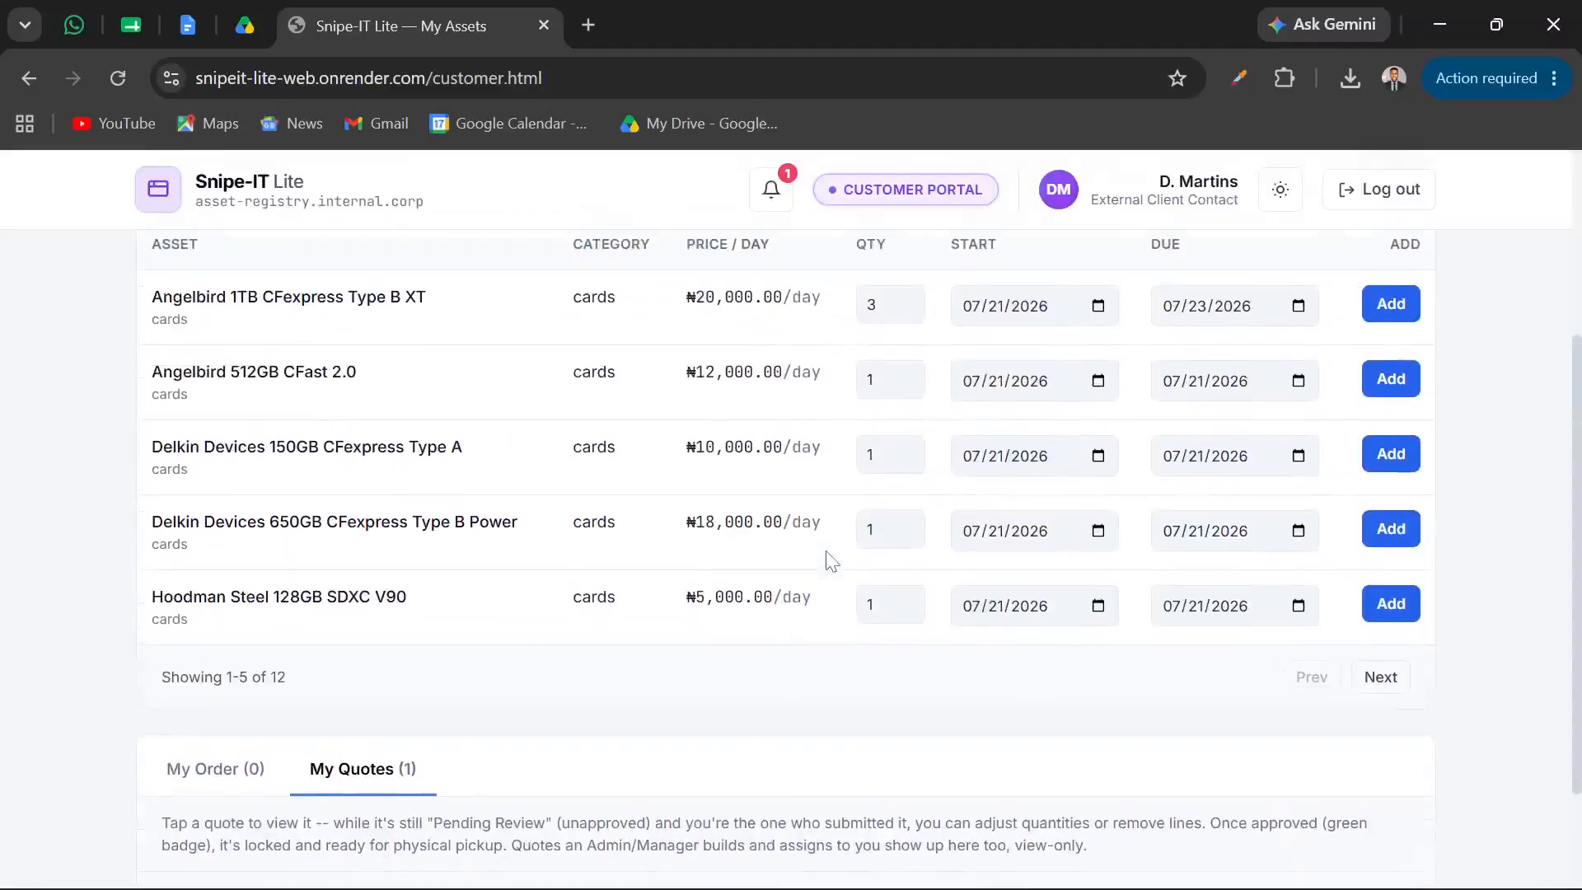
scroll(832, 562, "down", 1)
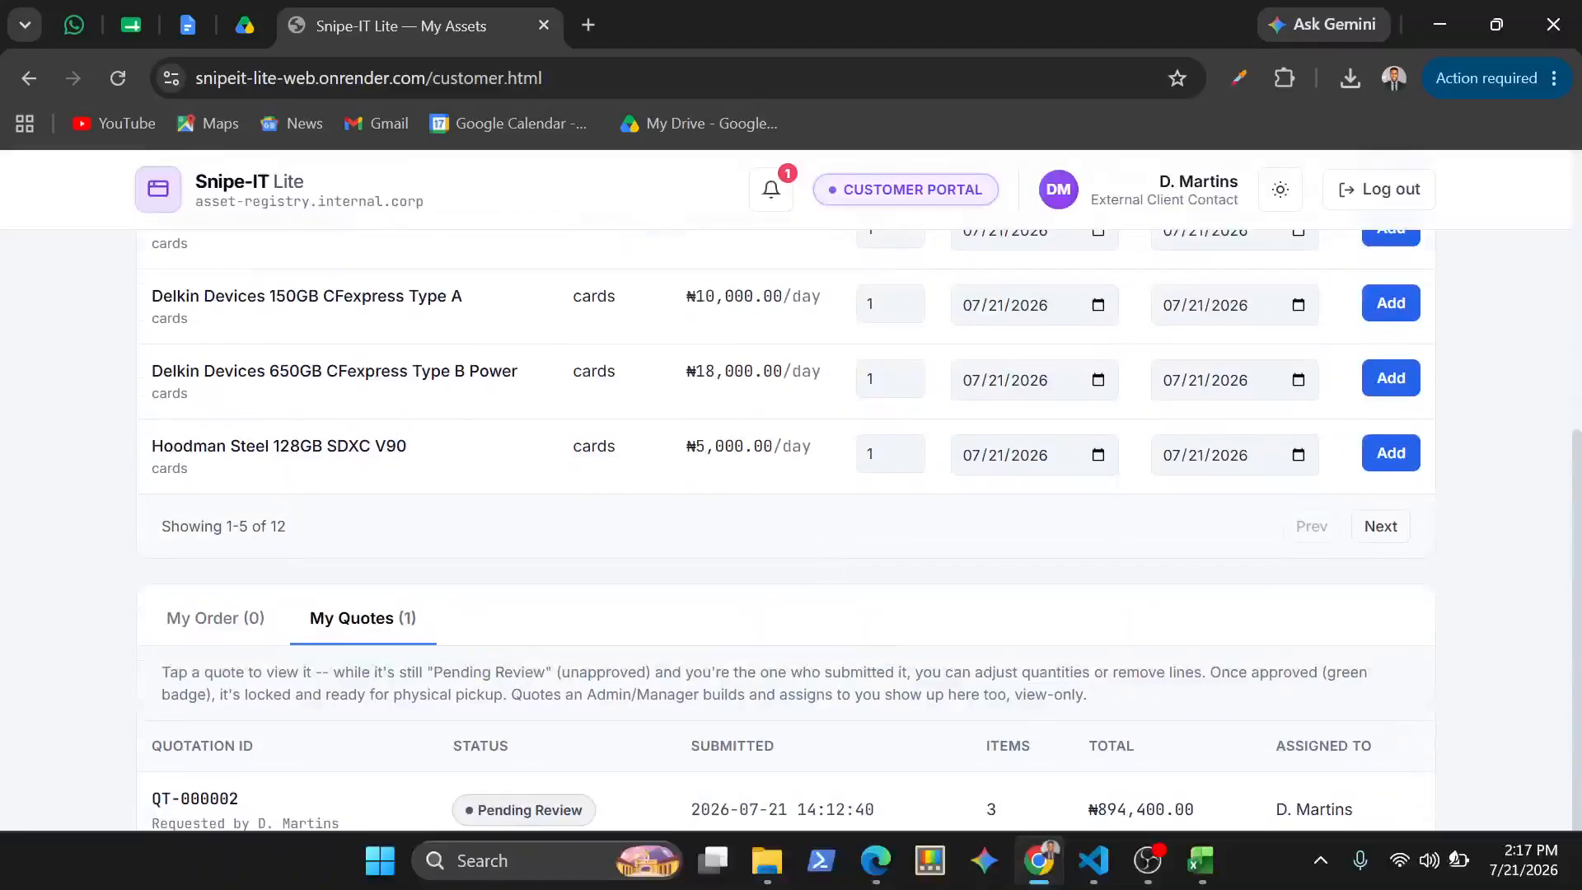
Switch to the manager portal in Edge, open the pending quotation for adjustment, and save a 10% discount on it
mouse_move(875, 860)
left_click(952, 752)
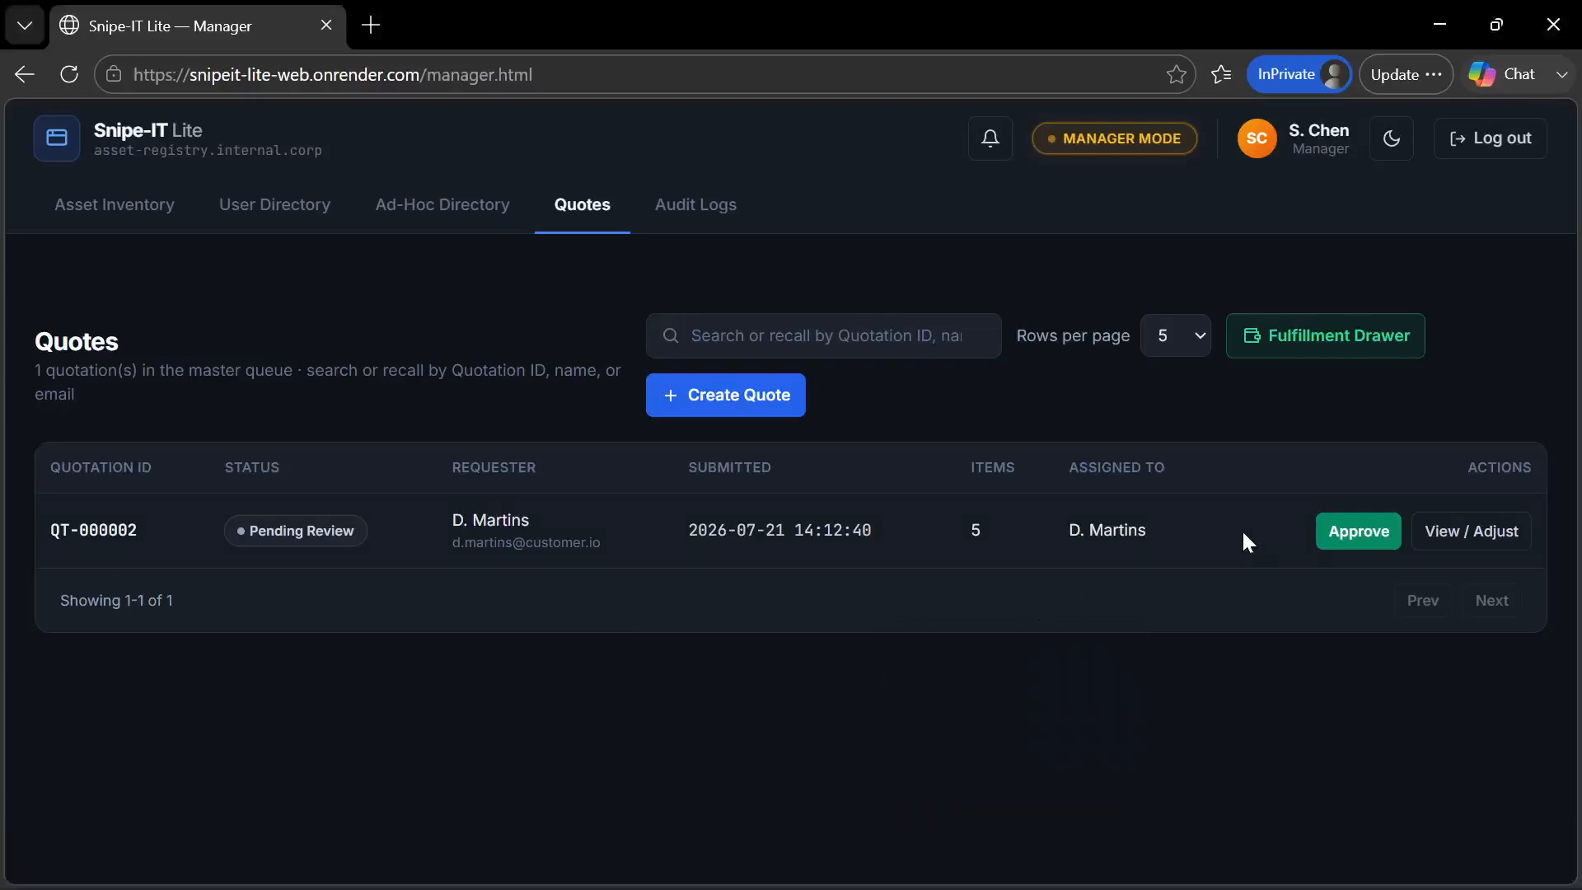
left_click(1444, 533)
scroll(928, 552, "down", 10)
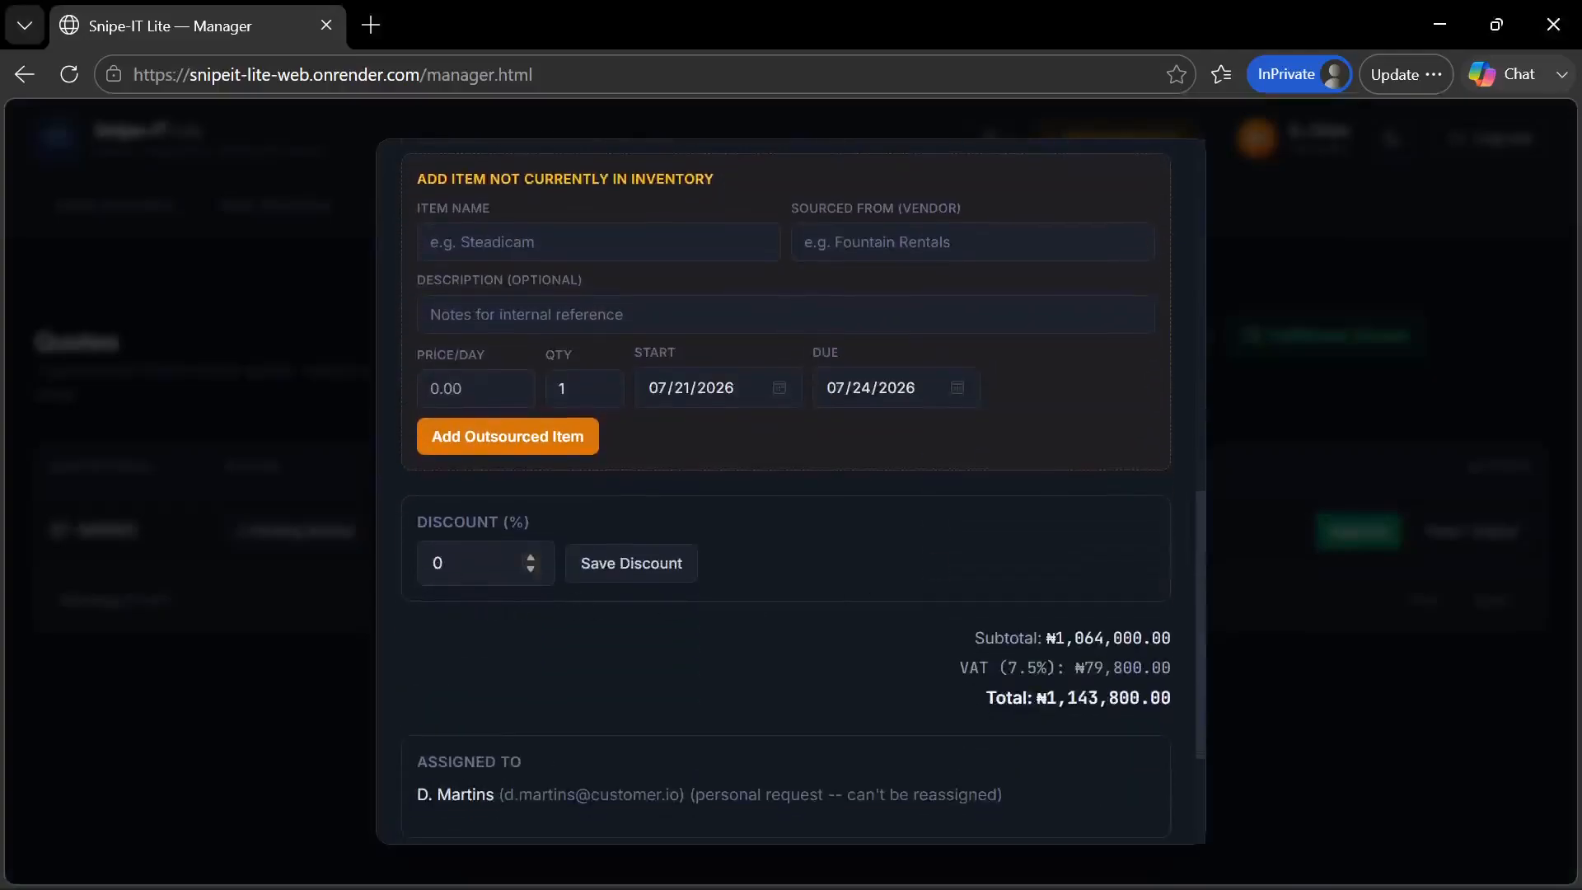
left_click(478, 566)
key("BackSpace")
left_click(611, 570)
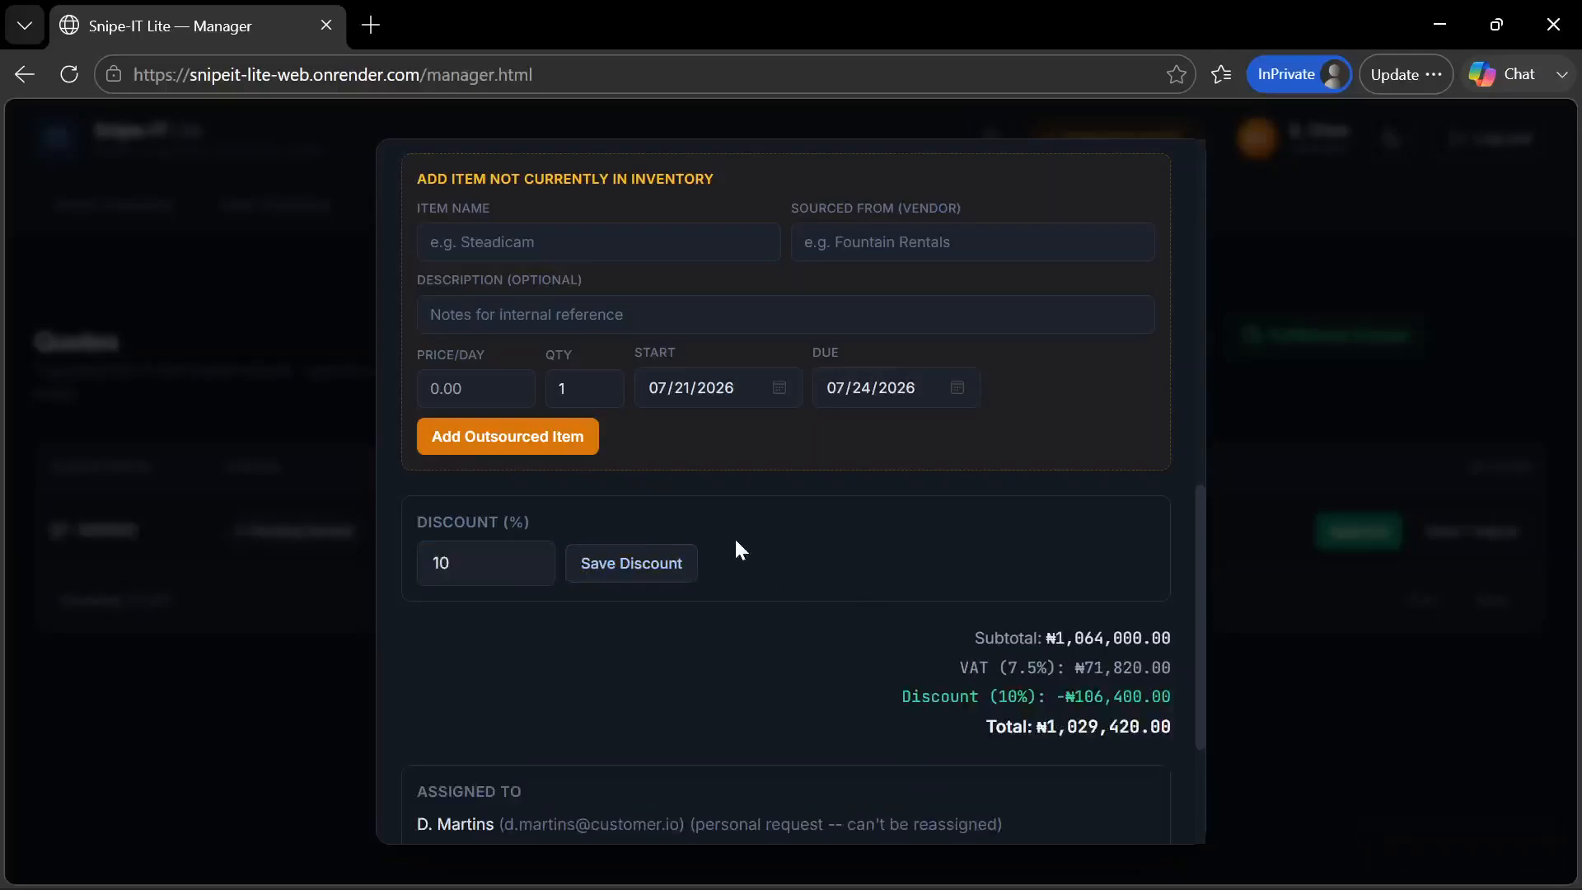
Look over the manager's quotation lines, switch to the customer portal in Chrome, and check the discount in the reopened pending quotation
scroll(736, 544, "up", 7)
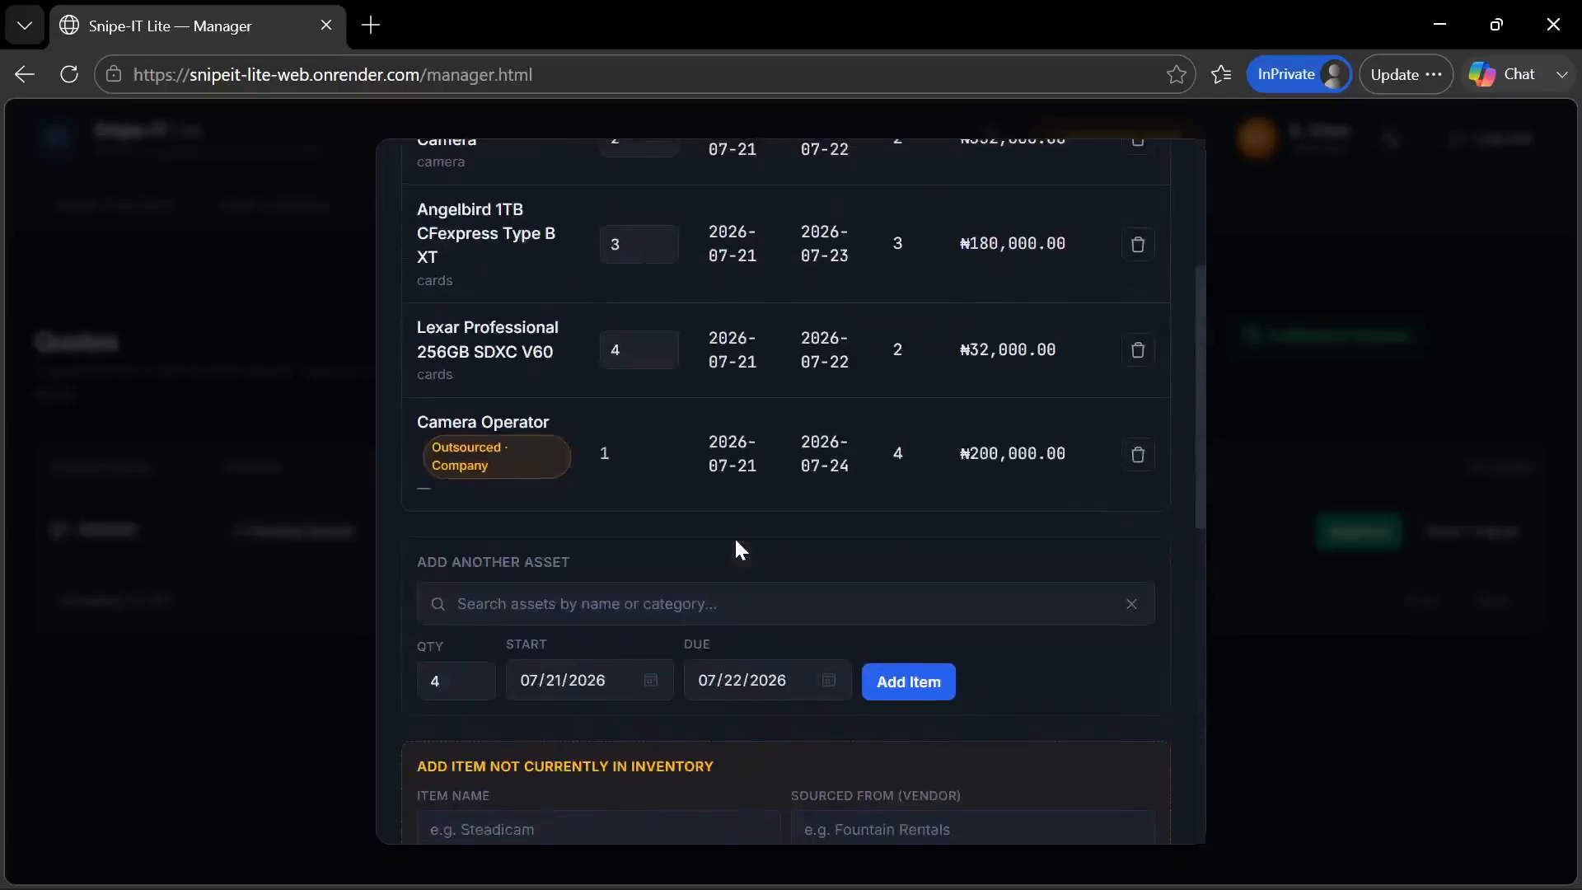
scroll(736, 551, "down", 4)
scroll(800, 749, "up", 3)
mouse_move(952, 878)
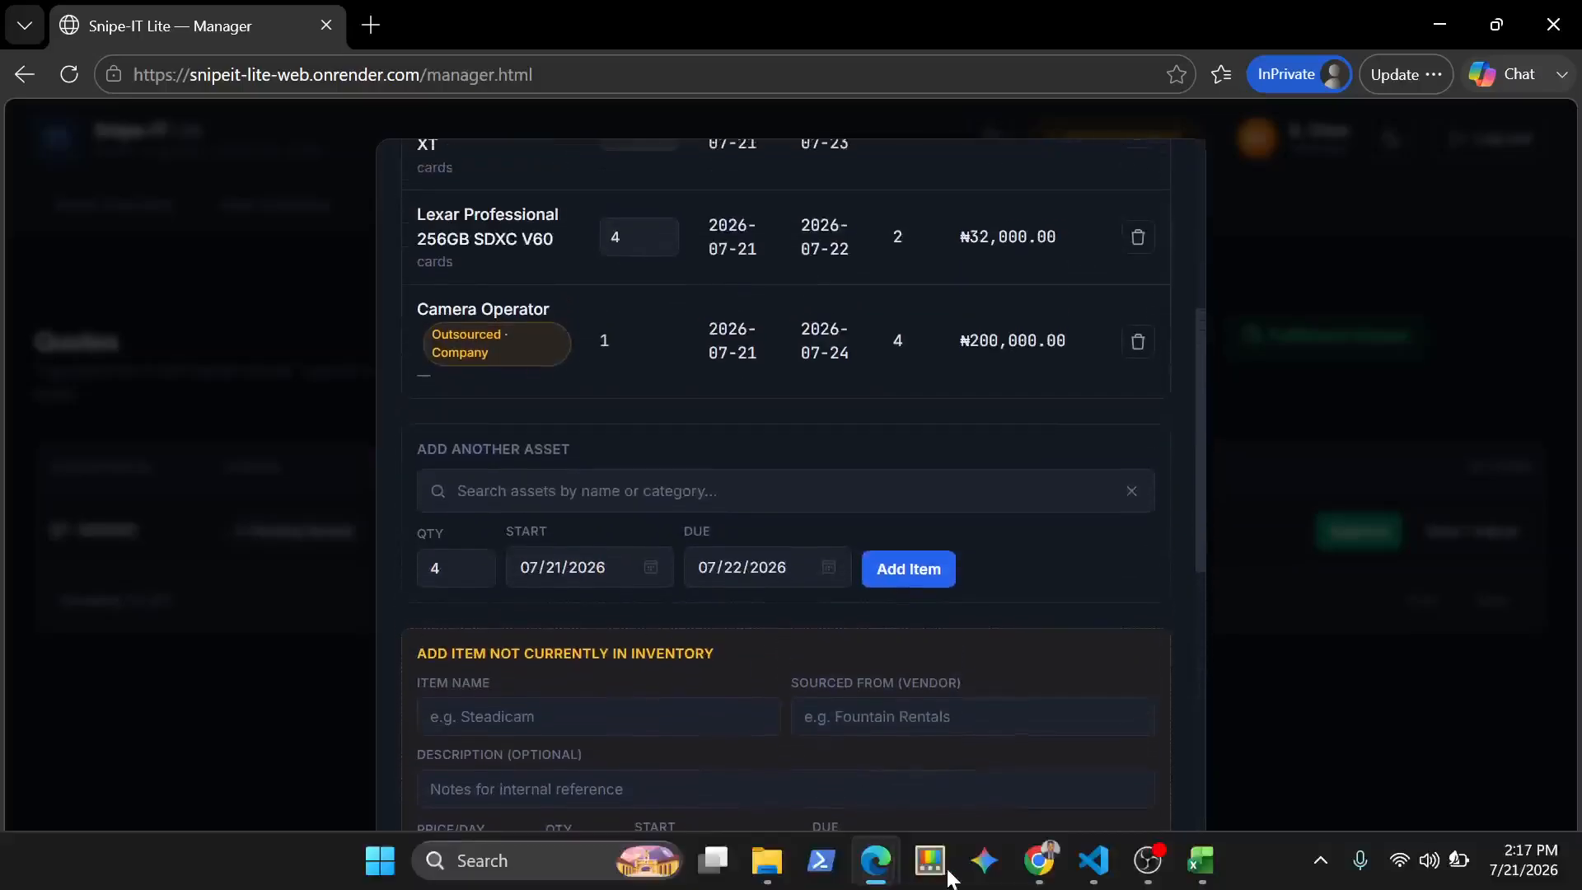
left_click(1073, 879)
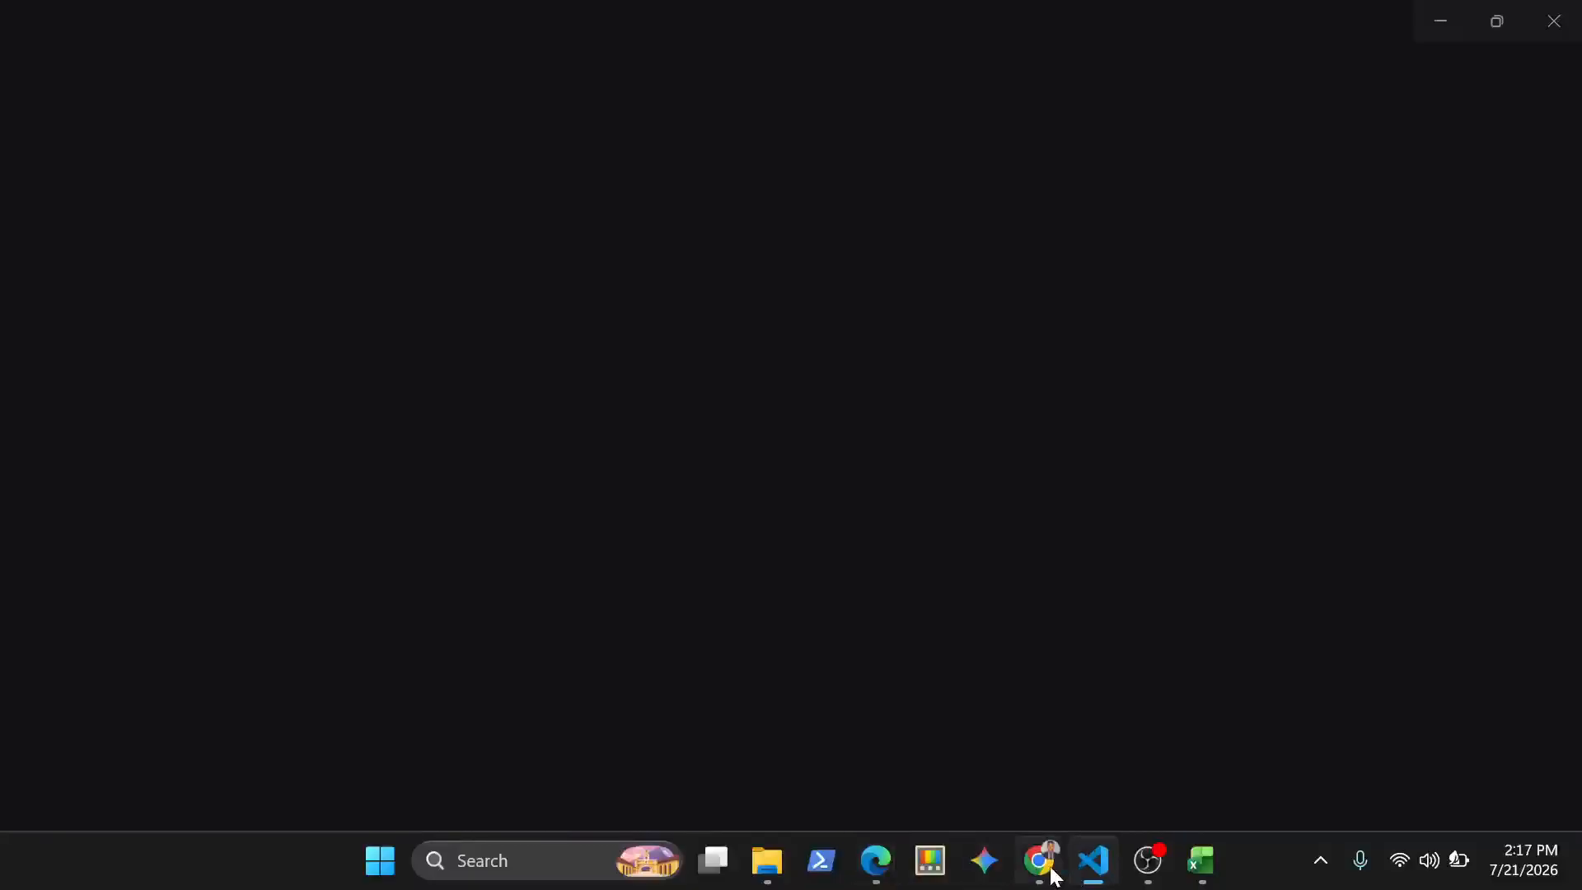
left_click(1041, 862)
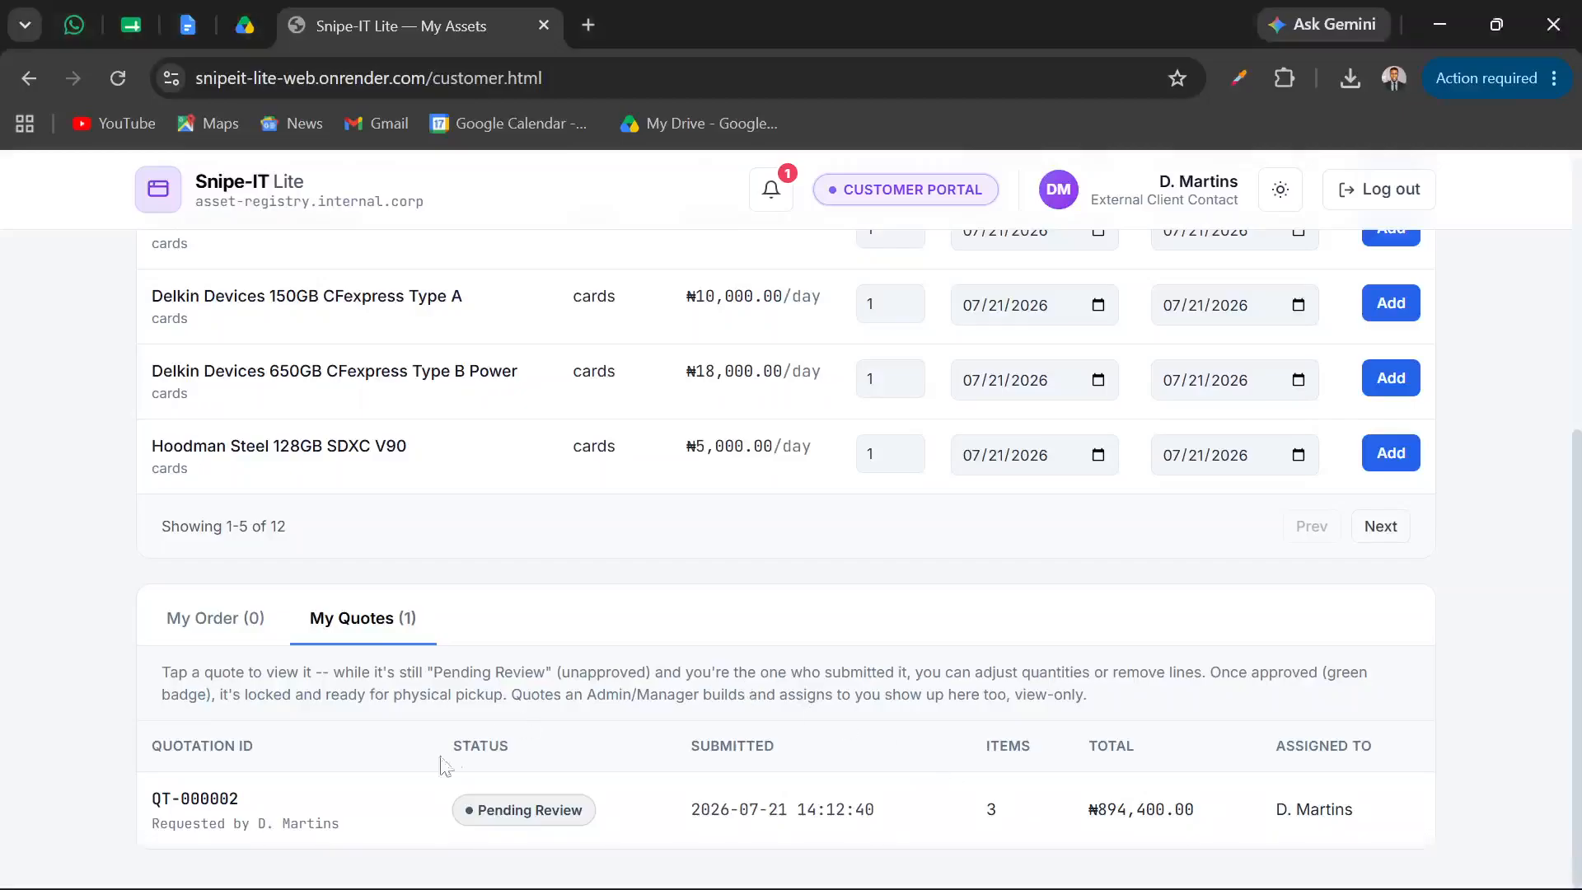
left_click(382, 812)
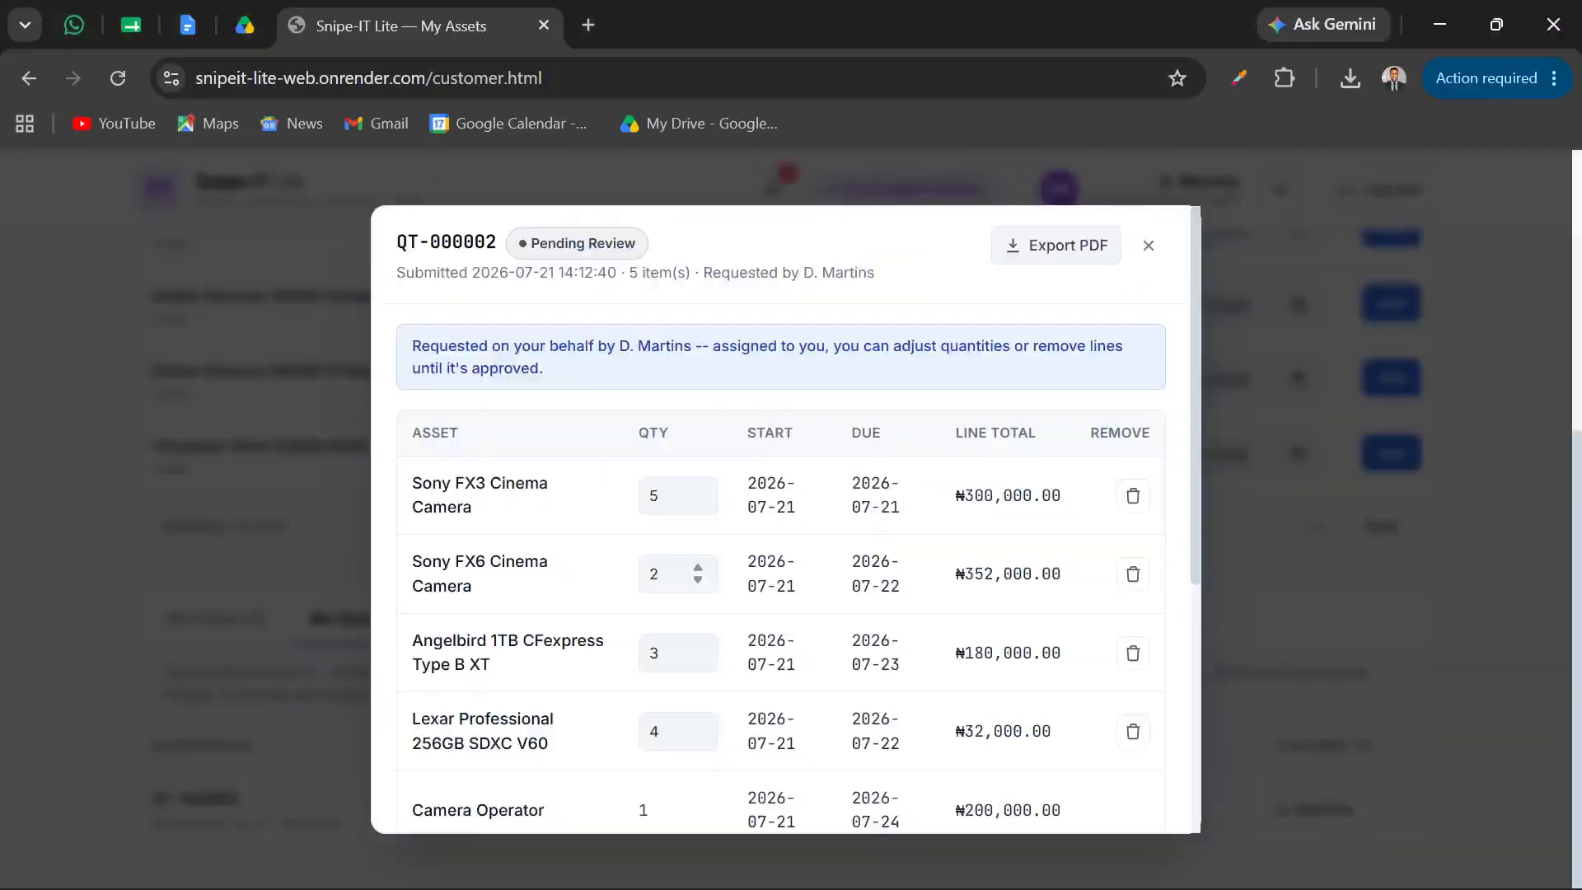
scroll(385, 807, "down", 5)
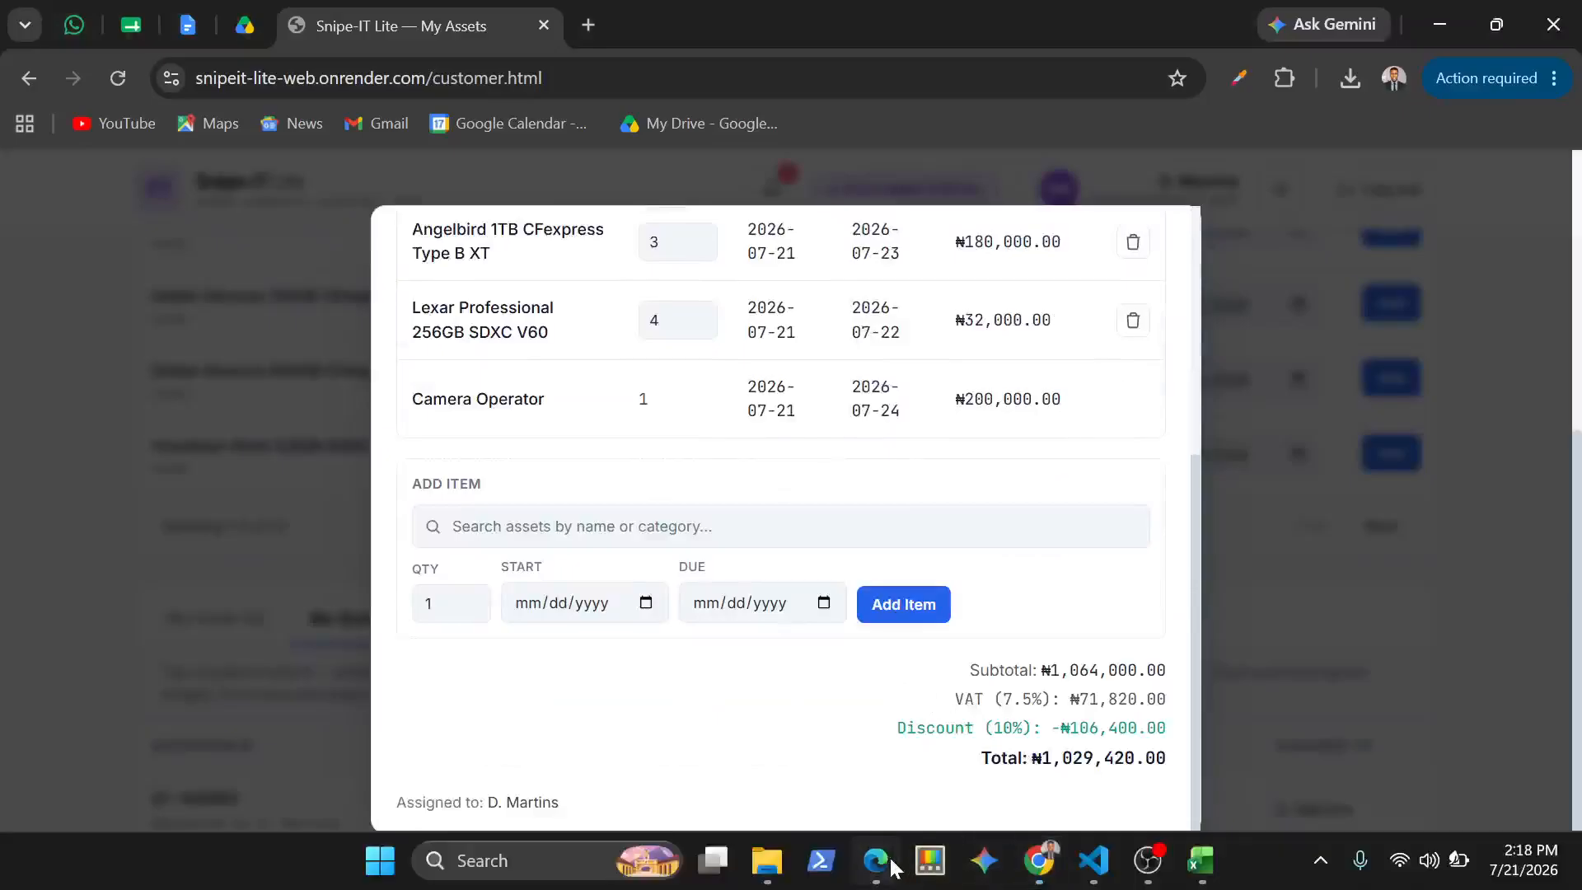
Switch back to the manager portal in Edge and review the quotation's line items and discounted totals
mouse_move(889, 857)
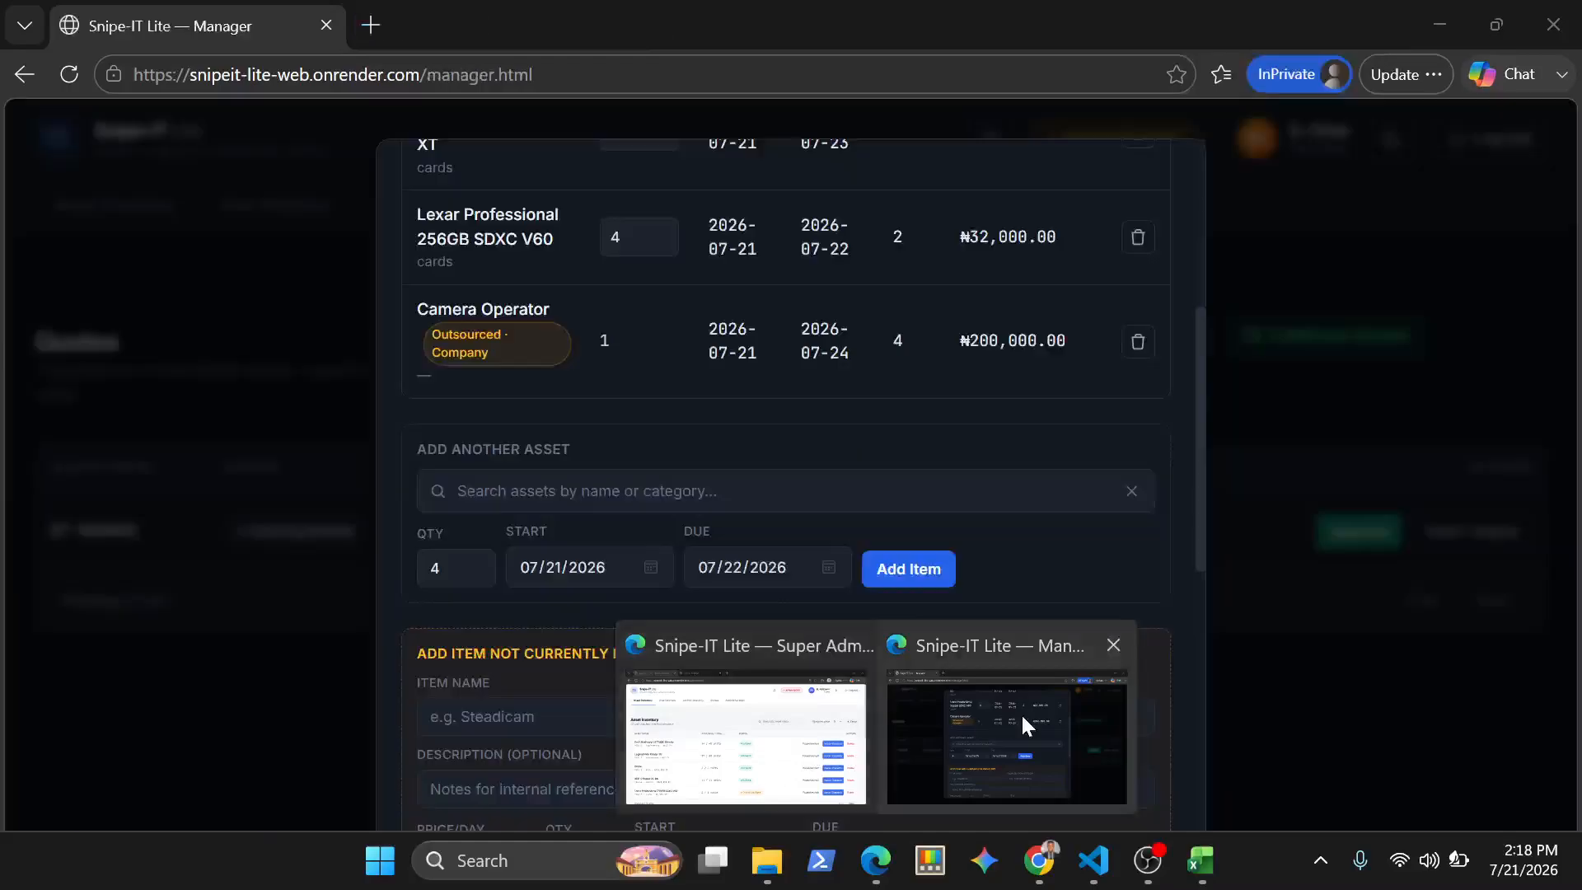
left_click(1021, 714)
scroll(895, 641, "down", 5)
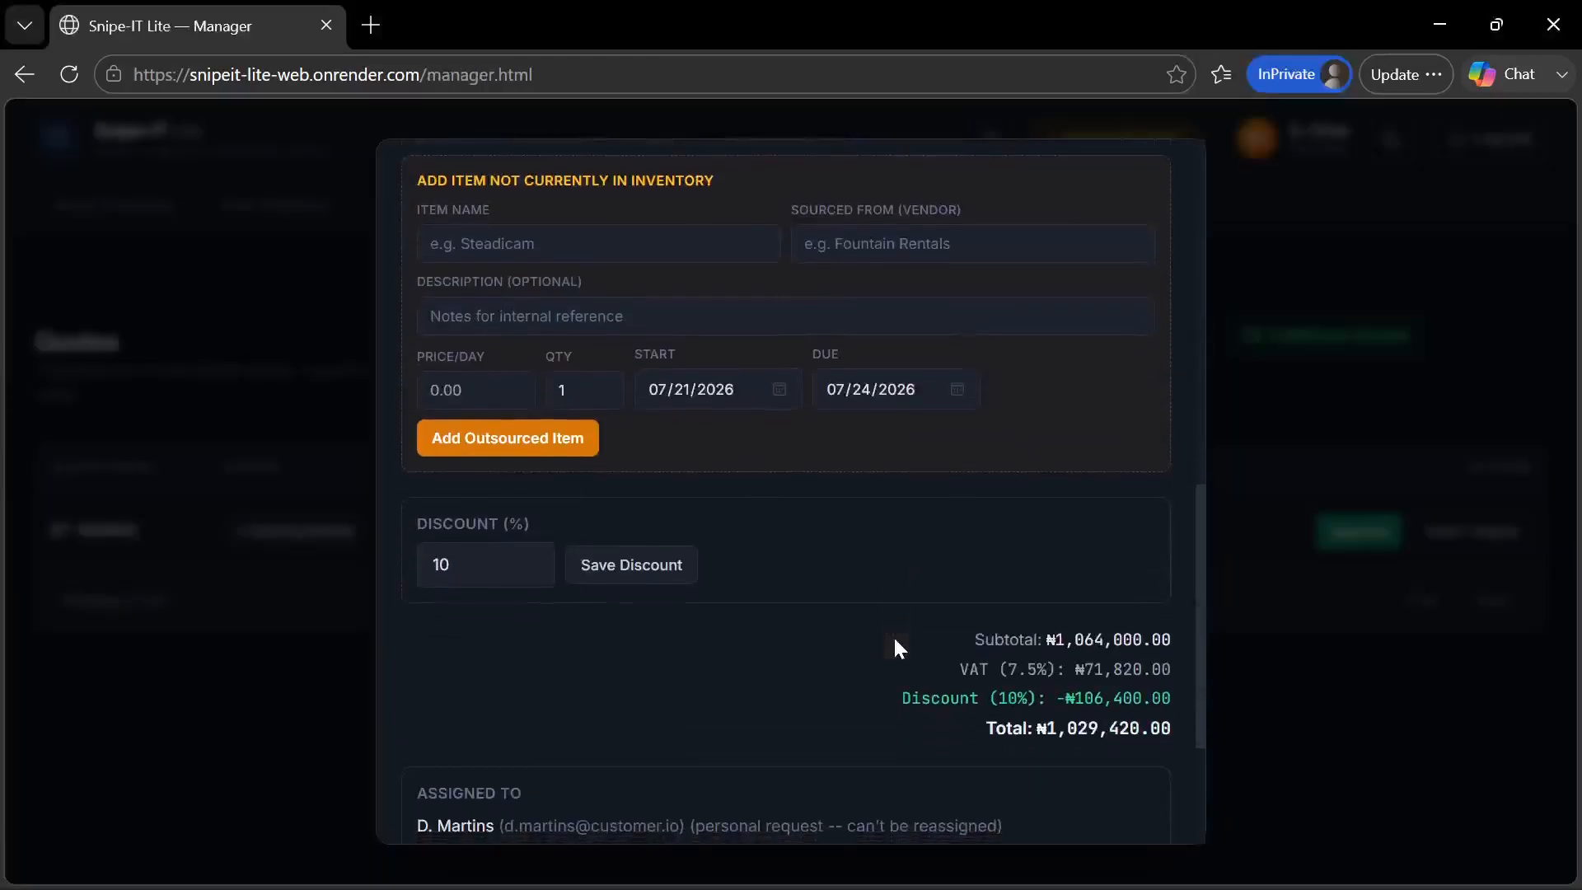
scroll(895, 641, "up", 8)
scroll(893, 635, "up", 3)
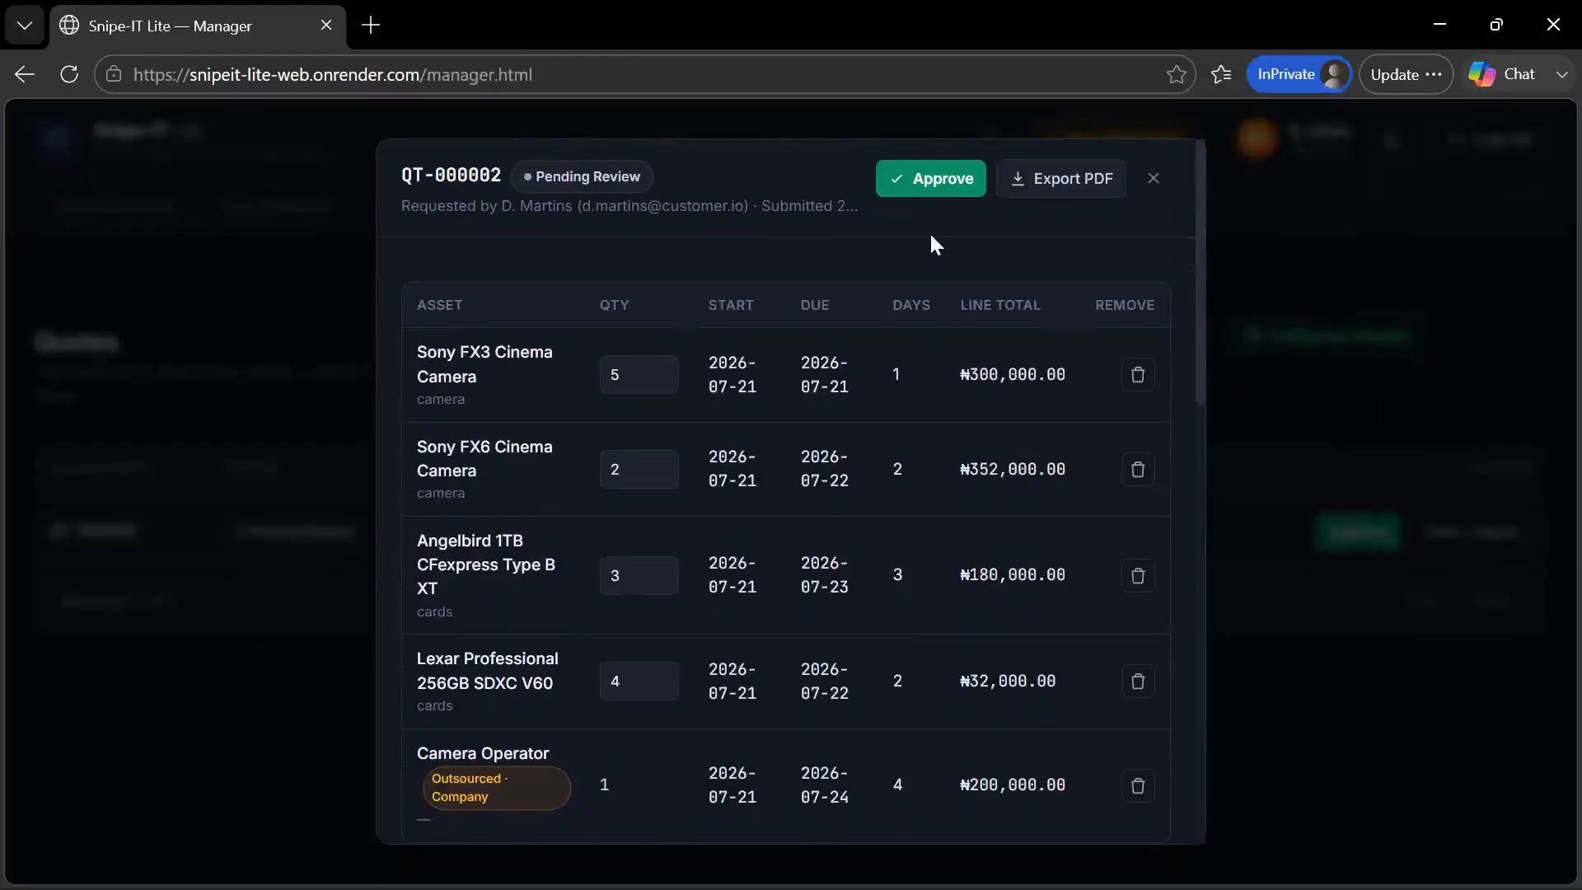
scroll(759, 487, "down", 10)
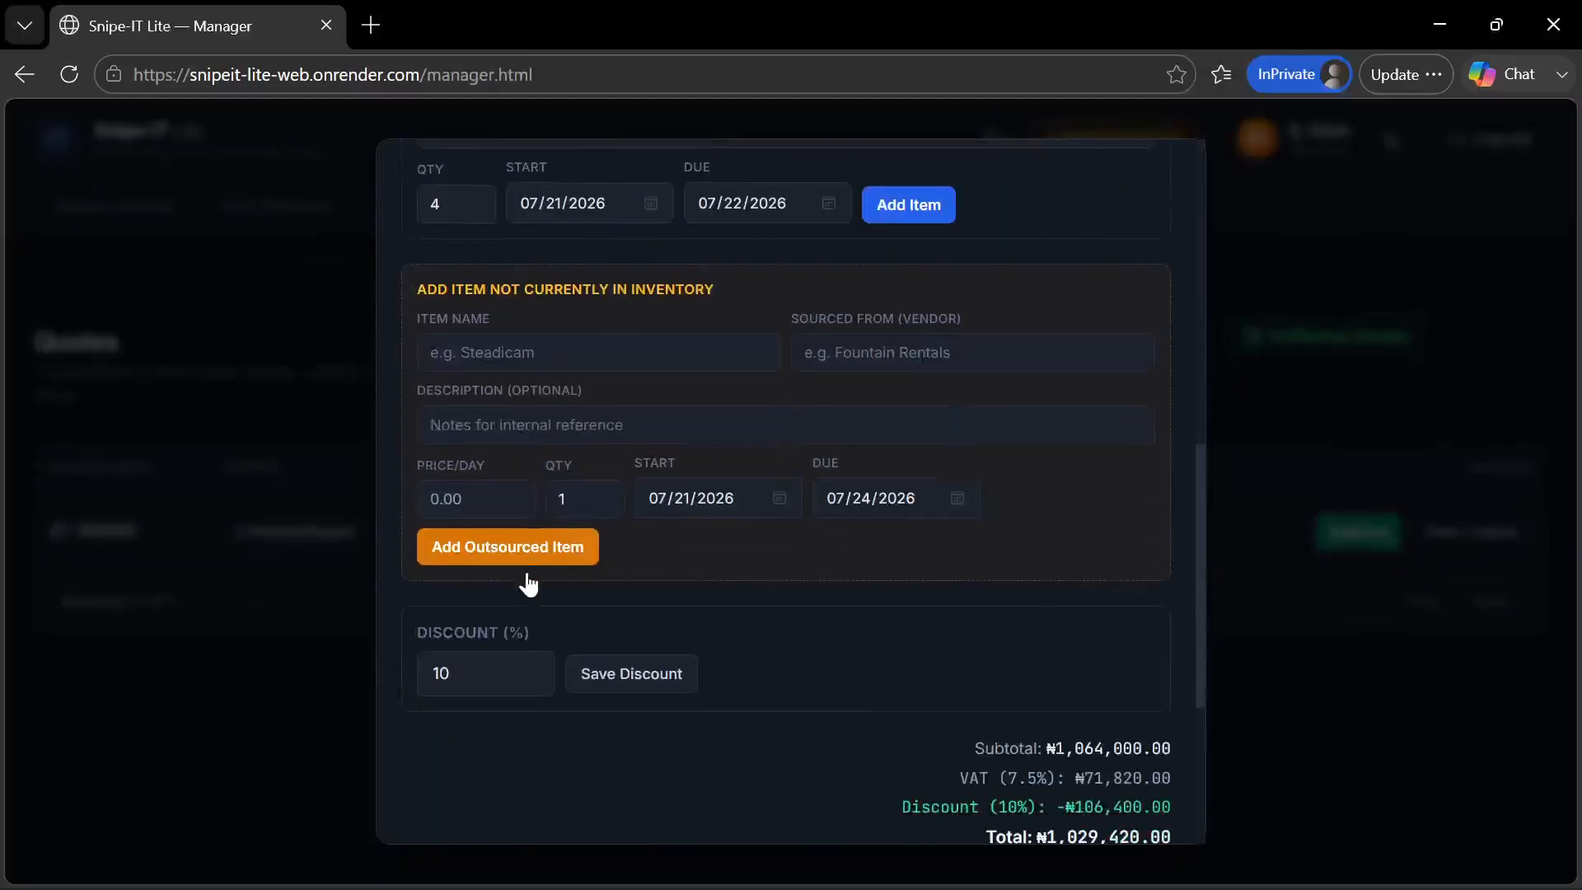
Save the 10% discount again and examine the quotation's assignment and internal notes sections
left_click(619, 673)
scroll(774, 684, "down", 4)
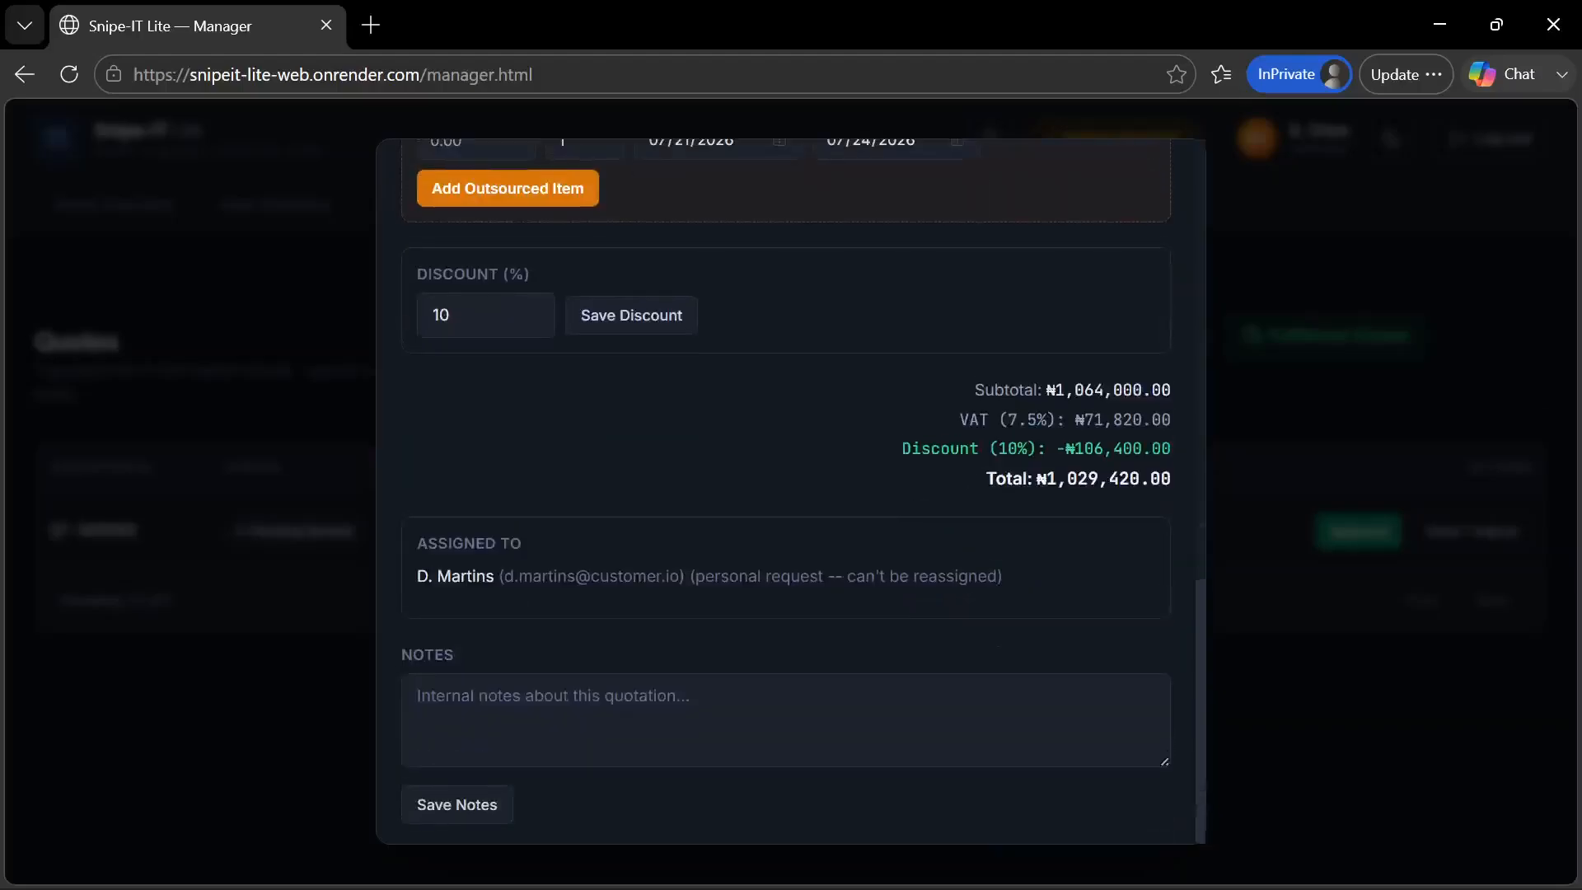
left_click(643, 719)
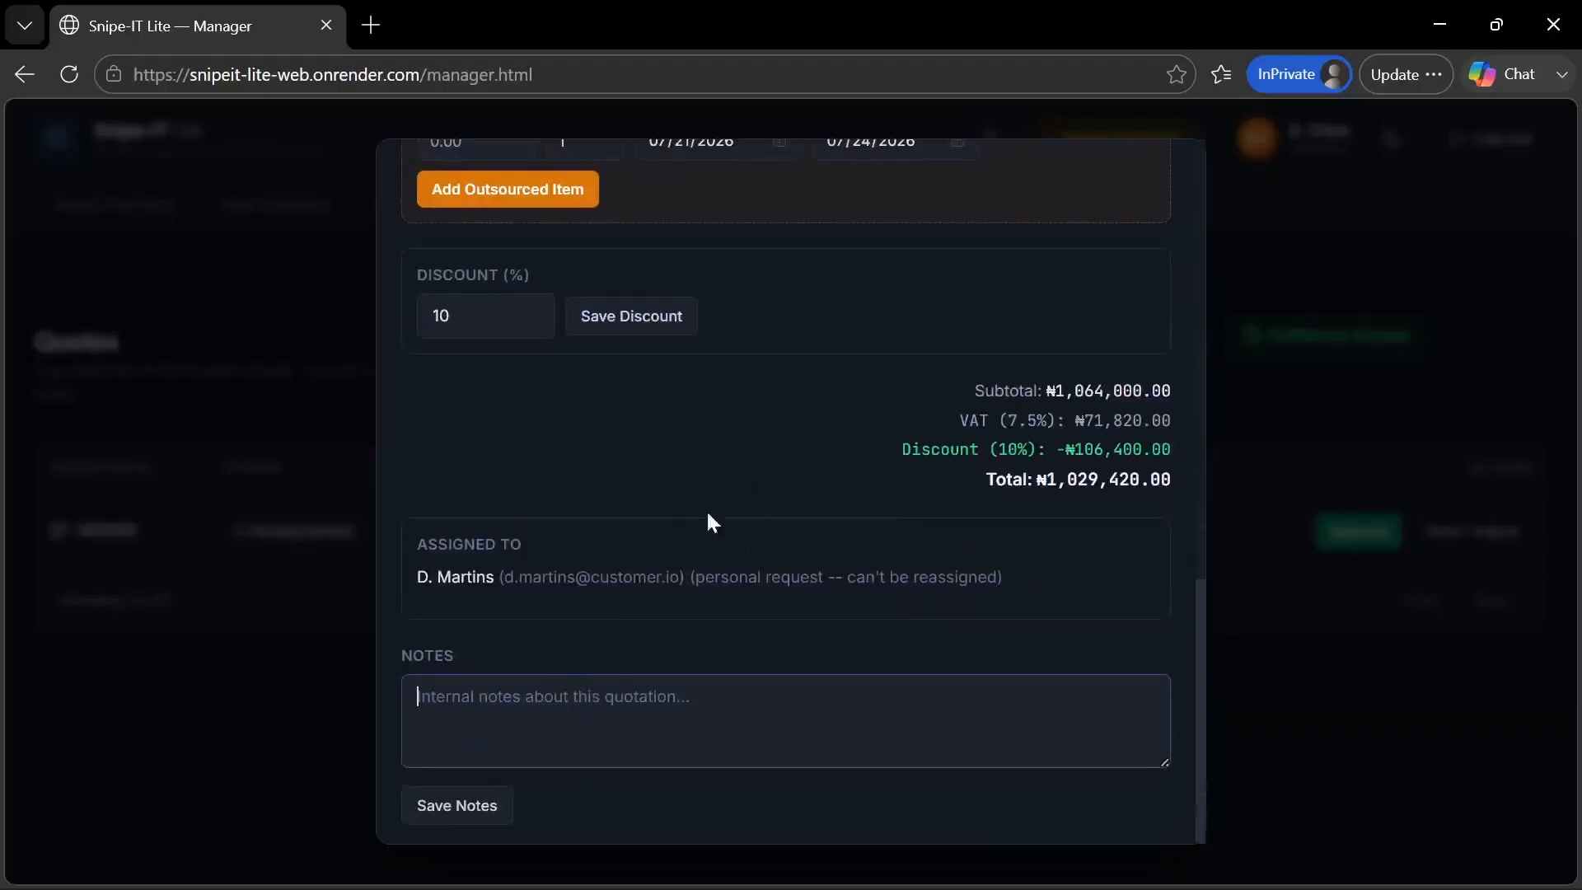
scroll(773, 437, "up", 13)
scroll(773, 437, "up", 2)
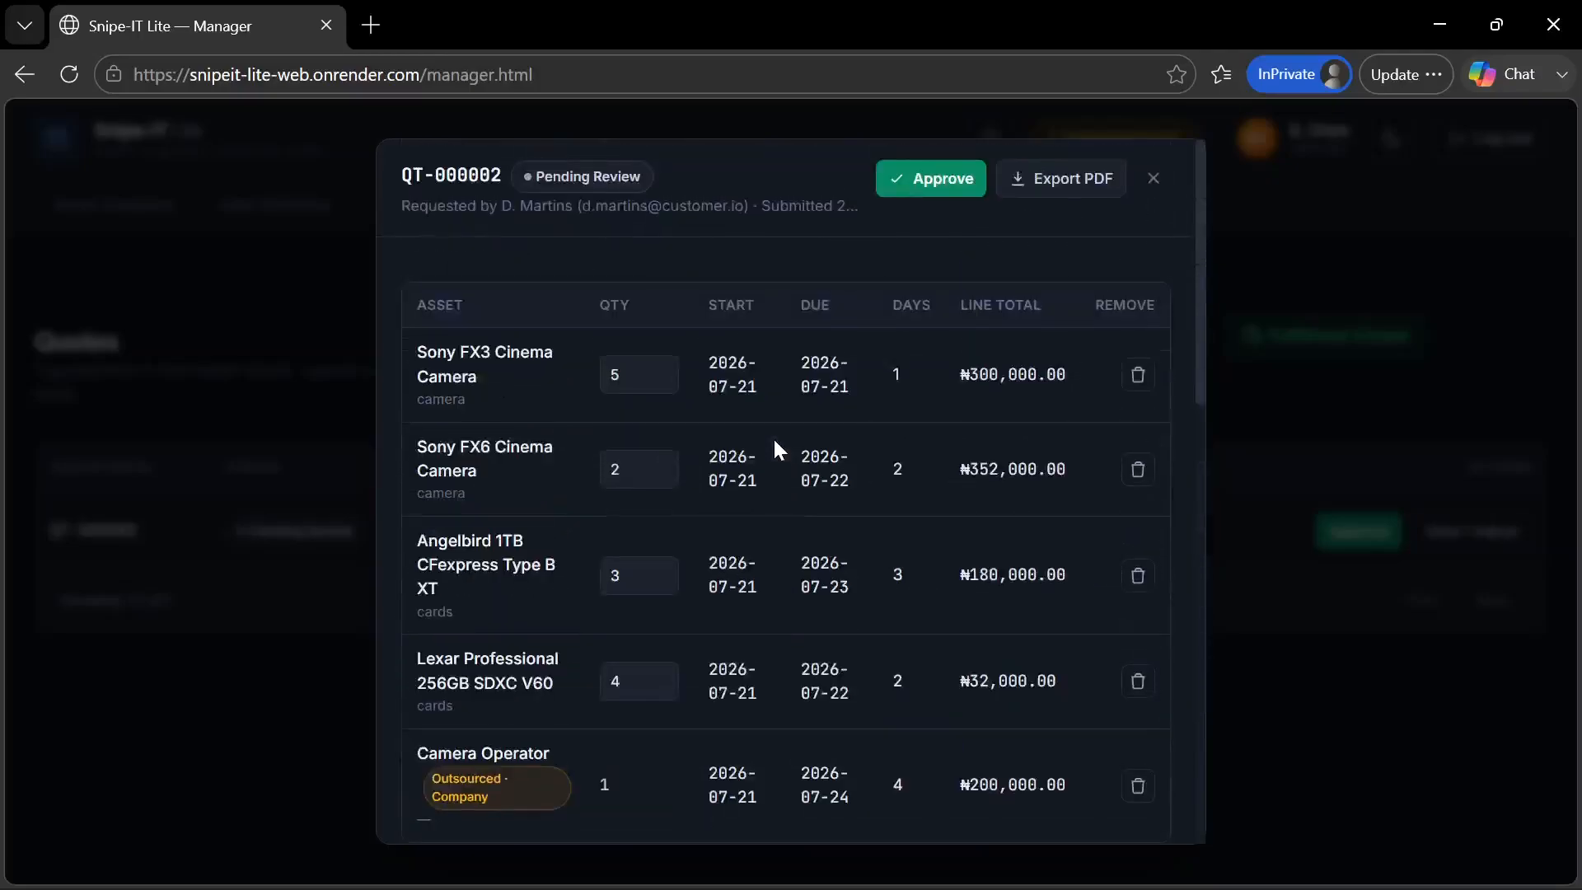
Export the quotation as a PDF, review its client details, quoted items, summary and special notes, and close the file
left_click(1083, 170)
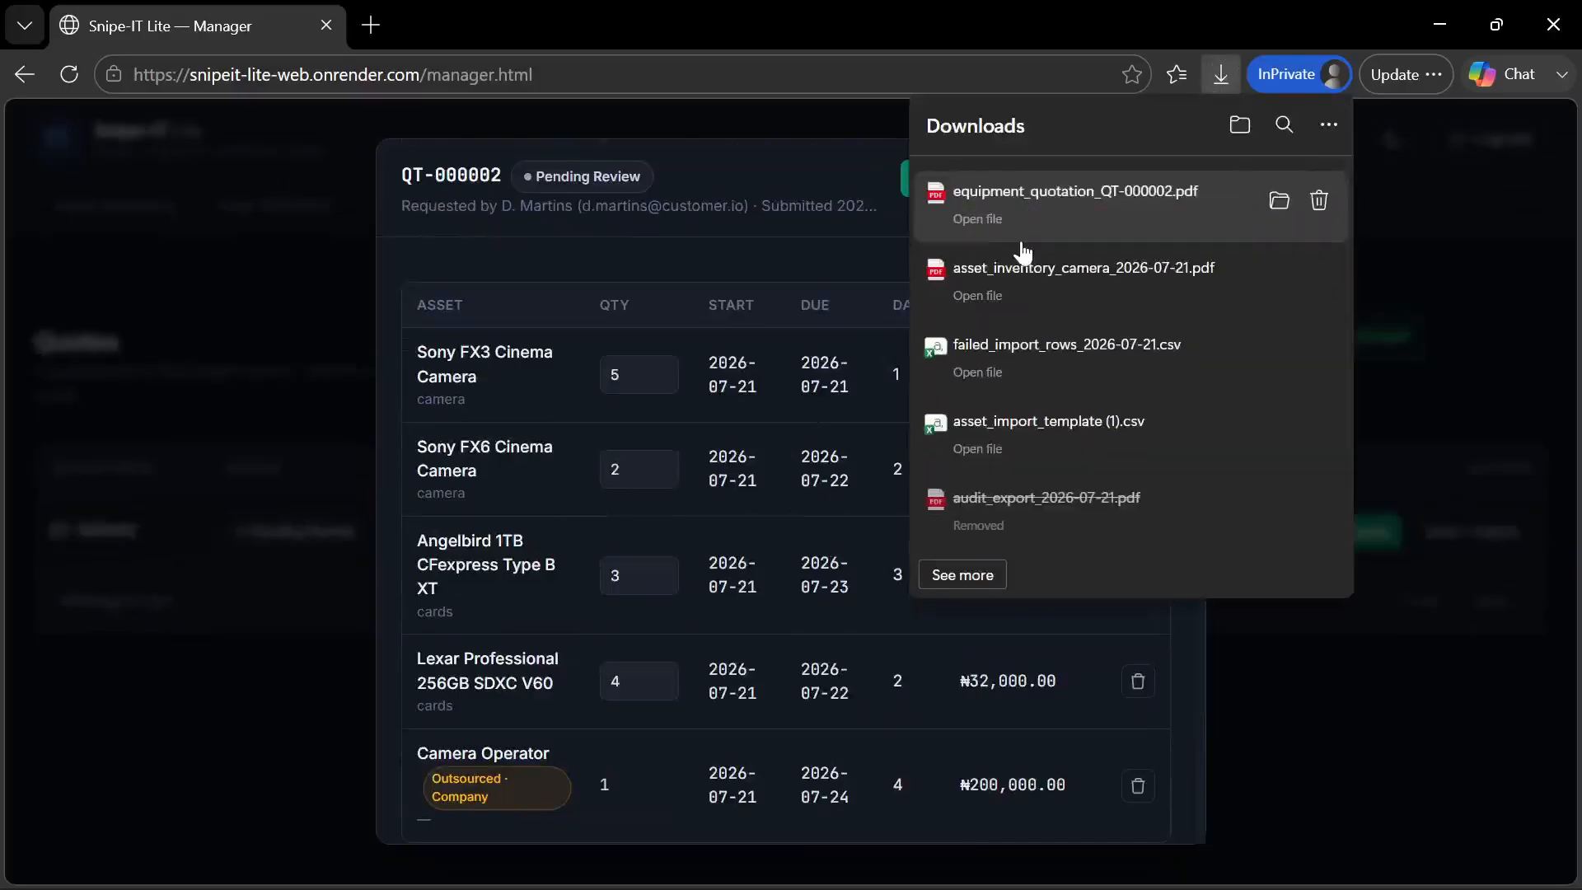
left_click(977, 219)
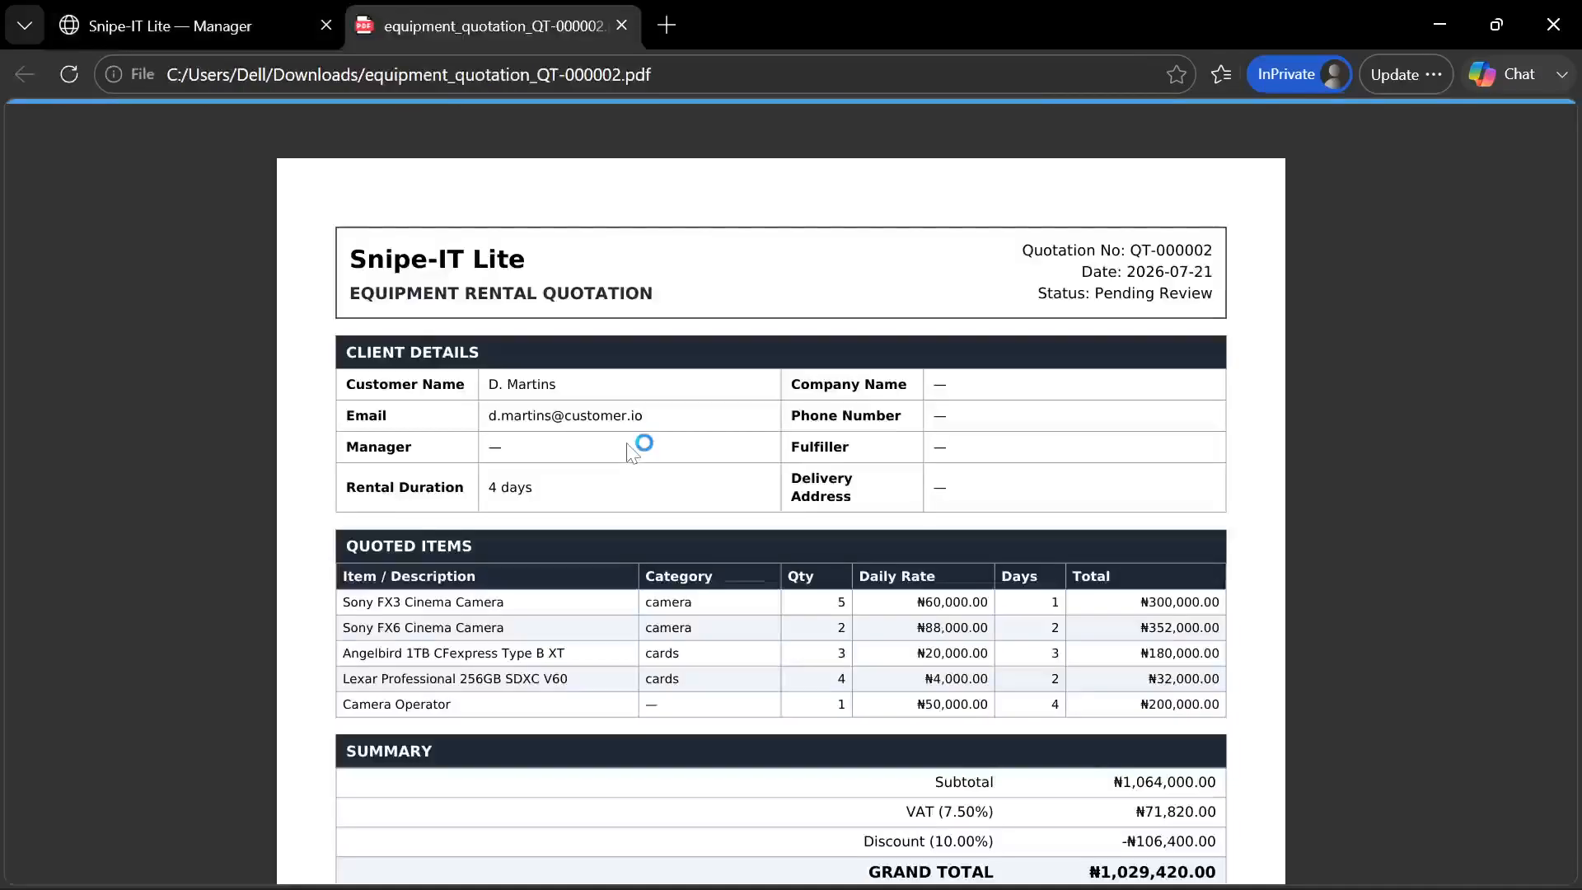
scroll(566, 614, "down", 7)
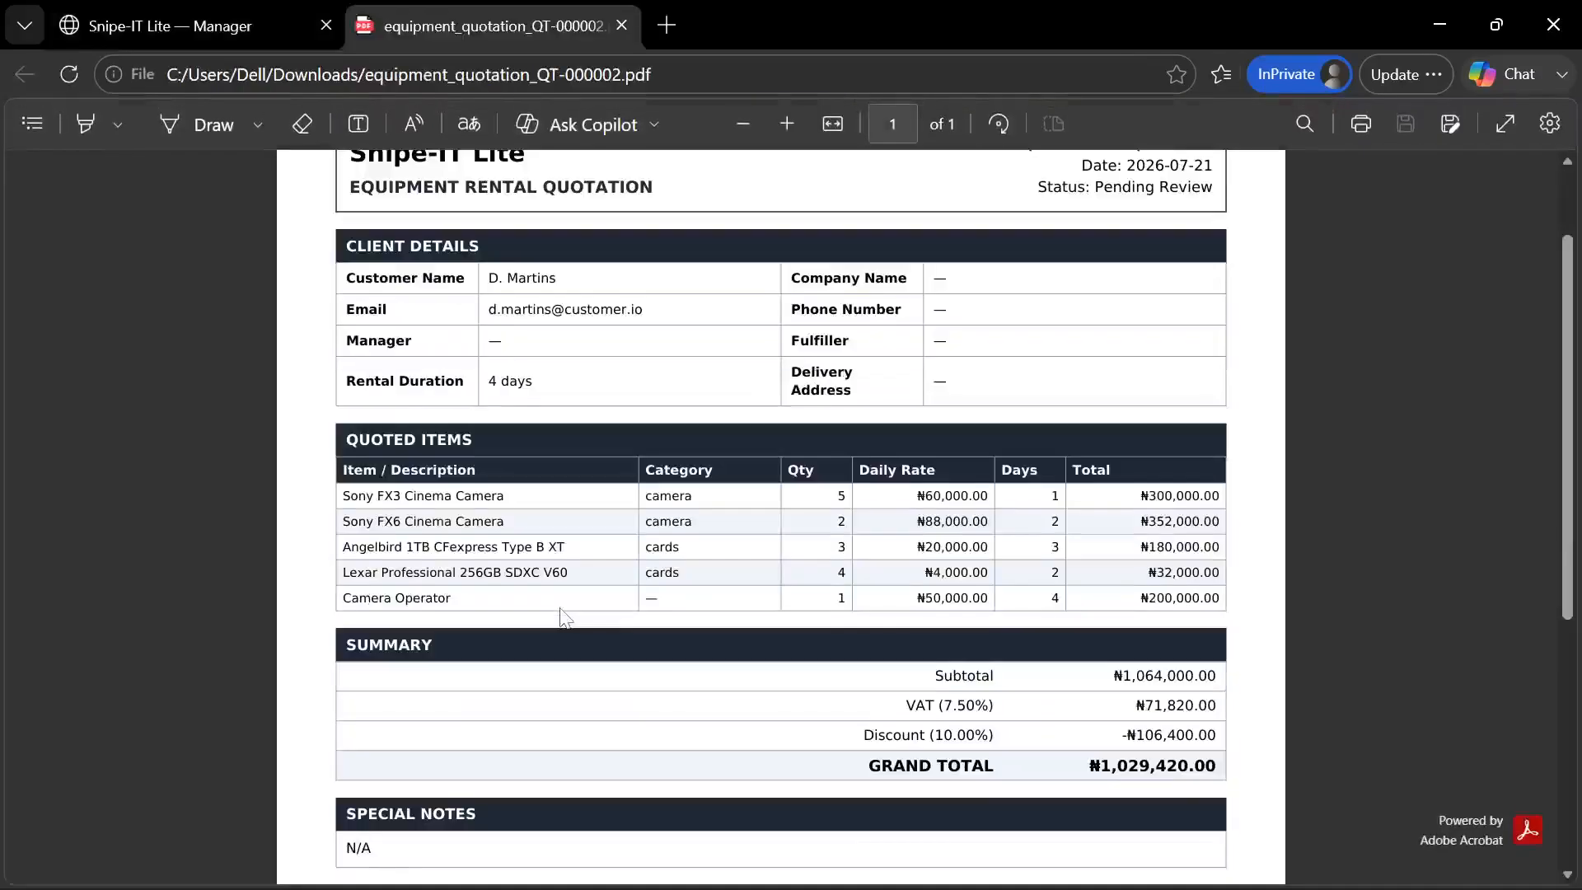
scroll(565, 614, "up", 2)
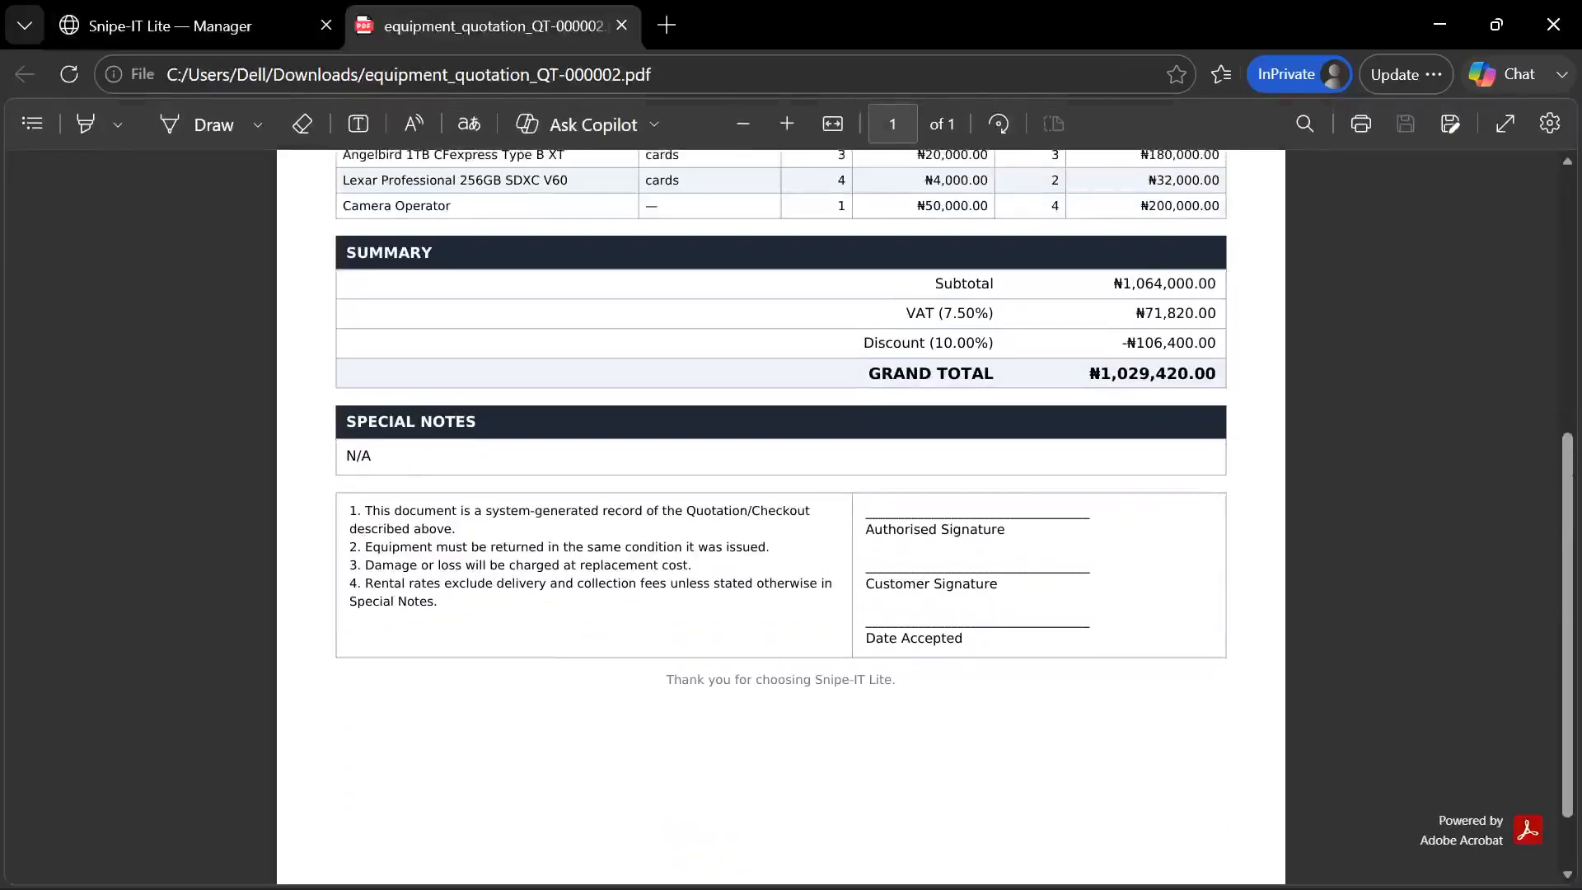
scroll(527, 473, "up", 10)
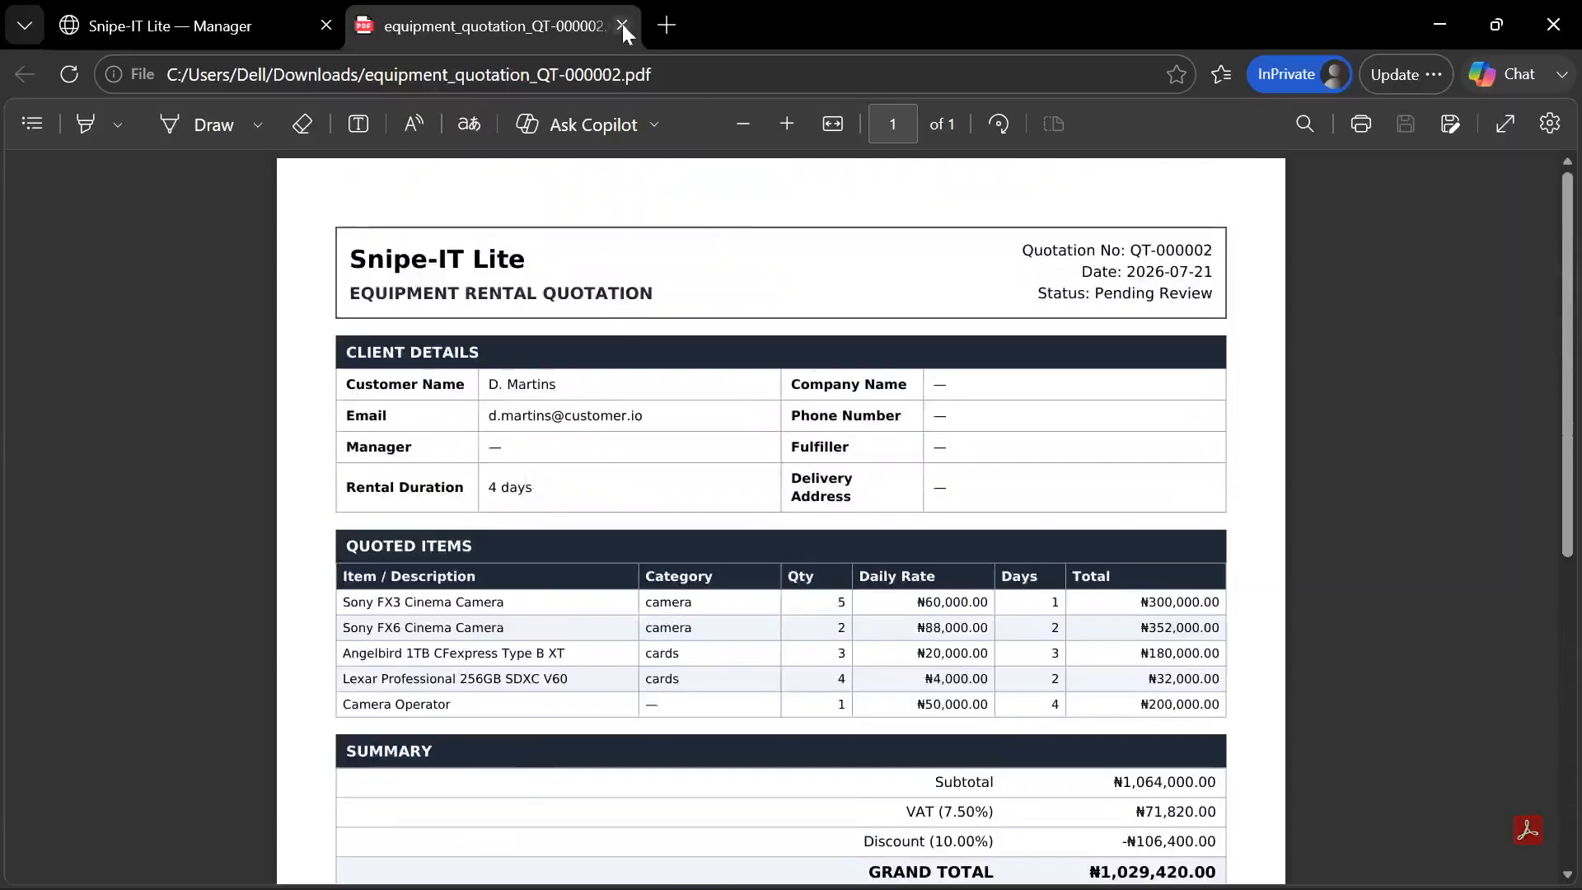
left_click(621, 24)
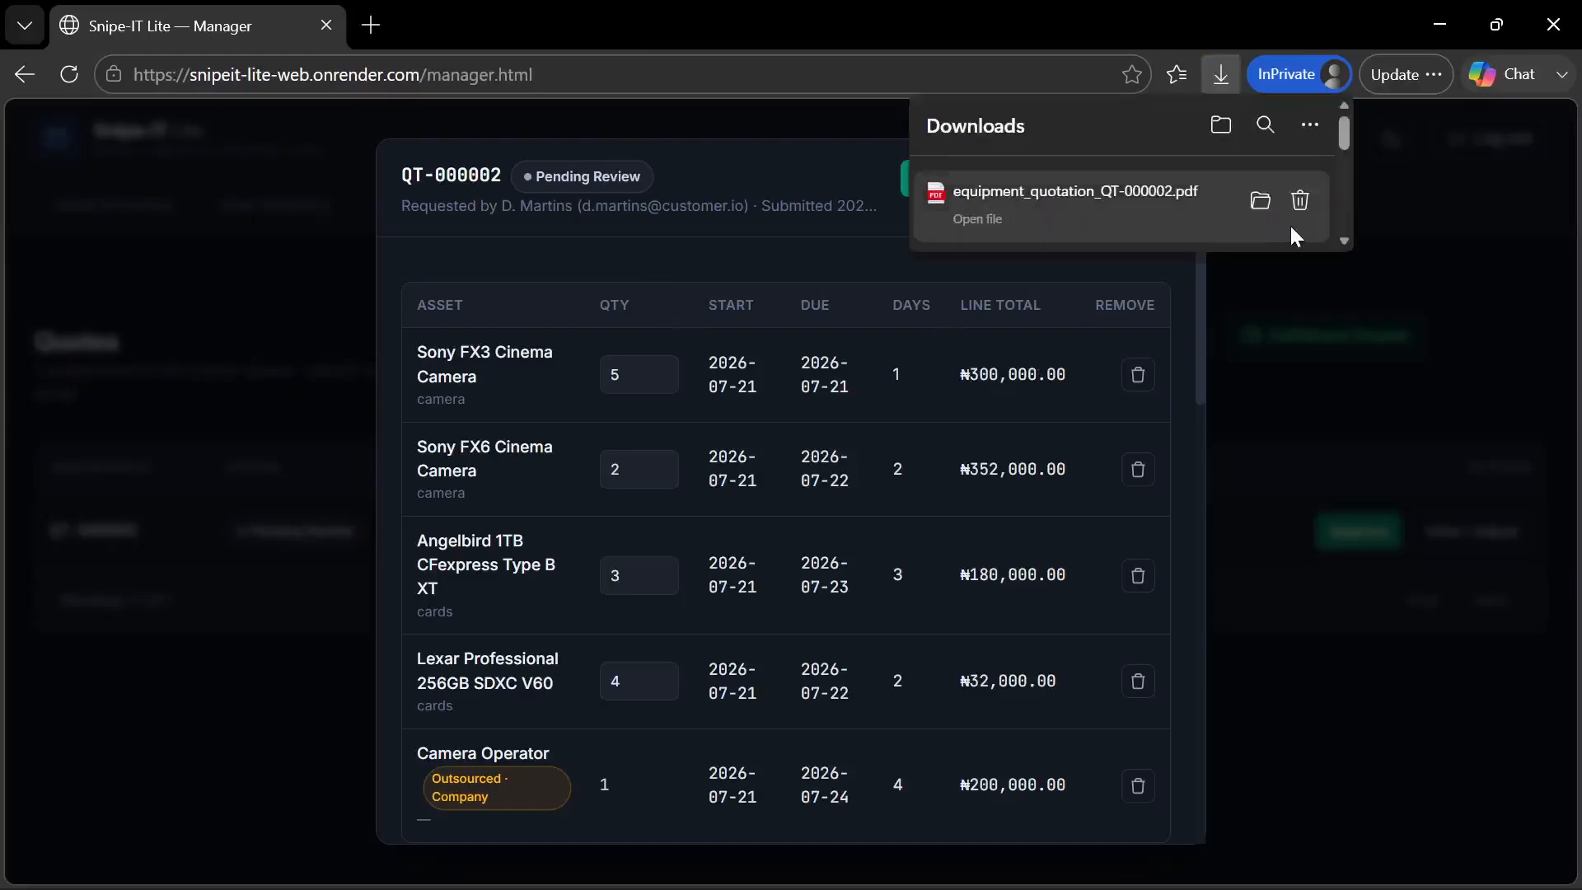
Delete the downloaded quotation PDF and asset_inventory_camera_2026-07-21.pdf, and try to delete failed_import_rows_2026-07-21.csv
left_click(1319, 202)
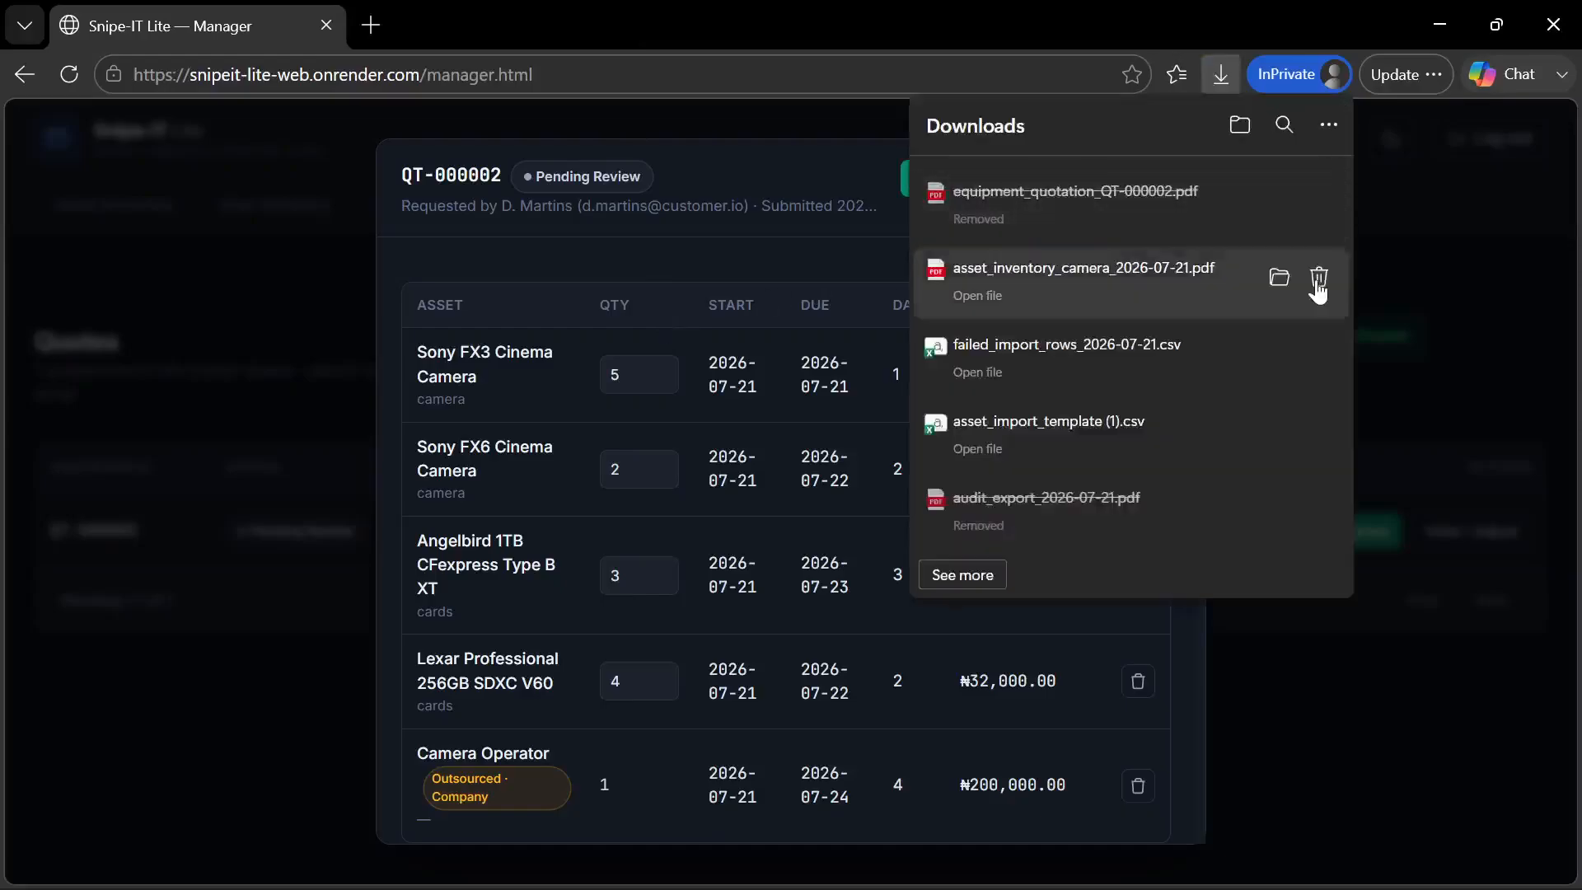
left_click(1319, 280)
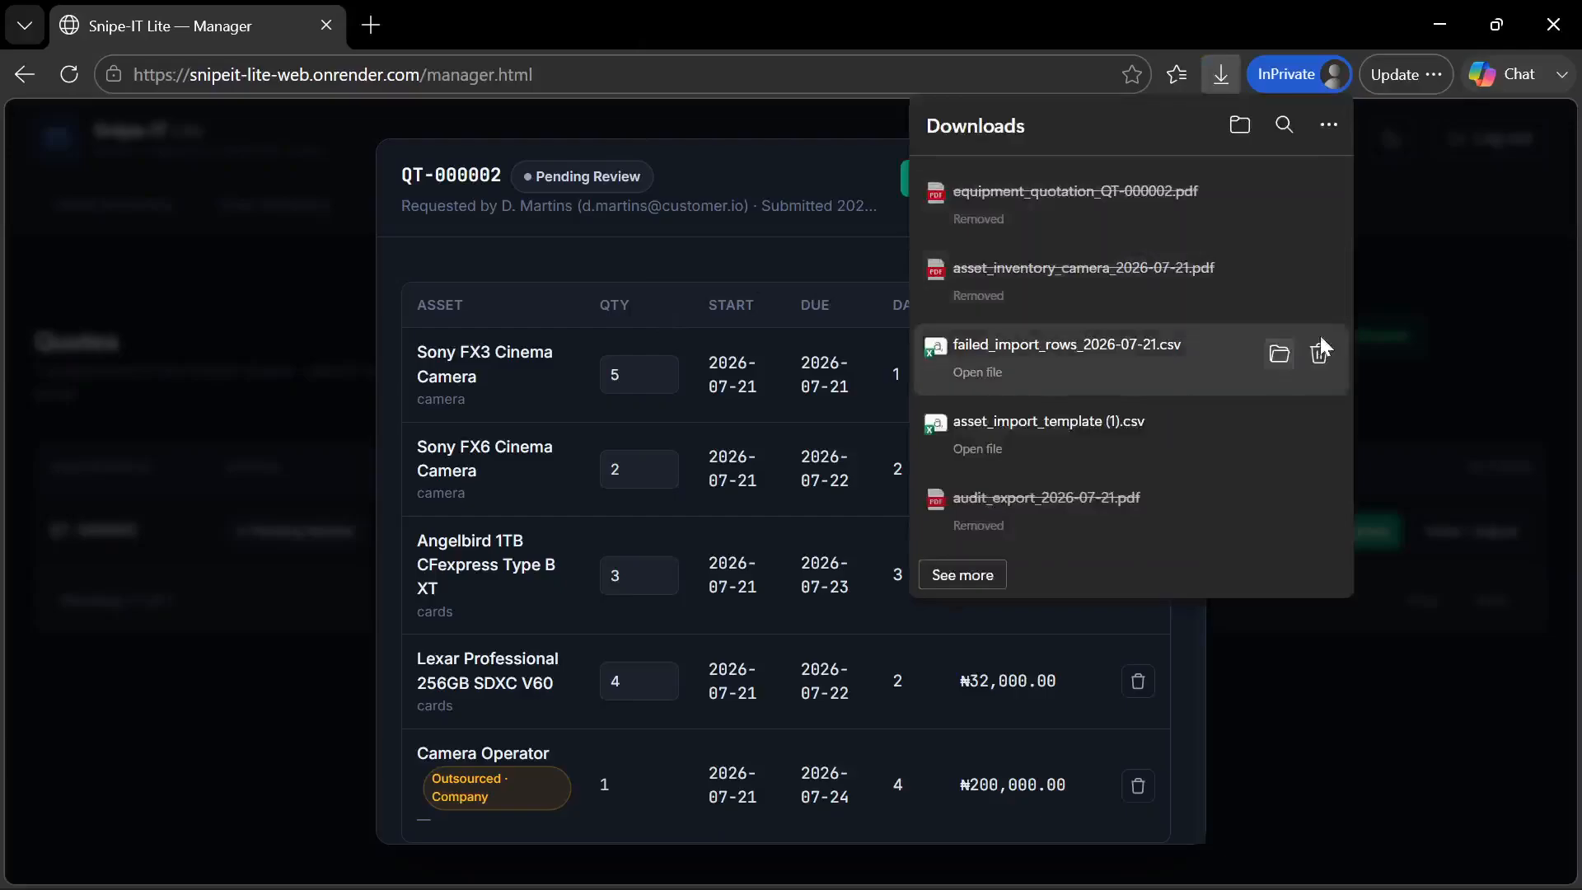
left_click(1320, 356)
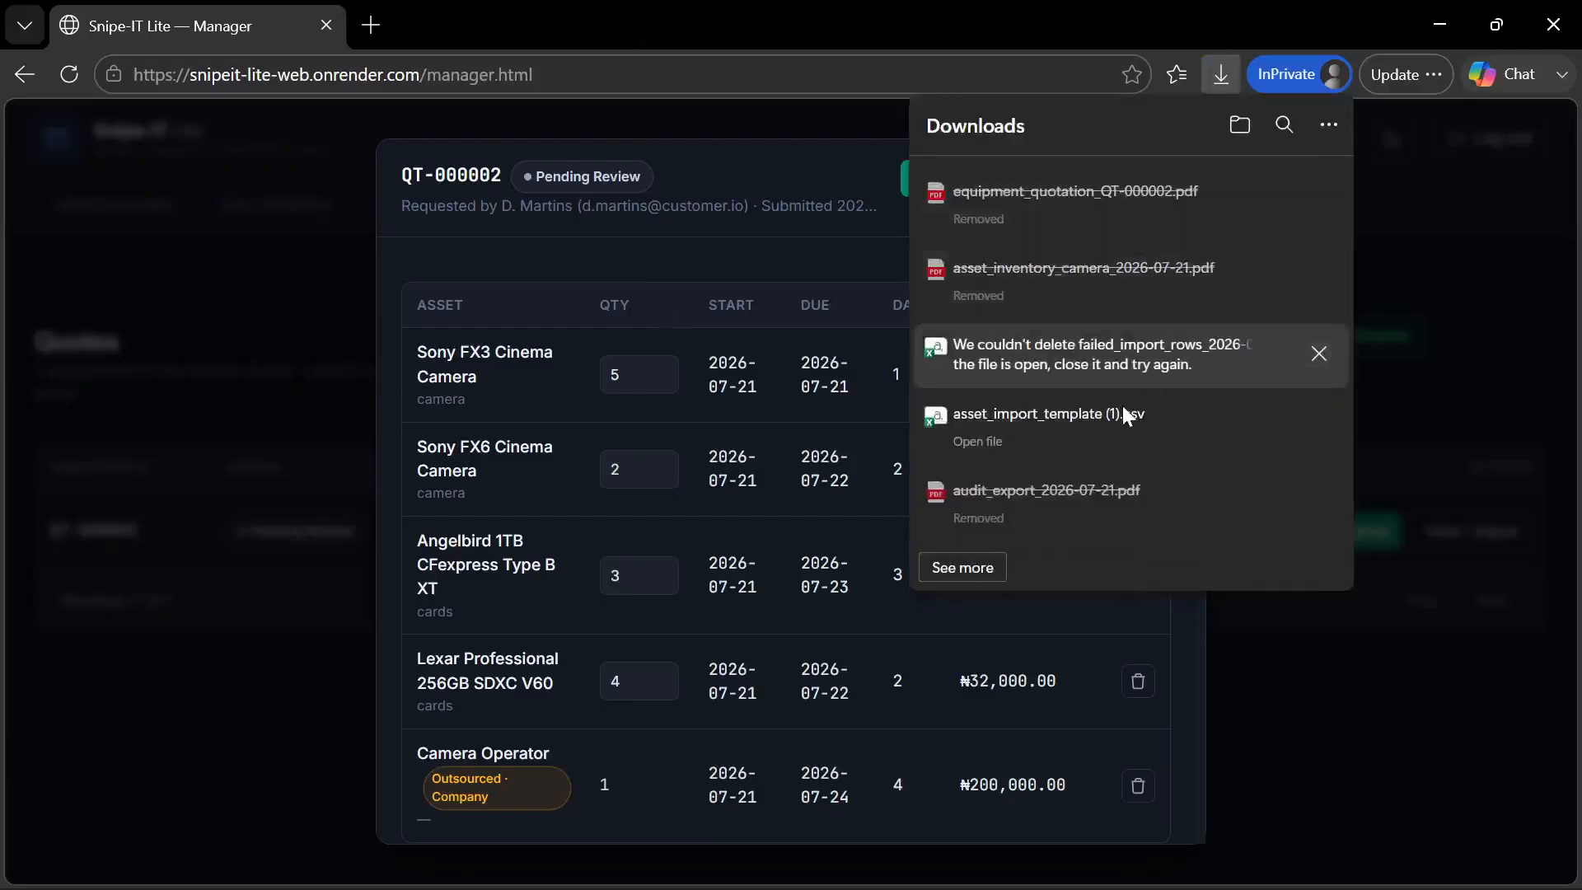
left_click(854, 245)
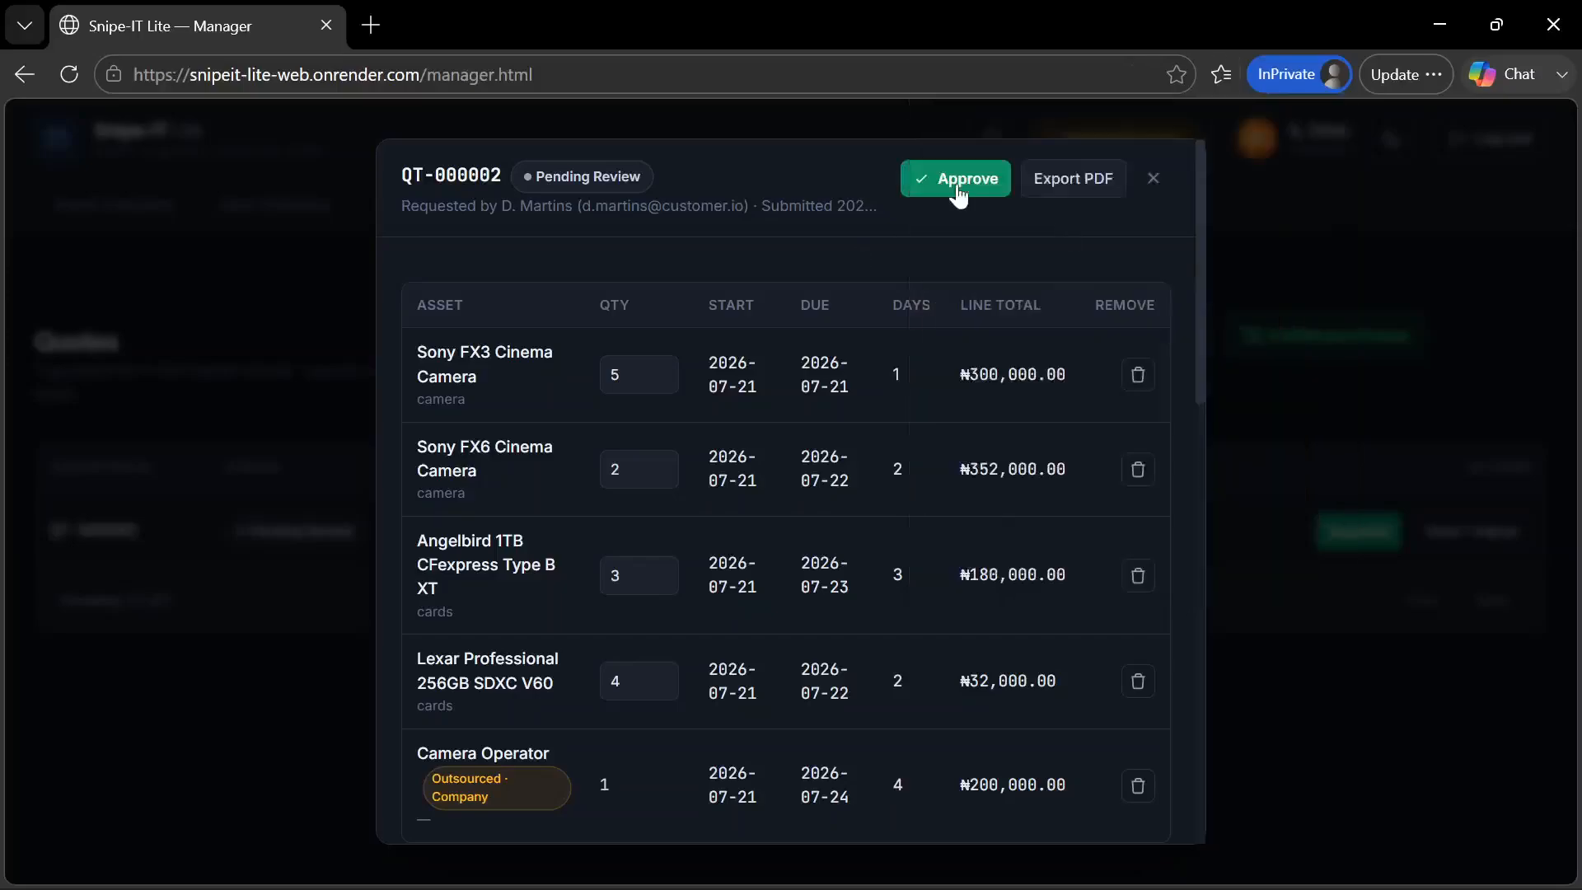
Review the quotation's discount, totals, notes and line items once more before approval
scroll(876, 364, "down", 10)
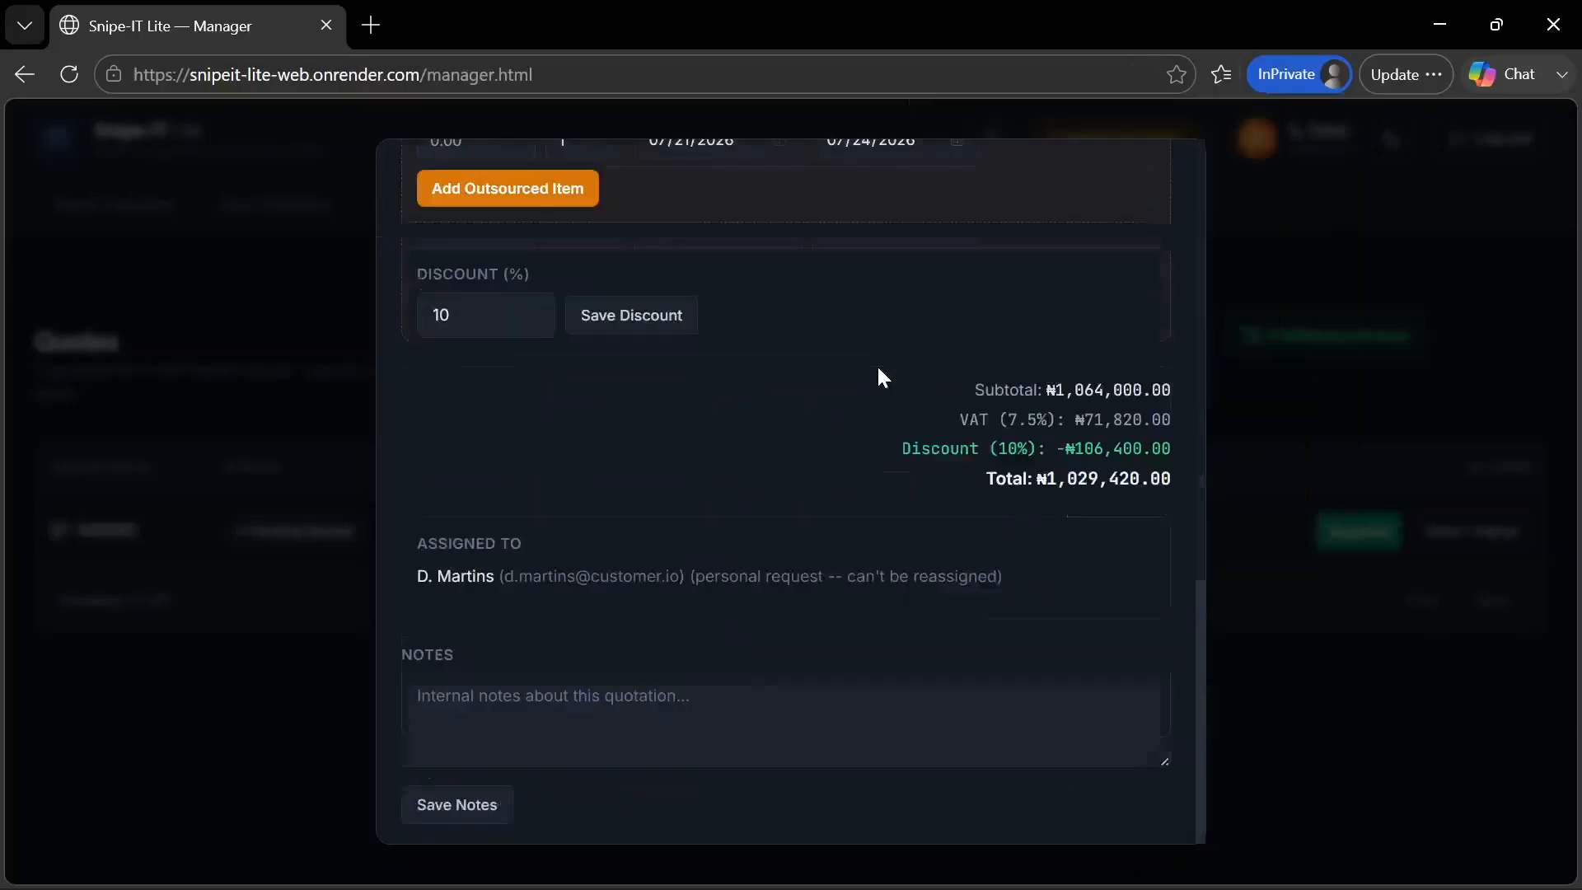
scroll(877, 365, "up", 8)
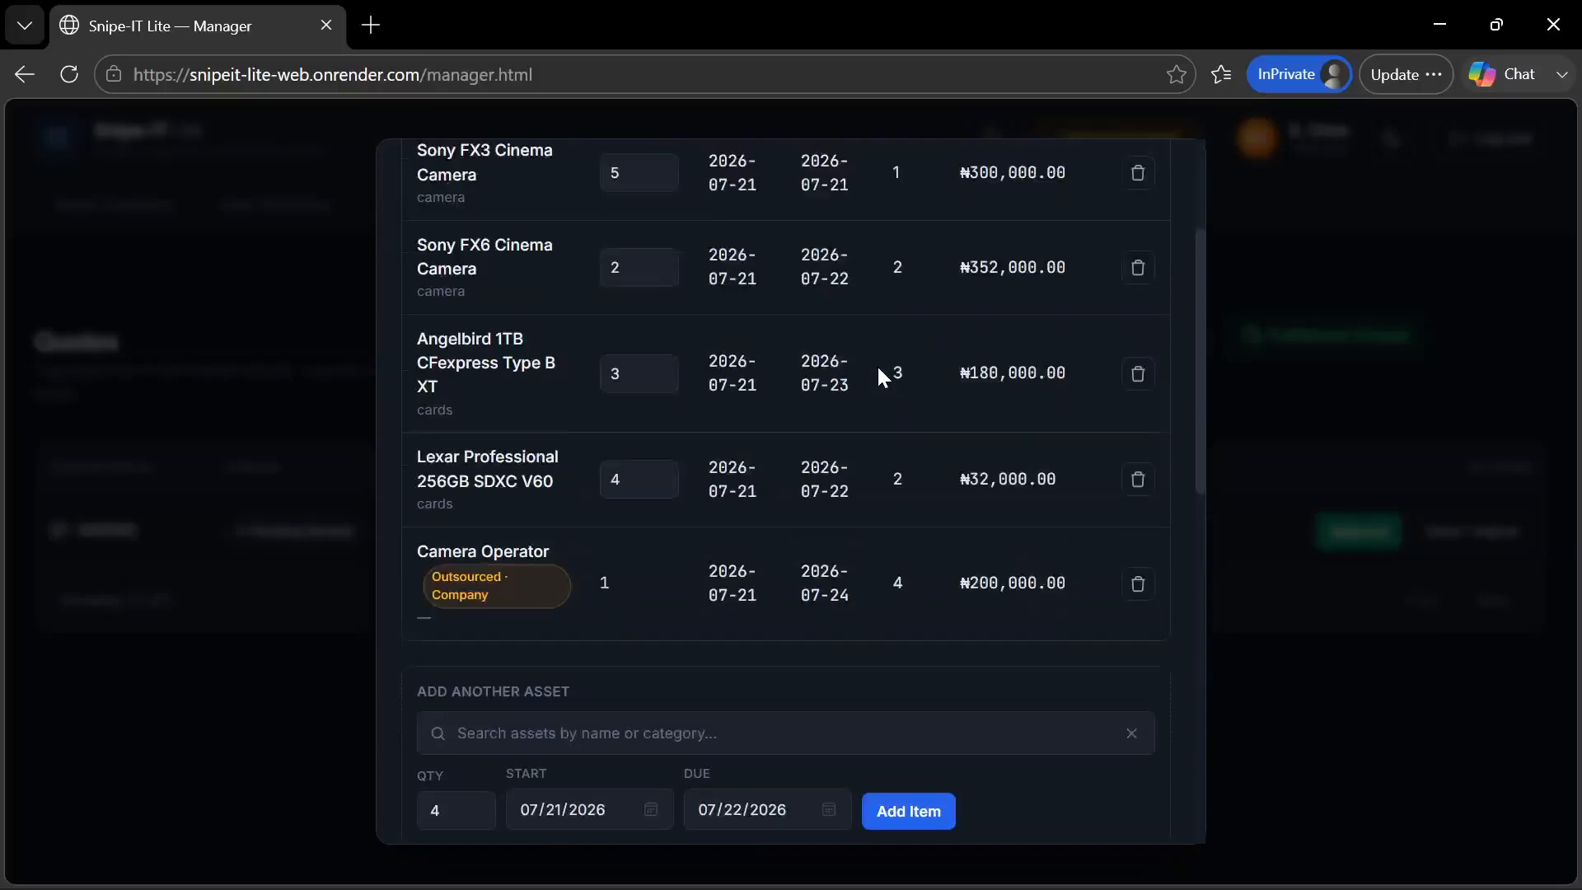
scroll(877, 364, "up", 1)
scroll(903, 346, "up", 2)
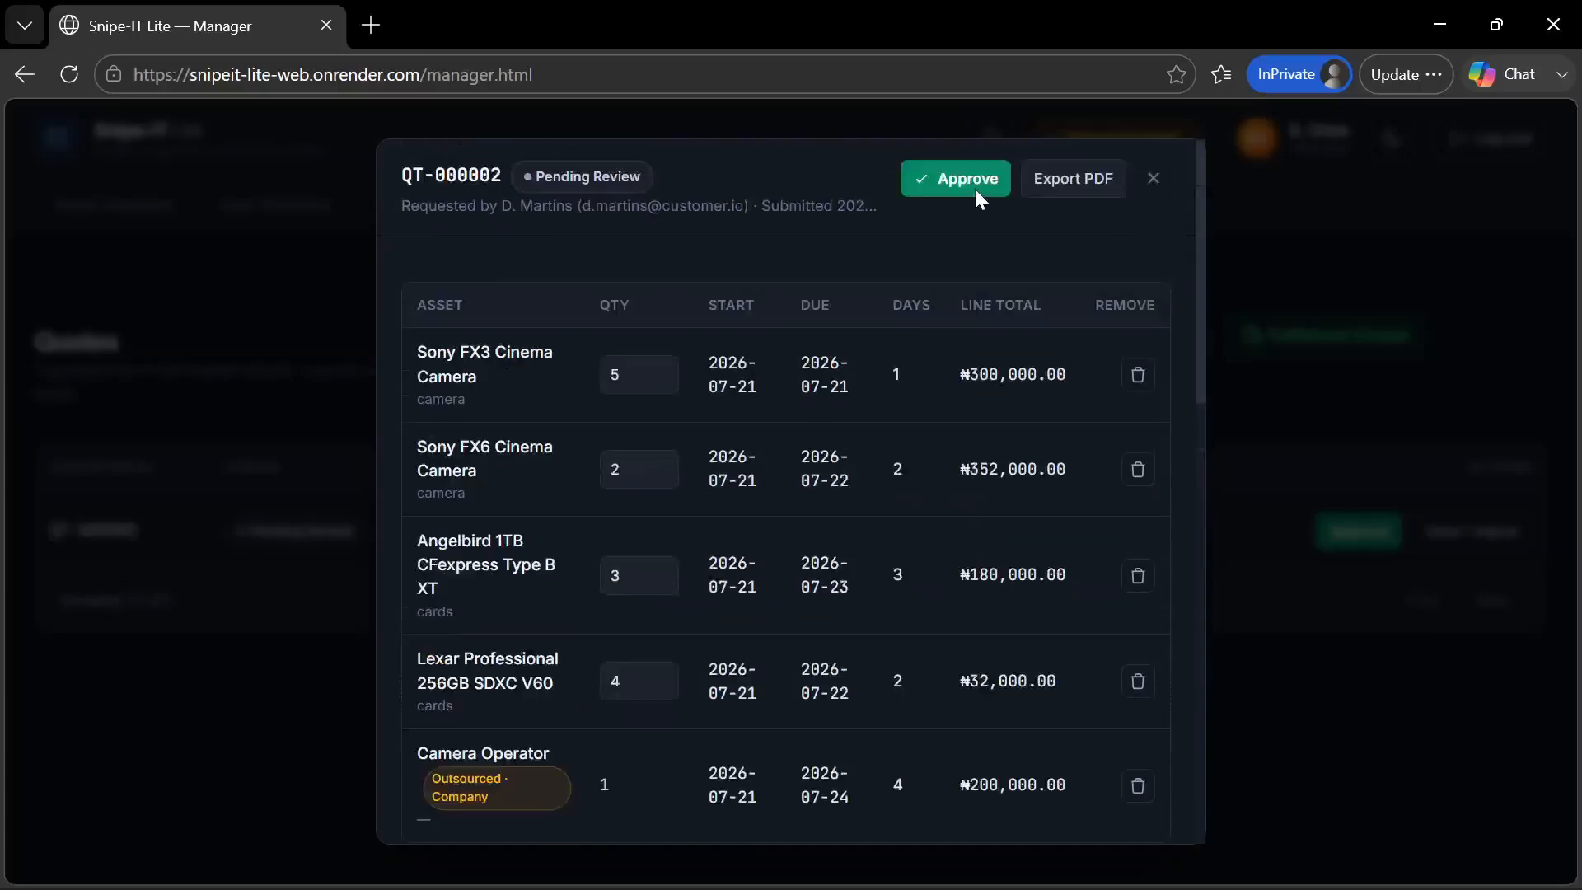
Approve the customer's pending quotation and close its details
left_click(980, 199)
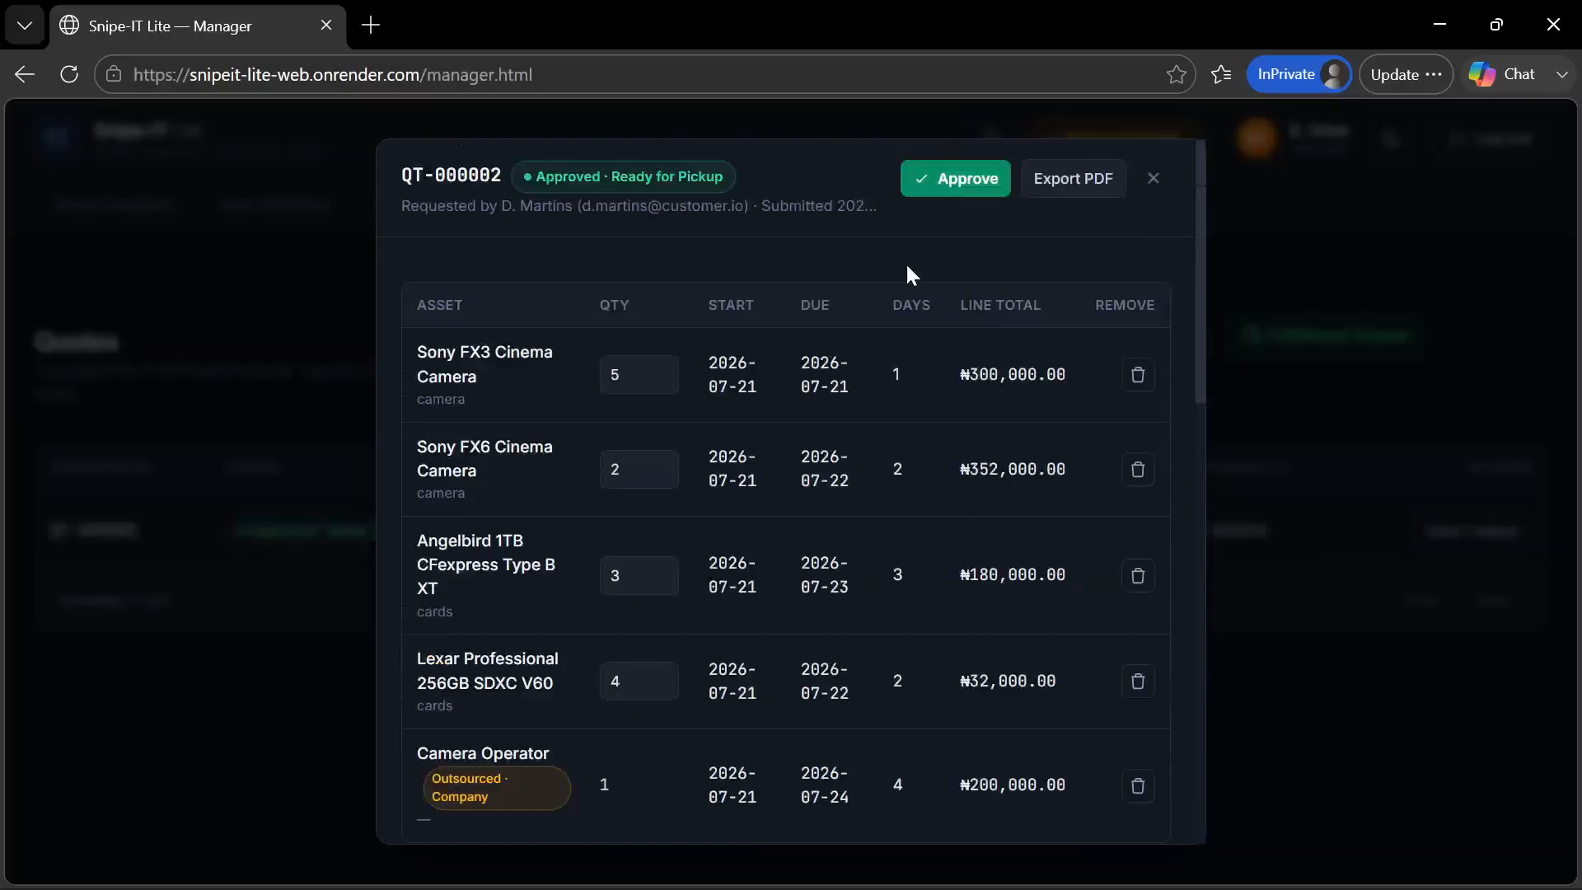
left_click(1153, 192)
right_click(660, 713)
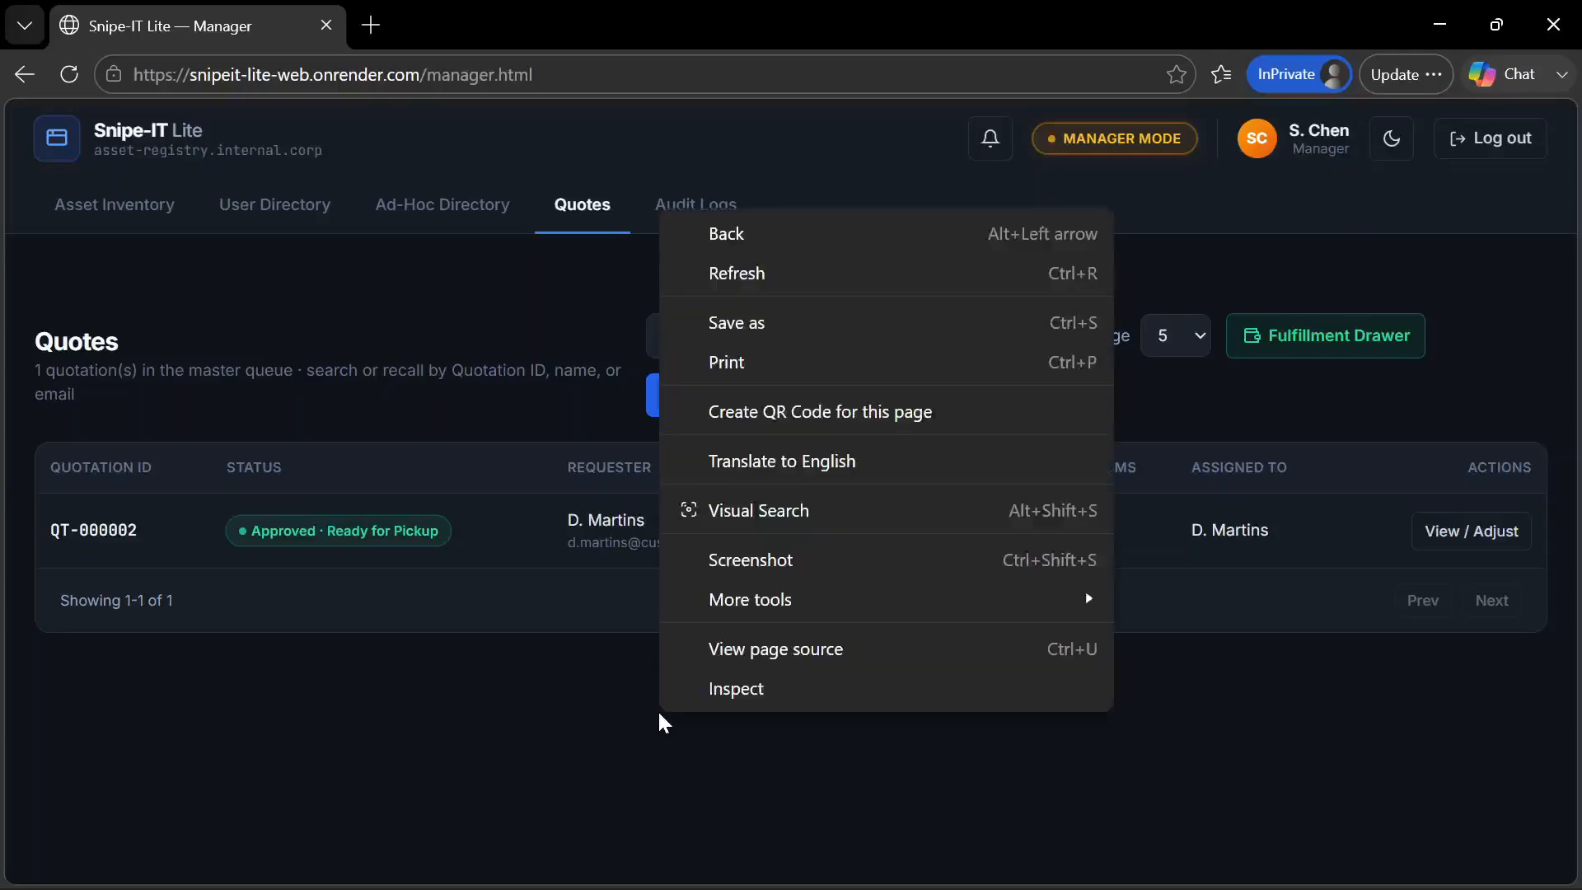
left_click(496, 679)
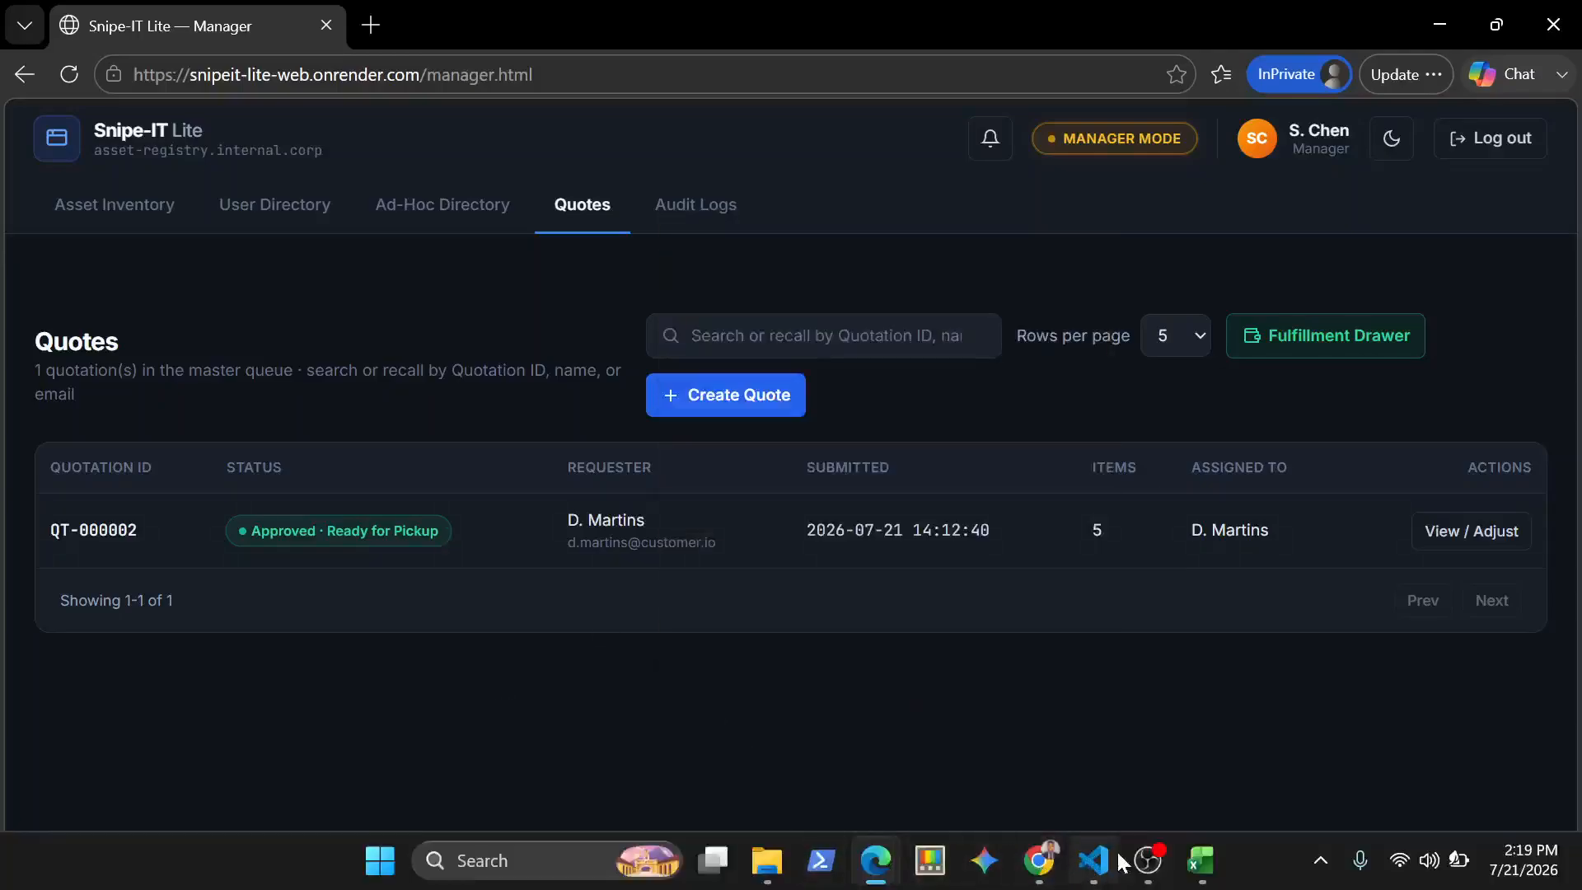
Switch to the customer portal in Chrome, reopen the quotation from My Quotes and review its status, items and totals
left_click(1045, 861)
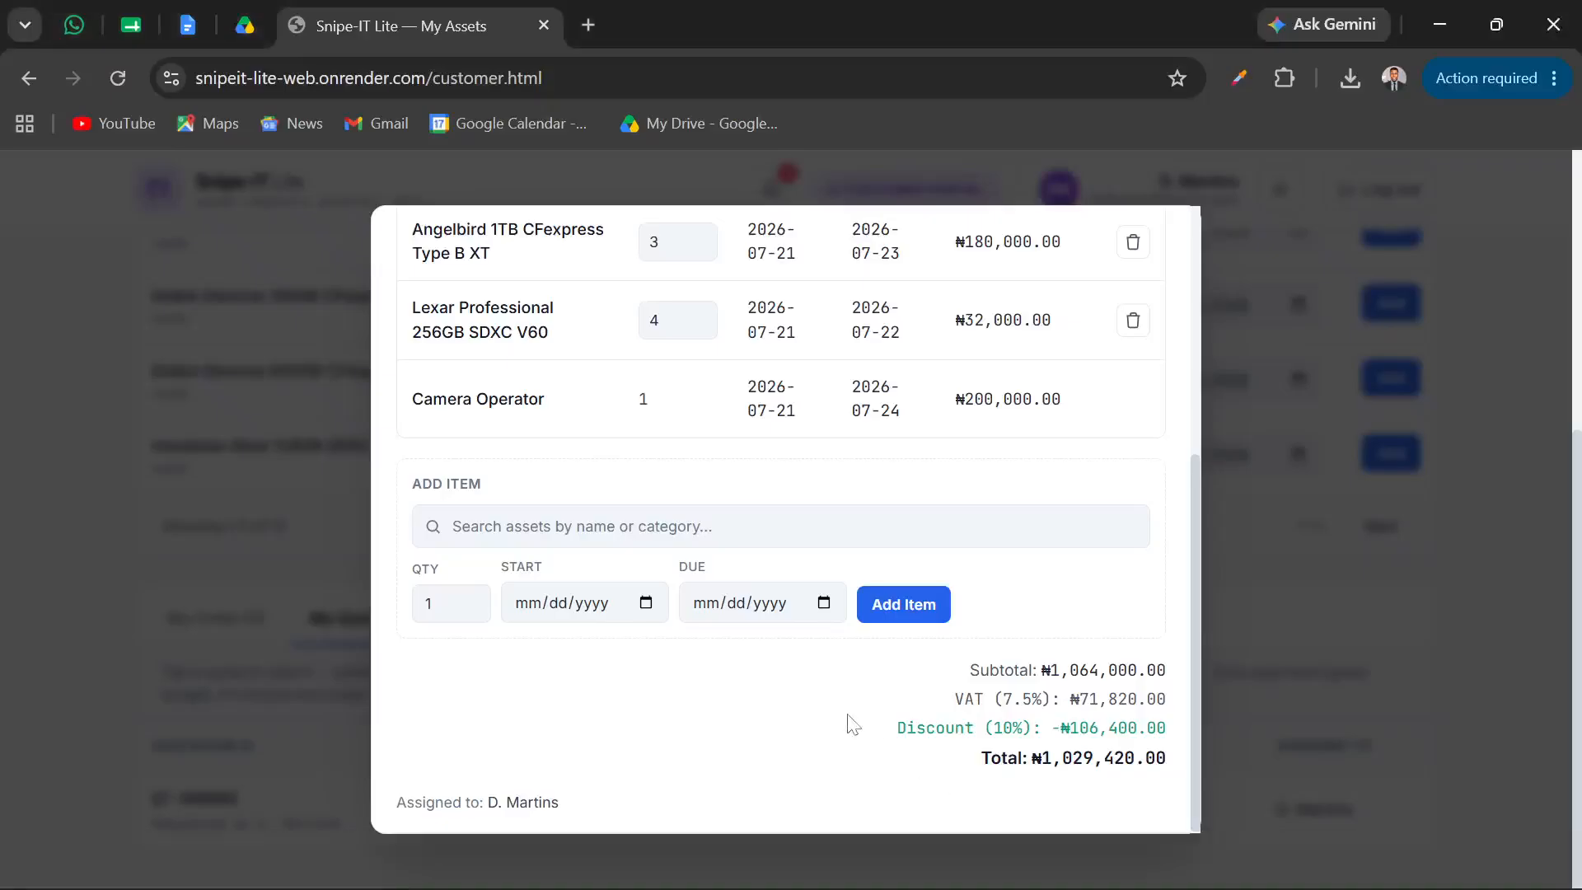
scroll(853, 725, "up", 5)
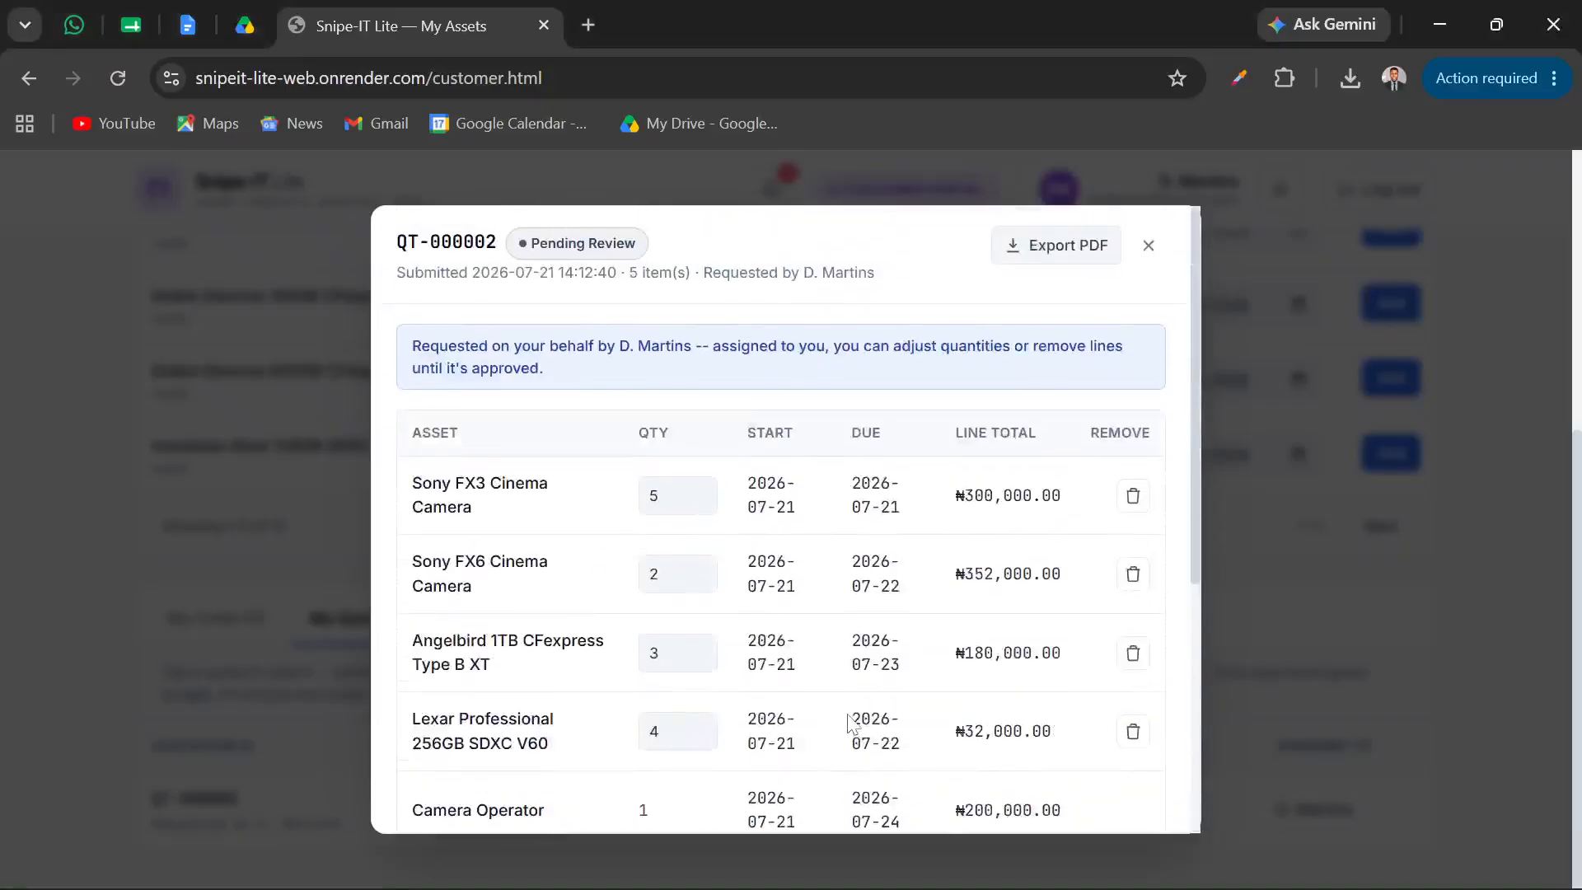
left_click(1148, 245)
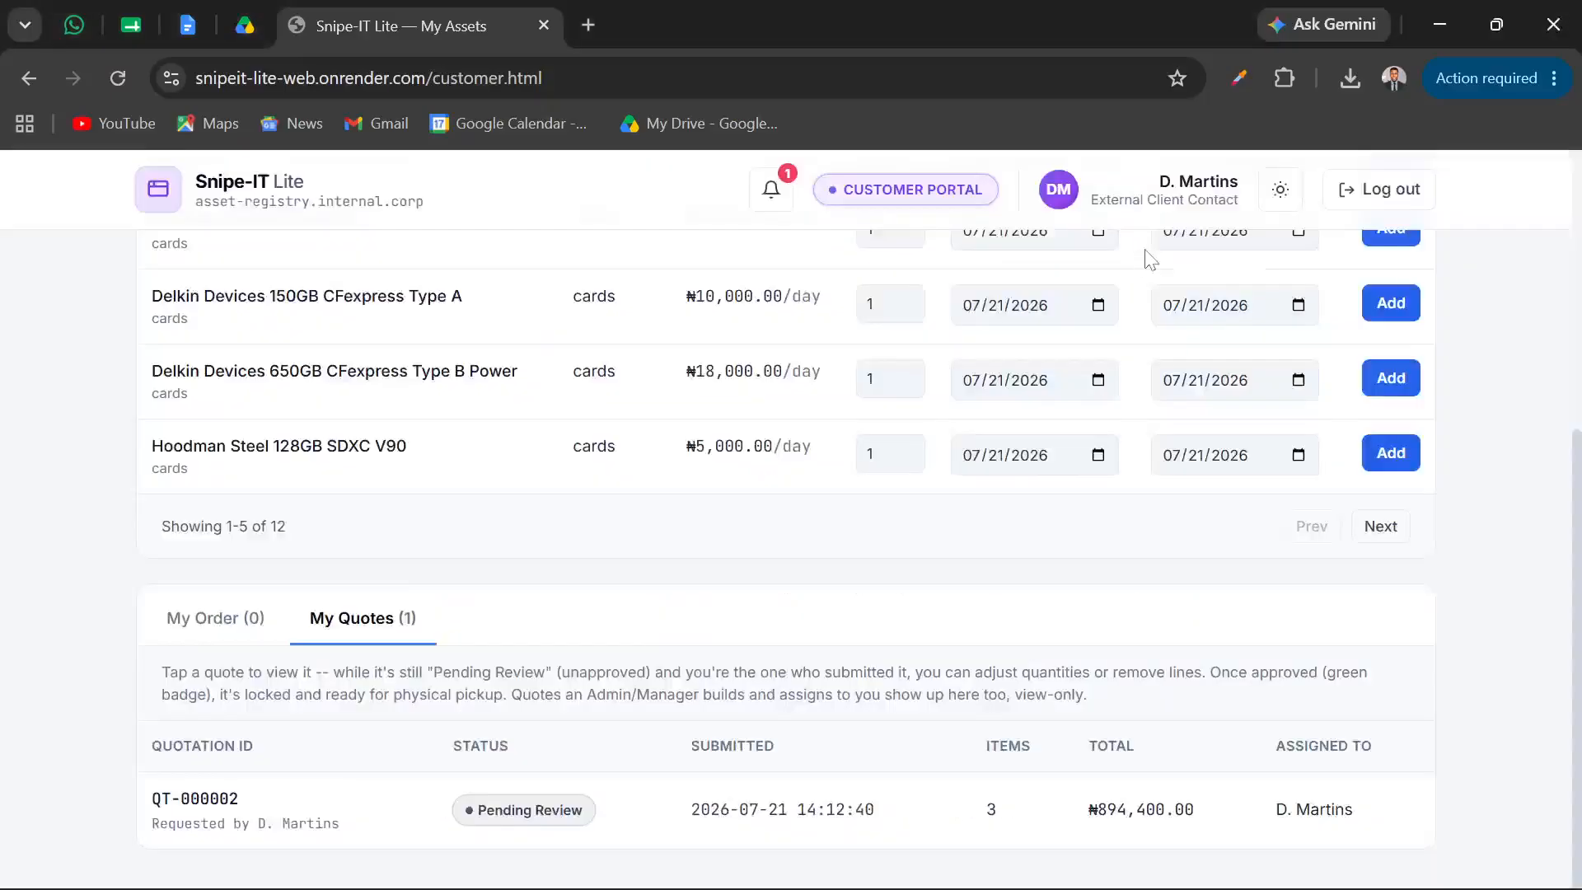
left_click(378, 833)
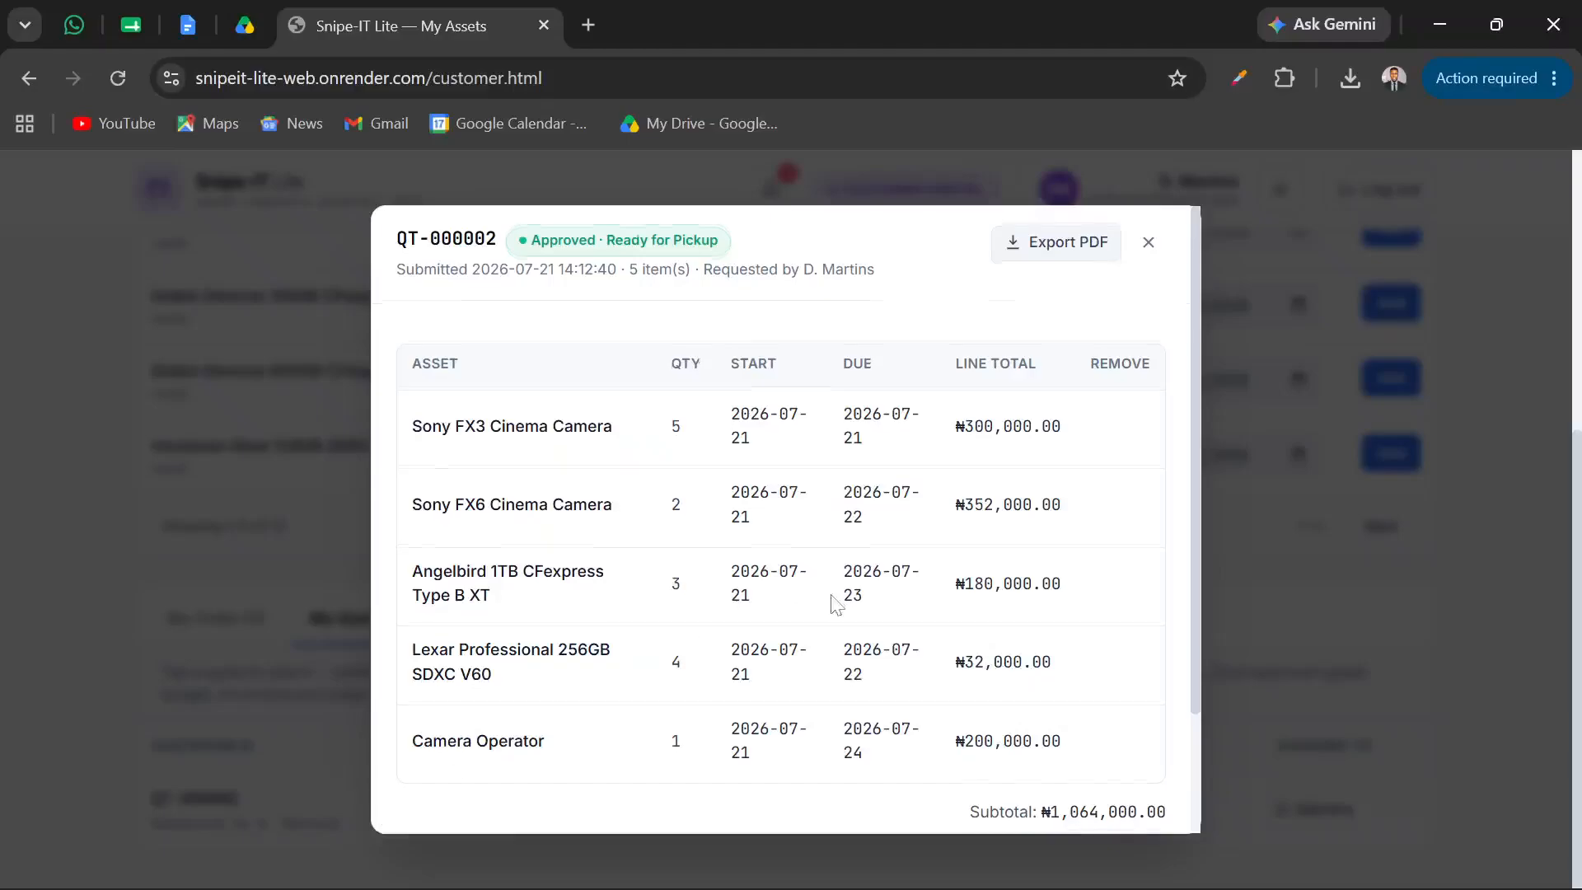
scroll(835, 604, "down", 1)
scroll(835, 604, "up", 1)
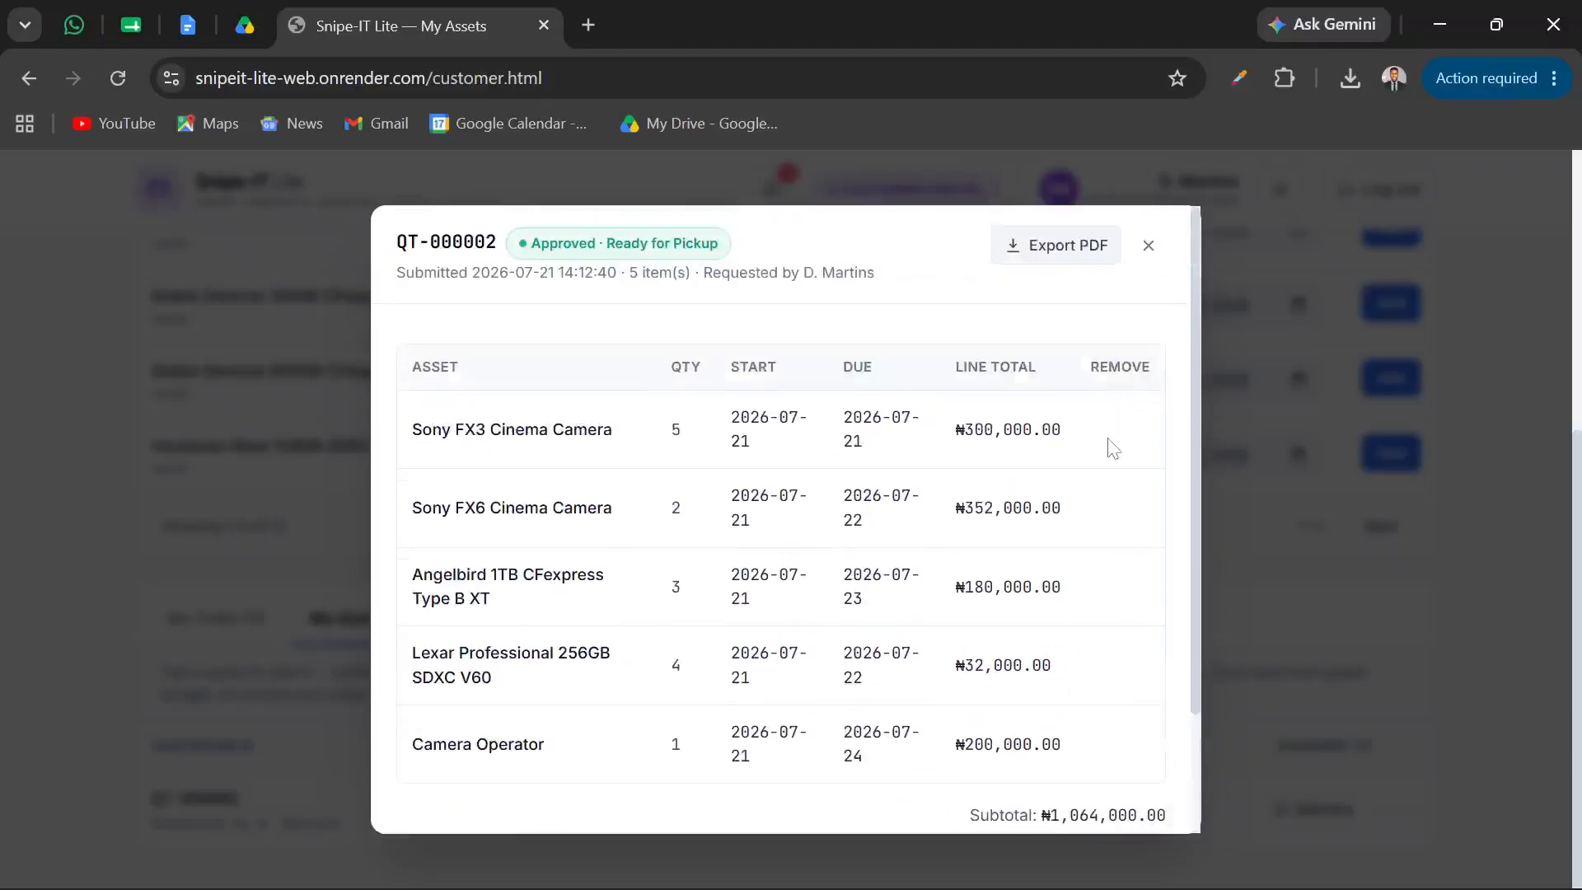
scroll(1034, 621, "down", 2)
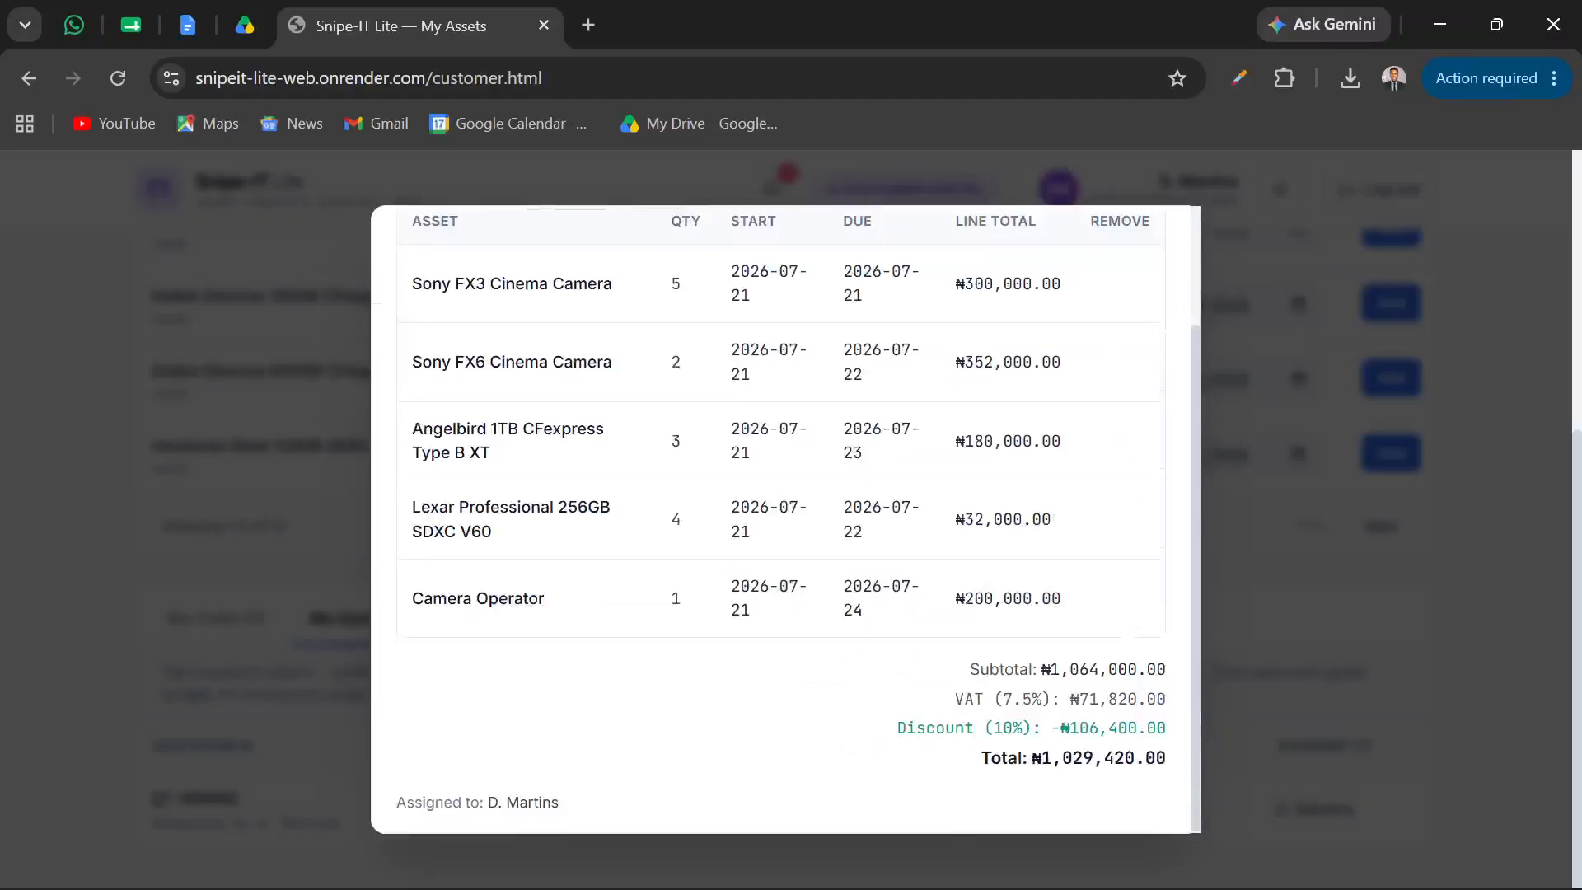
scroll(1034, 621, "up", 2)
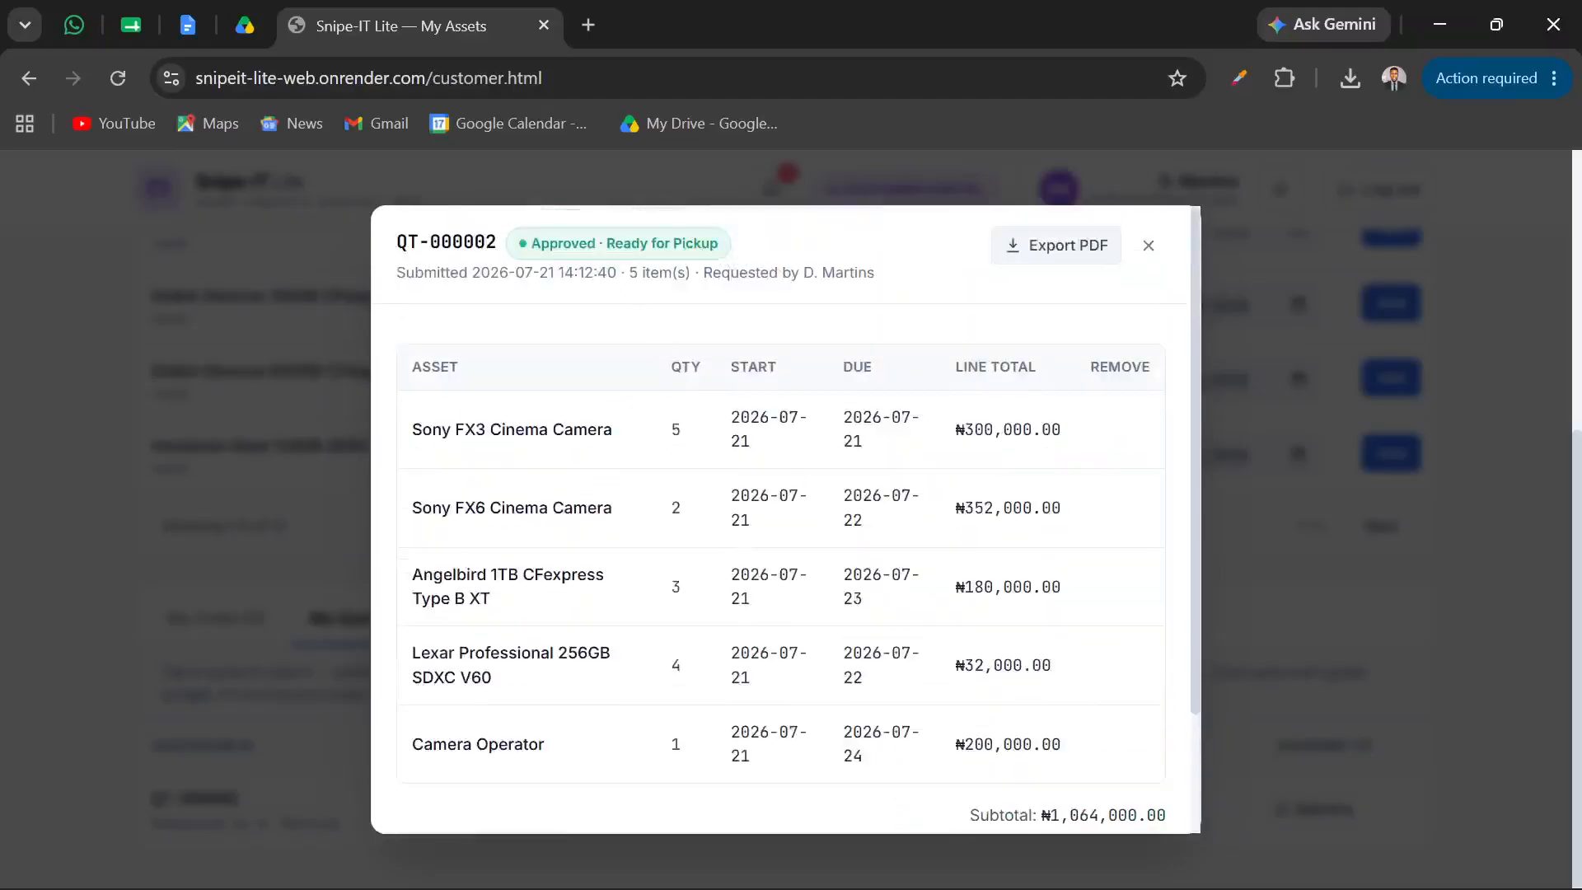
Export the approved quotation as a PDF to the Downloads folder and open the saved file
left_click(1077, 262)
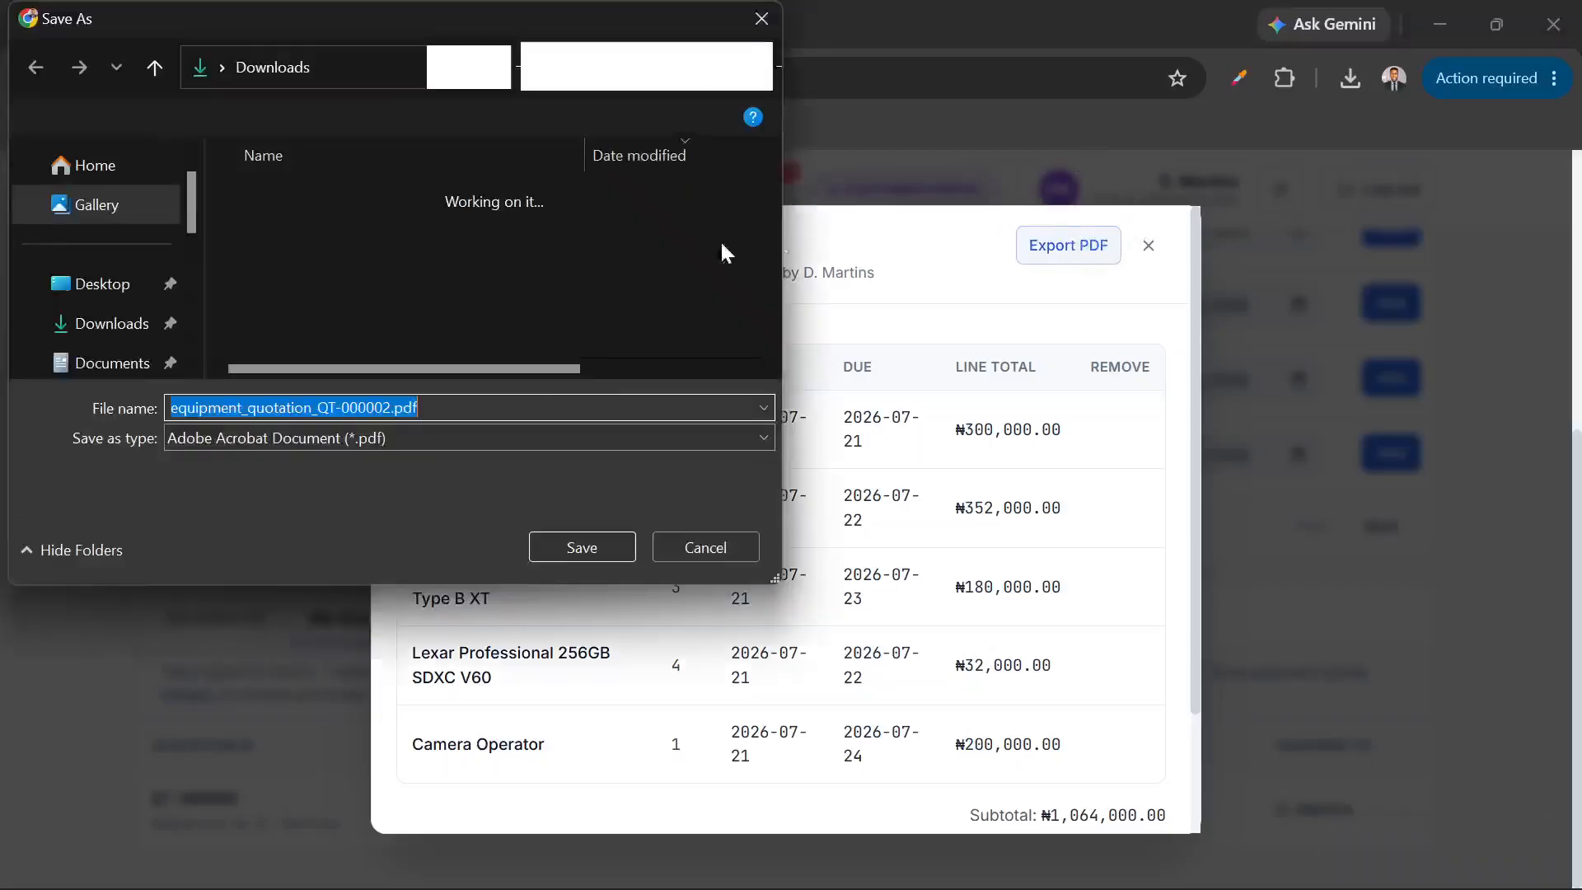
left_click(560, 545)
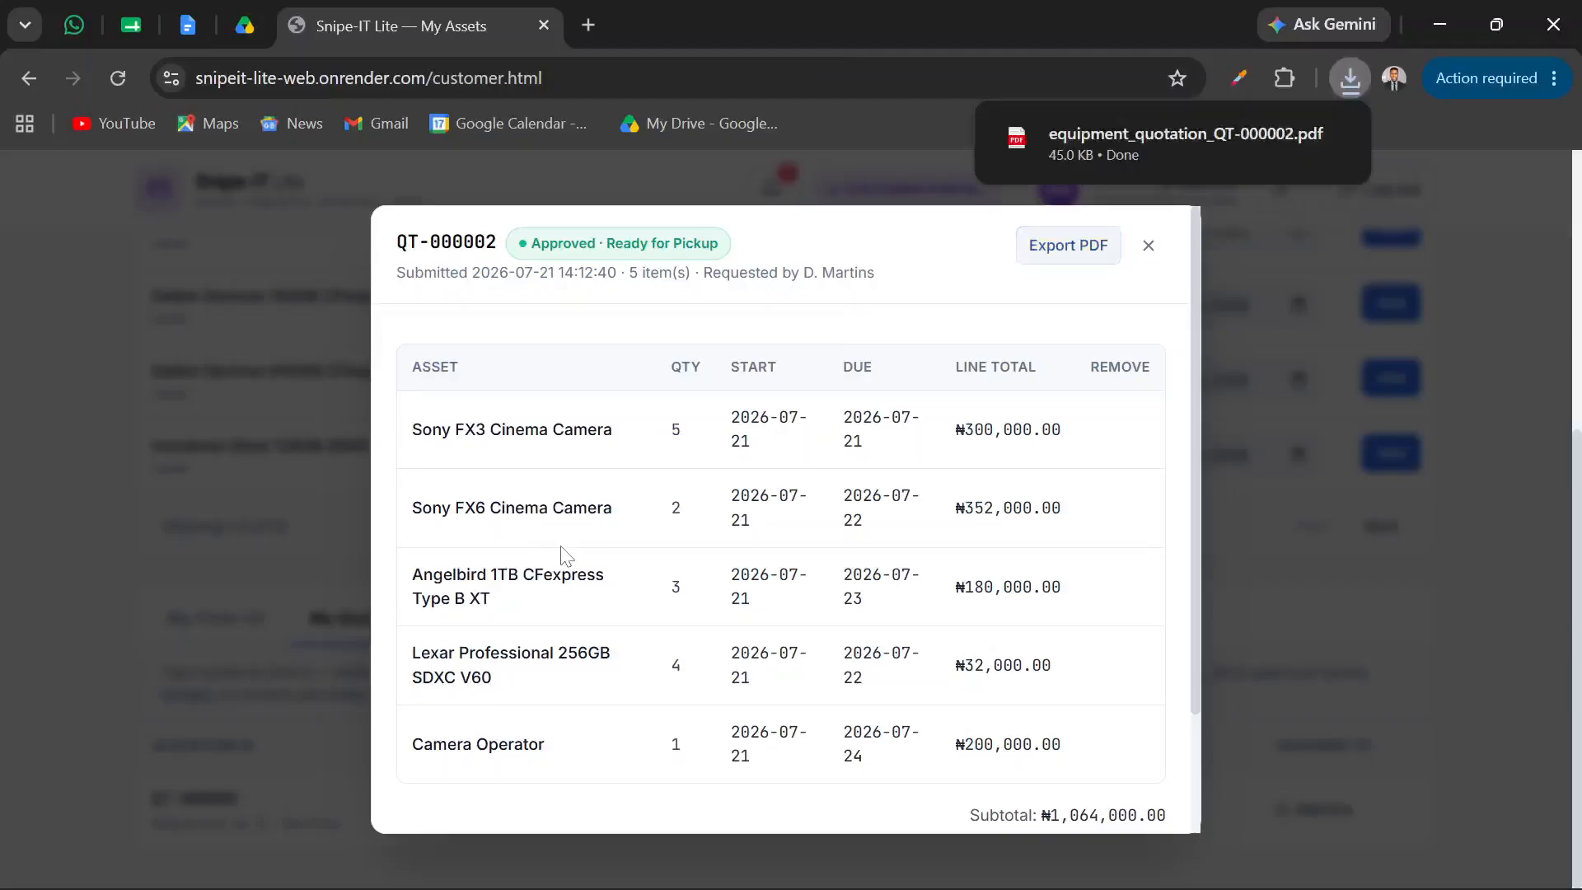
left_click(1111, 146)
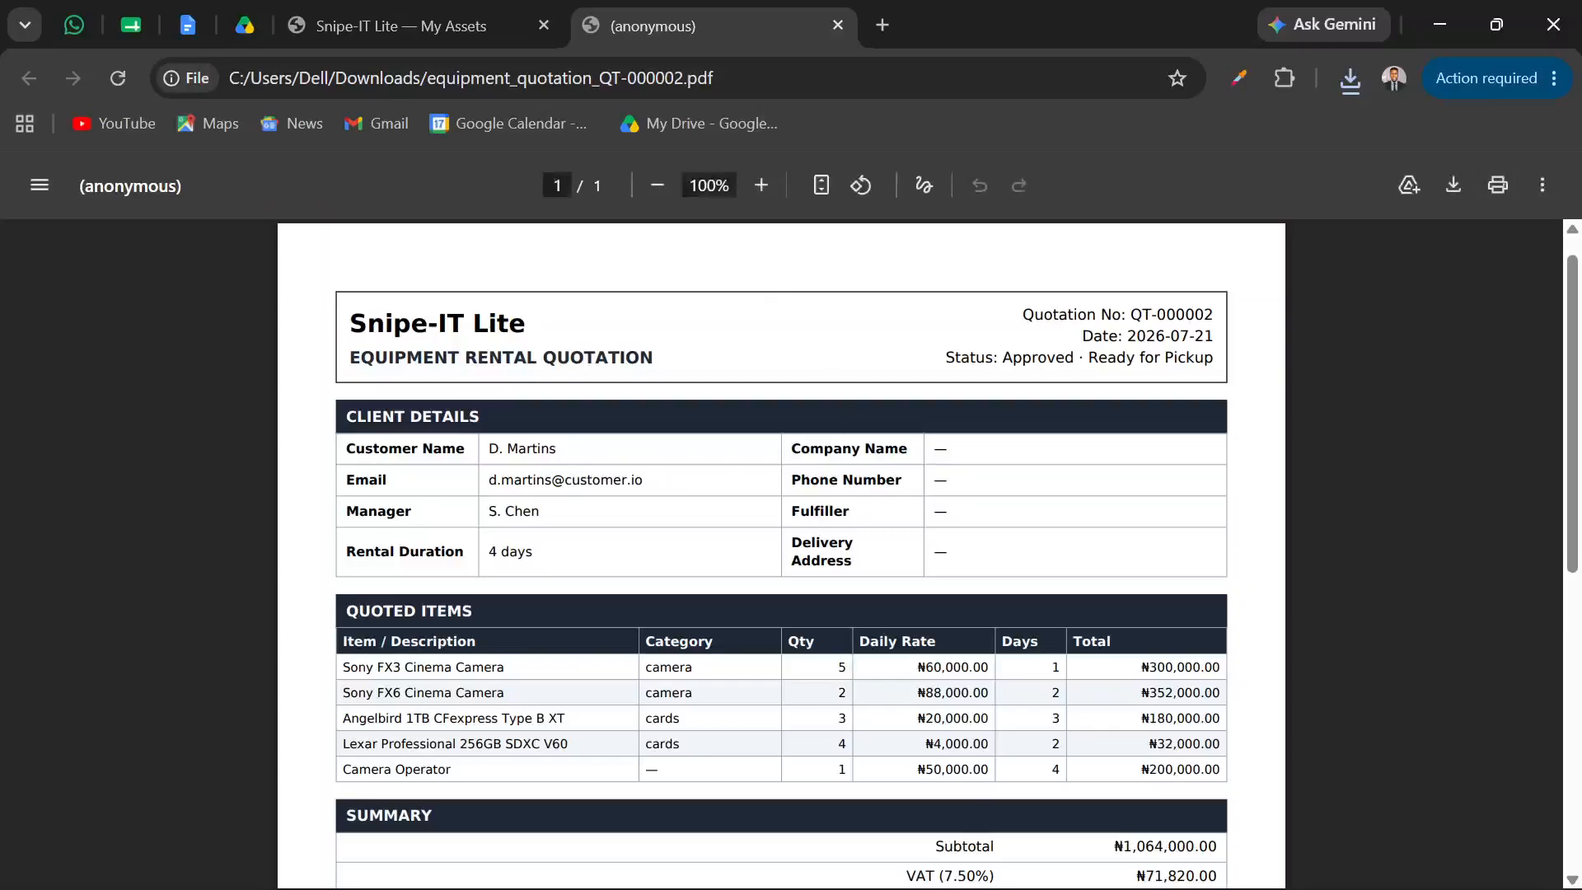
scroll(781, 554, "down", 1)
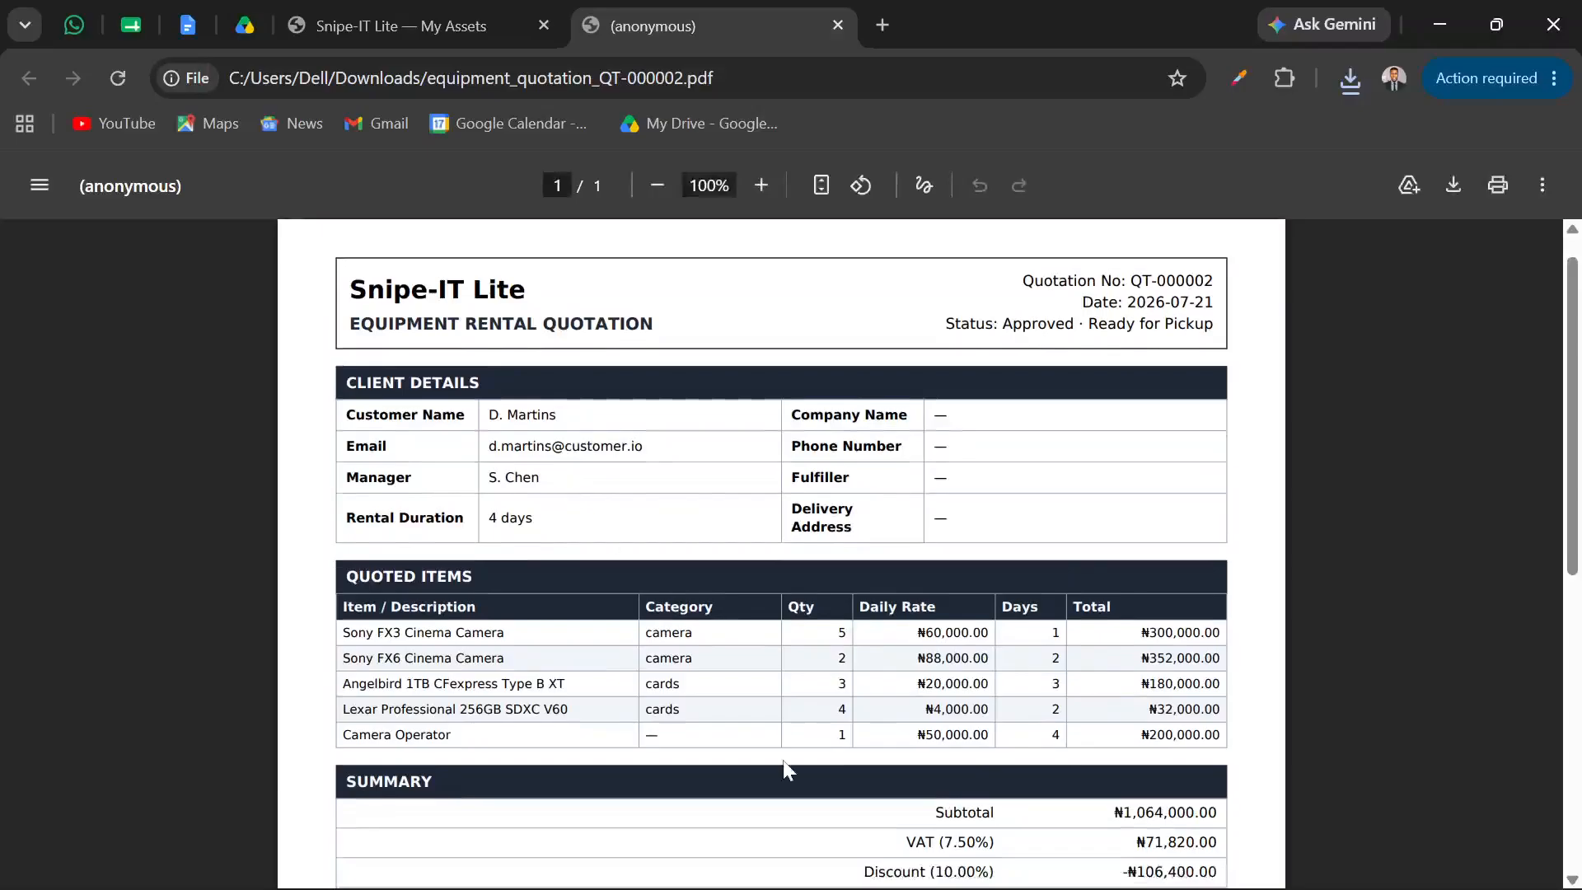
Switch to the manager portal in Edge, view the manager's account profile, close it and return to the quotation PDF in Chrome
mouse_move(876, 882)
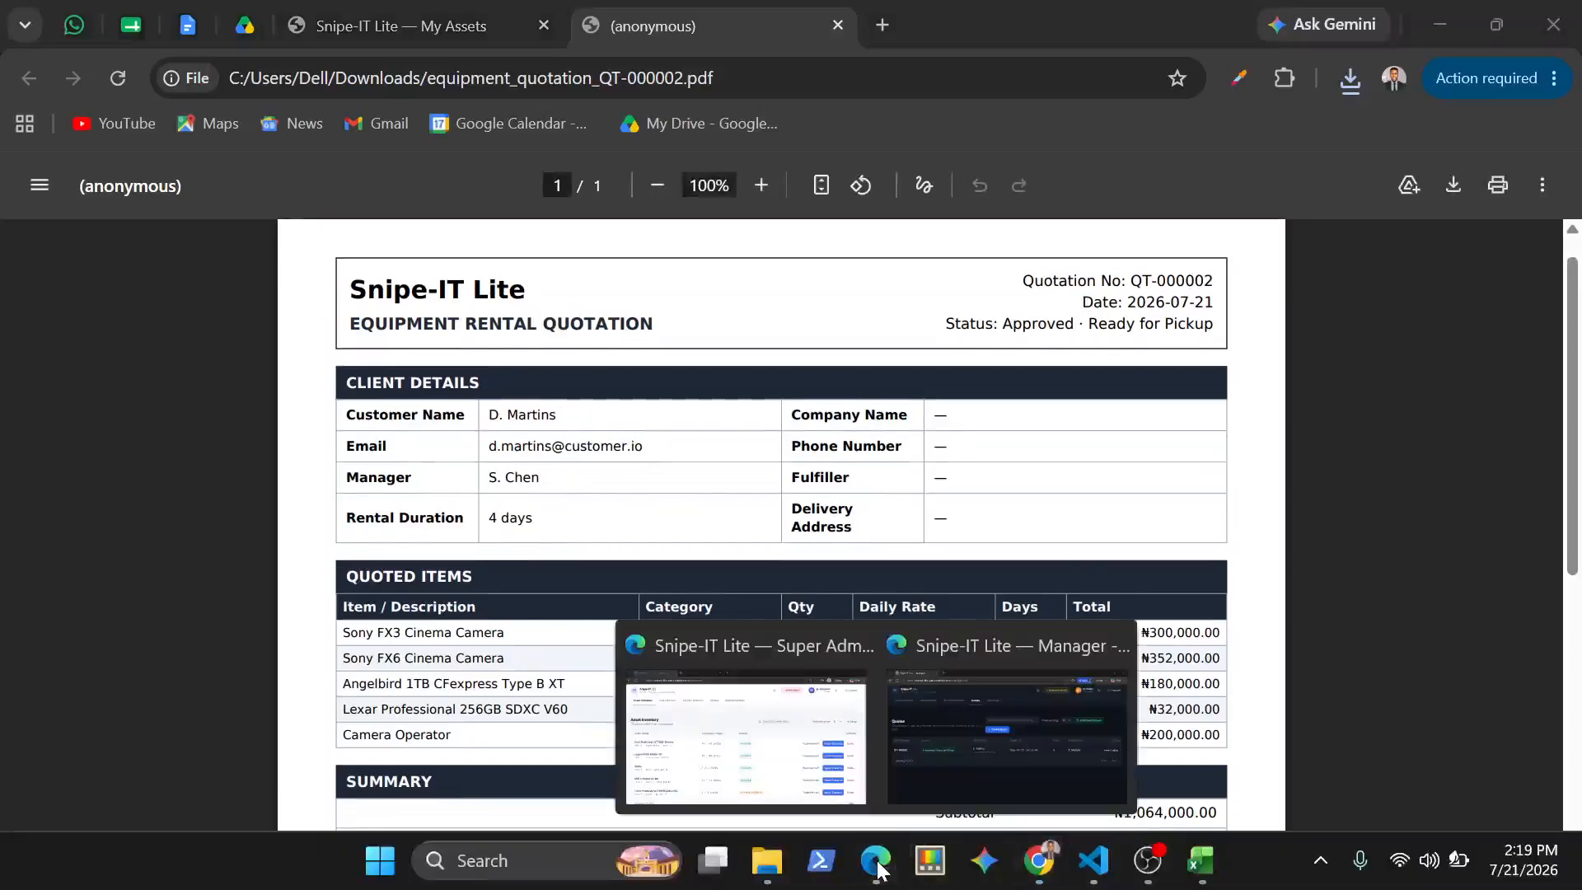
left_click(948, 740)
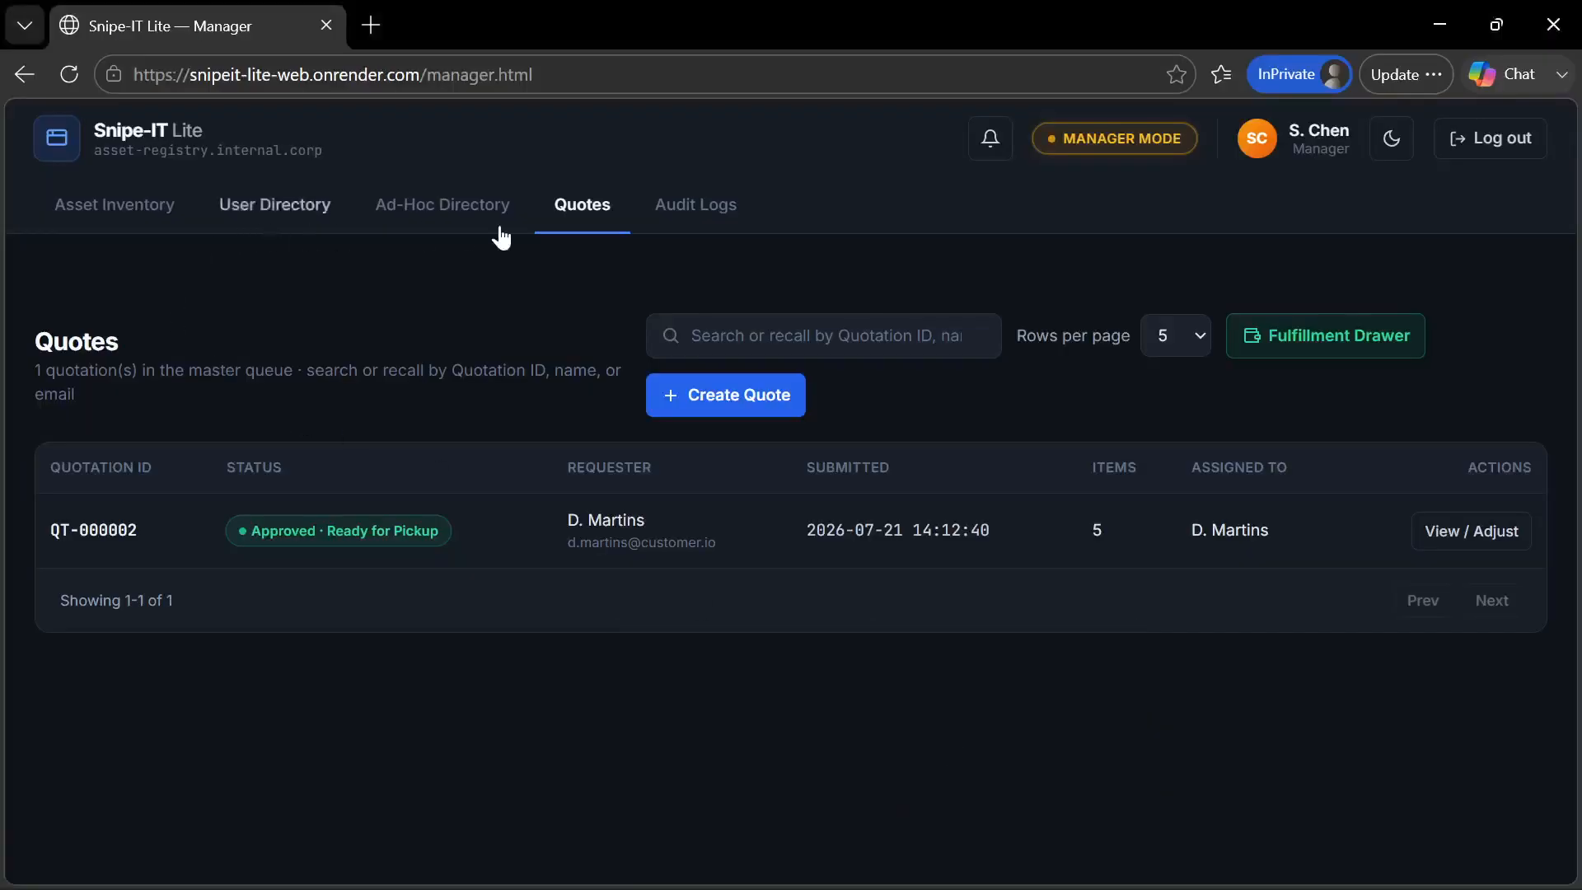
left_click(1269, 147)
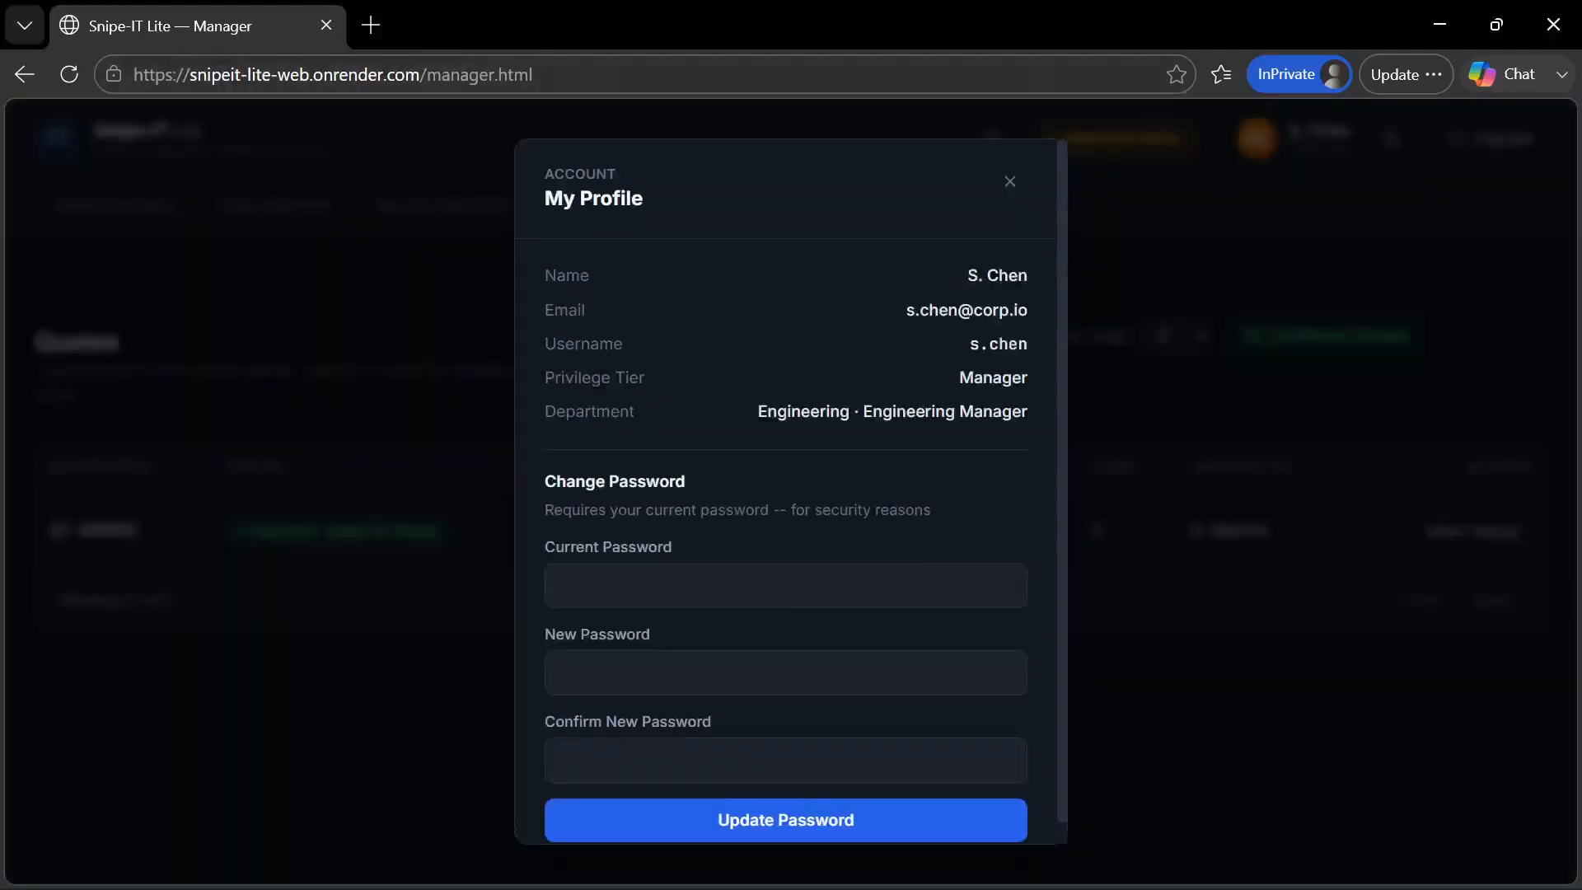
left_click(1010, 183)
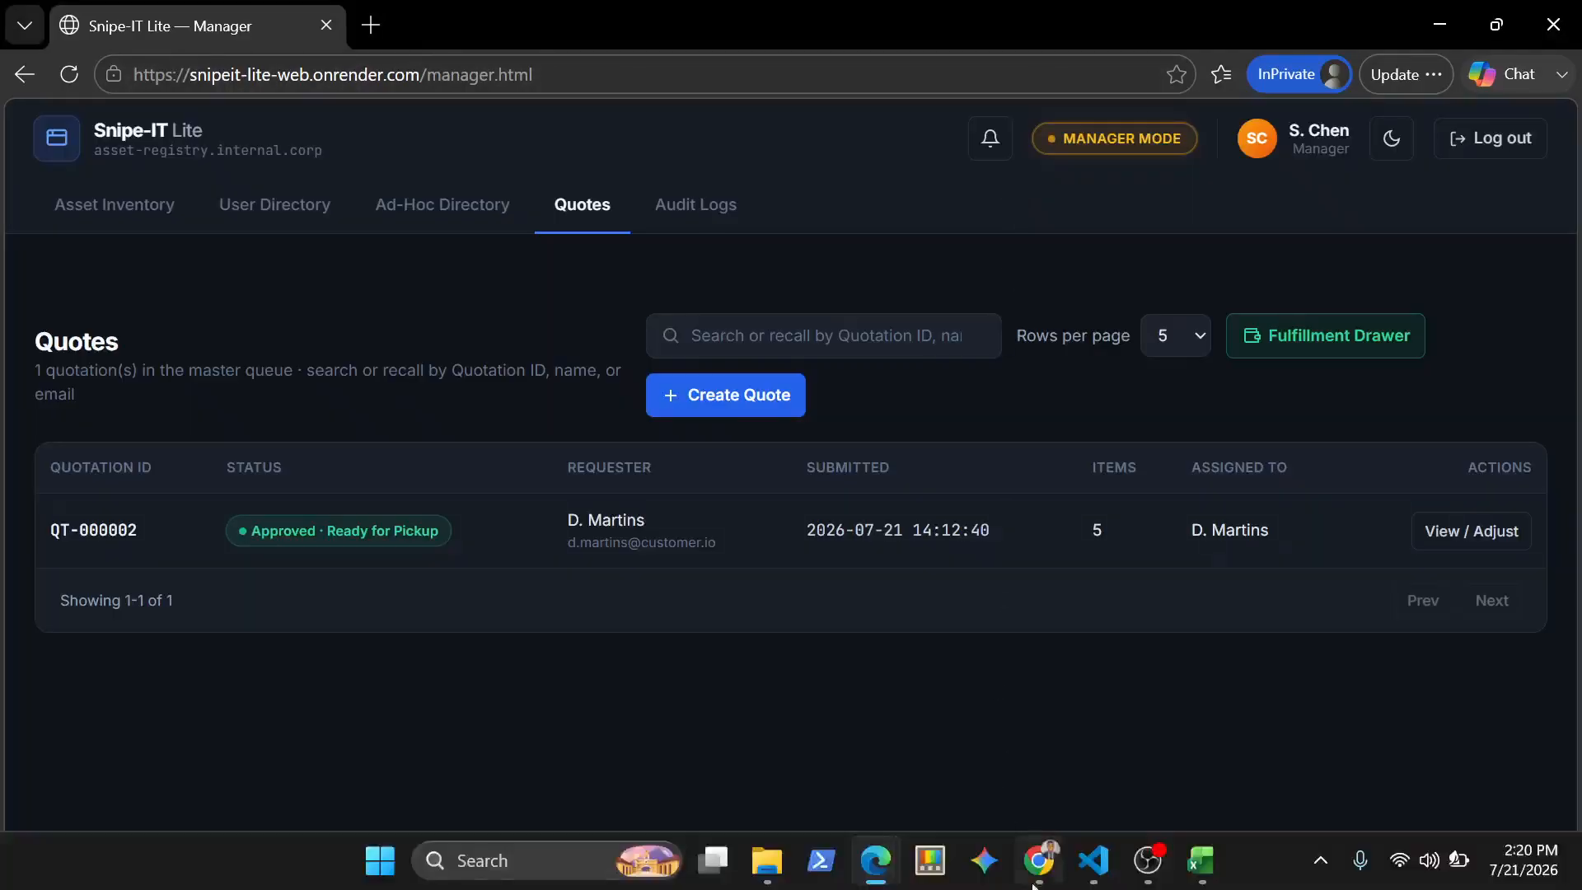
mouse_move(1051, 880)
left_click(1045, 754)
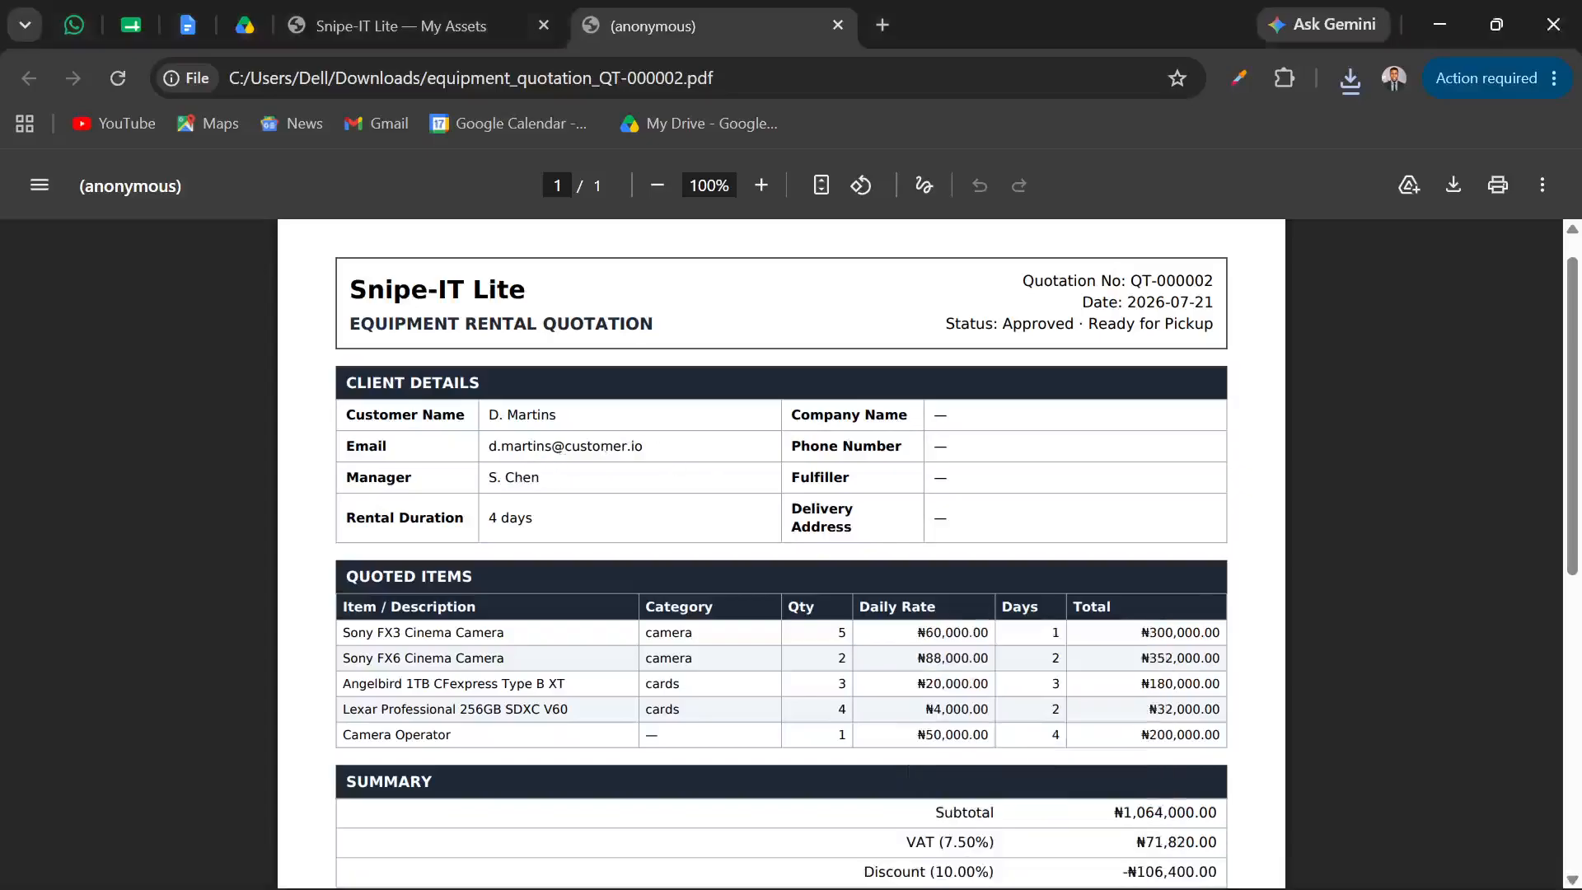
Review the PDF's client details, quoted items, summary and signature section, and close both the file and the customer's quotation view
scroll(672, 556, "down", 5)
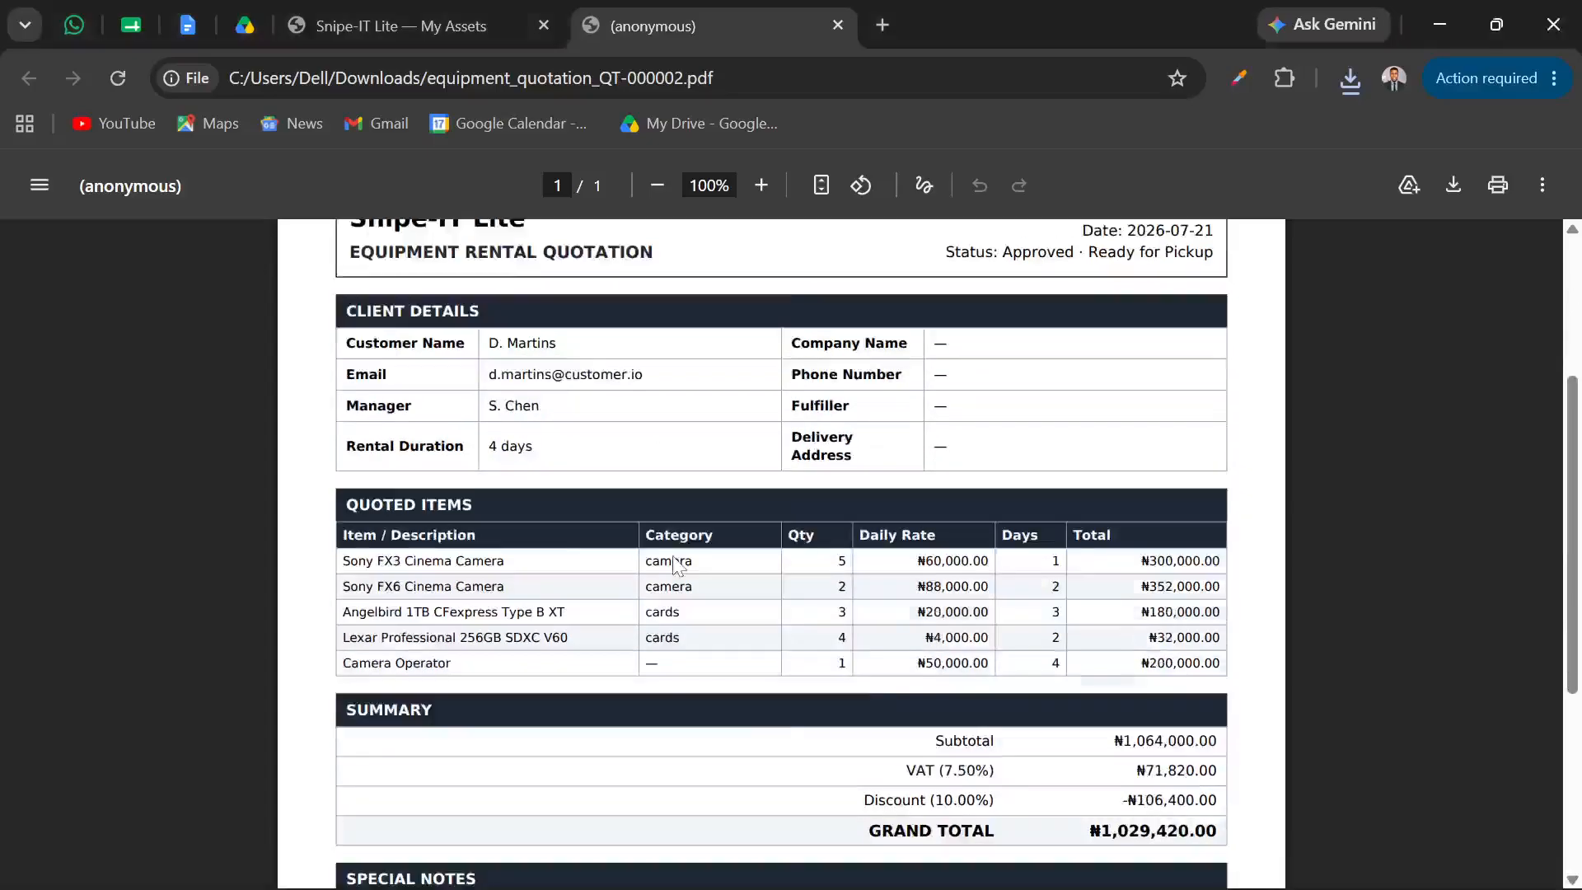
scroll(677, 566, "up", 5)
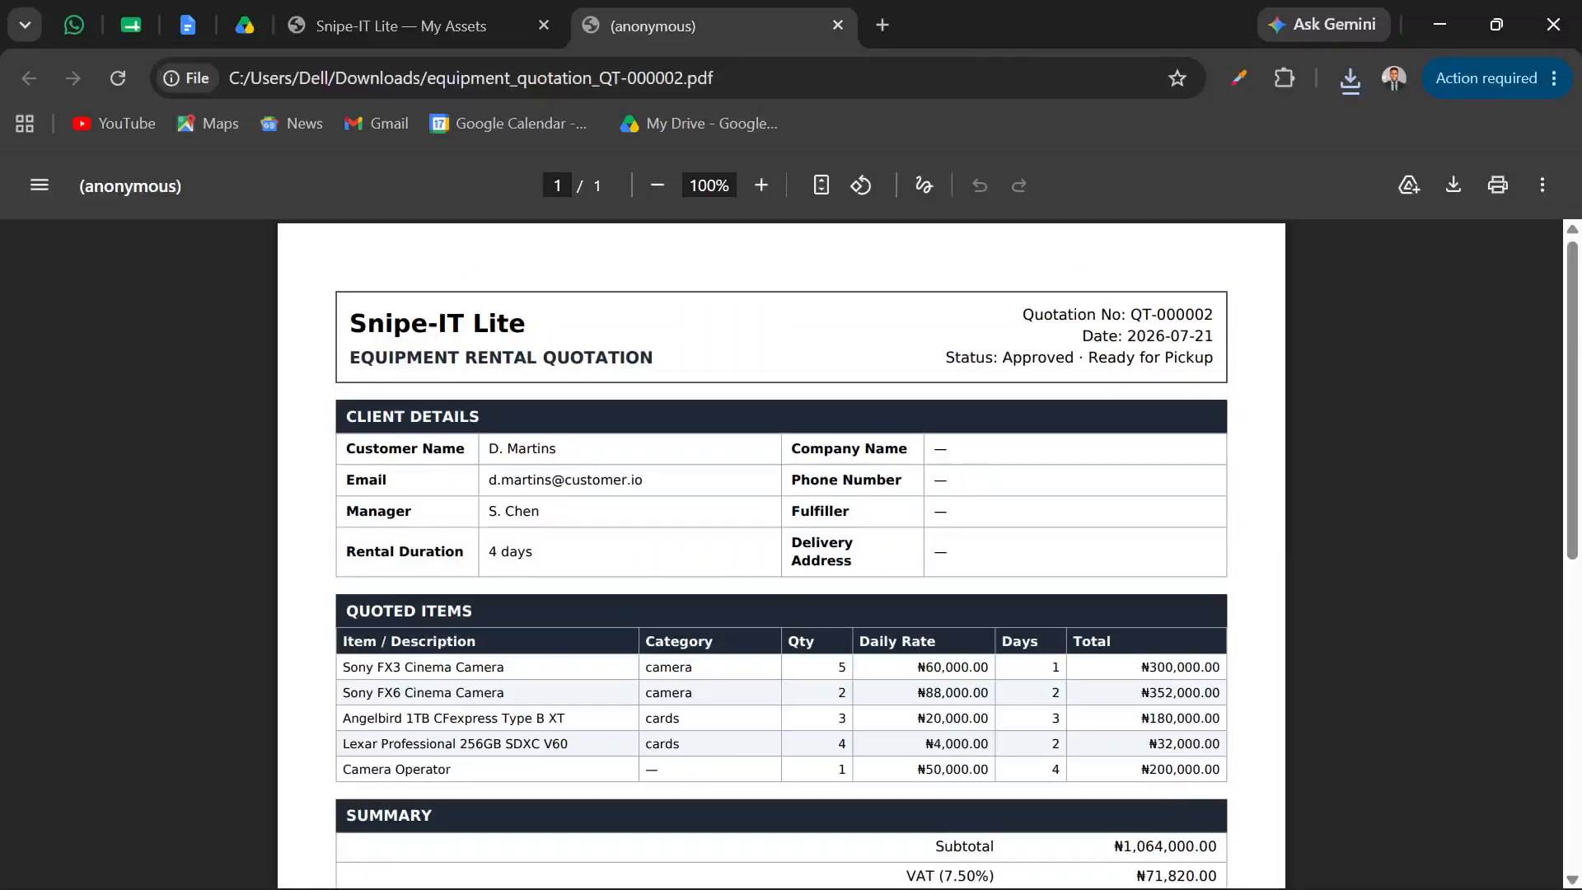
scroll(781, 553, "down", 5)
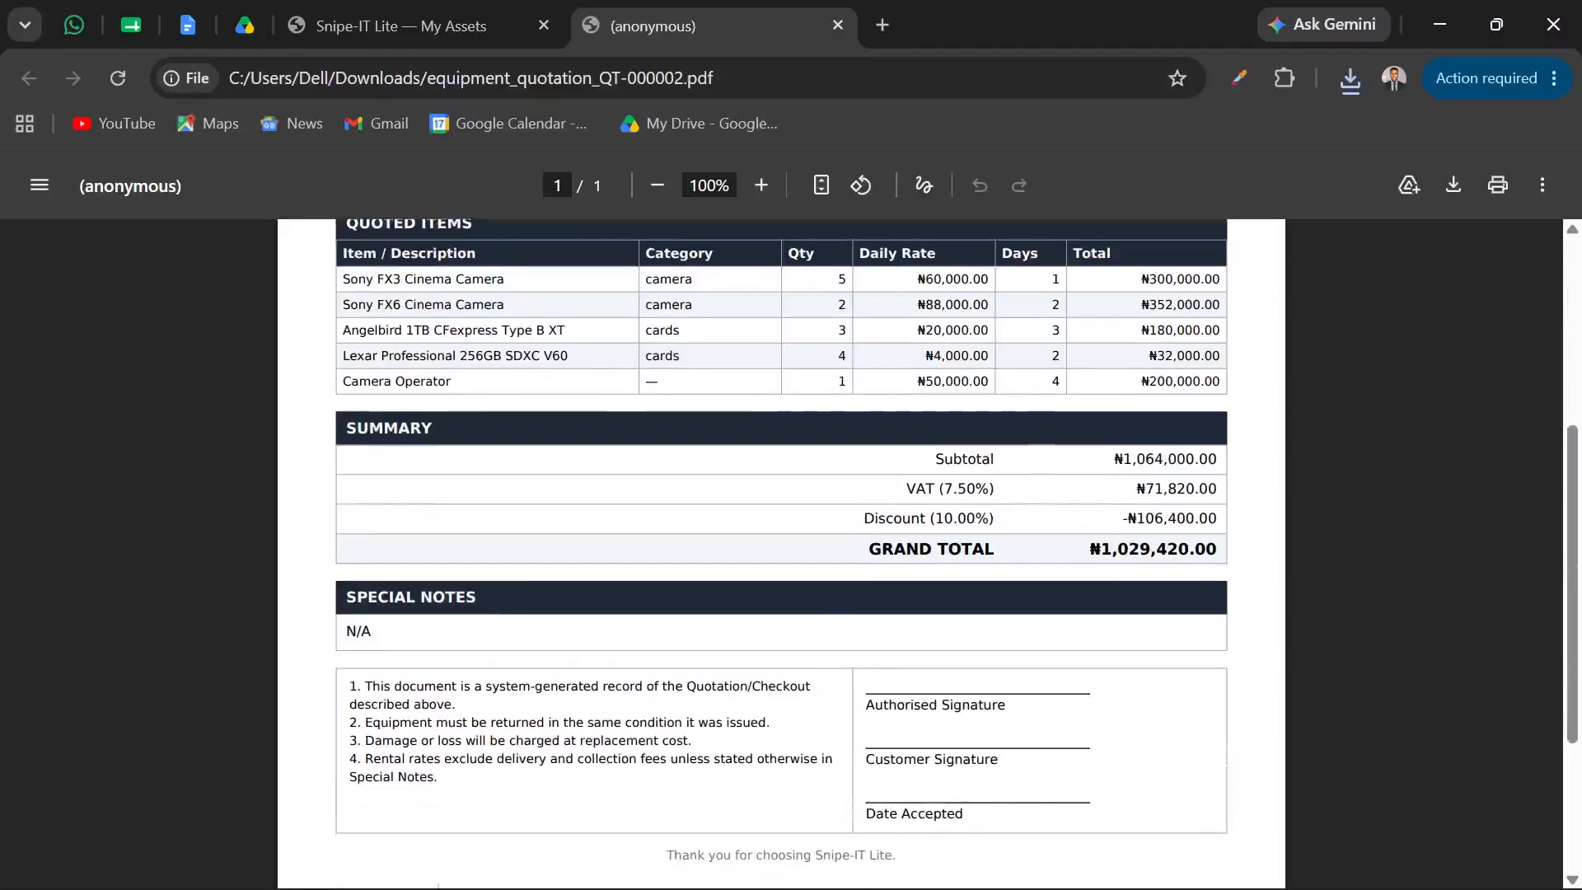
scroll(781, 552, "up", 3)
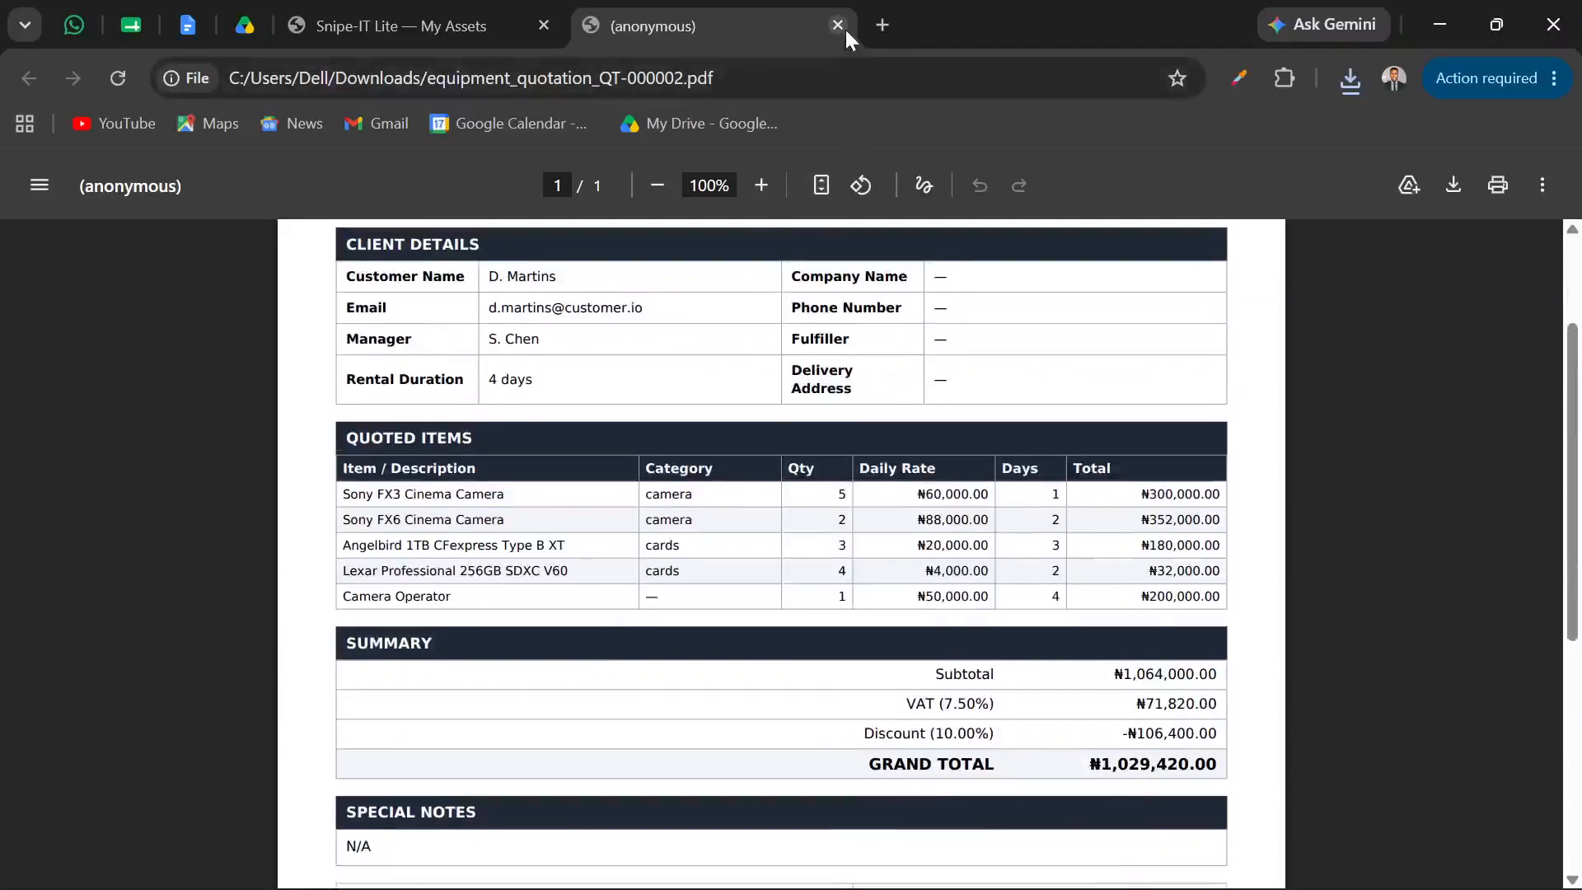
left_click(838, 26)
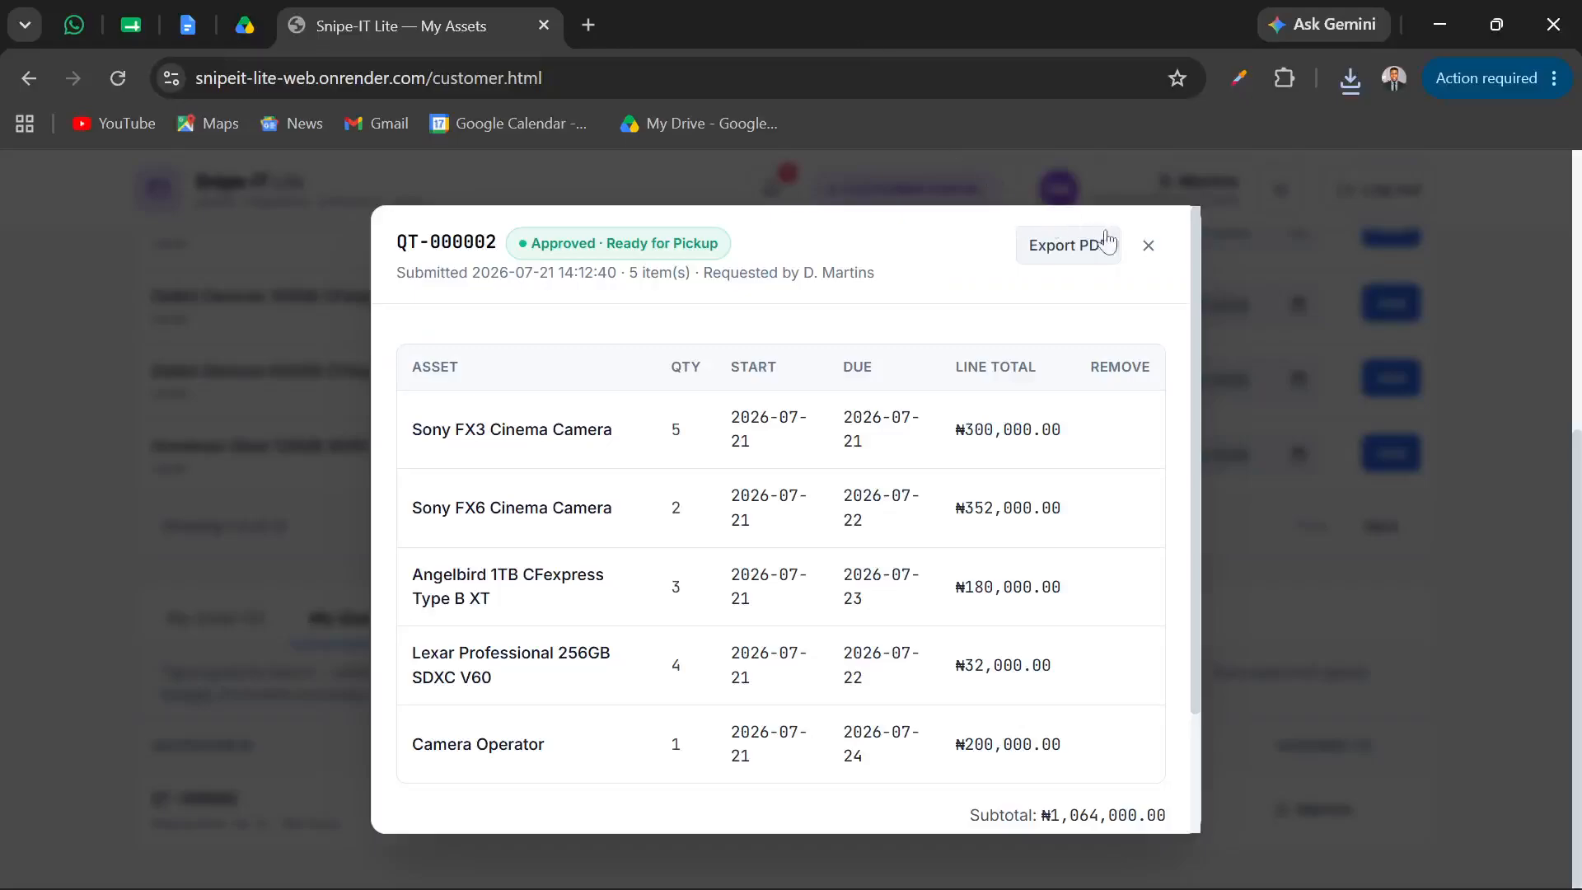
left_click(1148, 246)
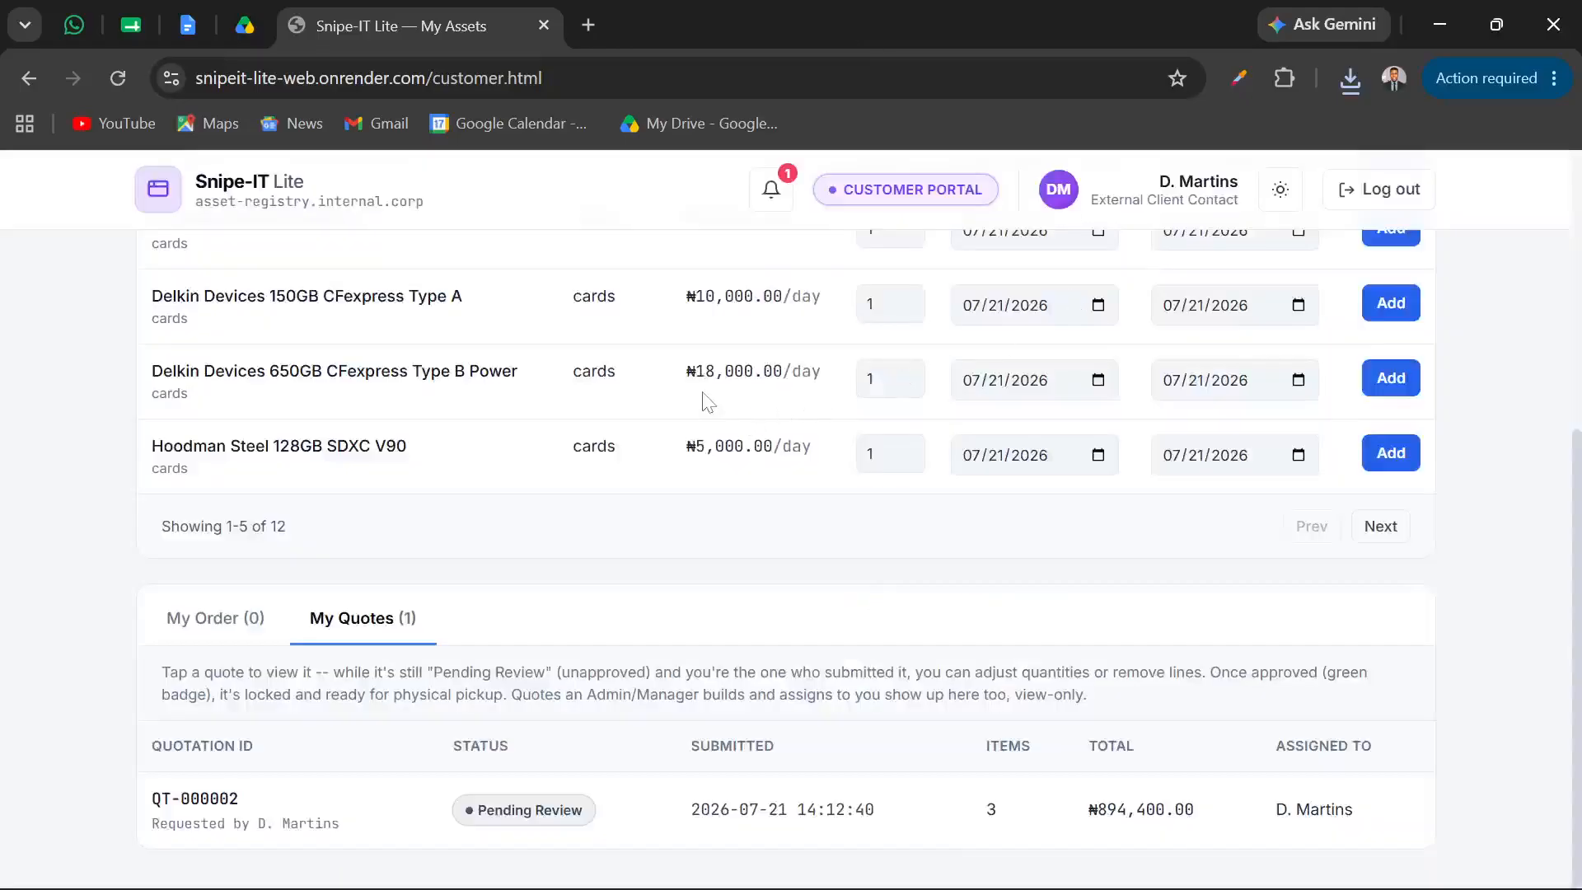
Return to the manager portal in Edge, reopen the approved quotation for adjustment and review its line items
mouse_move(779, 881)
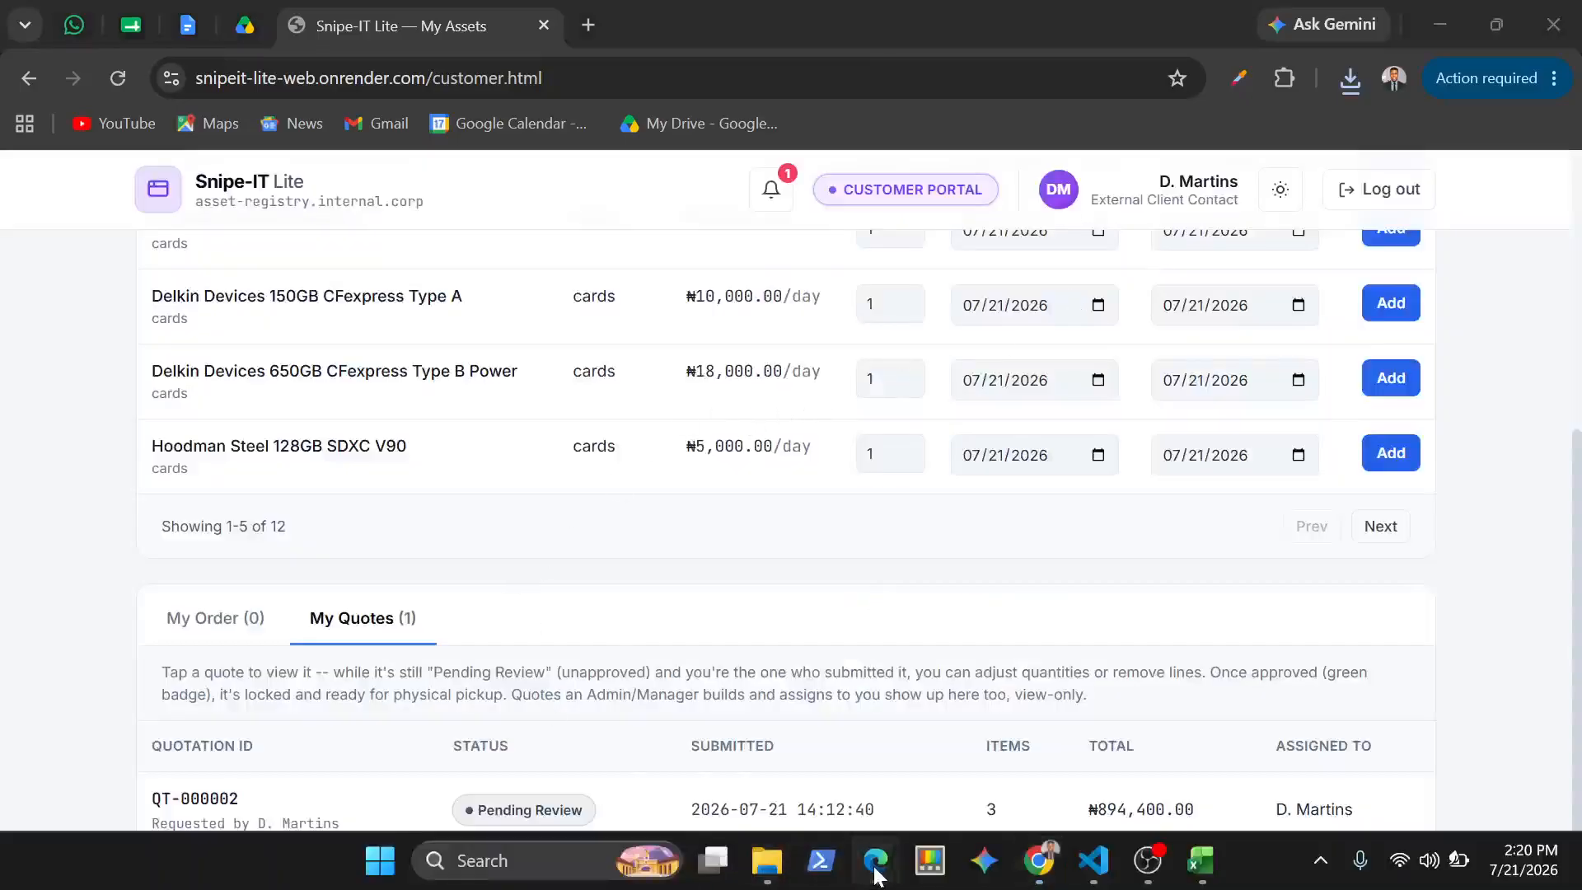
mouse_move(876, 875)
left_click(783, 779)
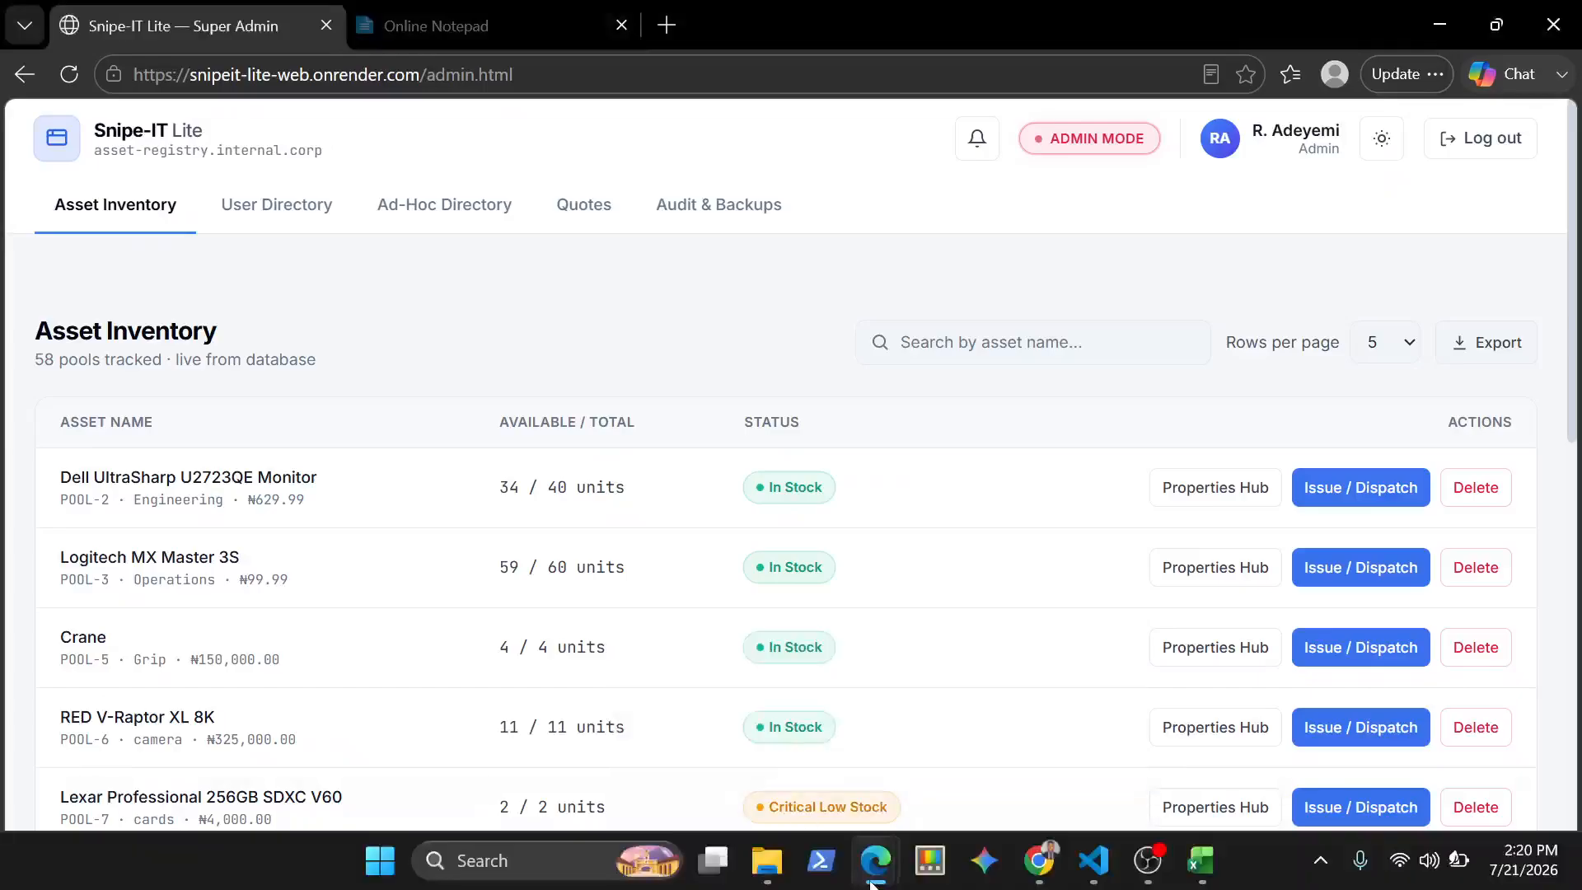
left_click(989, 745)
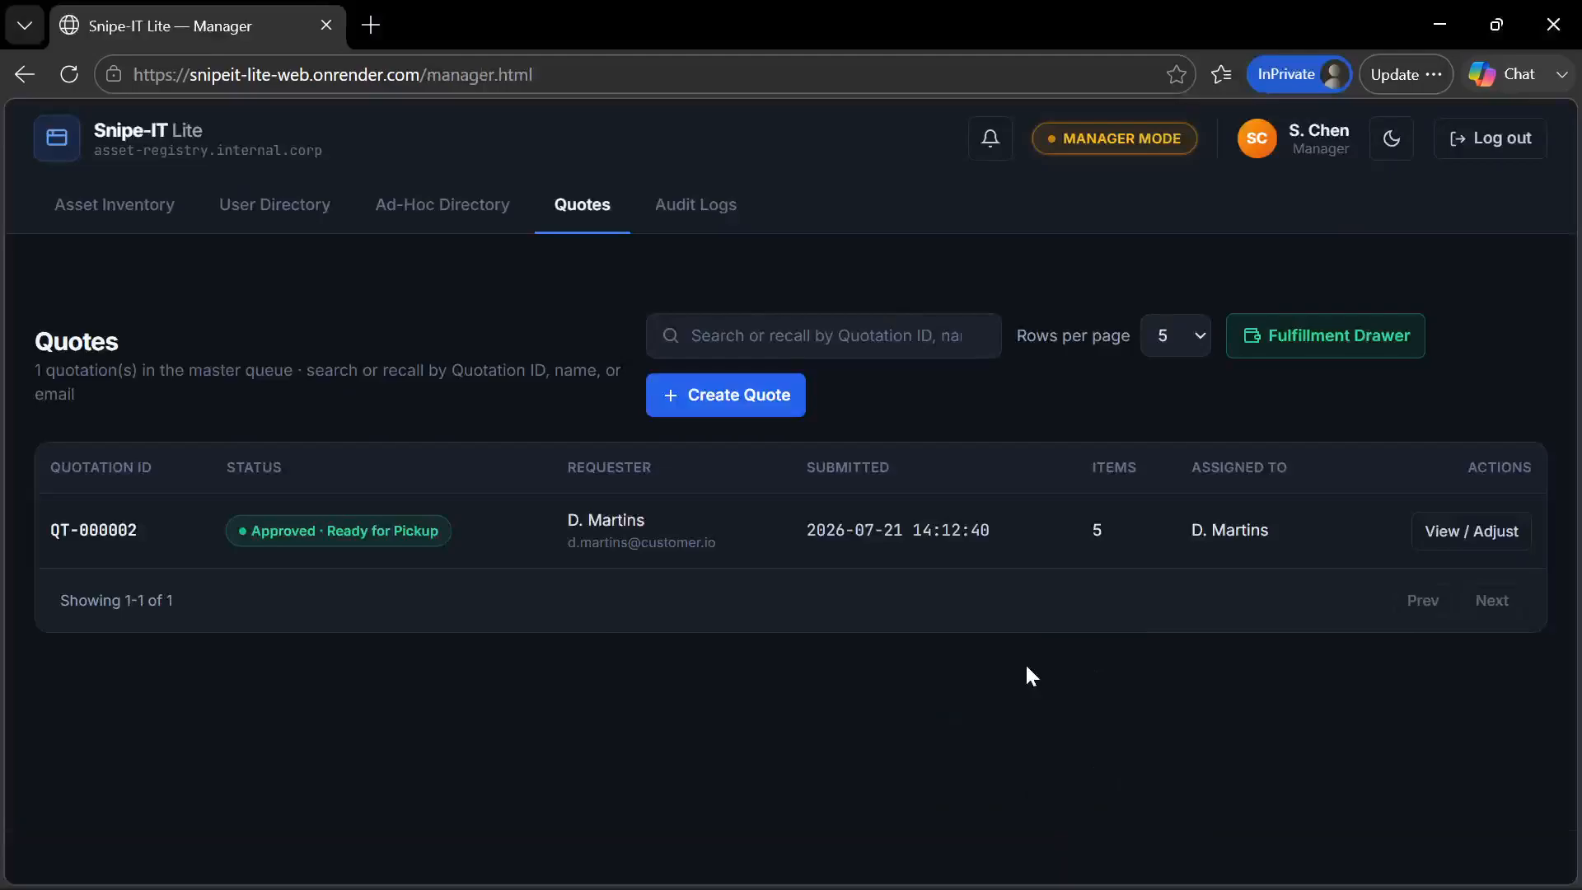
left_click(547, 540)
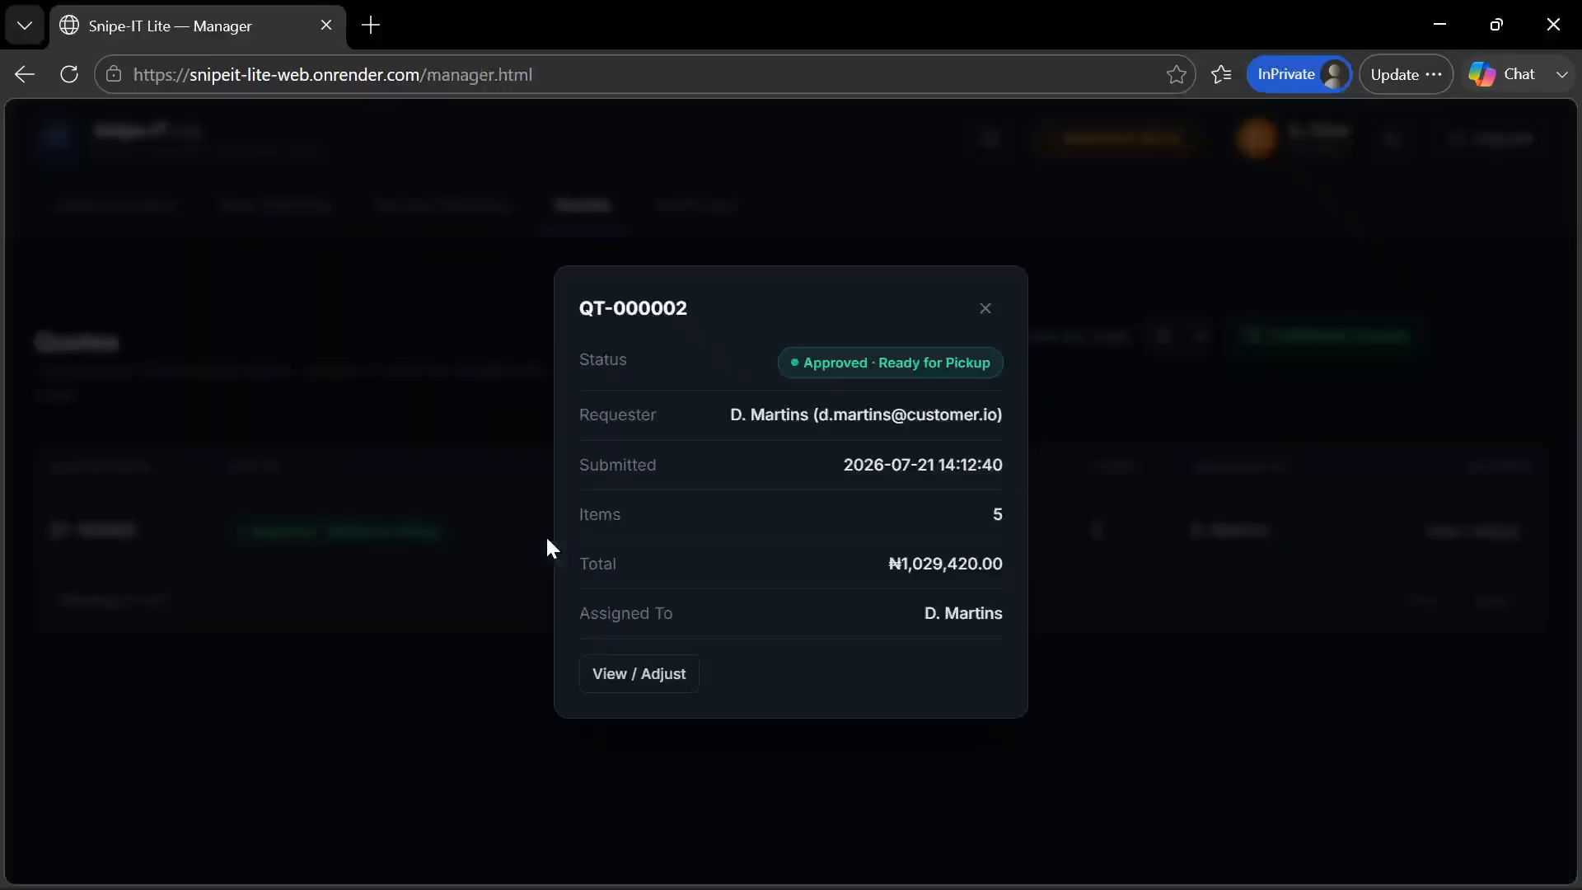
left_click(657, 688)
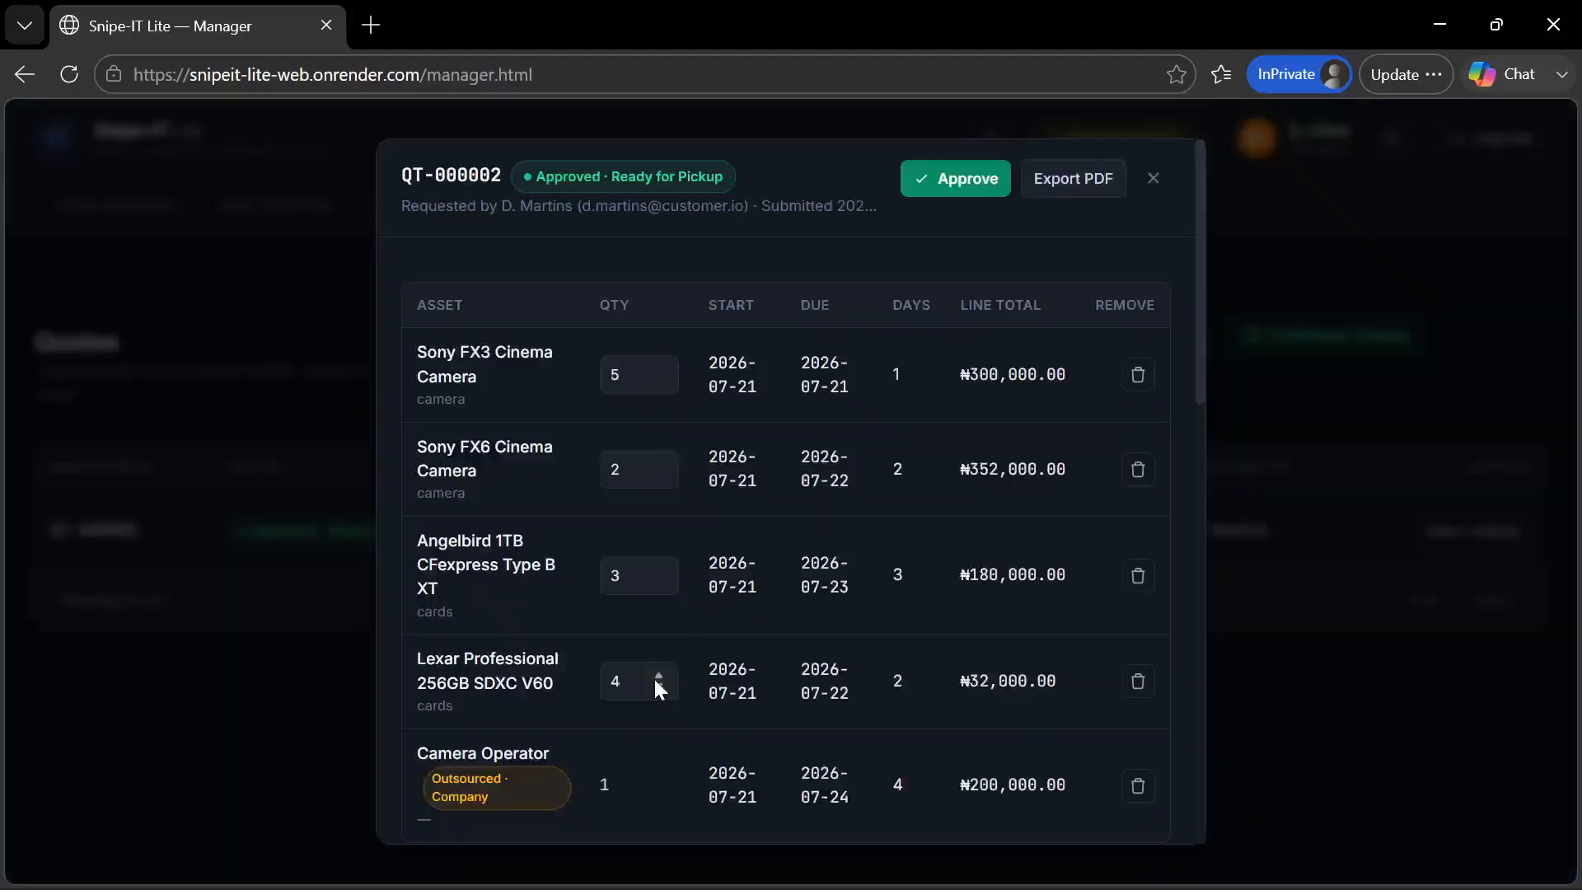
scroll(654, 675, "down", 4)
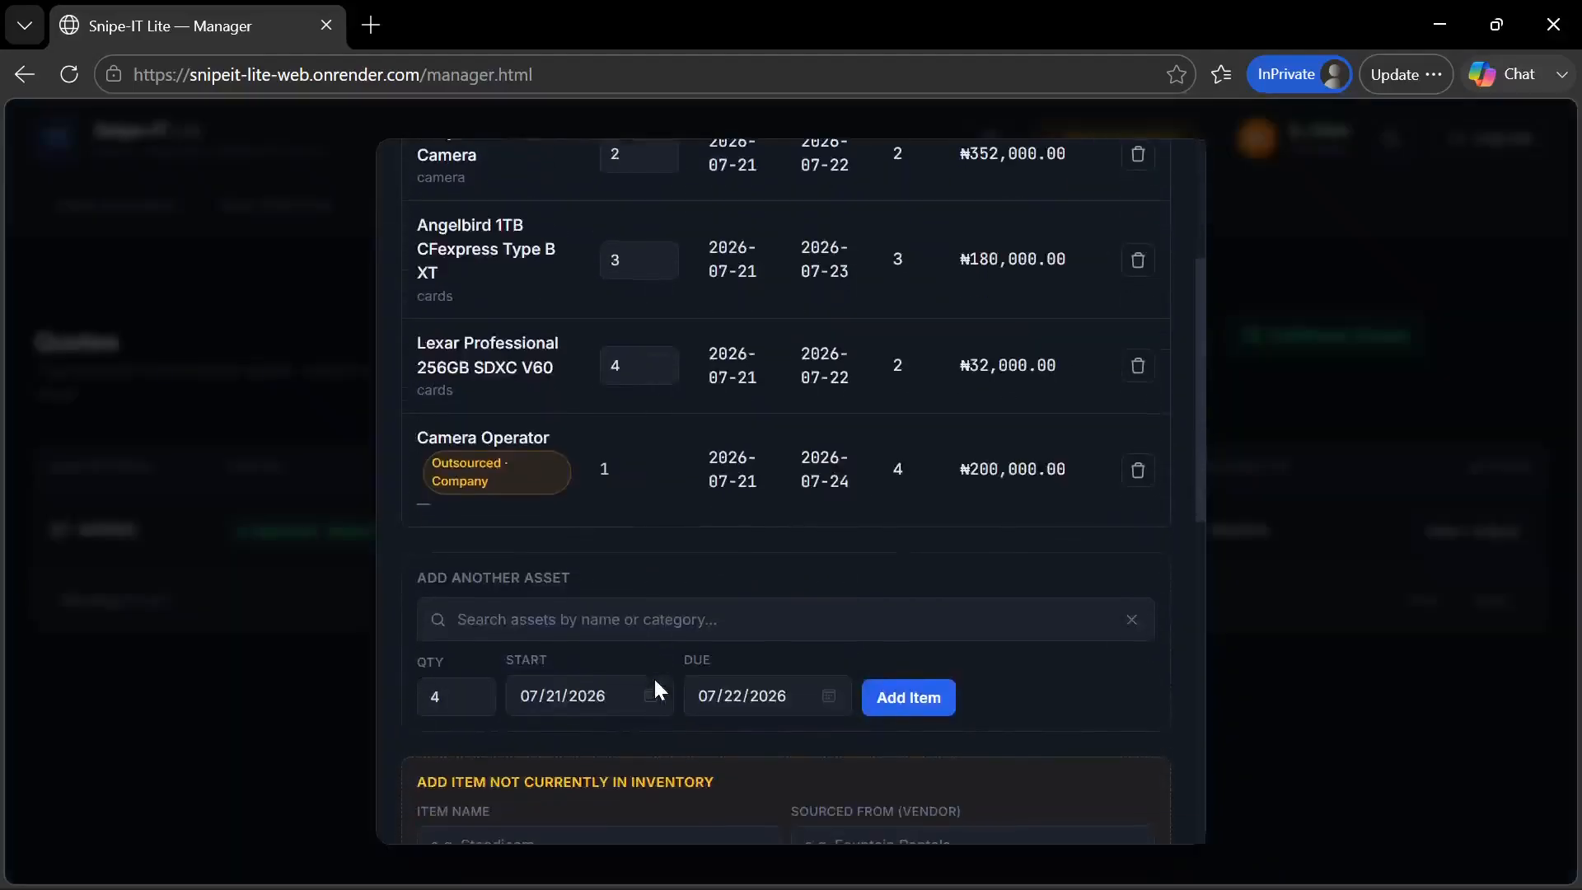
scroll(655, 676, "up", 5)
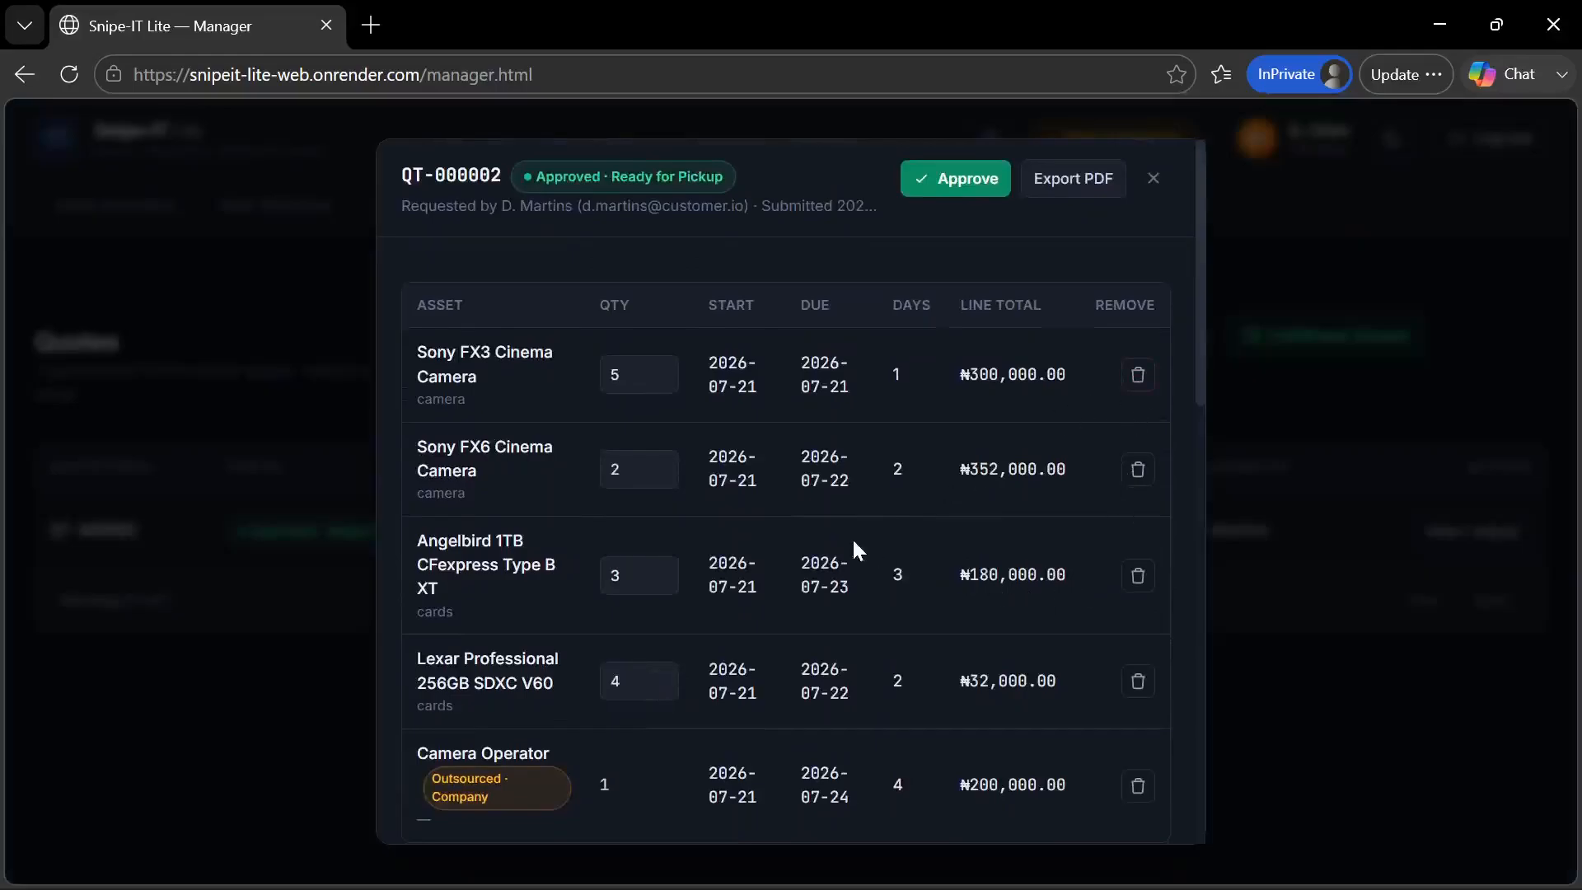
Enter Runner as the name of a new item not currently in inventory on the approved quotation
scroll(853, 550, "down", 5)
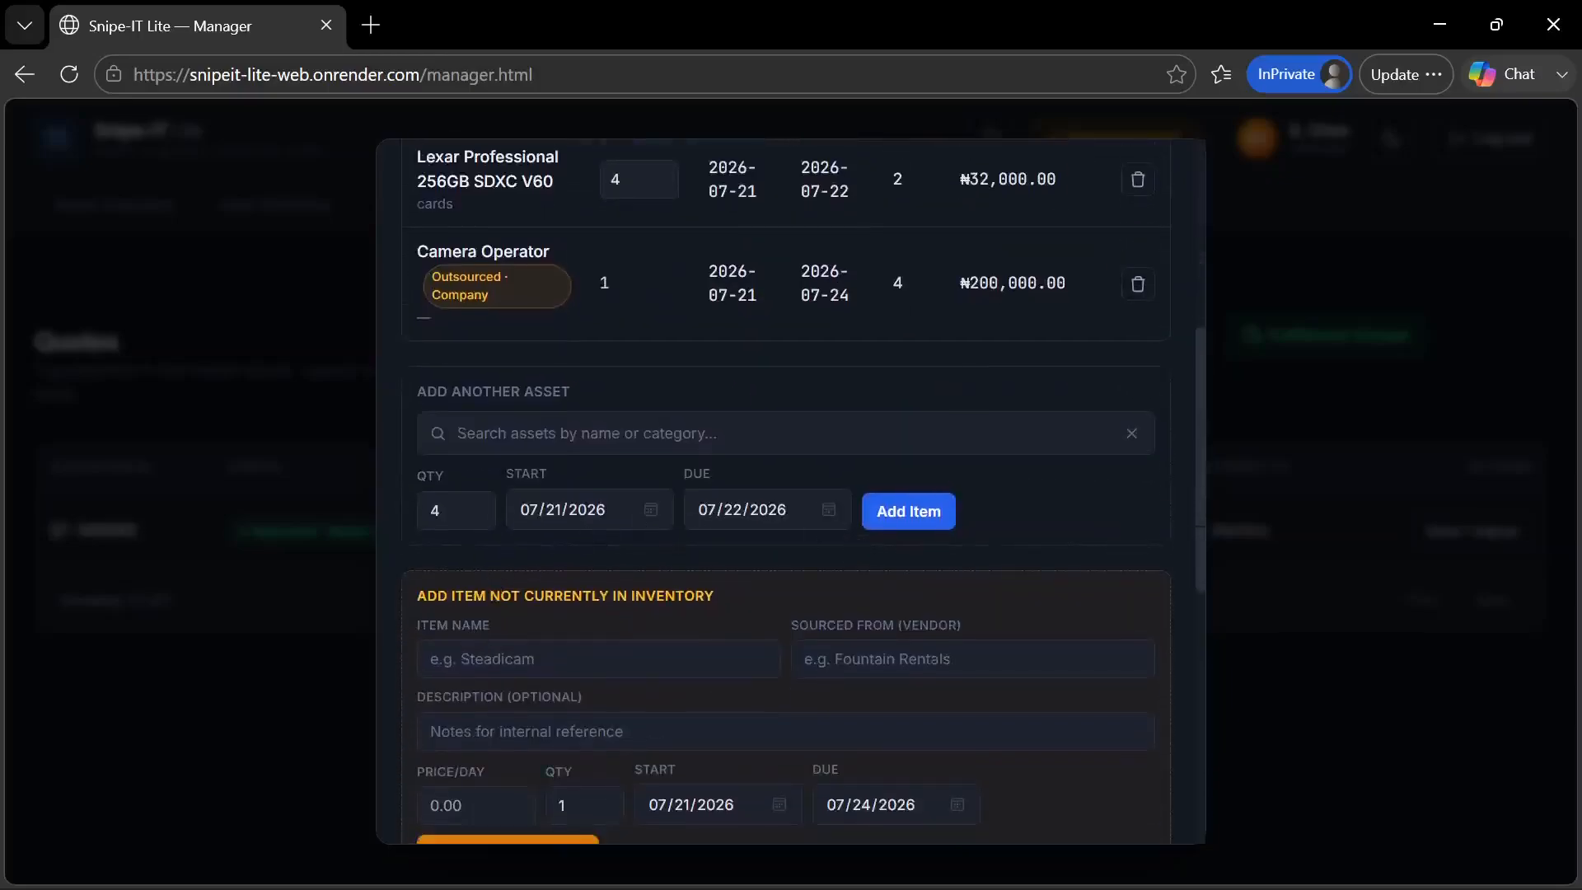
left_click(487, 652)
type("R")
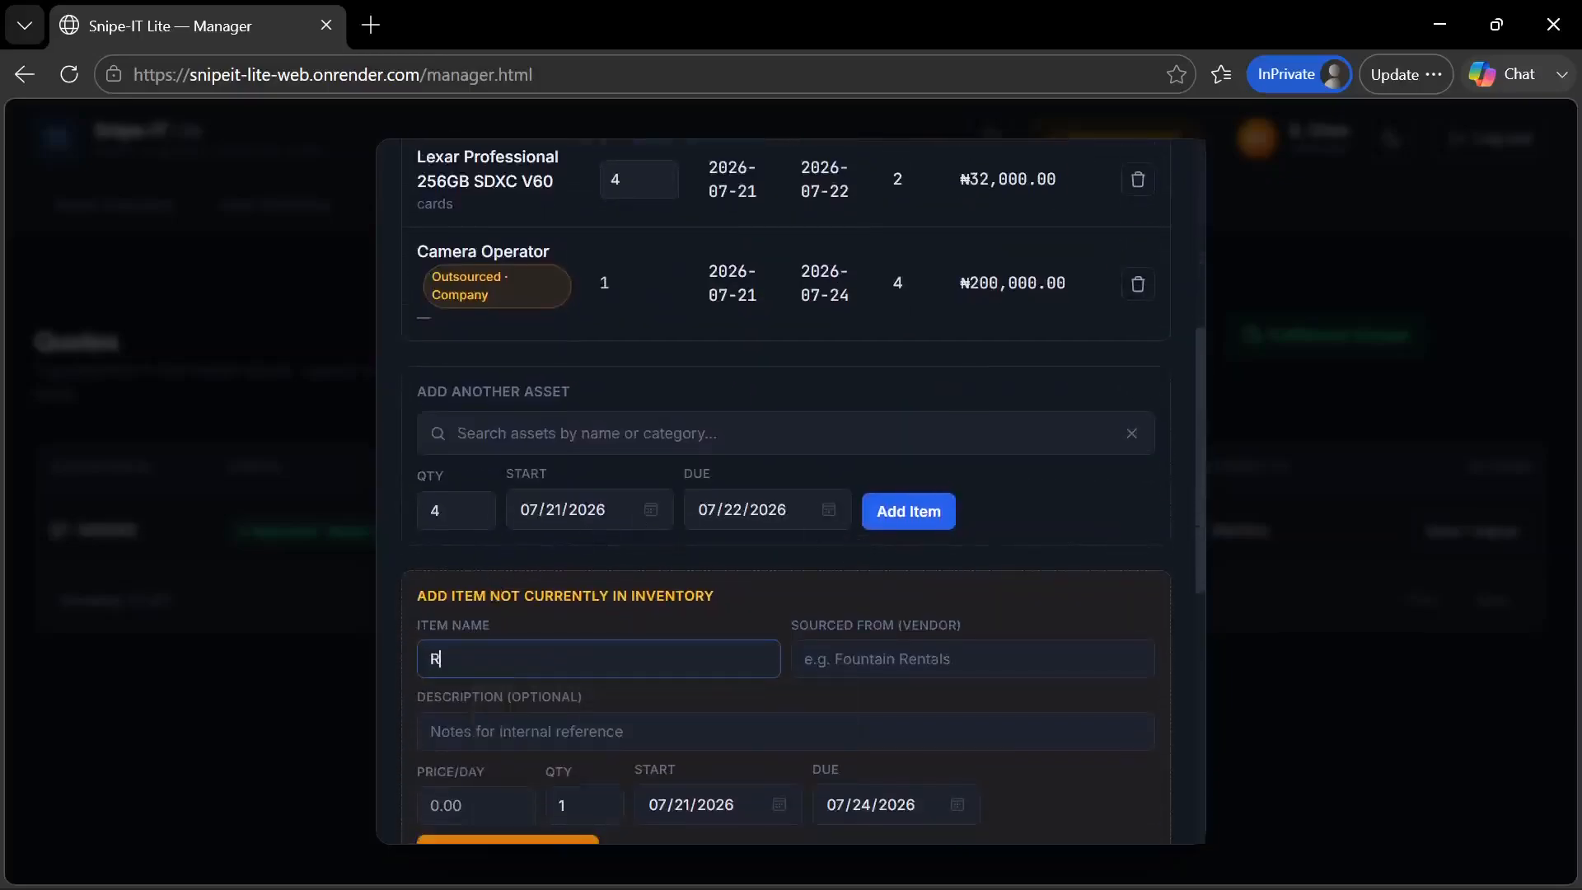
type("unnner")
left_click(898, 660)
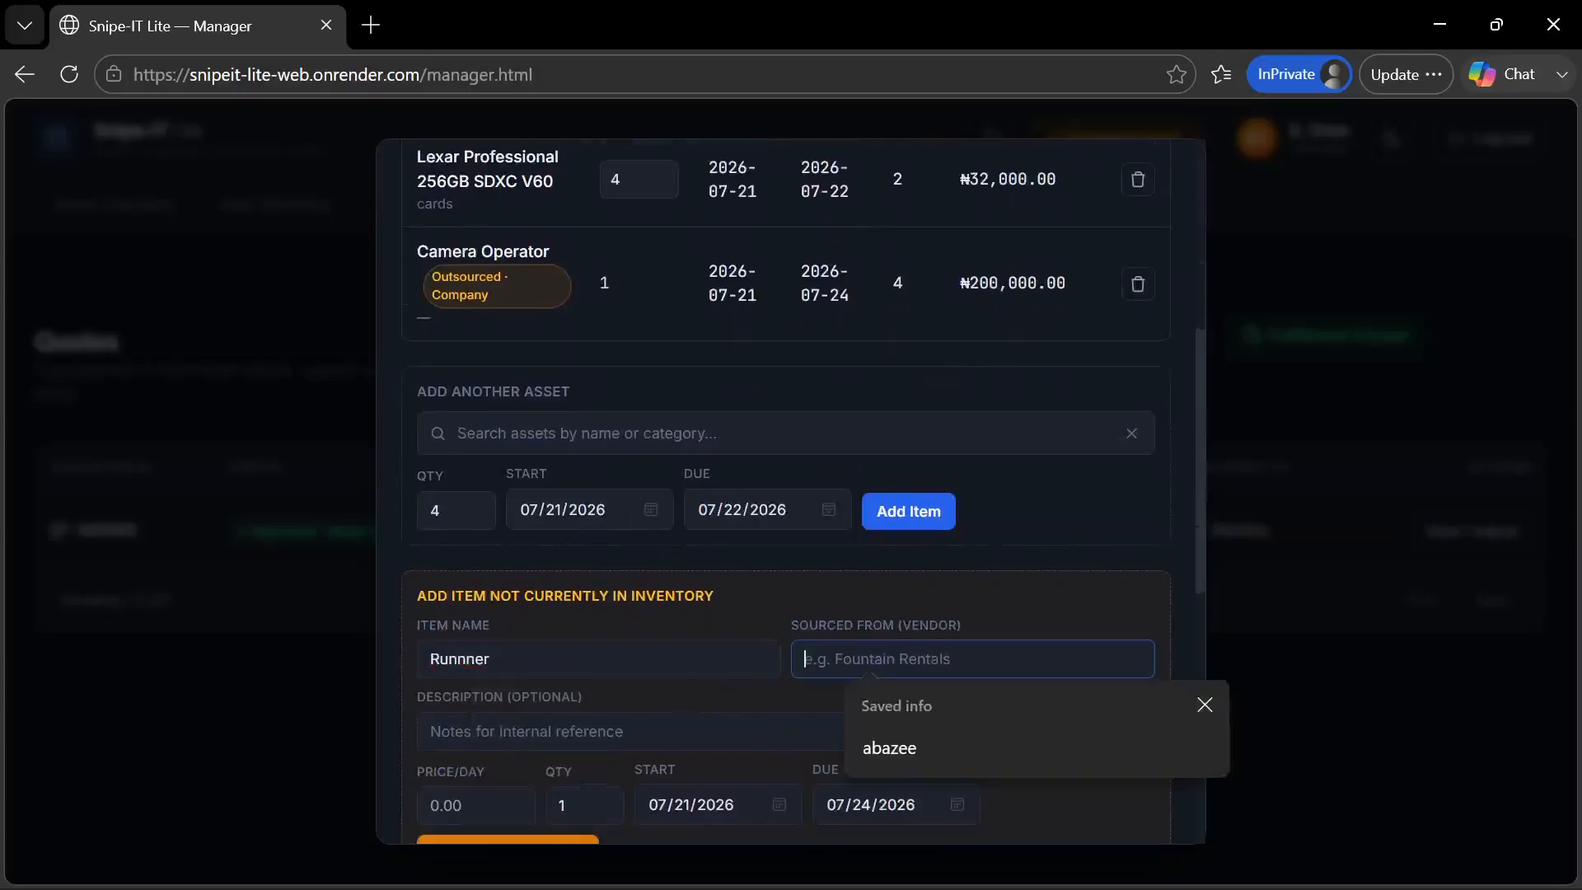
left_click(484, 659)
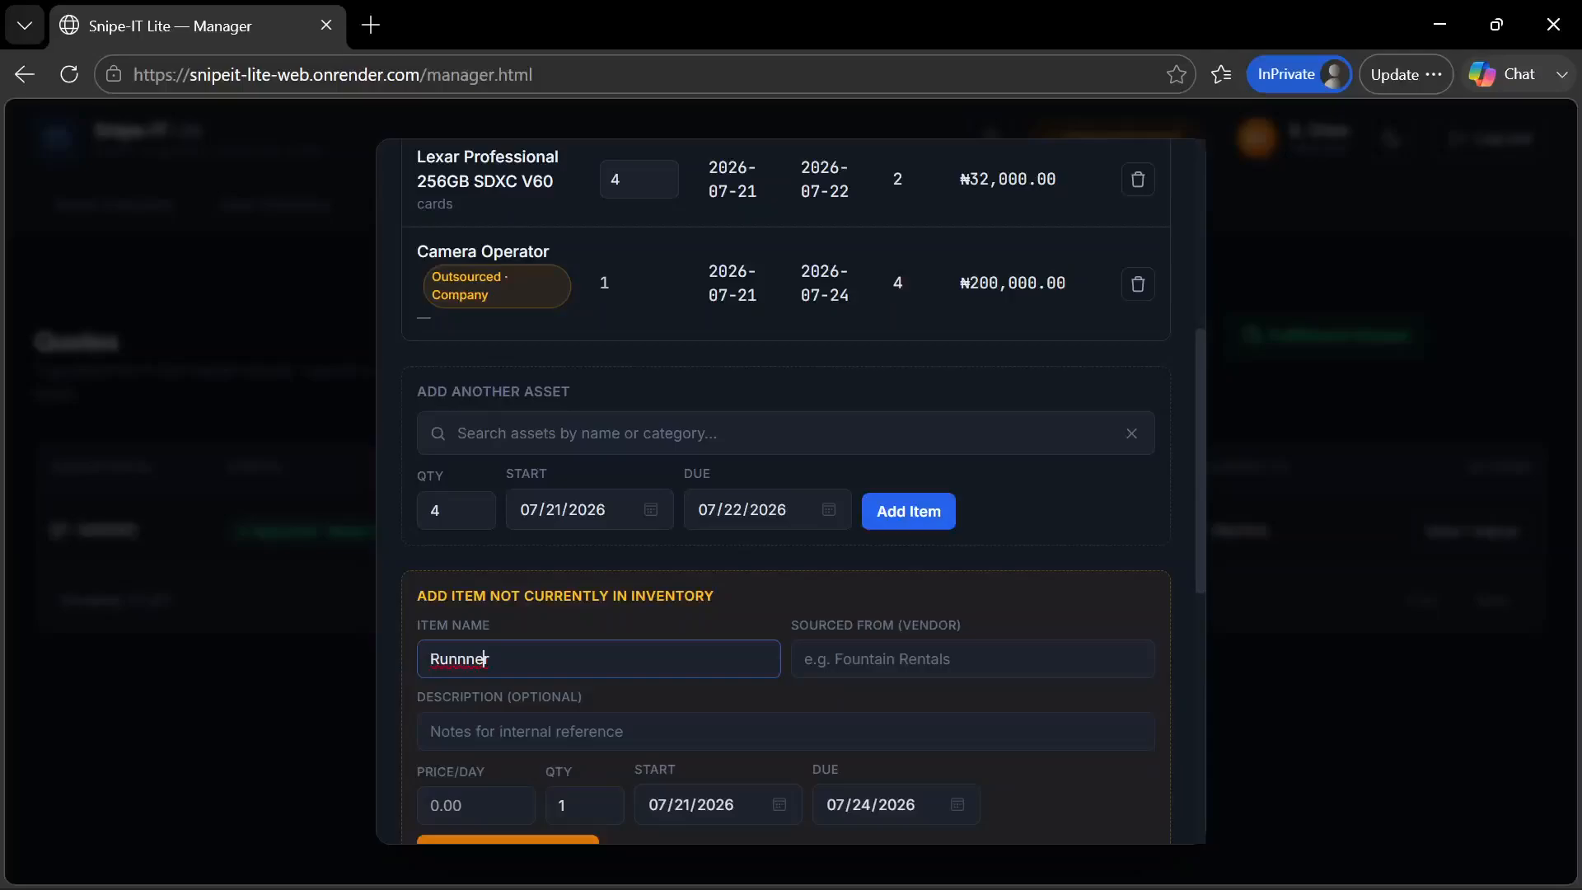
key("Left")
key("BackSpace")
key("Tab")
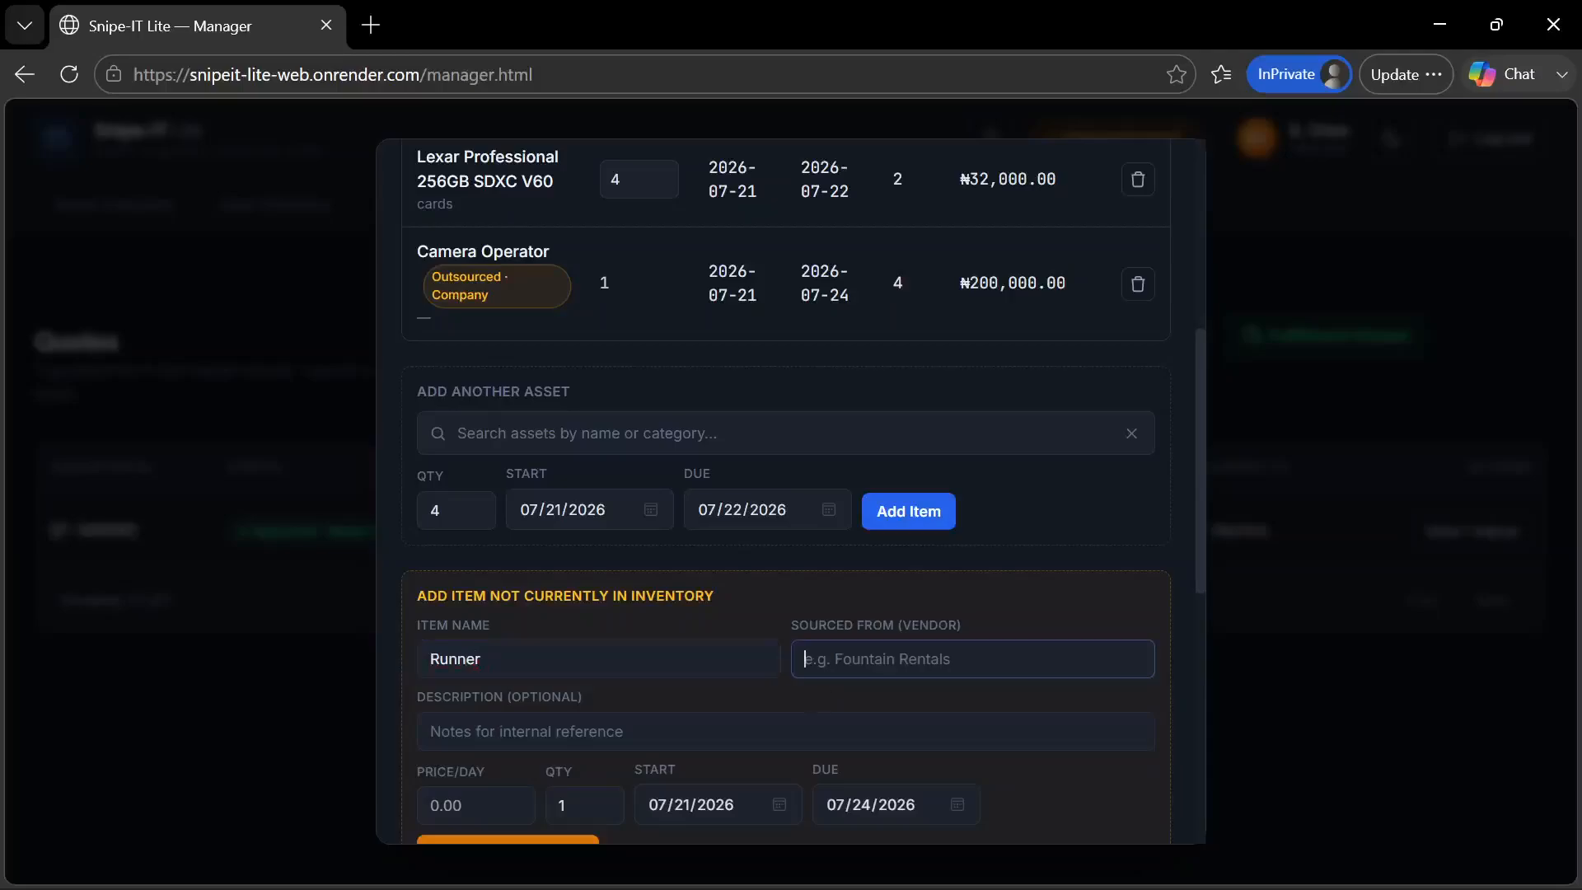
Set Company as the vendor from which the Runner item is sourced
key("Escape")
type("Nexthought")
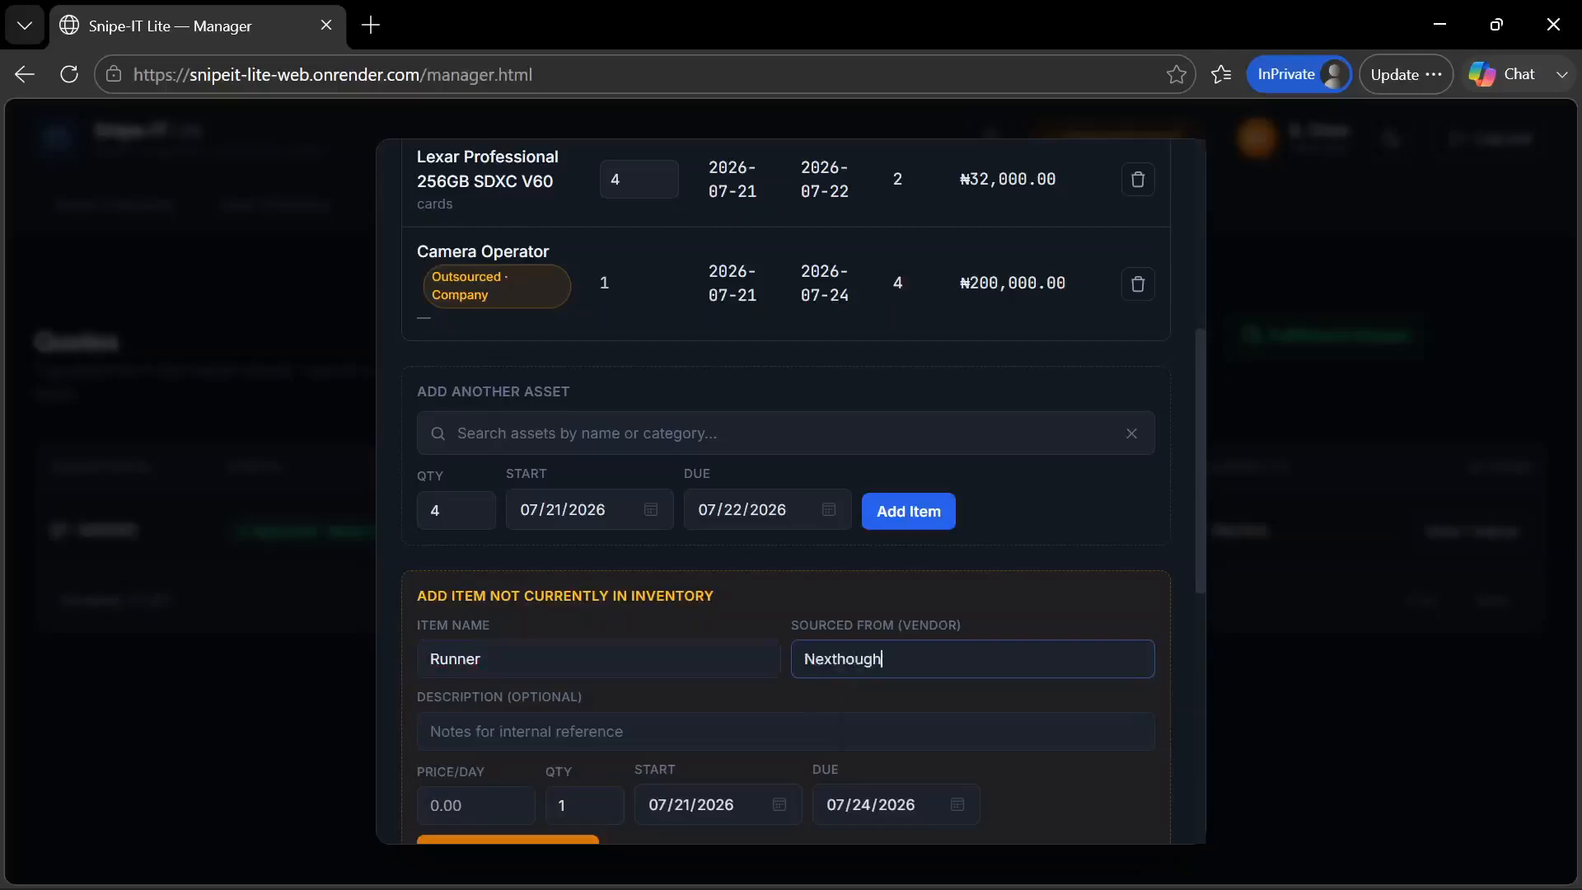
key("ctrl+BackSpace")
type("COmpany")
key("BackSpace")
type("o")
key("Tab")
Price the Runner at 50000 per day, set its due date to 07/23/2026, add it as an outsourced item and check the line items
scroll(561, 738, "down", 3)
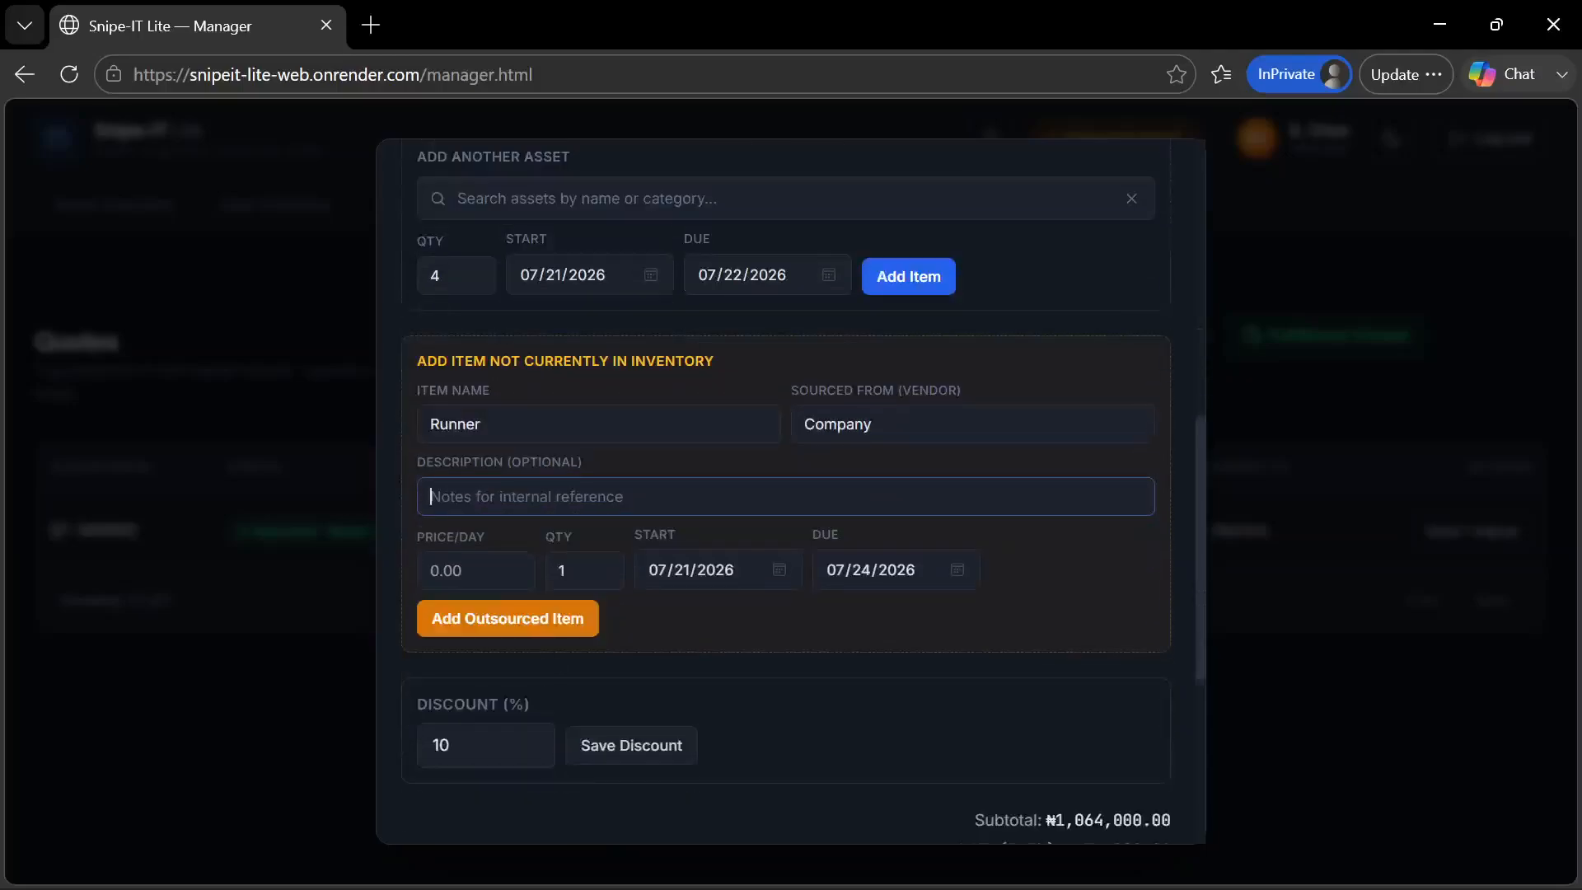
key("Tab")
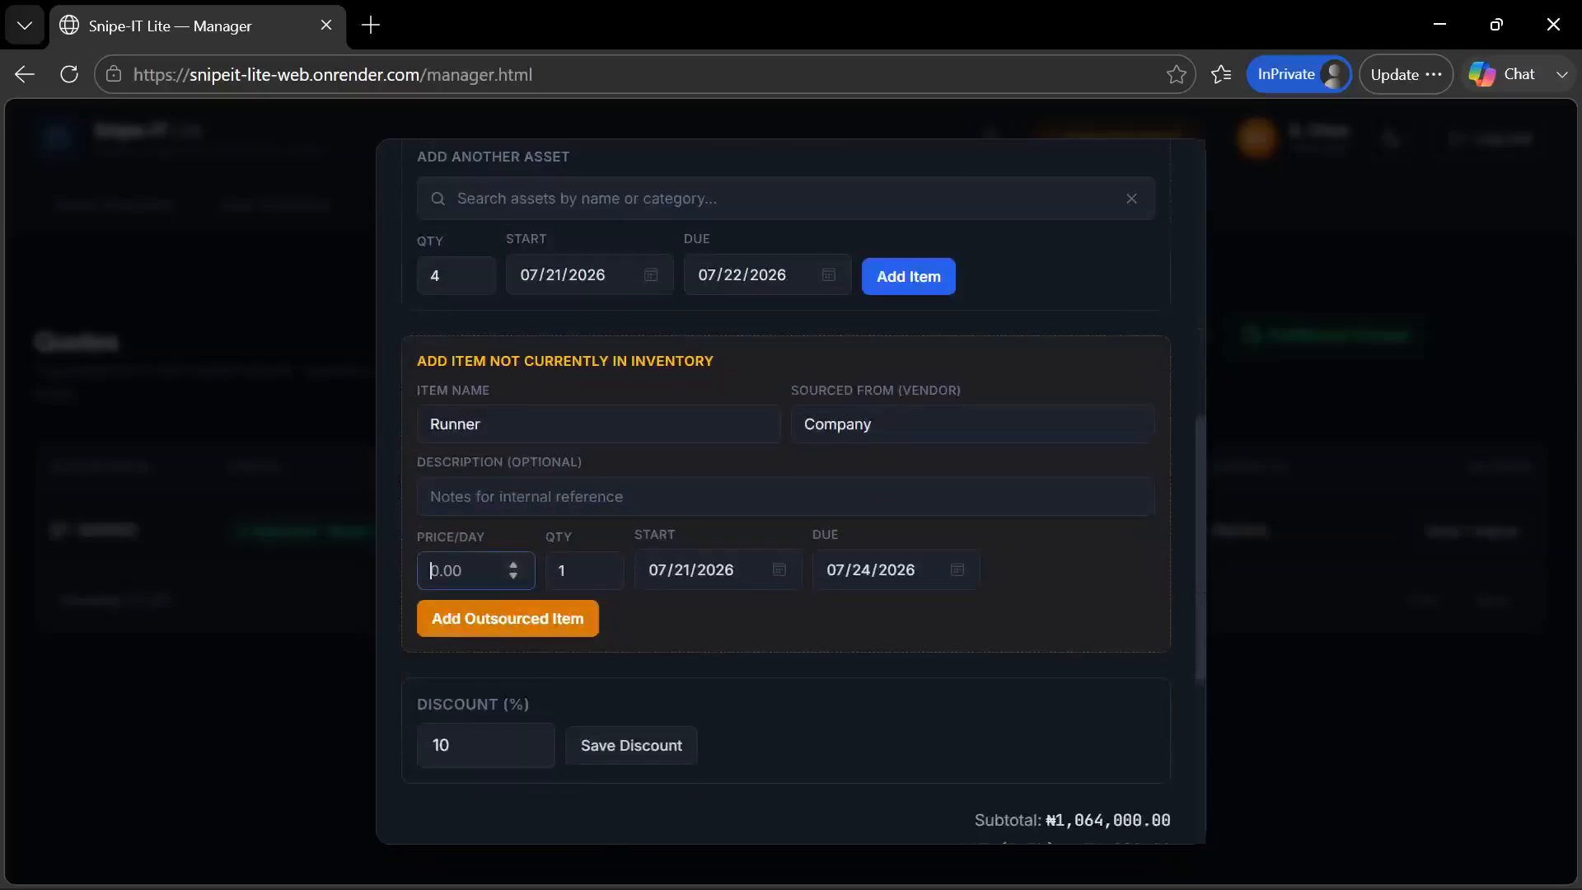
type("50000")
left_click(952, 576)
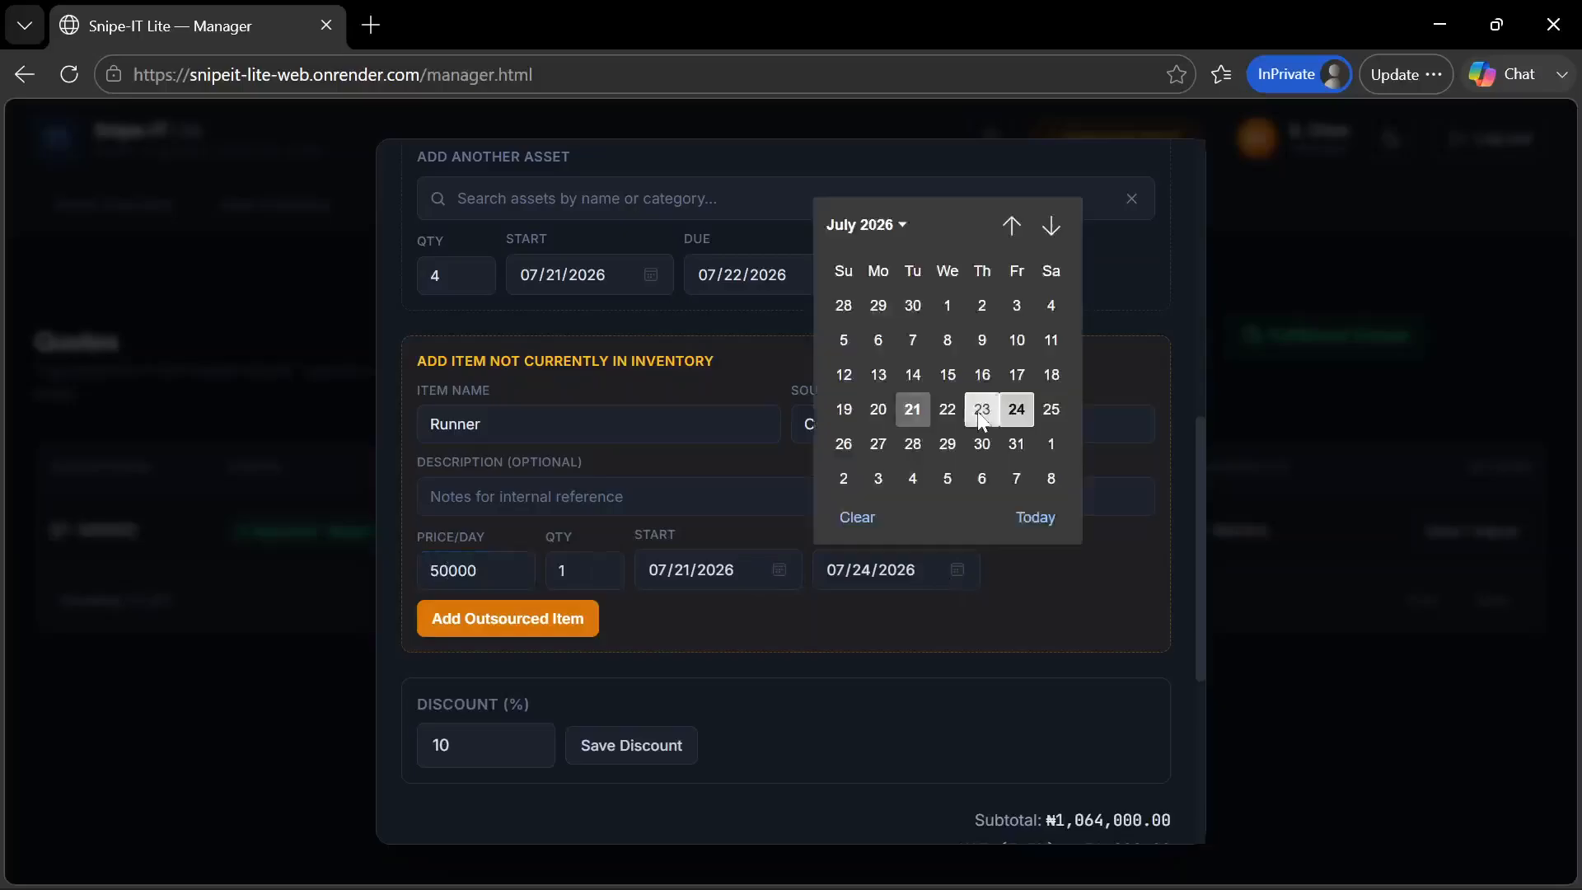
left_click(982, 410)
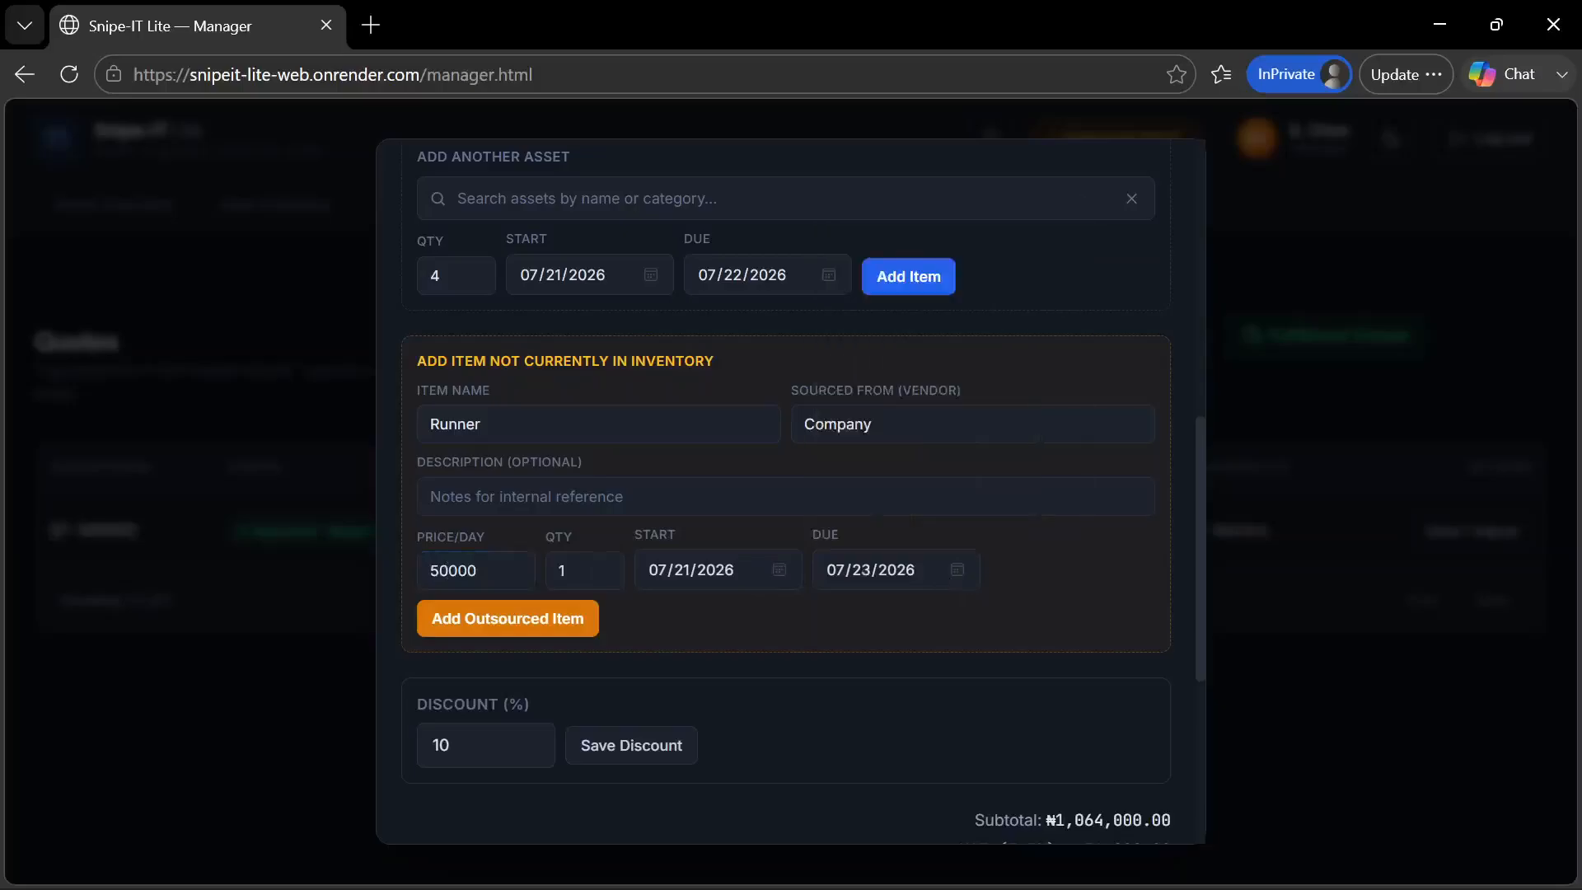
left_click(544, 631)
scroll(659, 447, "up", 5)
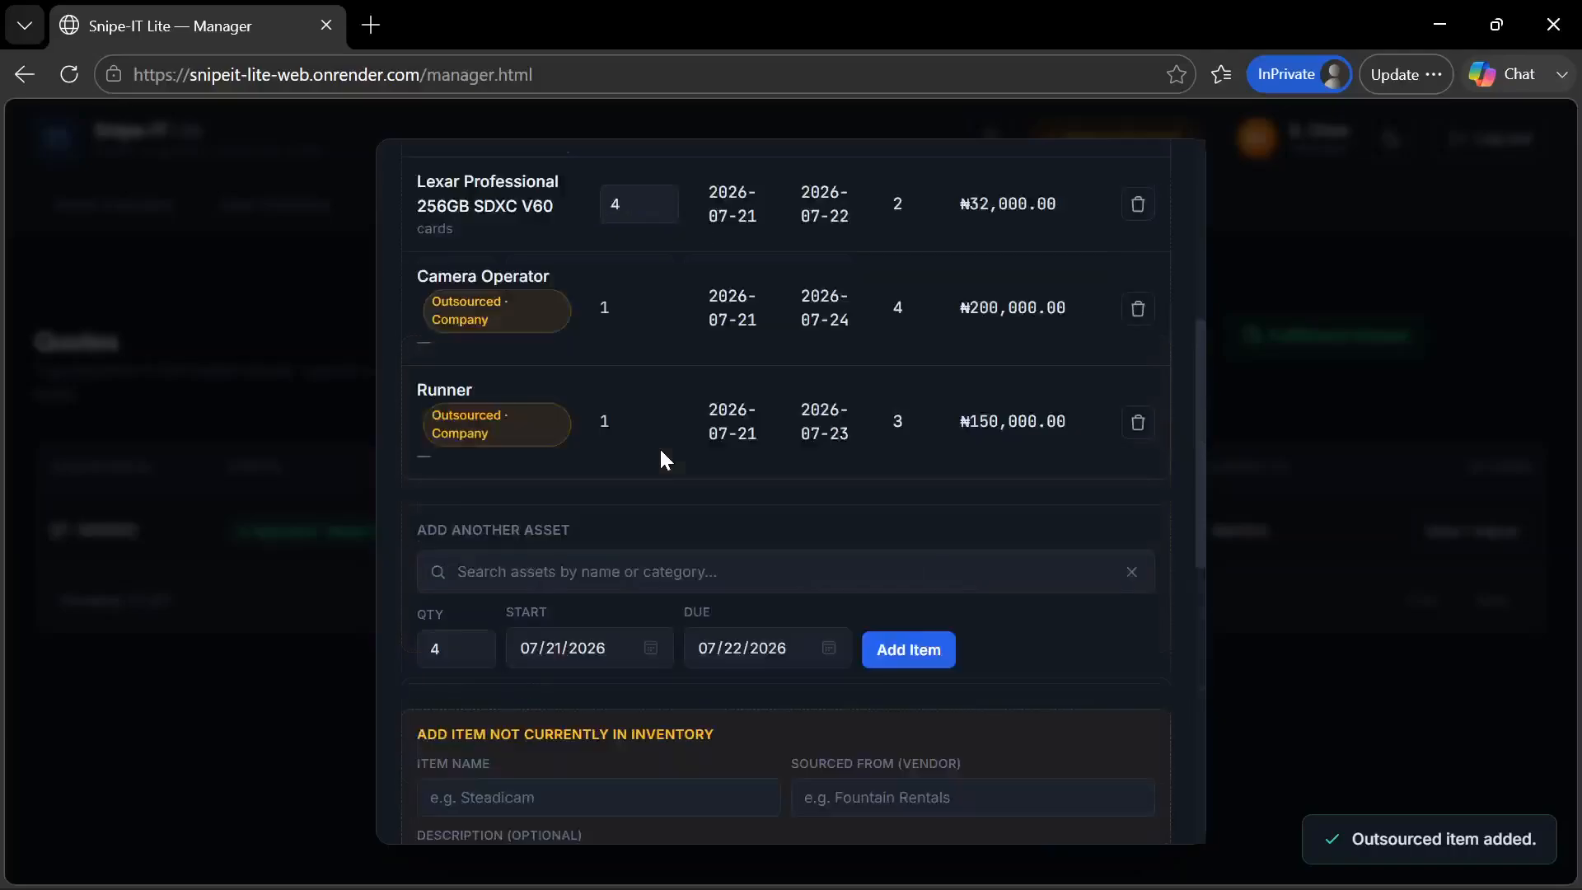
scroll(660, 458, "up", 1)
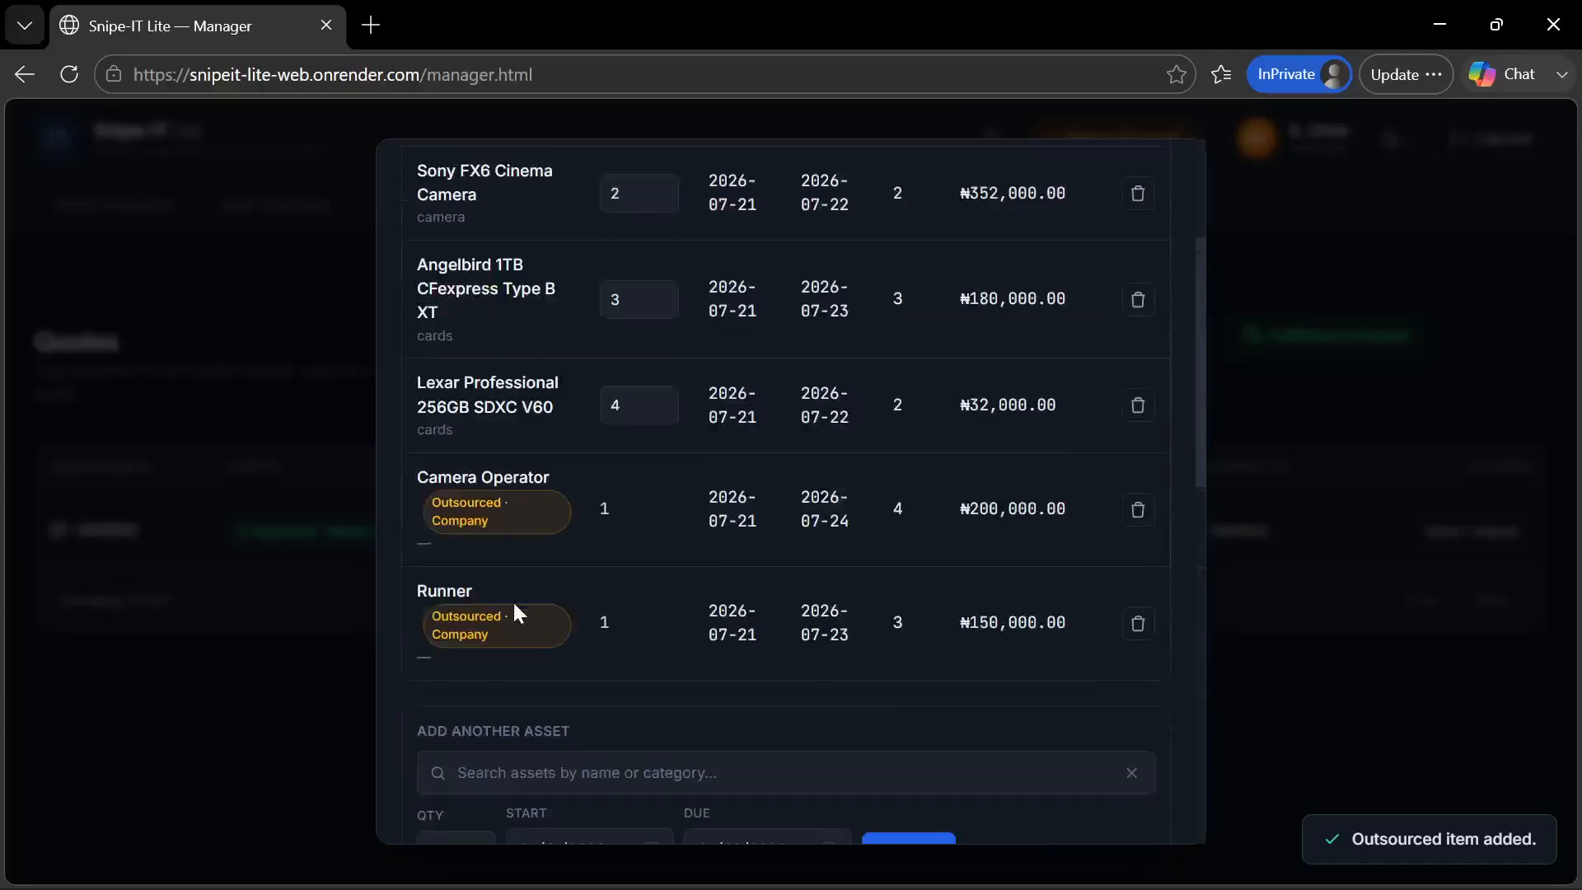
scroll(513, 600, "up", 3)
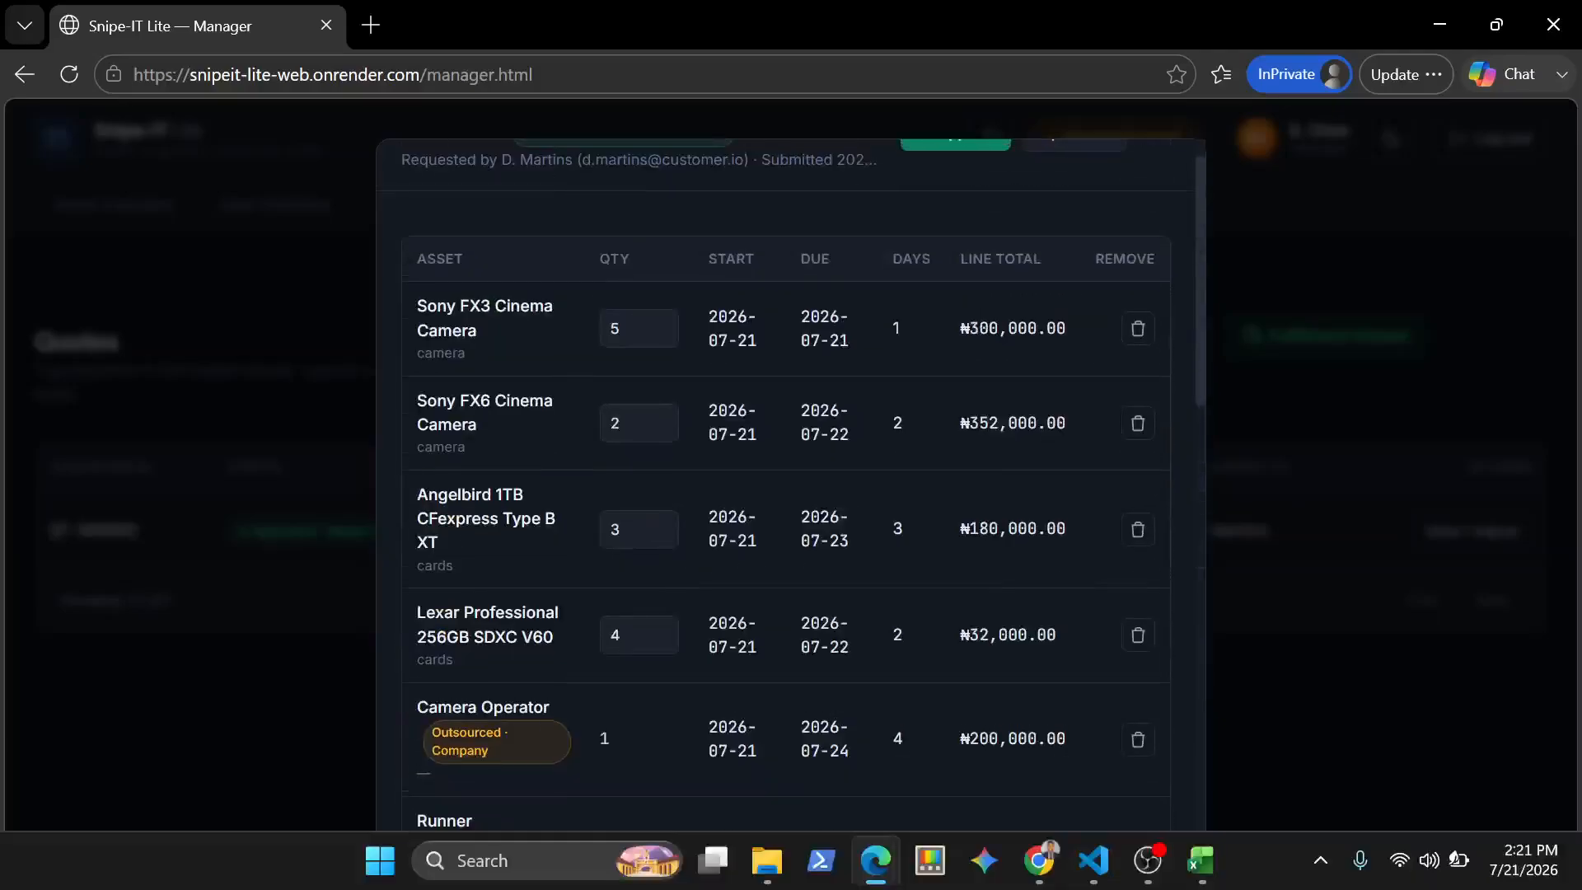
Switch to the customer portal in Chrome and open the customer's submitted quotation from My Quotes
mouse_move(1087, 869)
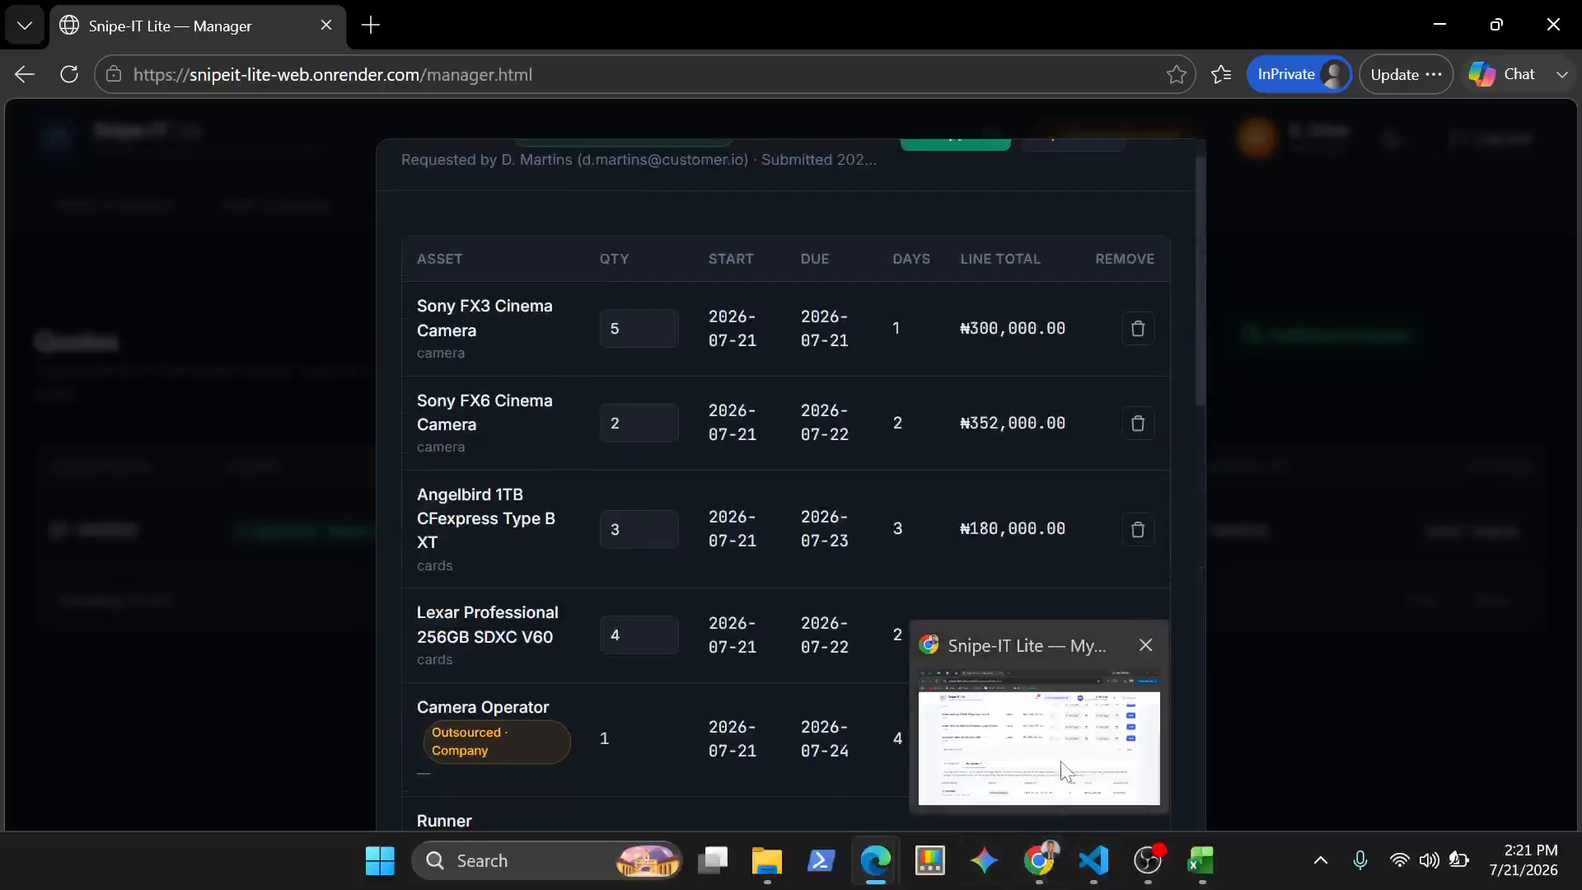
left_click(1005, 717)
scroll(915, 534, "up", 6)
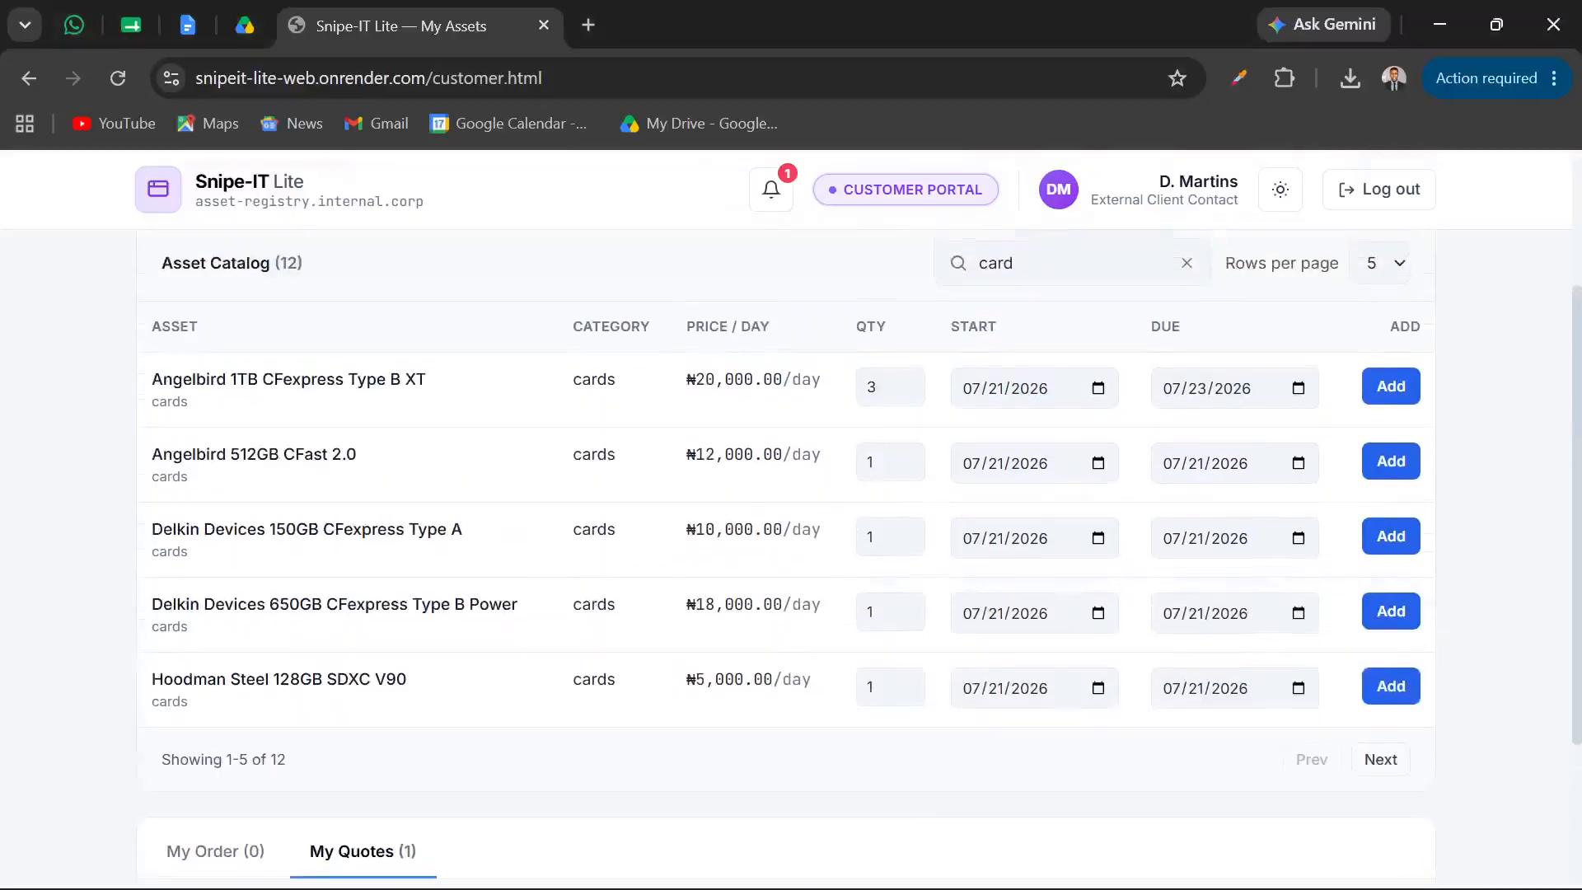
scroll(921, 536, "down", 4)
scroll(921, 537, "down", 2)
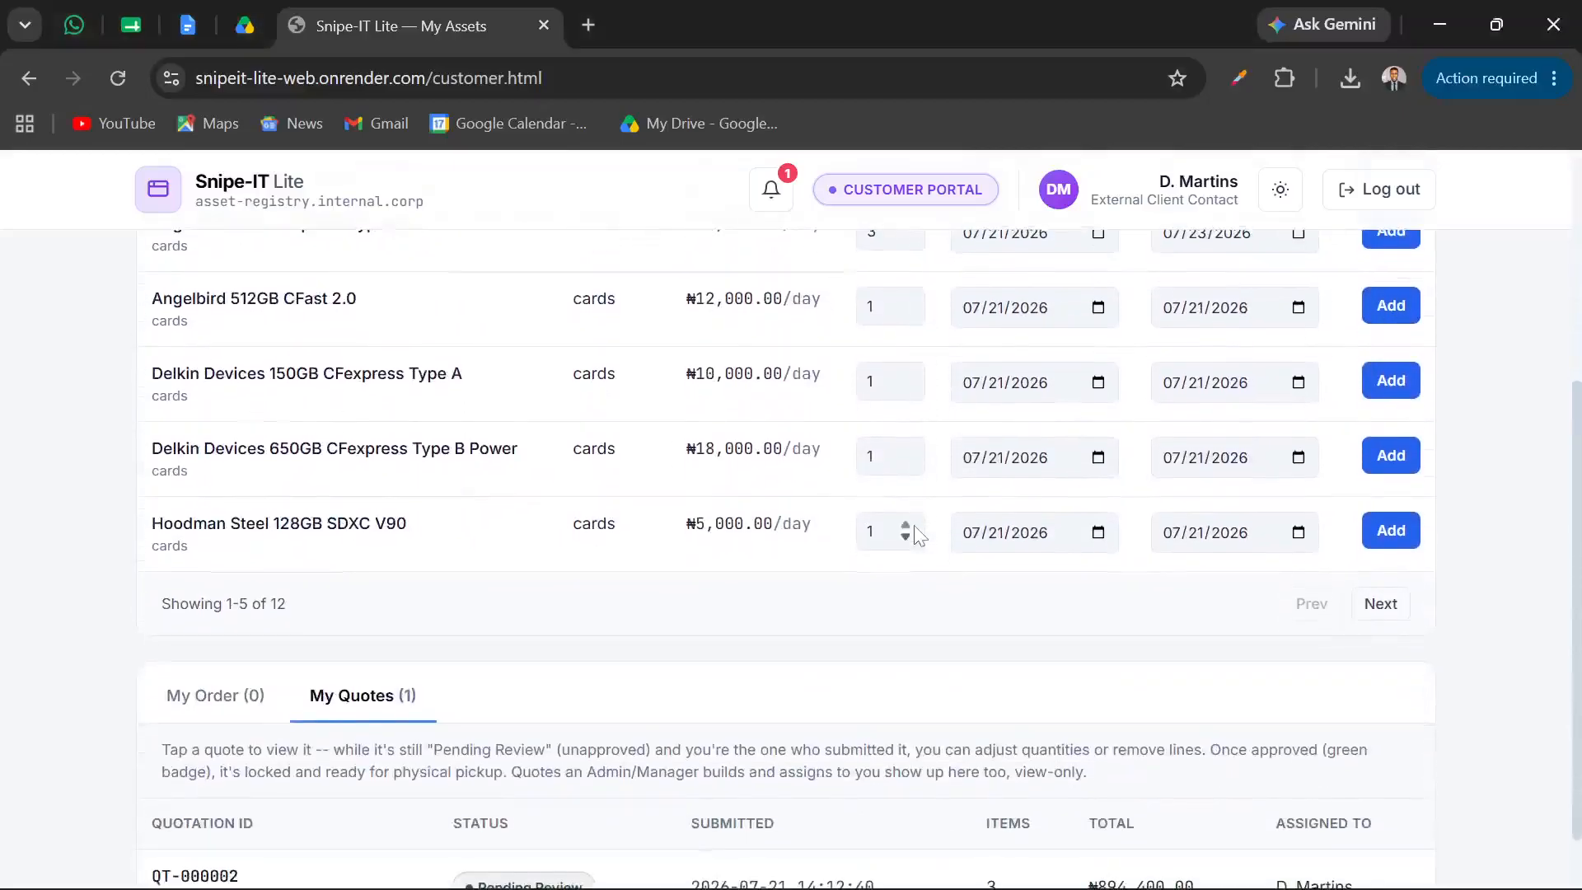
scroll(920, 536, "up", 1)
scroll(917, 539, "down", 2)
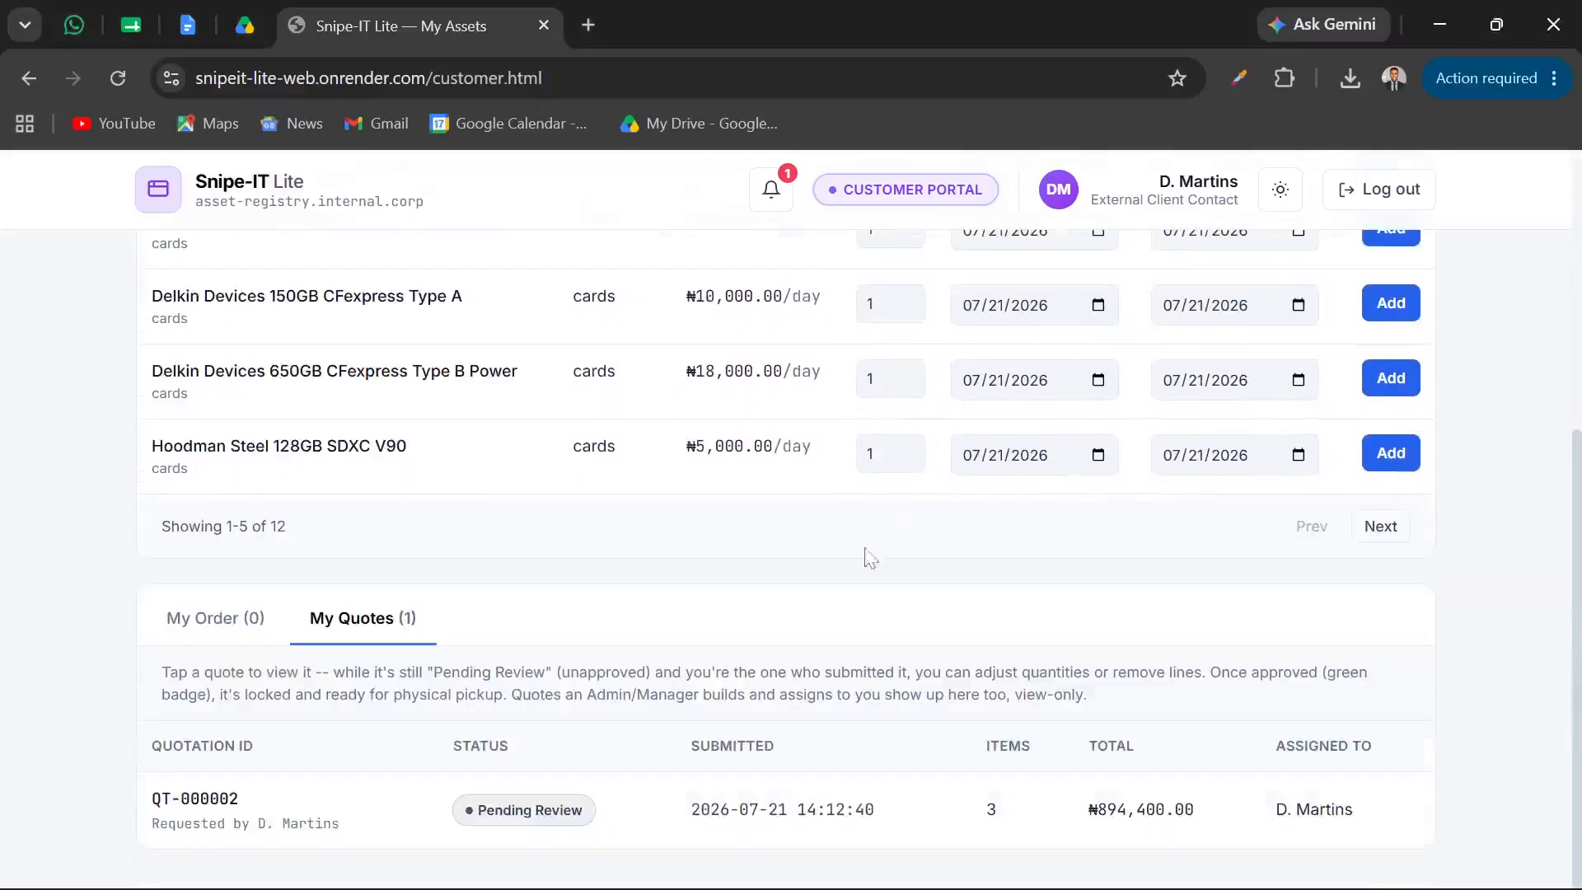
left_click(388, 793)
Review the line items, VAT, discount and total in the customer's quotation view, and close it
scroll(691, 622, "down", 3)
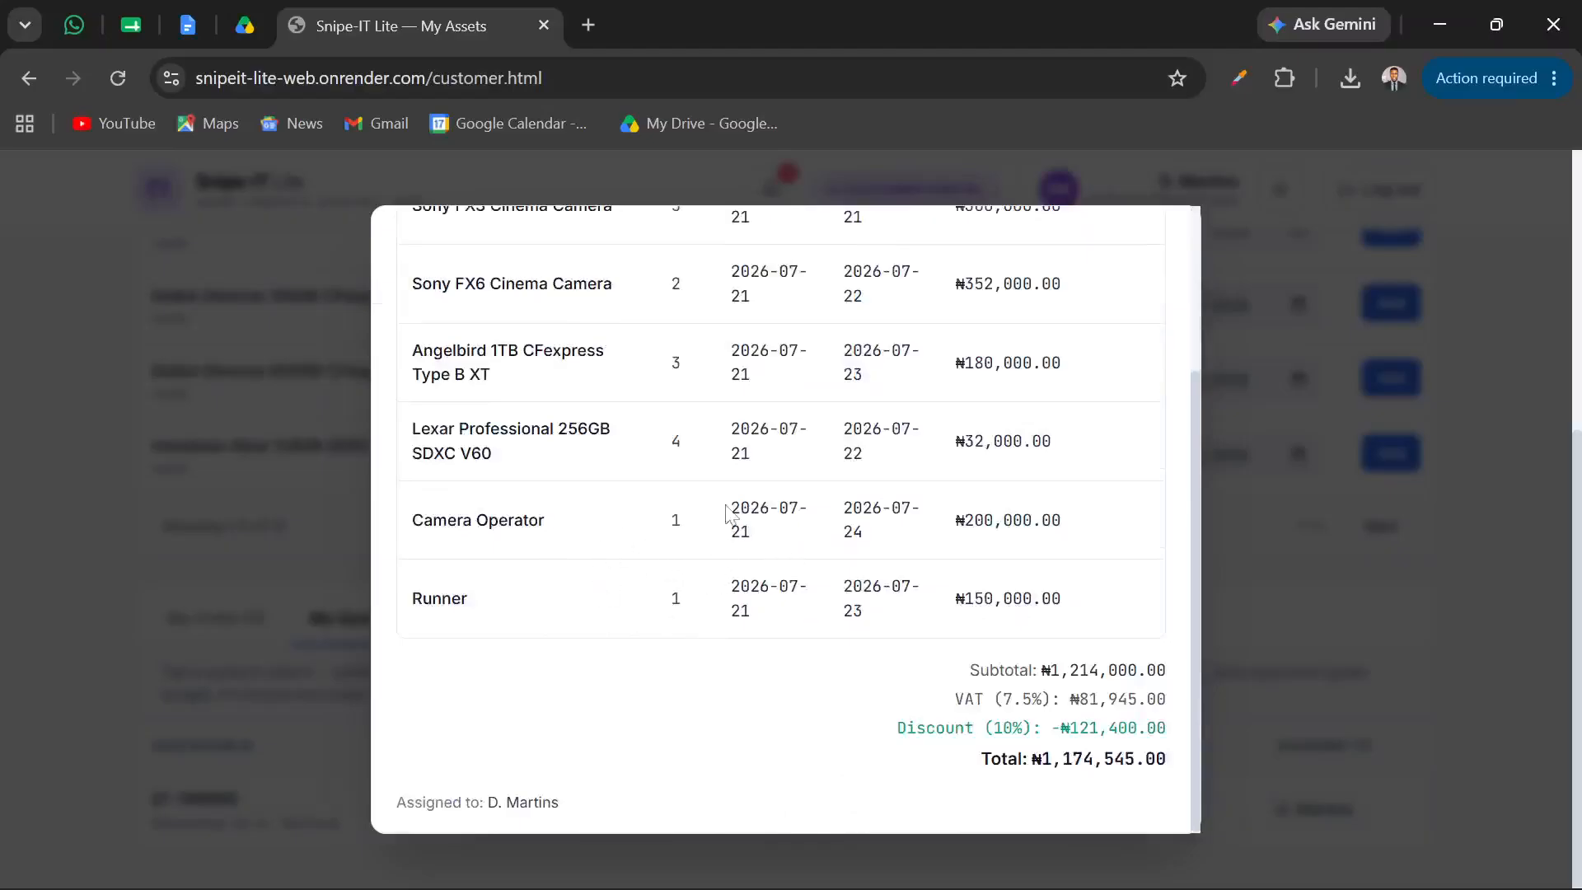
scroll(729, 515, "up", 5)
scroll(729, 515, "down", 4)
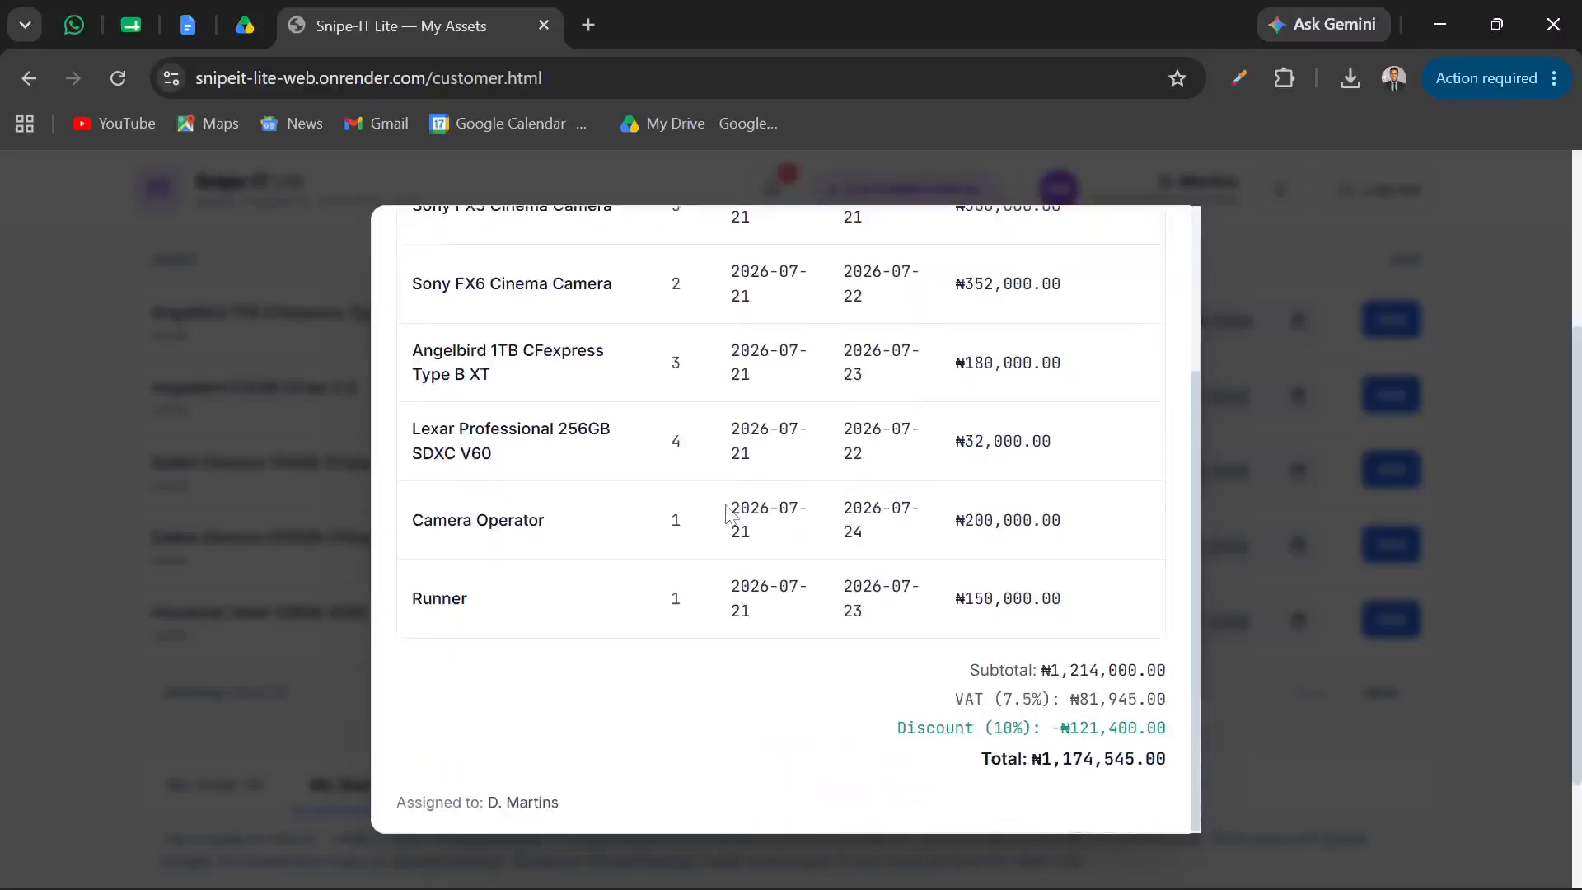
scroll(729, 515, "up", 4)
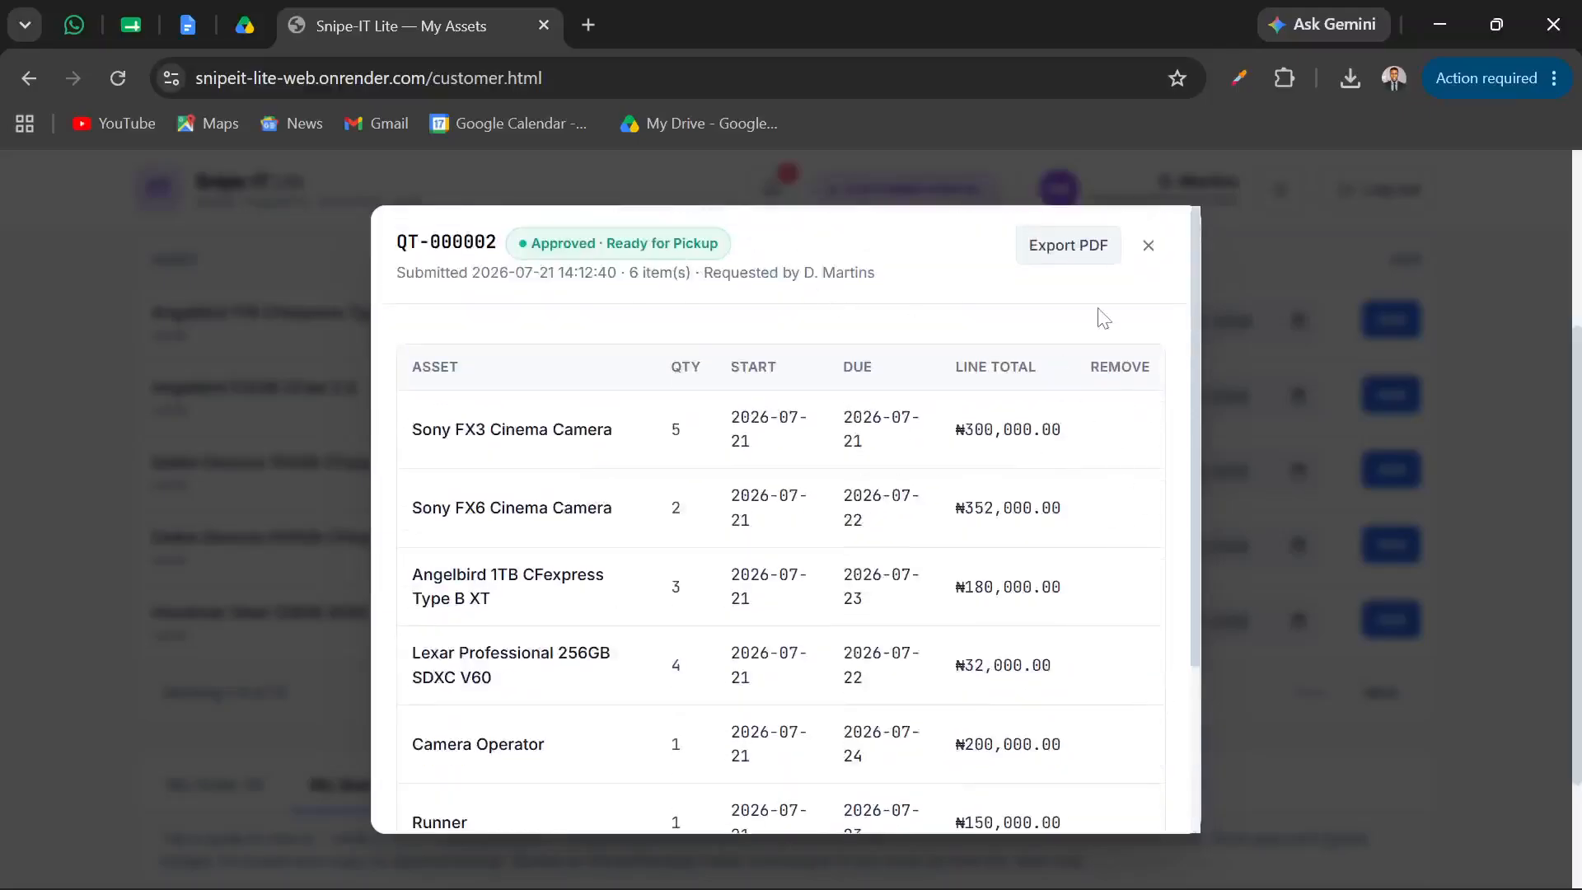
left_click(1148, 246)
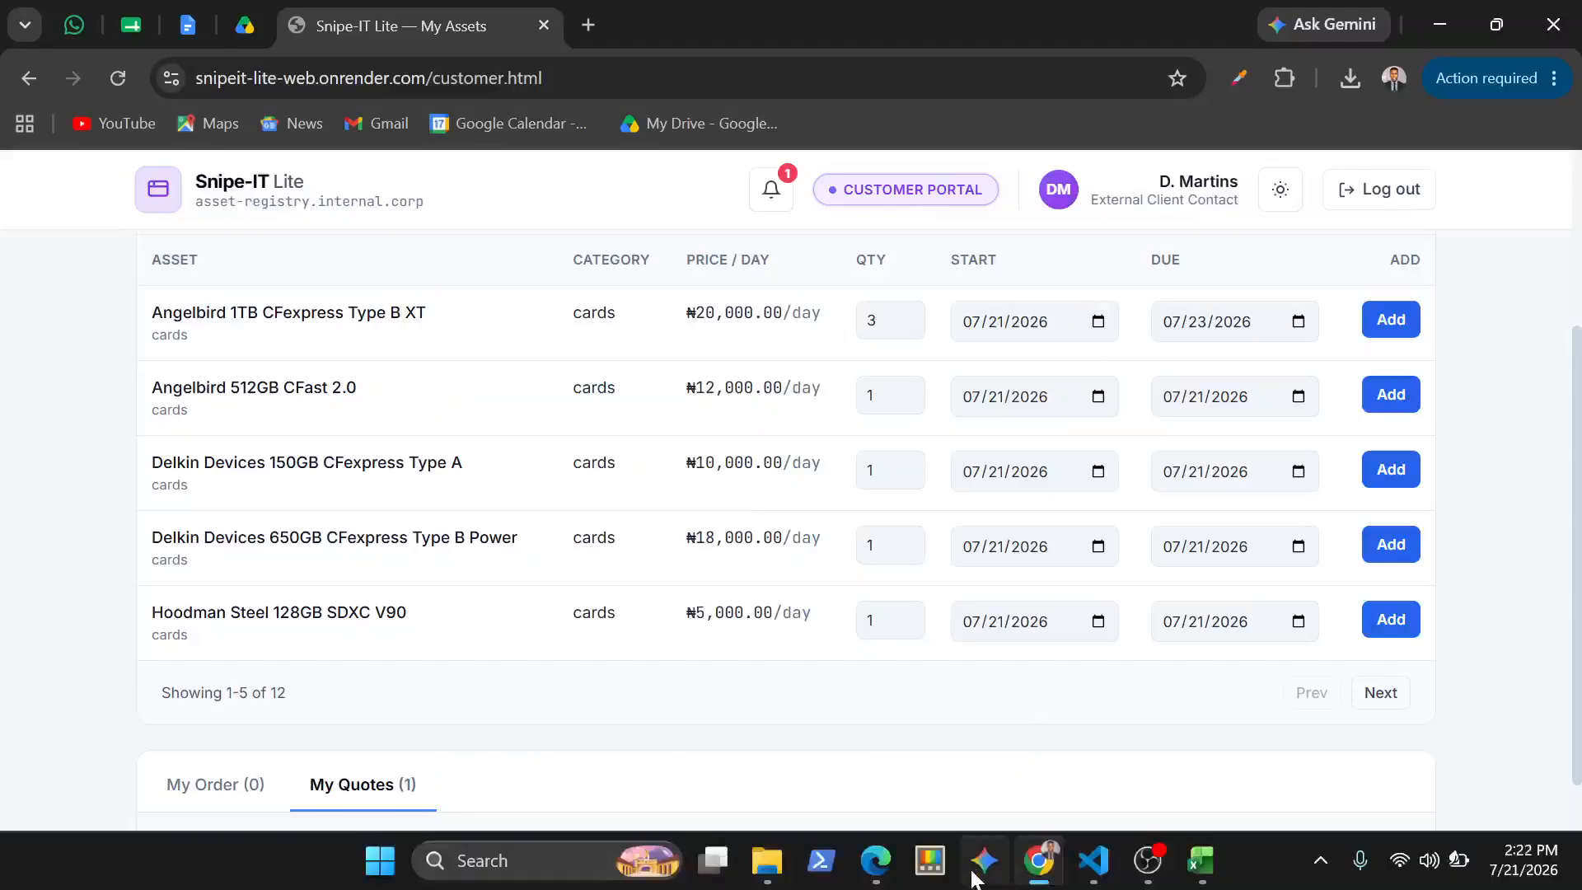
Return to the manager portal in Edge, look over the quotation's items and close the quotation
mouse_move(876, 862)
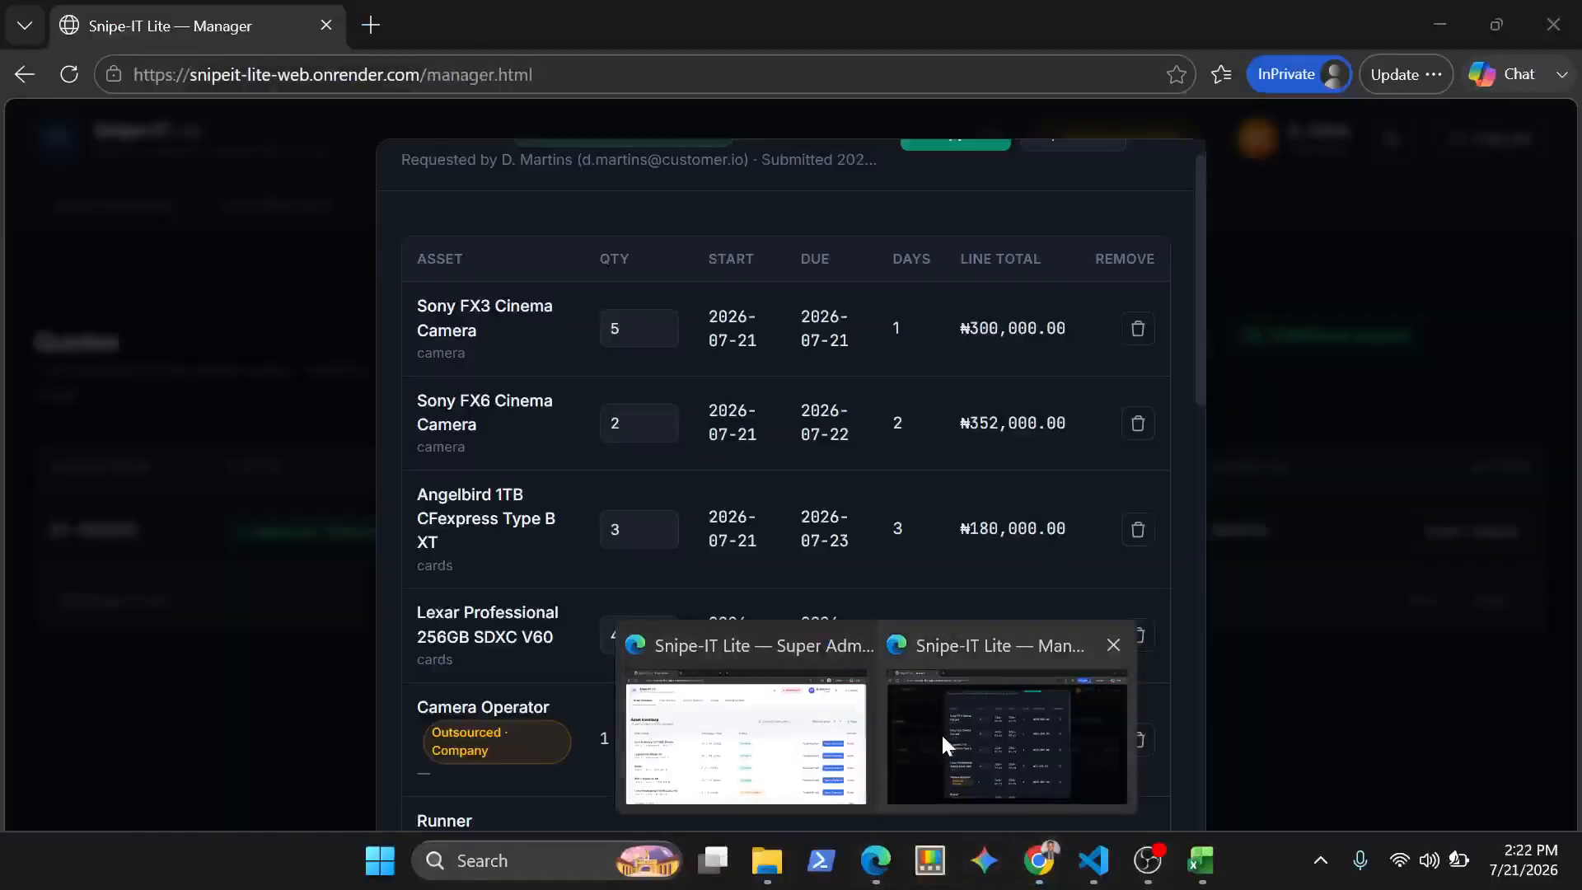
left_click(942, 742)
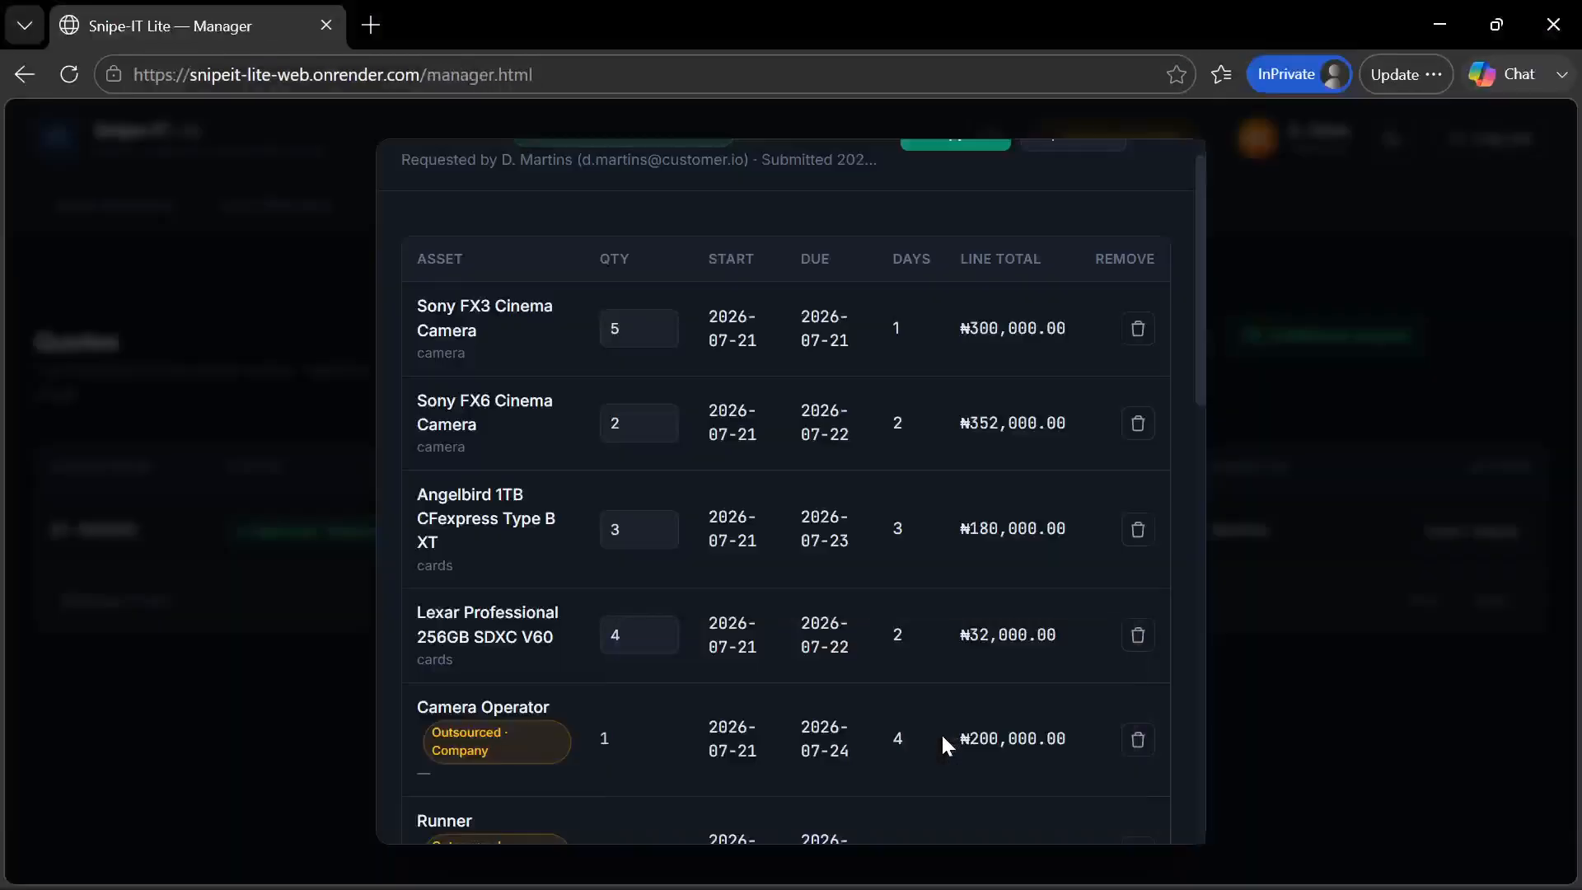
scroll(943, 742, "down", 5)
scroll(941, 734, "up", 6)
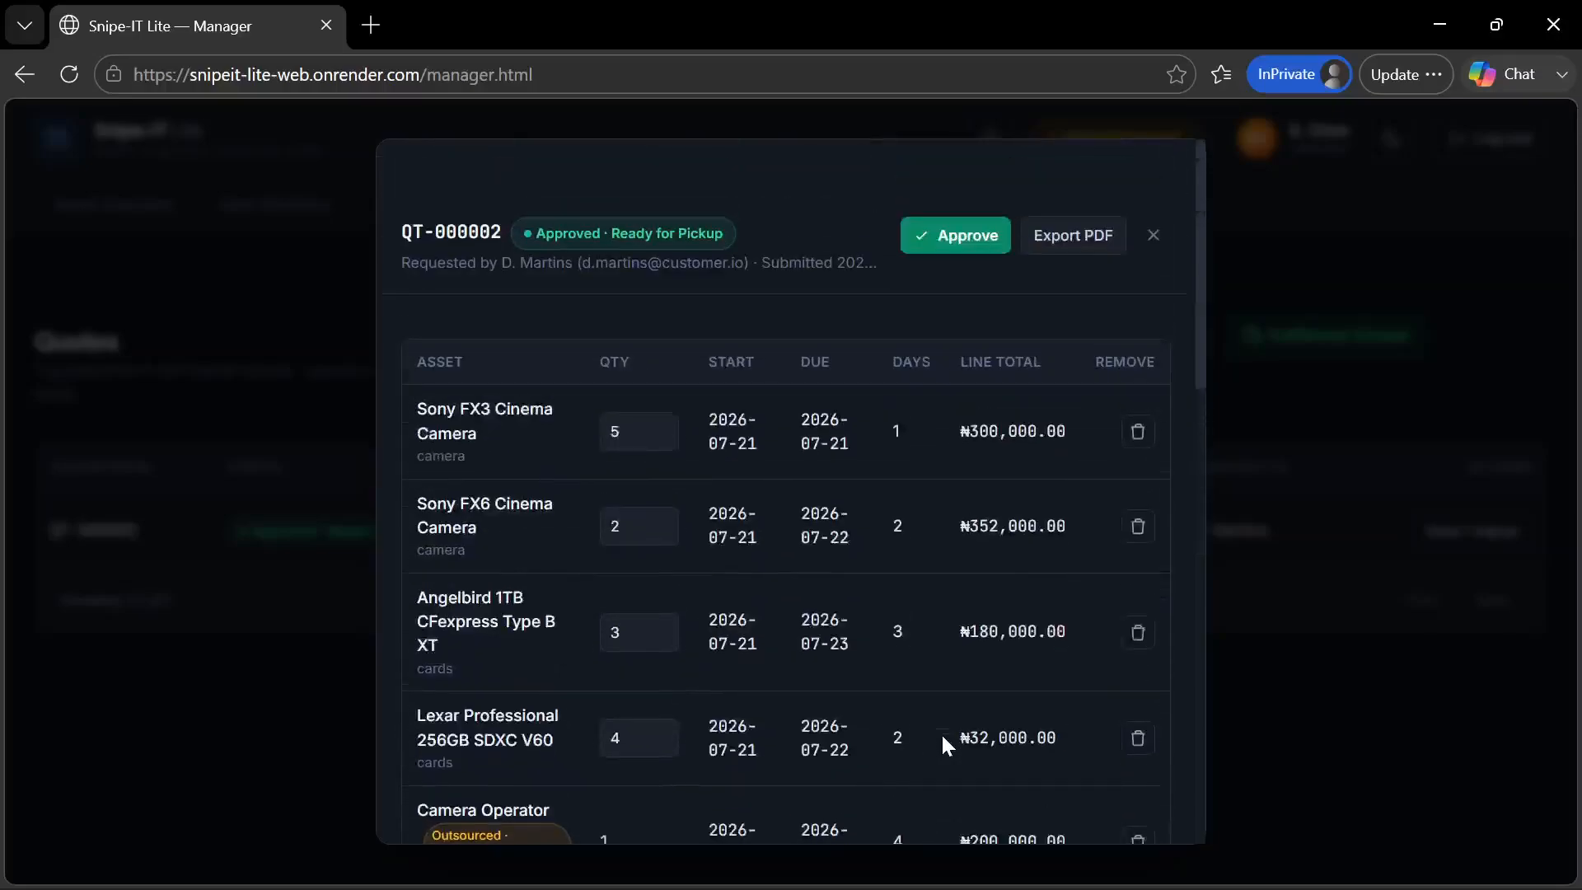
left_click(1157, 180)
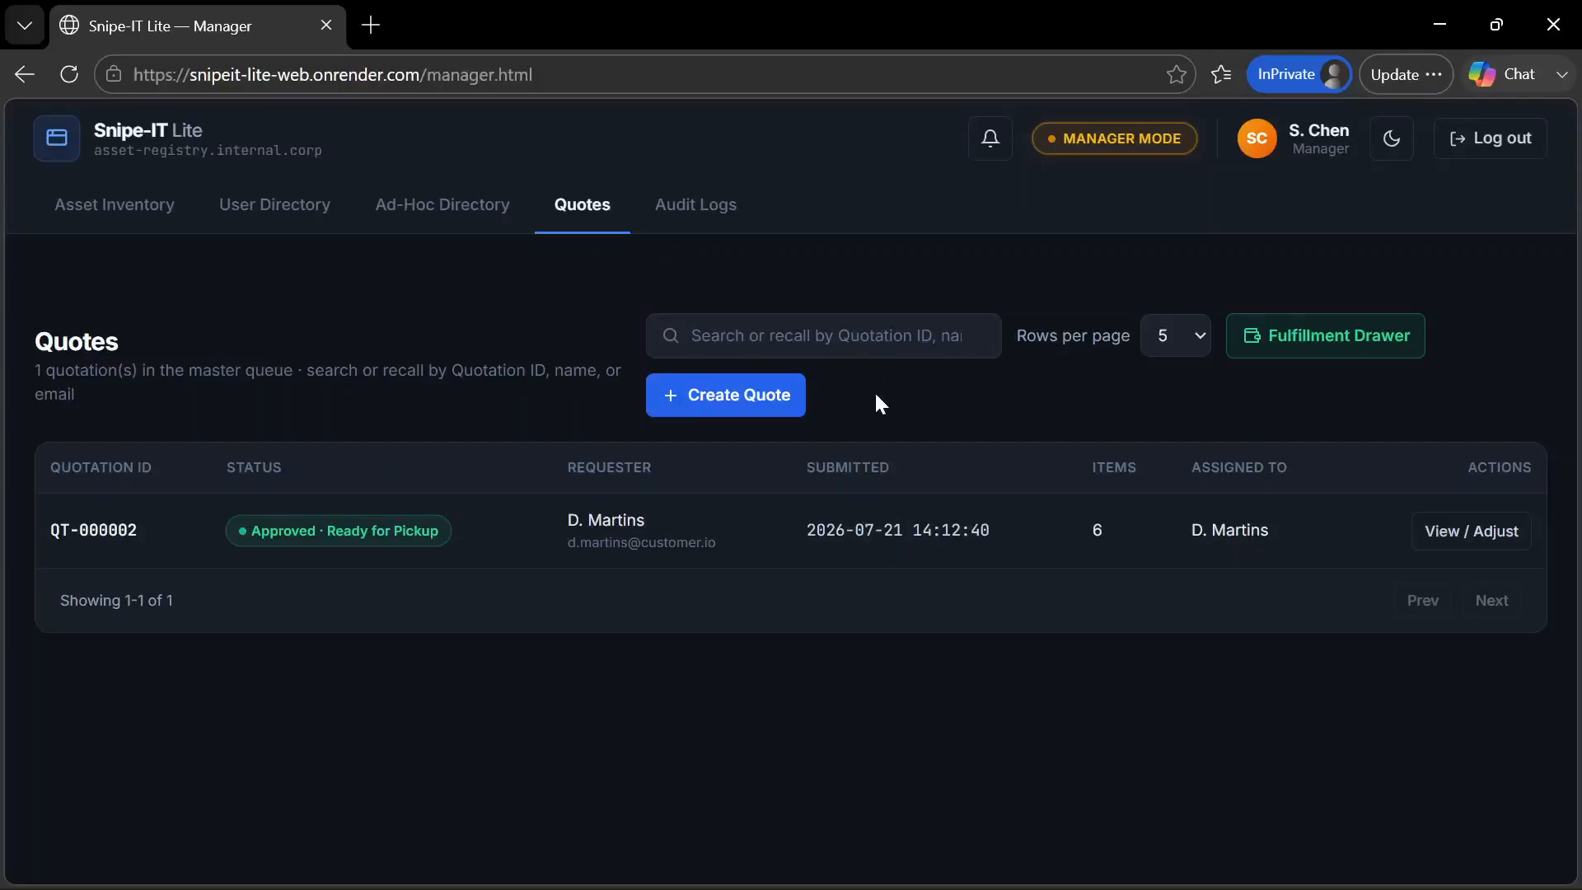
Switch to the Super Admin portal in the other Edge window and go from Asset Inventory to Quotes
mouse_move(918, 889)
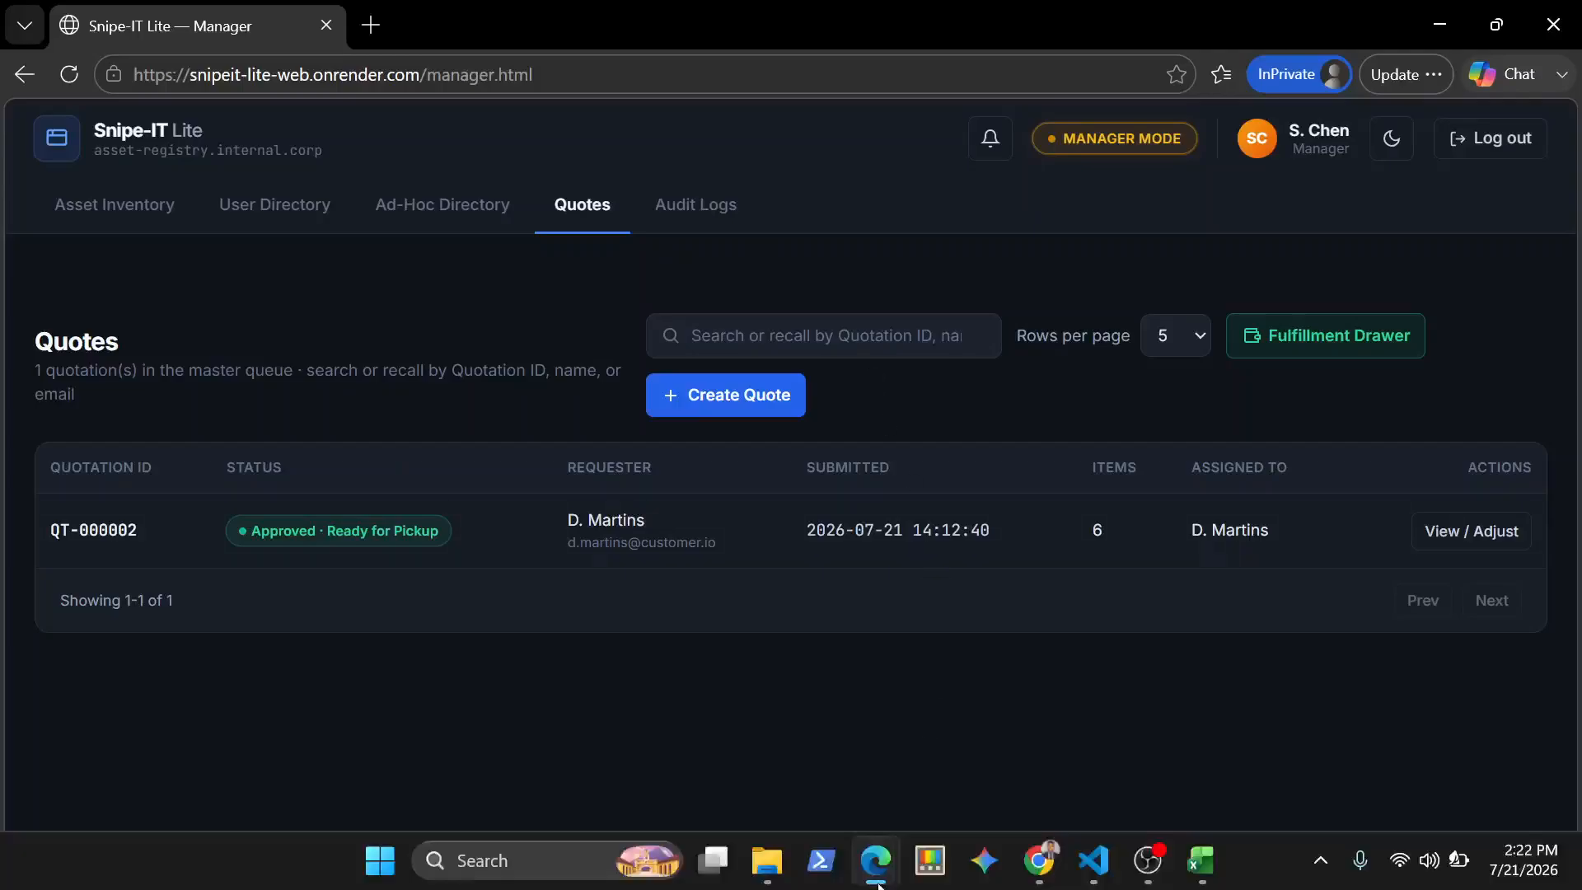
mouse_move(876, 876)
left_click(738, 736)
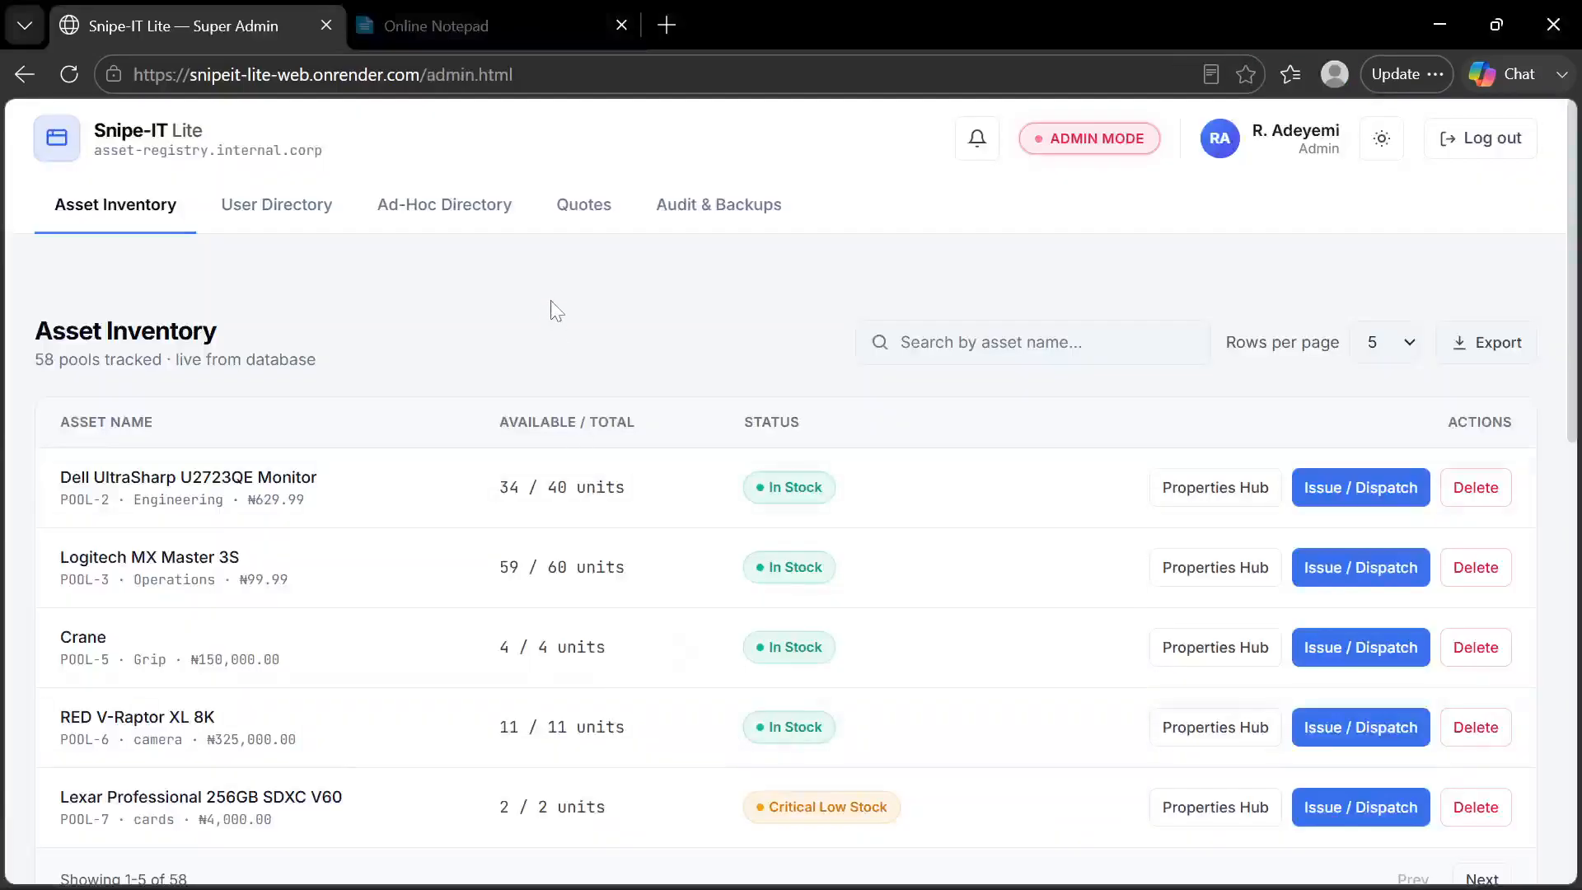
scroll(557, 311, "down", 2)
scroll(557, 311, "up", 2)
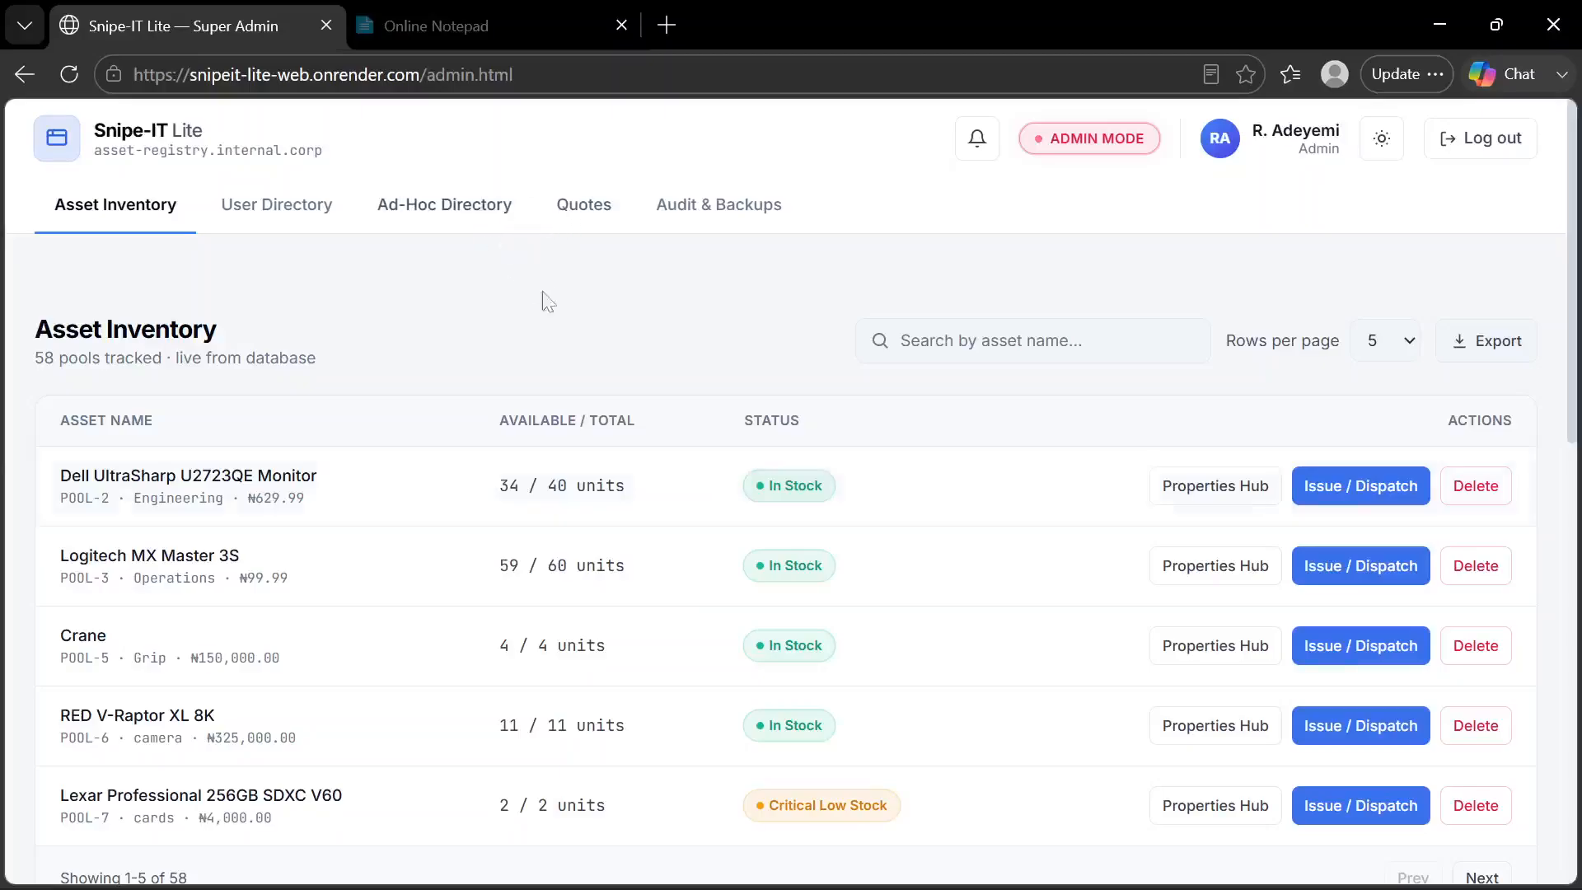
left_click_drag(587, 208, 592, 231)
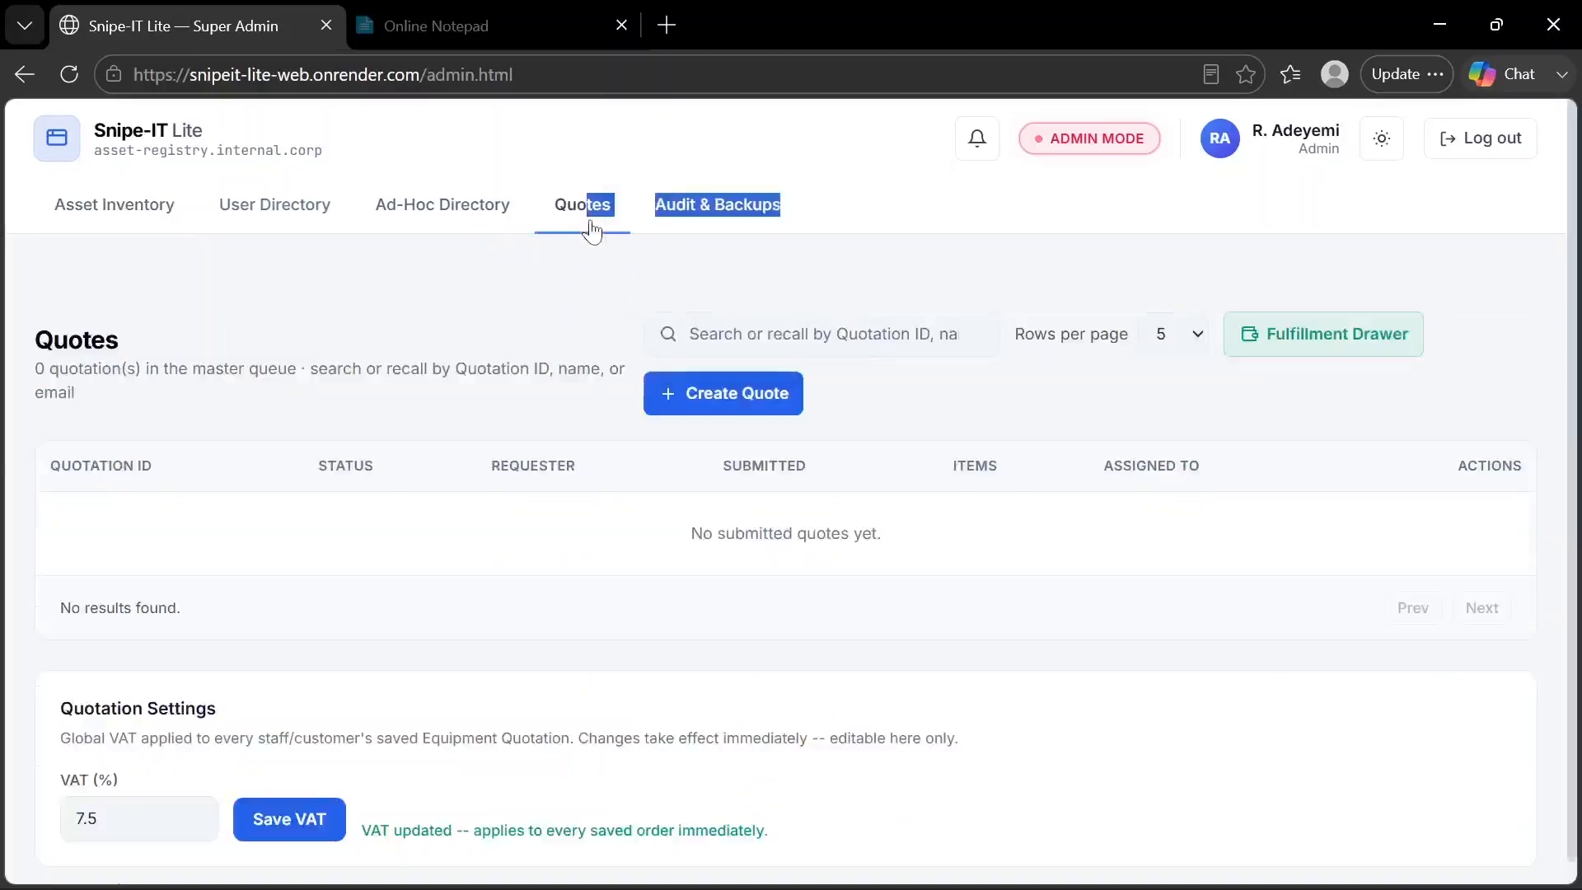
left_click(446, 284)
Look over the admin's quotation queue and settings, and open the Fulfillment Drawer of approved quotes
scroll(446, 284, "down", 1)
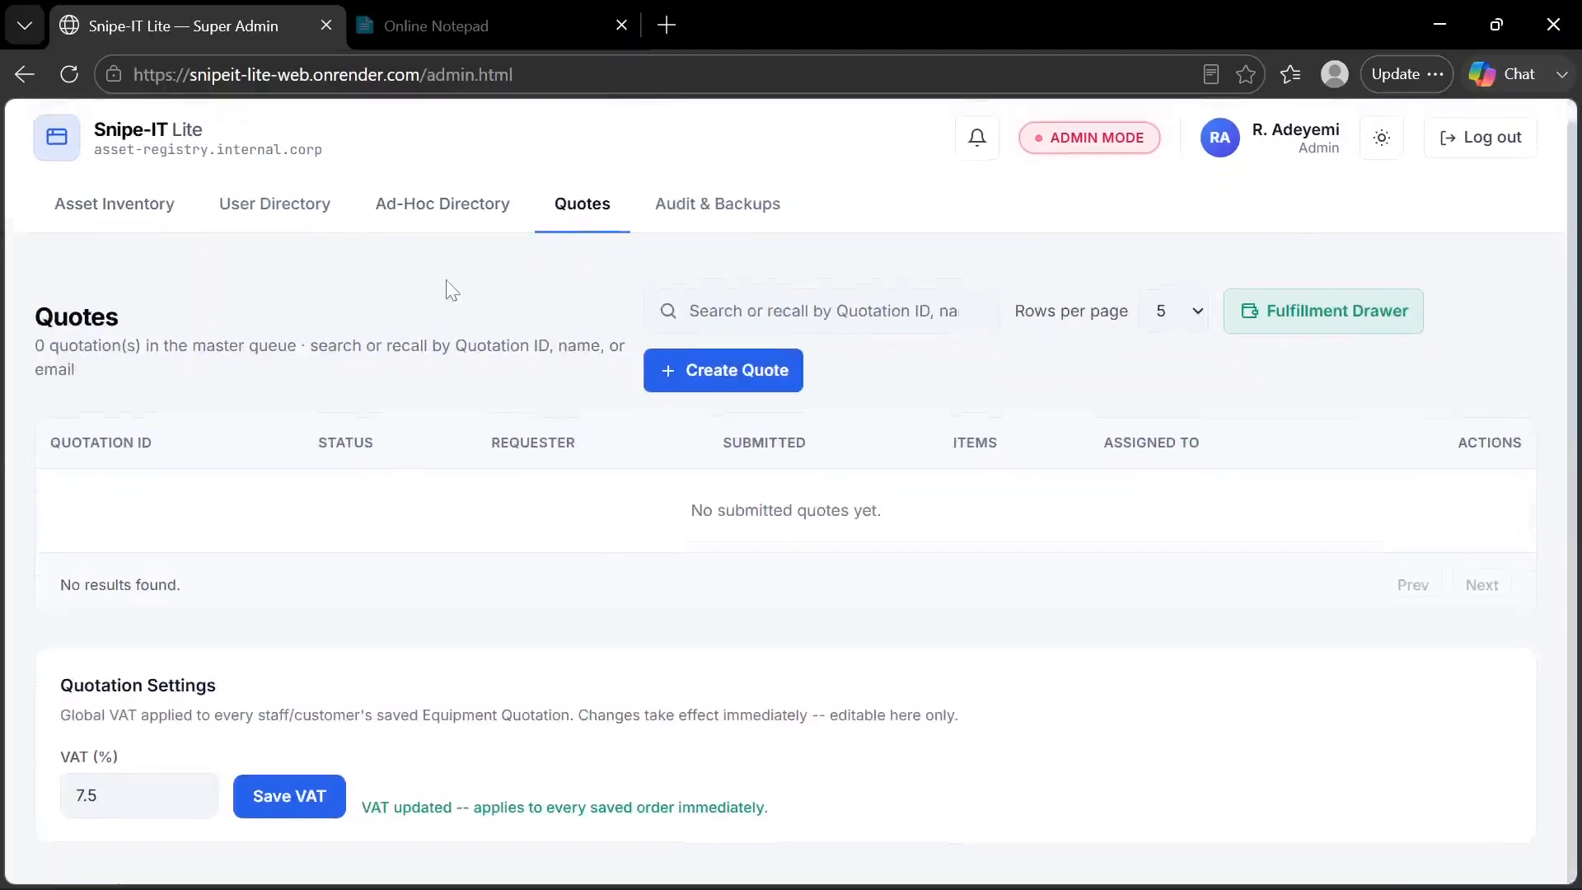
scroll(446, 290, "up", 1)
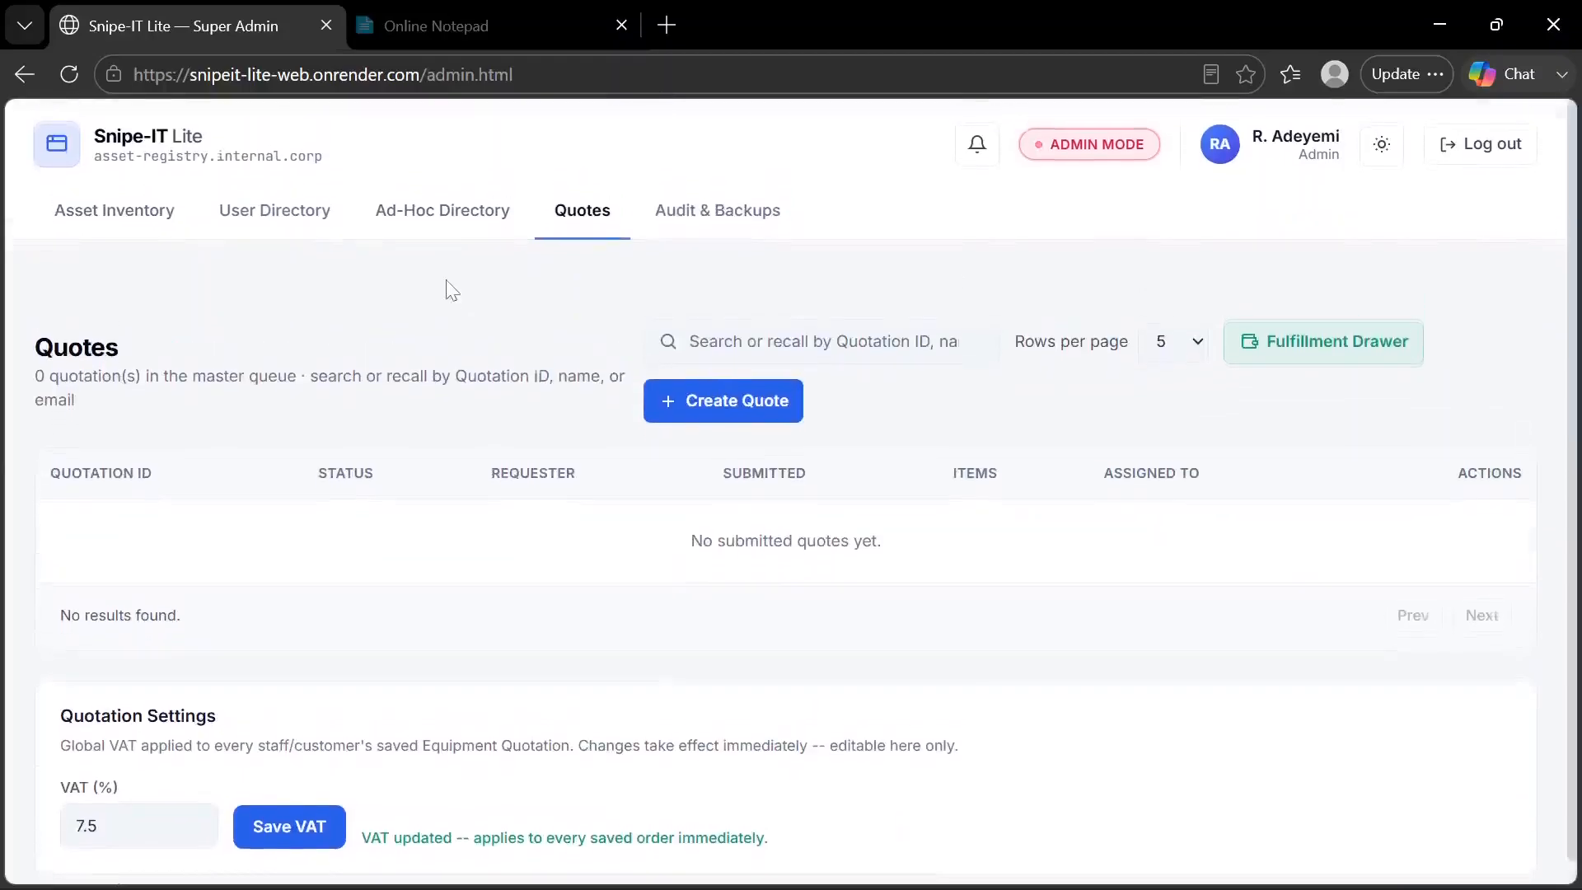
left_click(1369, 360)
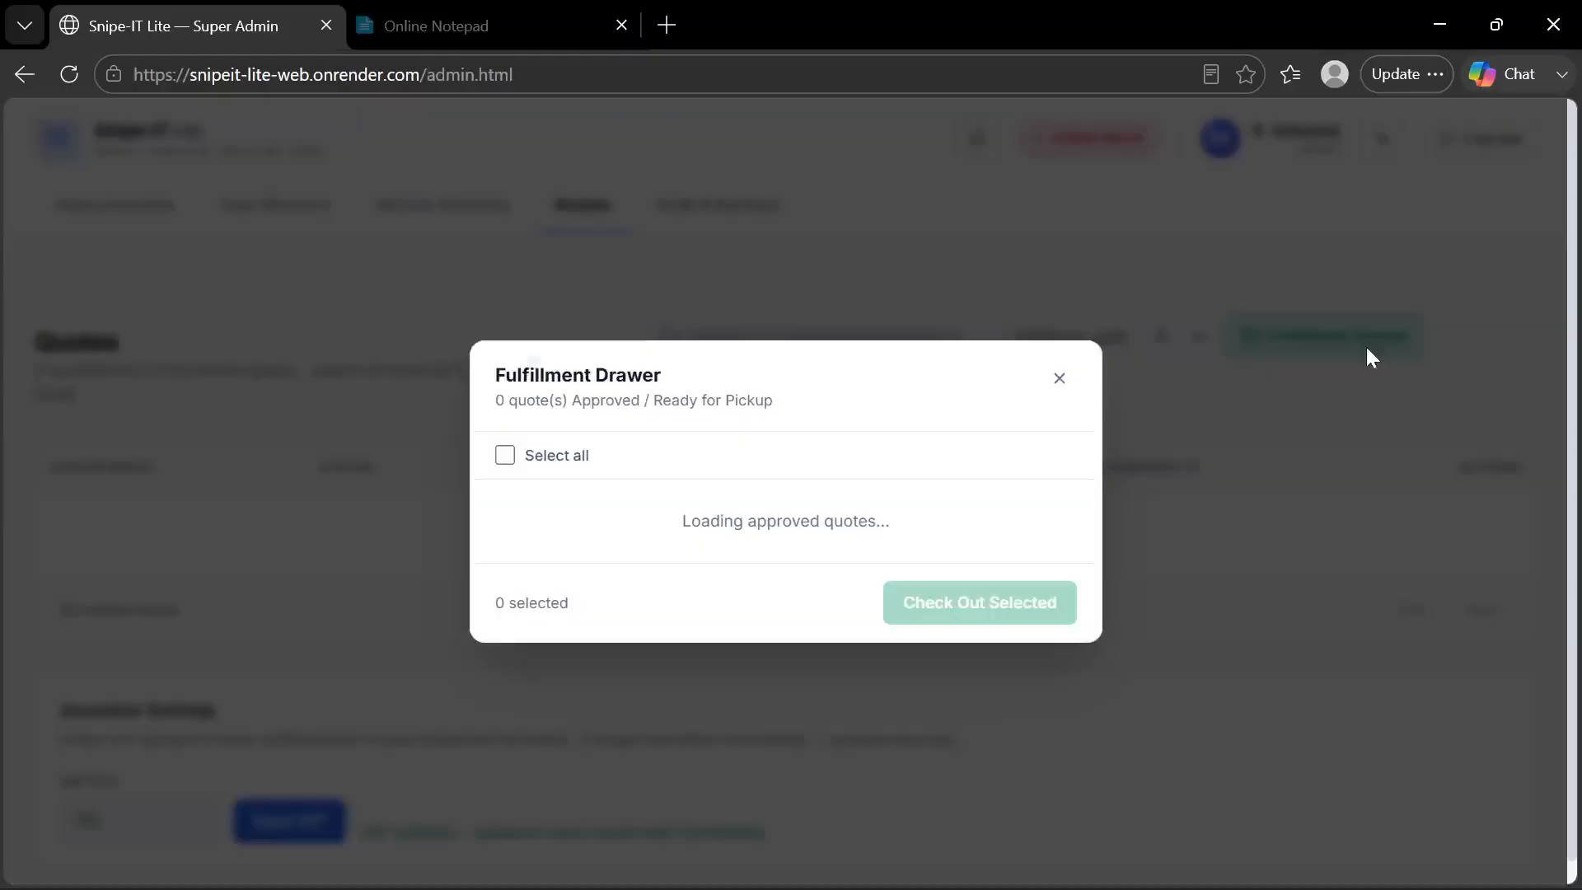
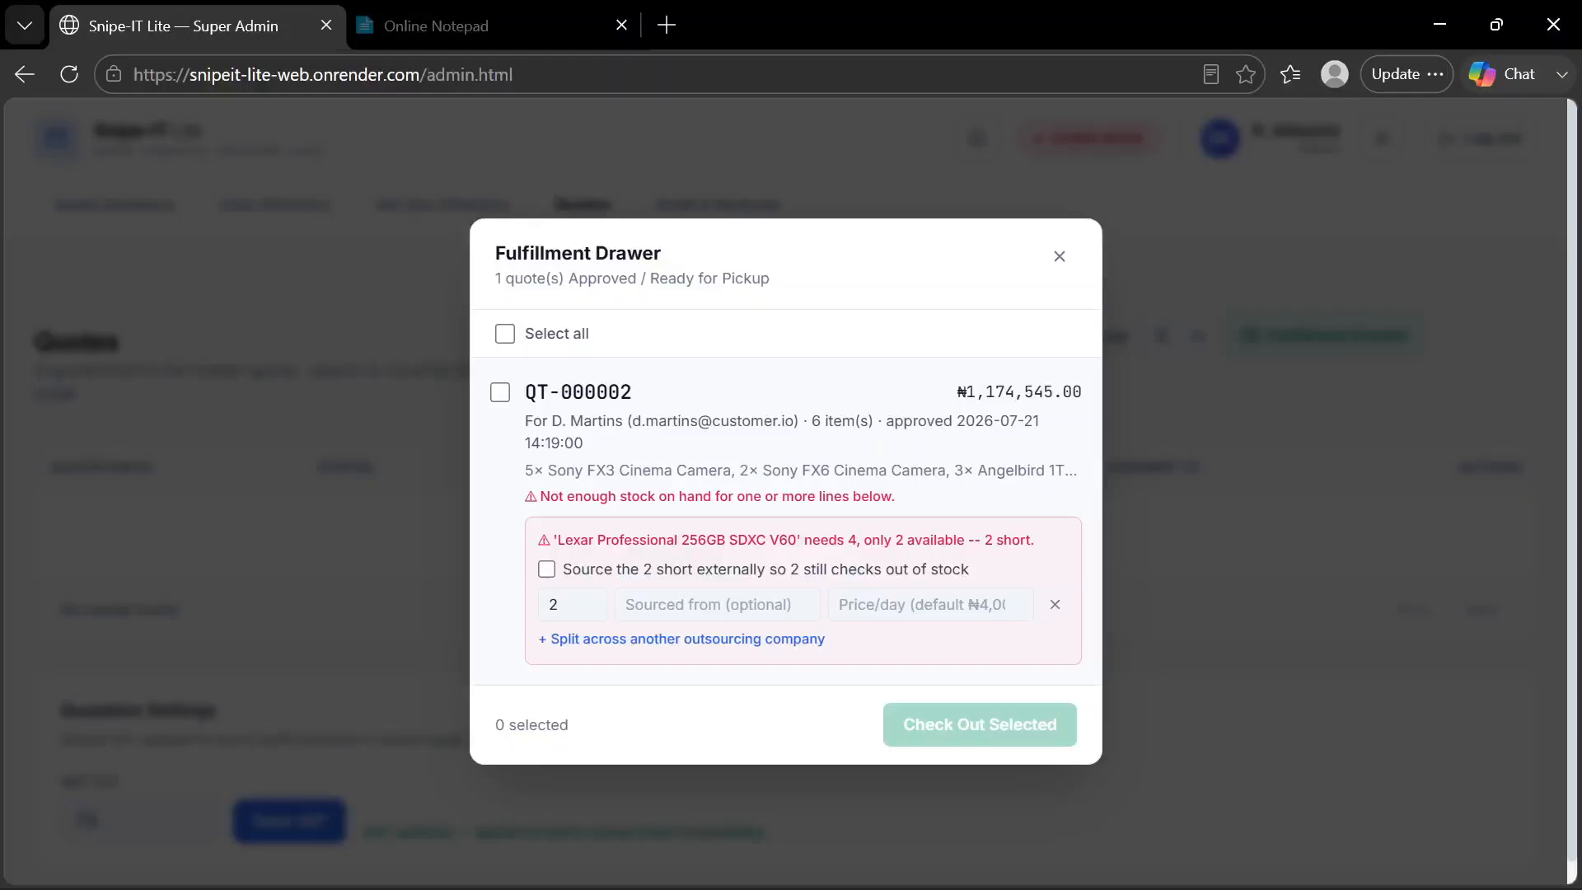
Source the short Lexar Professional 256GB SDXC V60 units externally, assigning 1 unit to company A
left_click(548, 571)
left_click(568, 606)
key("BackSpace")
type("1")
left_click(693, 605)
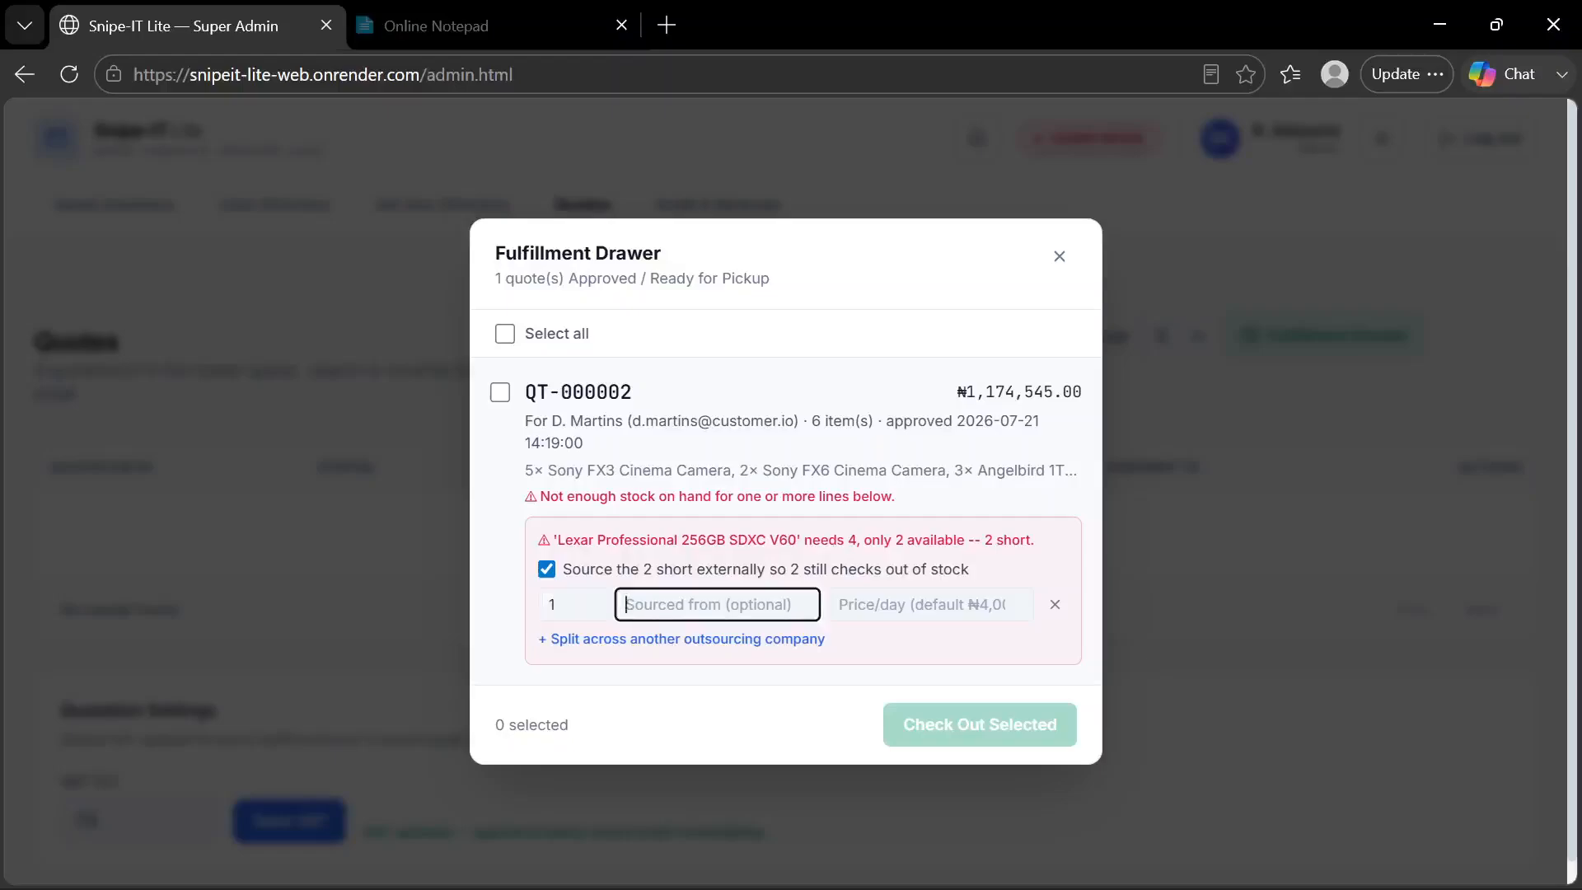
type("company ")
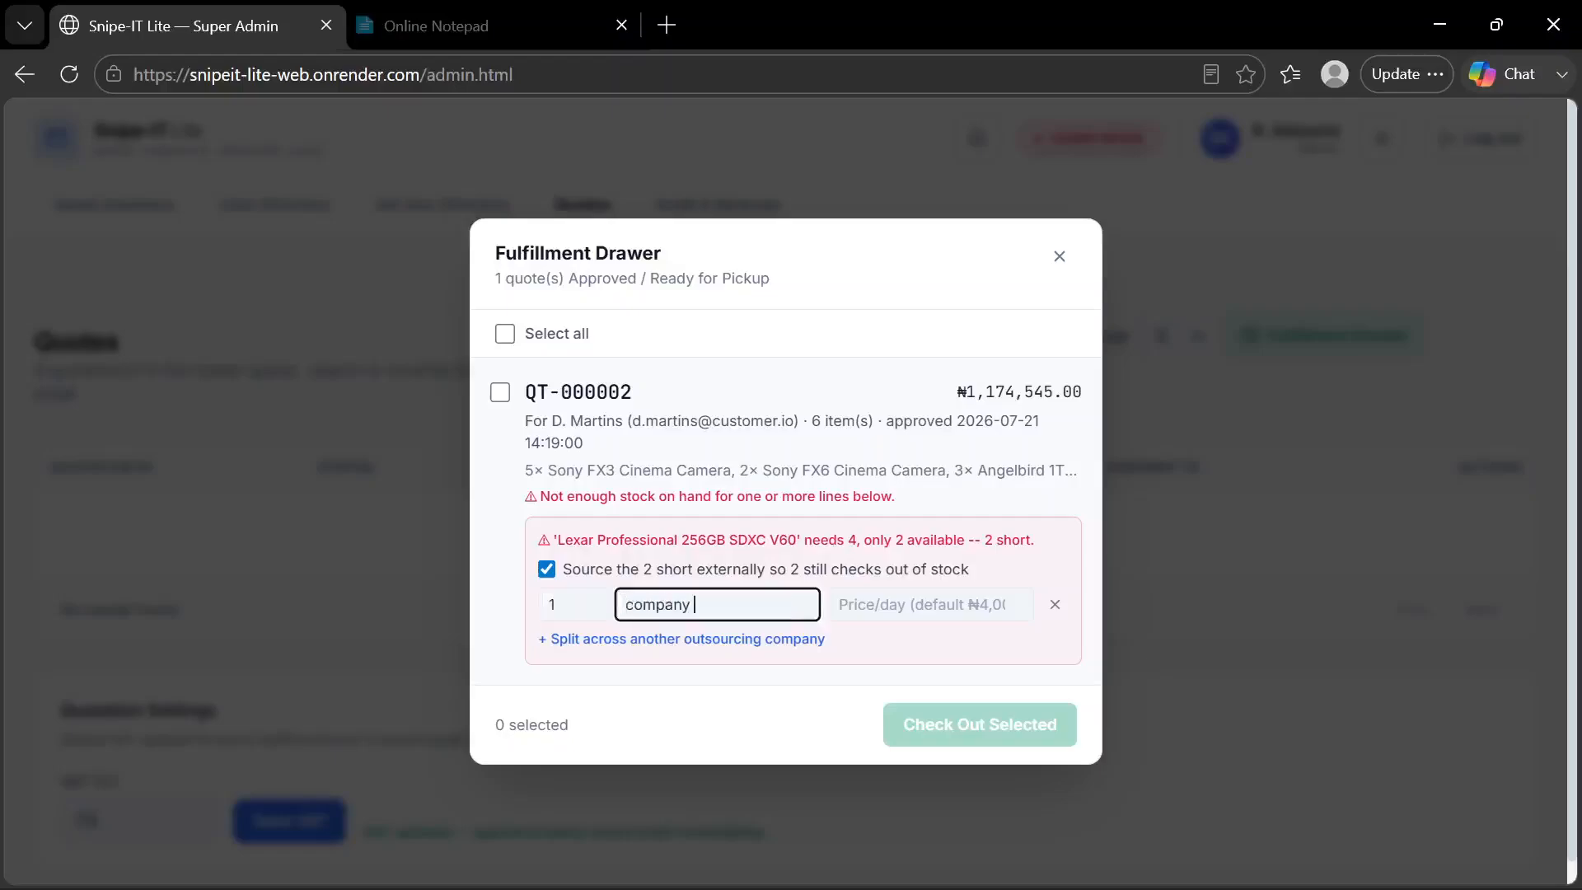
type("A")
Split the Lexar card shortage across another outsourcing company, with 1 unit sourced from company B
left_click(567, 641)
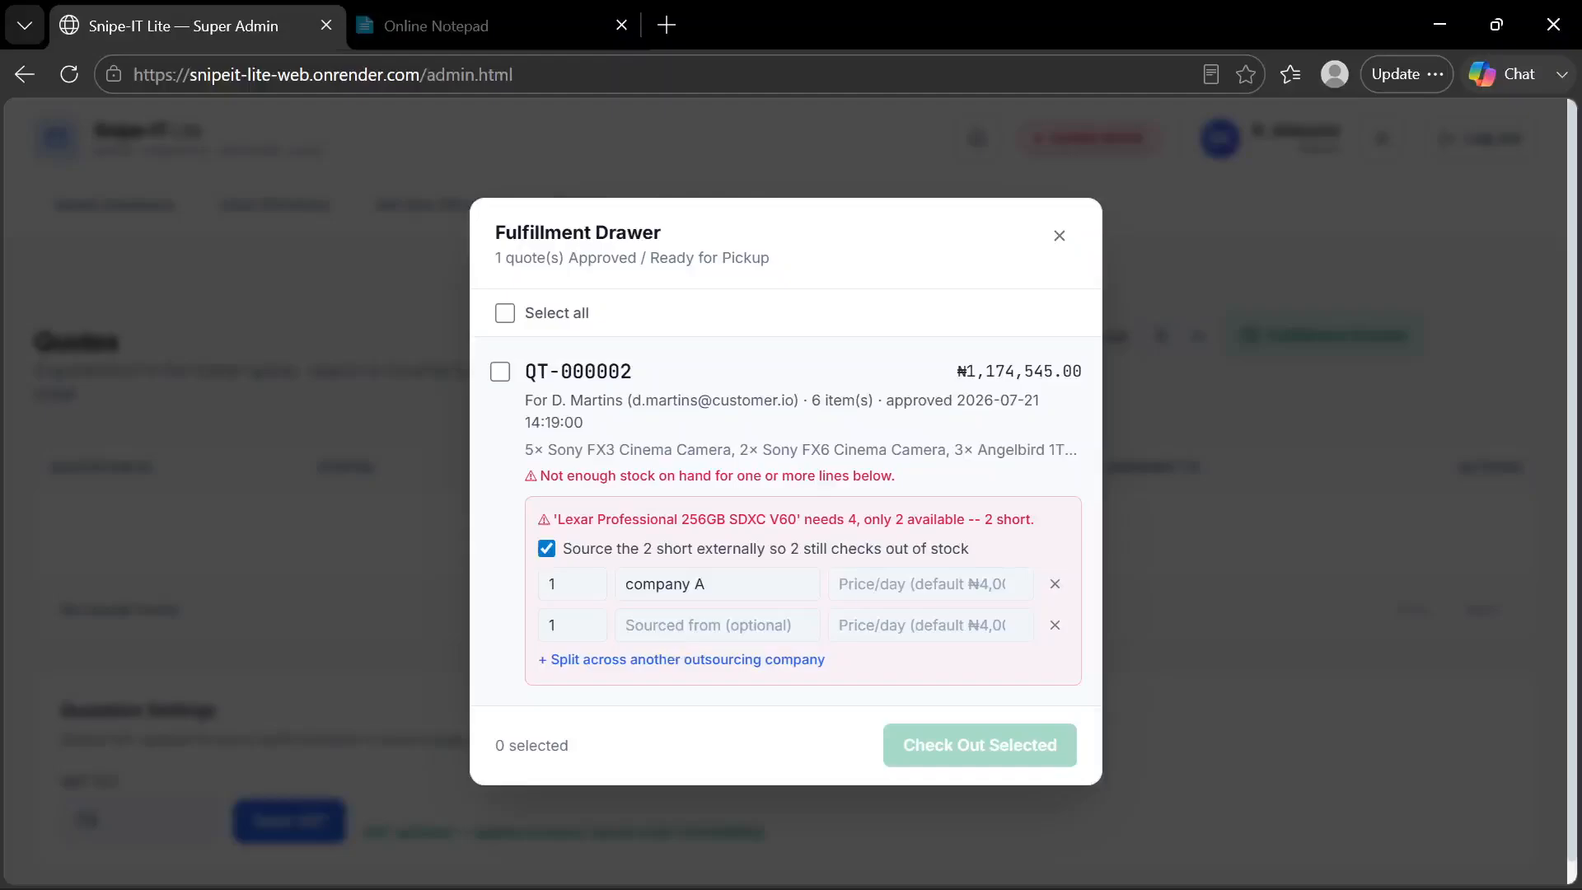
left_click(712, 626)
type("compa")
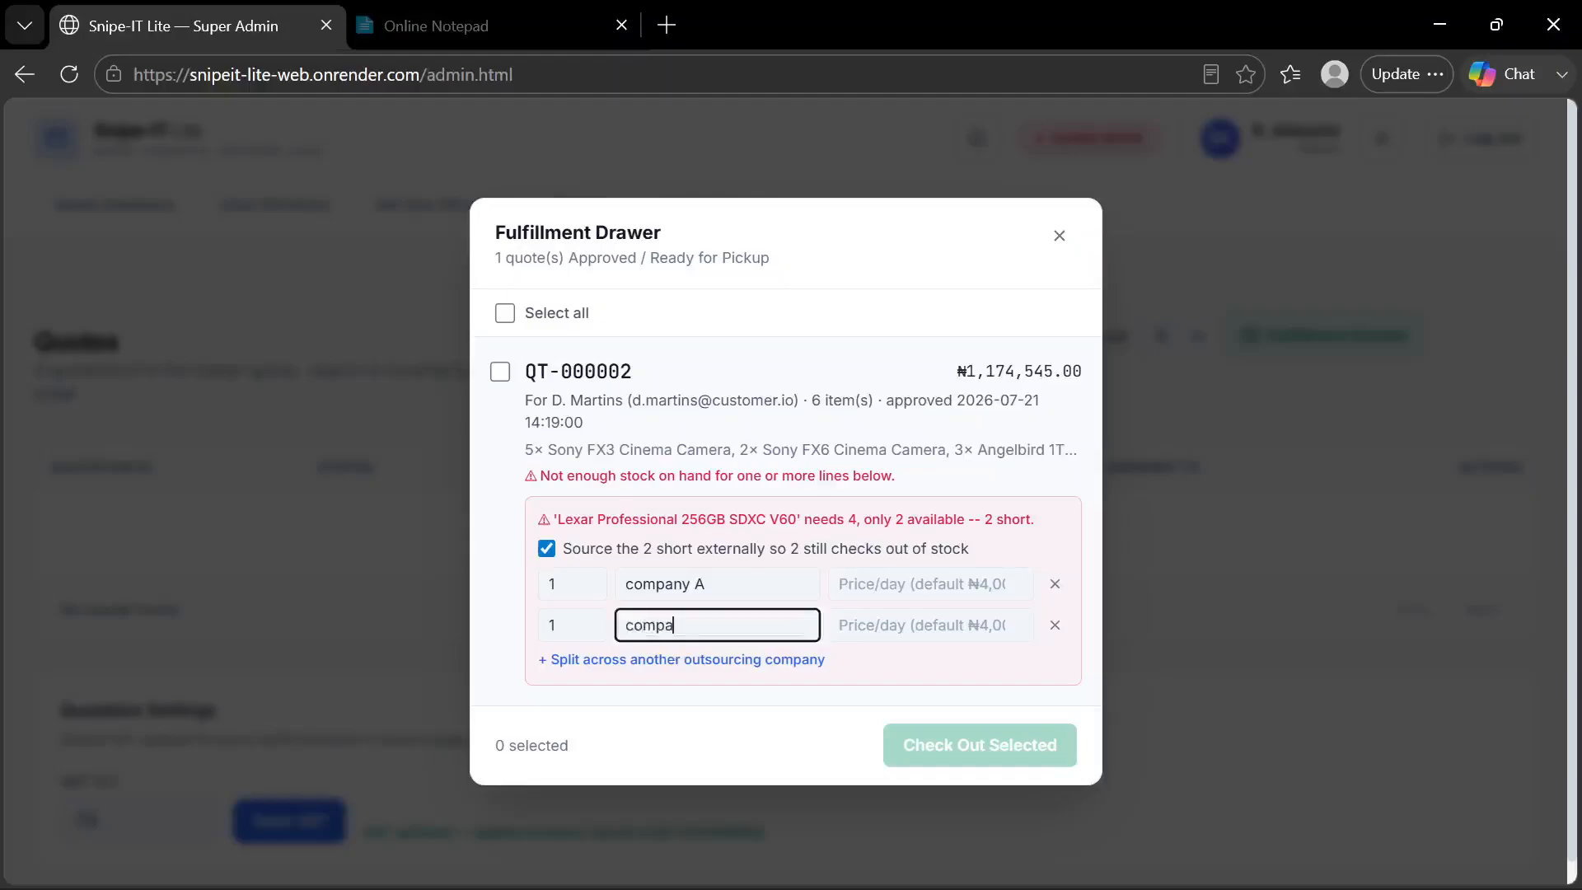
type("ny")
type("B")
left_click(659, 705)
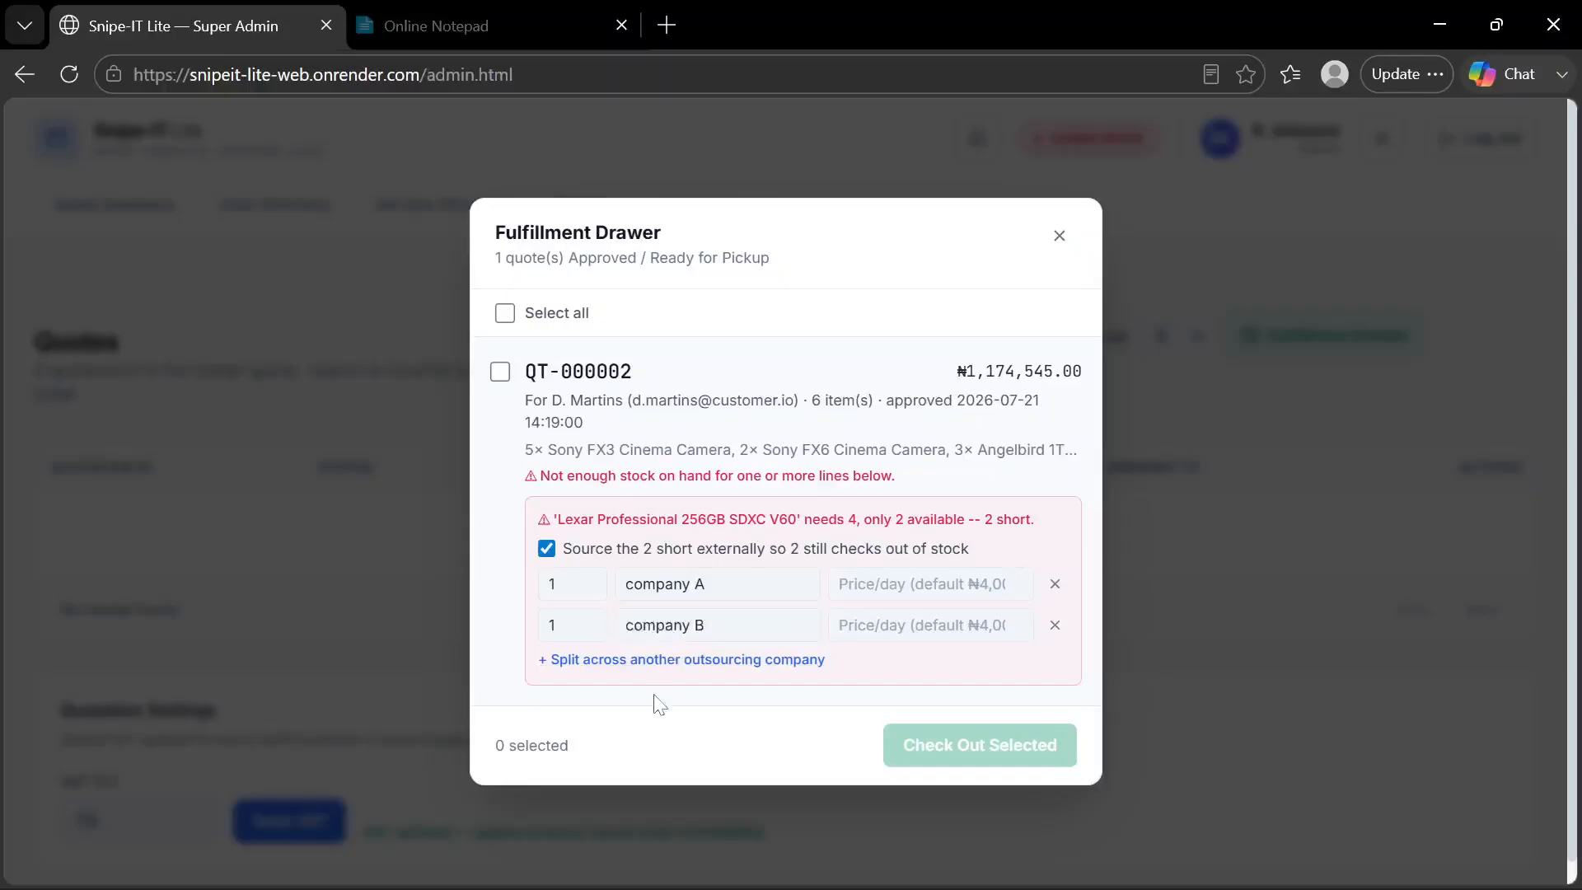
Select the approved quotation, check it out and close the Fulfillment Drawer
left_click(500, 372)
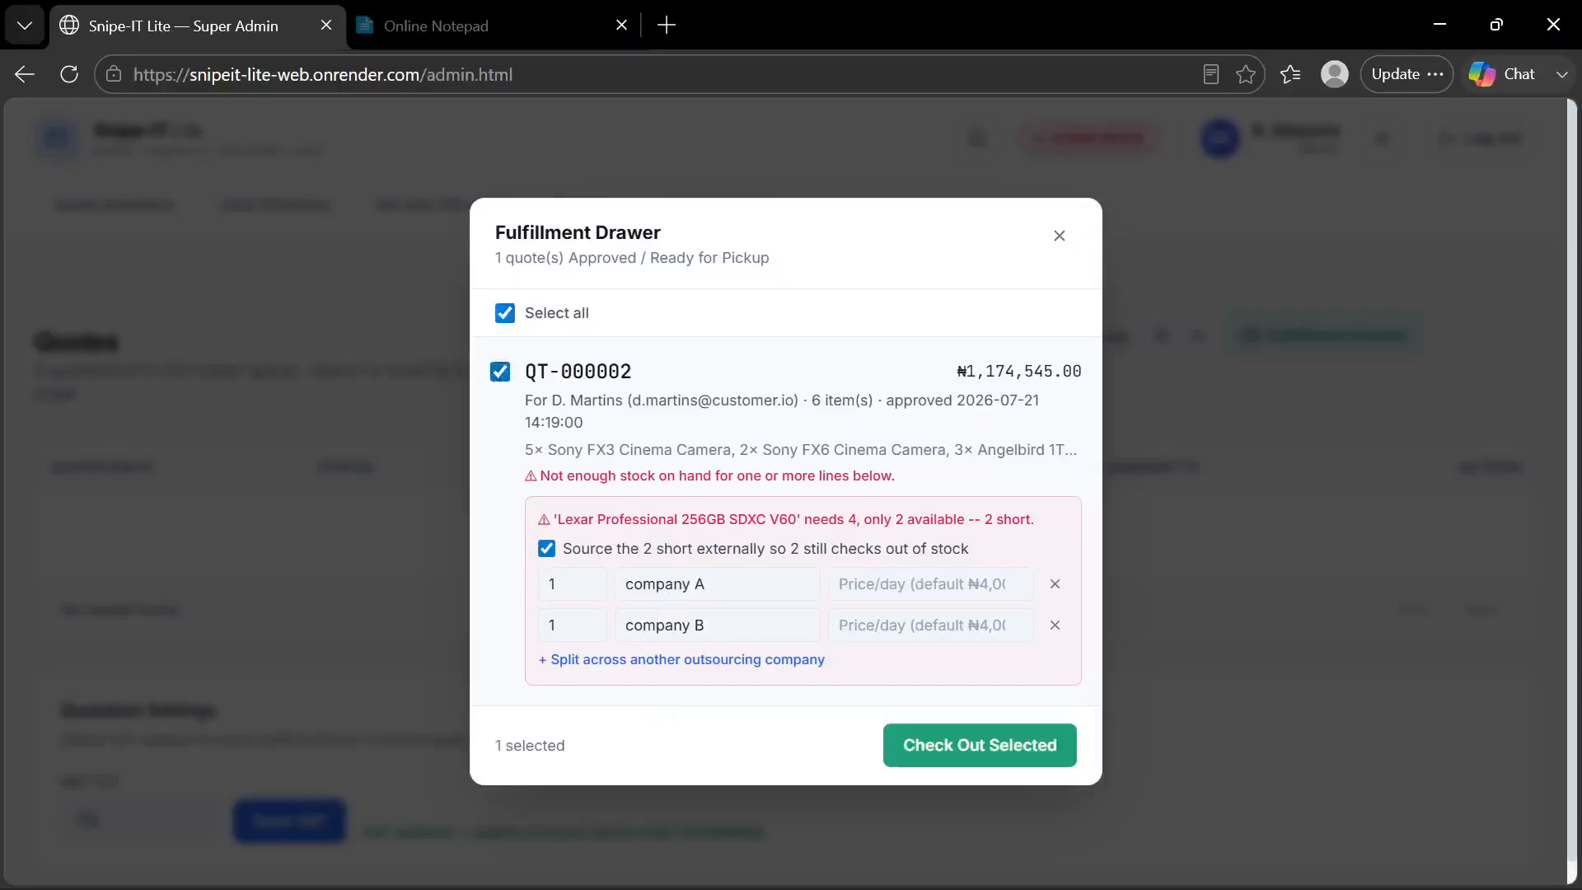
left_click(971, 743)
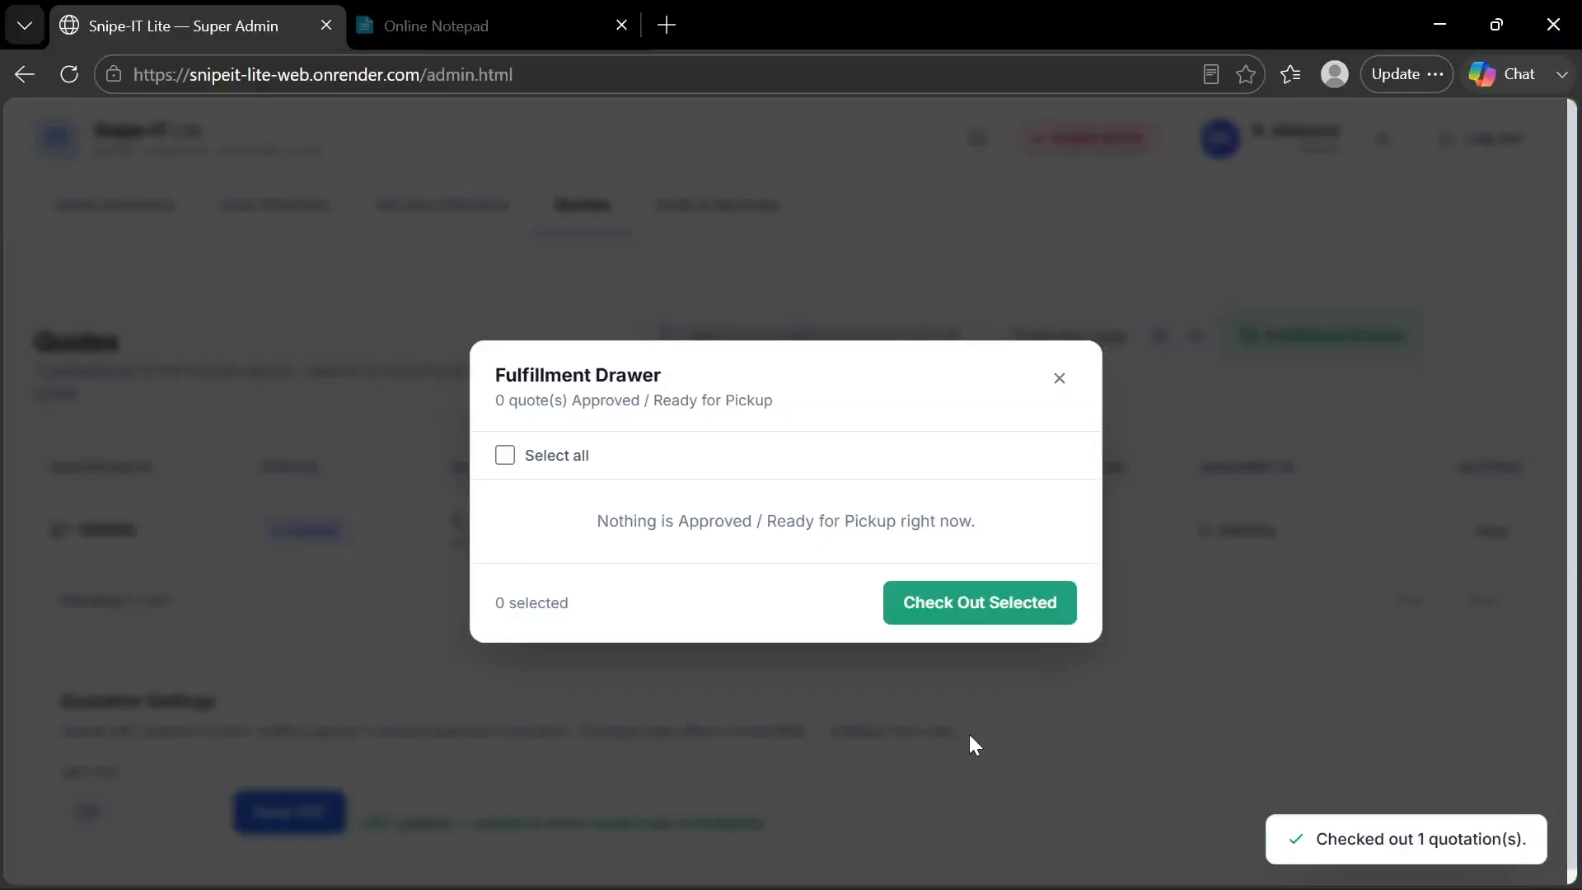
left_click(1059, 378)
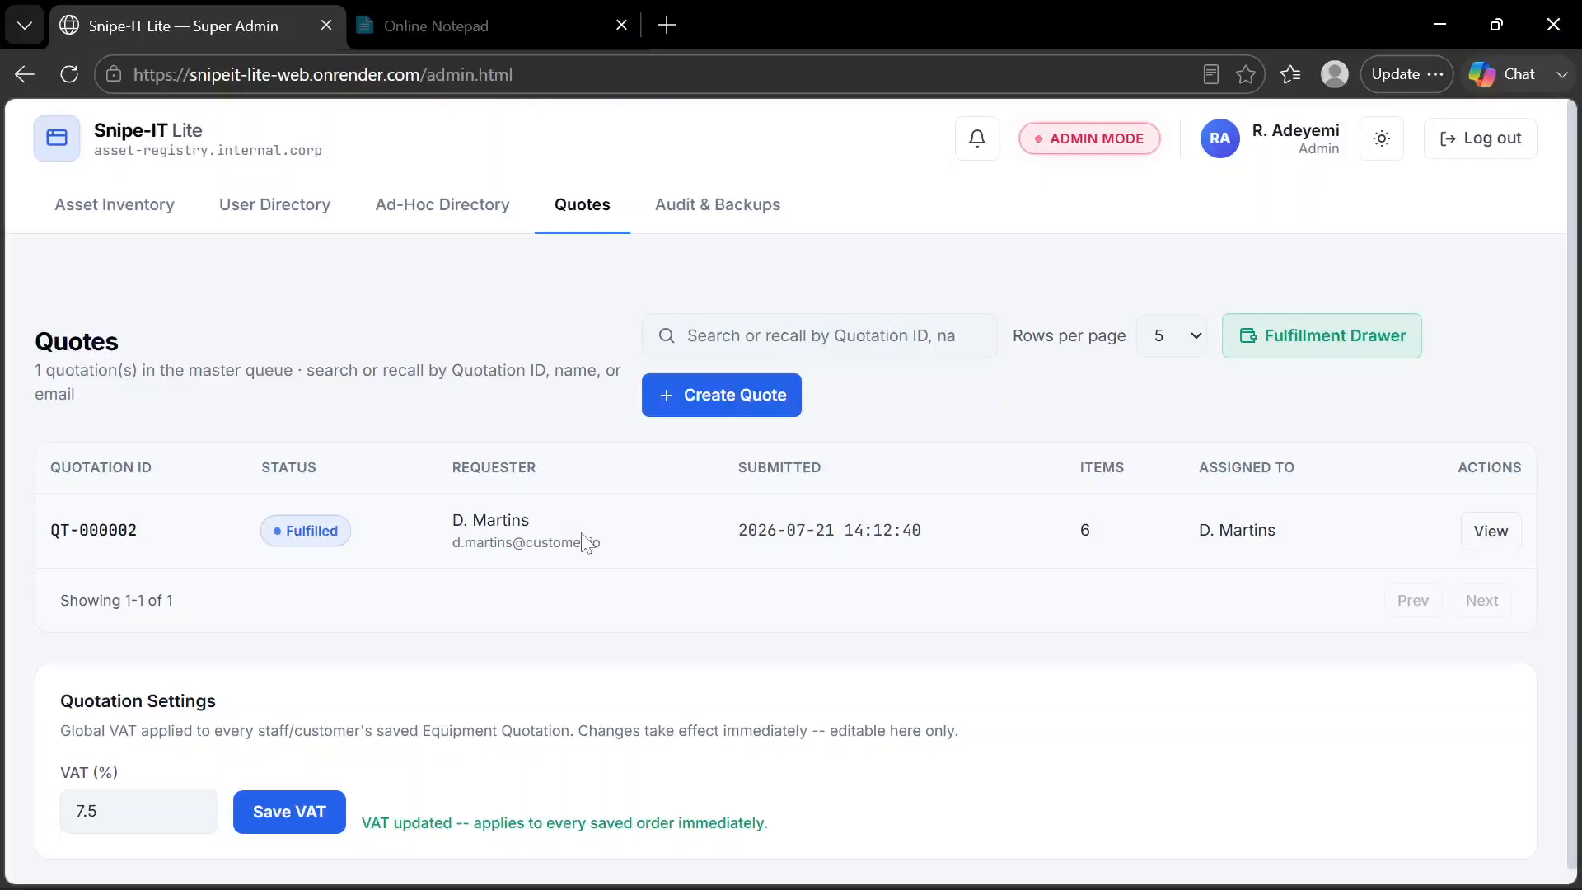
scroll(581, 542, "down", 1)
scroll(582, 542, "up", 2)
Switch to the manager portal in the other Edge window, reload it and check the quotation's status under Quotes
mouse_move(991, 871)
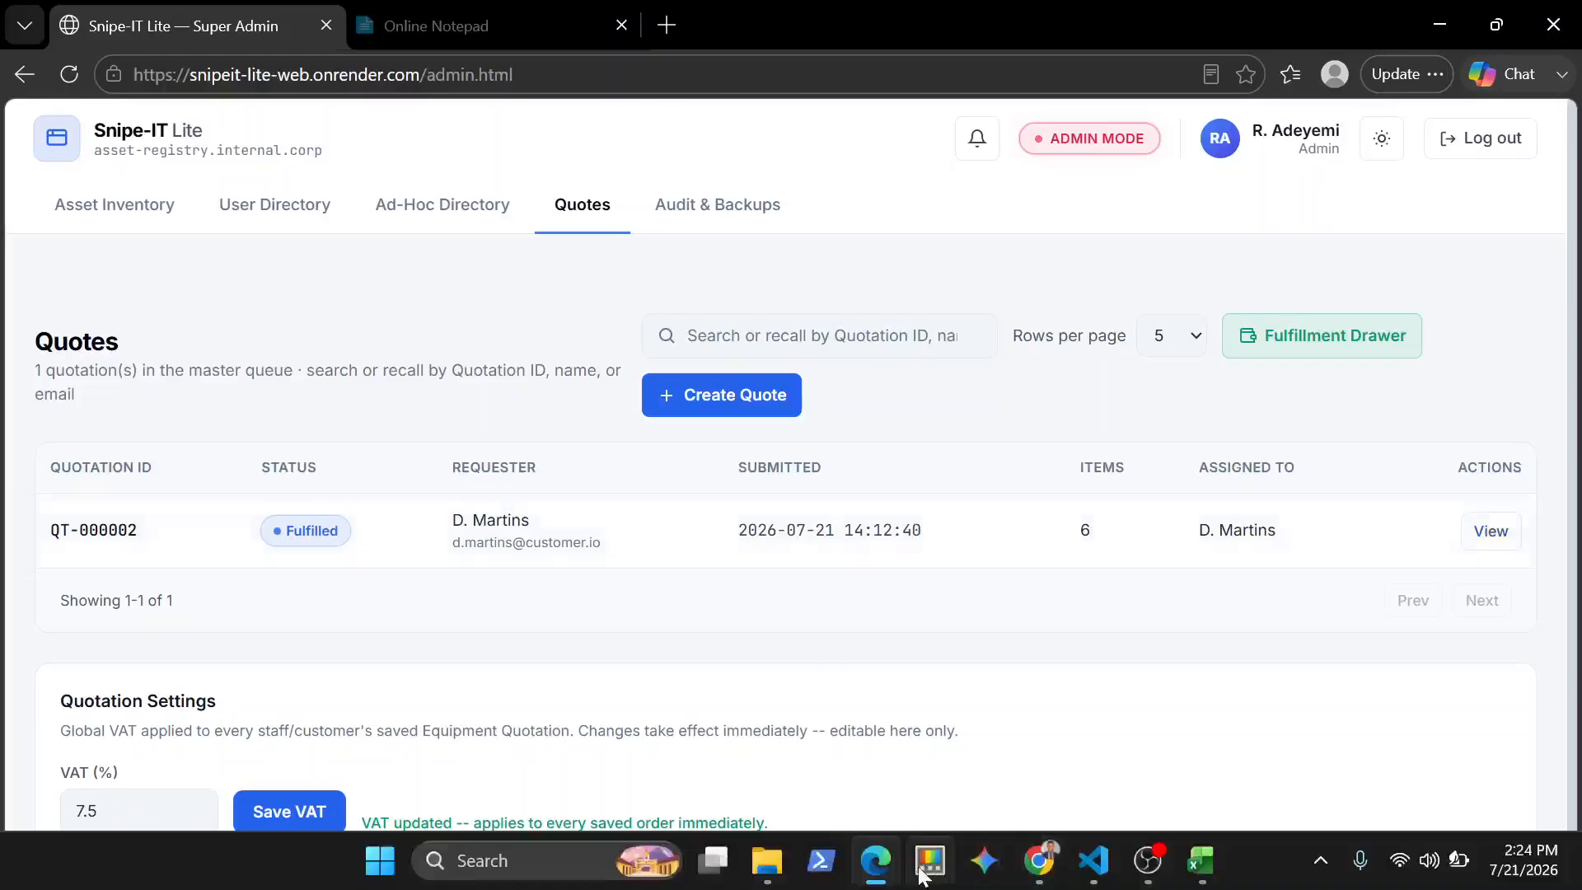
mouse_move(896, 875)
left_click(983, 758)
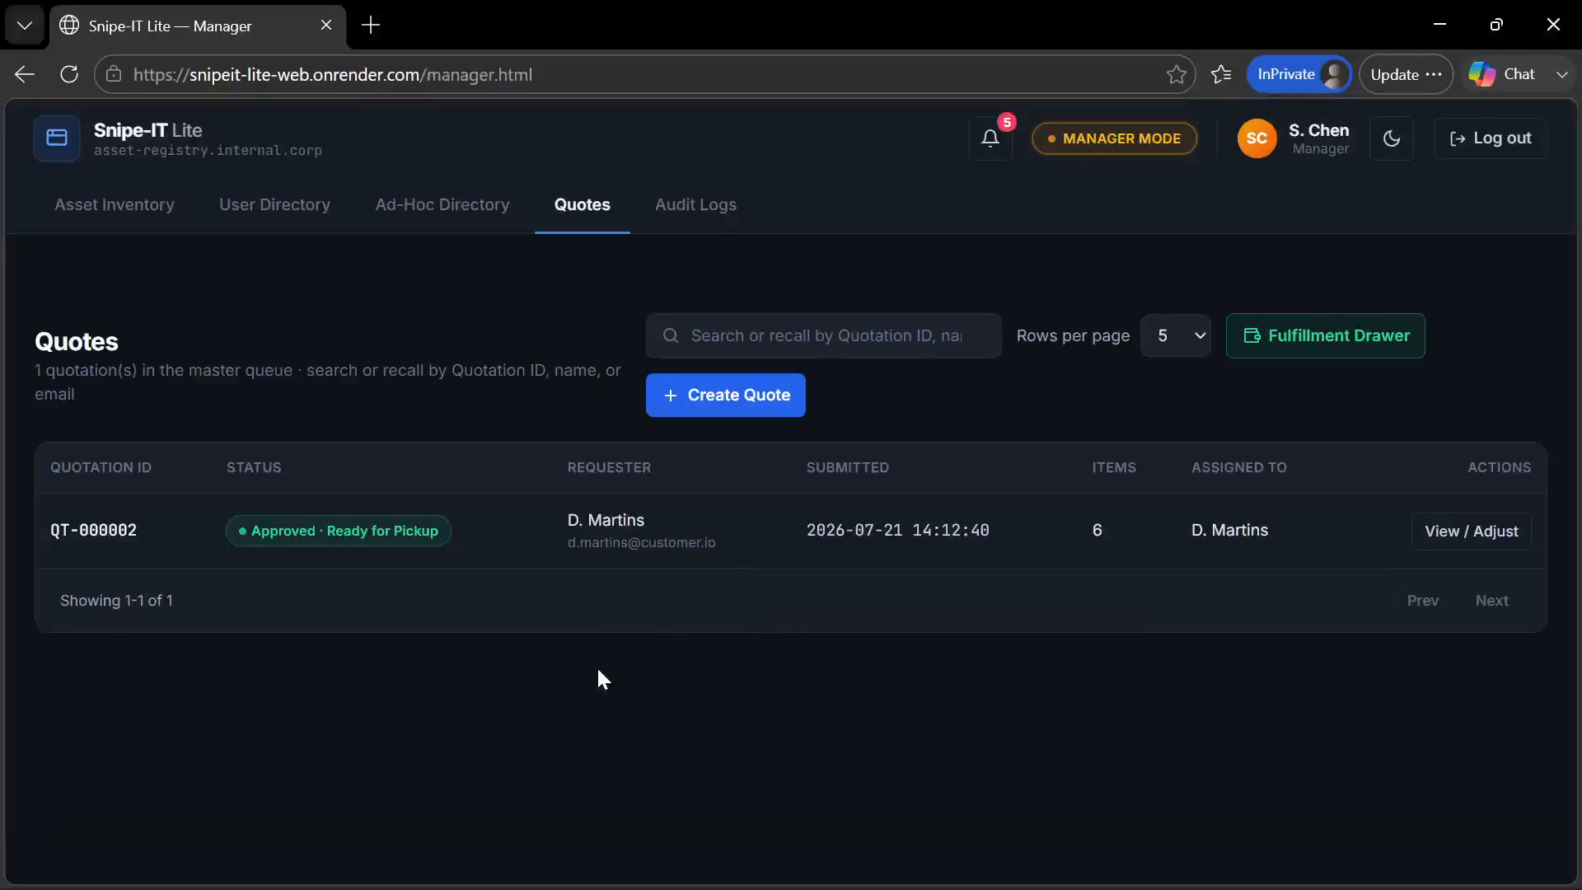
key("F5")
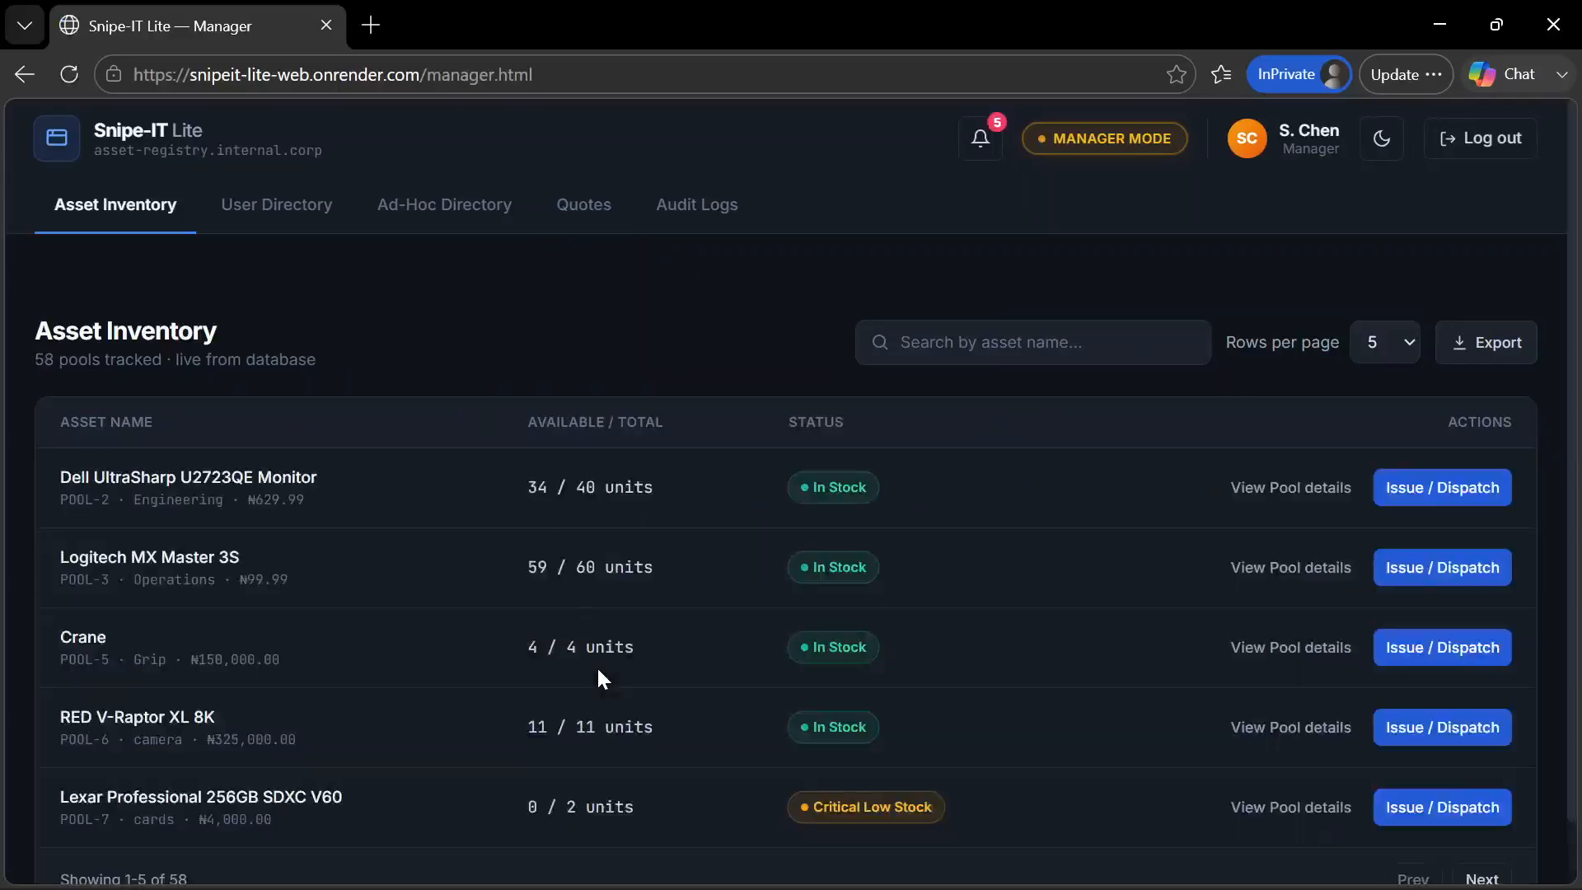
left_click(581, 221)
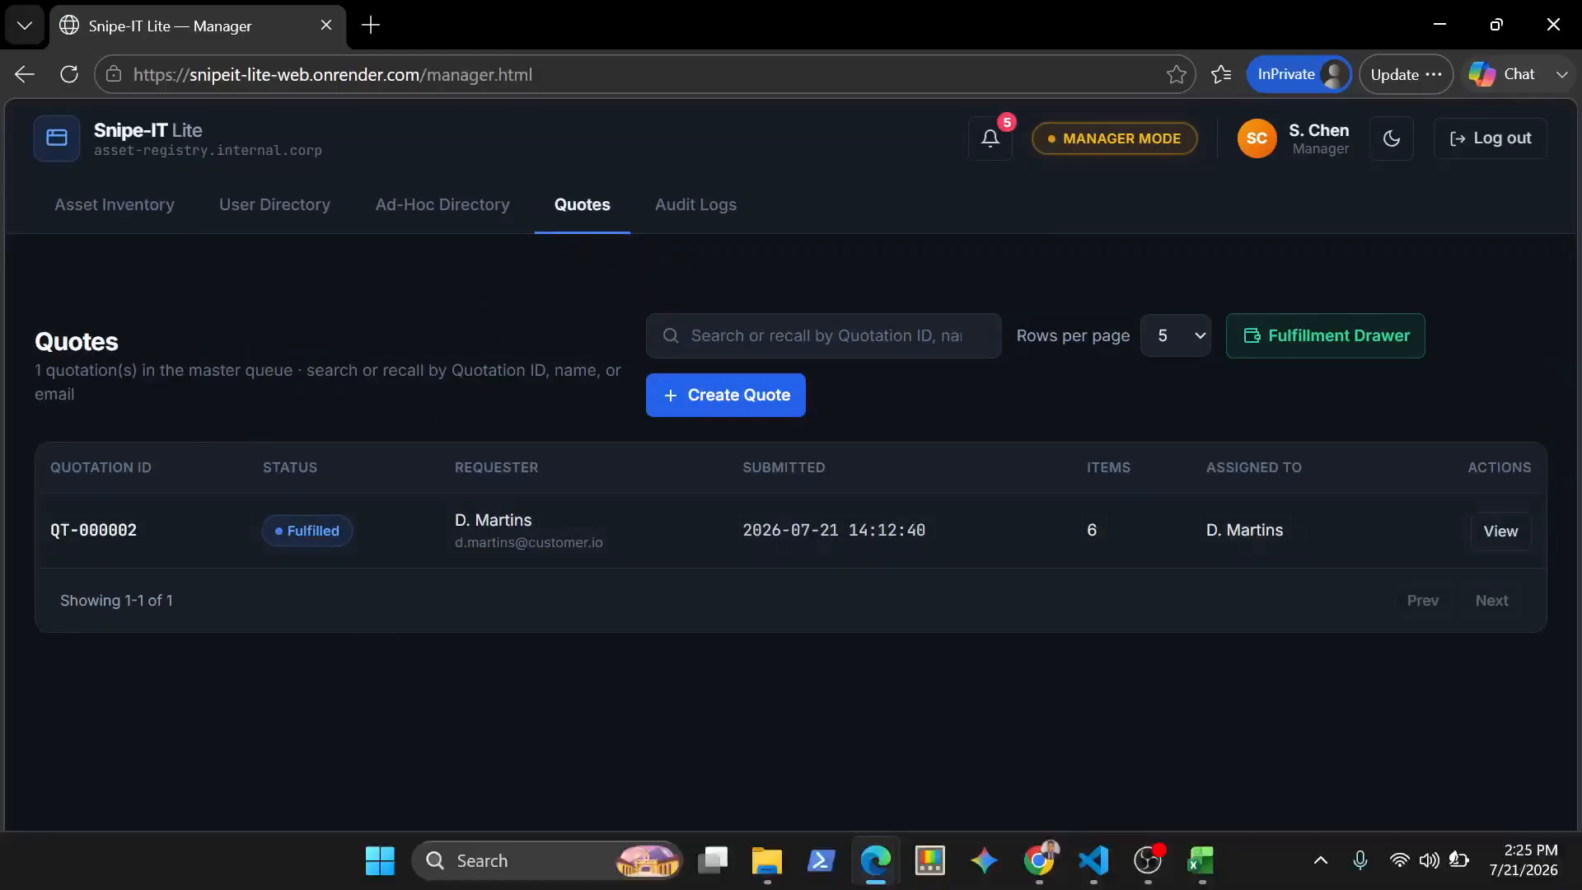
Switch to the customer portal in Chrome, view the submitted quotation's details and close them
left_click(1093, 861)
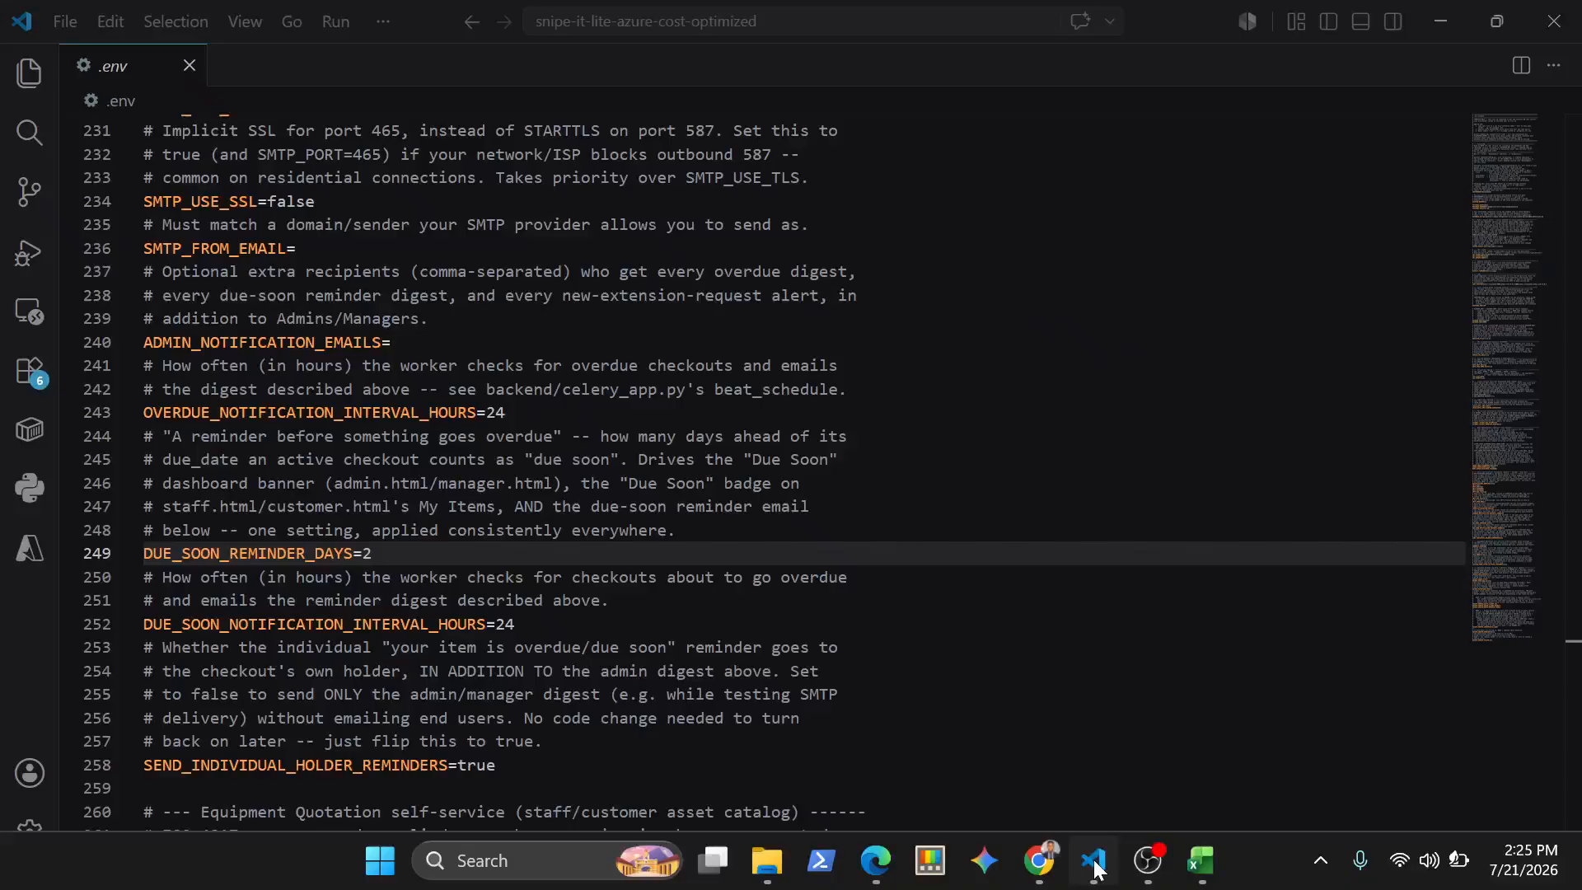
left_click(1039, 861)
scroll(814, 678, "down", 2)
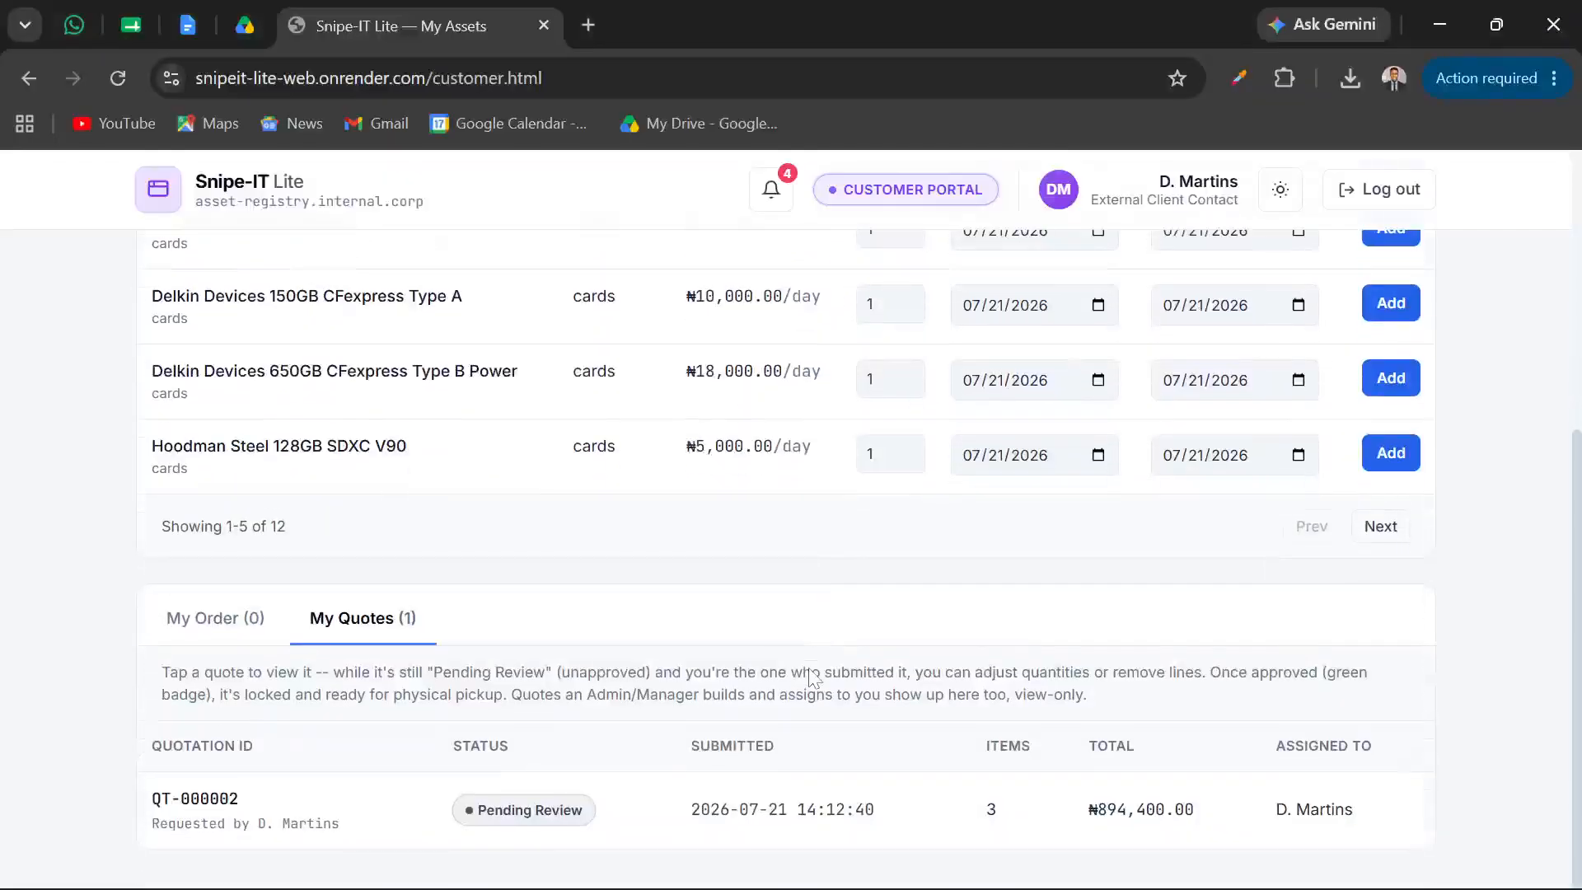
left_click(460, 824)
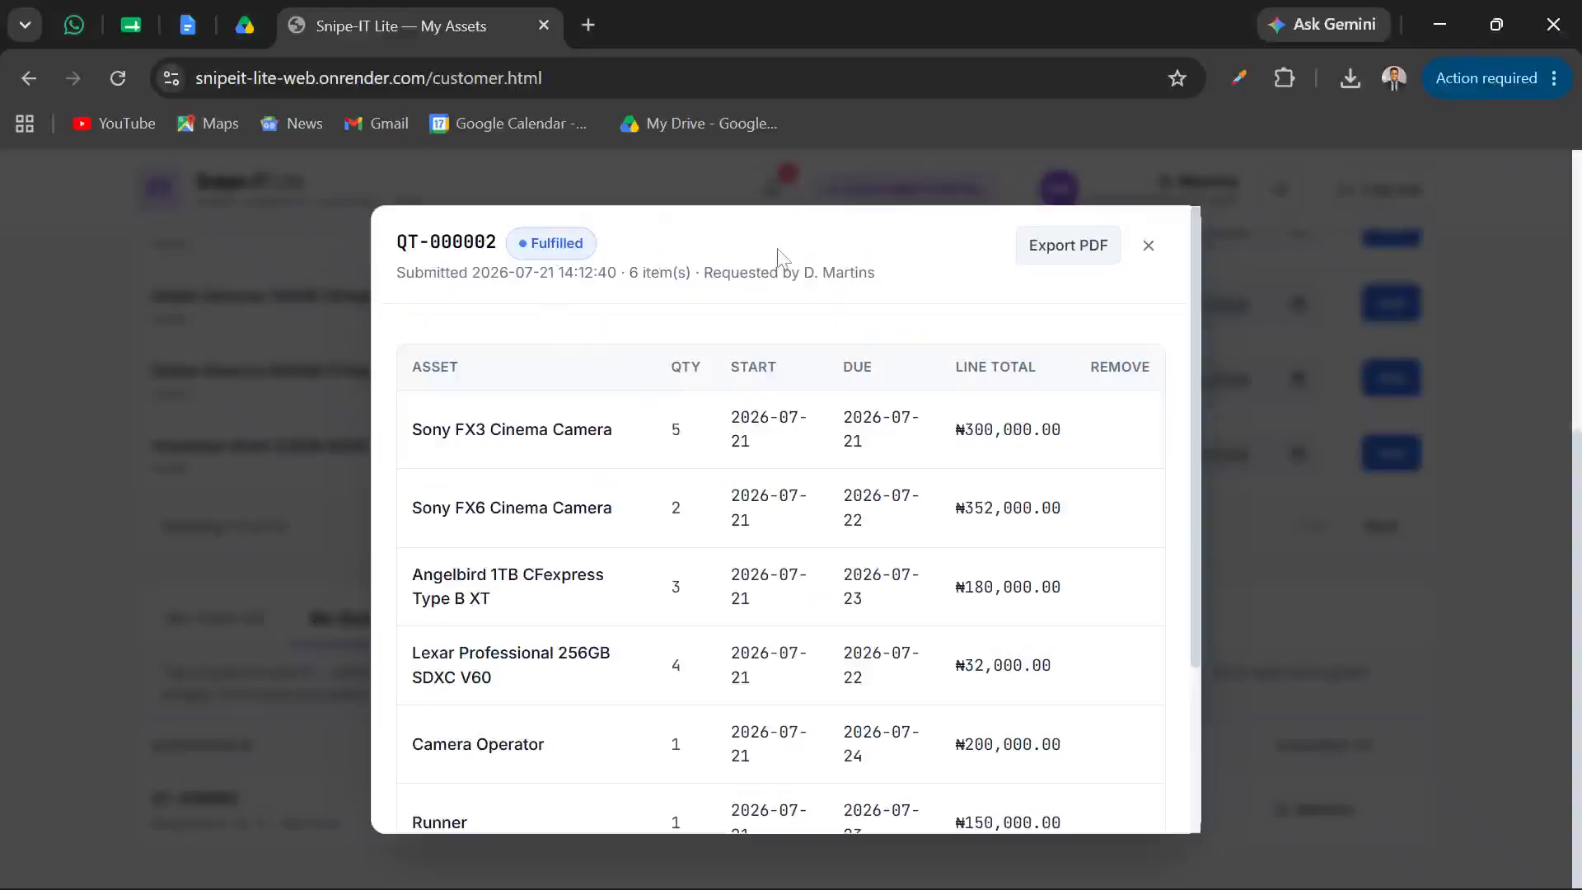
left_click(1148, 248)
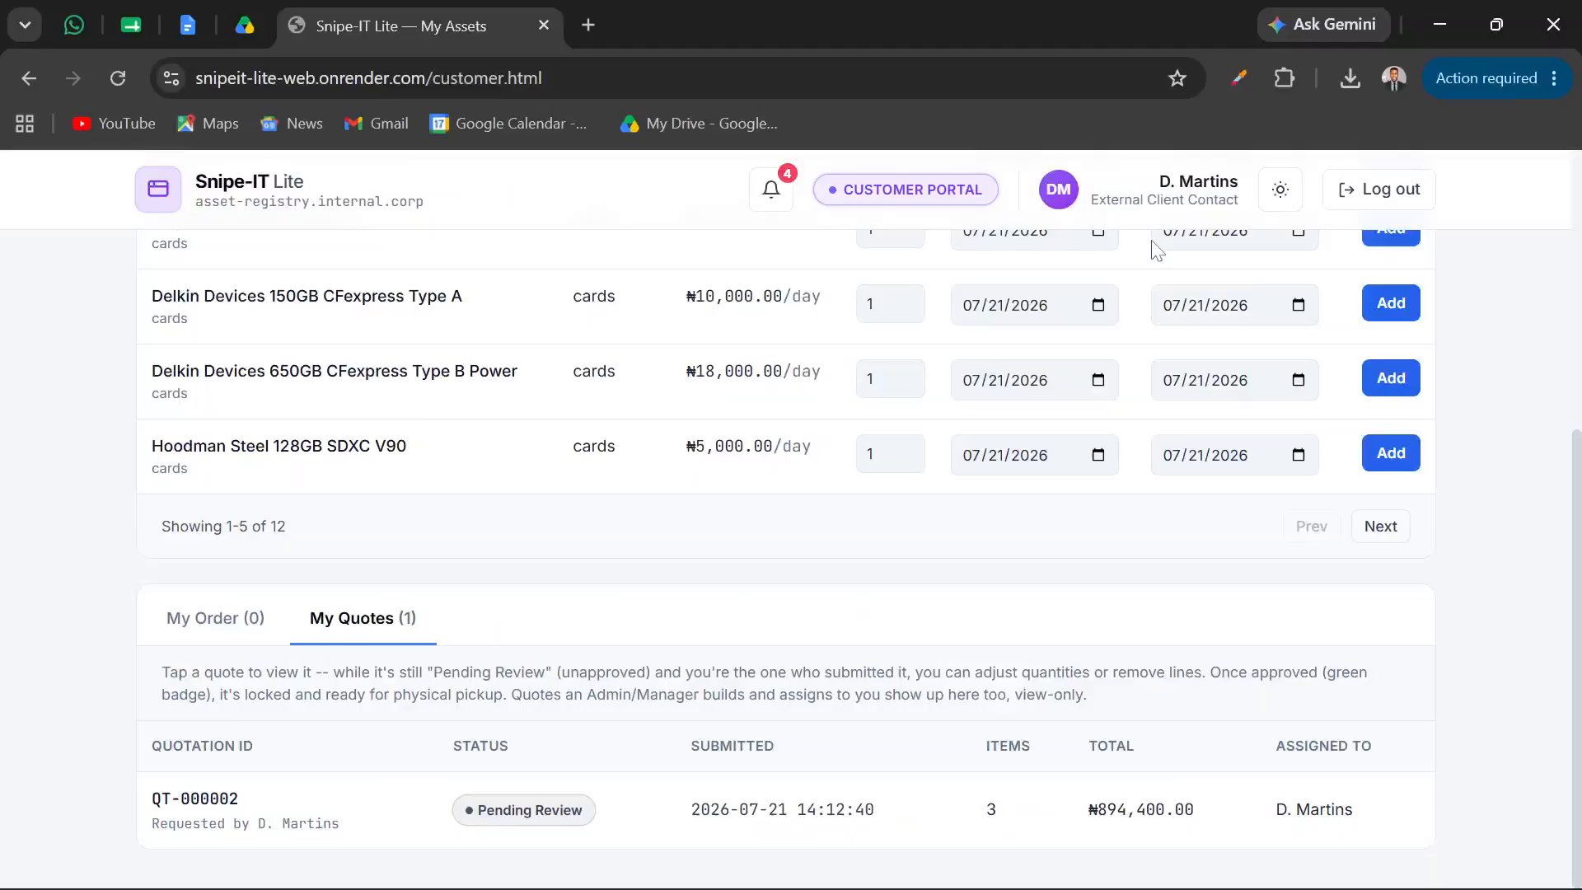
left_click(509, 824)
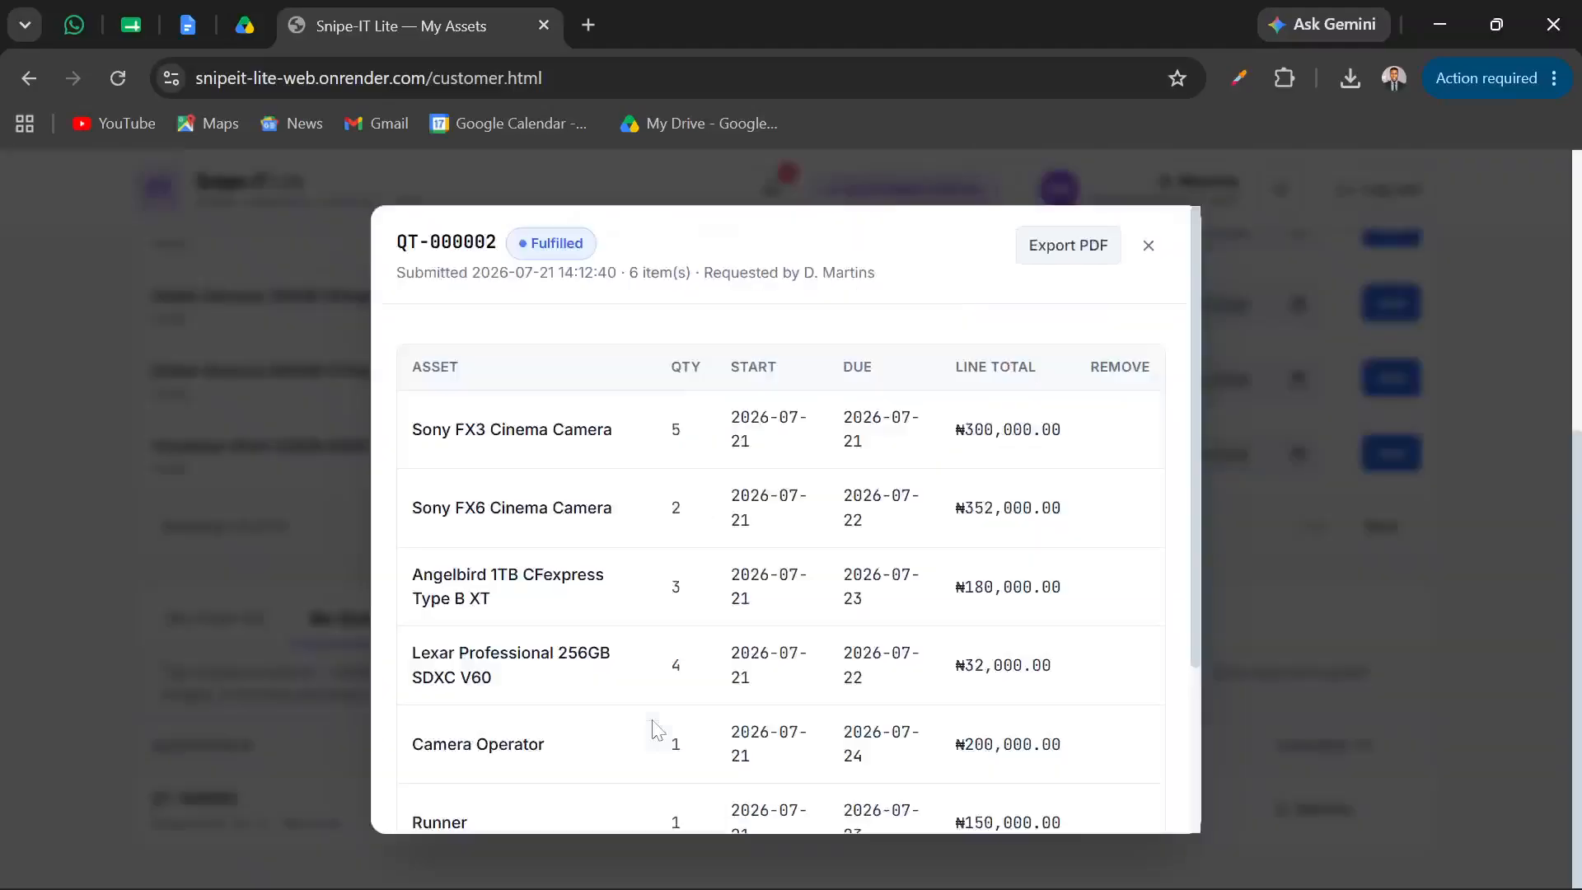
left_click(1153, 255)
Check the customer's order and quotes, reload the portal and return to My Quotes under Equipment Quotation
left_click(202, 614)
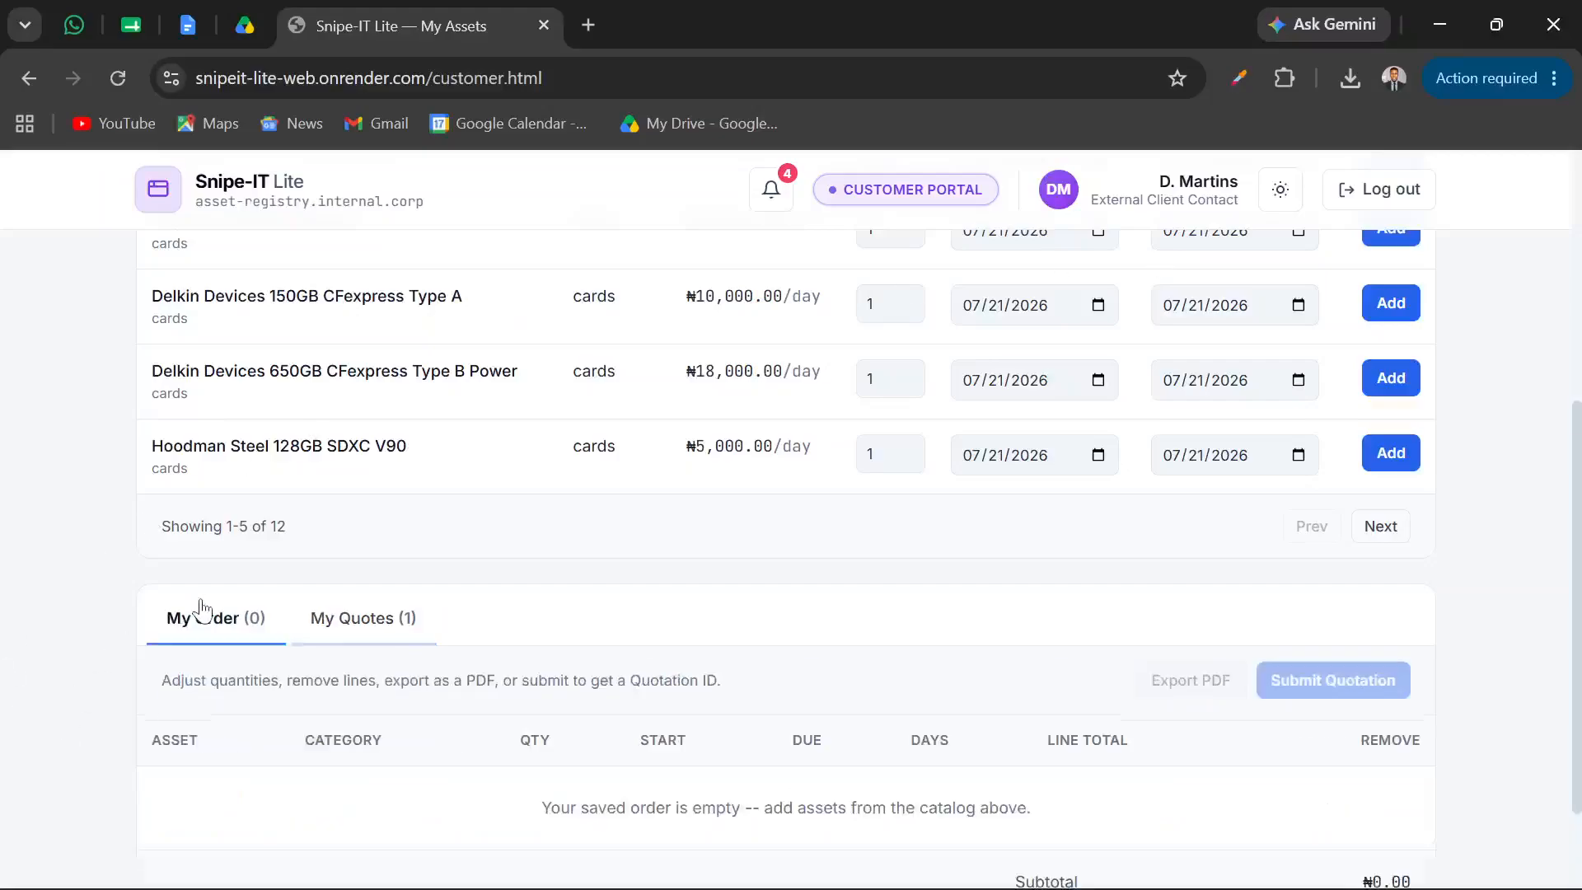
left_click(379, 641)
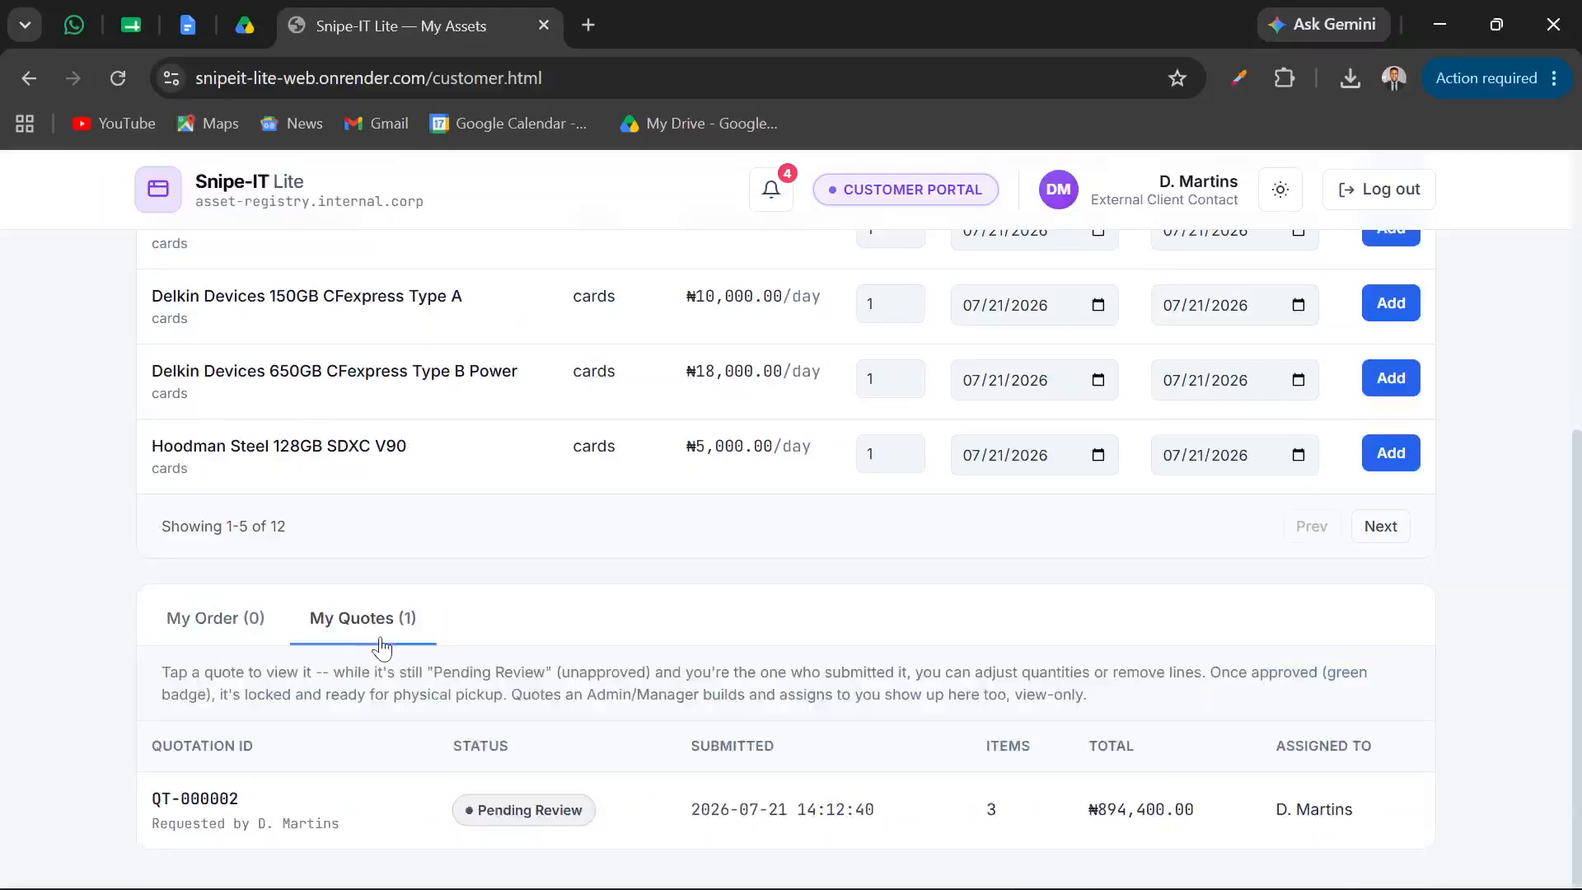
left_click(382, 648)
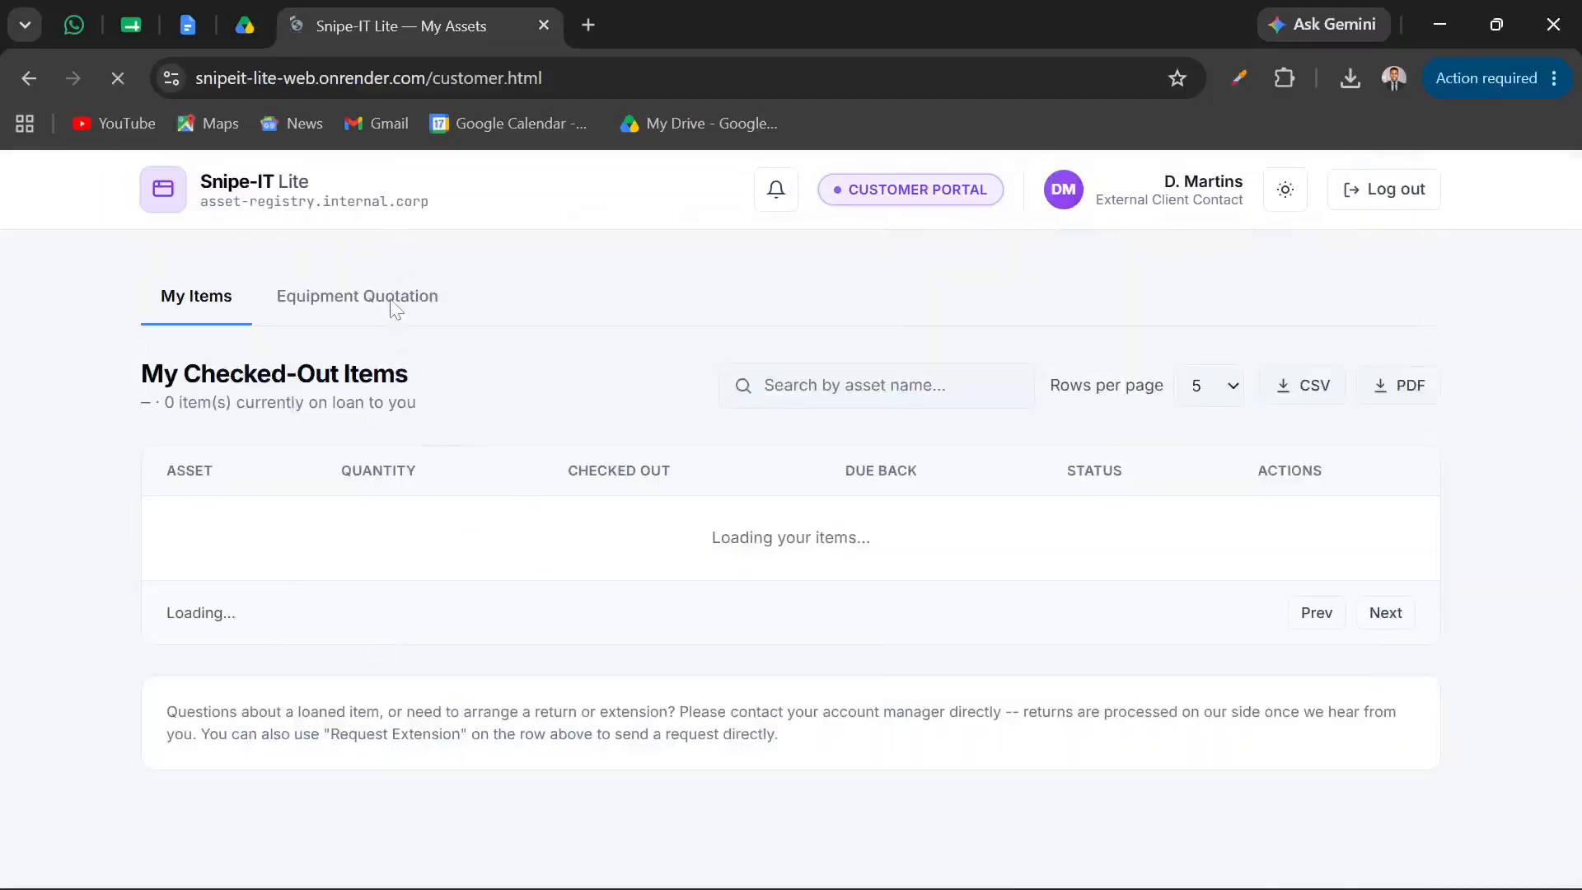
left_click(391, 304)
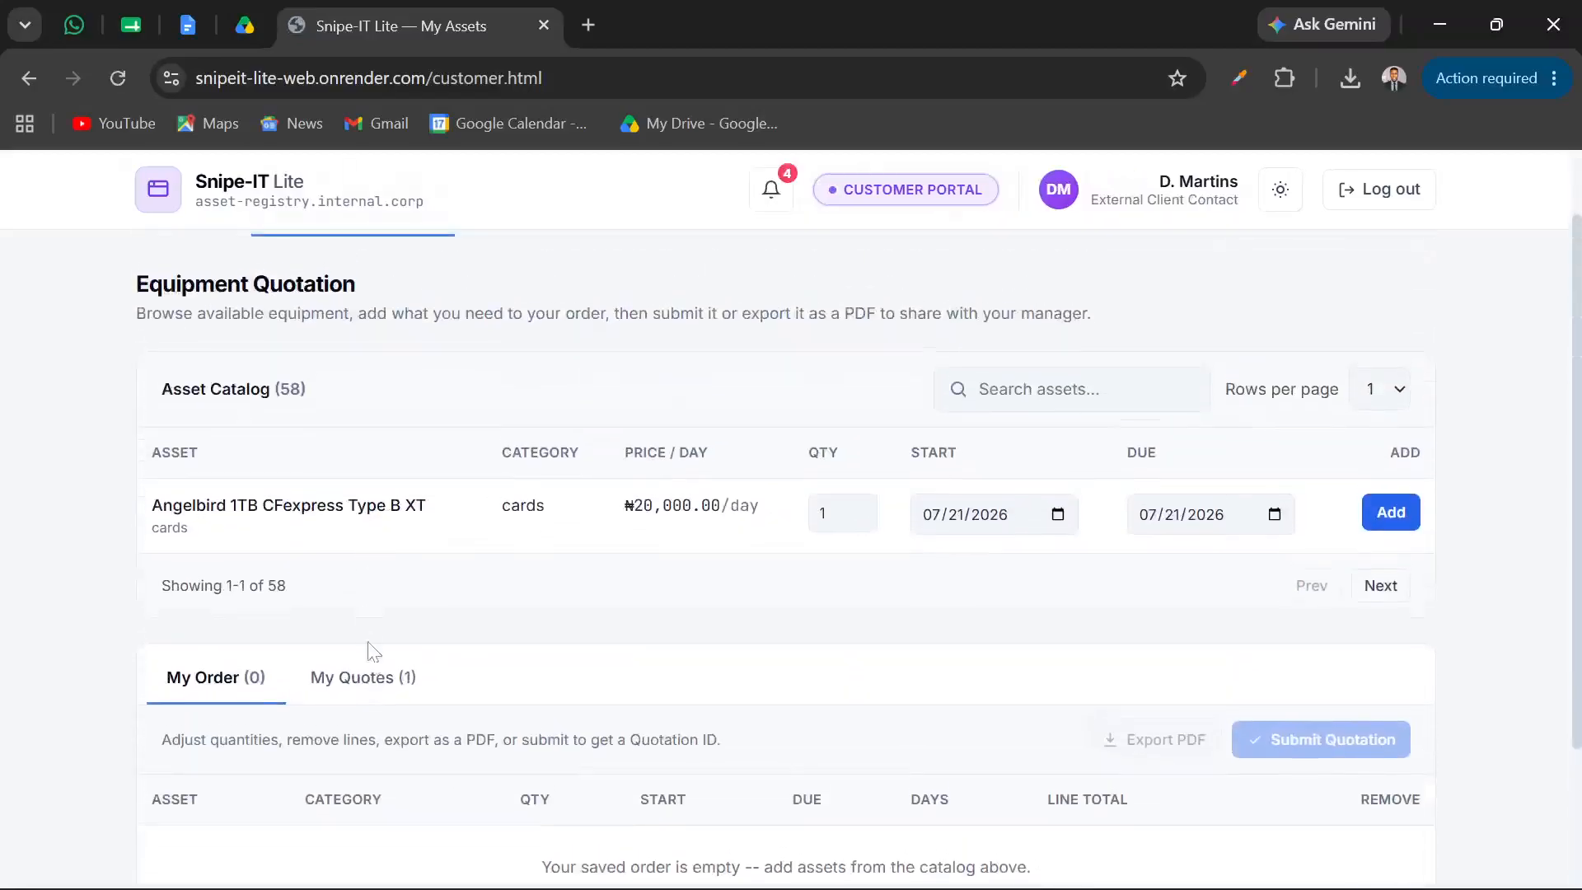
left_click(382, 690)
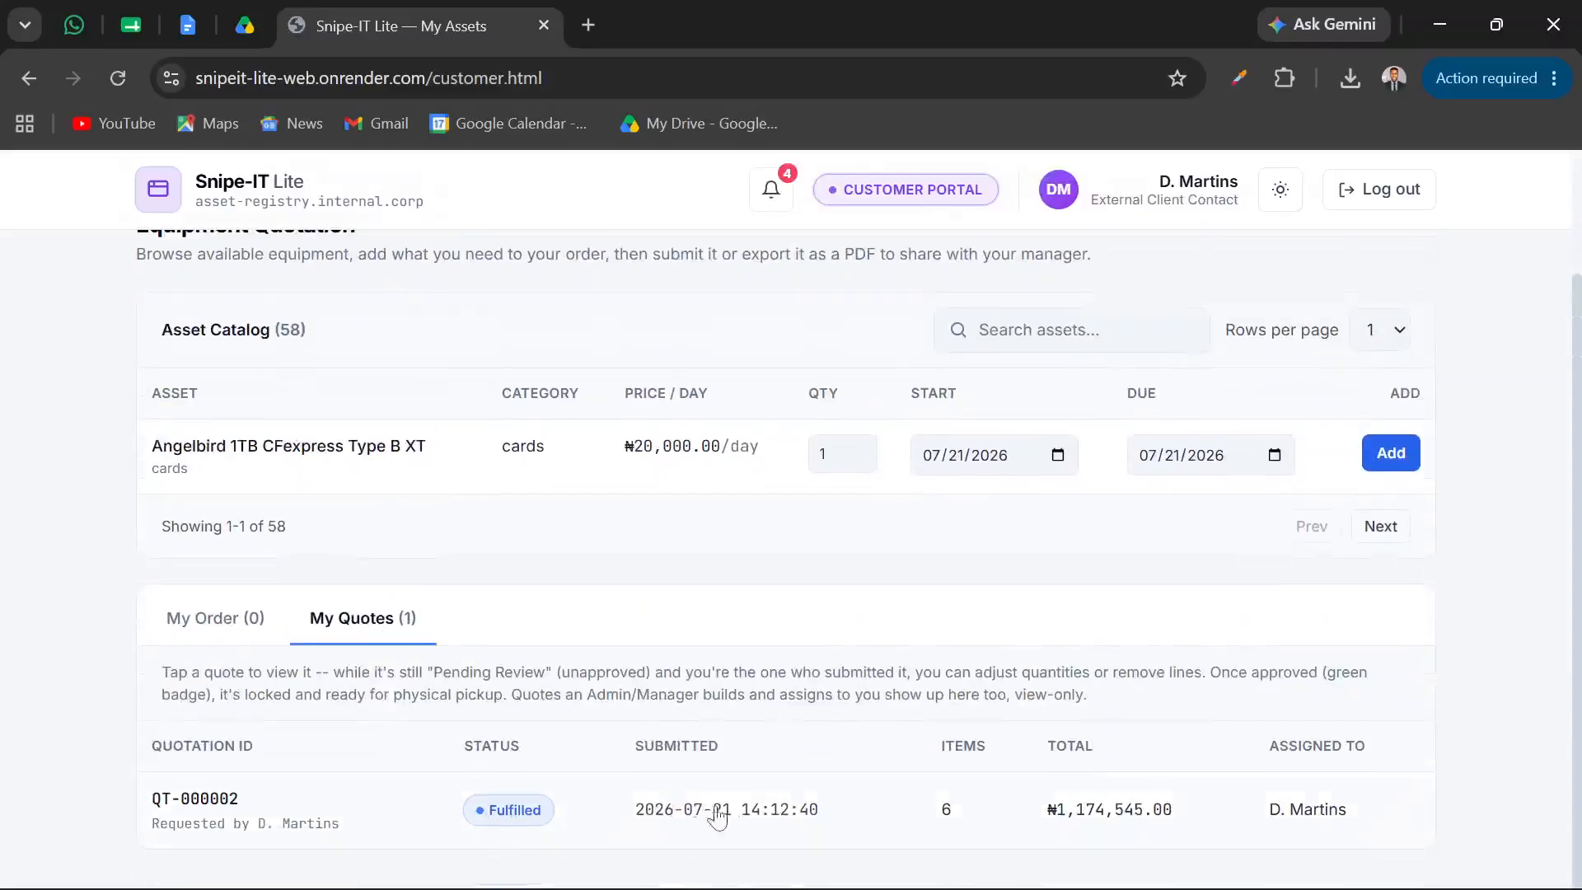
Open the customer's fulfilled quotation and review its line items, subtotal and VAT
left_click(755, 820)
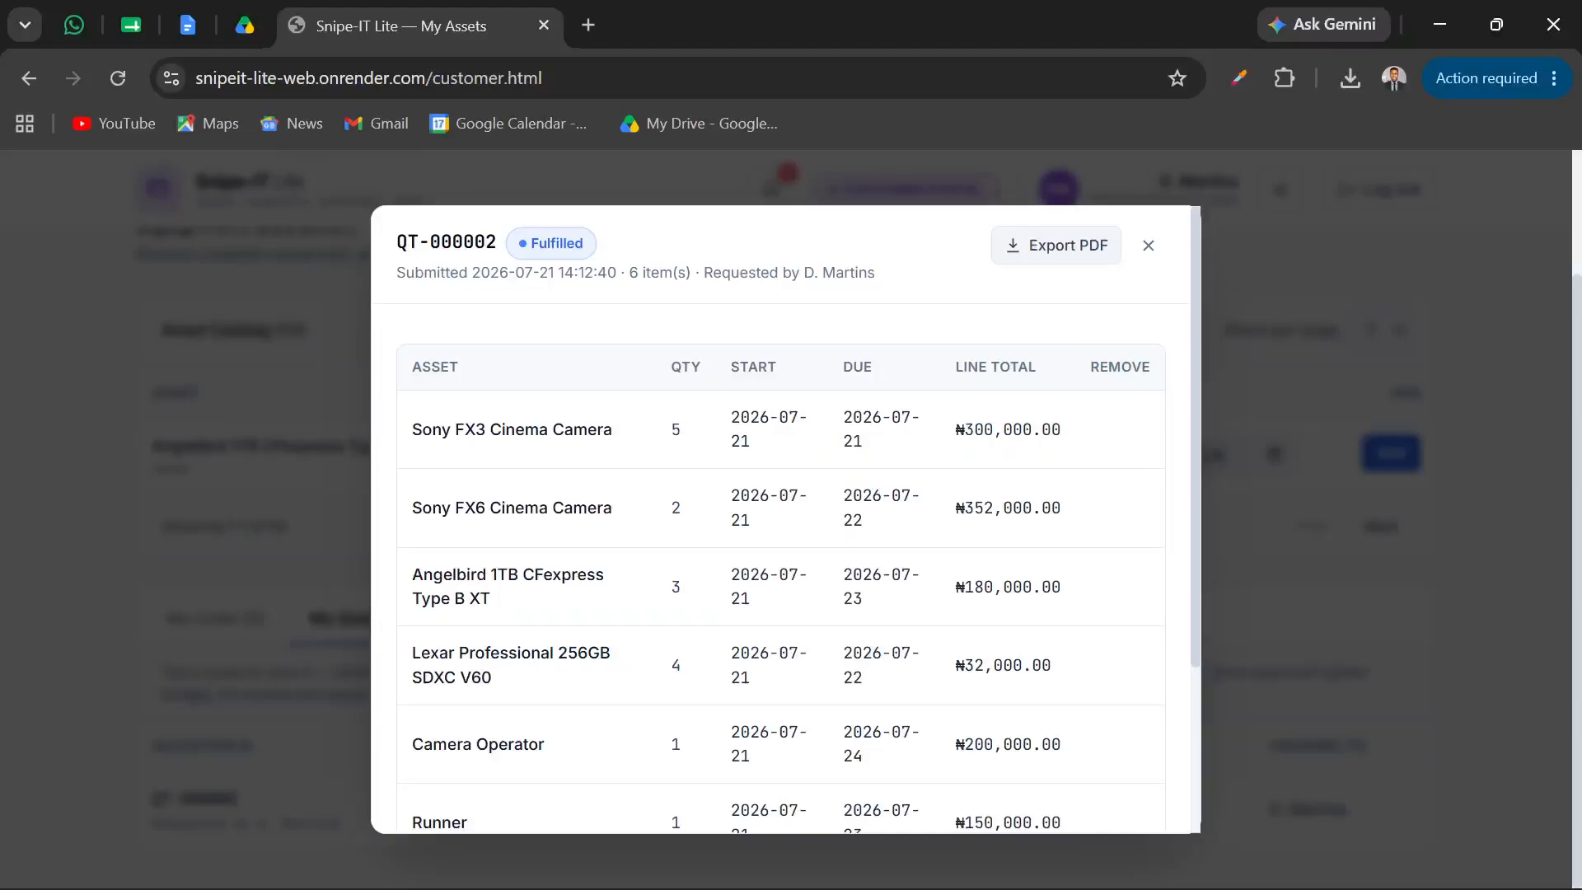
scroll(725, 632, "down", 4)
scroll(724, 632, "up", 3)
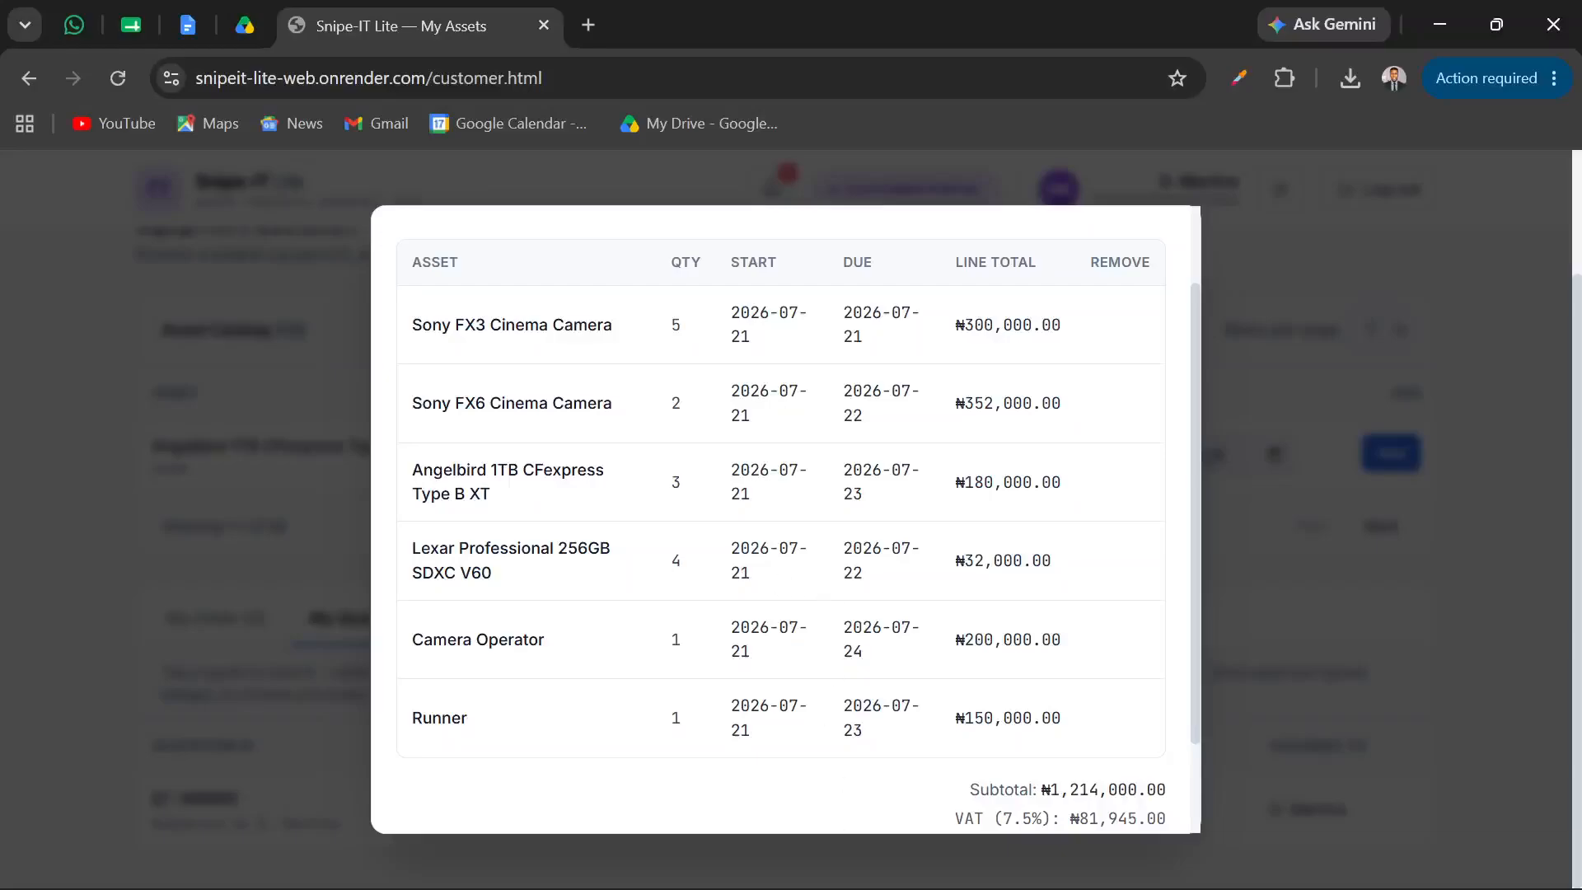
Switch to Edge, glance at the Super Admin quotes, and open the User Directory in the manager portal
mouse_move(849, 883)
mouse_move(875, 860)
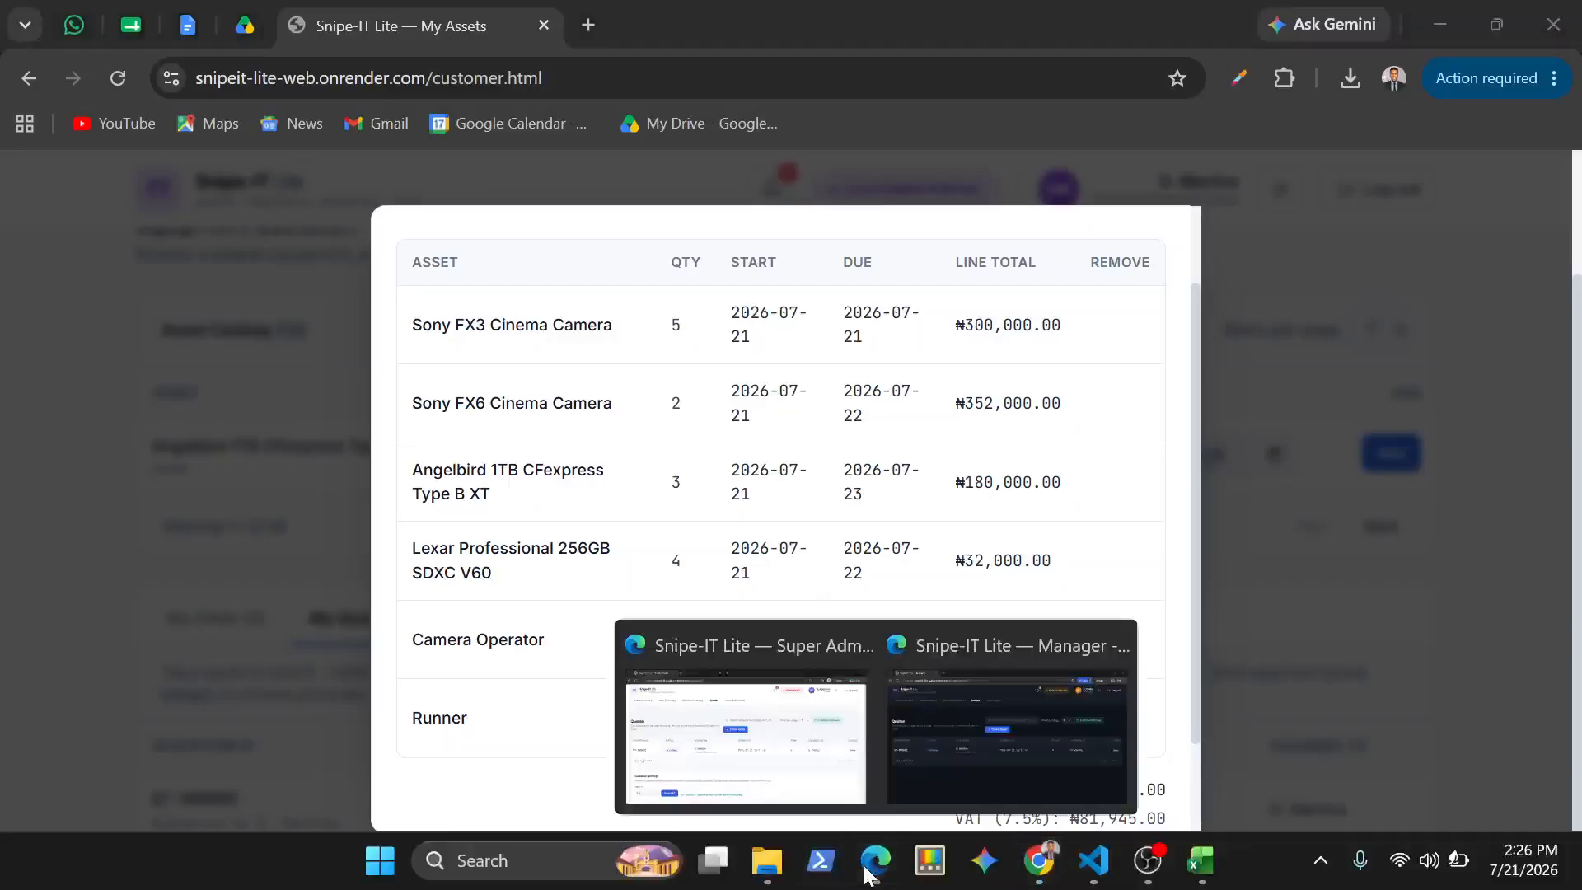
left_click(760, 781)
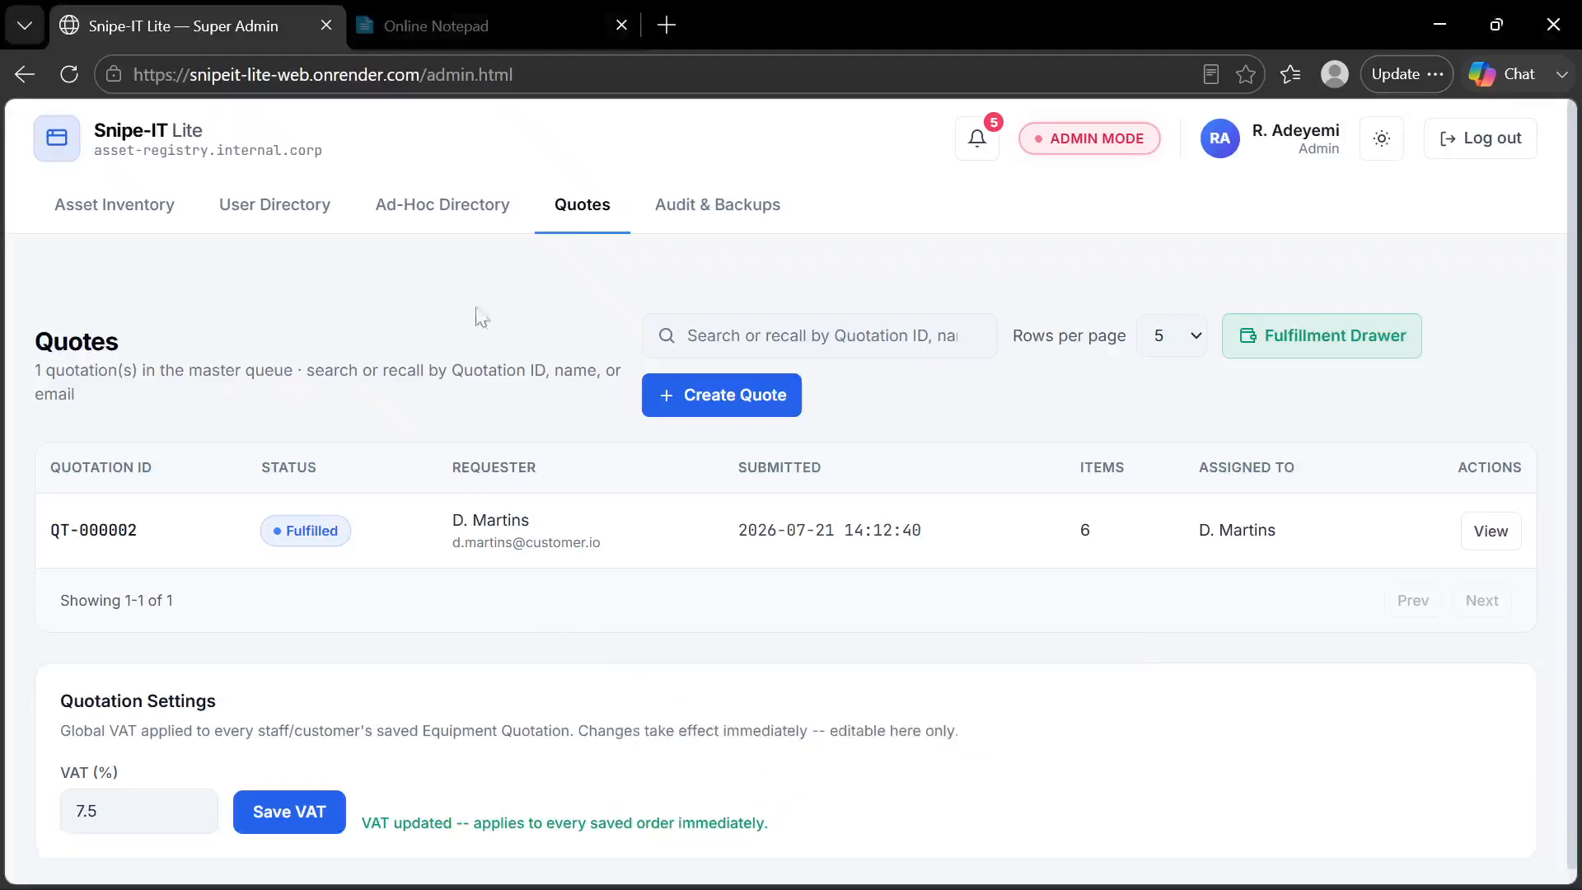
mouse_move(831, 885)
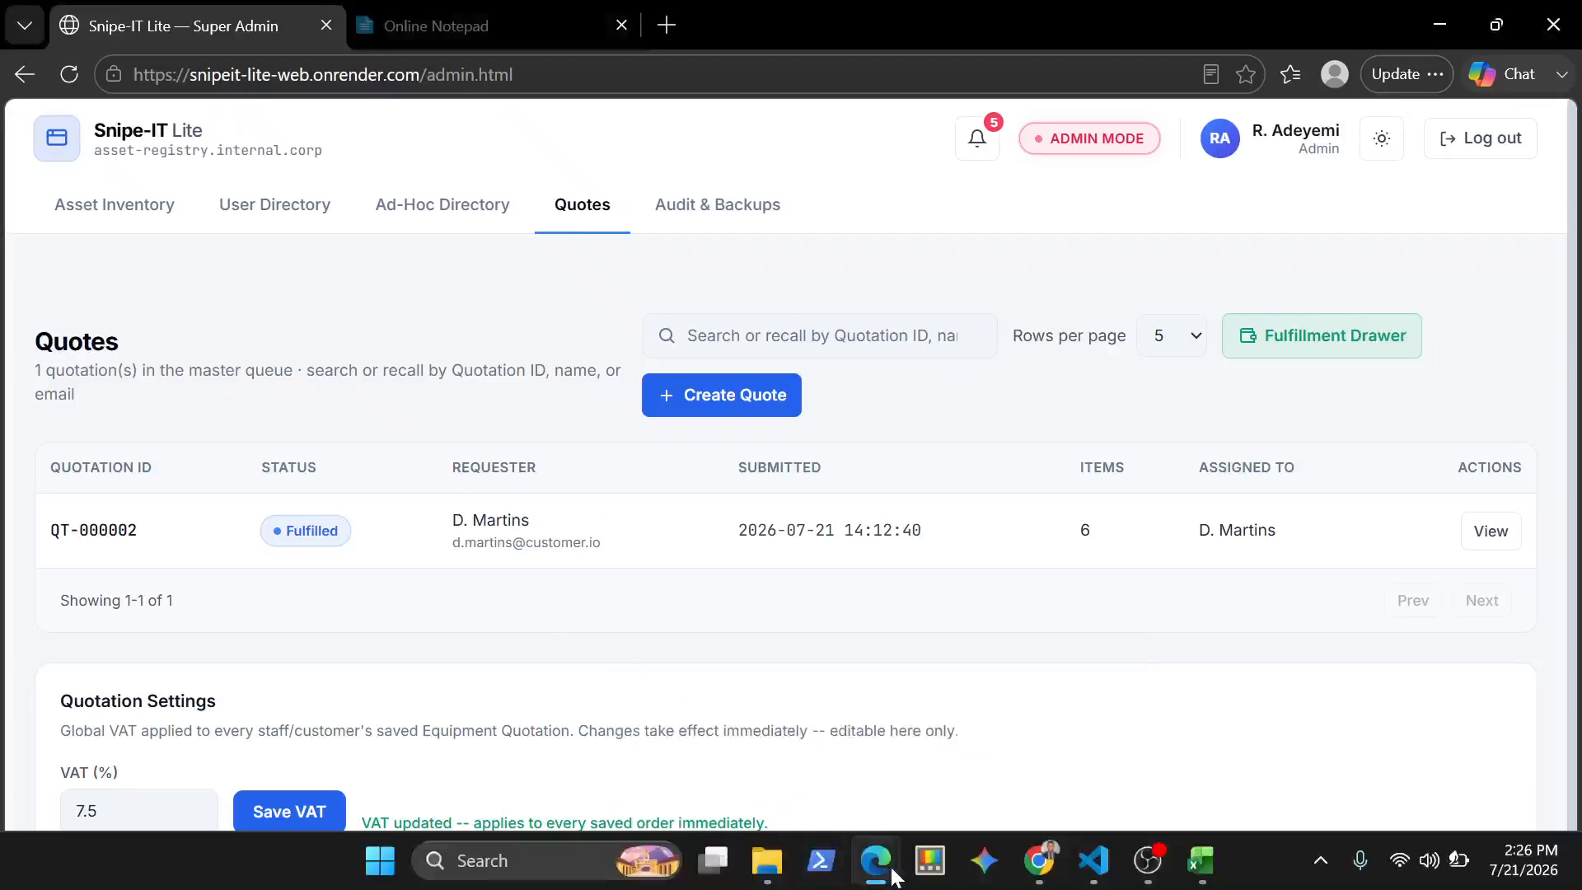
mouse_move(894, 876)
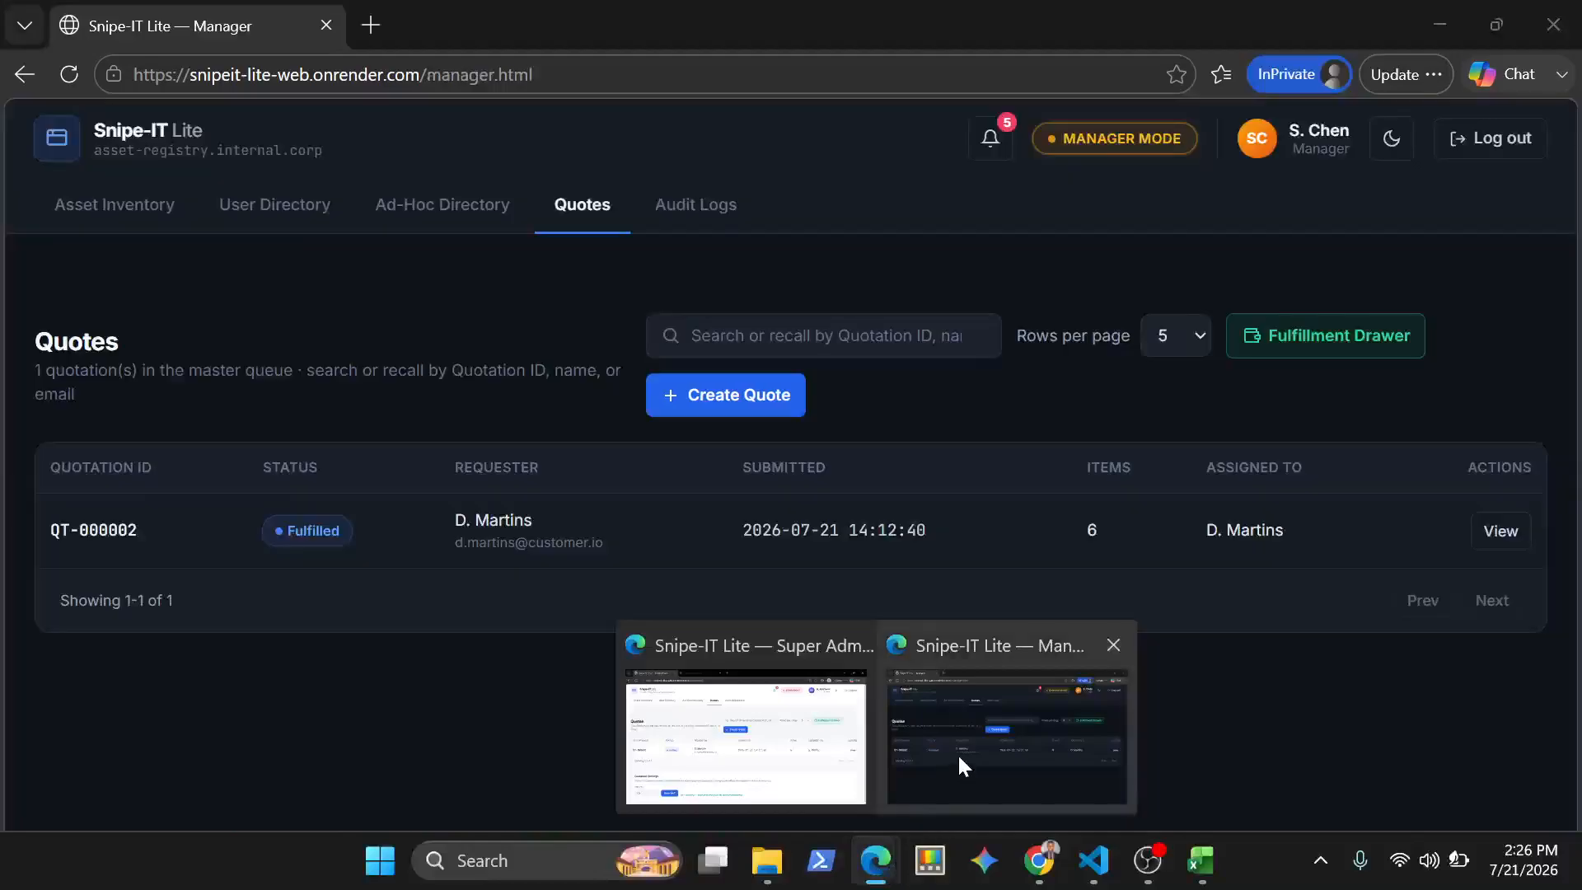
left_click(958, 753)
left_click(285, 206)
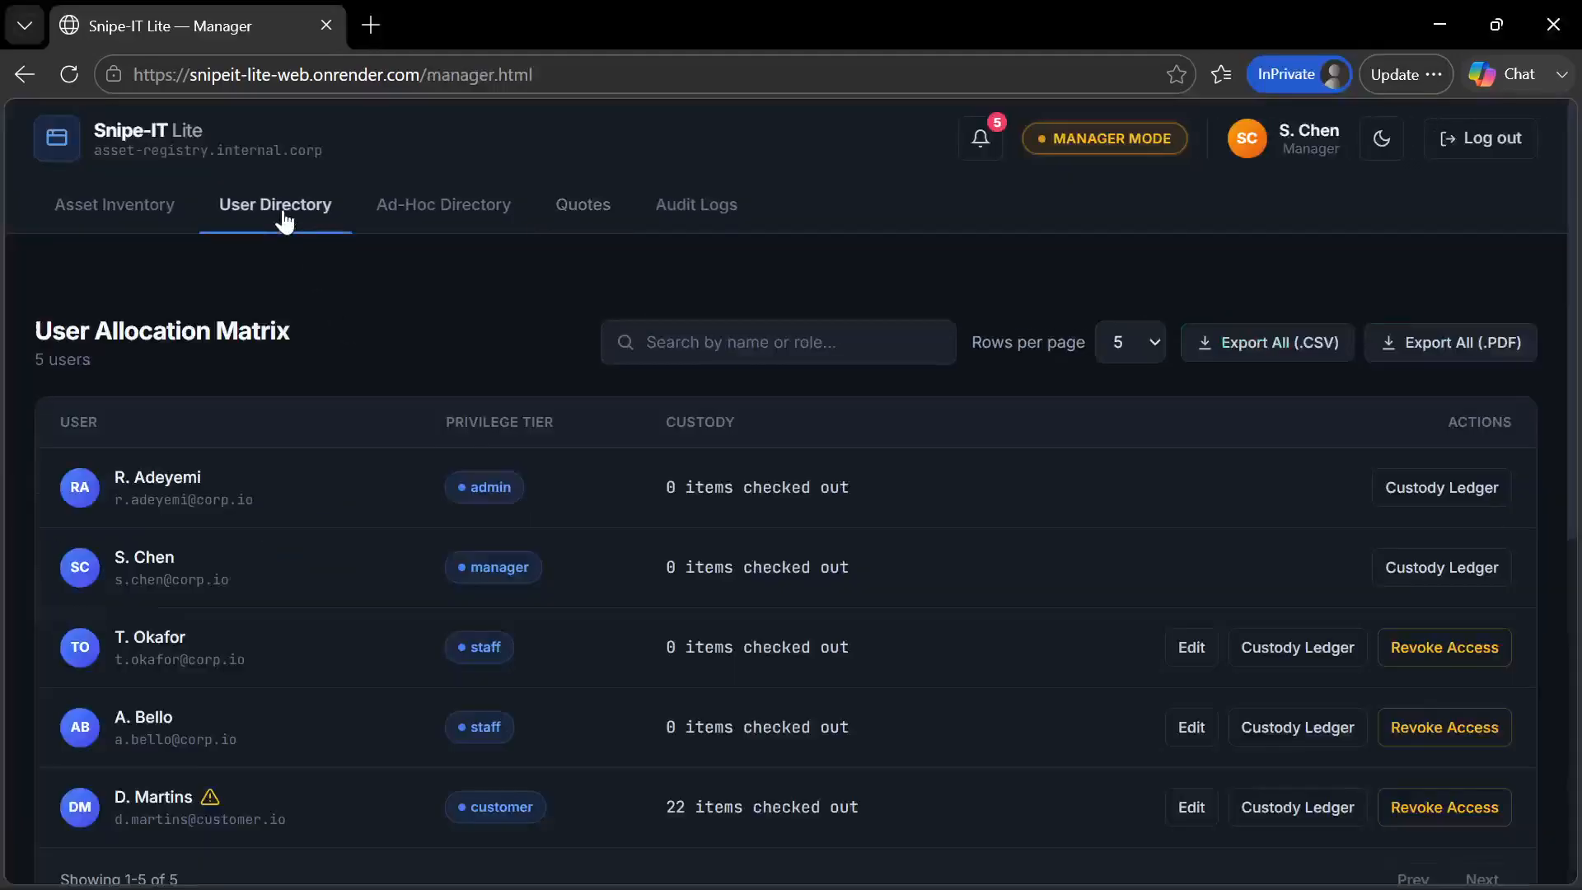
Open the customer's Custody Ledger and examine the checked-out items, including those outsourced to company A and company B
scroll(396, 374, "down", 2)
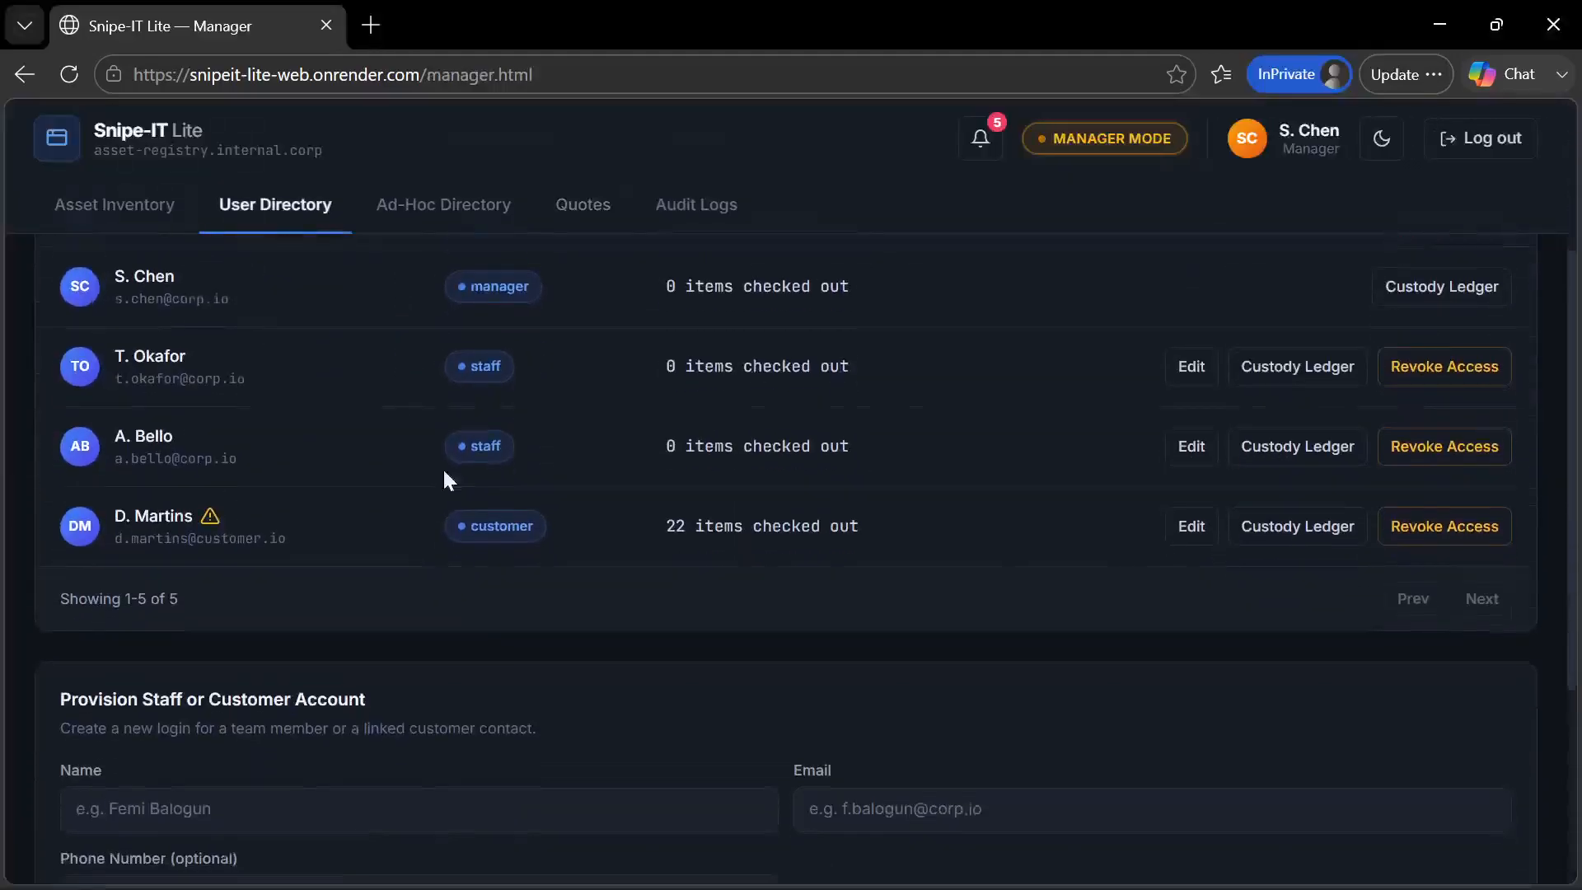
left_click(712, 522)
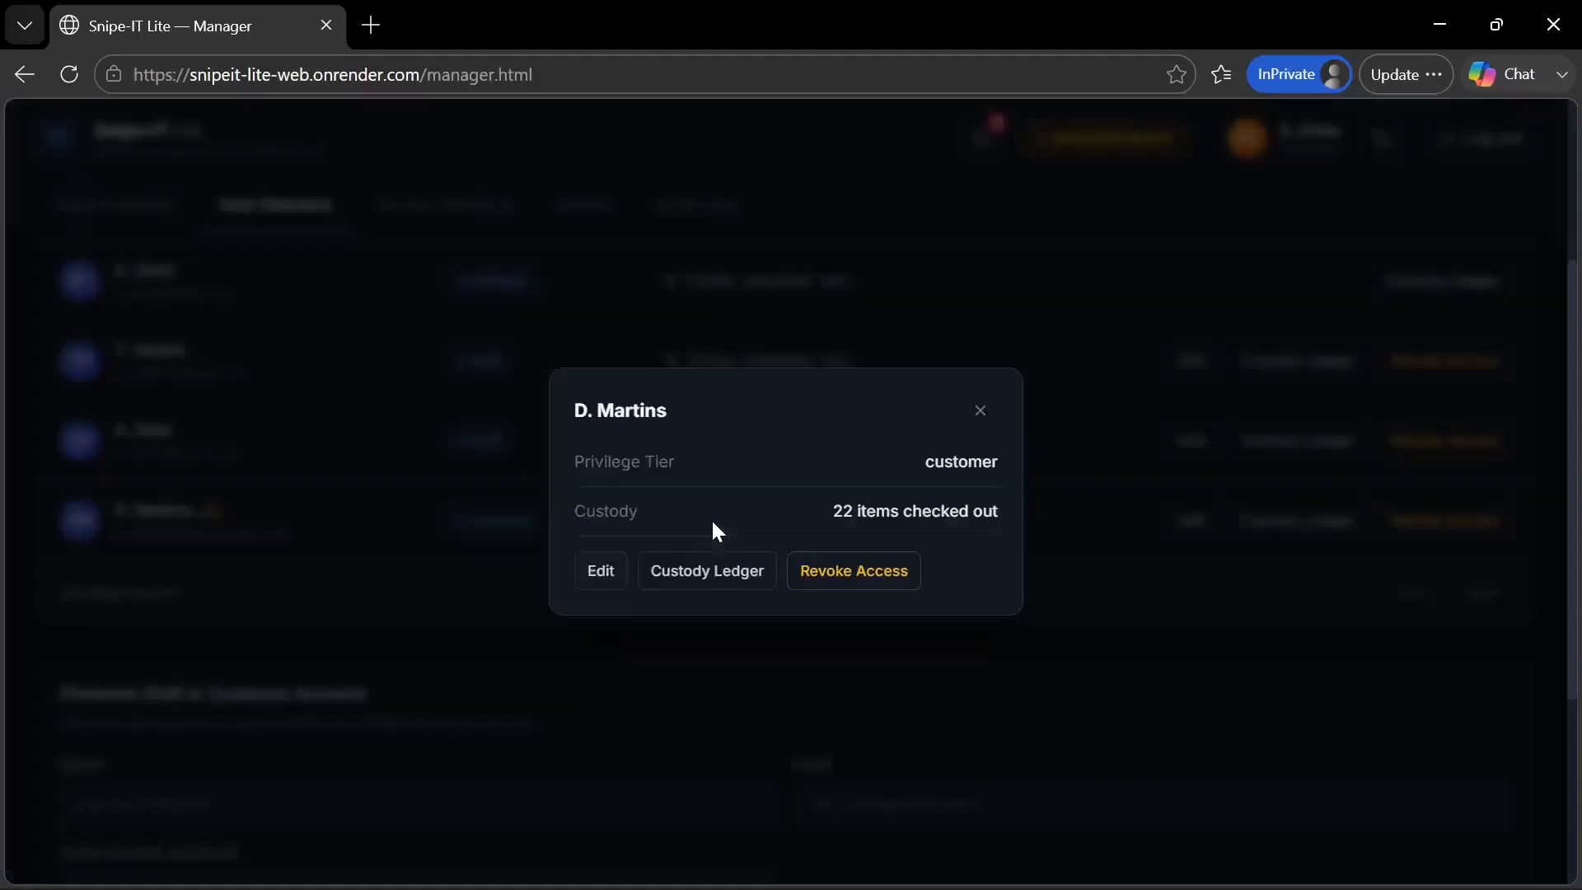
left_click(704, 581)
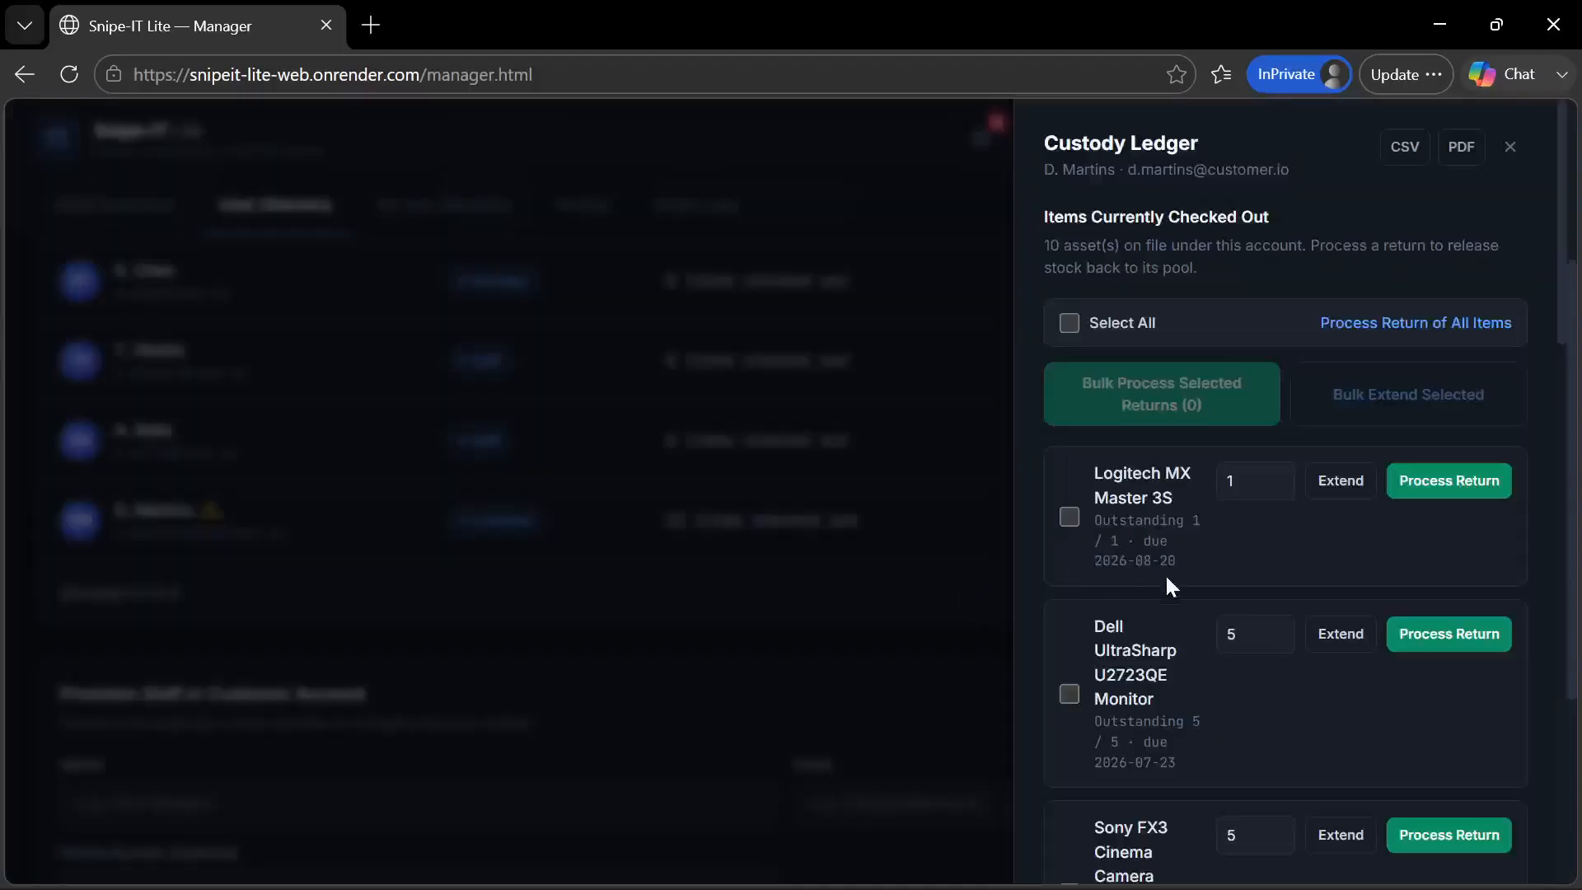
scroll(1166, 573, "down", 15)
scroll(1165, 574, "down", 5)
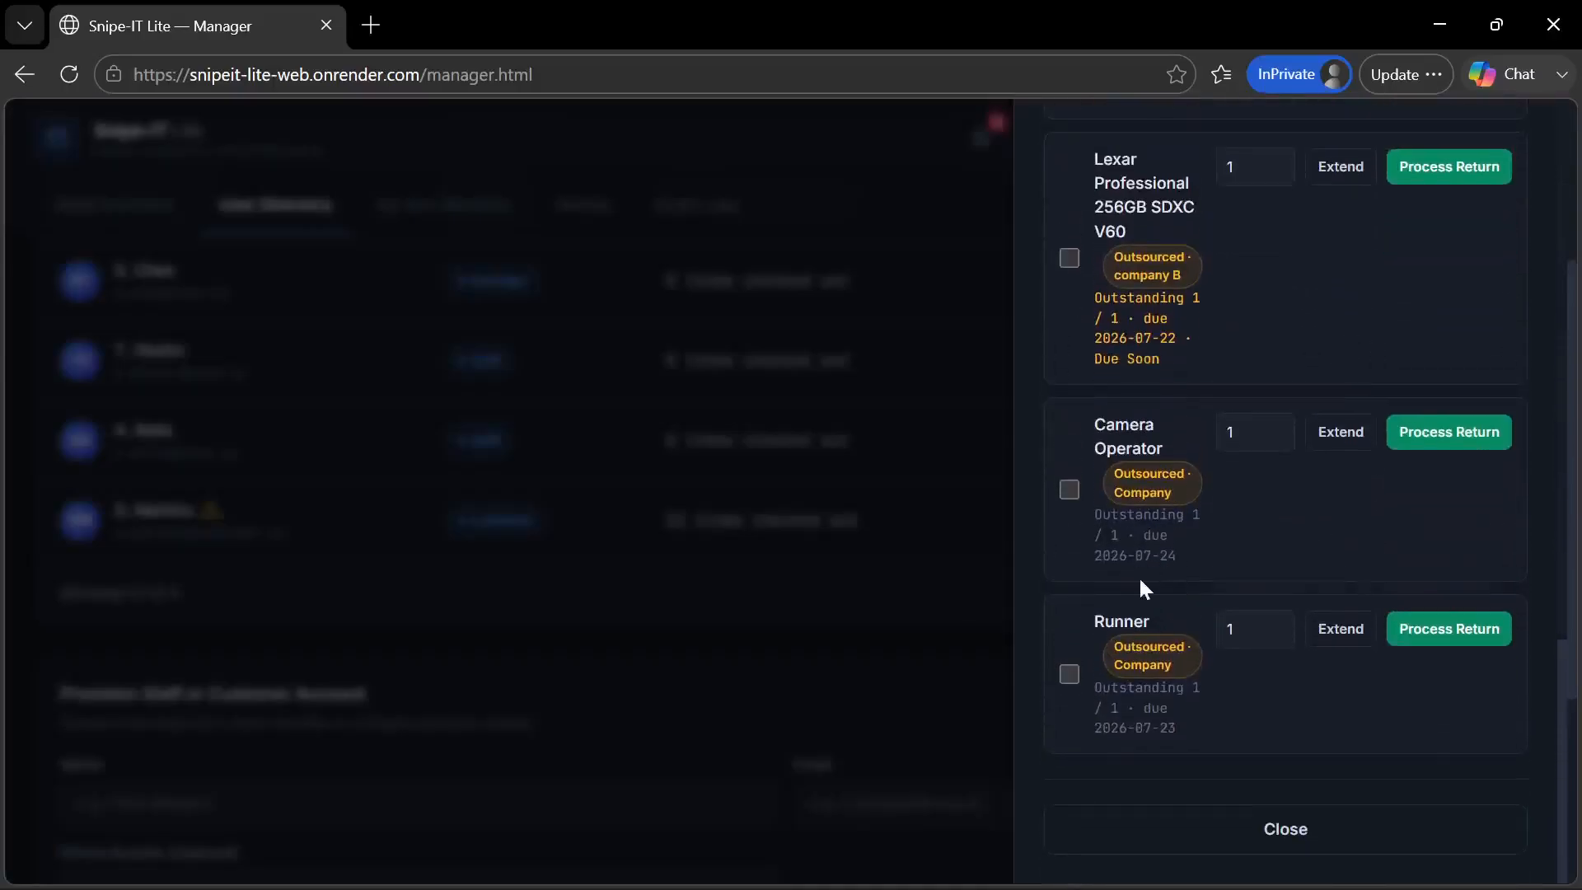
scroll(1139, 575, "up", 3)
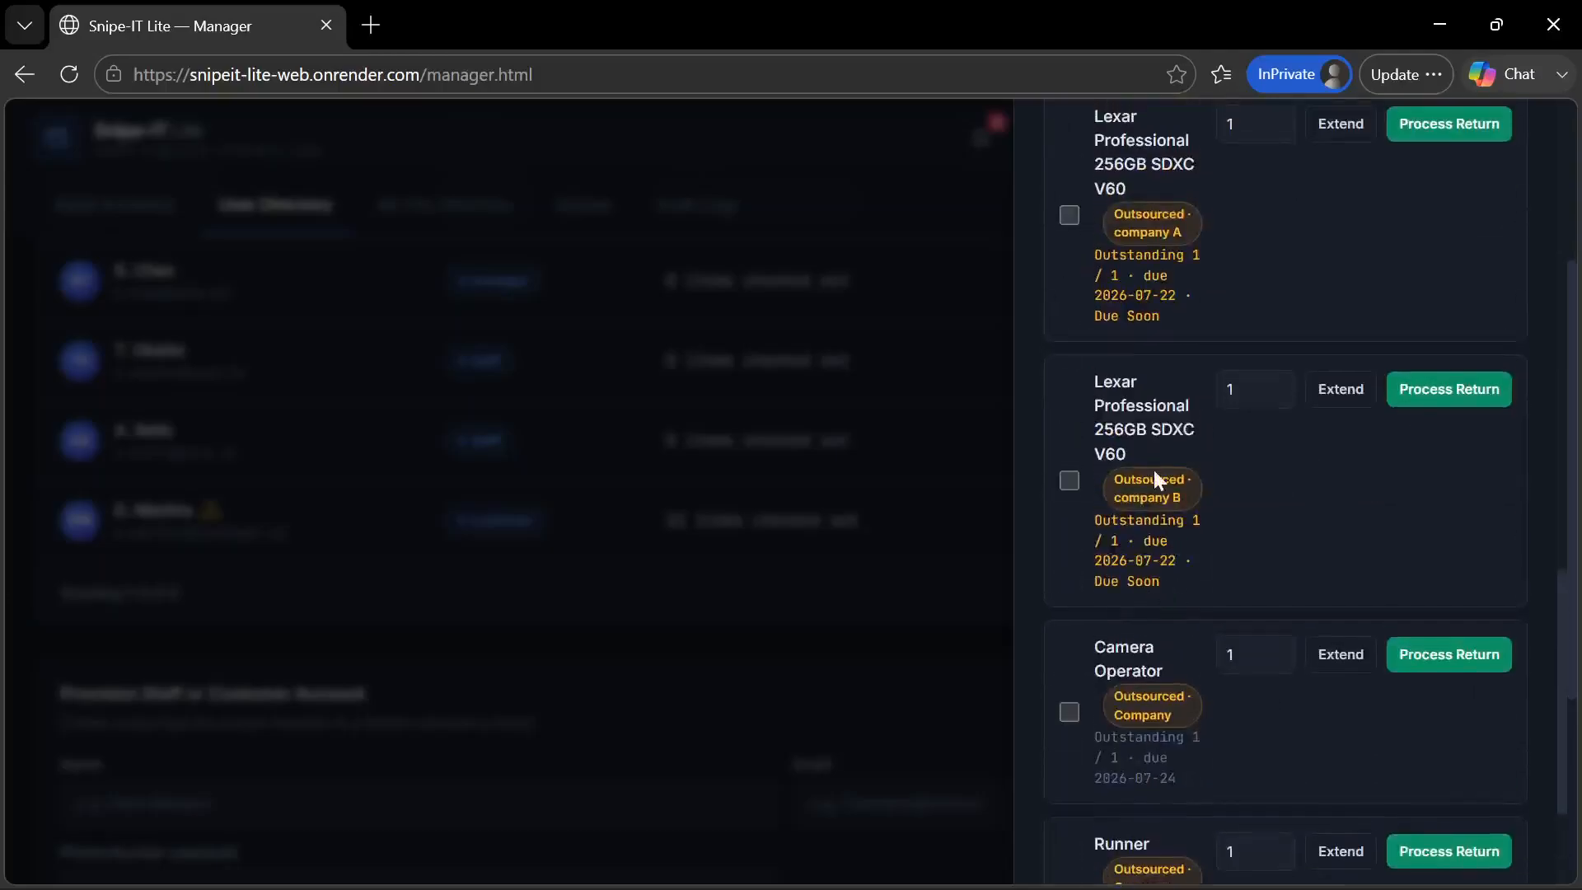
Export the customer's Custody Ledger as a PDF and review its table of assigned assets, vendors and due dates
scroll(1147, 511, "up", 3)
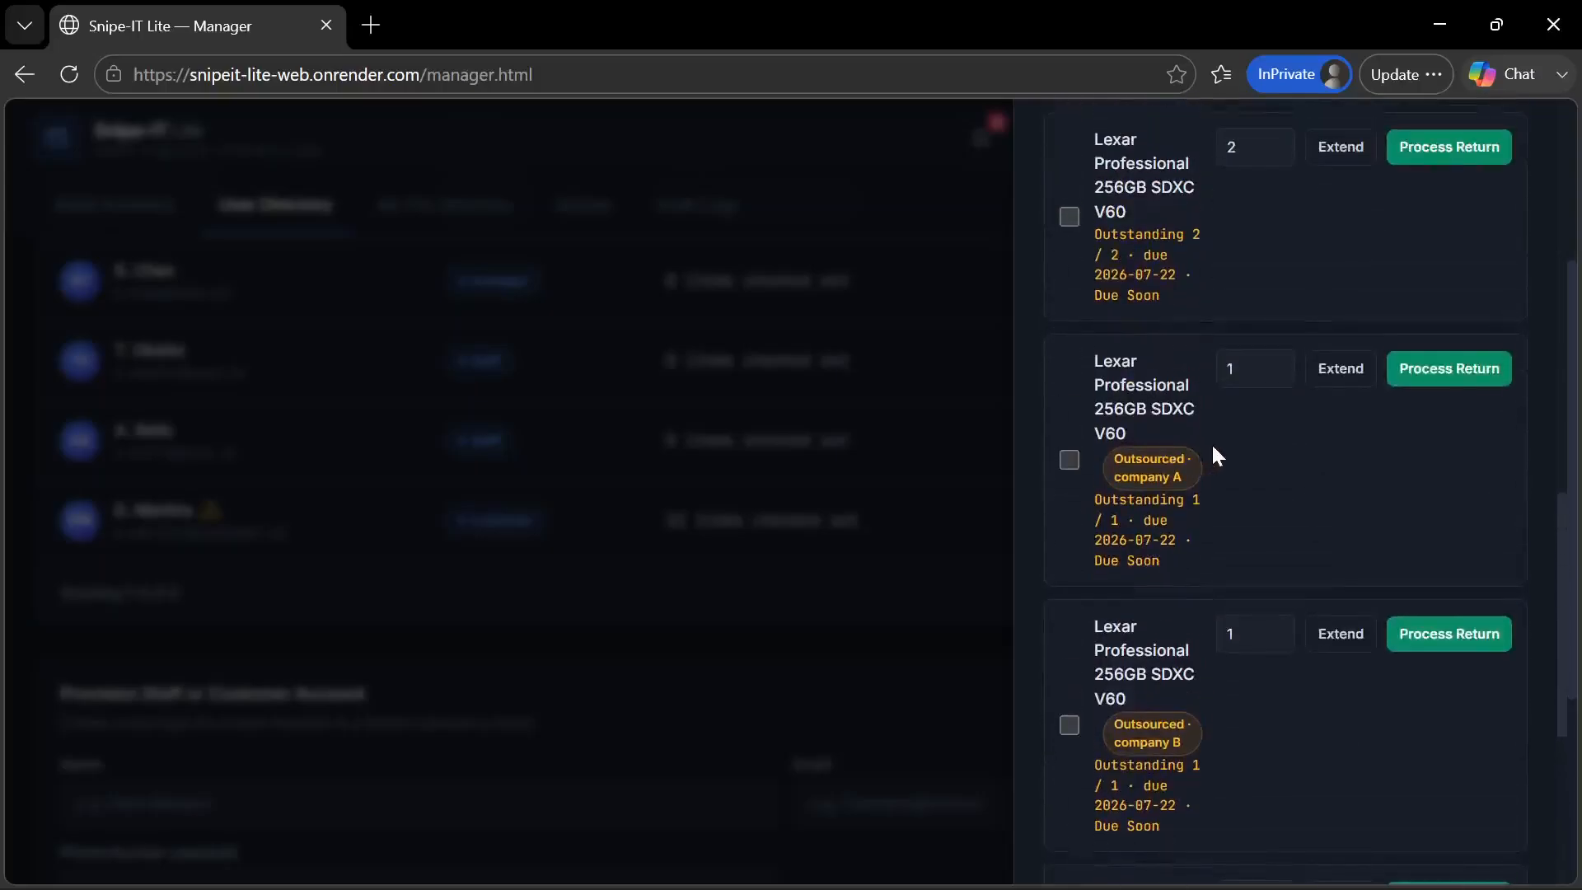
scroll(1178, 282, "up", 2)
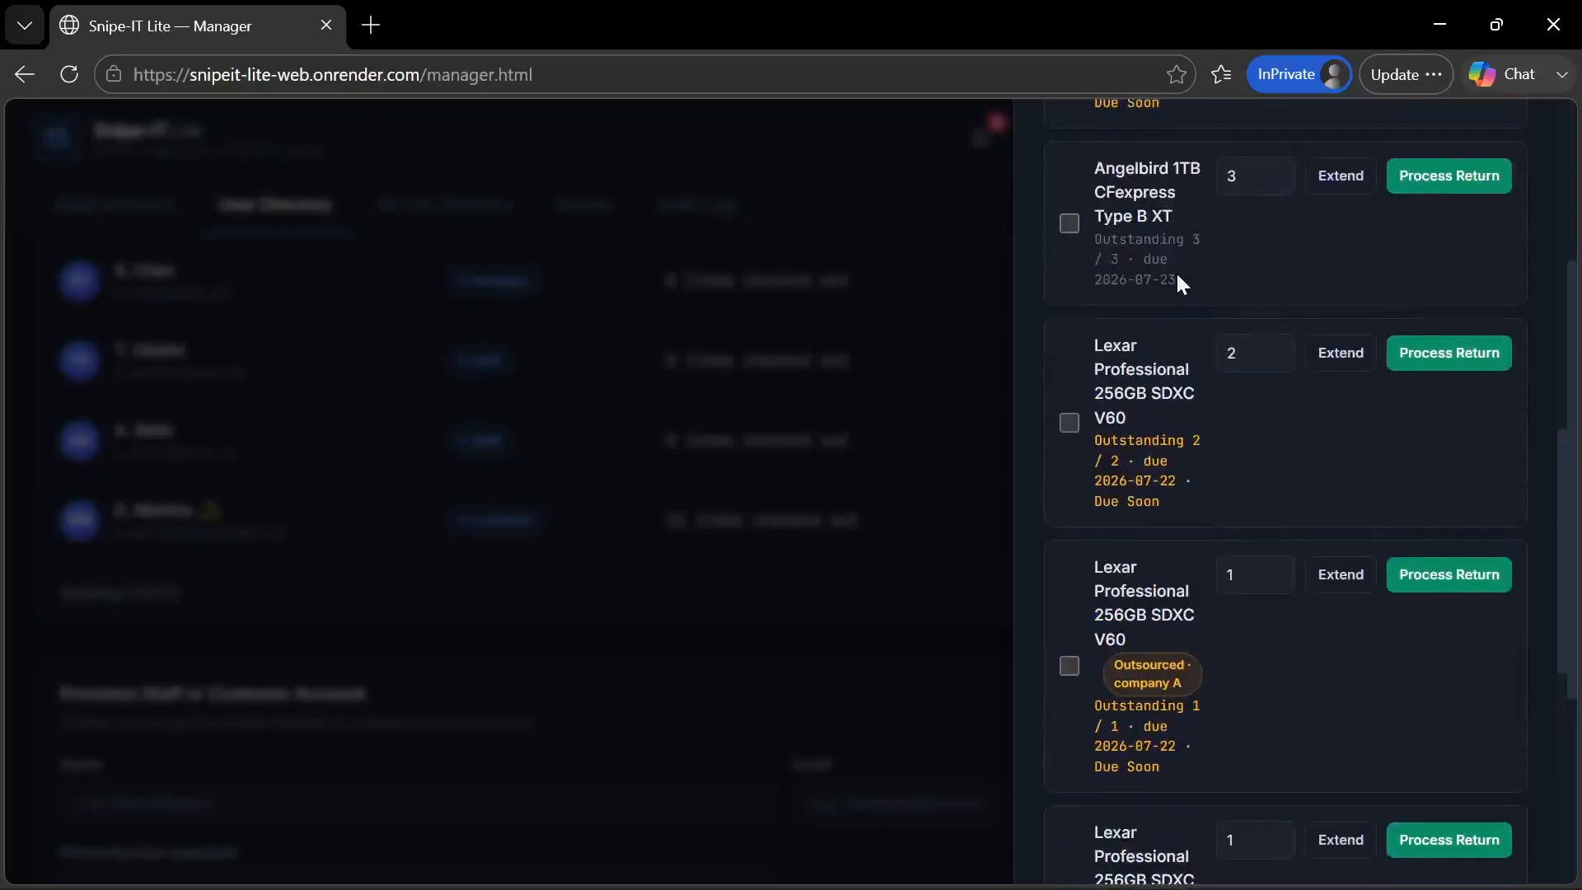
scroll(1177, 274, "up", 10)
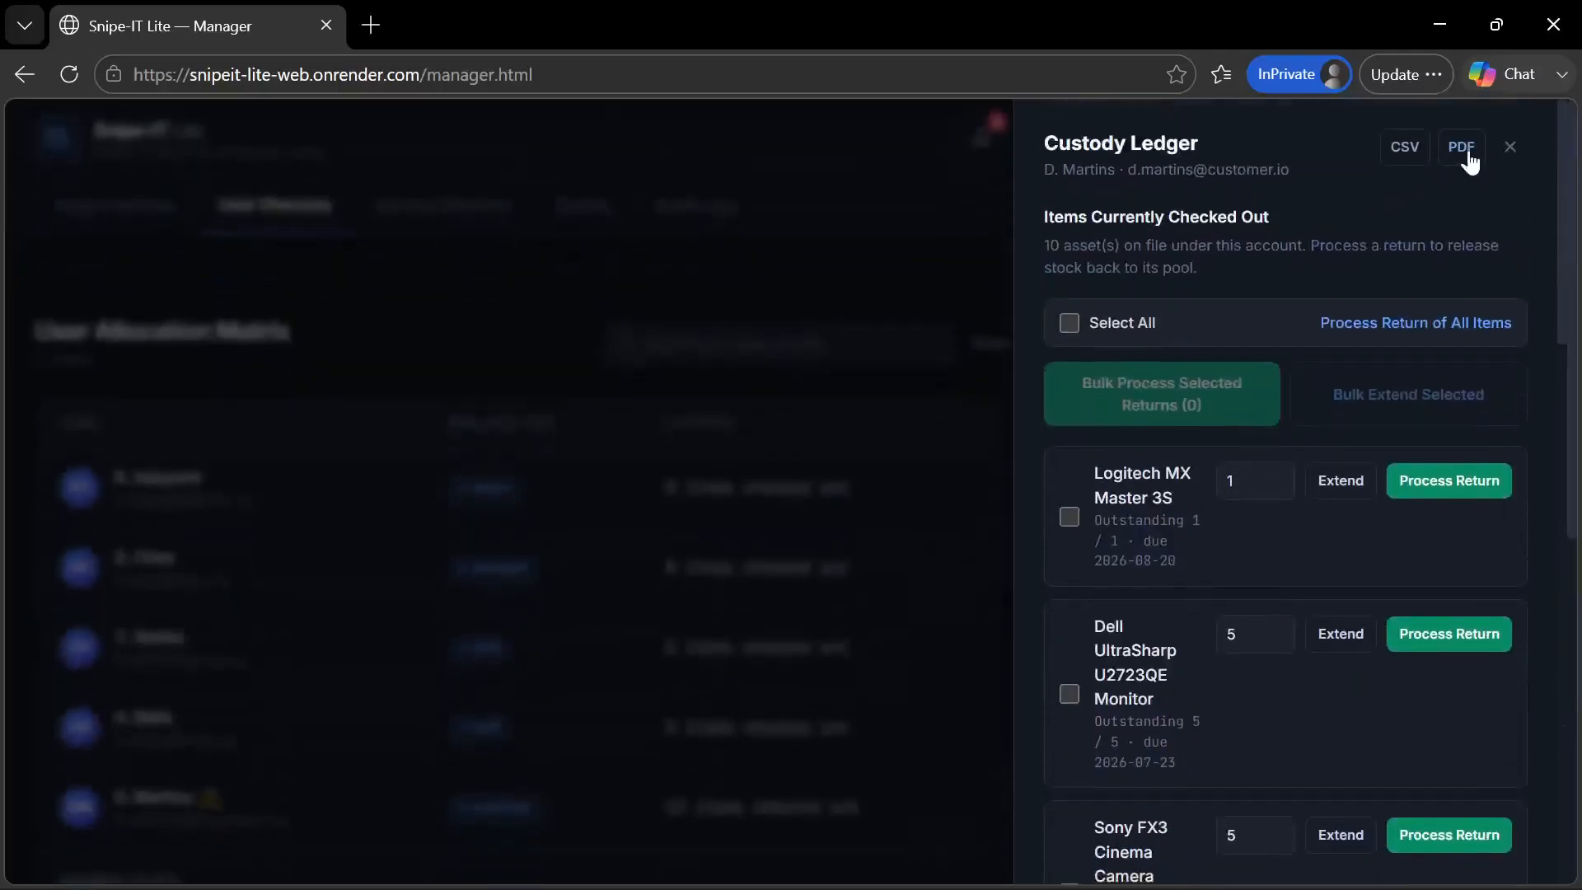
left_click(1467, 147)
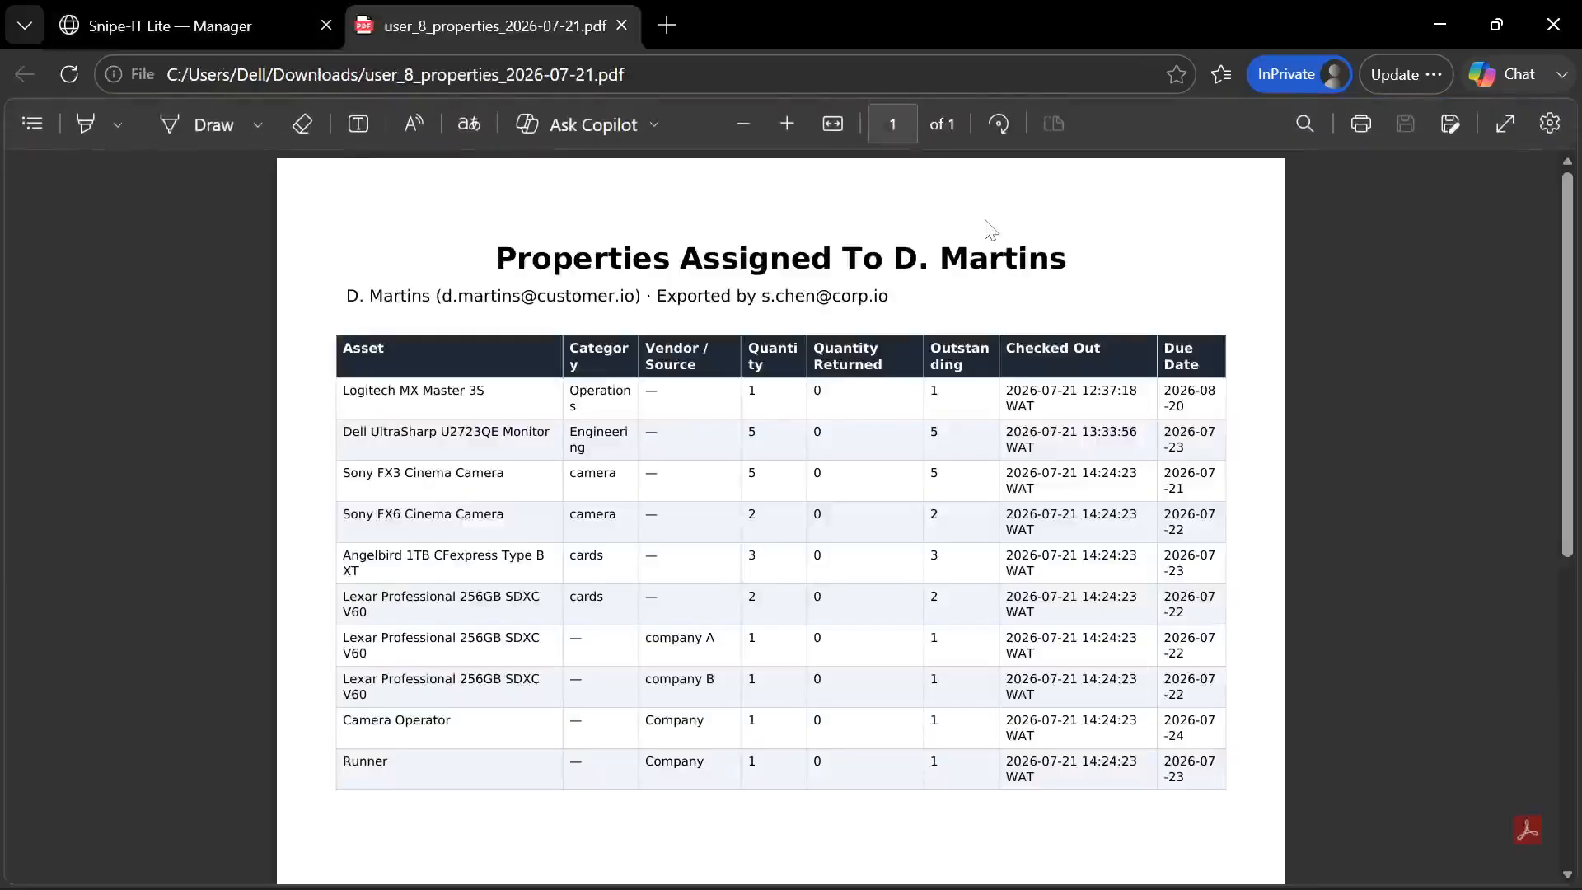
scroll(987, 224, "down", 2)
scroll(986, 219, "up", 2)
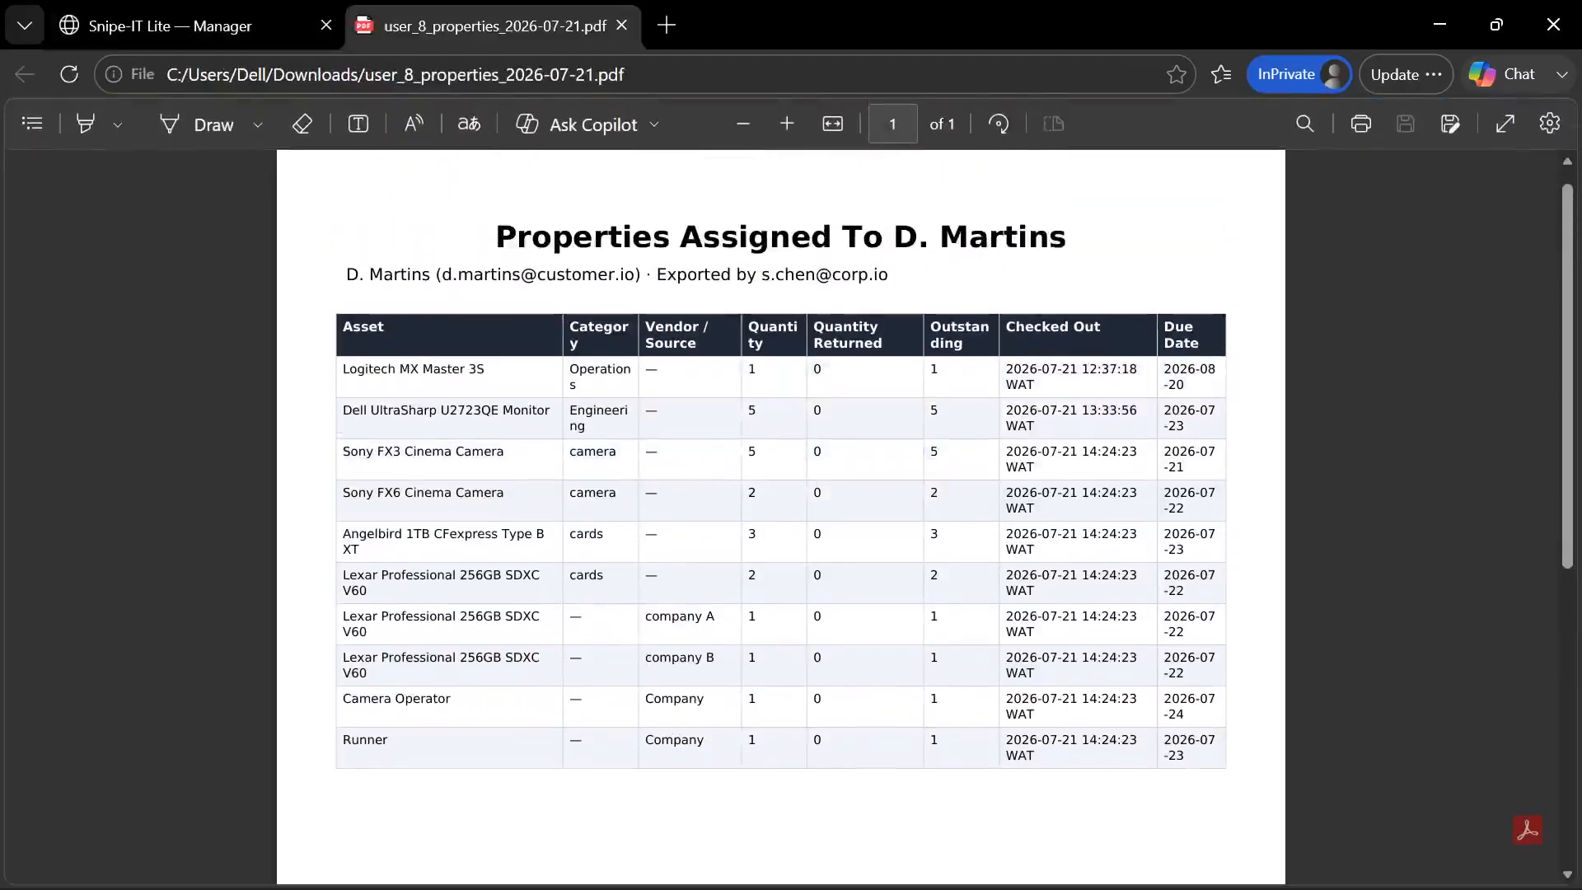
scroll(610, 614, "down", 3)
scroll(610, 614, "up", 2)
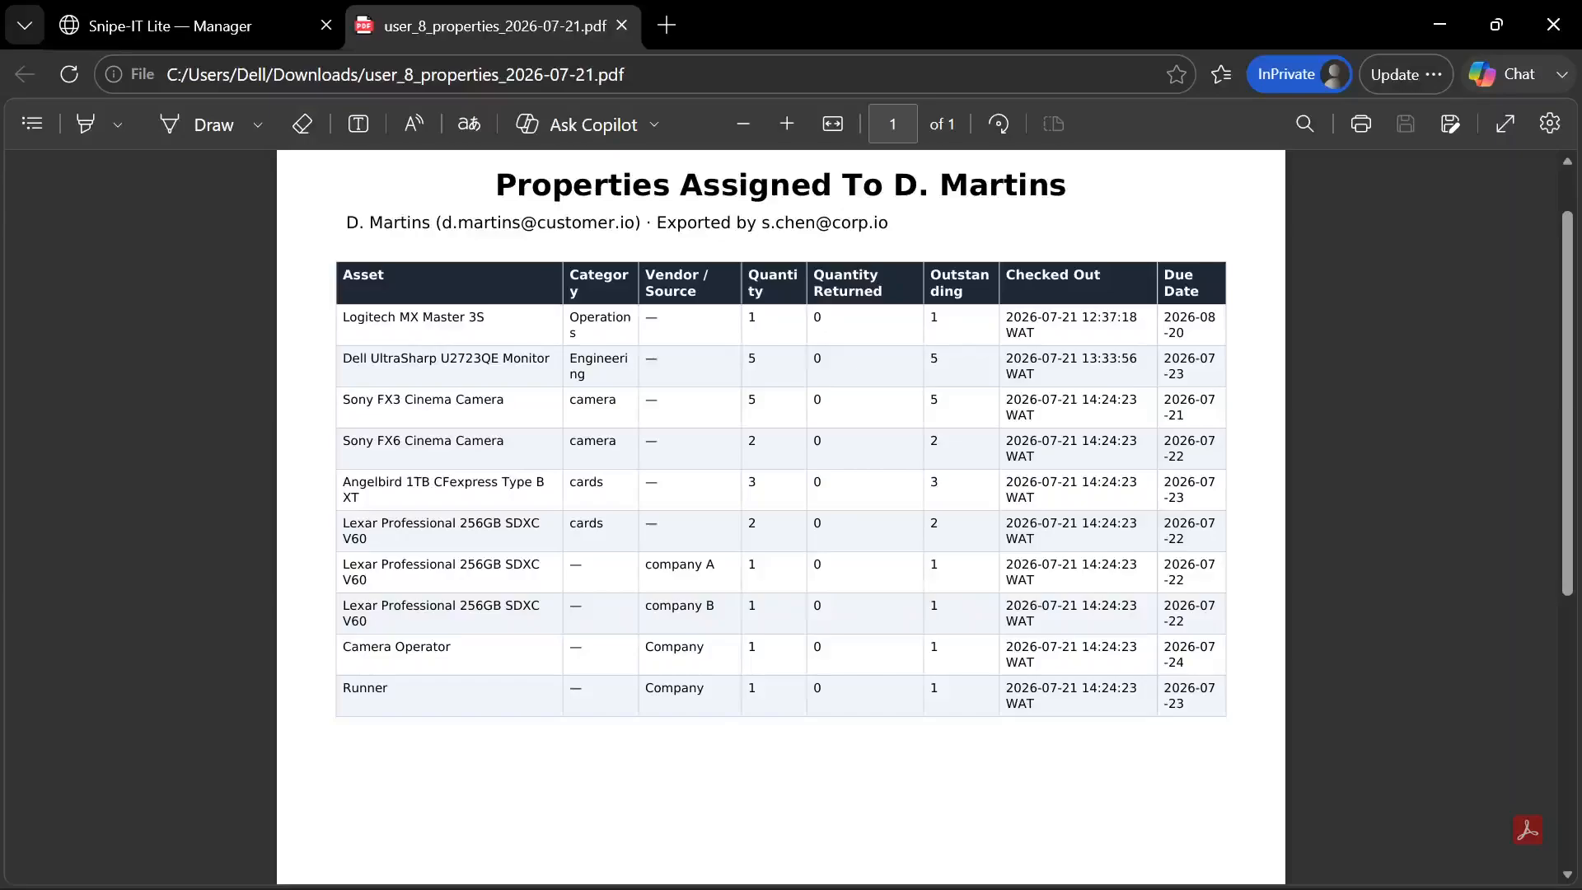
Switch to the customer portal in Chrome and export the fulfilled quotation as a PDF
mouse_move(892, 882)
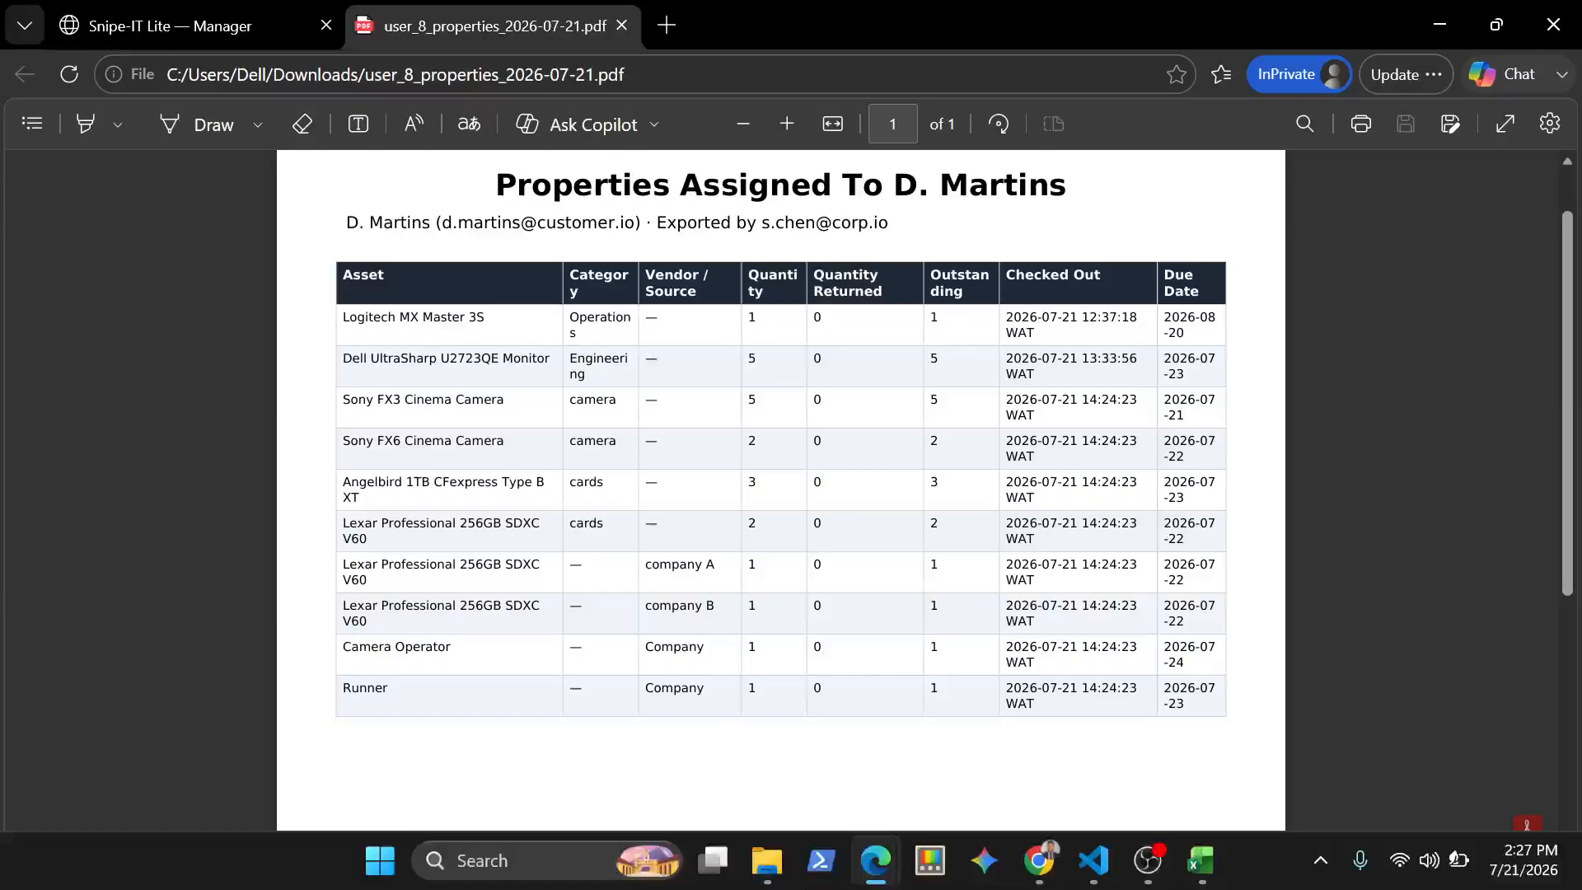
left_click(1040, 861)
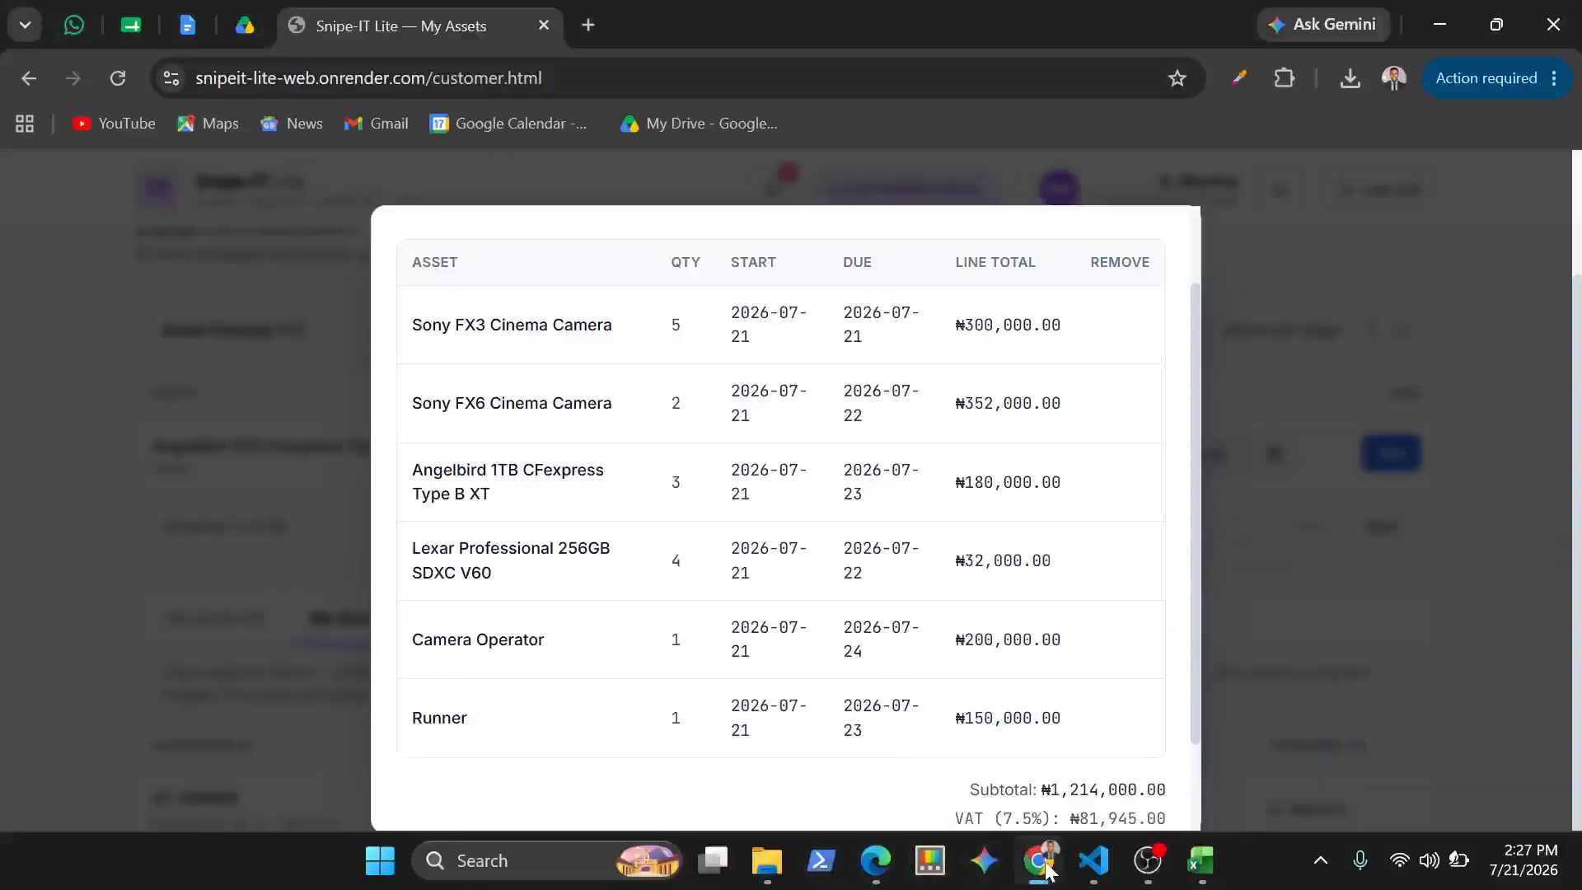
scroll(1037, 307, "up", 2)
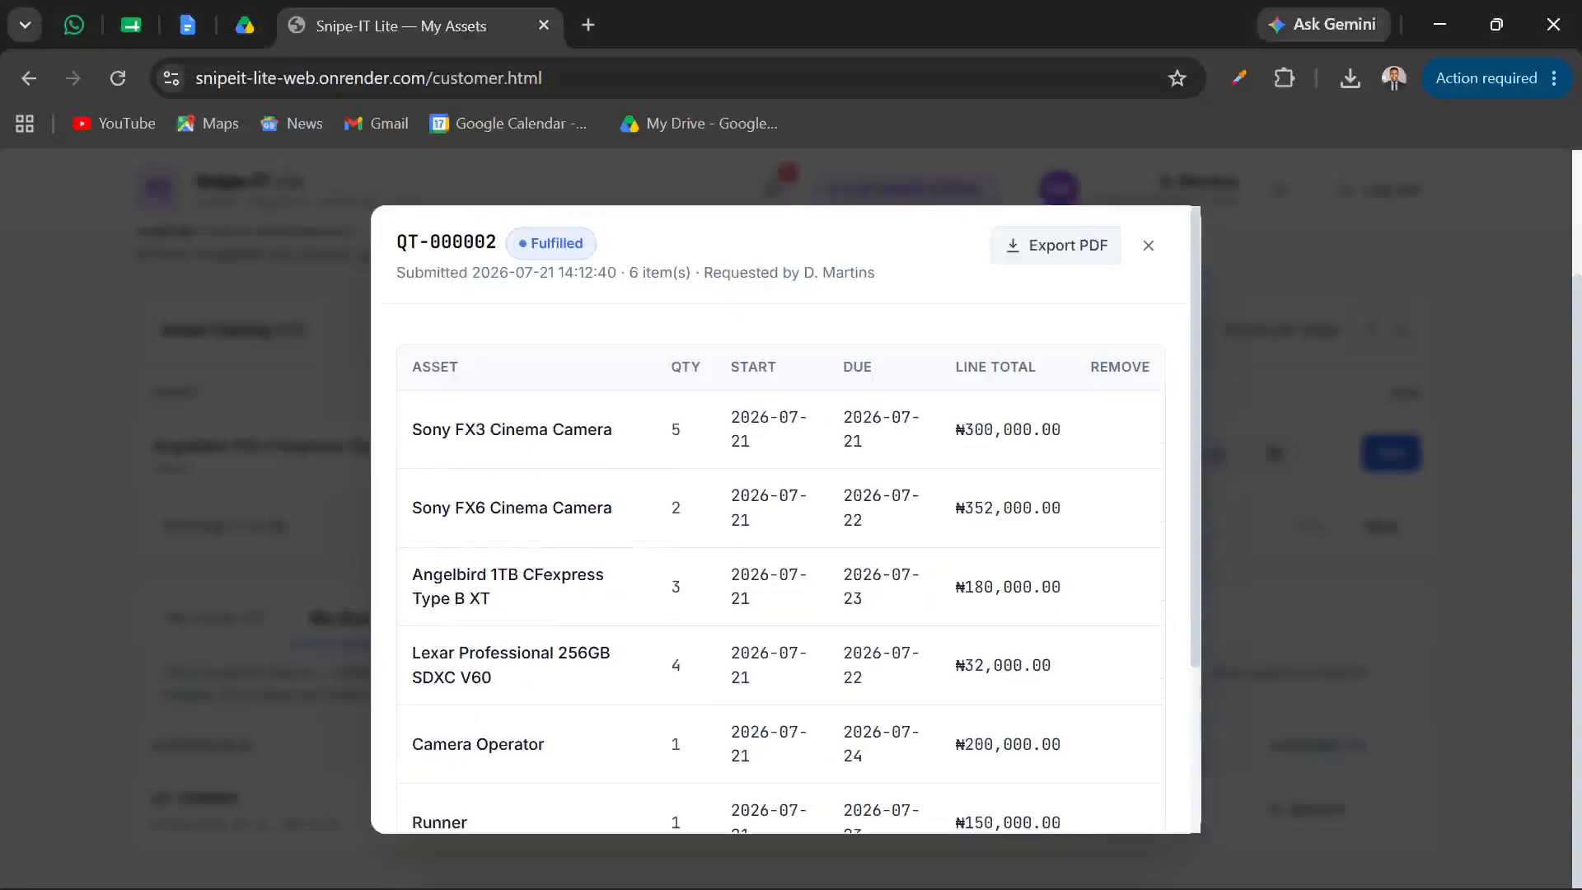
left_click(1051, 251)
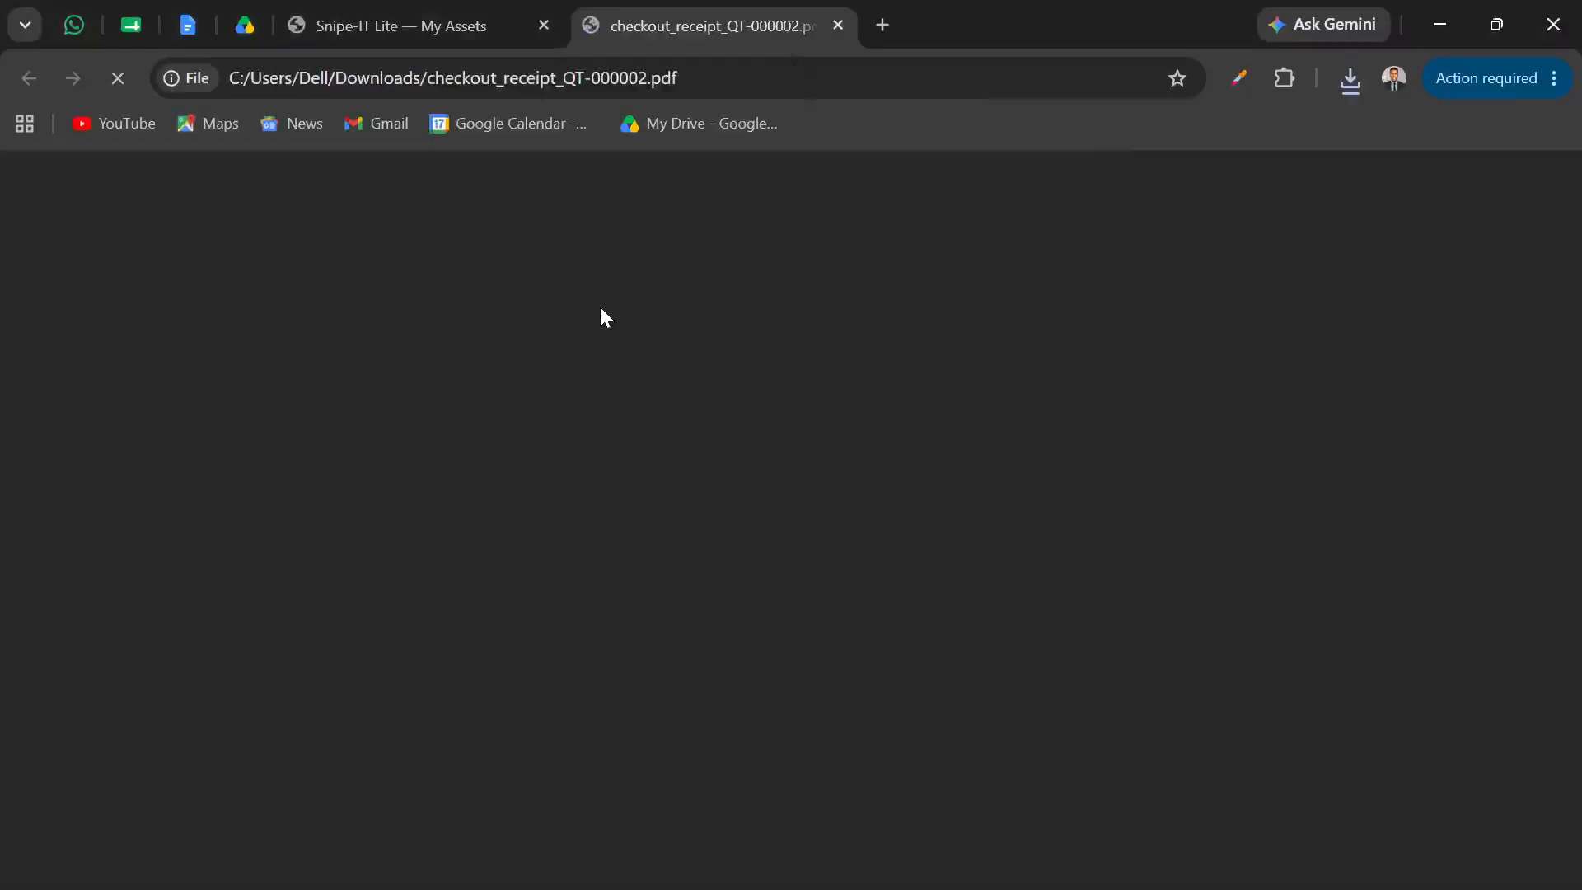
Review the quotation PDF's client details, quoted items and summary with subtotal, VAT, discount and grand total
scroll(604, 317, "down", 4)
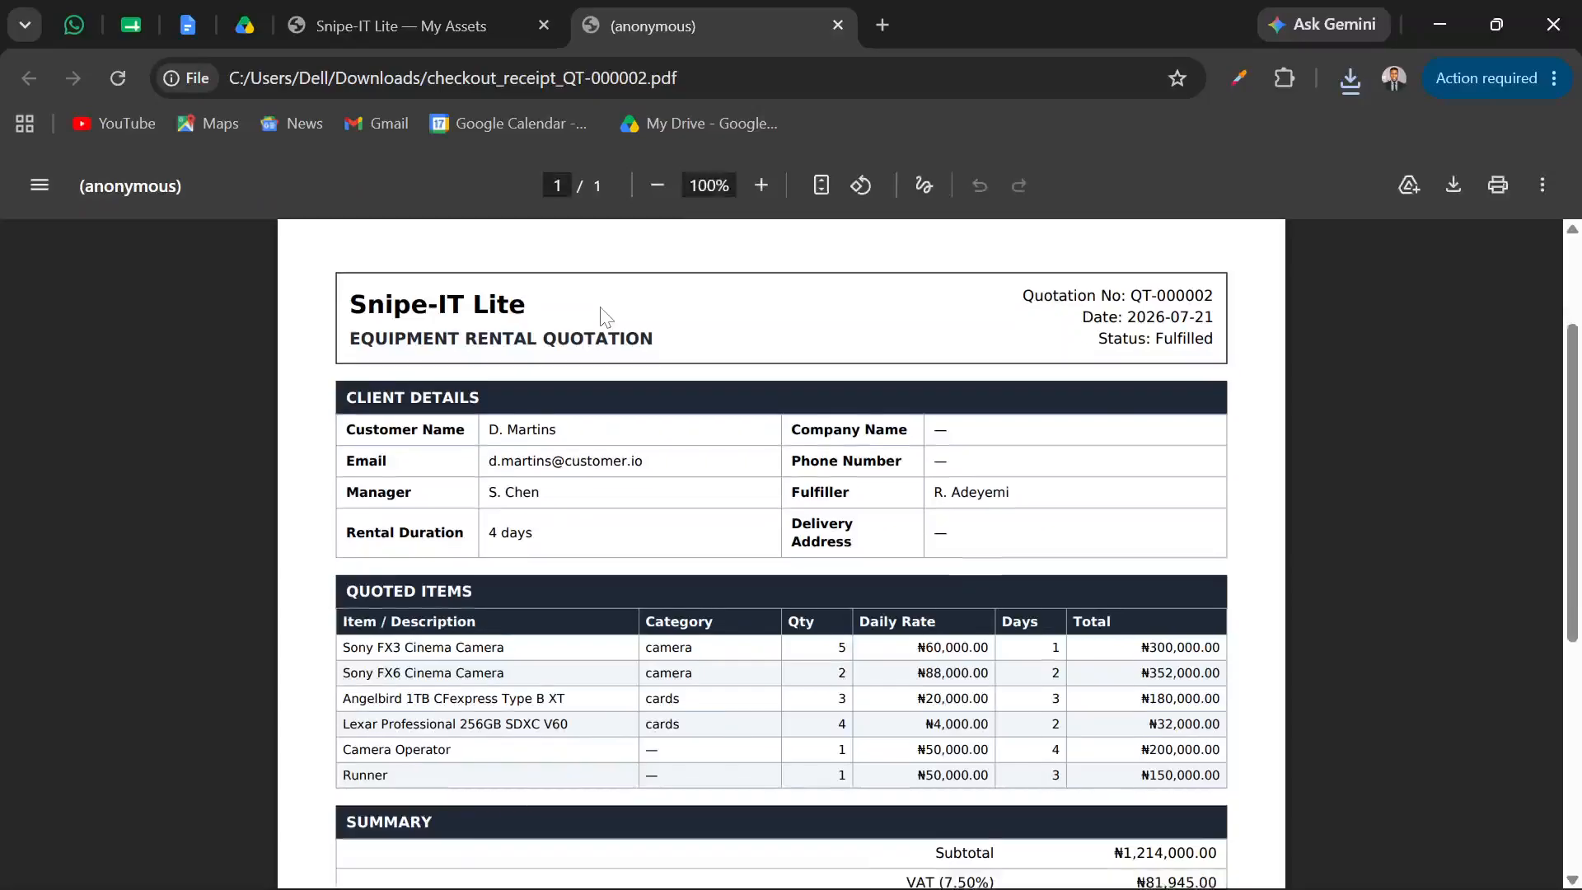
scroll(604, 317, "up", 3)
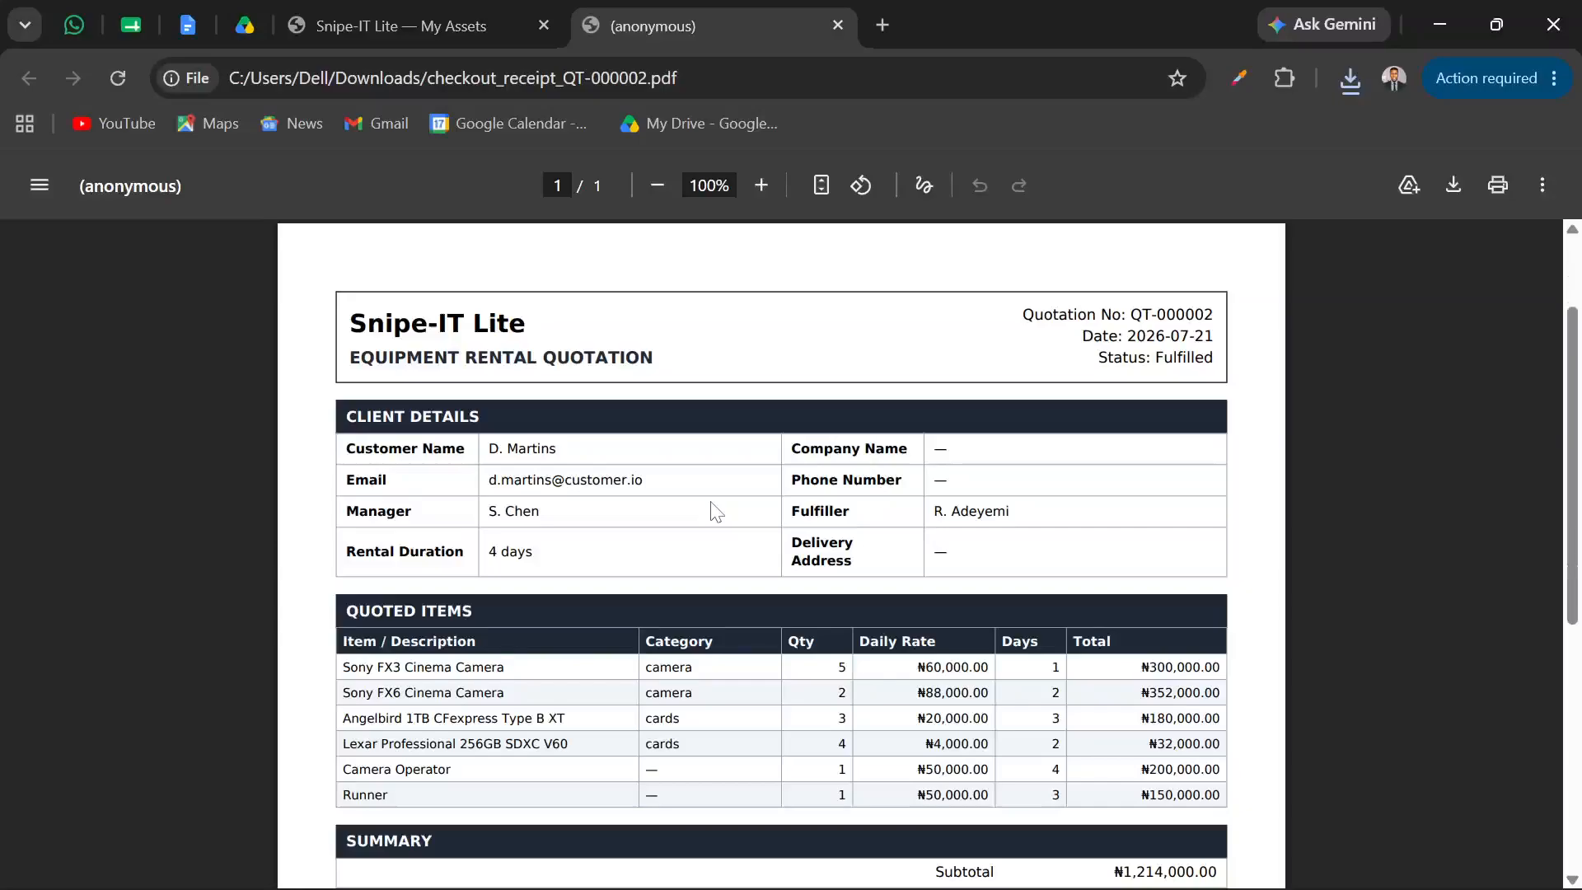
scroll(716, 511, "down", 3)
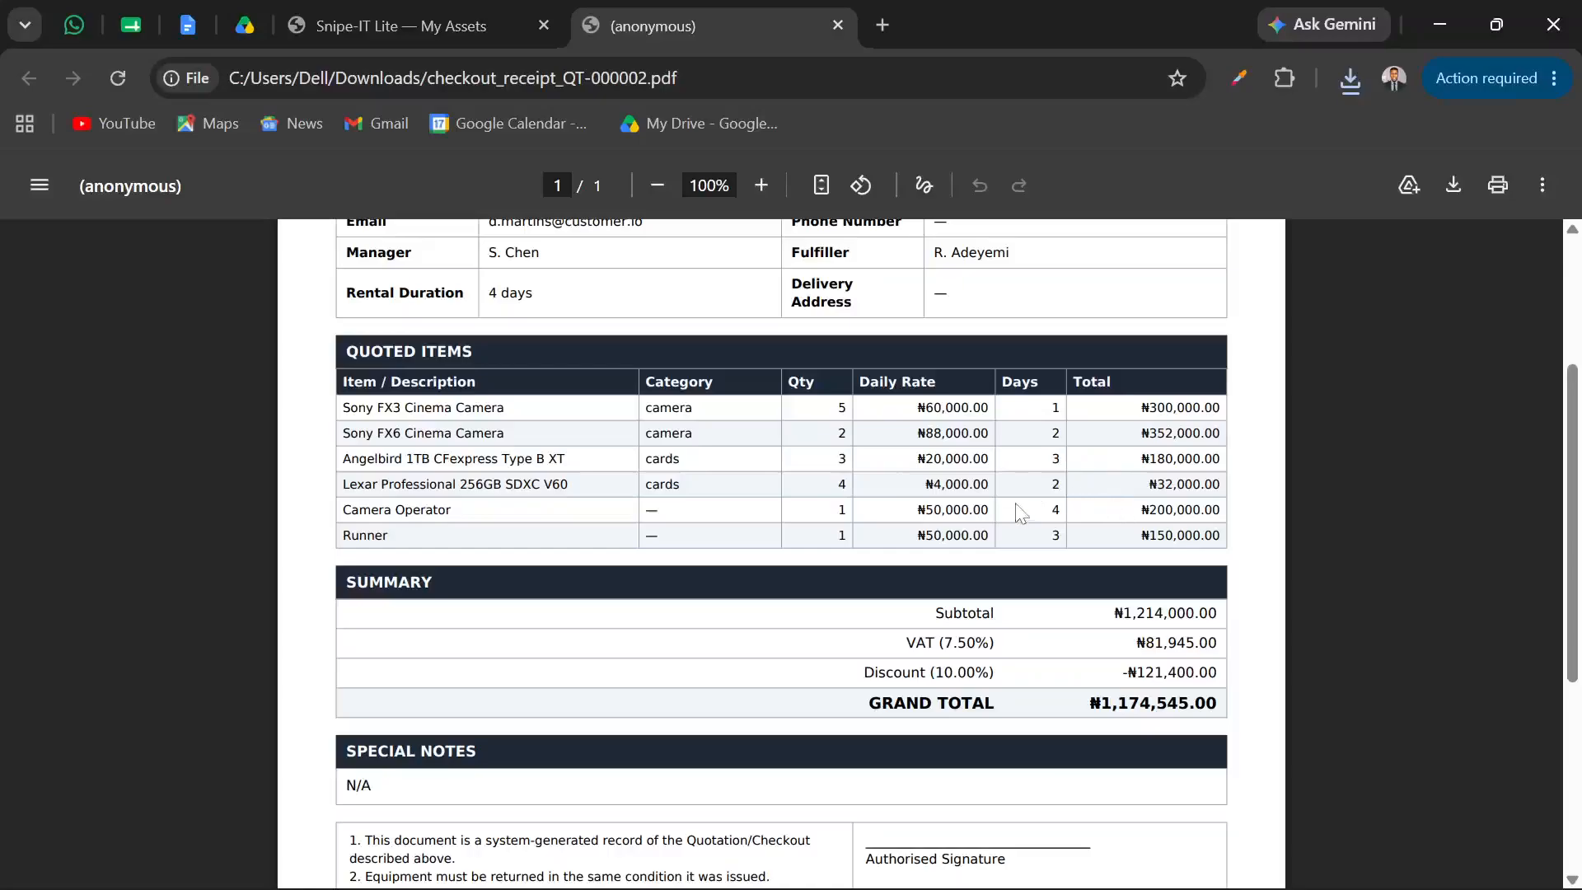
scroll(1021, 513, "up", 3)
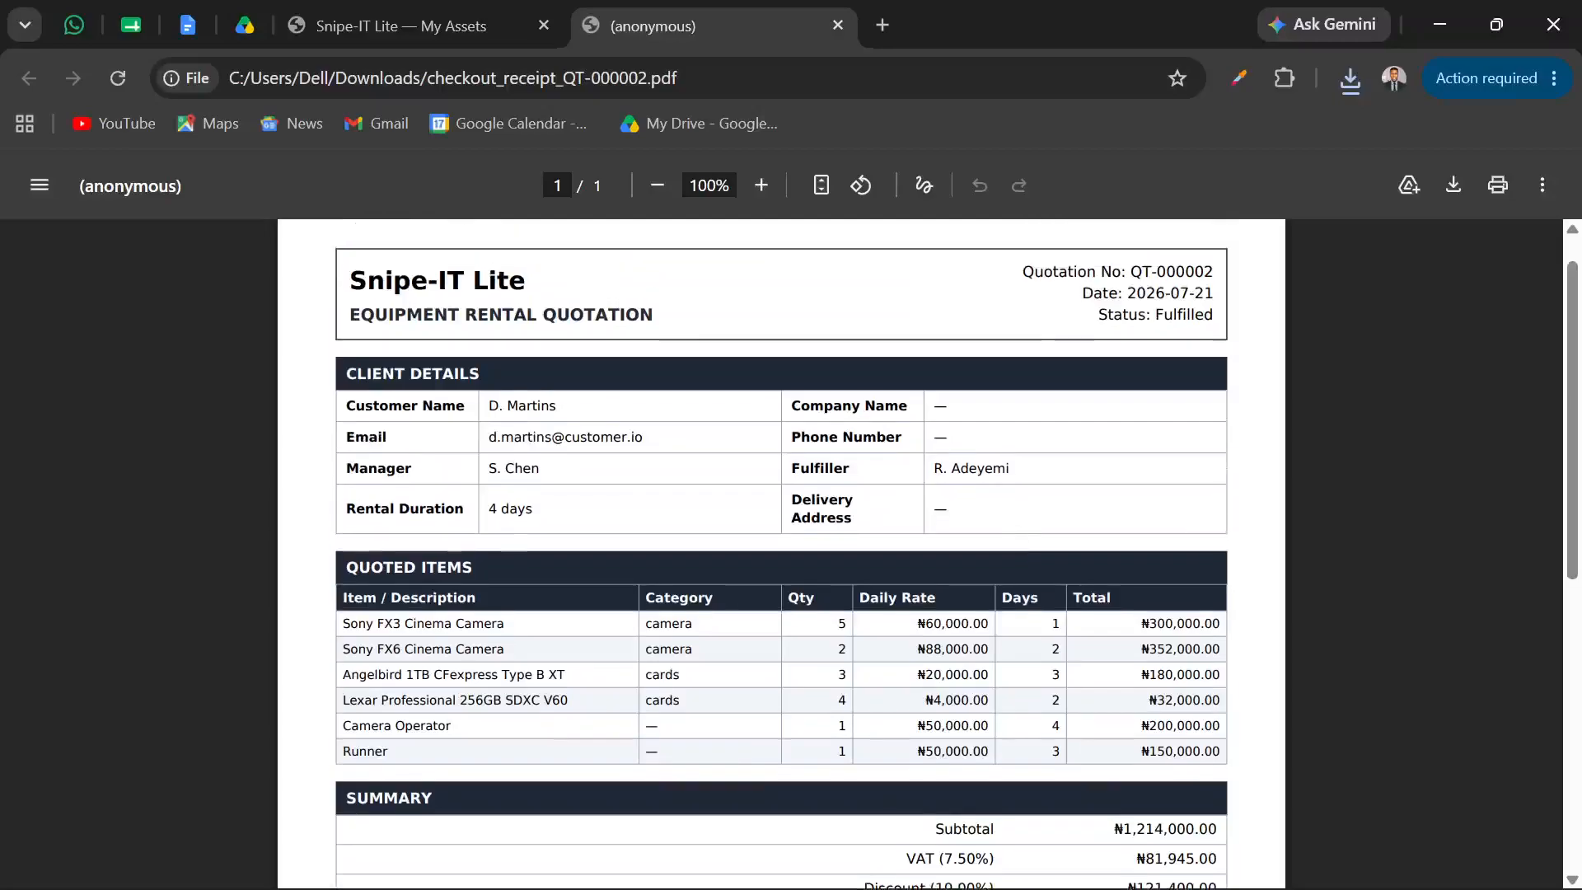
In the Super Admin portal in Edge, search the Asset Inventory for "lexa" and check the Properties Hub of Lexar Professional 256GB SDXC V60
mouse_move(868, 880)
left_click(750, 766)
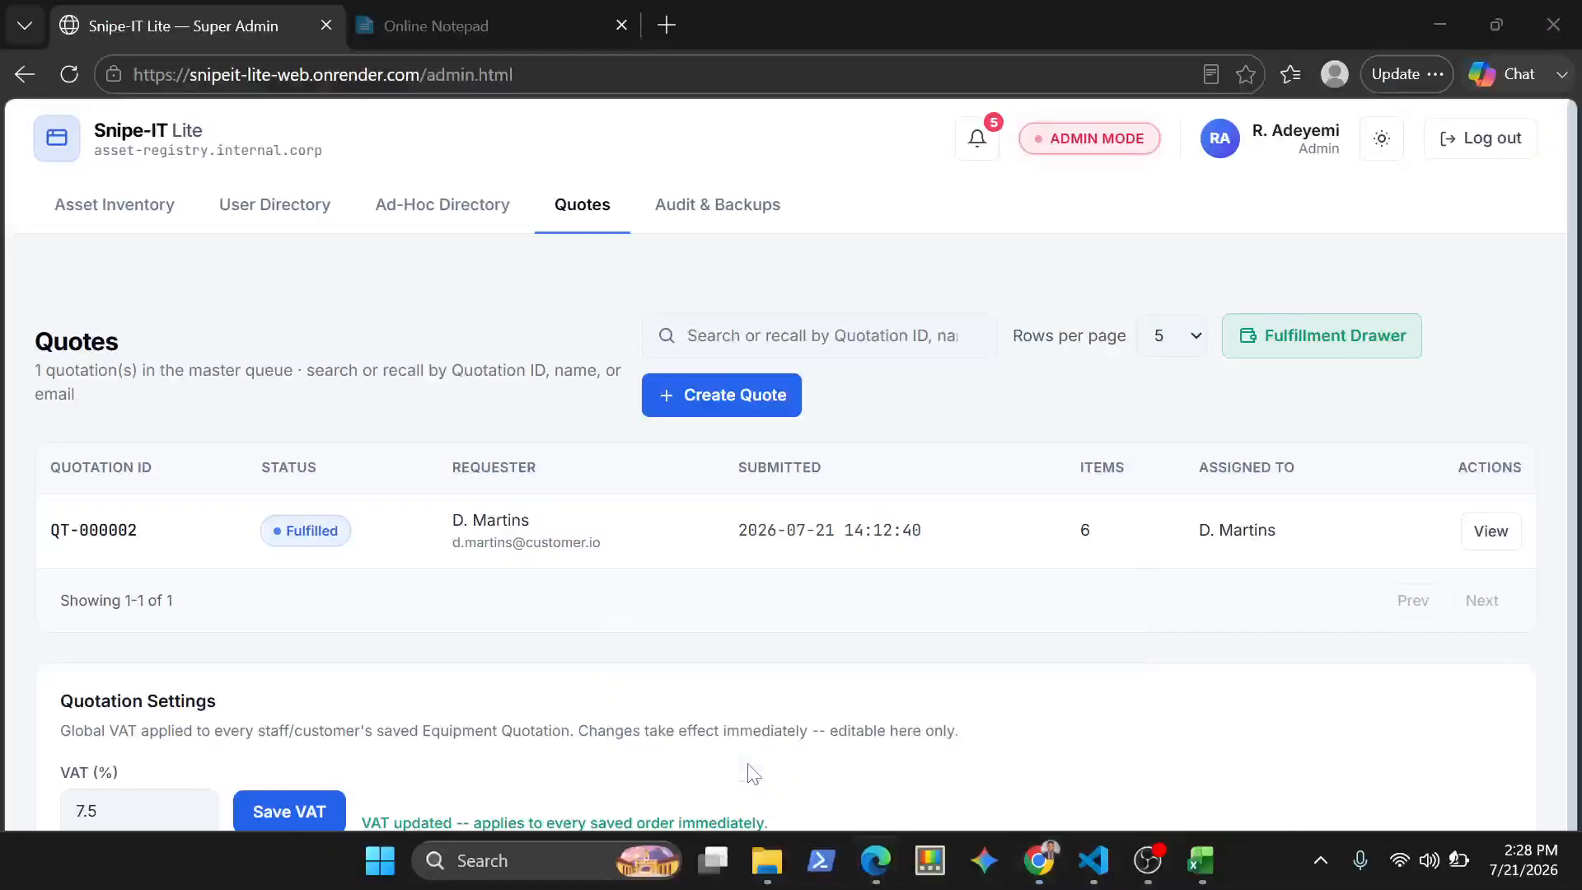
left_click(115, 204)
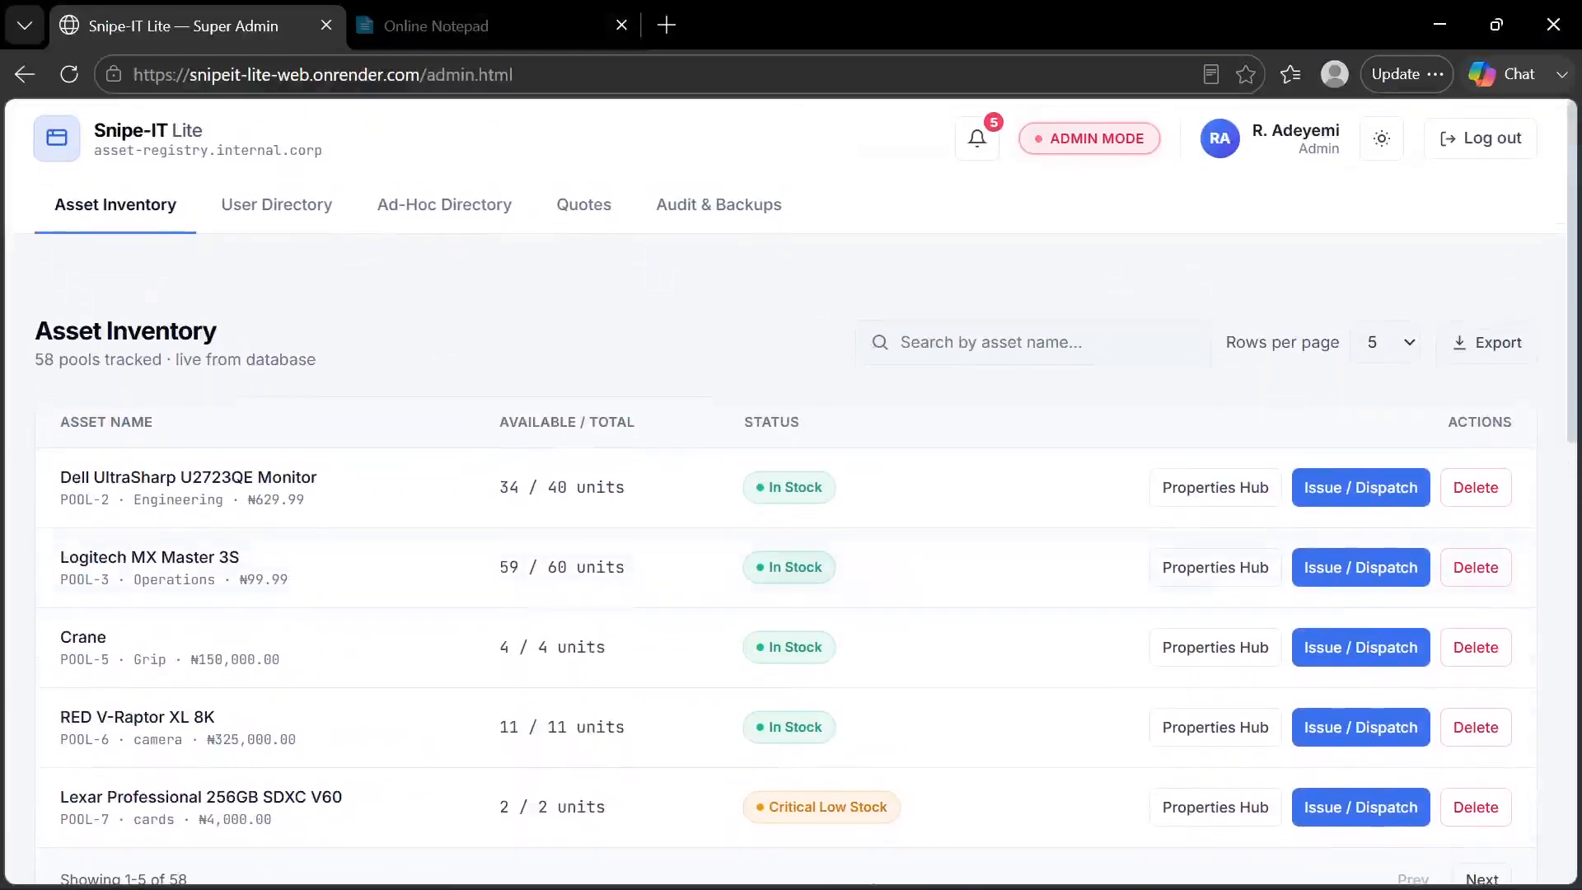
left_click(877, 343)
type("lexa")
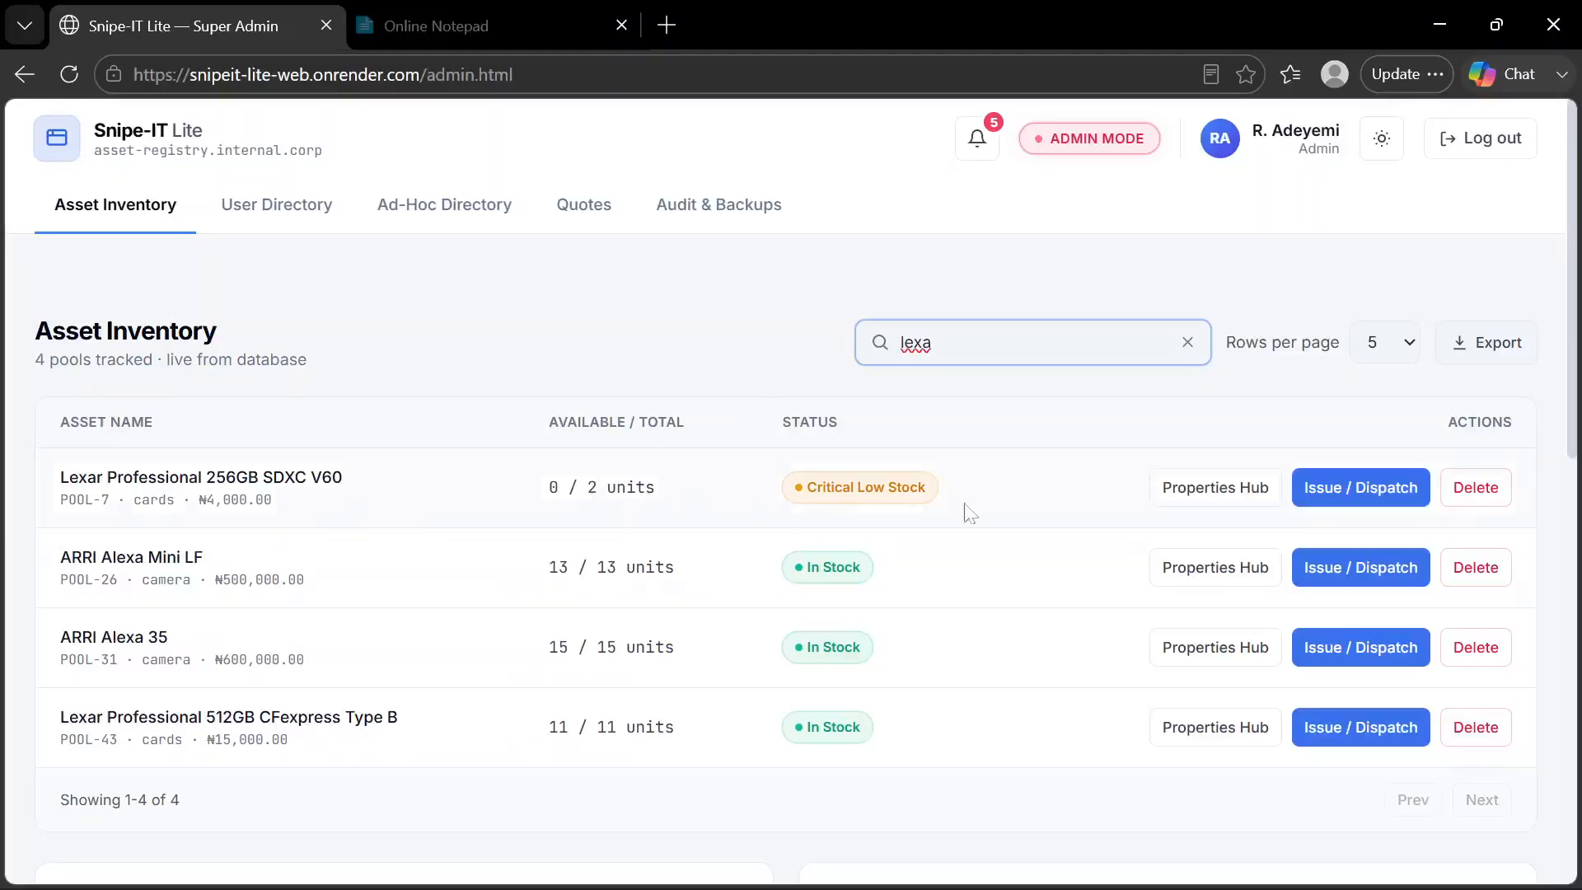
left_click(1218, 491)
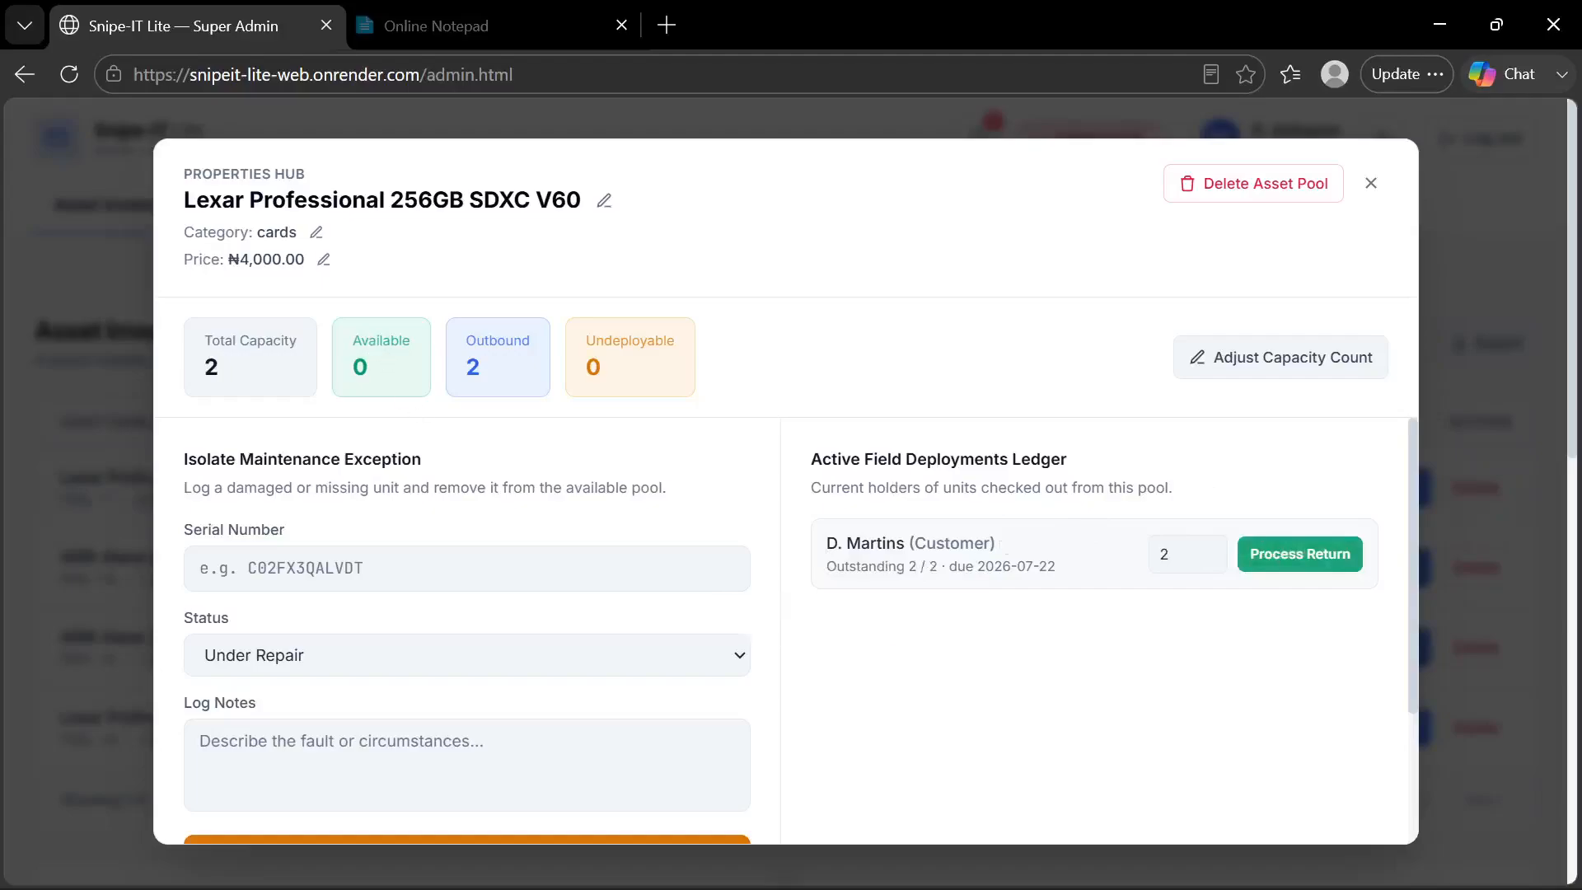
left_click(1371, 183)
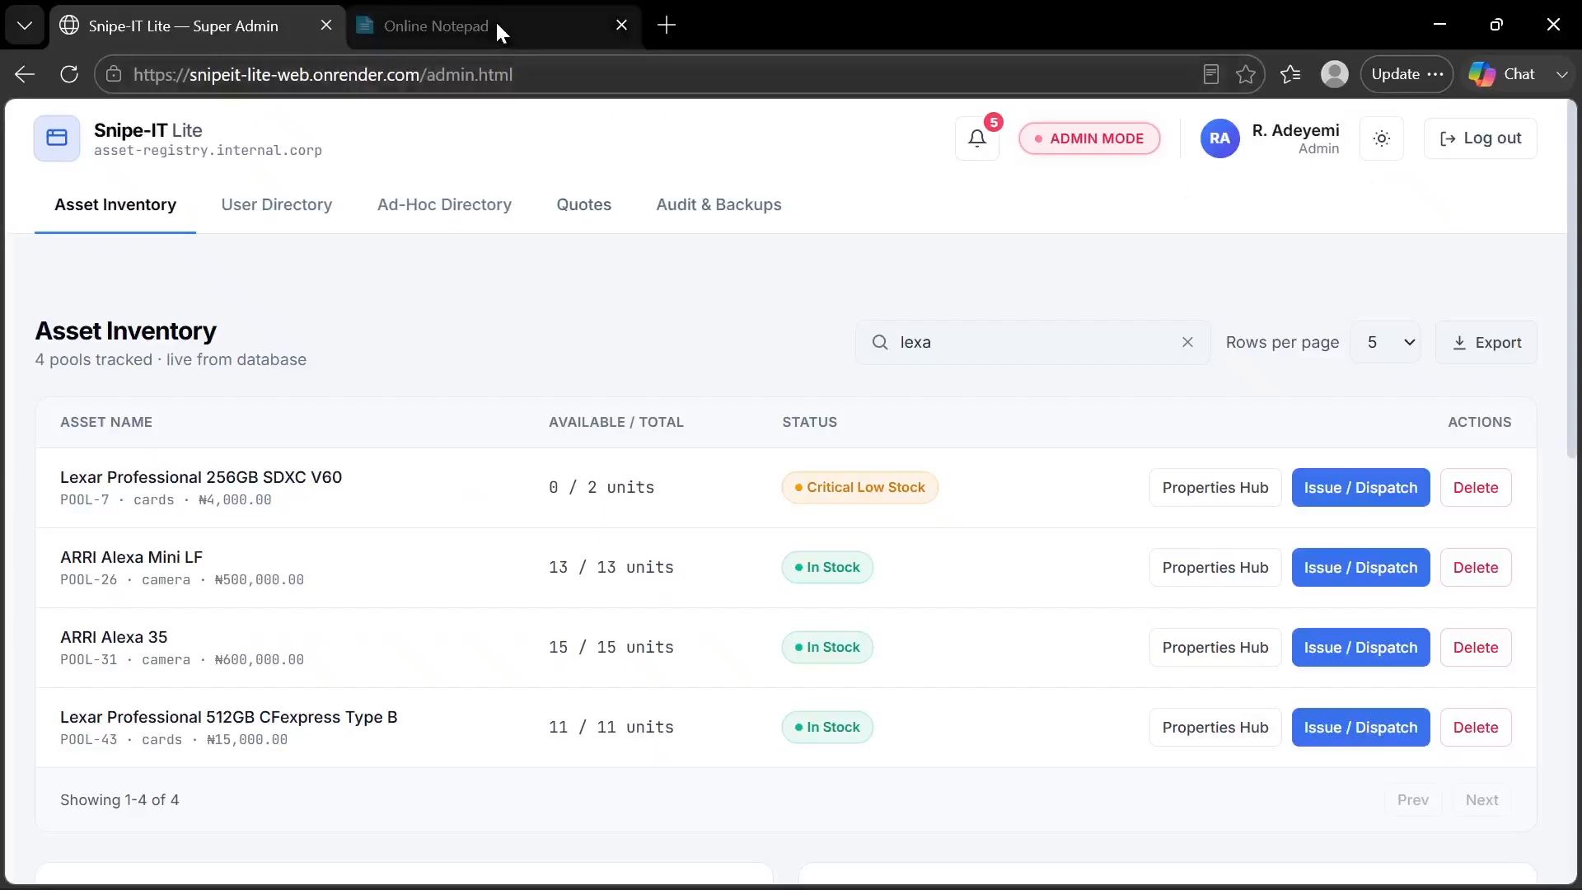
Look over the Quotes page, and view the ARRI Alexa Mini LF's Properties Hub in the Asset Inventory
left_click(581, 203)
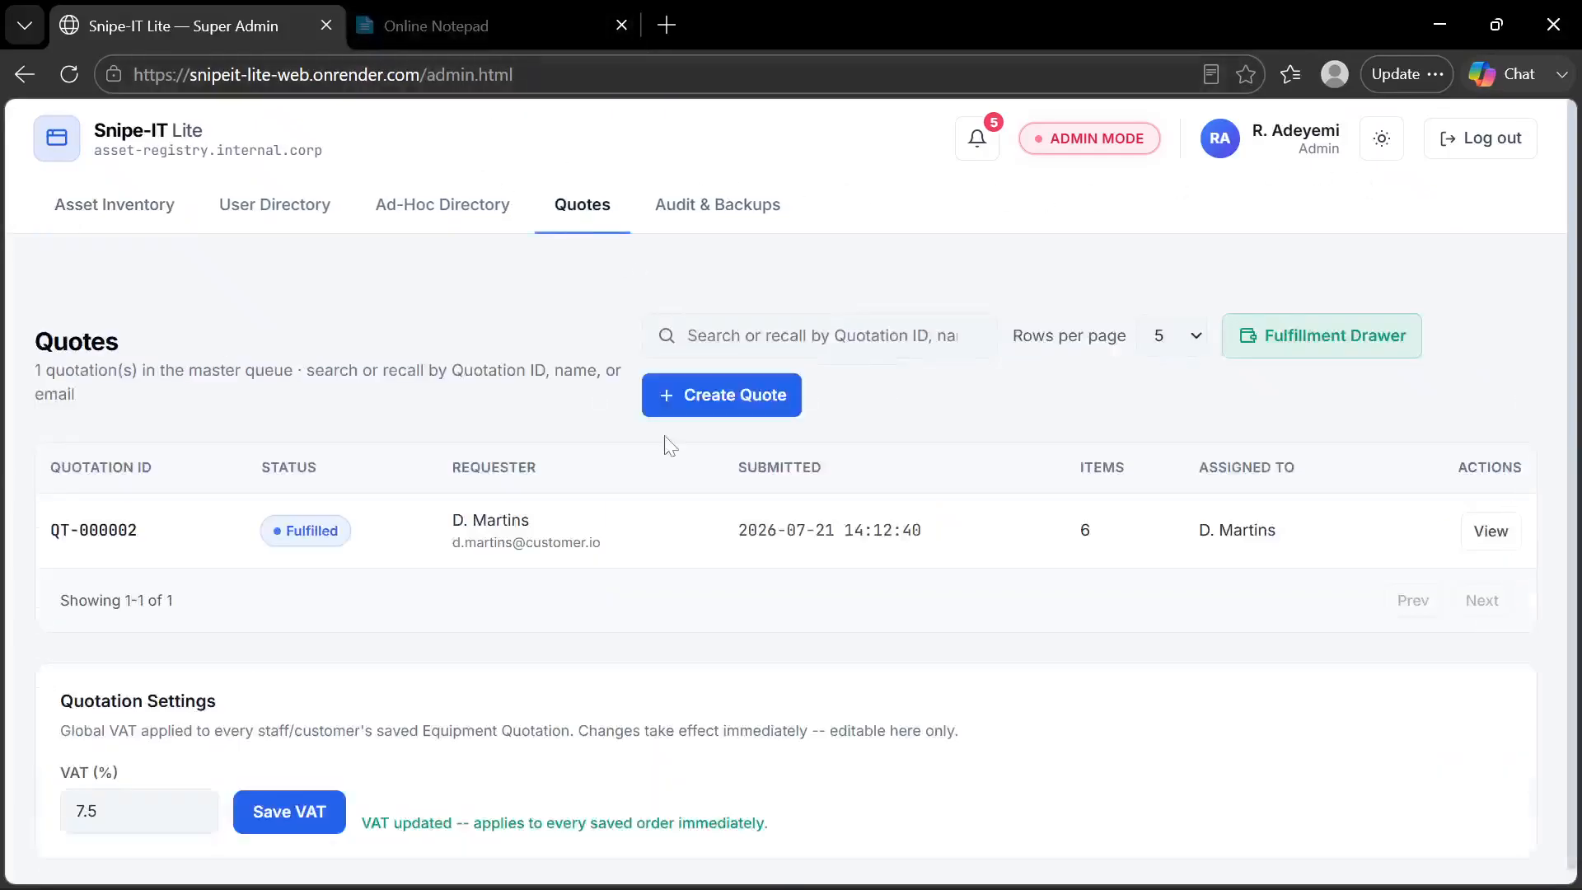
scroll(669, 445, "down", 1)
scroll(669, 445, "up", 1)
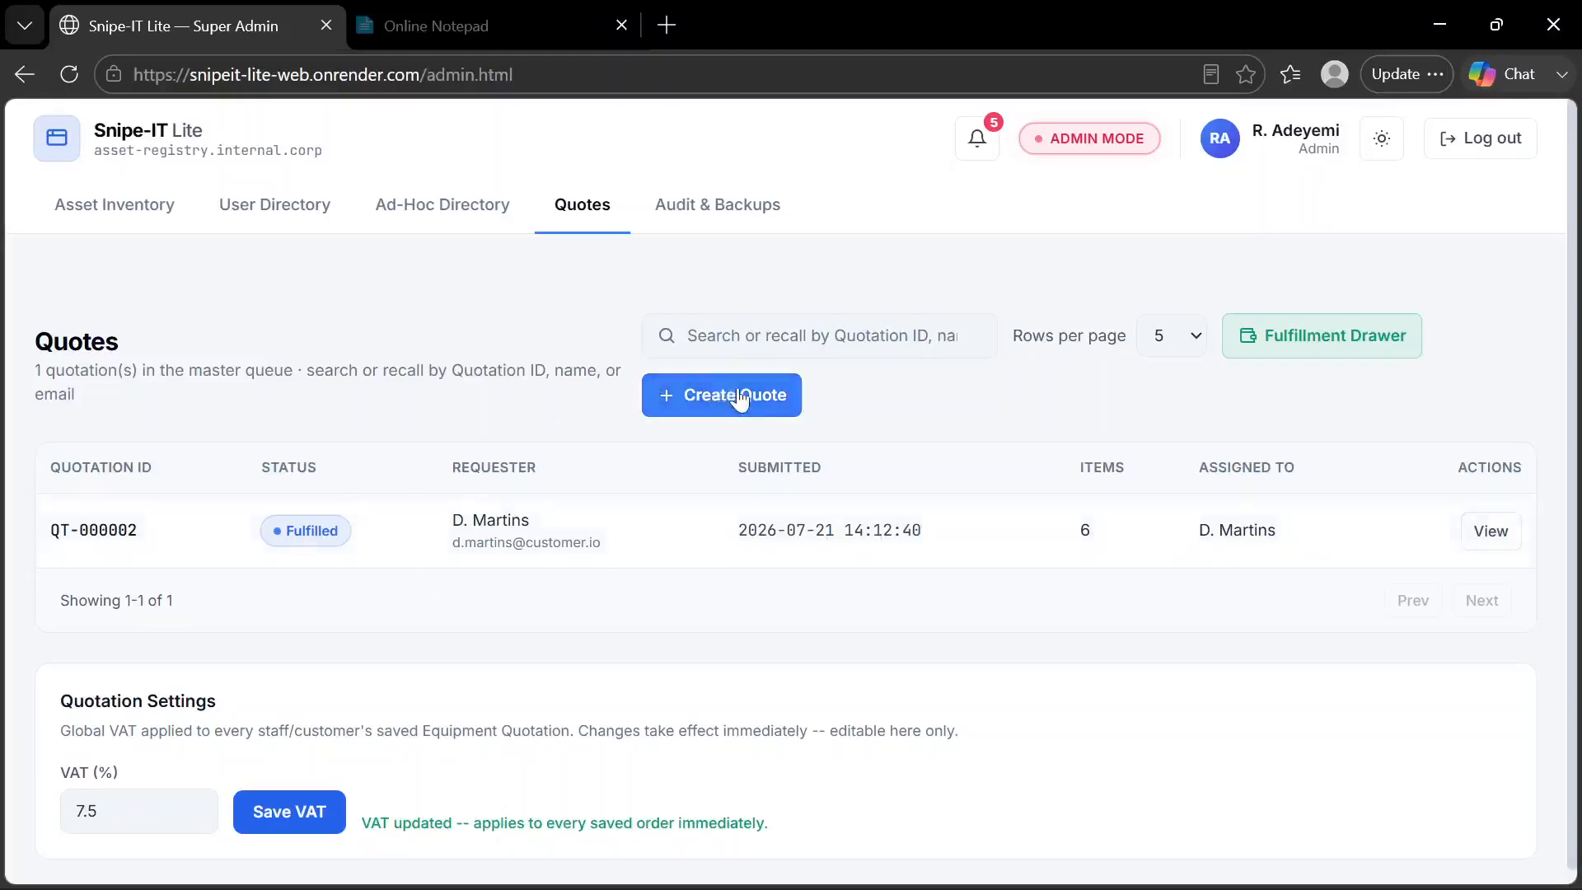
left_click(142, 208)
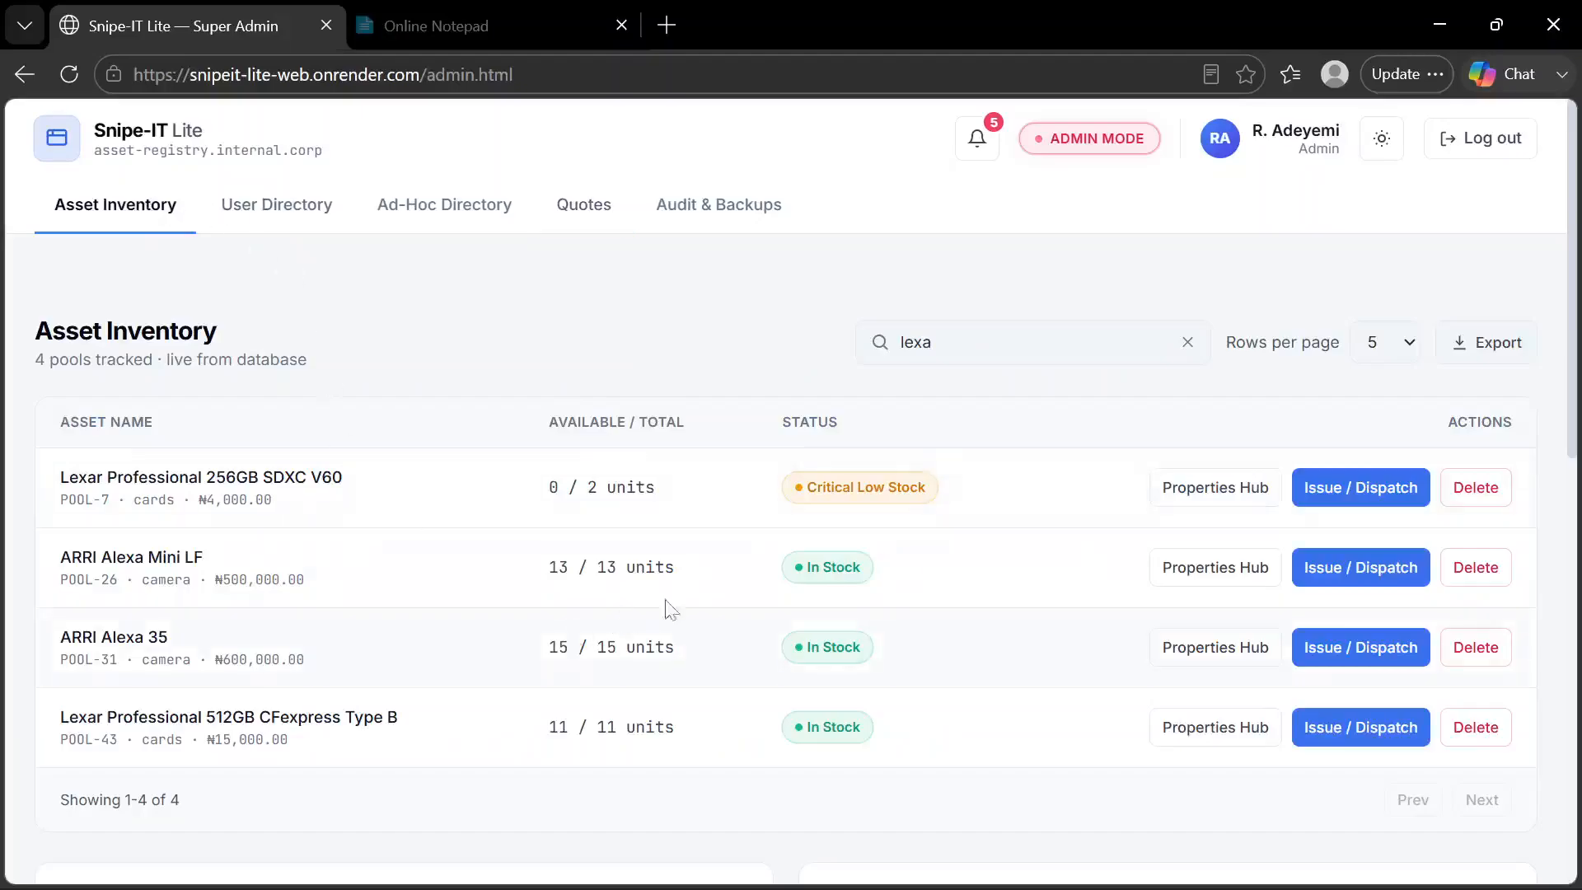
left_click(1218, 579)
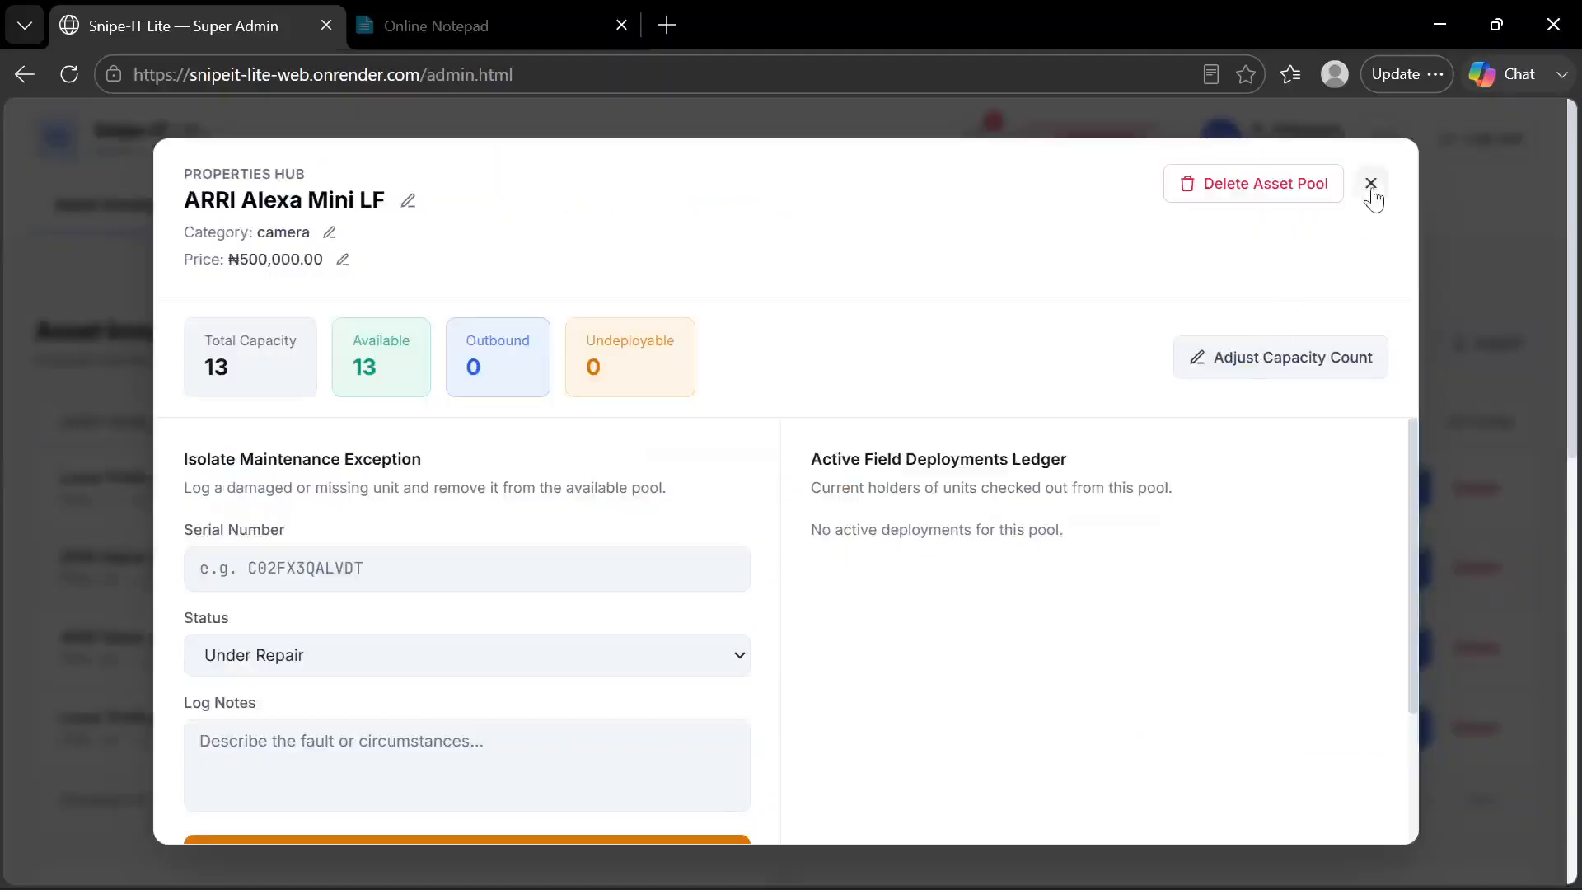
left_click(1371, 181)
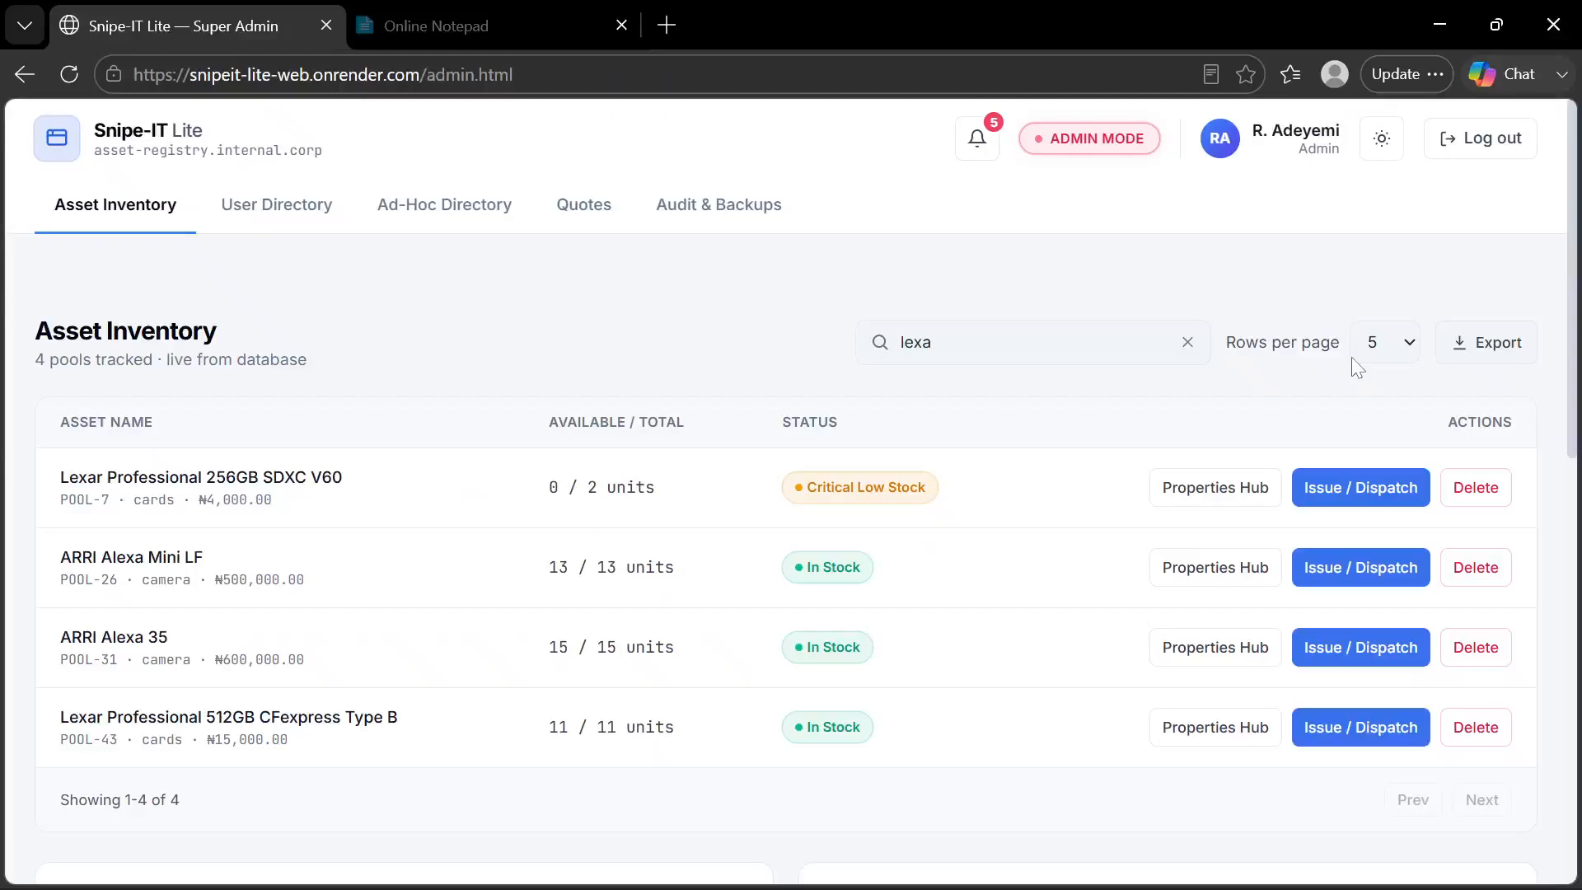
Start an outbound deployment of the ARRI Alexa Mini LF, assigning it to the customer's Linked Customer Account
left_click(1352, 567)
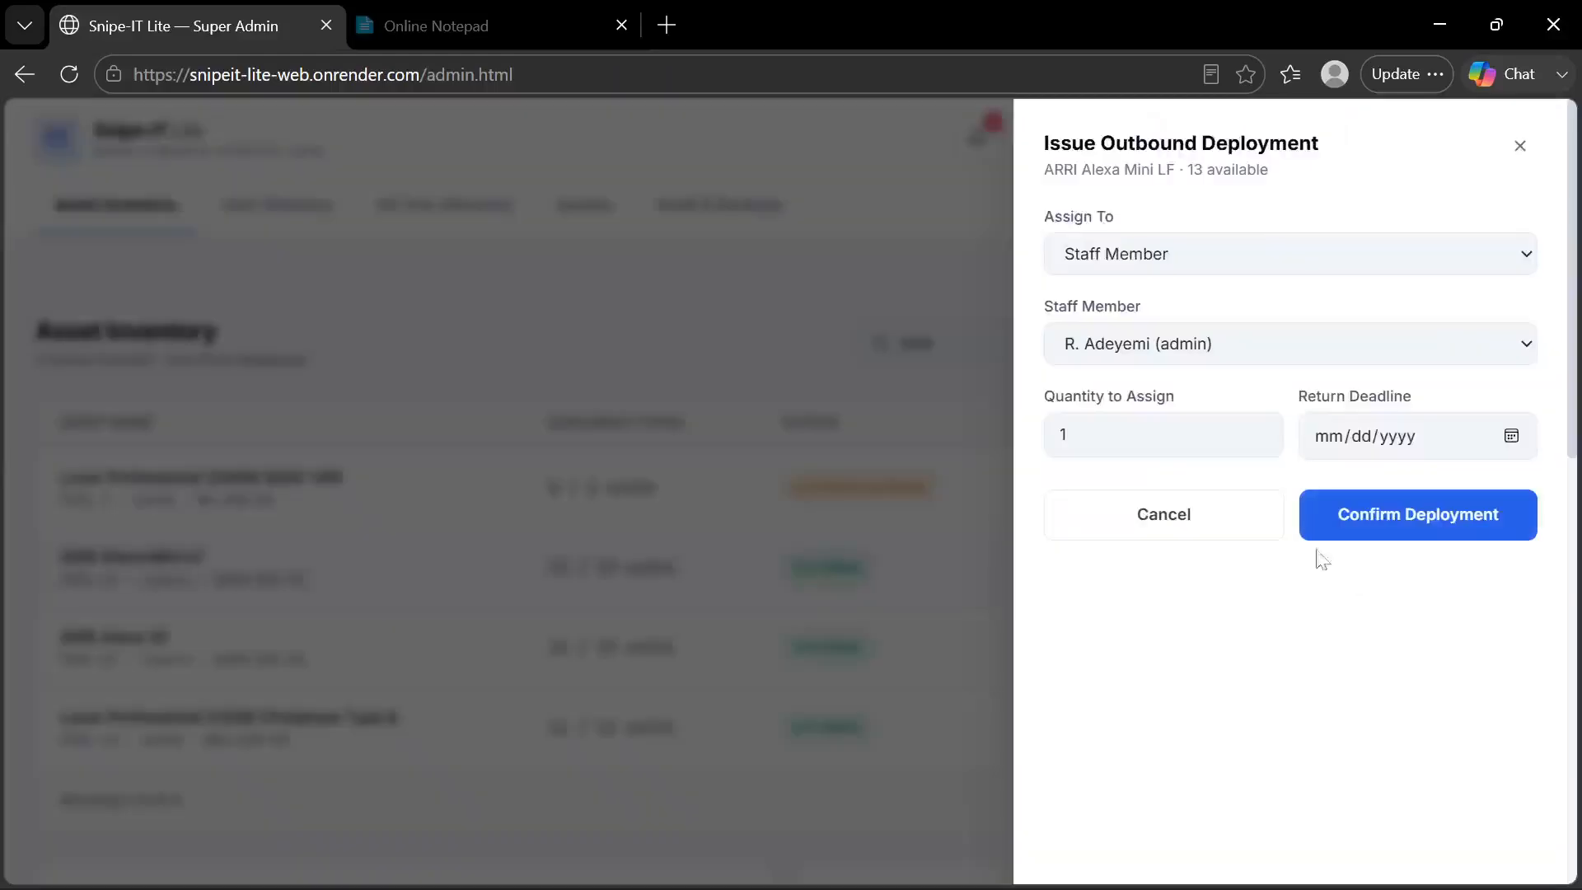
left_click(1249, 354)
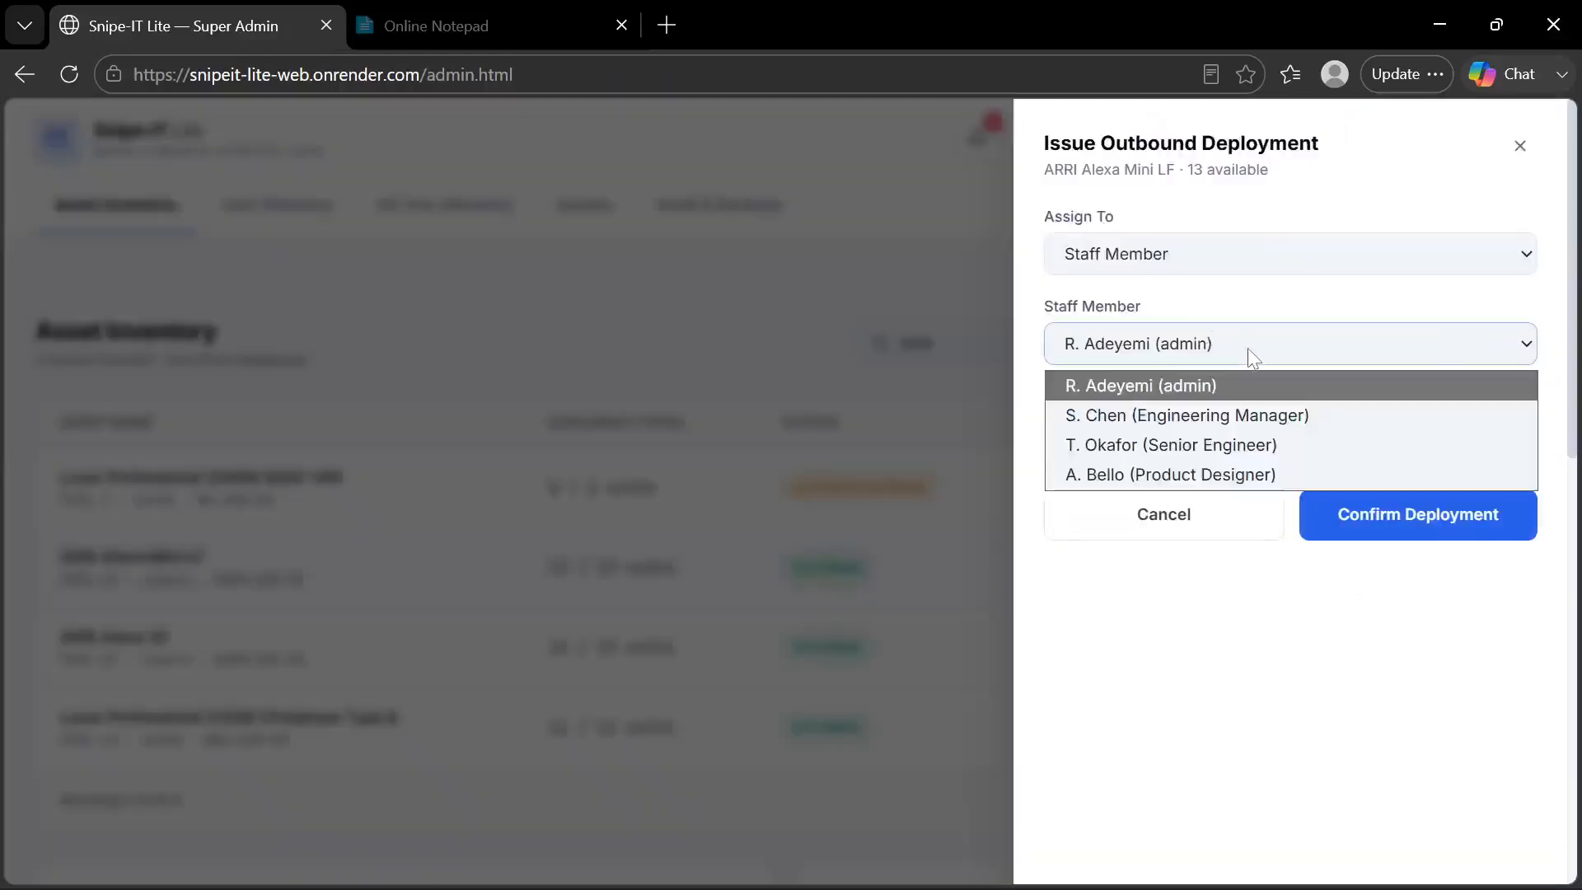
left_click(1190, 414)
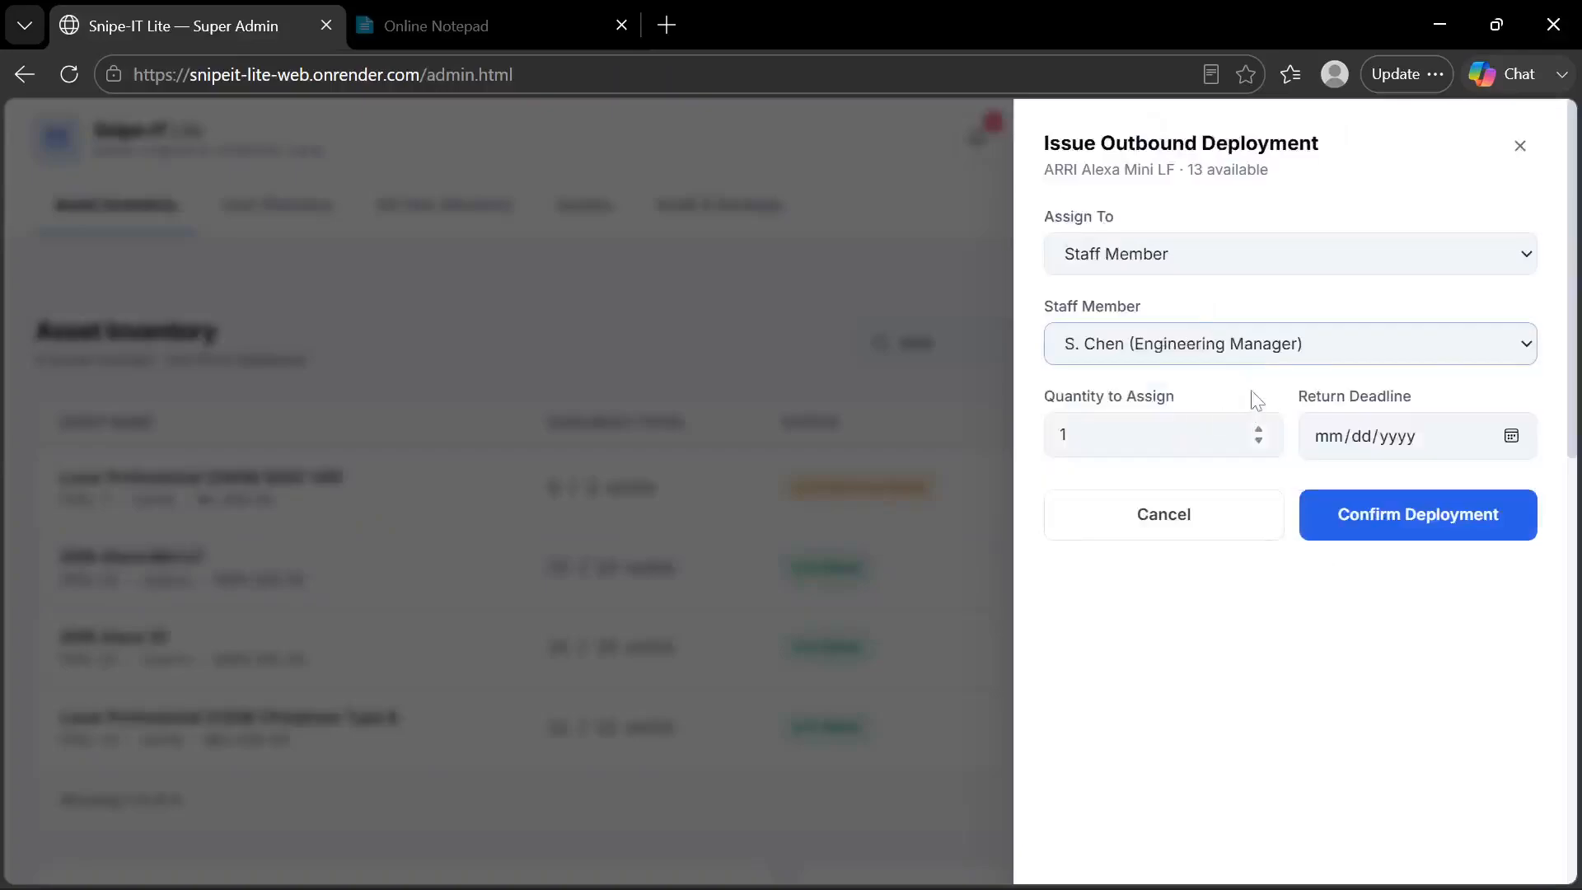
left_click(1328, 350)
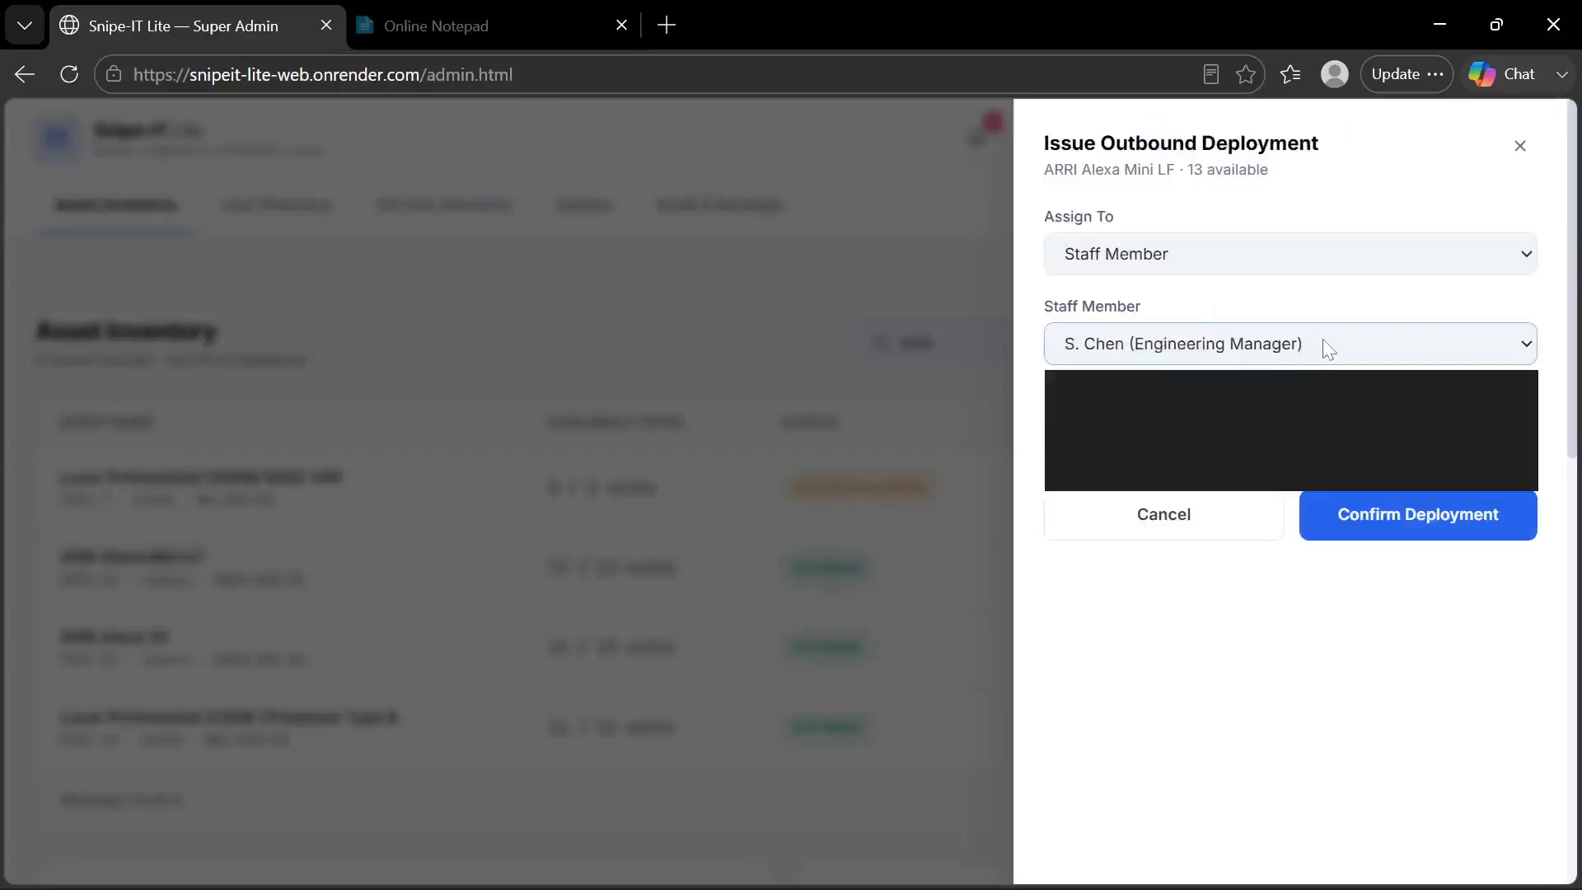
left_click(1108, 647)
left_click(1154, 254)
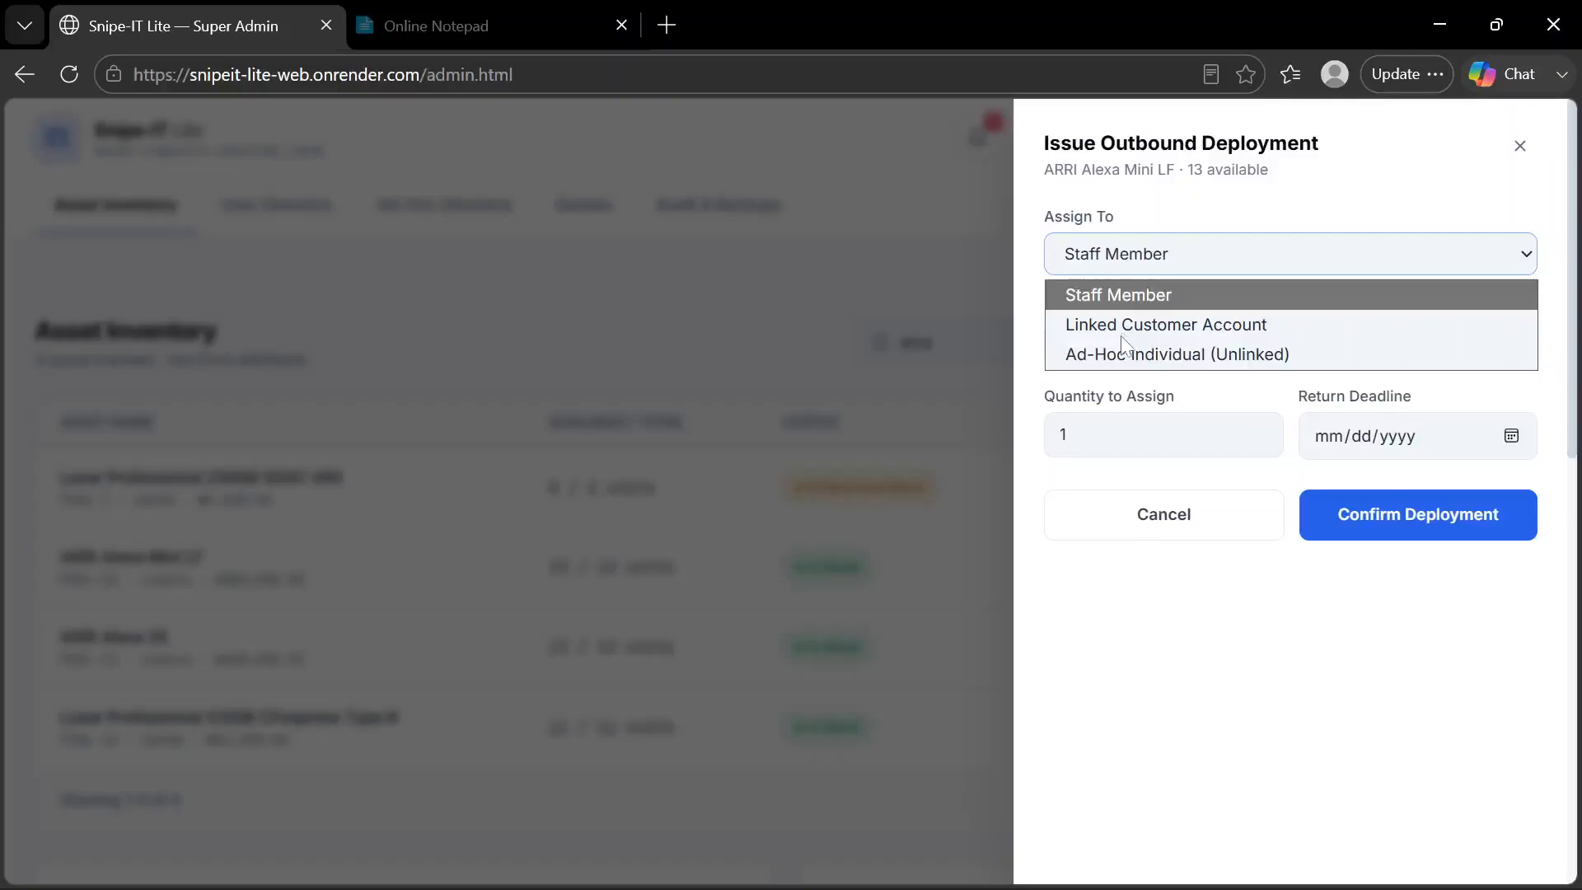
left_click(1194, 324)
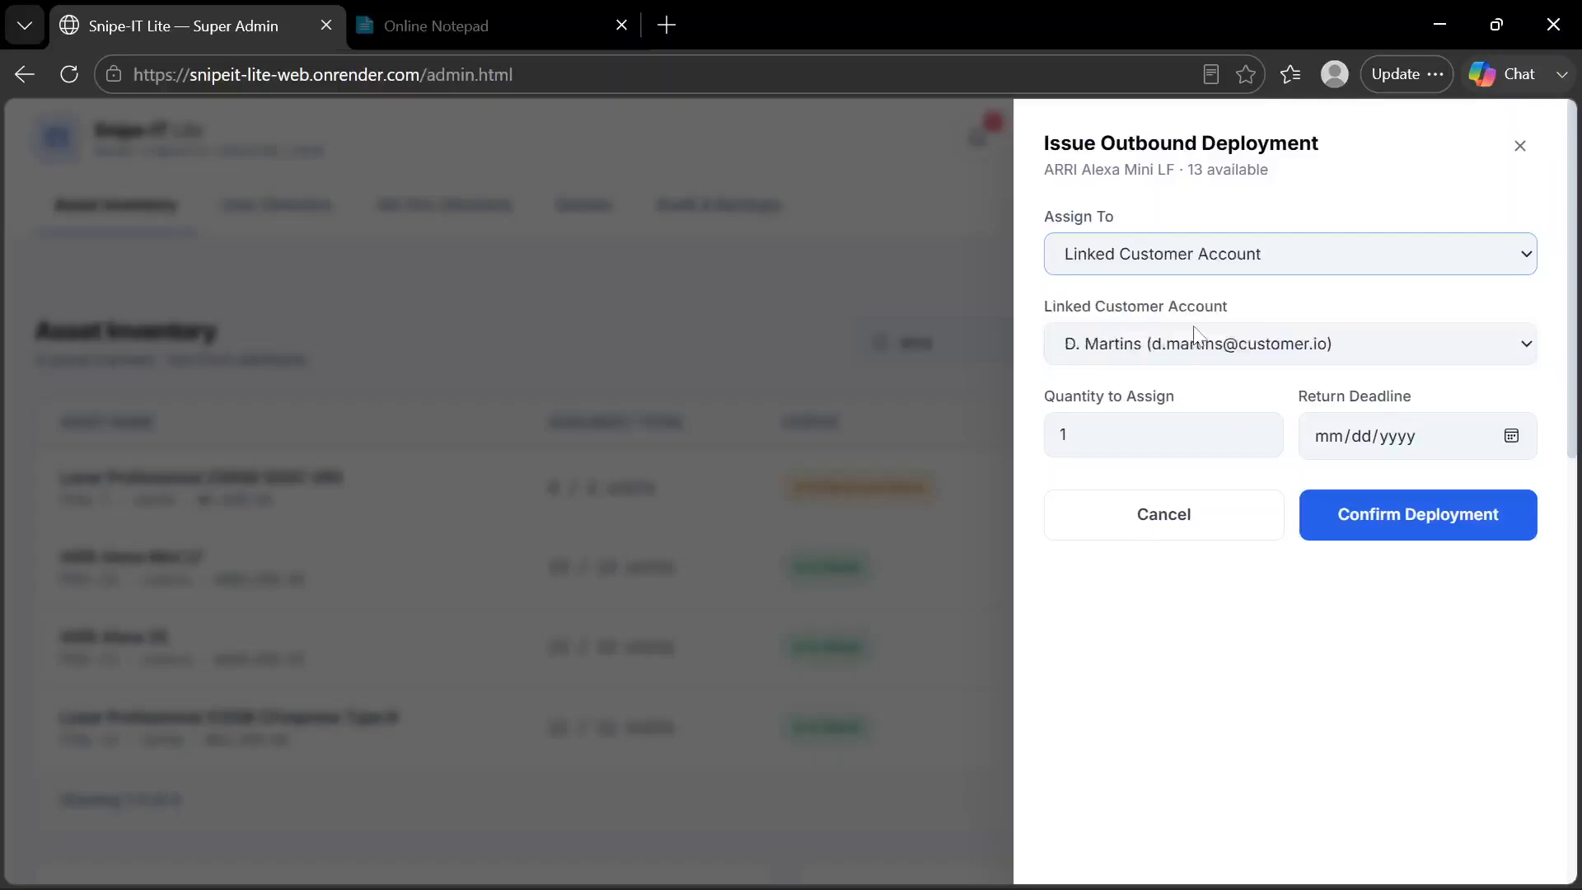
left_click(1200, 353)
left_click(1199, 351)
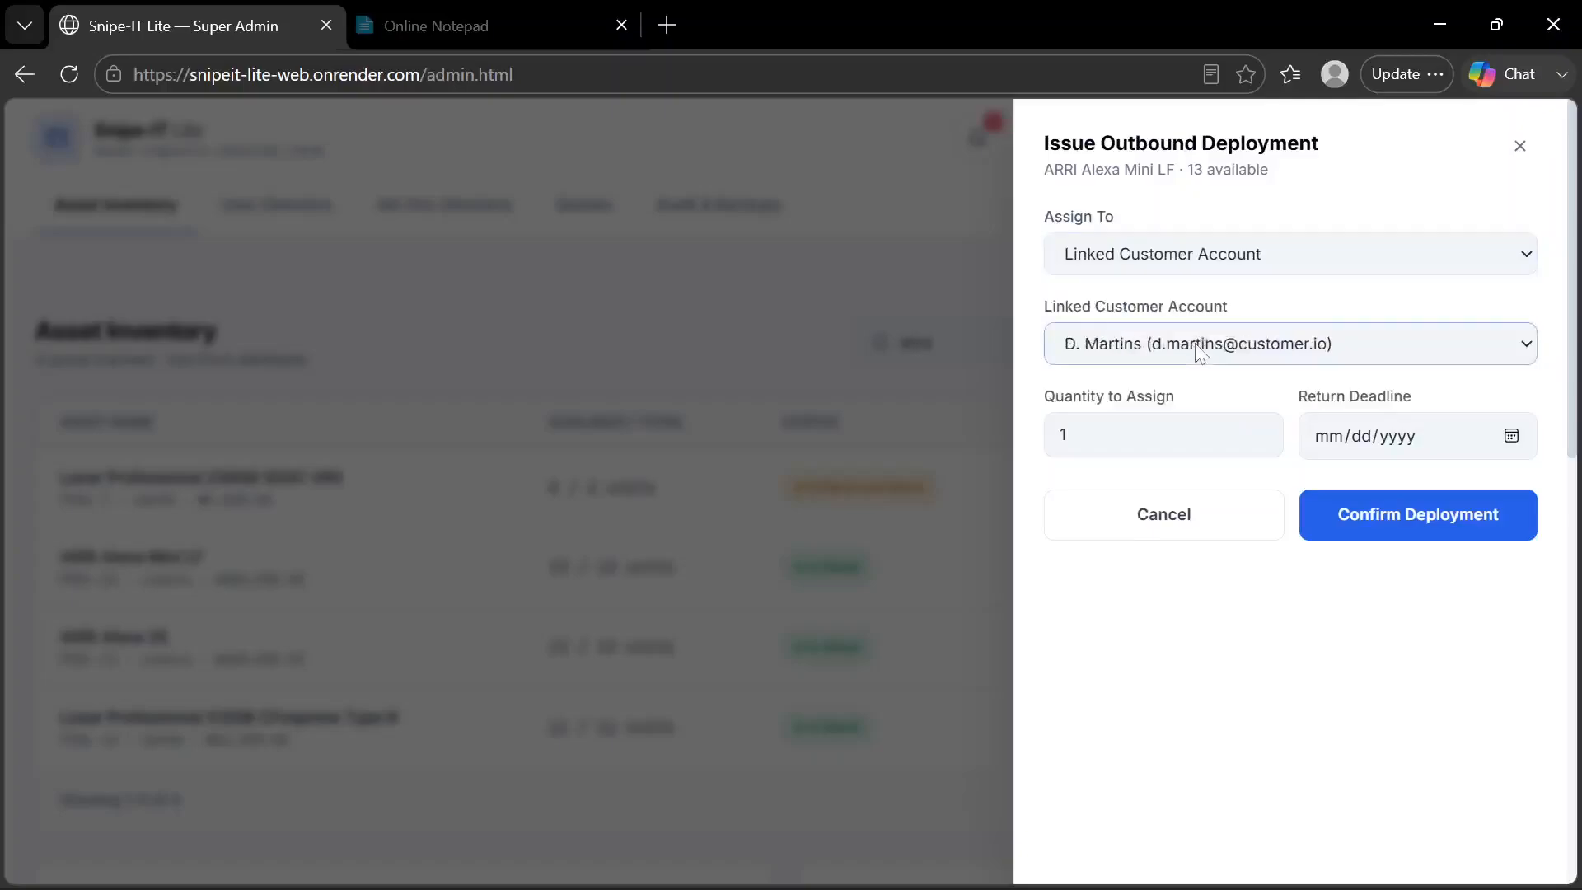
Set the deployment quantity to 4 with a return deadline of 07/23/2026 and confirm the deployment
left_click(1154, 435)
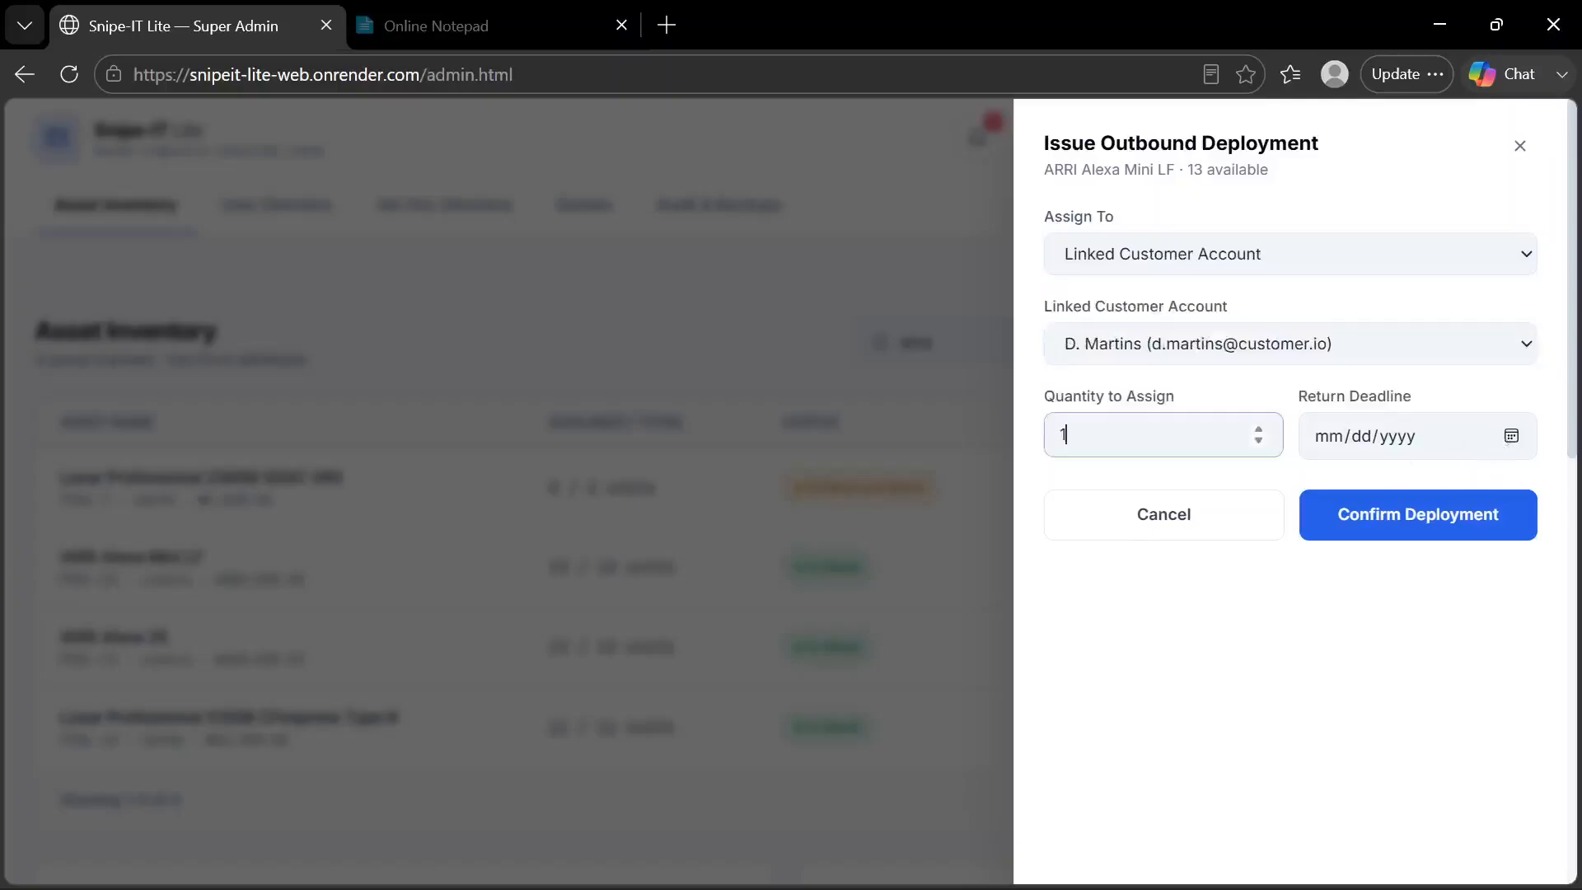
type("4")
left_click(1510, 437)
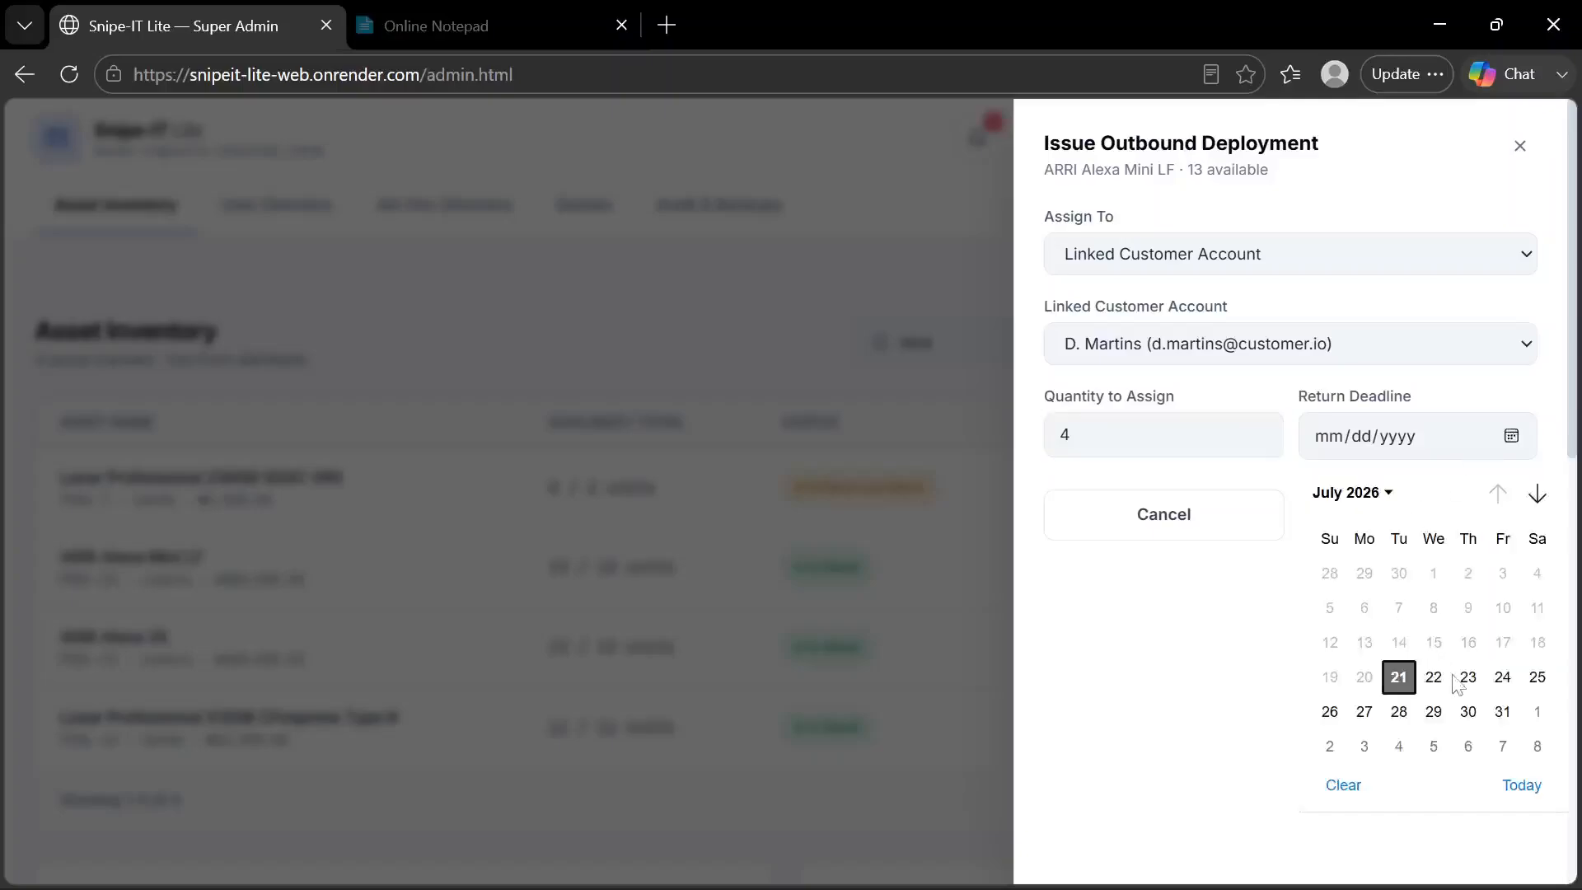
left_click(1468, 678)
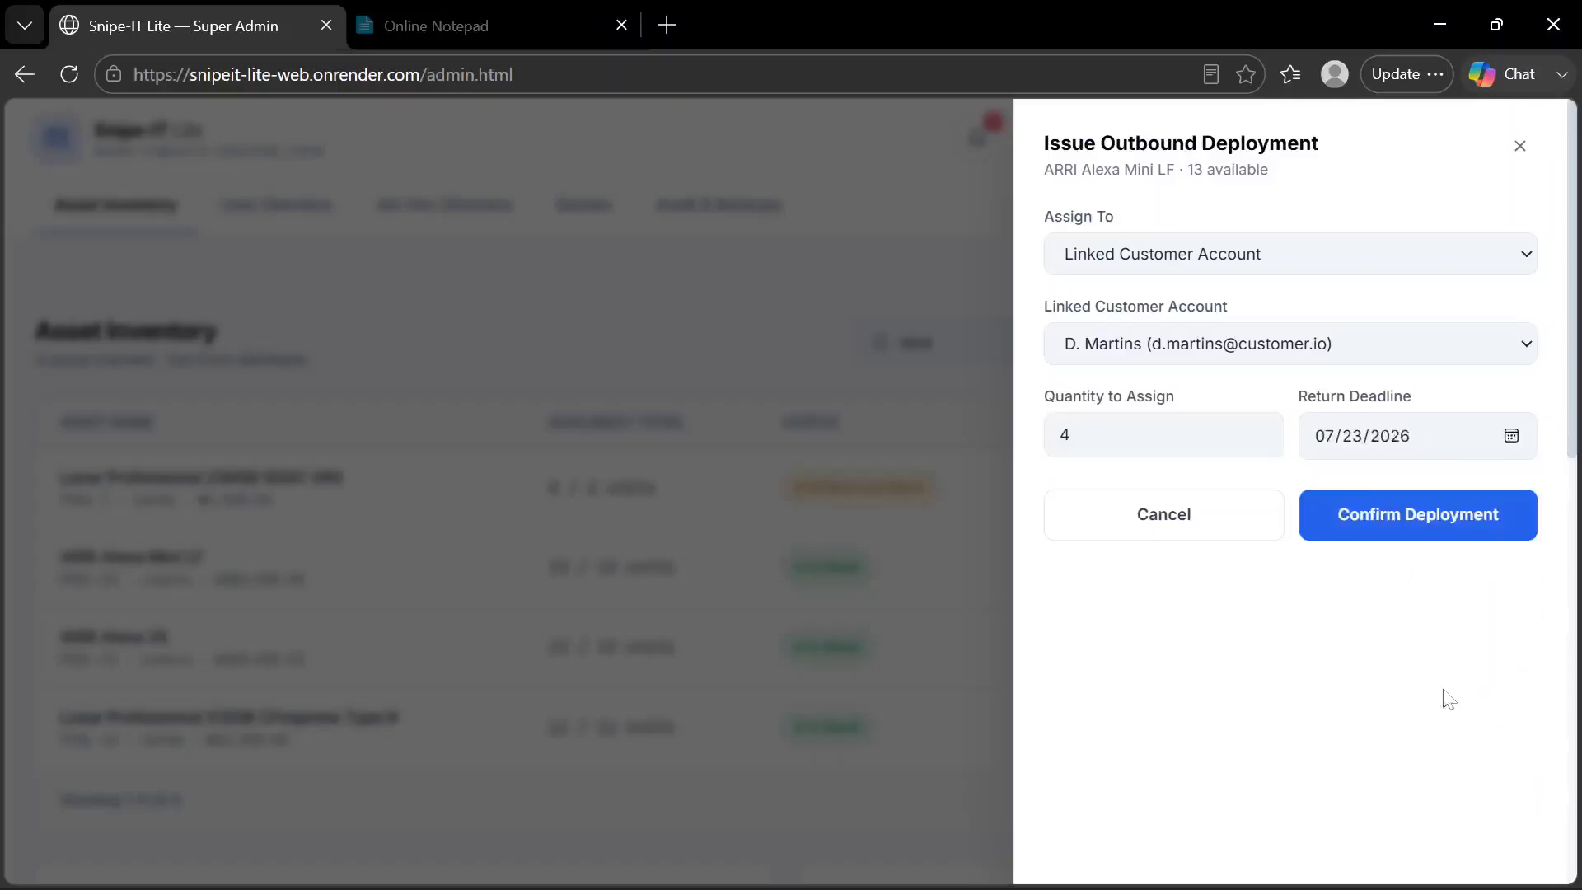
left_click(1416, 528)
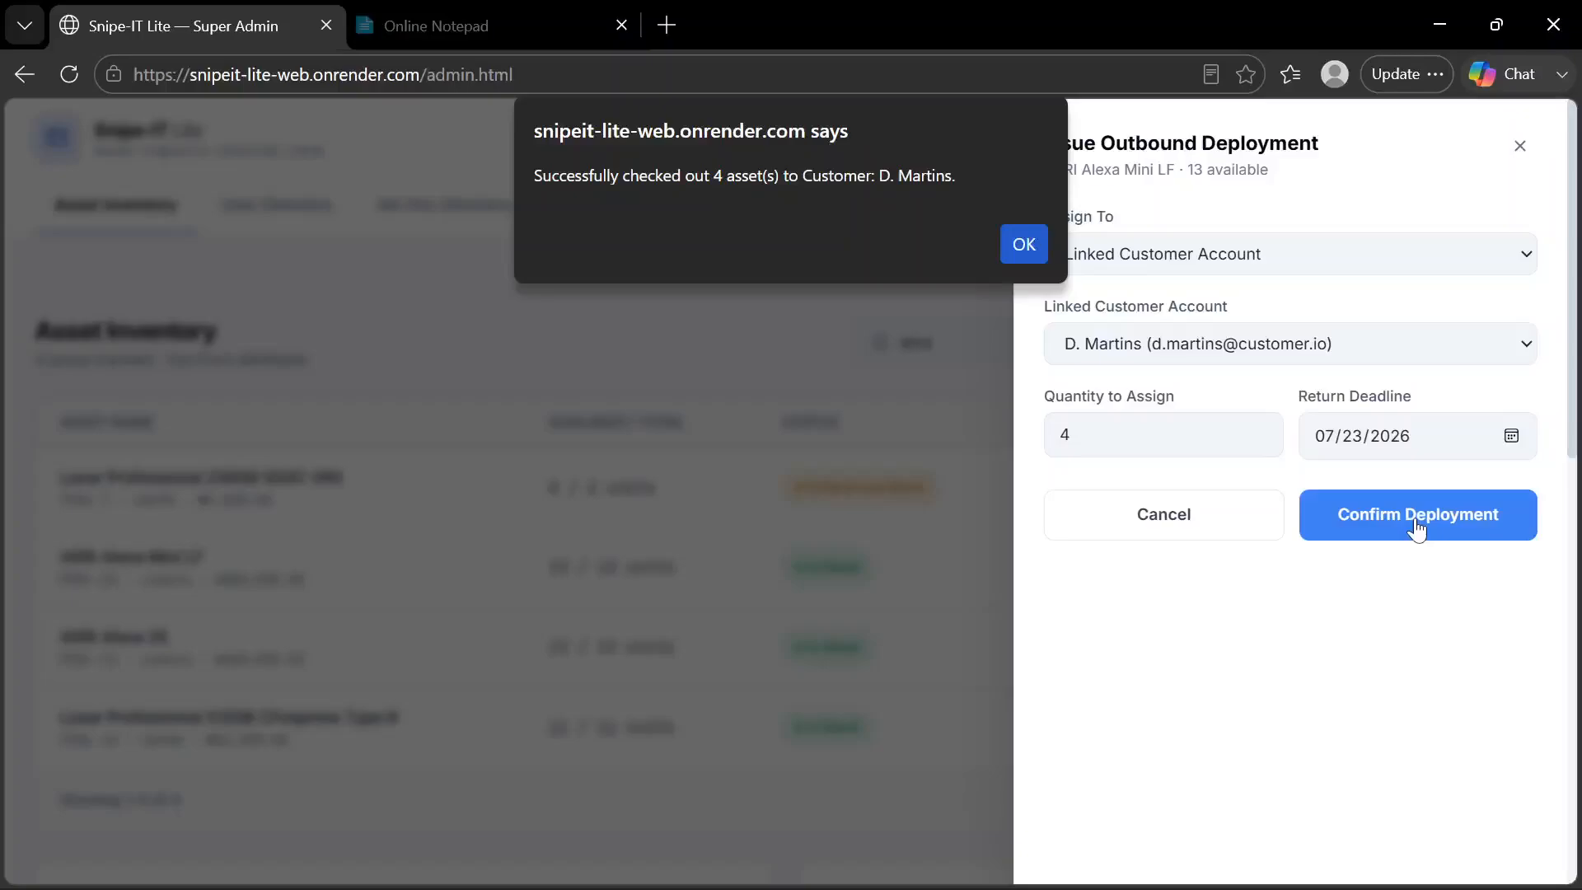
left_click(1022, 245)
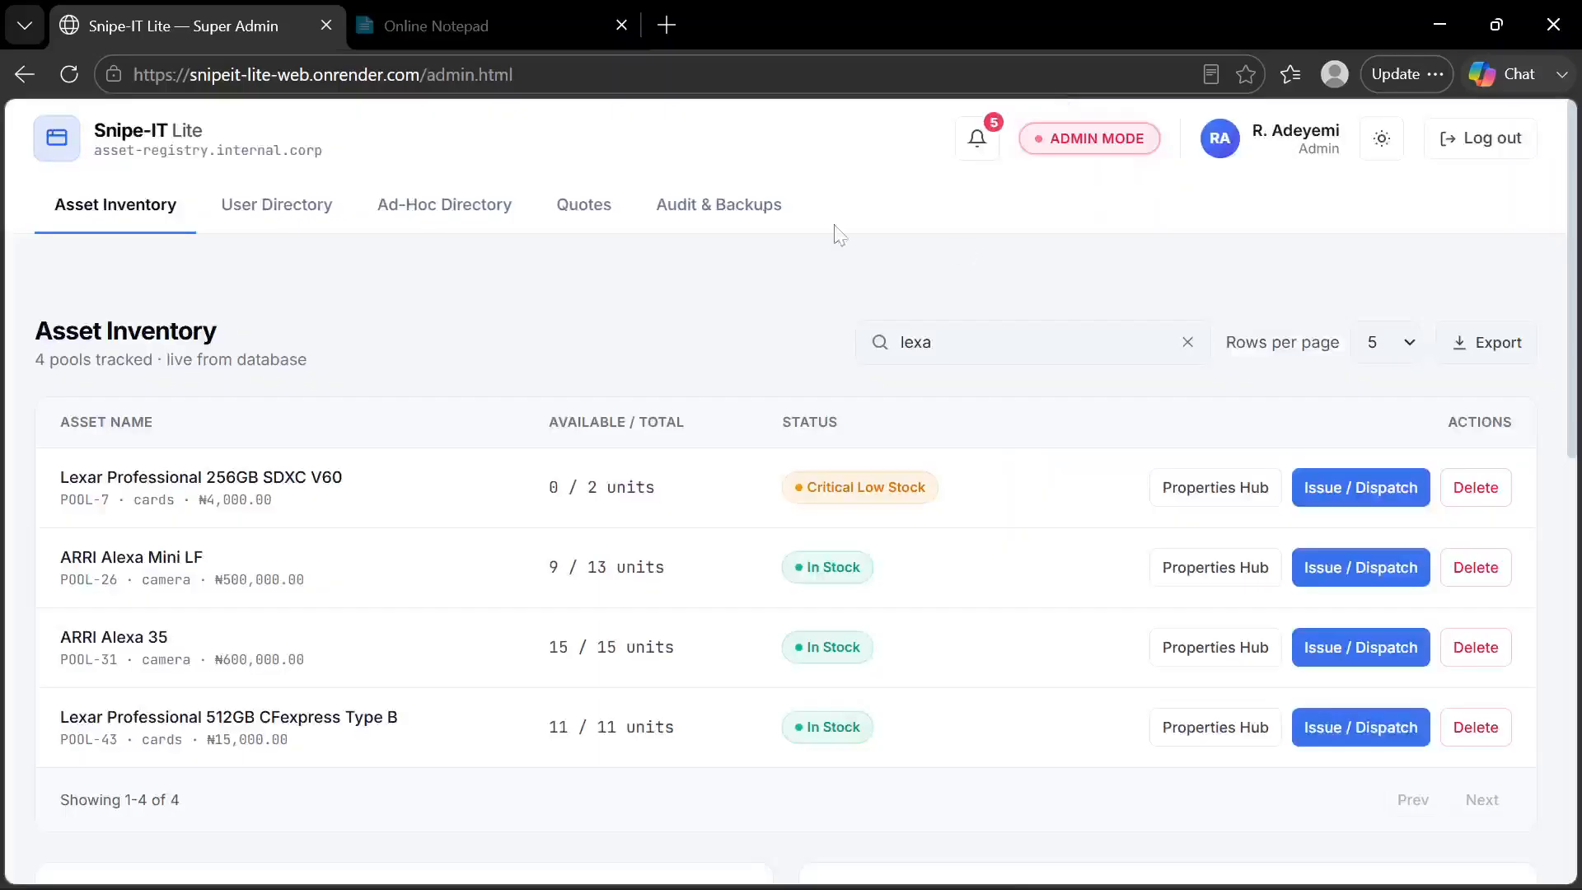
Open the customer's Custody Ledger in the User Directory and look through the items currently checked out
left_click(318, 208)
scroll(793, 480, "down", 5)
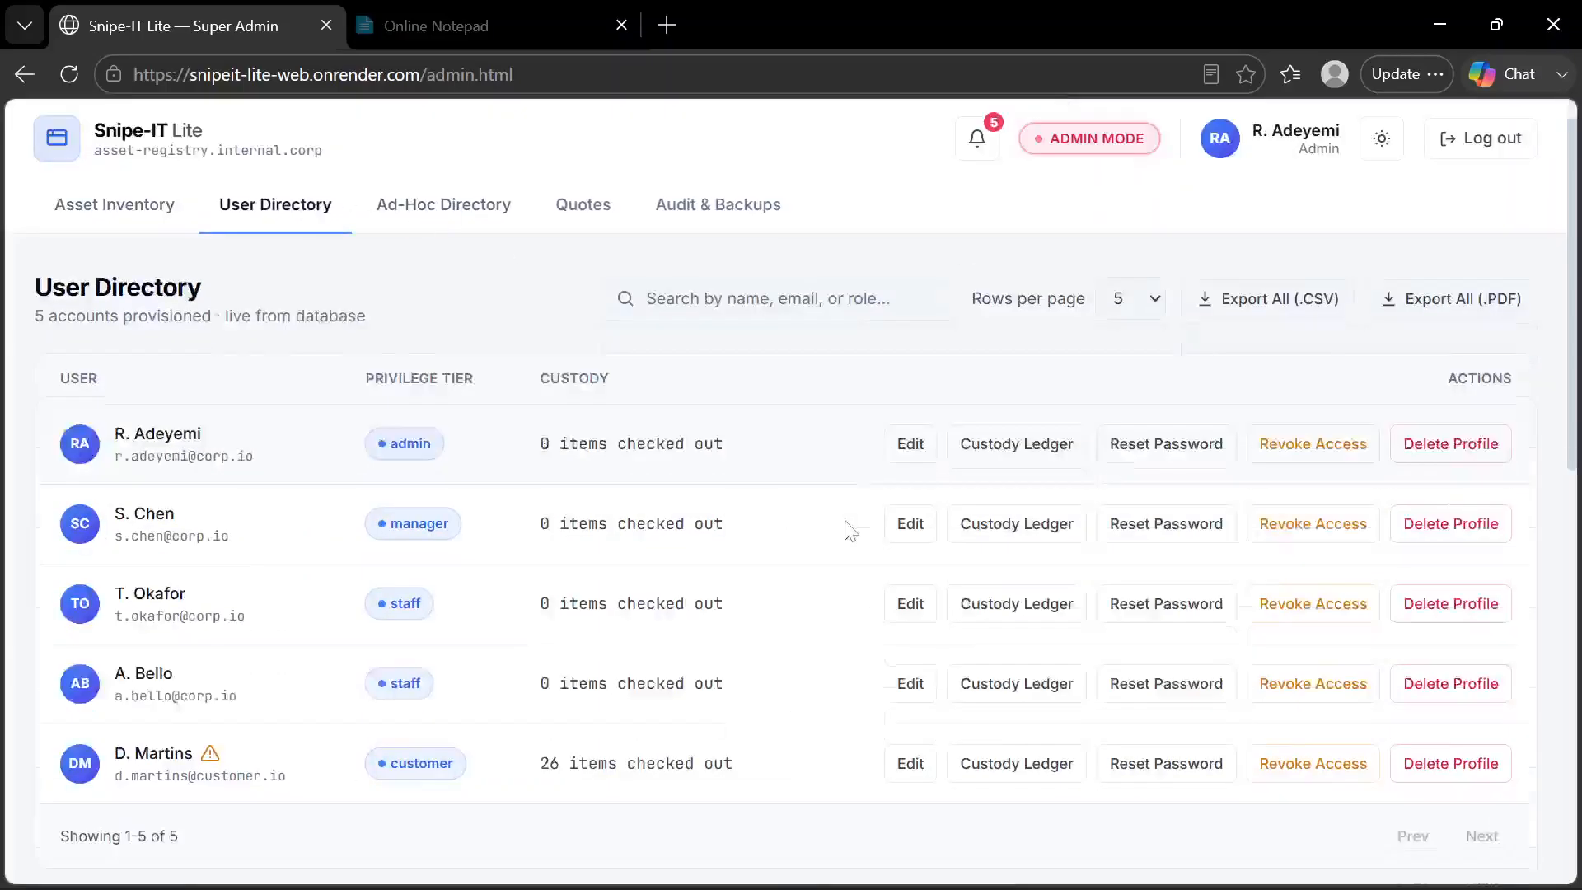
left_click(1053, 460)
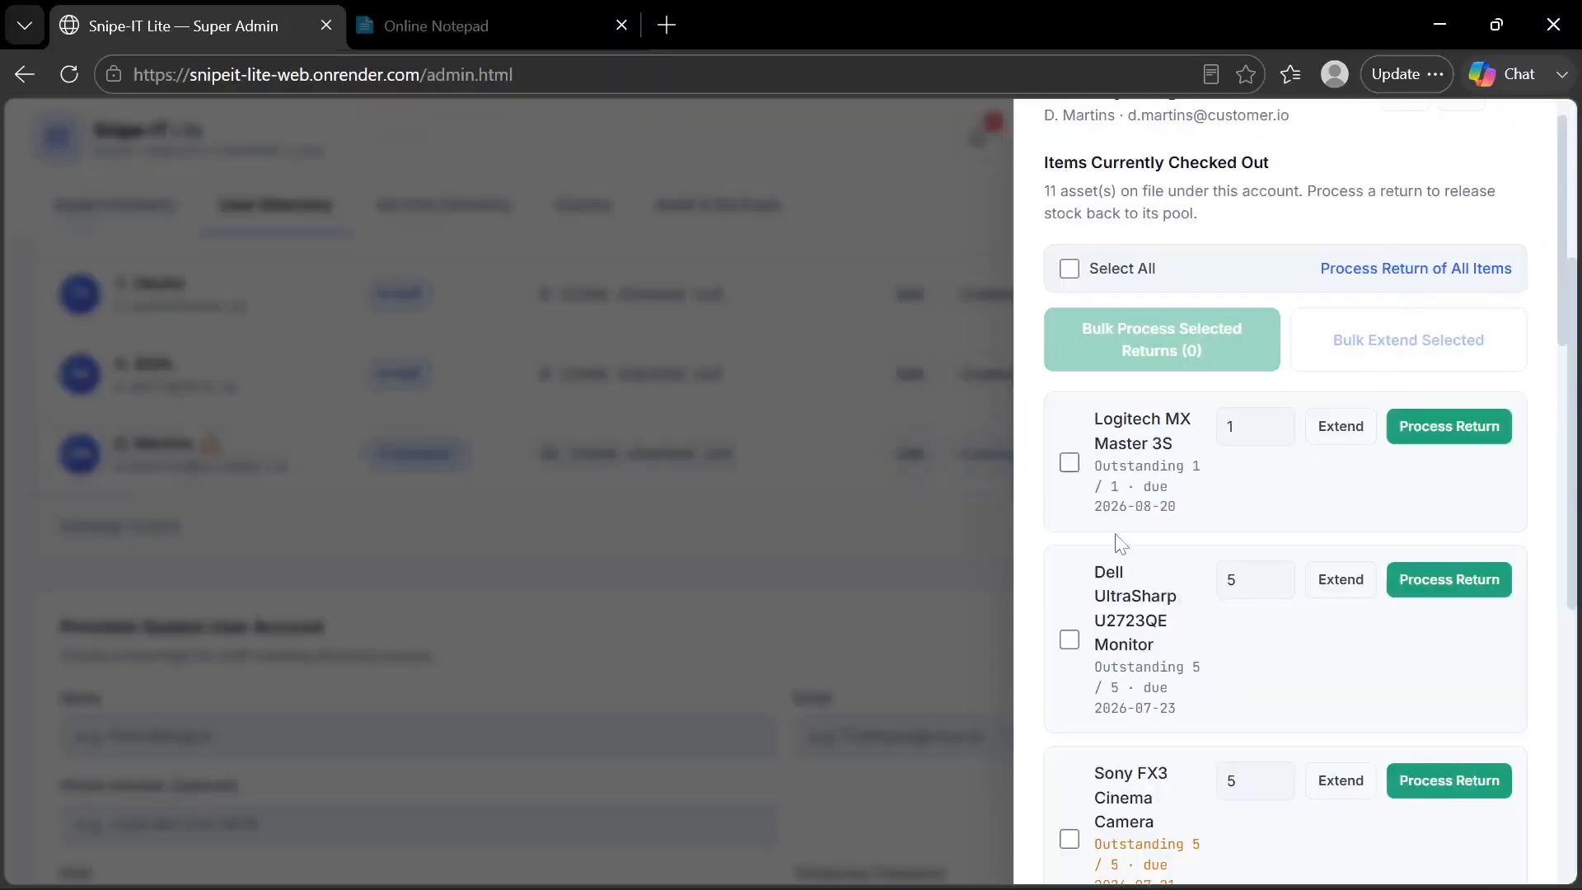
scroll(1120, 544, "down", 15)
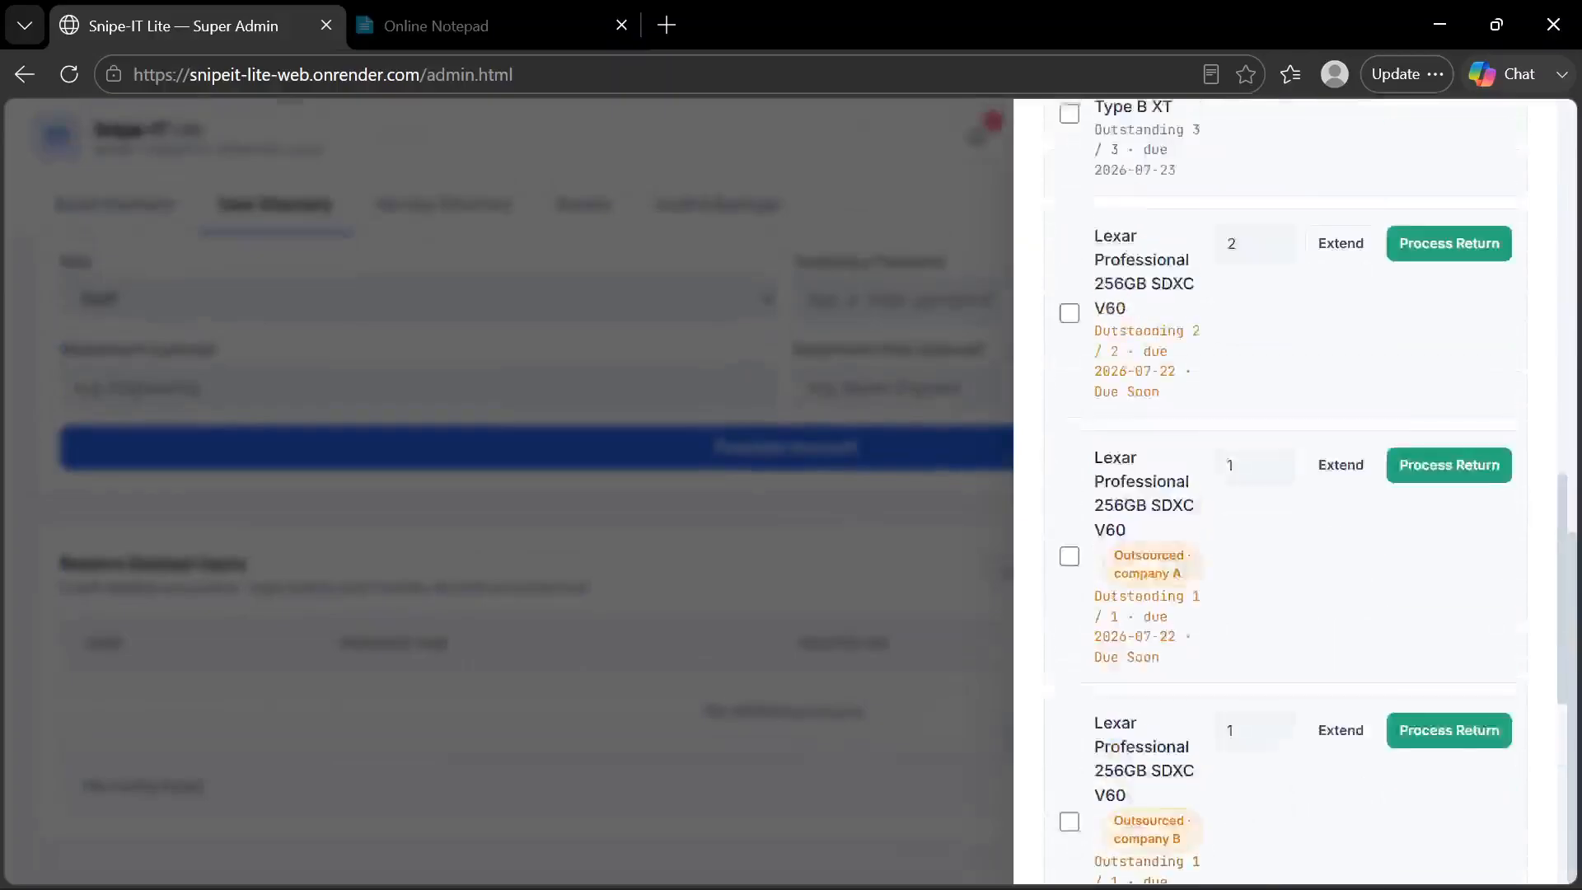
scroll(1286, 495, "up", 15)
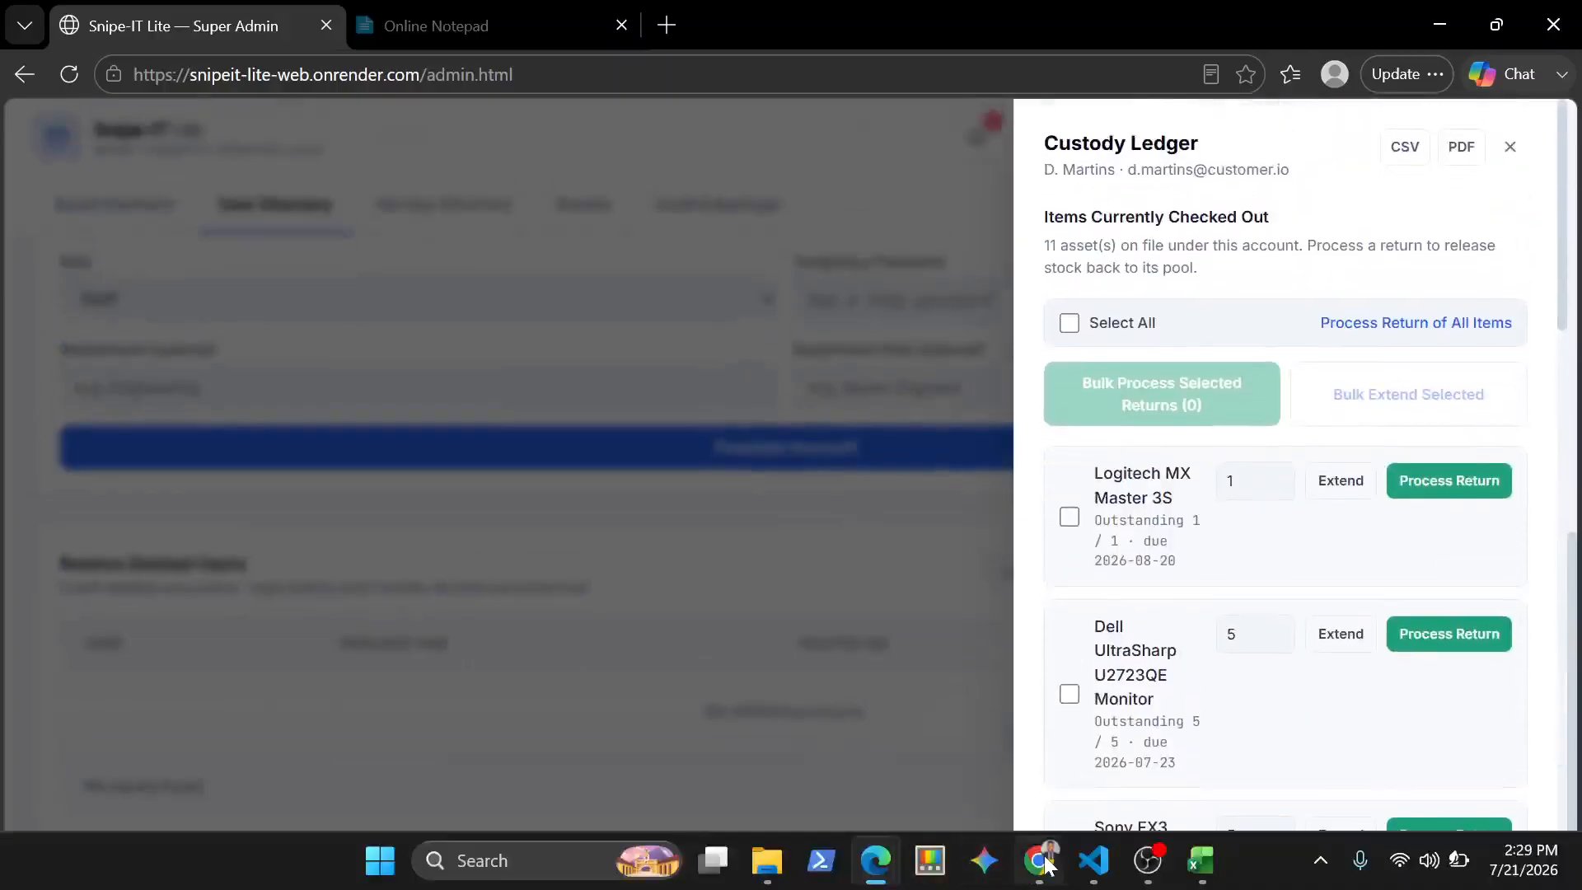
Switch to Chrome, close the checkout receipt PDF, and close the fulfilled quote's details in the Customer Portal
left_click(1042, 860)
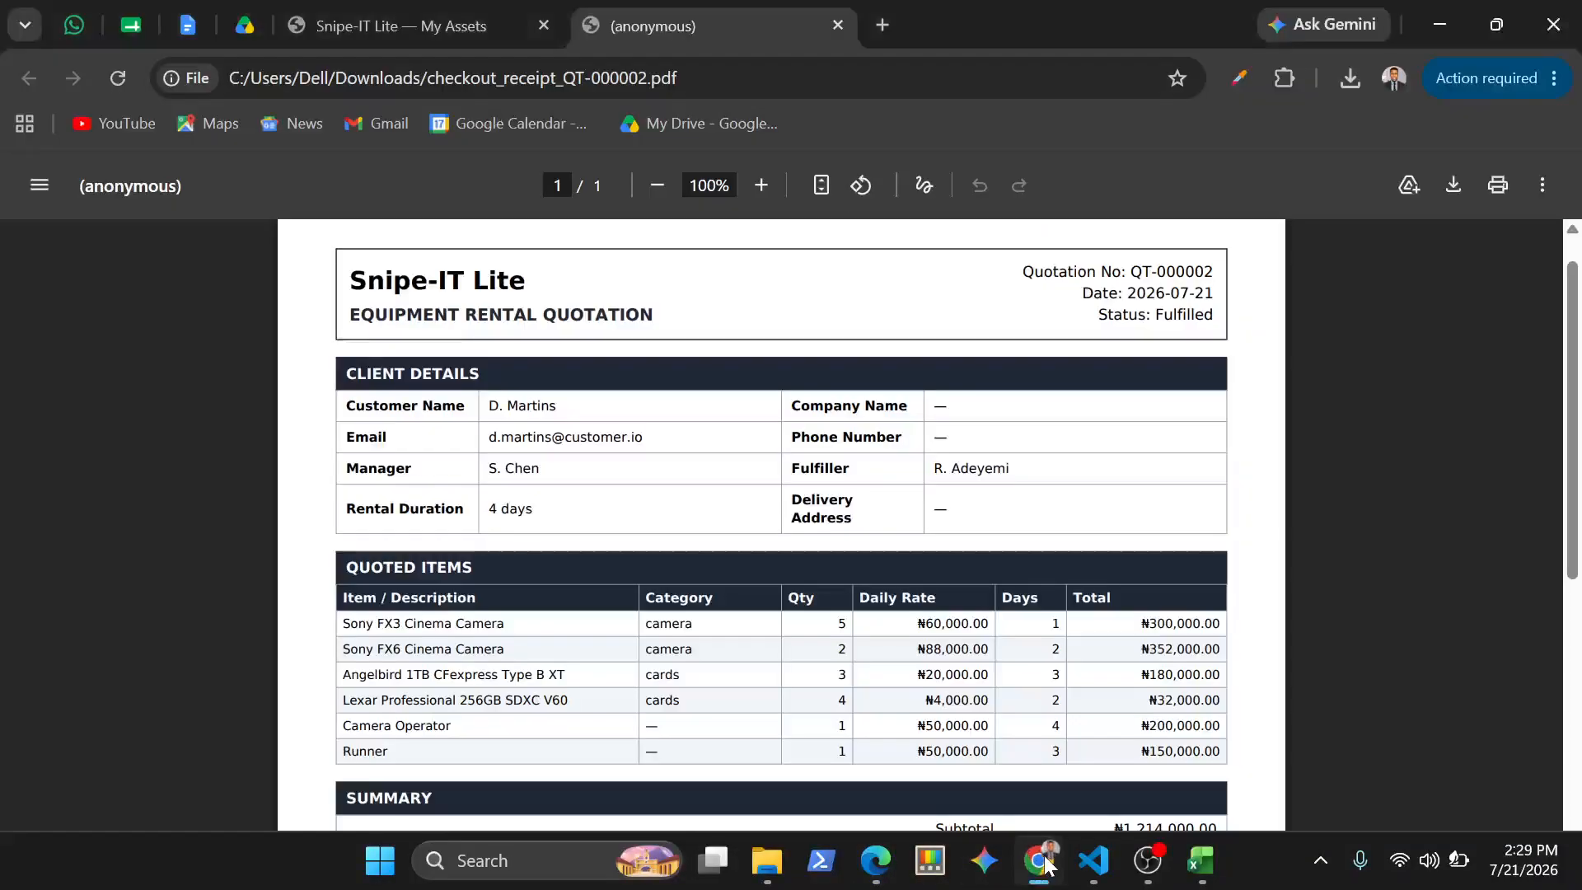
left_click(838, 25)
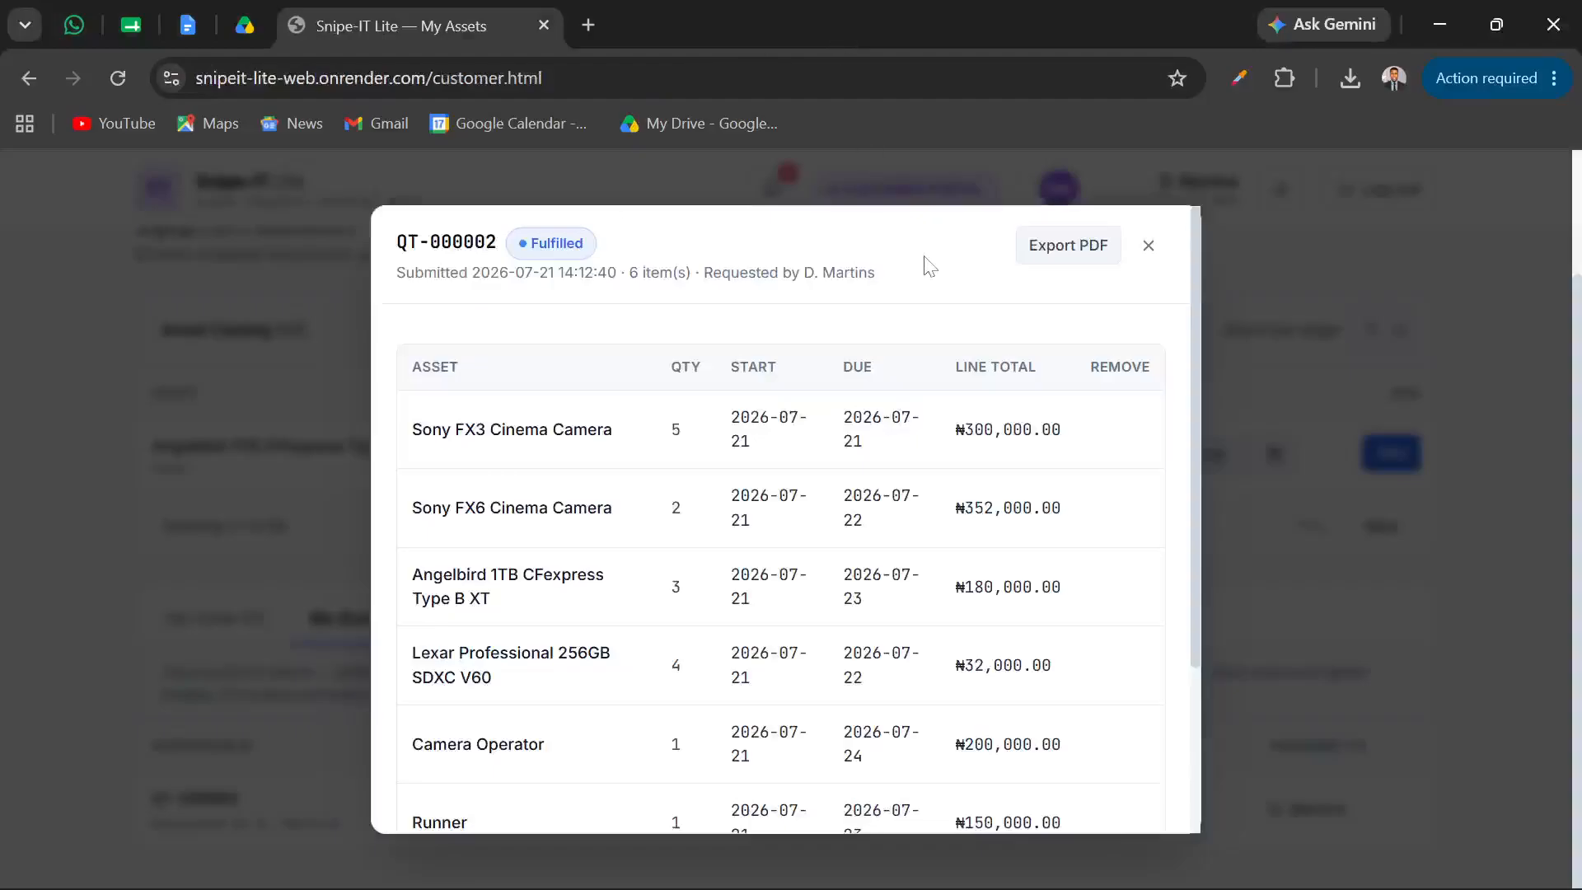
left_click(1152, 250)
Remove the equipment quotation and checkout receipt PDFs from Chrome's download history
key("ctrl+j")
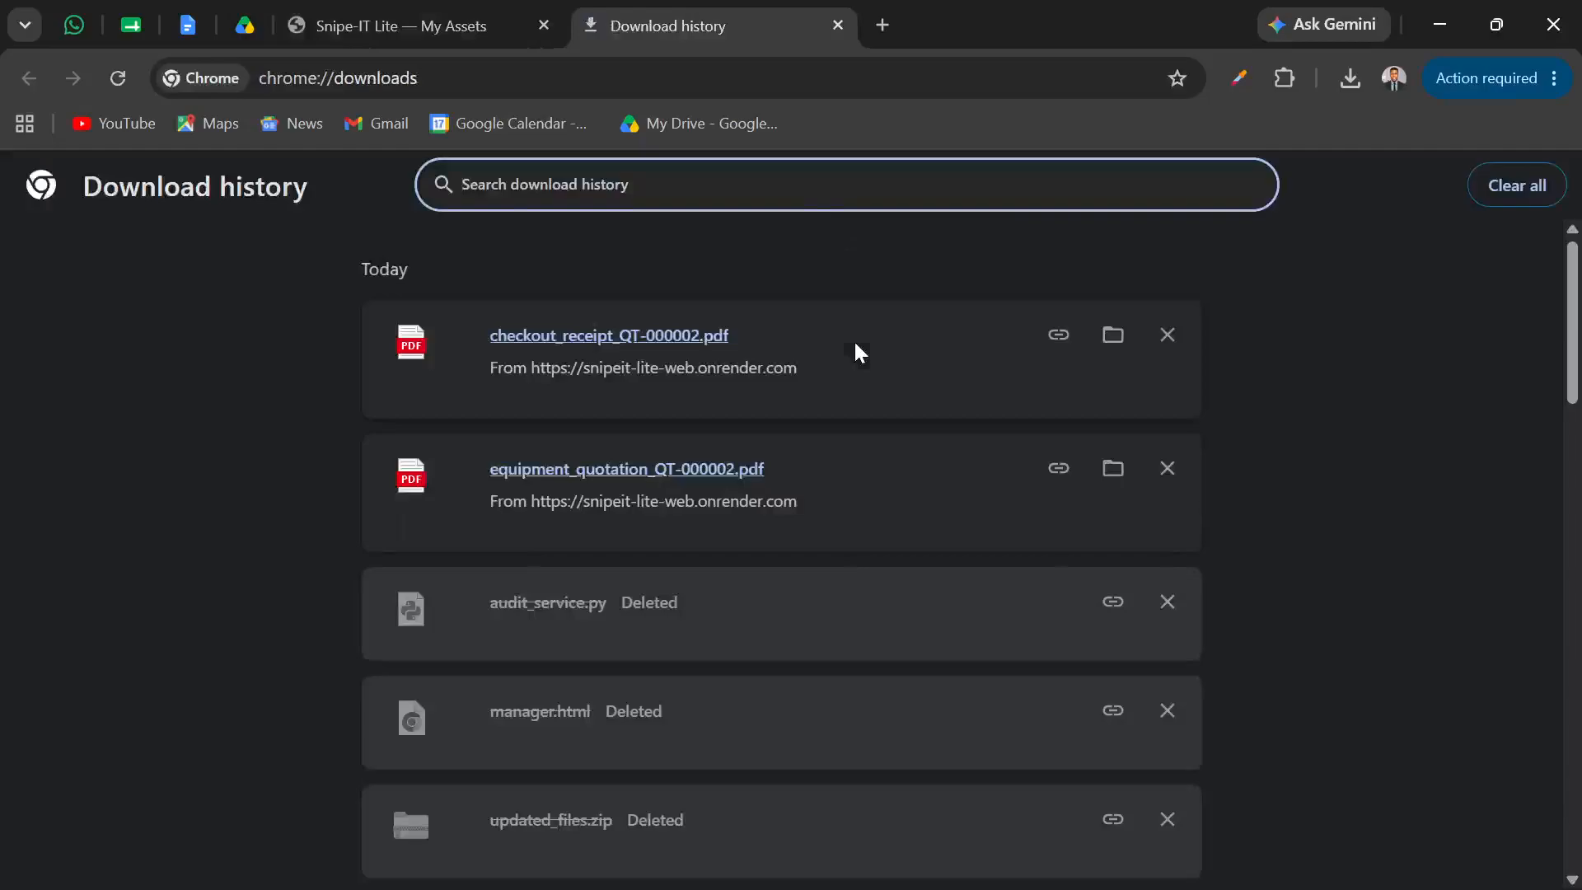
left_click(1168, 470)
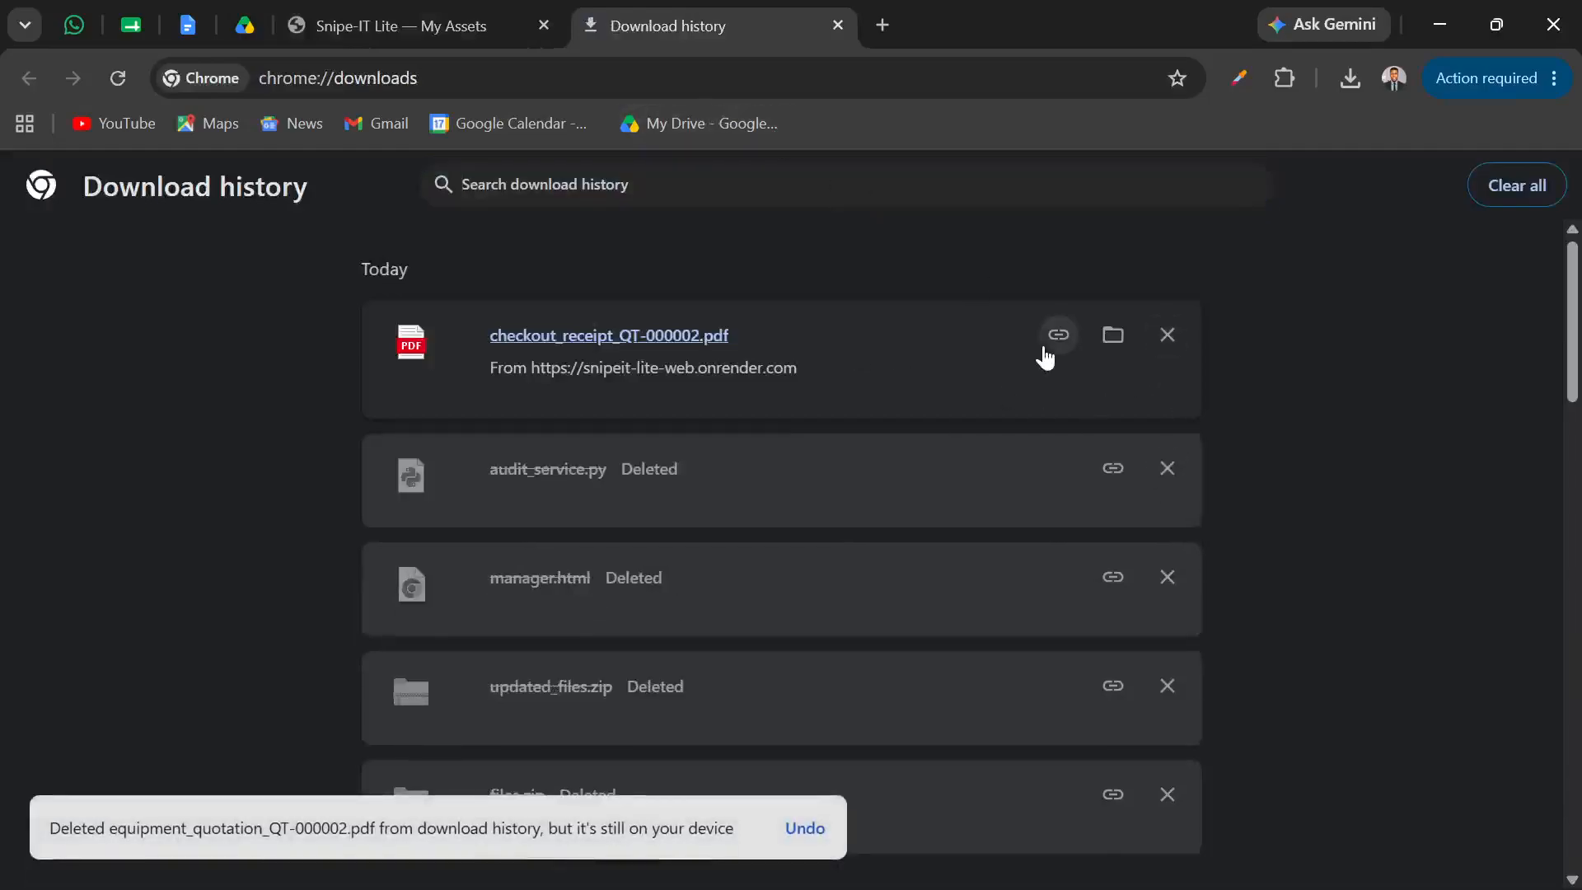
left_click(1166, 345)
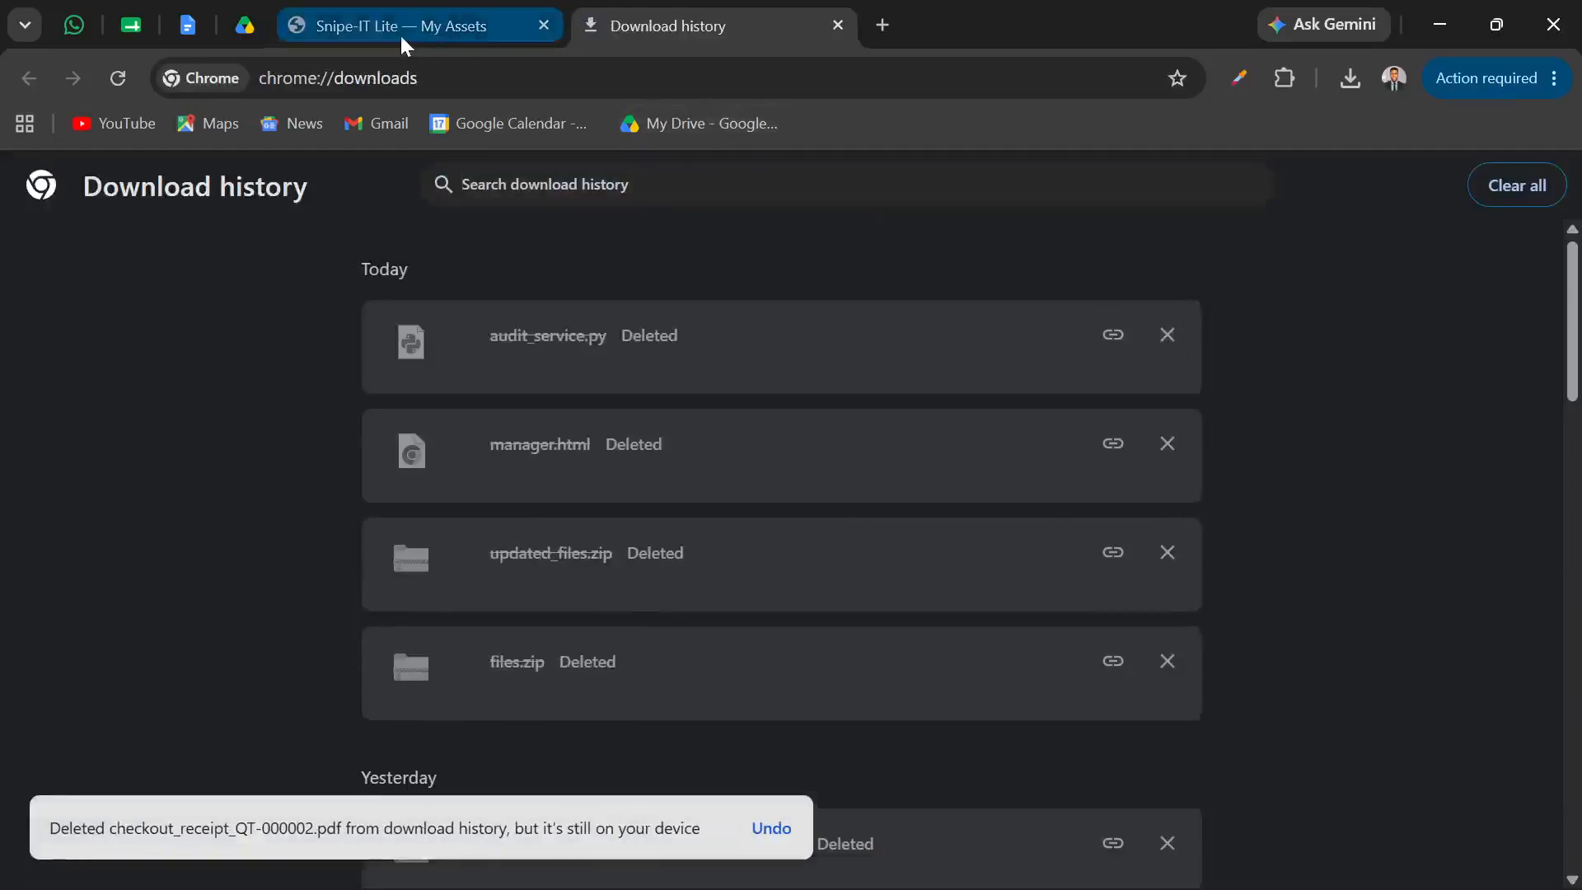
Return to the Customer Portal, reload it, and check the My Checked-Out Items list
left_click(399, 33)
scroll(118, 390, "up", 2)
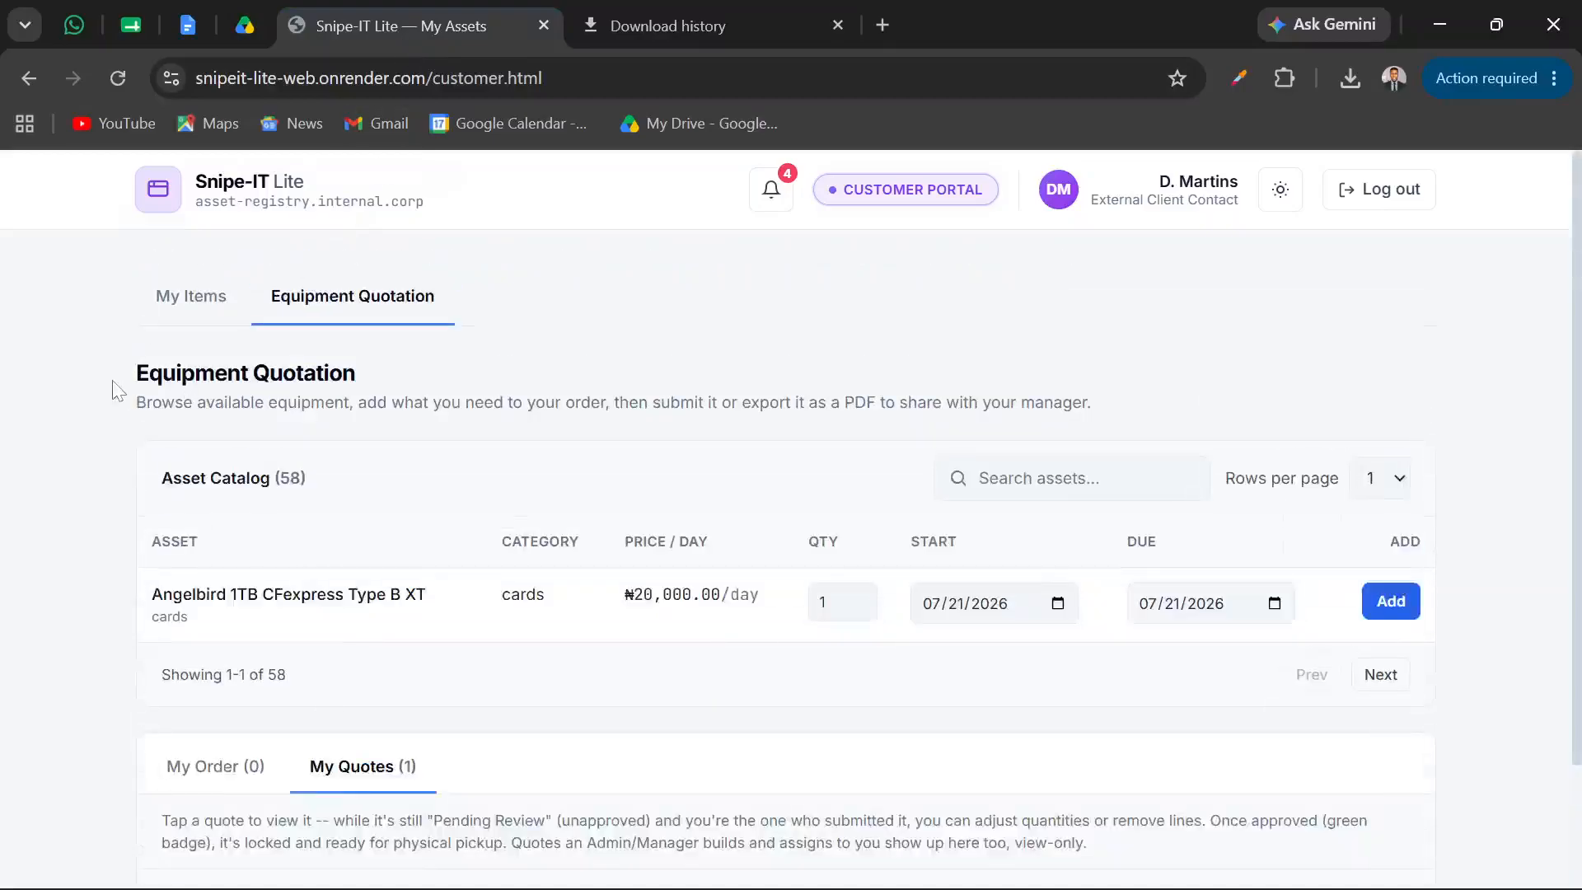
key("F5")
scroll(264, 438, "down", 3)
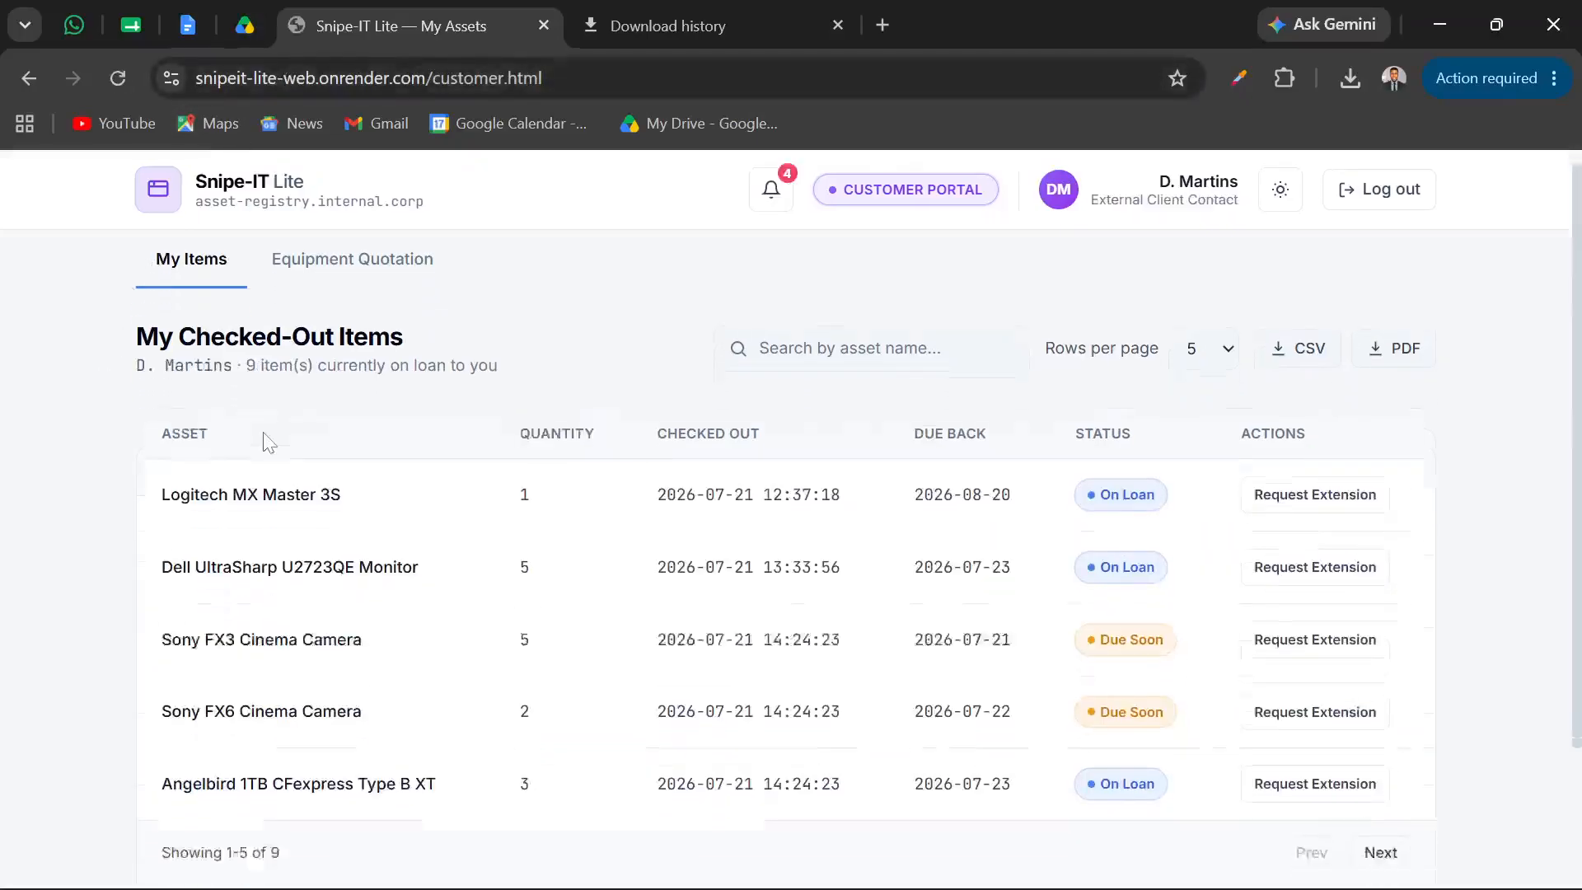
scroll(265, 438, "up", 2)
scroll(264, 442, "up", 1)
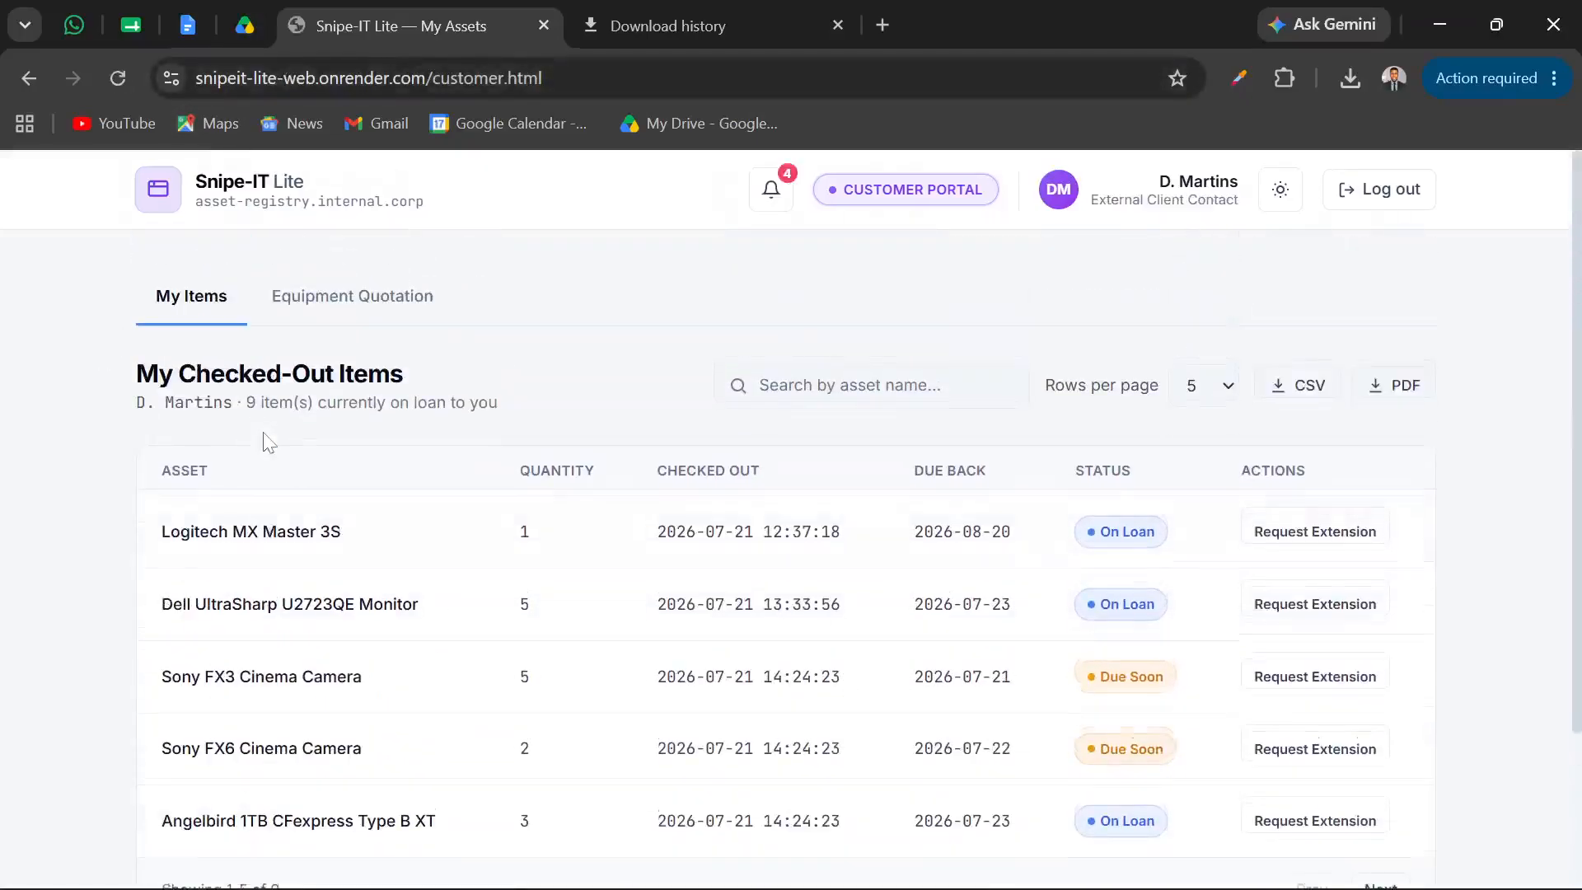
scroll(265, 441, "down", 2)
Dismiss the extension request update for the Dell UltraSharp U2723QE Monitor in the notifications and close them
left_click(777, 201)
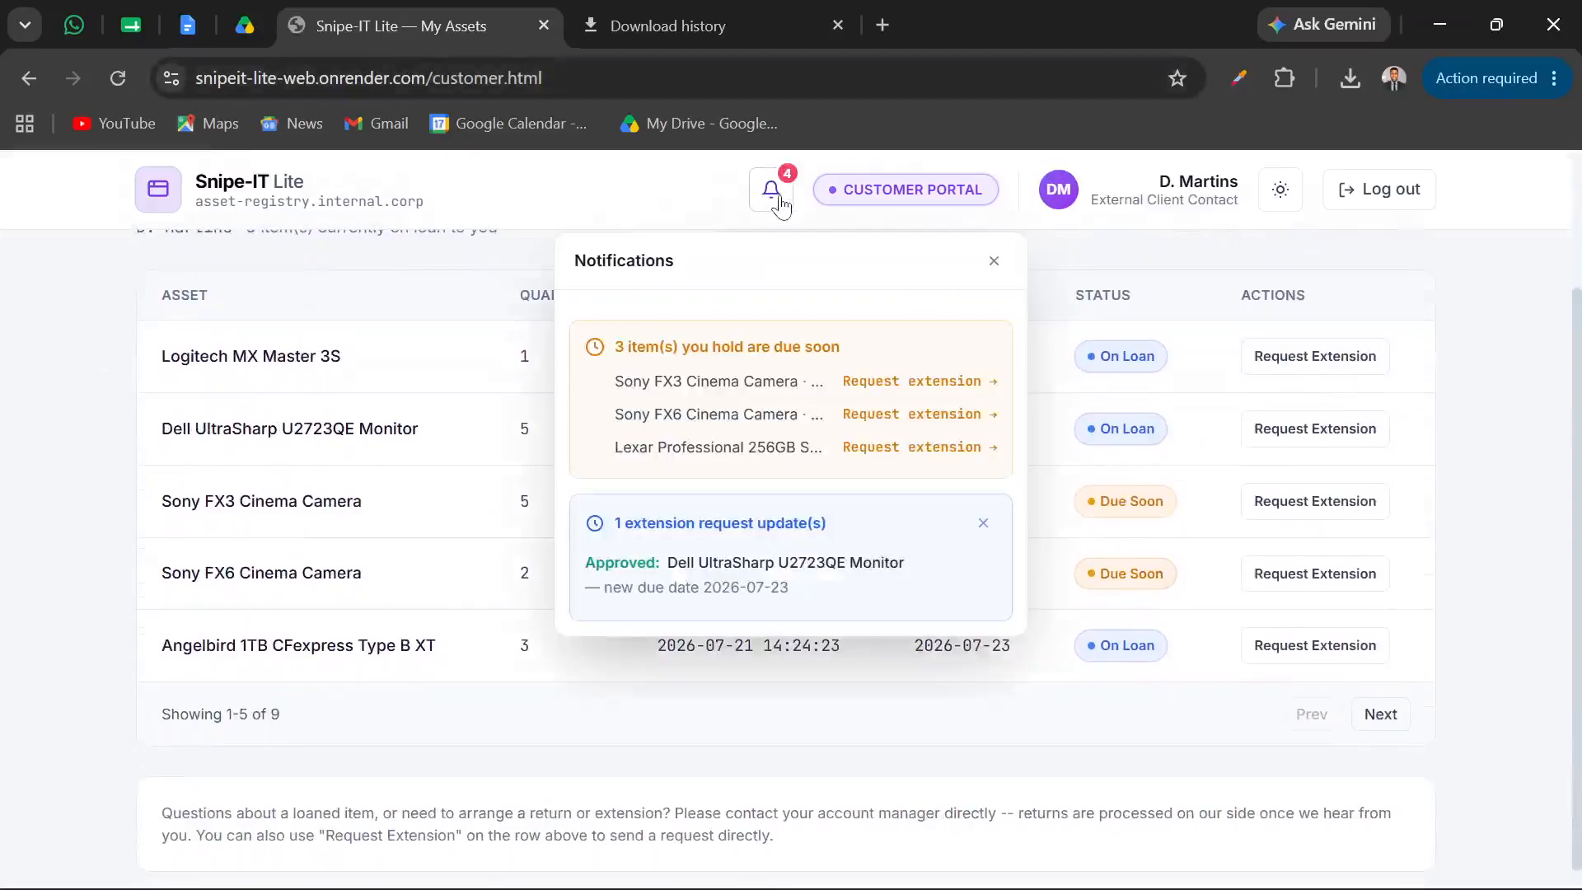
left_click(983, 523)
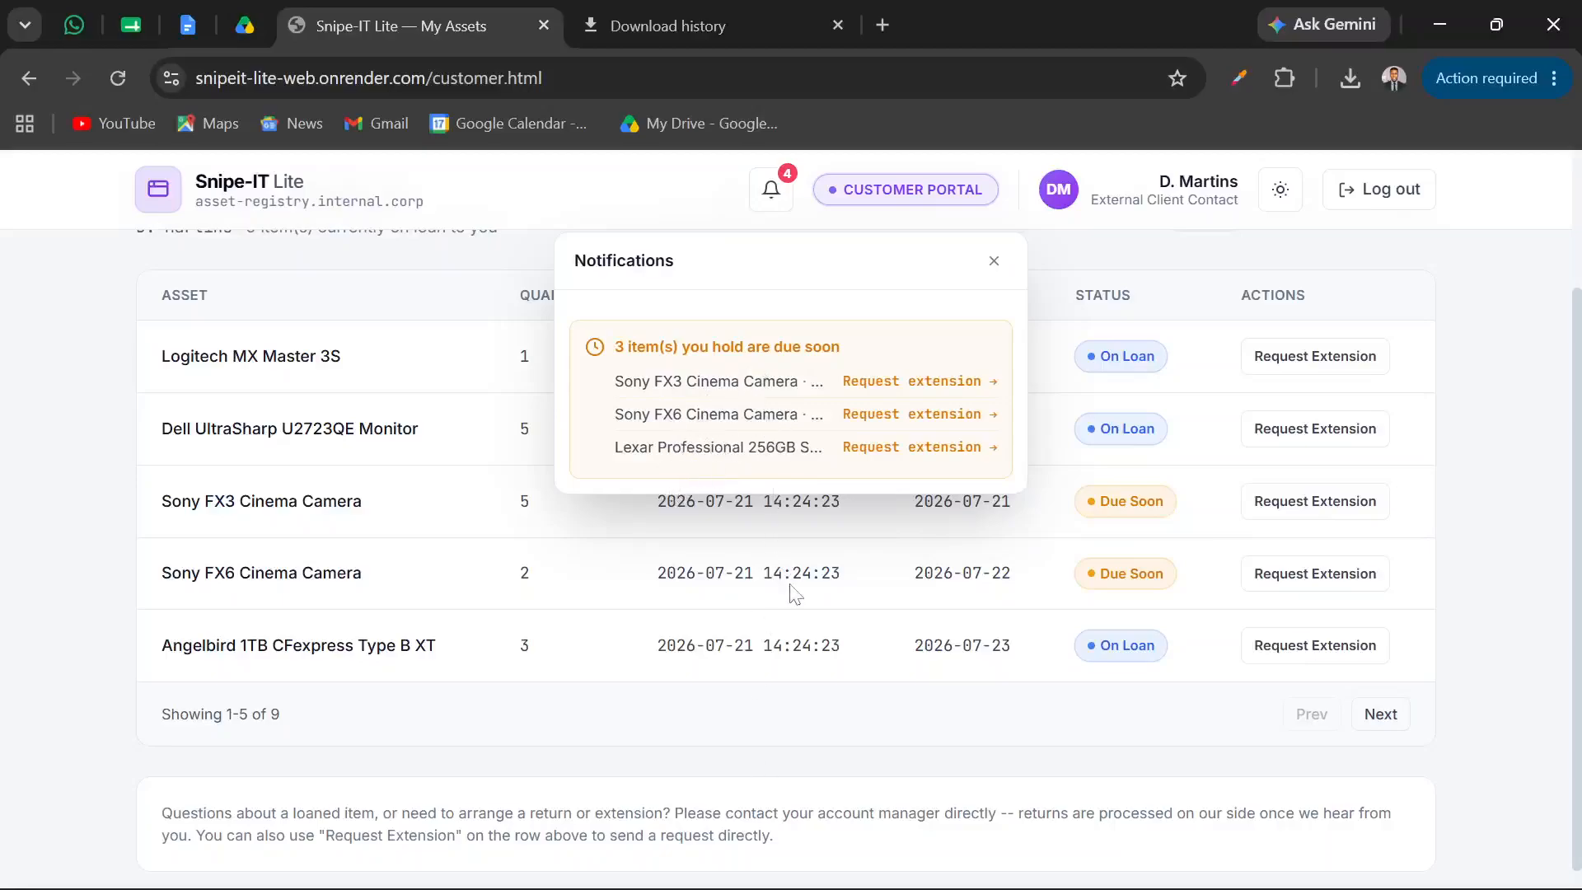
left_click(994, 265)
Show 10 rows per page in My Checked-Out Items and look through the full list of loaned assets
scroll(751, 353, "up", 2)
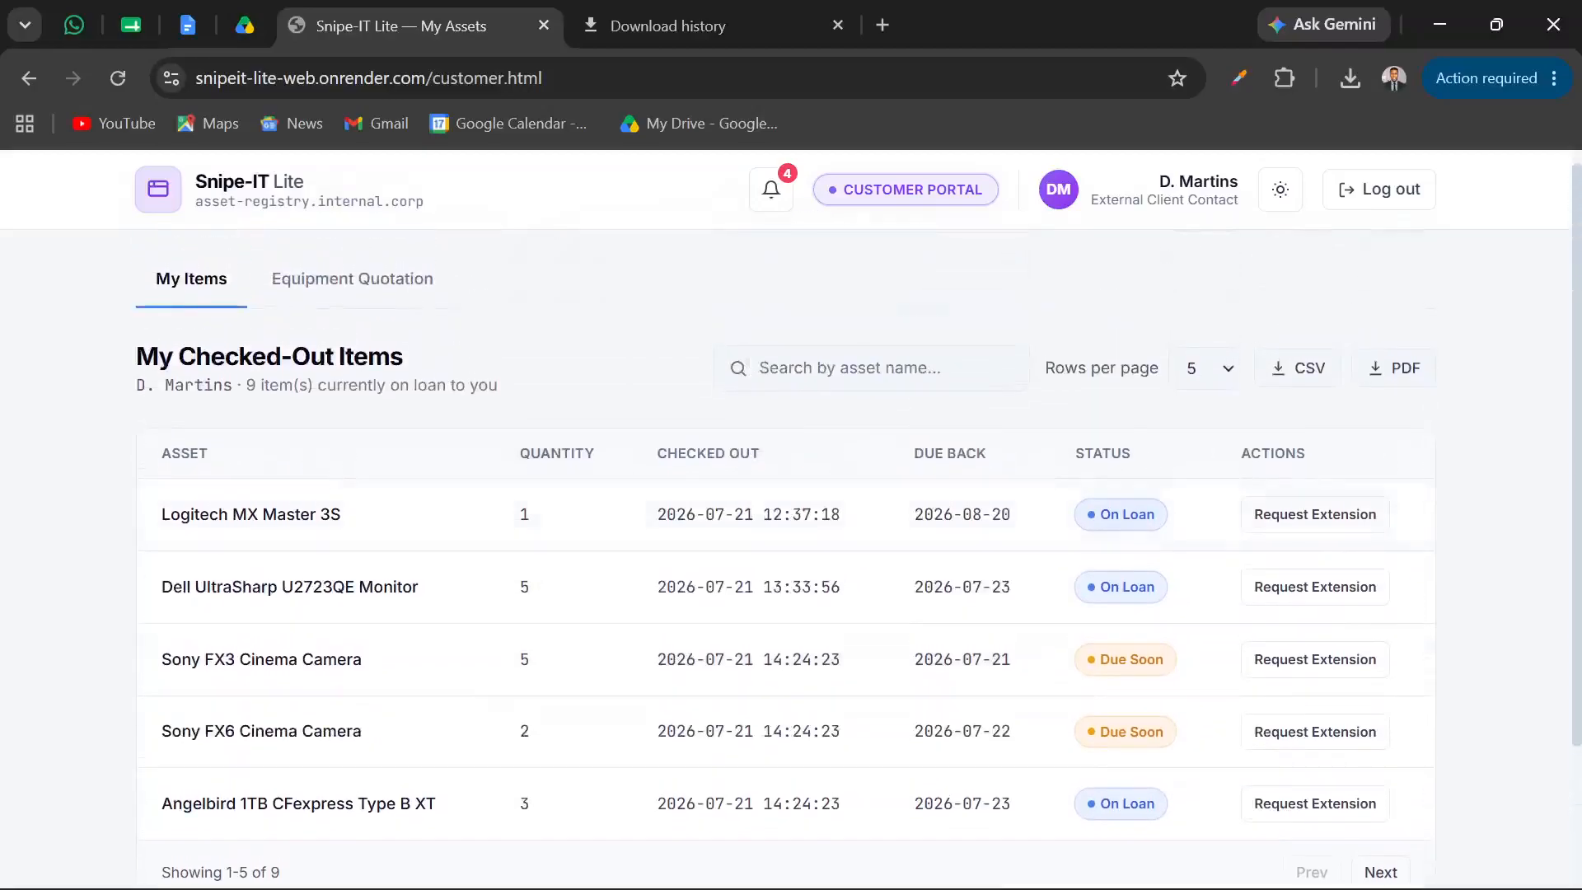
scroll(752, 353, "down", 1)
scroll(752, 353, "up", 1)
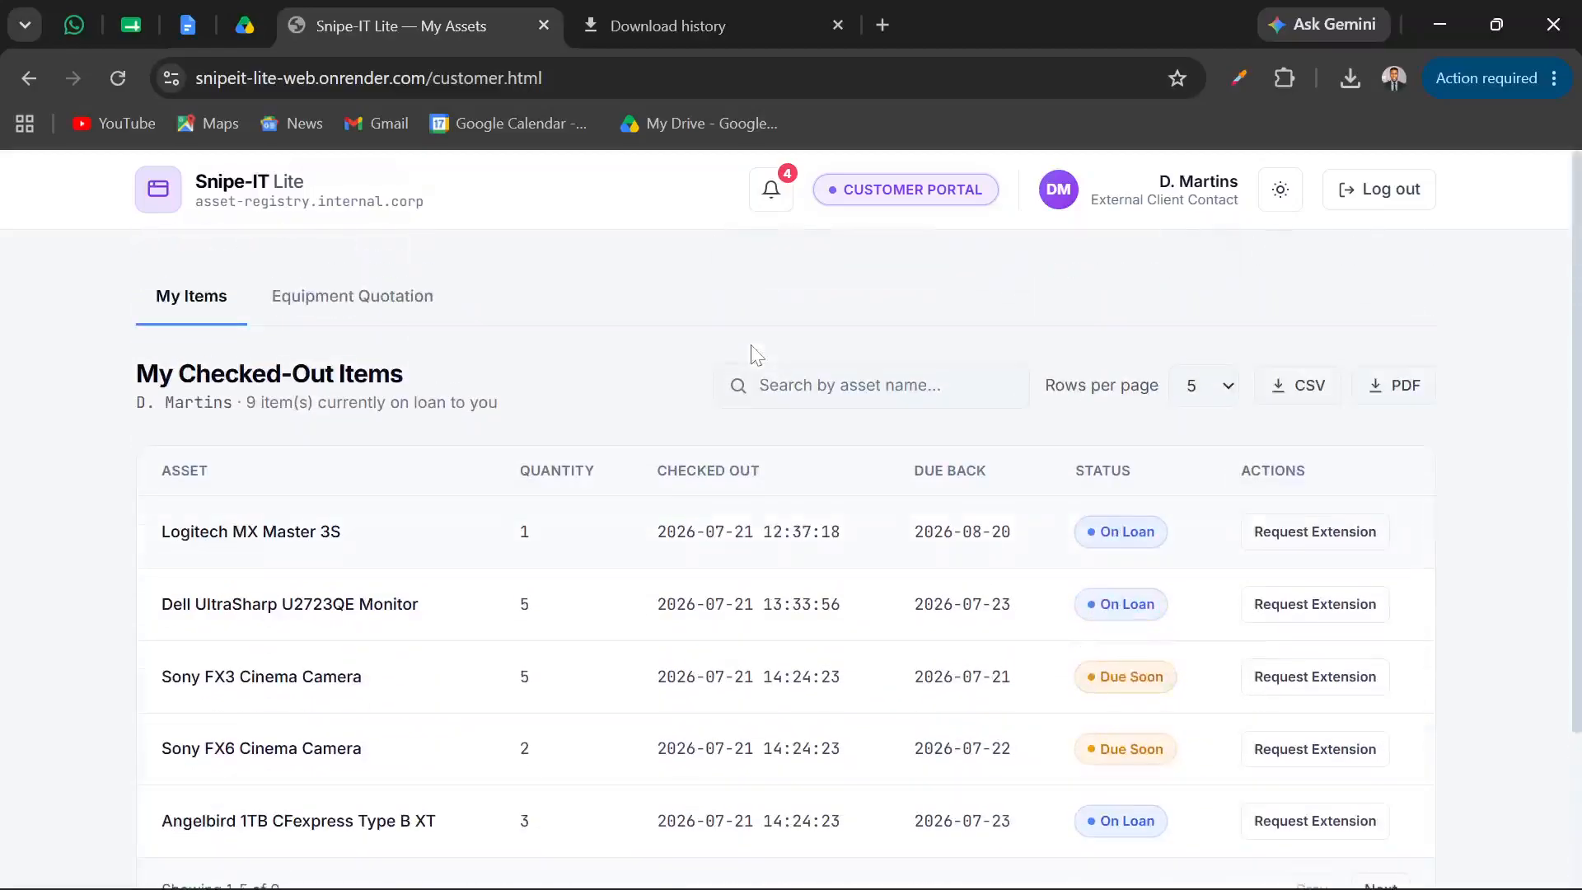
scroll(752, 353, "down", 2)
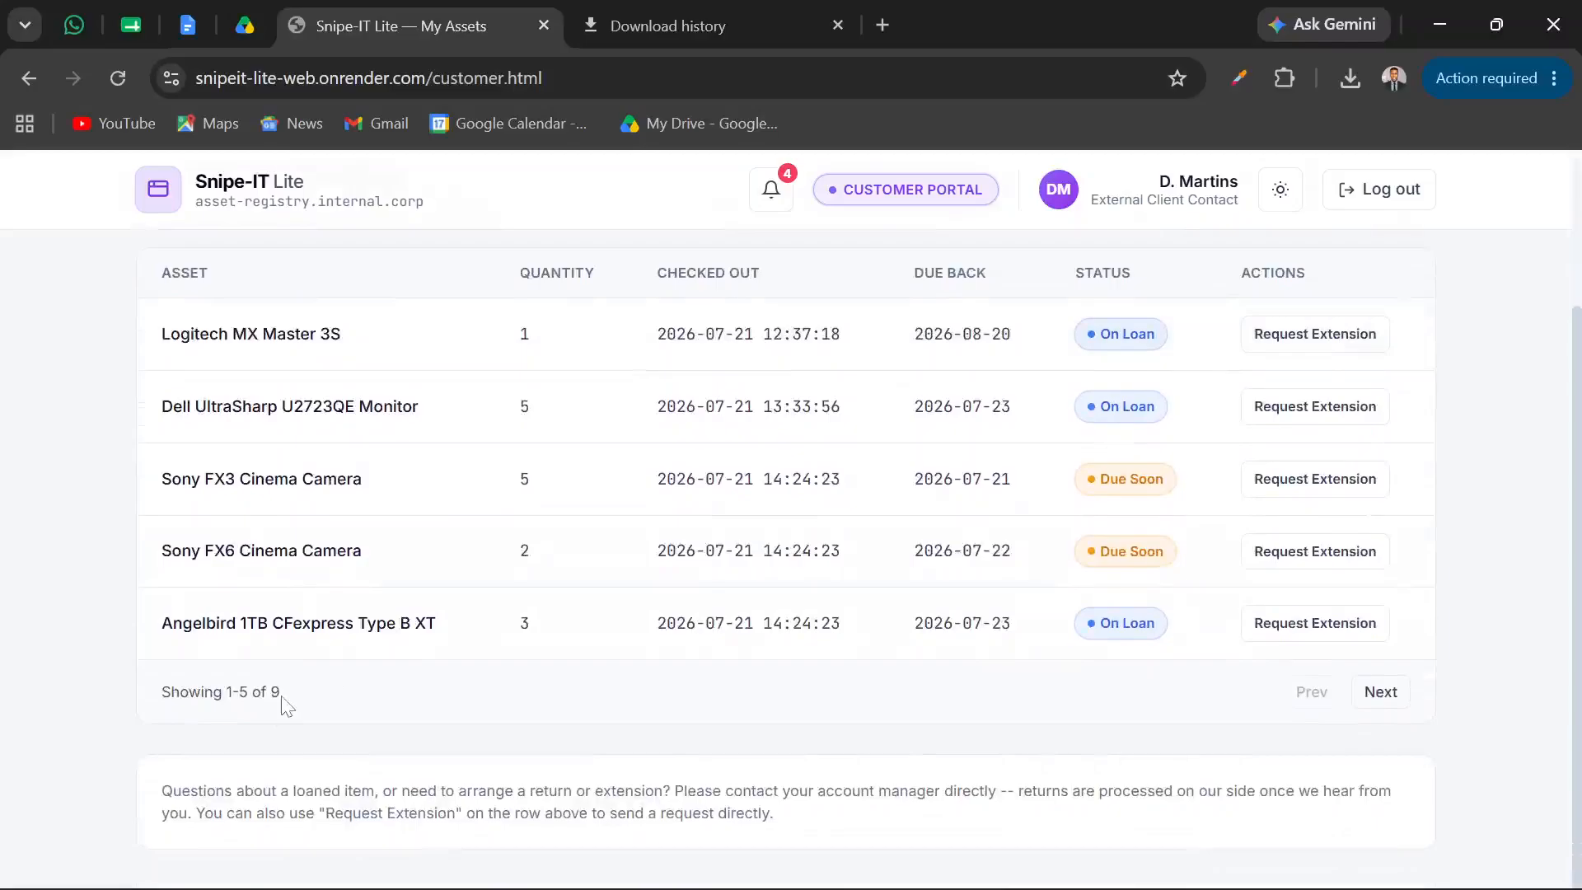
scroll(593, 541, "up", 2)
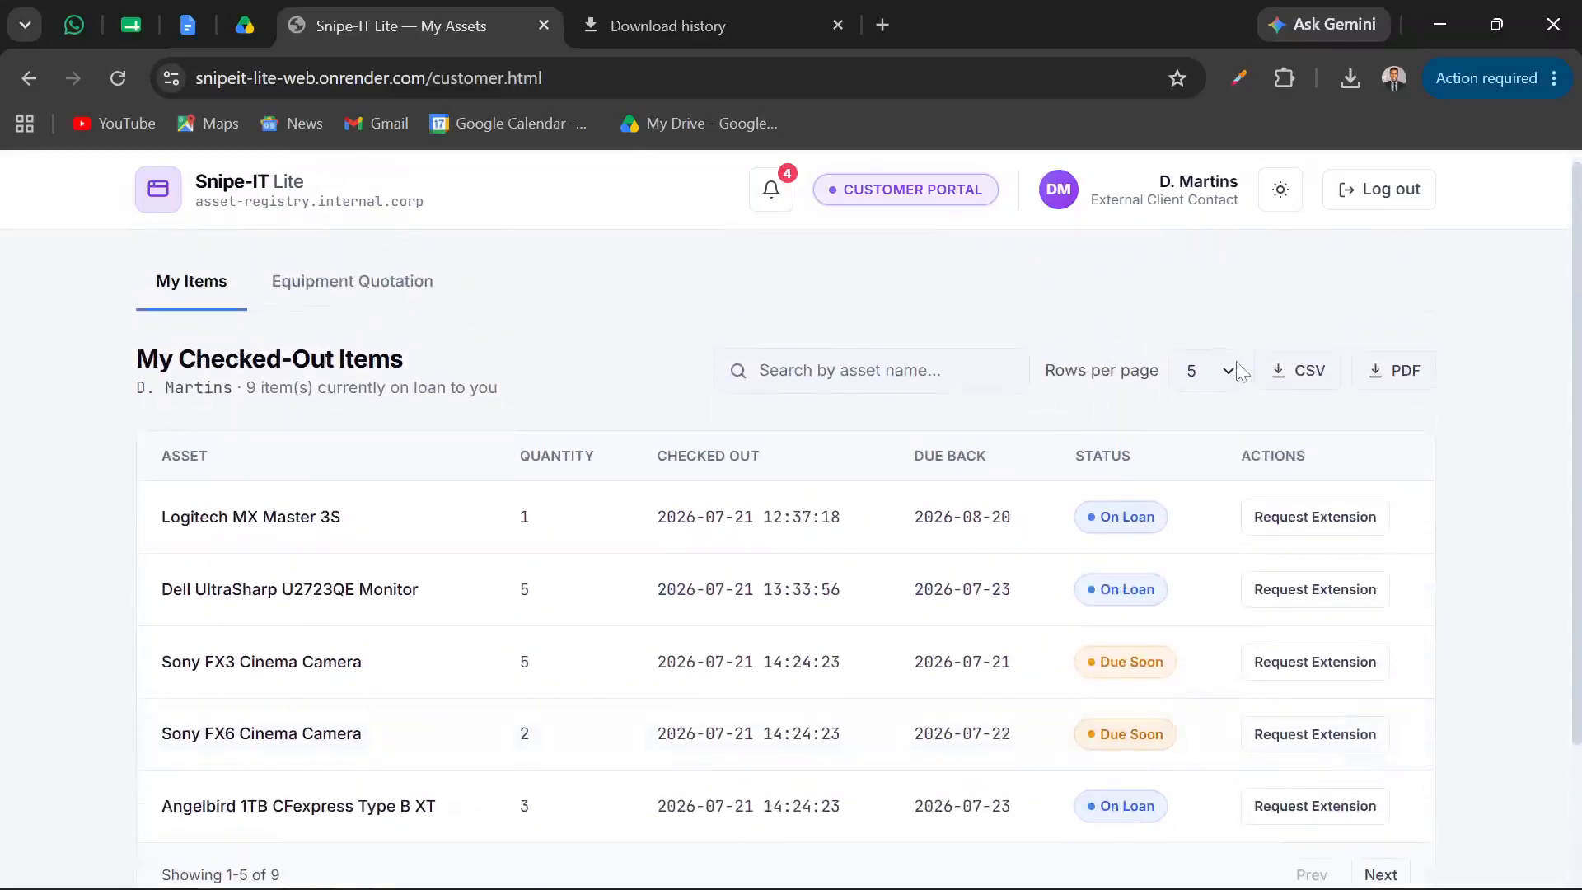
left_click(1240, 373)
left_click(1197, 438)
scroll(849, 572, "down", 1)
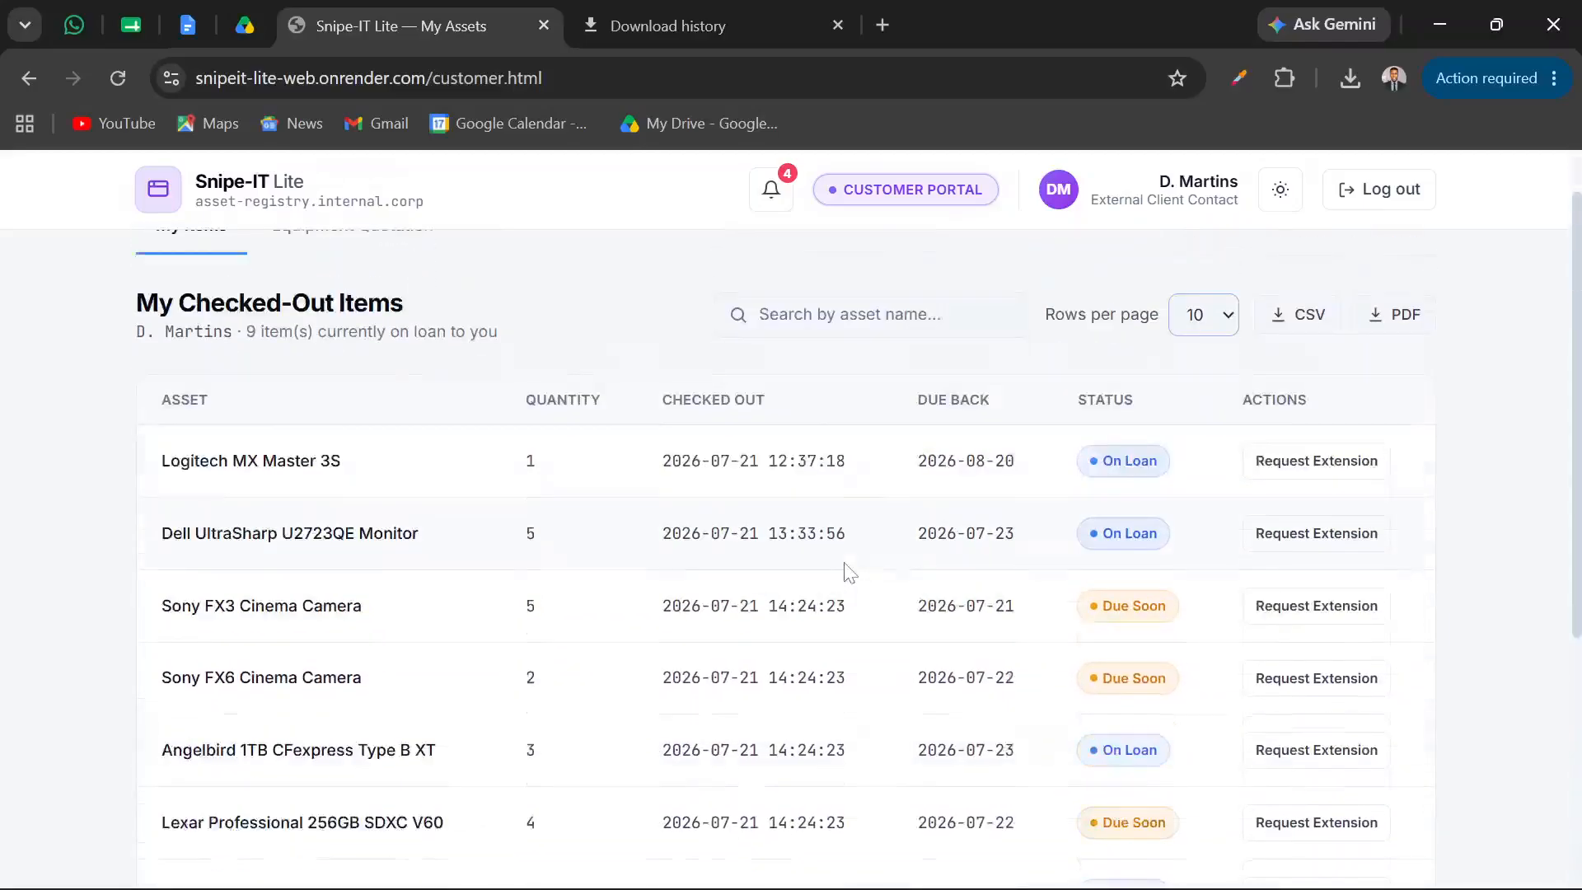
scroll(850, 572, "down", 4)
scroll(708, 401, "up", 1)
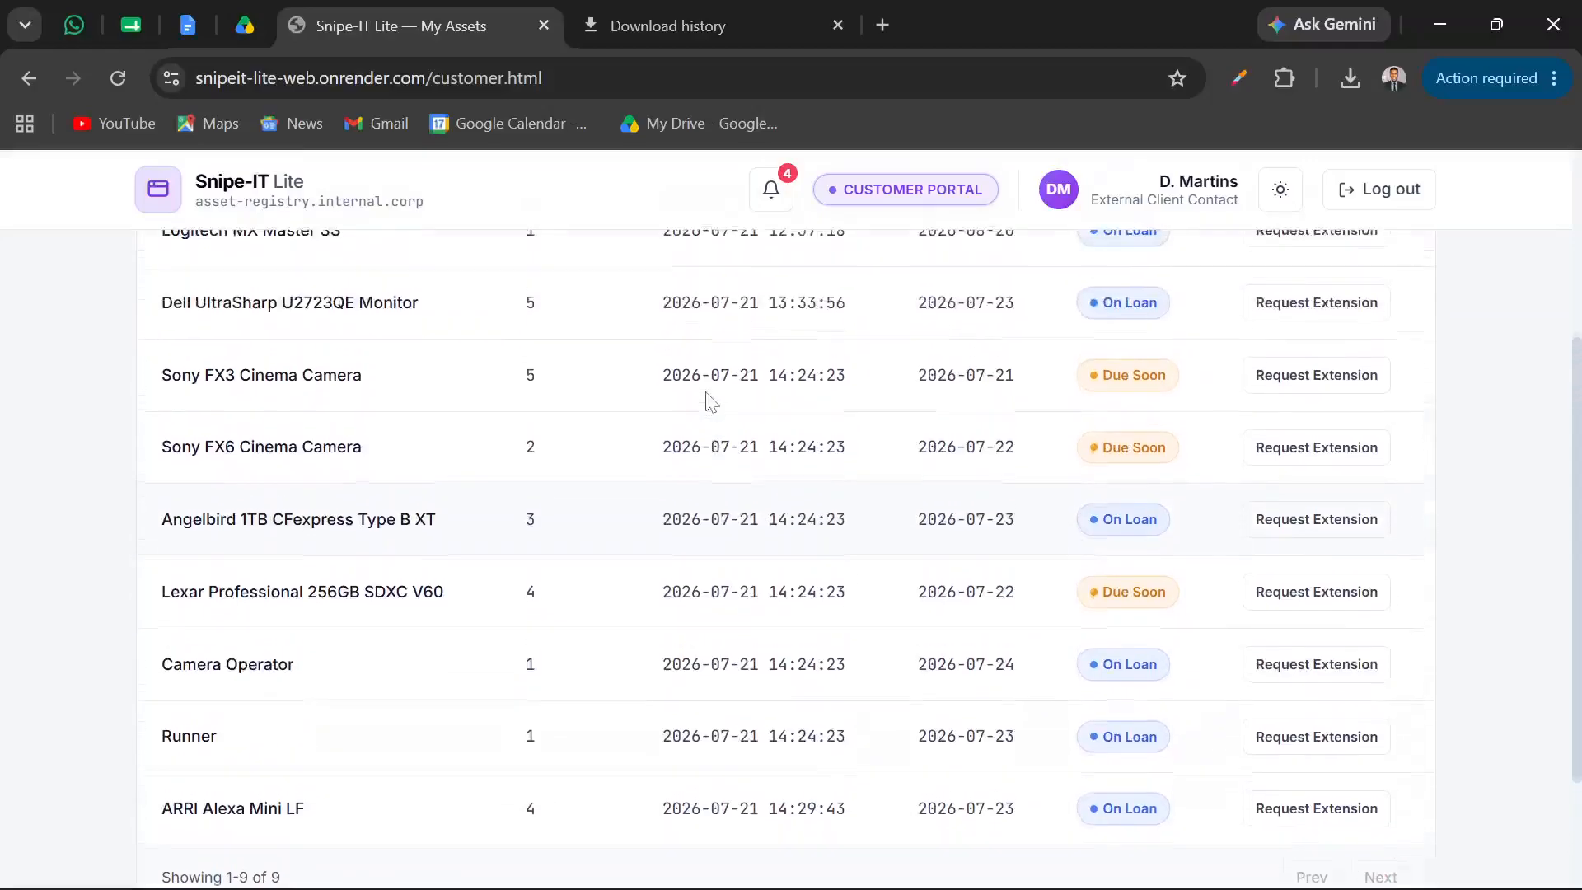
scroll(710, 401, "up", 2)
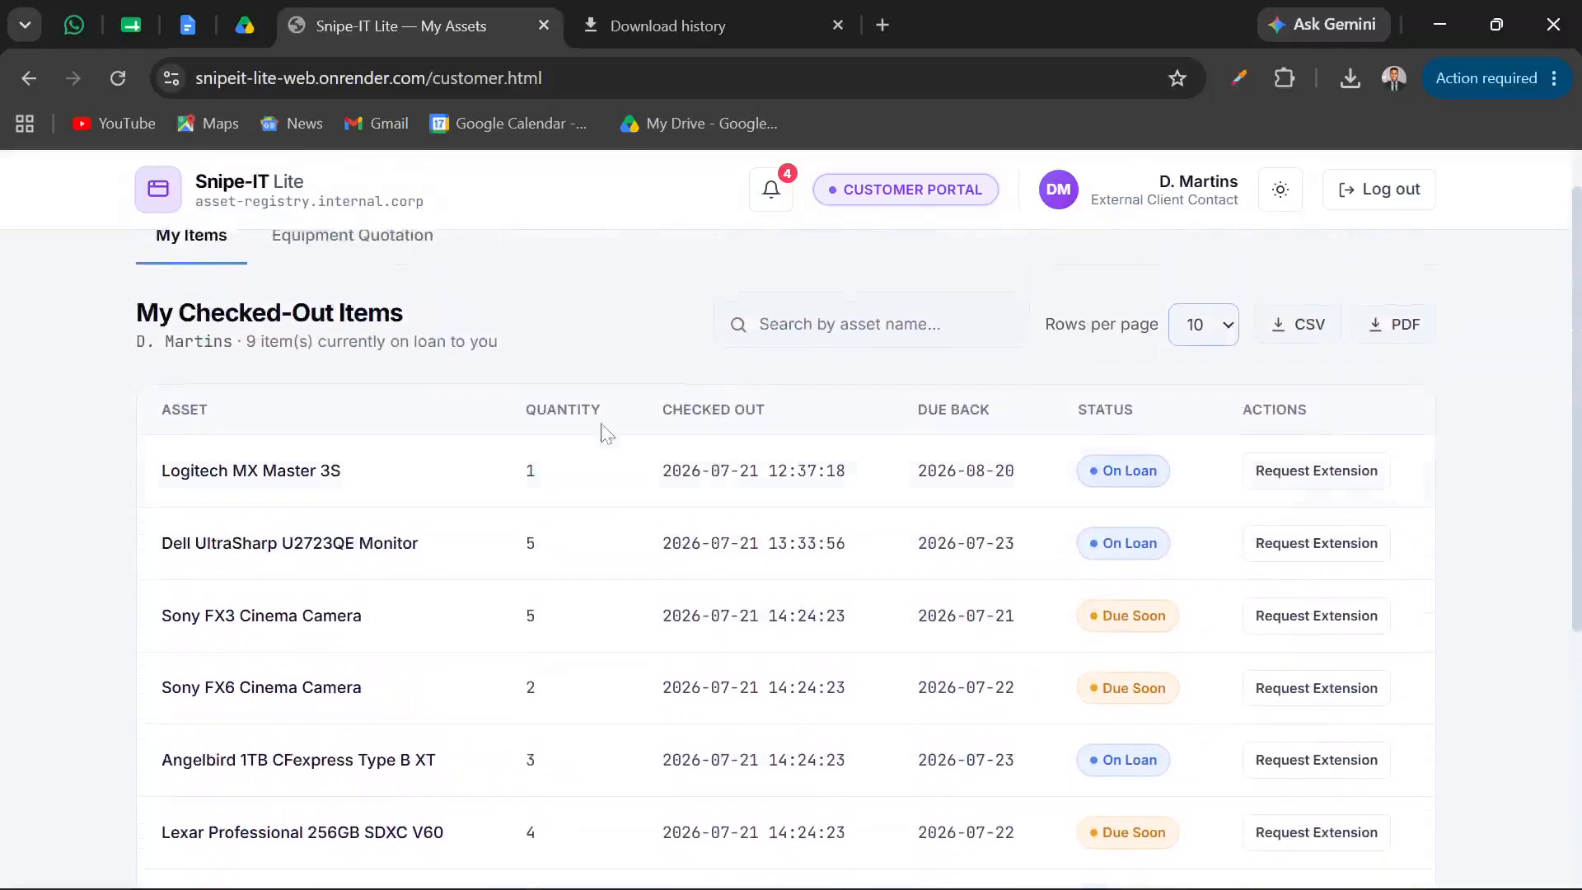
scroll(841, 554, "down", 3)
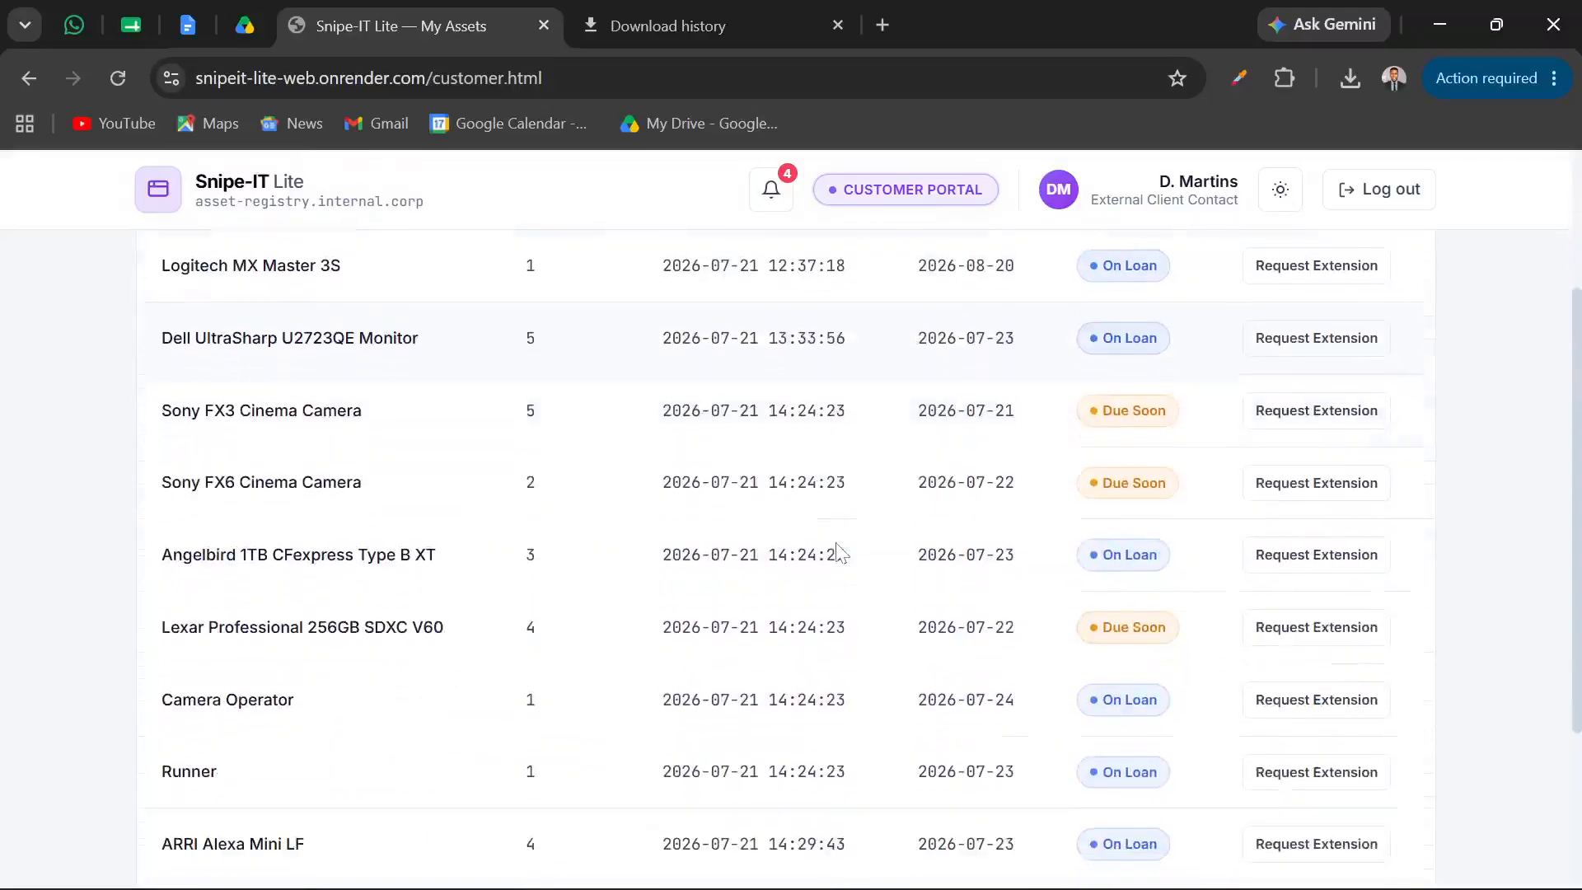
Export the checked-out items as a PDF and save it as my_properties_2026-07-21.pdf
scroll(838, 551, "up", 2)
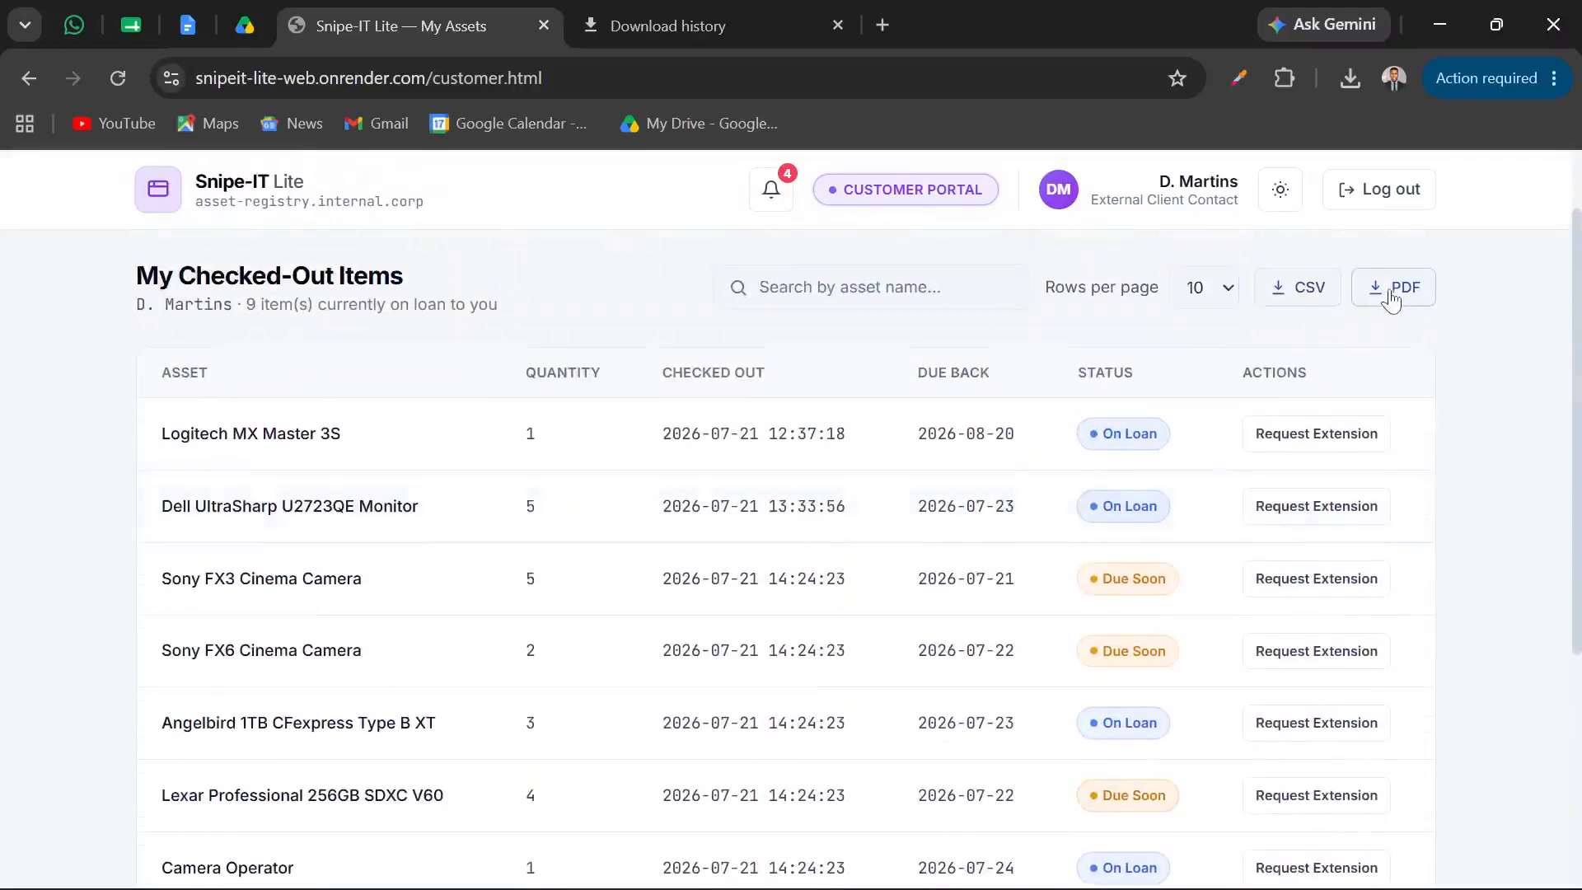
left_click(1392, 295)
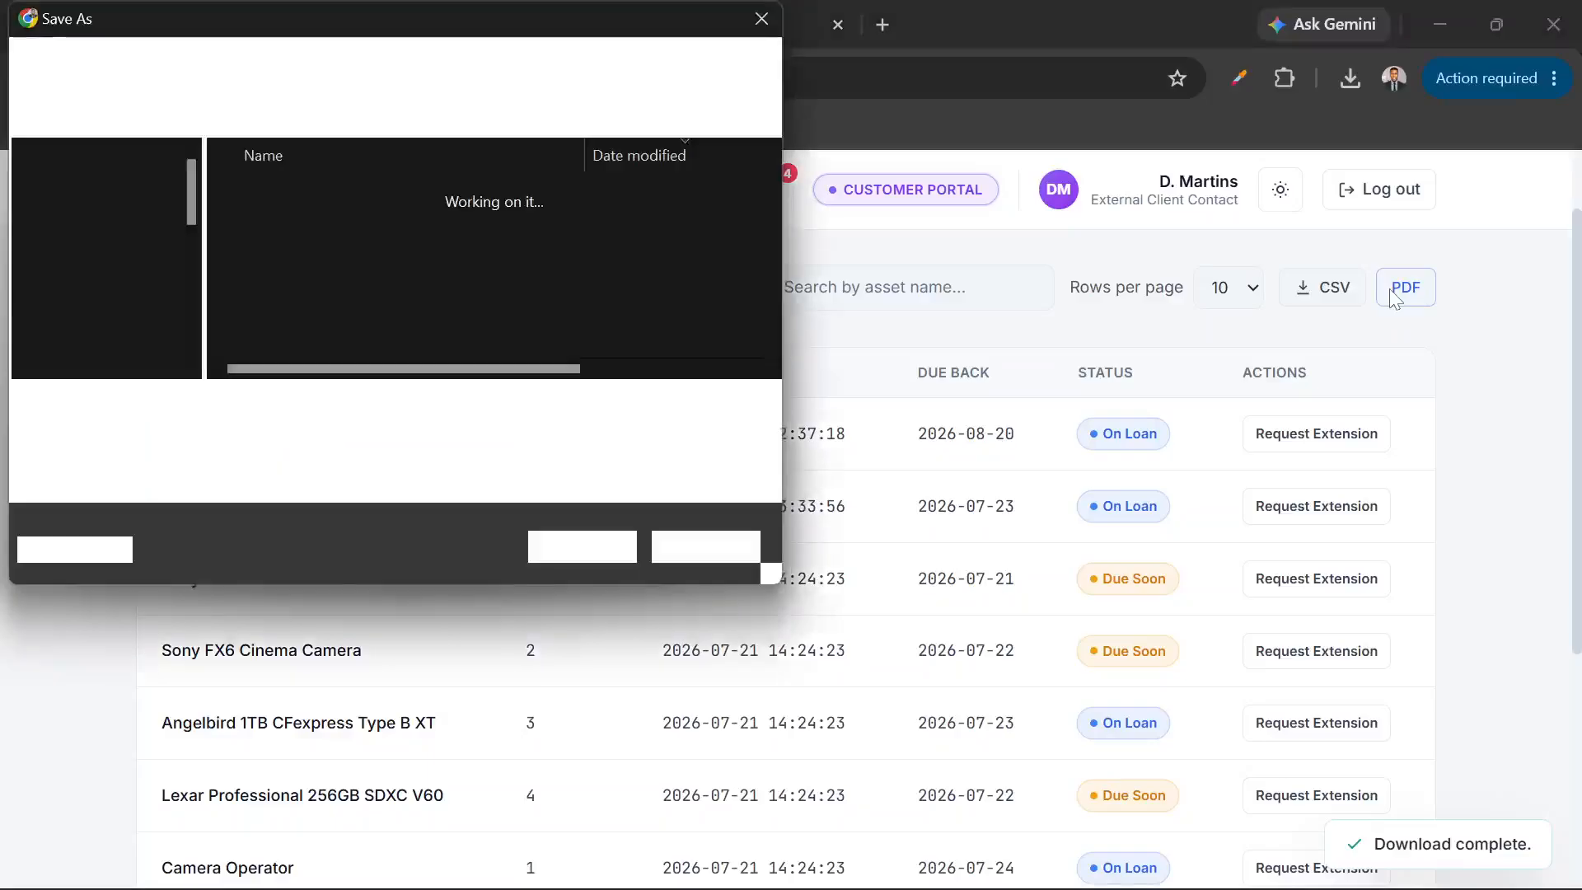
left_click(574, 542)
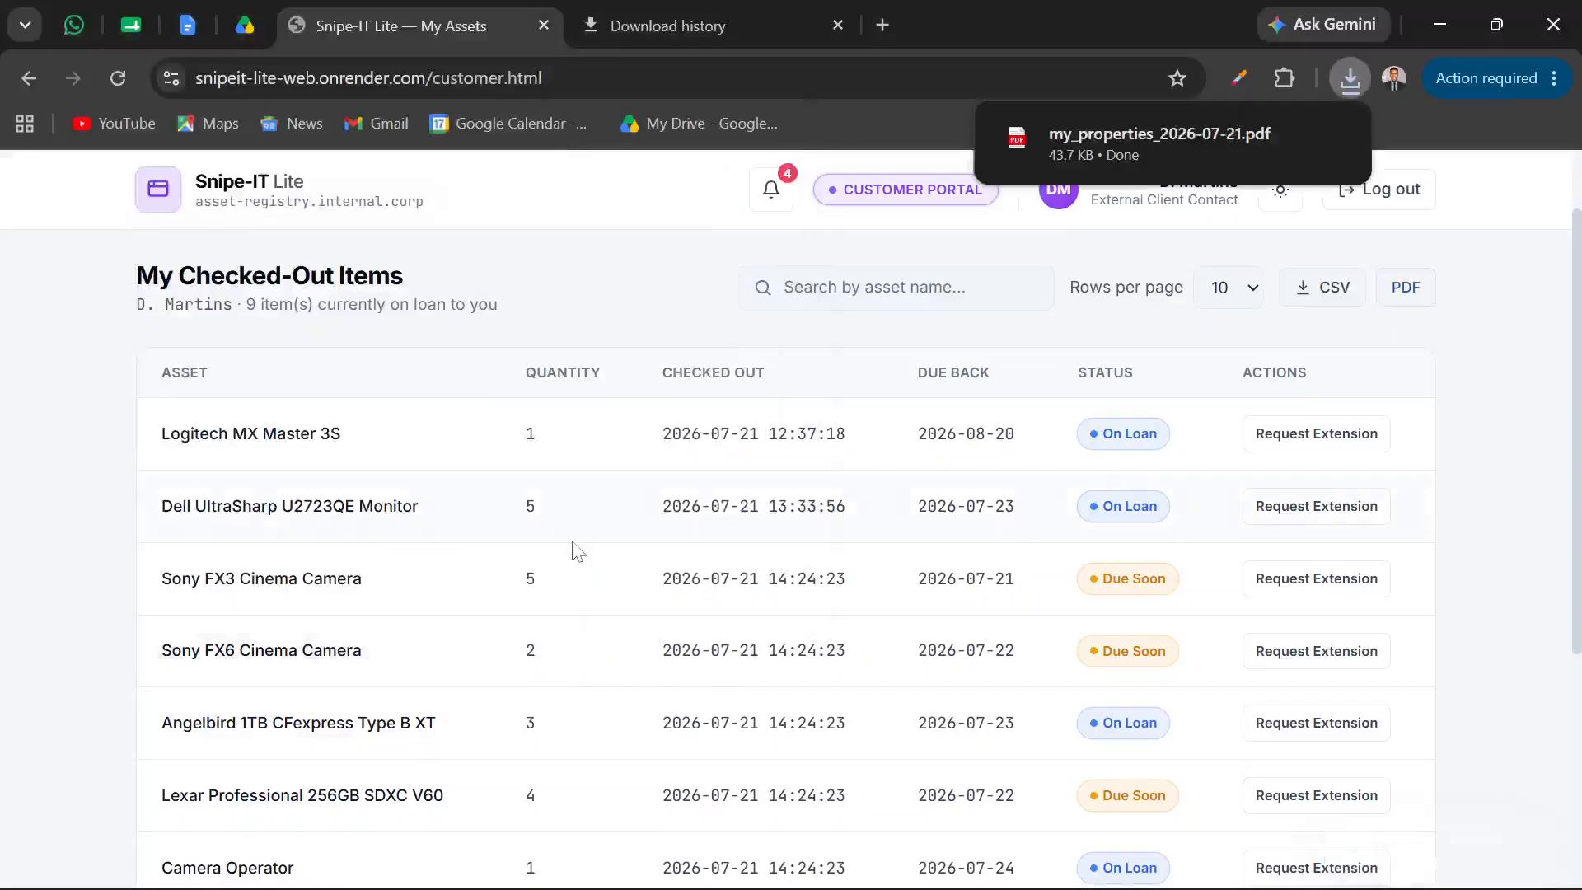
Open my_properties_2026-07-21.pdf, review its table of assigned properties, and close the PDF
left_click(1100, 136)
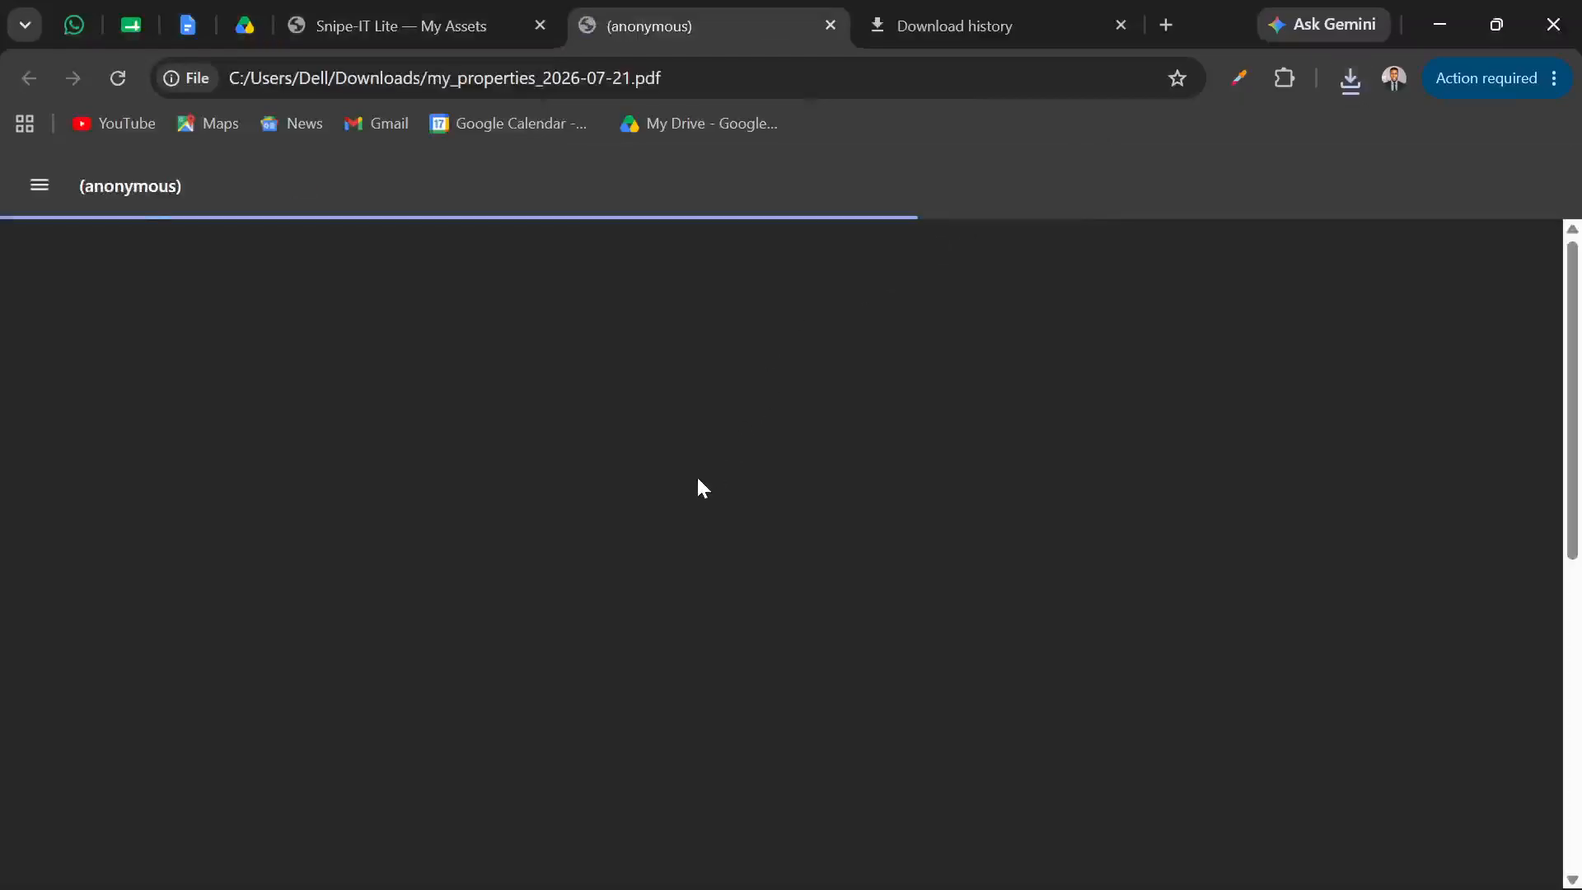
scroll(698, 479, "down", 2)
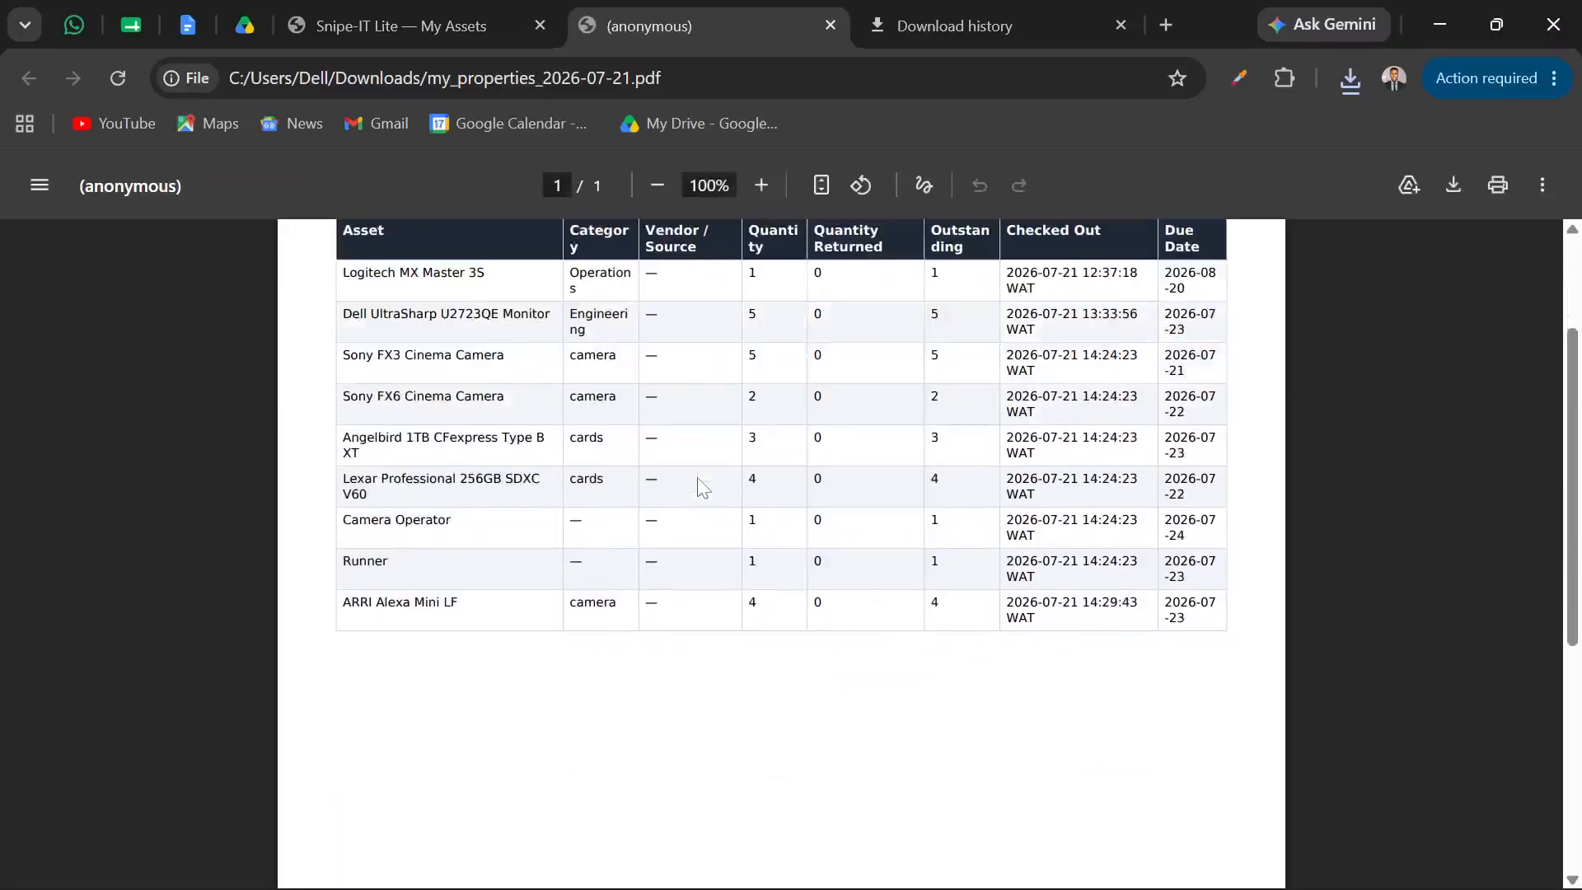
scroll(703, 486, "up", 2)
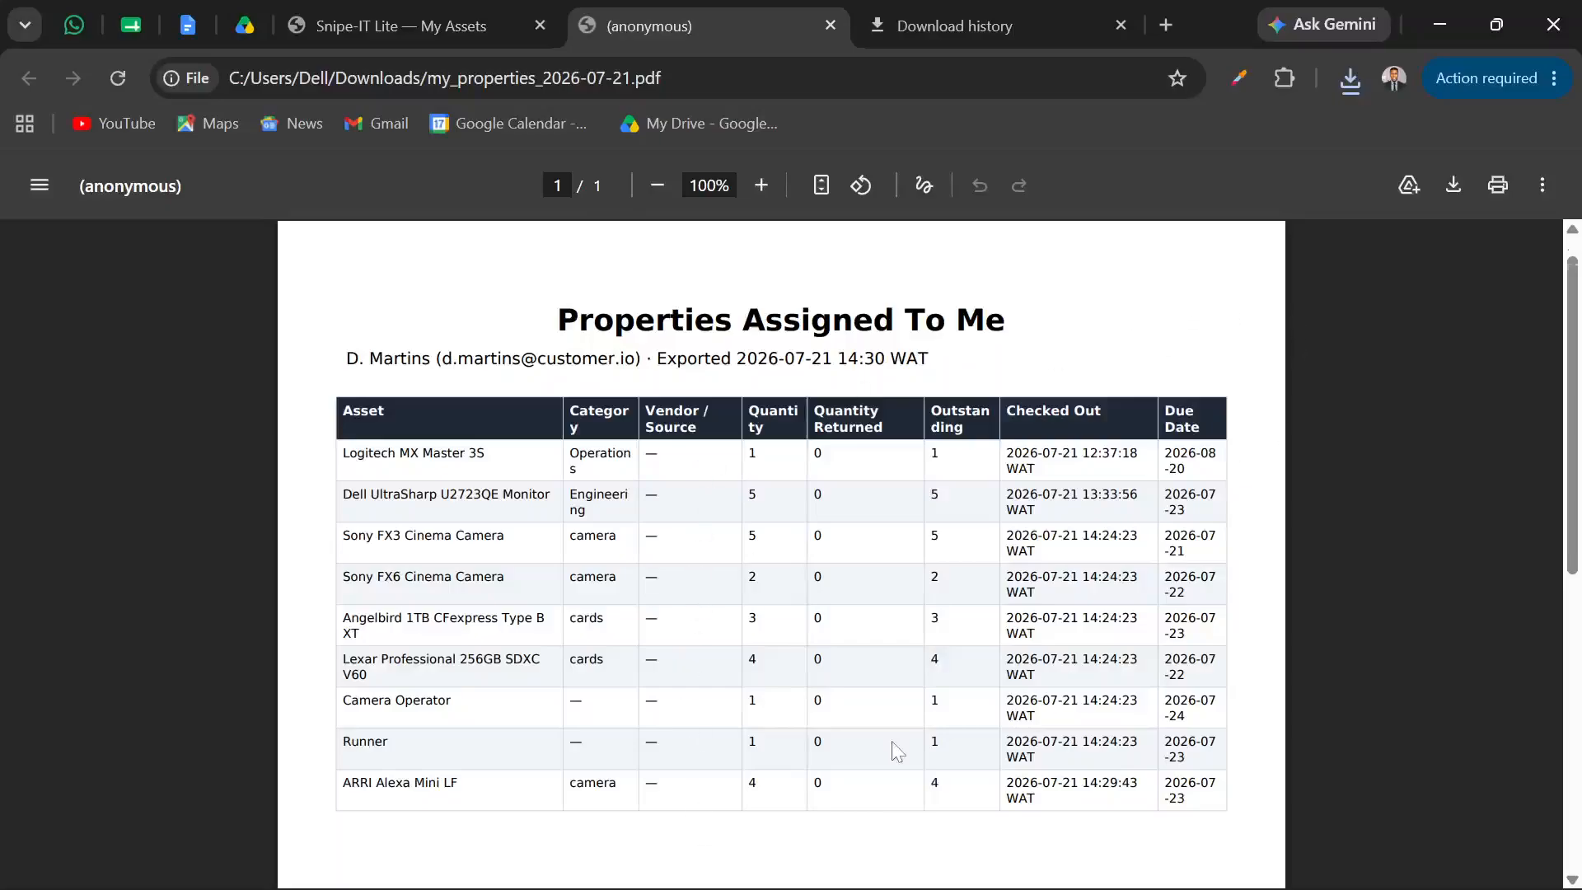
scroll(895, 750, "down", 2)
scroll(895, 750, "up", 2)
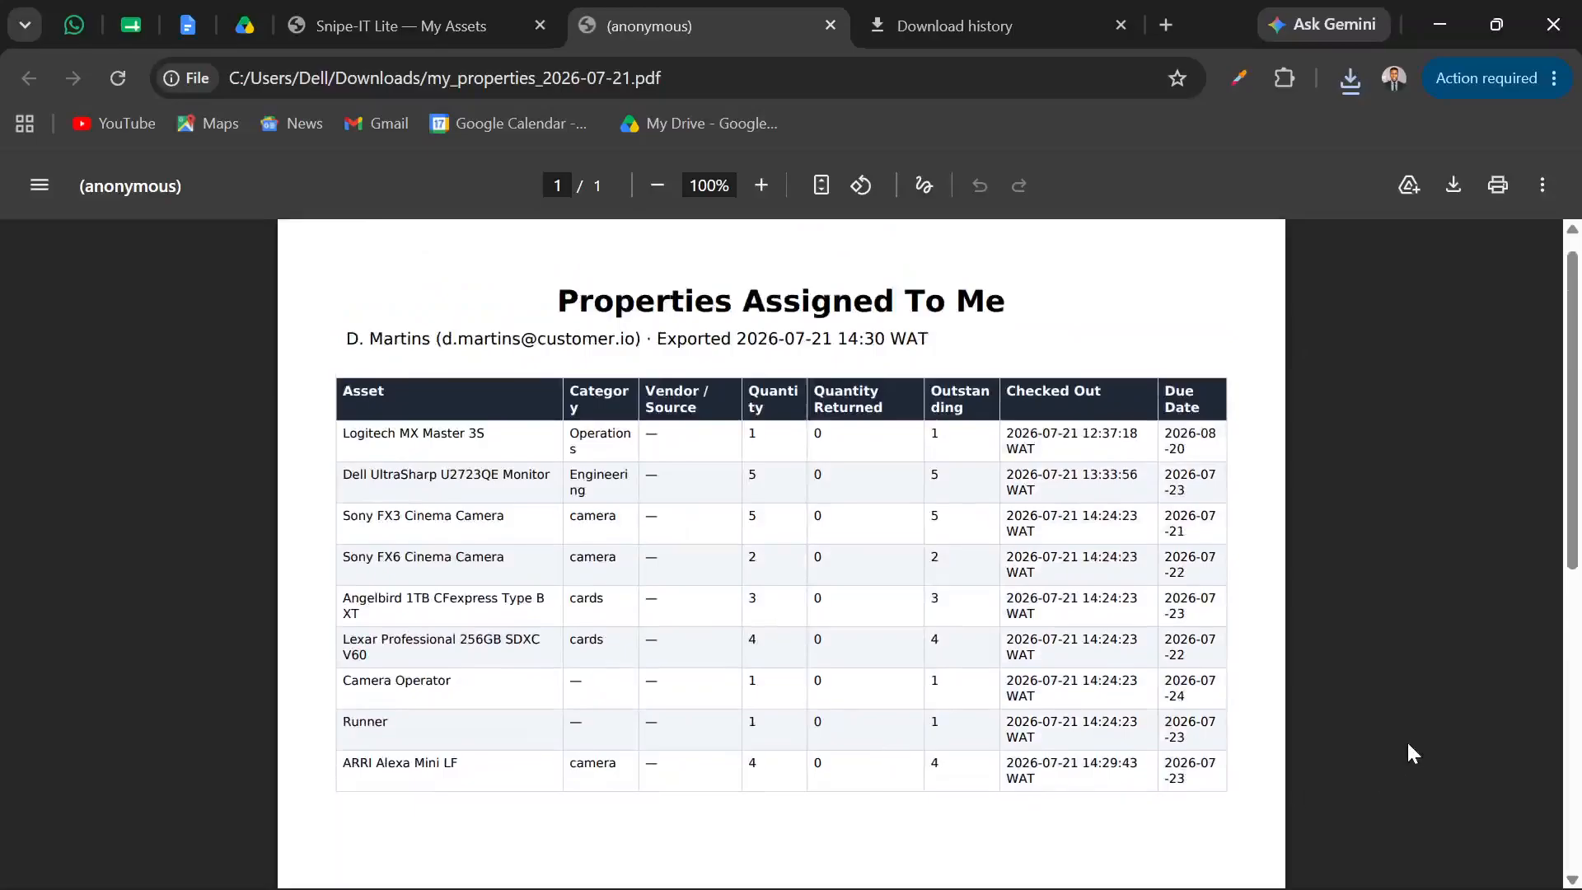
scroll(1407, 740, "down", 6)
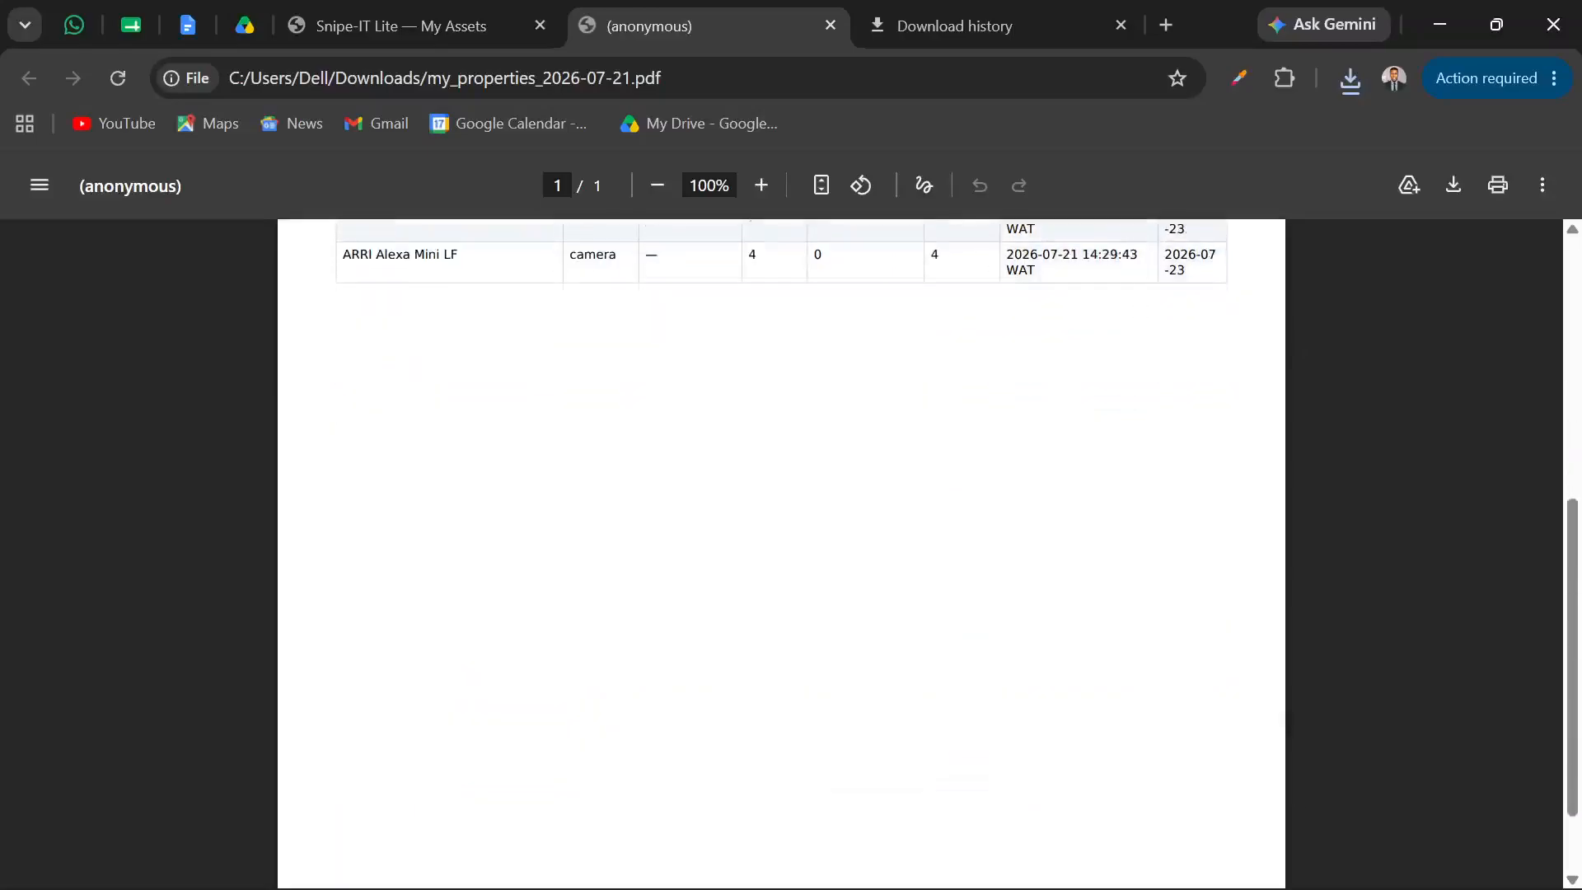
scroll(1407, 740, "up", 4)
scroll(781, 552, "up", 2)
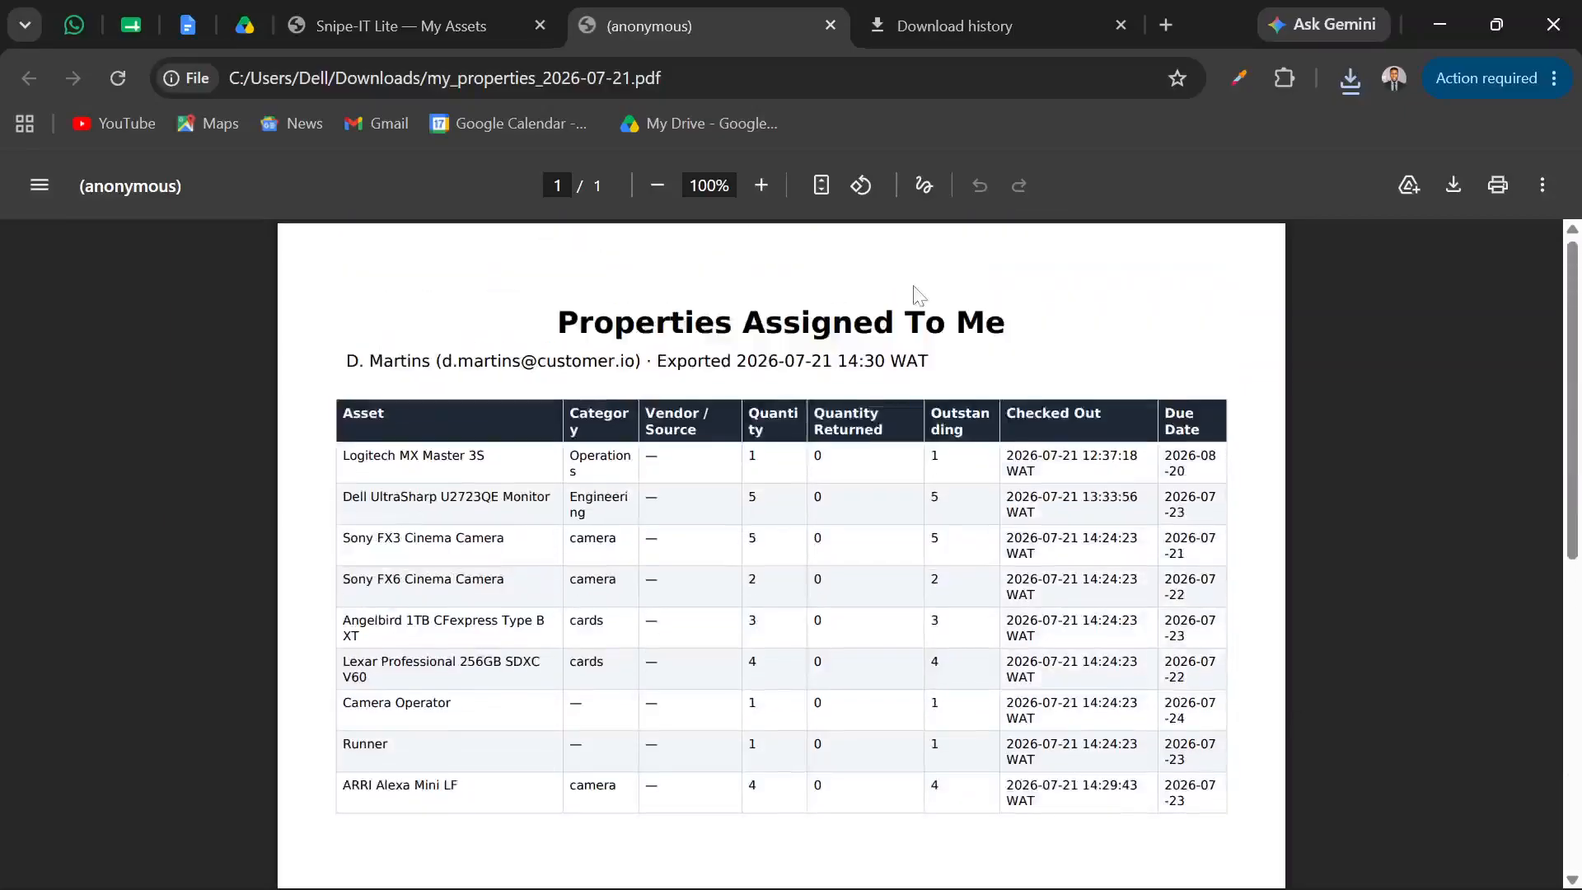
left_click(829, 27)
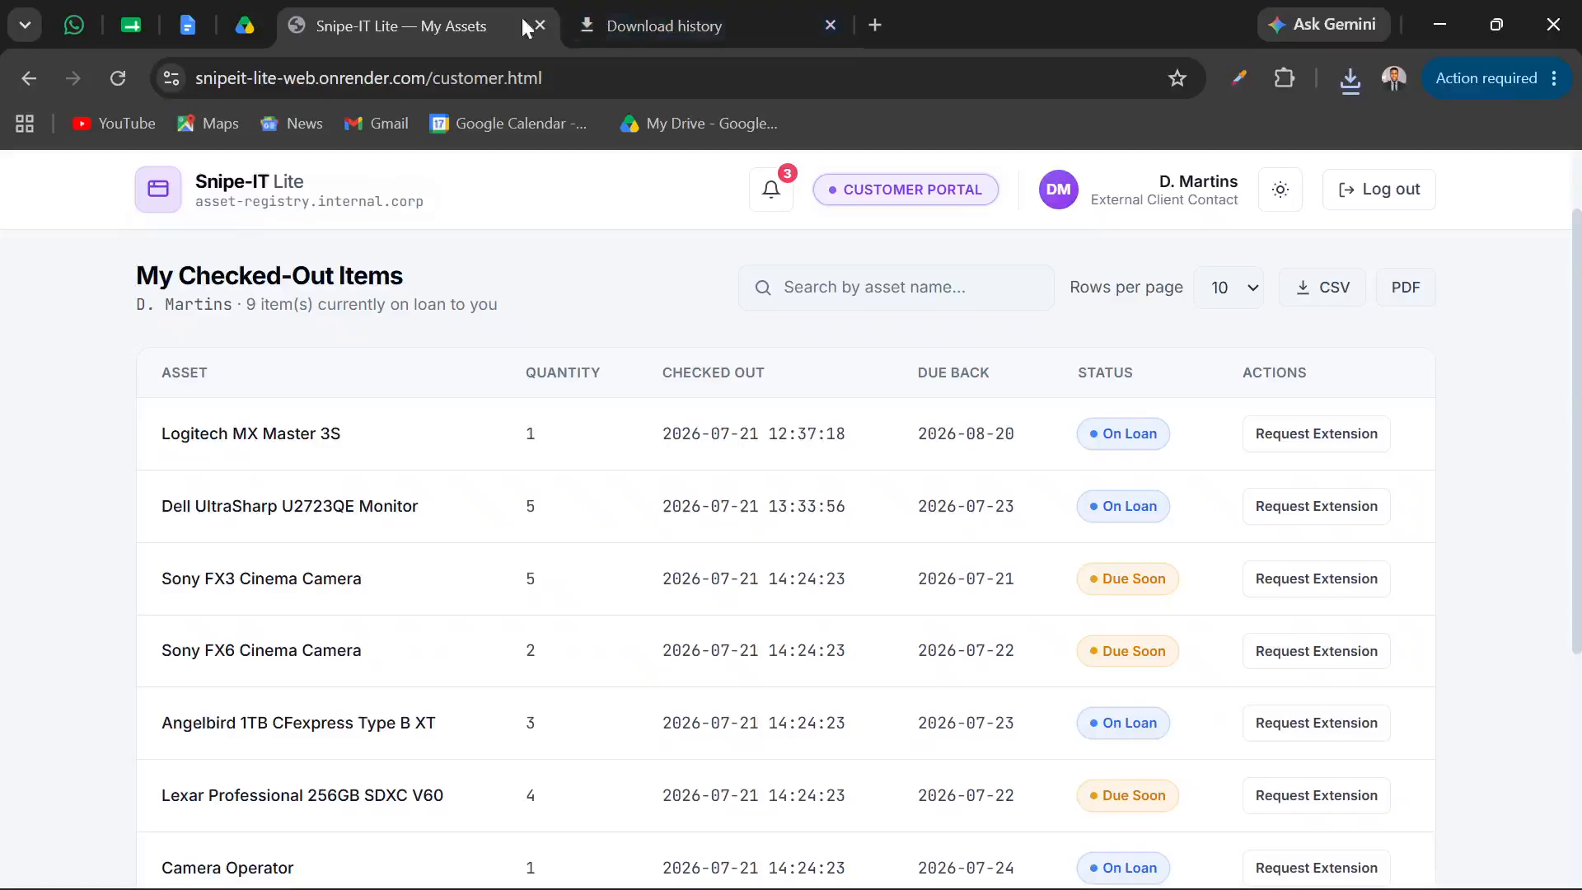
Switch back to the Super Admin portal in Edge and close the customer's Custody Ledger
scroll(544, 304, "down", 3)
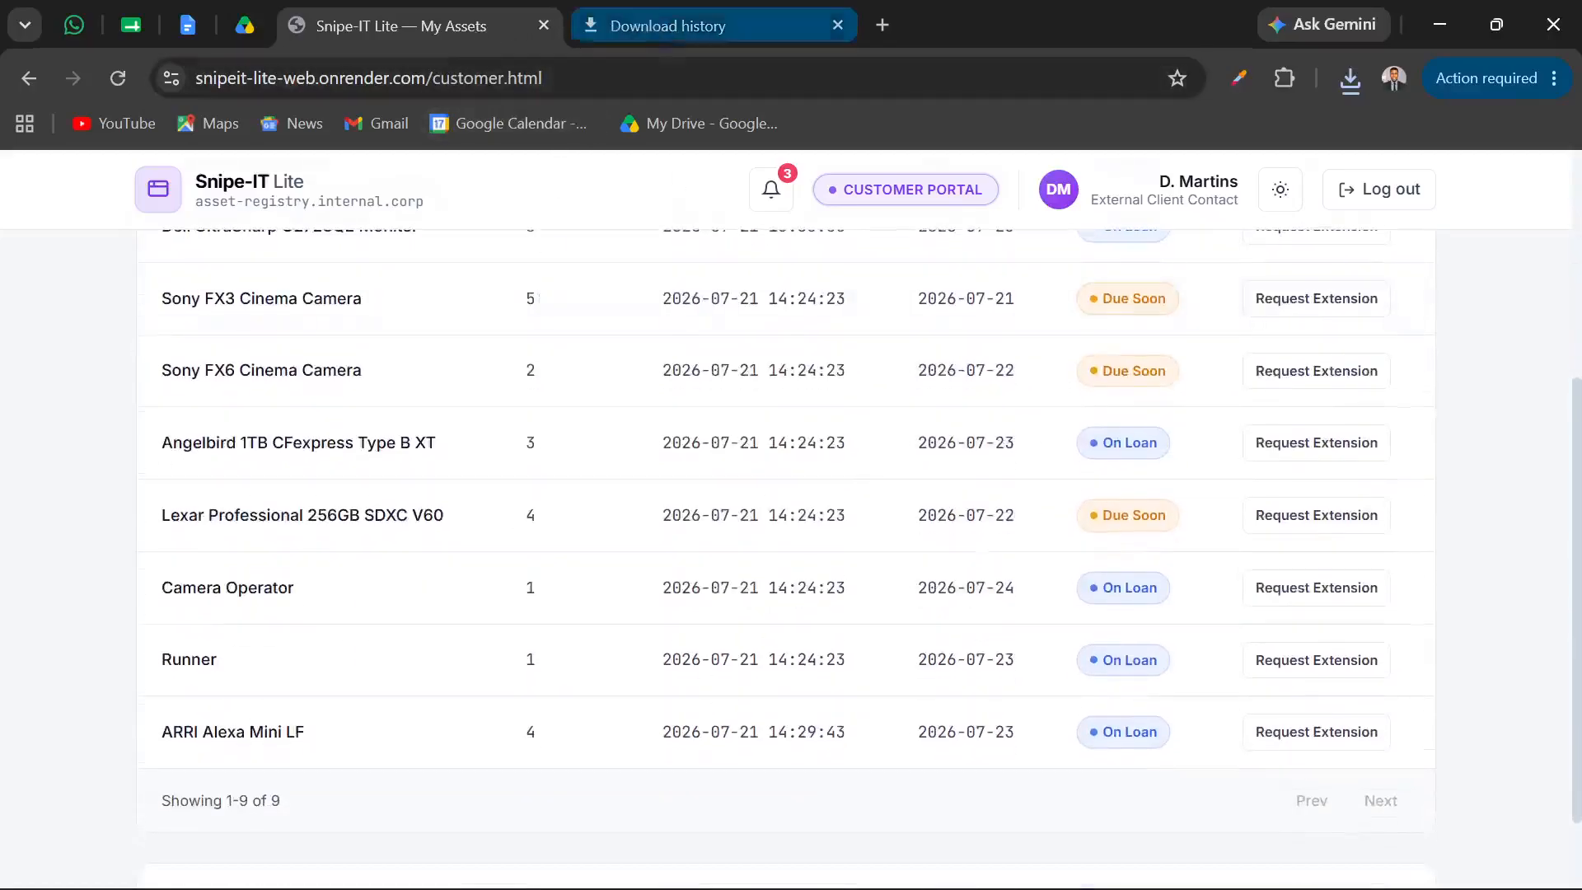
mouse_move(877, 875)
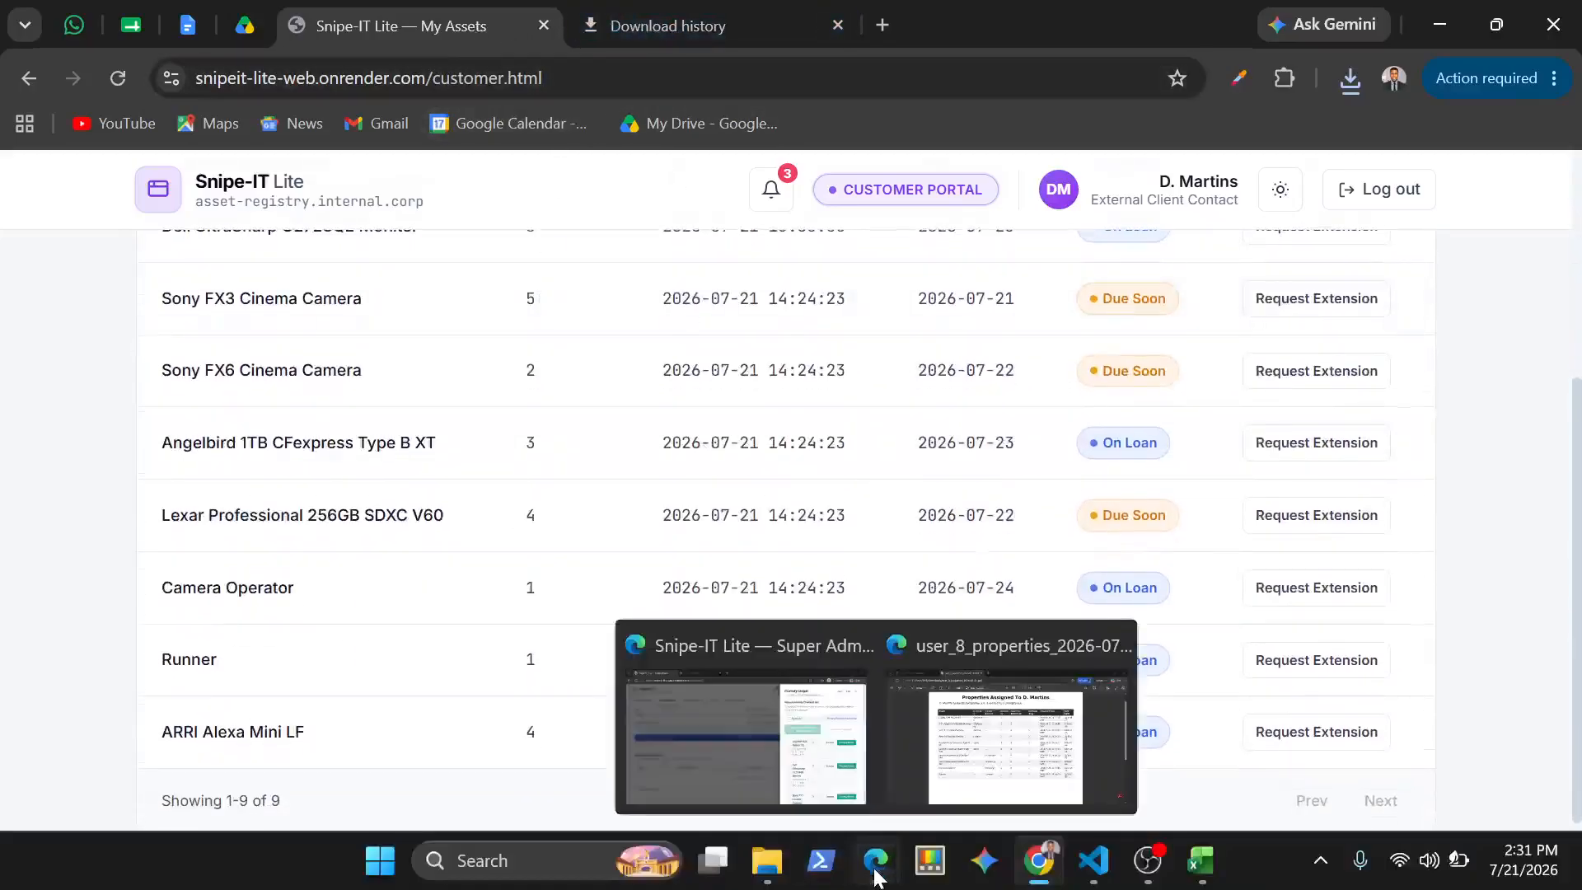
left_click(730, 732)
left_click(855, 482)
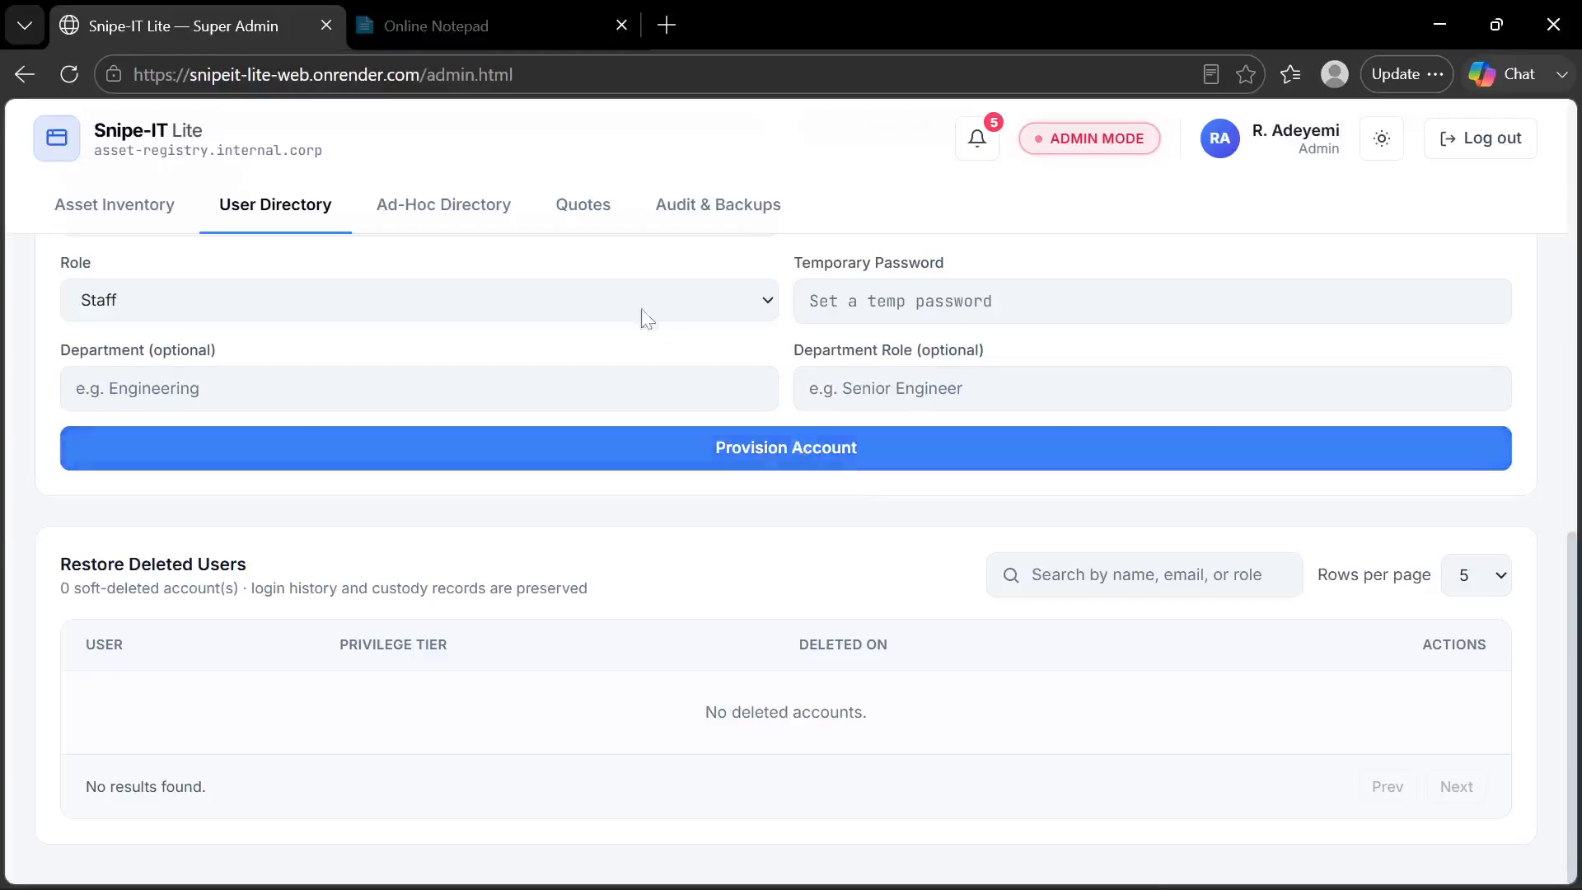
Switch to the Online Notepad page and review the Features list up to the Exportations entry
left_click(517, 56)
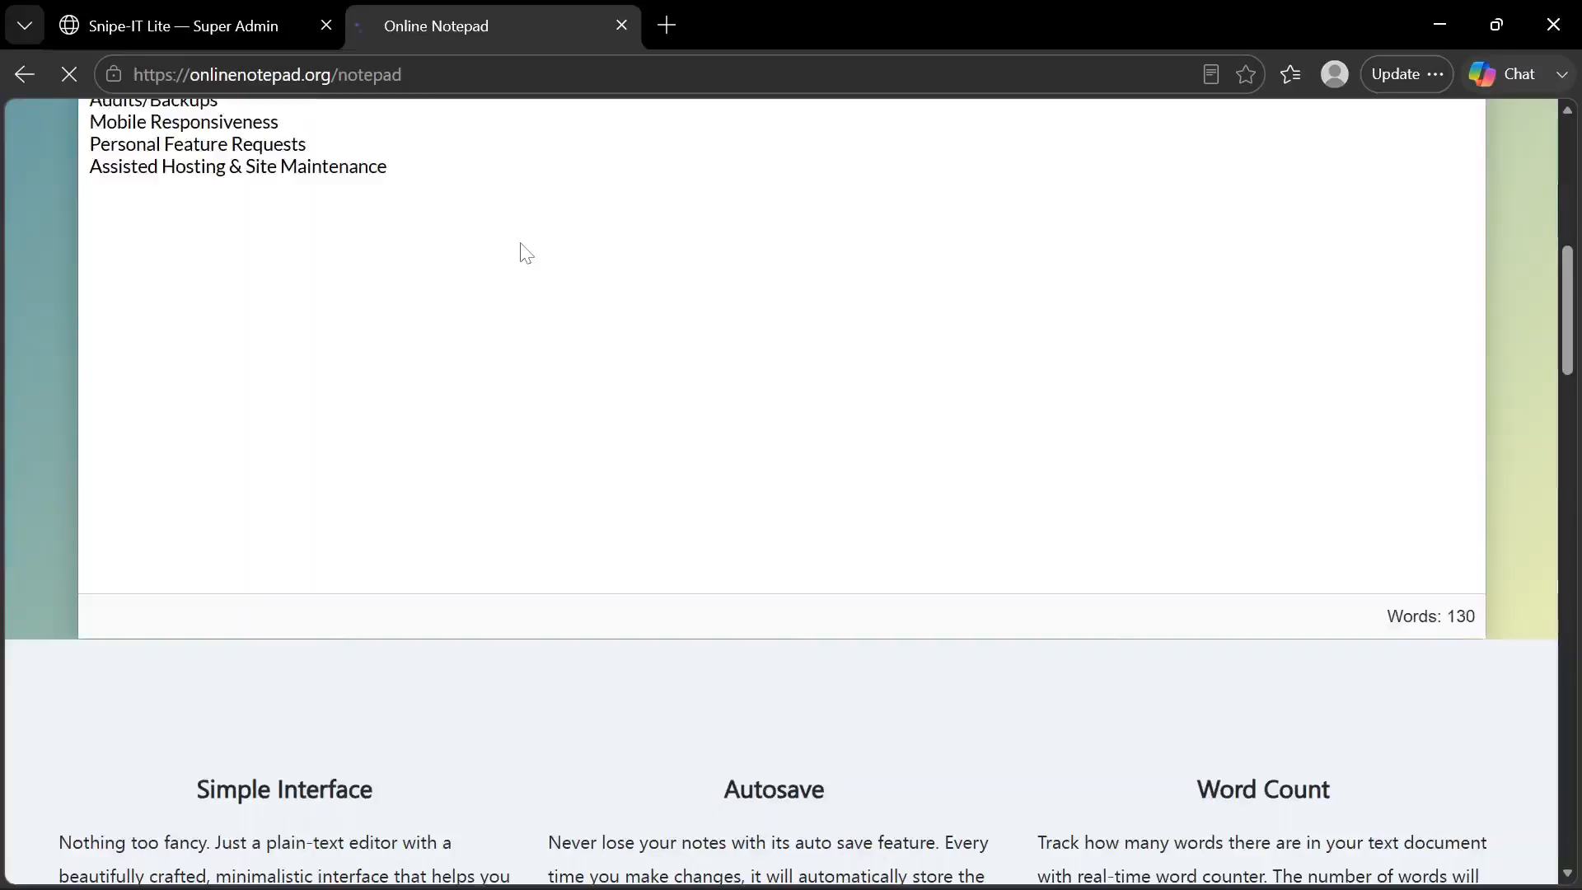
scroll(477, 320, "up", 6)
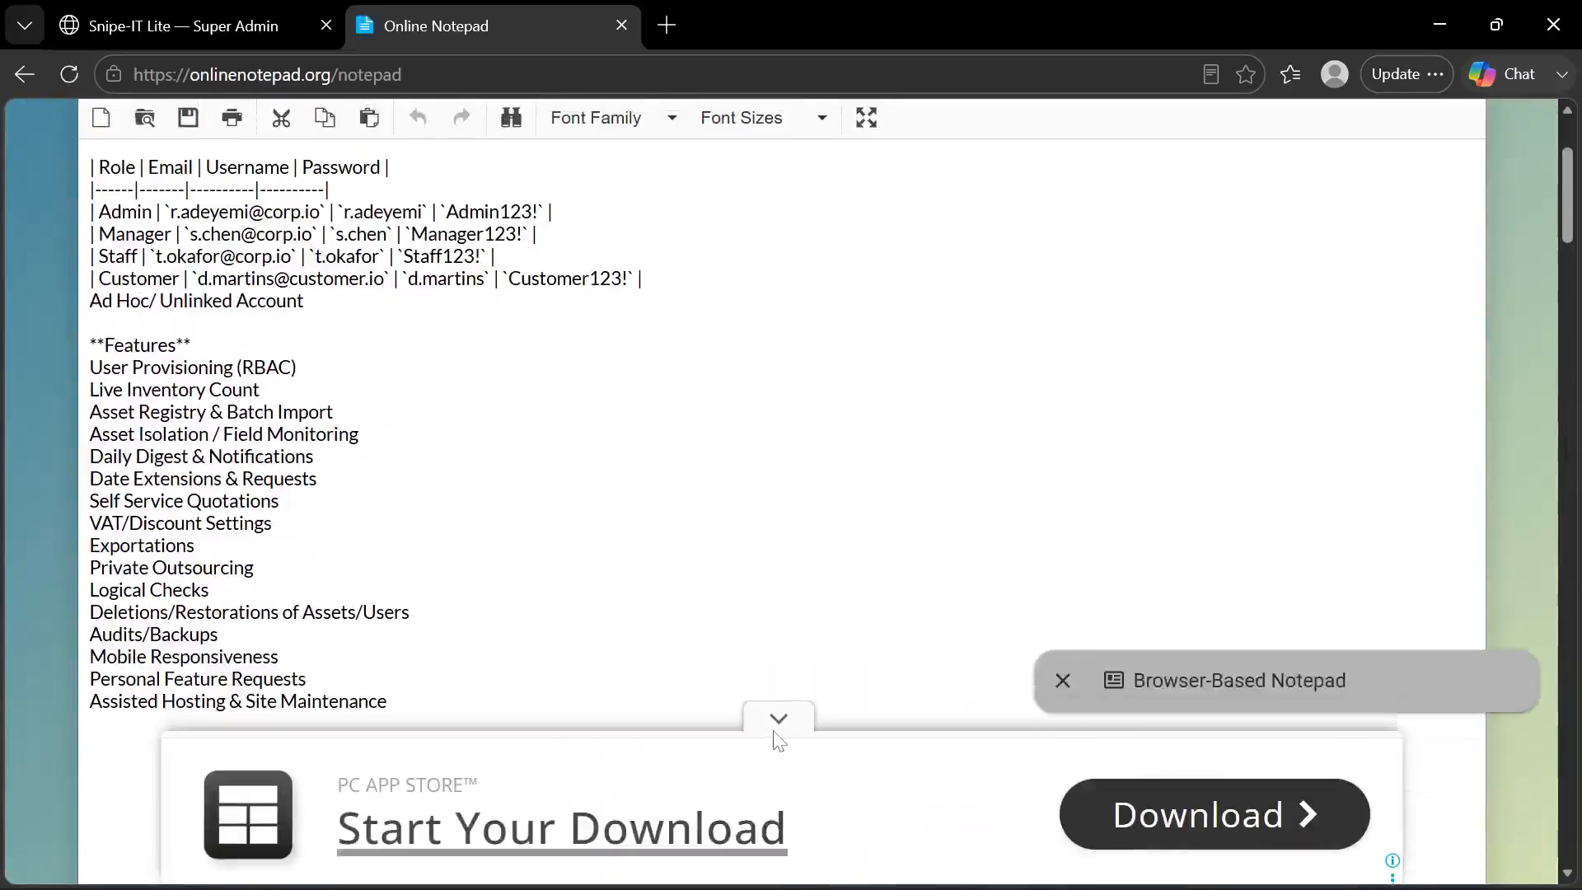
left_click(774, 722)
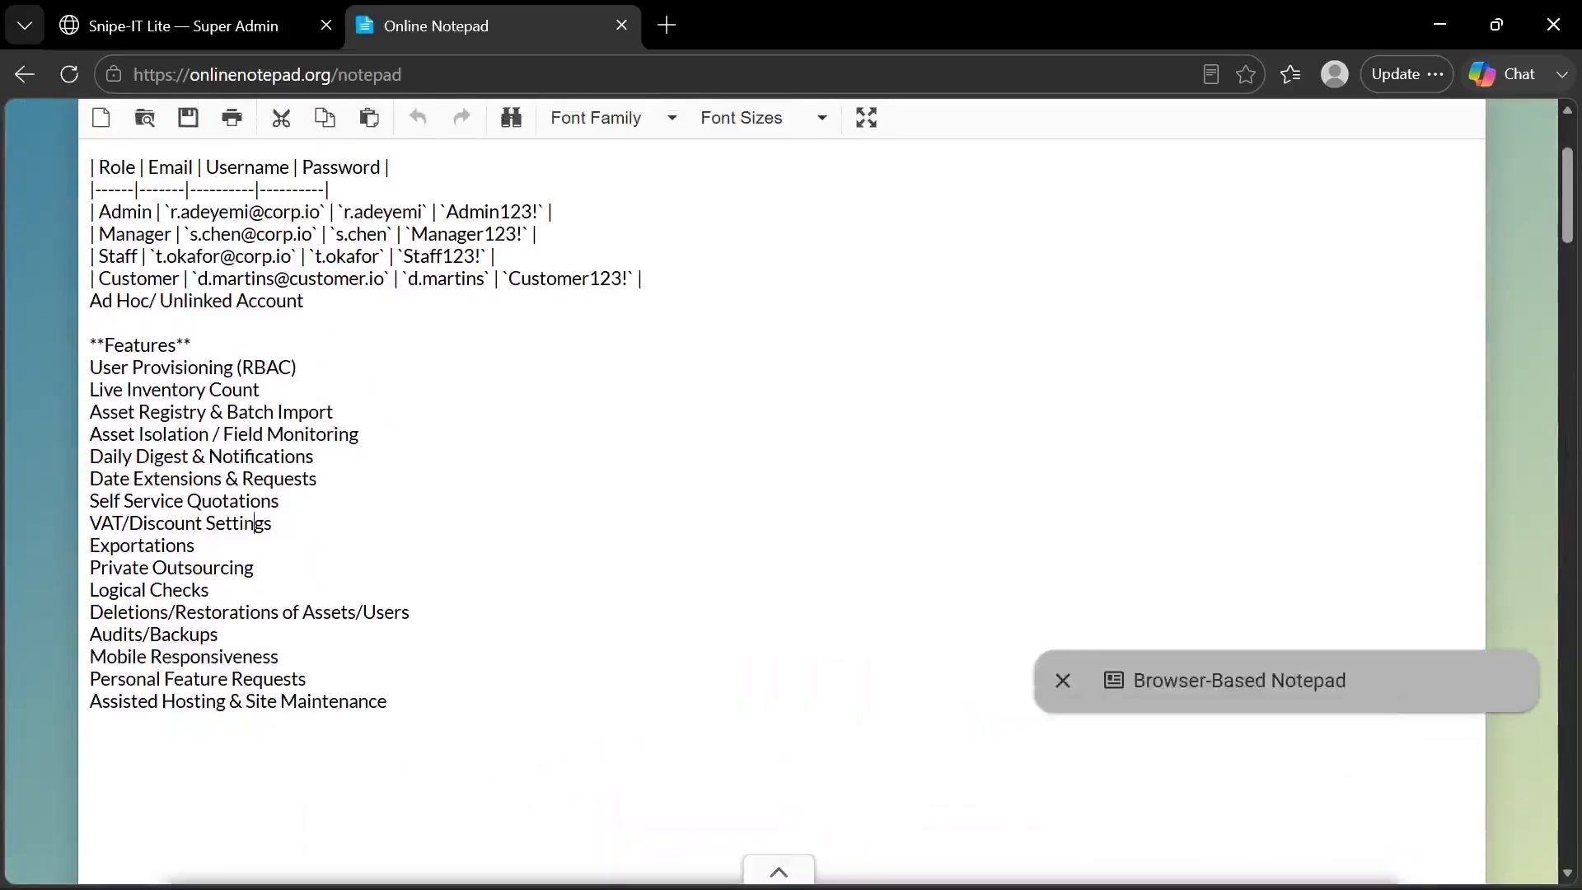
left_click(154, 545)
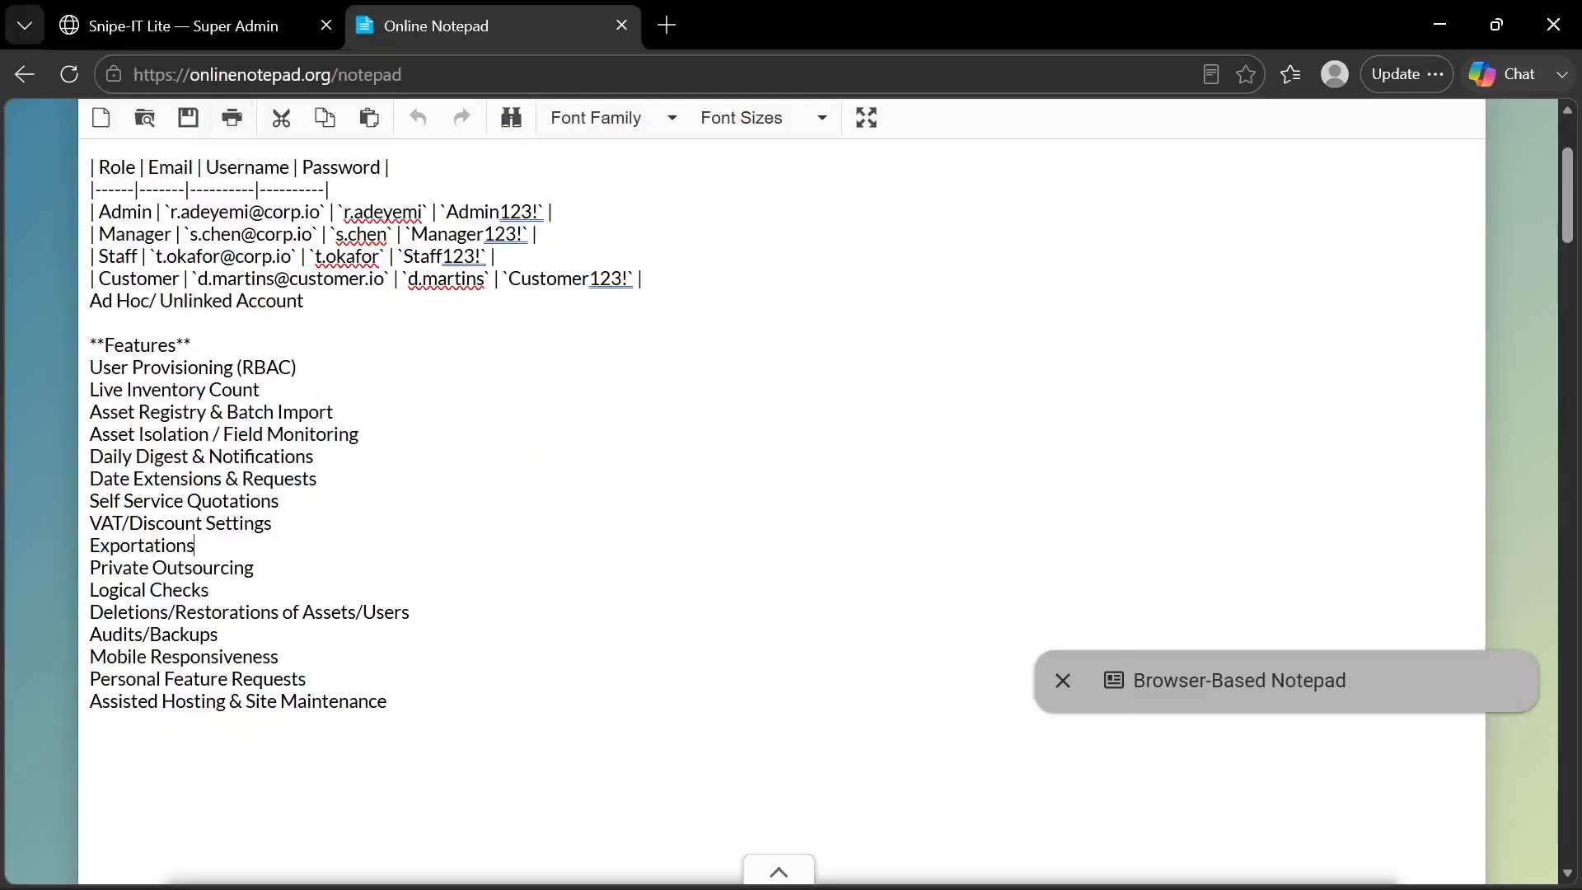
Return to the Super Admin portal and examine the Asset Inventory export's category and file format options, closing it without exporting
left_click(241, 33)
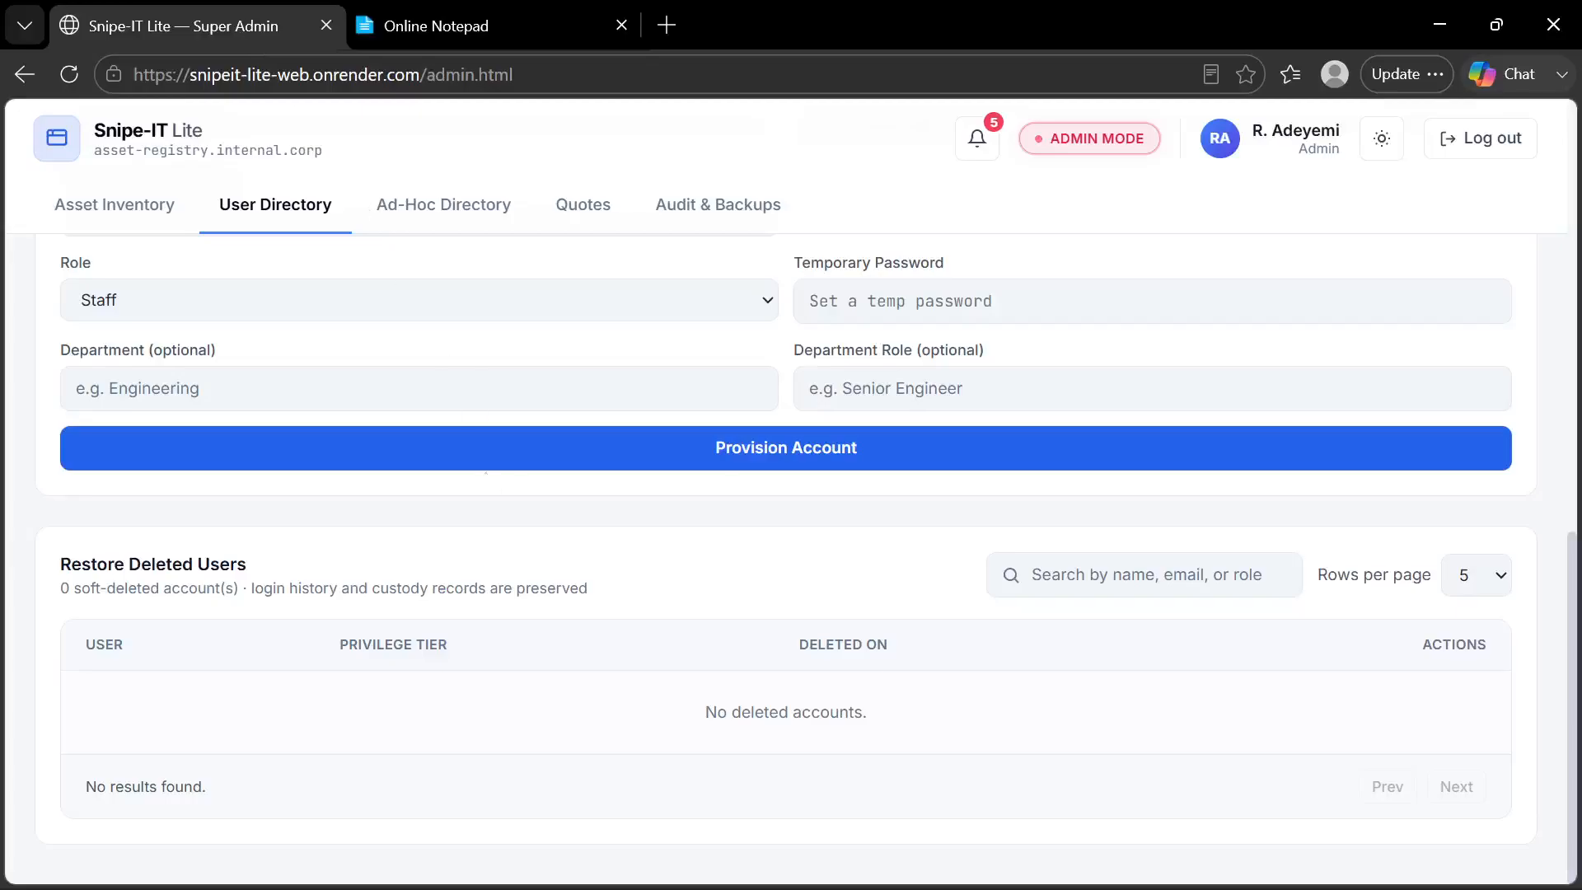
scroll(487, 481, "up", 5)
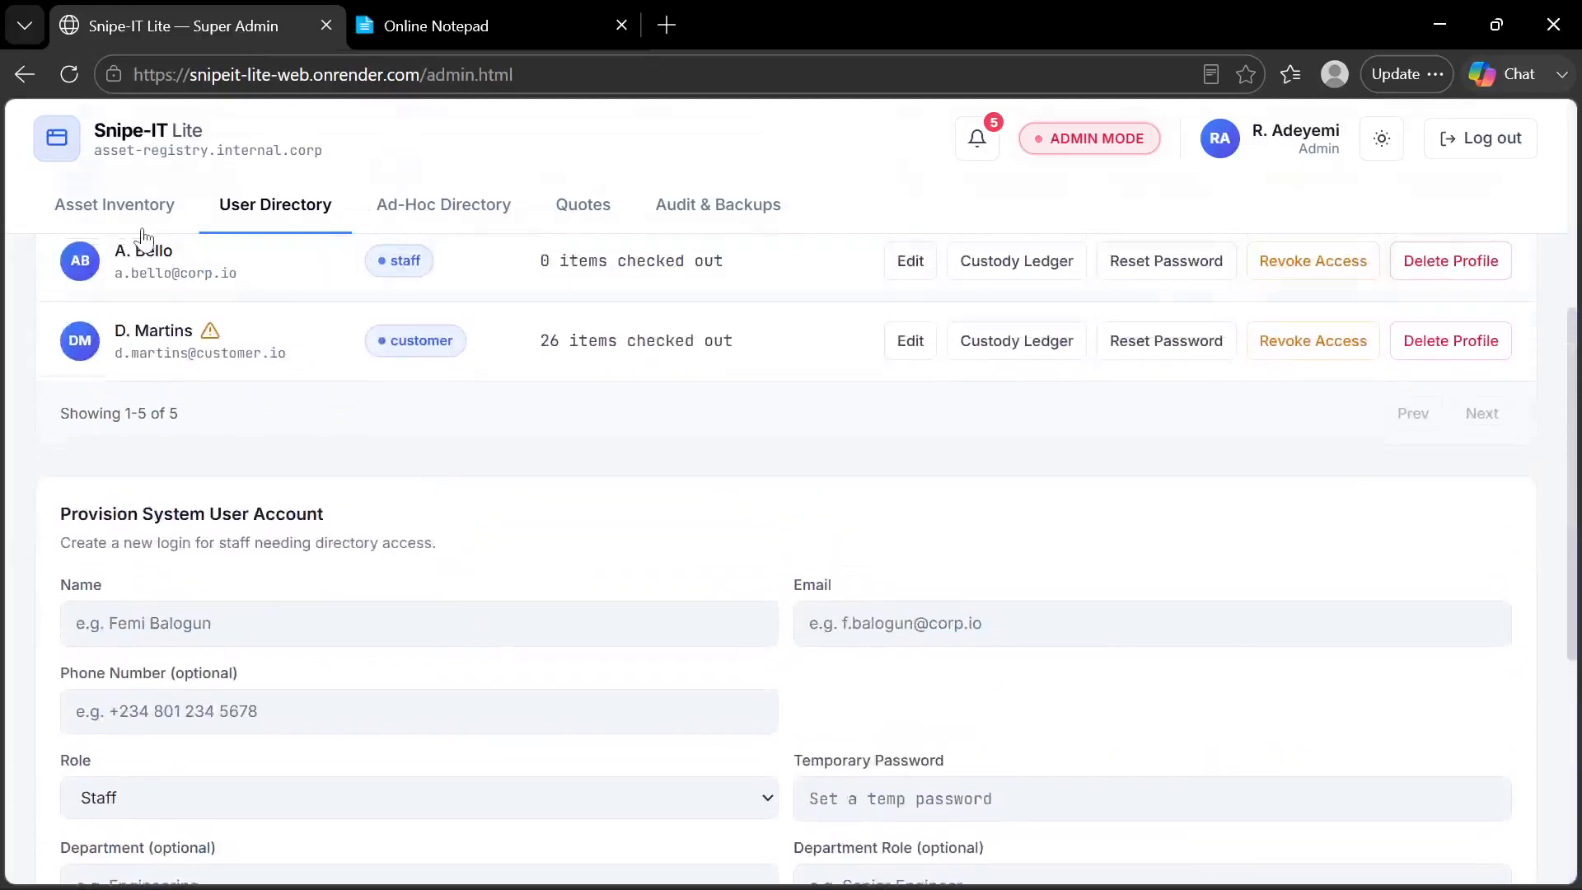
left_click(142, 231)
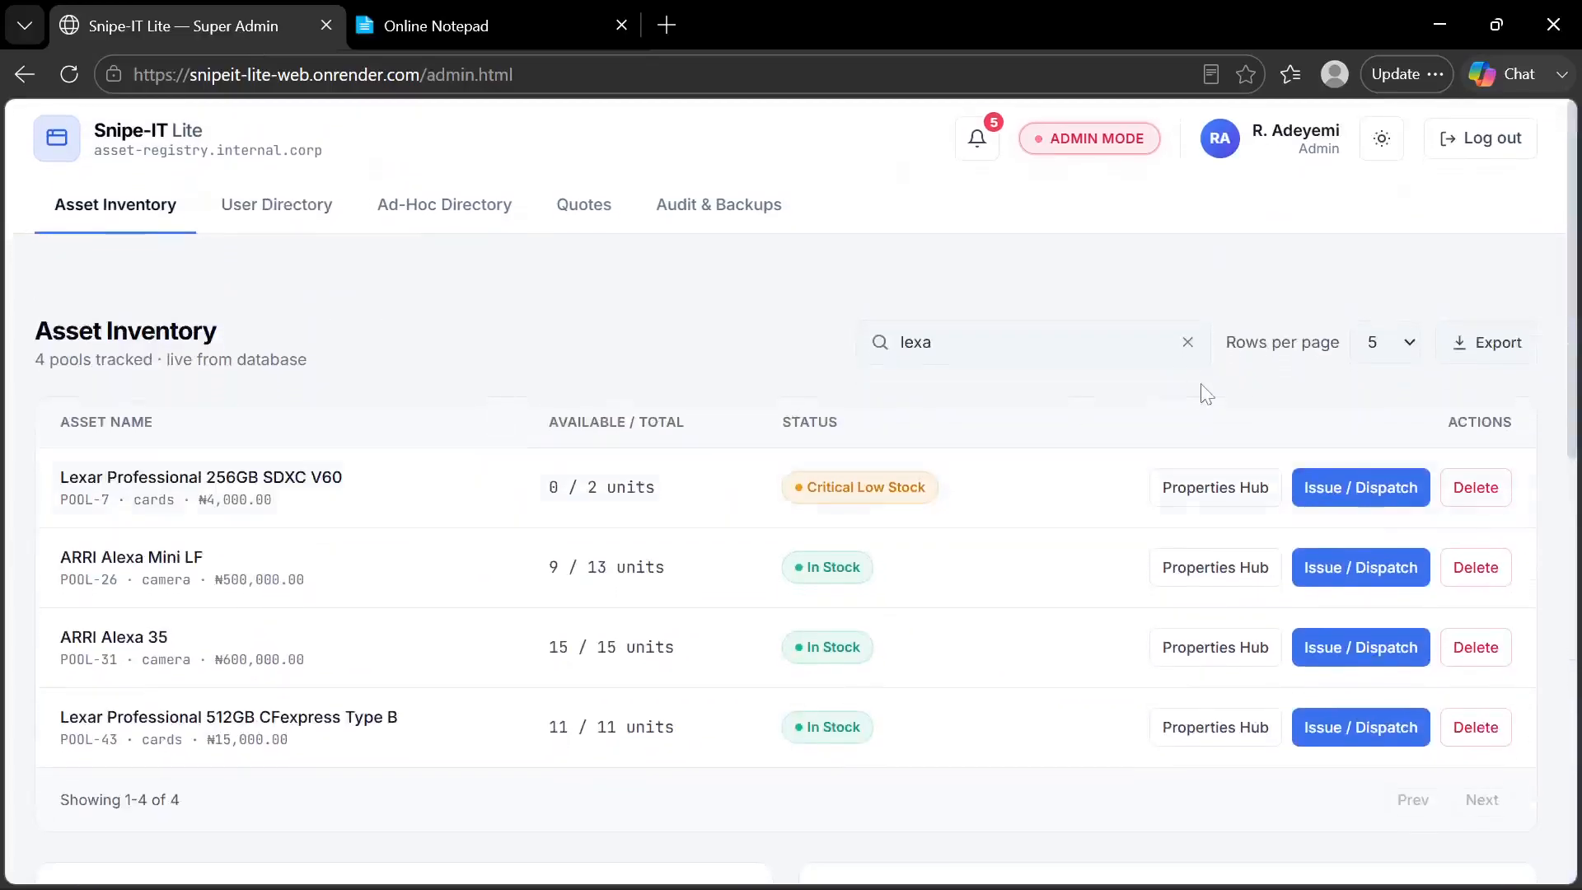
left_click(1473, 348)
left_click(885, 506)
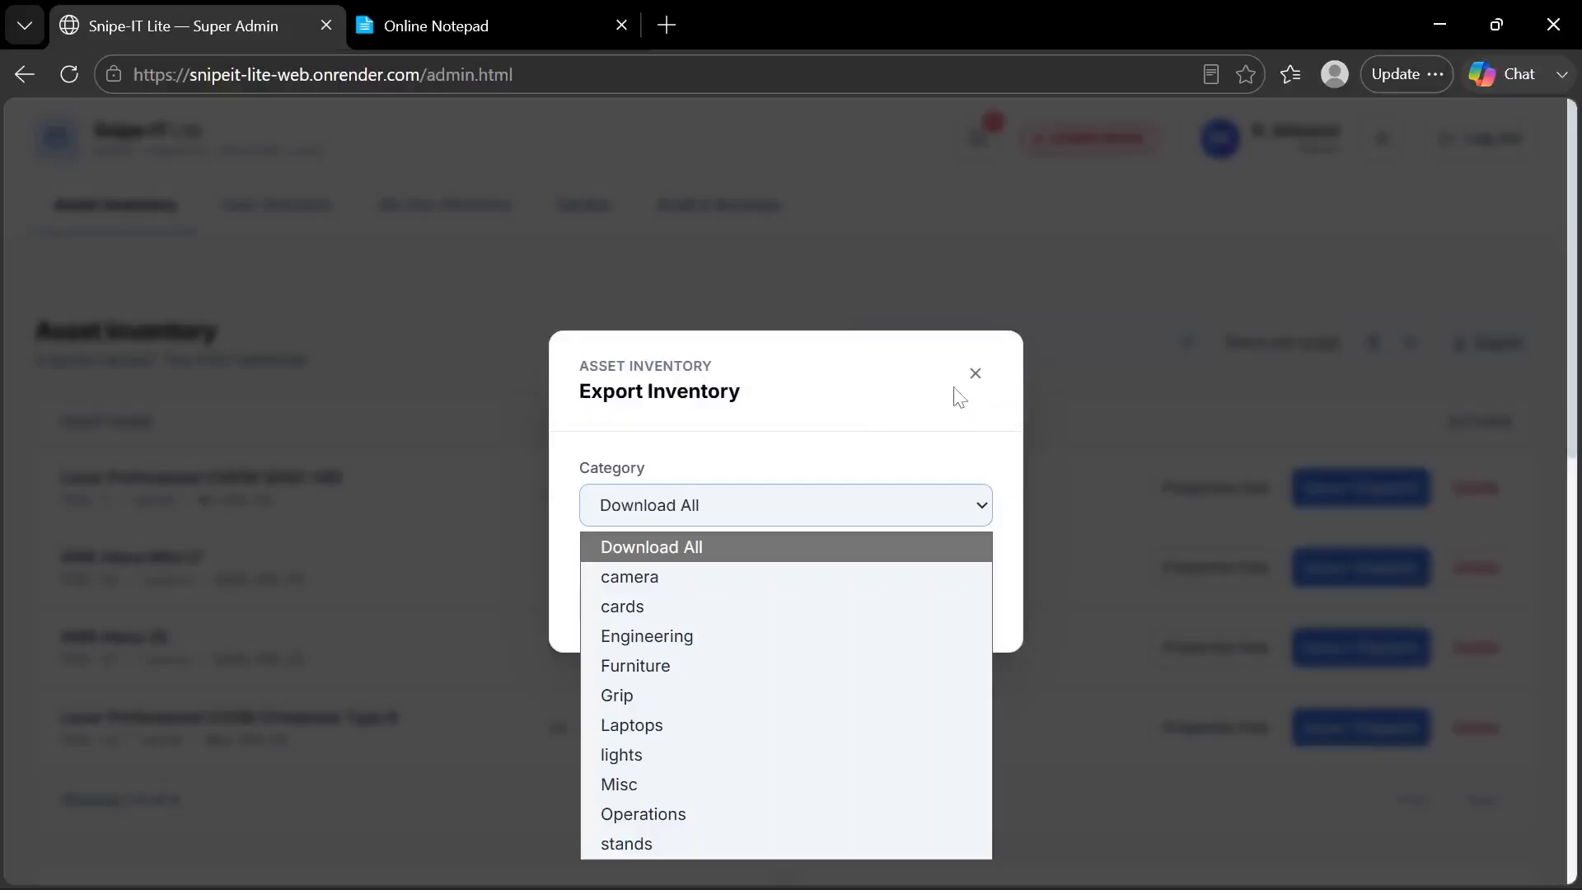
left_click(975, 374)
left_click(975, 375)
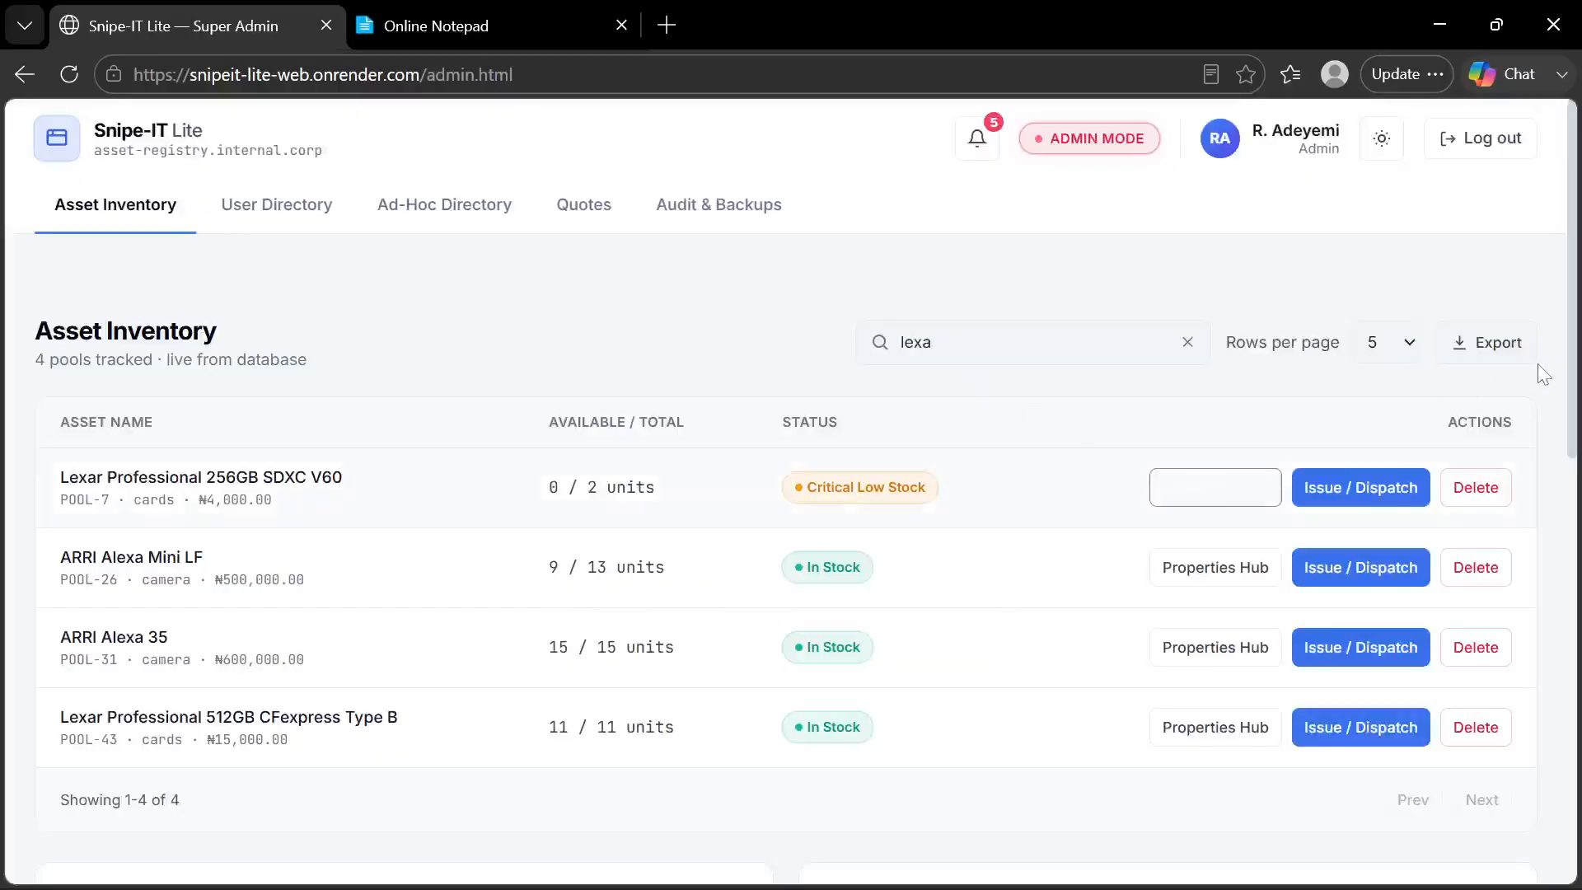
left_click(1507, 351)
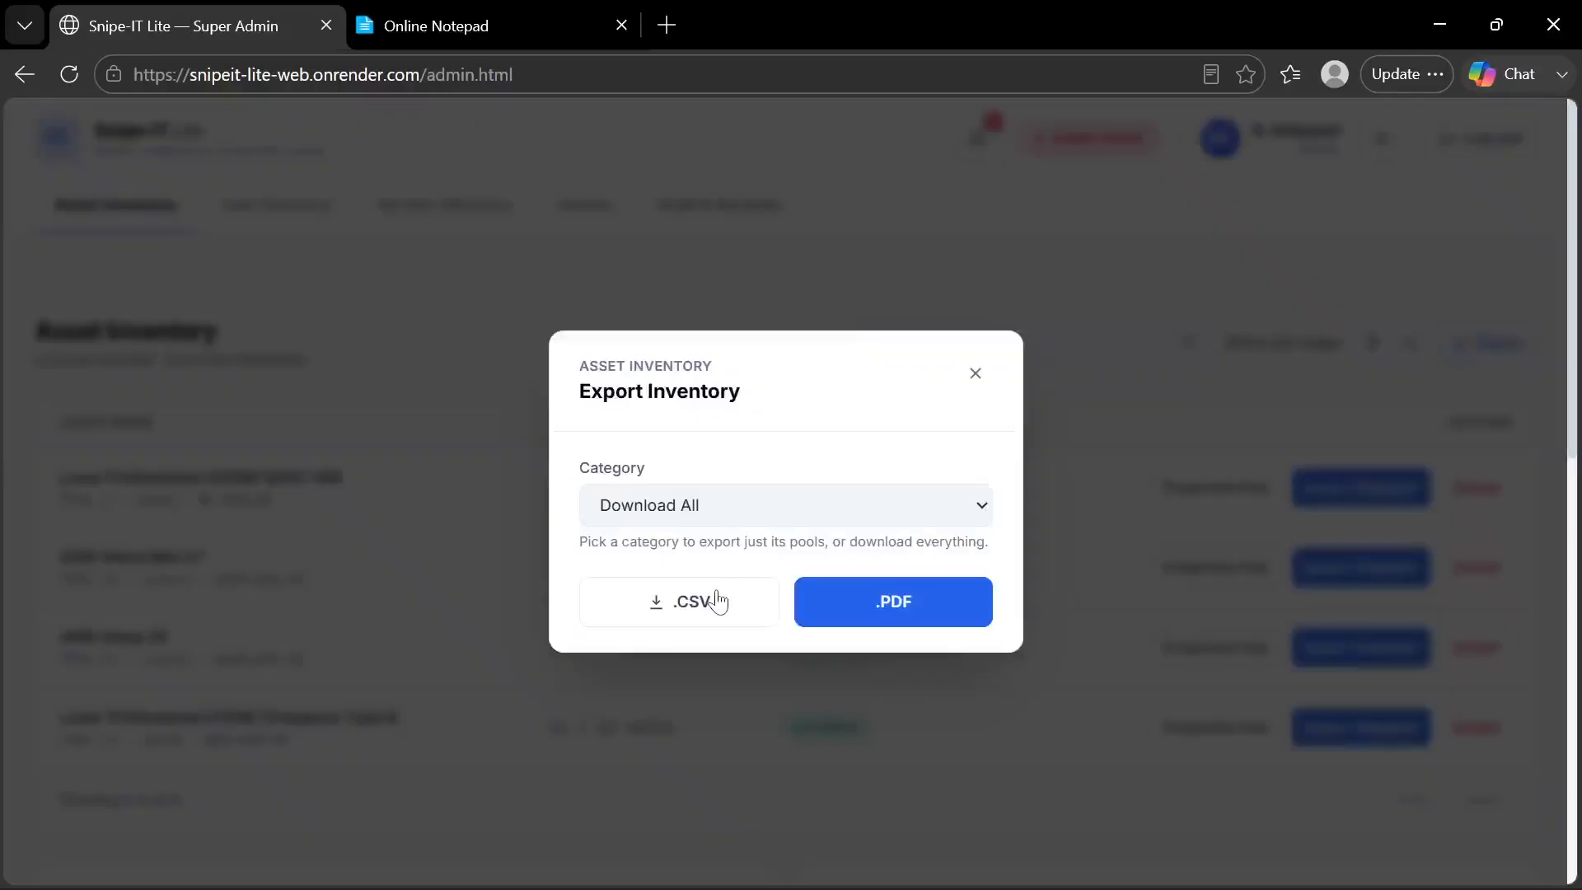
left_click(977, 376)
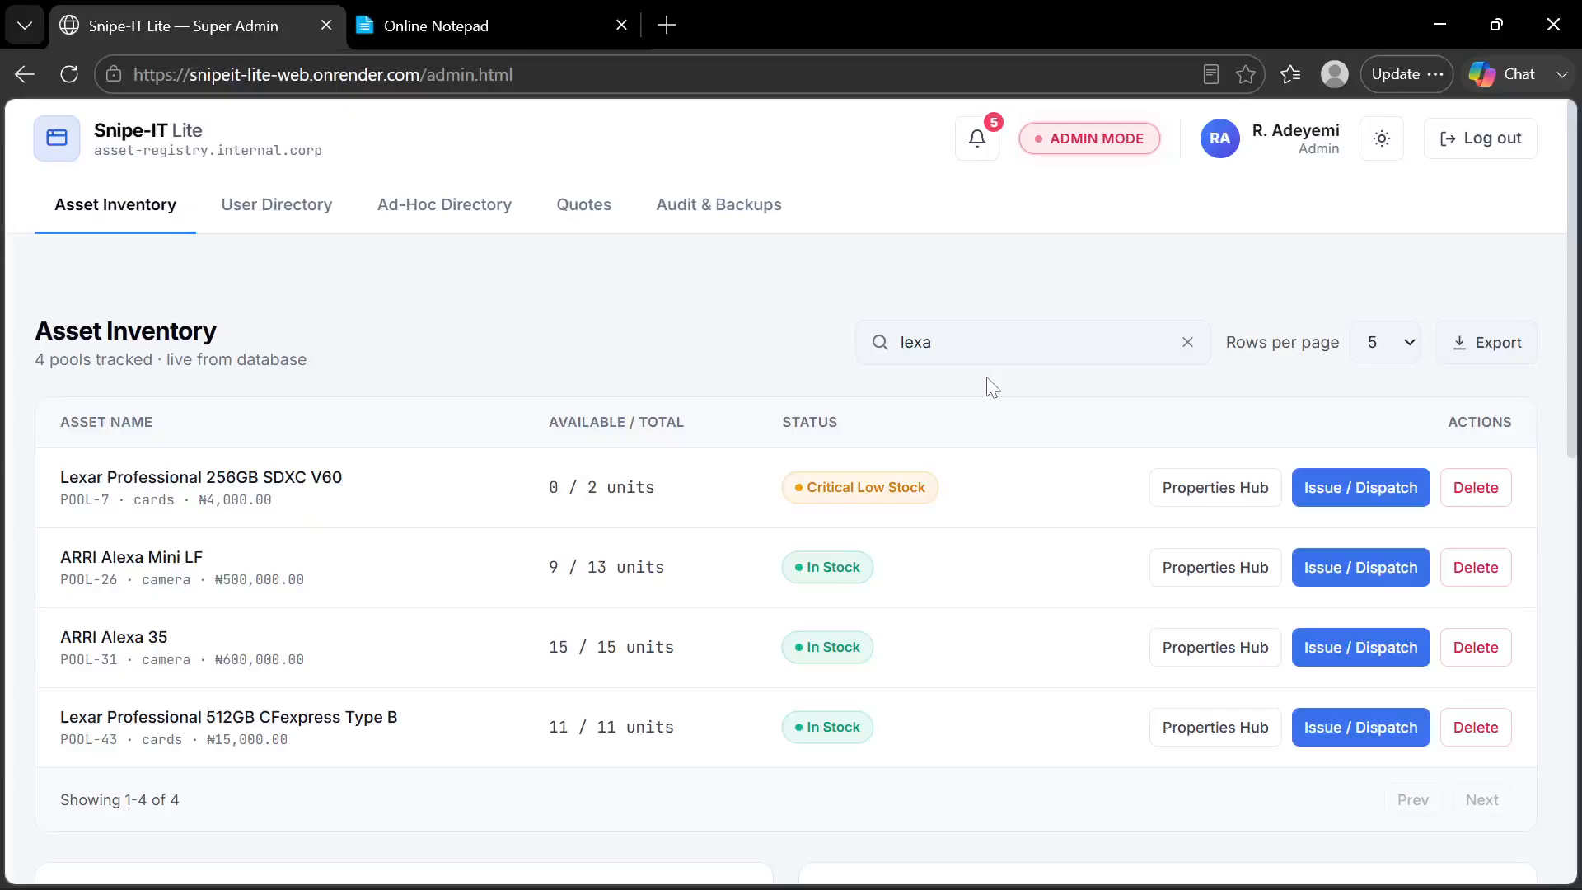
Export the properties assigned to every account in the User Directory as a PDF
scroll(987, 388, "down", 10)
scroll(987, 385, "down", 2)
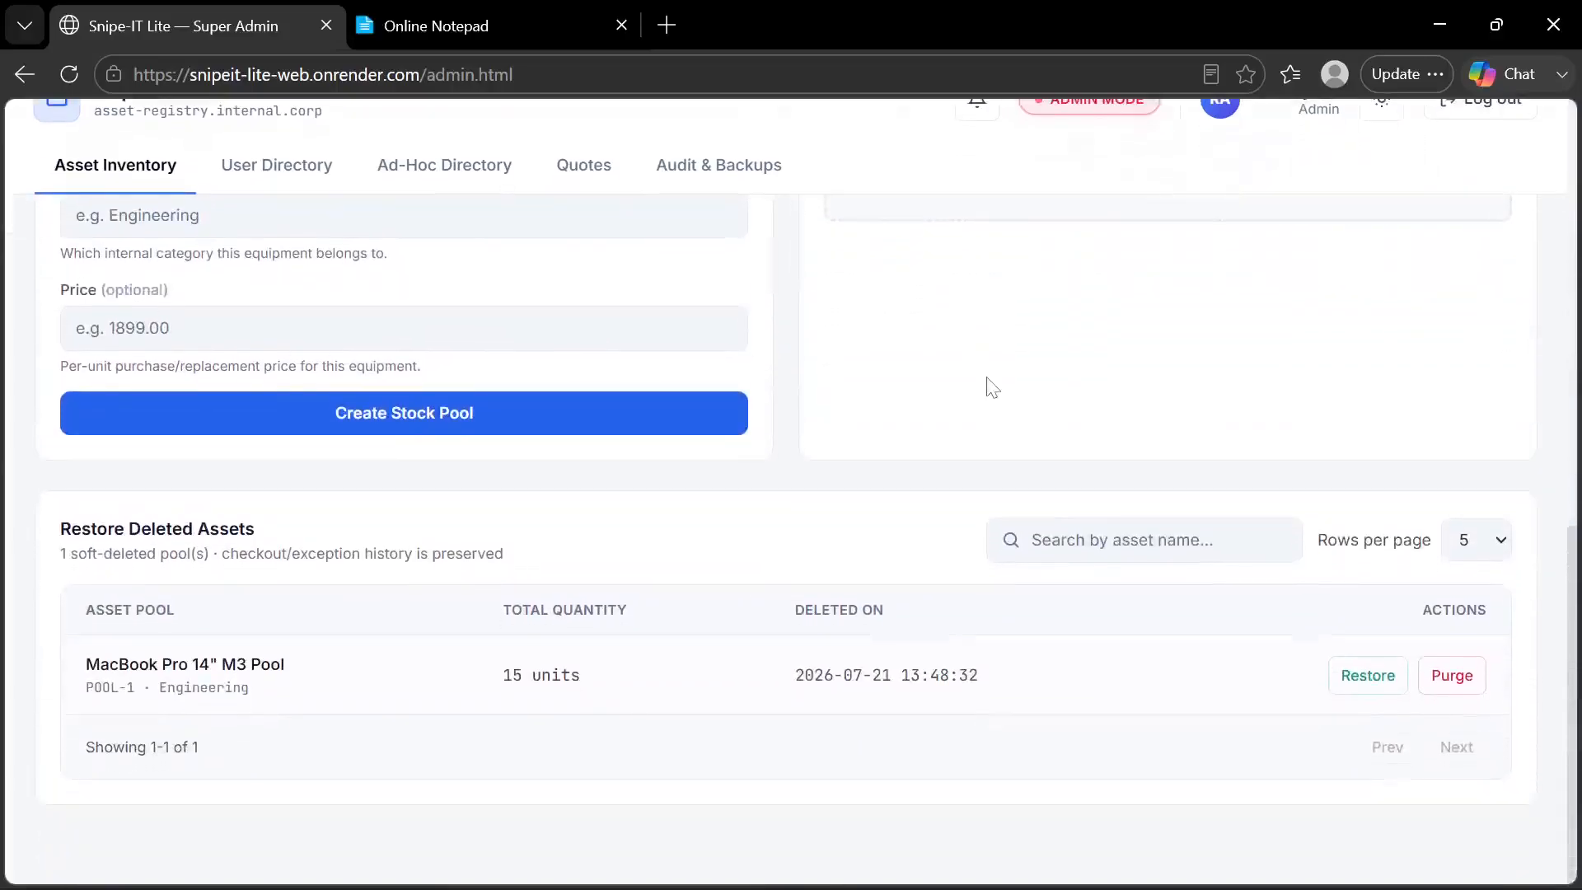
scroll(987, 385, "up", 4)
scroll(987, 381, "up", 7)
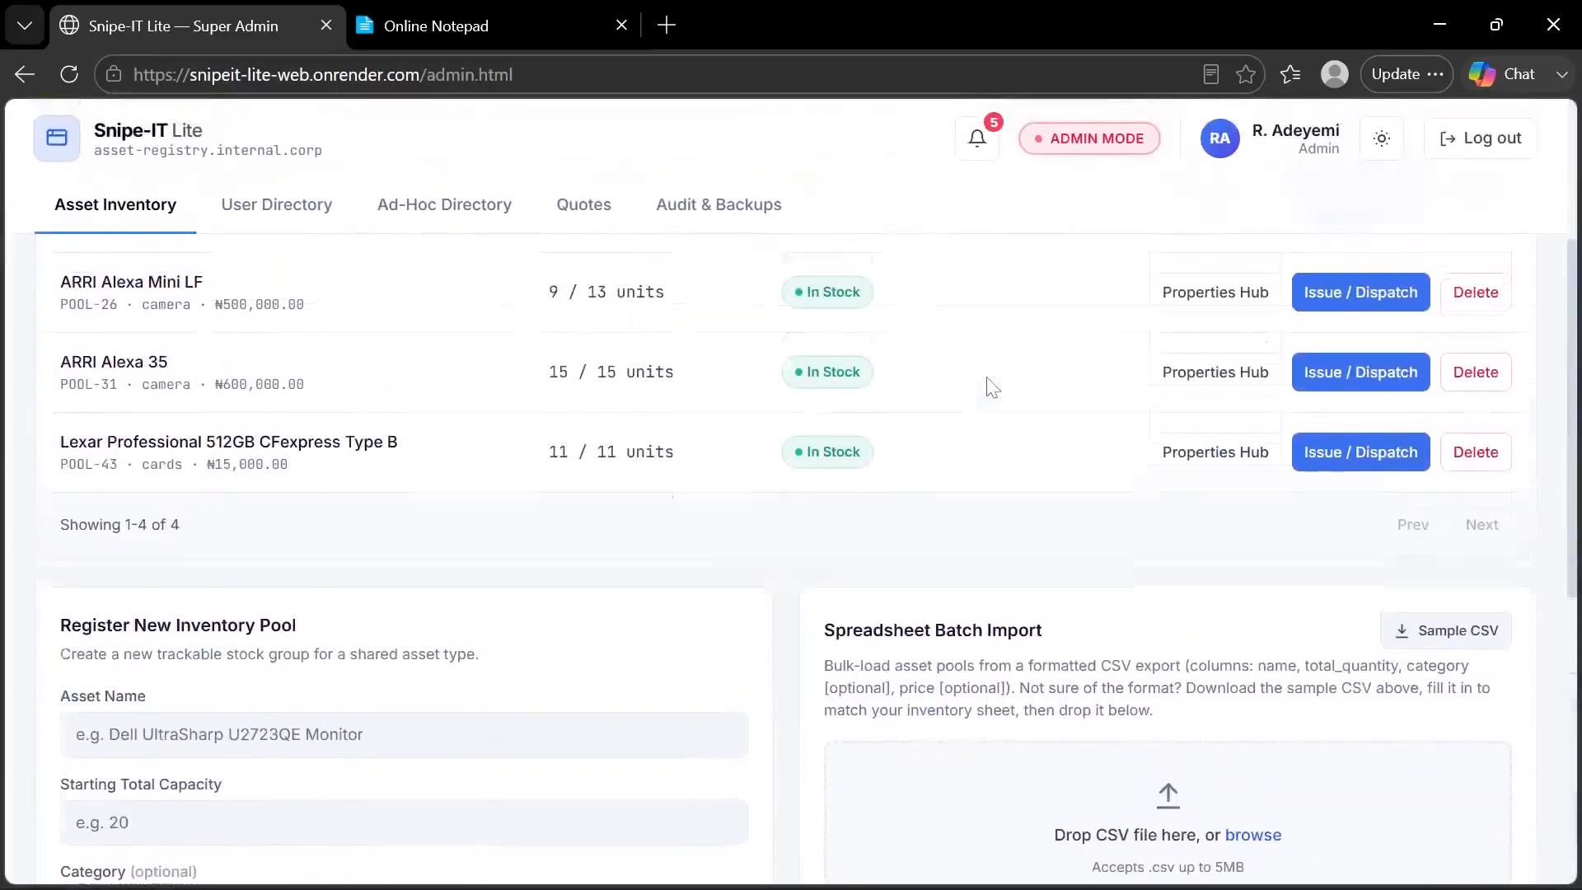
left_click(290, 229)
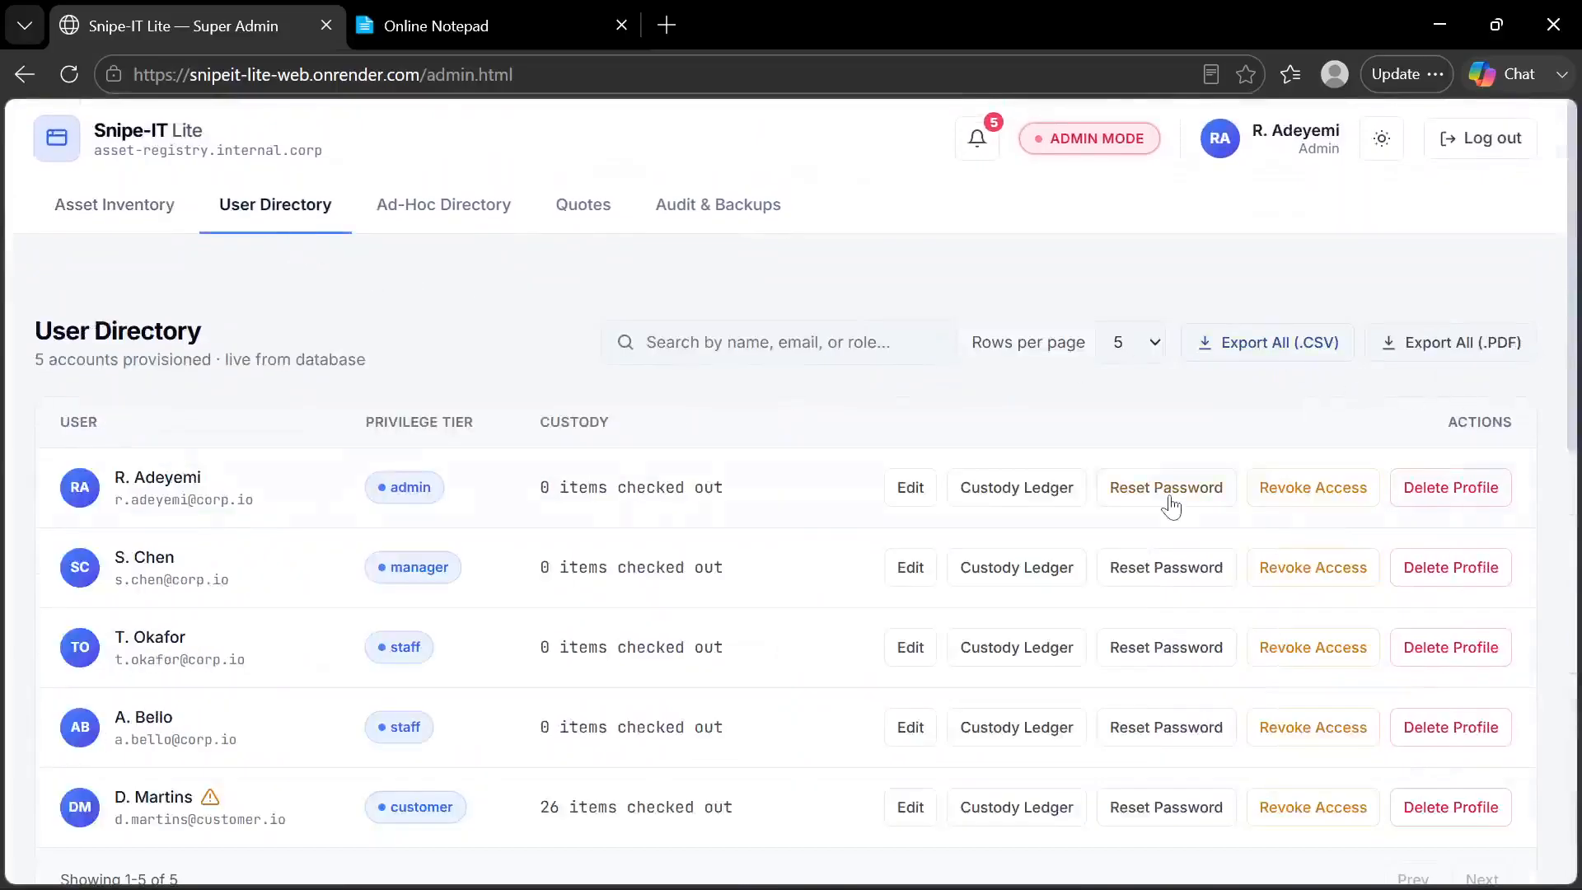
scroll(1169, 501, "down", 2)
scroll(1170, 505, "up", 1)
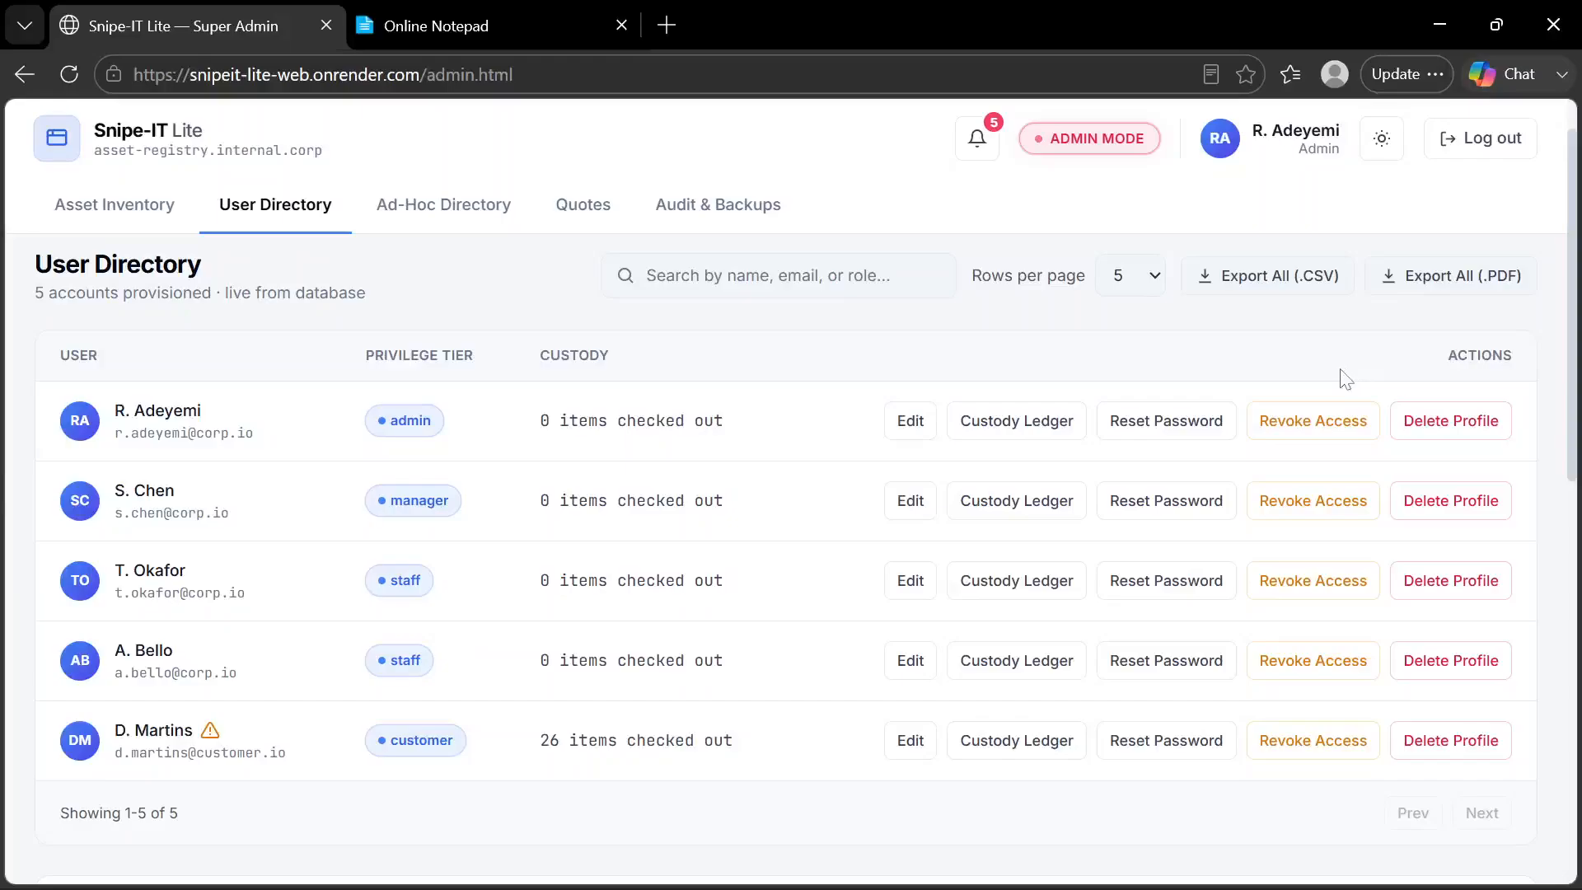
scroll(1316, 355, "up", 1)
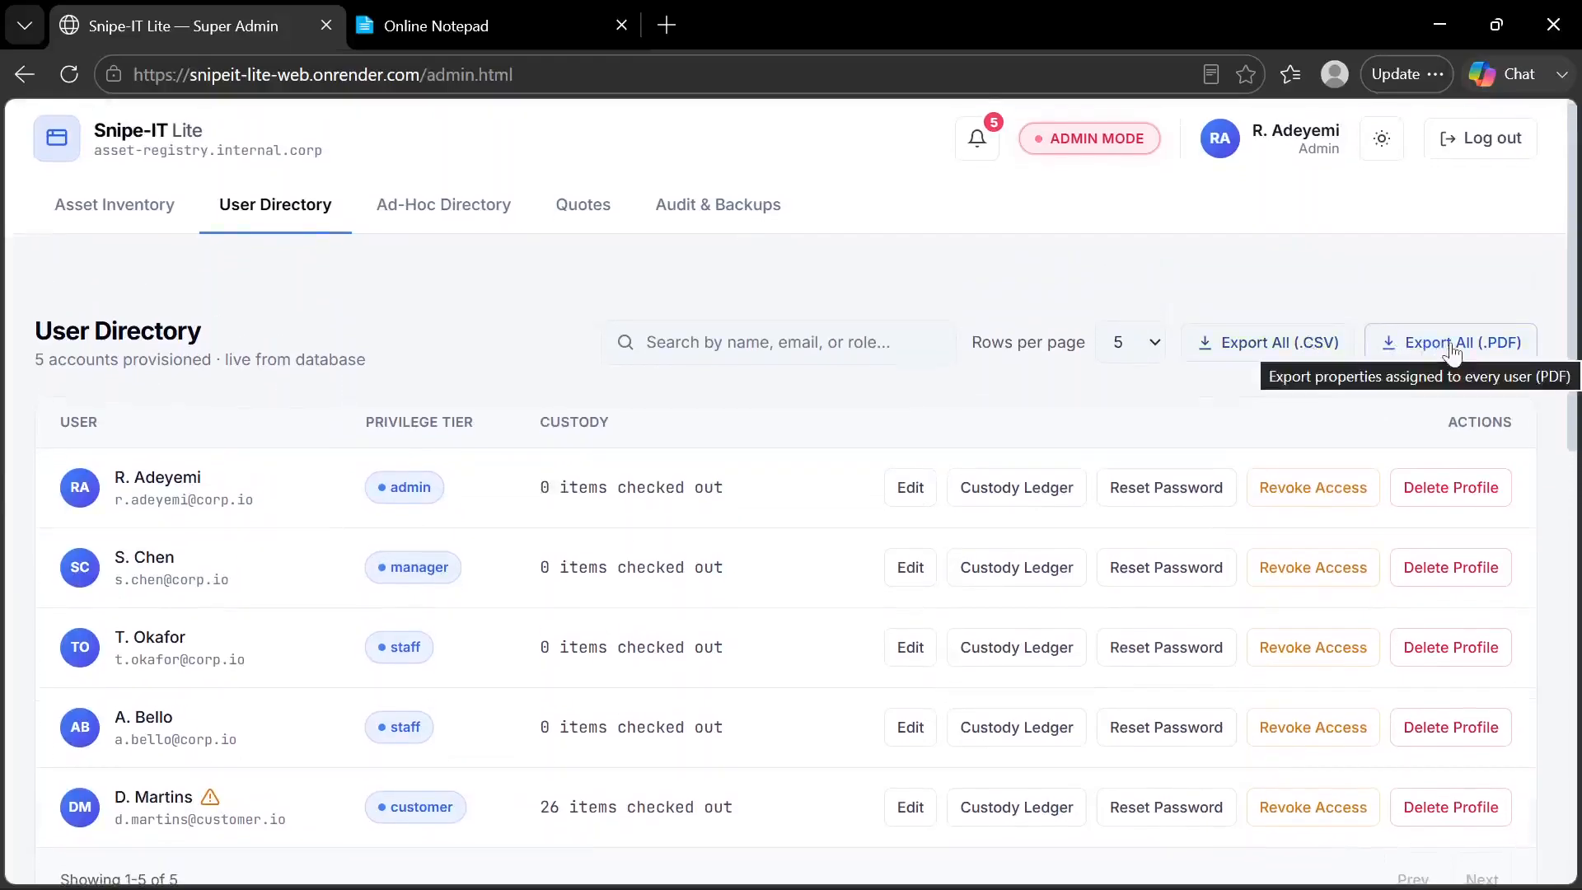
left_click(1387, 361)
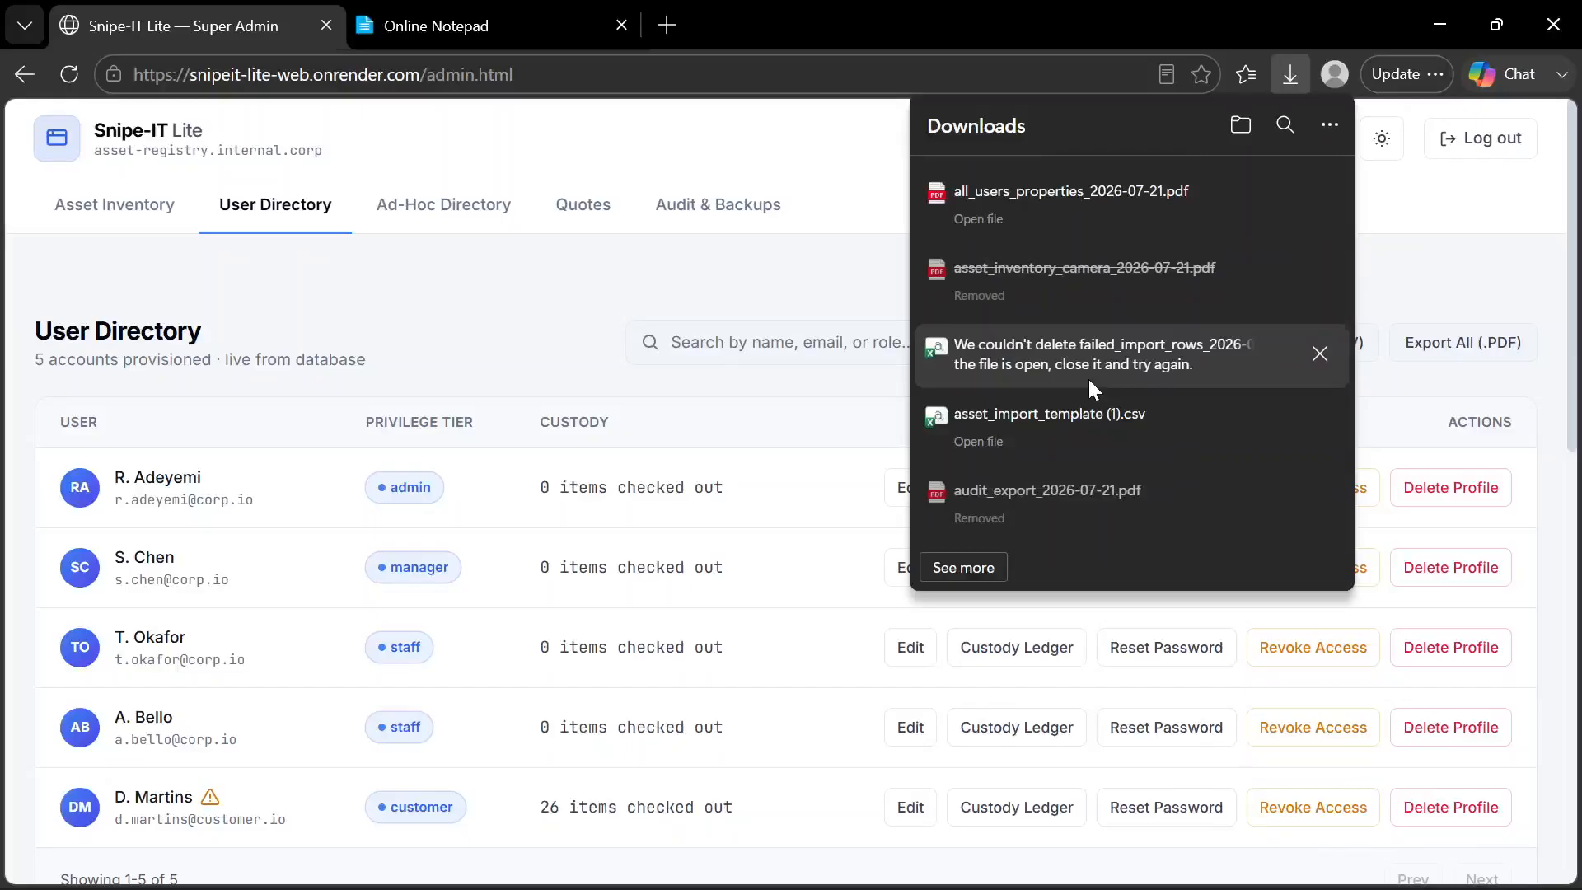
Open all_users_properties_2026-07-21.pdf, review its table of properties assigned to all users, and close the PDF
left_click(982, 210)
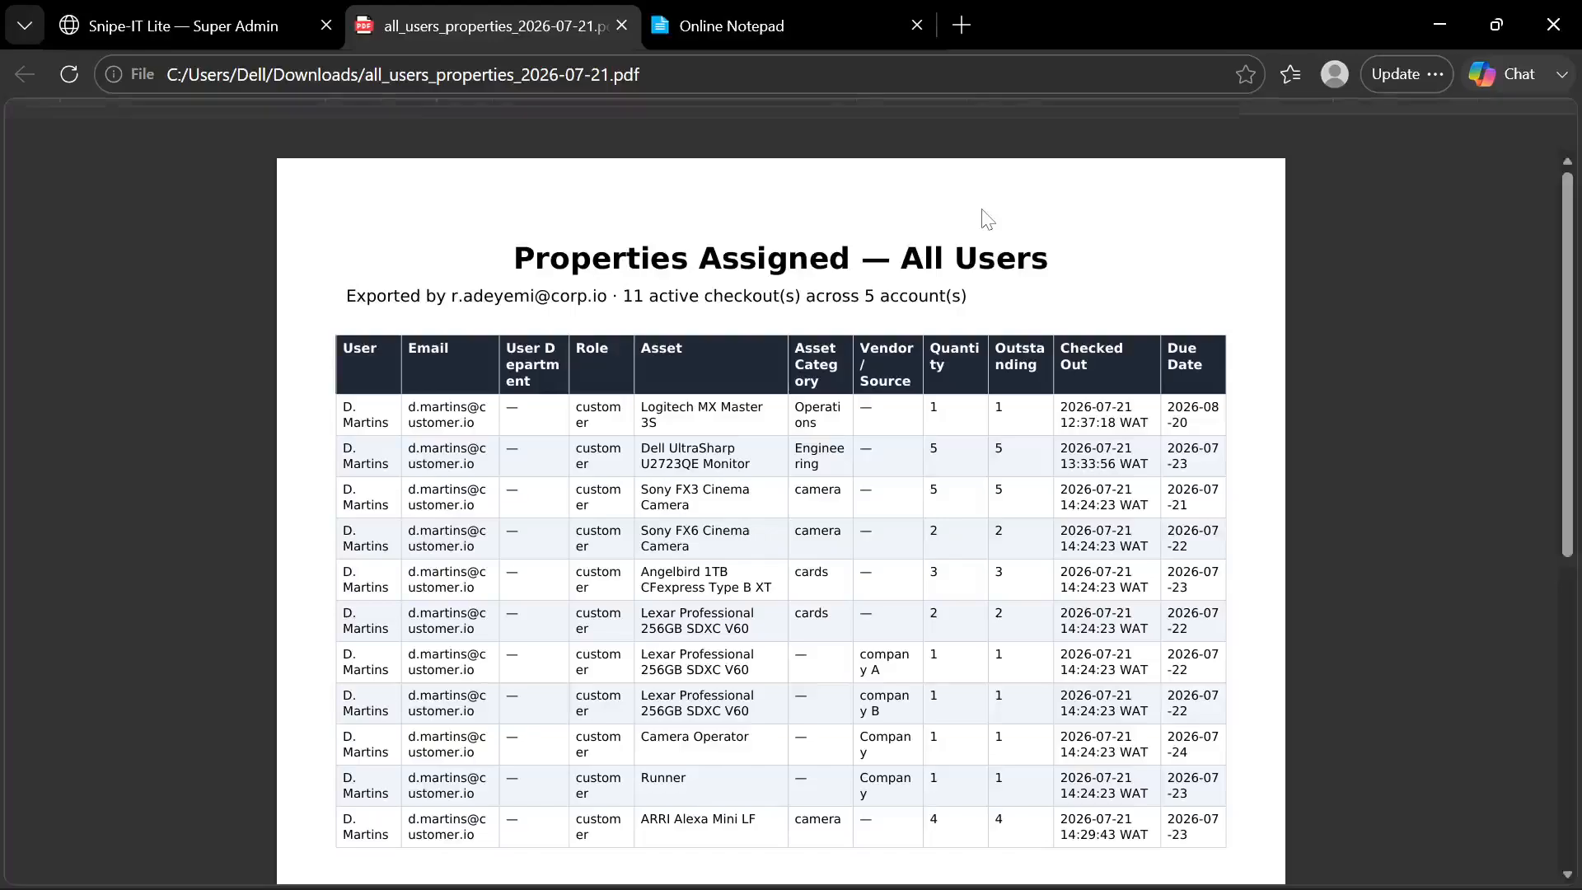
scroll(781, 517, "down", 1)
scroll(782, 517, "up", 1)
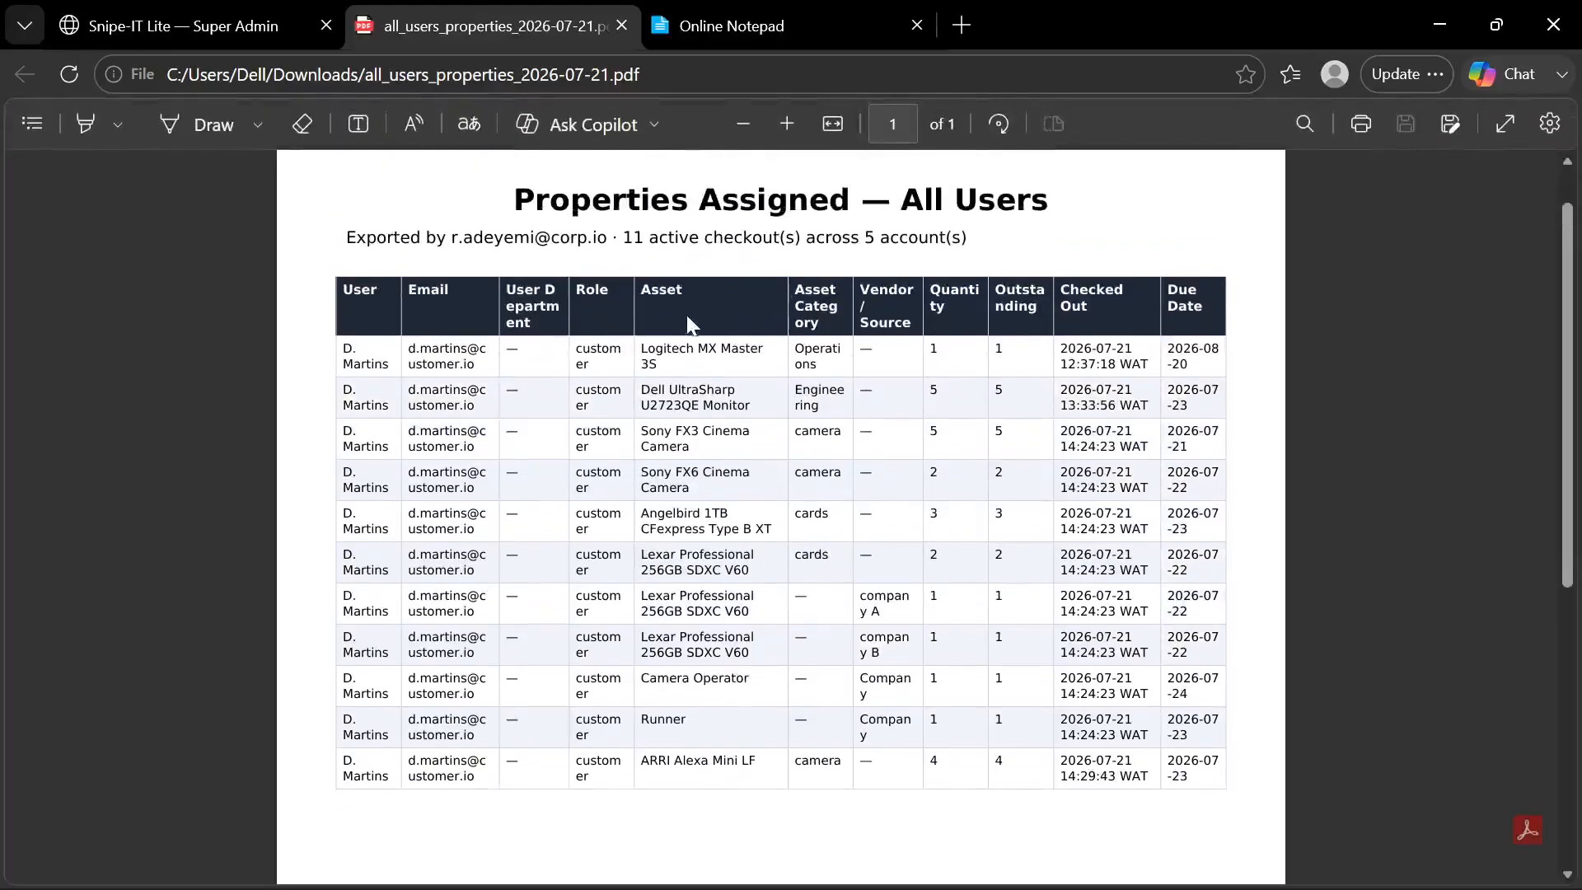
scroll(567, 417, "down", 5)
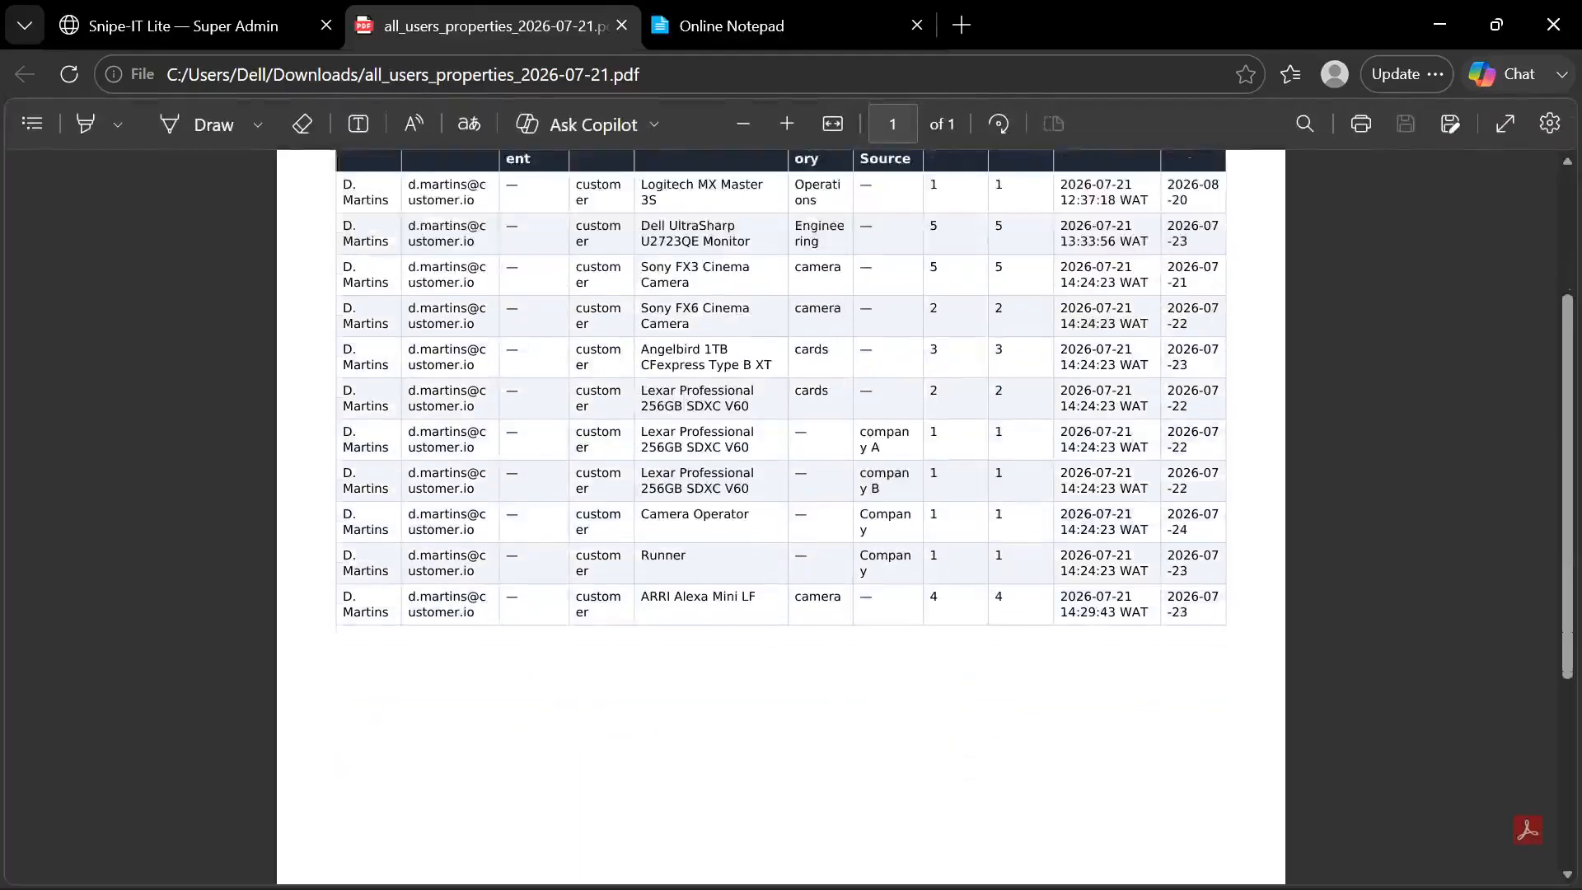
scroll(567, 417, "up", 4)
scroll(567, 417, "up", 2)
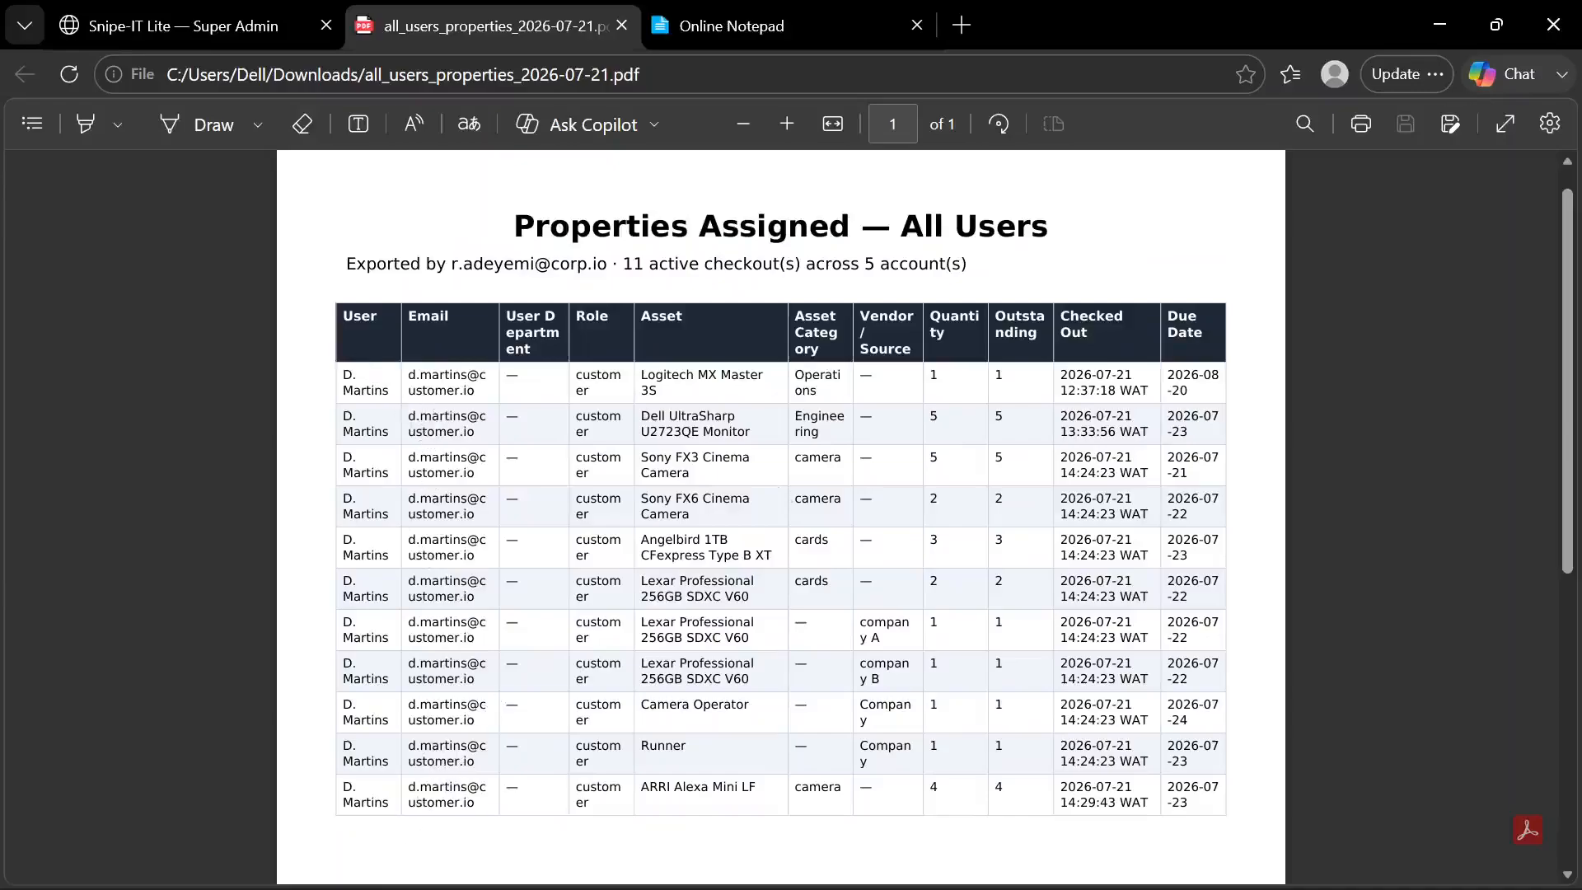
scroll(781, 511, "down", 2)
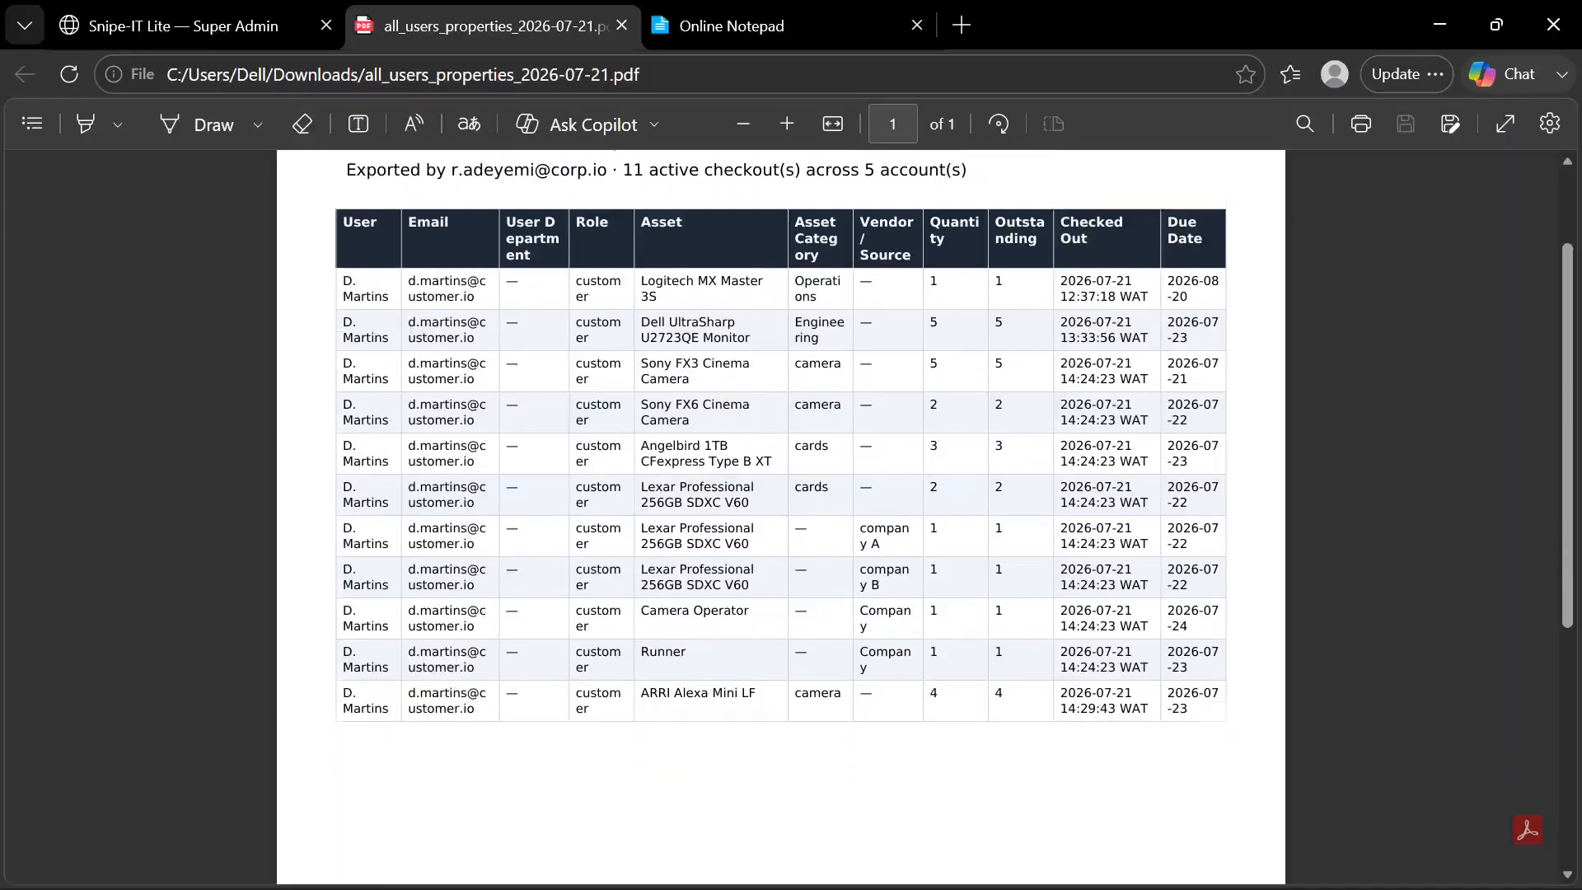
scroll(781, 511, "up", 2)
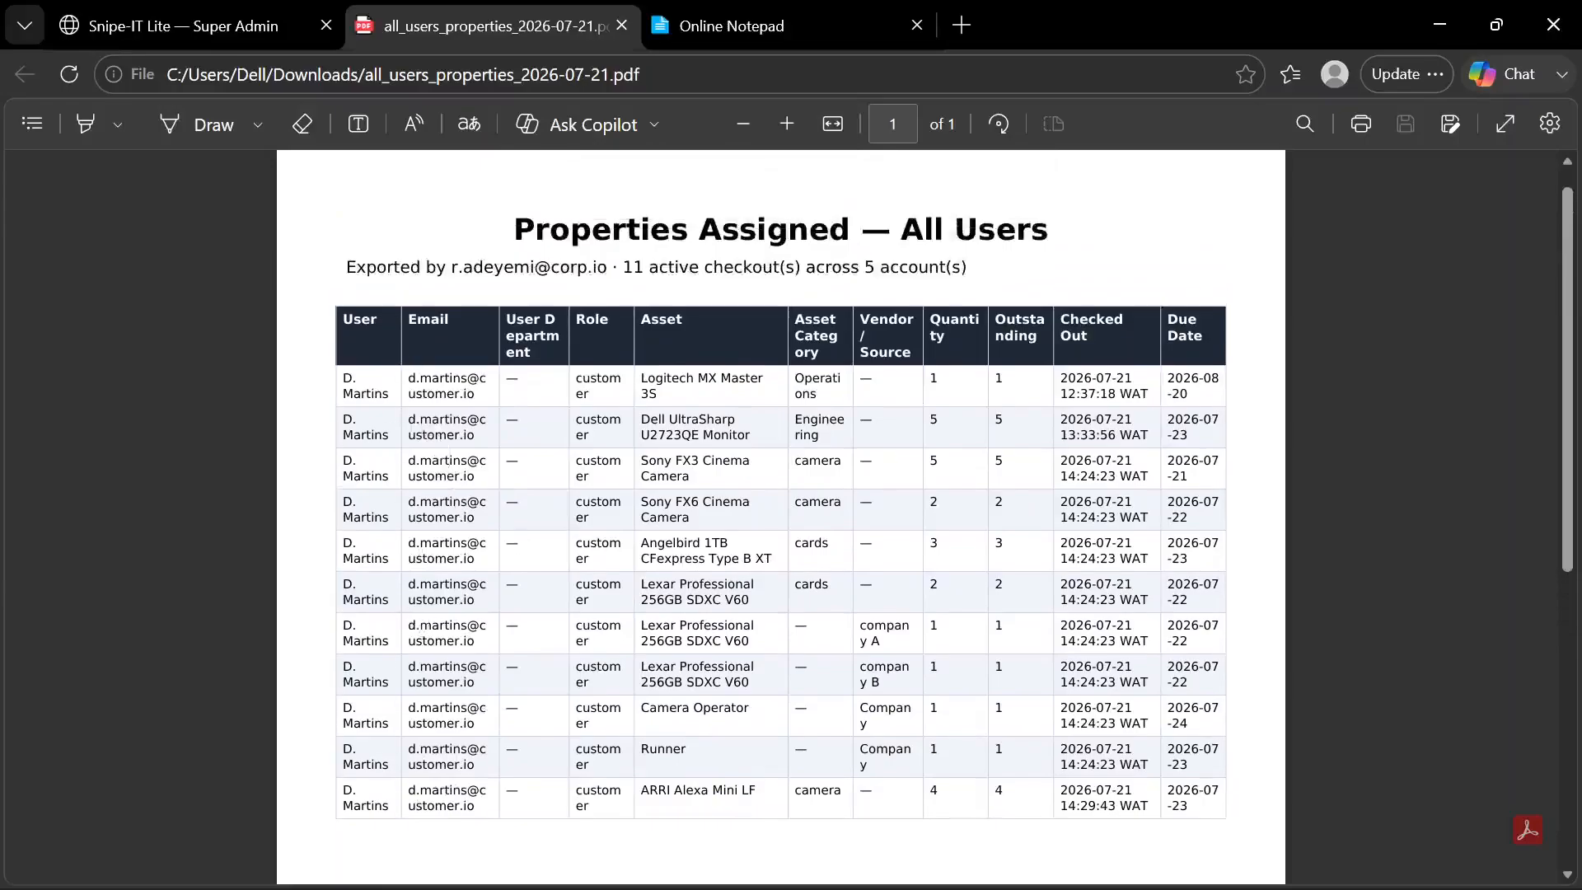
scroll(781, 511, "down", 5)
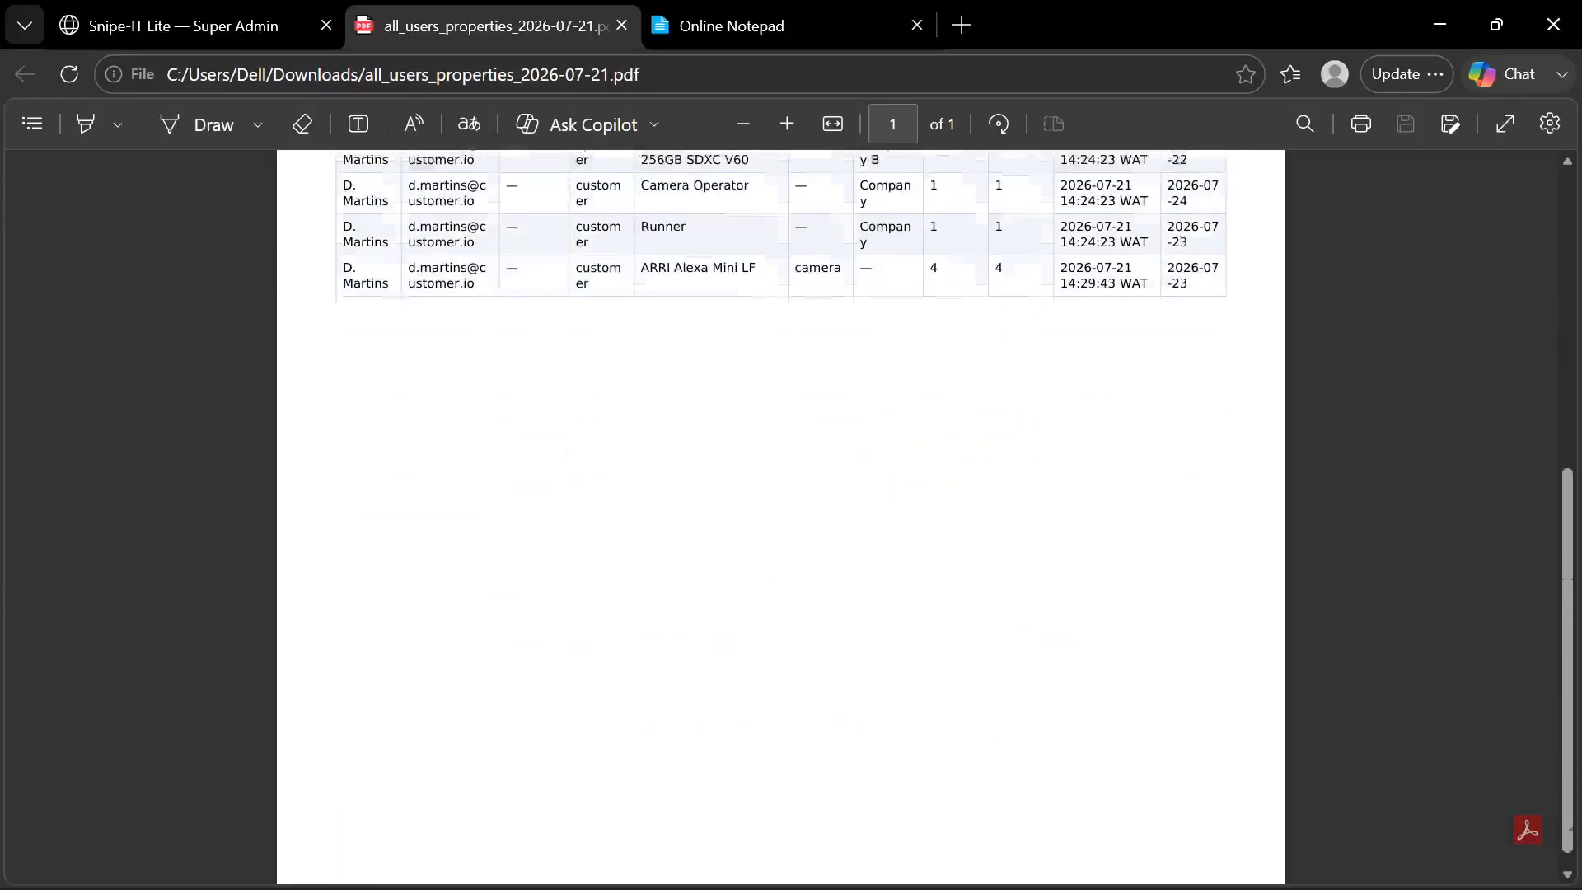
scroll(781, 511, "up", 6)
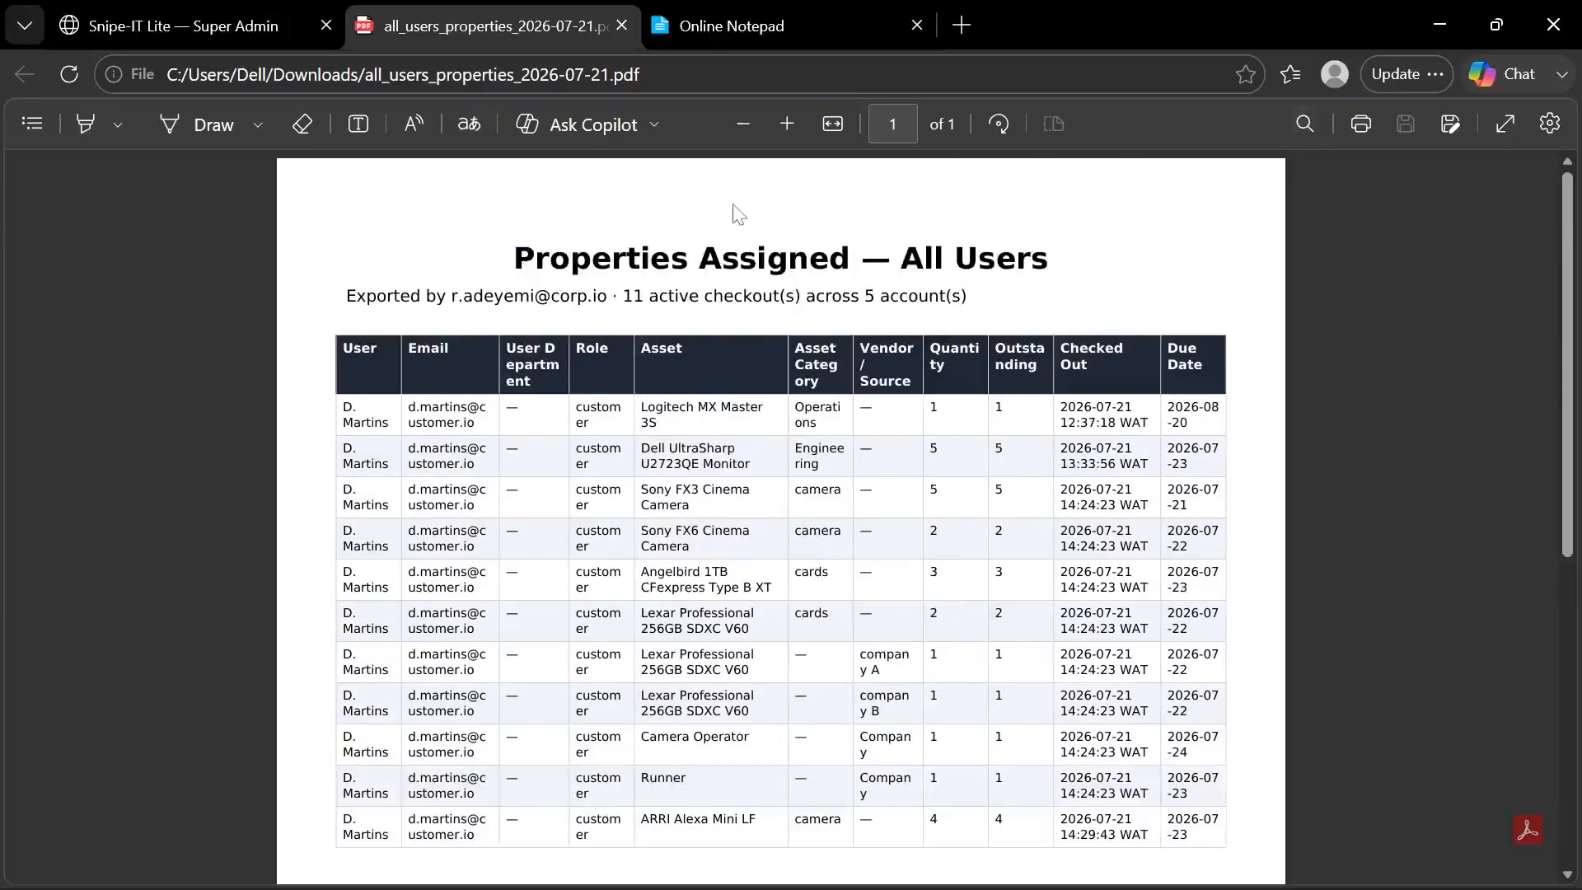
left_click(268, 29)
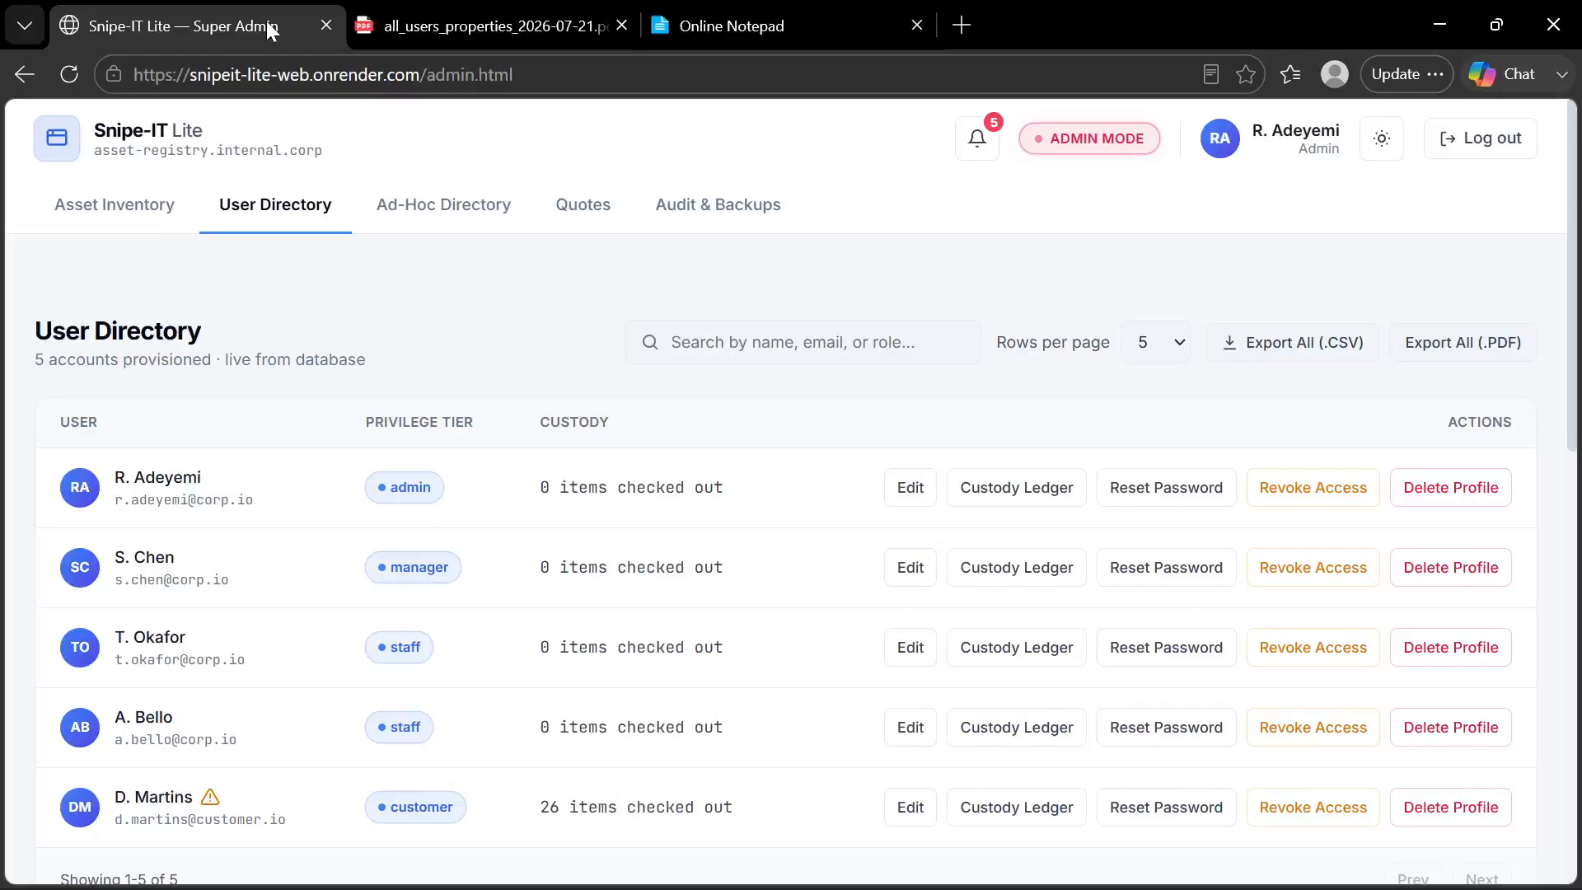
left_click(622, 25)
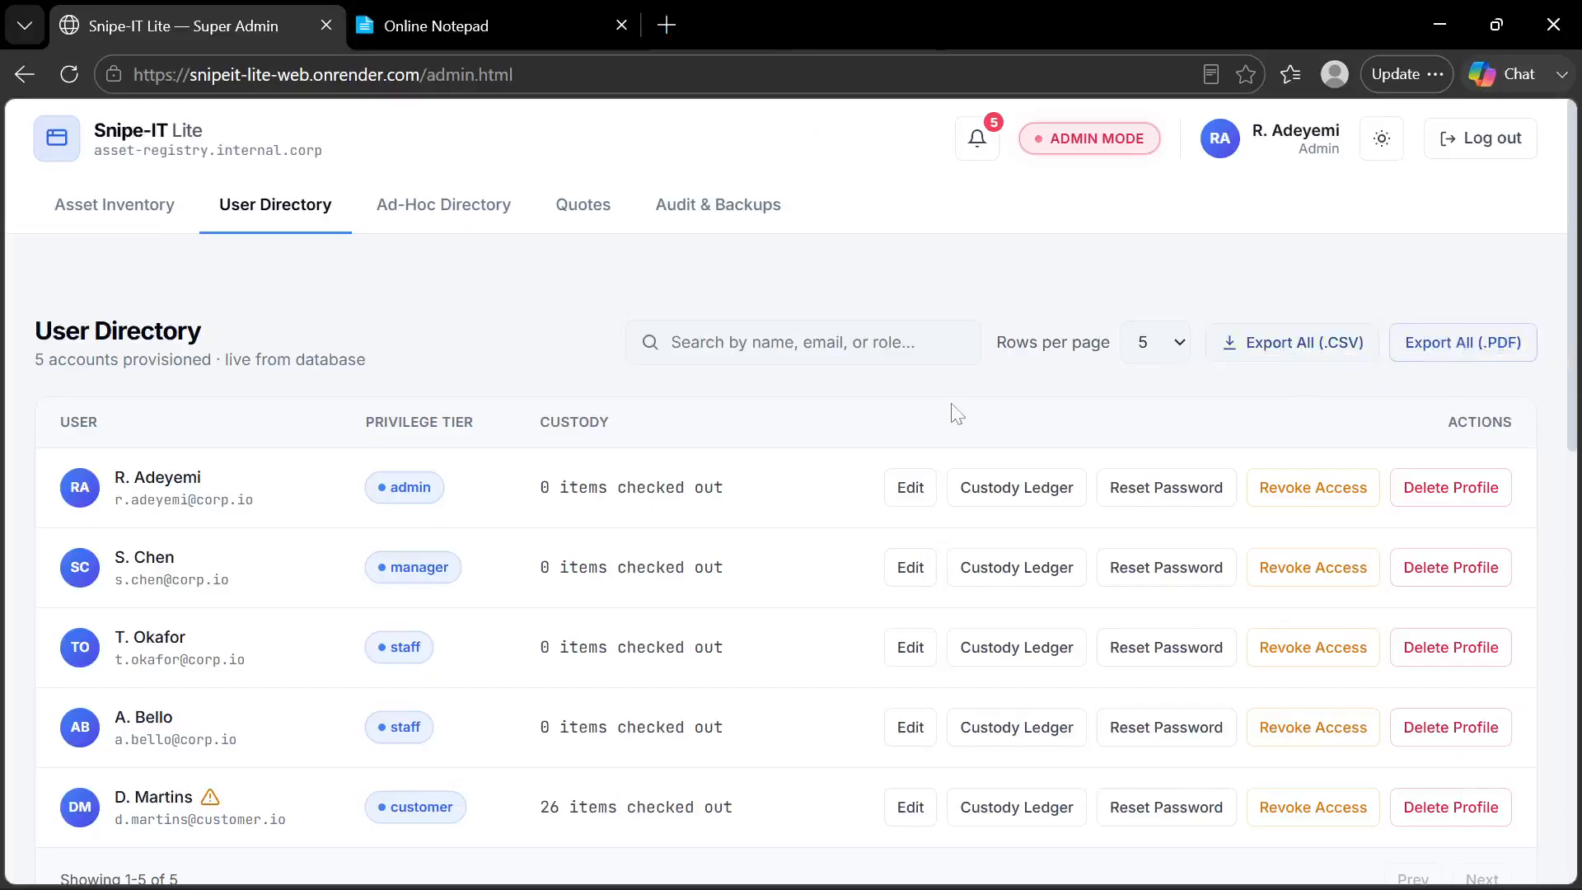
Look over the rest of the User Directory and the Ad-Hoc Directory, and return to the Asset Inventory
scroll(956, 412, "down", 10)
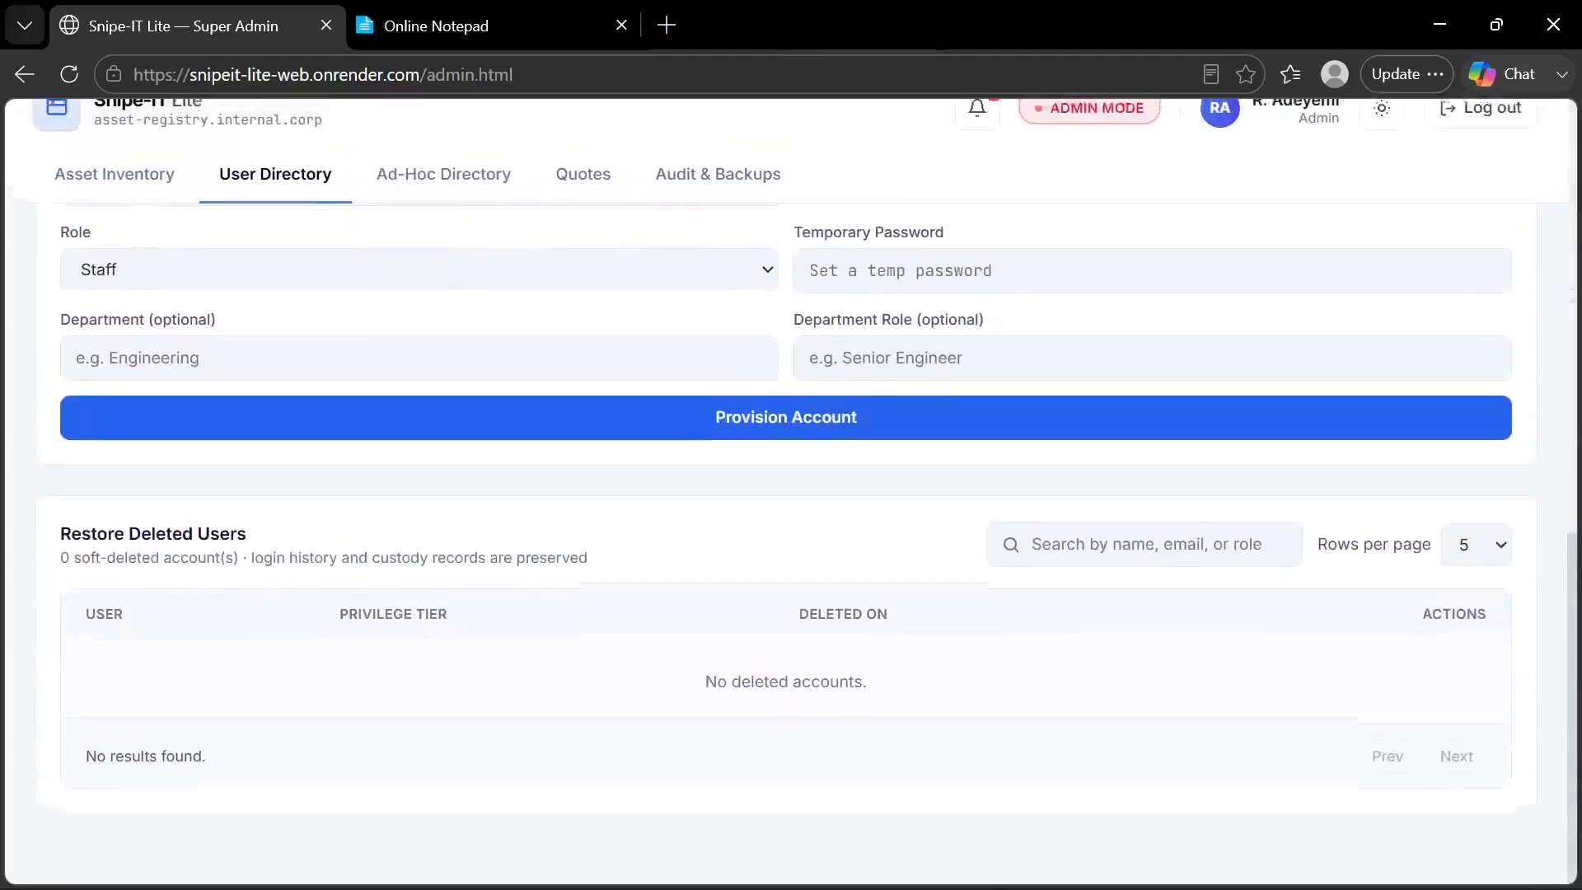
scroll(950, 412, "up", 10)
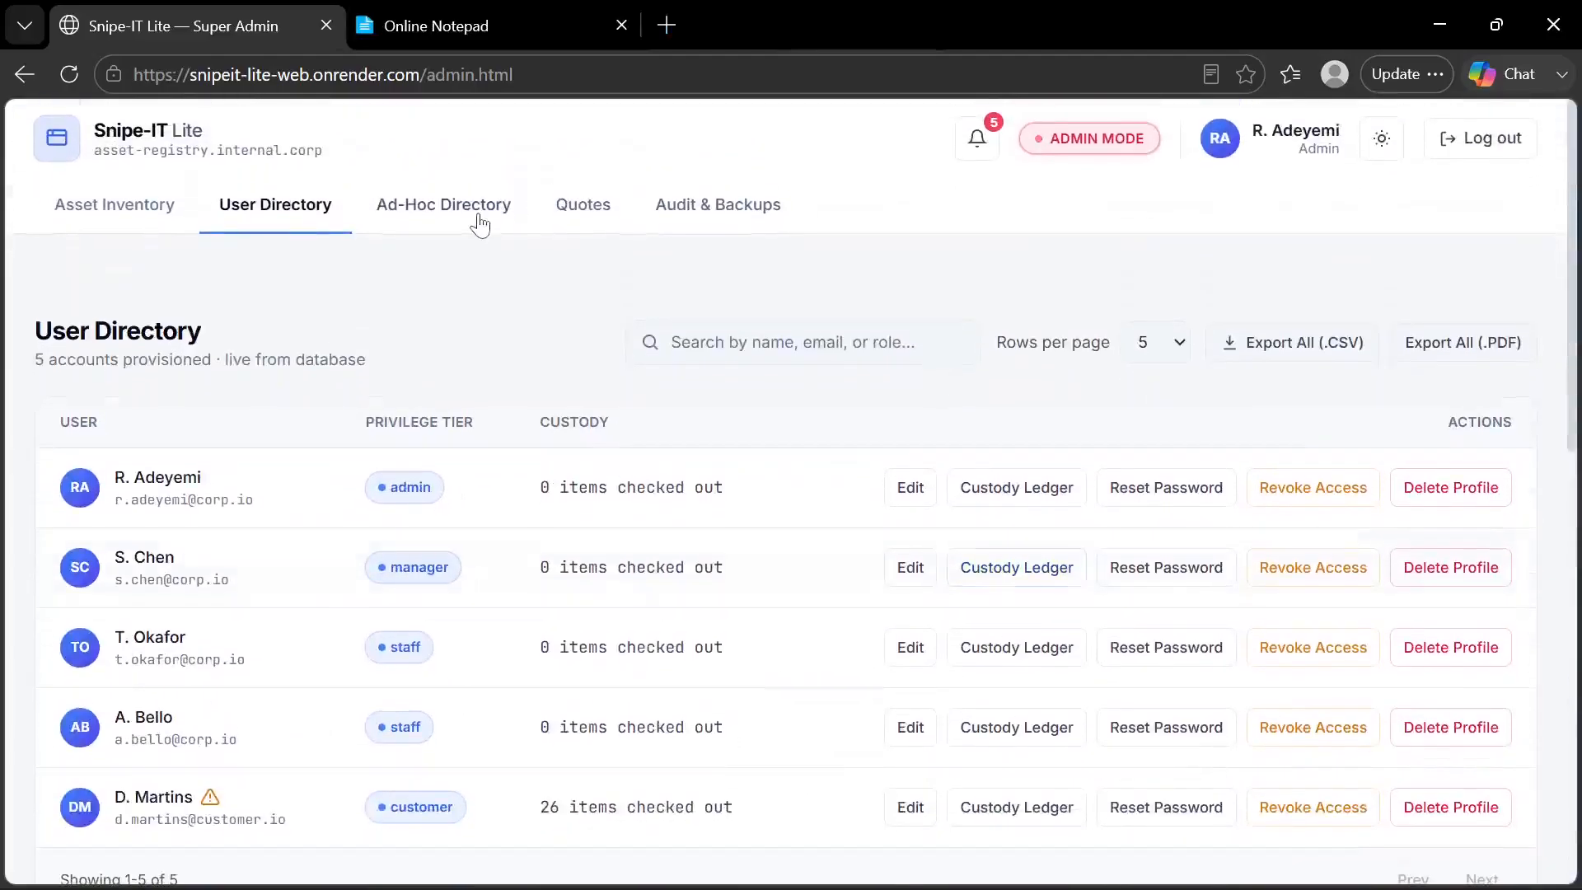
left_click(479, 218)
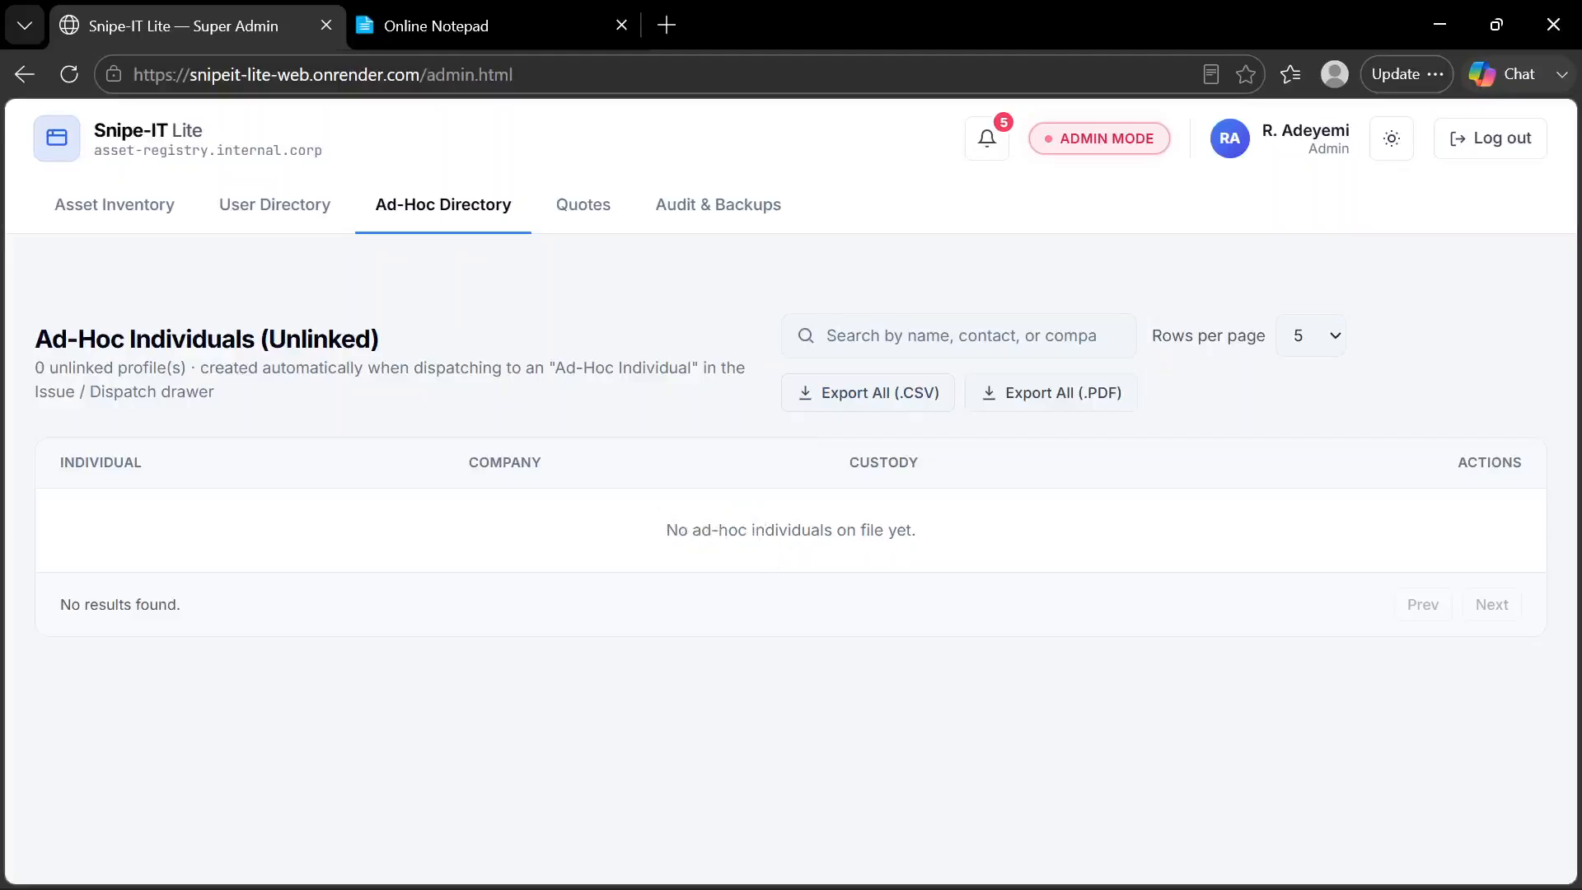
left_click(145, 216)
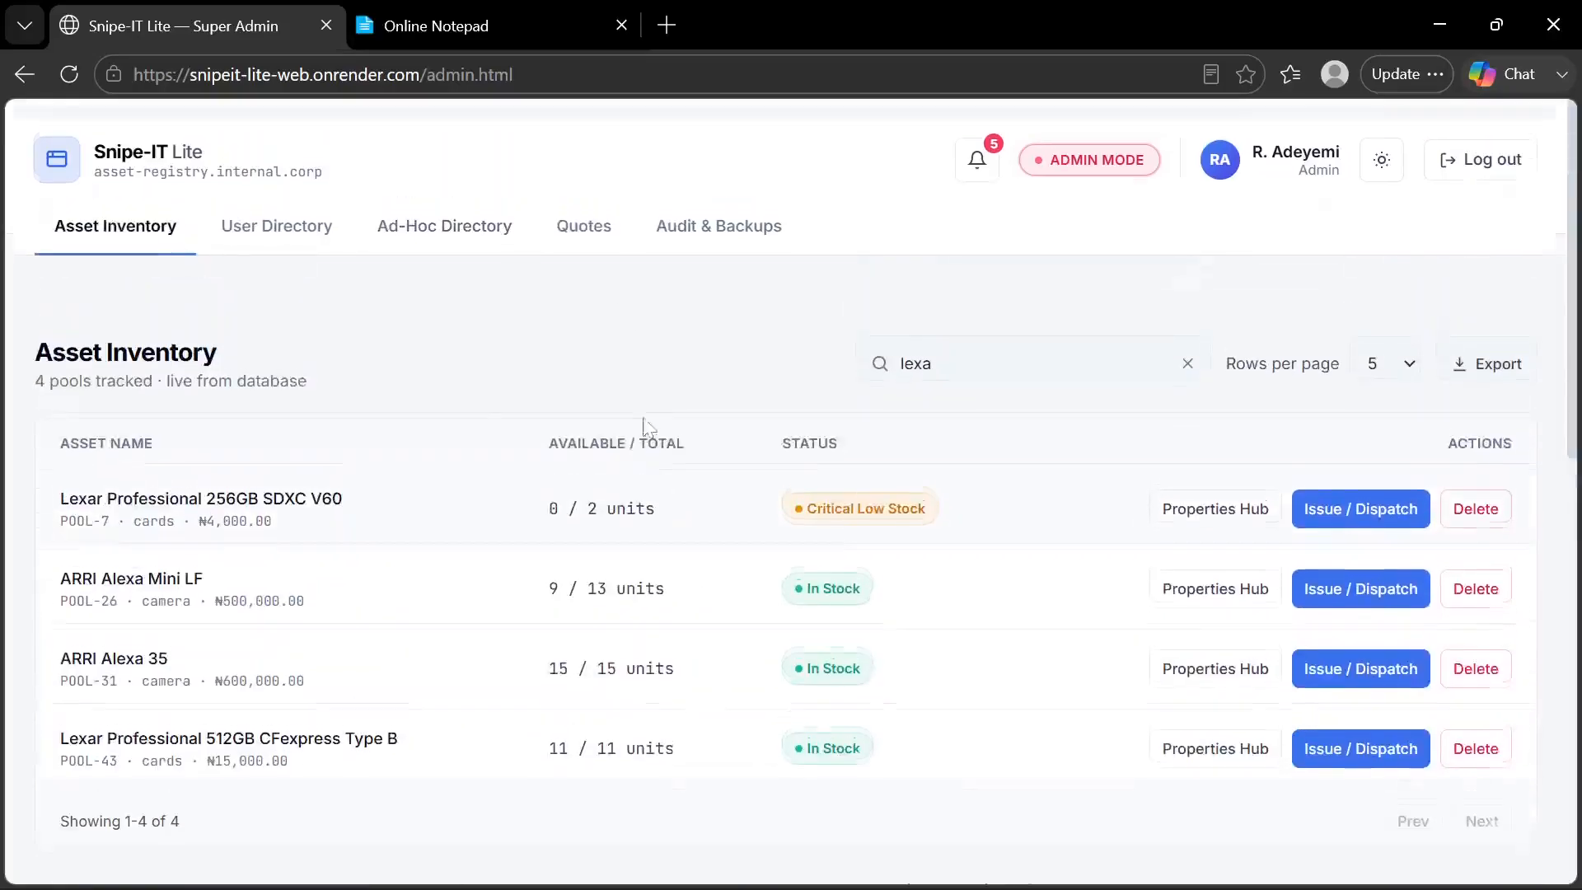
Start a new quote assigned to an Ad-Hoc Individual (Unlinked), with the option to create a new unlinked profile
left_click(596, 223)
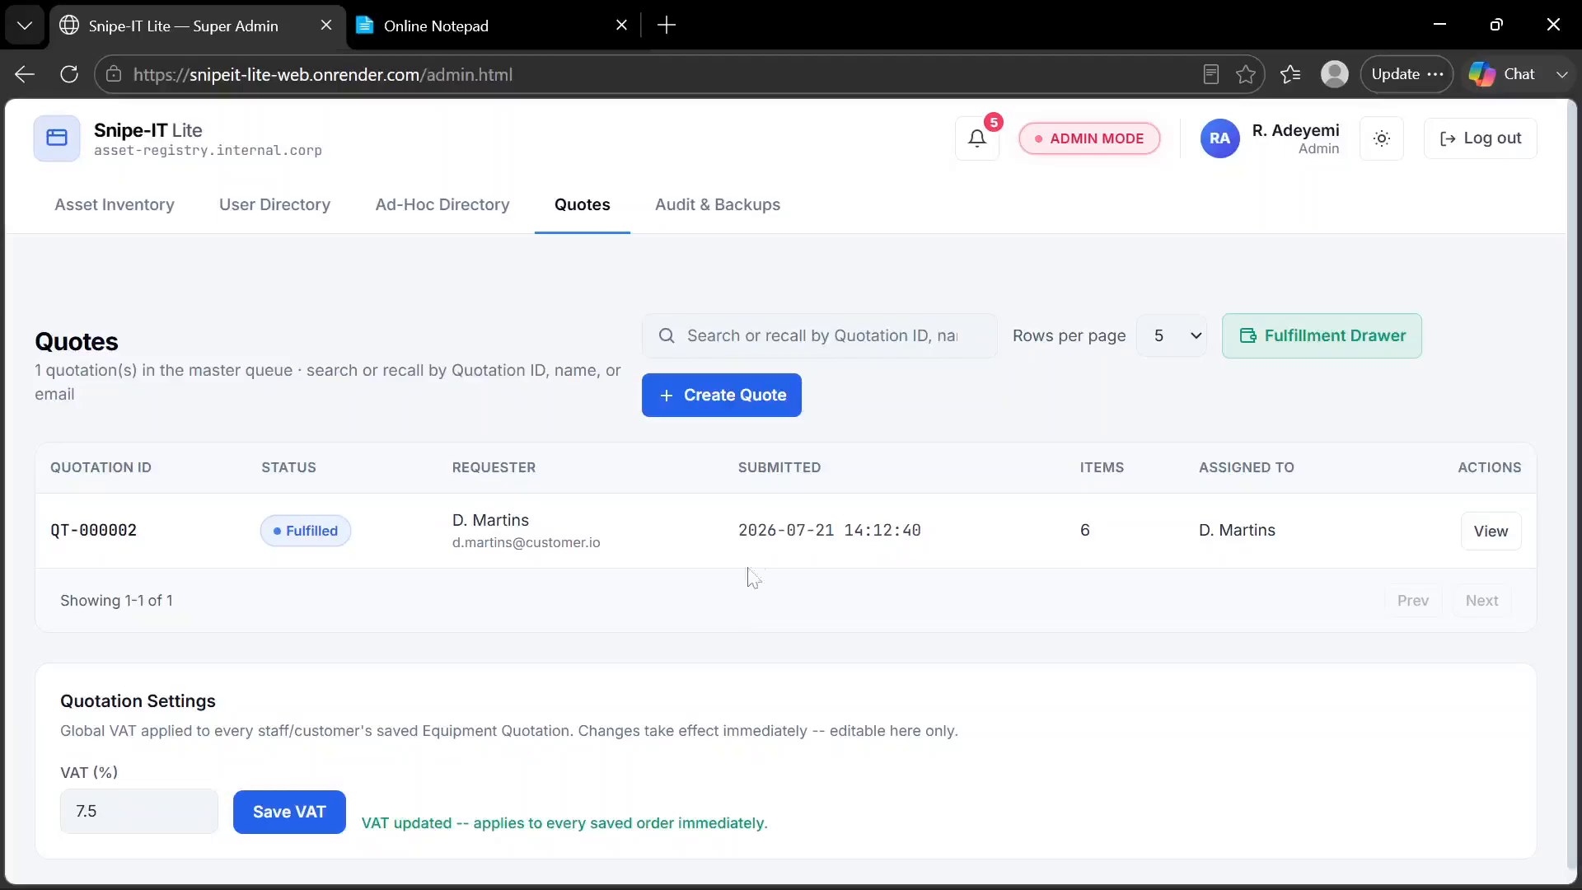
left_click(717, 404)
left_click(713, 474)
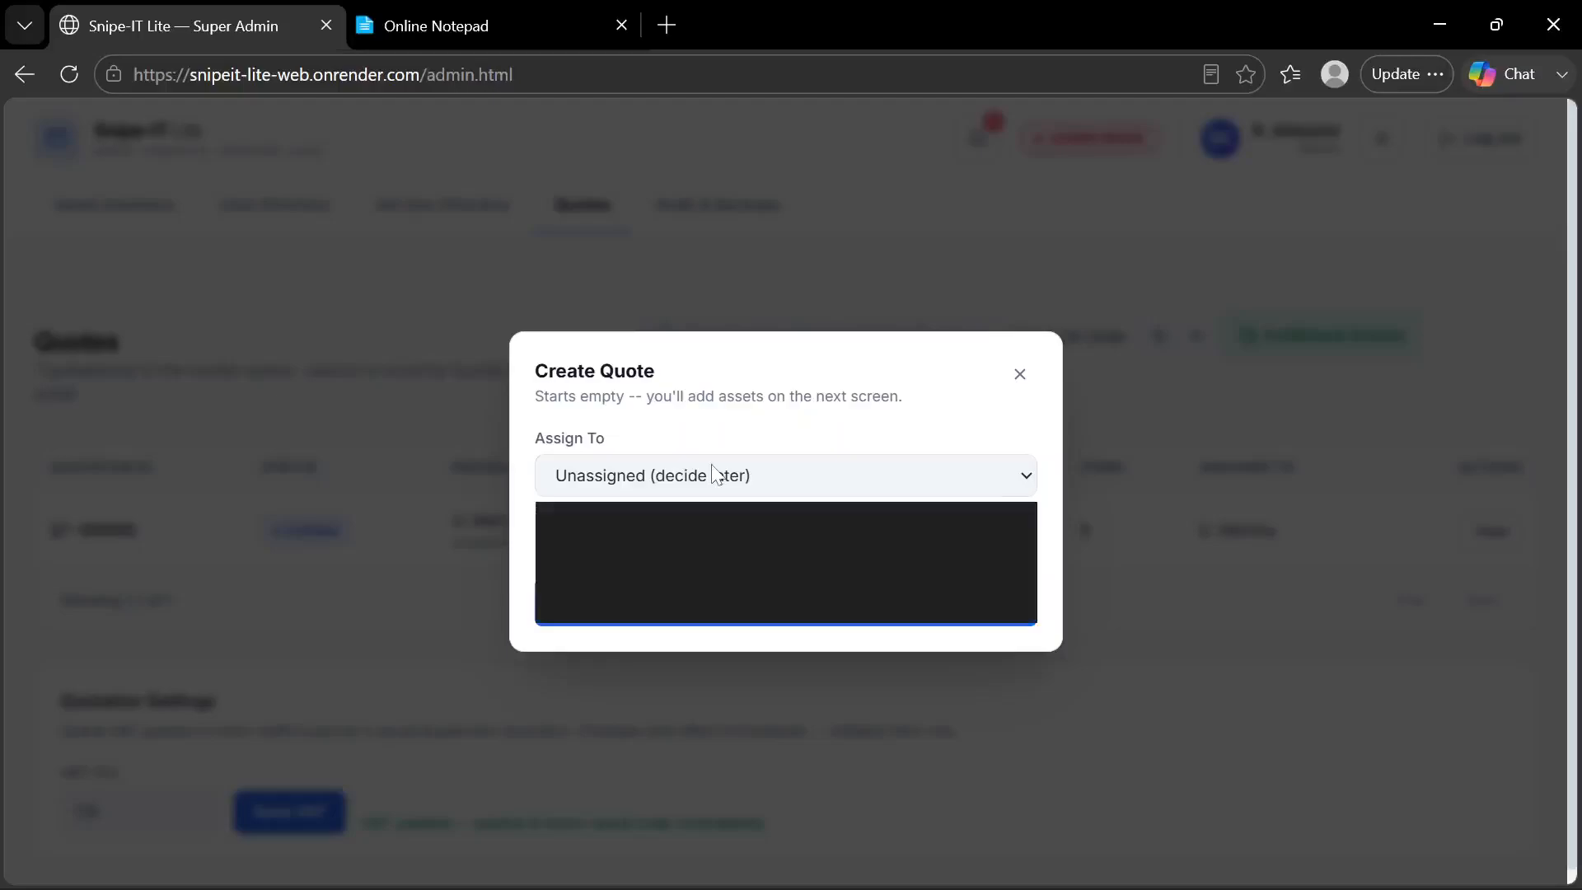
left_click(681, 606)
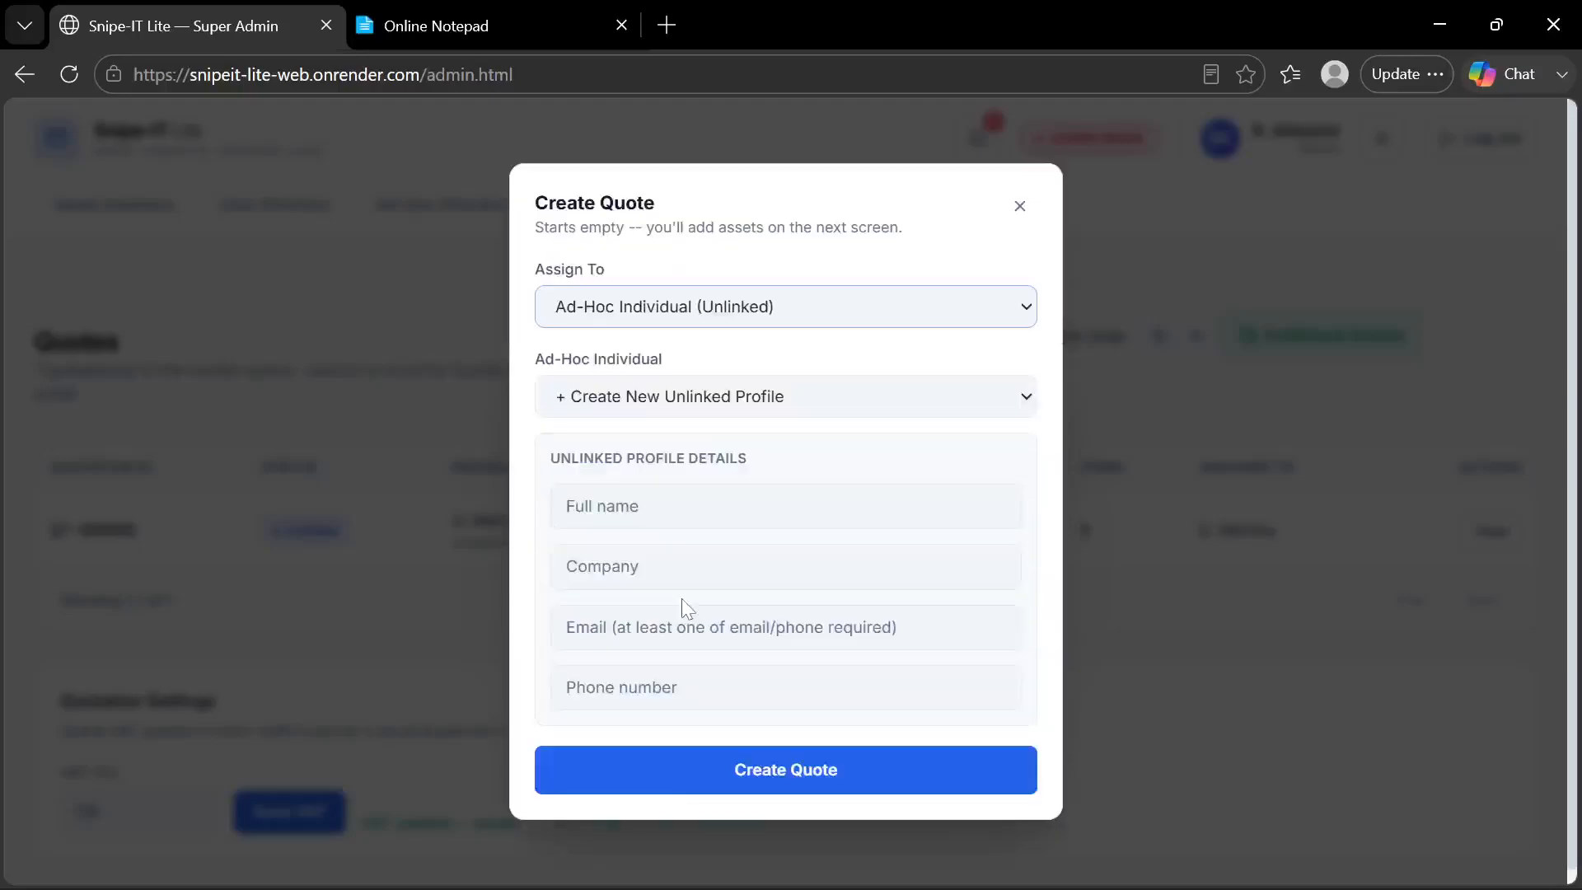
left_click(748, 412)
left_click(747, 438)
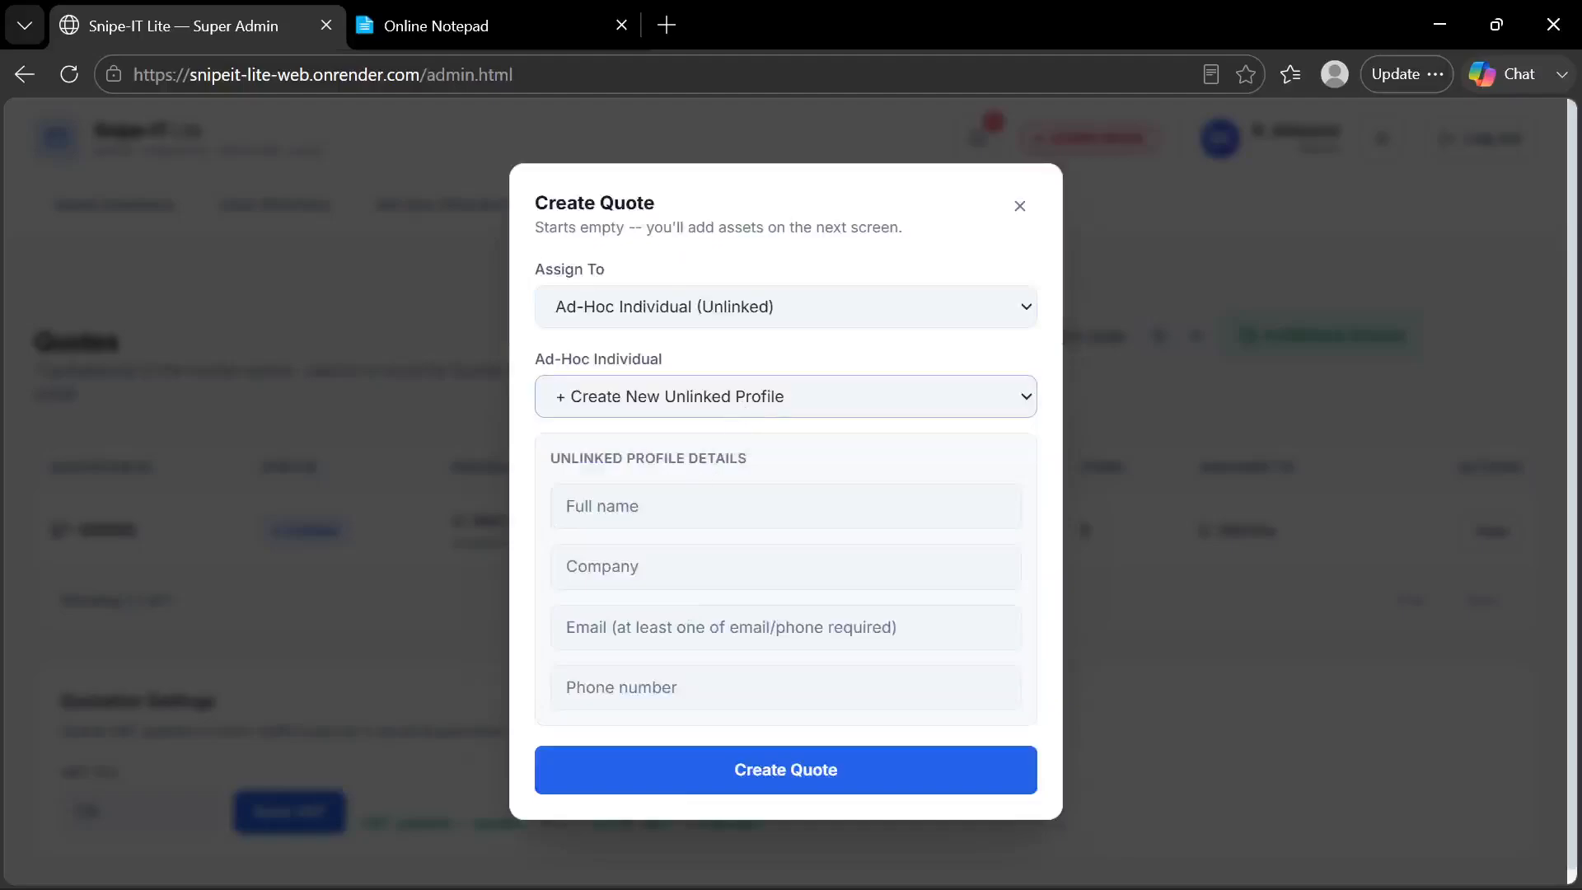
Fill in the individual's name, company CreativeLit, and the saved email and phone number, and create the quote
left_click(604, 507)
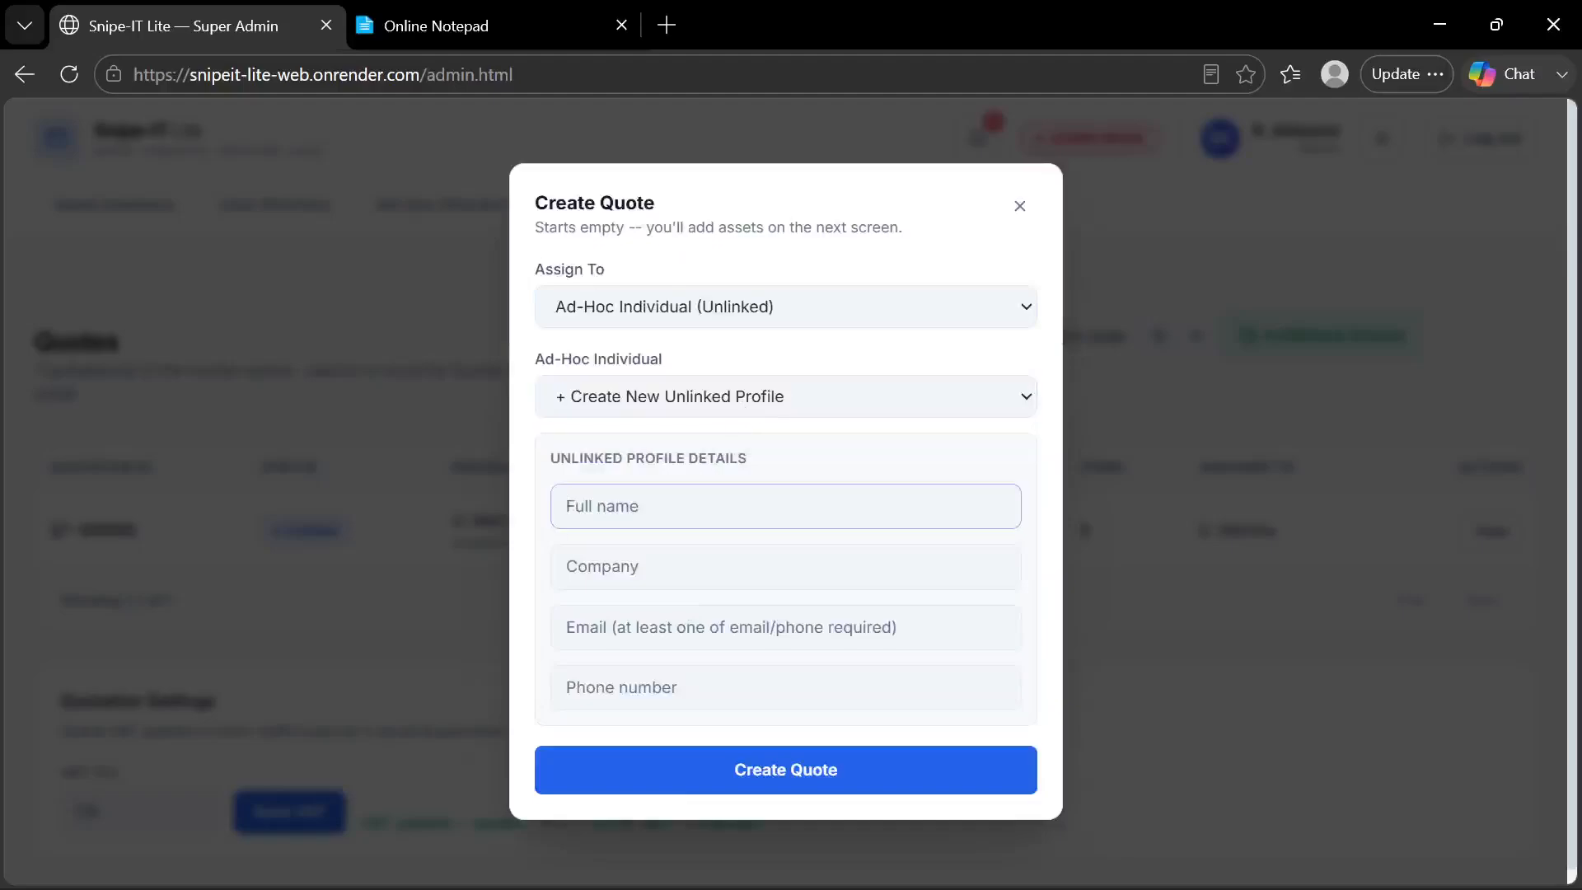
type("Samuel")
key("Tab")
type("C")
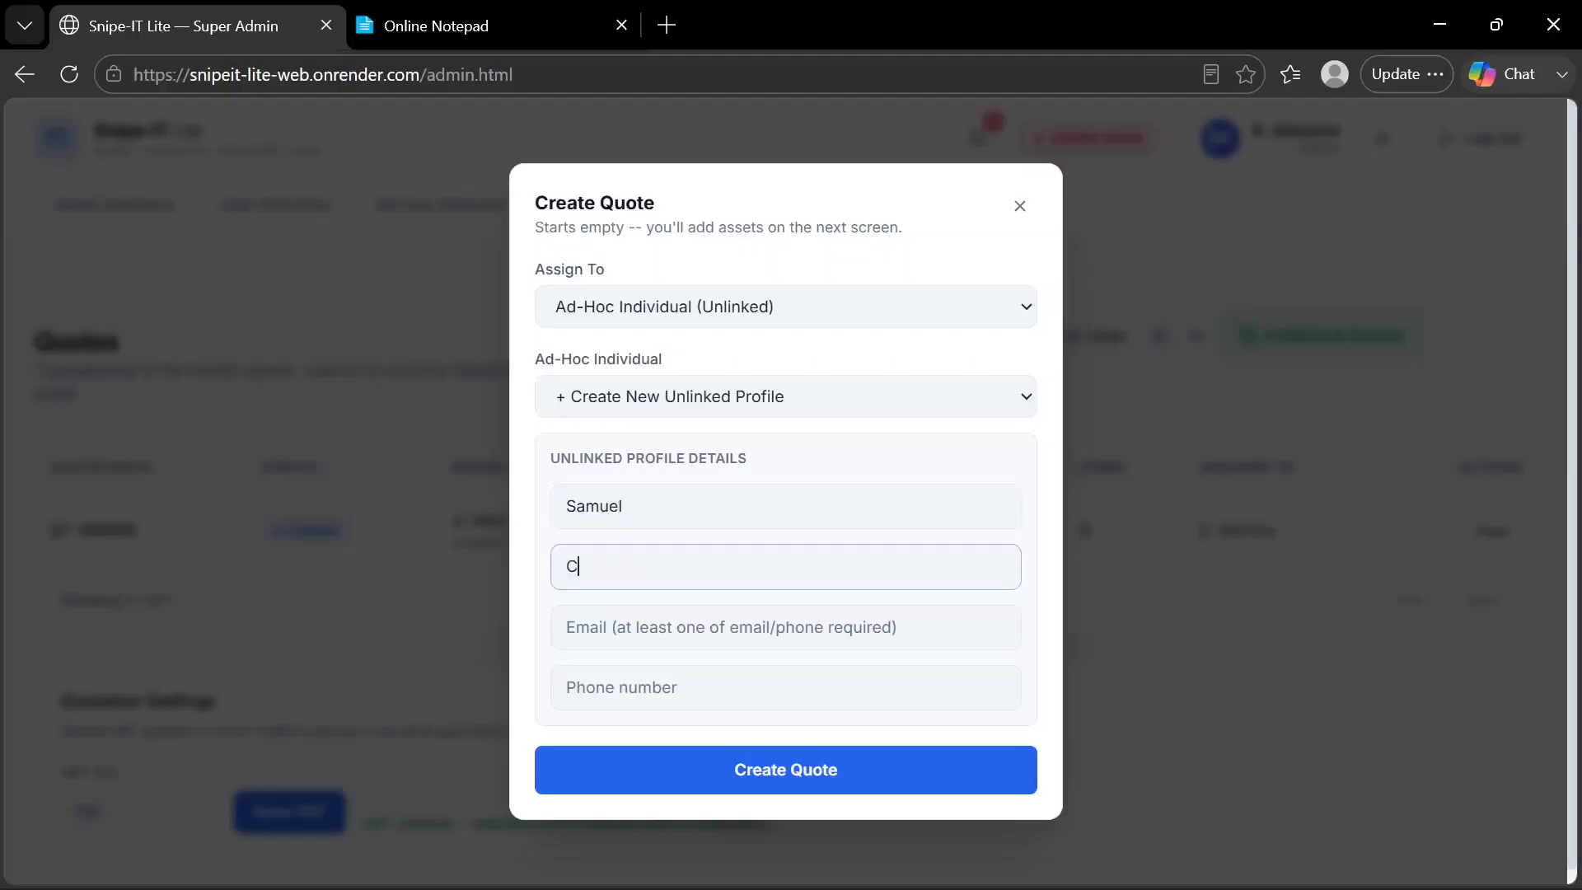
type("reativeLit")
left_click(639, 626)
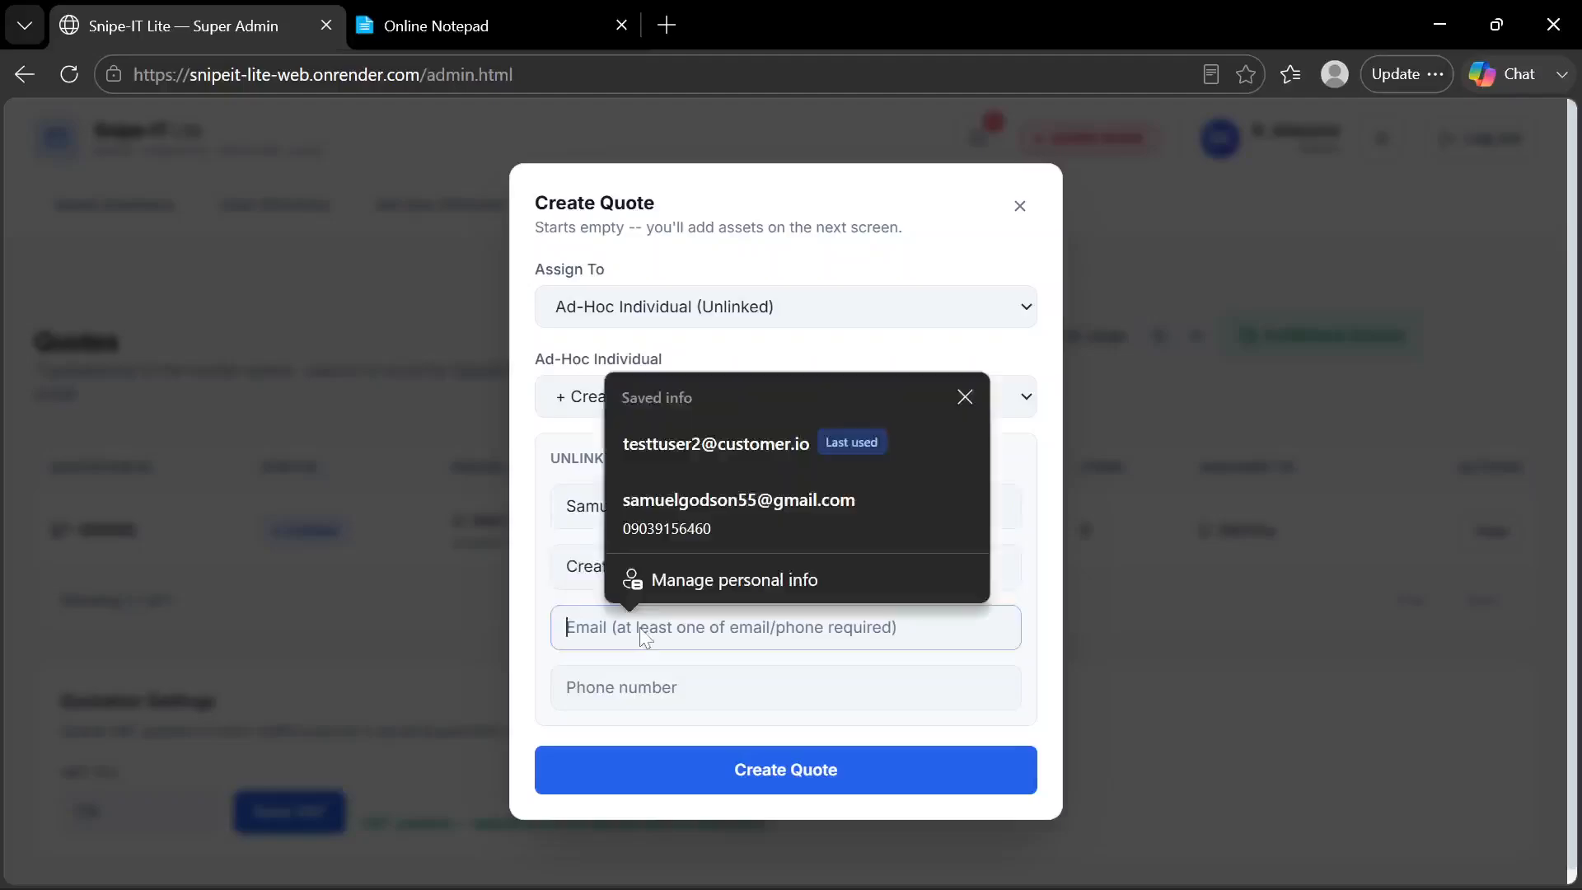
left_click(745, 507)
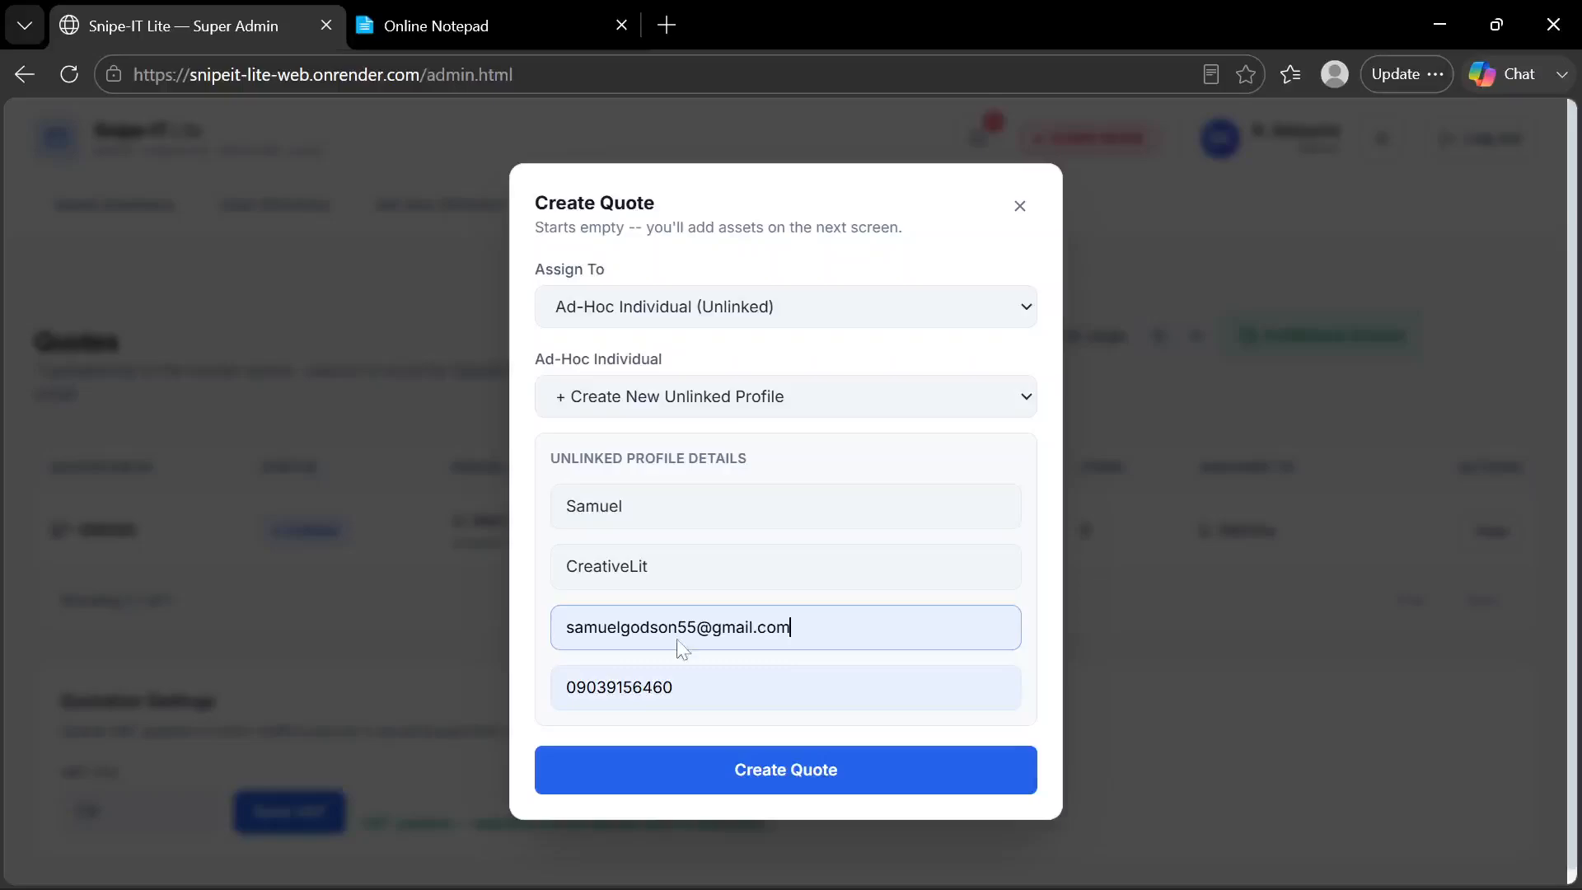
left_click(739, 772)
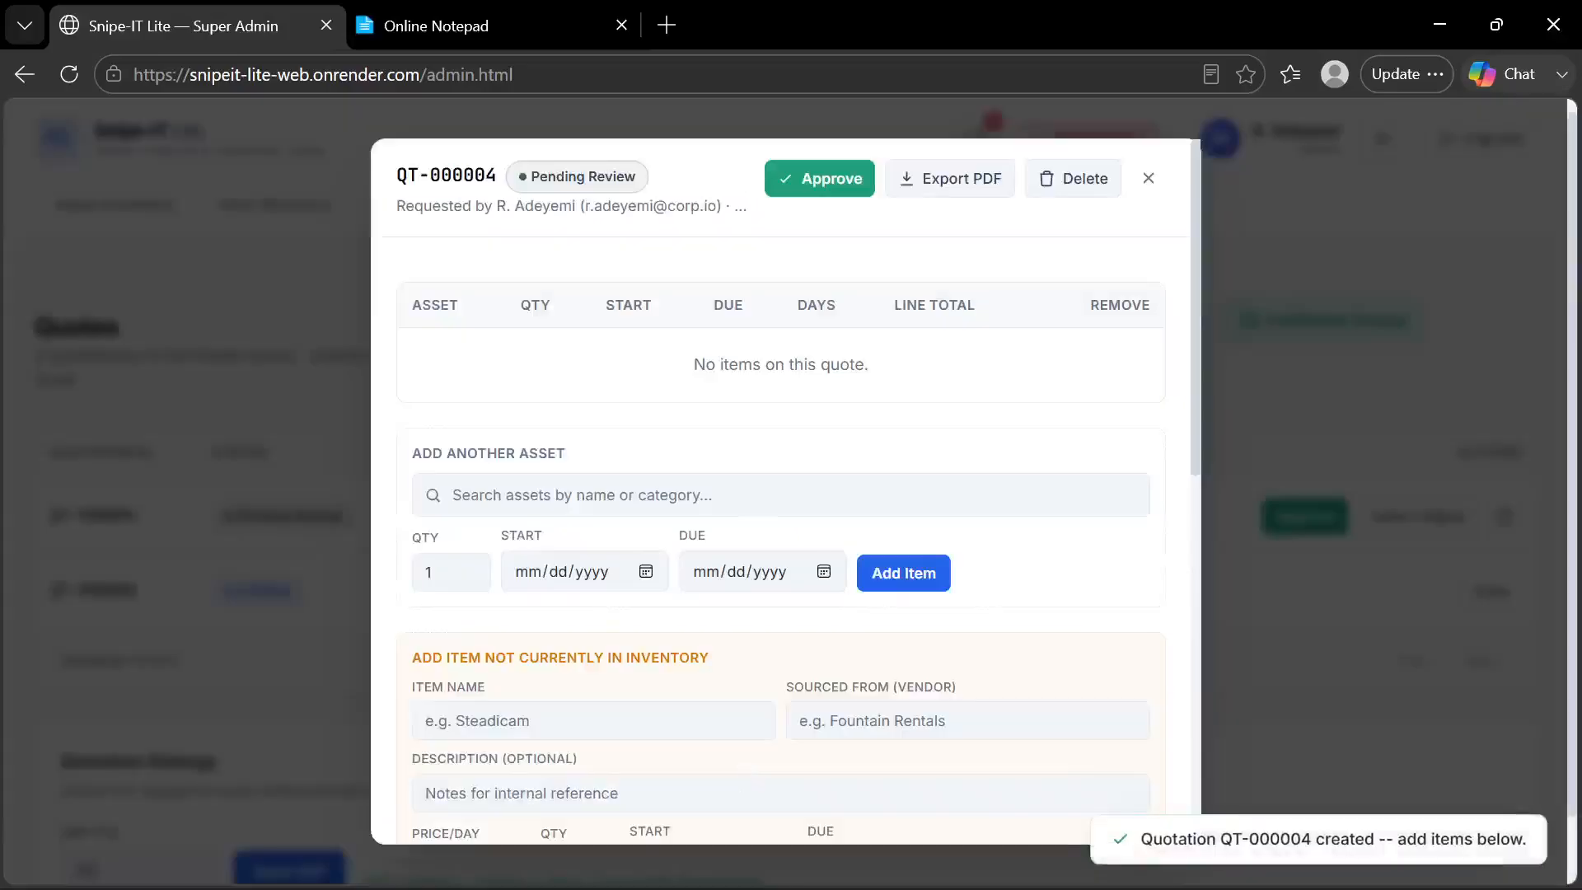
Look over the new quote's sections for adding inventory assets and outsourced items, and close the quote
scroll(752, 494, "down", 7)
scroll(752, 495, "up", 6)
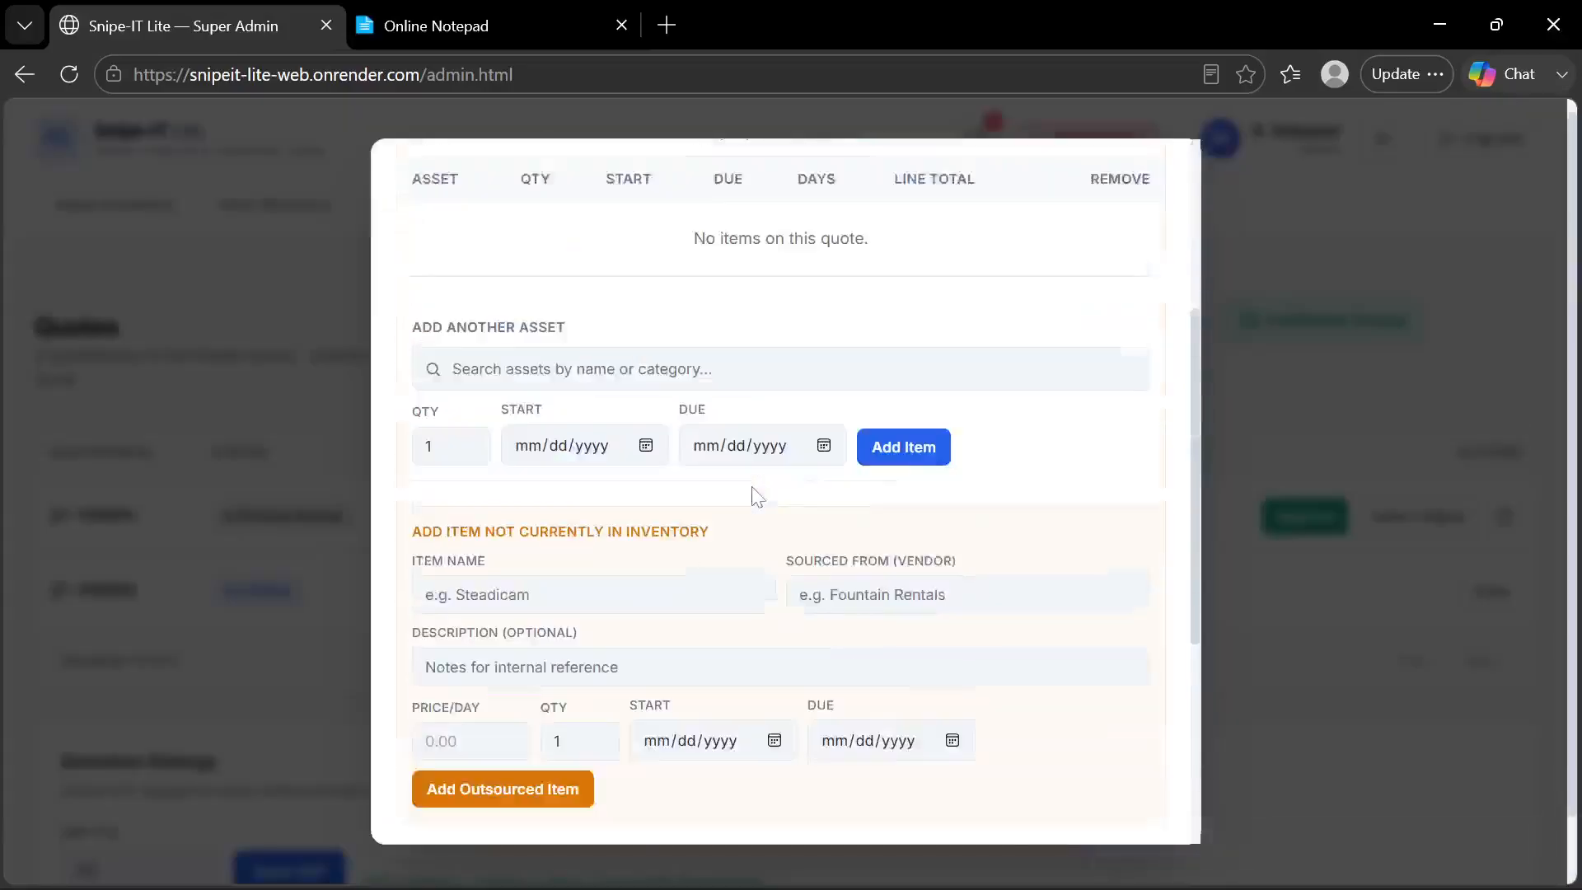
scroll(753, 494, "up", 1)
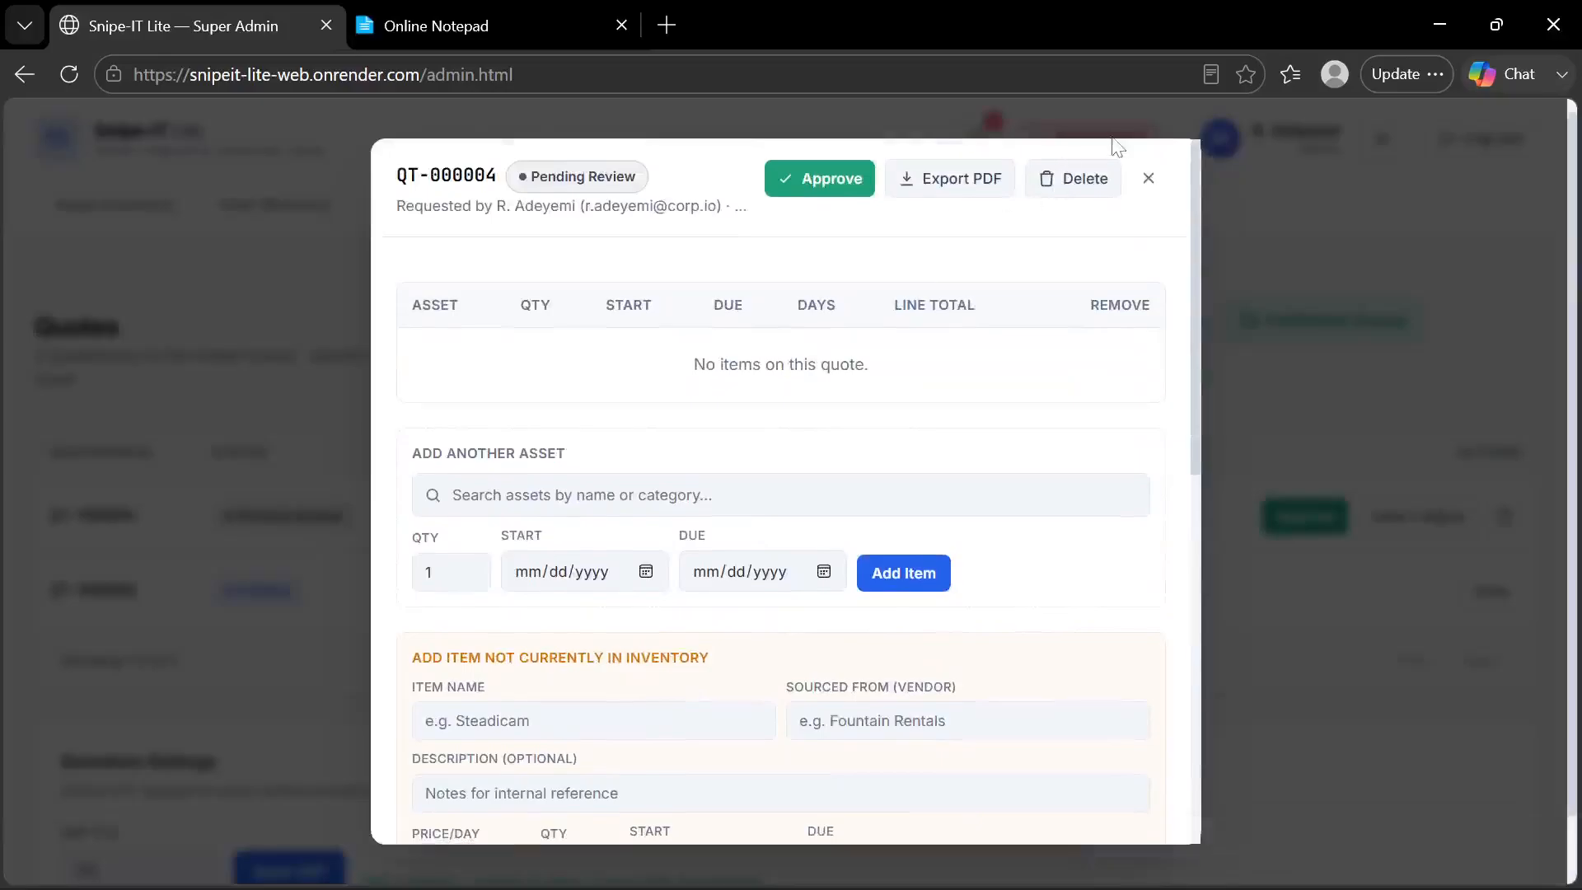
left_click(1148, 178)
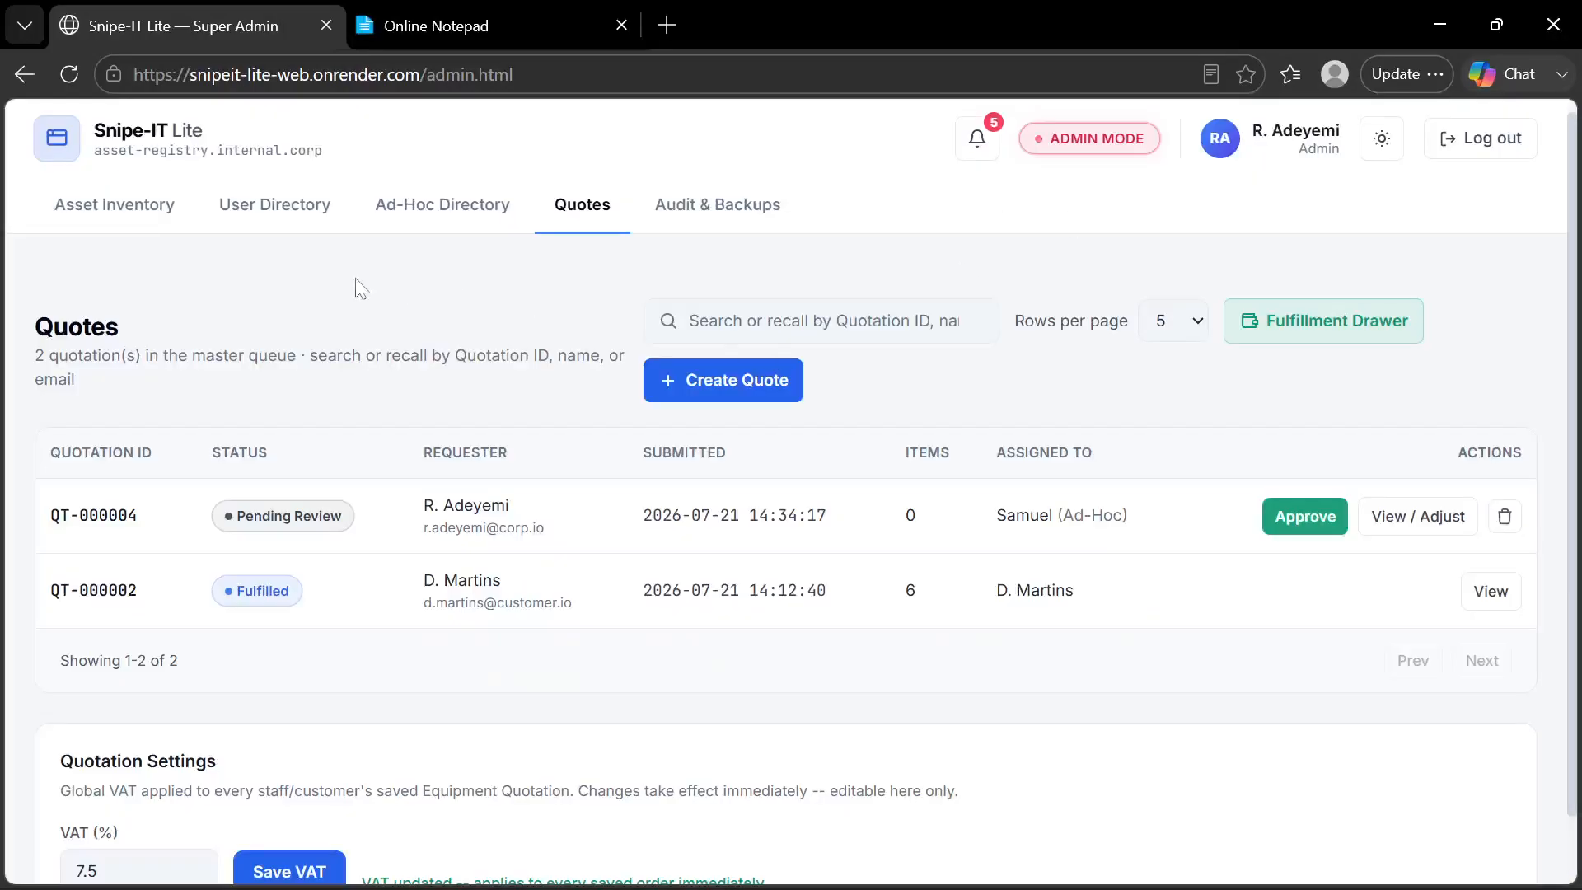
Check the Ad-Hoc Directory for the new profile, and view the ad-hoc individual's quote summary in Quotes
left_click(465, 224)
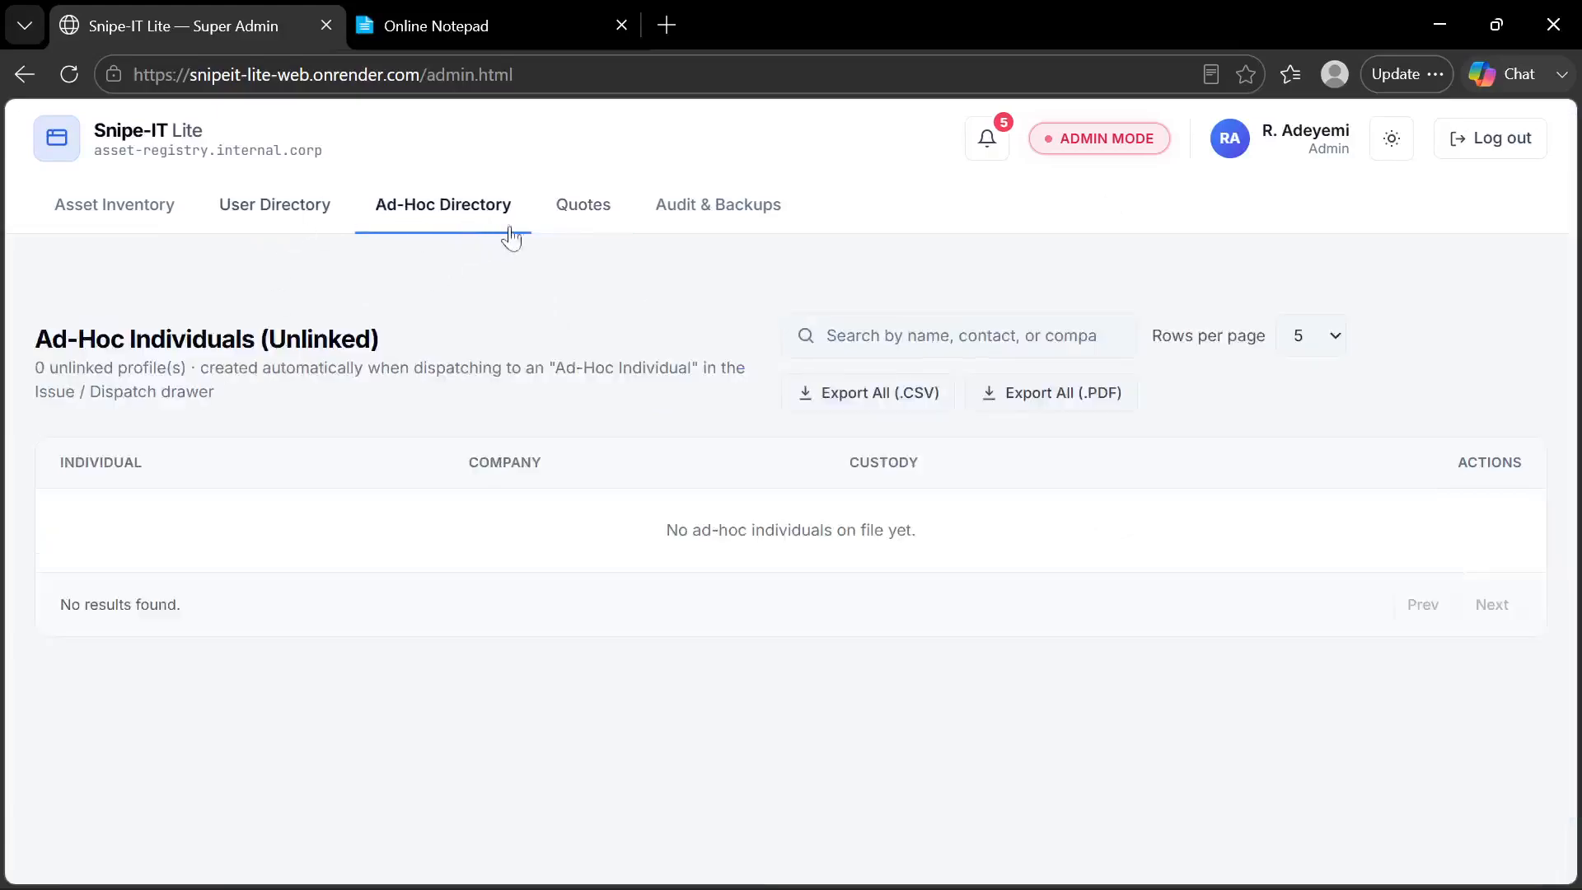
left_click(566, 220)
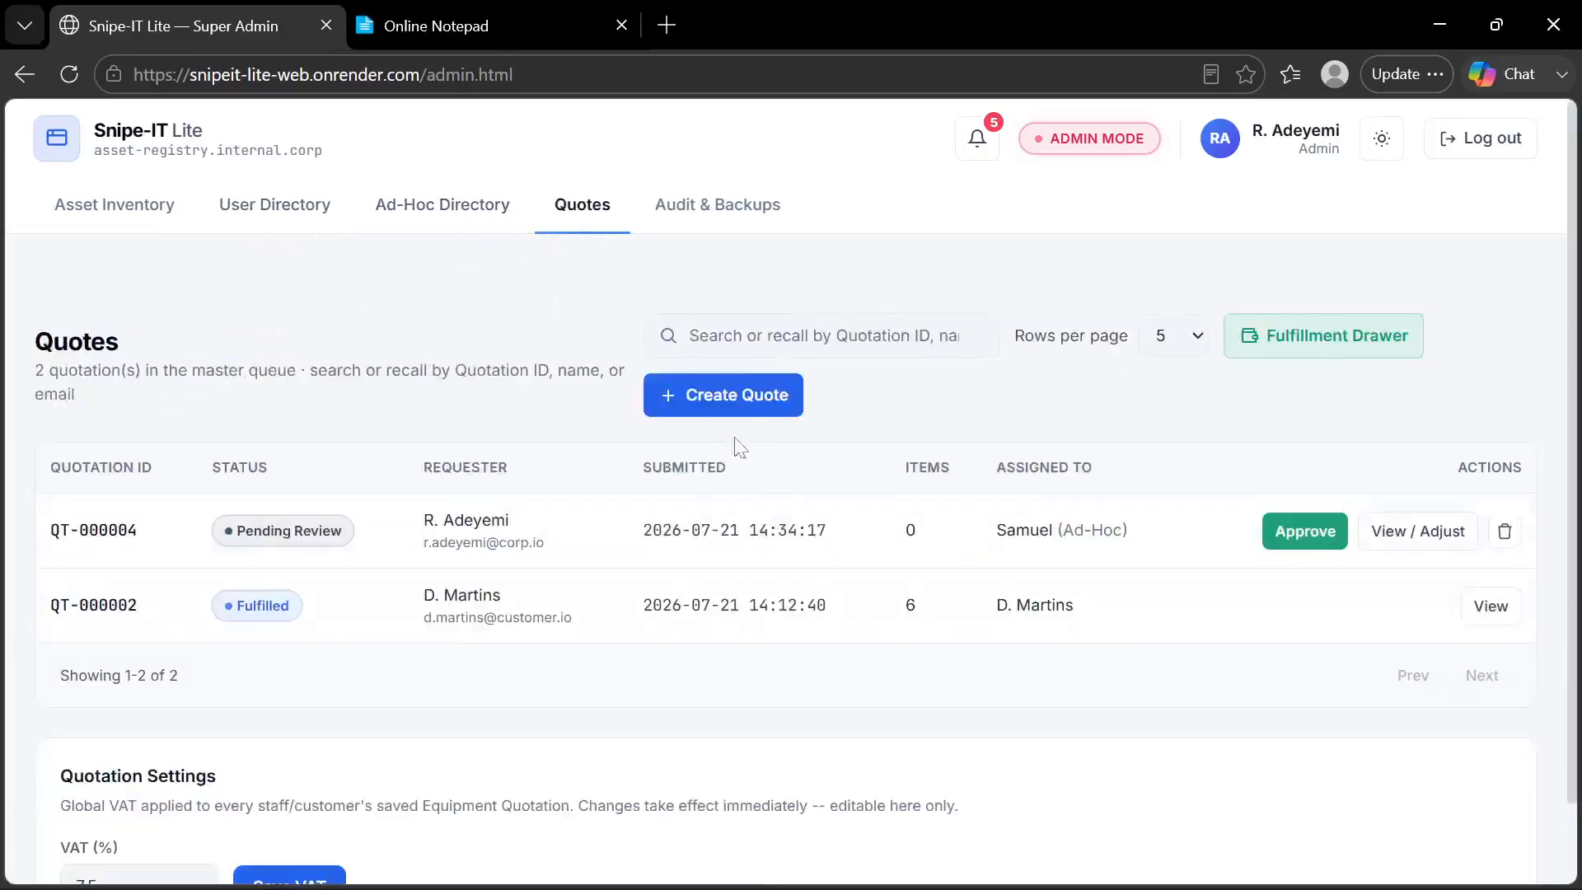
left_click(685, 551)
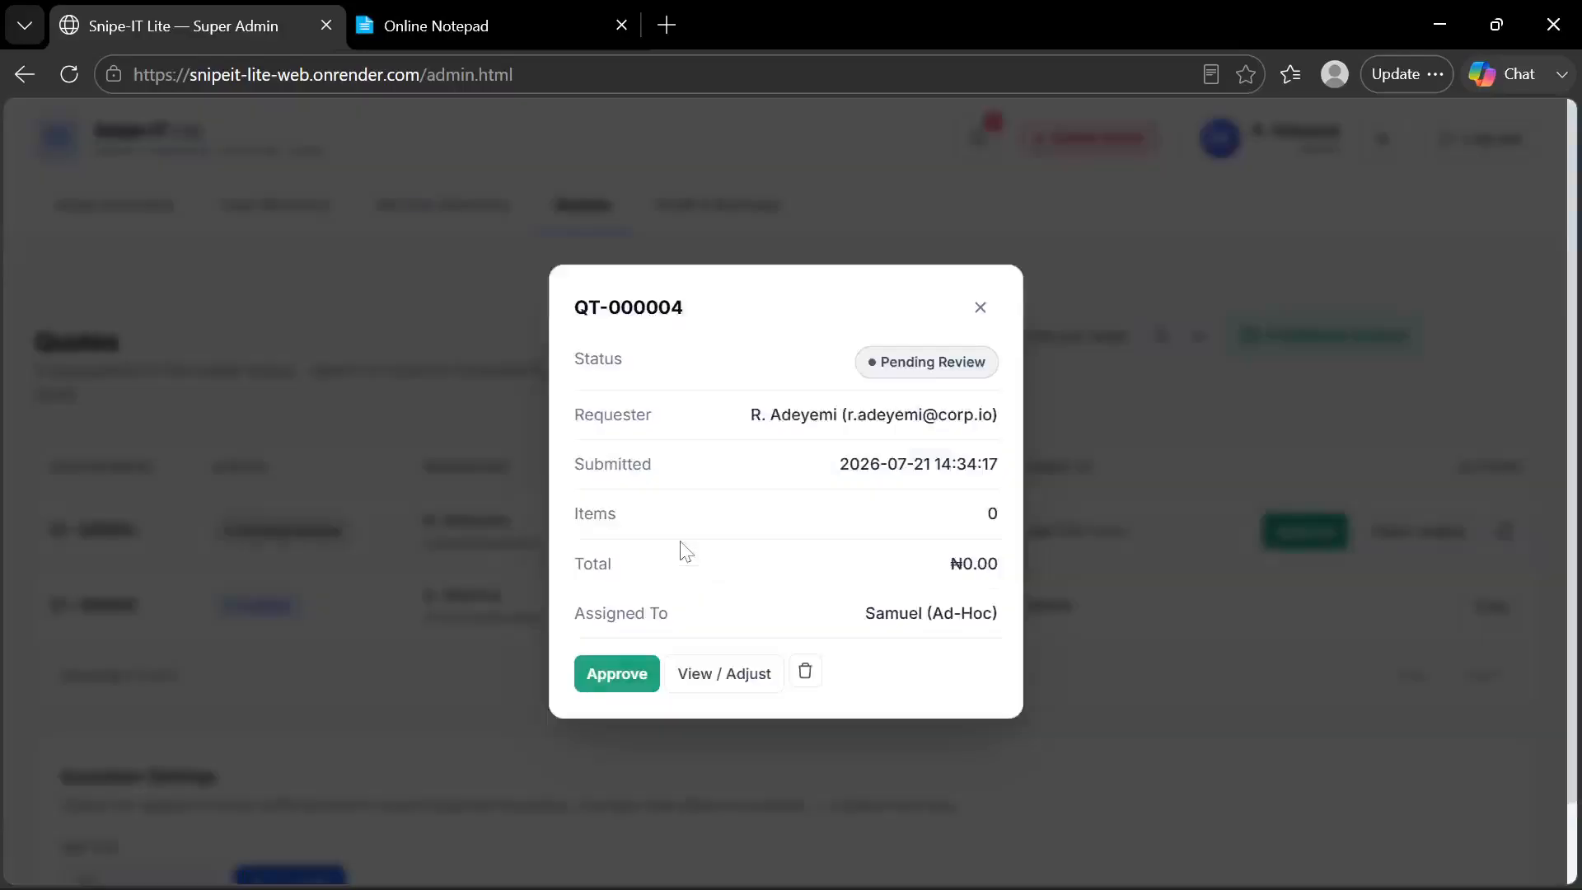
left_click(980, 307)
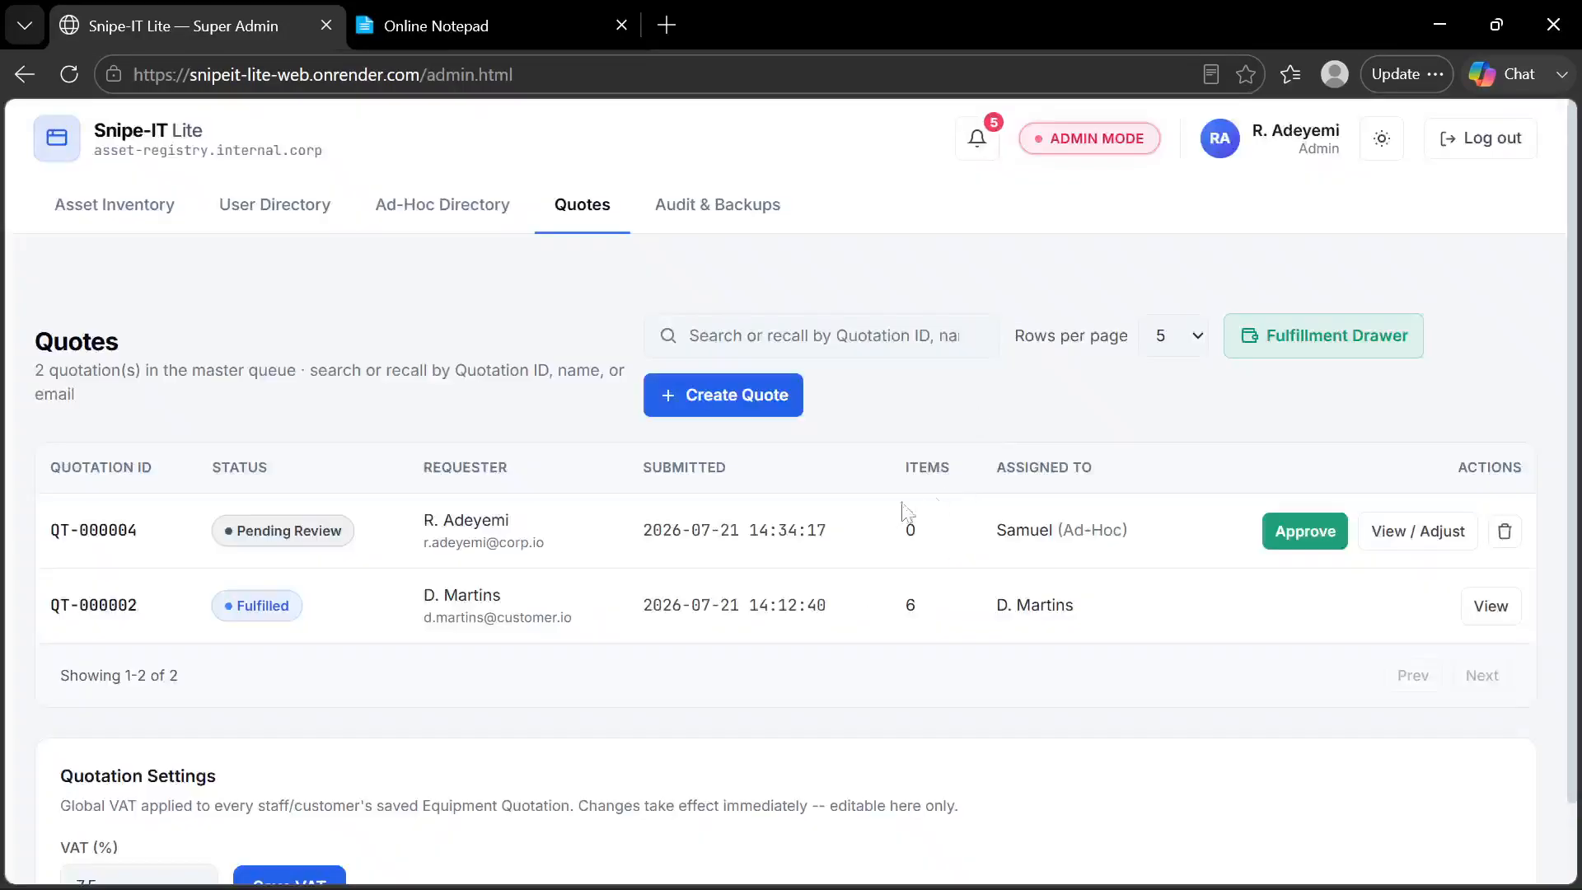
Try to approve the empty ad-hoc quote from its summary
left_click(818, 536)
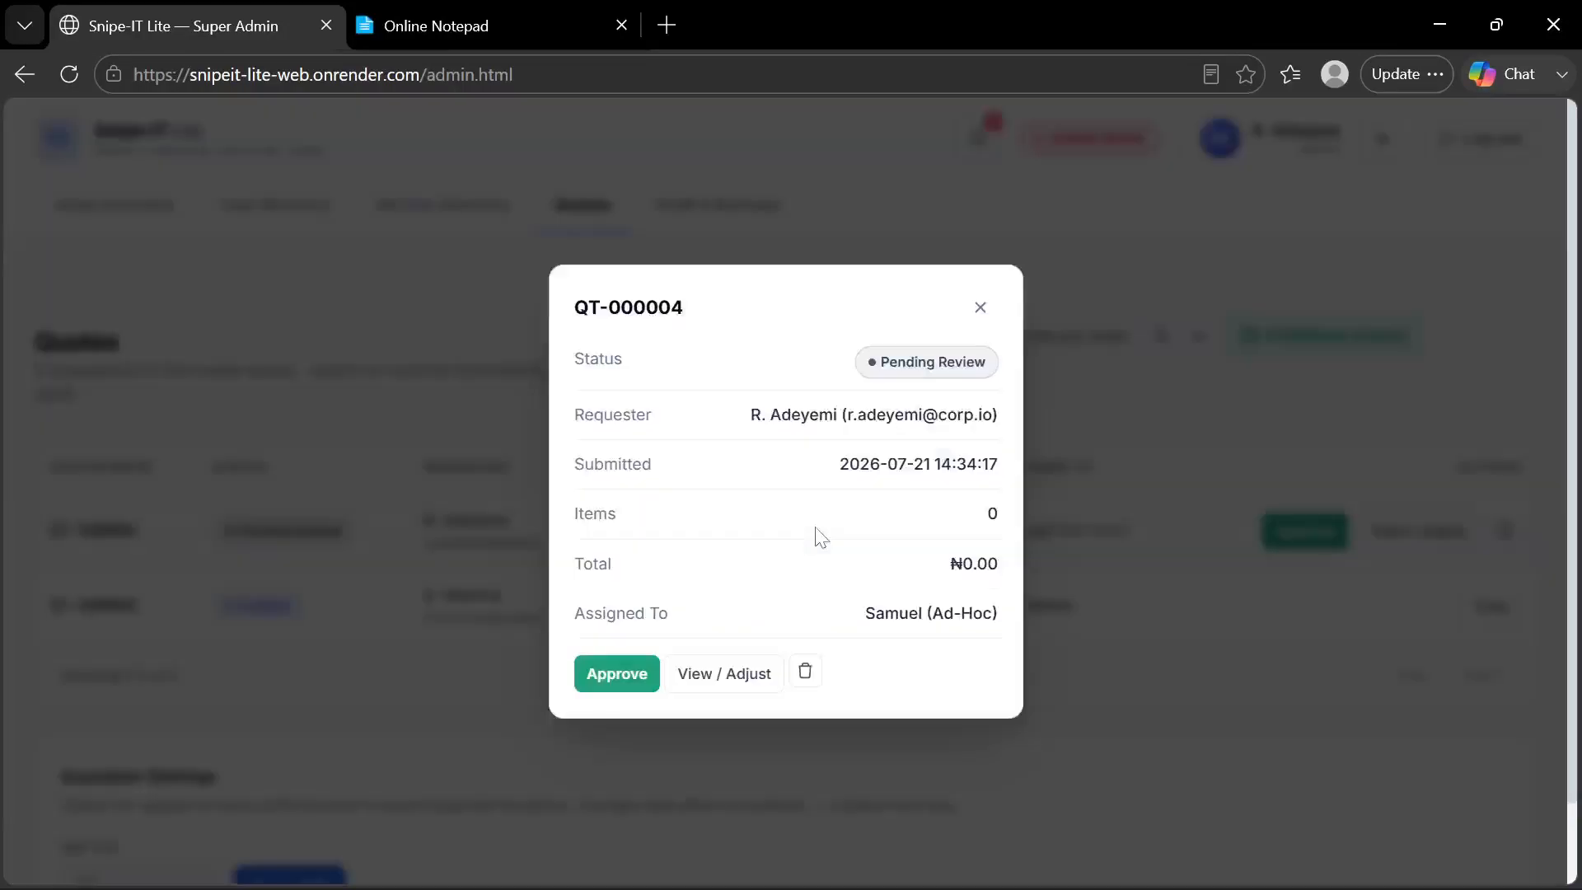
left_click(642, 684)
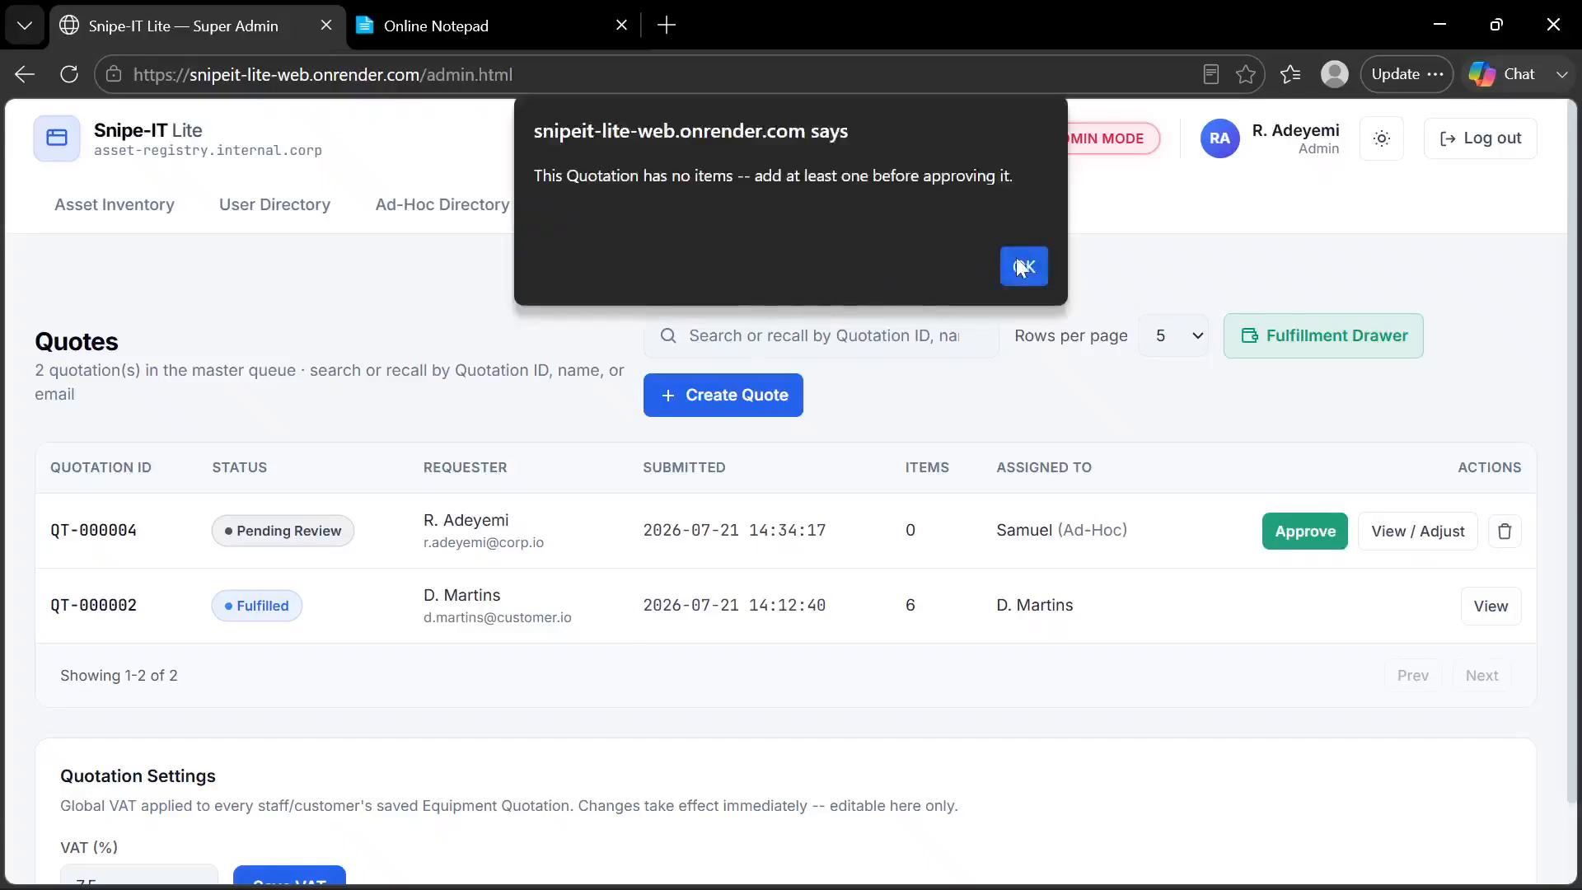
left_click(1013, 264)
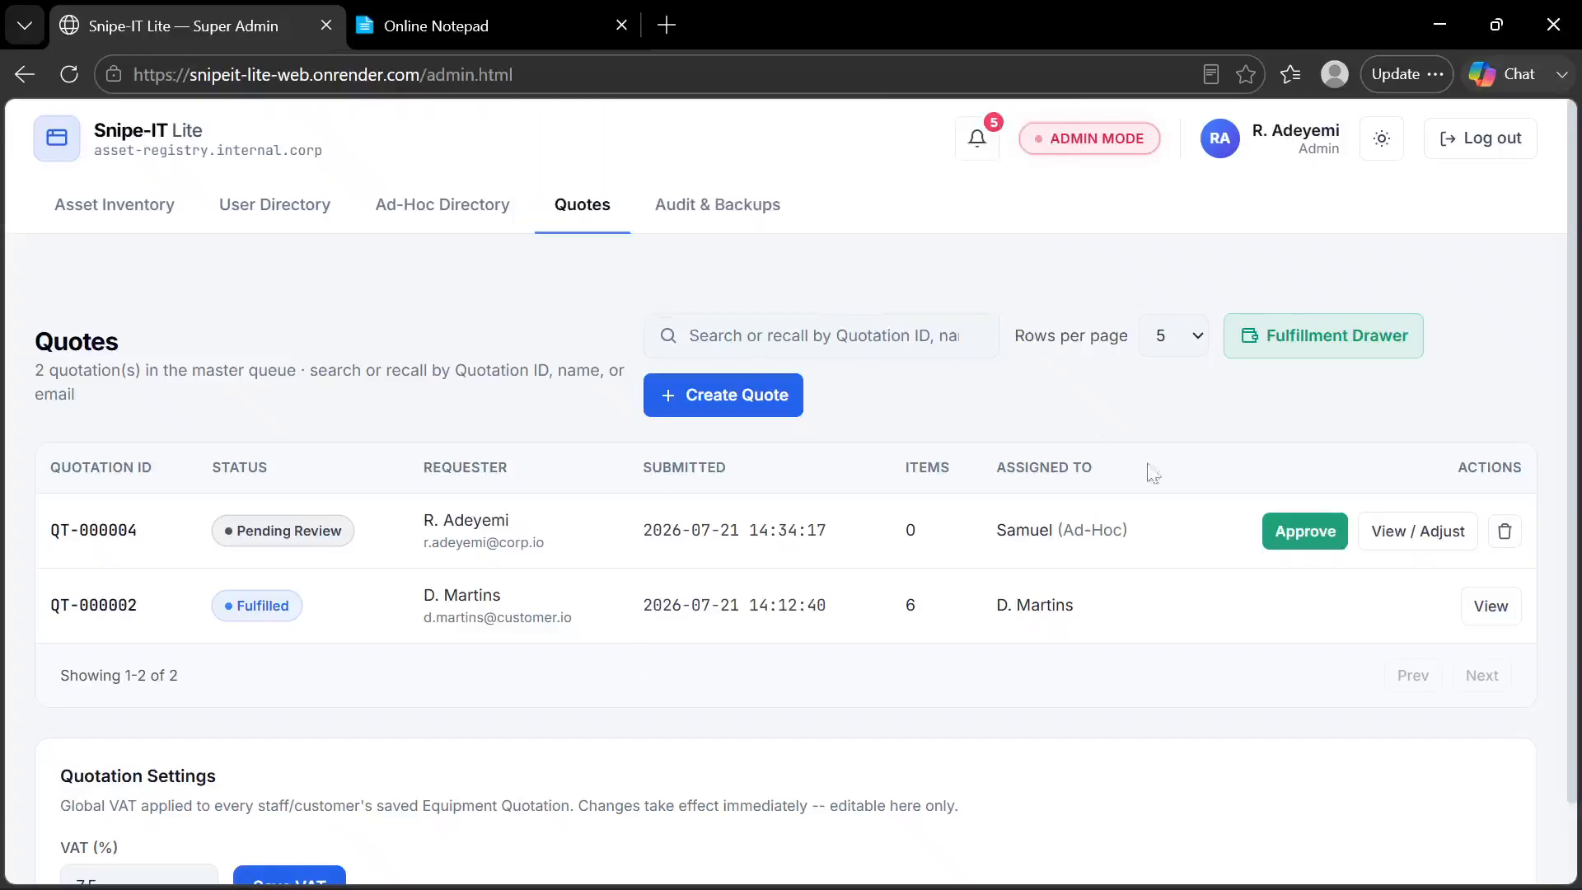
Add one Sony FX3 Cinema Camera to the ad-hoc quote, starting 07/21/2026 and due 07/22/2026, and close the quote
left_click(1418, 536)
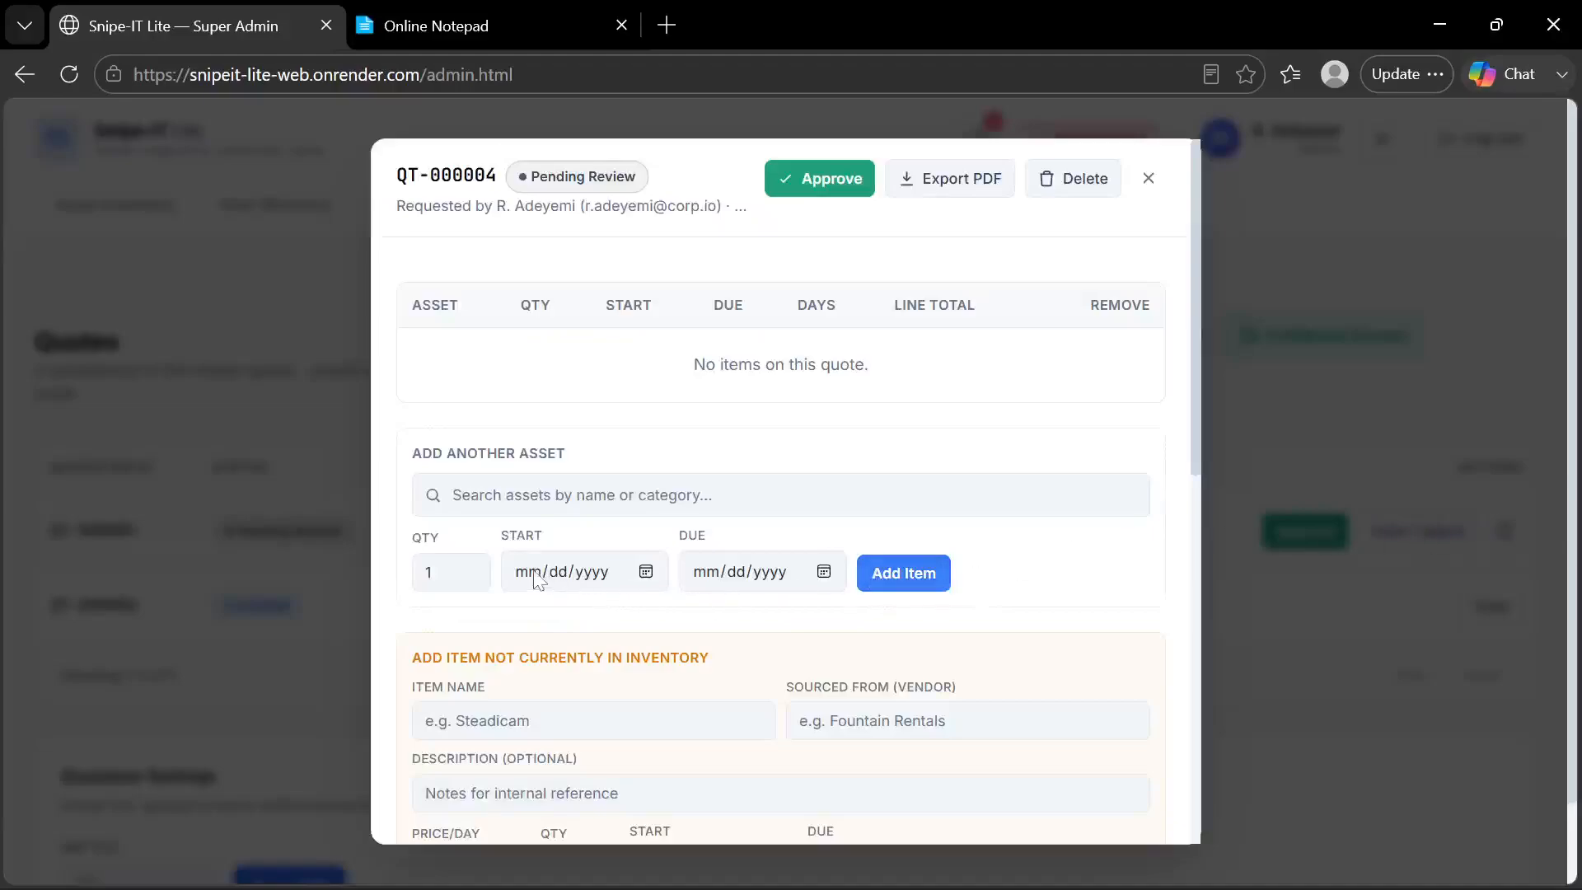
left_click(782, 495)
type("fx")
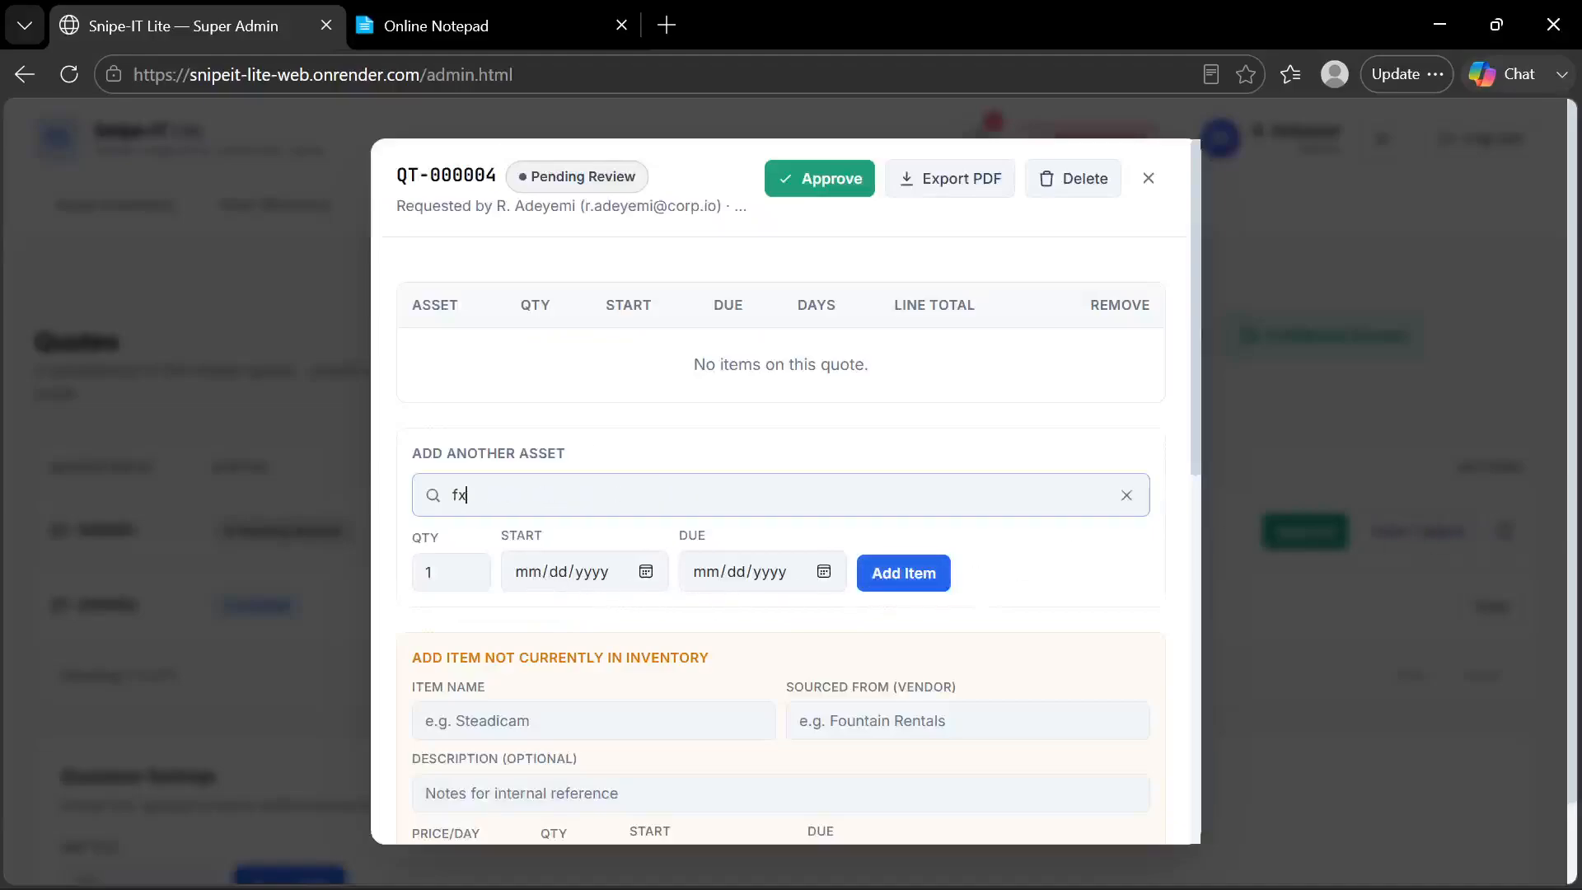
left_click(548, 548)
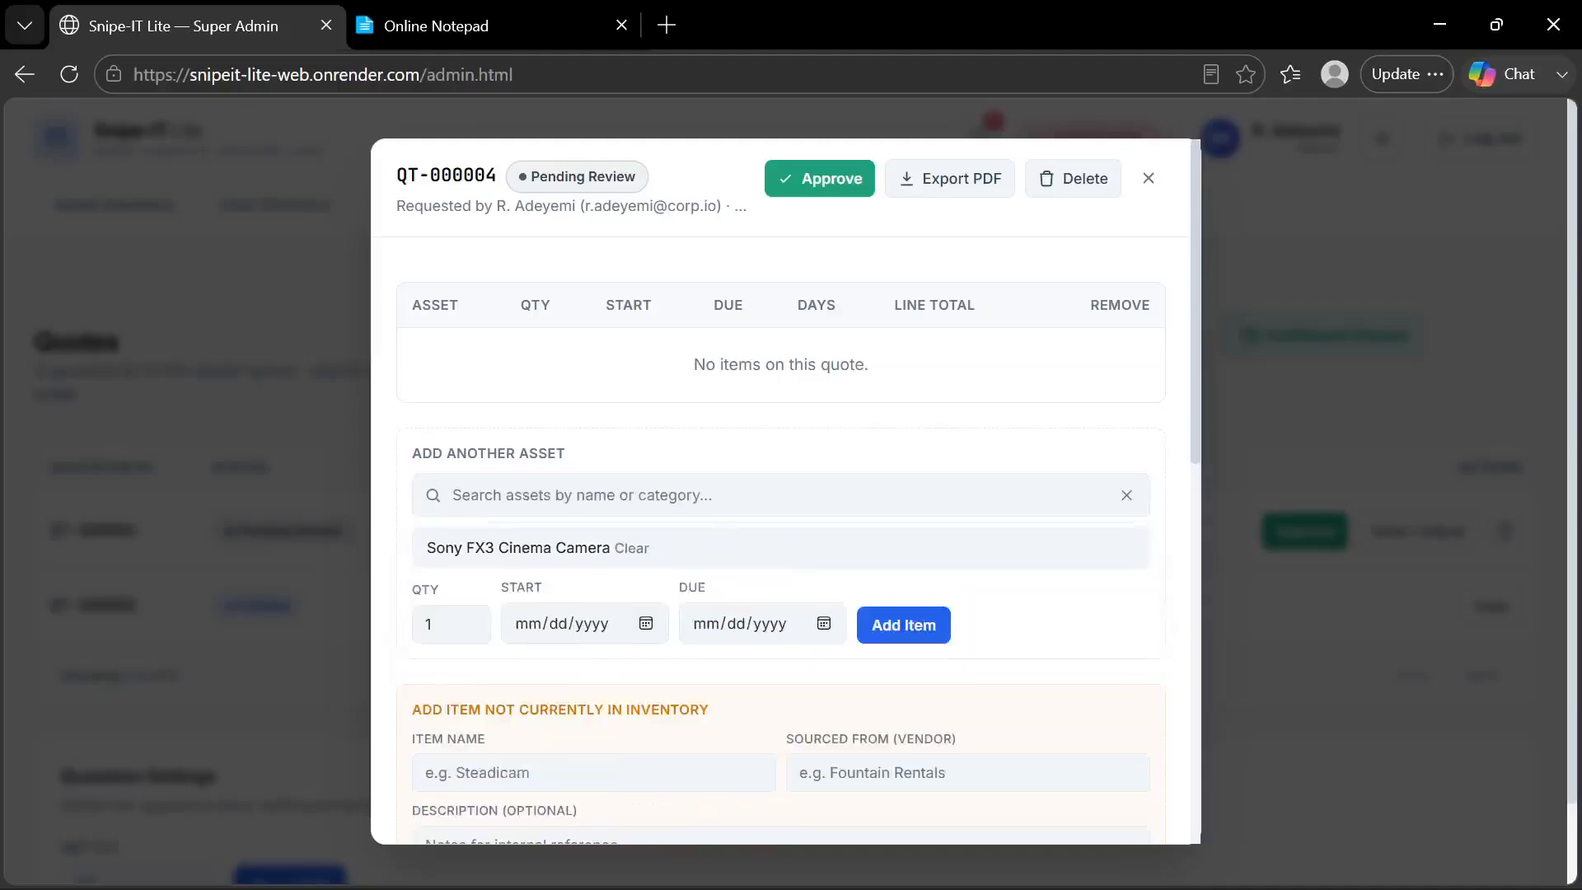
left_click(645, 624)
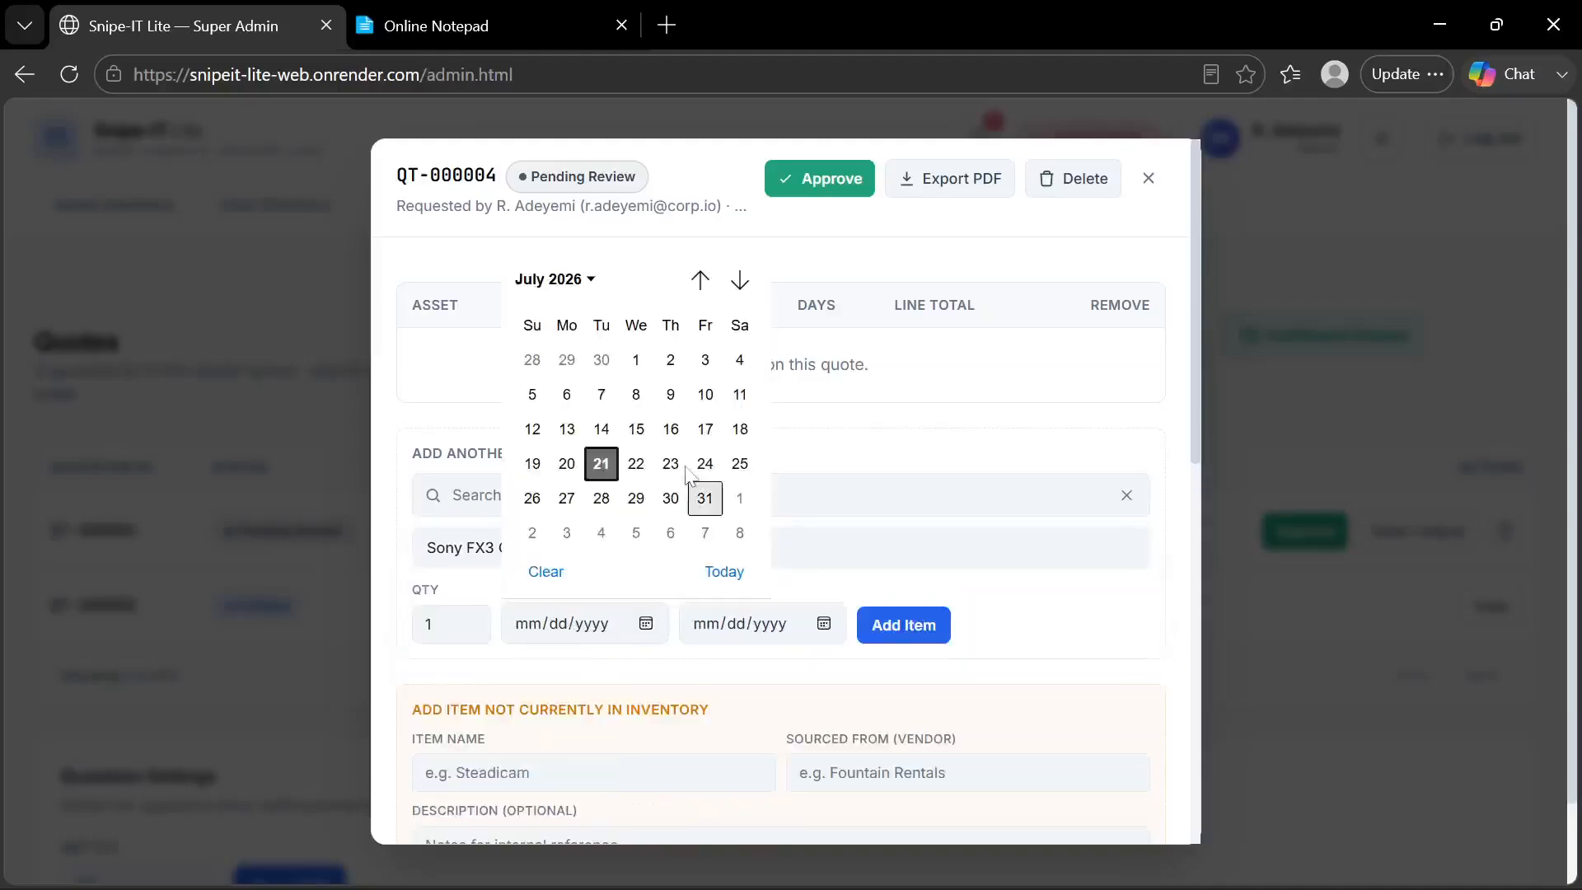
left_click(601, 464)
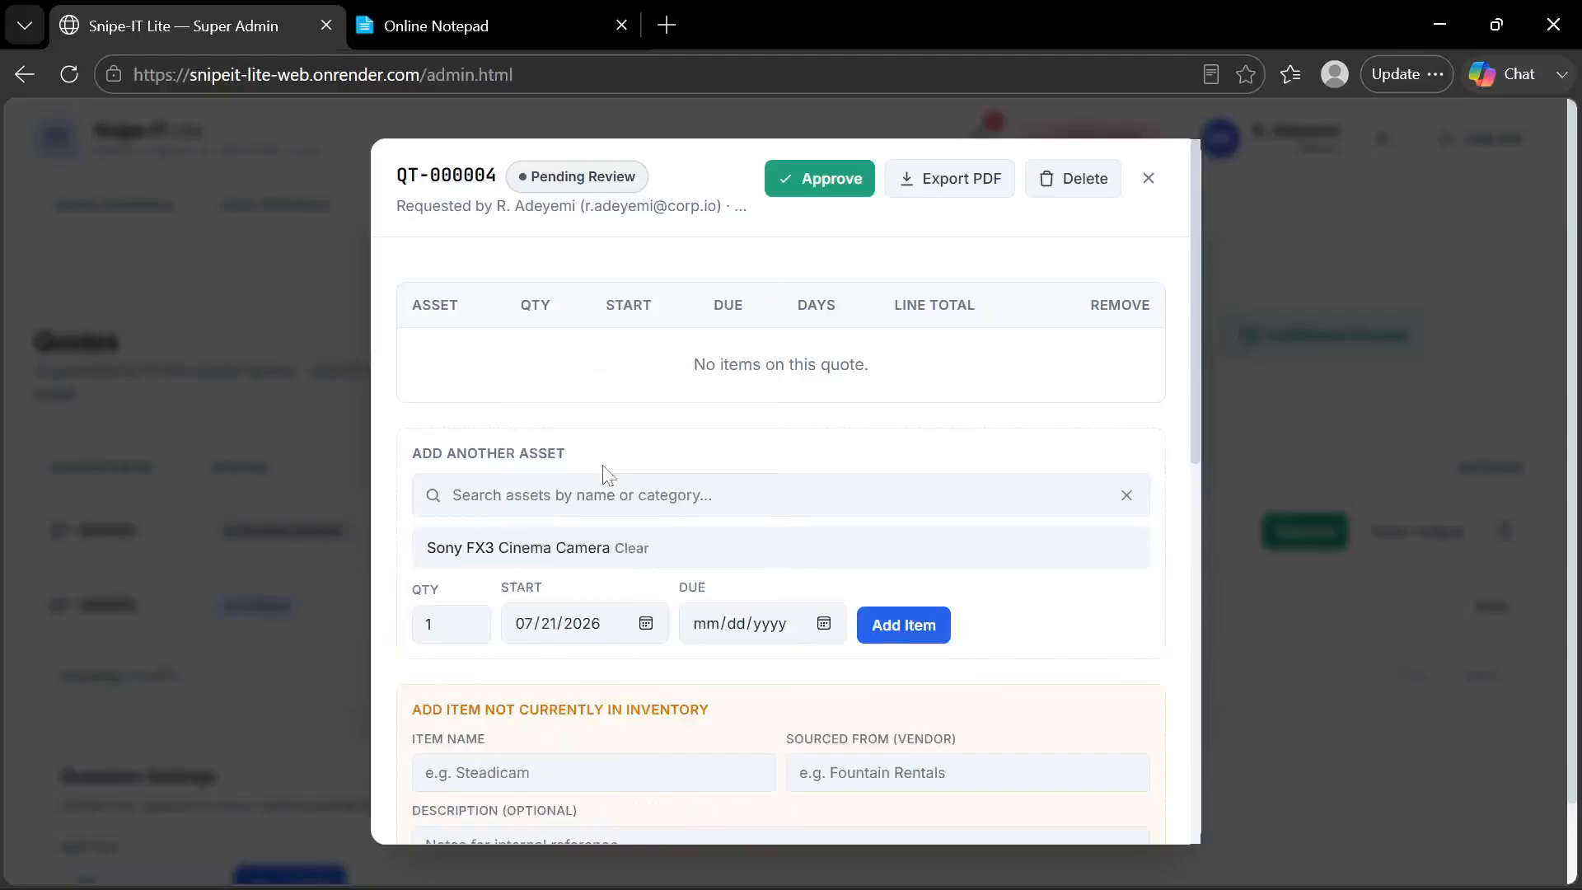
left_click(824, 623)
left_click(813, 463)
left_click(912, 625)
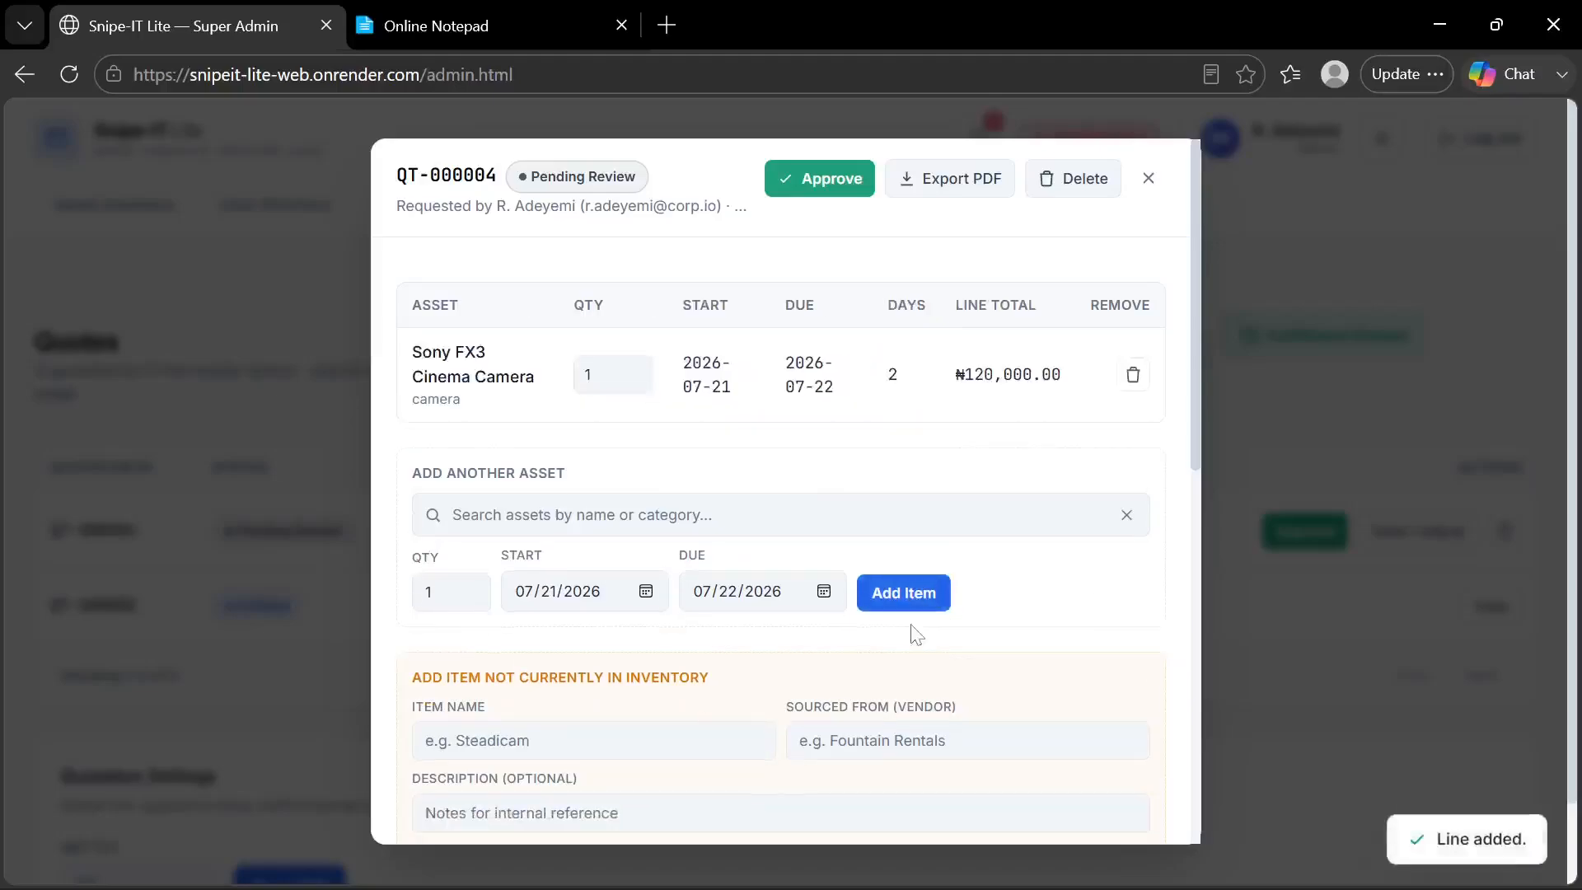
left_click(1149, 178)
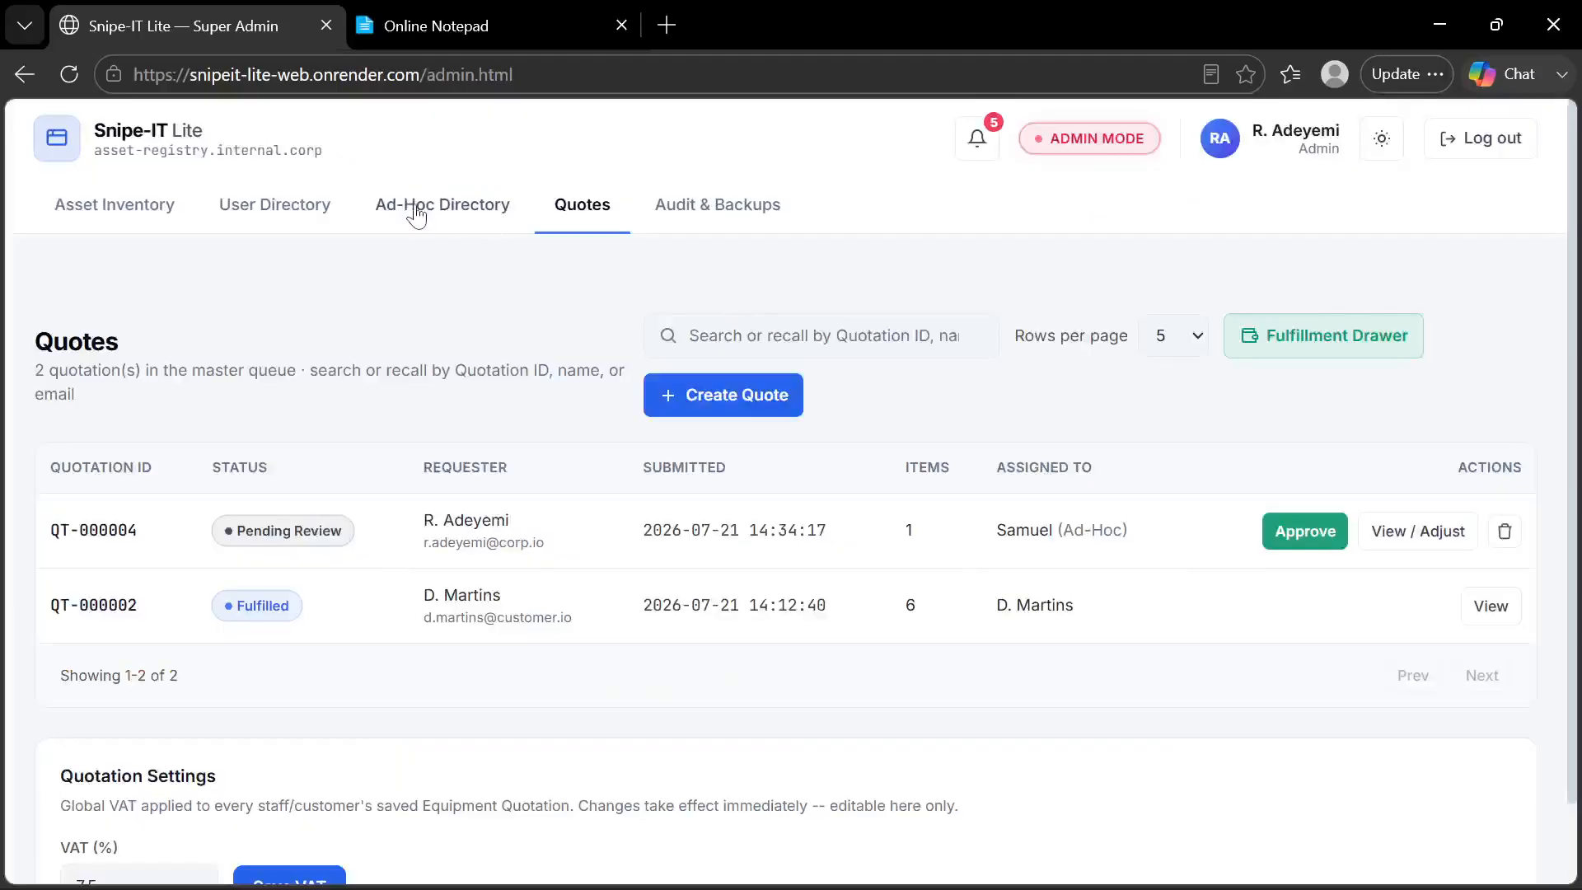
Check the Ad-Hoc Directory for the new unlinked profile, reloading the page to refresh the list
left_click(479, 219)
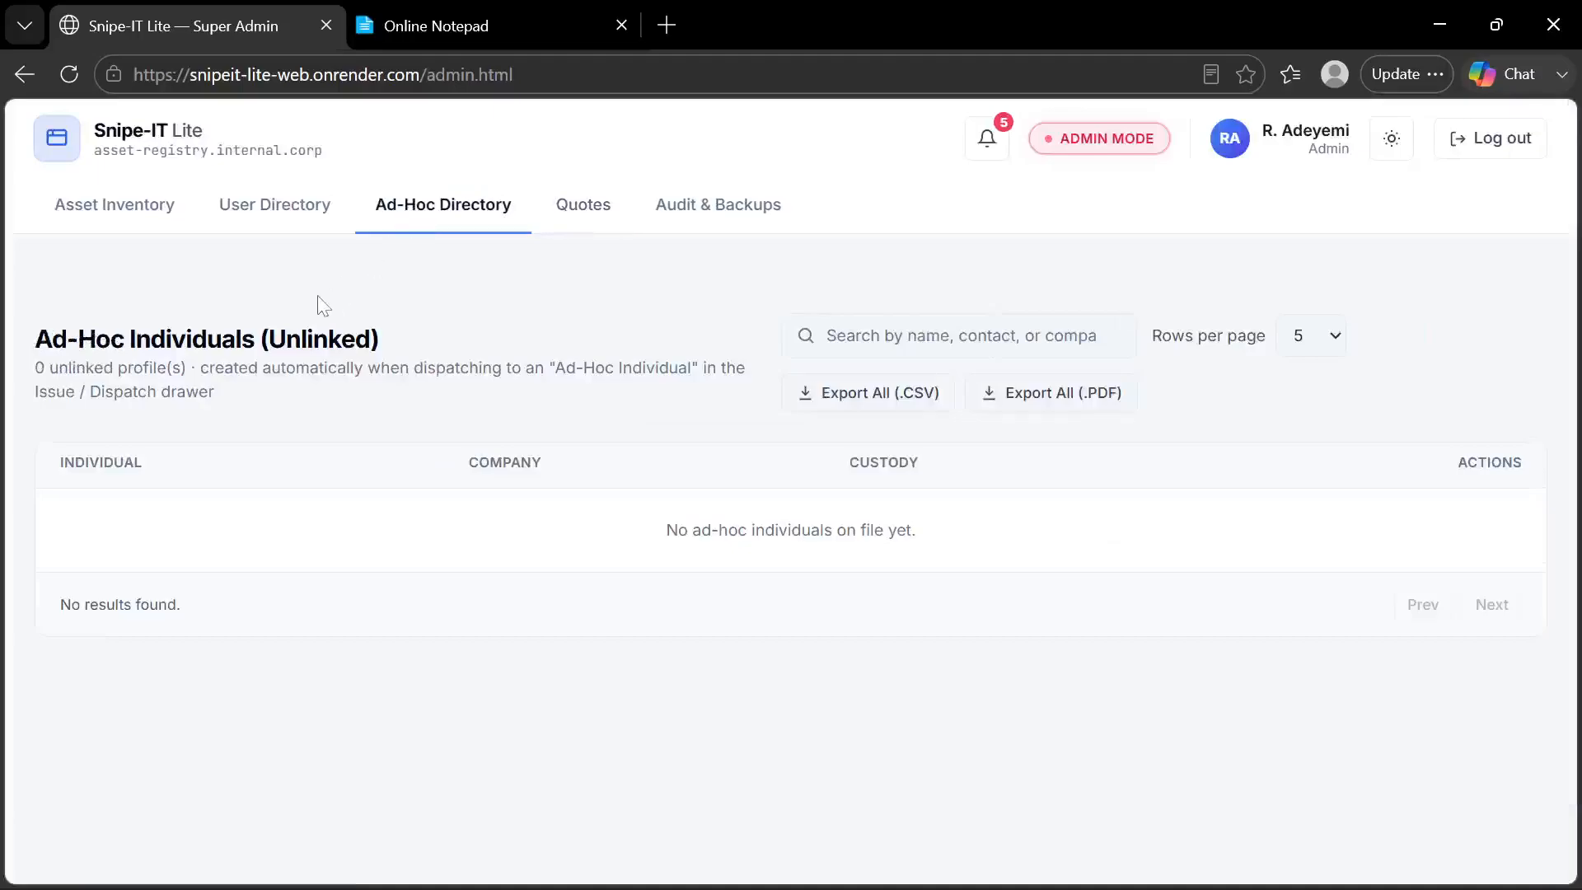
key("F5")
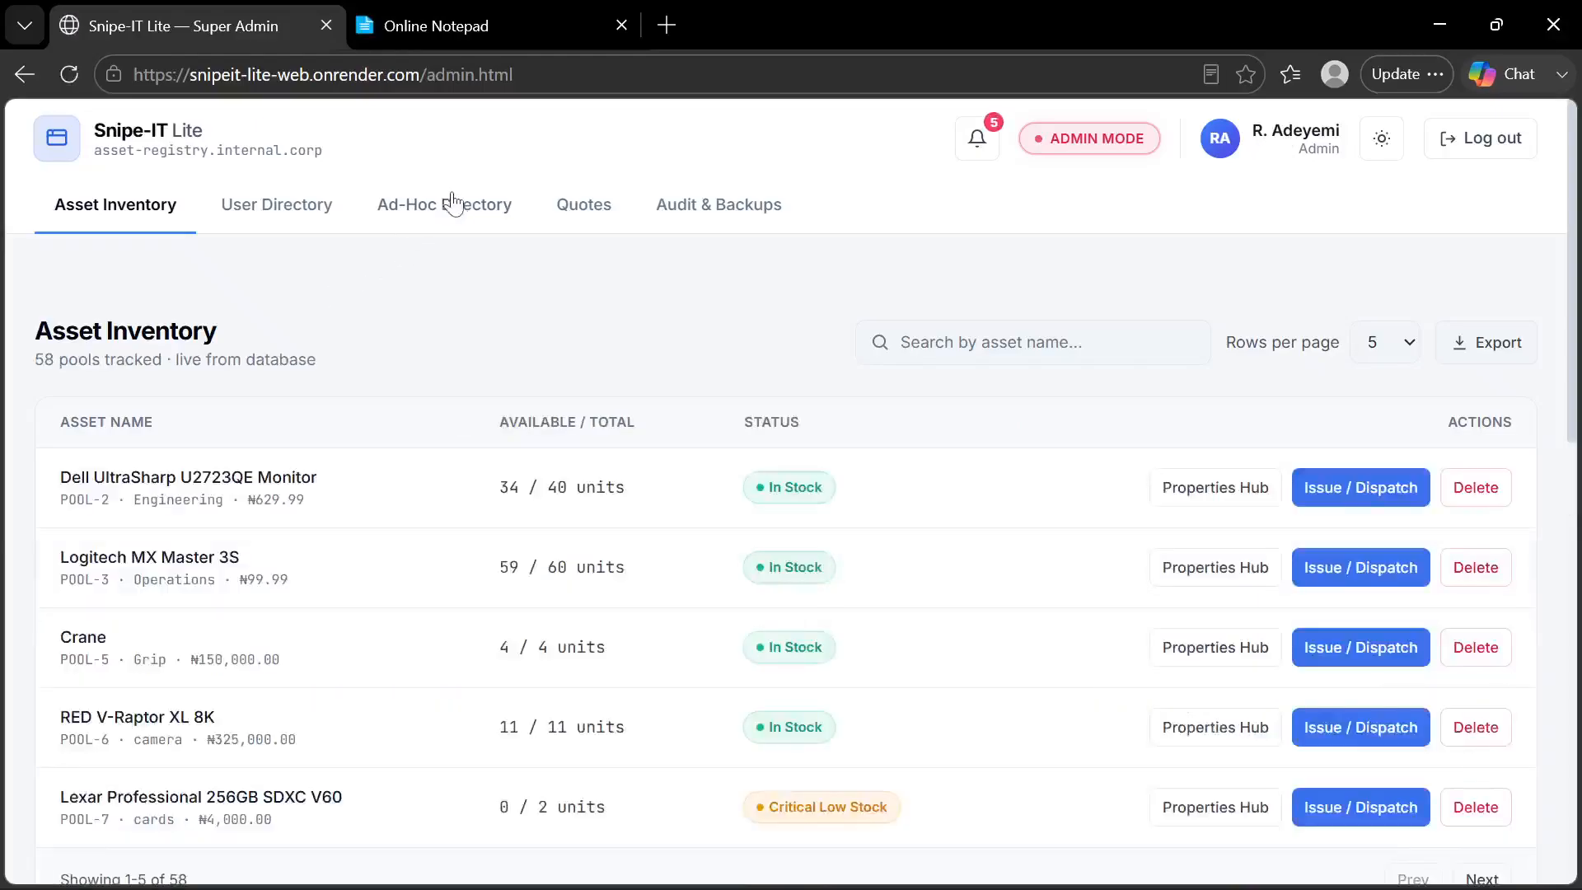
left_click(460, 219)
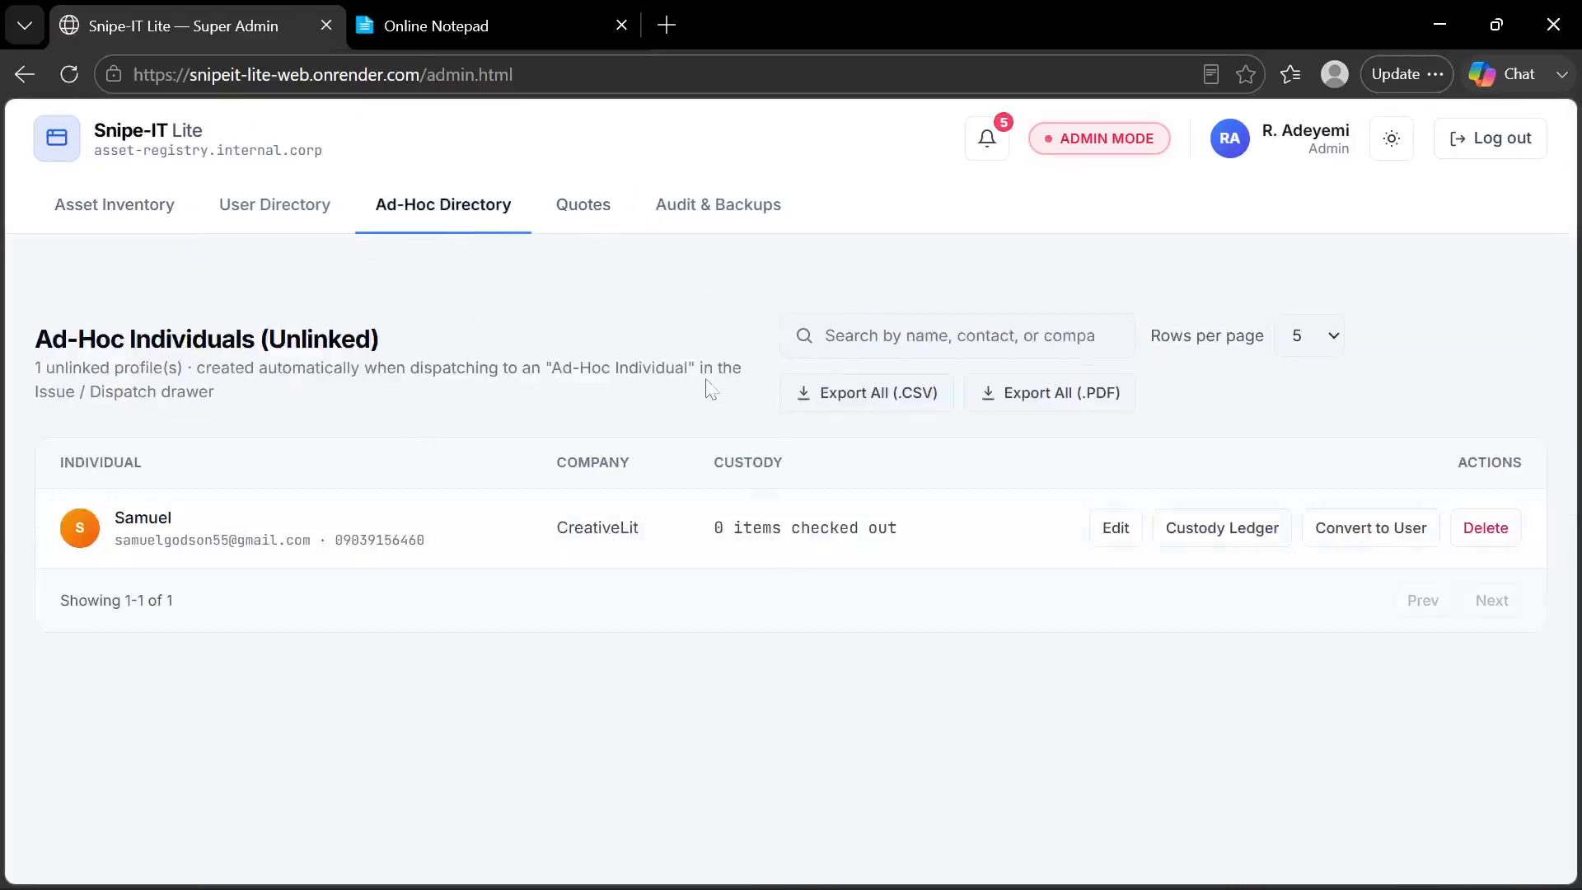
Approve the ad-hoc individual's quote and check it out from the Fulfillment Drawer
left_click(607, 224)
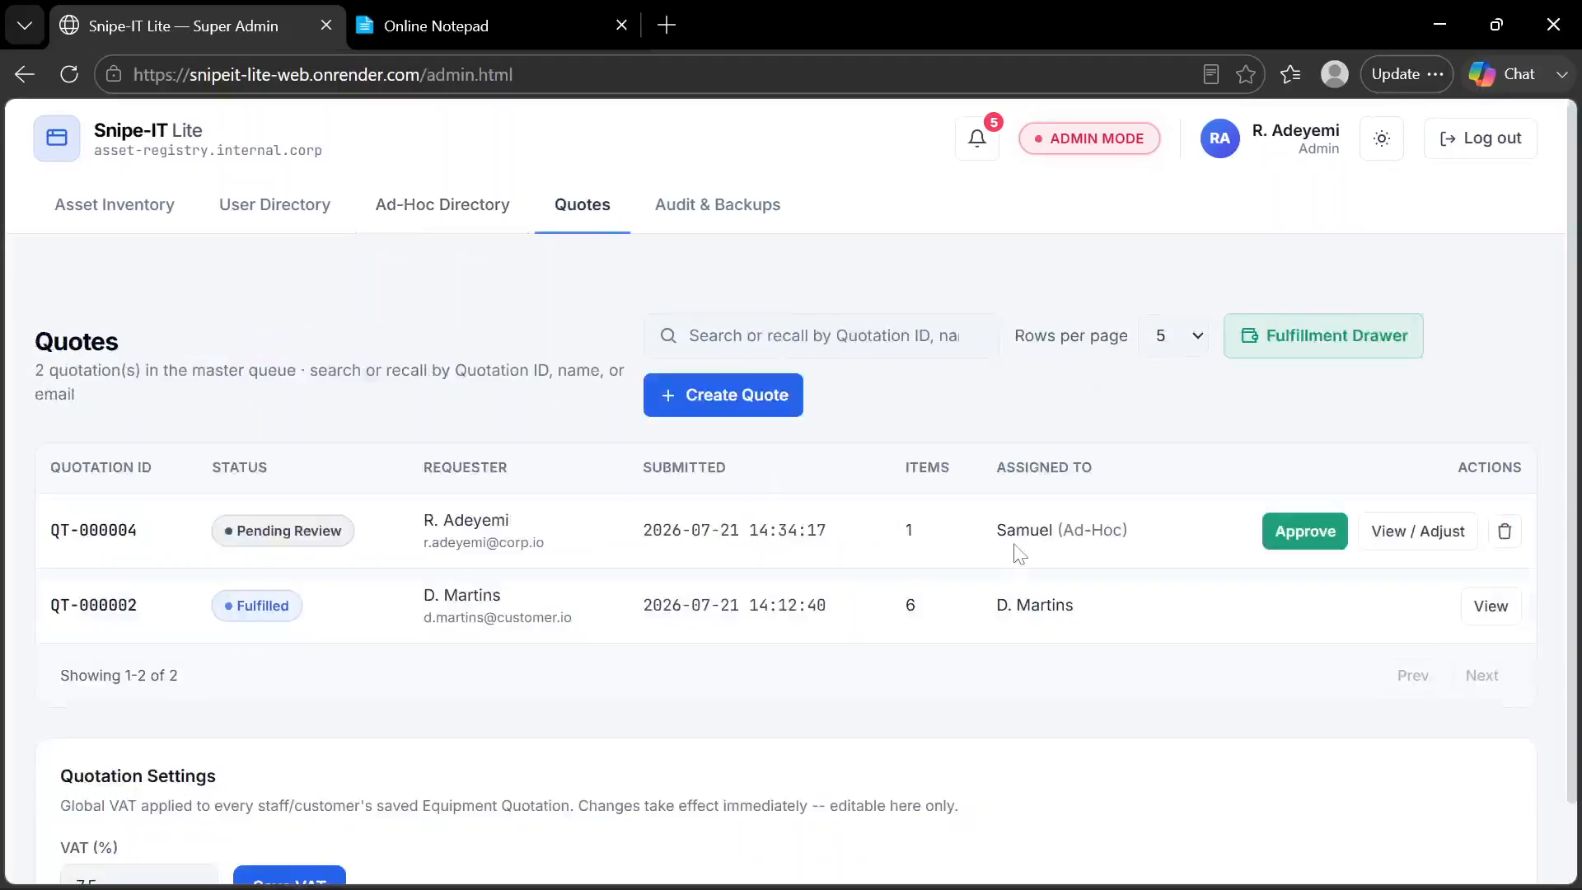
left_click(1307, 535)
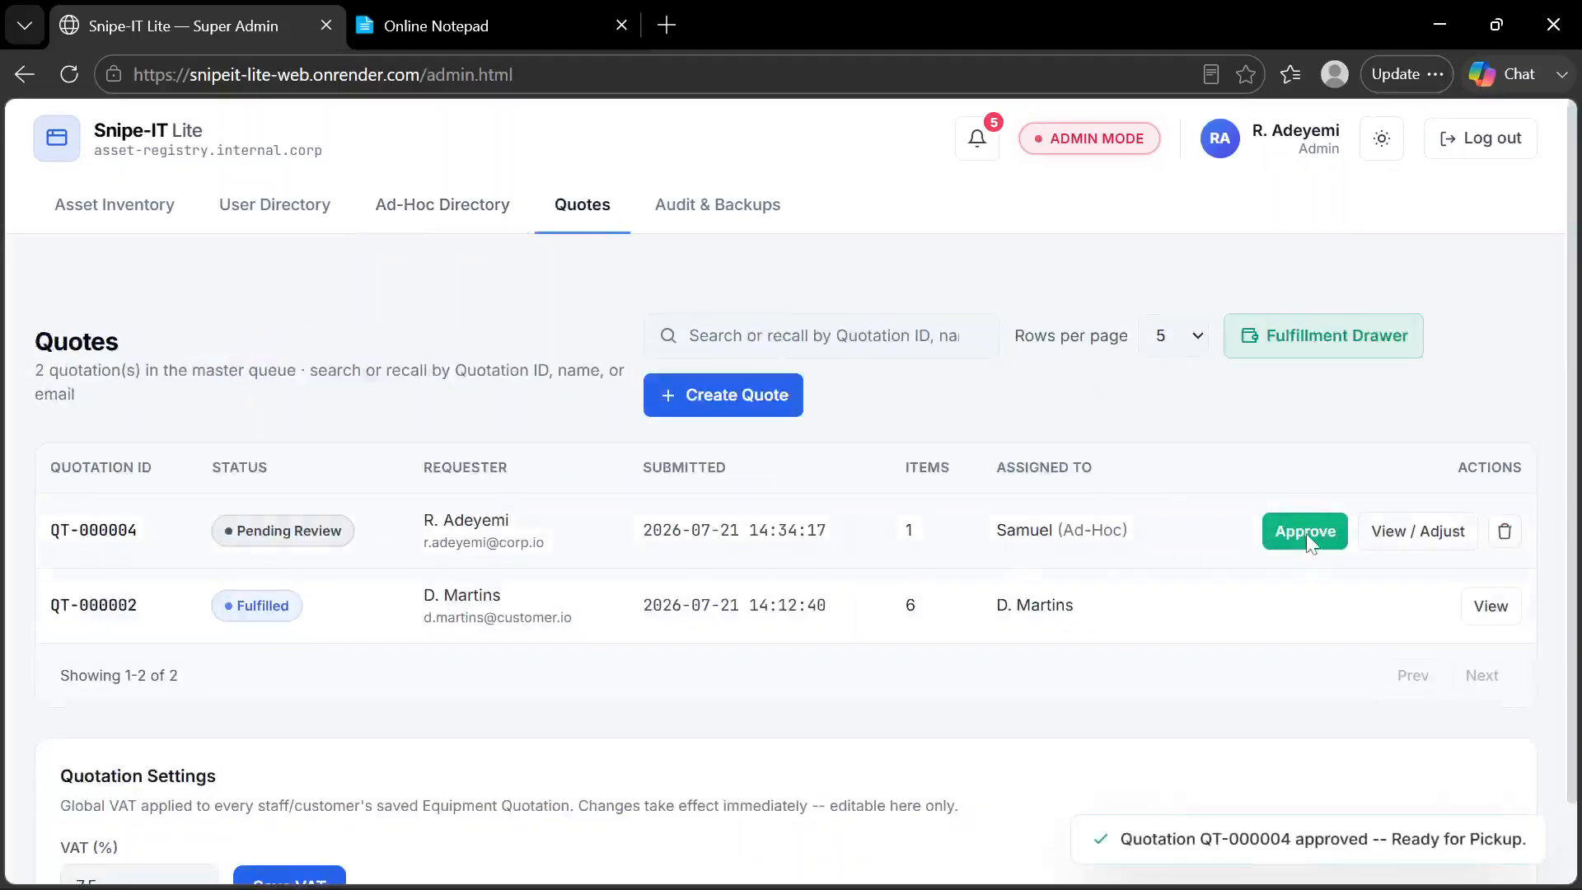
left_click(1296, 338)
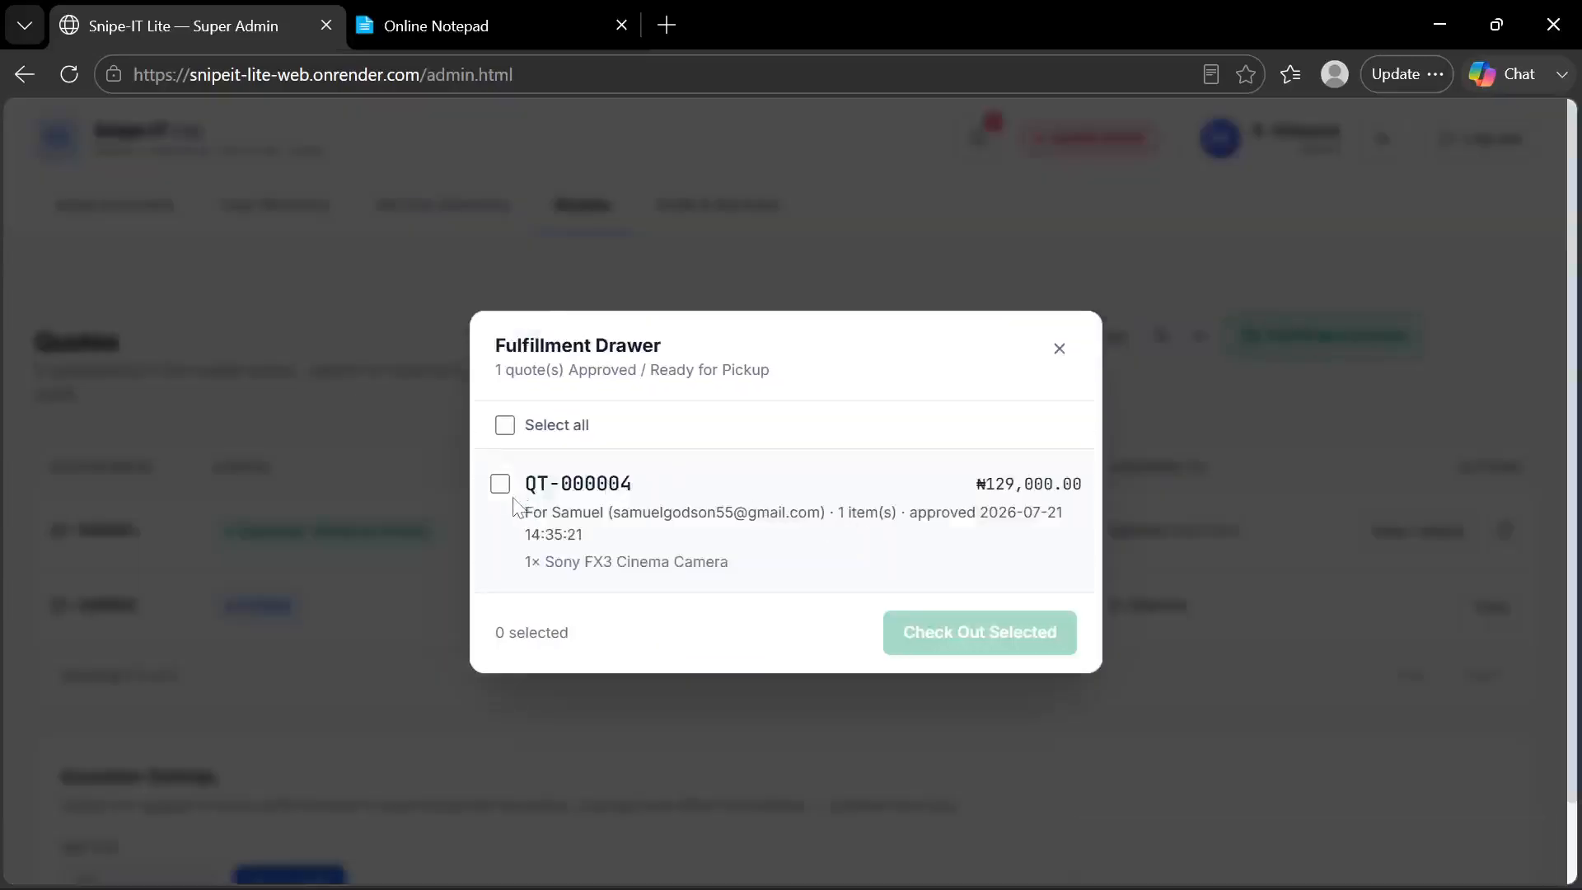
left_click(500, 484)
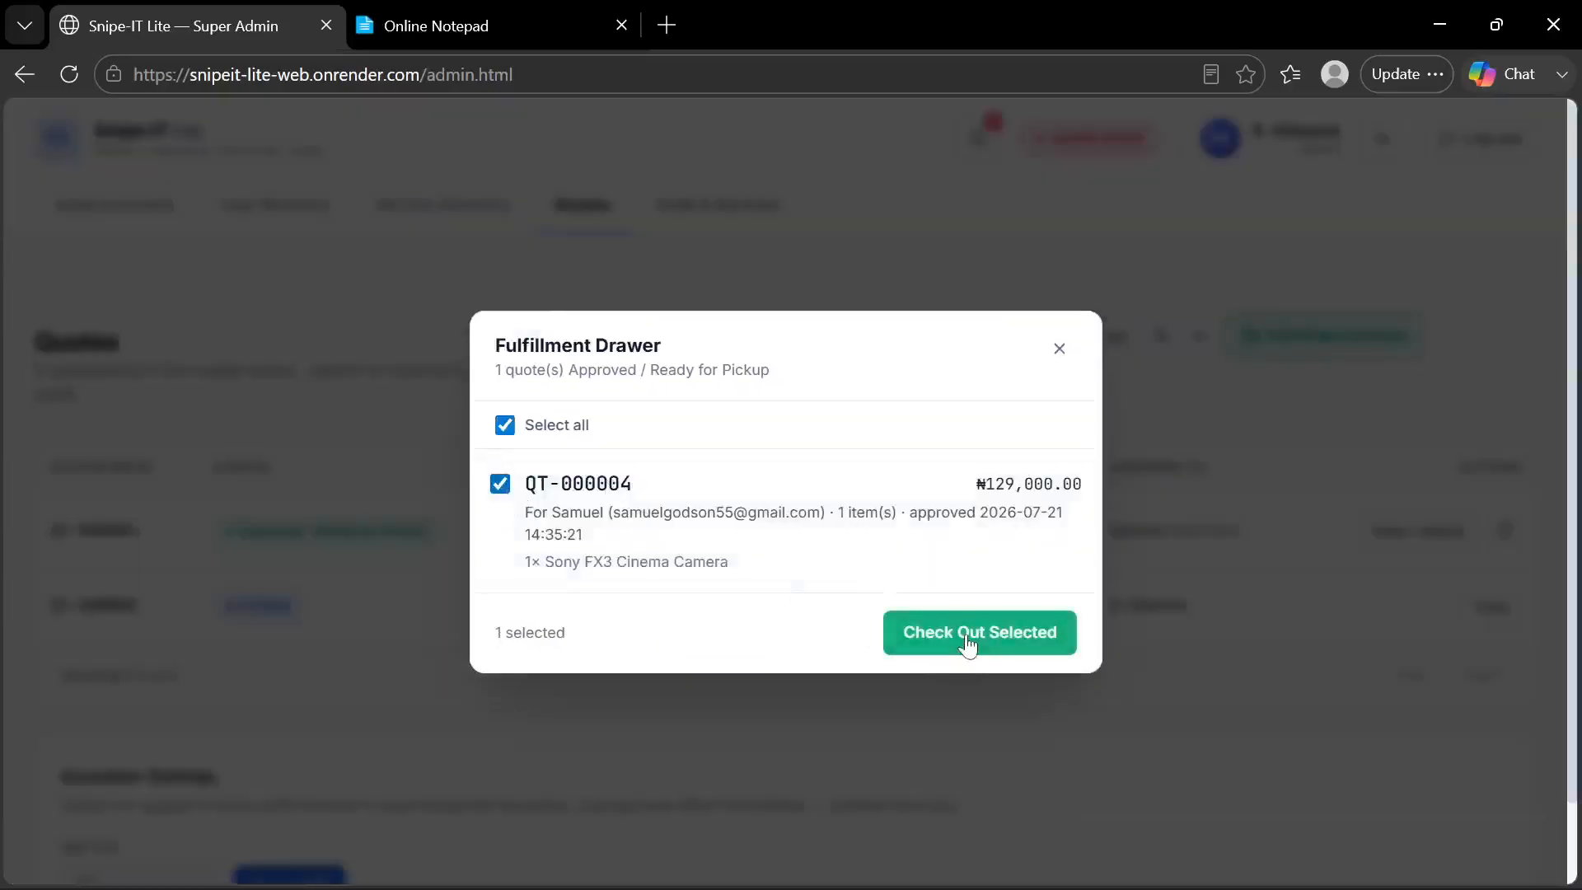
left_click(965, 633)
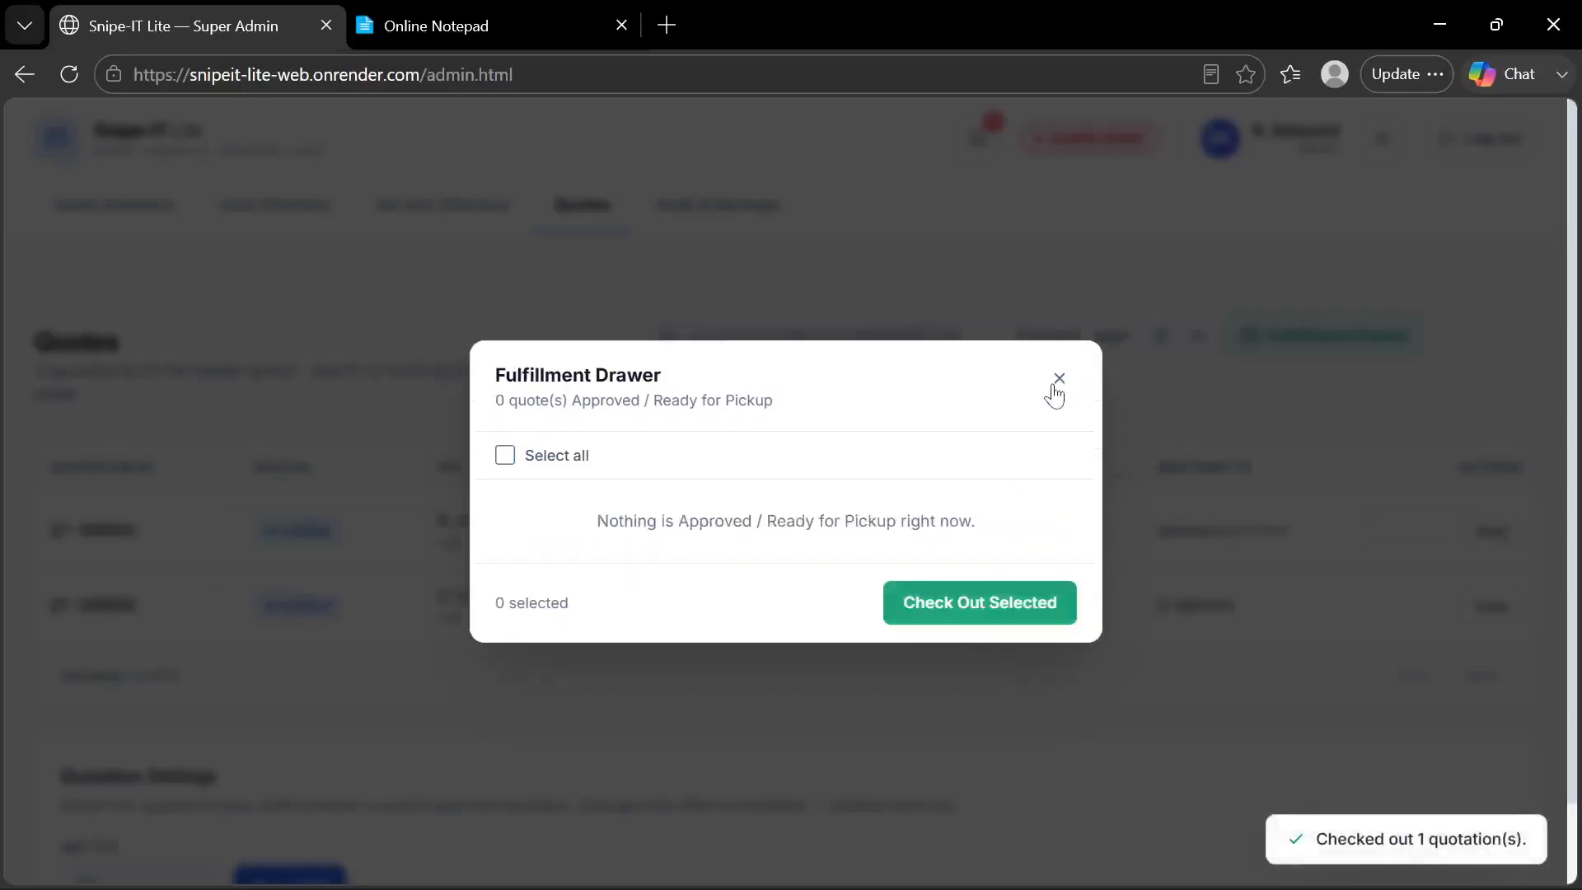
left_click(1058, 380)
Review the custody ledger of the CreativeLit individual in the Ad-Hoc Directory and close it
left_click(432, 205)
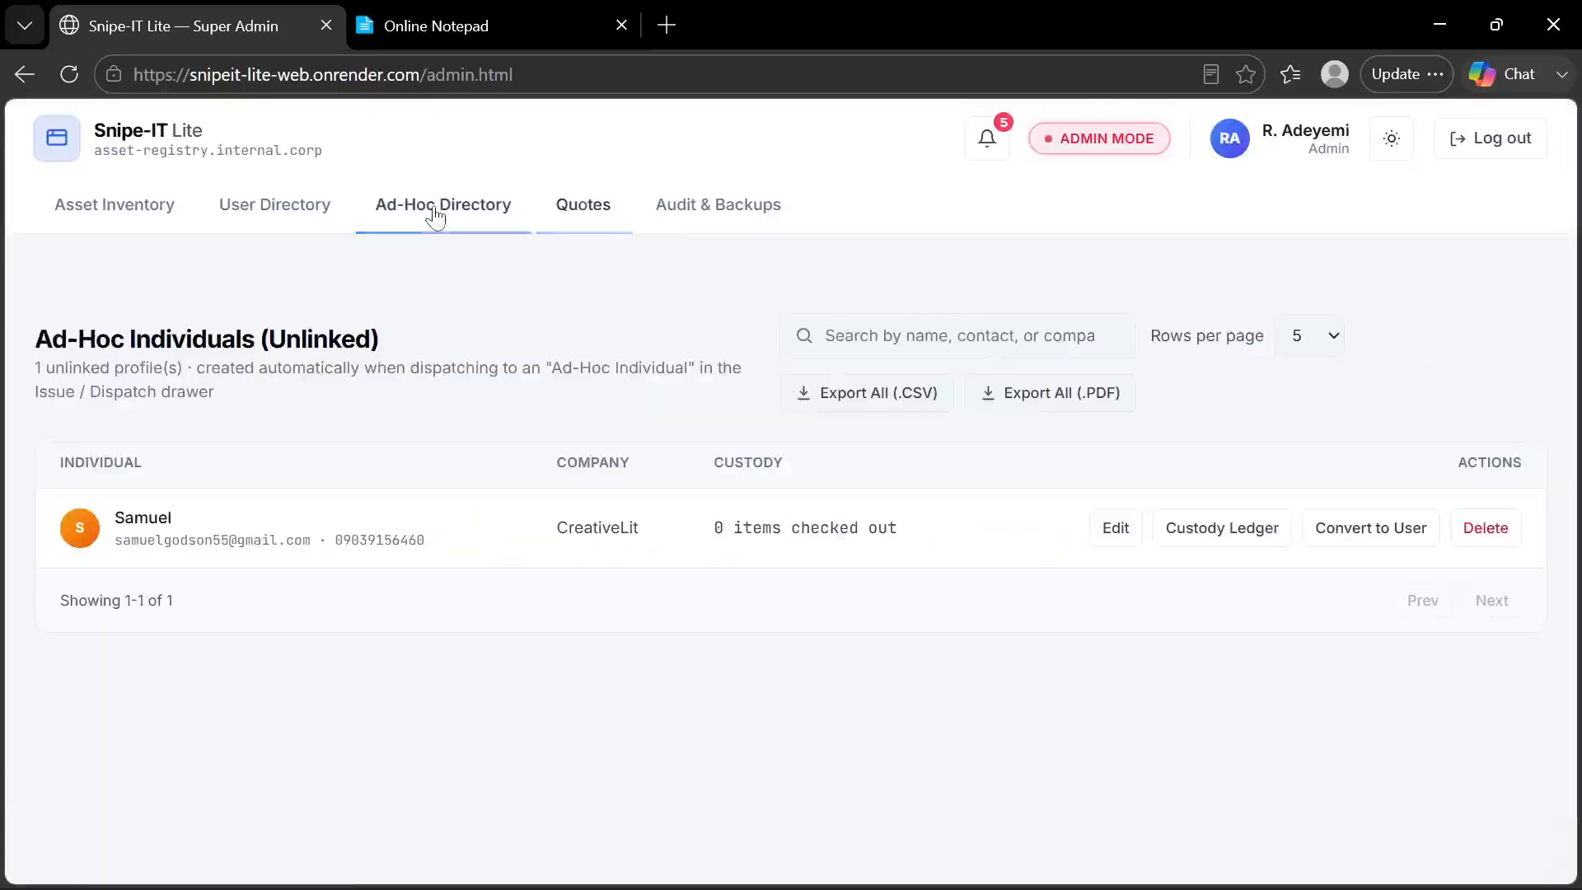
left_click(1267, 542)
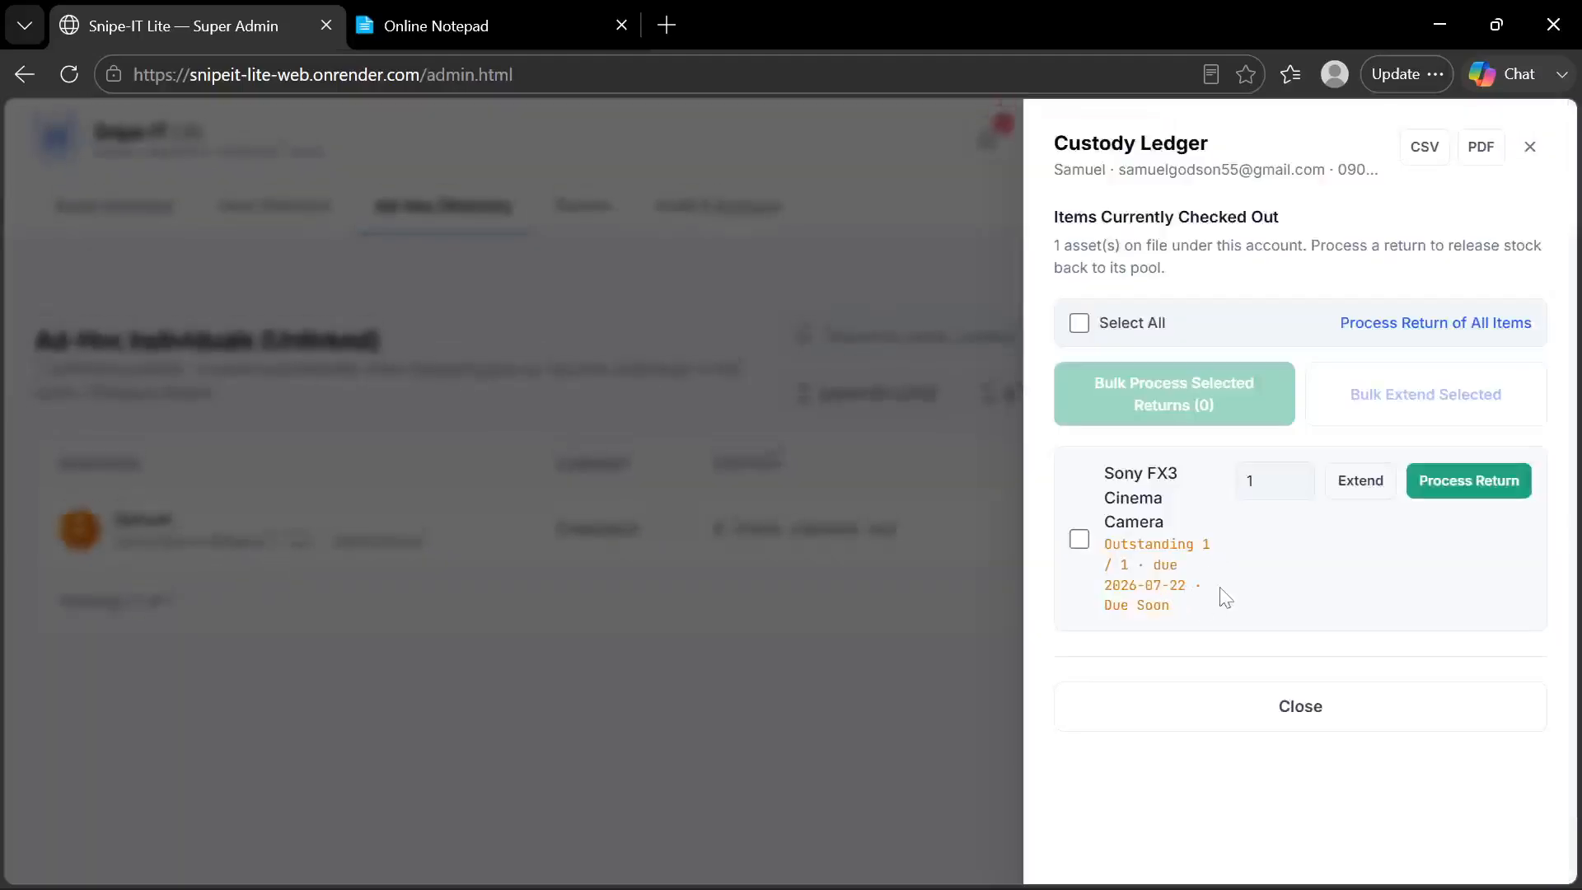
left_click(1216, 712)
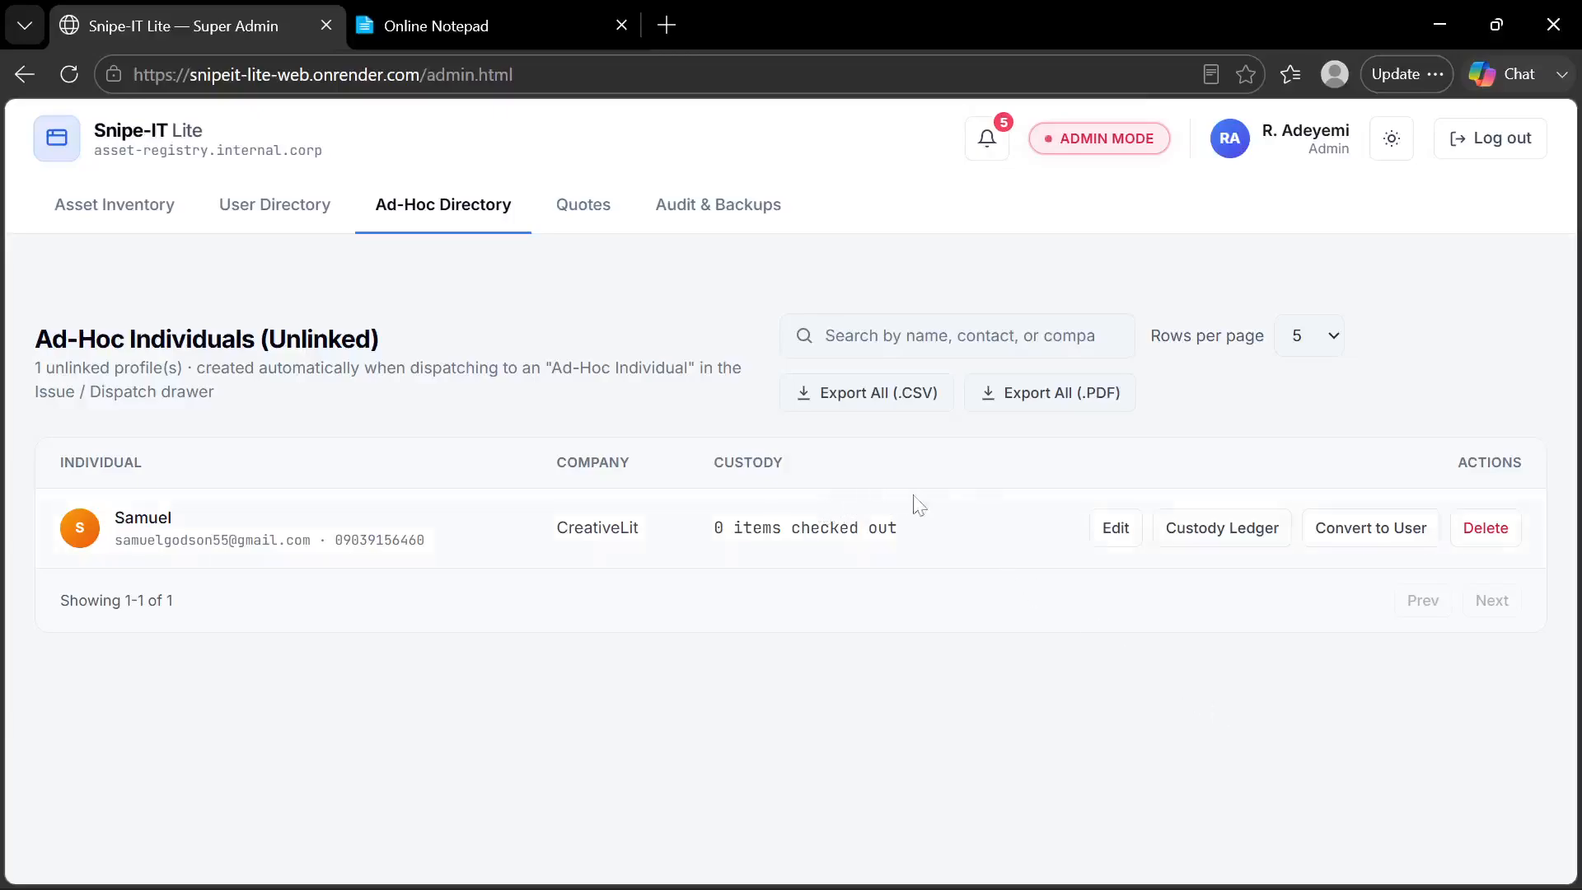
Start dispatching the Dell UltraSharp U2723QE Monitor from the Asset Inventory, assigning it to an ad-hoc individual with a new unlinked profile
left_click(118, 219)
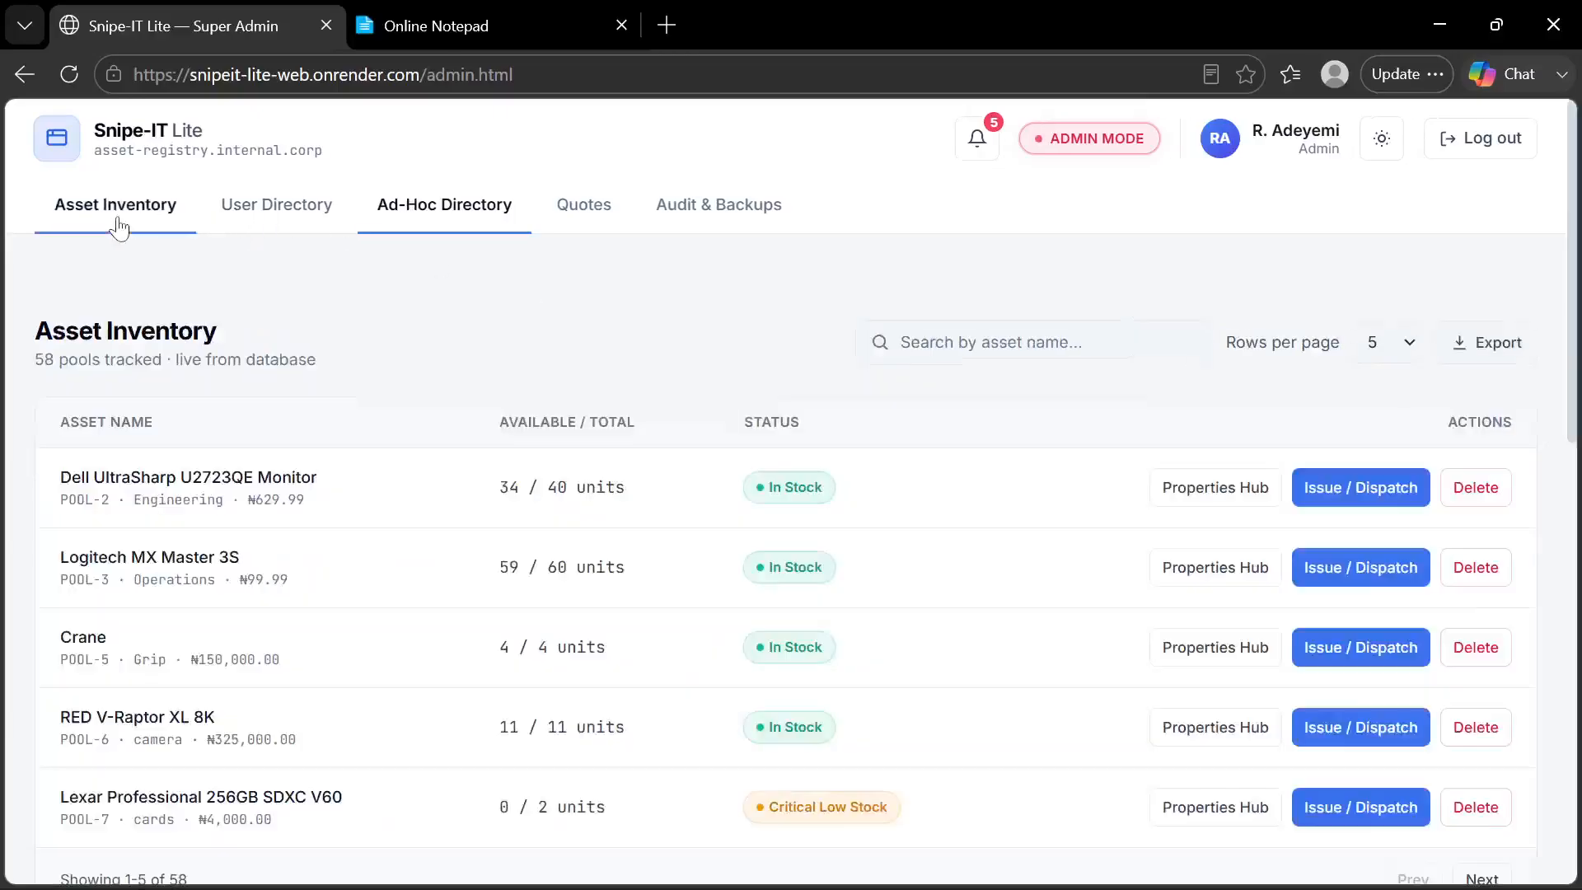
left_click(1299, 491)
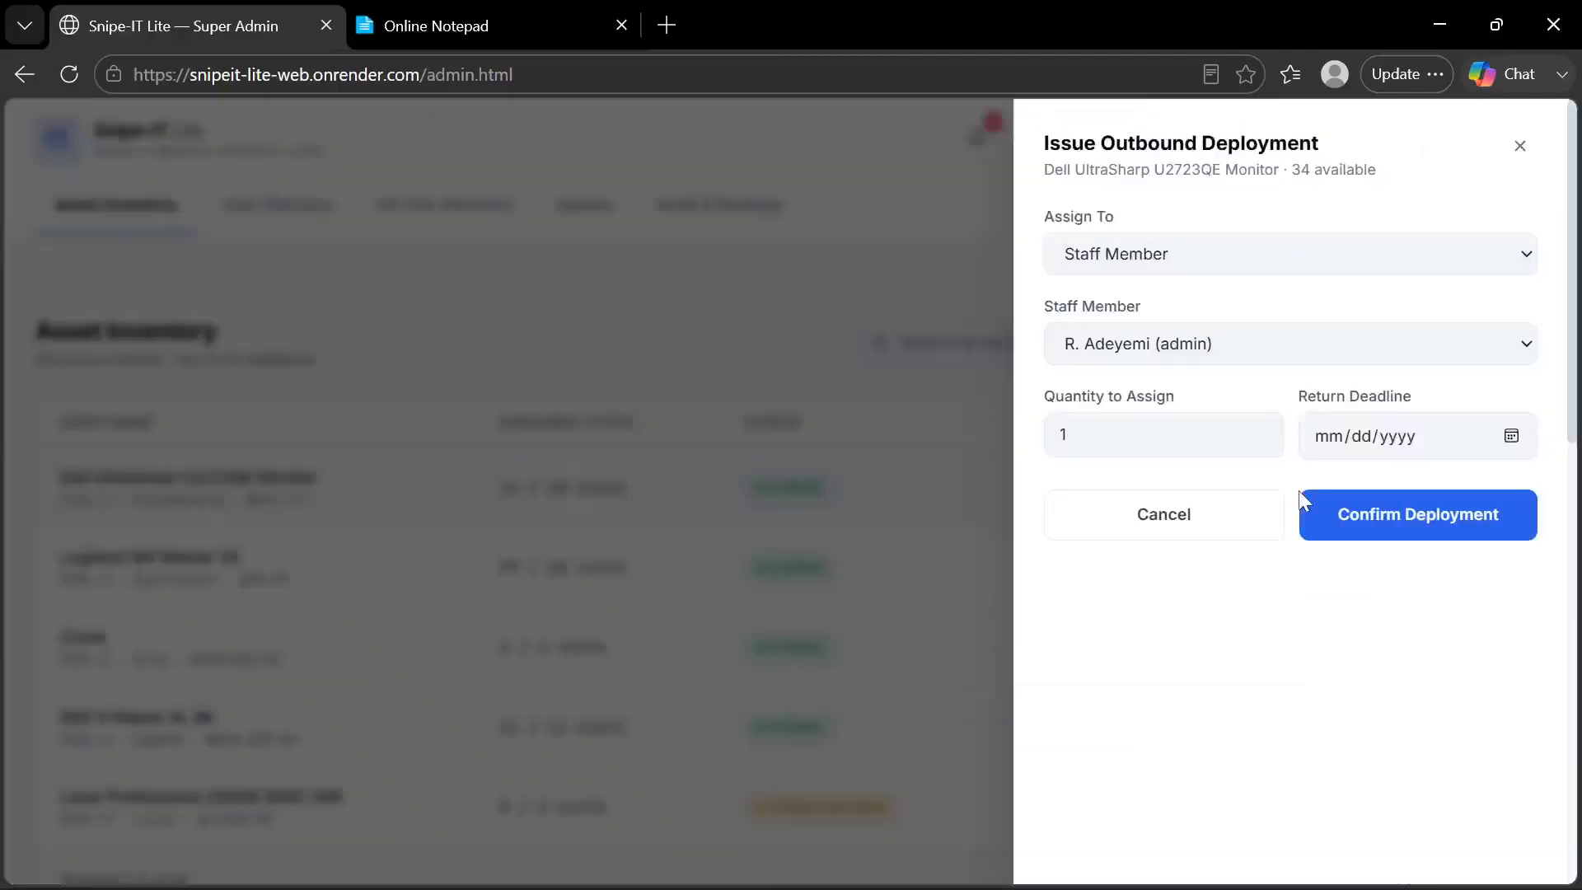
left_click(1141, 264)
left_click(1116, 355)
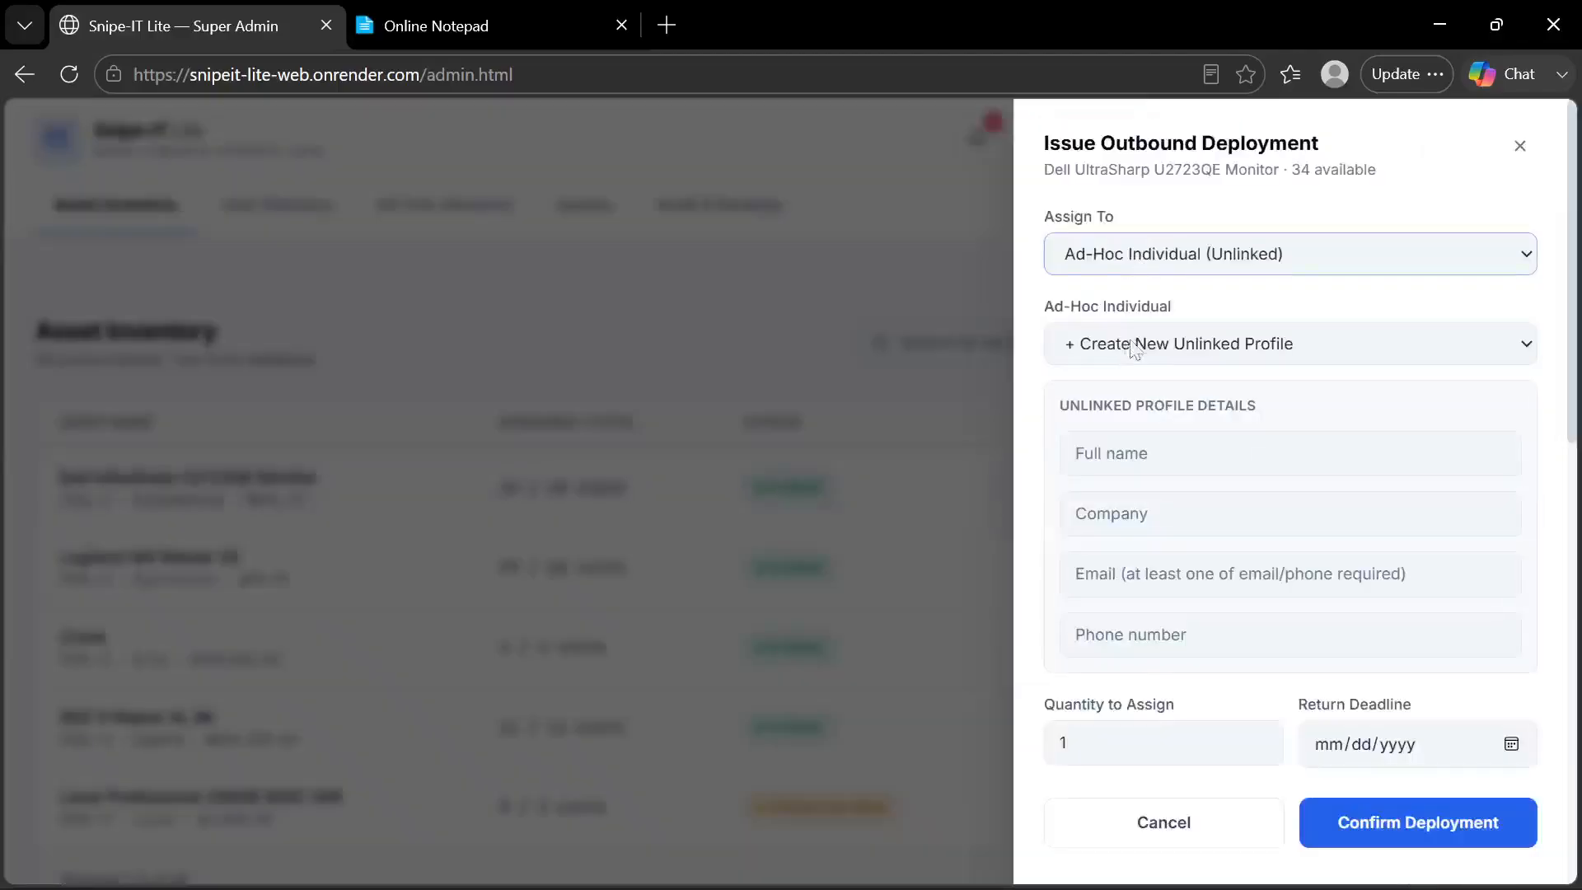
left_click(1175, 349)
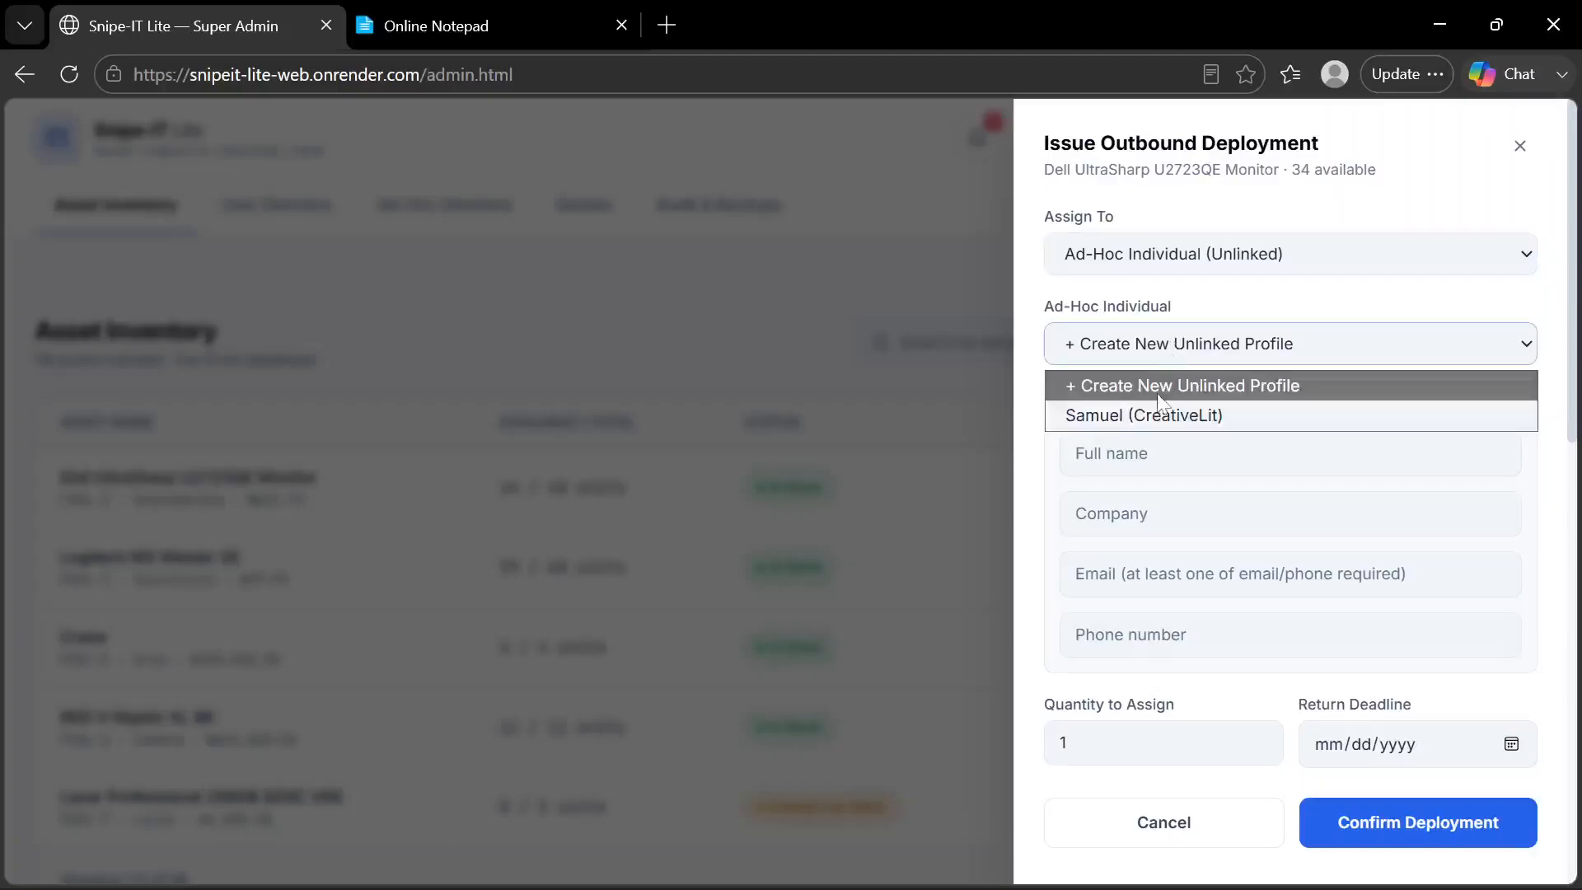
left_click(1159, 414)
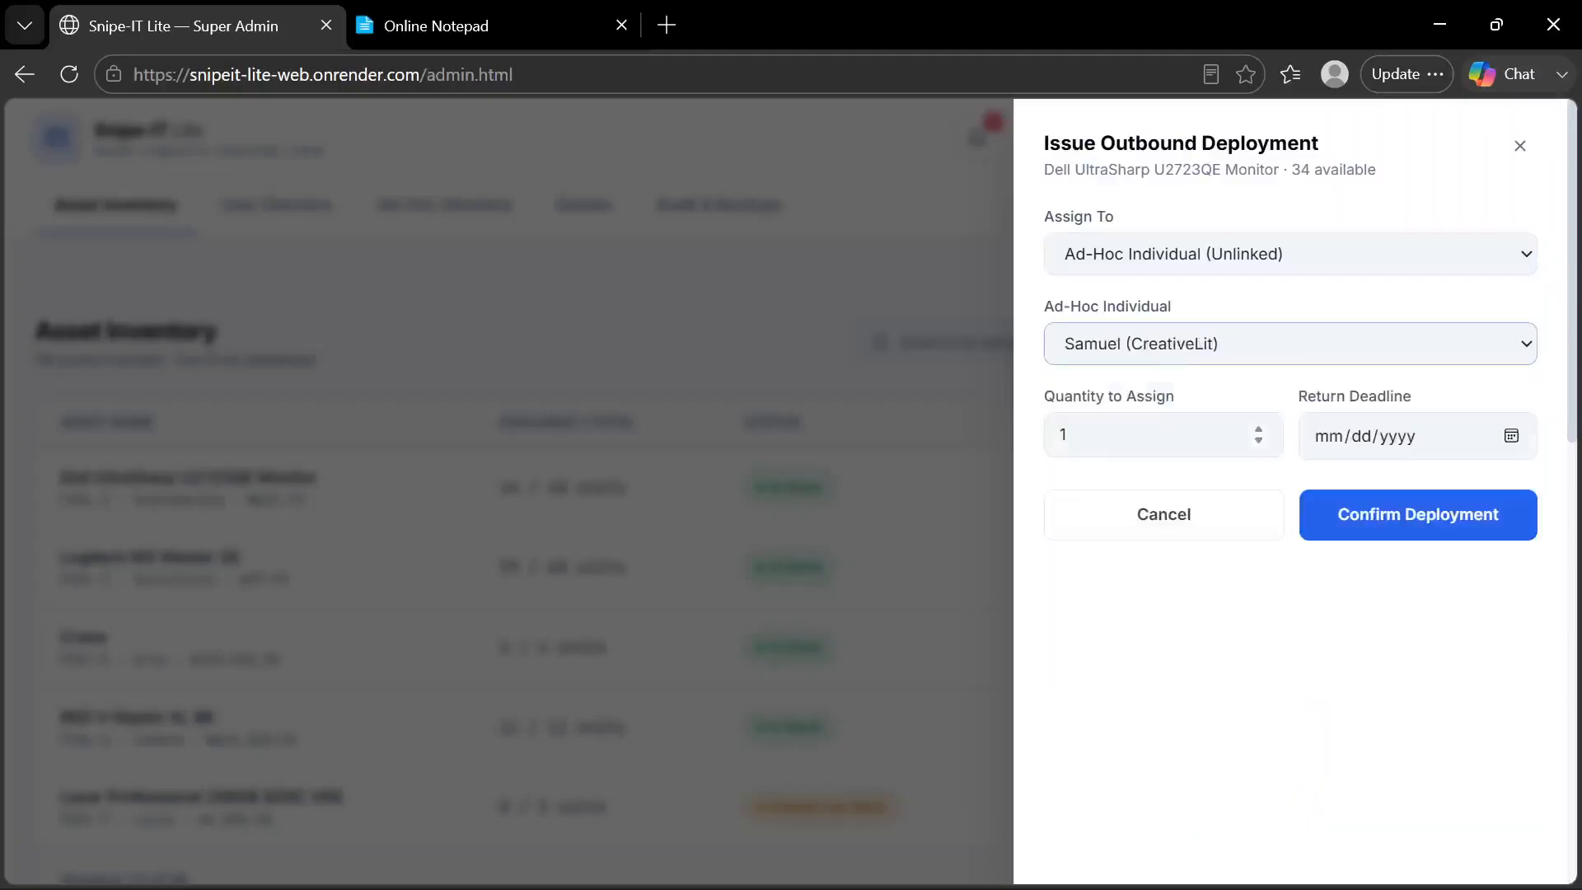
left_click(1216, 344)
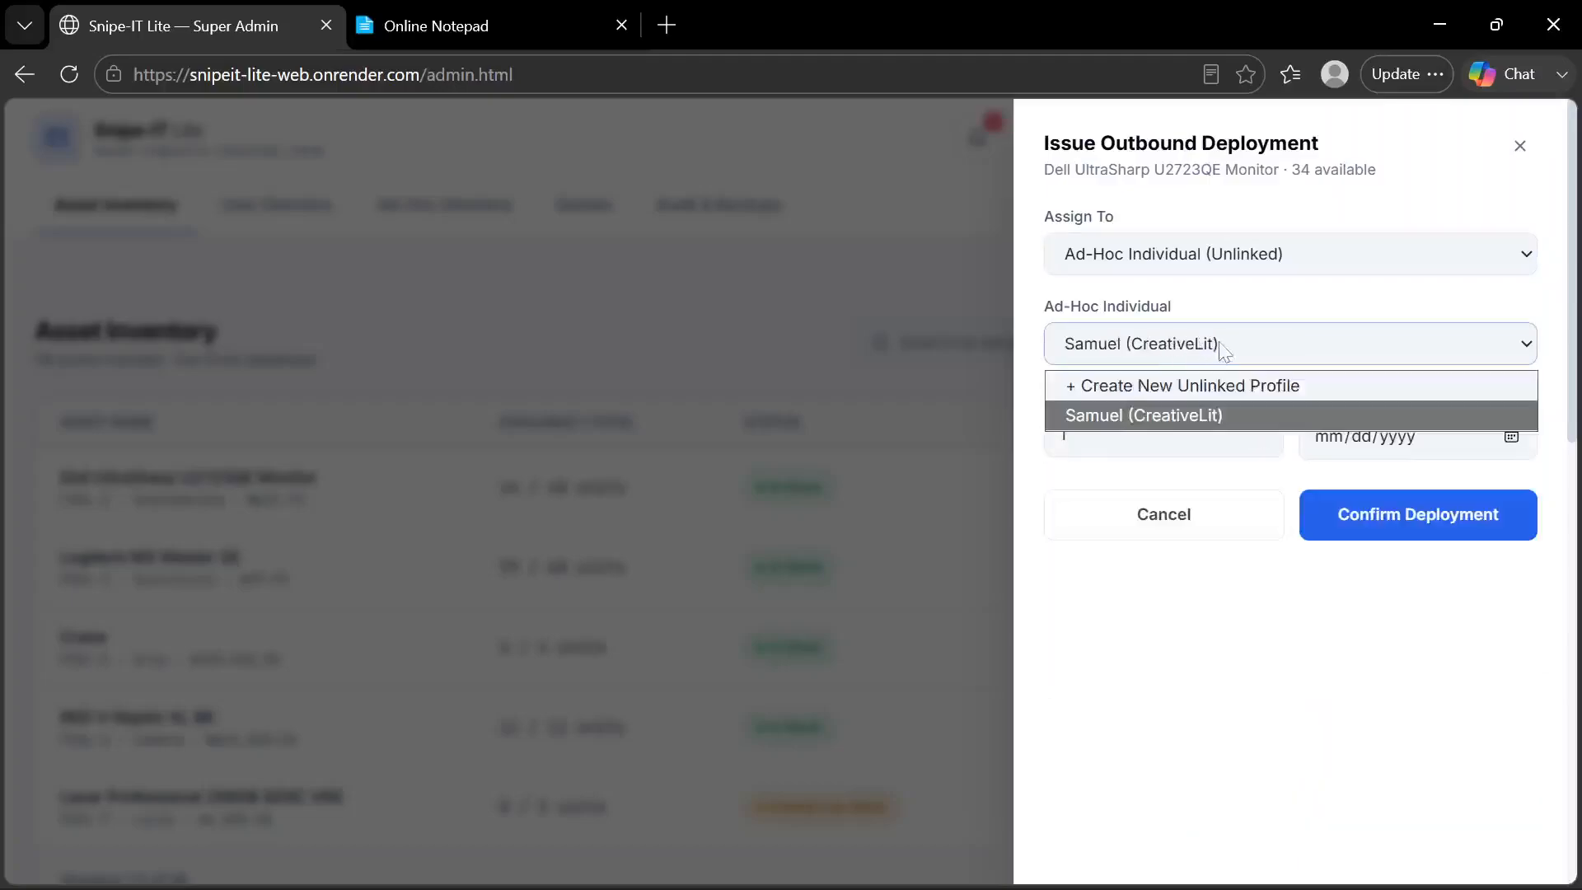
left_click(1197, 399)
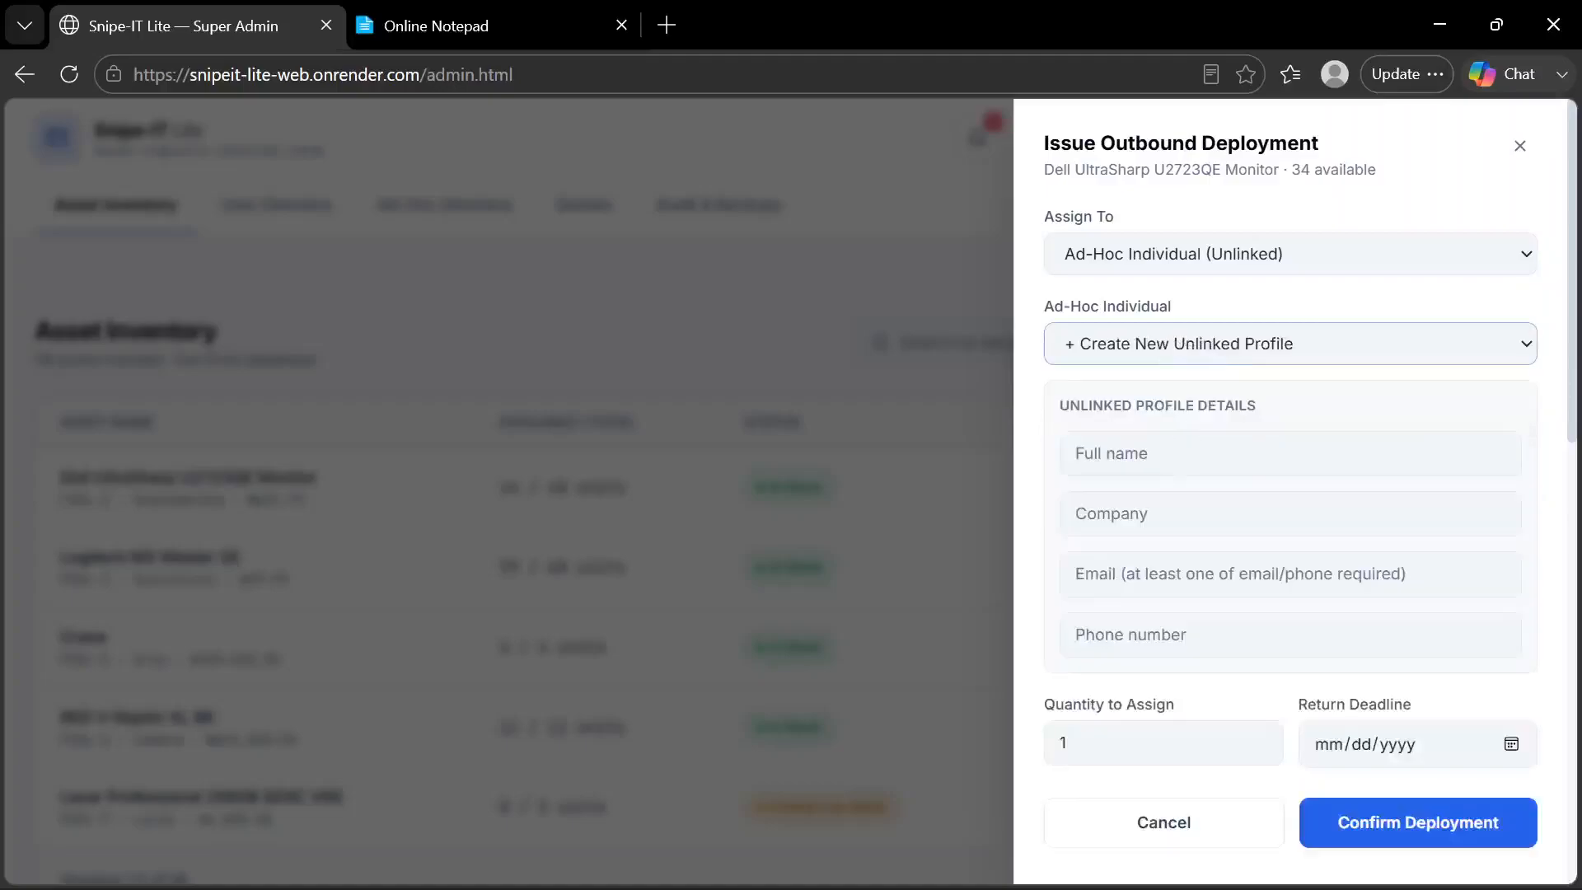
Fill in the unlinked profile's full name, company "Company C", e-mail and phone number
left_click(1196, 453)
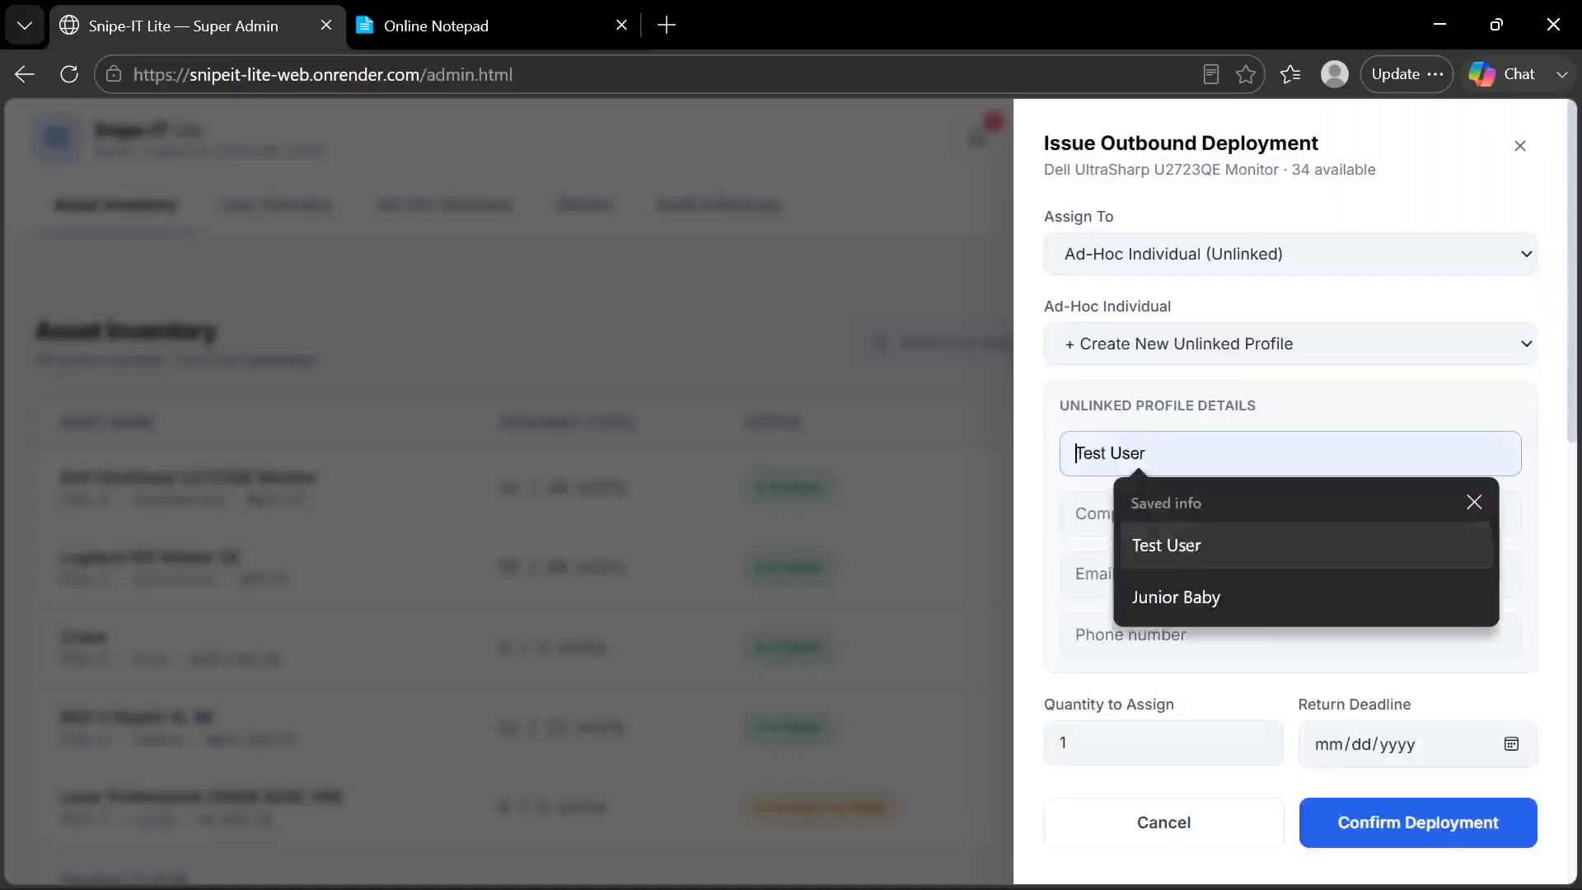
left_click(1187, 543)
left_click(1183, 513)
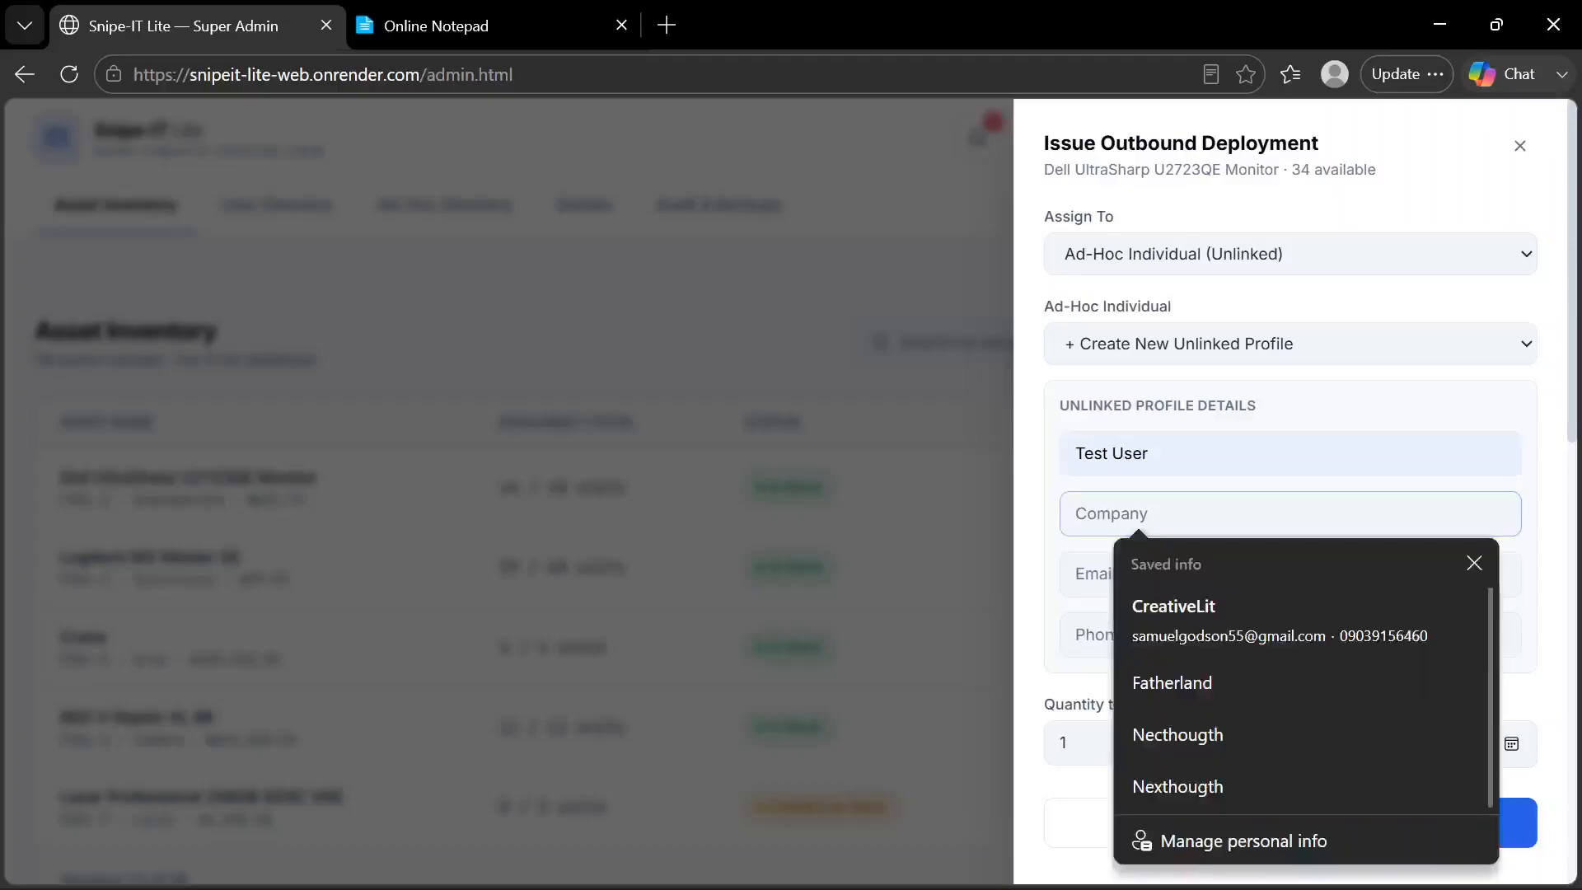
type("Company C")
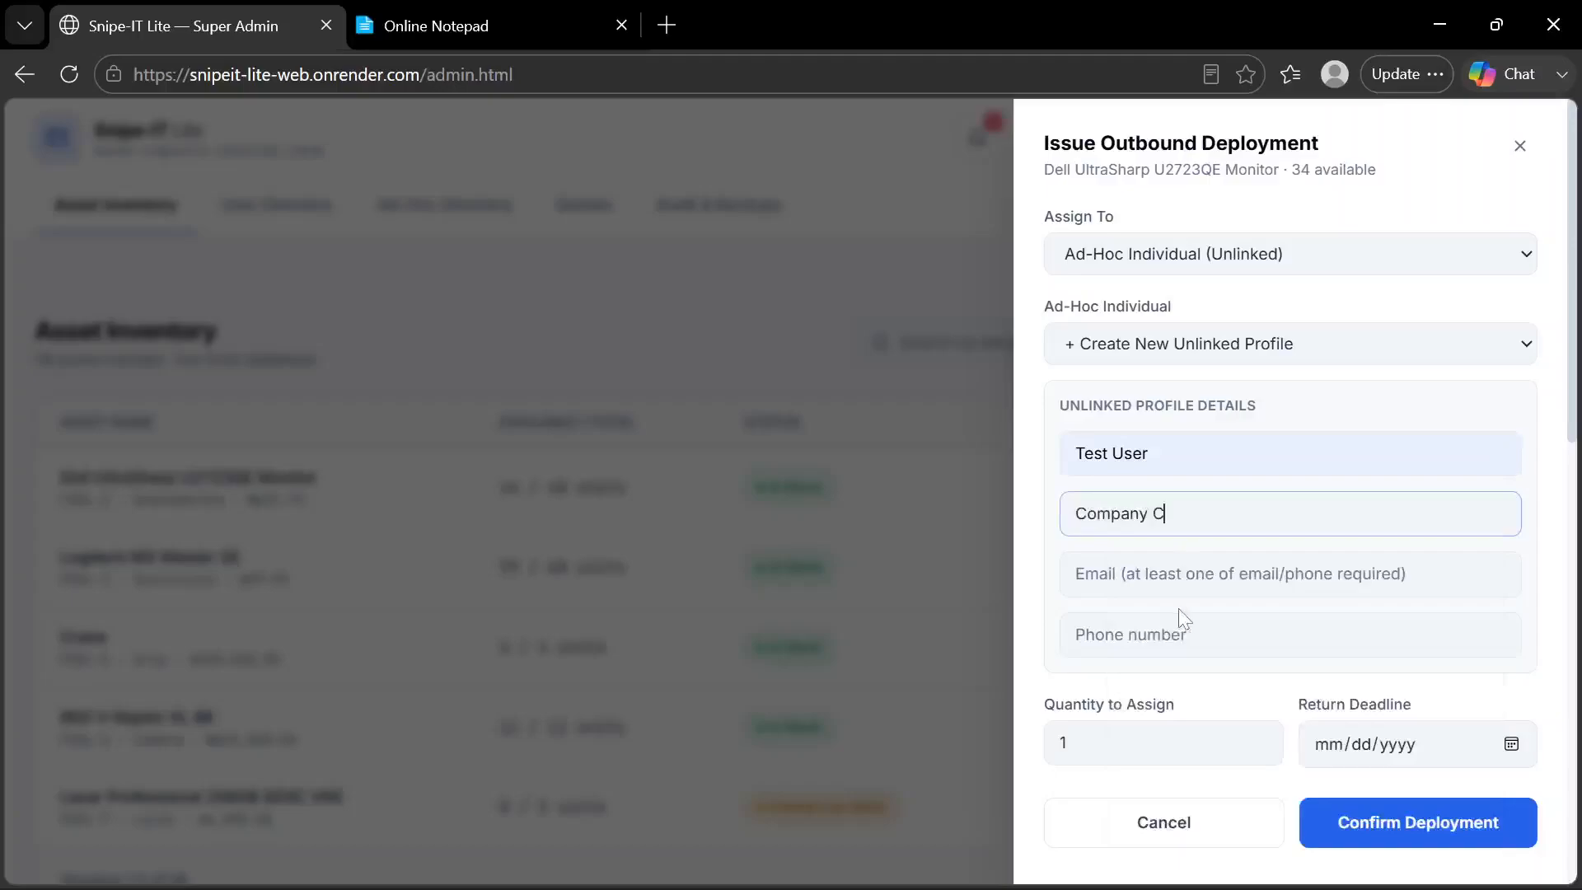
scroll(1180, 621, "down", 2)
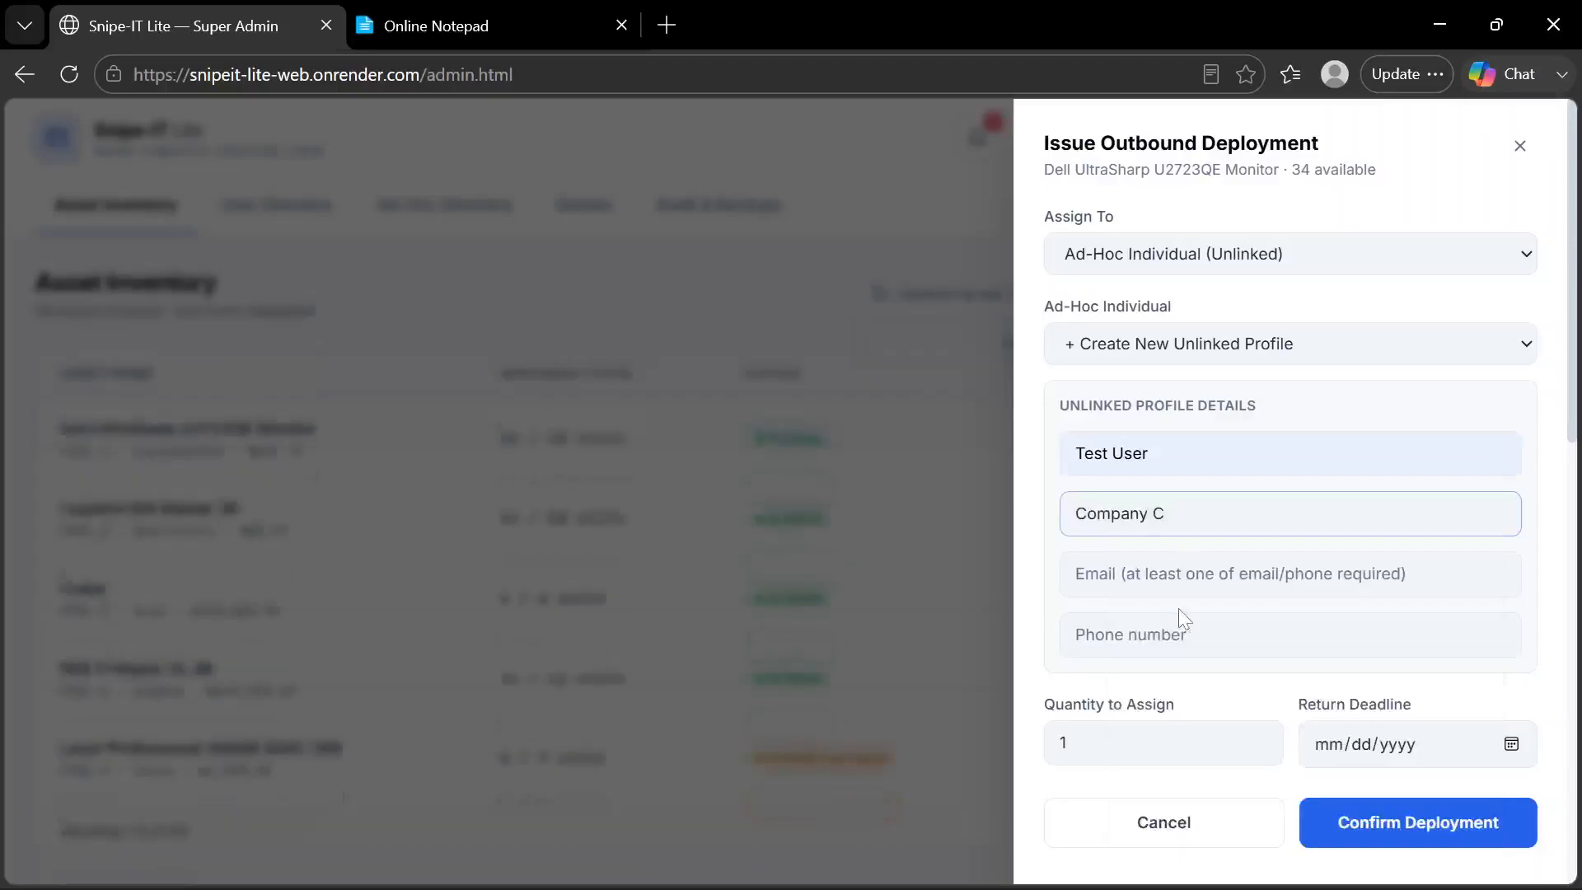
left_click(1182, 574)
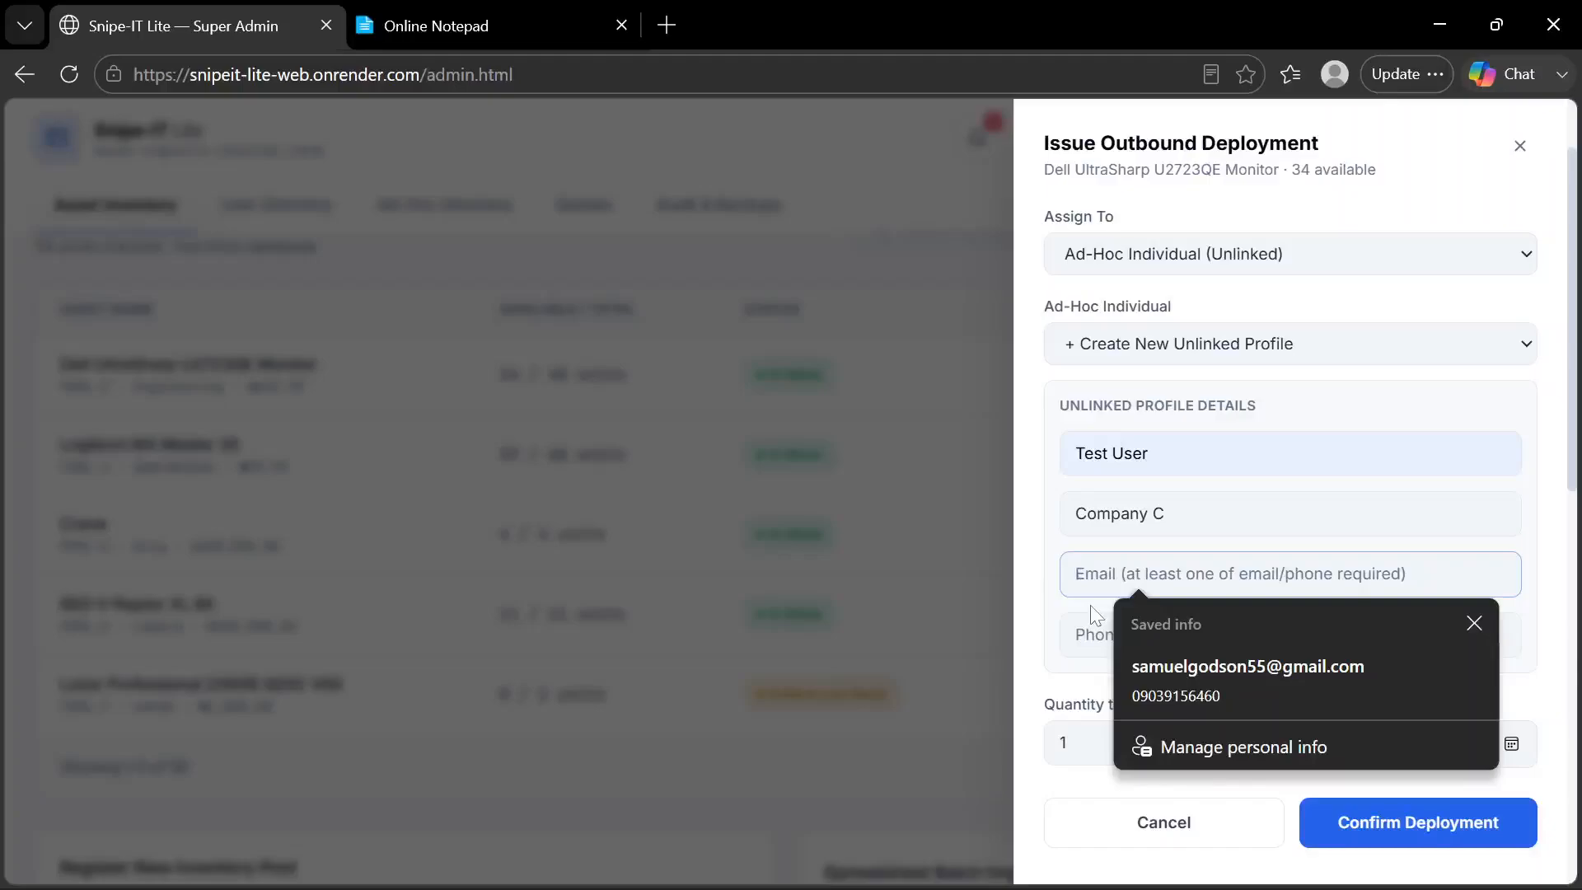
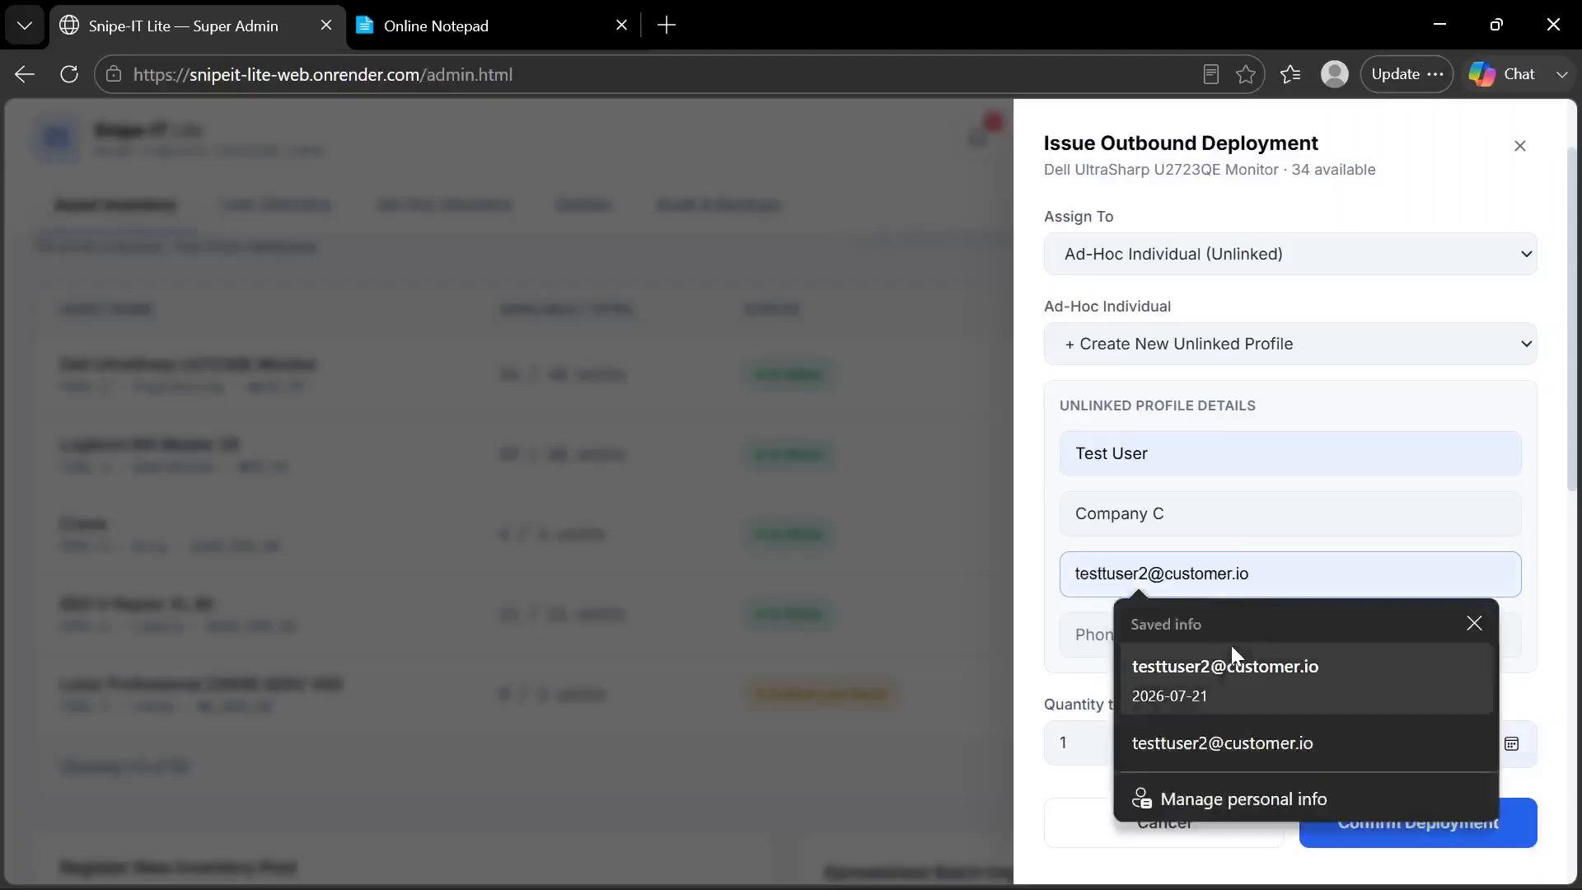
left_click(1231, 647)
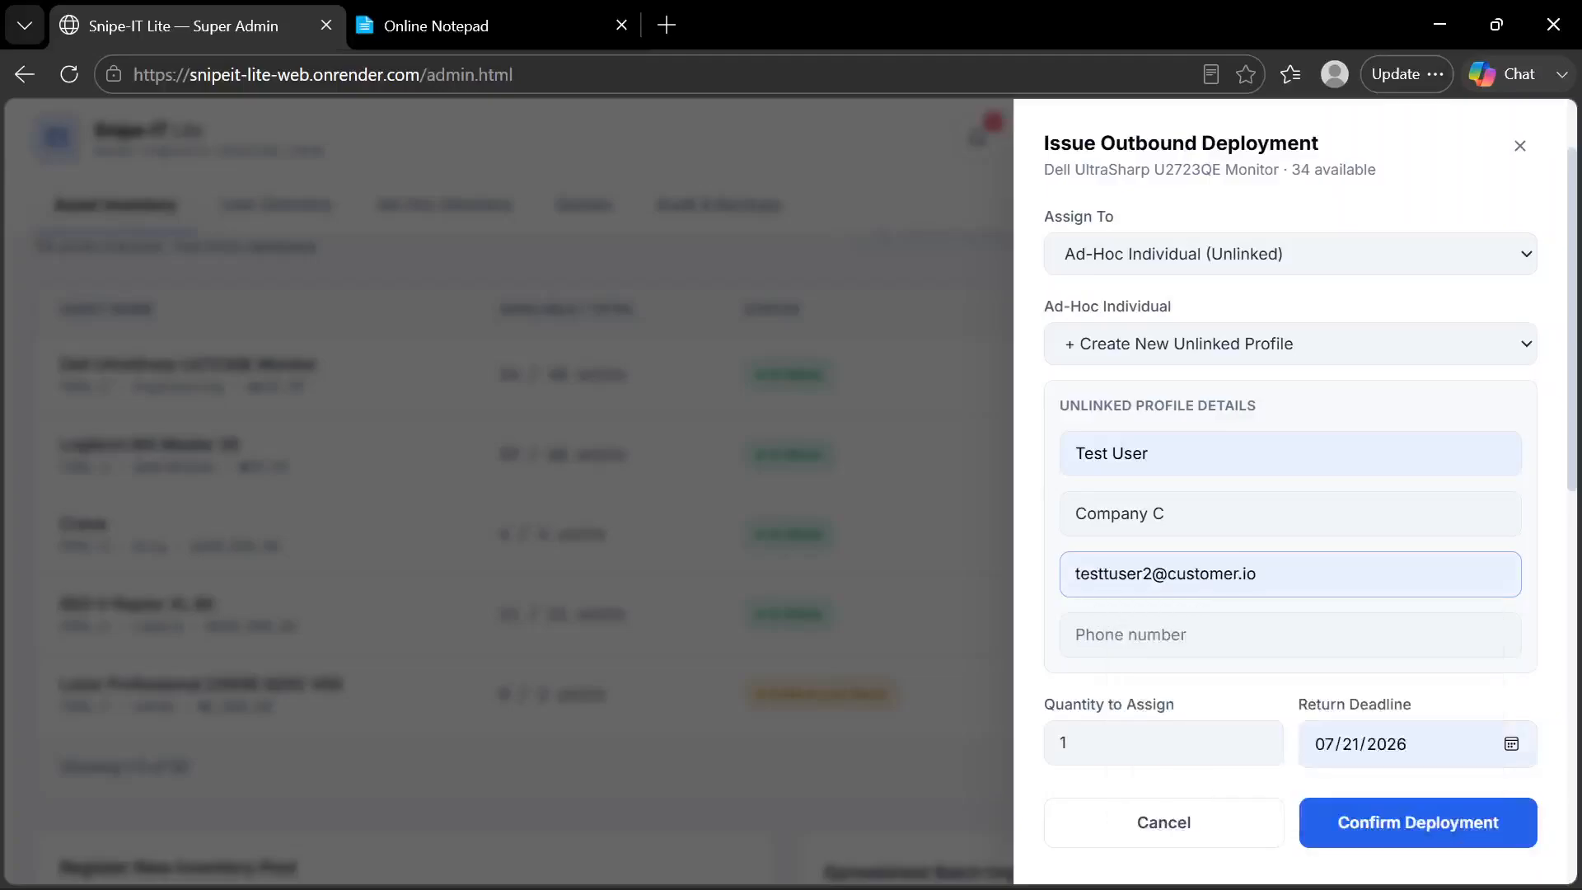
left_click(1190, 651)
left_click(1187, 720)
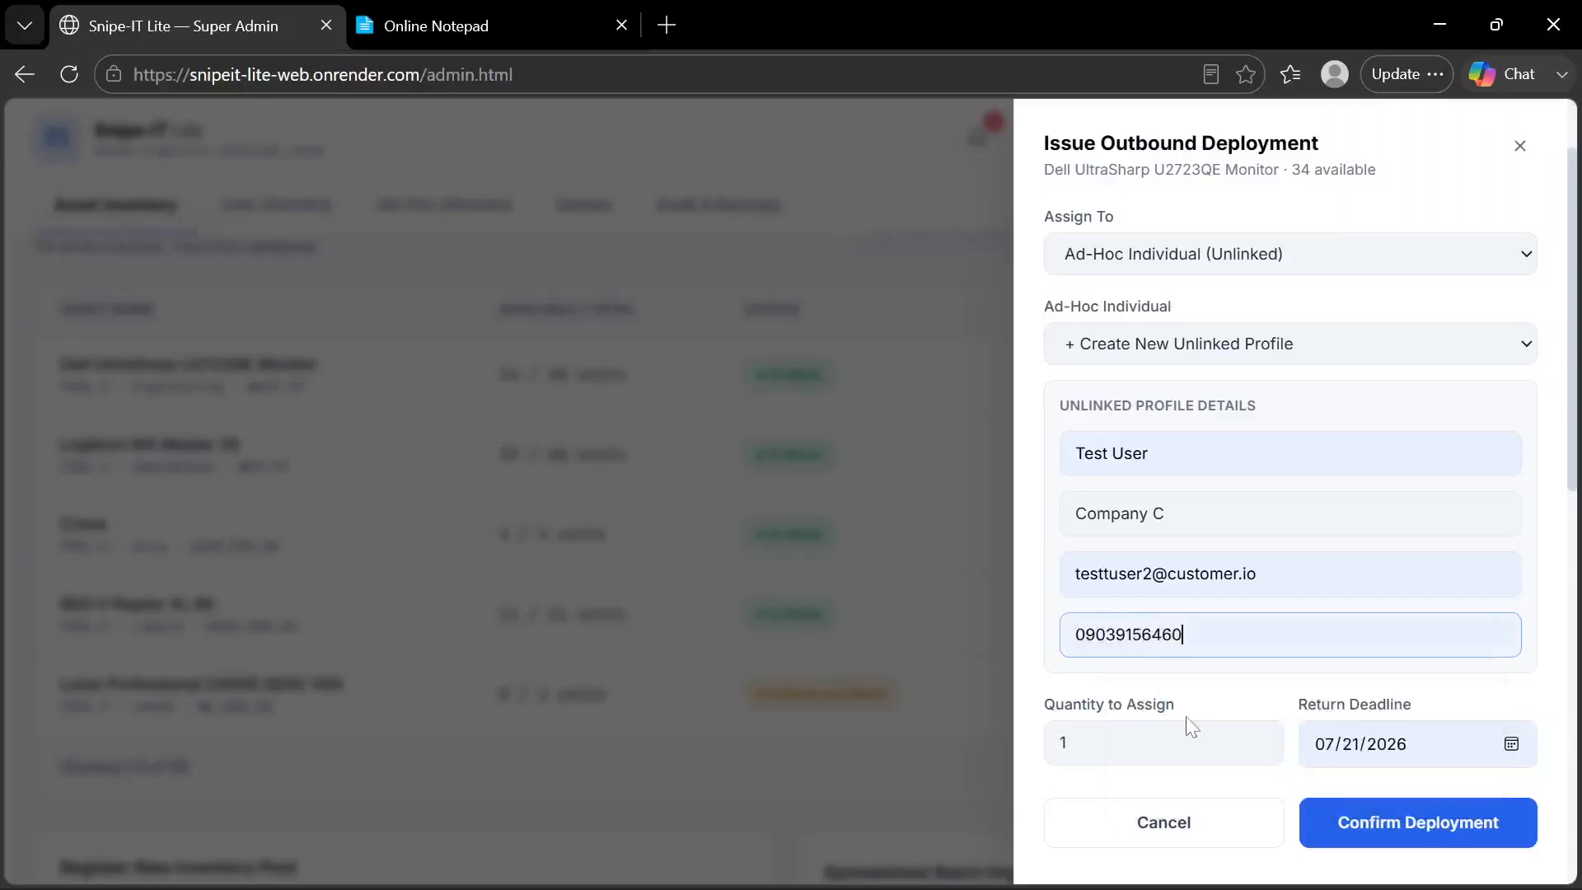
Set the return deadline to 07/23/2026 and confirm the deployment of one monitor
left_click(1525, 733)
left_click(1511, 746)
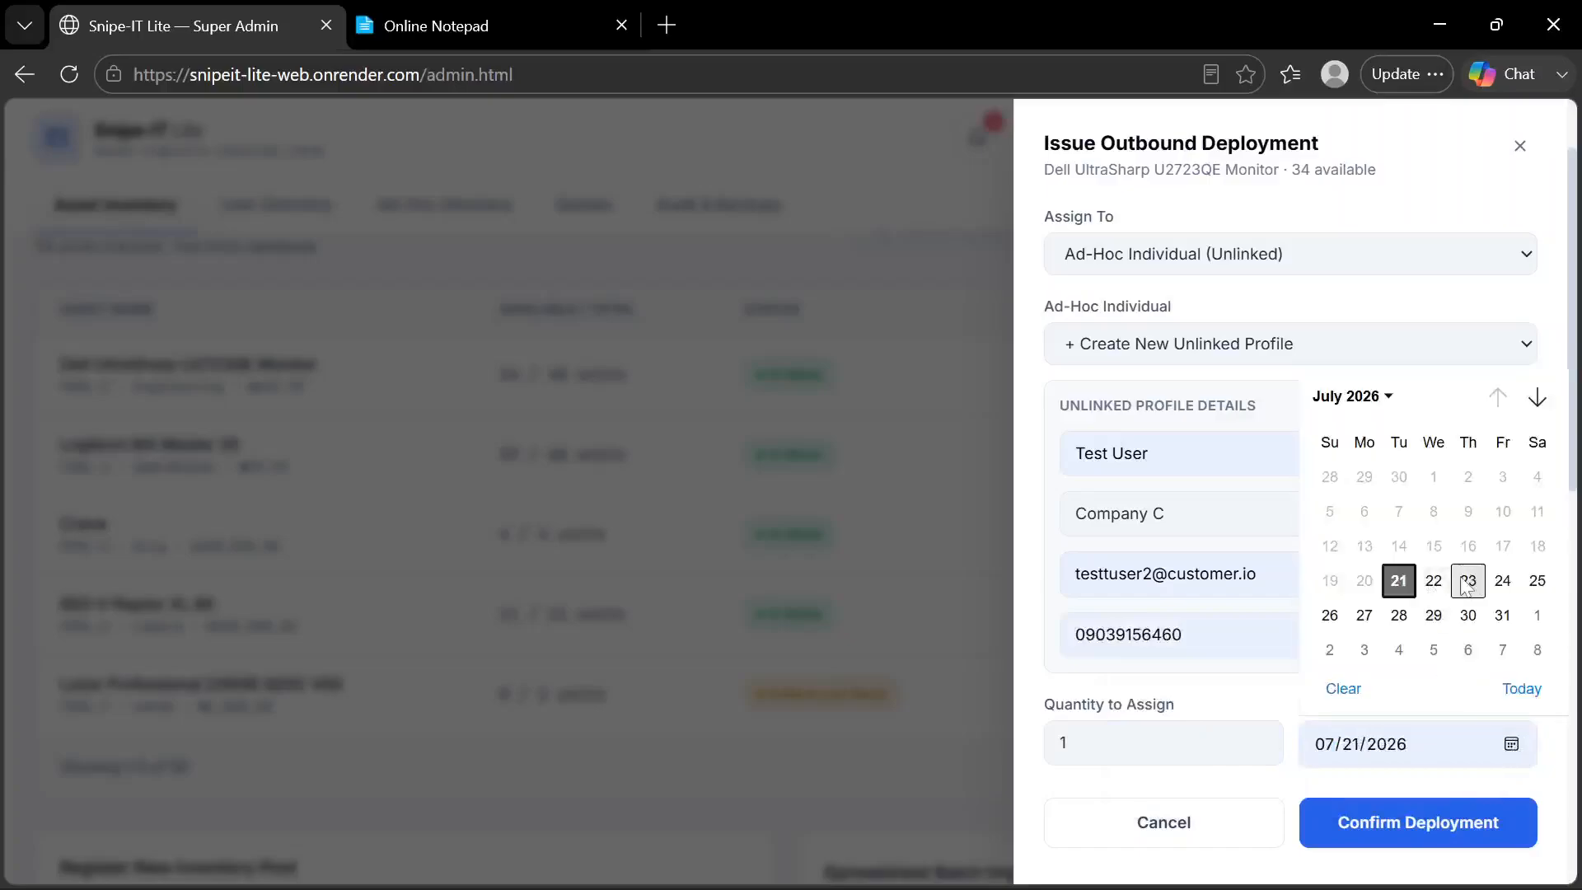
left_click(1465, 584)
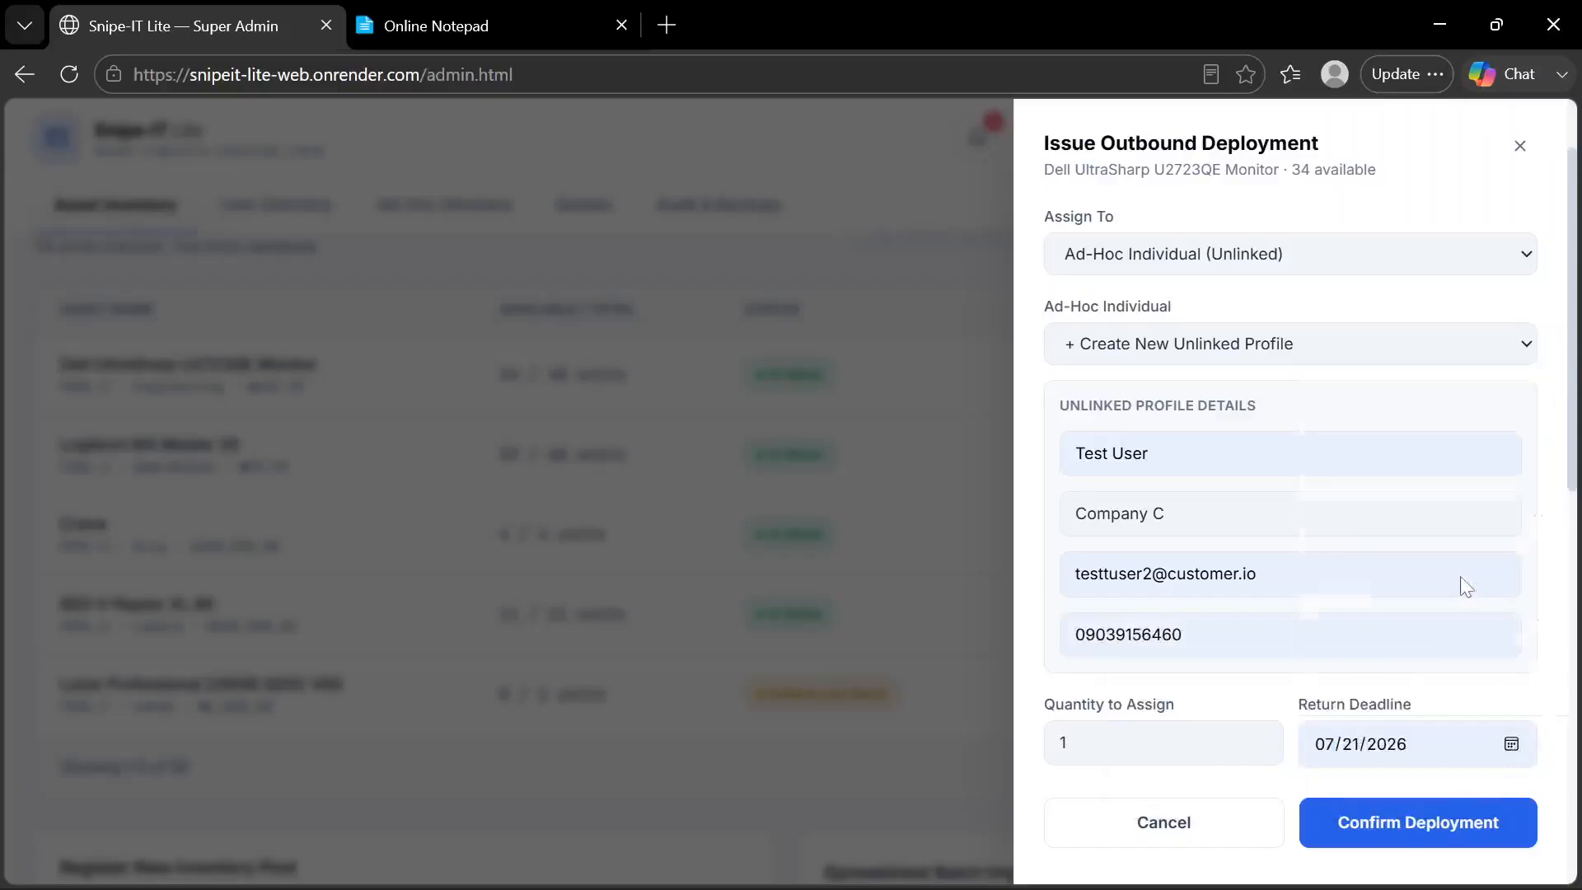
left_click(1398, 840)
left_click(1025, 265)
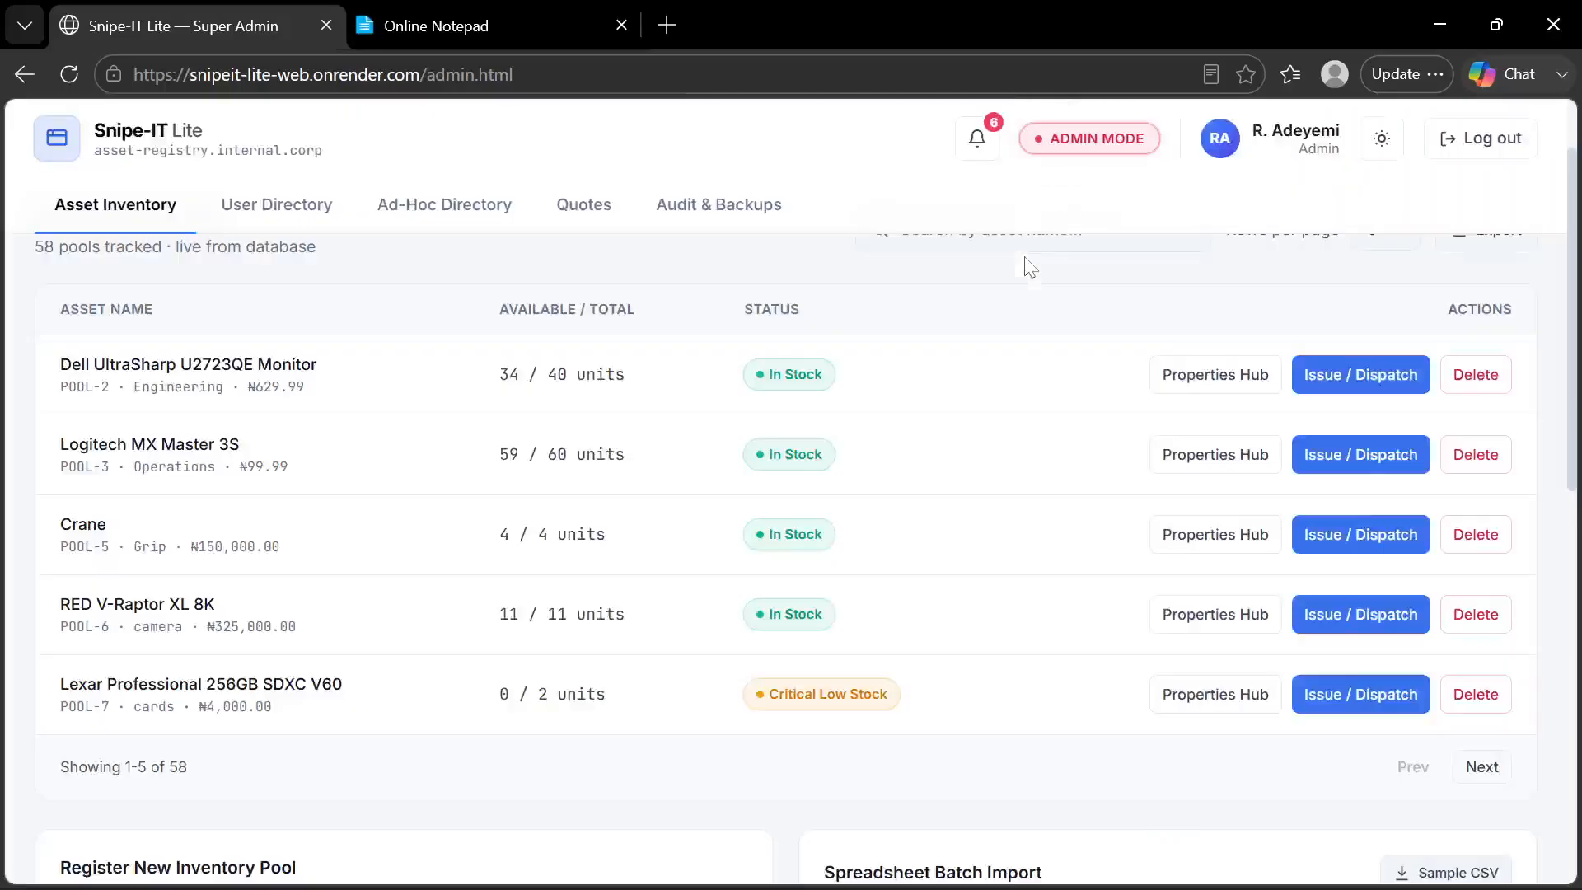
Check the new unlinked profile in the Ad-Hoc Directory and compare it with the accounts in the User Directory
left_click(452, 216)
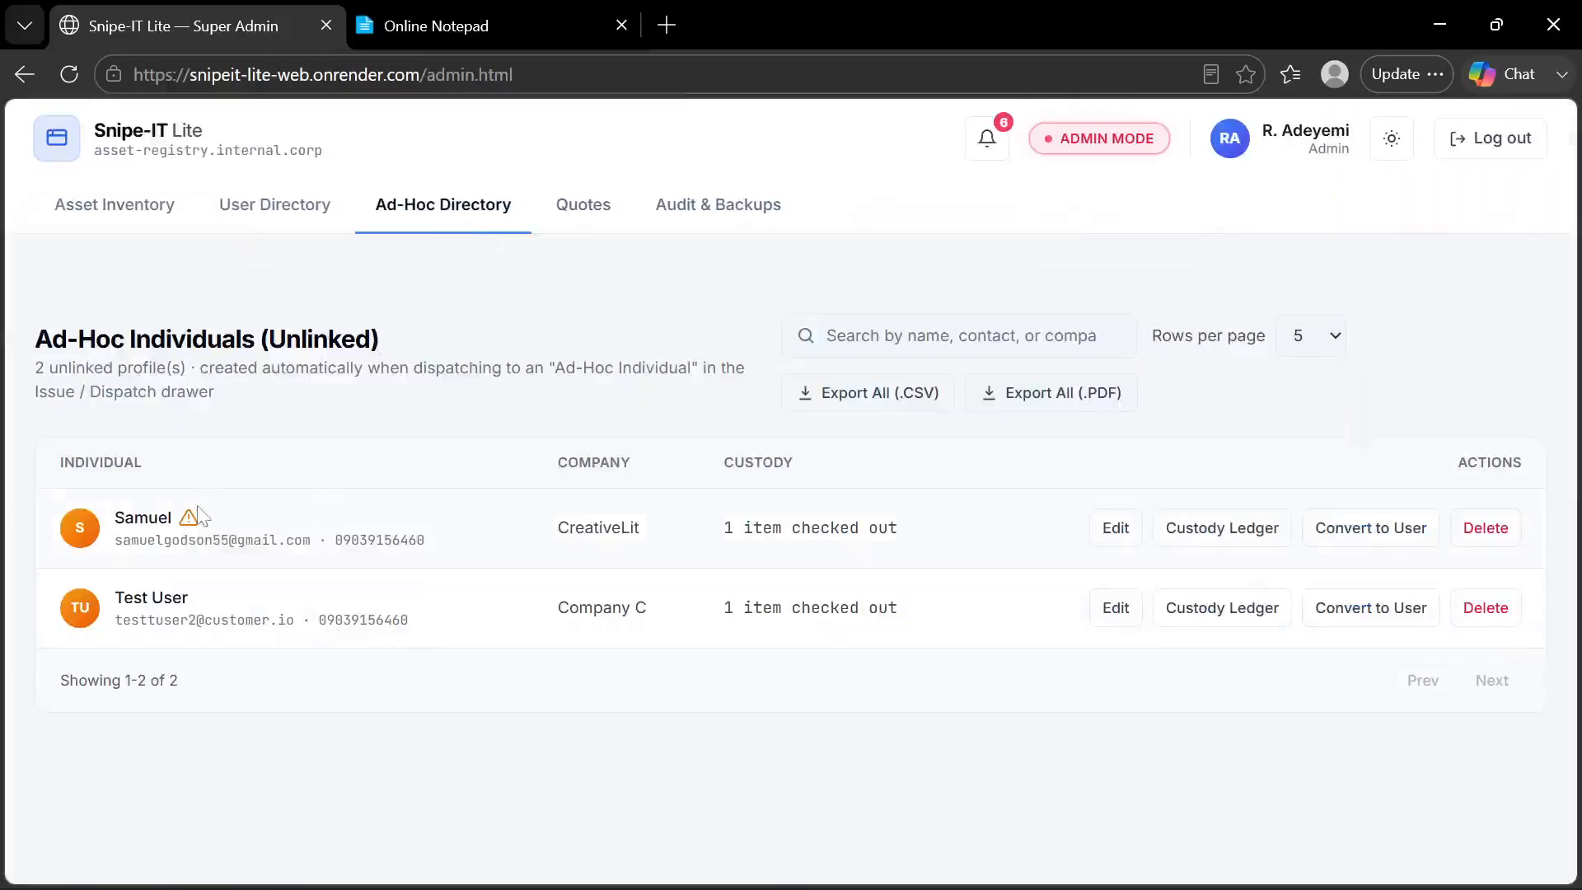
left_click(295, 221)
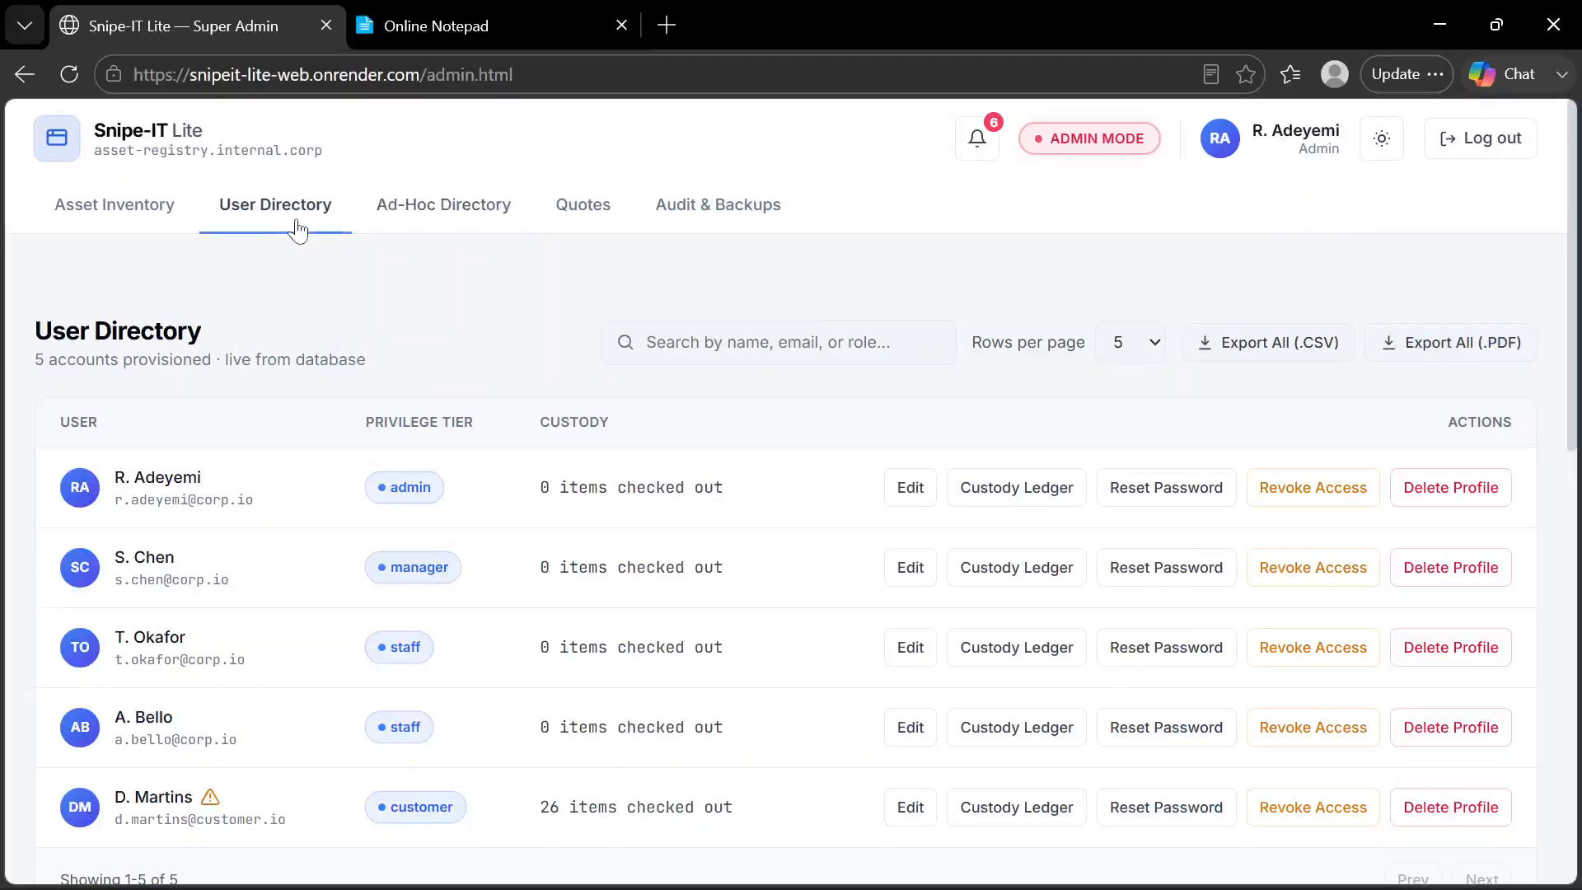
scroll(311, 468, "down", 2)
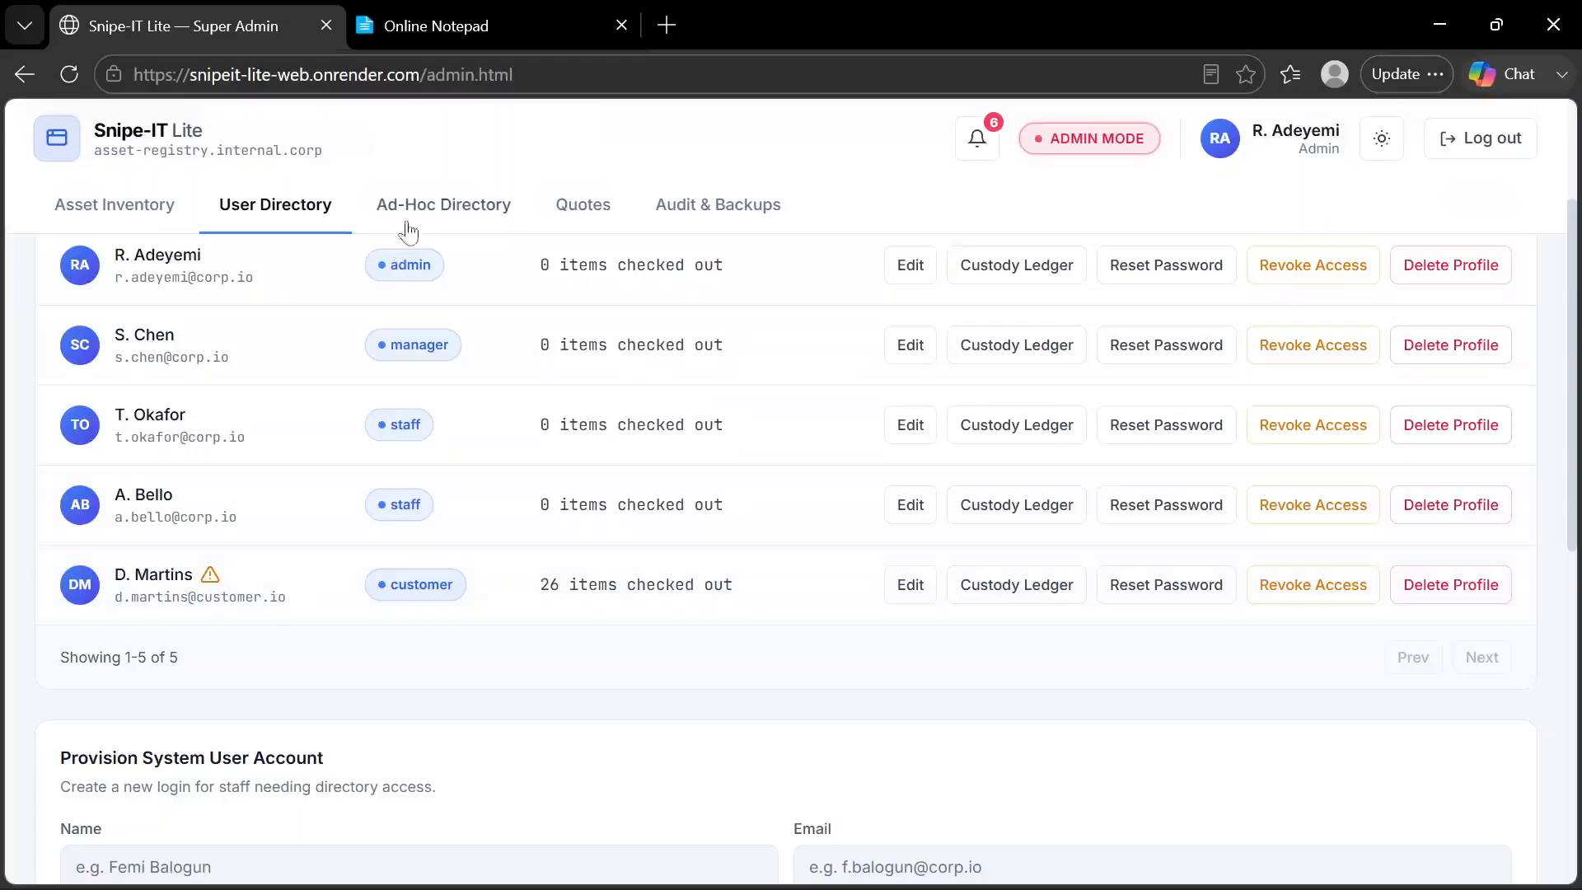
left_click(462, 196)
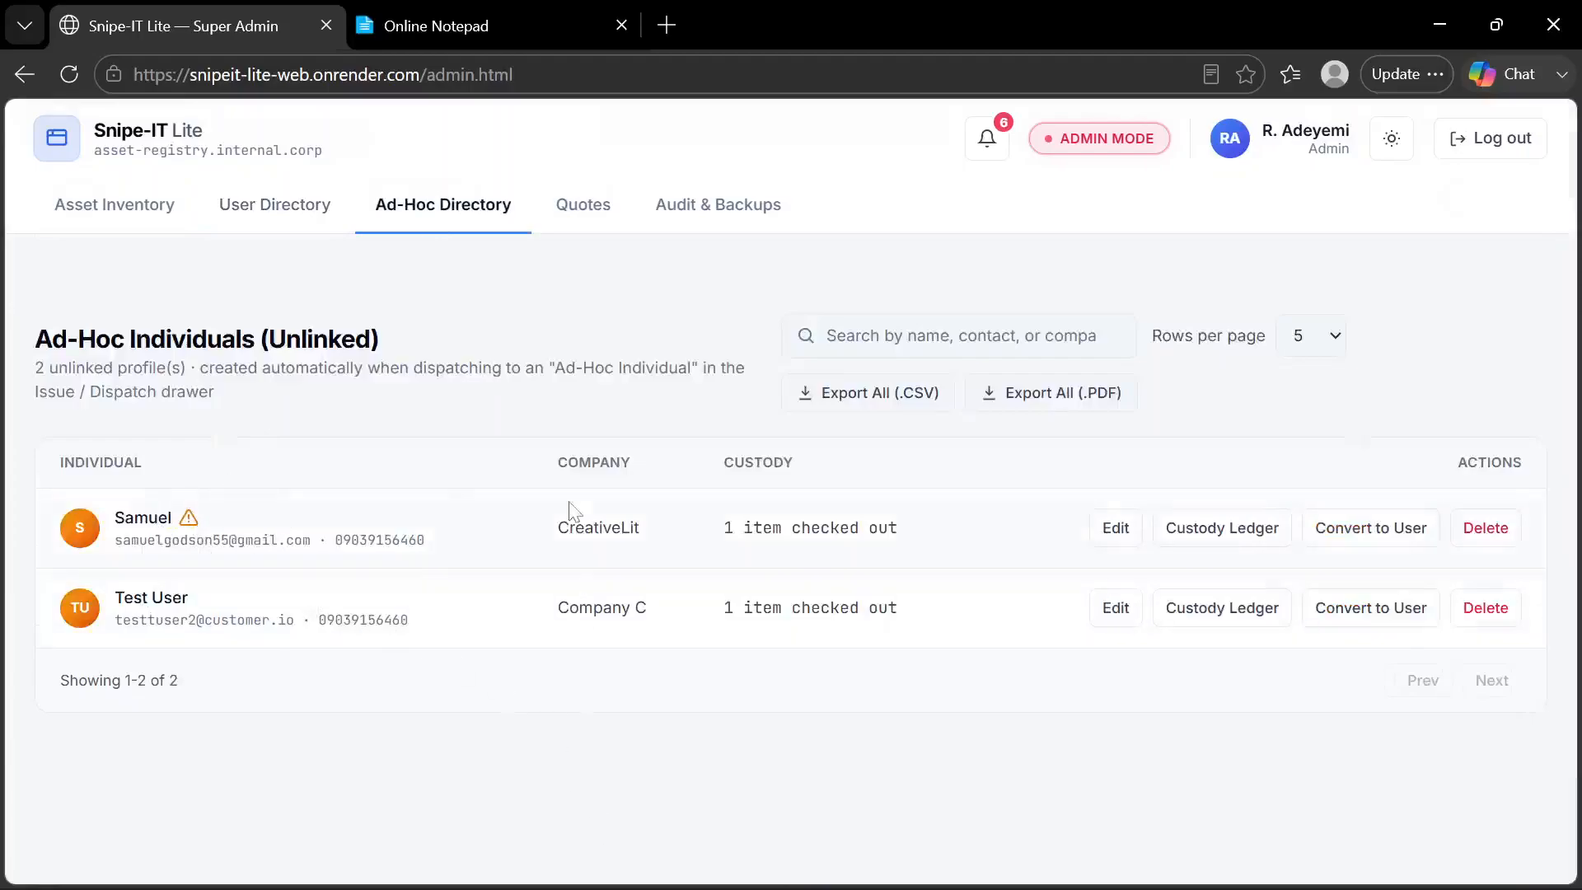
Review the feature list in Online Notepad, dismissing the advertisement, and return to Snipe-IT Lite
left_click(510, 30)
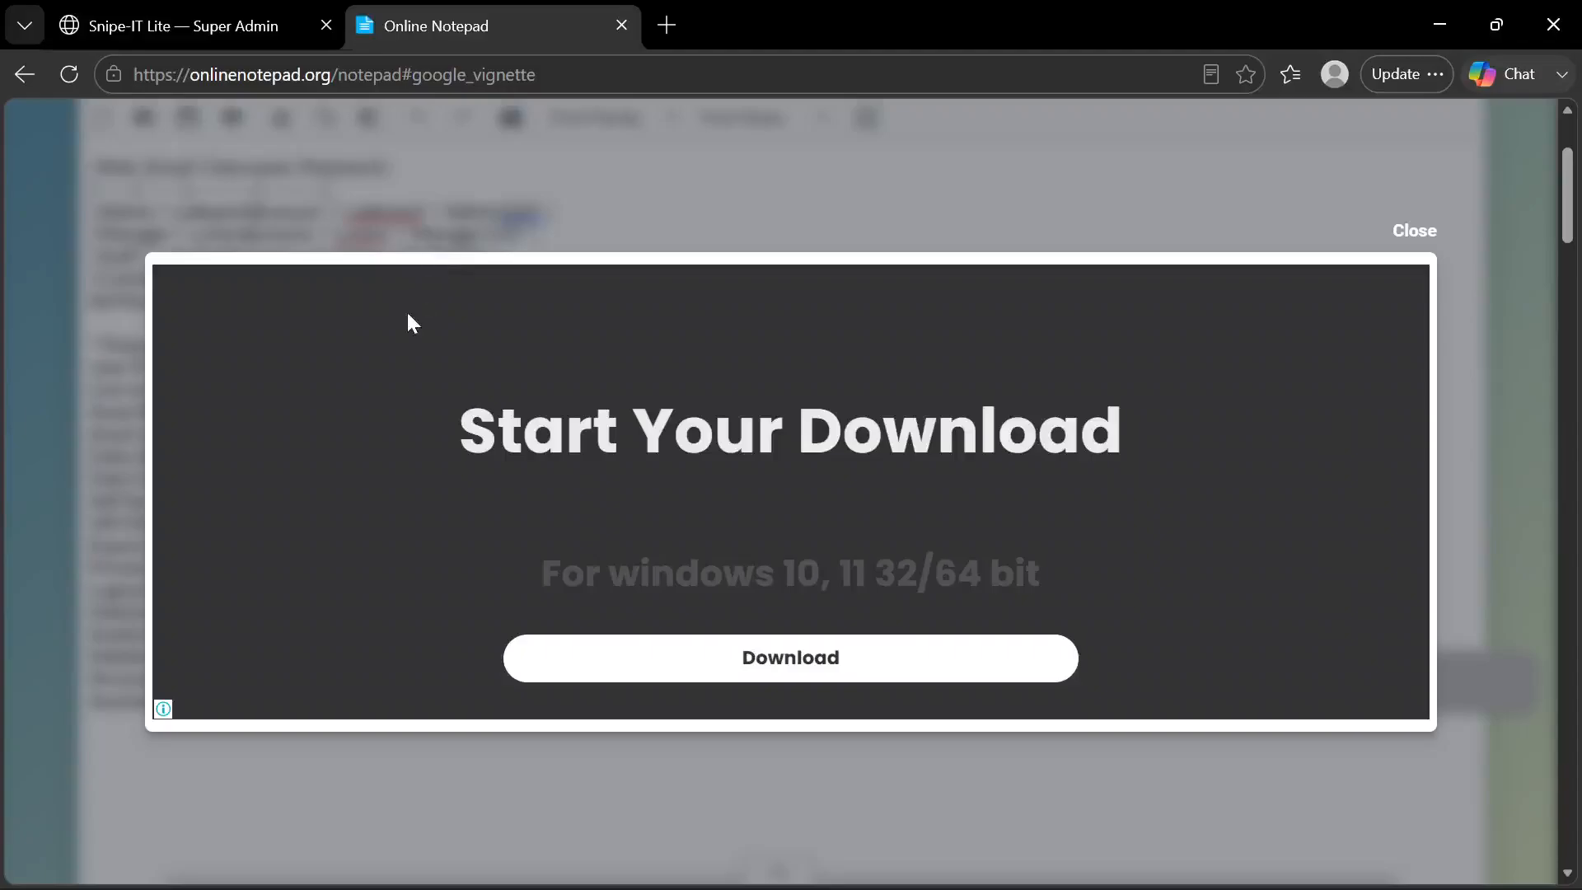
left_click(1414, 232)
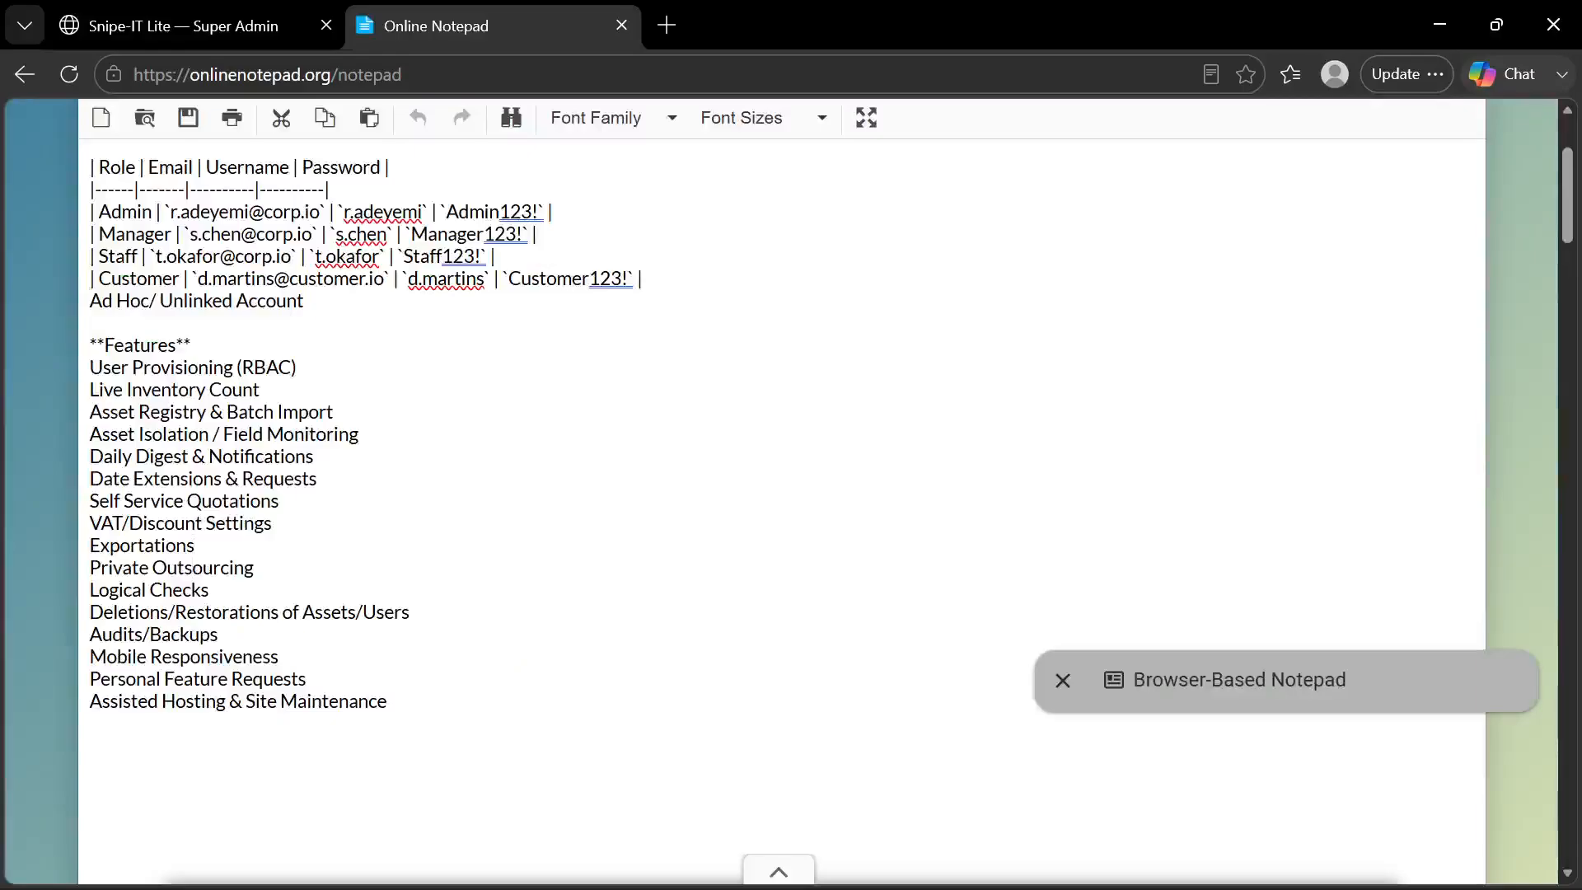
left_click(225, 22)
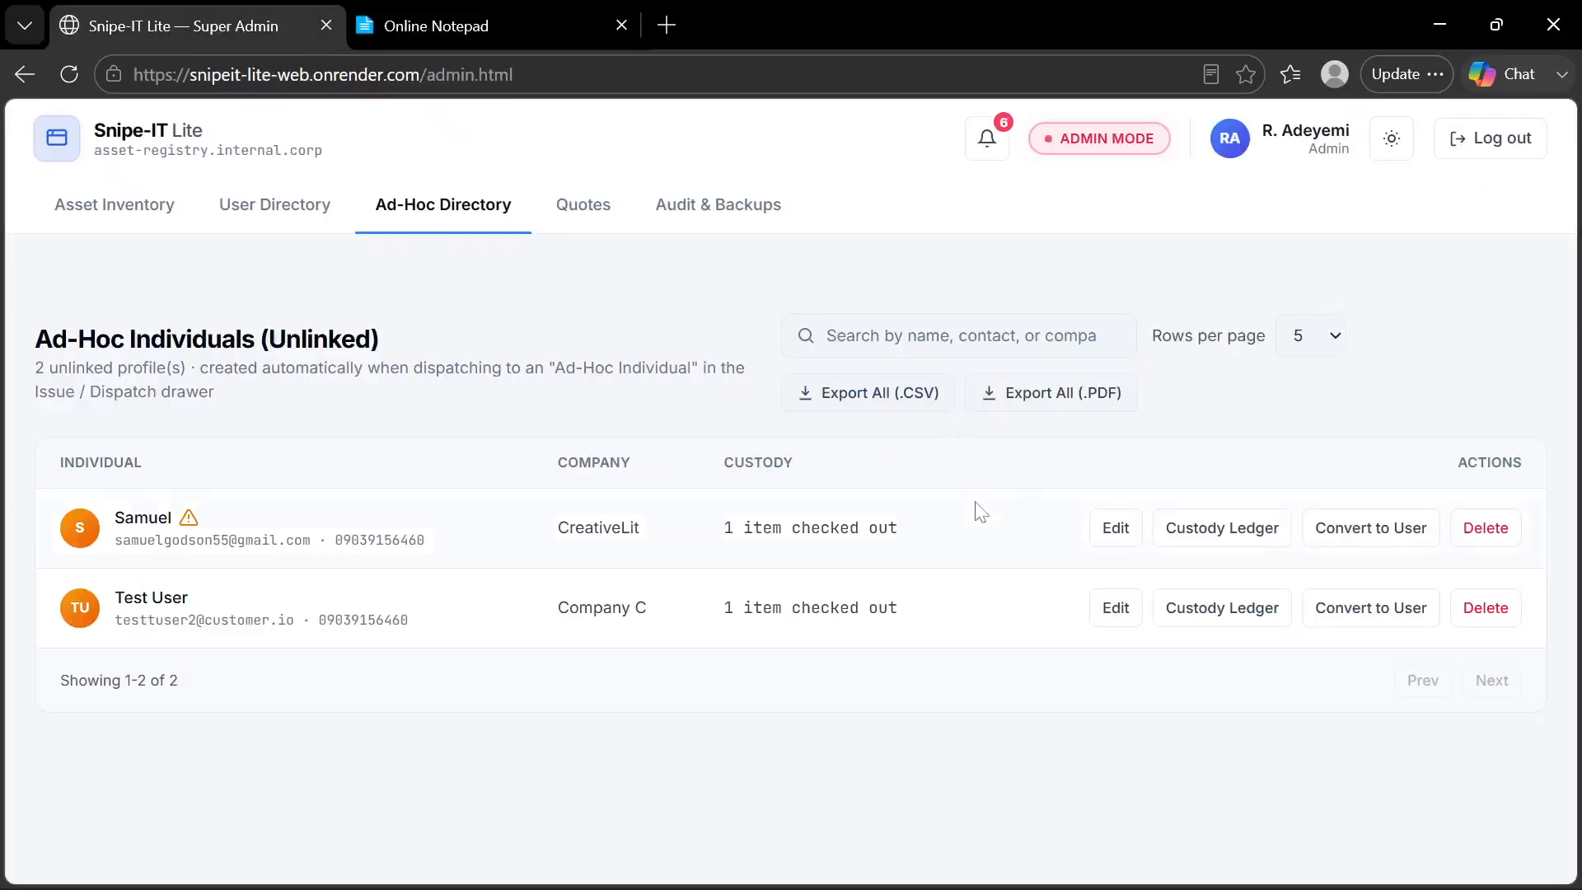
Examine the CreativeLit individual's custody ledger and its export options, and recheck the feature list in Online Notepad
left_click(1218, 529)
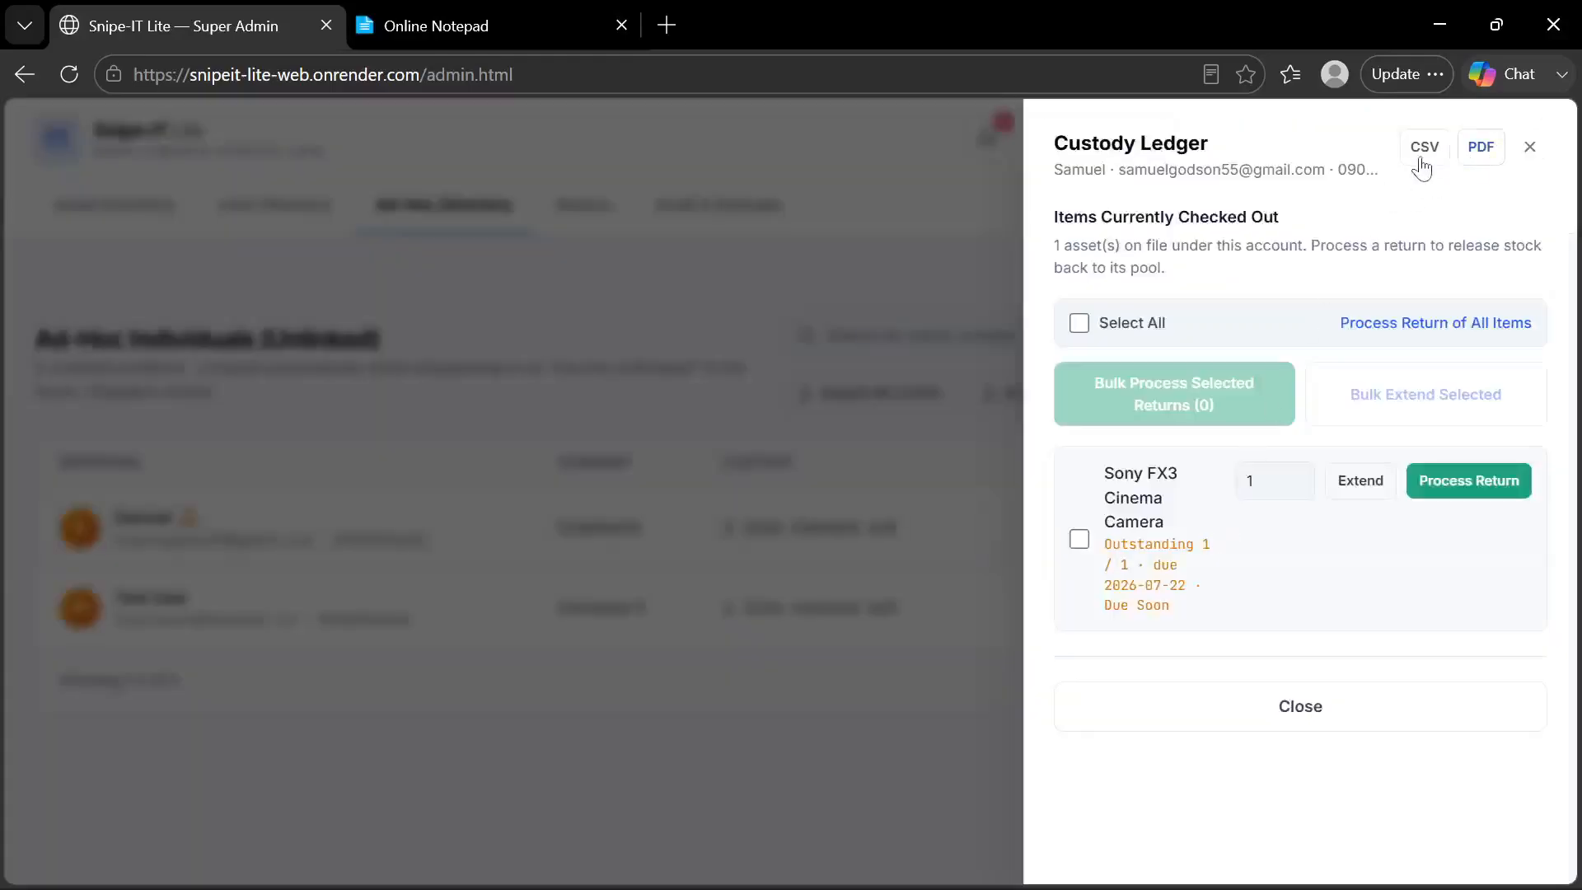
left_click(1526, 155)
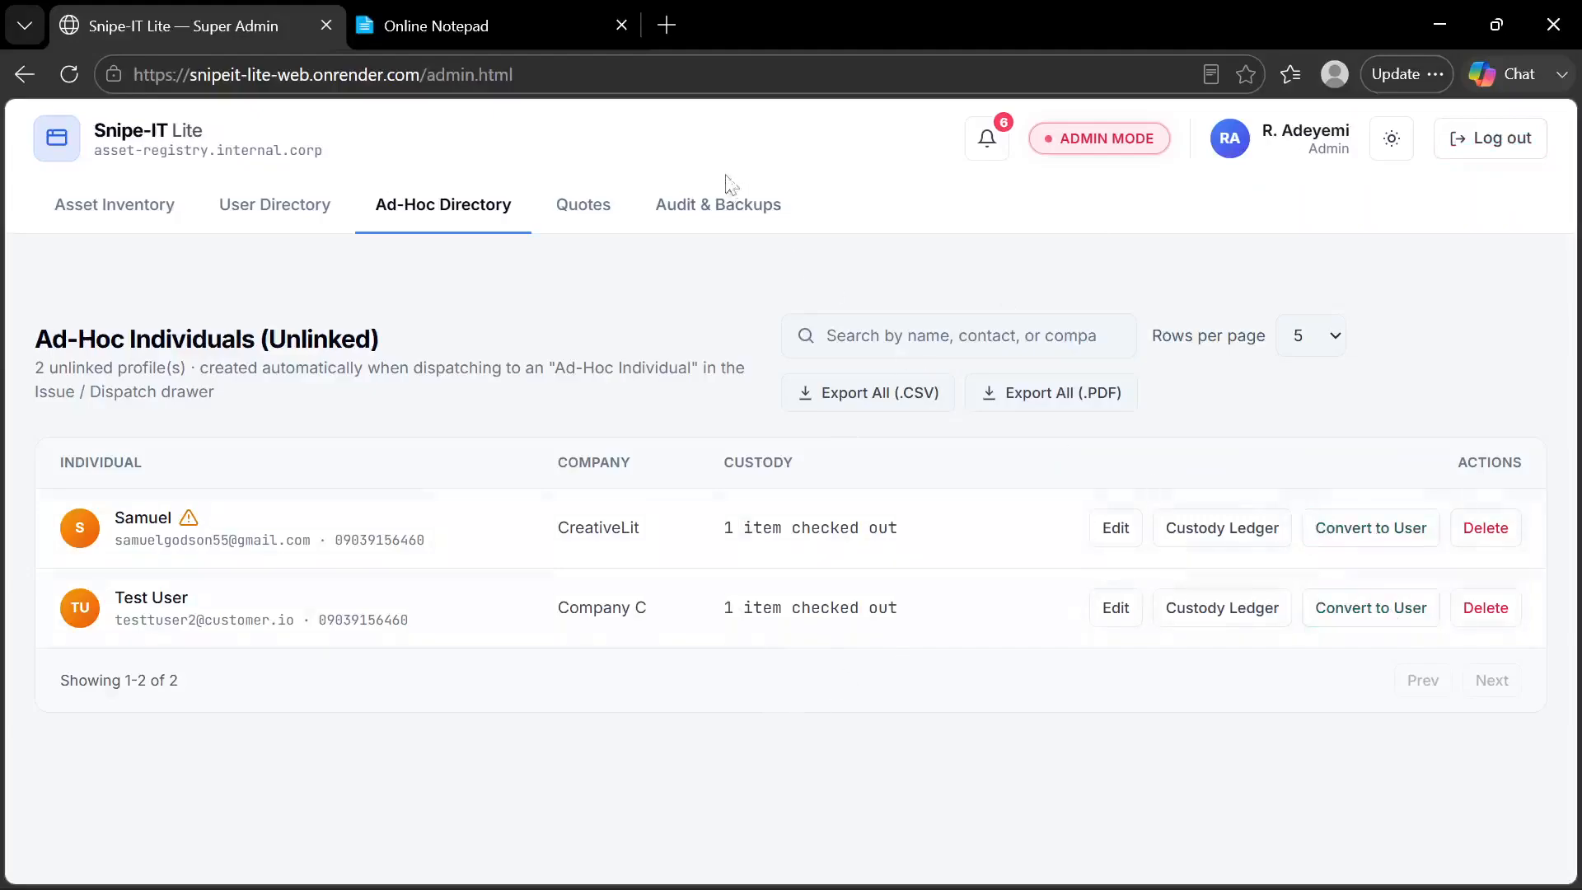
left_click(506, 14)
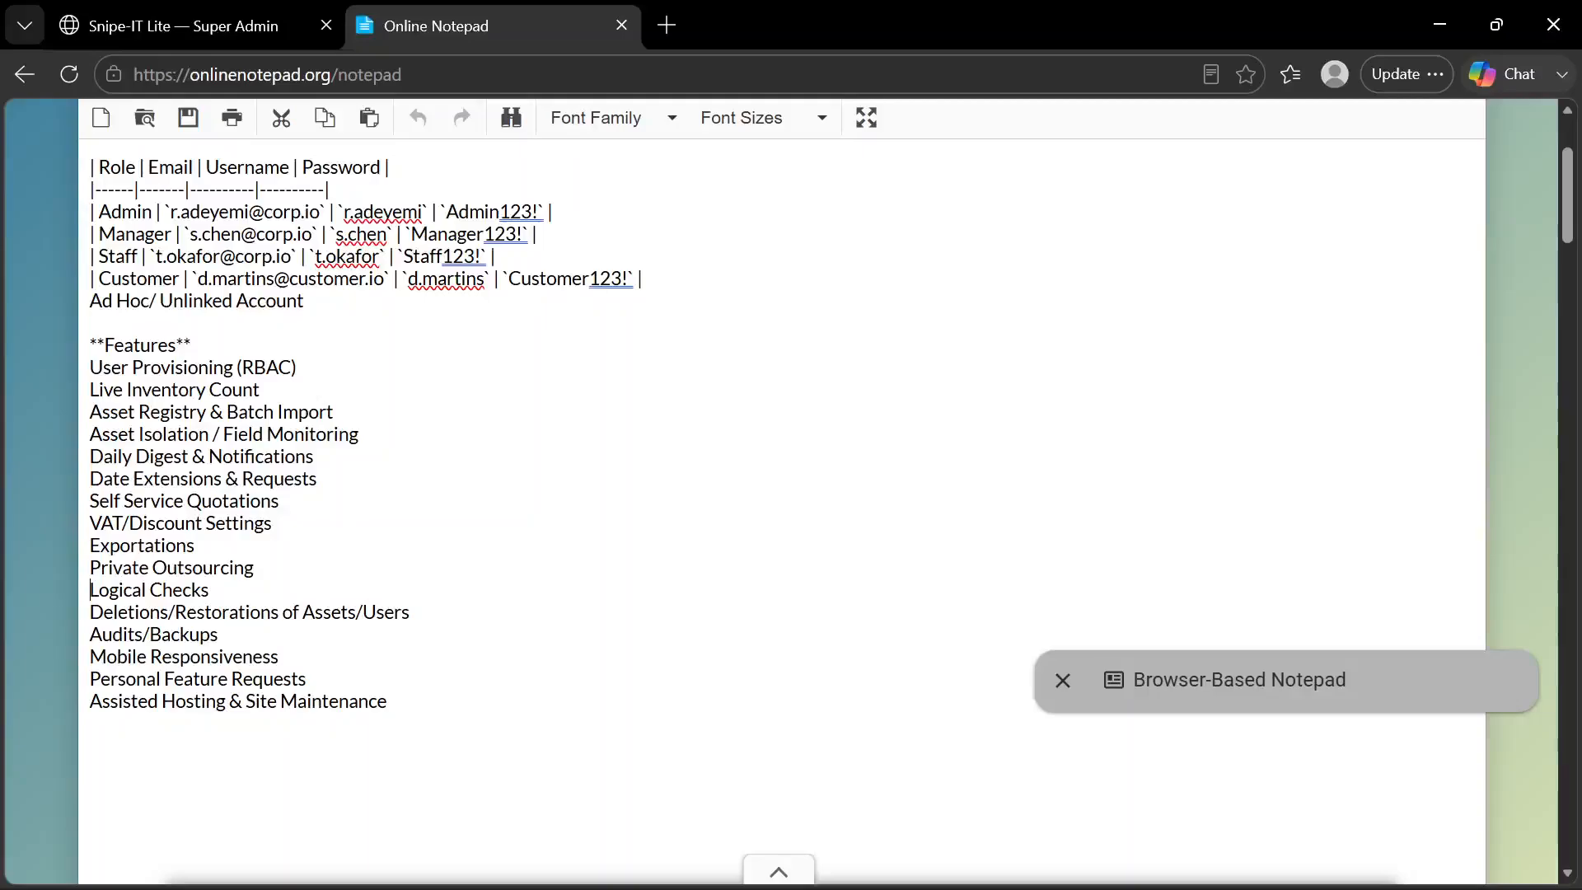
left_click(245, 24)
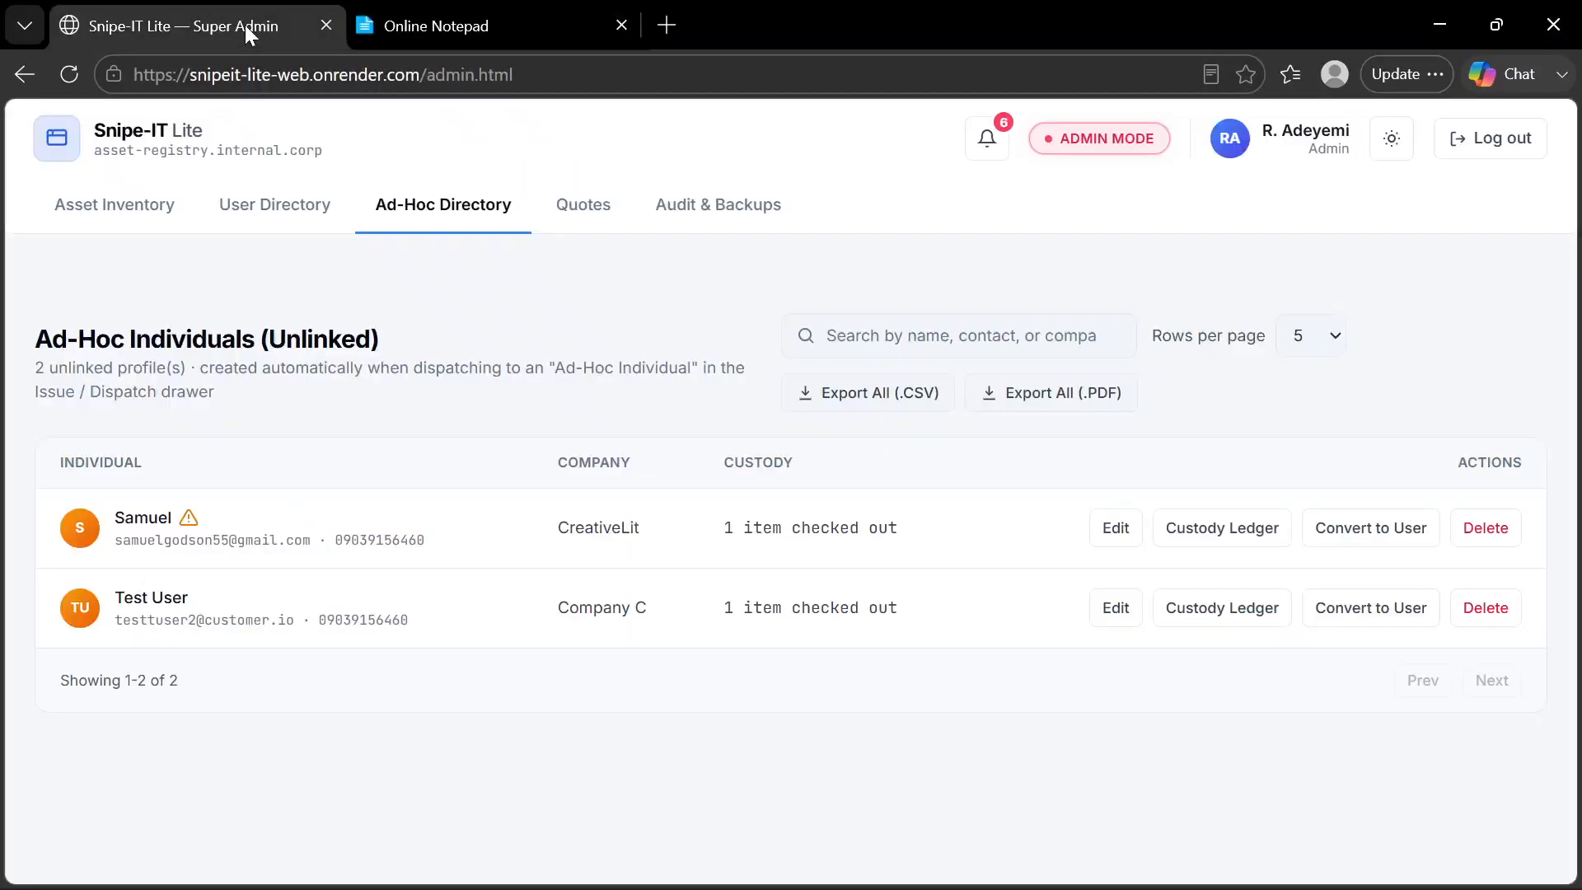
Start a new quote, set its assignee type to Staff Member and view the available staff accounts
left_click(581, 210)
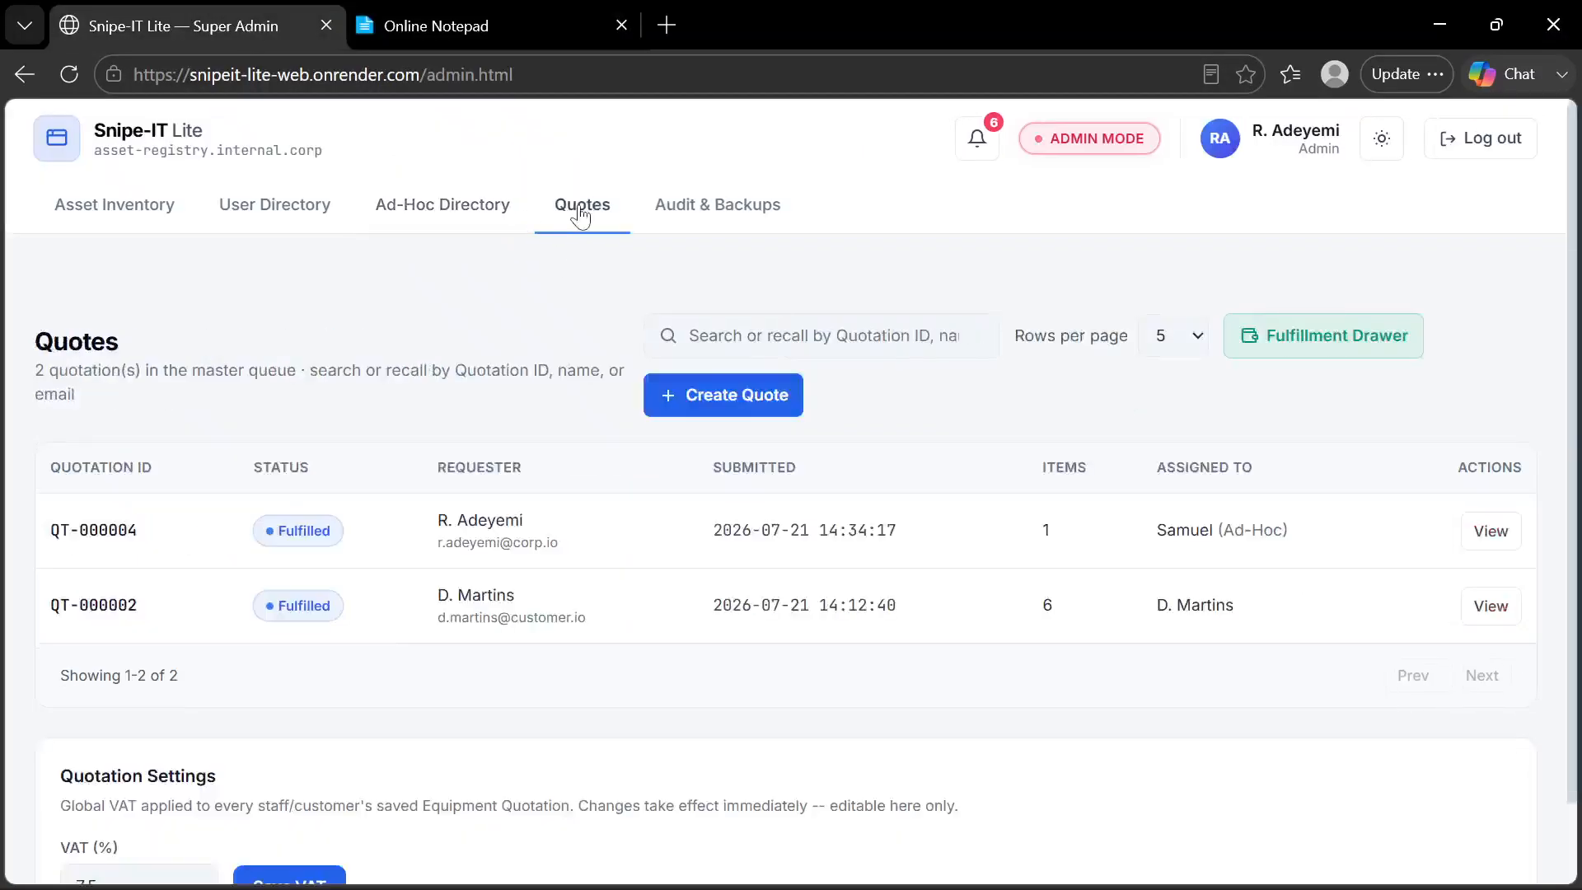
left_click(769, 424)
left_click(788, 496)
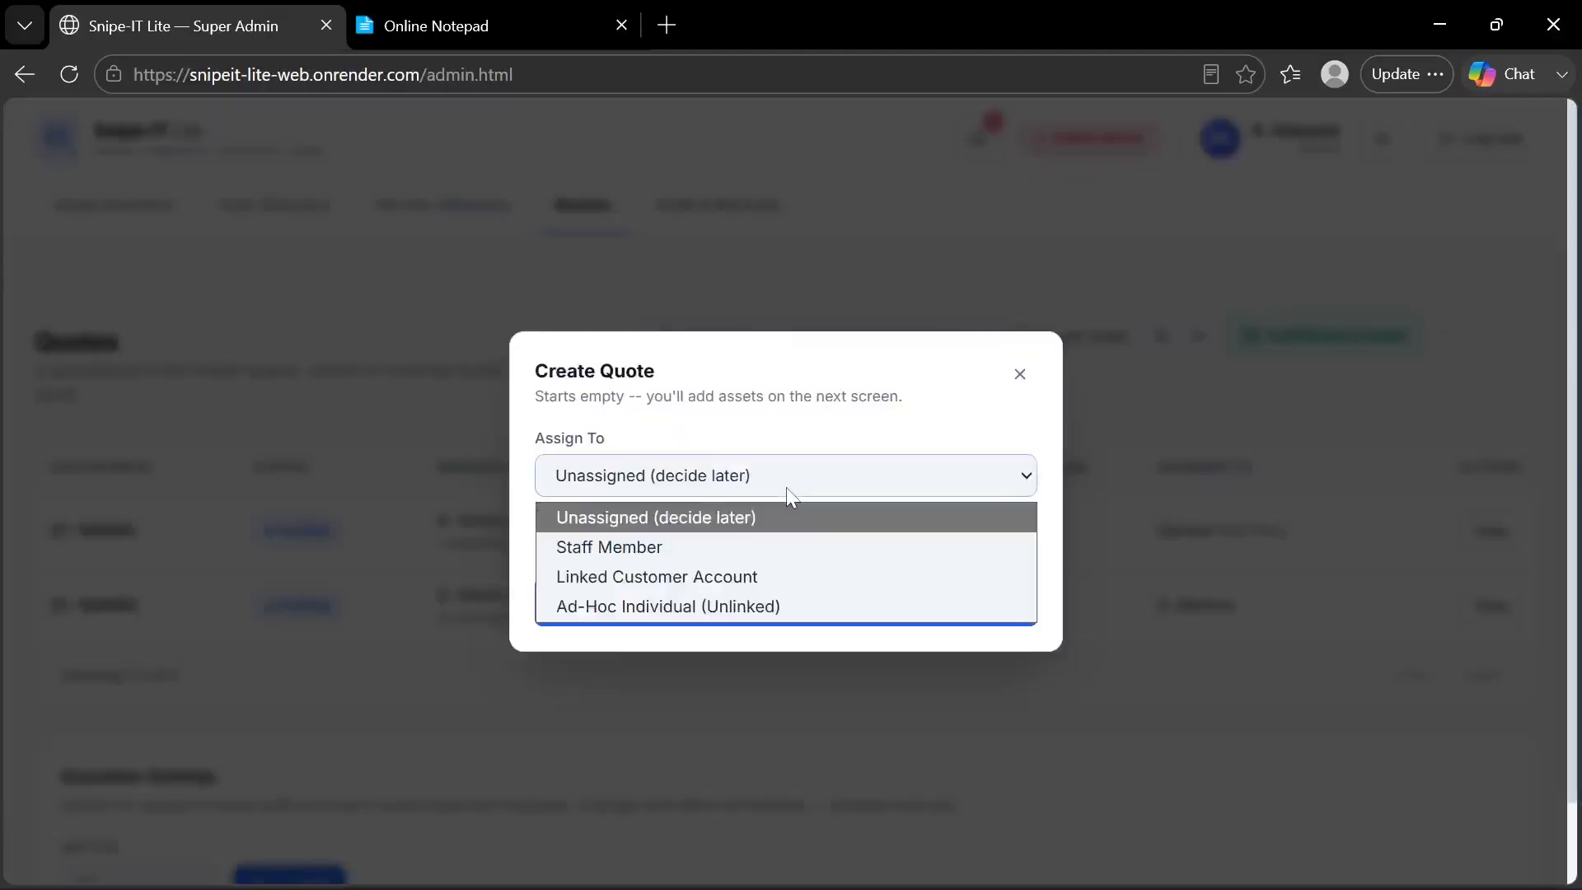
left_click(709, 545)
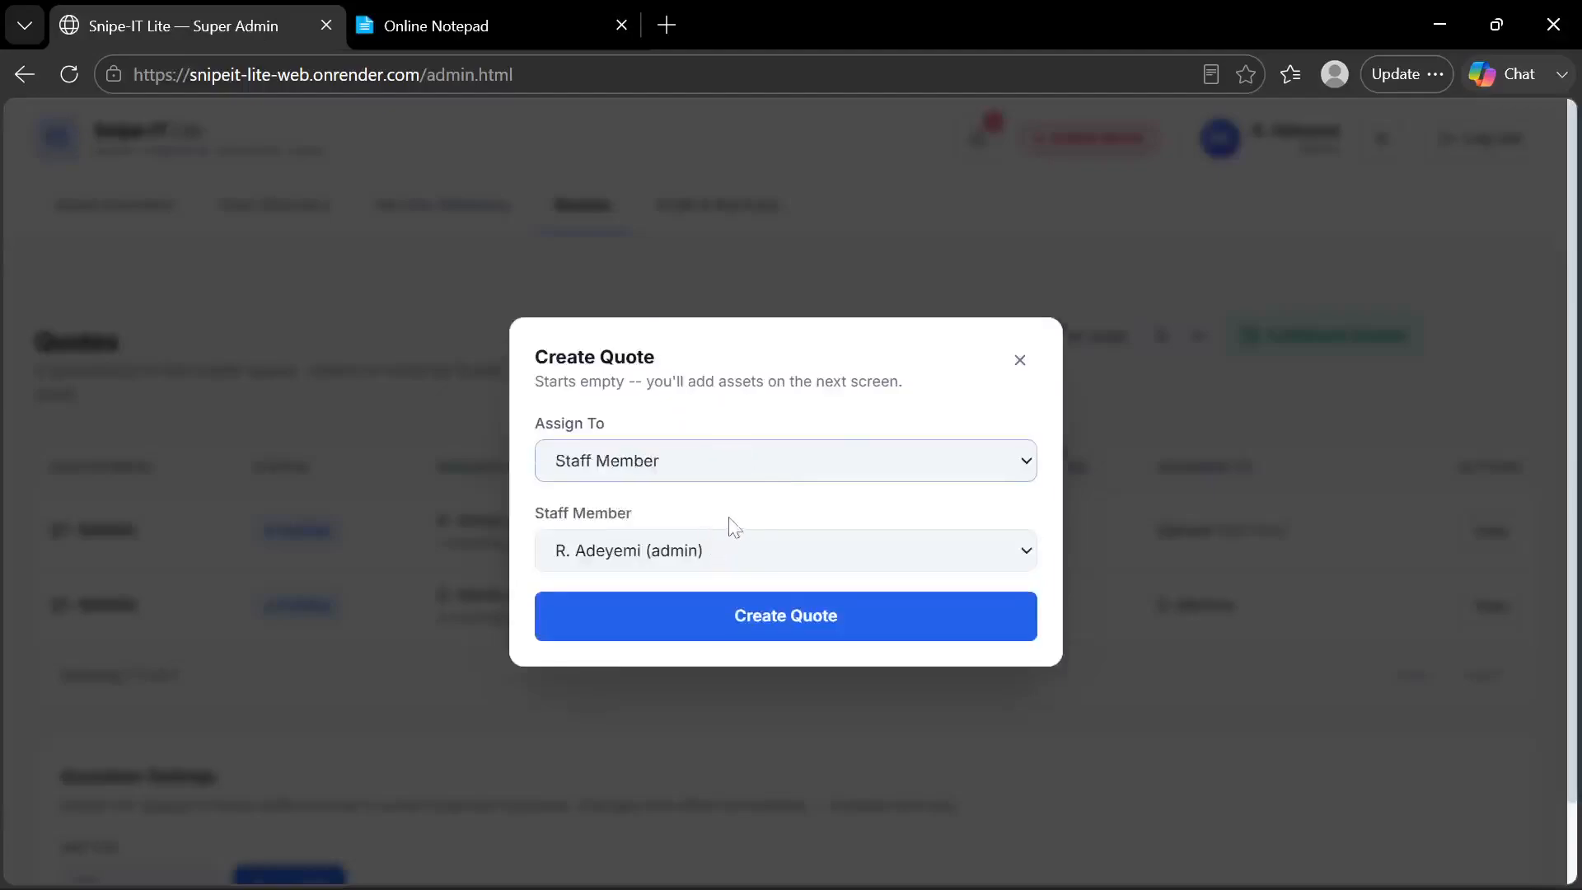
left_click(712, 553)
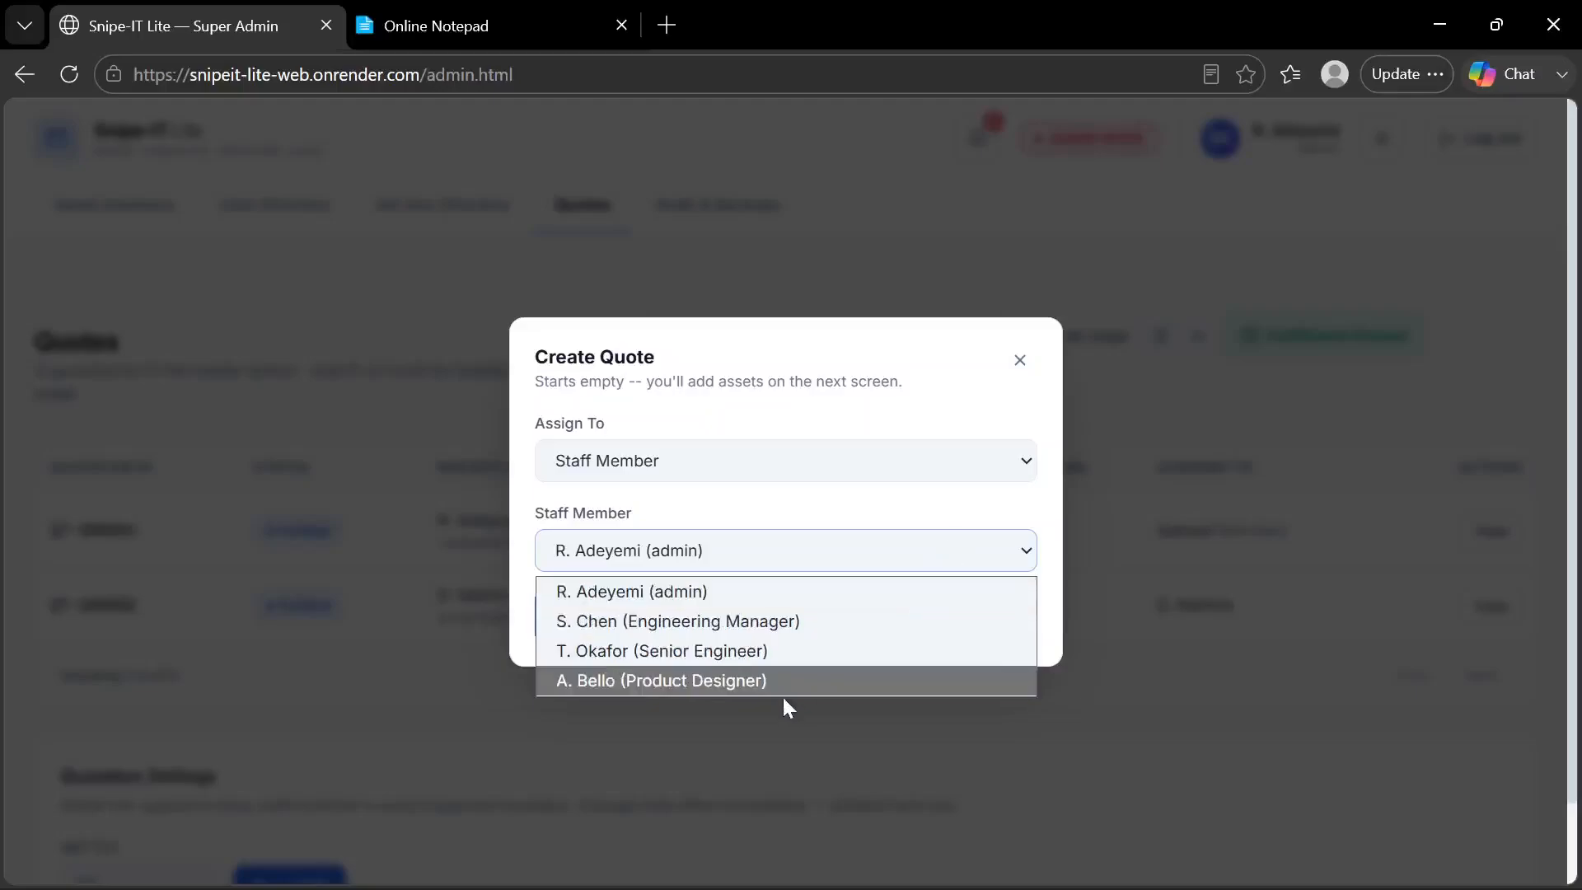
left_click(876, 525)
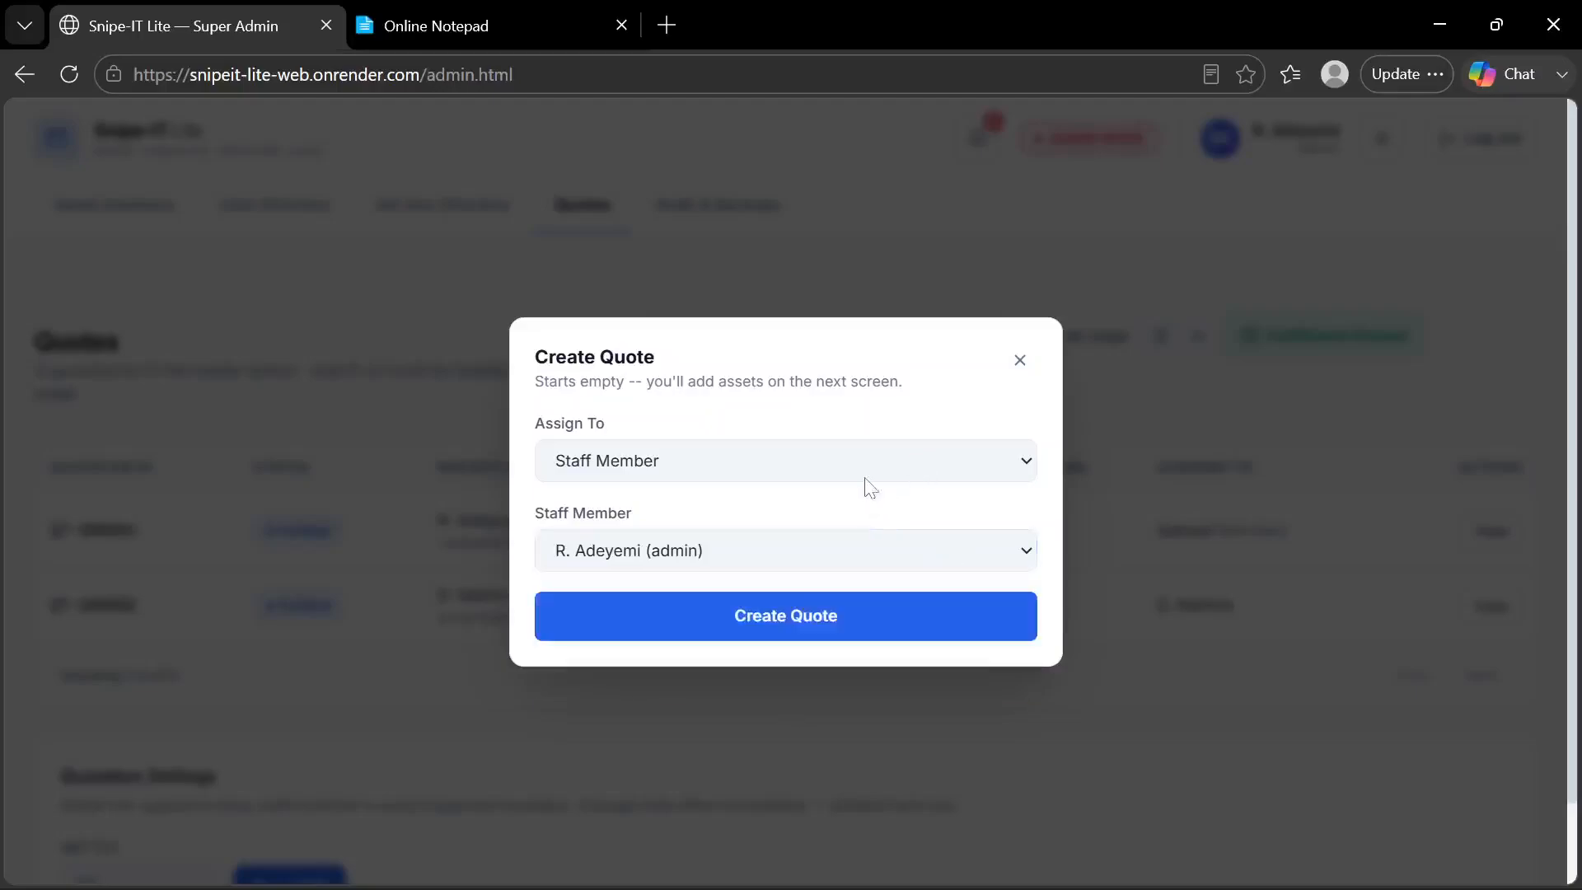
Switch the assignee type to Linked Customer Account, keep the listed customer, and create the quote
left_click(863, 483)
left_click(772, 563)
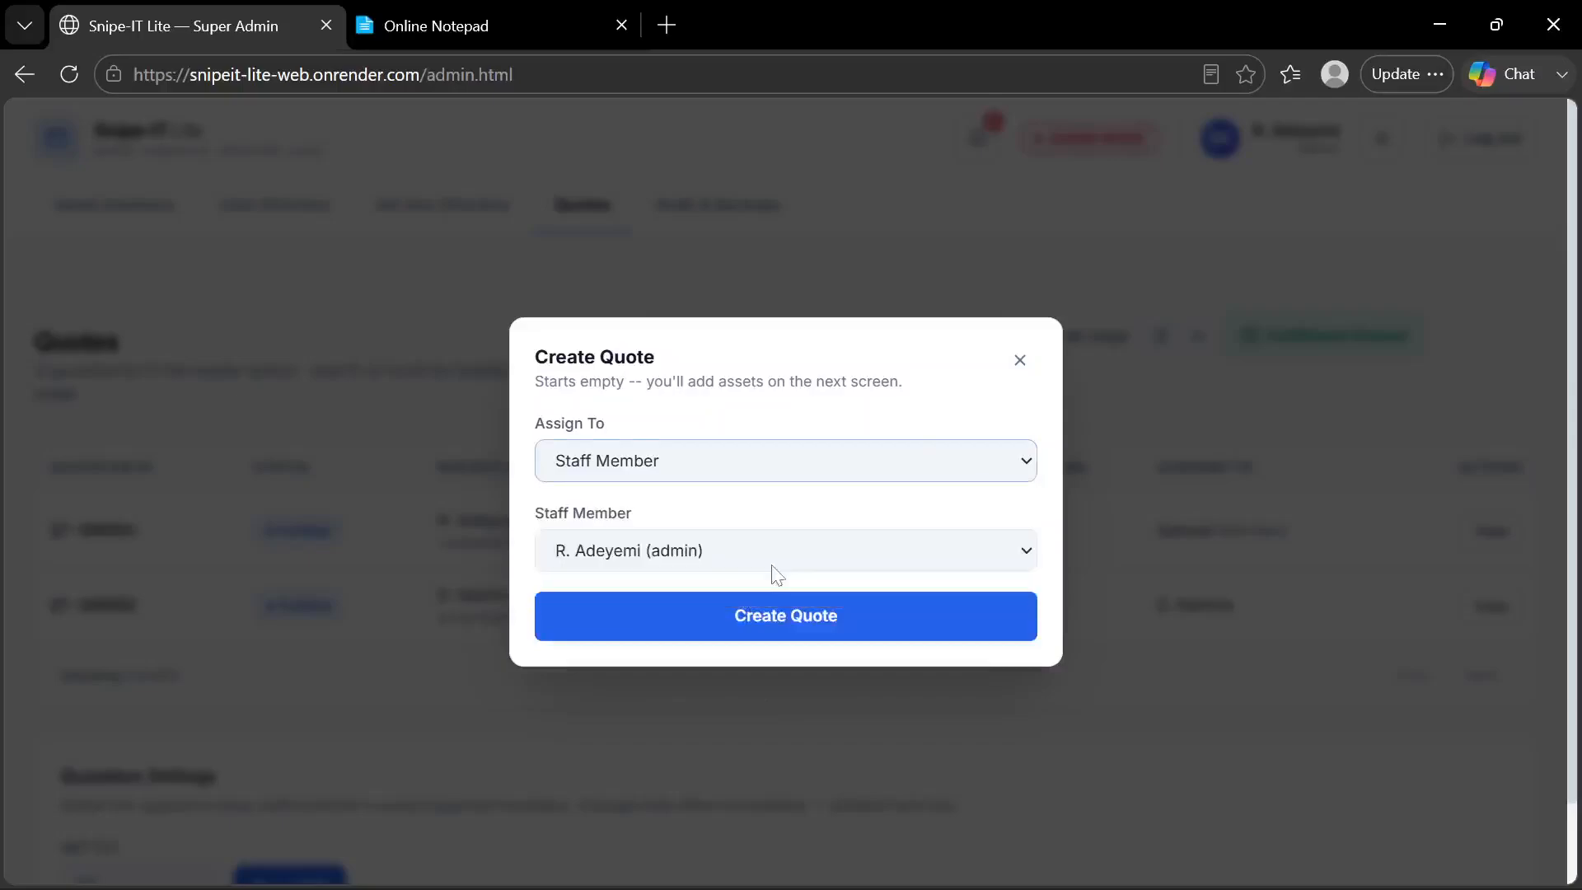
left_click(772, 567)
left_click(773, 585)
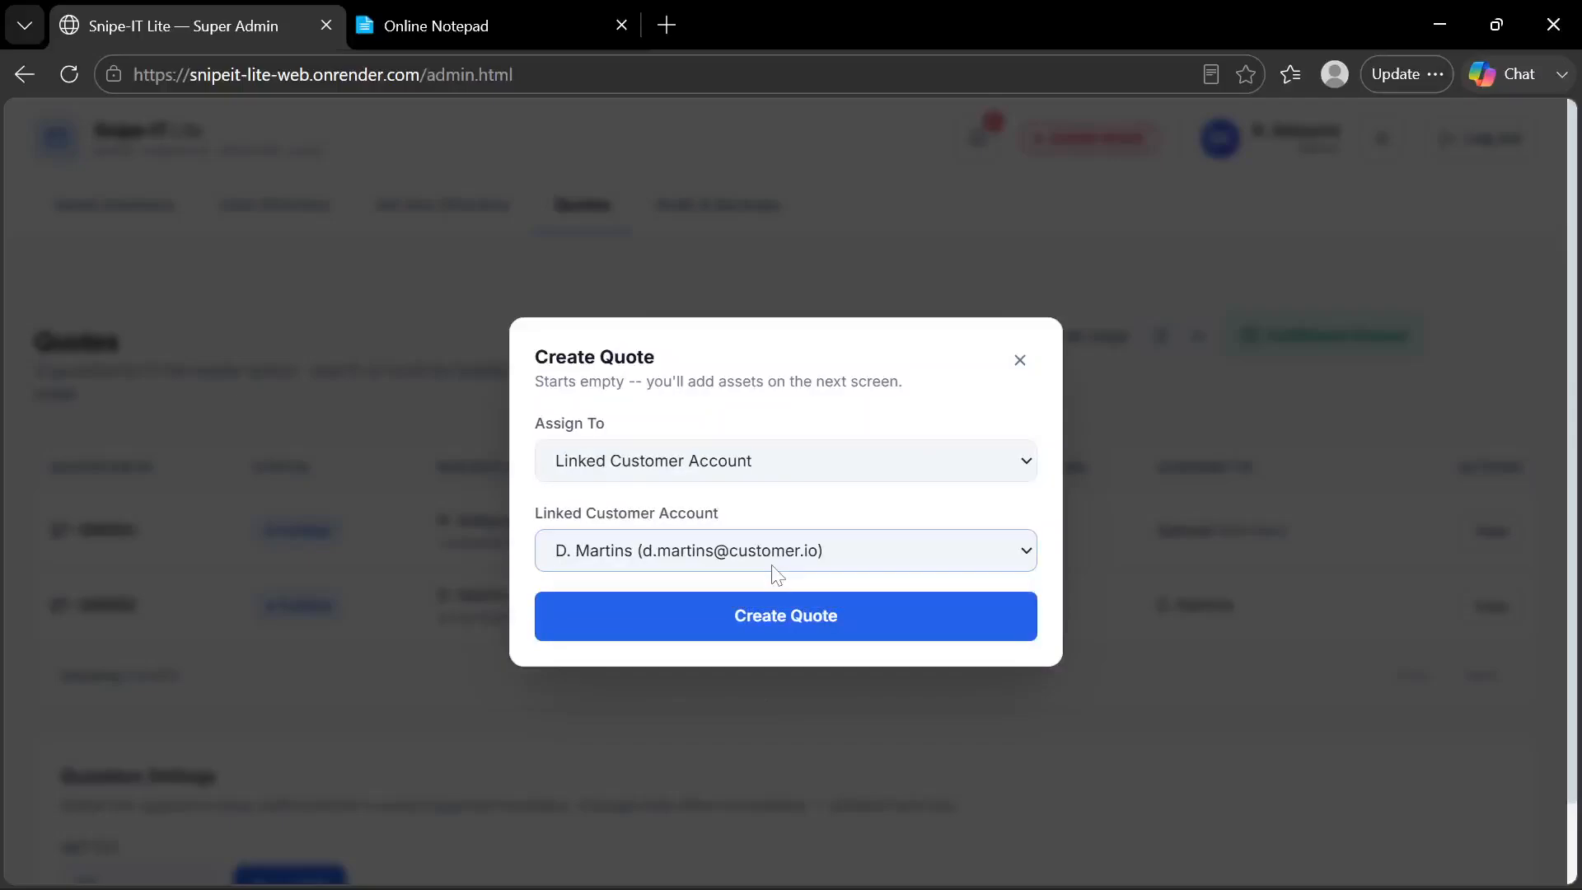
left_click(776, 609)
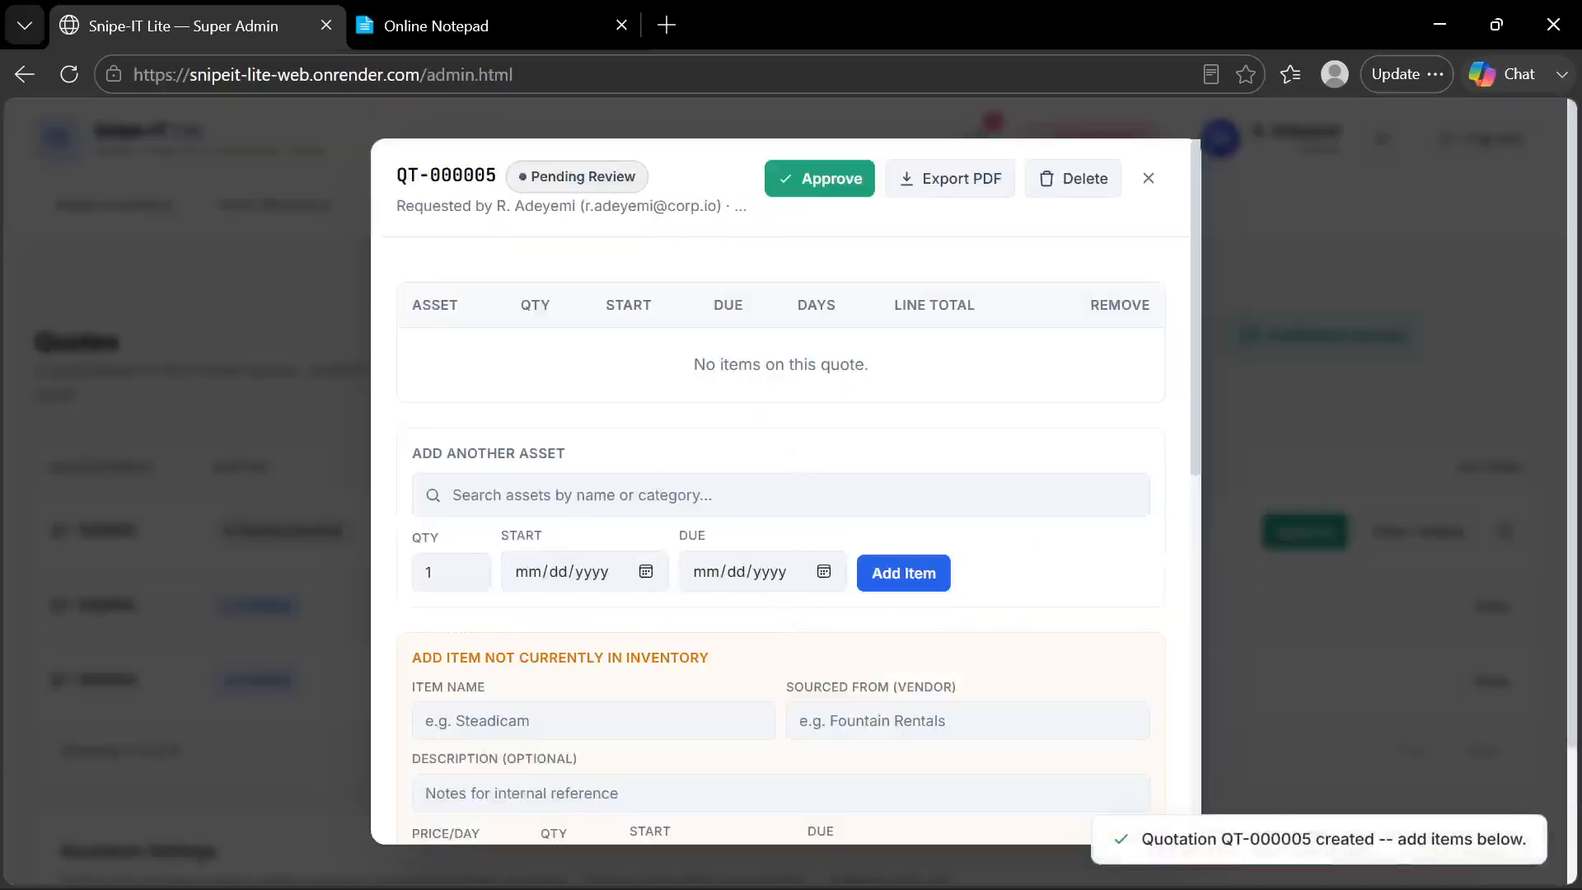
Add one Sony FX9 Cinema Camera to the quote with start and due dates of 07/21/2026
left_click(659, 495)
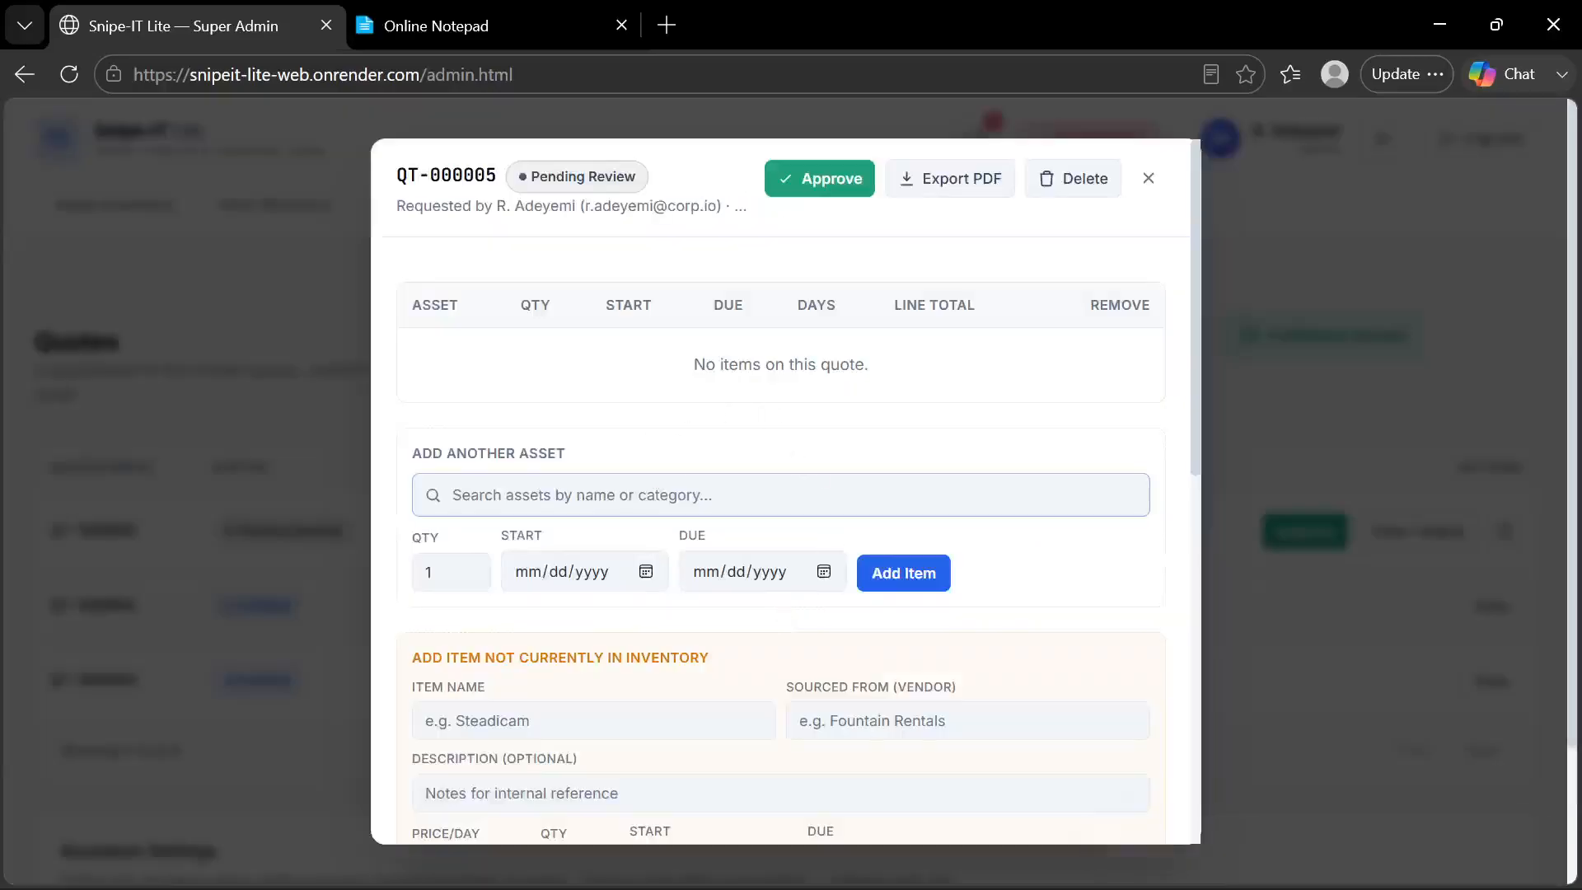
type("fx")
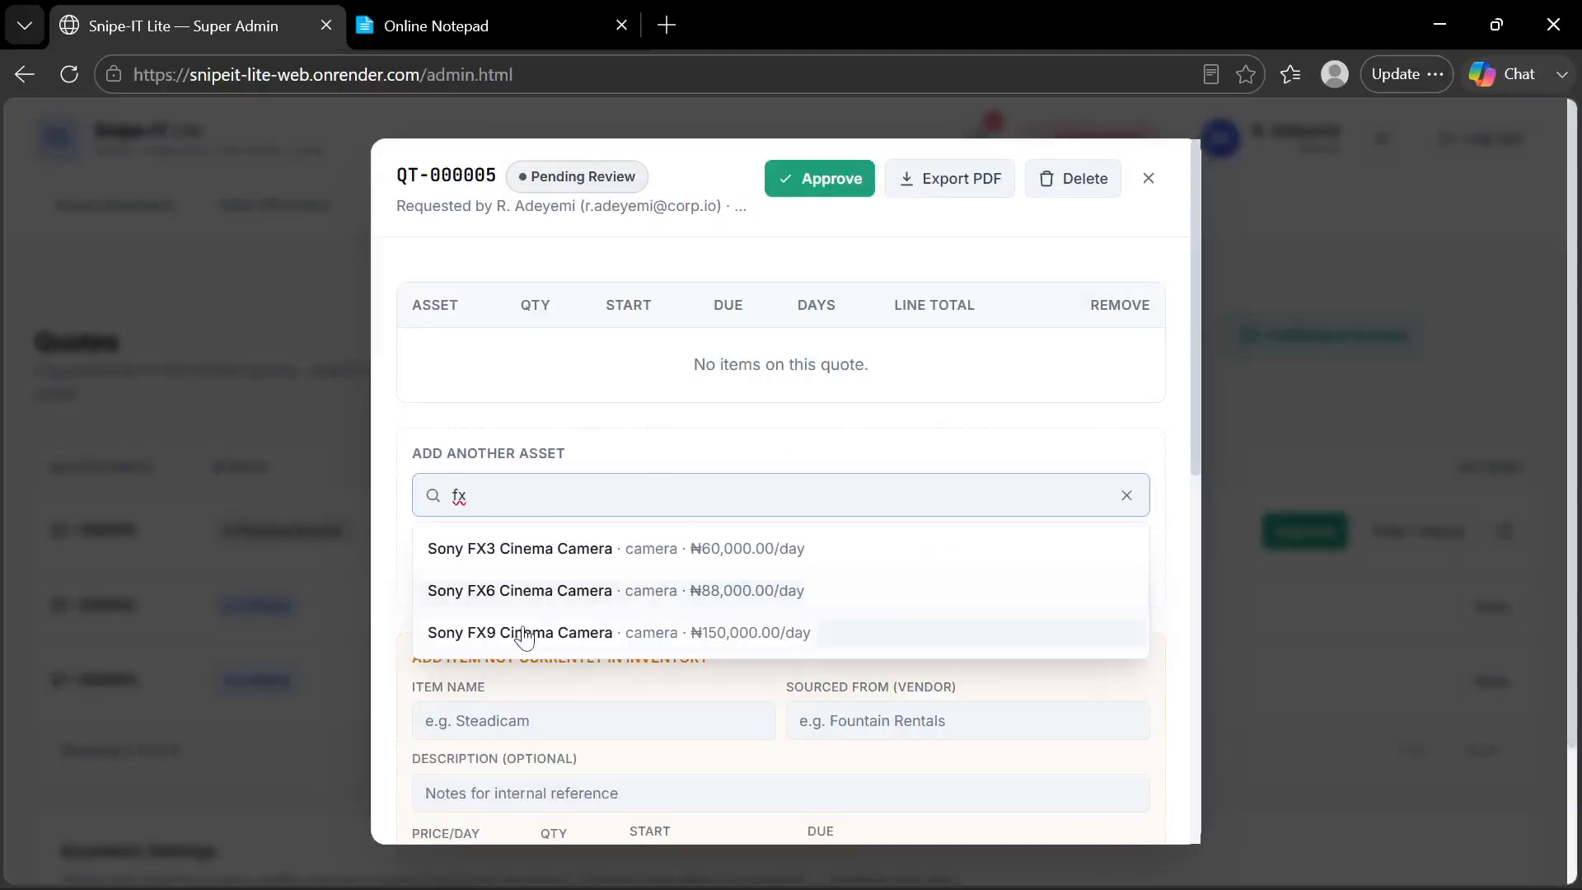
left_click(519, 630)
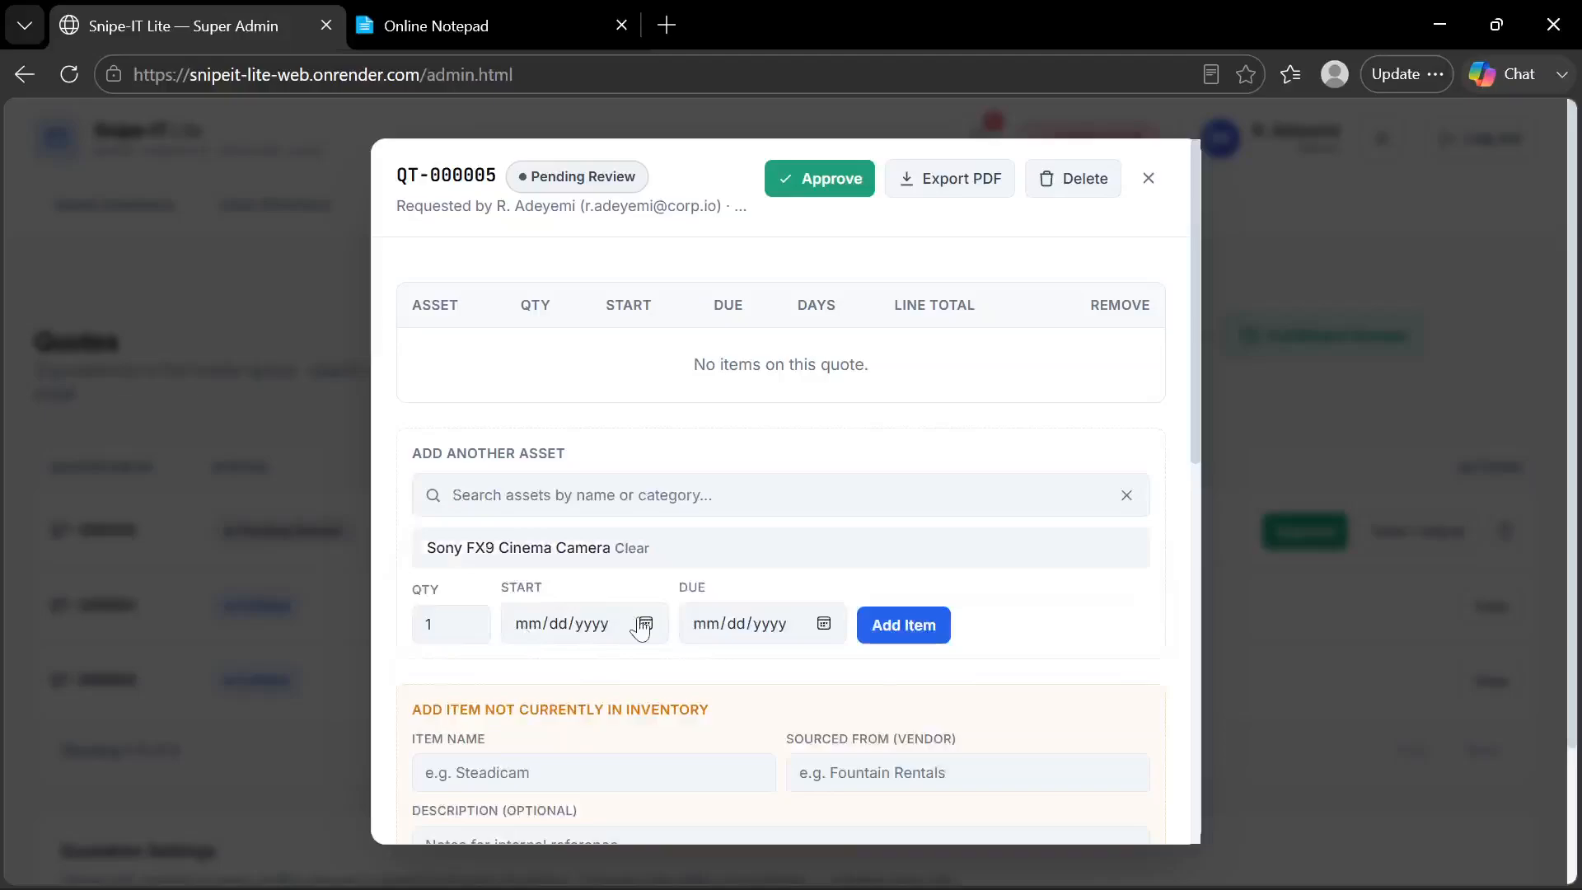
left_click(643, 627)
left_click(604, 472)
left_click(823, 623)
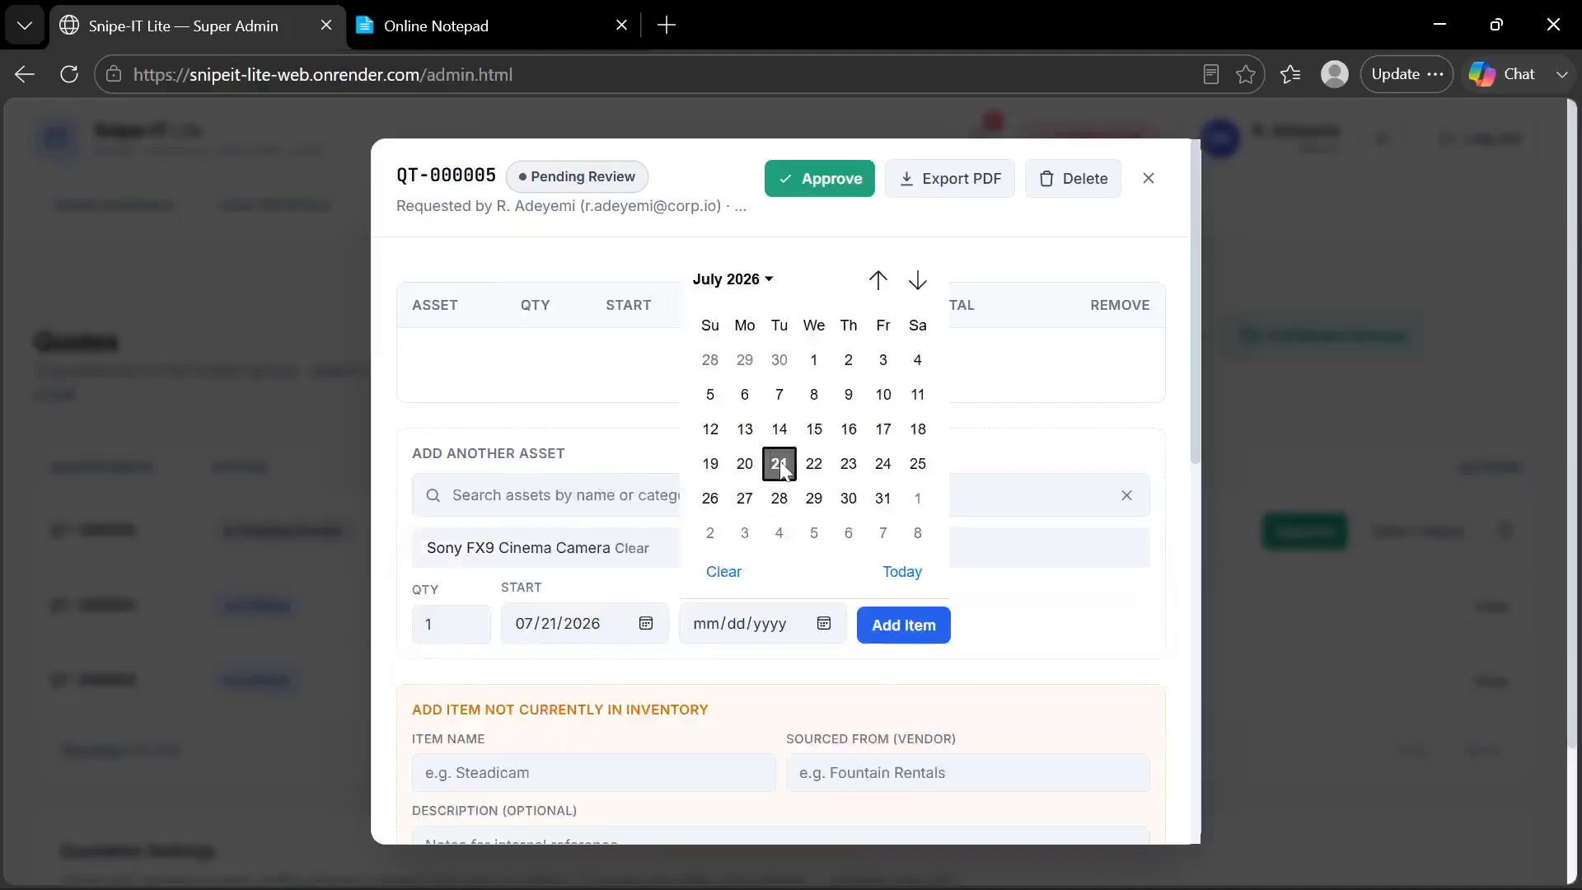
left_click(780, 465)
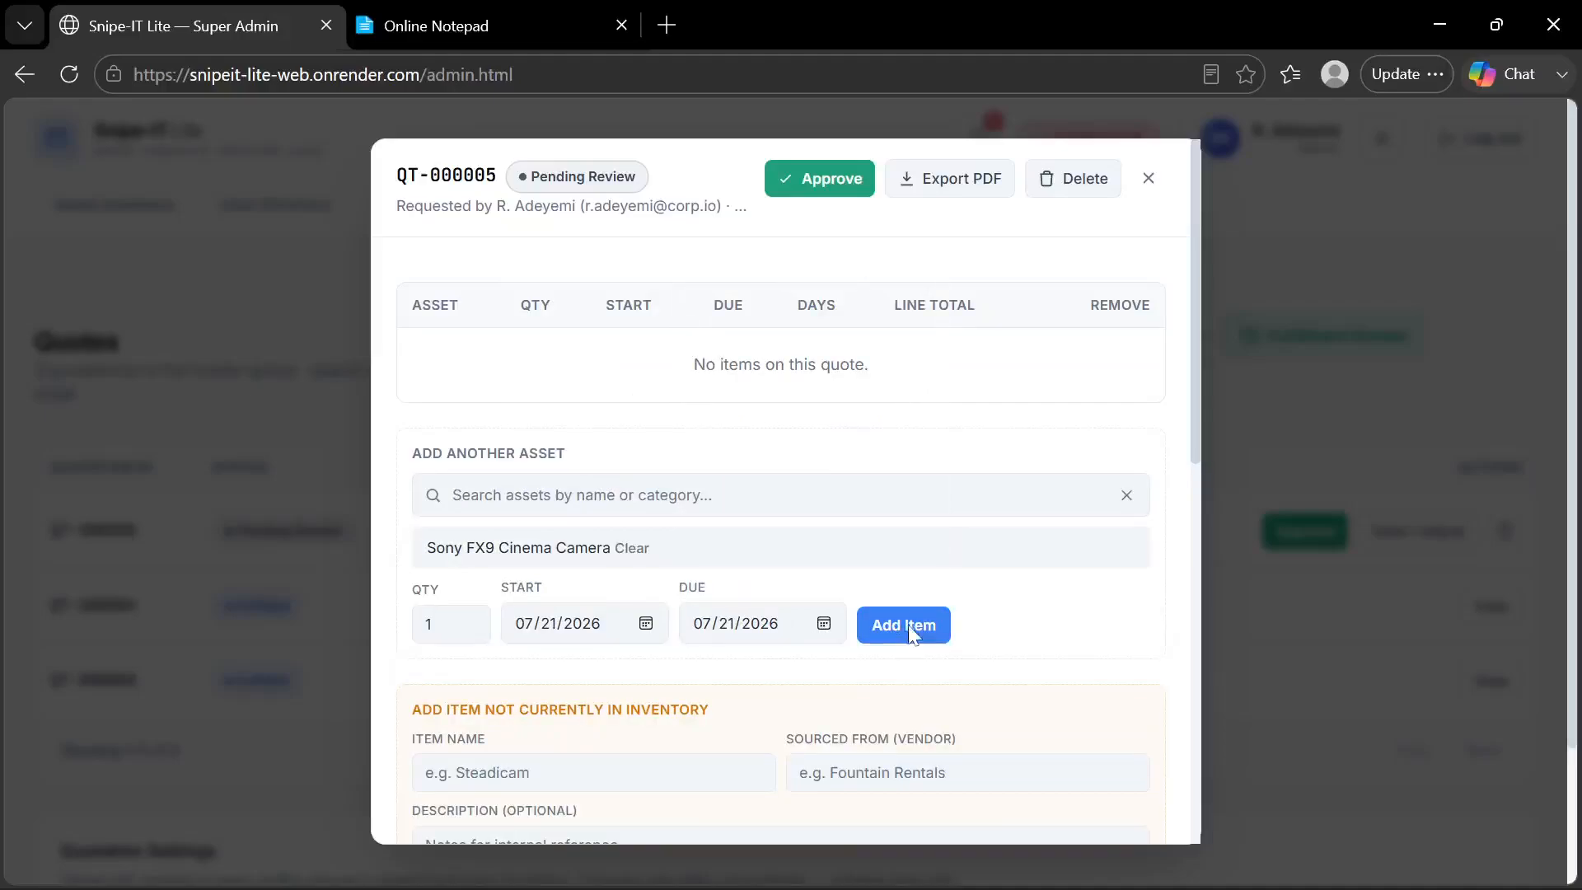
left_click(907, 626)
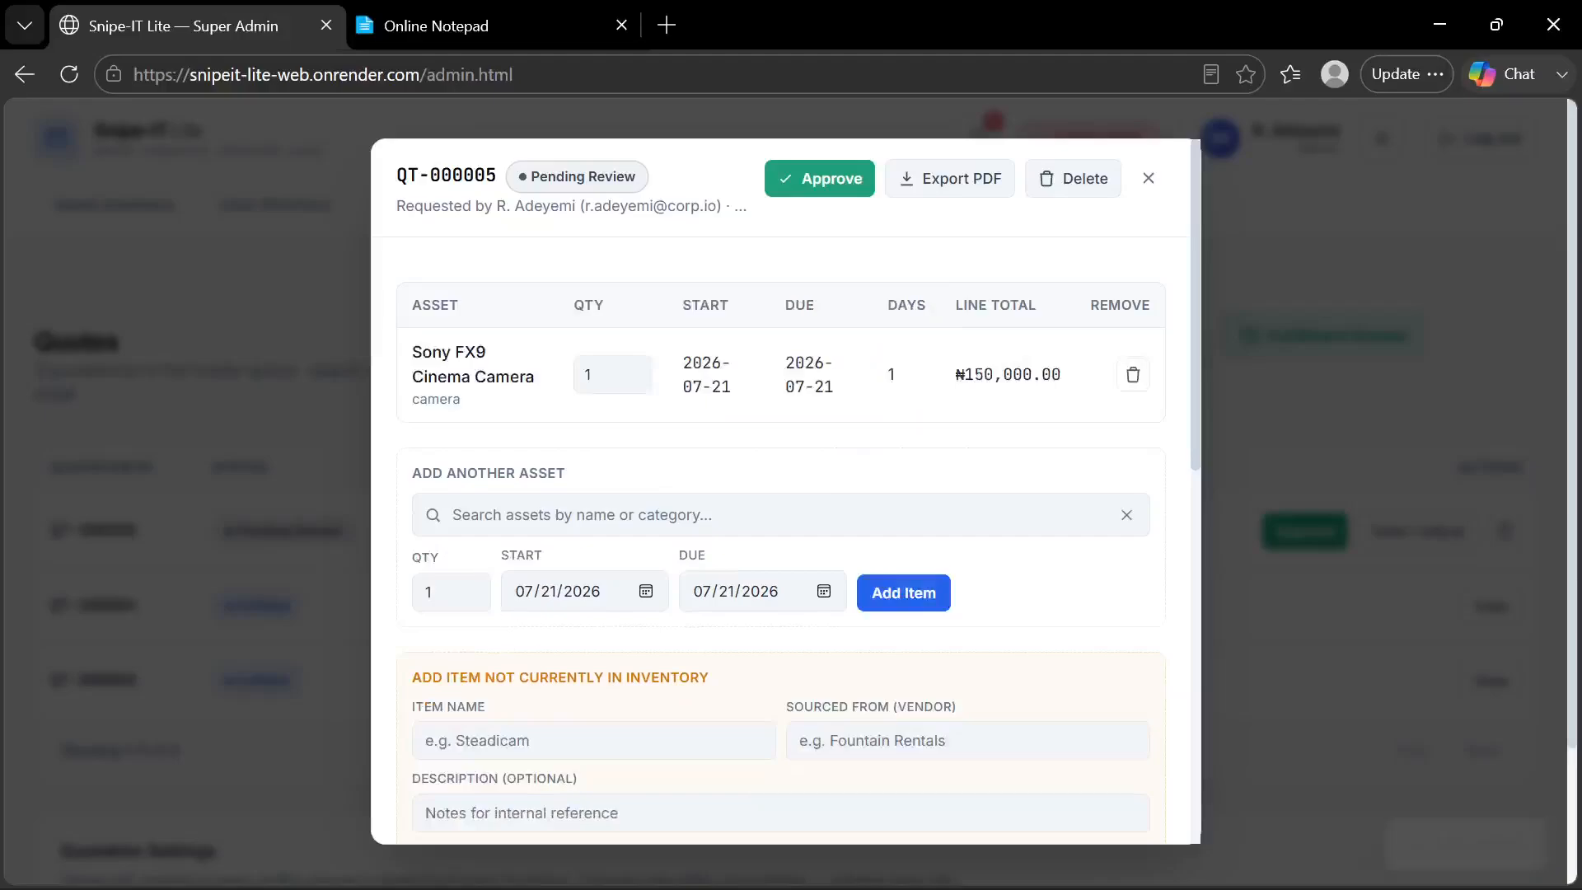
Add one ARRI Alexa 35 to the quote with a due date of 07/22/2026
left_click(781, 515)
type("arr")
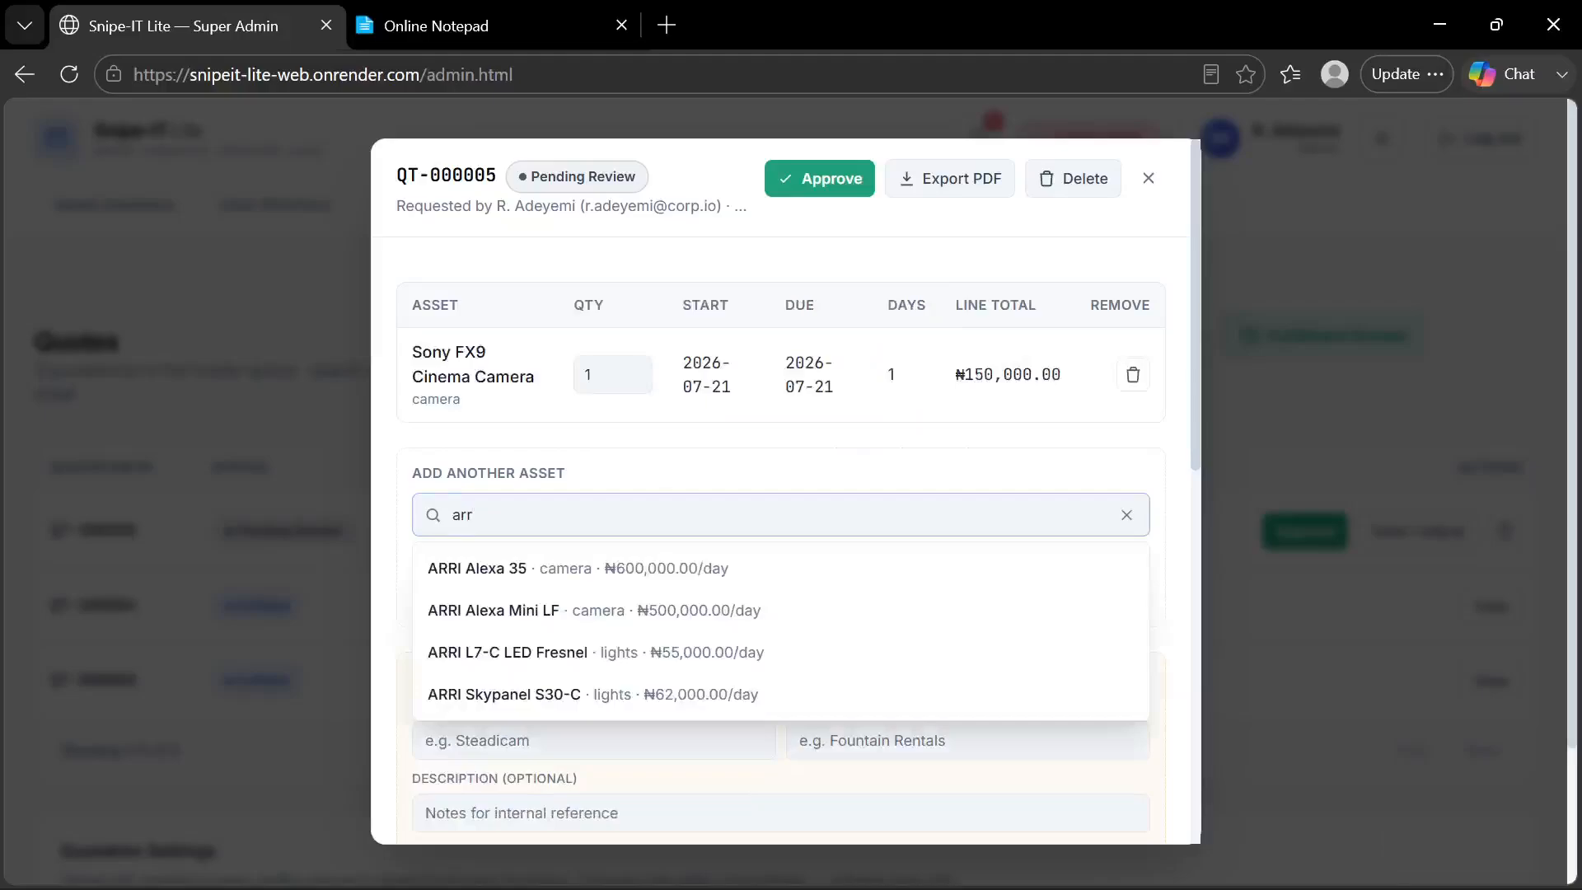
left_click(552, 568)
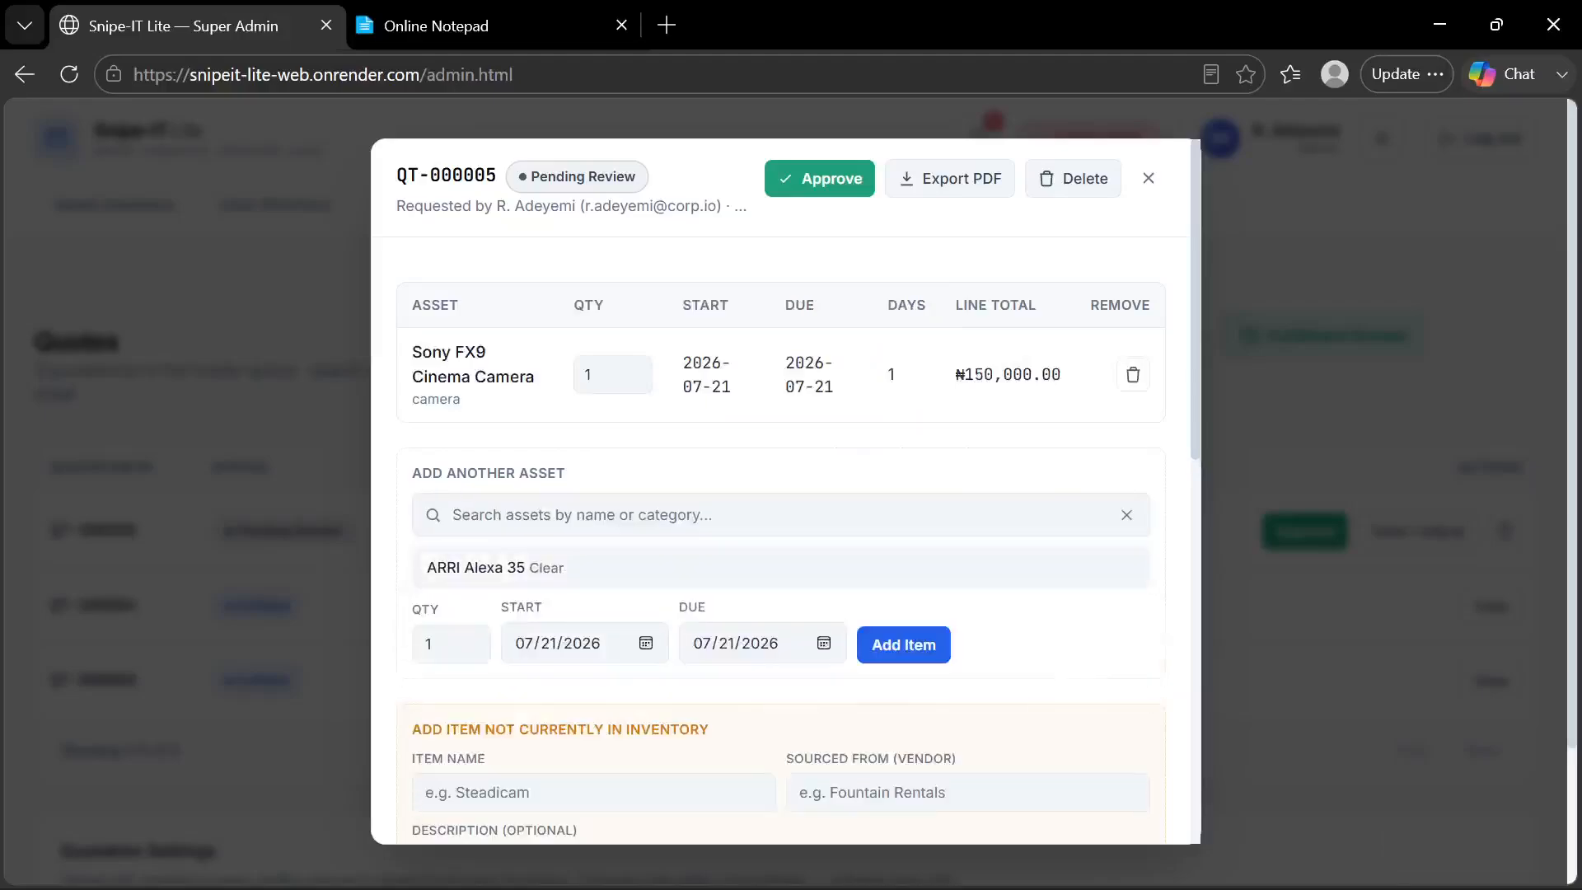
left_click(823, 642)
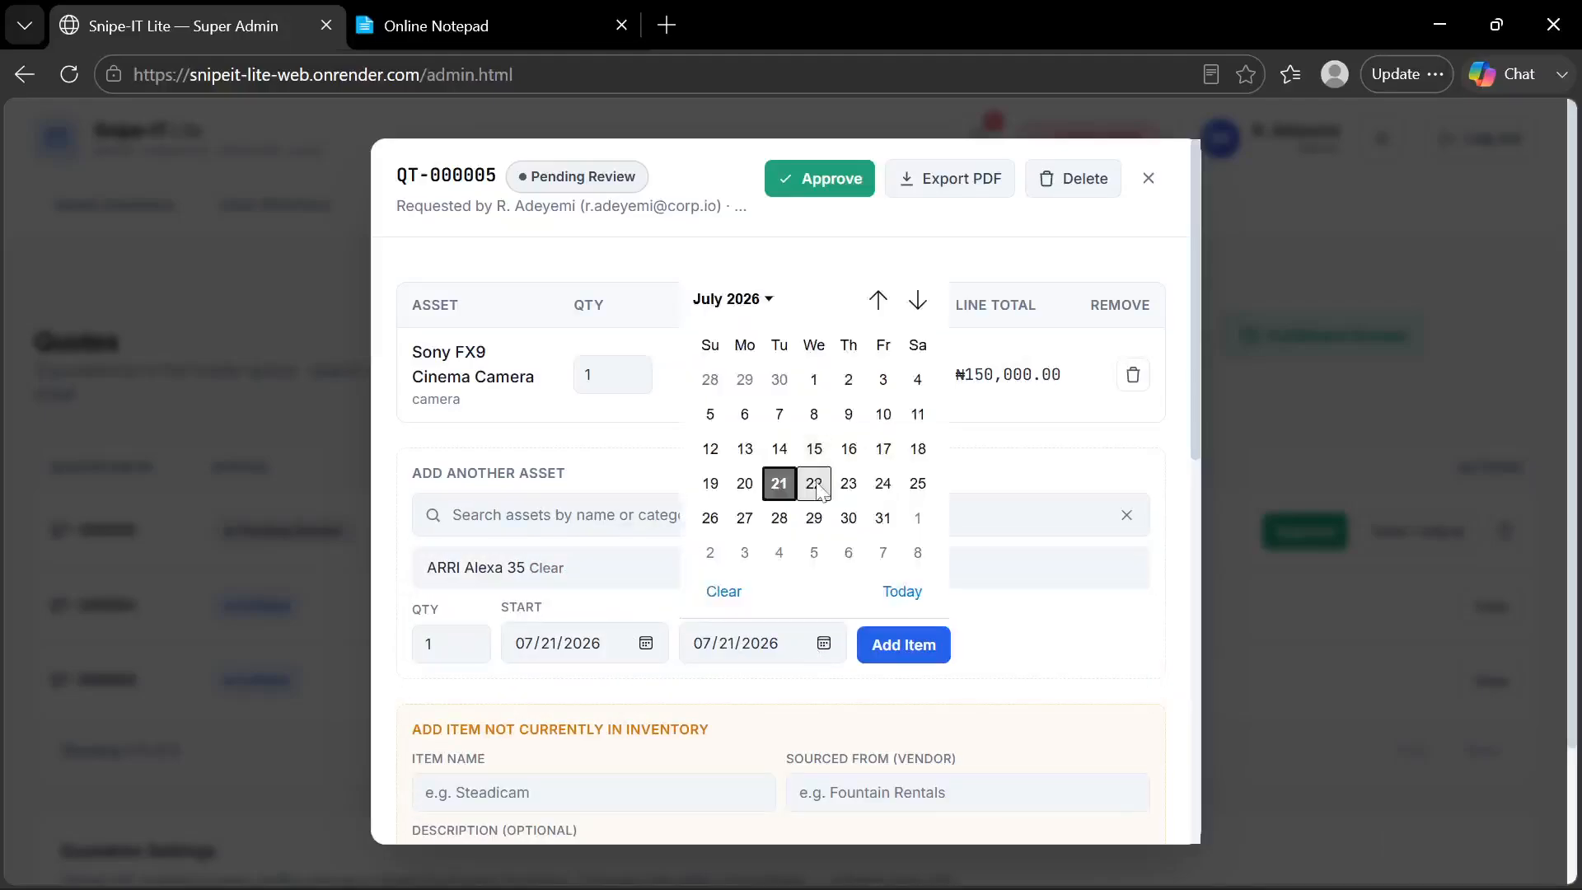
left_click(823, 480)
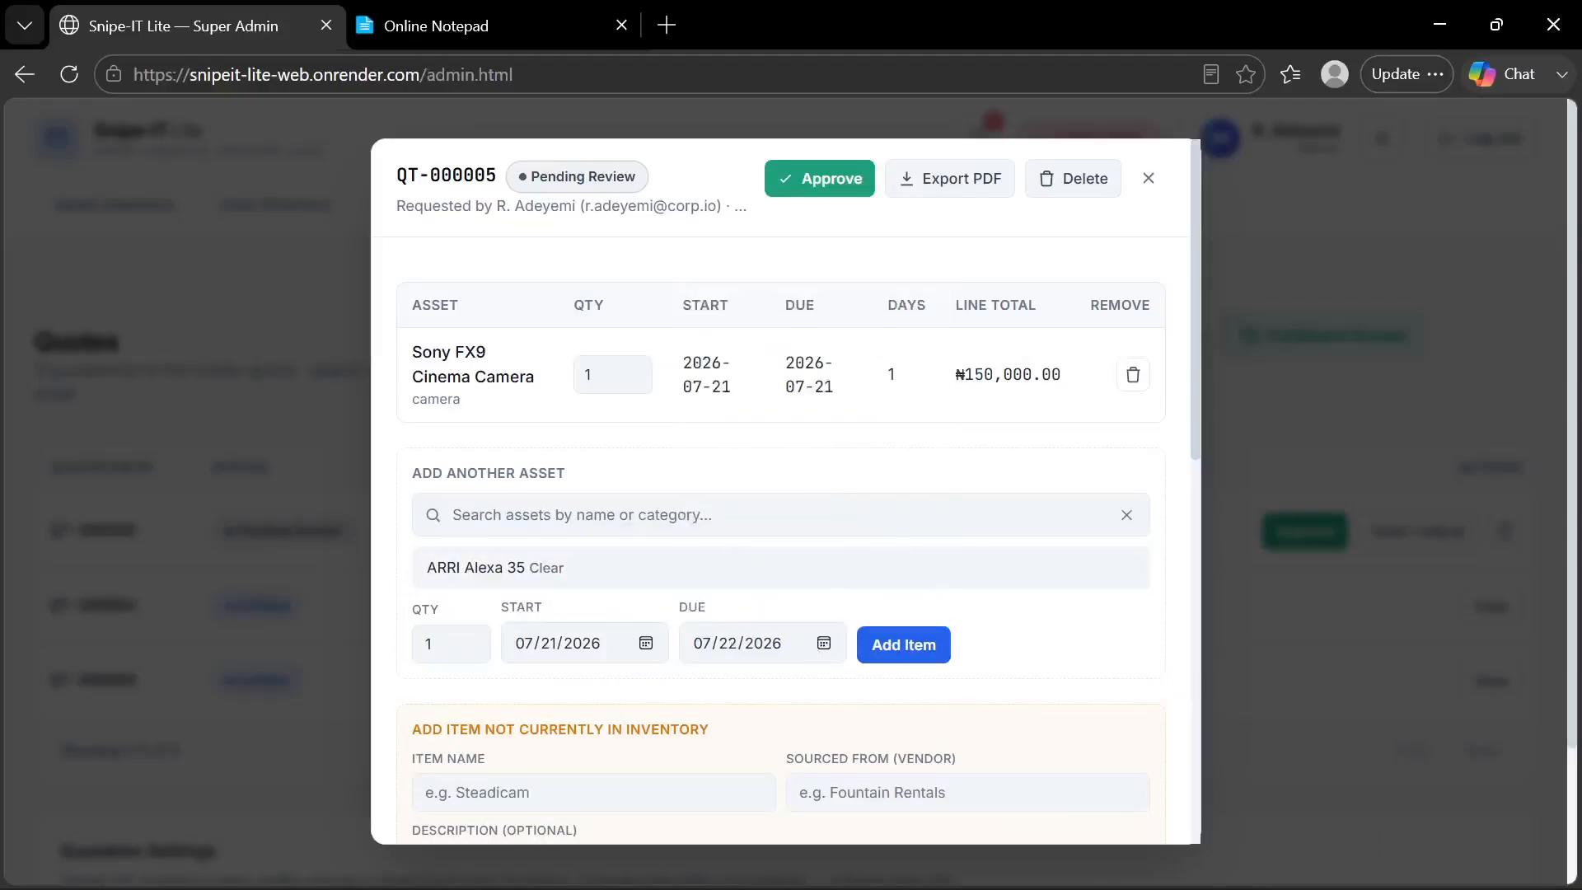
left_click(896, 655)
Add one RED V-Raptor 8K VV to the quote with a due date of 07/23/2026
scroll(866, 504, "down", 2)
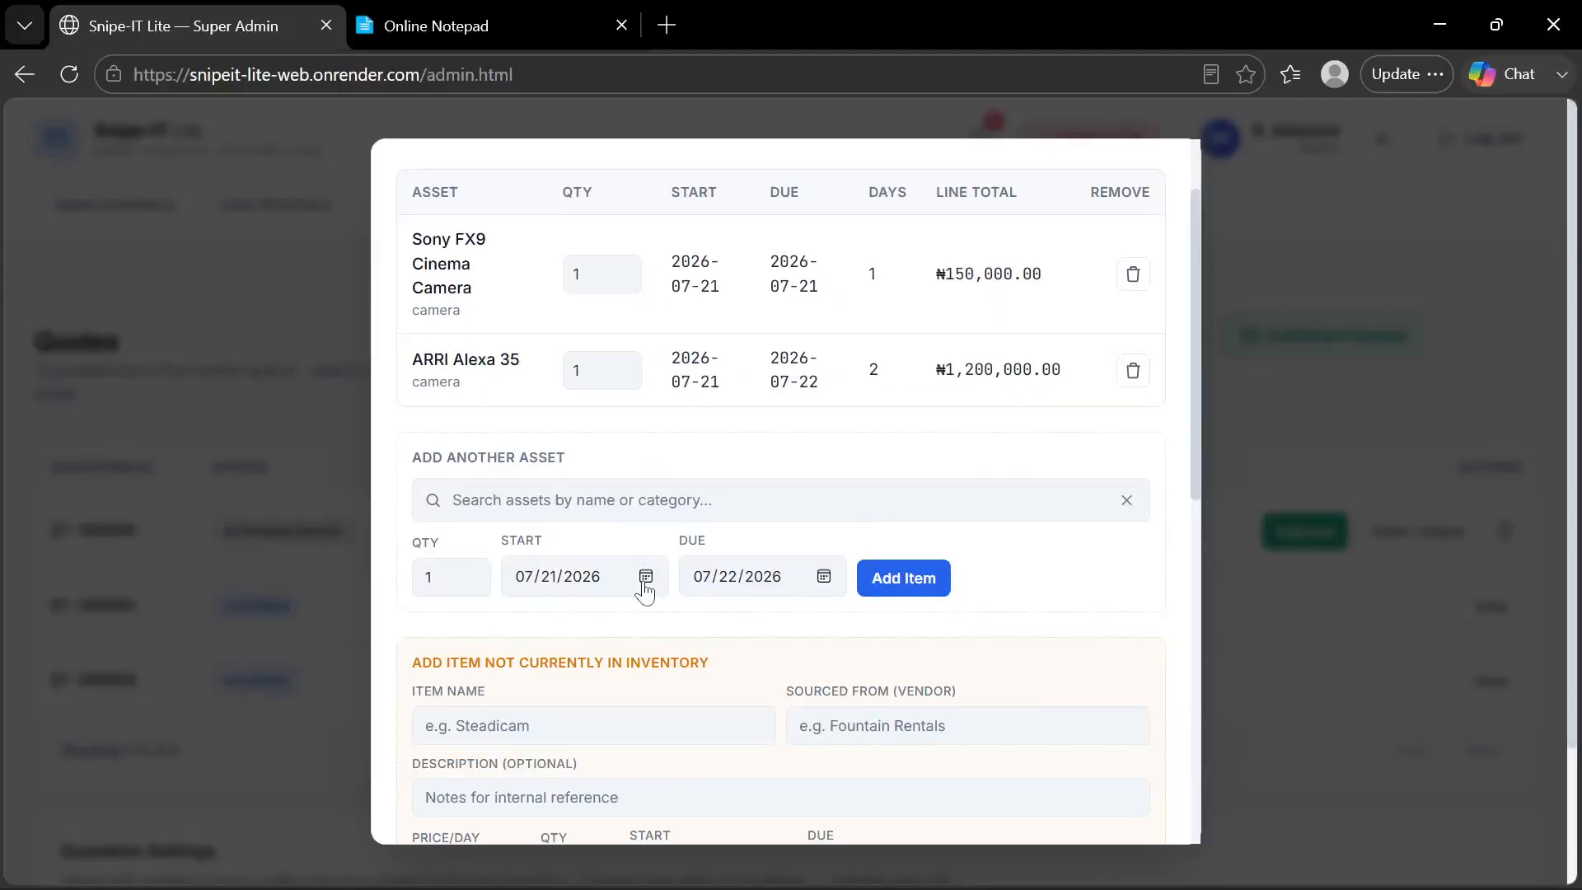
left_click(635, 500)
type("ra")
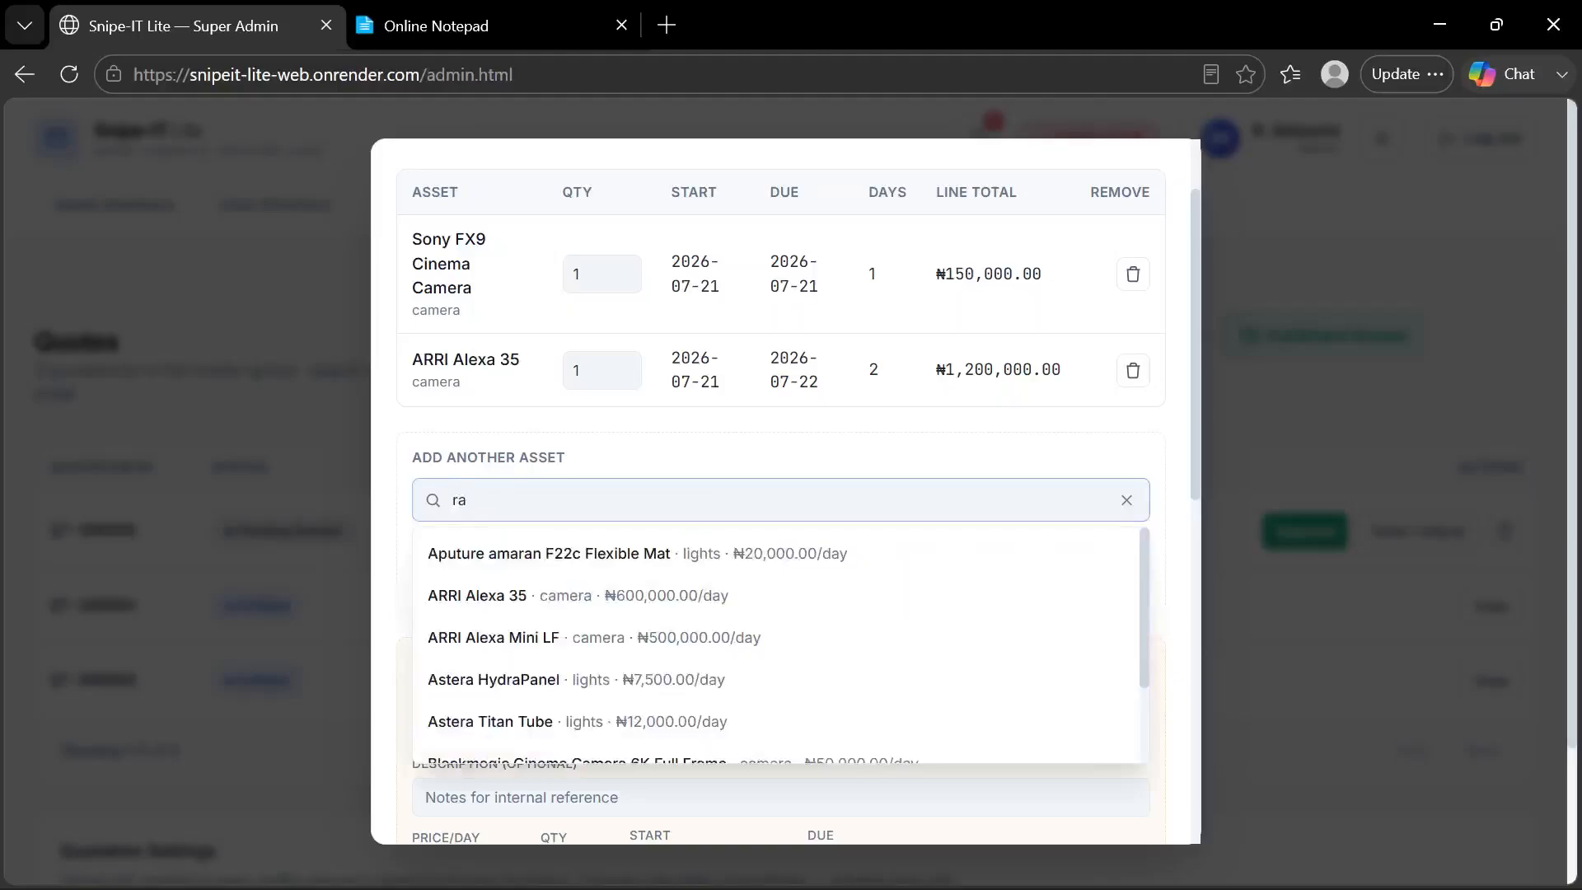
type("p")
left_click(511, 595)
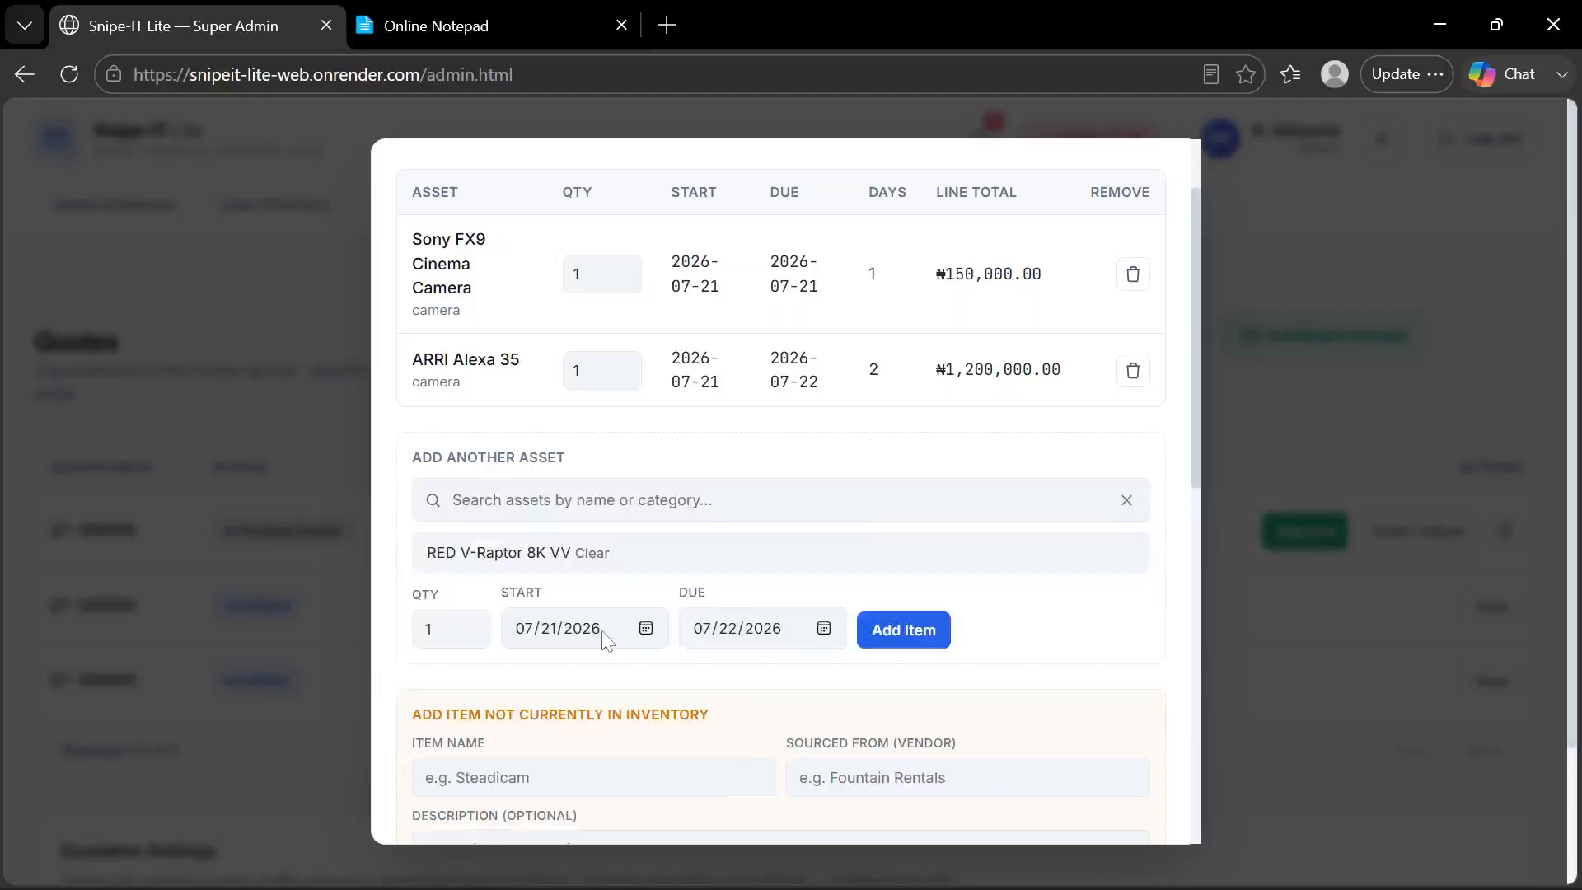
left_click(824, 628)
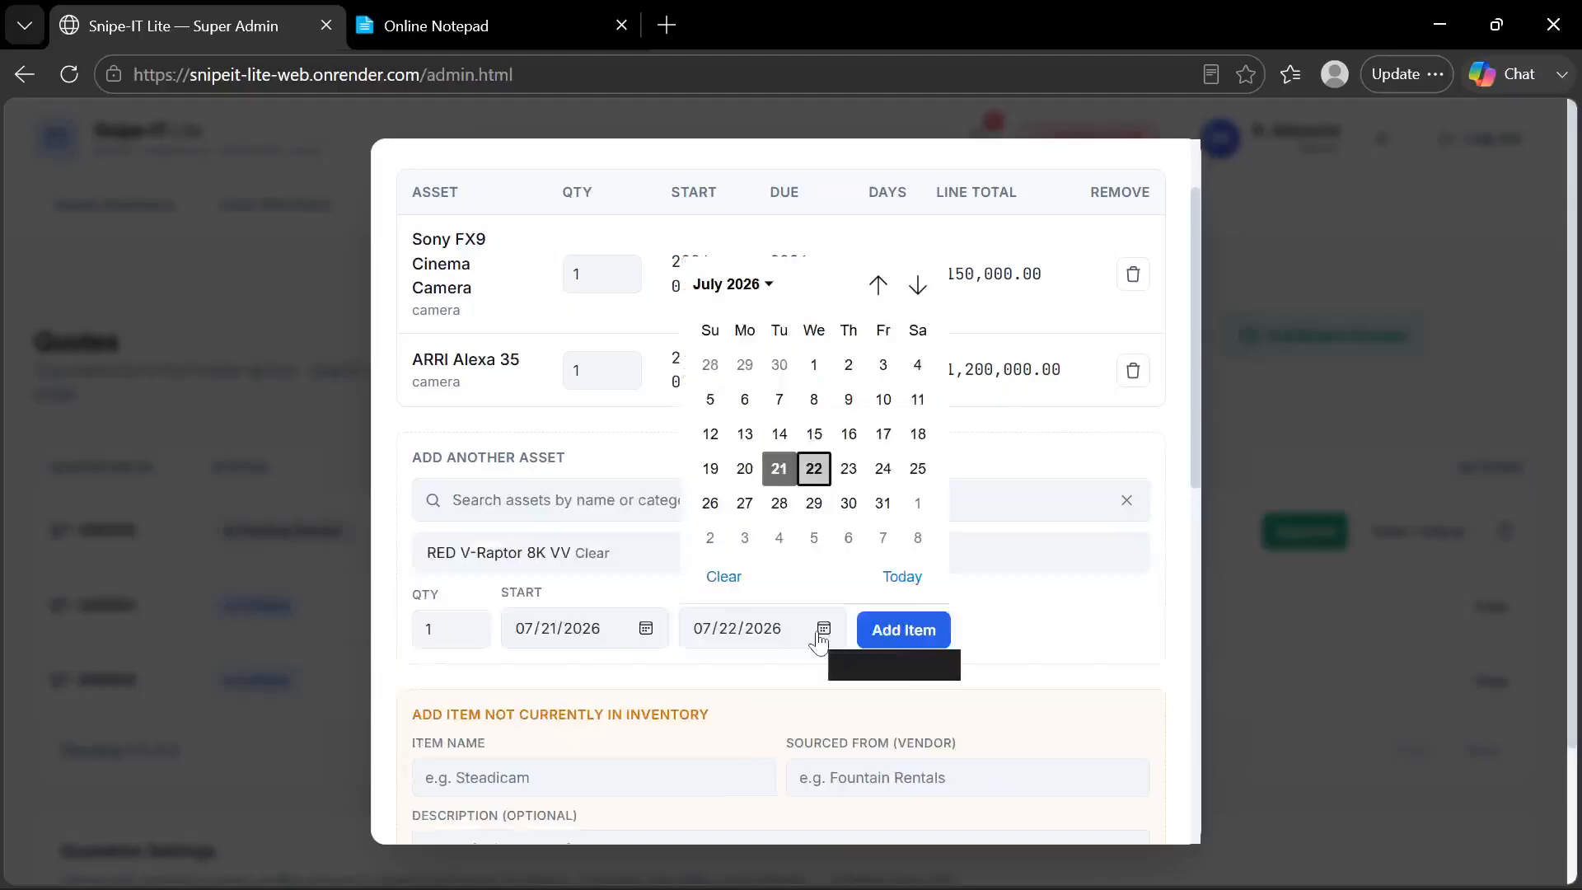
left_click(854, 470)
left_click(914, 625)
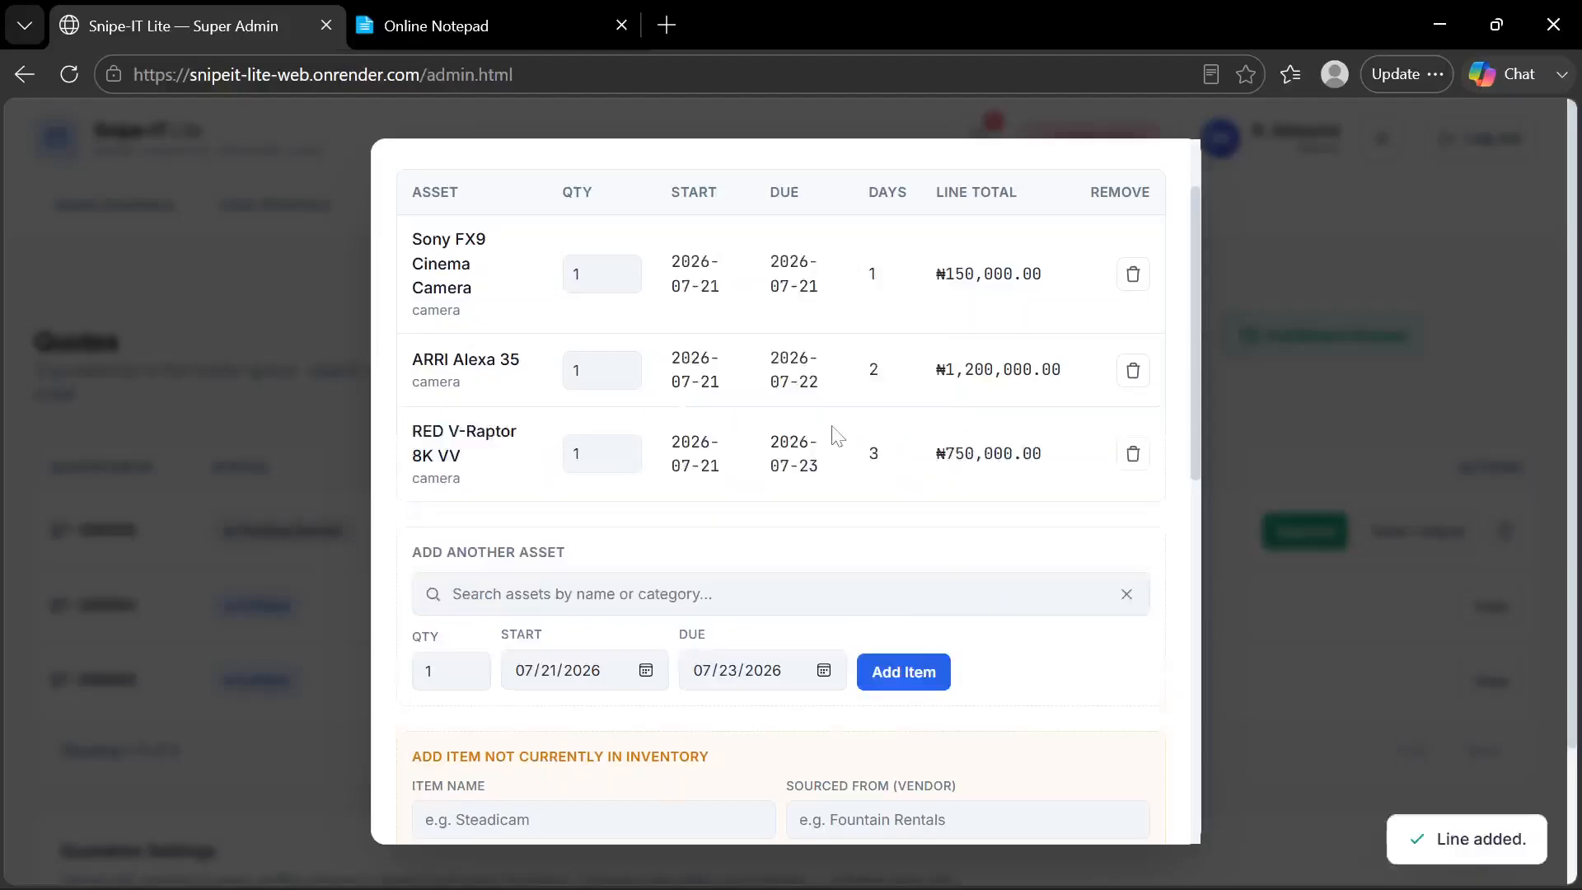
Review the day counts and line totals of the quote's three cameras, and close the quote
scroll(837, 436, "up", 1)
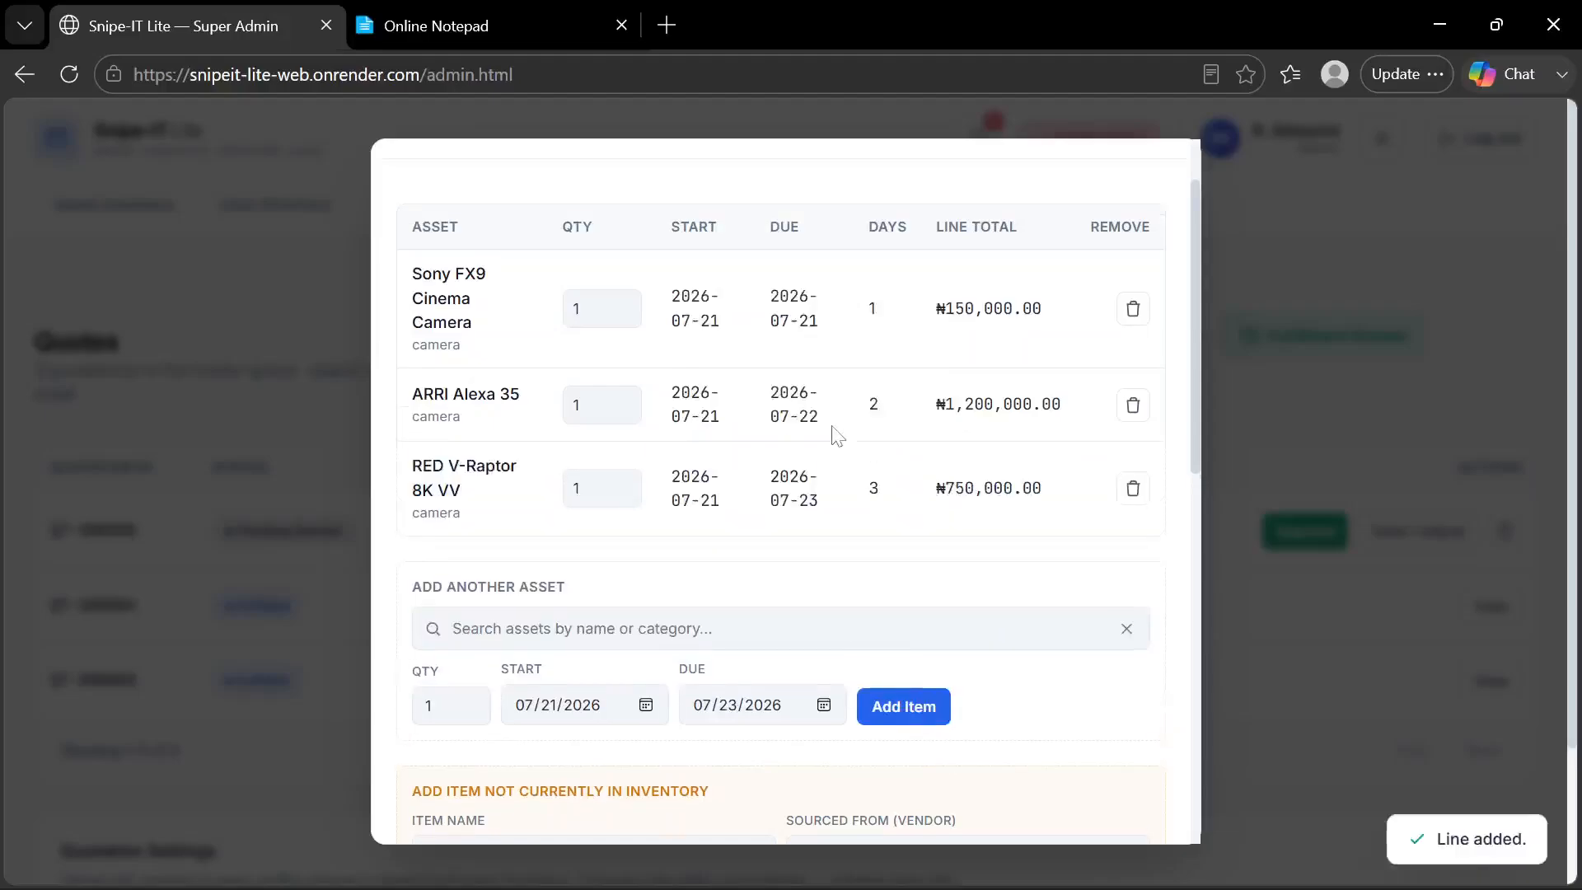
scroll(837, 435, "up", 1)
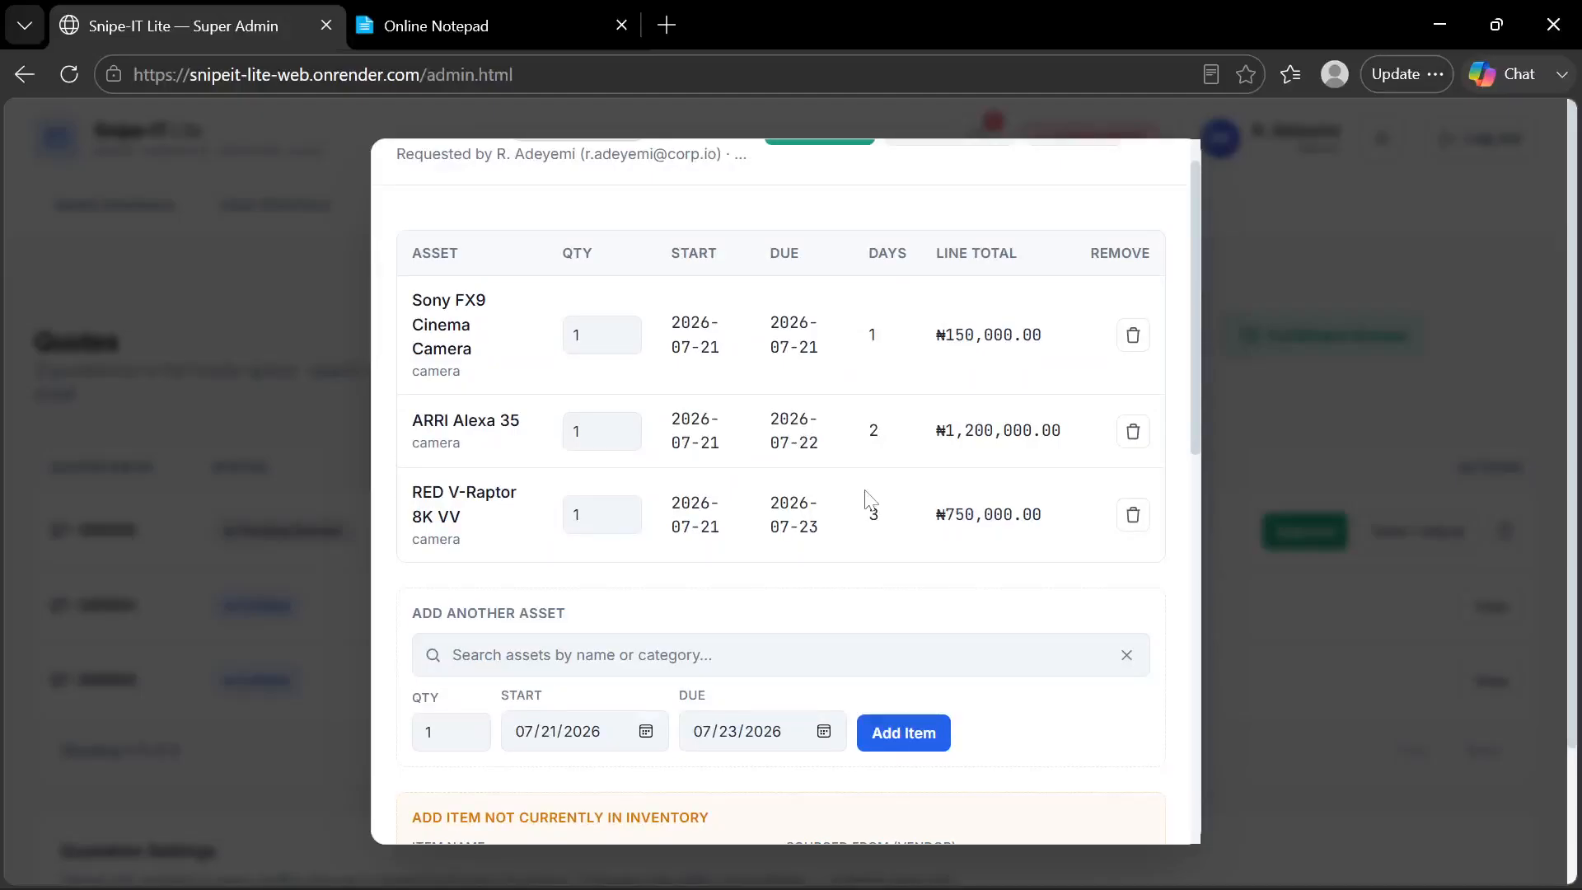
scroll(993, 282, "up", 1)
left_click(1148, 178)
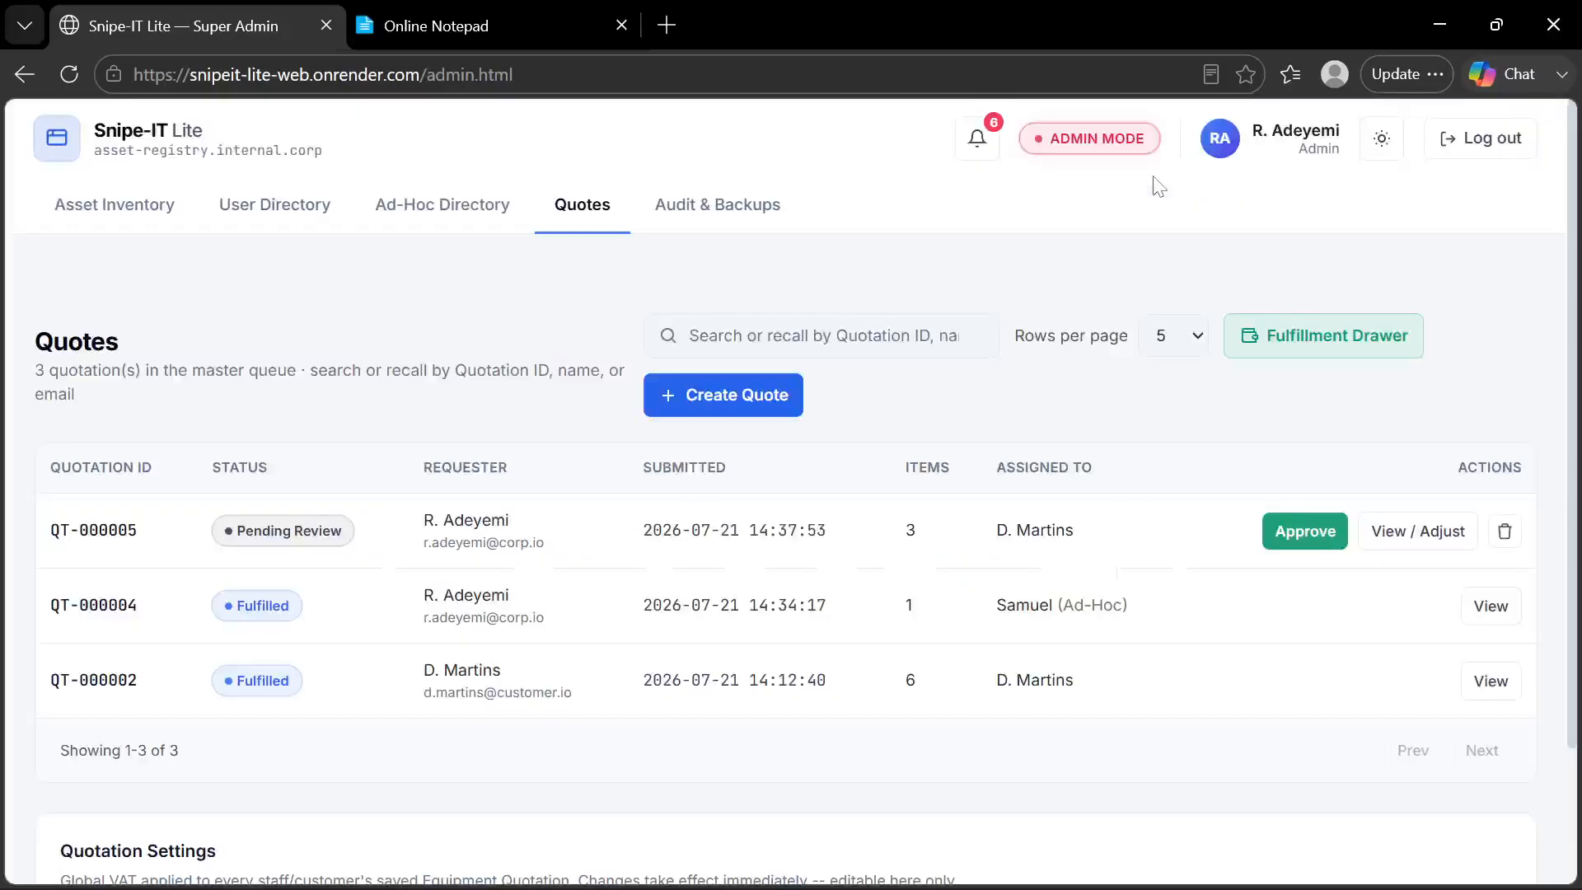
Check the feature list in Online Notepad, and view the Restore Deleted Assets section of Snipe-IT Lite's Asset Inventory
left_click(486, 31)
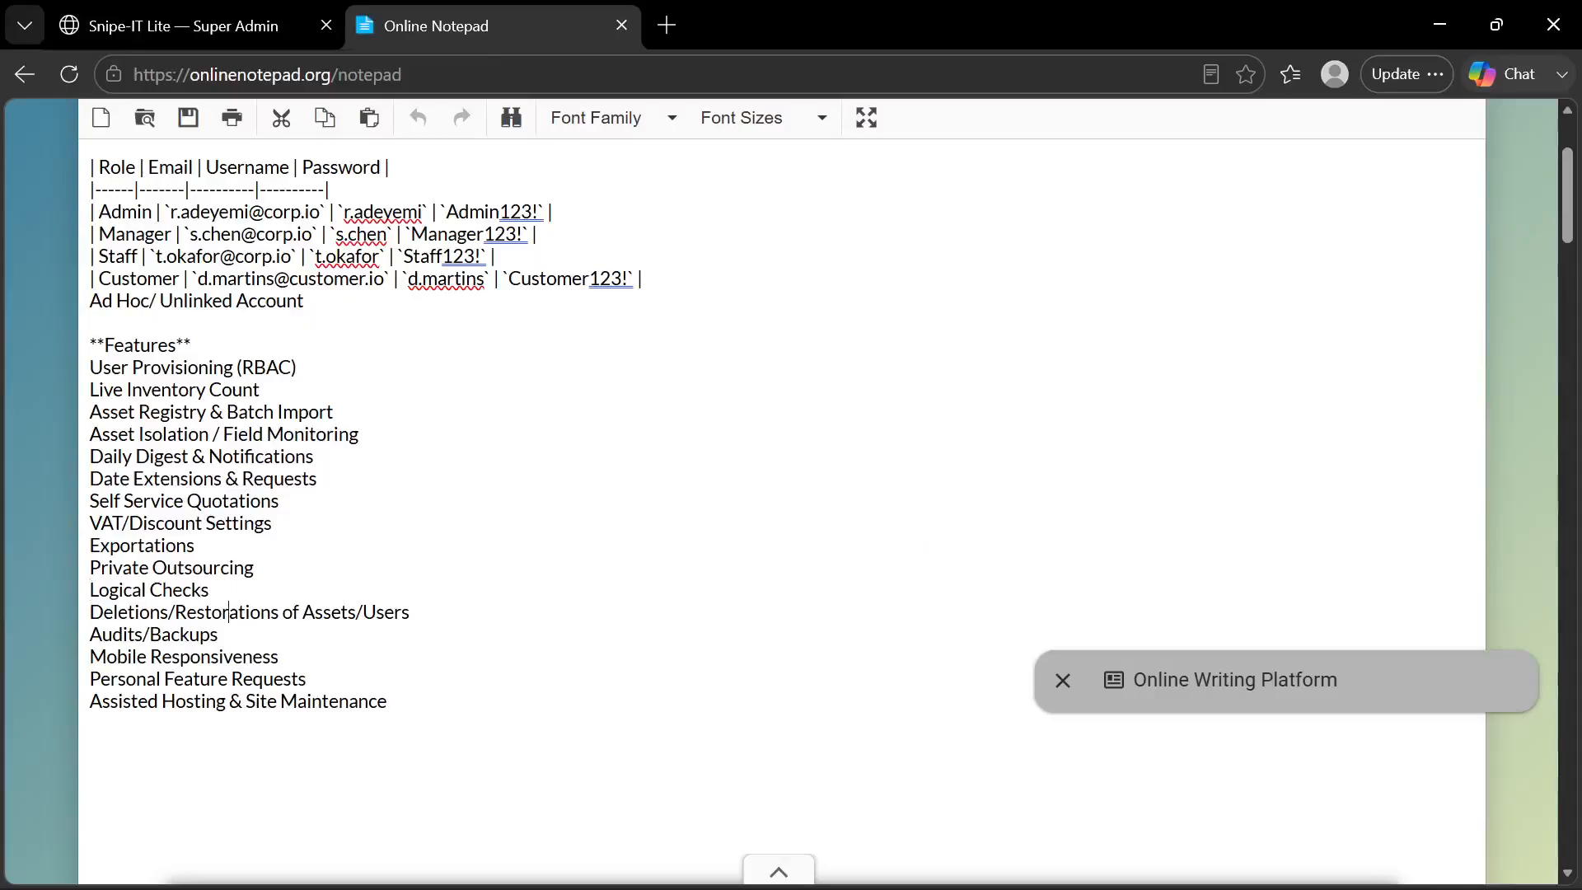
left_click(227, 26)
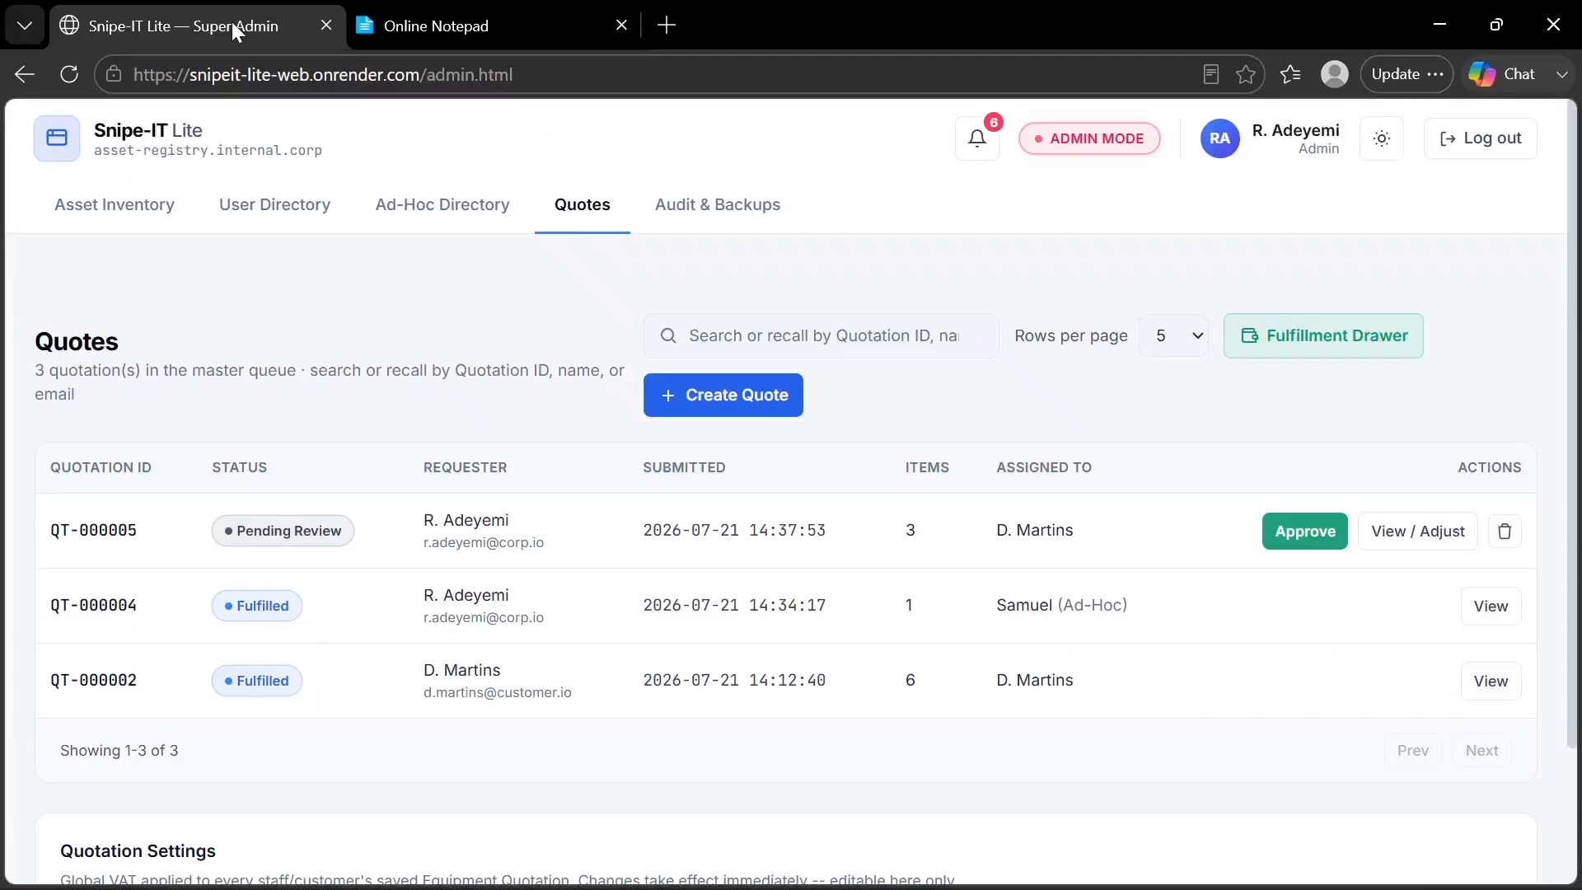
left_click(145, 217)
scroll(284, 476, "down", 12)
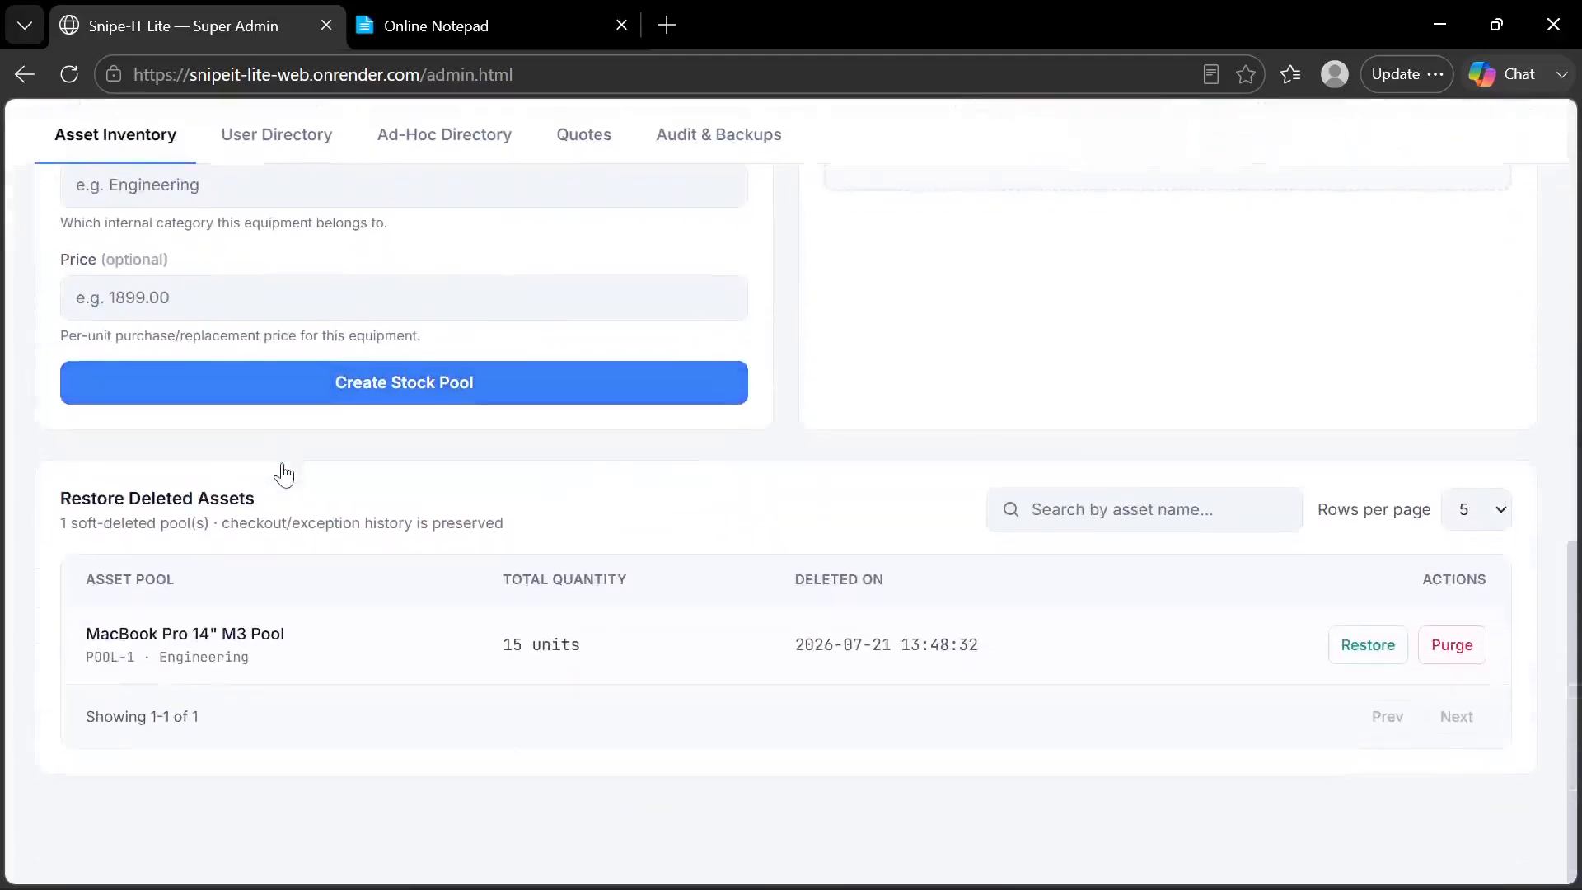
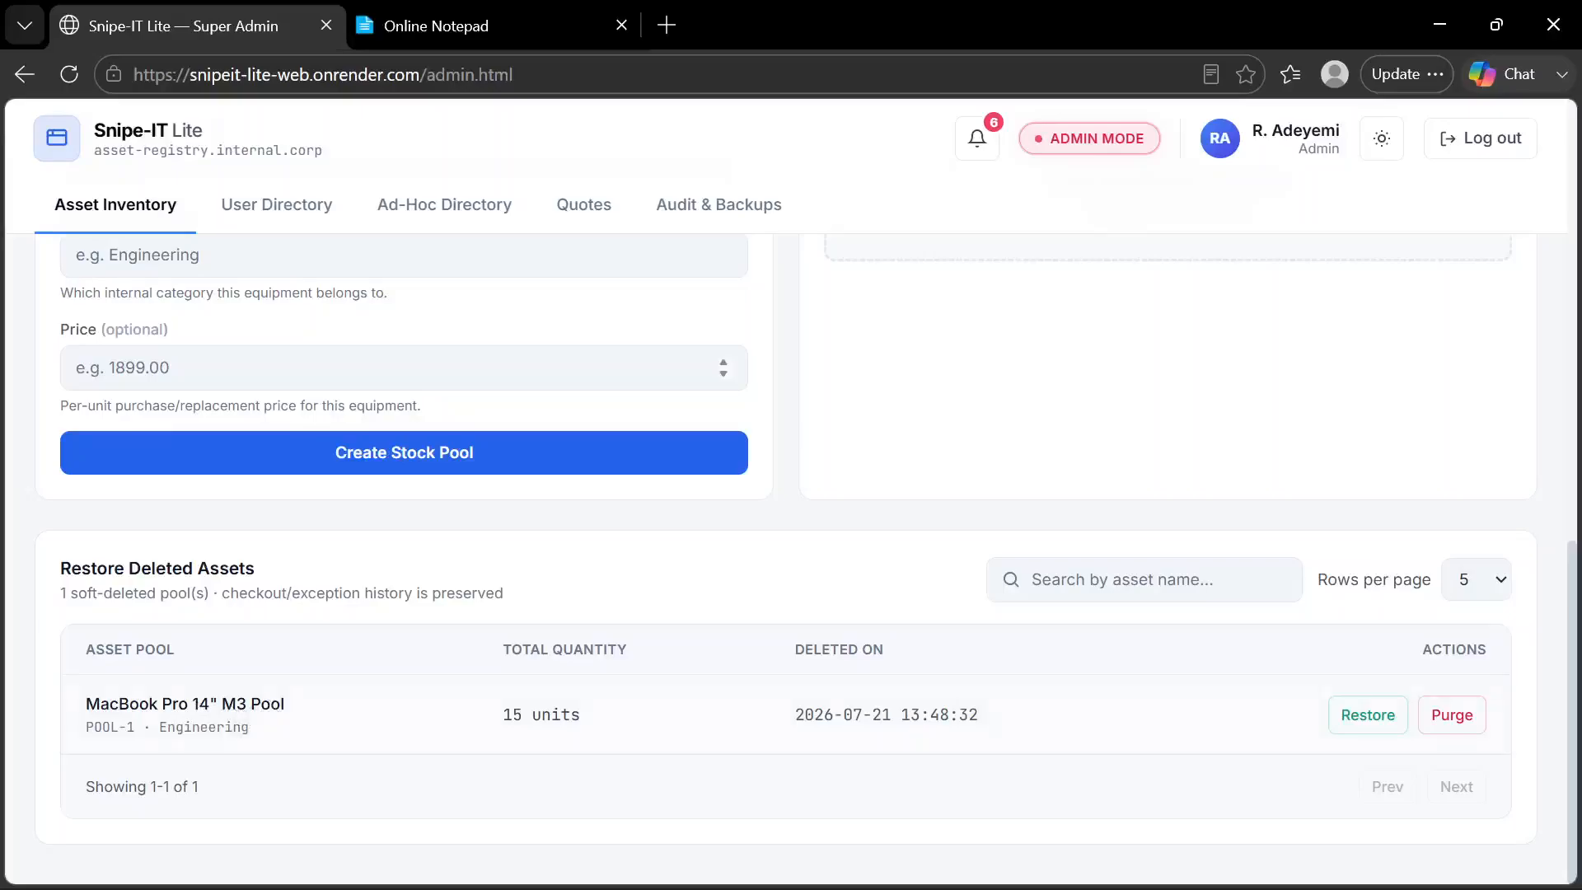
Review the stock pool form and Restore Deleted Assets section, and switch to Online Notepad to check the feature list
scroll(313, 396, "up", 3)
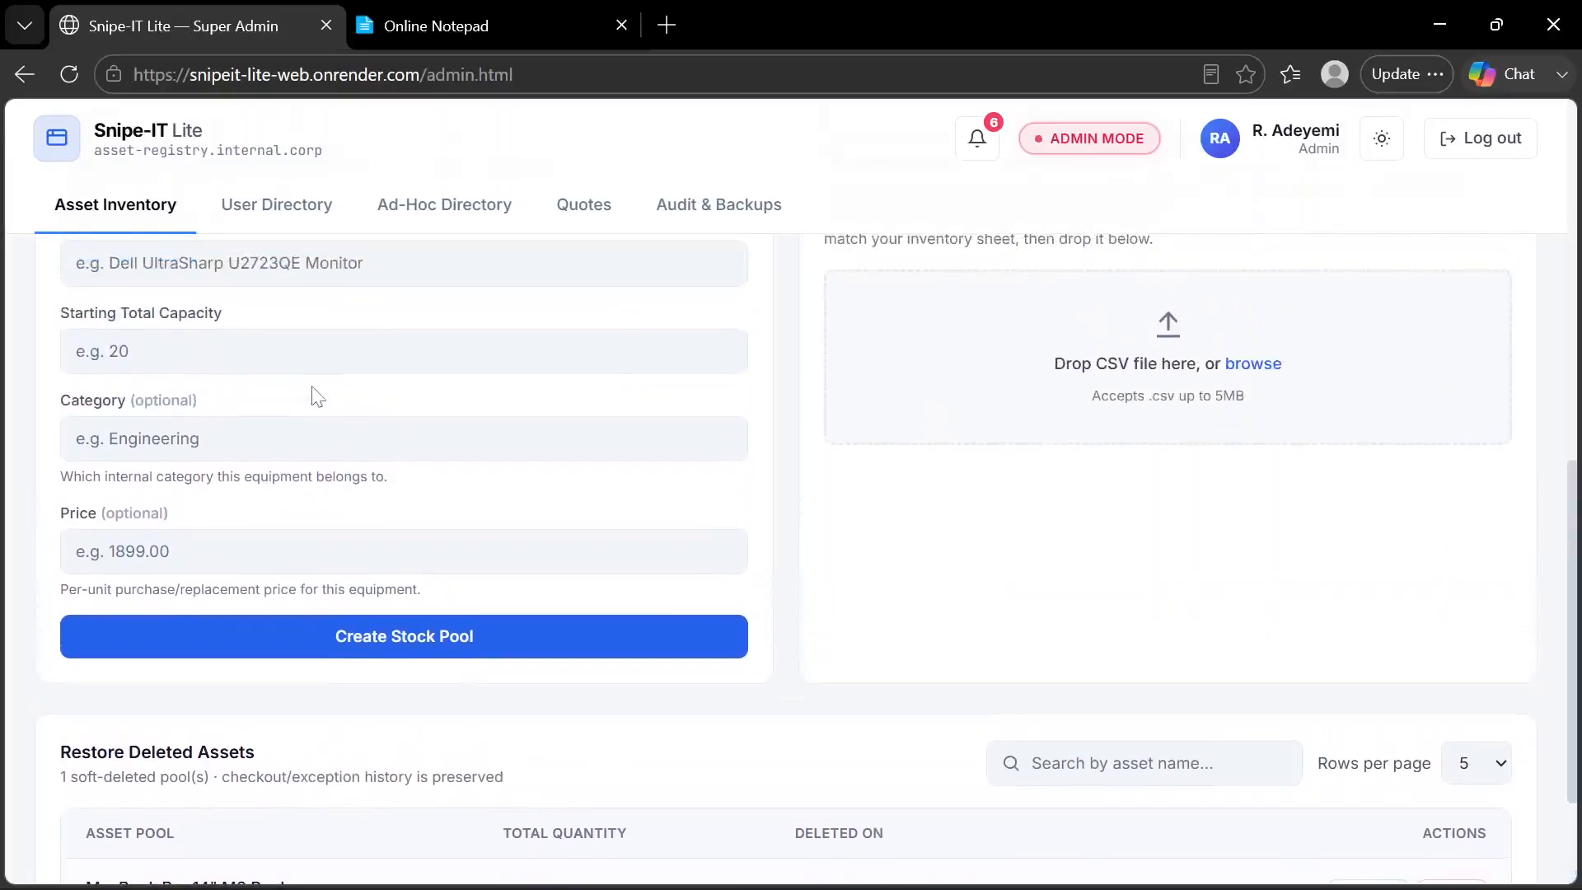
scroll(220, 715, "down", 3)
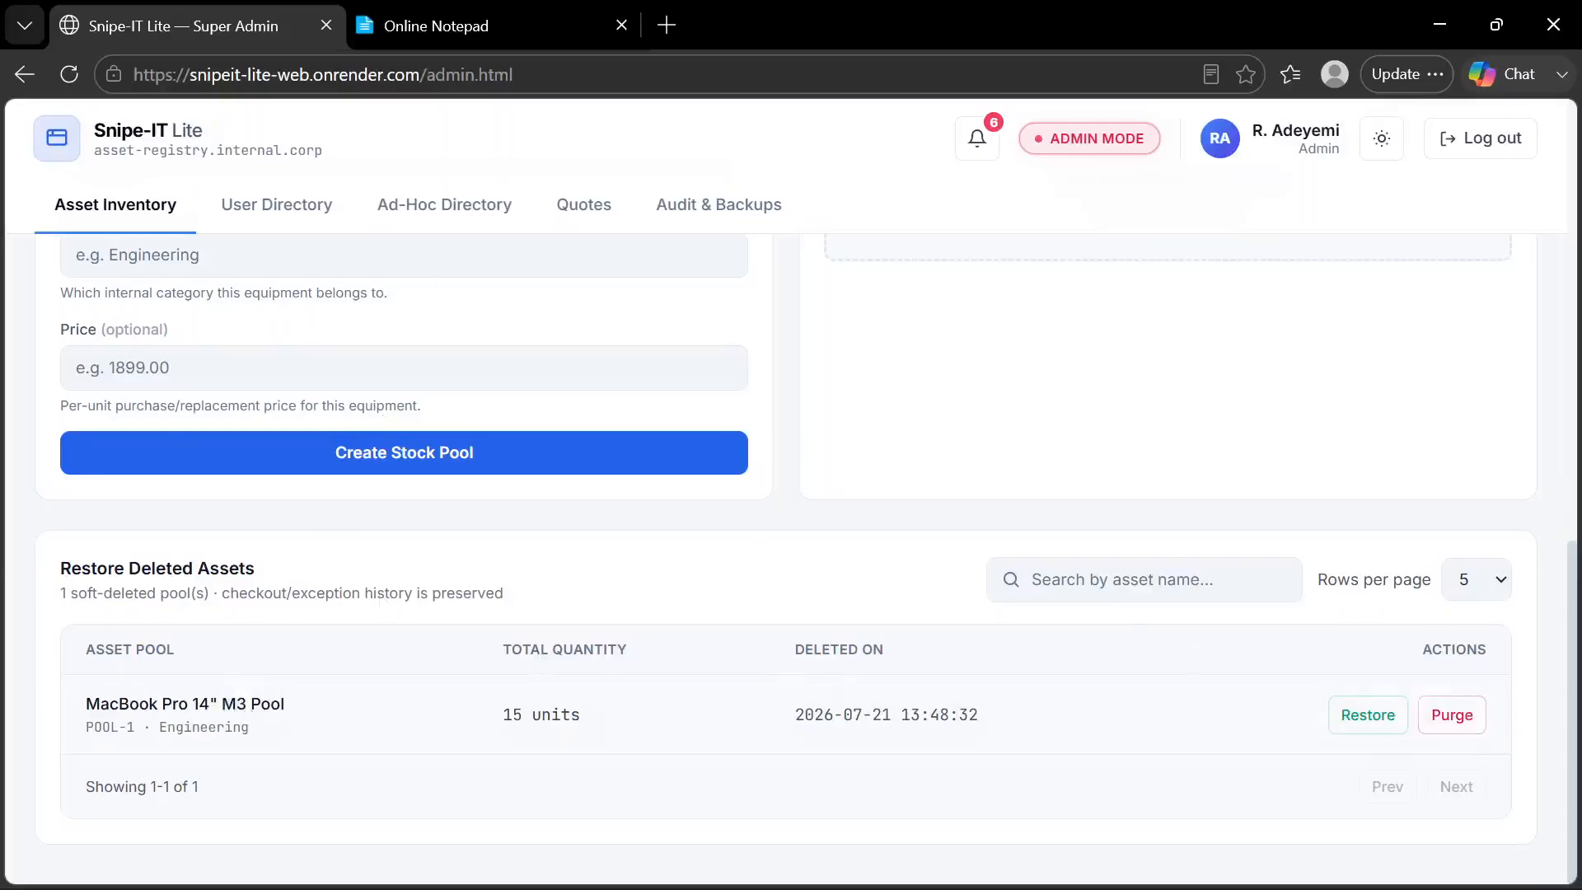
left_click(474, 21)
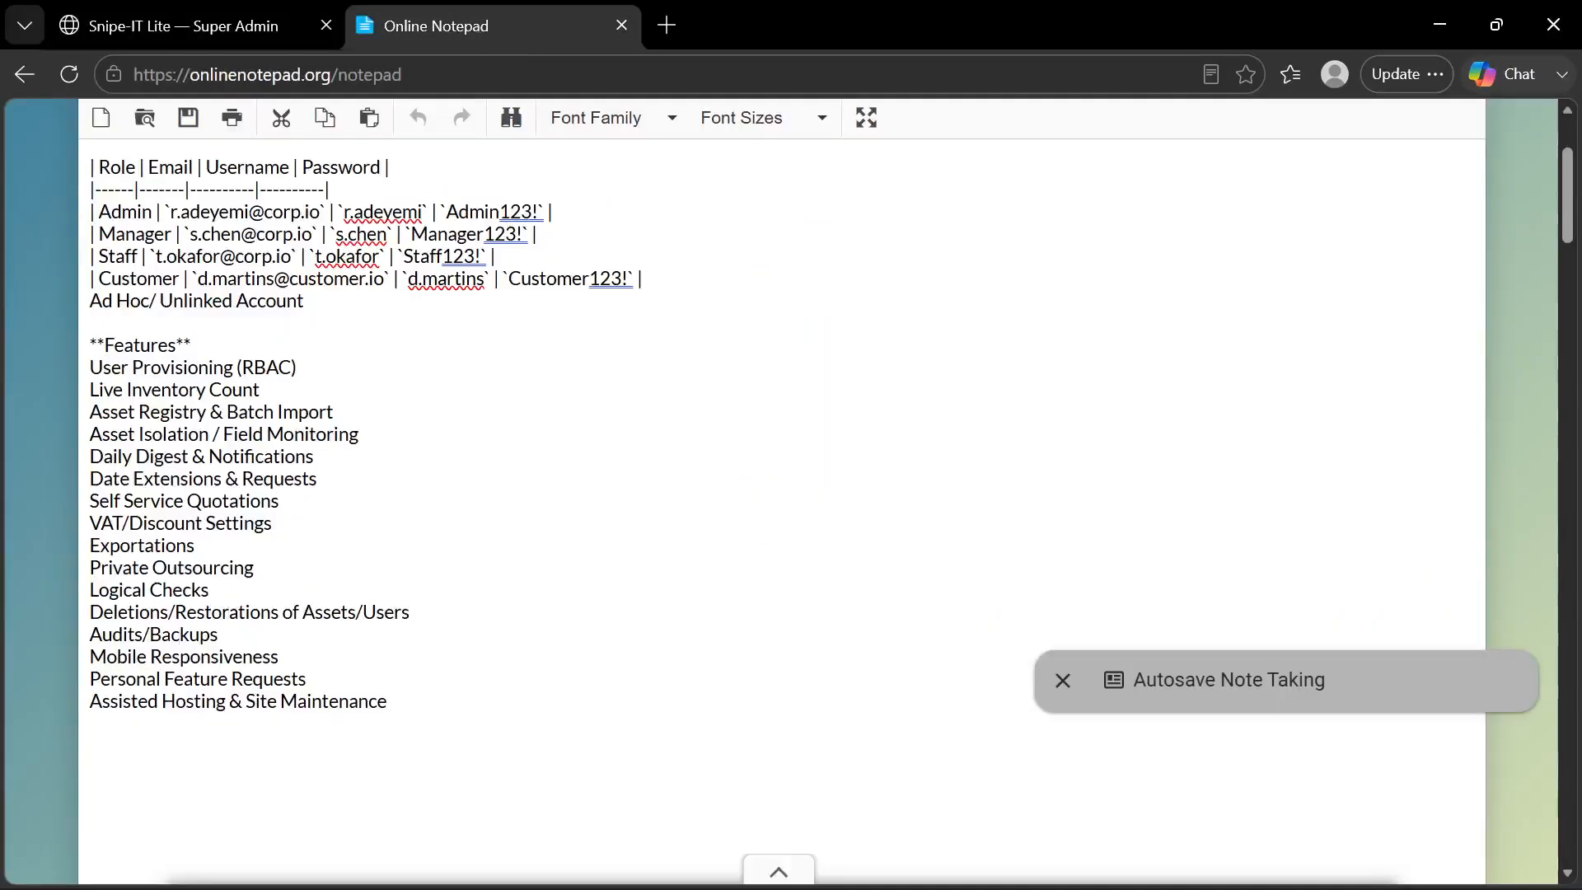
Return to Snipe-IT Lite and review the System Immutability Audit Trail Logs under Audit & Backups
left_click(248, 23)
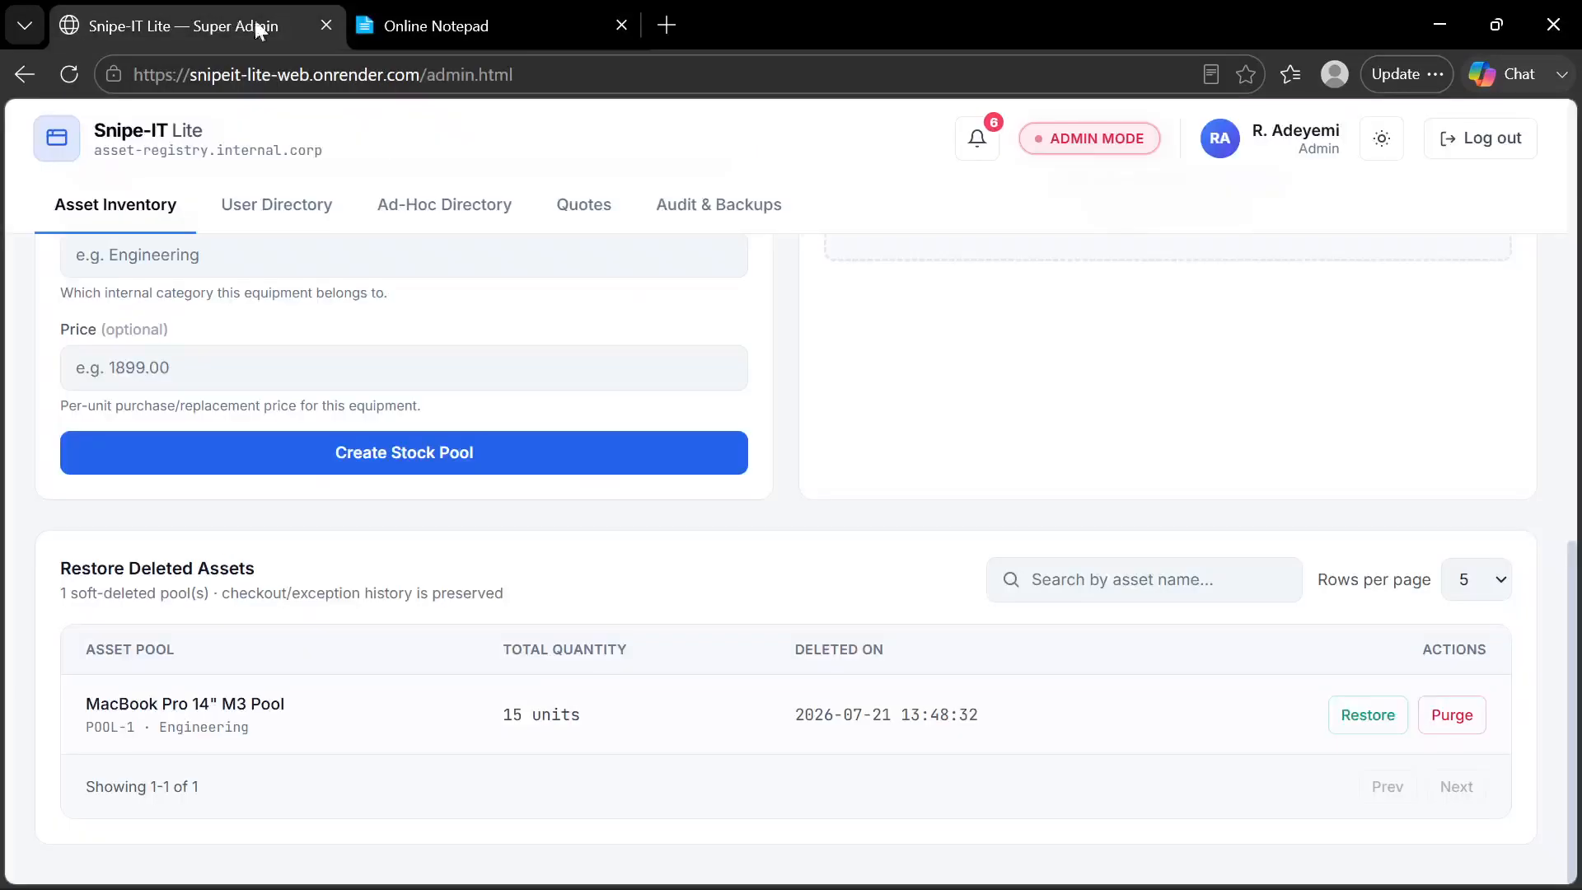
left_click(760, 208)
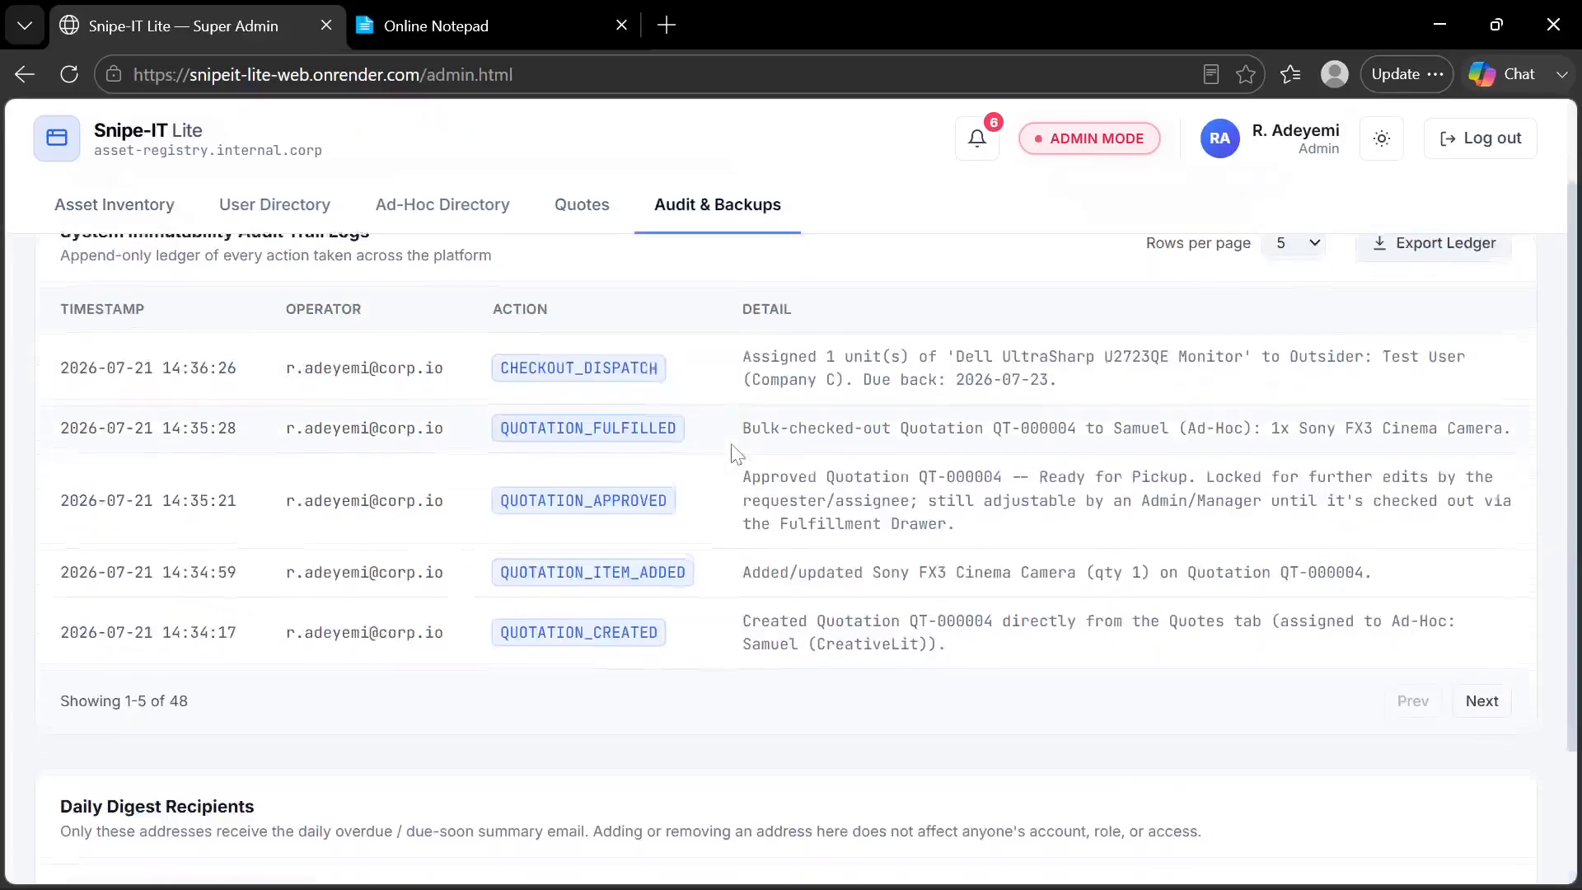
scroll(731, 453, "down", 1)
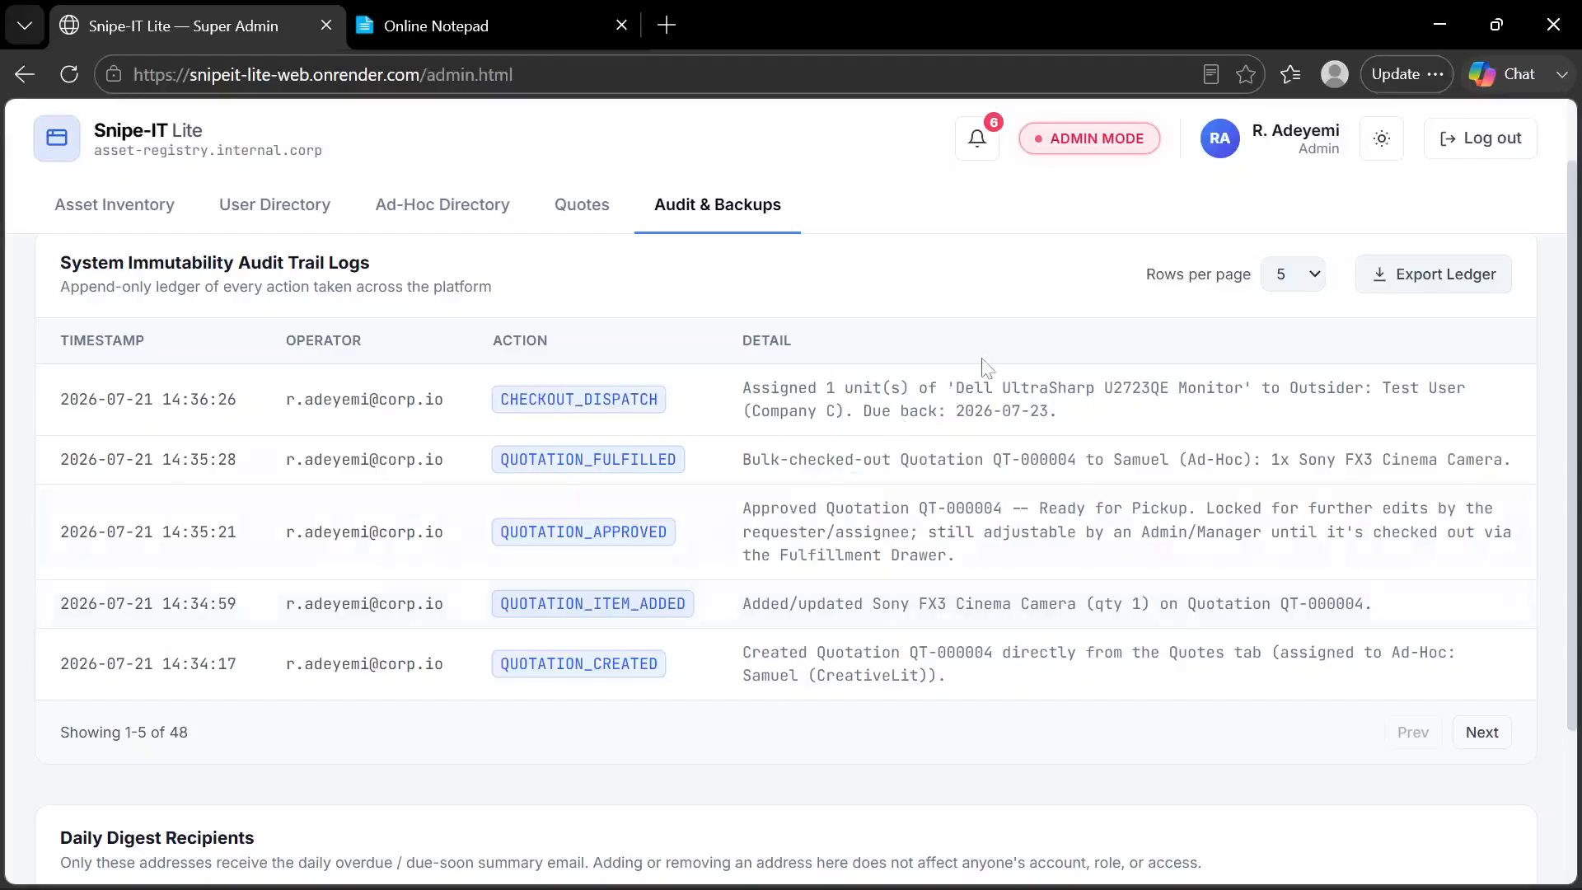
right_click(975, 300)
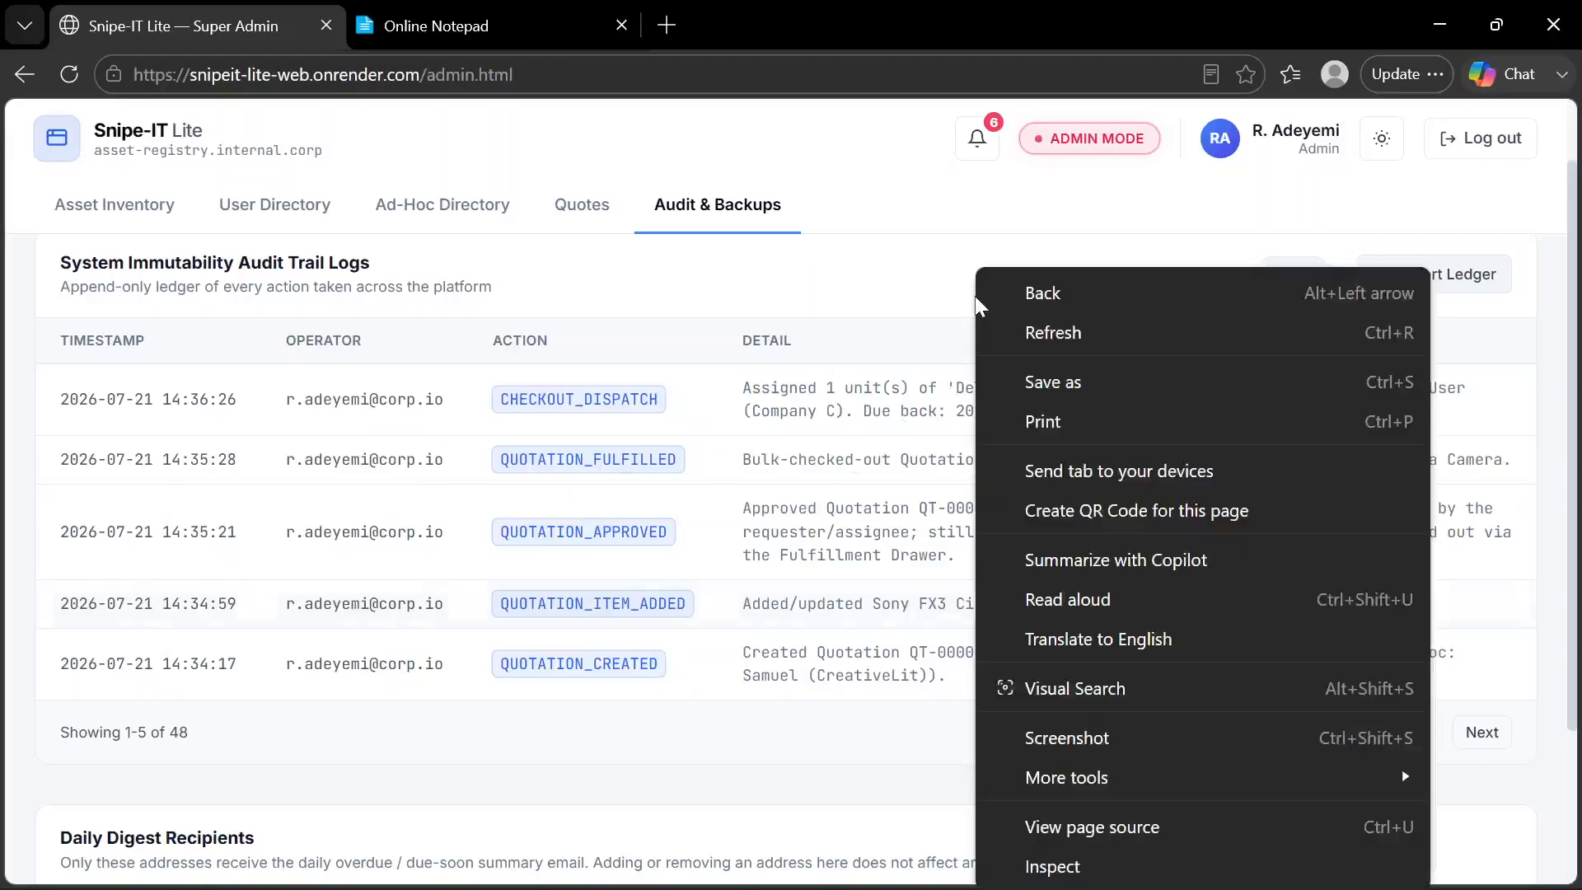
left_click(920, 298)
scroll(920, 300, "up", 1)
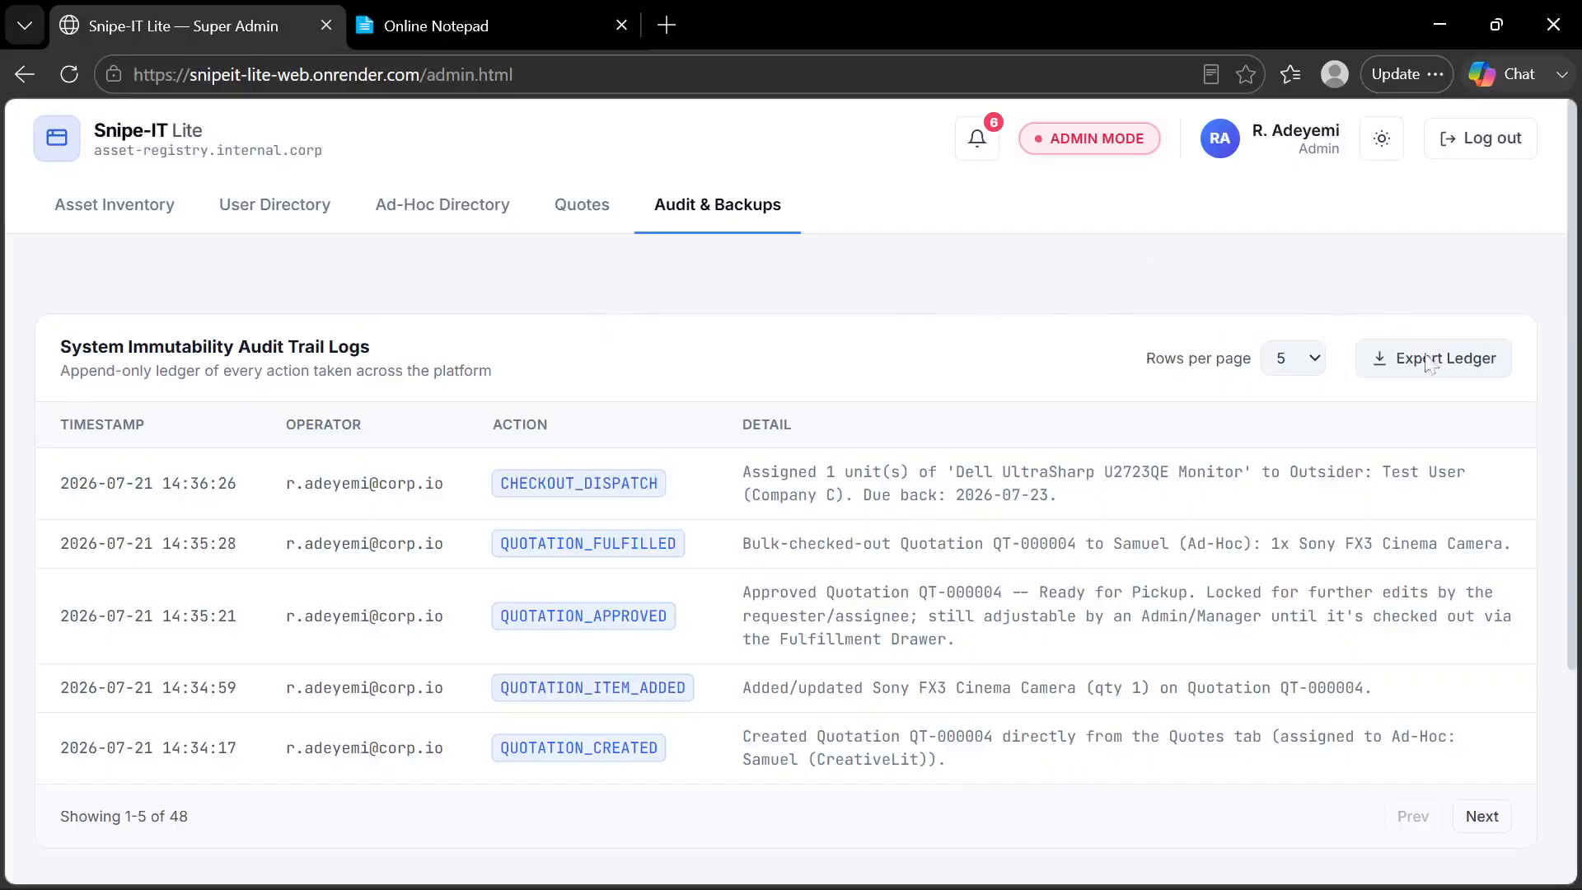
Inspect the Export Ledger options, including the From date calendar, and close the dialog without exporting
left_click(1450, 371)
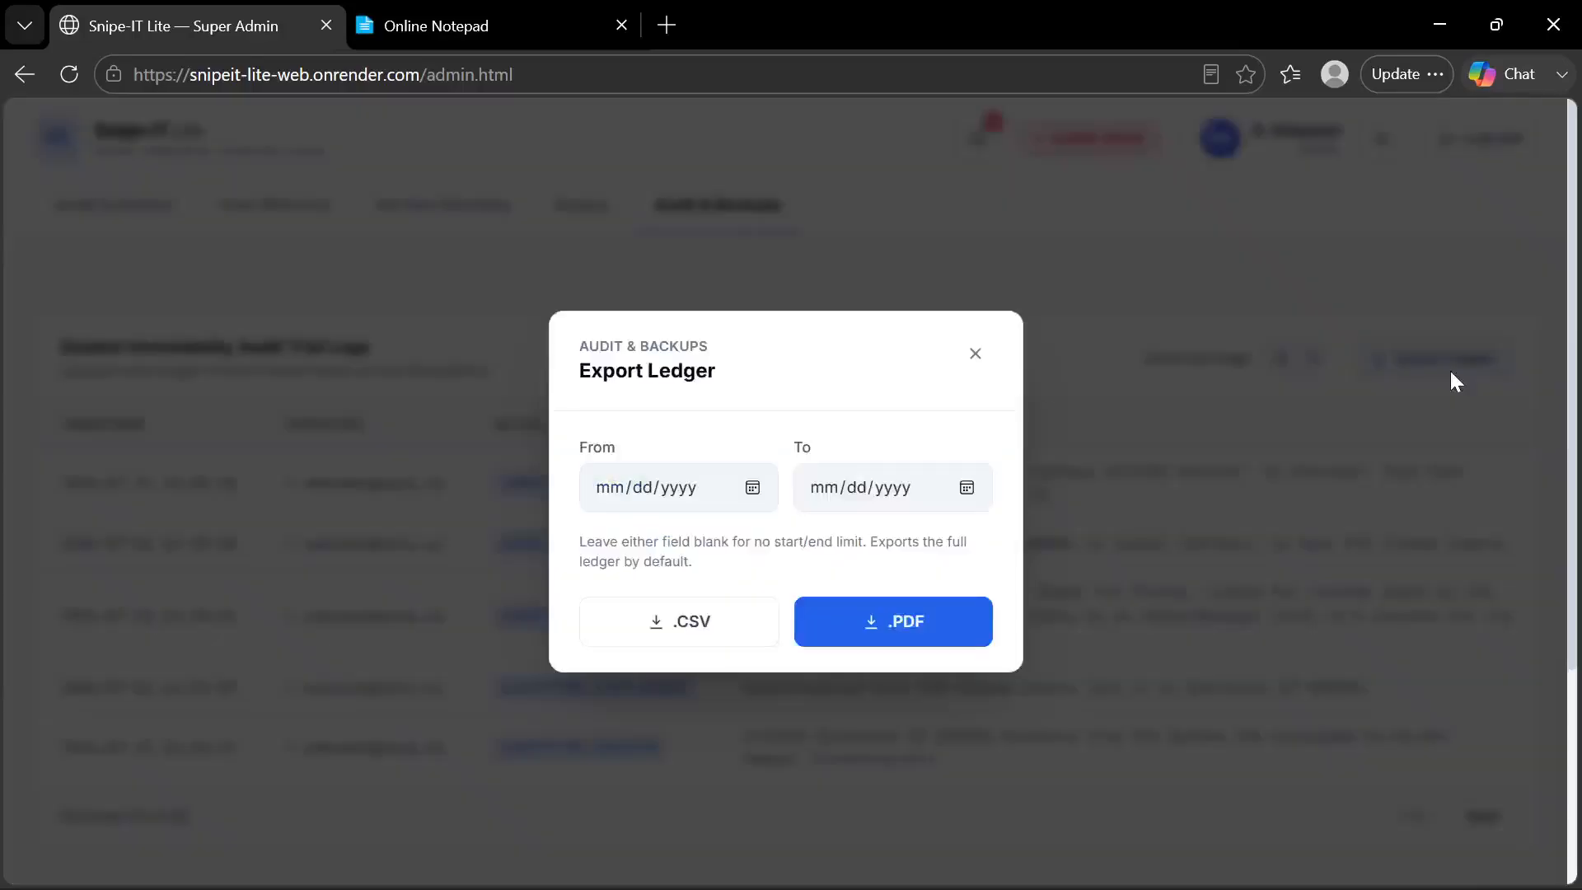
left_click(750, 490)
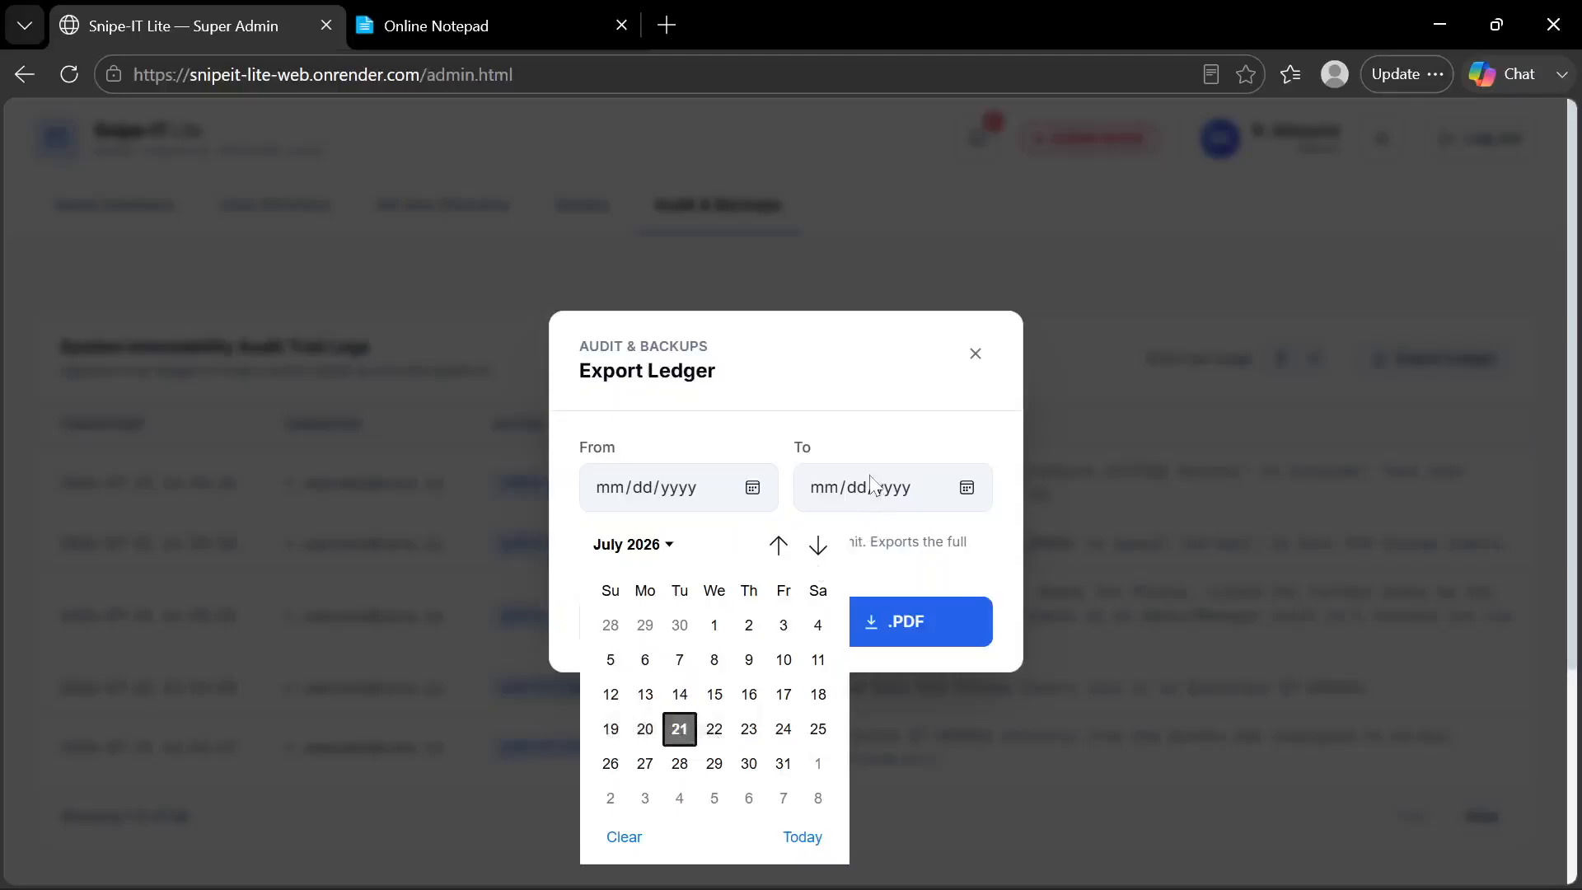
left_click(945, 368)
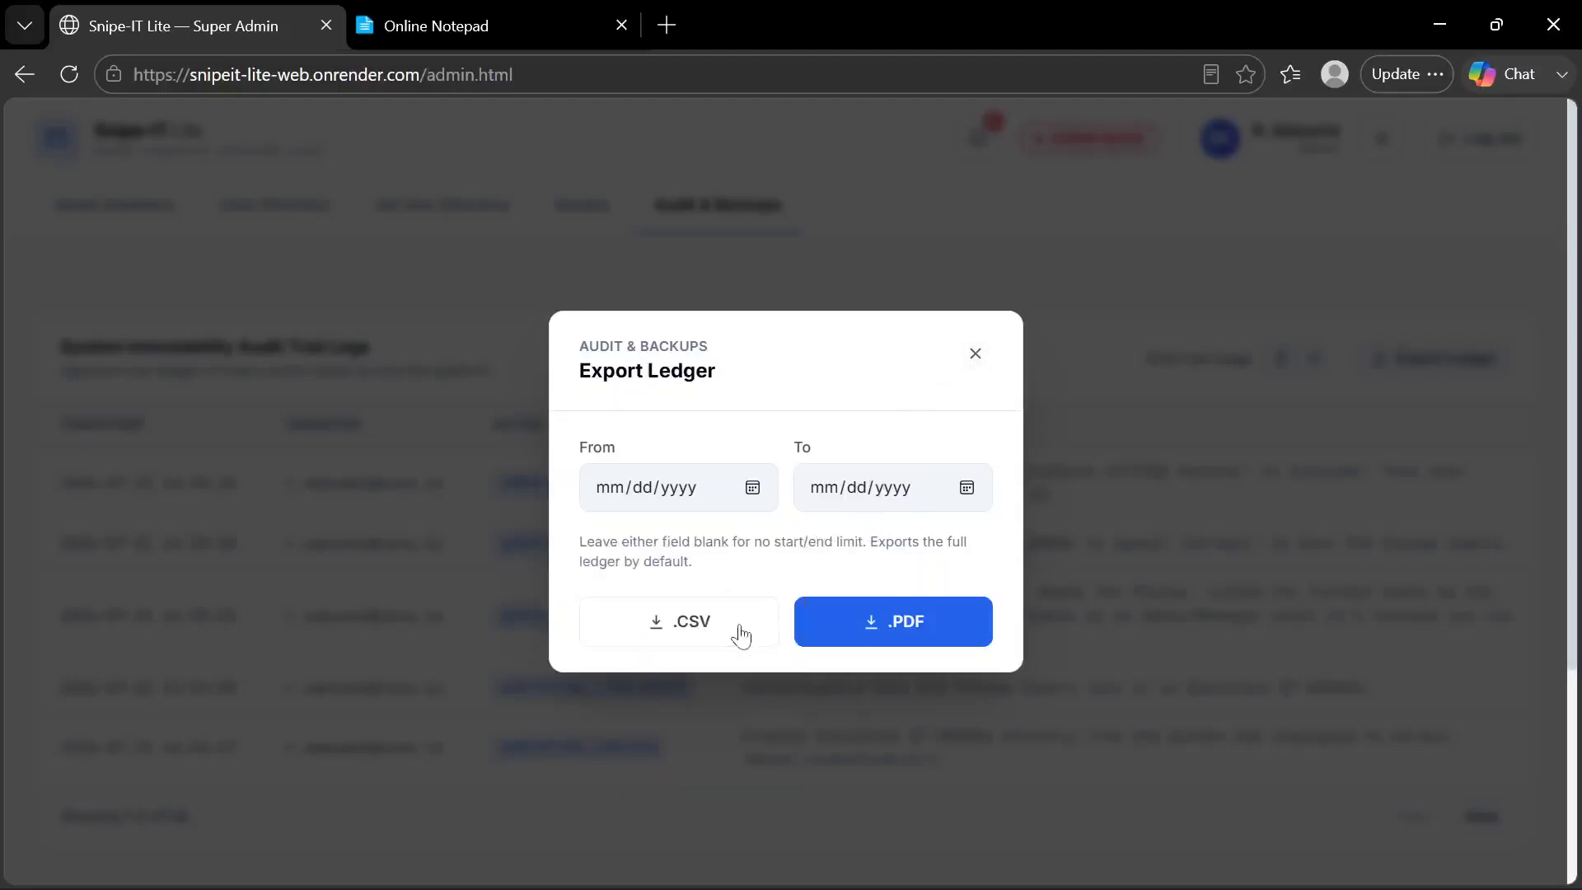
left_click(977, 354)
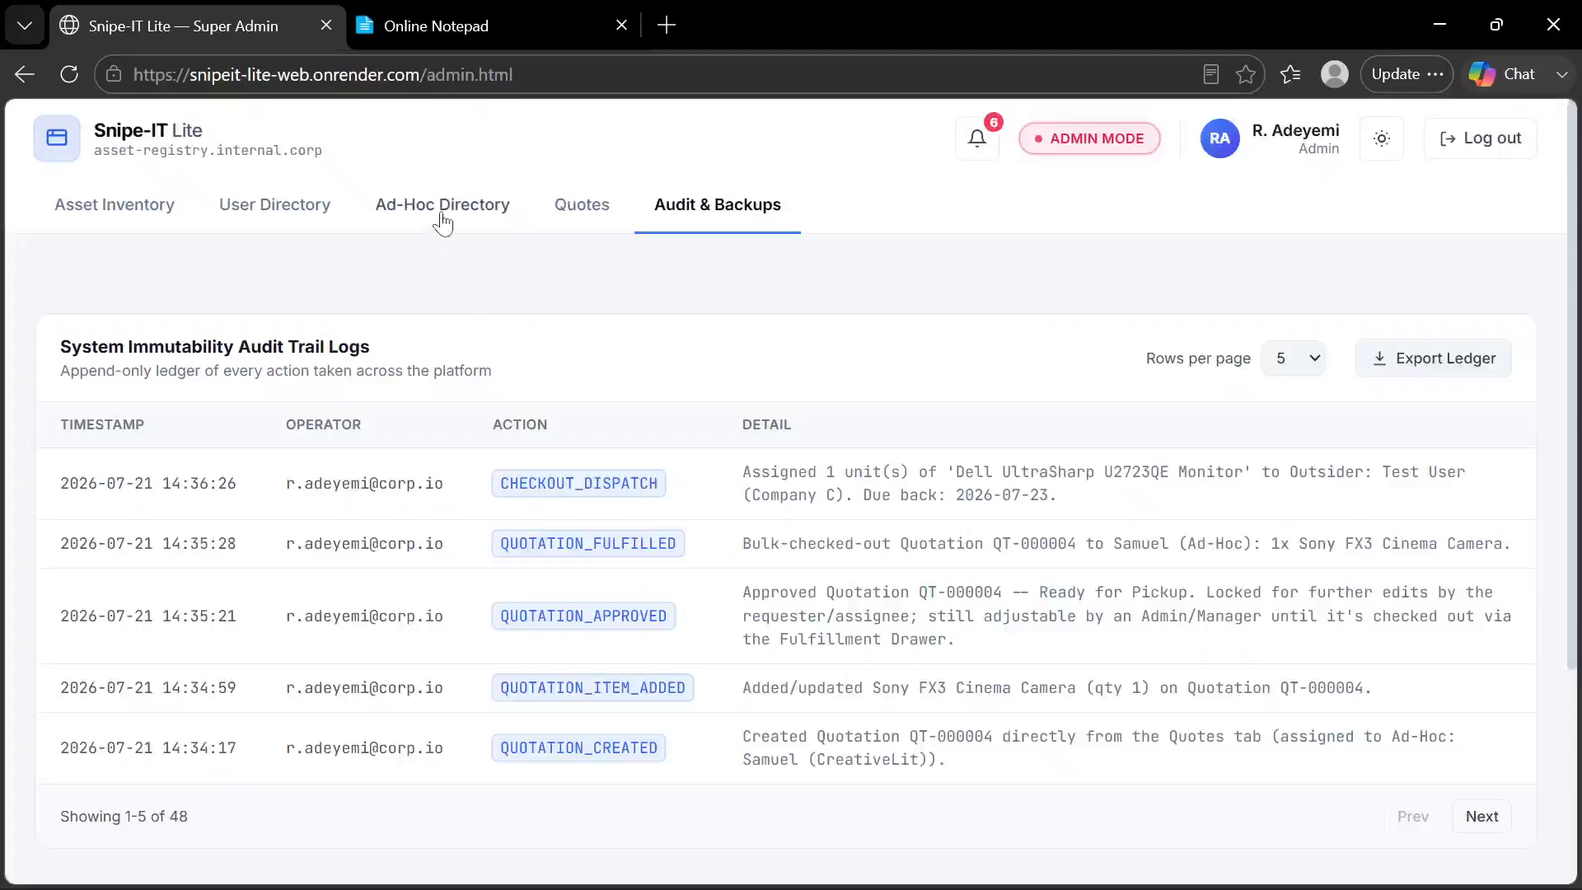
Check the feature list in Online Notepad, and return to Snipe-IT Lite to examine the audit logs and Daily Digest Recipients
left_click(495, 43)
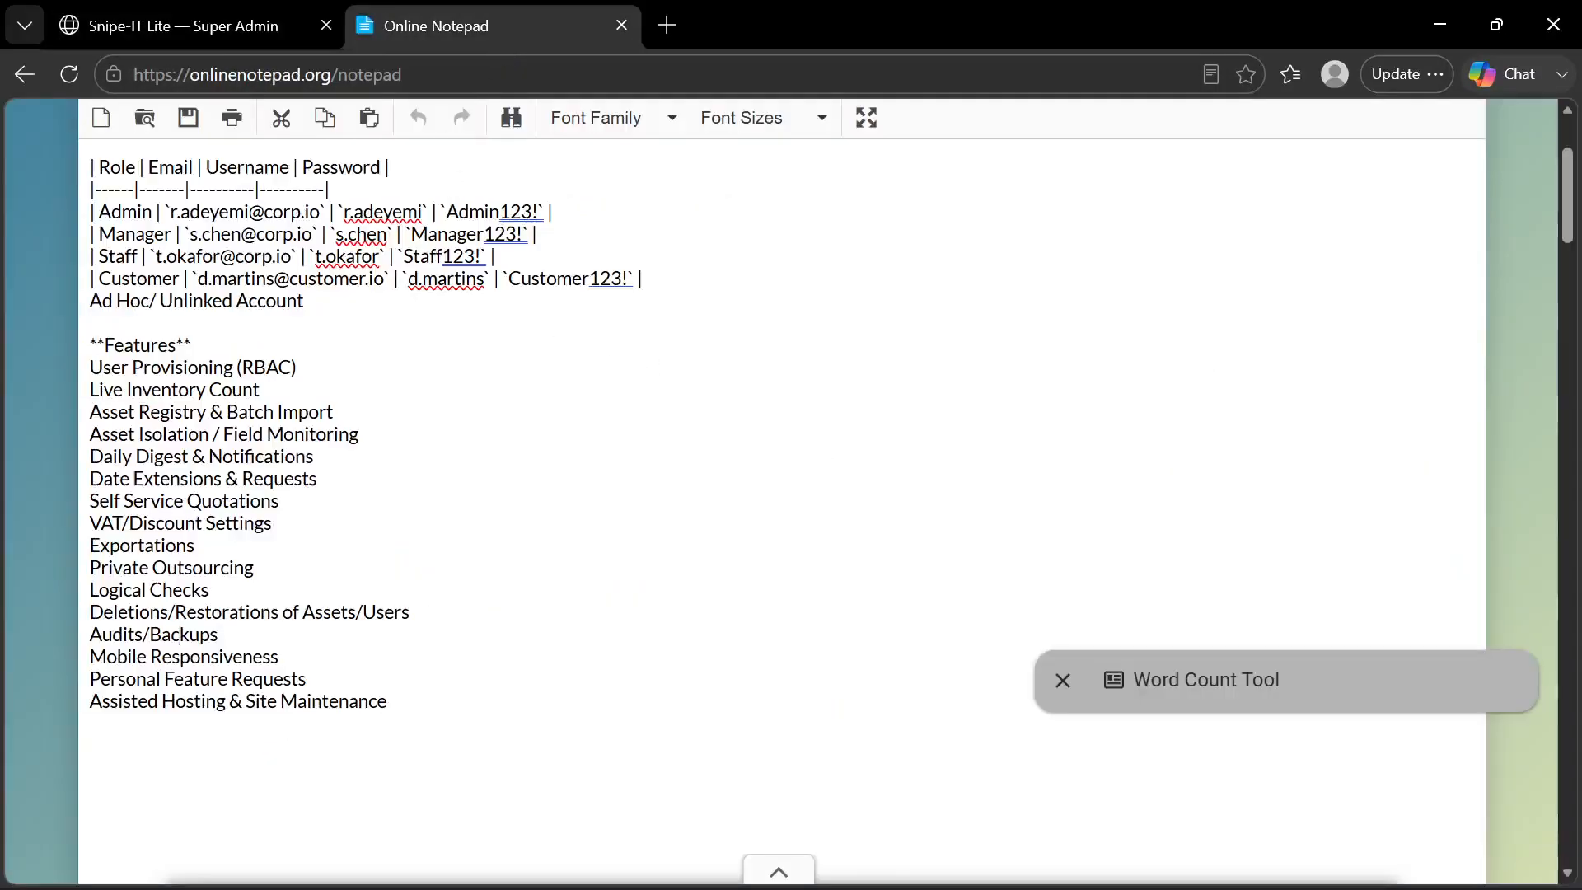
left_click(235, 23)
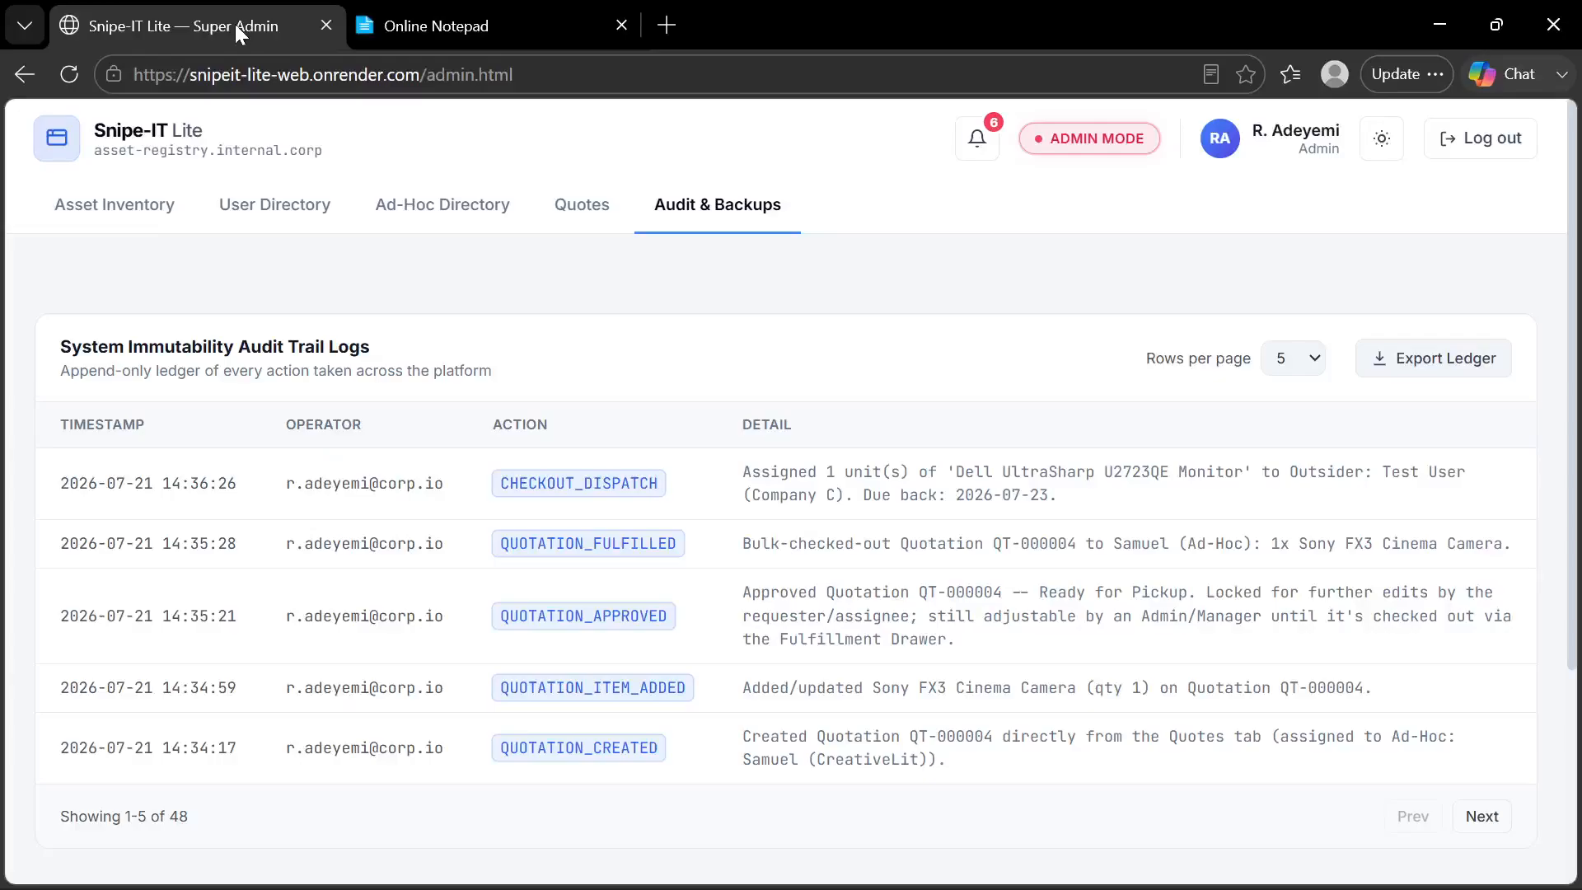
scroll(491, 471, "down", 2)
scroll(491, 471, "up", 2)
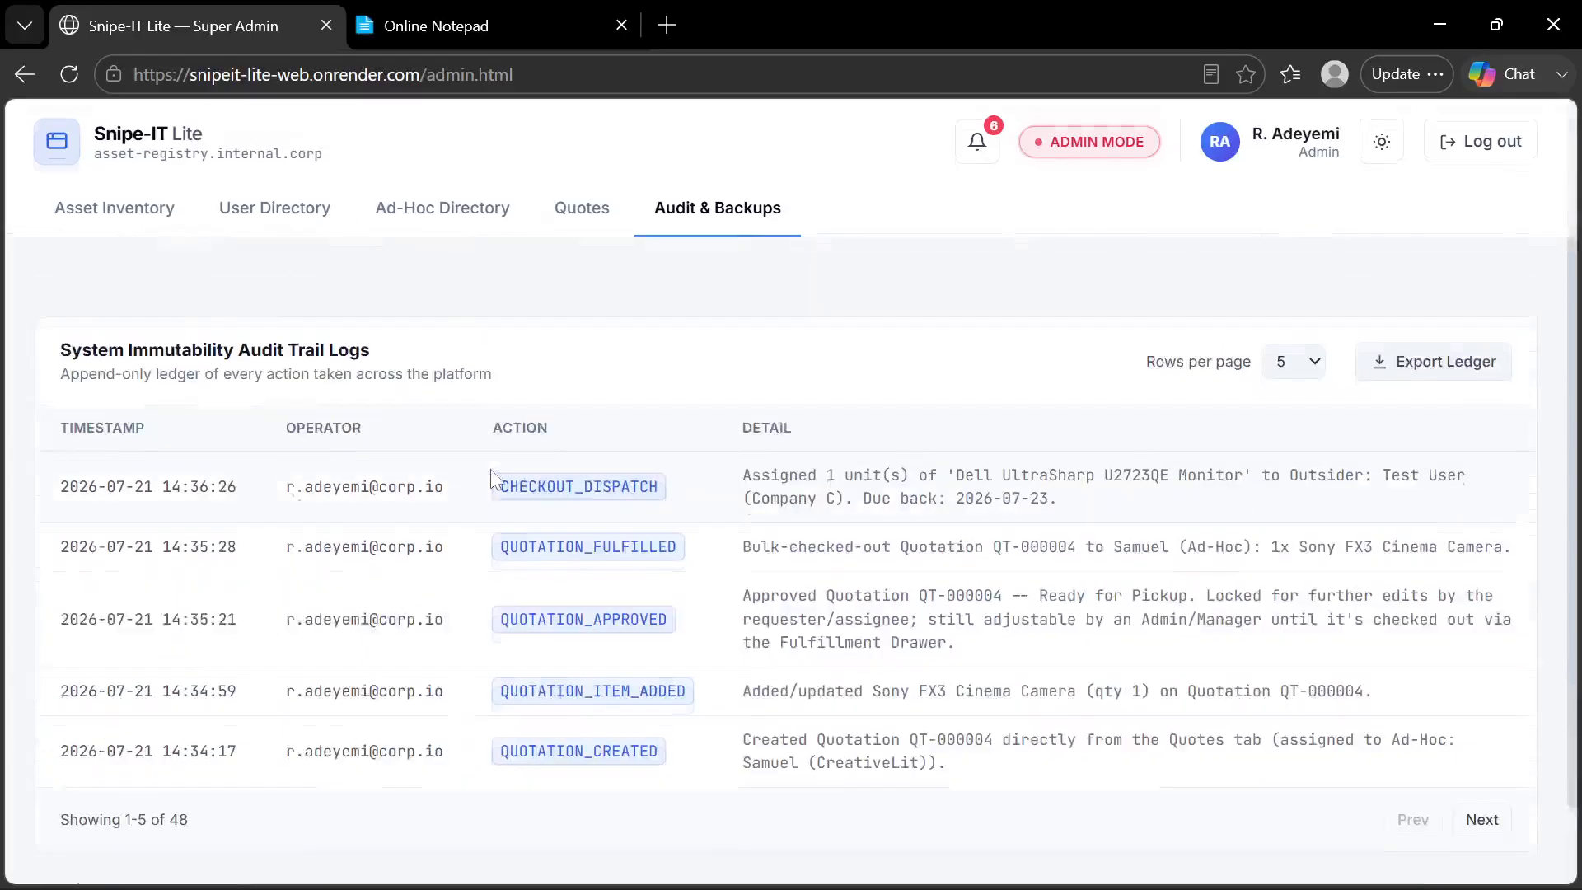
scroll(491, 471, "down", 1)
scroll(491, 476, "down", 3)
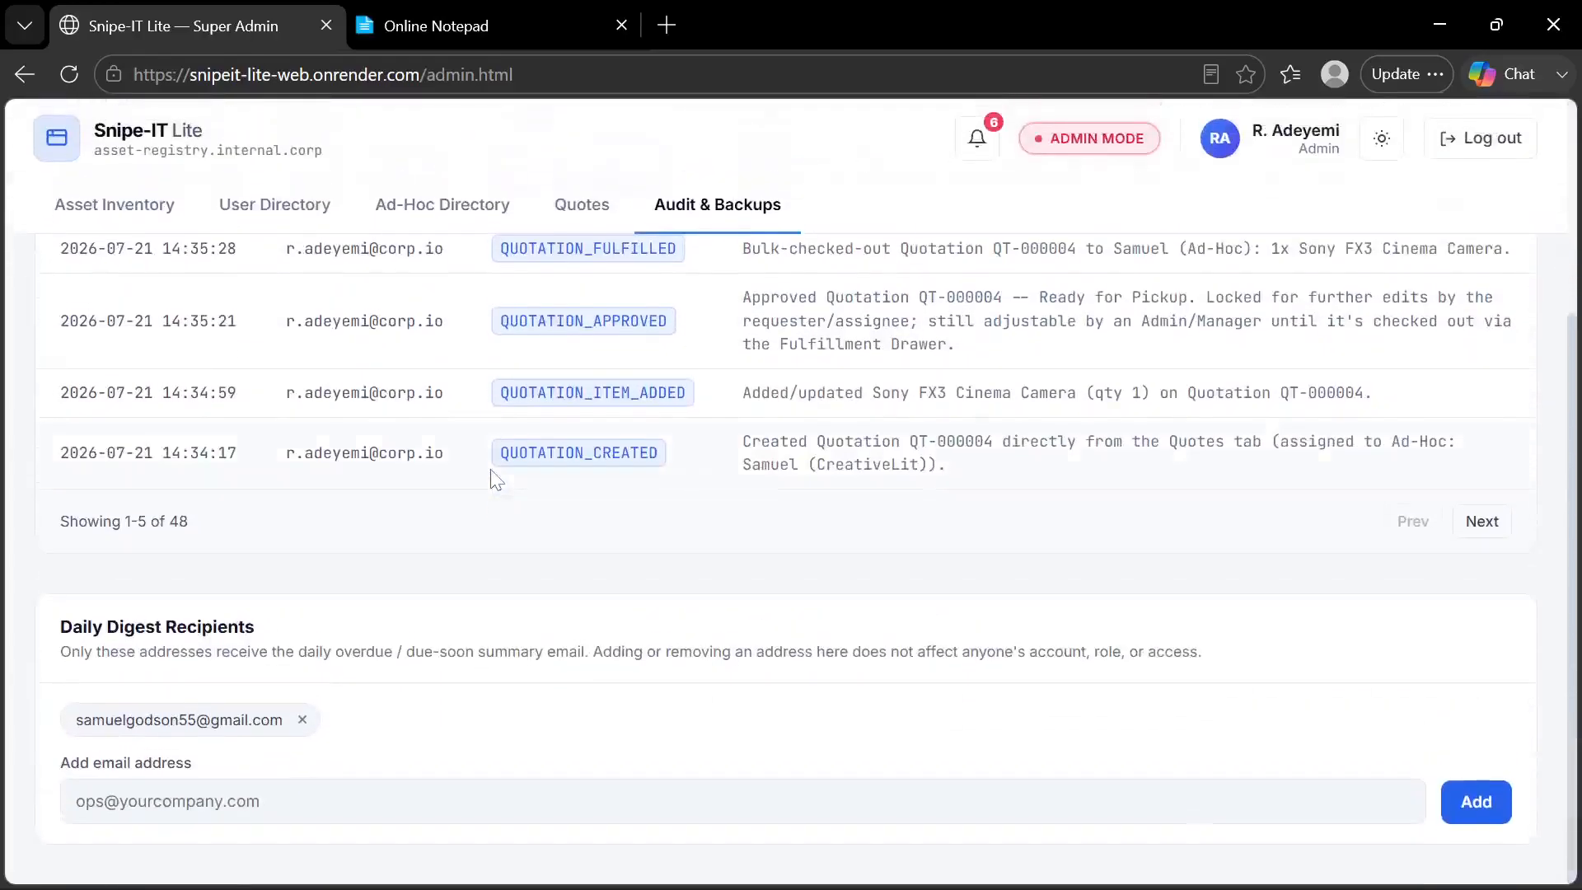
View the Asset Inventory and the User Directory in the admin dashboard
scroll(491, 476, "up", 4)
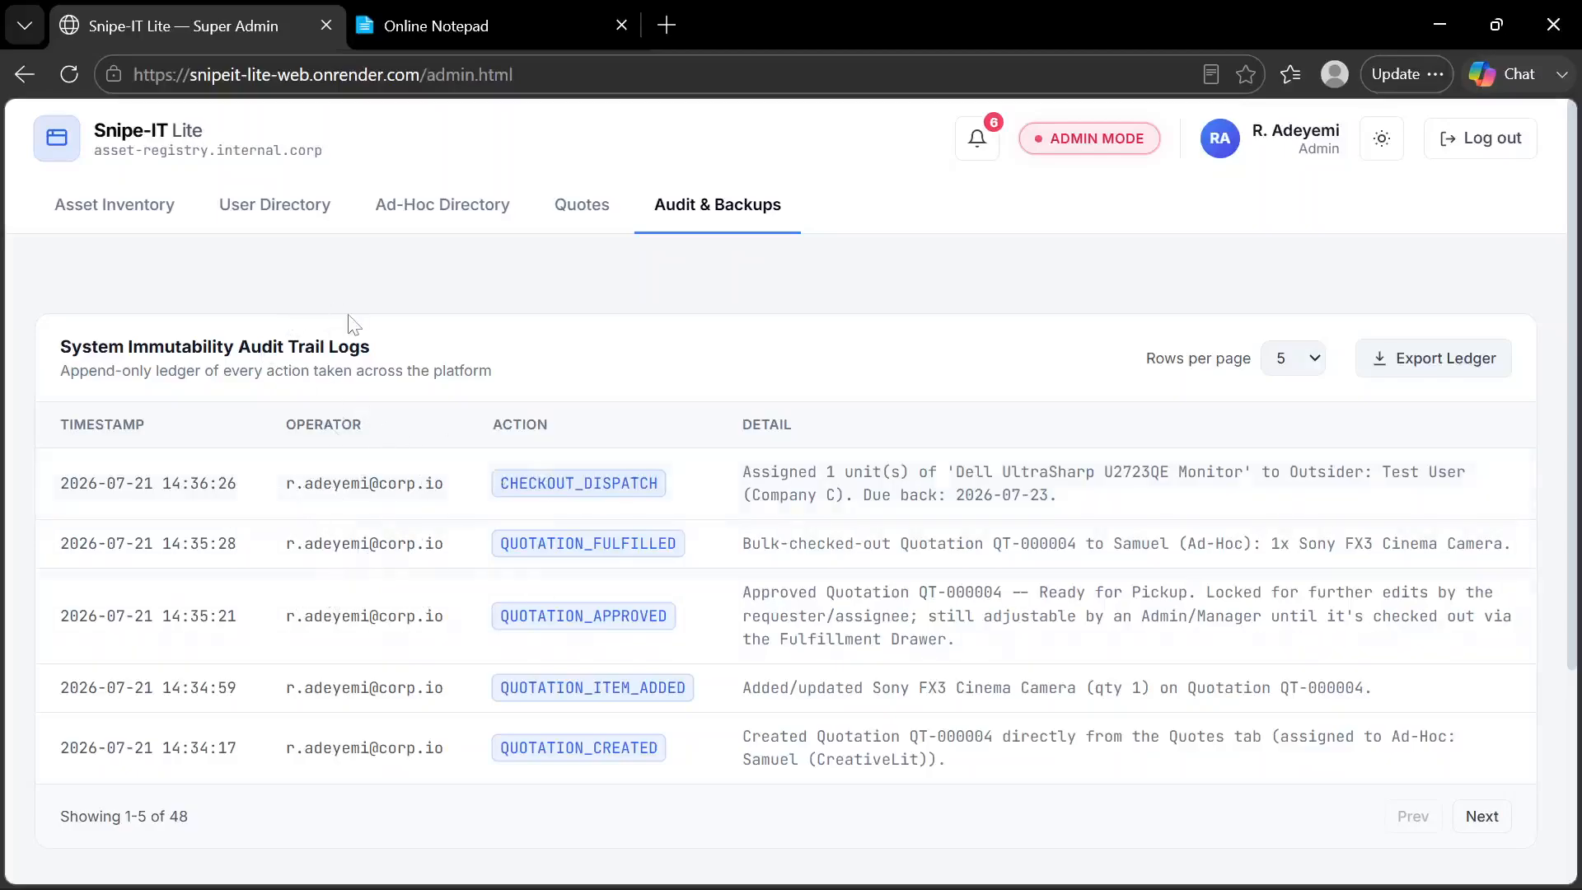
left_click(140, 208)
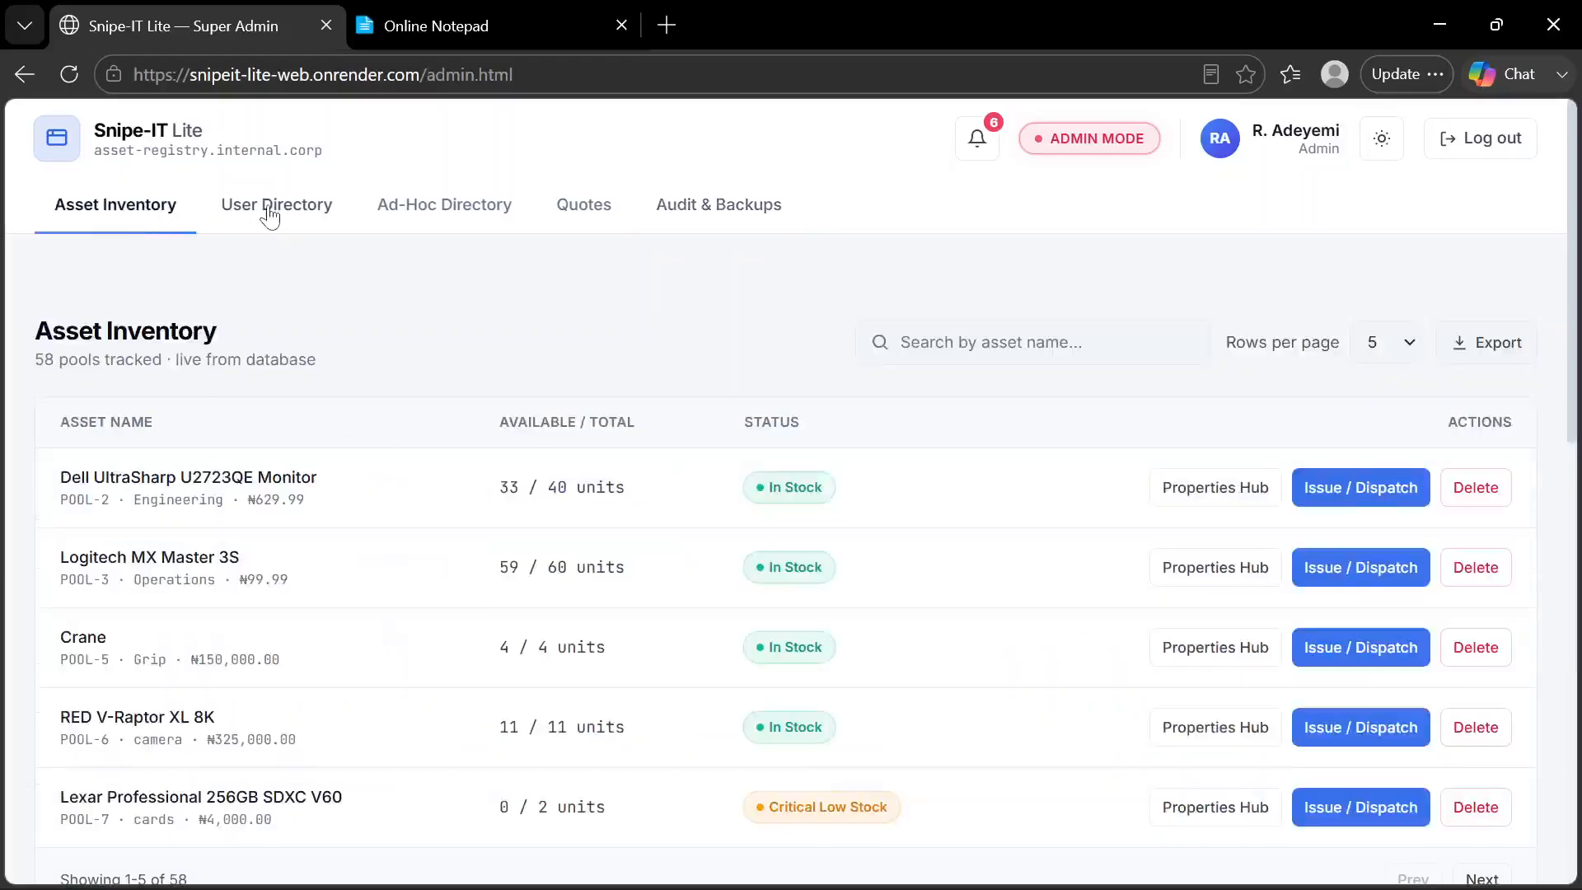
left_click(270, 212)
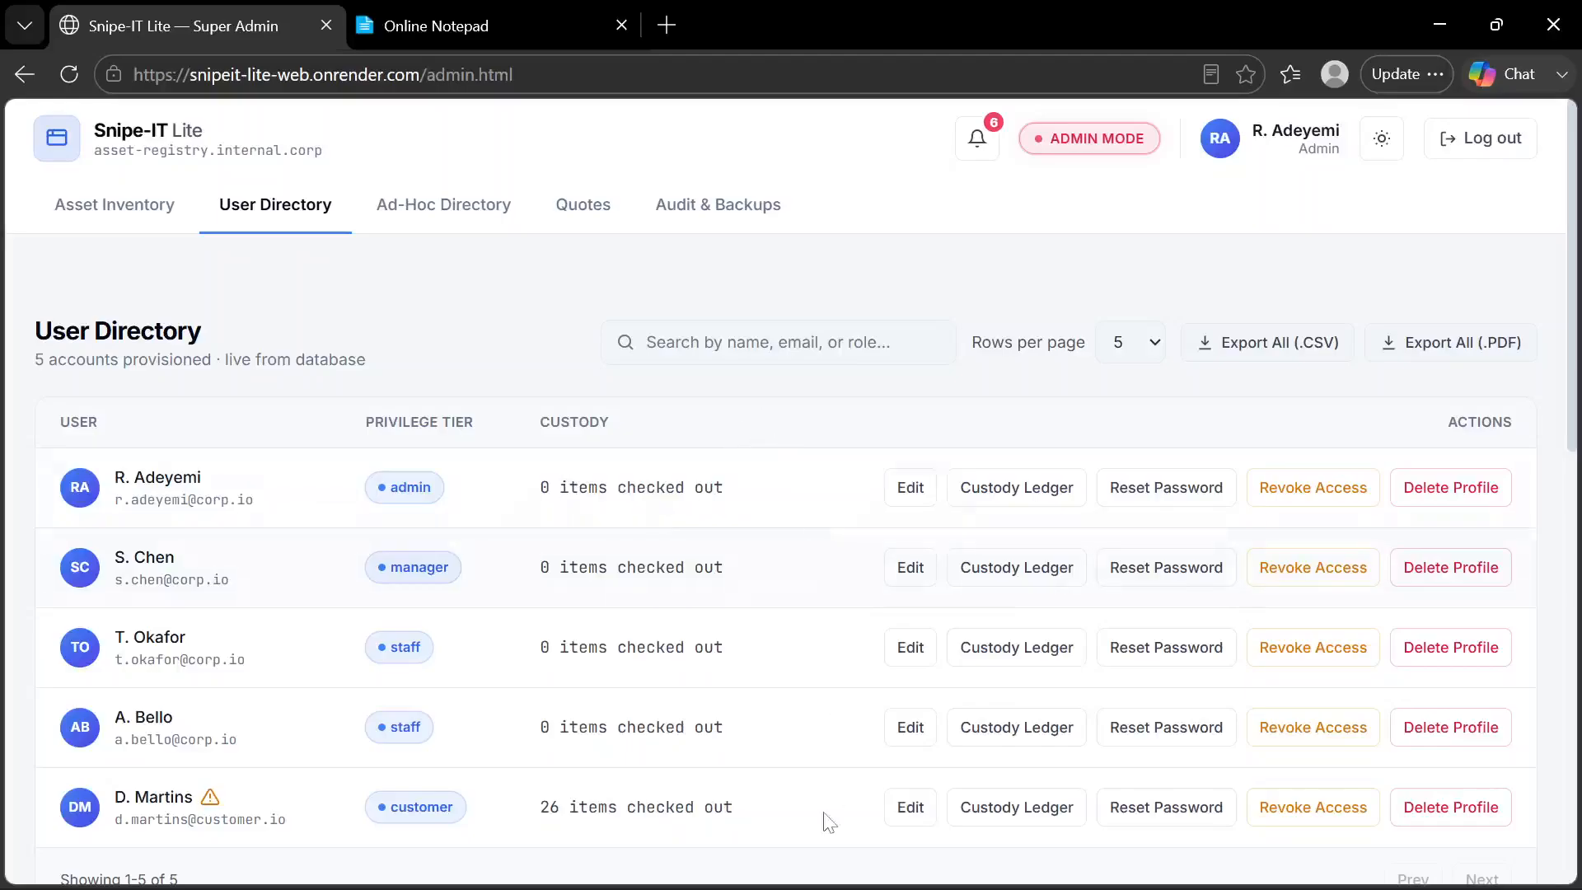
Switch to VS Code and examine the database backup and Google Drive settings in the .env file, placing the cursor at BACKUP_HOURS_UTC
mouse_move(814, 882)
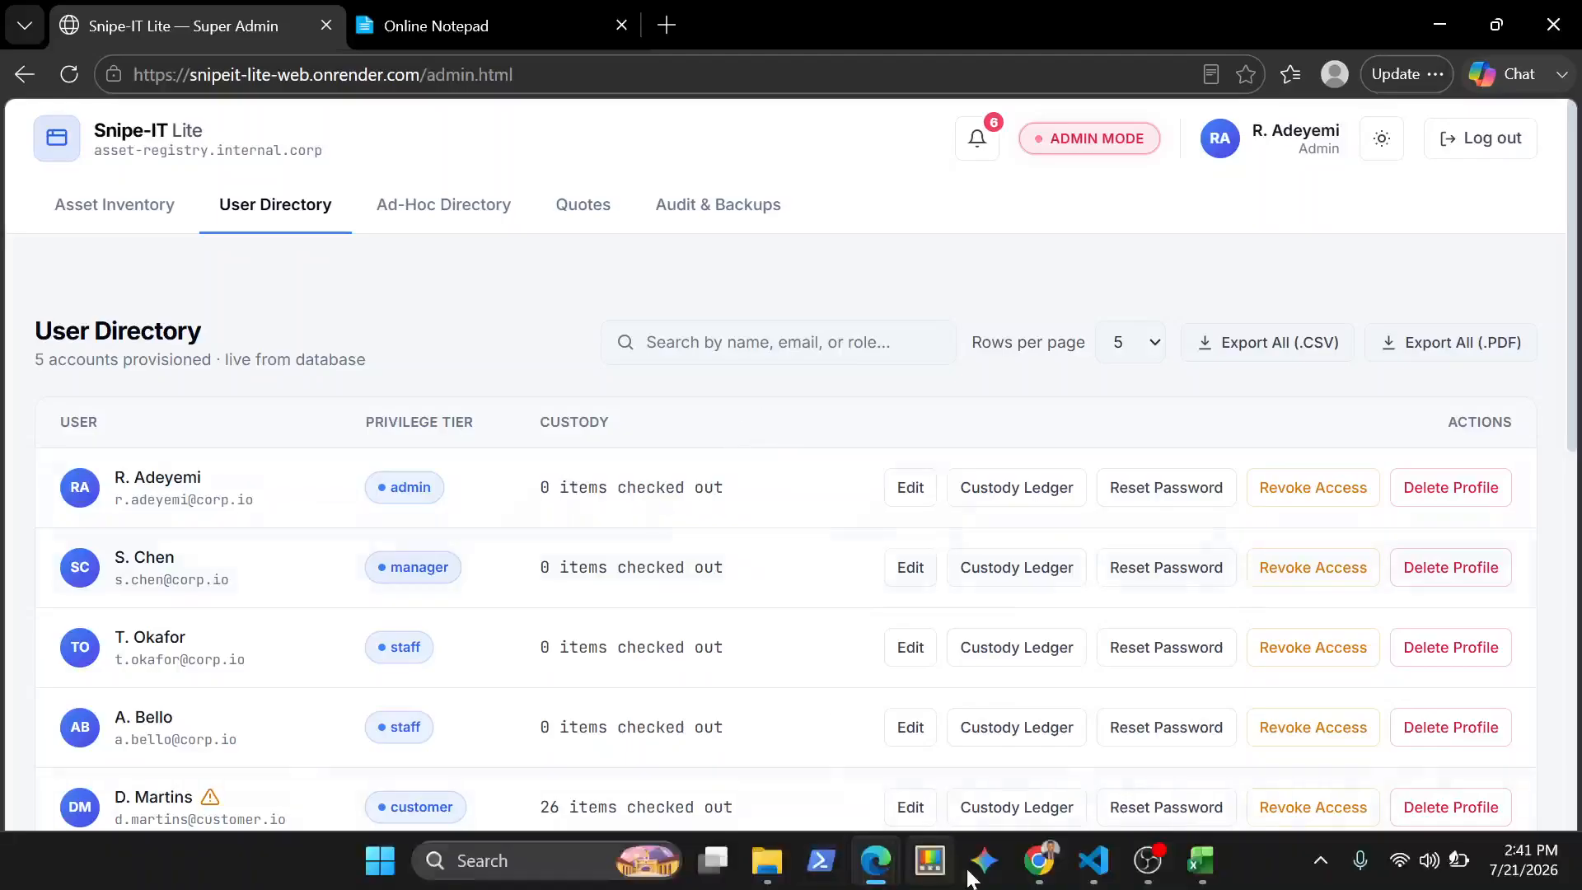
left_click(1092, 862)
scroll(775, 486, "down", 5)
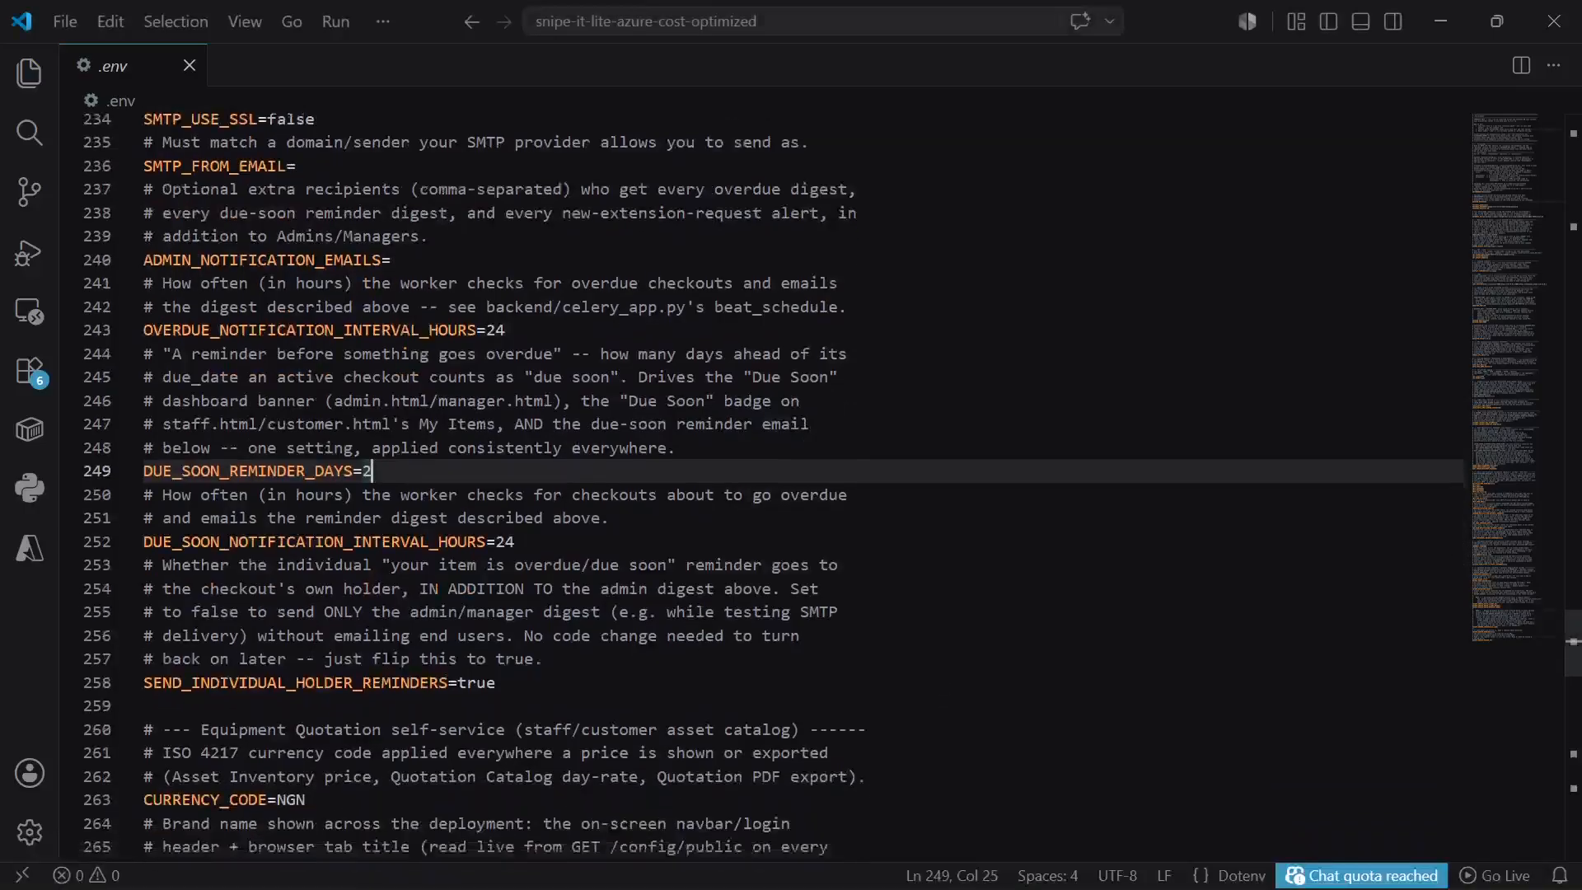
scroll(775, 486, "down", 17)
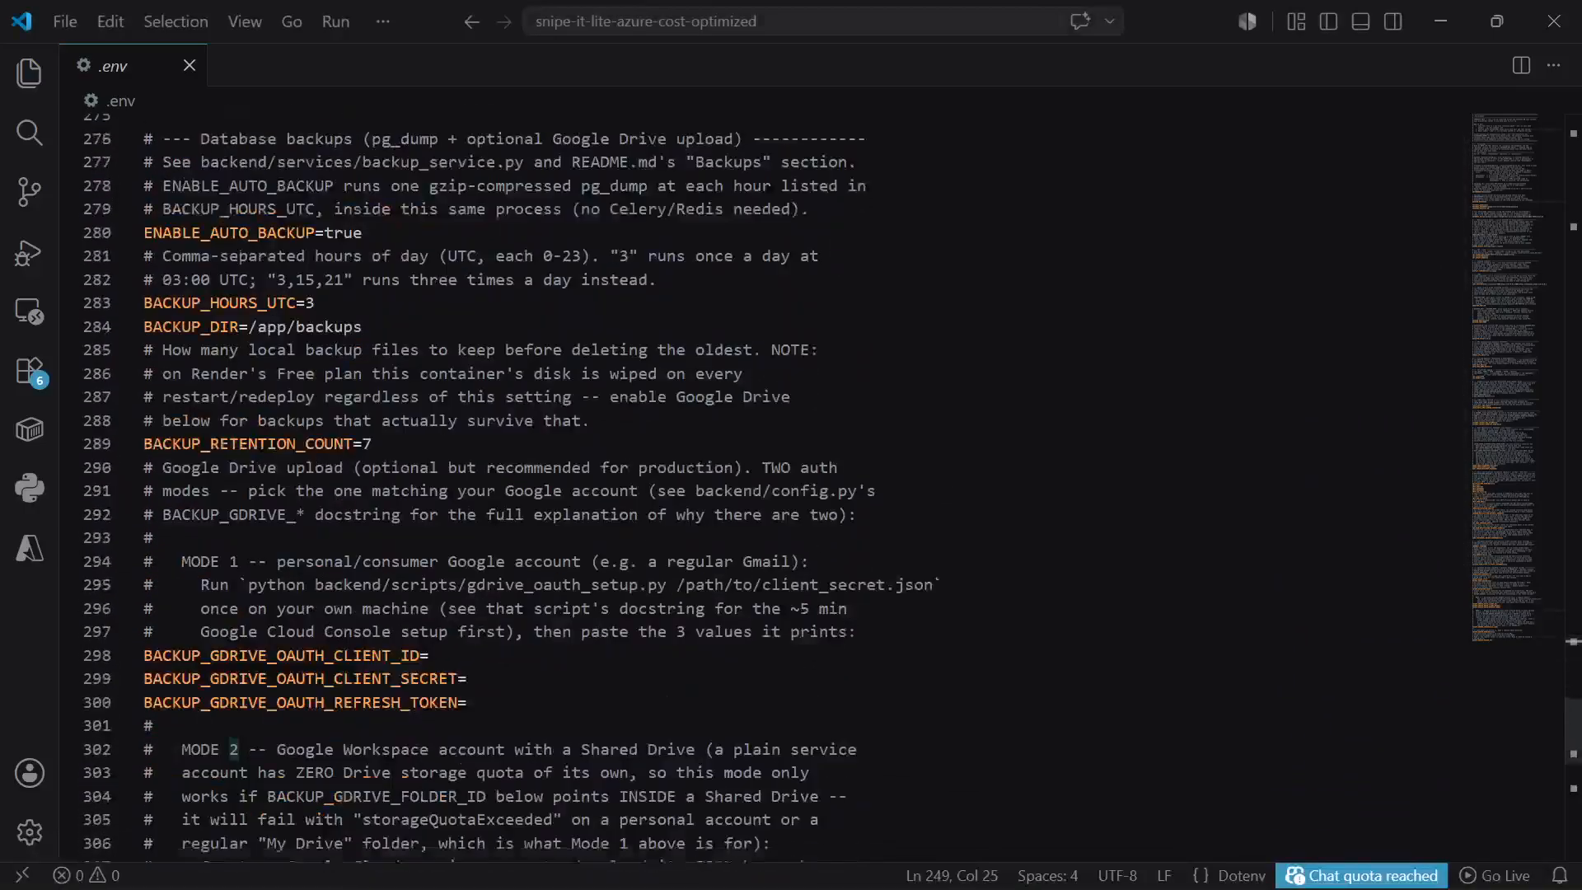
scroll(775, 486, "up", 1)
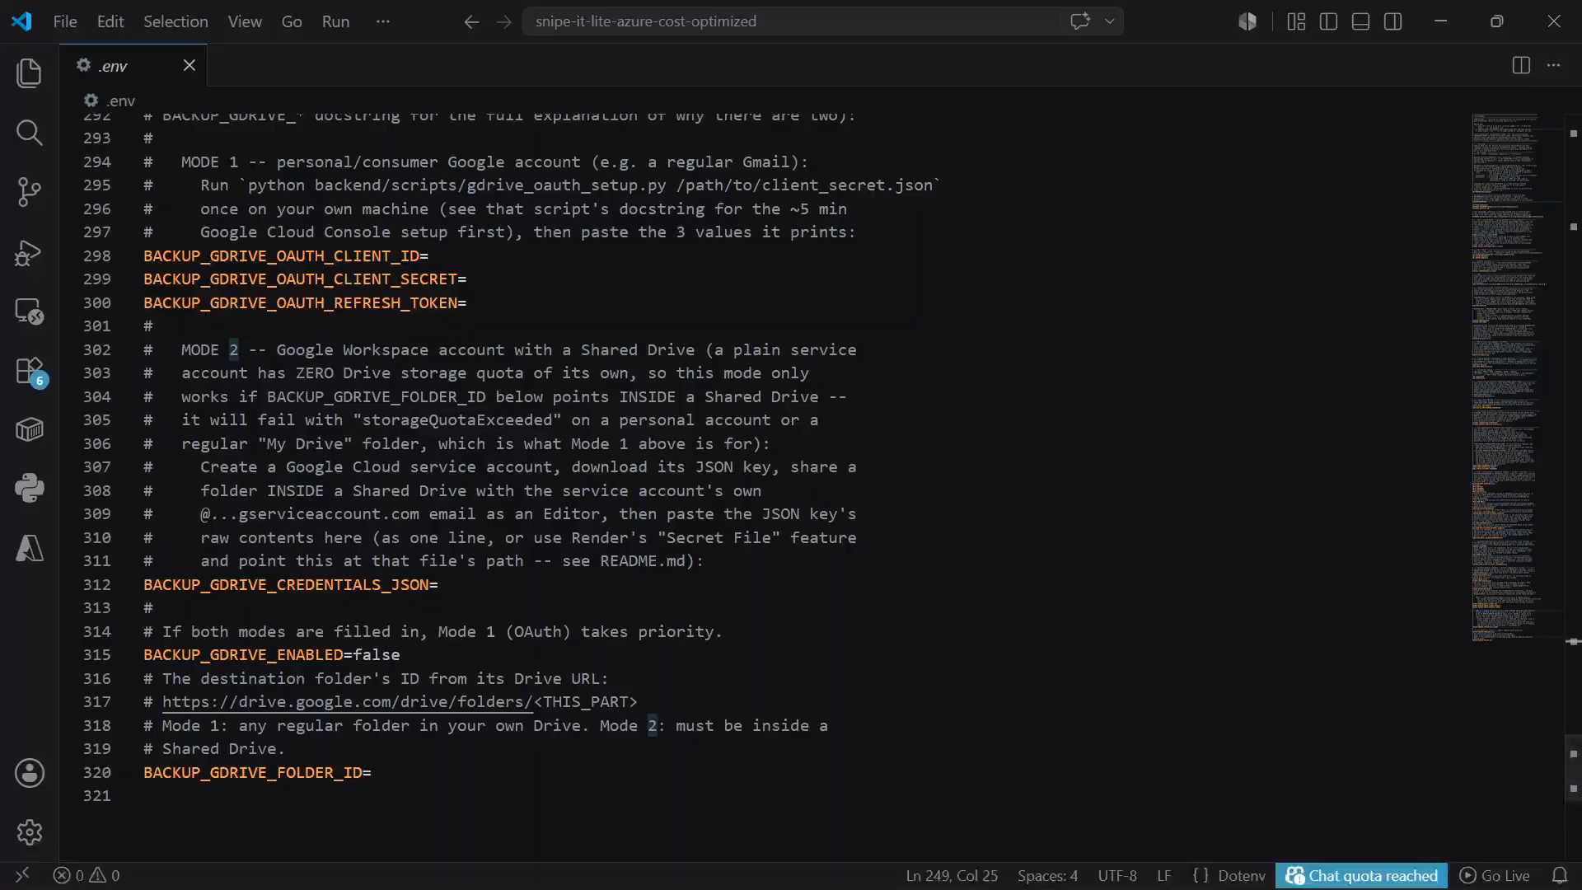
scroll(508, 477, "up", 6)
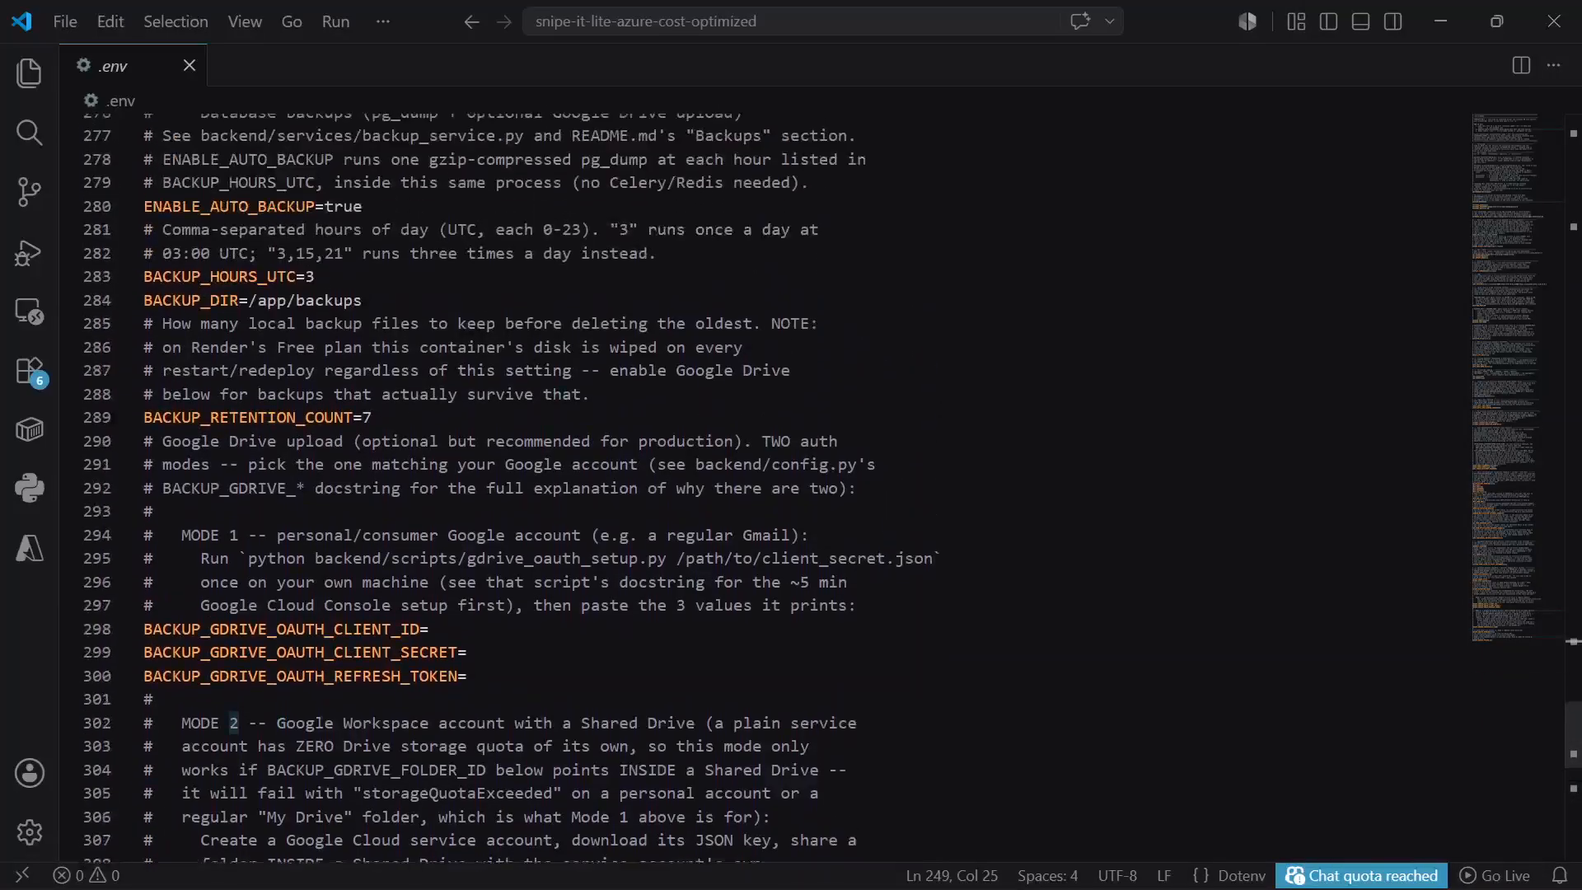
left_click(317, 277)
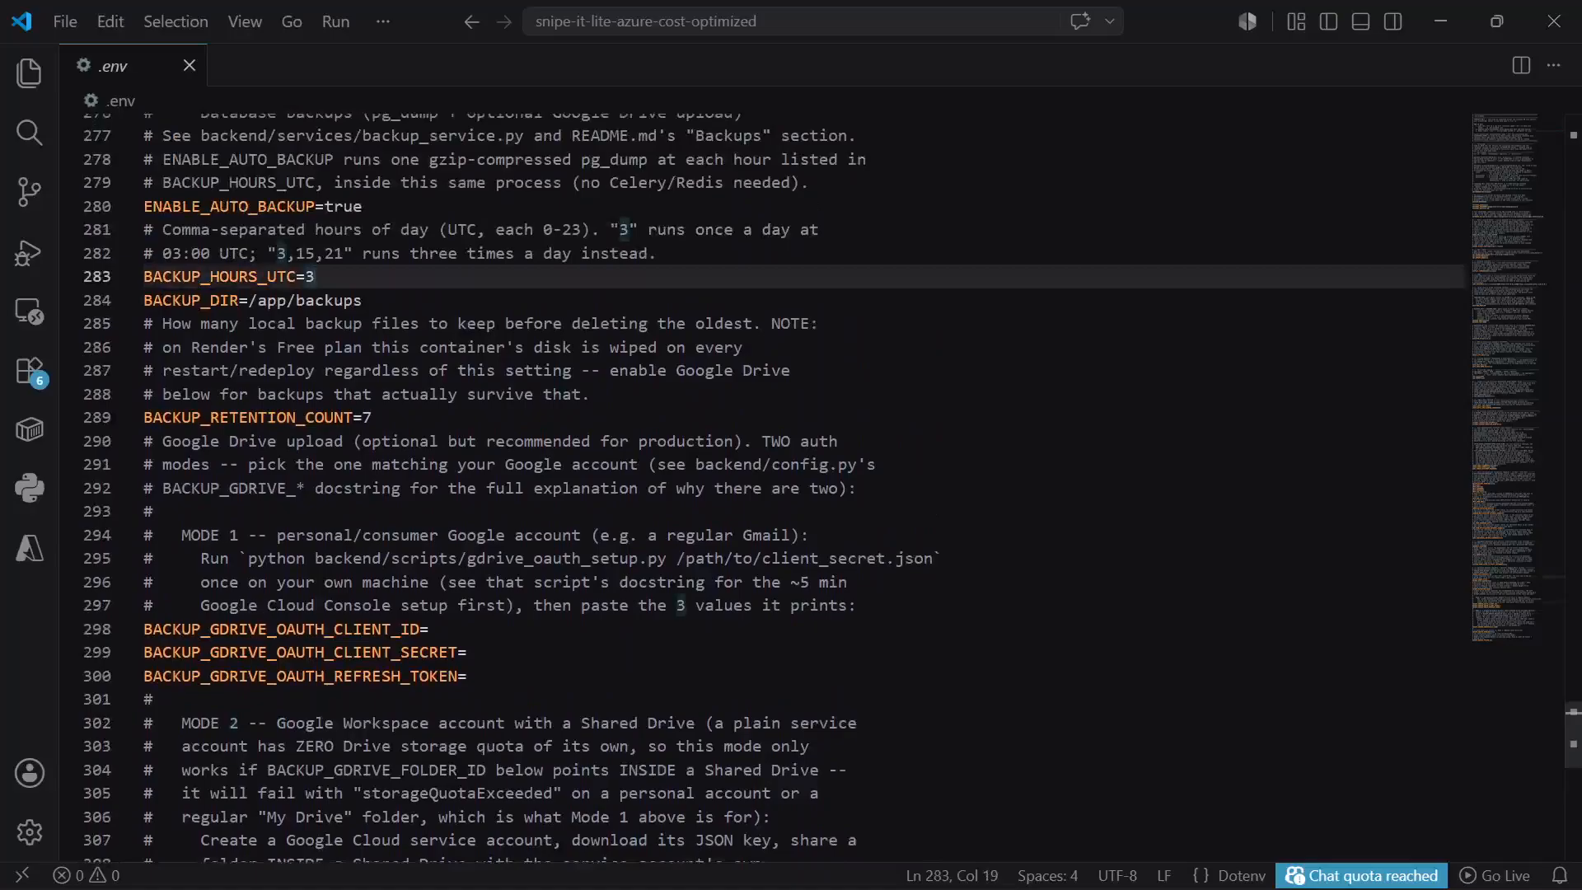
Return to Snipe-IT Lite and look through Audit & Backups, Asset Inventory, and the Quotes page with its Quotation Settings
left_click(1452, 19)
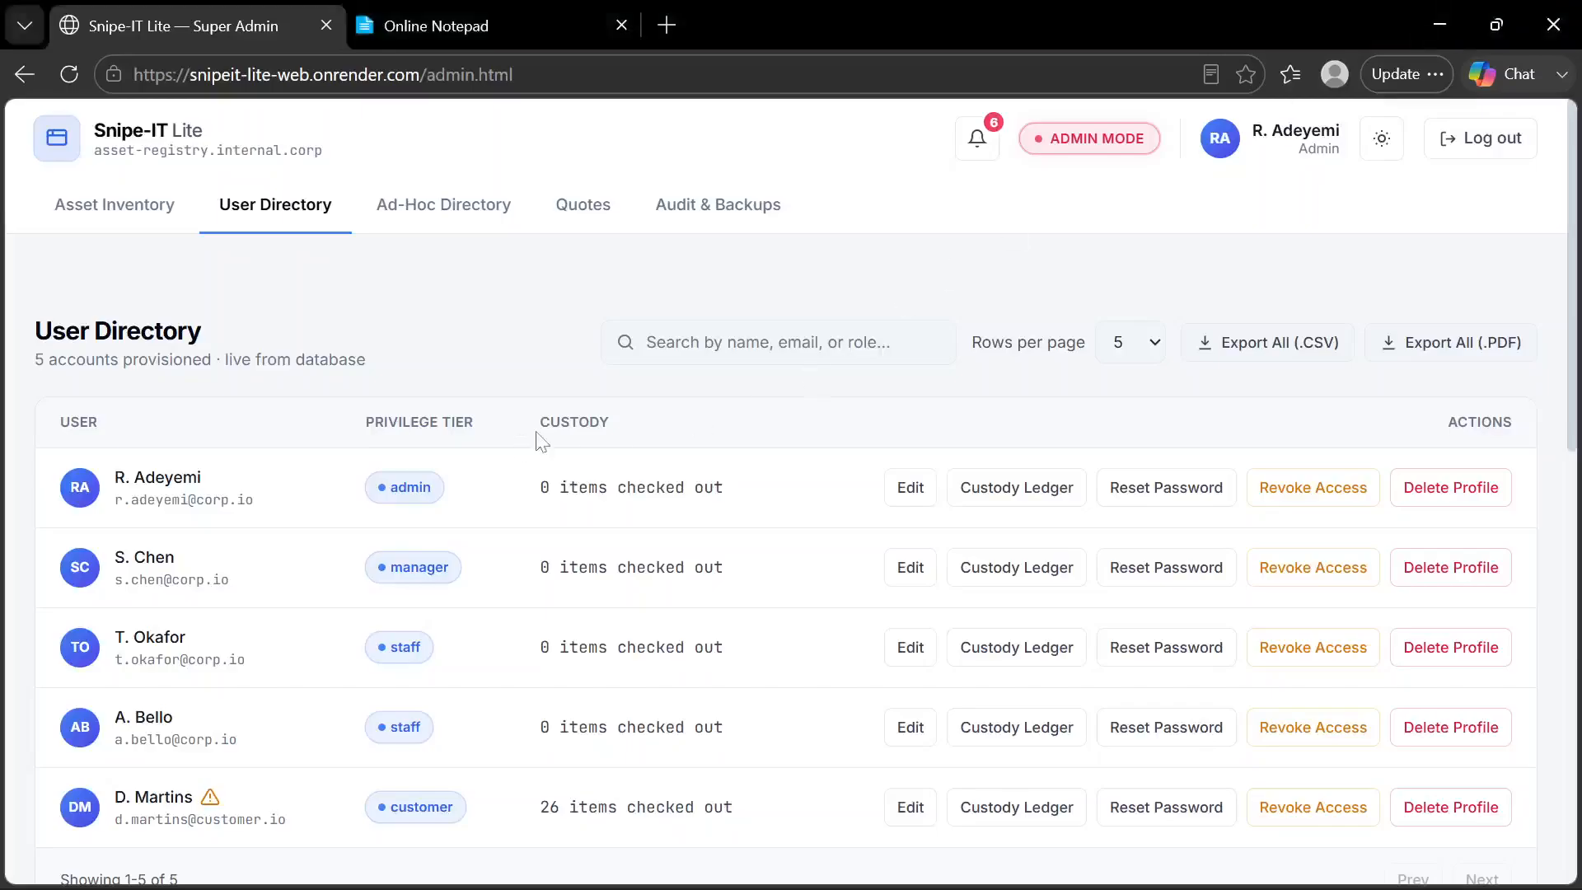
left_click(706, 216)
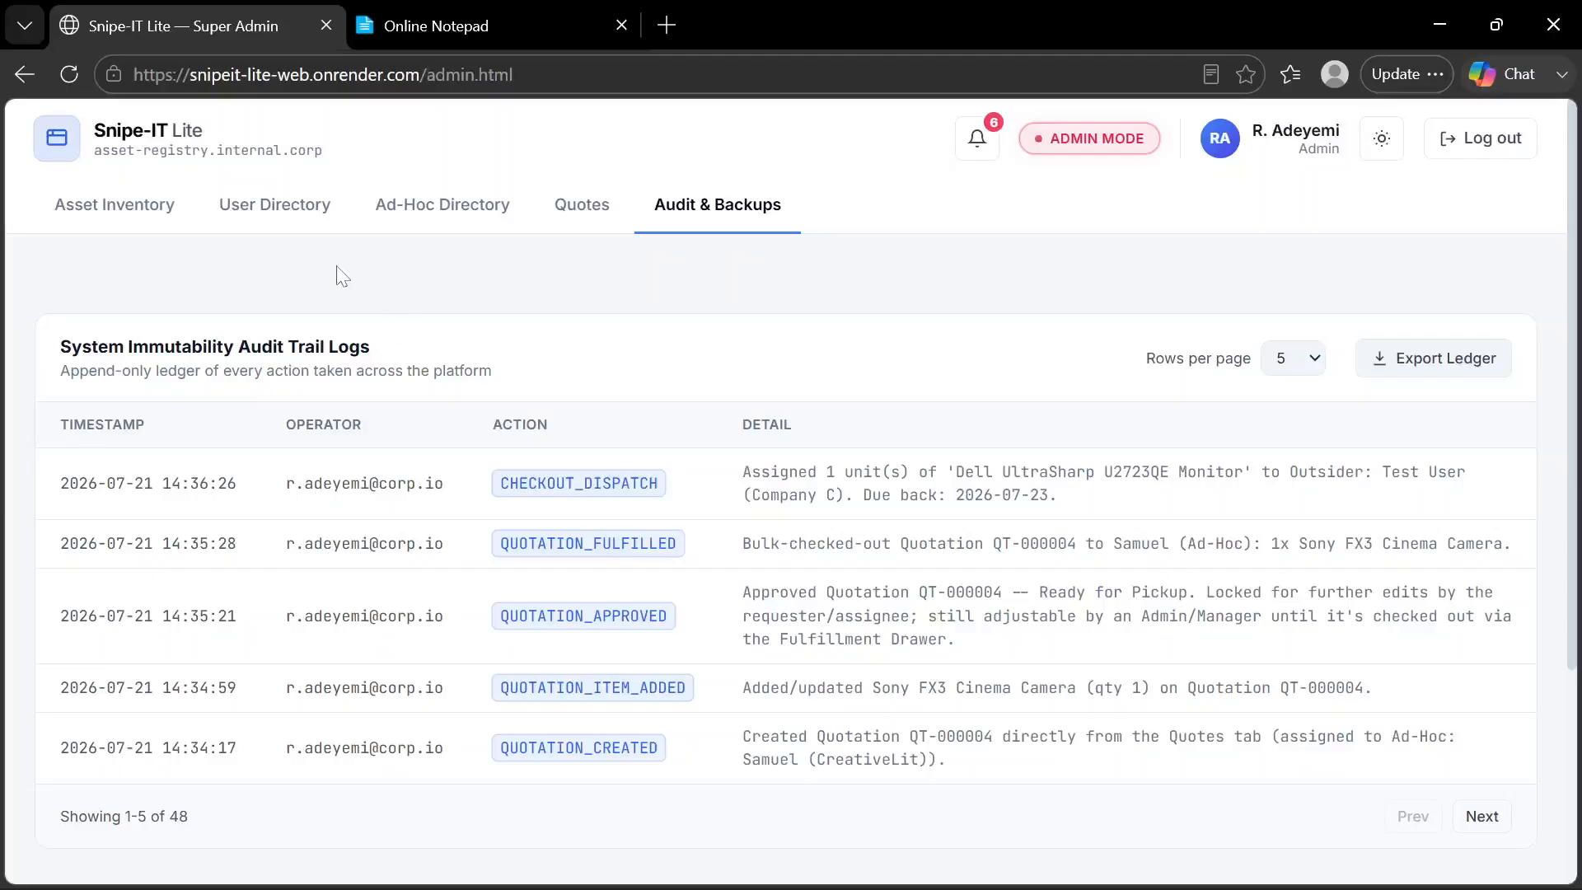
left_click(140, 221)
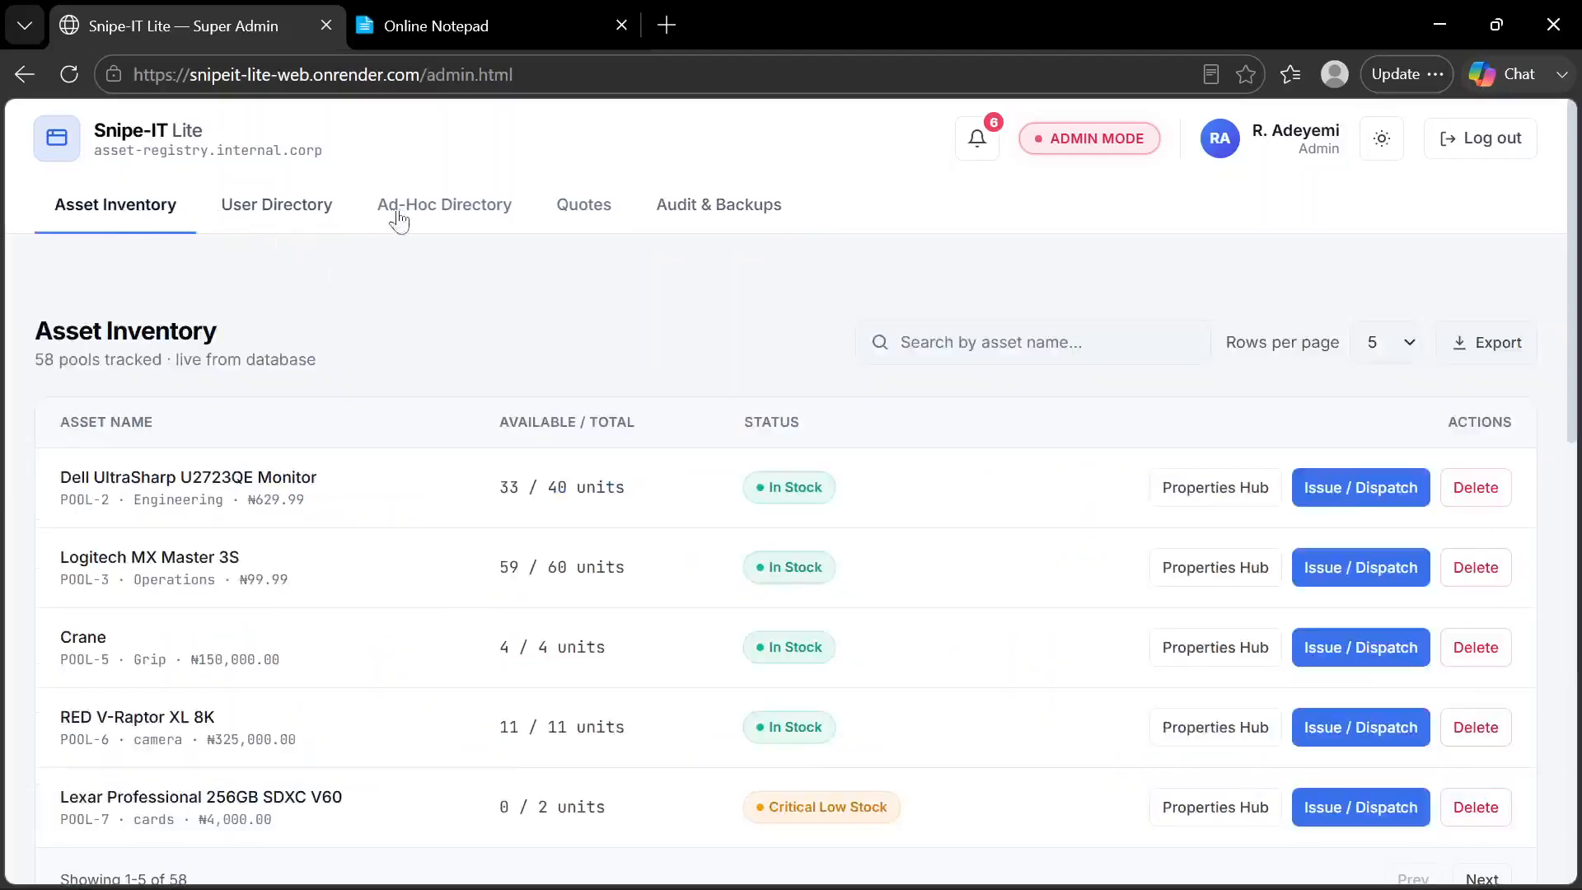
left_click(592, 214)
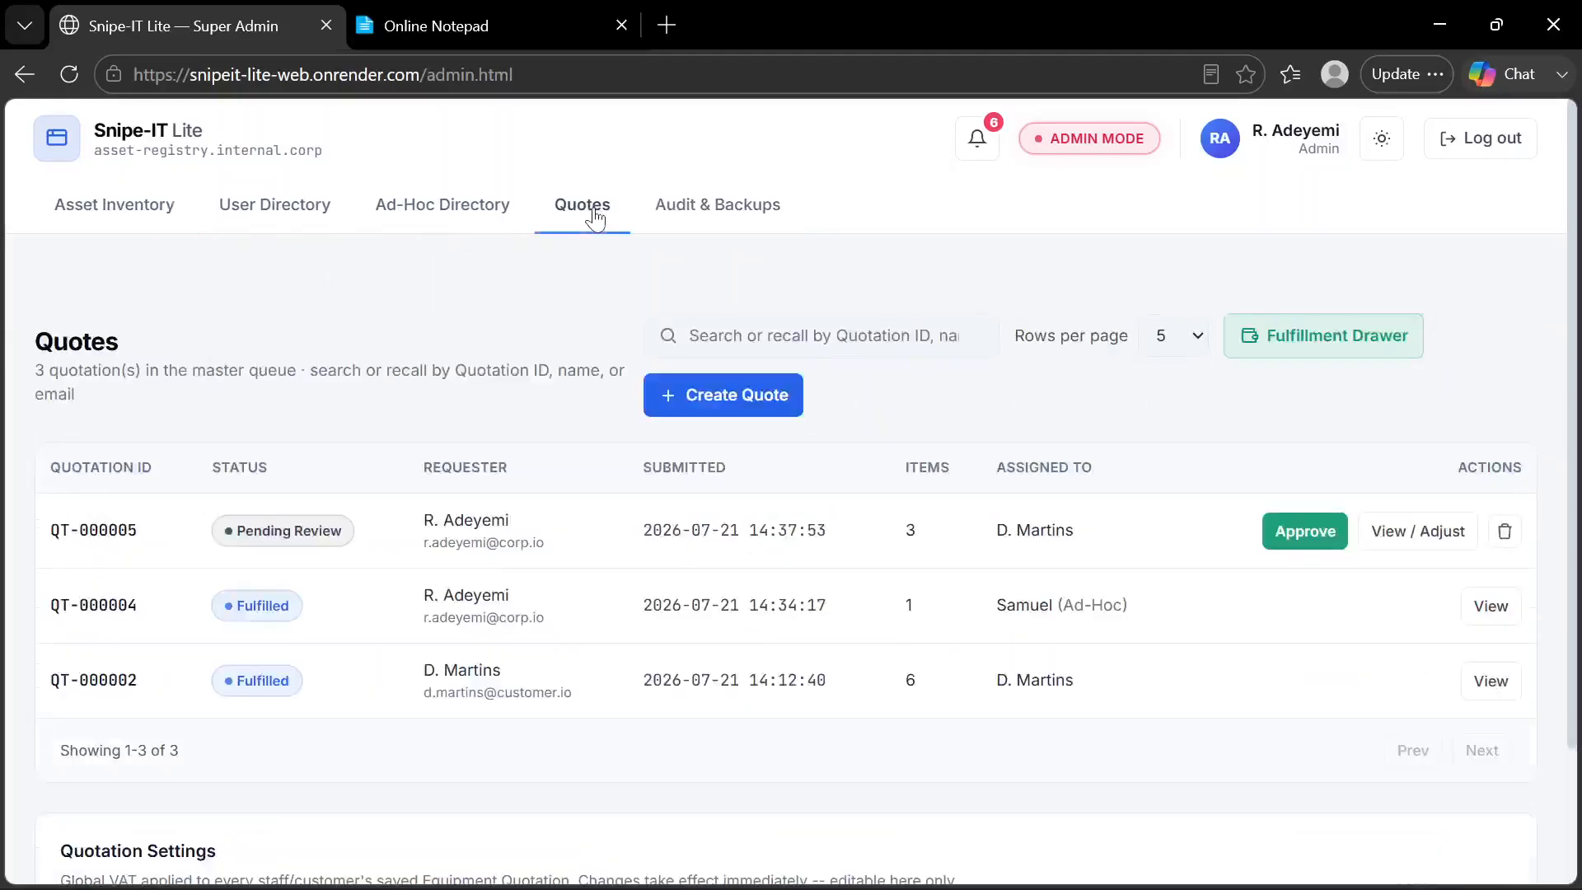
scroll(445, 280, "down", 2)
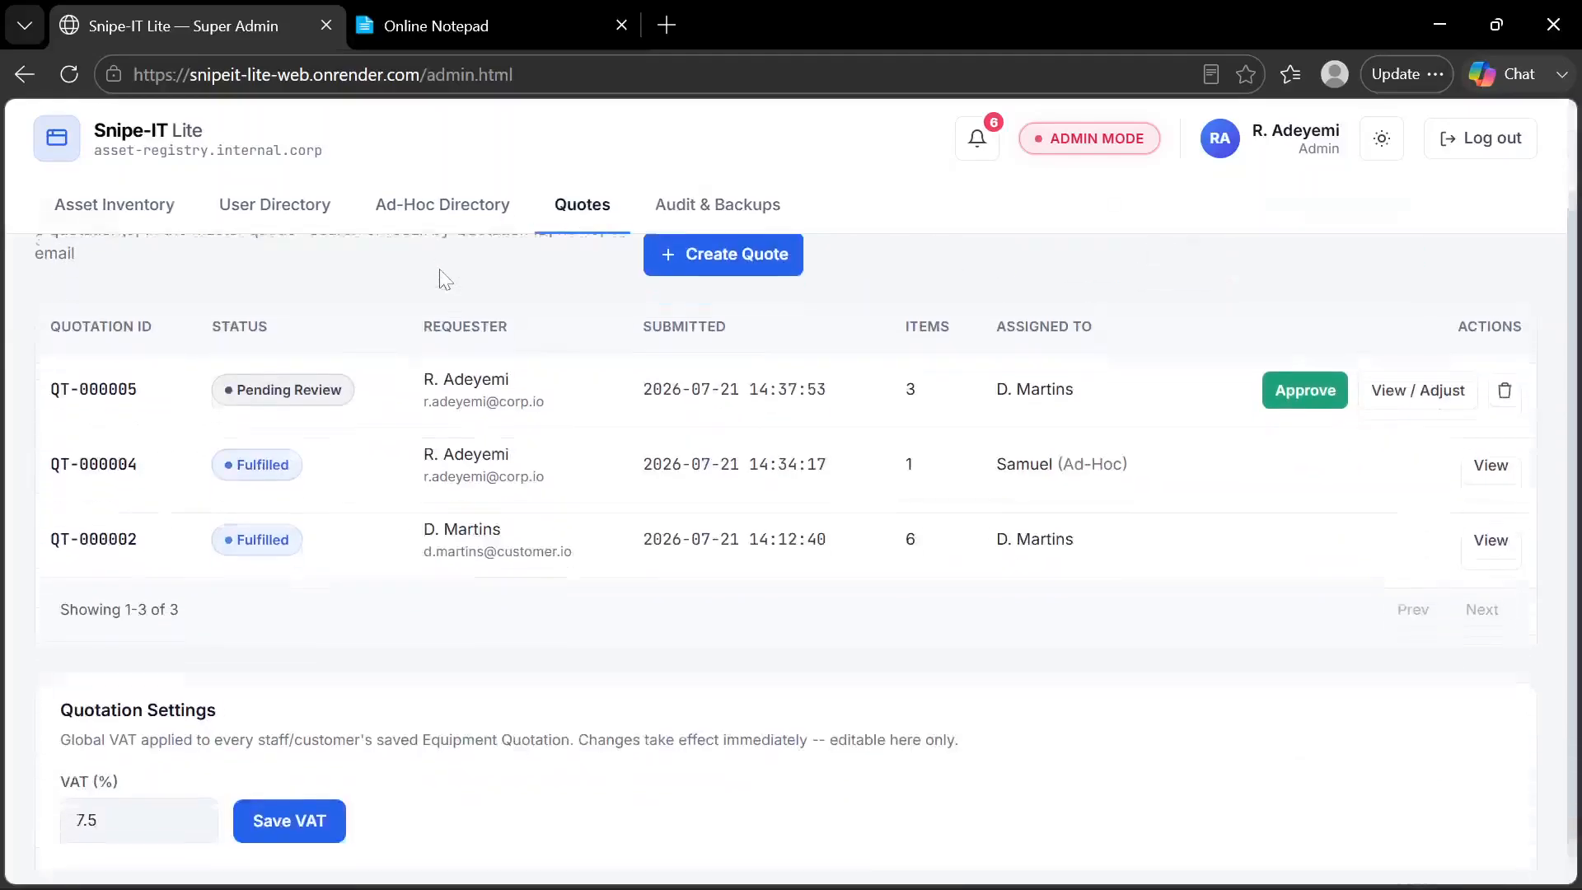
scroll(445, 280, "up", 2)
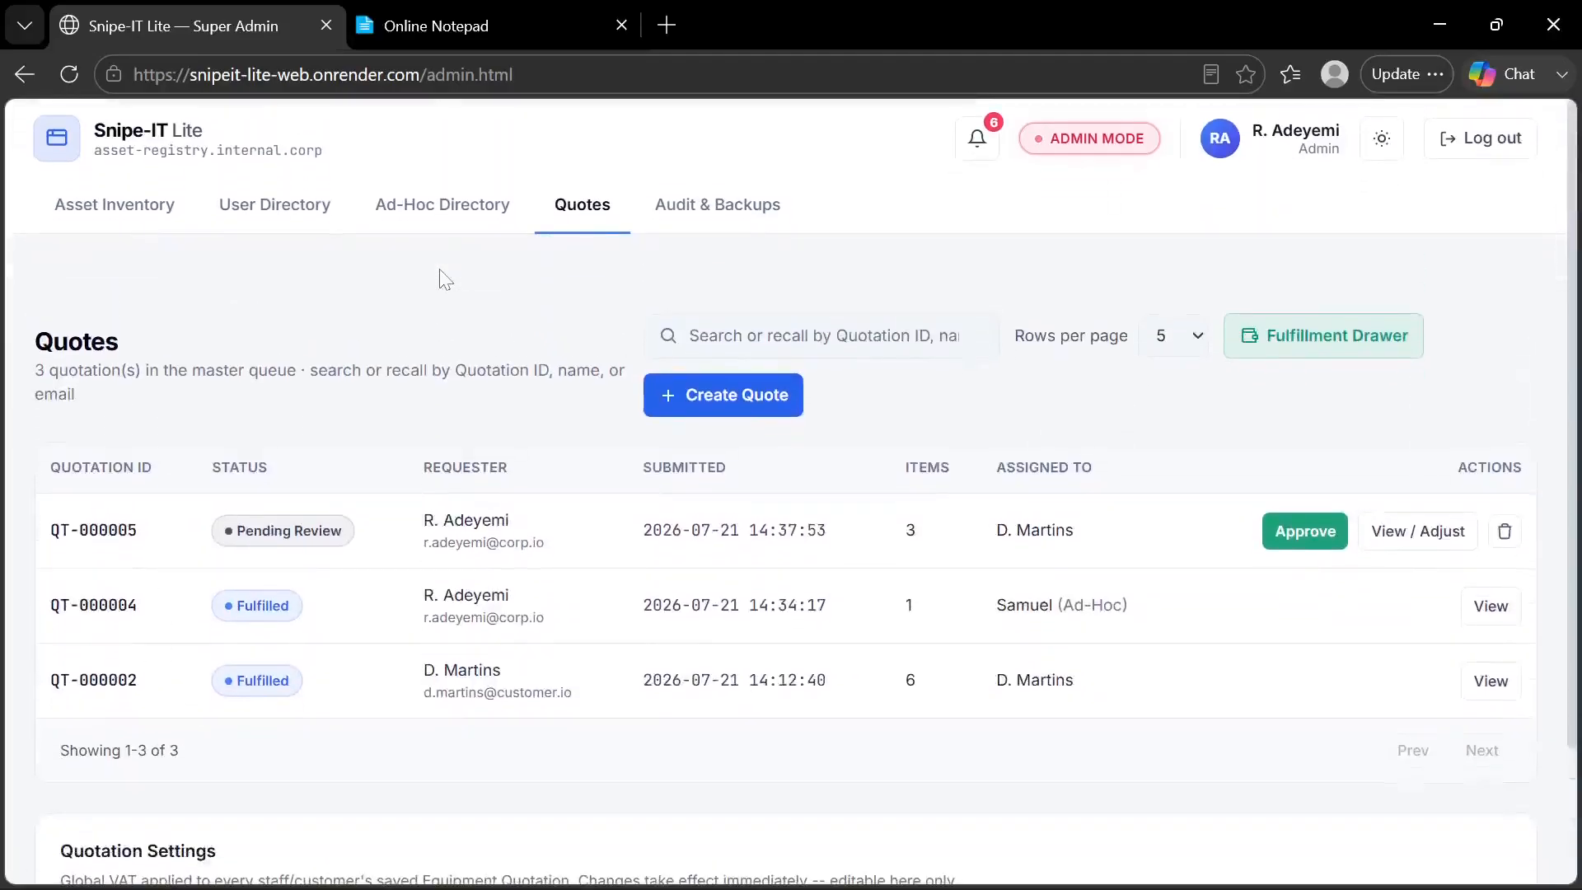
Check the feature list in Online Notepad, and show Snipe-IT Lite's Asset Inventory in the developer tools' iPhone SE mobile view
left_click(474, 27)
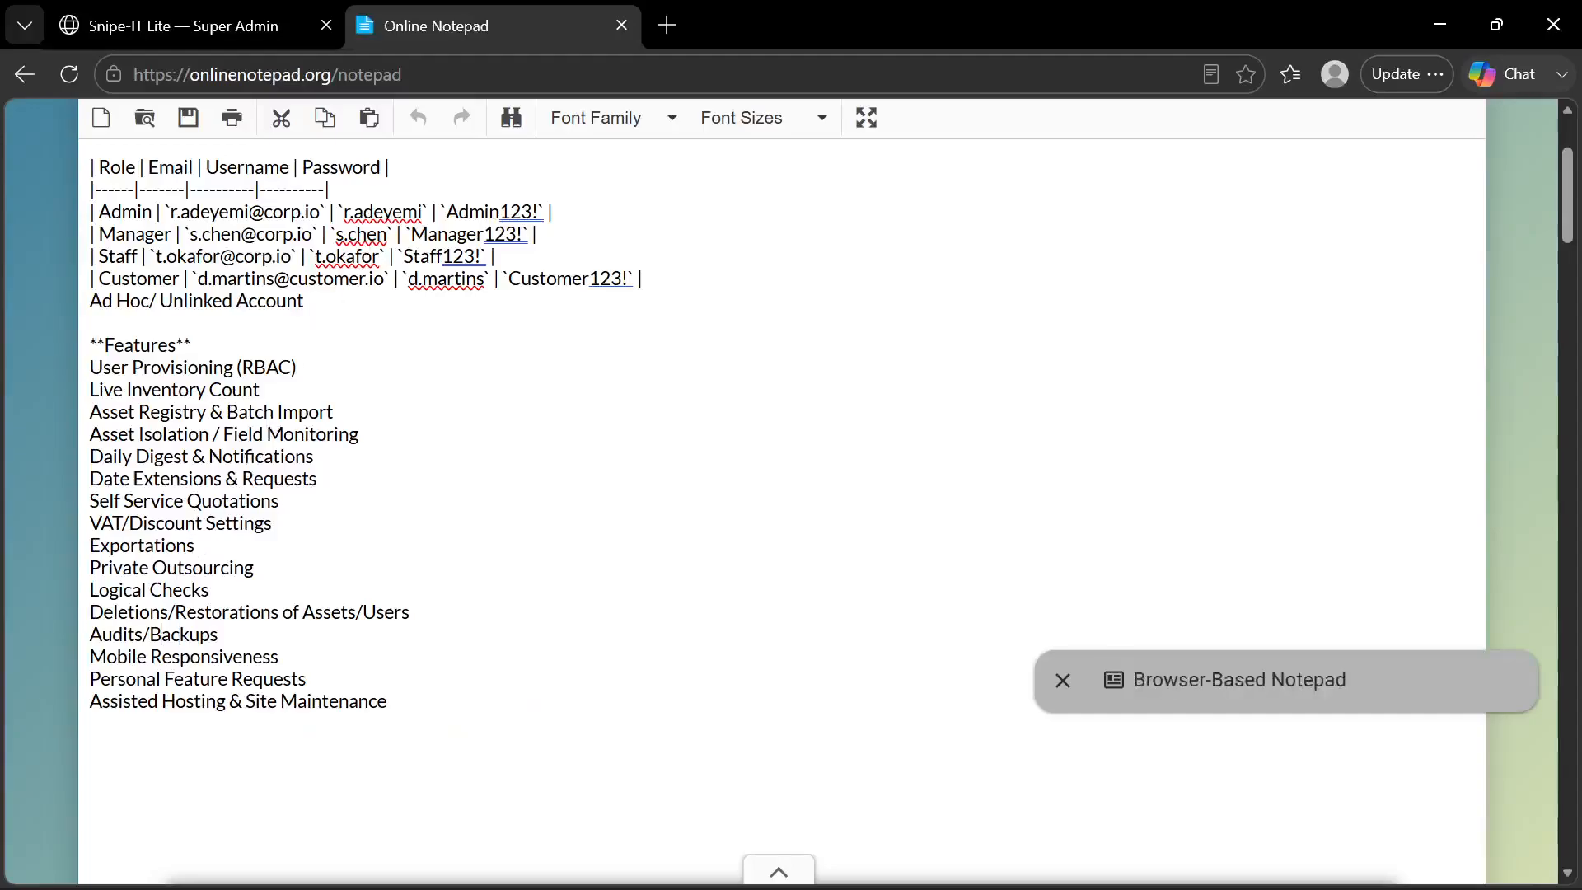
left_click(225, 17)
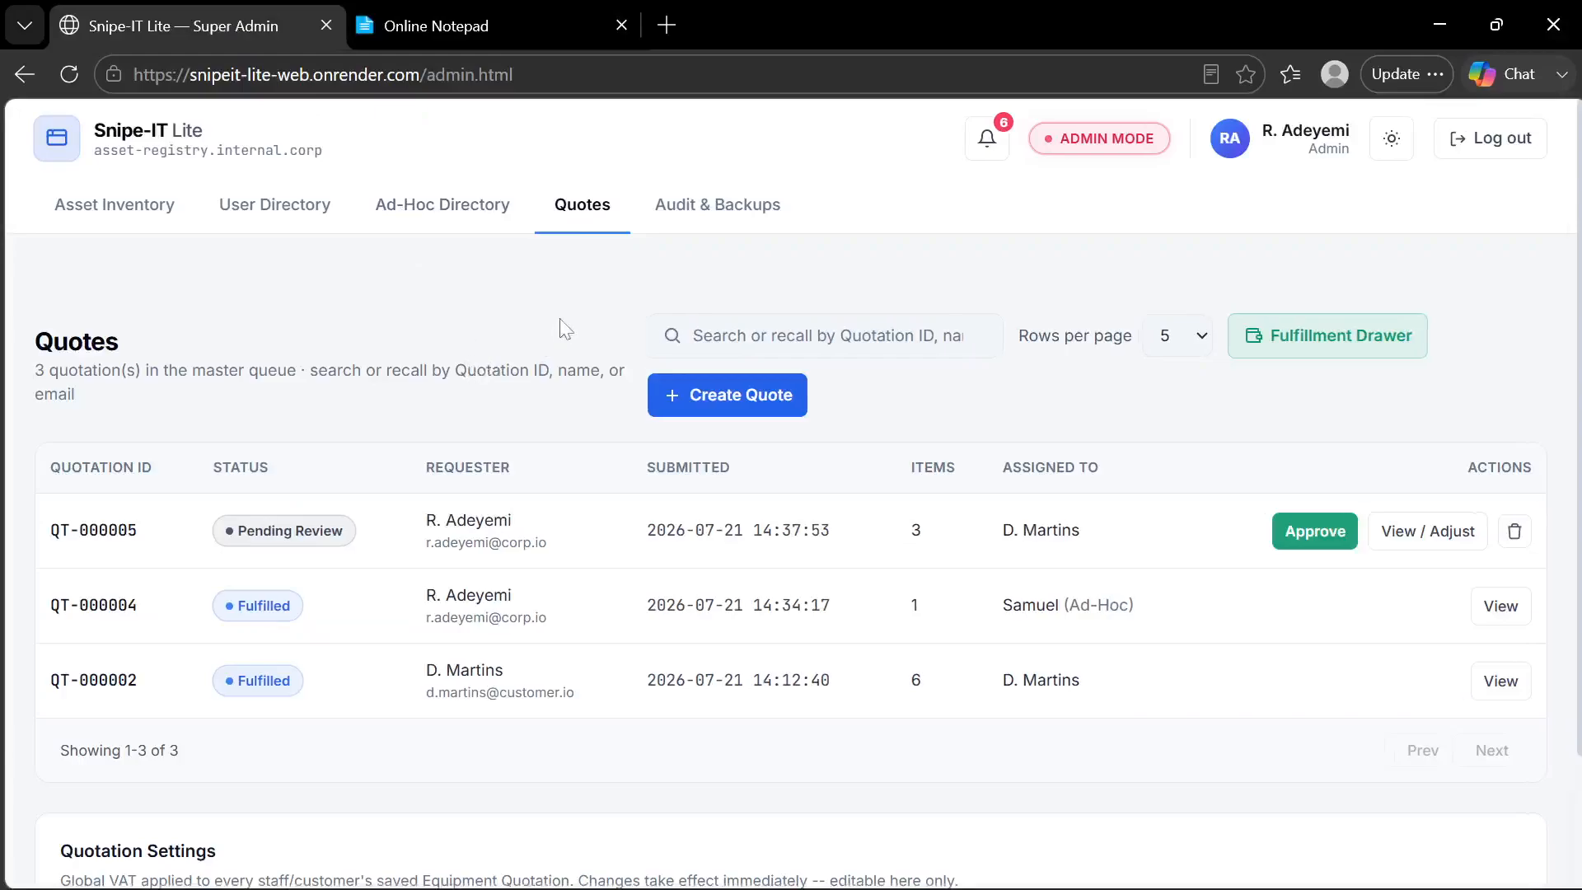
key("F12")
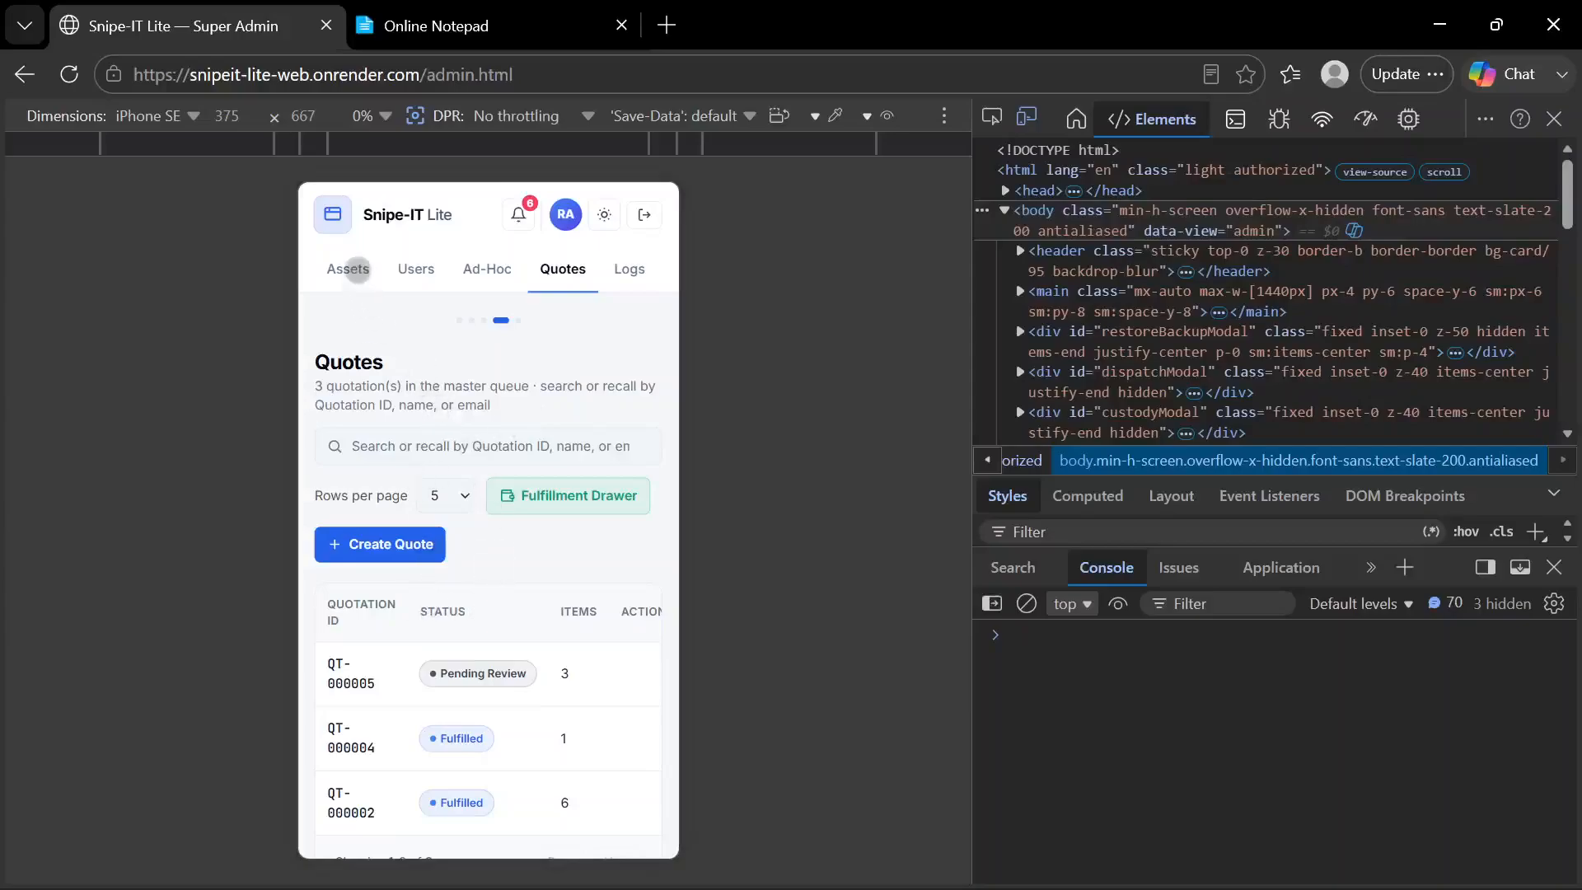
left_click(349, 268)
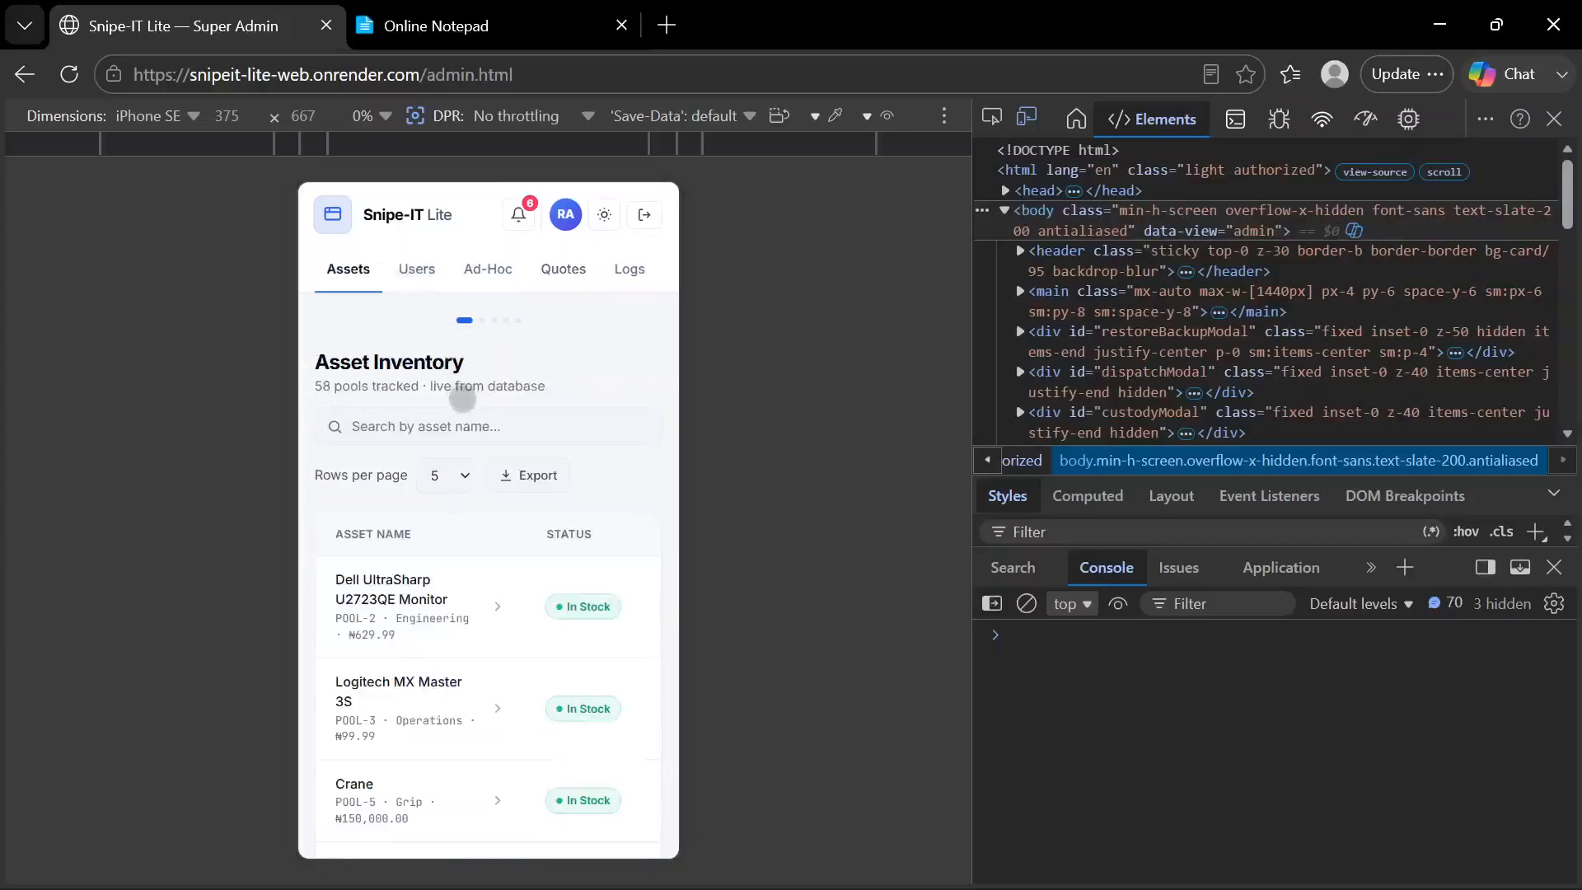
Look through the mobile Assets page, from the inventory list to the Register New Inventory Pool and Spreadsheet Batch Import sections
scroll(462, 469, "down", 3)
scroll(462, 469, "down", 5)
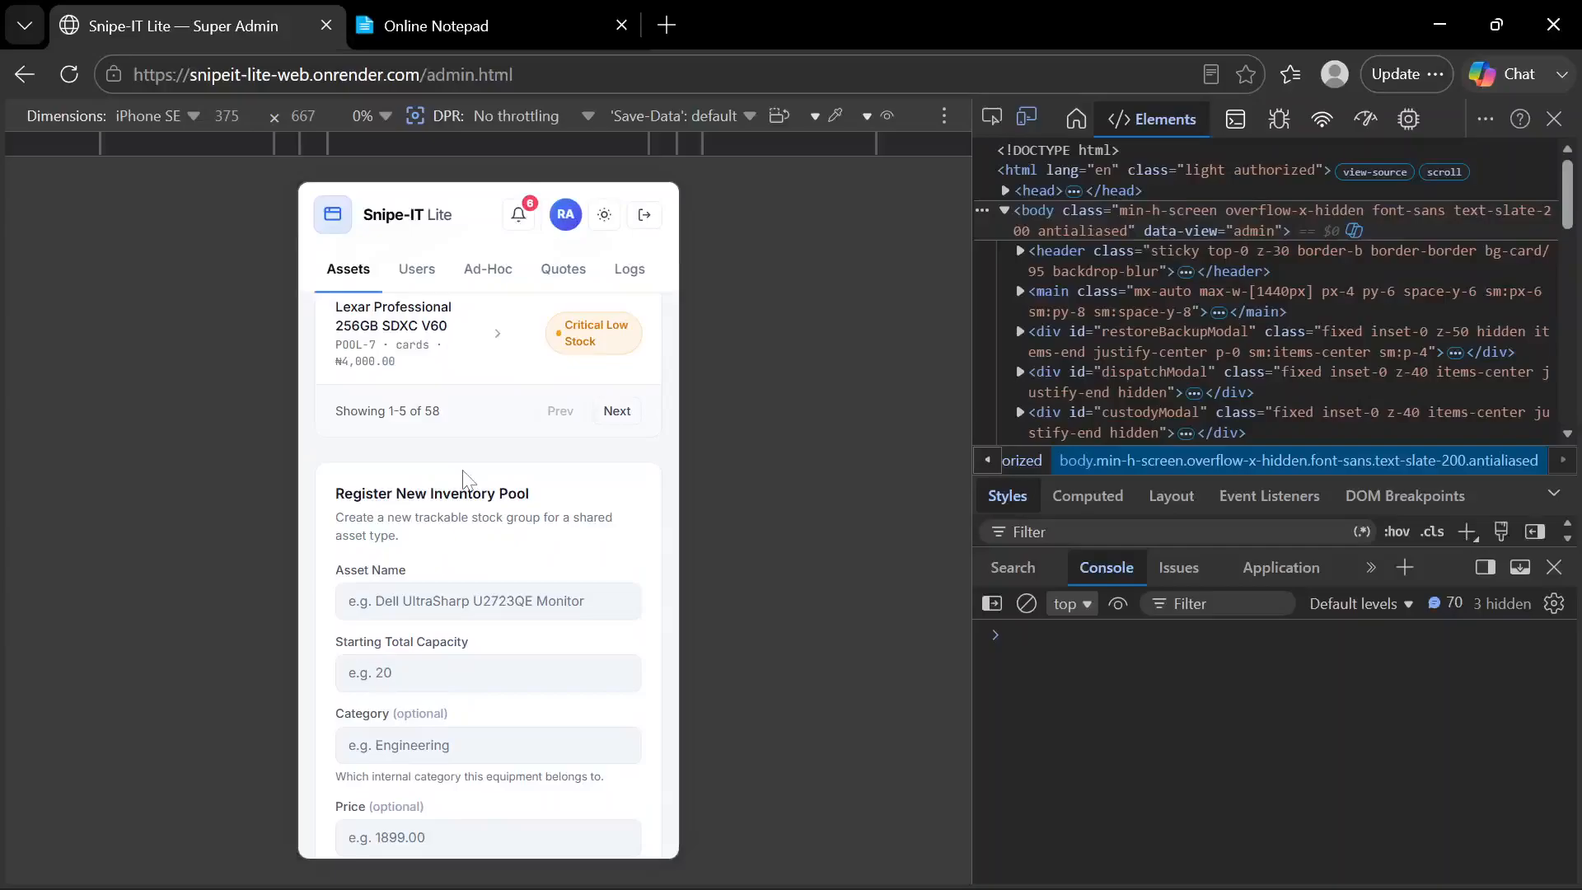
scroll(463, 478, "up", 3)
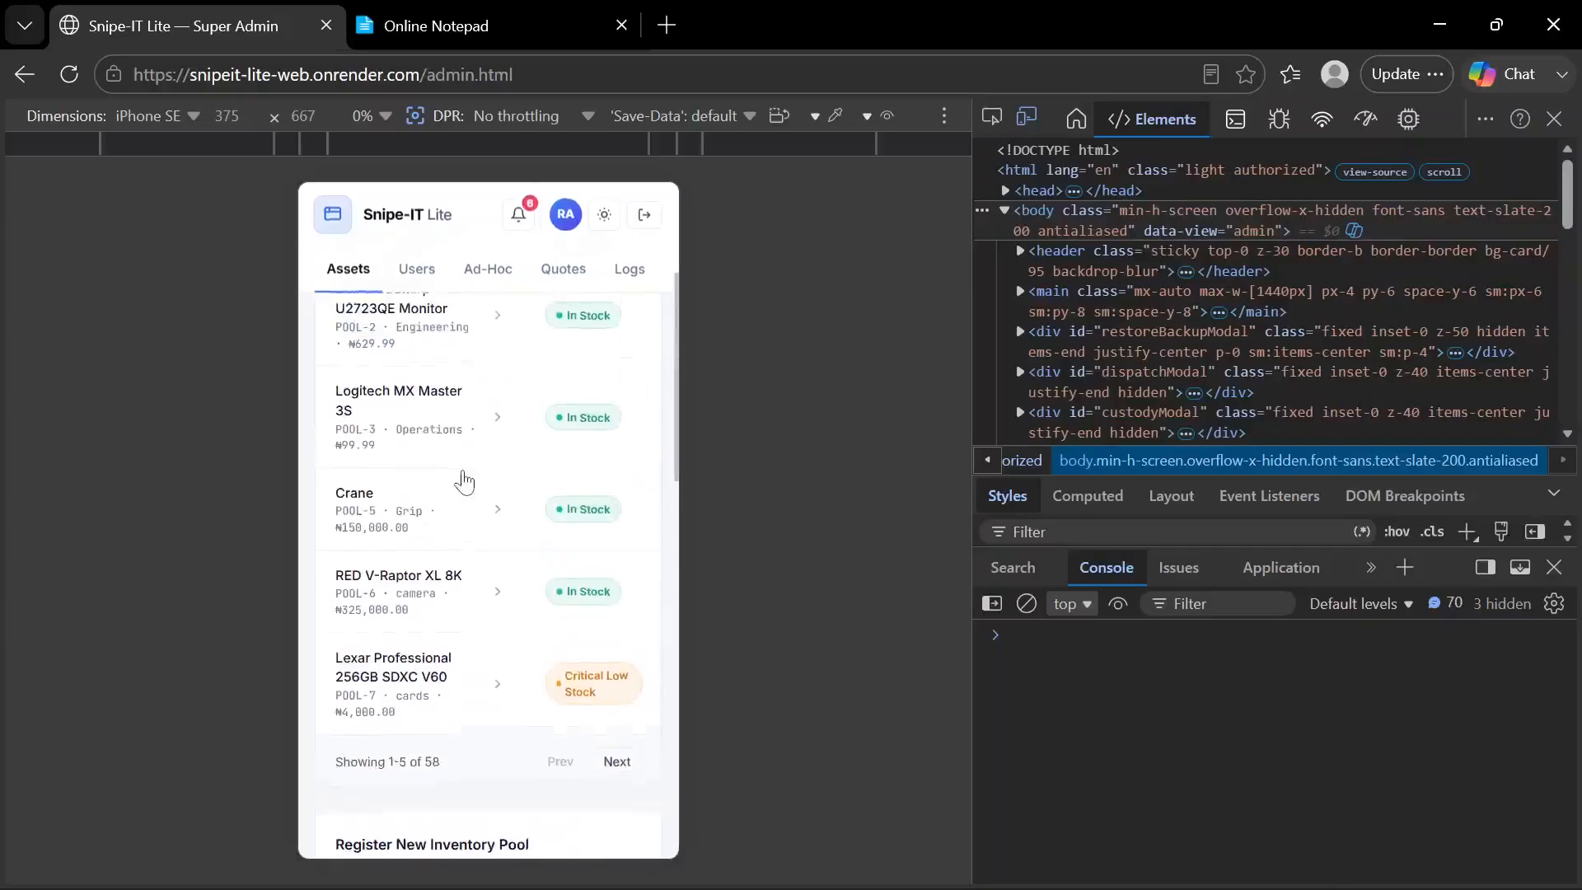
scroll(463, 478, "down", 10)
scroll(464, 477, "up", 6)
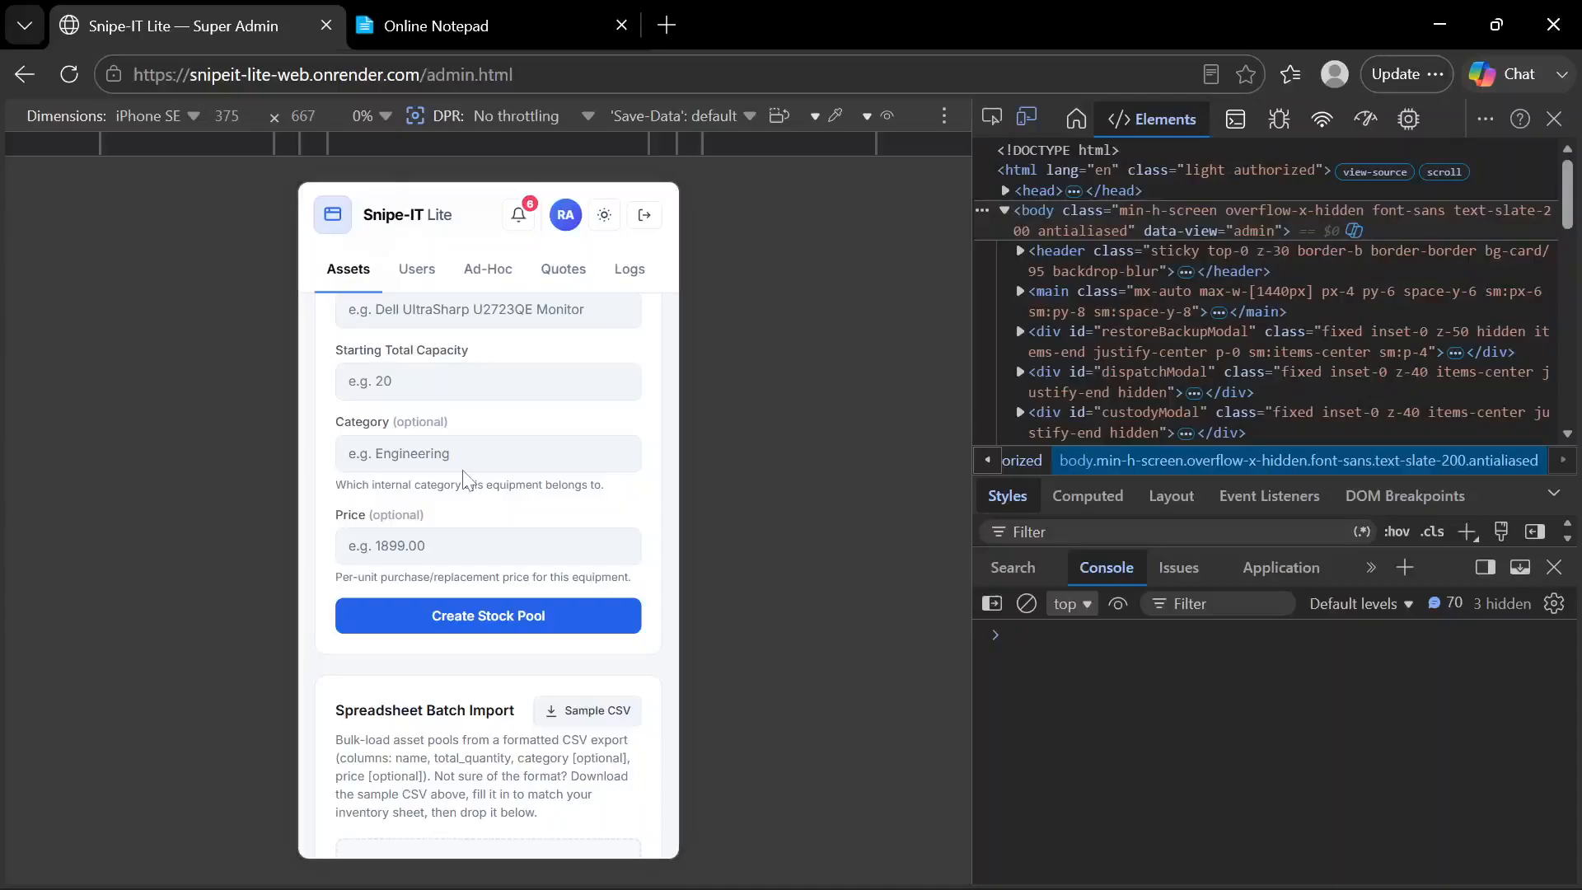
scroll(467, 478, "up", 5)
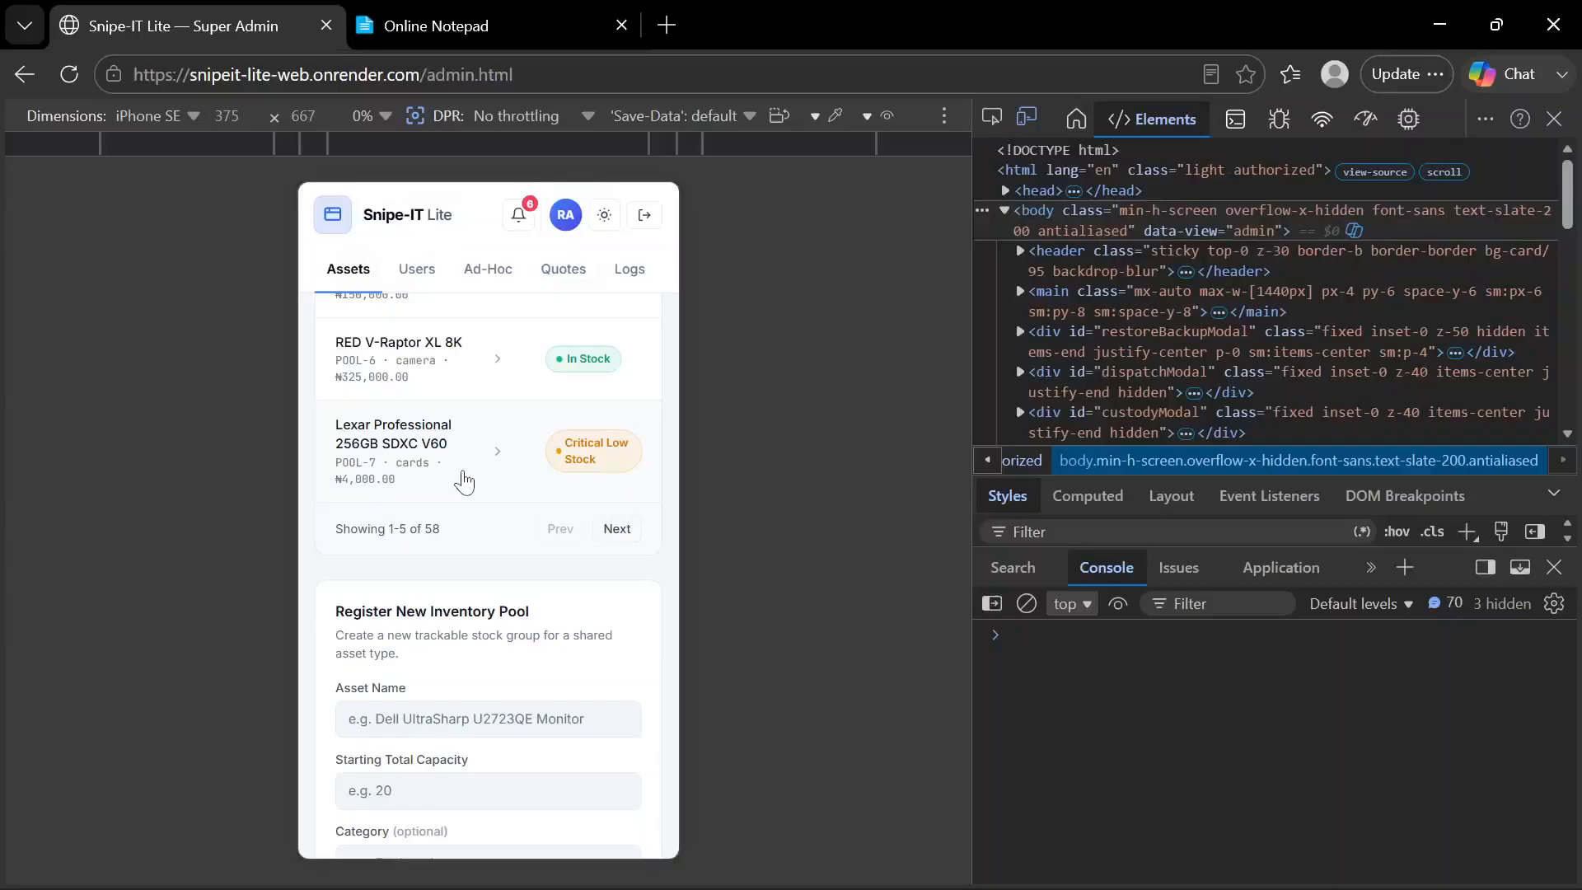
scroll(466, 481, "up", 4)
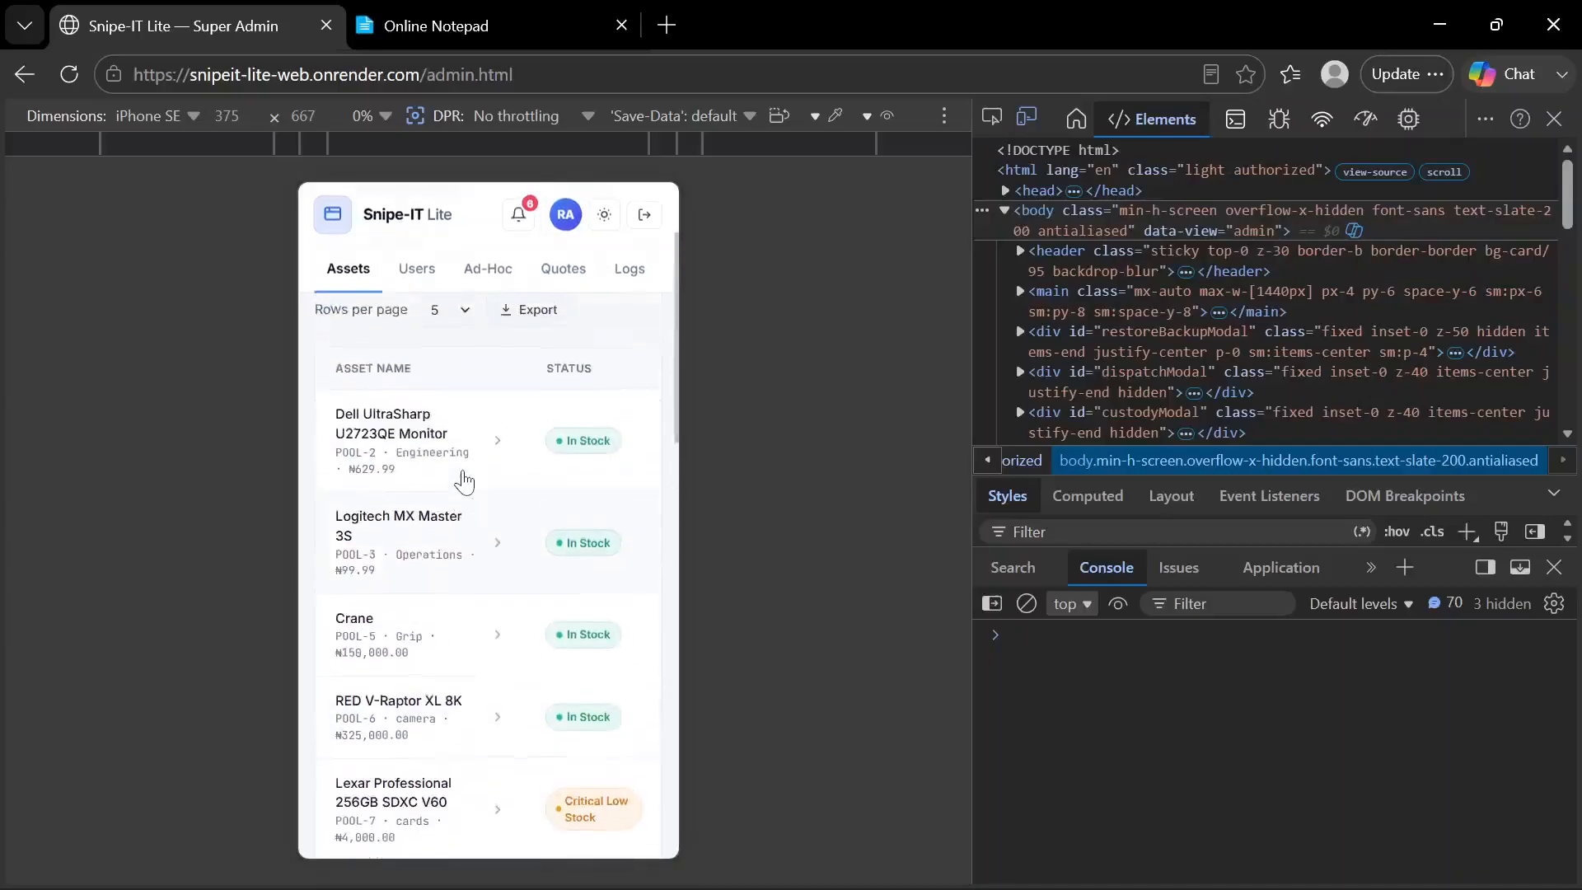
scroll(464, 482, "up", 2)
scroll(466, 474, "down", 2)
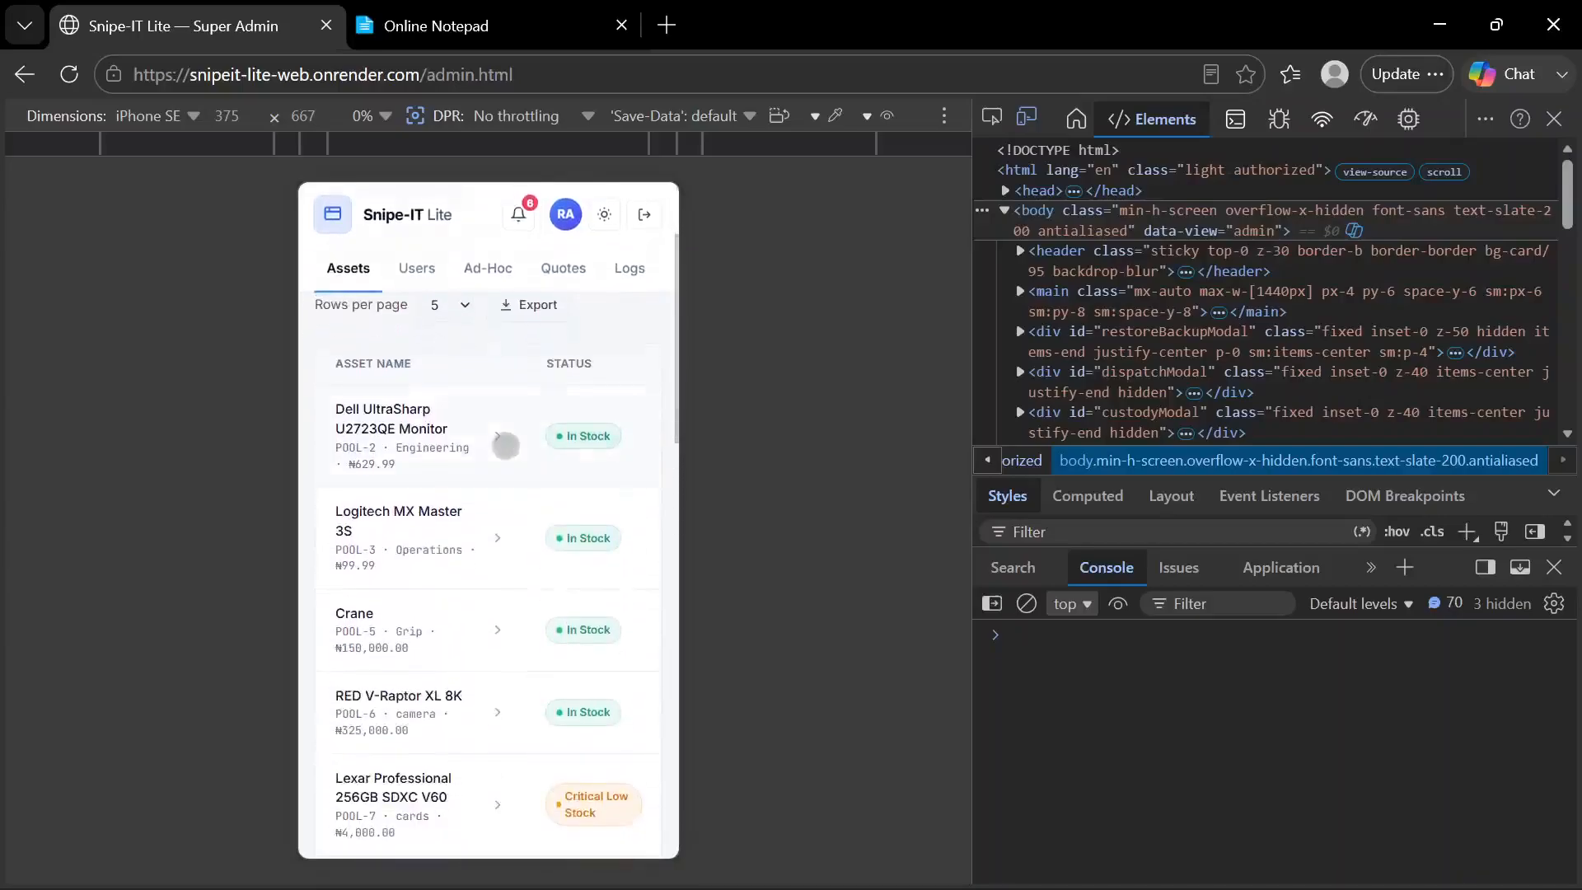
View and dismiss the detail cards of the Dell UltraSharp U2723QE Monitor and the Logitech MX Master 3S
left_click(510, 455)
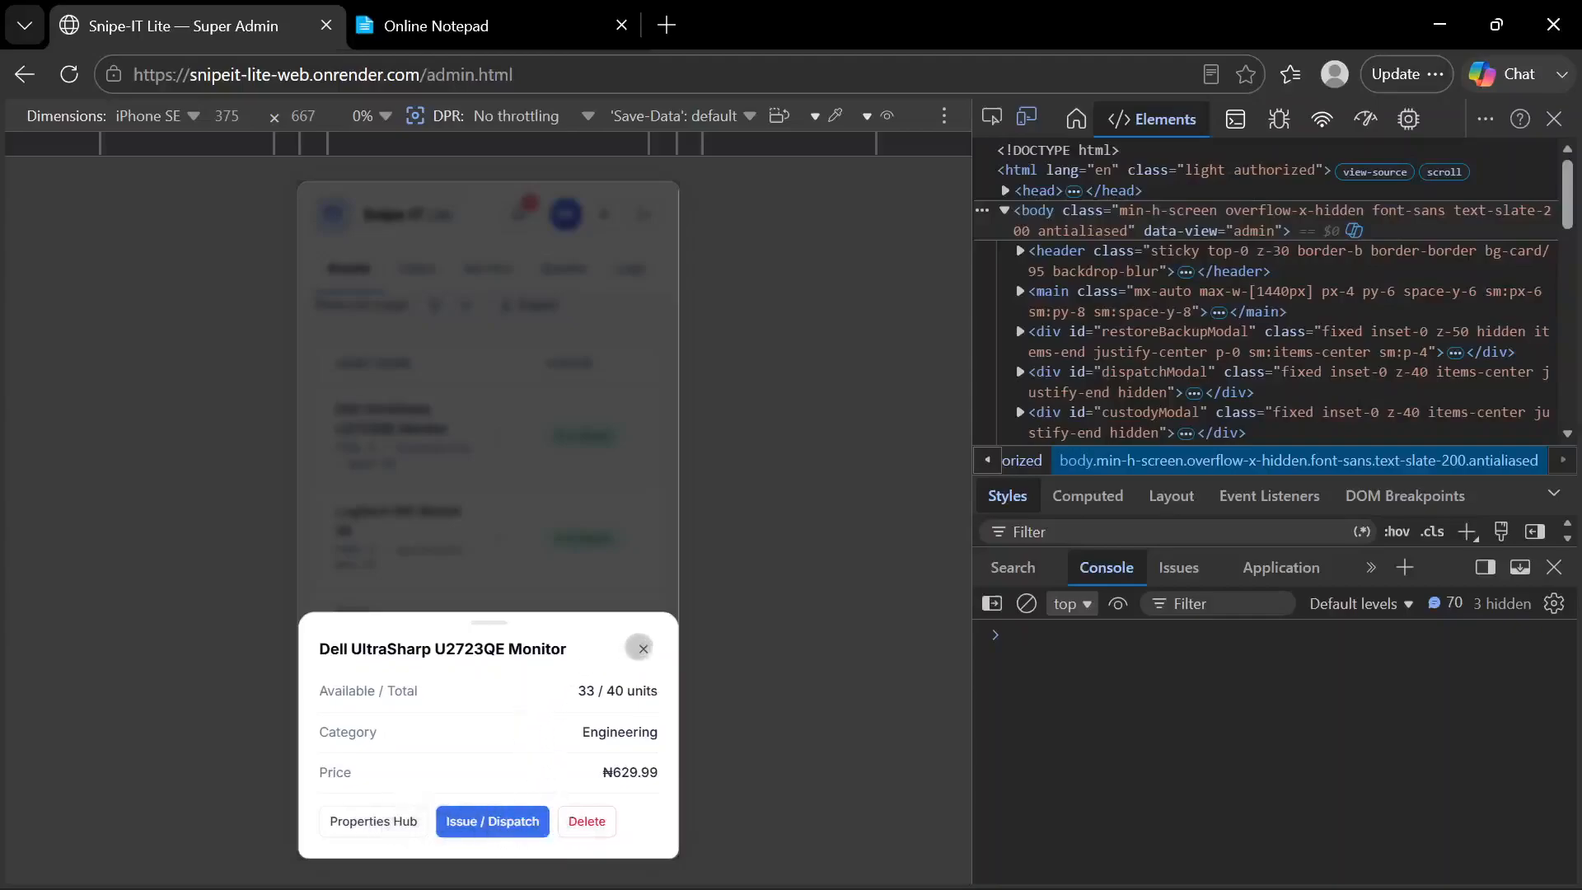
left_click(644, 648)
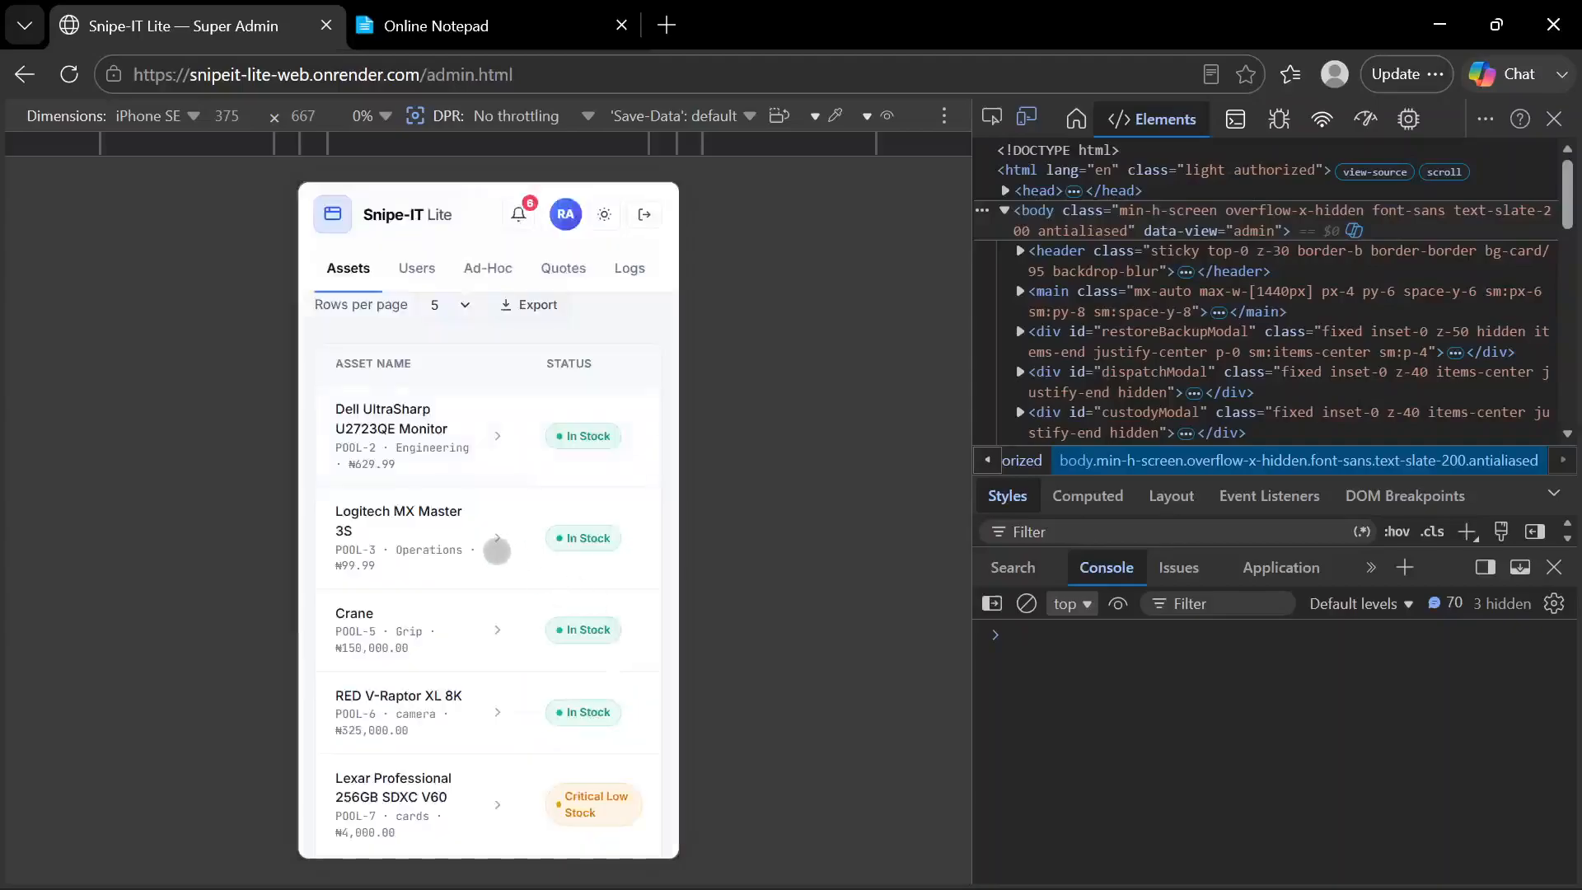
left_click(504, 559)
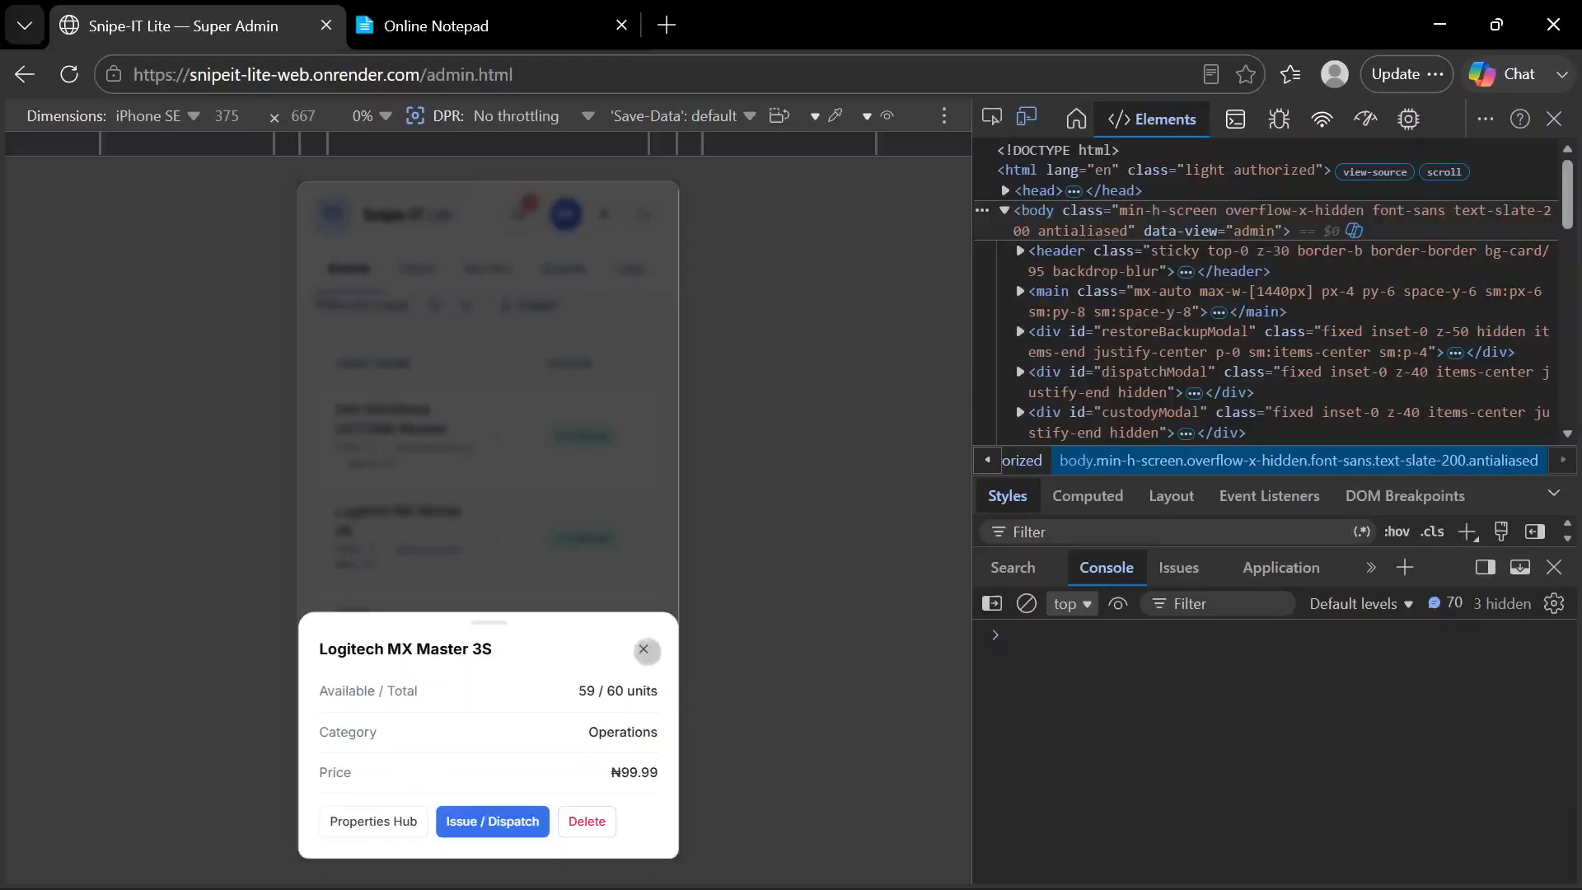
left_click(643, 649)
Check how the Spreadsheet Batch Import and Restore Deleted Assets sections are laid out on mobile
scroll(589, 637, "down", 10)
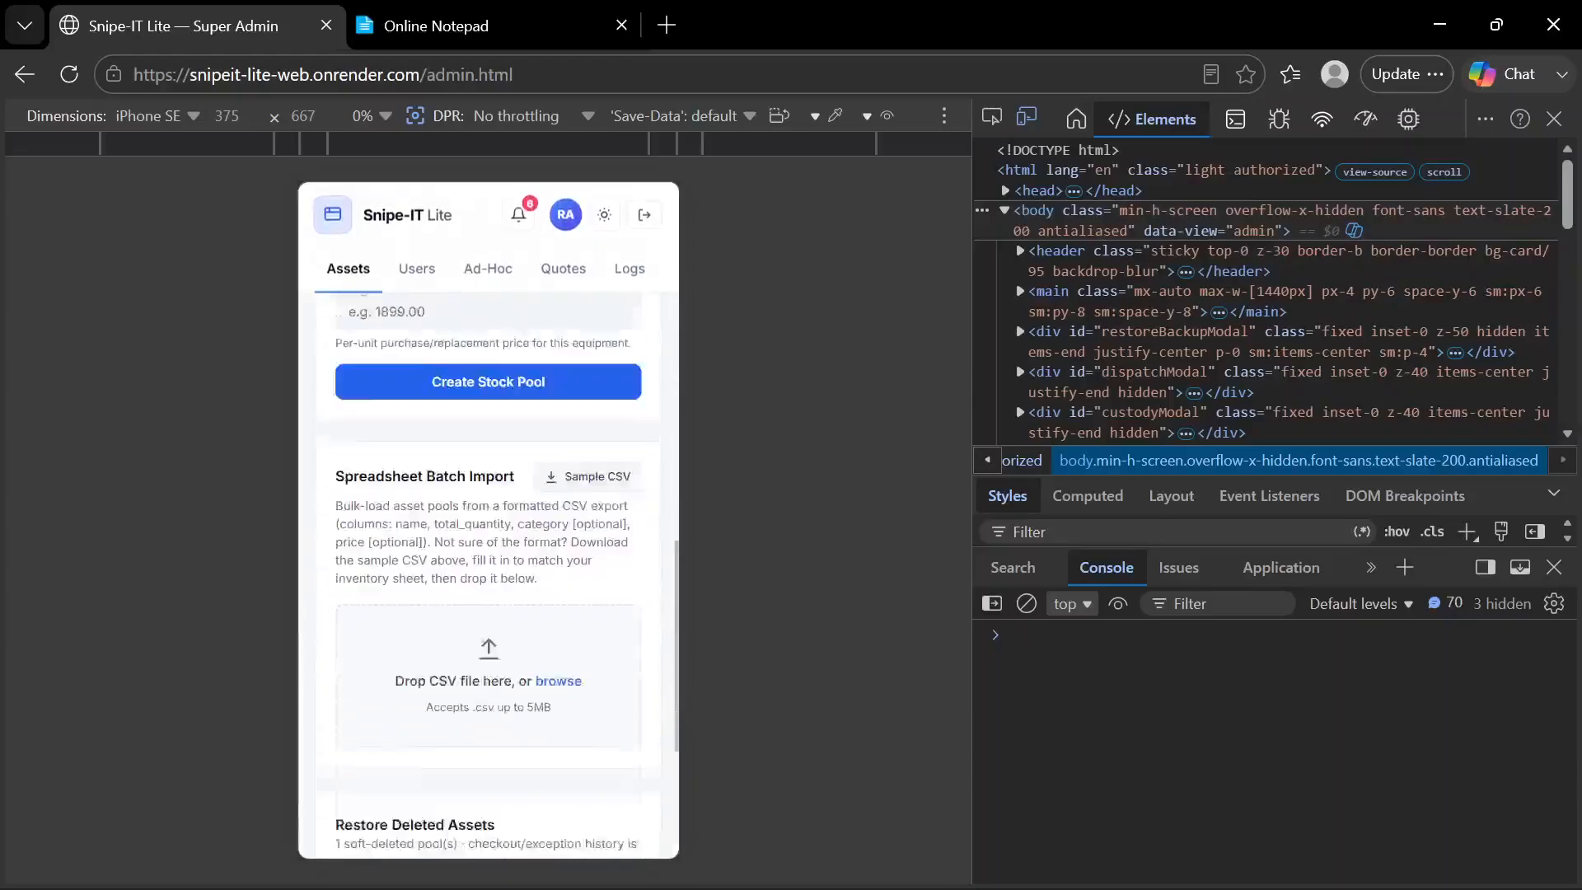
scroll(563, 633, "up", 5)
scroll(563, 633, "down", 7)
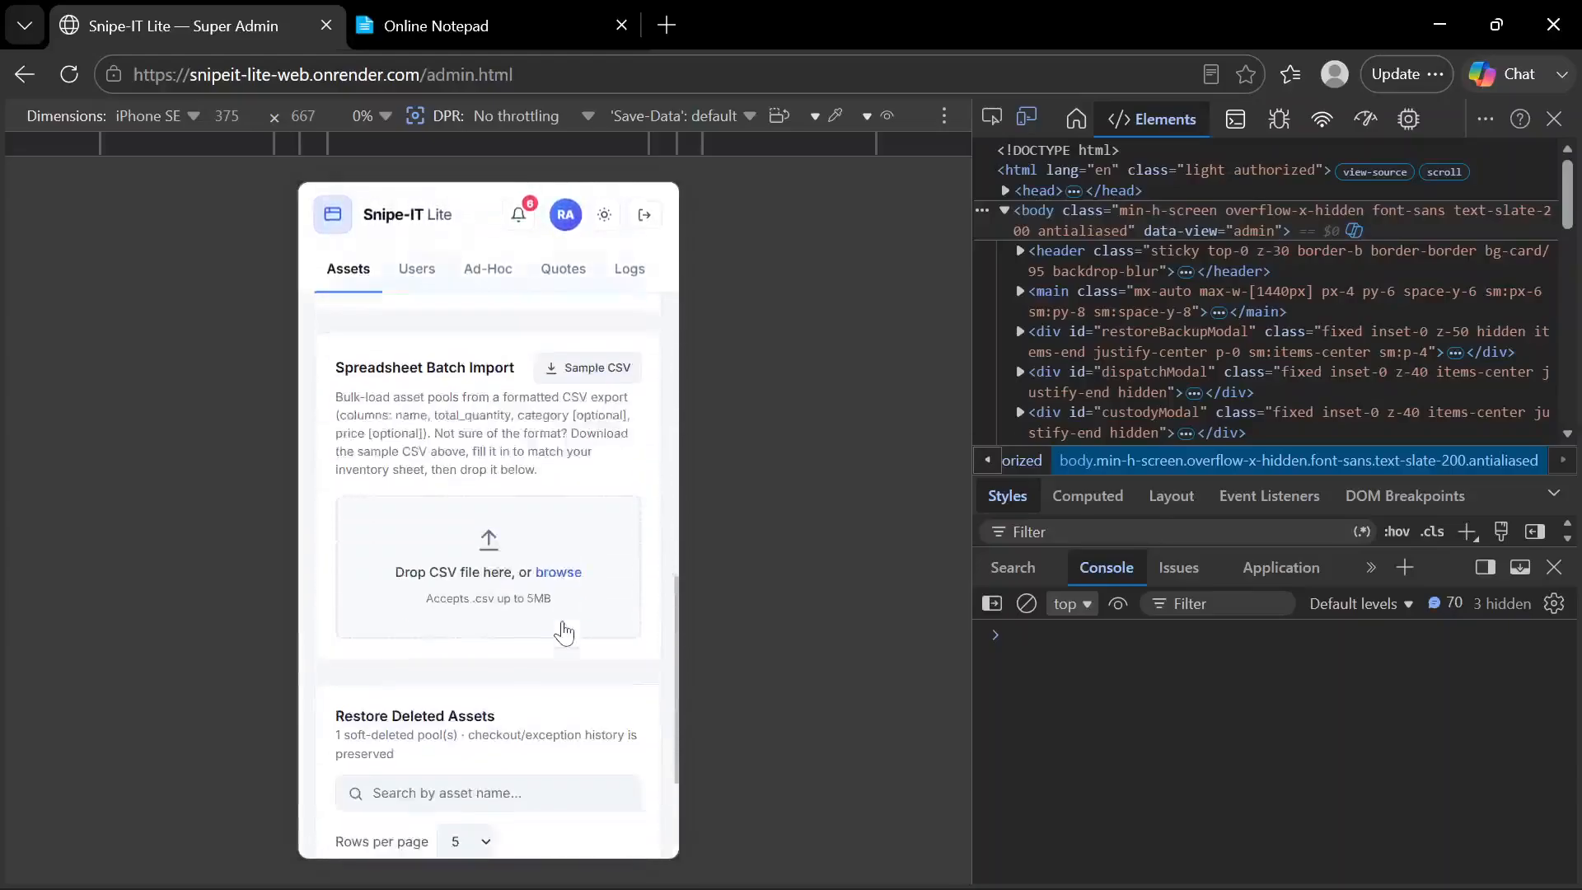
scroll(564, 633, "up", 10)
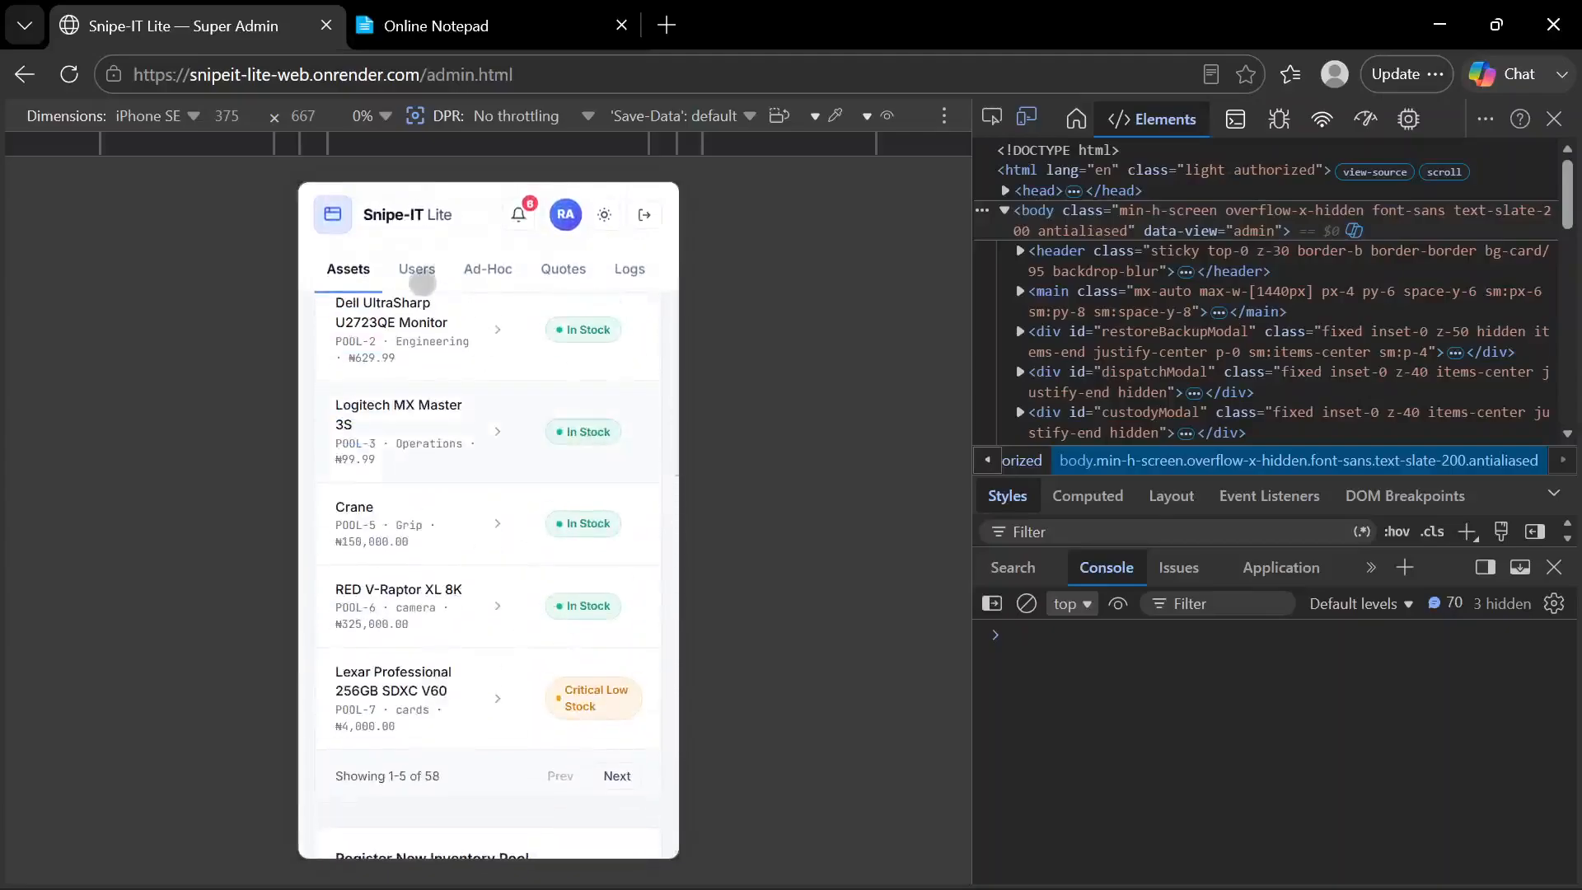
Look over the mobile User Directory, and view and close the Custody Ledger of the first listed admin
left_click(417, 268)
scroll(501, 548, "down", 10)
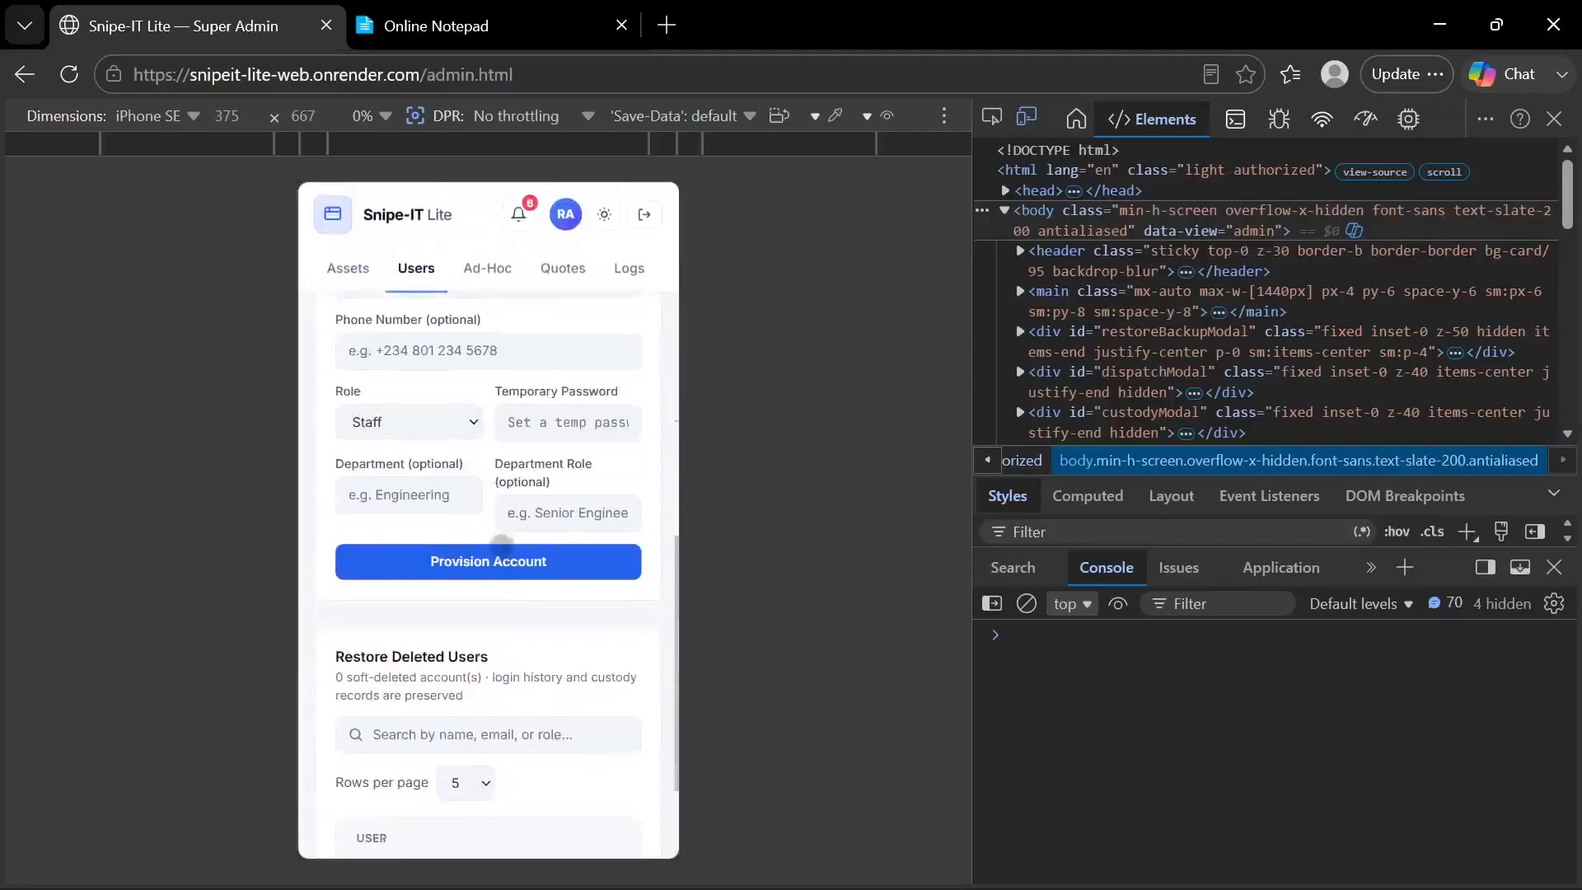
scroll(501, 547, "up", 10)
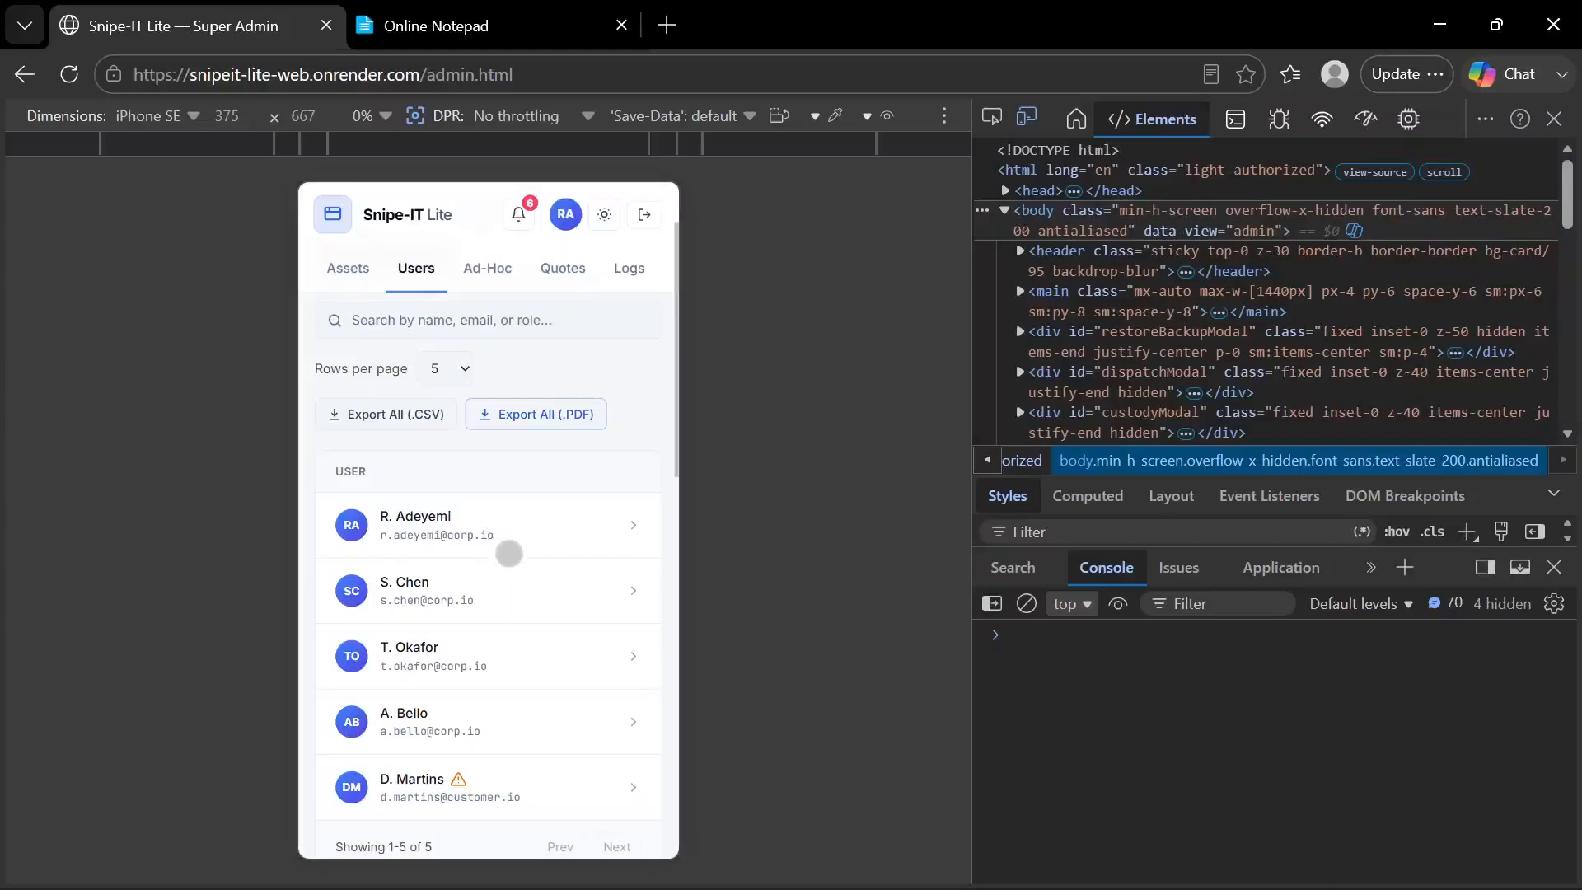
left_click(510, 556)
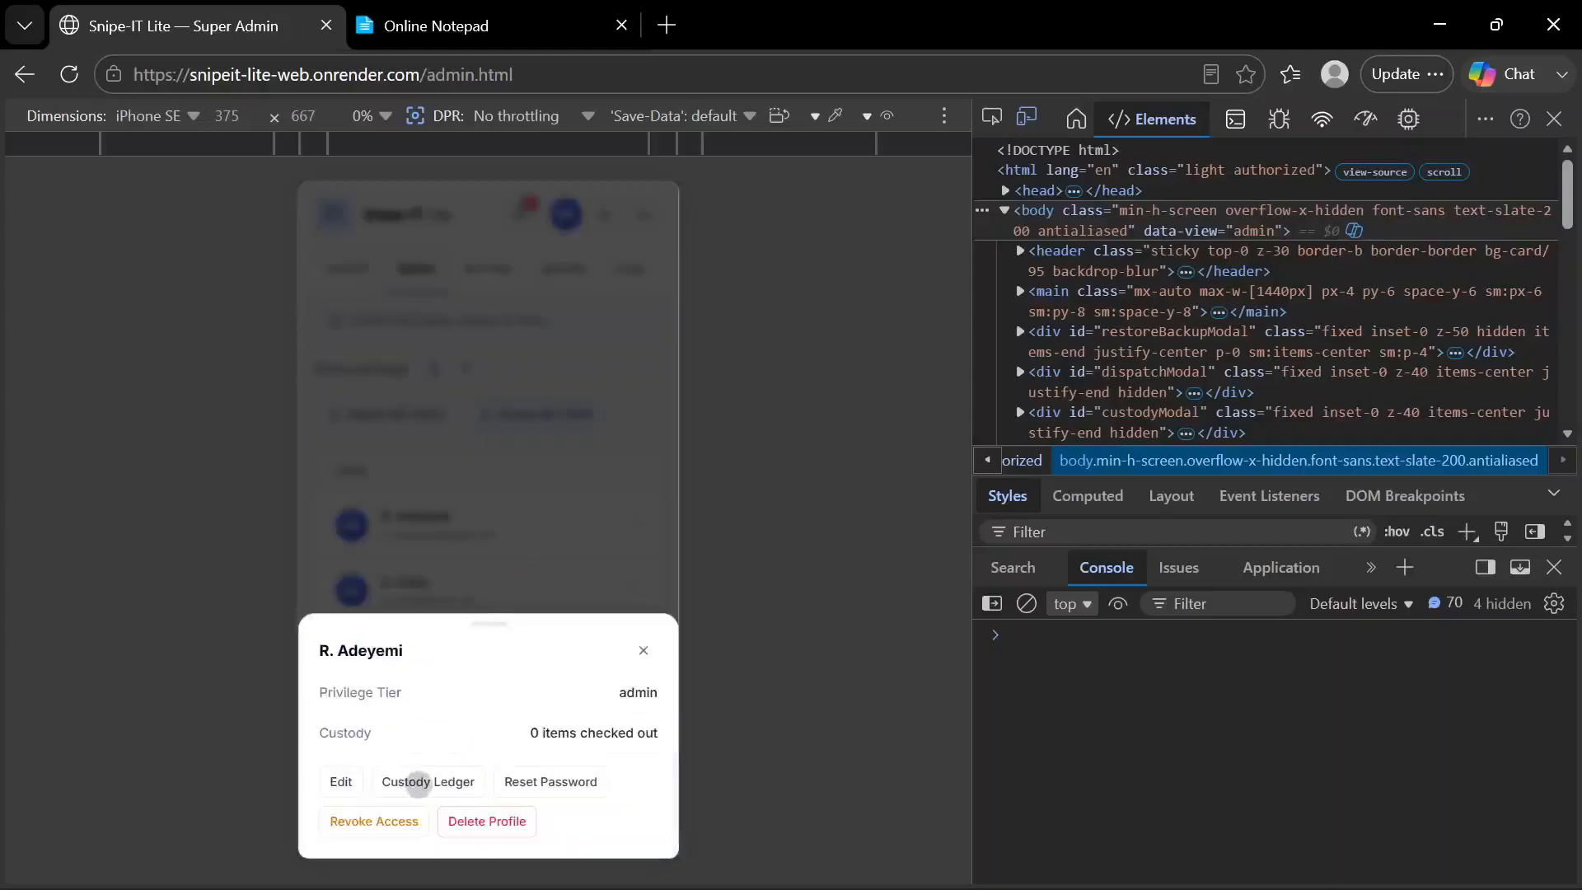
left_click(419, 782)
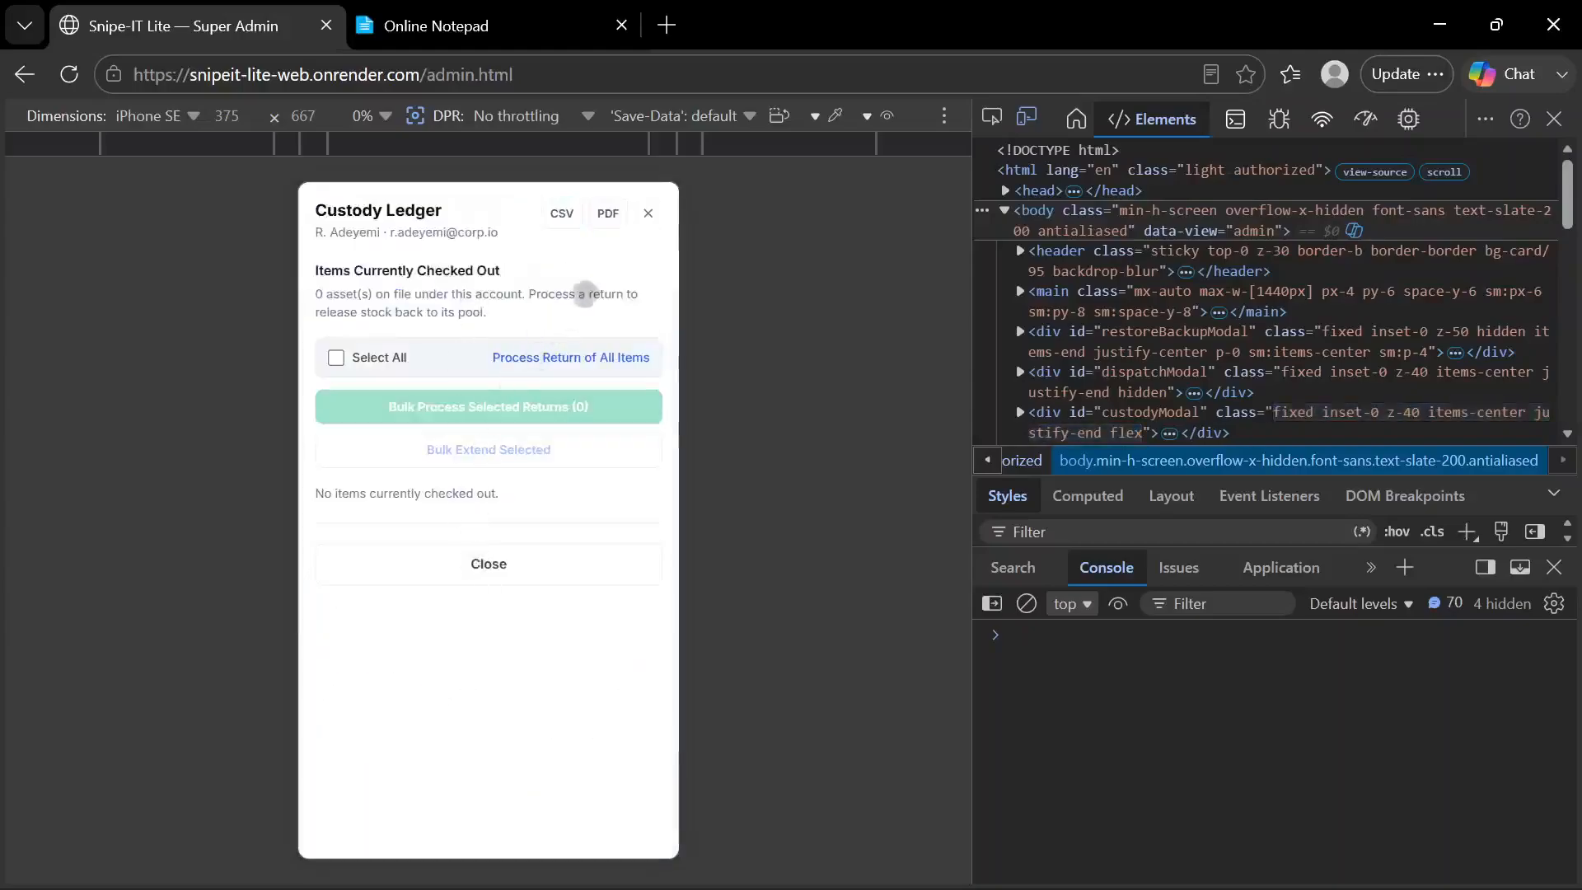
left_click(649, 213)
View the Custody Ledger of the customer account marked with a warning icon, and return to the start of the User Directory
scroll(495, 487, "down", 3)
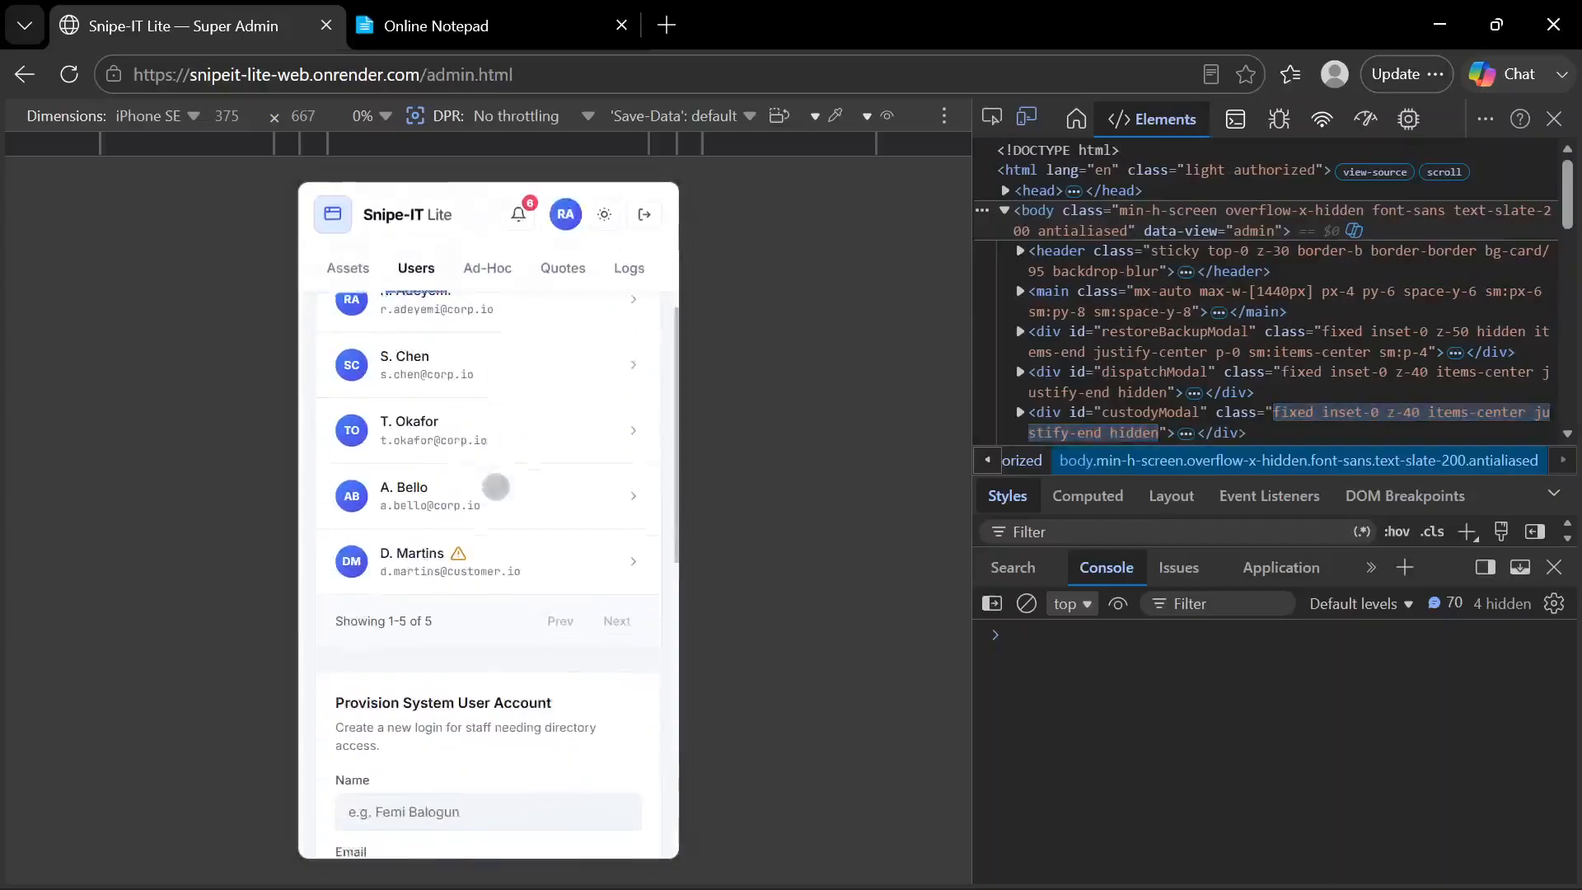
left_click(456, 546)
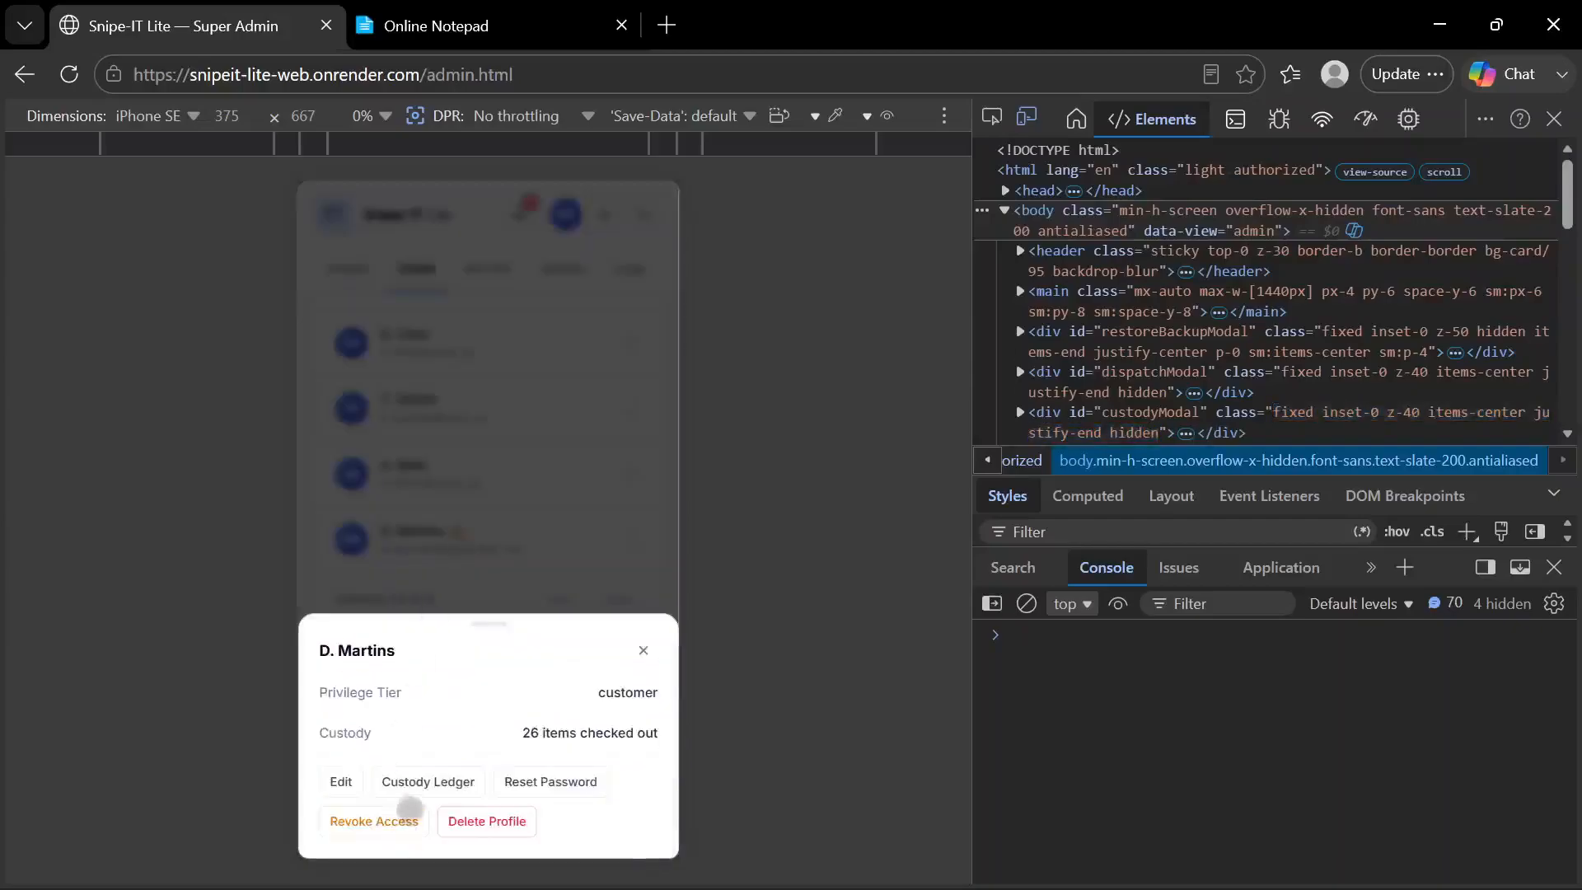
left_click(428, 781)
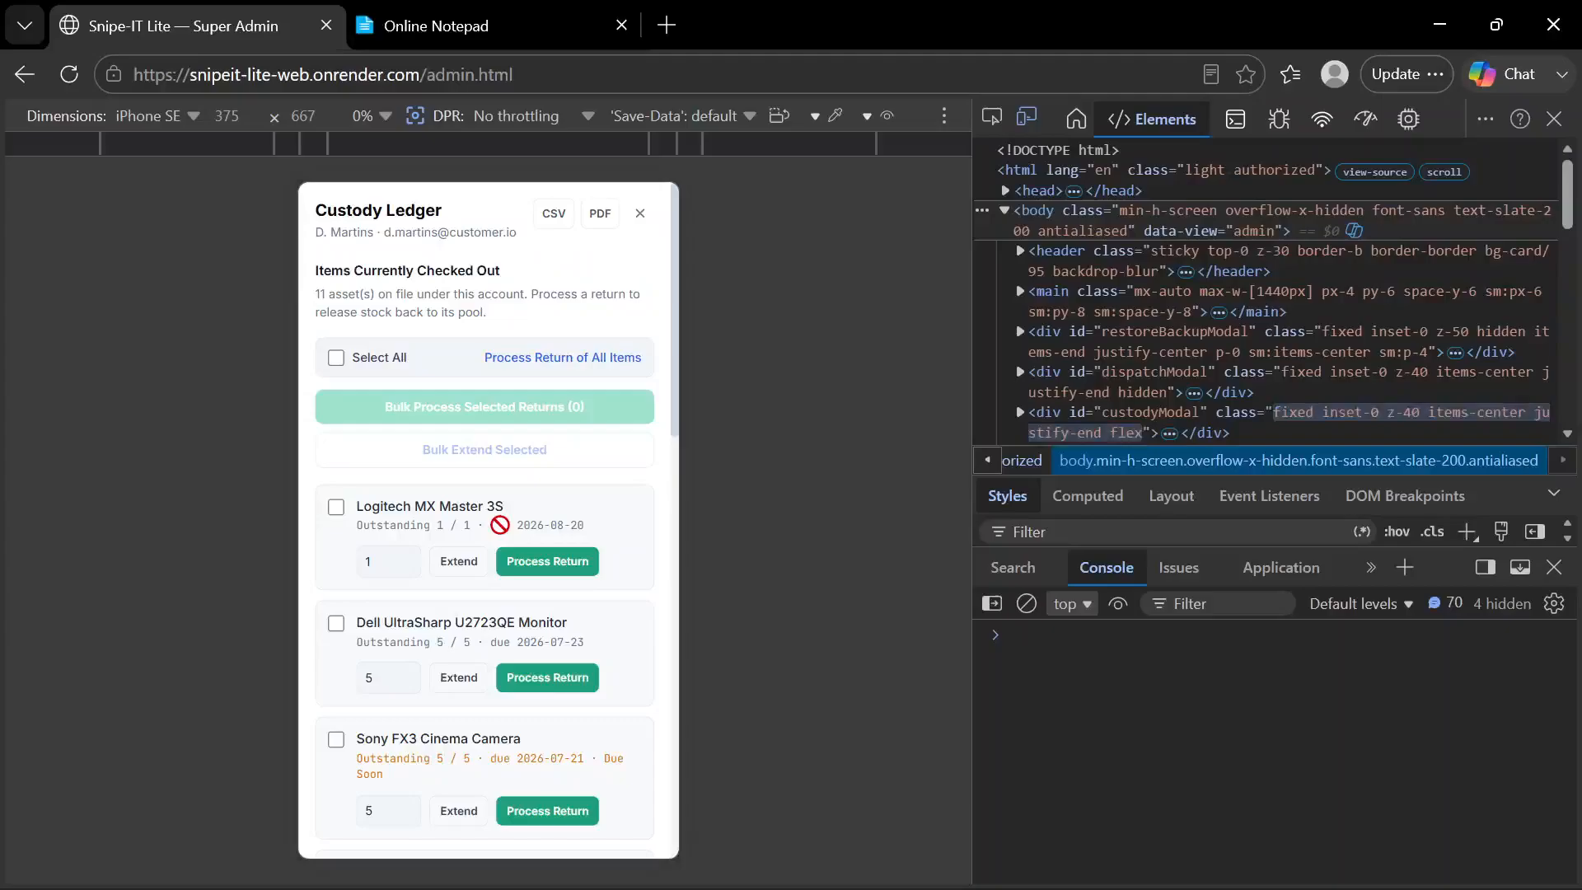
scroll(489, 519, "down", 12)
scroll(494, 257, "up", 12)
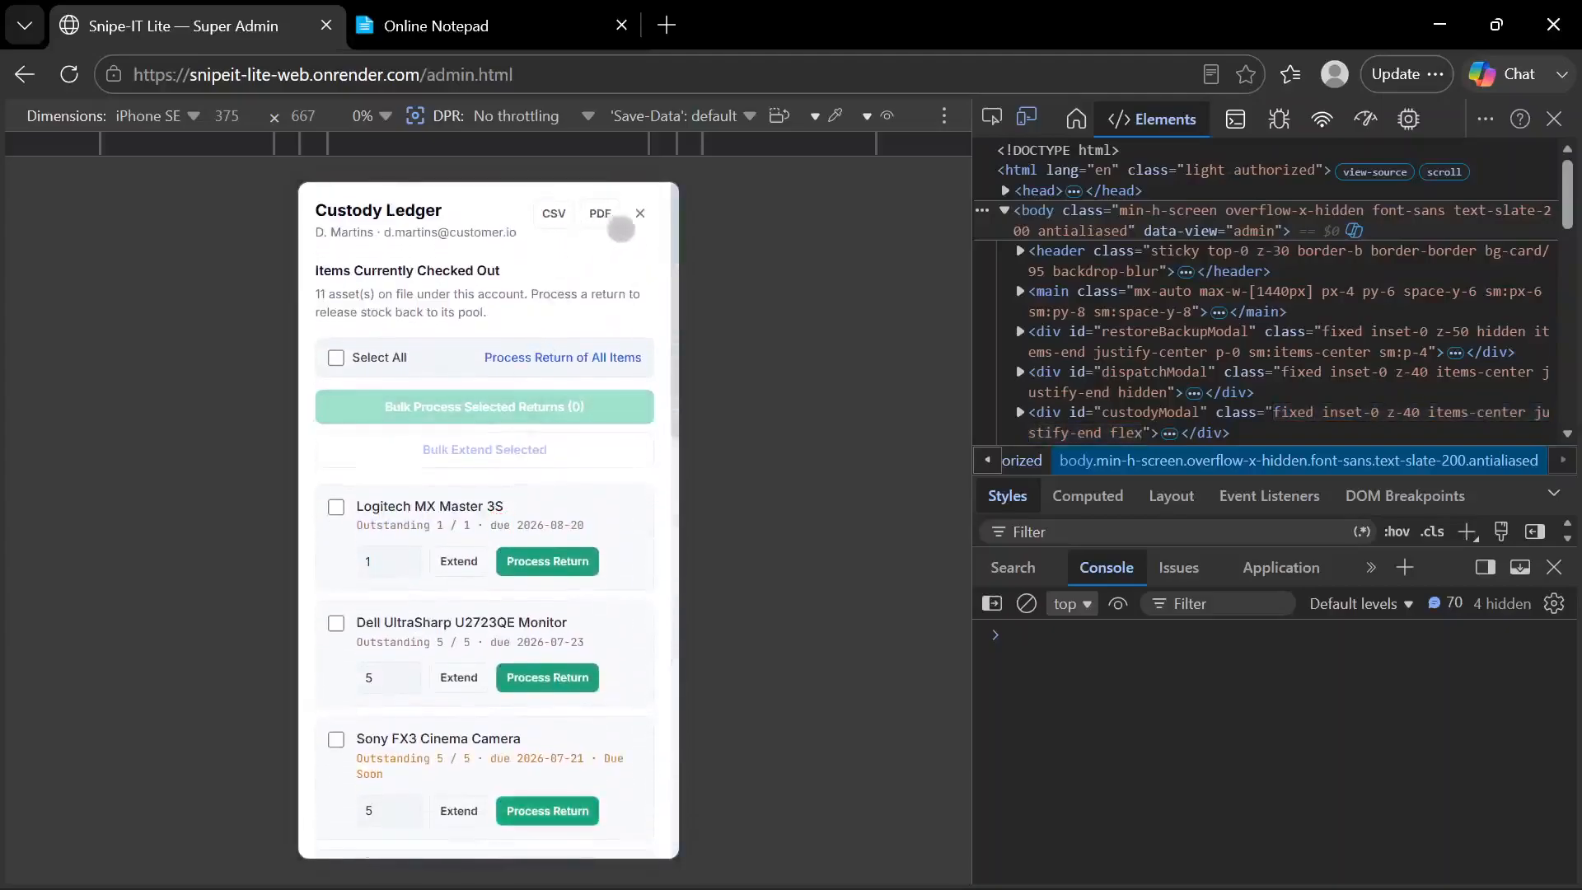
left_click(639, 213)
scroll(433, 509, "up", 5)
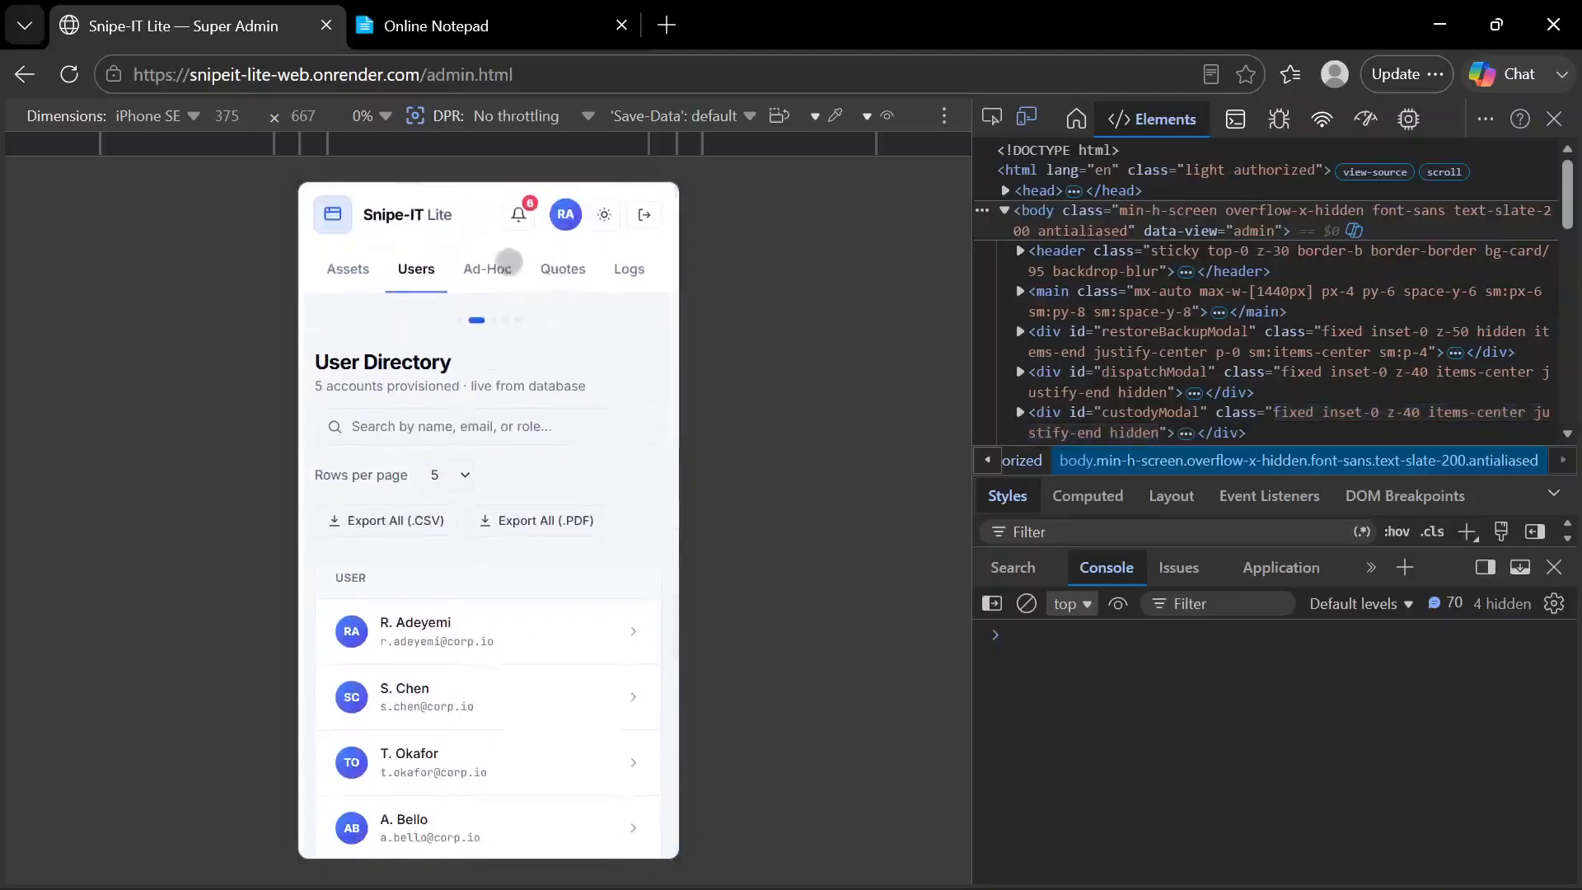
Alternate between the Ad-Hoc Individuals and Users pages, checking the Restore Deleted Users section and finishing on Ad-Hoc Individuals
left_click(487, 262)
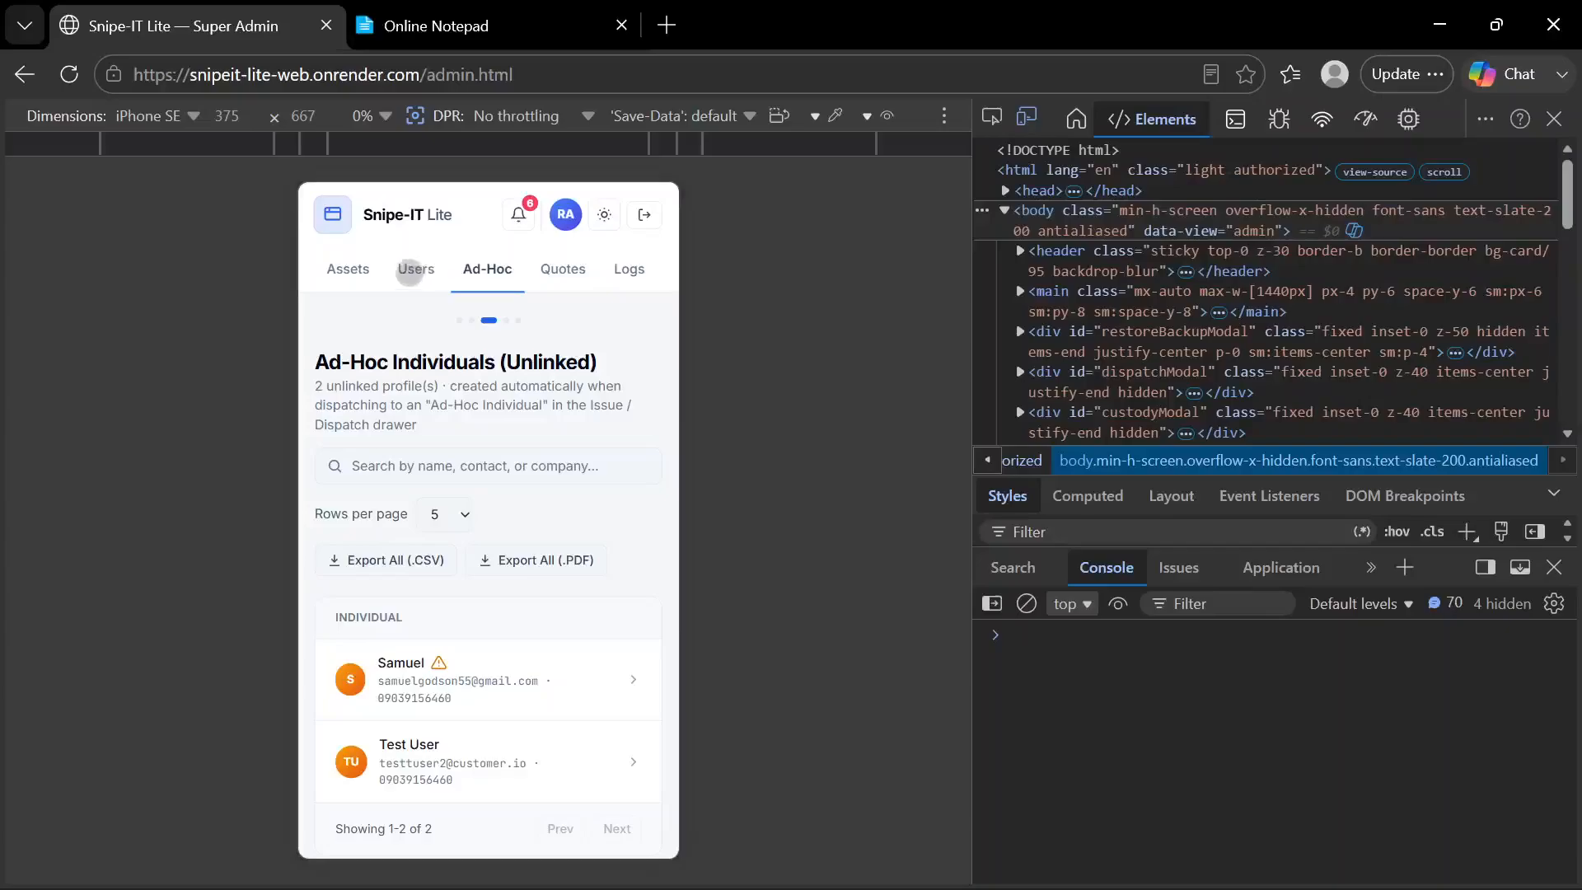
left_click(416, 269)
scroll(458, 455, "down", 5)
scroll(463, 467, "down", 5)
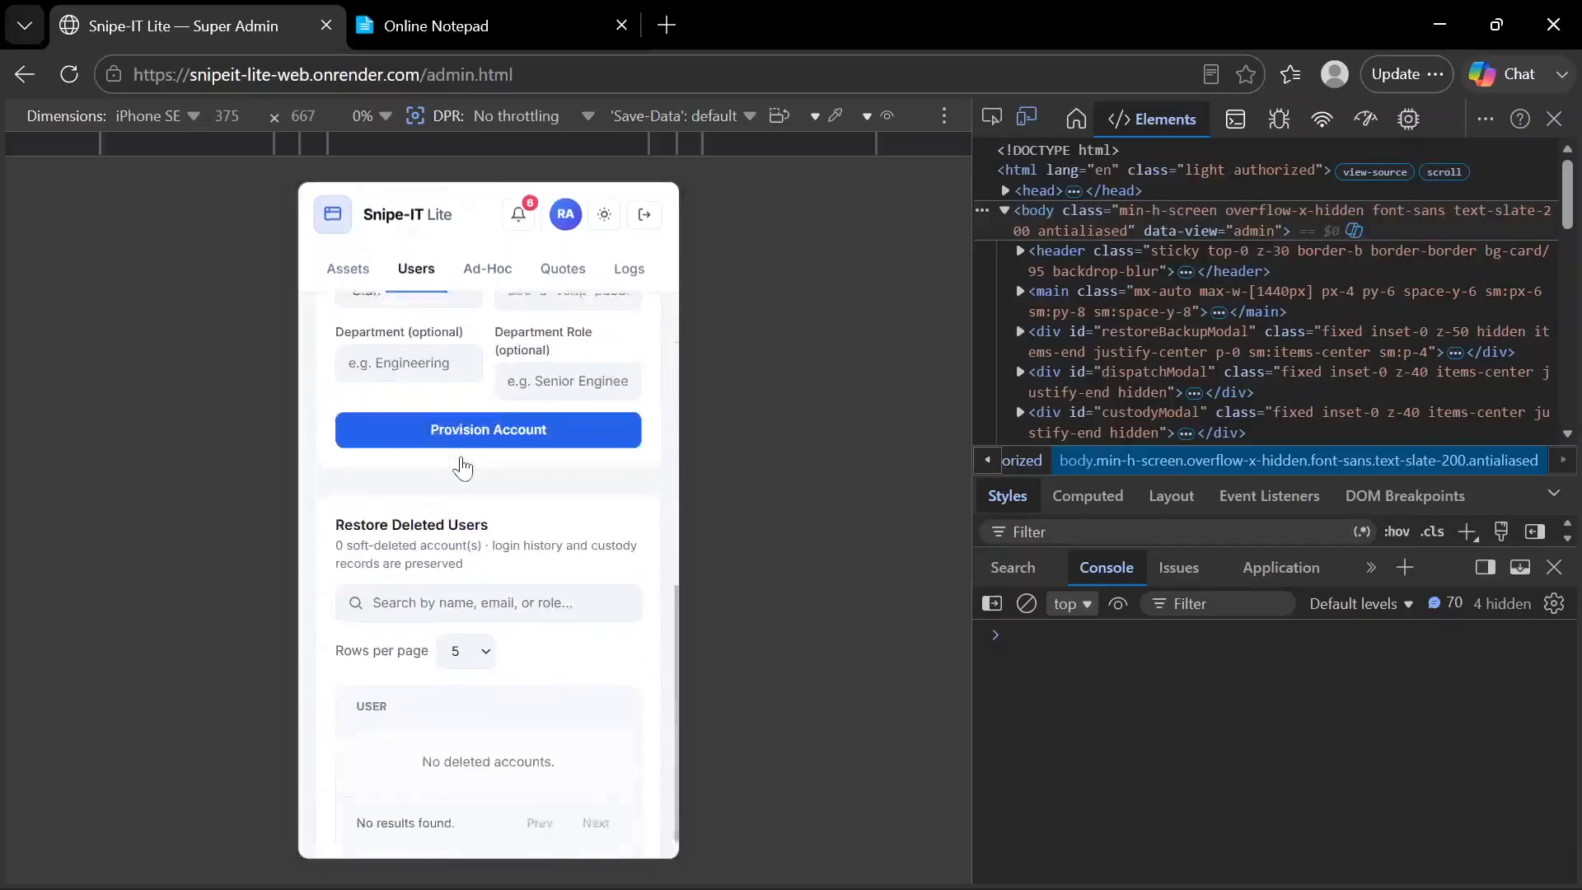
left_click(490, 269)
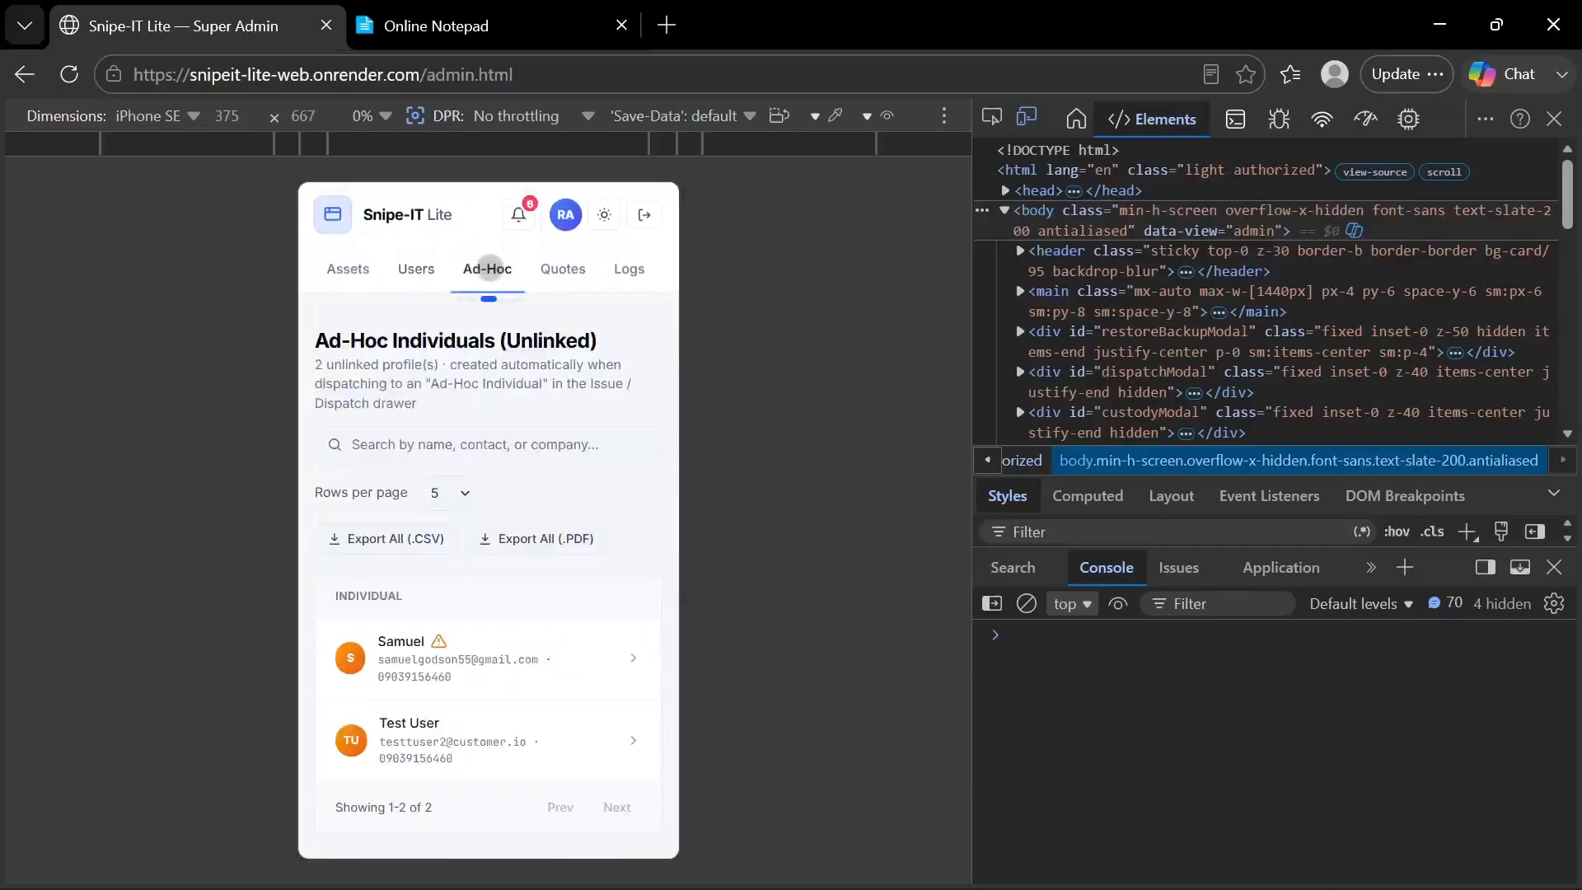
left_click(421, 267)
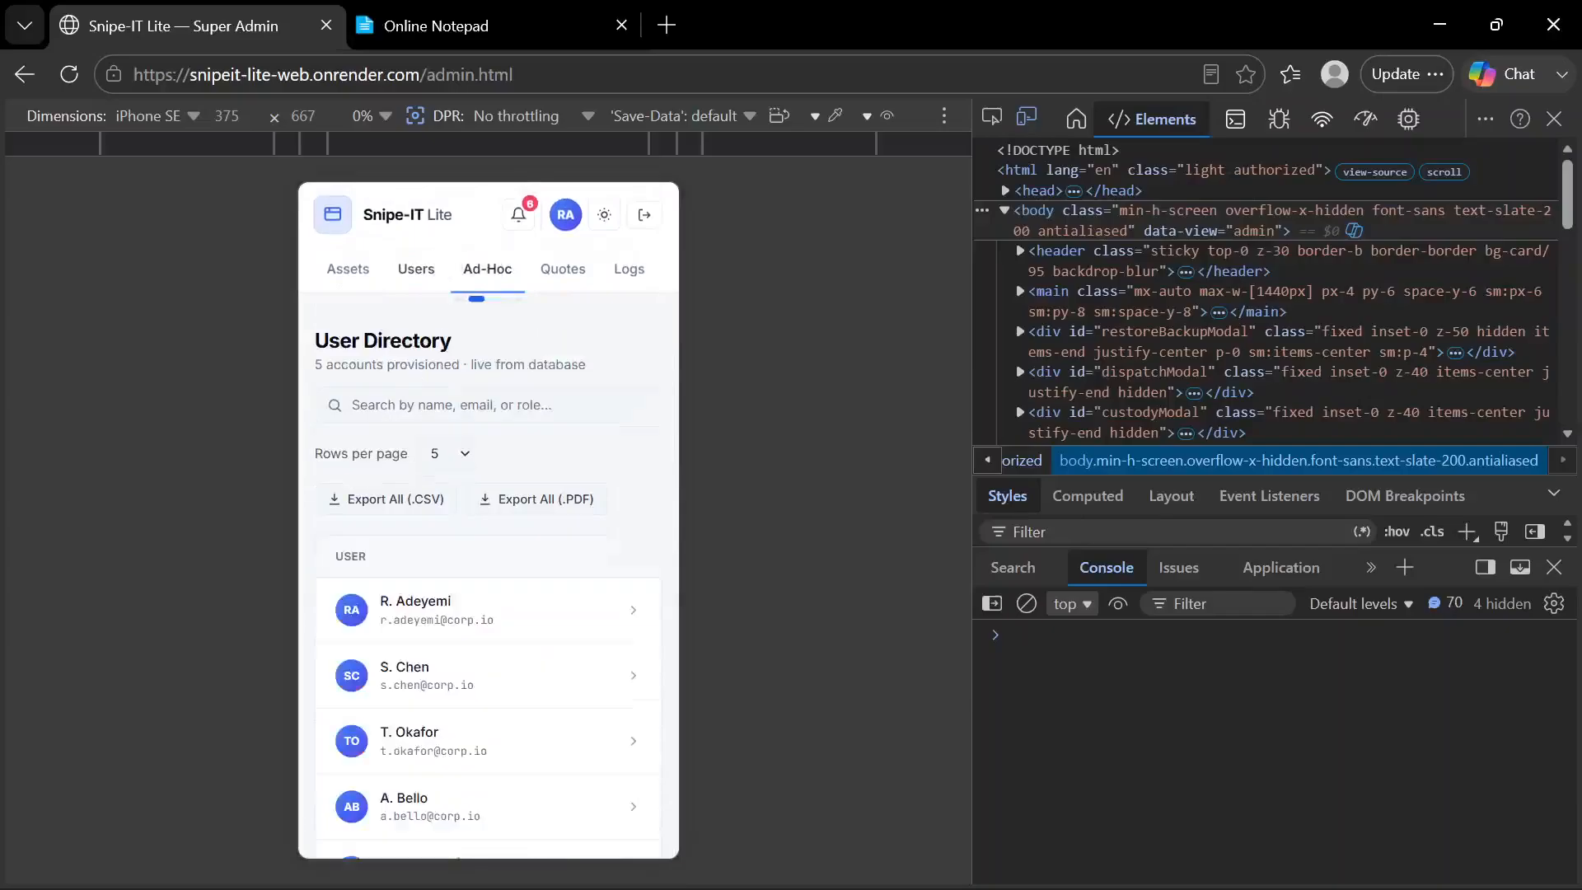
left_click(481, 272)
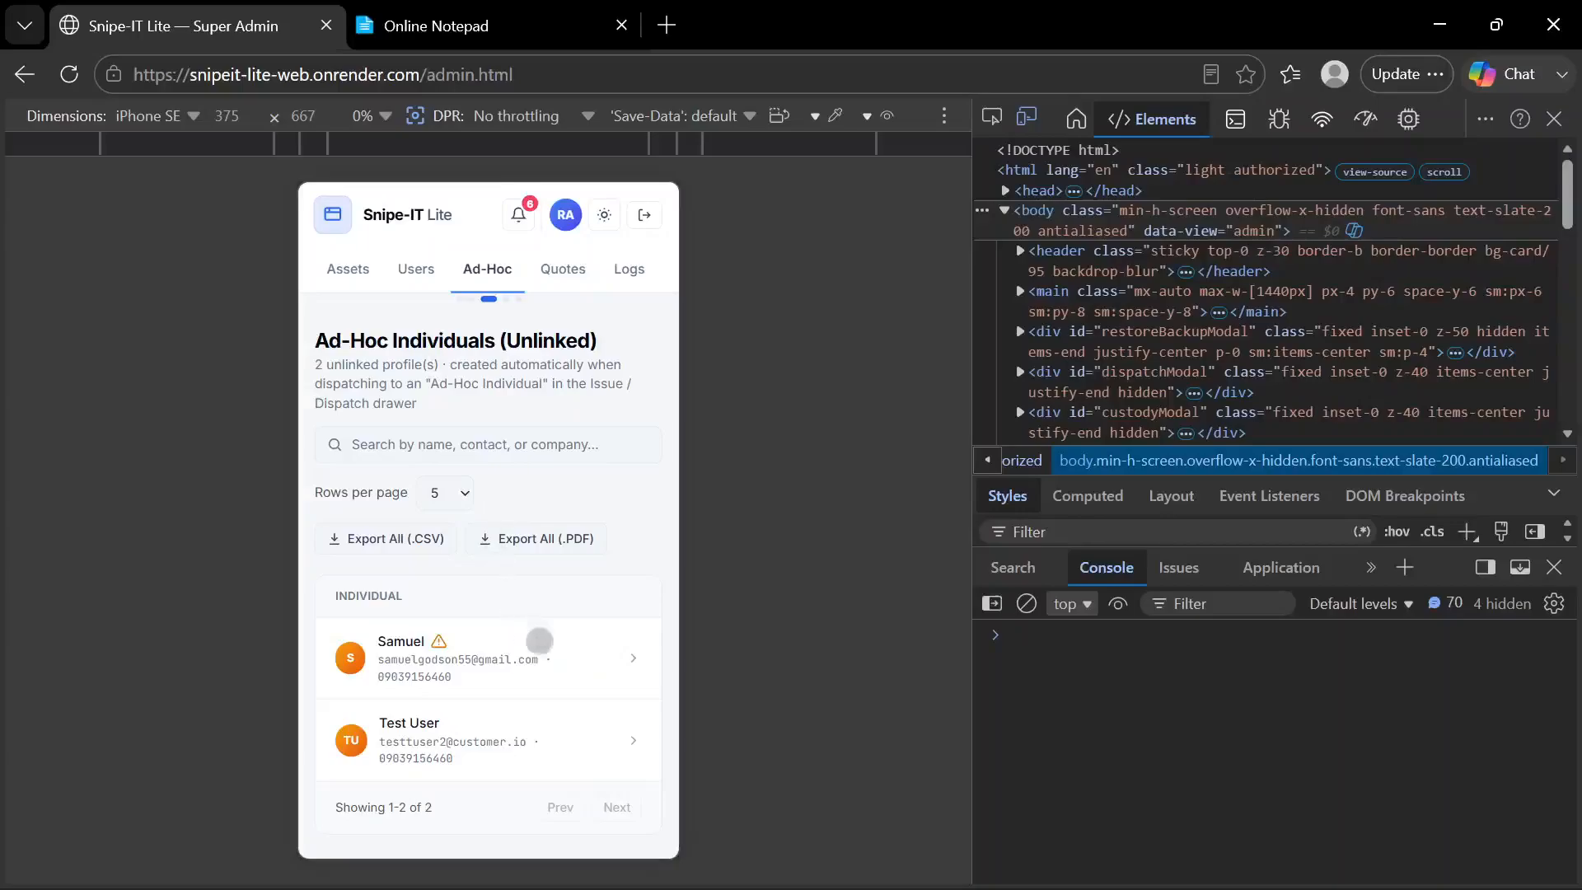
View and dismiss the detail card of the first ad-hoc individual twice
left_click(529, 673)
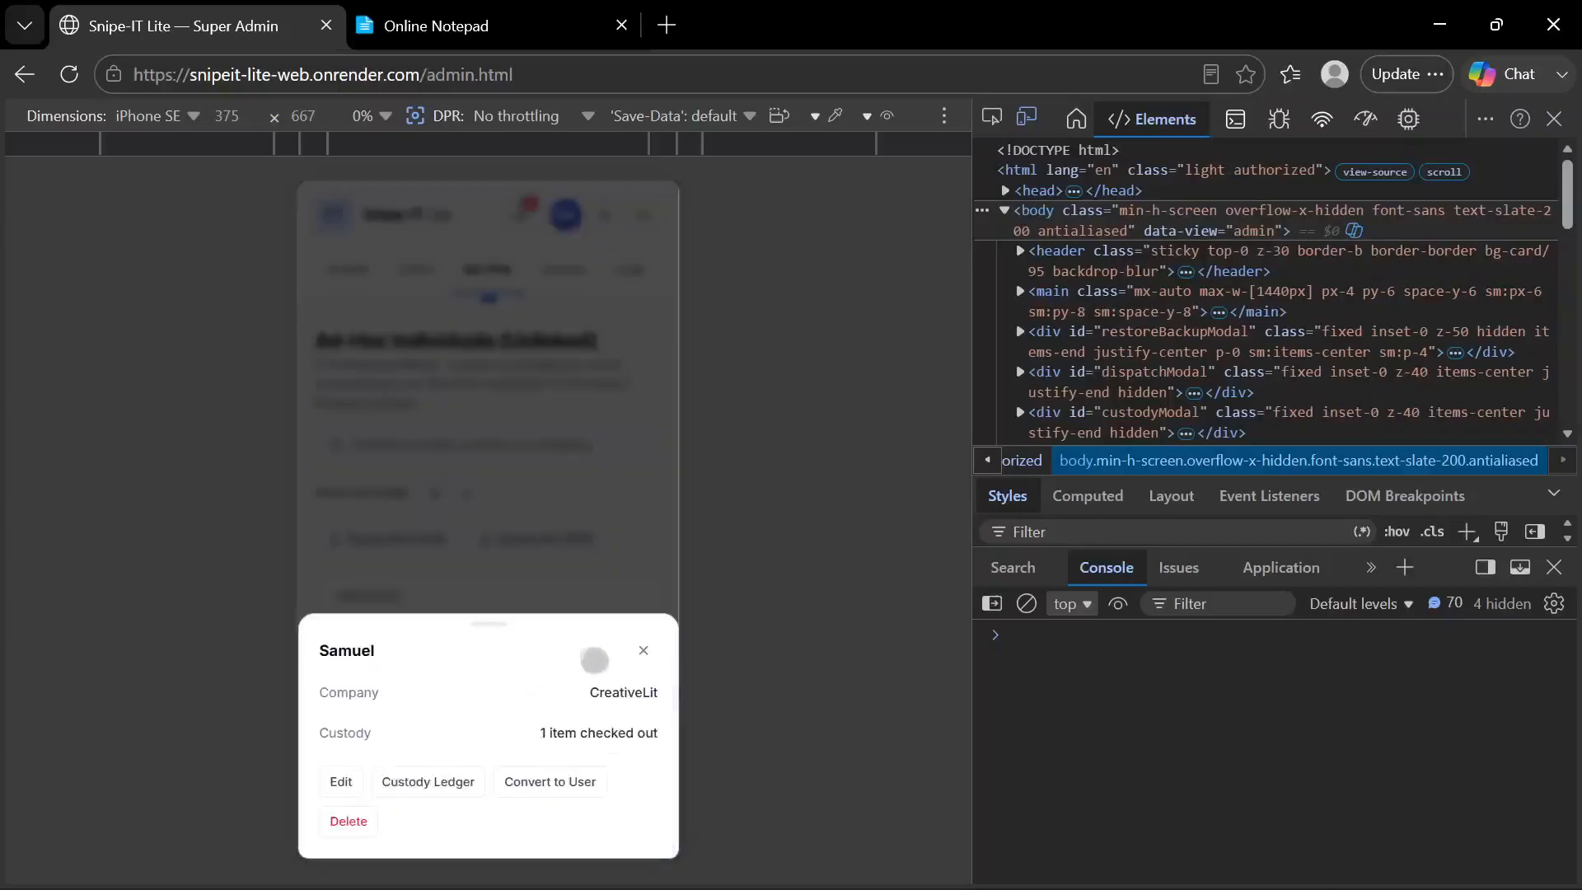
left_click(643, 651)
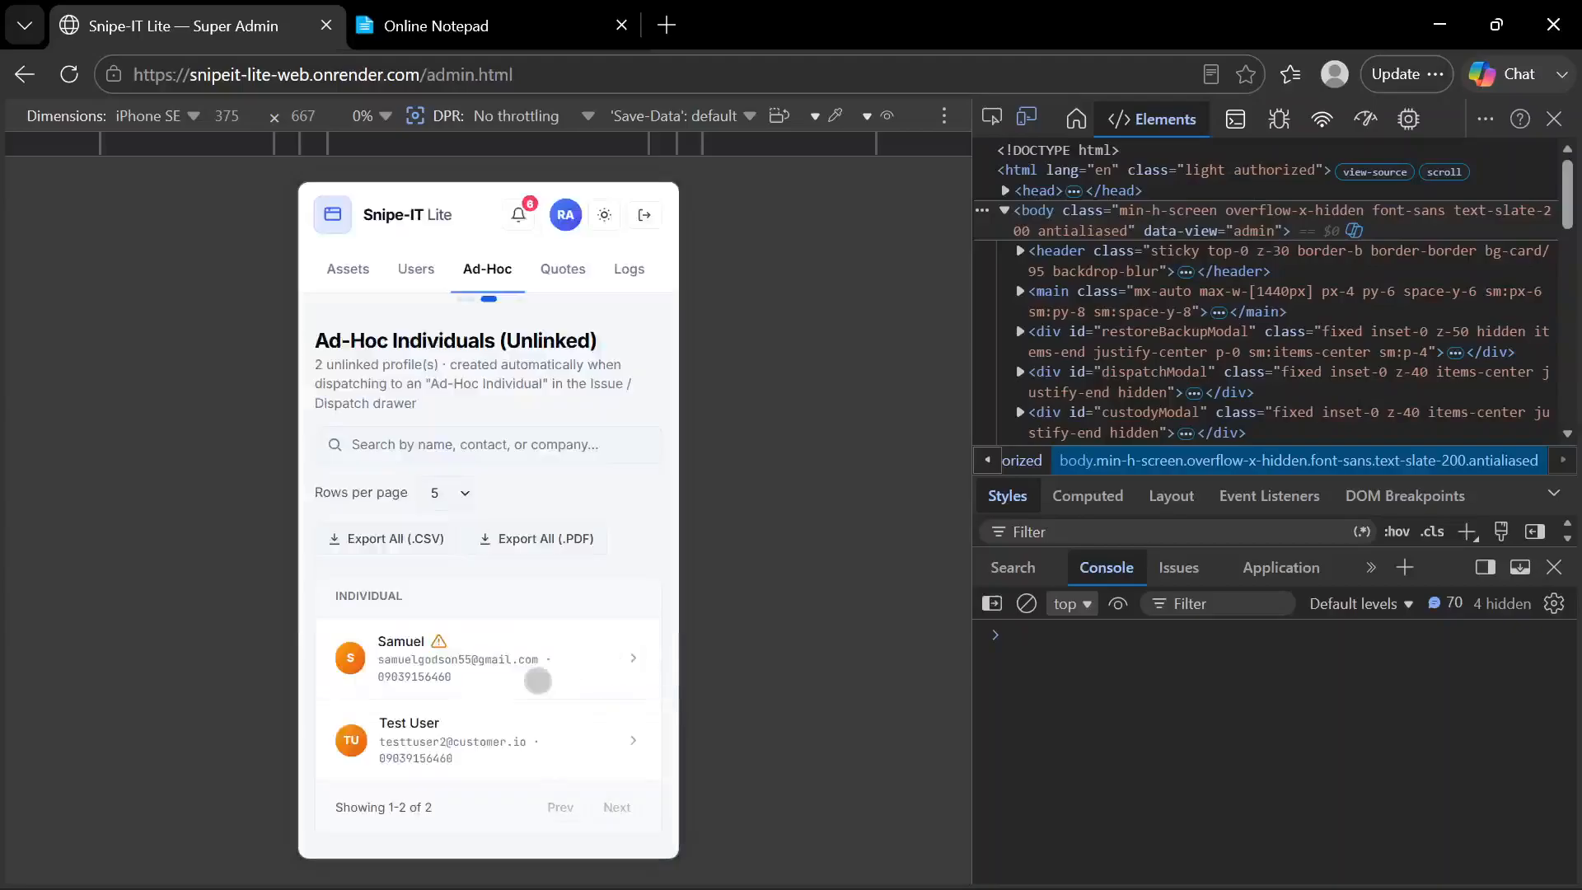
left_click(537, 680)
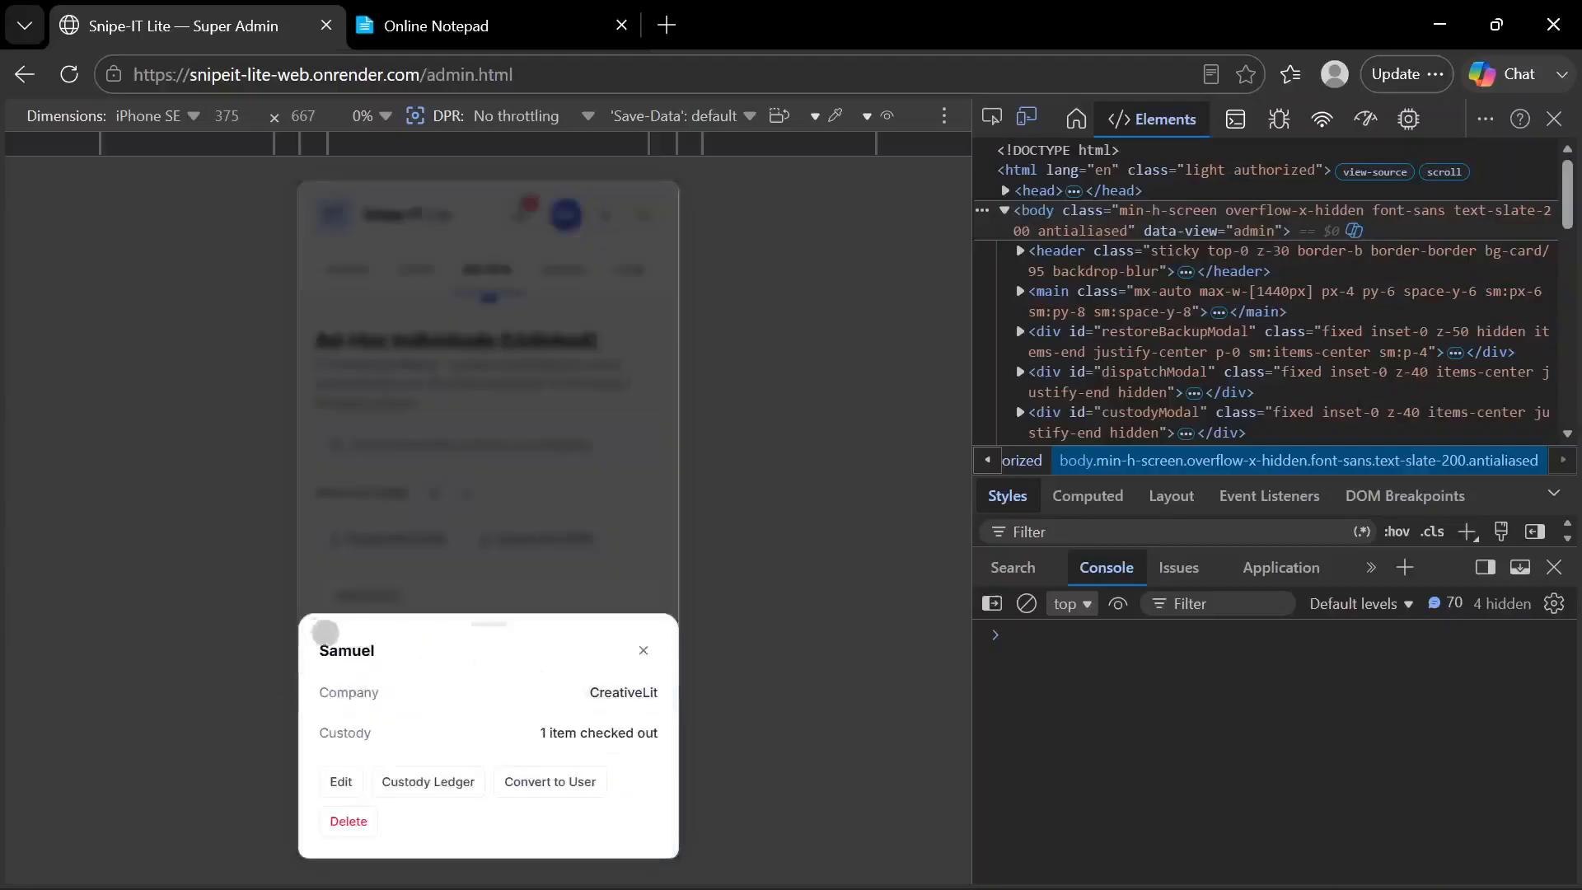
left_click(643, 651)
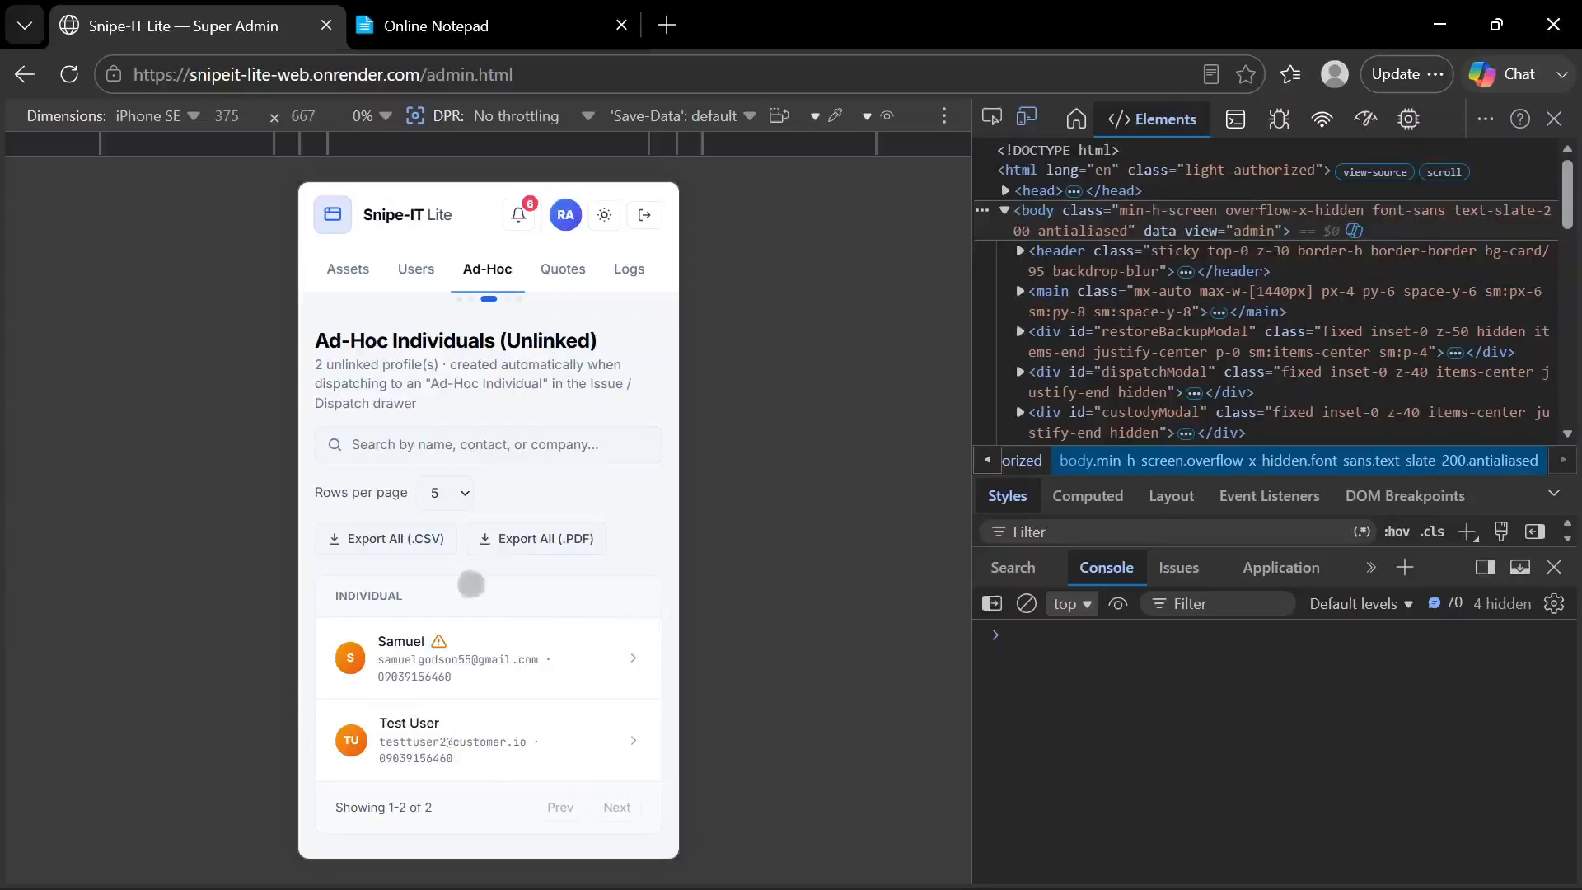
Demonstrate swiping between the Ad-Hoc Individuals and User Directory pages in the mobile view
left_click_drag(450, 586, 696, 624)
left_click_drag(413, 553, 624, 566)
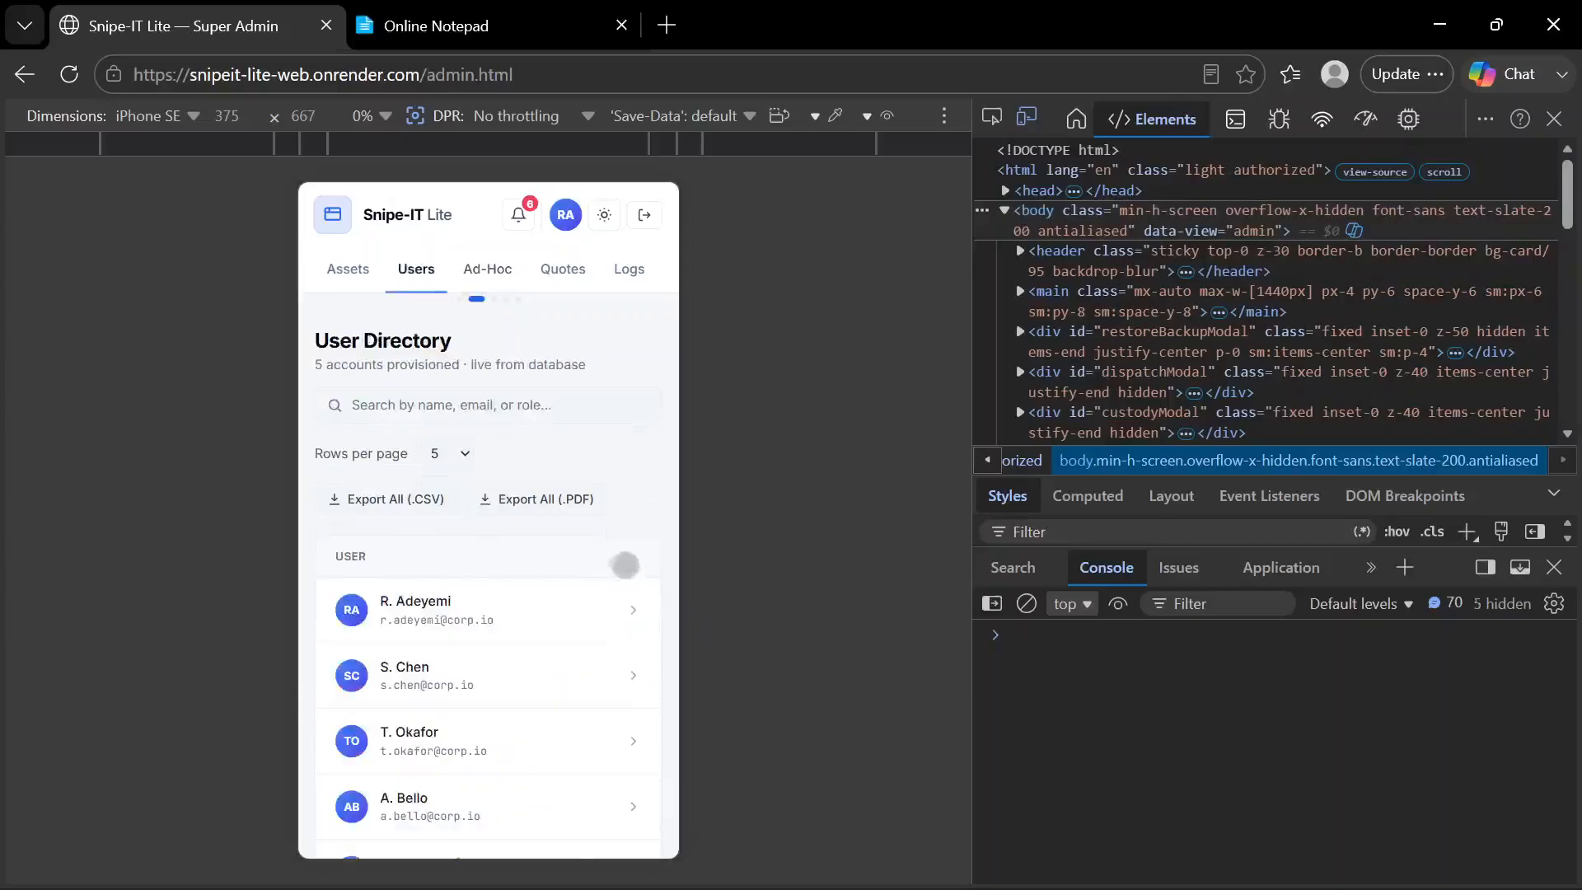
left_click_drag(537, 526, 263, 496)
Look through the mobile Logs page, covering the System Immutability Audit Trail Logs and the Daily Digest Recipients section
left_click(625, 281)
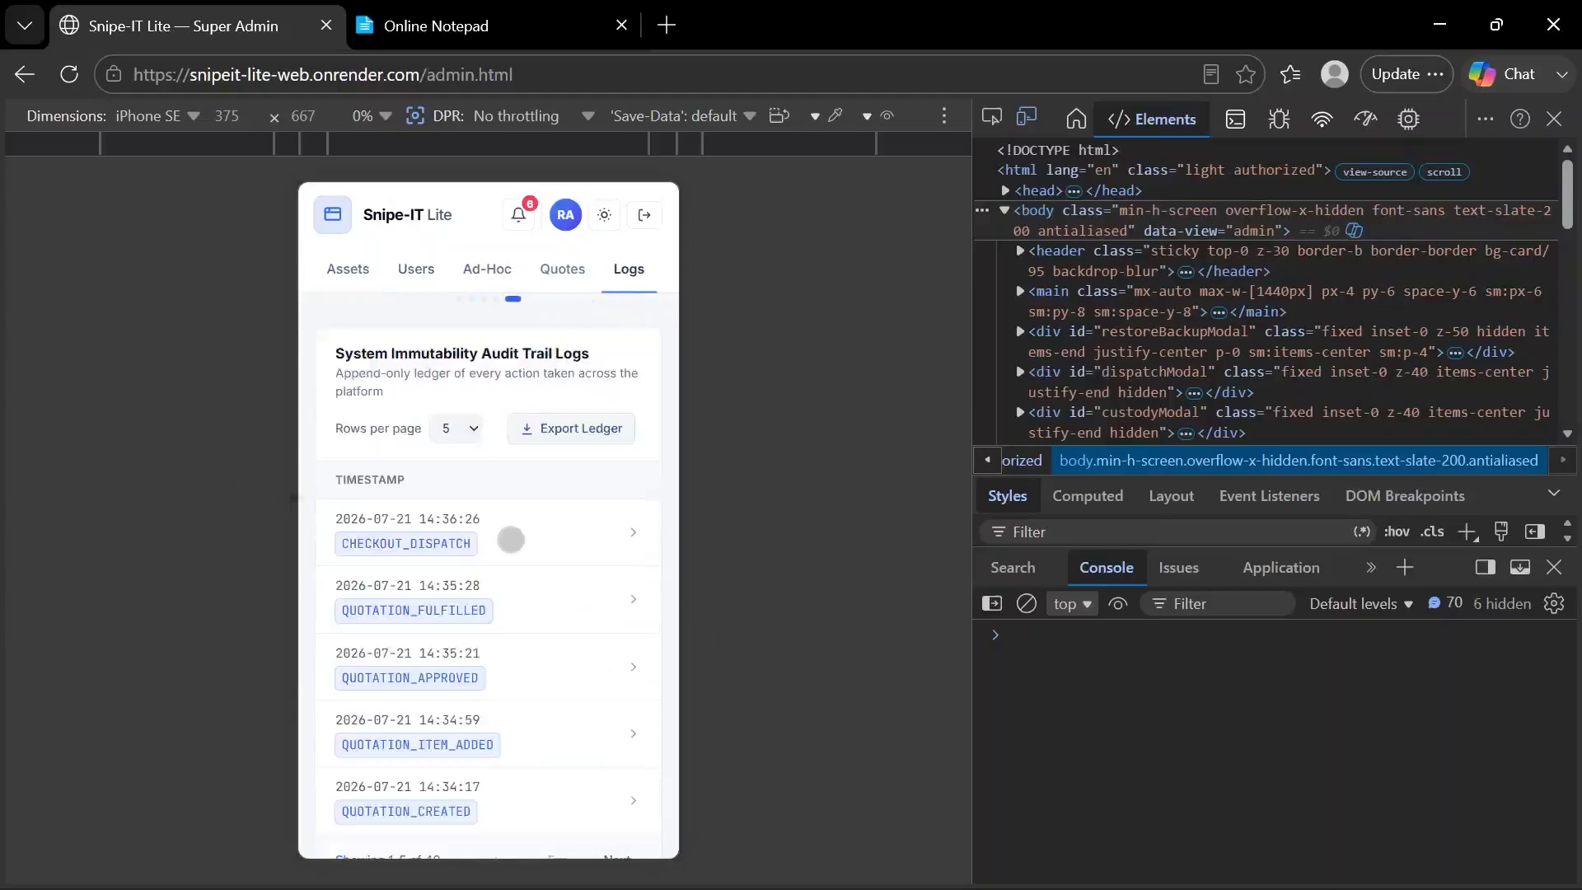
scroll(512, 536, "down", 3)
scroll(511, 540, "up", 2)
scroll(511, 539, "down", 3)
scroll(511, 541, "up", 3)
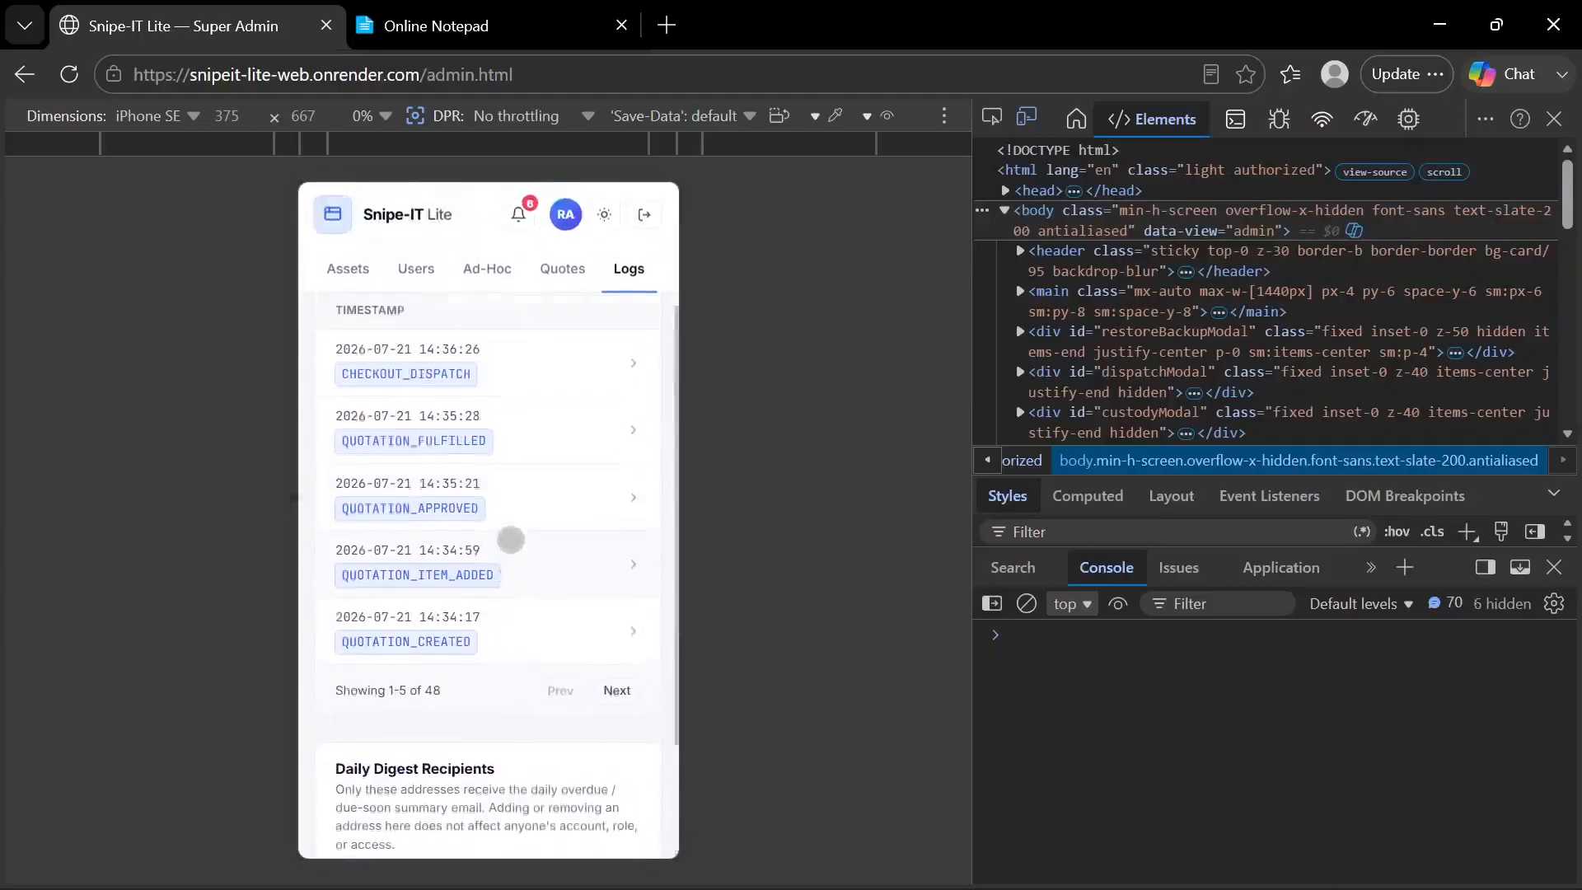
scroll(511, 540, "down", 3)
scroll(441, 661, "up", 1)
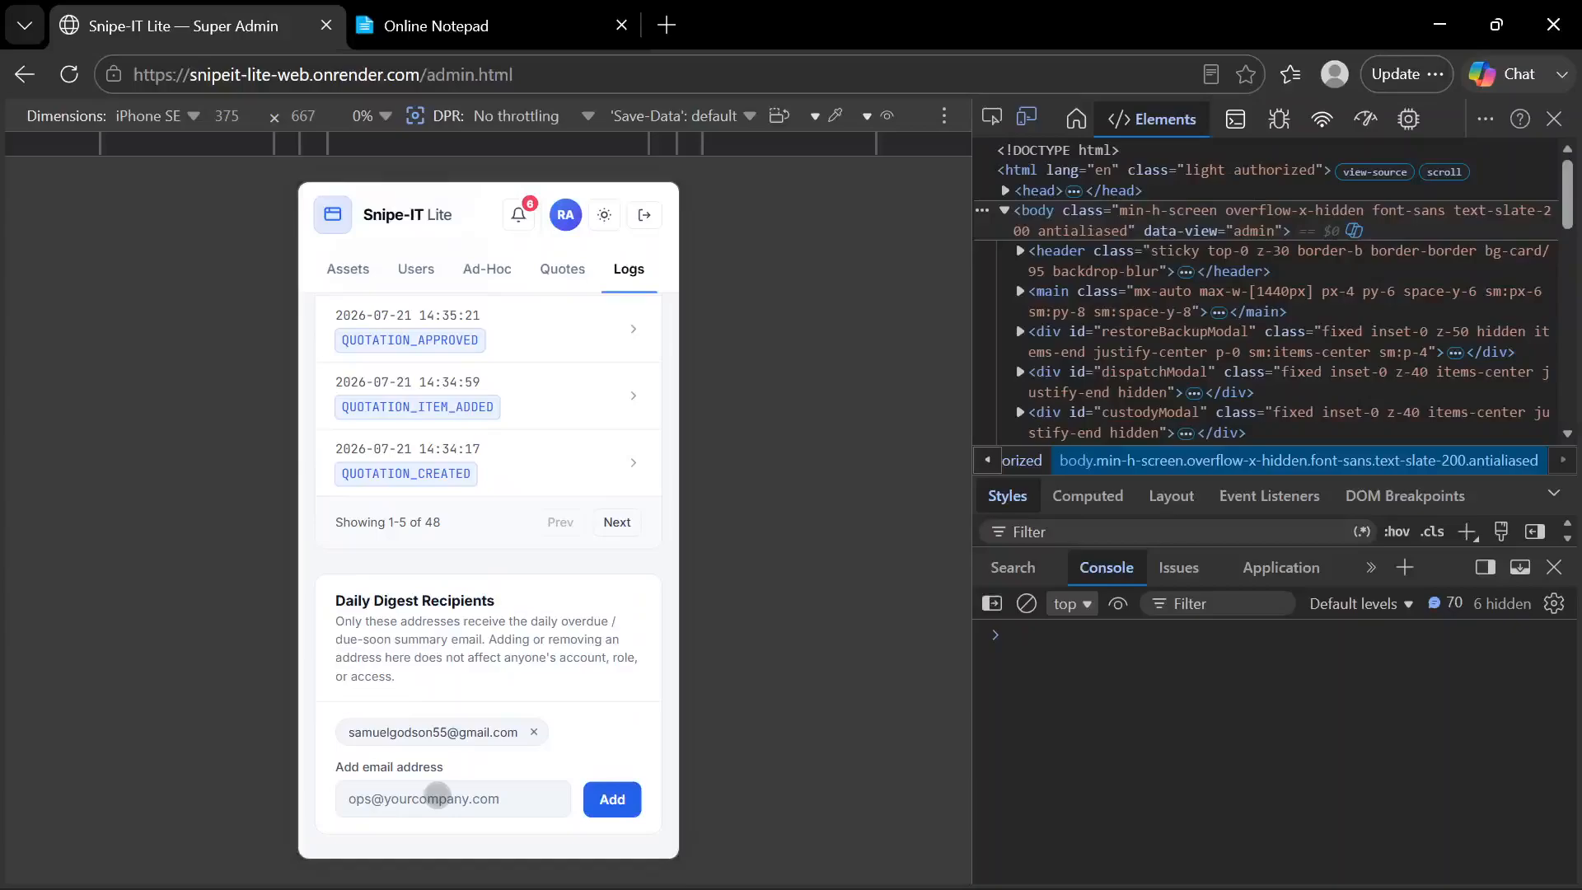
Focus the email address field for Daily Digest Recipients, and open the Notifications list
left_click(432, 797)
scroll(523, 565, "up", 4)
left_click(519, 216)
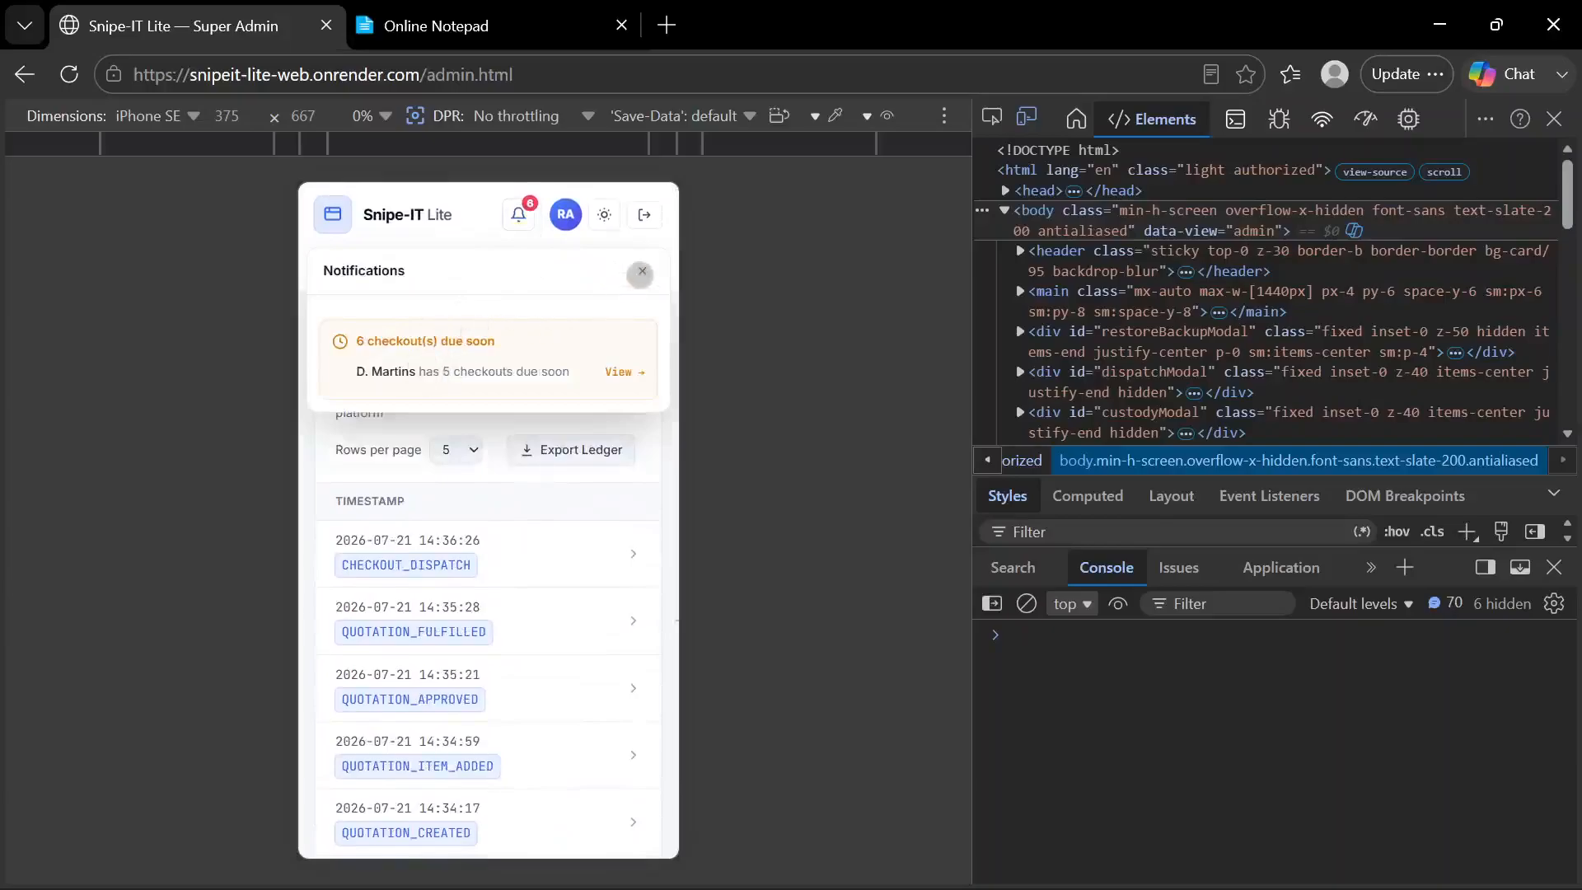
Close the Notifications list, and view and dismiss the My Profile sheet with its Change Password form
left_click(642, 272)
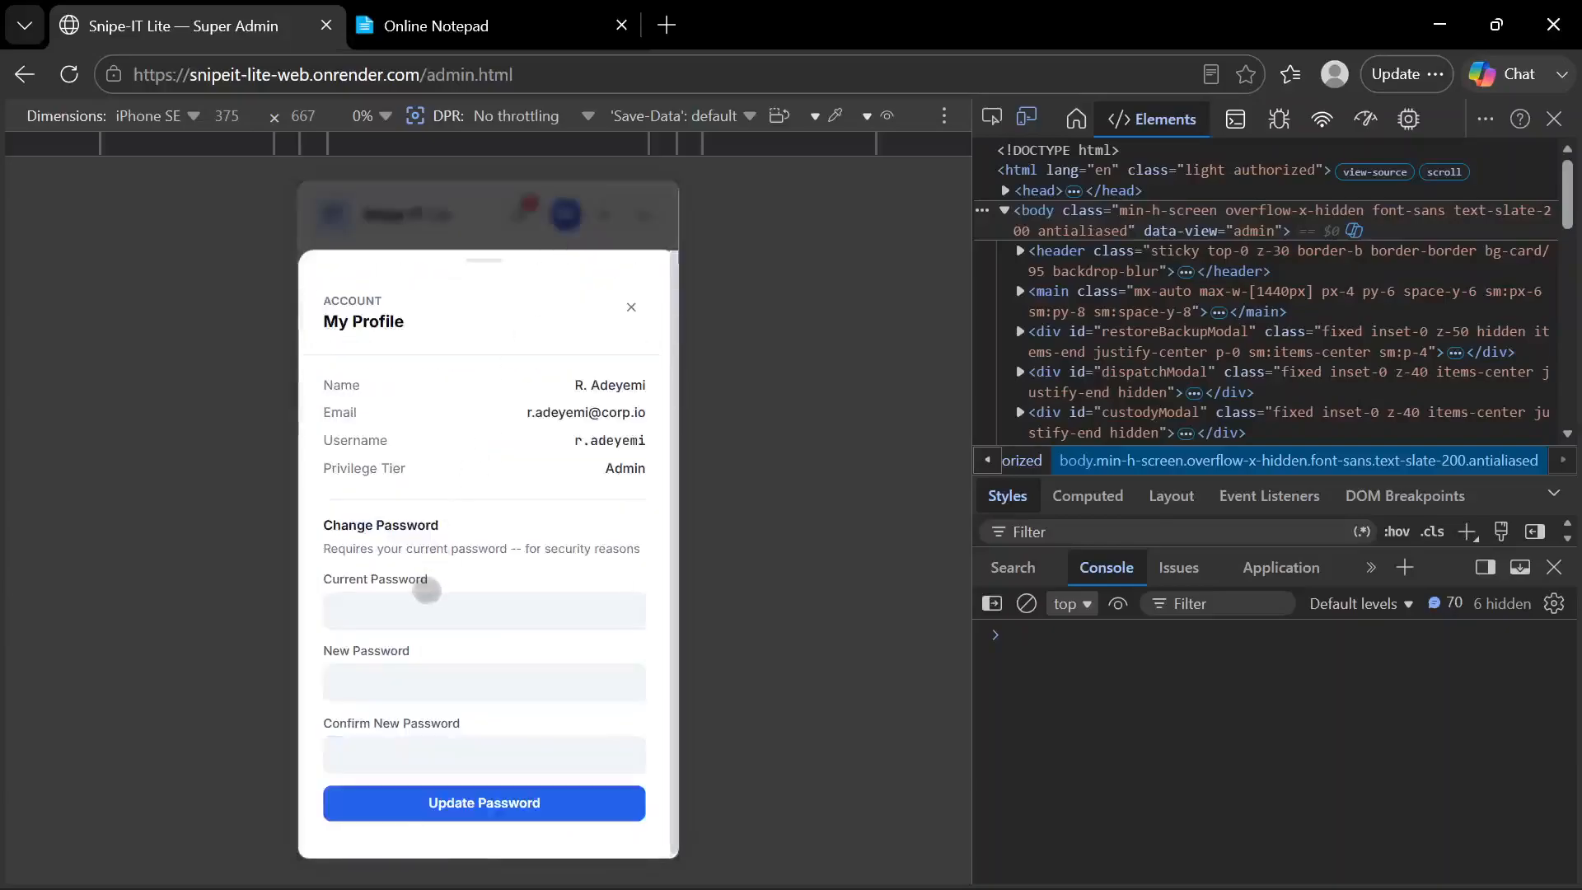
left_click(633, 309)
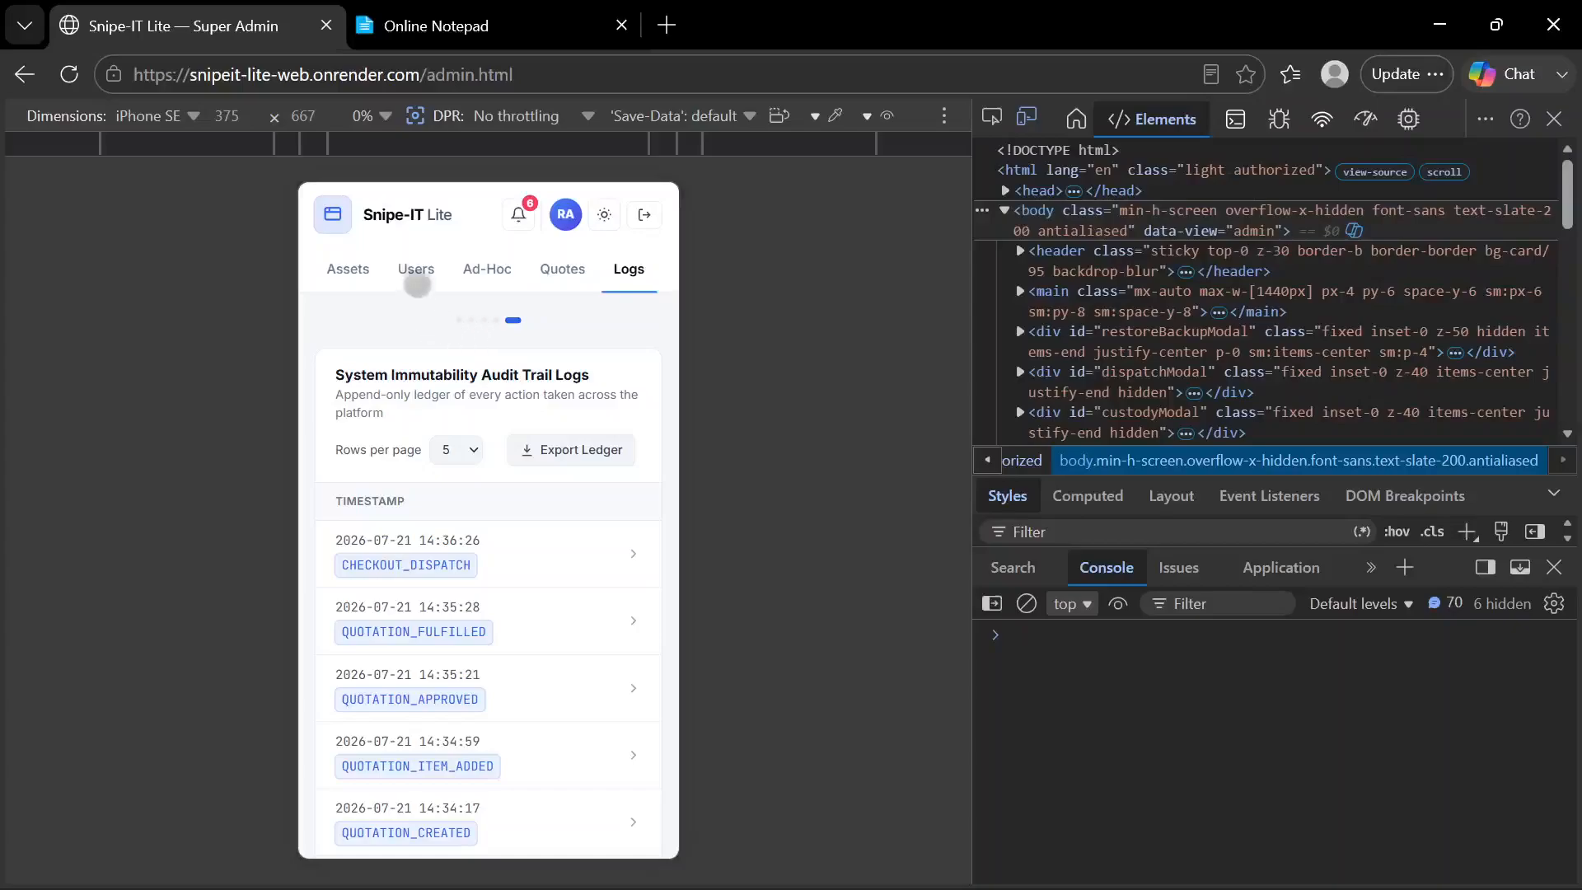
Open the mobile User Directory, view the Reset Password form for the first user, and dismiss it without resetting anything
left_click(415, 271)
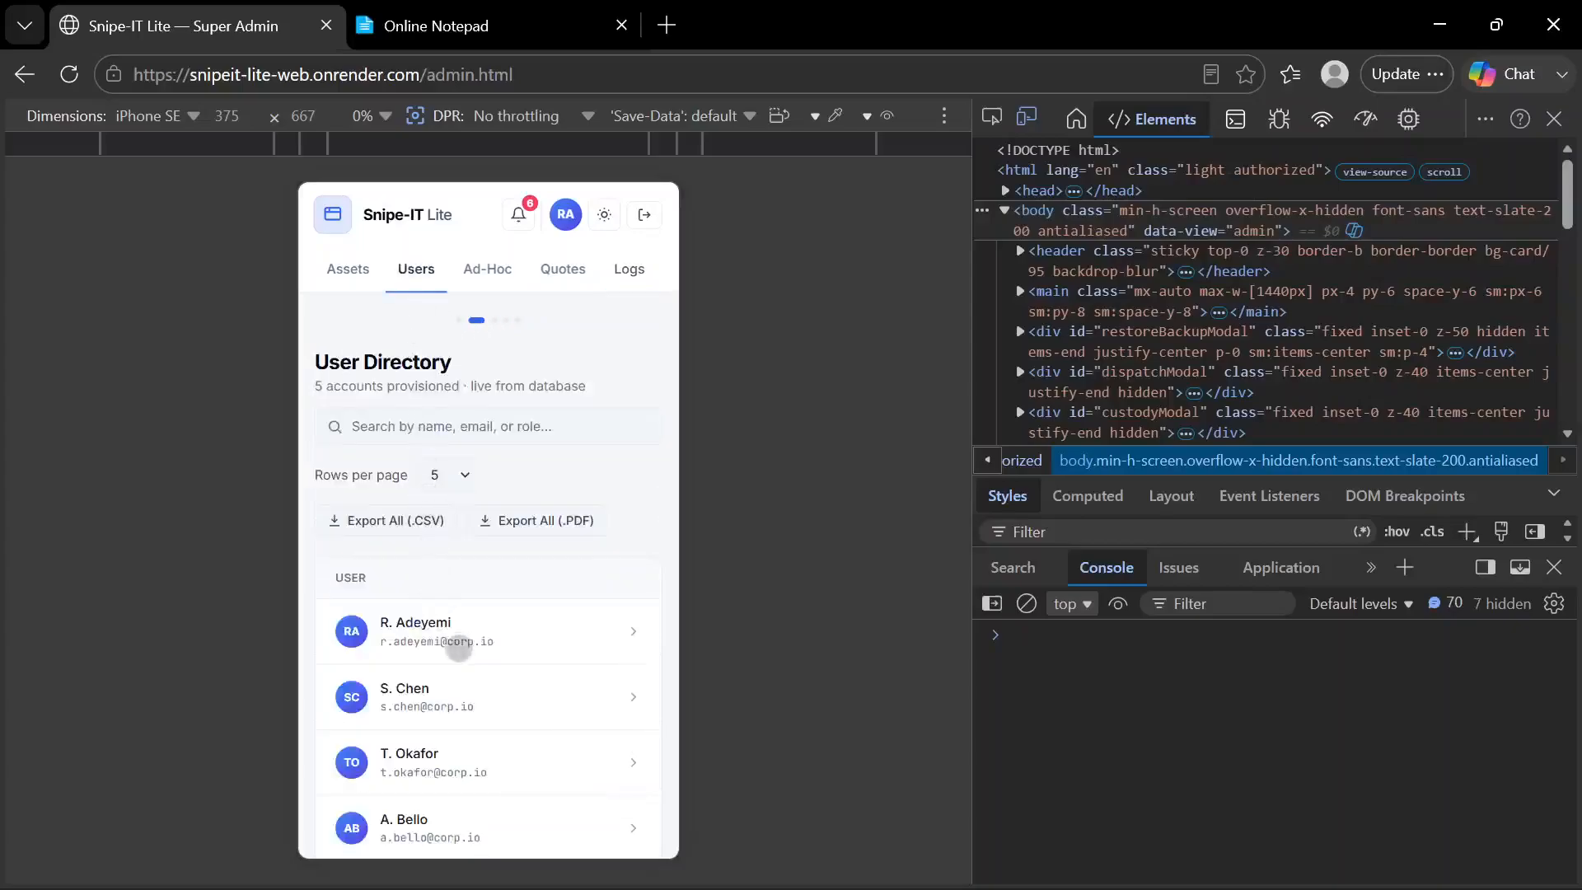
left_click(459, 651)
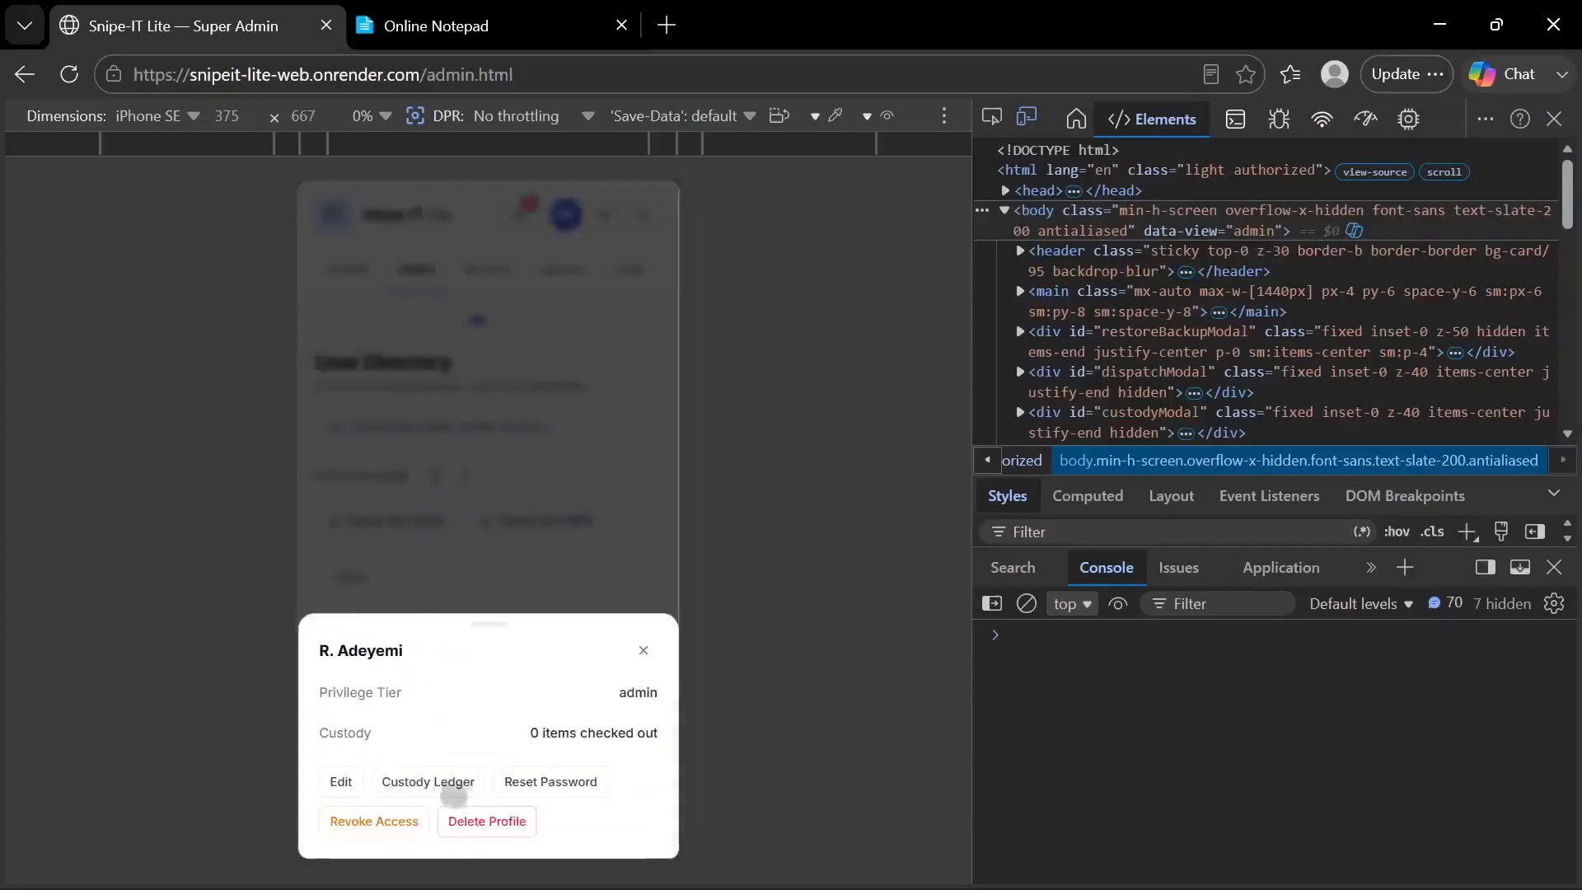
left_click(527, 783)
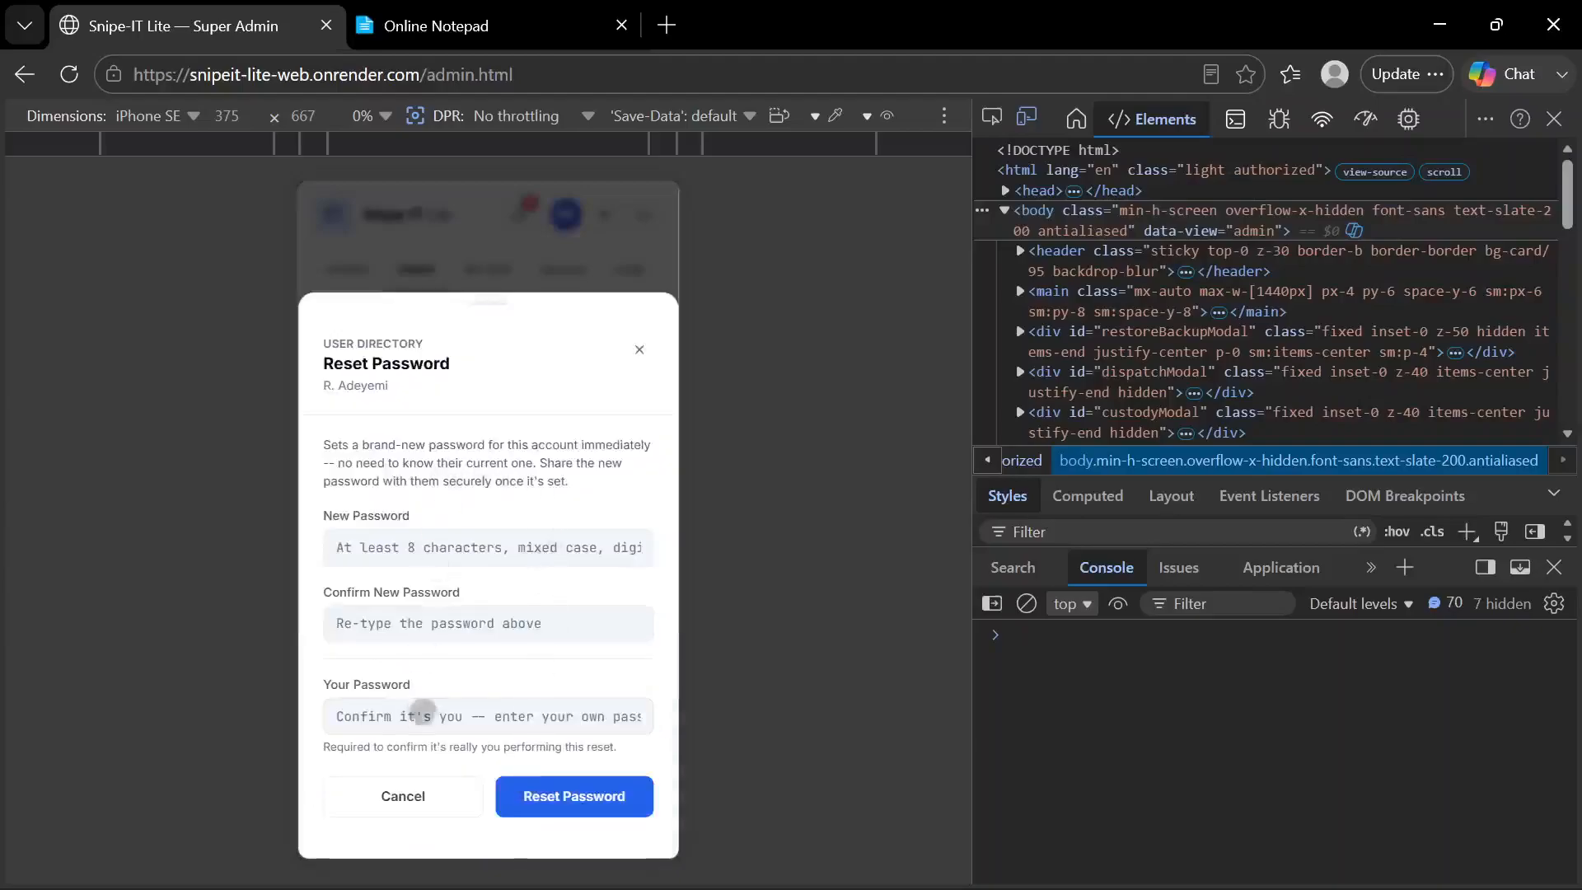
left_click(640, 350)
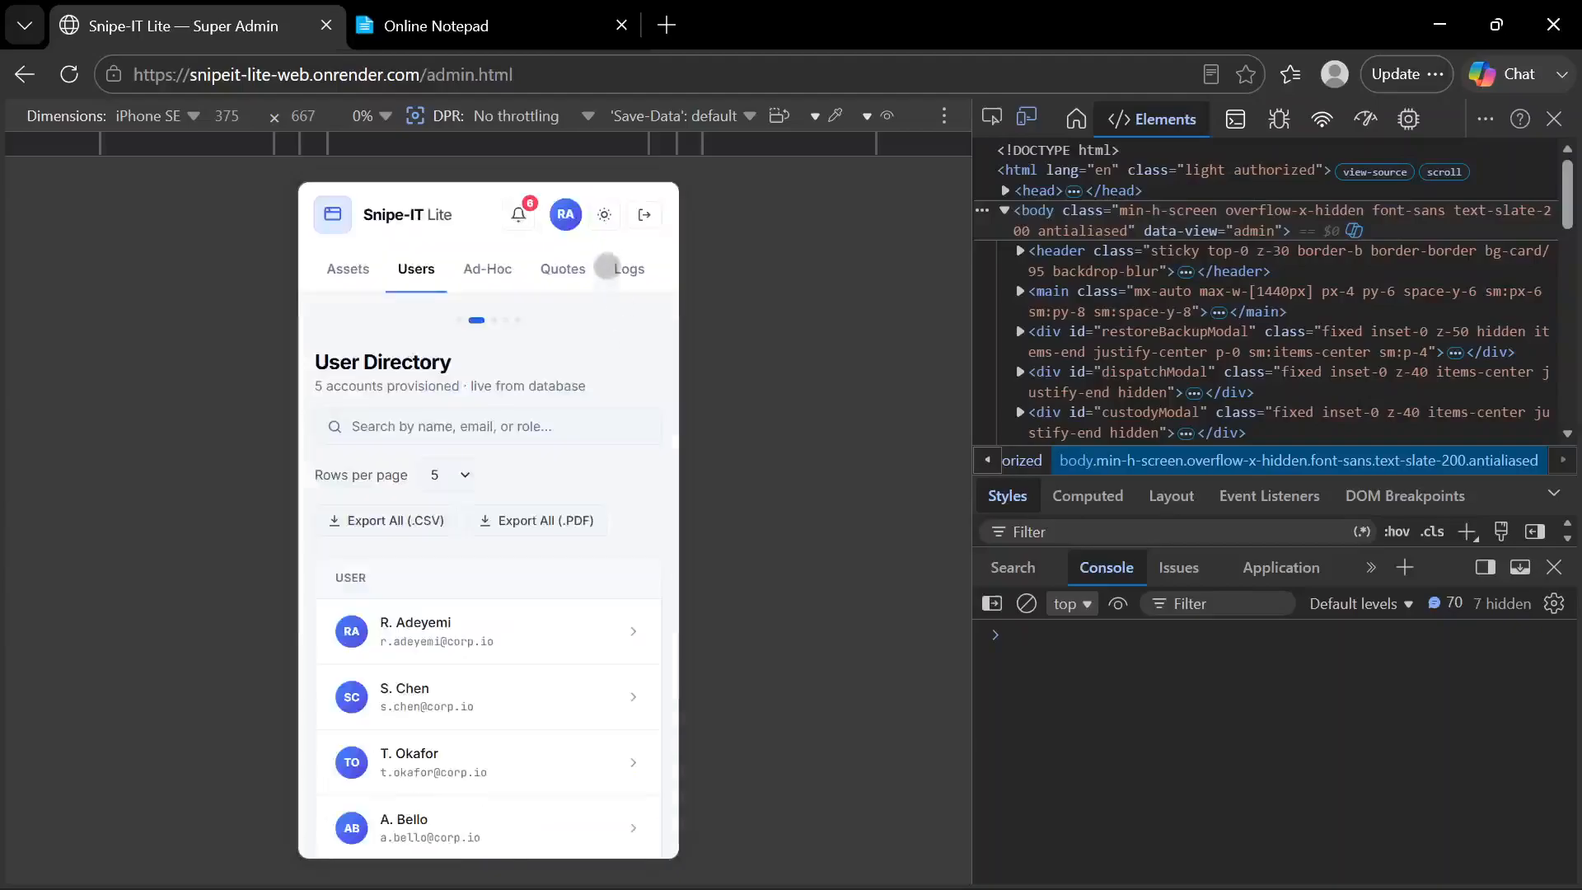
Switch the mobile User Directory to the dark theme and back to the light theme
left_click(604, 215)
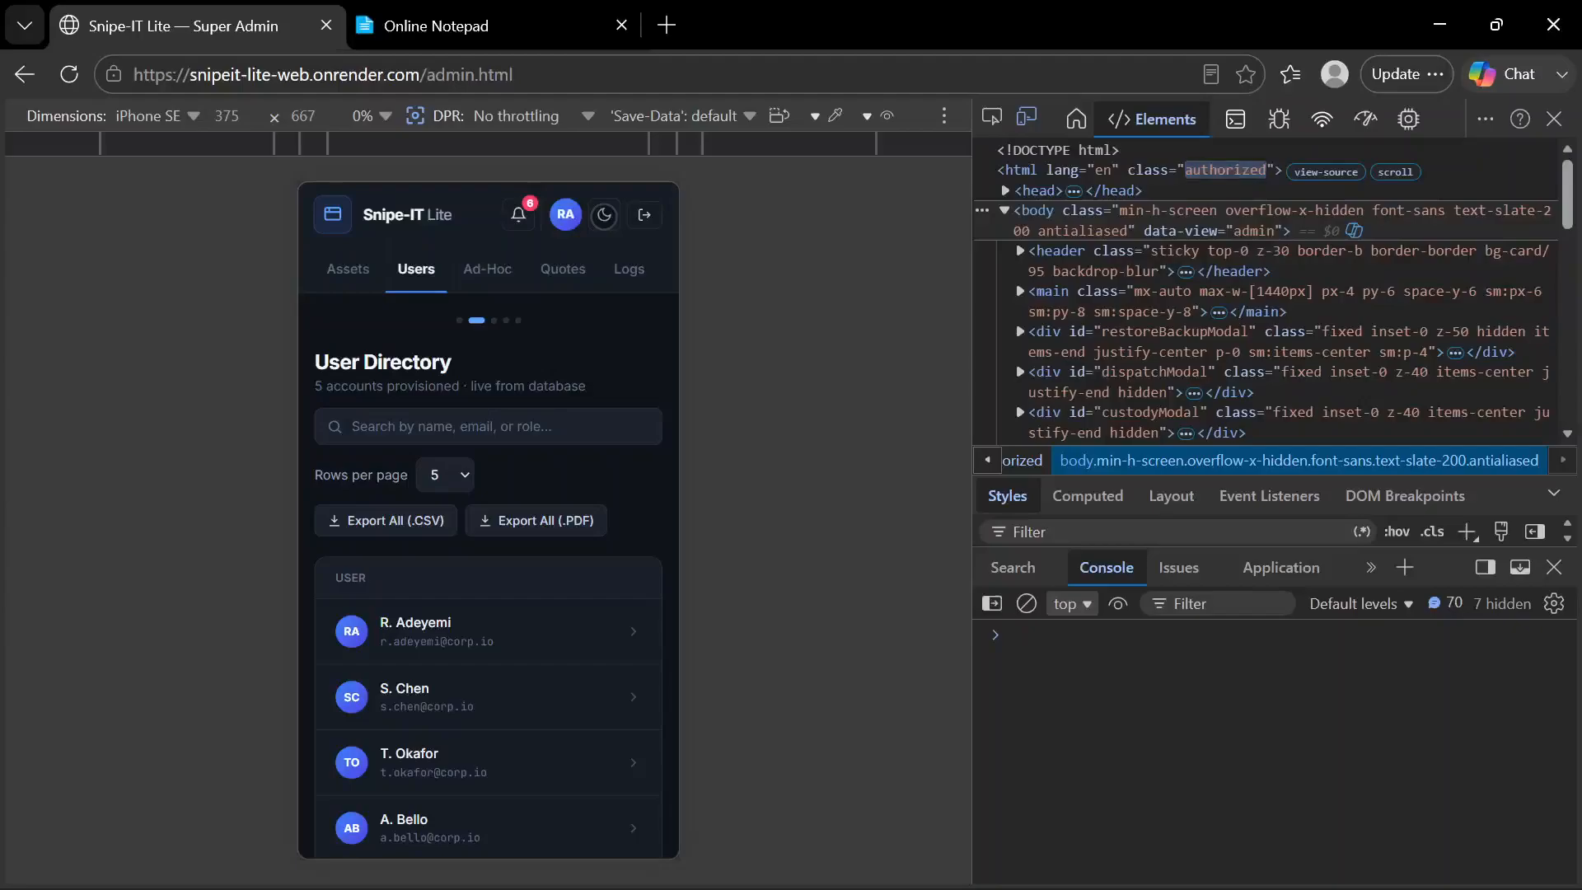
left_click(604, 215)
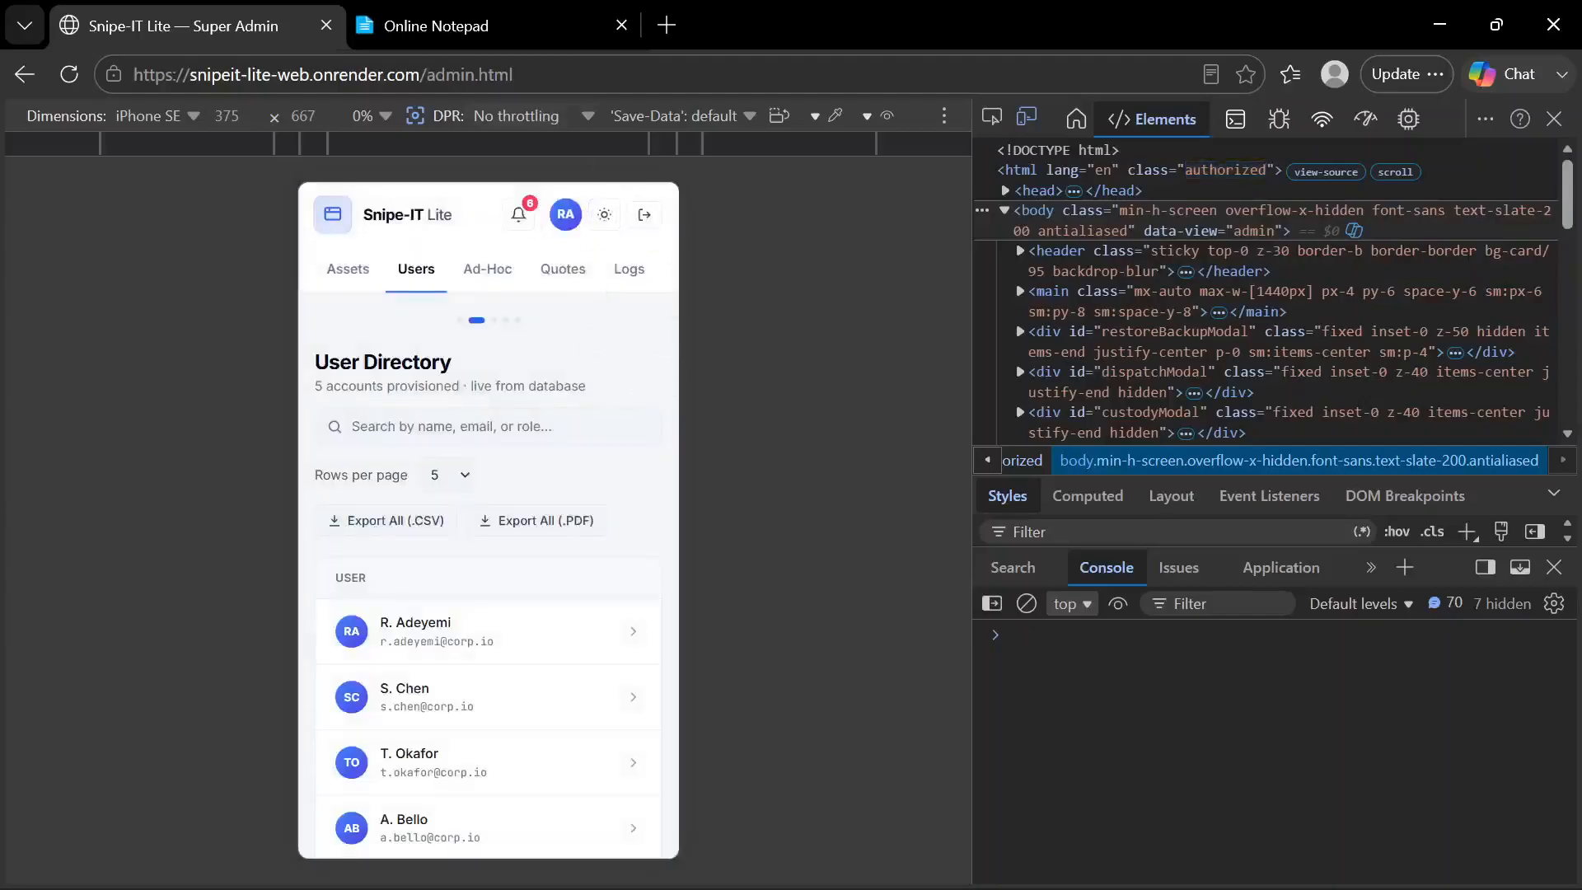
Check the Features list in Online Notepad and return to the Snipe-IT Lite admin page
left_click(493, 59)
left_click(509, 40)
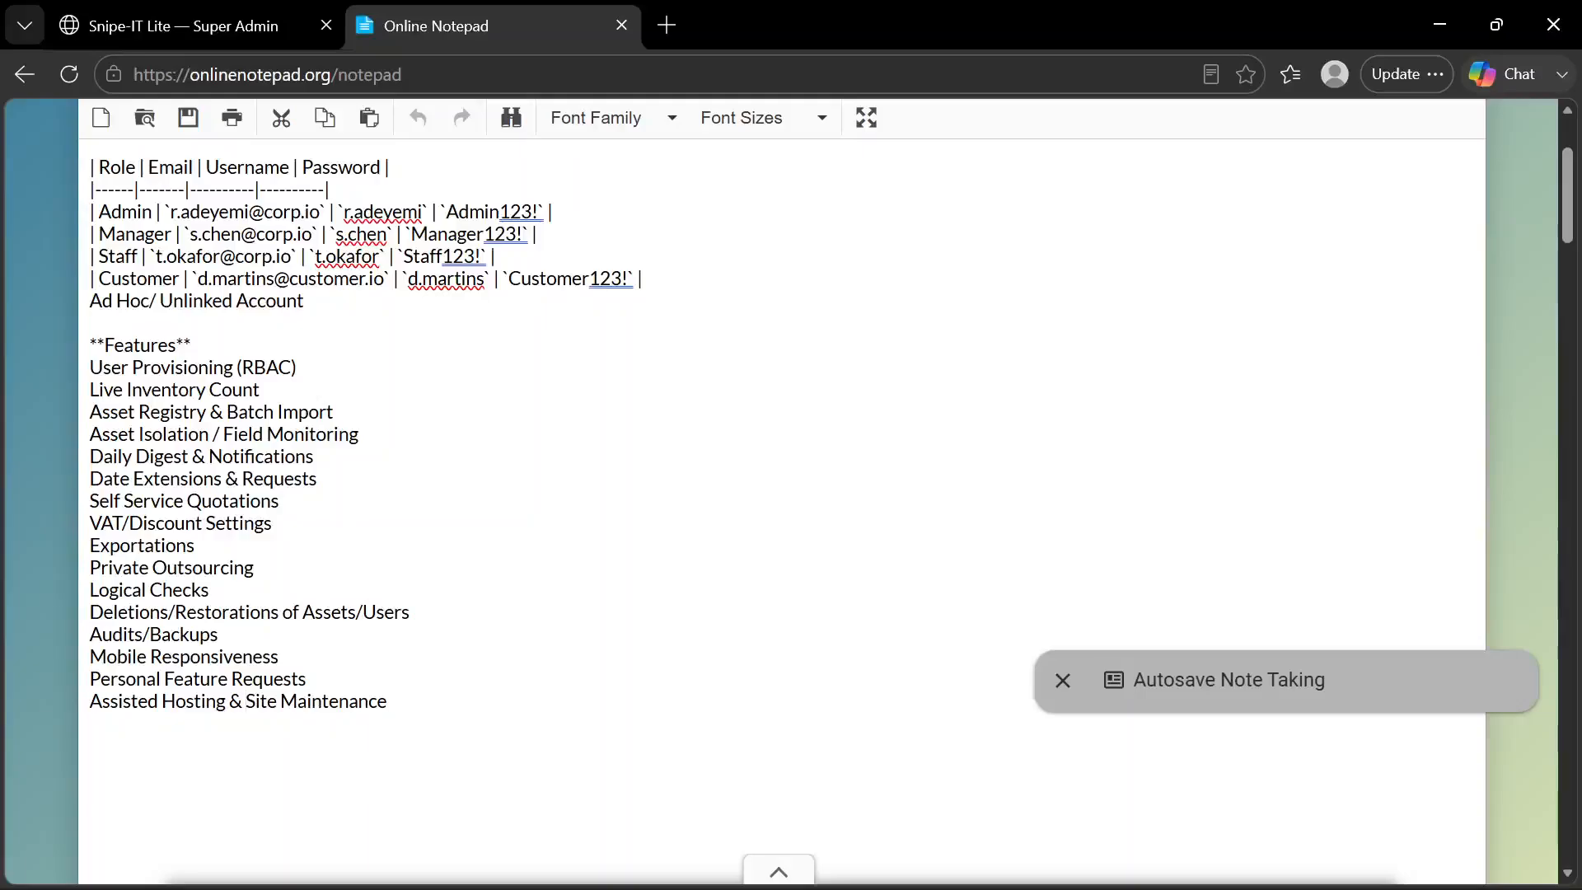
left_click(253, 27)
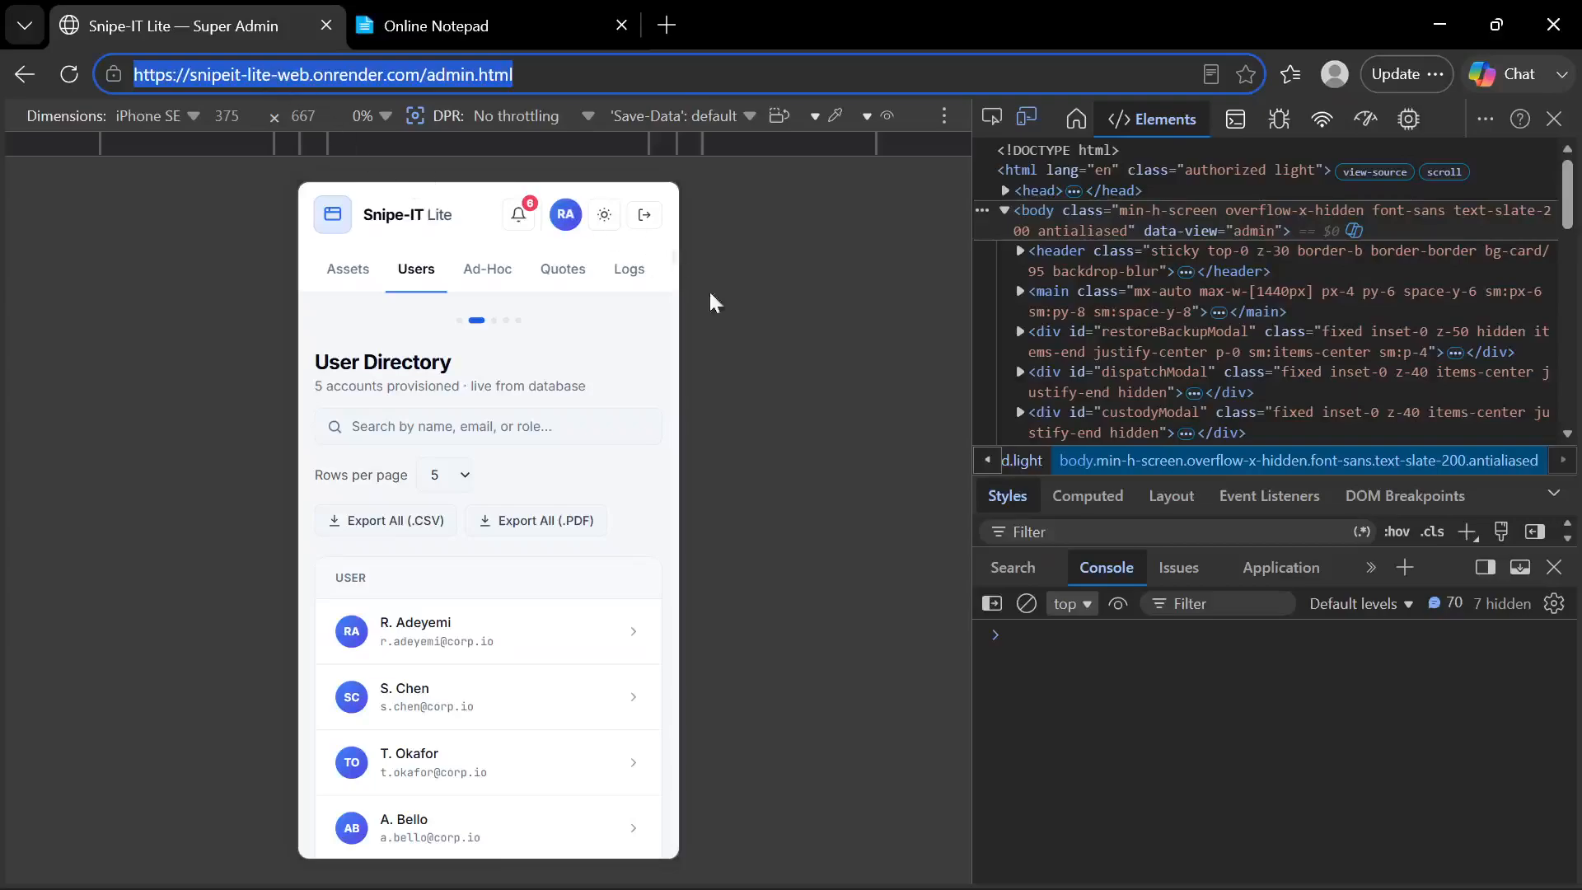
Close the developer tools to leave the mobile emulation, and open the Quotes page in the desktop layout
left_click(751, 328)
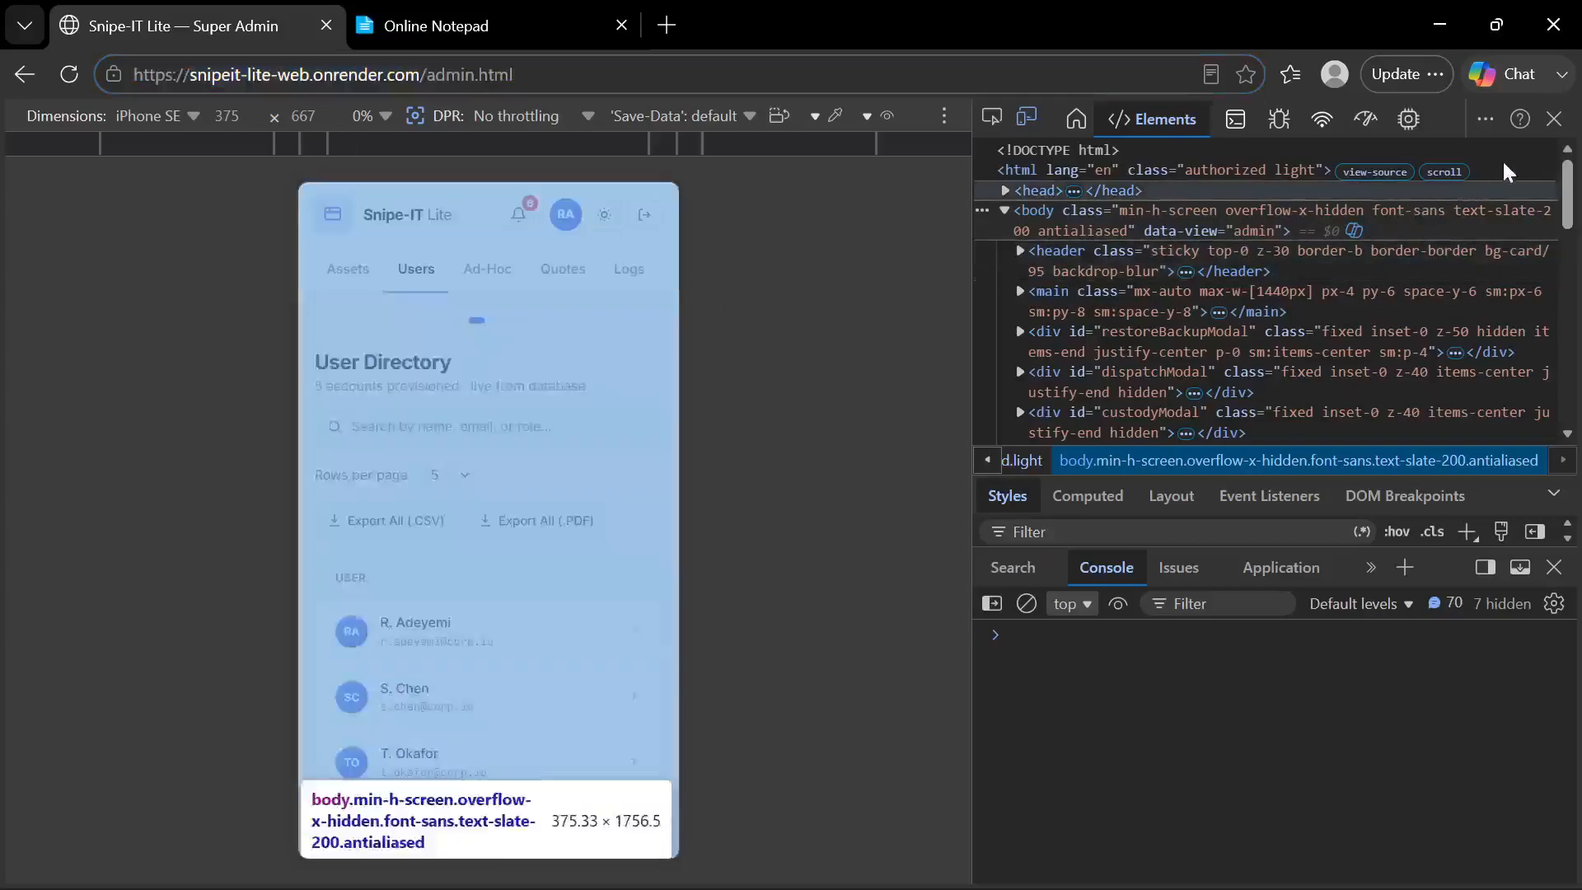
left_click(1555, 120)
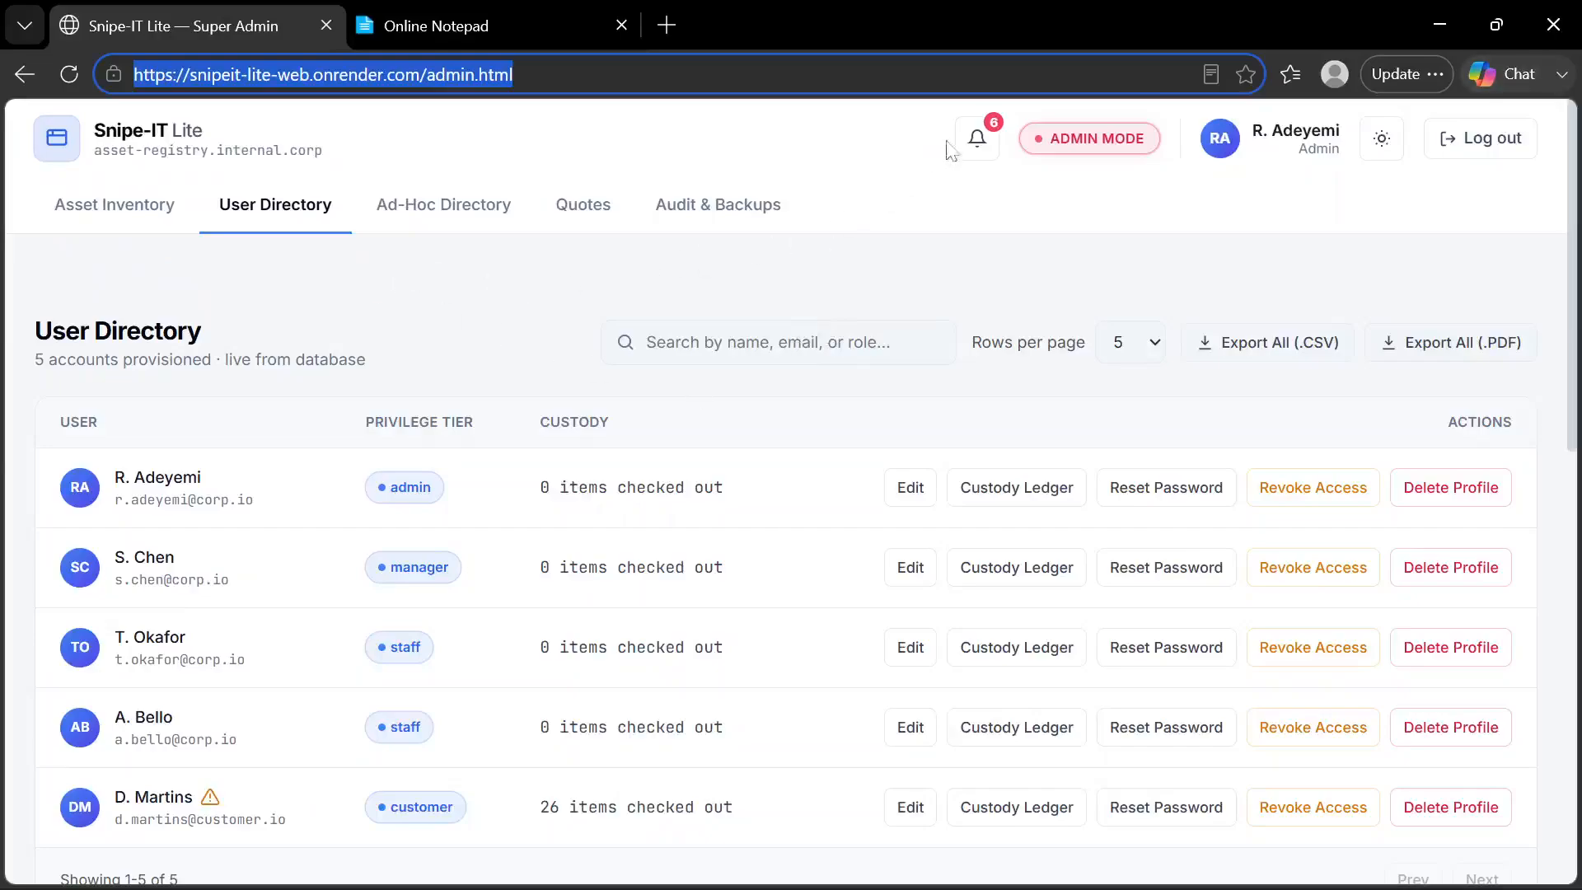
left_click(551, 252)
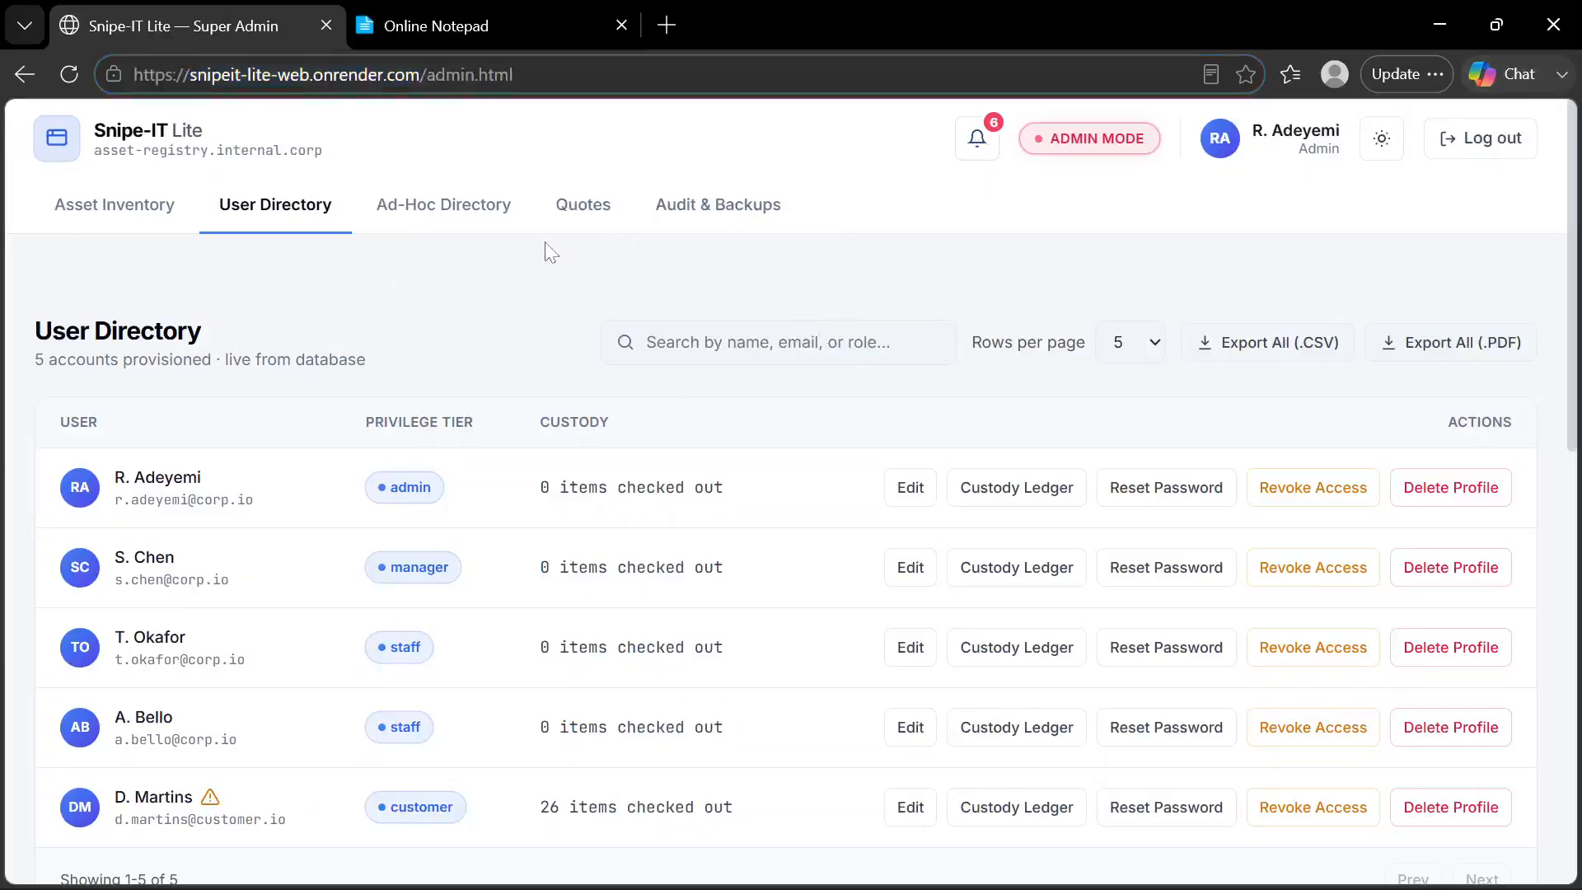
left_click(570, 227)
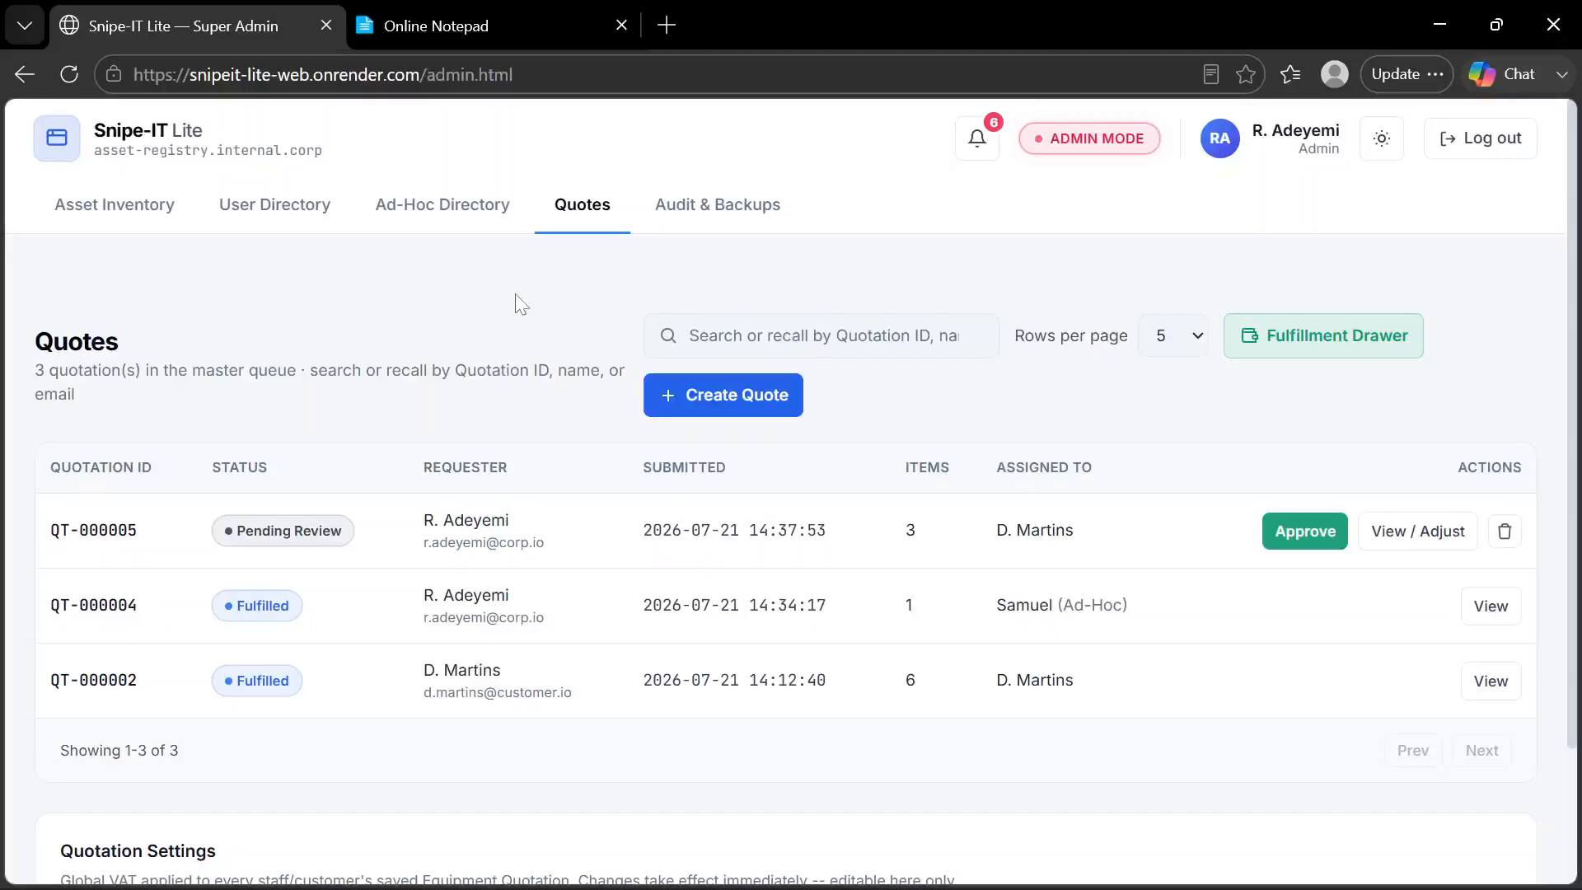
Switch to the Chrome window with the customer portal and look through the assets, due dates and statuses in My Checked-Out Items
mouse_move(985, 884)
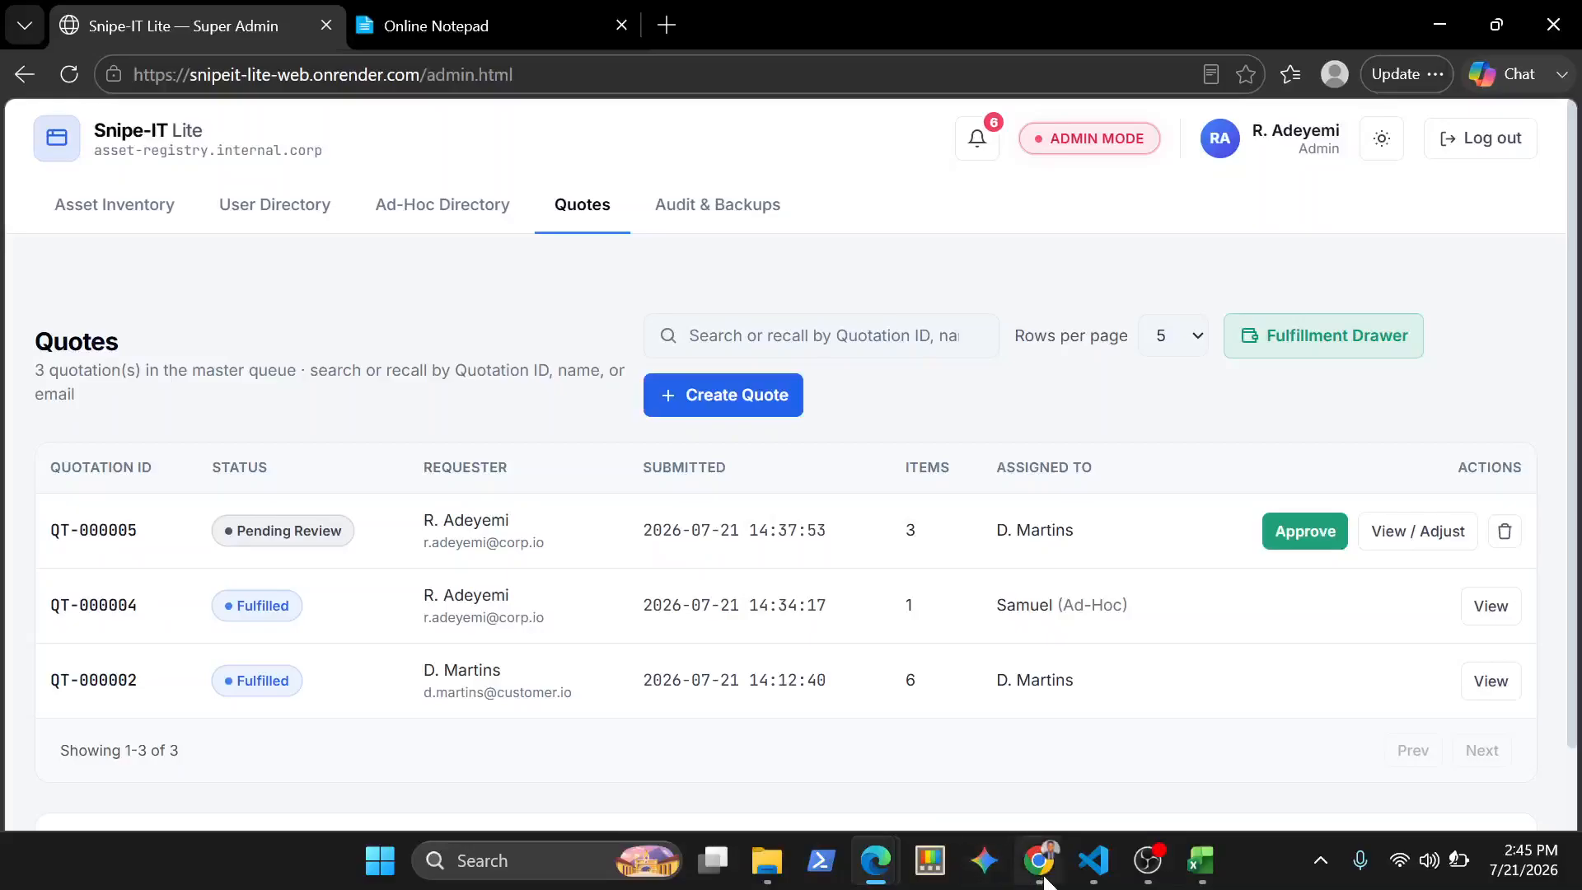
mouse_move(1040, 874)
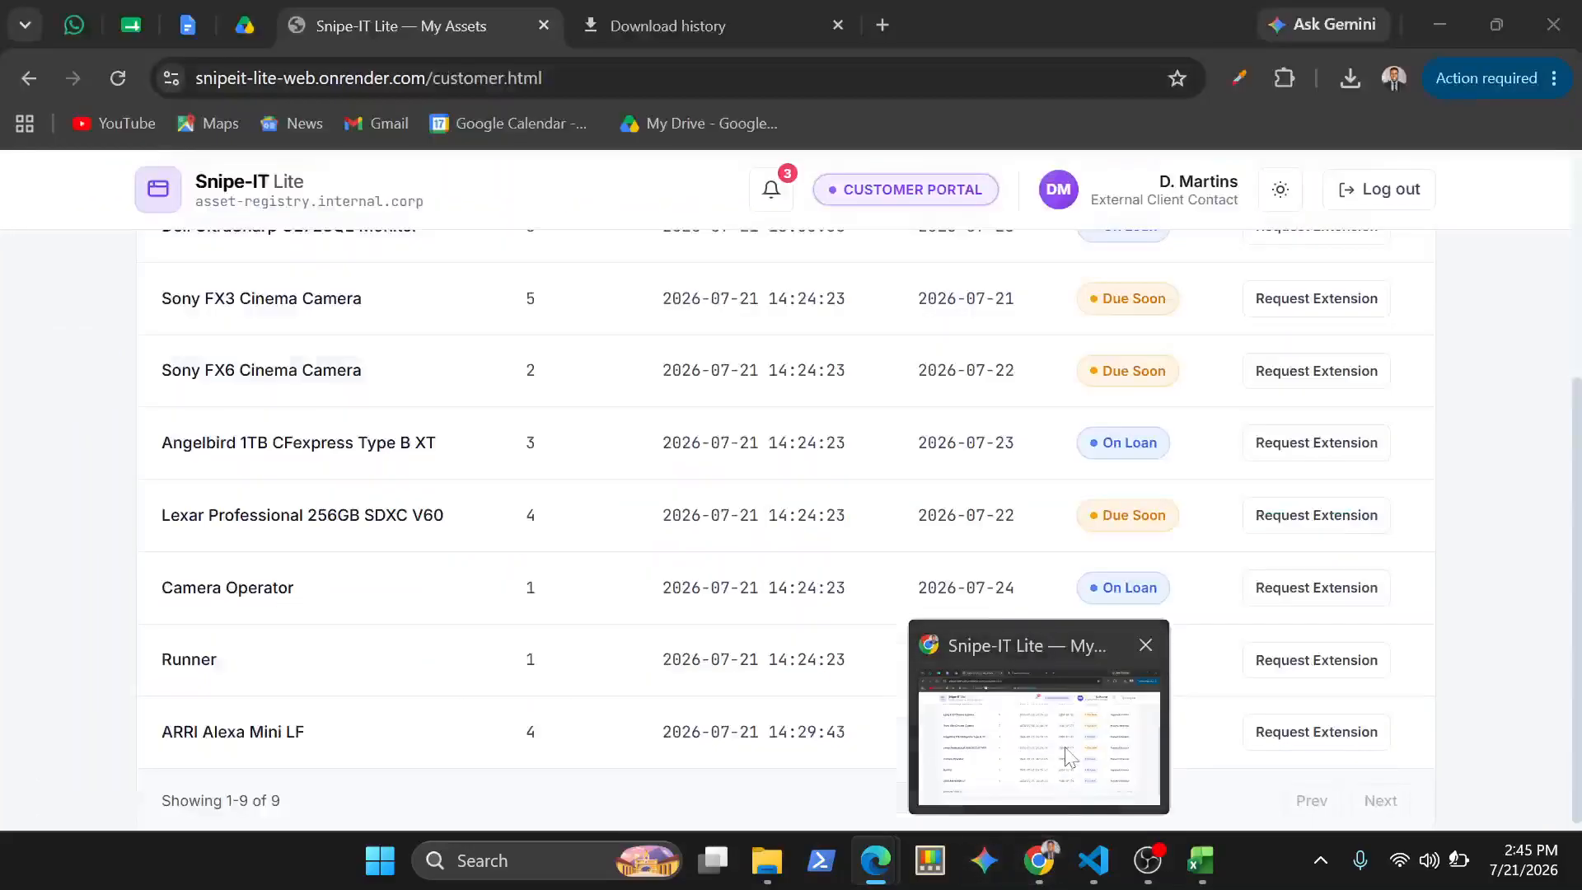
left_click(1067, 754)
scroll(848, 558, "up", 5)
scroll(853, 558, "down", 4)
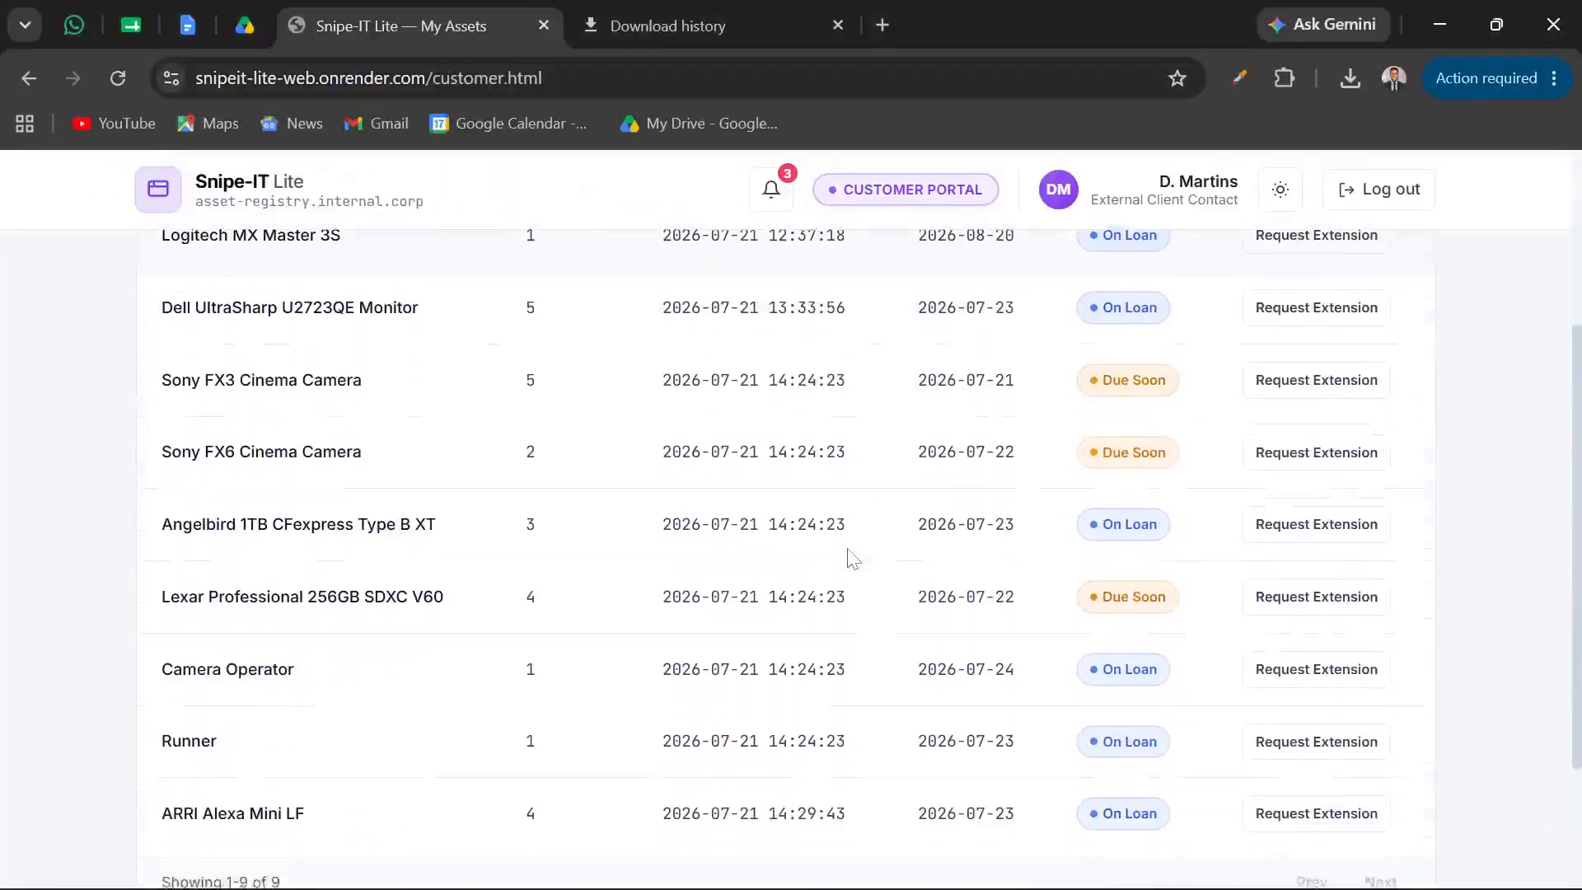
scroll(853, 559, "down", 1)
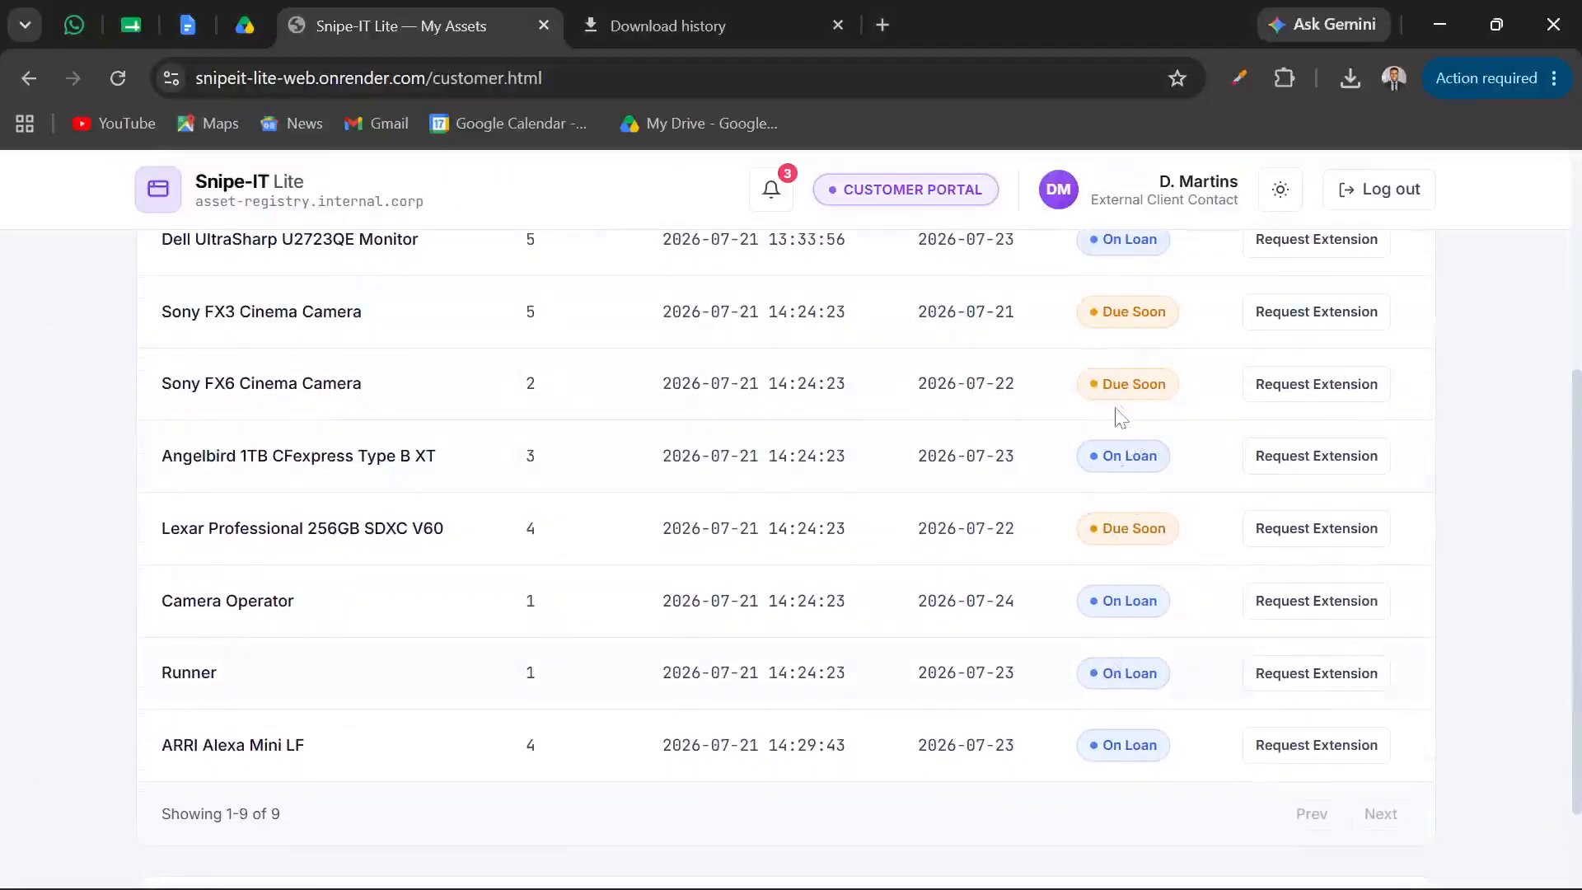
scroll(1123, 348, "up", 4)
scroll(1128, 352, "down", 1)
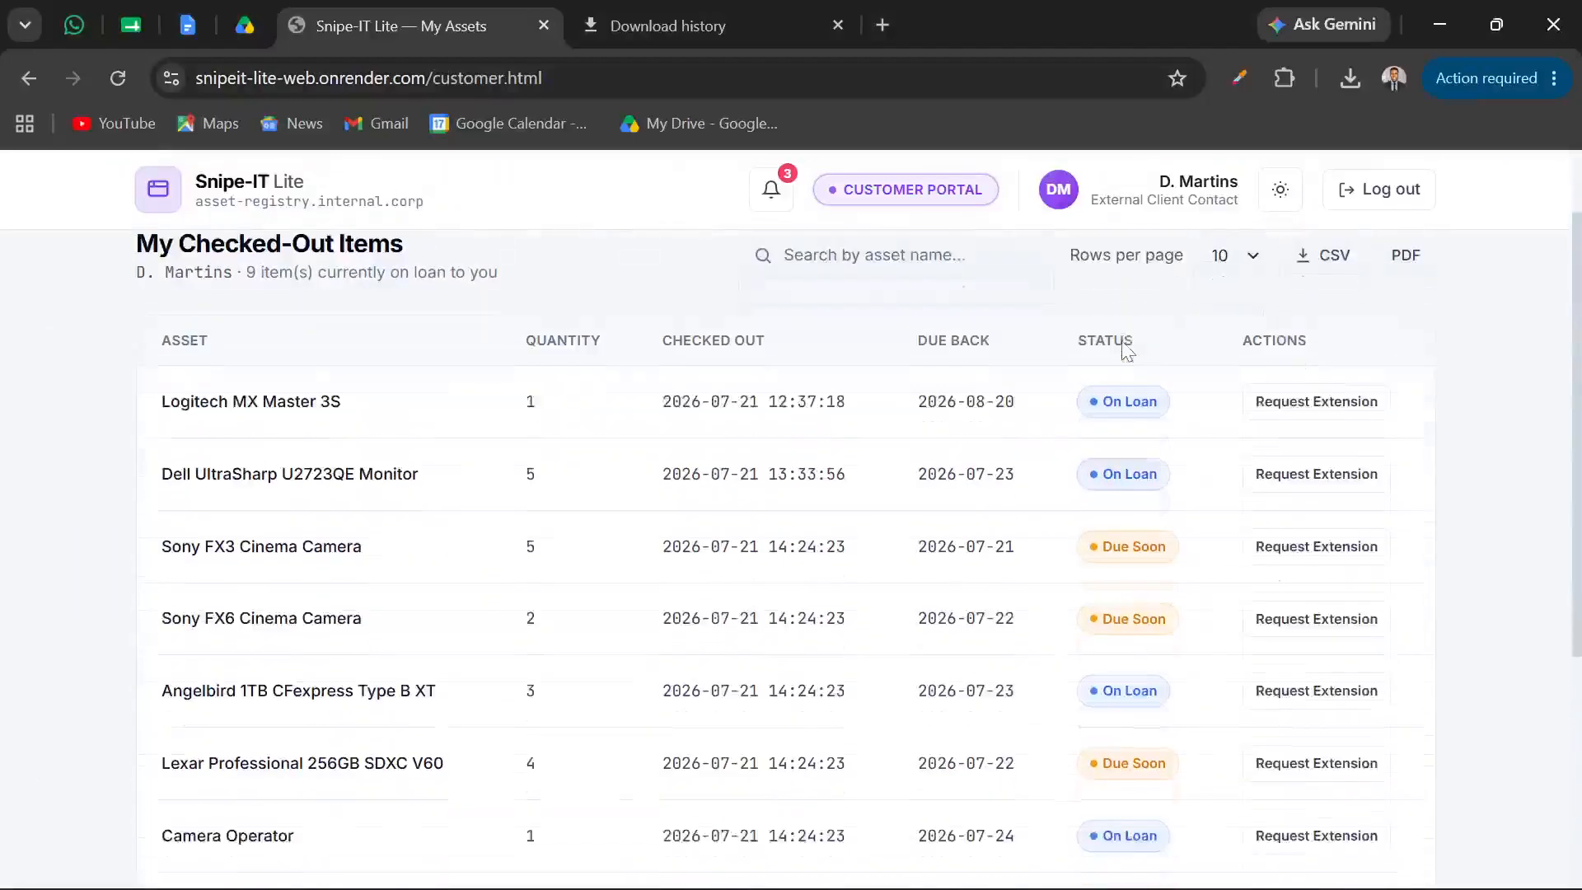
scroll(1127, 350, "down", 3)
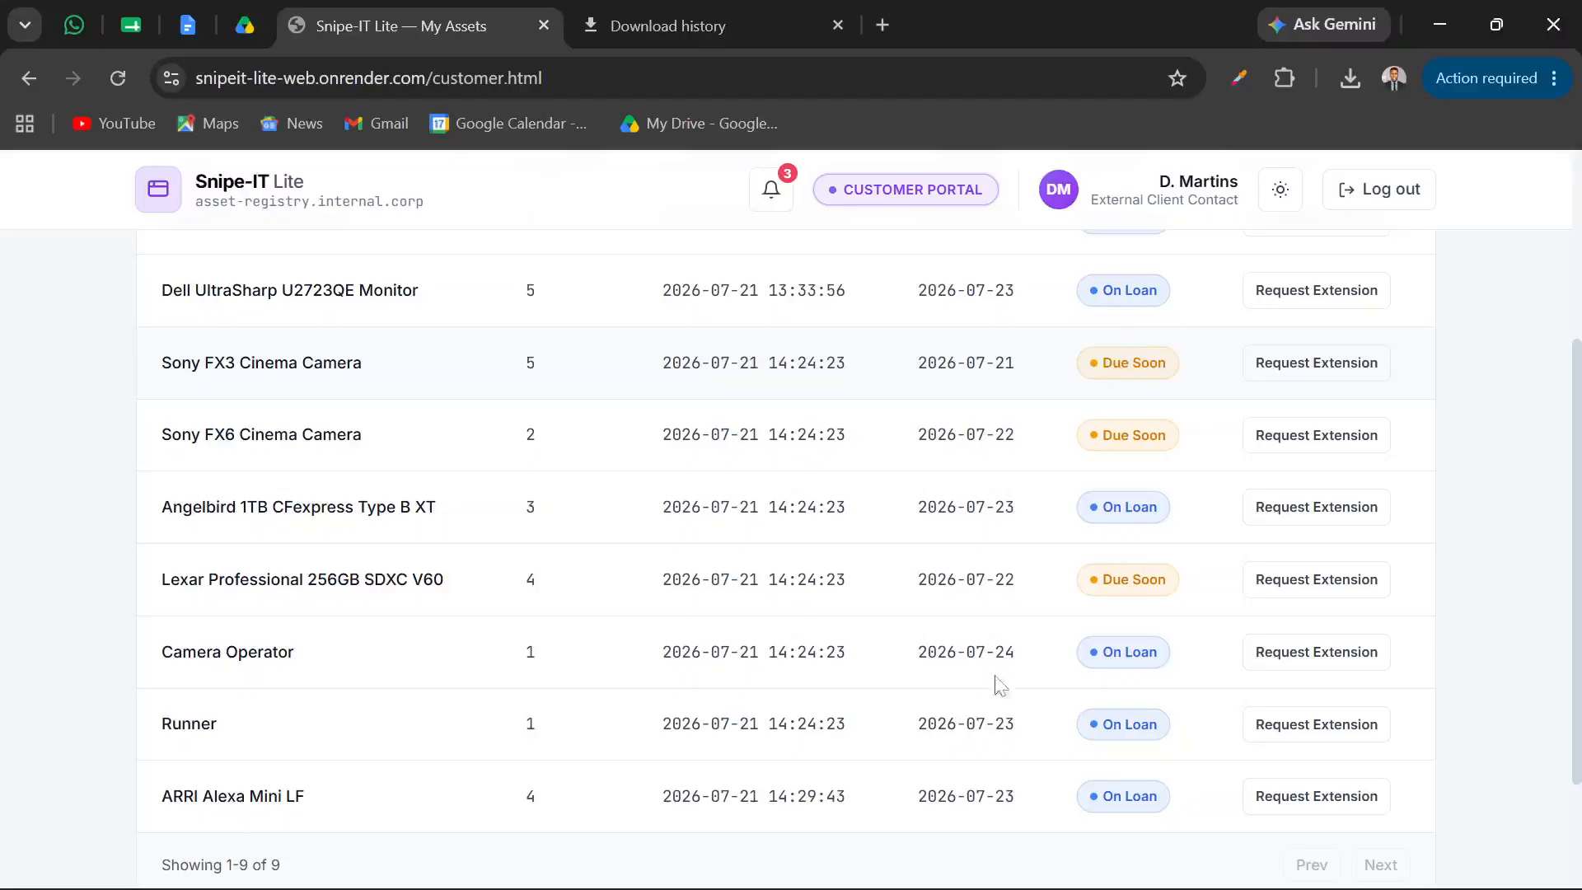
Switch back to the Edge window with the admin portal and open the Audit & Backups page
mouse_move(939, 886)
mouse_move(878, 860)
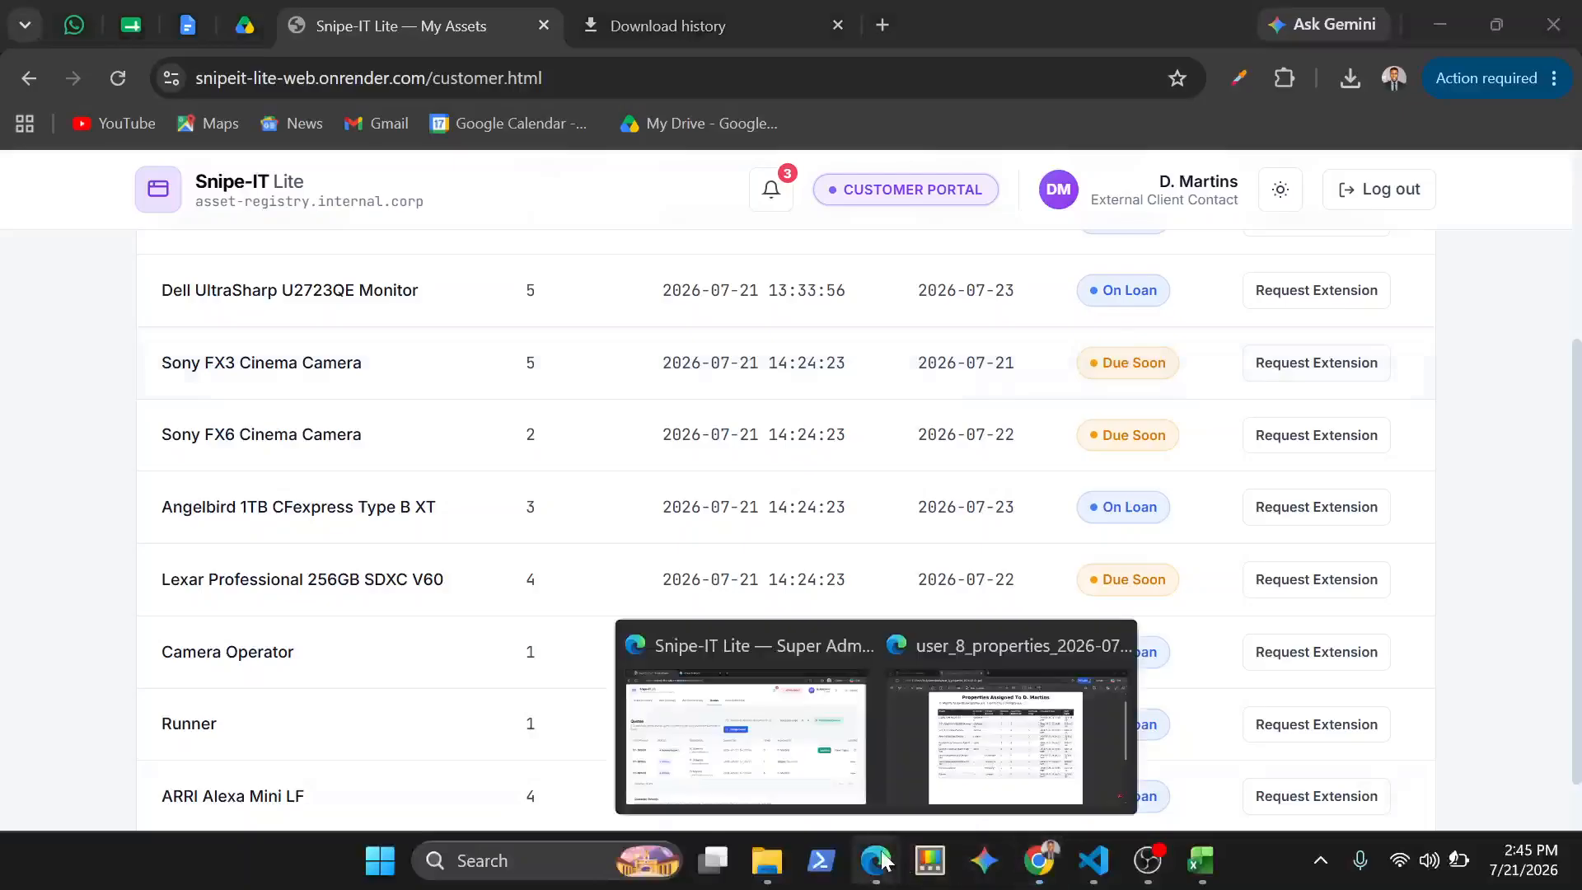
left_click(757, 773)
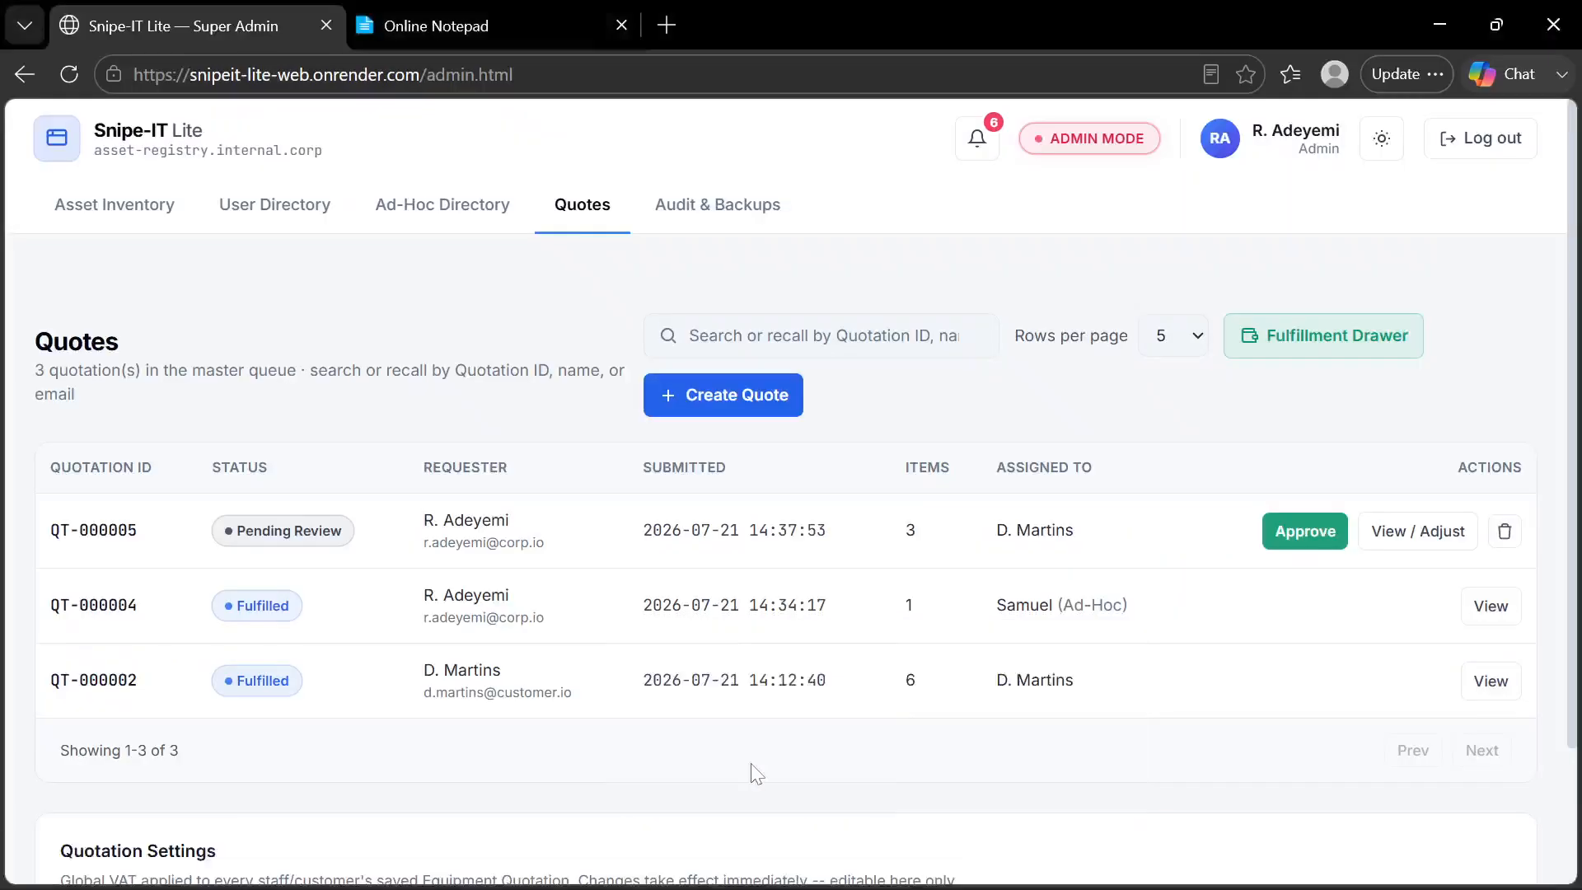
left_click(705, 212)
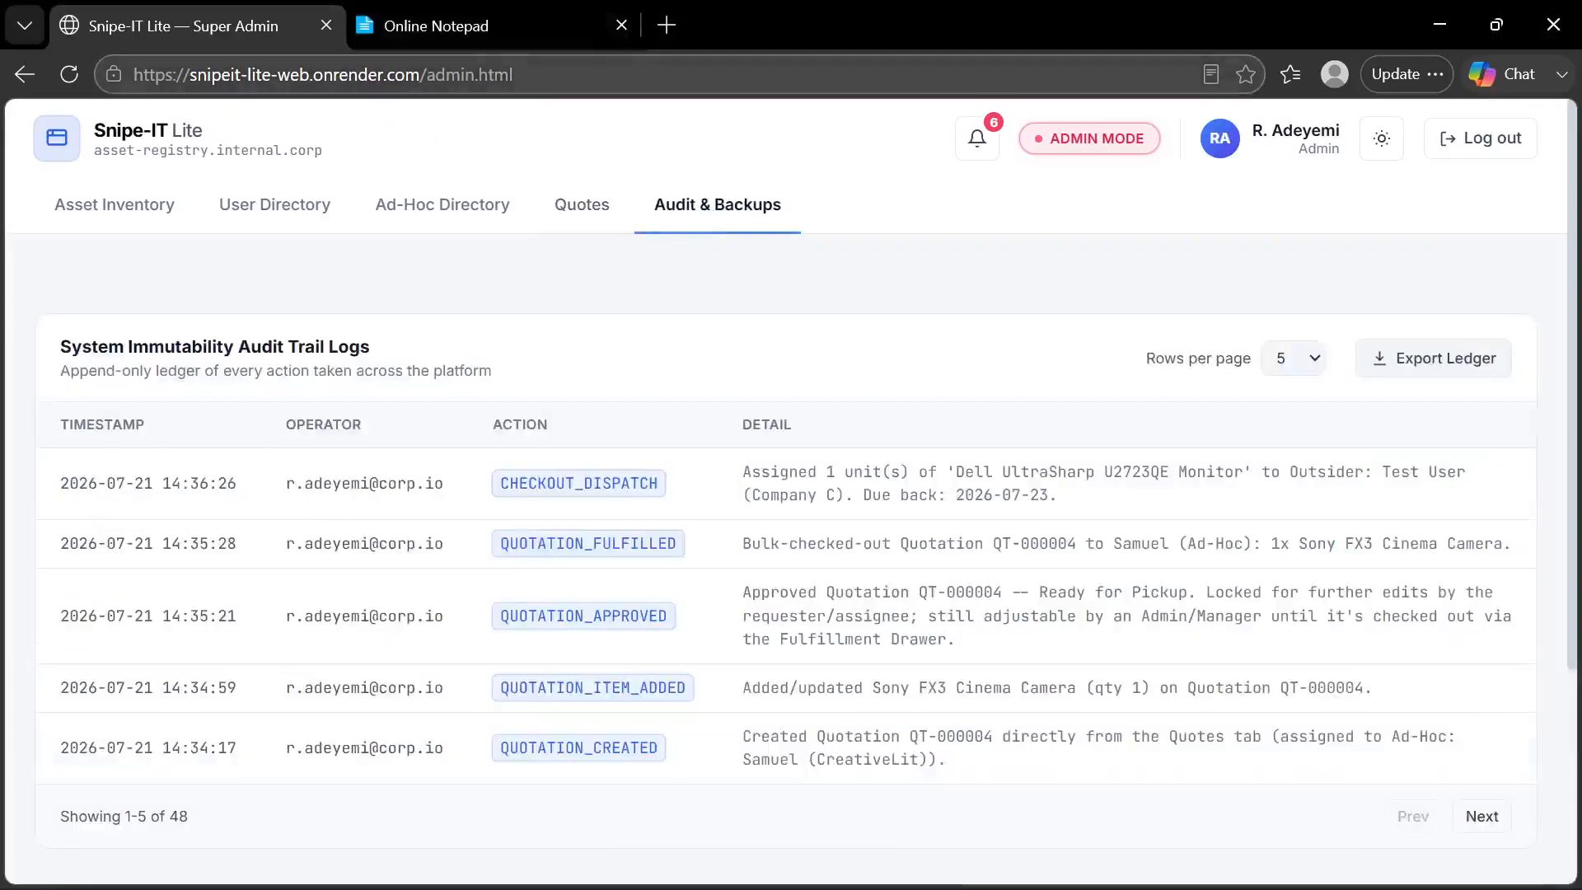
left_click(428, 72)
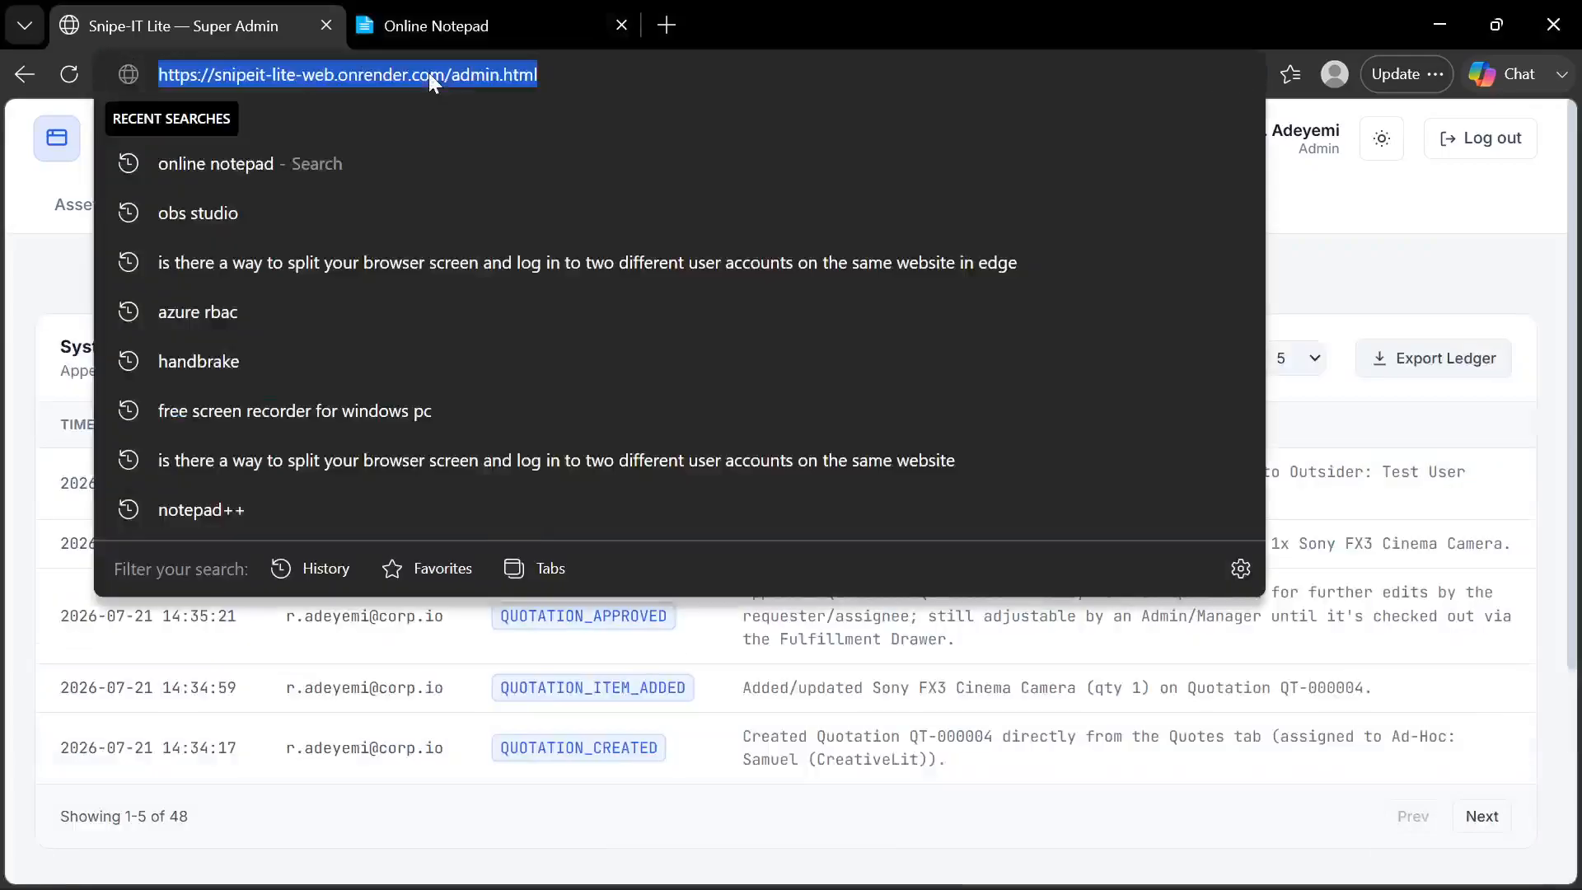
left_click(428, 72)
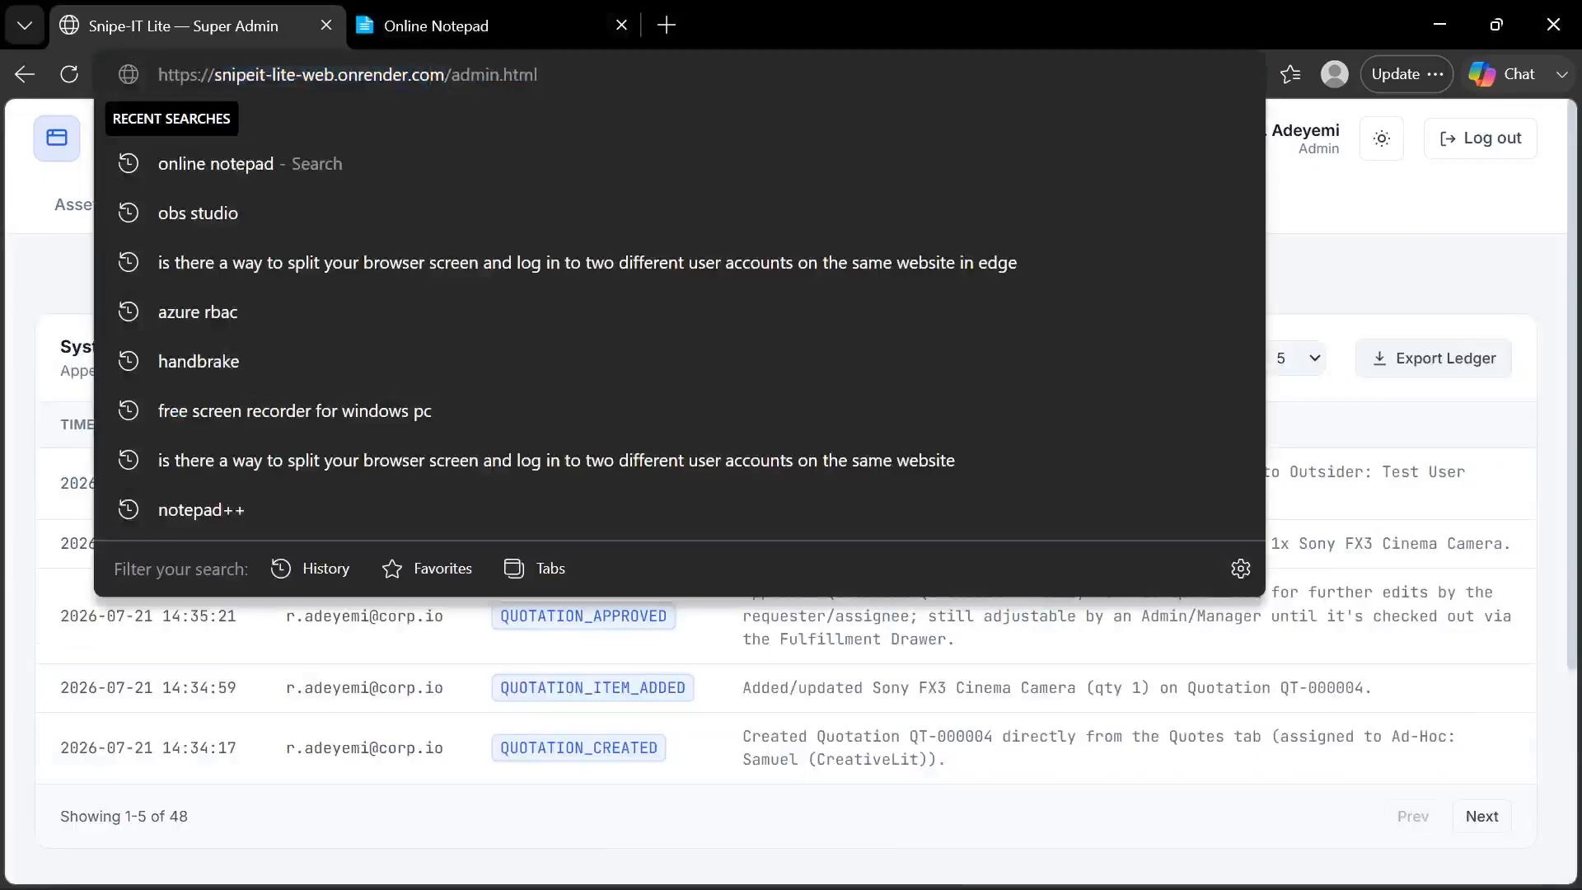
left_click_drag(452, 74, 95, 71)
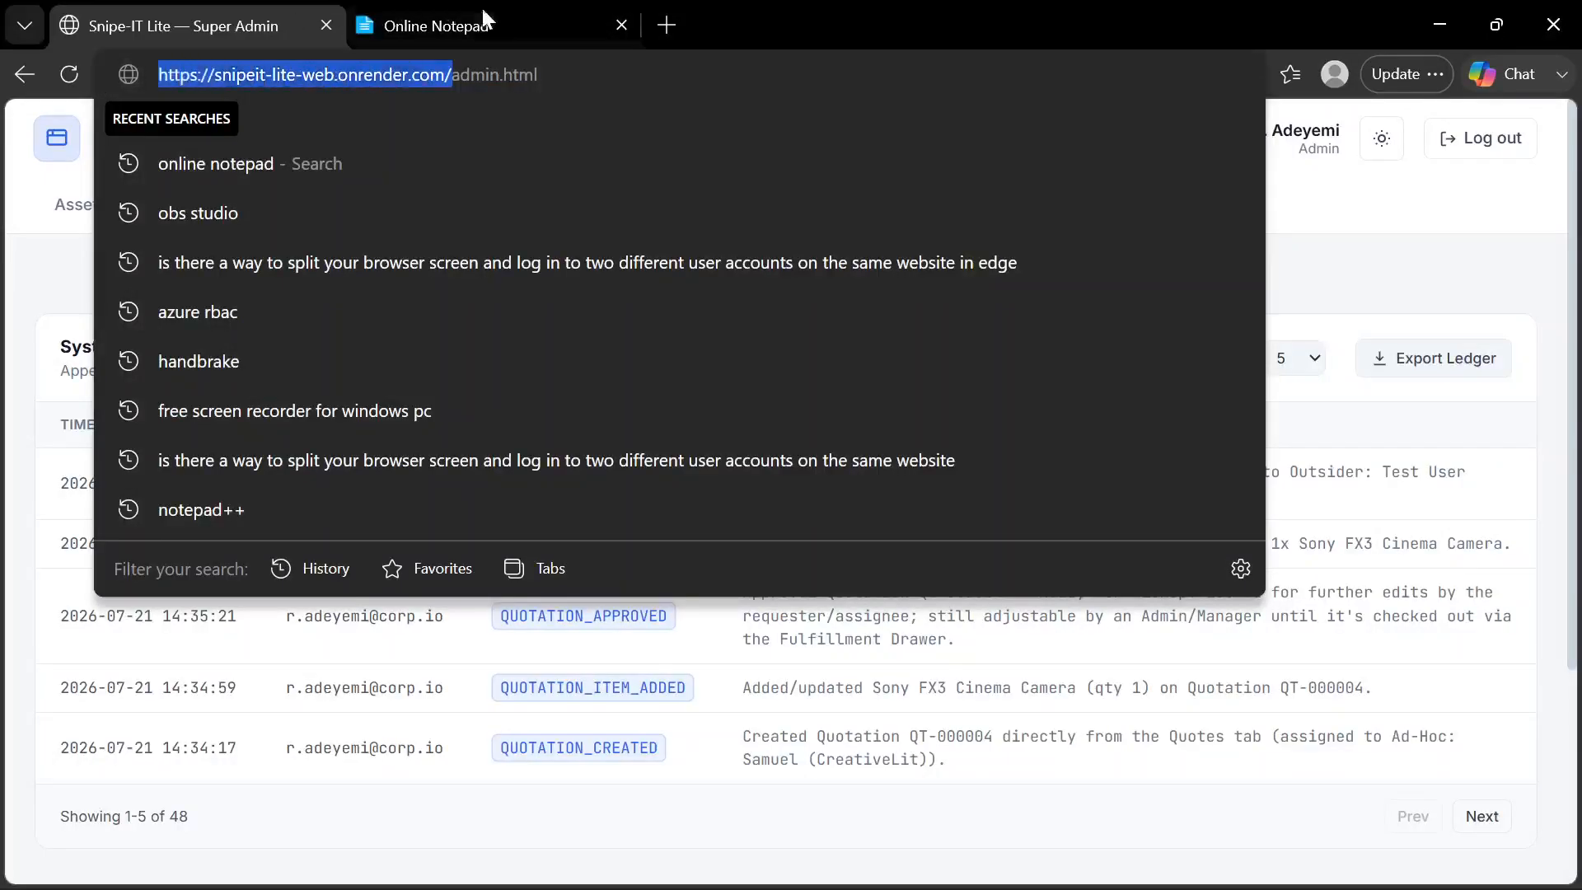
Open render.com in a new browser tab and go to the Render Dashboard
left_click(673, 25)
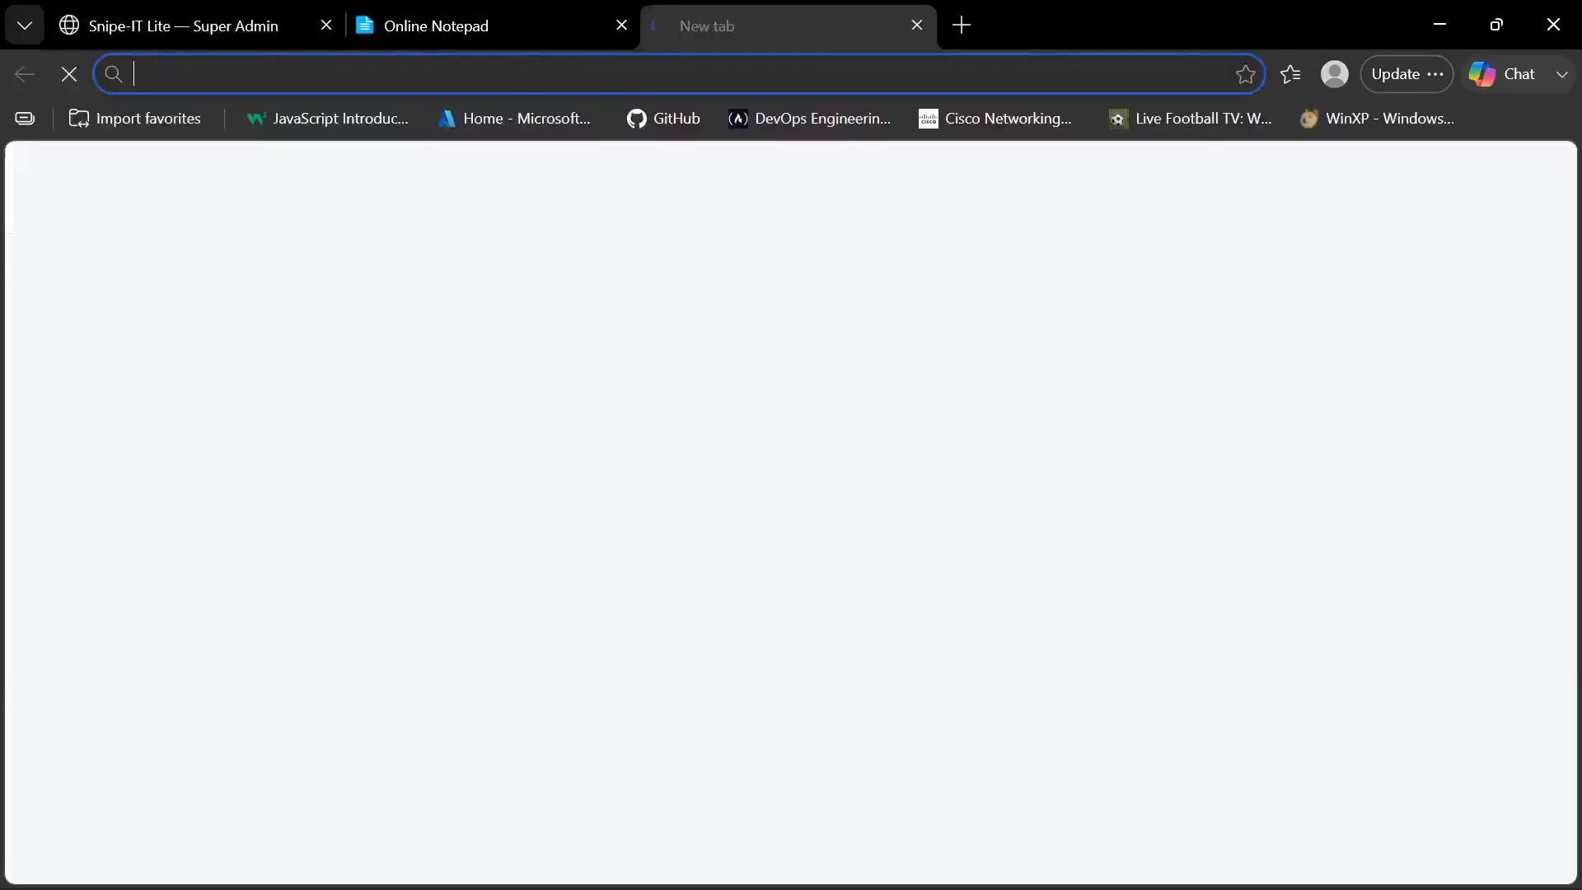
type("re")
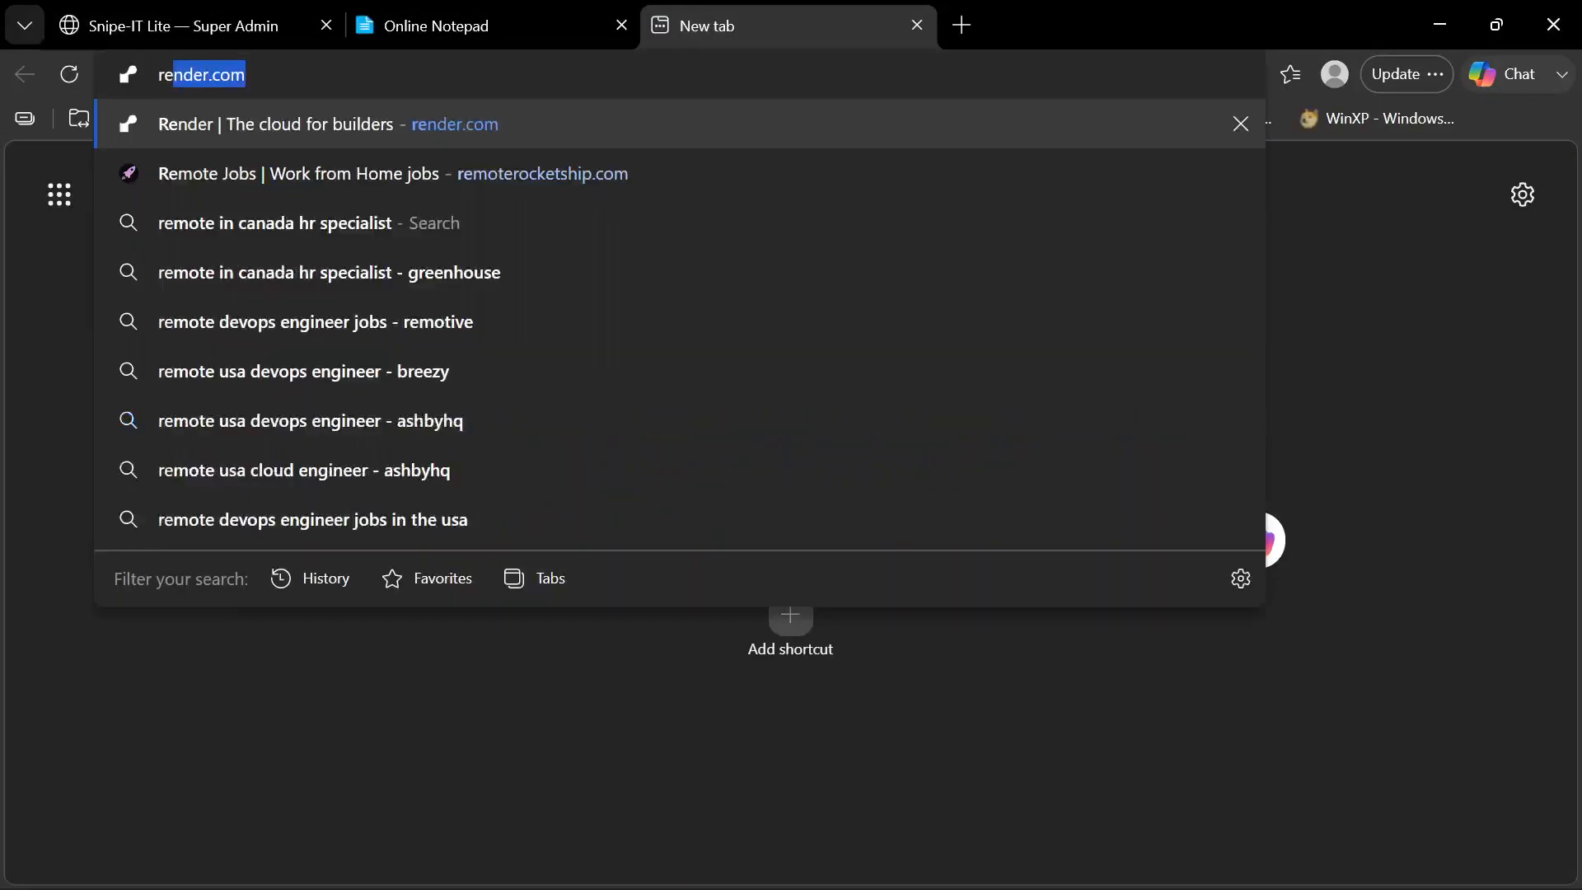
key("Return")
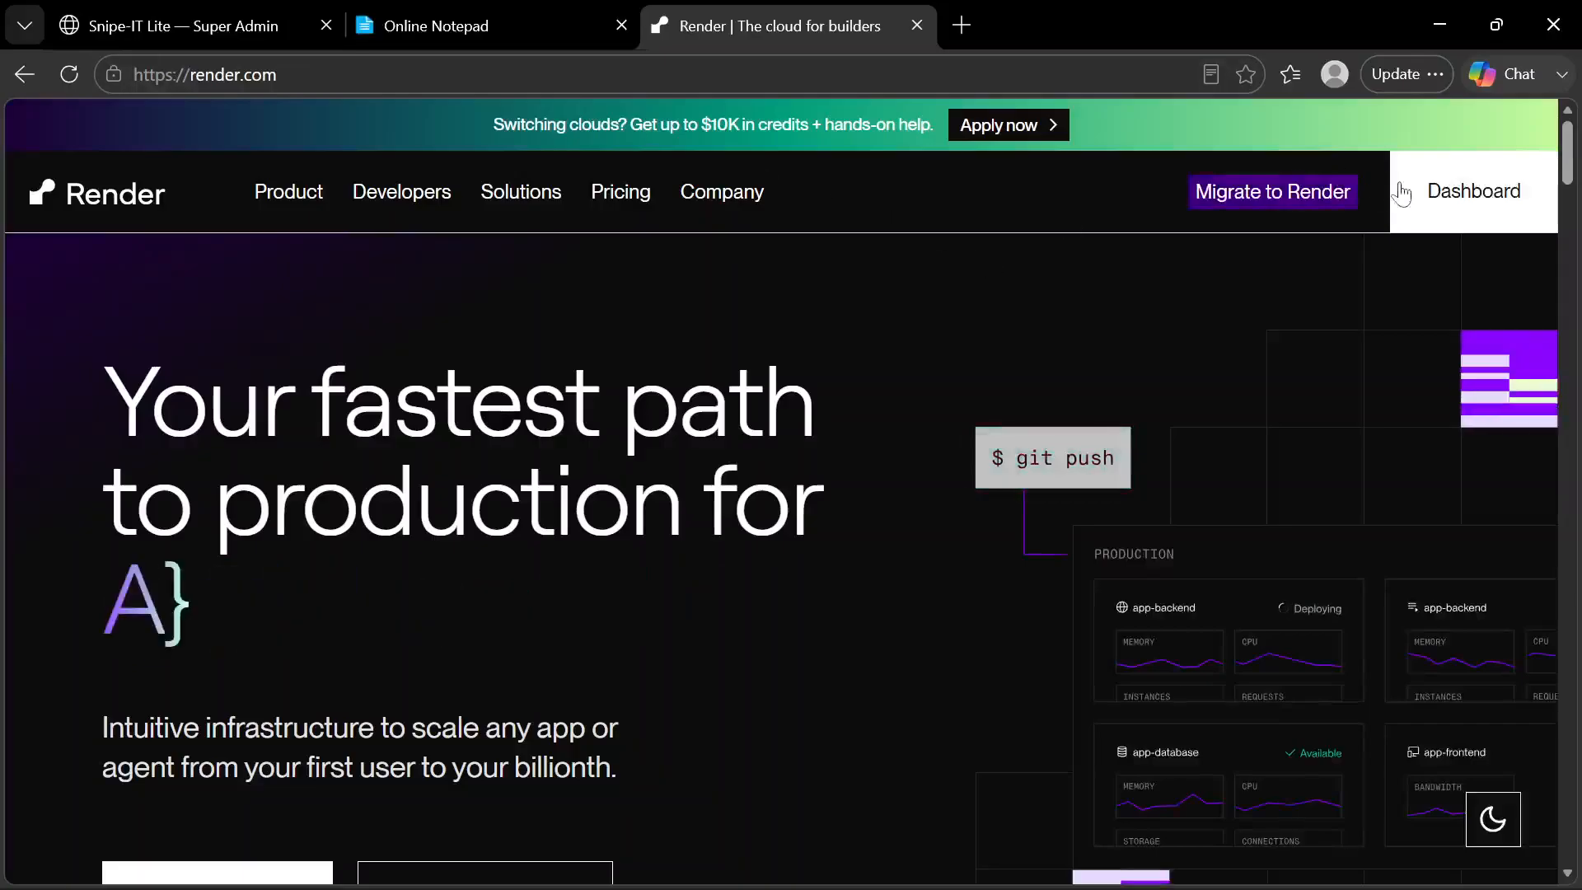
left_click(1424, 204)
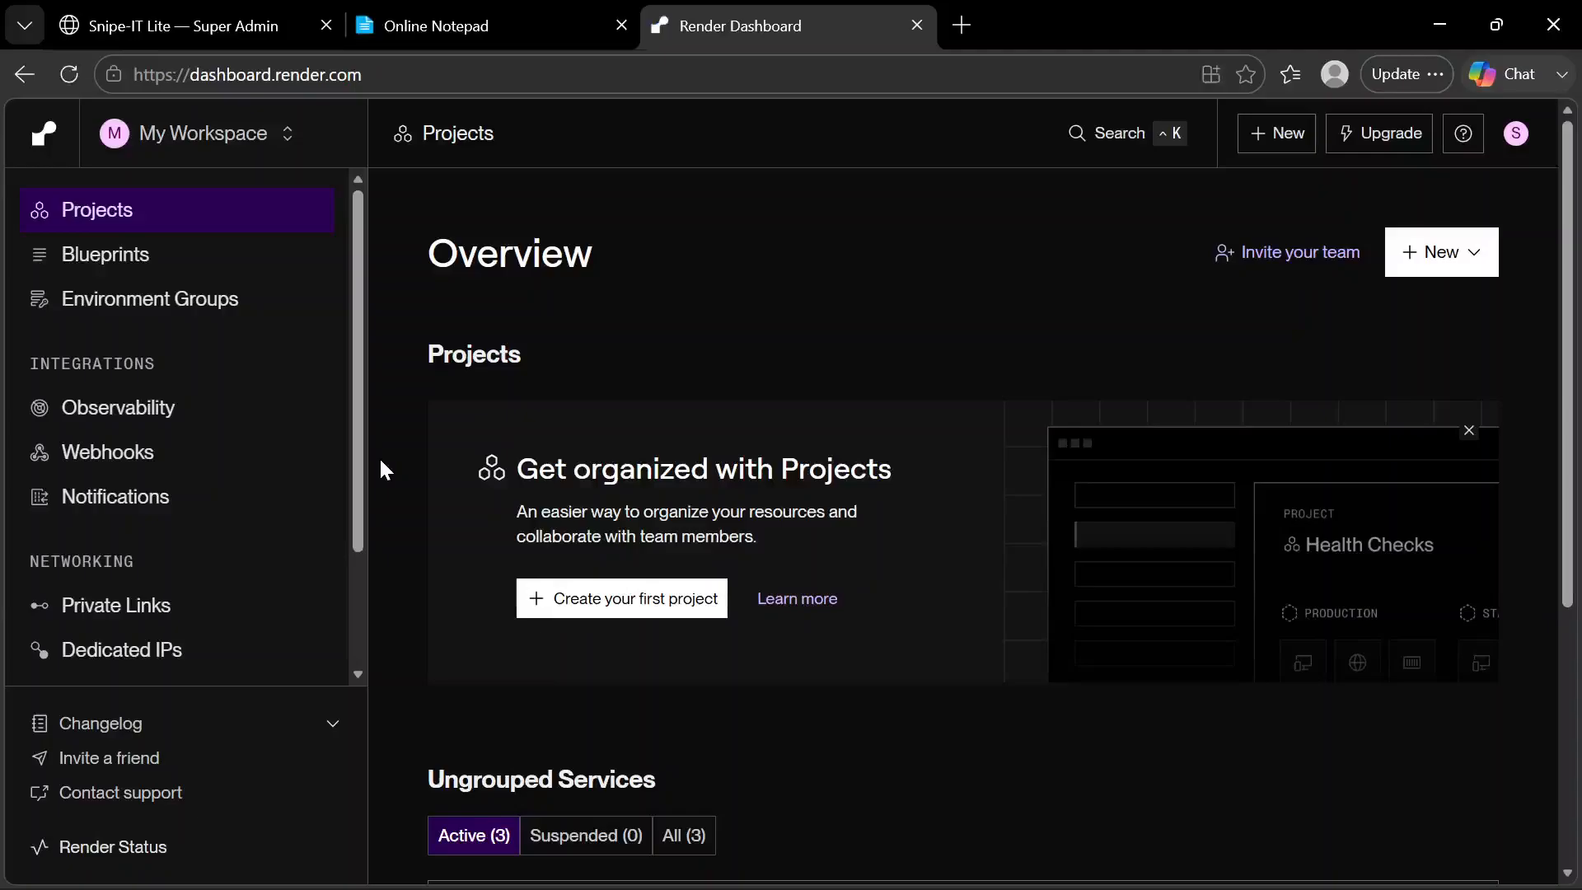
Revisit the admin page, highlight "Assisted Hosting" in the Online Notepad feature list, and return to the Render Dashboard
left_click(230, 37)
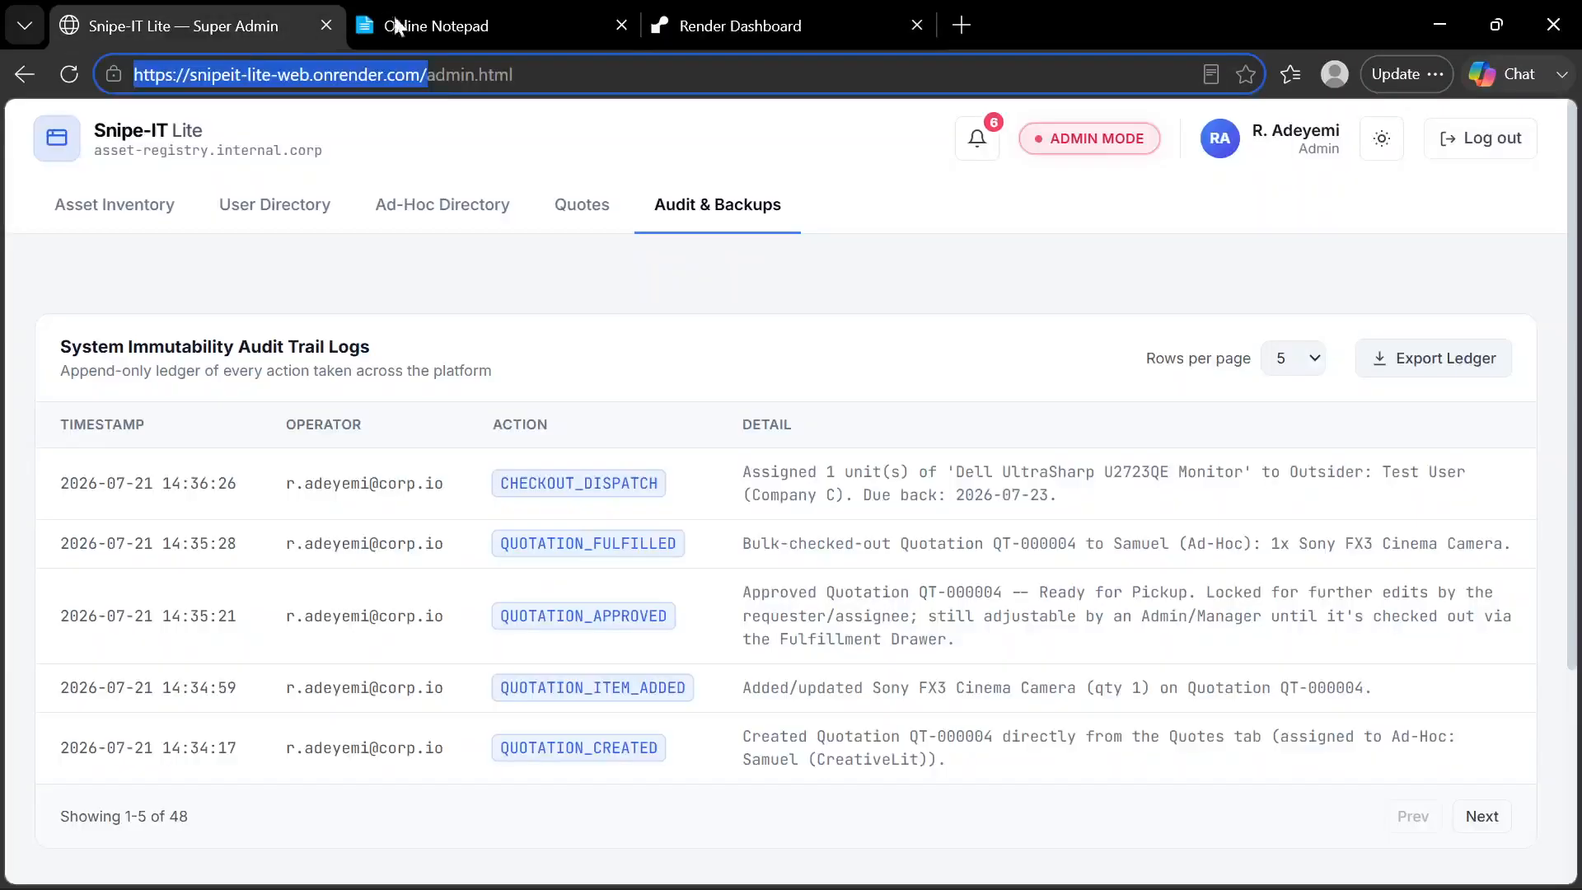
left_click(460, 28)
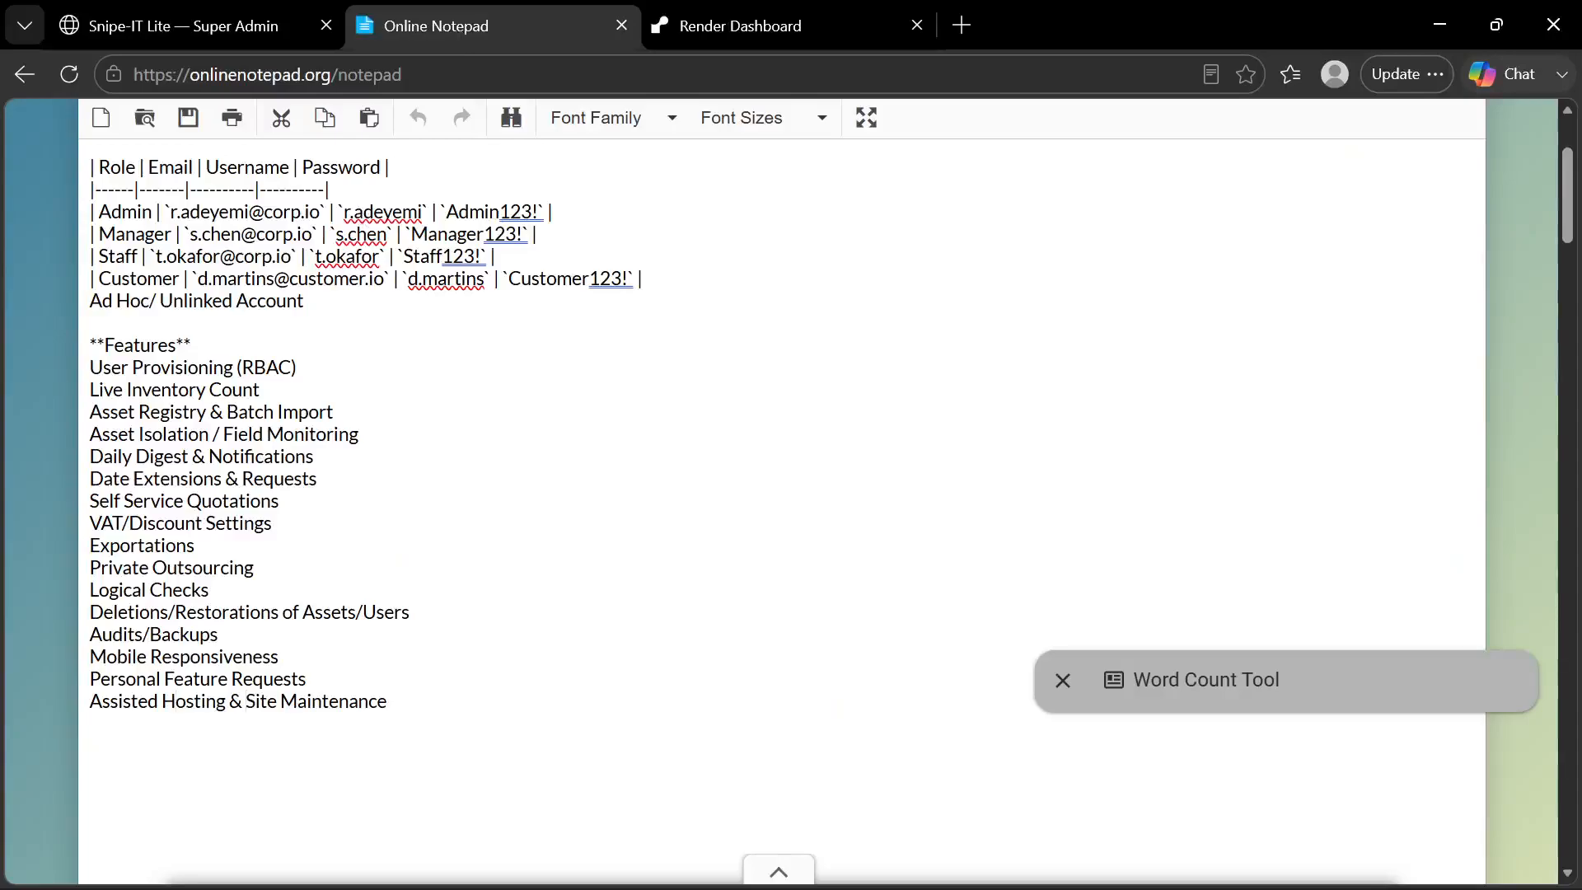
left_click_drag(225, 701, 88, 716)
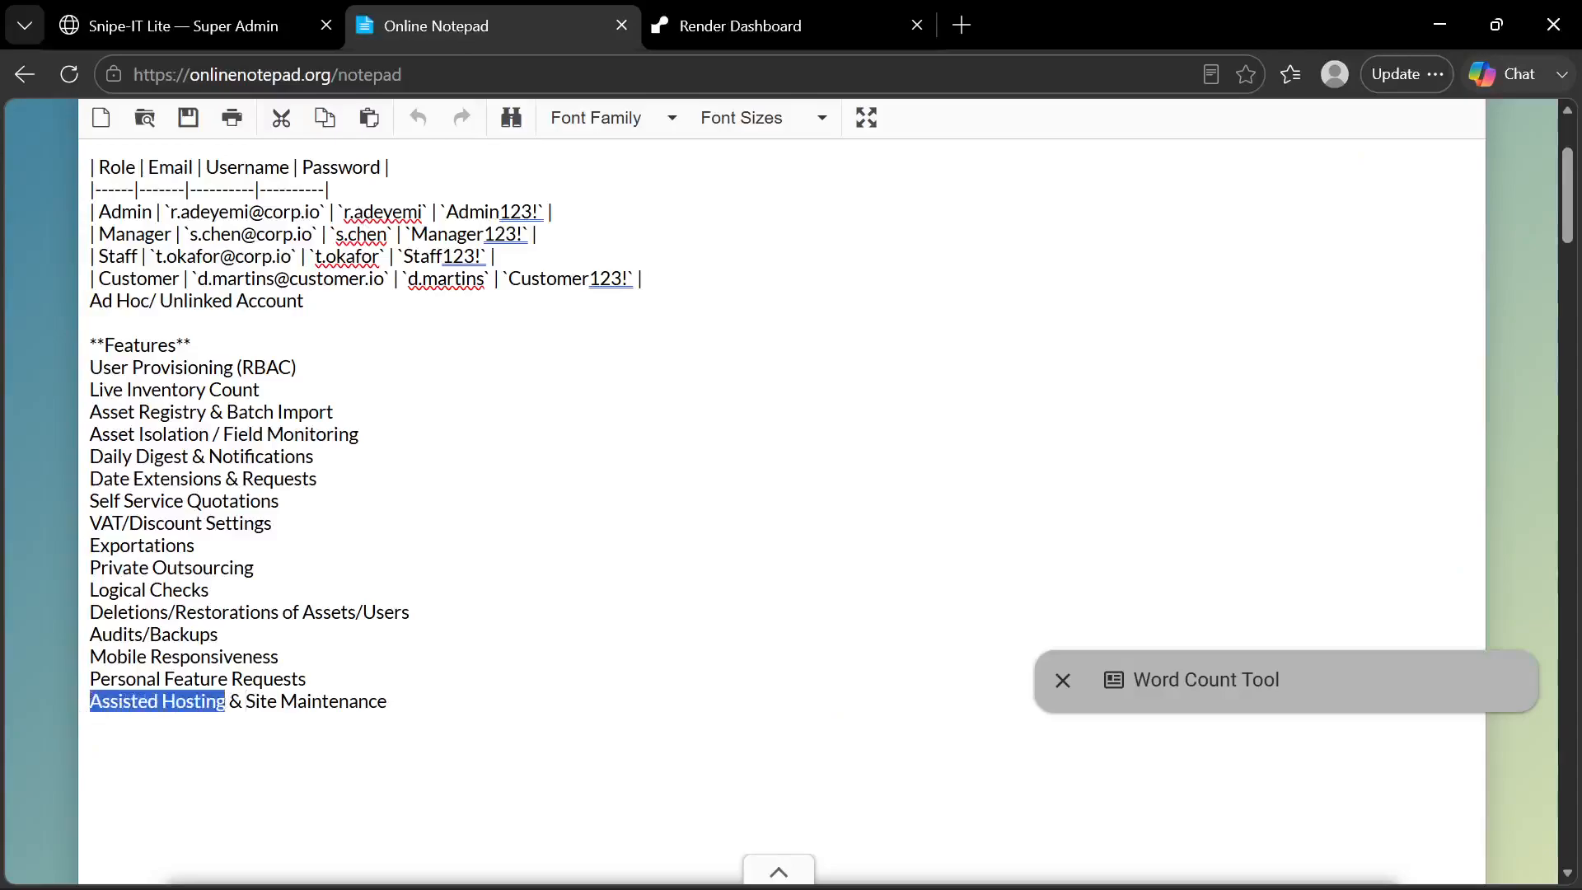
left_click(308, 679)
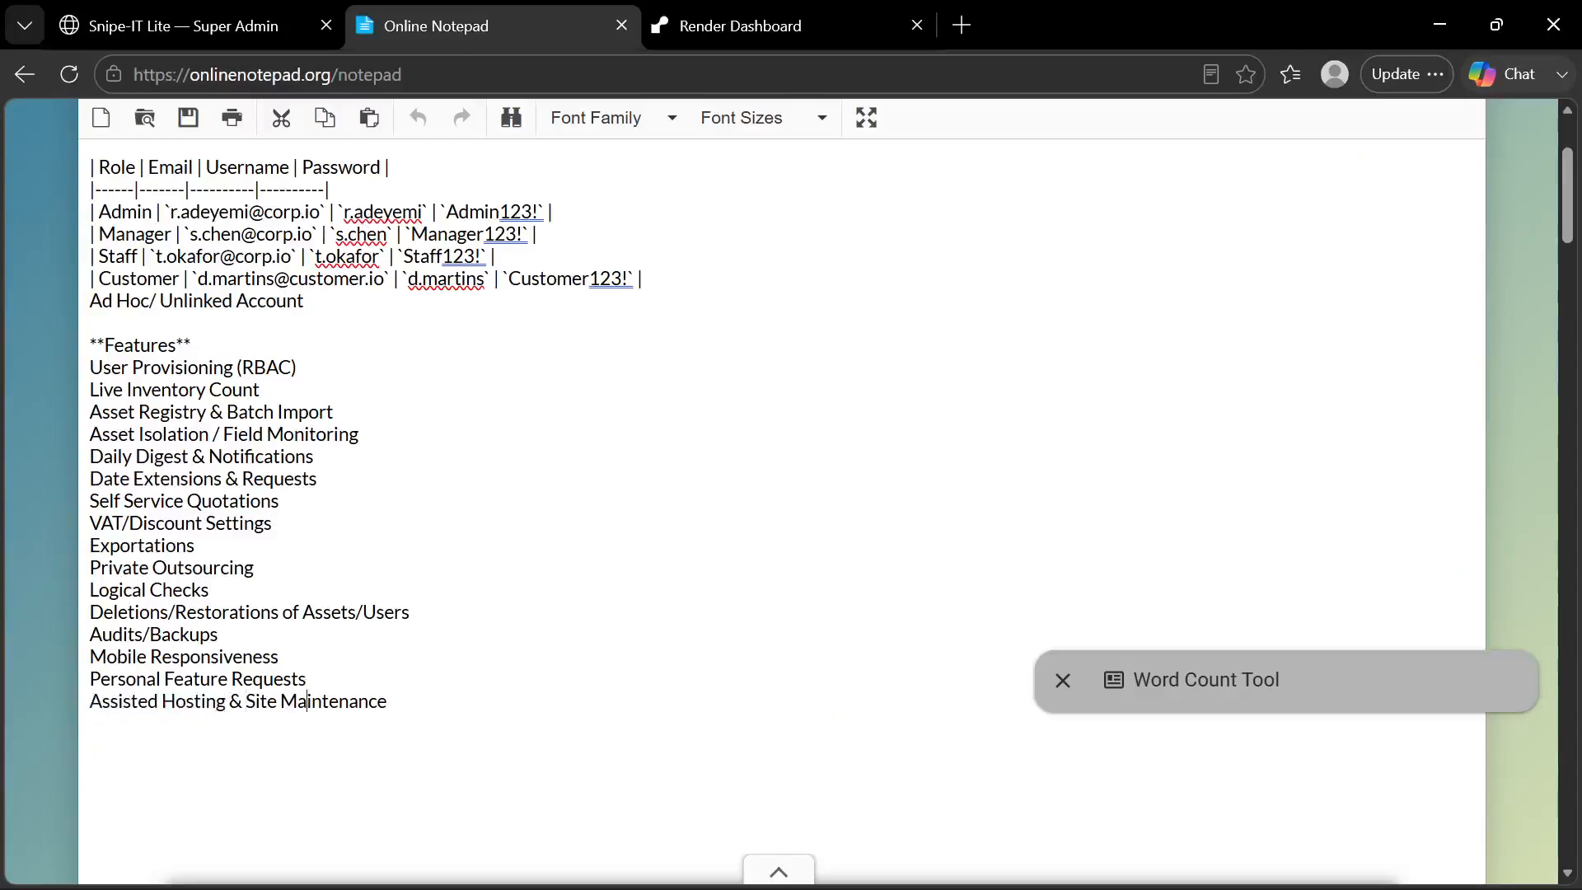
key("Right")
left_click(738, 14)
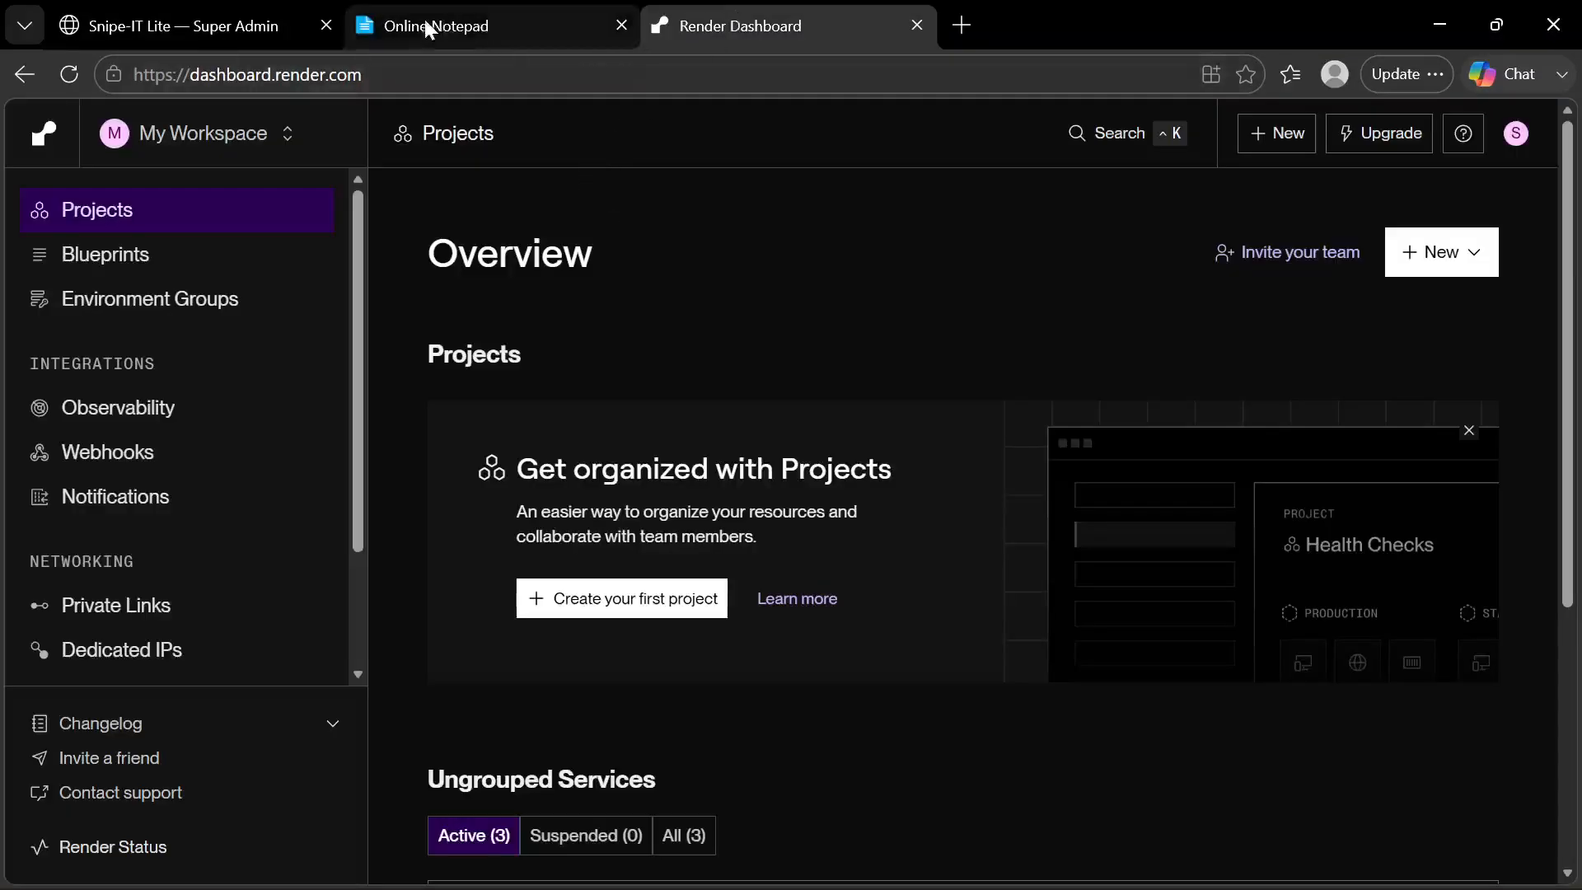
Revisit the audit trail logs on the admin page and highlight the Admin, Manager, Staff and Customer account rows in the Online Notepad
left_click(240, 28)
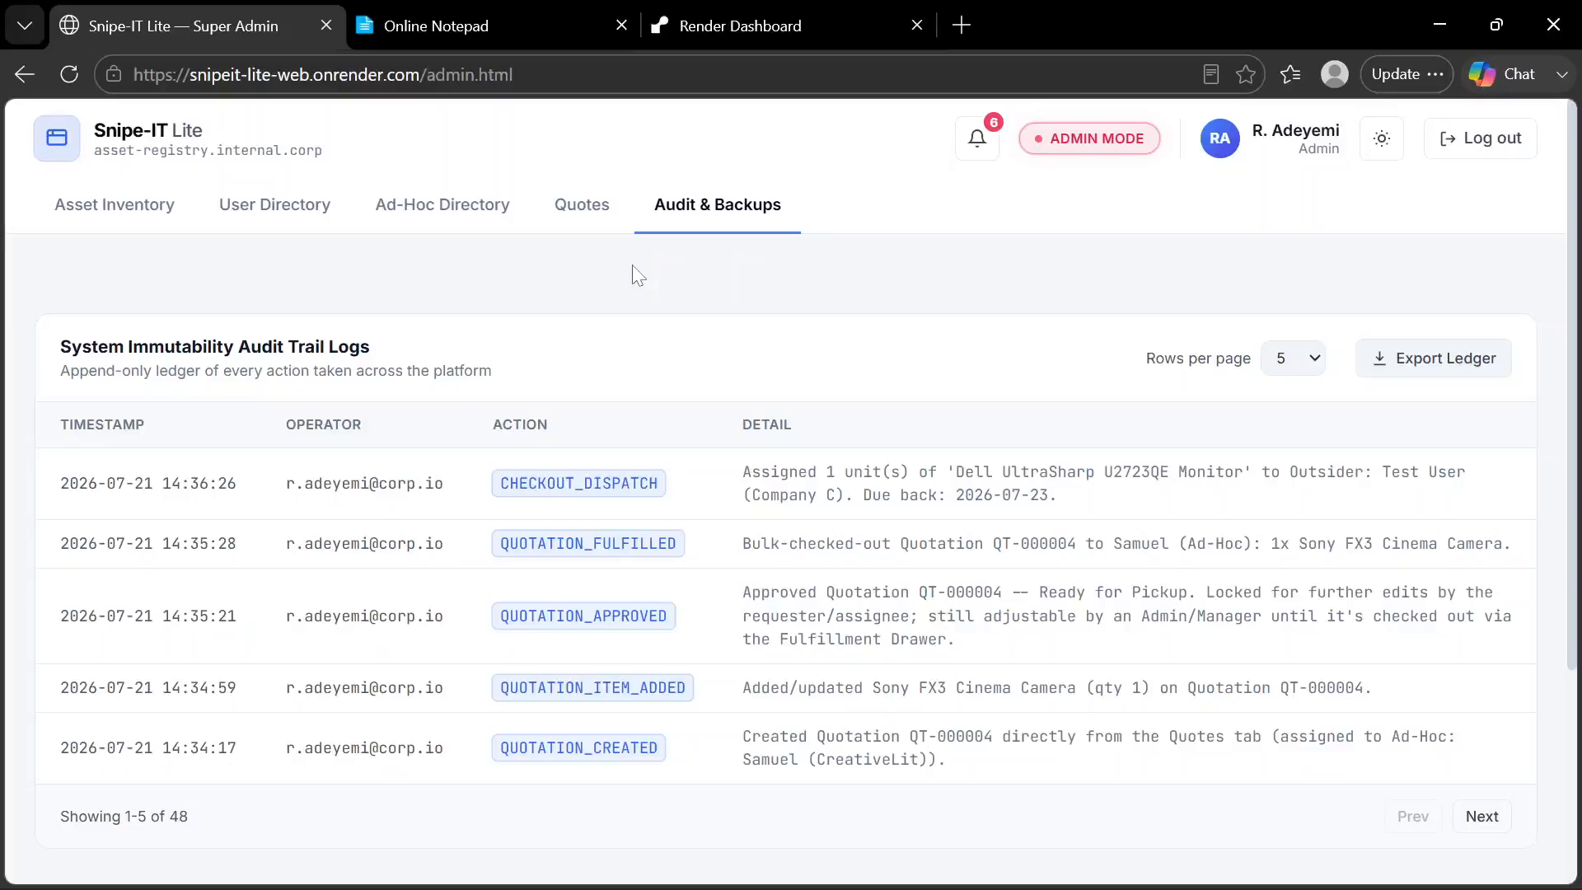
scroll(639, 276, "down", 1)
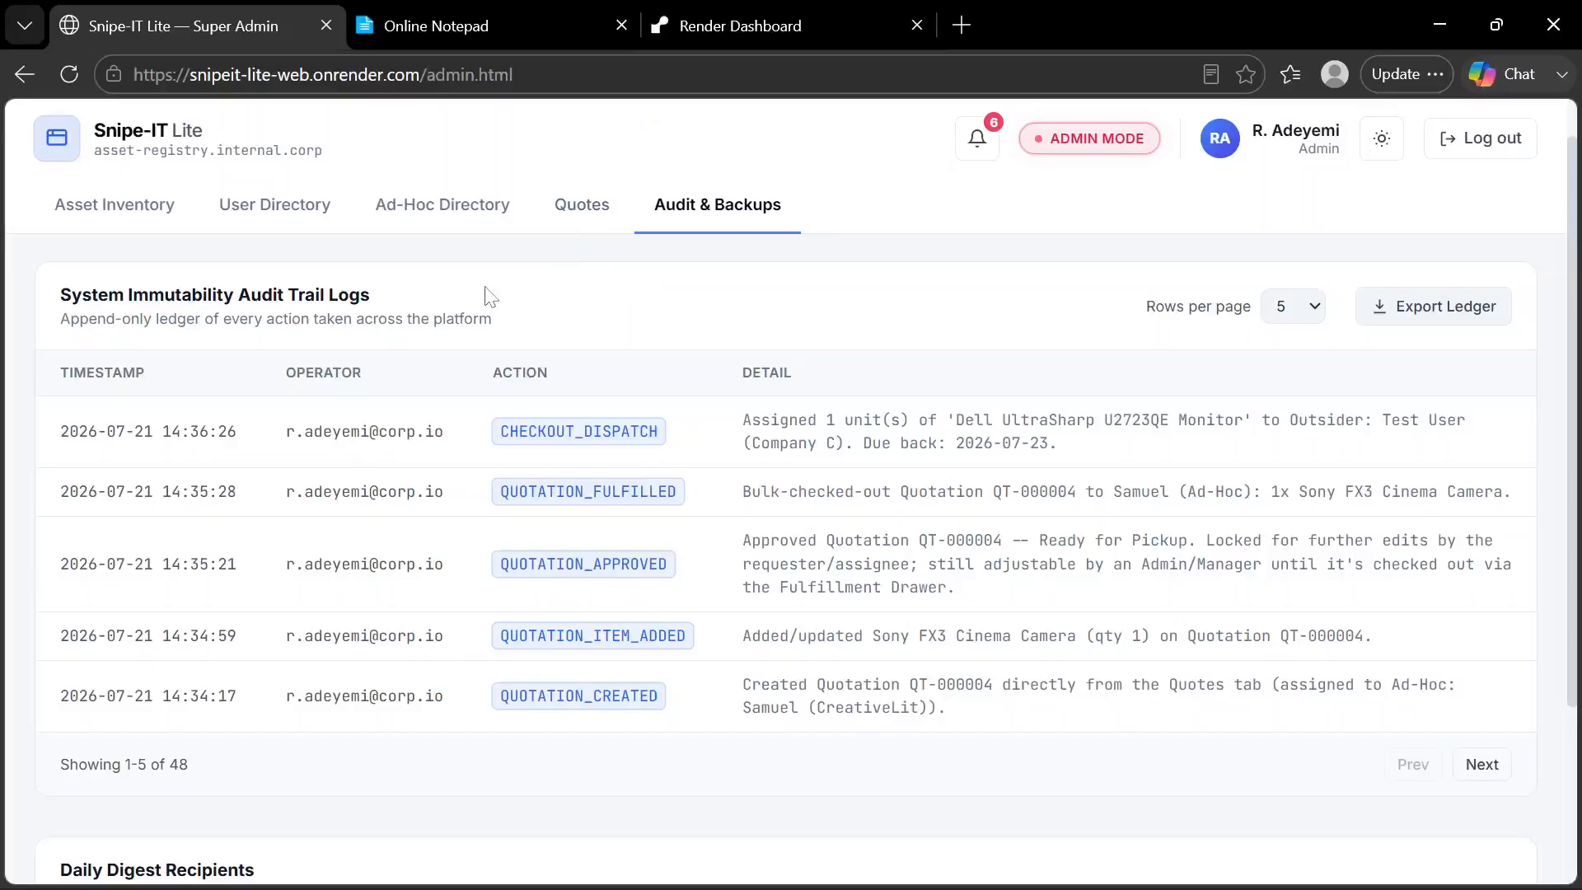
left_click(521, 41)
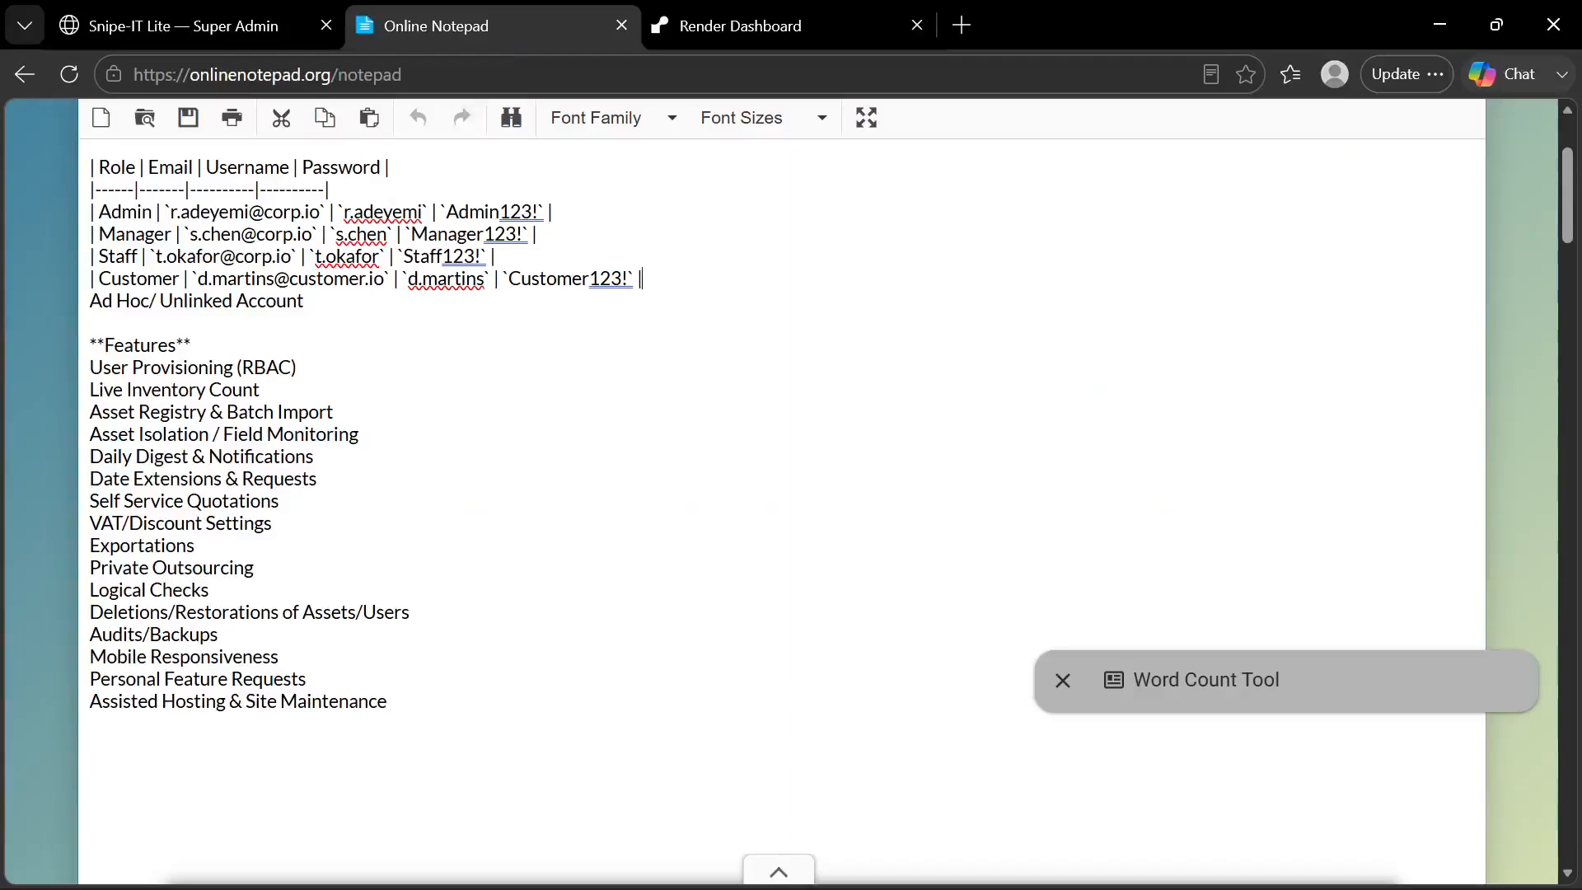
left_click_drag(641, 278, 87, 221)
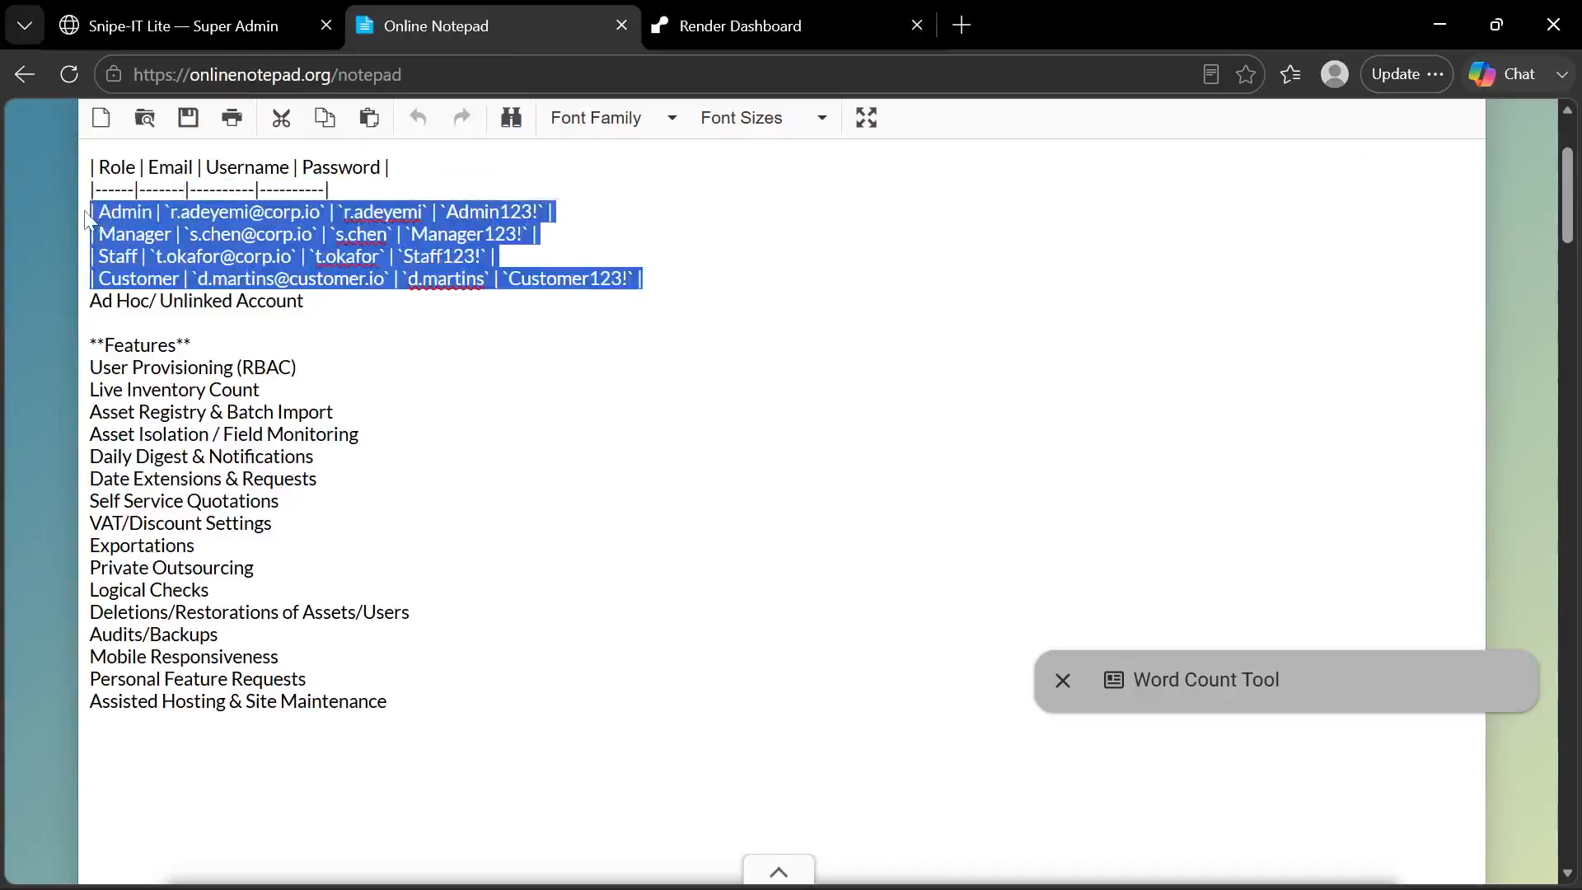
left_click(88, 221)
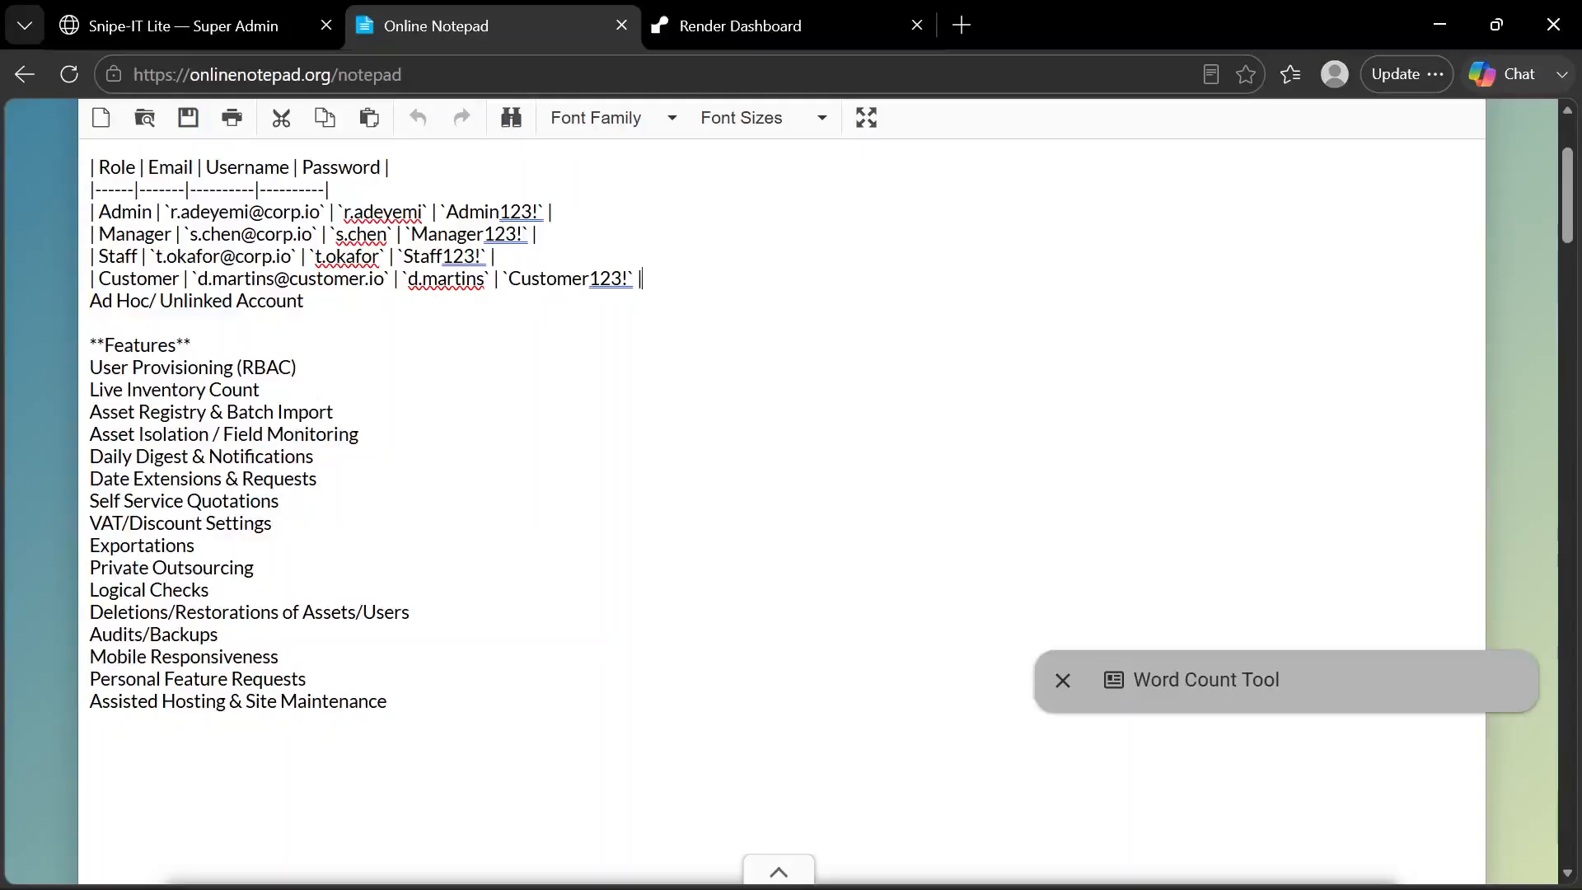
left_click_drag(642, 279, 89, 213)
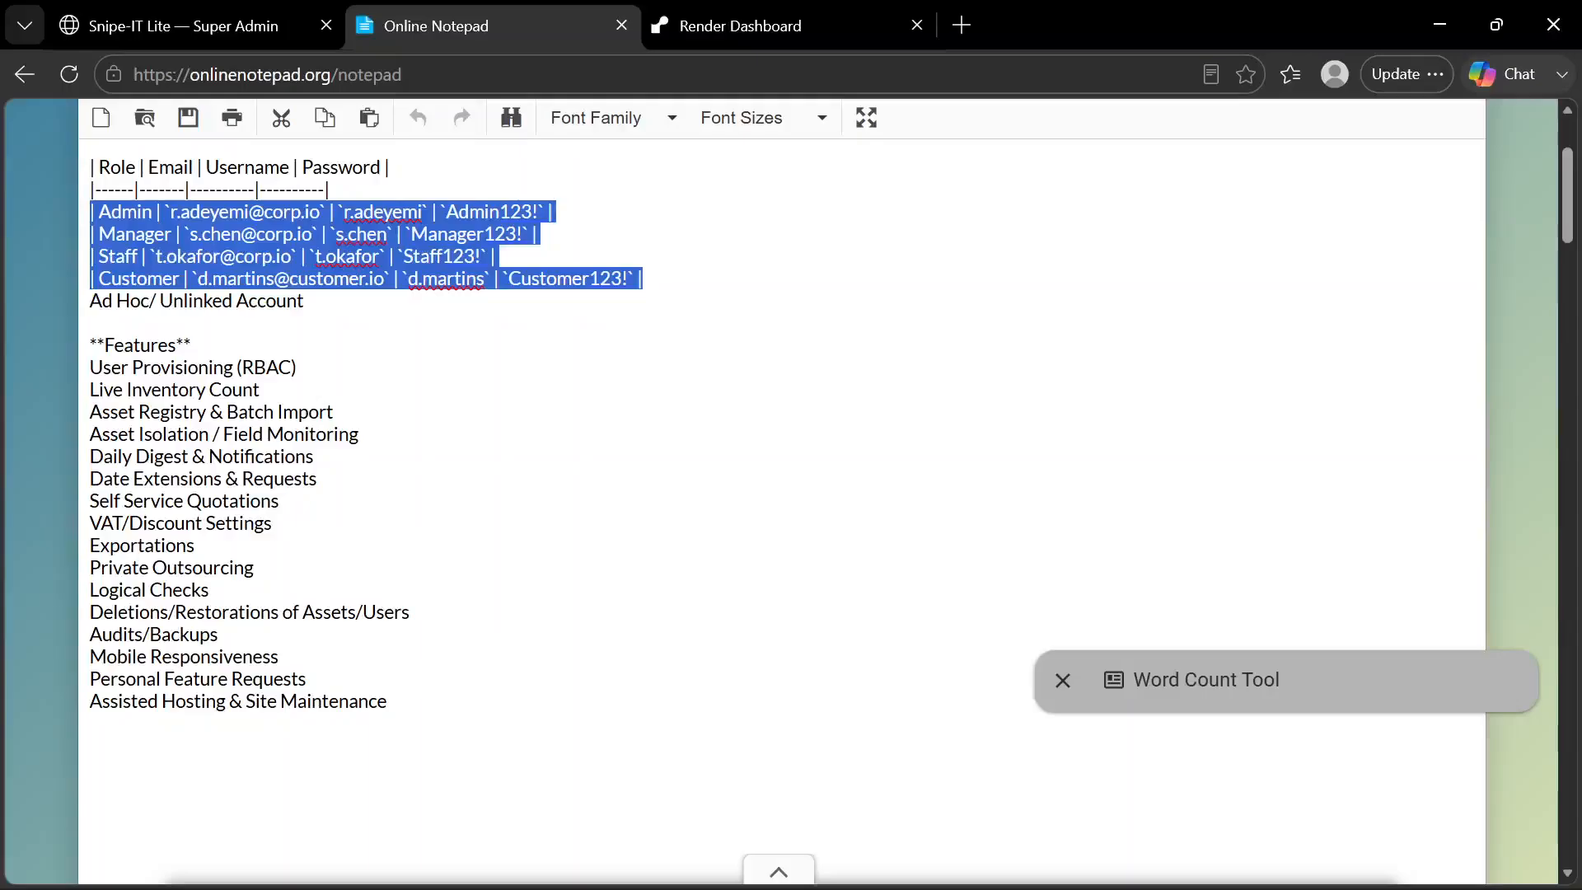
left_click(91, 322)
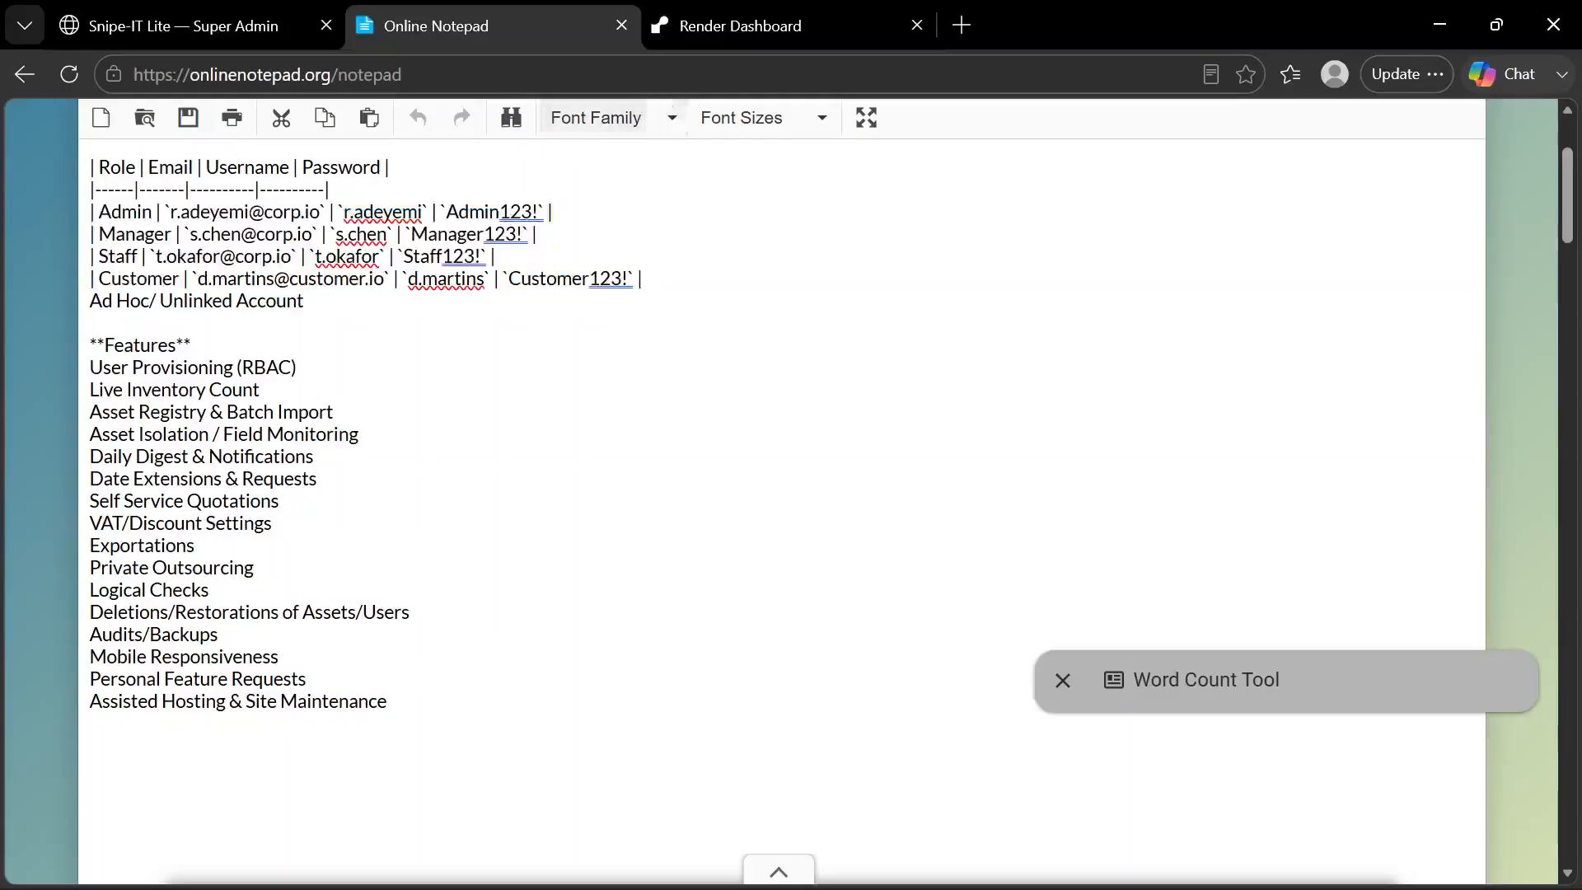
left_click(305, 301)
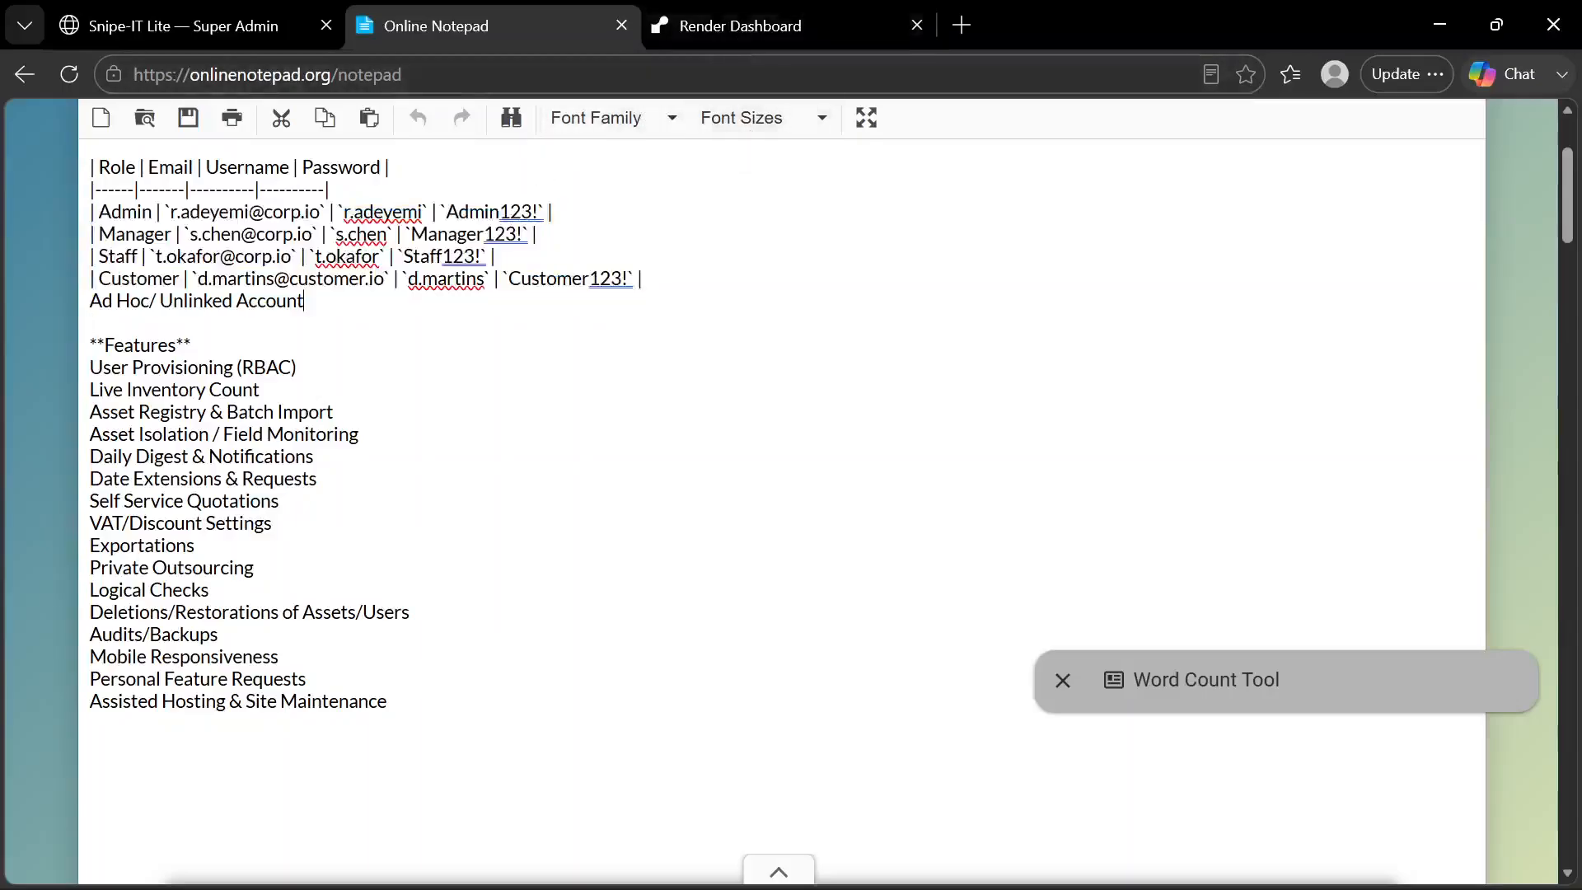